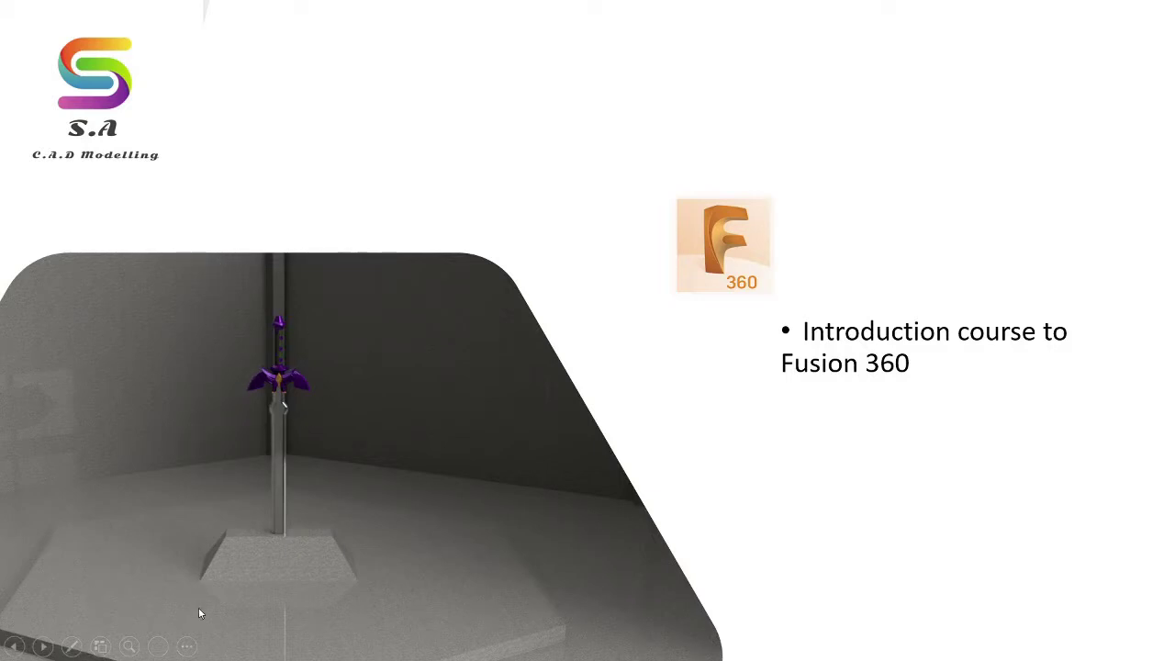
pyautogui.click(327, 451)
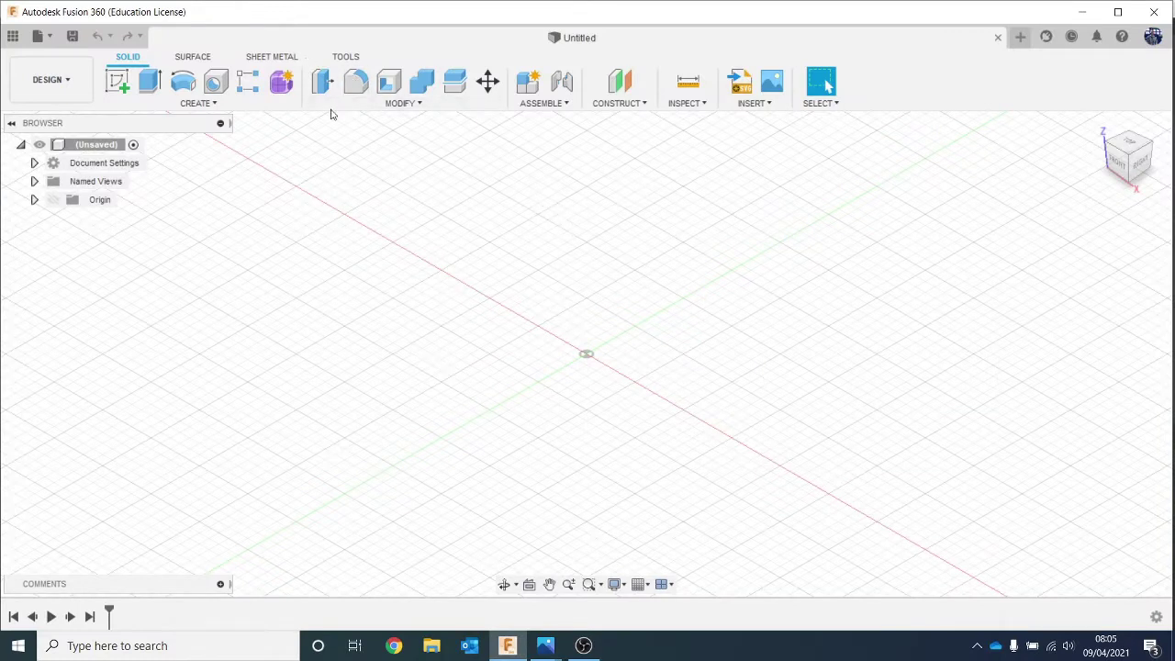
pyautogui.click(706, 103)
pyautogui.click(750, 104)
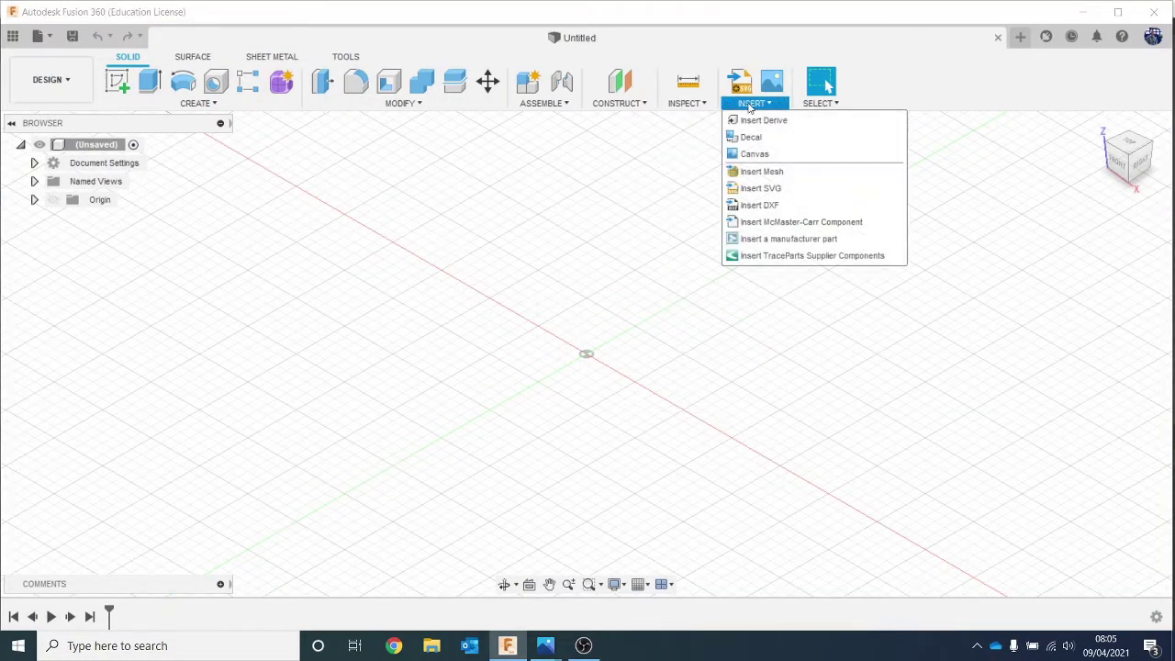
pyautogui.click(800, 157)
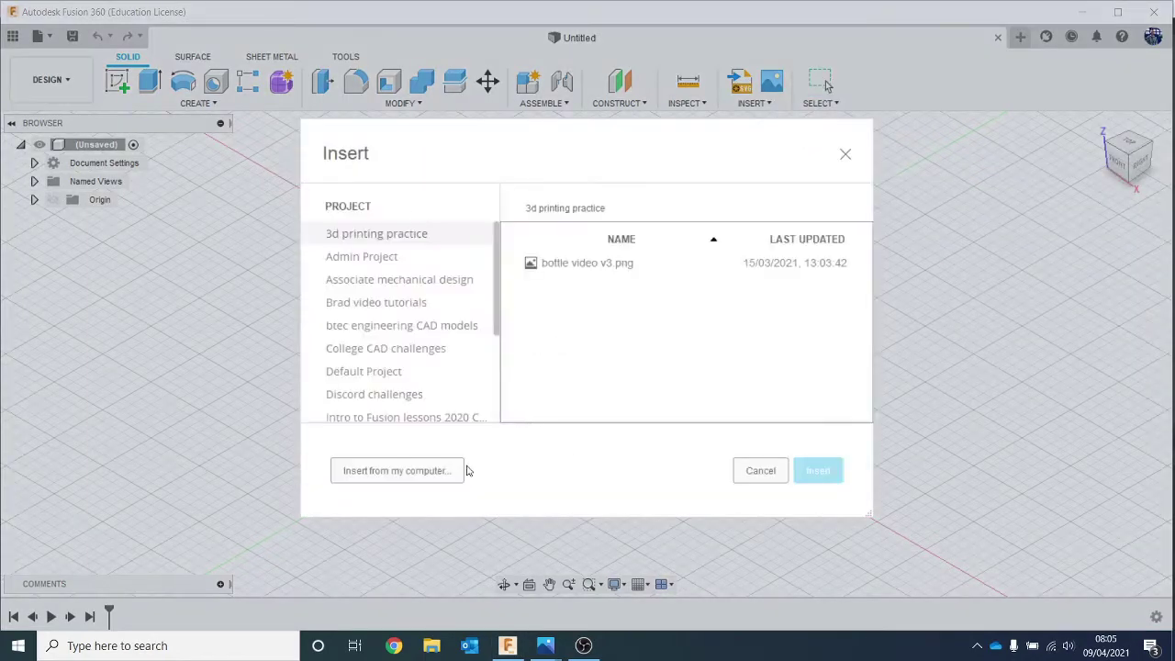
pyautogui.click(451, 474)
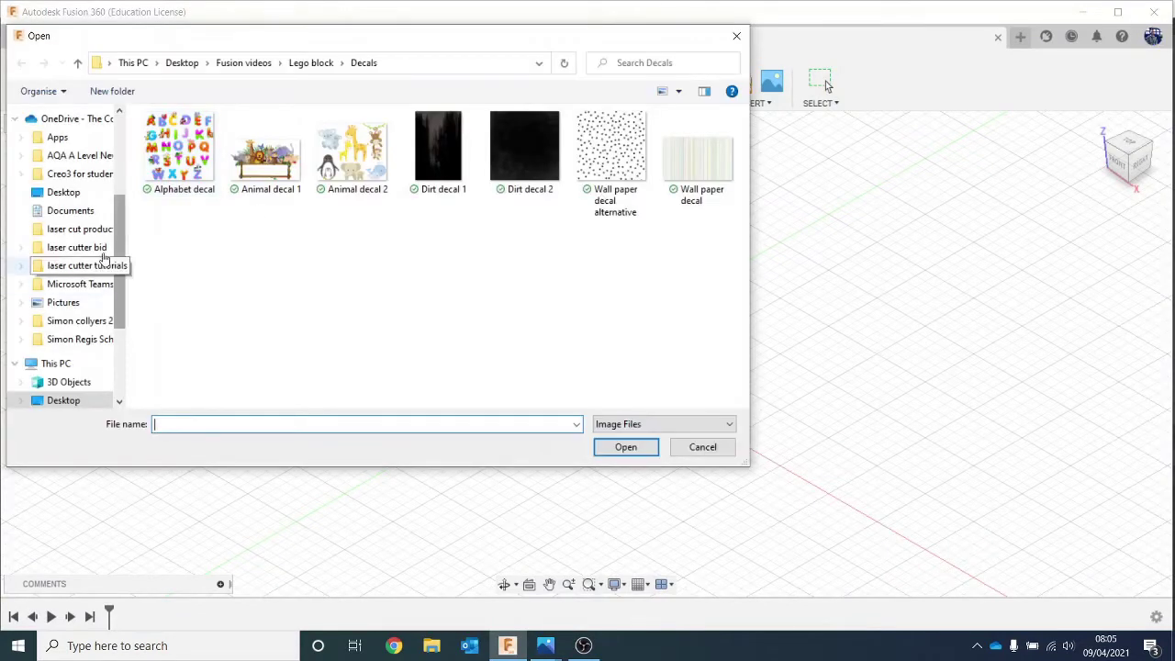
pyautogui.scroll(3, 101, 246)
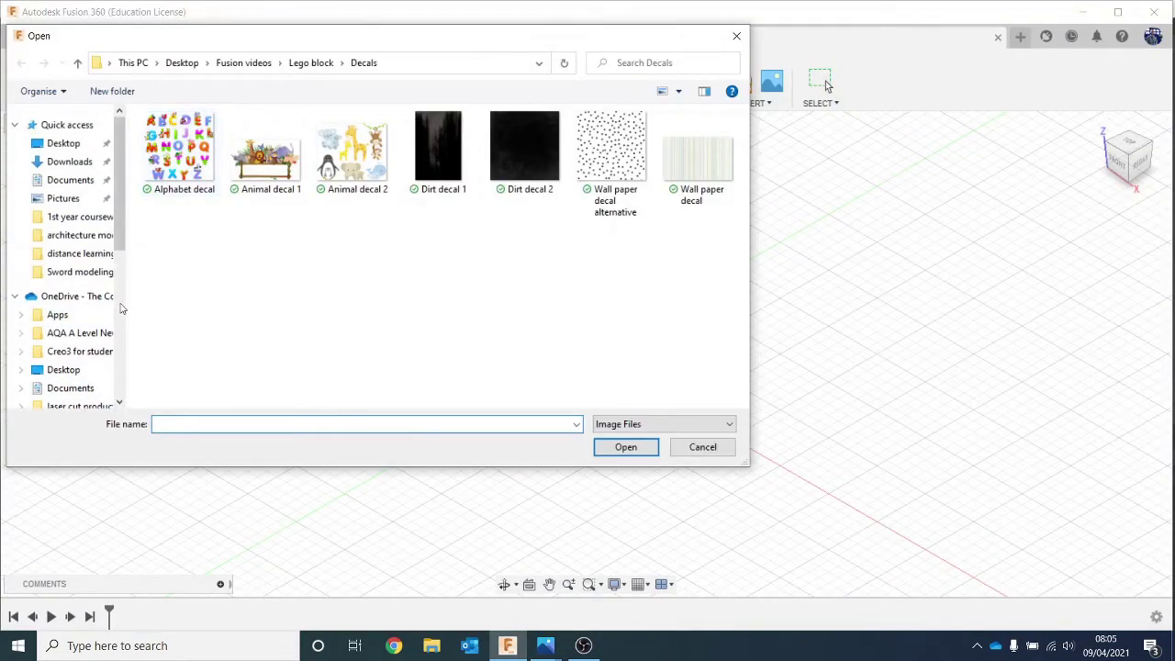
pyautogui.click(81, 273)
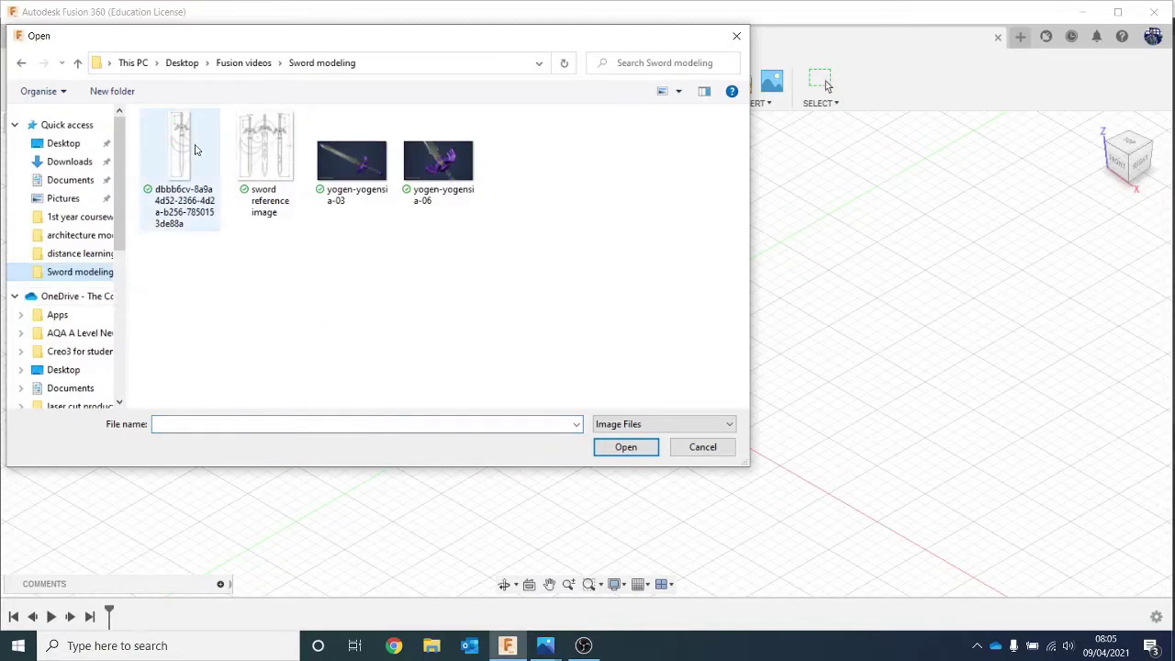
pyautogui.doubleClick(195, 150)
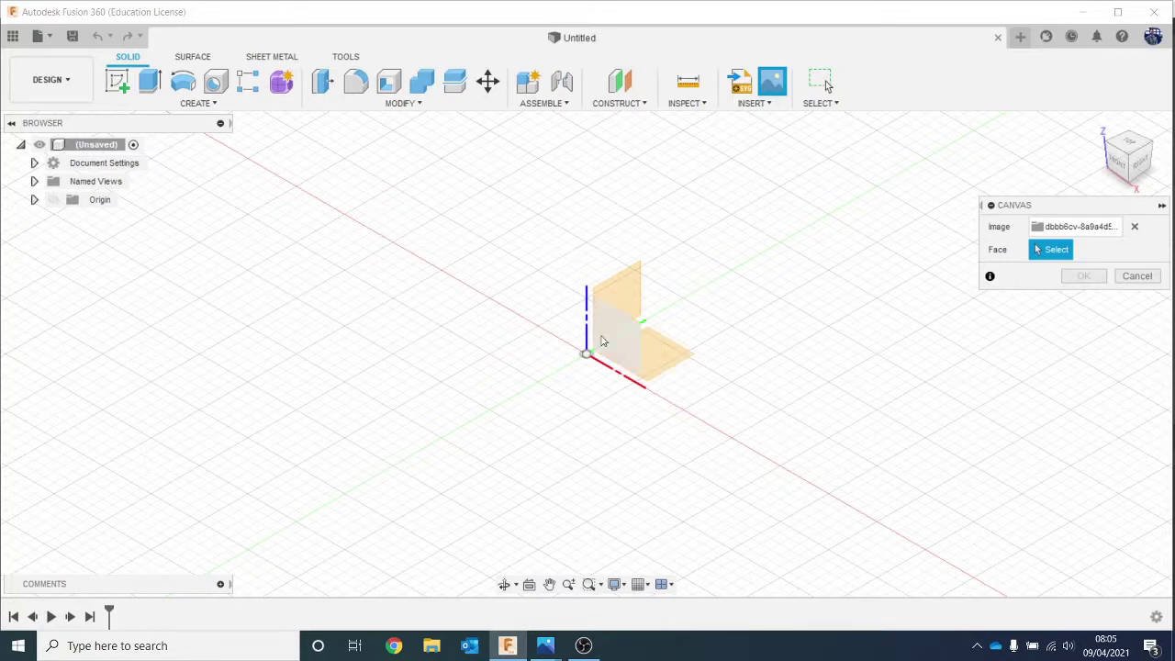
# Place the sword canvas on the XZ plane with its default settings and view it from the front.
pyautogui.click(608, 342)
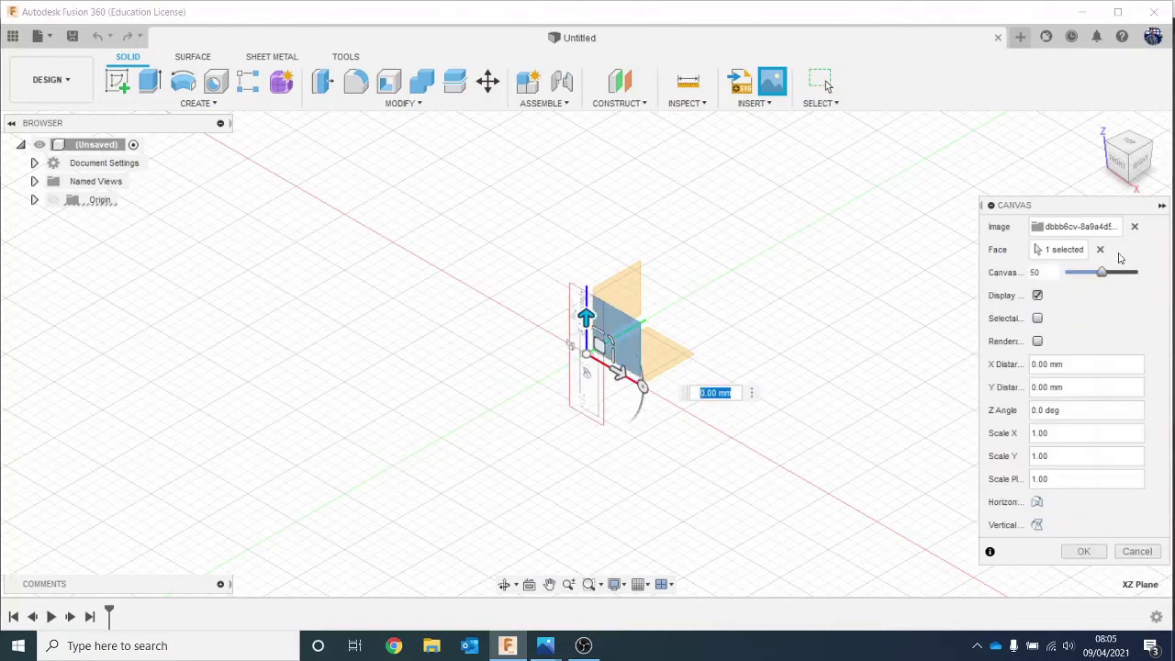
pyautogui.click(1083, 551)
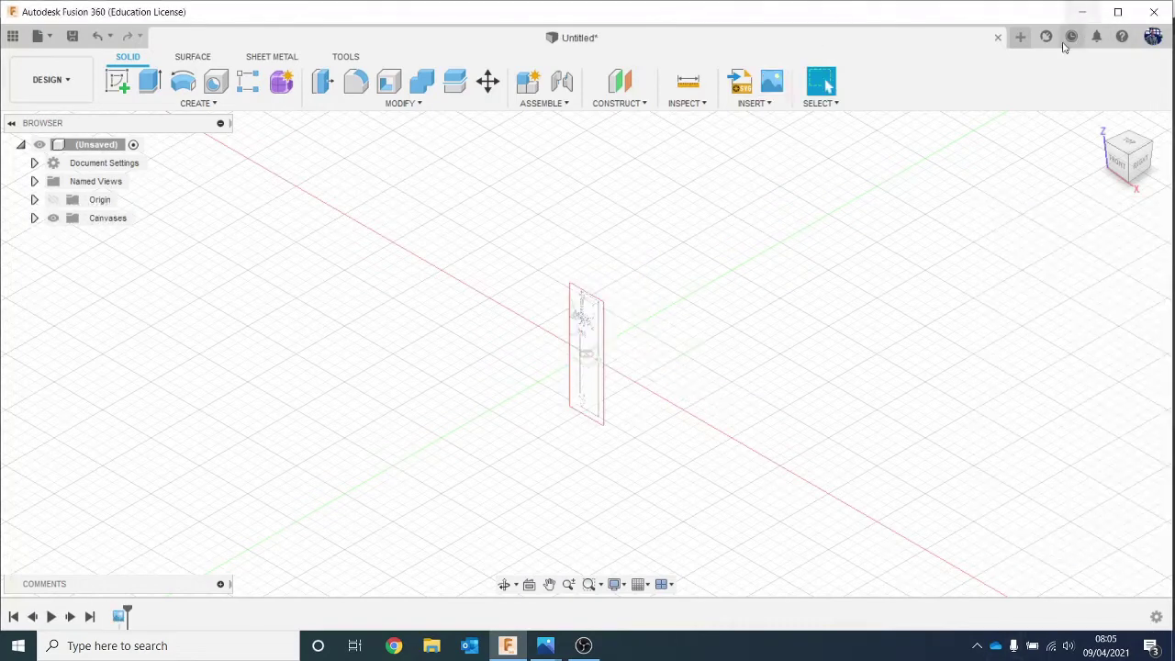
pyautogui.click(1119, 165)
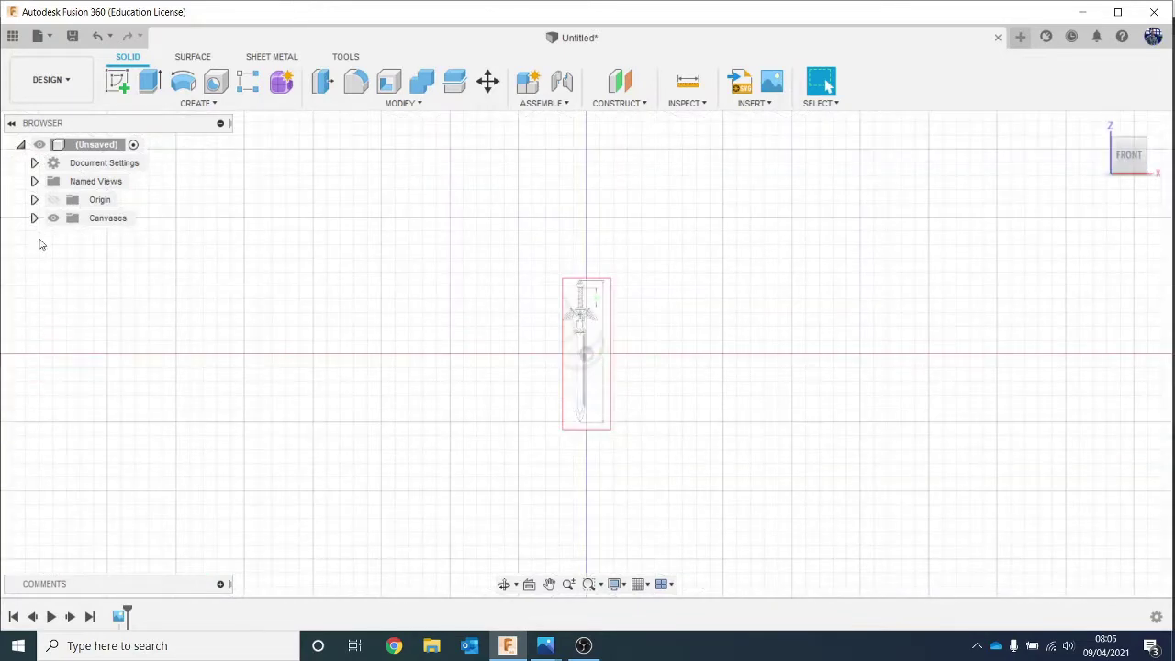
pyautogui.click(34, 218)
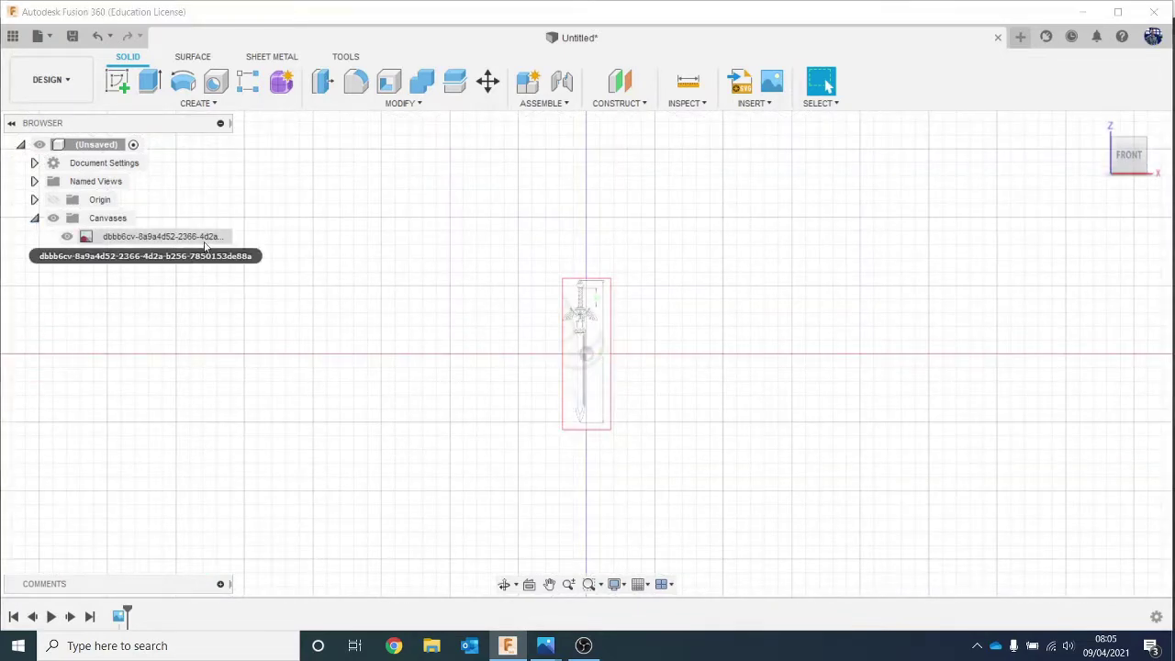
pyautogui.rightClick(177, 237)
pyautogui.click(220, 283)
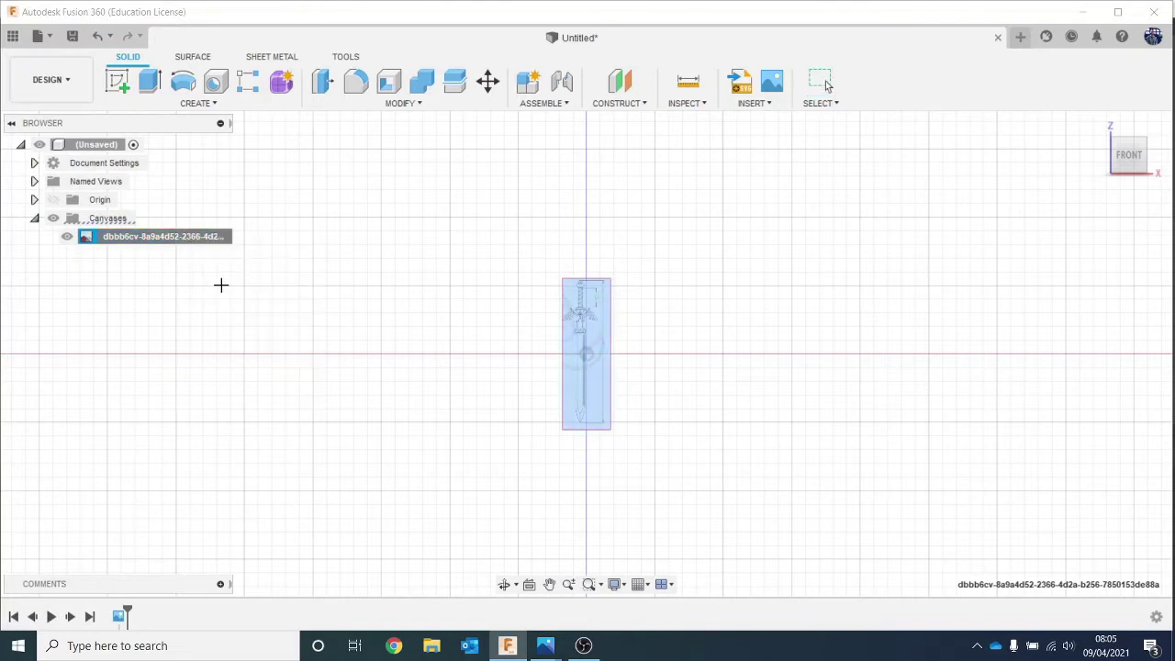
pyautogui.scroll(6, 616, 346)
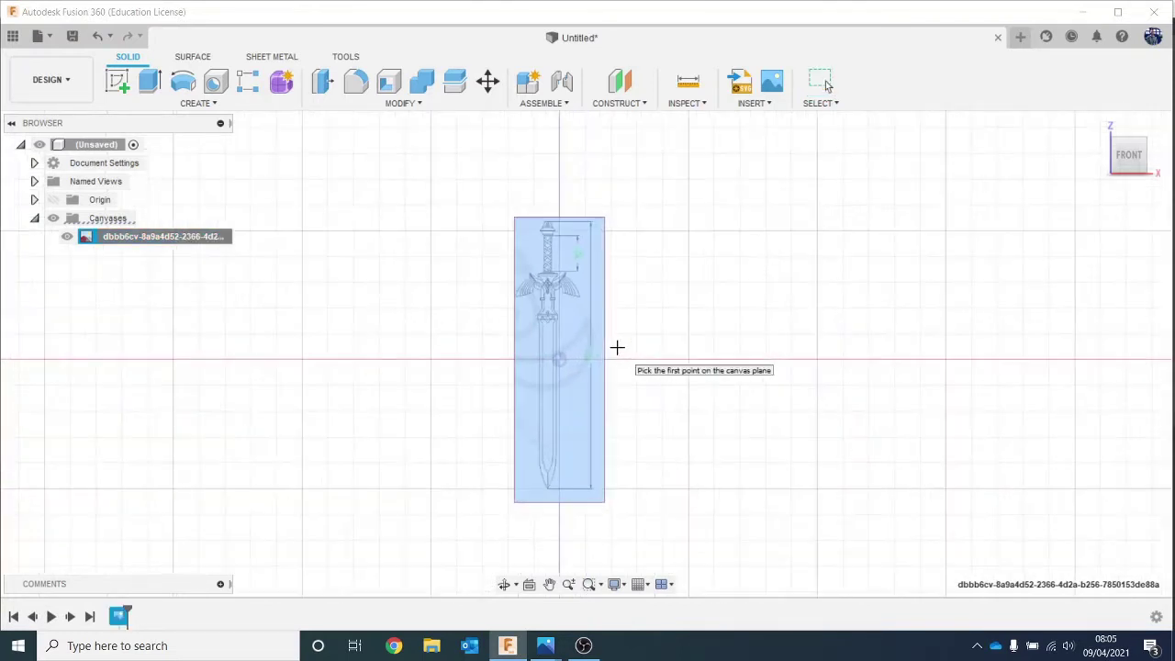
pyautogui.moveTo(798, 451); pyautogui.dragTo(814, 440, button='middle')
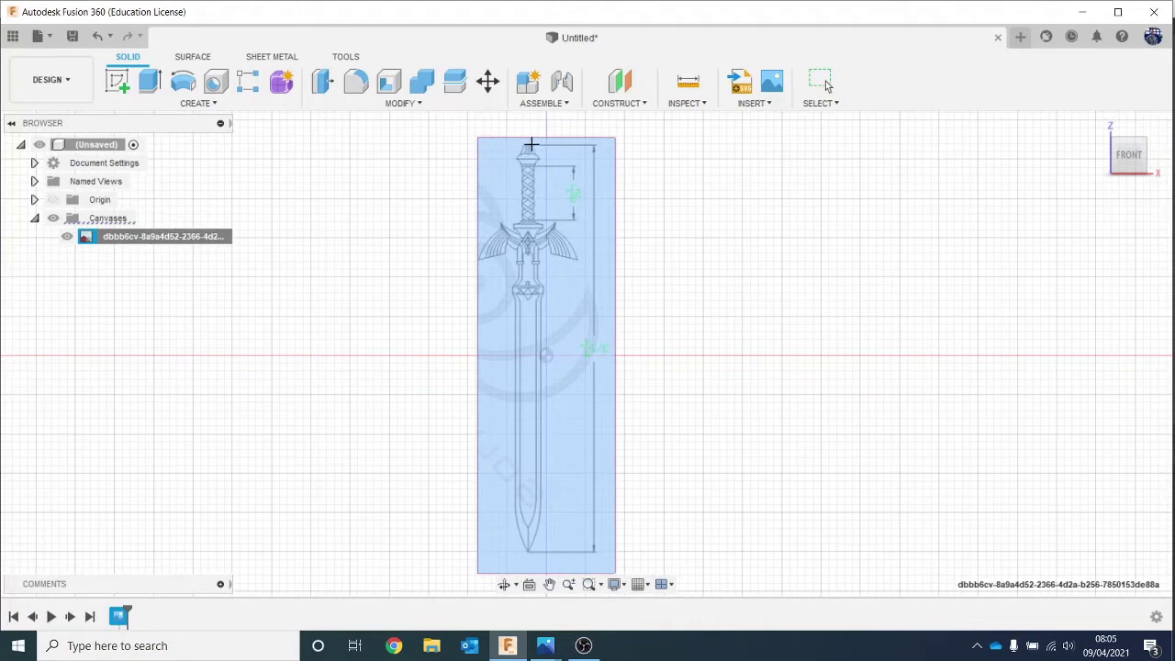
pyautogui.click(527, 145)
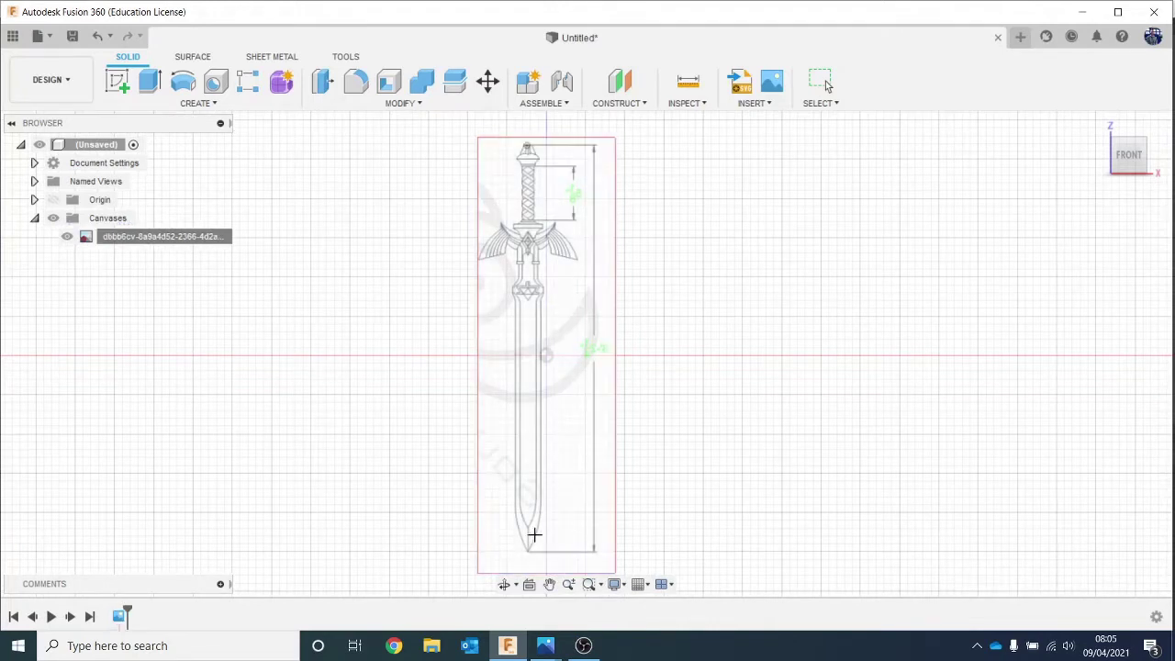
pyautogui.click(526, 548)
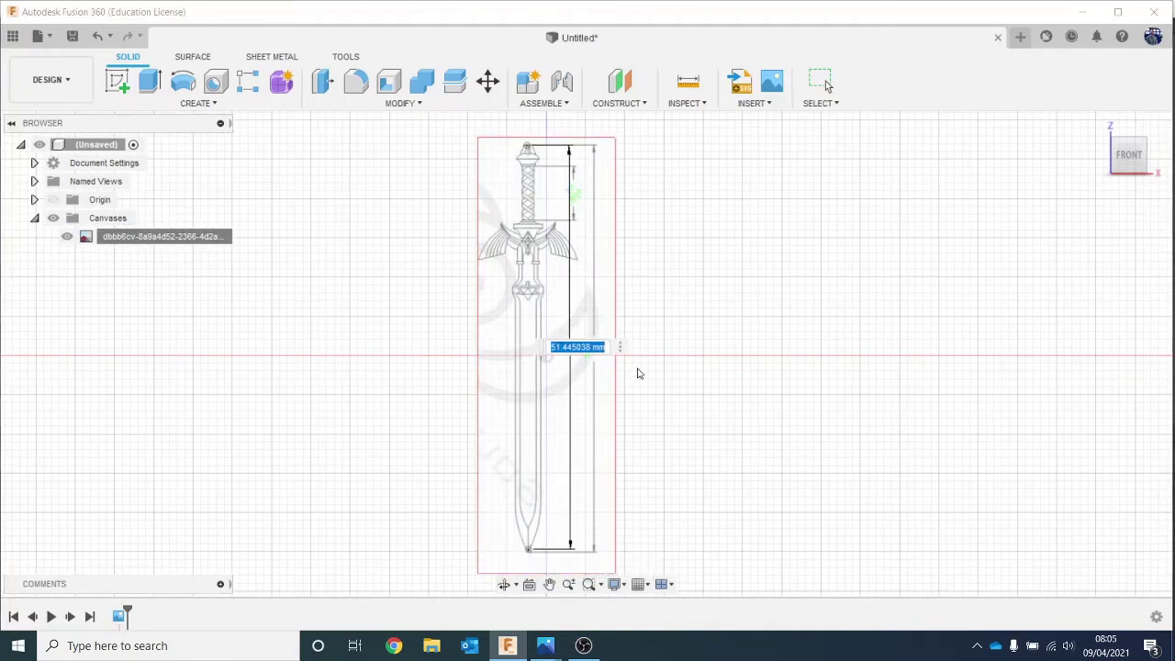
pyautogui.moveTo(600, 398); pyautogui.dragTo(660, 406, button='middle')
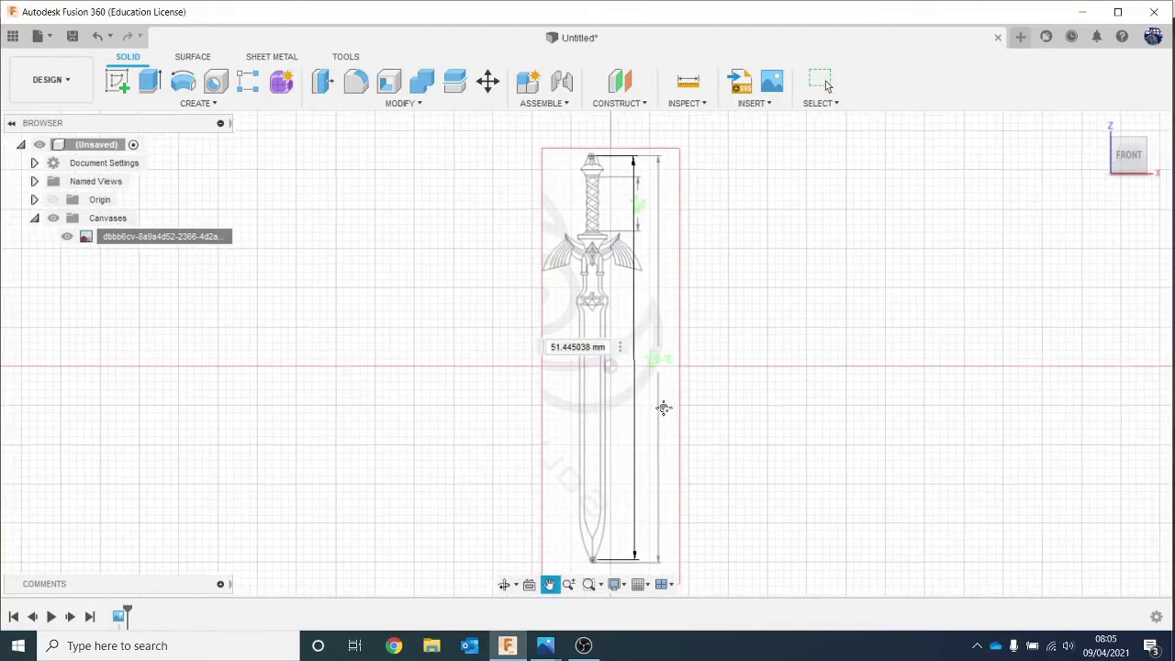
pyautogui.scroll(3, 684, 380)
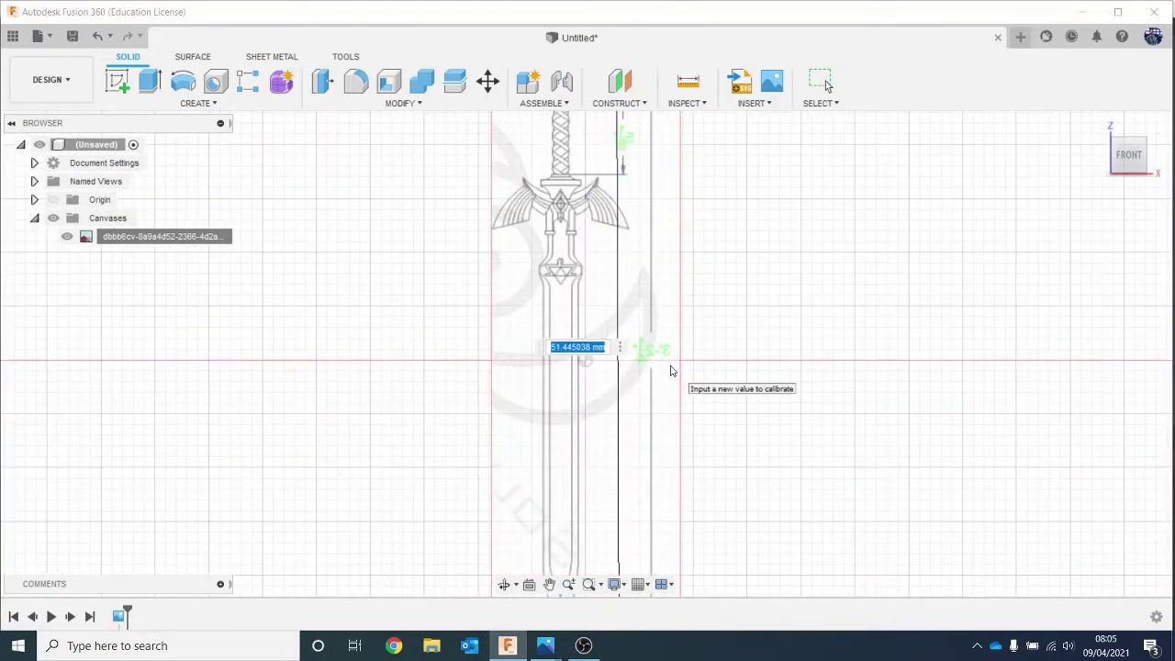
pyautogui.scroll(2, 670, 371)
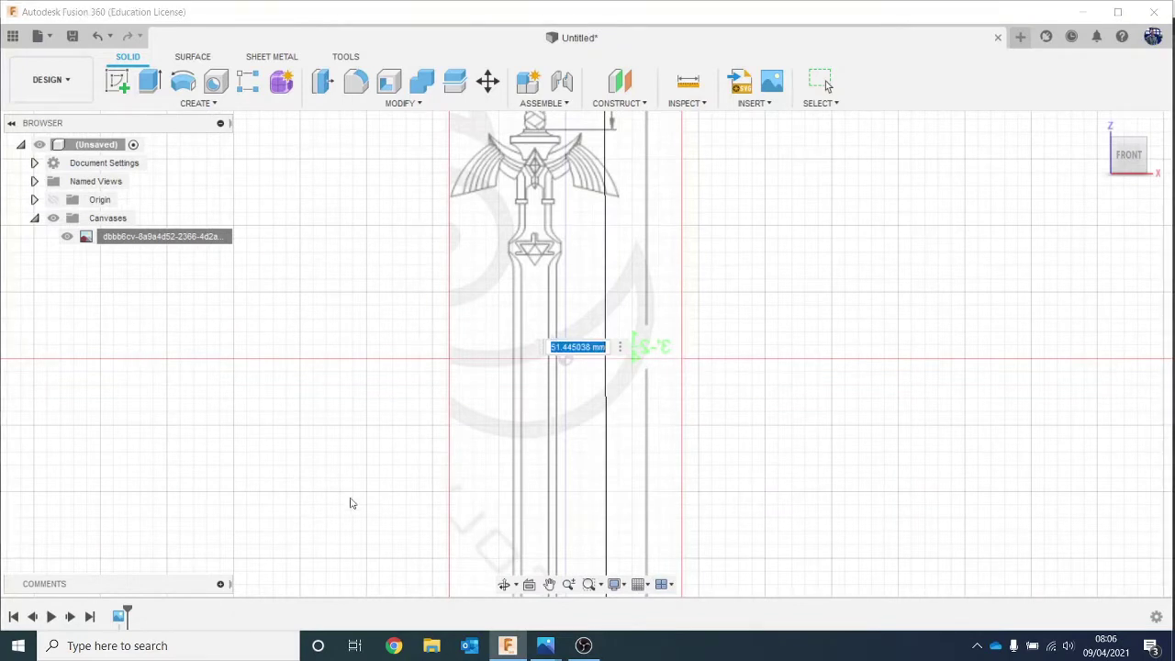
pyautogui.press('Return')
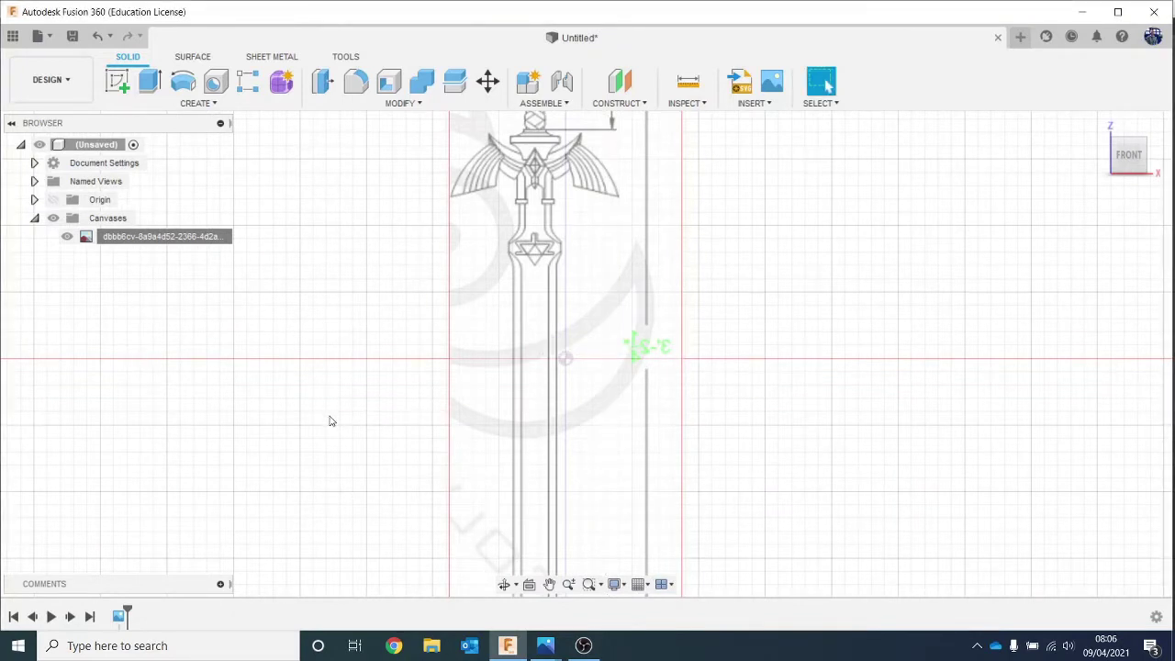
# Edit the sword canvas and flip its image horizontally.
pyautogui.rightClick(118, 616)
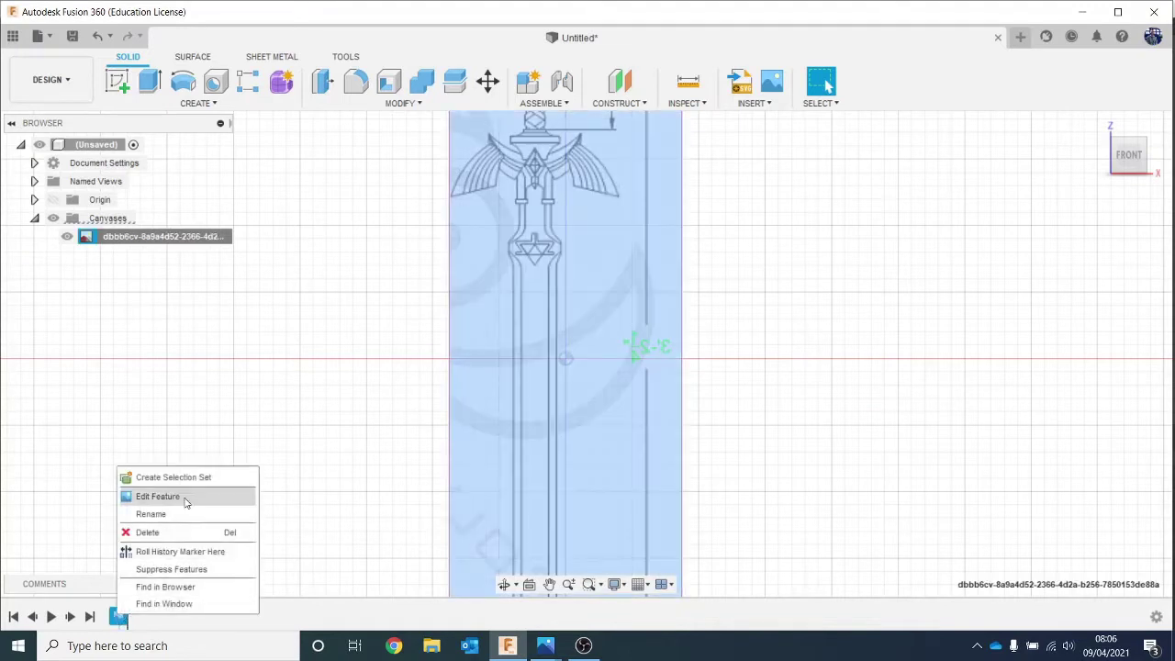
pyautogui.click(184, 496)
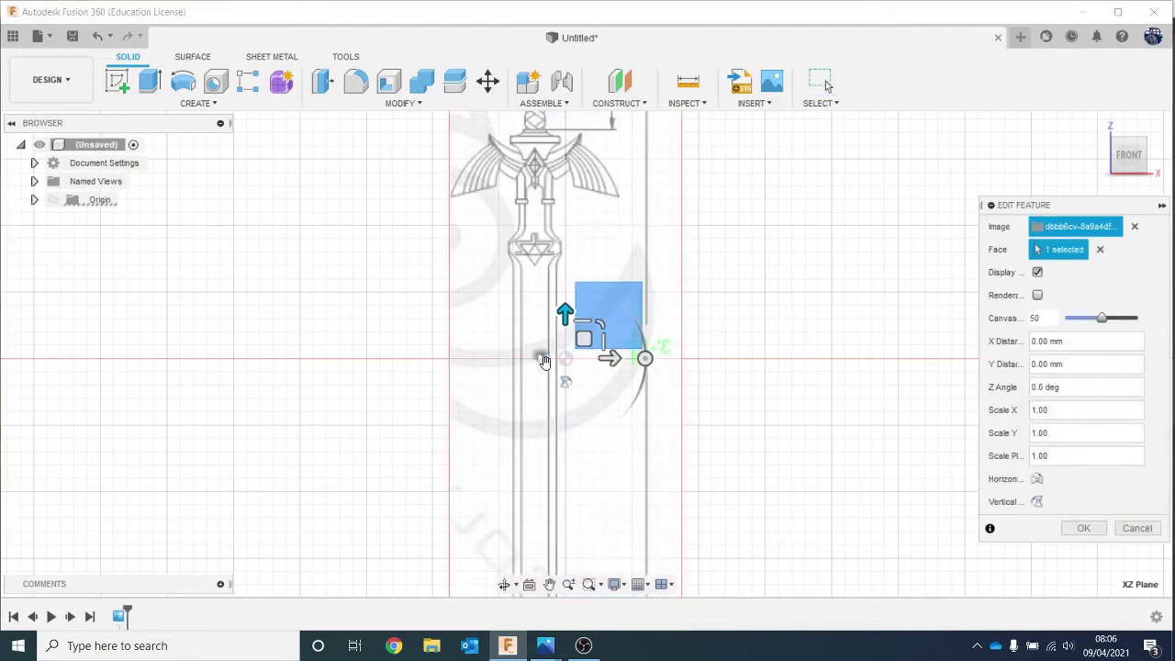
pyautogui.click(542, 358)
pyautogui.click(542, 358)
pyautogui.click(564, 380)
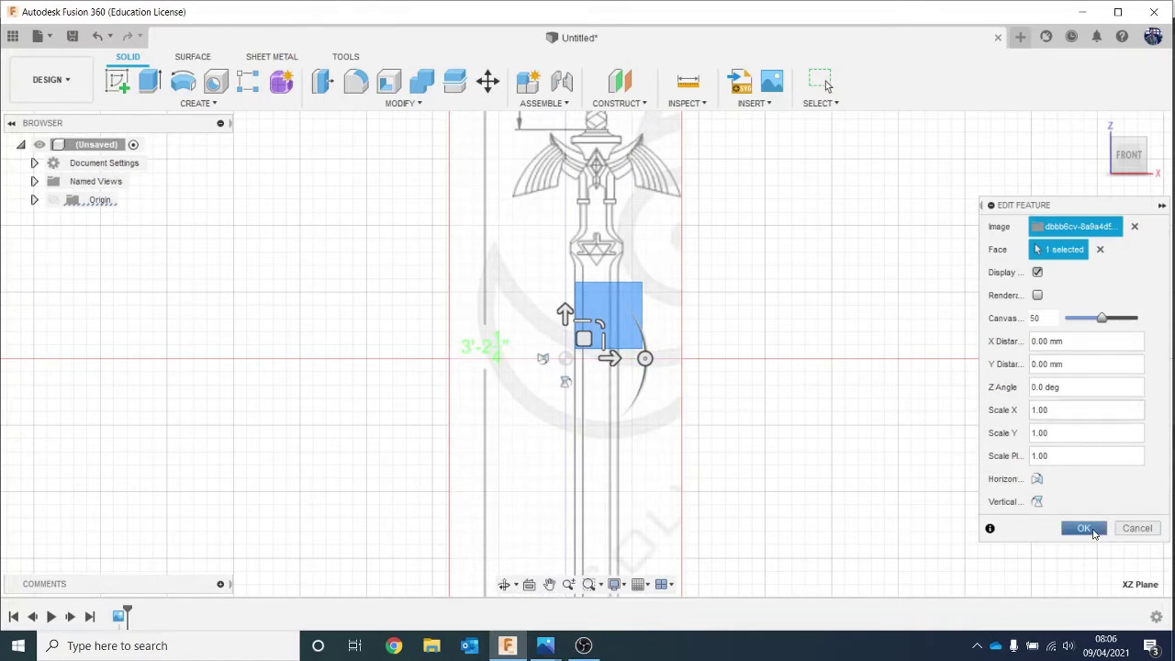
pyautogui.click(1083, 528)
# Calibrate the sword canvas from the top of the pommel to the tip of the blade with a distance of 5 1/4 in.
pyautogui.rightClick(179, 238)
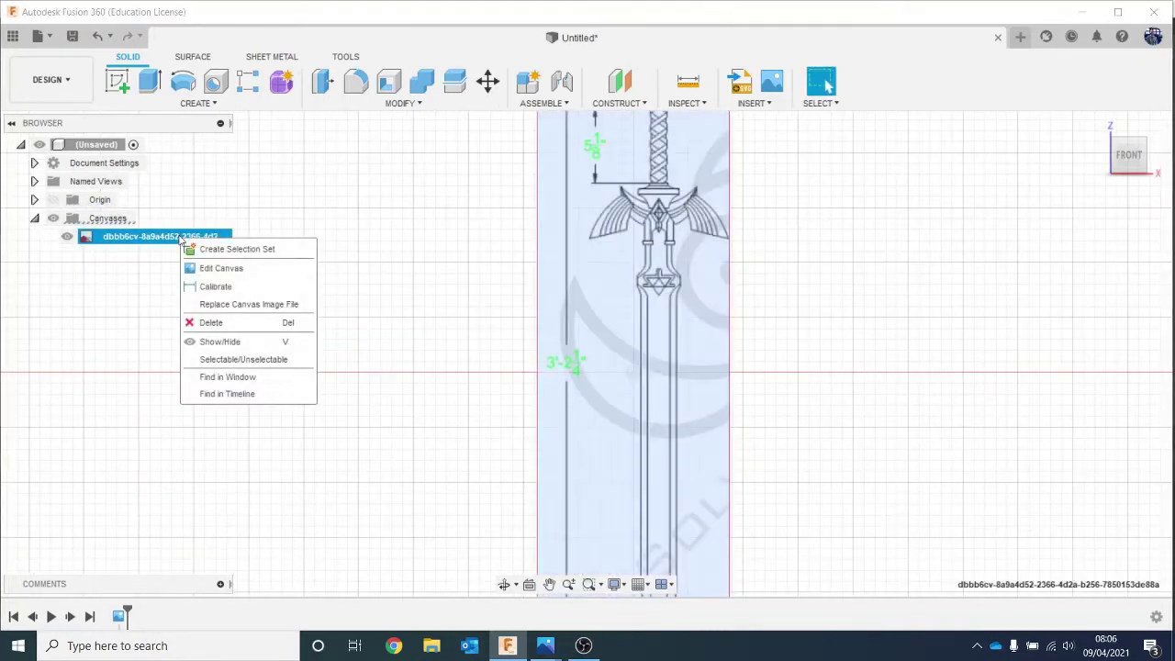
pyautogui.click(213, 286)
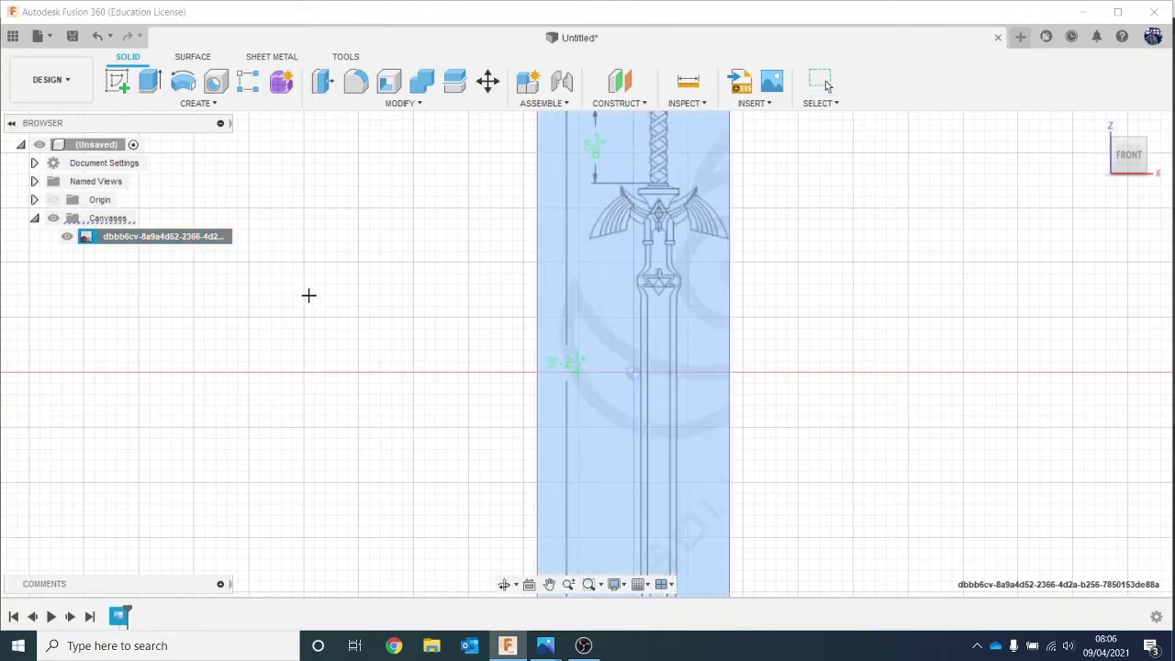
pyautogui.scroll(2, 498, 156)
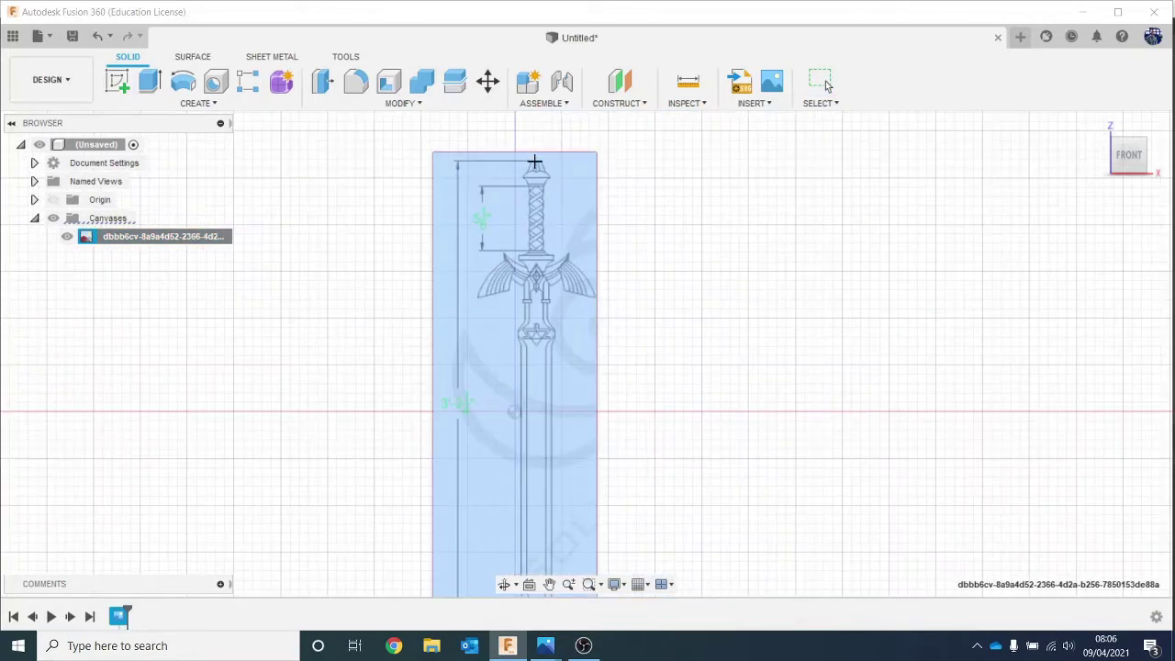
pyautogui.click(535, 162)
pyautogui.moveTo(579, 323); pyautogui.dragTo(582, 178, button='middle')
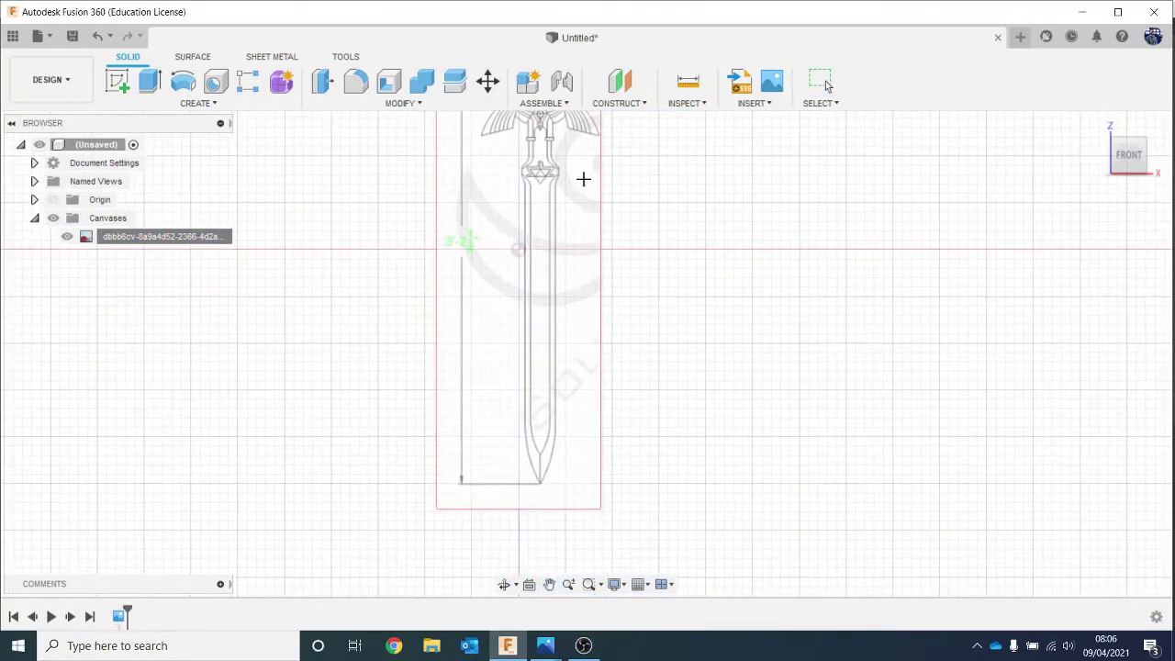
pyautogui.click(541, 488)
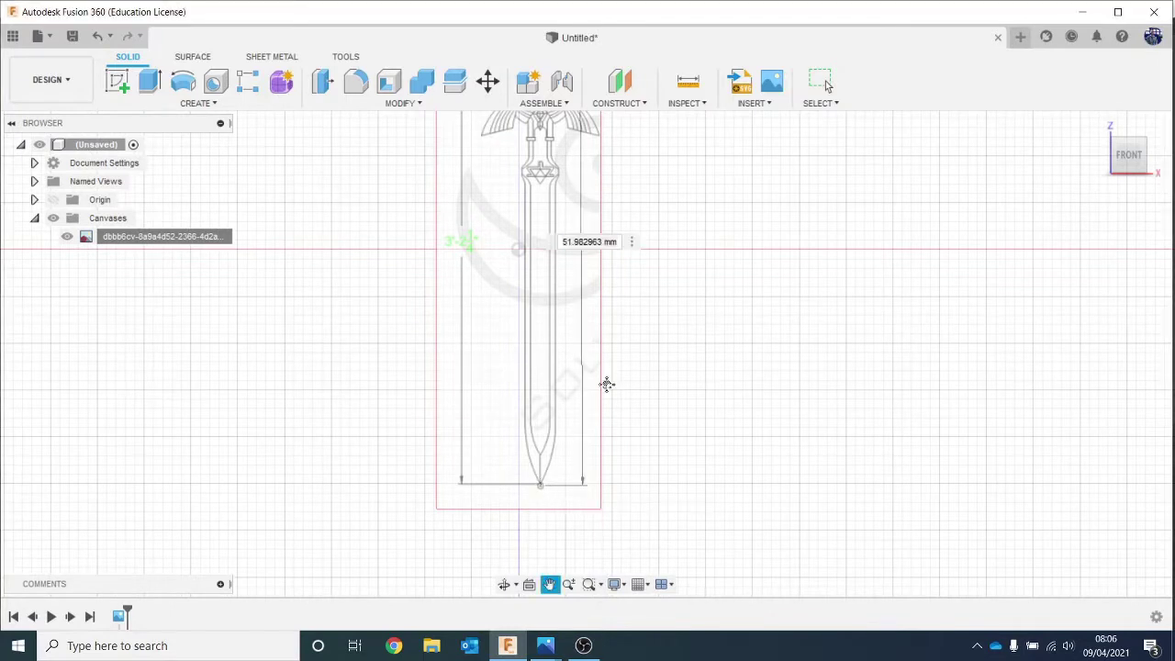
pyautogui.moveTo(606, 382); pyautogui.dragTo(619, 404, button='middle')
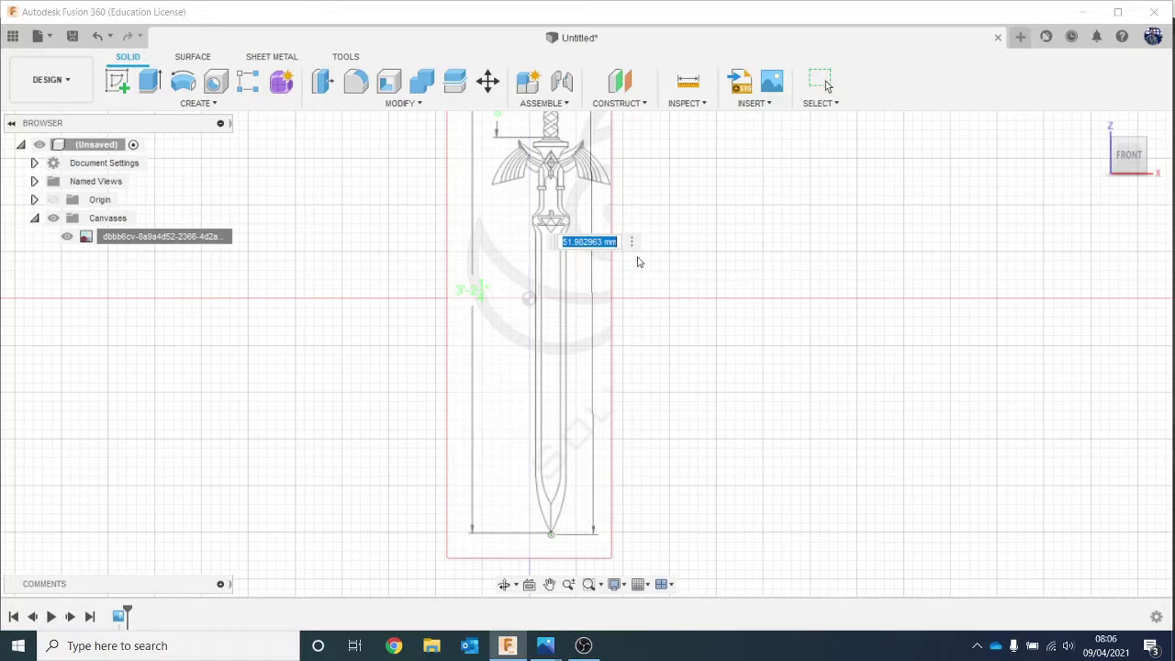
pyautogui.write('5 1/4IN')
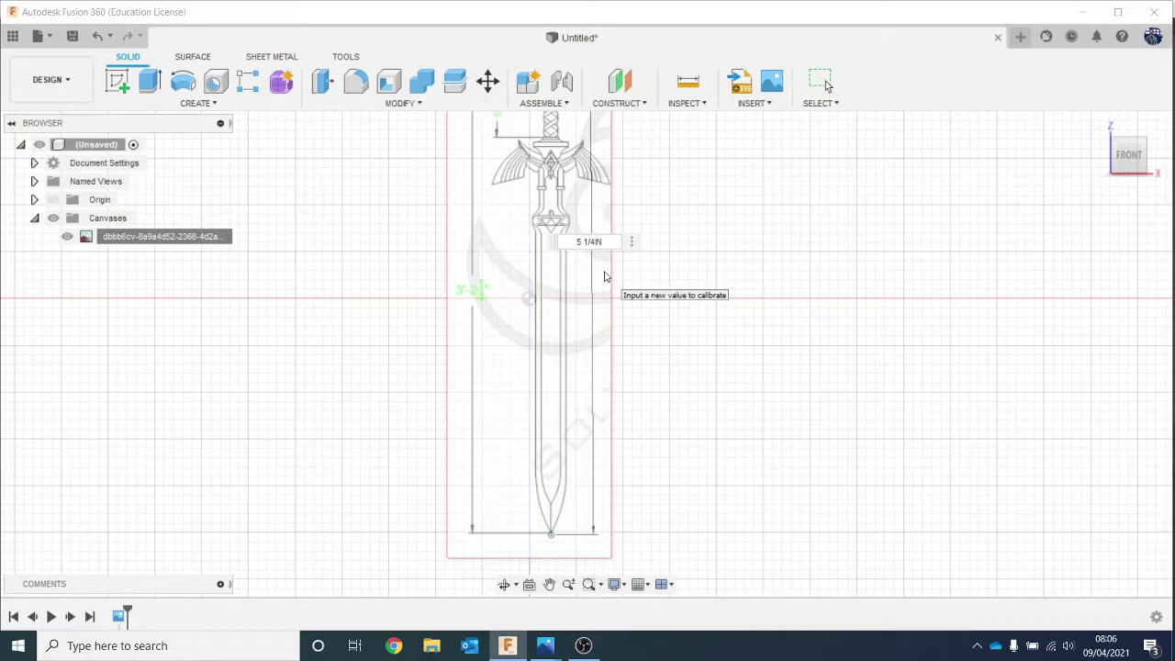
pyautogui.press('Return')
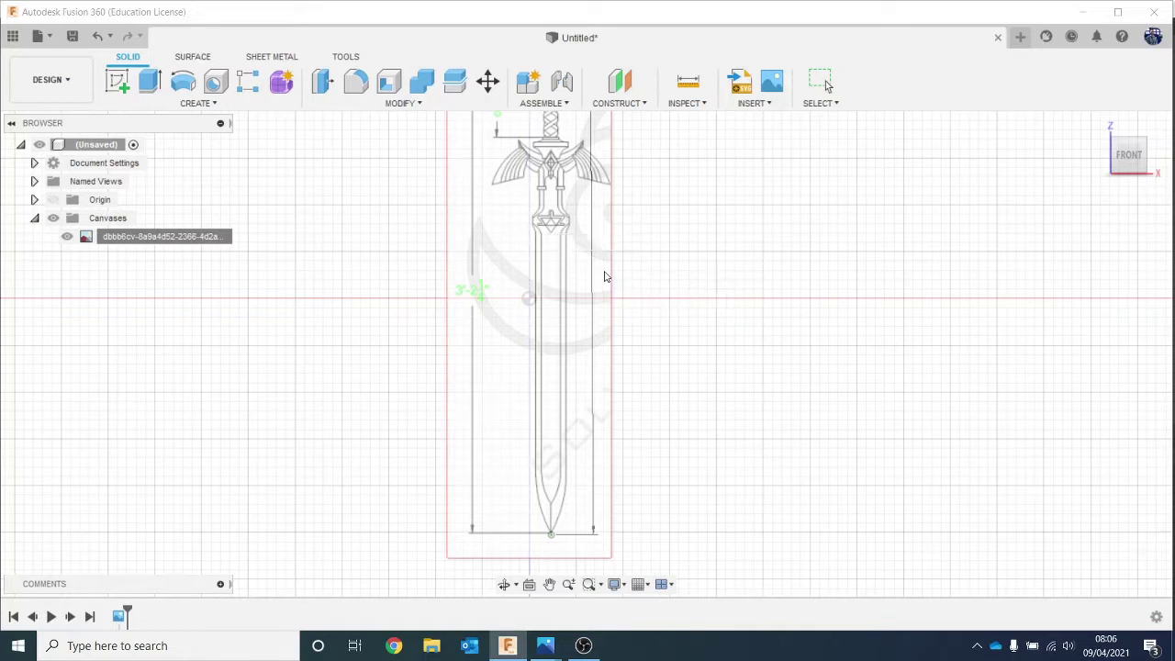
pyautogui.scroll(-8, 604, 275)
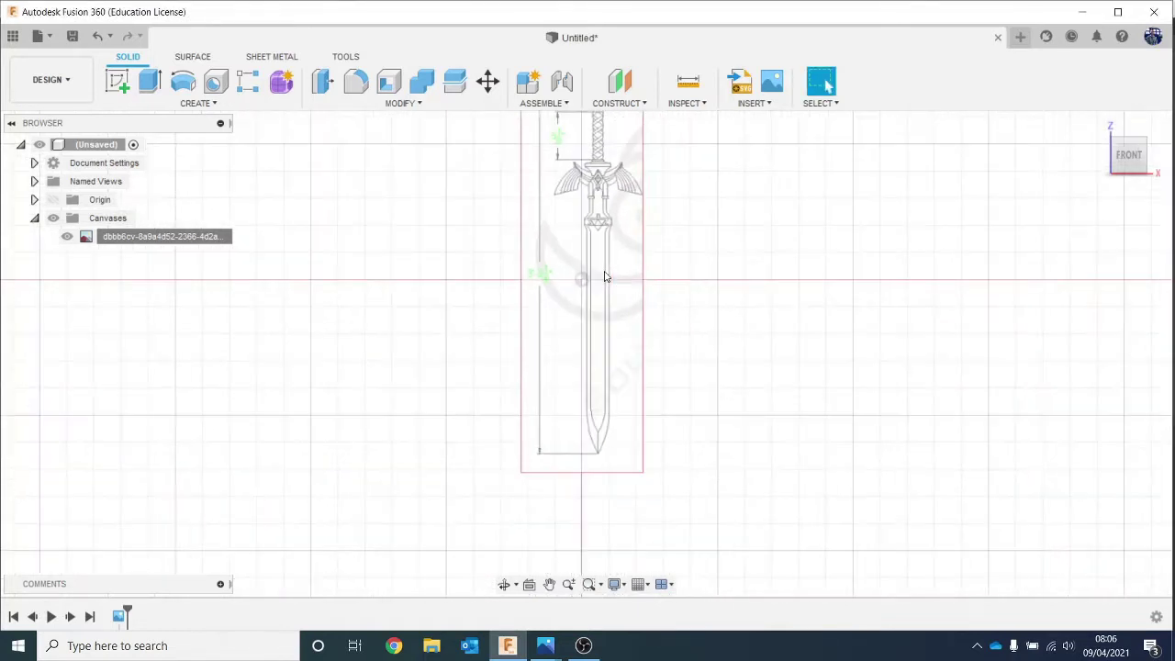
pyautogui.moveTo(606, 273); pyautogui.dragTo(592, 312, button='middle')
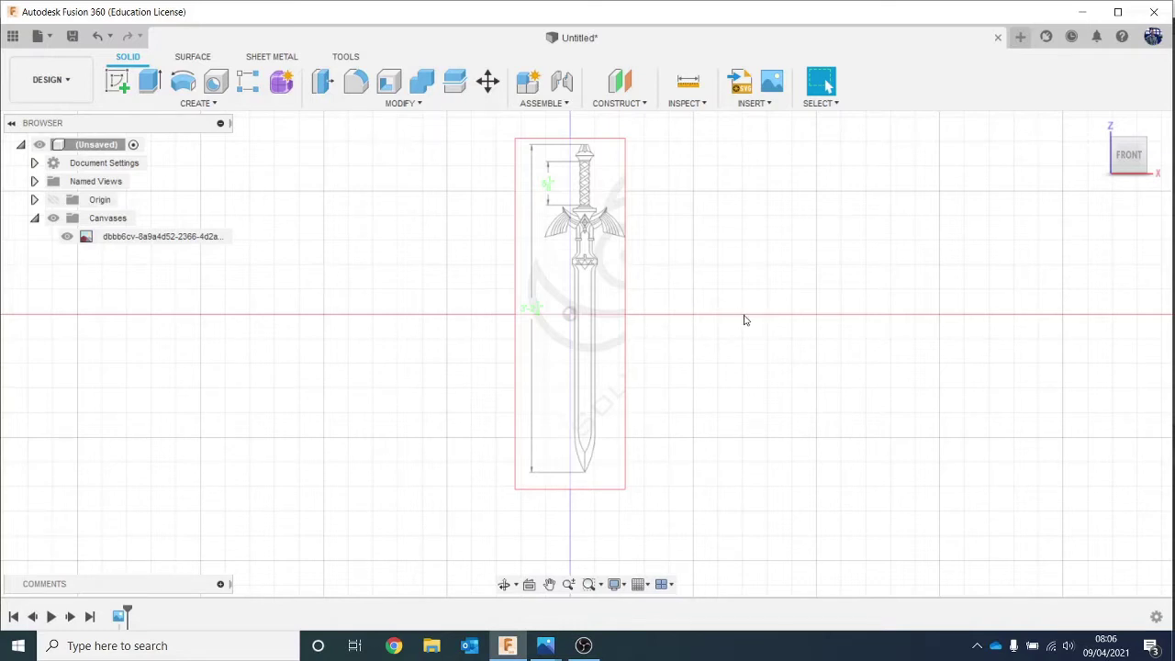
pyautogui.scroll(3, 744, 319)
pyautogui.moveTo(729, 306); pyautogui.dragTo(742, 382, button='middle')
pyautogui.scroll(1, 617, 257)
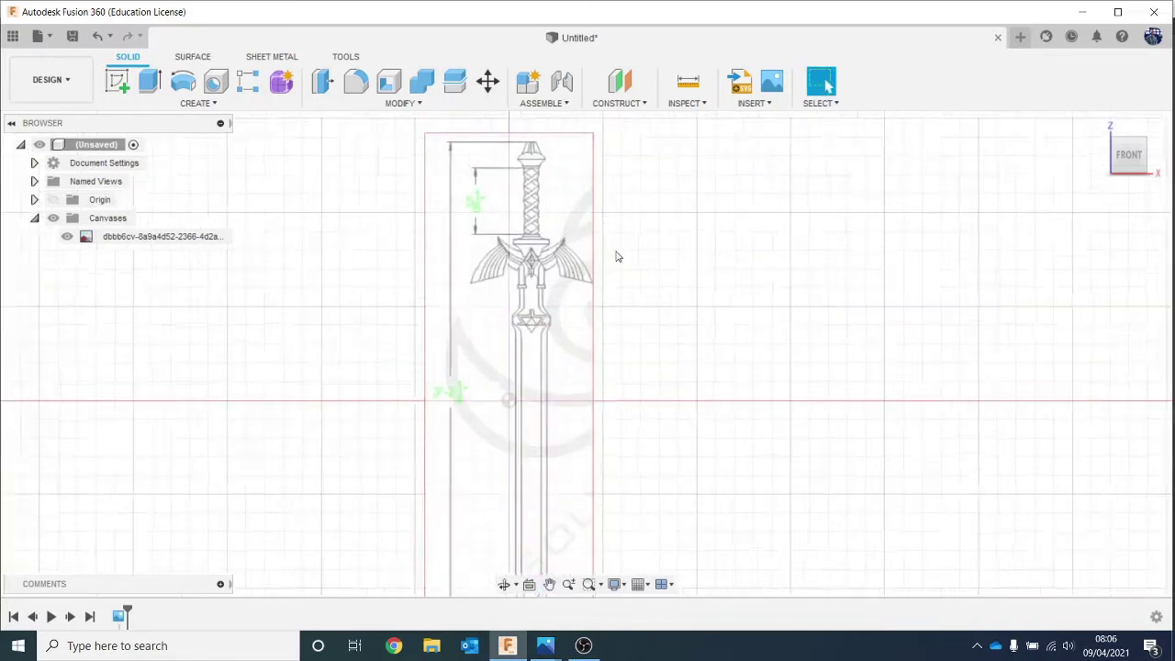
pyautogui.scroll(2, 618, 257)
pyautogui.scroll(-1, 673, 339)
pyautogui.scroll(-2, 671, 336)
pyautogui.moveTo(671, 336); pyautogui.dragTo(676, 423, button='middle')
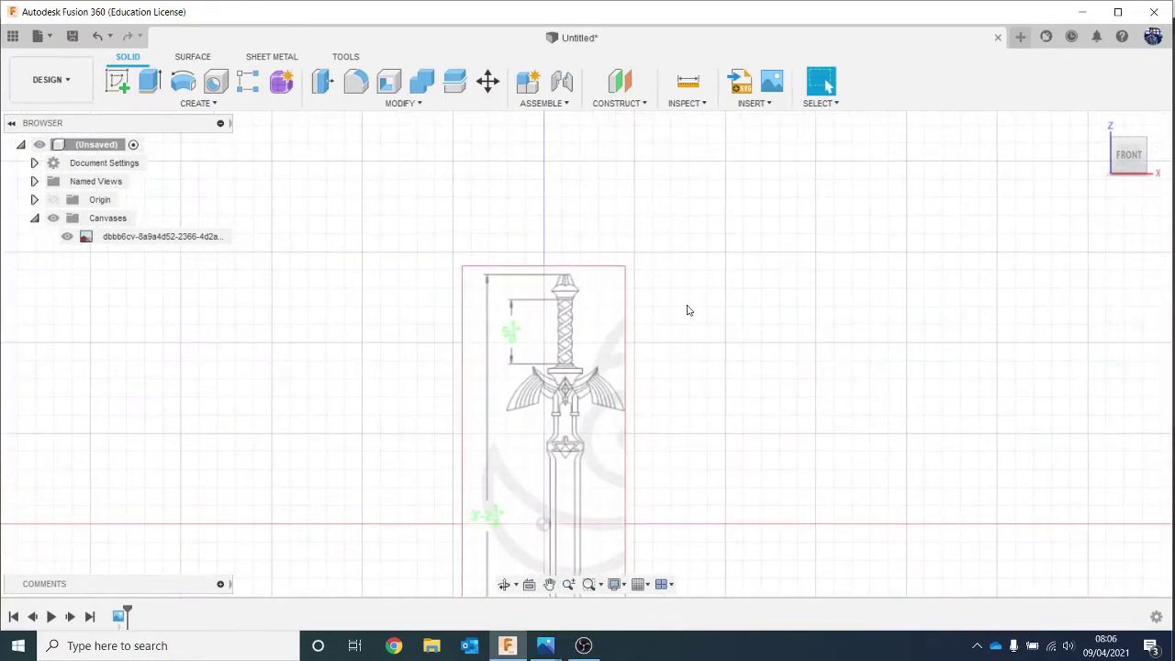
# Start a new sketch on the XZ plane, over the sword canvas.
pyautogui.scroll(1, 640, 423)
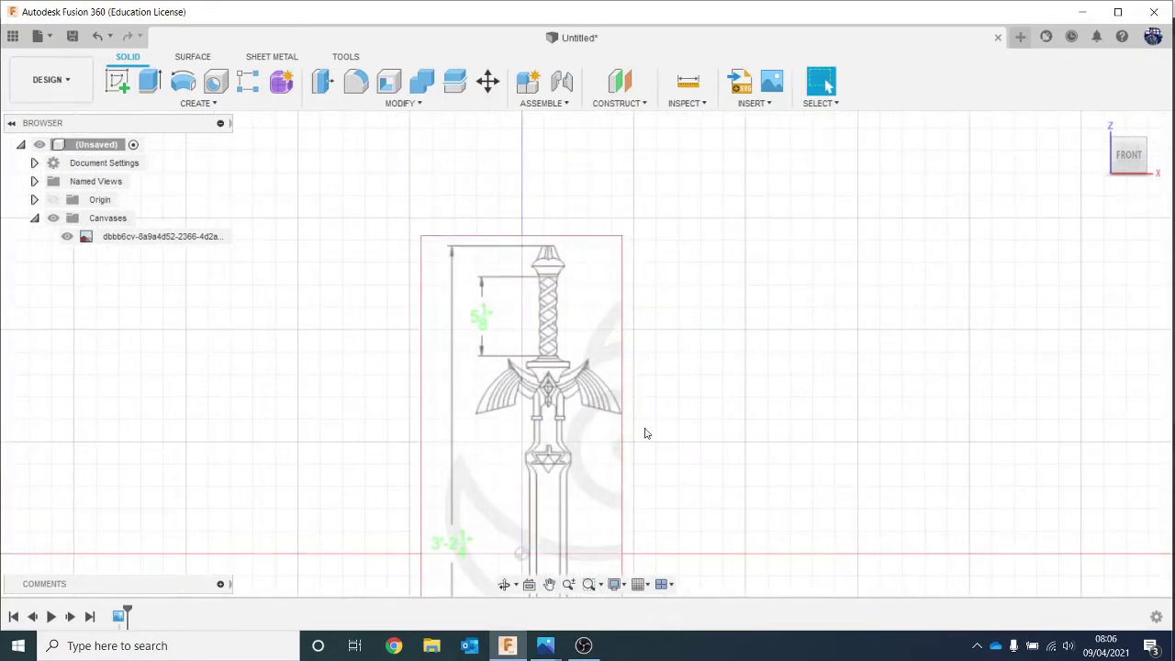
pyautogui.scroll(-1, 656, 465)
pyautogui.scroll(1, 658, 471)
pyautogui.moveTo(657, 464); pyautogui.dragTo(661, 429, button='middle')
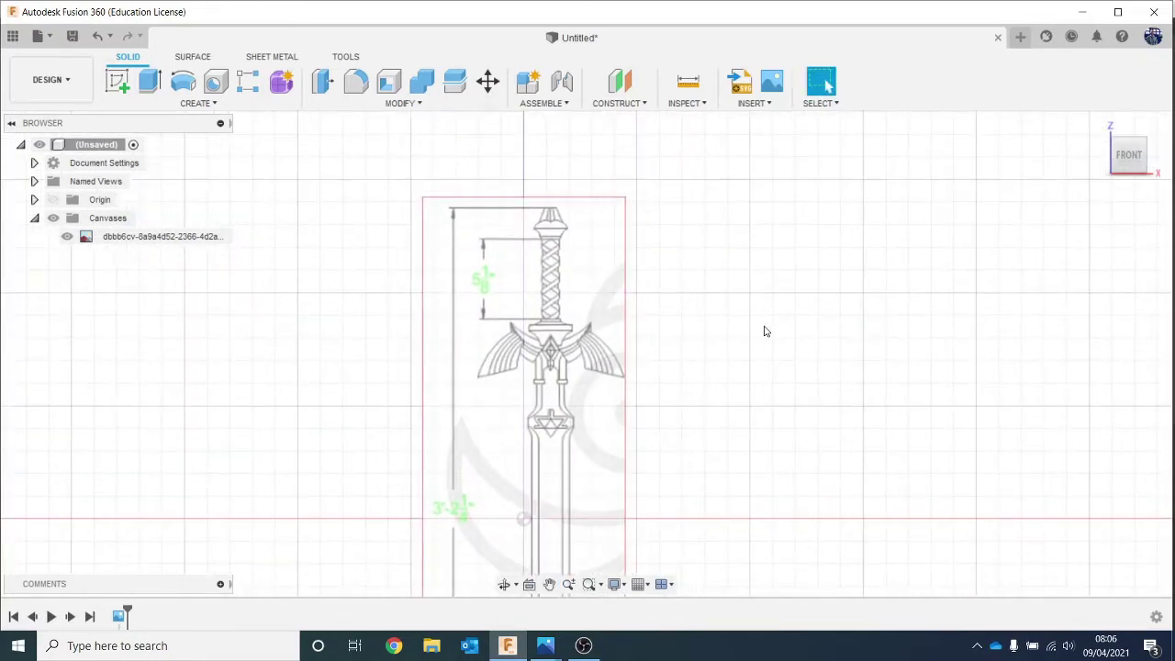
pyautogui.moveTo(766, 331); pyautogui.dragTo(737, 375, button='middle')
pyautogui.click(118, 81)
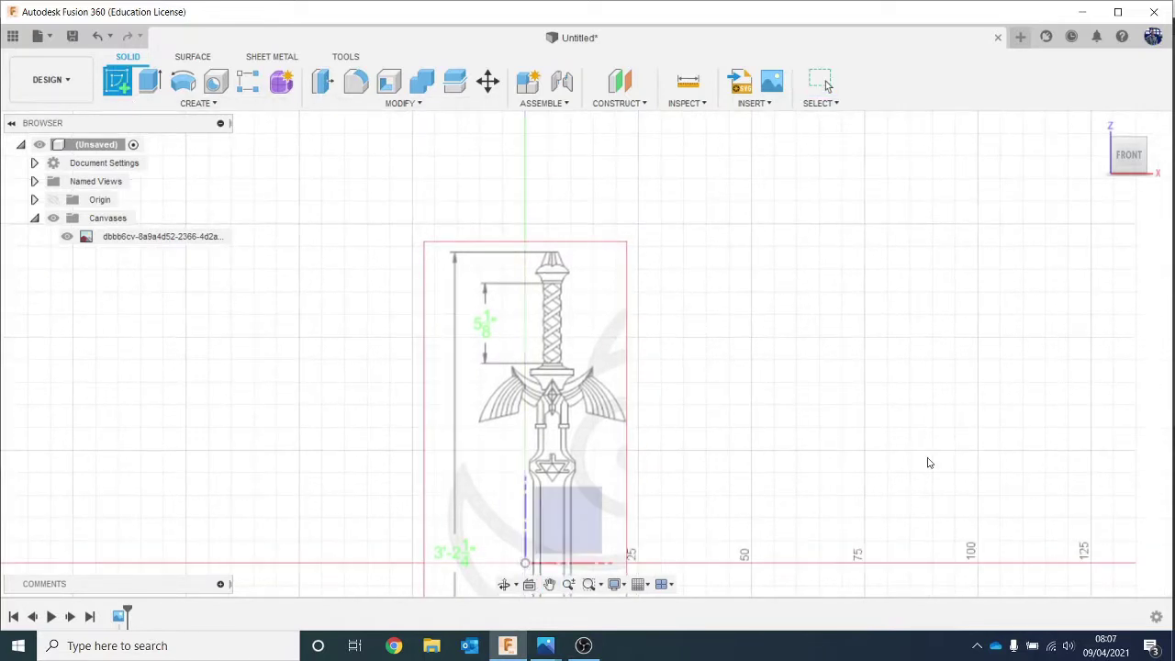
pyautogui.click(588, 518)
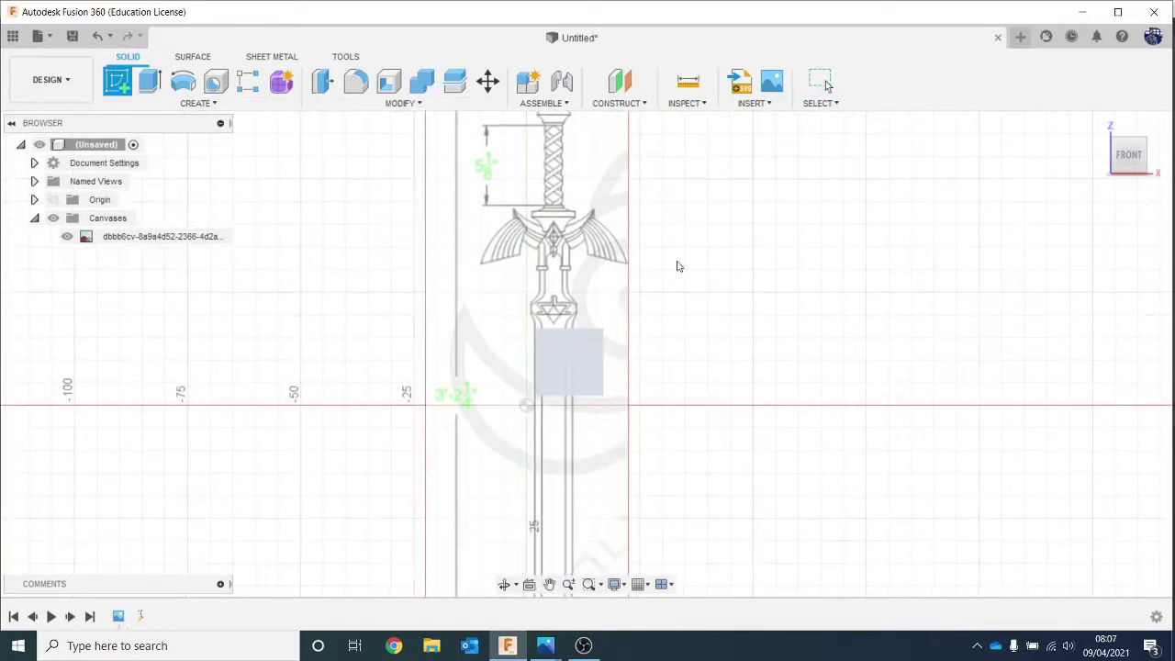
# Draw a vertical line about 30.3 mm long down the handle's centre, from the top of the pommel to the crossguard's central diamond.
pyautogui.moveTo(829, 279); pyautogui.dragTo(823, 378, button='middle')
pyautogui.scroll(4, 743, 345)
pyautogui.scroll(2, 821, 379)
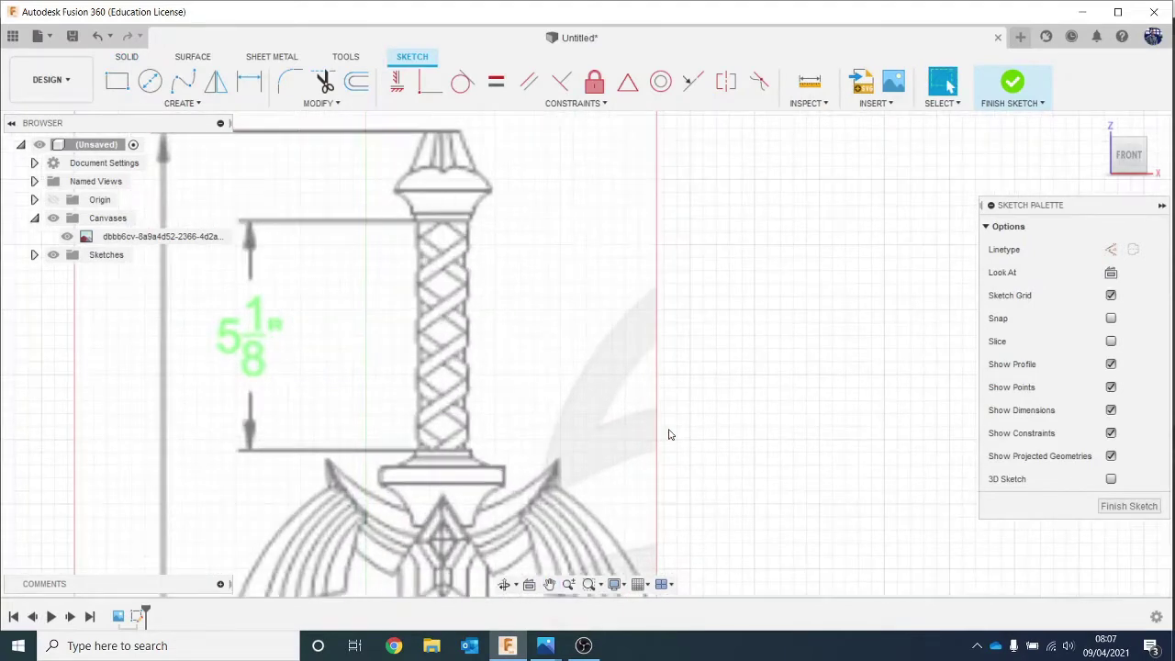
pyautogui.scroll(-1, 657, 413)
pyautogui.moveTo(663, 425); pyautogui.dragTo(702, 402, button='middle')
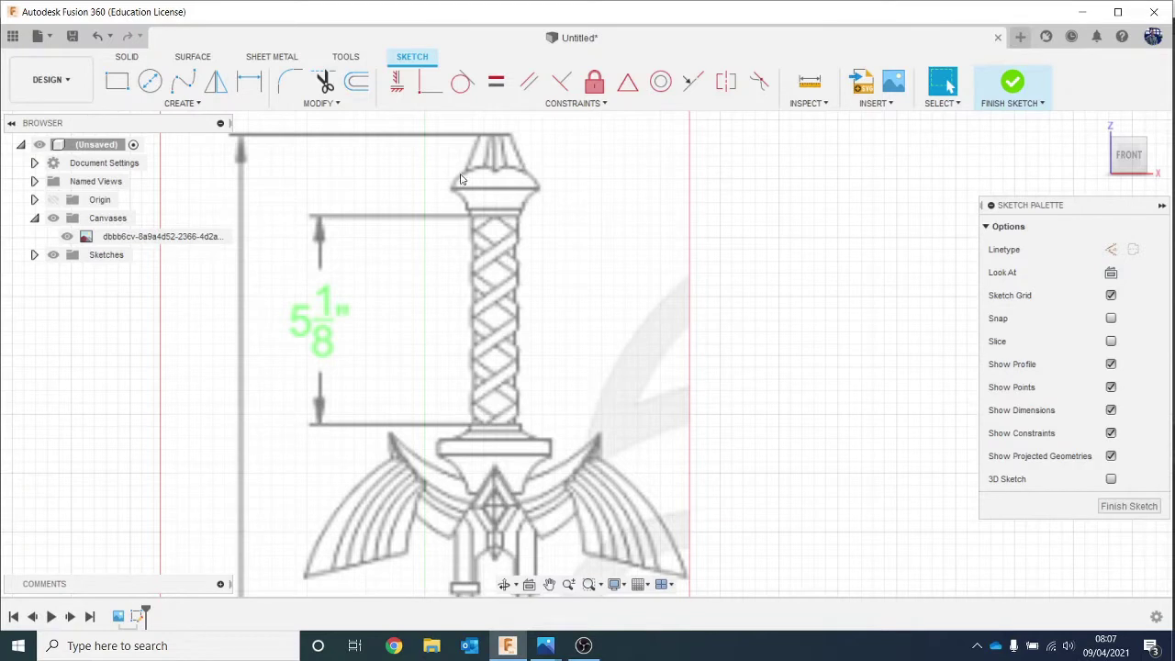
pyautogui.press('l')
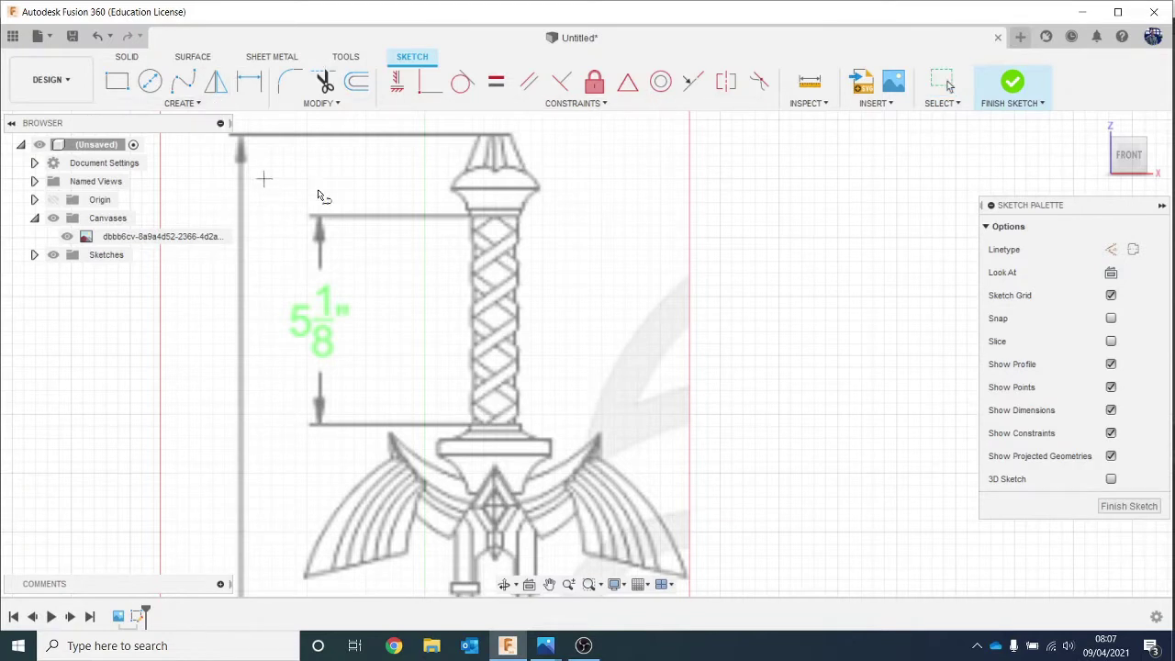
pyautogui.click(188, 103)
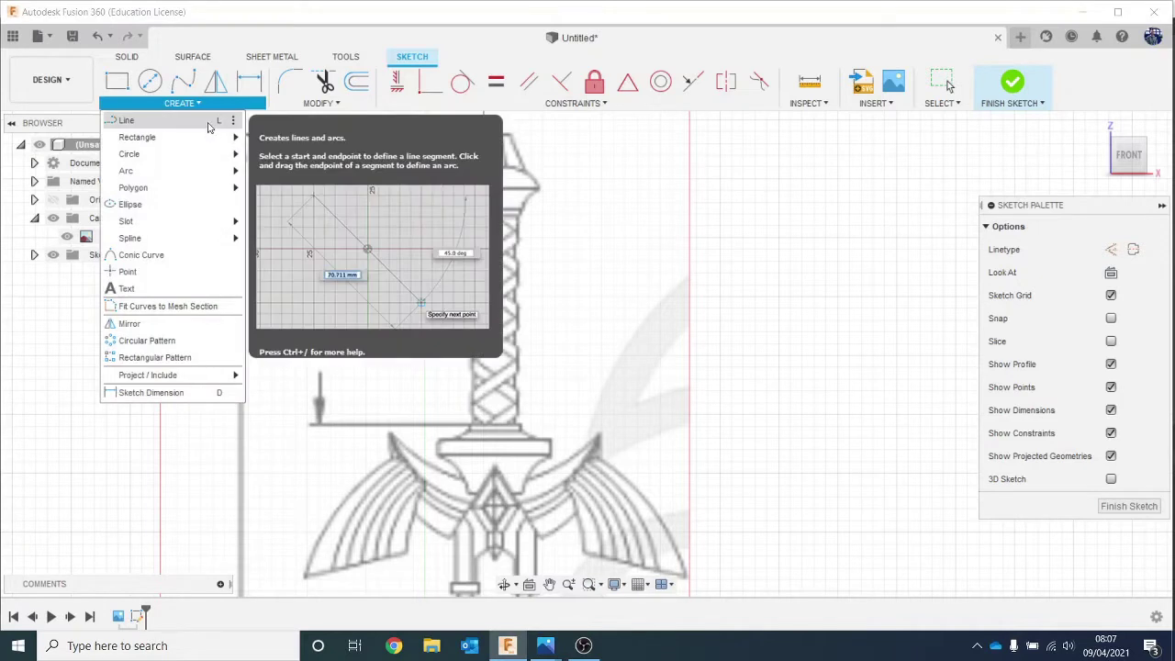
pyautogui.click(208, 122)
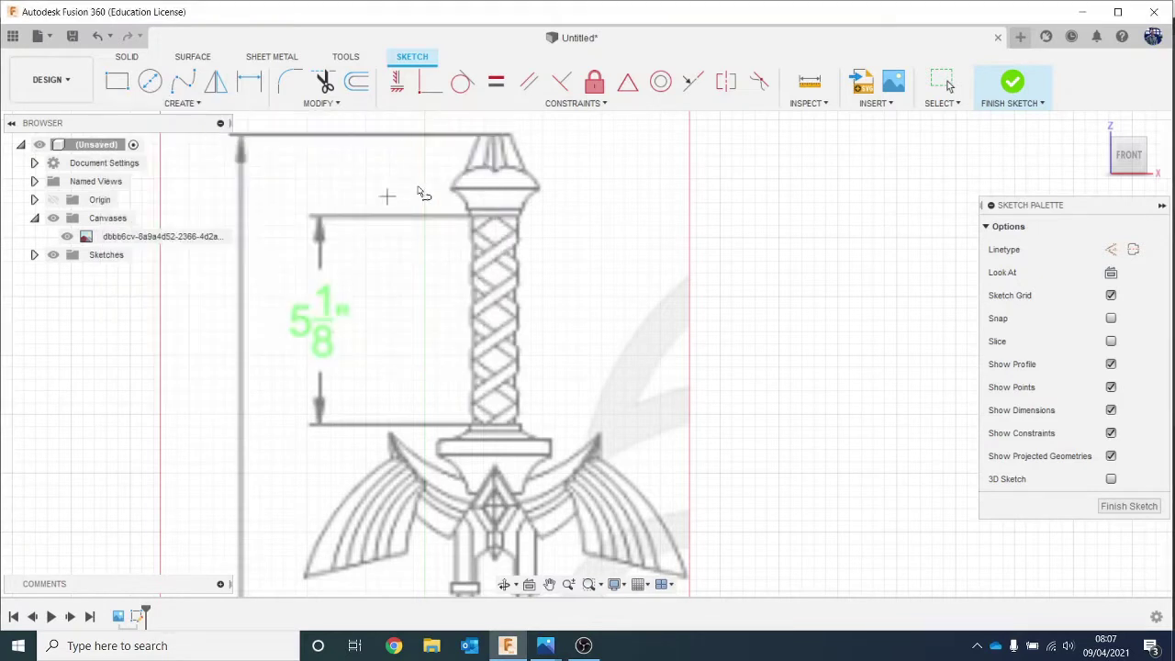
pyautogui.click(493, 134)
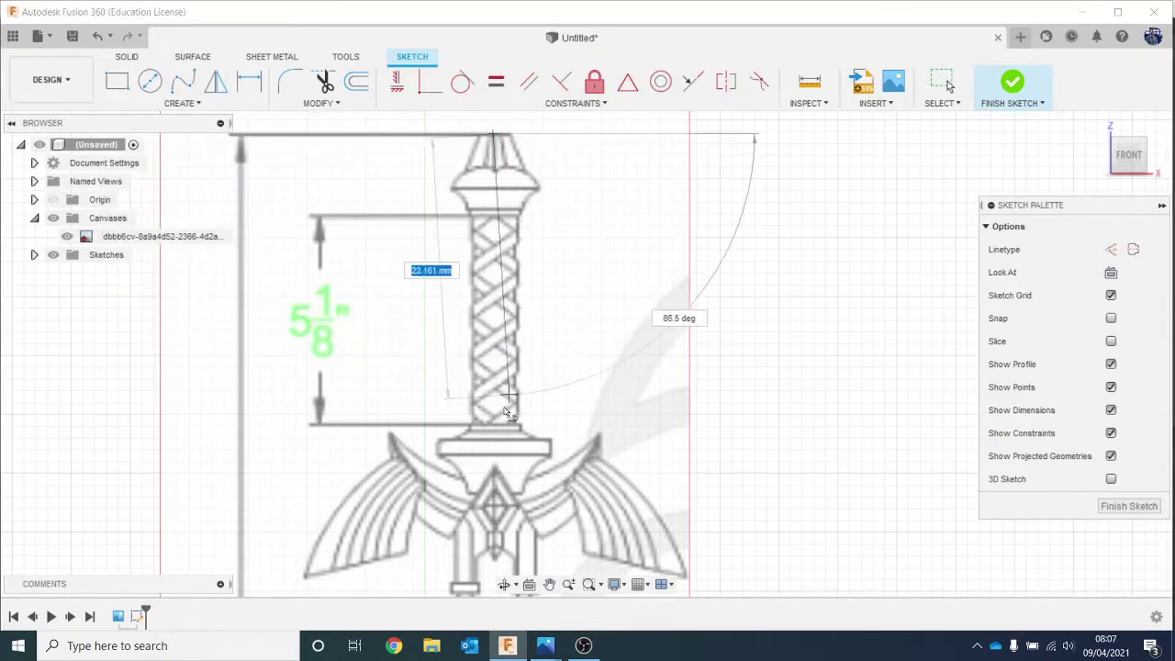
pyautogui.click(493, 492)
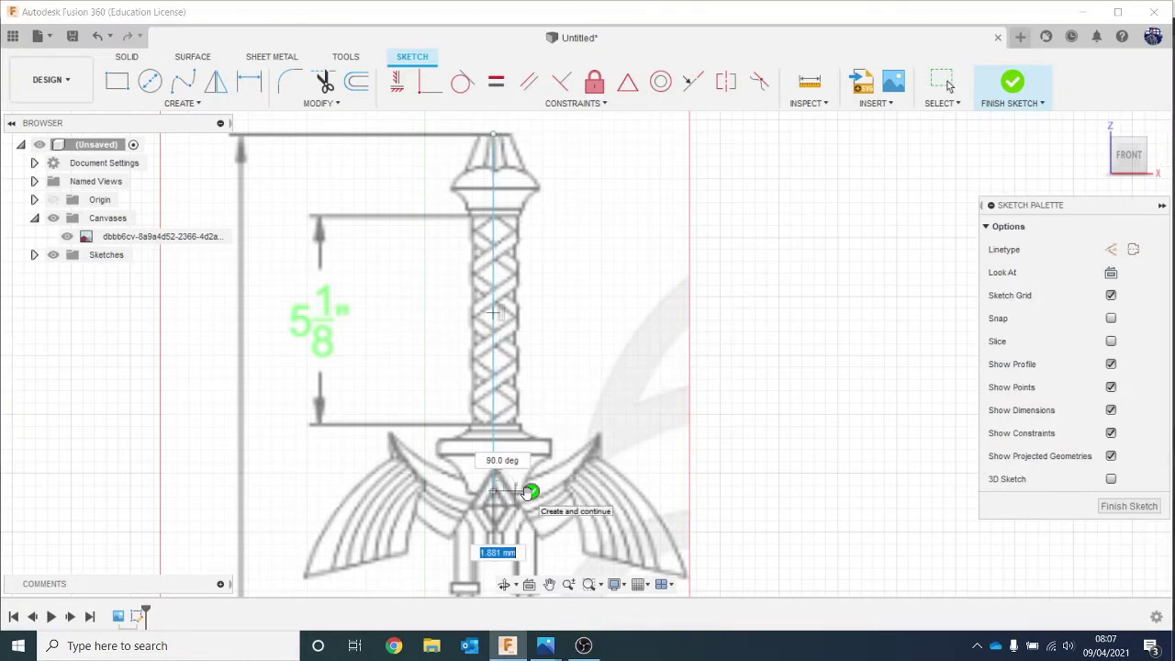
pyautogui.press('Escape')
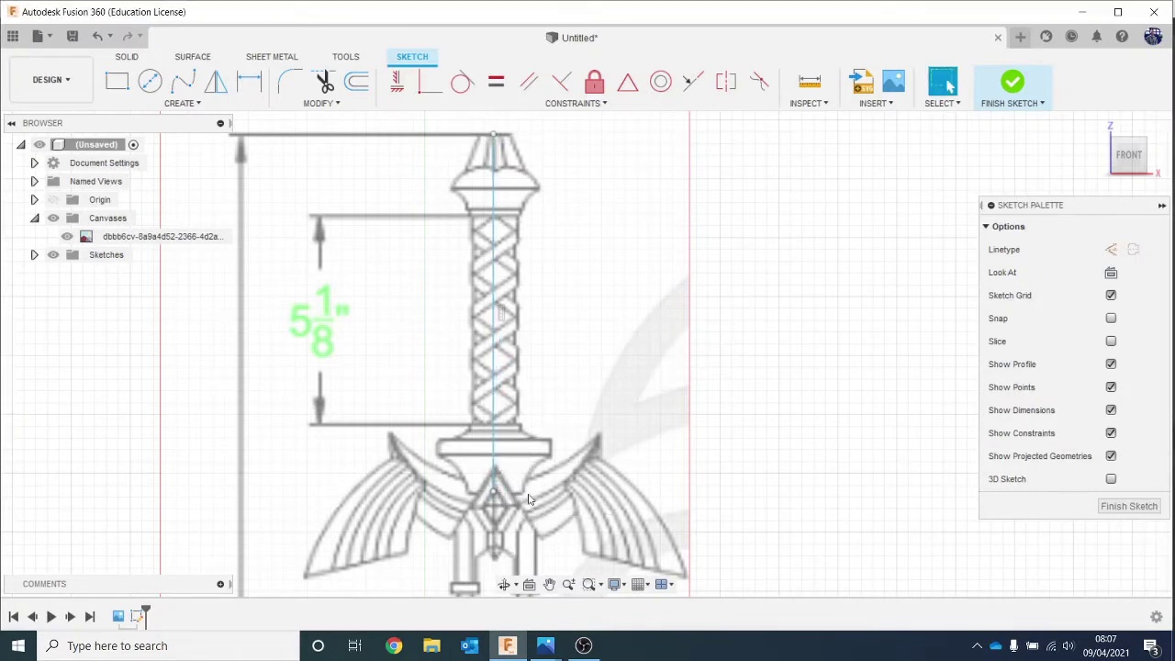
# Move the vertical centre line 0.17 mm in the X direction to align it with the middle of the sword.
pyautogui.click(493, 366)
pyautogui.rightClick(492, 366)
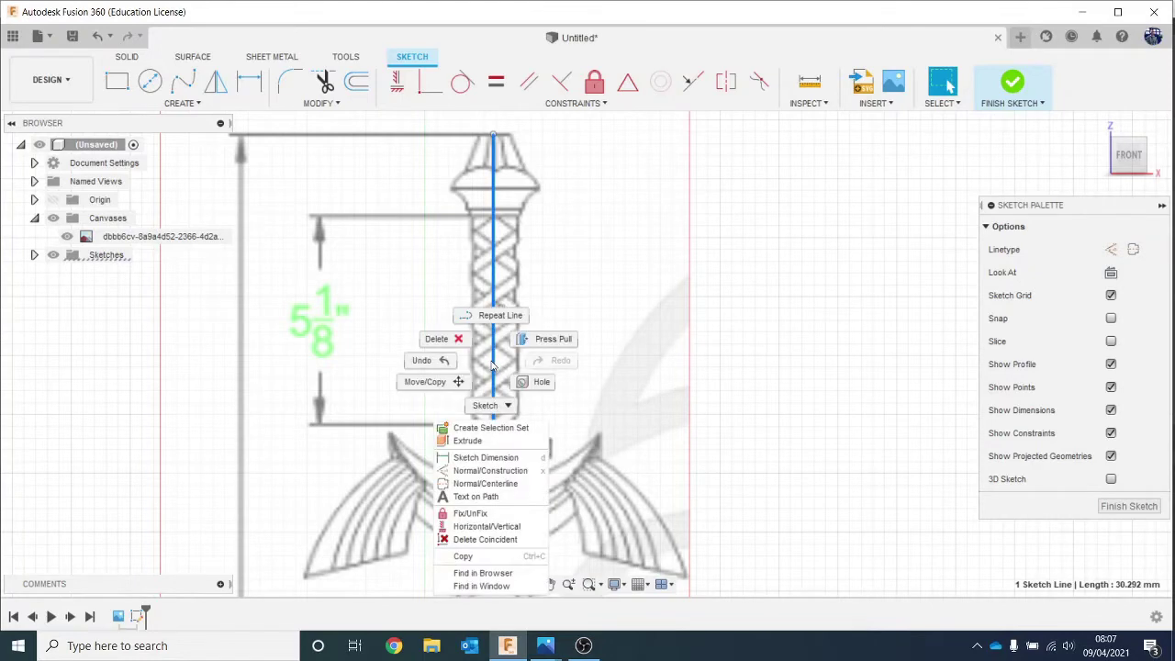
pyautogui.click(424, 381)
pyautogui.scroll(2, 500, 417)
pyautogui.moveTo(529, 474); pyautogui.dragTo(543, 409, button='middle')
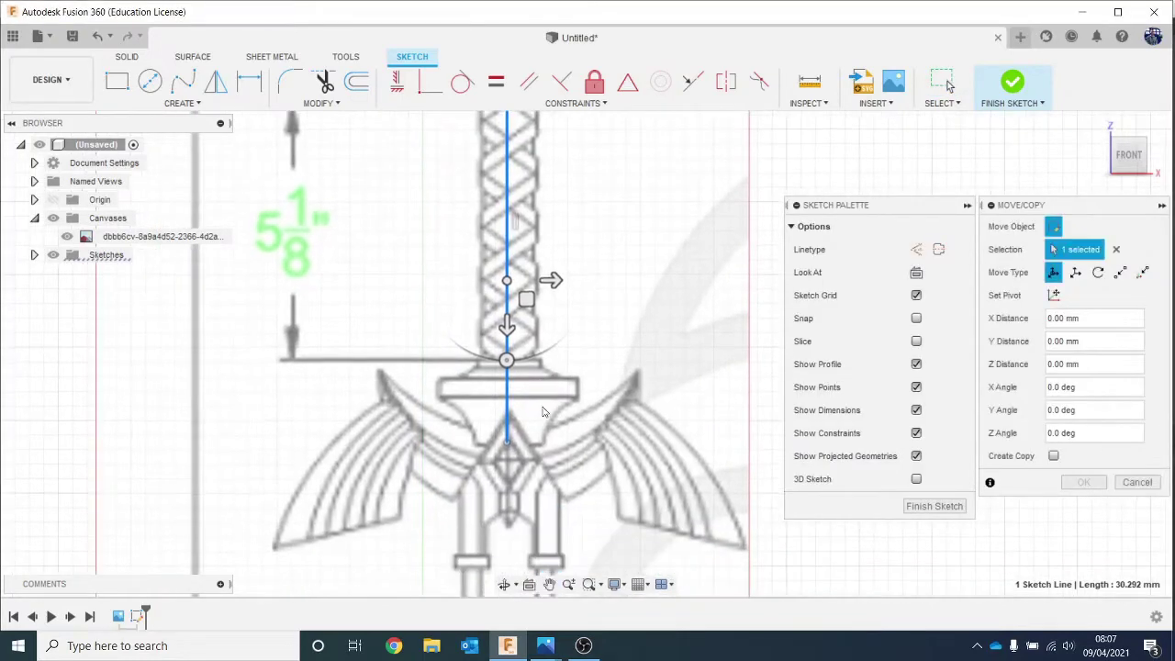
pyautogui.scroll(2, 546, 411)
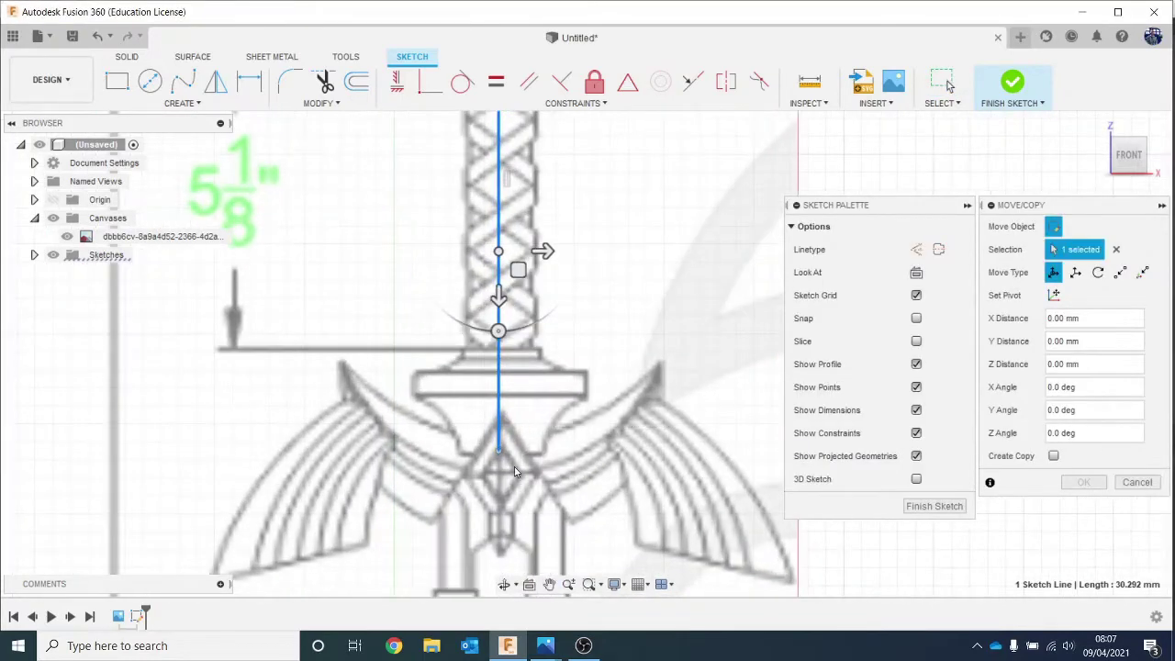
pyautogui.click(540, 252)
pyautogui.moveTo(540, 251); pyautogui.dragTo(542, 253)
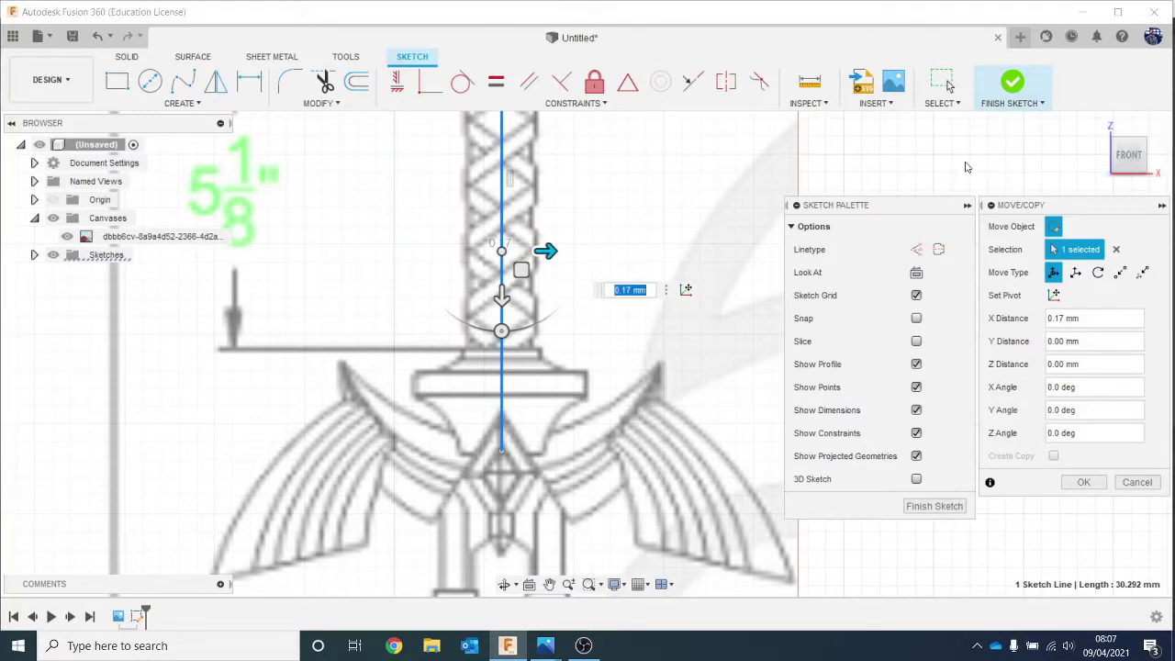
pyautogui.press('Return')
# Draw connected lines from the centre line's upper end, across the pommel's flat top and down its right sloping edge to the bulge.
pyautogui.scroll(-2, 663, 281)
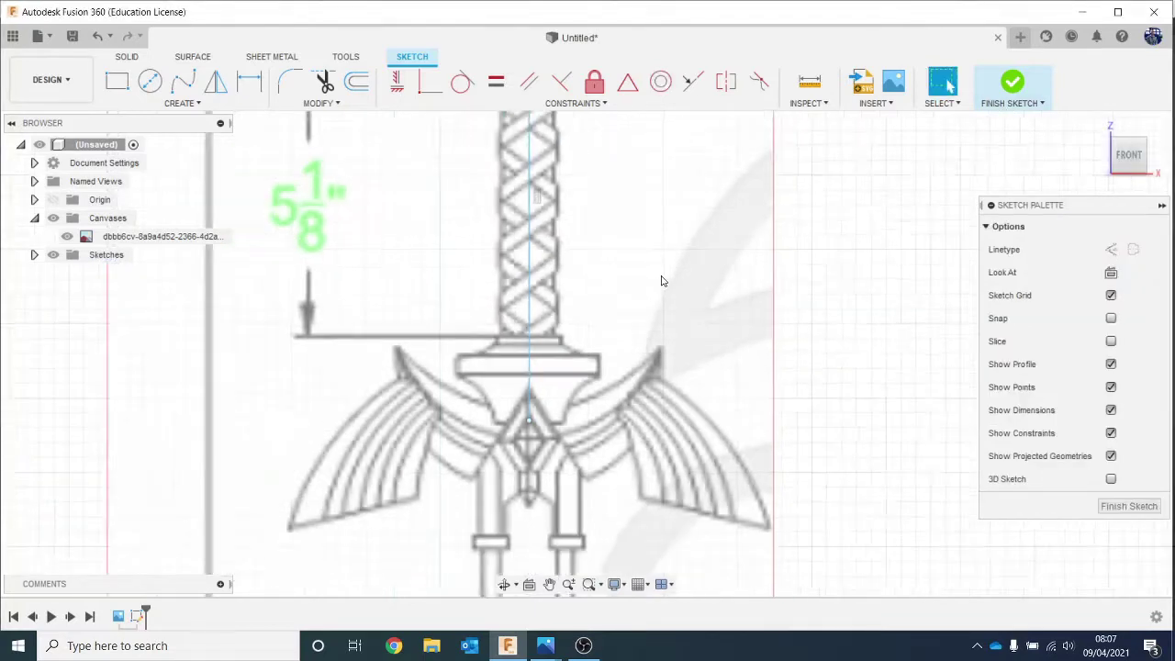
pyautogui.moveTo(658, 295); pyautogui.dragTo(644, 633, button='middle')
pyautogui.moveTo(630, 461); pyautogui.dragTo(611, 291, button='middle')
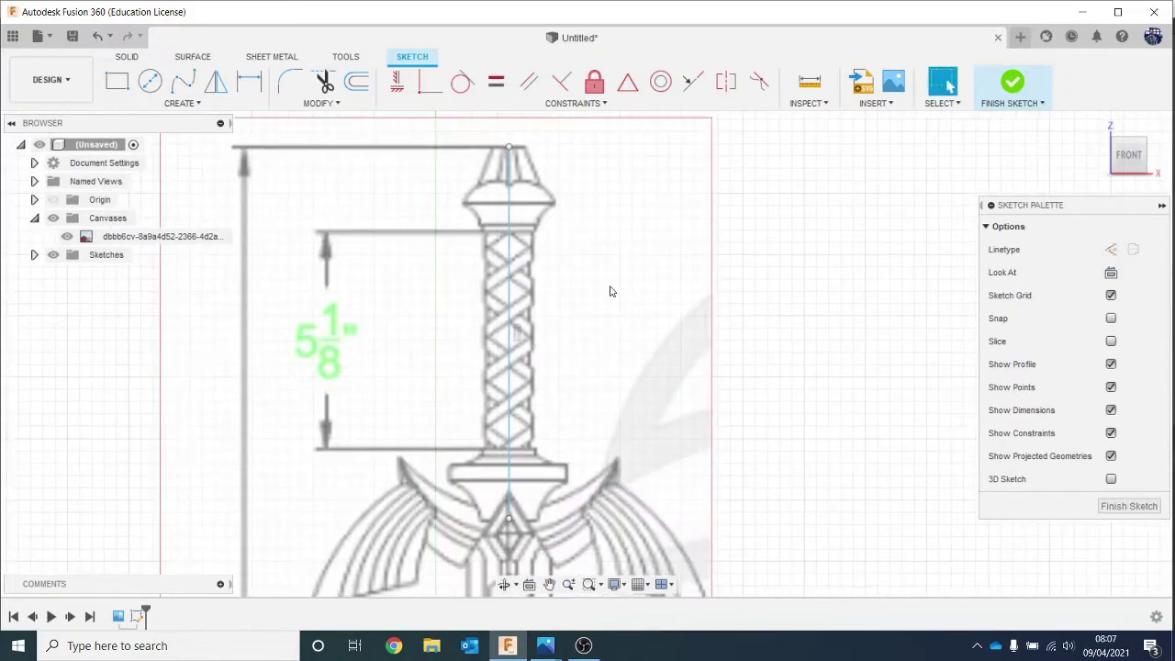
pyautogui.scroll(4, 551, 129)
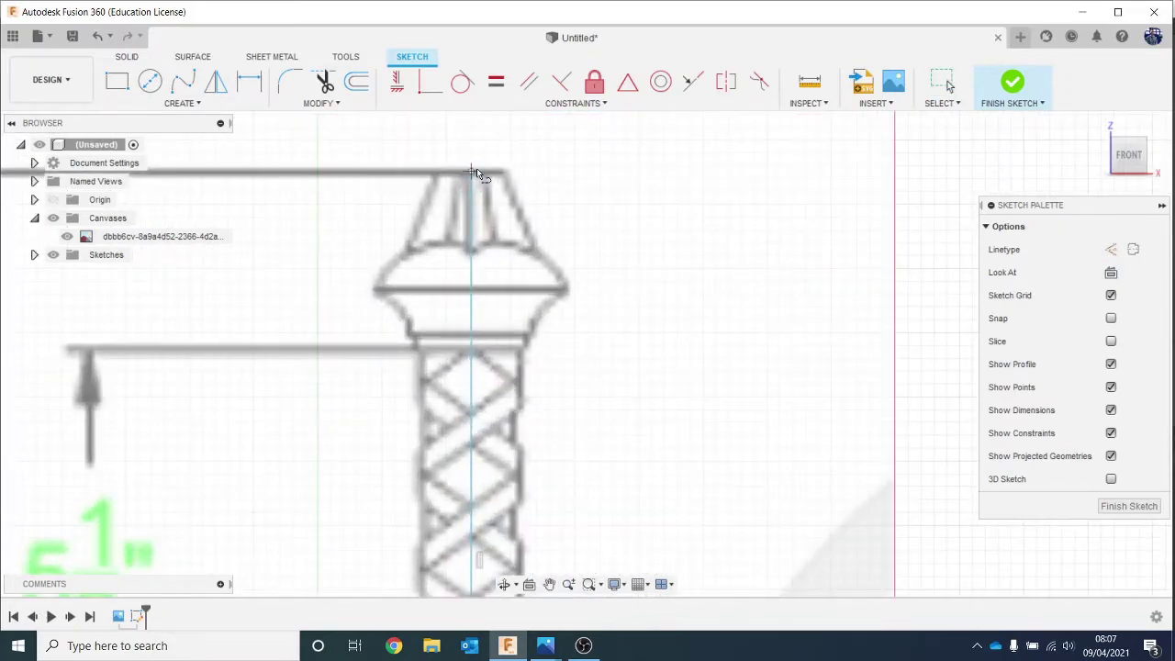
pyautogui.click(474, 170)
pyautogui.click(504, 171)
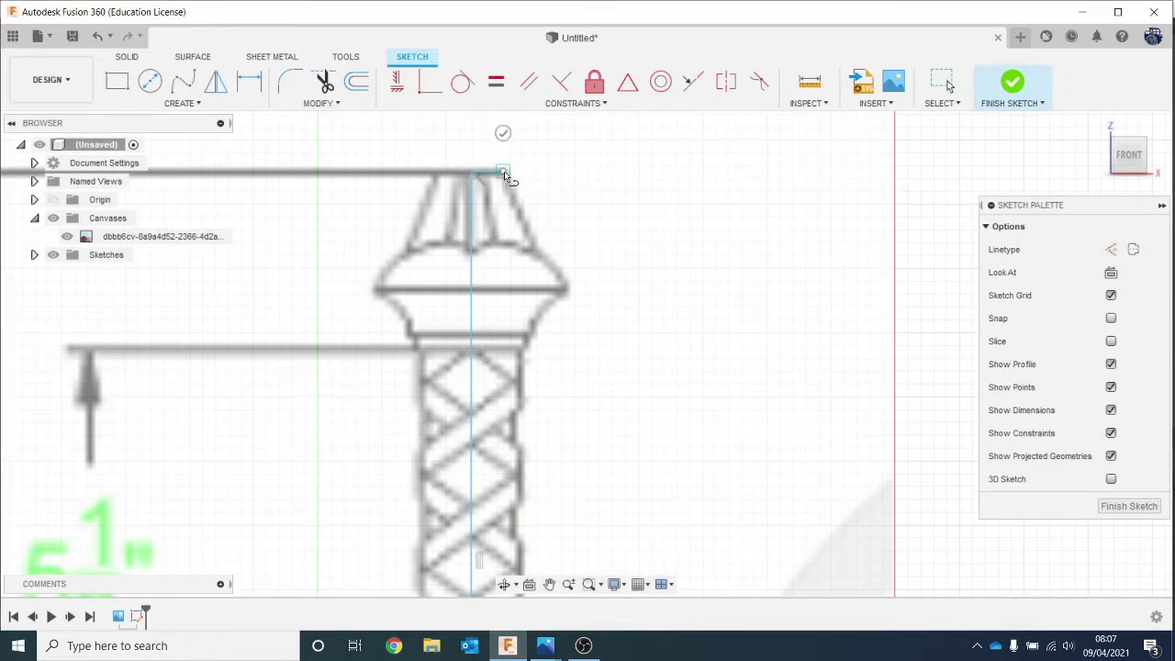
pyautogui.click(536, 245)
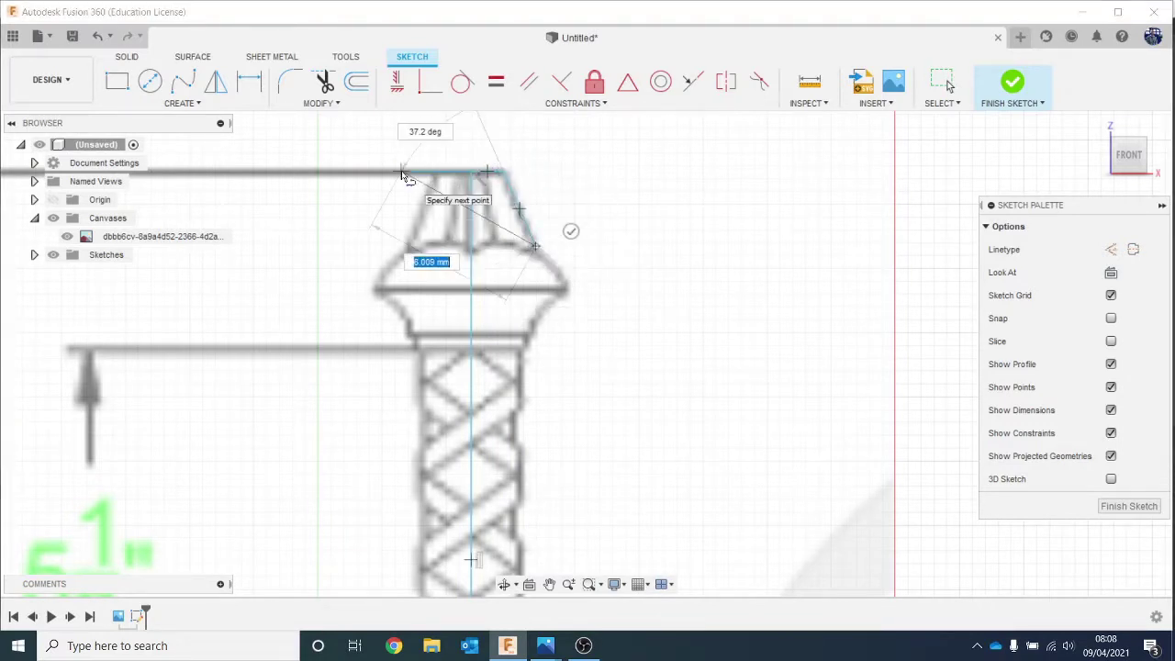
pyautogui.press('Escape')
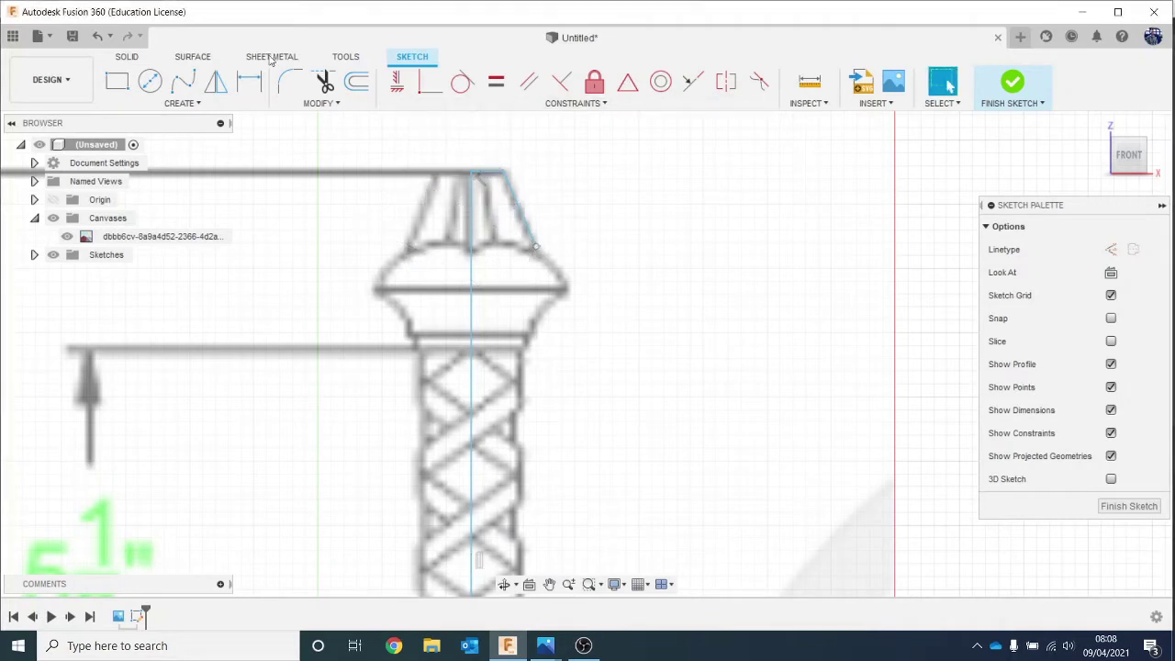
# Trace the upper curve of the pommel's bulge with a three-point arc from the sloping line's end to the widest point.
pyautogui.click(210, 103)
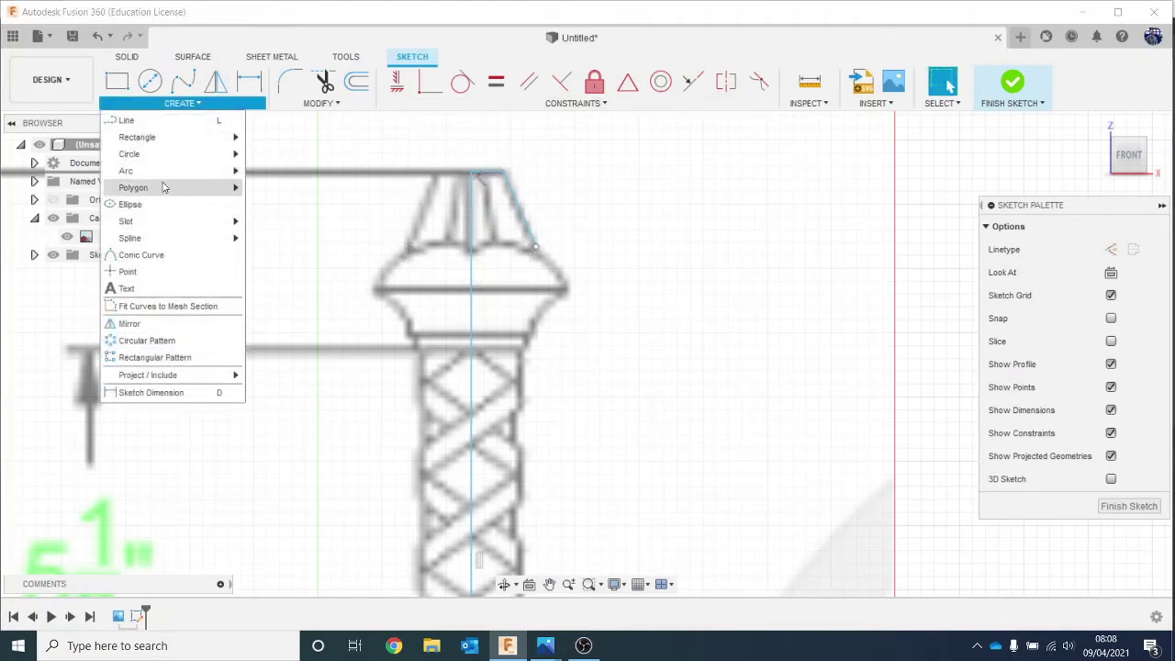
pyautogui.click(287, 187)
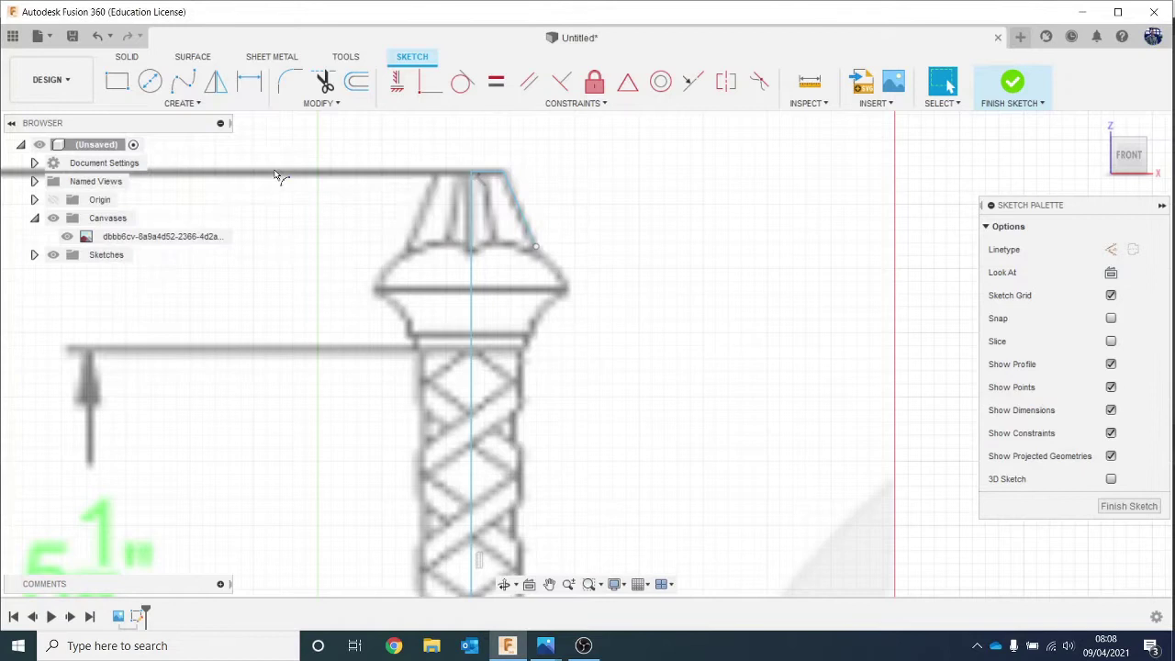
pyautogui.click(537, 247)
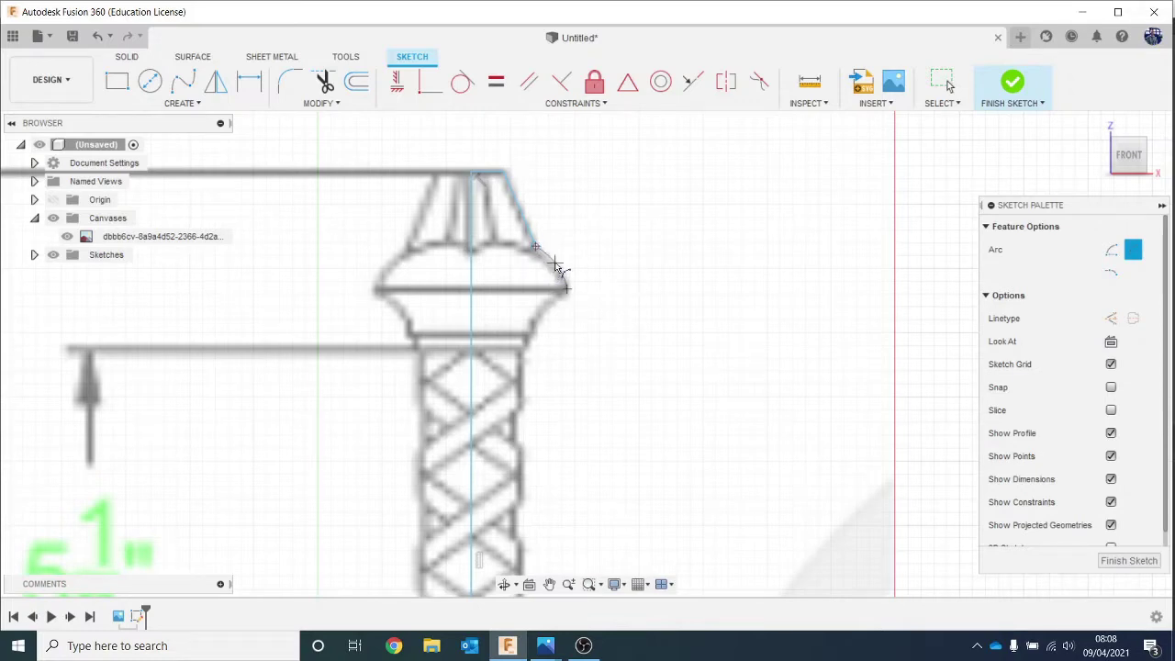
pyautogui.scroll(5, 556, 267)
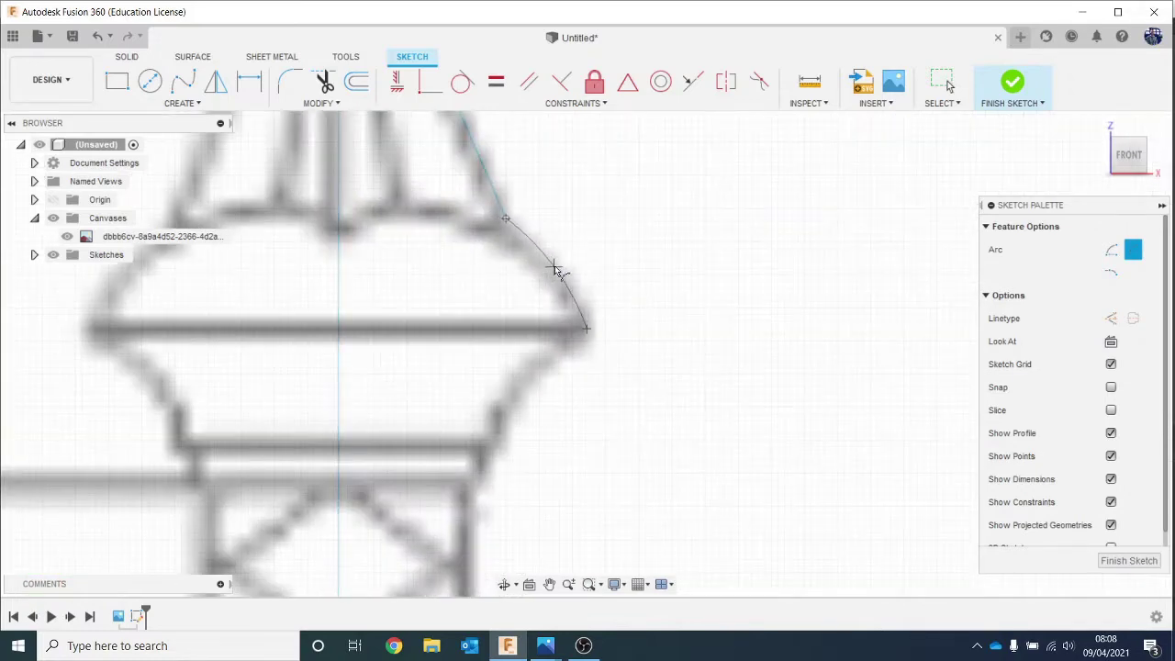
pyautogui.click(555, 271)
# Trace the pommel's lower inward curve with a three-point arc from the widest point down to the collar above the grip.
pyautogui.scroll(2, 598, 482)
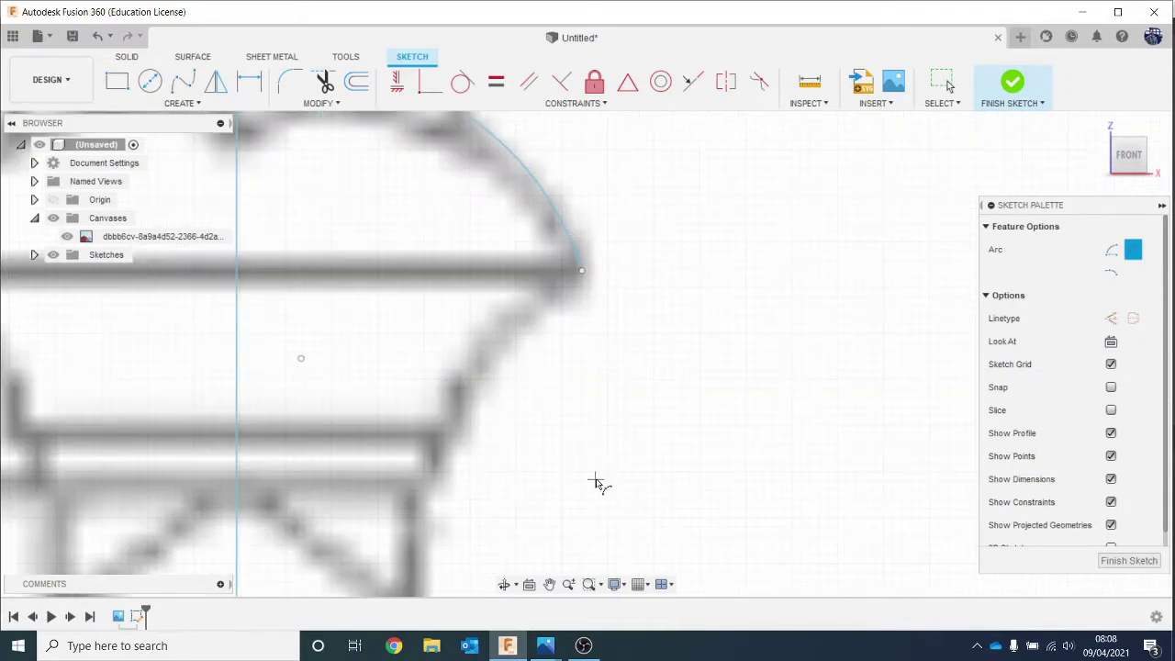
pyautogui.scroll(-3, 598, 480)
pyautogui.moveTo(593, 441); pyautogui.dragTo(599, 402, button='middle')
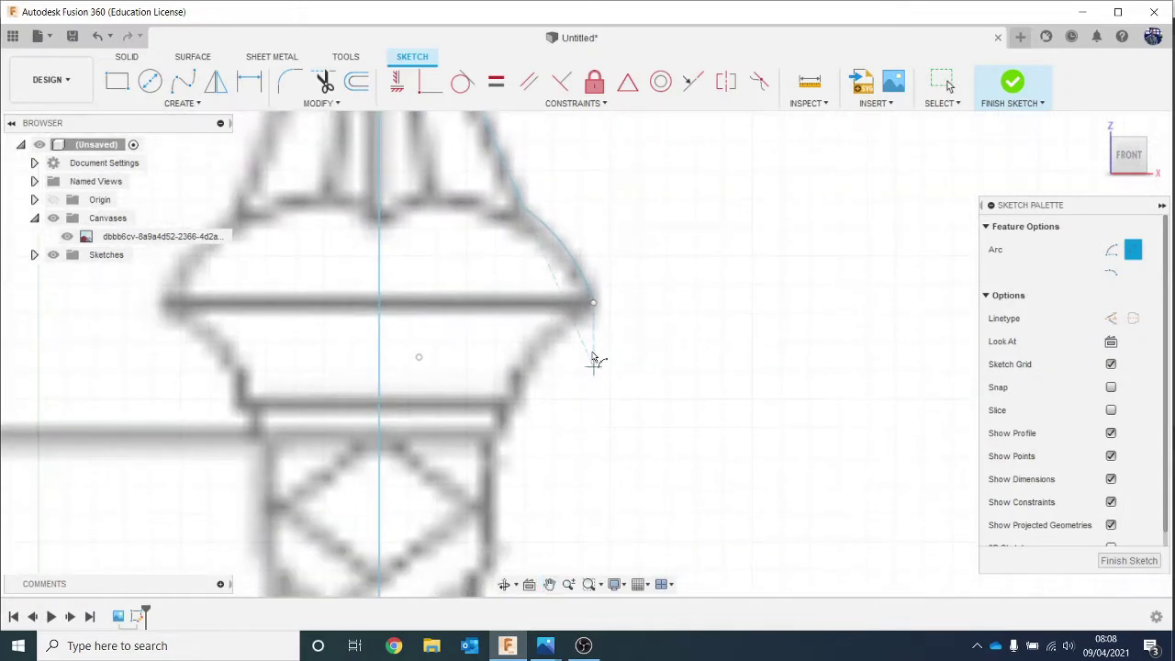
pyautogui.click(593, 304)
pyautogui.click(514, 406)
pyautogui.click(539, 360)
# Fillet the corner between the two pommel arcs with a 0.208 mm radius.
pyautogui.scroll(-4, 577, 408)
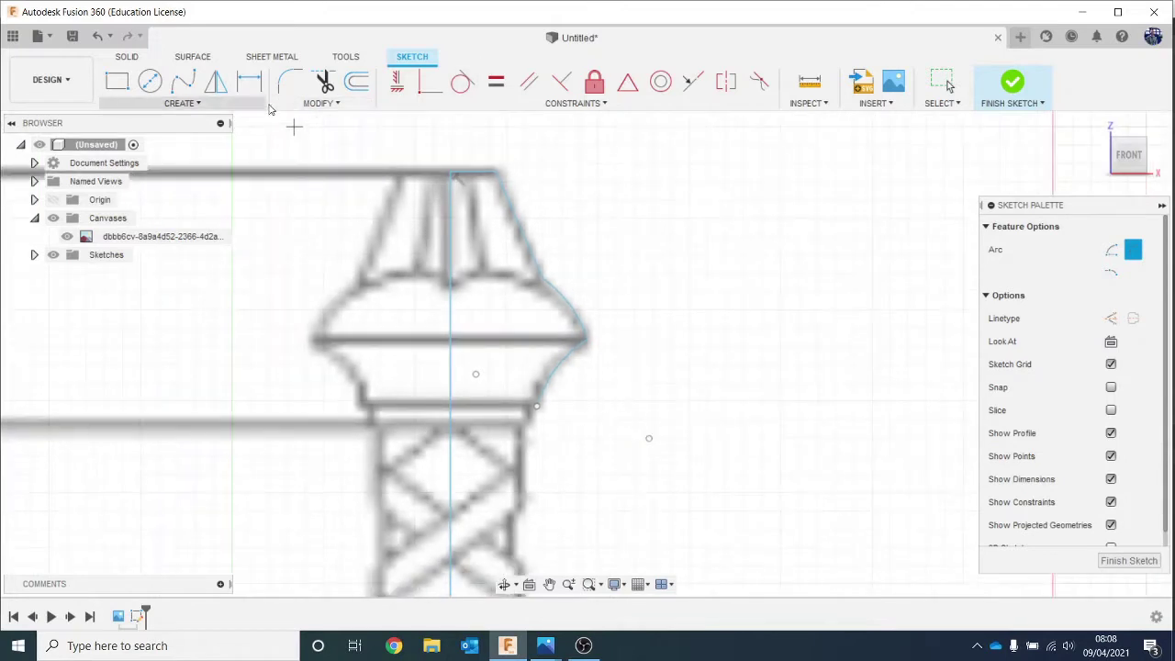
pyautogui.click(289, 82)
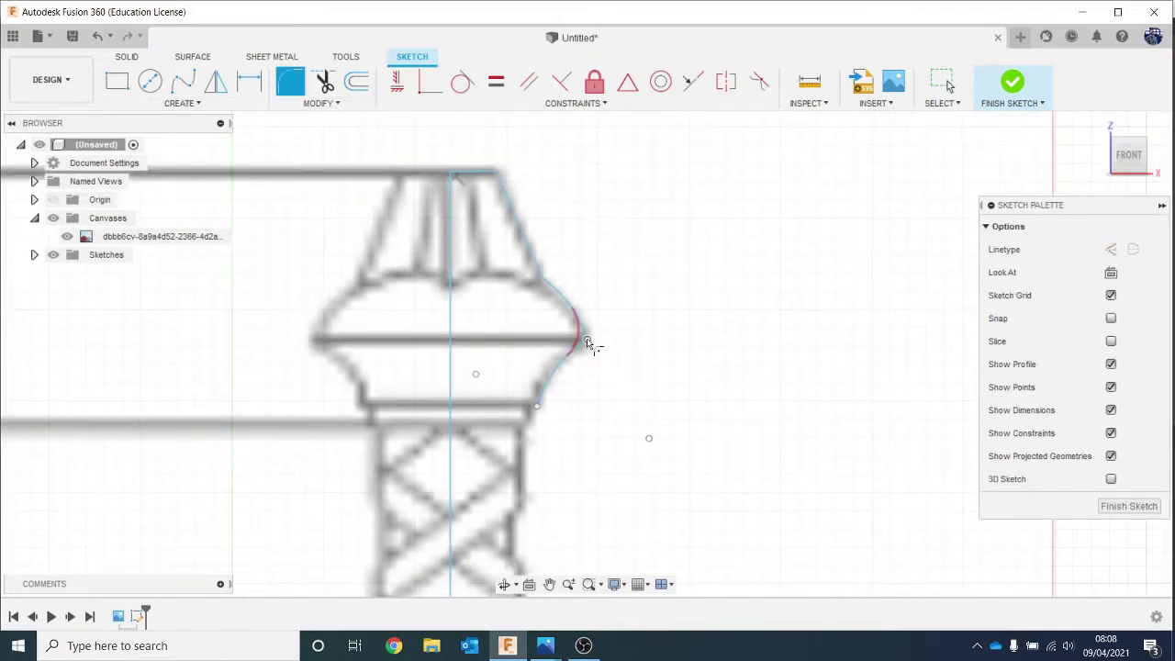
pyautogui.click(588, 343)
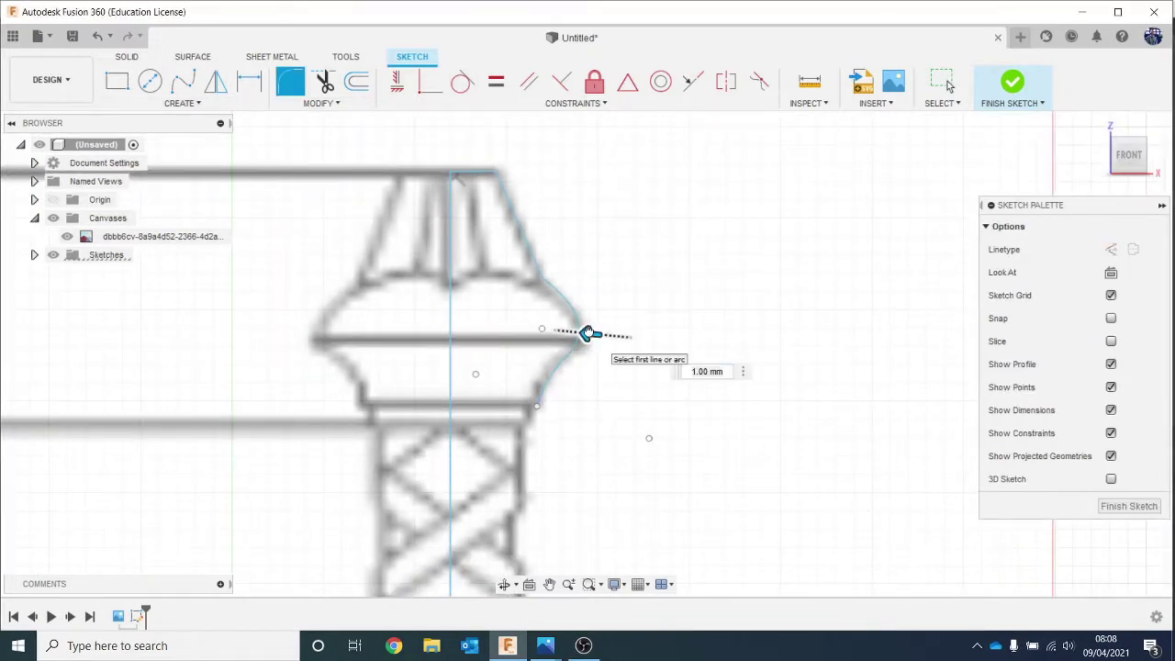
pyautogui.moveTo(595, 336); pyautogui.dragTo(598, 336)
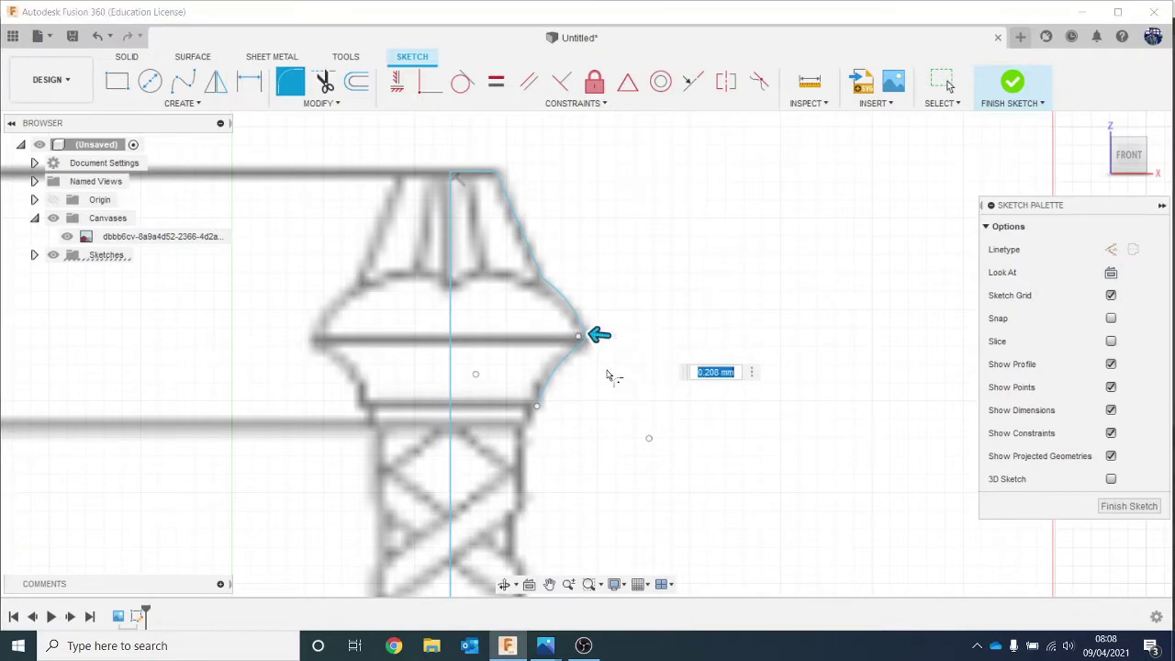
pyautogui.press('Return')
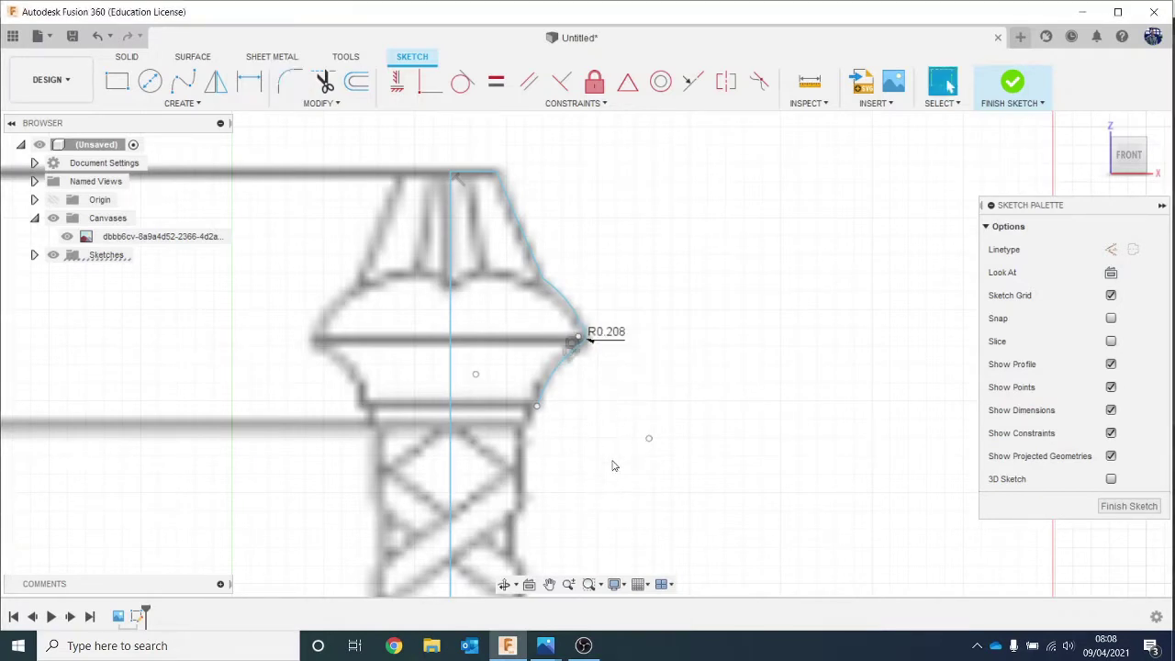
# Draw connected lines for the collar's step below the pommel: from the lower arc's end inward, straight down, and inward to the grip's edge.
pyautogui.scroll(-1, 614, 465)
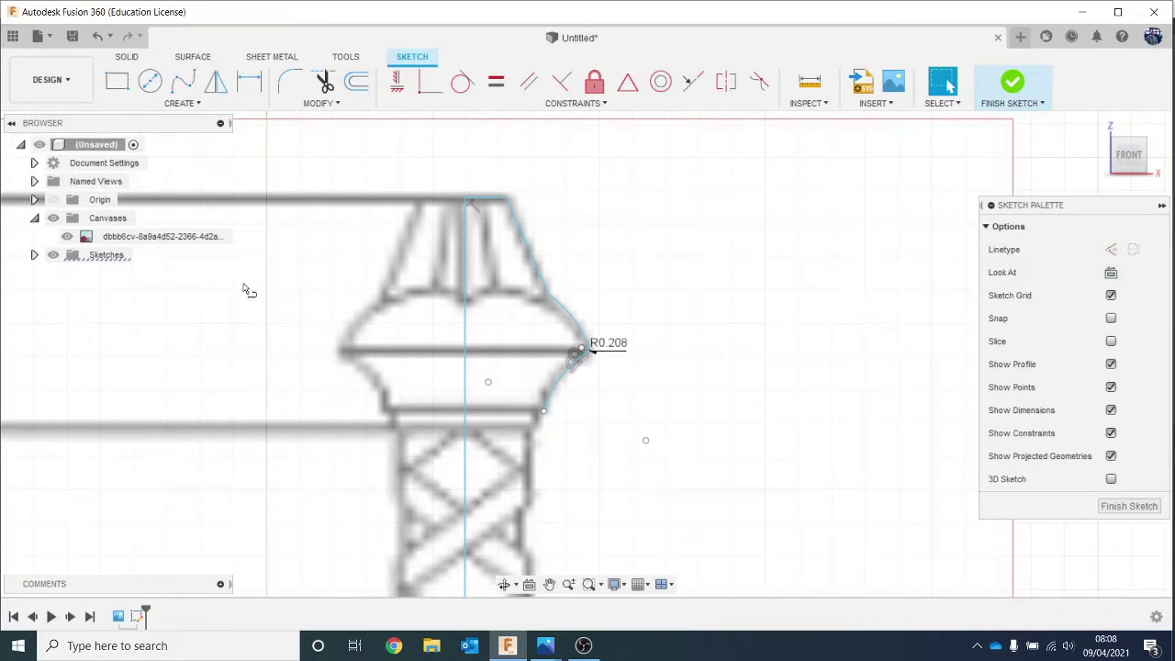
pyautogui.scroll(4, 543, 402)
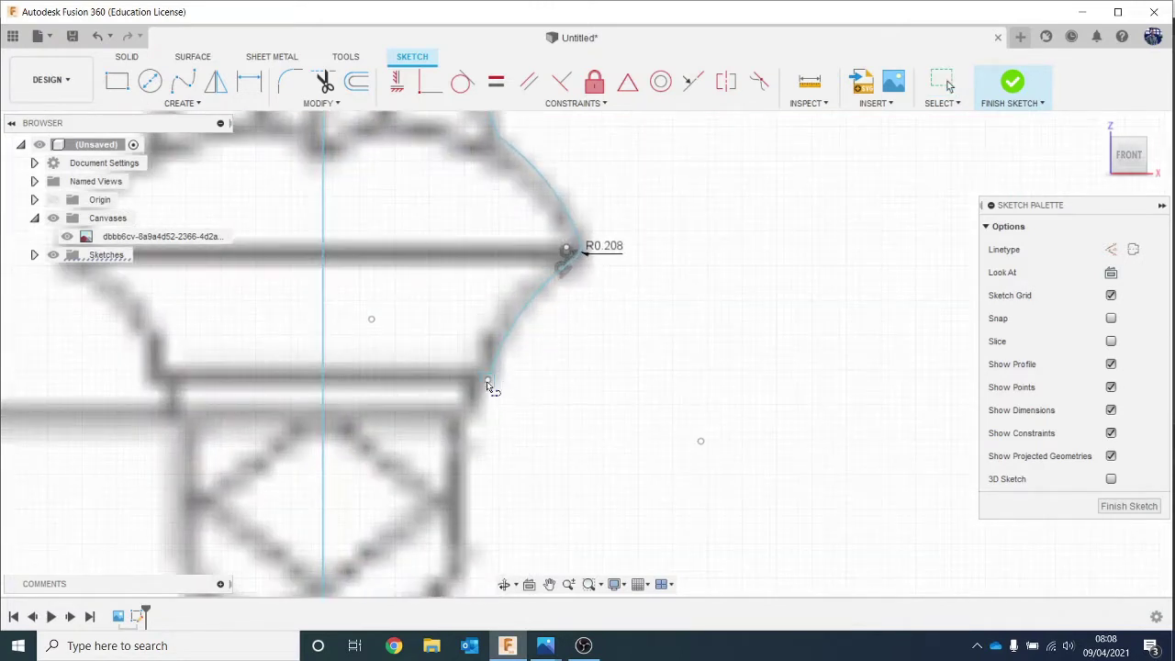
pyautogui.click(487, 378)
pyautogui.scroll(3, 475, 433)
pyautogui.scroll(2, 477, 438)
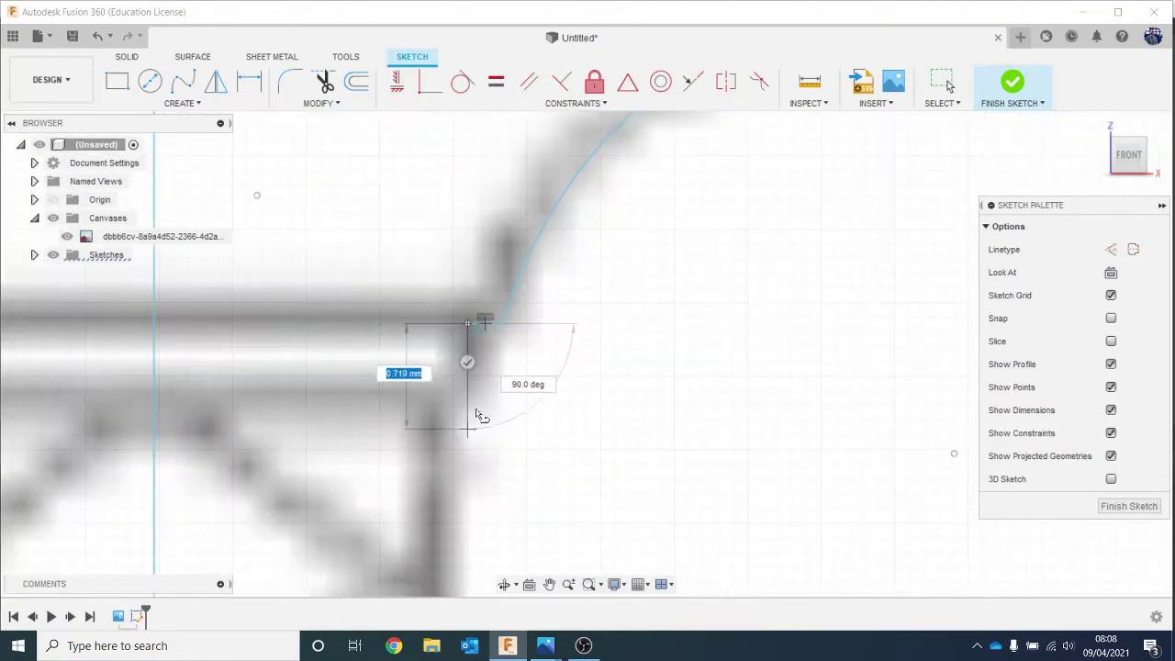
pyautogui.click(473, 397)
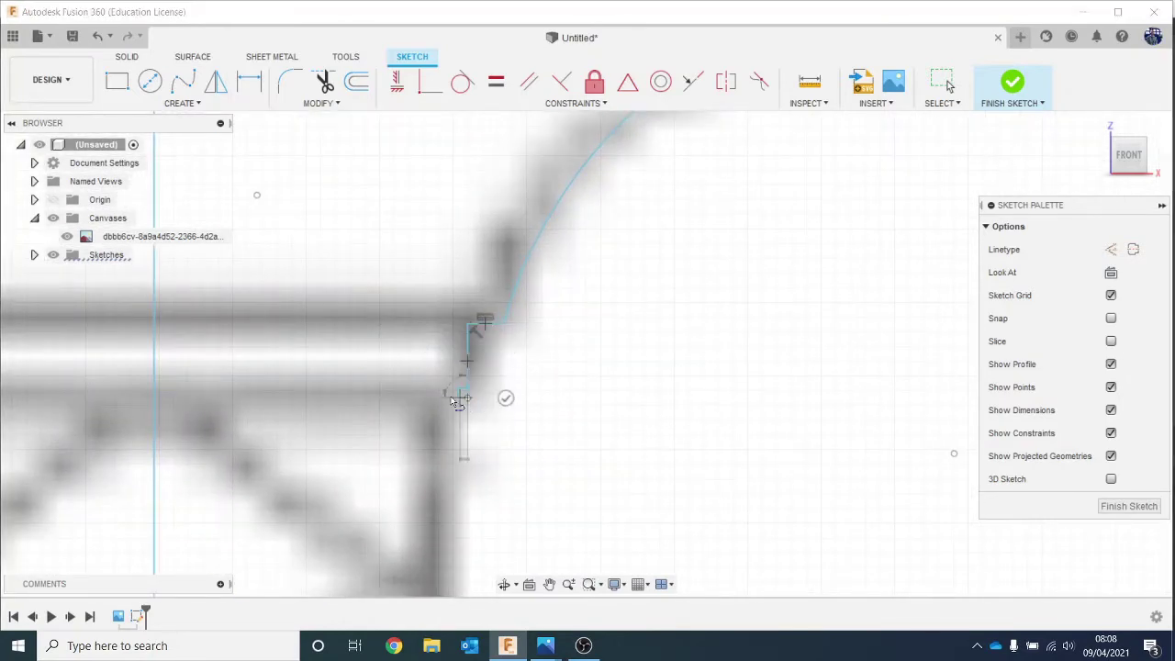
pyautogui.scroll(-6, 434, 397)
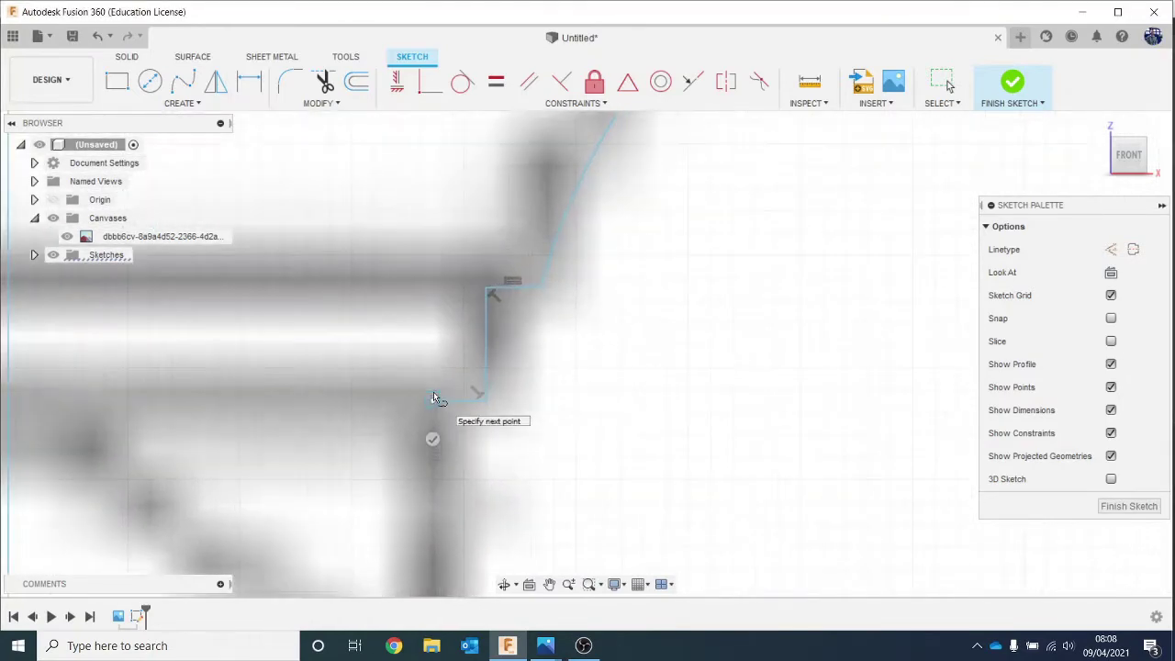
# Continue the profile with a vertical line down the grip's right edge to just above the grip's base.
pyautogui.scroll(-1, 433, 393)
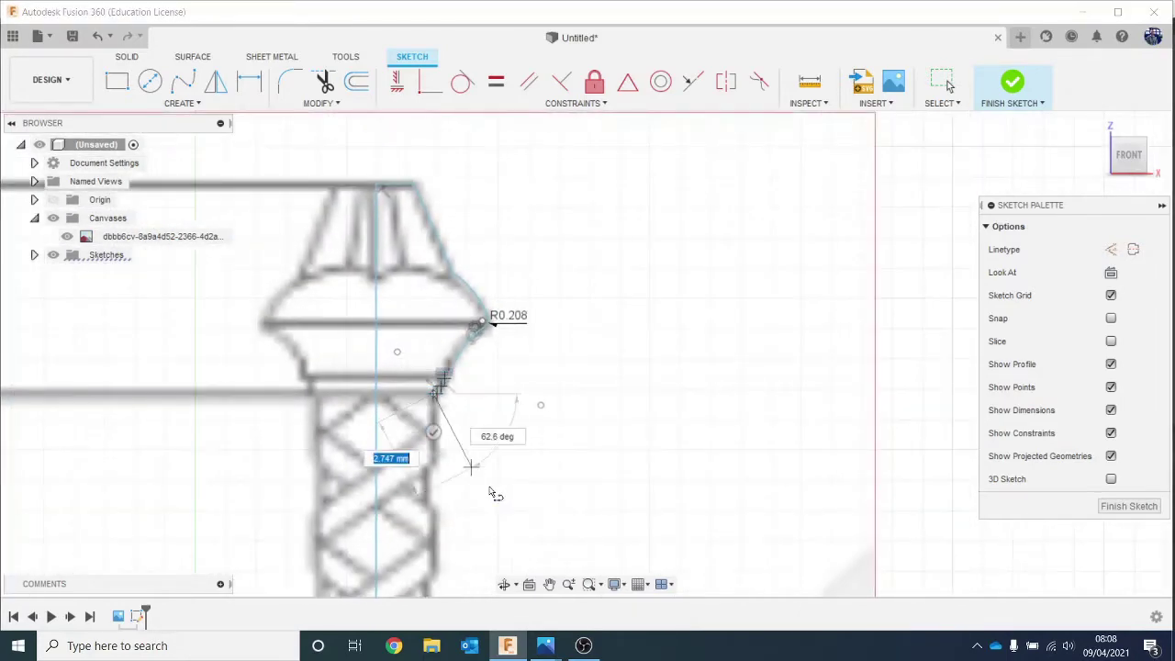
pyautogui.scroll(-3, 490, 492)
pyautogui.moveTo(487, 503); pyautogui.dragTo(452, 180, button='middle')
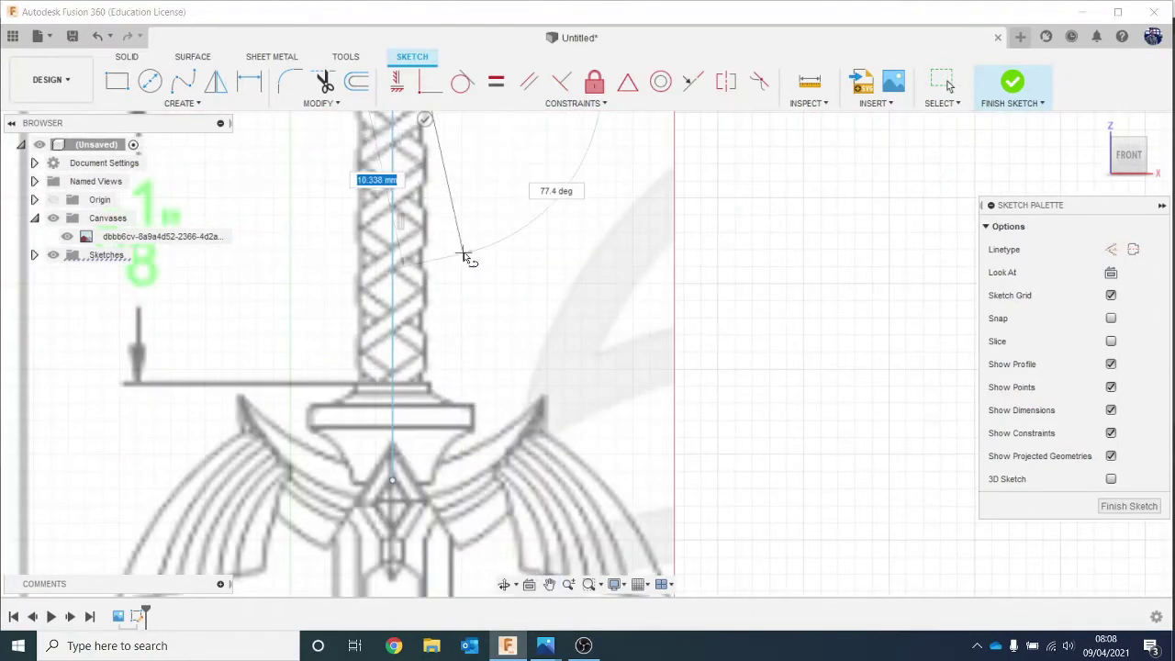
pyautogui.scroll(3, 465, 254)
pyautogui.scroll(-4, 458, 270)
pyautogui.moveTo(457, 270); pyautogui.dragTo(464, 345, button='middle')
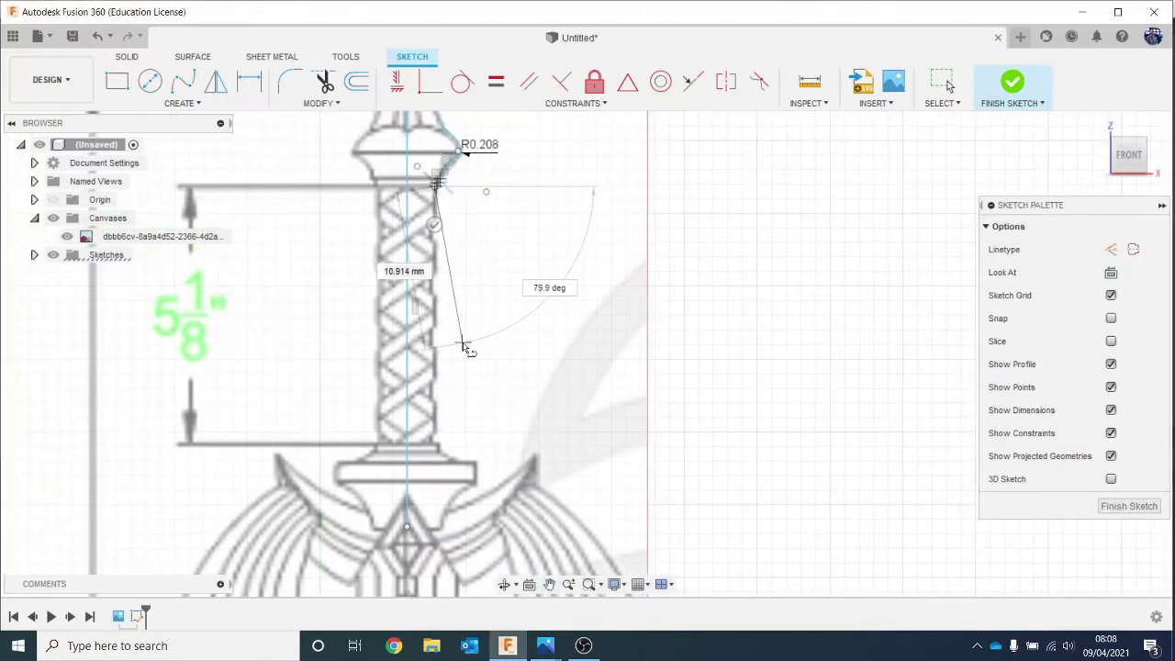
pyautogui.click(432, 441)
# Trace the lower collar with lines going outward, straight down, and diagonally outward to the top of the wide flange.
pyautogui.scroll(5, 432, 440)
pyautogui.scroll(2, 432, 441)
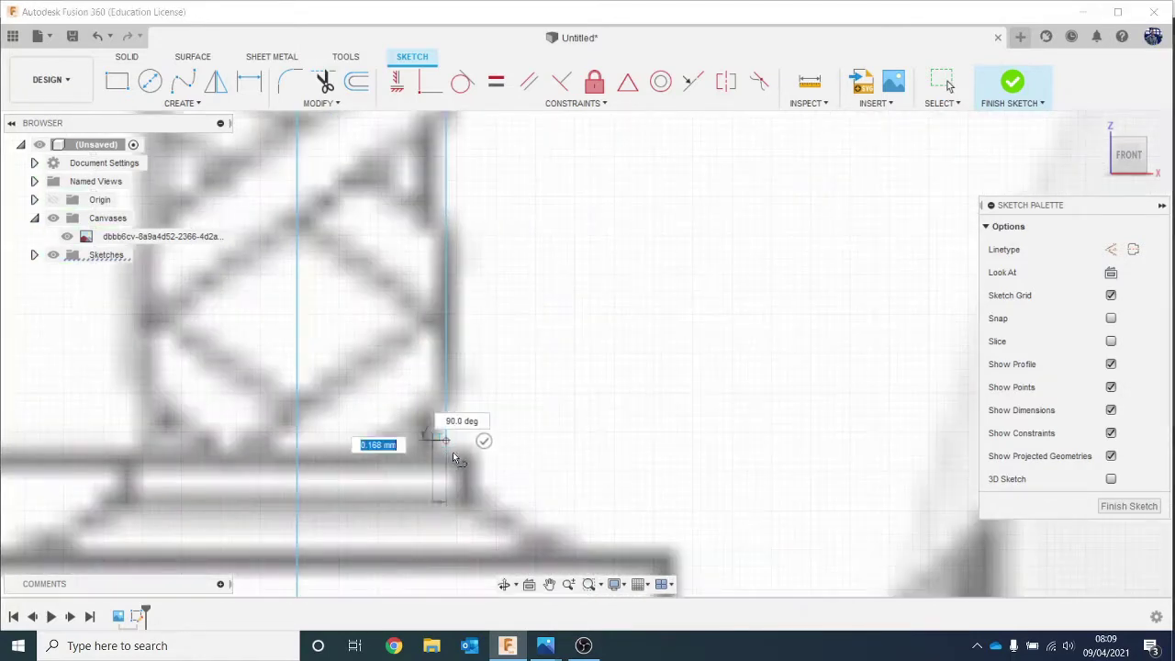
pyautogui.click(468, 450)
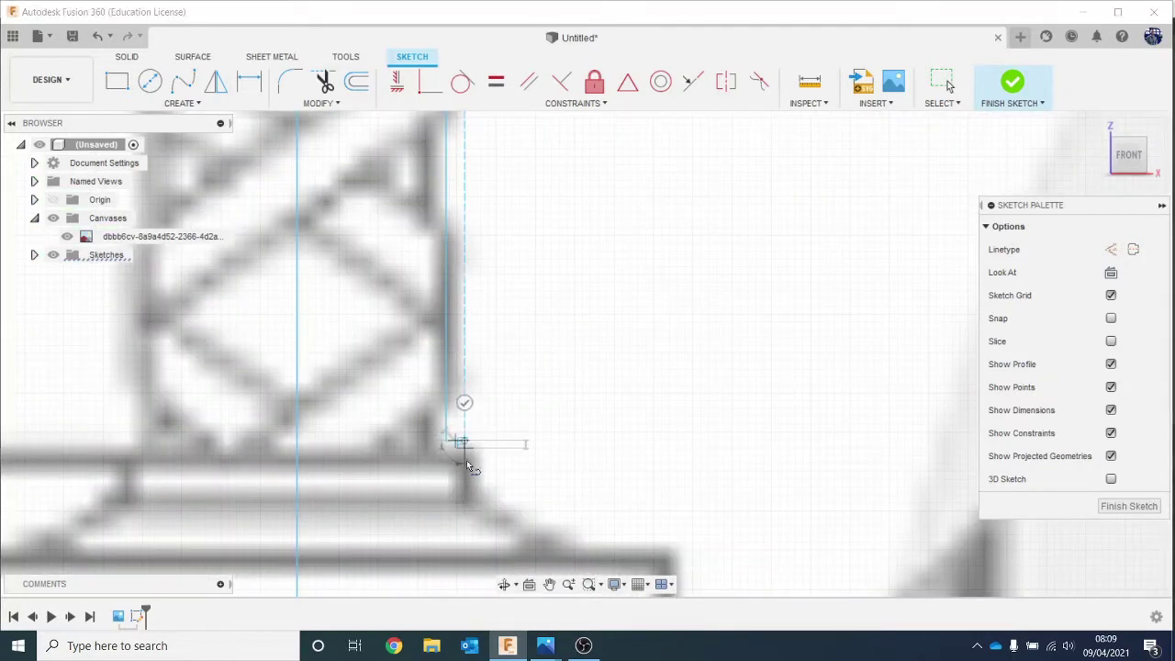
pyautogui.click(476, 508)
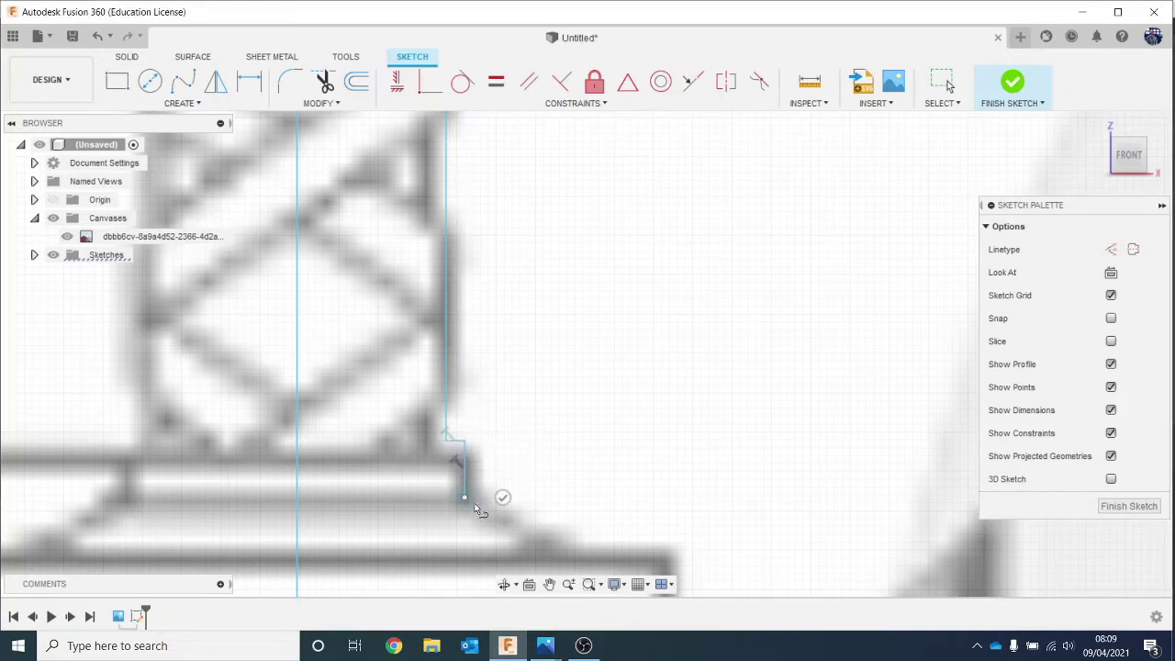
pyautogui.click(559, 551)
pyautogui.scroll(-6, 558, 553)
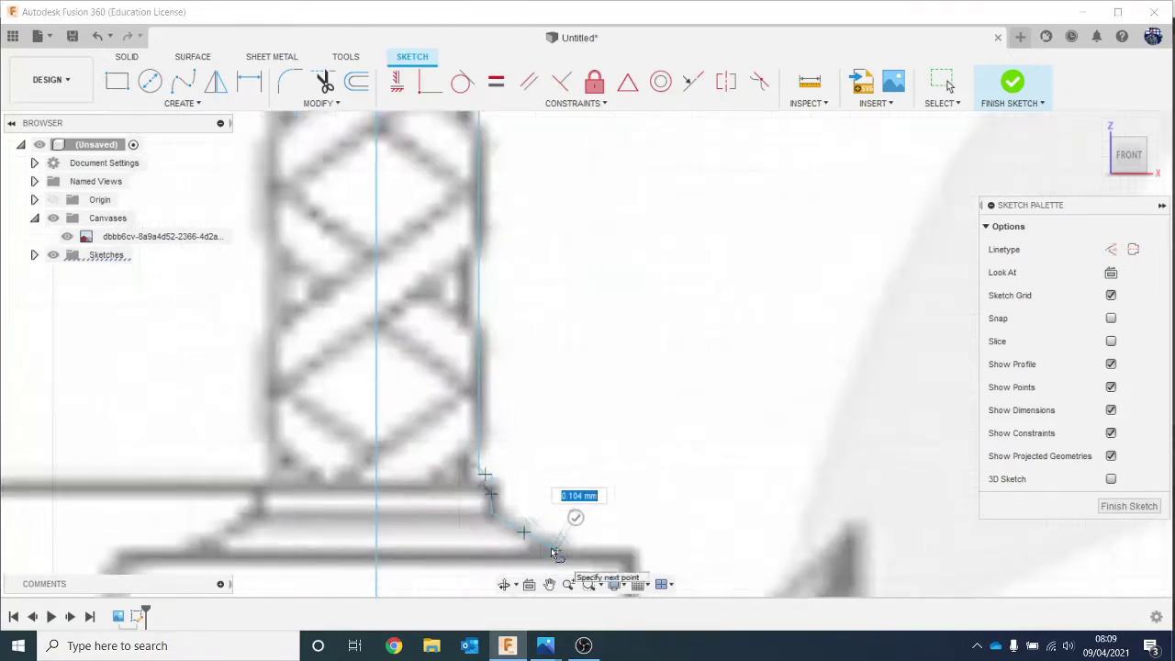
# Draw the wide flange's top edge about 1.36 mm outward and its vertical outer edge down to the underside.
pyautogui.moveTo(556, 553); pyautogui.dragTo(533, 426, button='middle')
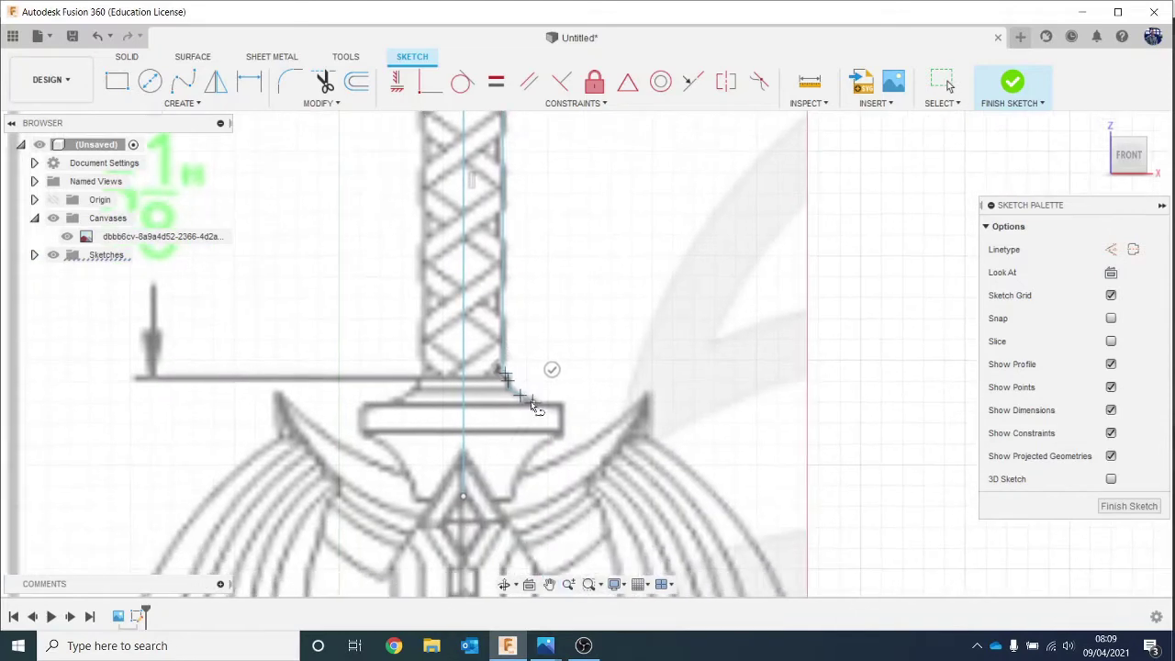
pyautogui.scroll(6, 539, 417)
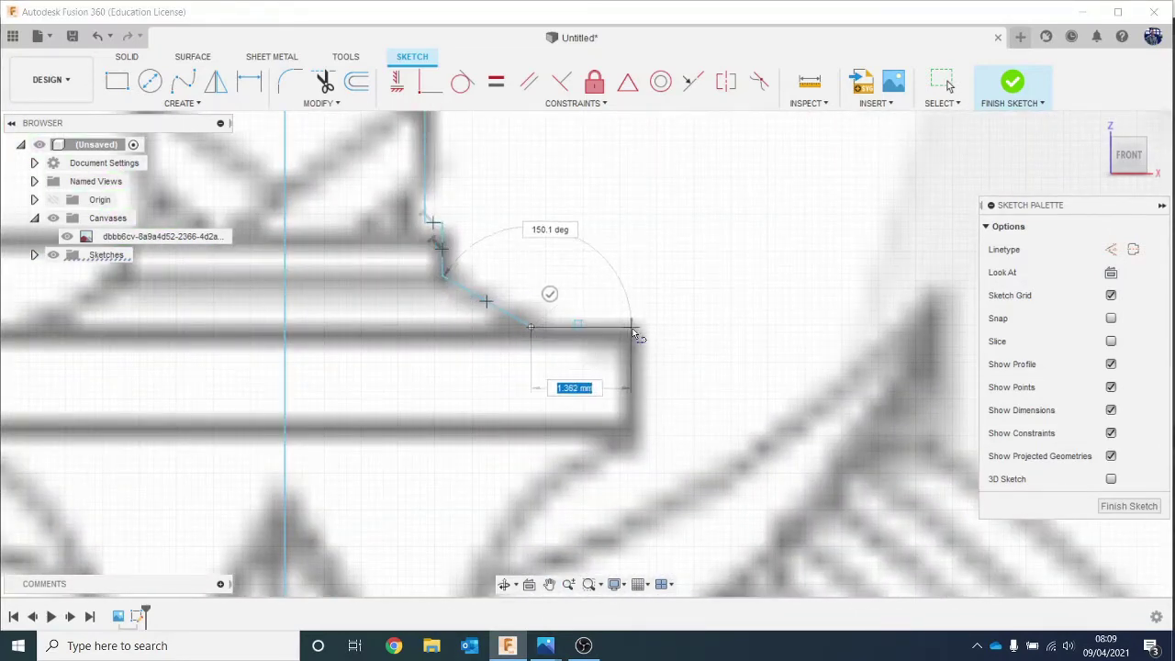
pyautogui.click(631, 326)
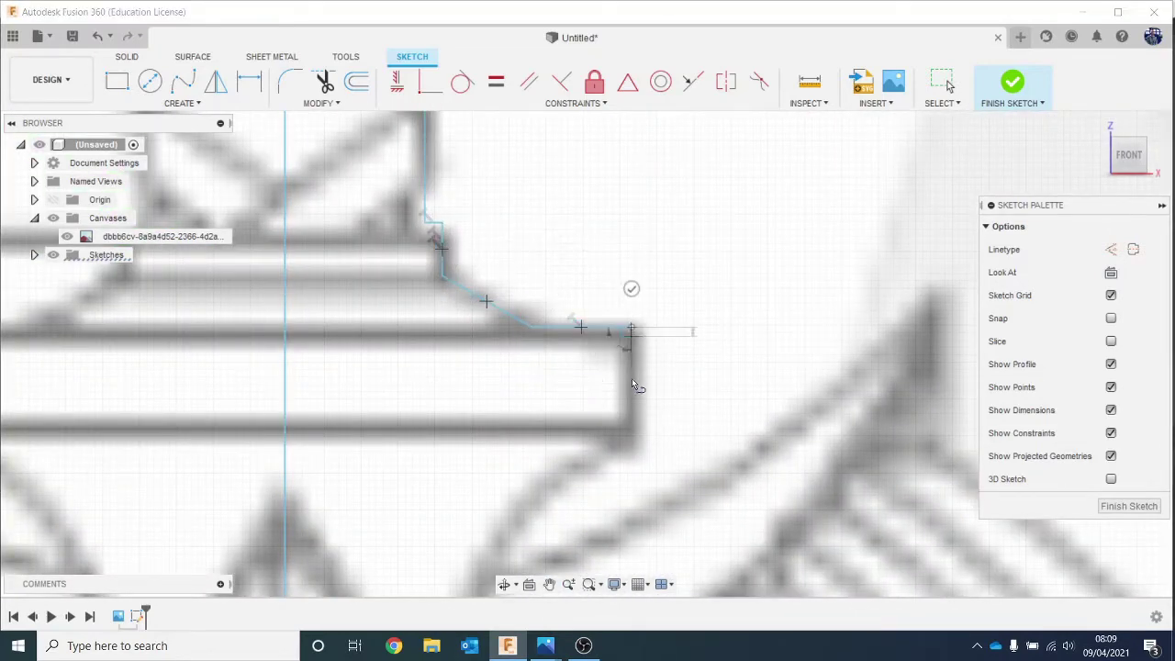
pyautogui.click(630, 433)
pyautogui.scroll(-3, 628, 435)
pyautogui.scroll(-2, 628, 437)
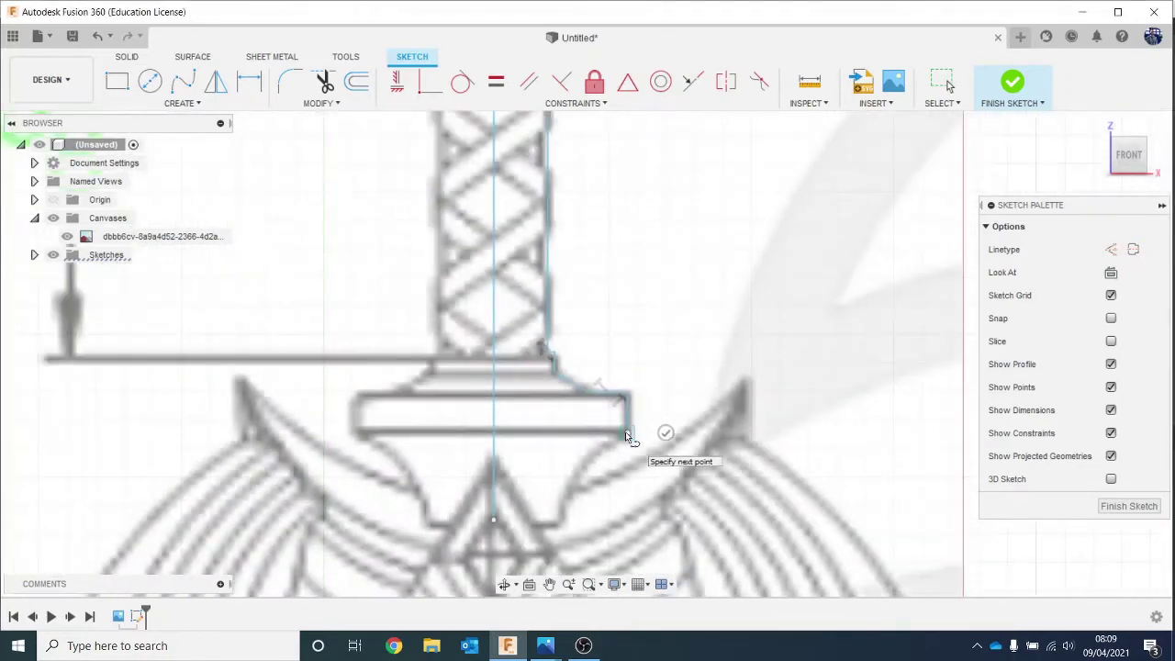
pyautogui.press('Escape')
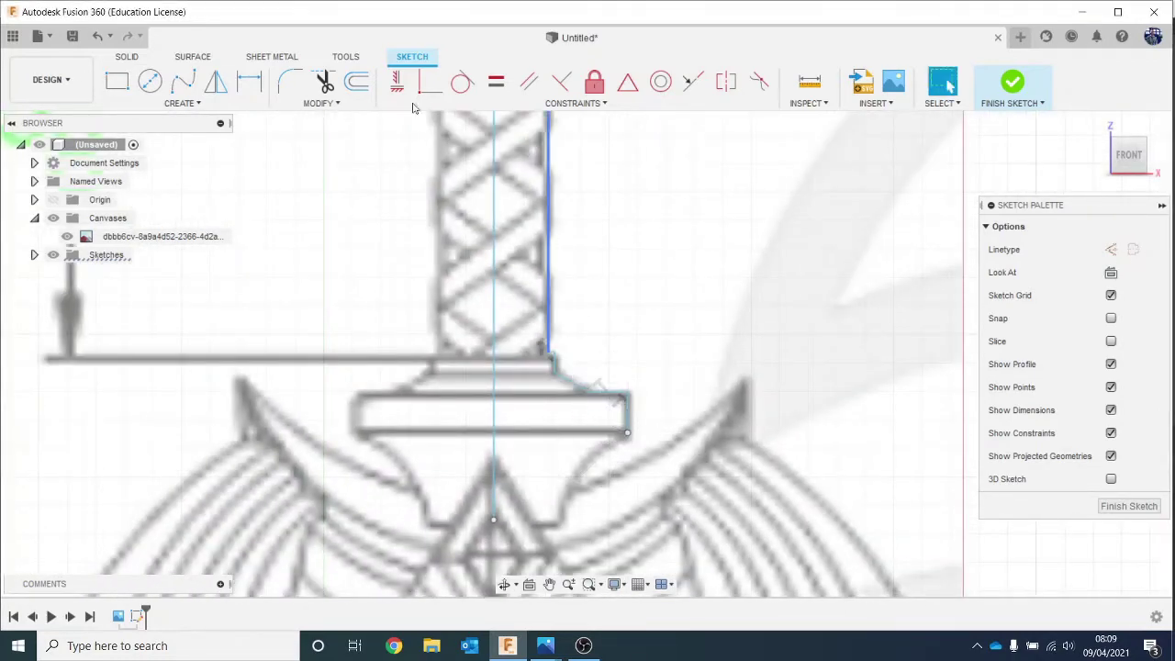
# Trace the inward curve below the flange with a three-point arc from its lower outer corner to the handle's flat bottom.
pyautogui.click(182, 103)
pyautogui.moveTo(215, 170)
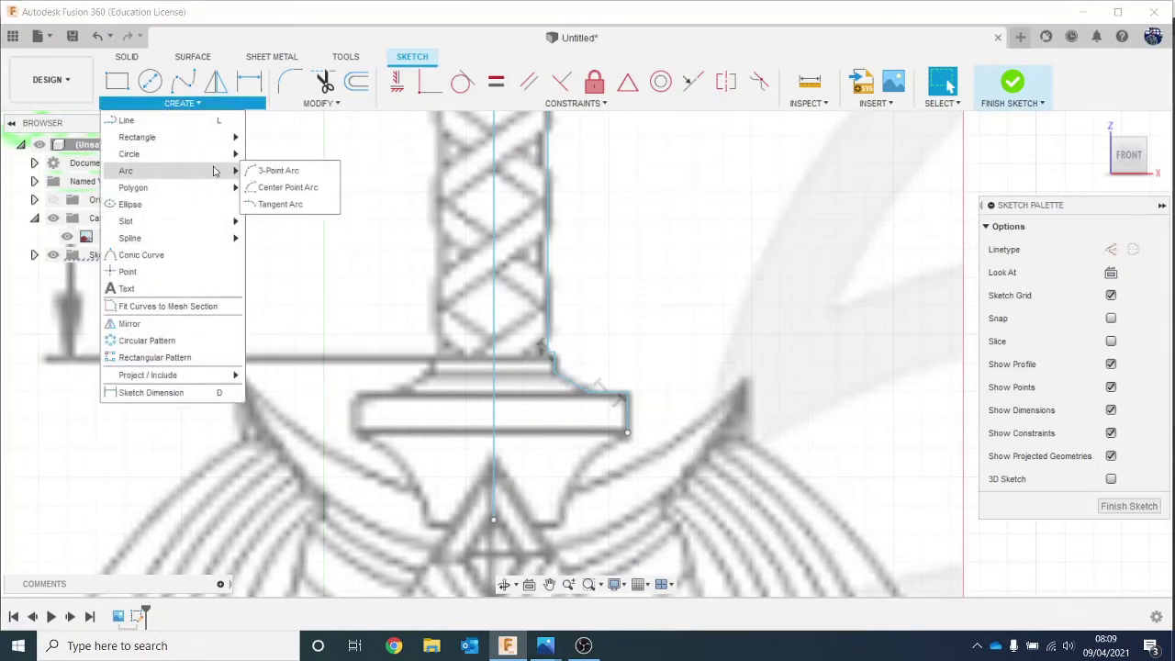
pyautogui.click(274, 169)
pyautogui.moveTo(546, 465); pyautogui.dragTo(526, 354, button='middle')
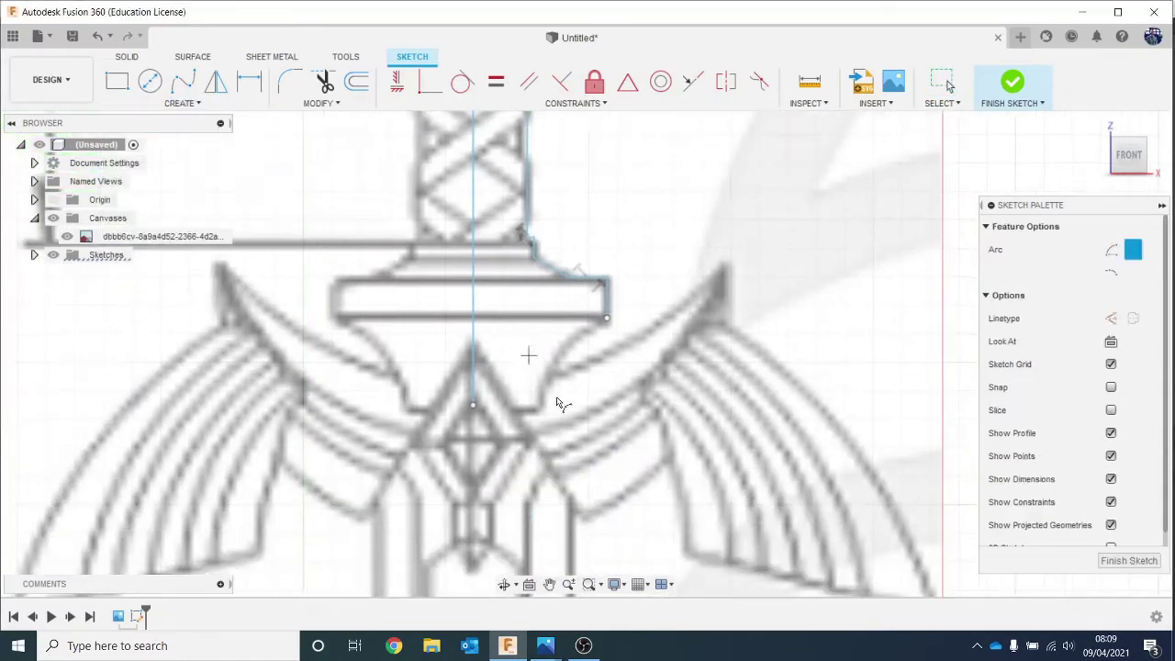
pyautogui.scroll(2, 555, 417)
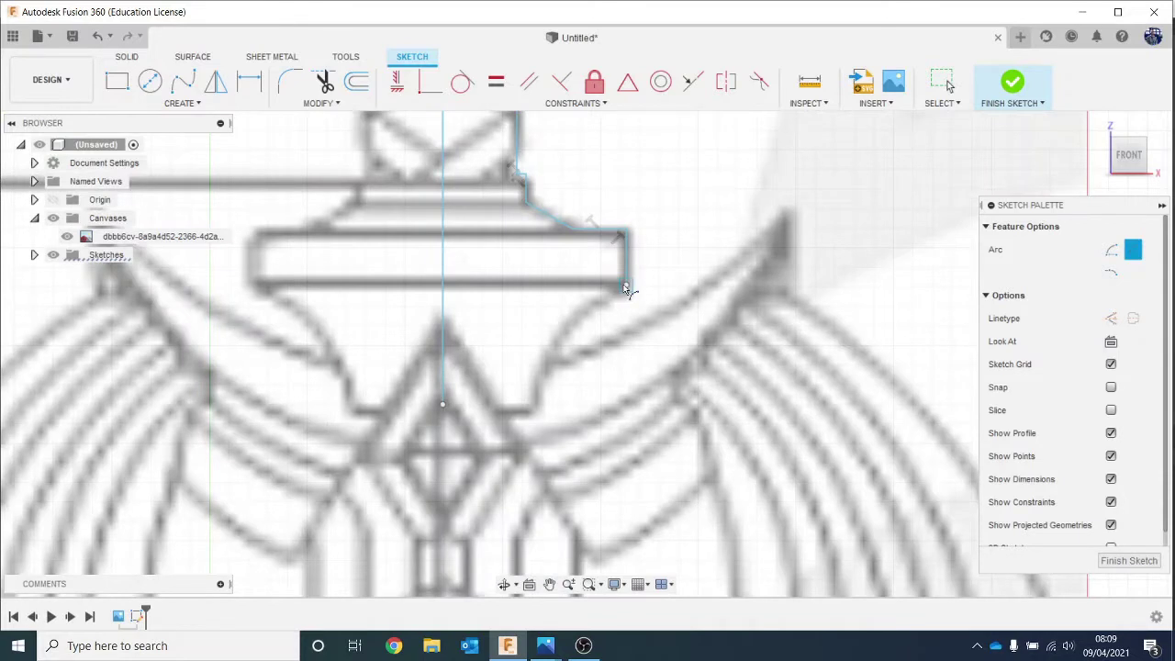
pyautogui.click(625, 286)
pyautogui.click(532, 410)
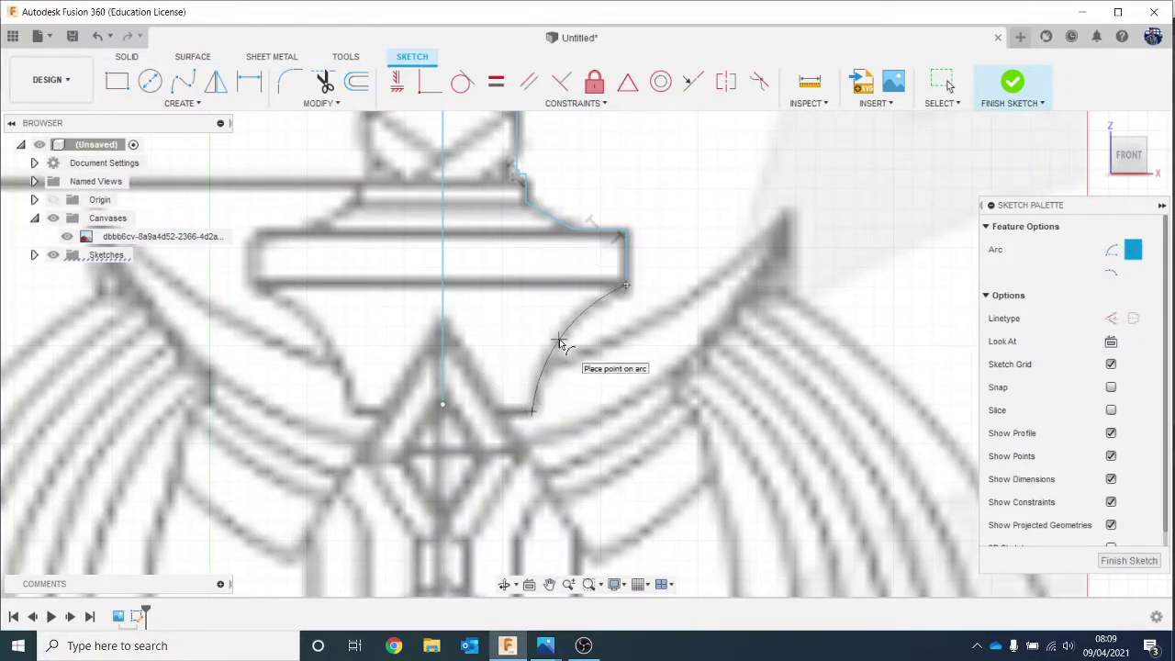
pyautogui.click(559, 345)
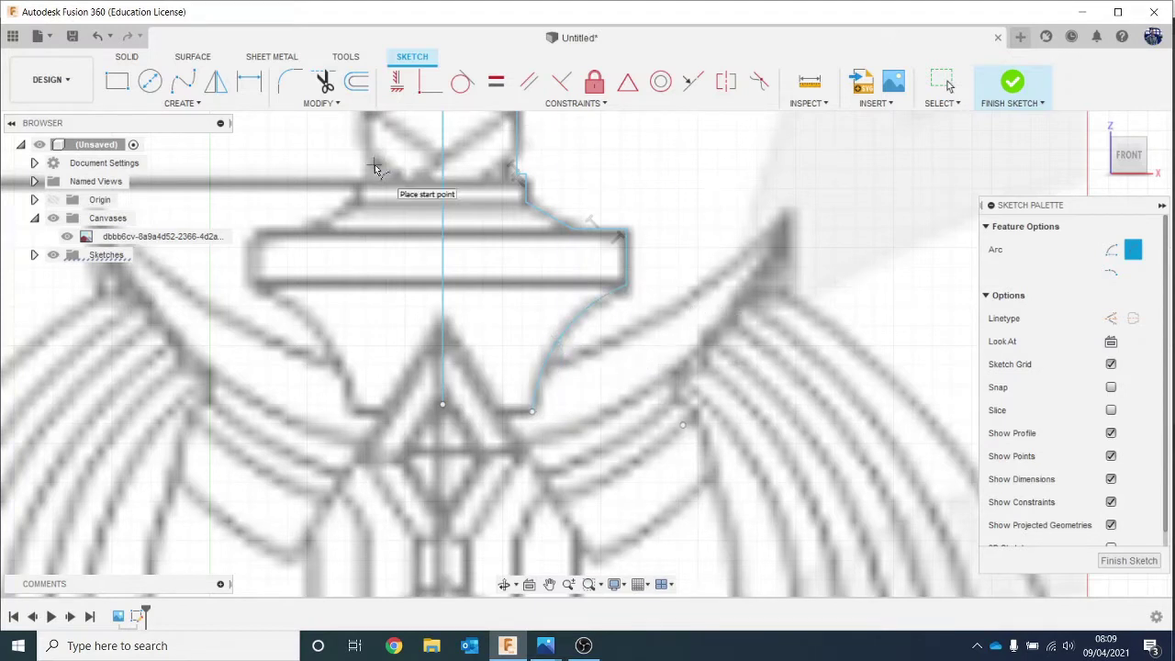
pyautogui.press('Escape')
# Close the half profile with a horizontal line from the arc's lower end to the centre line.
pyautogui.scroll(2, 413, 440)
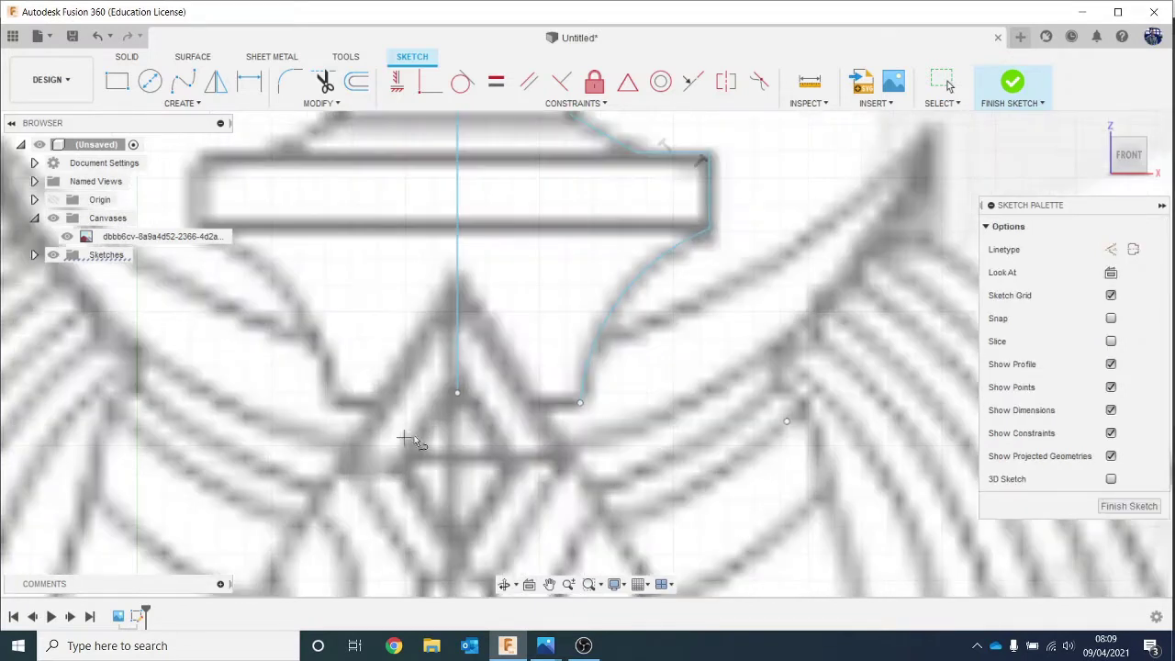
pyautogui.click(579, 404)
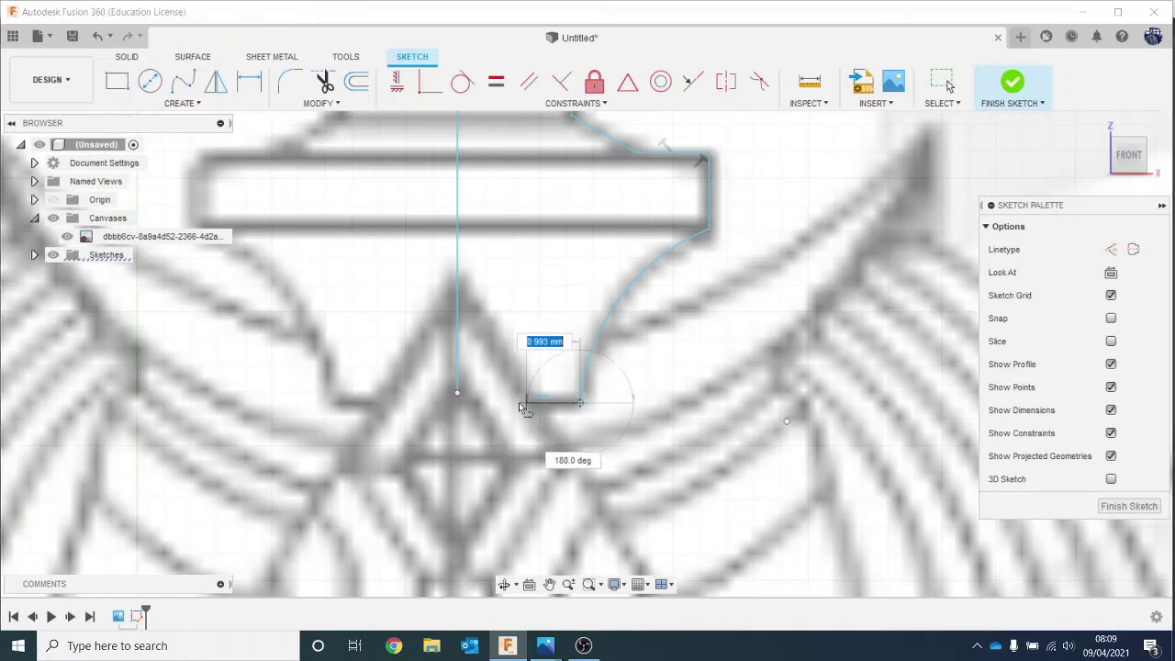
pyautogui.click(457, 400)
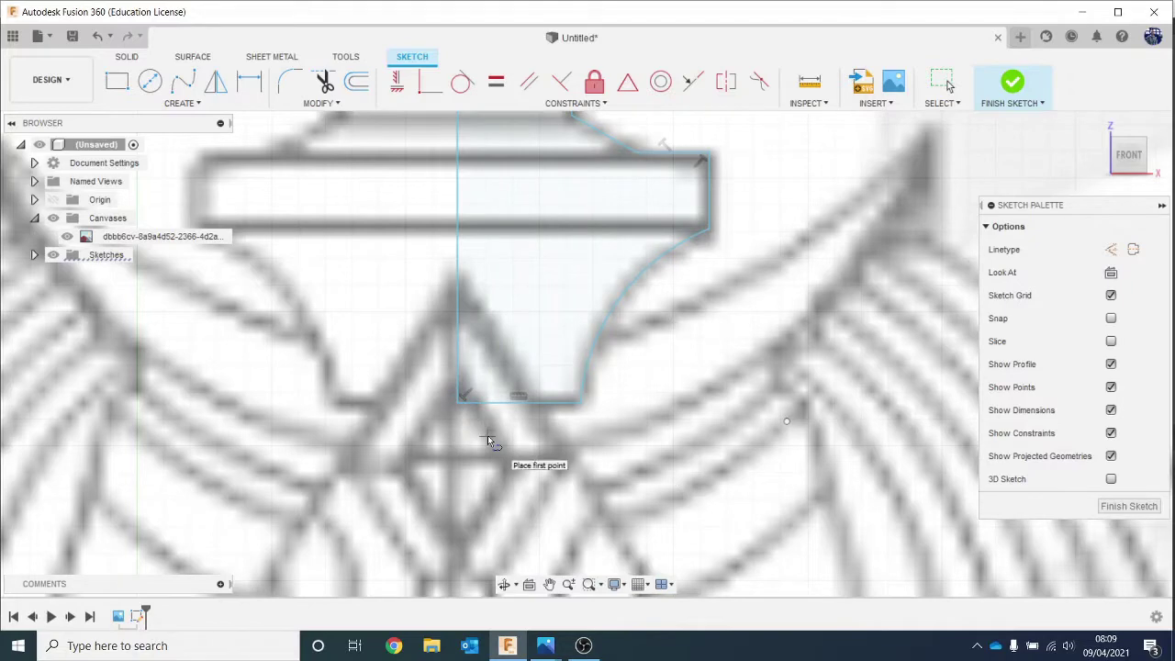
pyautogui.press('Escape')
pyautogui.scroll(-2, 514, 308)
pyautogui.scroll(-5, 500, 315)
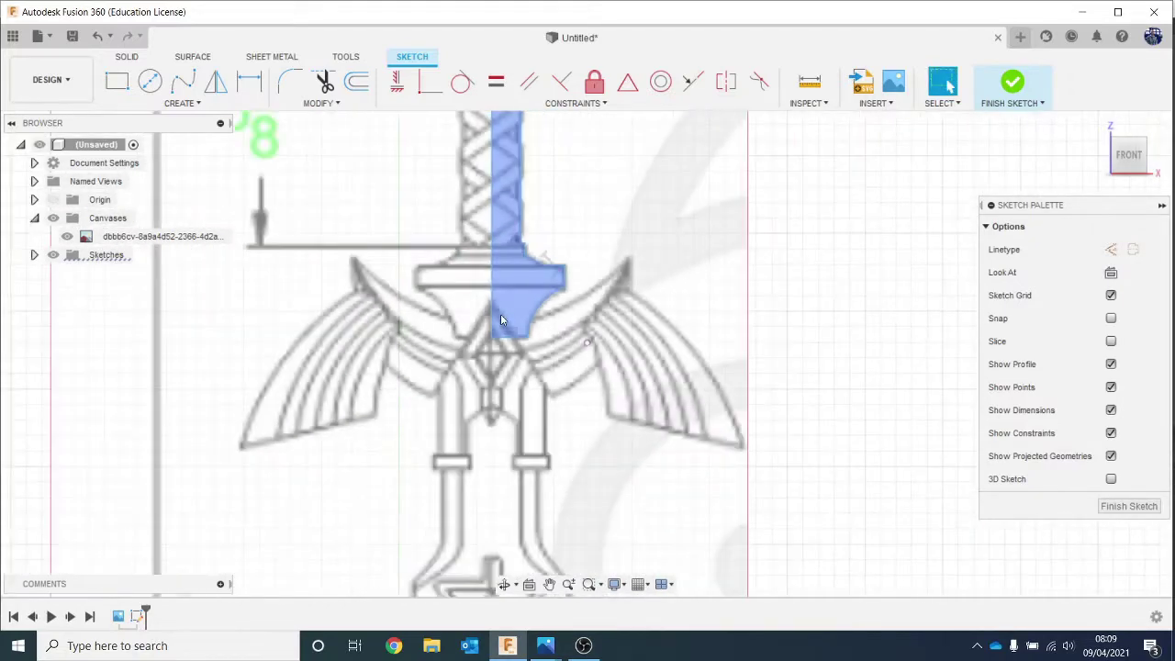
pyautogui.moveTo(576, 215); pyautogui.dragTo(550, 373, button='middle')
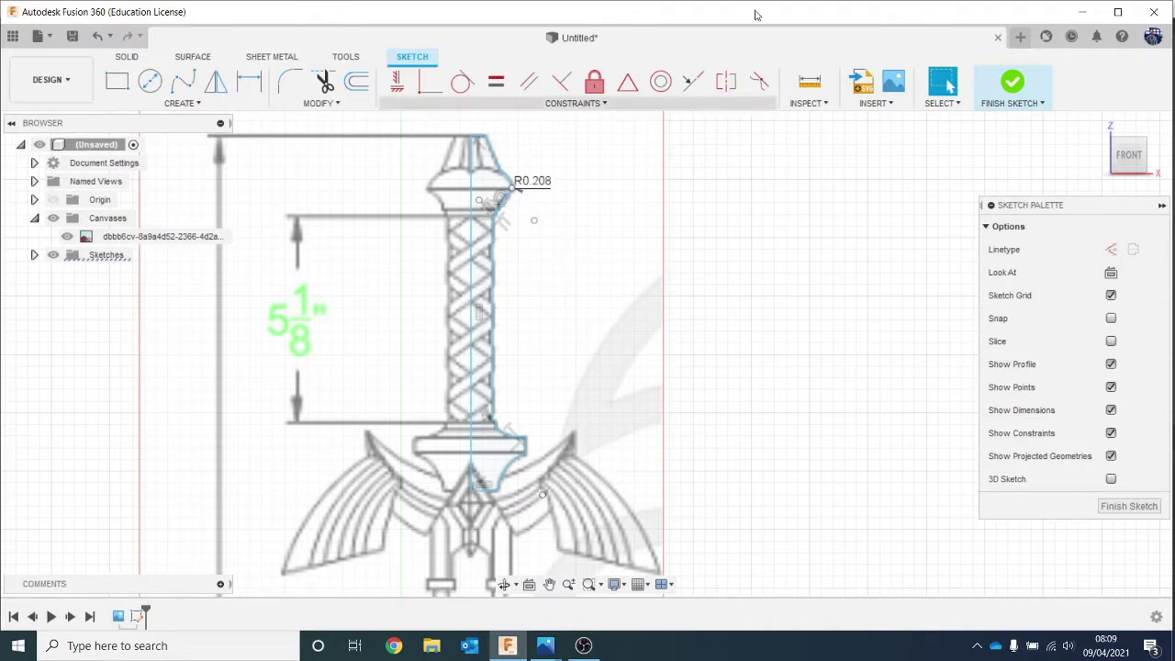
# Finish the sketch and revolve the closed half profile 360 degrees about the centre line as a new body.
pyautogui.click(1011, 85)
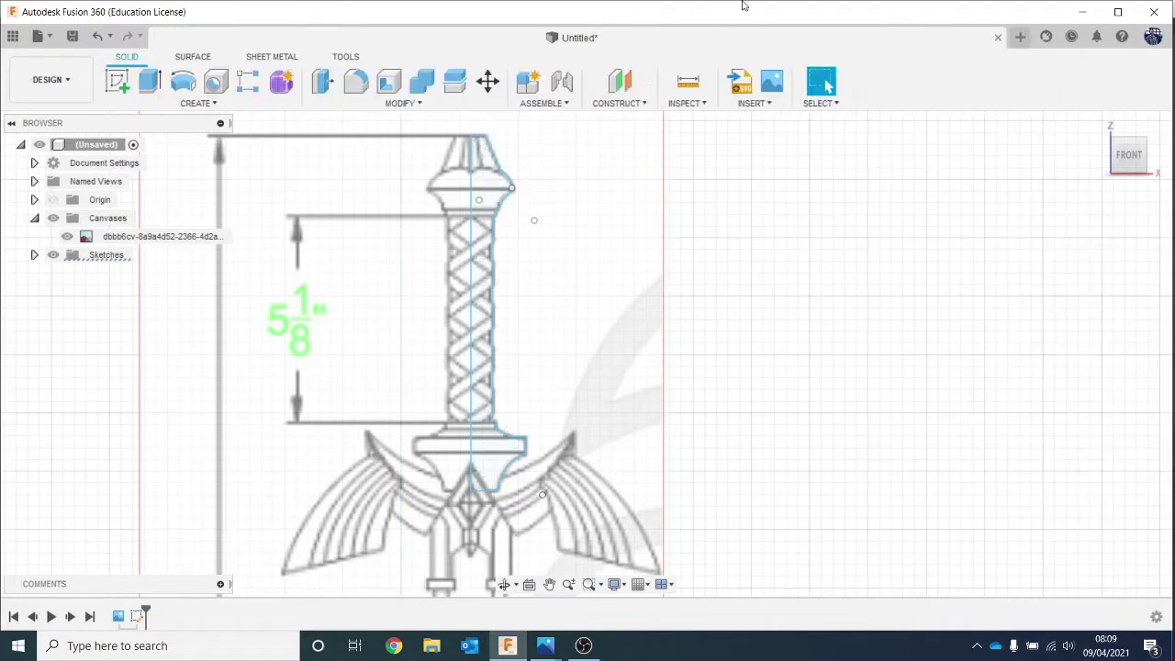
pyautogui.click(195, 104)
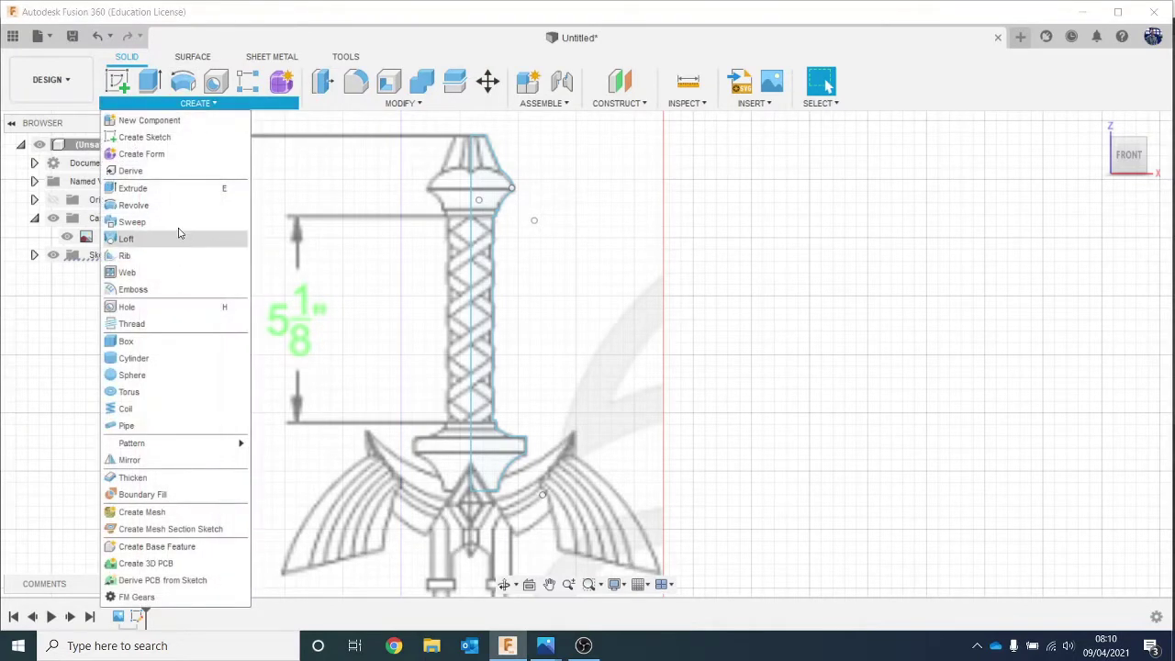
pyautogui.click(139, 206)
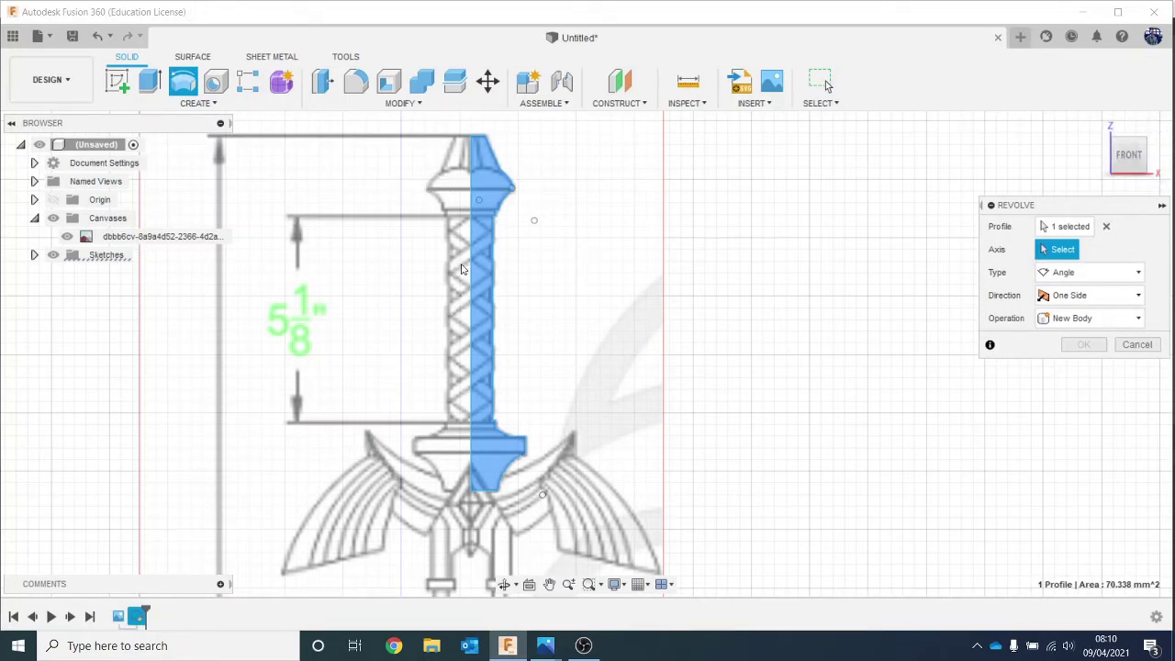
pyautogui.click(470, 266)
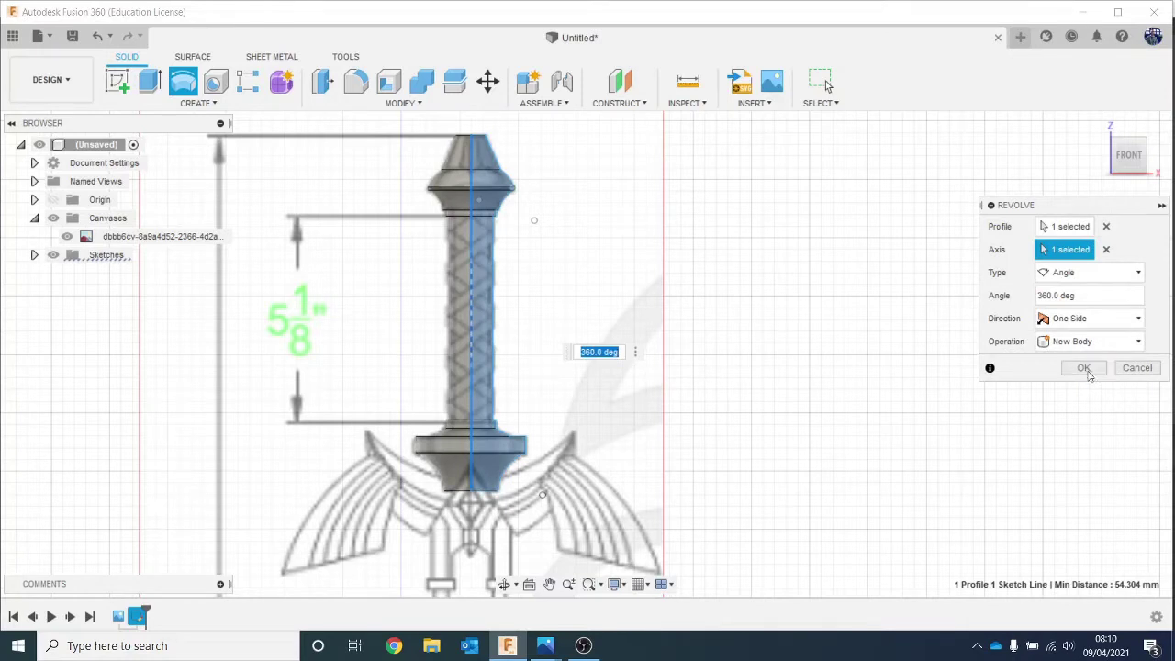
pyautogui.click(1084, 368)
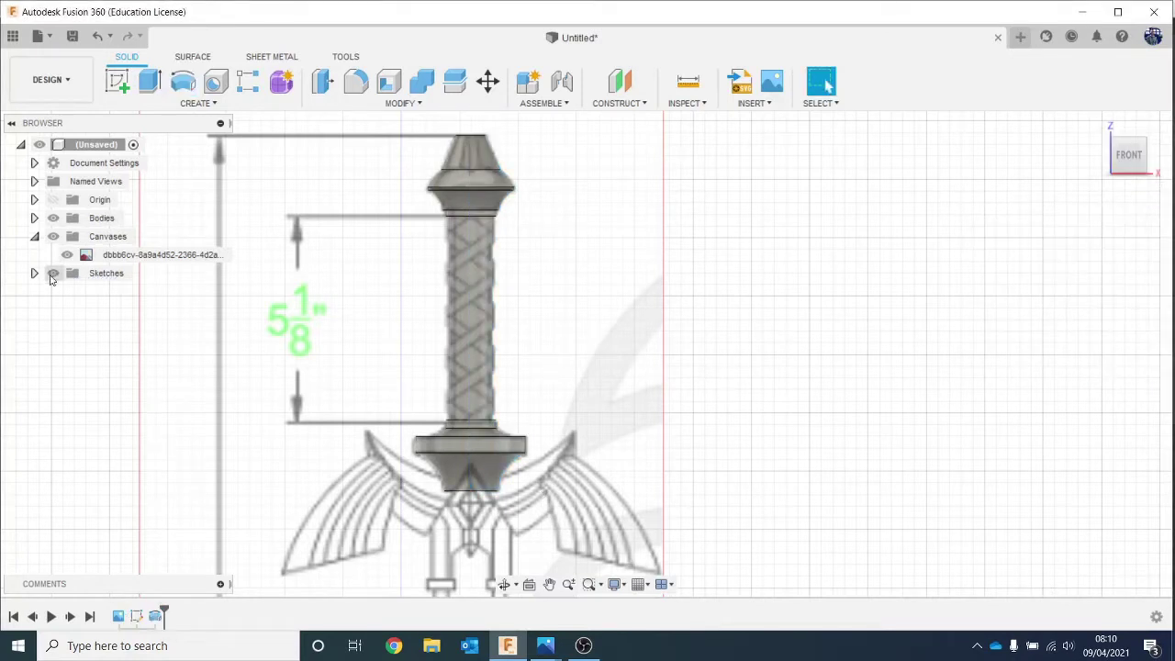
# Inspect the revolved handle from a tilted angle with the canvases hidden, returning to the front view with the canvases shown.
pyautogui.click(53, 237)
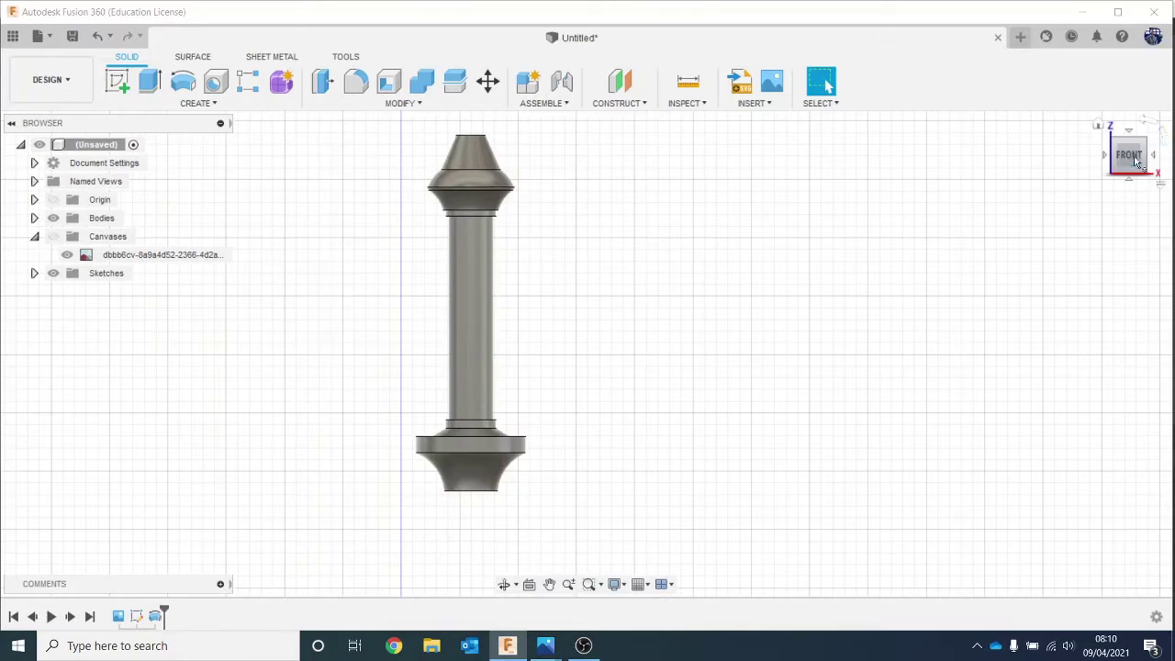
pyautogui.moveTo(1139, 163)
pyautogui.mouseDown()
pyautogui.moveTo(1137, 25)
pyautogui.moveTo(1139, 153)
pyautogui.mouseUp()
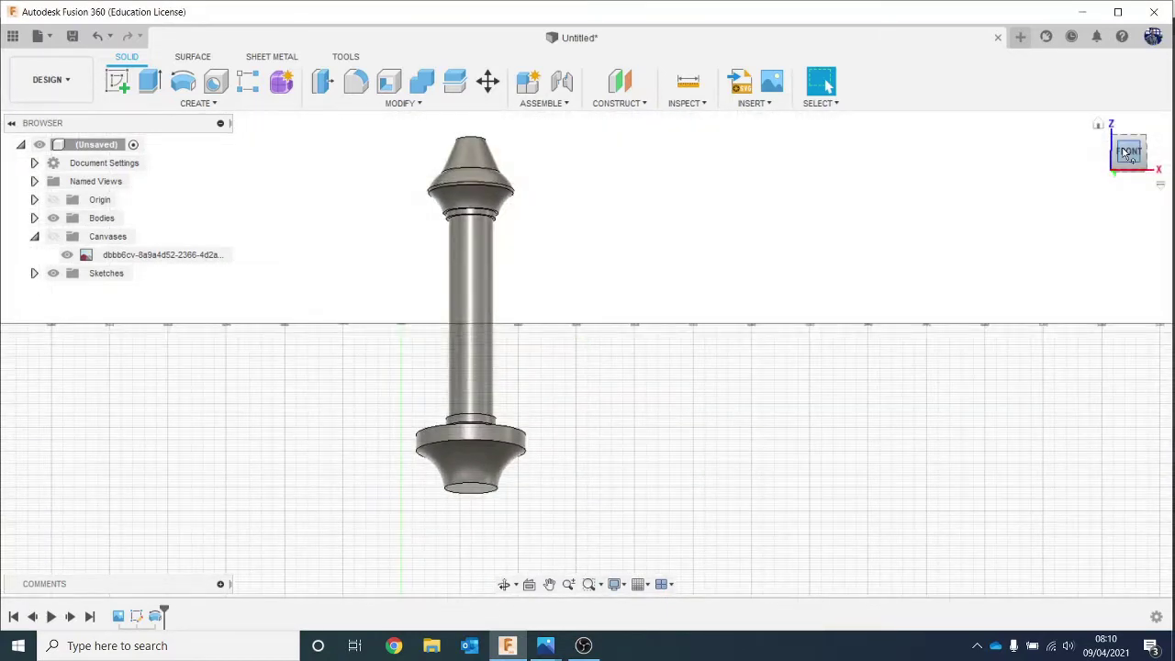
pyautogui.click(1124, 149)
pyautogui.click(53, 237)
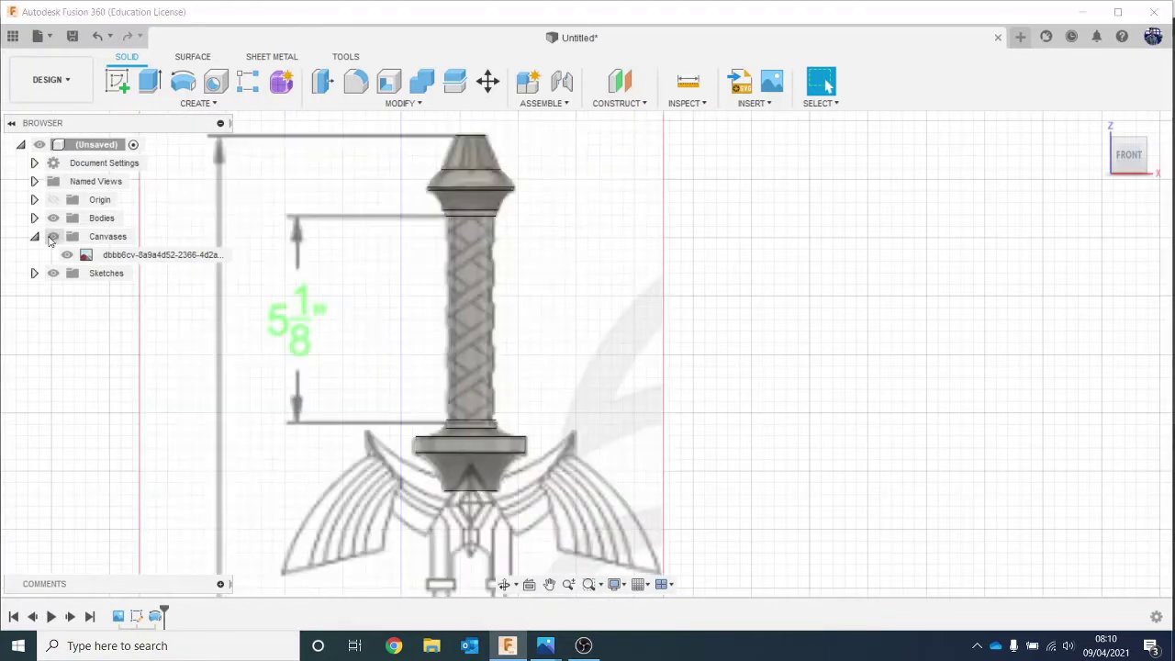
# Examine the winged guard on the reference canvas beside the handle, with the front view rotated upside down.
pyautogui.moveTo(671, 480); pyautogui.dragTo(648, 377, button='middle')
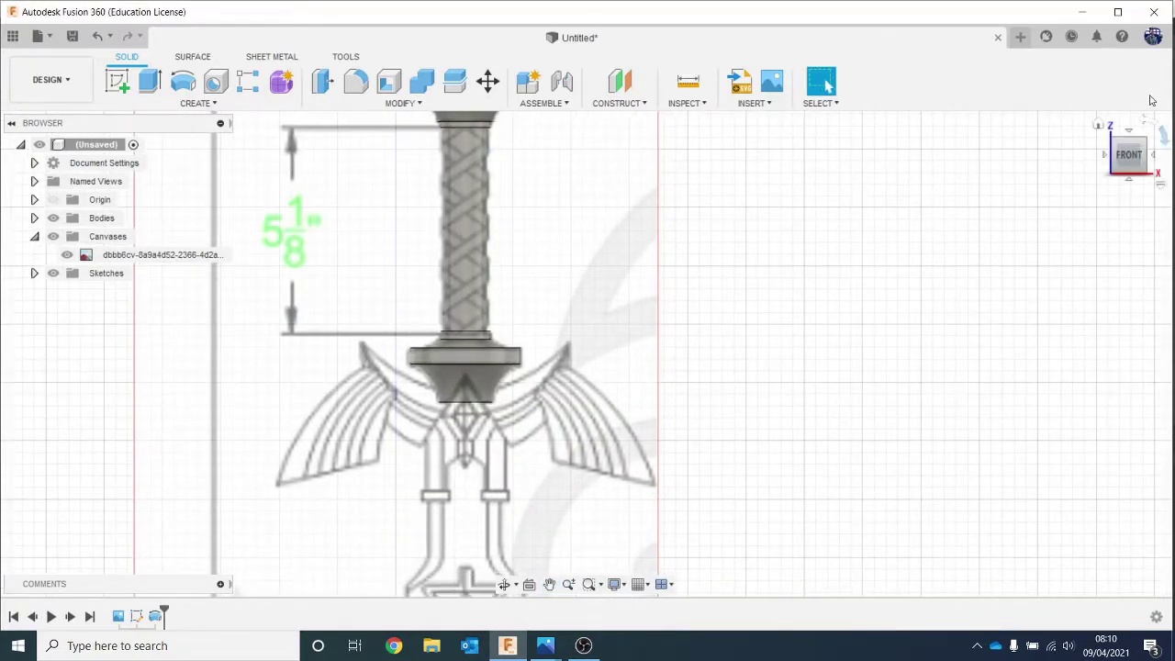
pyautogui.click(1144, 122)
pyautogui.click(1145, 122)
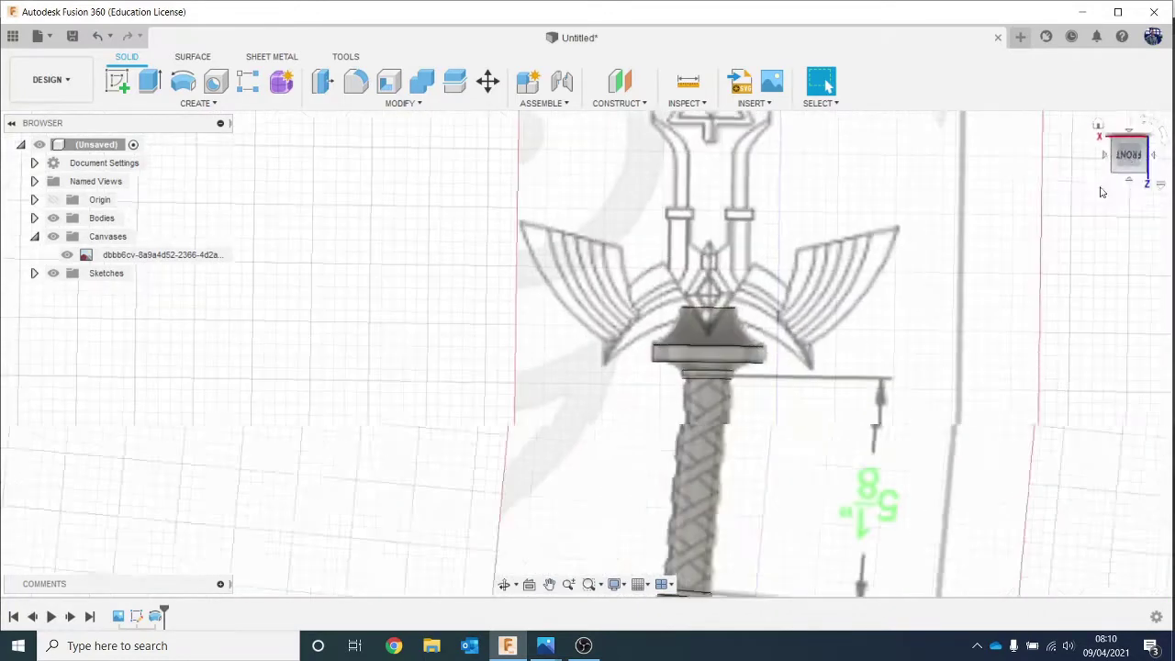
pyautogui.moveTo(1024, 397); pyautogui.dragTo(893, 352)
pyautogui.press('Escape')
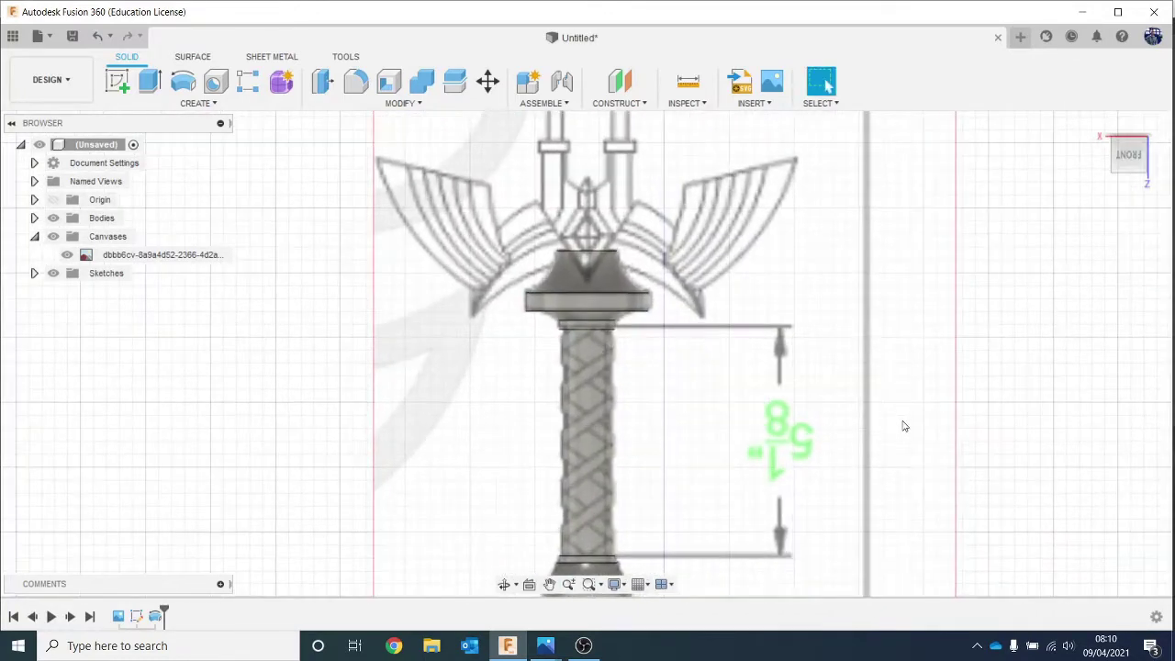
pyautogui.moveTo(902, 421); pyautogui.dragTo(896, 424, button='middle')
pyautogui.moveTo(709, 315); pyautogui.dragTo(732, 401, button='middle')
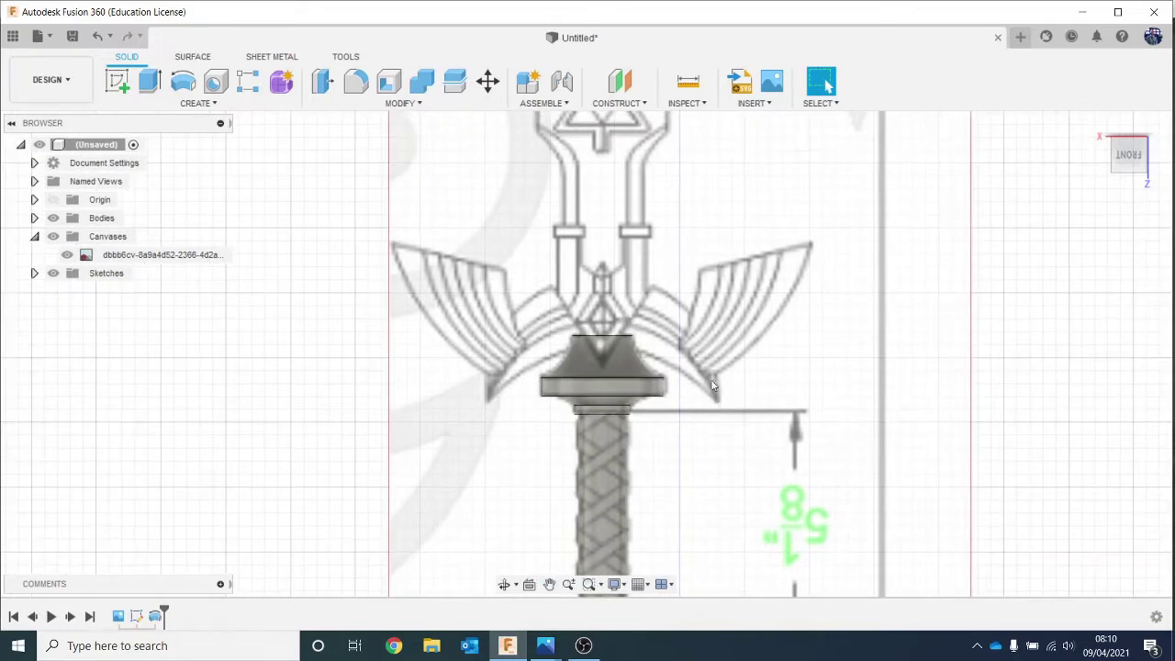
pyautogui.scroll(2, 712, 382)
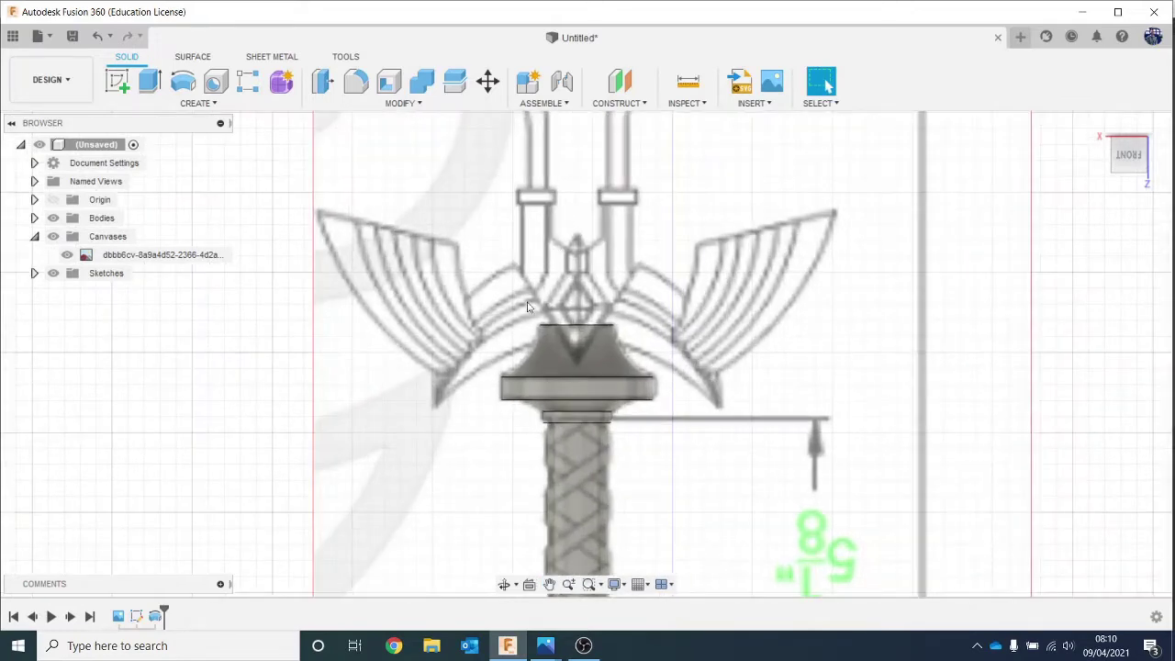
pyautogui.scroll(-2, 604, 382)
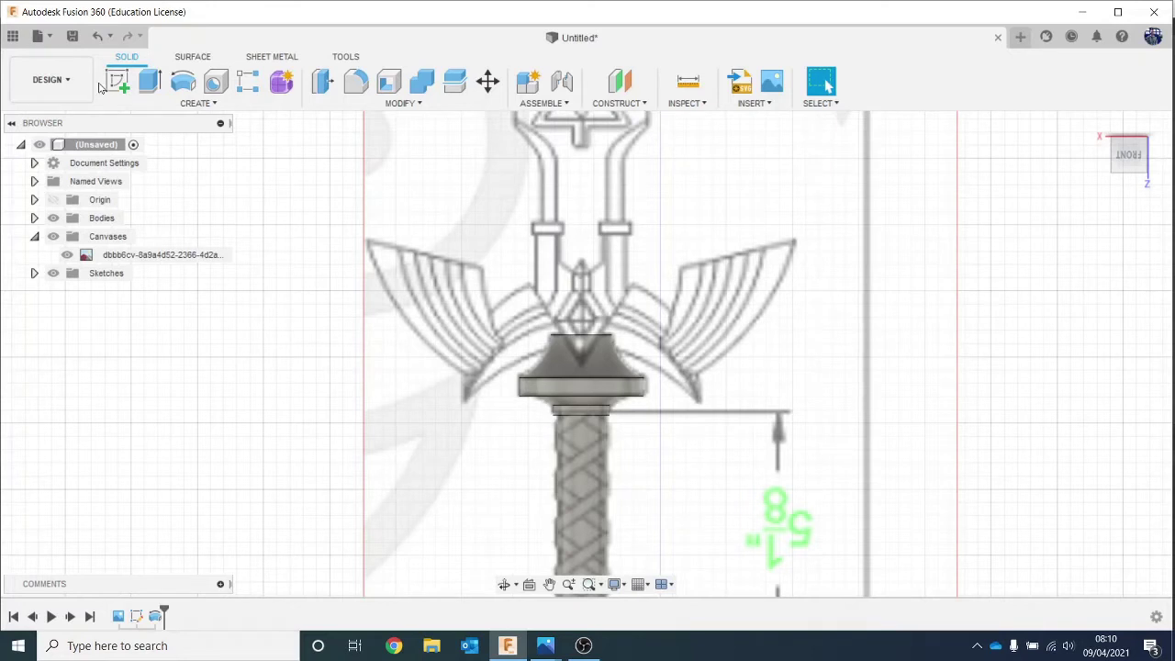
pyautogui.moveTo(887, 381); pyautogui.dragTo(897, 315, button='middle')
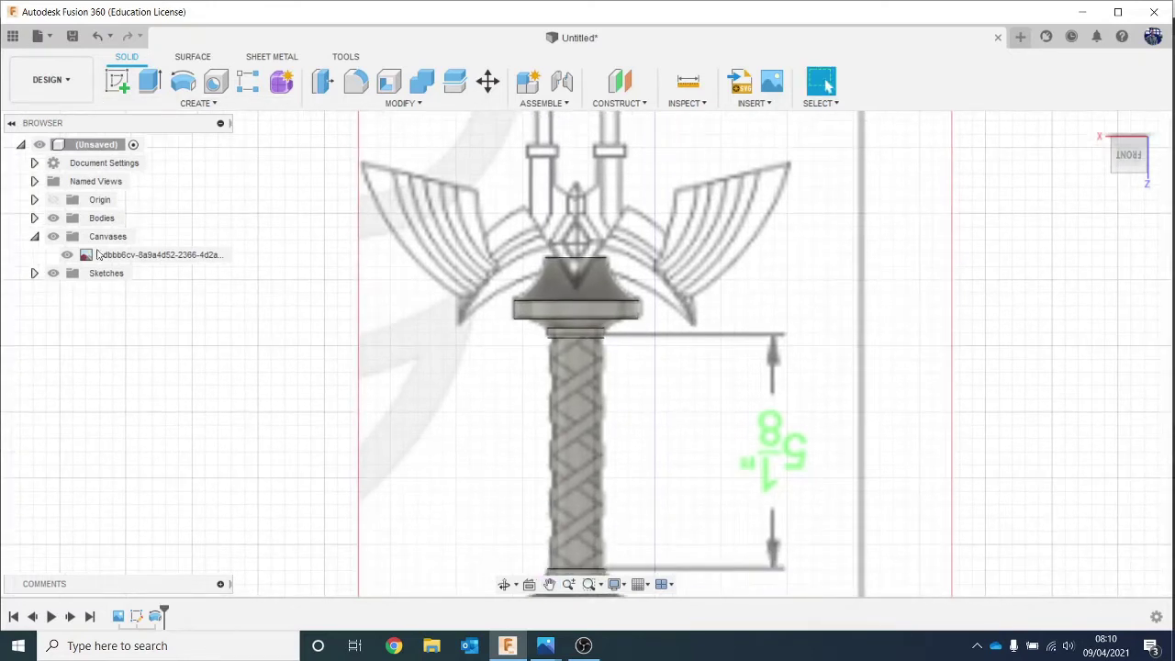
pyautogui.scroll(-3, 643, 408)
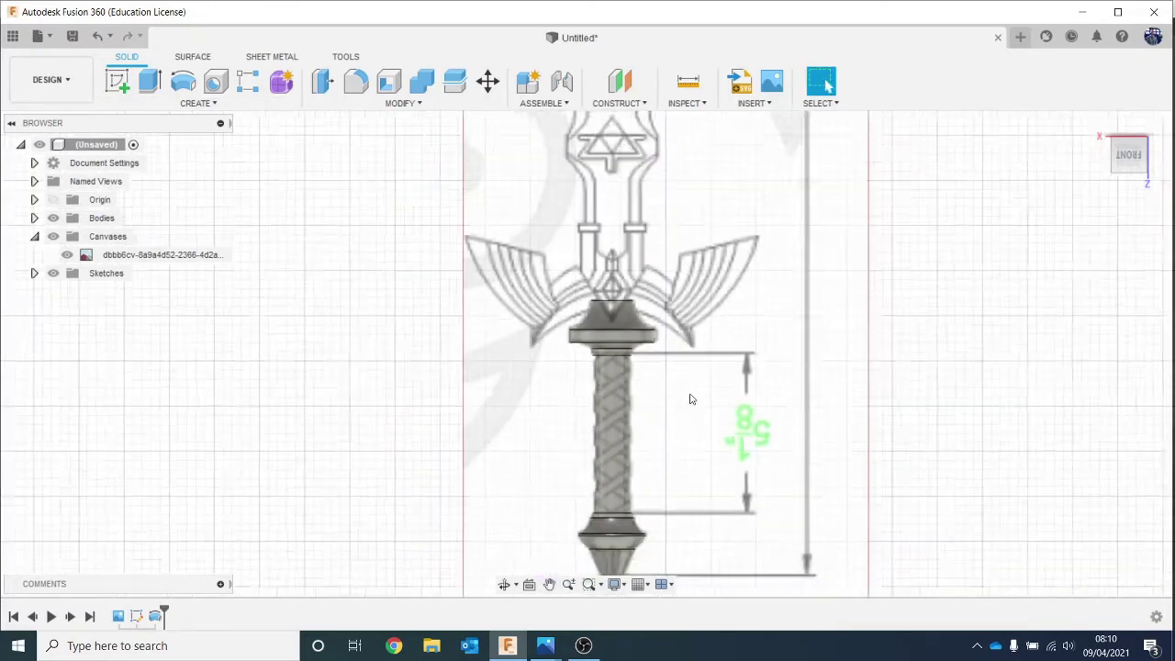
# Create a construction plane tangent to the handle's cylindrical grip face at an angle of 0 degrees.
pyautogui.click(1128, 136)
pyautogui.moveTo(1128, 147); pyautogui.dragTo(1156, 237)
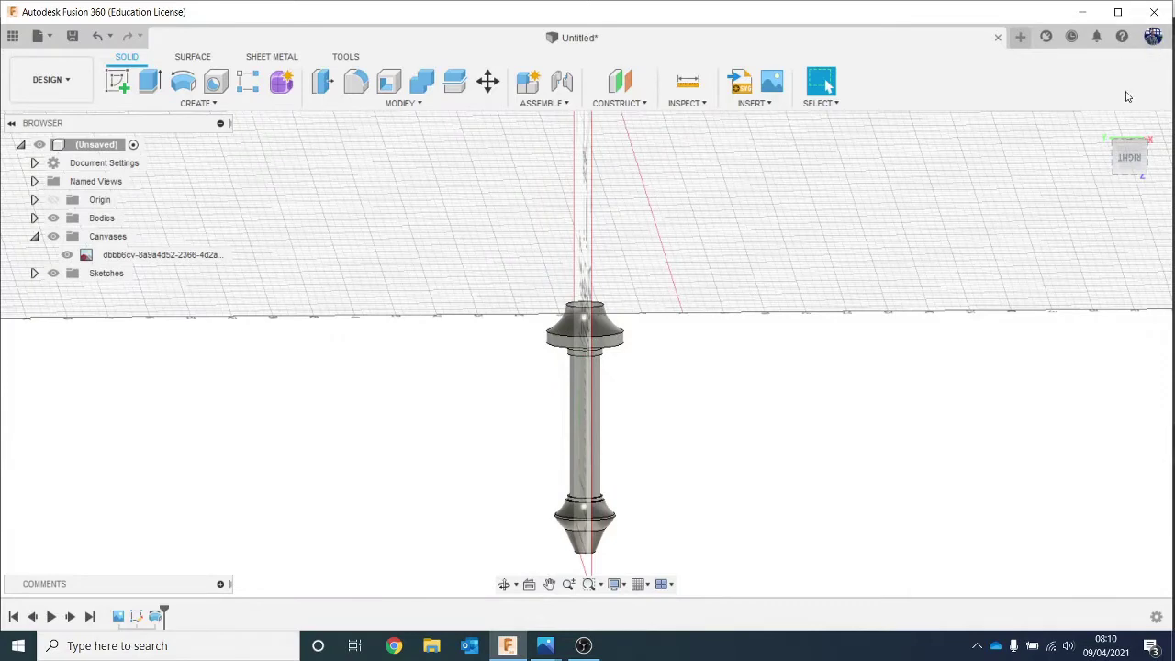
pyautogui.click(1130, 161)
pyautogui.moveTo(962, 350); pyautogui.dragTo(888, 212, button='middle')
pyautogui.moveTo(1132, 156); pyautogui.dragTo(1000, 197)
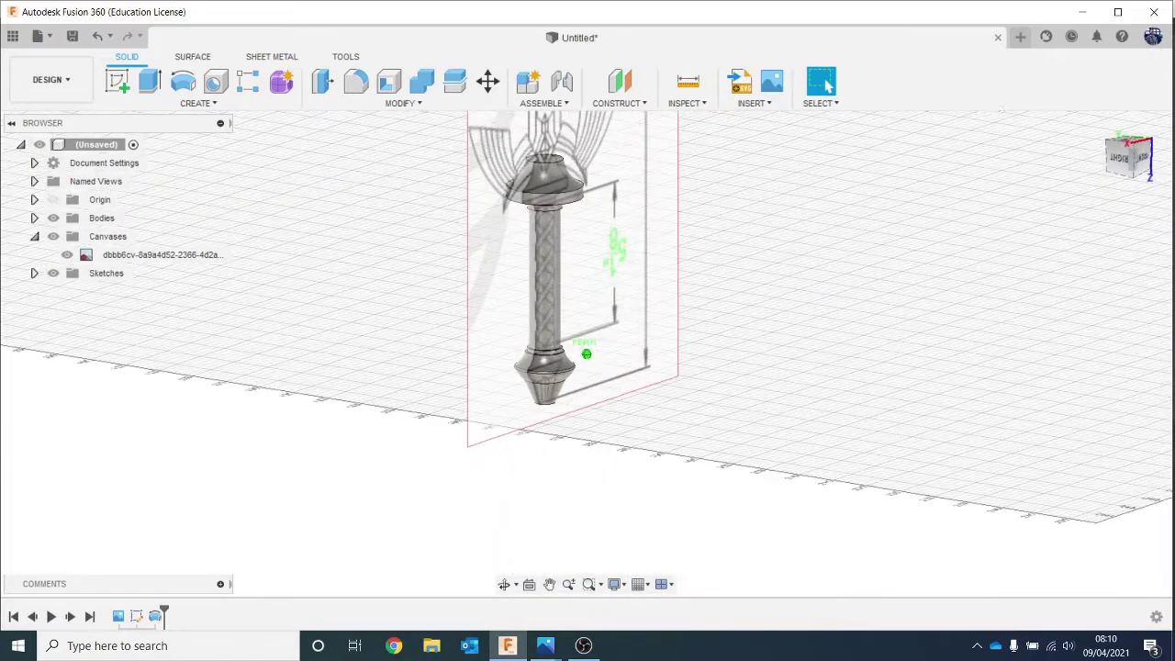
pyautogui.click(609, 101)
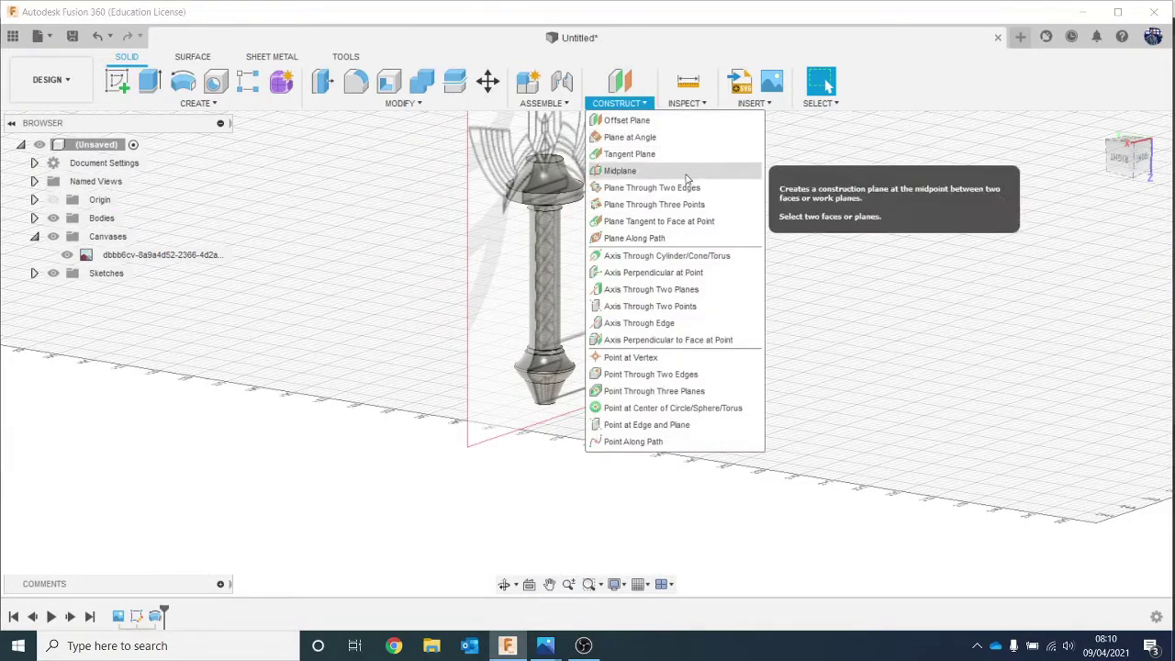
pyautogui.click(642, 155)
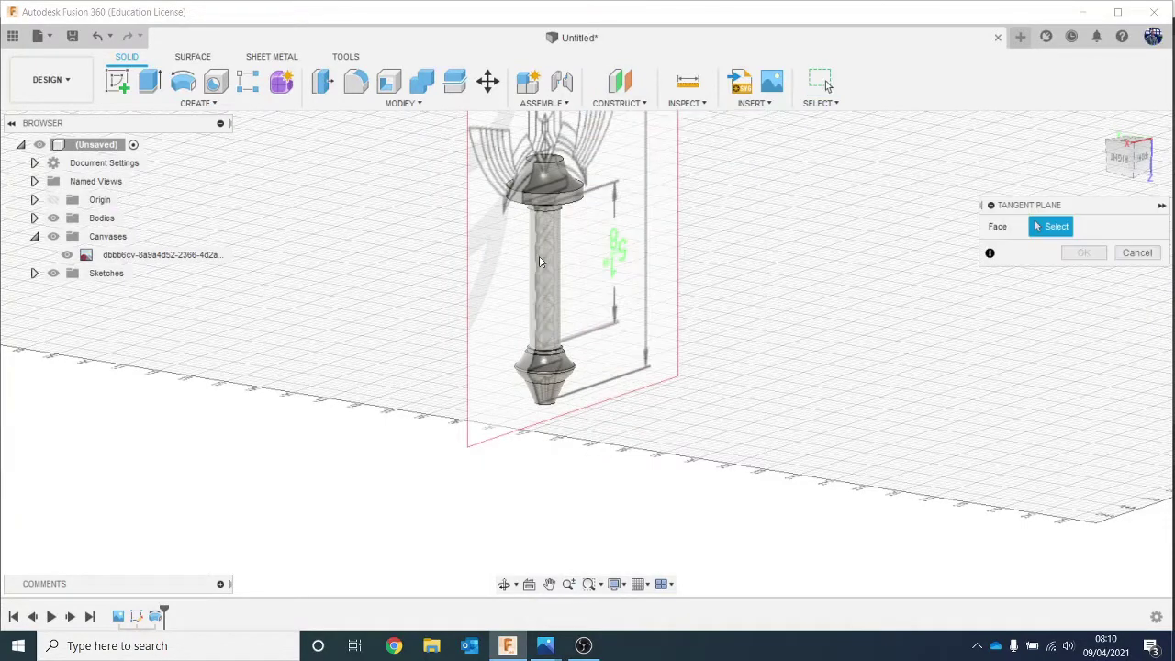
pyautogui.click(557, 276)
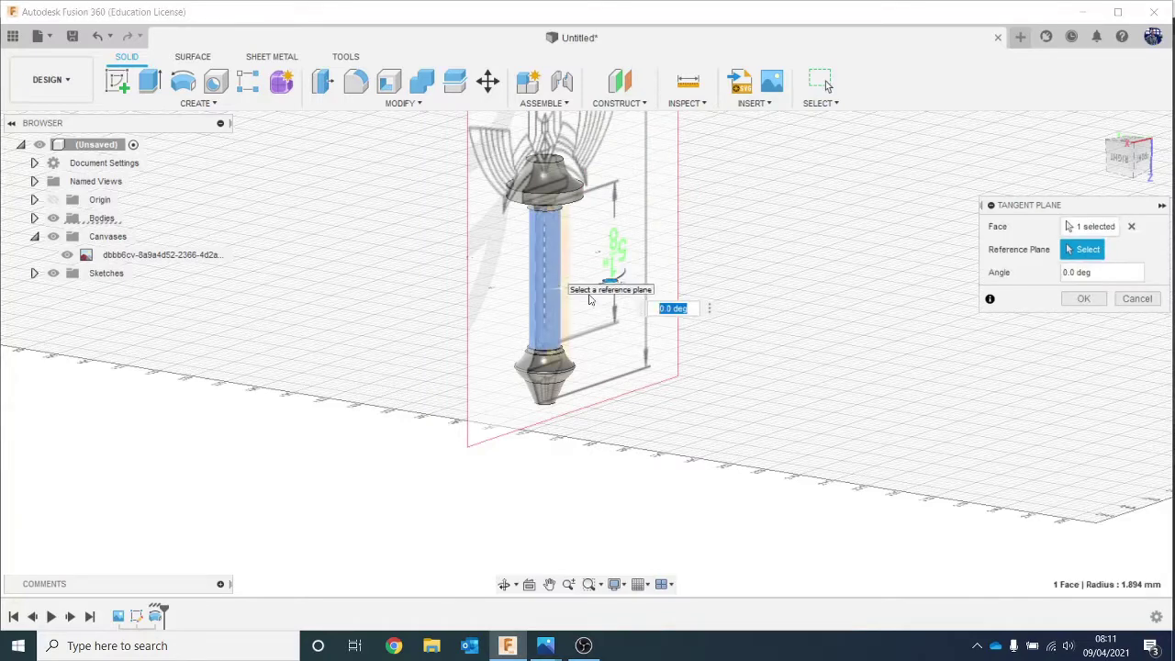
pyautogui.click(1083, 298)
# Create a second tangent plane at 0 degrees on the opposite side of the handle's cylindrical grip.
pyautogui.click(1130, 158)
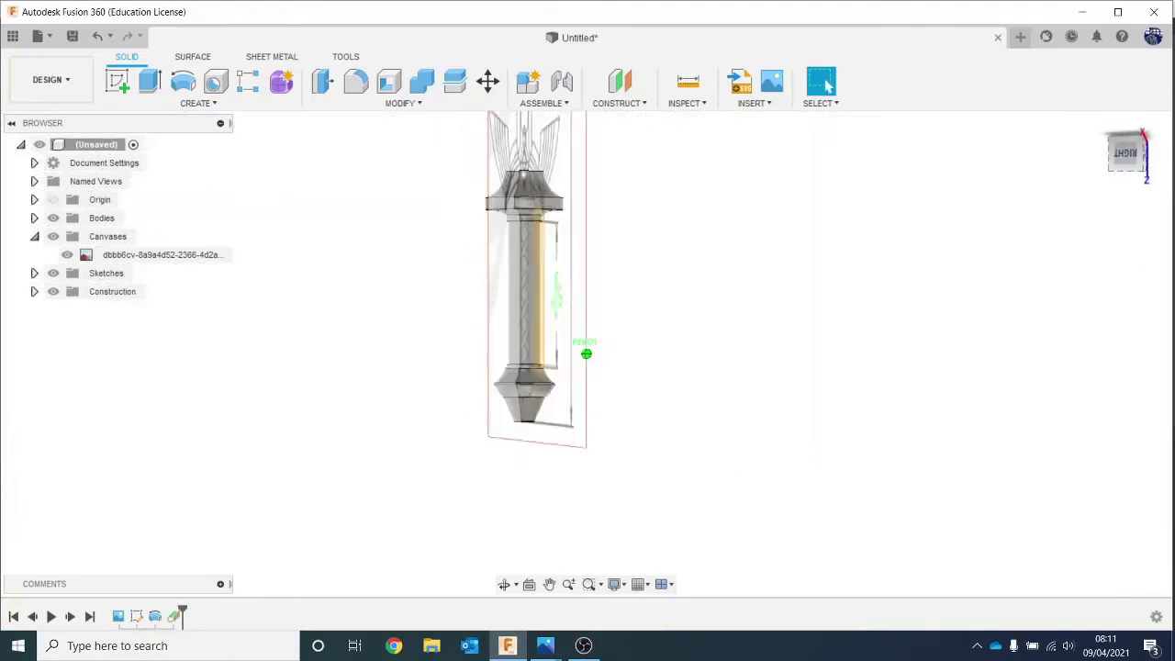
pyautogui.moveTo(1130, 158); pyautogui.dragTo(1148, 175)
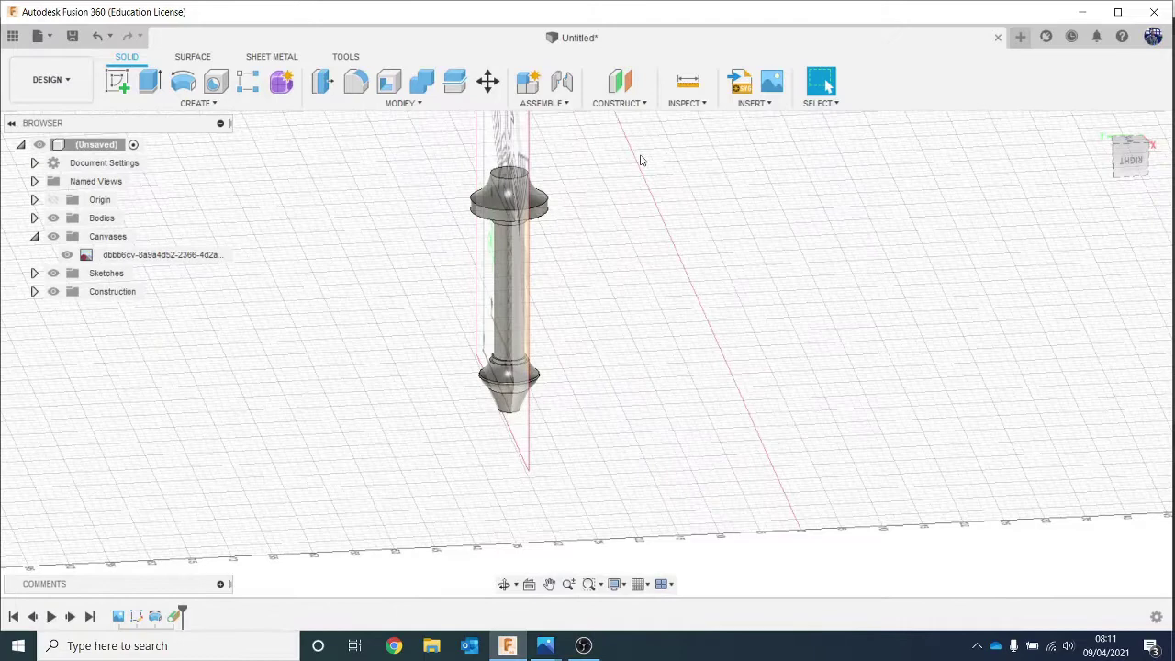
pyautogui.click(611, 103)
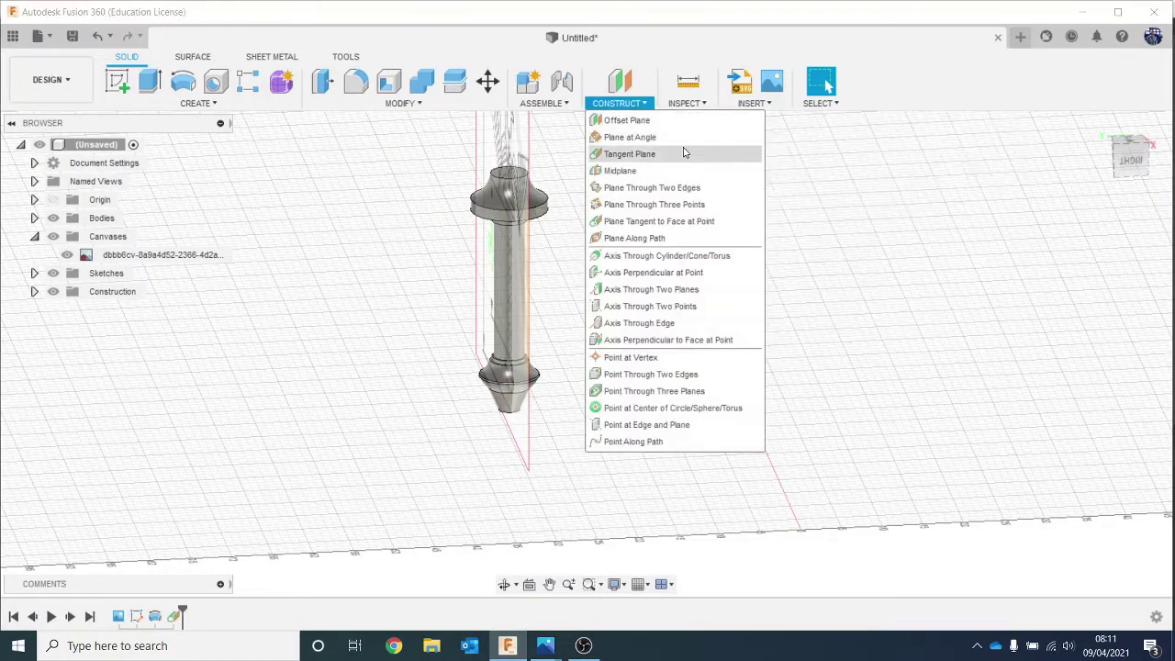
pyautogui.click(642, 154)
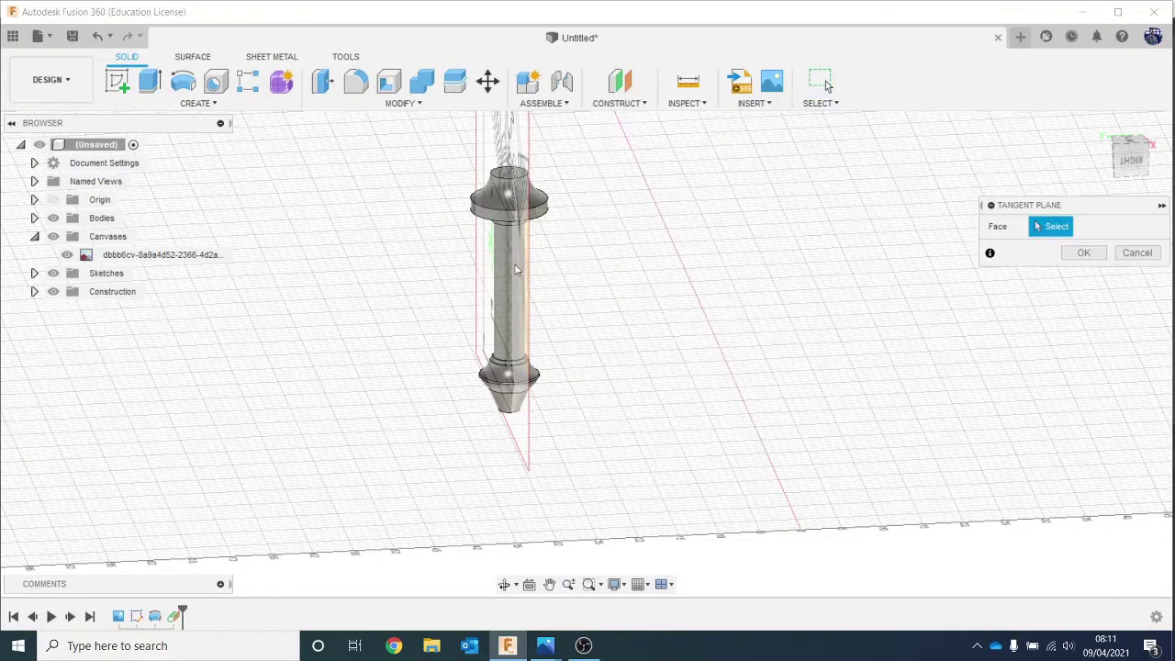
pyautogui.click(510, 308)
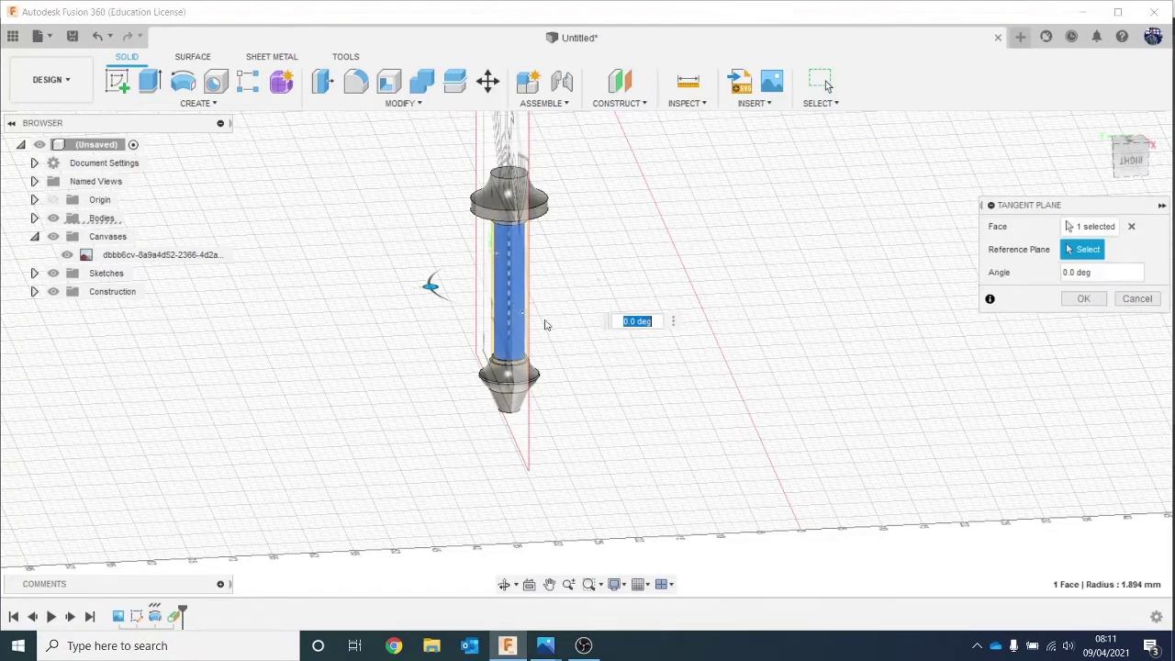
pyautogui.click(1083, 298)
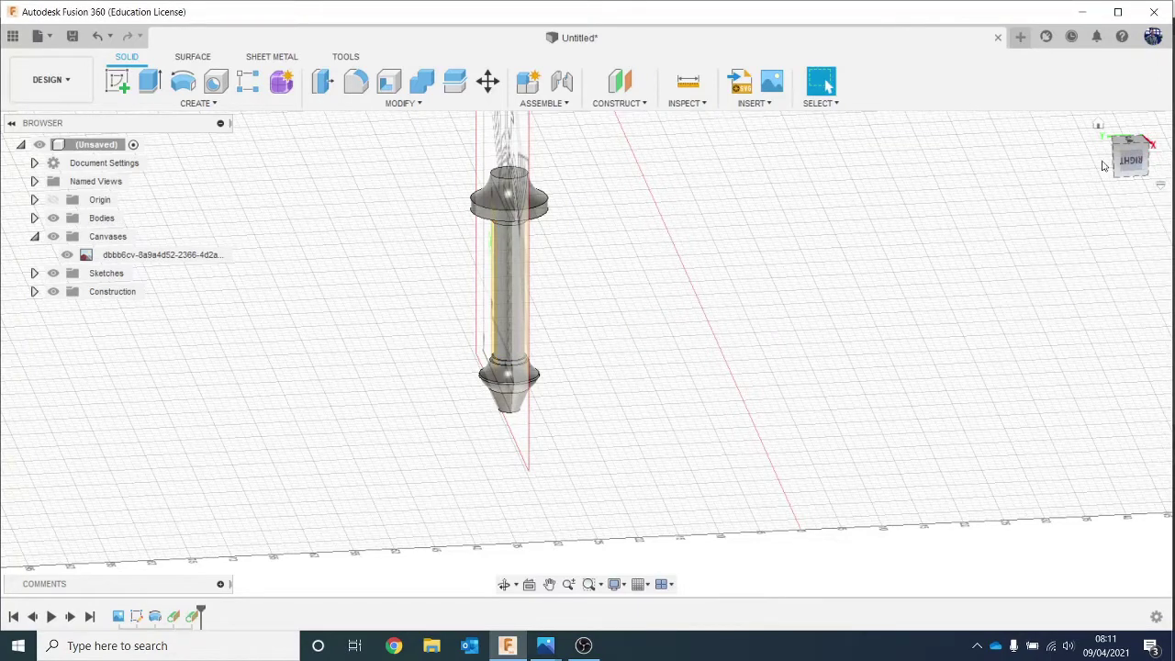
# Construct a midplane between the two tangent planes on either side of the handle.
pyautogui.moveTo(1130, 162)
pyautogui.mouseDown()
pyautogui.moveTo(1094, 150)
pyautogui.moveTo(1116, 148)
pyautogui.mouseUp()
pyautogui.click(619, 103)
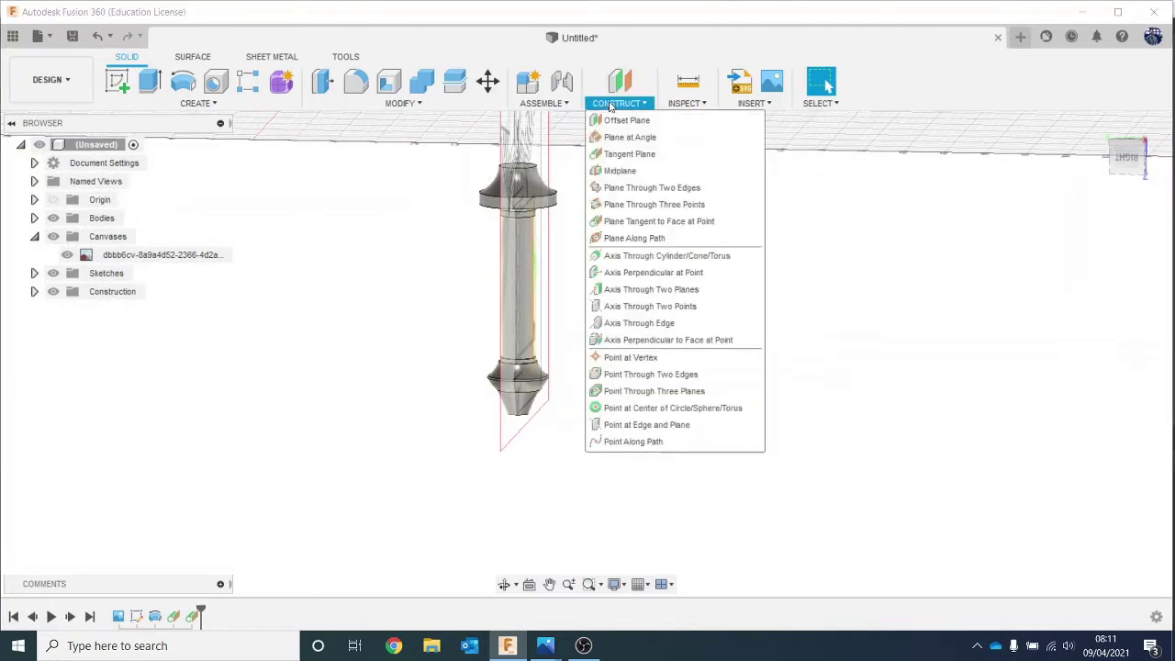
pyautogui.click(621, 170)
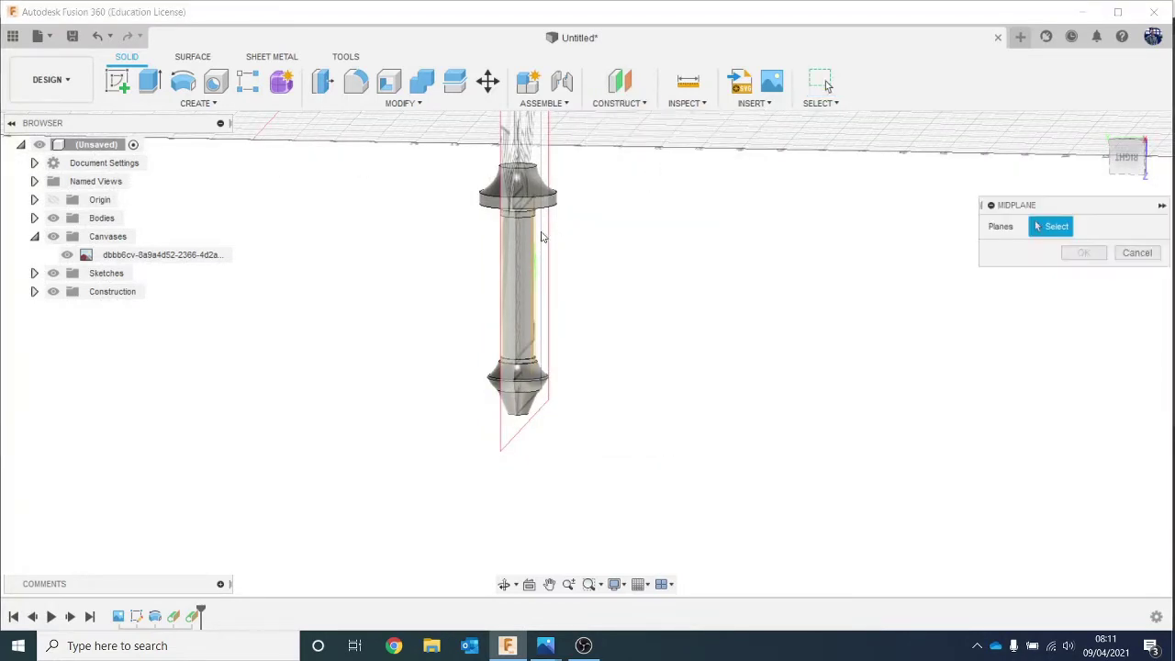
pyautogui.click(542, 237)
pyautogui.moveTo(1125, 154); pyautogui.dragTo(1131, 145)
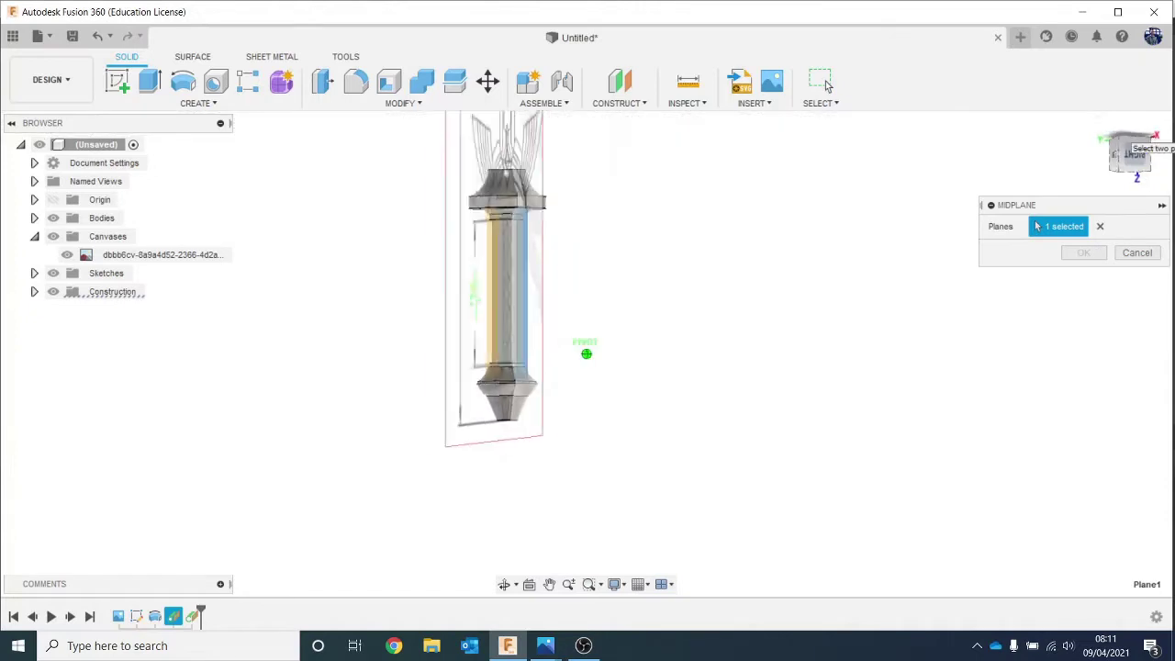
pyautogui.click(500, 307)
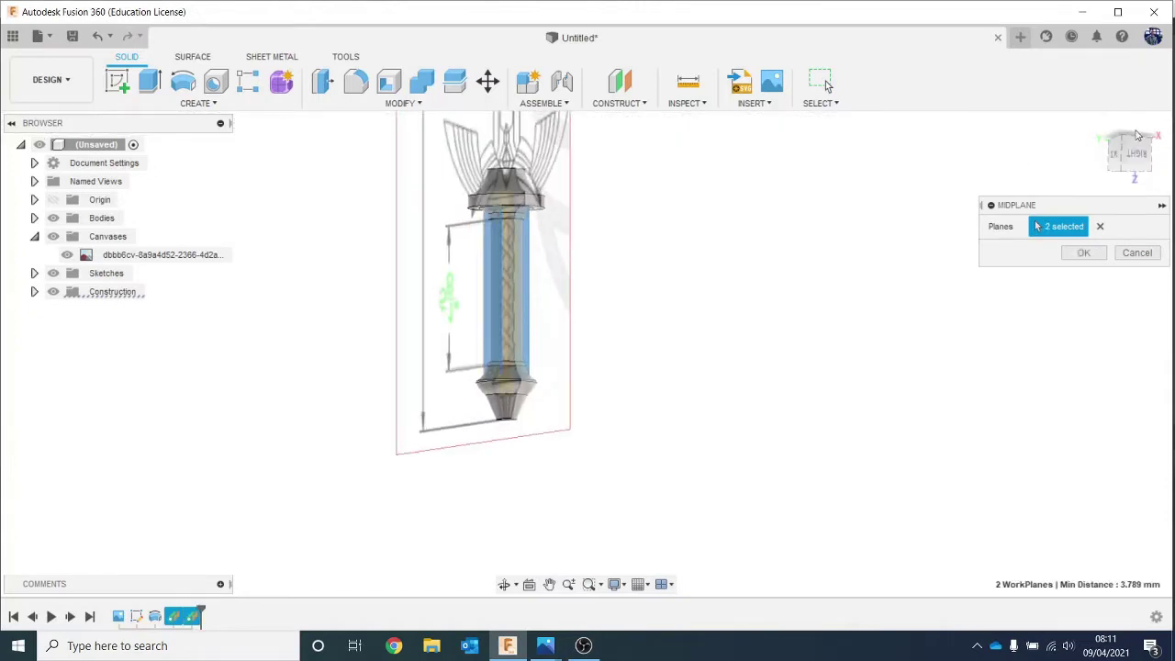
pyautogui.click(1082, 253)
pyautogui.scroll(2, 492, 273)
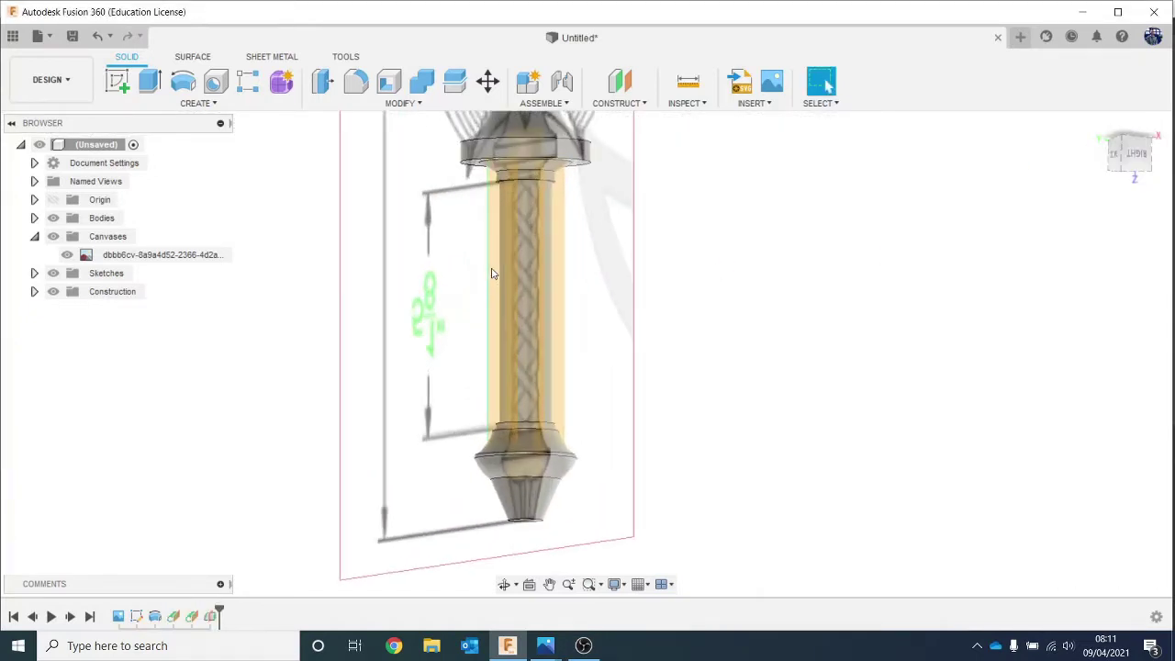
# Start a new sketch on the handle's midplane and rotate the front view upside down over the winged guard.
pyautogui.click(496, 268)
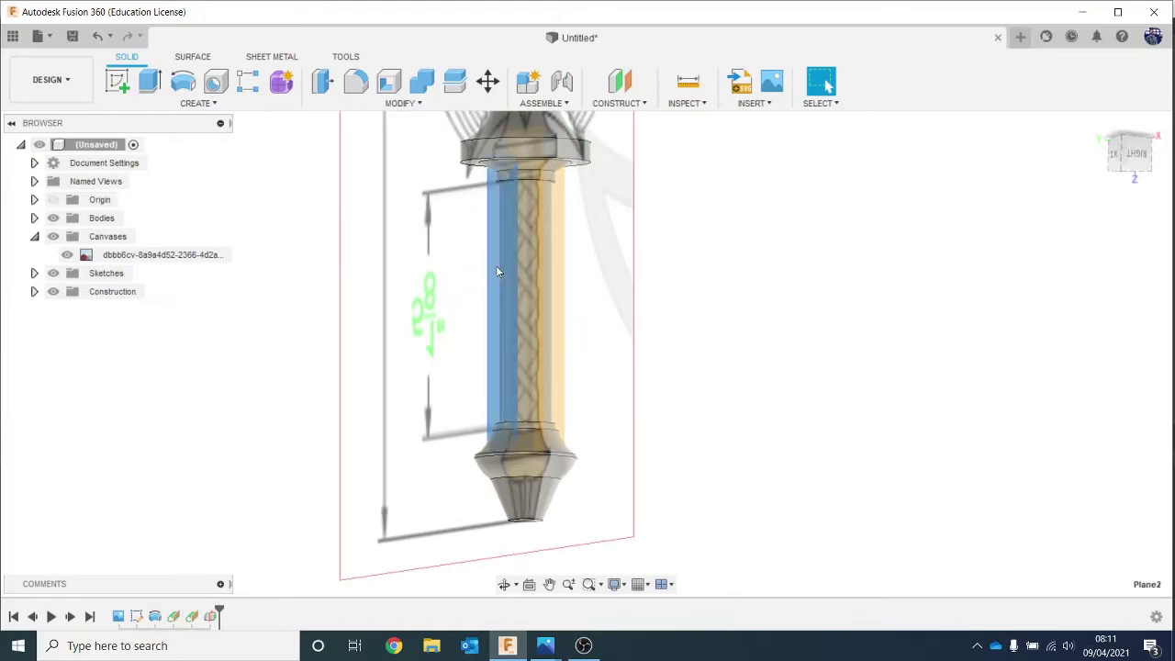
pyautogui.moveTo(1138, 149); pyautogui.dragTo(952, 203)
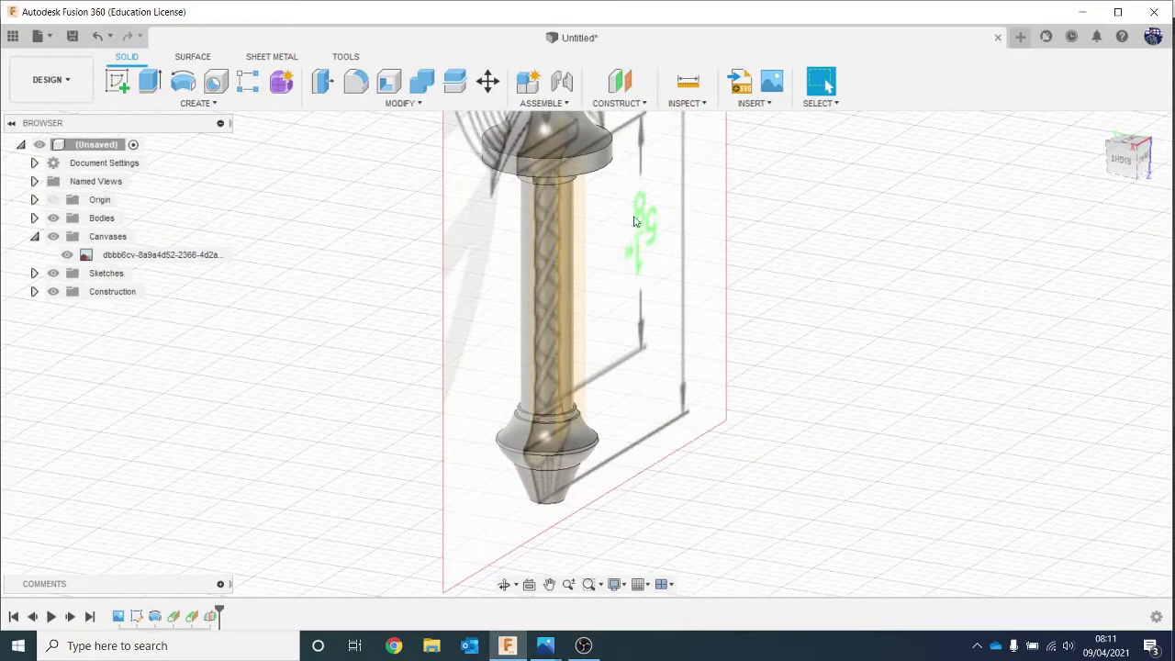
pyautogui.click(1145, 165)
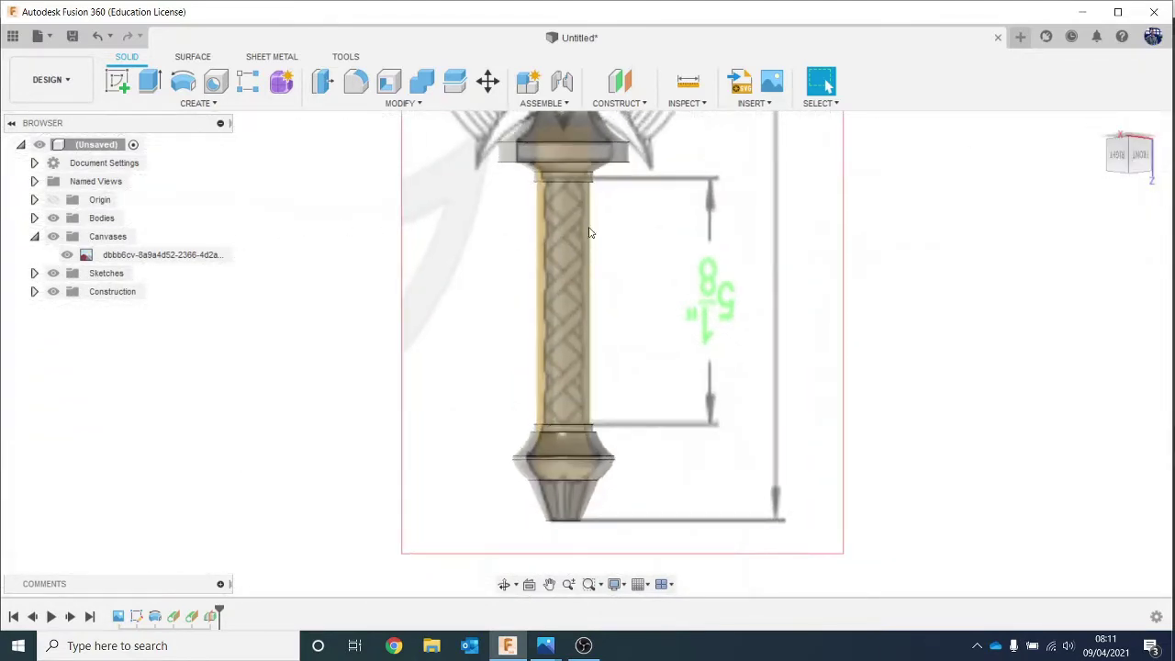
pyautogui.scroll(-3, 624, 333)
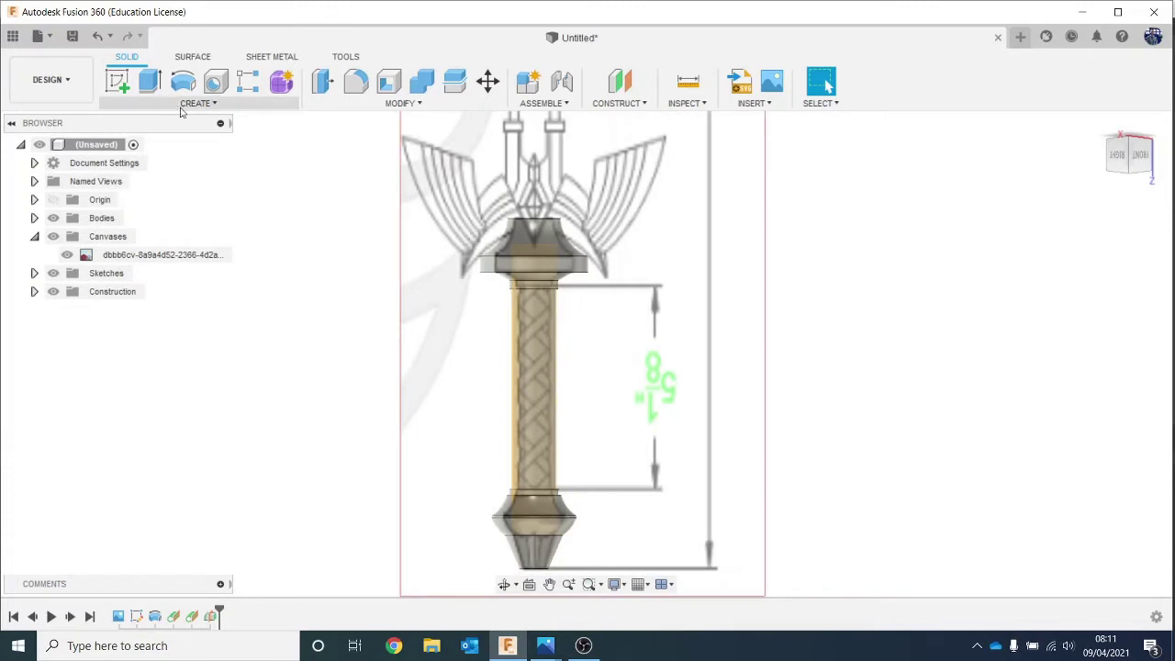
pyautogui.click(1141, 155)
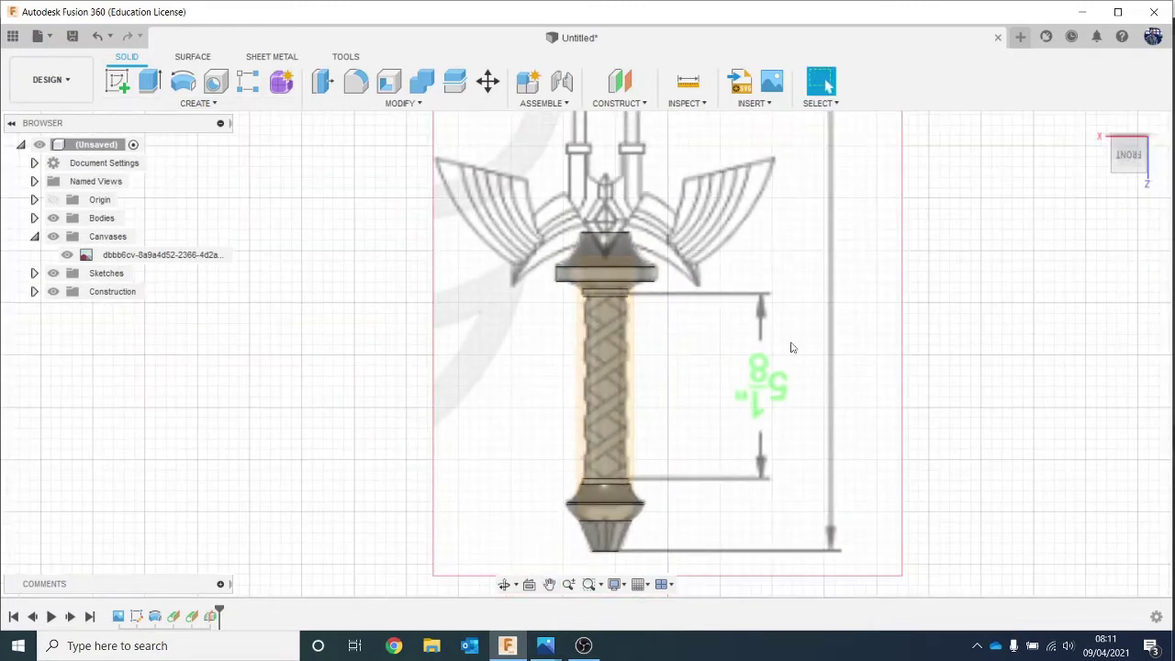
pyautogui.click(665, 284)
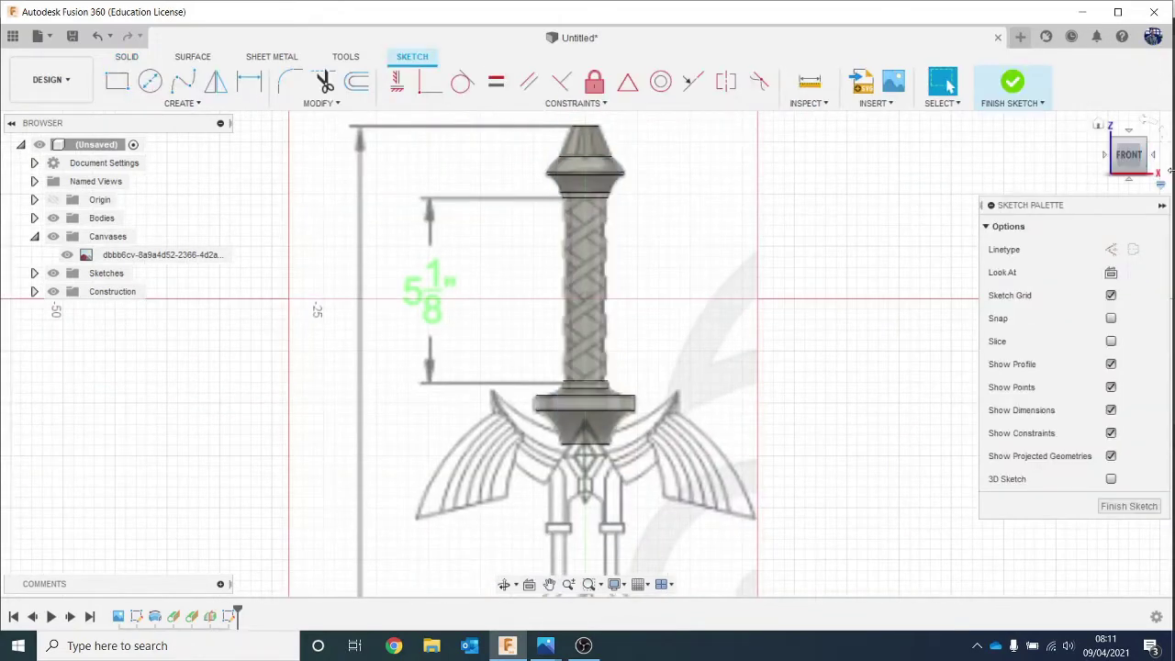
pyautogui.click(1162, 133)
pyautogui.click(1162, 134)
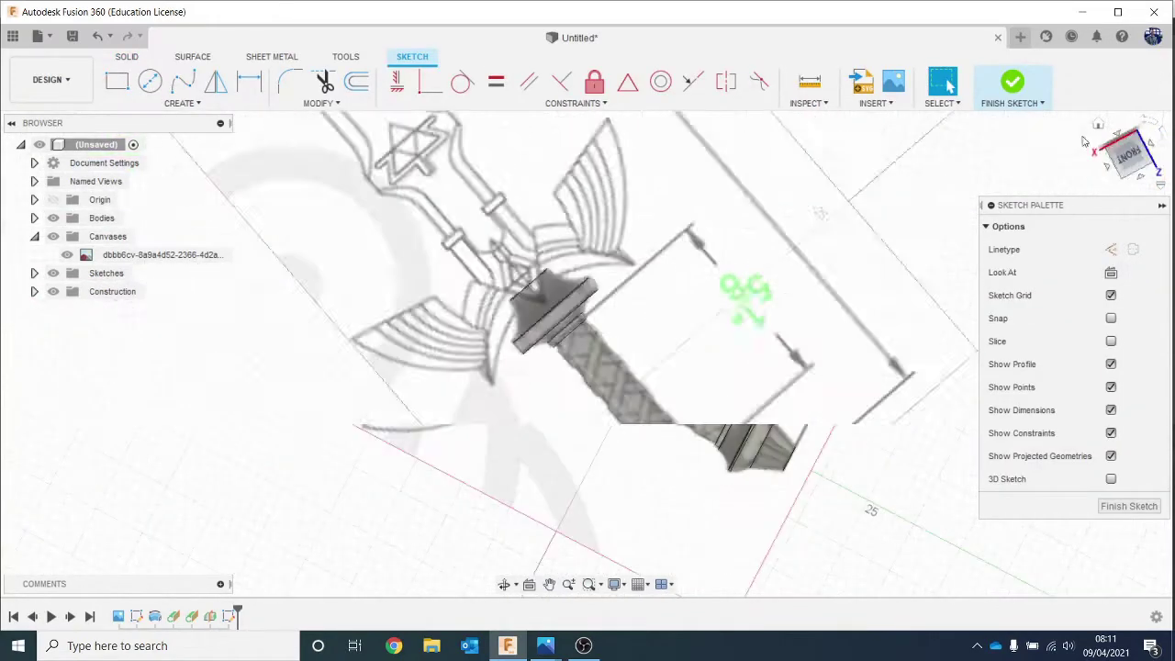
pyautogui.scroll(2, 639, 303)
pyautogui.moveTo(639, 303); pyautogui.dragTo(648, 395, button='middle')
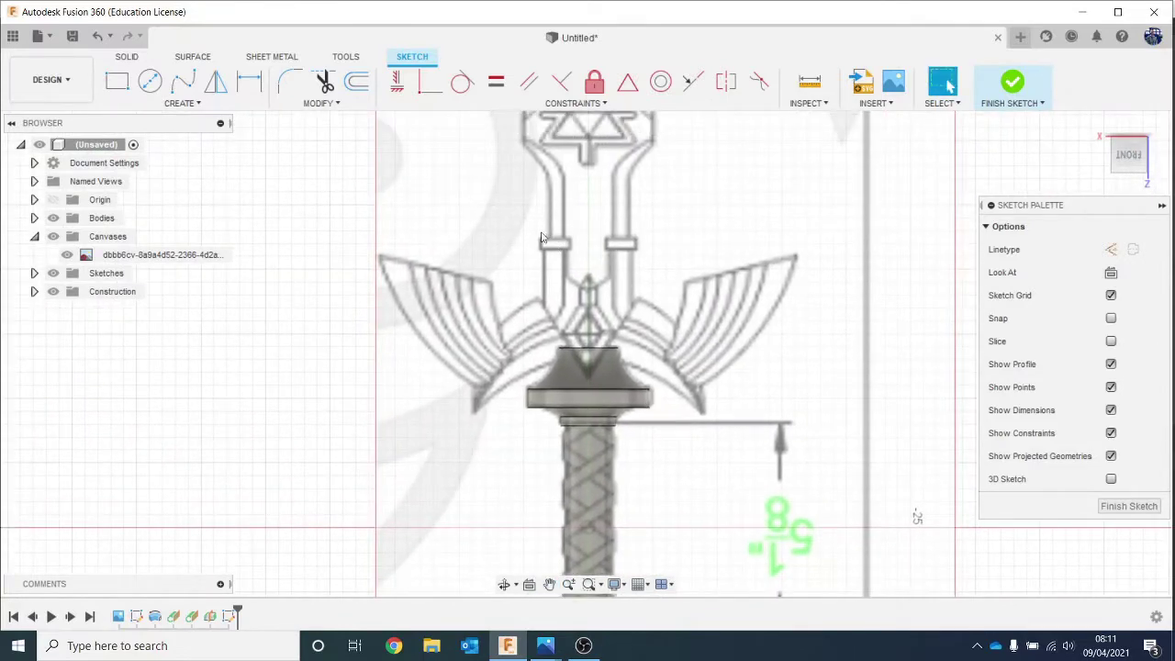
# Draw a vertical centre line about 7.8 mm long from the lower point of the guard's central ornament up to its tip.
pyautogui.scroll(3, 622, 316)
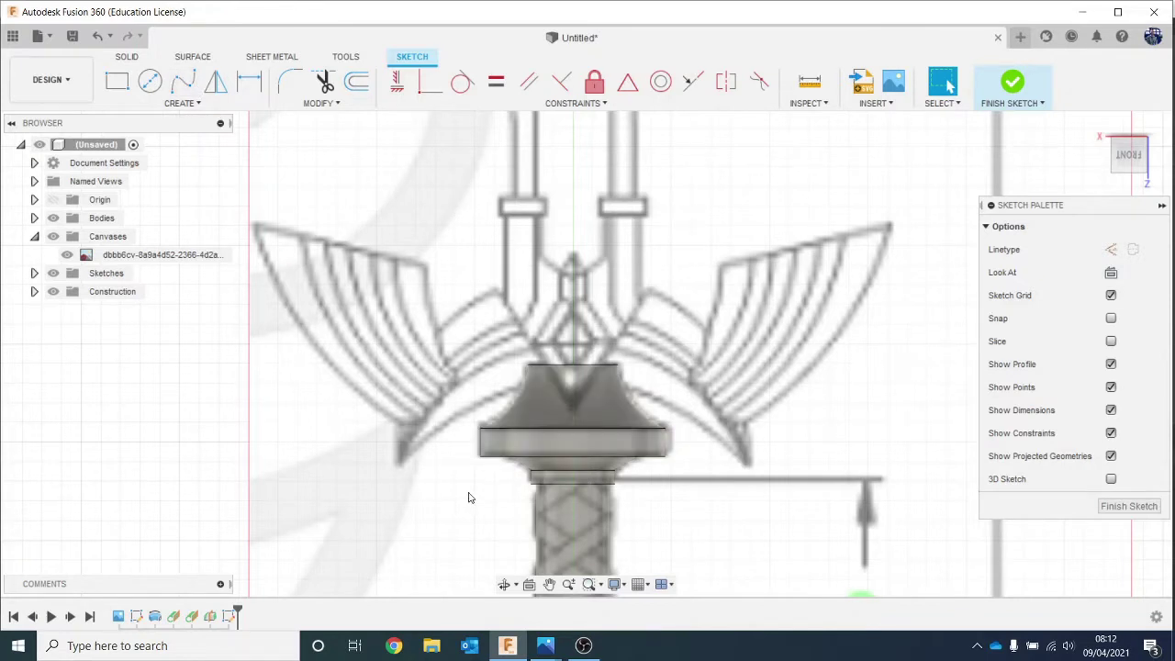
pyautogui.press('l')
pyautogui.scroll(1, 606, 343)
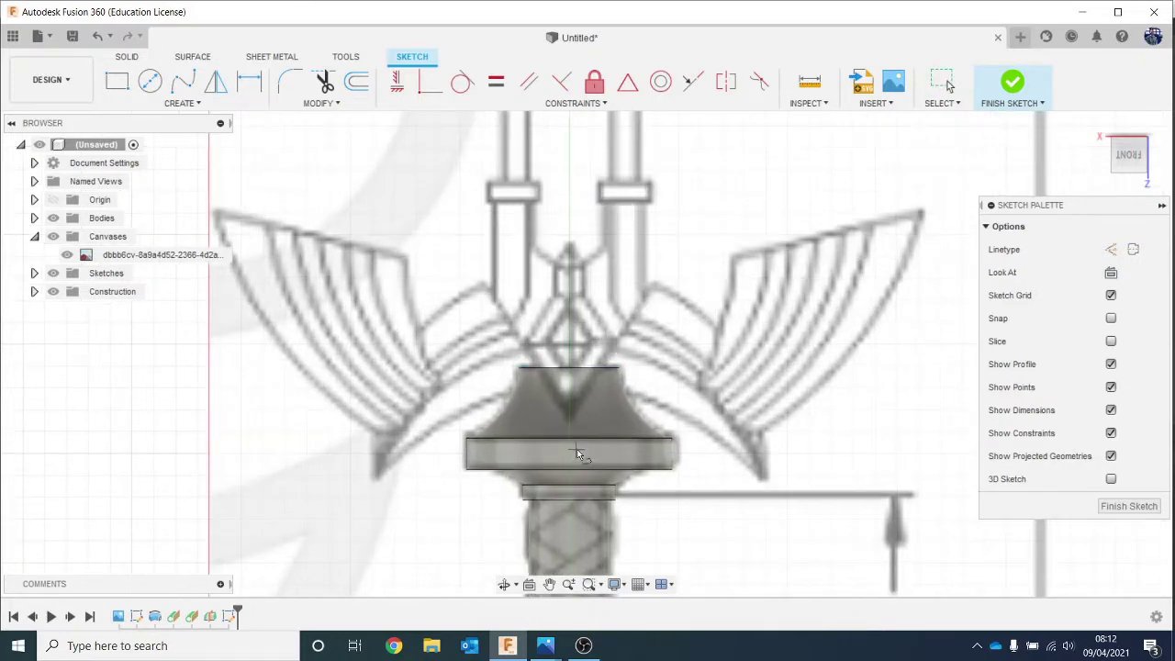
pyautogui.scroll(2, 550, 303)
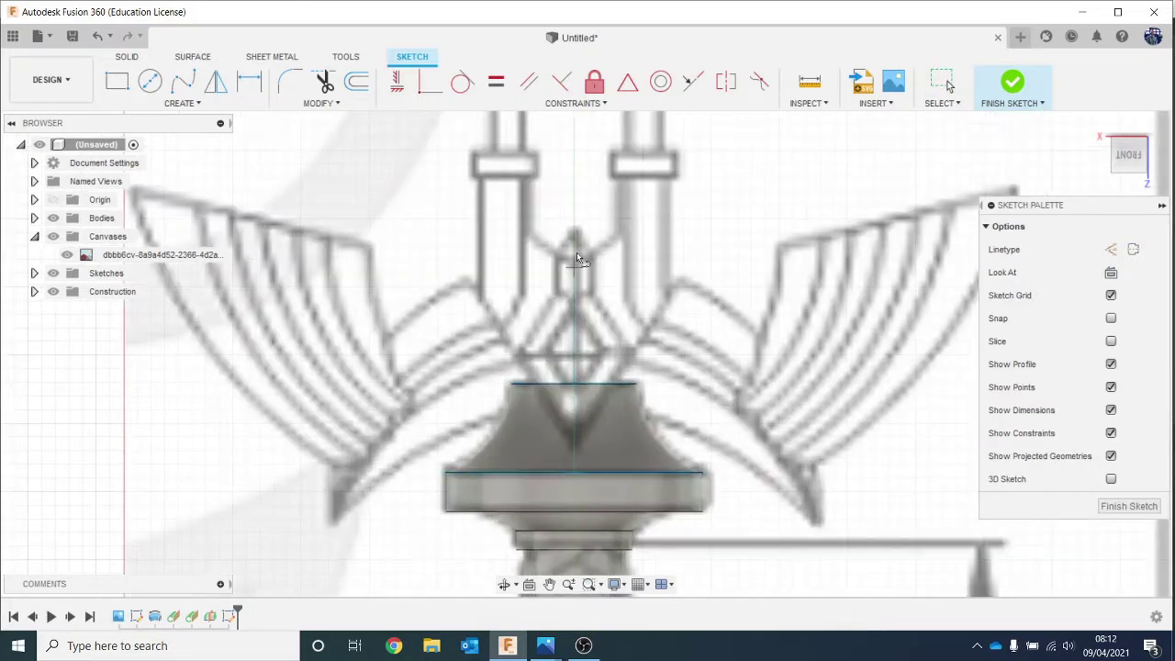
pyautogui.click(576, 447)
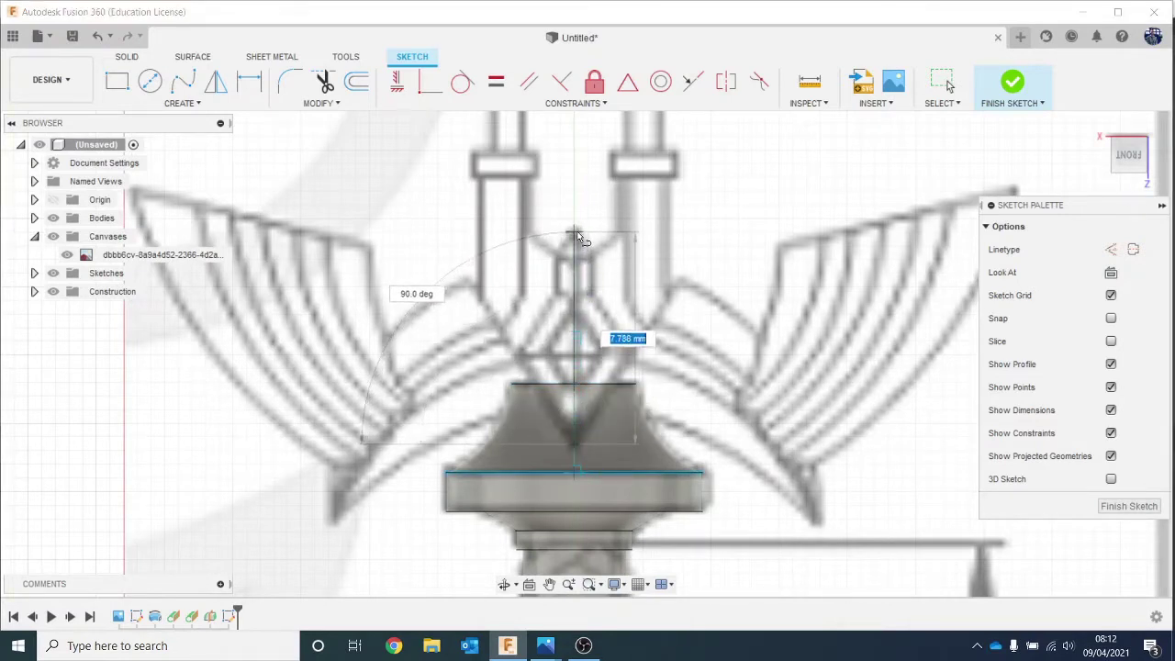
pyautogui.click(575, 232)
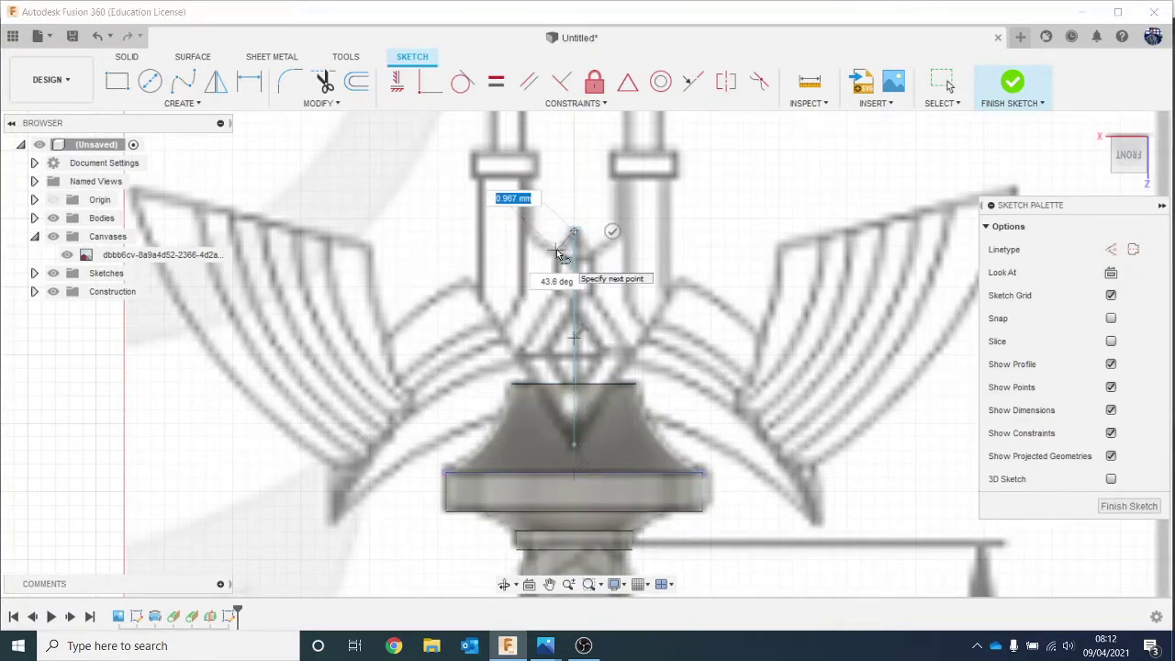
# Trace from the ornament's tip down to the notch, out to the left prong's inner edge and about 2 mm up to its collar.
pyautogui.scroll(4, 539, 241)
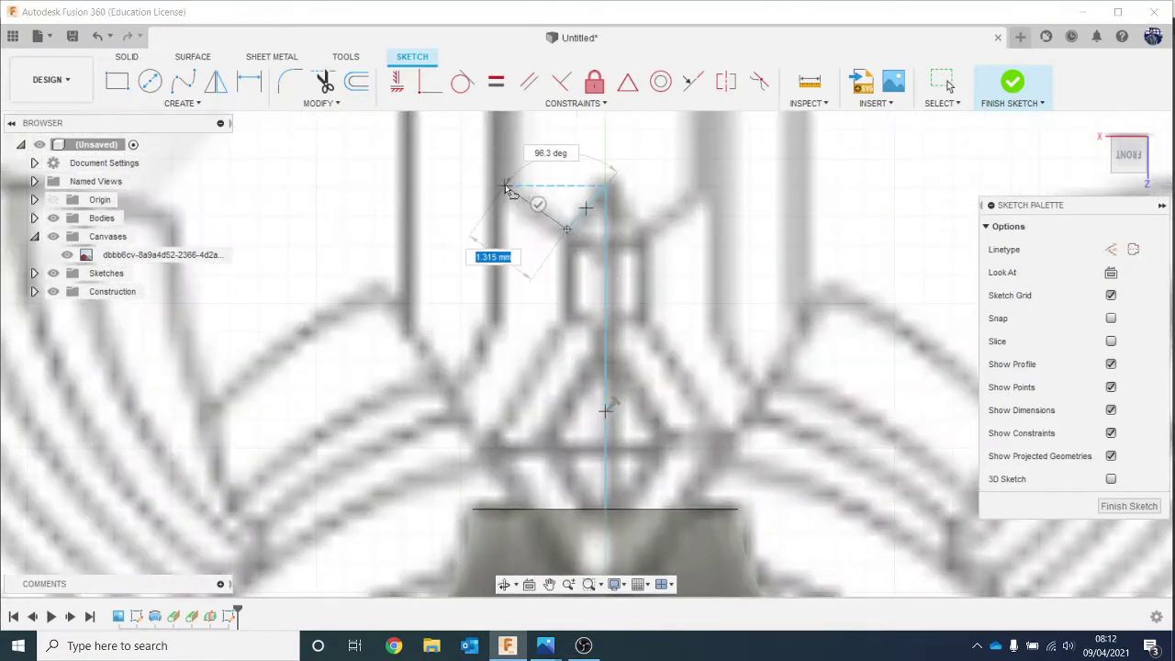
pyautogui.click(507, 186)
pyautogui.scroll(-3, 503, 193)
pyautogui.scroll(3, 503, 191)
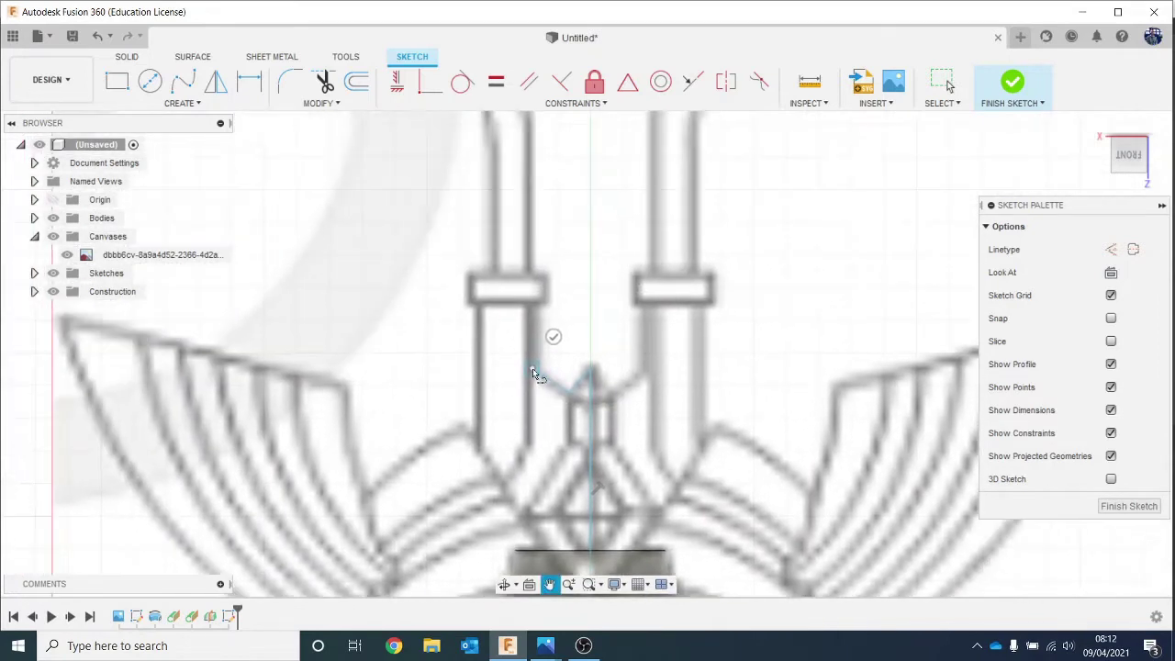
pyautogui.scroll(3, 533, 329)
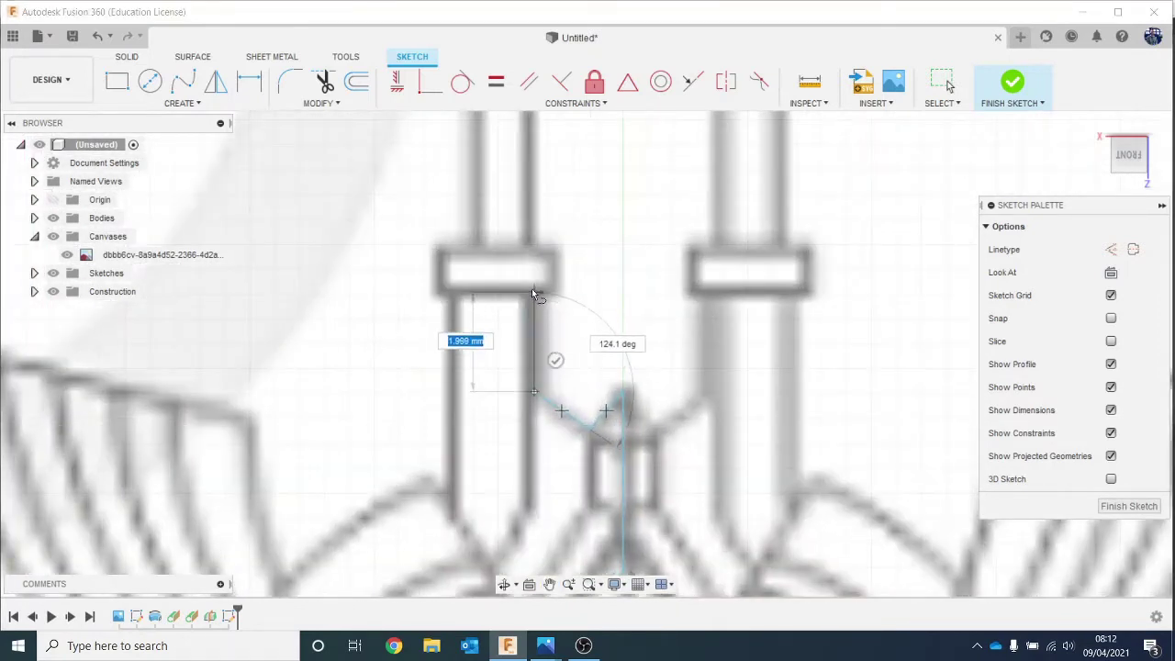
pyautogui.click(533, 294)
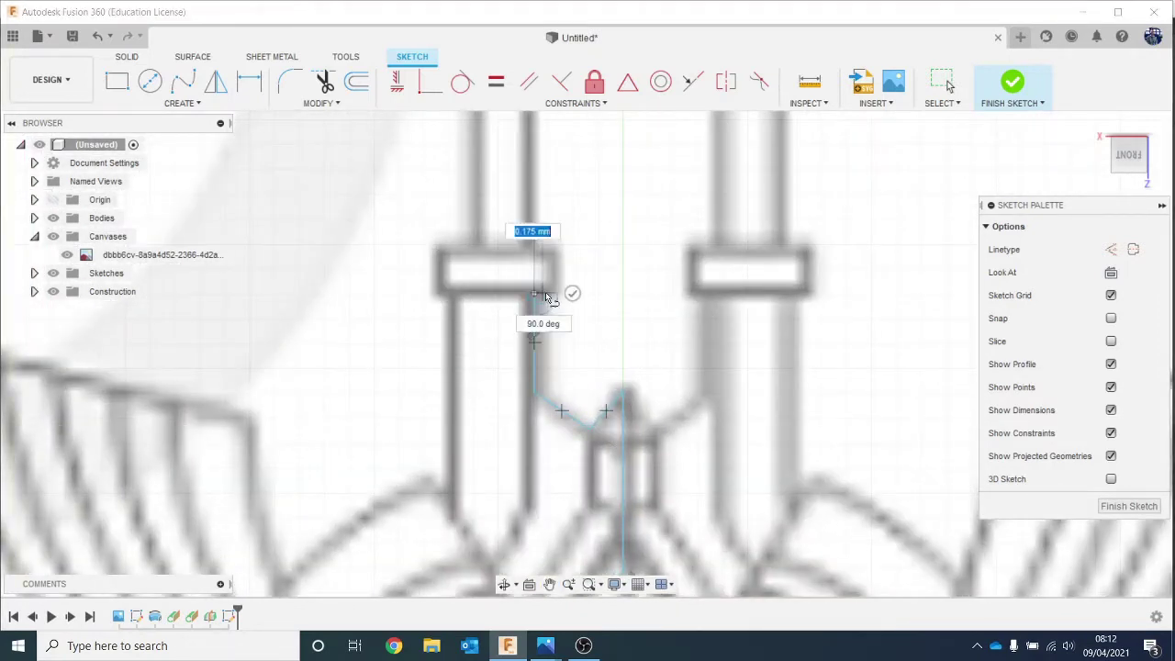
# Outline the left prong's collar with perpendicular lines, ending on its underside at the prong's outer edge.
pyautogui.click(552, 295)
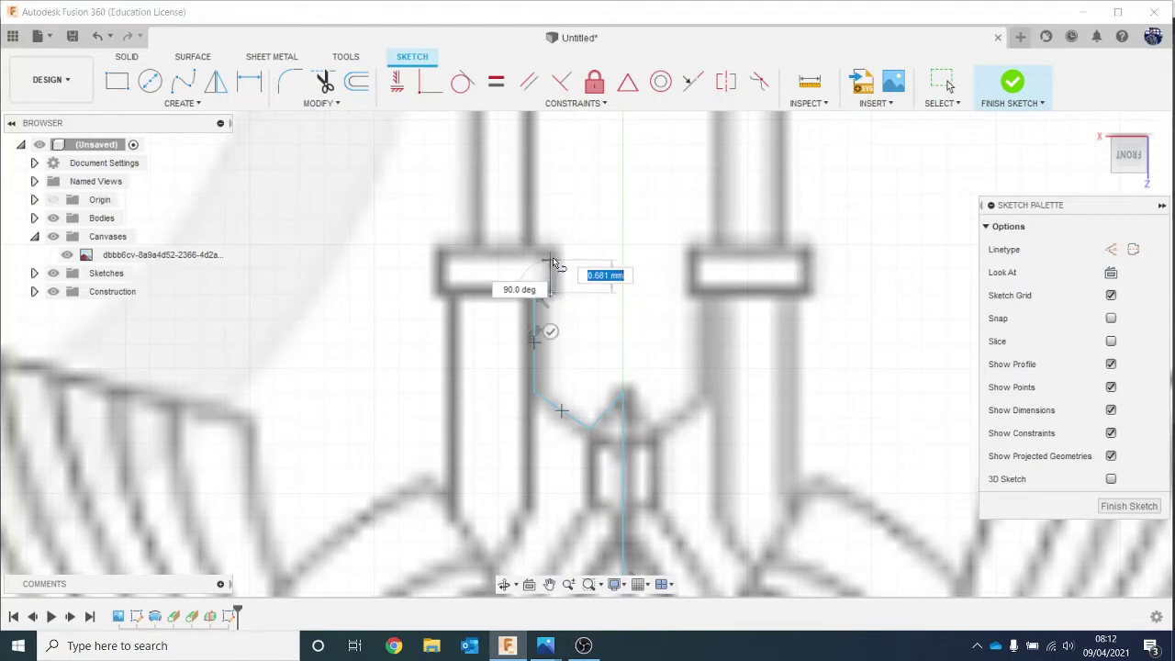
pyautogui.click(552, 248)
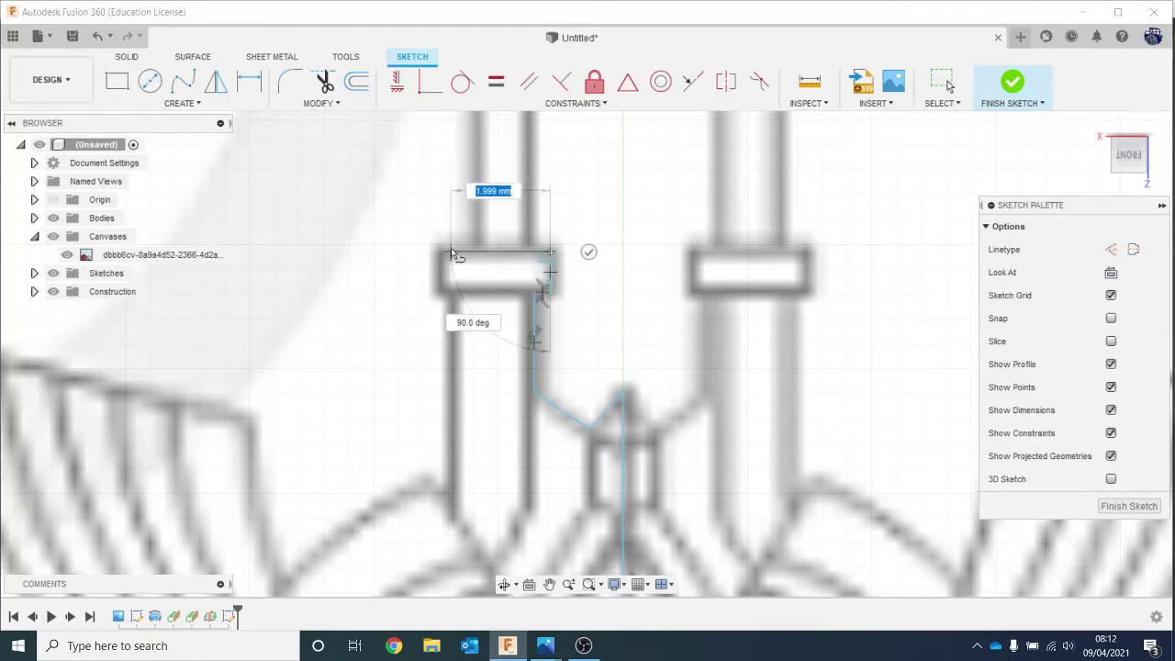
pyautogui.click(440, 252)
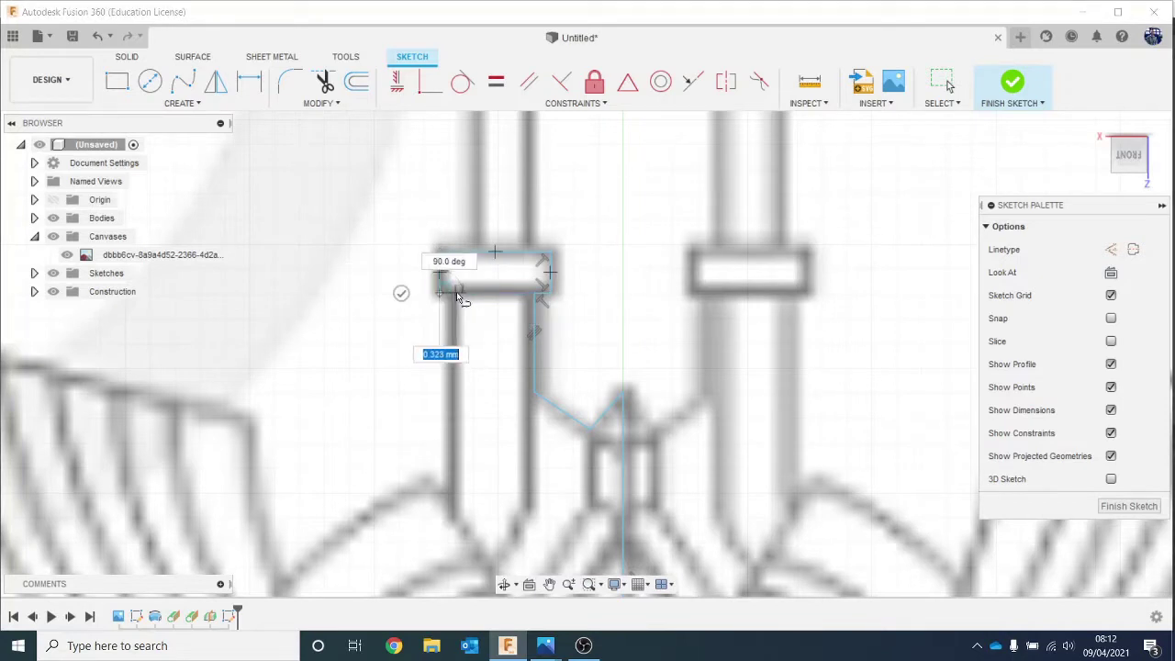
pyautogui.click(456, 295)
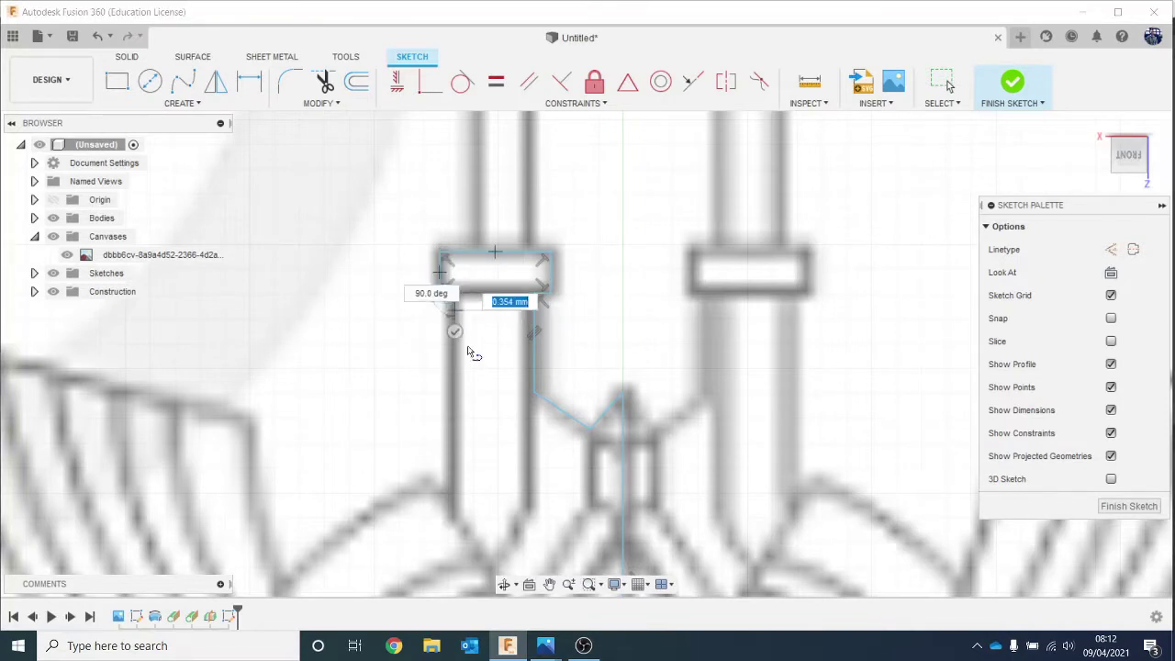
# Trace the left prong's outer edge straight down from the collar and along the slant to its lower point.
pyautogui.click(456, 511)
pyautogui.scroll(-3, 454, 514)
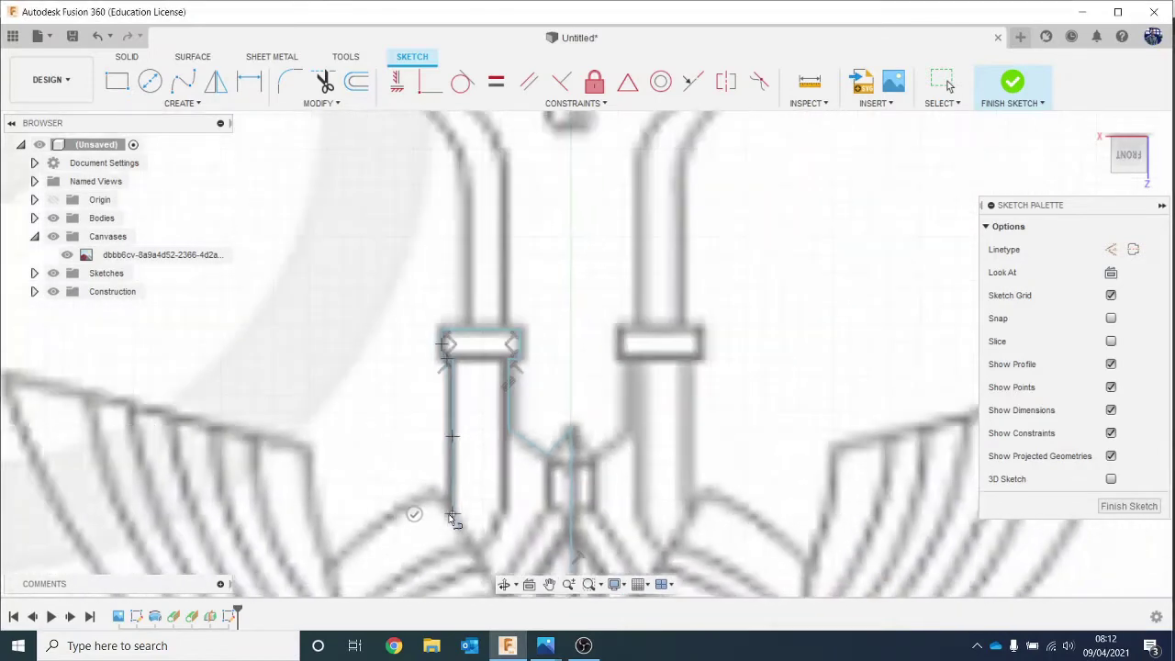
pyautogui.scroll(-2, 450, 517)
pyautogui.moveTo(450, 519); pyautogui.dragTo(448, 345, button='middle')
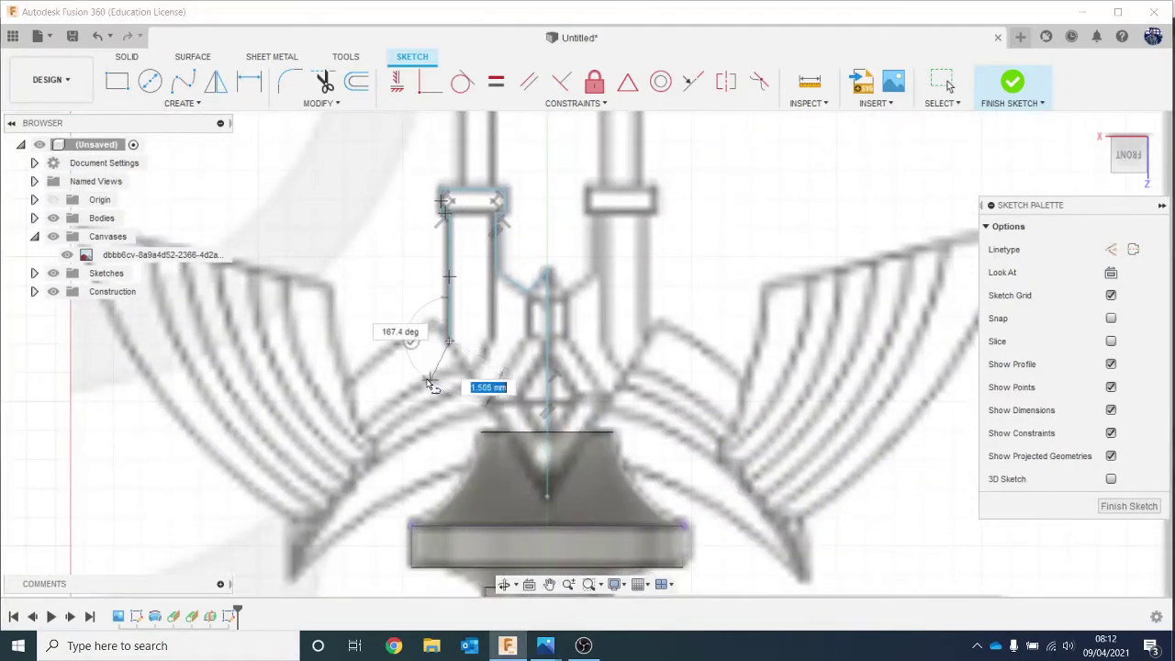
pyautogui.scroll(2, 446, 349)
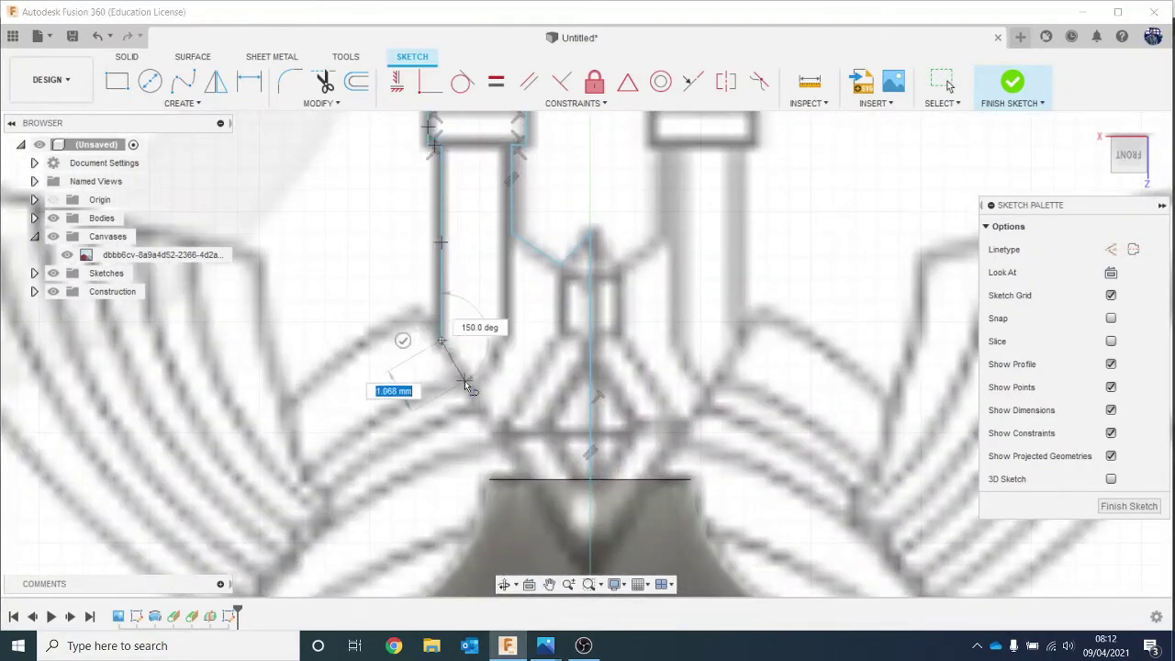
pyautogui.click(472, 388)
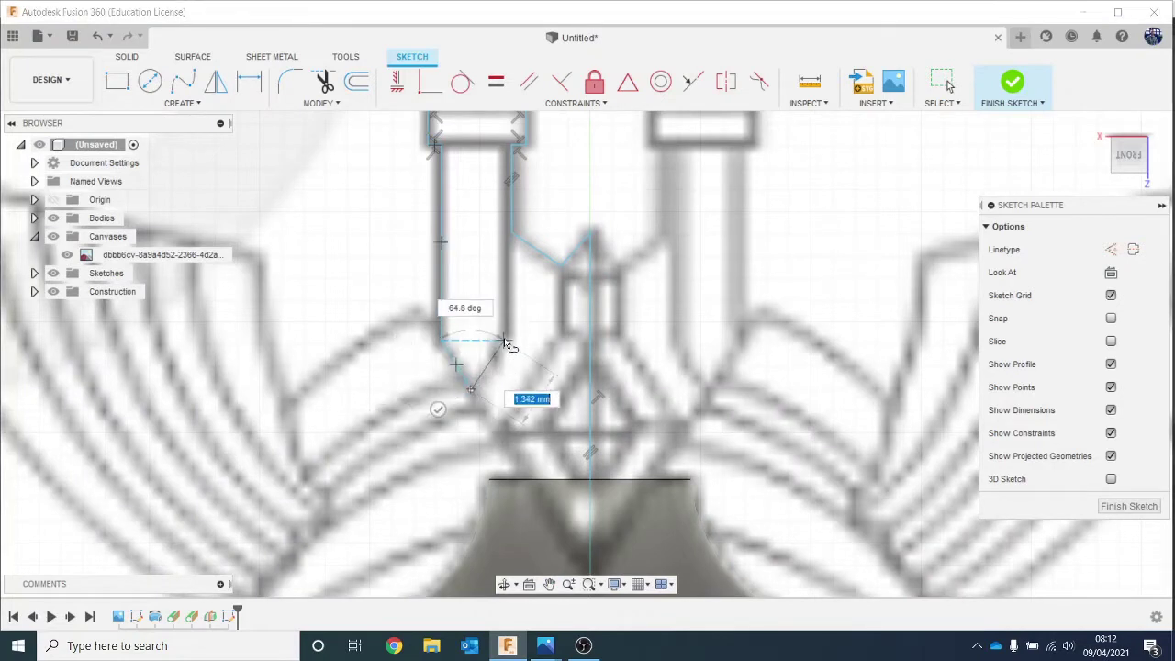
pyautogui.click(504, 340)
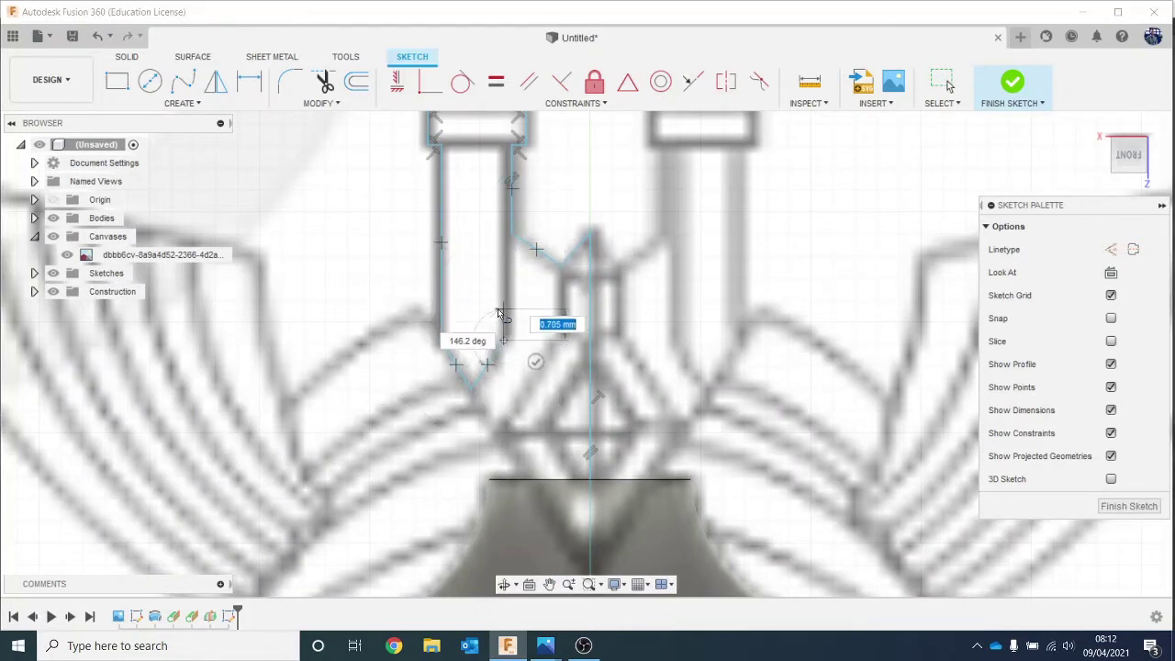
pyautogui.press('Escape')
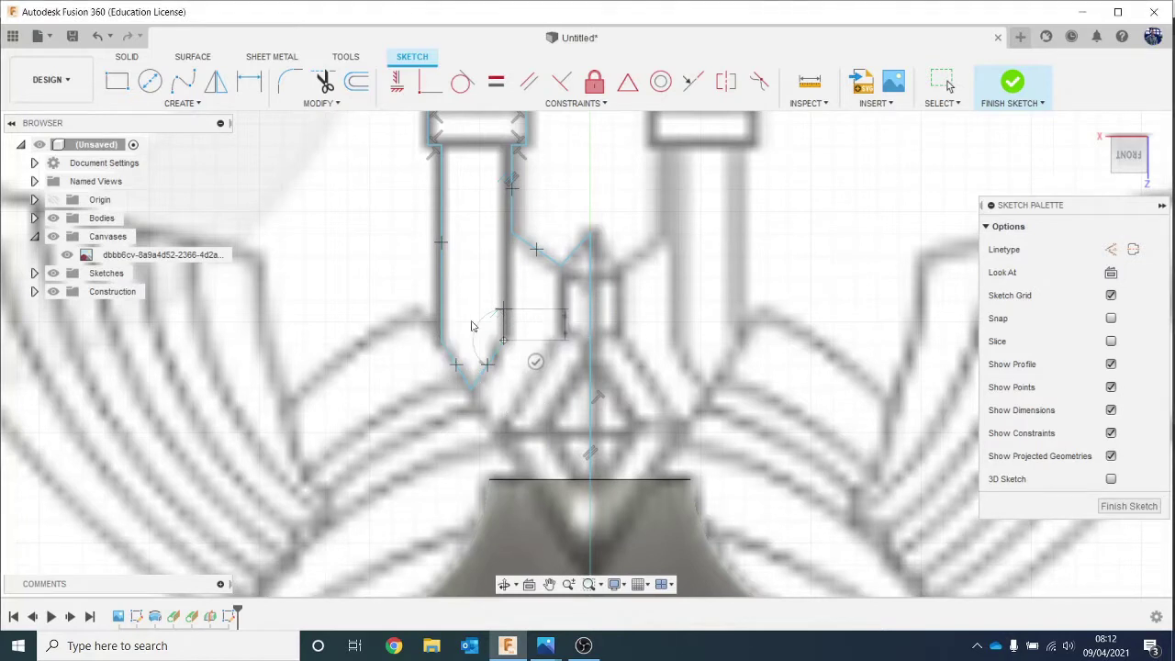
pyautogui.press('t')
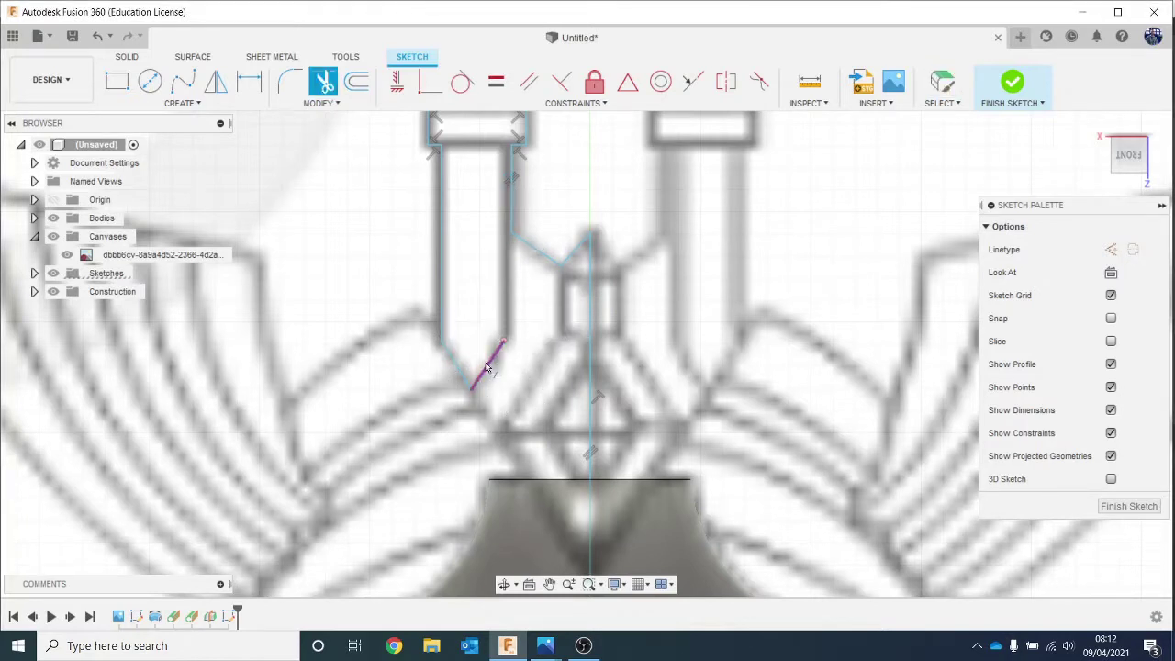
pyautogui.press('Escape')
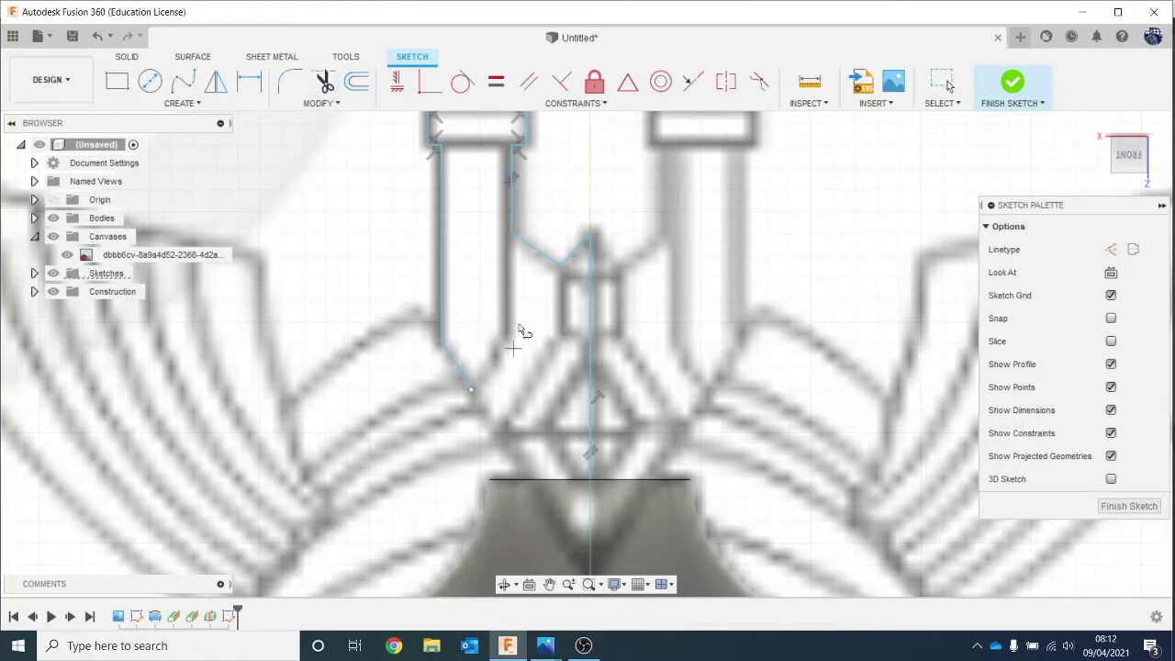
# Extend the left prong's inner edge about 2.5 mm straight down and close the outline with a slanted line to its lower point.
pyautogui.press('l')
pyautogui.click(510, 233)
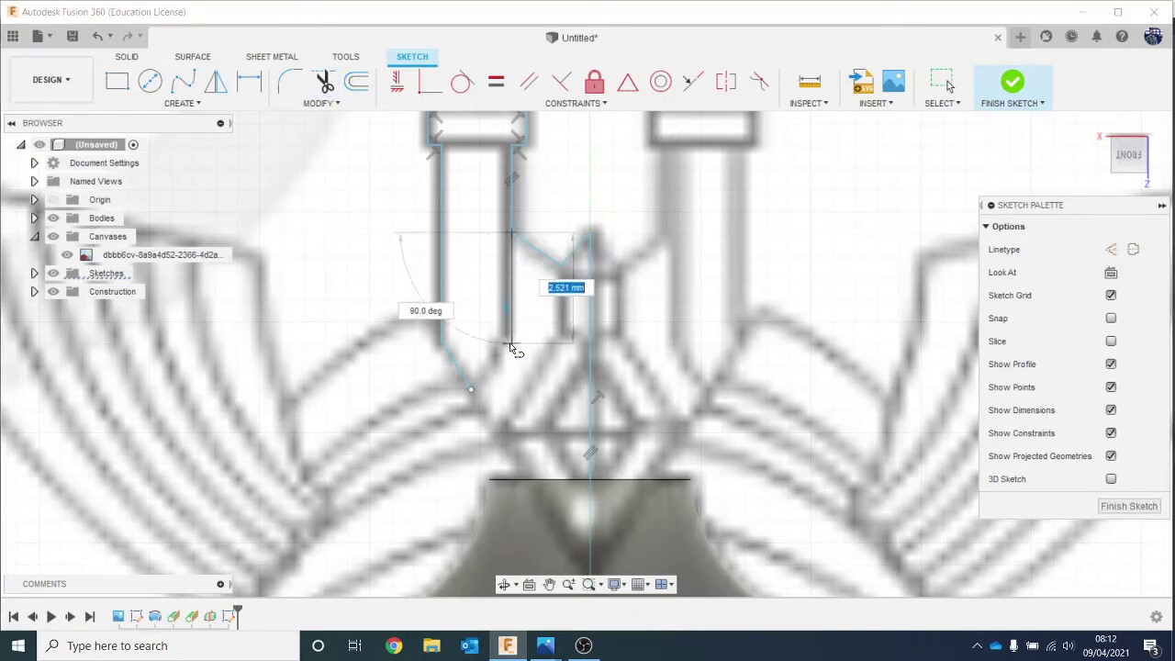
pyautogui.click(511, 341)
pyautogui.click(471, 387)
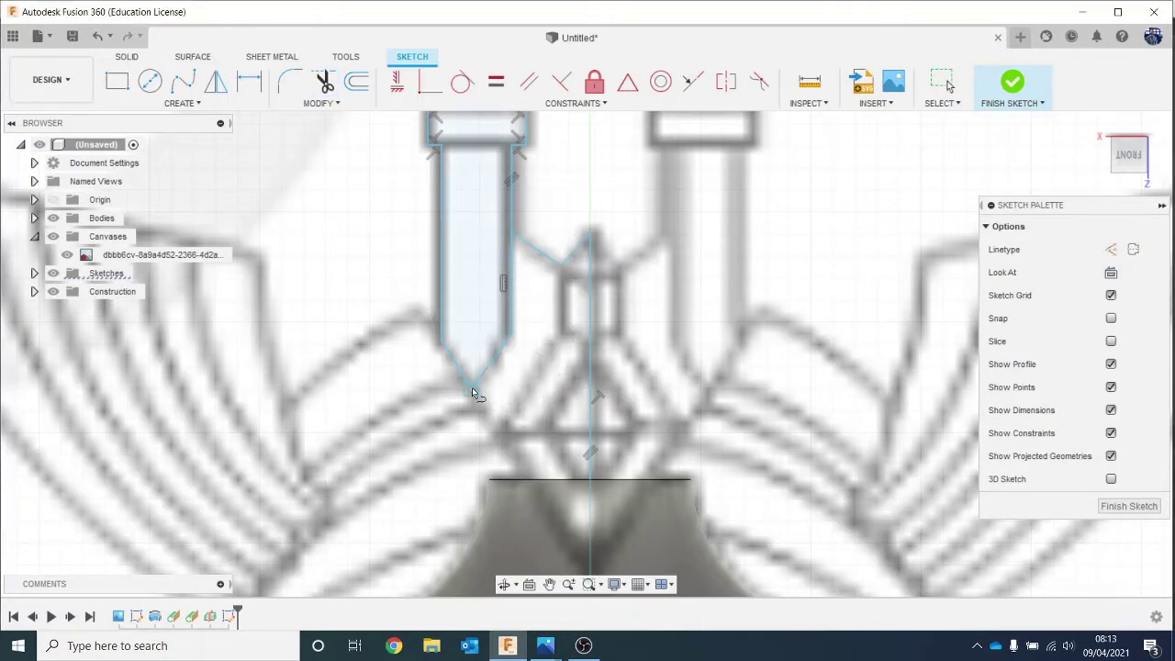
# Trace the left half of the central ornament from the notch down, out to its side corner and in to the centre line's lower end.
pyautogui.scroll(2, 588, 303)
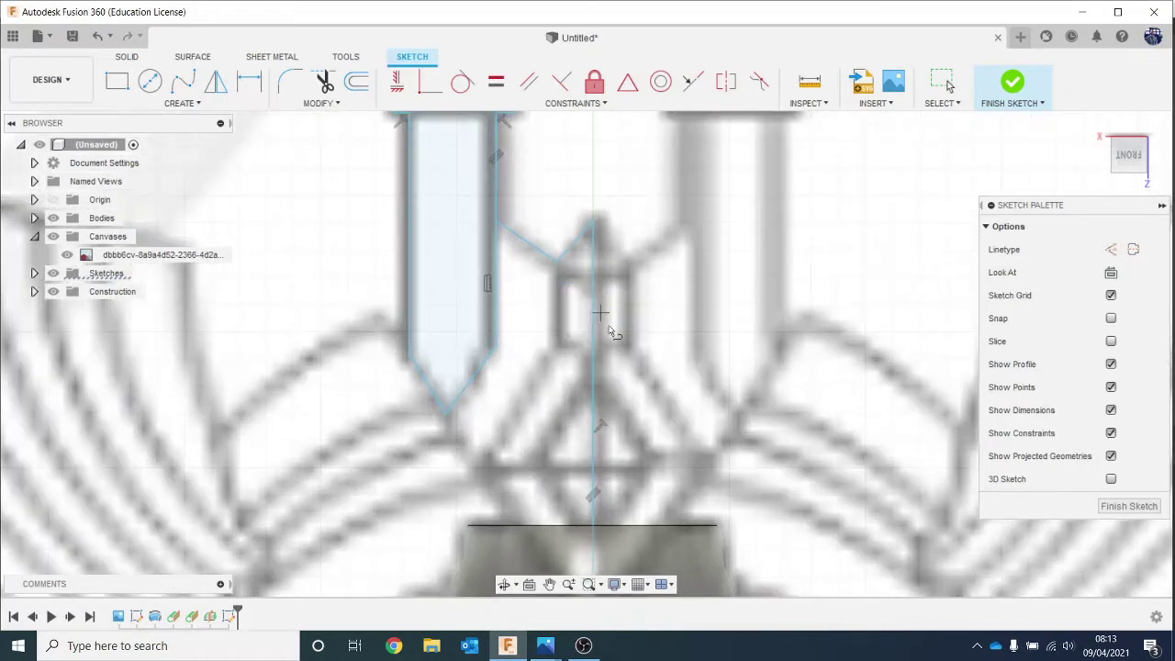
pyautogui.scroll(-1, 640, 438)
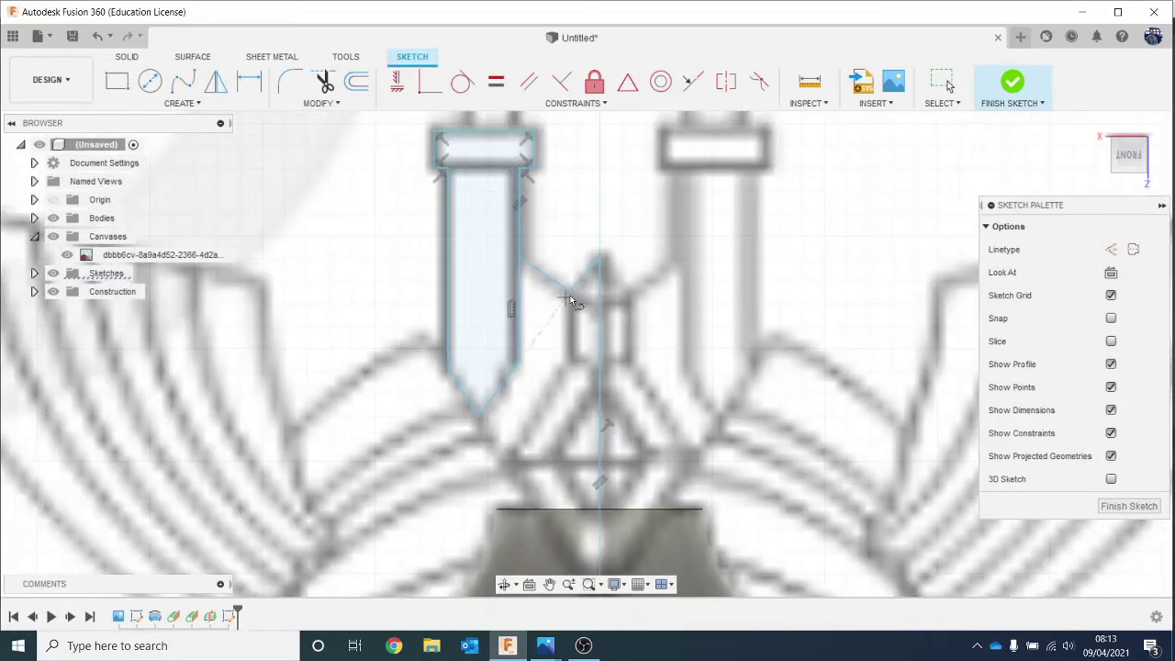
pyautogui.click(569, 290)
pyautogui.click(568, 360)
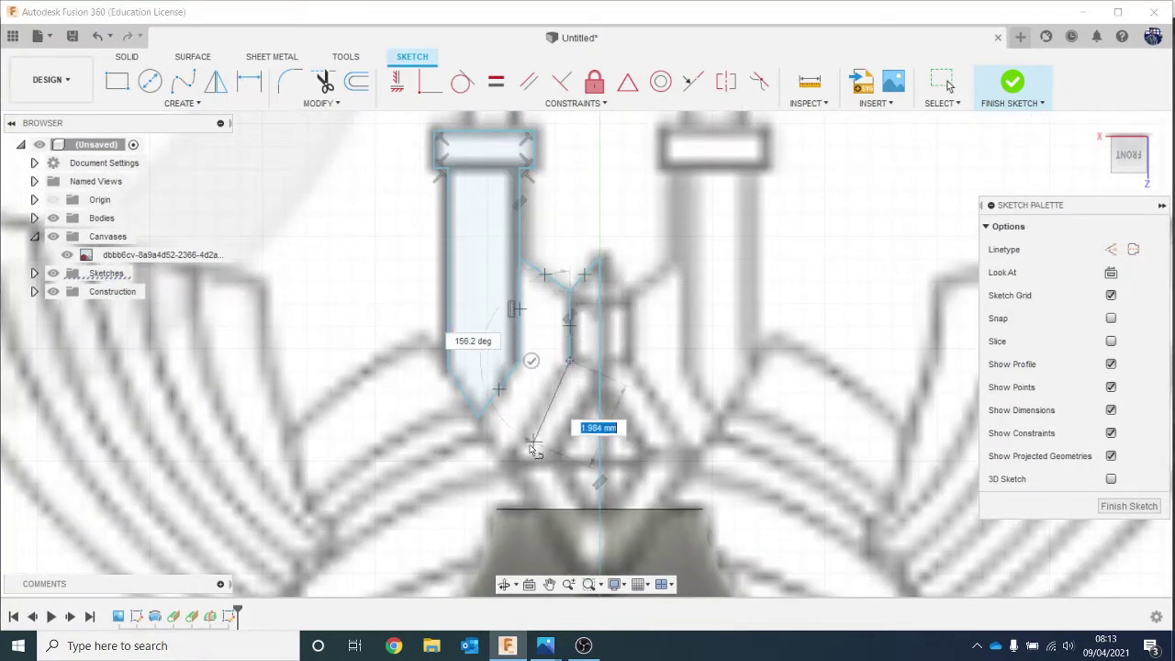
pyautogui.click(503, 456)
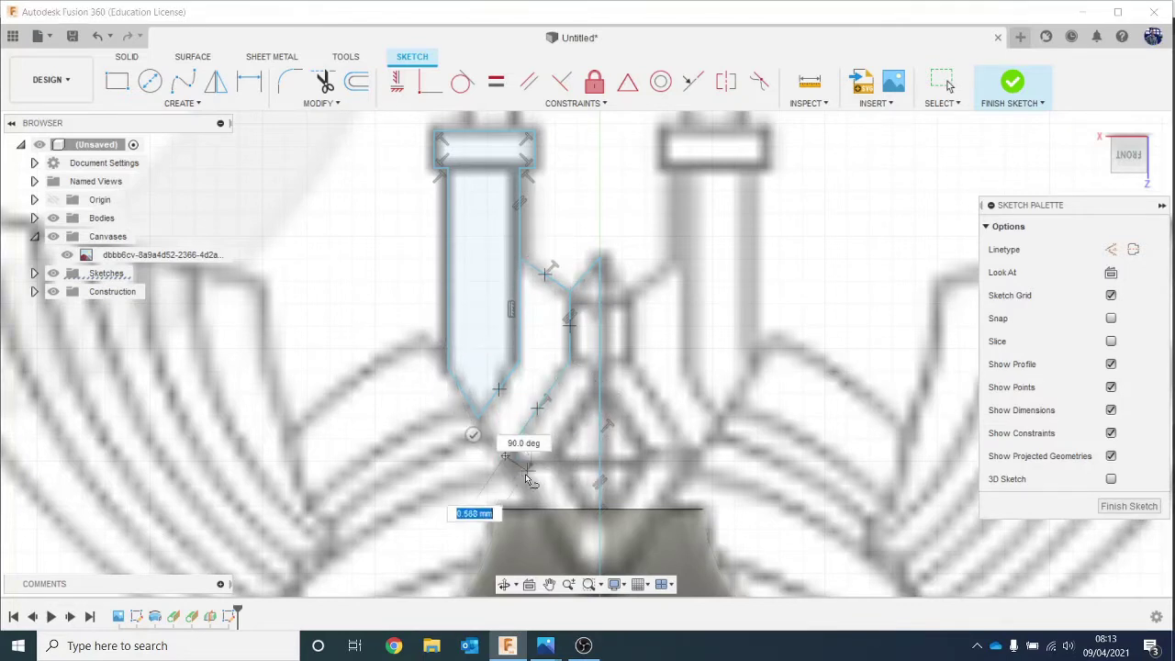
pyautogui.moveTo(527, 478); pyautogui.dragTo(483, 340, button='middle')
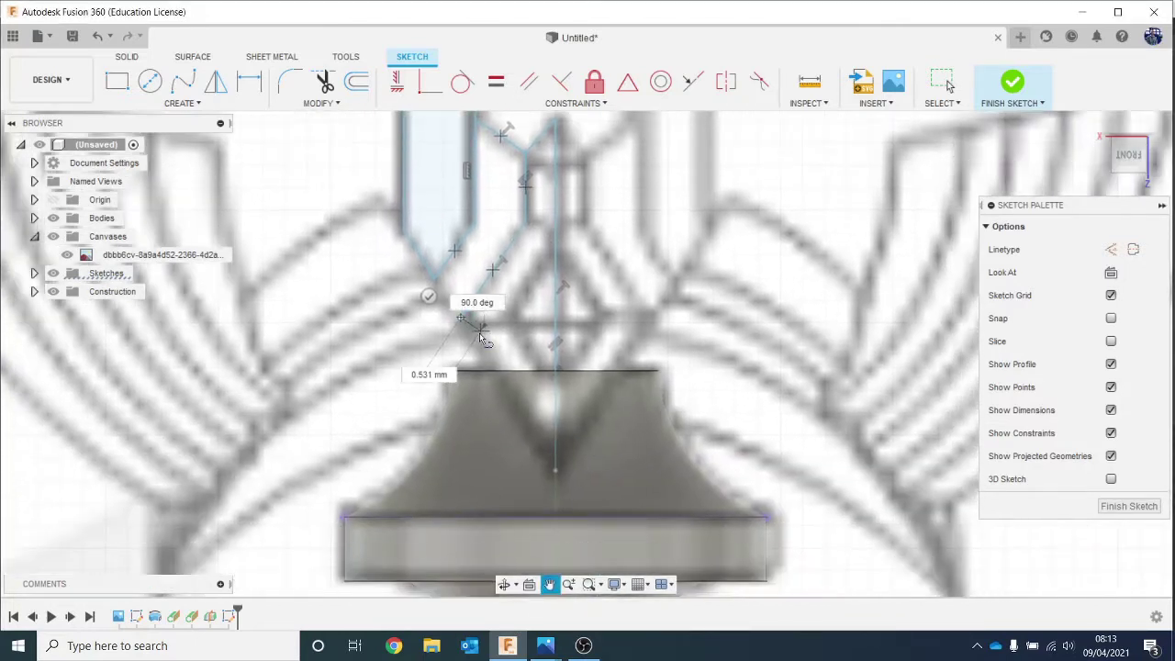
pyautogui.click(555, 477)
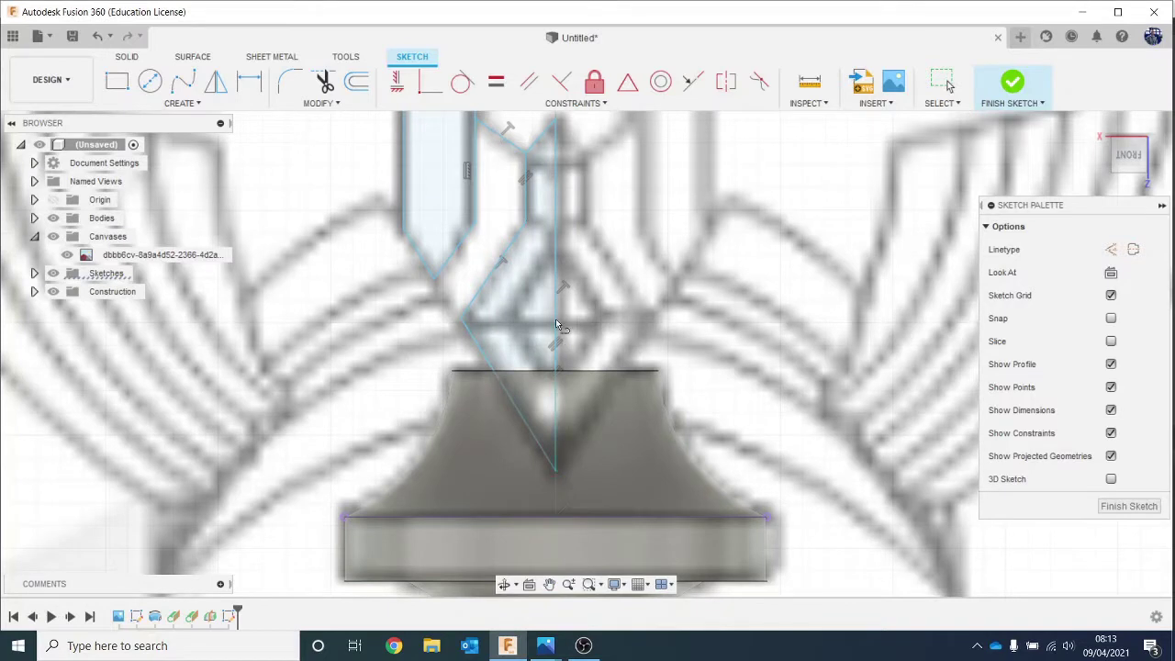
# Draw the left half of the inner diamond with two lines that start and end on the centre line.
pyautogui.click(555, 234)
pyautogui.click(509, 317)
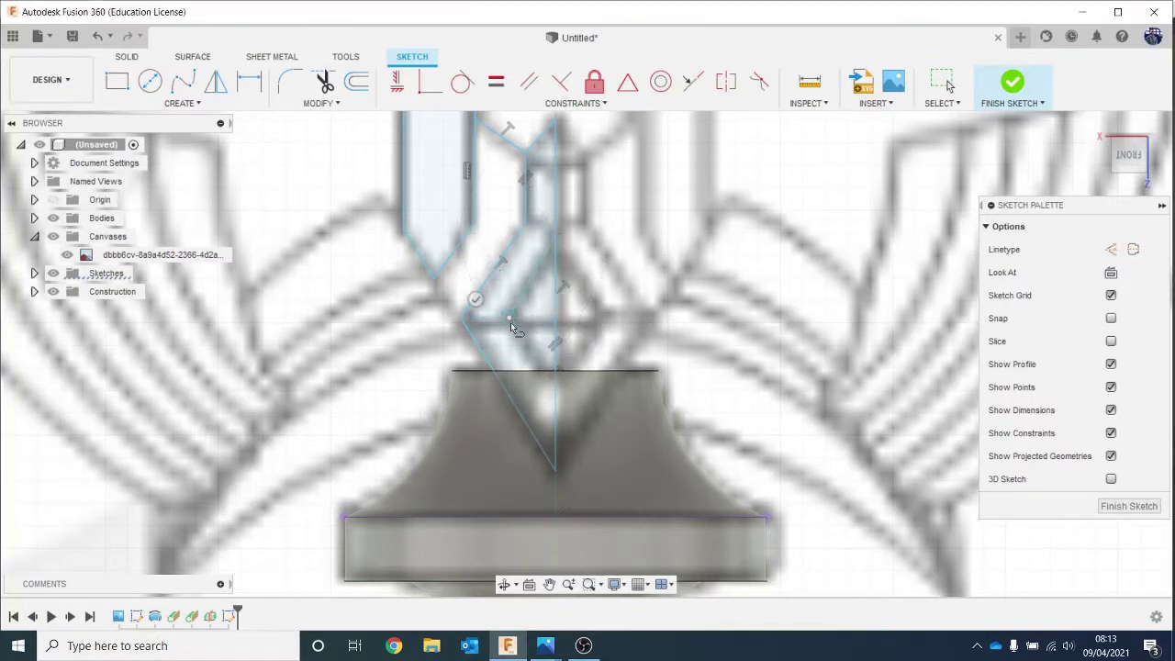
pyautogui.click(556, 375)
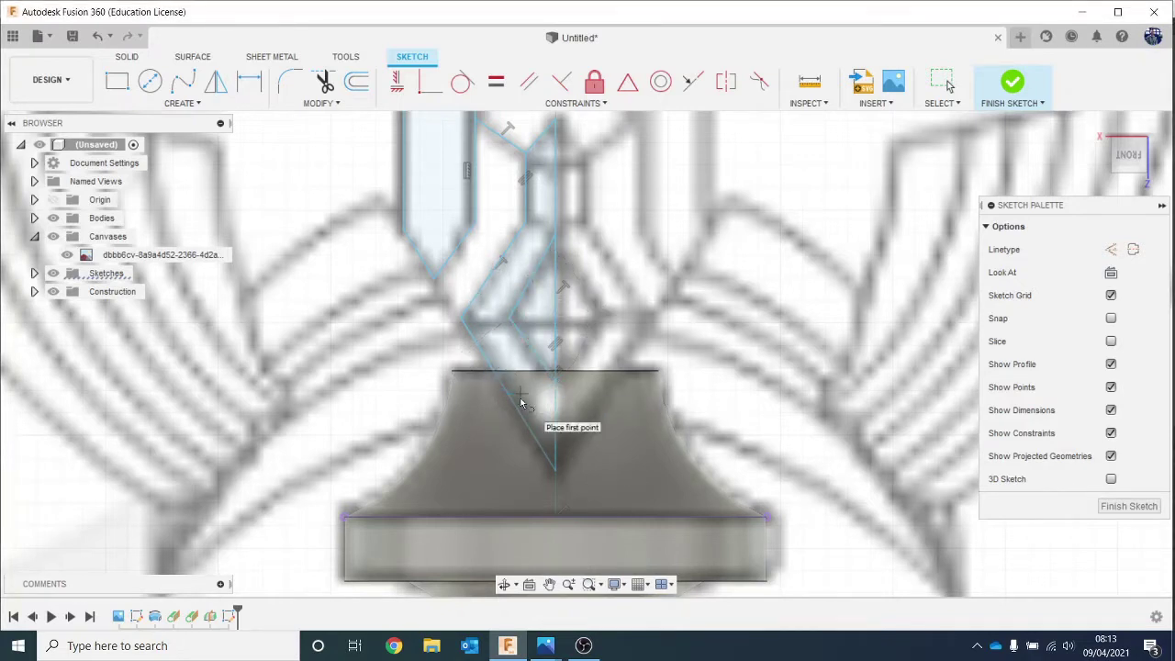
# Draw the left wing's upper edge as a line about 8.8 mm long from its outer tip to its inner corner.
pyautogui.scroll(-2, 577, 341)
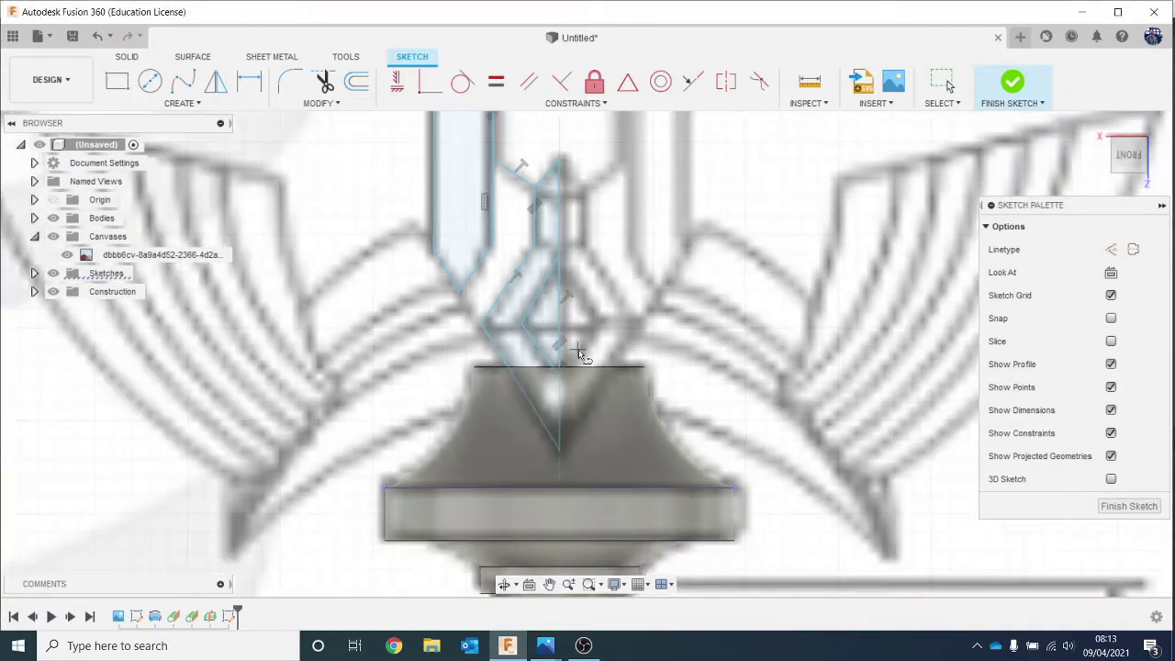
pyautogui.moveTo(577, 341); pyautogui.dragTo(602, 447, button='middle')
pyautogui.scroll(-3, 567, 440)
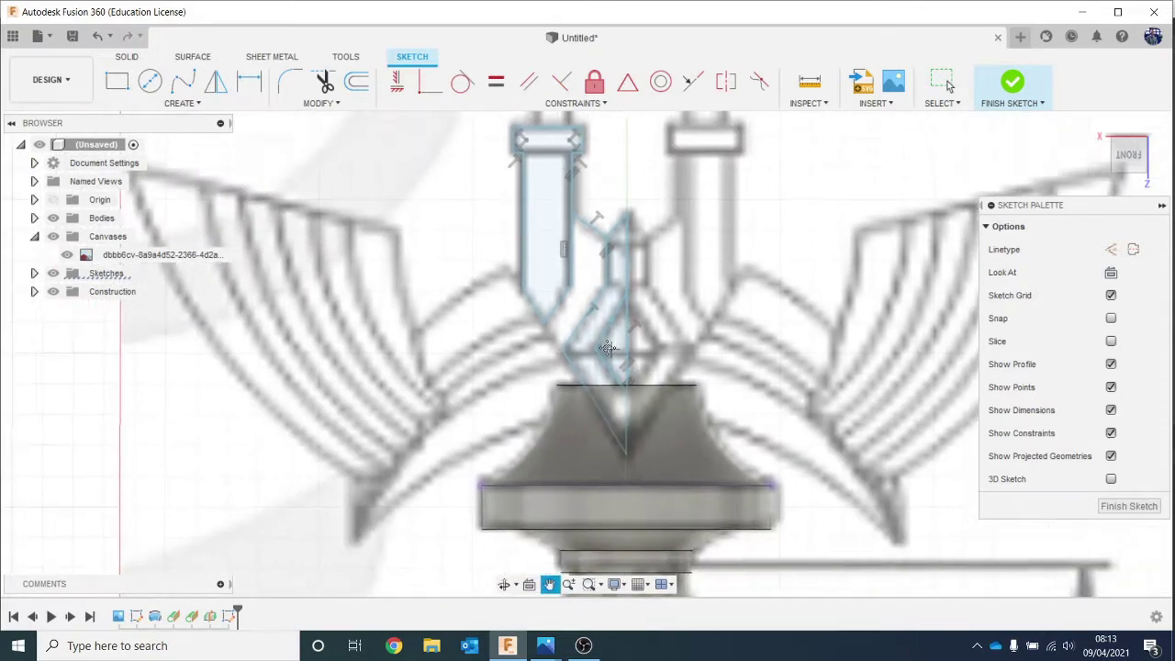
pyautogui.scroll(2, 515, 375)
pyautogui.moveTo(393, 380); pyautogui.dragTo(551, 450, button='middle')
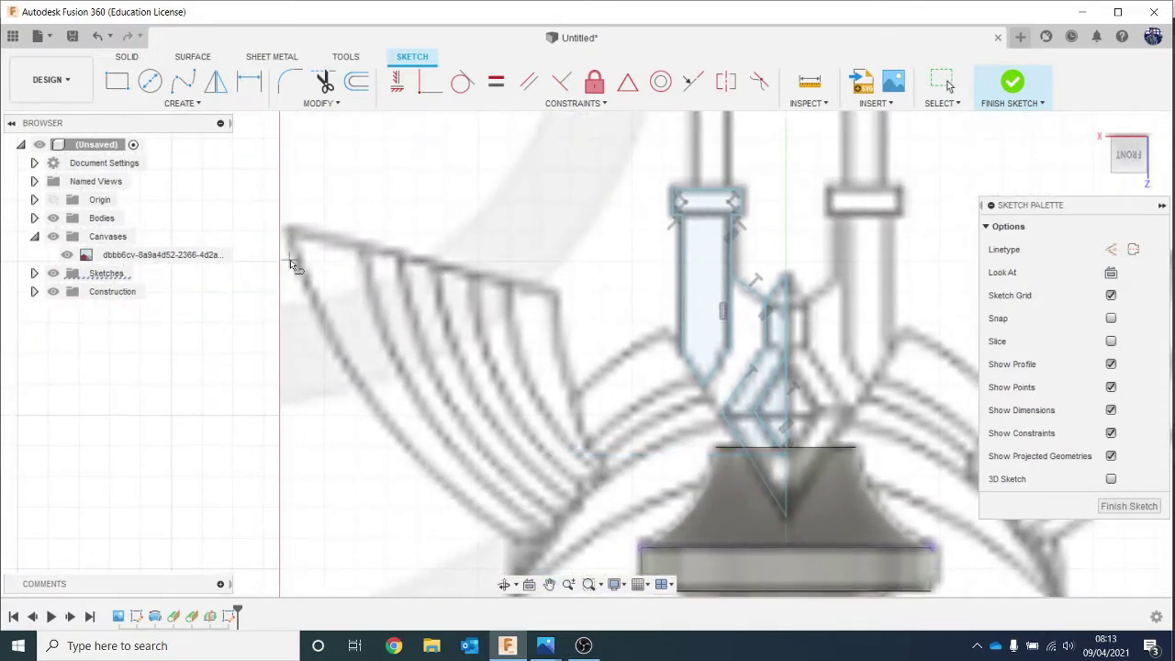
pyautogui.click(291, 230)
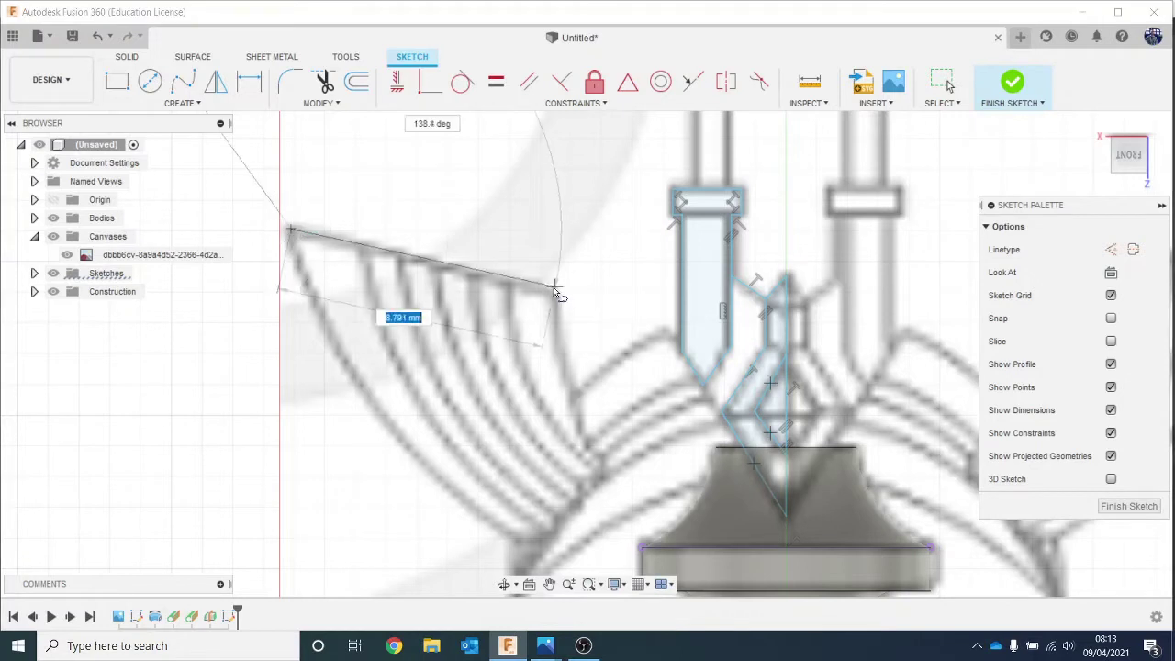
pyautogui.click(552, 294)
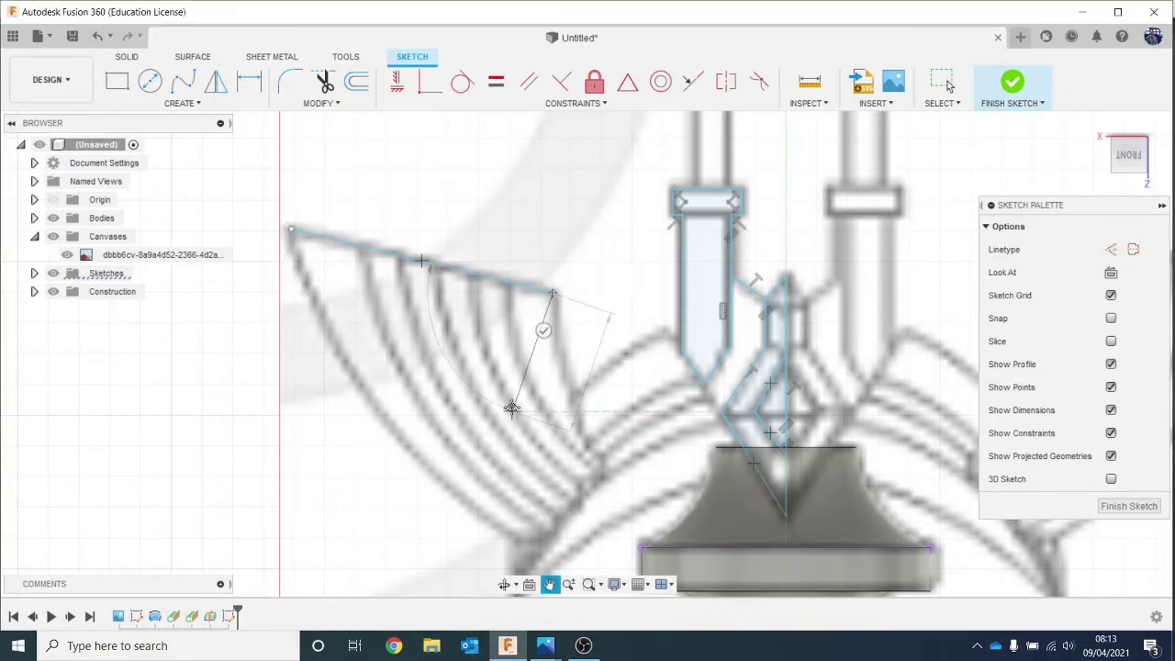
# Trace the left wing's outer edge with a three-point arc from the outer tip down to the feathers' lower ends.
pyautogui.moveTo(501, 430); pyautogui.dragTo(487, 360, button='middle')
pyautogui.click(144, 106)
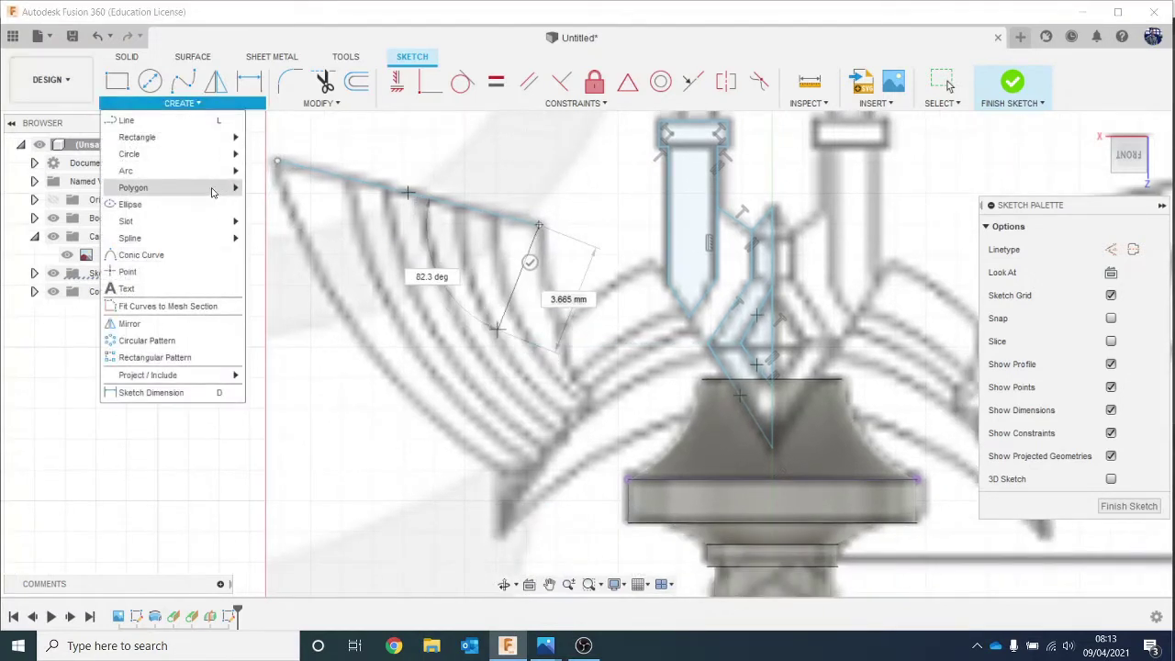
pyautogui.moveTo(205, 173)
pyautogui.click(268, 176)
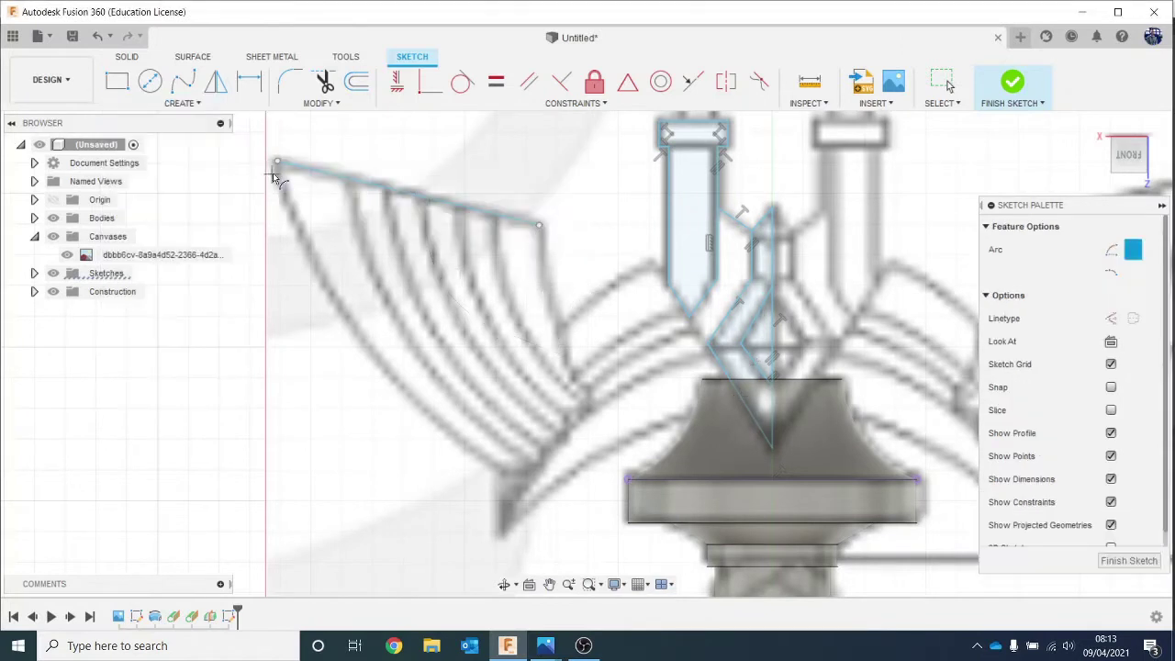
pyautogui.click(276, 162)
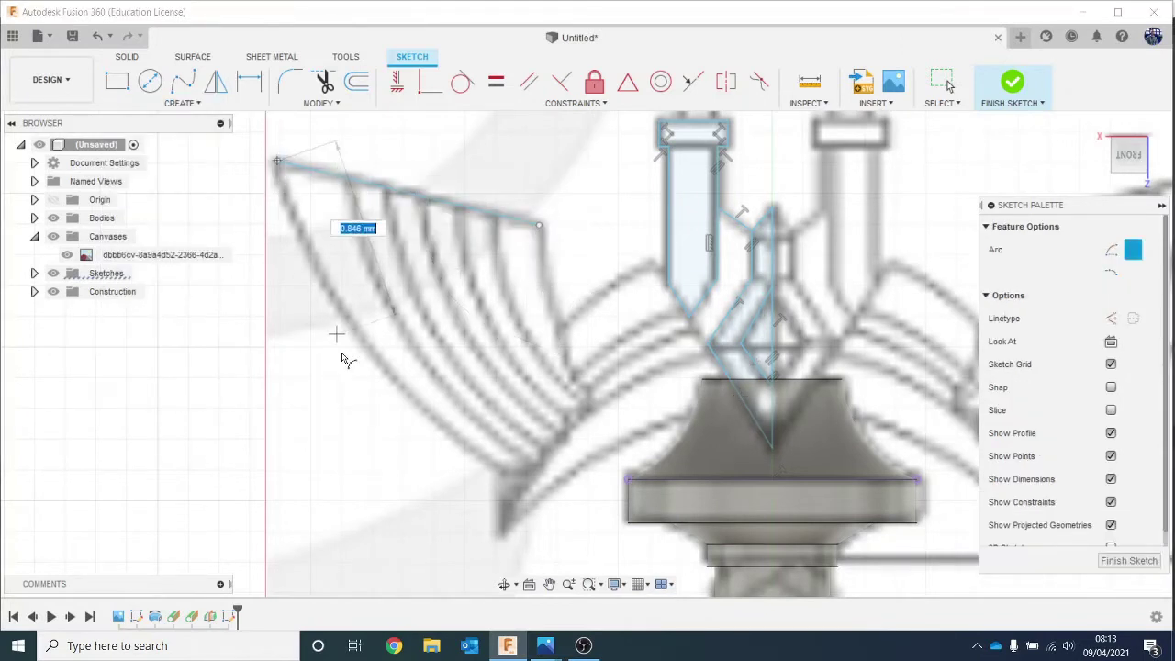
pyautogui.click(524, 479)
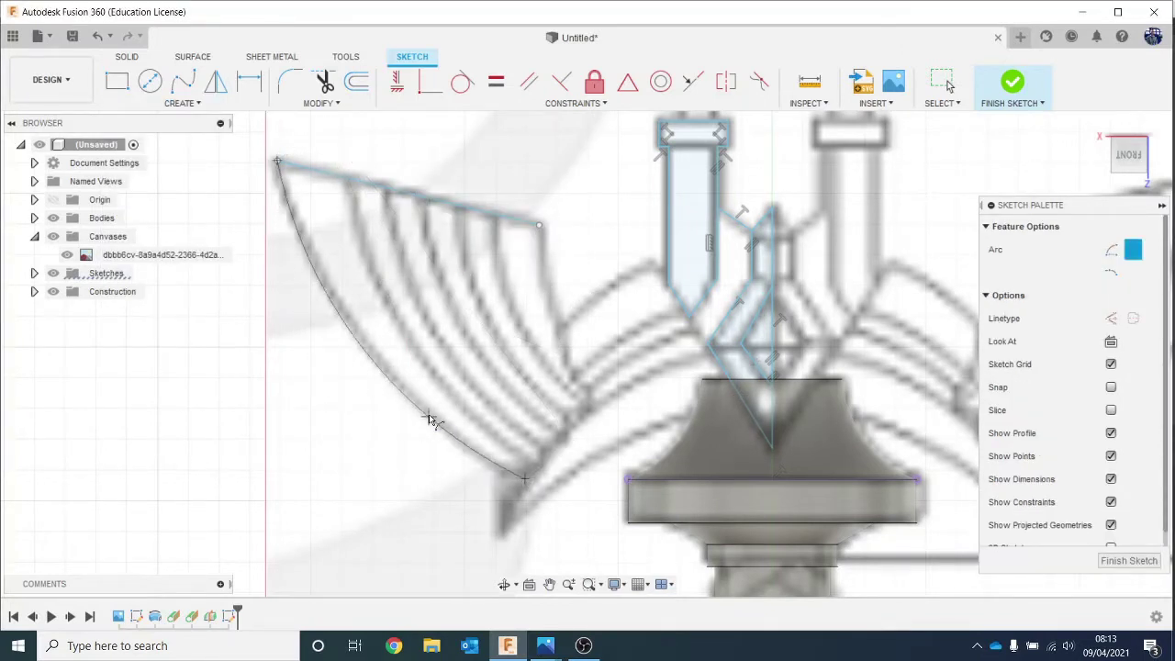
pyautogui.click(430, 418)
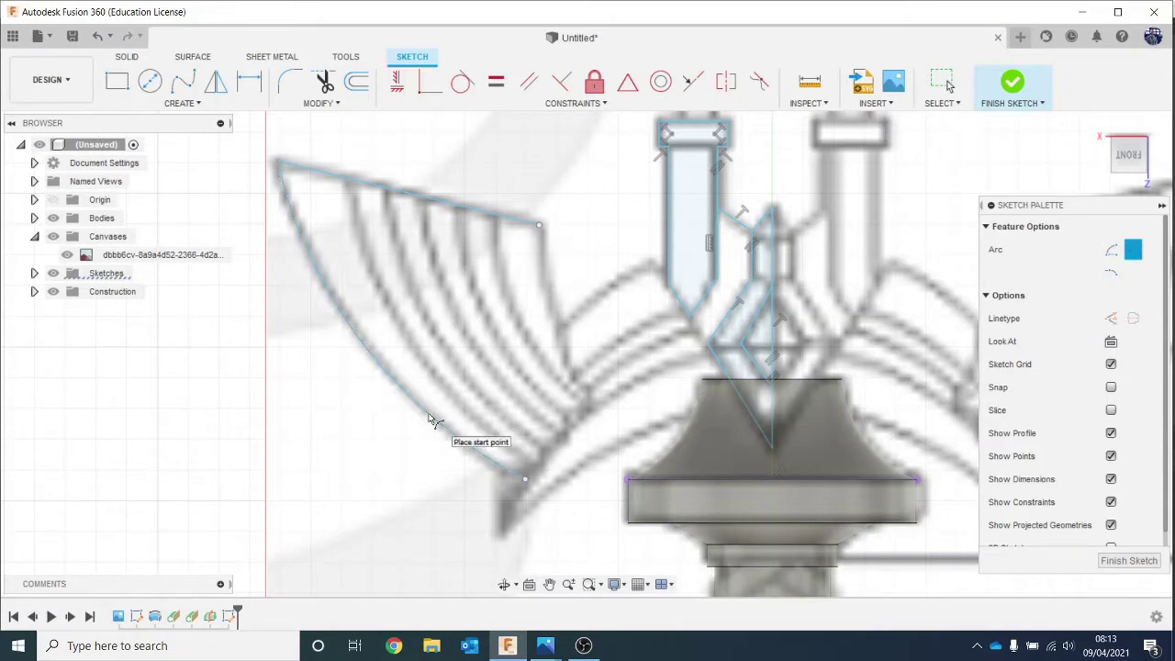
# Trace the first two feather dividing lines from the outer side with three-point arcs starting on the wing's upper edge.
pyautogui.click(347, 181)
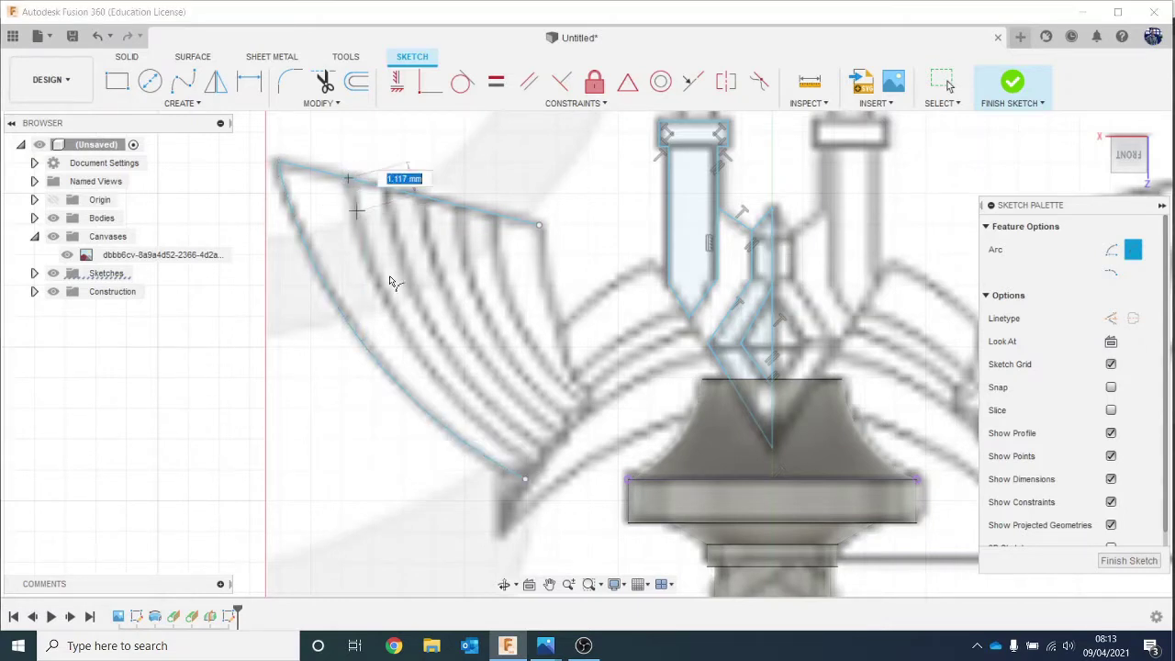
pyautogui.click(534, 466)
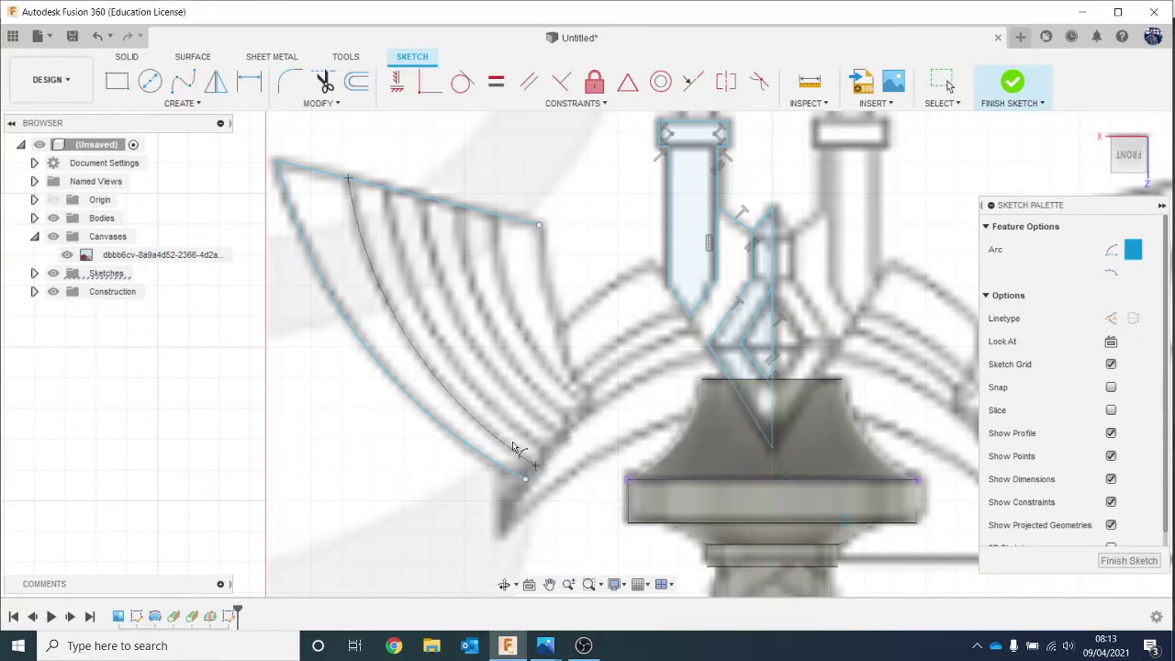
pyautogui.click(469, 405)
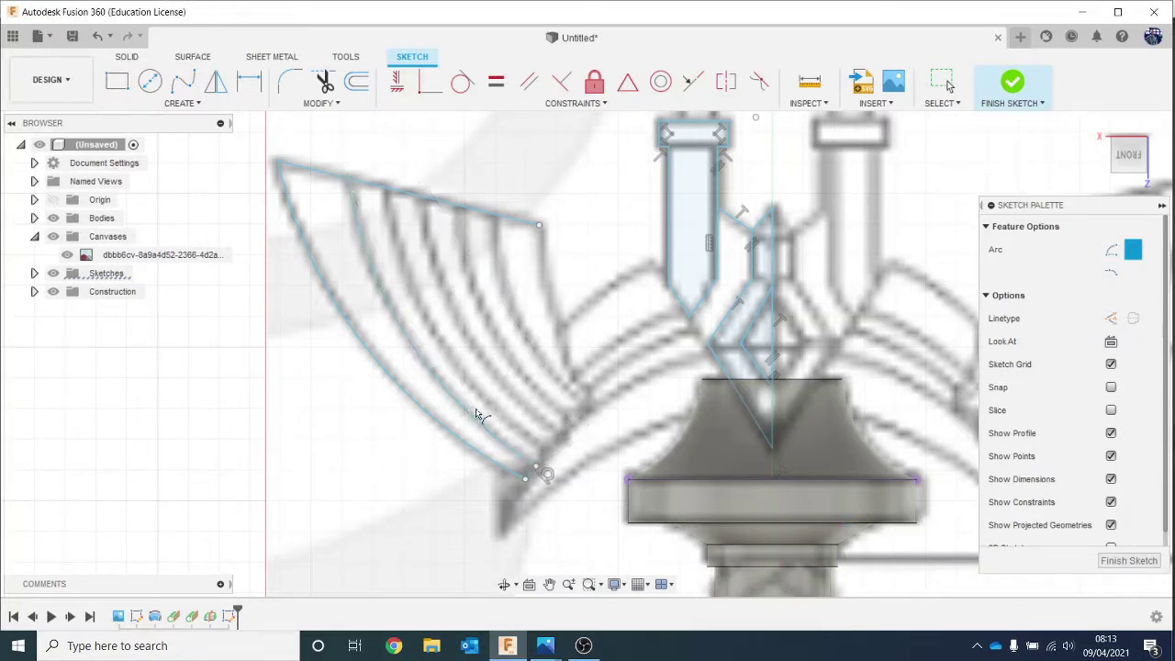
pyautogui.click(387, 189)
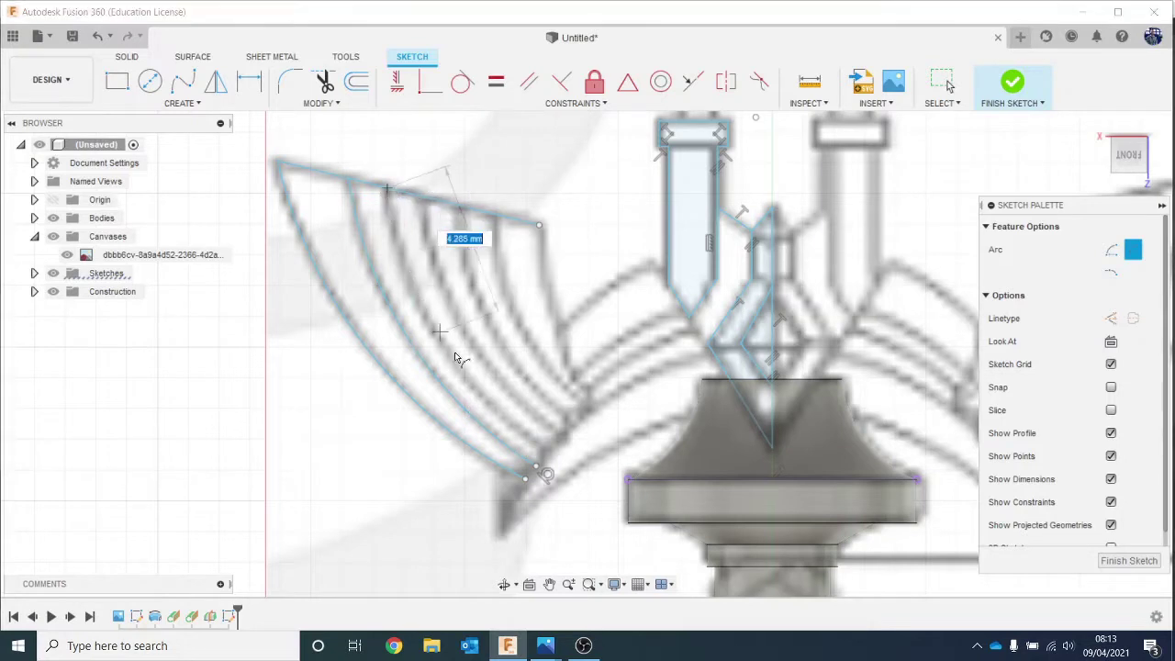
pyautogui.click(545, 451)
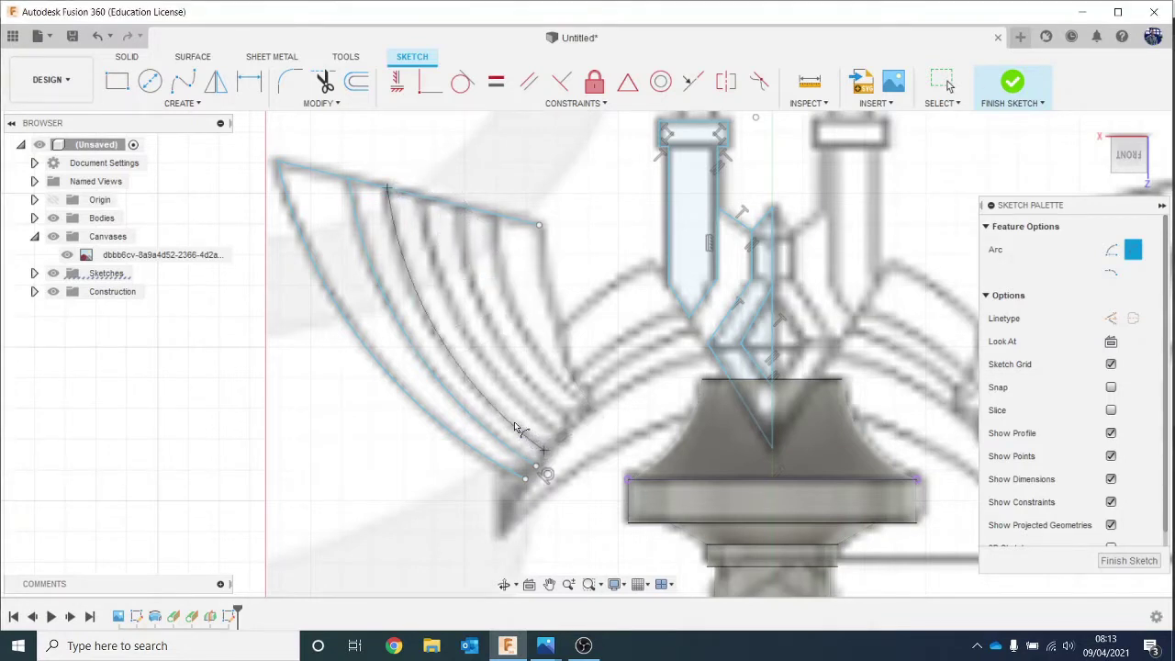
pyautogui.click(474, 383)
# Trace the third and fourth feather dividing lines with three-point arcs from the wing's upper edge to the feathers' lower ends.
pyautogui.click(426, 198)
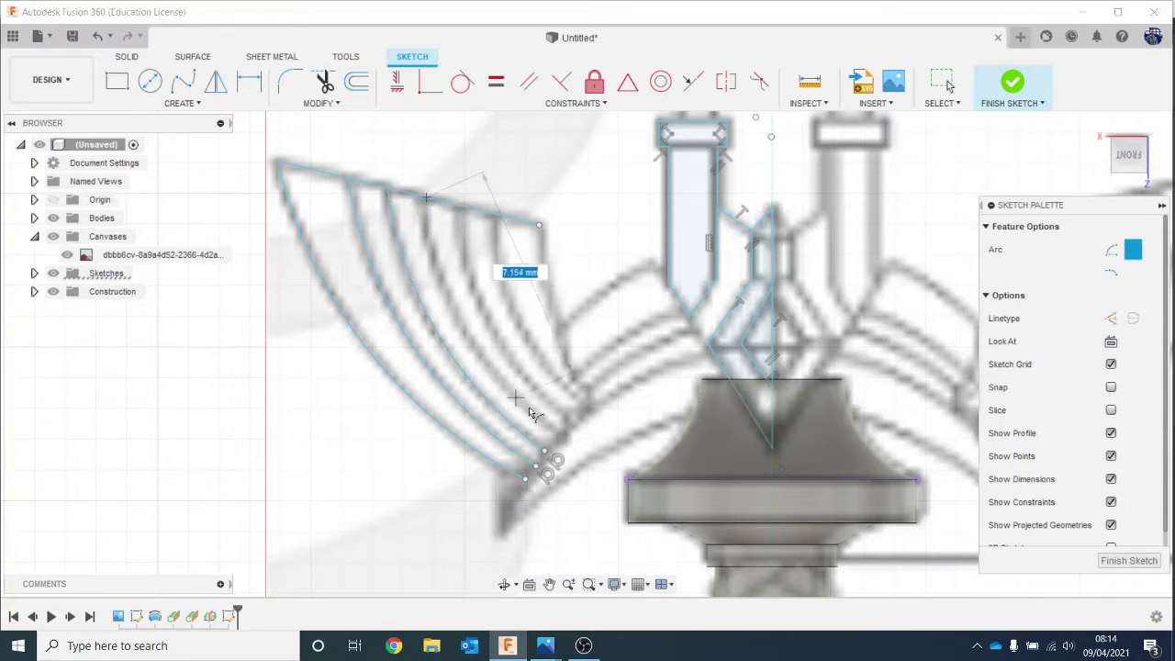
pyautogui.click(562, 435)
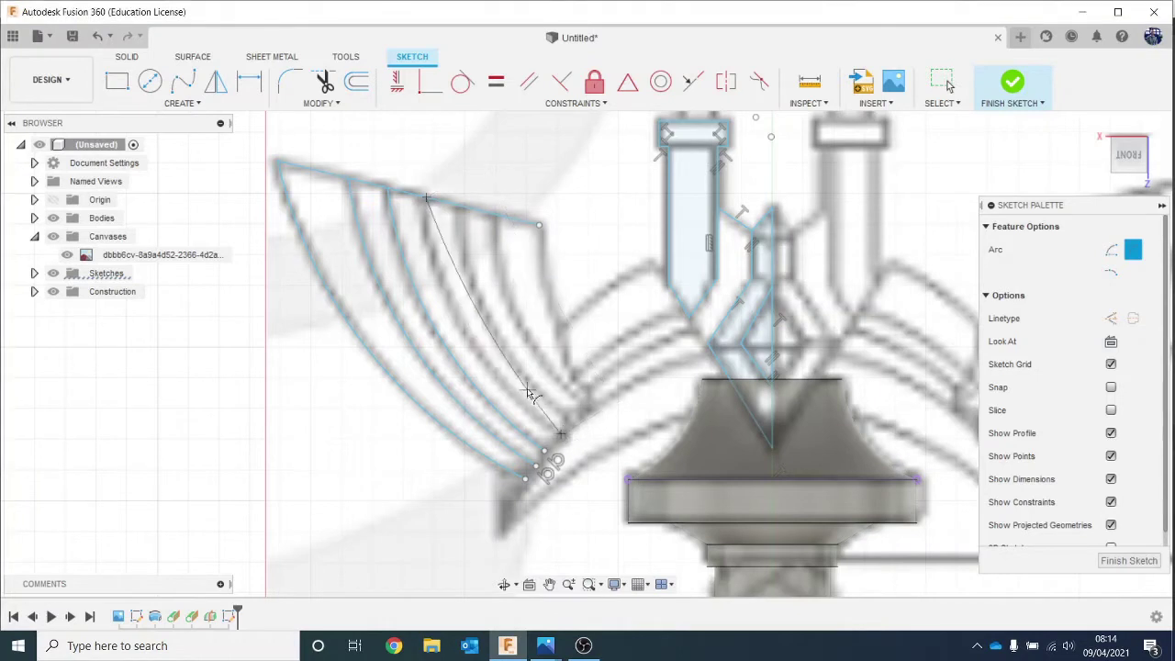
pyautogui.click(482, 361)
pyautogui.click(461, 208)
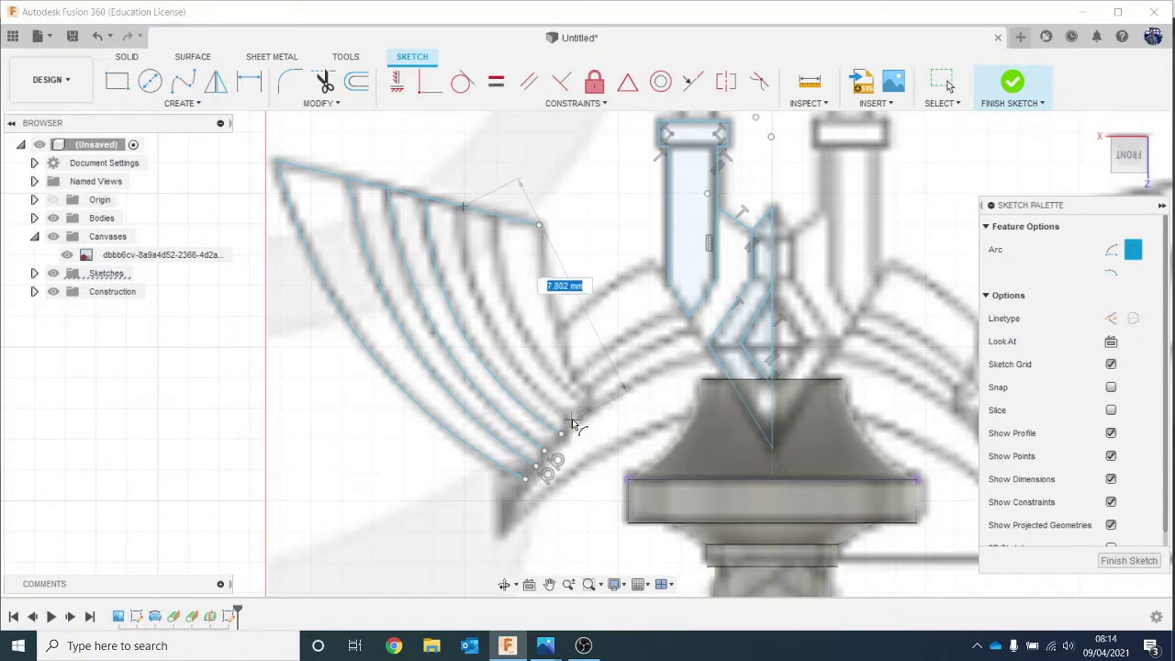
pyautogui.click(562, 418)
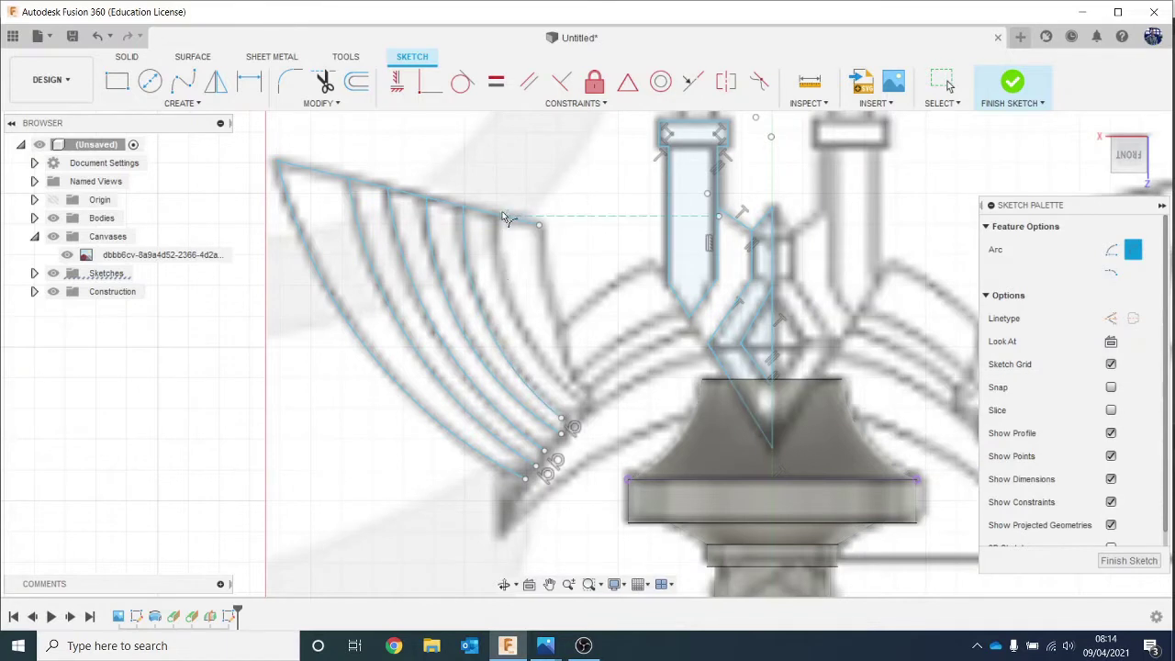
# Trace the fifth feather dividing line and the wing's inner edge with three-point arcs that nearly meet at their lower ends.
pyautogui.click(496, 215)
pyautogui.click(583, 399)
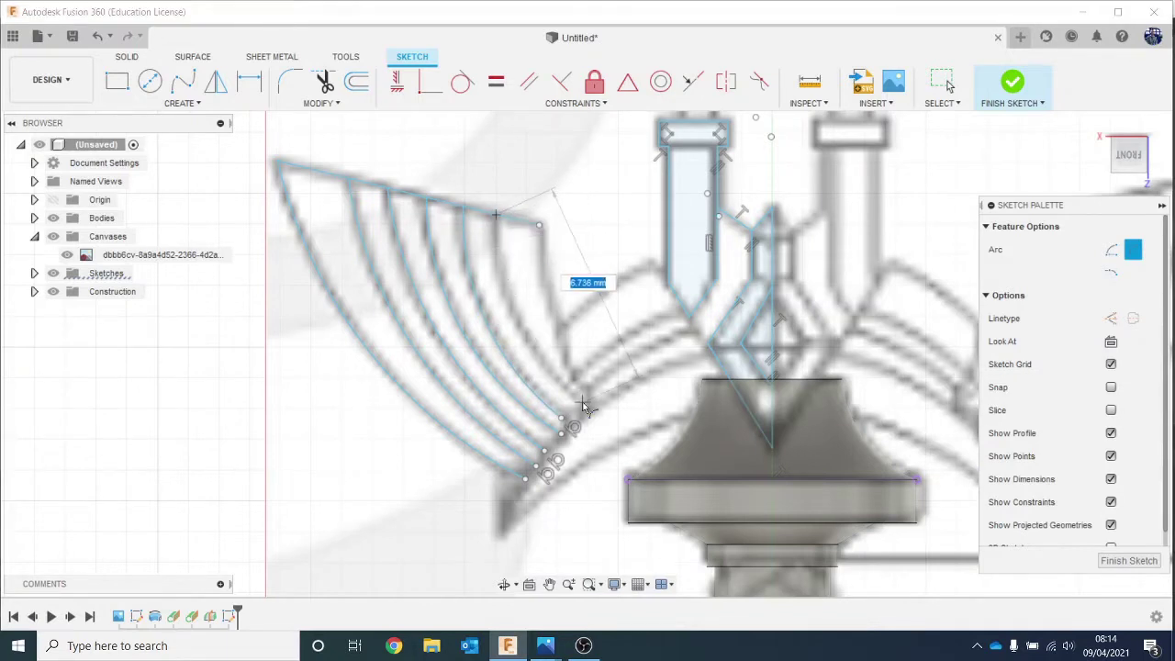
pyautogui.click(534, 341)
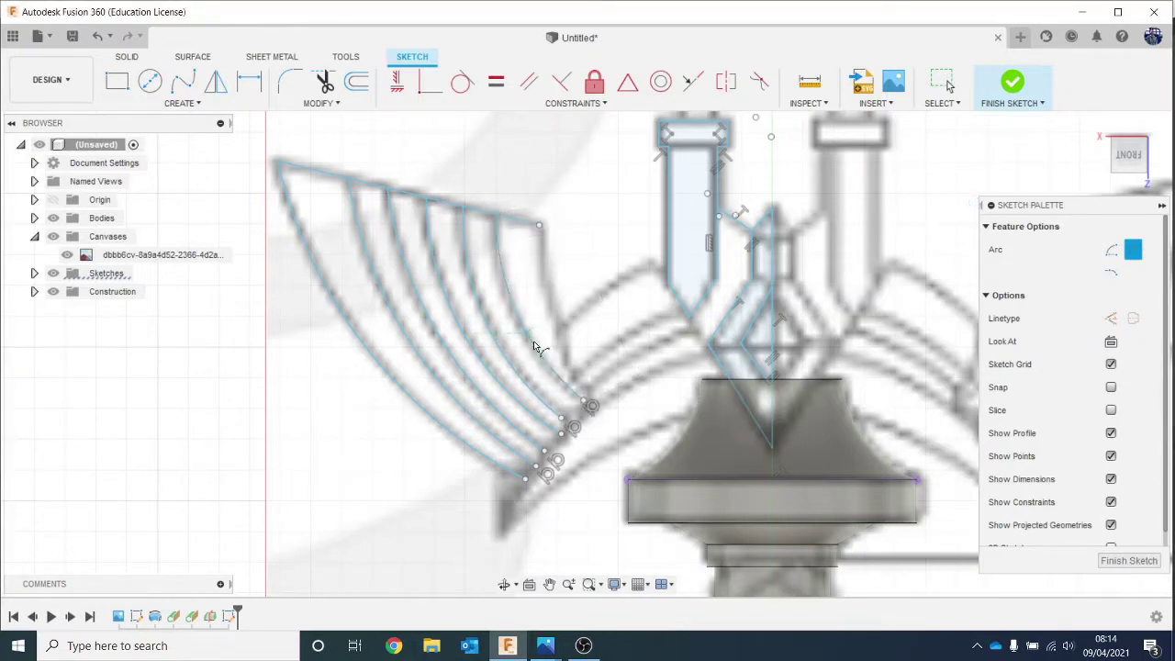
pyautogui.click(539, 225)
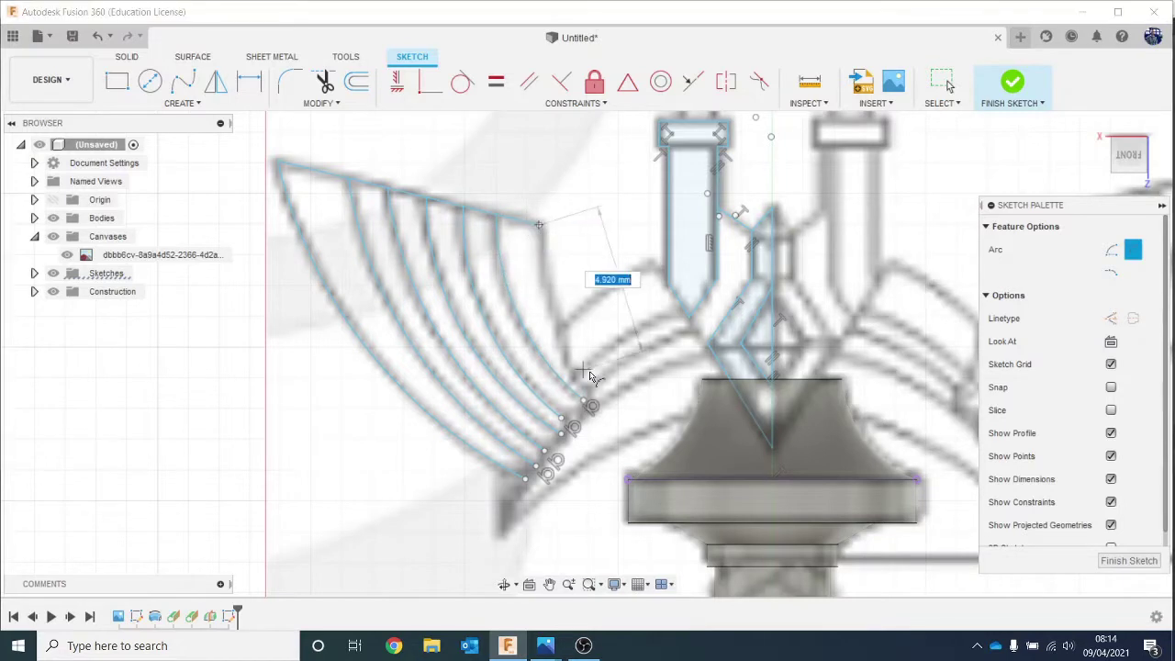
pyautogui.click(584, 398)
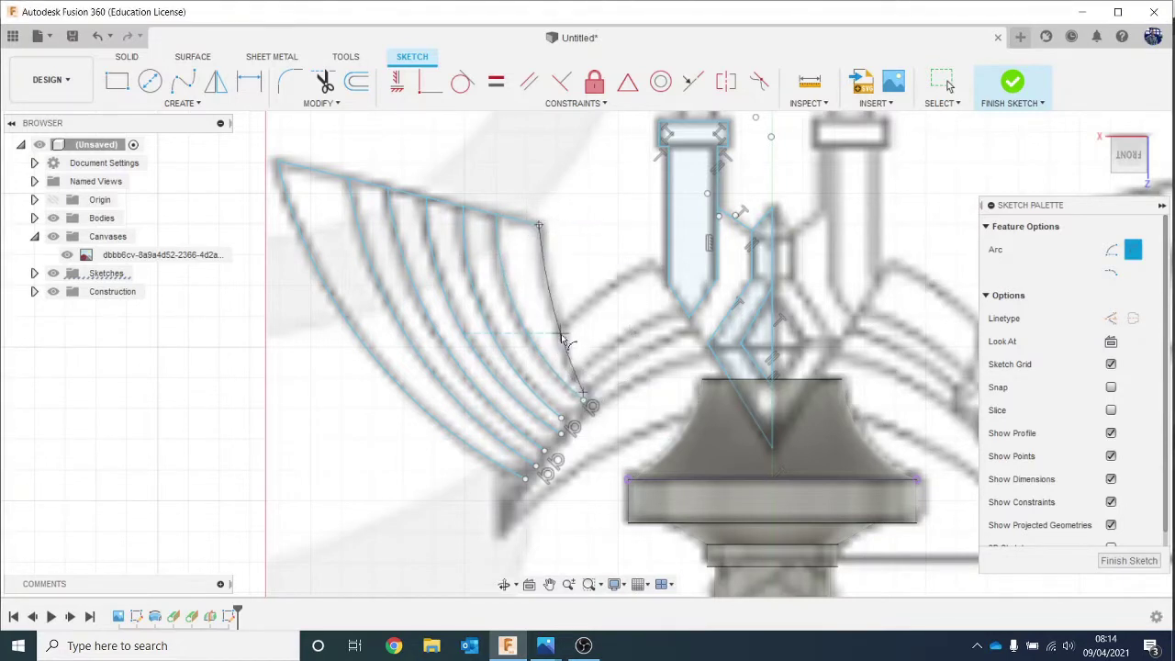
pyautogui.click(560, 336)
# Draw an arc from the guard's lower tip to the handle's neck and a short arc from that tip up to the wing's outer edge.
pyautogui.click(499, 531)
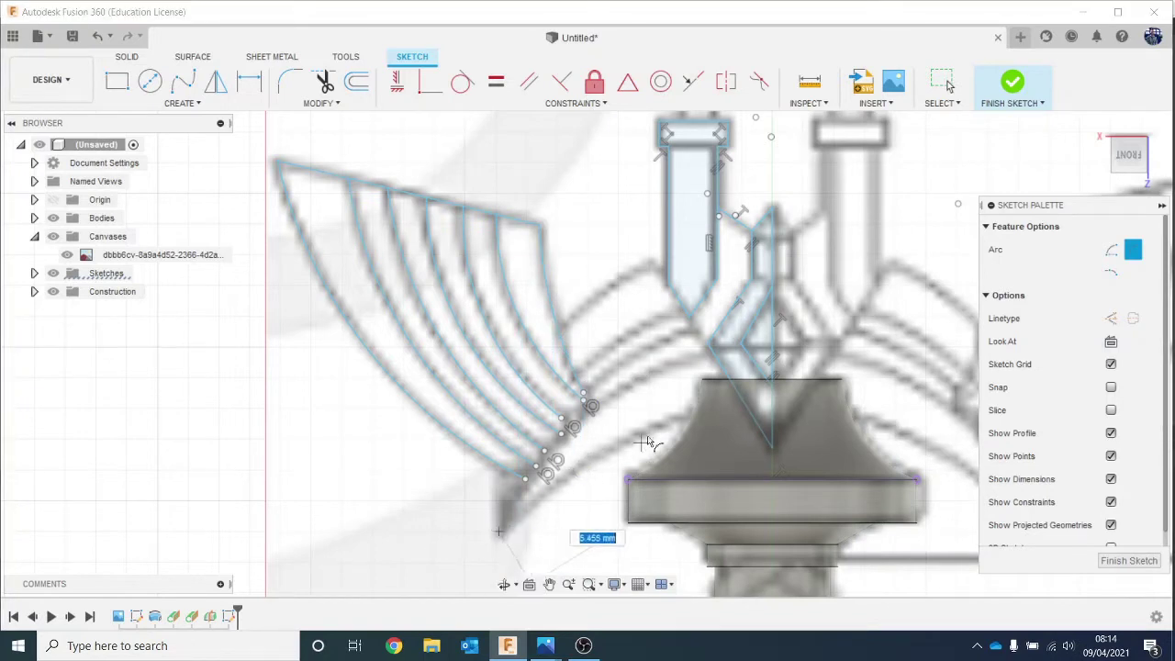
pyautogui.click(712, 412)
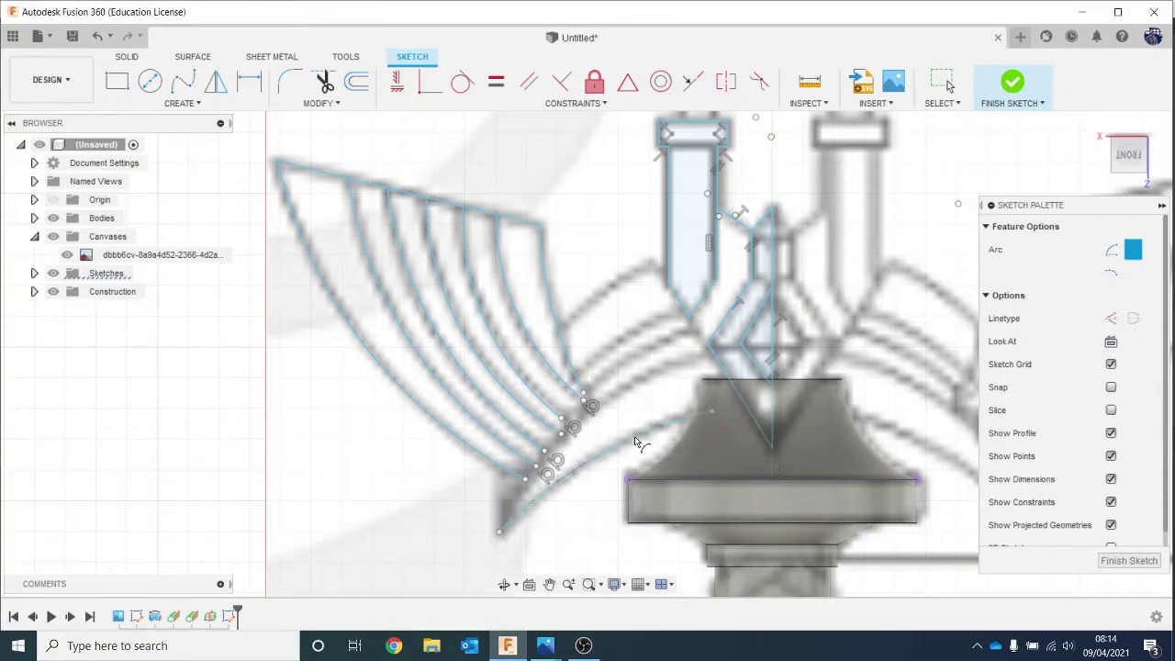
pyautogui.click(500, 532)
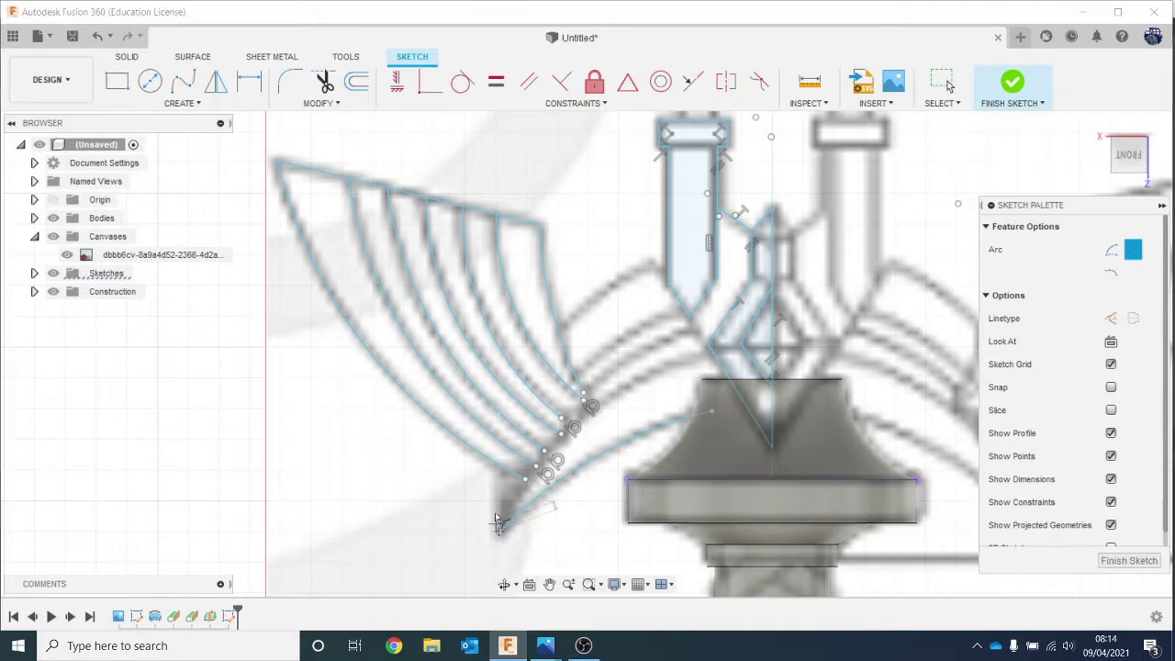
pyautogui.click(502, 468)
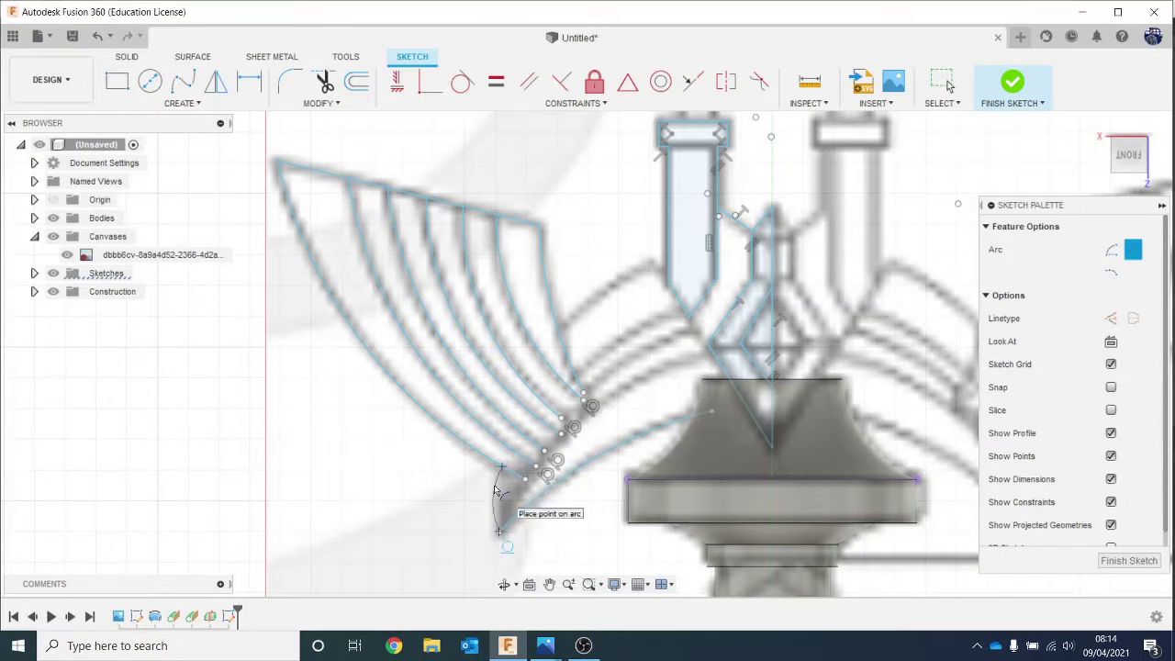
pyautogui.click(495, 490)
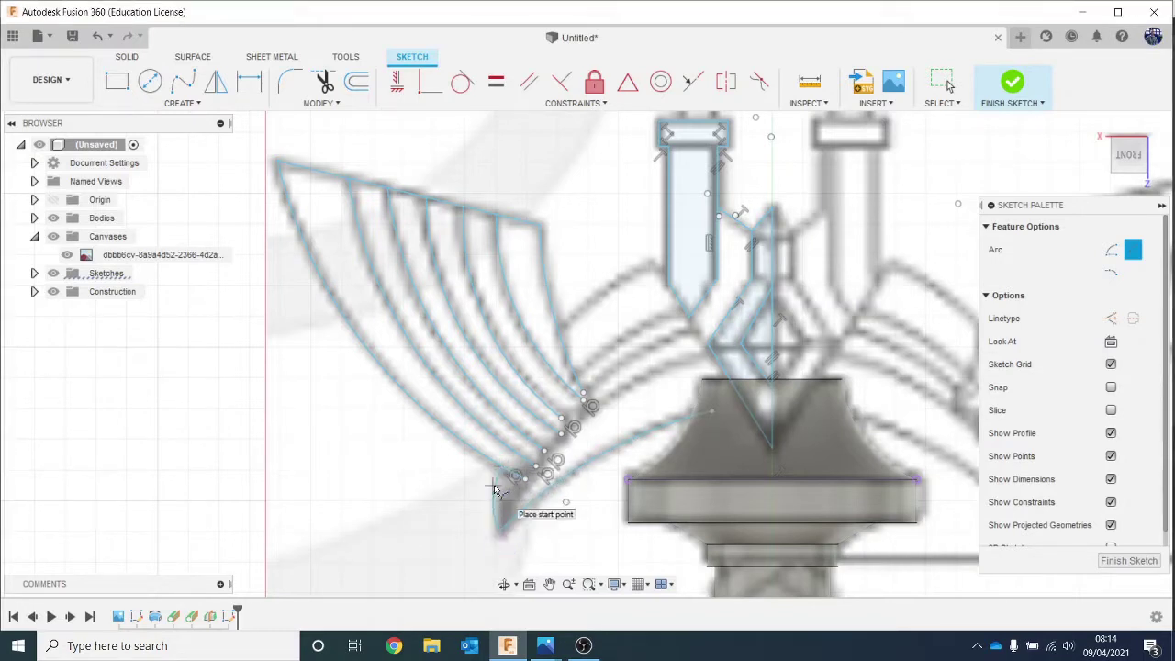
# Draw an arc from the central ornament's side corner to the guard's lower tip and trim away the short arc beside that tip.
pyautogui.click(705, 346)
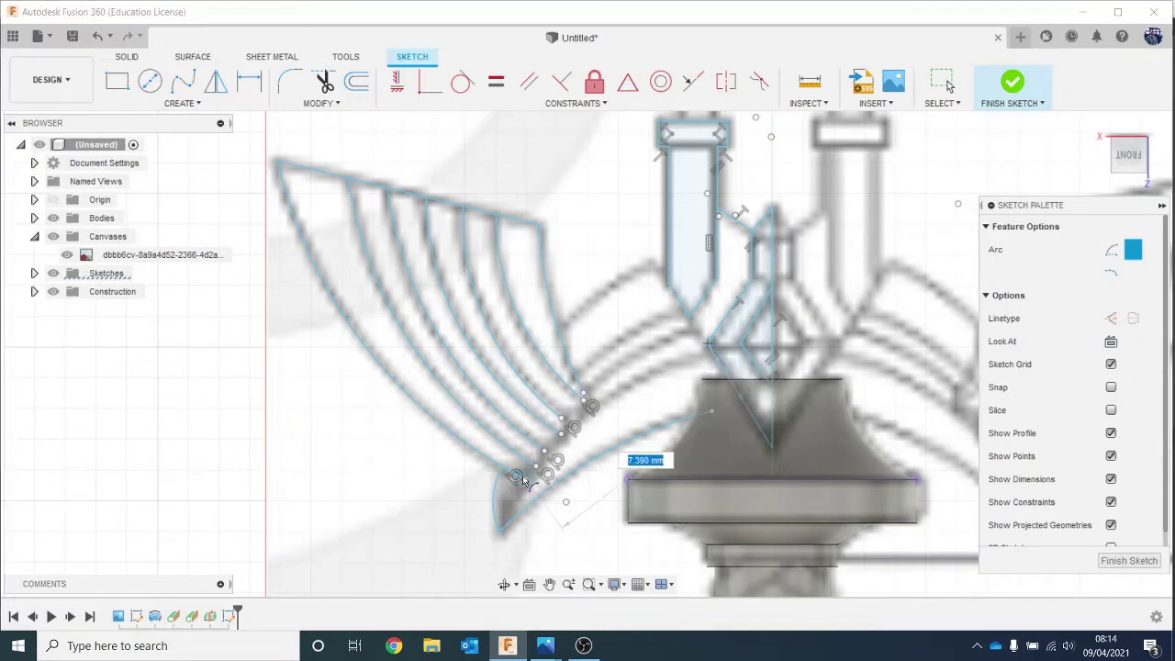
pyautogui.click(500, 531)
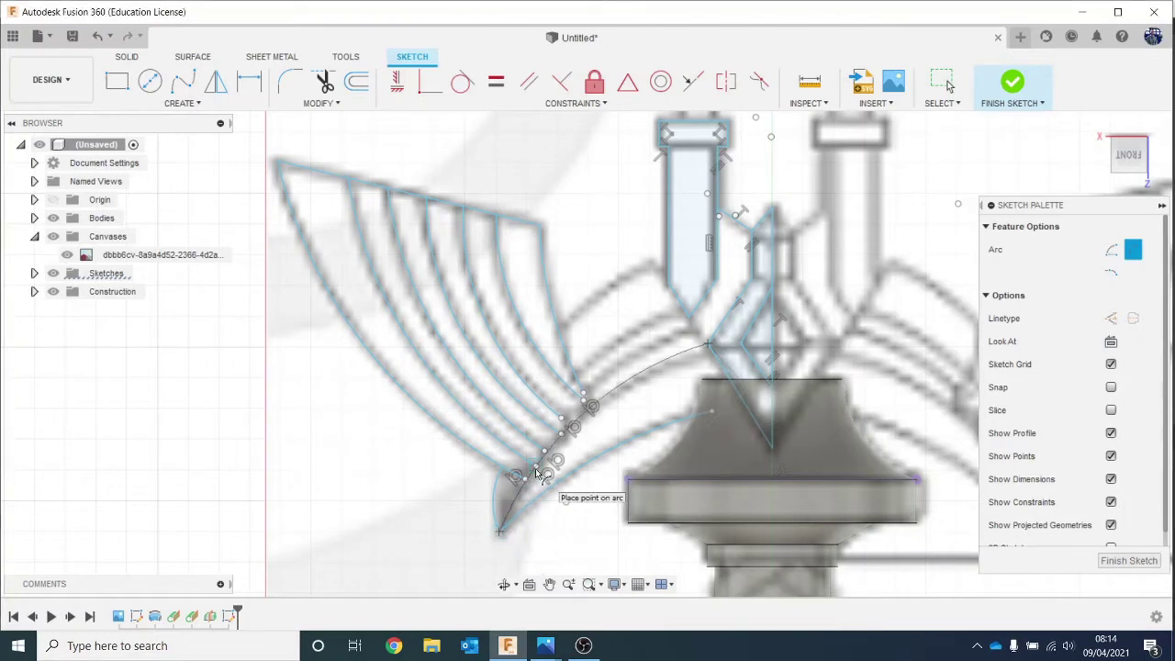
pyautogui.click(537, 472)
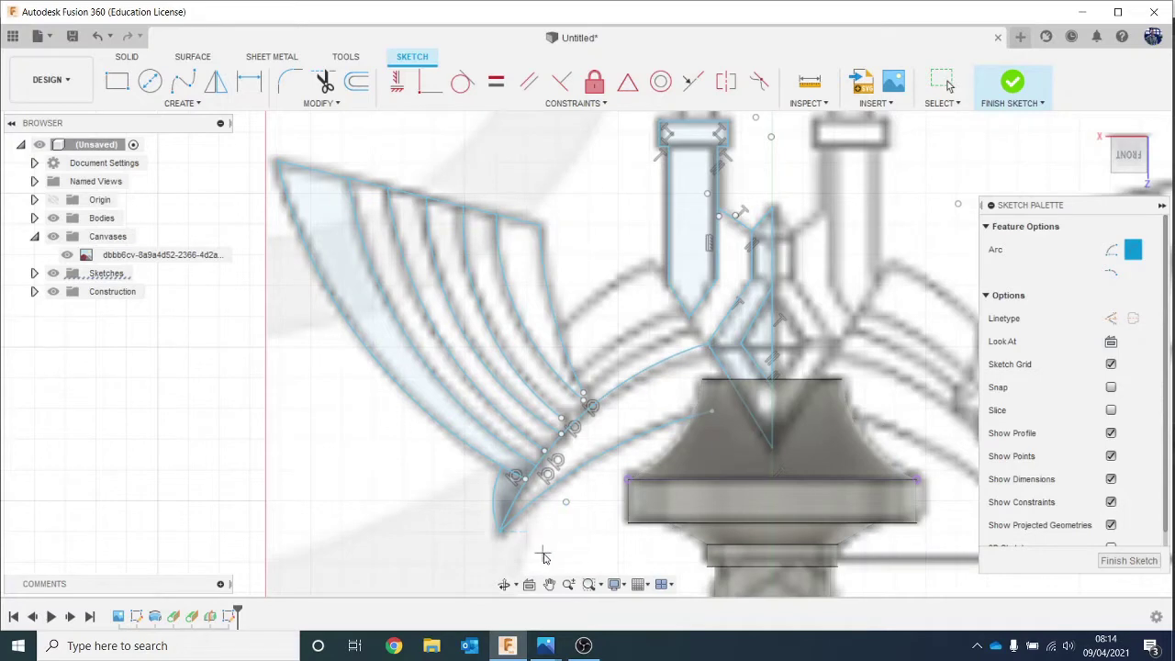
pyautogui.press('t')
pyautogui.click(503, 500)
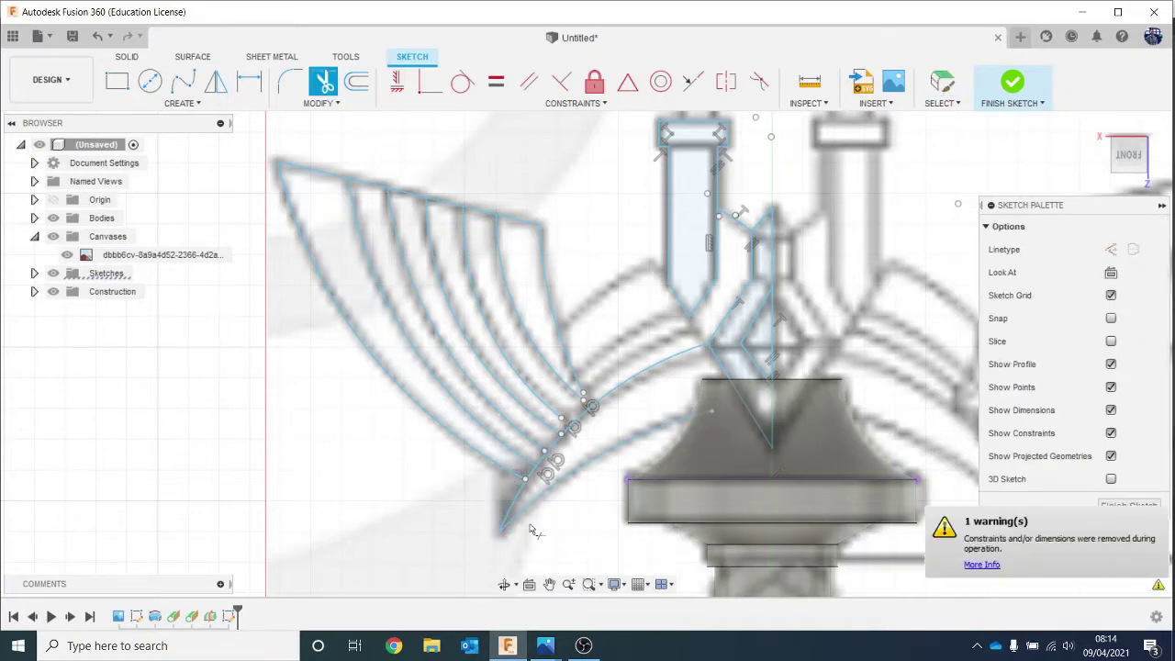
# Extend the wing's outer edge and the second feather dividing line to the guard's curved upper edge.
pyautogui.scroll(2, 652, 378)
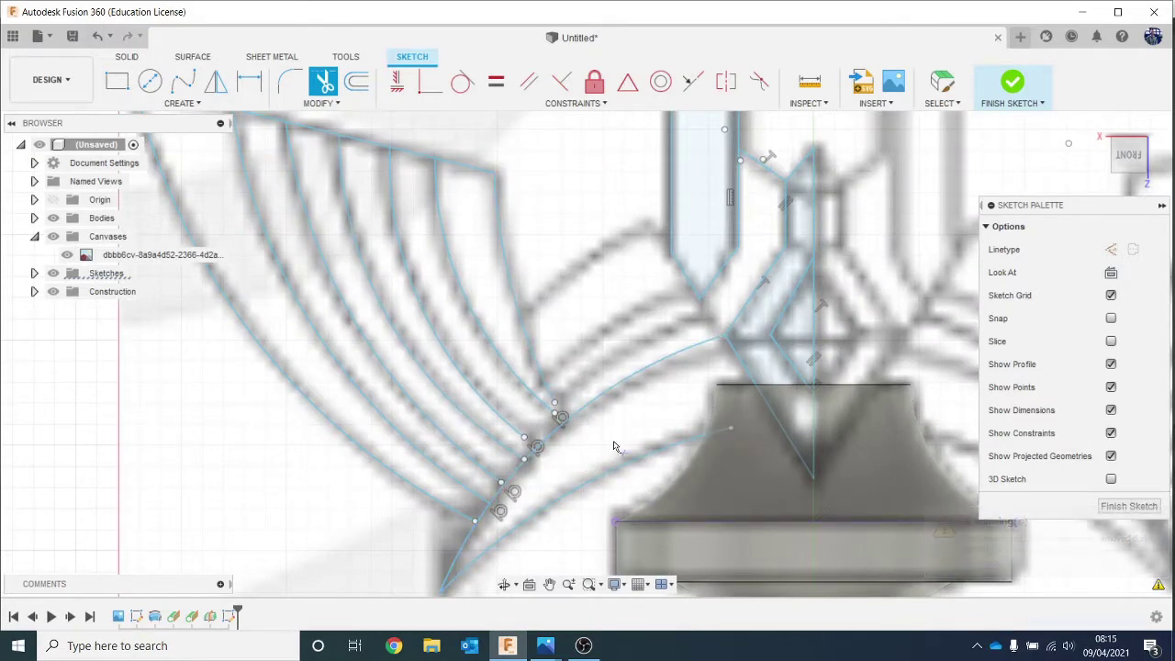
pyautogui.click(320, 103)
pyautogui.click(312, 171)
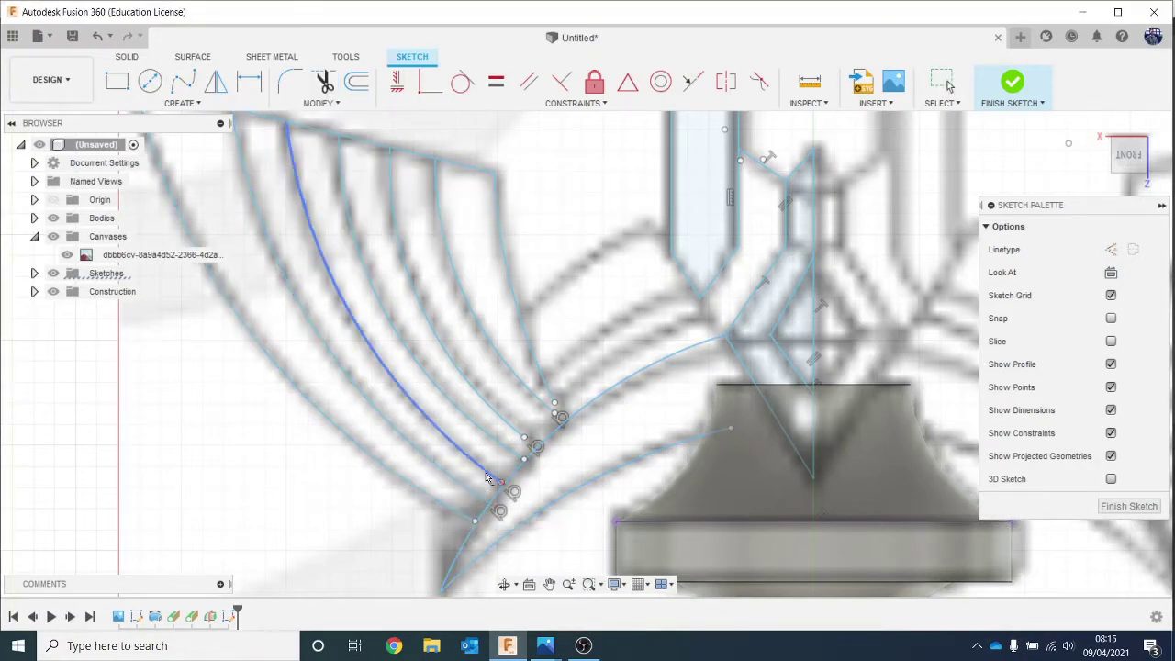
pyautogui.scroll(5, 486, 477)
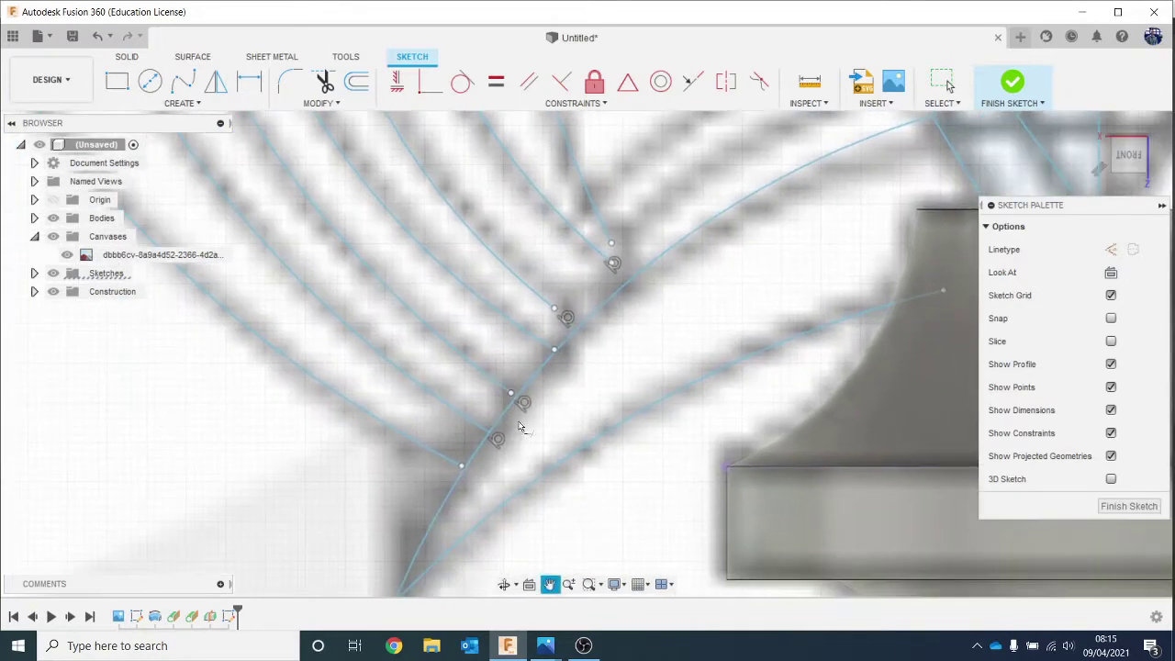
pyautogui.scroll(2, 509, 431)
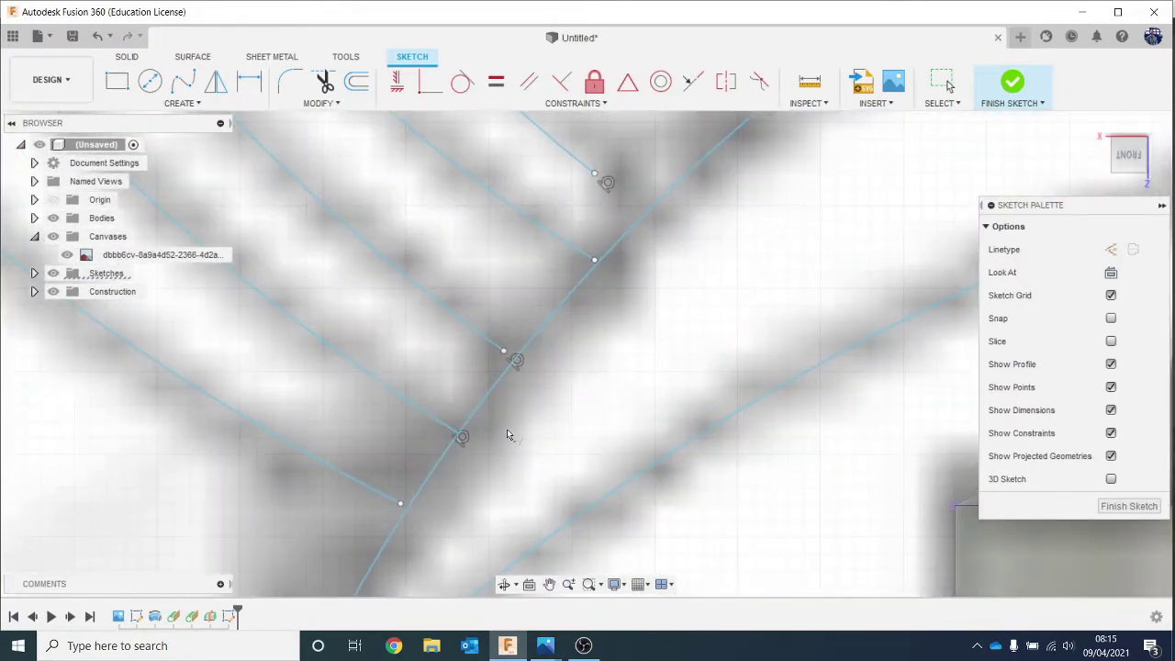
pyautogui.click(391, 499)
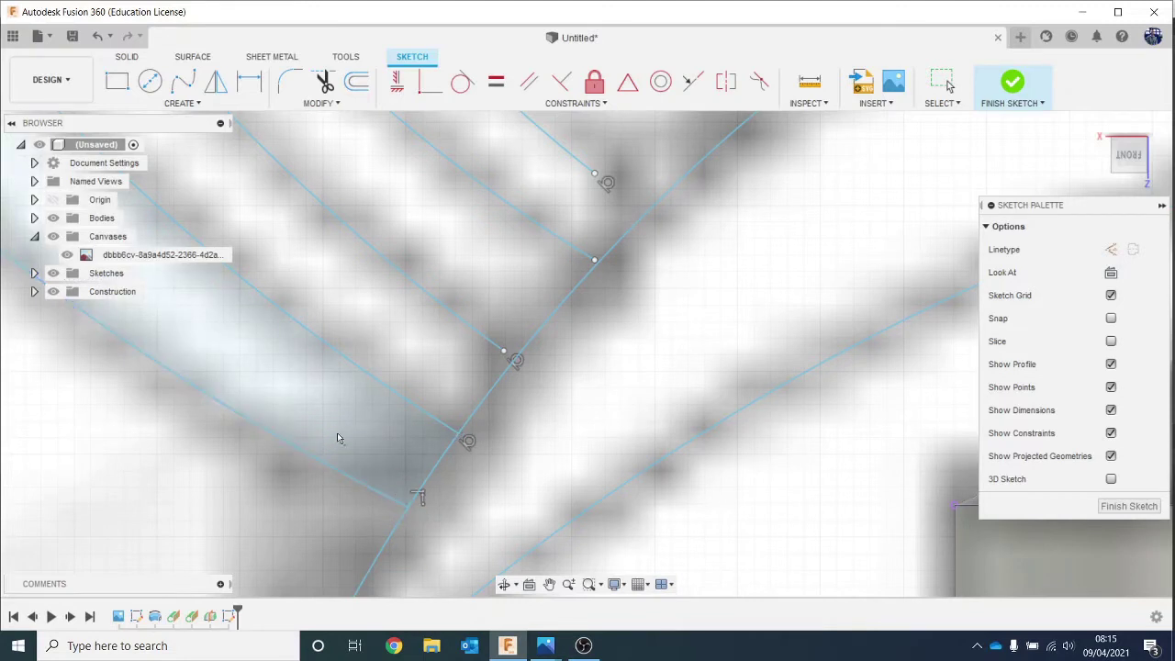
pyautogui.click(491, 342)
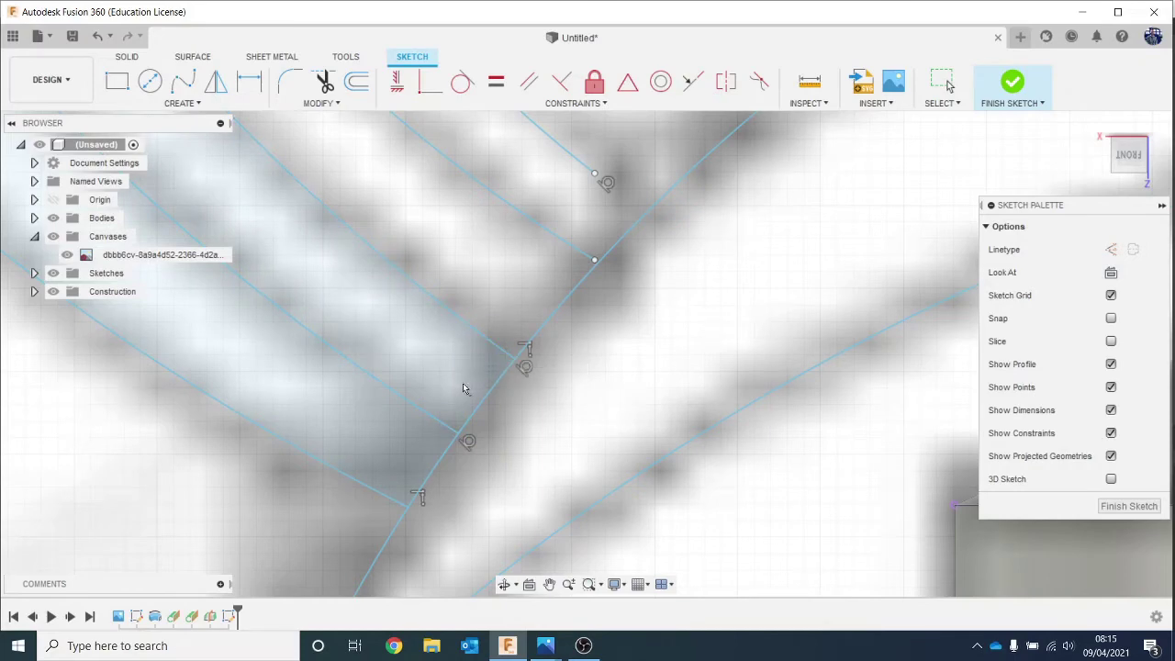
pyautogui.scroll(-5, 464, 388)
pyautogui.press('Escape')
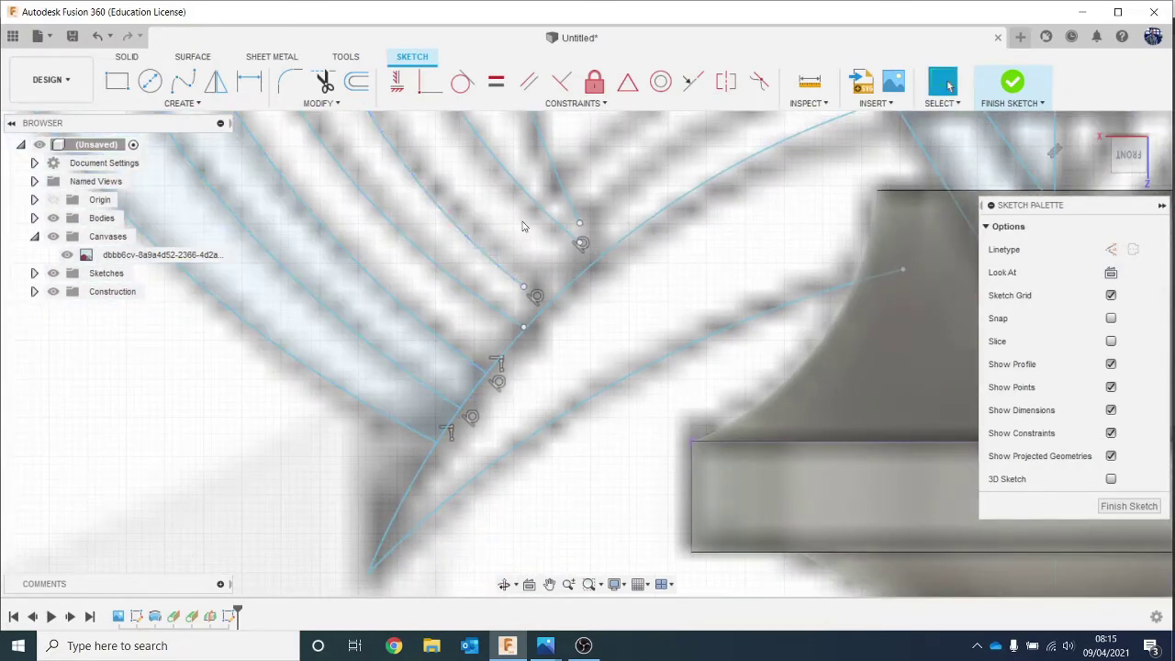
# Extend the third, fourth and fifth feather dividing lines and the wing's inner edge to close the remaining feather profiles.
pyautogui.click(323, 103)
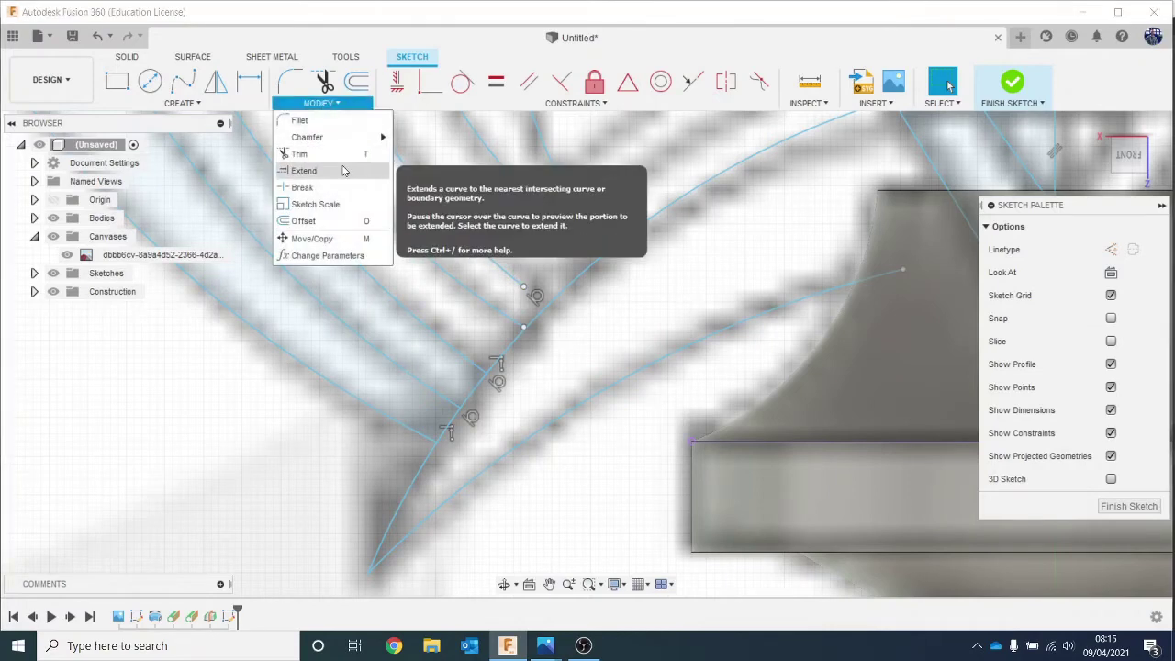
pyautogui.click(342, 171)
pyautogui.scroll(3, 441, 339)
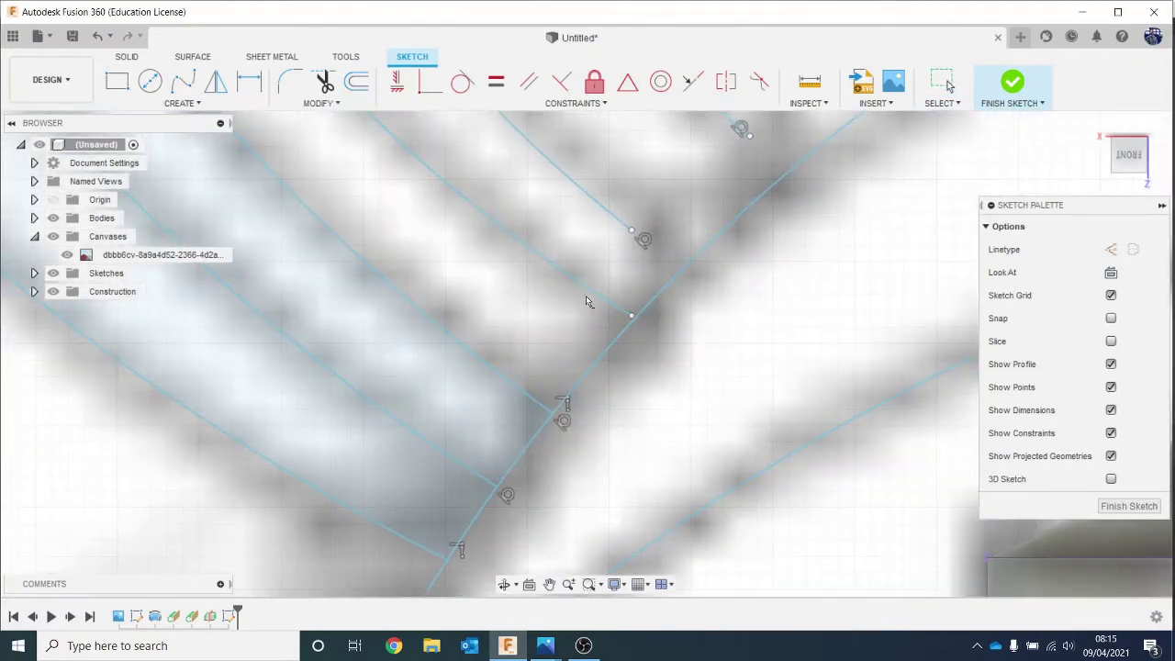
pyautogui.click(598, 295)
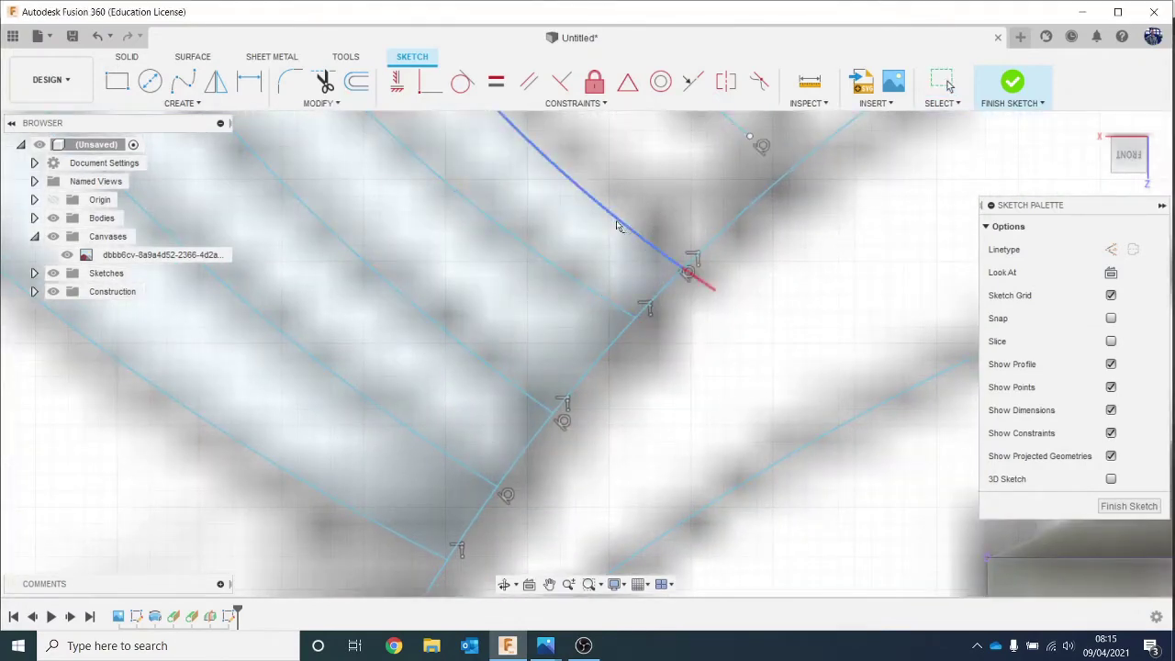
pyautogui.scroll(-2, 681, 267)
pyautogui.moveTo(682, 267); pyautogui.dragTo(608, 422, button='middle')
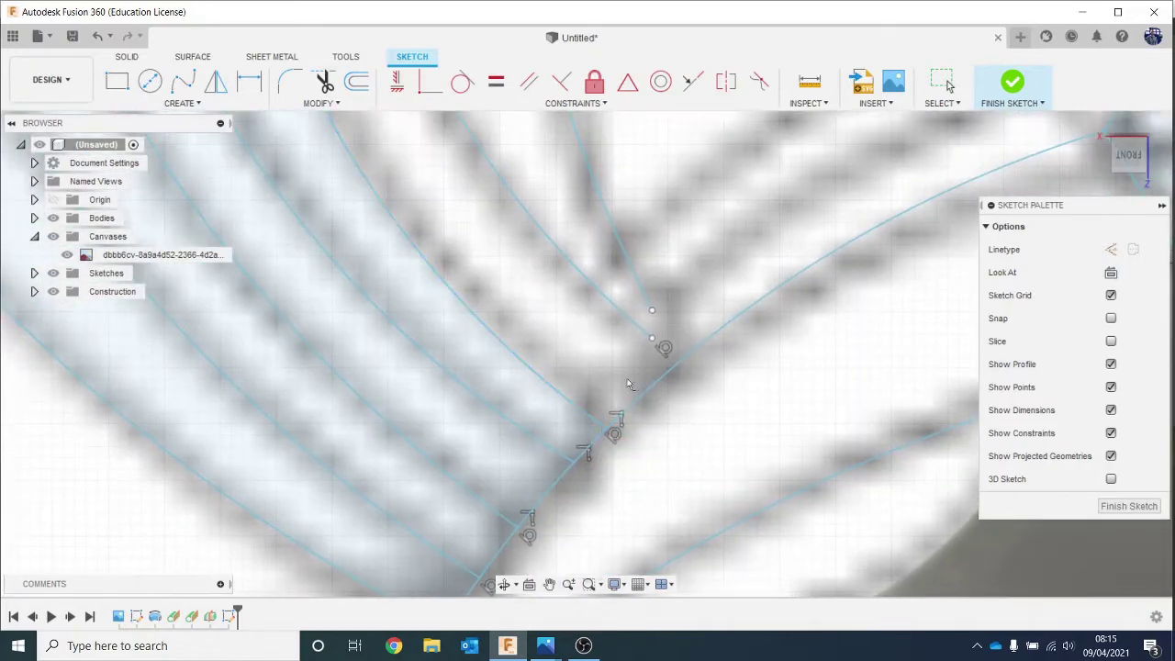
pyautogui.click(647, 314)
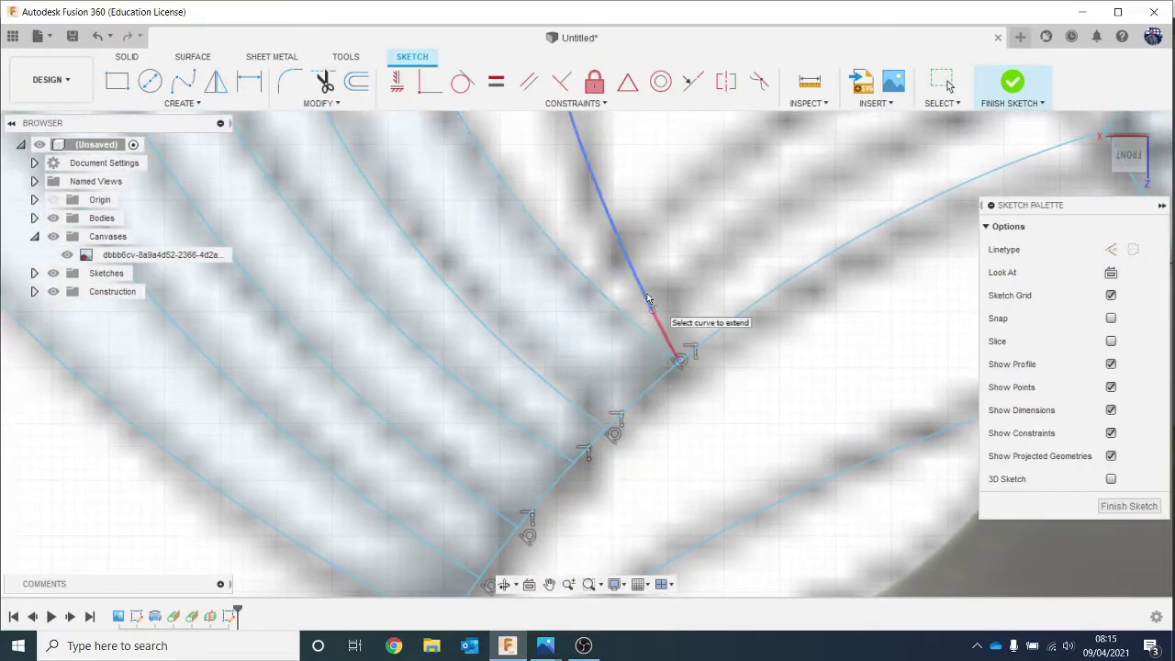
pyautogui.scroll(-6, 653, 349)
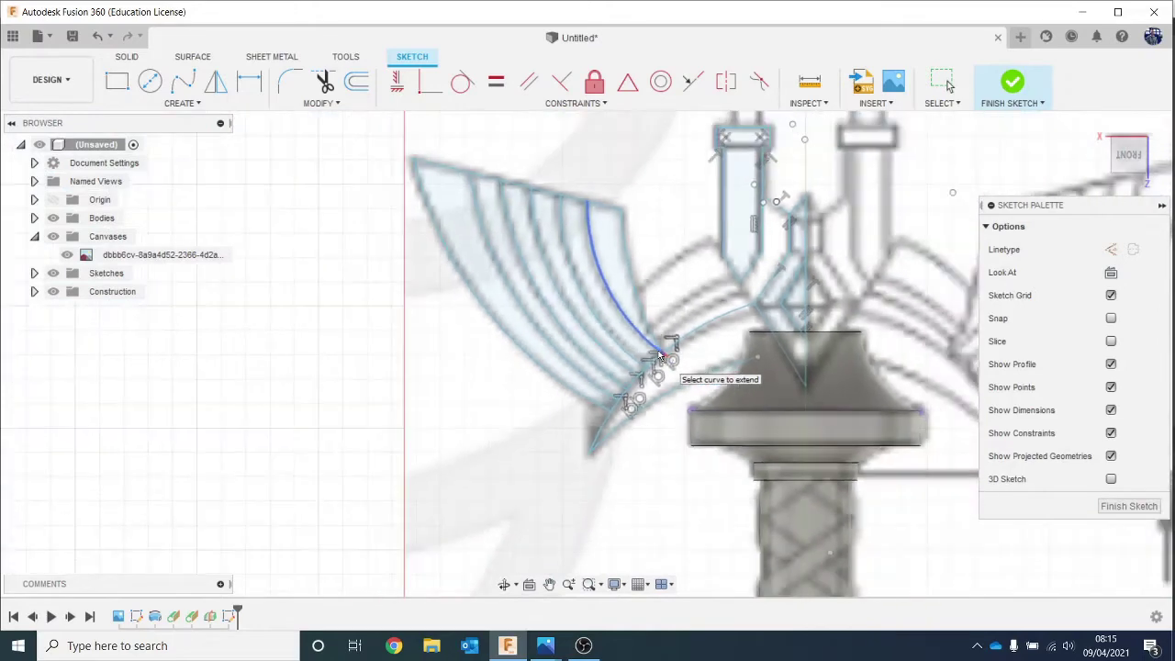
pyautogui.press('Escape')
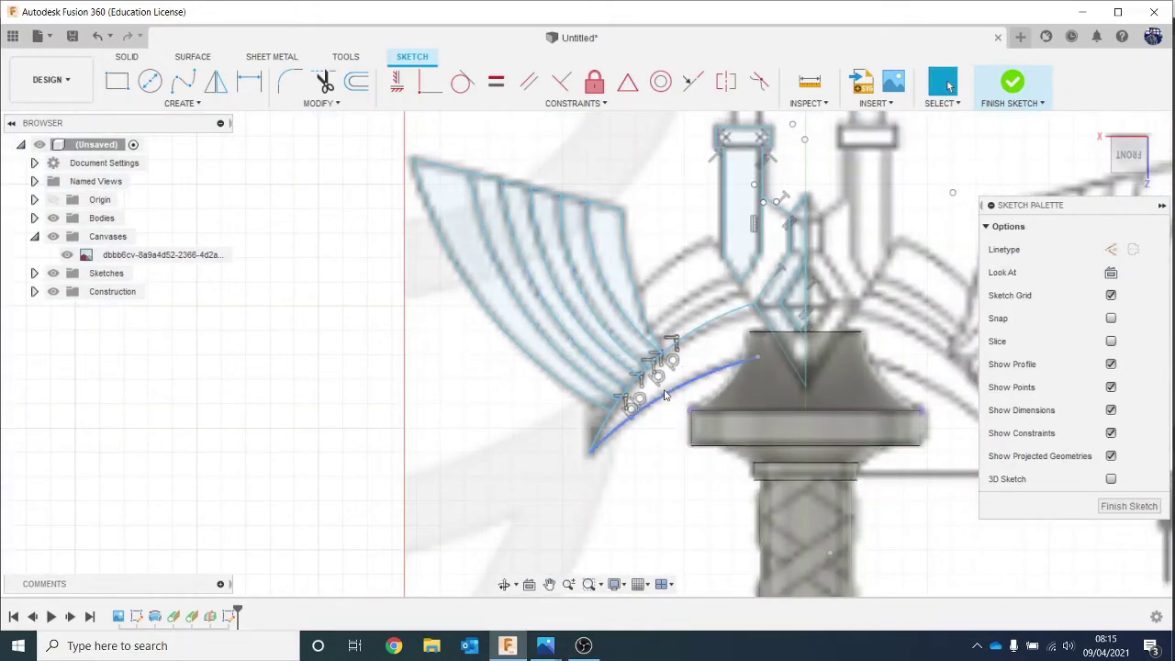
# Extend the guard's lower arc across the handle's neck to the central ornament's lower slanted edge.
pyautogui.scroll(3, 666, 393)
pyautogui.moveTo(681, 350); pyautogui.dragTo(644, 367, button='middle')
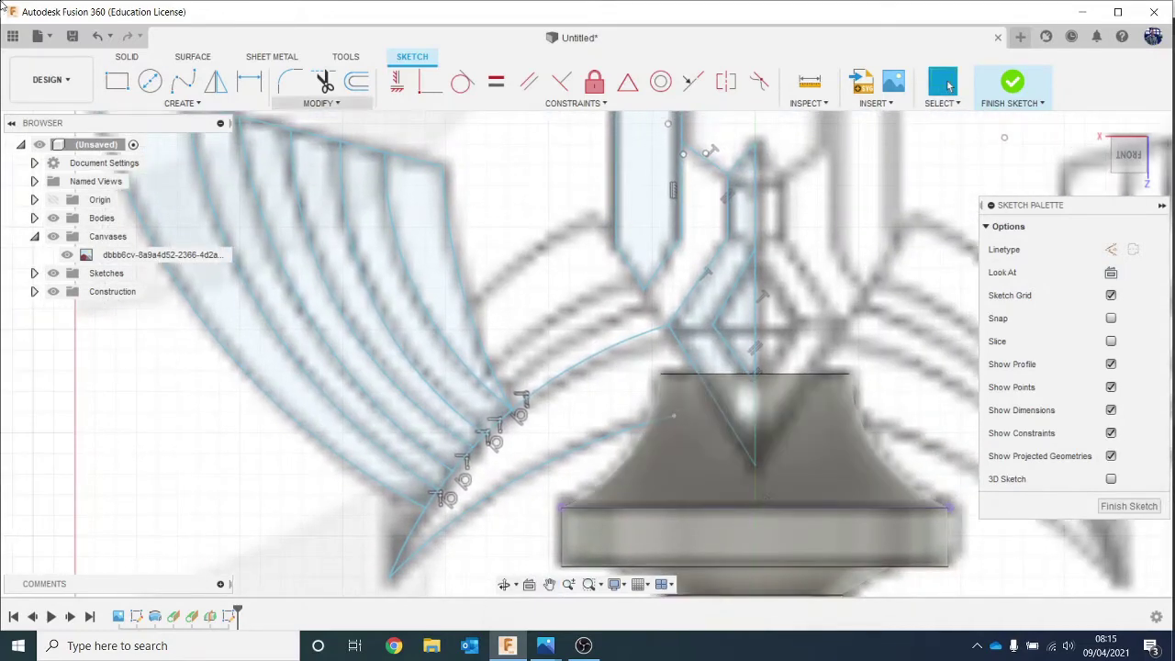
pyautogui.click(204, 103)
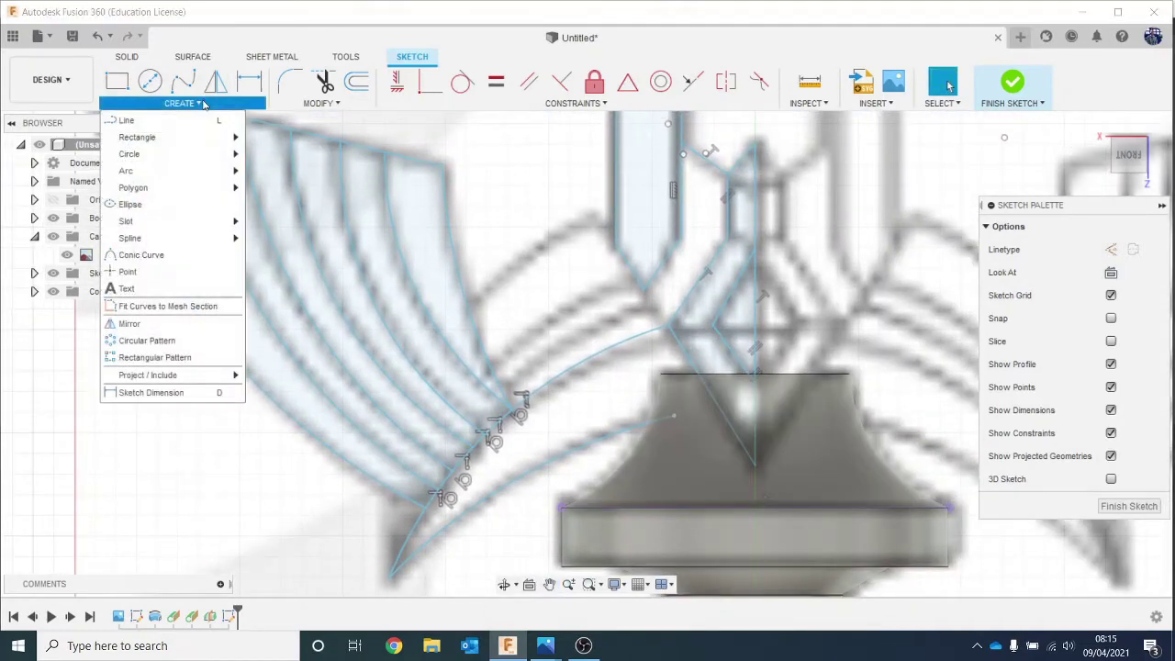
pyautogui.click(318, 103)
pyautogui.click(334, 171)
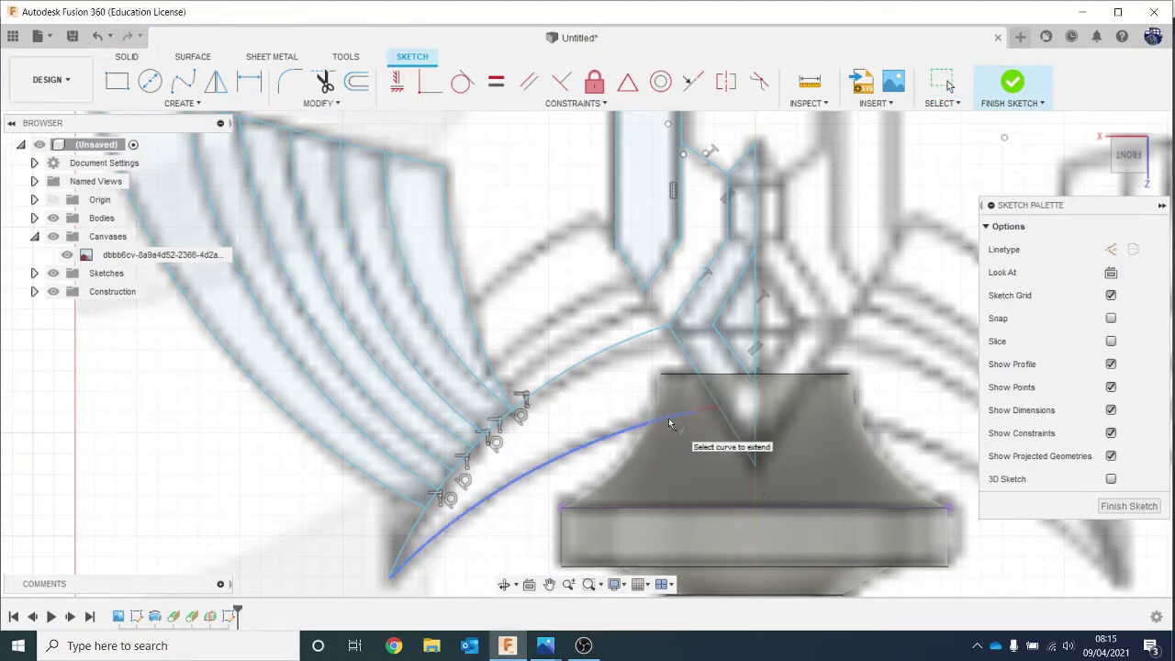
pyautogui.click(673, 420)
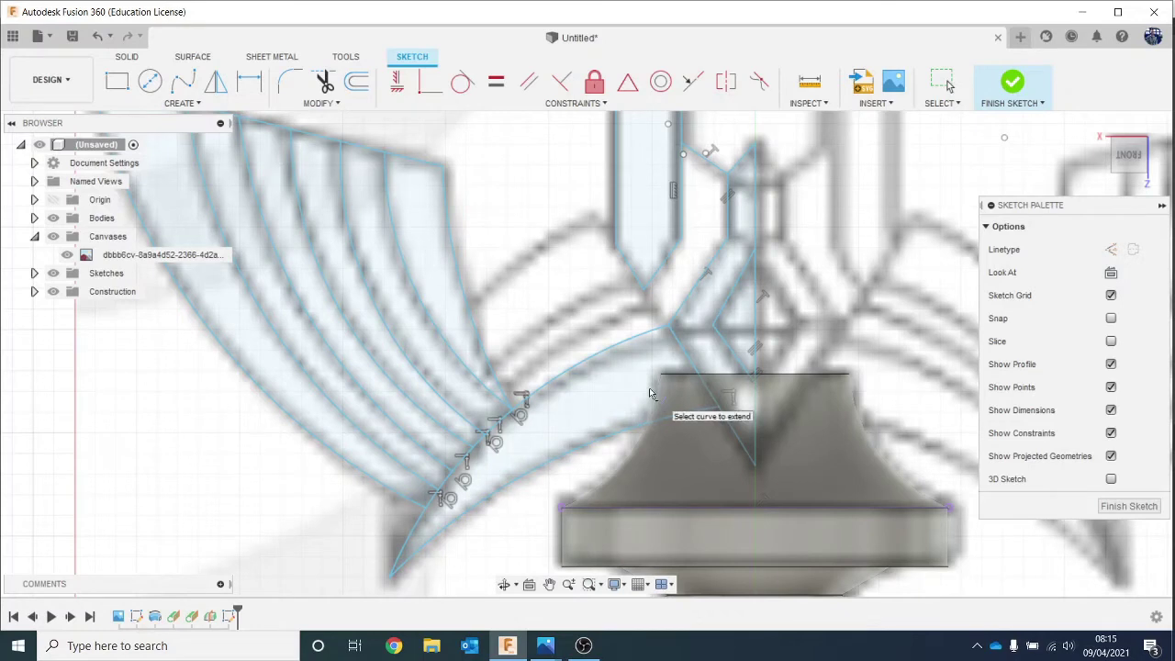
pyautogui.press('Escape')
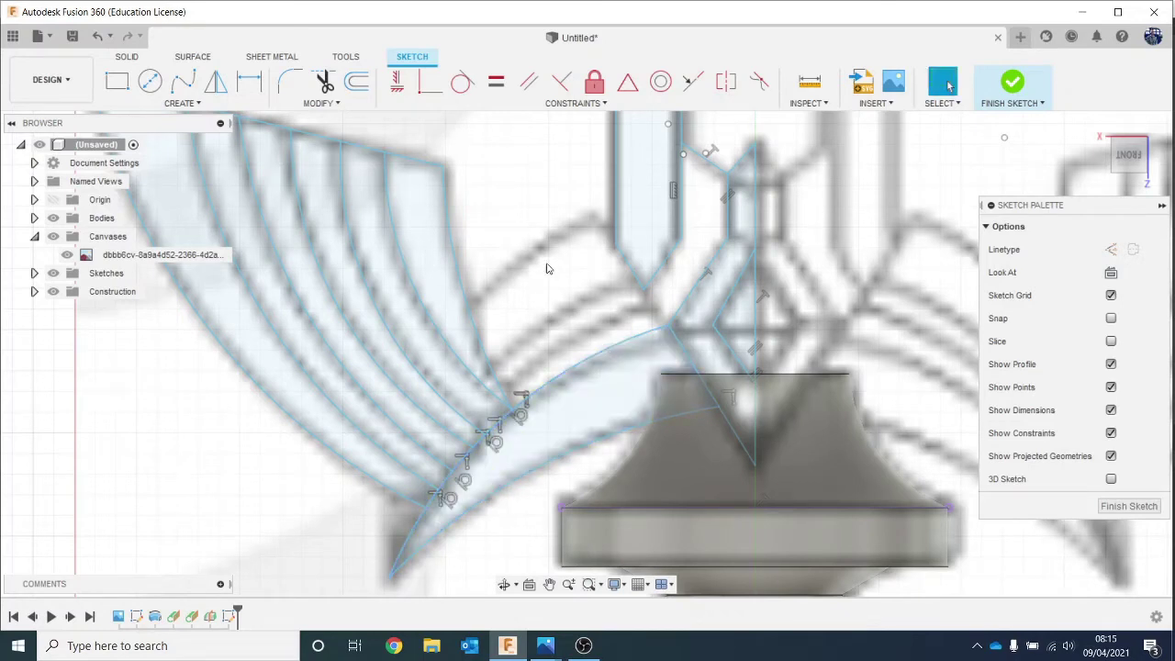
# Trace the two narrow bands above the guard arm with three-point arcs from the wing's inner edge toward the central ornament.
pyautogui.click(197, 106)
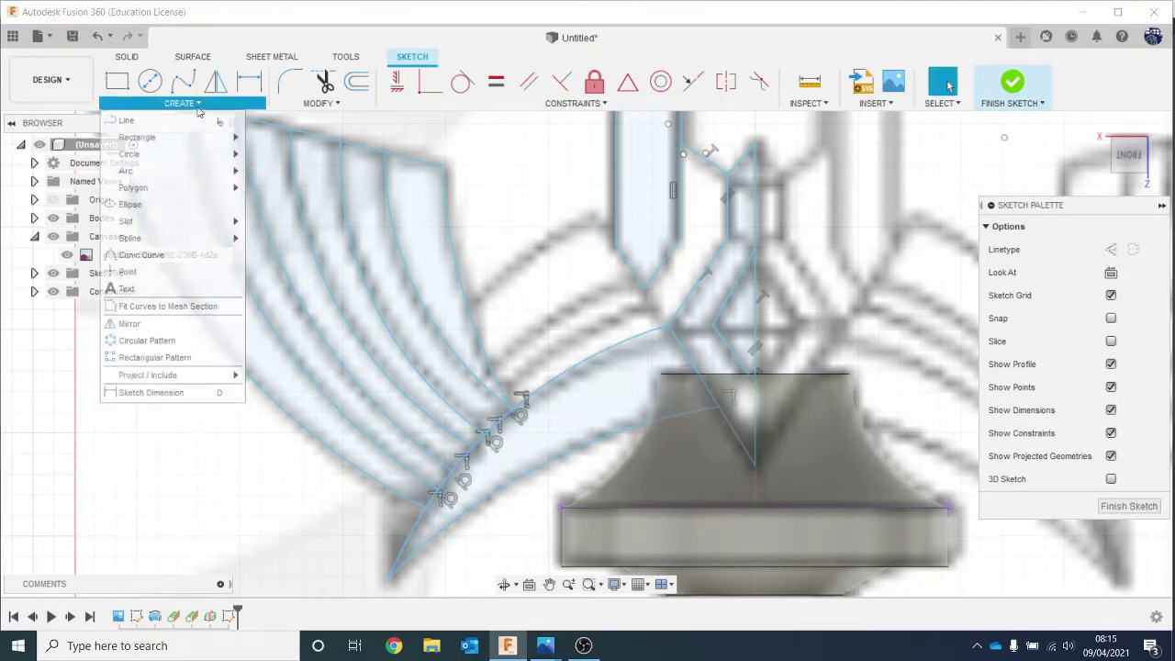
pyautogui.moveTo(188, 173)
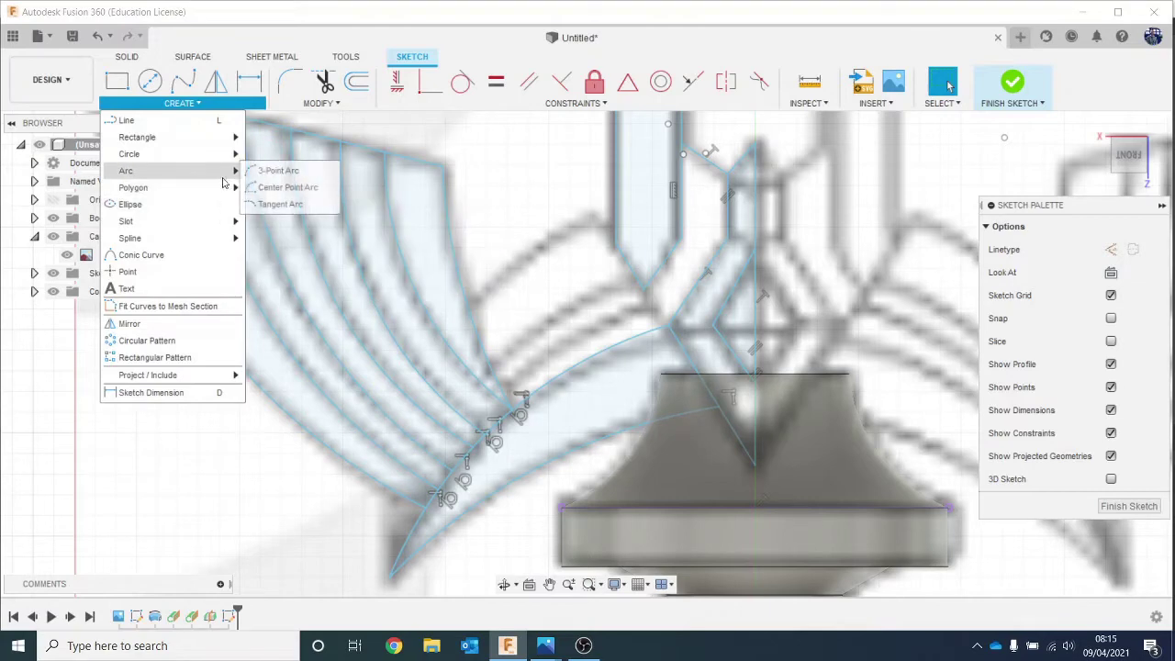
pyautogui.click(275, 168)
pyautogui.scroll(2, 517, 389)
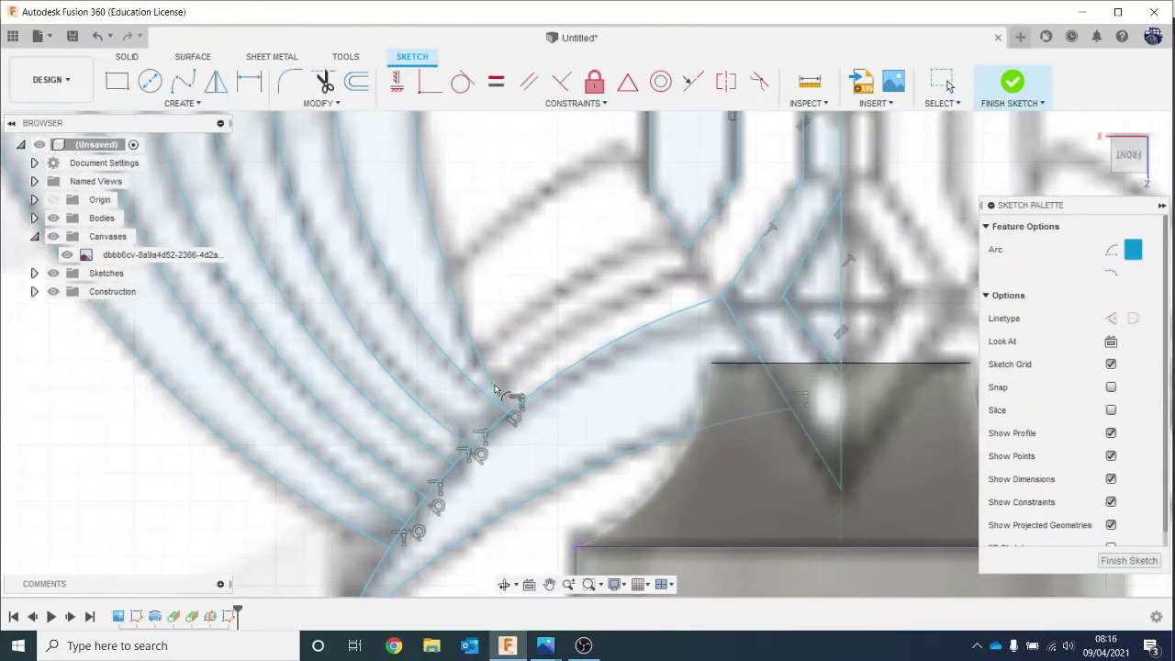
pyautogui.click(491, 383)
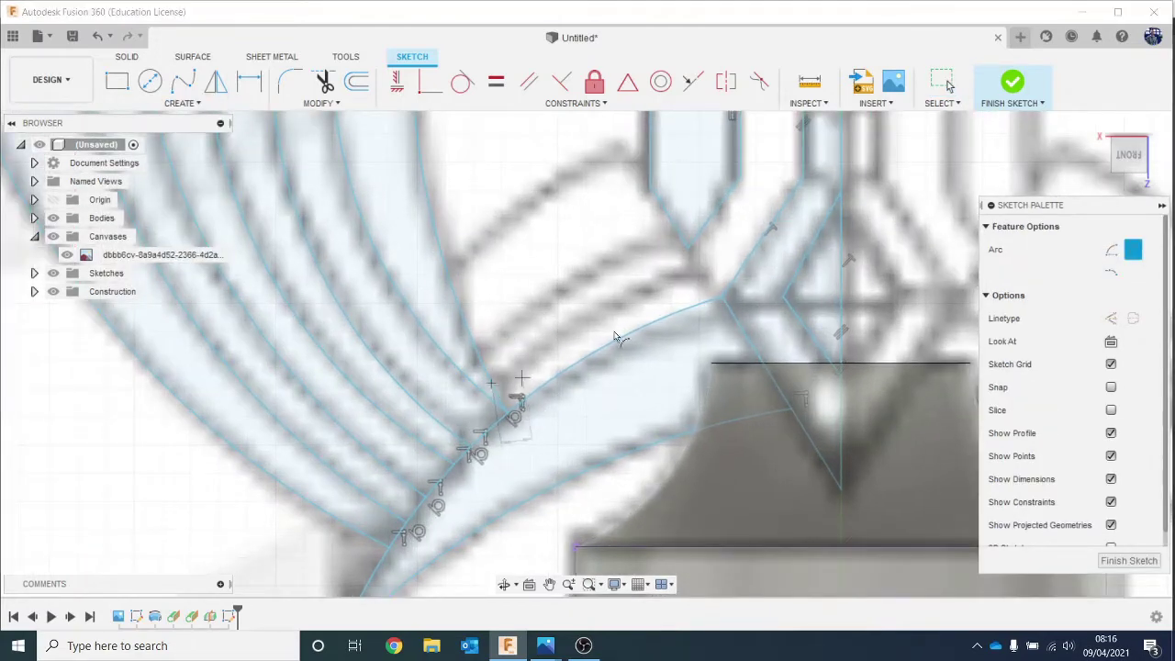
pyautogui.click(699, 269)
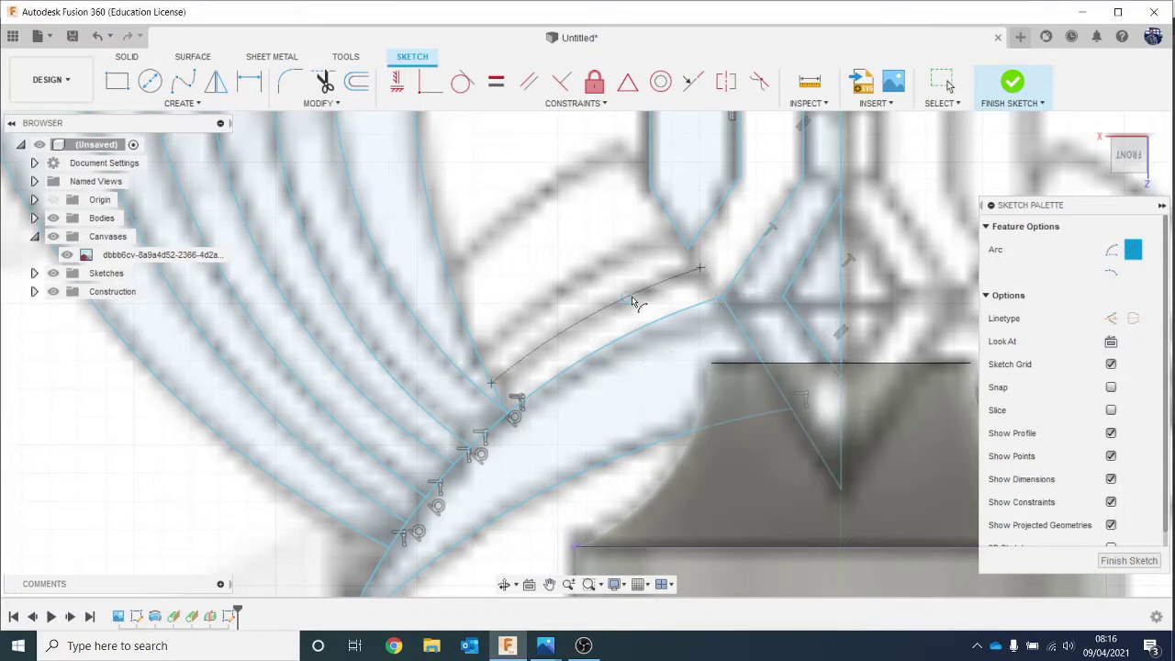
pyautogui.click(477, 350)
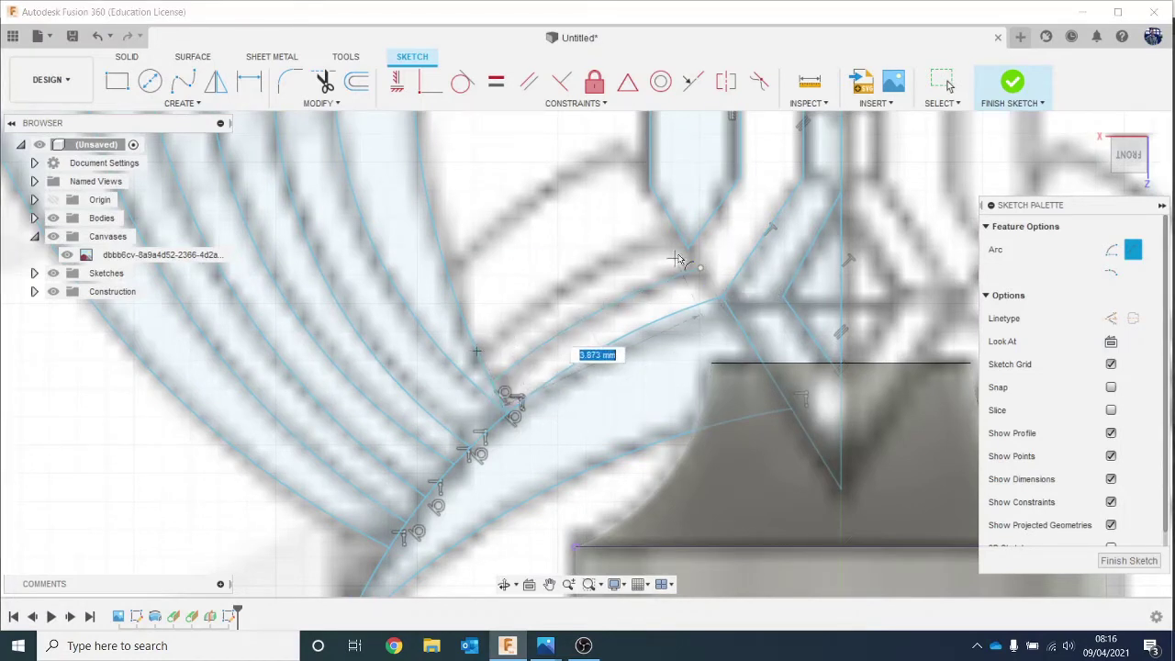
pyautogui.click(679, 234)
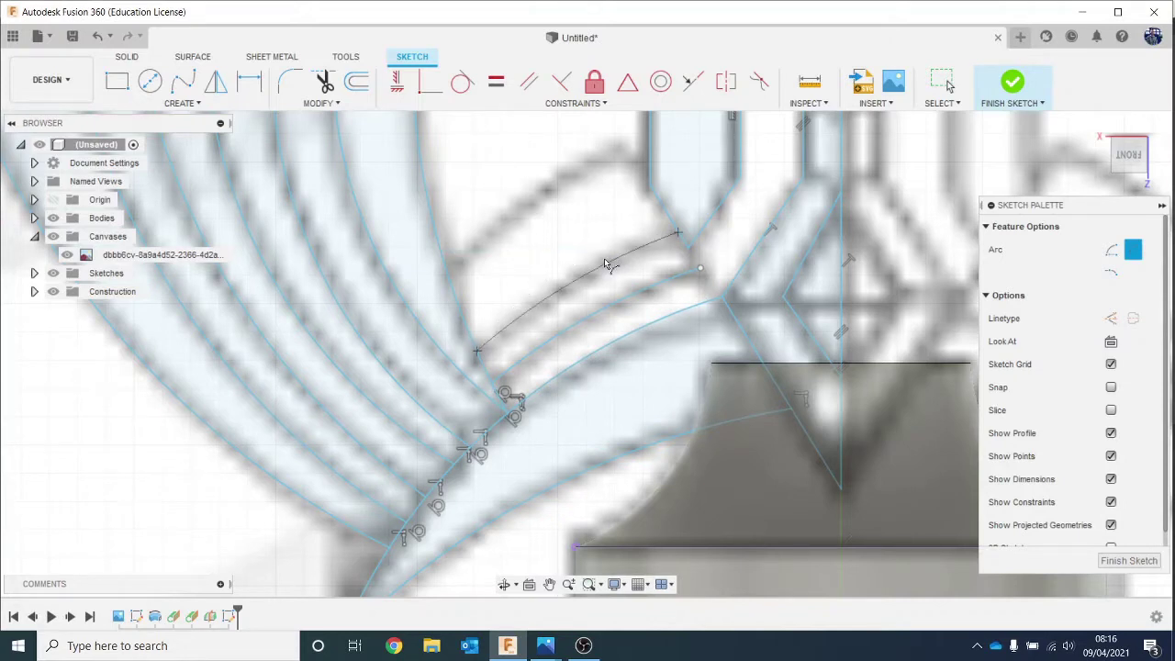
pyautogui.click(604, 264)
# Trace the upper edge of the broad band with a three-point arc from the wing's inner edge to the band's peak beside the prong.
pyautogui.click(446, 274)
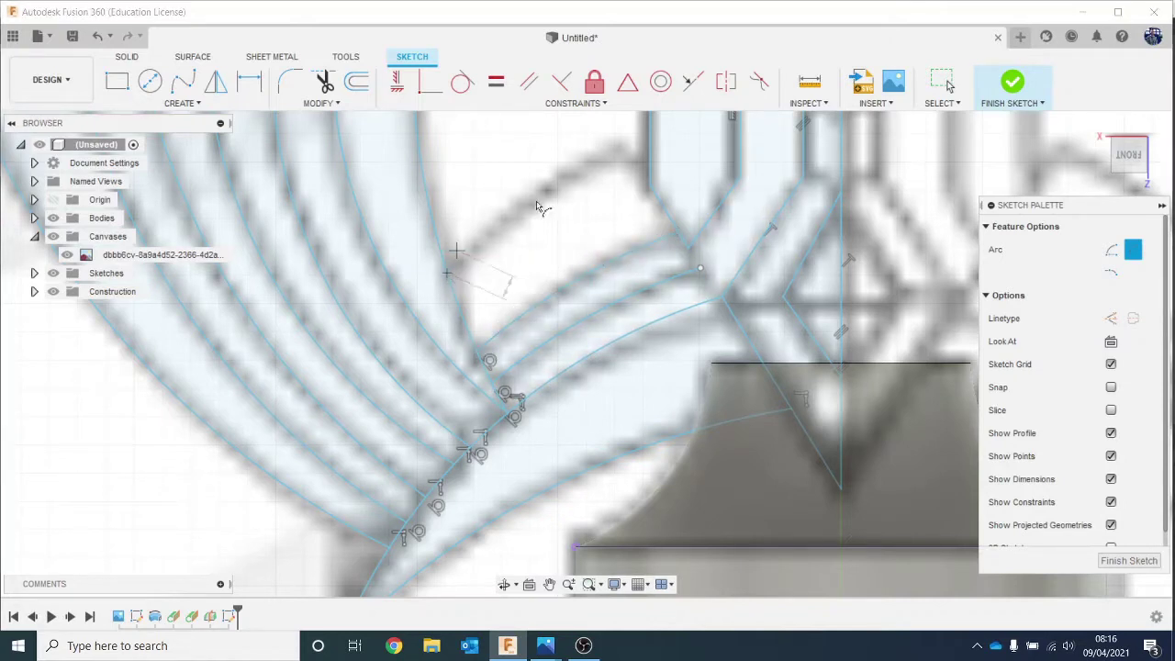
pyautogui.click(615, 146)
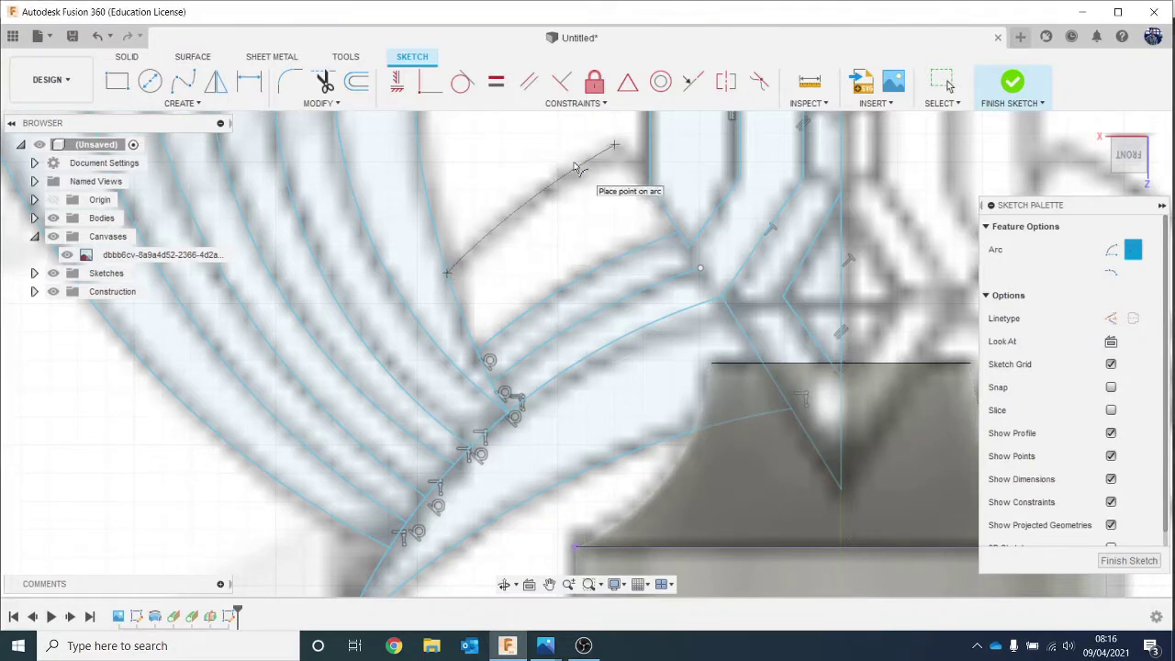
pyautogui.click(575, 169)
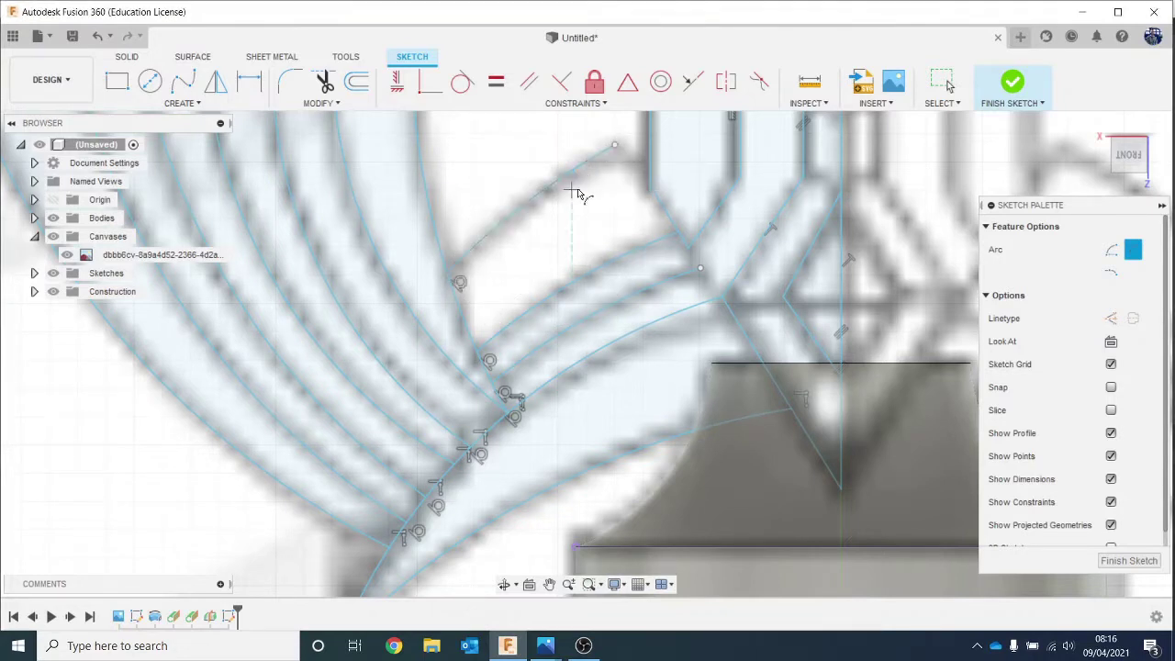
pyautogui.press('Escape')
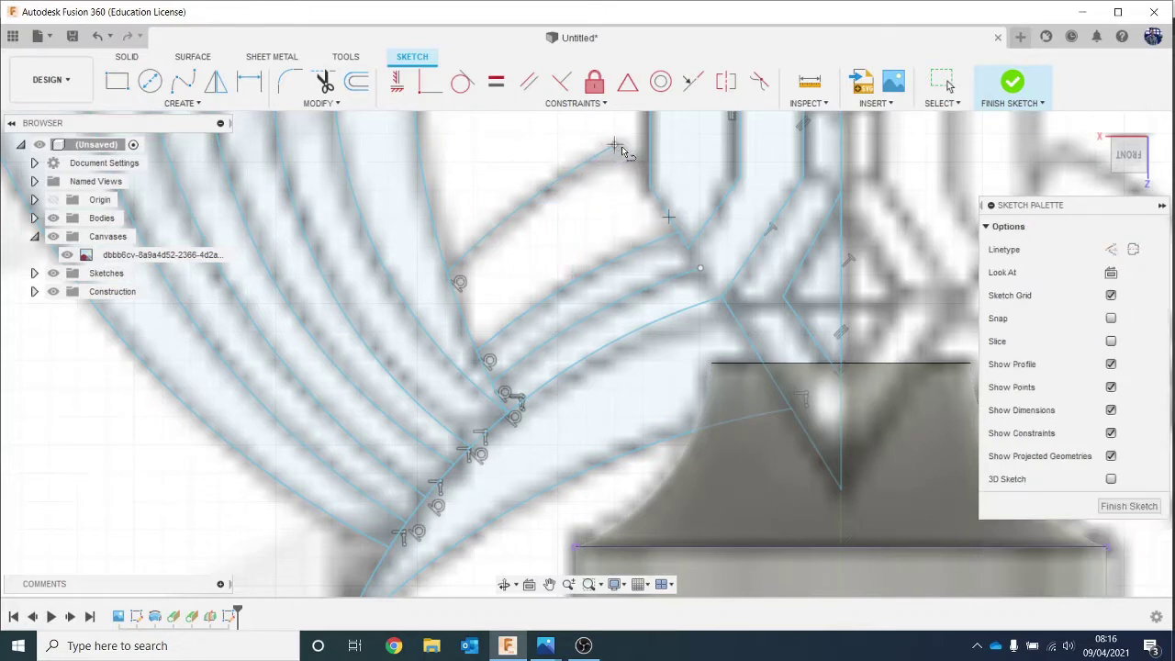
# Close the band profiles with lines from the upper arc's peak past the prong and the band arcs' ends to the central ornament's side corner.
pyautogui.press('l')
pyautogui.click(614, 146)
pyautogui.click(649, 189)
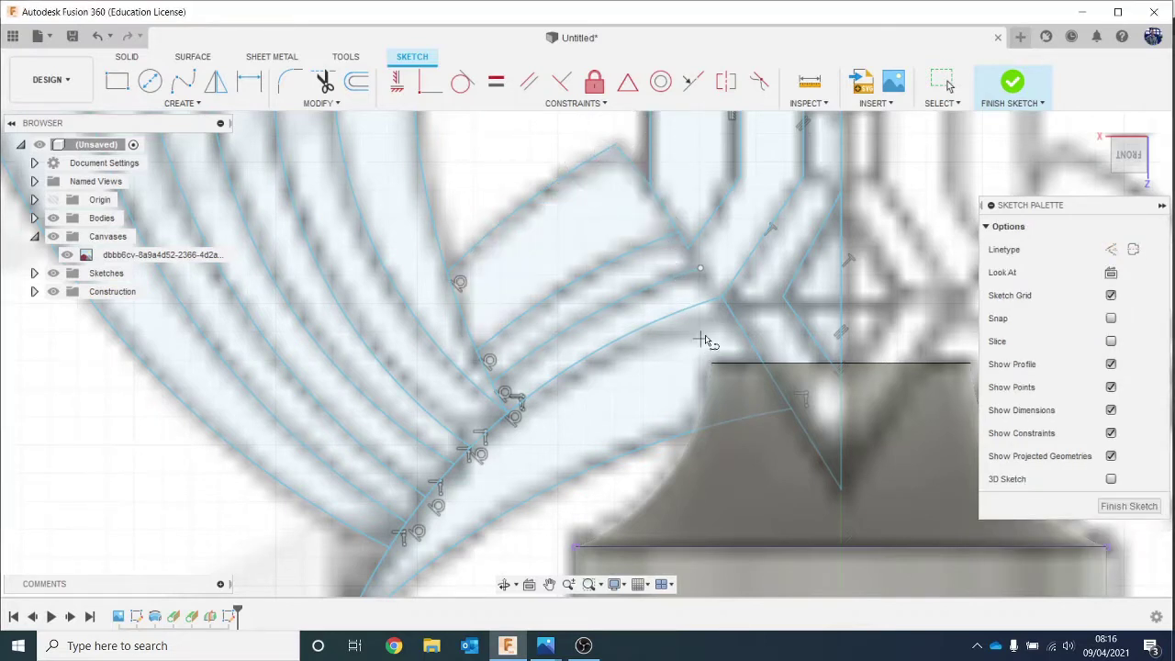
pyautogui.click(689, 250)
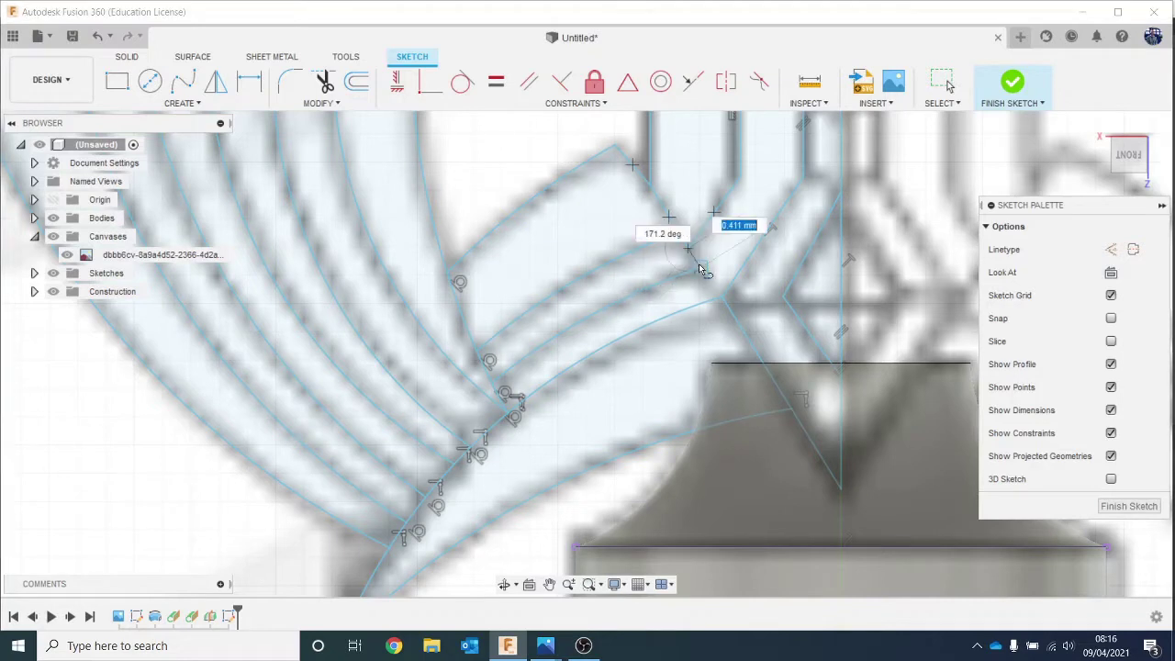
pyautogui.click(698, 266)
pyautogui.click(720, 300)
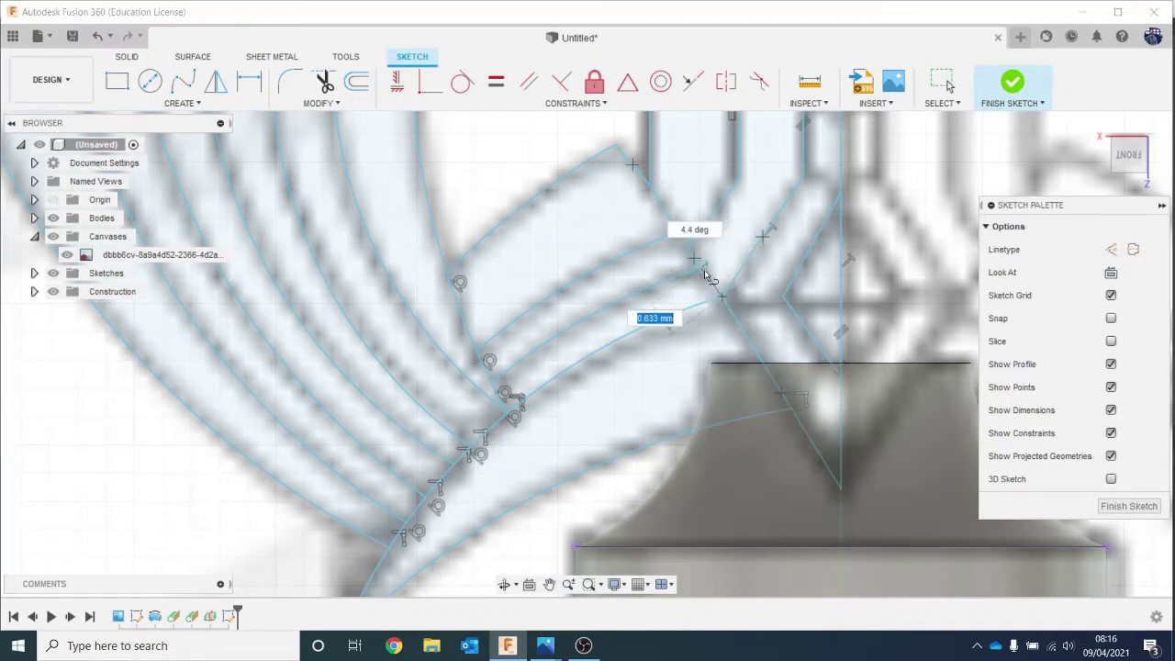
pyautogui.doubleClick(700, 272)
pyautogui.press('Escape')
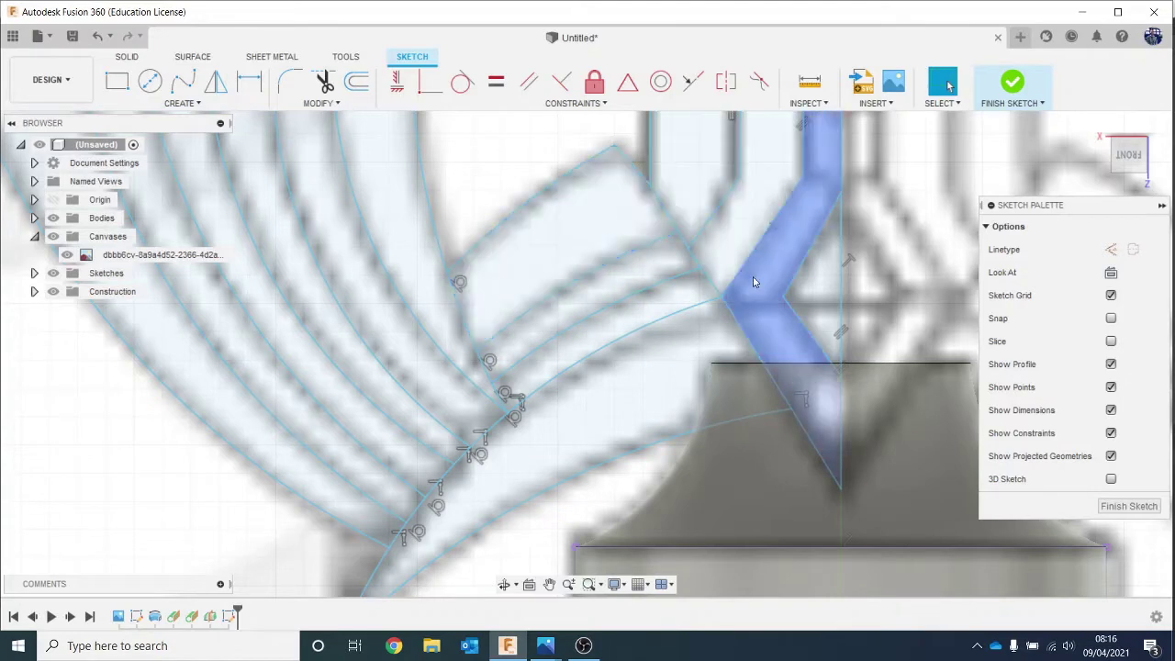
pyautogui.scroll(-4, 709, 353)
pyautogui.scroll(-1, 710, 354)
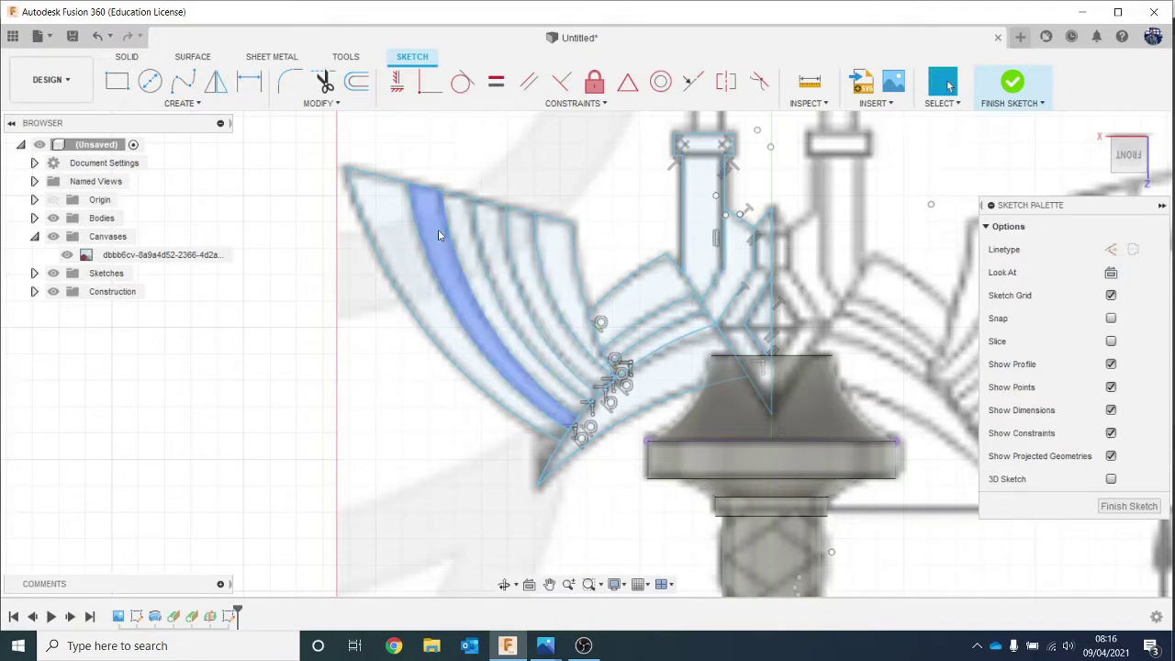
# Review the closed guard profiles on the left half and finish the sketch.
pyautogui.scroll(-5, 704, 364)
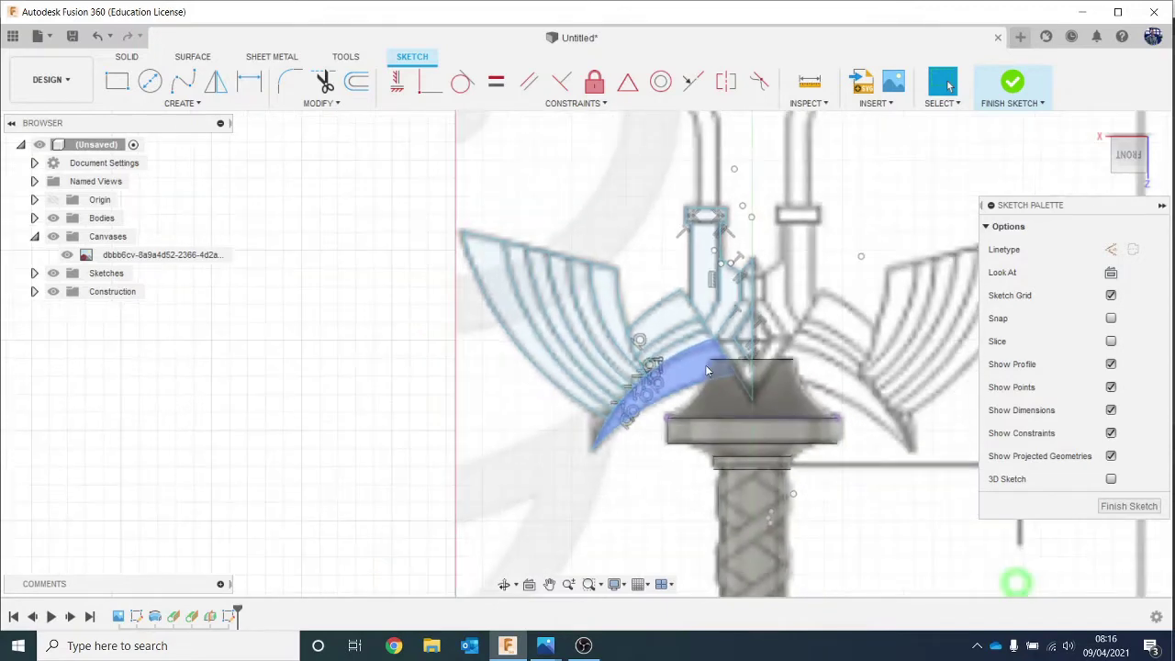
pyautogui.scroll(-1, 746, 239)
pyautogui.moveTo(747, 237); pyautogui.dragTo(695, 355, button='middle')
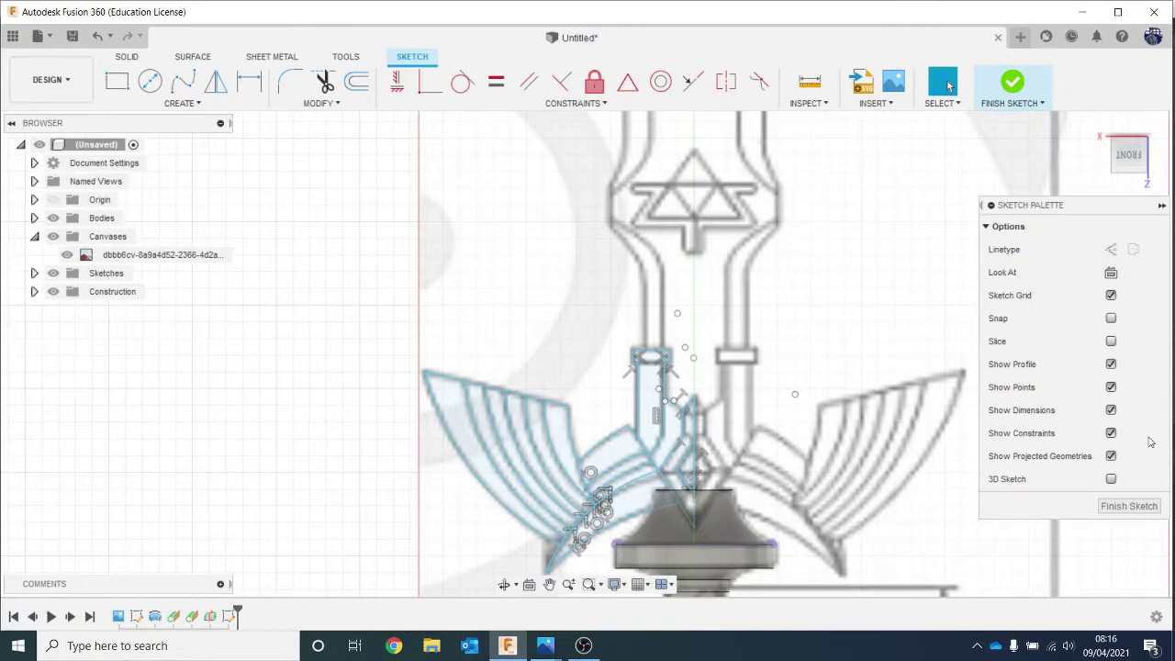
pyautogui.click(1137, 506)
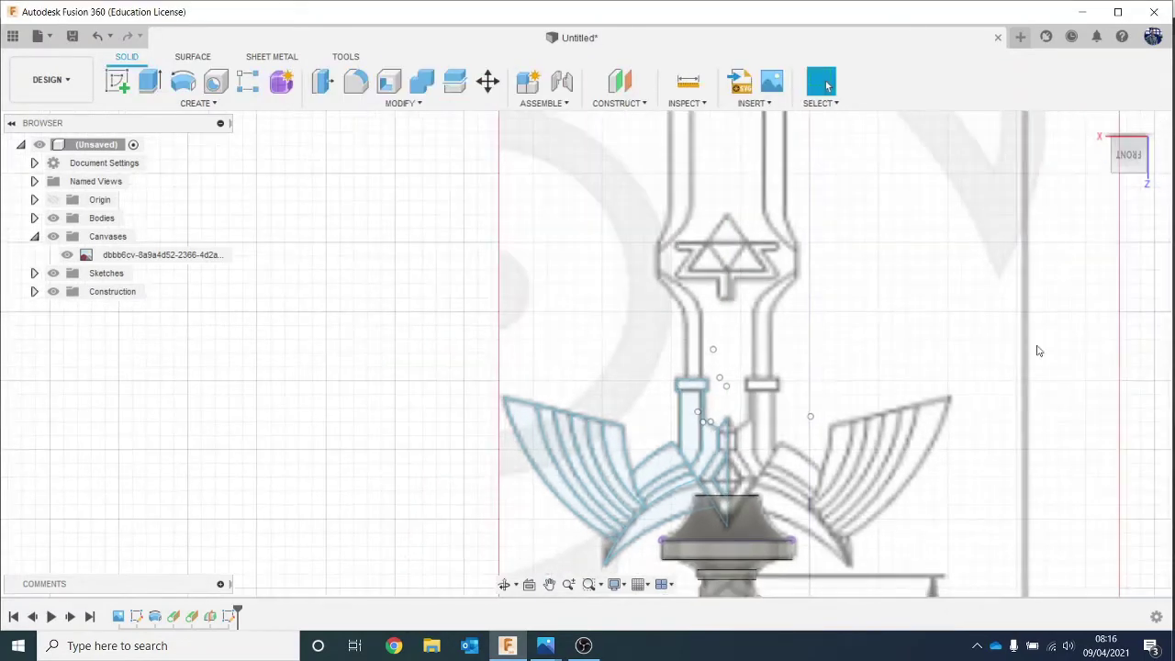
# Switch to Photos to examine the guard's feather layering and thickness in the two sword reference pictures, and return to Fusion 360.
pyautogui.click(549, 646)
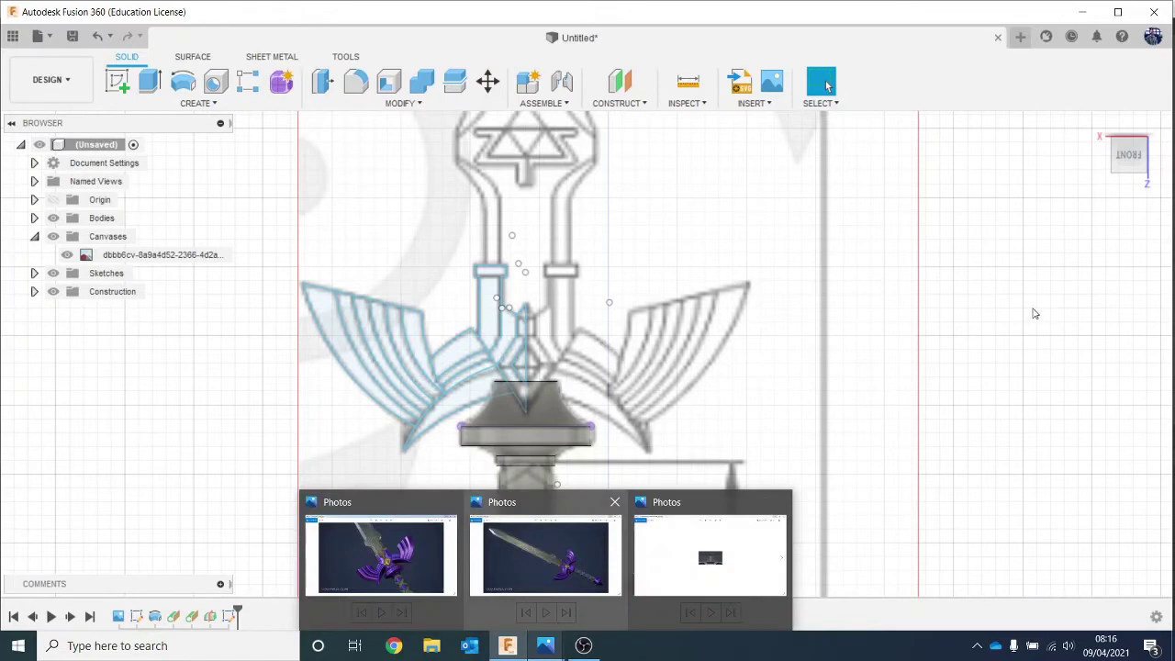
pyautogui.scroll(-8, 885, 326)
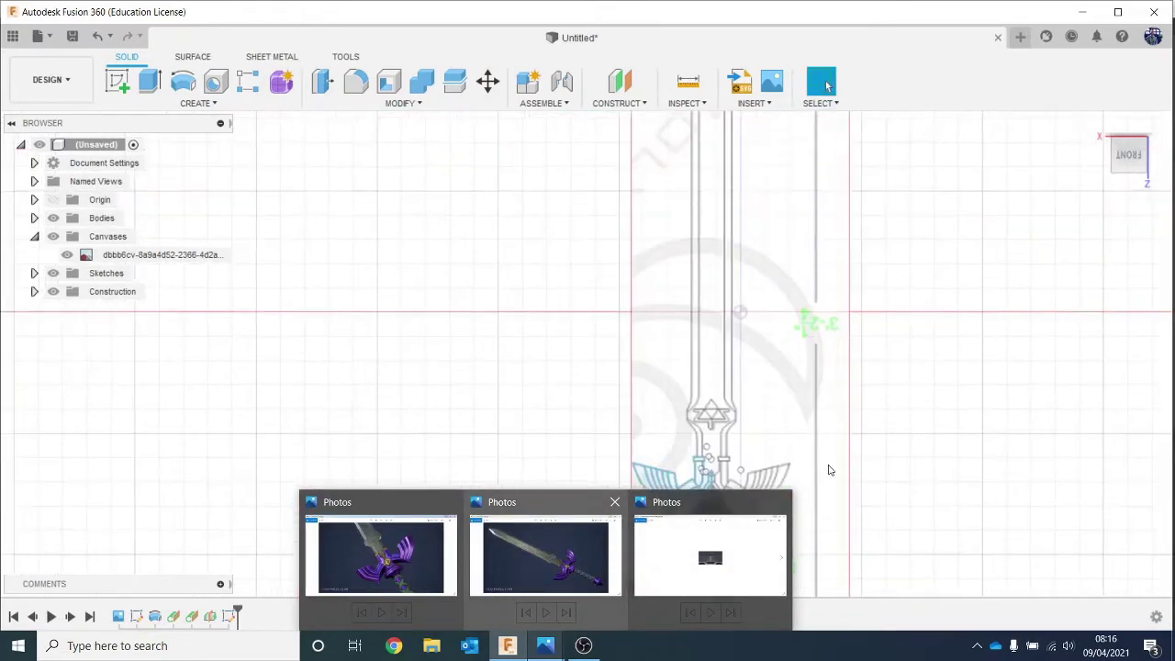
pyautogui.scroll(-1, 905, 349)
pyautogui.moveTo(975, 382); pyautogui.dragTo(888, 269, button='middle')
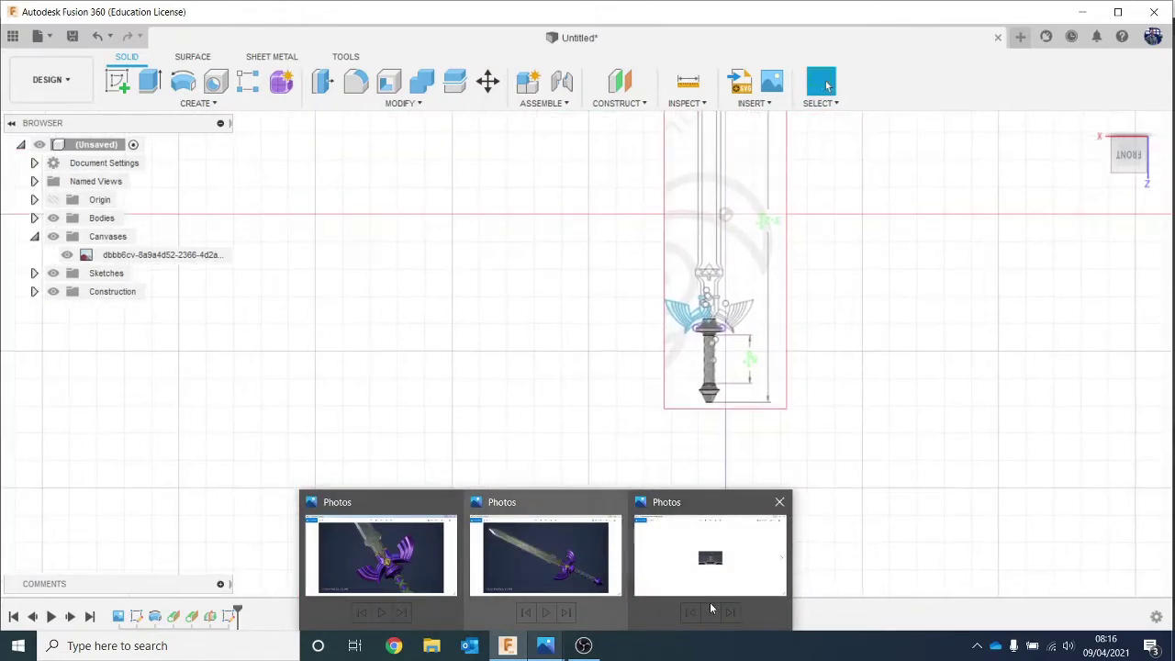
pyautogui.click(394, 580)
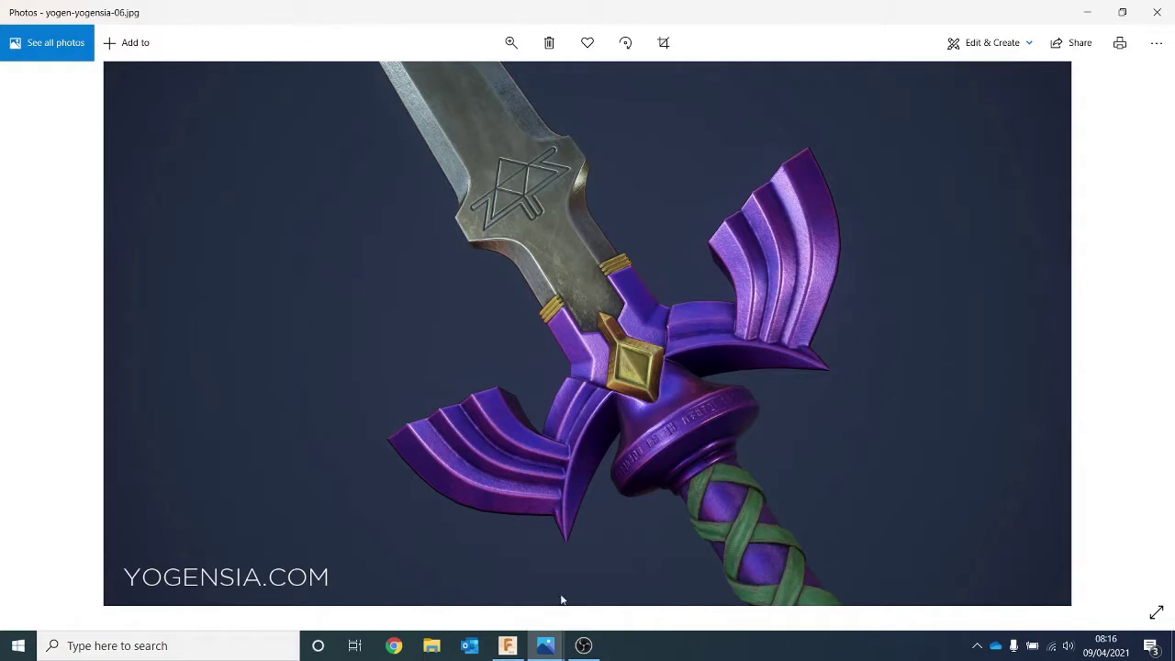
pyautogui.moveTo(545, 645)
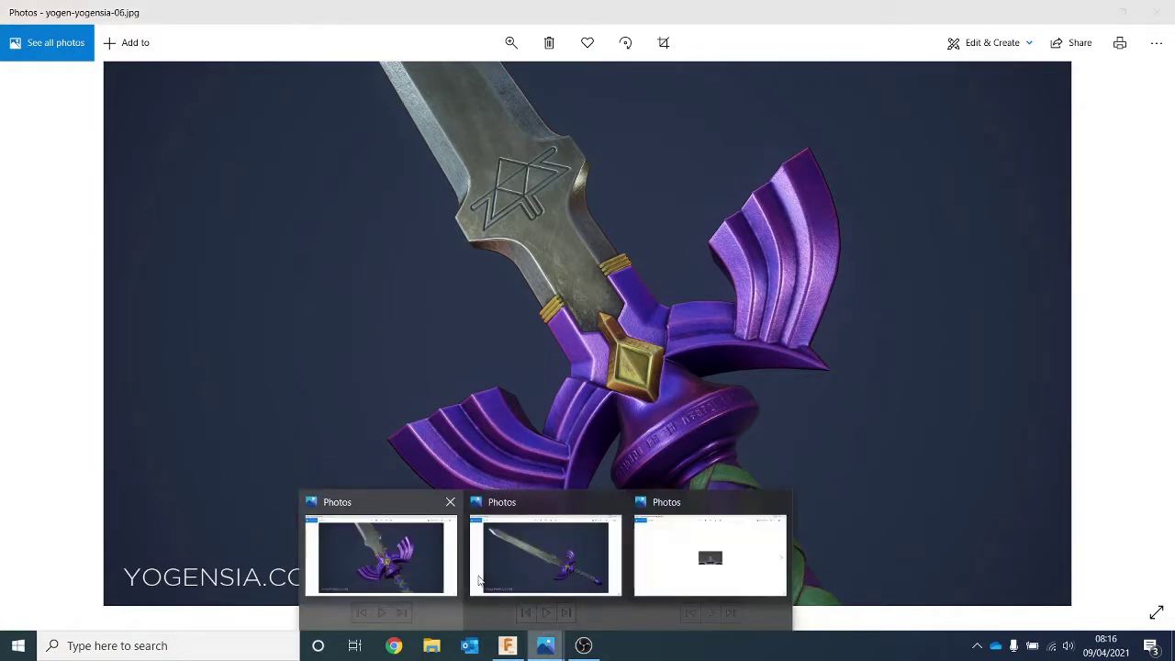
pyautogui.click(563, 558)
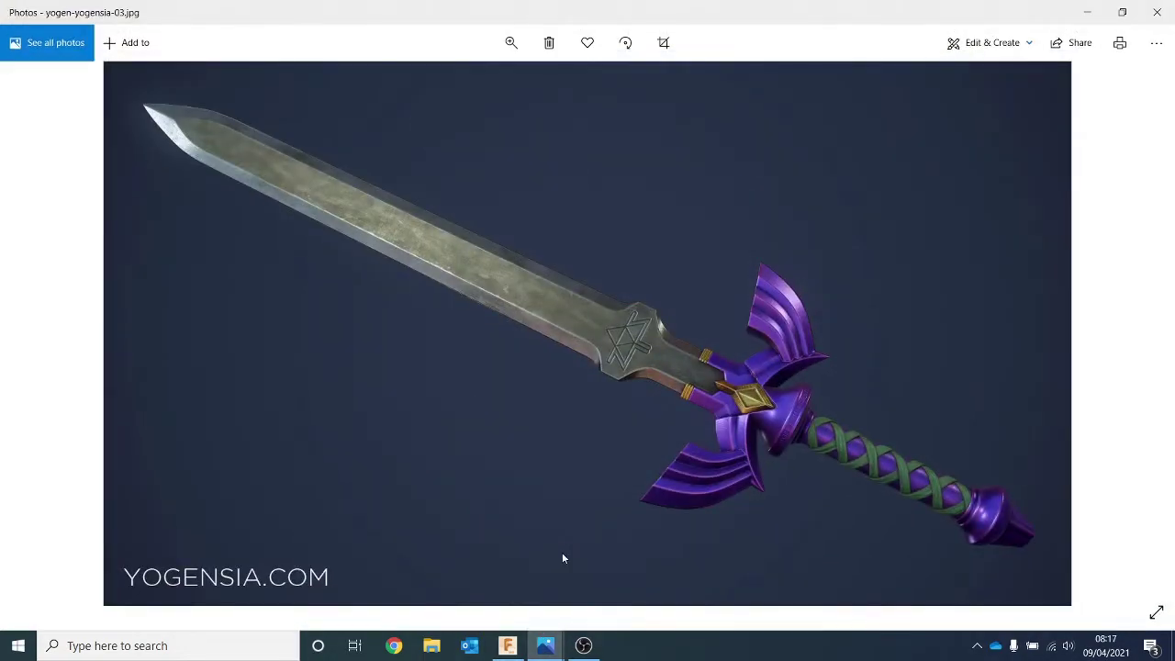
pyautogui.click(1122, 12)
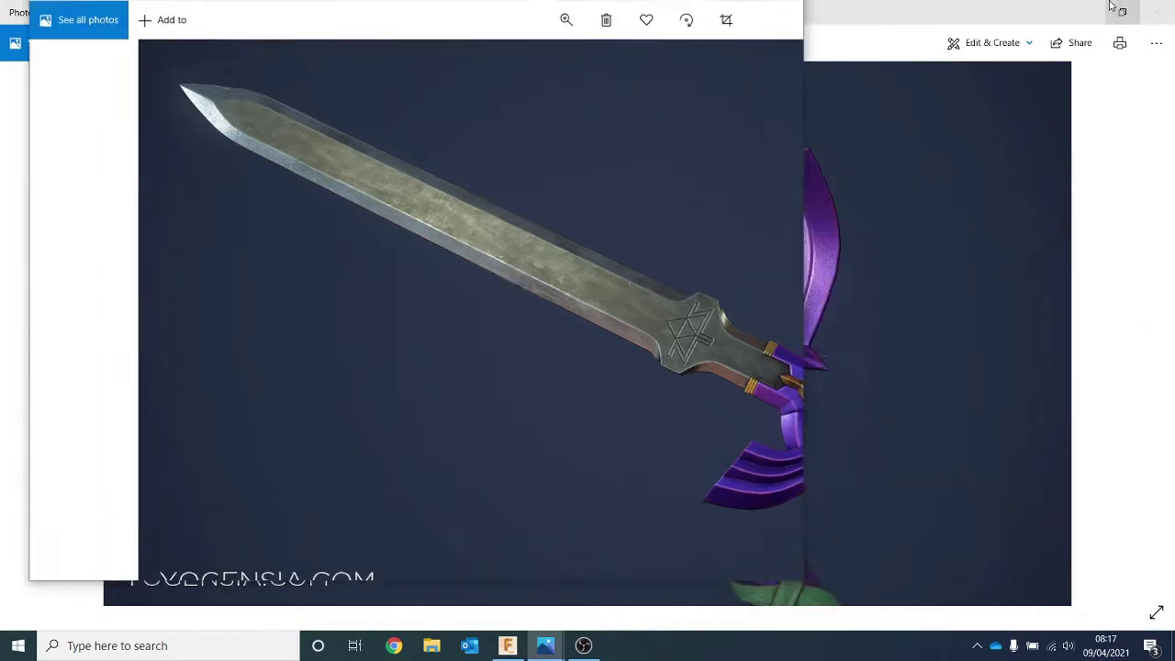
pyautogui.click(726, 12)
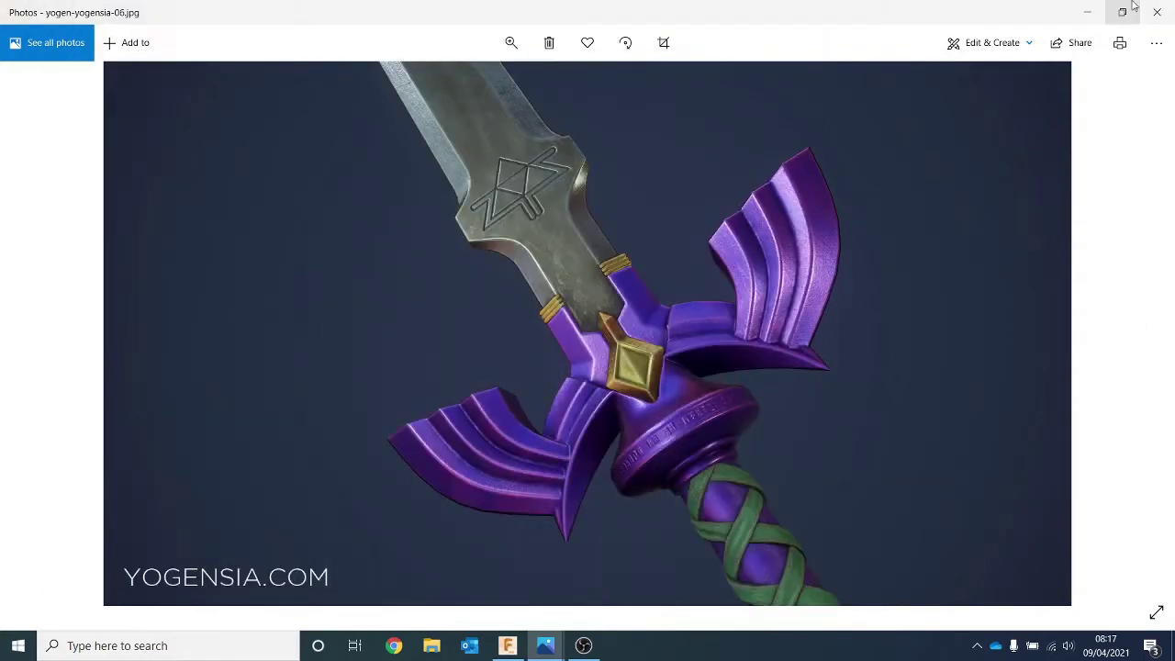
pyautogui.click(1086, 10)
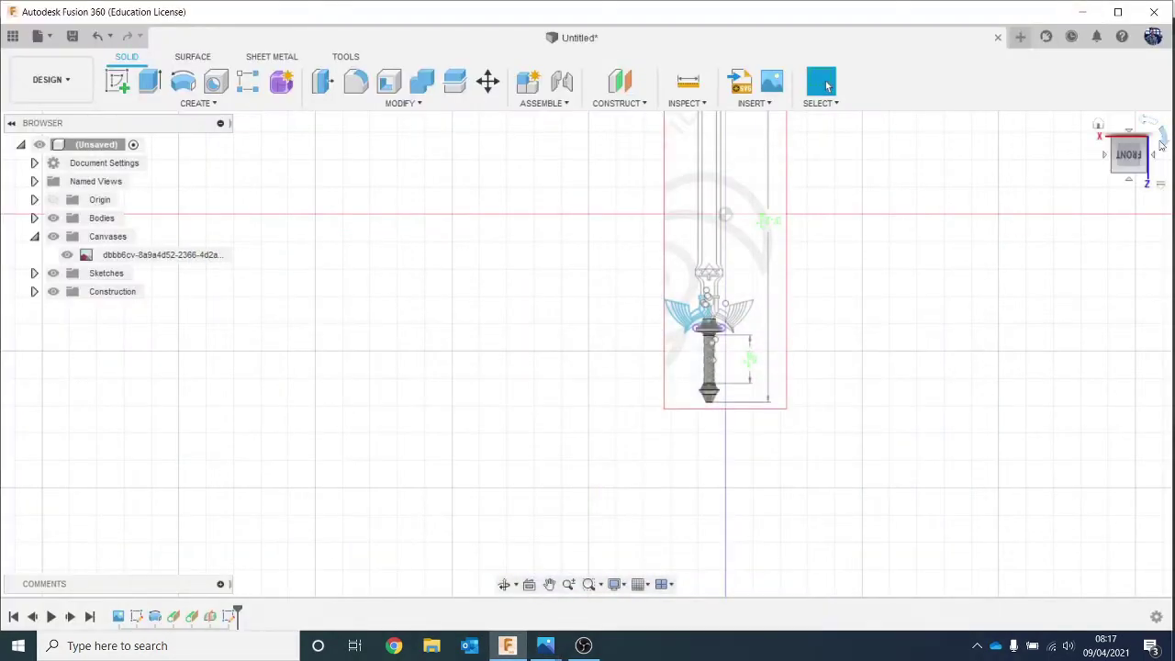
# Extrude the wing's outermost feather profile to one side by about 5.86 mm, judging its height against the handle's collar in side view.
pyautogui.click(1125, 138)
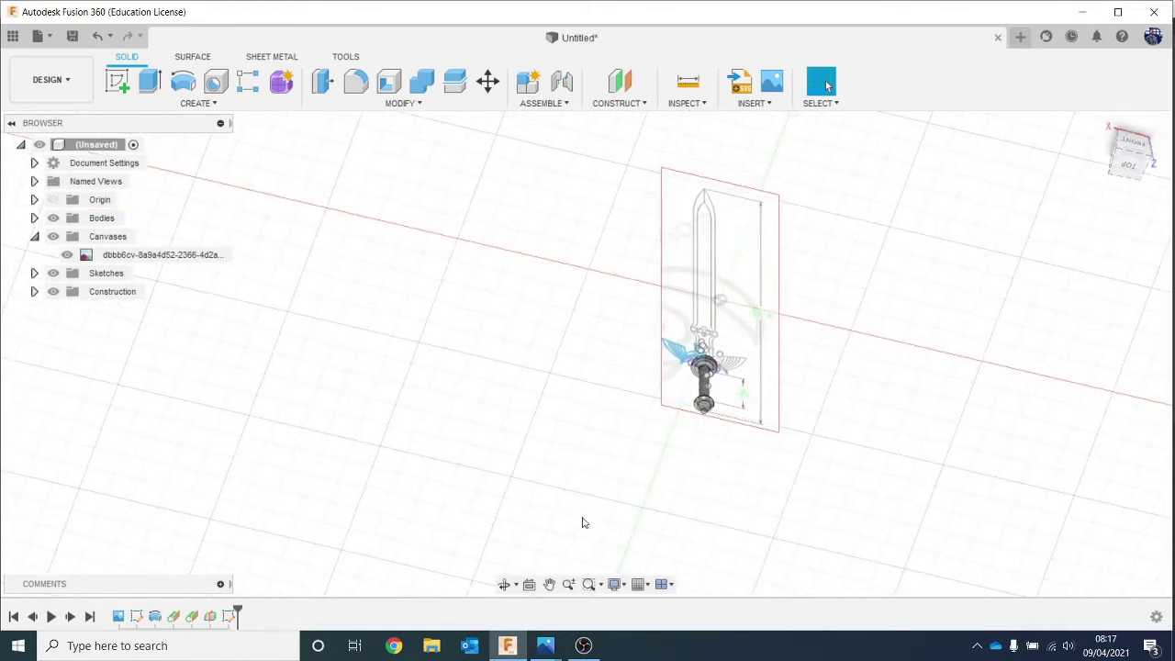
pyautogui.scroll(2, 667, 387)
pyautogui.scroll(10, 667, 387)
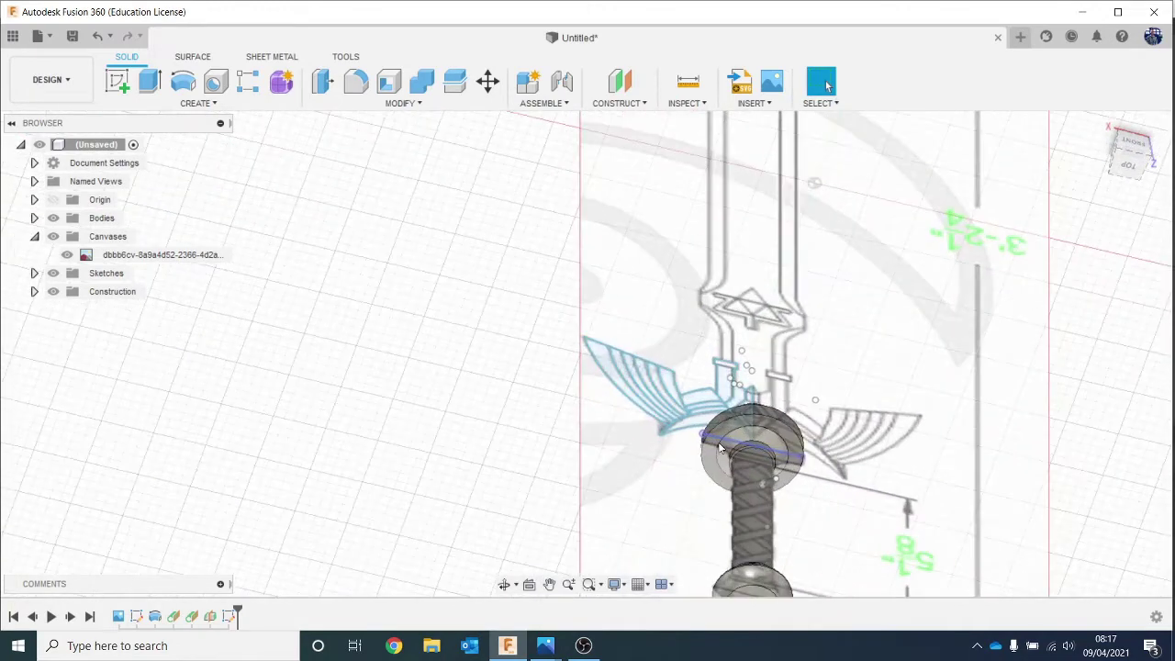
pyautogui.press('e')
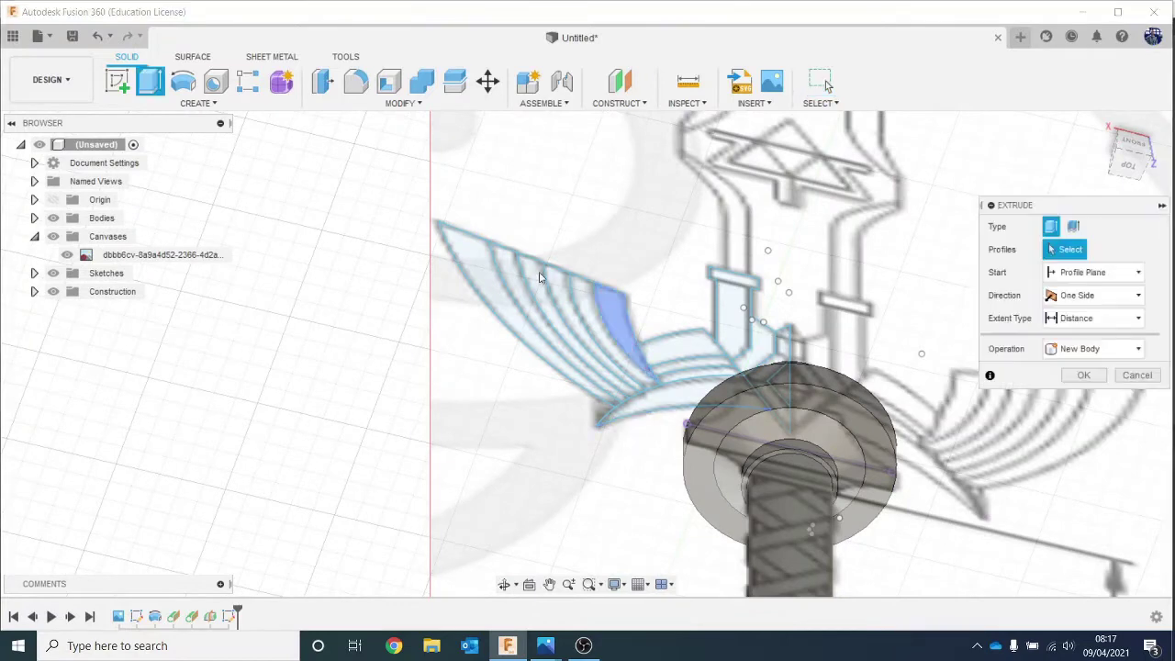
pyautogui.click(472, 249)
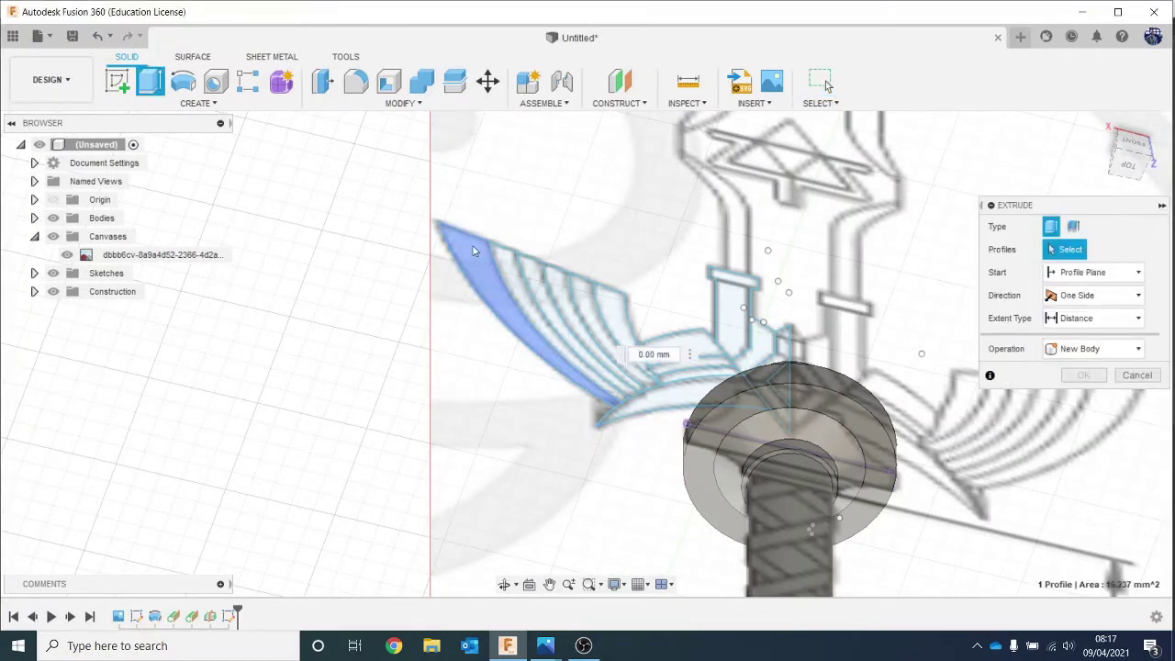
pyautogui.moveTo(1129, 168); pyautogui.dragTo(1133, 169)
pyautogui.click(1118, 151)
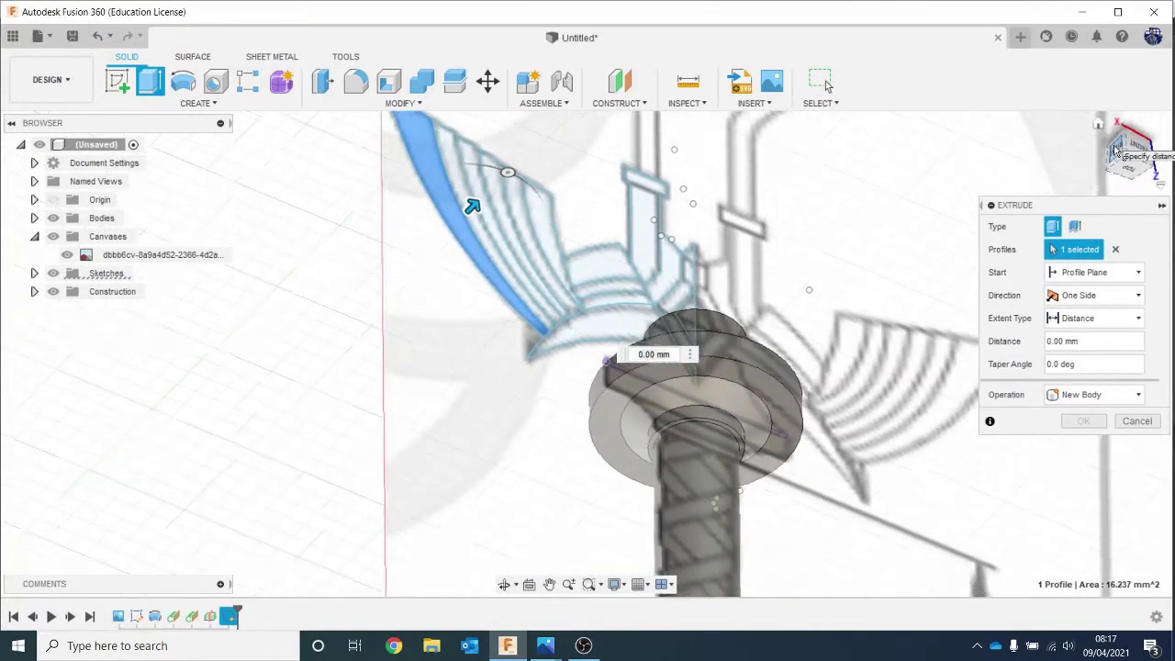
pyautogui.click(1143, 123)
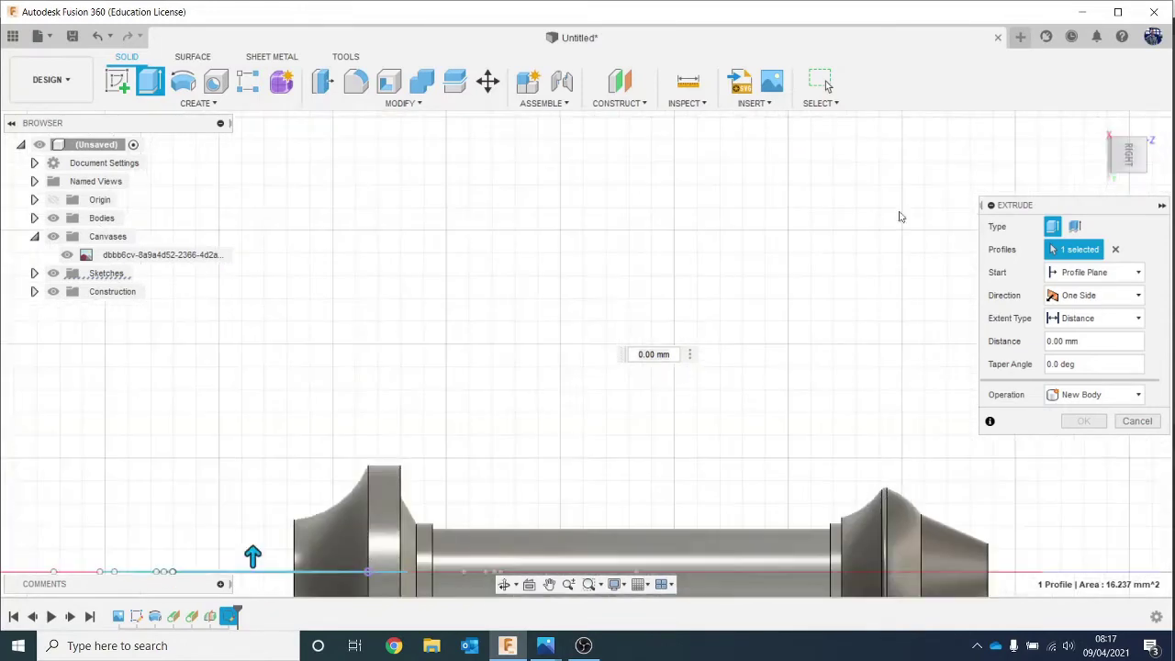
pyautogui.scroll(-2, 541, 401)
pyautogui.moveTo(559, 370); pyautogui.dragTo(709, 206, button='middle')
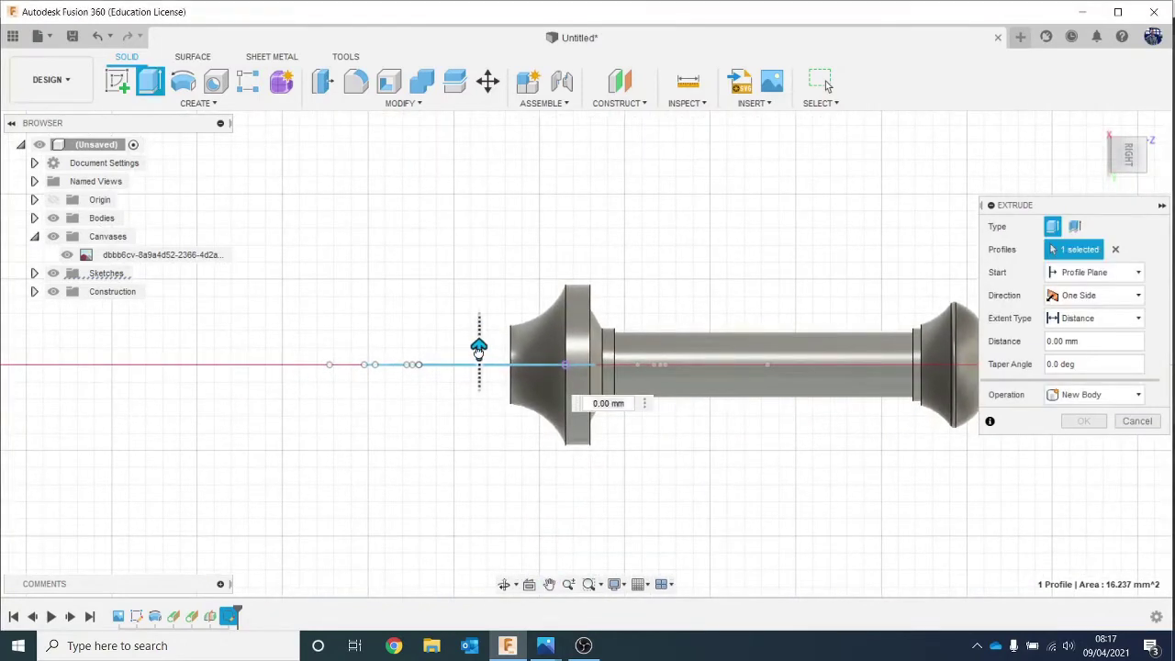
pyautogui.moveTo(479, 345); pyautogui.dragTo(478, 248)
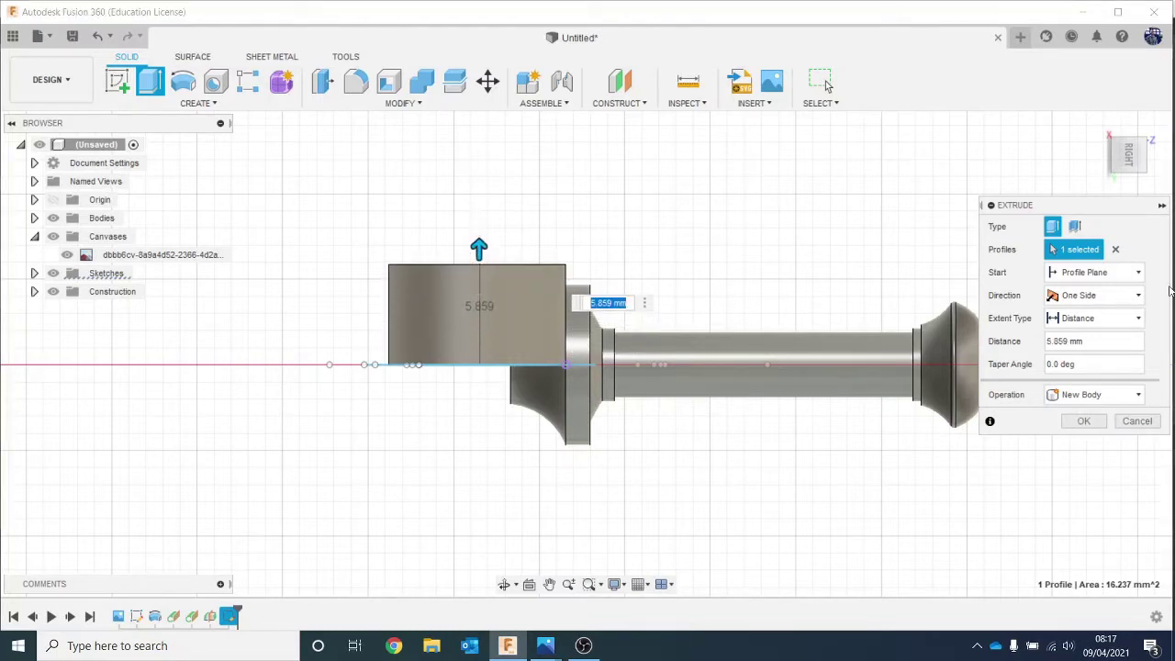
# Try a symmetric direction for the outer feather's extrusion, and set it back to One Side.
pyautogui.click(1106, 294)
pyautogui.click(1095, 354)
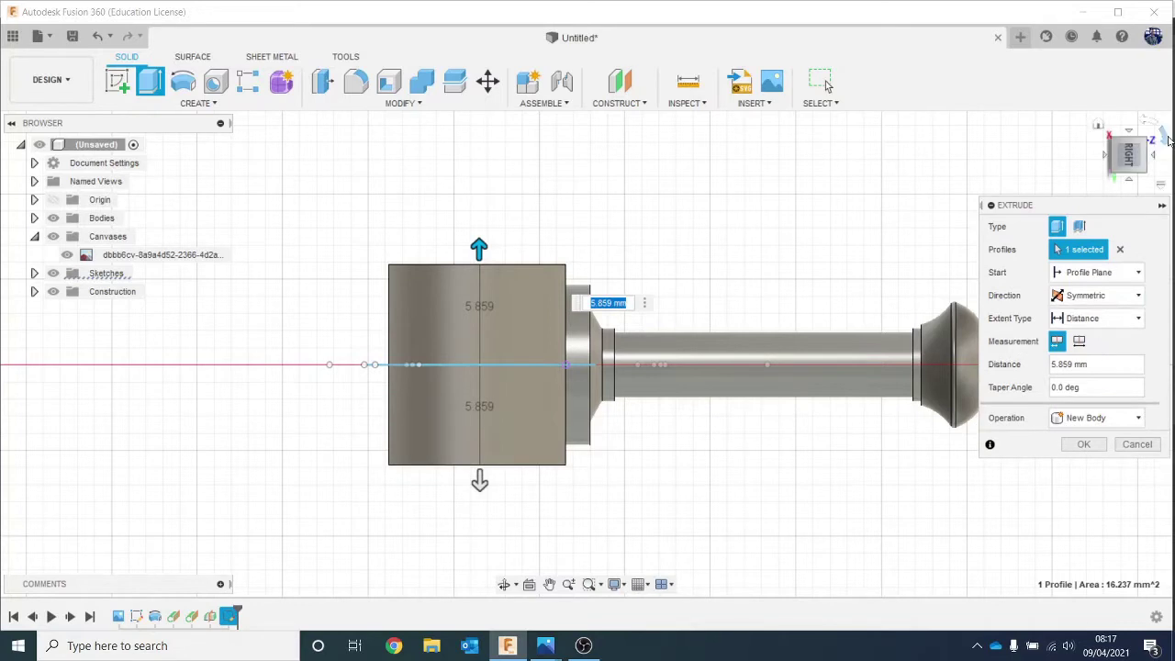
pyautogui.click(1127, 156)
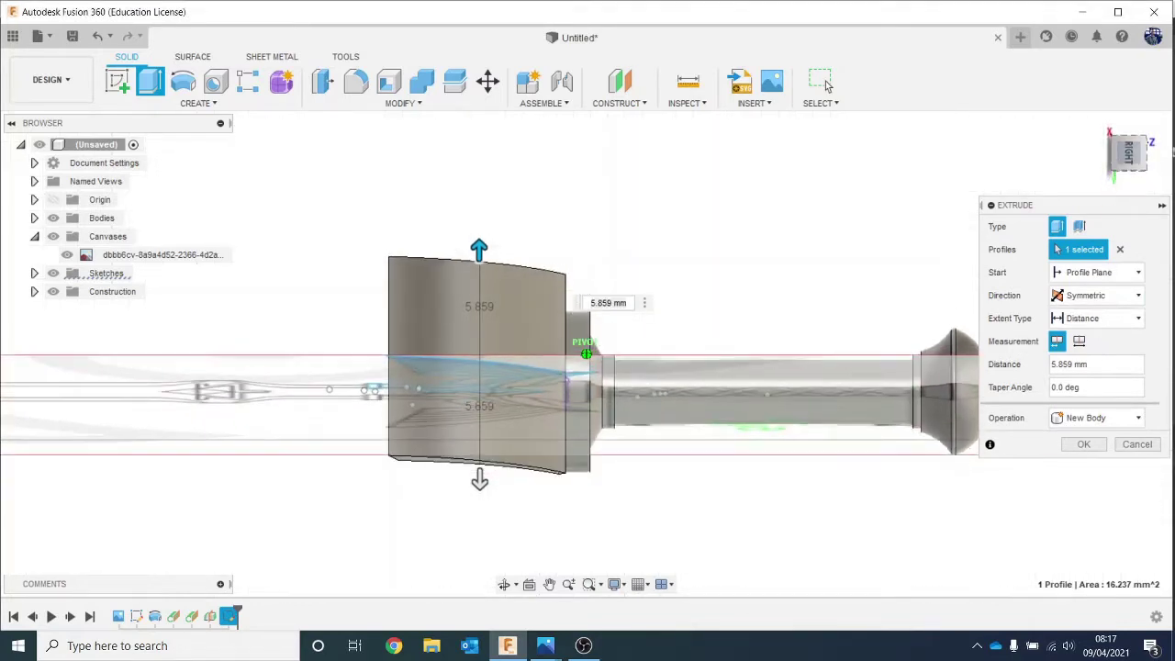
pyautogui.click(1106, 295)
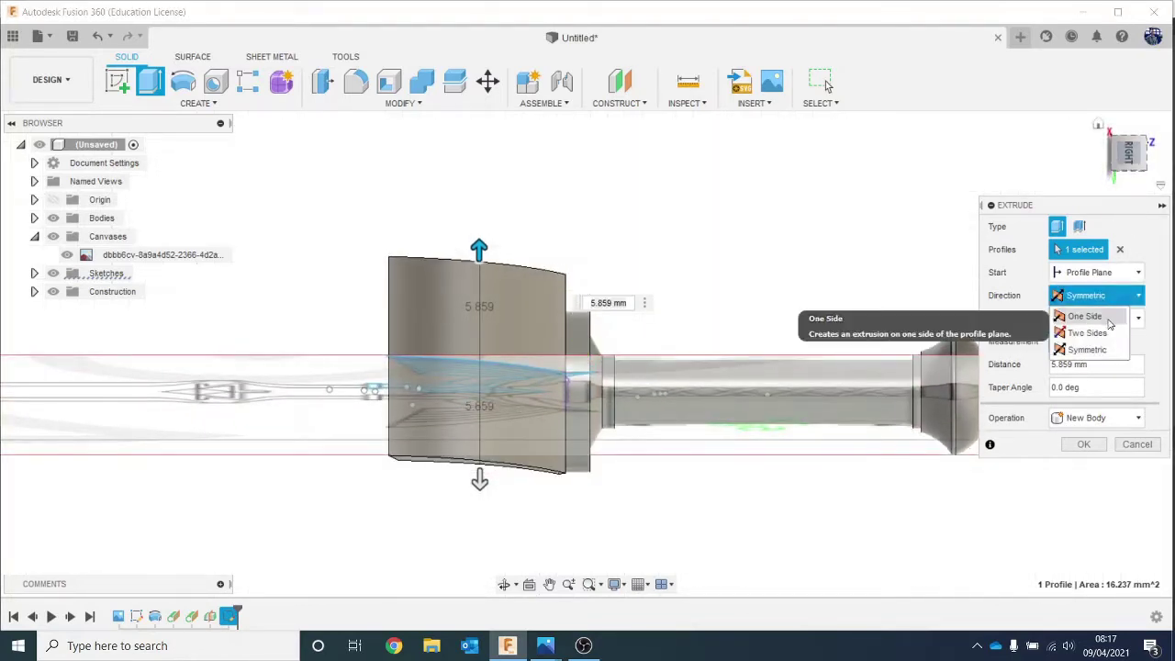
pyautogui.click(1107, 317)
pyautogui.click(1129, 158)
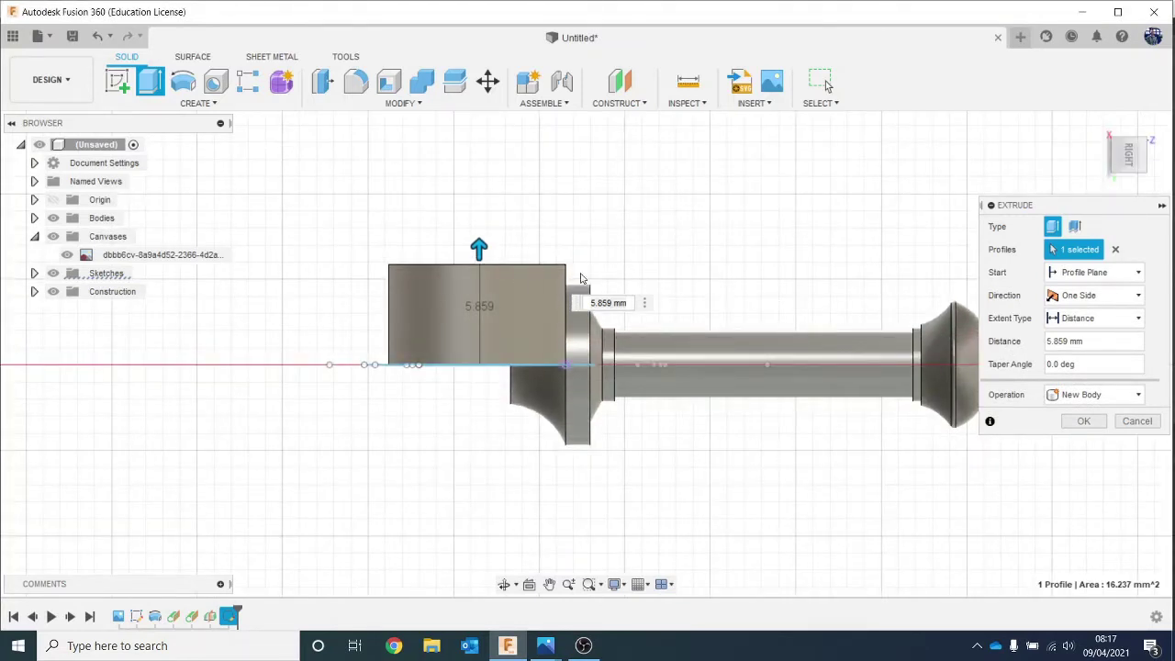
# Check the outer feather's extrusion from the side, back and front, and accept it as a new body.
pyautogui.moveTo(1131, 162)
pyautogui.mouseDown()
pyautogui.moveTo(1138, 173)
pyautogui.moveTo(1136, 142)
pyautogui.mouseUp()
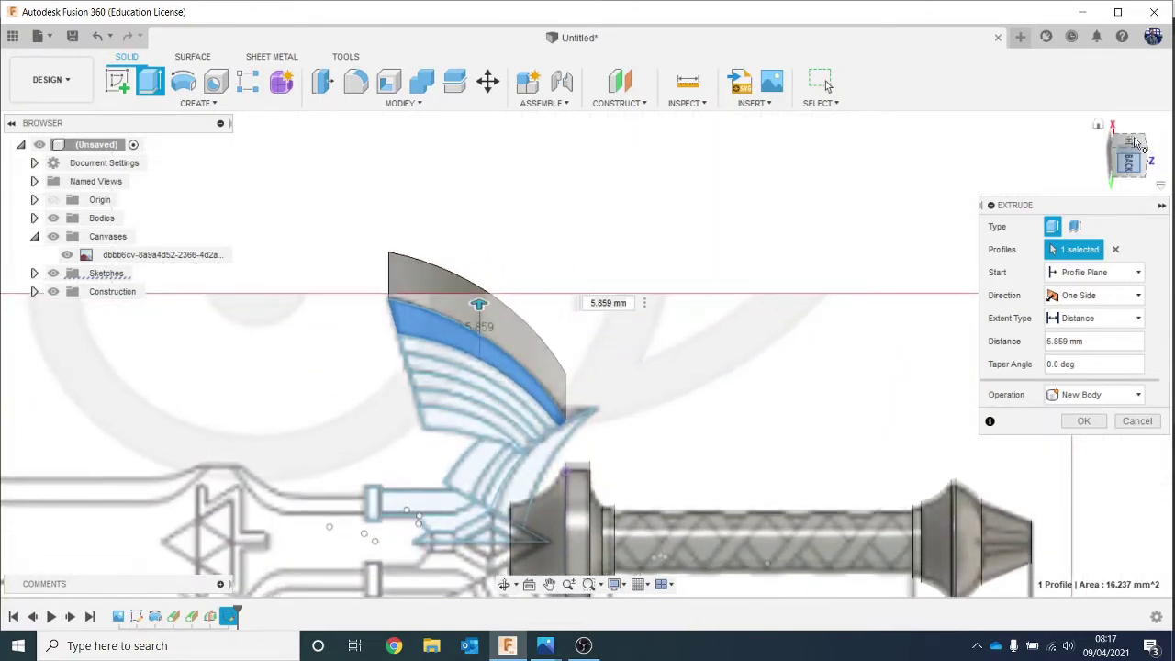
pyautogui.click(1130, 147)
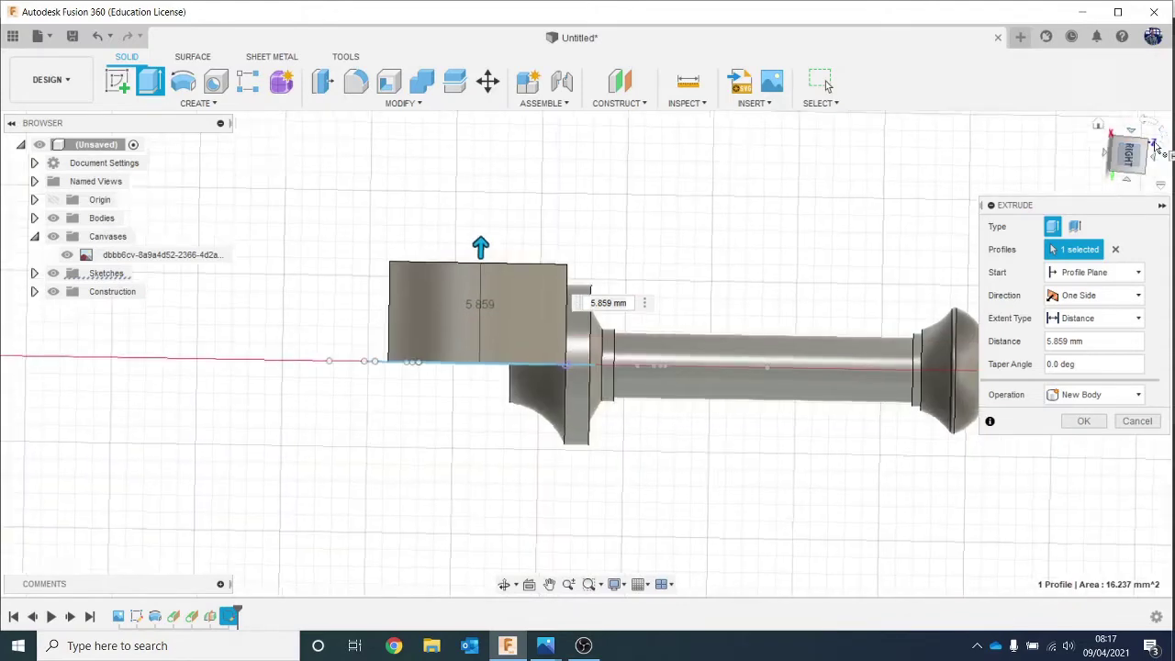
pyautogui.click(1162, 138)
pyautogui.click(1107, 157)
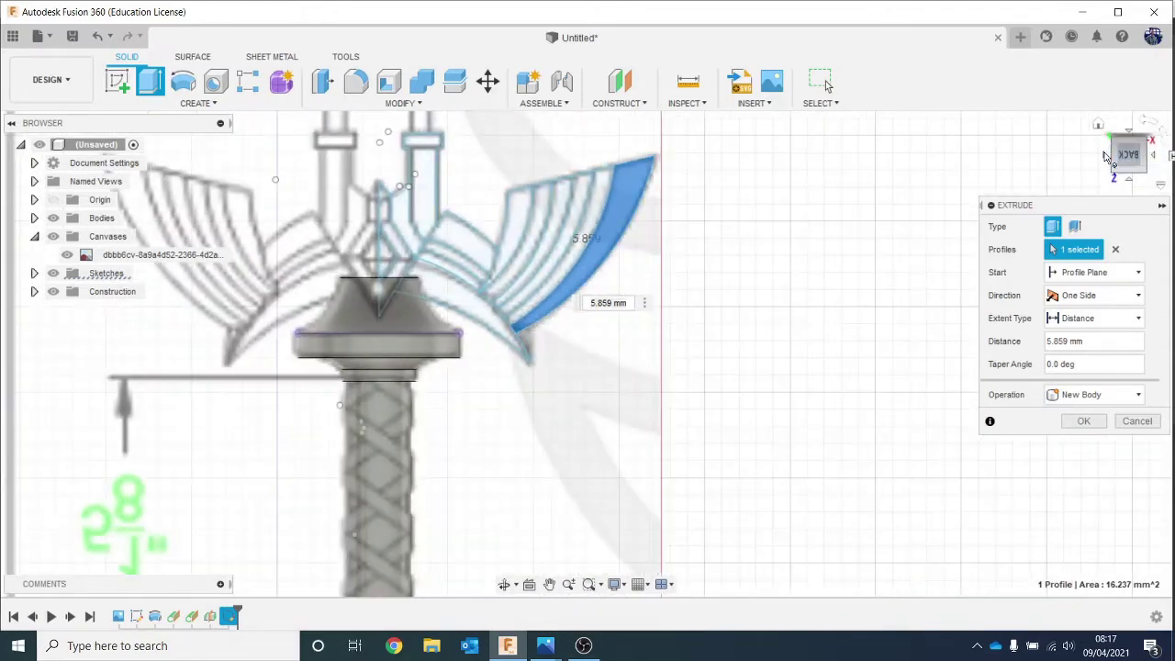
pyautogui.click(1159, 157)
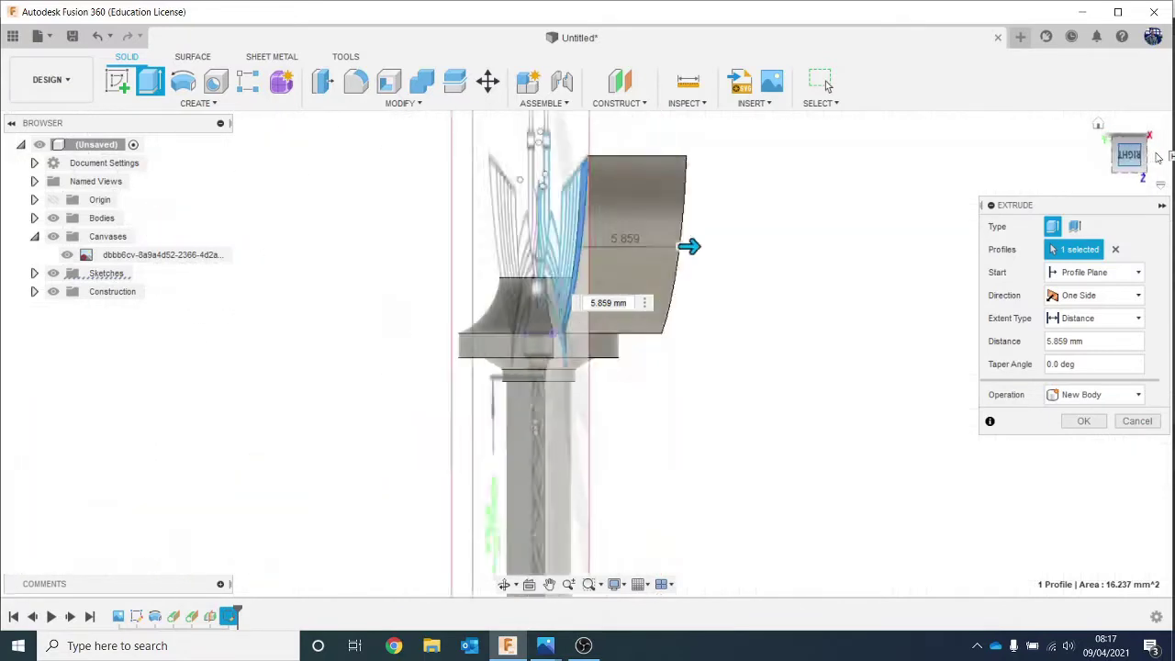
pyautogui.click(1159, 158)
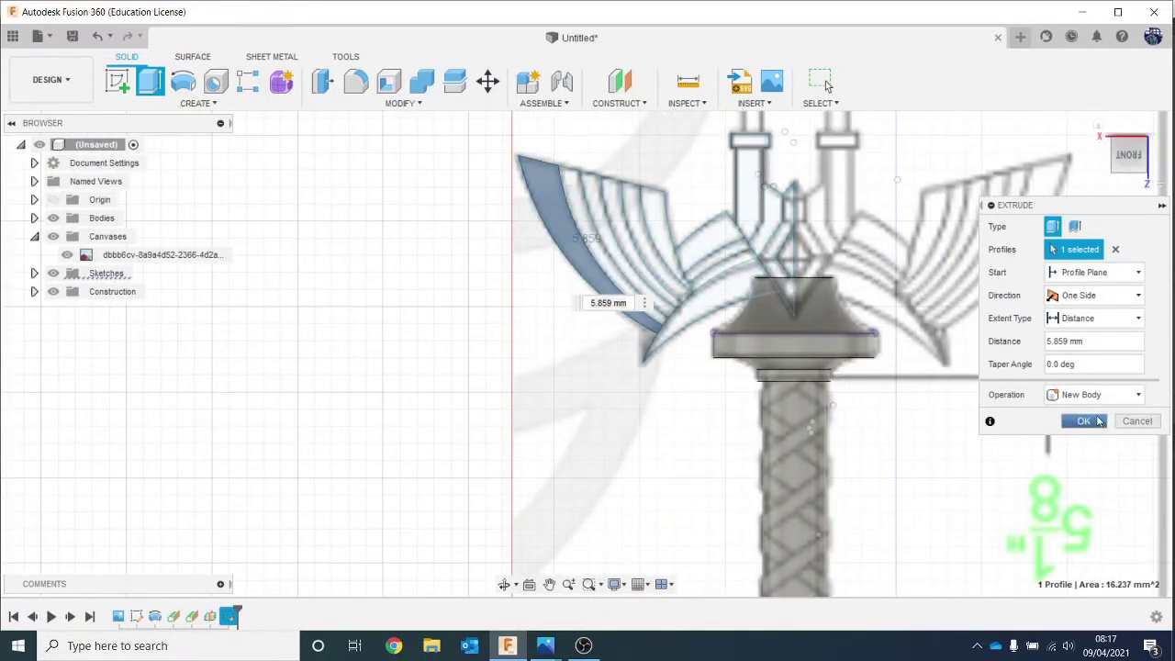
pyautogui.click(1098, 420)
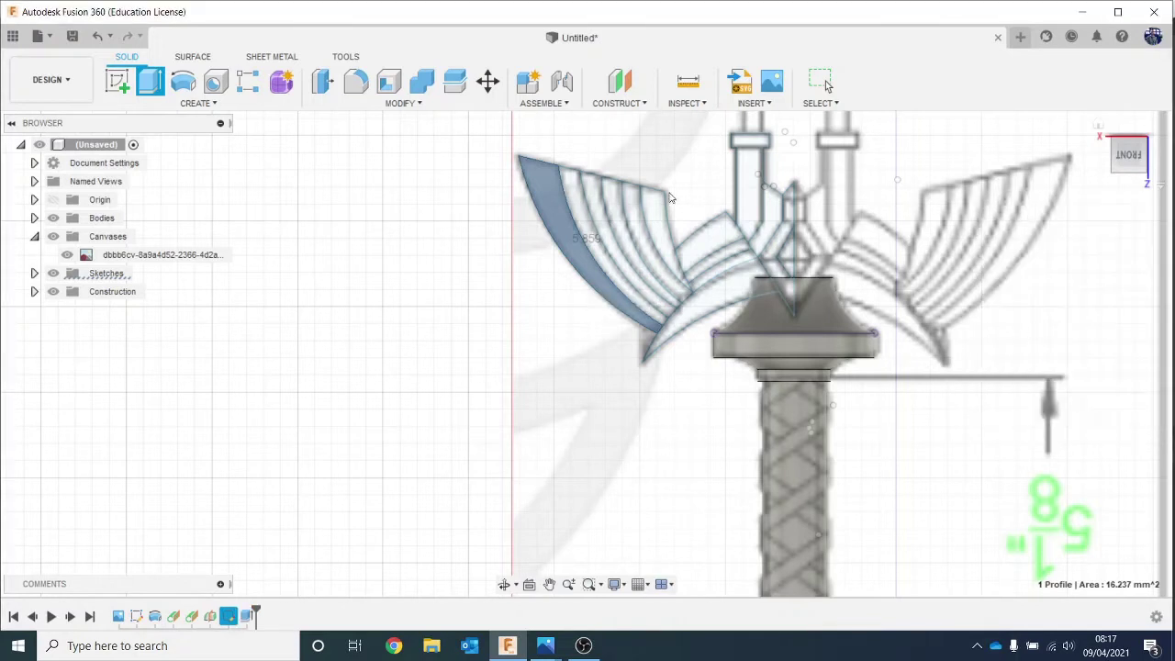
# Cancel the empty extrusion and make the guard sketch, Sketch2, visible again for selecting its remaining profiles.
pyautogui.scroll(2, 672, 212)
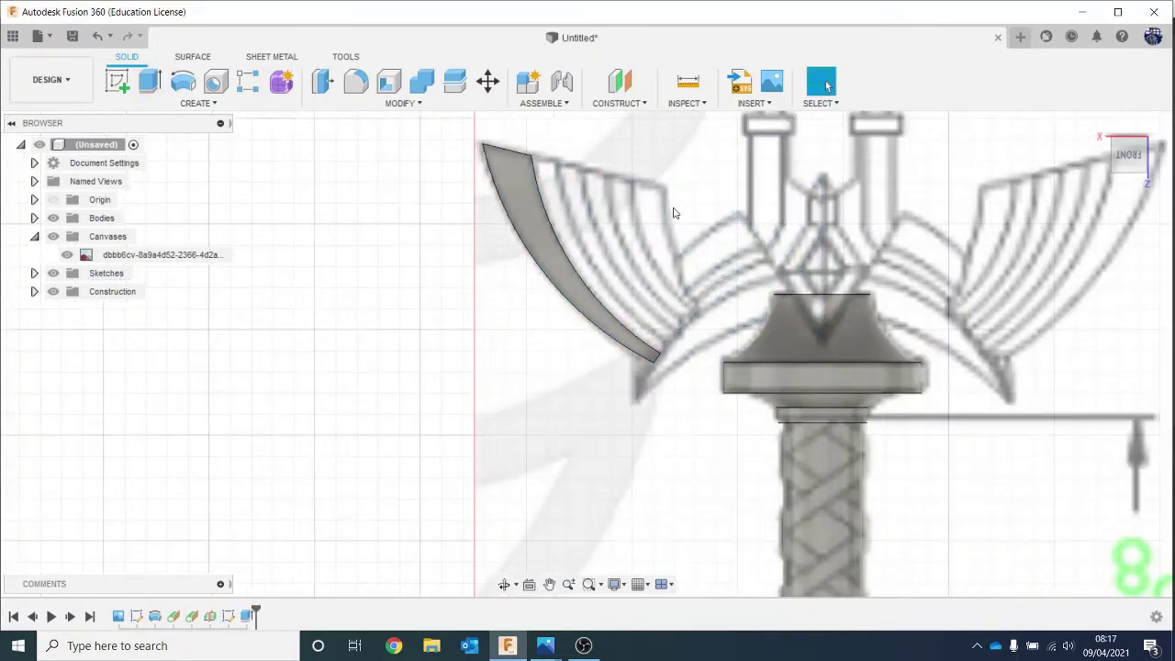
pyautogui.press('e')
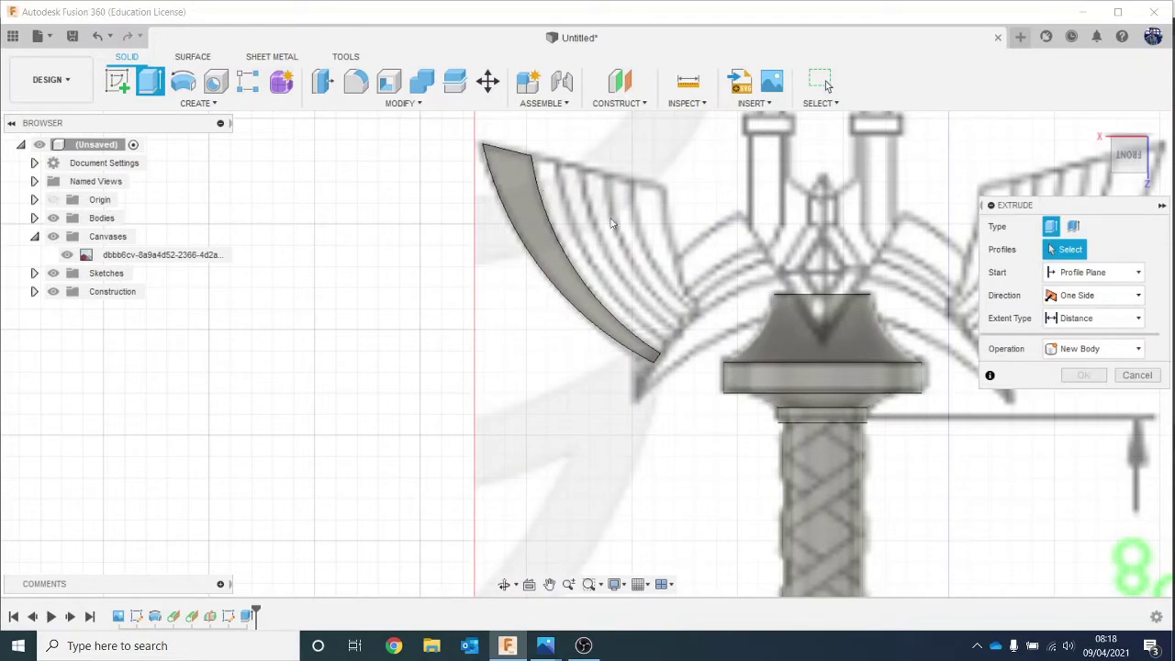
pyautogui.click(1135, 376)
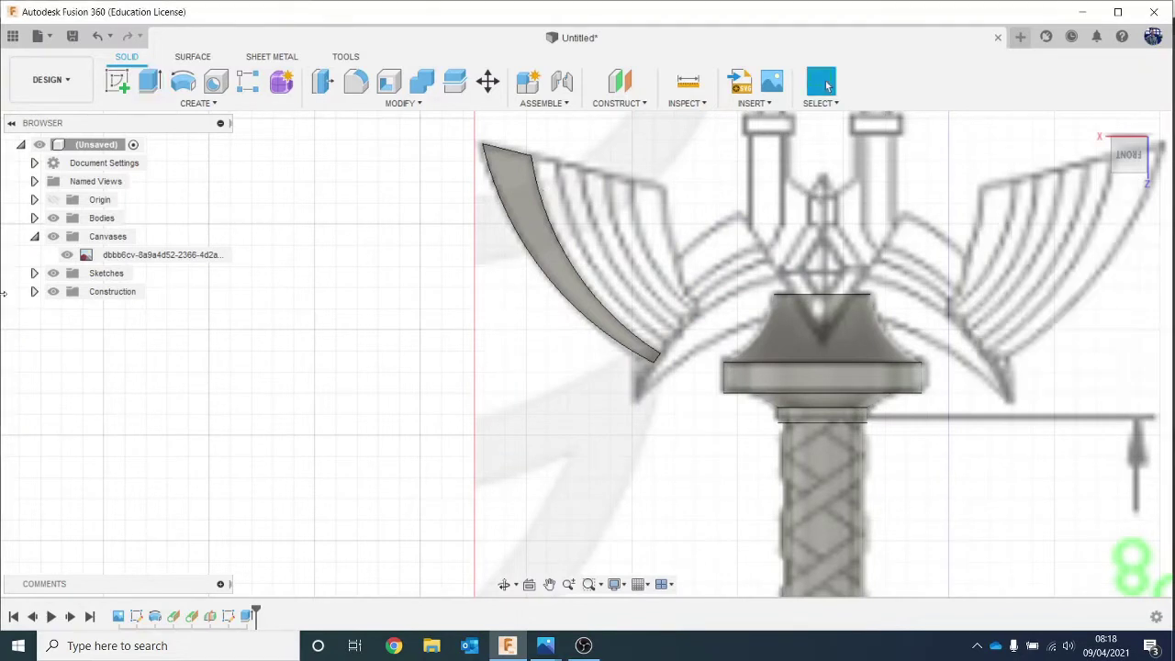
pyautogui.click(34, 273)
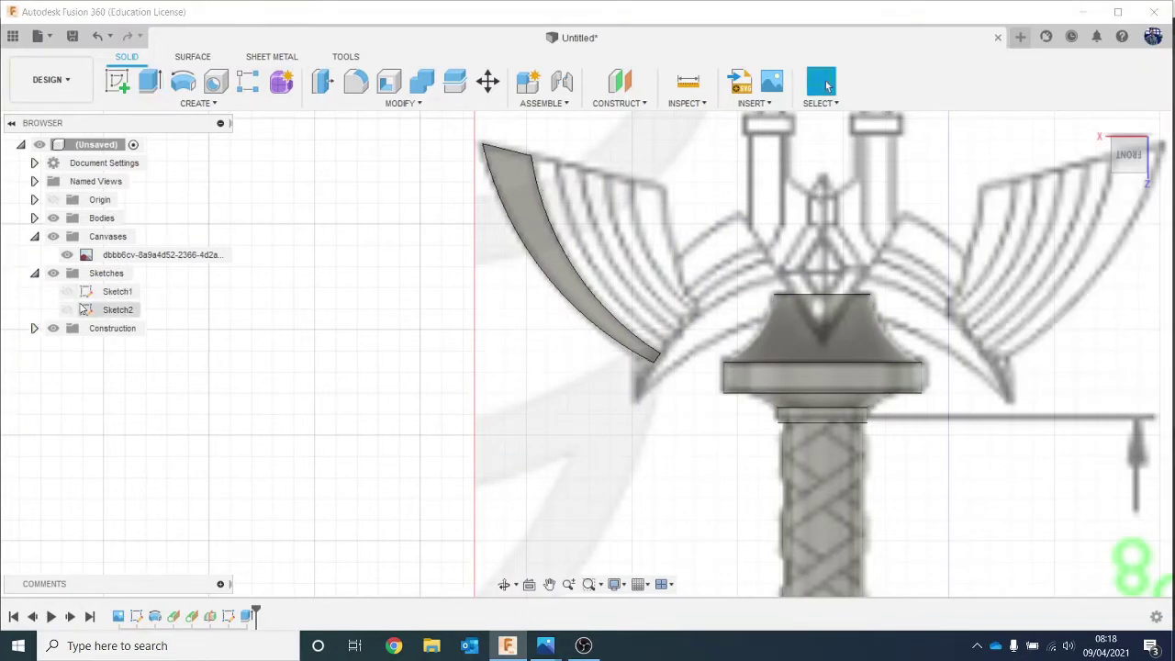
pyautogui.click(67, 309)
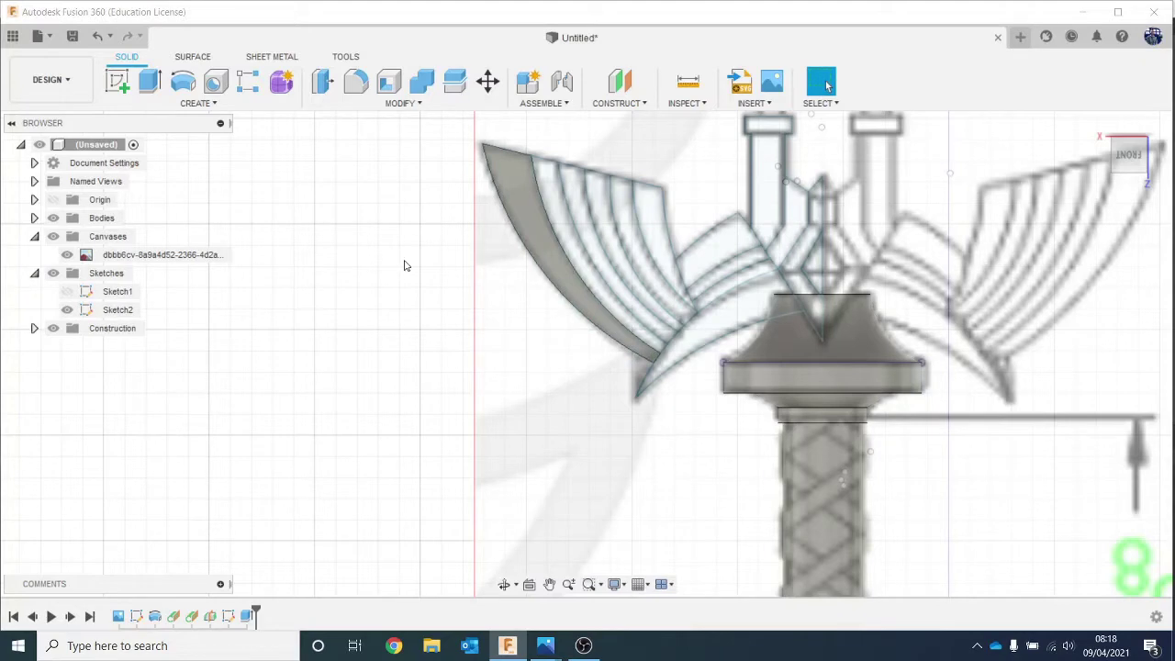
# Extrude the second feather from the wing's outer edge by 5.859 mm as a new body, level with the outermost feather.
pyautogui.press('e')
pyautogui.click(553, 184)
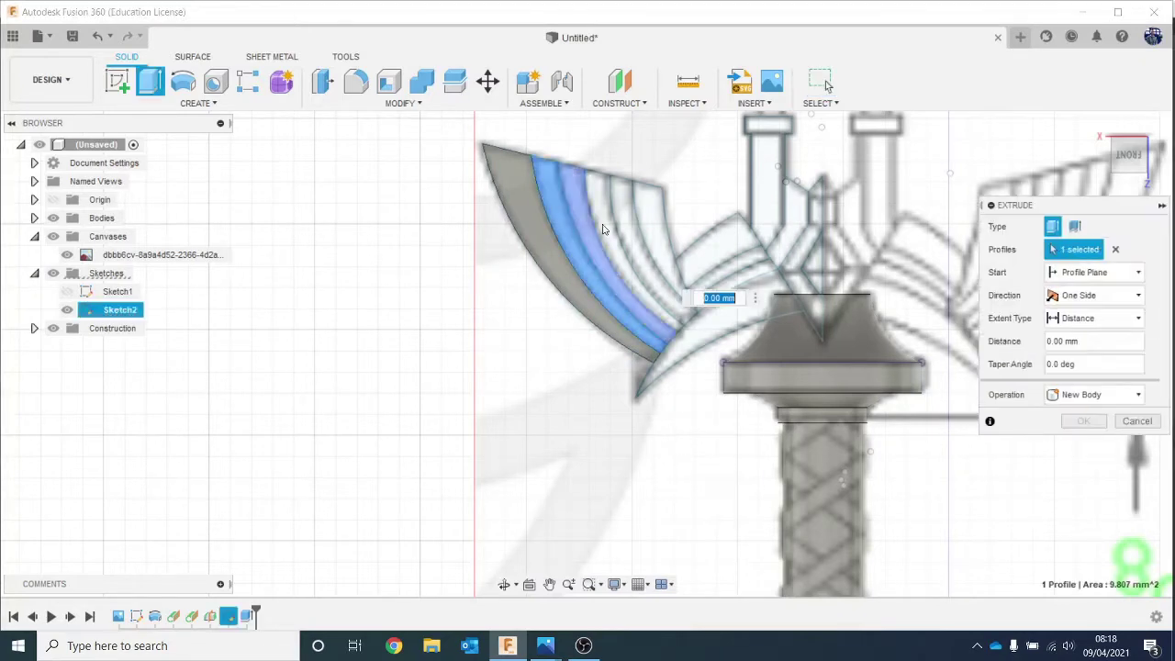
pyautogui.click(1138, 165)
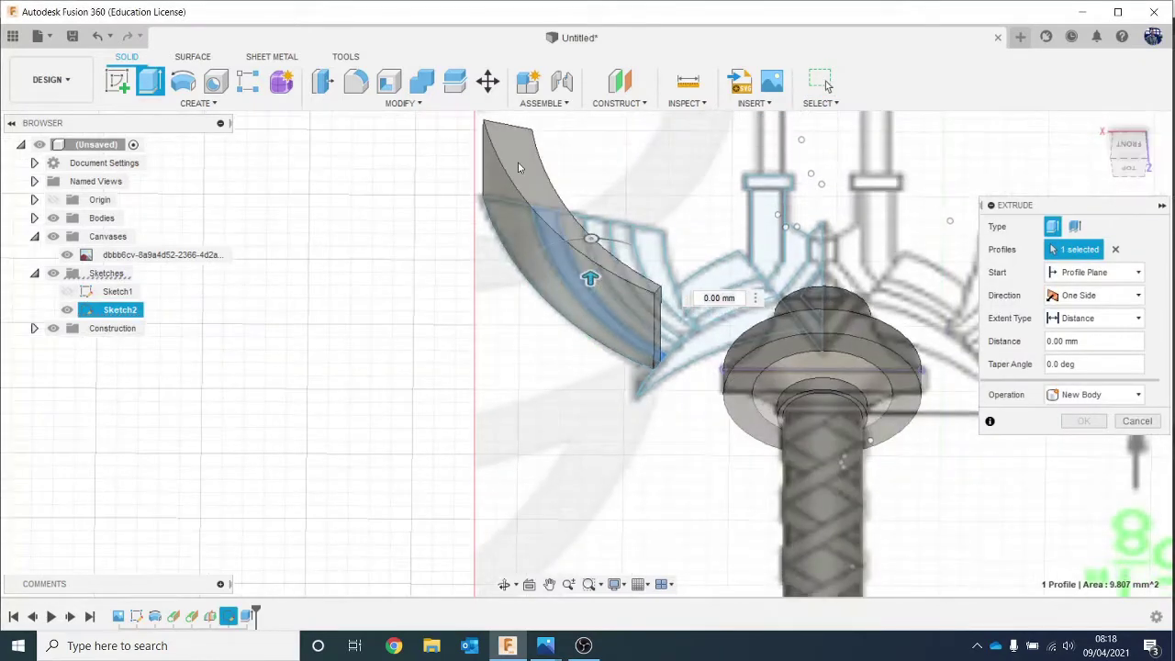
pyautogui.moveTo(590, 278); pyautogui.dragTo(580, 233)
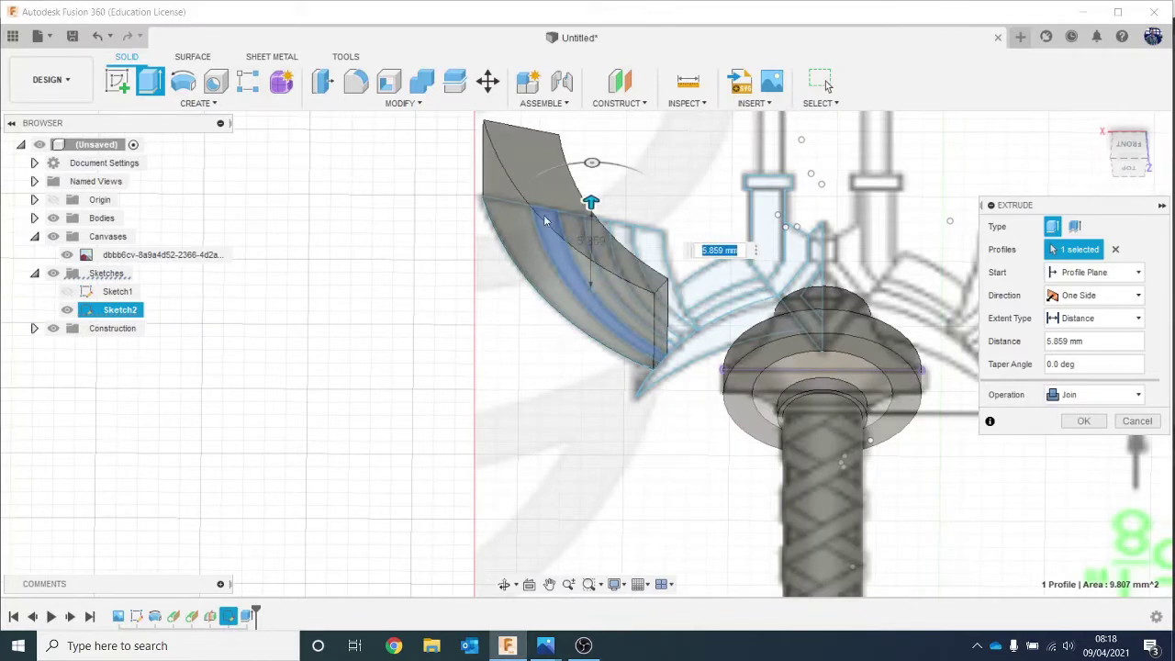
pyautogui.click(1115, 404)
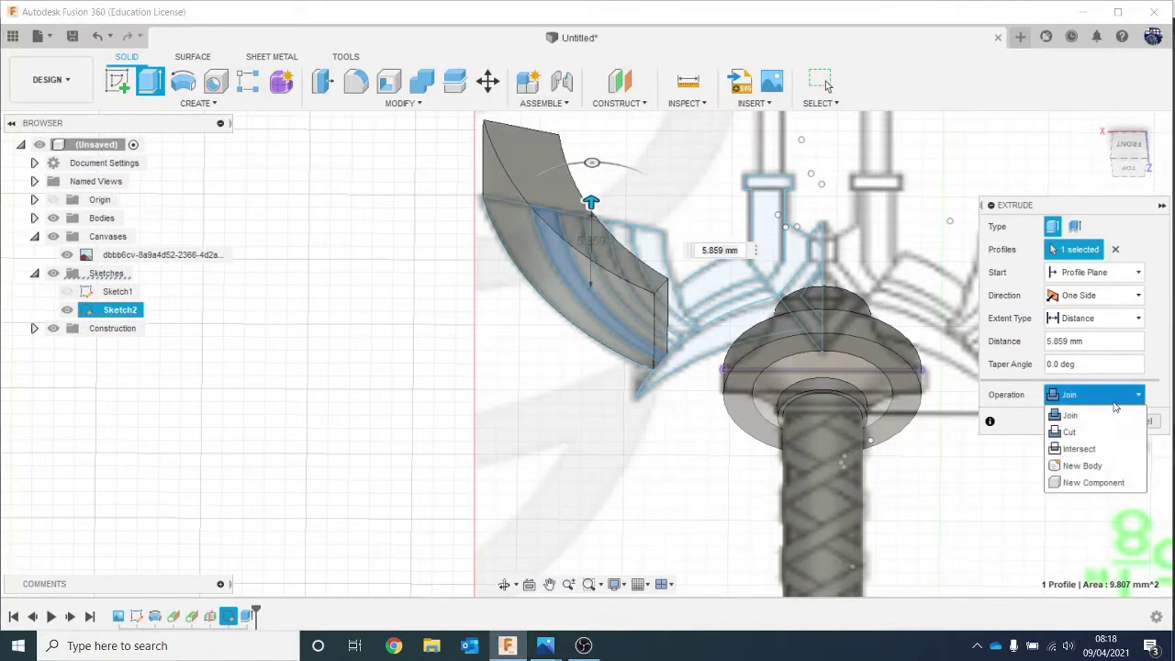
pyautogui.click(1108, 467)
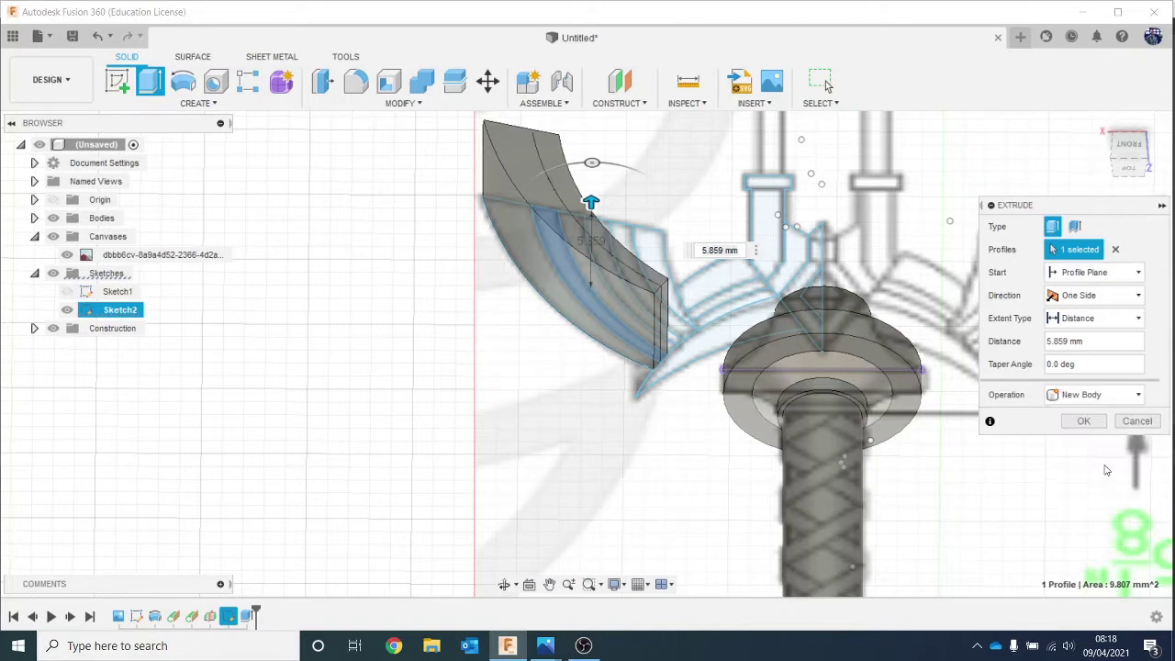
pyautogui.click(1083, 422)
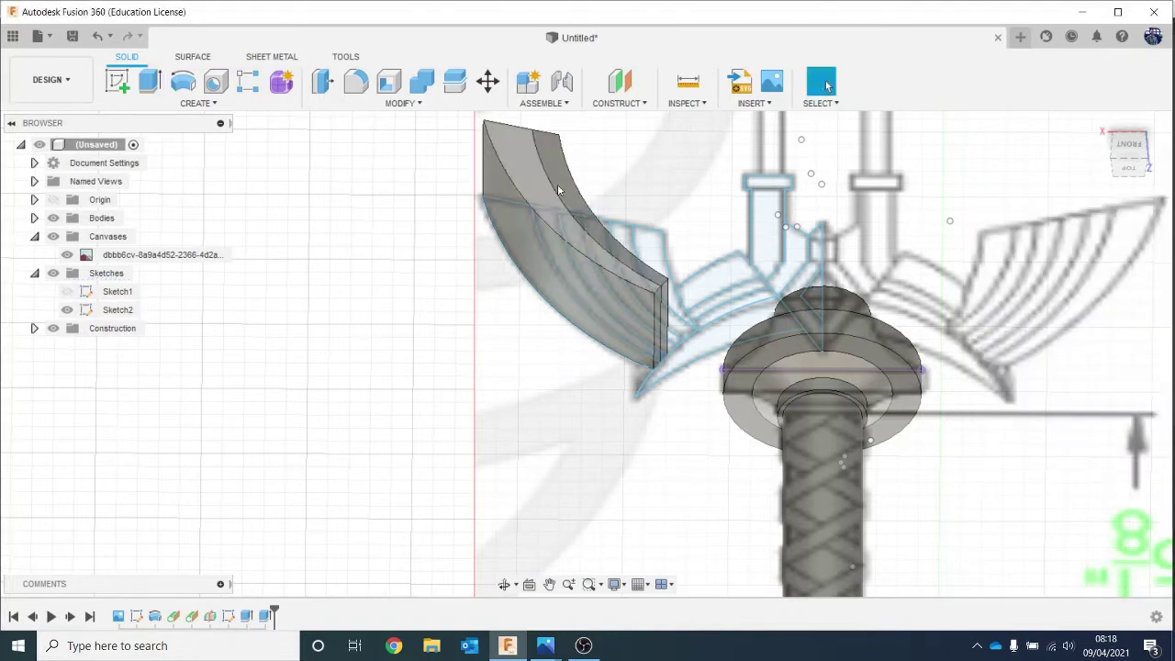
# Extrude the third feather from the wing's outer edge by 5.859 mm as a separate new body.
pyautogui.click(1118, 151)
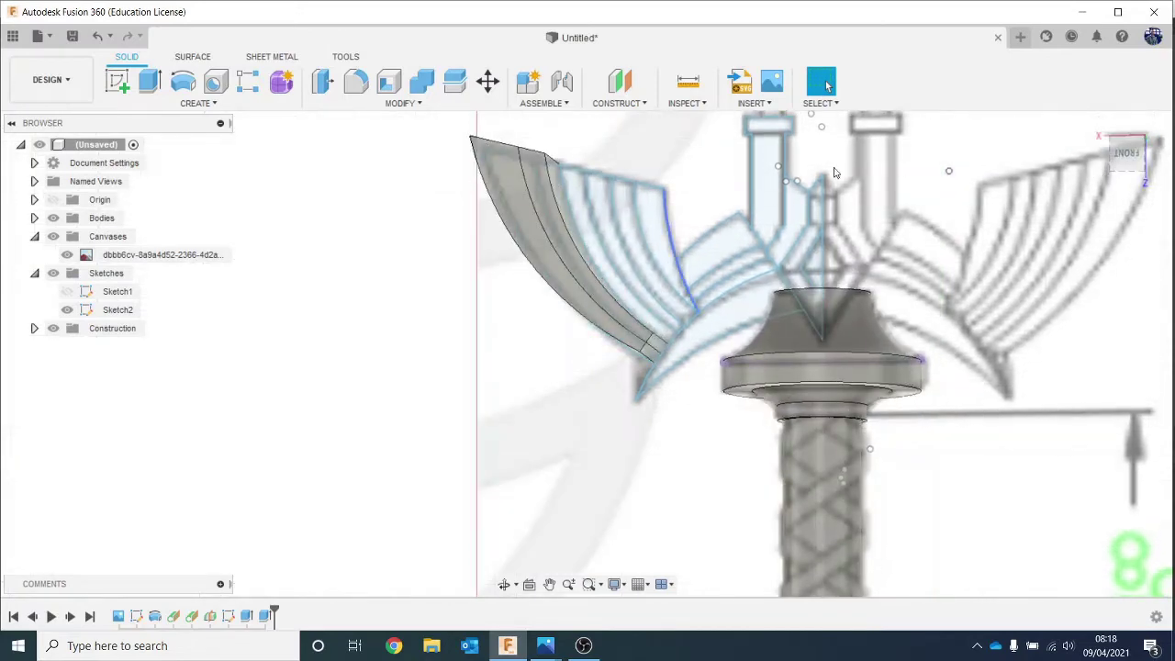
pyautogui.click(1127, 153)
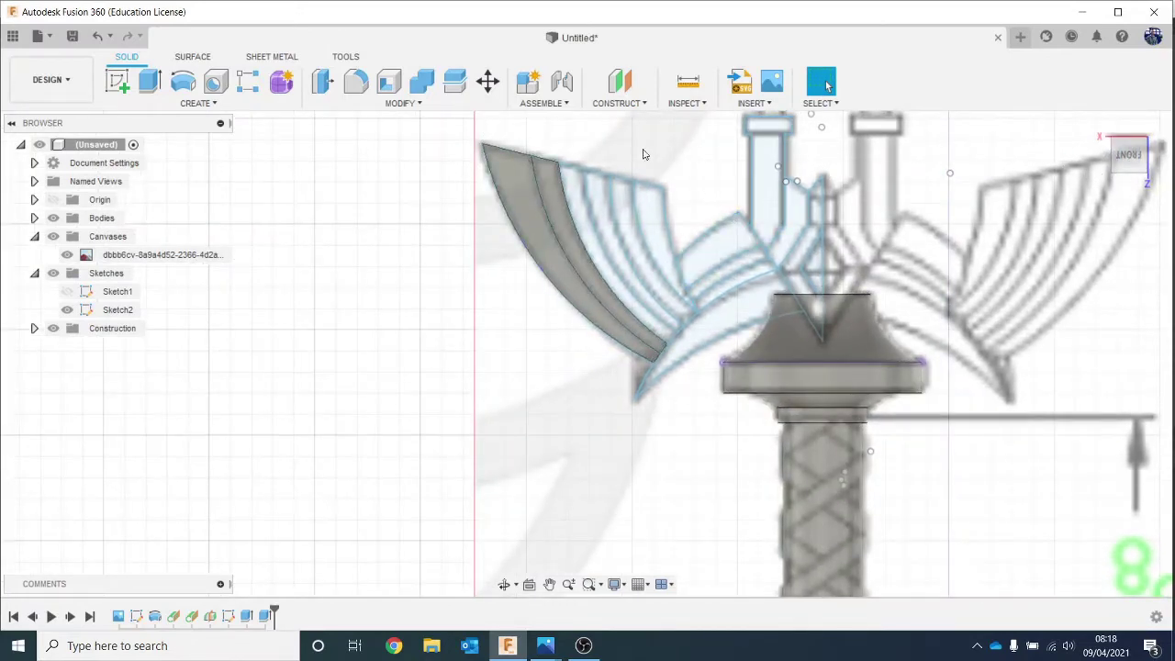
pyautogui.press('e')
pyautogui.click(571, 174)
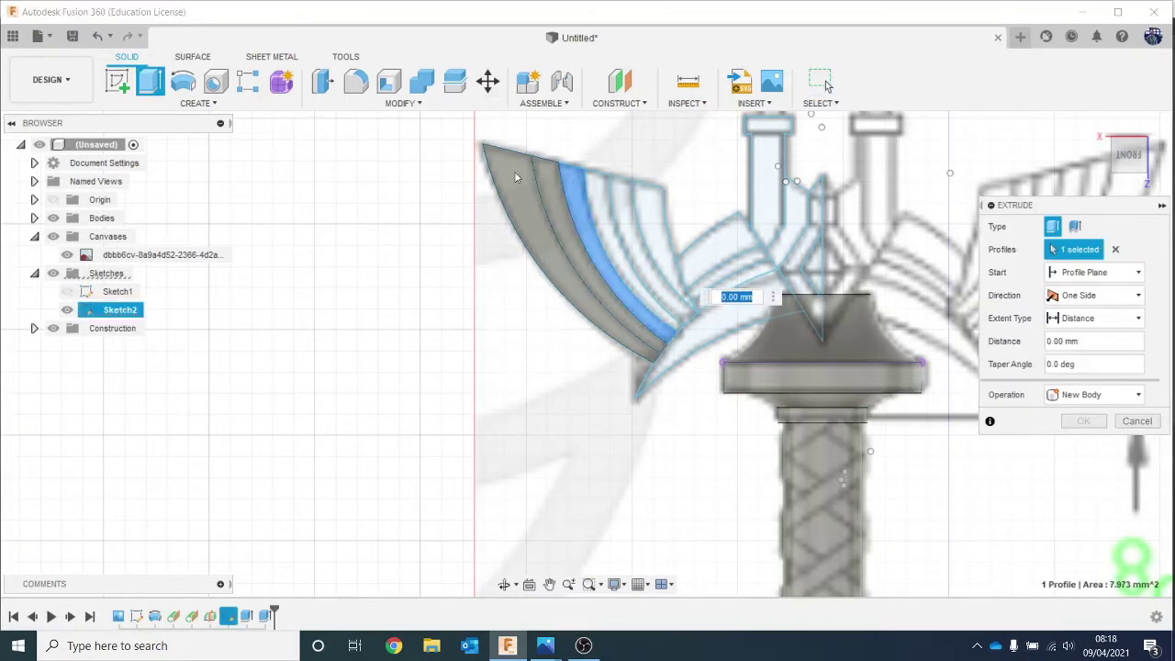
pyautogui.click(554, 172)
pyautogui.click(1123, 398)
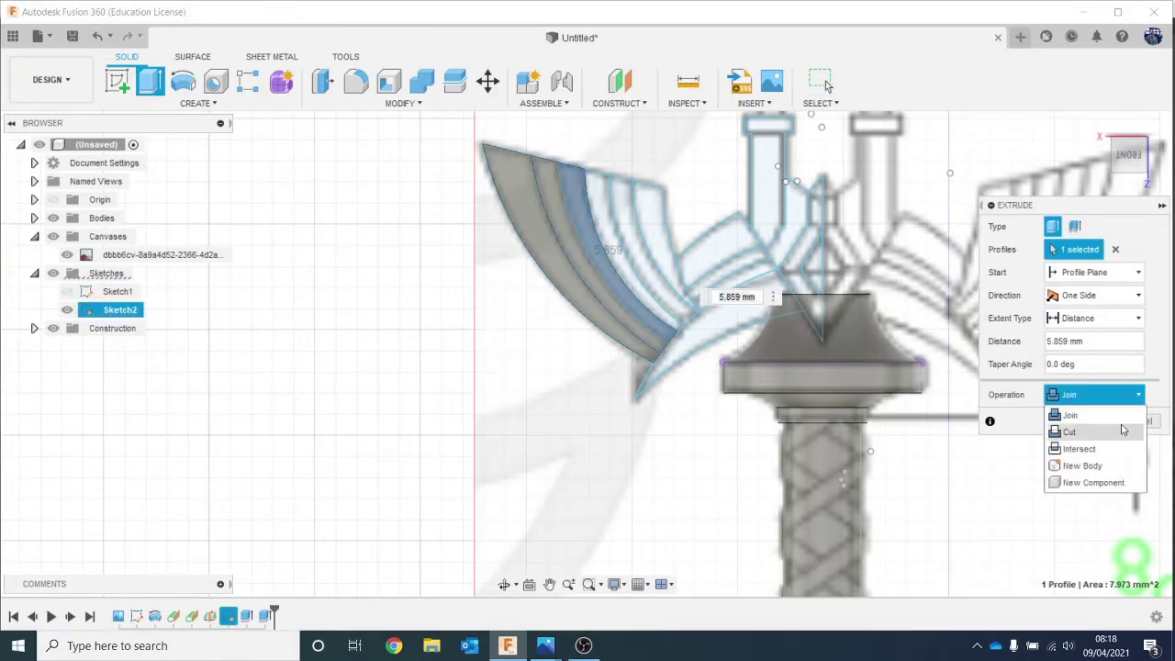
pyautogui.click(1097, 466)
pyautogui.click(1083, 420)
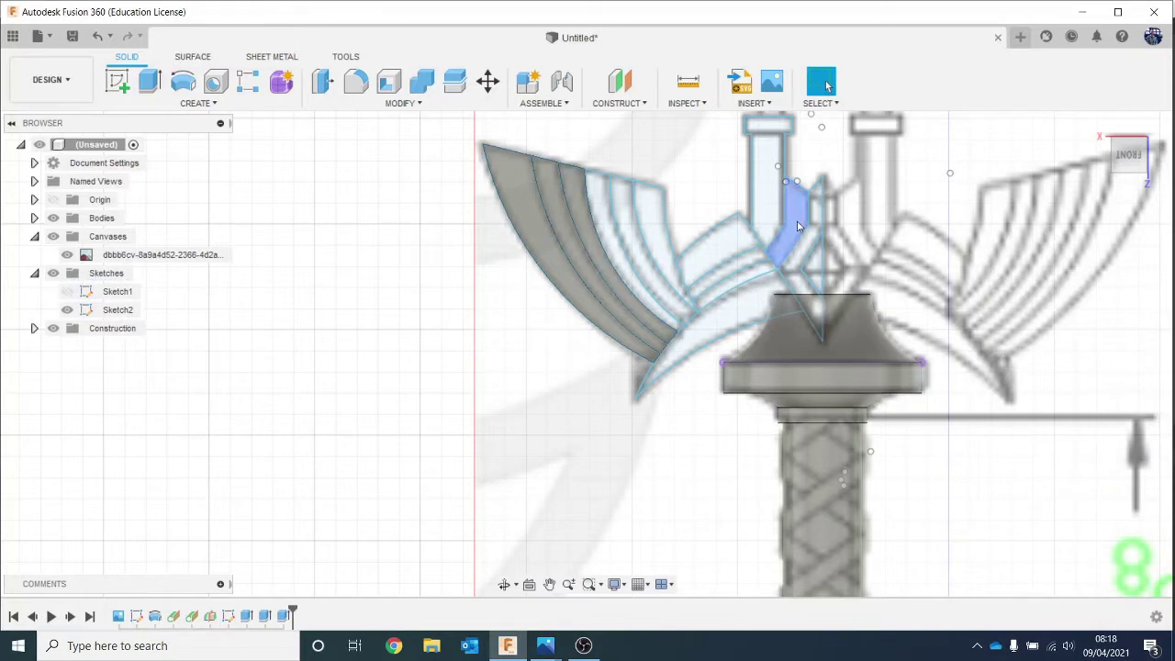
# Extrude the fourth feather profile of the wing by 5.859 mm as a new body.
pyautogui.press('e')
pyautogui.click(597, 211)
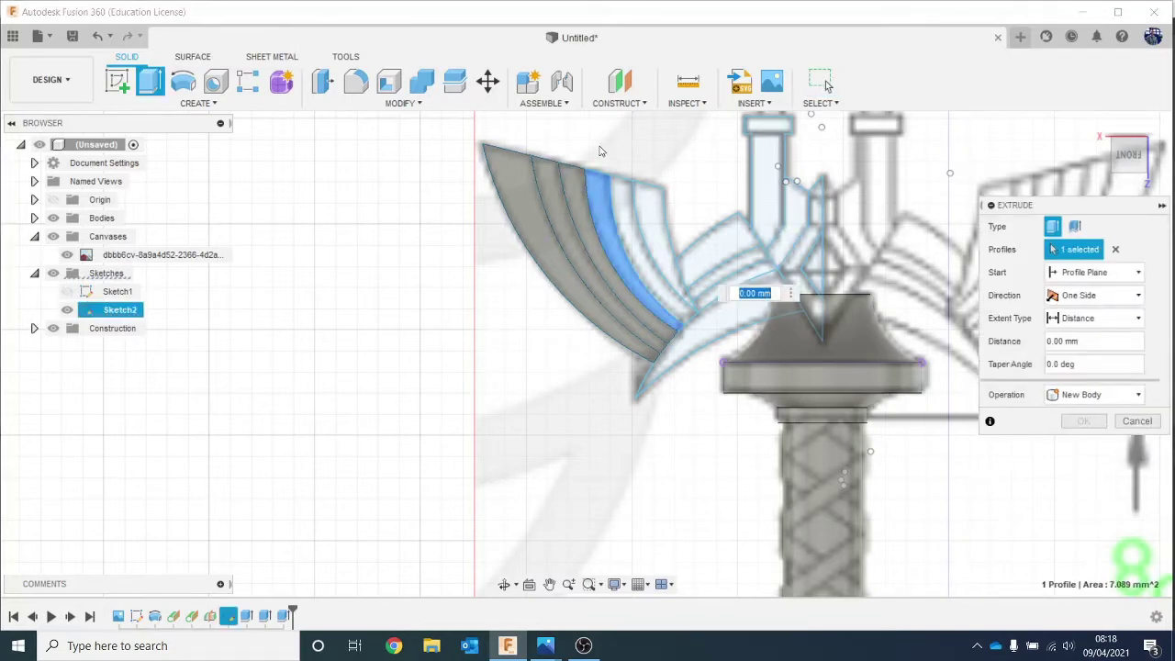
pyautogui.click(1099, 395)
pyautogui.click(1095, 465)
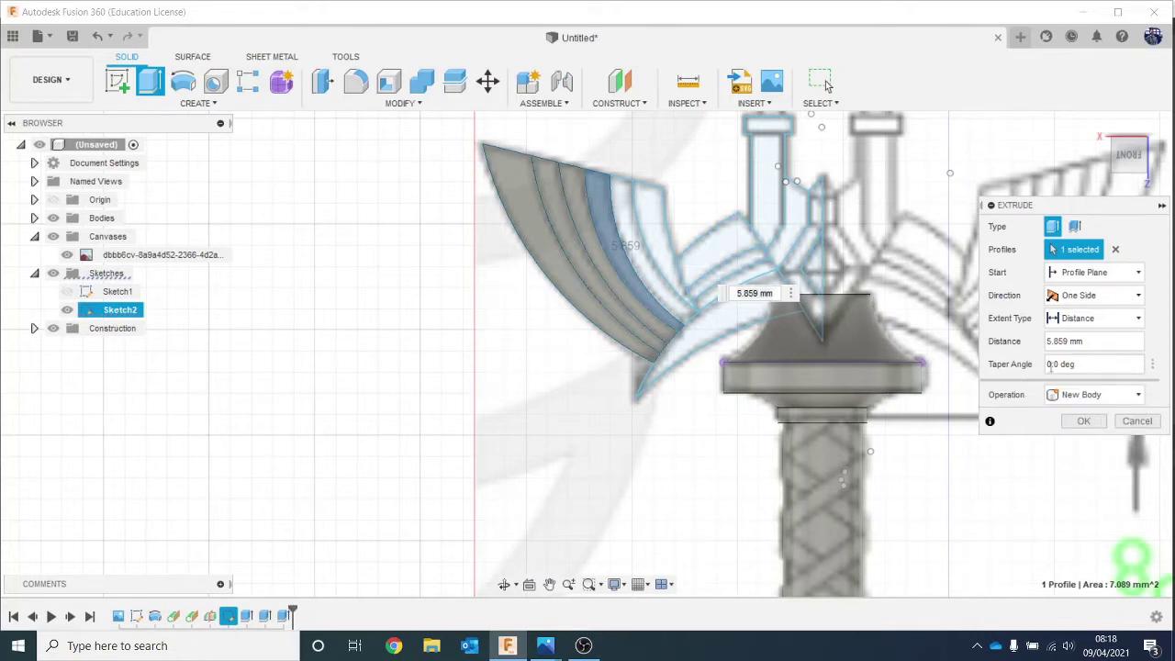
pyautogui.click(1083, 422)
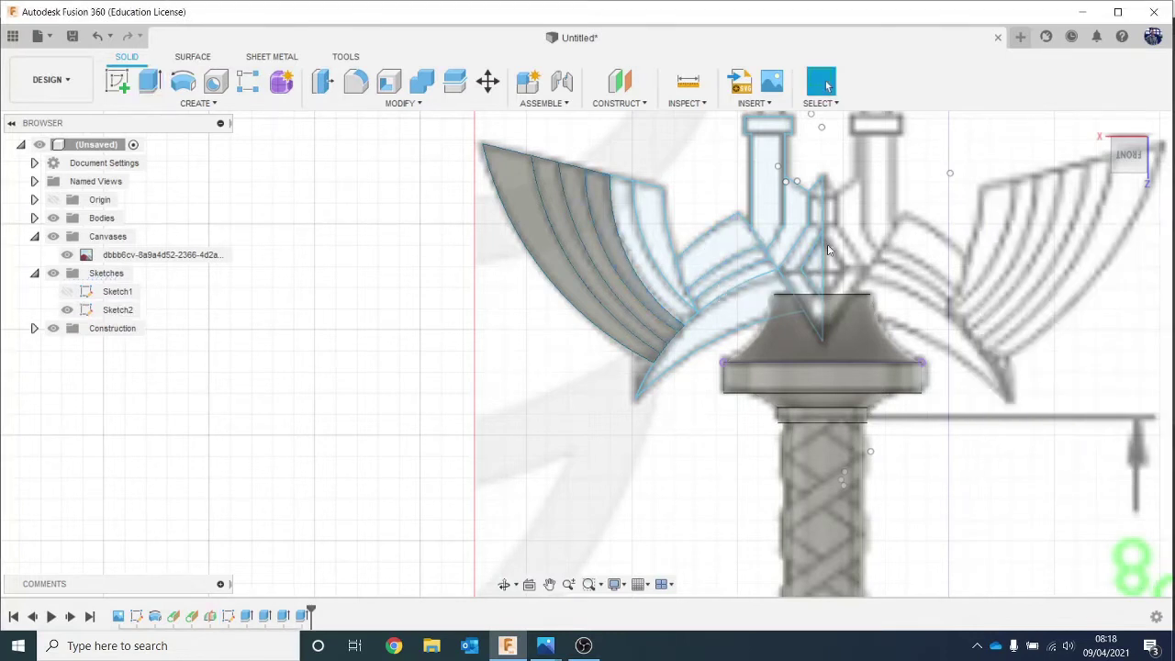
# Extrude the fifth feather, next to the wing's innermost one, by 5.859 mm as a new body.
pyautogui.press('e')
pyautogui.click(601, 193)
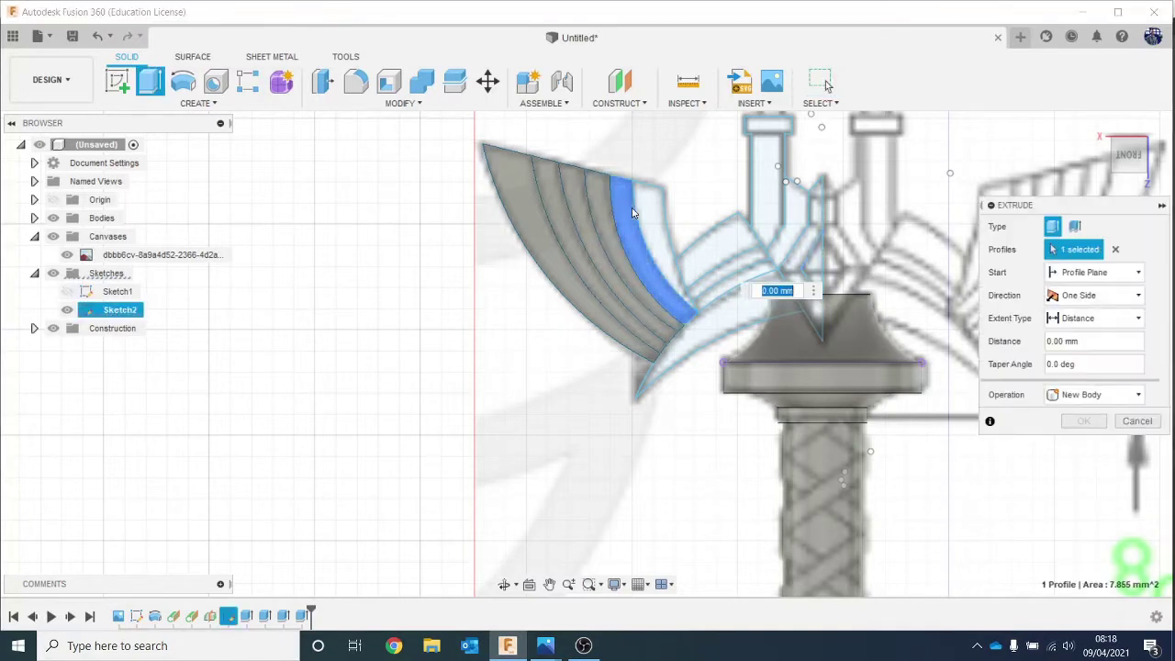
pyautogui.click(601, 193)
pyautogui.click(1095, 399)
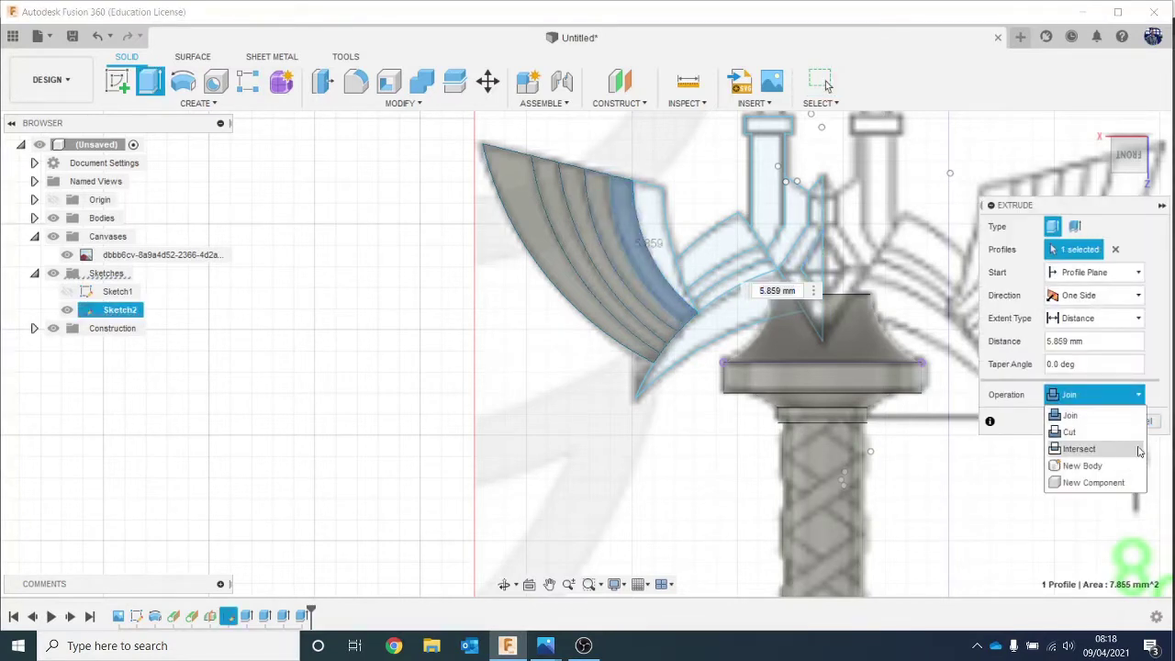
pyautogui.click(1095, 466)
pyautogui.click(1085, 420)
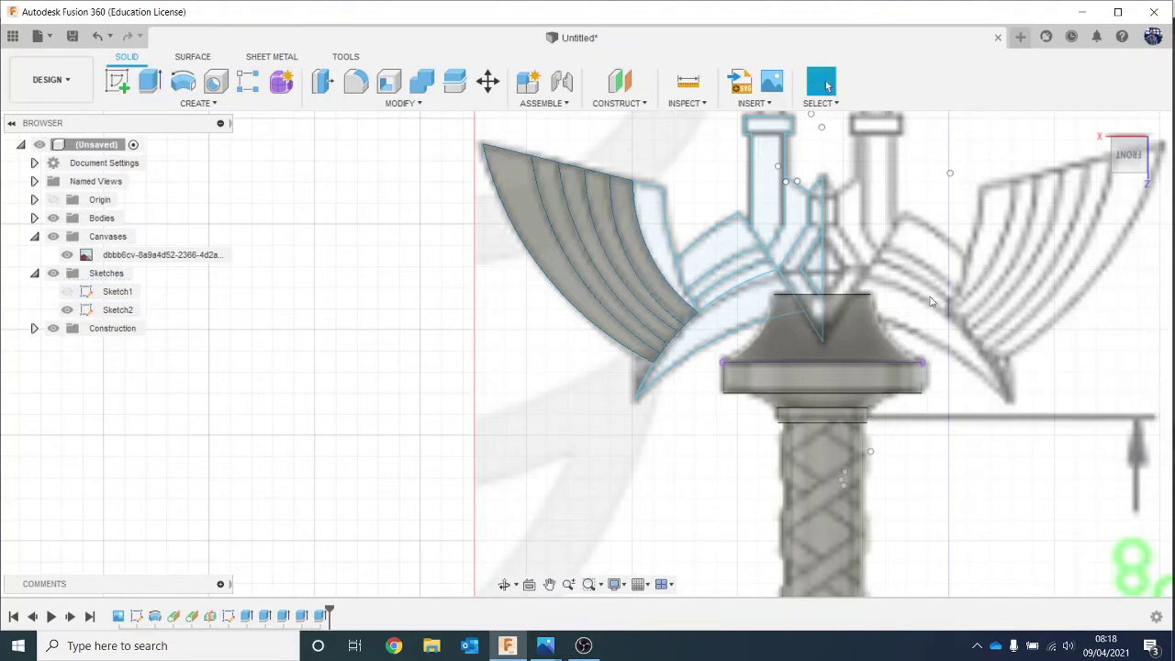
# Extrude the wing's innermost, sixth feather profile by 5.859 mm as a new body.
pyautogui.press('e')
pyautogui.click(648, 229)
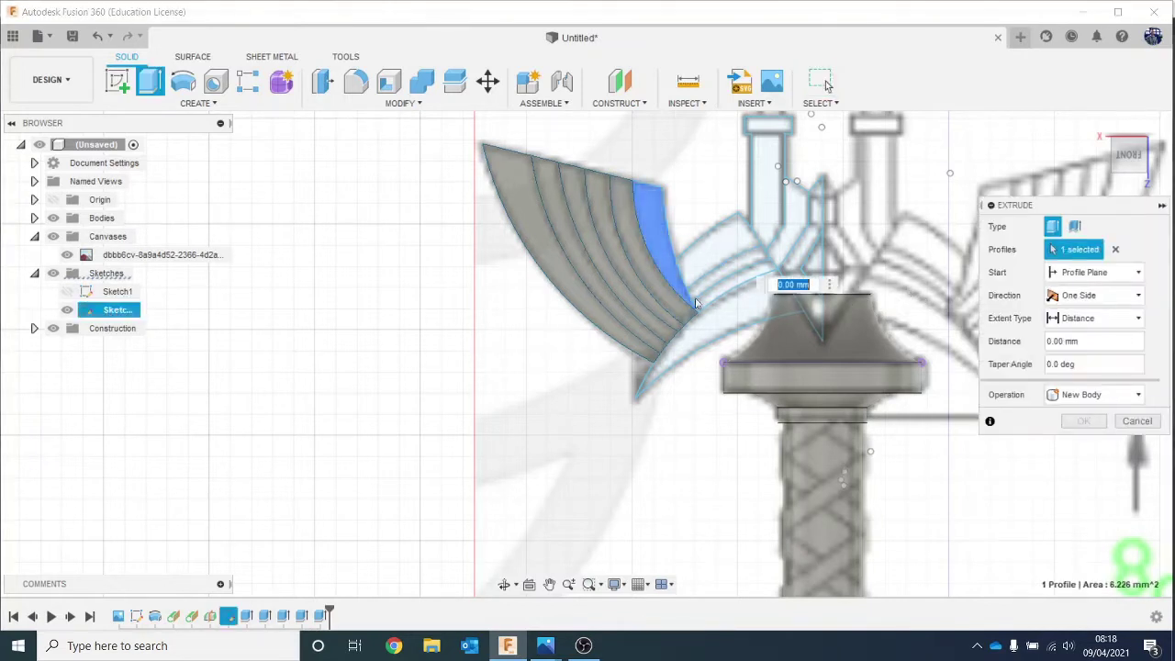
pyautogui.click(1097, 395)
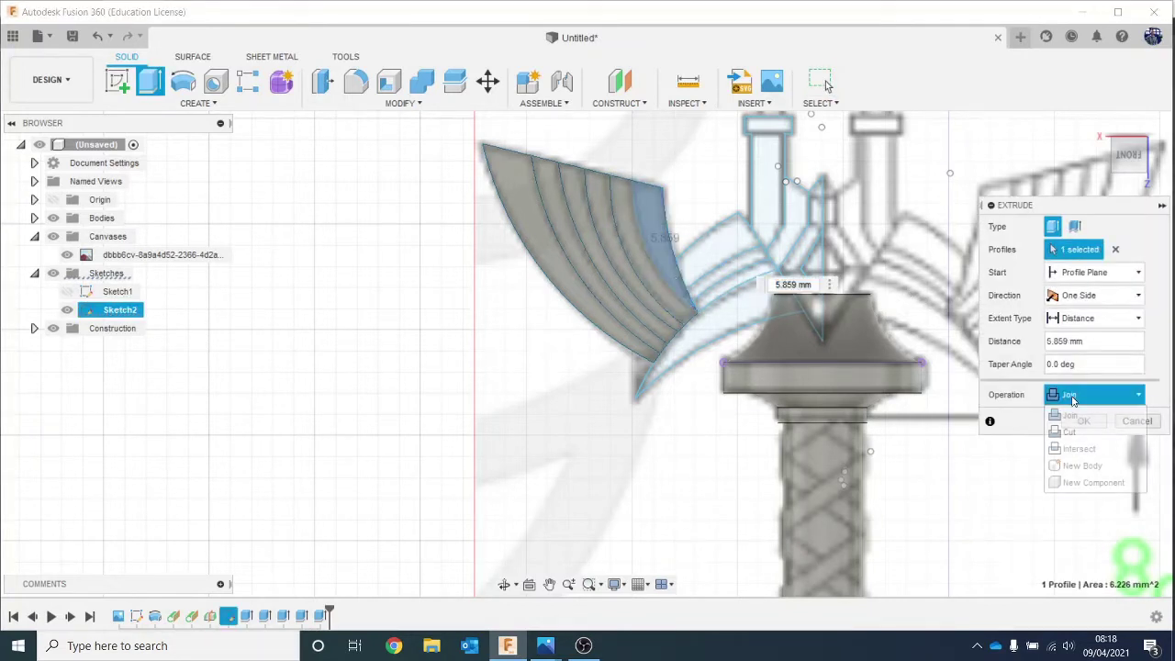
pyautogui.click(1096, 468)
pyautogui.click(1084, 420)
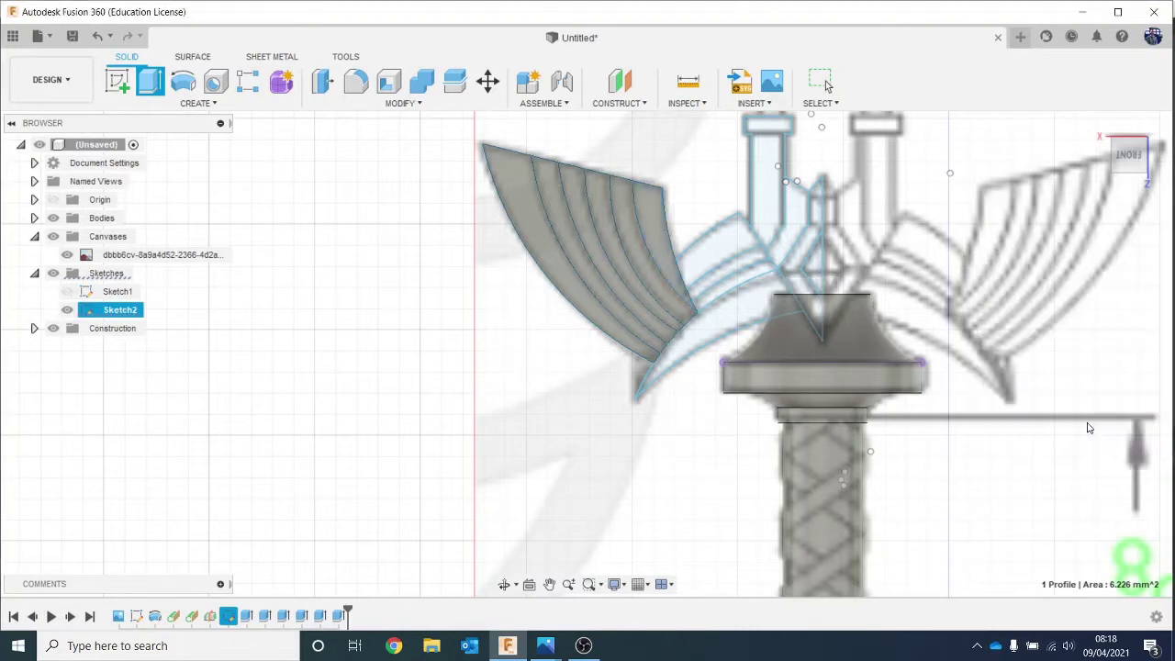
# Switch to the sword render in Photos to study the guard's layered wing and lower crescent, and return to the Fusion 360 model.
pyautogui.scroll(2, 714, 250)
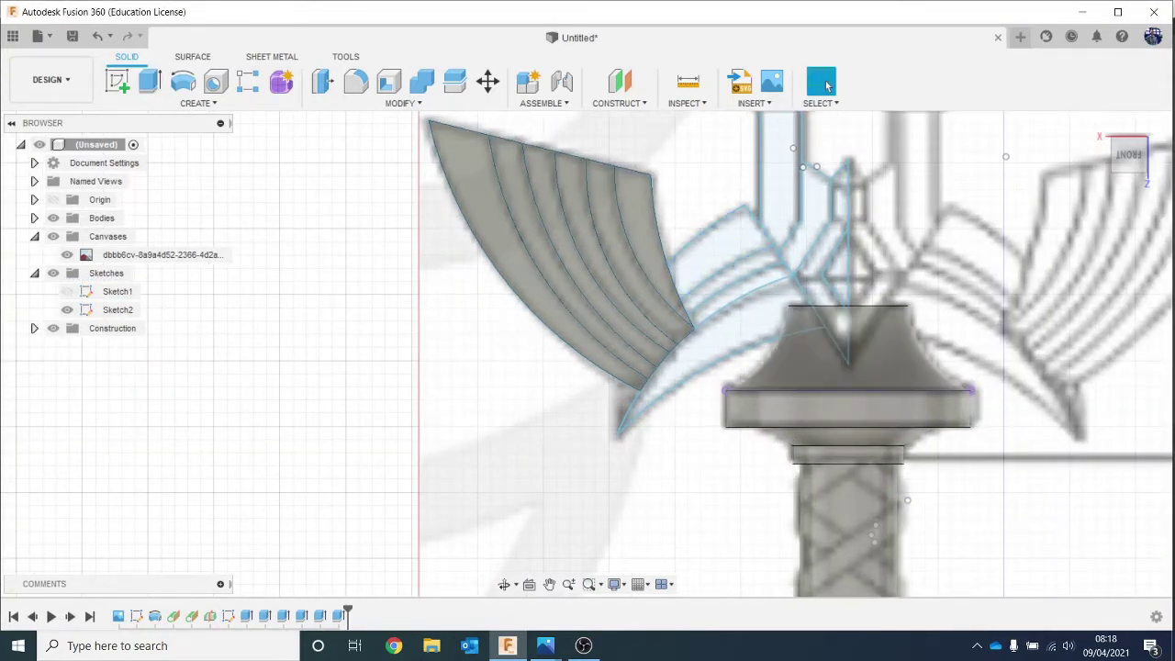
pyautogui.click(546, 645)
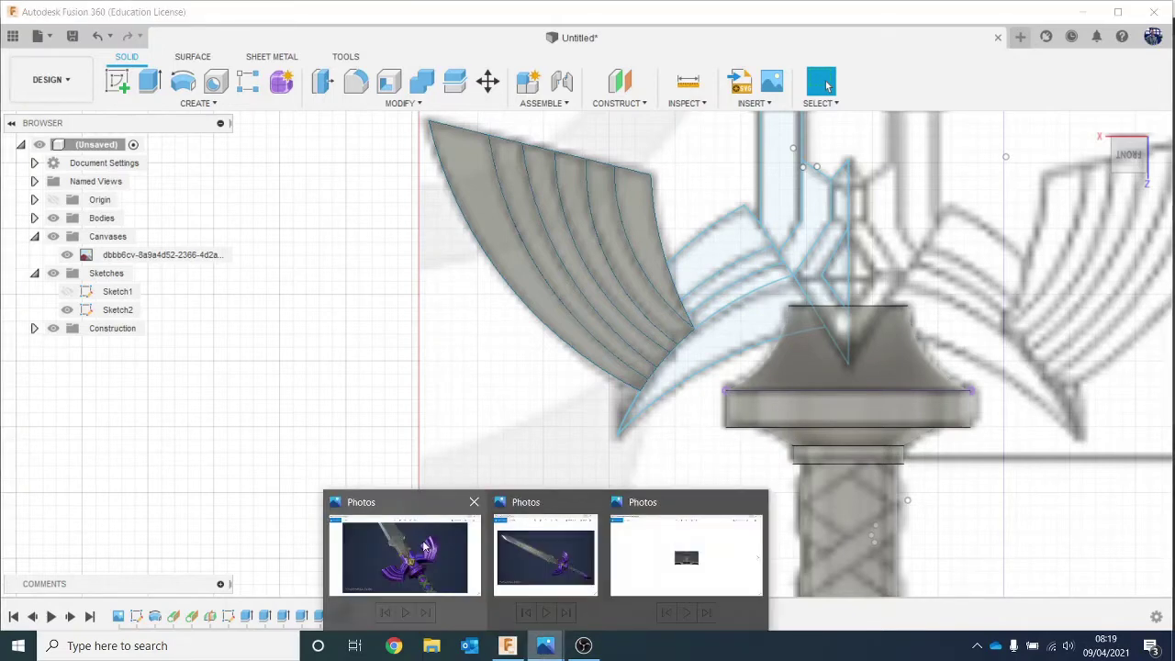
pyautogui.click(423, 546)
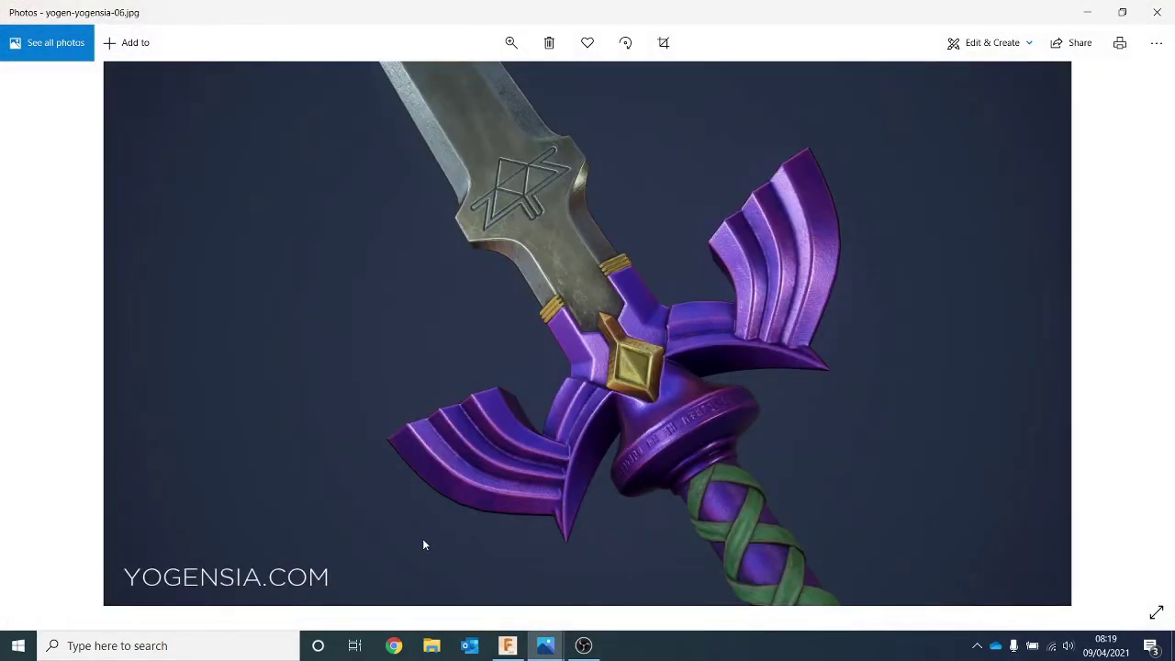
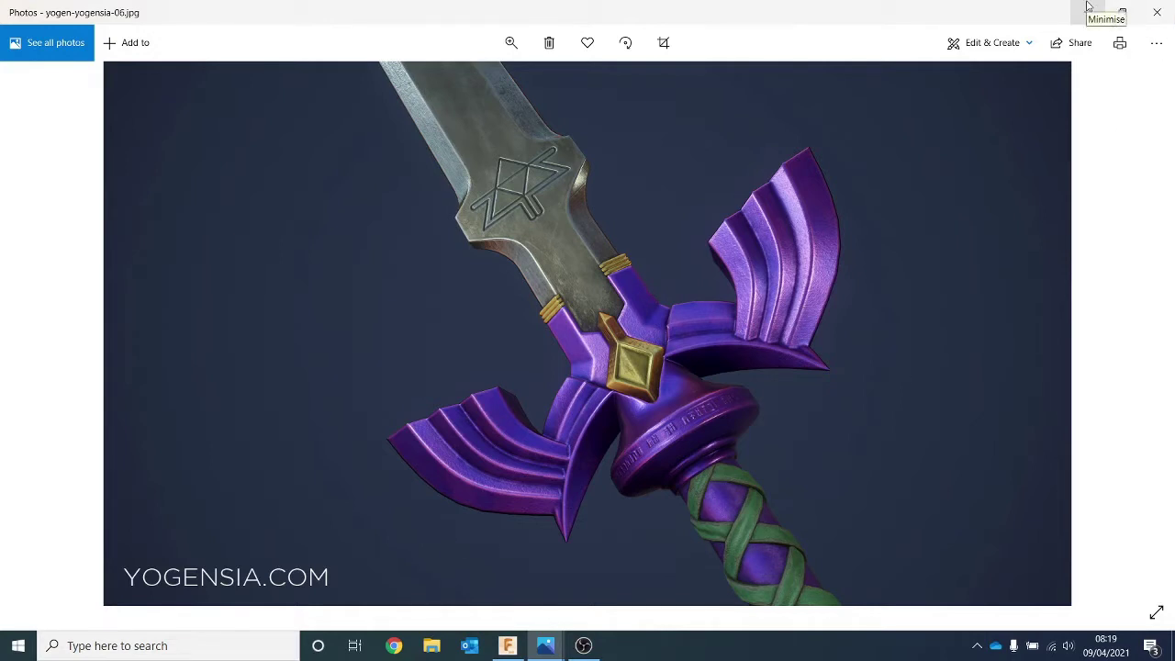
pyautogui.click(1087, 7)
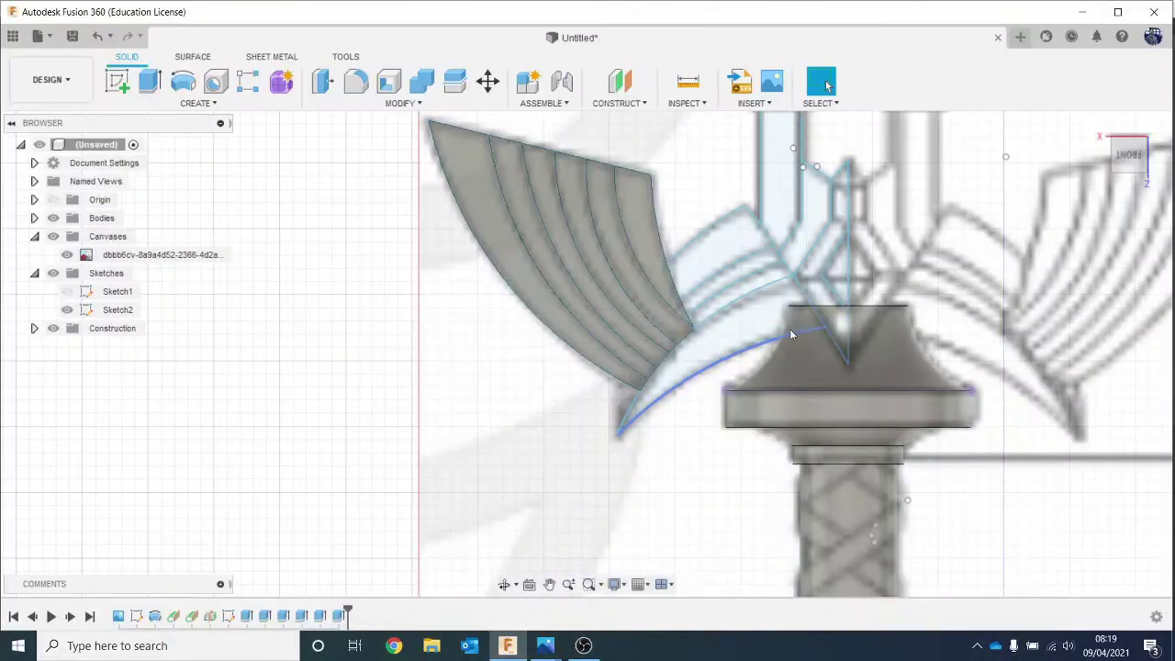
pyautogui.click(771, 323)
pyautogui.click(641, 228)
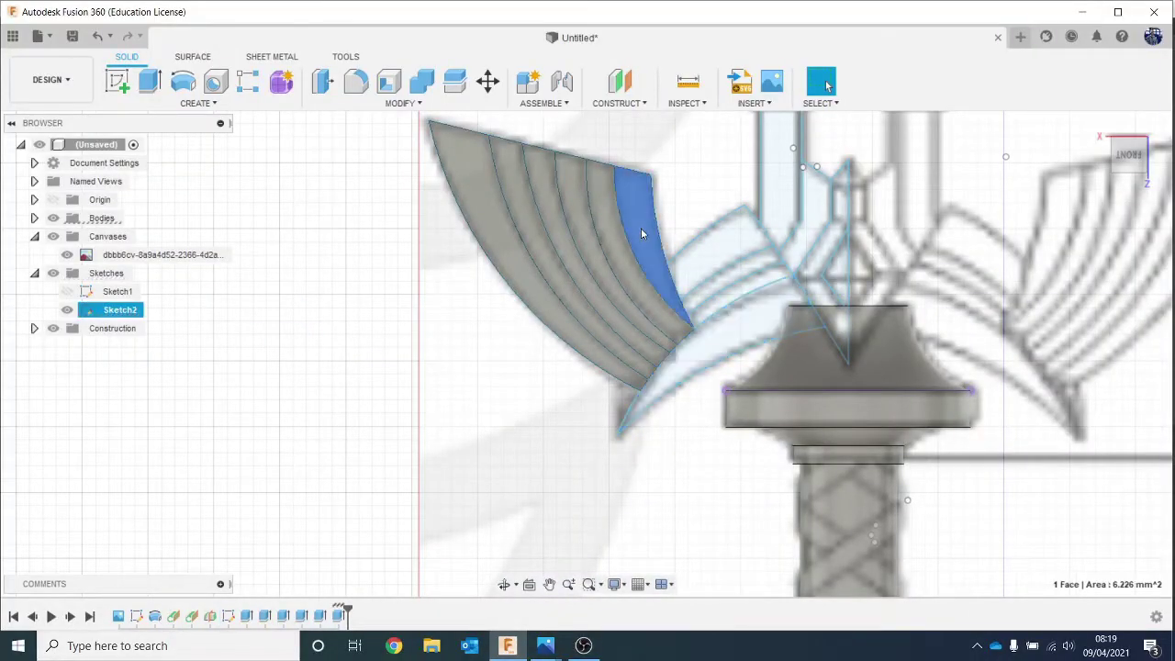
pyautogui.click(709, 491)
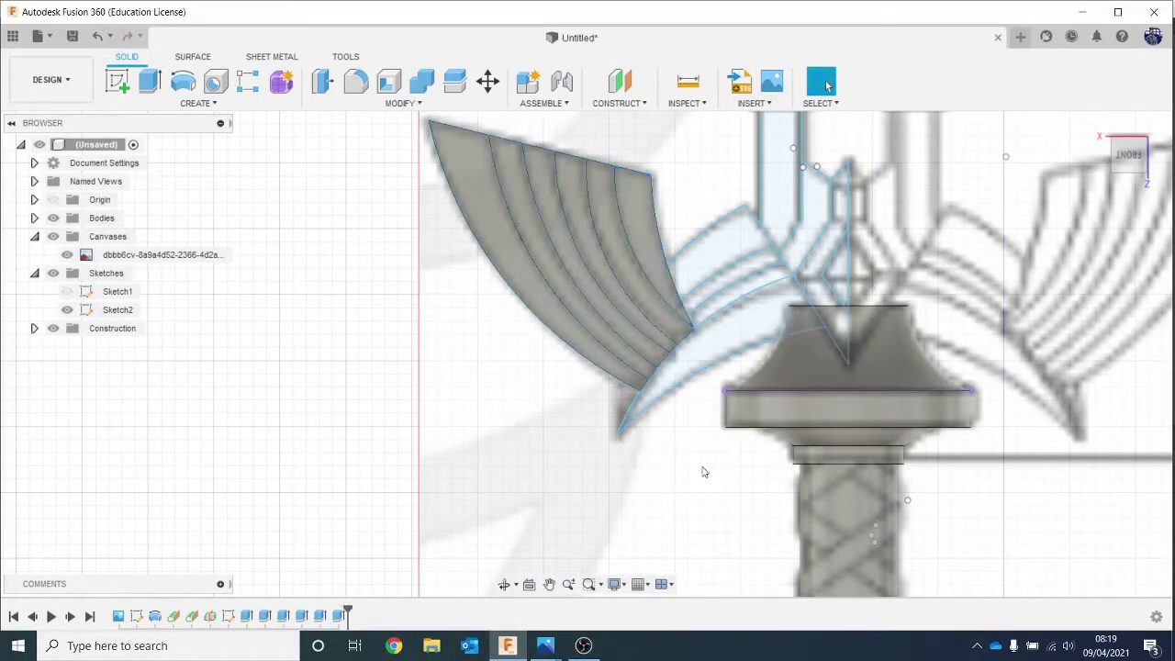
# Extrude the large pointed crescent below the feathers by 5.859 mm as a new body, checking it from an angled view.
pyautogui.press('e')
pyautogui.click(757, 323)
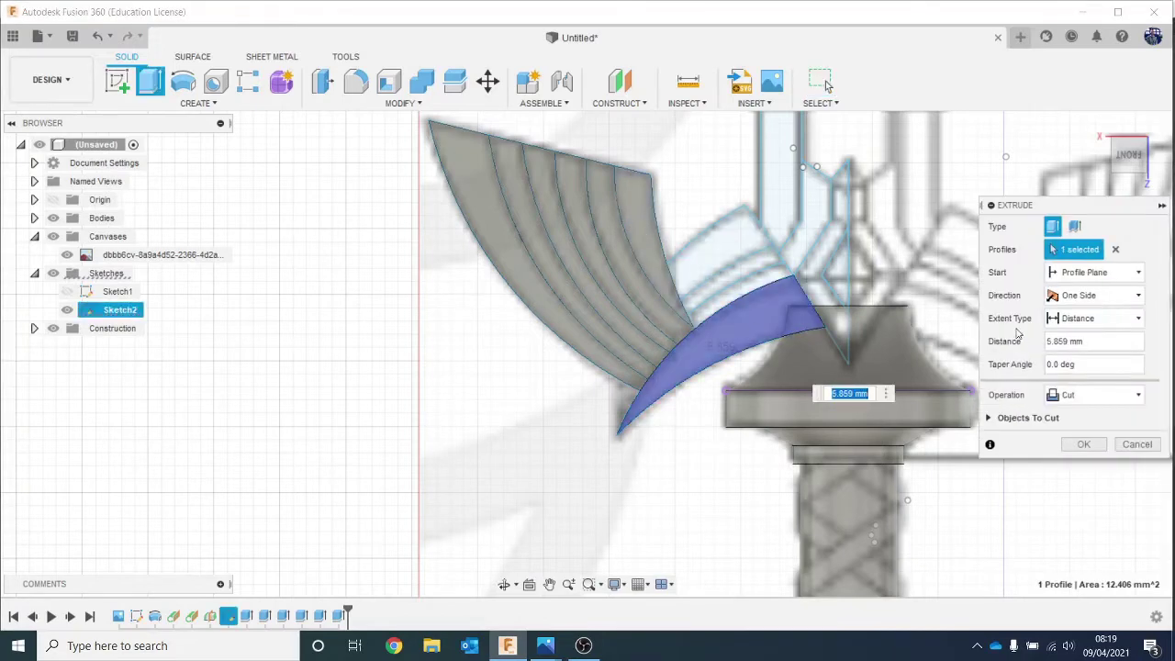
pyautogui.click(1097, 395)
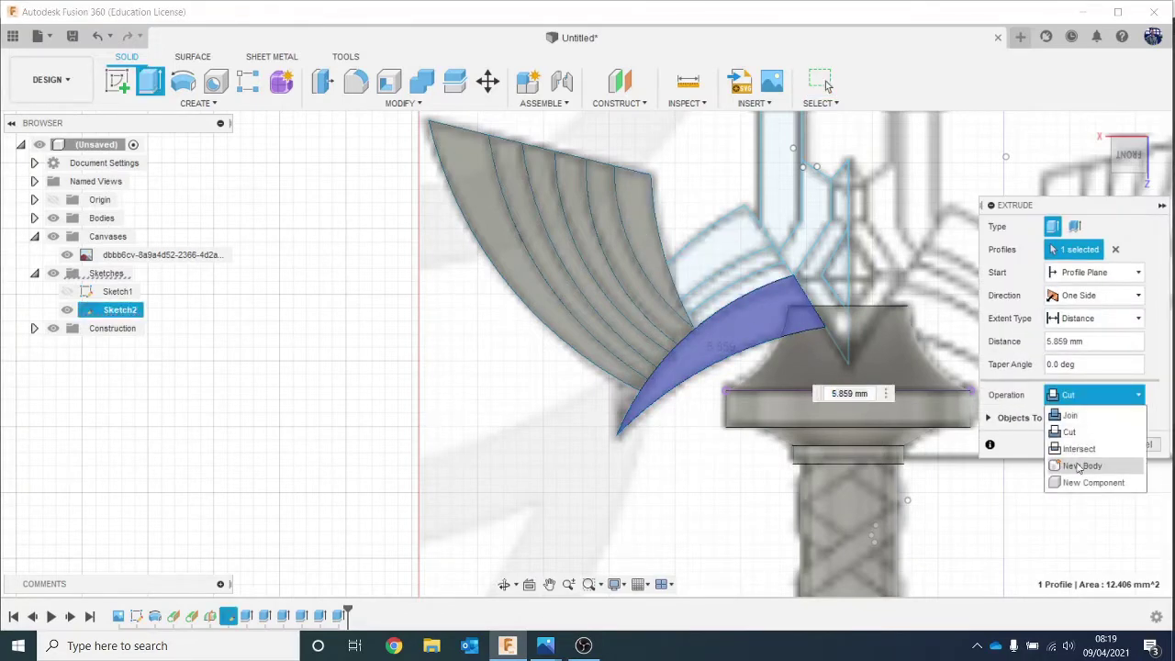
pyautogui.click(1075, 450)
pyautogui.moveTo(1125, 154); pyautogui.dragTo(1105, 159)
pyautogui.click(1083, 421)
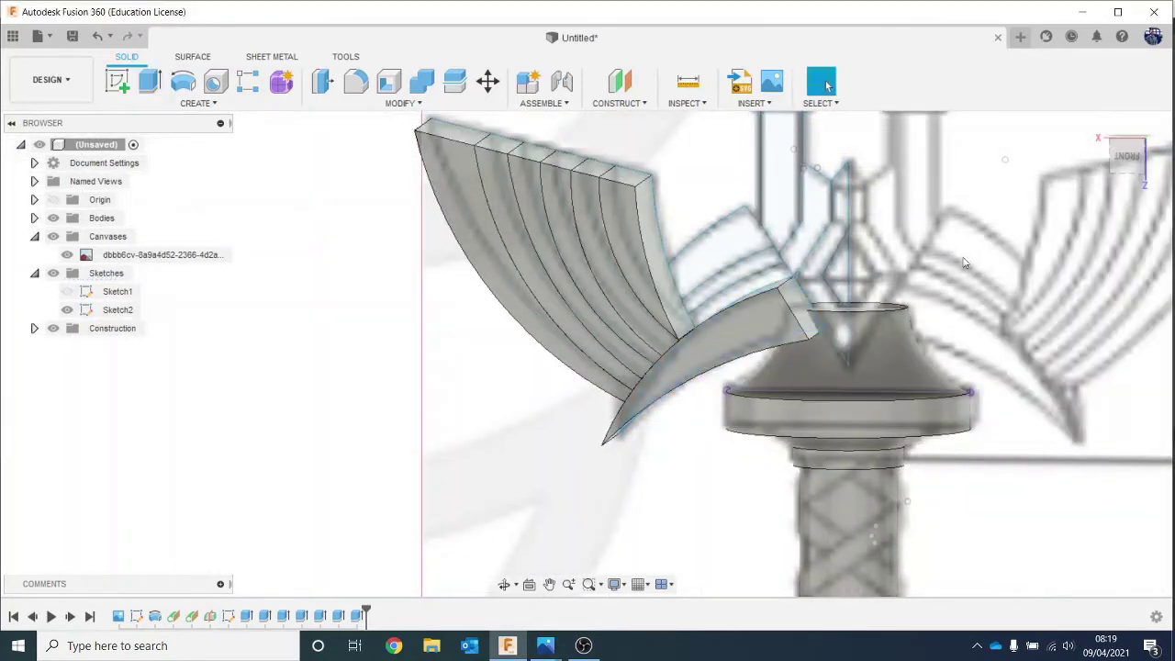
# Extrude the narrow curved strip directly above the crescent by 5.859 mm as a new body.
pyautogui.press('e')
pyautogui.click(767, 328)
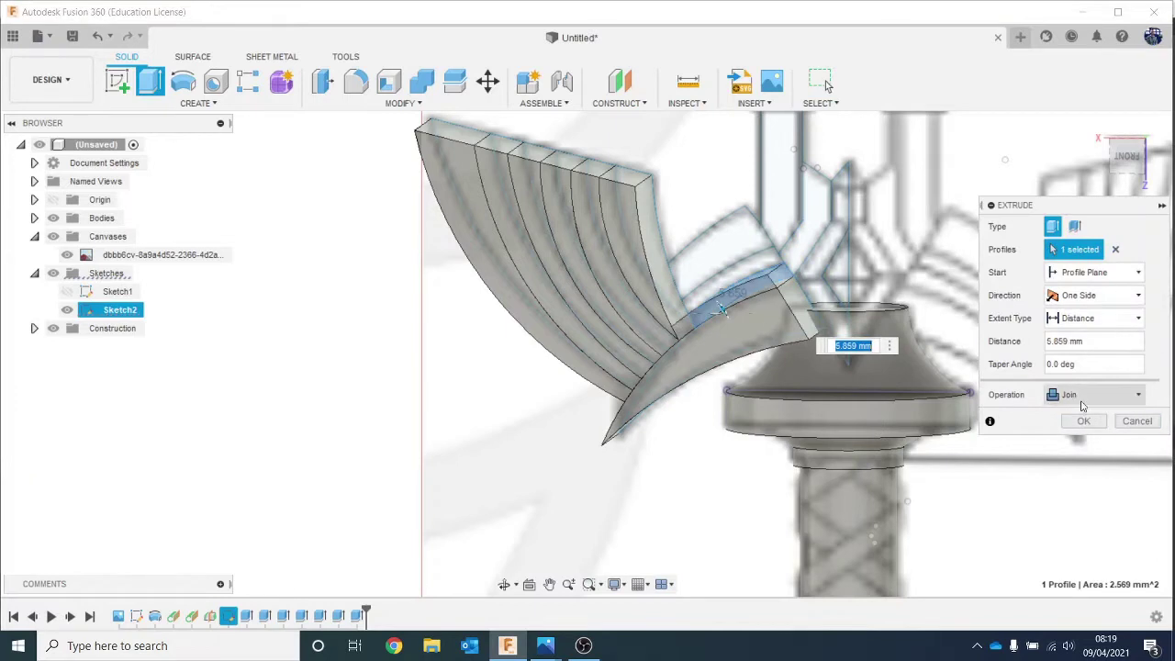
pyautogui.click(1084, 396)
pyautogui.click(1095, 466)
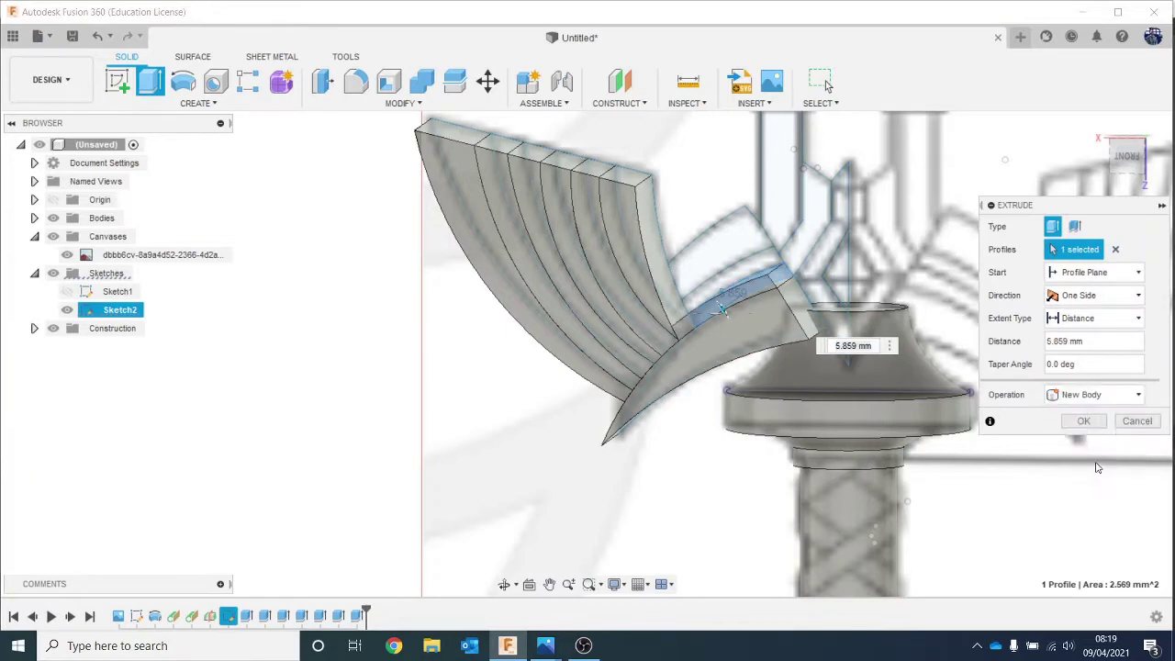
pyautogui.click(1082, 421)
# Extrude the second narrow curved strip above the crescent by 5.859 mm as a new body.
pyautogui.click(1127, 163)
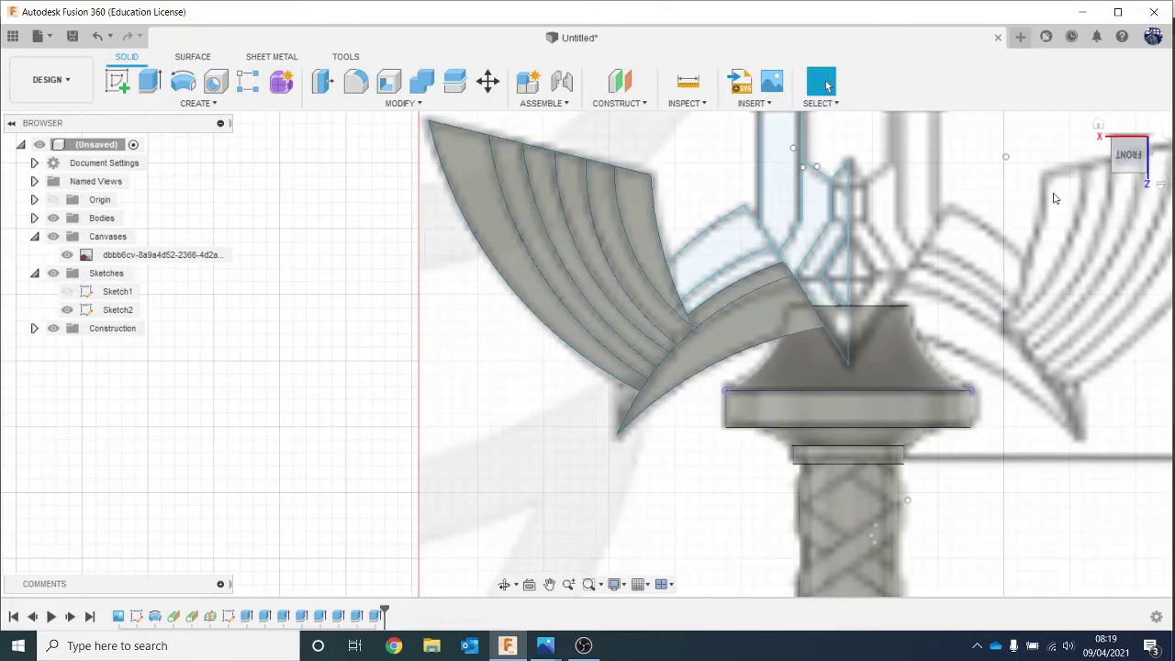
pyautogui.press('e')
pyautogui.click(730, 280)
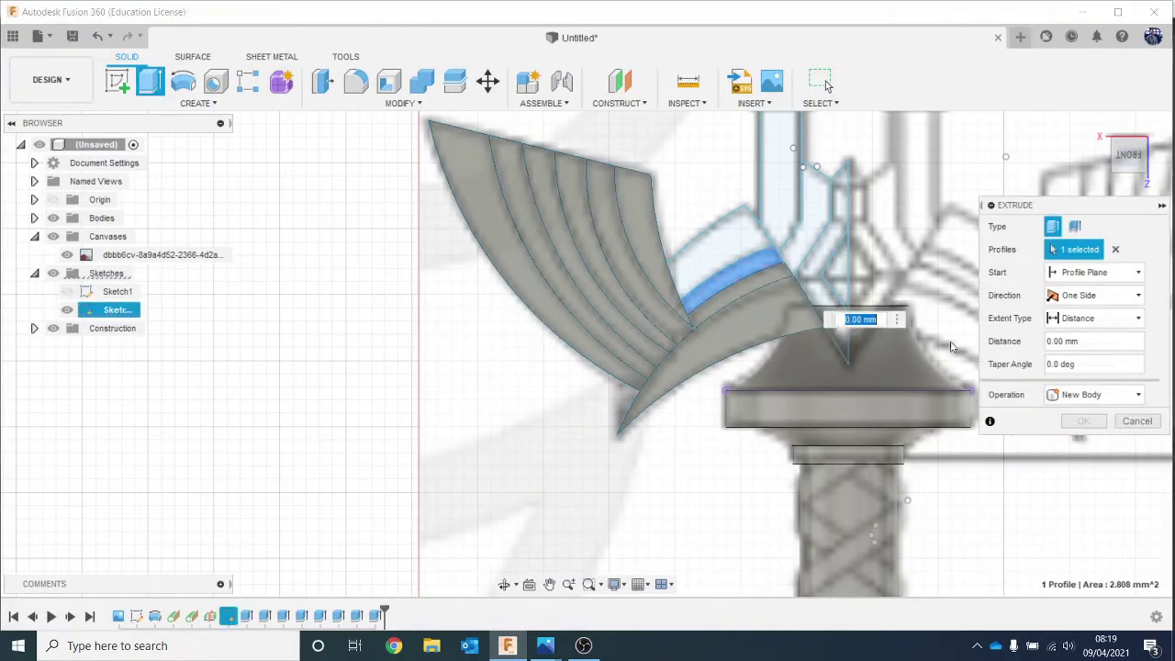
pyautogui.moveTo(823, 316); pyautogui.dragTo(773, 317)
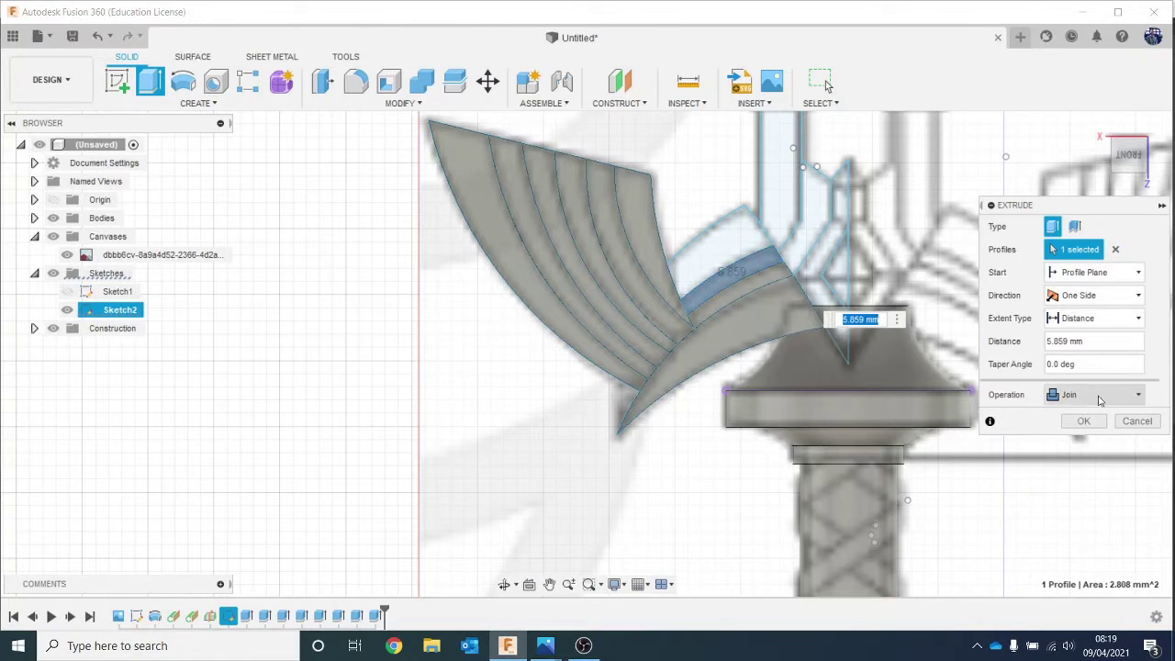
pyautogui.click(1101, 400)
pyautogui.click(1096, 465)
pyautogui.click(1081, 421)
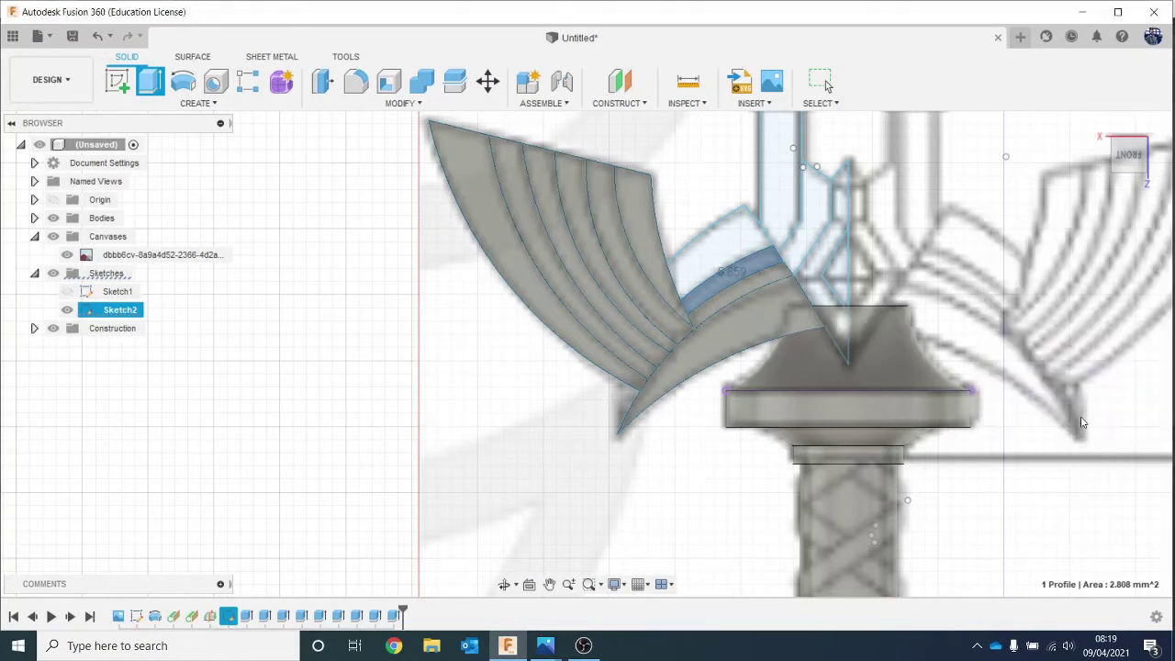
# Extrude the wide band at the top of the inner curved strips by 5.859 mm as a new body.
pyautogui.press('e')
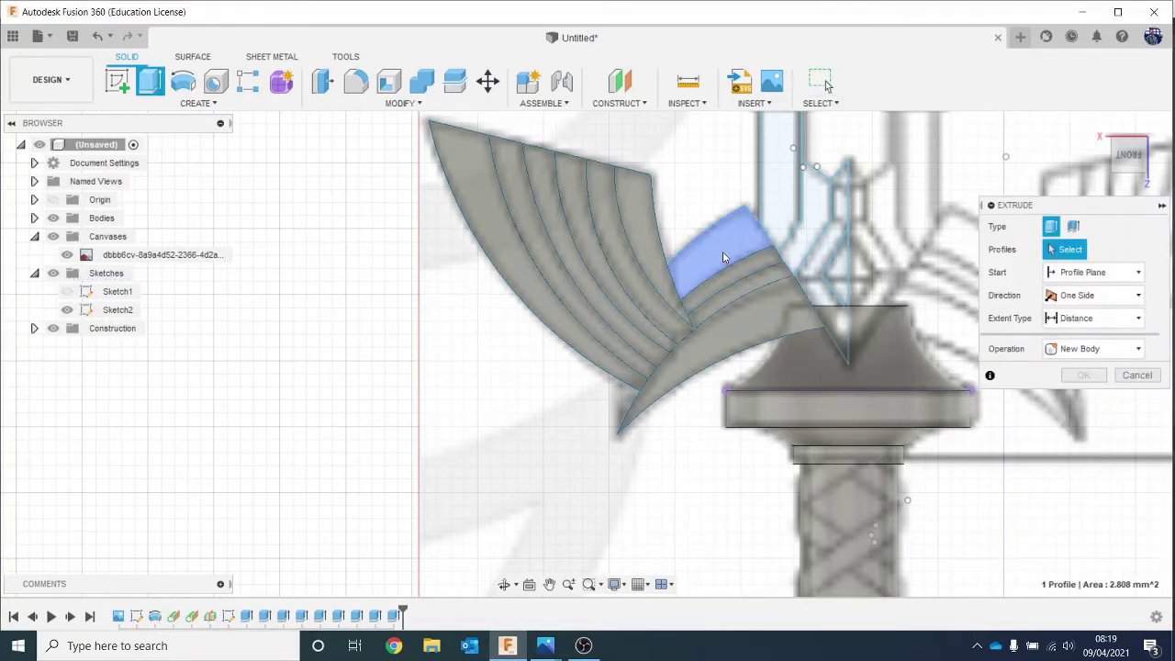
pyautogui.click(723, 251)
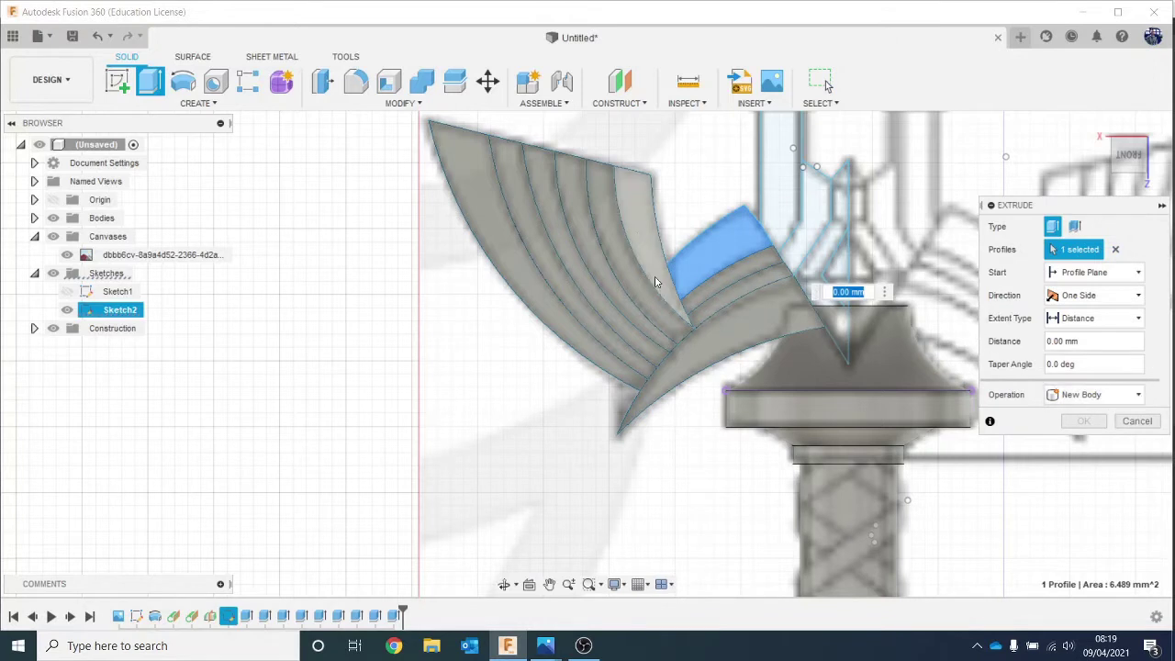
pyautogui.click(1086, 396)
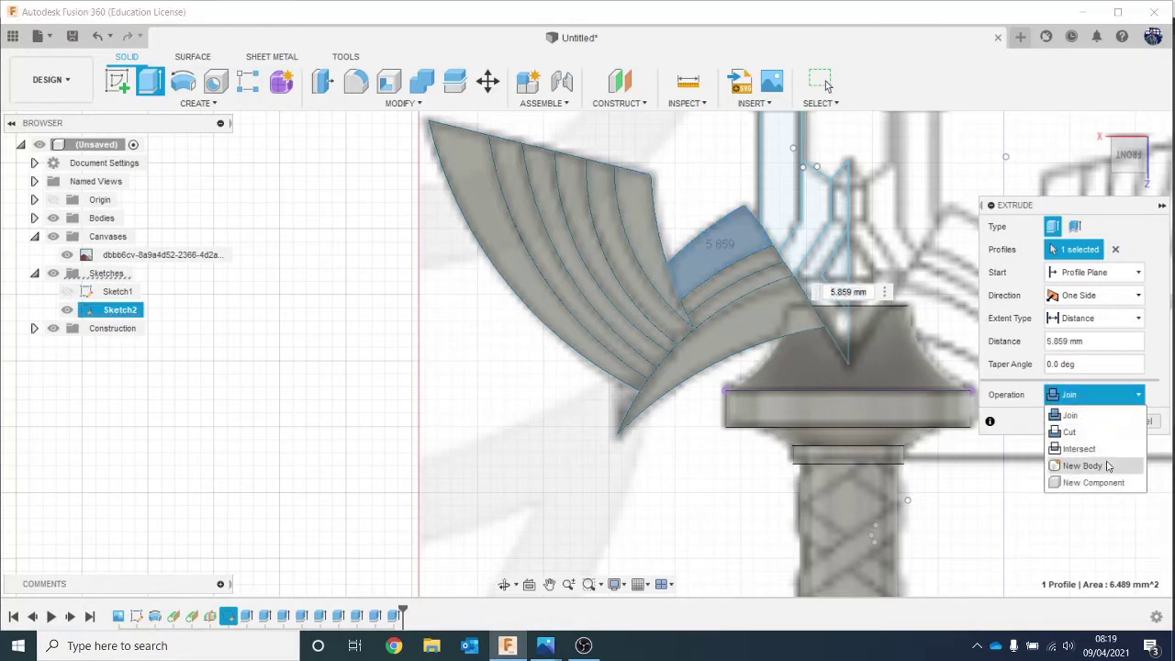
pyautogui.click(1096, 465)
pyautogui.click(1081, 421)
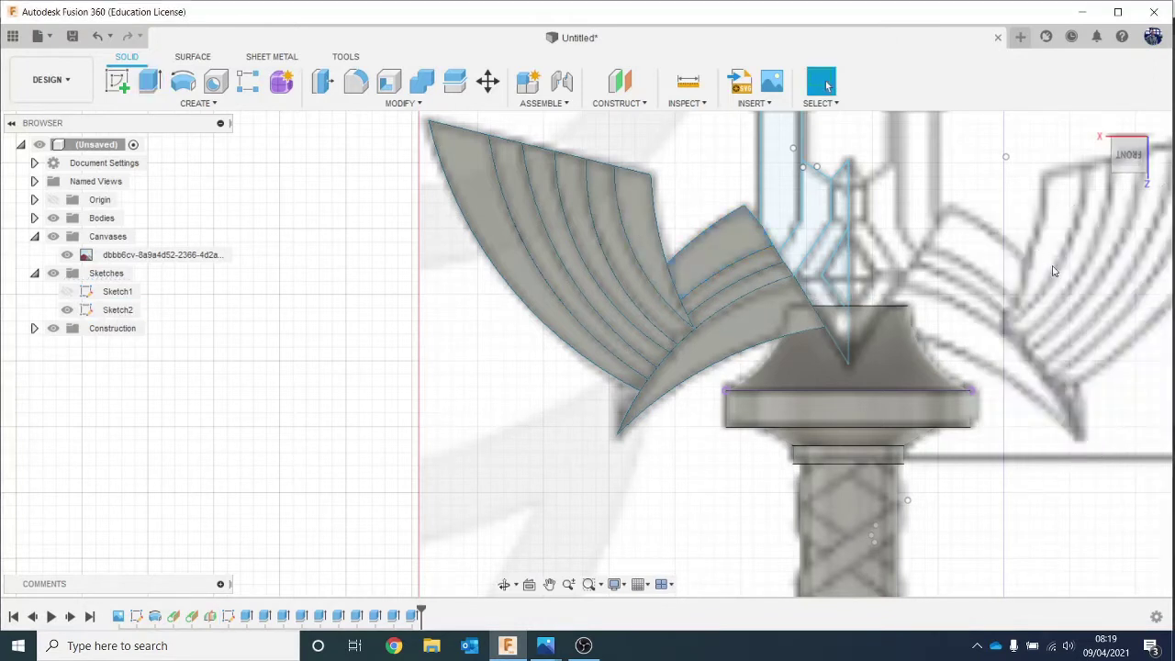
# Hide the reference canvas and Sketch2, and check the guard bodies from an angled and a front view.
pyautogui.moveTo(1128, 166); pyautogui.dragTo(1125, 139)
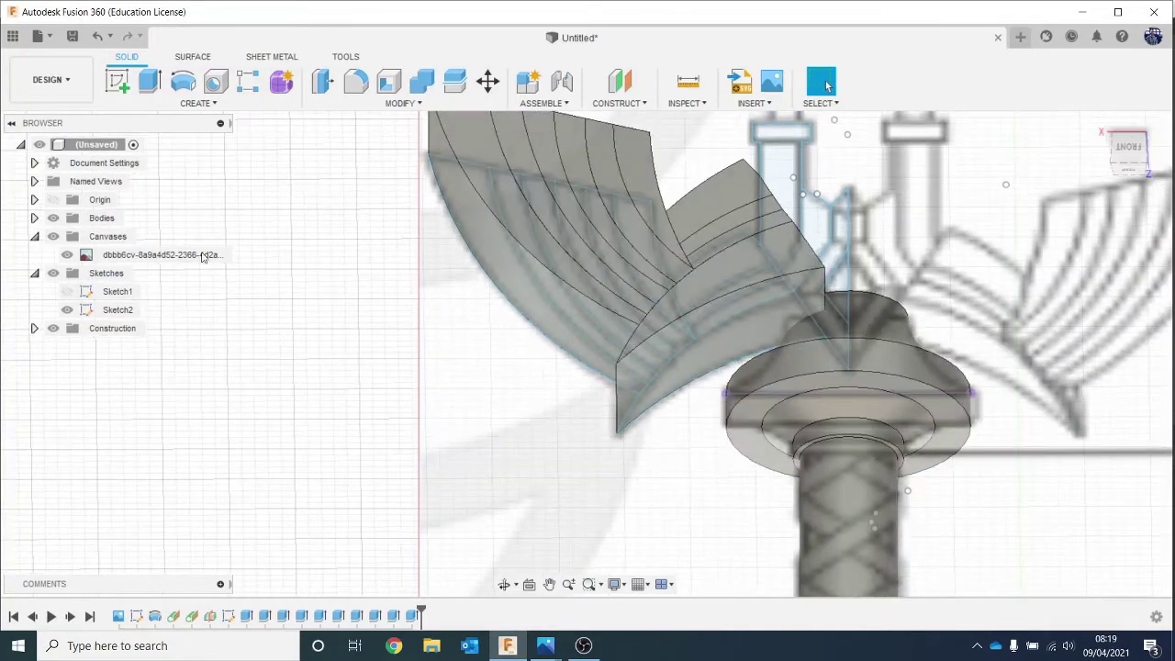
pyautogui.click(67, 254)
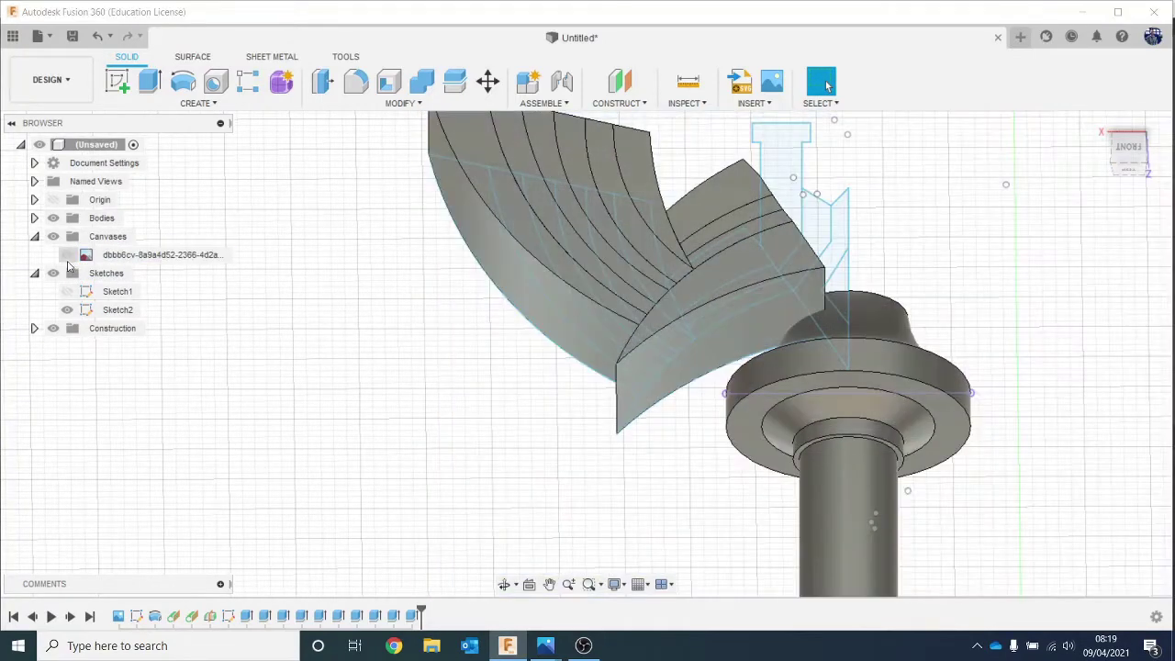
pyautogui.click(67, 309)
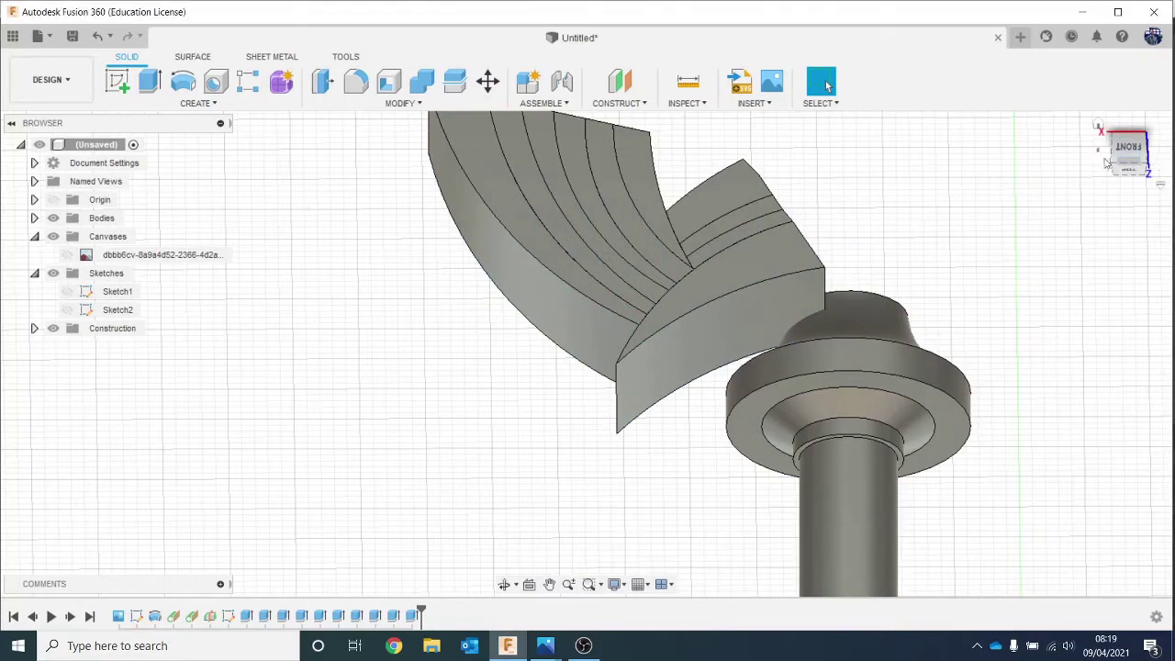
pyautogui.moveTo(1128, 150); pyautogui.dragTo(1134, 174)
pyautogui.keyDown('shift'); pyautogui.moveTo(827, 85); pyautogui.dragTo(827, 85, button='middle'); pyautogui.keyUp('shift')
pyautogui.click(1135, 154)
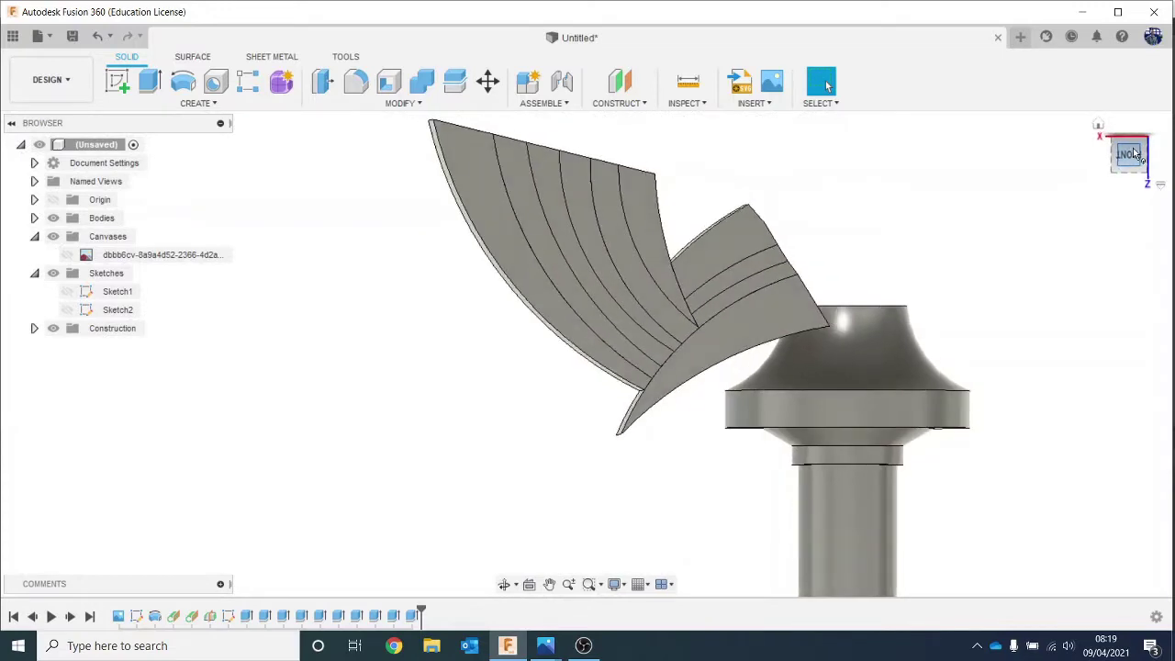
# Switch to the sword render in Photos to study the ridged wing feathers, and return to the Fusion 360 model.
pyautogui.moveTo(550, 648)
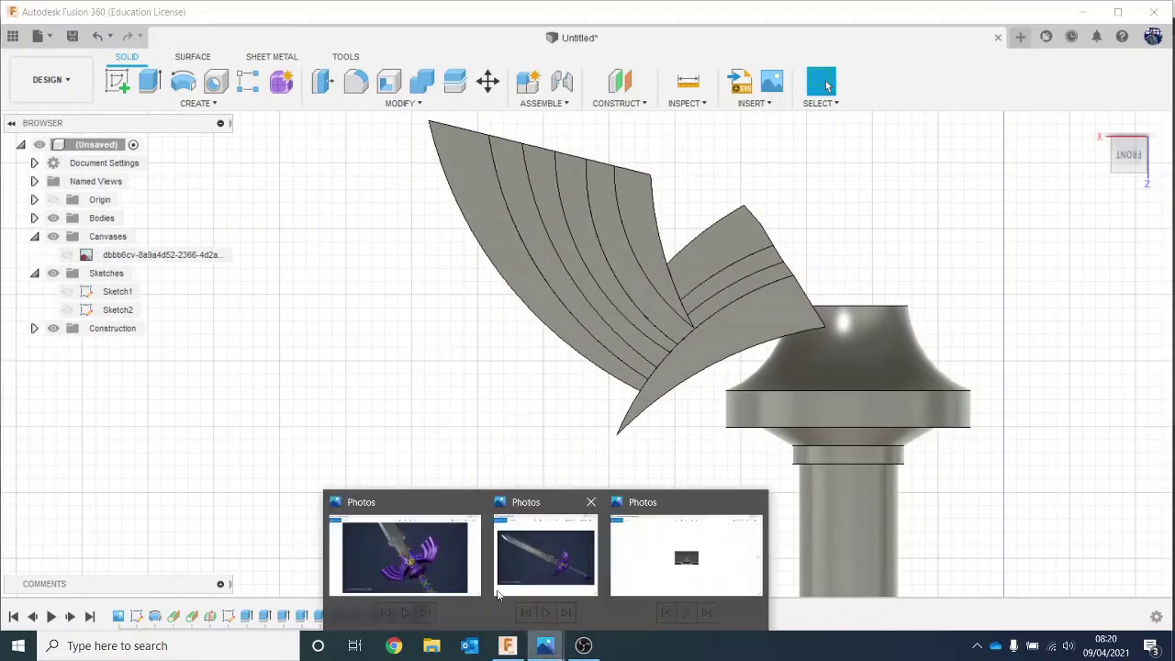
pyautogui.click(434, 556)
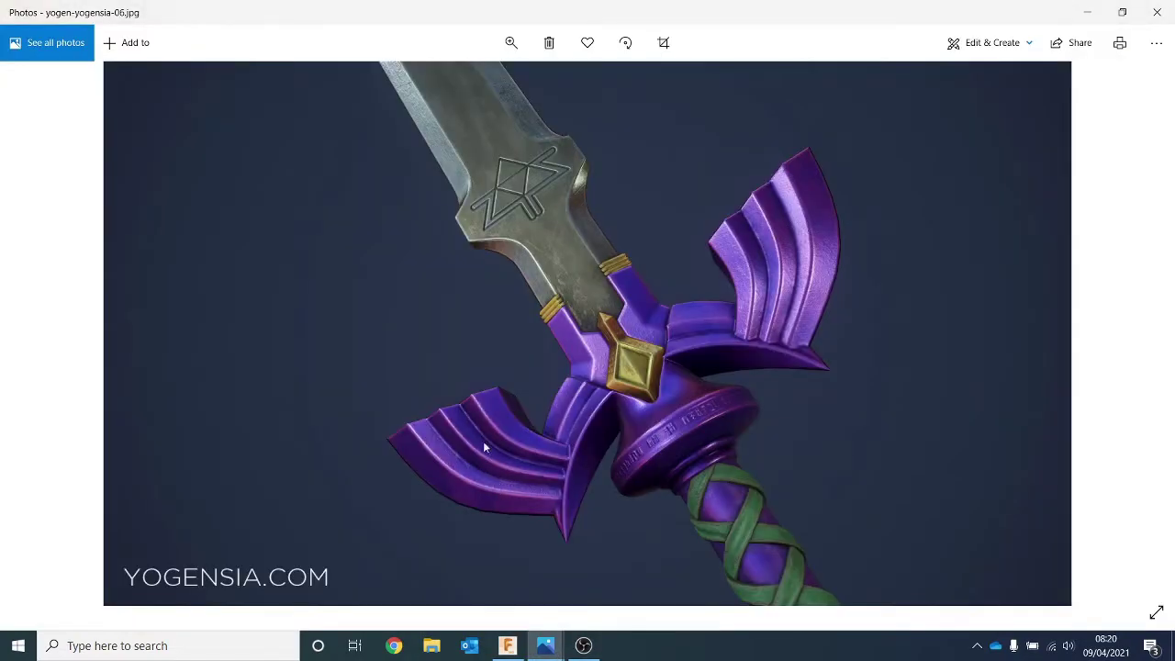
pyautogui.click(1091, 11)
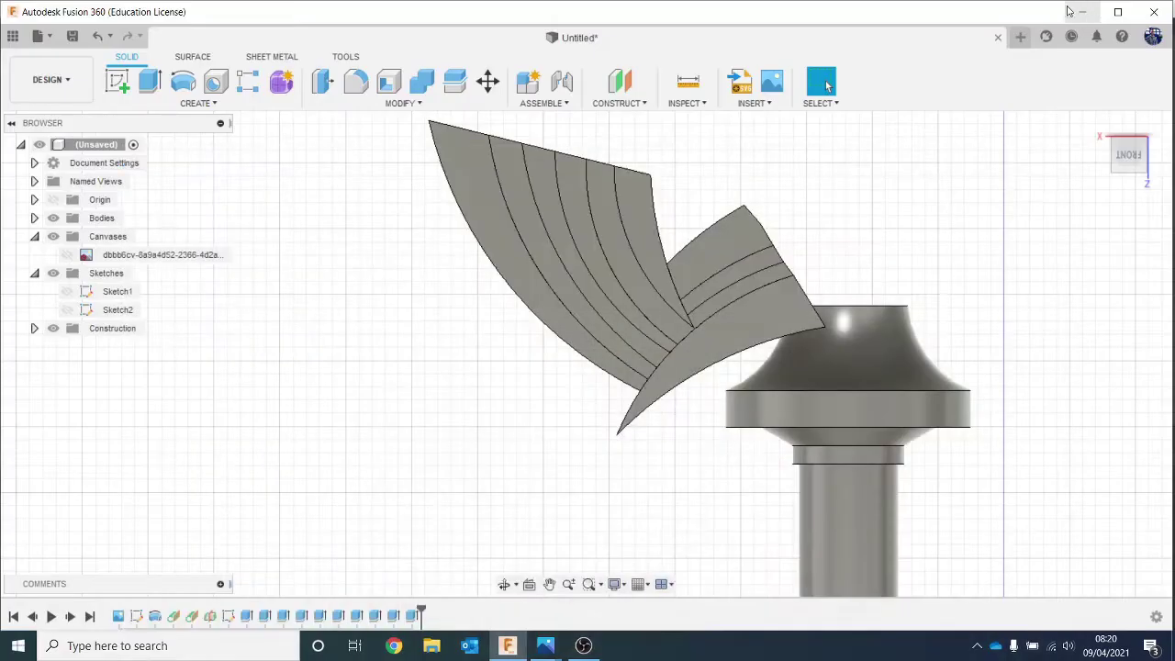
# Chamfer both long curved front edges of the outermost wing feather with an equal distance of 1.035 mm.
pyautogui.moveTo(1116, 157); pyautogui.dragTo(1117, 115)
pyautogui.moveTo(959, 286); pyautogui.dragTo(961, 360, button='middle')
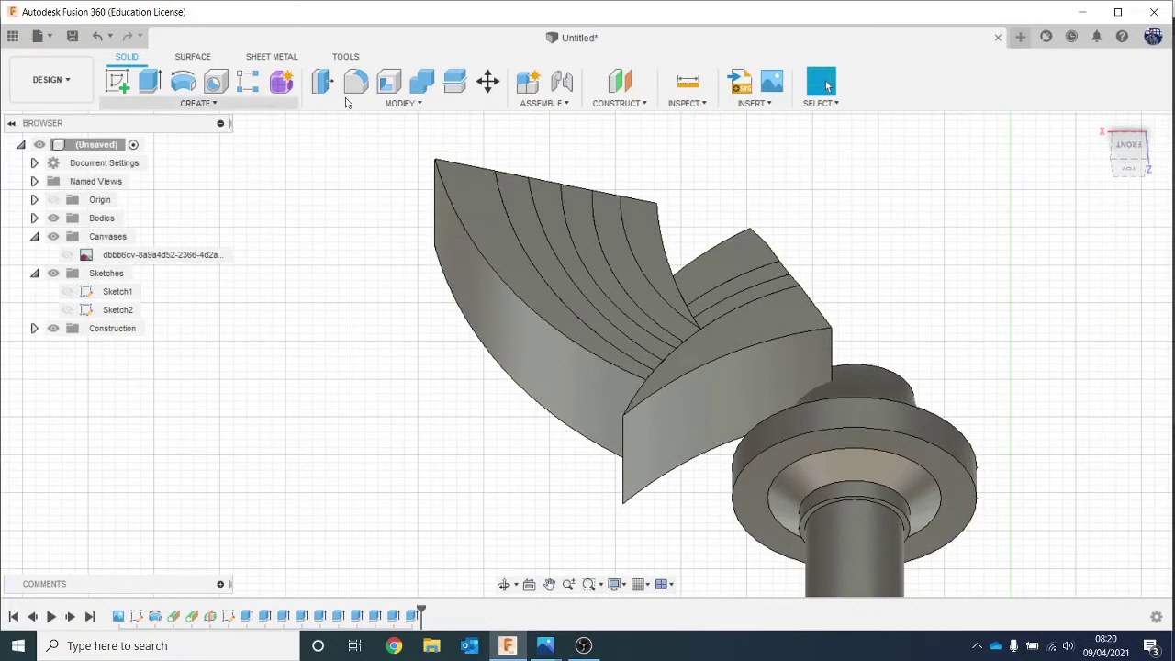
pyautogui.click(396, 103)
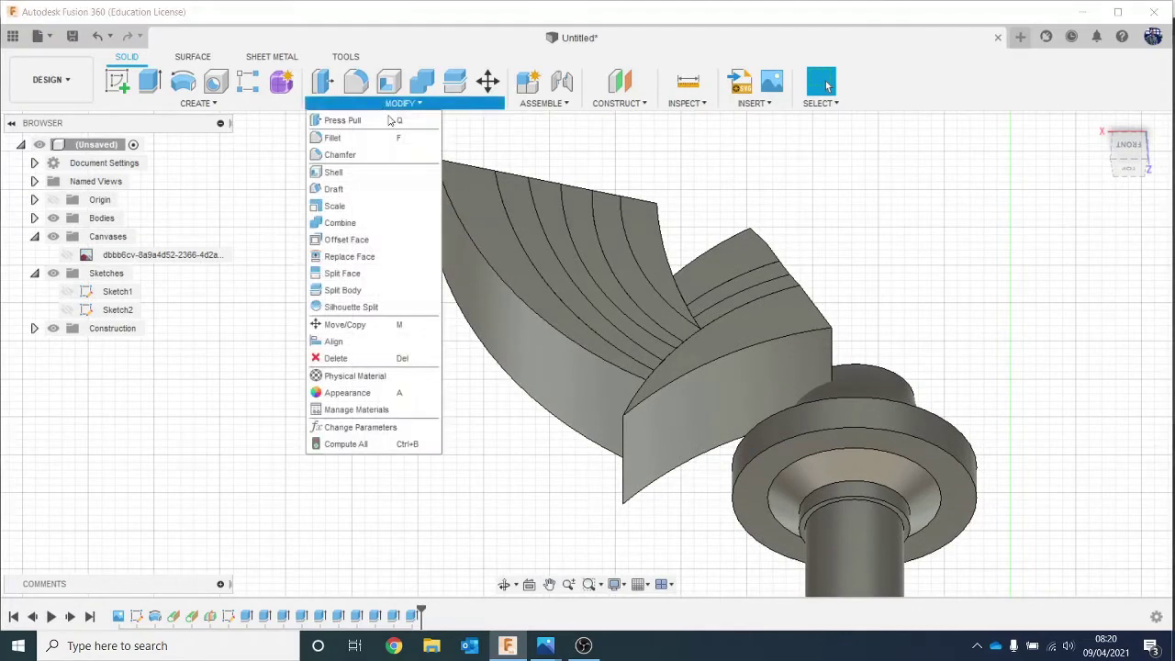
pyautogui.click(405, 156)
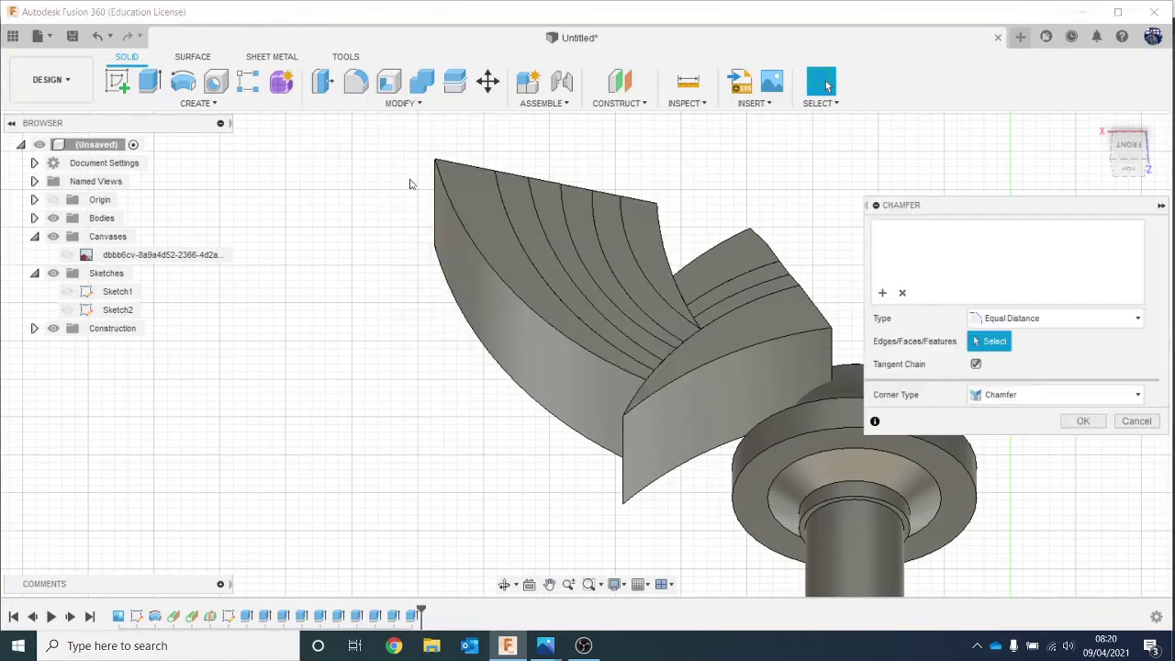
pyautogui.click(497, 268)
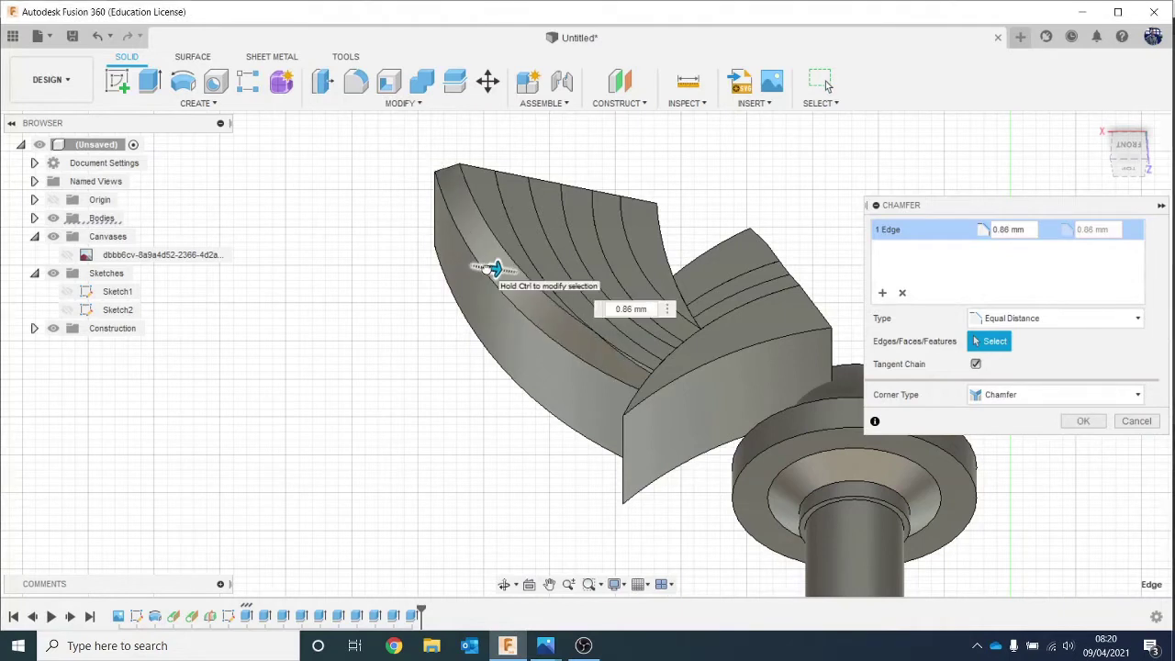
pyautogui.moveTo(486, 269); pyautogui.dragTo(487, 268)
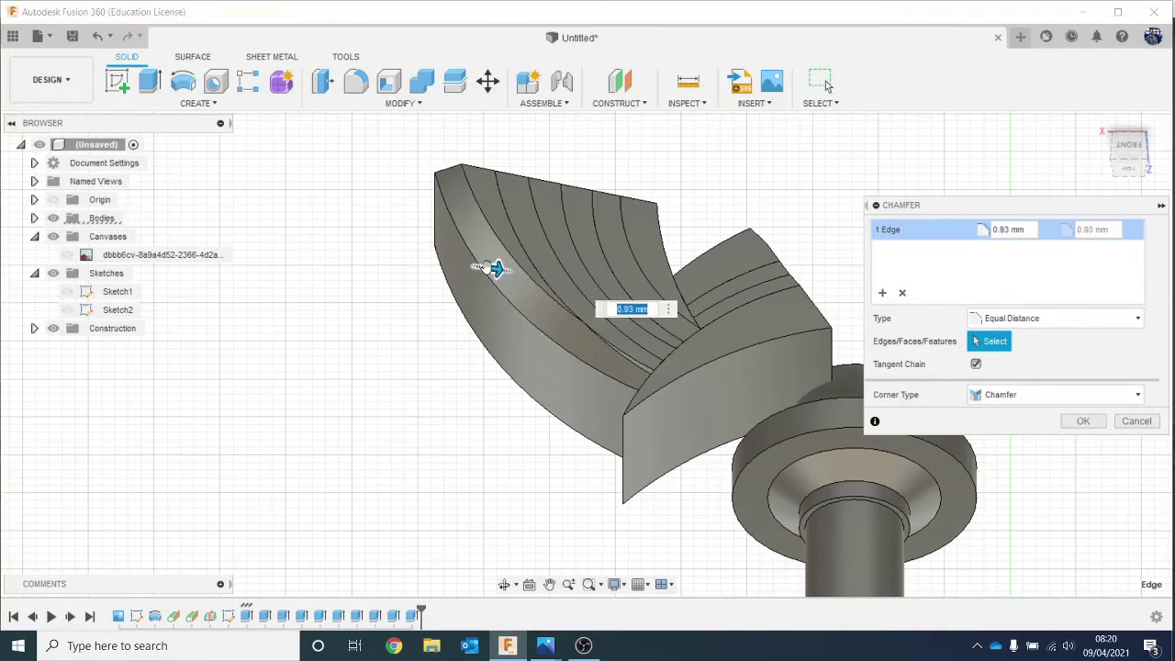
pyautogui.click(511, 225)
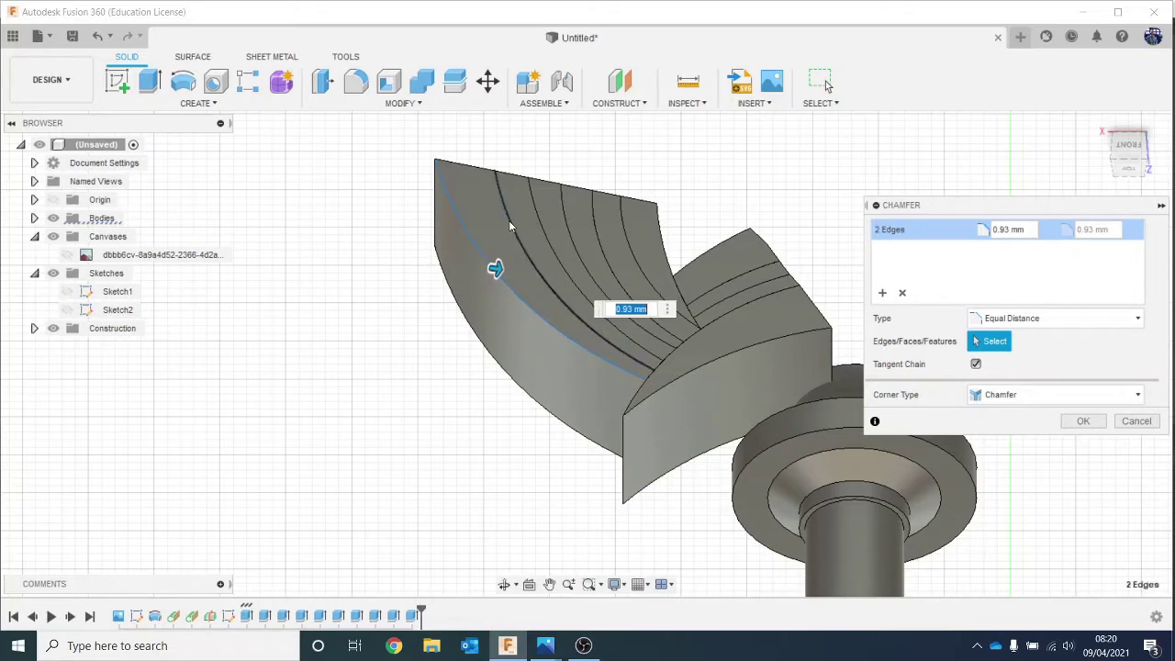
pyautogui.click(1132, 145)
pyautogui.scroll(2, 537, 312)
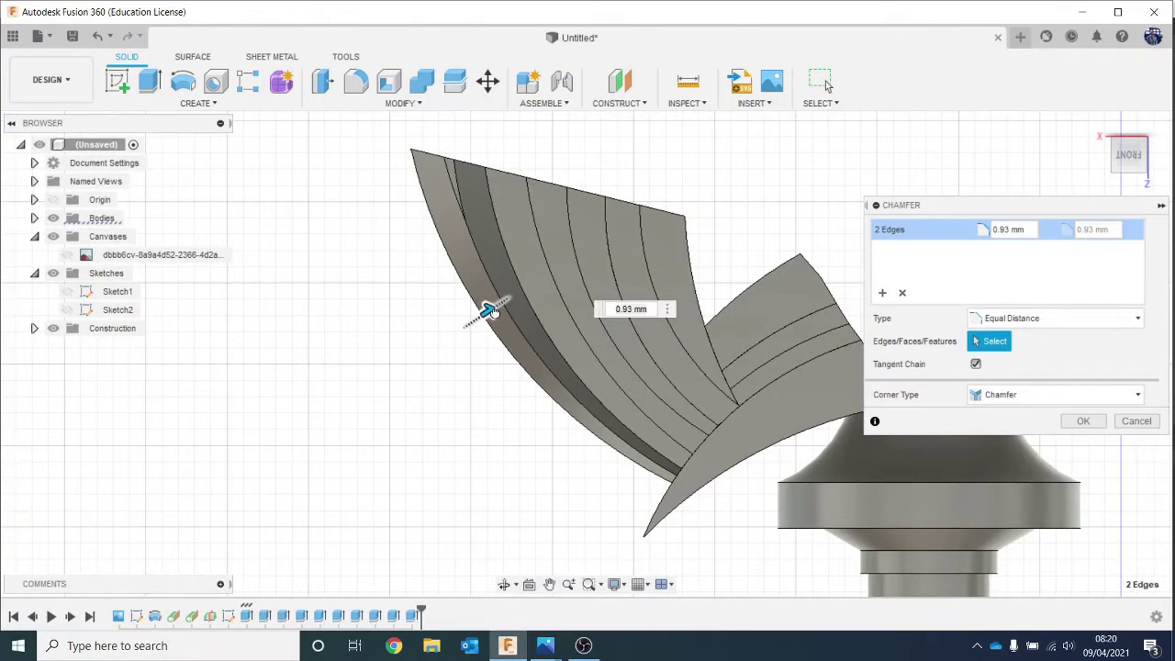
pyautogui.moveTo(497, 313); pyautogui.dragTo(491, 309)
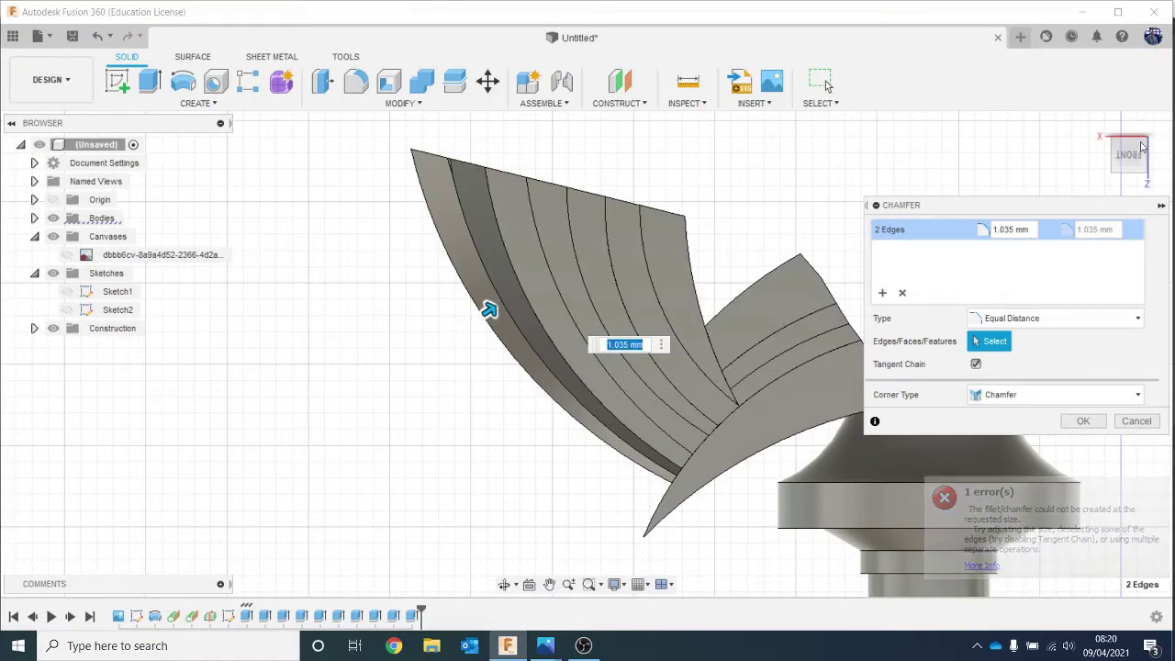
pyautogui.keyDown('shift'); pyautogui.moveTo(489, 310); pyautogui.dragTo(472, 268, button='middle'); pyautogui.keyUp('shift')
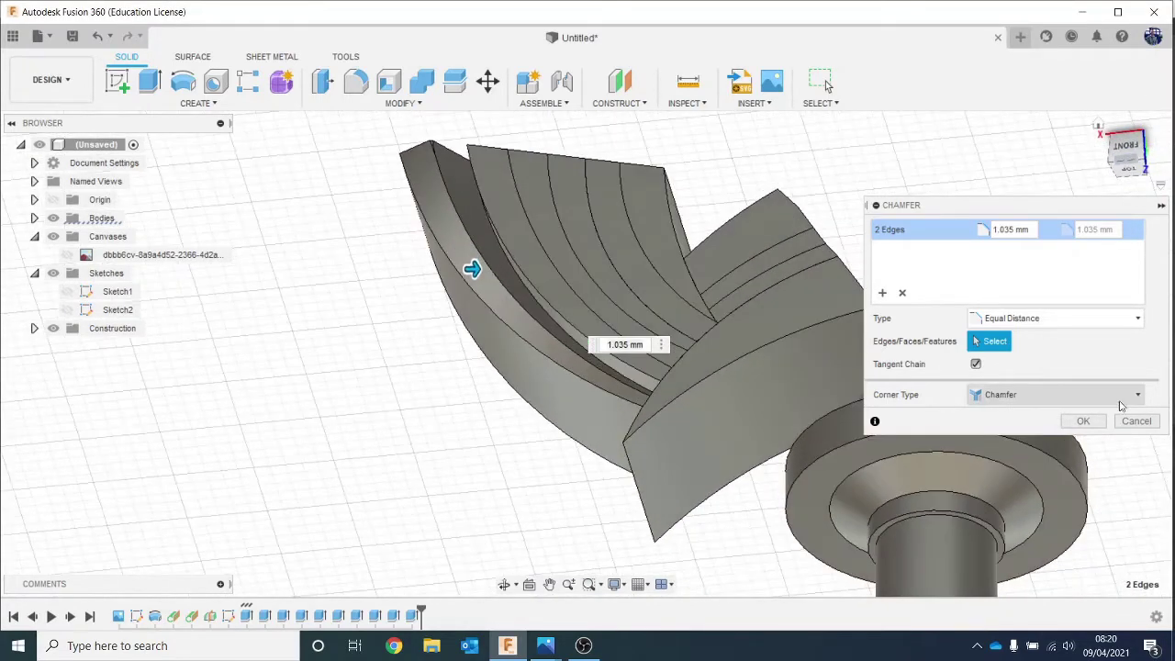
pyautogui.click(1083, 421)
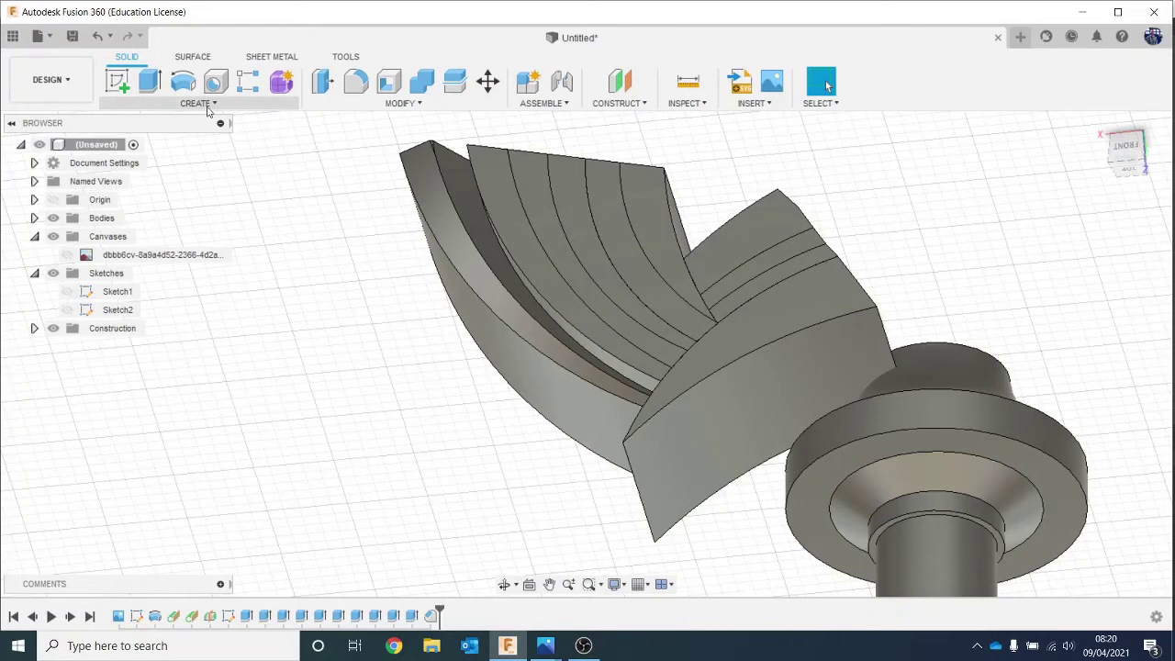
pyautogui.click(407, 105)
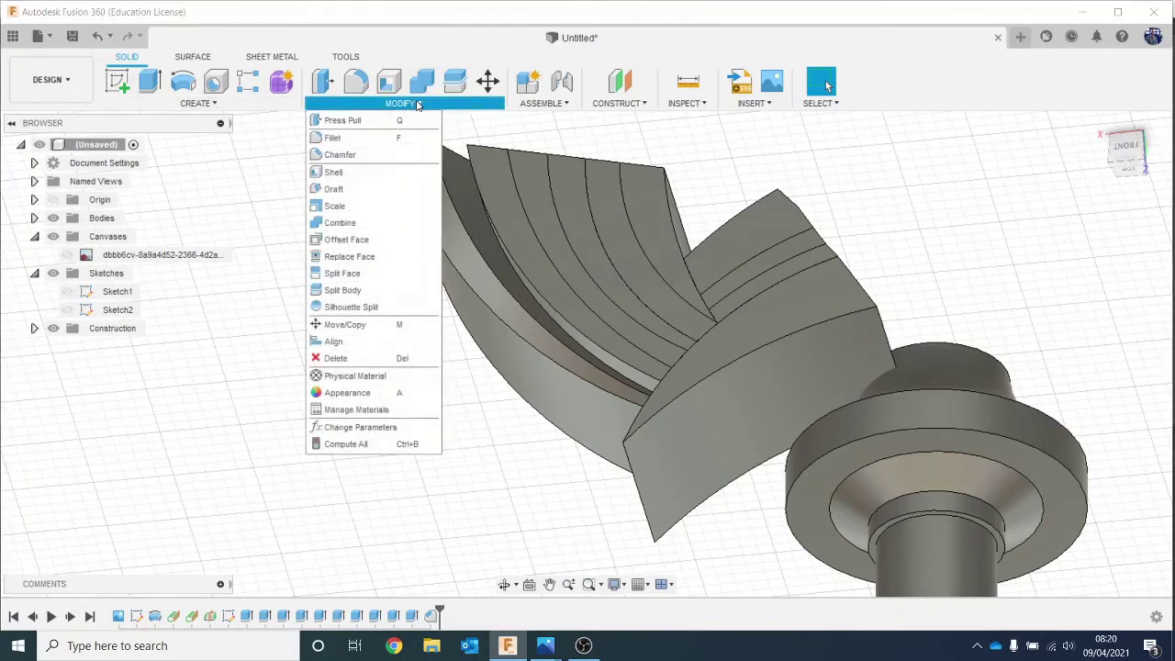
pyautogui.click(339, 154)
pyautogui.click(492, 226)
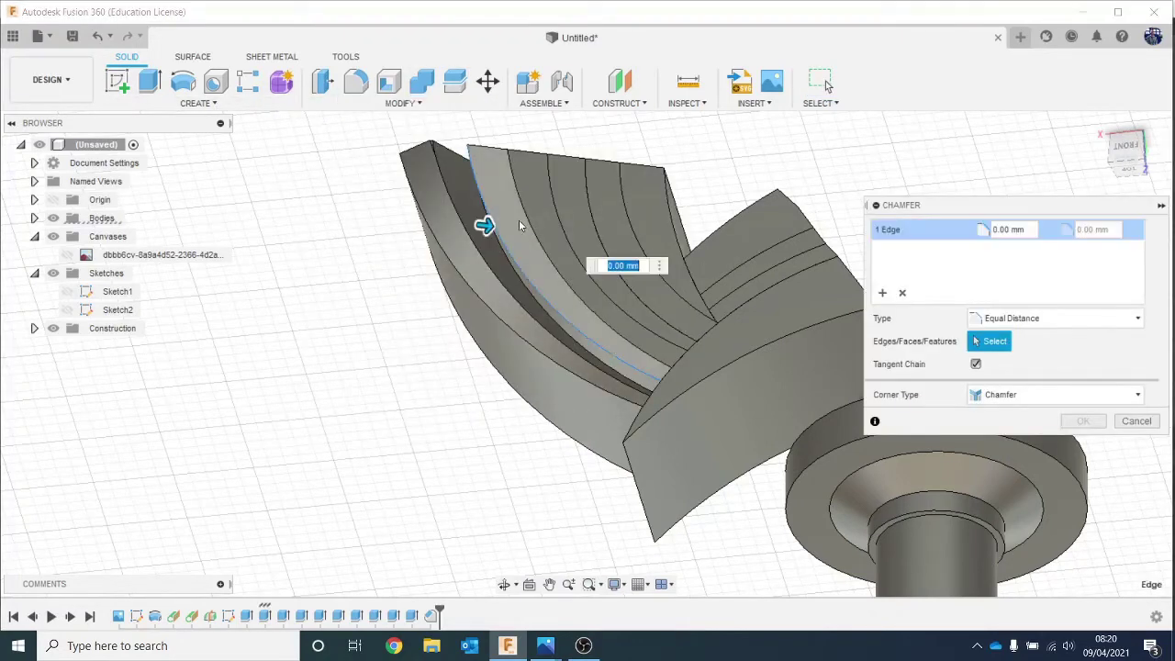
pyautogui.scroll(2, 523, 230)
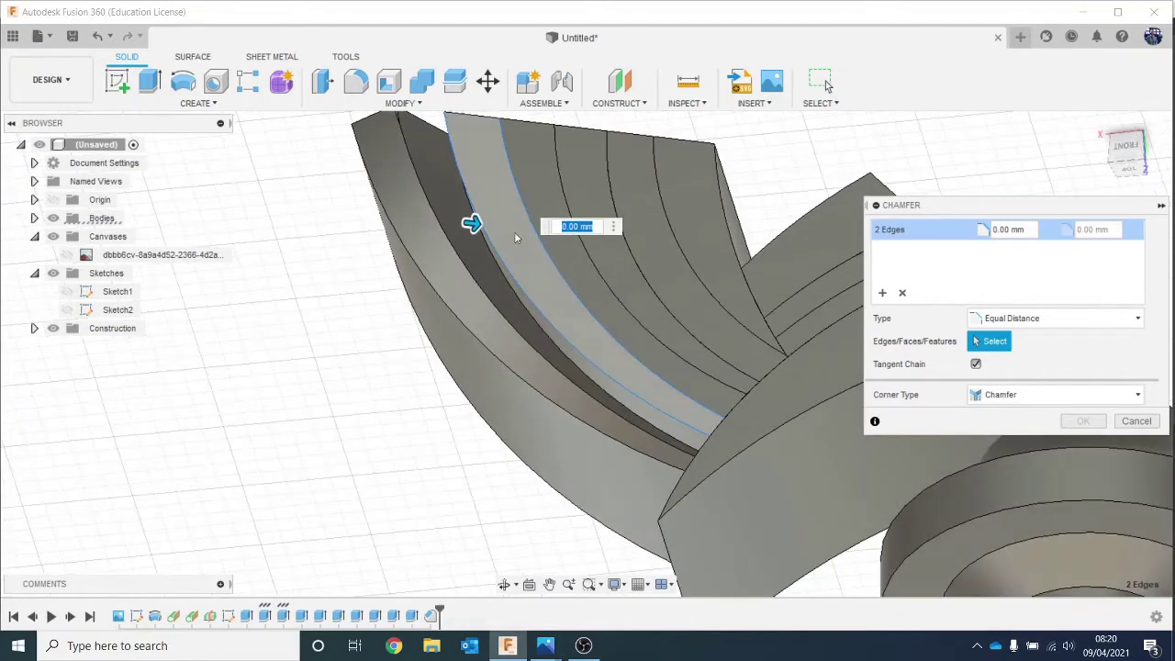
pyautogui.moveTo(472, 221); pyautogui.dragTo(487, 225)
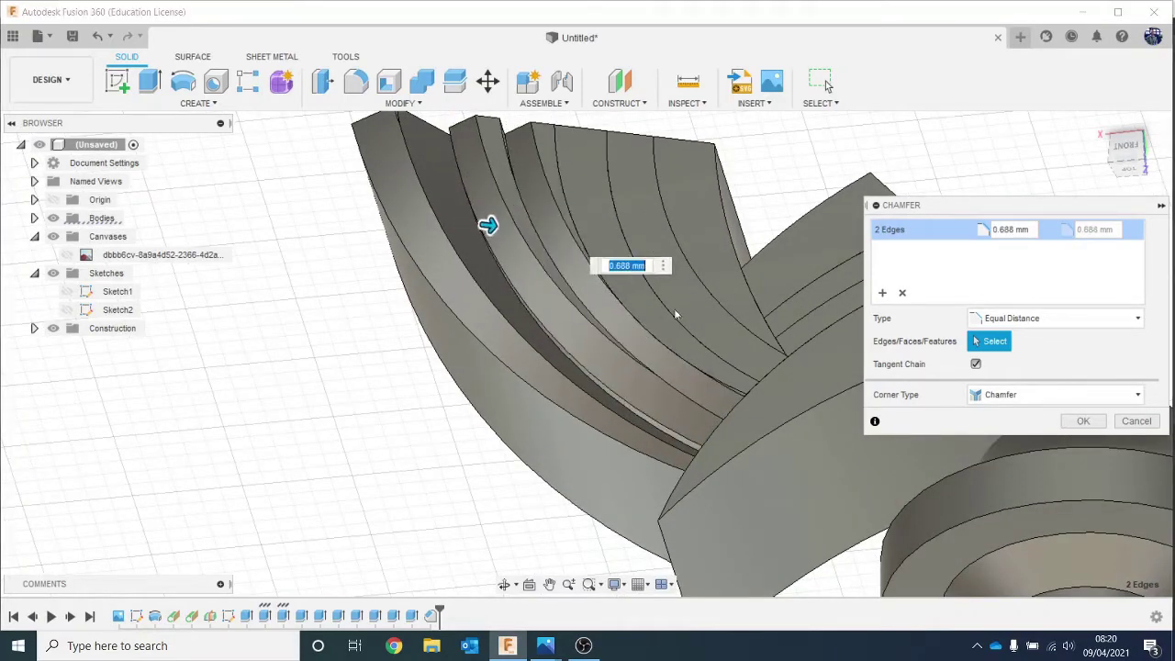
pyautogui.click(1134, 423)
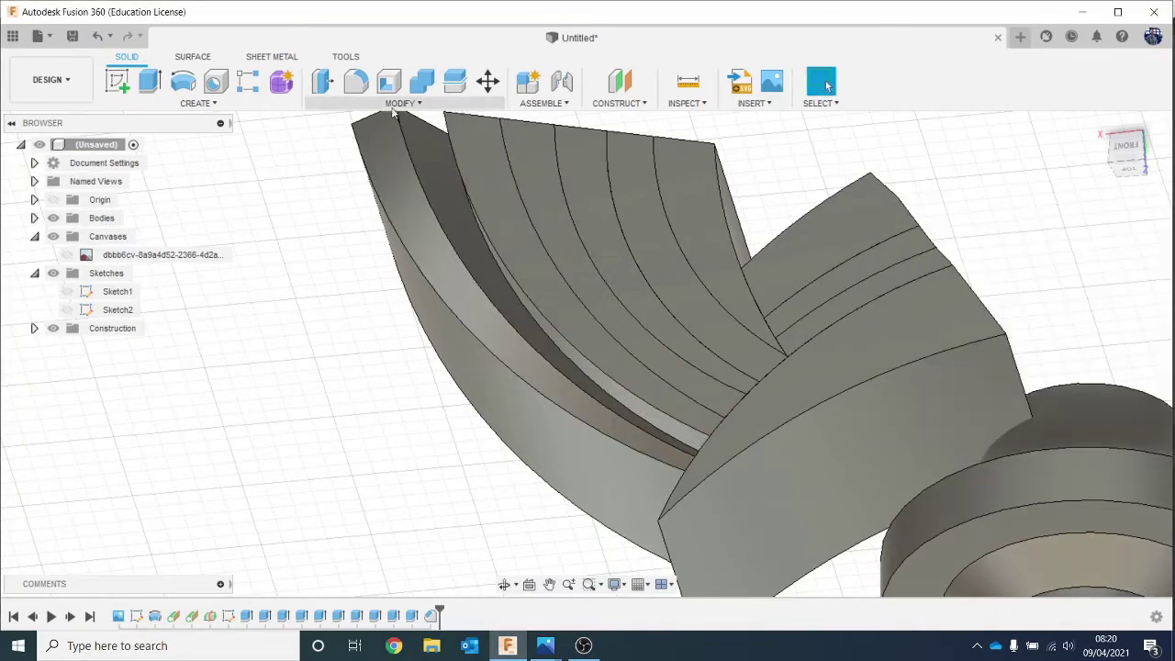
# Chamfer both long curved front edges of the second wing feather from the outside with an equal distance of 0.572 mm.
pyautogui.click(400, 103)
pyautogui.click(390, 154)
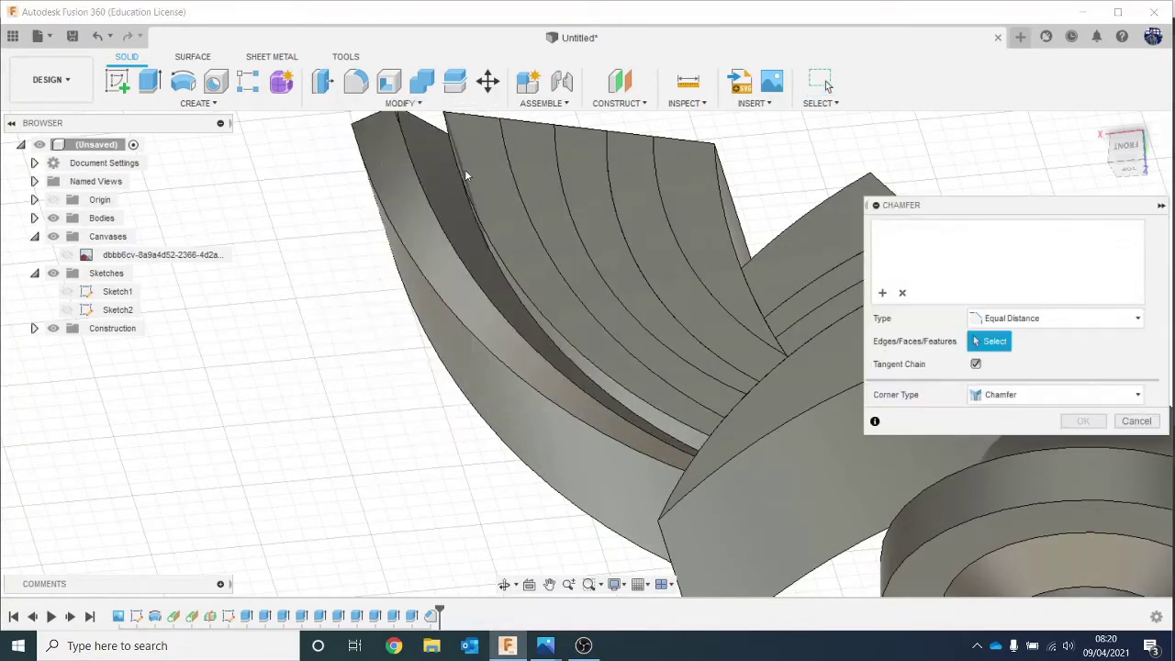
pyautogui.click(442, 124)
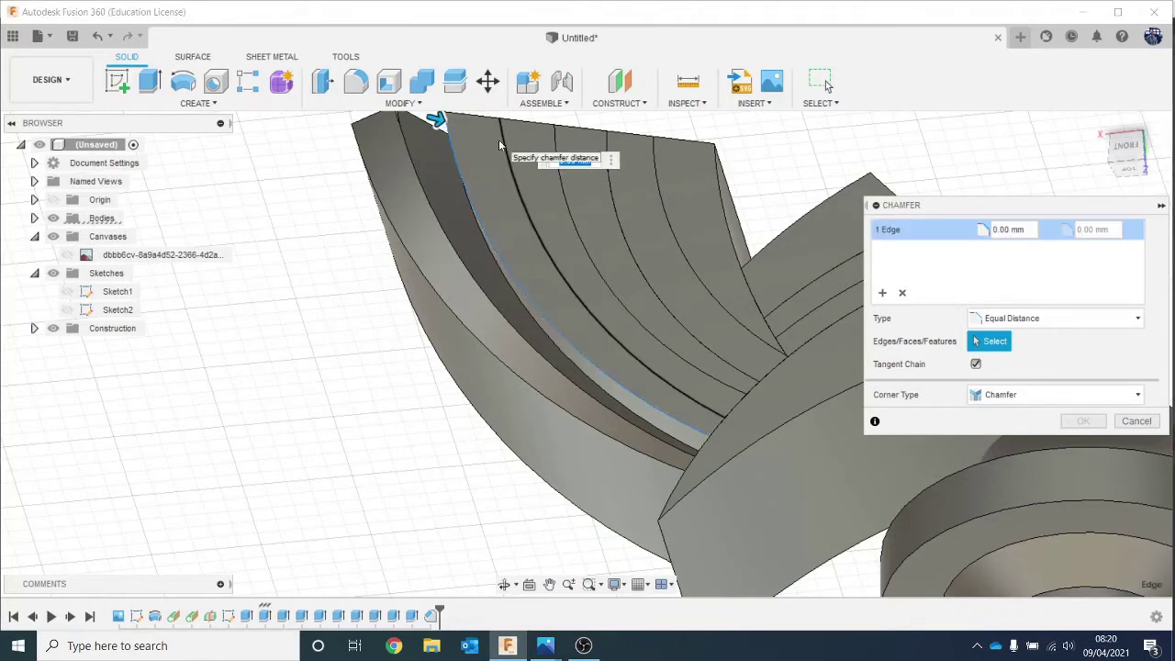
pyautogui.moveTo(438, 118); pyautogui.dragTo(448, 127)
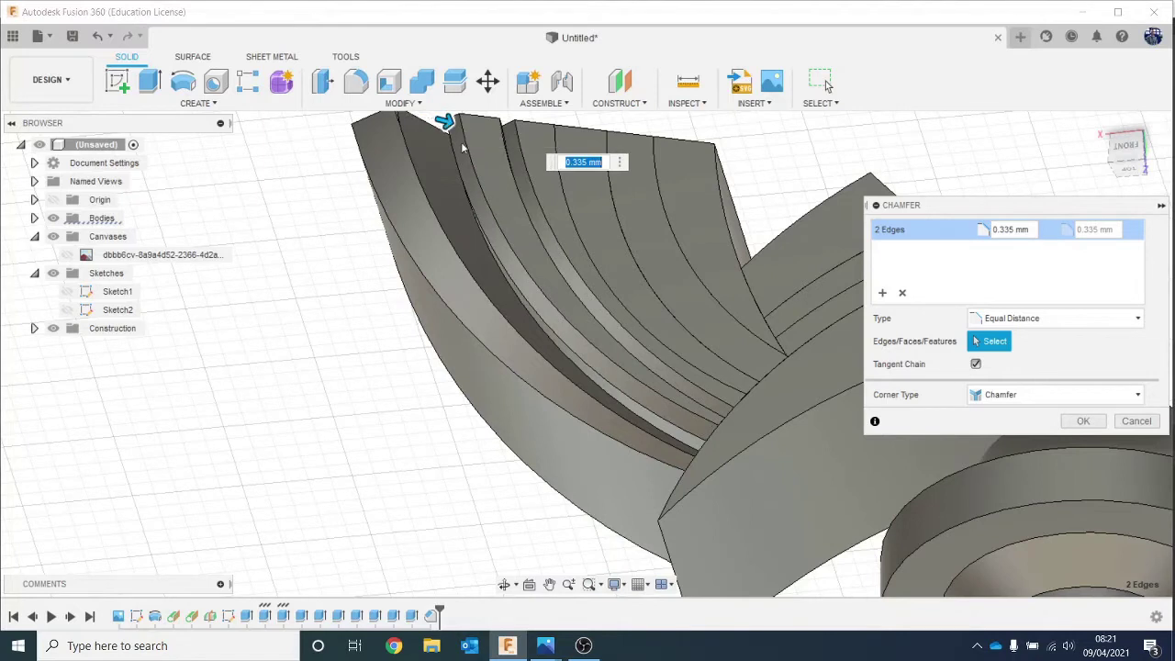
pyautogui.click(512, 180)
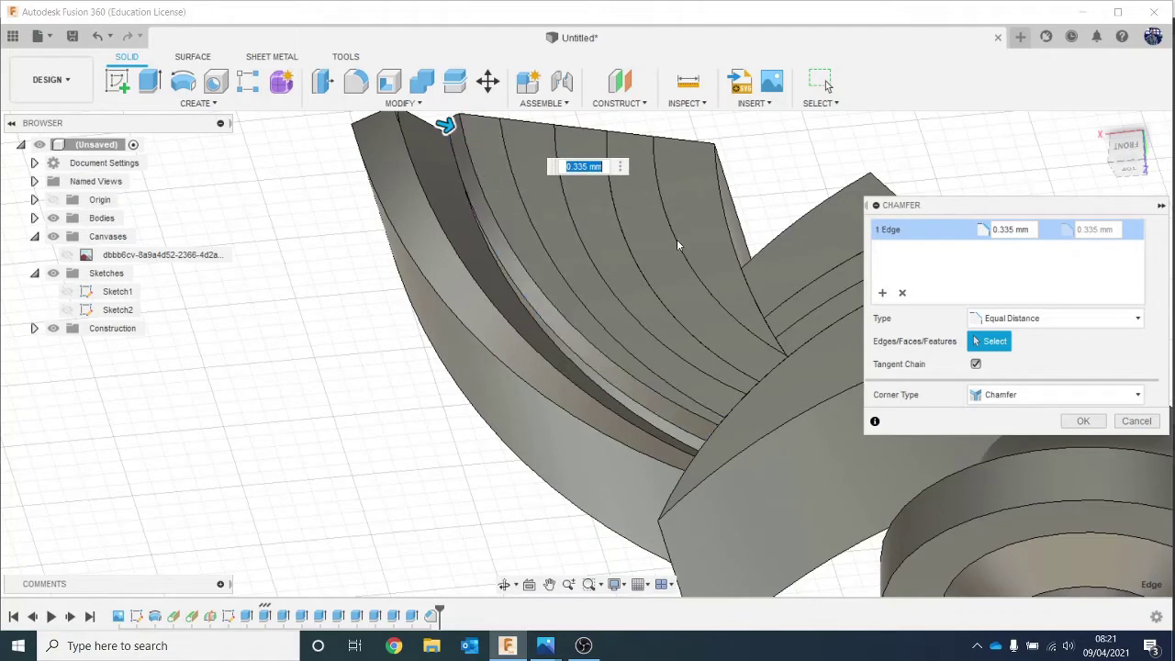
pyautogui.moveTo(1128, 155); pyautogui.dragTo(1083, 154)
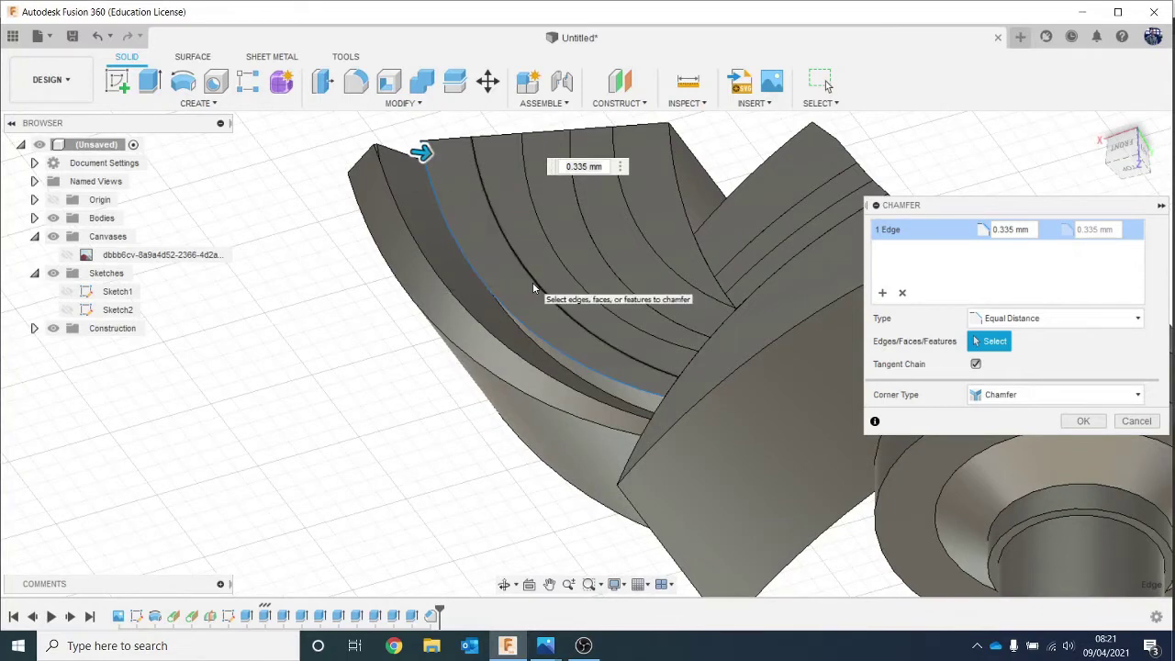
pyautogui.click(533, 287)
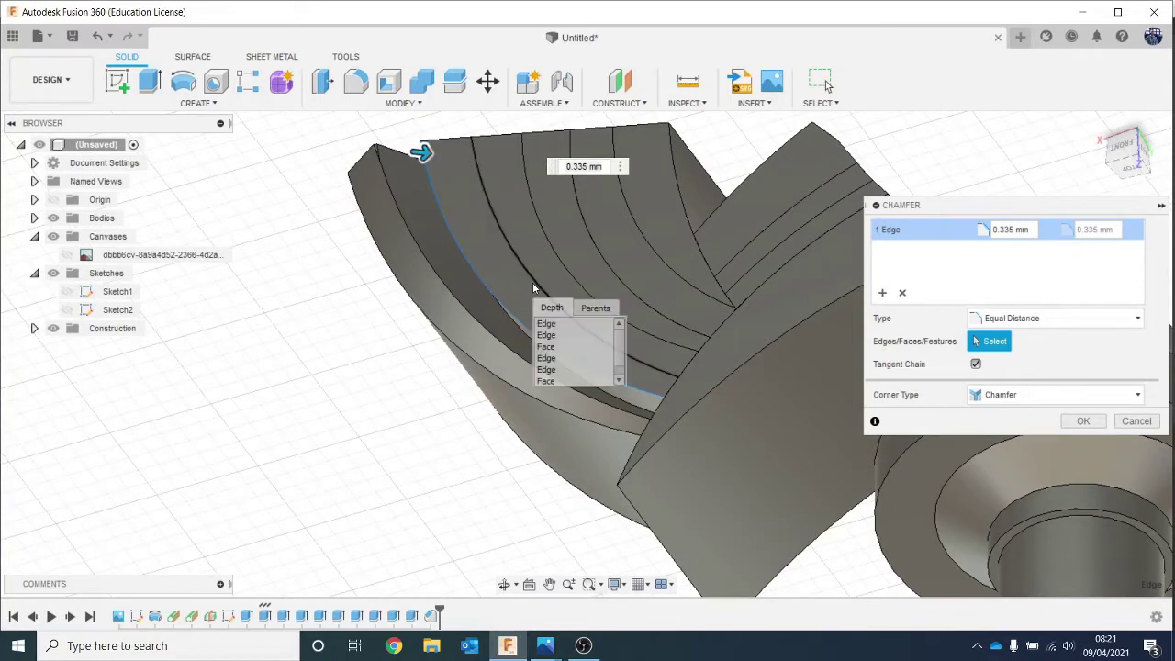
pyautogui.click(561, 336)
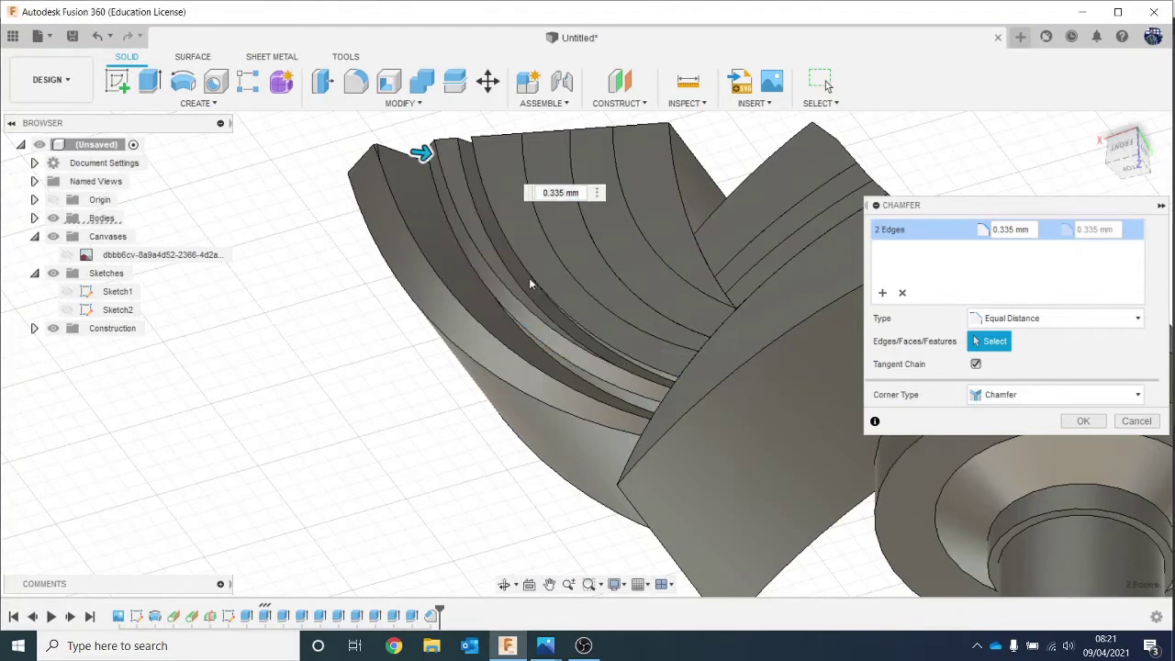
pyautogui.moveTo(424, 152); pyautogui.dragTo(431, 158)
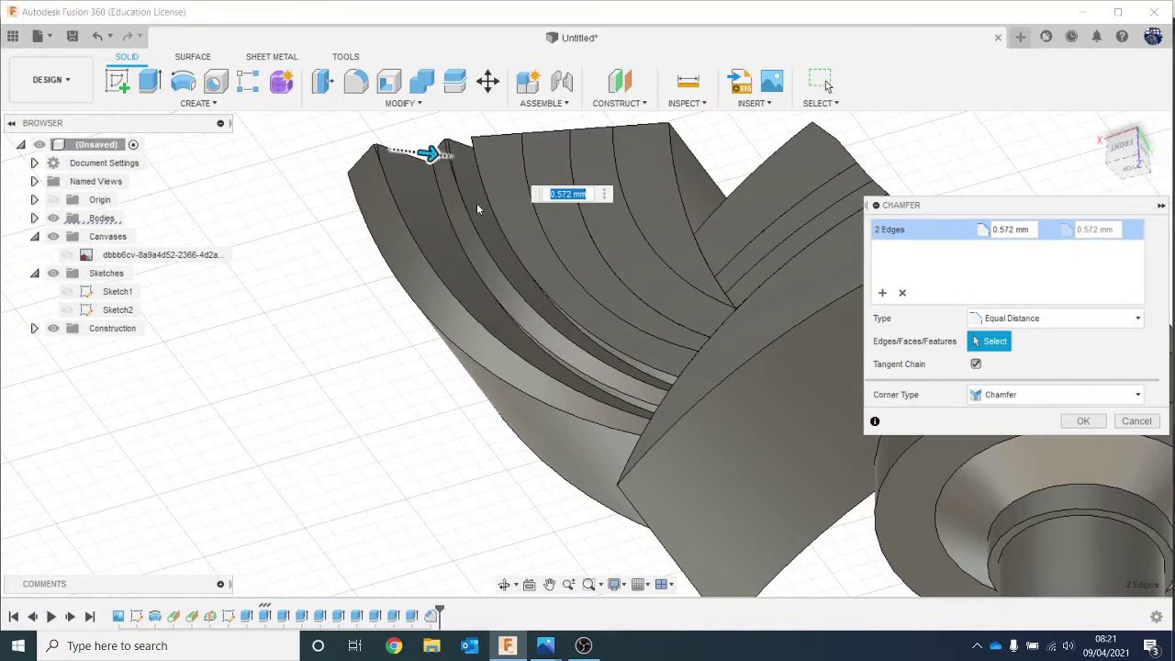
pyautogui.click(1083, 420)
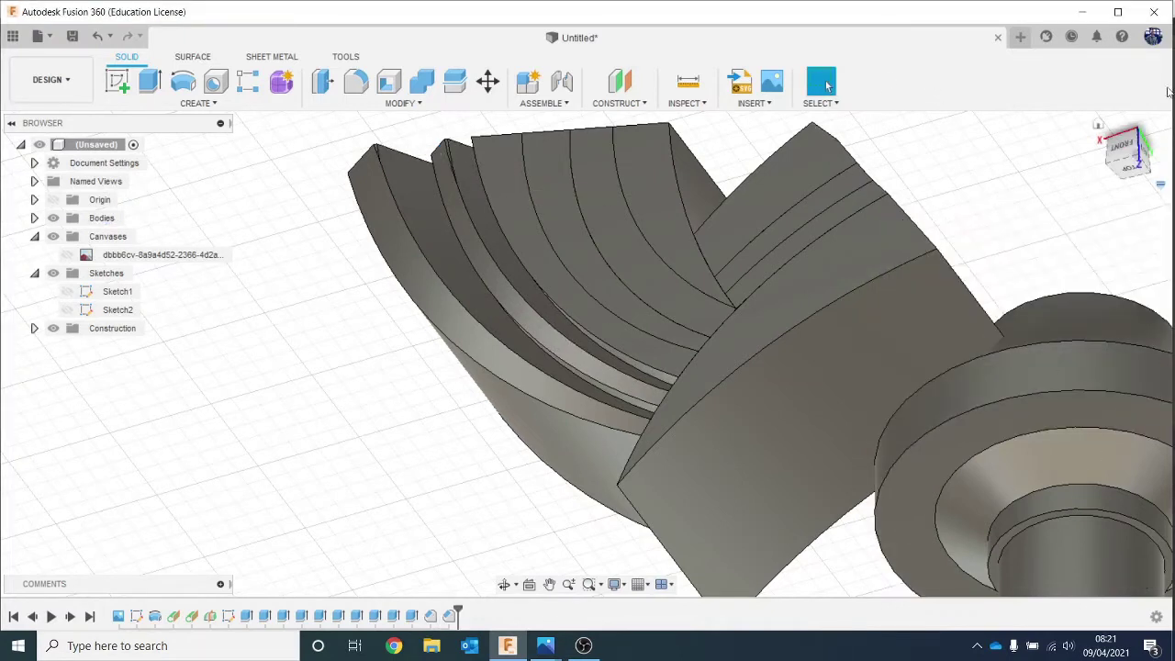
# Chamfer both long curved front edges of the third wing feather from the outside with an equal distance of 0.592 mm.
pyautogui.click(1129, 152)
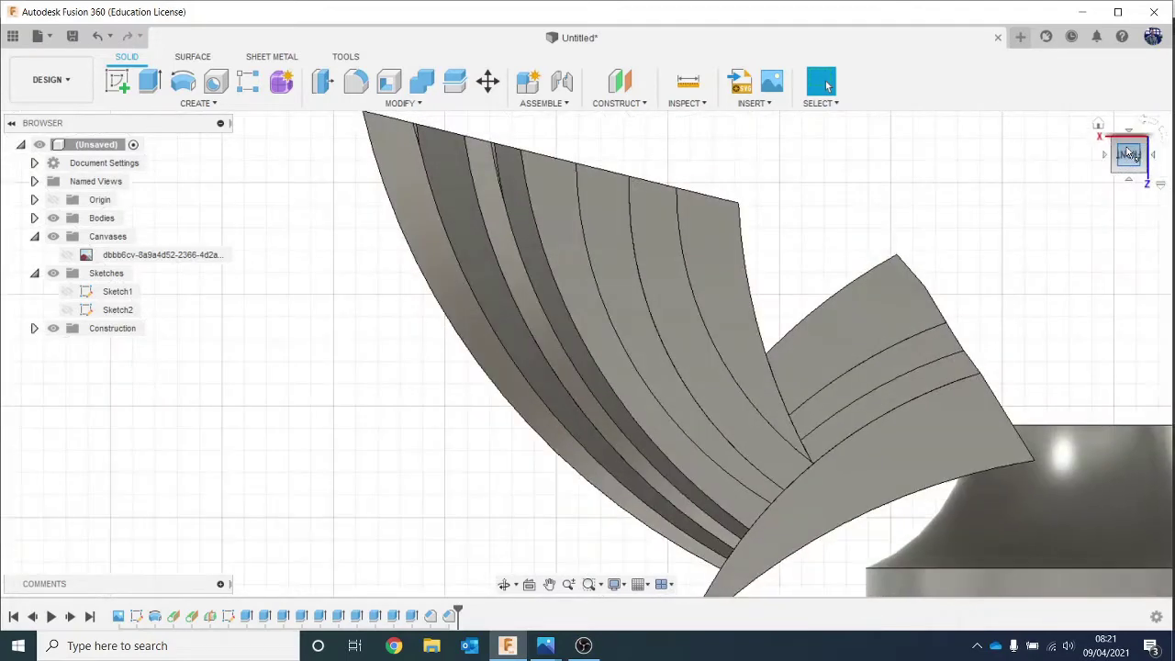
pyautogui.moveTo(1129, 154); pyautogui.dragTo(1117, 112)
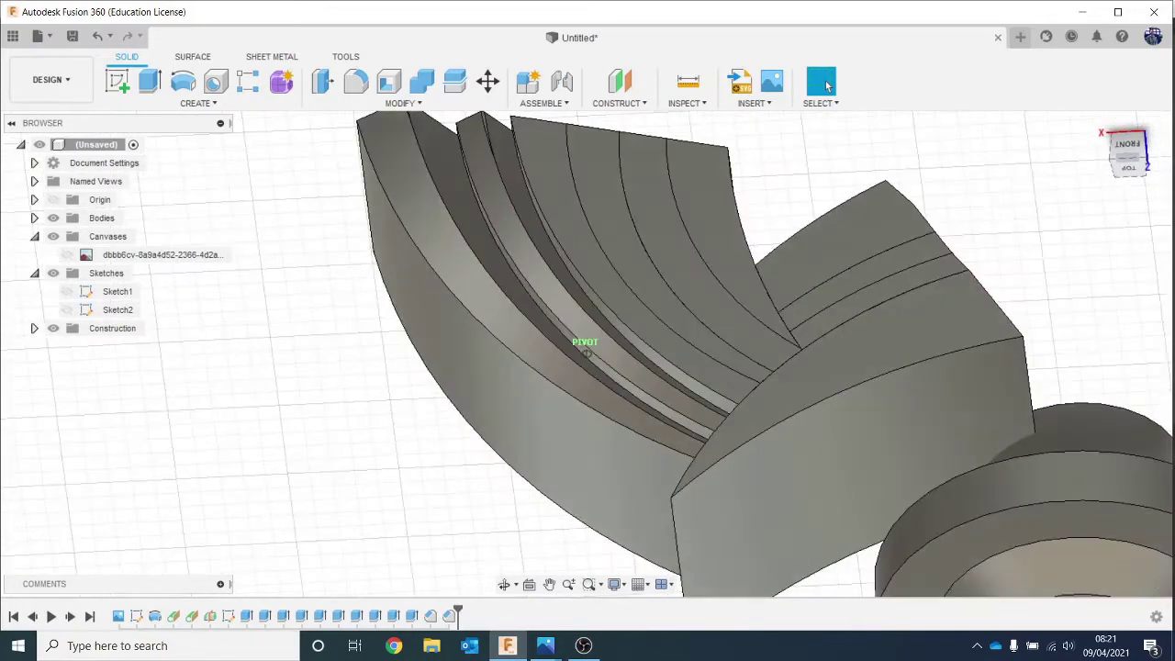
pyautogui.moveTo(1080, 243); pyautogui.dragTo(1067, 286, button='middle')
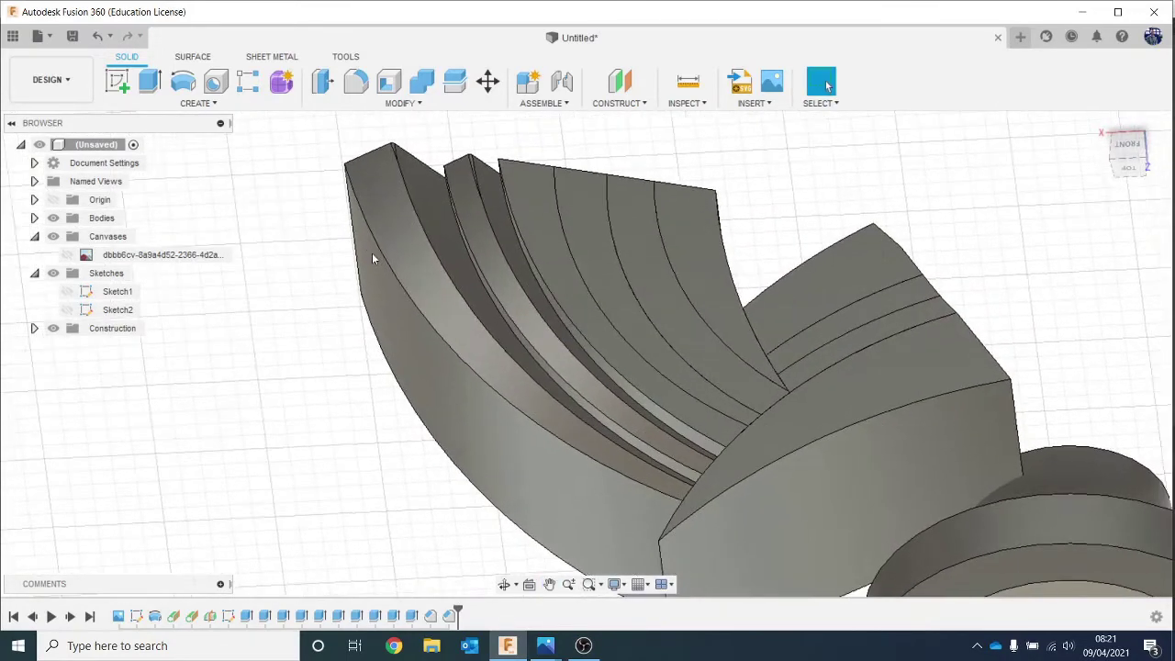
pyautogui.click(397, 105)
pyautogui.click(393, 156)
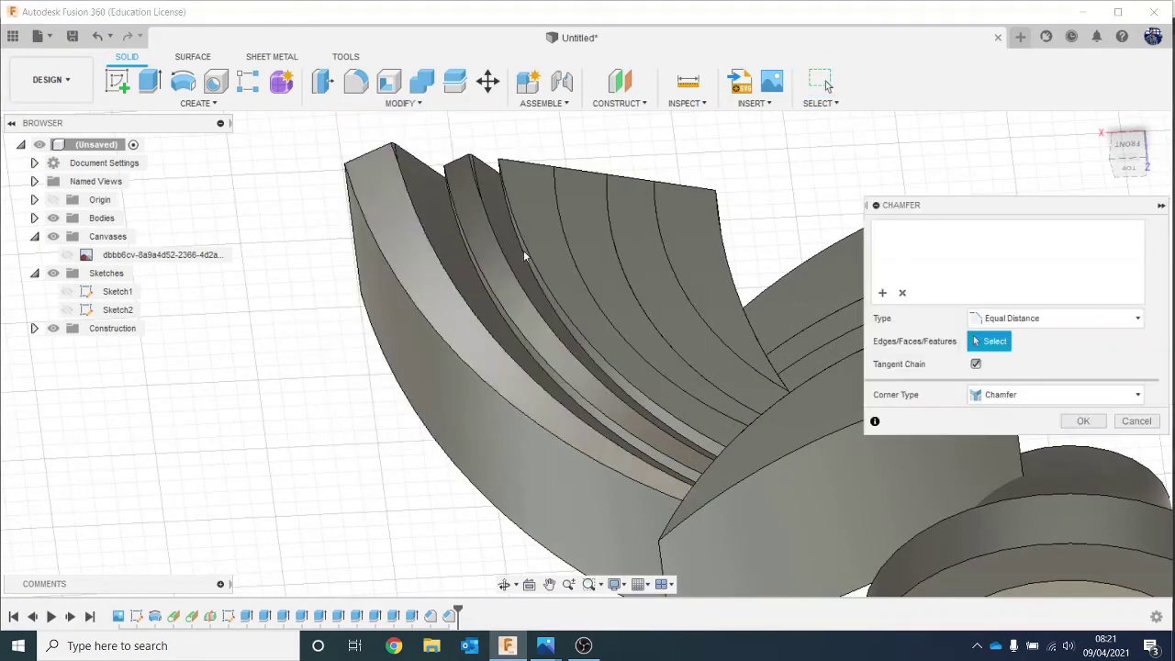
pyautogui.scroll(3, 542, 239)
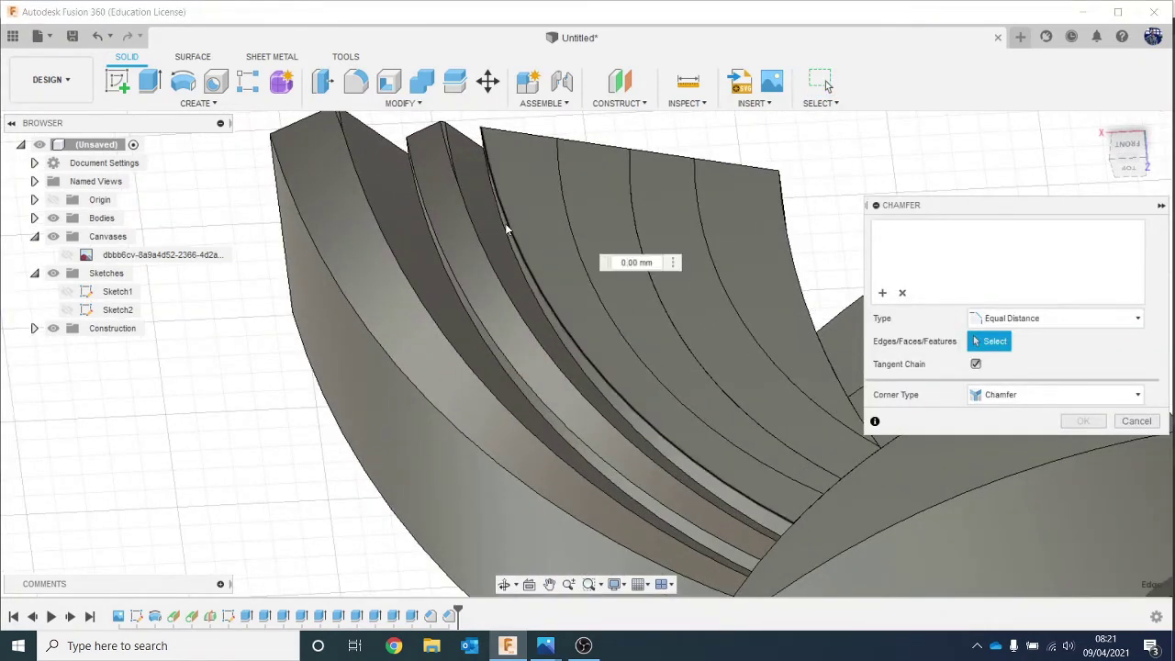
pyautogui.click(505, 223)
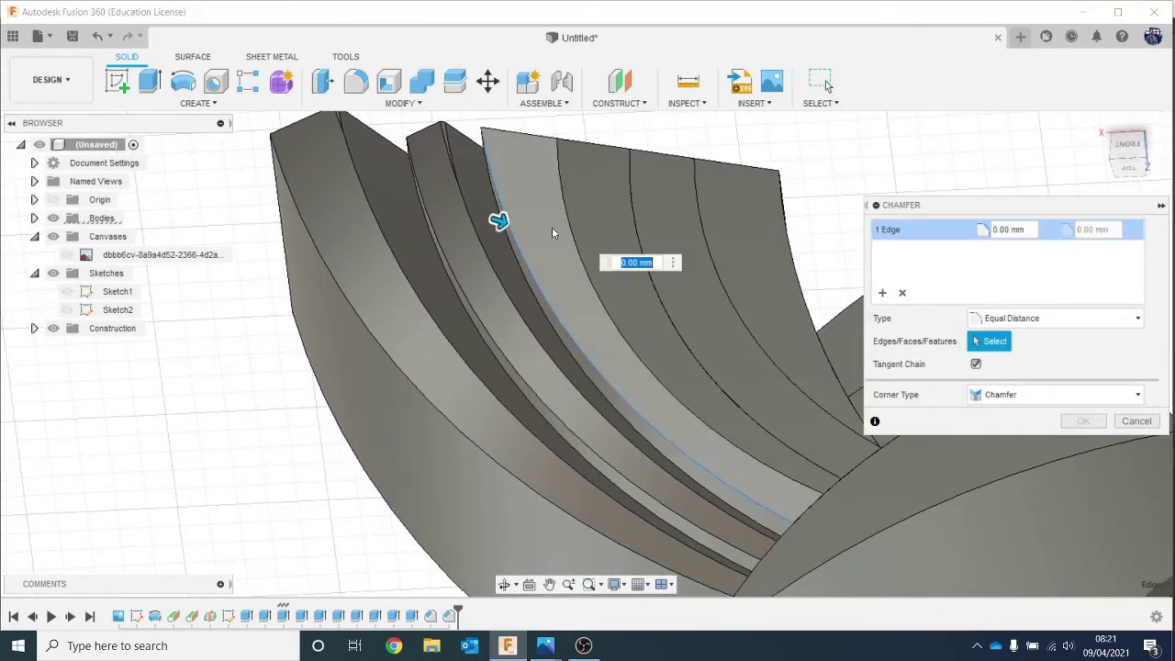
pyautogui.click(581, 267)
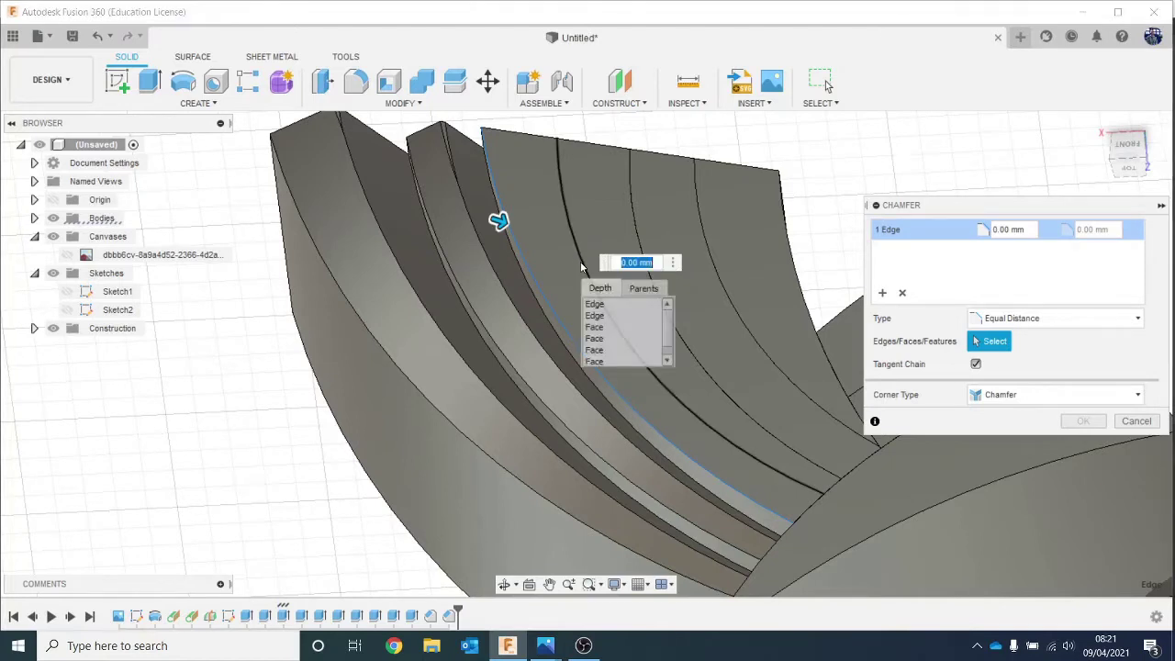
pyautogui.click(596, 315)
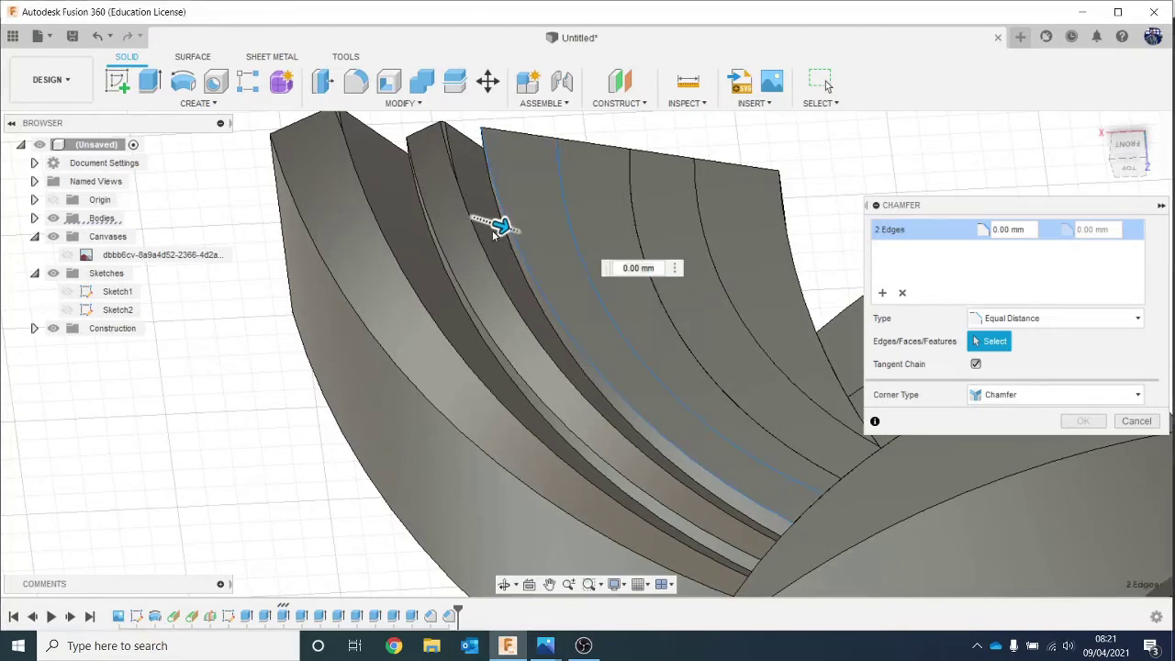
pyautogui.moveTo(511, 238)
pyautogui.mouseDown()
pyautogui.moveTo(486, 224)
pyautogui.moveTo(520, 232)
pyautogui.mouseUp()
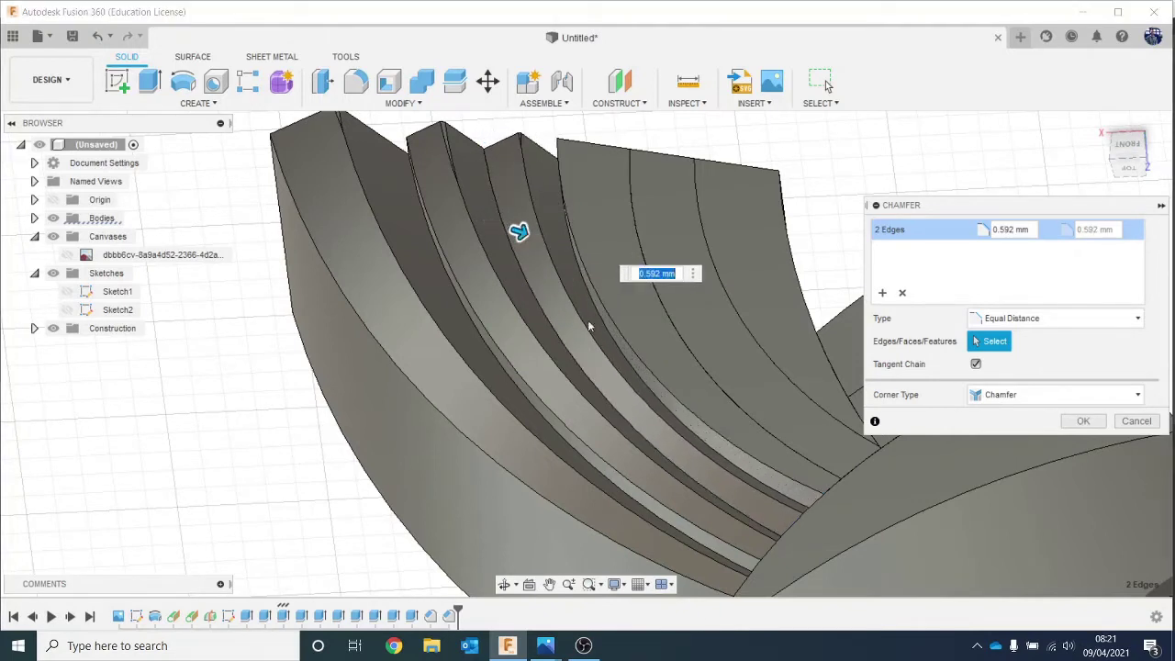
pyautogui.click(1086, 421)
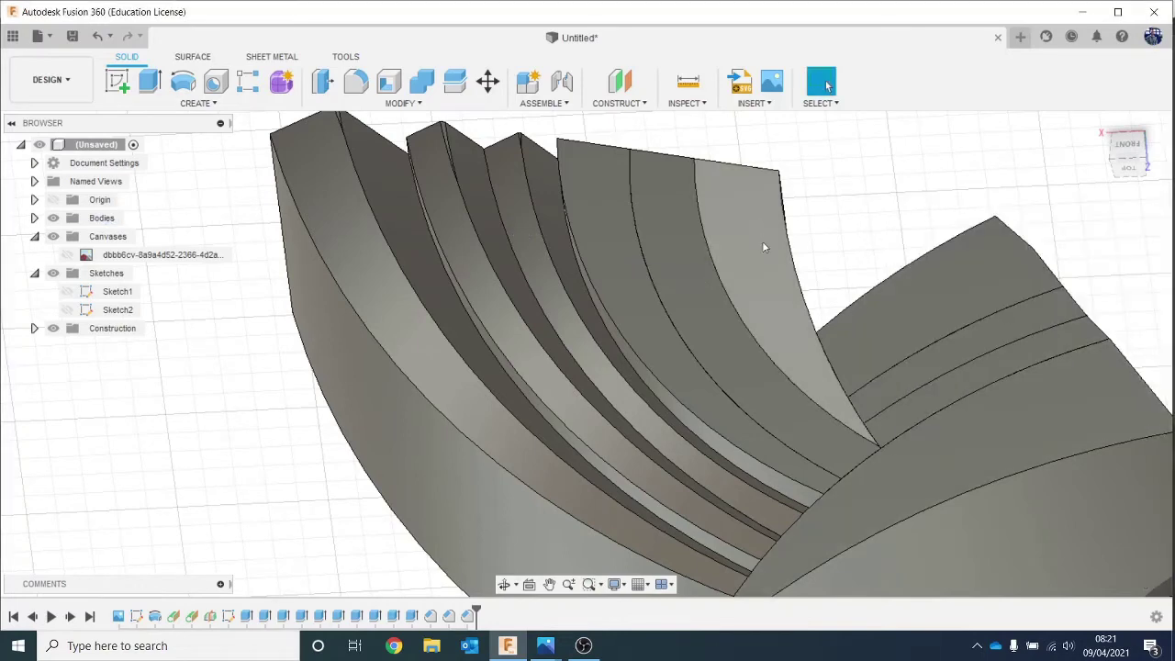
# Start a chamfer for the fourth wing feather from the outside.
pyautogui.scroll(-5, 795, 303)
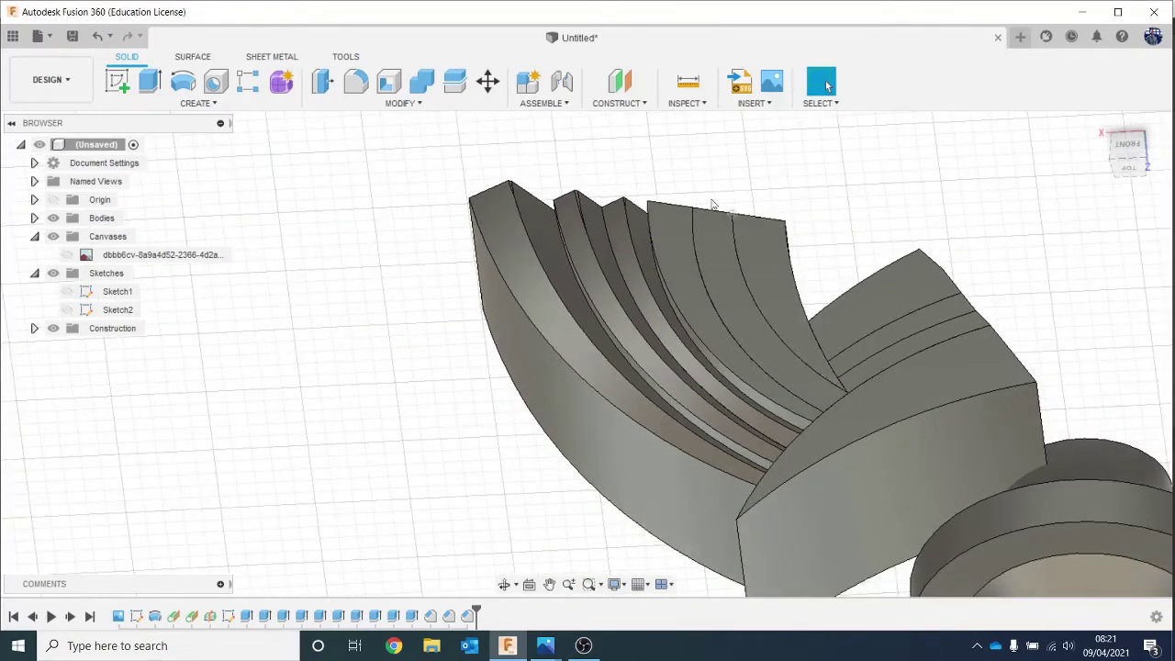
pyautogui.scroll(2, 703, 220)
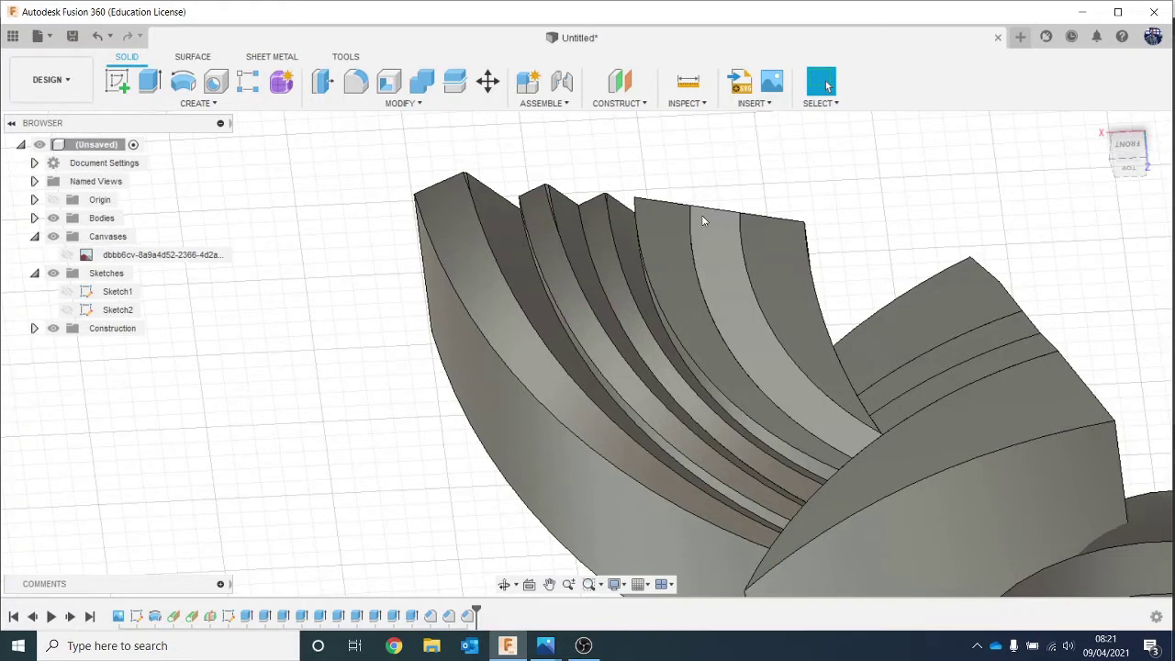
pyautogui.click(358, 103)
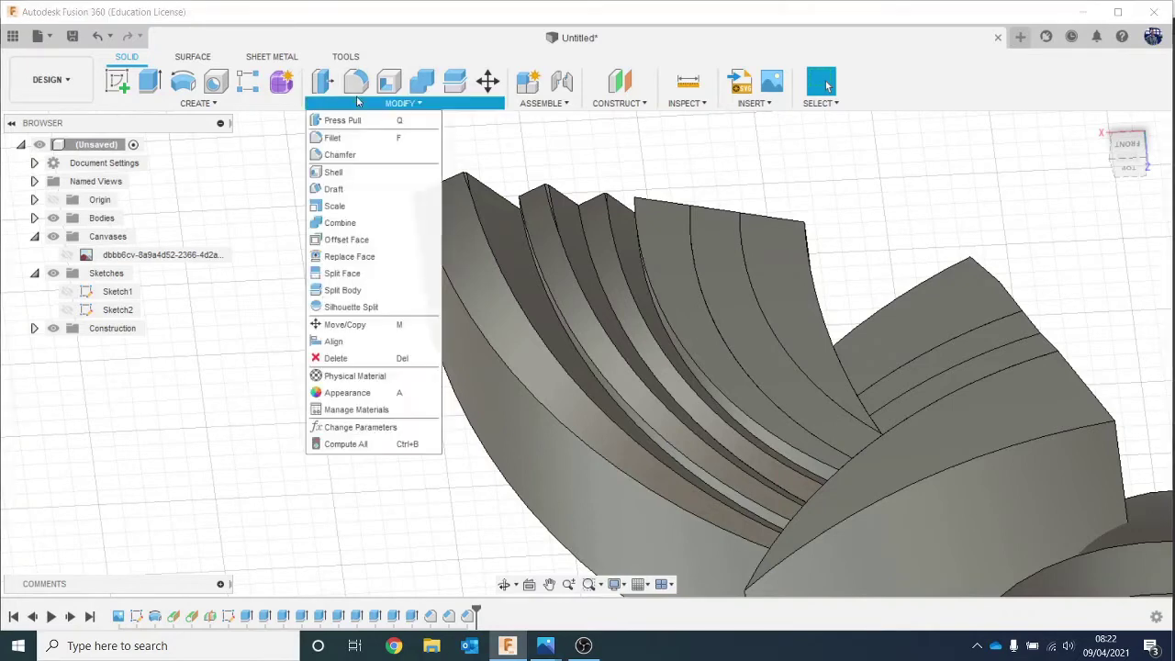
pyautogui.click(369, 158)
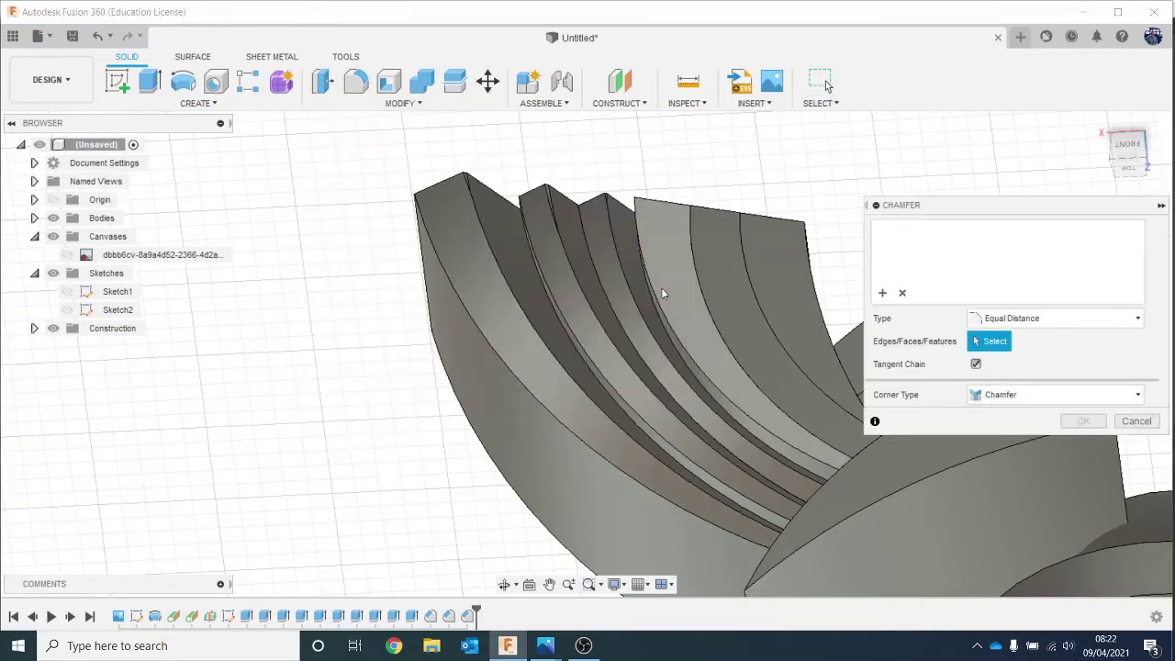
pyautogui.click(655, 296)
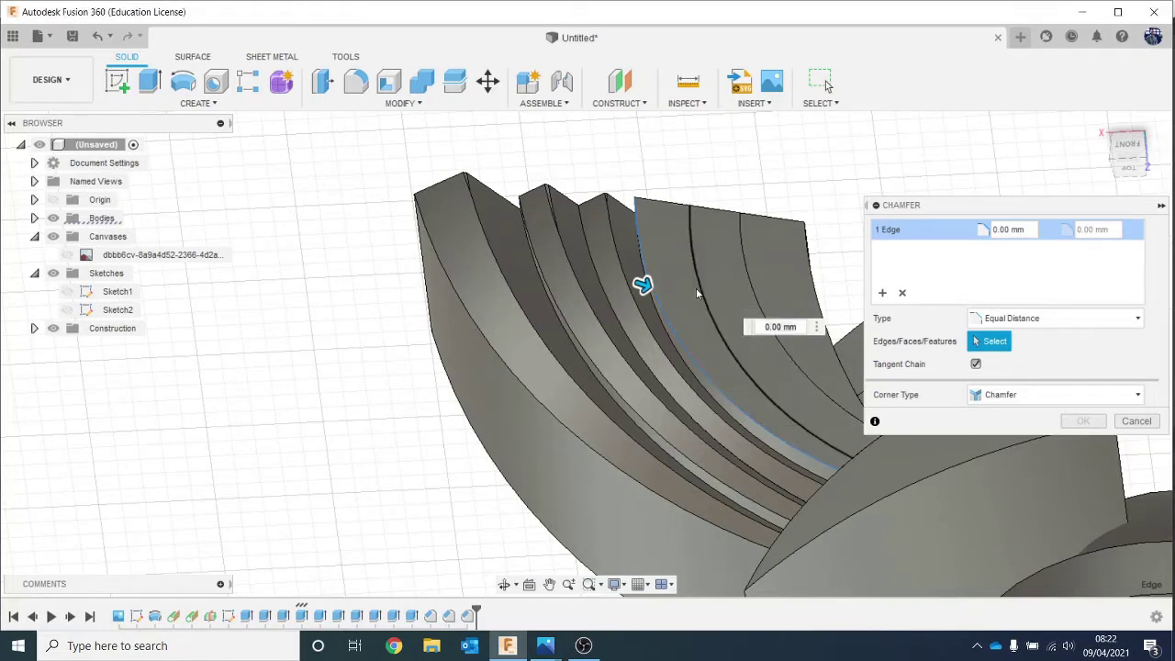
pyautogui.click(697, 294)
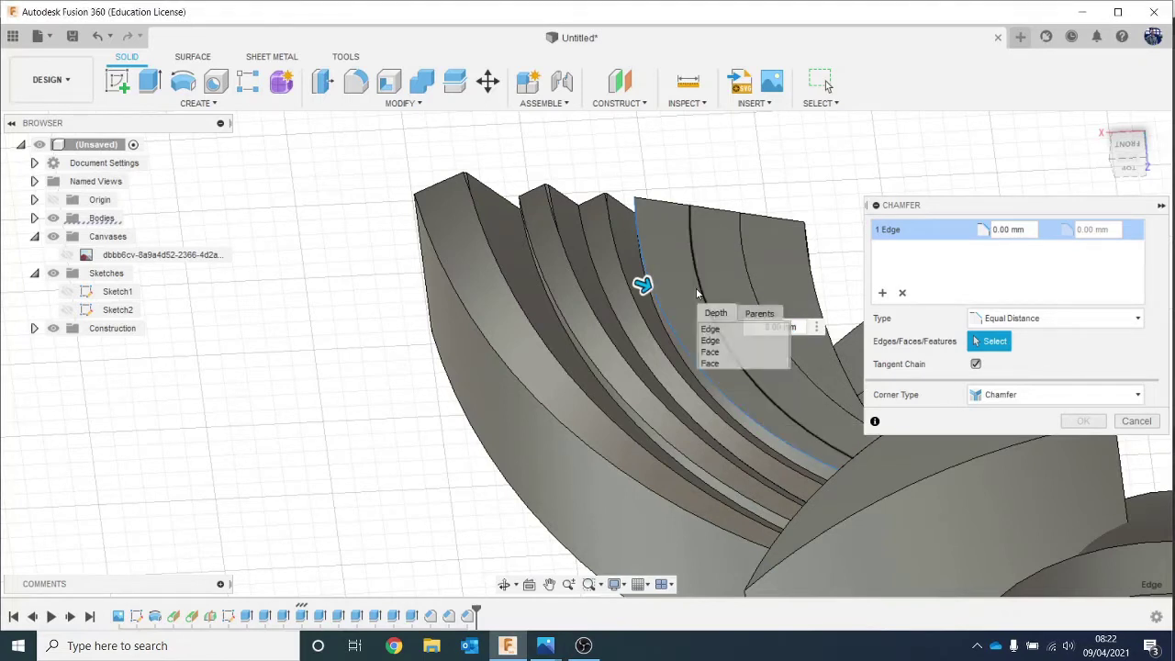
pyautogui.click(722, 340)
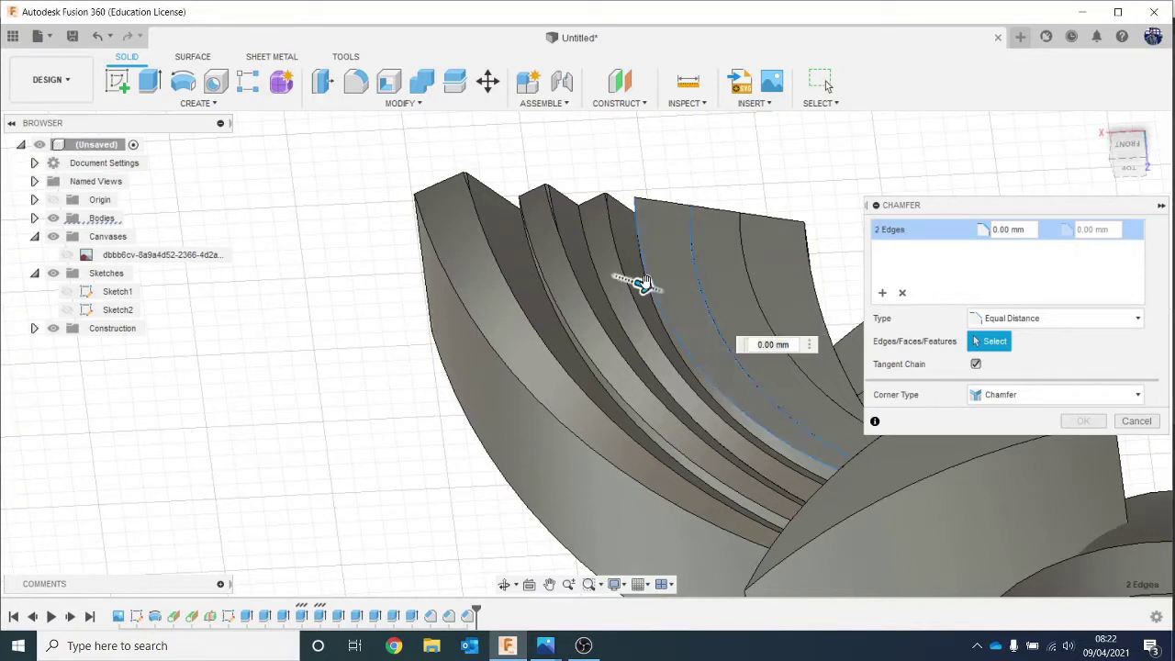
pyautogui.moveTo(643, 282); pyautogui.dragTo(657, 292)
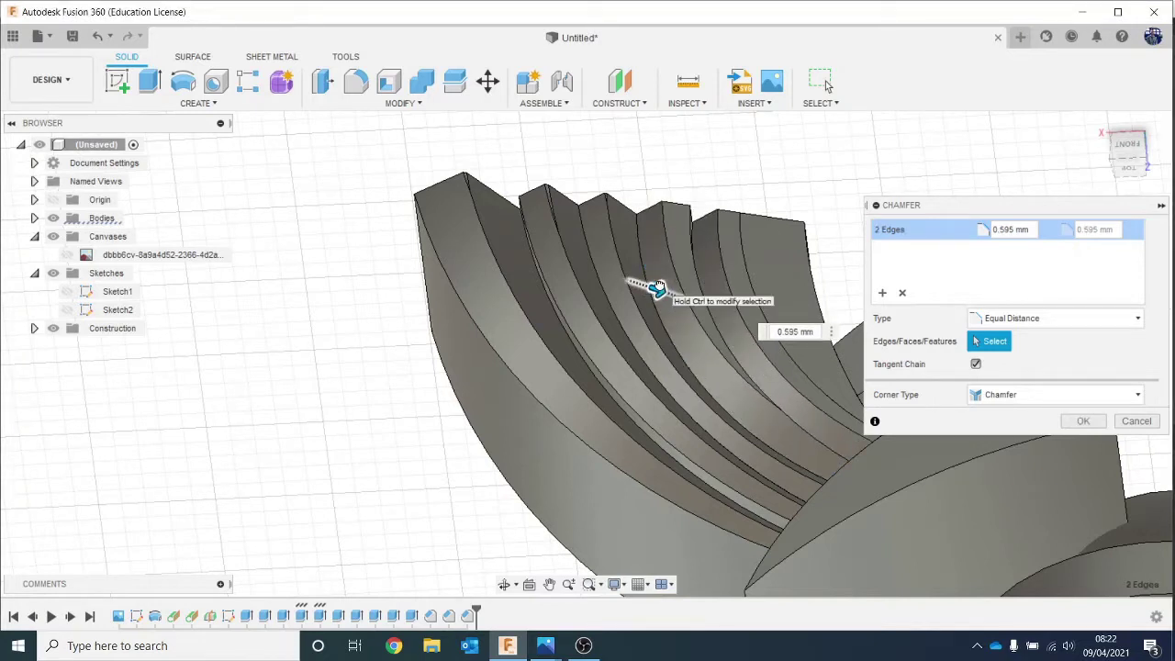
pyautogui.click(1137, 420)
pyautogui.click(400, 103)
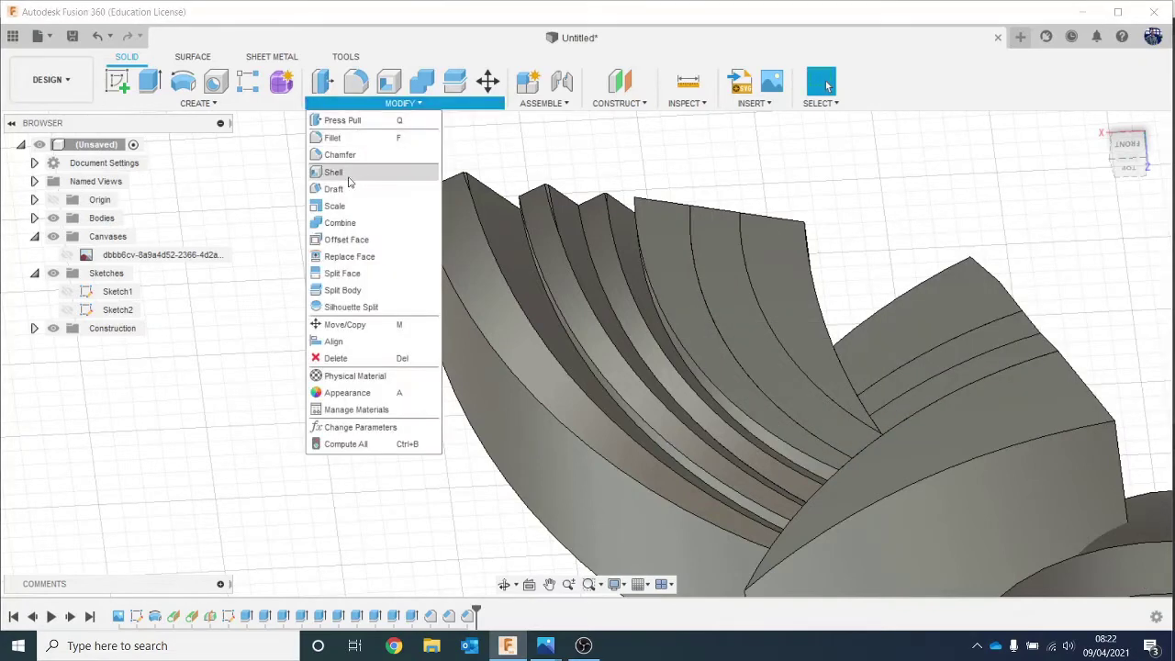
pyautogui.click(340, 154)
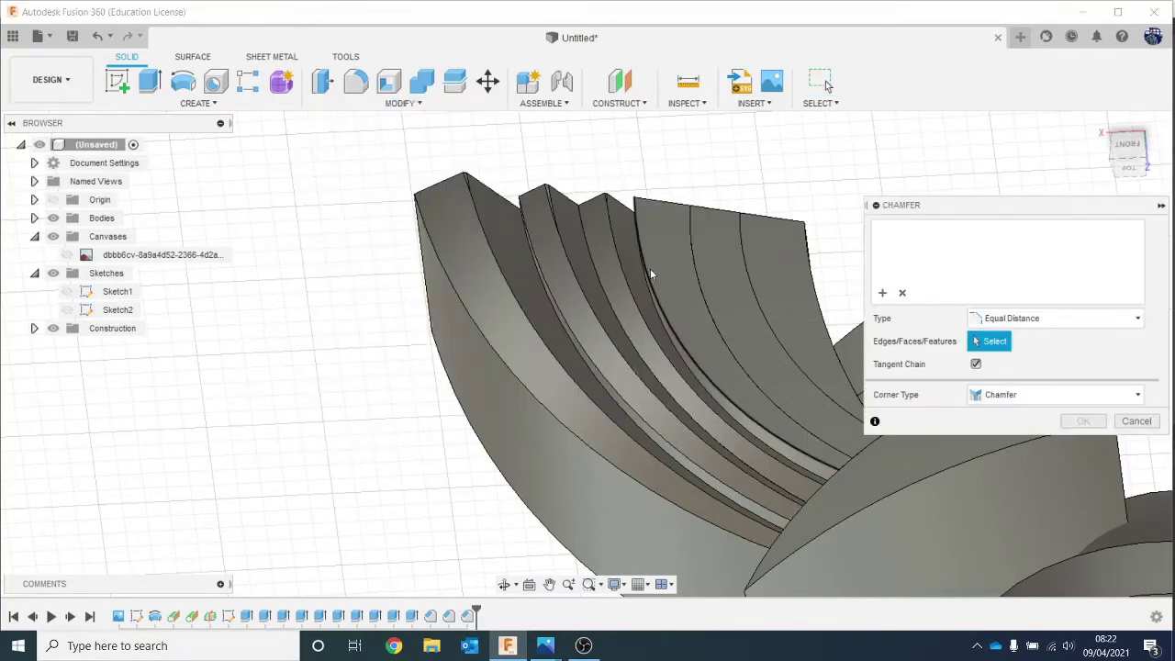
pyautogui.click(650, 268)
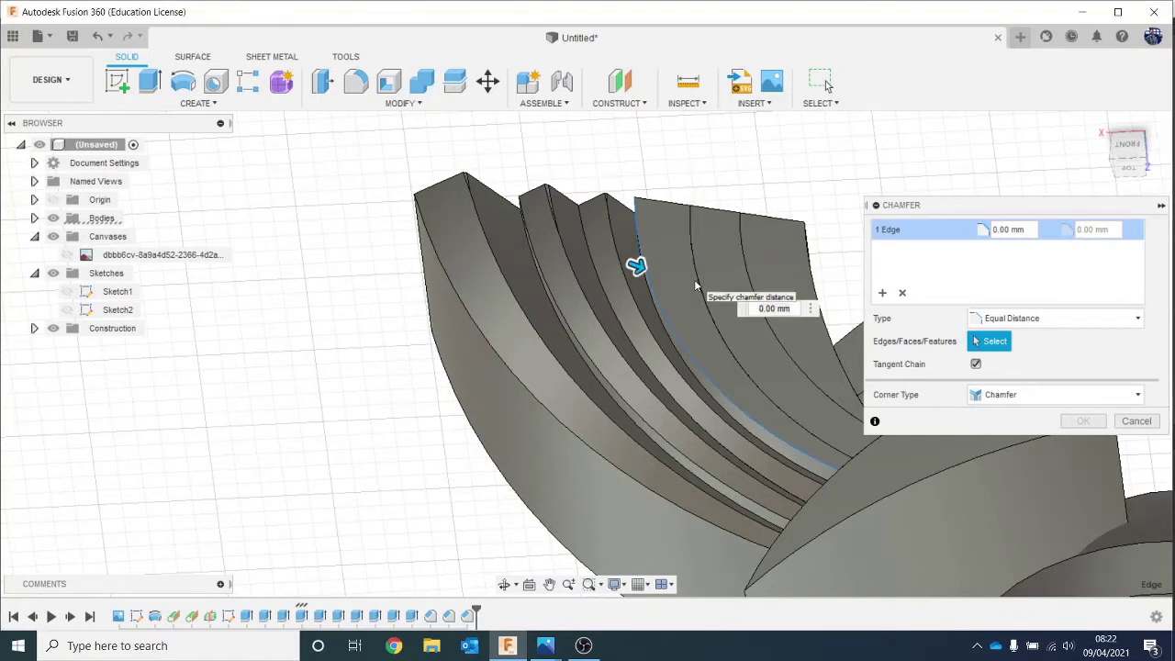
pyautogui.click(690, 285)
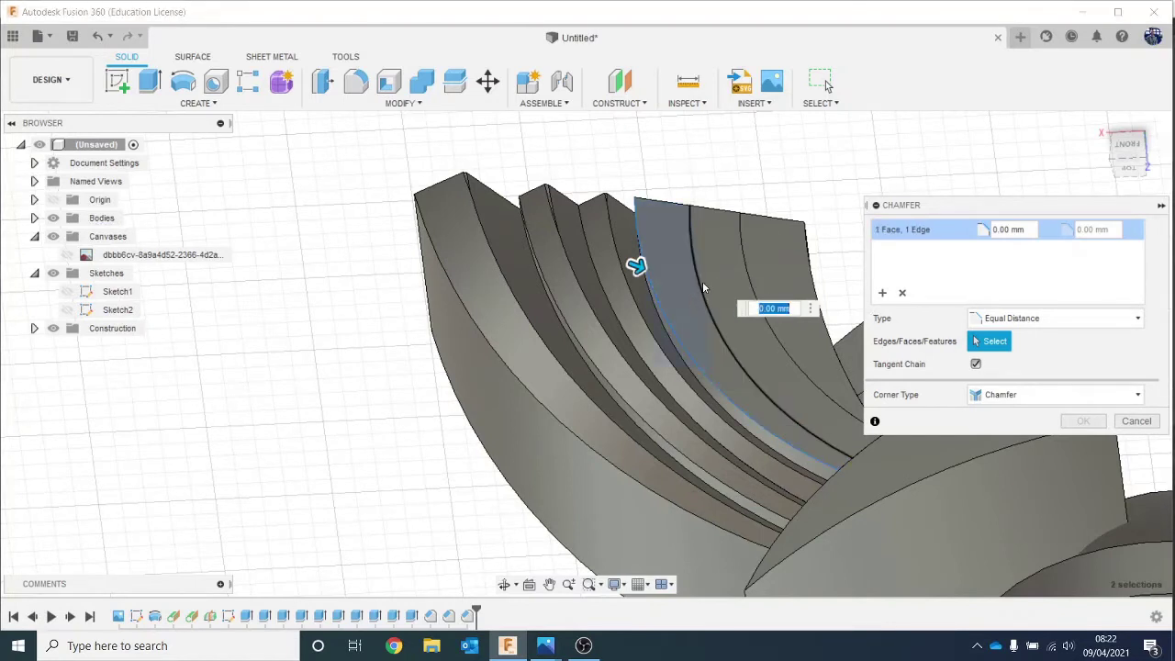
pyautogui.click(702, 288)
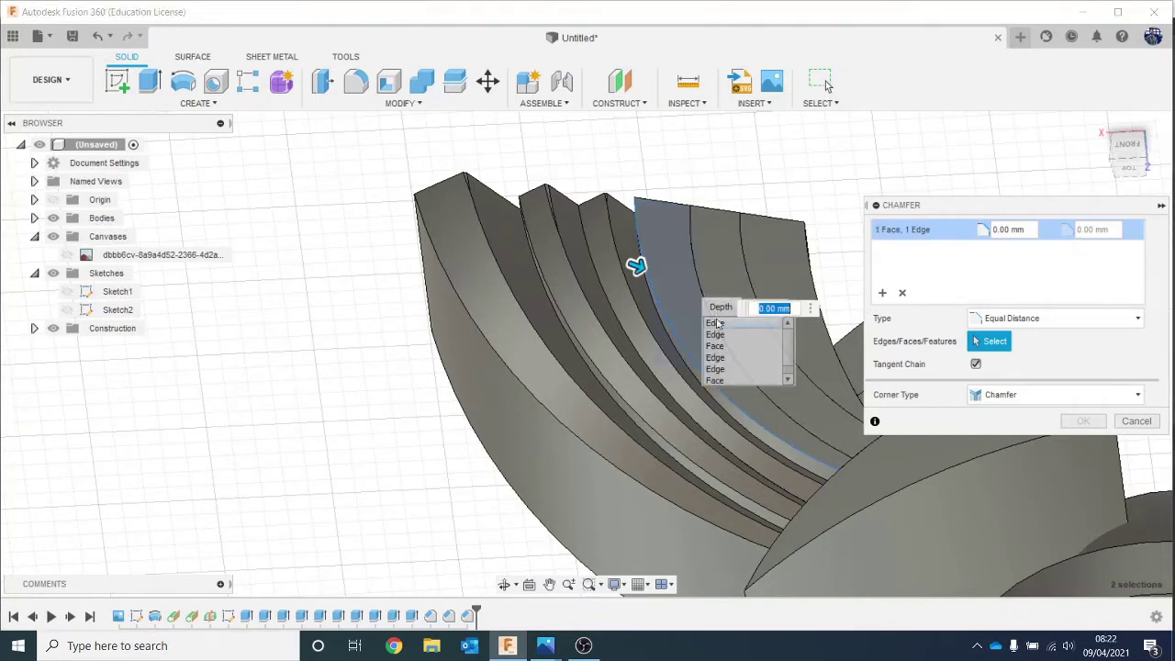
pyautogui.click(704, 322)
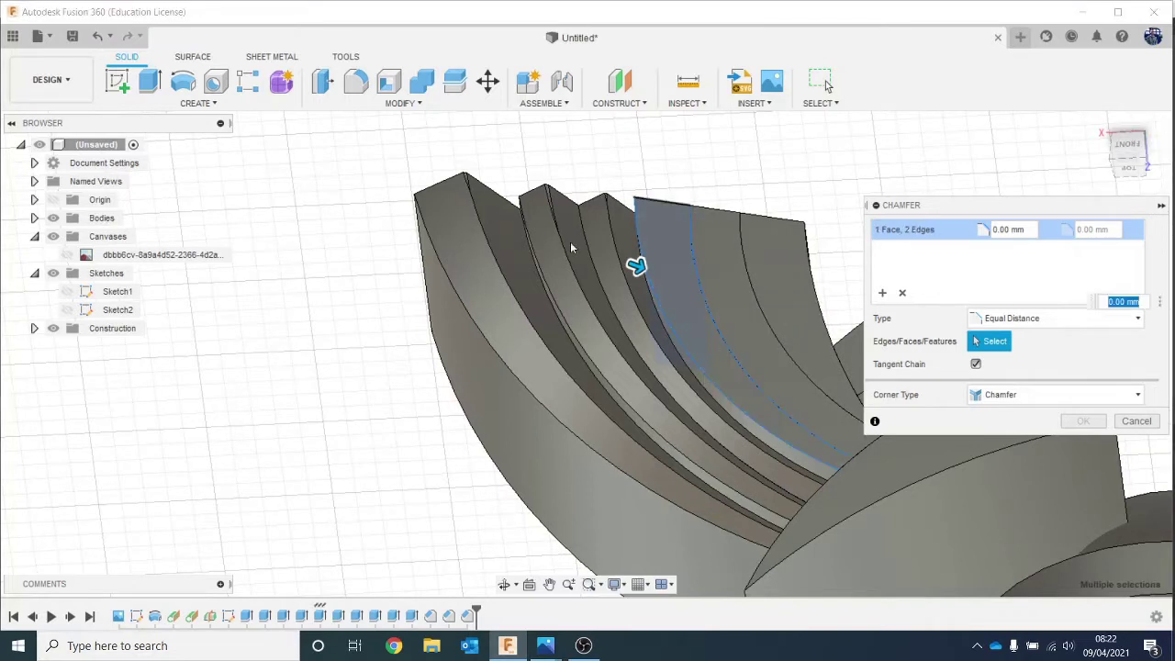
pyautogui.moveTo(635, 265); pyautogui.dragTo(667, 277)
pyautogui.press('Escape')
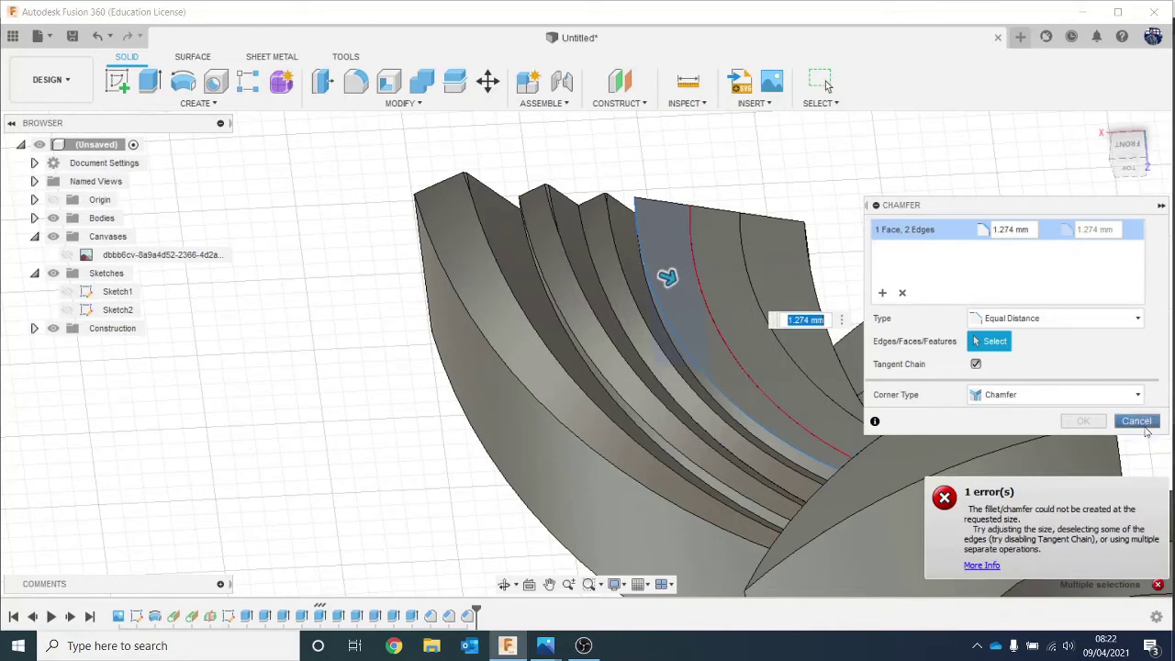
pyautogui.scroll(3, 702, 280)
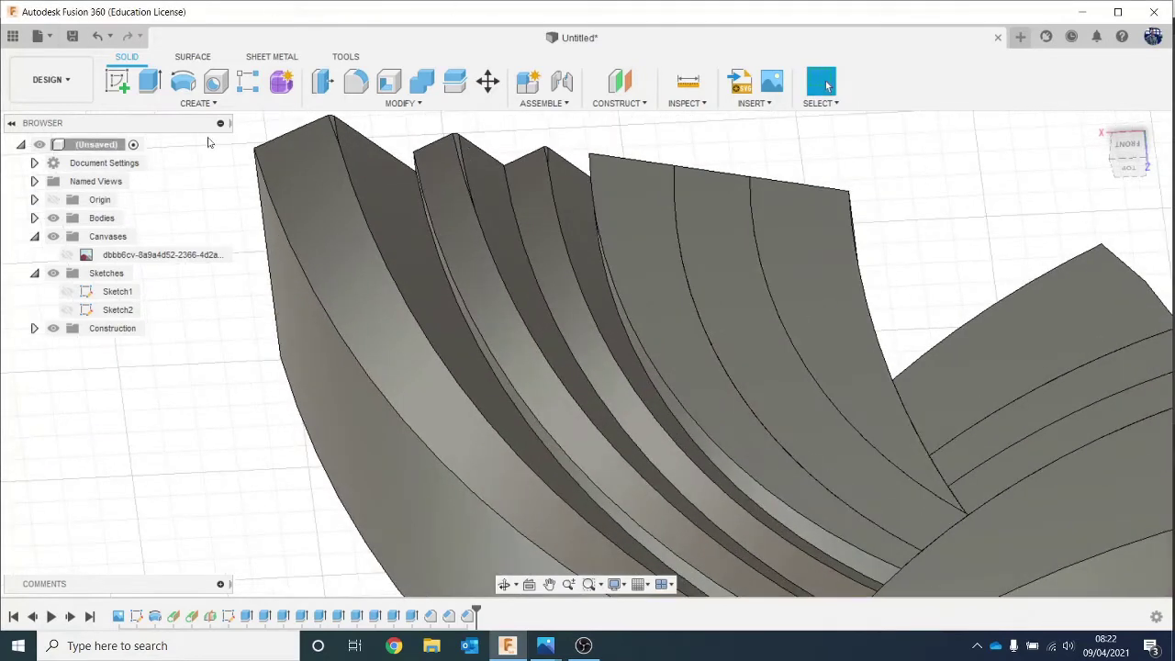
pyautogui.click(400, 102)
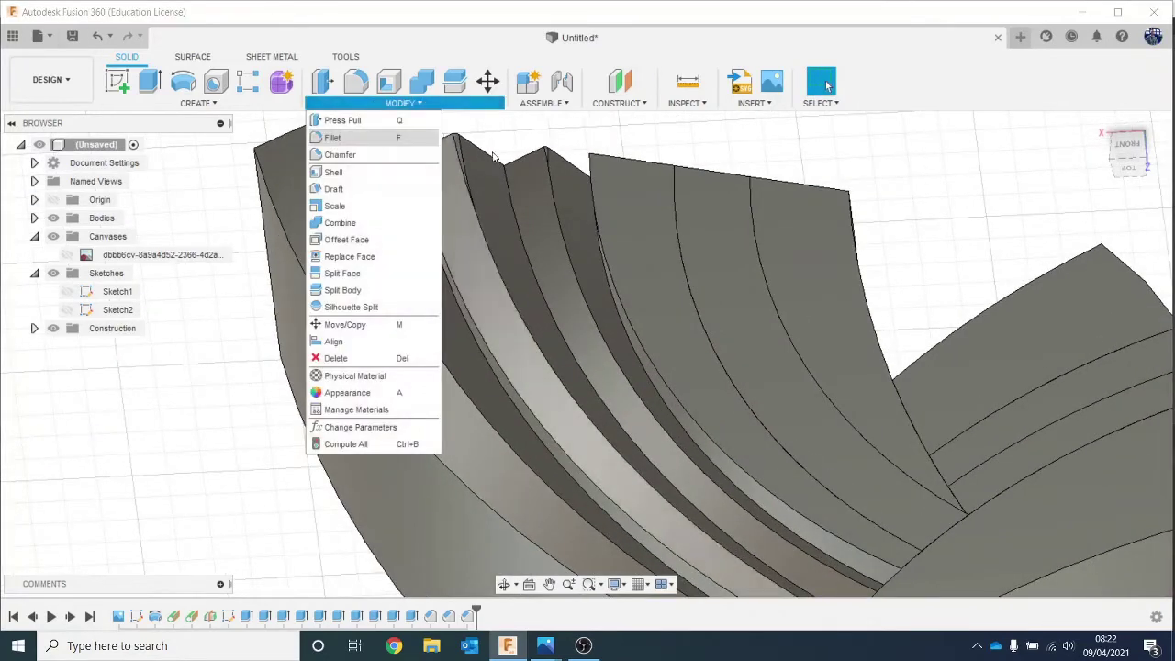
pyautogui.click(365, 154)
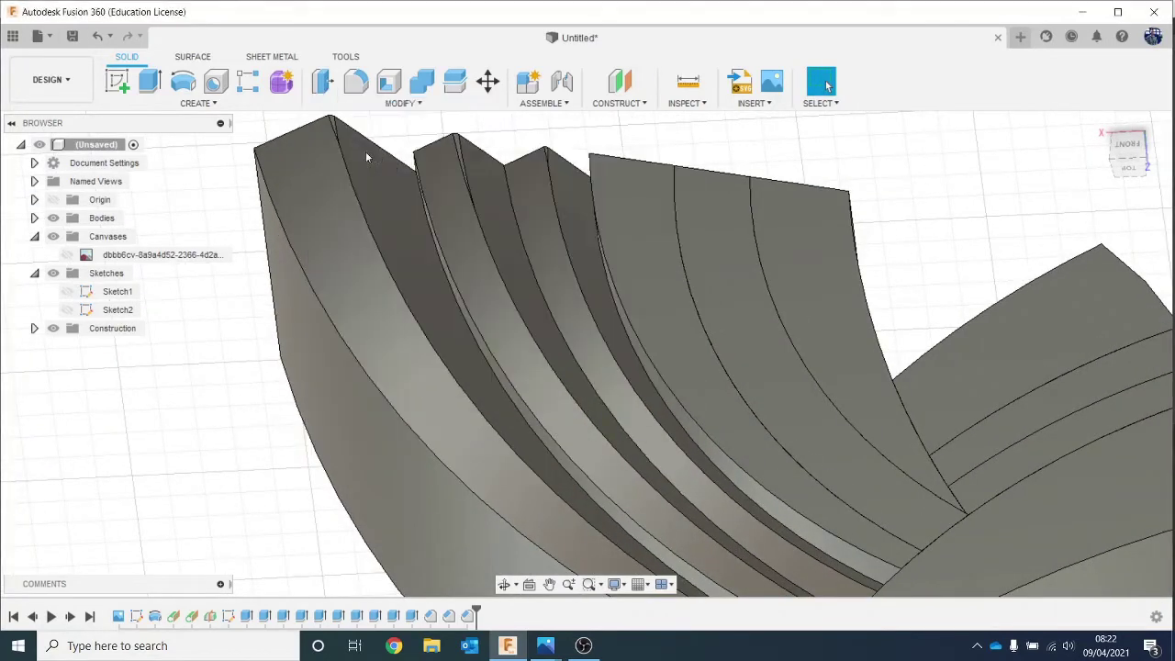
pyautogui.click(603, 258)
pyautogui.click(681, 272)
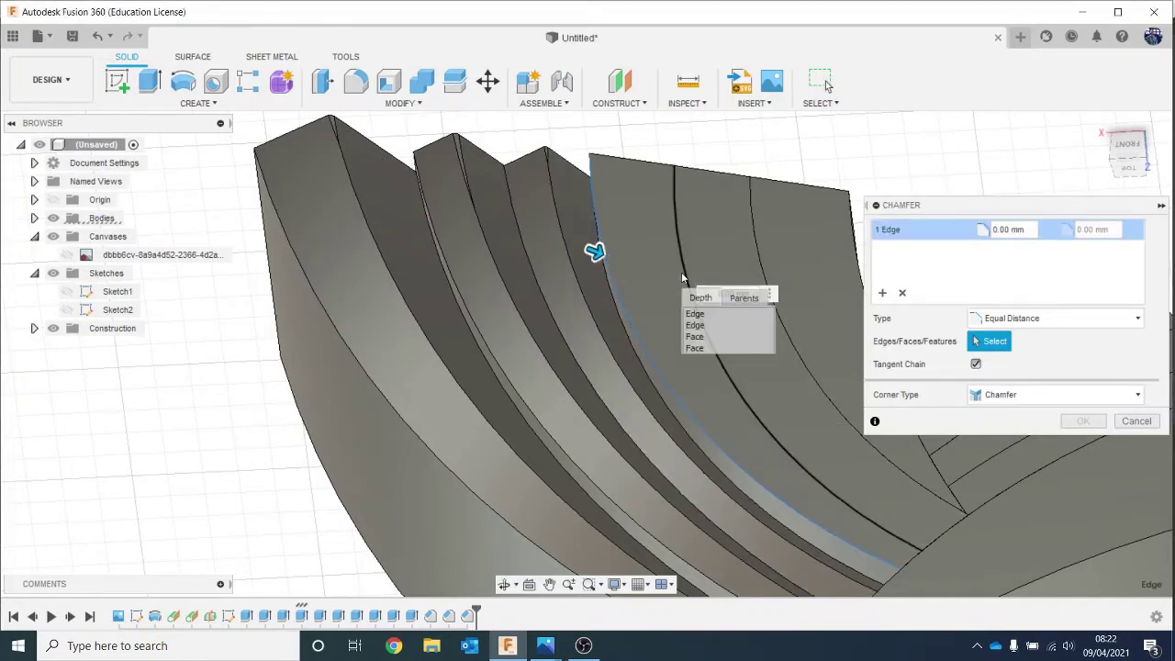
pyautogui.click(698, 313)
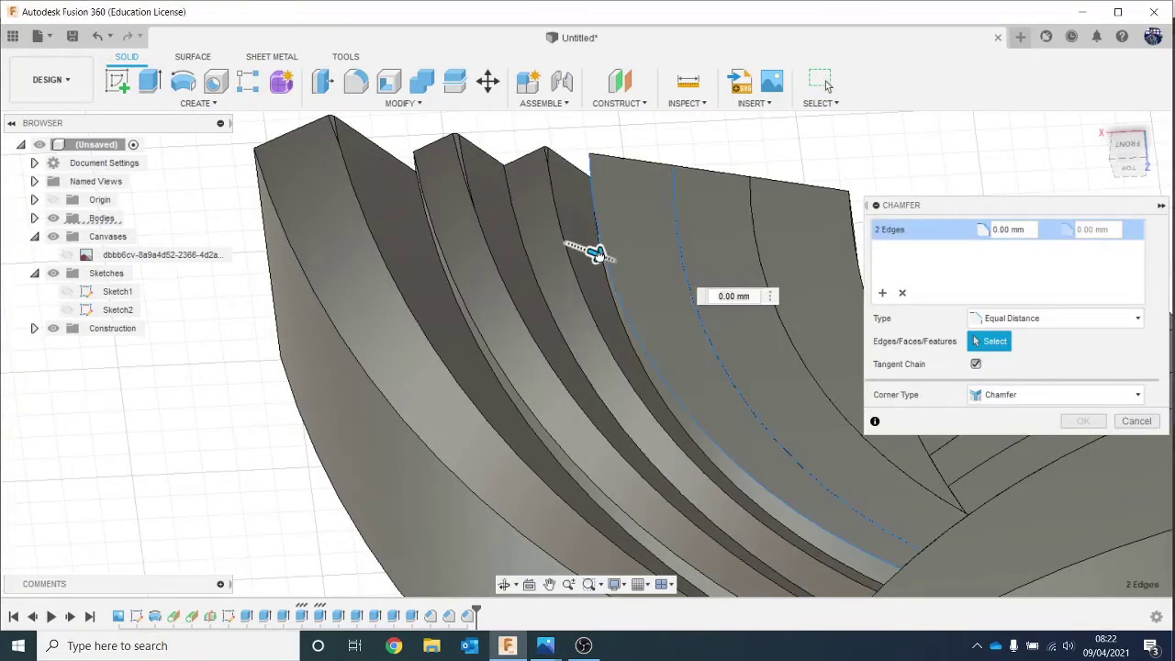
pyautogui.click(1135, 423)
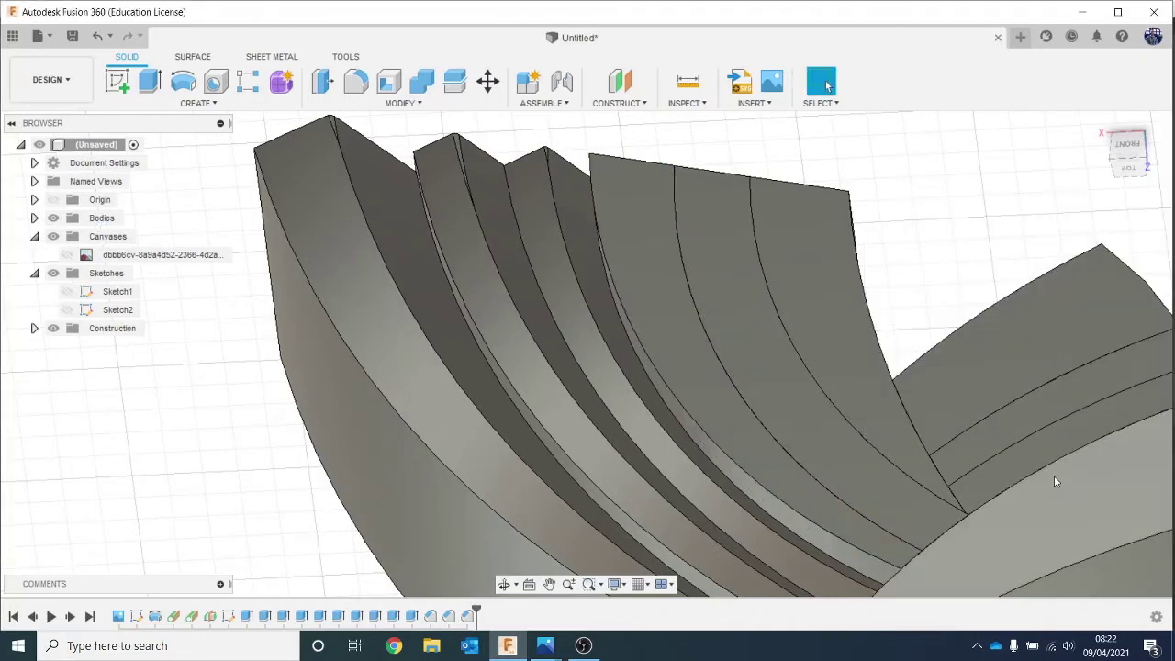
# Chamfer both long curved edges of the first flat strip beside the already chamfered wing ridges, using an equal distance of 0.579 mm.
pyautogui.click(444, 106)
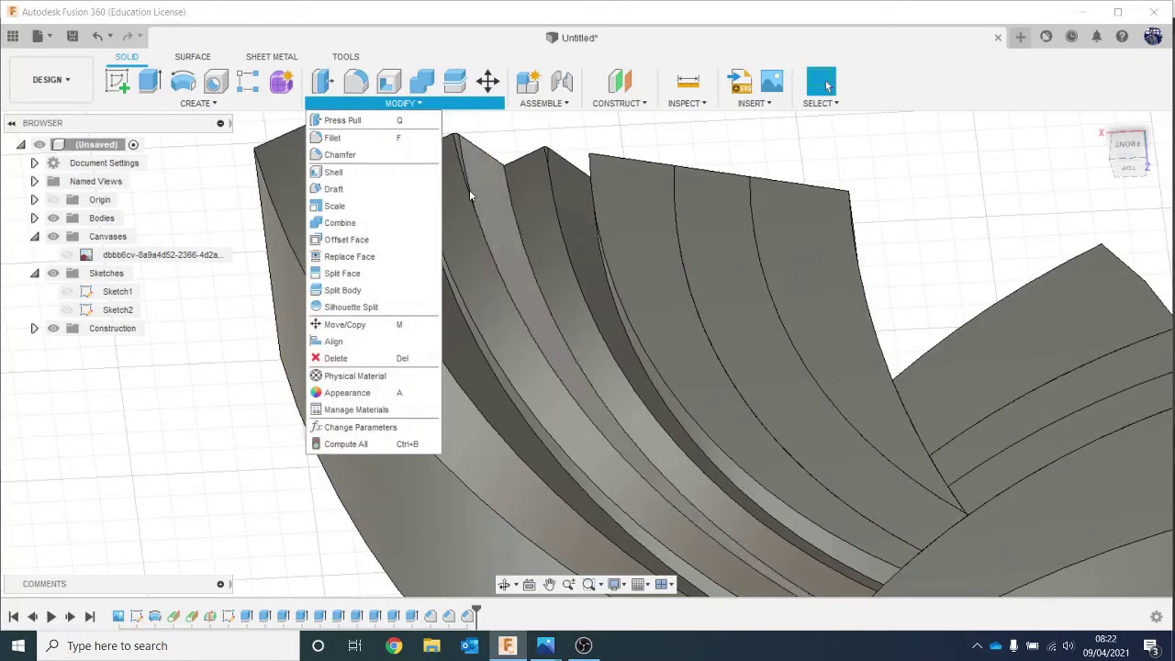
pyautogui.click(376, 156)
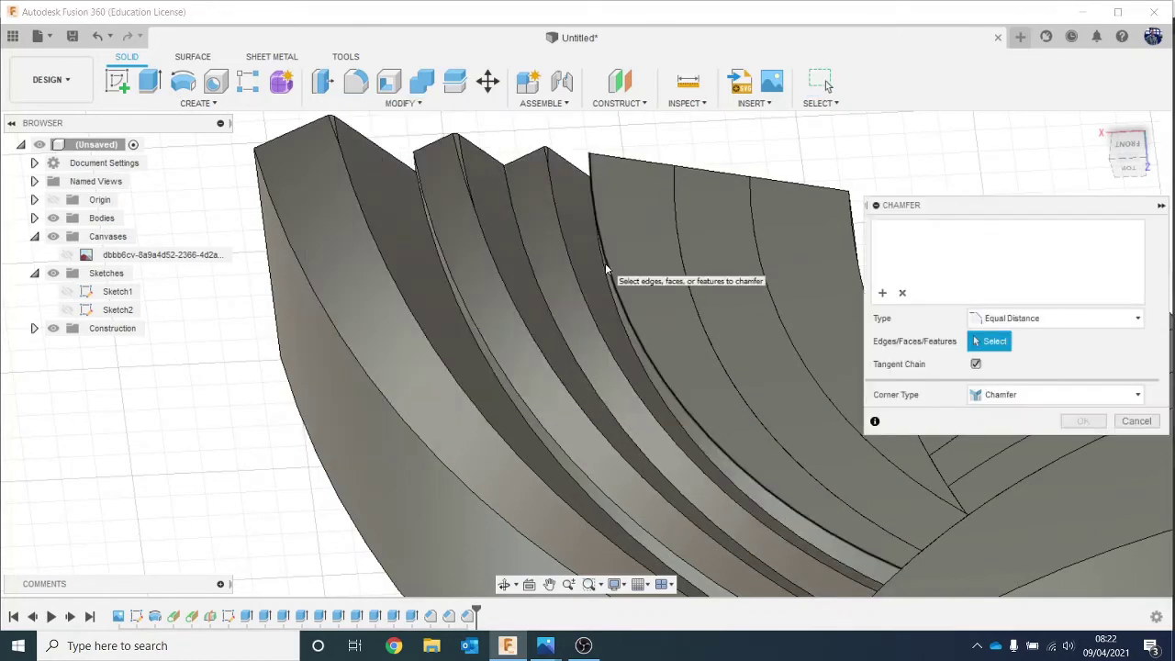
pyautogui.click(592, 174)
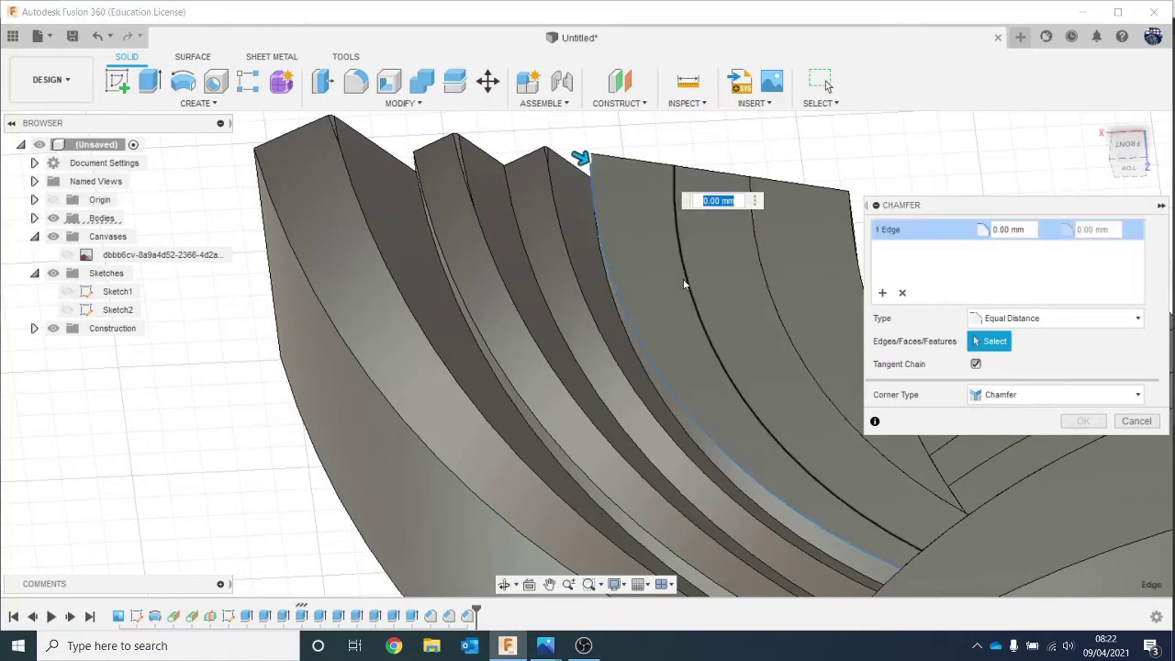
pyautogui.click(683, 284)
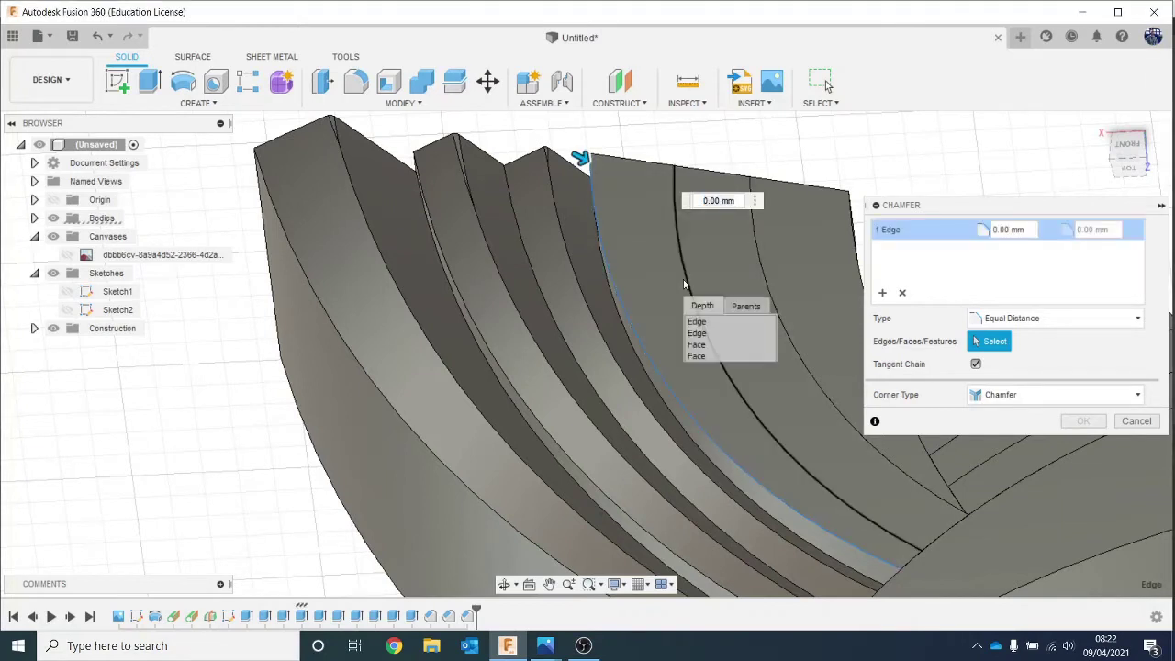
pyautogui.click(714, 336)
pyautogui.moveTo(587, 162); pyautogui.dragTo(601, 177)
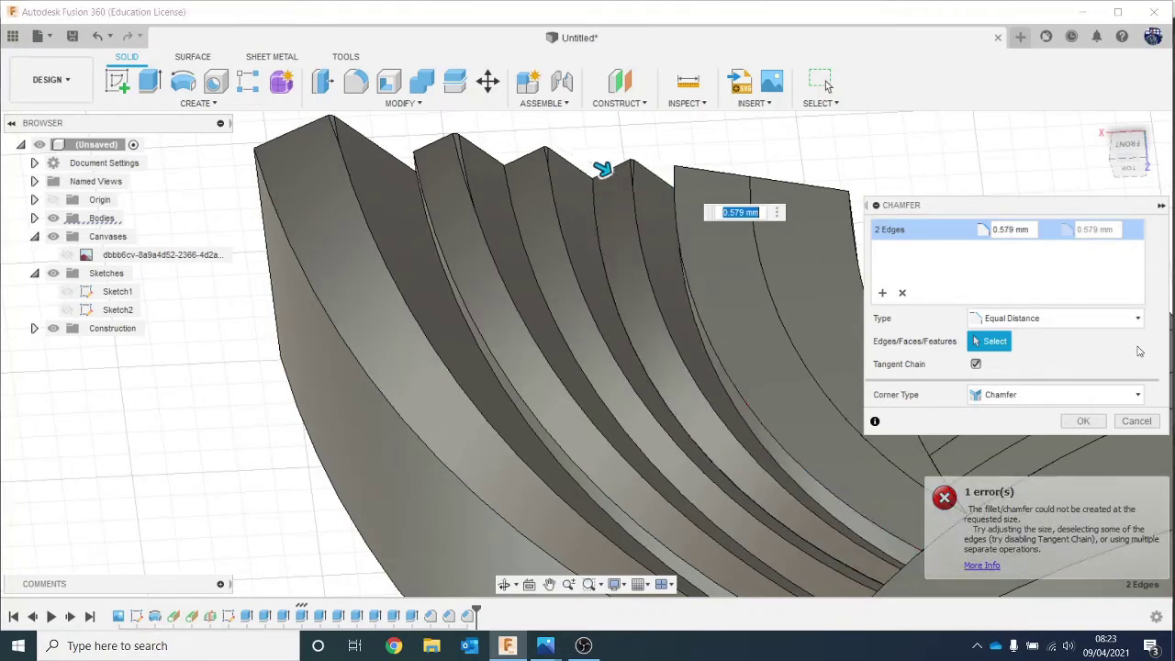
pyautogui.click(1082, 421)
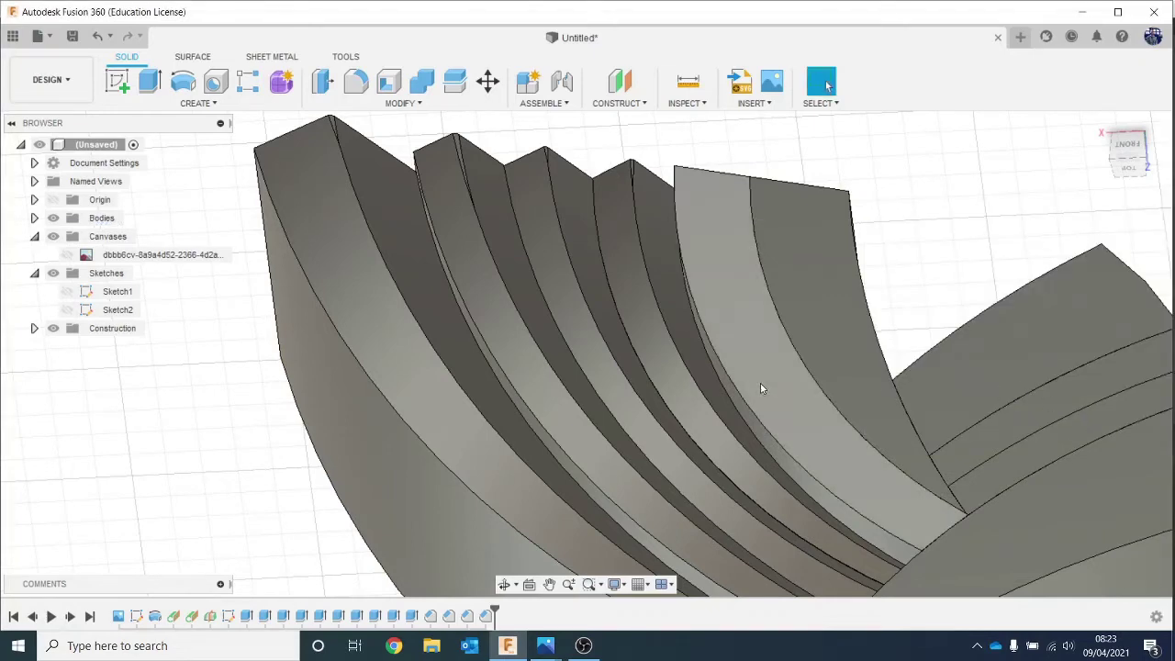
# Compare the wing's chamfered ridges with the sword reference photo yogen-yogensia-06.jpg in Photos.
pyautogui.scroll(-3, 752, 401)
pyautogui.moveTo(753, 401); pyautogui.dragTo(697, 309, button='middle')
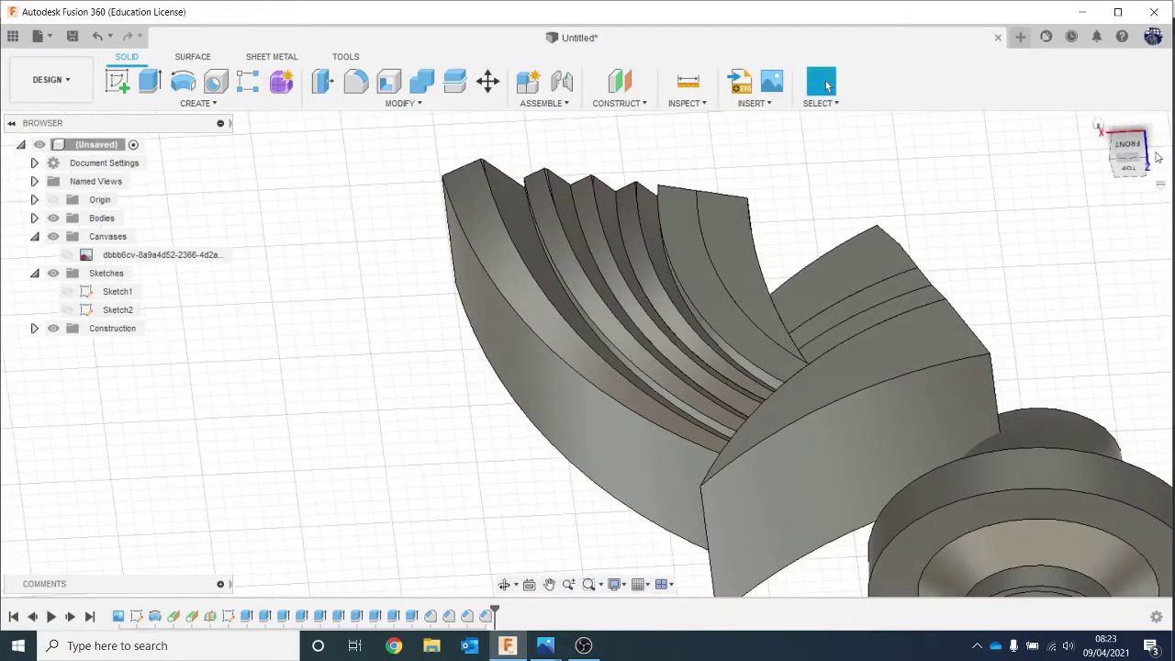
pyautogui.moveTo(1127, 148)
pyautogui.mouseDown()
pyautogui.moveTo(1126, 181)
pyautogui.moveTo(1127, 141)
pyautogui.mouseUp()
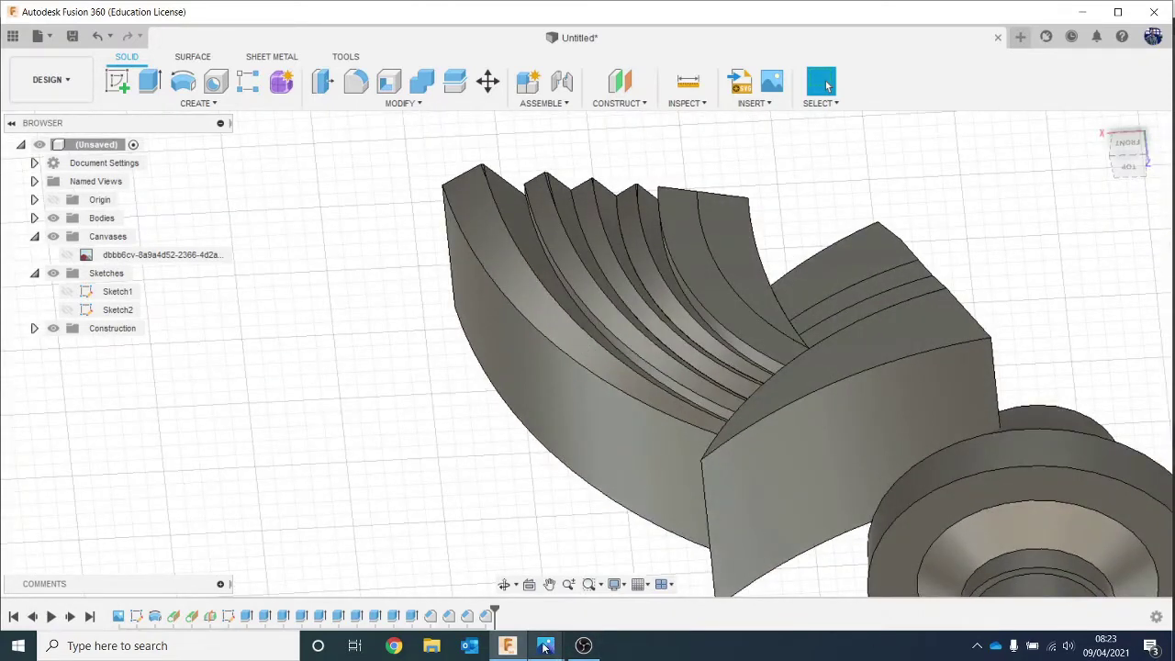
pyautogui.moveTo(544, 647)
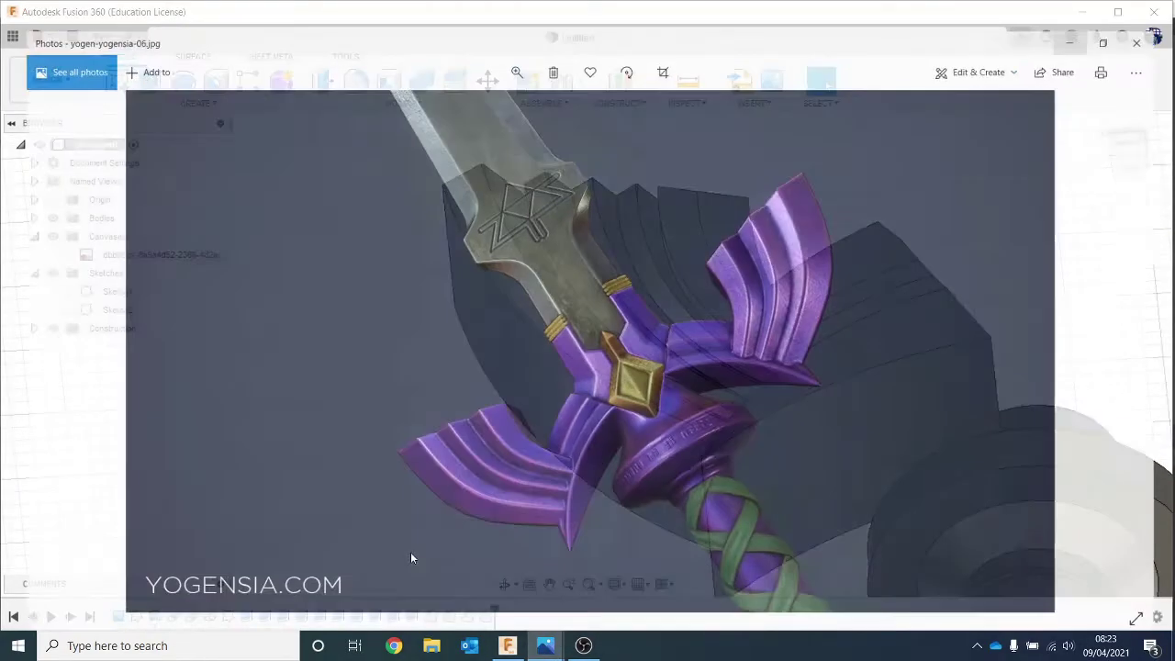
pyautogui.click(410, 552)
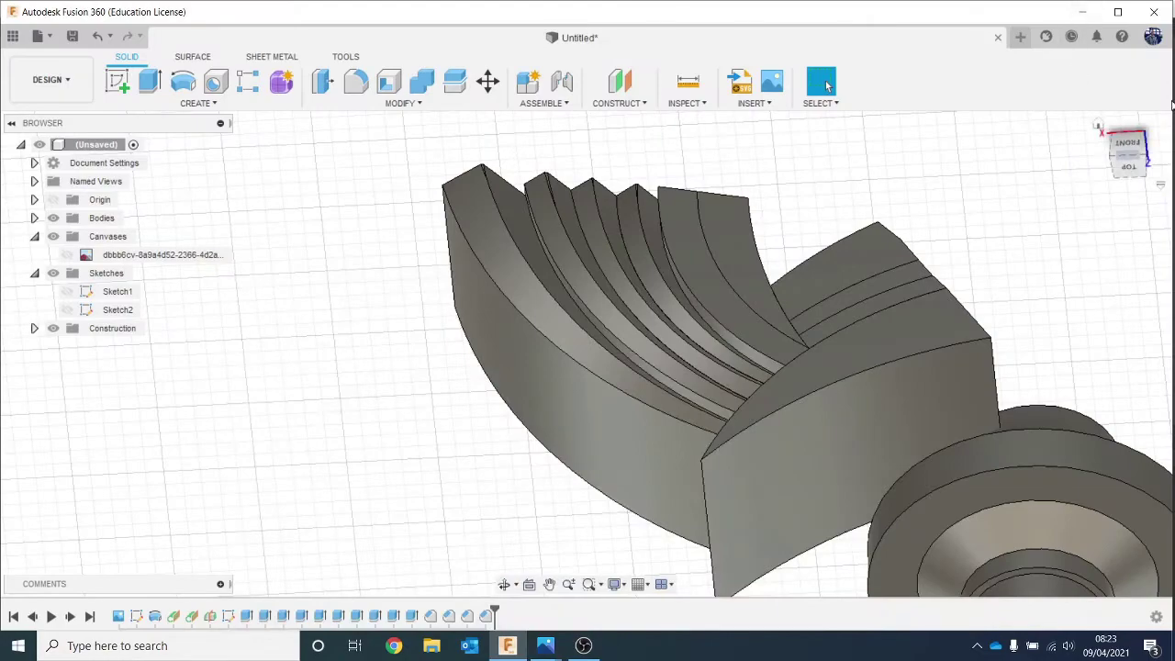
# Chamfer both long curved edges of the next flat strip on the wing by an equal distance of 0.521 mm.
pyautogui.moveTo(1119, 143); pyautogui.dragTo(1106, 183)
pyautogui.scroll(3, 644, 228)
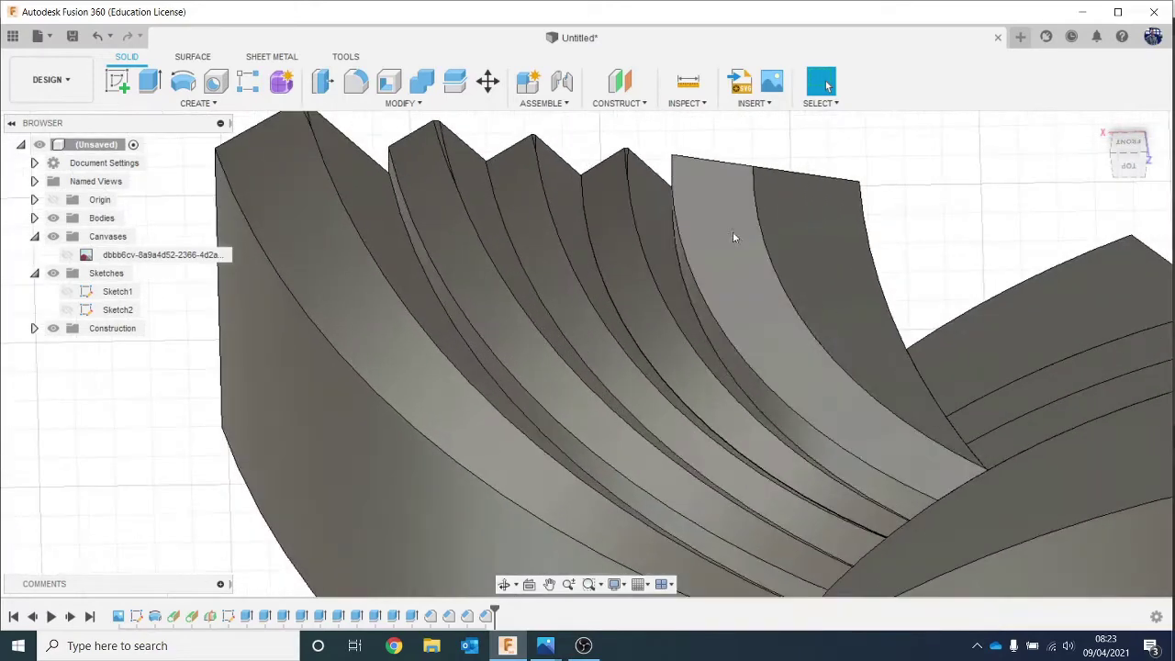
pyautogui.click(448, 106)
pyautogui.click(408, 154)
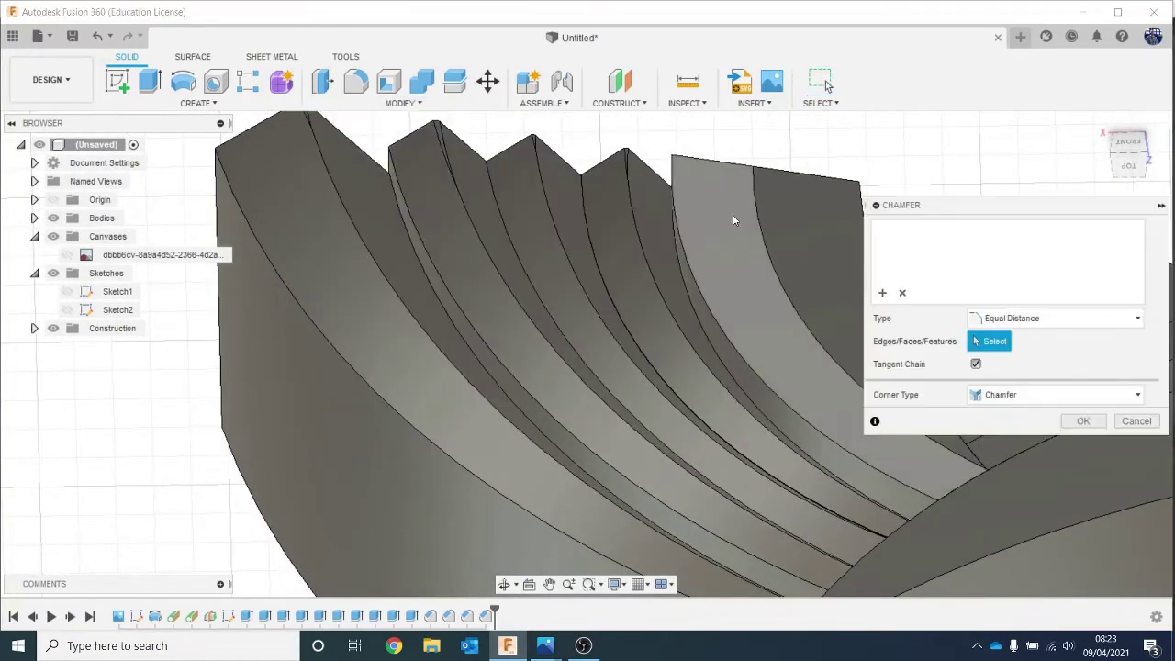
pyautogui.click(684, 260)
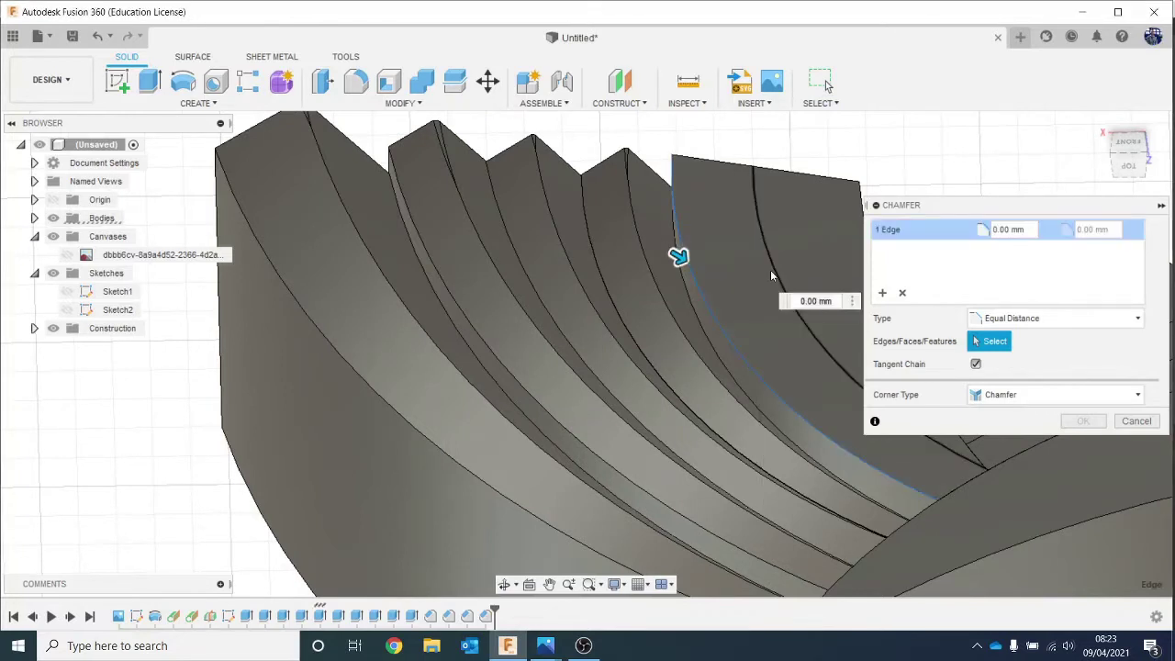
pyautogui.click(773, 275)
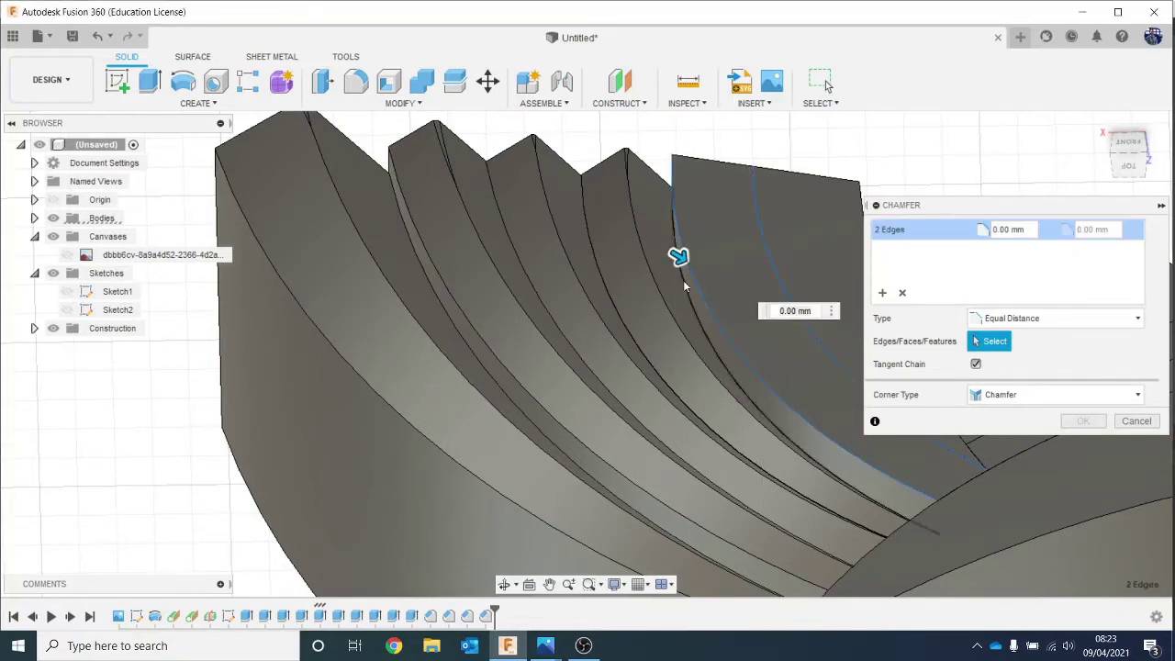
pyautogui.moveTo(681, 257)
pyautogui.mouseDown()
pyautogui.moveTo(705, 273)
pyautogui.moveTo(690, 265)
pyautogui.mouseUp()
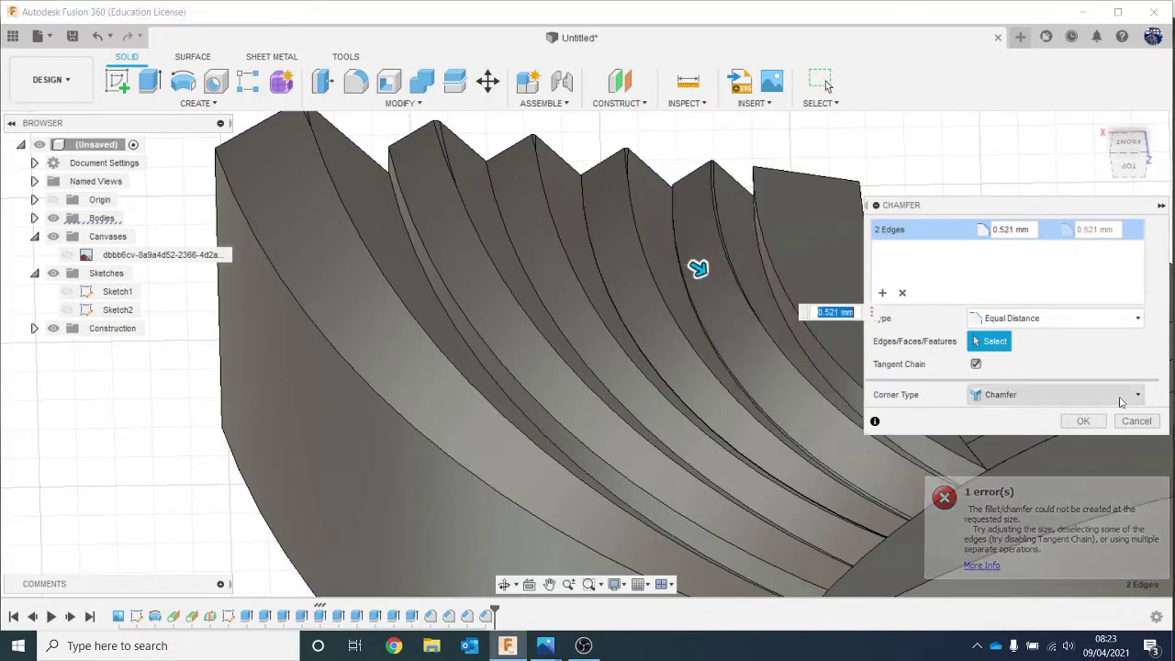
pyautogui.click(1083, 423)
pyautogui.scroll(-2, 1064, 233)
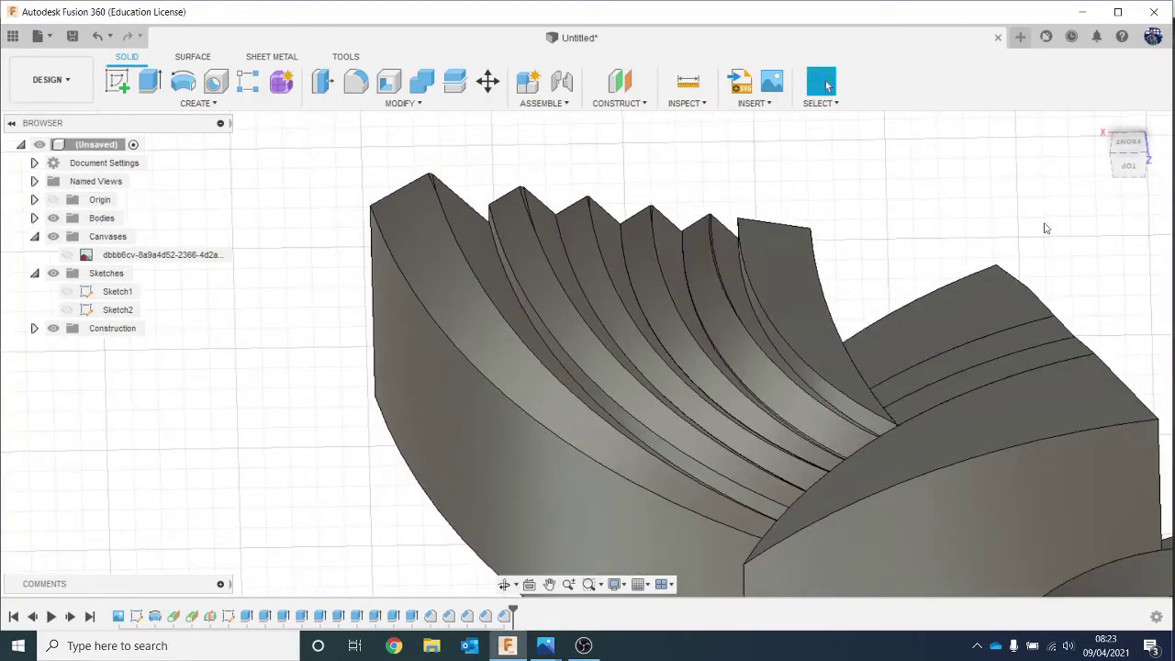
pyautogui.moveTo(1138, 142); pyautogui.dragTo(1140, 158)
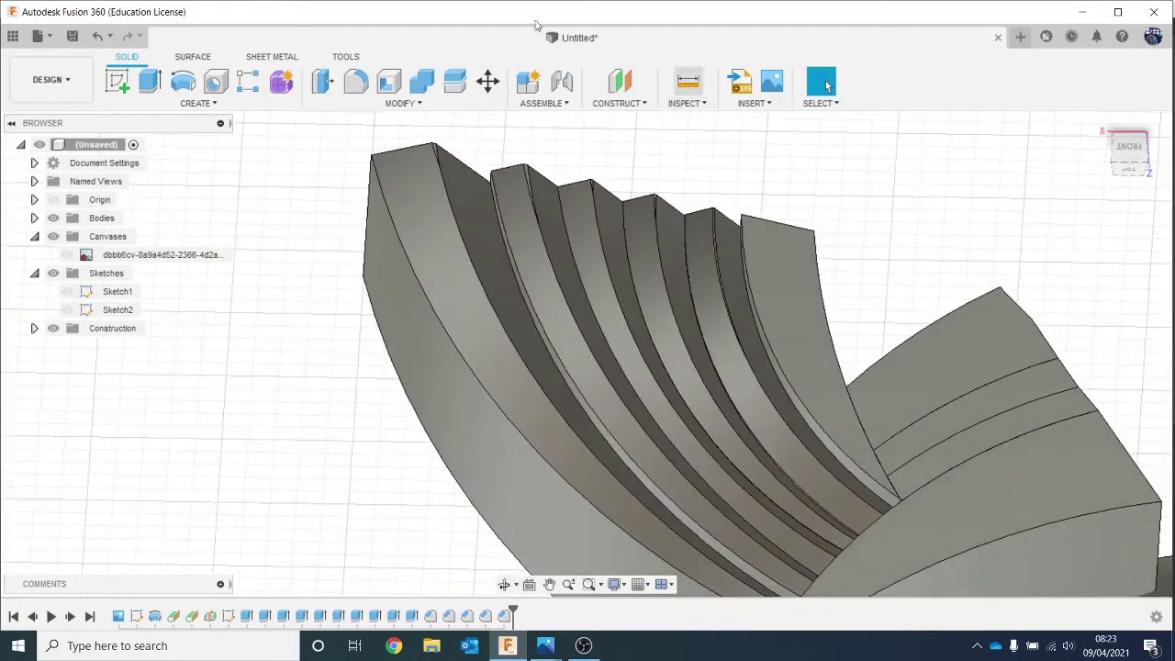
# Chamfer both long curved edges of the last flat strip of the wing by an equal distance of 0.679 mm.
pyautogui.click(415, 105)
pyautogui.click(410, 156)
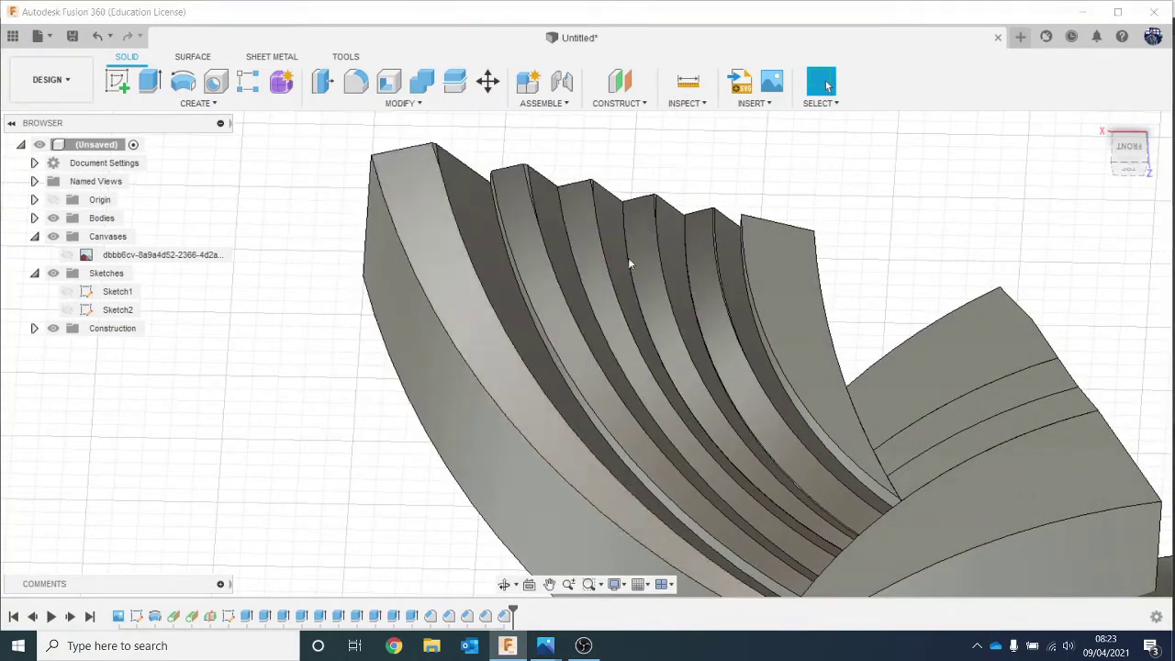
pyautogui.click(750, 291)
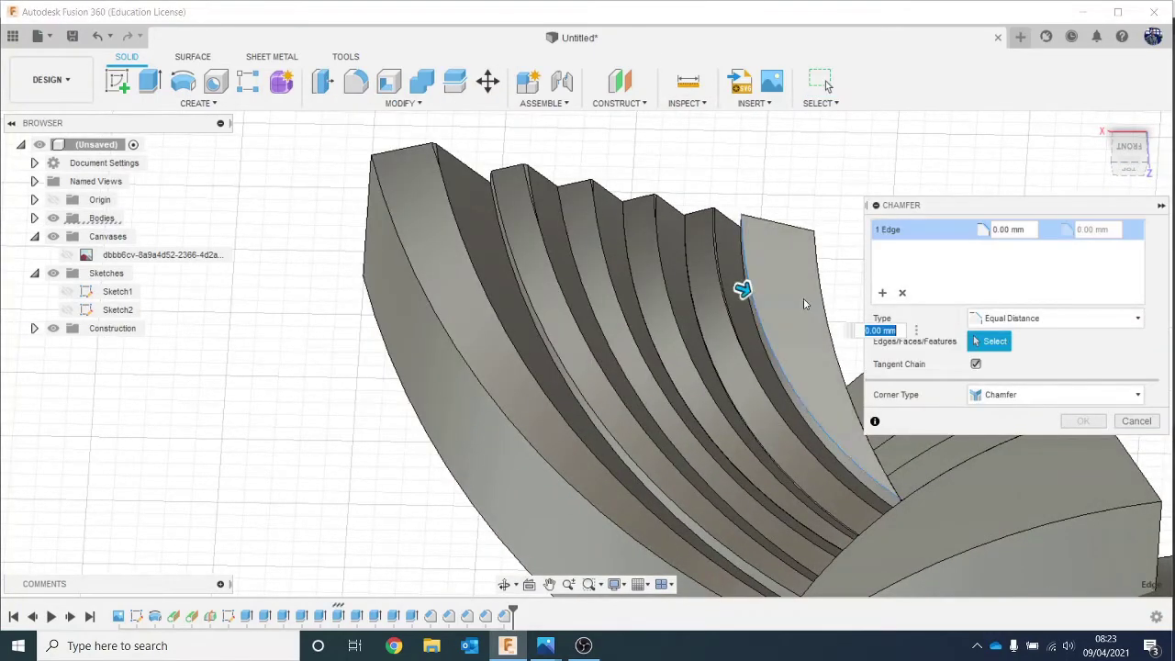
pyautogui.click(741, 289)
pyautogui.scroll(3, 737, 276)
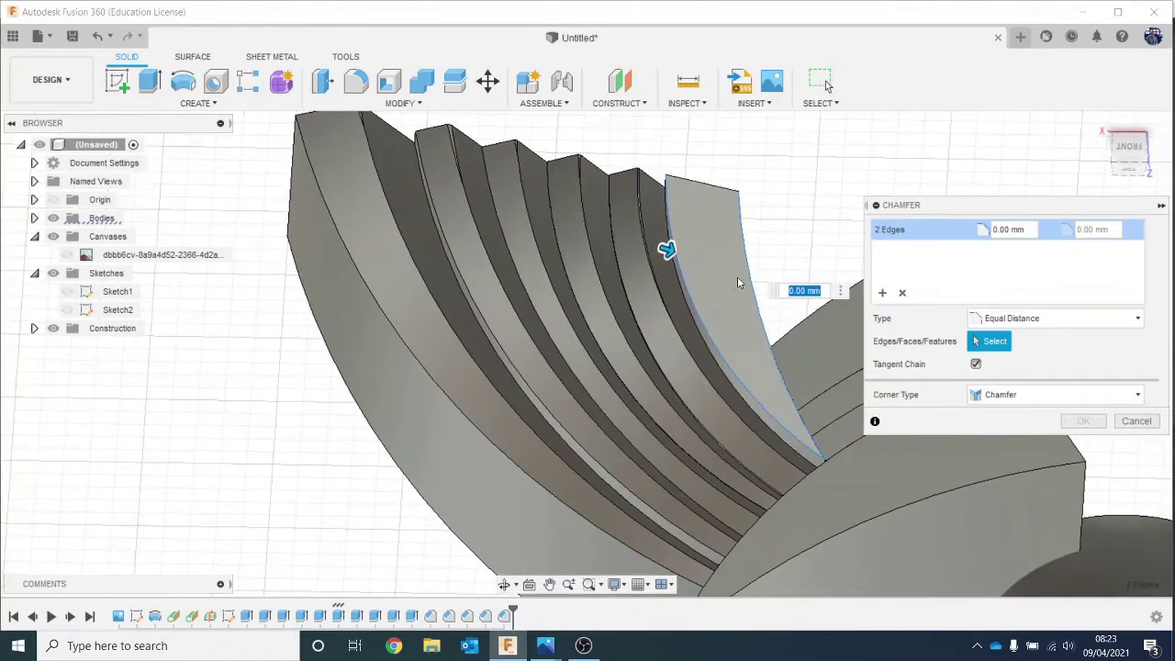
pyautogui.moveTo(647, 240); pyautogui.dragTo(669, 248)
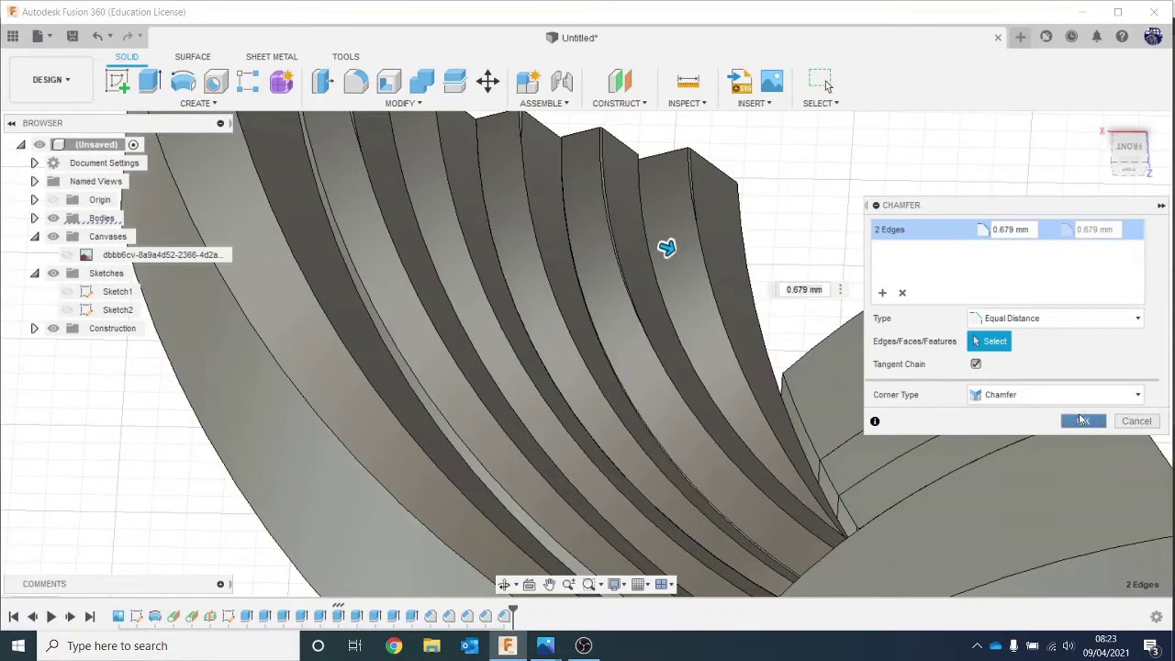
pyautogui.click(1081, 419)
# Compare the wing's finished row of ridges with the sword reference photo yogen-yogensia-06.jpg in Photos.
pyautogui.scroll(-5, 914, 382)
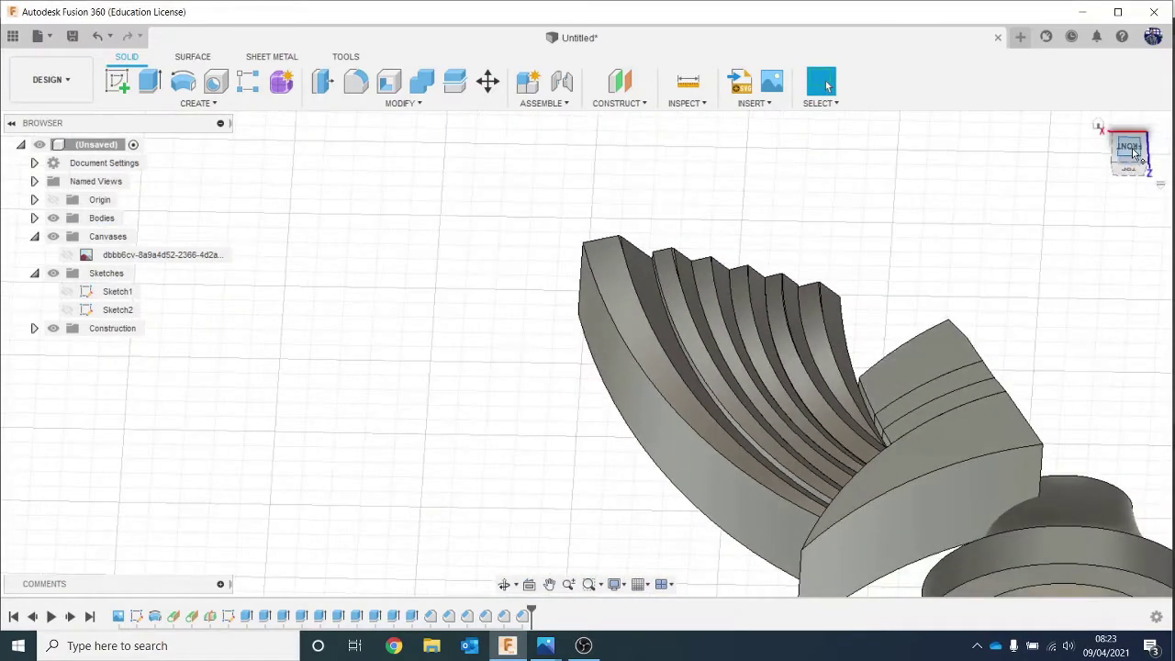
pyautogui.moveTo(1132, 152)
pyautogui.mouseDown()
pyautogui.moveTo(1126, 267)
pyautogui.moveTo(1127, 160)
pyautogui.mouseUp()
pyautogui.moveTo(1064, 357); pyautogui.dragTo(826, 234, button='middle')
pyautogui.moveTo(550, 648)
pyautogui.click(427, 560)
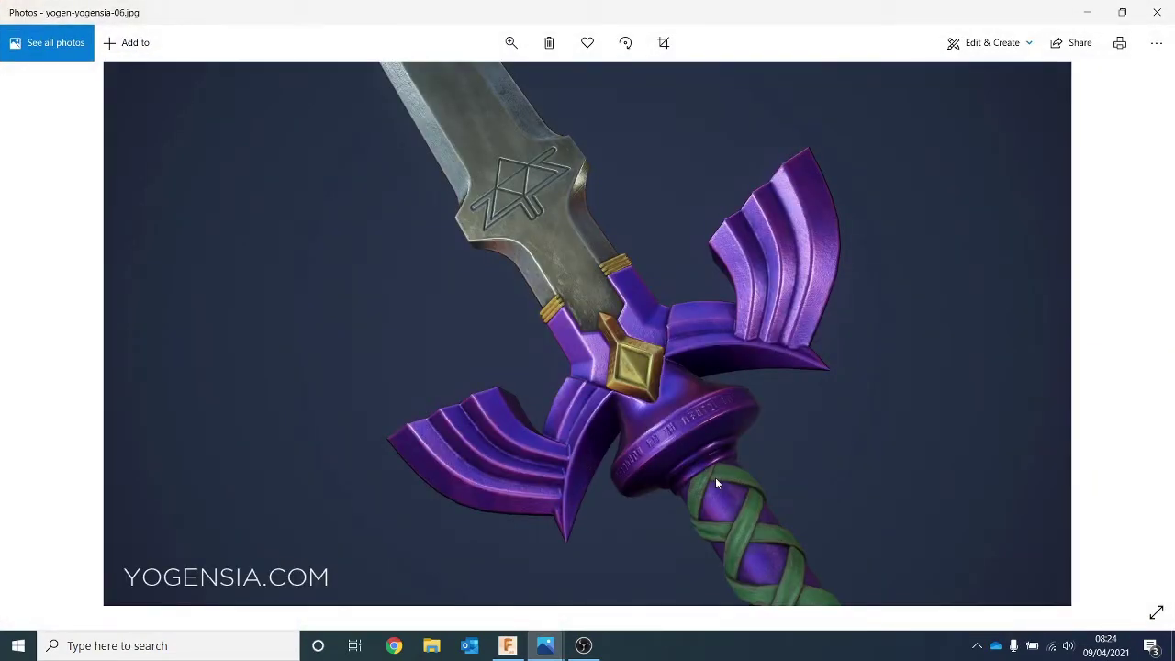
pyautogui.click(1091, 9)
pyautogui.moveTo(1135, 149); pyautogui.dragTo(1148, 155)
pyautogui.moveTo(917, 361); pyautogui.dragTo(776, 277, button='middle')
pyautogui.click(401, 102)
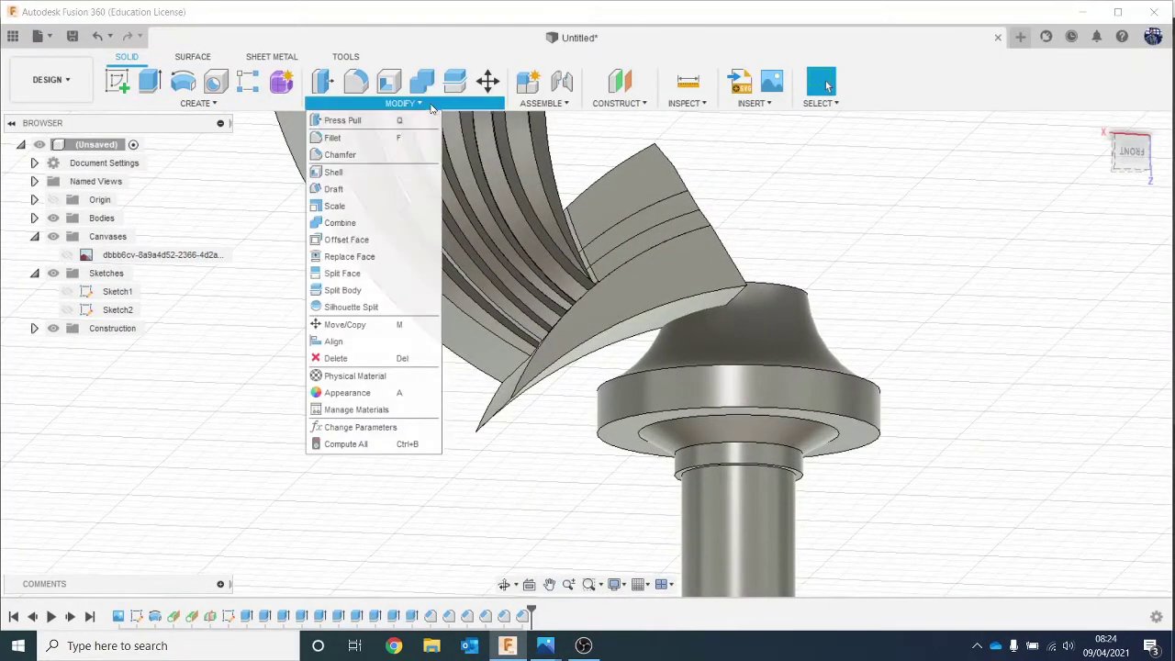
pyautogui.click(332, 153)
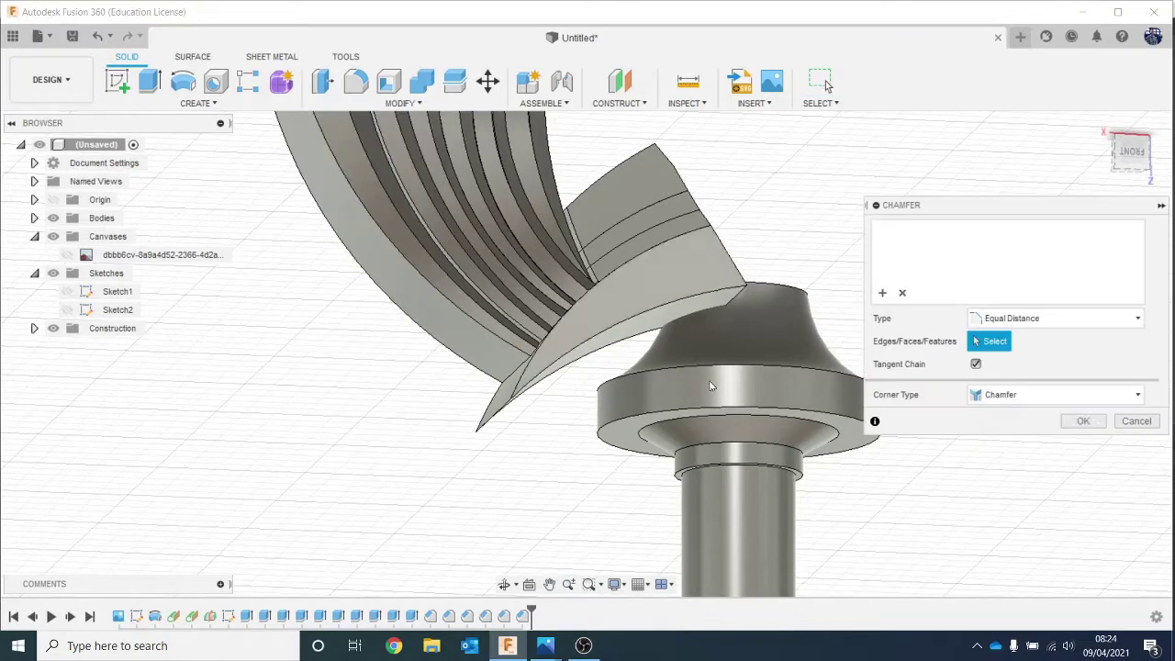
pyautogui.click(648, 317)
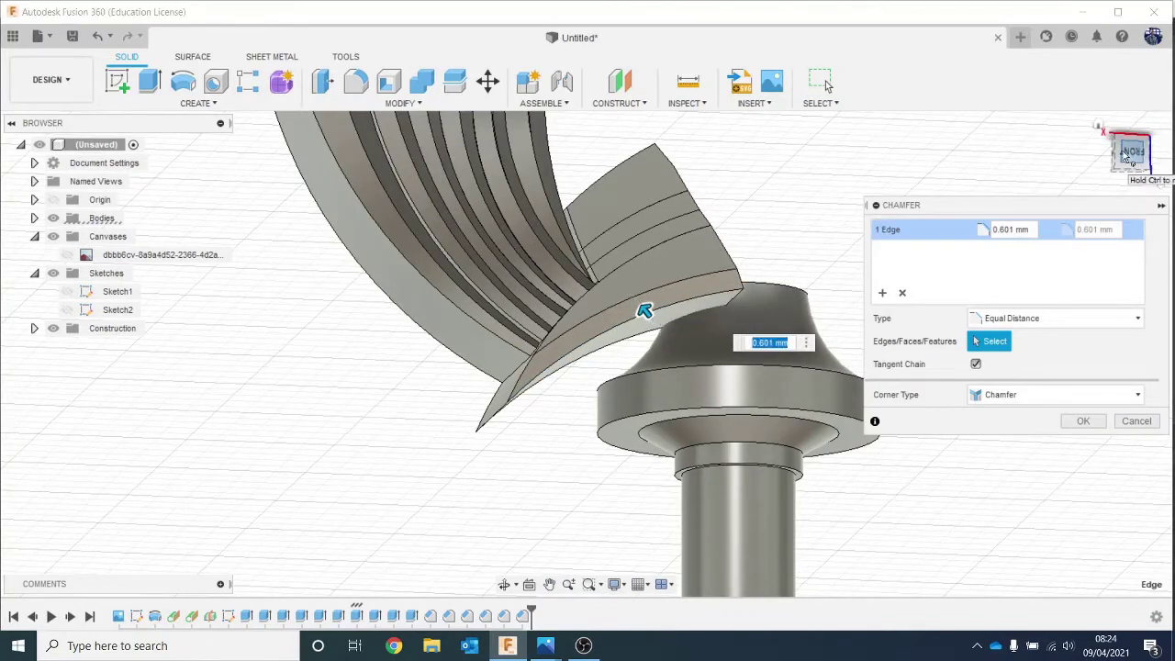
pyautogui.moveTo(1124, 154)
pyautogui.mouseDown()
pyautogui.moveTo(1113, 119)
pyautogui.moveTo(1116, 148)
pyautogui.mouseUp()
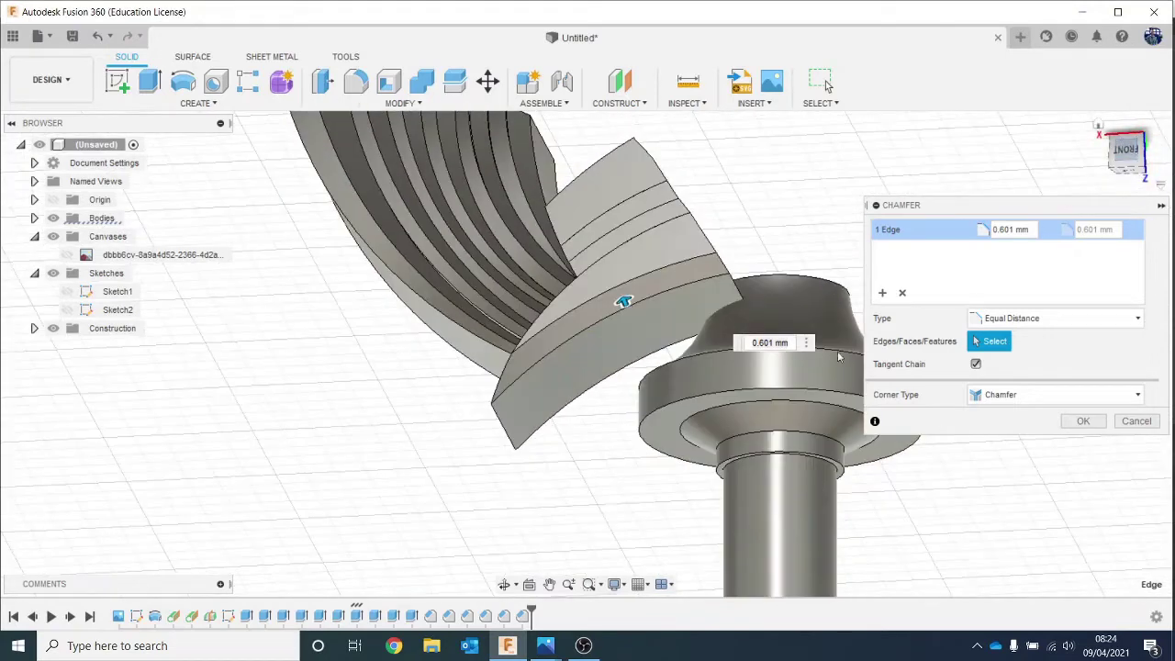
pyautogui.scroll(5, 655, 249)
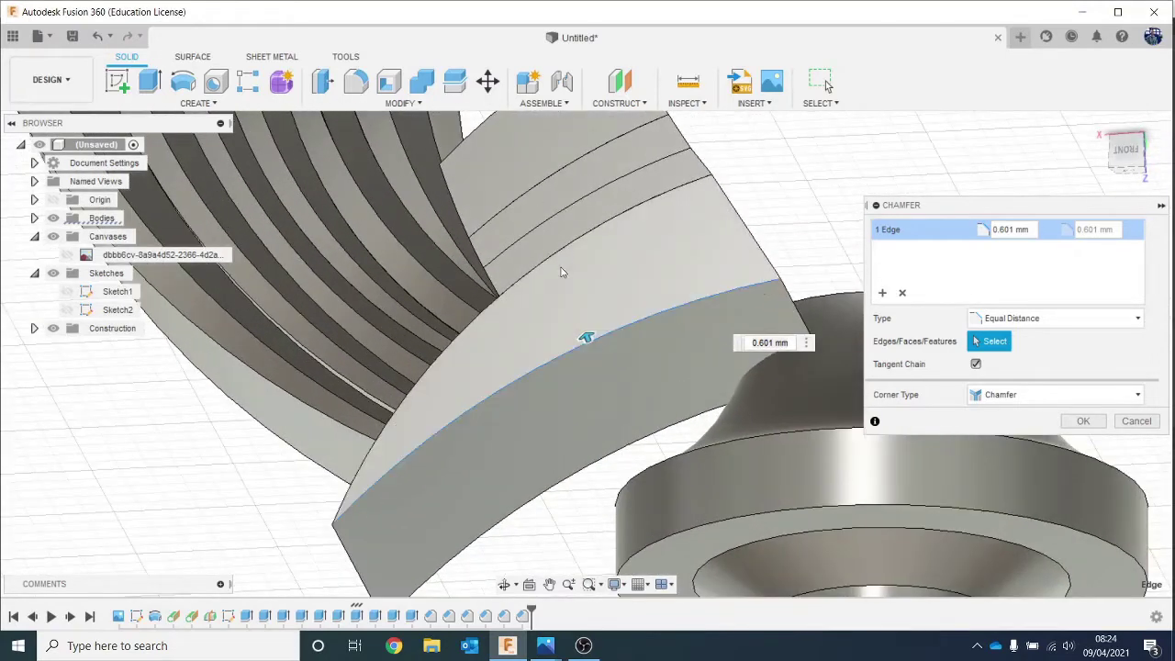
pyautogui.click(566, 253)
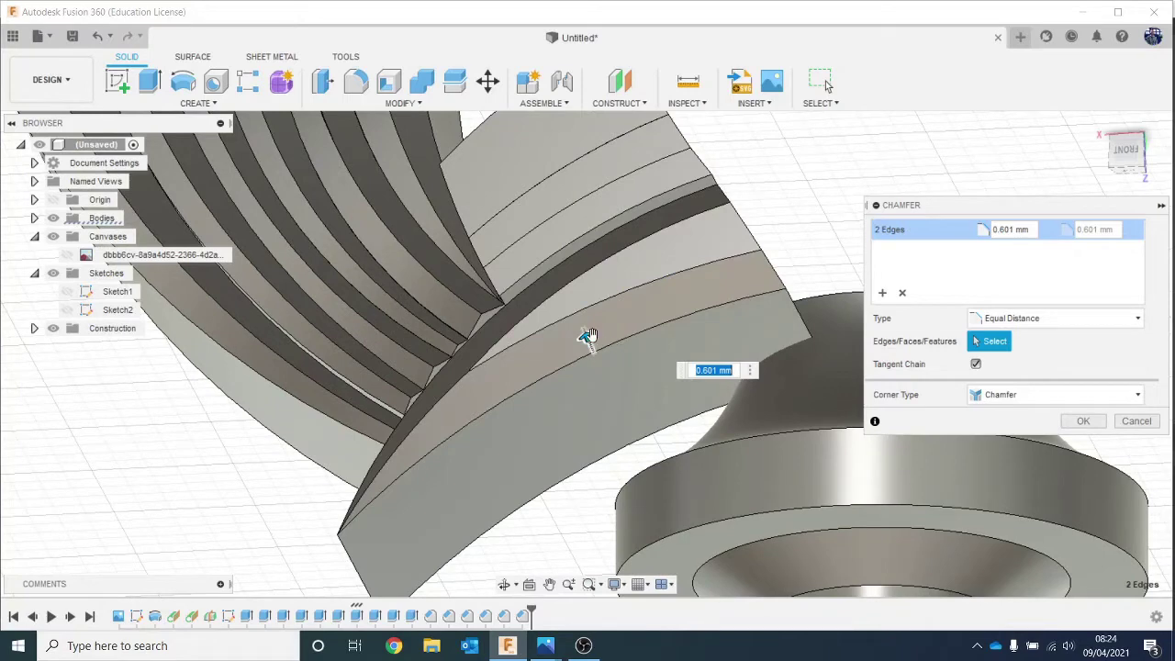
pyautogui.moveTo(588, 335)
pyautogui.mouseDown()
pyautogui.moveTo(582, 325)
pyautogui.moveTo(588, 339)
pyautogui.mouseUp()
pyautogui.keyDown('shift'); pyautogui.moveTo(590, 337); pyautogui.dragTo(630, 301, button='middle'); pyautogui.keyUp('shift')
# Check the shape of the curved guard arm beneath the wing in the reference photo yogen-yogensia-06.jpg in Photos.
pyautogui.moveTo(541, 647)
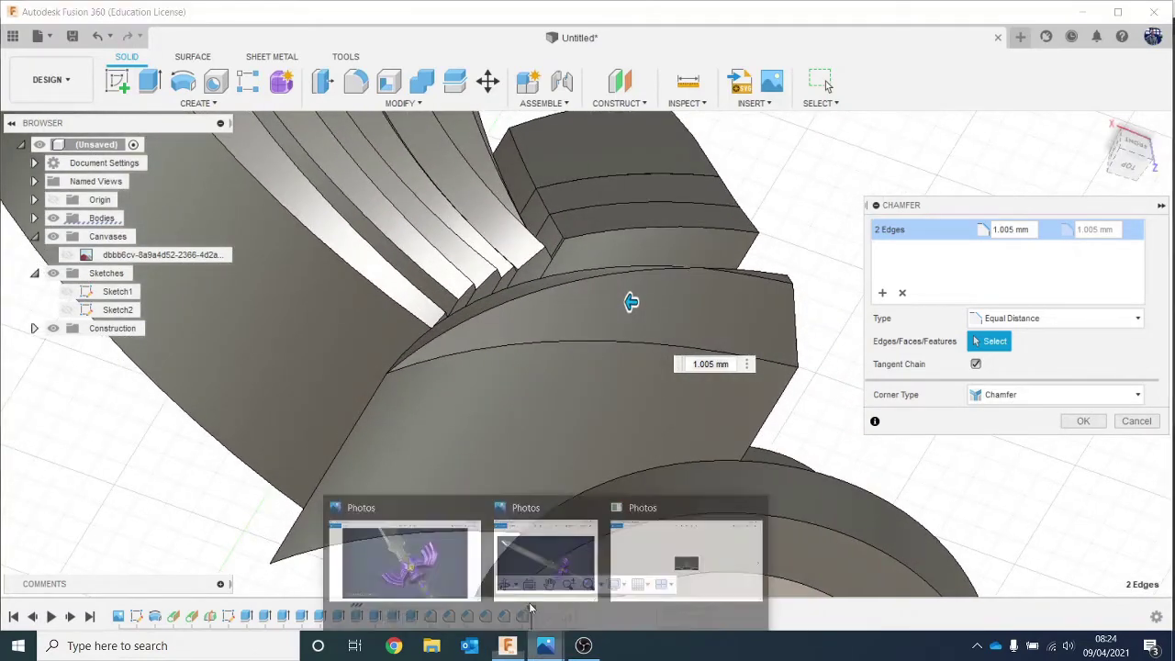
pyautogui.click(467, 565)
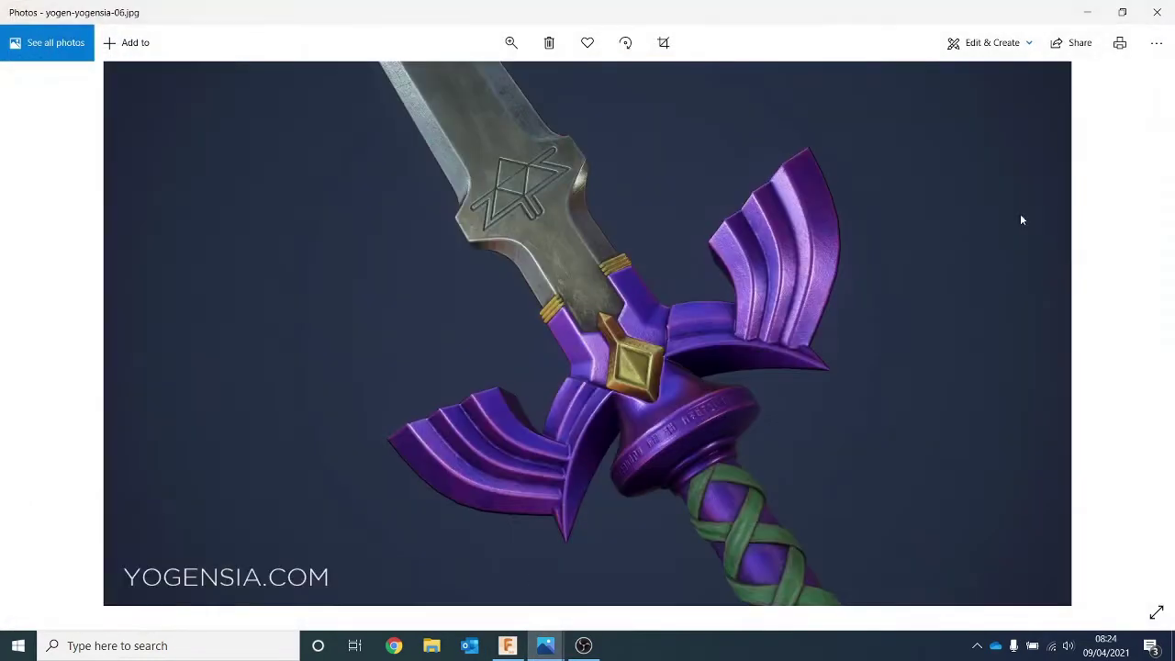
pyautogui.click(1099, 6)
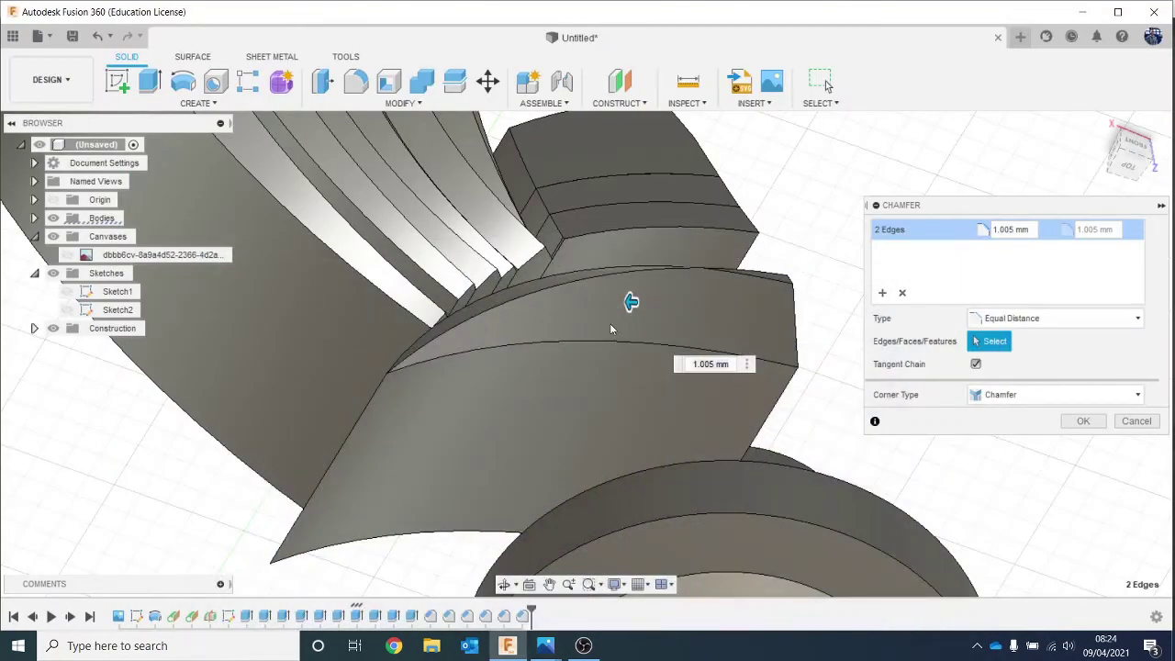
pyautogui.click(572, 234)
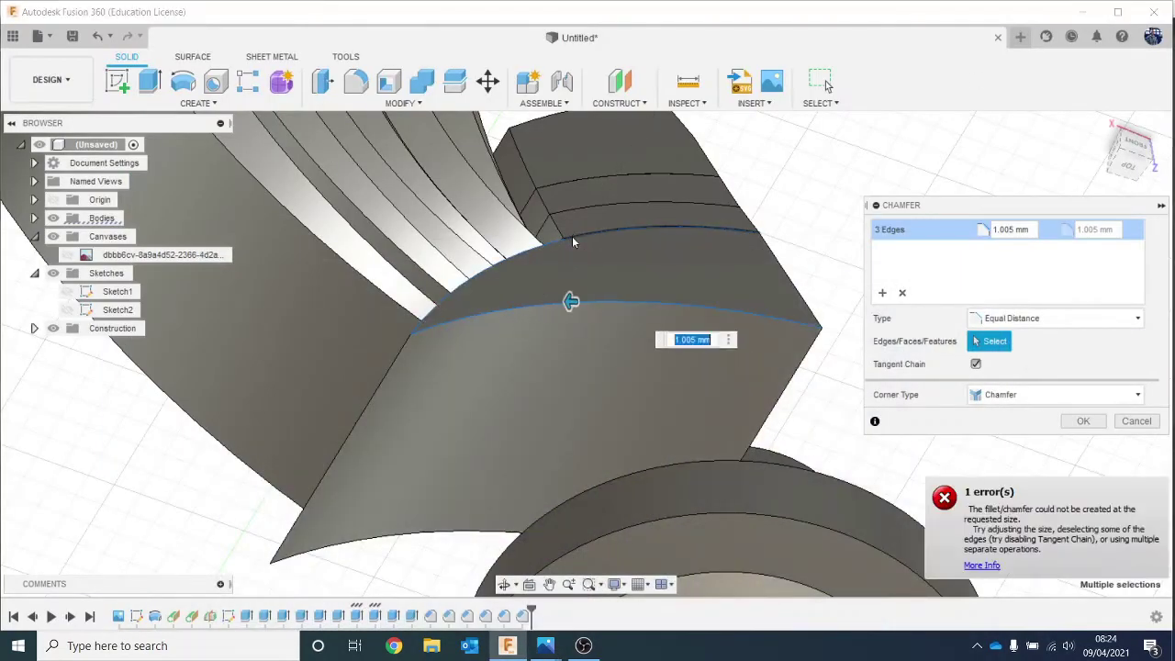
pyautogui.click(615, 228)
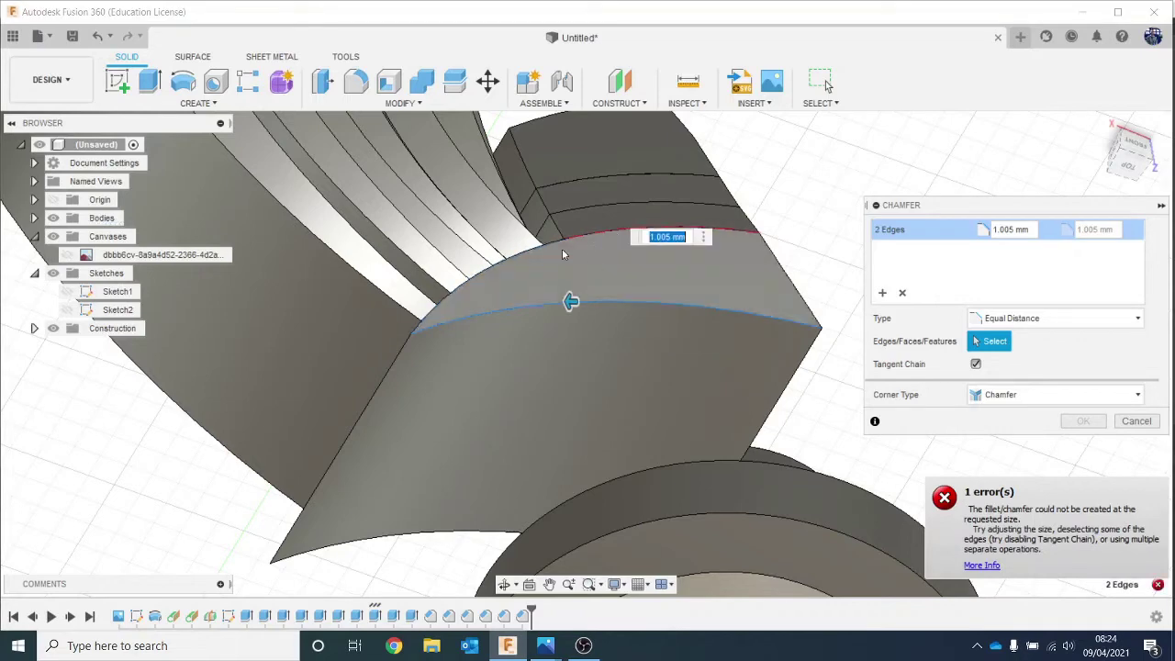
pyautogui.click(1138, 420)
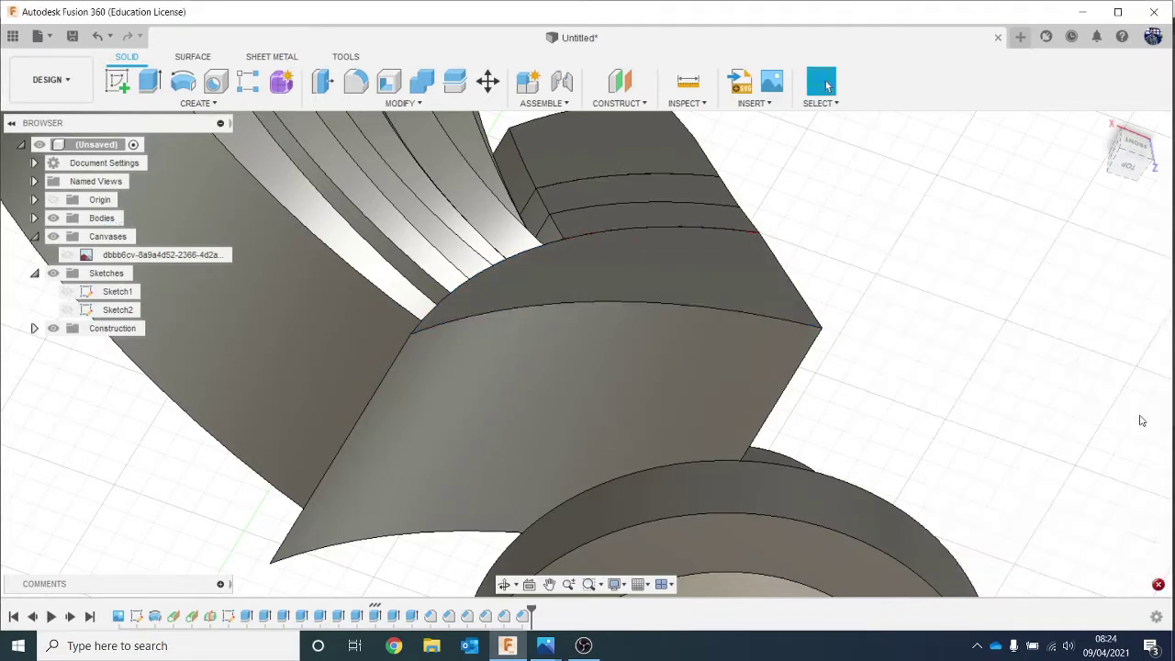
# Chamfer the curved outer edge of the thick guard arm beneath the wing by an equal distance of 1.548 mm.
pyautogui.click(401, 103)
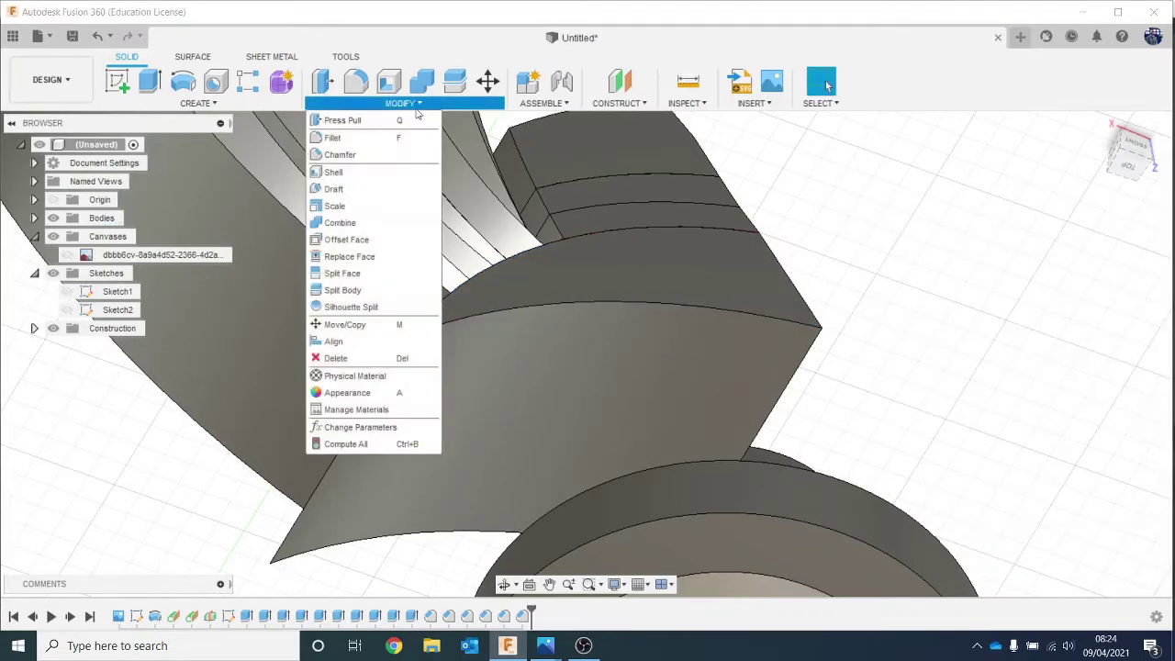
pyautogui.click(386, 156)
pyautogui.click(686, 306)
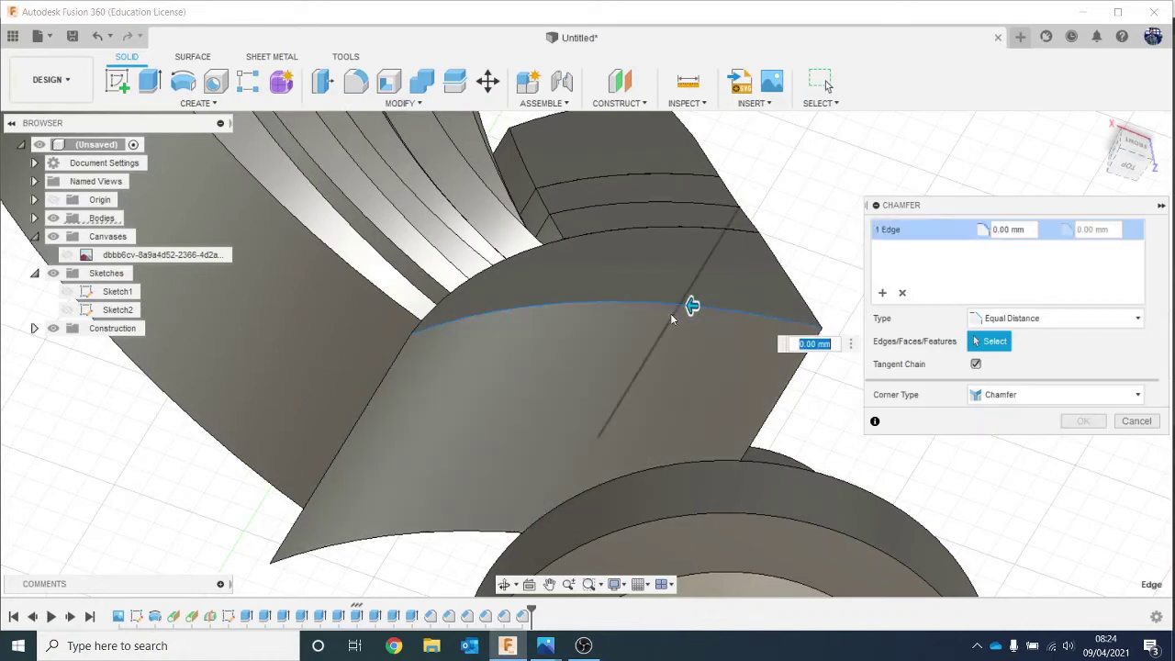
pyautogui.moveTo(692, 305); pyautogui.dragTo(655, 357)
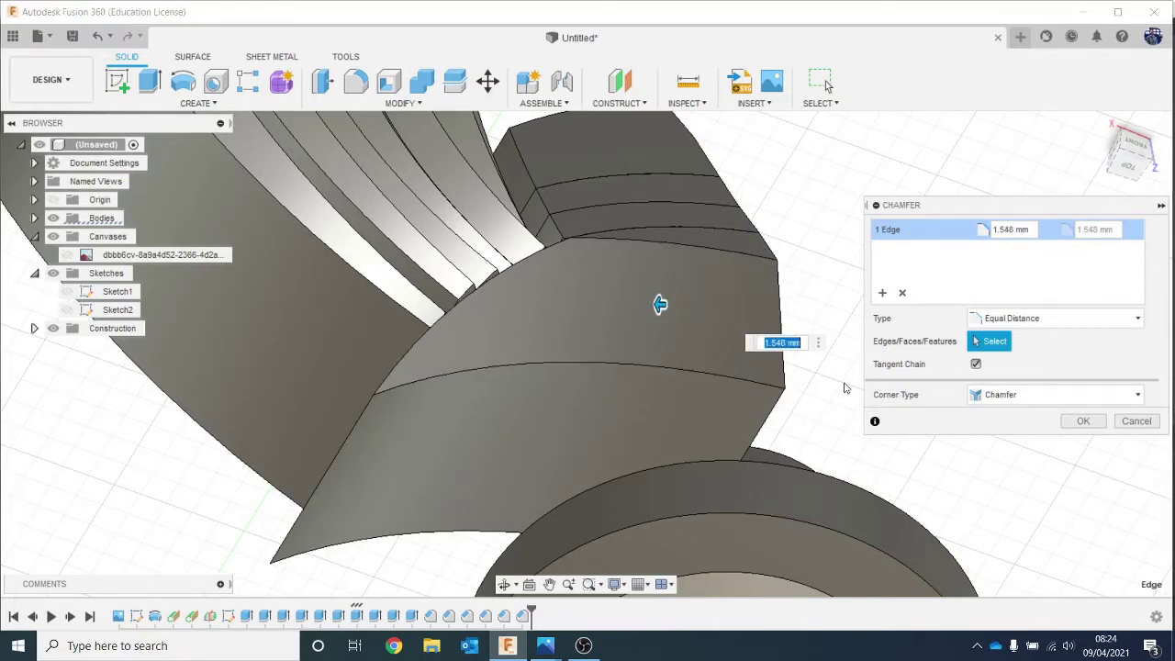
pyautogui.click(1083, 421)
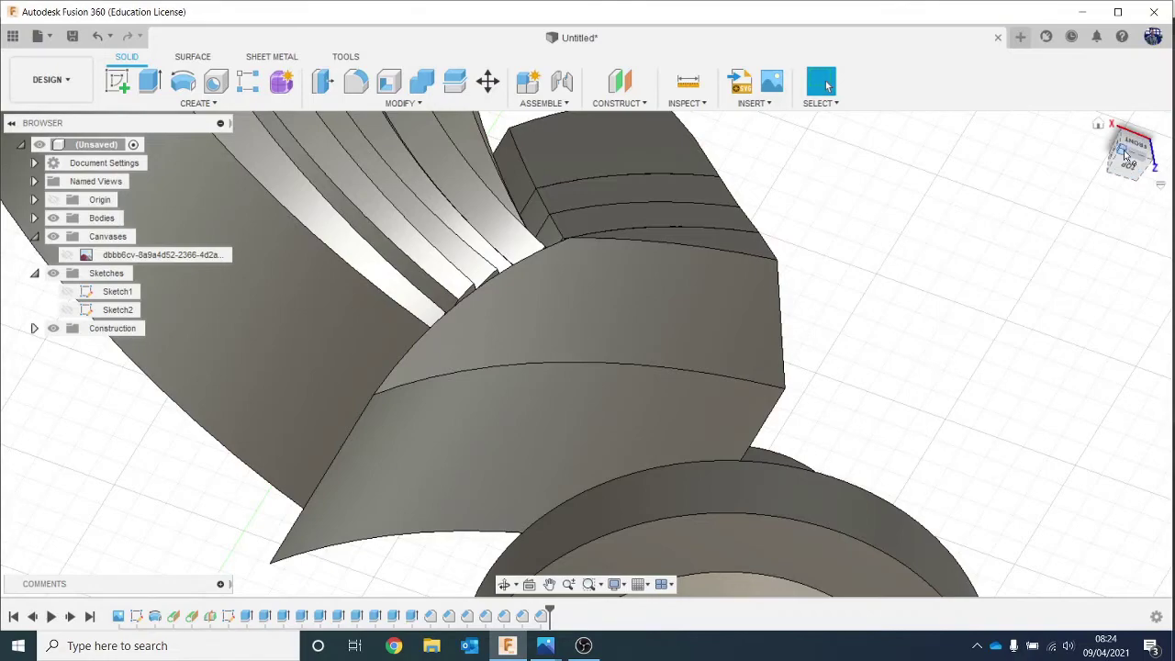
# Compare the short stepped section between the wing and the collar with the reference photo yogen-yogensia-06.jpg in Photos.
pyautogui.moveTo(1127, 156)
pyautogui.mouseDown()
pyautogui.moveTo(1103, 196)
pyautogui.moveTo(1093, 192)
pyautogui.moveTo(1100, 152)
pyautogui.moveTo(1095, 196)
pyautogui.mouseUp()
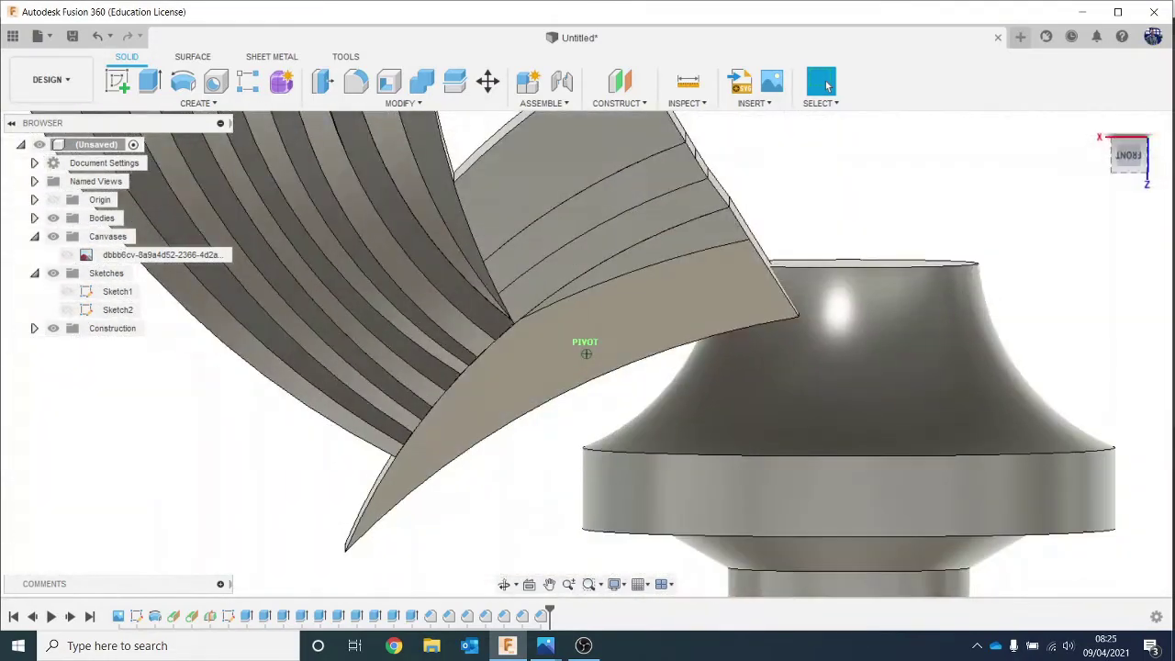
pyautogui.scroll(-1, 1015, 227)
pyautogui.moveTo(1004, 240); pyautogui.dragTo(971, 398, button='middle')
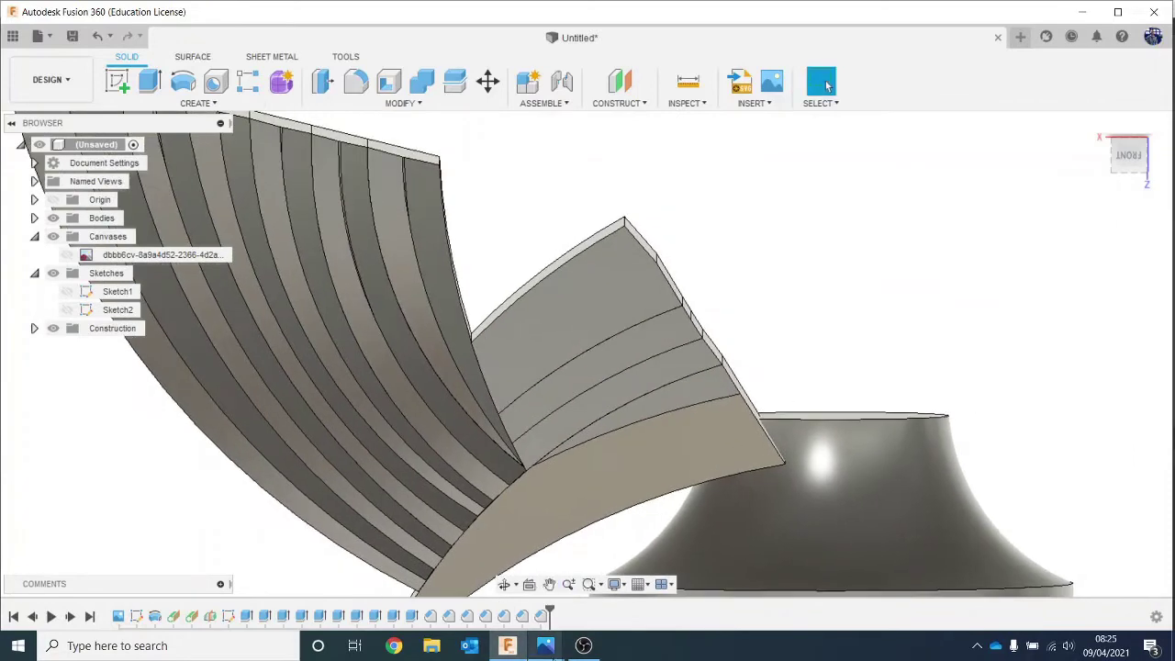
pyautogui.moveTo(545, 645)
pyautogui.click(415, 580)
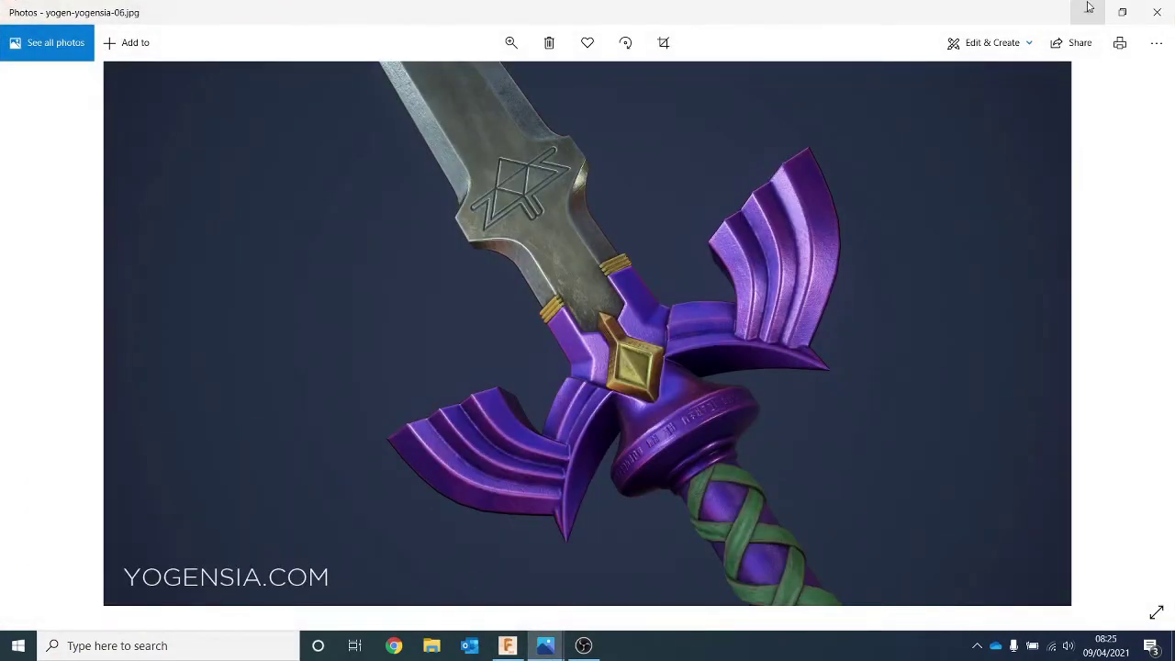
pyautogui.click(1088, 8)
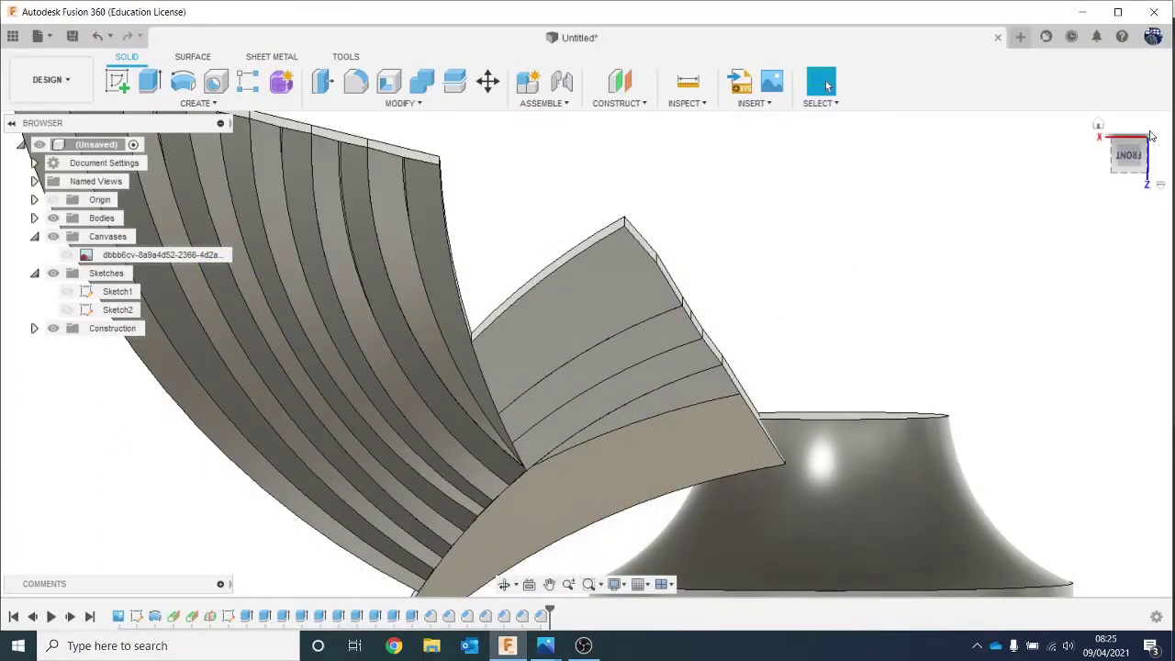
# Chamfer both long curved edges of the widest, outermost strip of the short section beside the wing by an equal distance of 0.921 mm.
pyautogui.moveTo(1115, 135); pyautogui.dragTo(1115, 123)
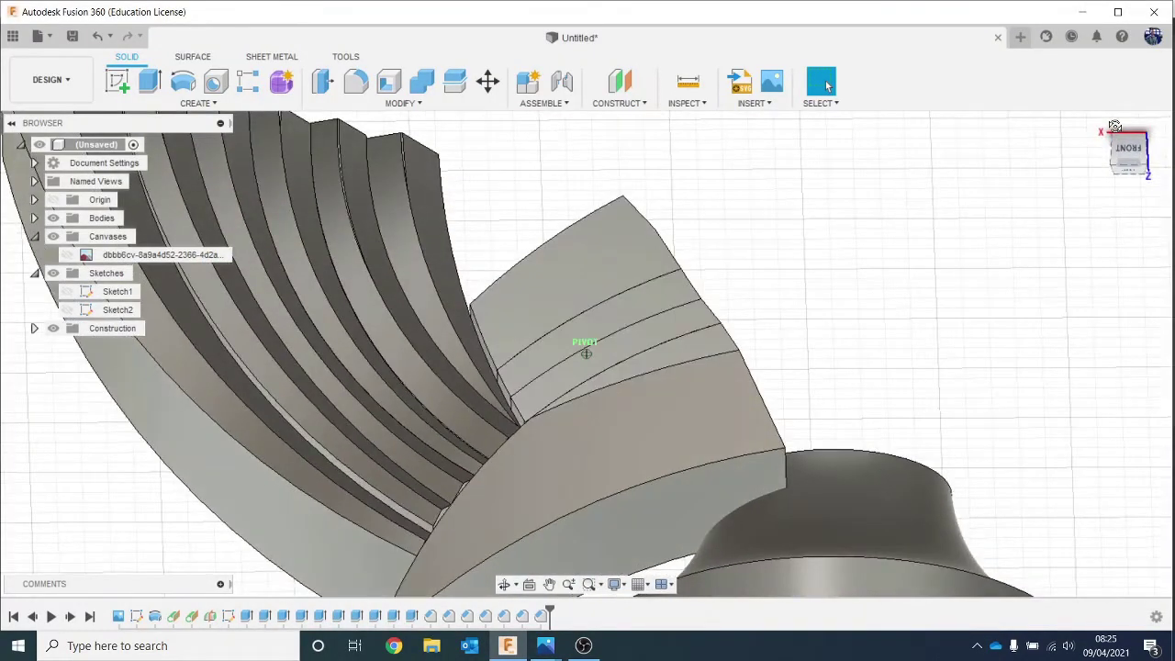
pyautogui.click(401, 103)
pyautogui.click(375, 155)
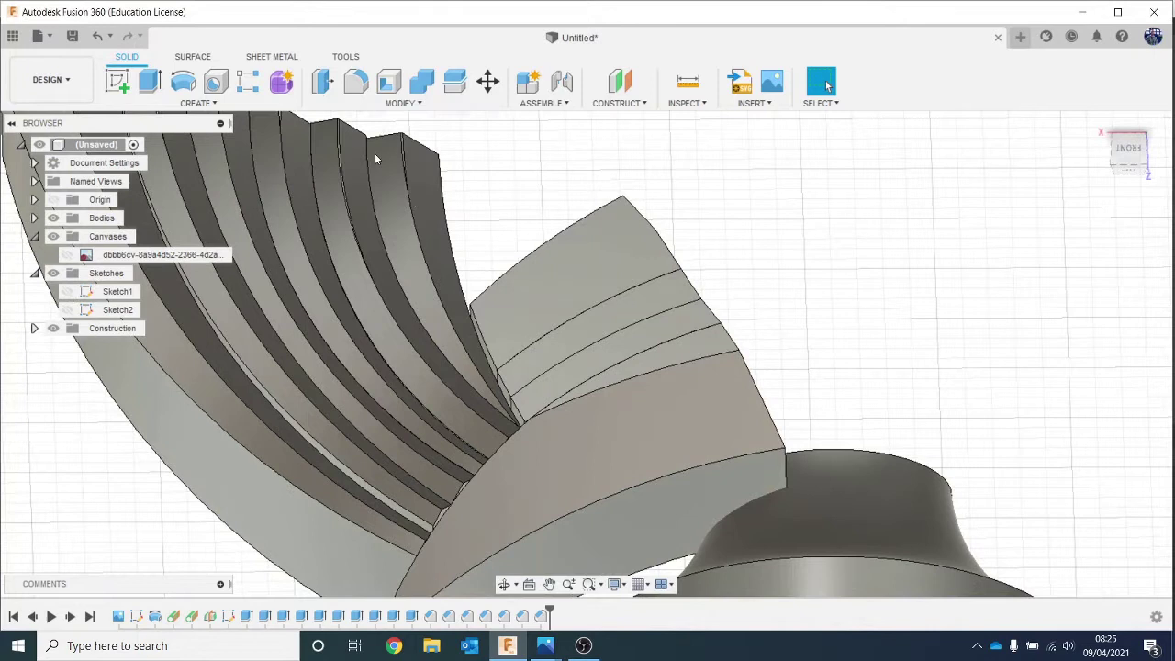
pyautogui.click(567, 228)
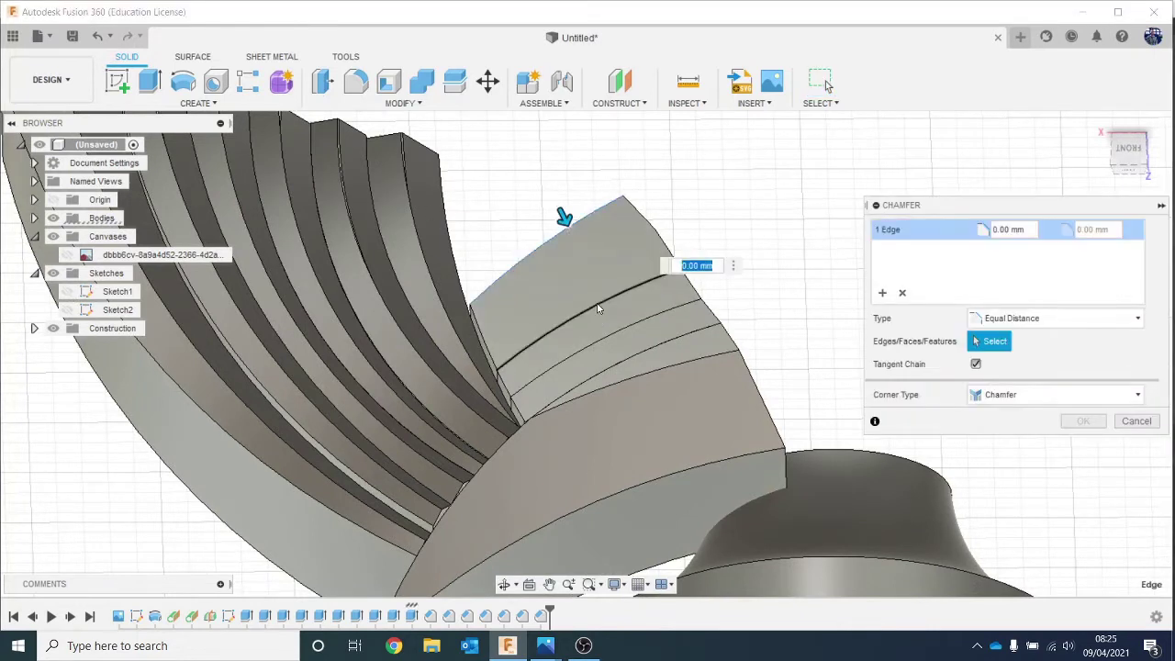
pyautogui.click(598, 305)
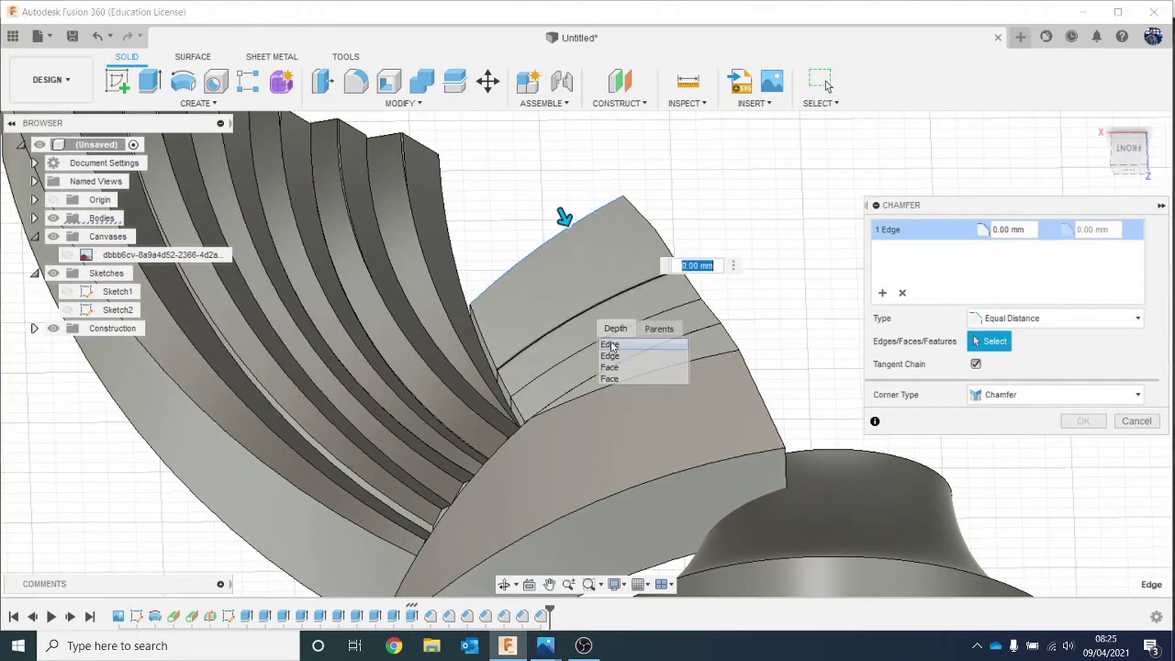
pyautogui.click(610, 344)
pyautogui.moveTo(564, 221); pyautogui.dragTo(574, 242)
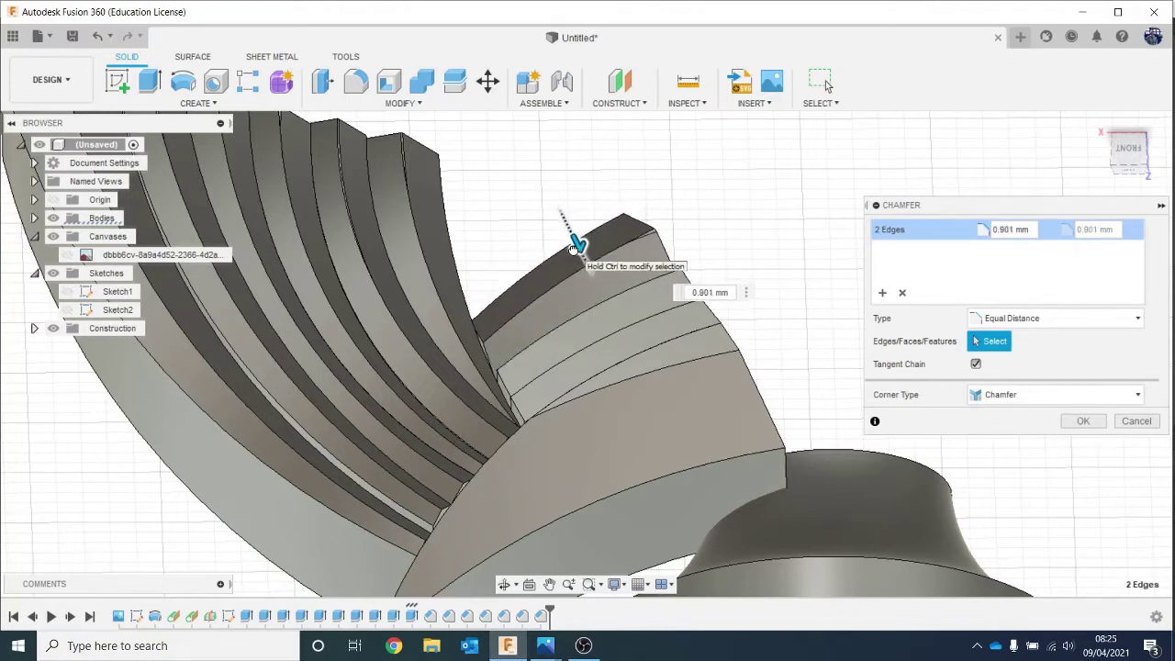
pyautogui.moveTo(573, 250); pyautogui.dragTo(574, 248)
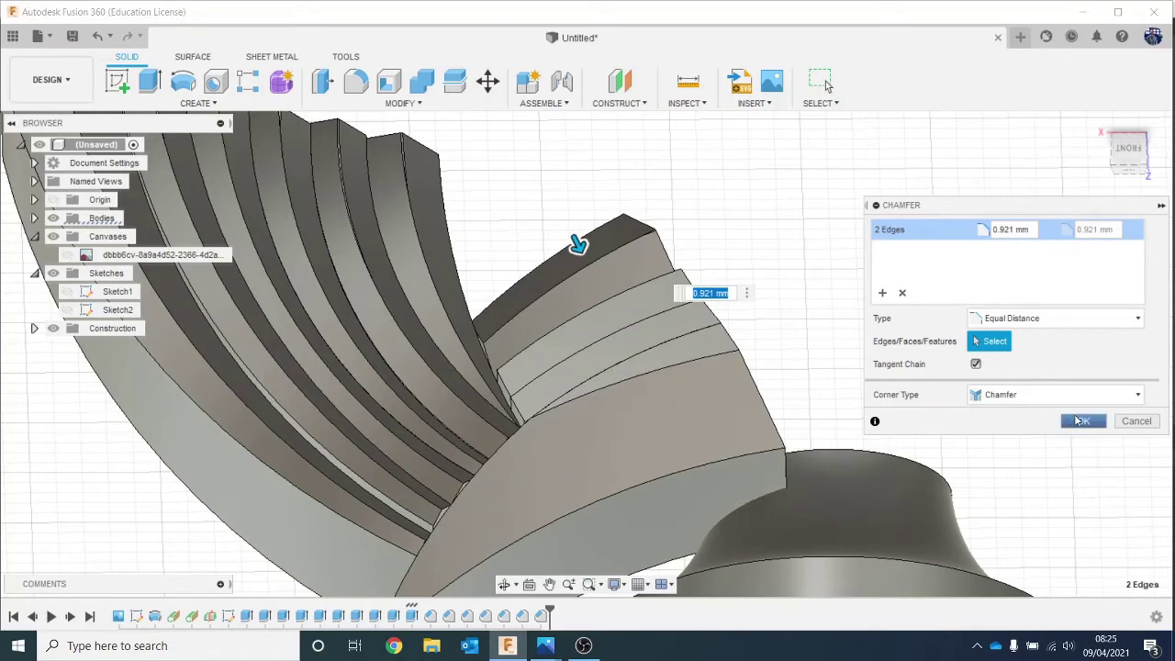
pyautogui.click(1080, 421)
pyautogui.click(401, 103)
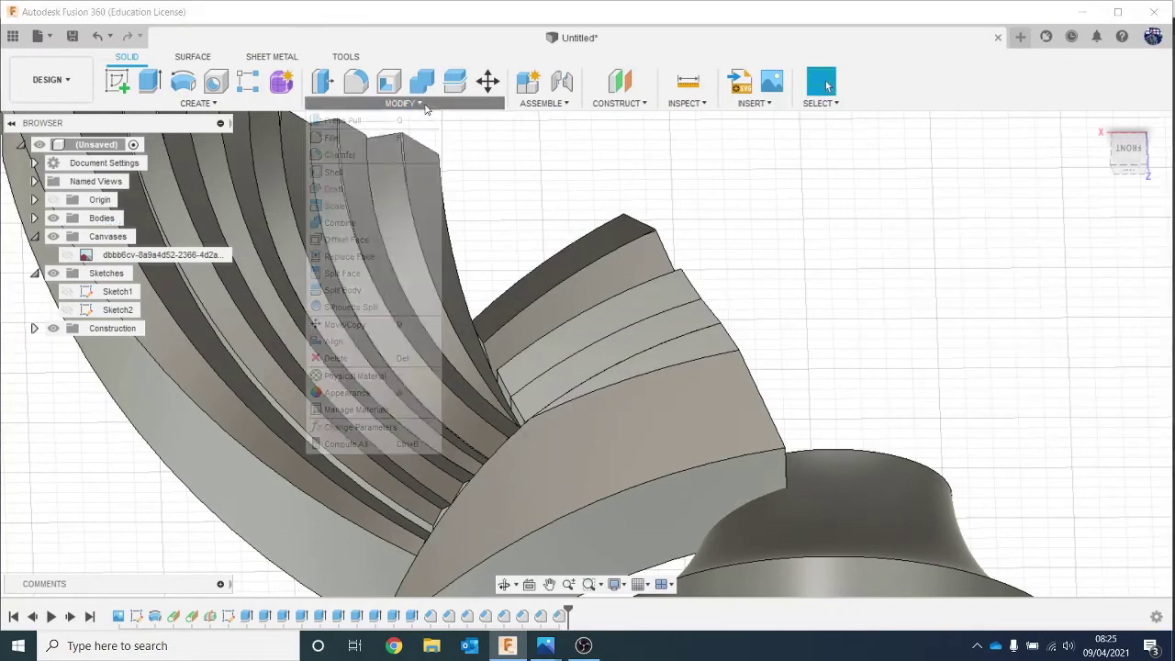
pyautogui.click(411, 155)
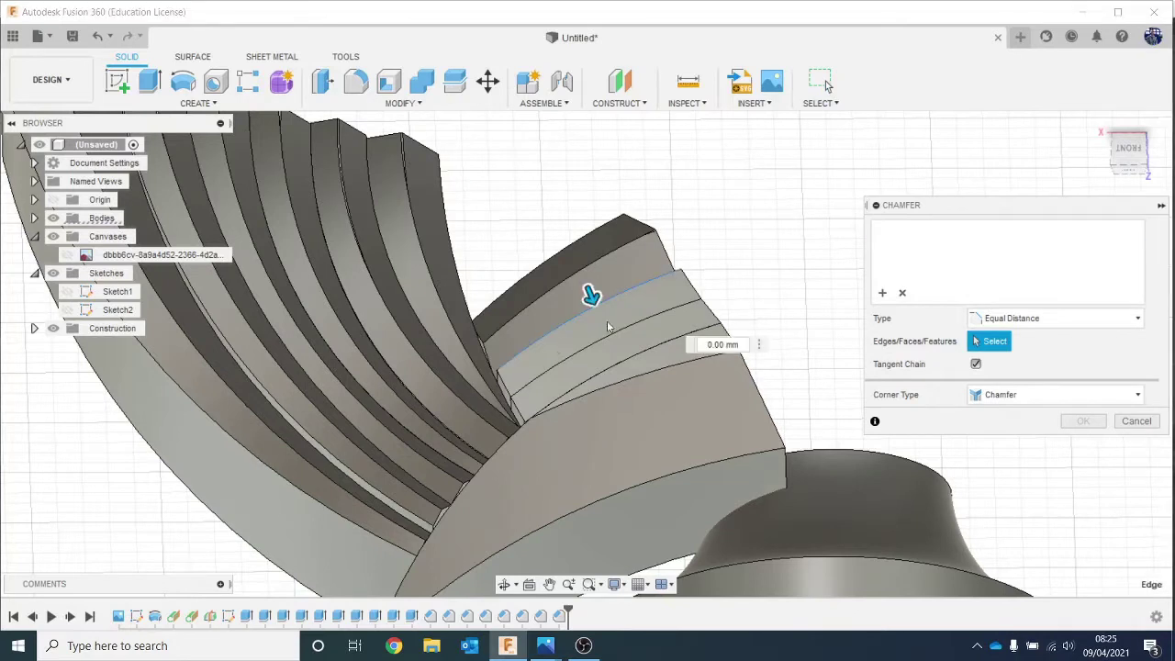
pyautogui.click(606, 326)
pyautogui.click(610, 334)
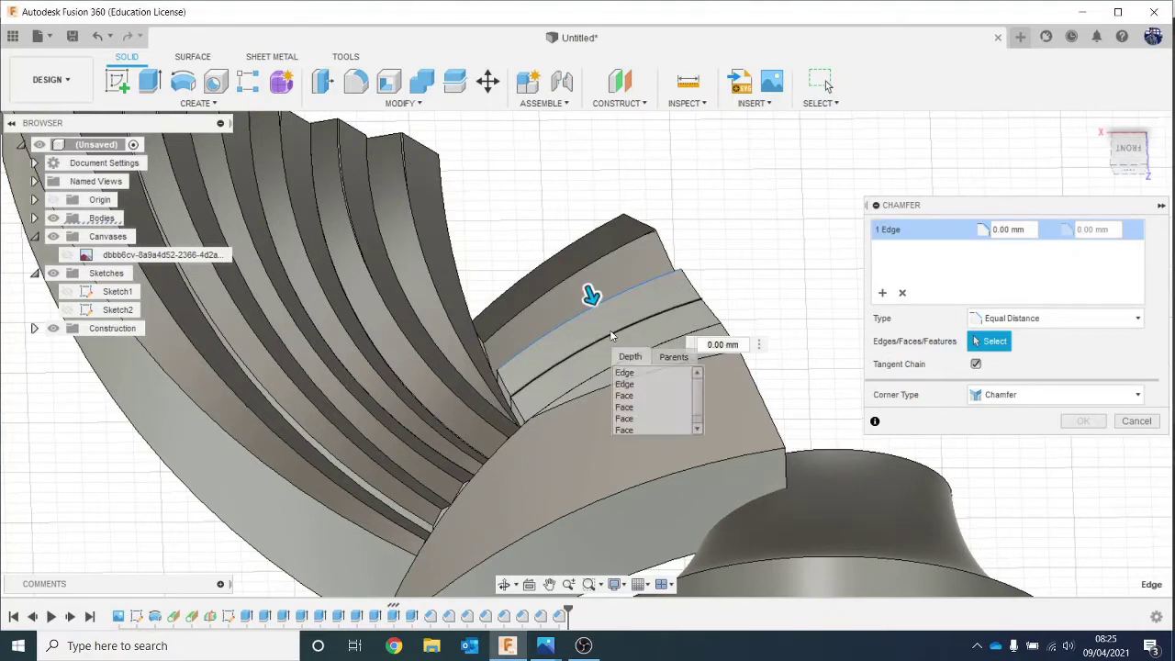
pyautogui.click(629, 386)
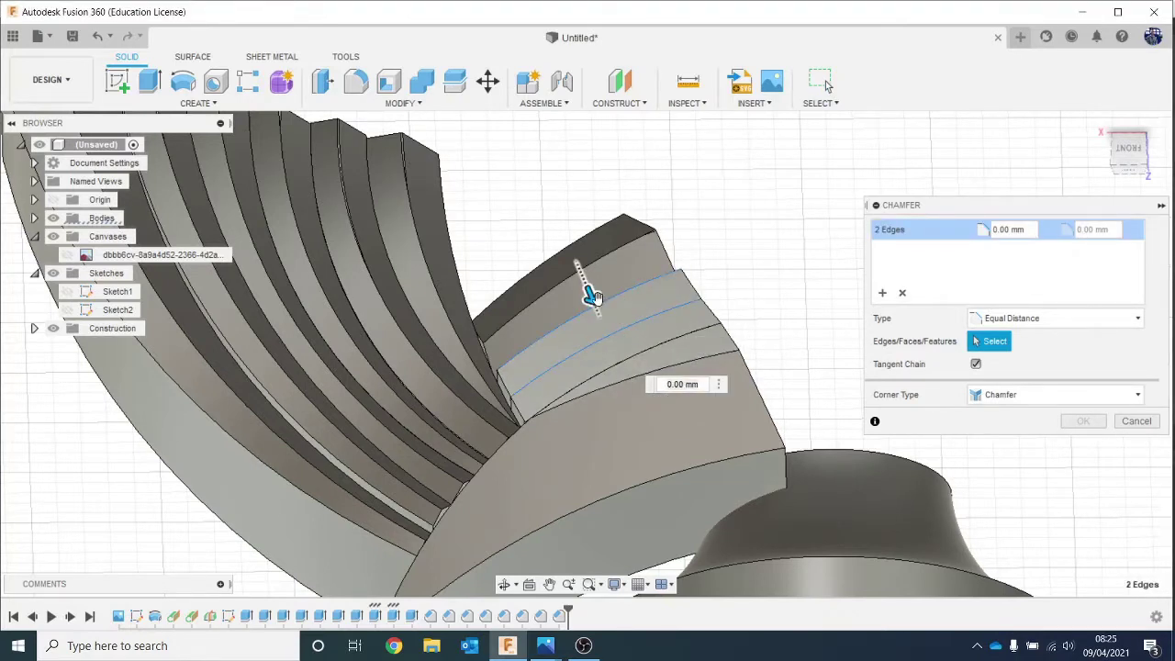
pyautogui.moveTo(592, 294); pyautogui.dragTo(595, 304)
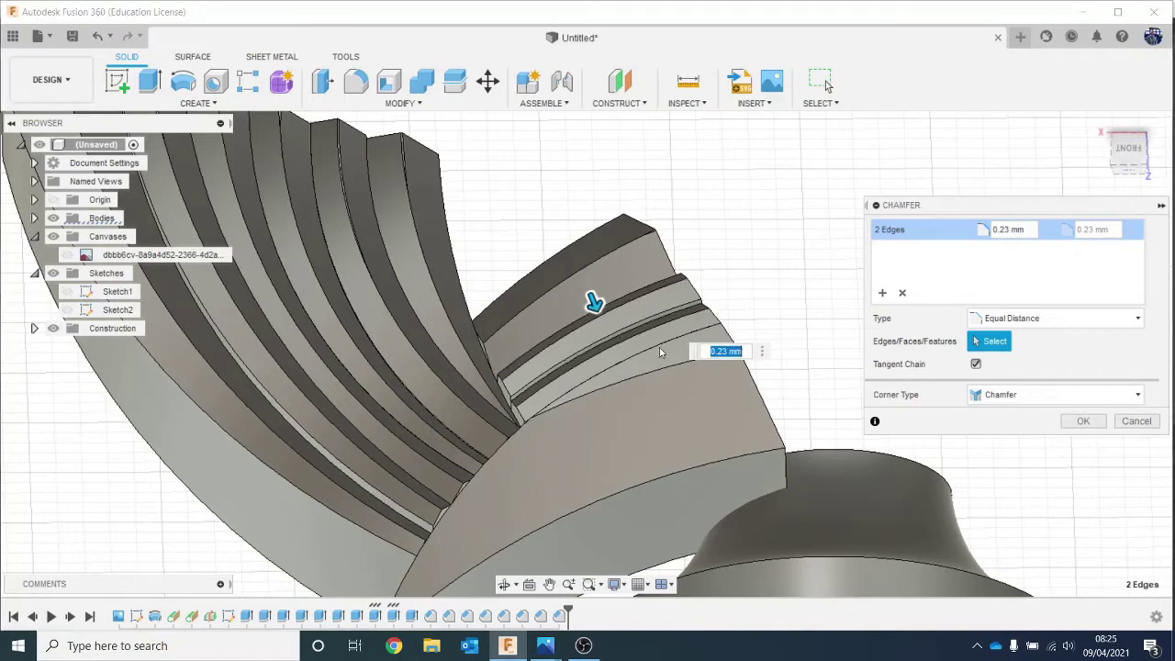
pyautogui.click(1121, 420)
pyautogui.click(401, 103)
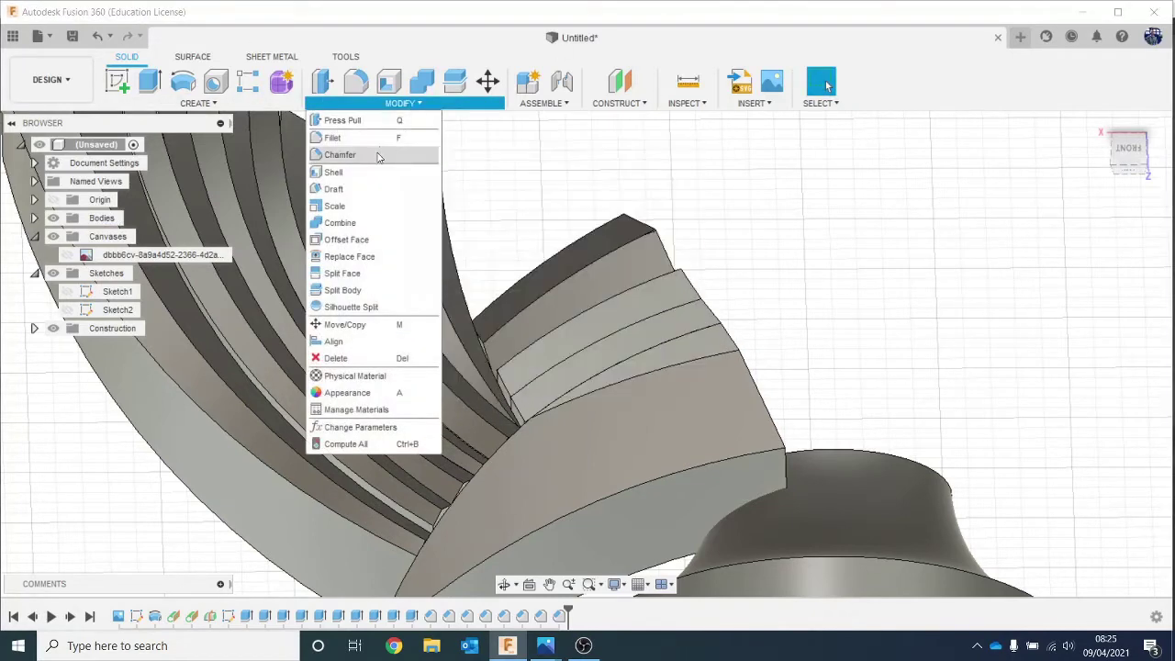
pyautogui.click(378, 155)
pyautogui.click(615, 306)
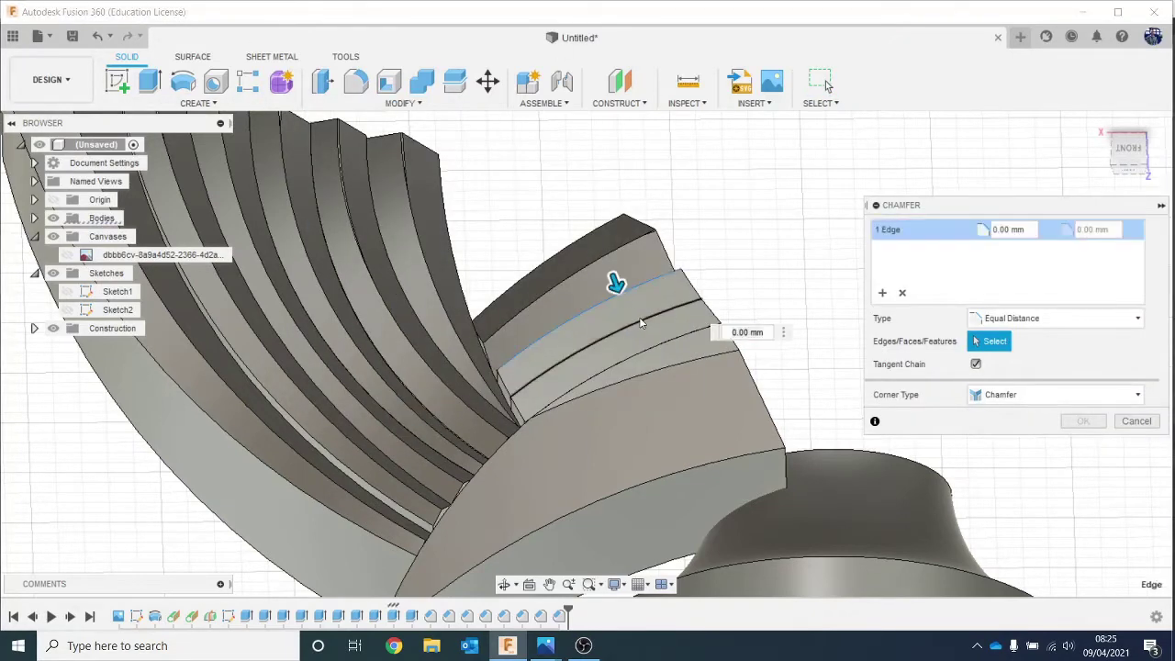
pyautogui.click(640, 323)
pyautogui.moveTo(616, 283); pyautogui.dragTo(621, 292)
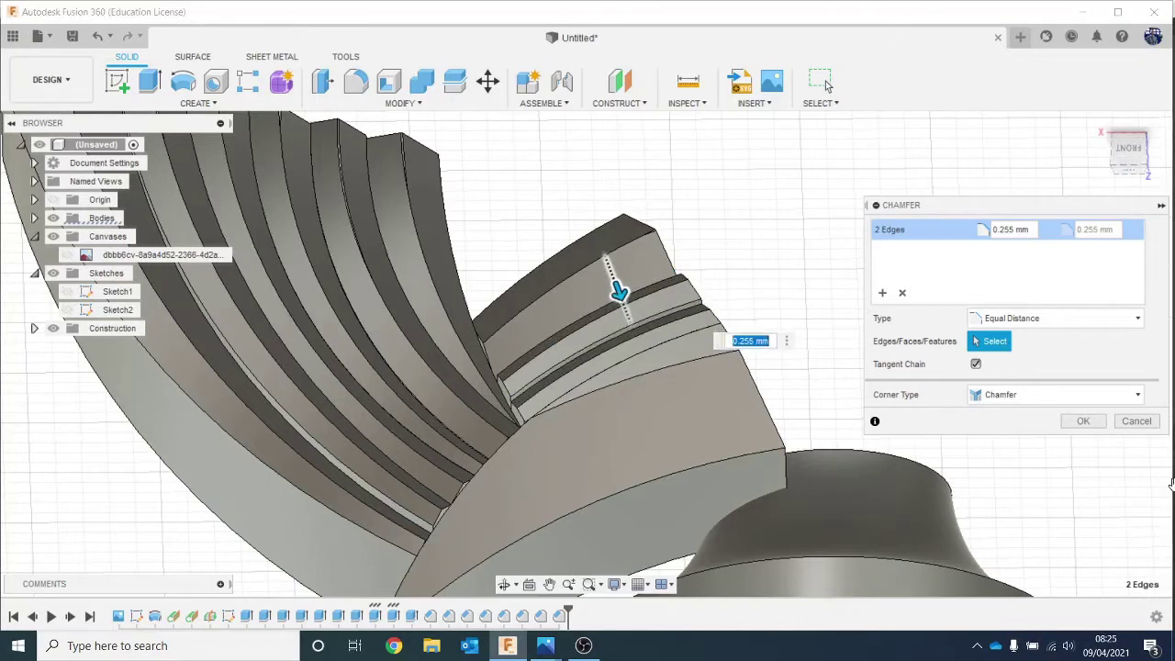
pyautogui.click(1135, 420)
# Chamfer both long curved edges of the second, narrow strip of the short section beside the wing by an equal distance of 0.347 mm.
pyautogui.click(401, 103)
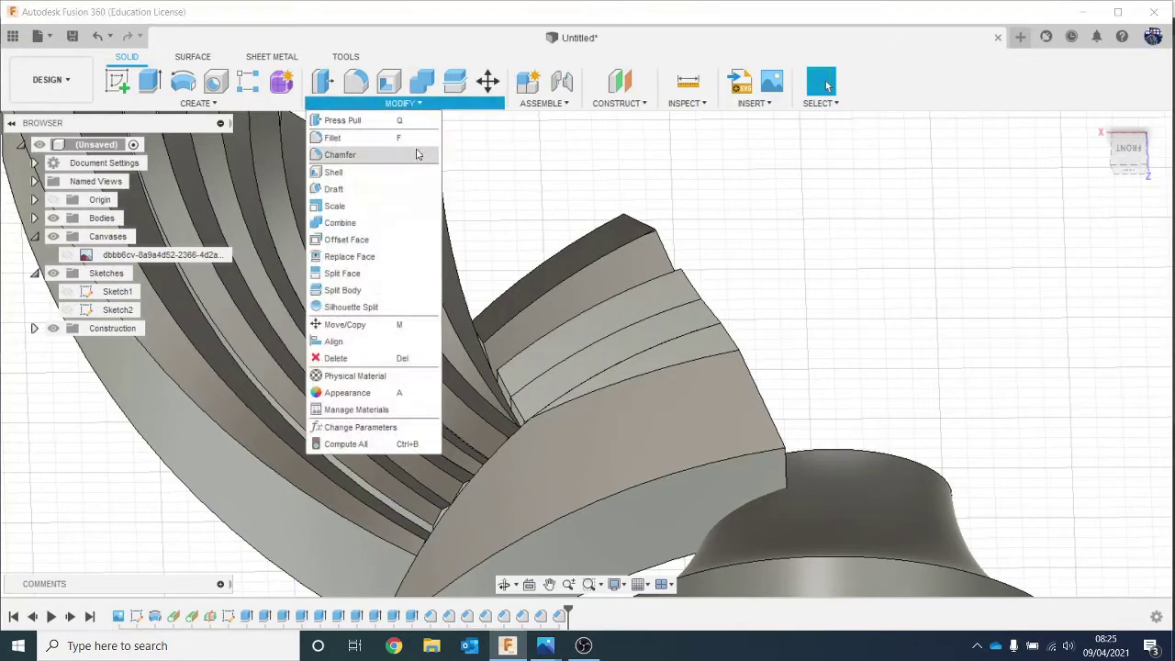
pyautogui.click(415, 154)
pyautogui.click(645, 288)
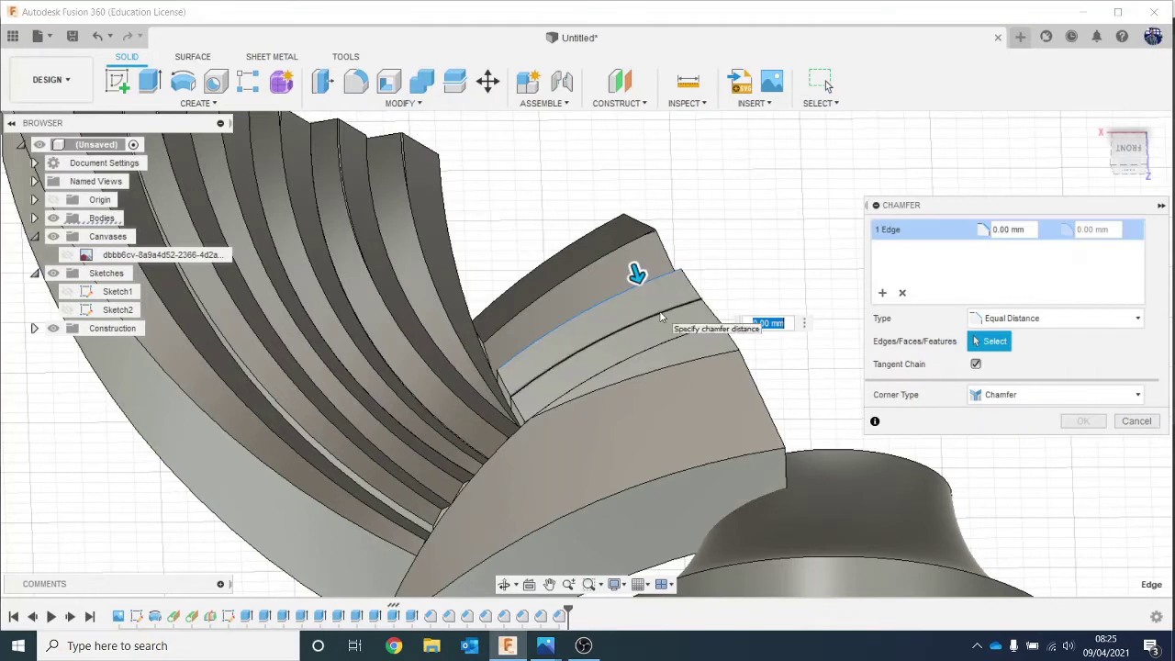
pyautogui.click(659, 313)
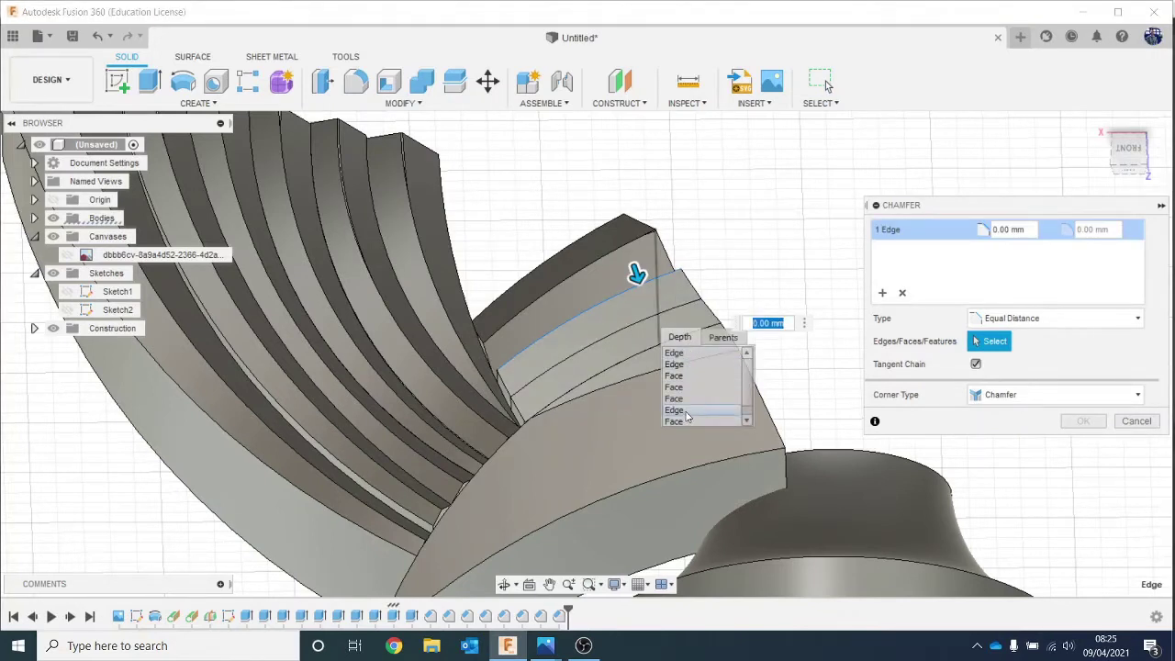
pyautogui.click(676, 366)
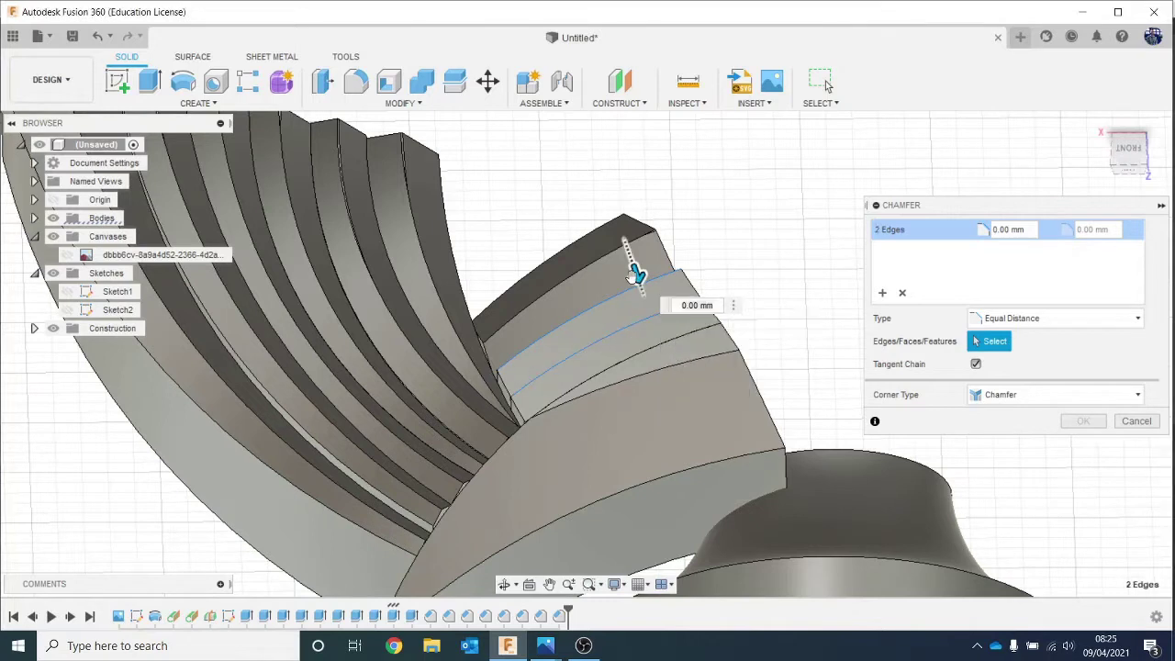
pyautogui.moveTo(636, 275)
pyautogui.mouseDown()
pyautogui.moveTo(635, 290)
pyautogui.moveTo(637, 268)
pyautogui.mouseUp()
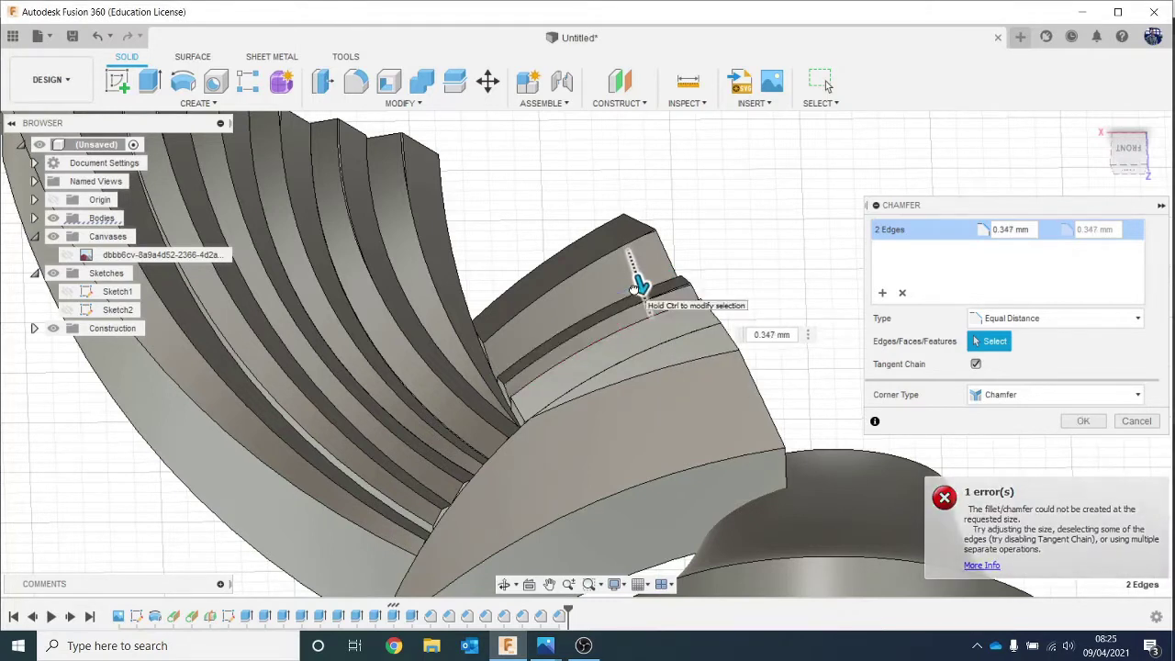
pyautogui.click(1080, 422)
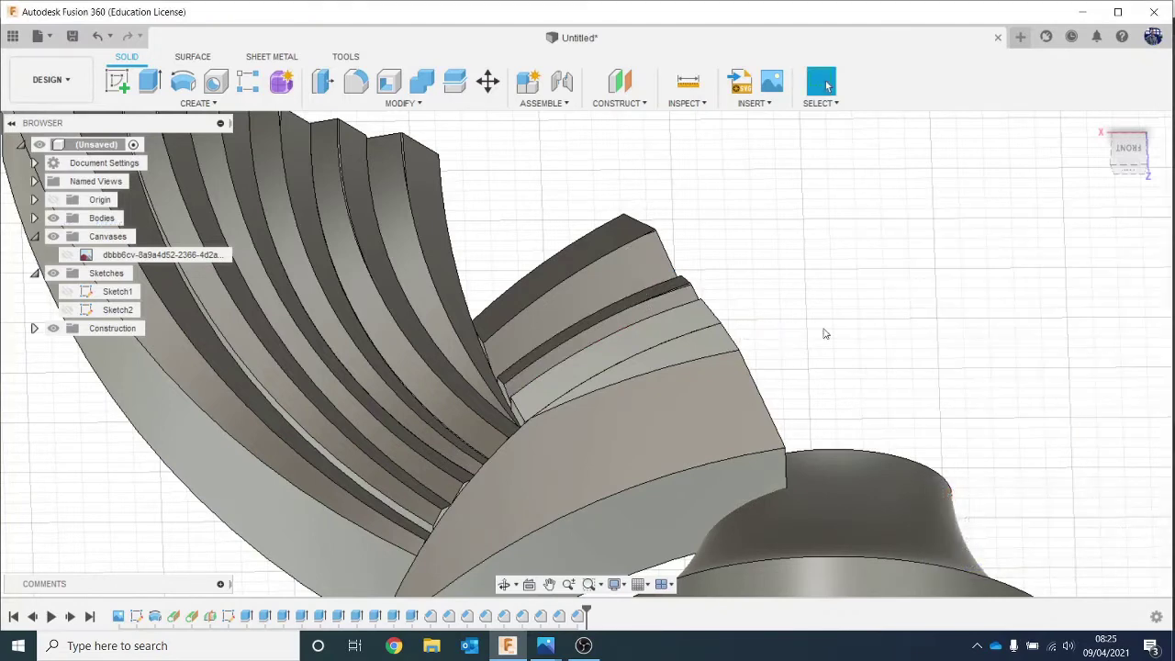
# Compare the remaining strips of the short section with the reference photo yogen-yogensia-06.jpg in Photos.
pyautogui.scroll(3, 727, 347)
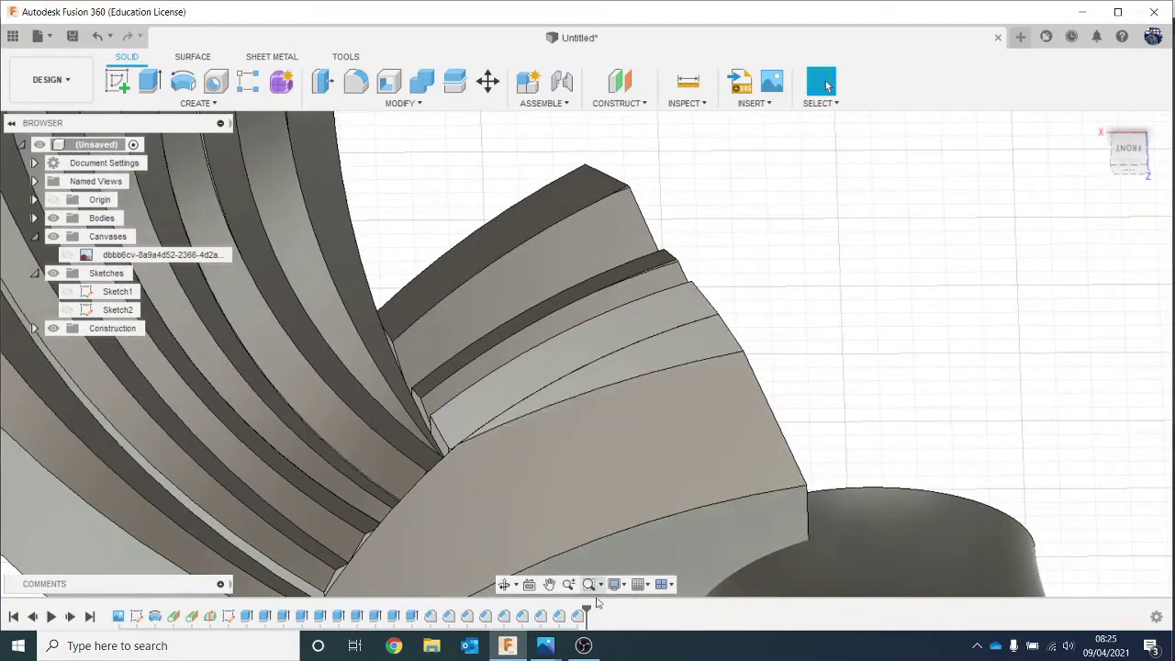
pyautogui.moveTo(563, 654)
pyautogui.click(387, 543)
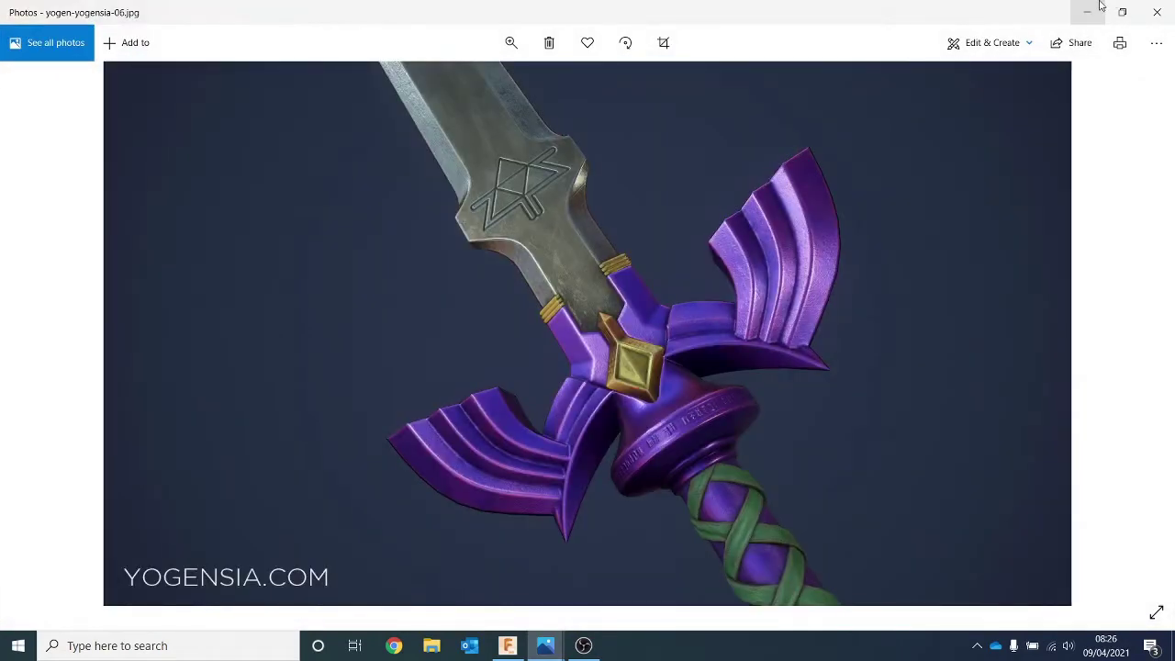
pyautogui.click(1101, 7)
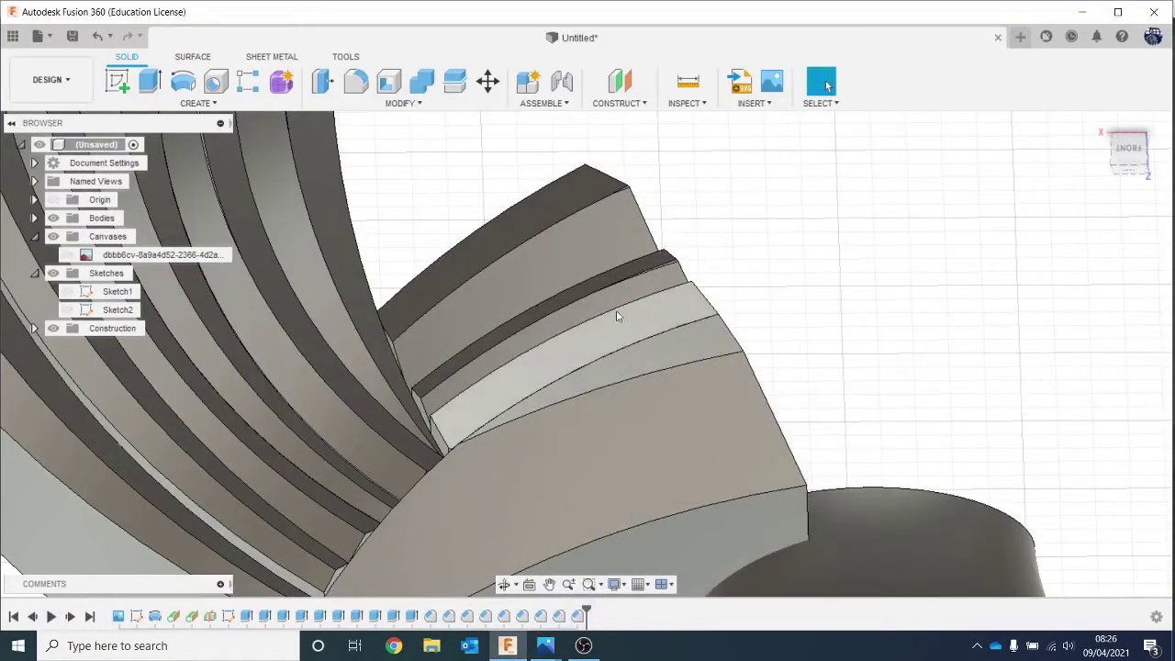
pyautogui.click(419, 105)
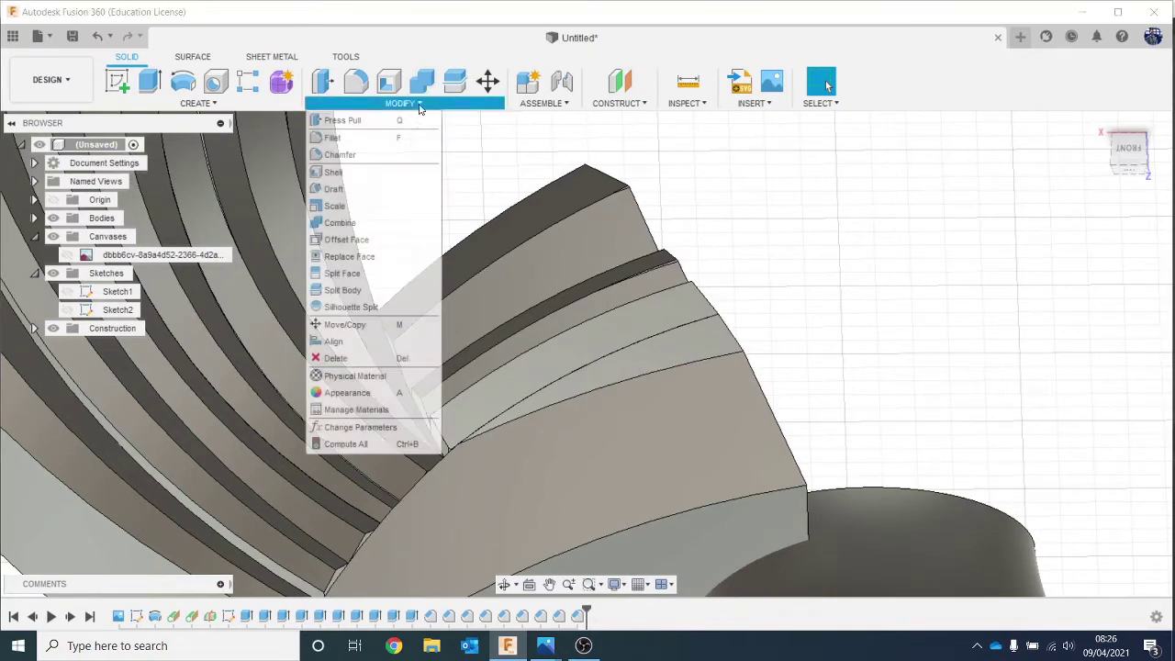
pyautogui.click(407, 151)
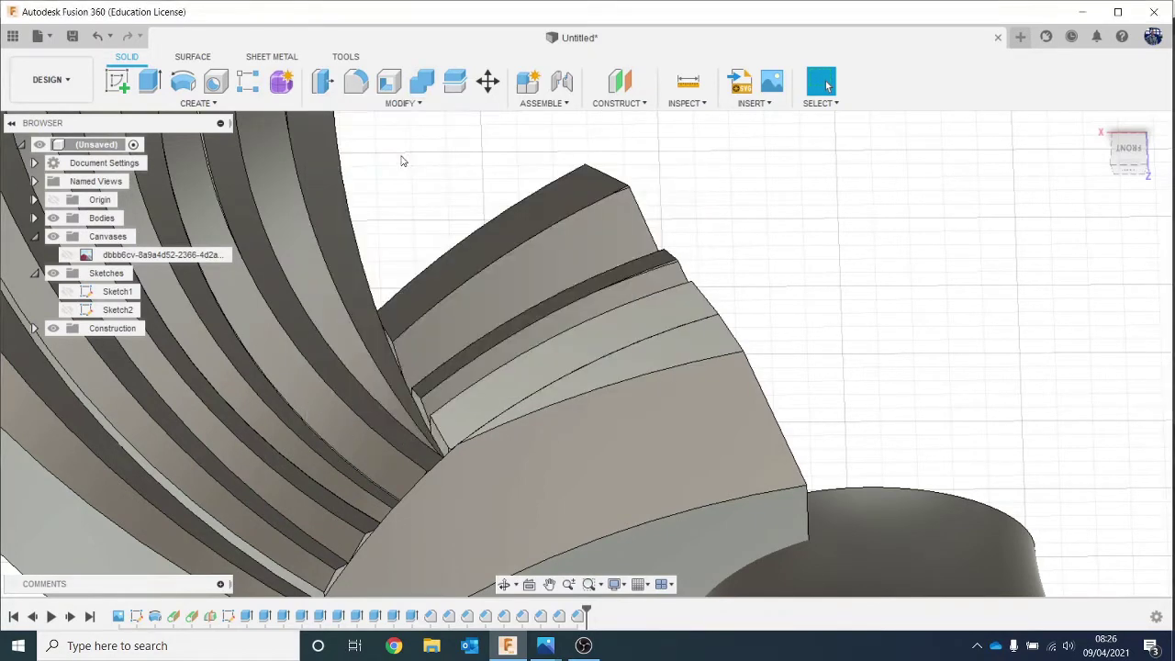
pyautogui.click(605, 324)
pyautogui.click(635, 349)
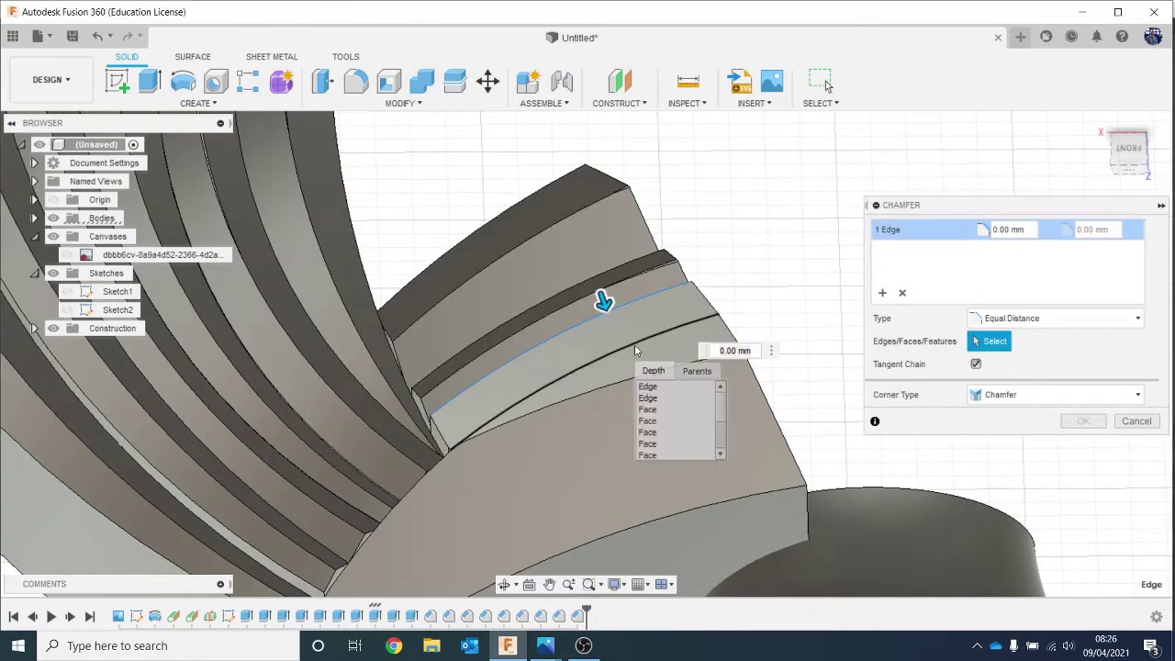
pyautogui.click(653, 385)
pyautogui.click(632, 354)
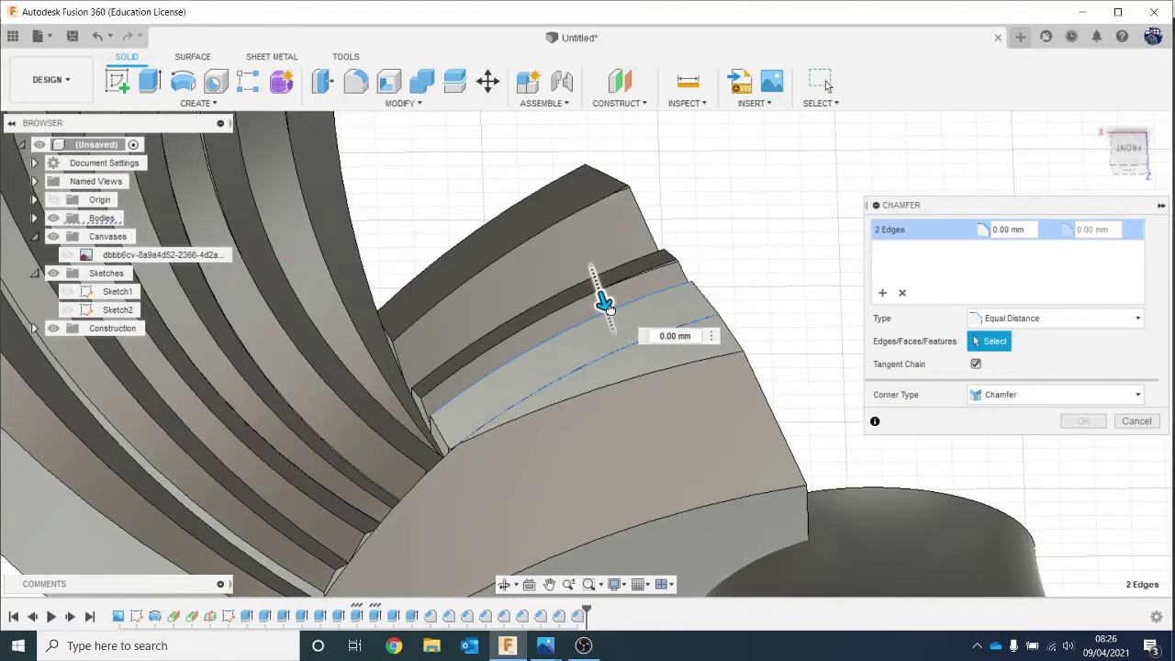
pyautogui.moveTo(604, 303); pyautogui.dragTo(613, 330)
pyautogui.scroll(-3, 763, 395)
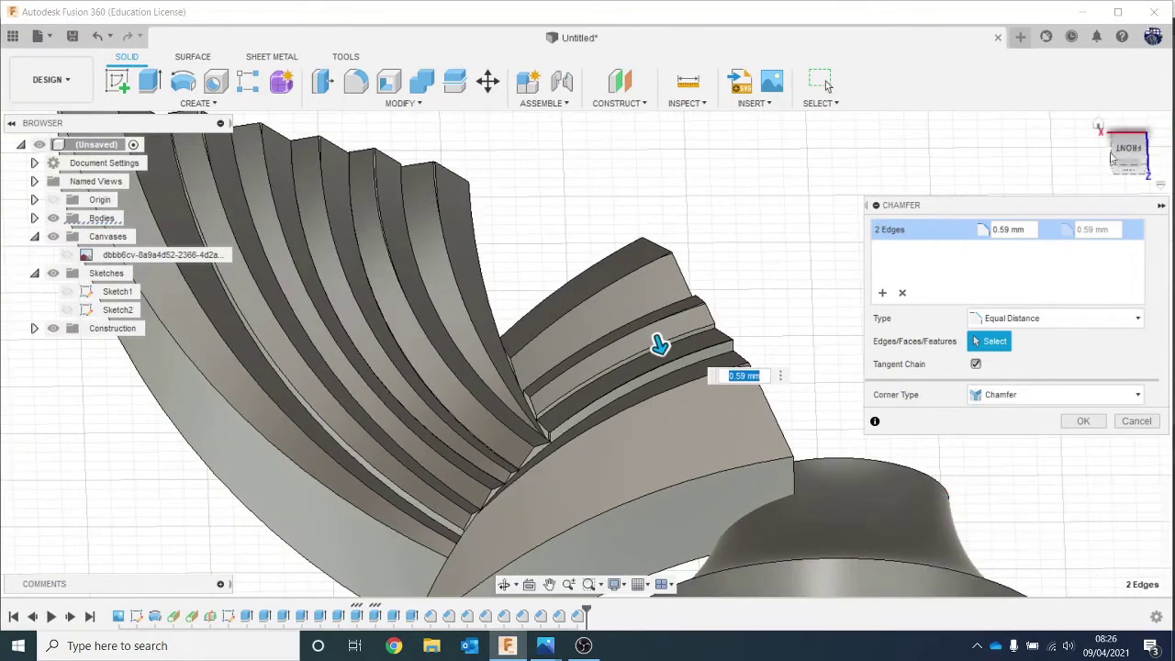
pyautogui.moveTo(1116, 154); pyautogui.dragTo(1120, 154)
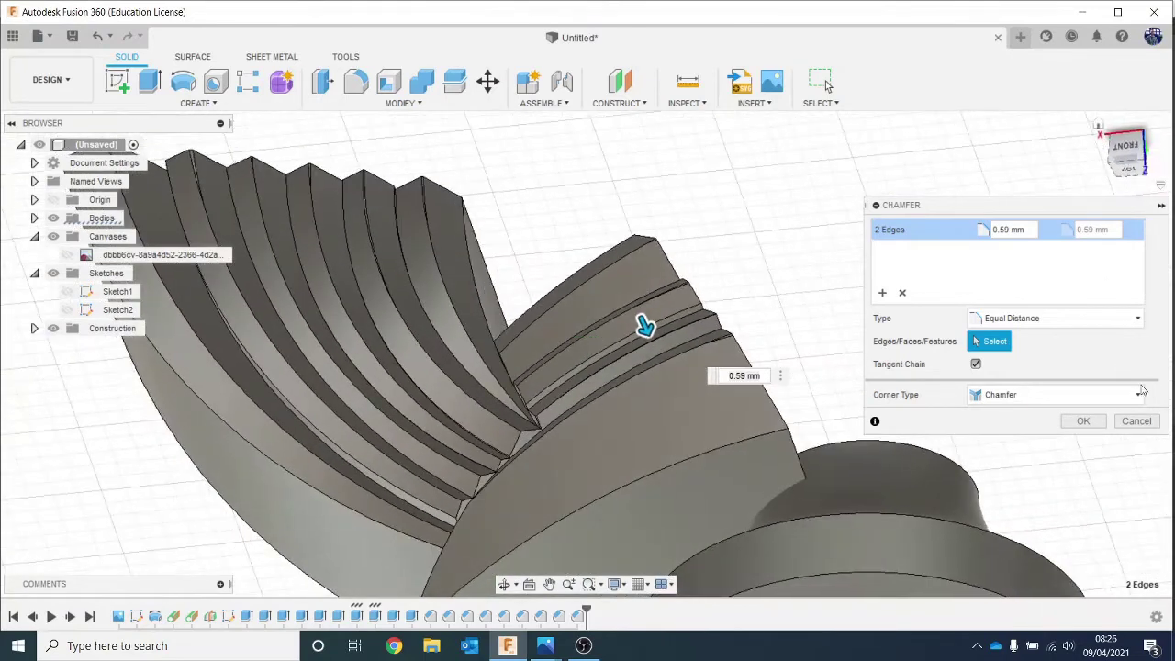
pyautogui.click(1134, 421)
pyautogui.scroll(2, 659, 294)
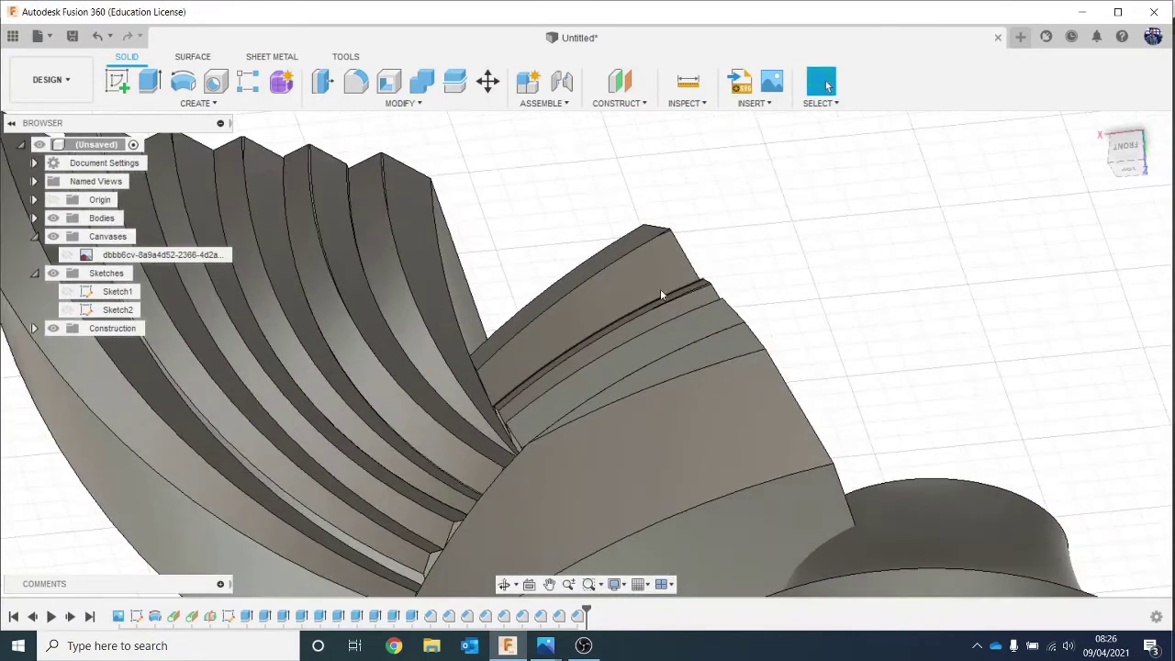
pyautogui.click(414, 106)
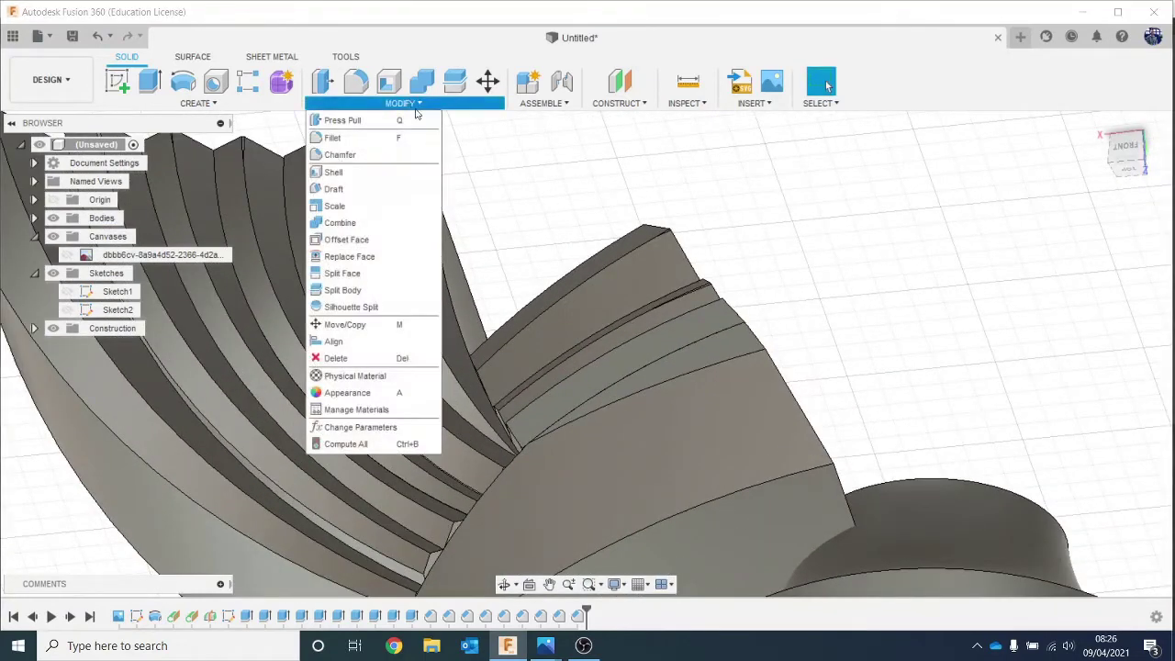
pyautogui.click(395, 154)
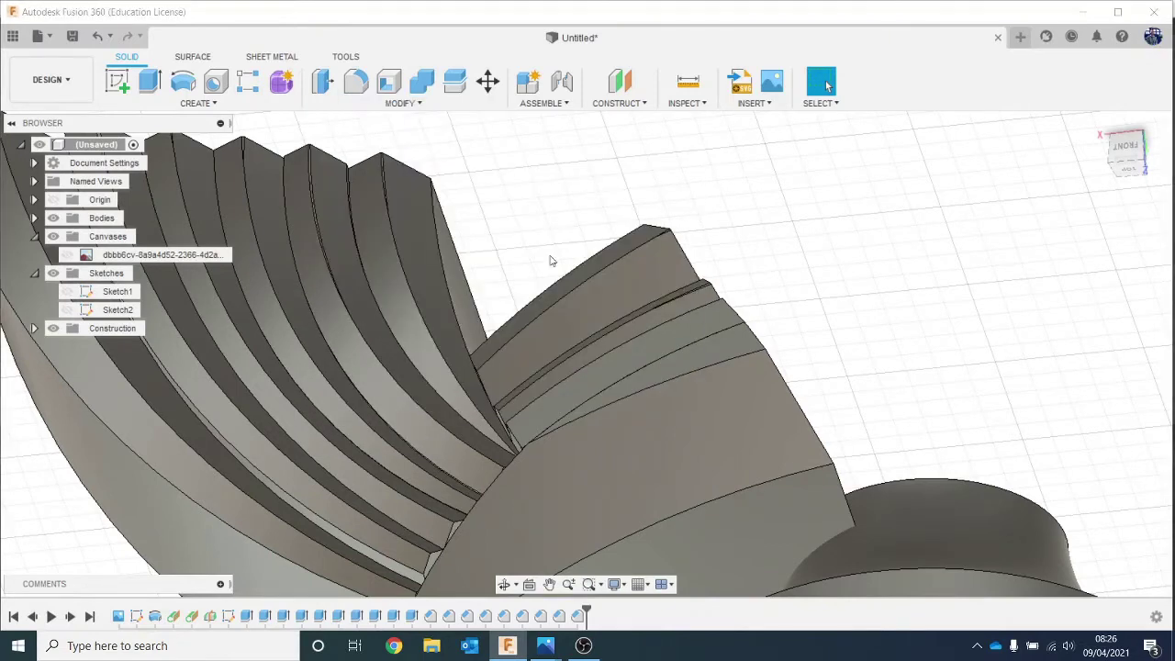
pyautogui.click(642, 320)
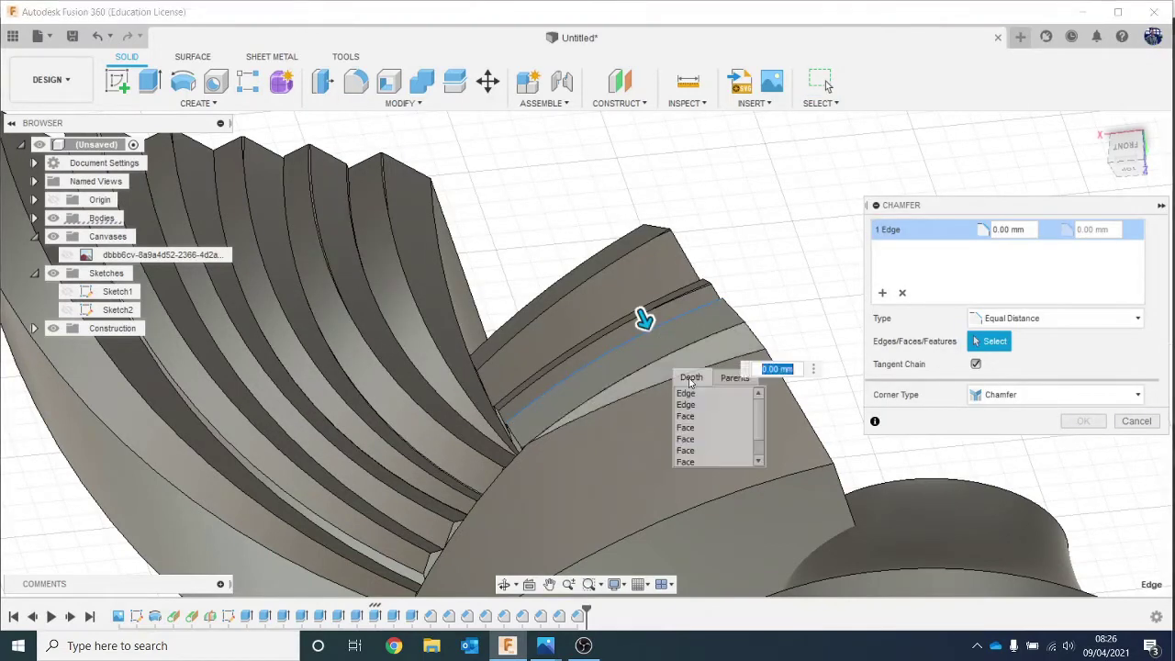
pyautogui.click(696, 414)
pyautogui.click(669, 344)
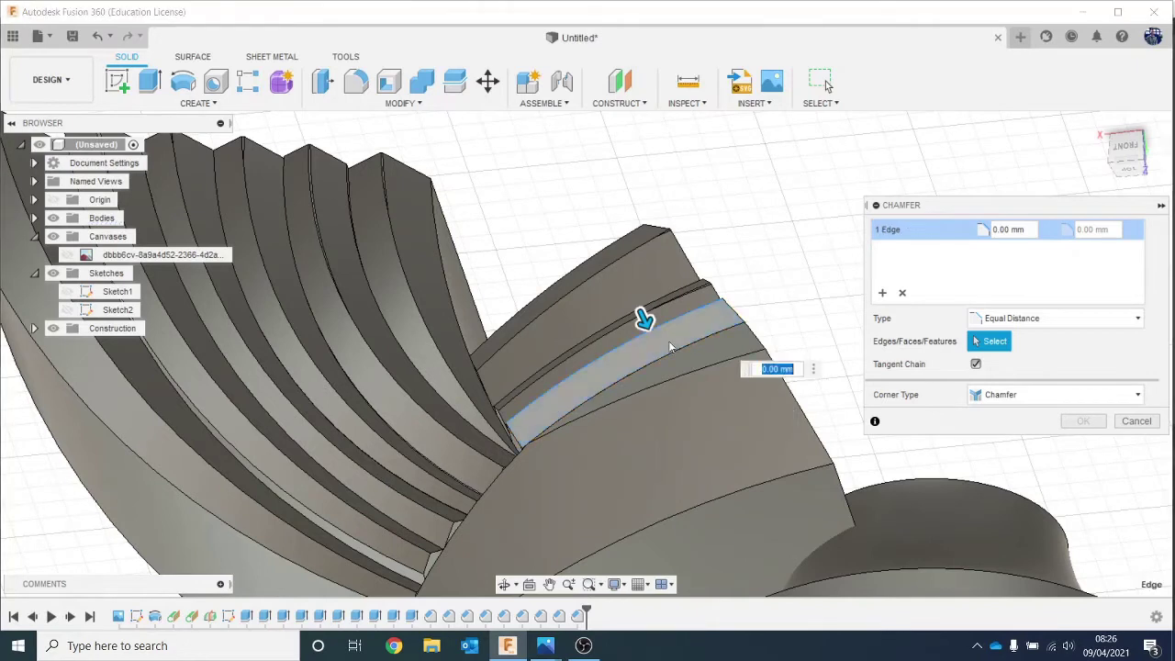
pyautogui.click(673, 348)
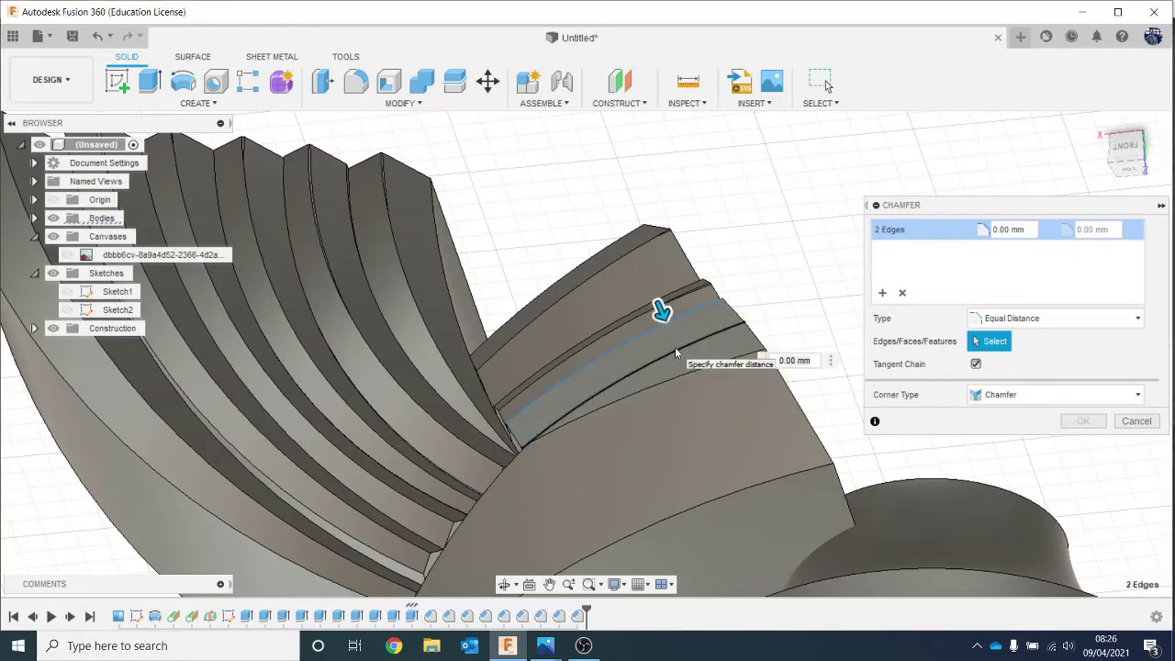
pyautogui.click(704, 401)
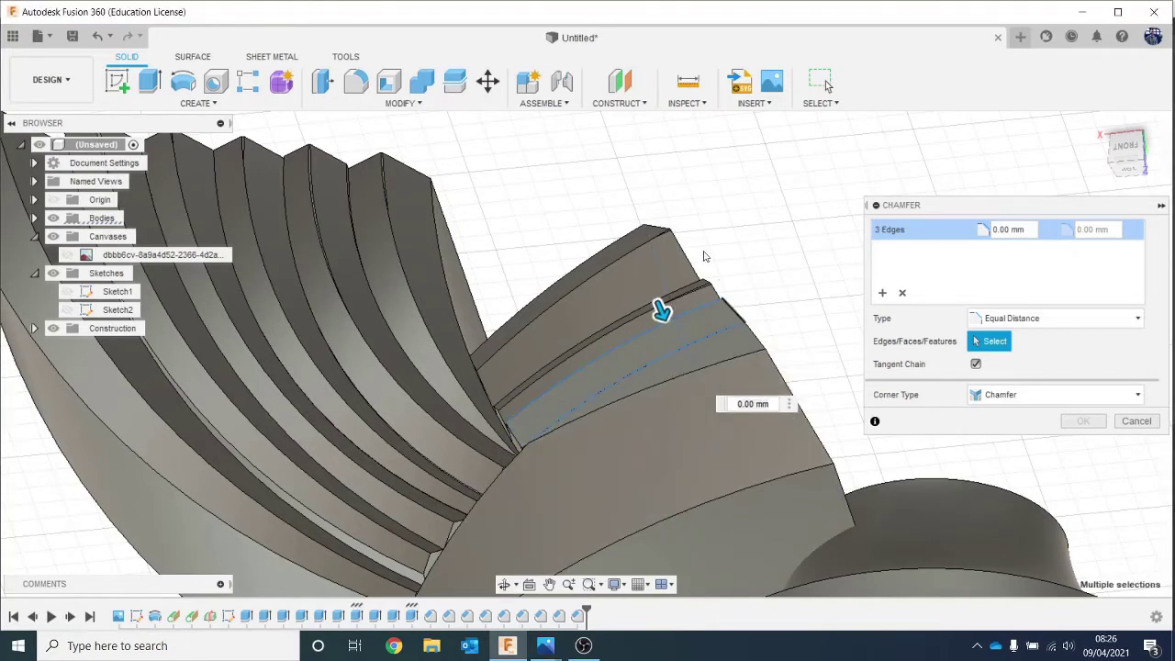
pyautogui.moveTo(661, 311); pyautogui.dragTo(667, 321)
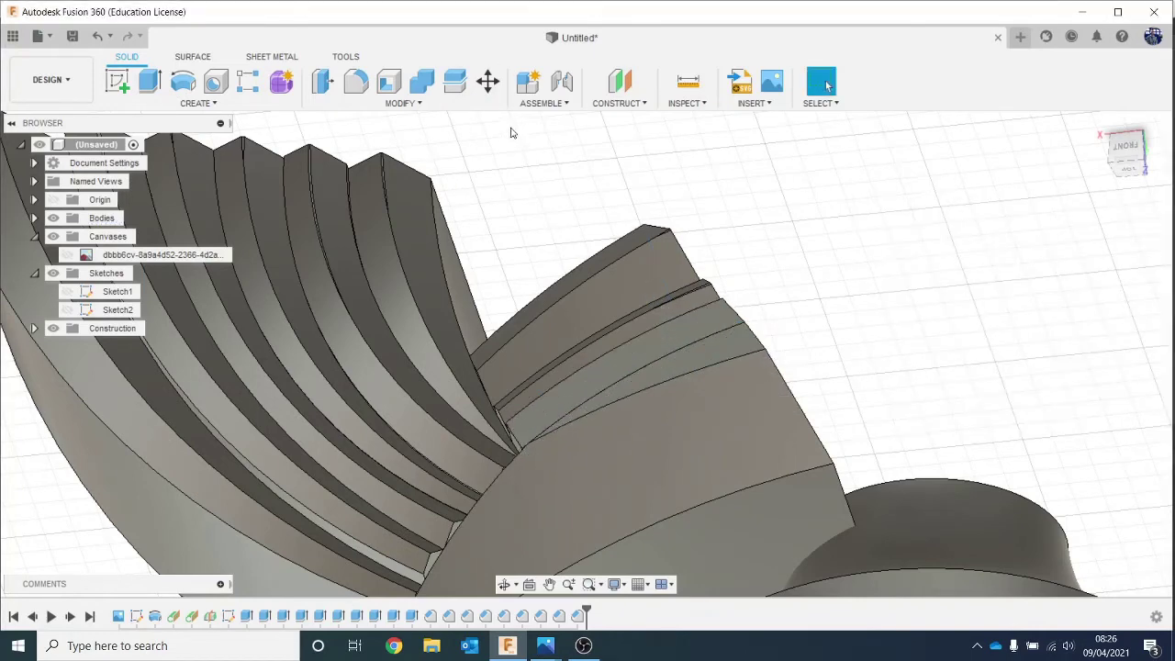
# Try to chamfer both long curved edges of the third strip of the short section by an equal distance of 0.31 mm.
pyautogui.click(404, 102)
pyautogui.click(427, 152)
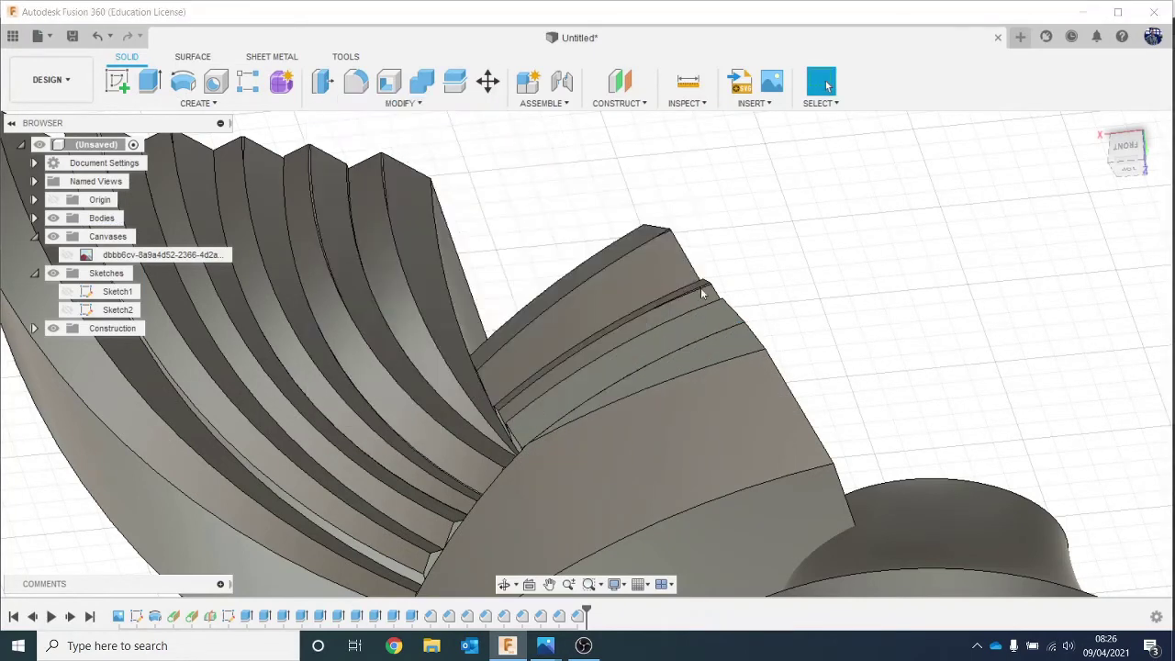
pyautogui.click(663, 330)
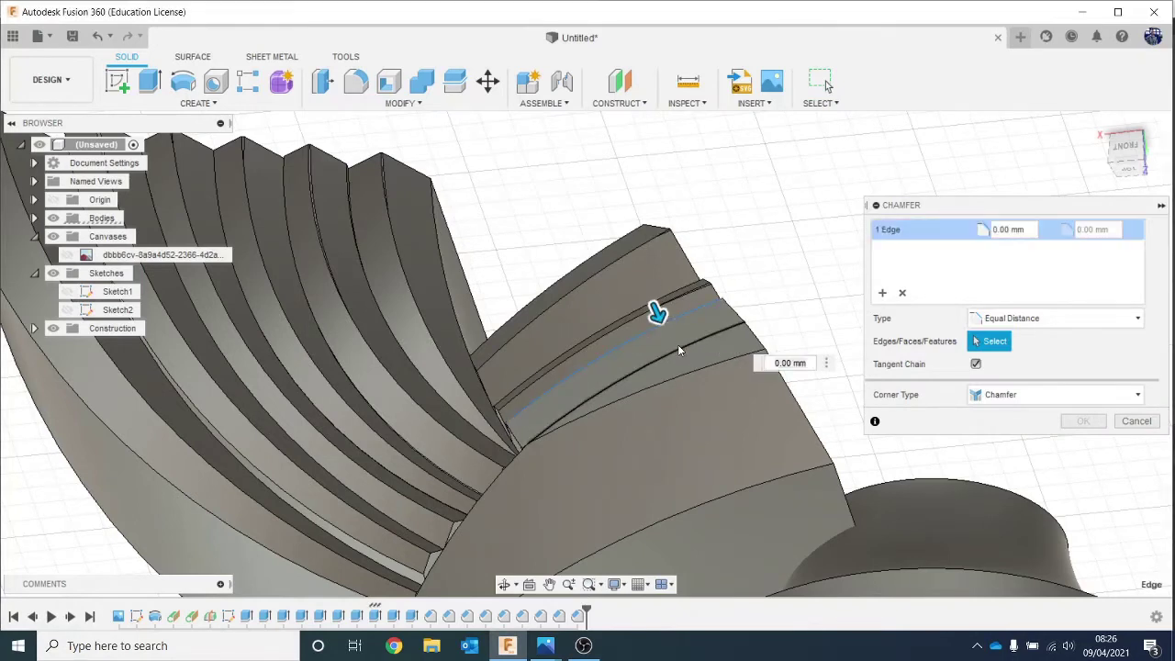
pyautogui.click(679, 351)
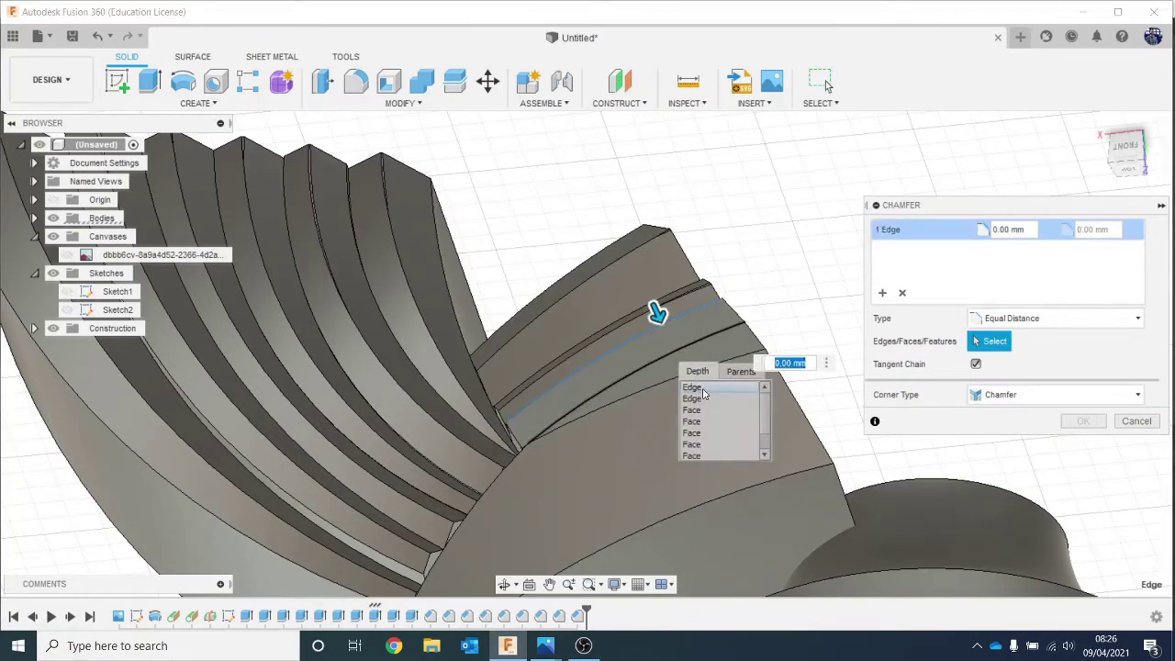
pyautogui.click(703, 394)
pyautogui.moveTo(656, 315); pyautogui.dragTo(661, 326)
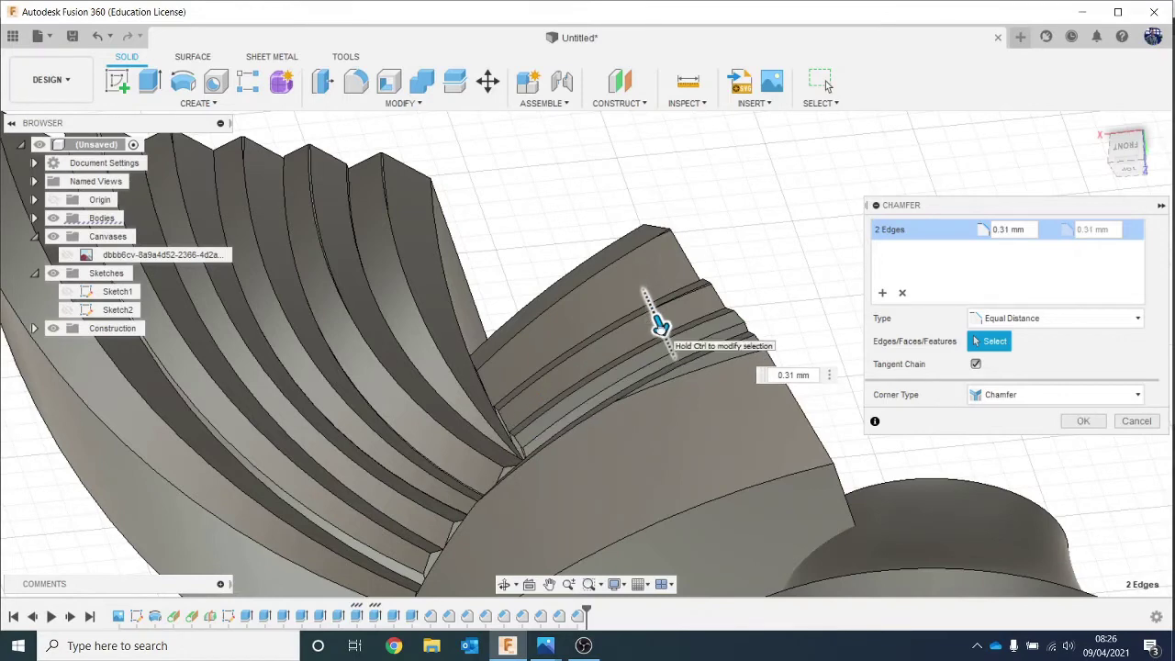
pyautogui.press('Return')
# Retry the equal-distance chamfer on the third strip's two long curved edges with a smaller distance.
pyautogui.scroll(3, 719, 360)
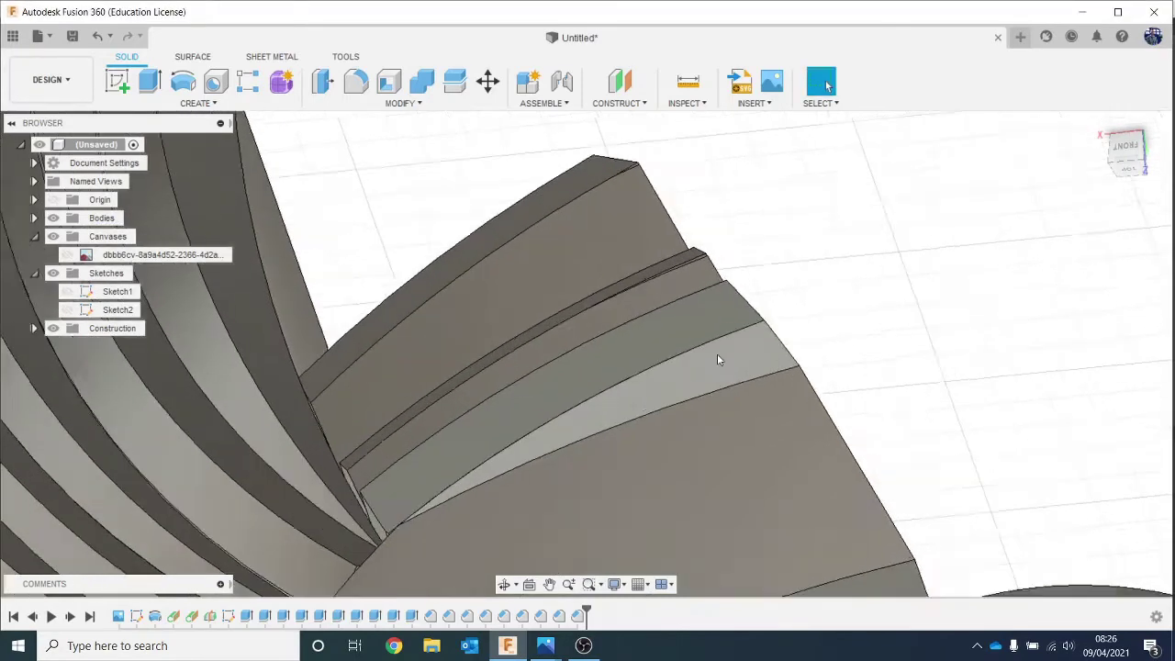
pyautogui.scroll(2, 719, 359)
pyautogui.click(409, 103)
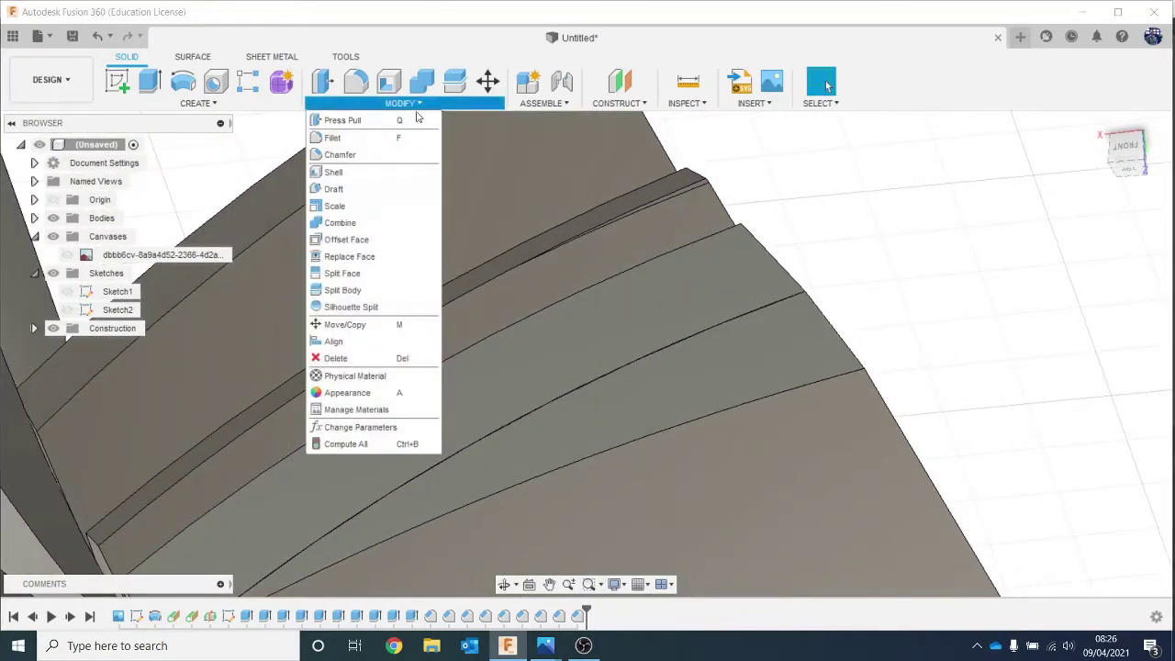
pyautogui.click(339, 154)
pyautogui.click(620, 280)
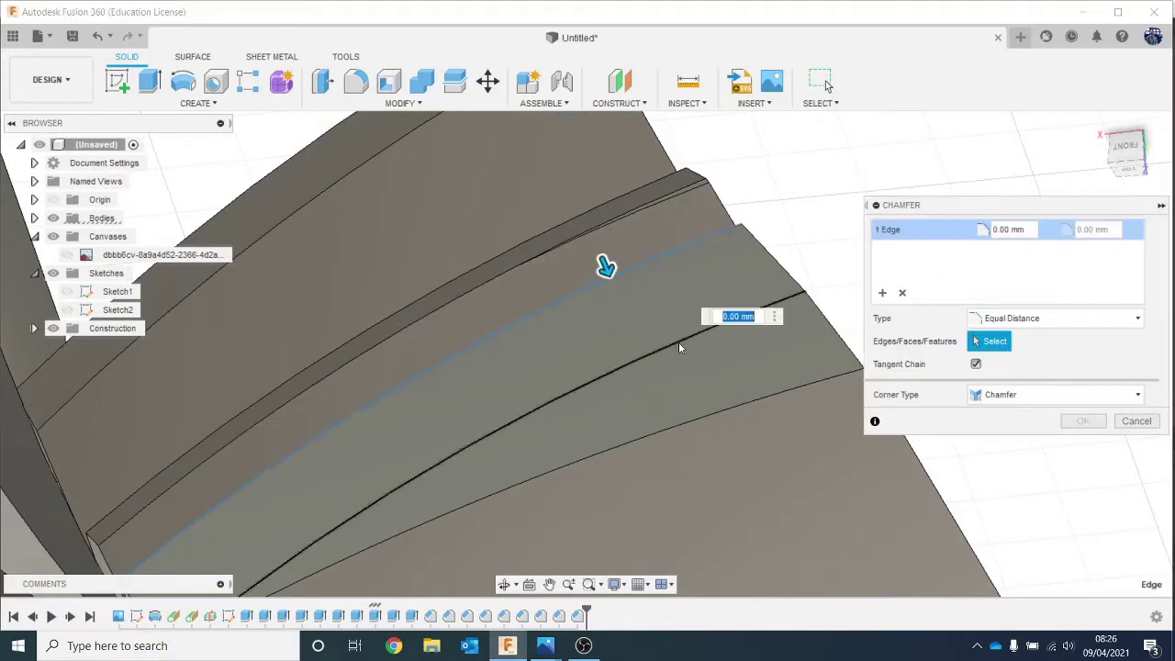
pyautogui.click(651, 360)
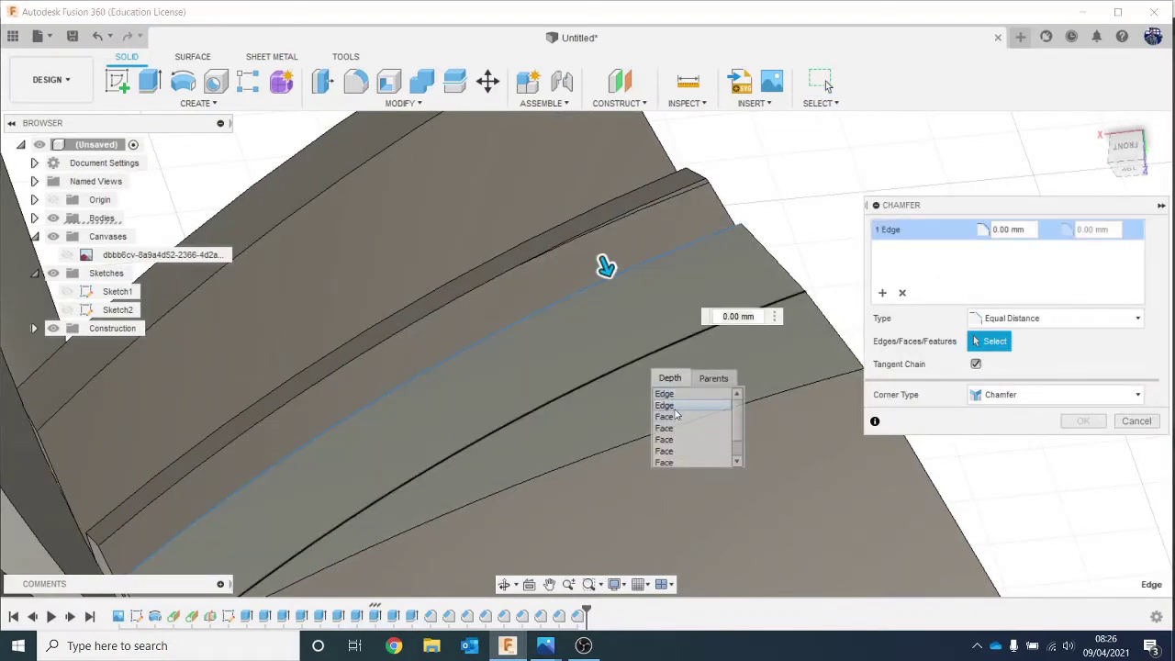
pyautogui.click(666, 405)
pyautogui.moveTo(603, 268); pyautogui.dragTo(607, 289)
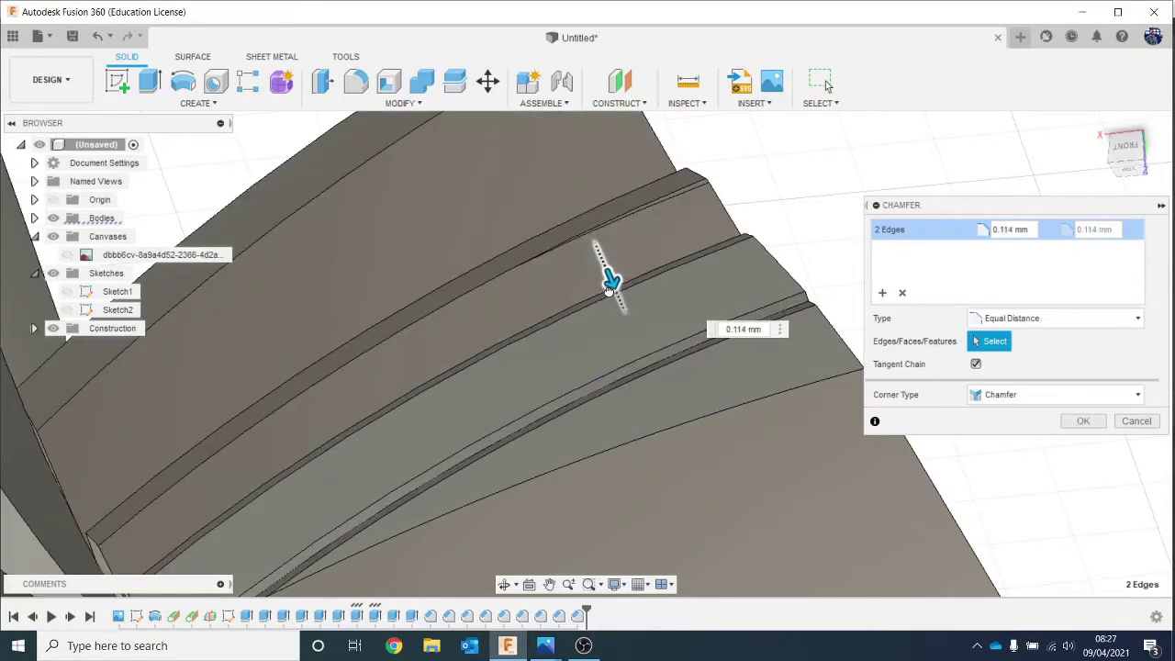
pyautogui.press('Return')
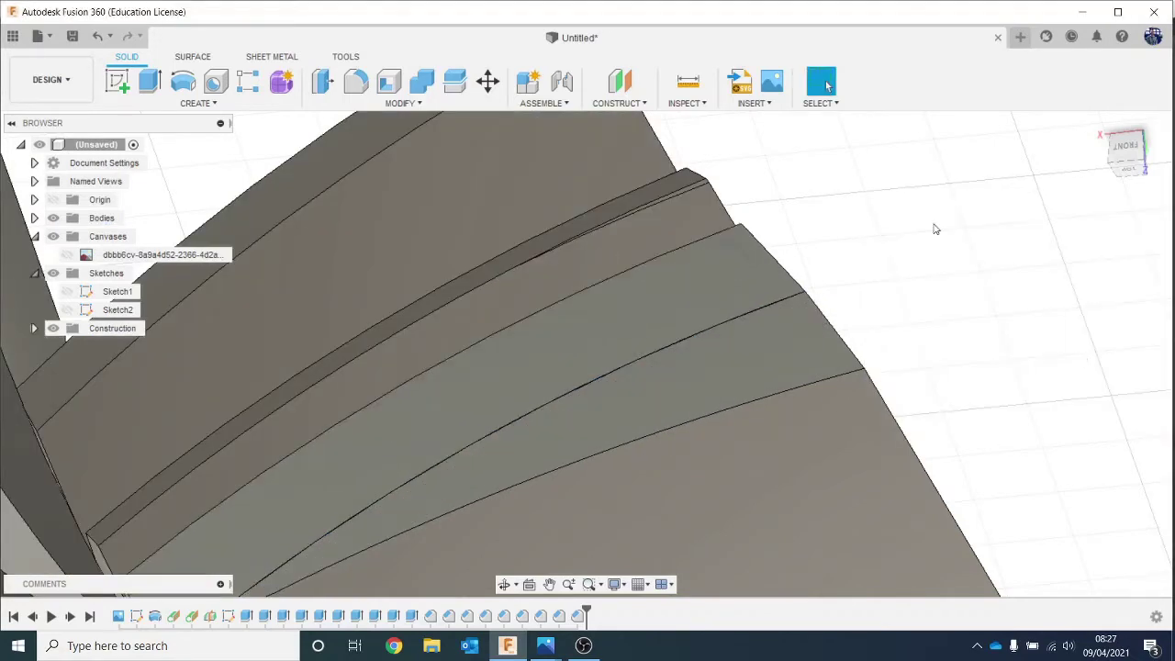
pyautogui.click(400, 103)
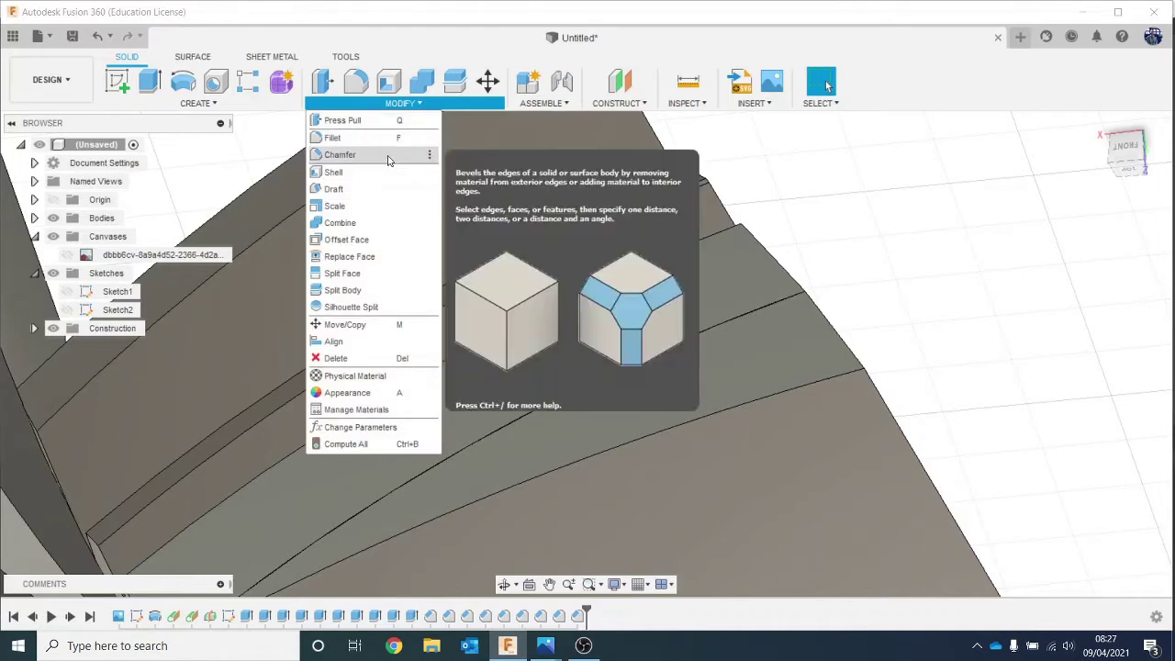
pyautogui.click(387, 157)
pyautogui.click(581, 286)
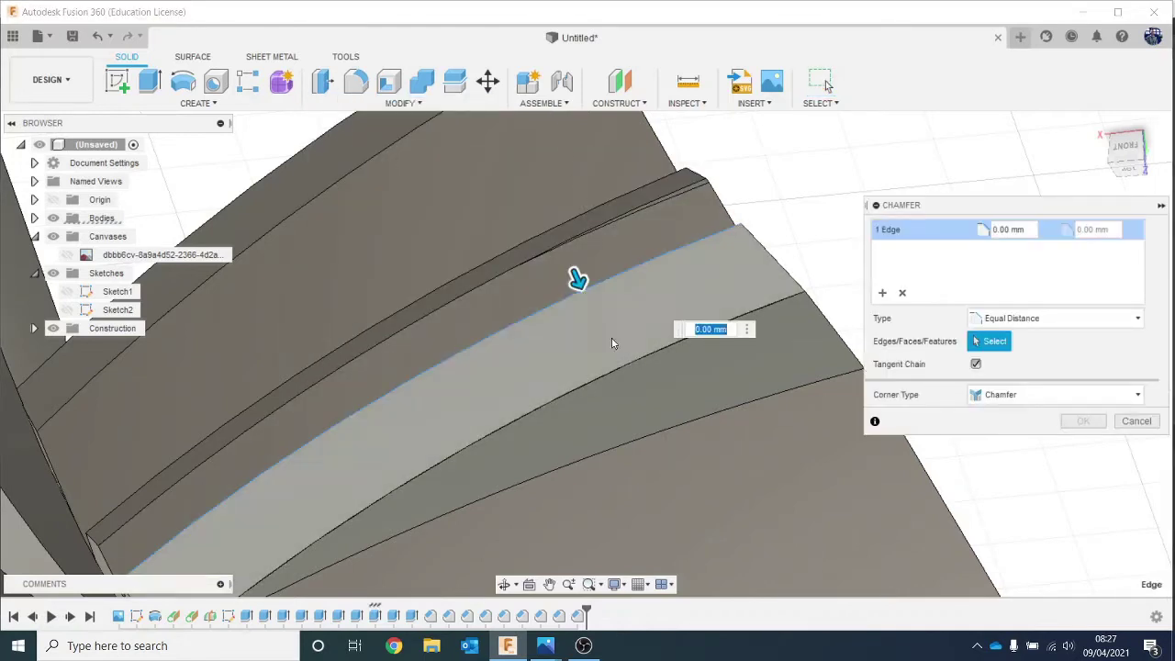
pyautogui.click(619, 380)
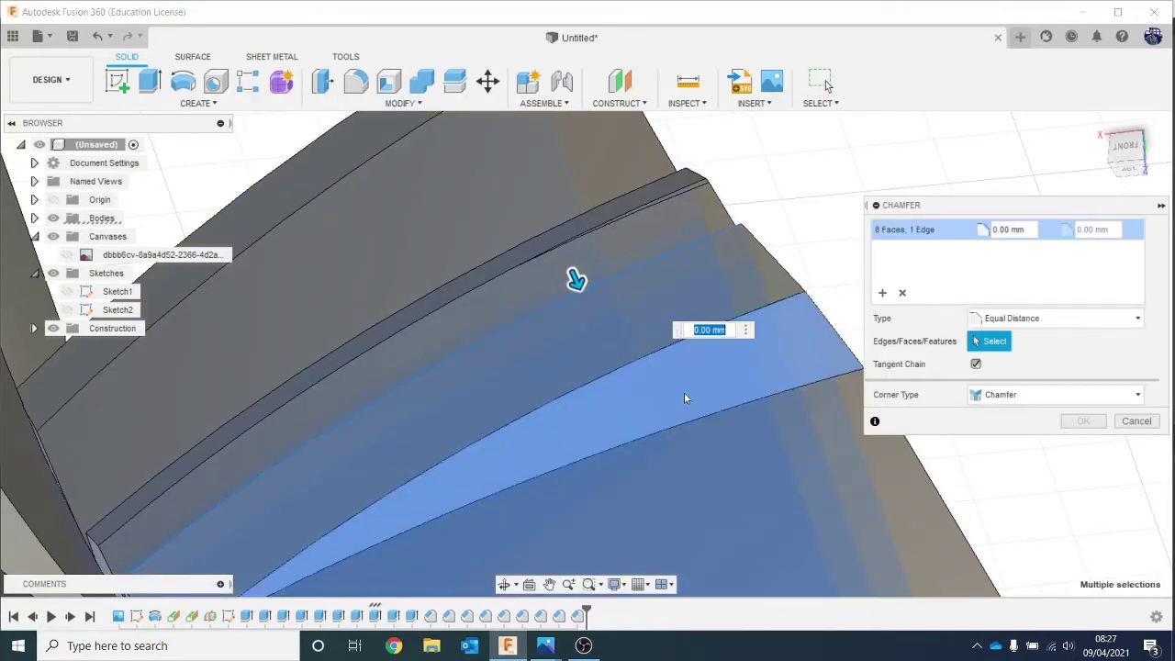
pyautogui.click(1134, 421)
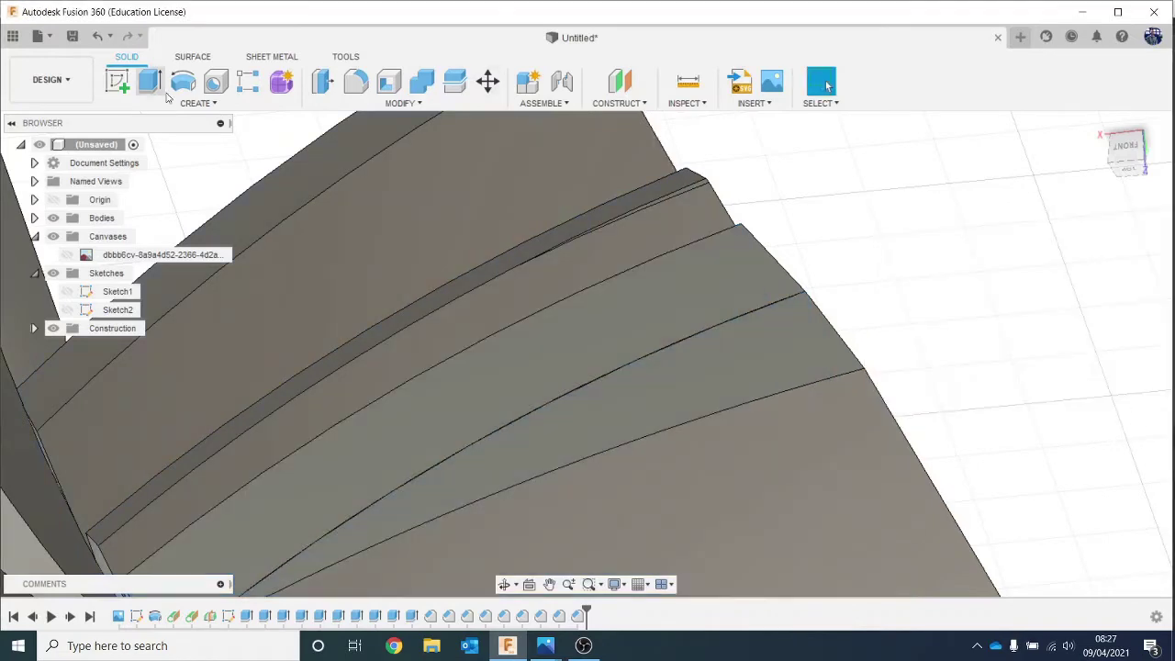
# Chamfer both long curved edges of the third strip of the short section by an equal distance of 0.292 mm.
pyautogui.click(399, 103)
pyautogui.click(386, 156)
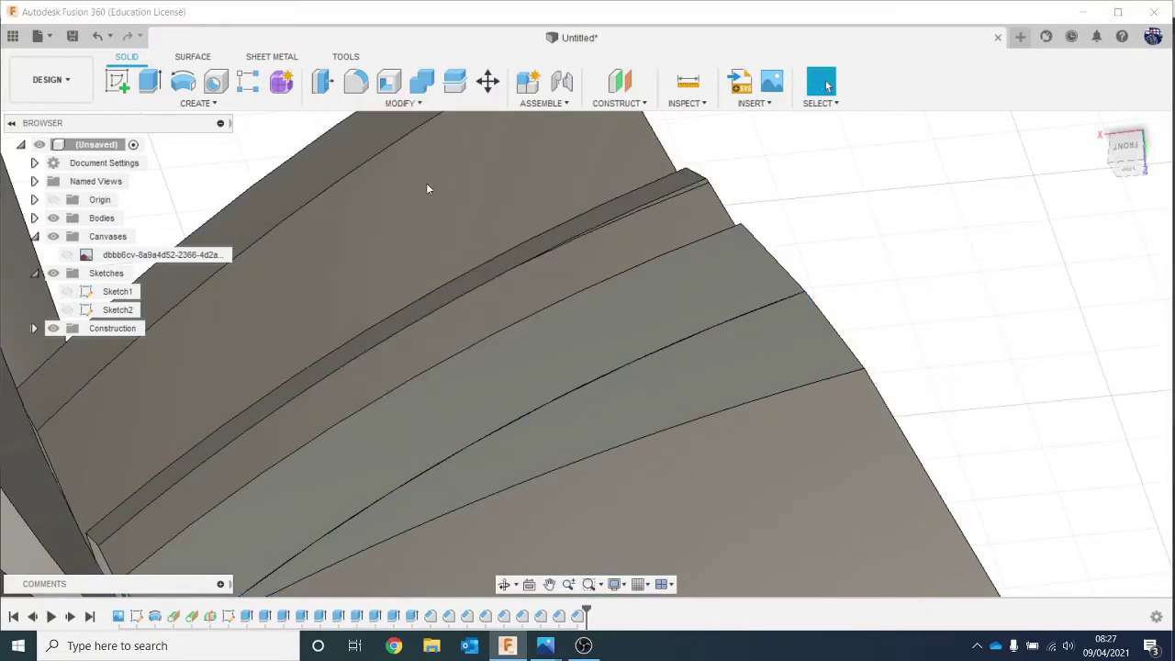
pyautogui.click(612, 286)
pyautogui.click(654, 355)
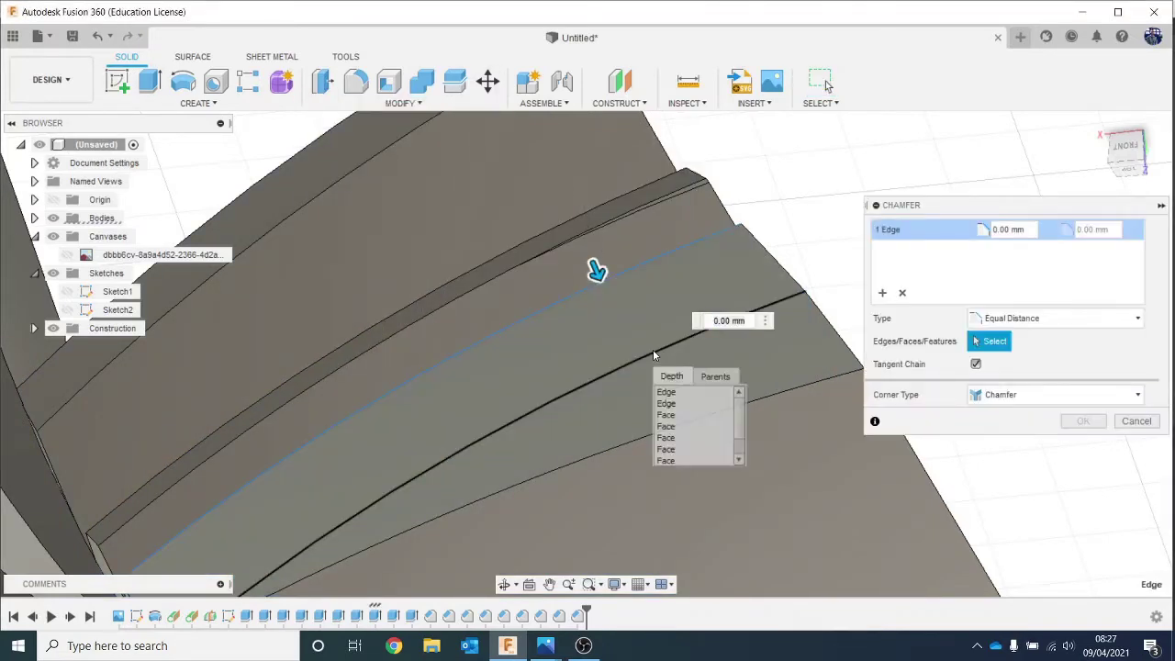
pyautogui.click(681, 403)
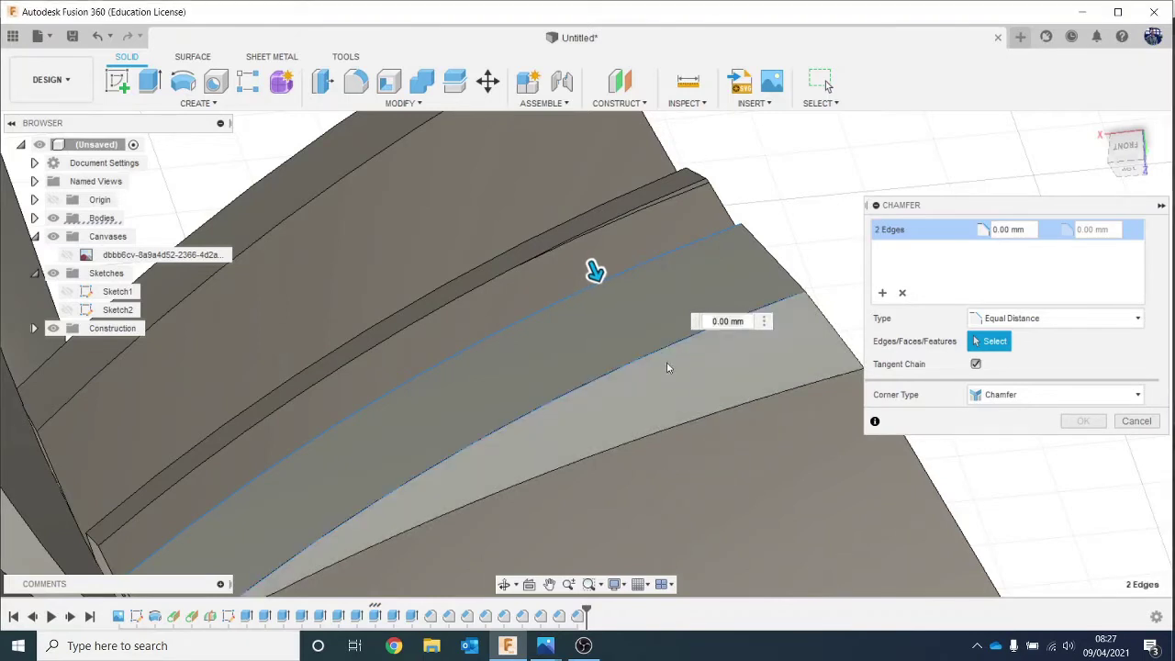
pyautogui.moveTo(596, 283); pyautogui.dragTo(604, 313)
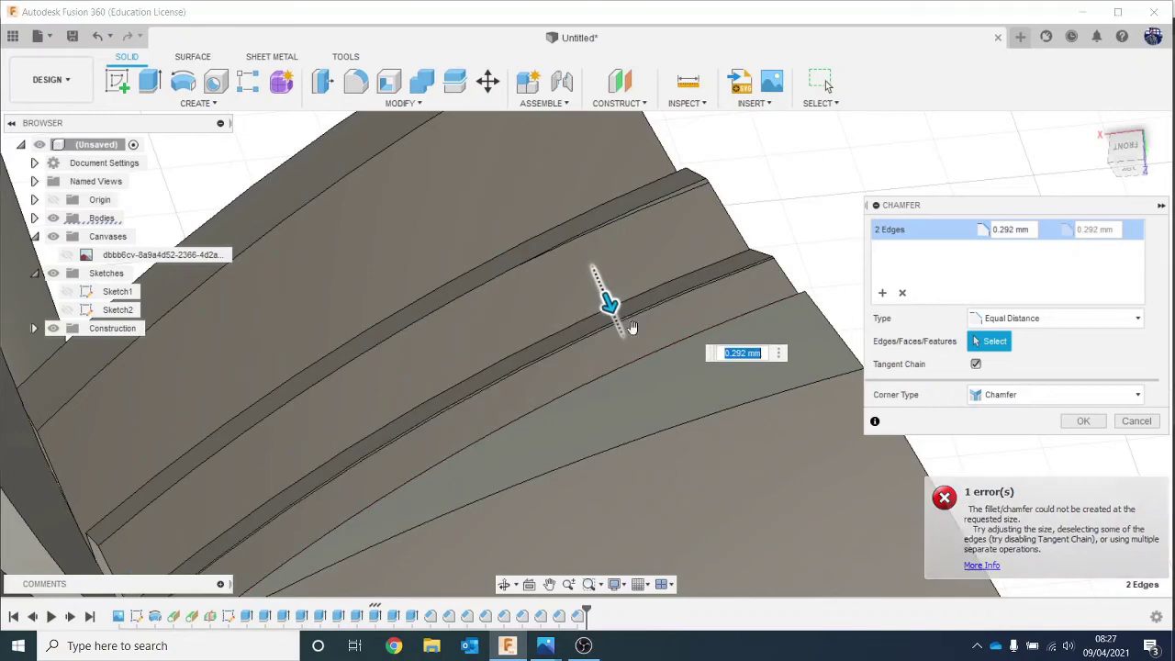
pyautogui.click(1084, 424)
pyautogui.click(1082, 421)
# Chamfer the exposed long edge of the fourth strip, next to the guard arm, by an equal distance of 0.595 mm.
pyautogui.keyDown('shift'); pyautogui.moveTo(829, 346); pyautogui.dragTo(818, 336, button='middle'); pyautogui.keyUp('shift')
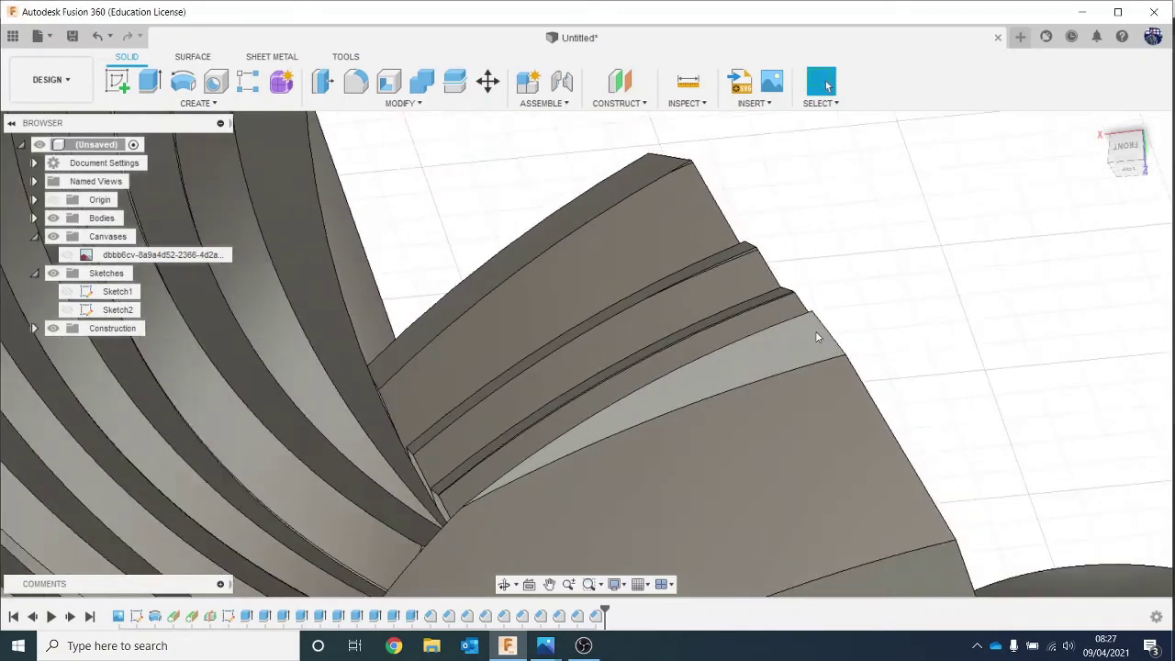
pyautogui.moveTo(1127, 164); pyautogui.dragTo(1128, 172)
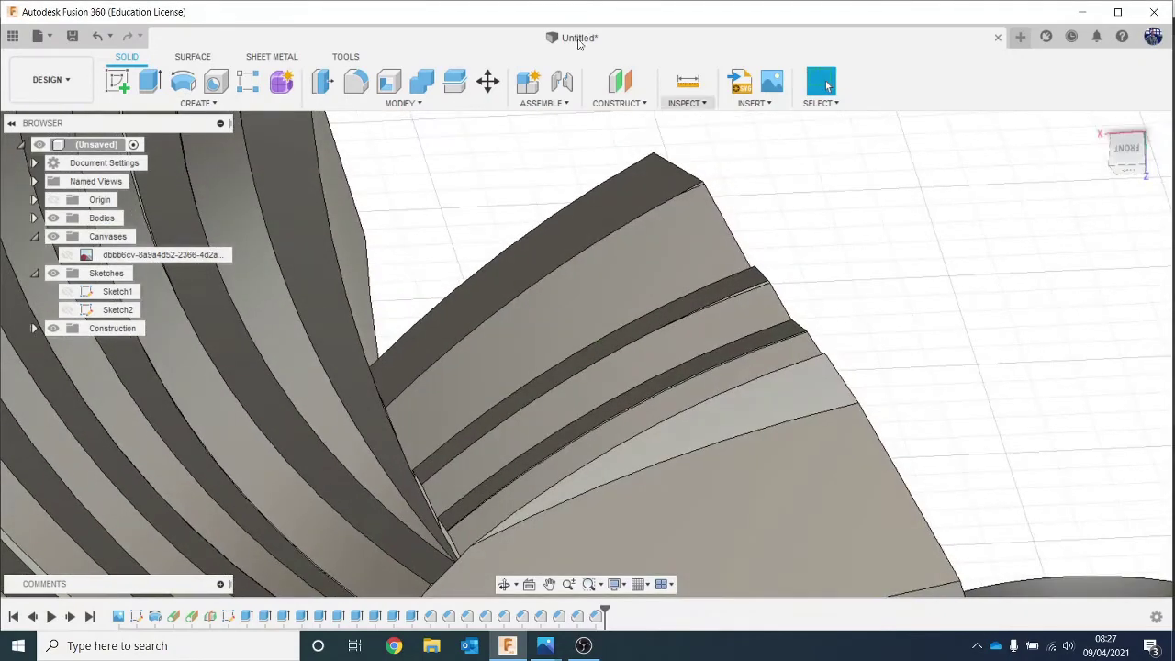
pyautogui.click(402, 103)
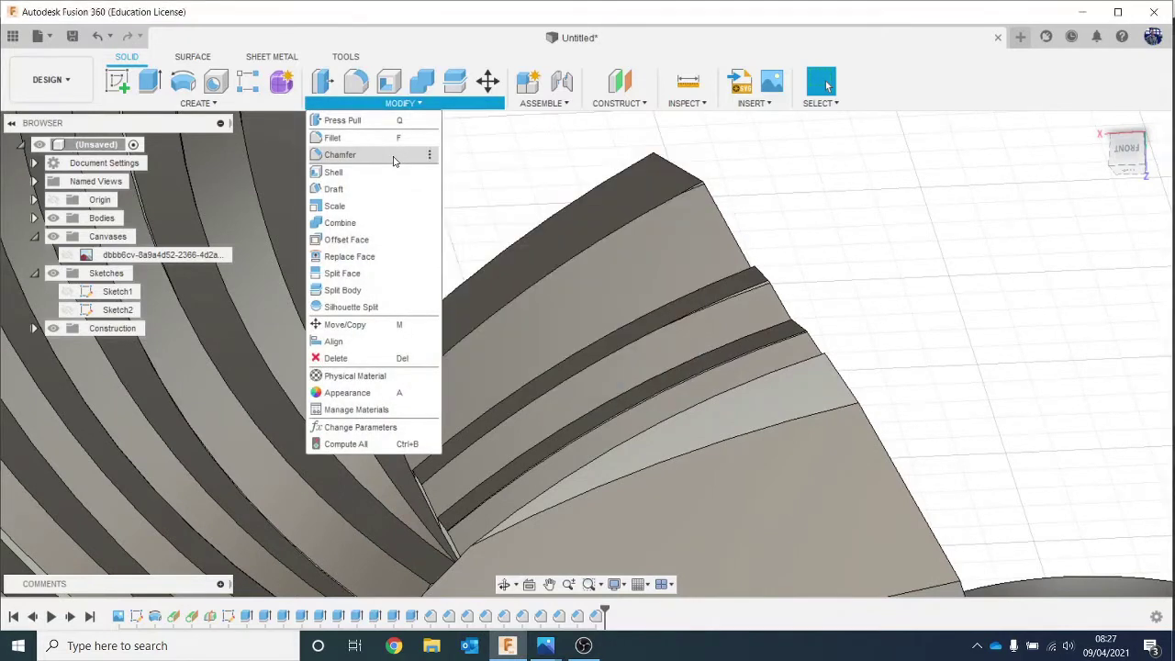
pyautogui.click(409, 152)
pyautogui.click(726, 396)
pyautogui.moveTo(713, 380); pyautogui.dragTo(733, 423)
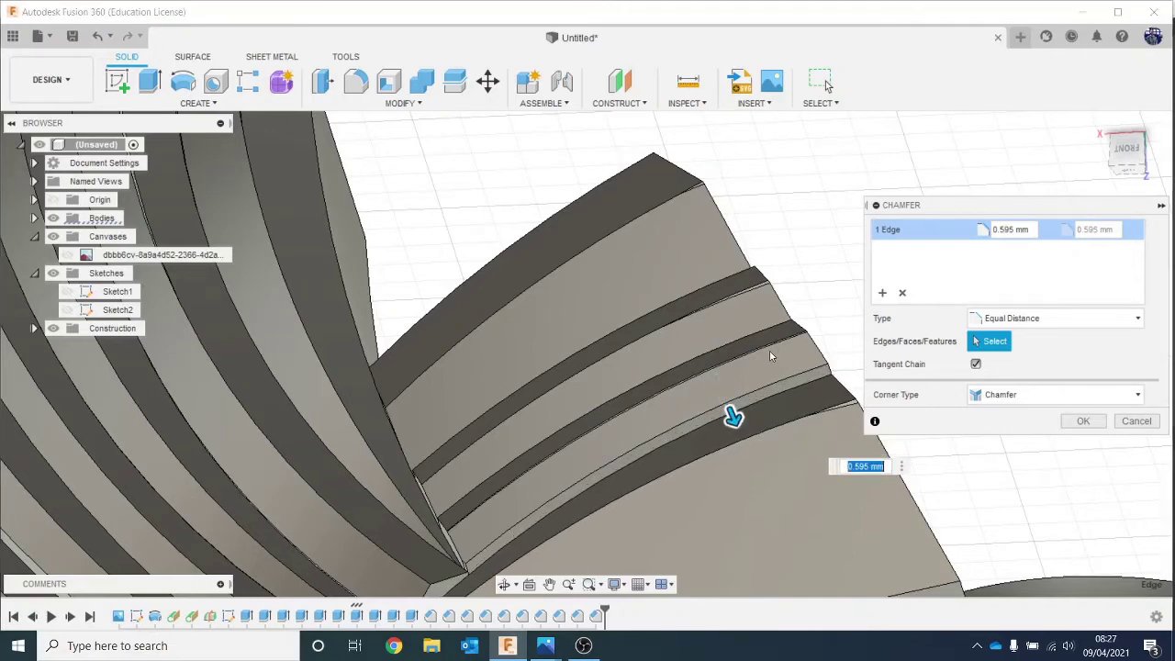
pyautogui.scroll(-5, 726, 344)
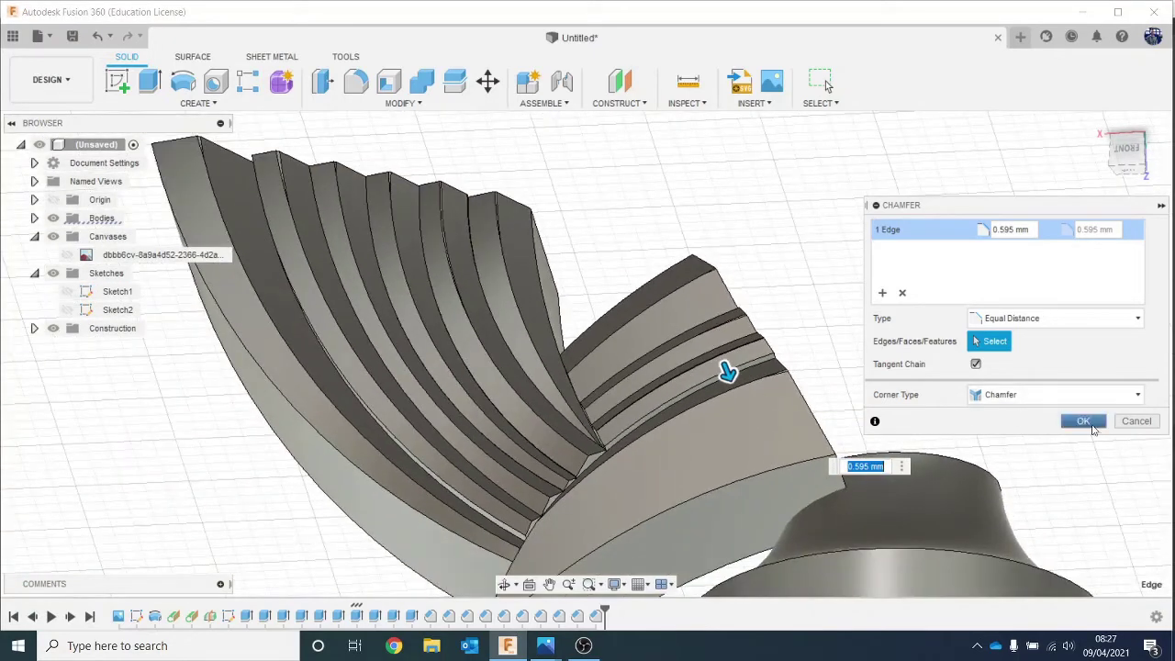
pyautogui.click(1084, 423)
# Compare the chamfered guard in front view with the reference photo yogen-yogensia-06.jpg in Photos.
pyautogui.scroll(-4, 930, 378)
pyautogui.moveTo(912, 341); pyautogui.dragTo(667, 208, button='middle')
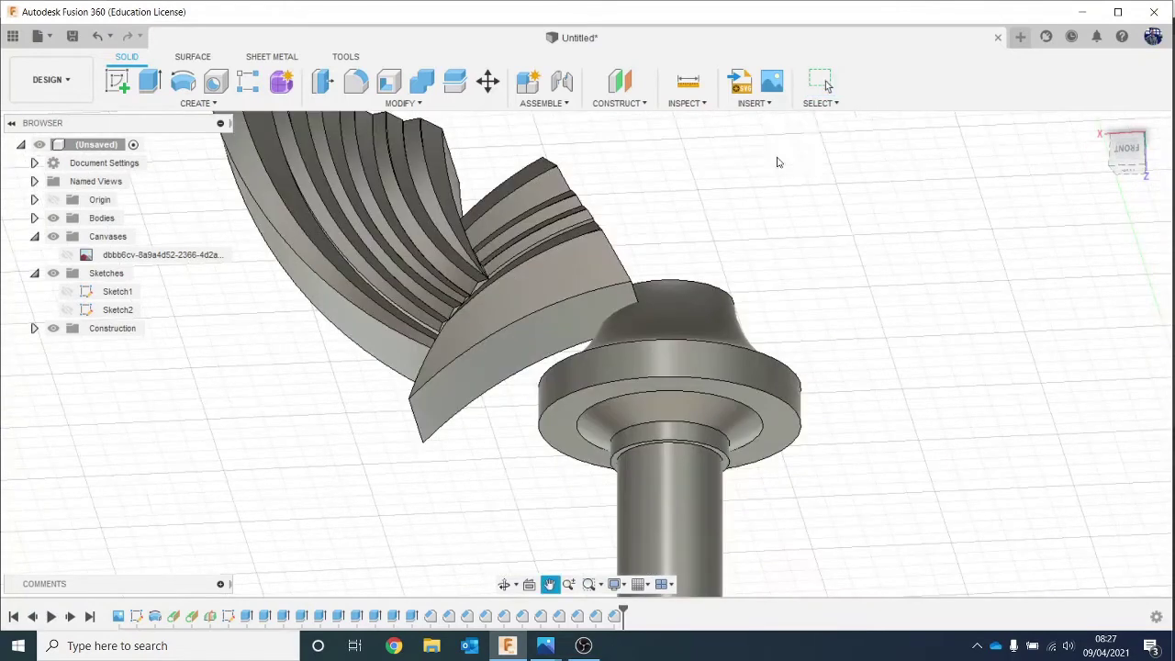
pyautogui.click(1130, 153)
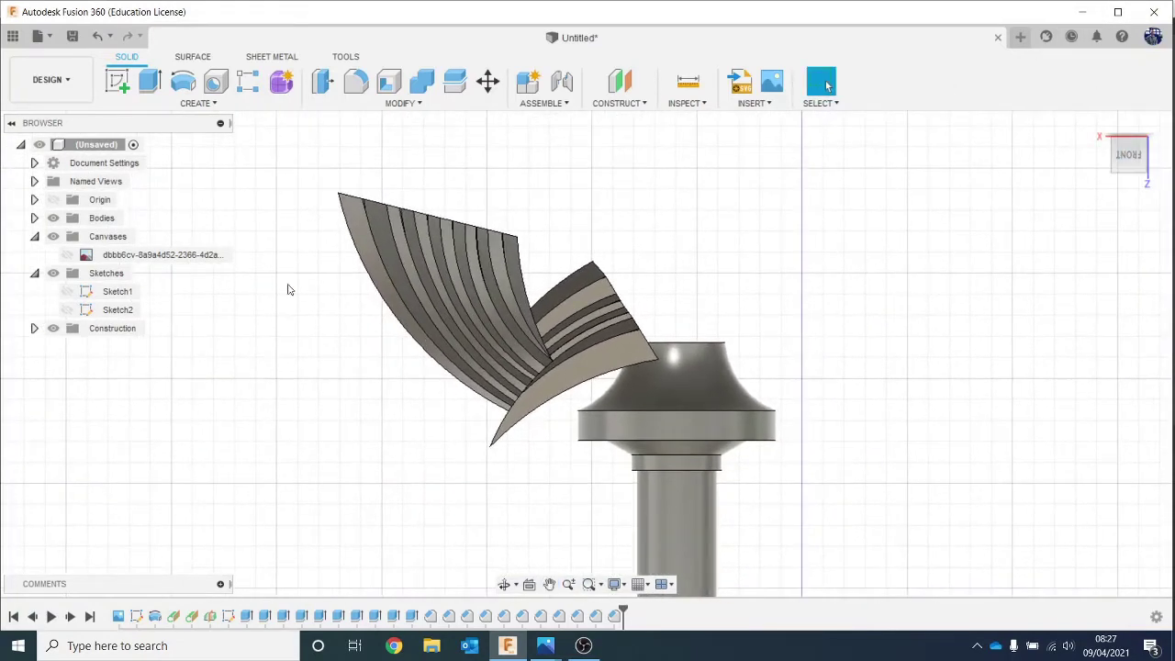
pyautogui.moveTo(545, 645)
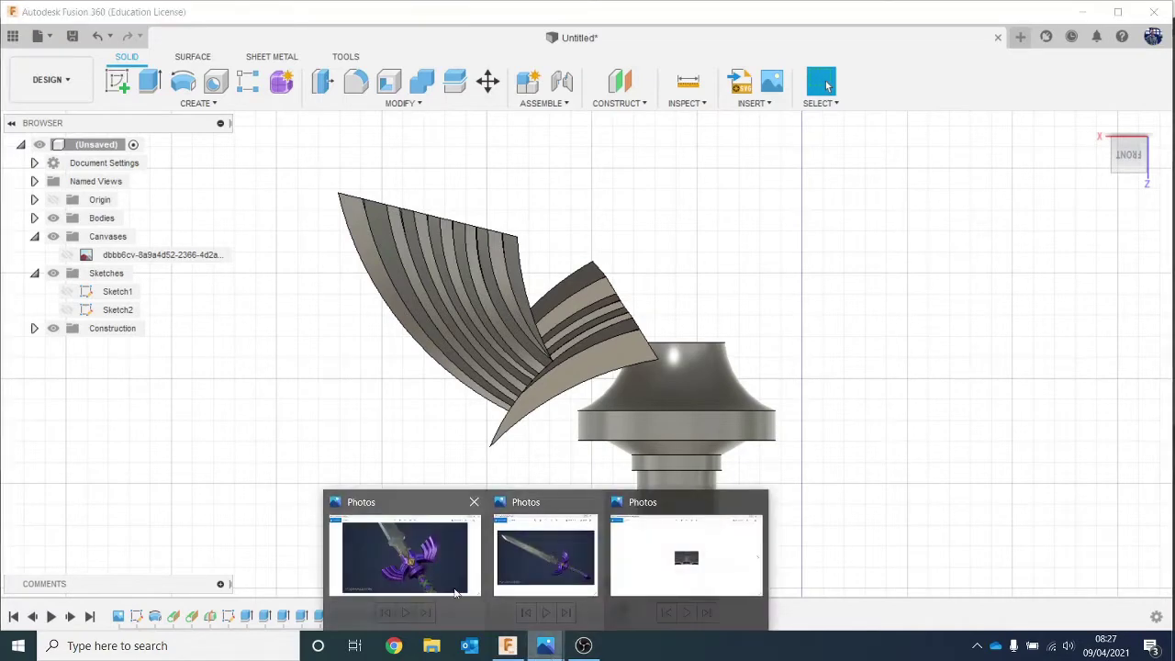
pyautogui.click(409, 573)
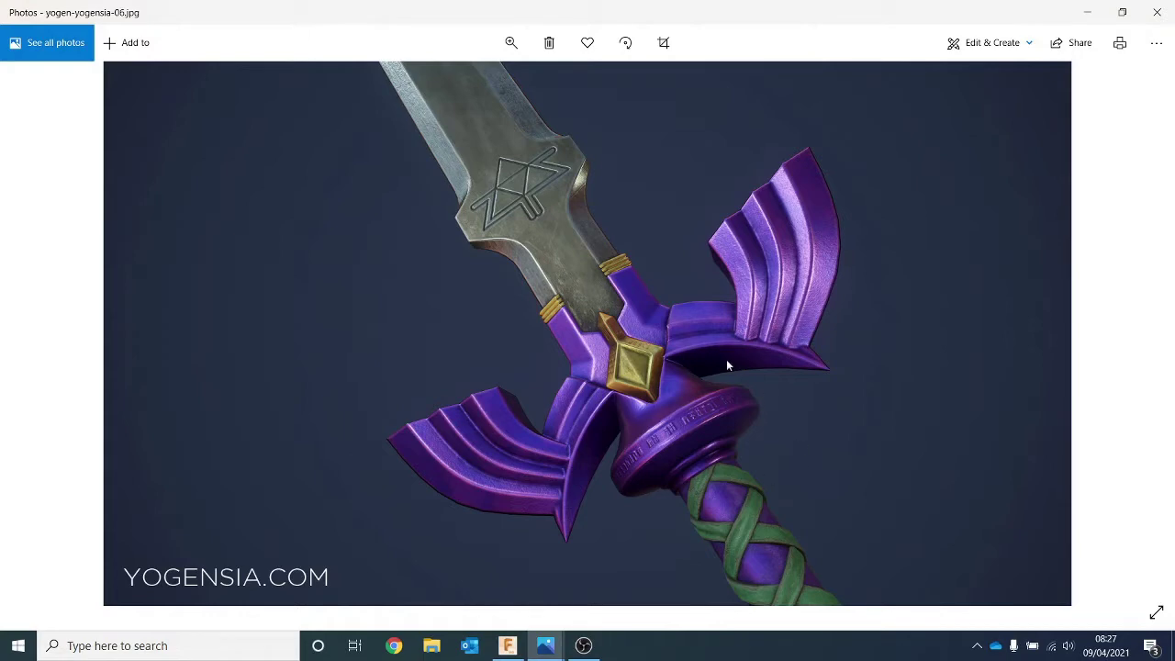
pyautogui.click(1083, 7)
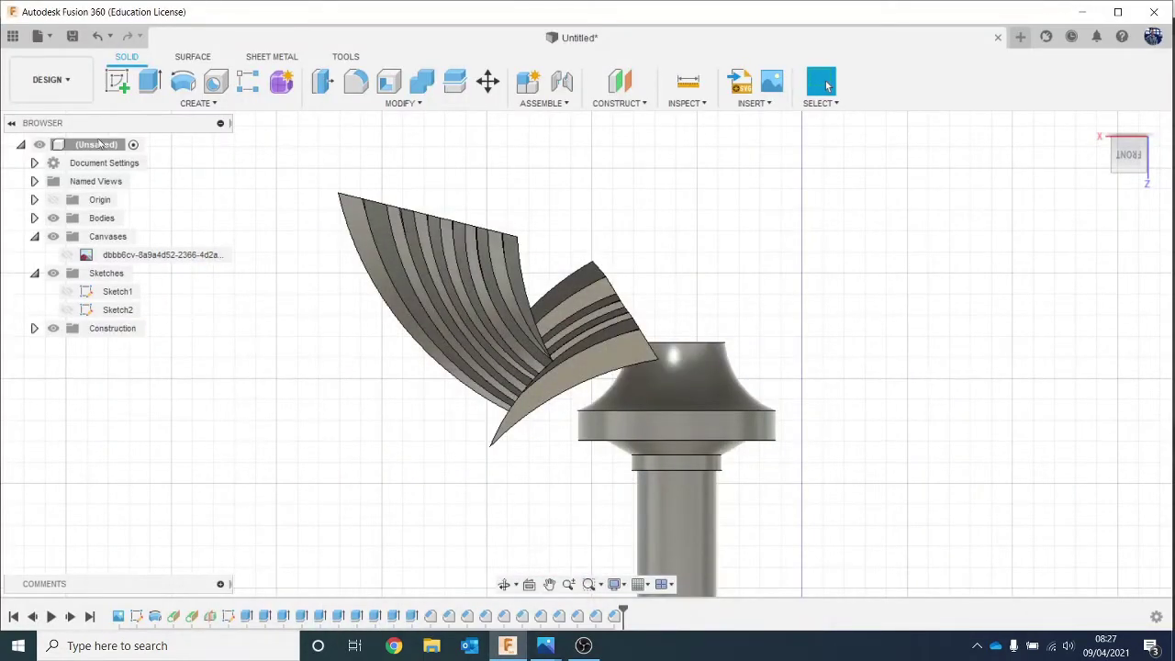
# Show the reference canvas and Sketch2 around the blade prongs above the collar.
pyautogui.click(67, 254)
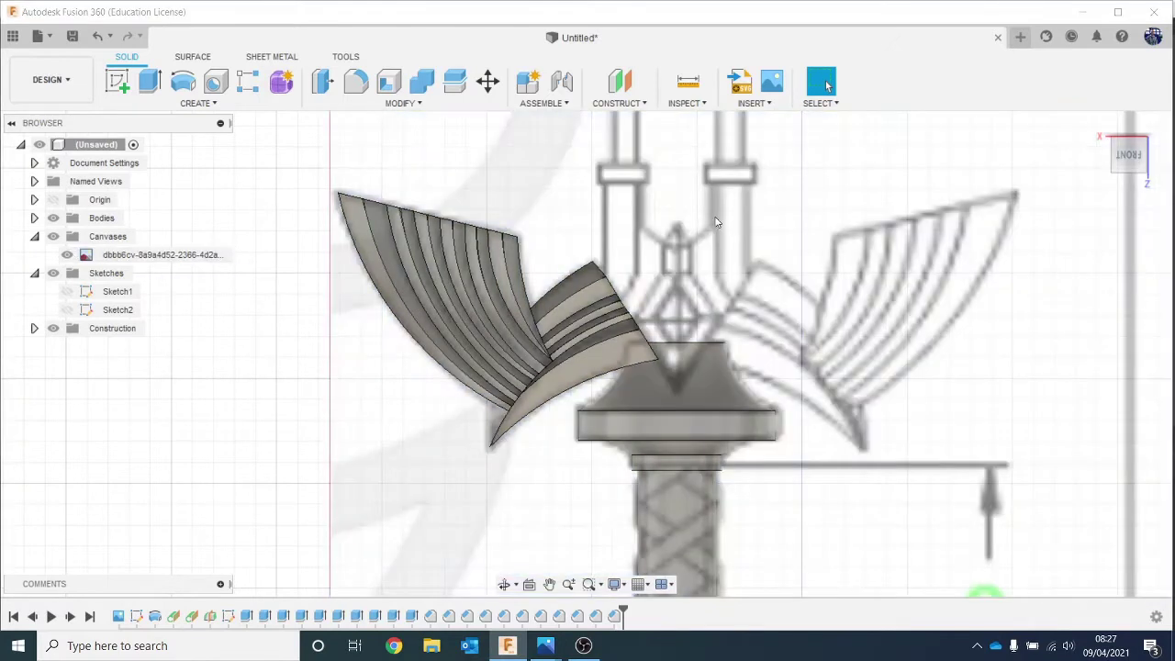
pyautogui.moveTo(716, 217); pyautogui.dragTo(648, 291, button='middle')
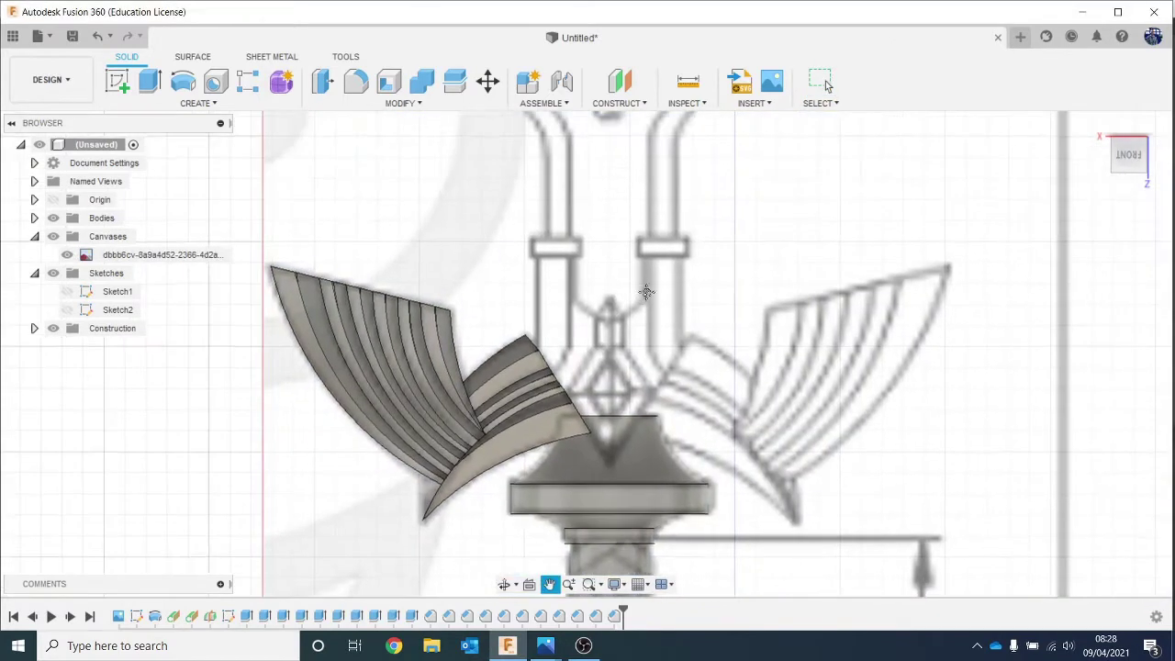
pyautogui.click(67, 309)
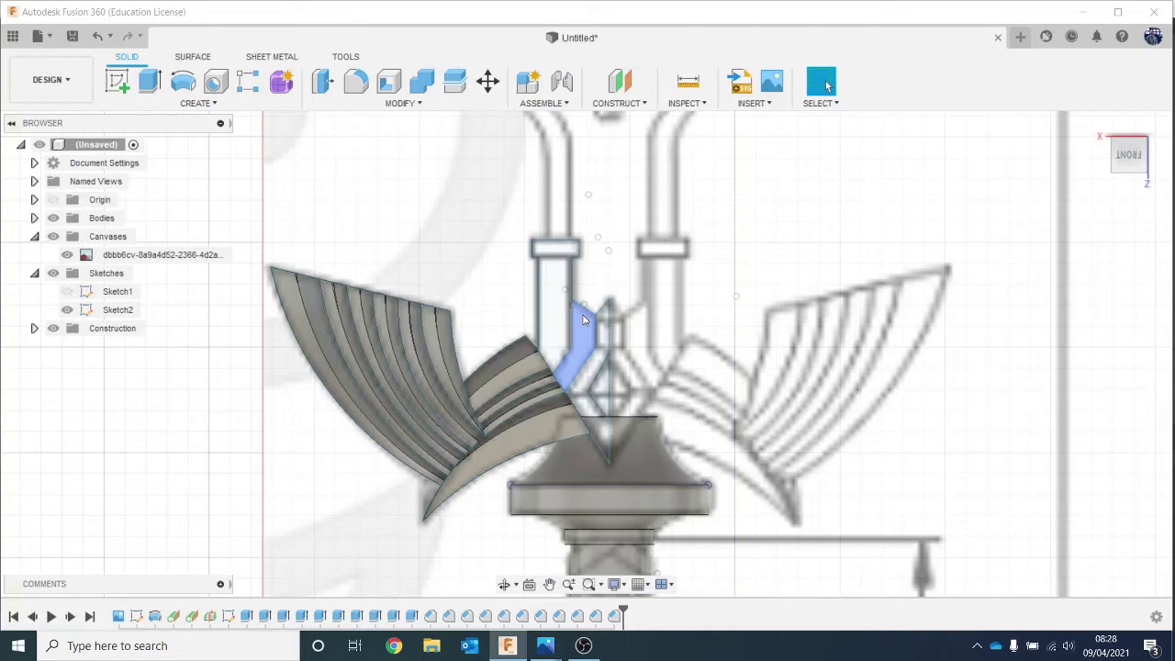
# Extrude the tall prong profile with its cap, beside the short section of the wing, by 4.938 mm.
pyautogui.click(557, 293)
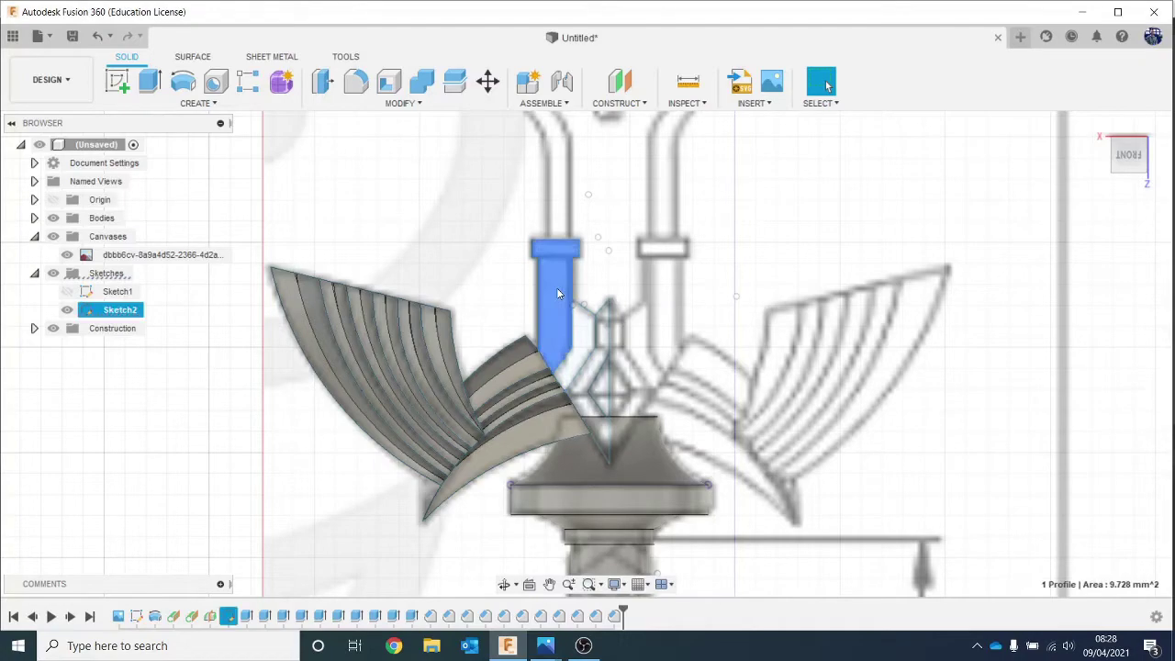
pyautogui.press('e')
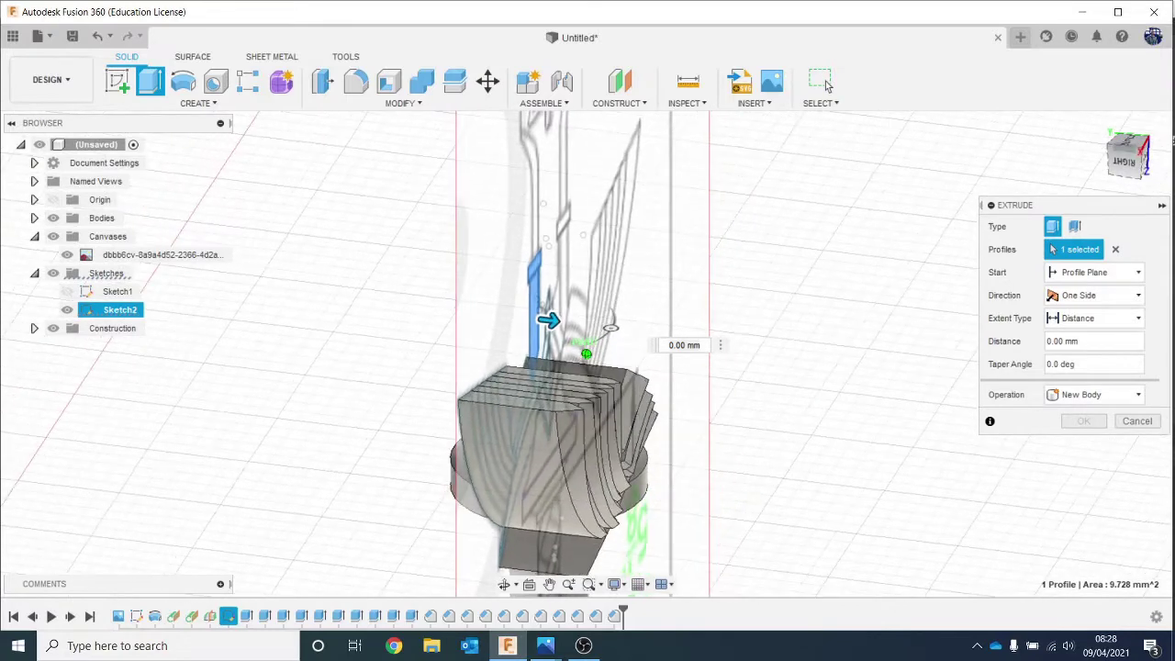
pyautogui.moveTo(1173, 141); pyautogui.dragTo(1029, 171)
pyautogui.moveTo(550, 323); pyautogui.dragTo(646, 360)
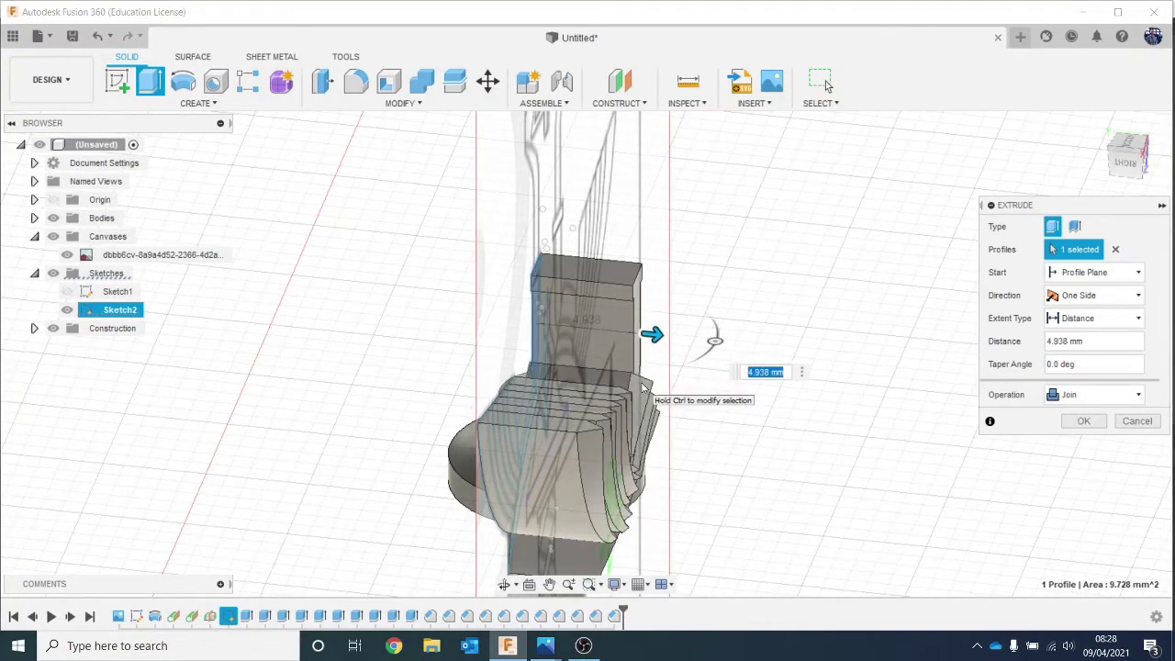
pyautogui.click(1121, 166)
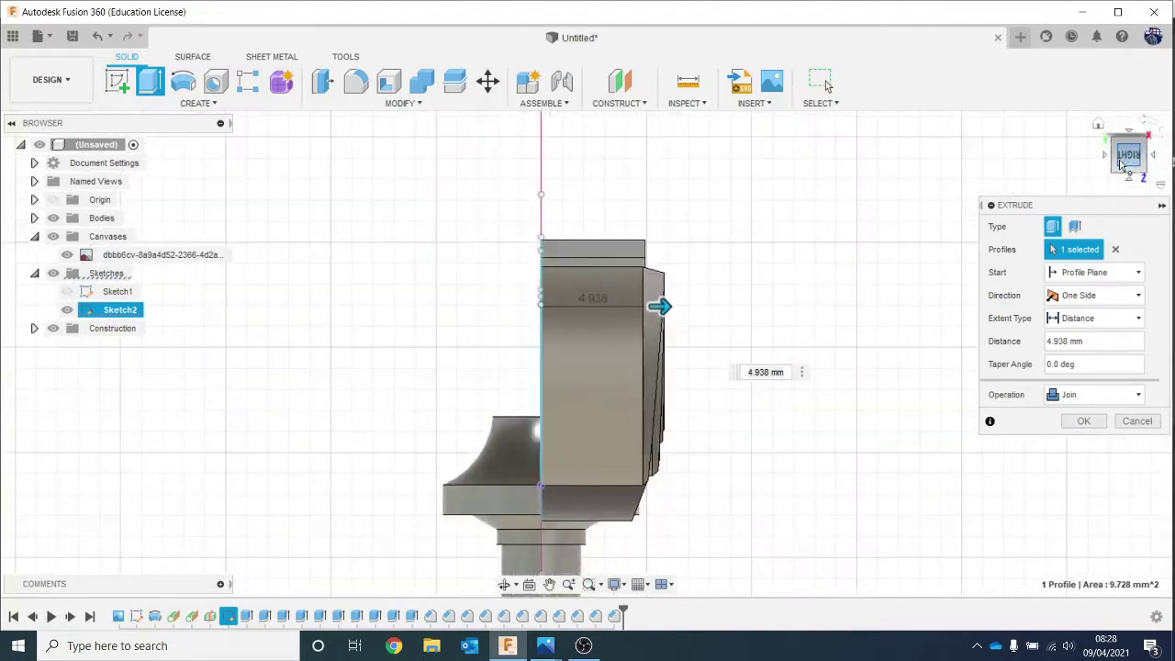
pyautogui.moveTo(1136, 161)
pyautogui.mouseDown()
pyautogui.moveTo(1116, 156)
pyautogui.moveTo(1135, 171)
pyautogui.mouseUp()
pyautogui.click(1083, 421)
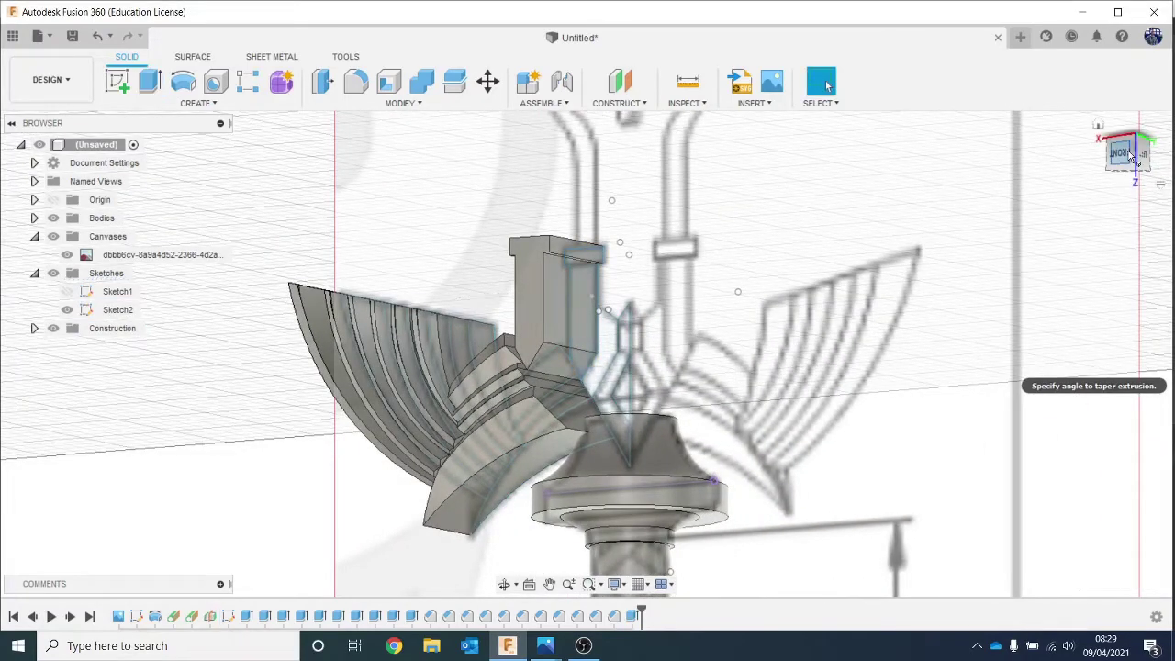
# Extrude the angled profile directly beside the prong by 4.938 mm as a new body.
pyautogui.click(1130, 156)
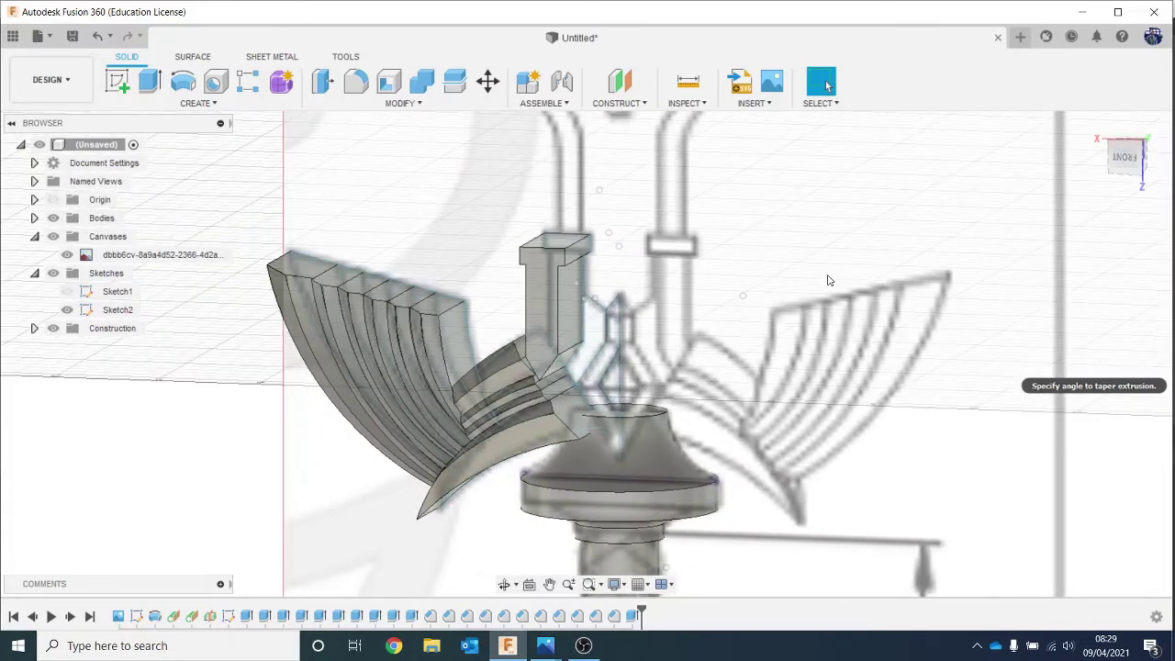
pyautogui.press('e')
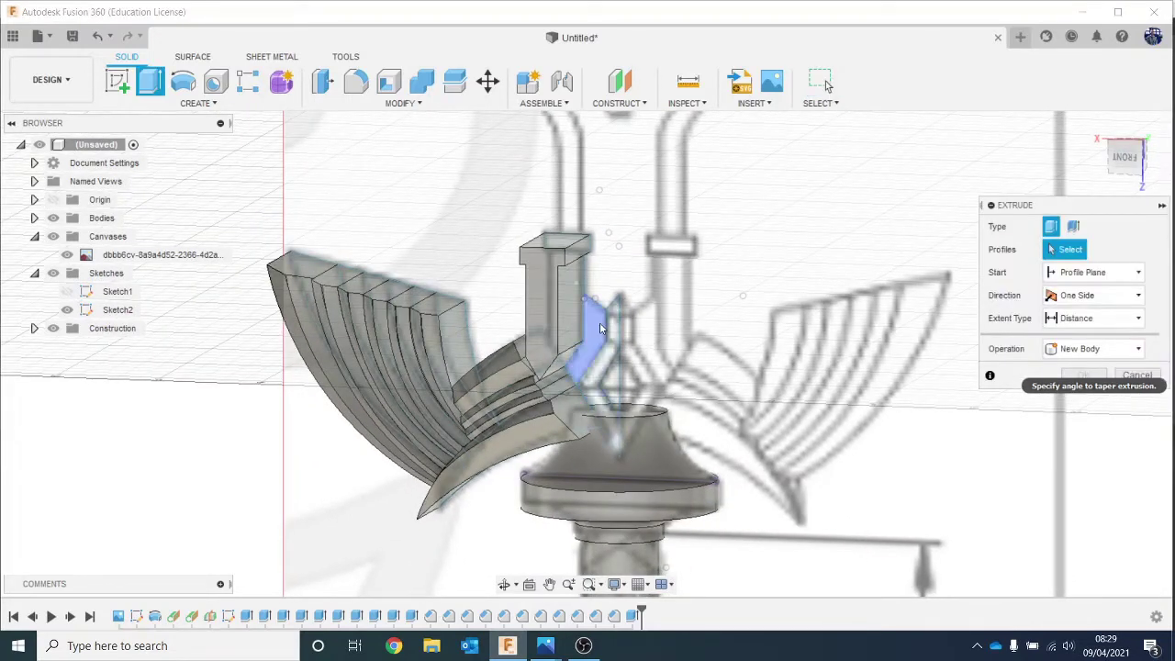
pyautogui.click(601, 327)
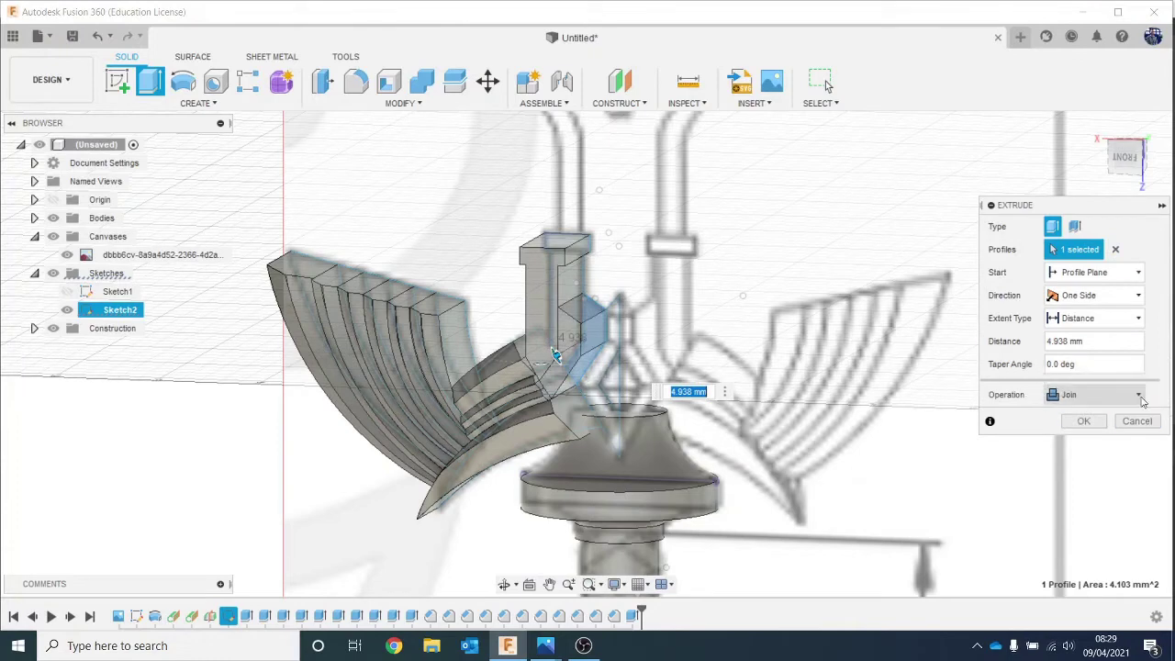
pyautogui.click(1139, 397)
pyautogui.click(1088, 462)
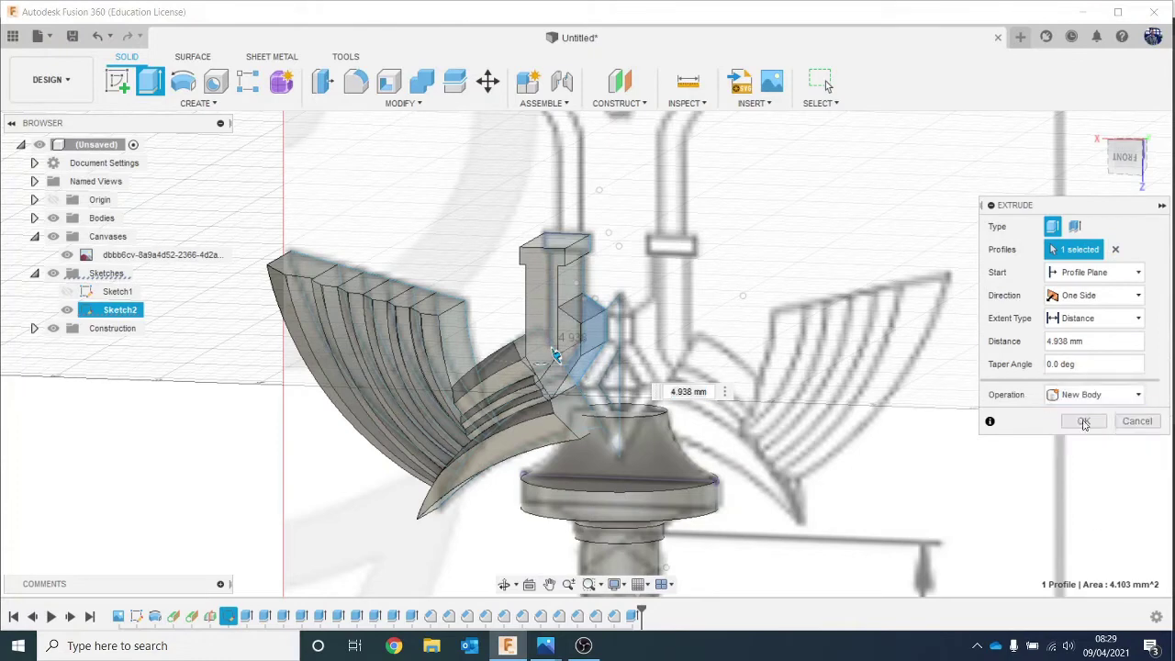
pyautogui.click(1083, 421)
# Extrude the bent strip profile between the angled piece and the centre line by 4.938 mm as a new body.
pyautogui.click(1125, 158)
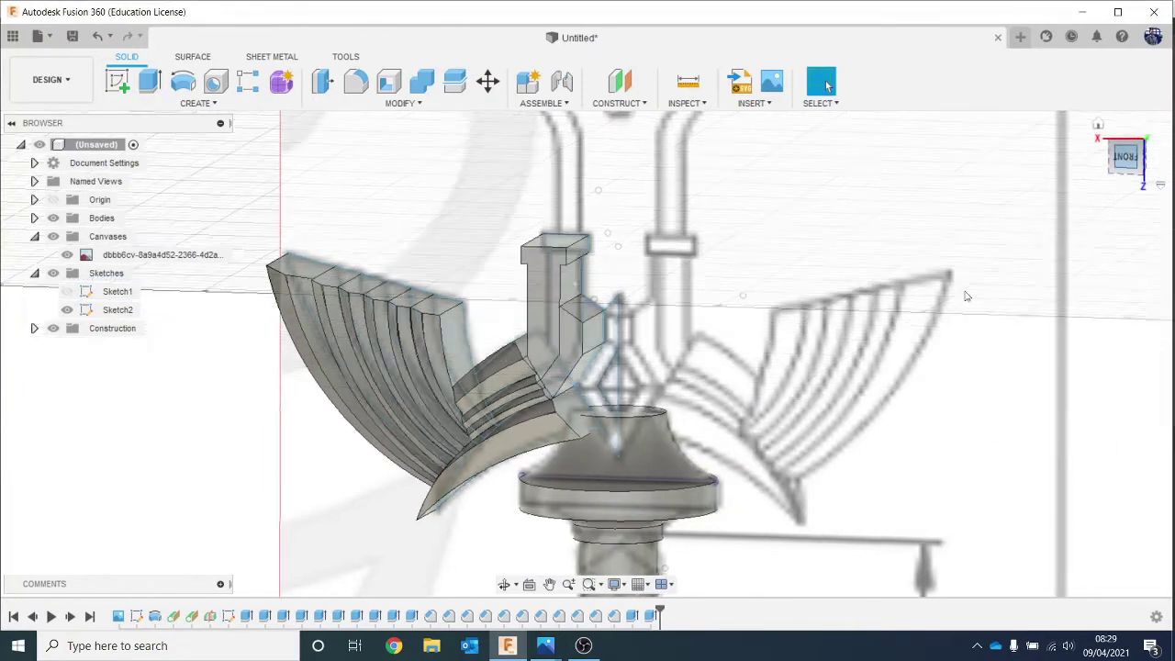
pyautogui.press('e')
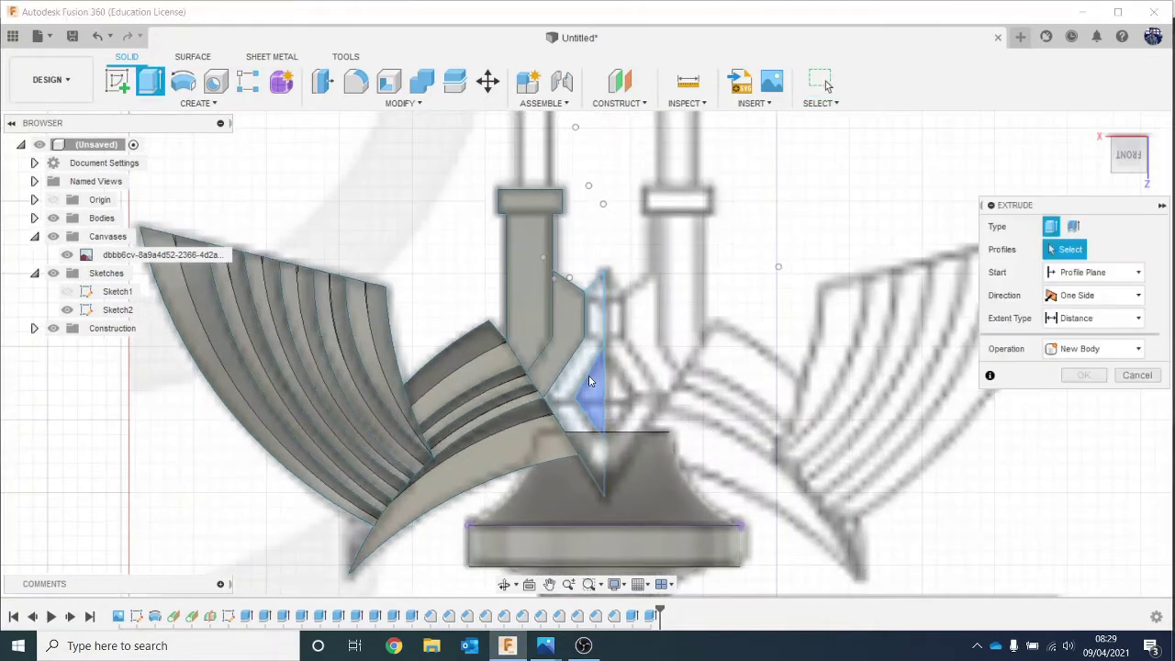
pyautogui.click(576, 343)
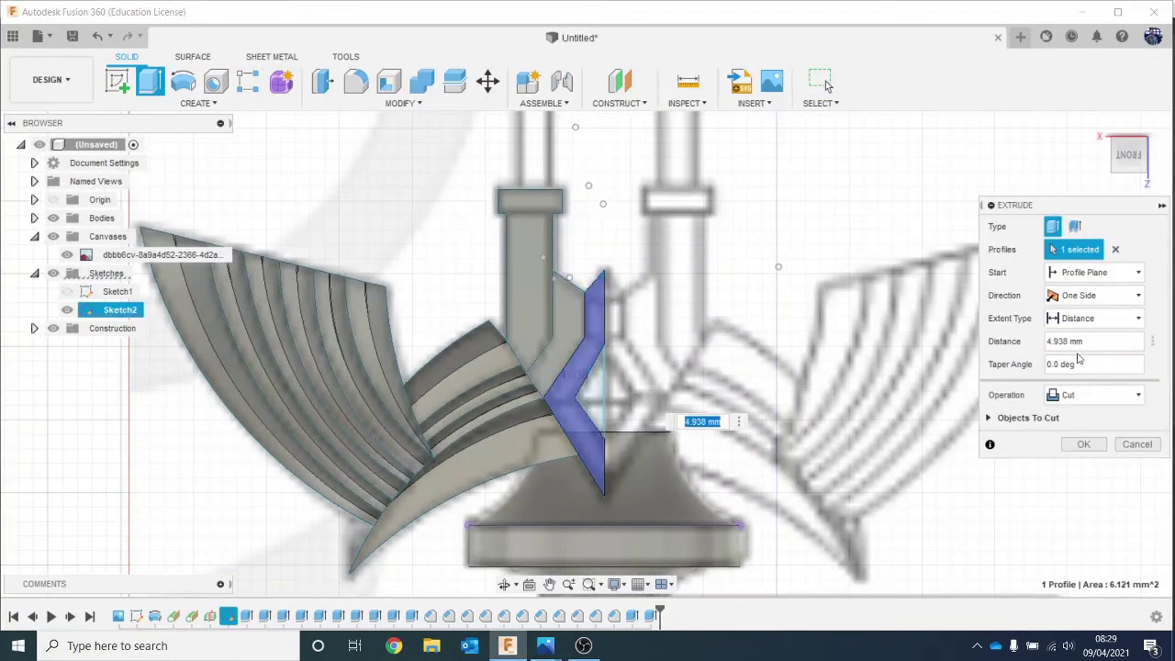
pyautogui.click(1100, 395)
pyautogui.click(1088, 465)
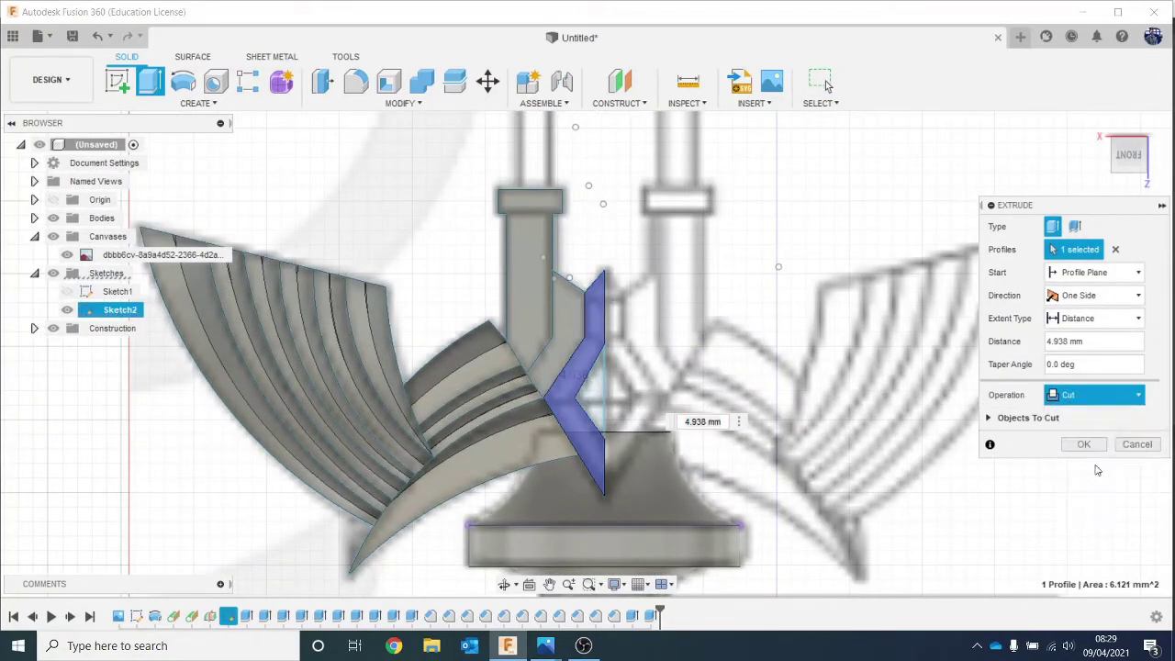
pyautogui.click(1081, 423)
# Extrude the small triangular half-diamond profile at the centre line by 4.938 mm as a new body.
pyautogui.scroll(2, 643, 342)
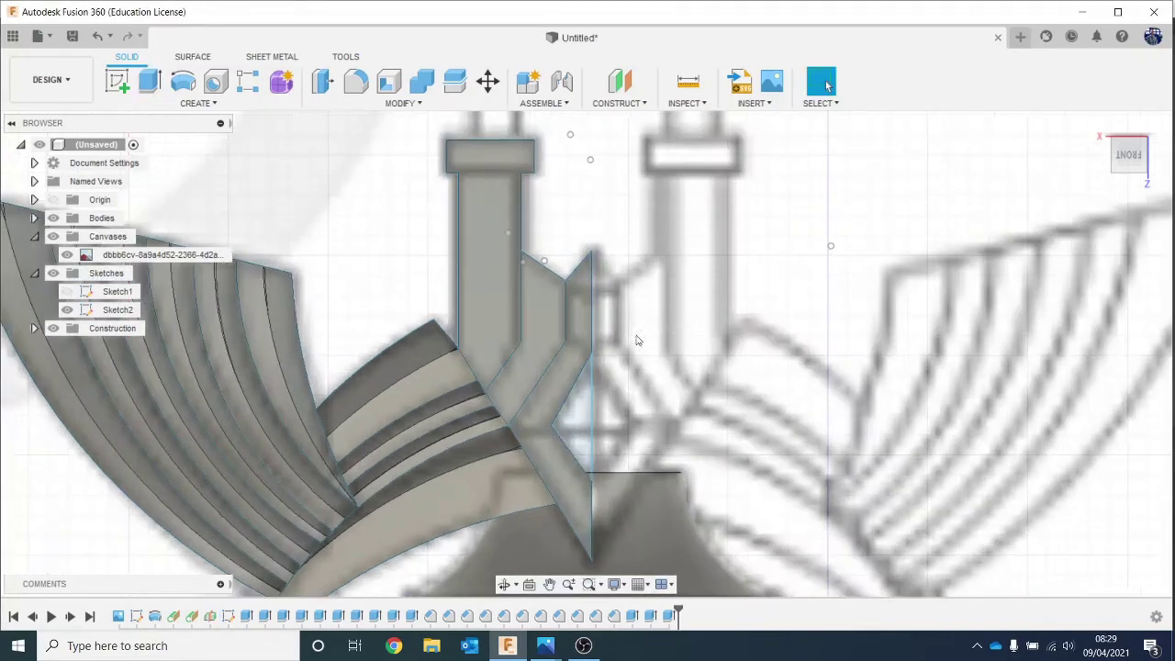
pyautogui.click(575, 413)
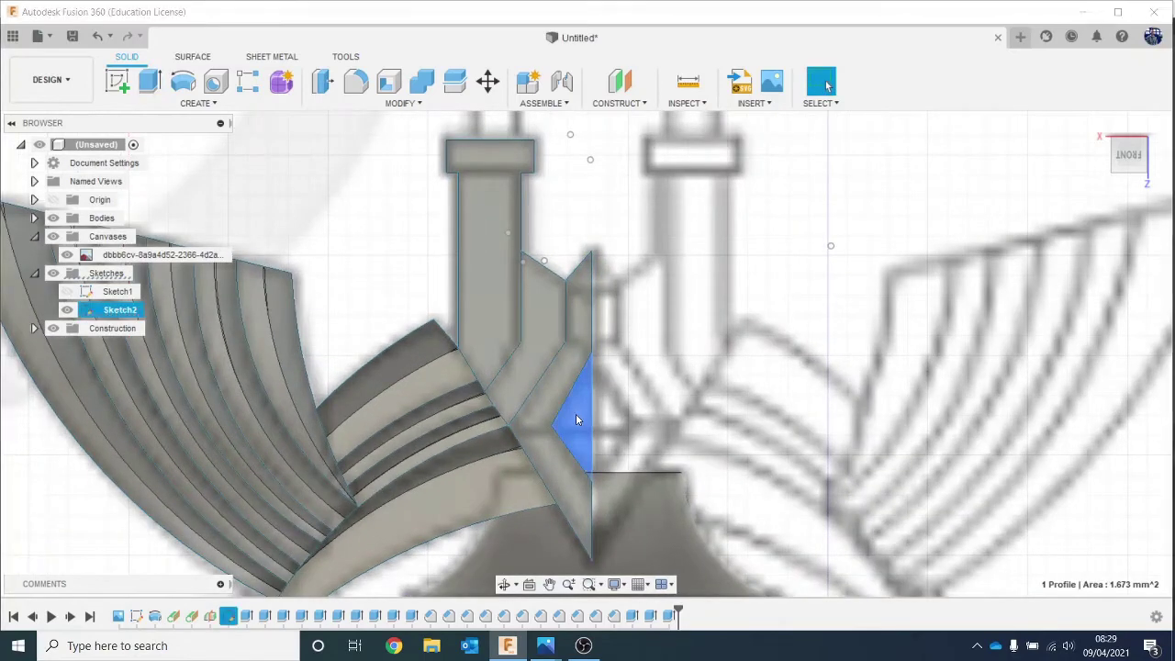
pyautogui.press('e')
pyautogui.moveTo(571, 354); pyautogui.dragTo(860, 480)
pyautogui.click(1104, 400)
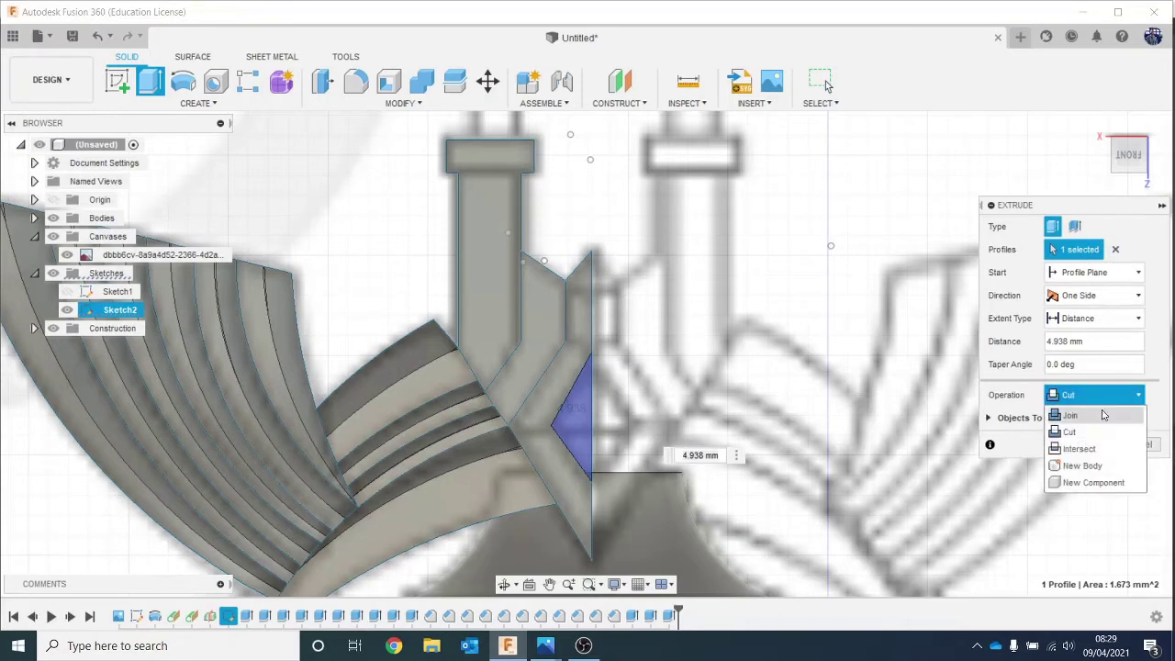
pyautogui.click(1097, 467)
pyautogui.click(1095, 443)
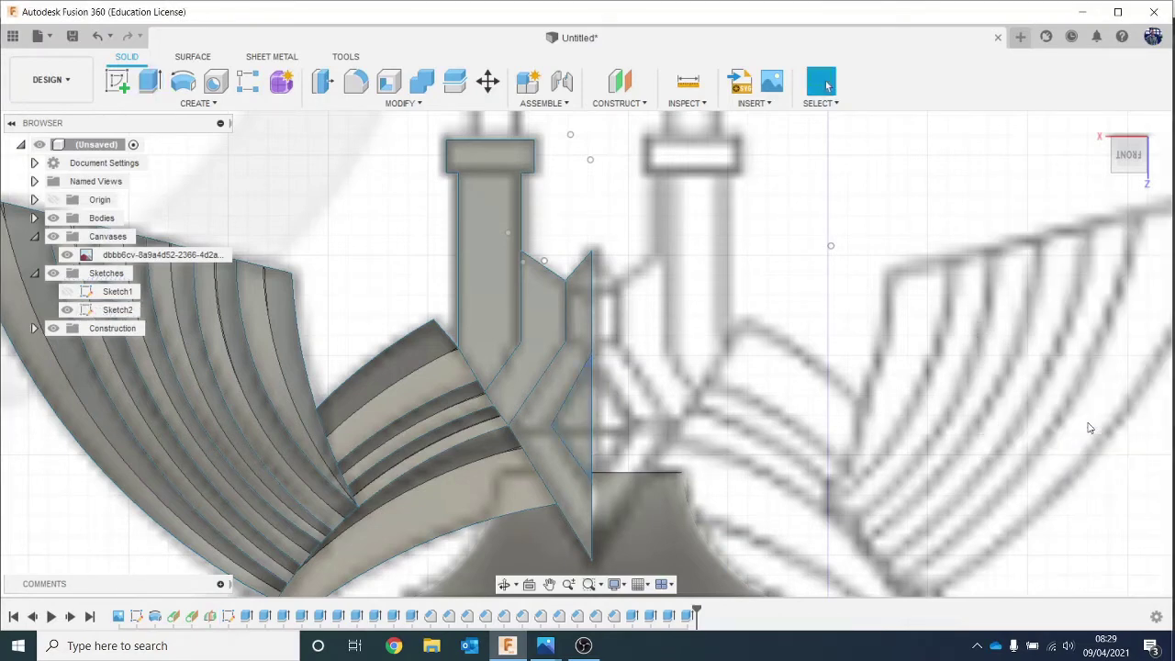
# Hide the reference canvas and Sketch2, leaving the solid bodies in front view.
pyautogui.scroll(-2, 1042, 401)
pyautogui.scroll(-2, 1043, 402)
pyautogui.moveTo(1046, 402); pyautogui.dragTo(873, 384, button='middle')
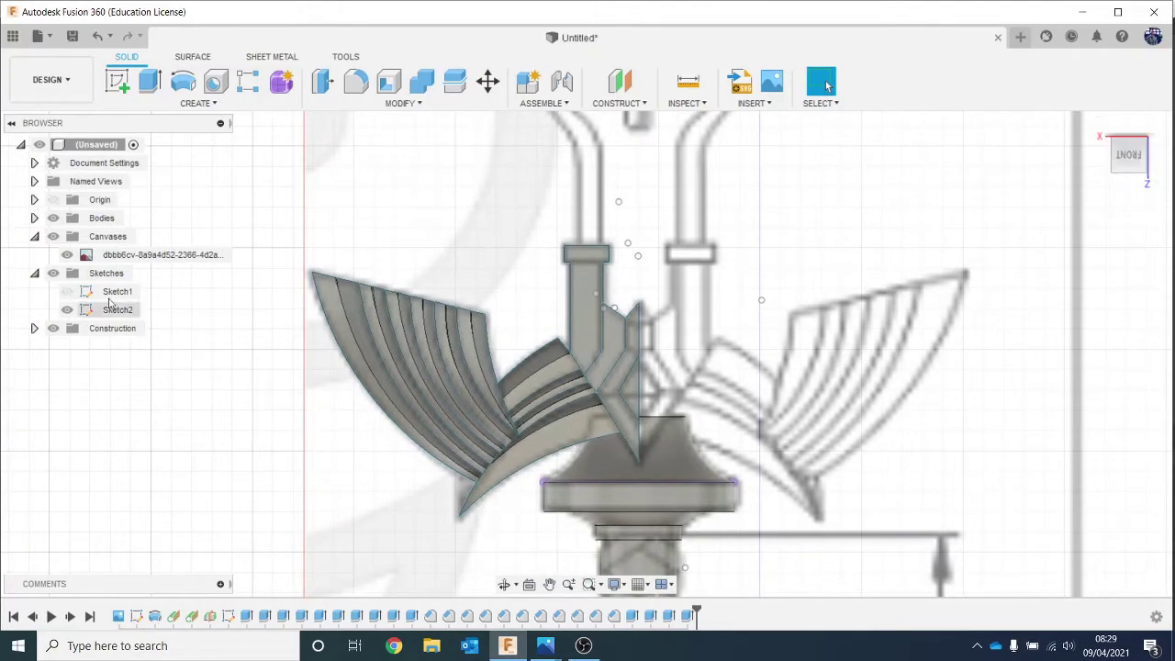
pyautogui.click(66, 255)
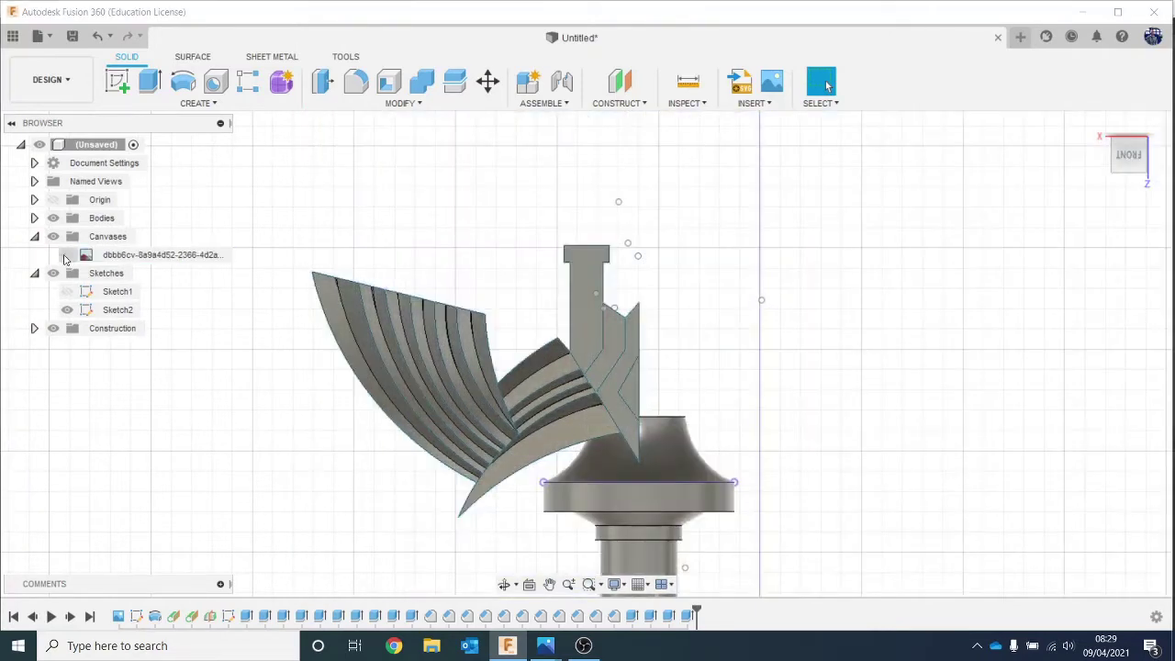
pyautogui.moveTo(1122, 154); pyautogui.dragTo(1094, 137)
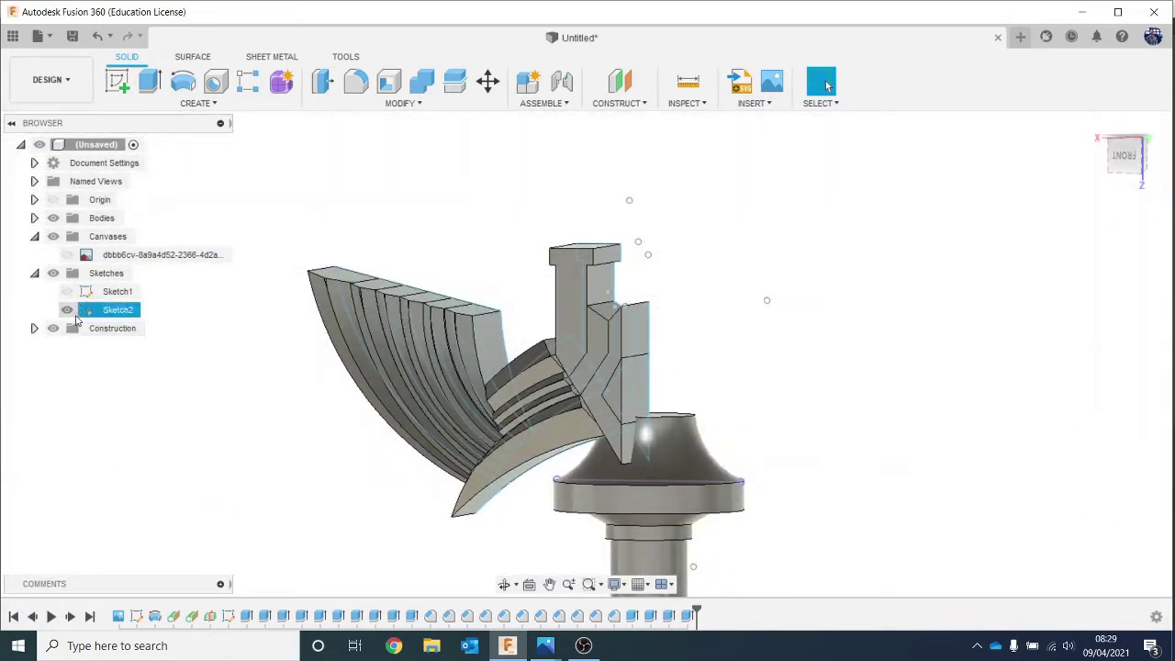
pyautogui.click(66, 309)
pyautogui.click(1123, 155)
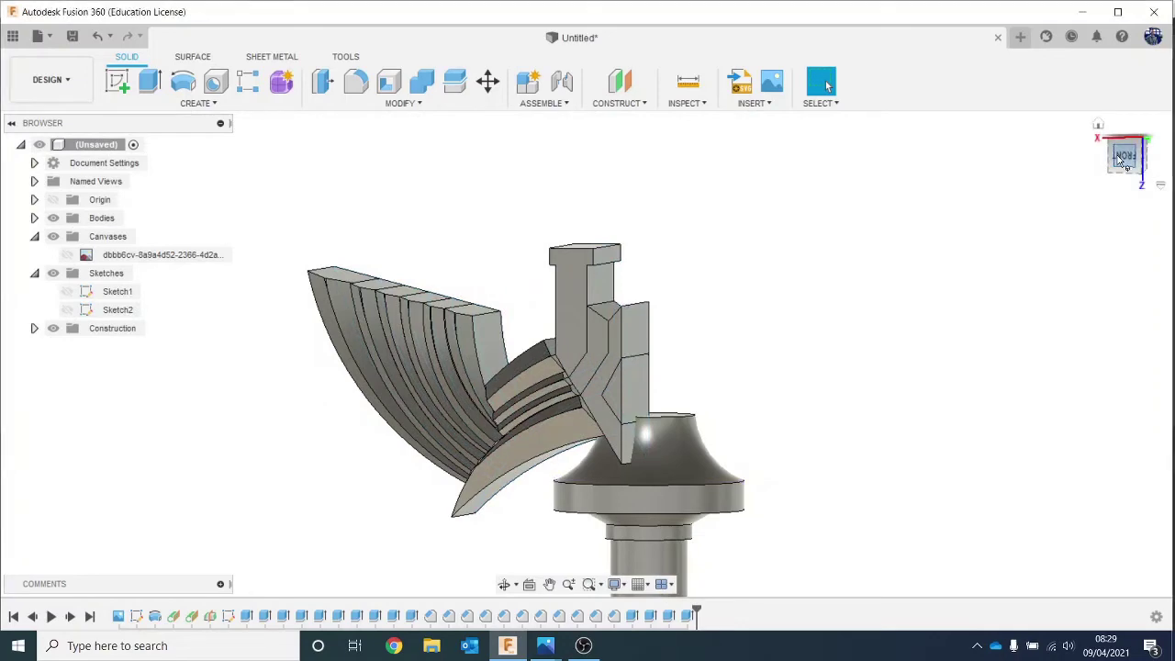
# Check the reference photo yogen-yogensia-06.jpg in Photos, and chamfer the prong shaft's long front edge on the wing side by an equal distance of 0.801 mm.
pyautogui.moveTo(545, 645)
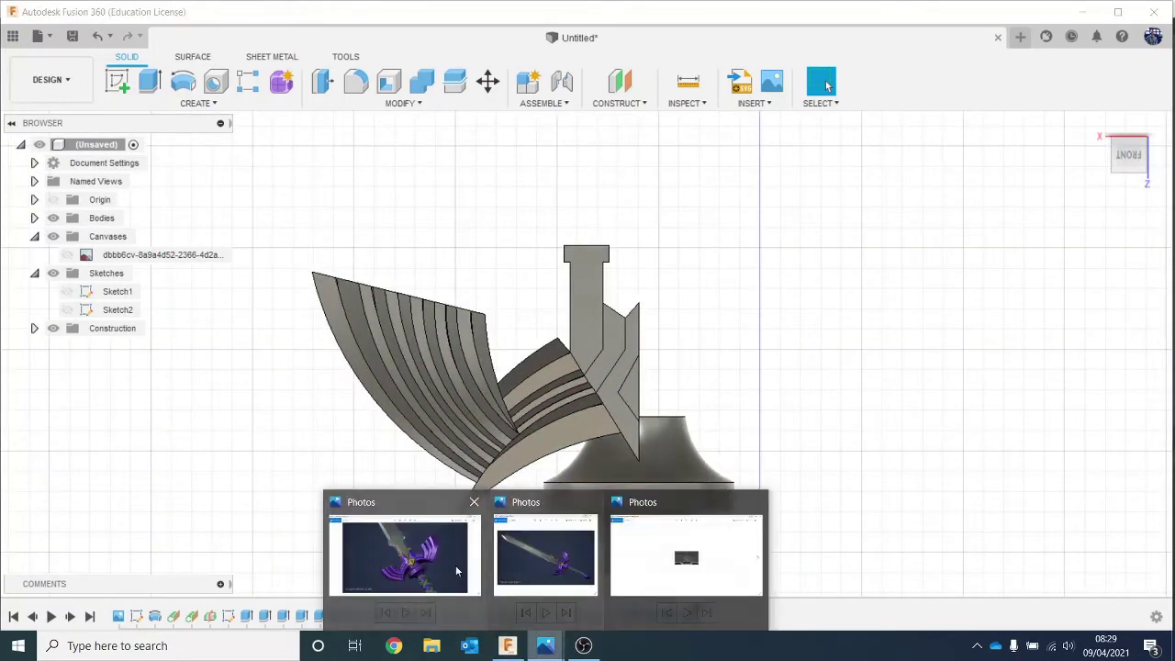
pyautogui.click(449, 565)
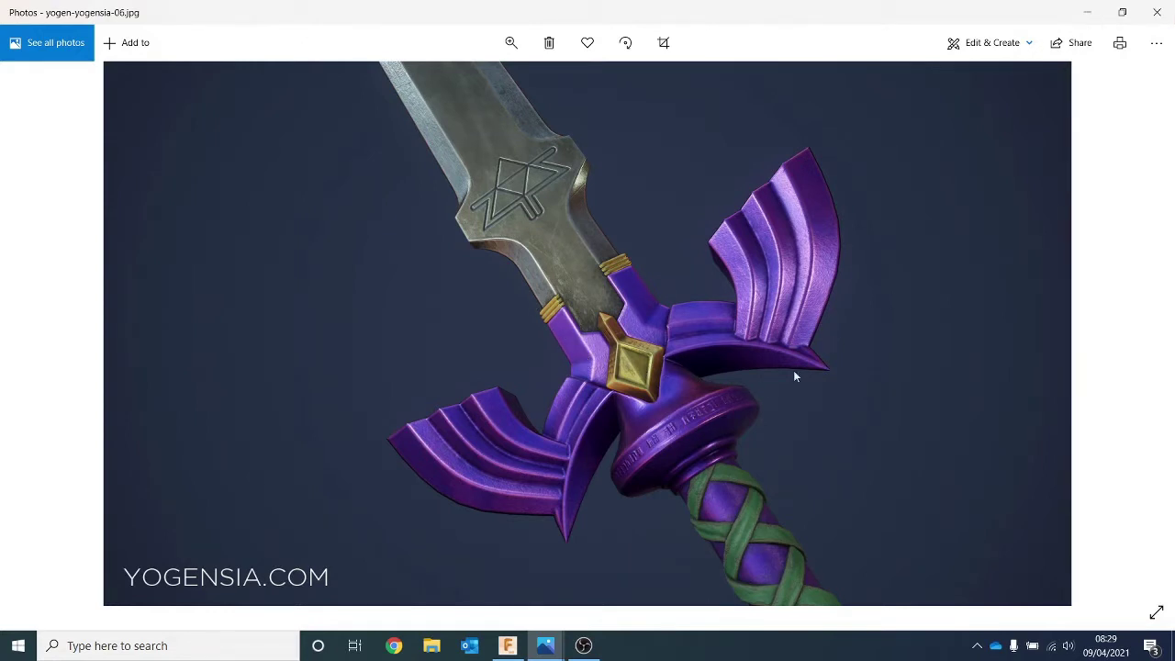
pyautogui.click(1093, 7)
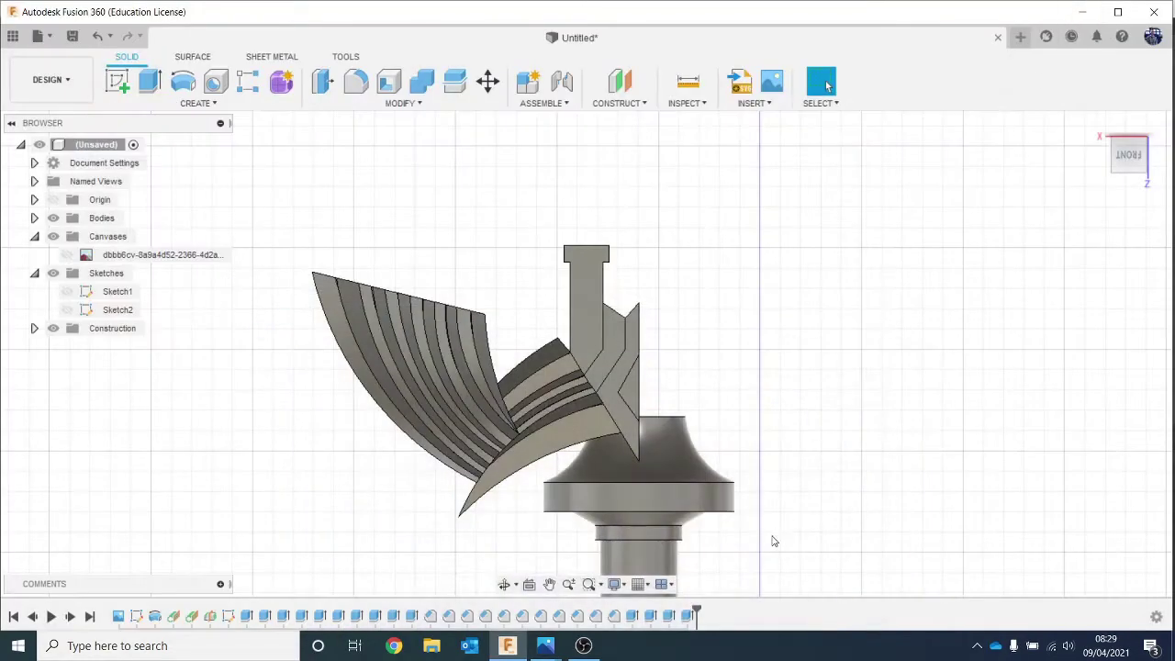
pyautogui.scroll(2, 781, 231)
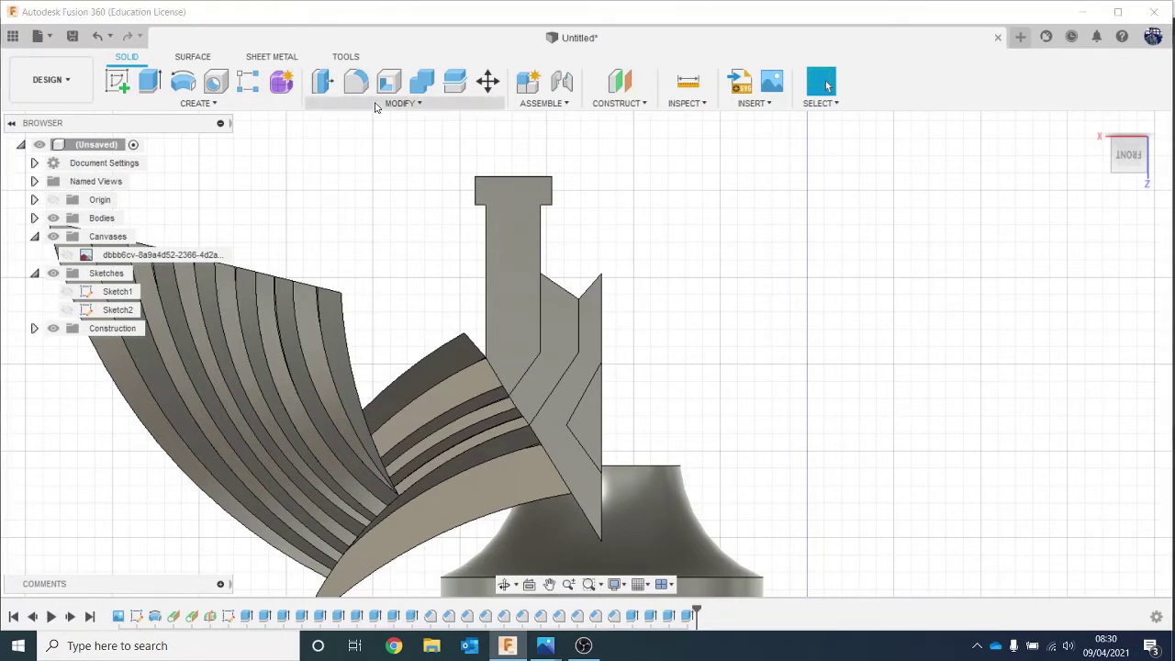
pyautogui.click(400, 103)
pyautogui.click(392, 156)
pyautogui.click(488, 261)
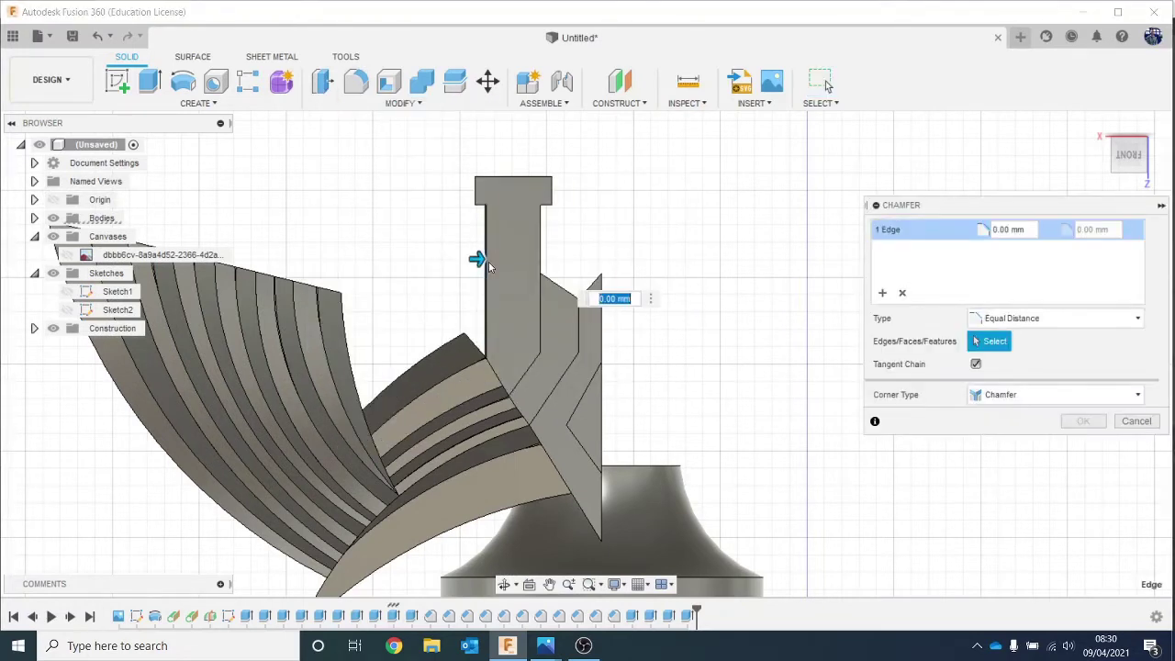
pyautogui.moveTo(475, 257); pyautogui.dragTo(493, 261)
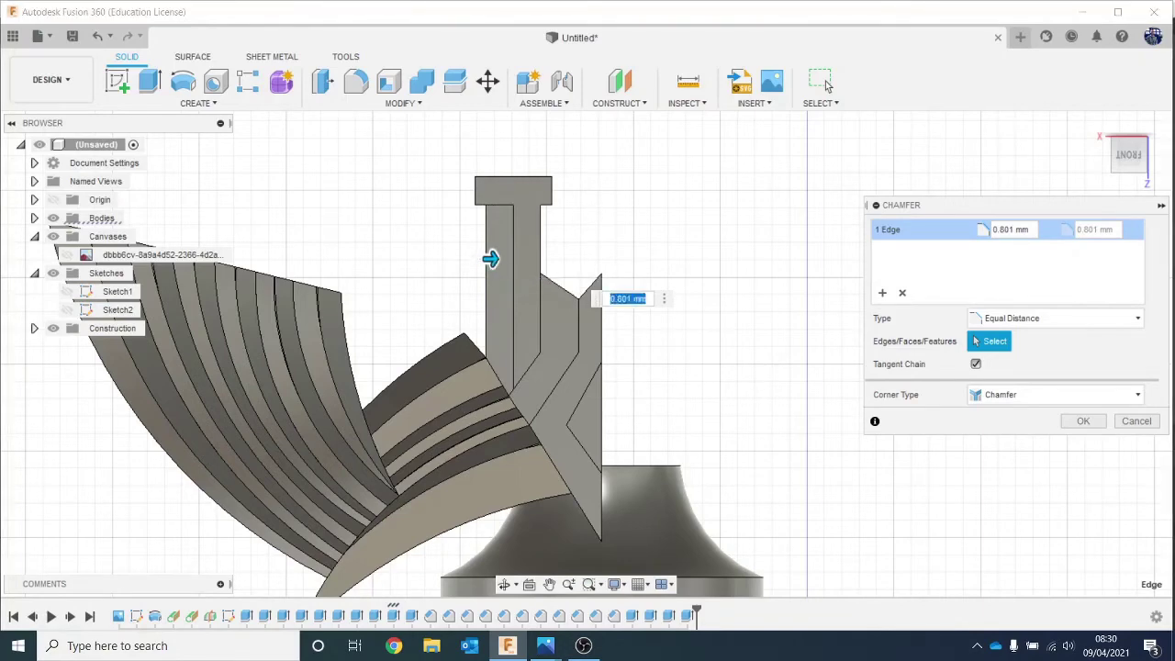
pyautogui.click(1081, 421)
# Check the reference photo yogen-yogensia-06.jpg in Photos, and set an equal-distance chamfer of 0.194 mm on four outer front edges of the prong's cap.
pyautogui.scroll(2, 679, 234)
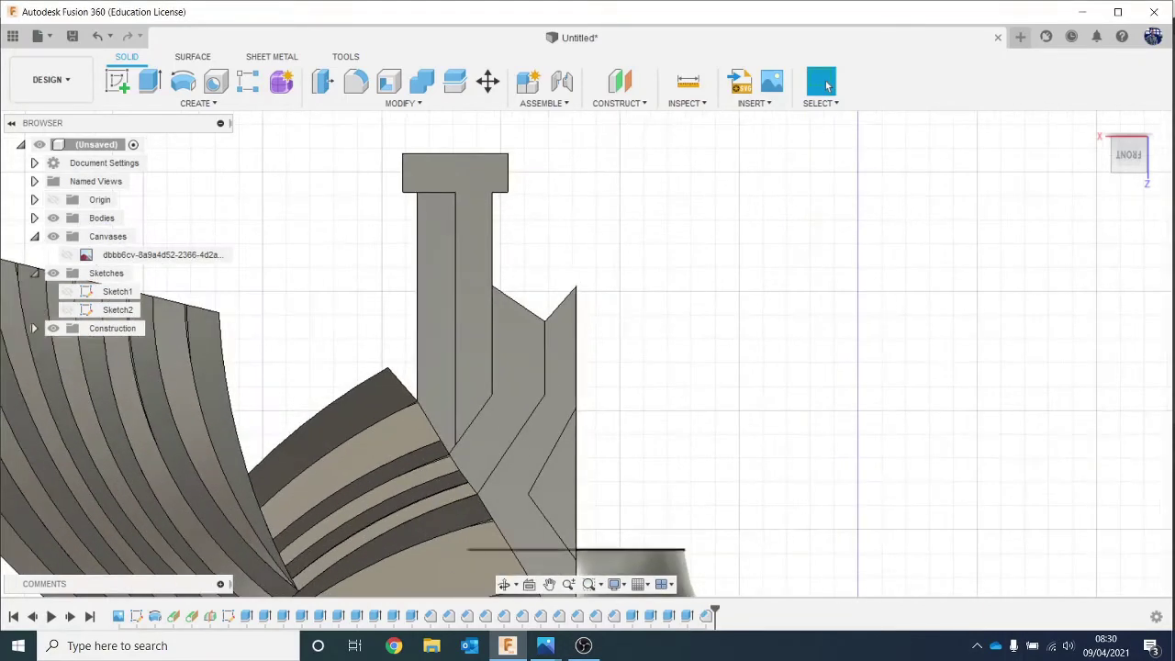
pyautogui.moveTo(550, 643)
pyautogui.click(439, 575)
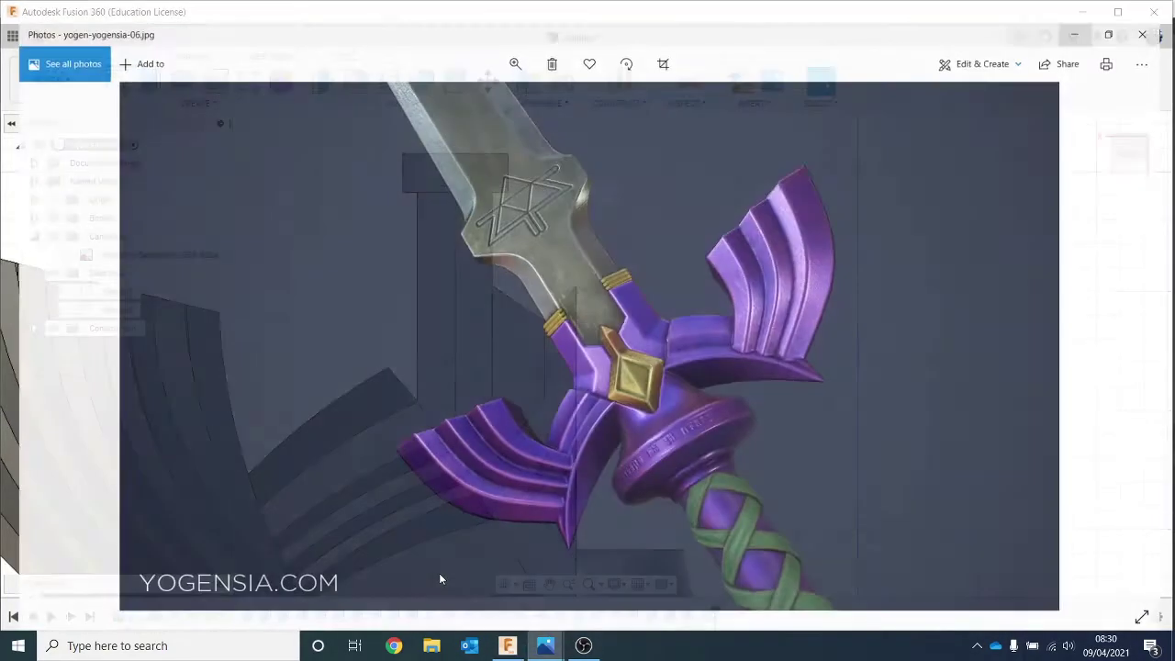
pyautogui.click(1087, 12)
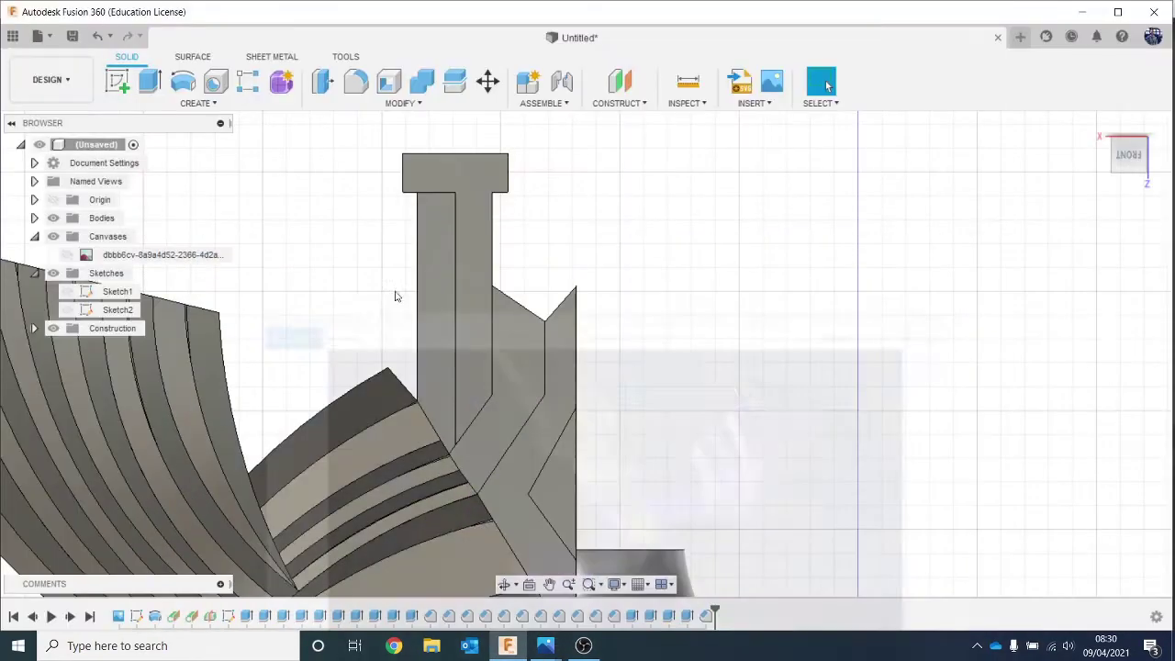
pyautogui.moveTo(1120, 149); pyautogui.dragTo(1122, 123)
pyautogui.moveTo(723, 124); pyautogui.dragTo(725, 252, button='middle')
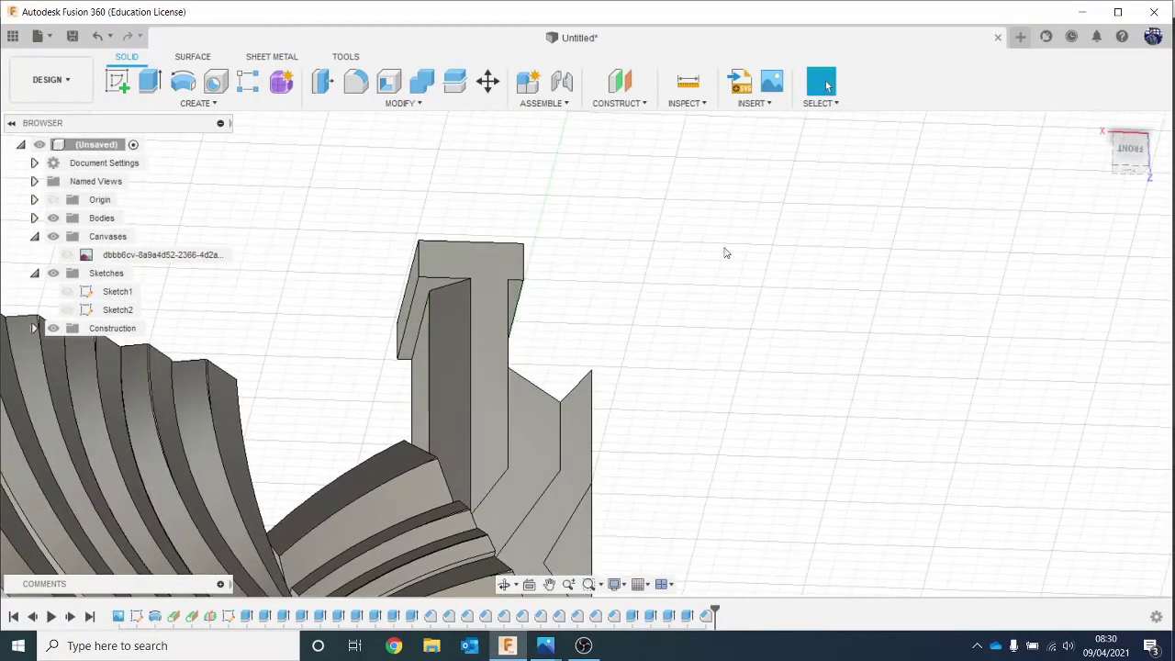
pyautogui.click(404, 104)
pyautogui.click(395, 157)
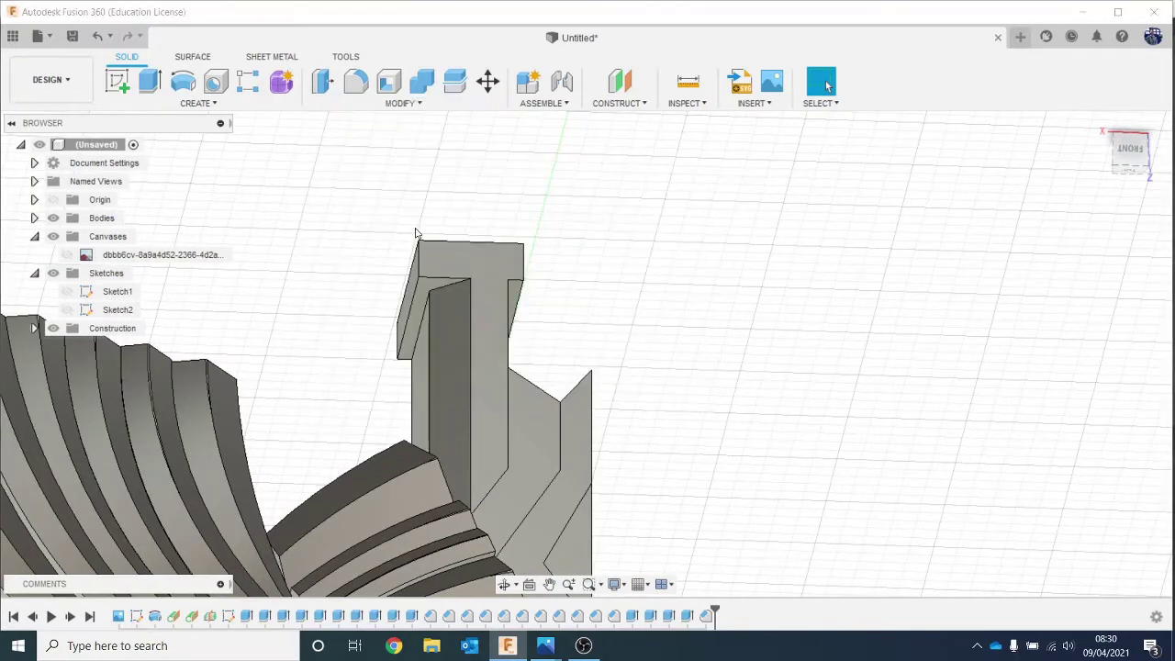
pyautogui.click(415, 249)
pyautogui.moveTo(412, 245); pyautogui.dragTo(421, 252)
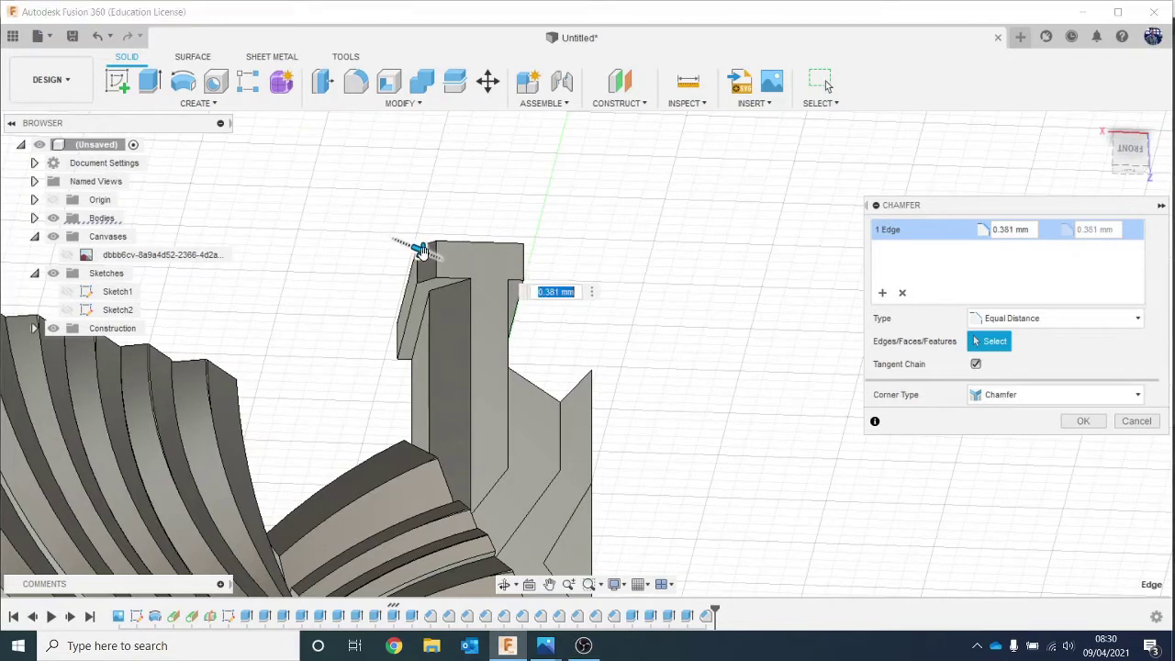
pyautogui.click(452, 296)
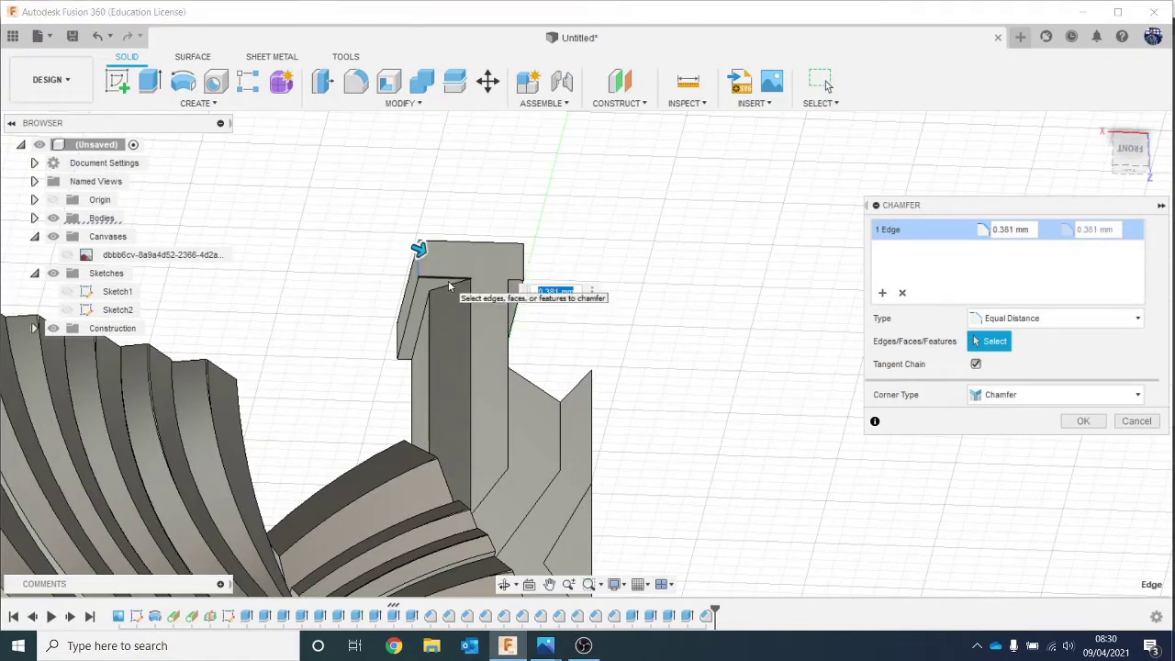
pyautogui.click(480, 246)
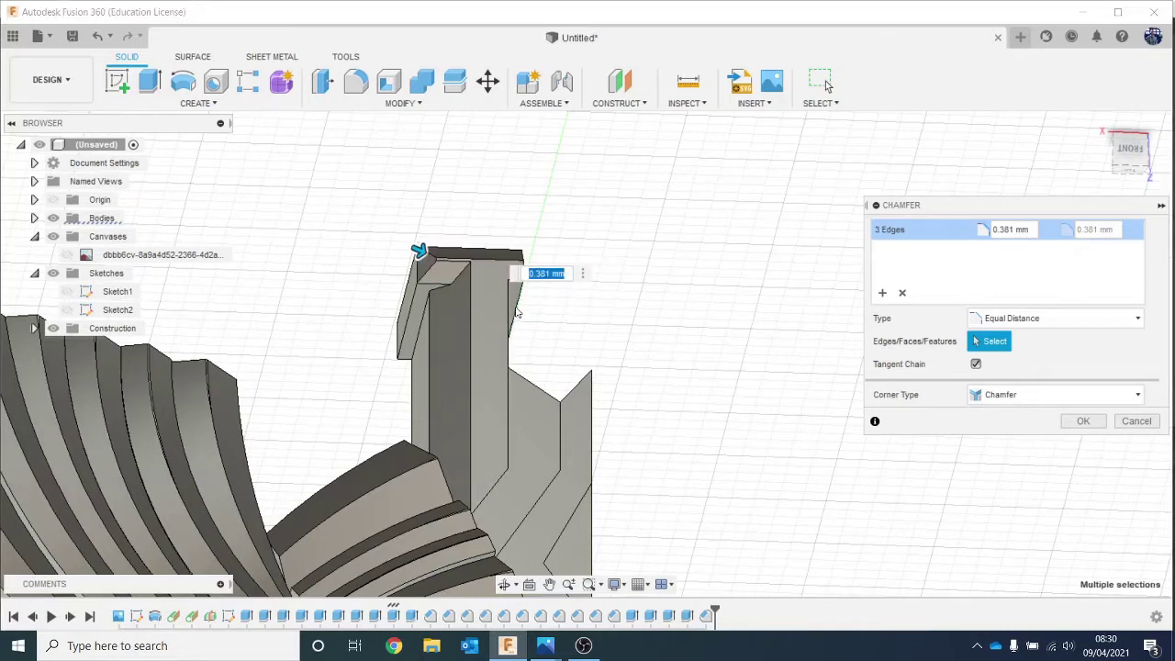
pyautogui.moveTo(412, 246); pyautogui.dragTo(418, 257)
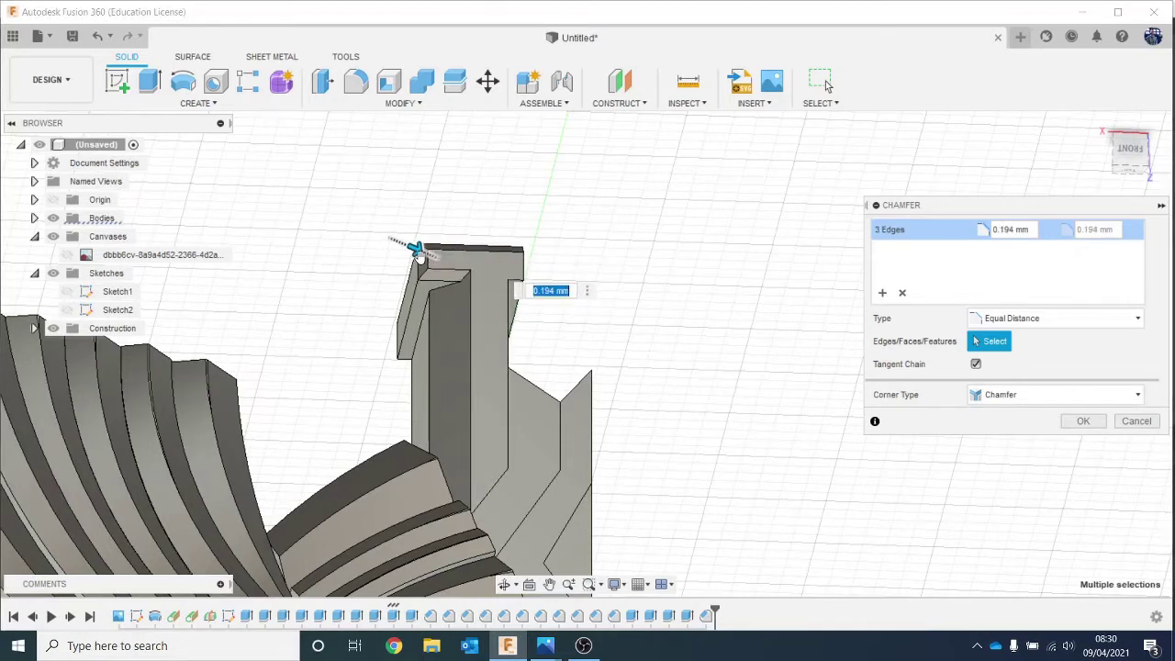
pyautogui.click(522, 265)
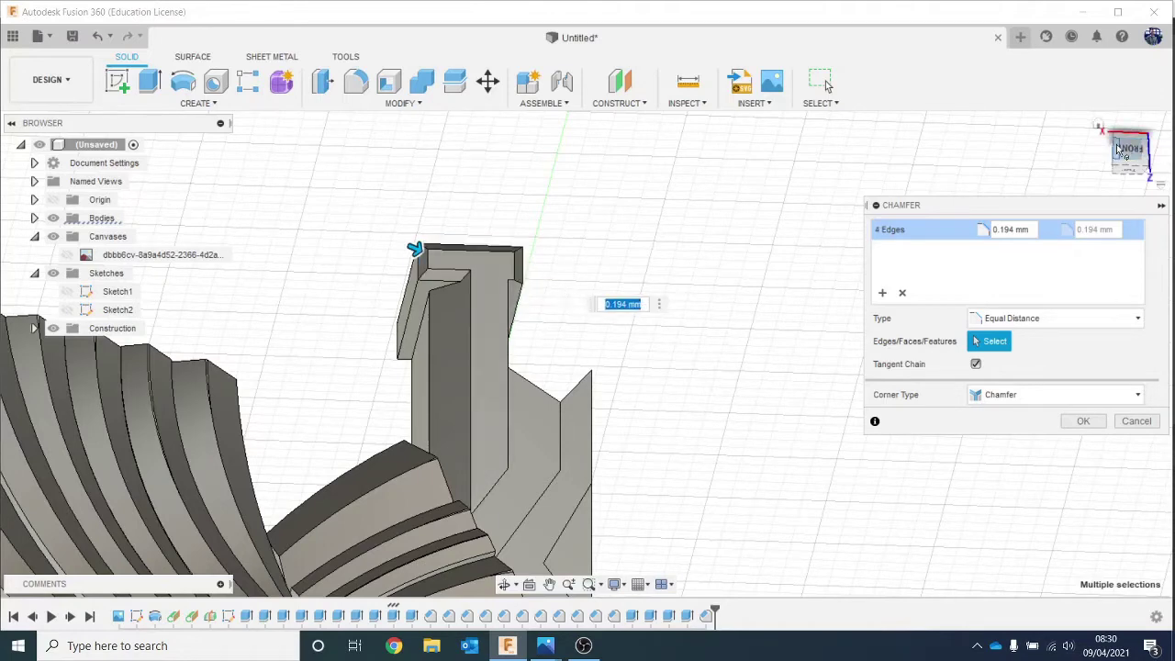
pyautogui.moveTo(1131, 151); pyautogui.dragTo(1112, 163)
pyautogui.scroll(5, 532, 303)
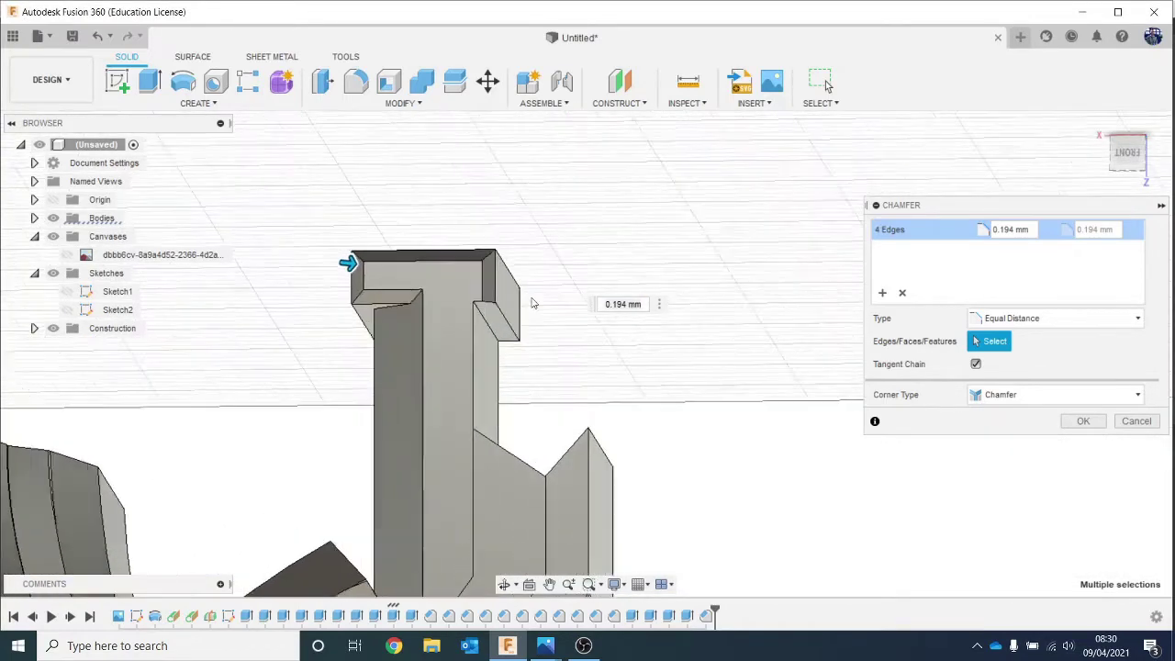
# Add the cap's lower front edge and the shaft's long front edge on the centre side to the 0.194 mm chamfer and apply it.
pyautogui.click(437, 304)
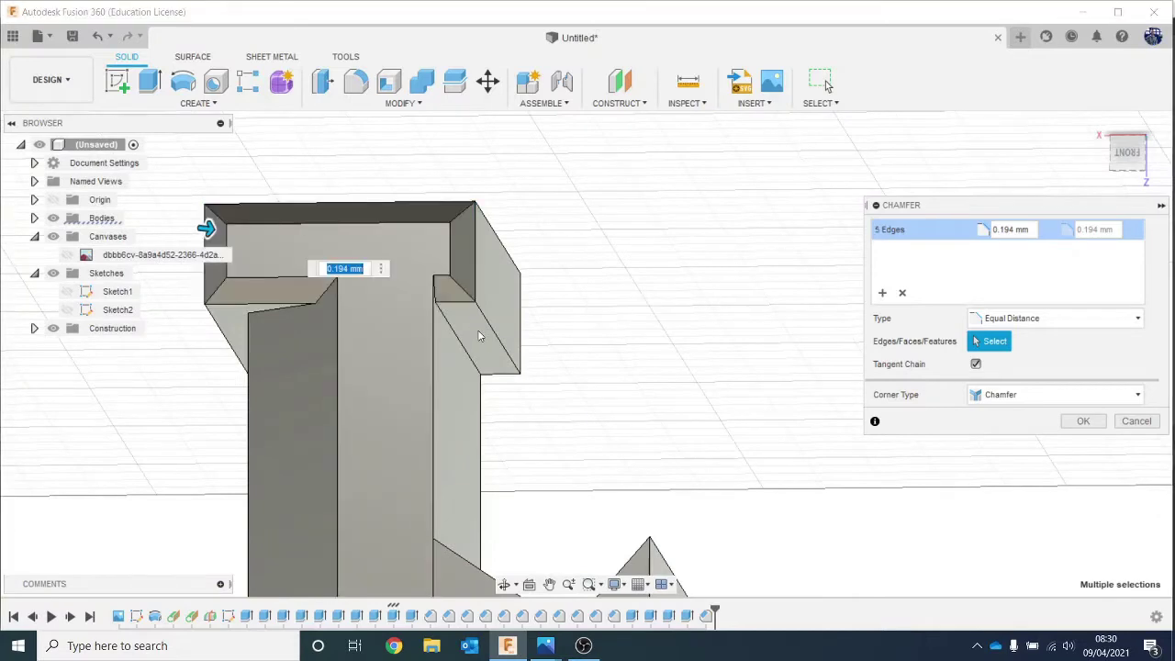
pyautogui.scroll(-4, 514, 409)
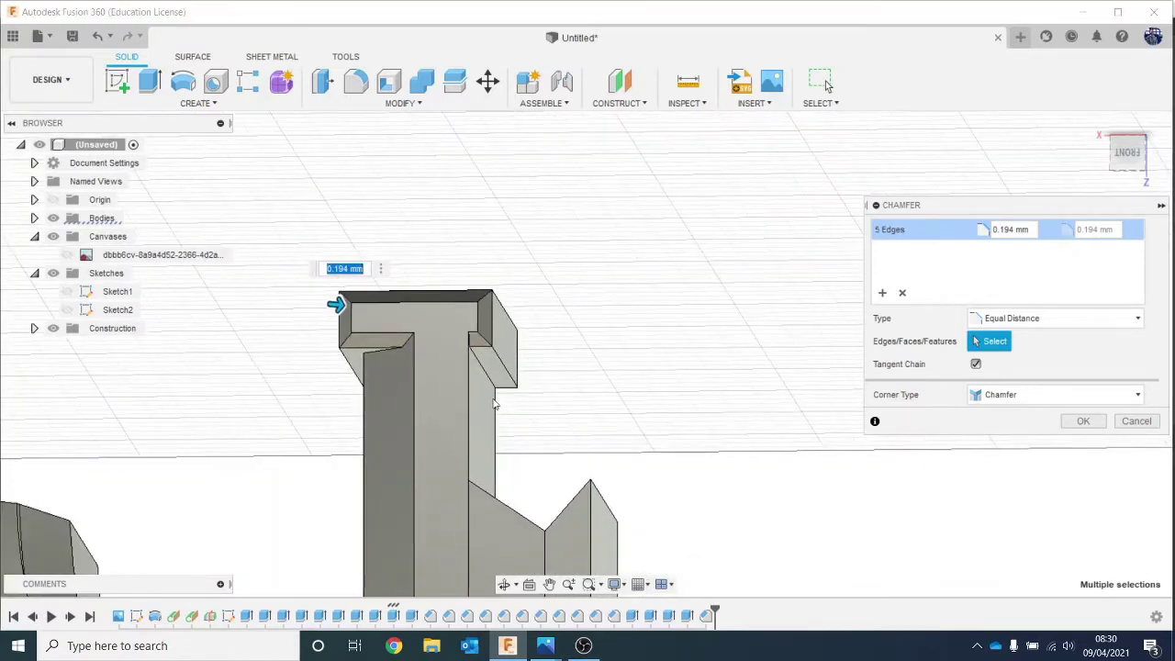
pyautogui.click(475, 409)
pyautogui.scroll(-4, 577, 394)
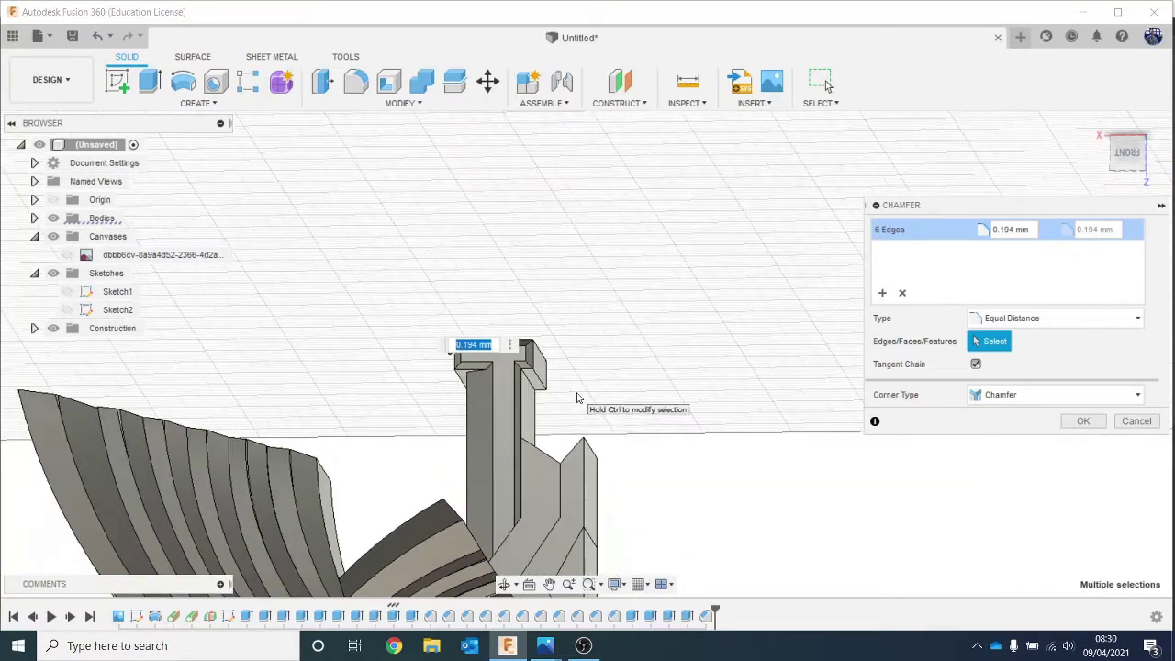
pyautogui.scroll(-1, 614, 388)
pyautogui.moveTo(614, 387); pyautogui.dragTo(623, 336, button='middle')
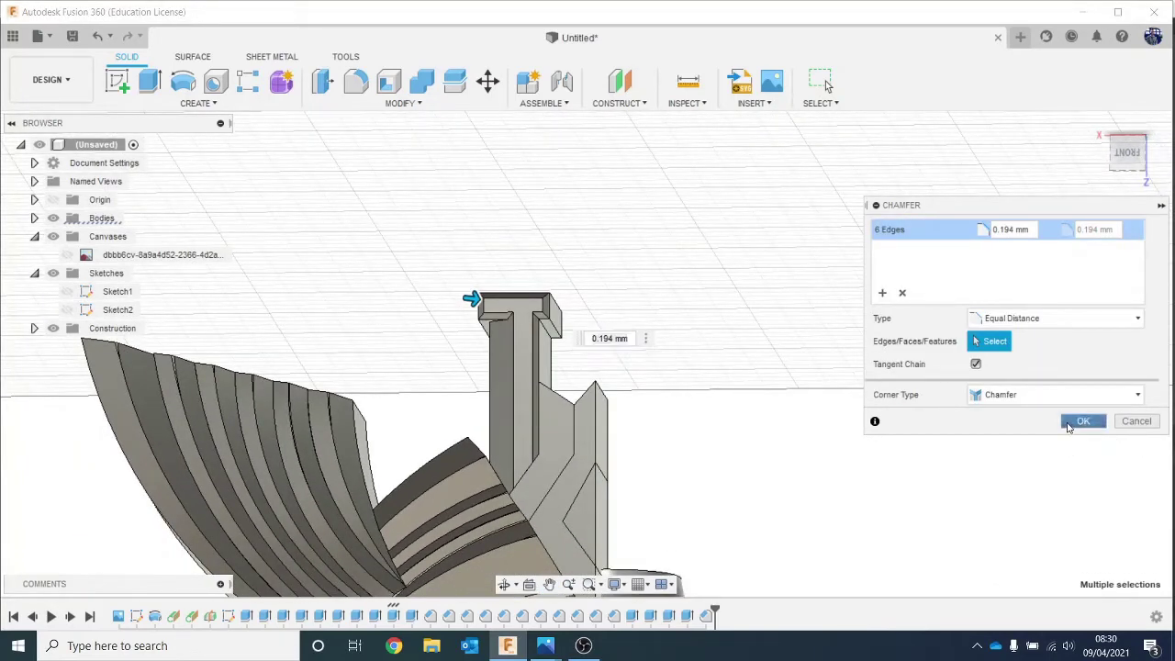
pyautogui.click(1080, 421)
# Compare the chamfered prong with the reference photo yogen-yogensia-06.jpg in Photos.
pyautogui.scroll(2, 629, 469)
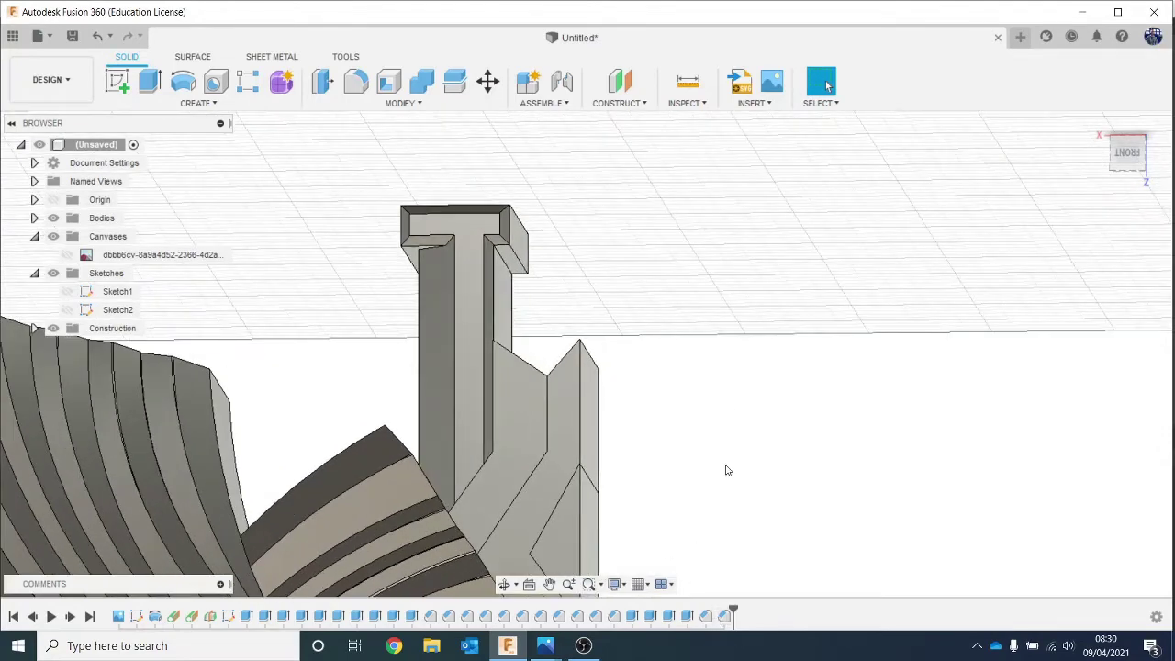
pyautogui.keyDown('shift'); pyautogui.moveTo(725, 470); pyautogui.dragTo(813, 330, button='middle'); pyautogui.keyUp('shift')
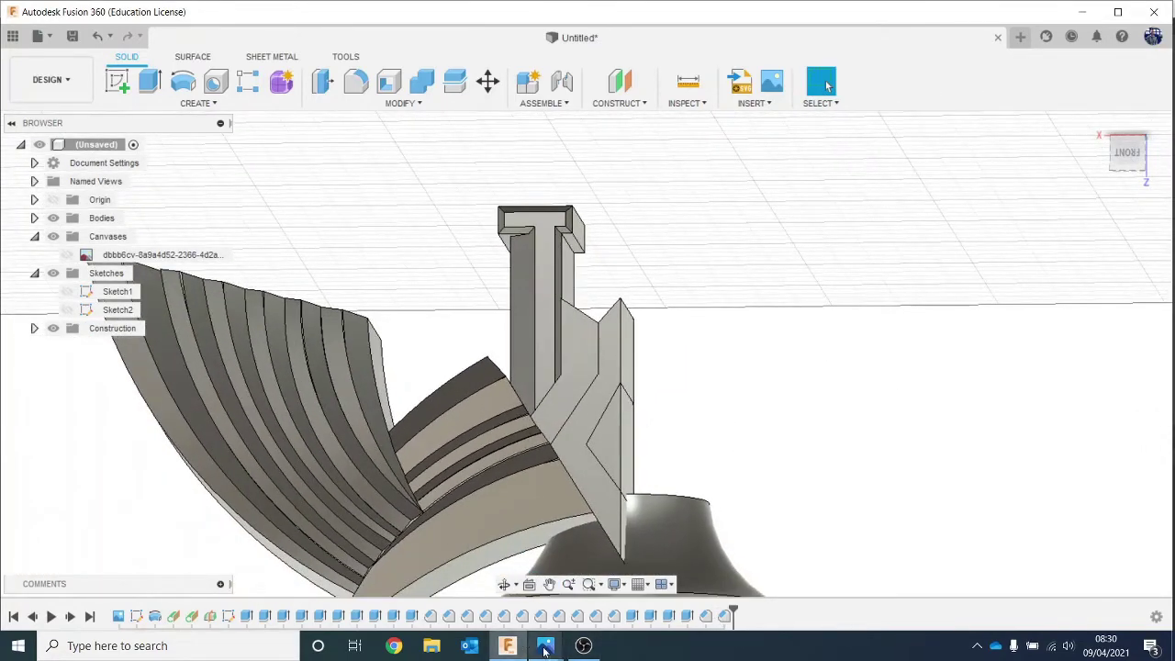
pyautogui.moveTo(545, 648)
pyautogui.click(386, 556)
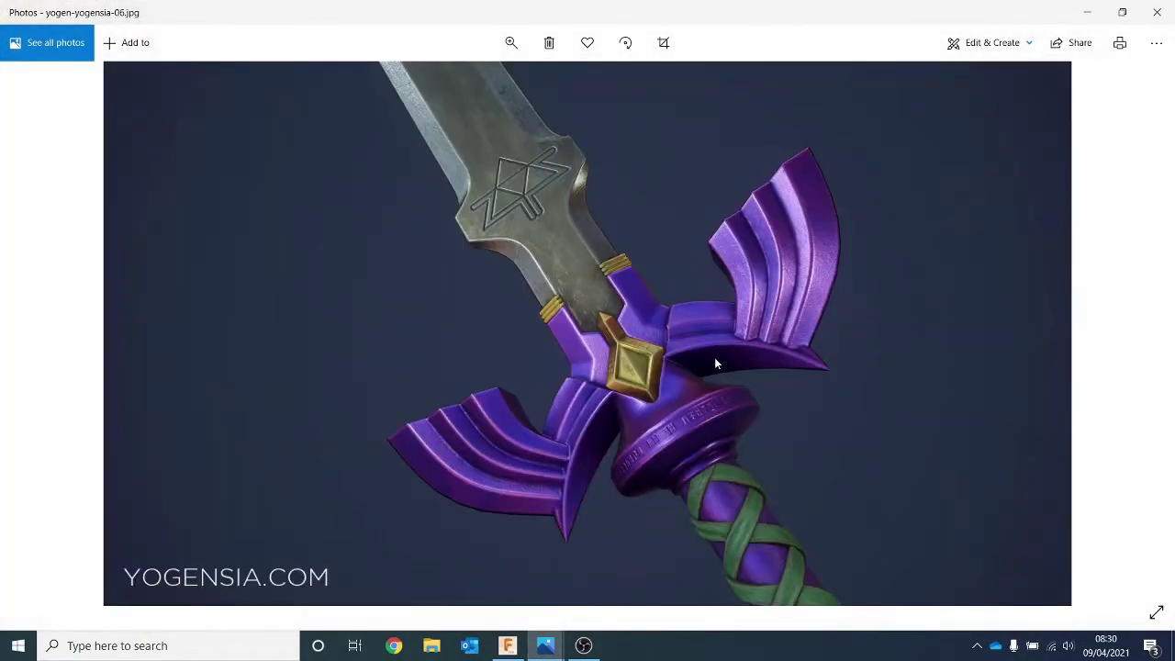
pyautogui.click(1087, 12)
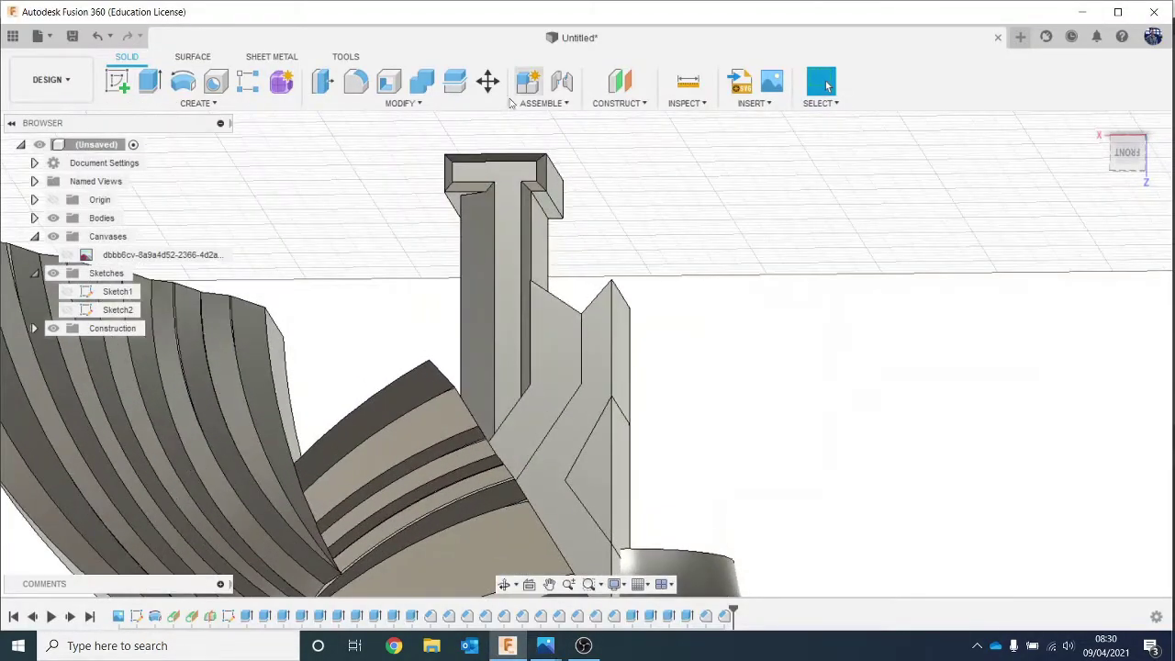
pyautogui.click(382, 104)
pyautogui.click(339, 154)
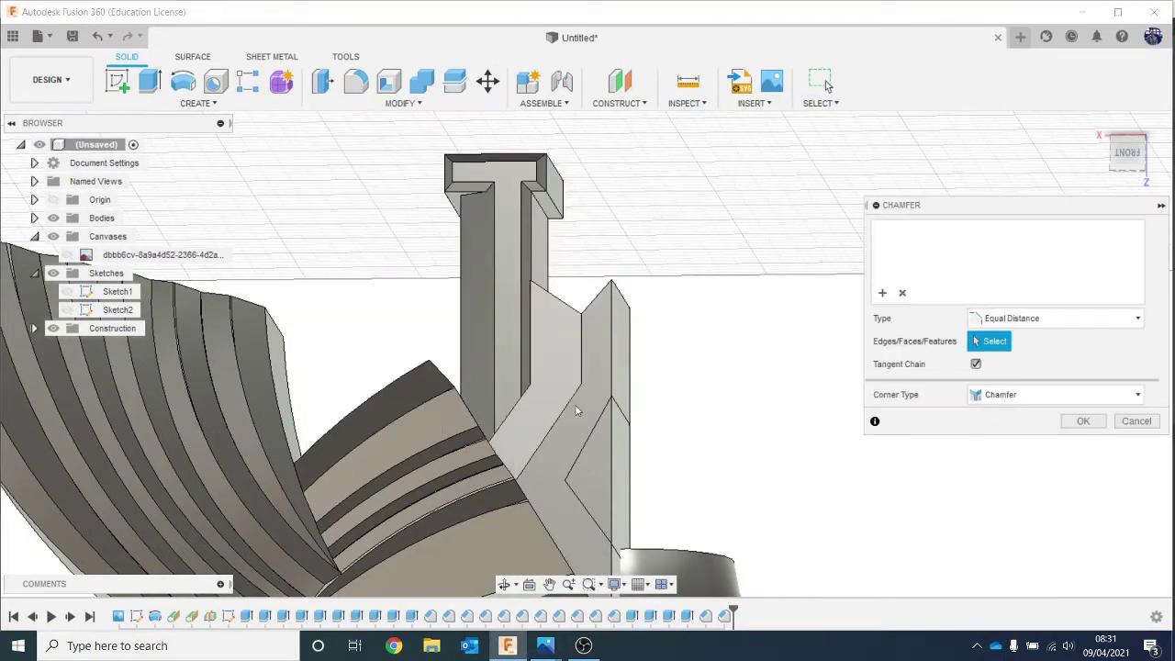
pyautogui.click(588, 311)
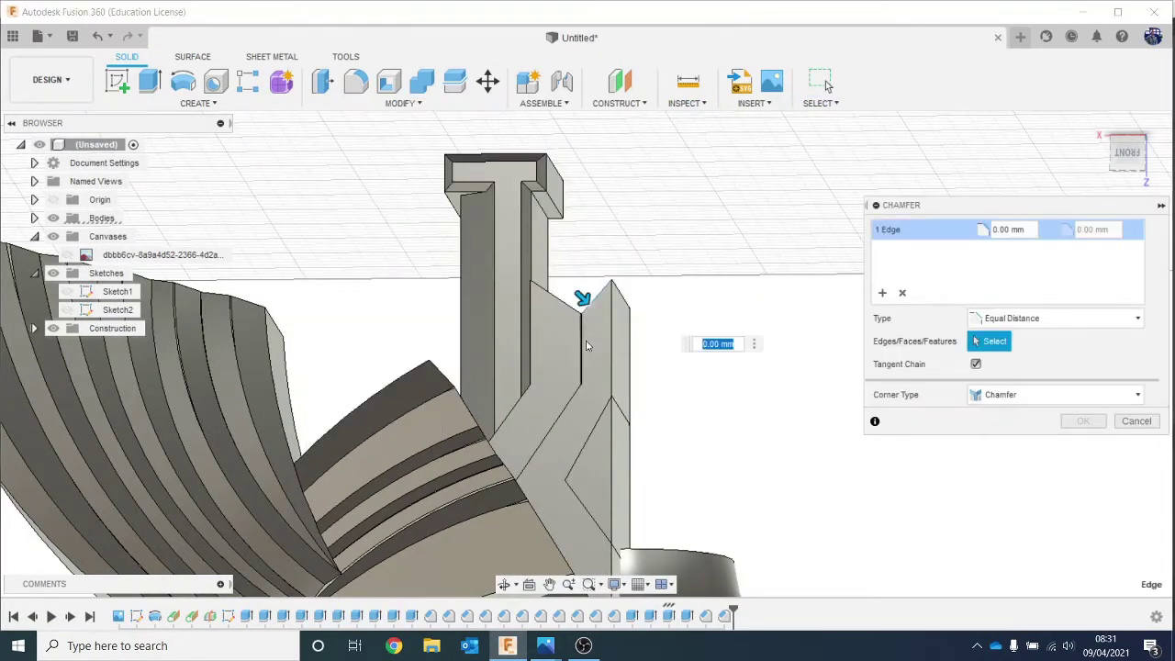
pyautogui.click(568, 414)
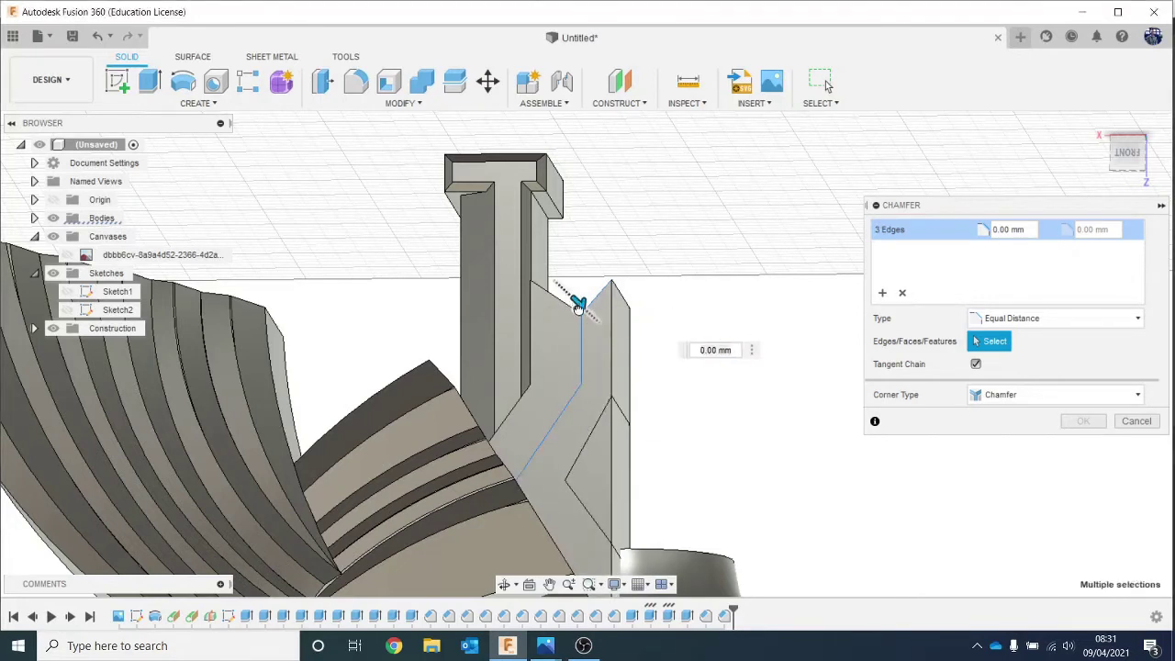
pyautogui.moveTo(579, 304); pyautogui.dragTo(580, 316)
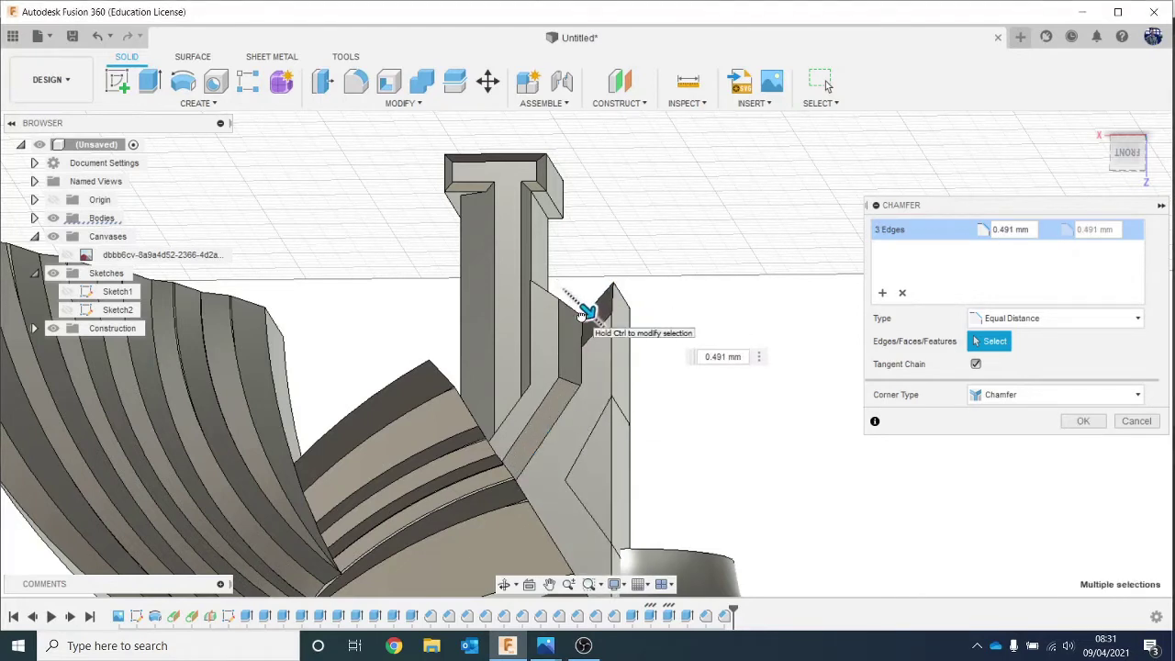
pyautogui.click(1135, 420)
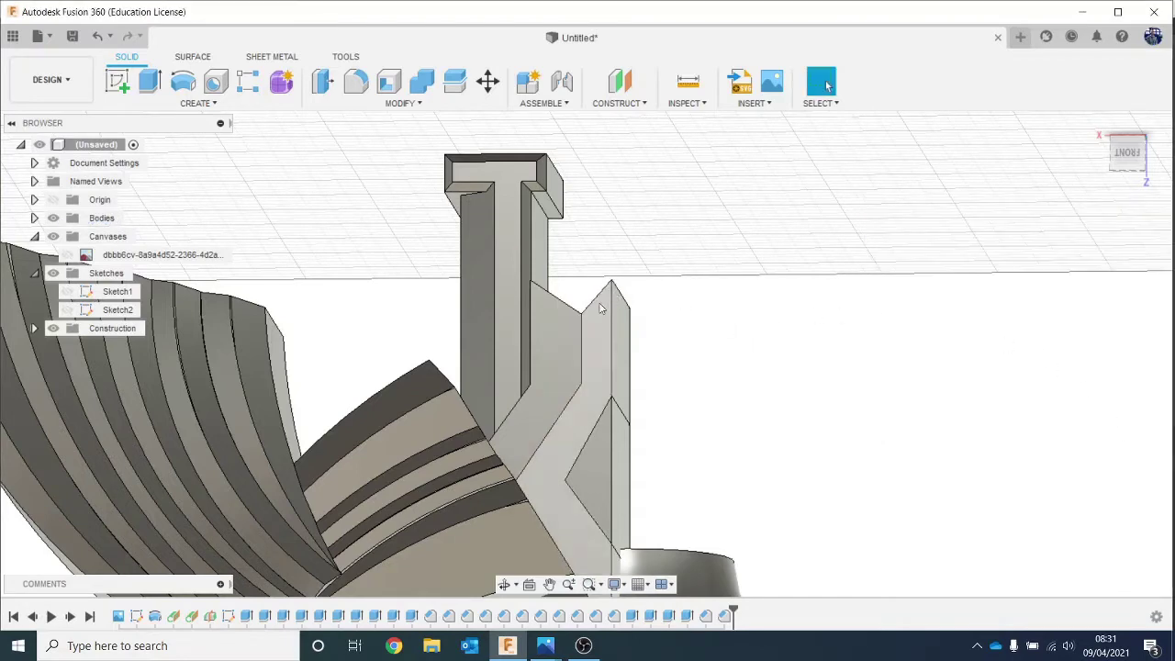
# Chamfer five front edges of the angled piece beside the prong shaft, along its upper, outer and inner sides, by an equal distance of 0.252 mm.
pyautogui.click(401, 102)
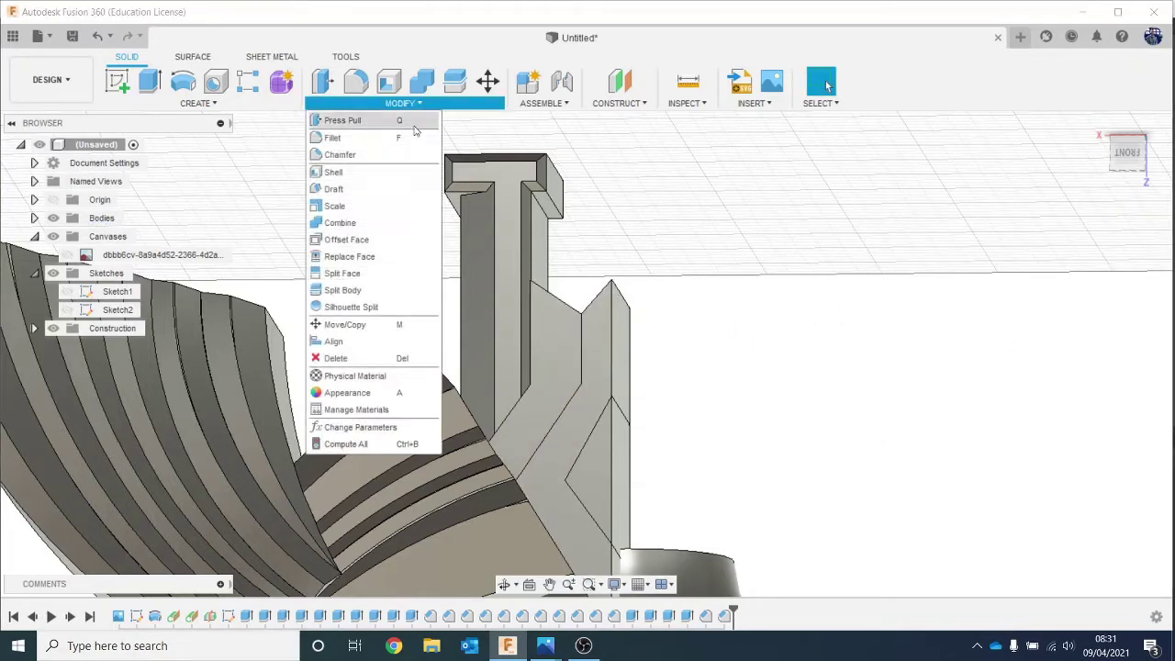
pyautogui.click(338, 155)
pyautogui.keyDown('shift'); pyautogui.moveTo(755, 448); pyautogui.dragTo(677, 309, button='middle'); pyautogui.keyUp('shift')
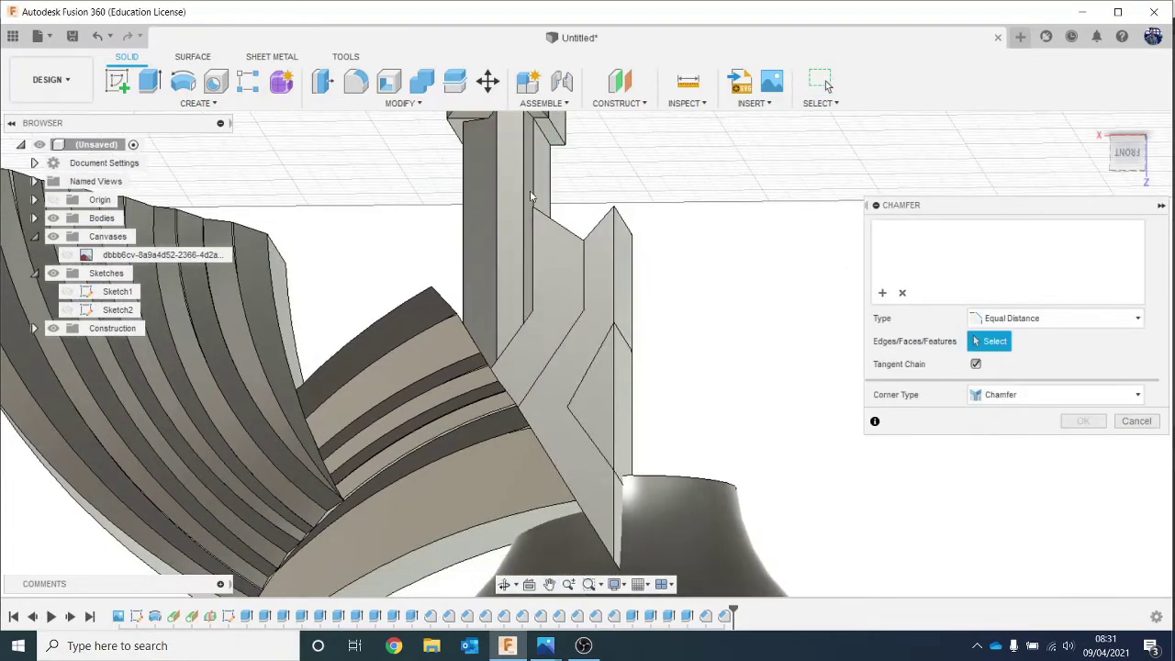
pyautogui.click(551, 212)
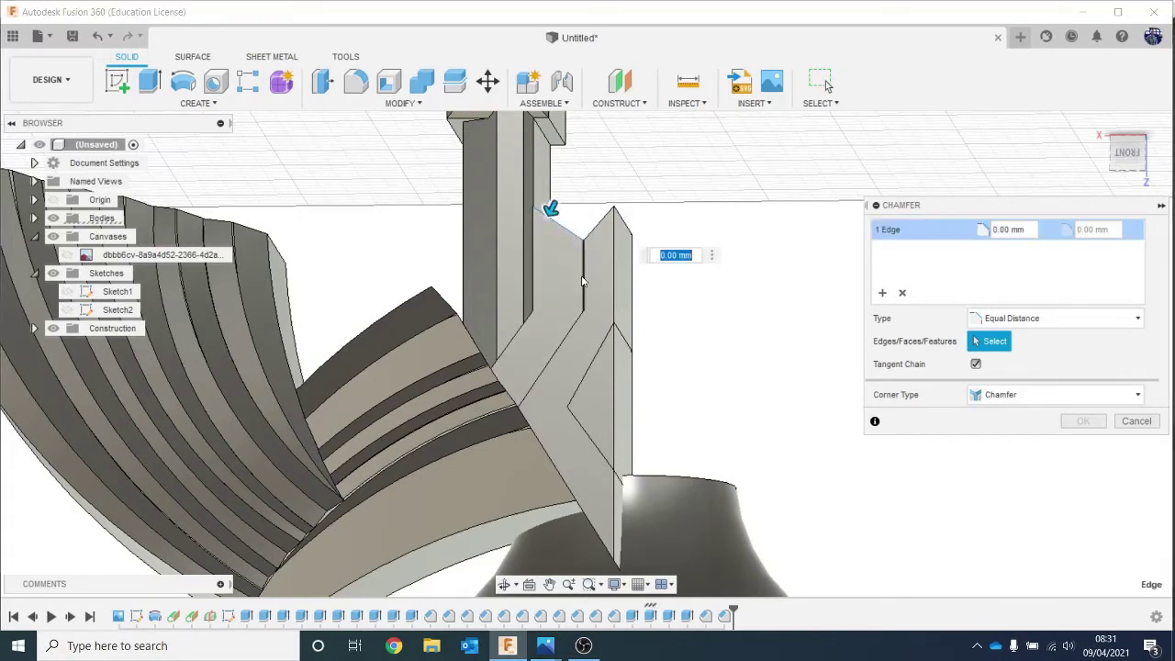
pyautogui.click(562, 219)
pyautogui.moveTo(566, 219); pyautogui.dragTo(563, 225)
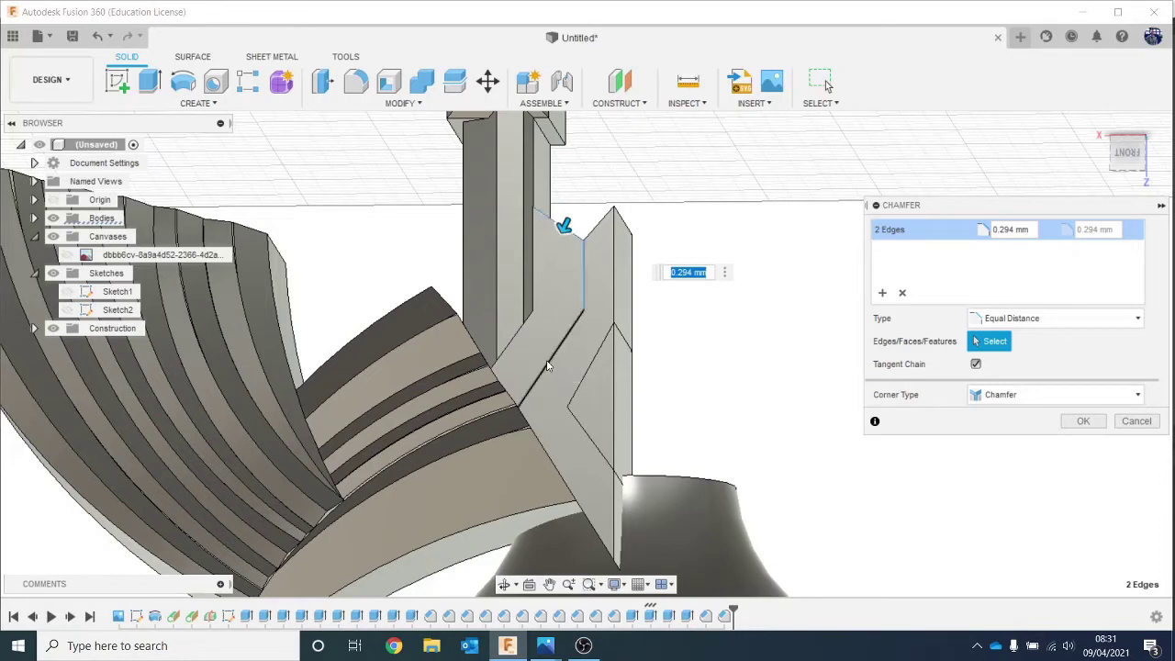
pyautogui.click(572, 324)
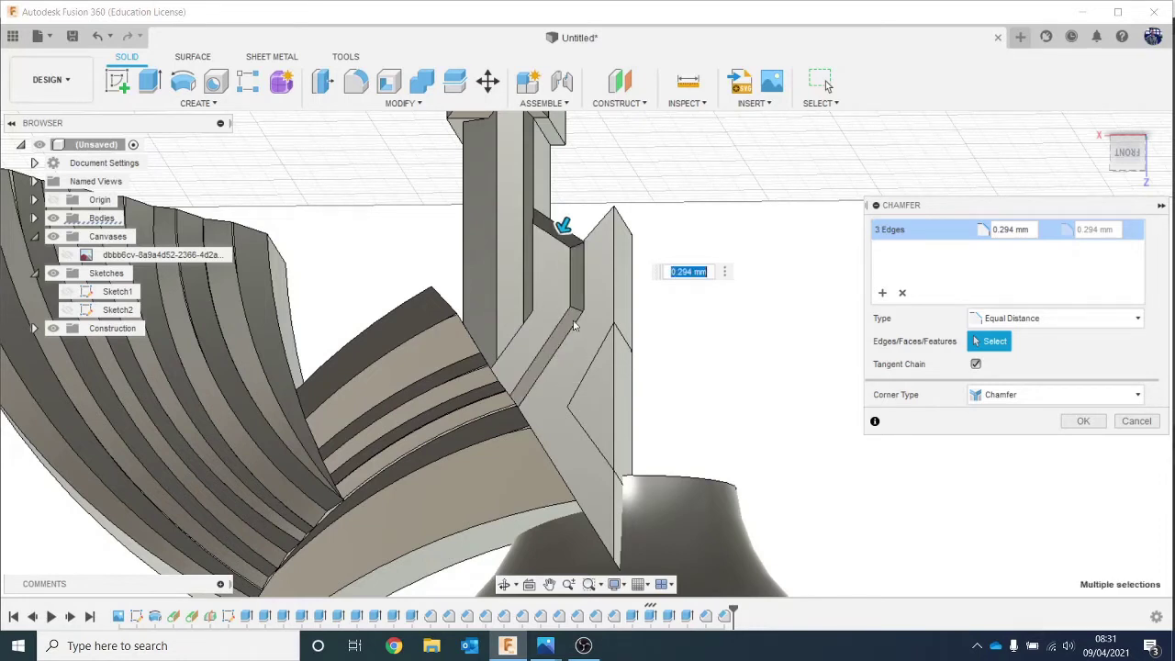
pyautogui.click(527, 358)
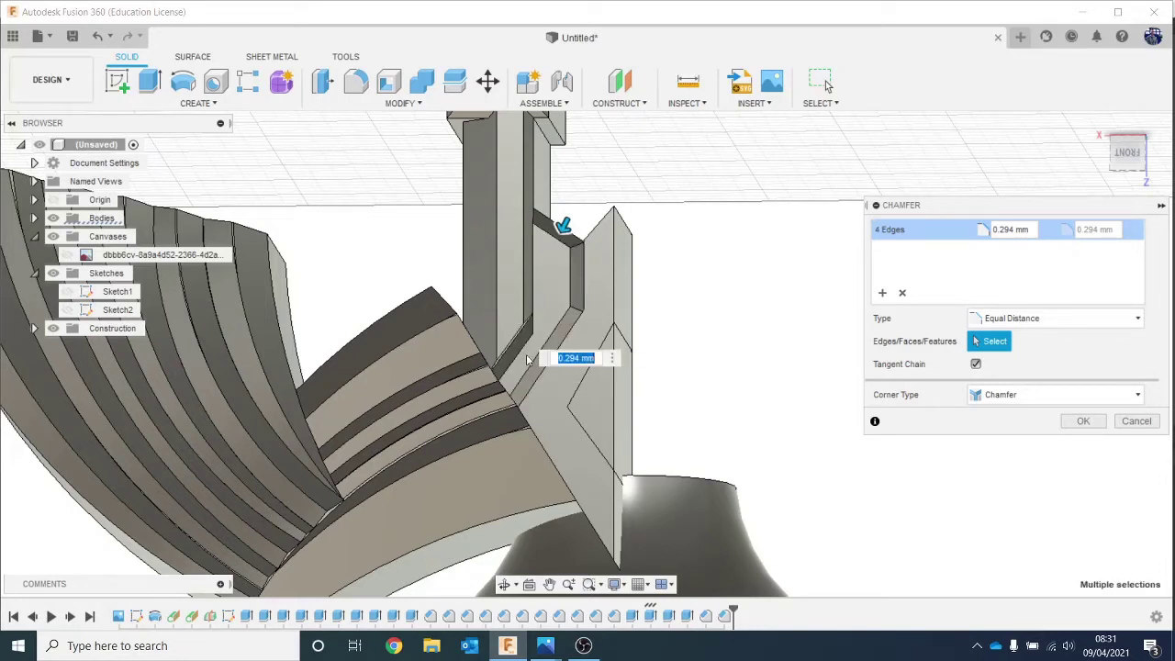
pyautogui.click(537, 277)
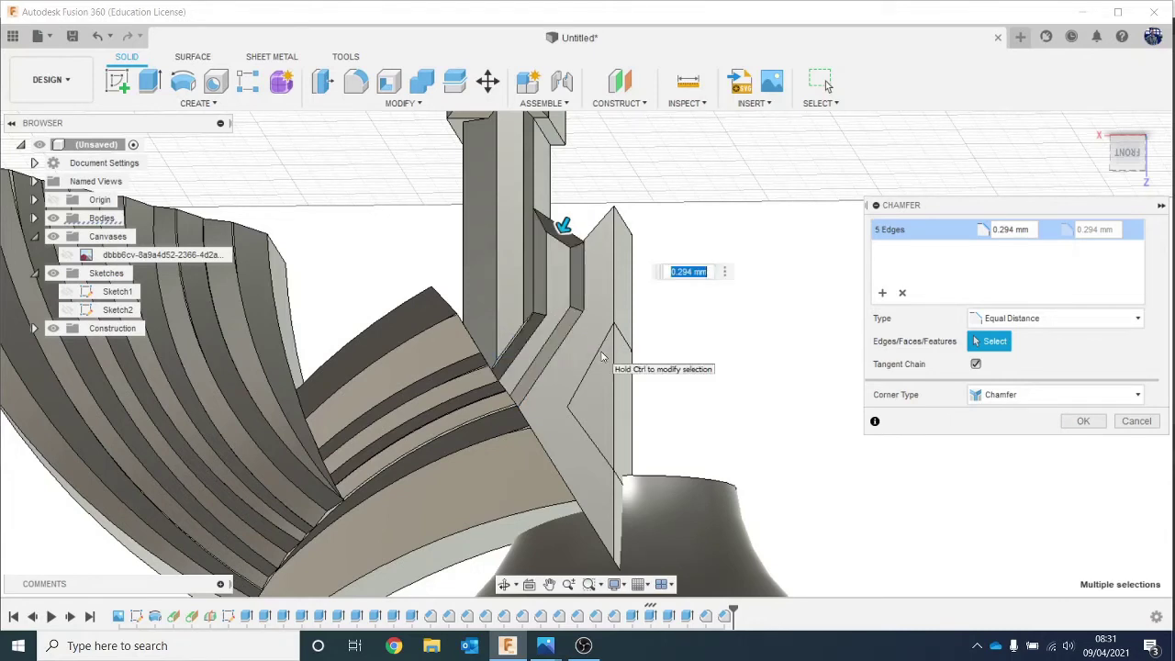
pyautogui.moveTo(562, 226); pyautogui.dragTo(563, 224)
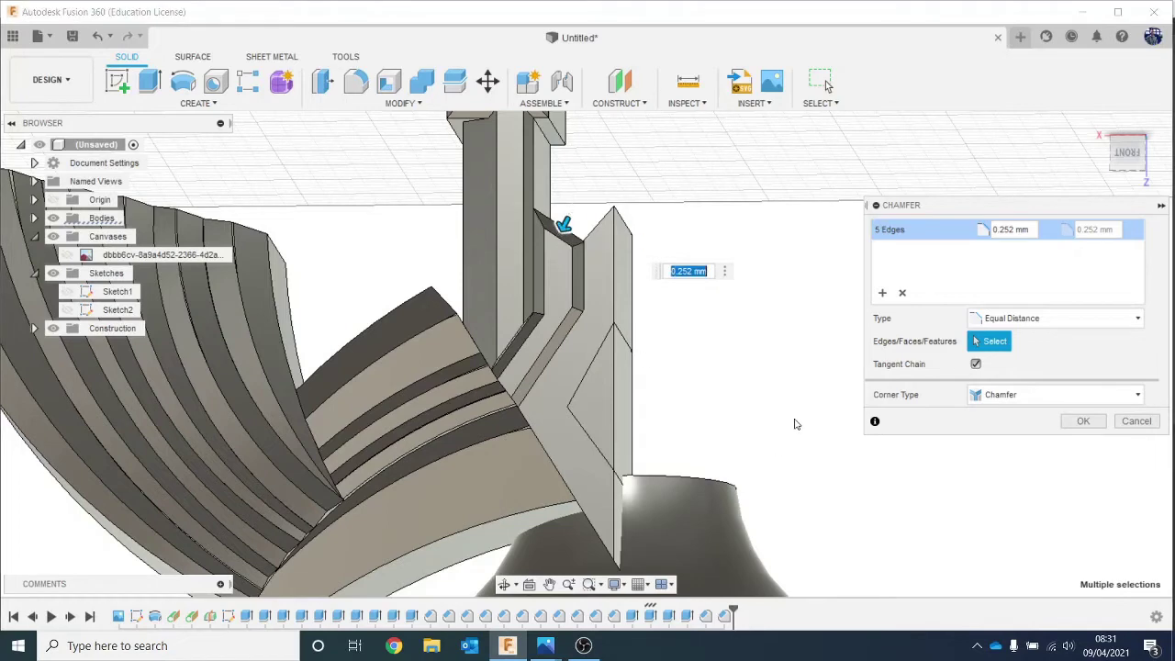
pyautogui.click(1087, 425)
# Compare the chamfered angled piece with the reference photo yogen-yogensia-06.jpg in Photos.
pyautogui.keyDown('shift'); pyautogui.moveTo(963, 435); pyautogui.dragTo(1168, 74, button='middle'); pyautogui.keyUp('shift')
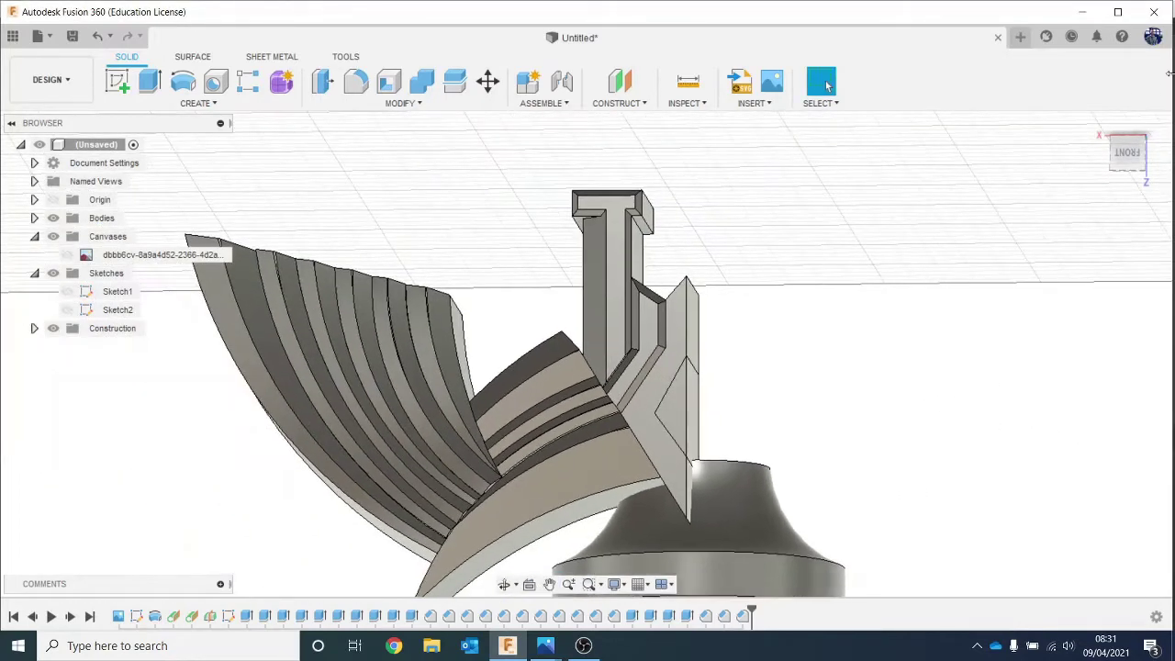
pyautogui.moveTo(1134, 143)
pyautogui.mouseDown()
pyautogui.moveTo(1172, 168)
pyautogui.moveTo(1133, 158)
pyautogui.moveTo(1111, 131)
pyautogui.mouseUp()
pyautogui.scroll(1, 917, 406)
pyautogui.moveTo(918, 407); pyautogui.dragTo(911, 430, button='middle')
pyautogui.click(1134, 152)
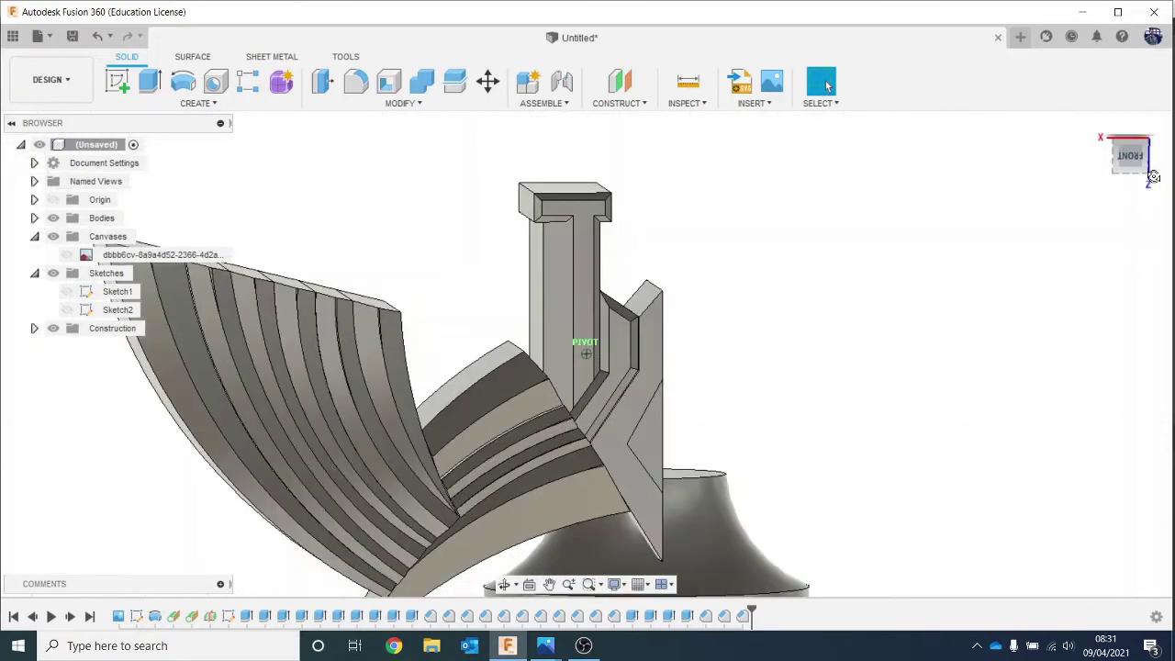
pyautogui.click(545, 646)
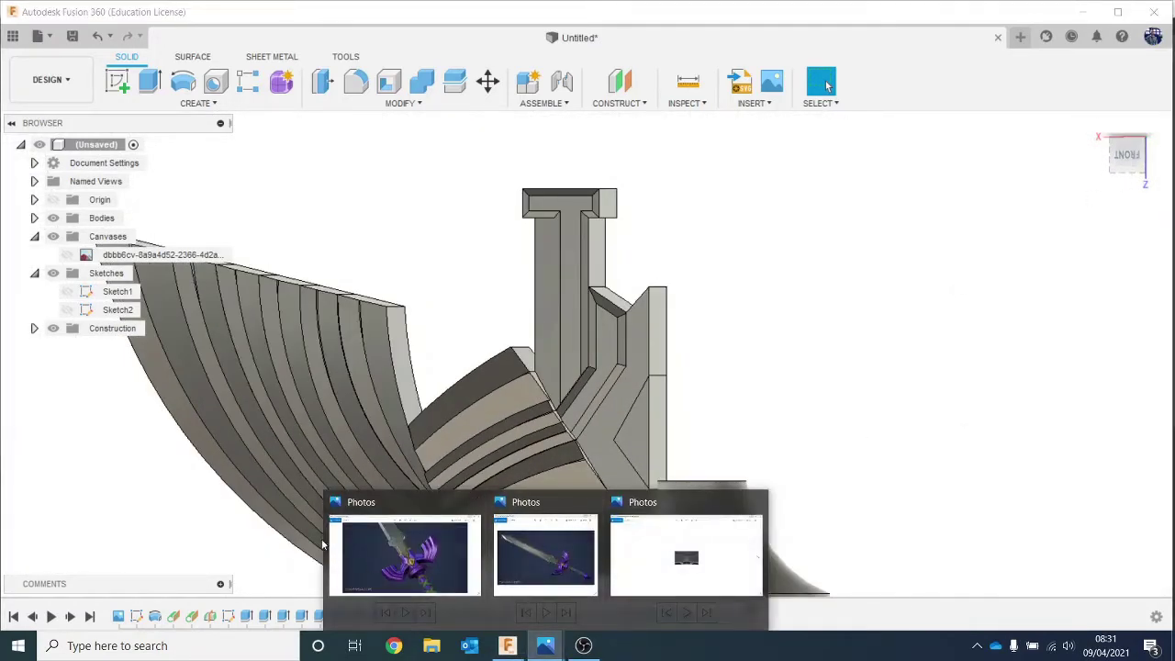
pyautogui.click(409, 569)
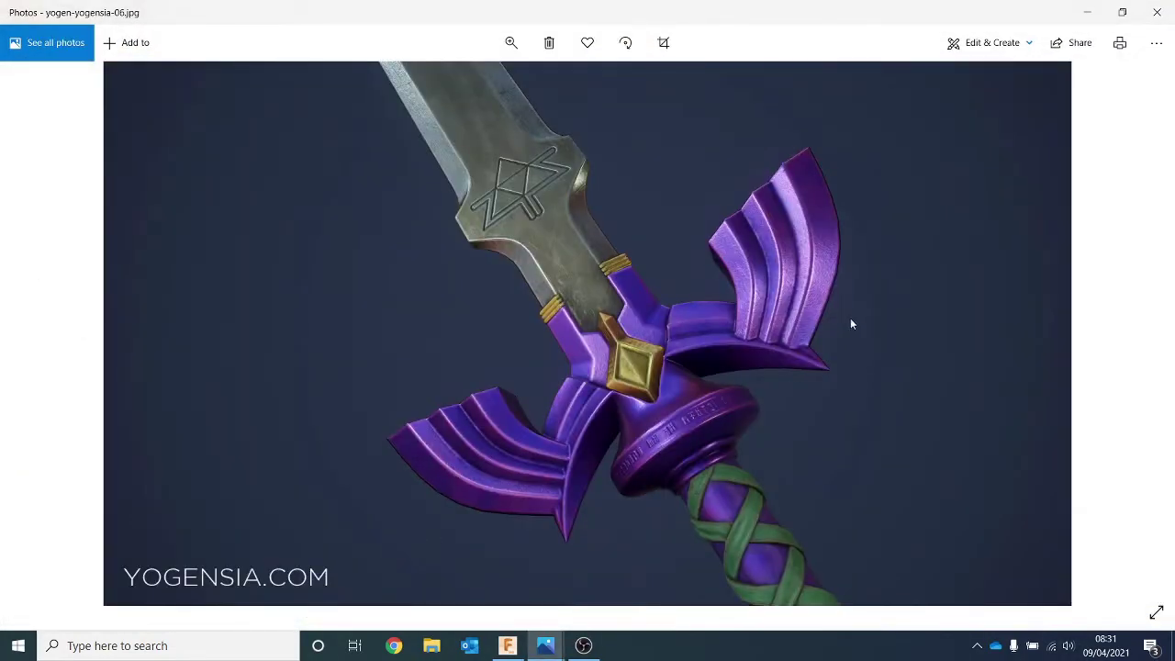
pyautogui.click(1086, 12)
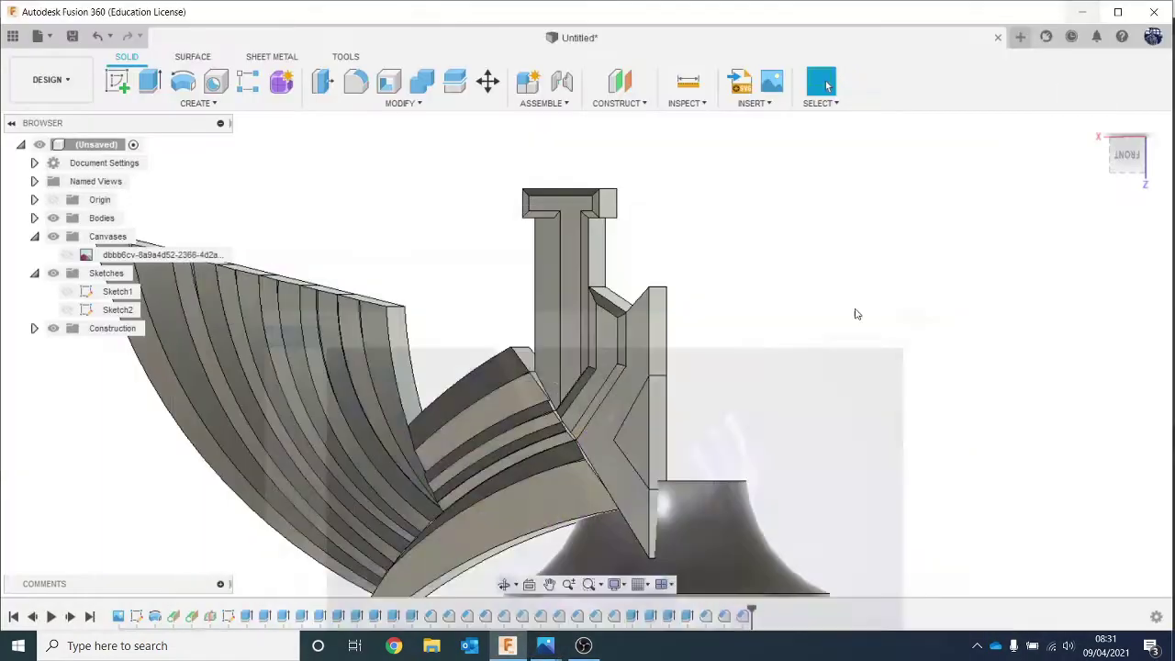
# Chamfer six front edges along the upper and outer sides of the centre piece by an equal distance of 0.367 mm.
pyautogui.click(1127, 155)
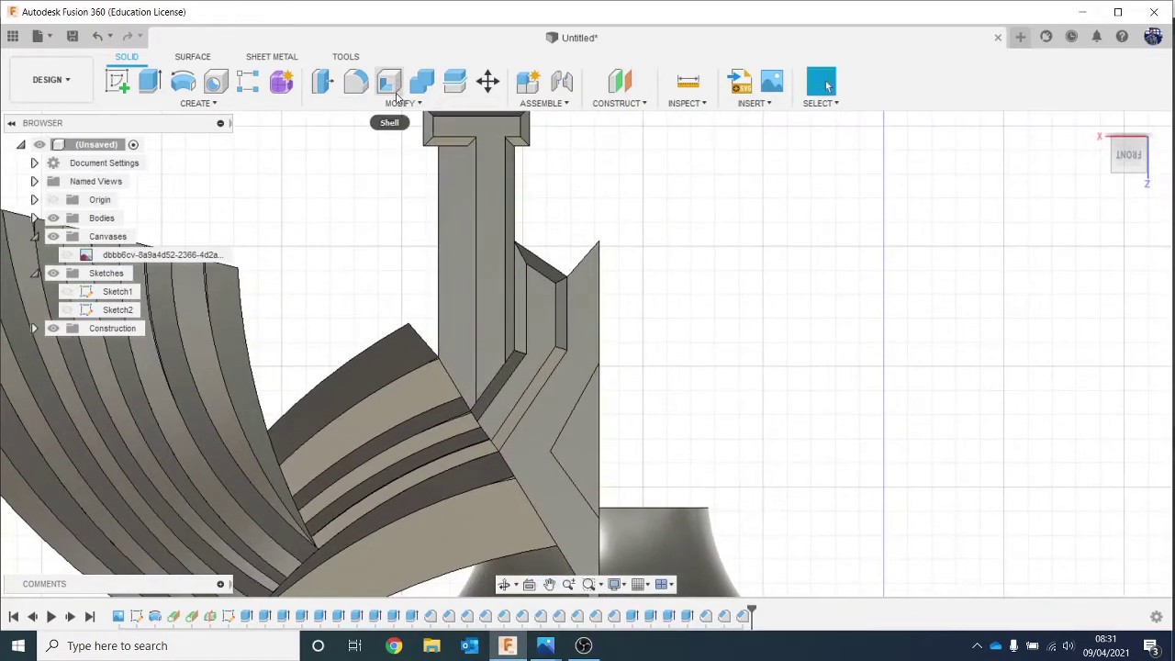
pyautogui.click(398, 101)
pyautogui.click(344, 152)
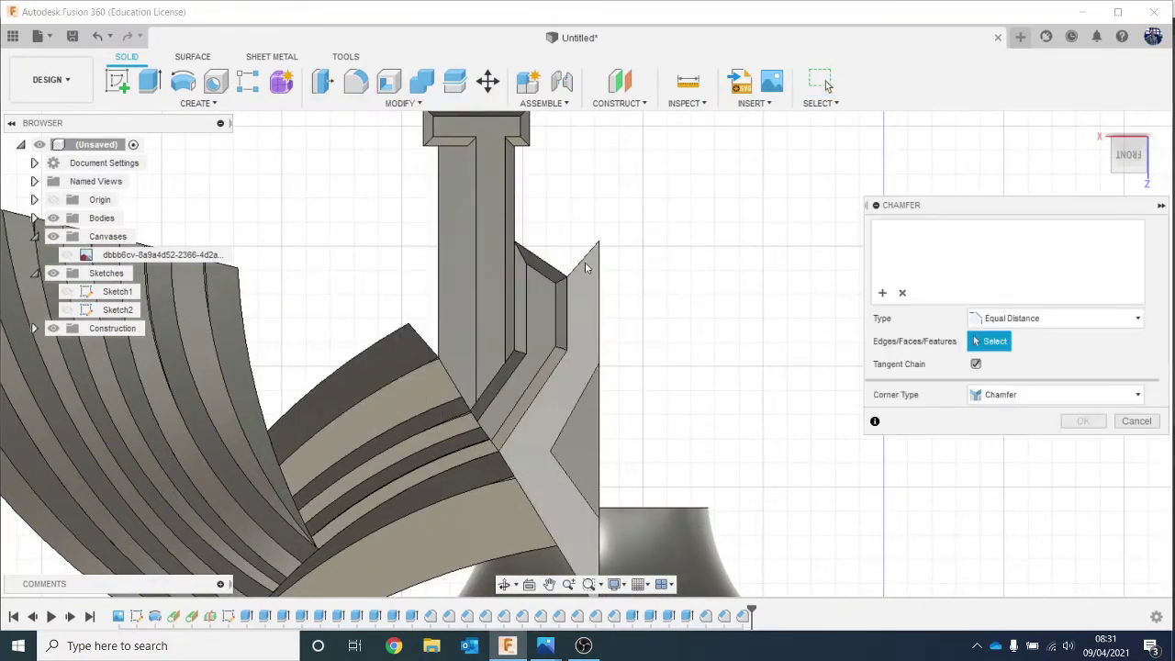
pyautogui.click(583, 264)
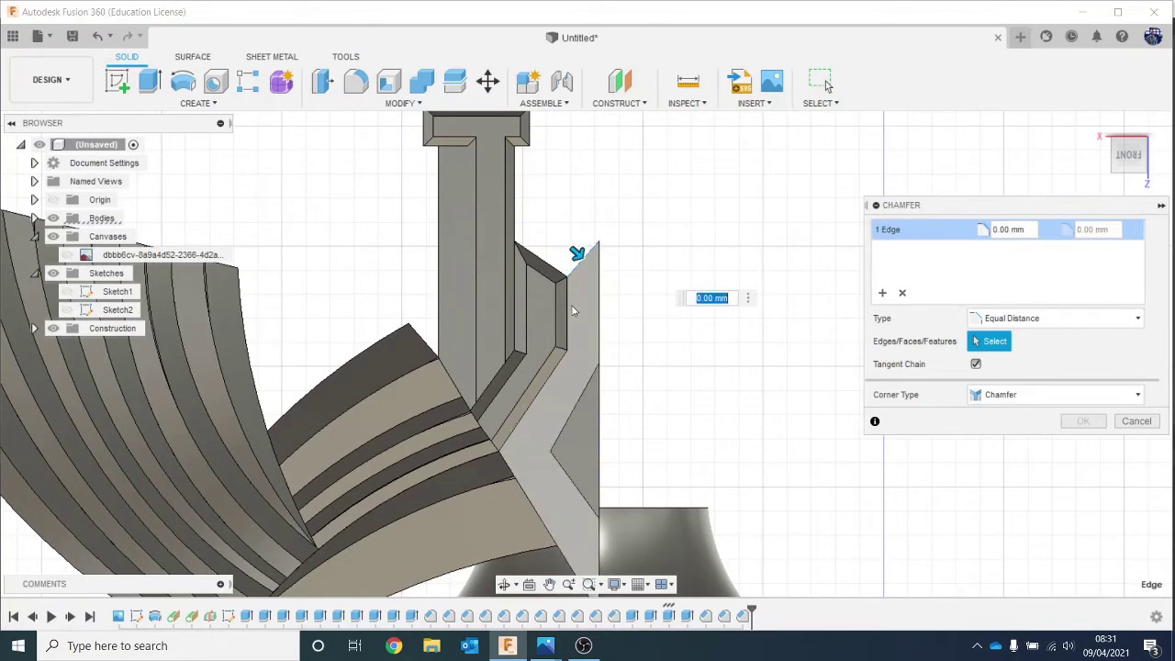
pyautogui.click(569, 309)
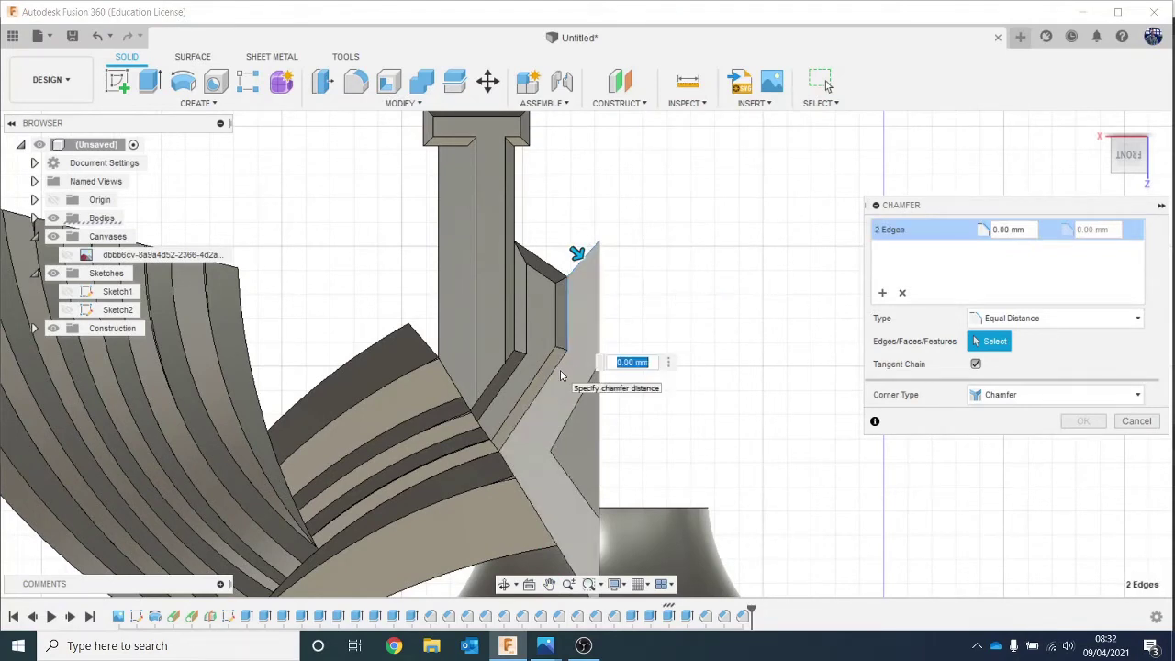
pyautogui.click(559, 370)
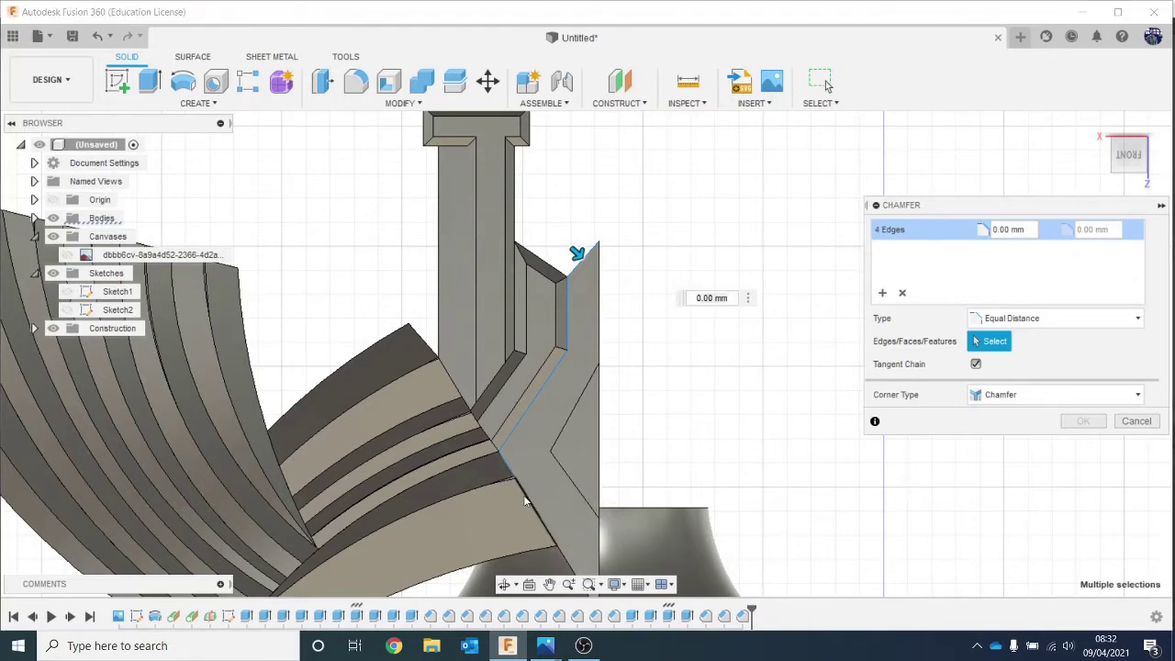
pyautogui.click(525, 485)
pyautogui.moveTo(548, 442); pyautogui.dragTo(531, 315, button='middle')
pyautogui.click(559, 451)
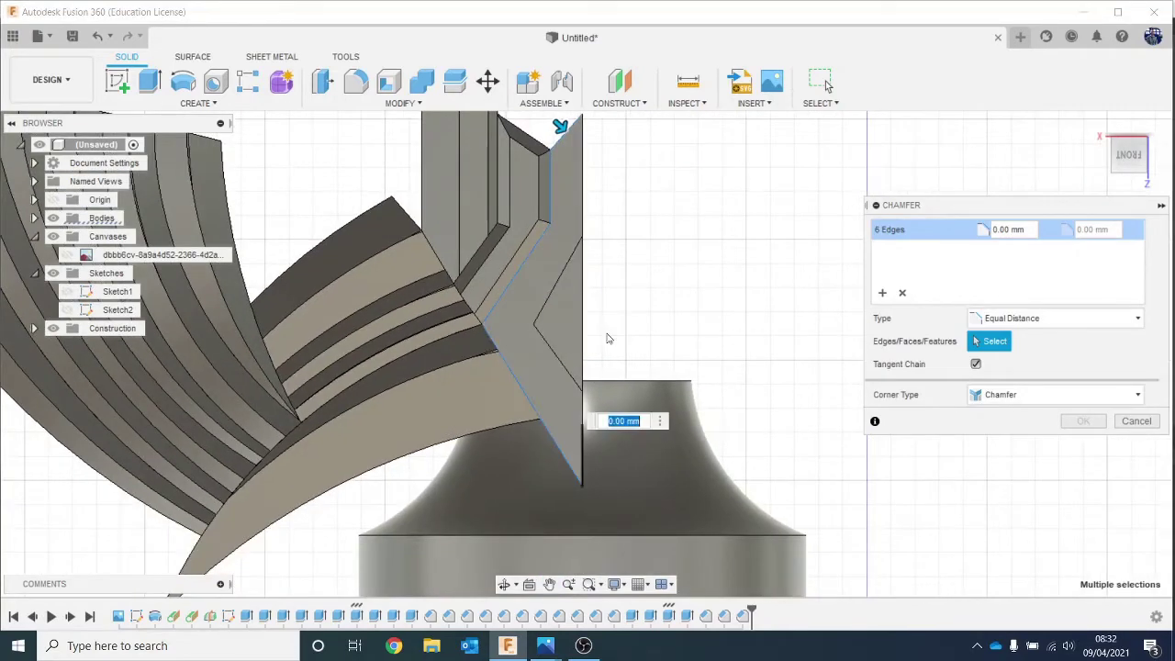
pyautogui.scroll(-2, 640, 291)
pyautogui.moveTo(574, 154); pyautogui.dragTo(577, 159)
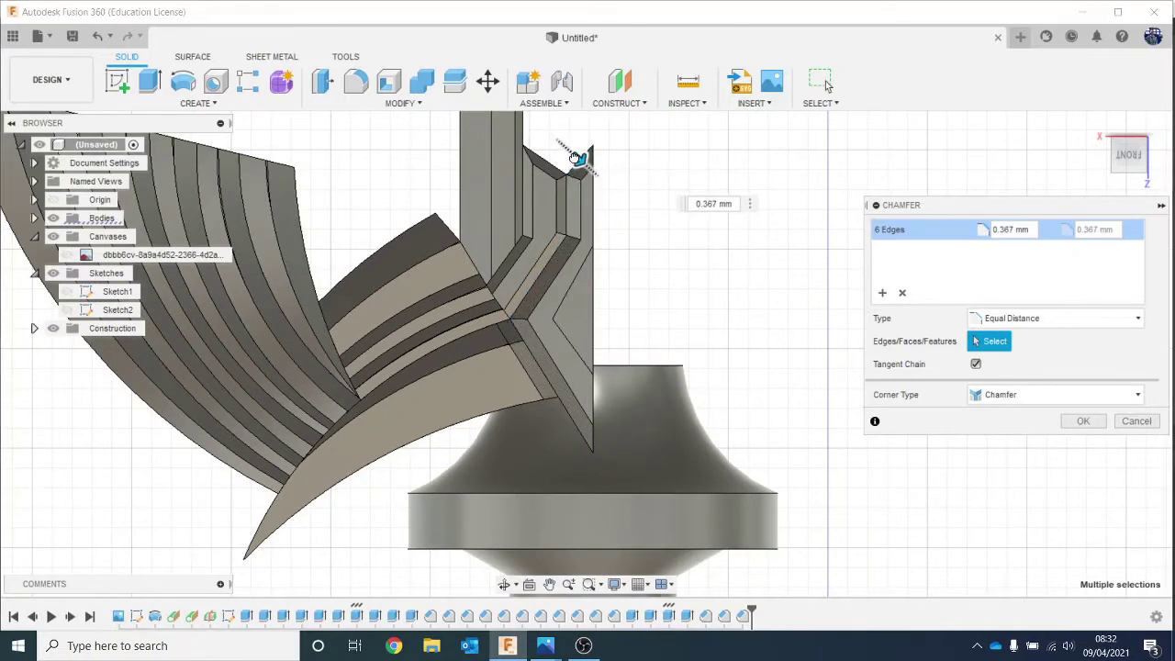
pyautogui.click(1083, 422)
# Chamfer the two slanted front edges of the half diamond on the centre piece by an equal distance of 0.19 mm.
pyautogui.scroll(2, 581, 278)
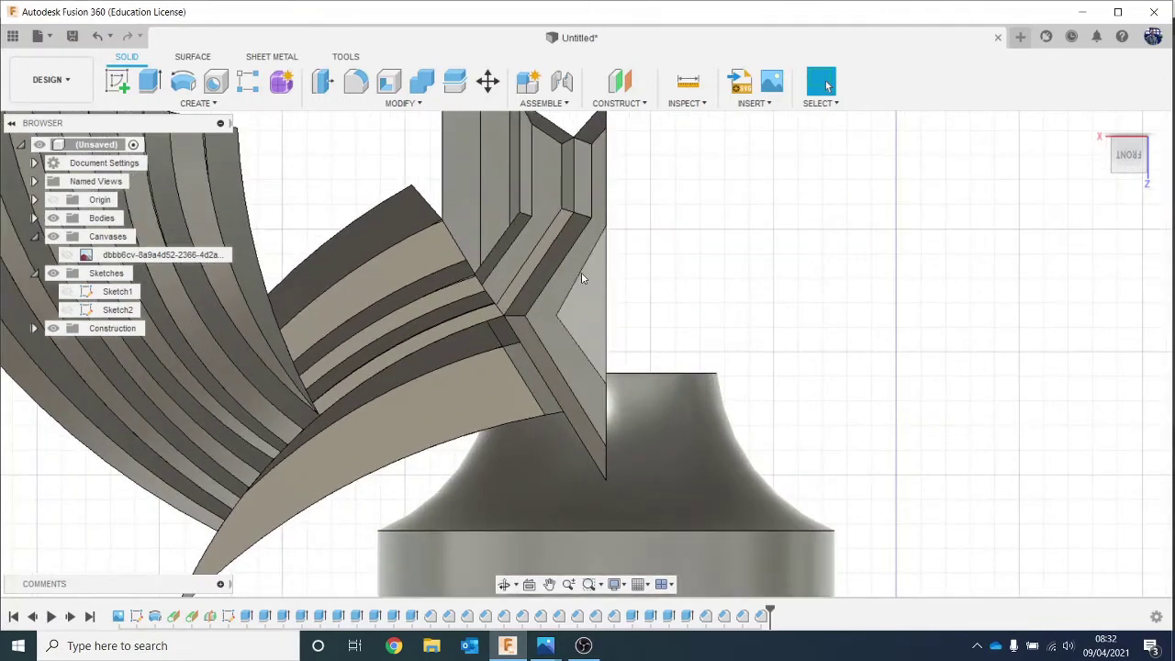
pyautogui.click(366, 106)
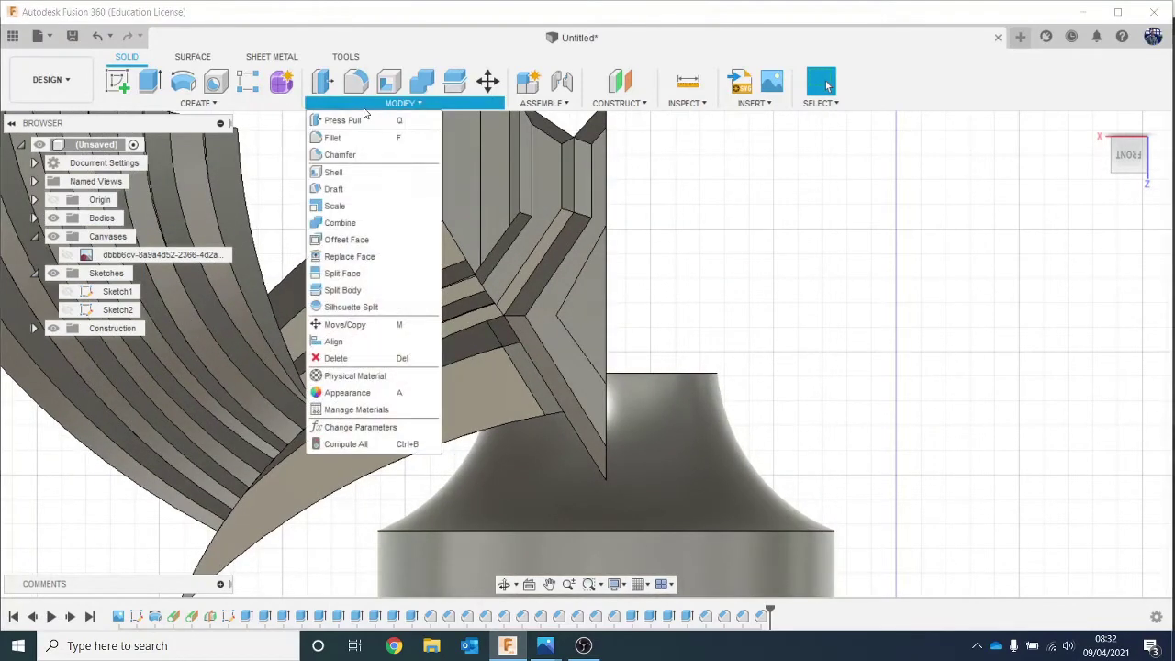
pyautogui.click(339, 154)
pyautogui.click(574, 277)
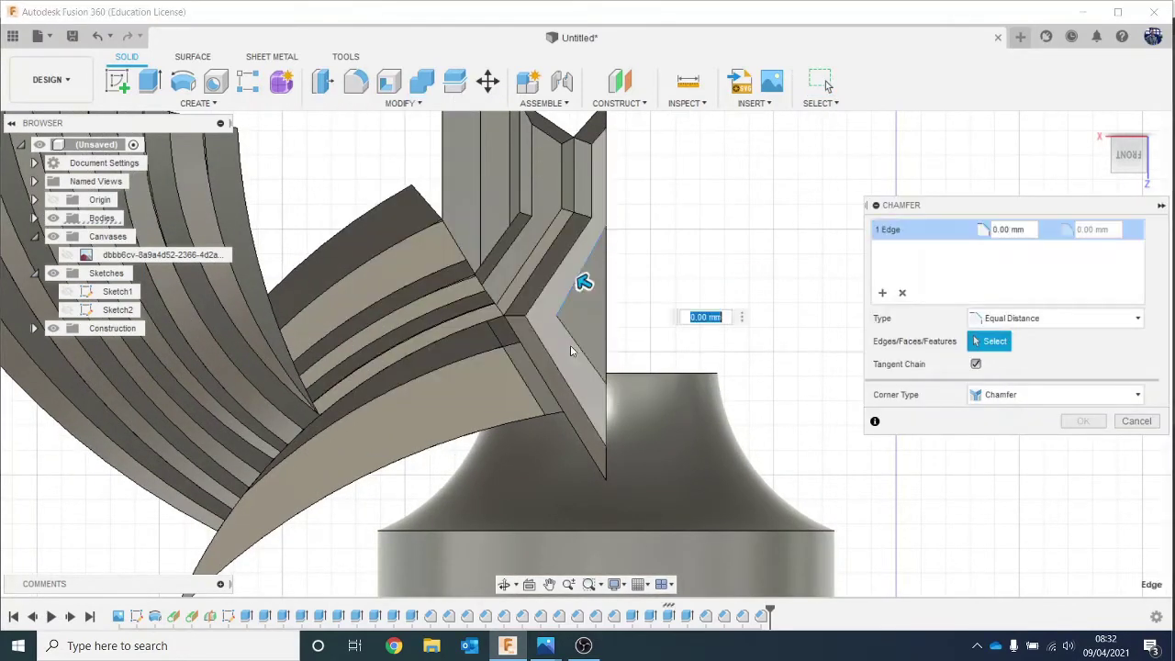
pyautogui.click(573, 345)
pyautogui.moveTo(588, 296)
pyautogui.mouseDown()
pyautogui.moveTo(577, 280)
pyautogui.moveTo(588, 313)
pyautogui.moveTo(574, 284)
pyautogui.mouseUp()
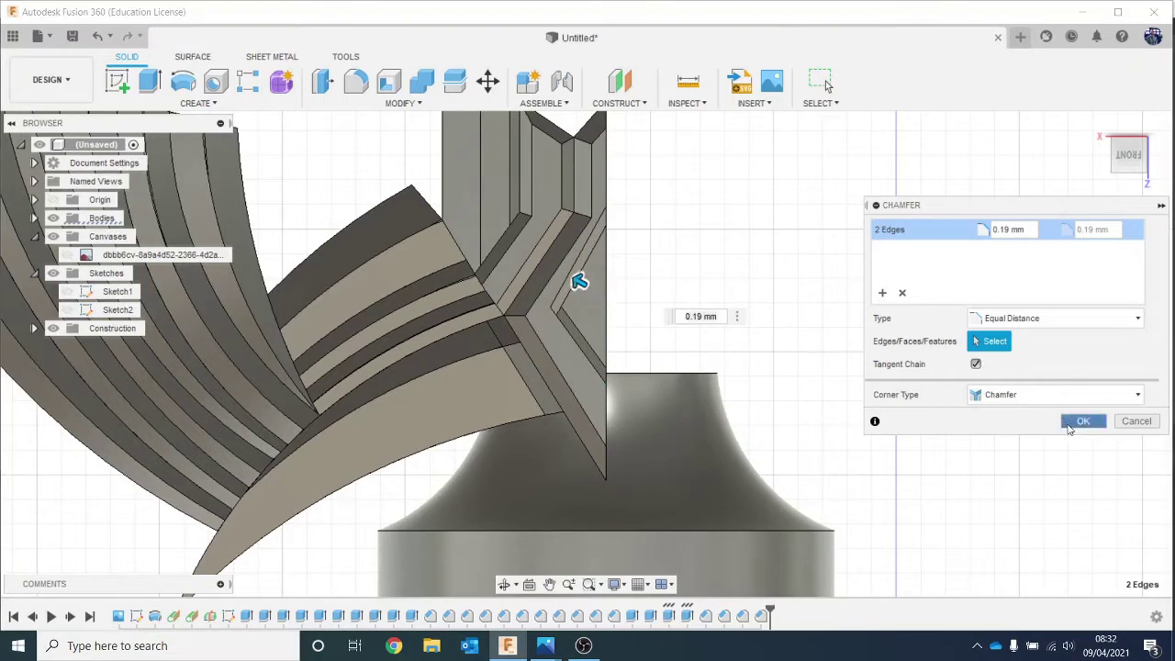
pyautogui.click(1074, 422)
# Expand the list of bodies and hide the handle body, Body1.
pyautogui.scroll(-3, 1007, 380)
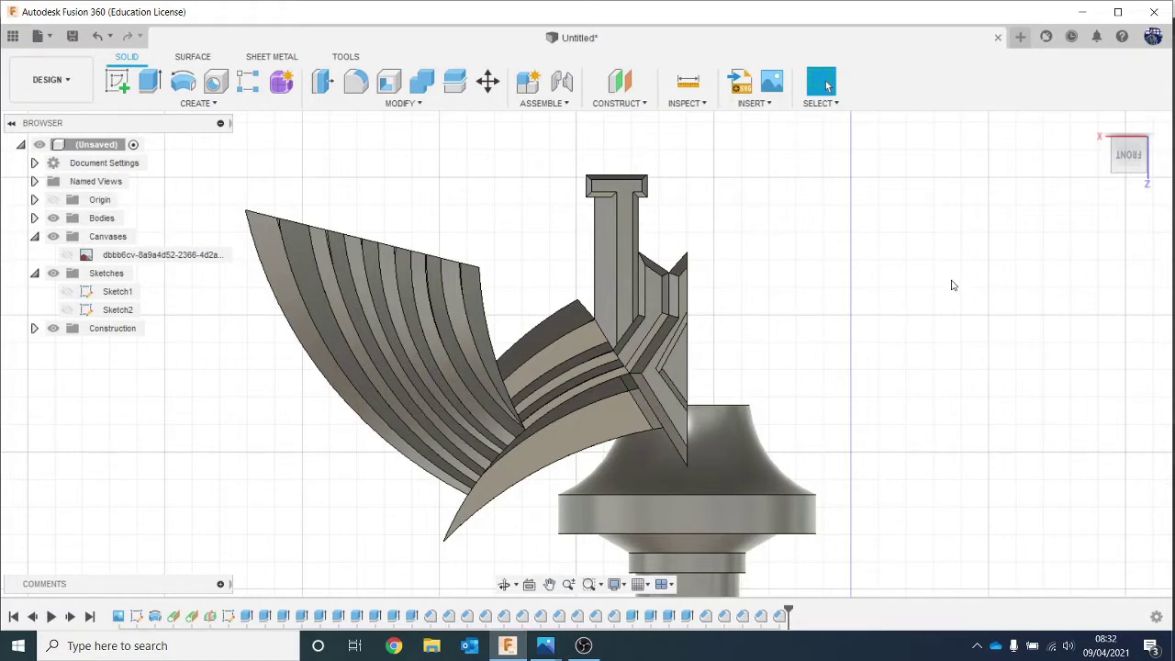
pyautogui.moveTo(1132, 149)
pyautogui.mouseDown()
pyautogui.moveTo(1128, 87)
pyautogui.moveTo(1129, 205)
pyautogui.moveTo(1130, 117)
pyautogui.moveTo(1129, 144)
pyautogui.mouseUp()
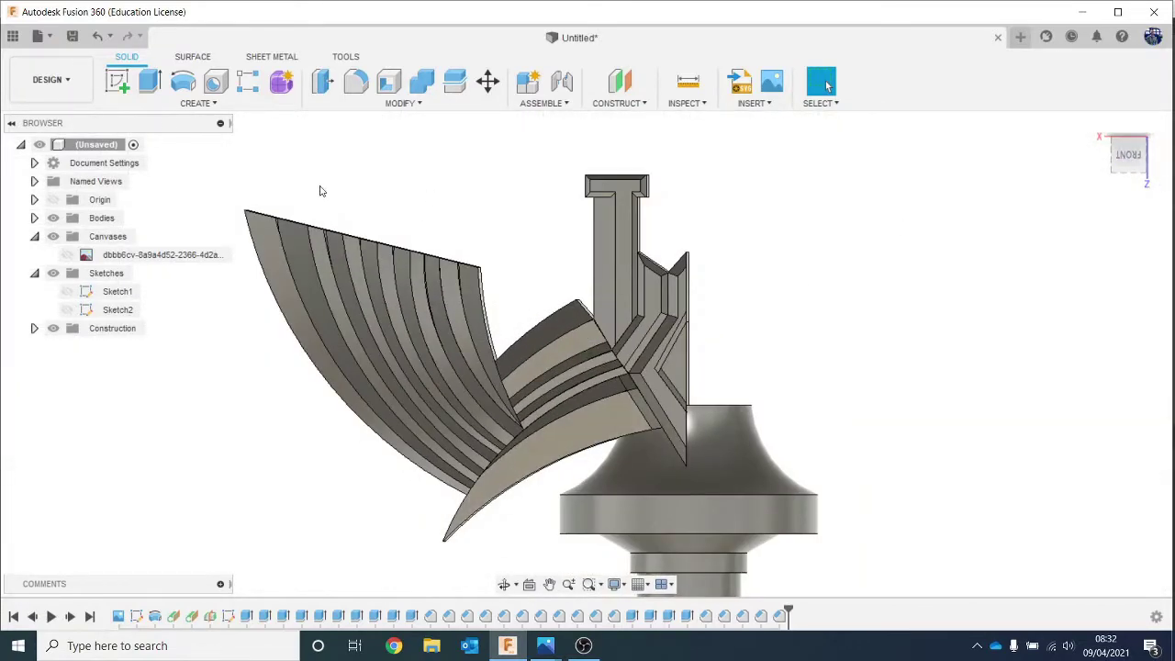
pyautogui.click(34, 218)
pyautogui.click(80, 236)
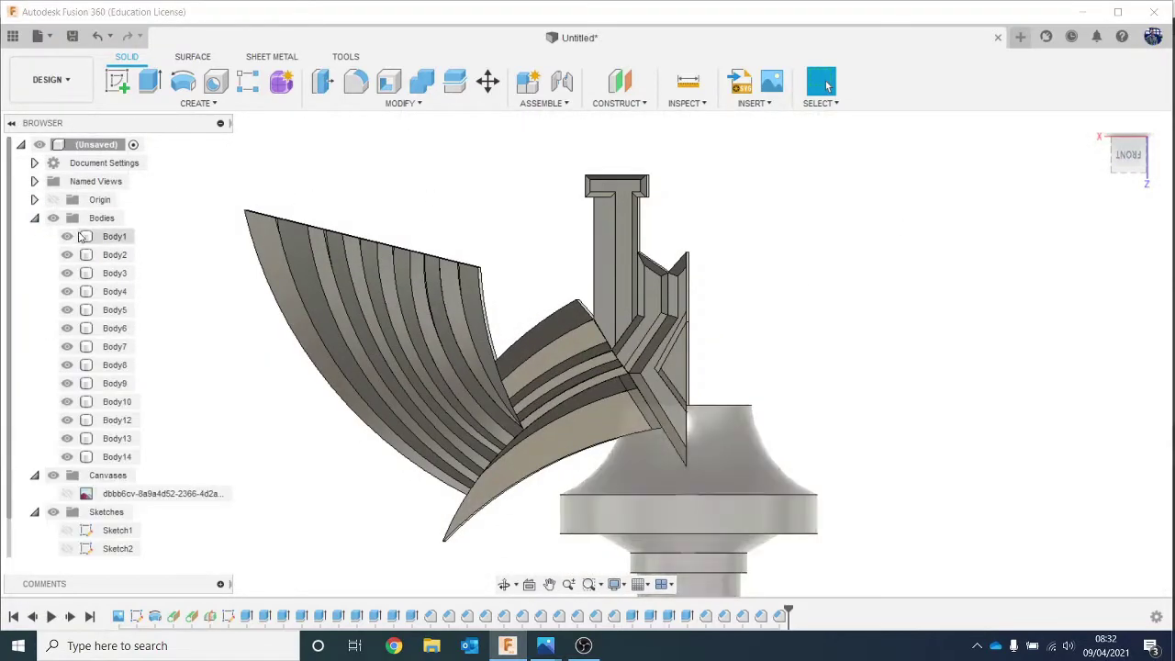
pyautogui.click(71, 240)
# Select all visible guard bodies, Body2 through Body14, and combine them into one body with the Join operation.
pyautogui.scroll(-4, 1132, 478)
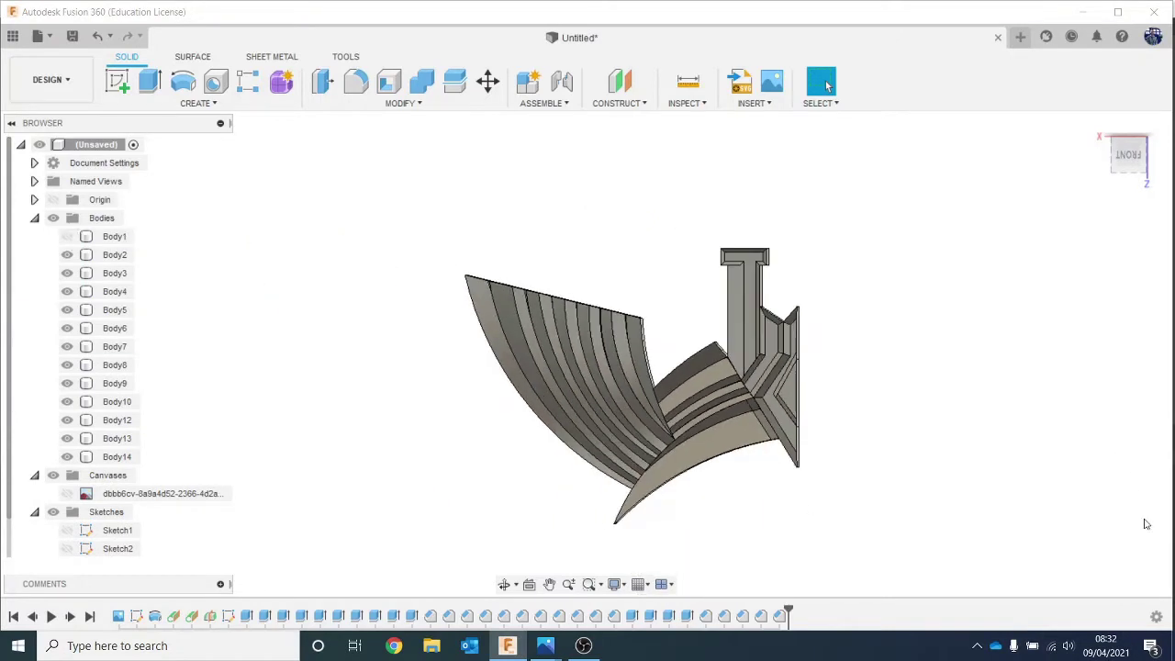
pyautogui.moveTo(1141, 519); pyautogui.dragTo(969, 406, button='middle')
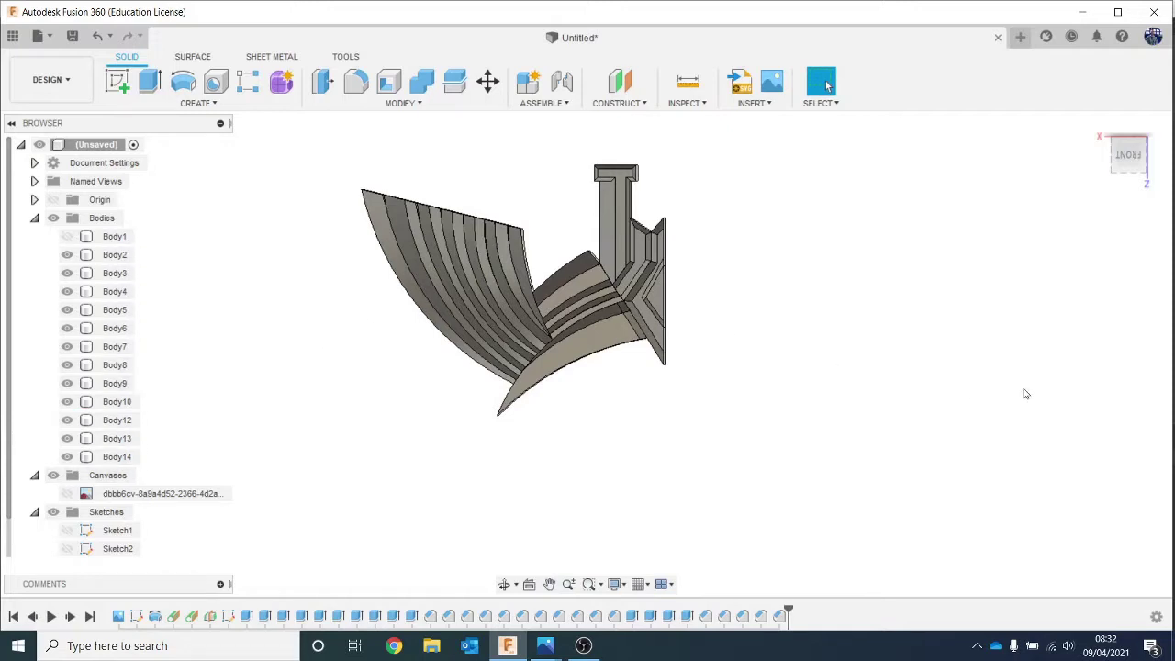
pyautogui.moveTo(1025, 394); pyautogui.dragTo(1061, 450, button='middle')
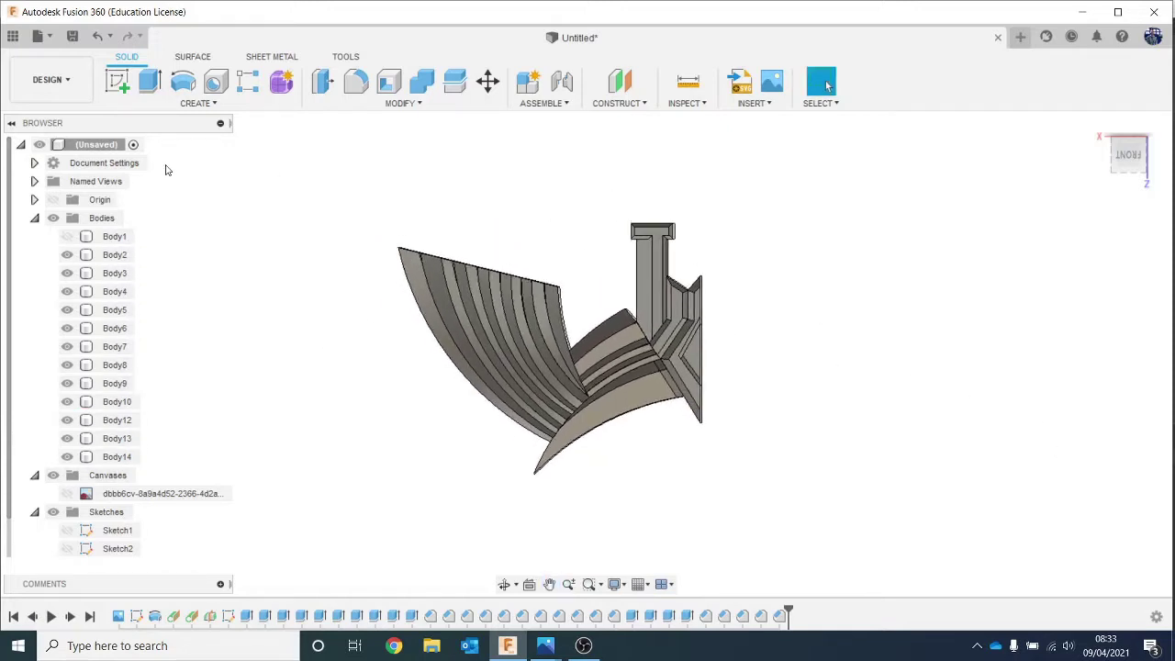
pyautogui.moveTo(301, 138); pyautogui.dragTo(916, 543)
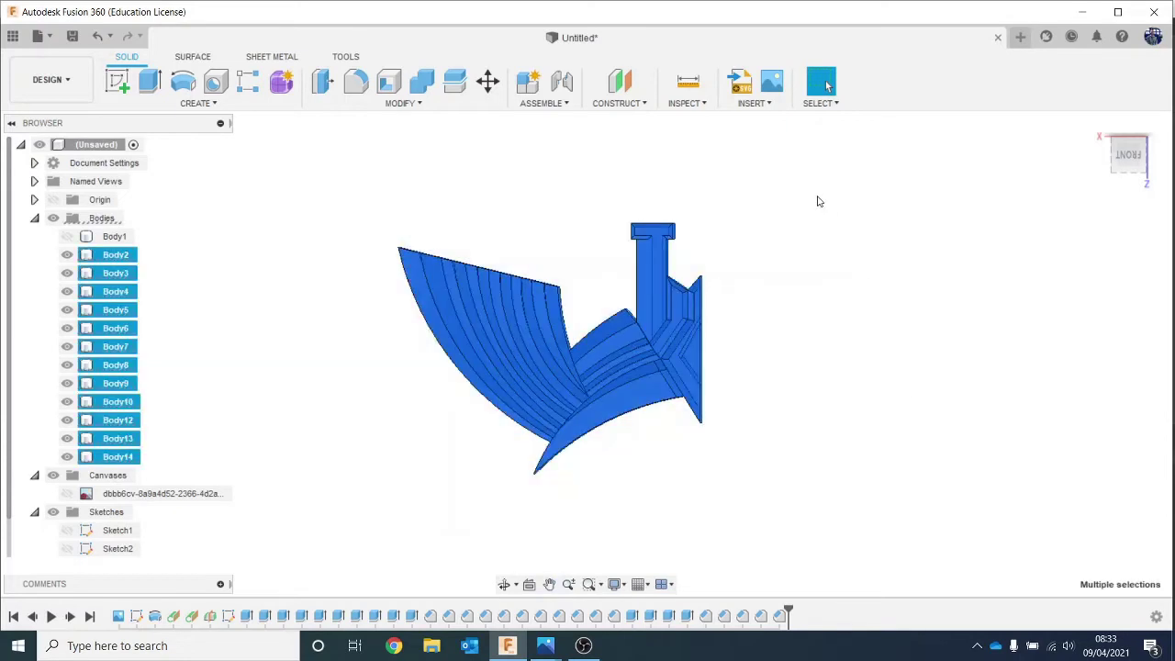
pyautogui.click(423, 82)
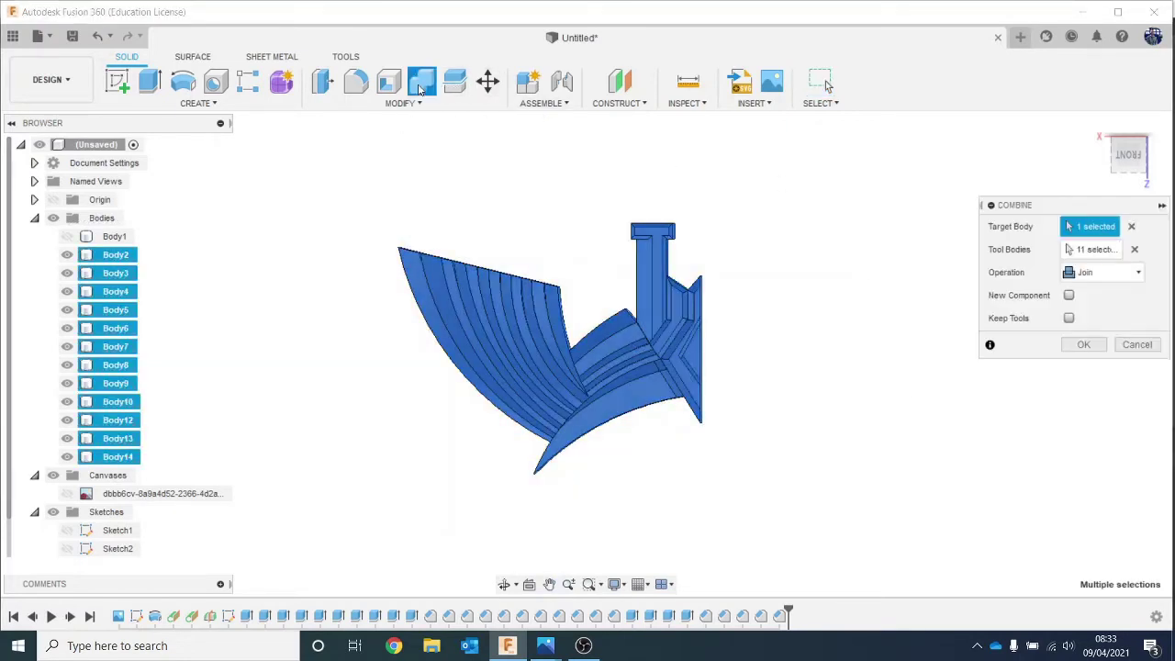
pyautogui.click(1070, 346)
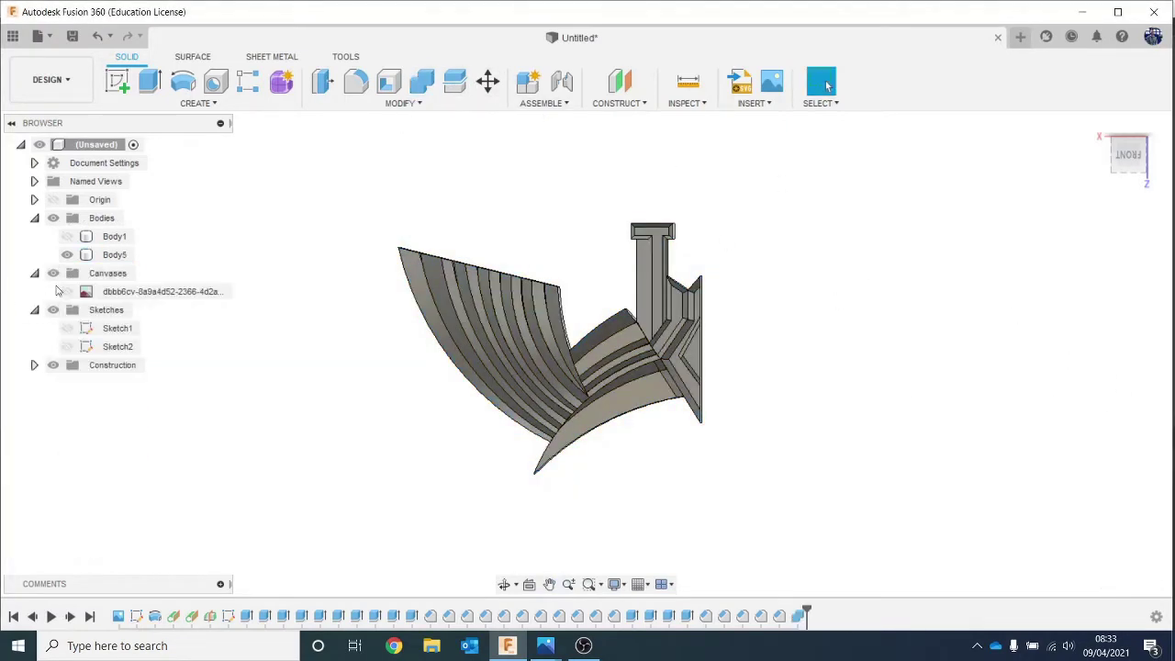
# Check the joined guard body and the handle body separately and together by toggling their visibility, leaving only the guard shown.
pyautogui.click(67, 255)
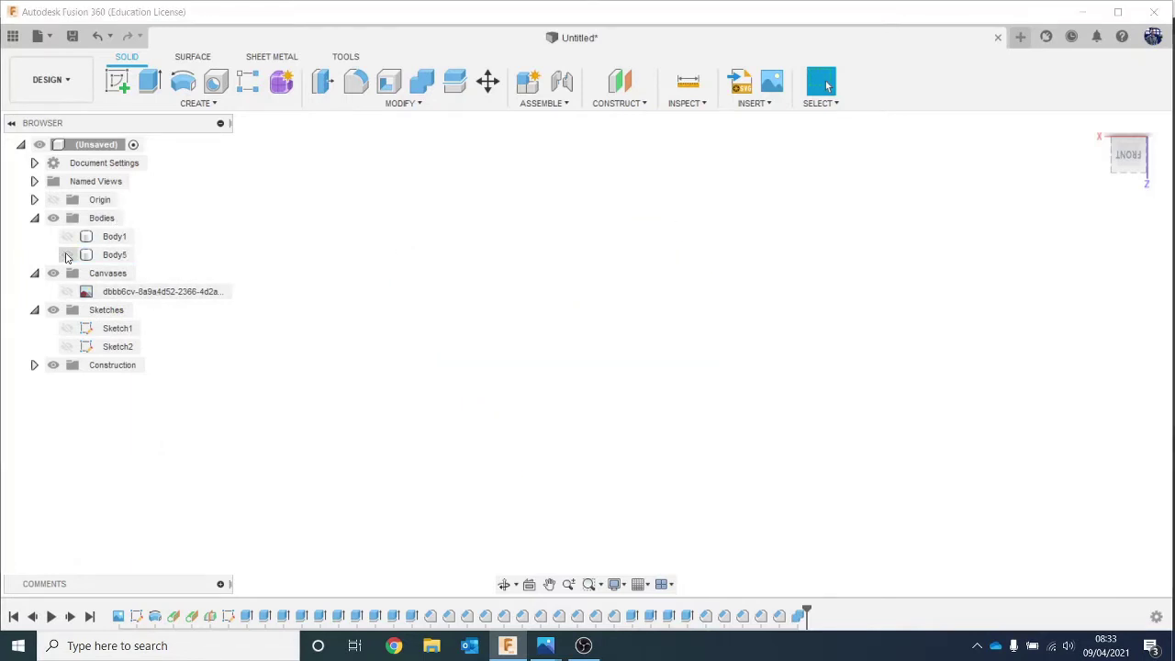
pyautogui.click(67, 256)
pyautogui.click(67, 237)
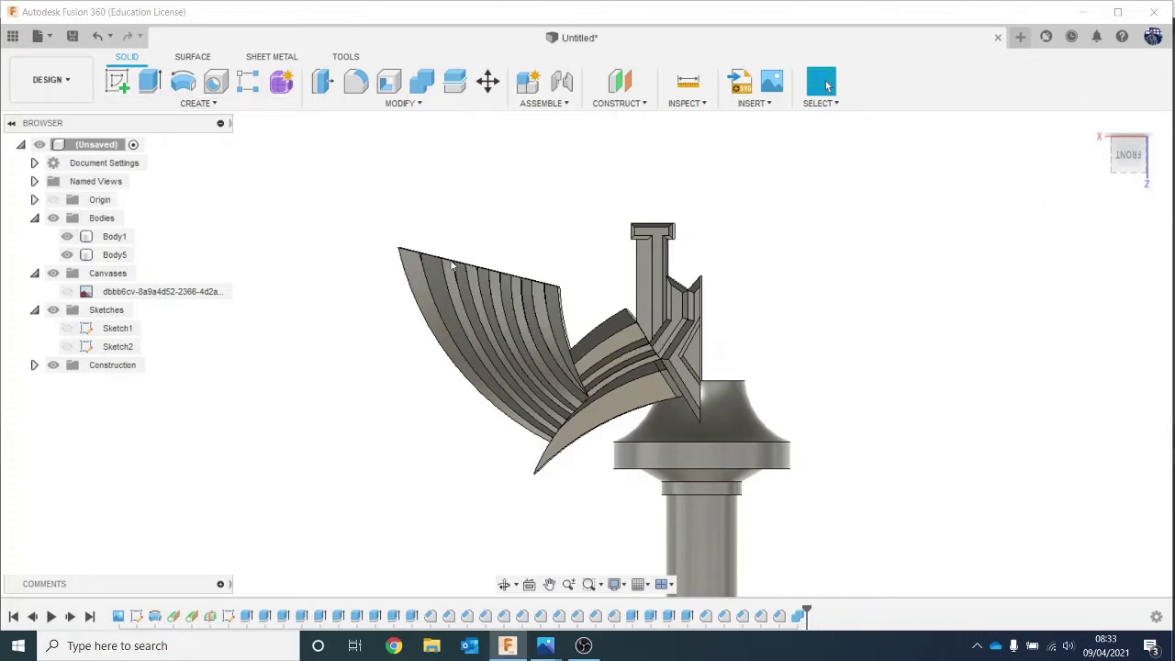
pyautogui.click(65, 256)
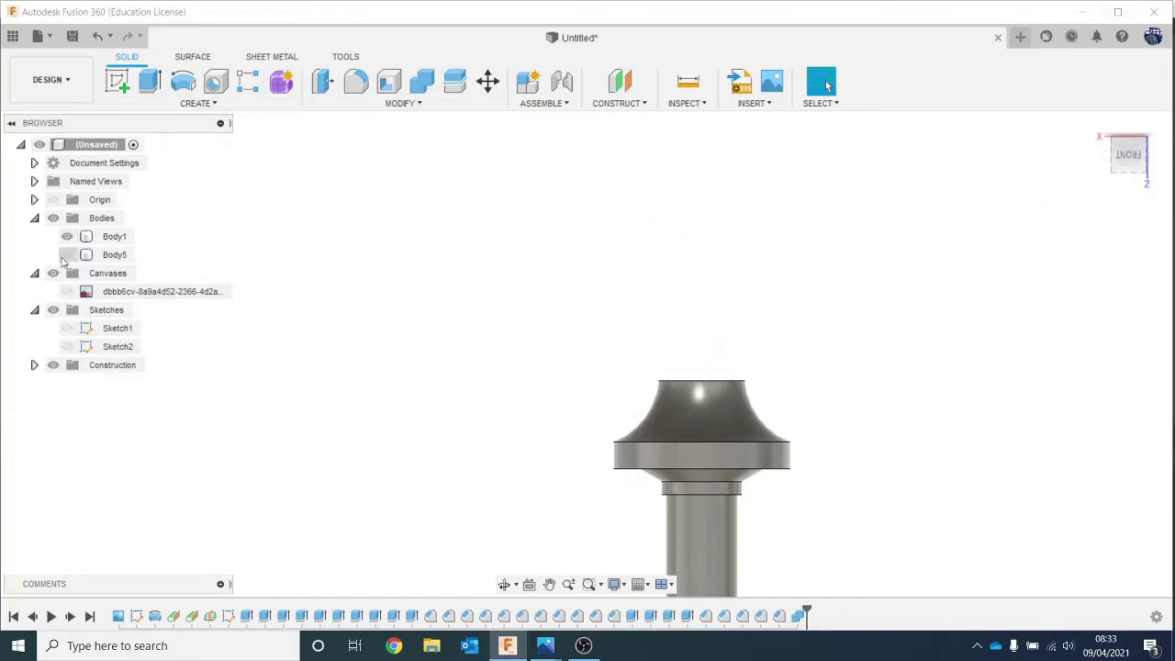
pyautogui.click(66, 254)
pyautogui.click(66, 235)
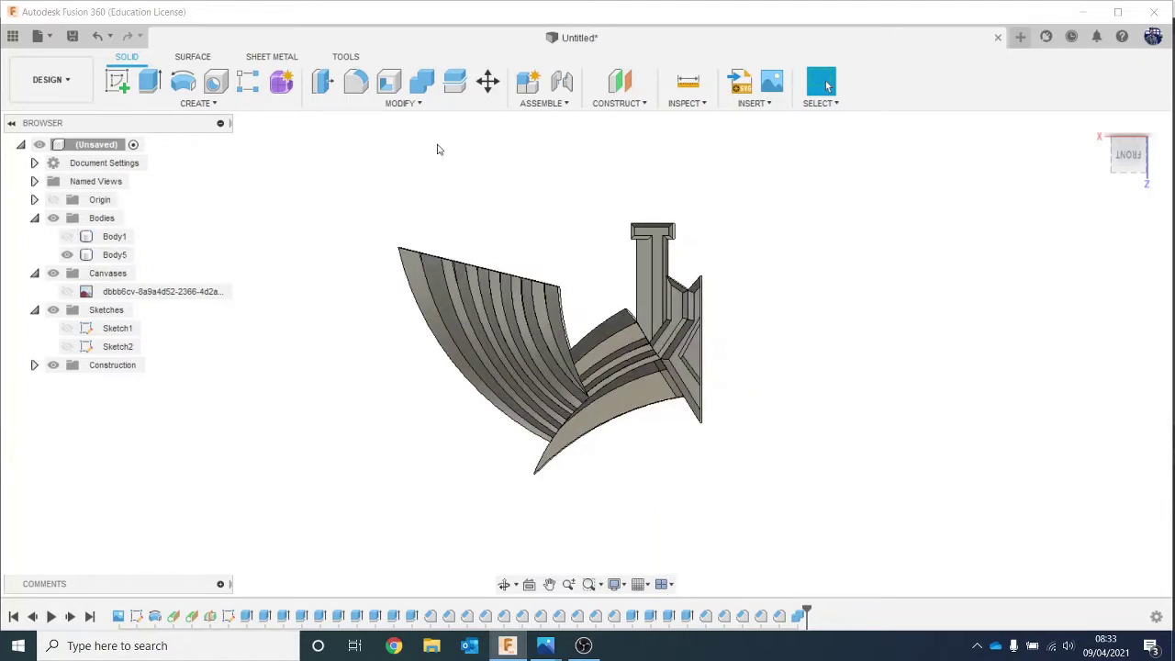
# Mirror the joined guard body, with the type set to Bodies, across the flat side face of its centre piece.
pyautogui.click(253, 108)
pyautogui.click(188, 459)
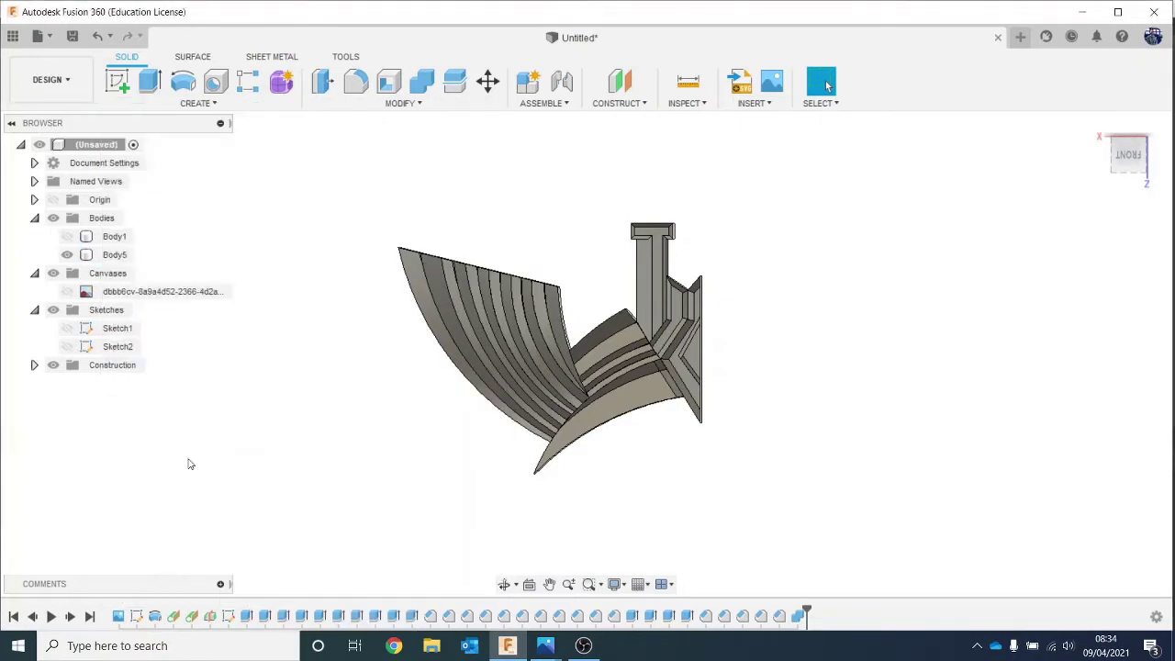
pyautogui.click(1102, 226)
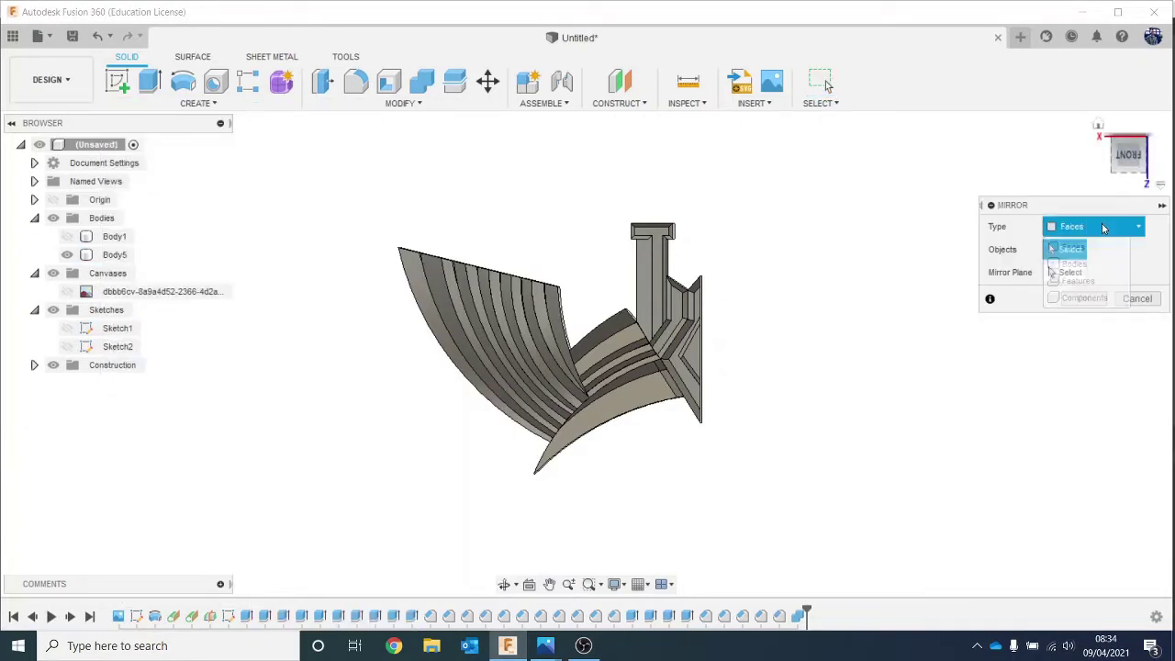
pyautogui.click(1079, 263)
pyautogui.click(588, 354)
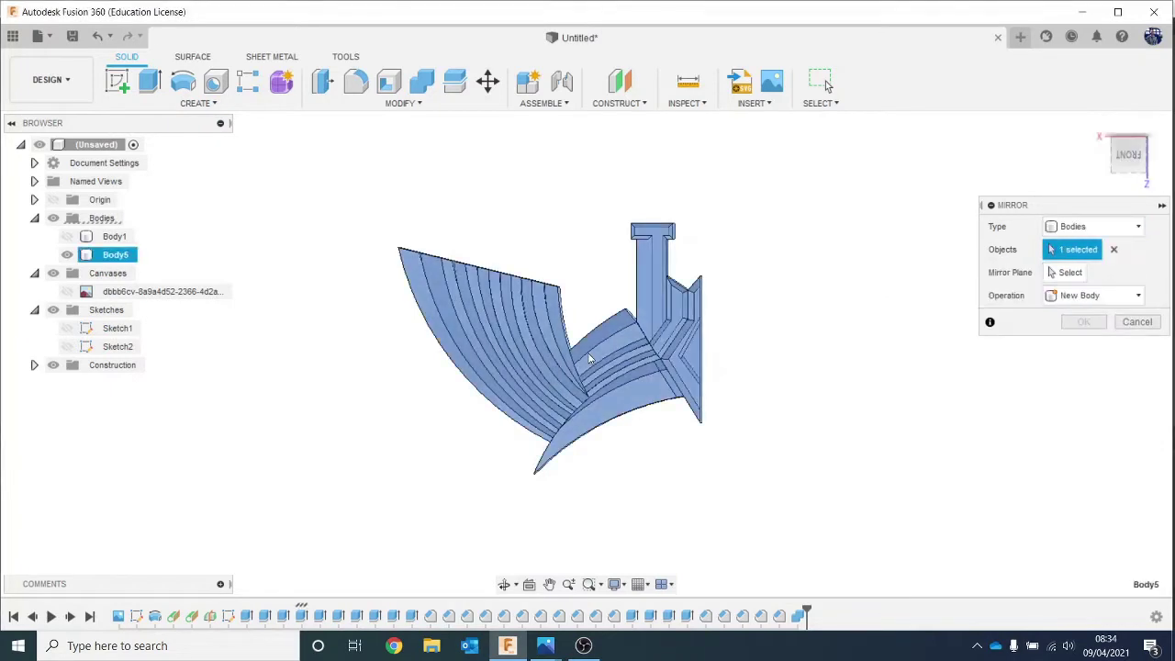
pyautogui.click(1076, 272)
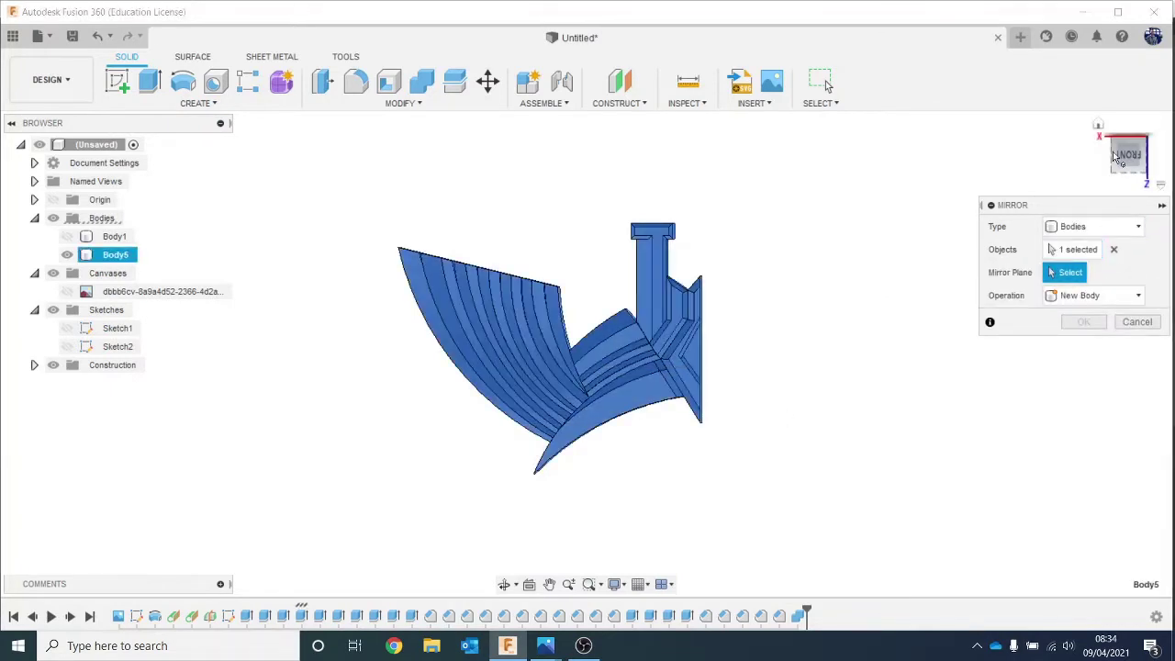
pyautogui.moveTo(1125, 152); pyautogui.dragTo(1101, 156)
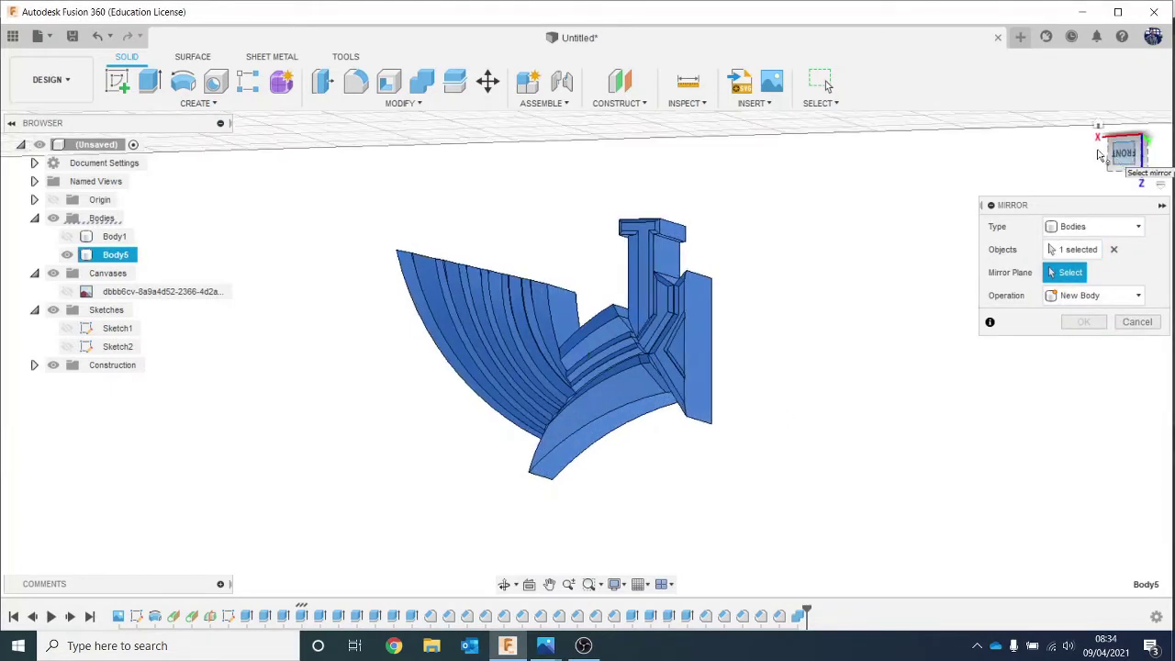
pyautogui.click(689, 336)
pyautogui.click(1085, 322)
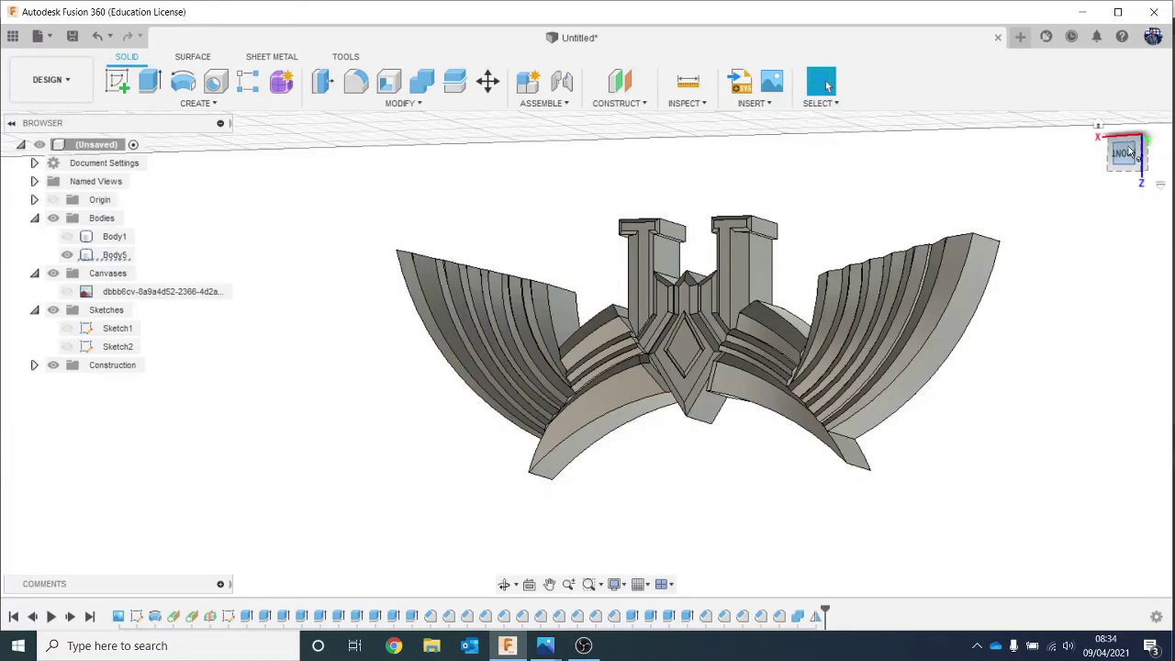
# Mirror the whole guard body, with the type set to Bodies, across its flat back face.
pyautogui.moveTo(1126, 154); pyautogui.dragTo(1167, 153)
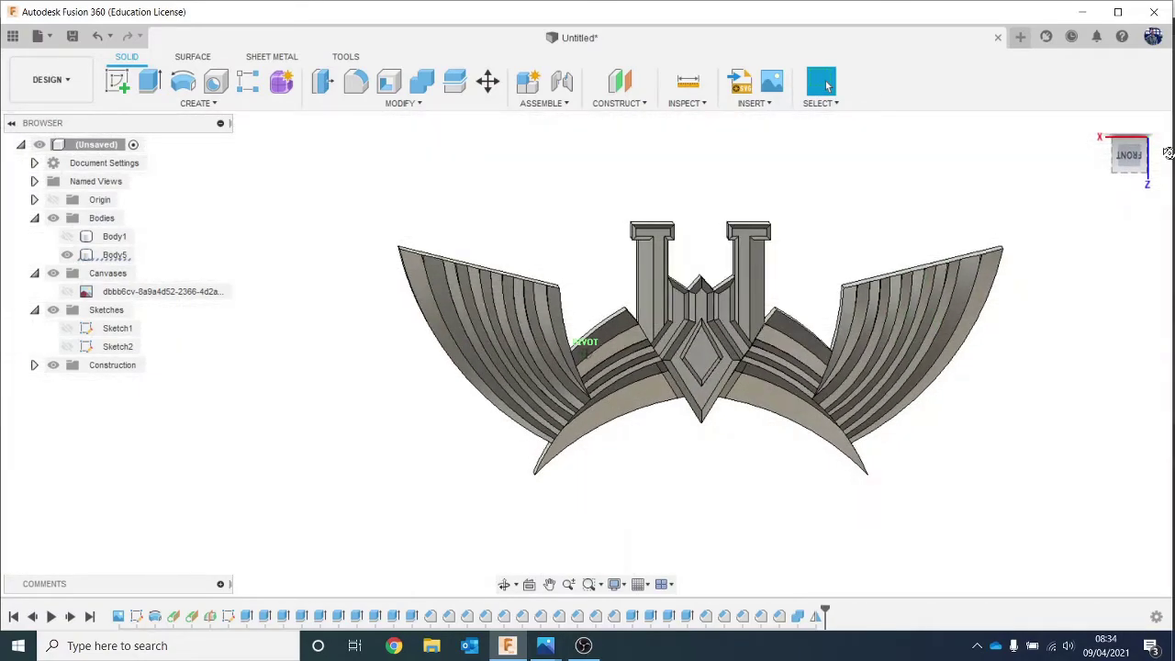
pyautogui.click(1167, 152)
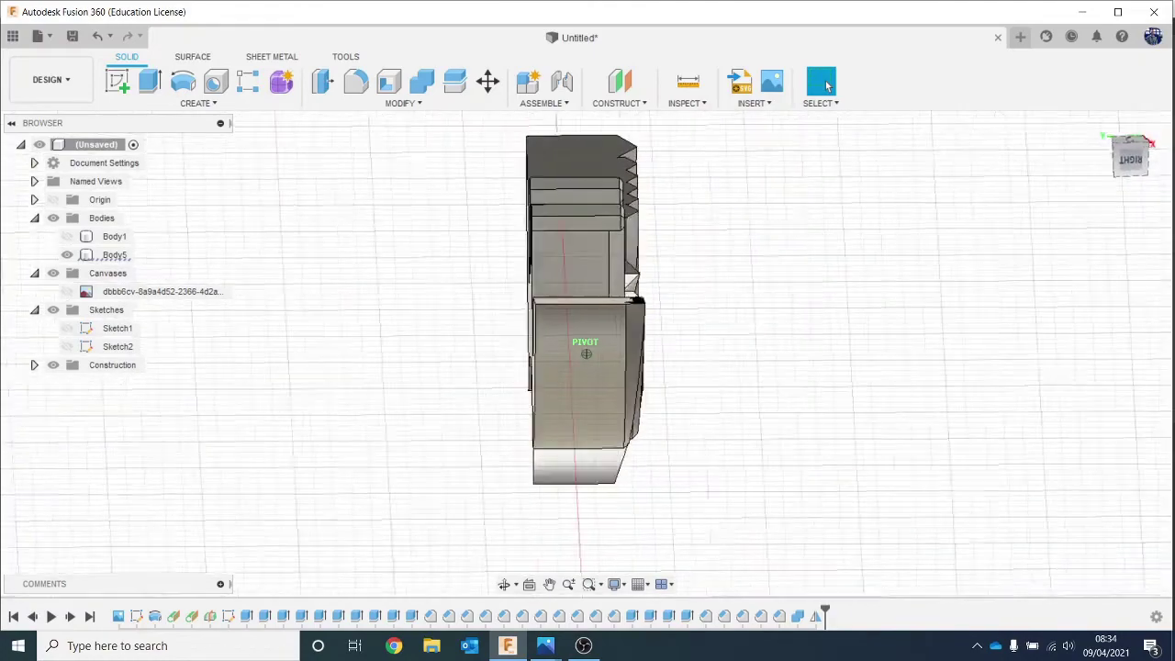
pyautogui.moveTo(587, 353)
pyautogui.keyDown('shift'); pyautogui.mouseDown(button='middle')
pyautogui.moveTo(752, 358)
pyautogui.moveTo(514, 367)
pyautogui.moveTo(321, 202)
pyautogui.moveTo(181, 36)
pyautogui.mouseUp(button='middle'); pyautogui.keyUp('shift')
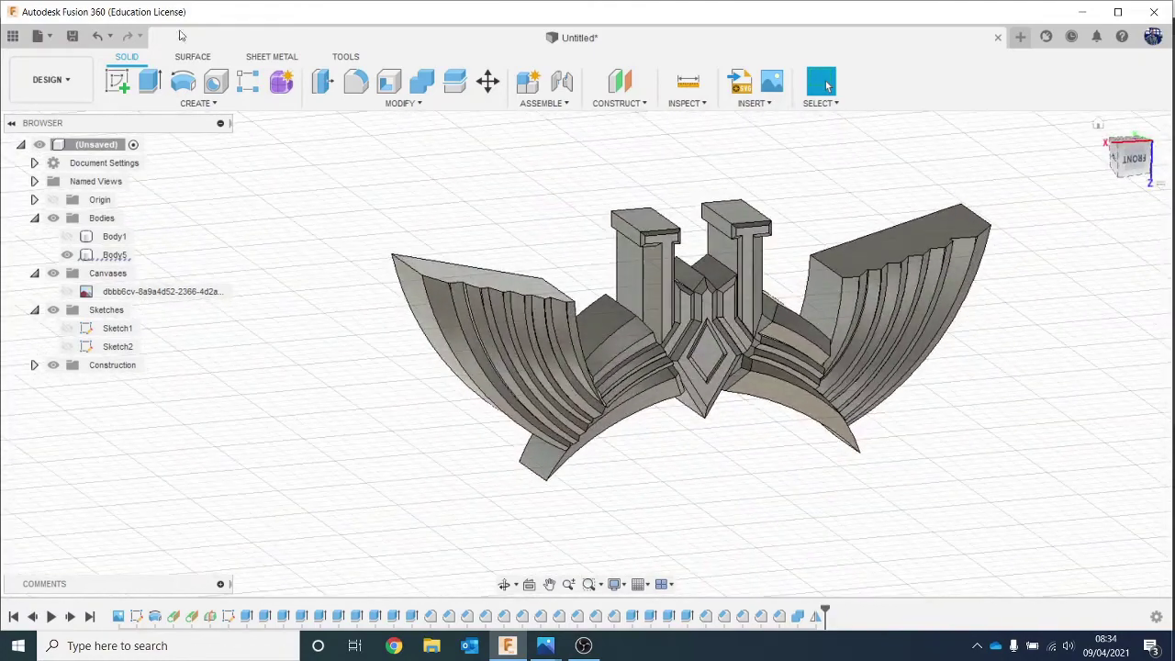
pyautogui.click(237, 104)
pyautogui.click(177, 460)
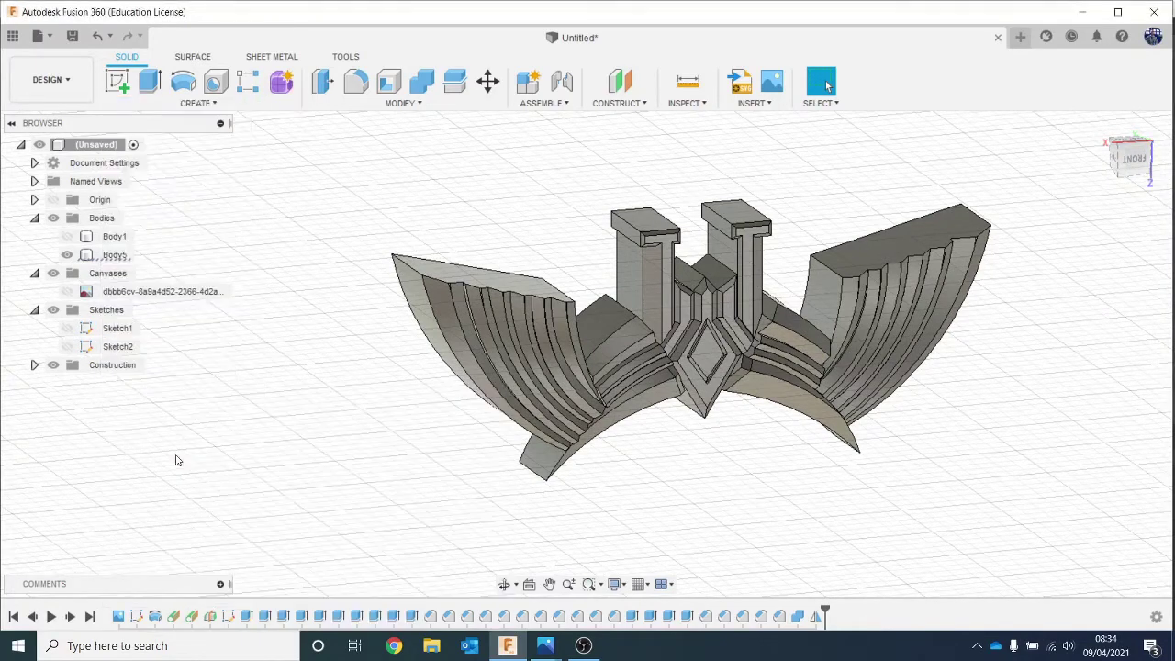
pyautogui.click(598, 355)
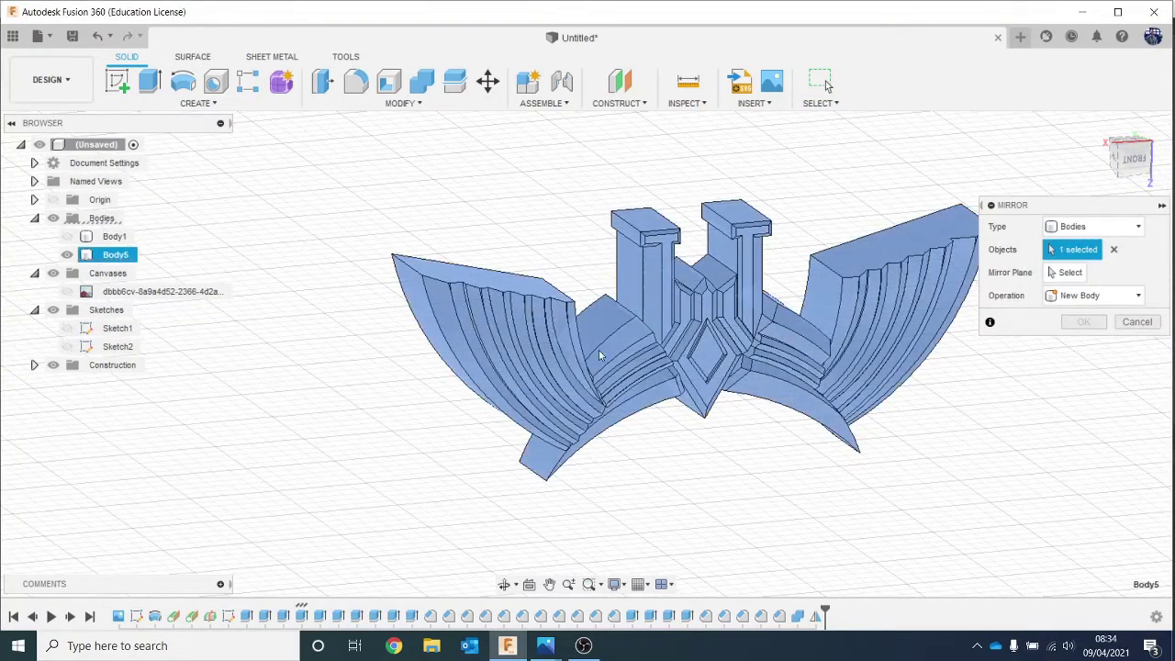
pyautogui.click(1078, 276)
pyautogui.click(1114, 161)
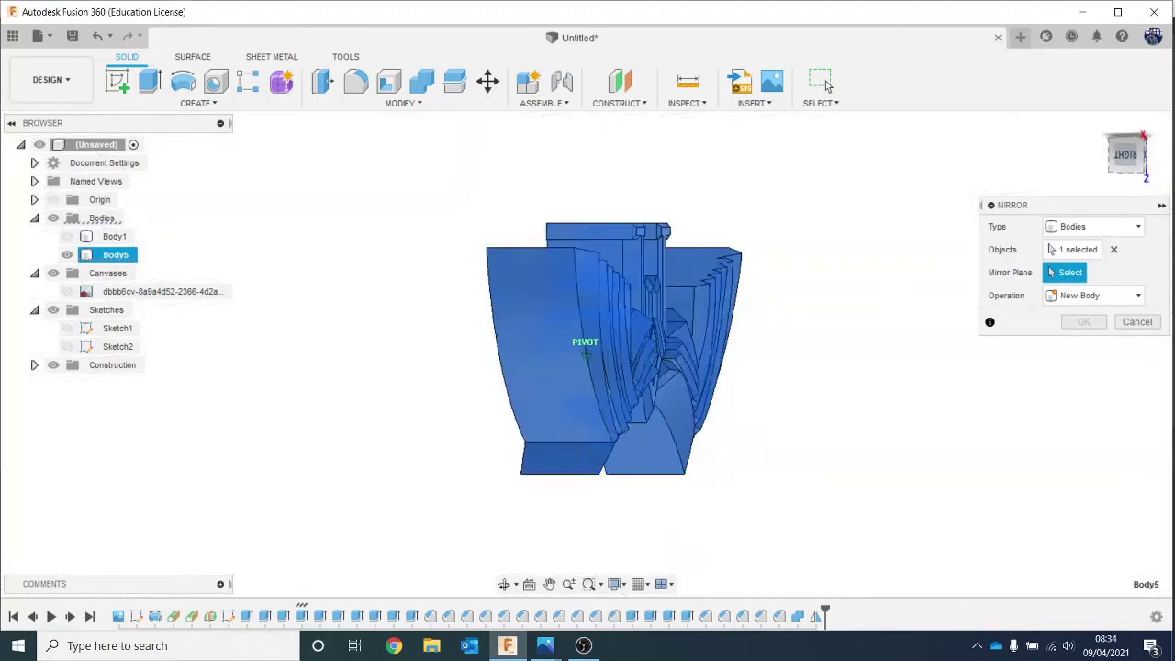
pyautogui.keyDown('shift'); pyautogui.moveTo(584, 353); pyautogui.dragTo(394, 375, button='middle'); pyautogui.keyUp('shift')
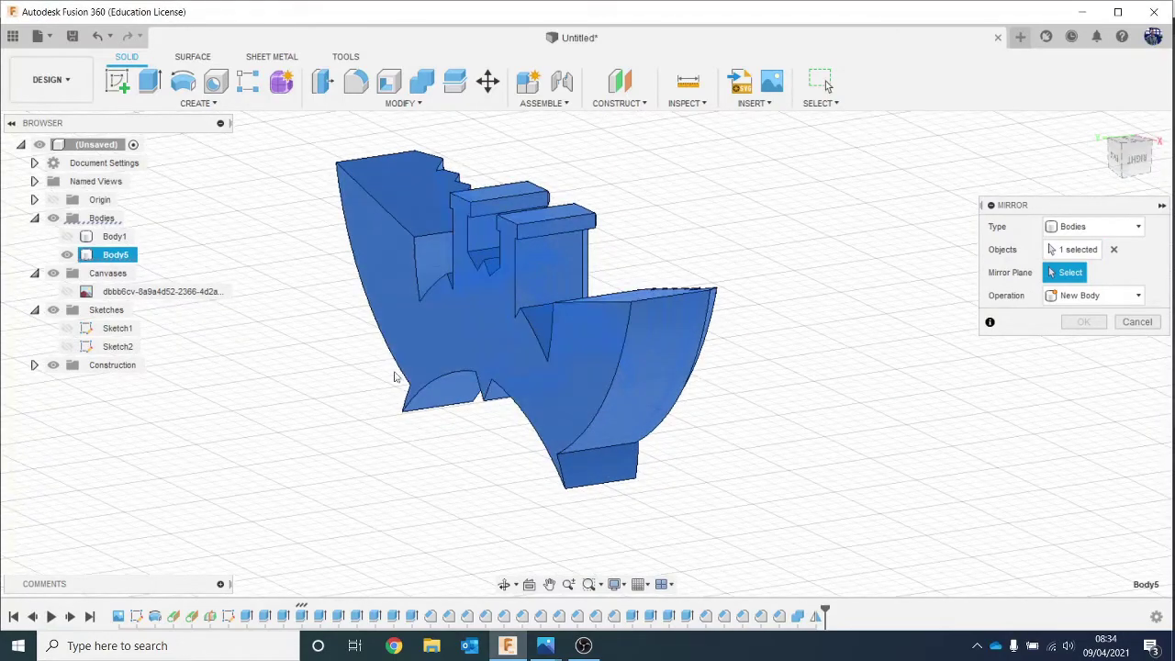
pyautogui.click(591, 360)
pyautogui.click(1082, 321)
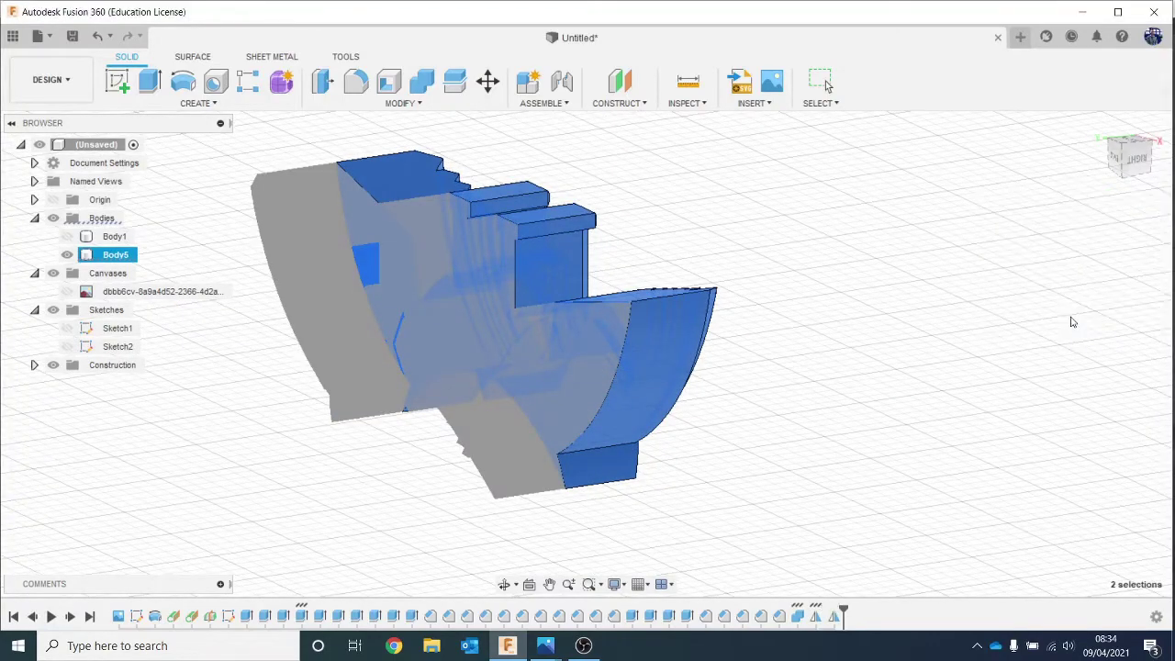
# Show the handle body again together with the full guard and view the whole hilt from the front.
pyautogui.moveTo(586, 353)
pyautogui.keyDown('shift'); pyautogui.mouseDown(button='middle')
pyautogui.moveTo(550, 450)
pyautogui.moveTo(528, 376)
pyautogui.moveTo(482, 317)
pyautogui.moveTo(386, 312)
pyautogui.moveTo(440, 477)
pyautogui.moveTo(358, 459)
pyautogui.moveTo(441, 403)
pyautogui.moveTo(550, 298)
pyautogui.moveTo(495, 367)
pyautogui.moveTo(642, 376)
pyautogui.moveTo(551, 367)
pyautogui.moveTo(537, 285)
pyautogui.moveTo(550, 312)
pyautogui.mouseUp(button='middle'); pyautogui.keyUp('shift')
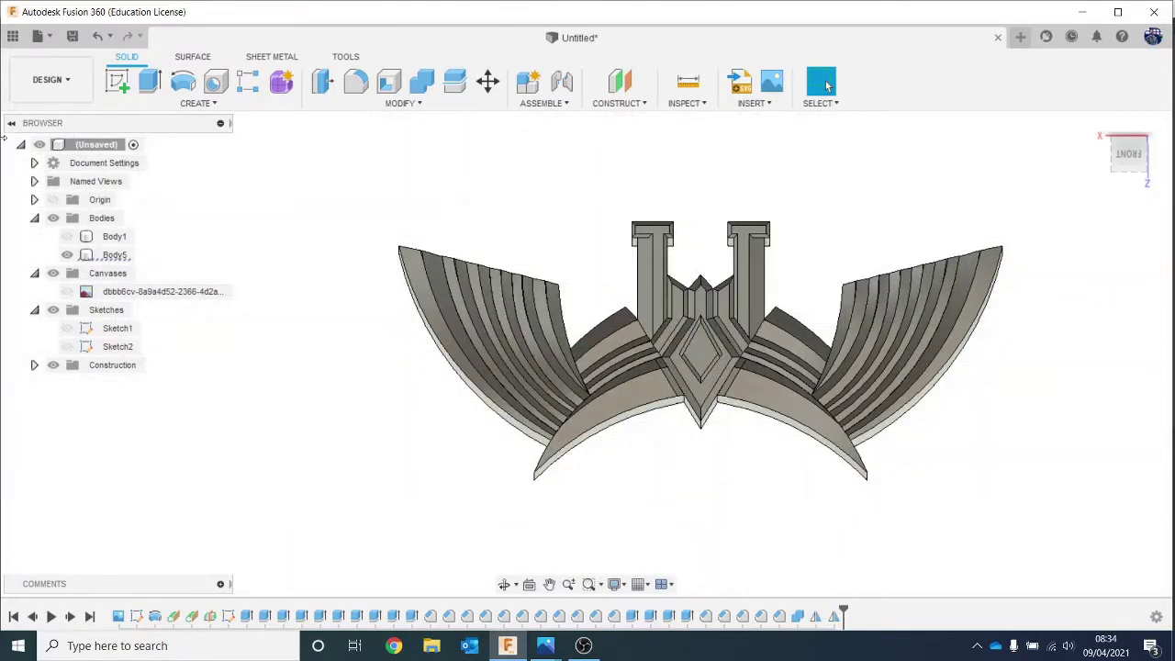
pyautogui.click(67, 254)
pyautogui.scroll(-2, 363, 343)
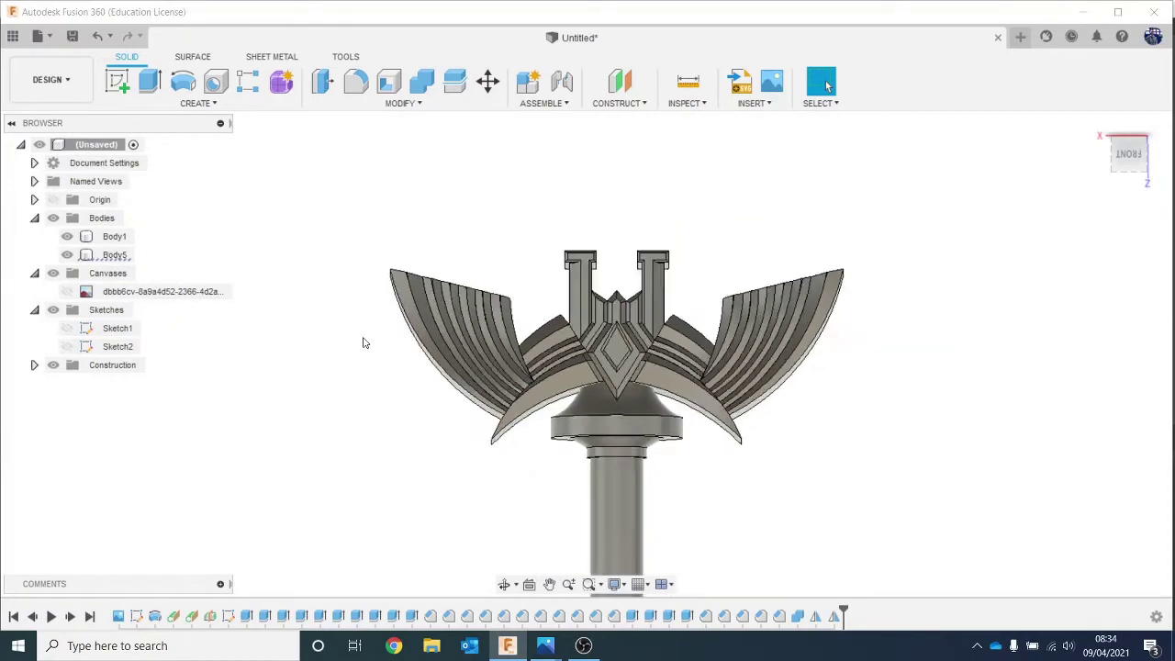
pyautogui.scroll(-3, 363, 343)
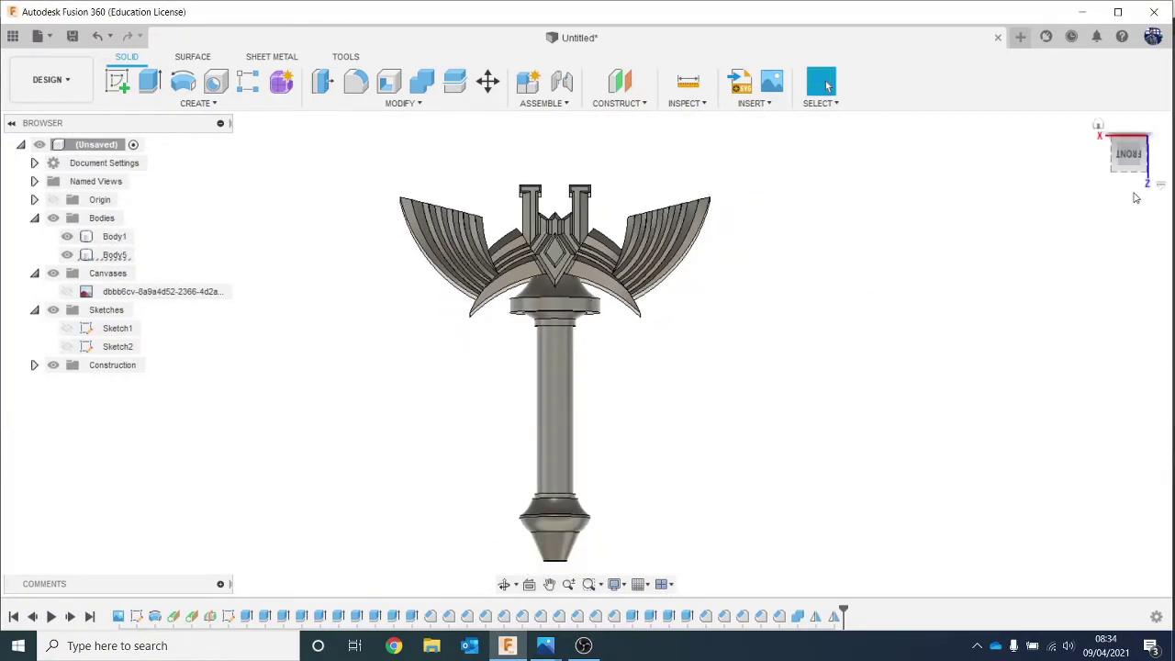
pyautogui.moveTo(1149, 142)
pyautogui.mouseDown()
pyautogui.moveTo(1162, 151)
pyautogui.moveTo(1170, 138)
pyautogui.moveTo(1165, 103)
pyautogui.moveTo(1171, 156)
pyautogui.moveTo(1149, 157)
pyautogui.moveTo(1158, 171)
pyautogui.moveTo(1149, 155)
pyautogui.mouseUp()
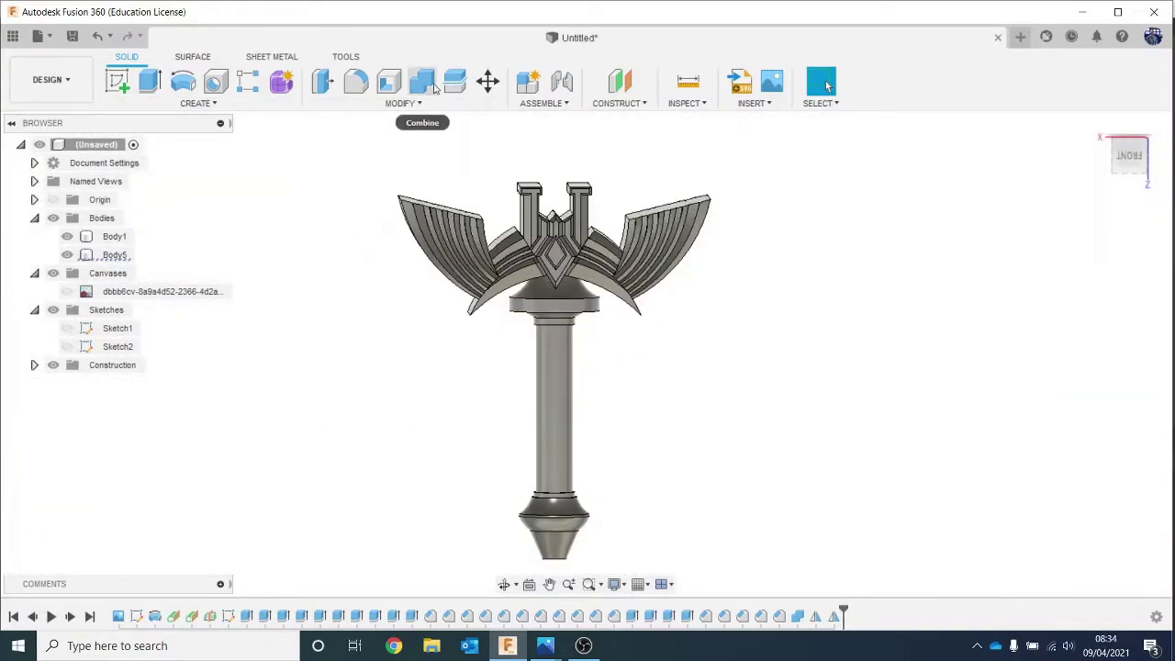
# Combine the guard as target body with the handle as tool body, using the Join operation.
pyautogui.click(422, 81)
pyautogui.click(557, 230)
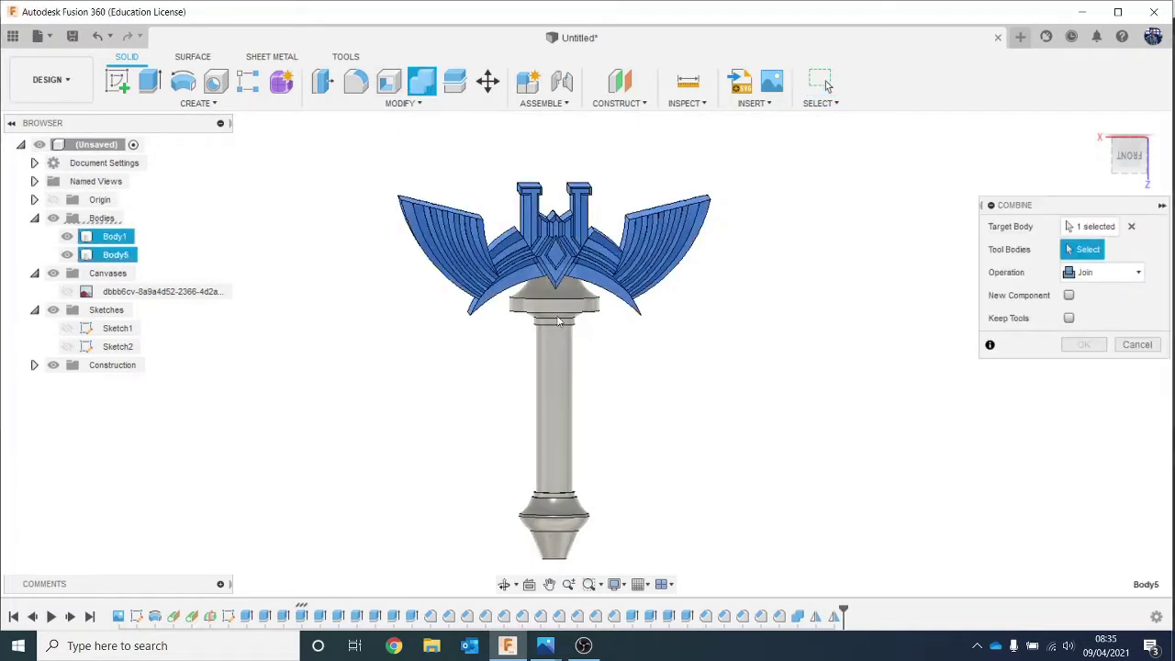
pyautogui.click(558, 355)
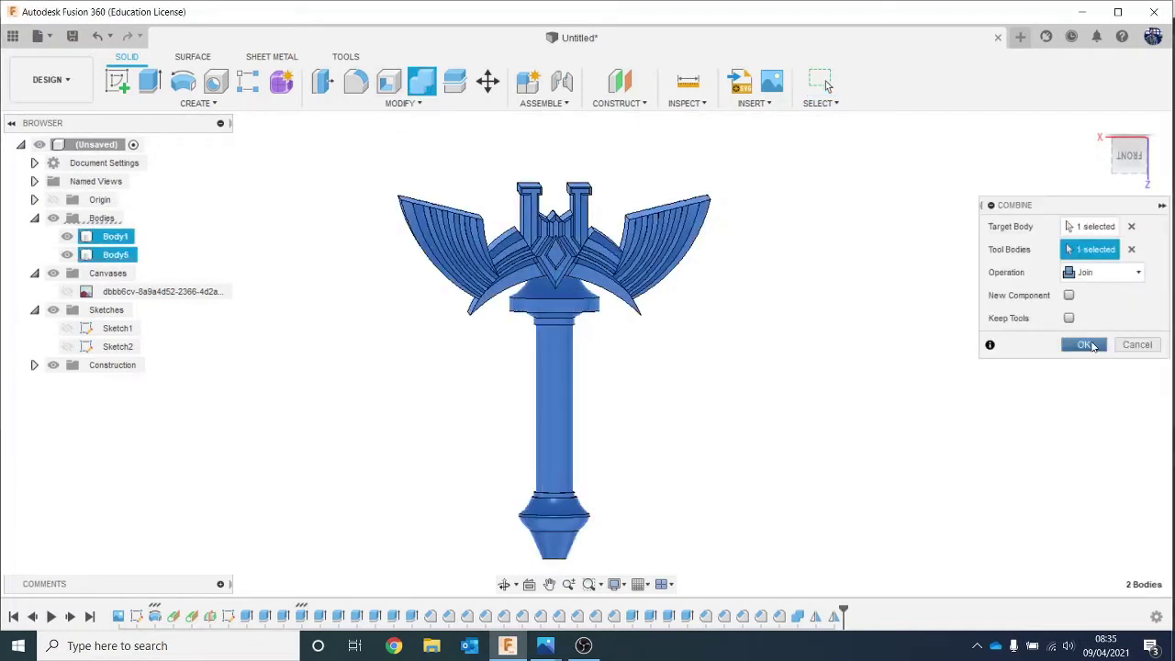
pyautogui.click(1083, 344)
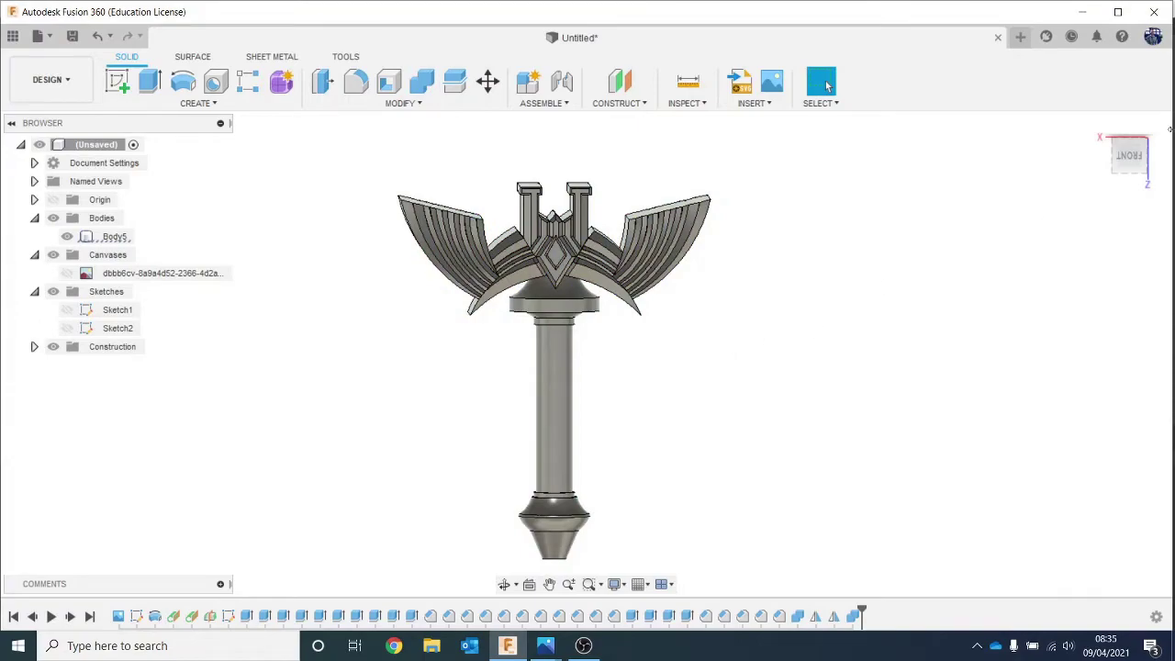
# Examine the wrapped grip in the reference photo yogen-yogensia-06.jpg, then return to the model.
pyautogui.moveTo(1129, 157)
pyautogui.mouseDown()
pyautogui.moveTo(1126, 197)
pyautogui.moveTo(1122, 155)
pyautogui.mouseUp()
pyautogui.moveTo(545, 643)
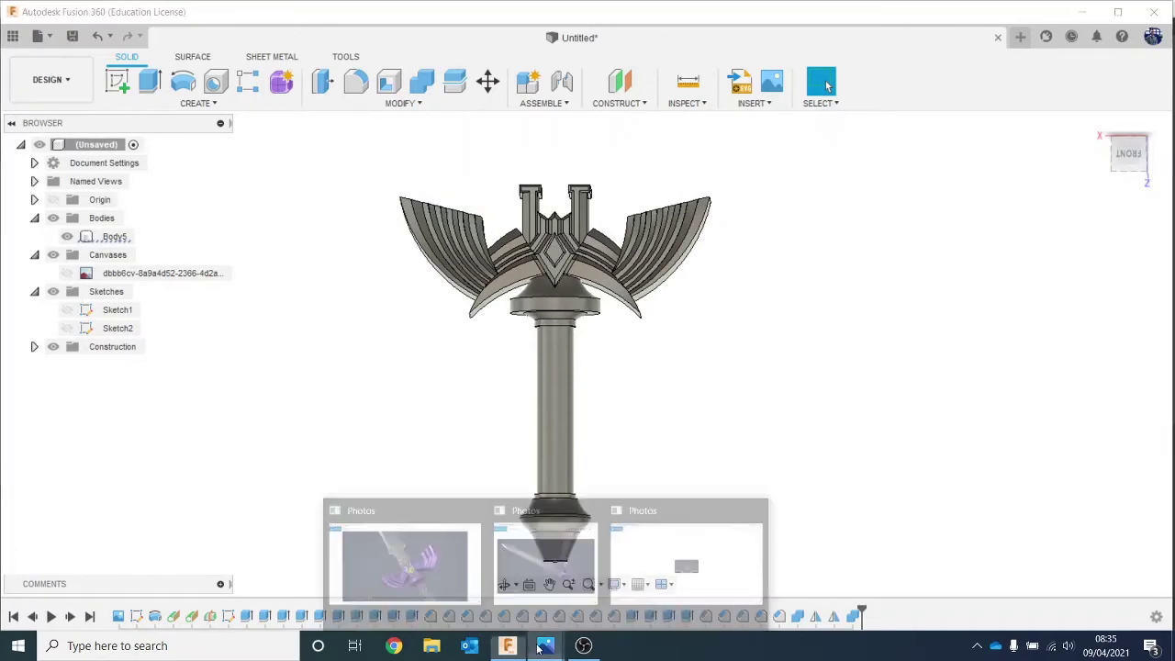
pyautogui.click(397, 541)
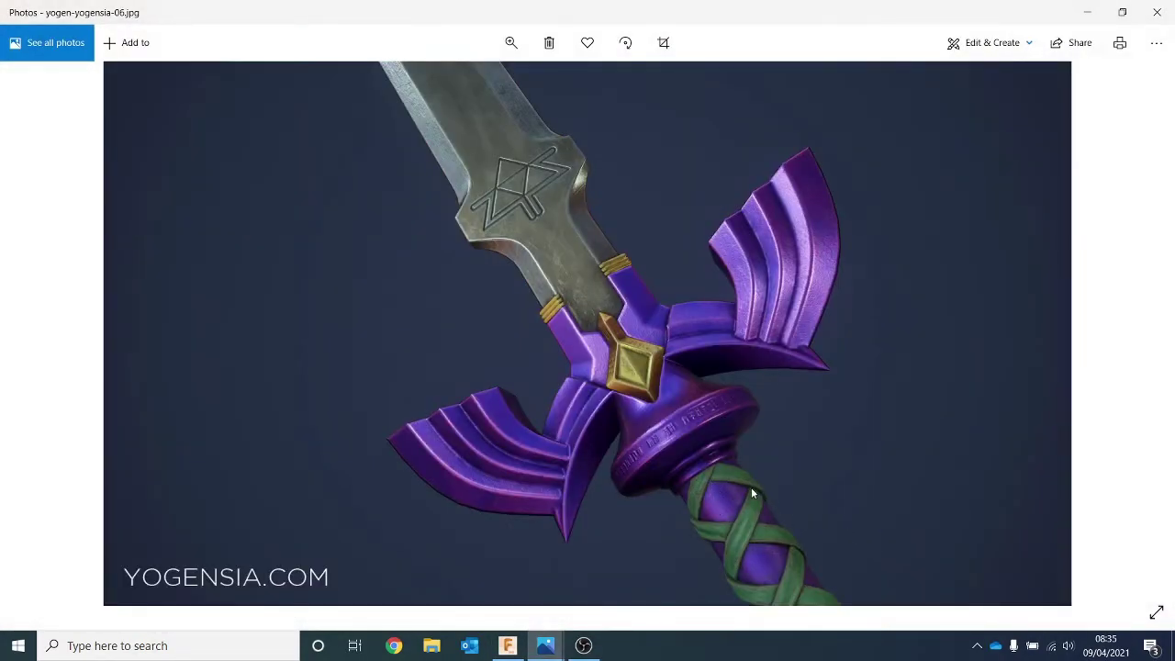
pyautogui.click(1090, 11)
# Show the sword reference canvas behind the hilt to compare the grip's wrap pattern.
pyautogui.click(67, 272)
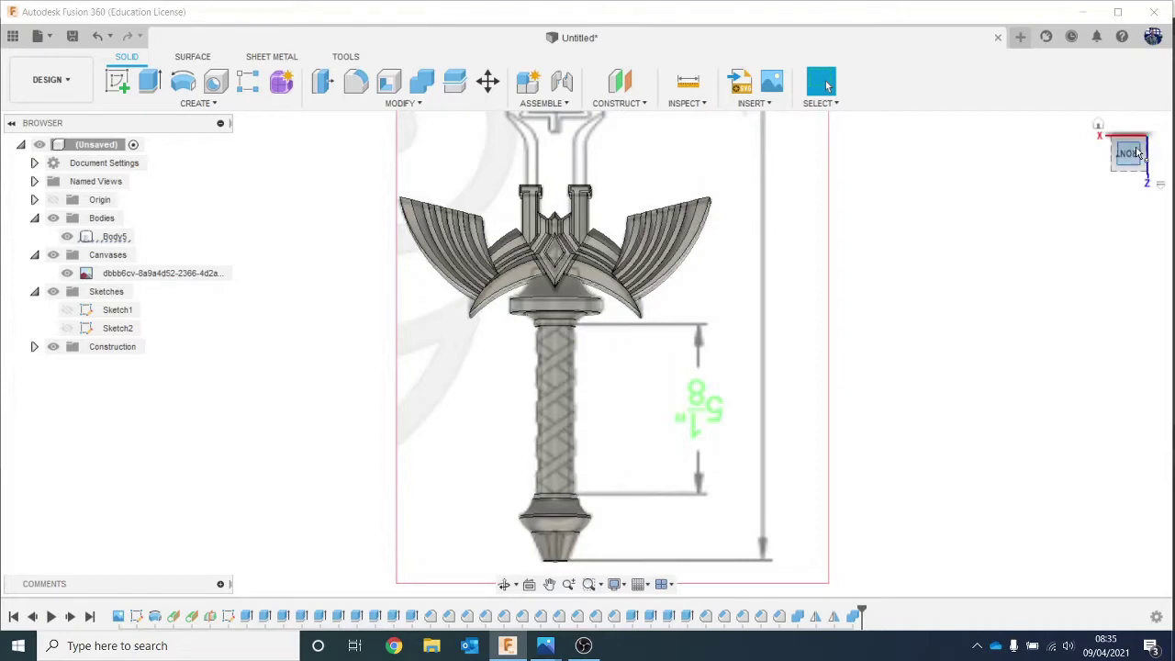
pyautogui.scroll(1, 887, 357)
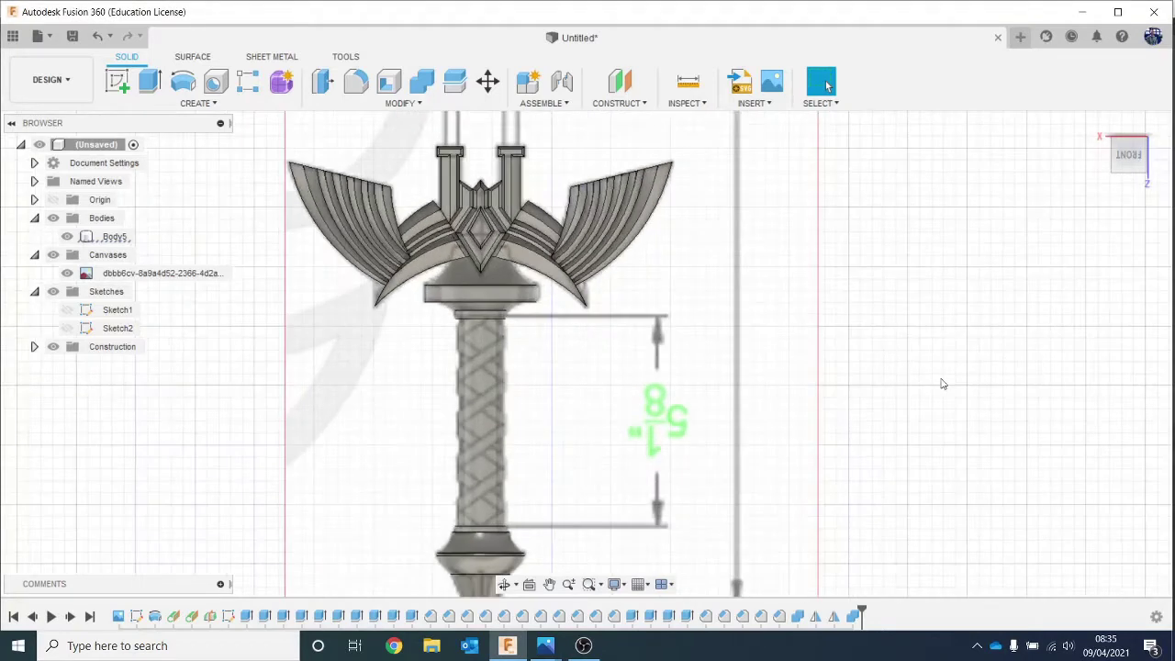
pyautogui.scroll(-1, 979, 398)
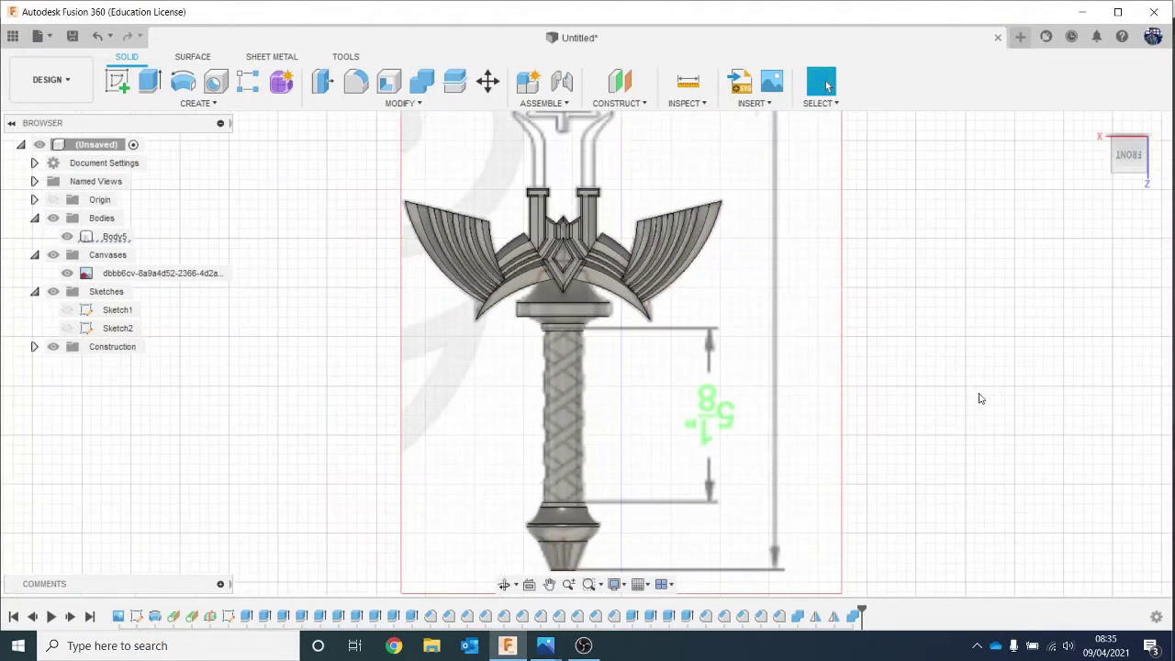
# Measure the loop length of the handle's cylindrical grip face.
pyautogui.click(707, 113)
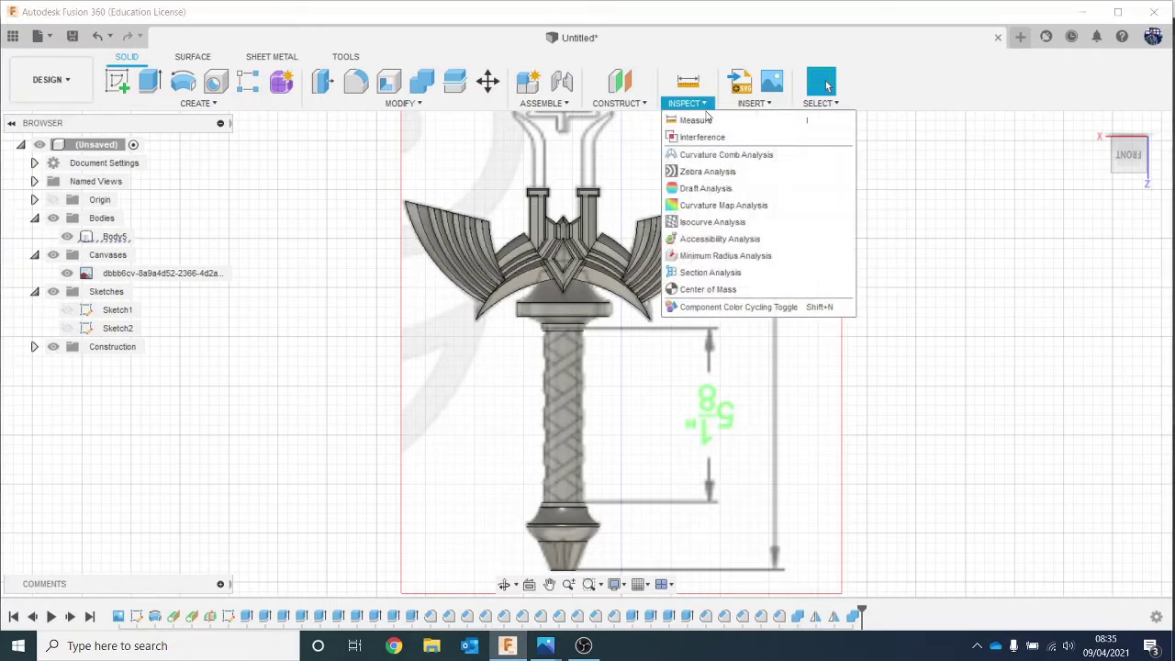
pyautogui.click(699, 120)
pyautogui.click(561, 406)
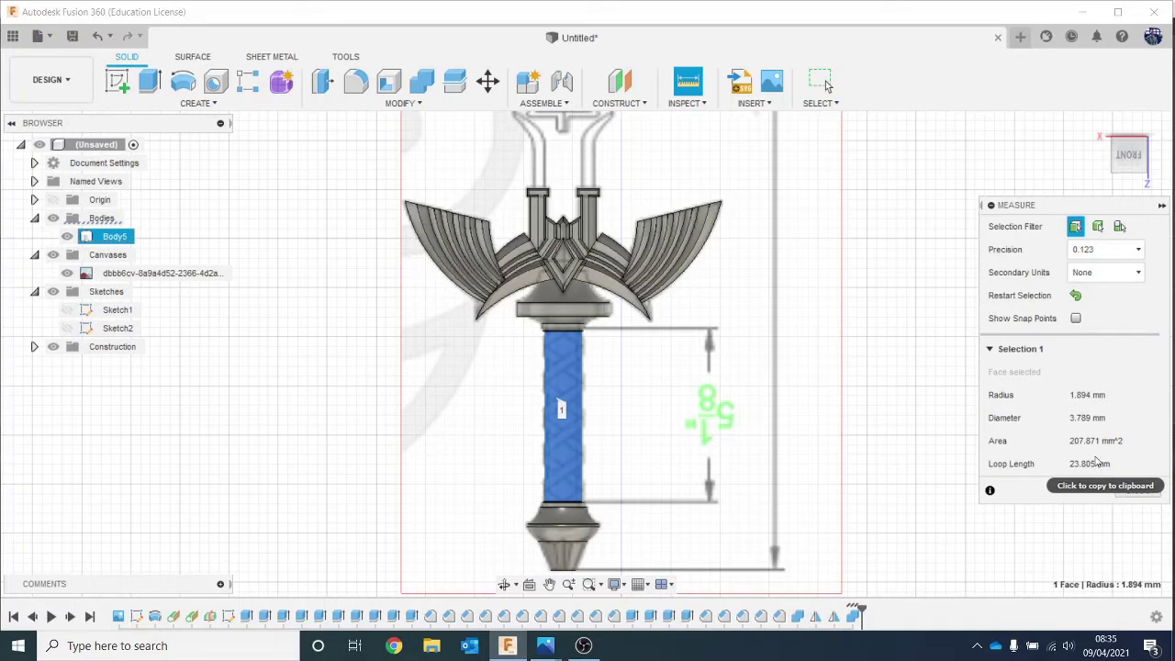
pyautogui.click(1138, 493)
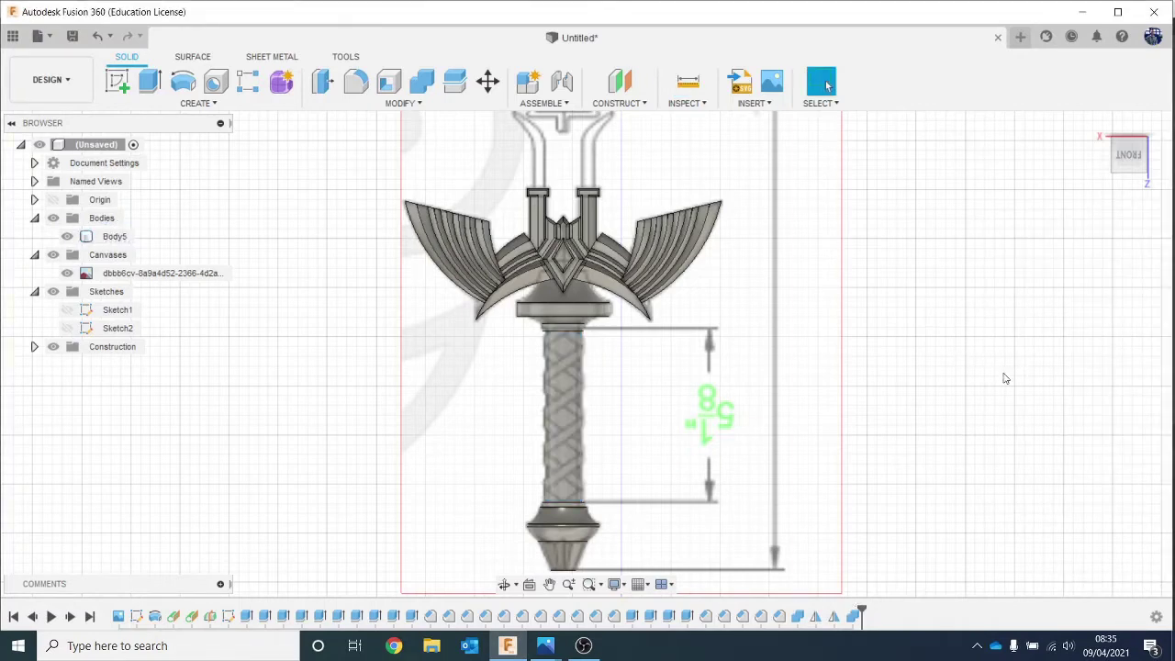
# Start a new sketch on the front origin plane, with the view turned so the hilt stands upright.
pyautogui.moveTo(1006, 378); pyautogui.dragTo(1022, 315, button='middle')
pyautogui.click(118, 81)
pyautogui.scroll(-2, 269, 194)
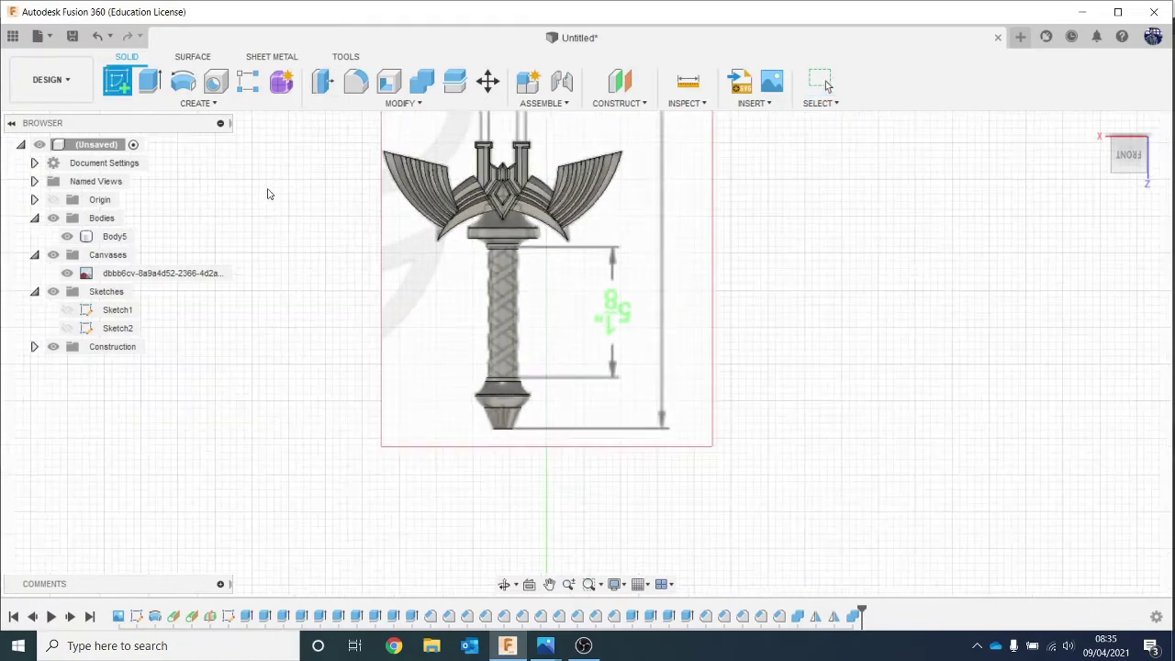
pyautogui.scroll(-2, 269, 193)
pyautogui.moveTo(558, 256); pyautogui.dragTo(662, 387, button='middle')
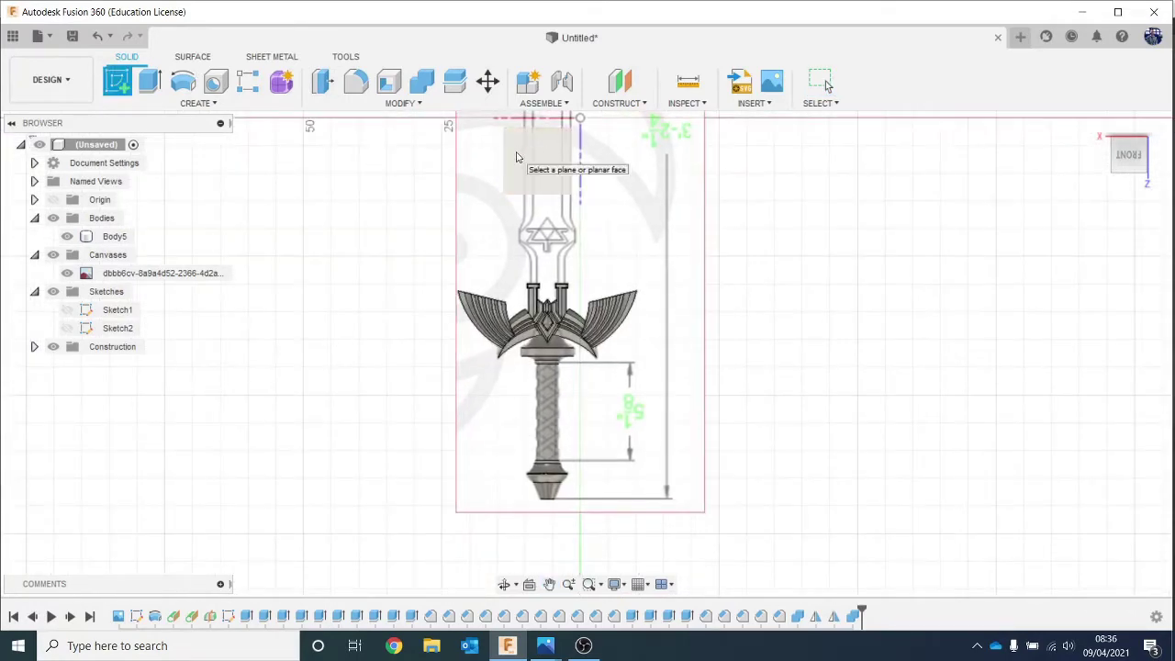
pyautogui.click(516, 157)
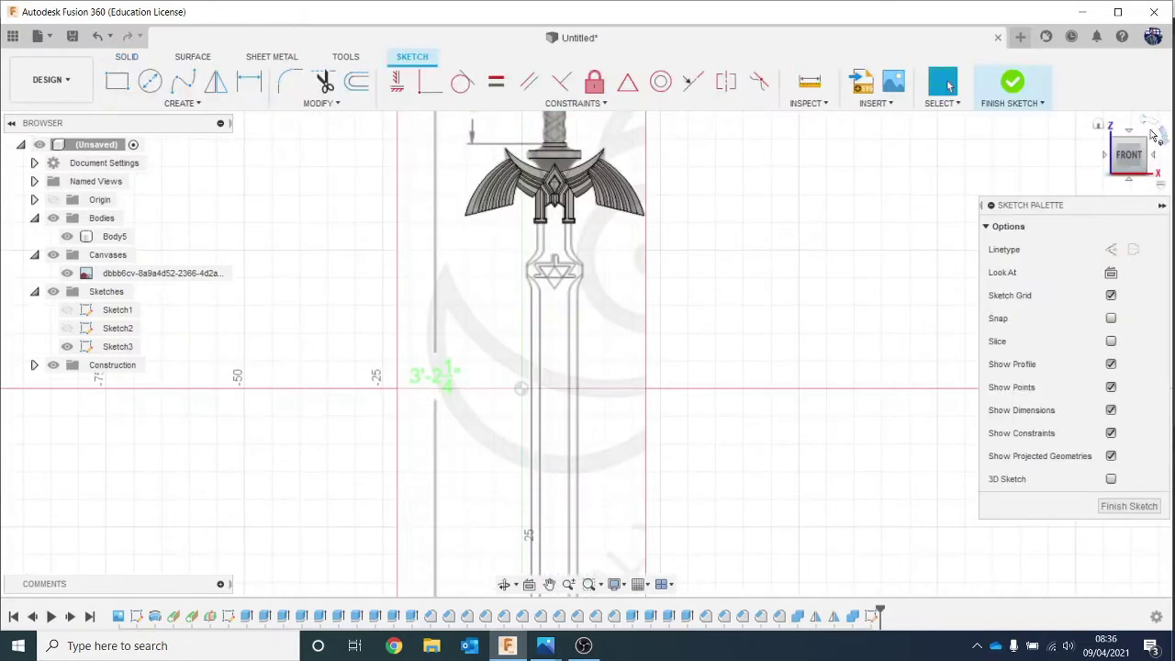
pyautogui.click(1148, 122)
pyautogui.click(1148, 122)
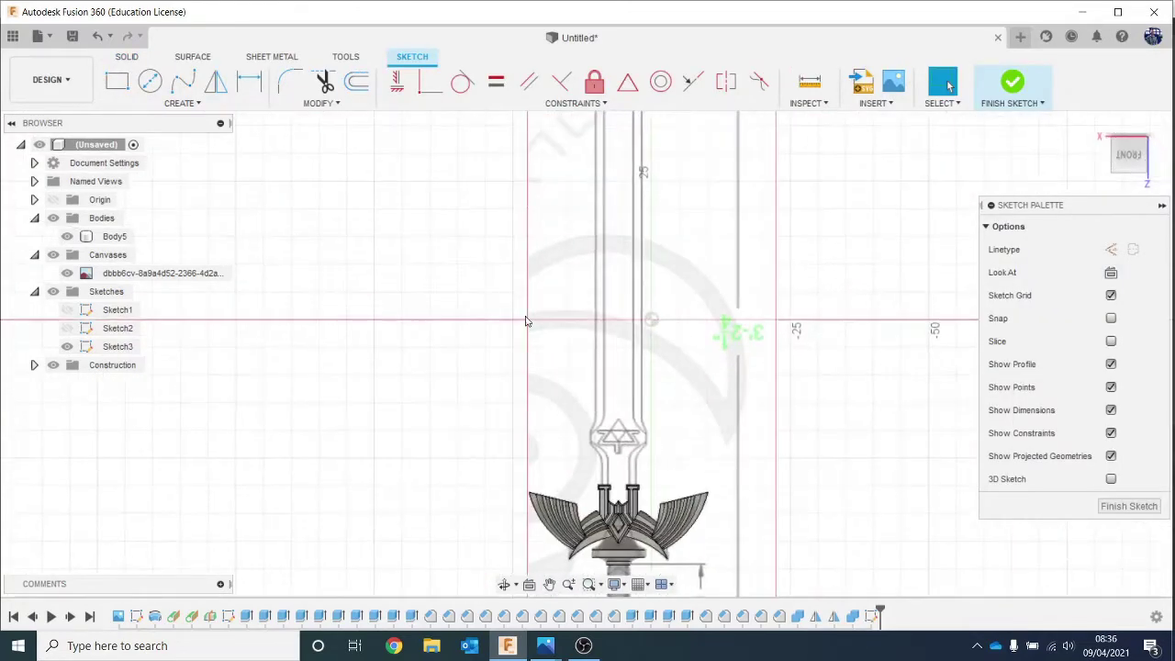
pyautogui.scroll(-1, 527, 320)
pyautogui.moveTo(520, 286); pyautogui.dragTo(486, 131, button='middle')
pyautogui.scroll(3, 712, 401)
pyautogui.moveTo(764, 349); pyautogui.dragTo(763, 350, button='middle')
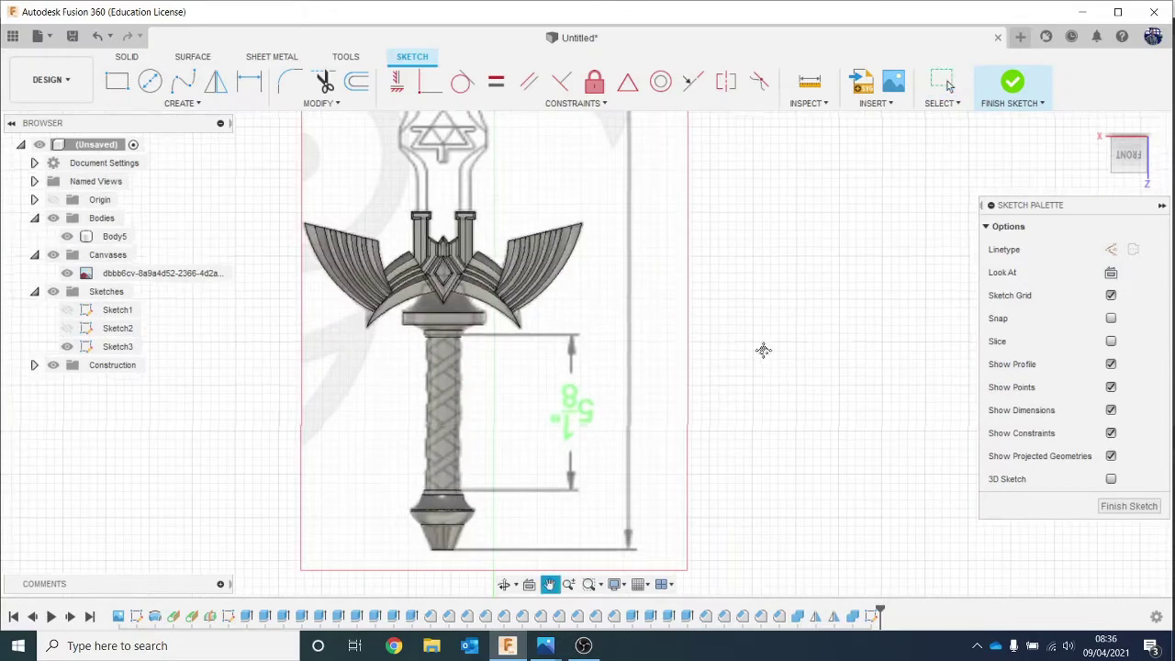
pyautogui.moveTo(763, 349); pyautogui.dragTo(781, 279)
# Sketch a rectangle about 25 mm wide and 18 mm high, starting at the grip's upper corner and spanning its full length.
pyautogui.click(117, 81)
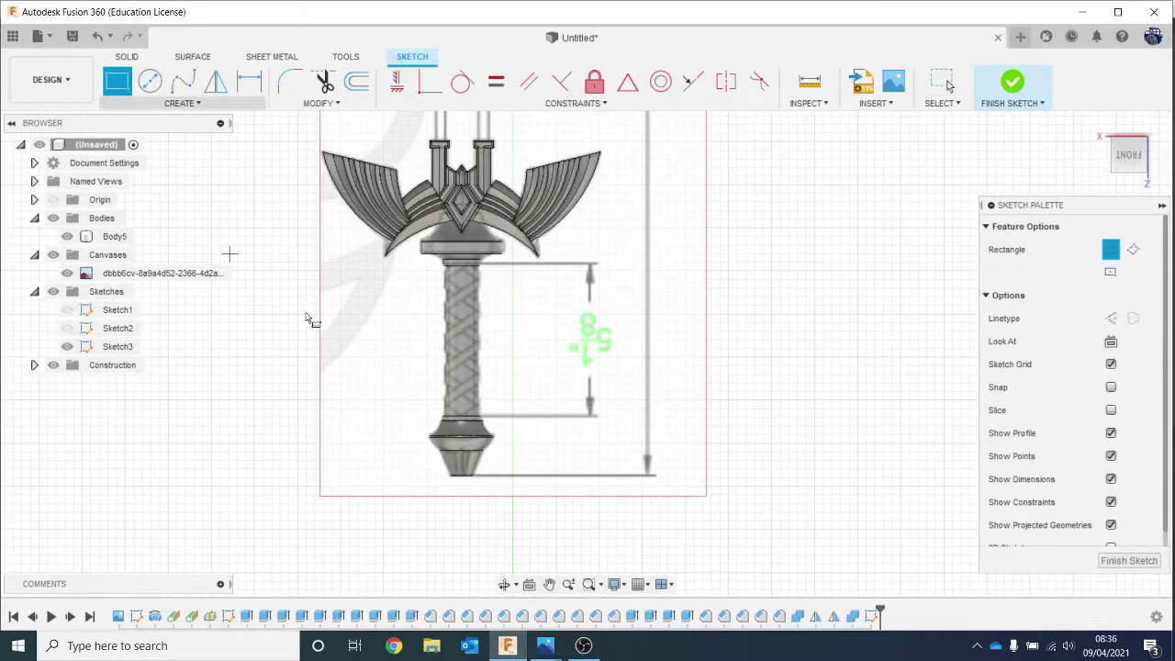
pyautogui.click(450, 274)
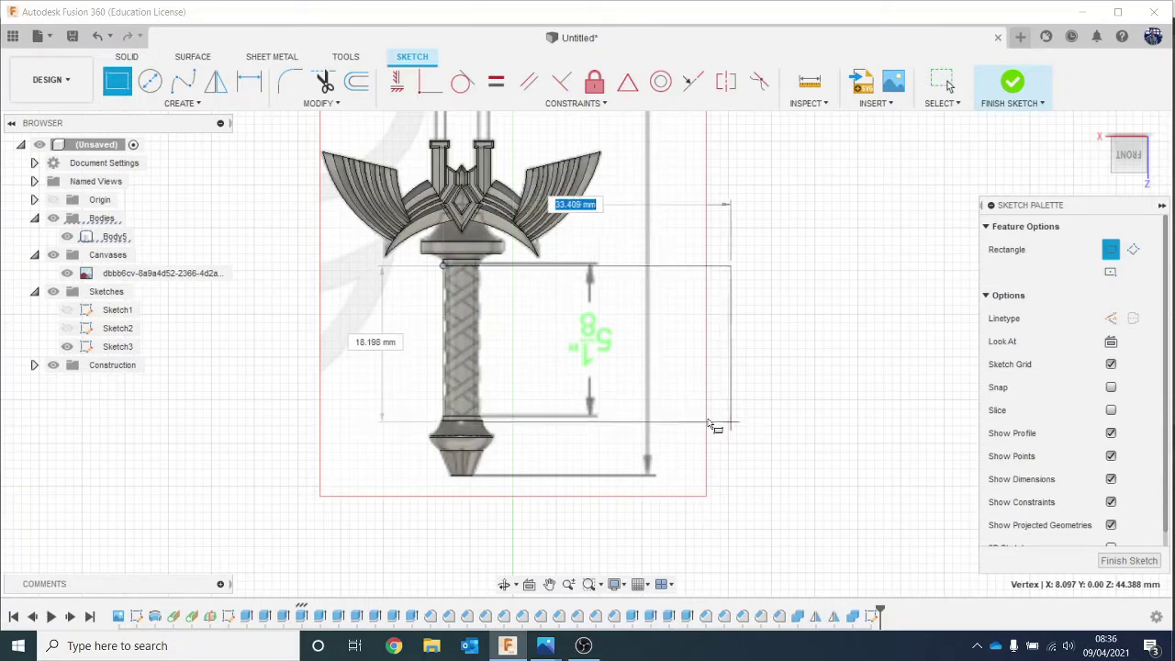
pyautogui.scroll(5, 630, 421)
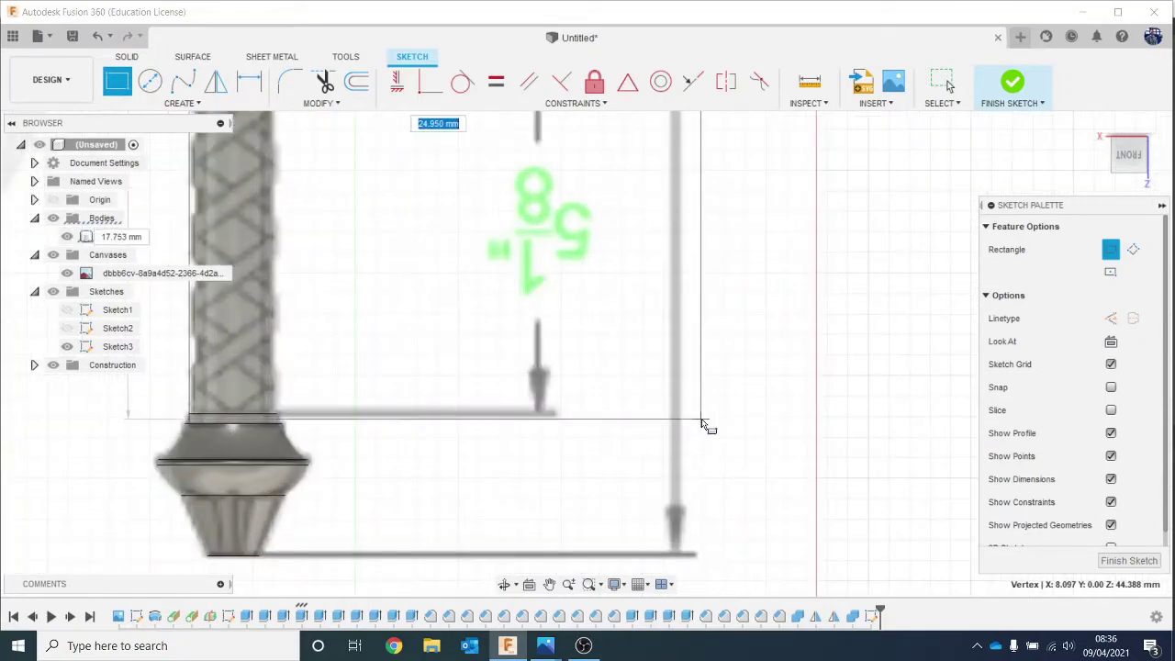
pyautogui.click(703, 422)
pyautogui.scroll(-3, 698, 415)
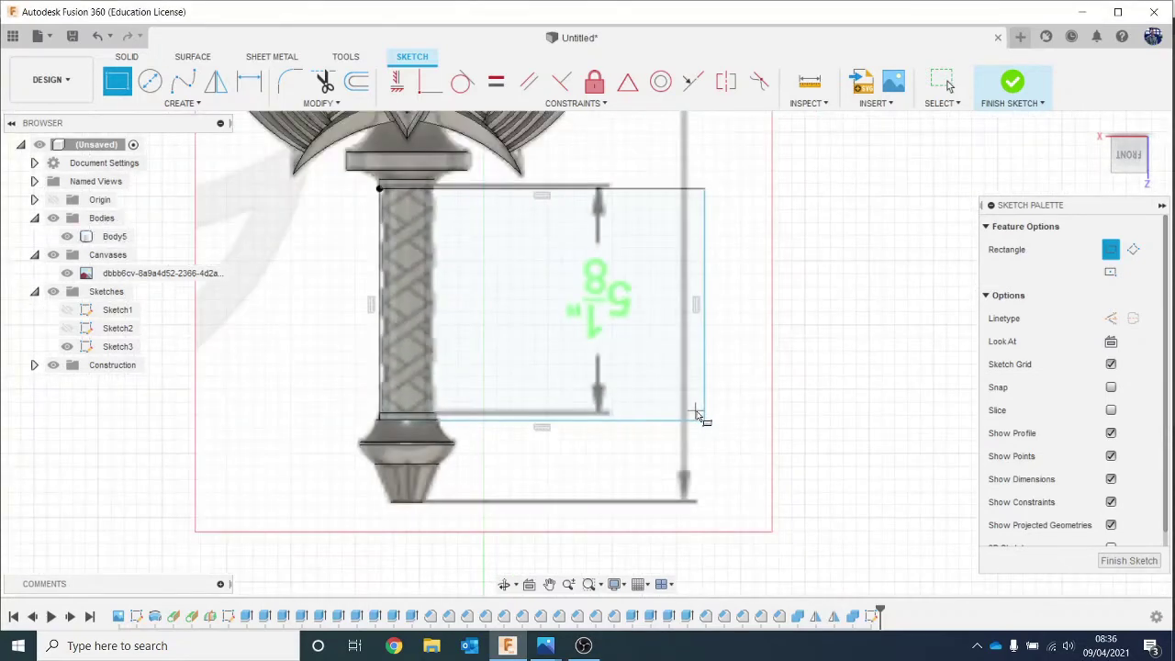
# Dimension the rectangle's lower edge and set its width to 23.805 mm.
pyautogui.press('d')
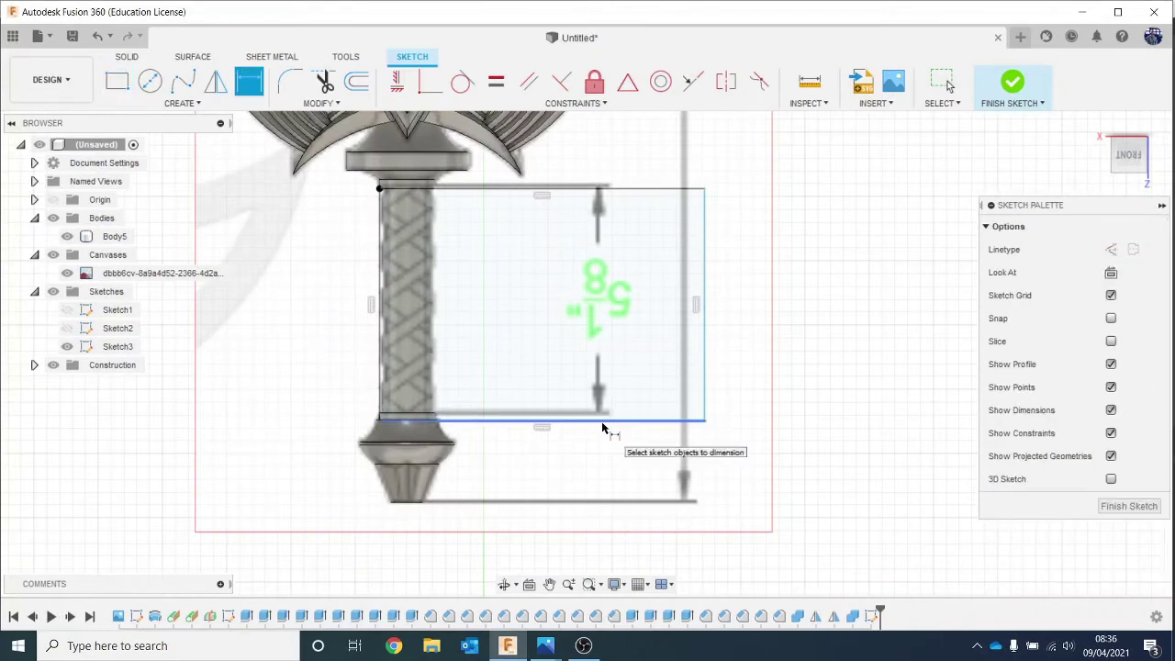
pyautogui.click(602, 422)
pyautogui.click(633, 470)
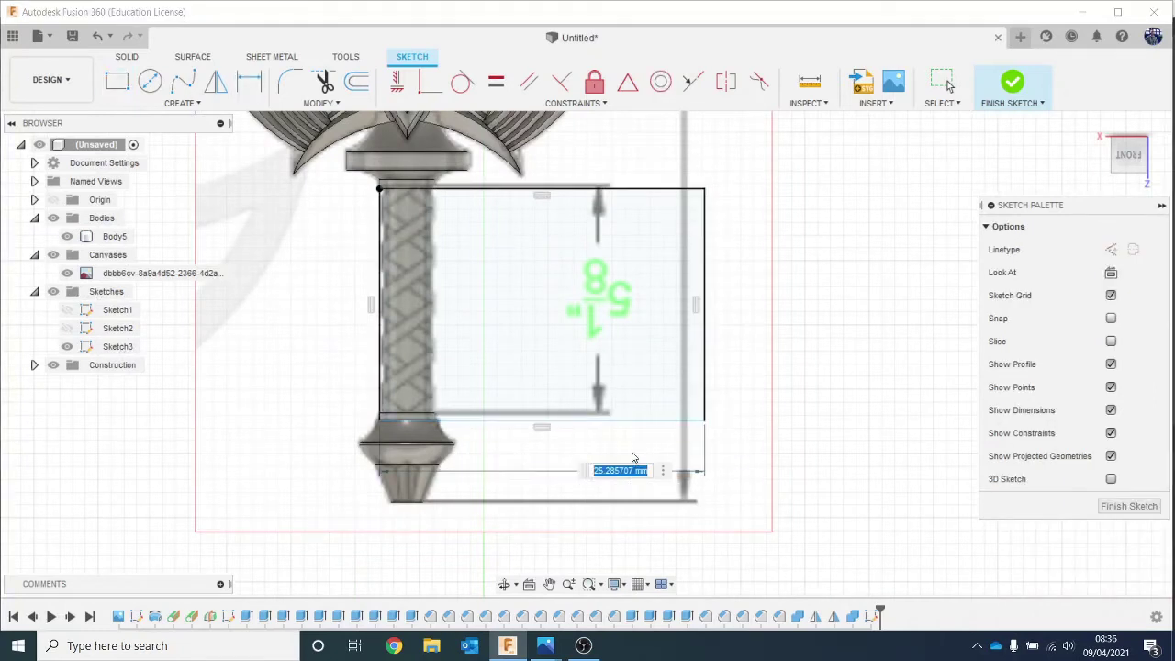
pyautogui.write('23.805 mm')
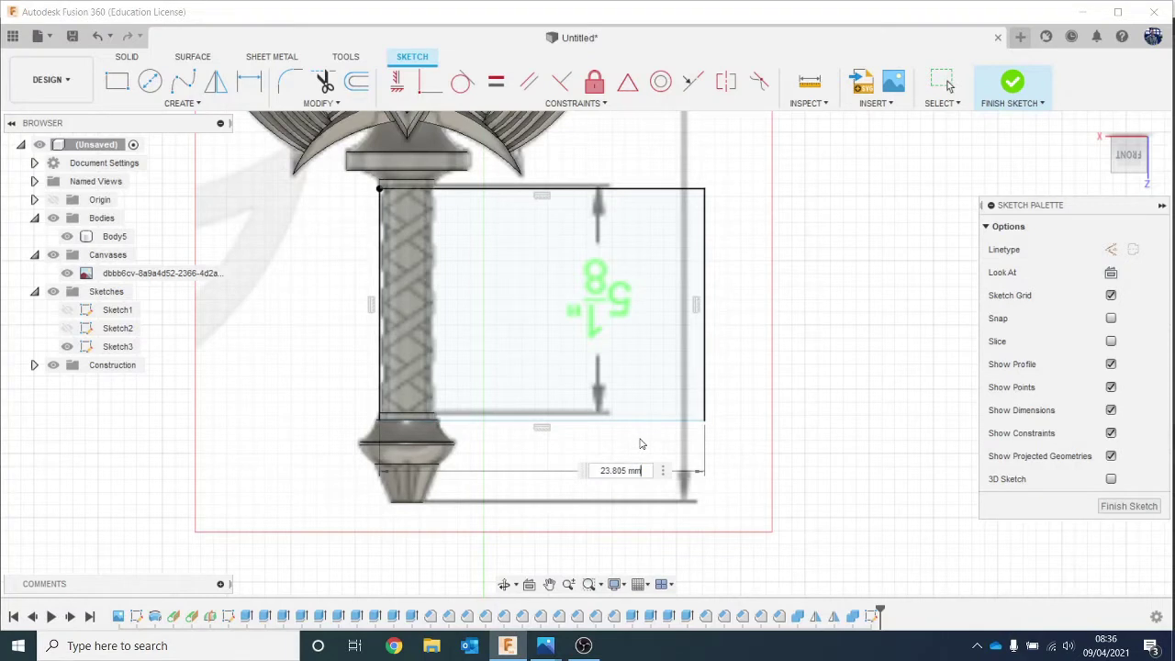
pyautogui.press('Return')
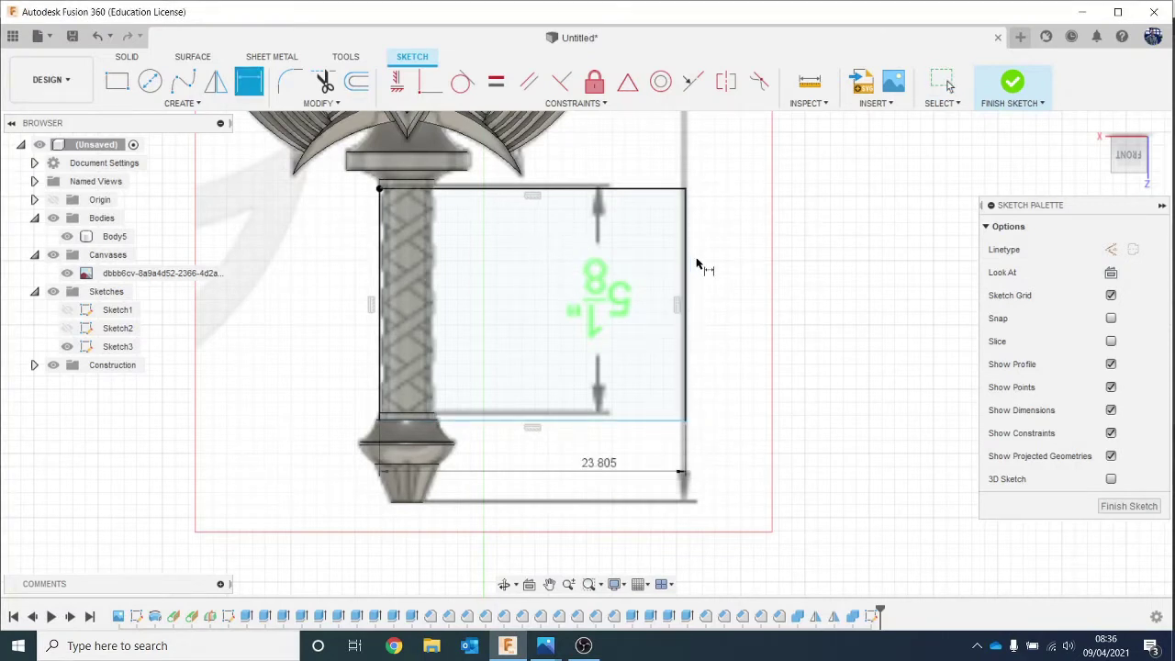
pyautogui.moveTo(869, 313); pyautogui.dragTo(878, 328, button='middle')
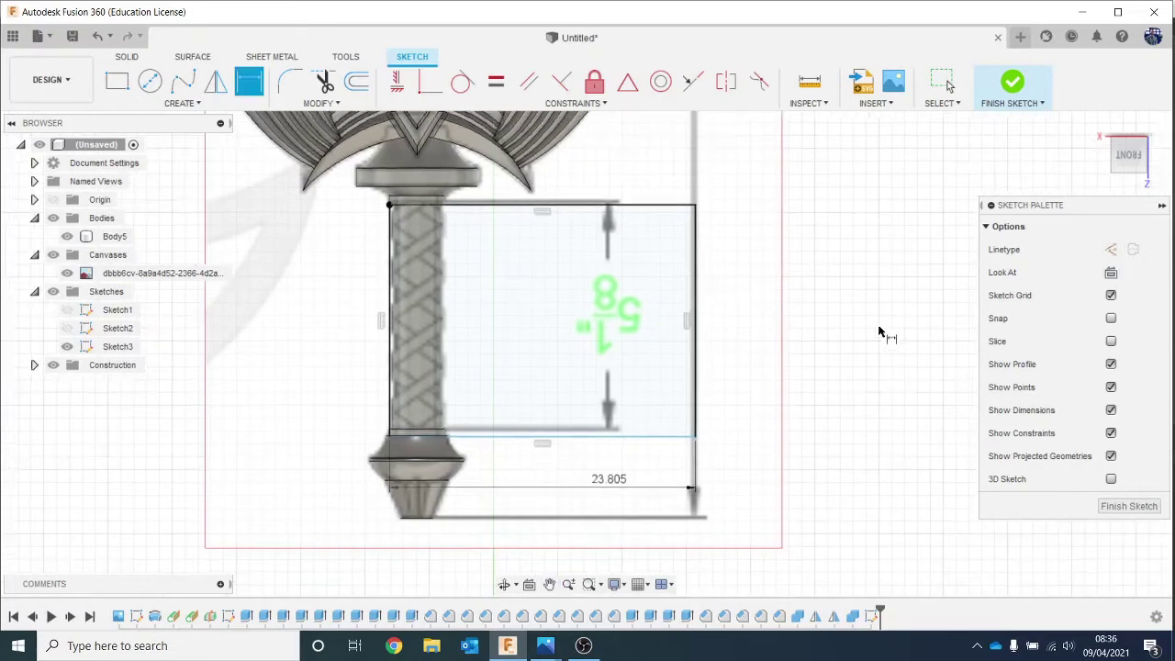
pyautogui.press('Escape')
# Sketch a diagonal line about 8.8 mm long cutting across the rectangle's upper corner farthest from the grip, with both ends outside the rectangle.
pyautogui.scroll(3, 487, 215)
pyautogui.click(487, 202)
pyautogui.press('Escape')
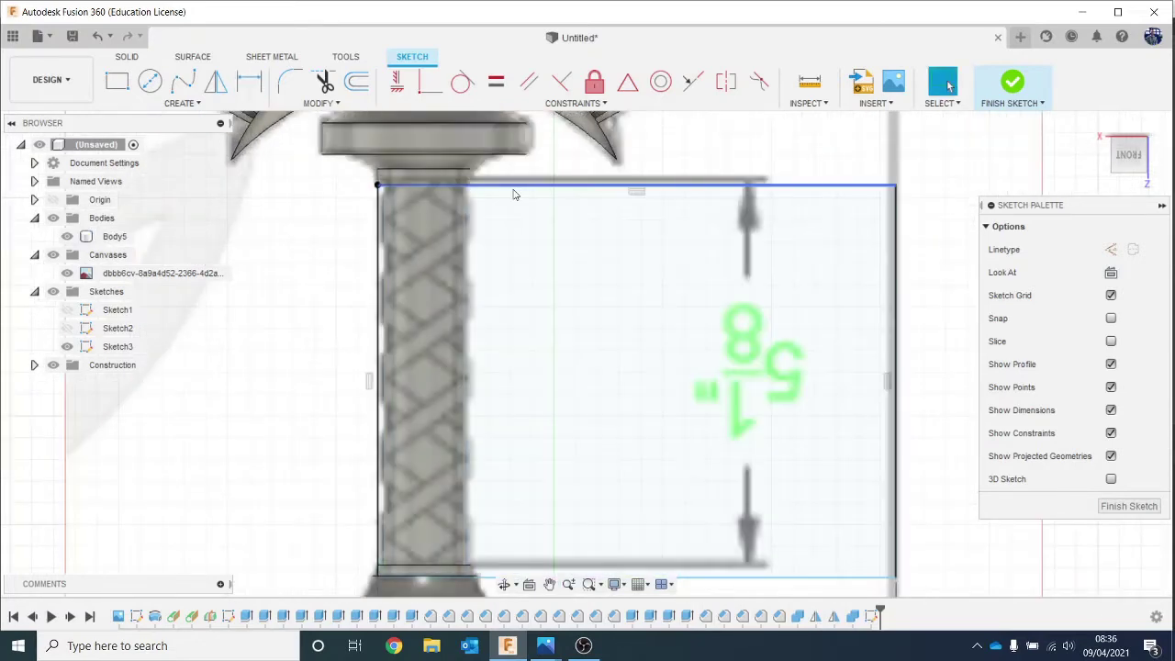
pyautogui.click(514, 184)
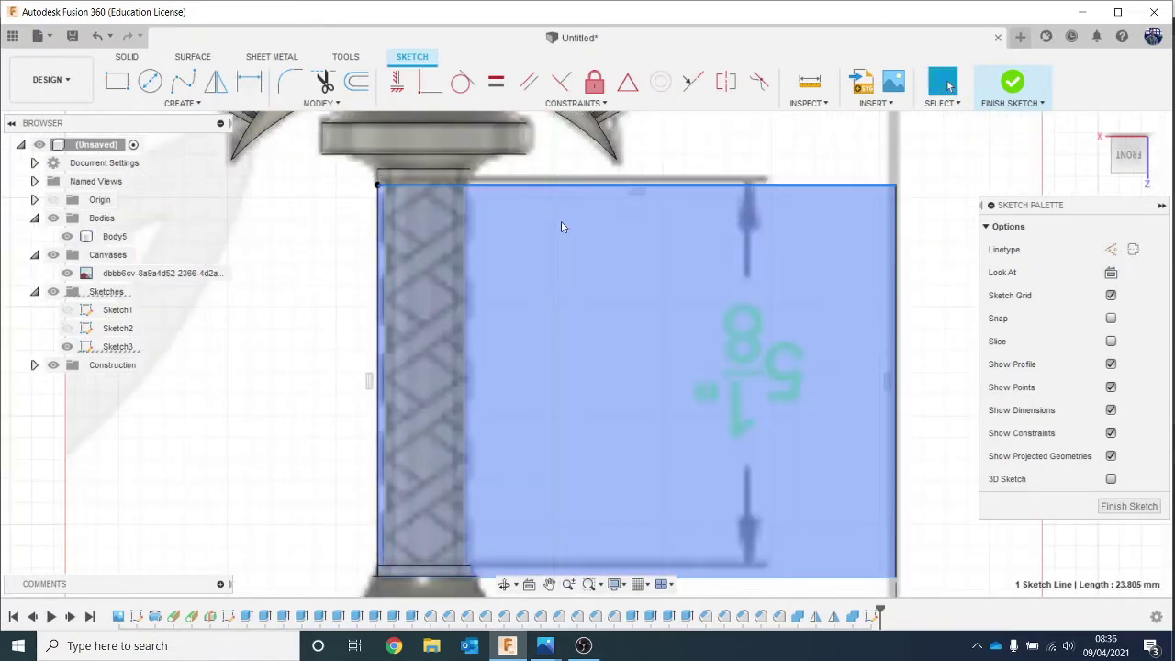
pyautogui.scroll(2, 631, 388)
pyautogui.scroll(-3, 631, 388)
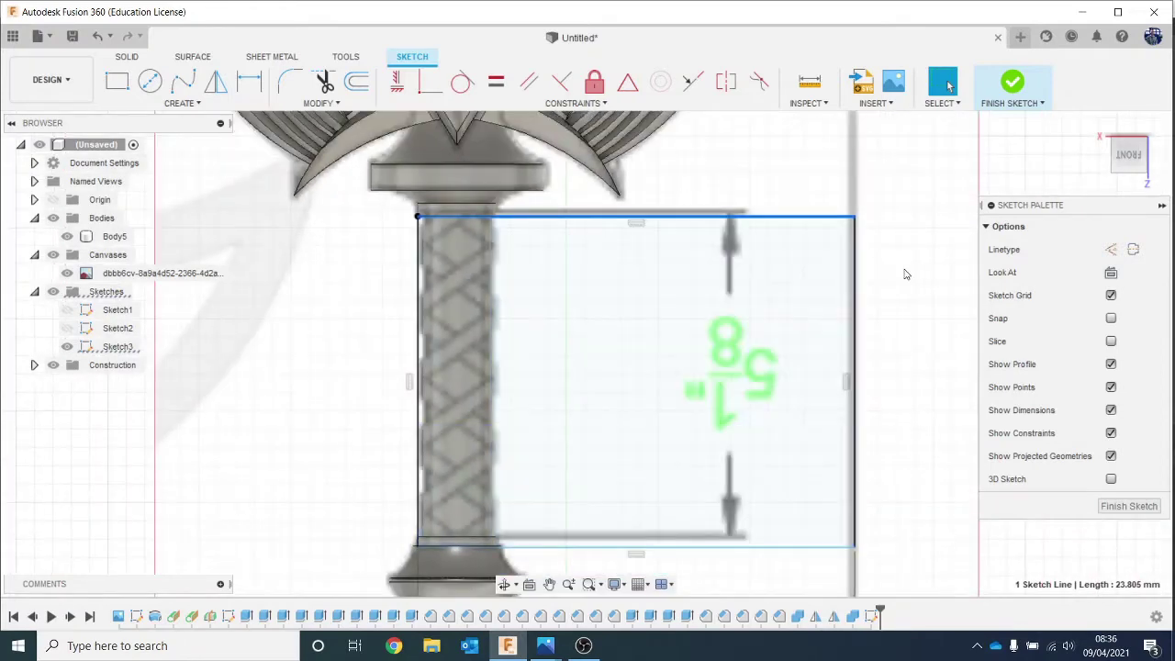
pyautogui.click(214, 108)
pyautogui.click(195, 124)
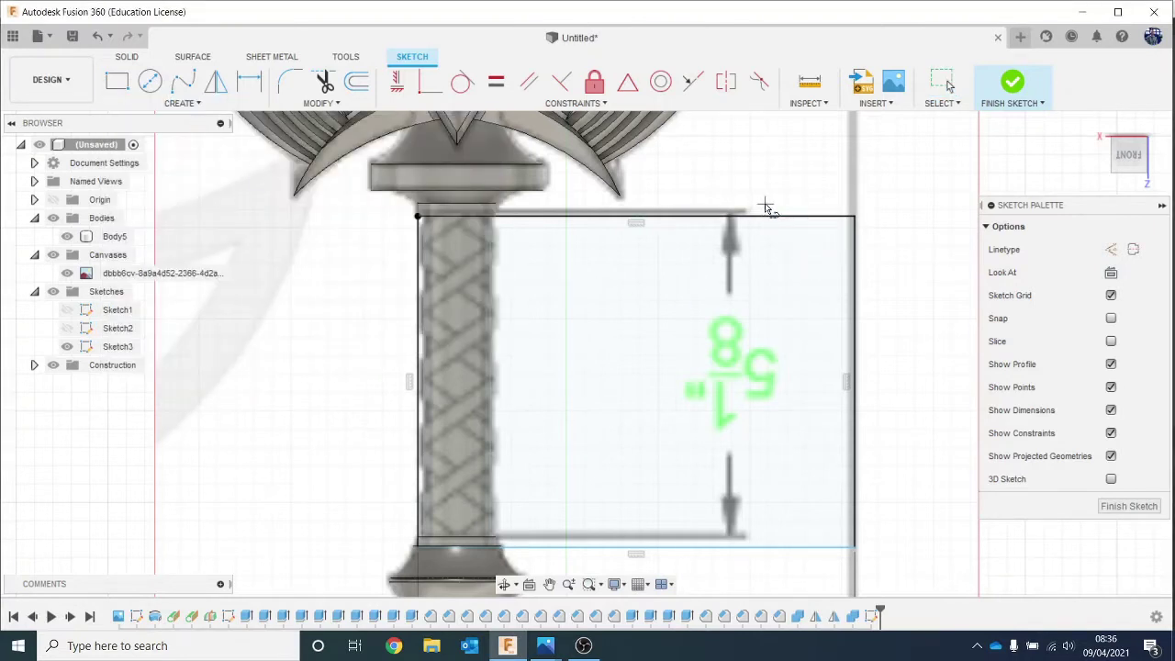
pyautogui.click(882, 316)
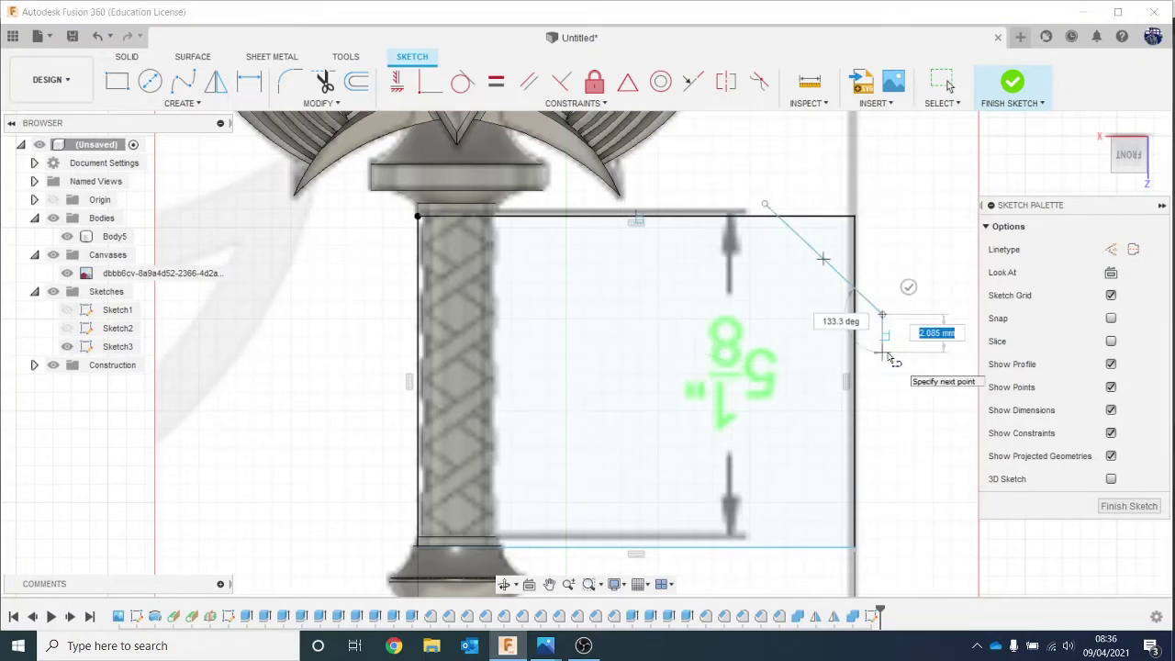
pyautogui.press('Escape')
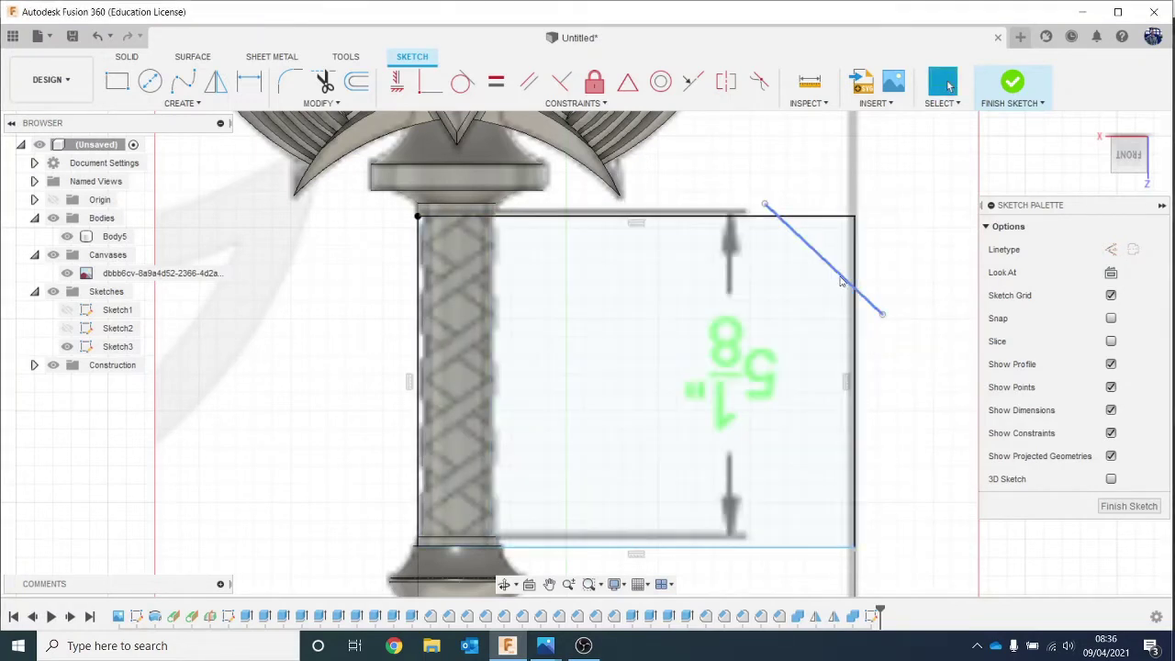
# Start a rectangular pattern of the diagonal line running horizontally towards the grip, with 5 instances over an extent of about 24.4 mm.
pyautogui.click(839, 280)
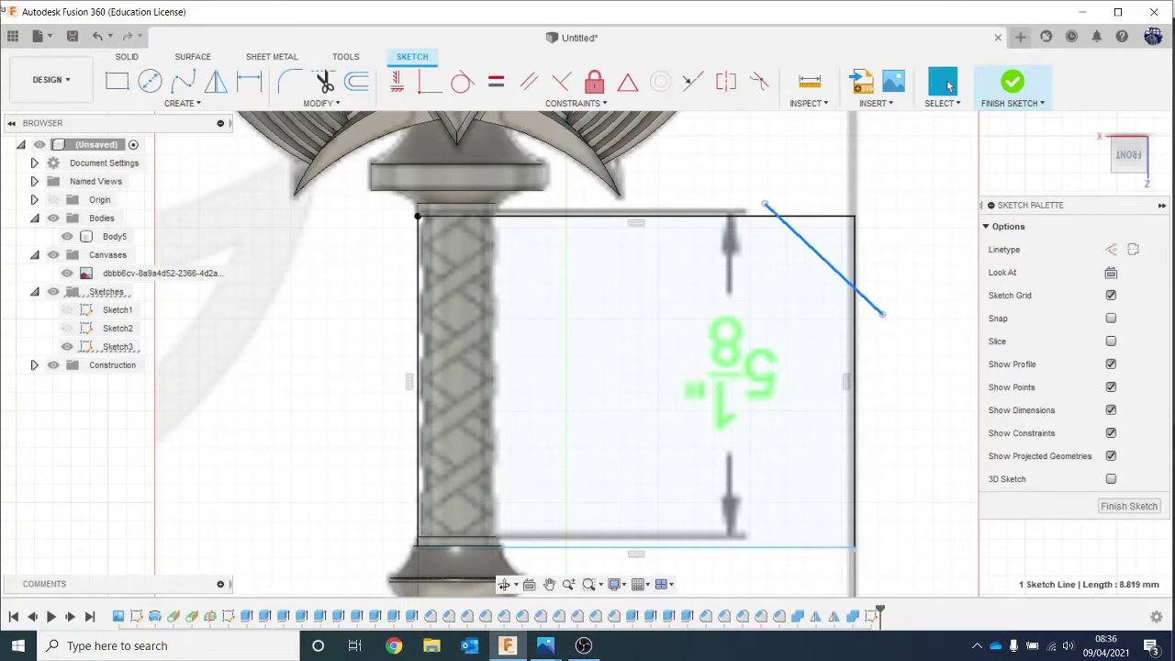
pyautogui.click(183, 102)
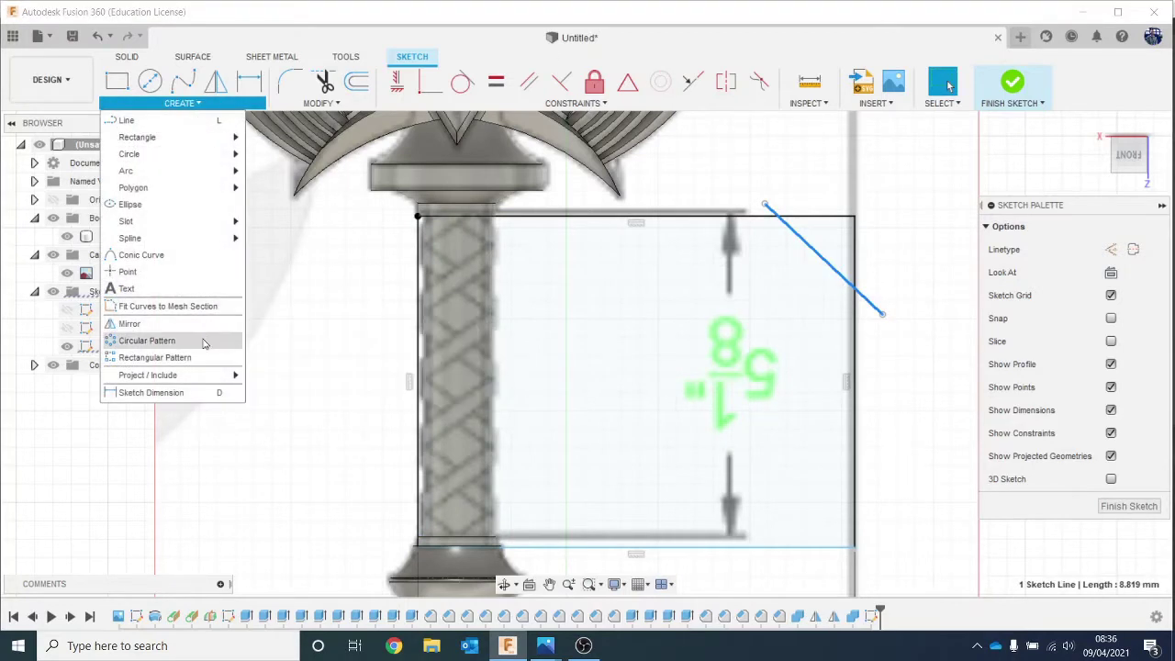
pyautogui.click(171, 358)
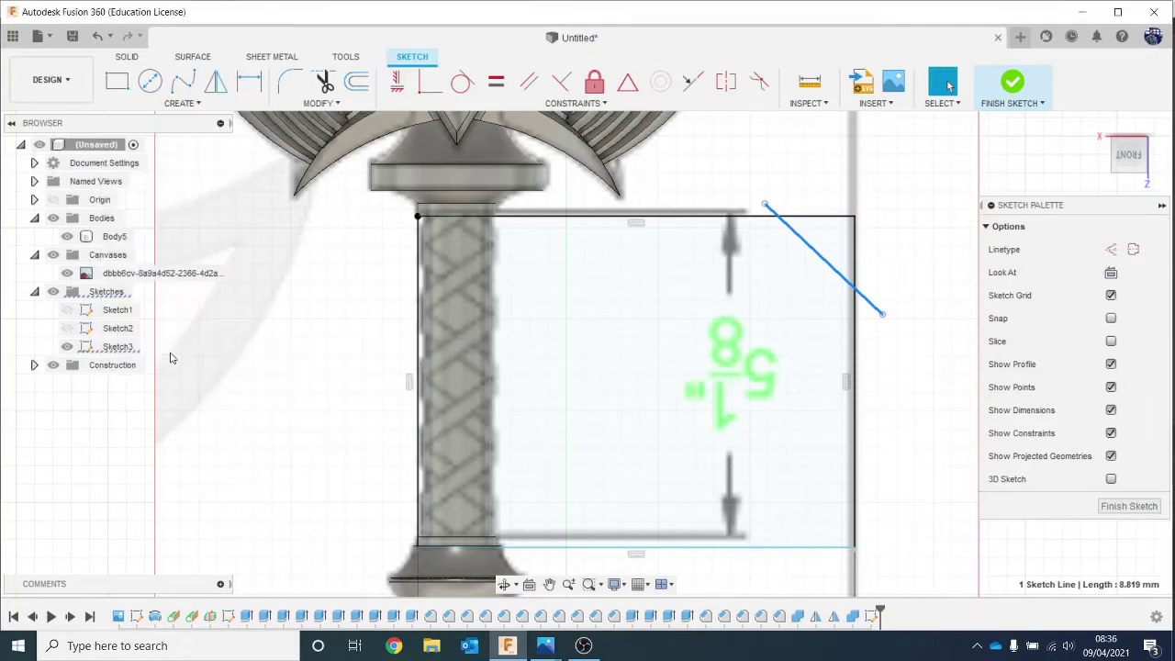
pyautogui.scroll(-3, 652, 204)
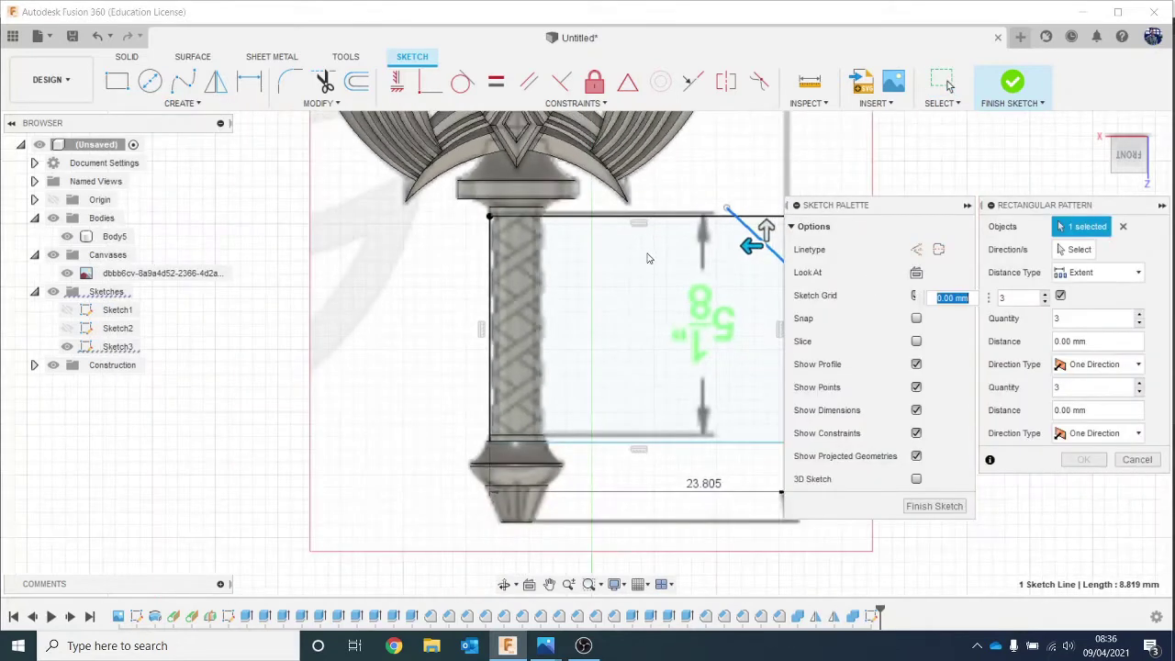
pyautogui.moveTo(634, 267); pyautogui.dragTo(529, 244, button='middle')
pyautogui.moveTo(644, 221)
pyautogui.mouseDown()
pyautogui.moveTo(573, 249)
pyautogui.moveTo(542, 231)
pyautogui.moveTo(536, 278)
pyautogui.mouseUp()
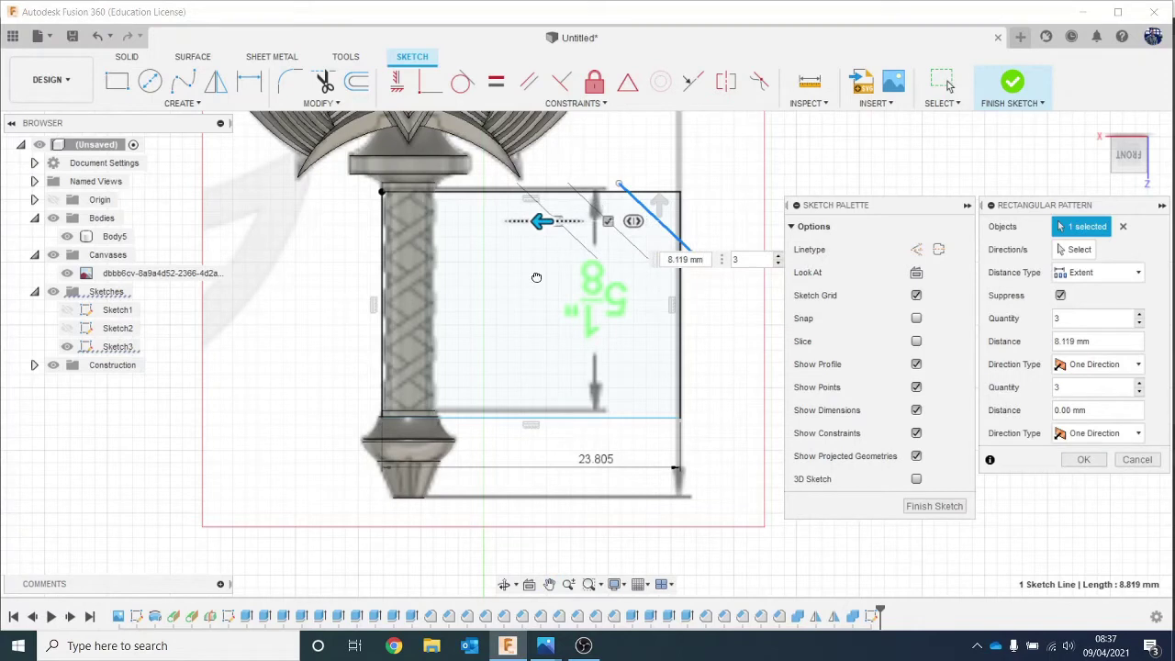
pyautogui.click(777, 257)
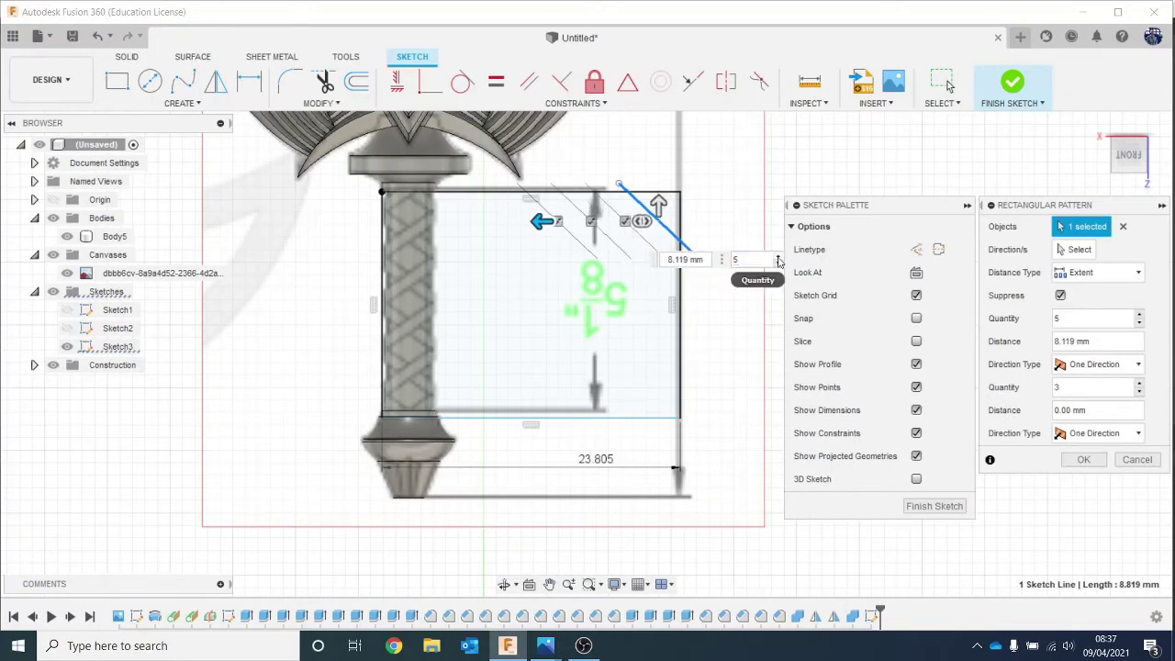
pyautogui.moveTo(543, 222); pyautogui.dragTo(330, 303)
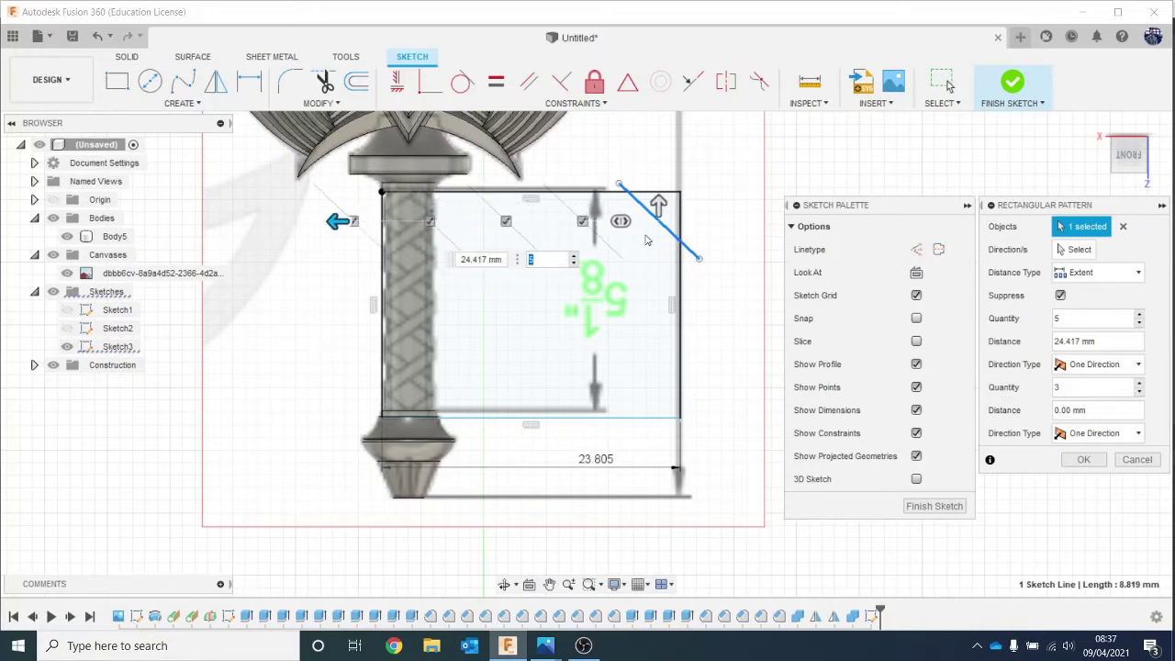
# Increase the line pattern to 12 instances over an extent of about 31.56 mm and create it.
pyautogui.write('8')
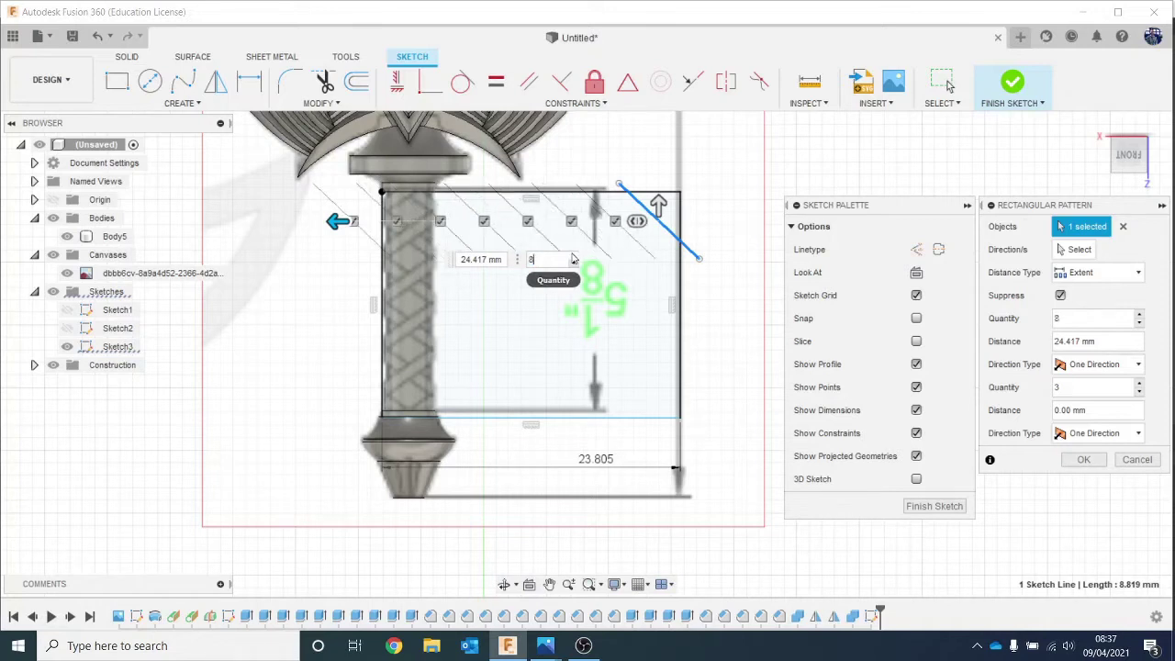
pyautogui.press('BackSpace')
pyautogui.write('9')
pyautogui.click(573, 256)
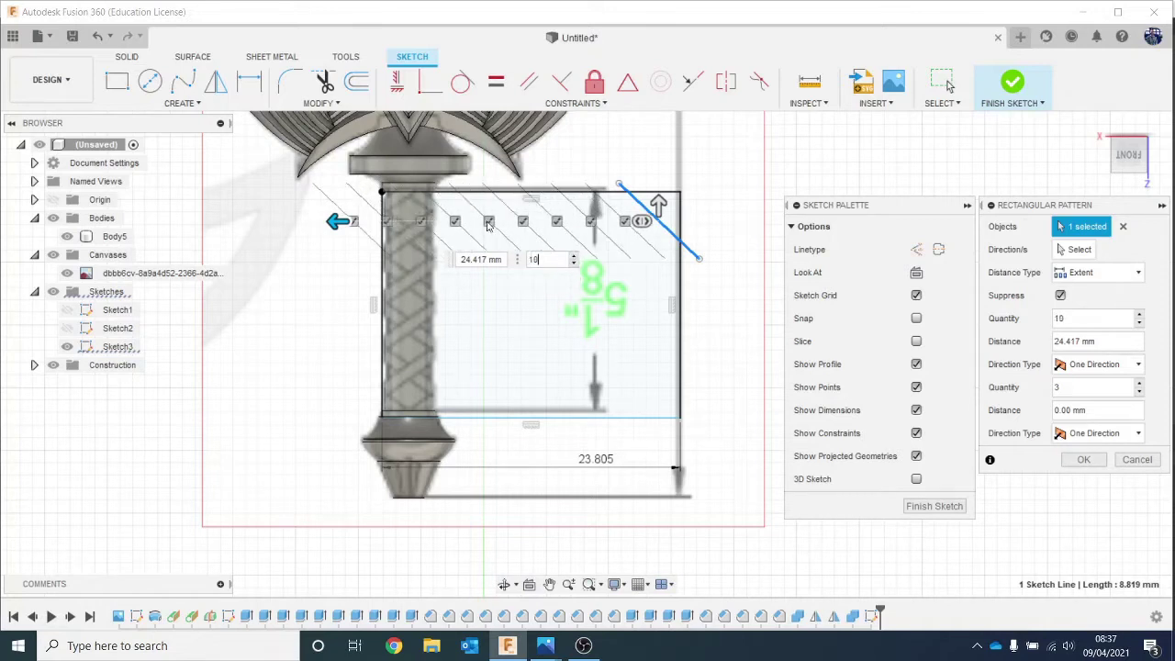
pyautogui.moveTo(337, 223); pyautogui.dragTo(249, 336)
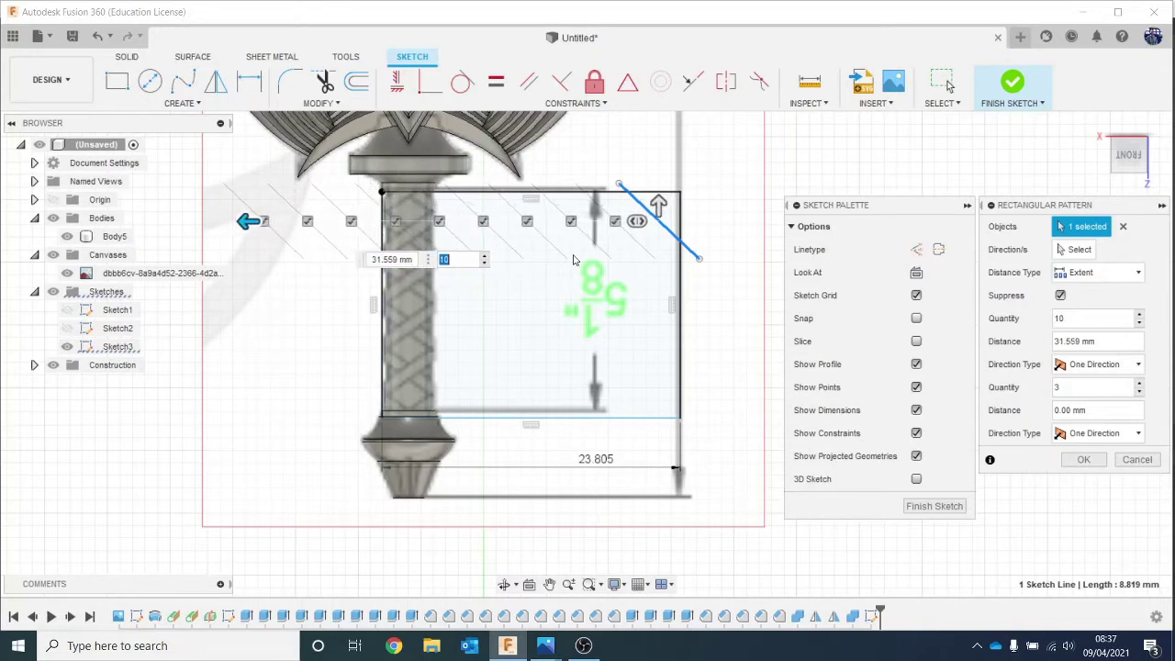
pyautogui.click(487, 256)
pyautogui.click(486, 256)
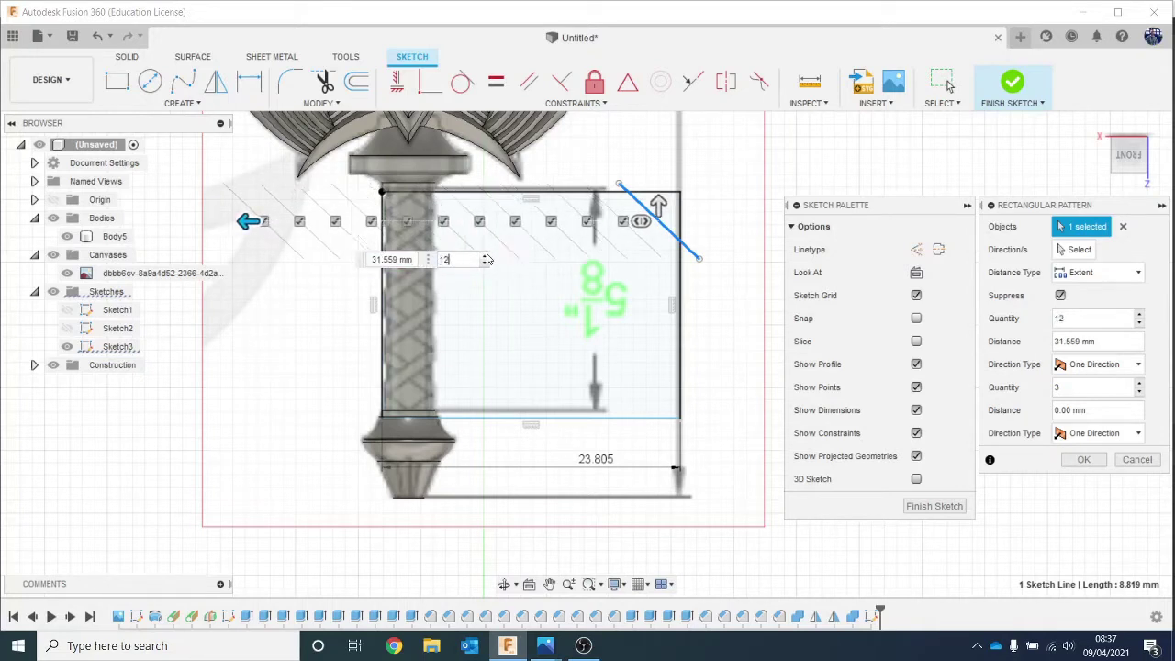
pyautogui.click(1082, 462)
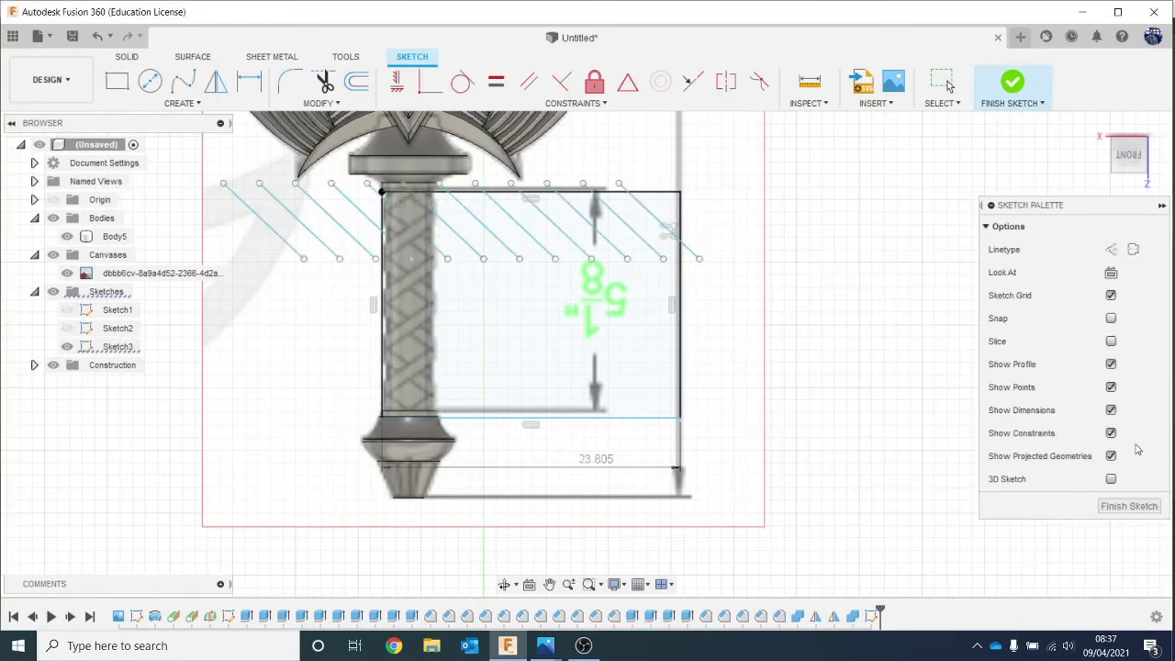
# Extend the patterned diagonal lines that start above the rectangle down to its far side and lower edge.
pyautogui.click(338, 108)
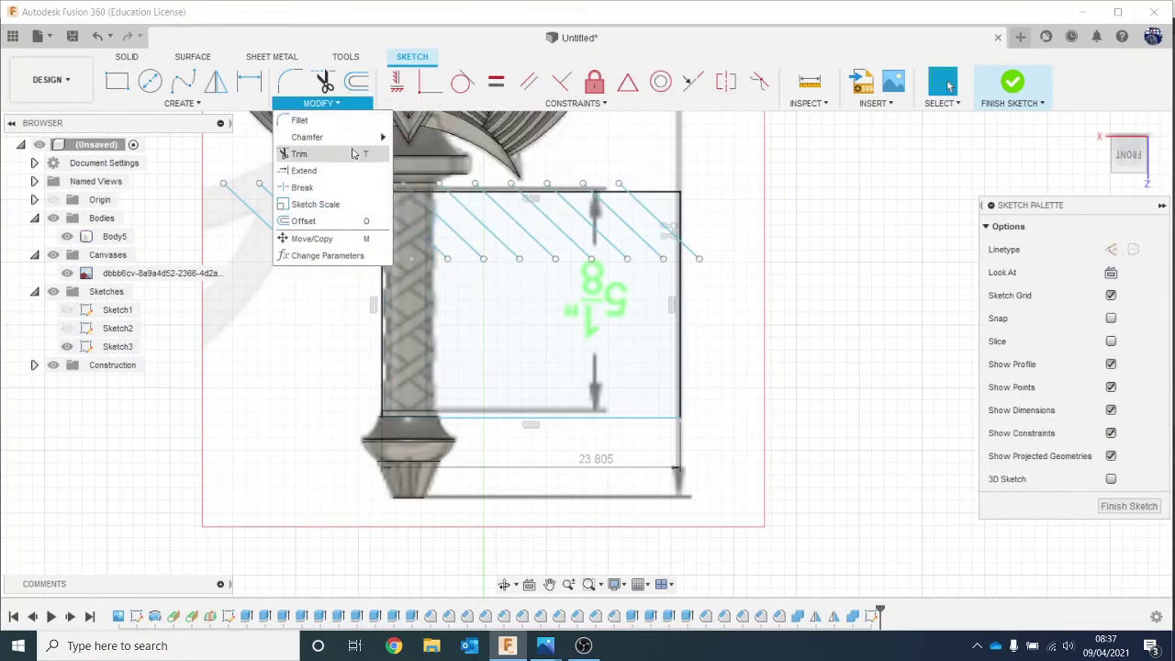
pyautogui.click(303, 170)
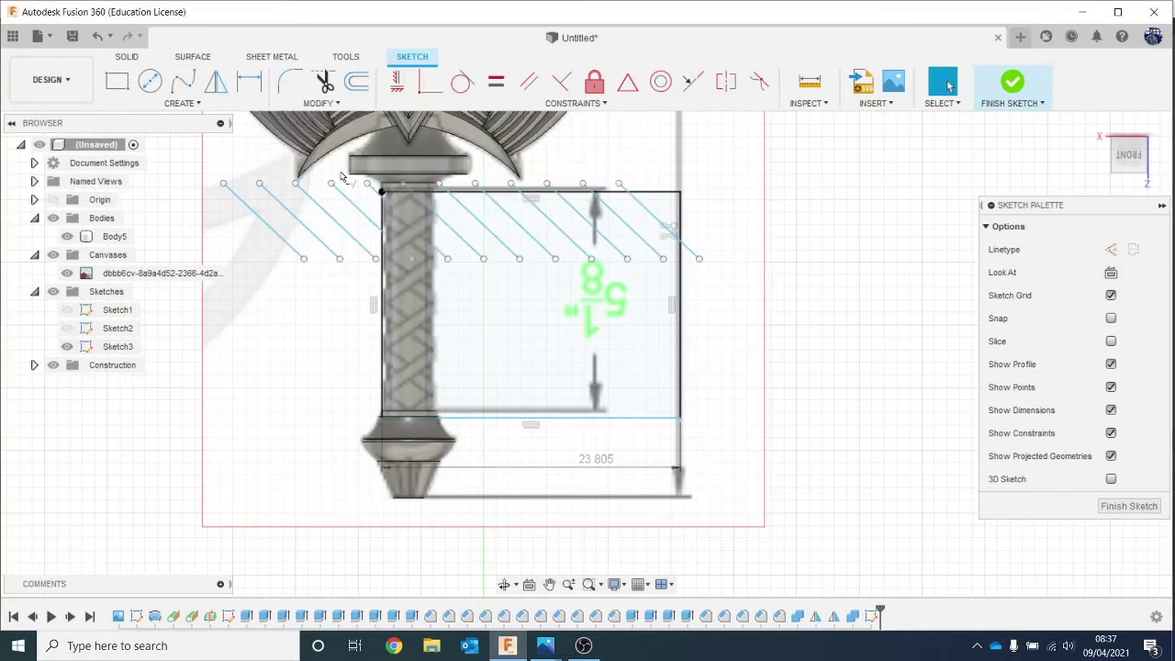
pyautogui.click(647, 253)
pyautogui.click(620, 255)
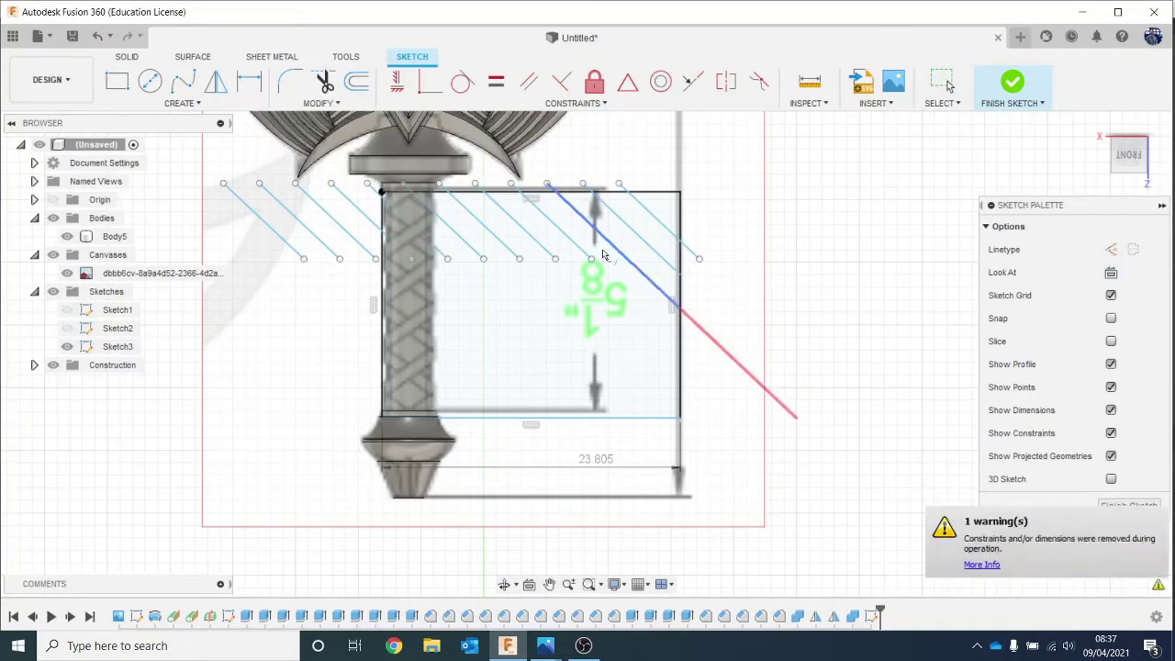
pyautogui.click(547, 250)
pyautogui.click(512, 252)
pyautogui.click(450, 250)
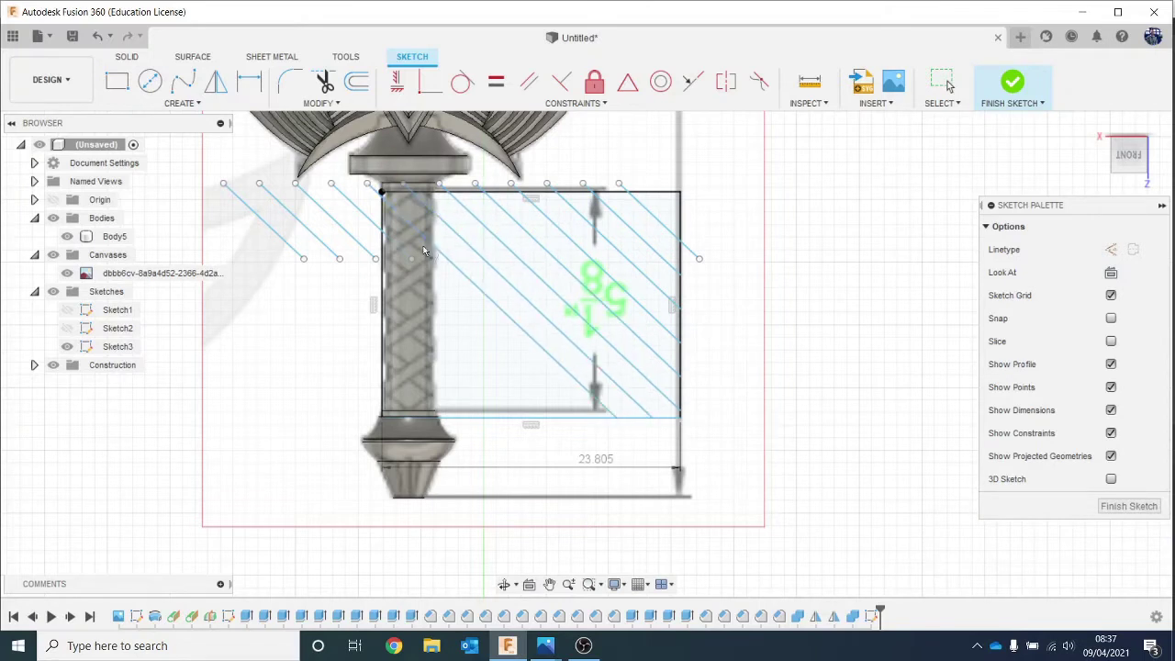
# Extend the remaining diagonal lines starting outside the grip side through the grip to the rectangle's lower edge.
pyautogui.click(365, 249)
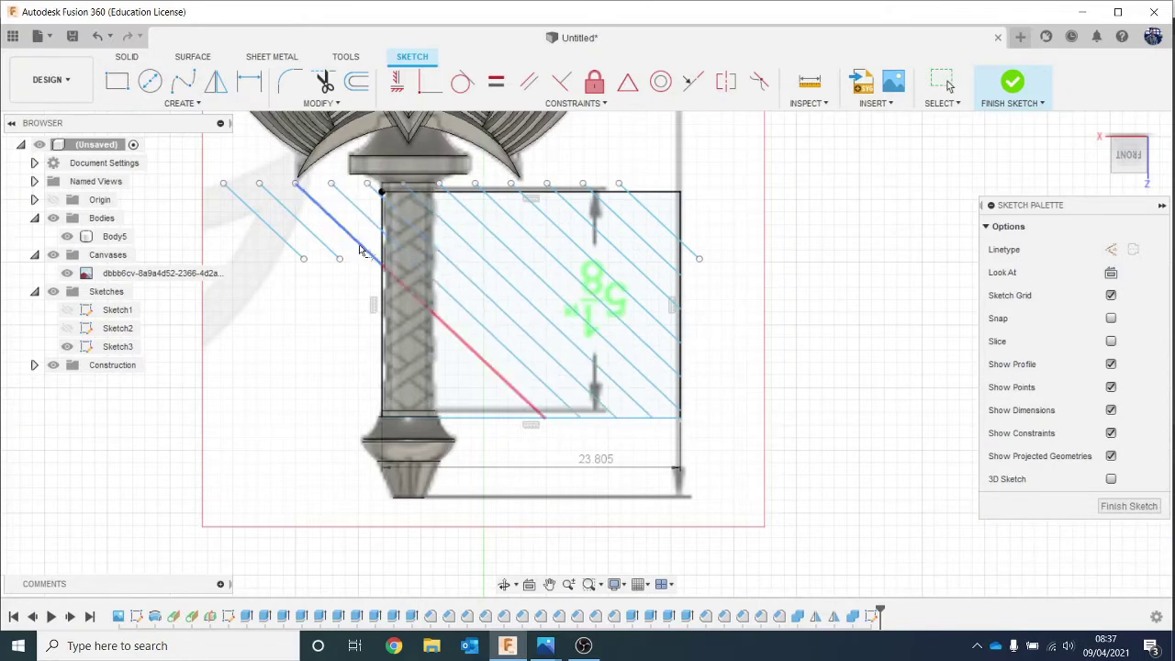
pyautogui.click(366, 254)
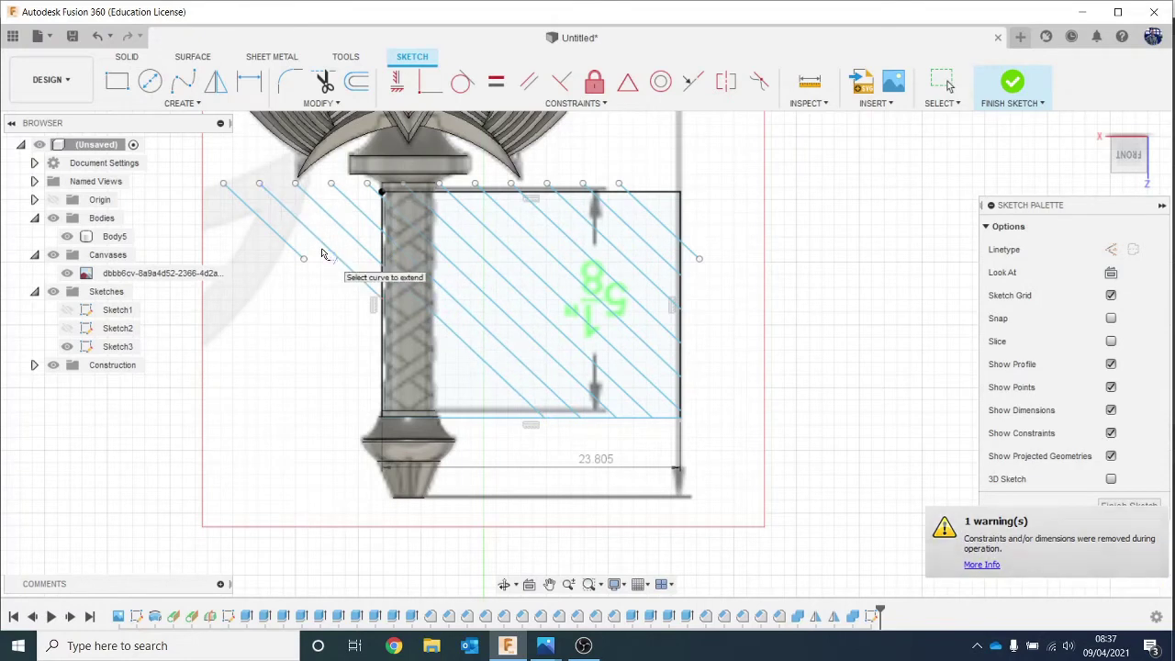
pyautogui.click(323, 254)
pyautogui.click(290, 254)
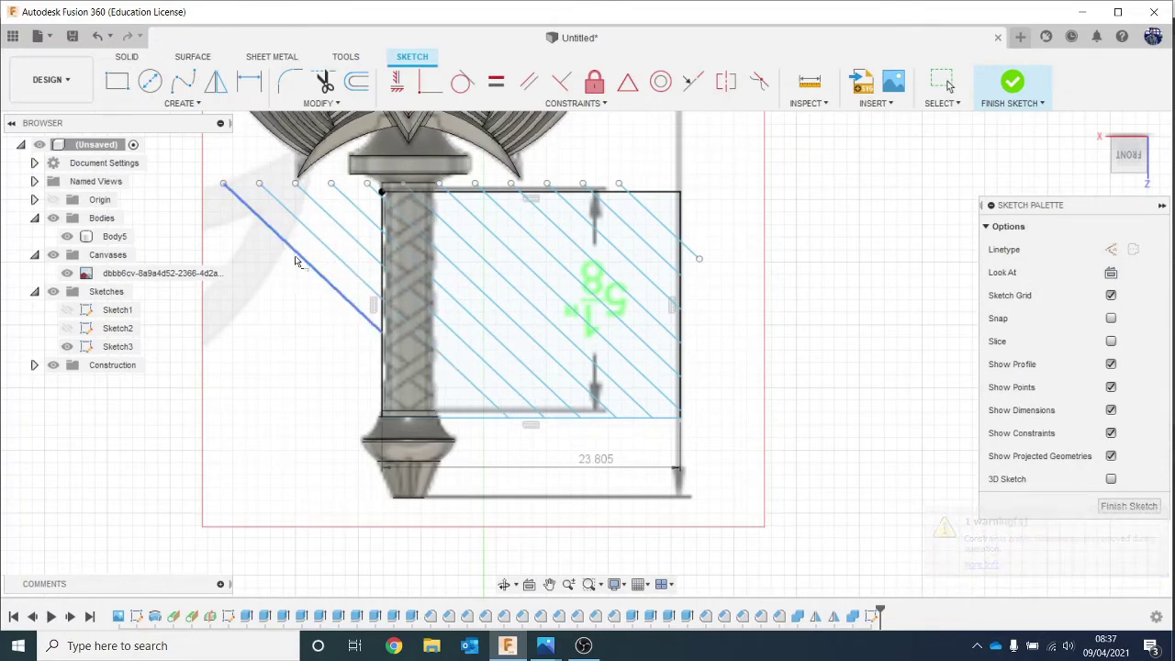
pyautogui.click(299, 262)
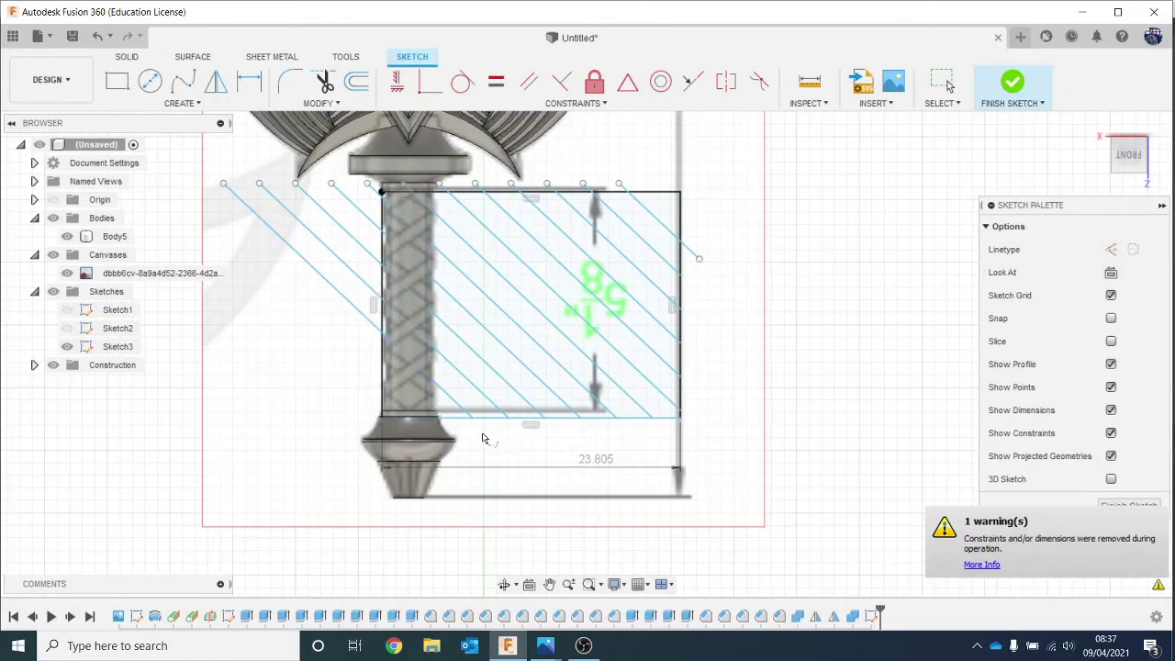
pyautogui.scroll(1, 485, 439)
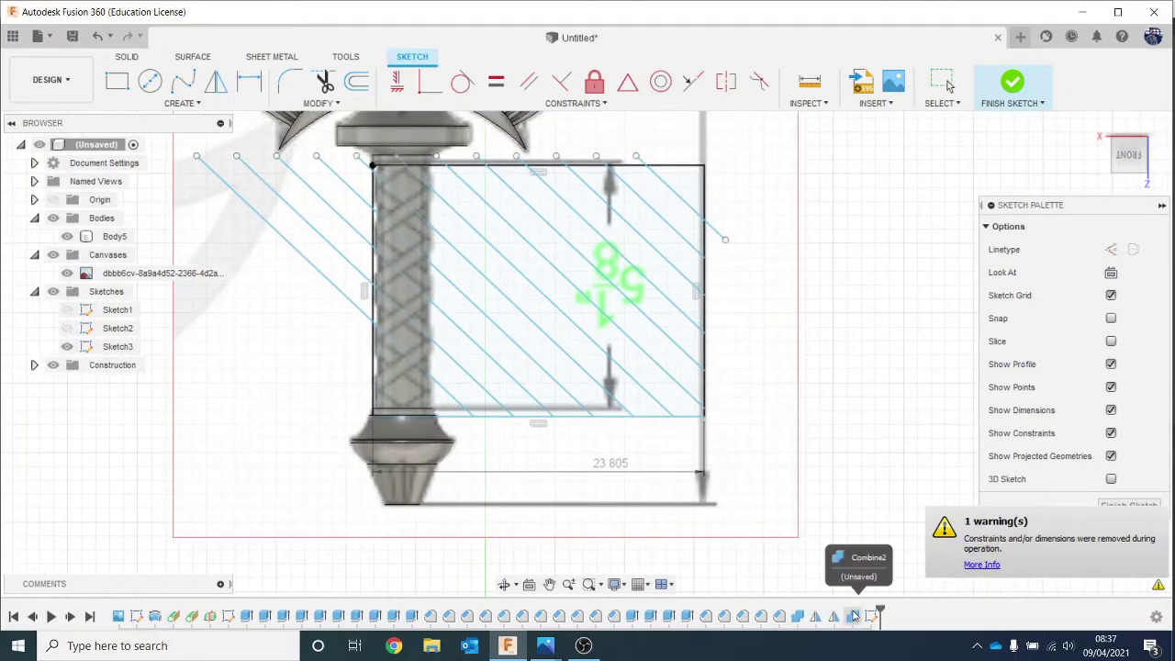
pyautogui.click(110, 37)
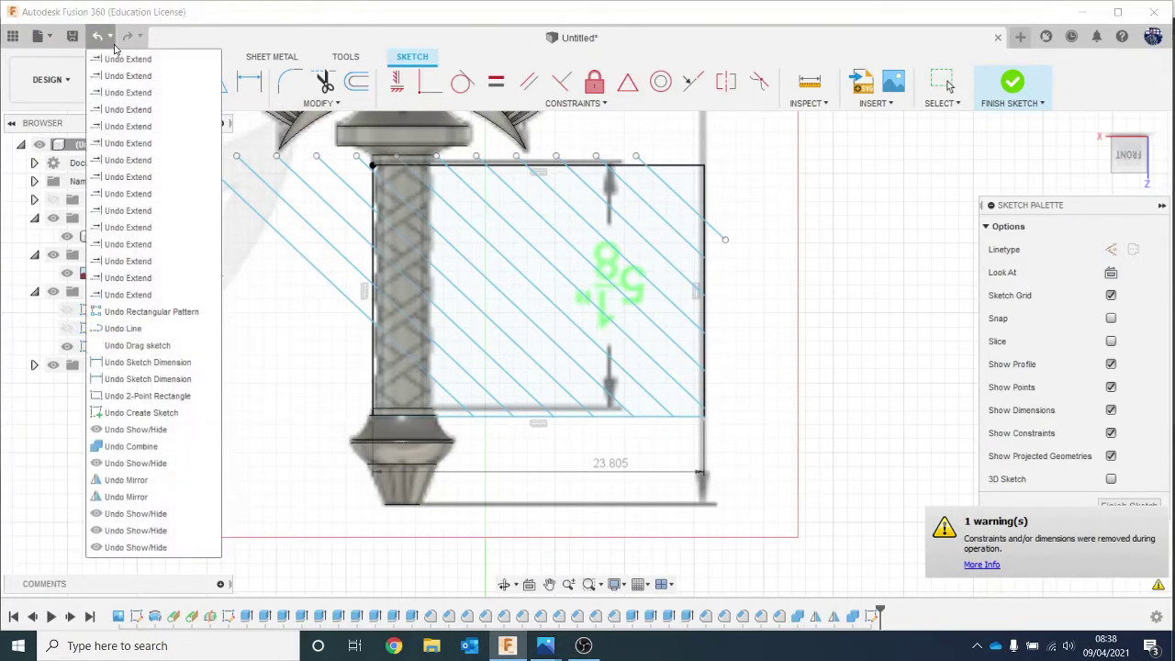
pyautogui.click(866, 406)
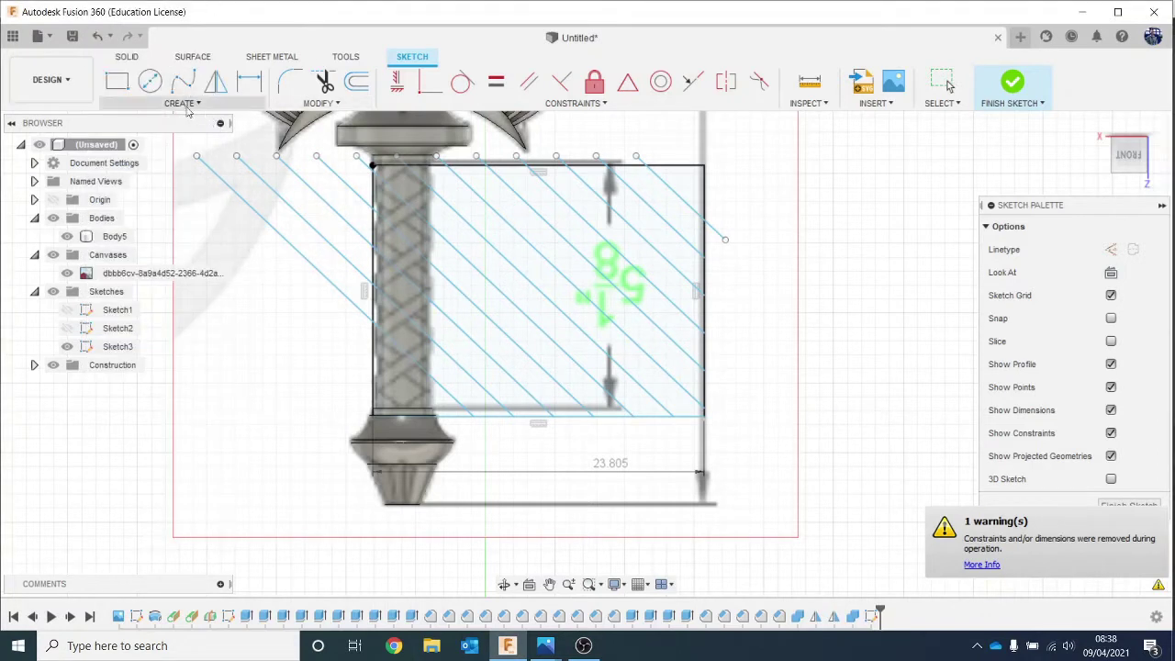
pyautogui.click(182, 103)
pyautogui.click(230, 359)
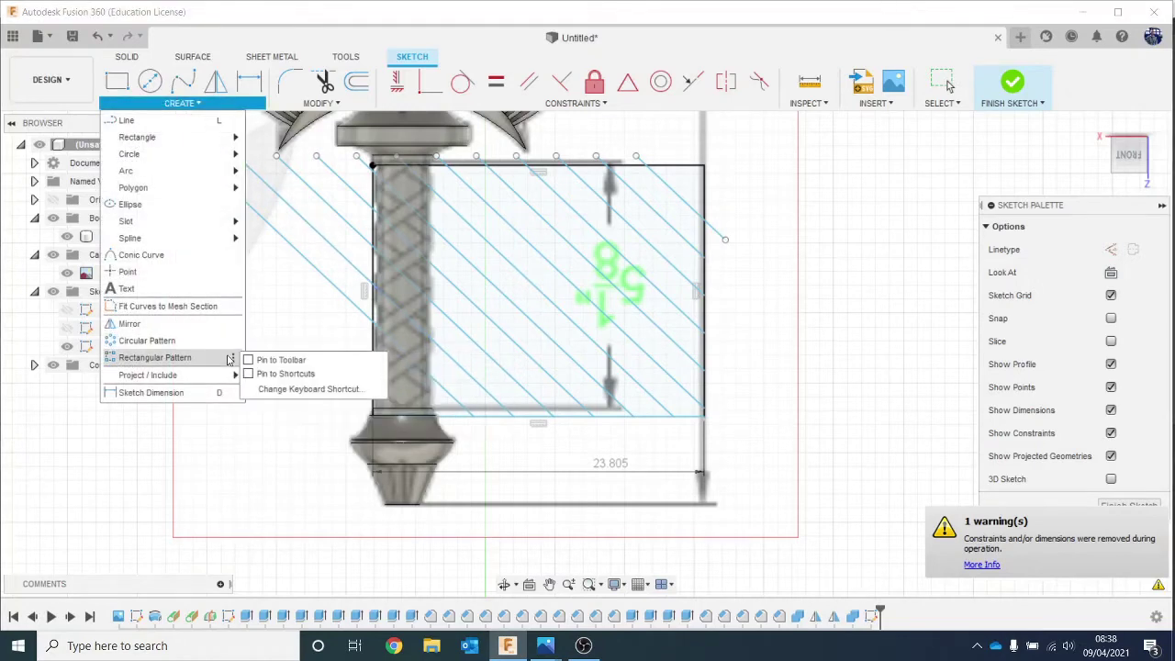
# Pattern the outermost diagonal line on the grip side horizontally outward, with 3 instances over an extent of about 5.988 mm.
pyautogui.click(224, 357)
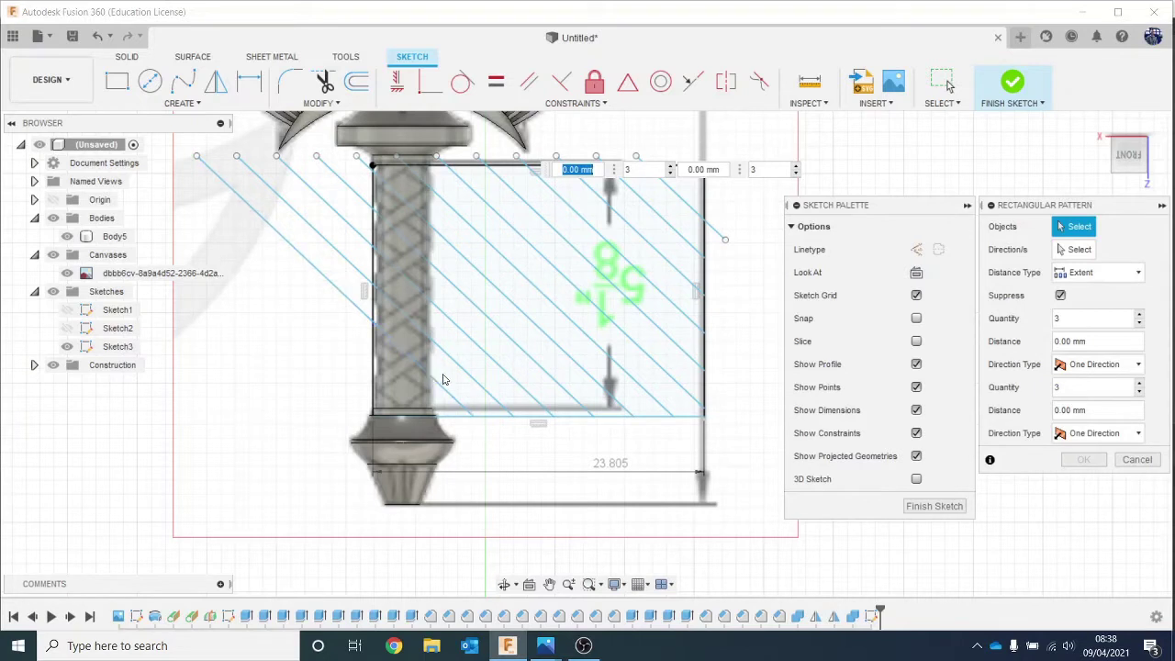
pyautogui.click(446, 391)
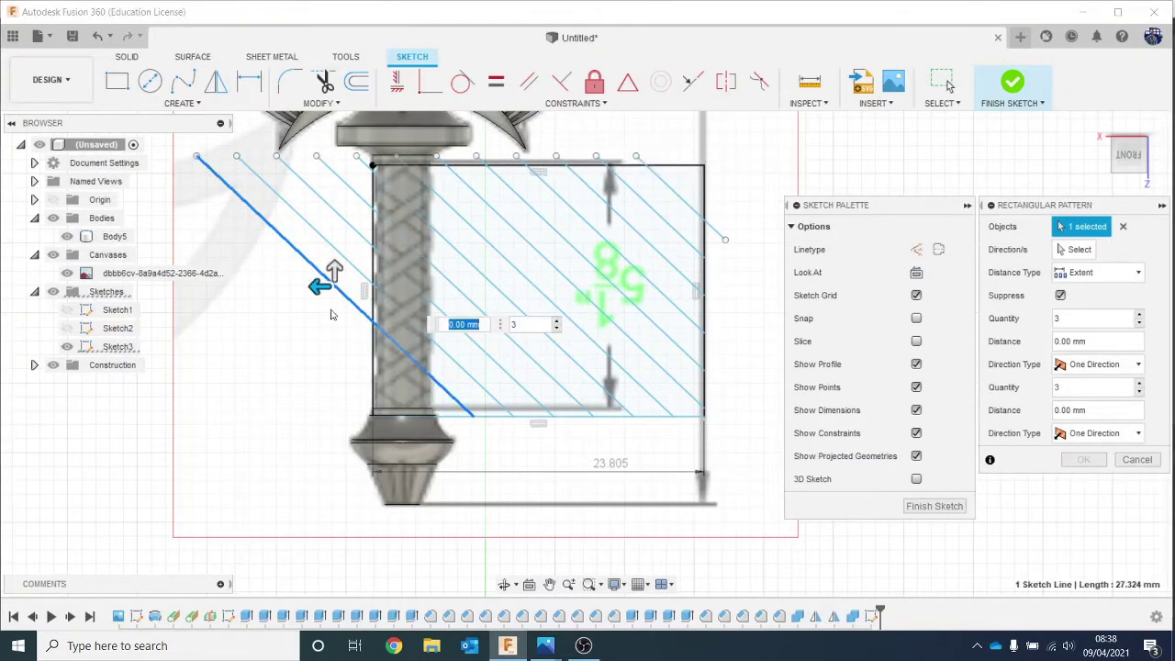
pyautogui.moveTo(316, 287); pyautogui.dragTo(238, 325)
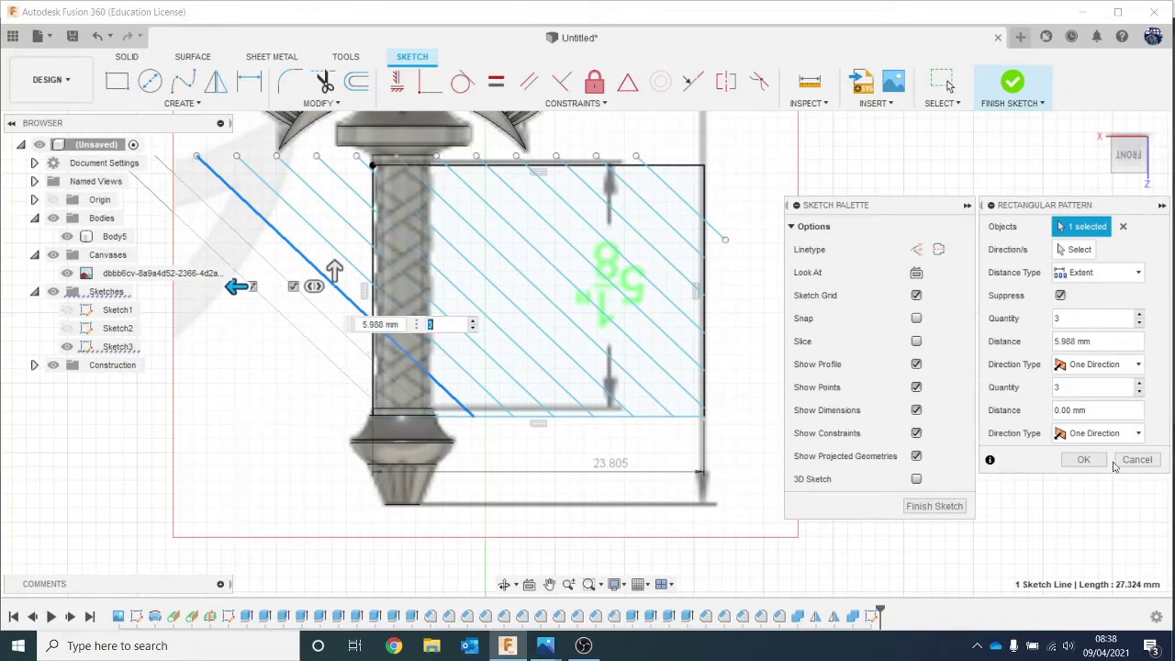
pyautogui.click(1084, 459)
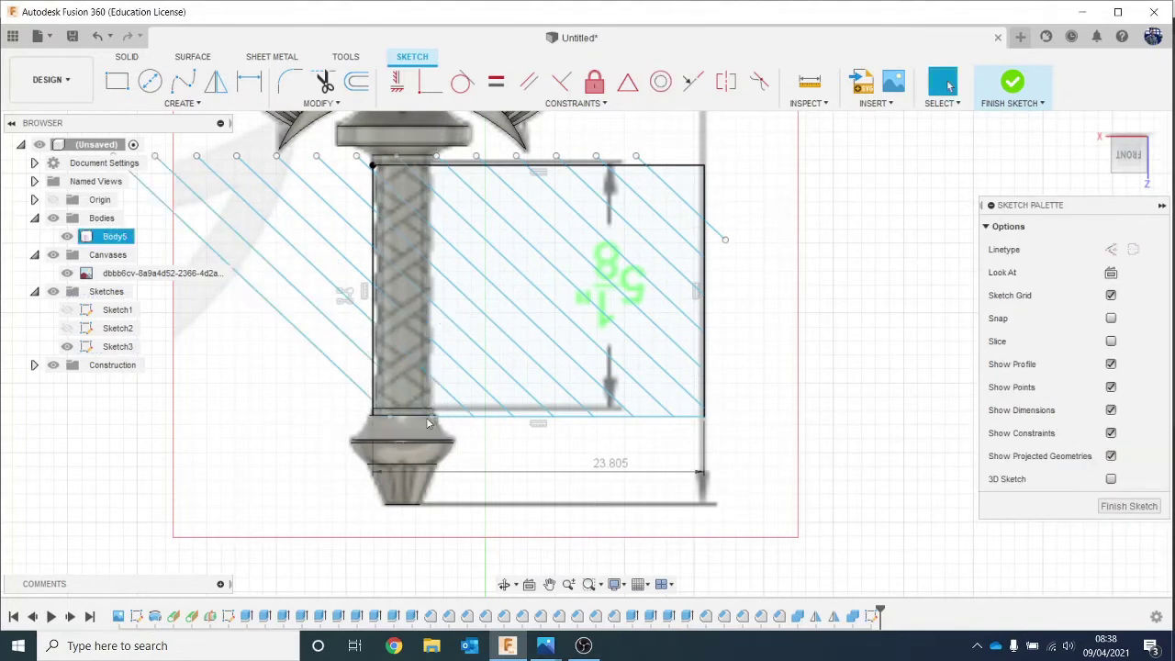
# Draw a line about 5.6 mm long over the diagonal crossing the grip's lower end, from the rectangle's grip side to its lower edge.
pyautogui.scroll(2, 395, 397)
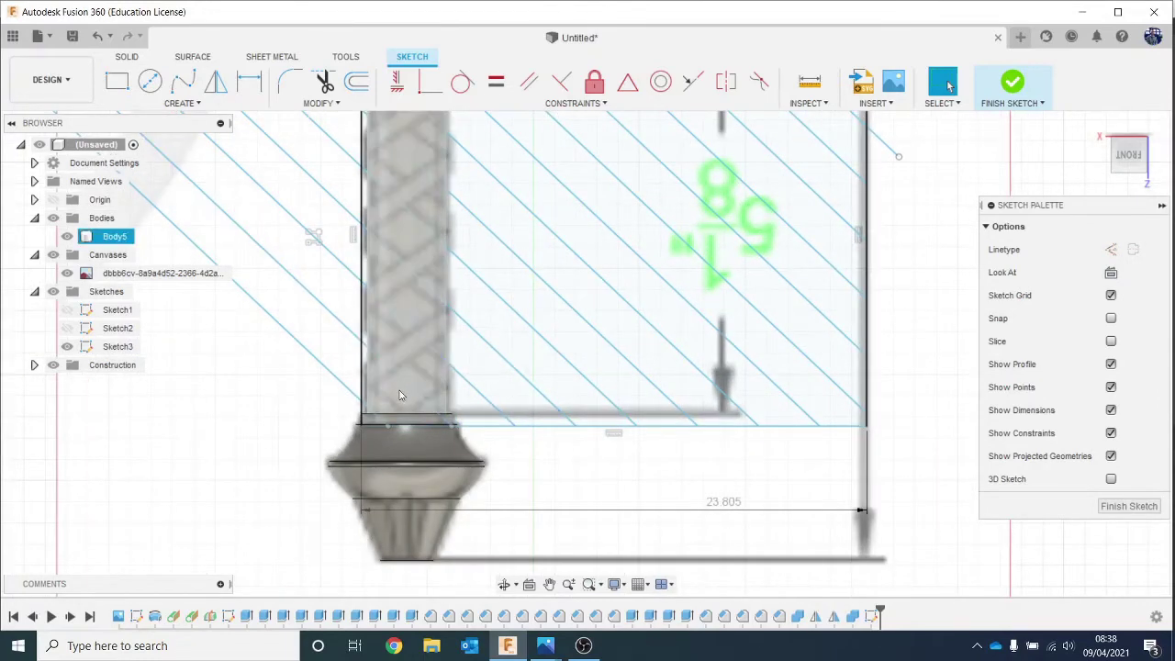
pyautogui.scroll(2, 395, 400)
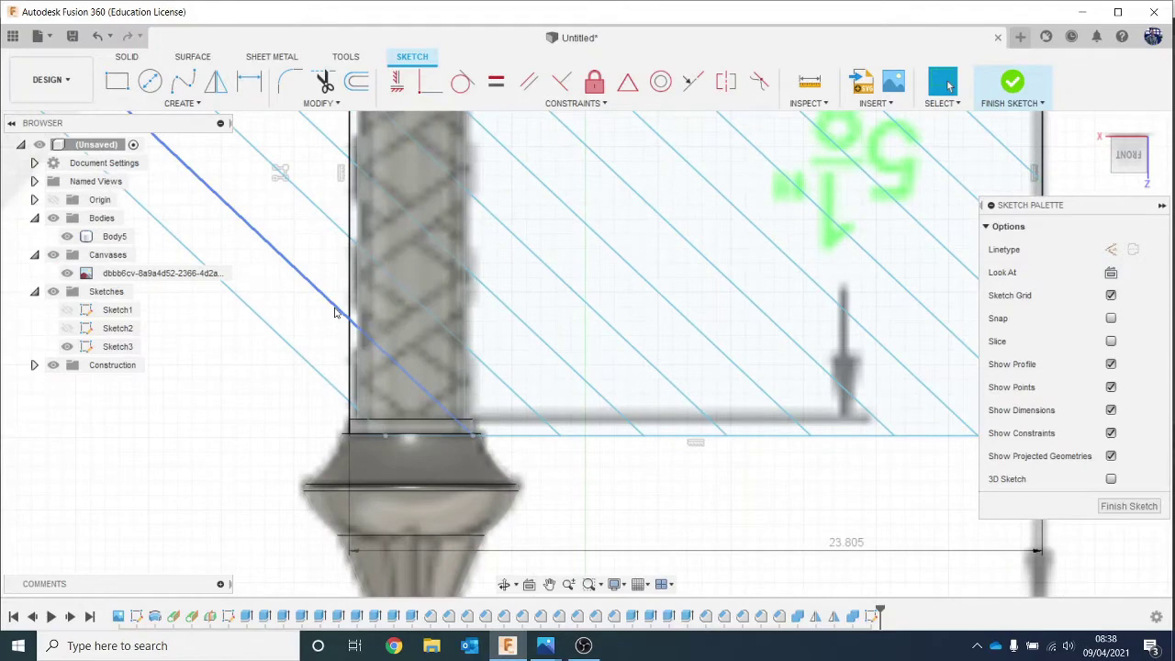
pyautogui.click(335, 312)
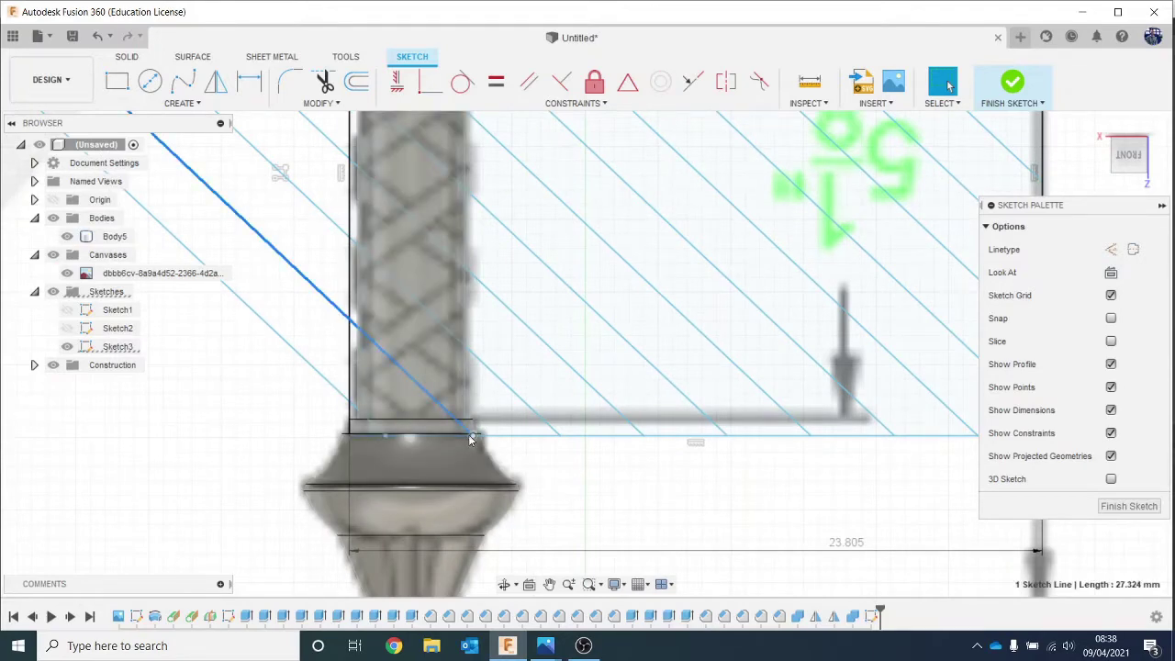
pyautogui.scroll(2, 403, 401)
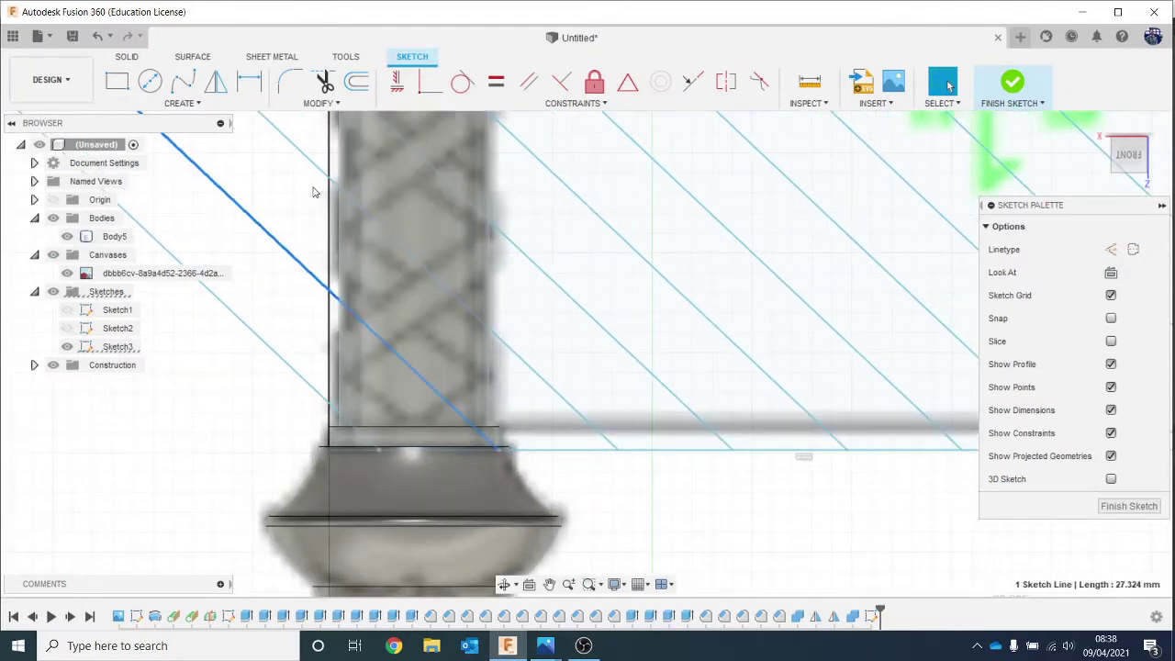
pyautogui.scroll(-2, 328, 203)
pyautogui.press('t')
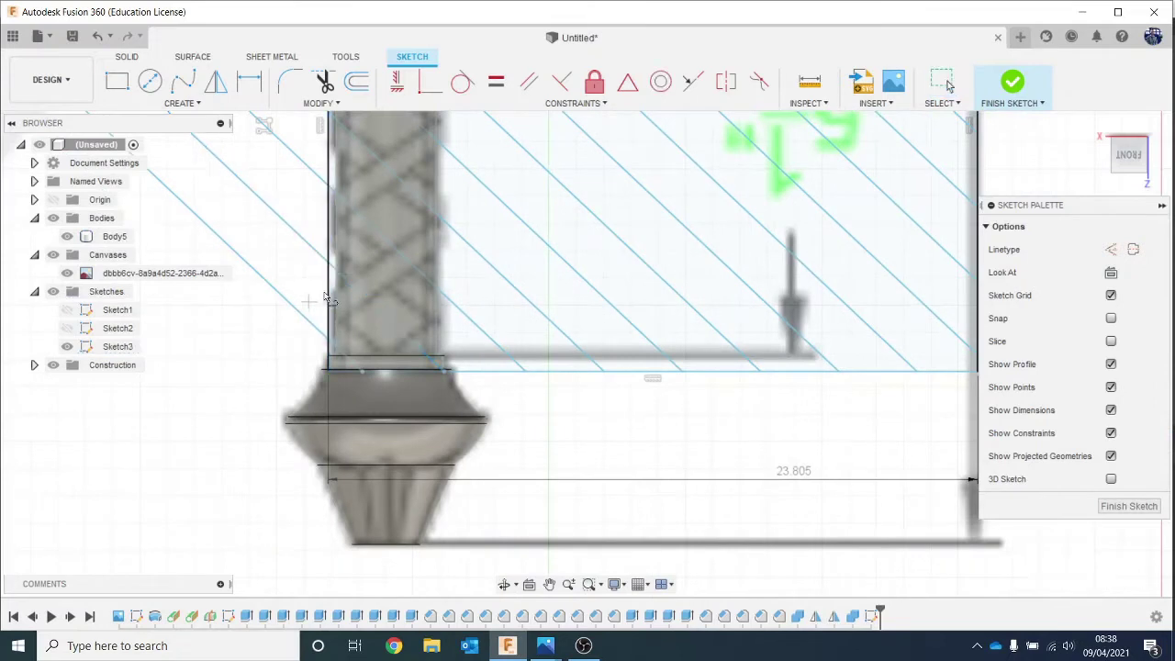
pyautogui.click(327, 265)
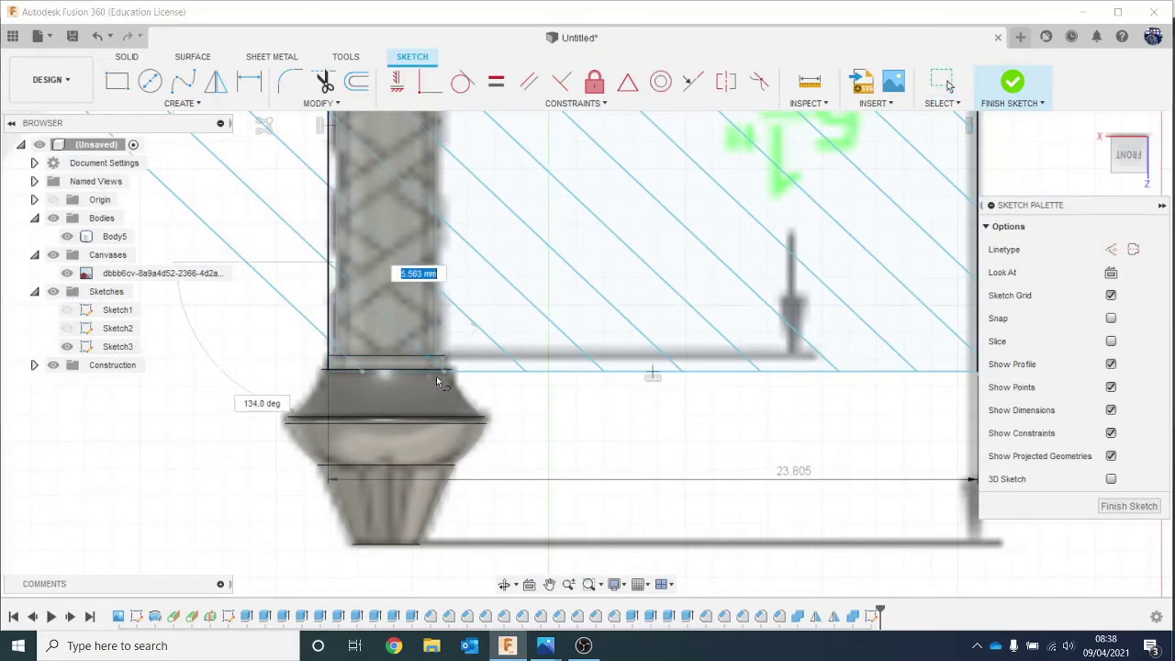
pyautogui.click(444, 371)
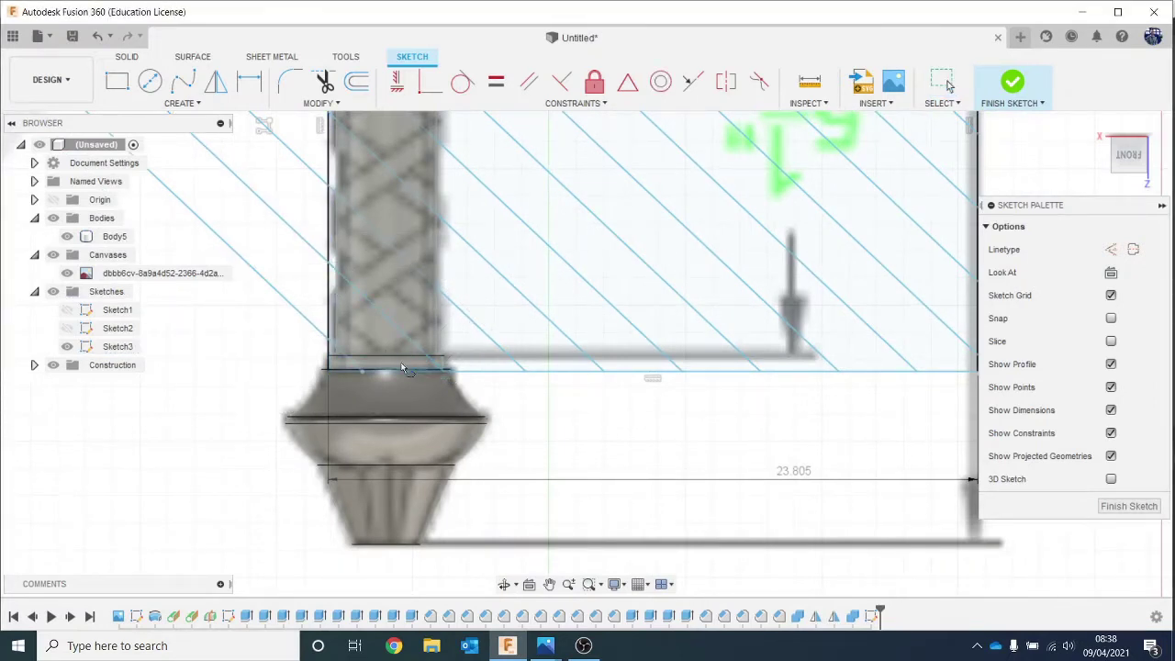
pyautogui.click(365, 333)
pyautogui.scroll(2, 364, 336)
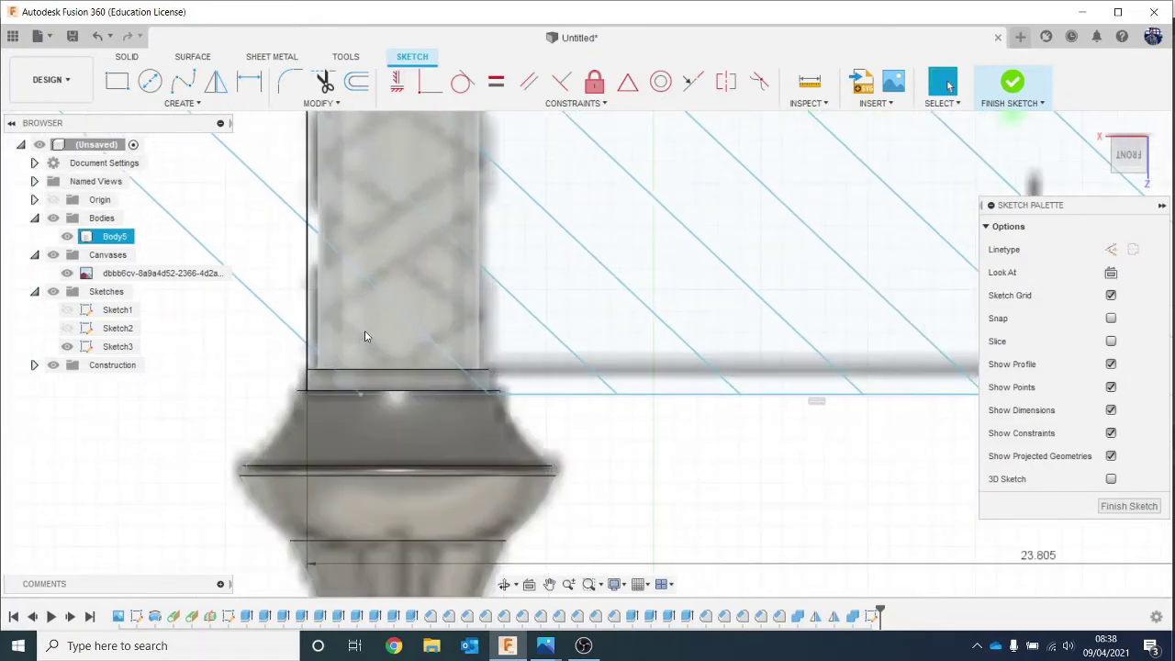
pyautogui.scroll(-3, 328, 383)
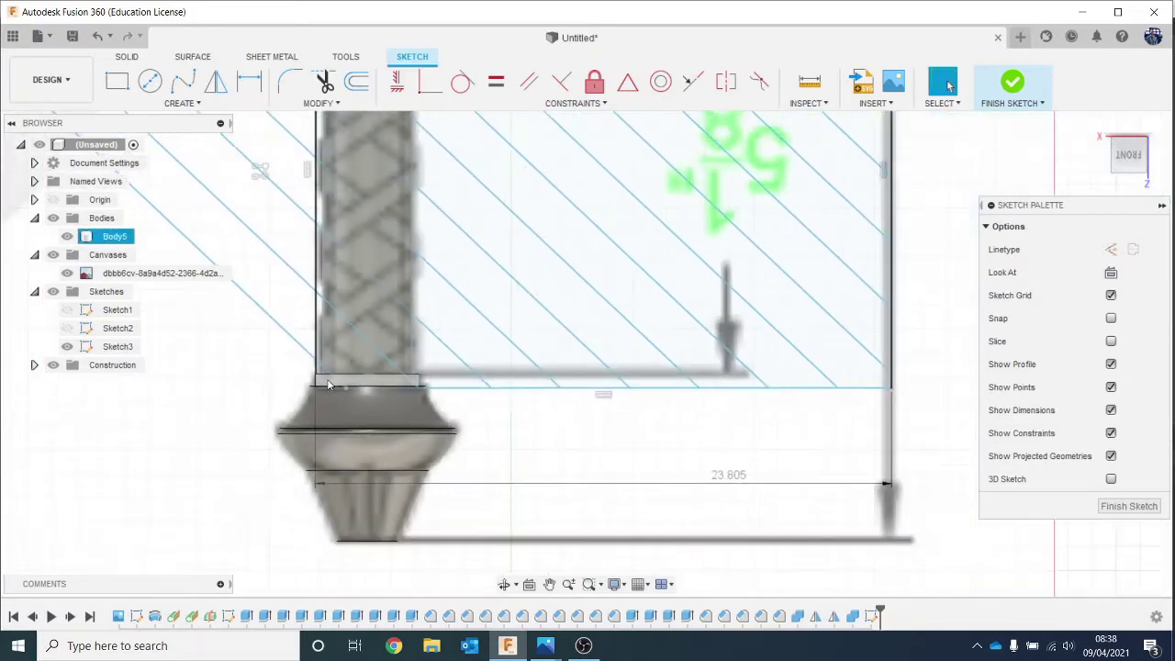
# Hide Body5 and delete the outermost patterned diagonal line at the rectangle's lower corner on the grip side.
pyautogui.click(67, 235)
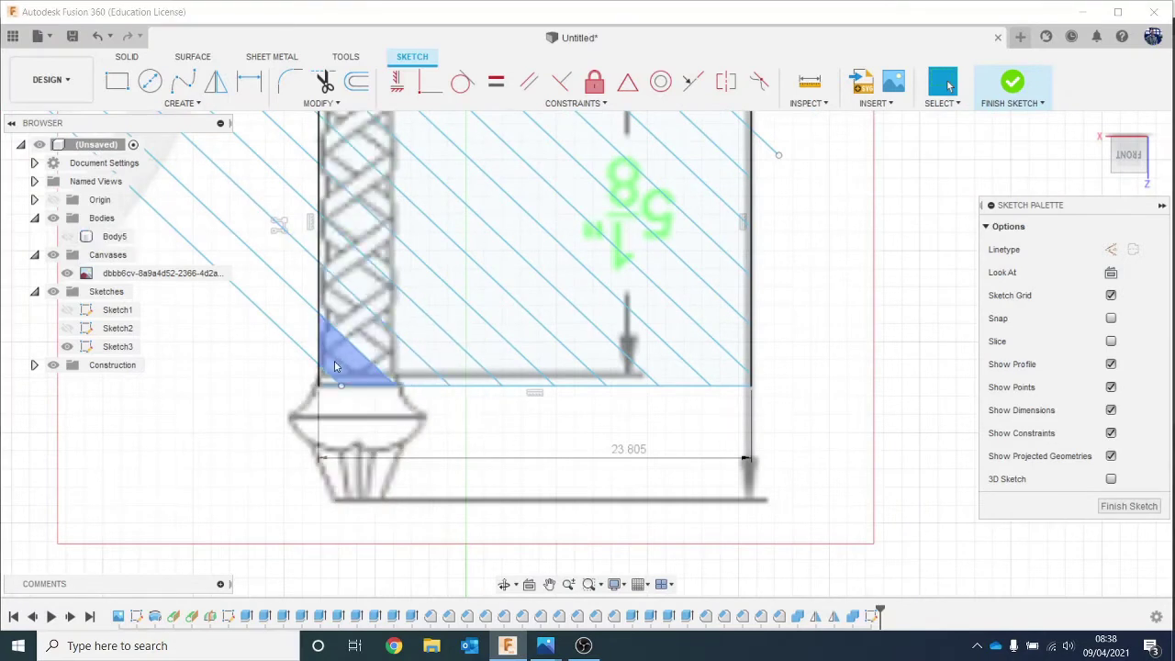
pyautogui.click(287, 337)
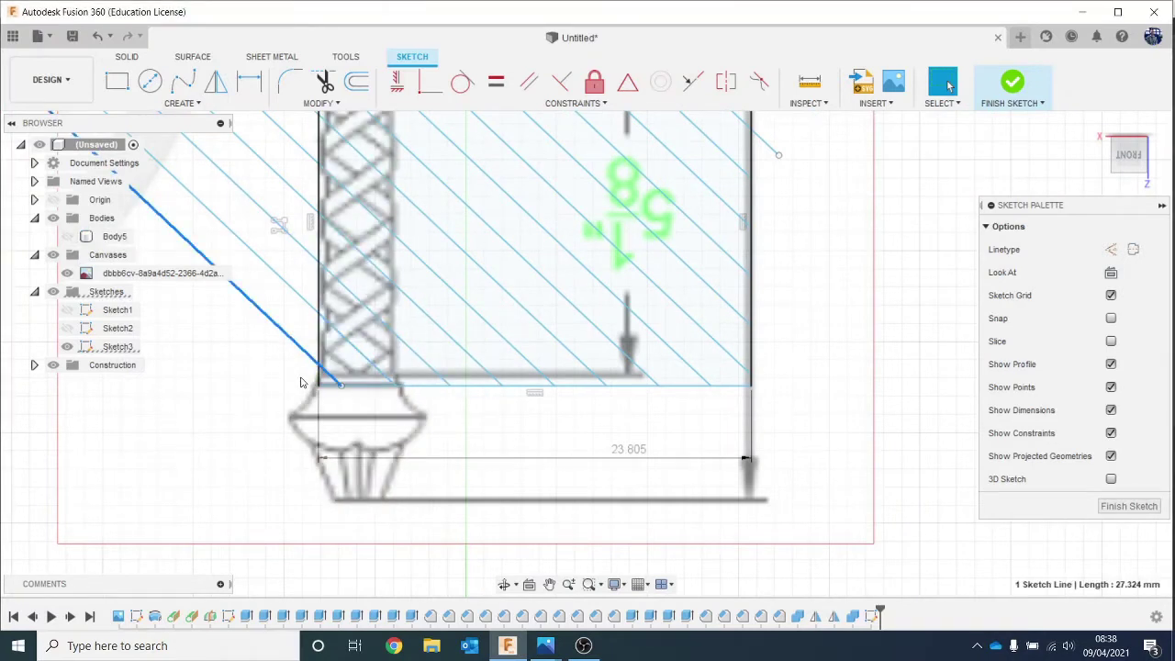
pyautogui.press('Delete')
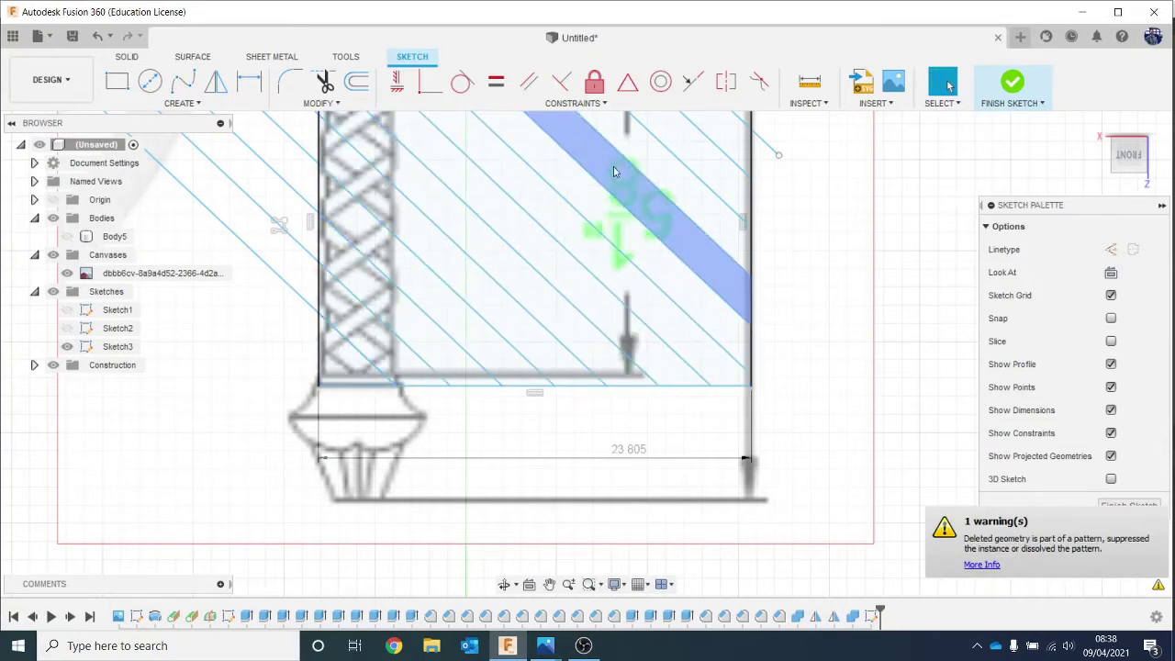
# Copy all the diagonal lines, rotating the copy 90 degrees about Z and moving it -13.122 mm in X over the rectangle.
pyautogui.scroll(-4, 678, 168)
pyautogui.moveTo(663, 210); pyautogui.dragTo(612, 324, button='middle')
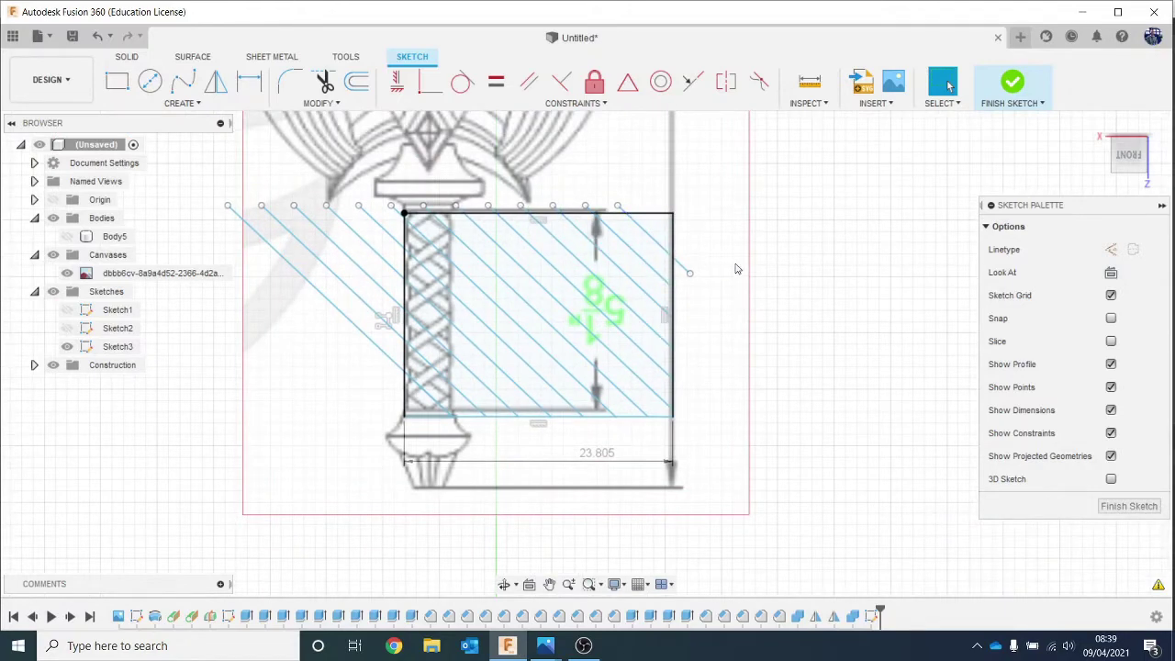
pyautogui.scroll(2, 524, 336)
pyautogui.scroll(-2, 527, 341)
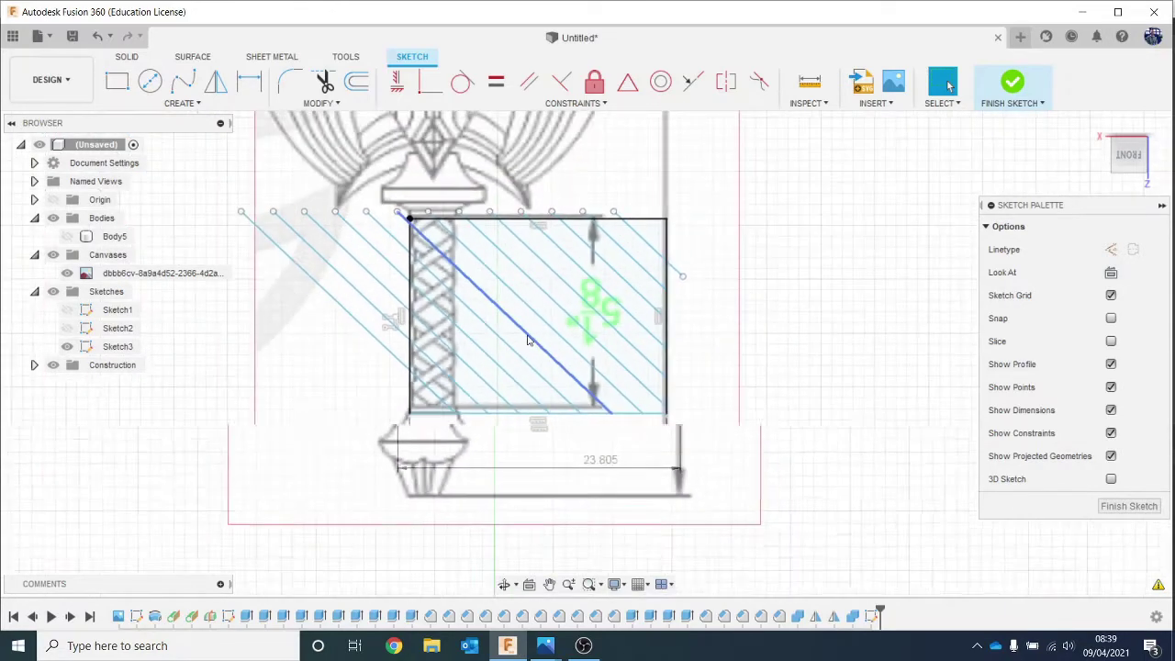
pyautogui.click(655, 253)
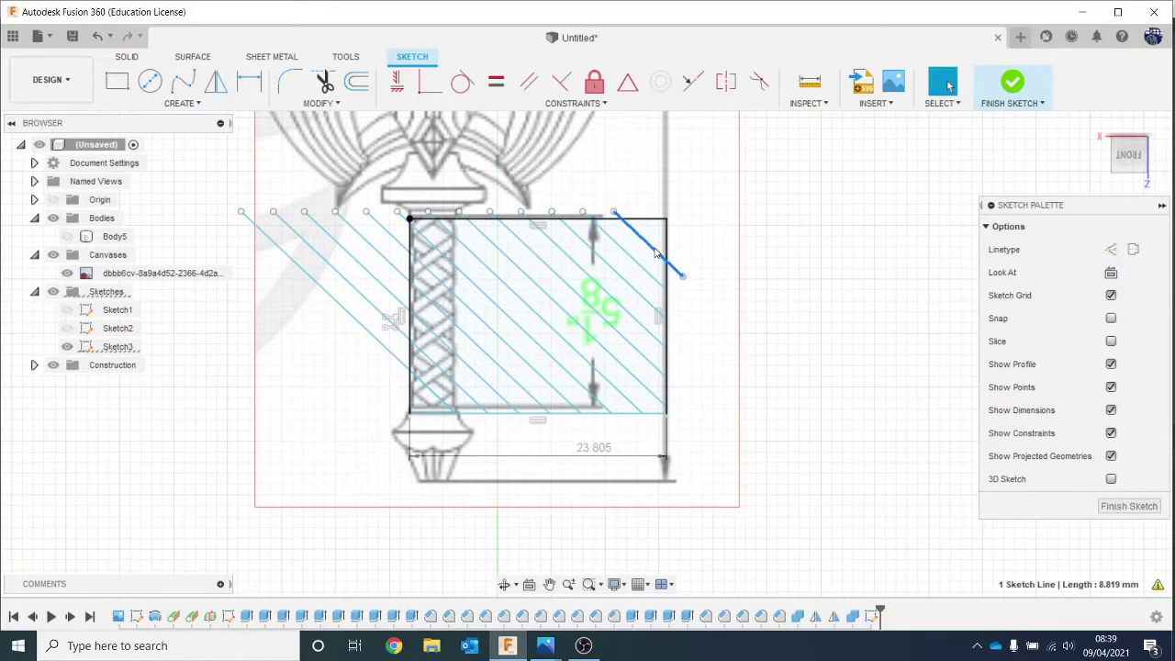
pyautogui.keyDown('ctrl'); pyautogui.click(644, 270); pyautogui.keyUp('ctrl')
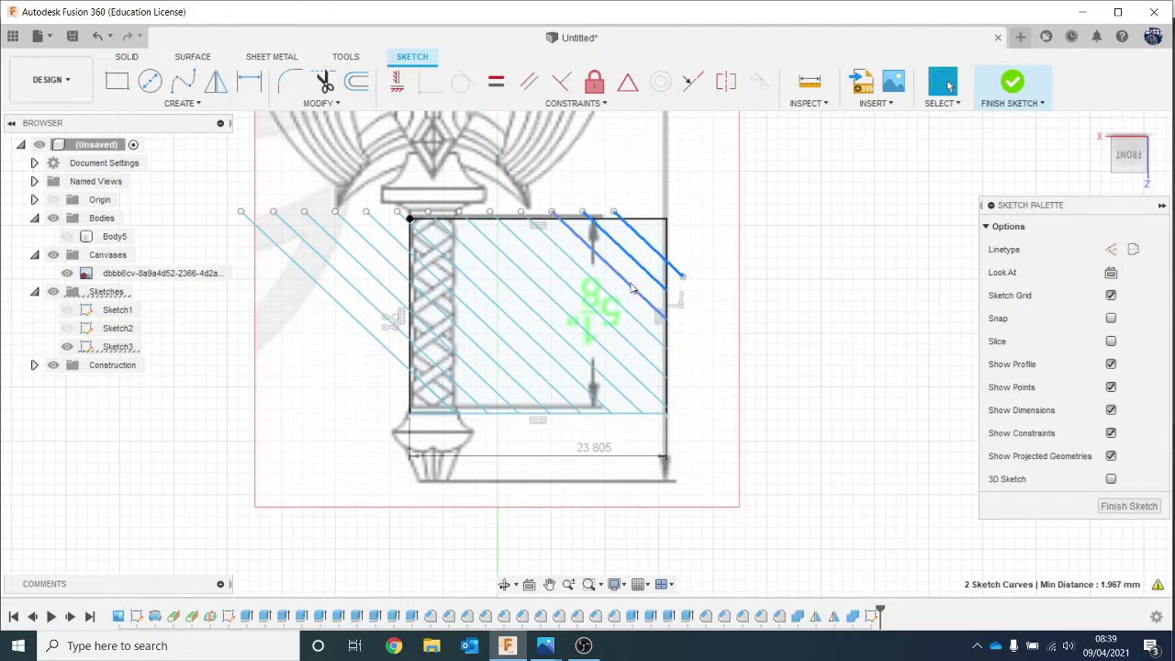
pyautogui.keyDown('ctrl'); pyautogui.click(631, 286); pyautogui.keyUp('ctrl')
pyautogui.keyDown('ctrl'); pyautogui.click(615, 301); pyautogui.keyUp('ctrl')
pyautogui.keyDown('shift'); pyautogui.click(597, 314); pyautogui.keyUp('shift')
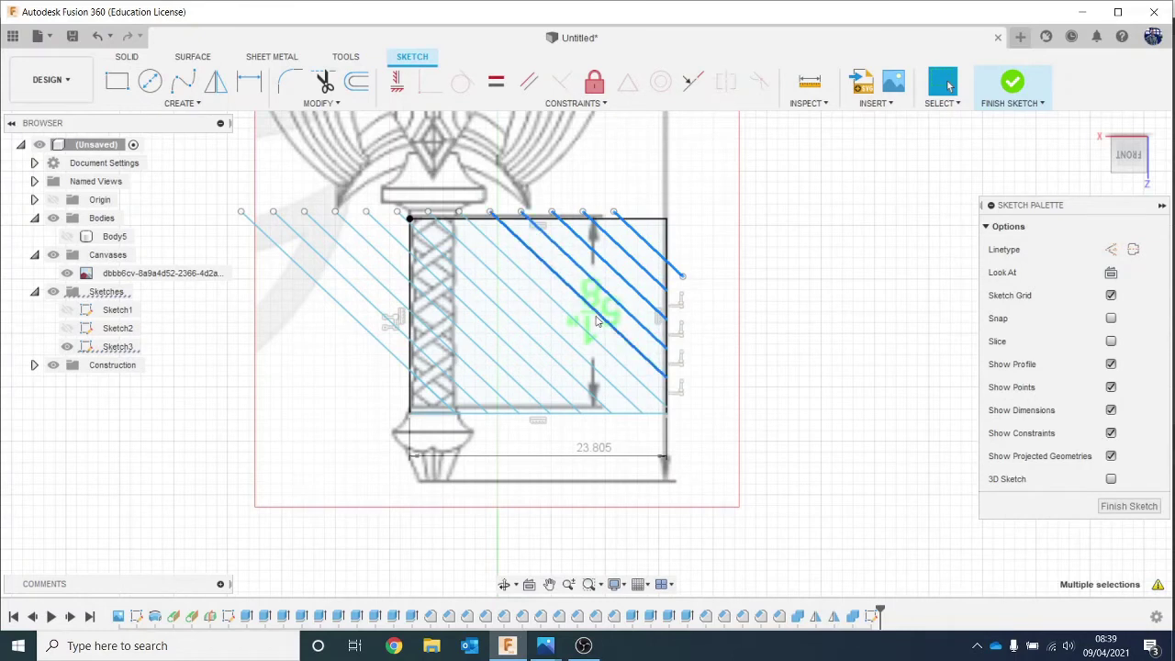
pyautogui.keyDown('shift'); pyautogui.click(576, 323); pyautogui.keyUp('shift')
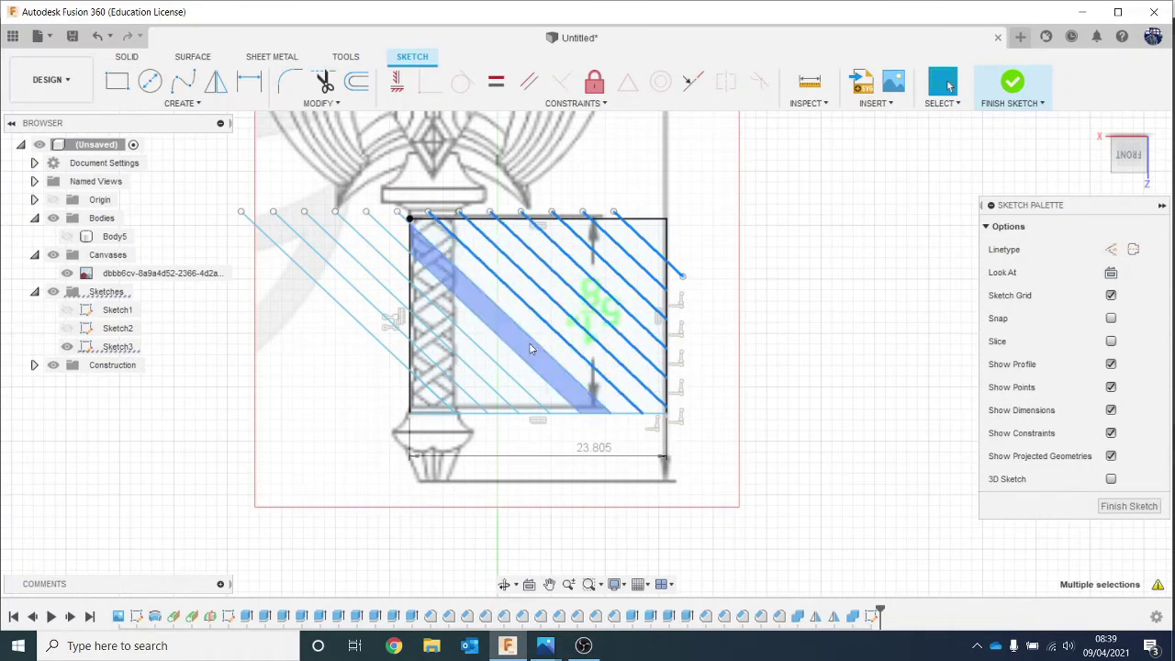
pyautogui.keyDown('shift'); pyautogui.click(534, 341); pyautogui.keyUp('shift')
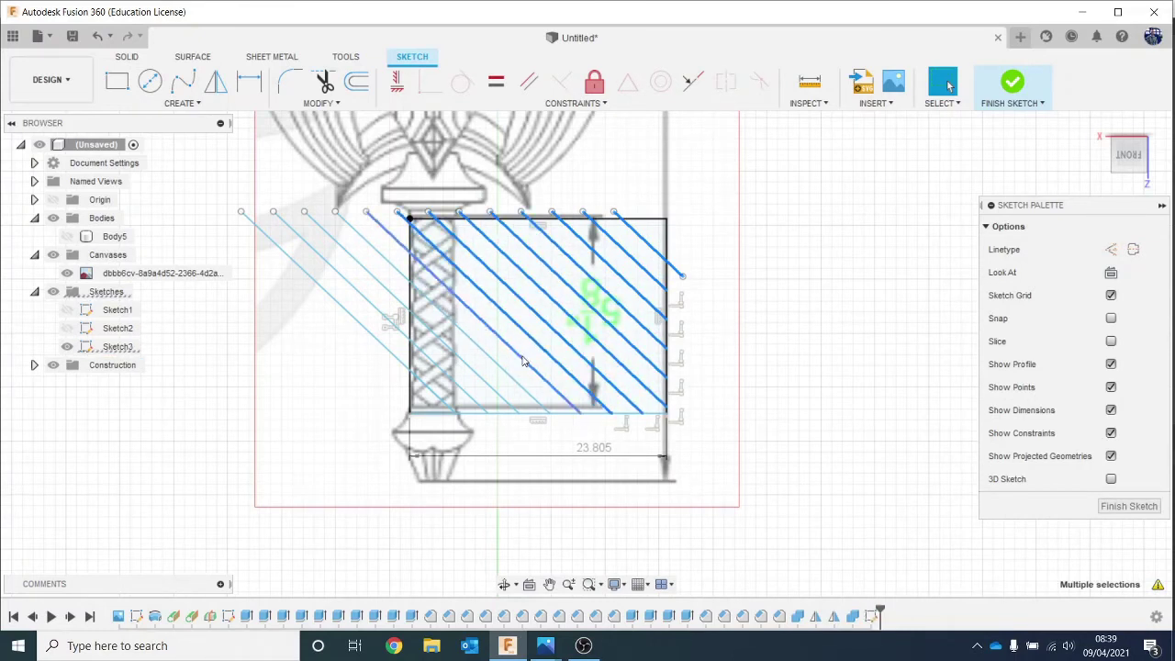
pyautogui.keyDown('shift'); pyautogui.click(520, 358); pyautogui.keyUp('shift')
pyautogui.keyDown('shift'); pyautogui.click(497, 371); pyautogui.keyUp('shift')
pyautogui.keyDown('shift'); pyautogui.click(482, 384); pyautogui.keyUp('shift')
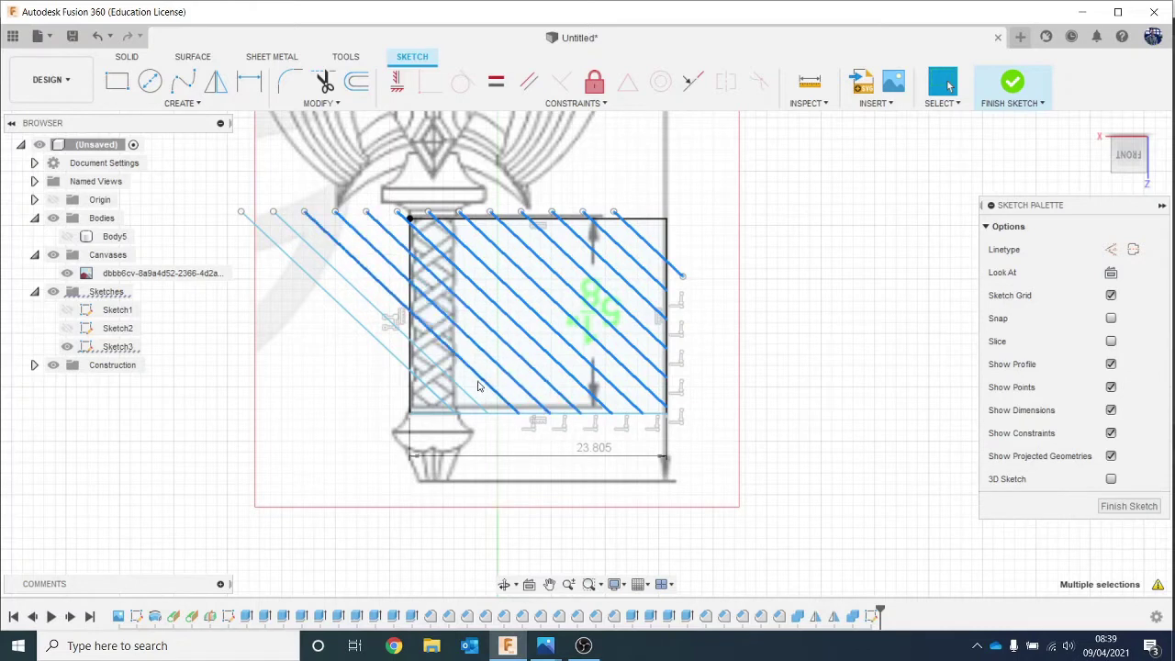
pyautogui.keyDown('shift'); pyautogui.click(462, 393); pyautogui.keyUp('shift')
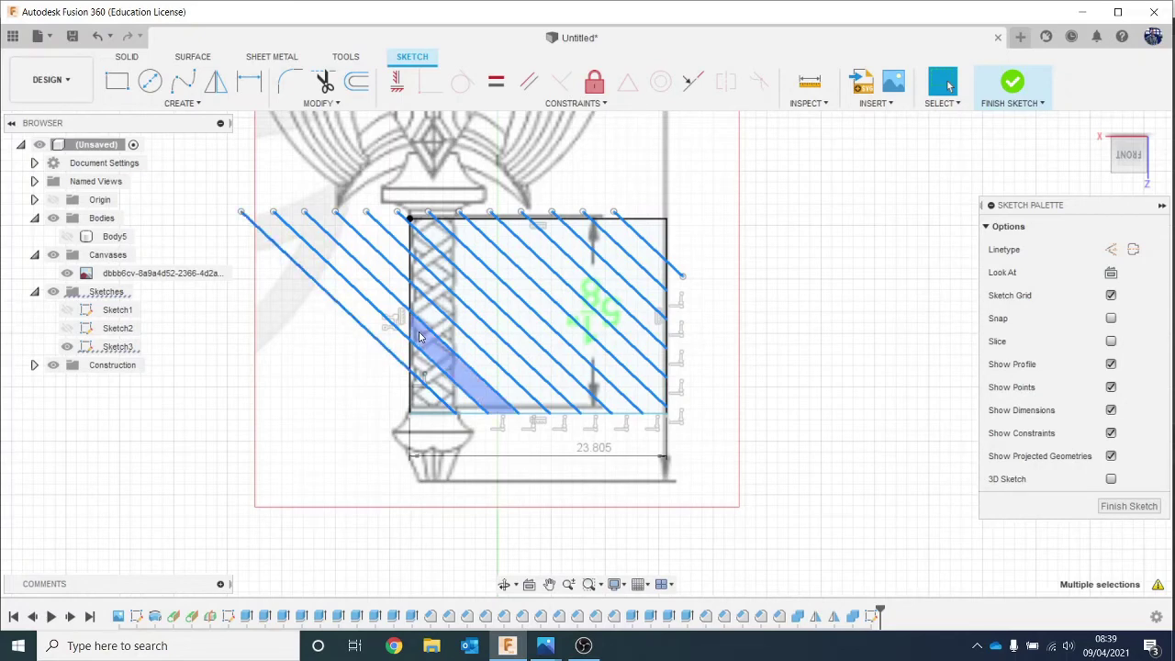
pyautogui.press('m')
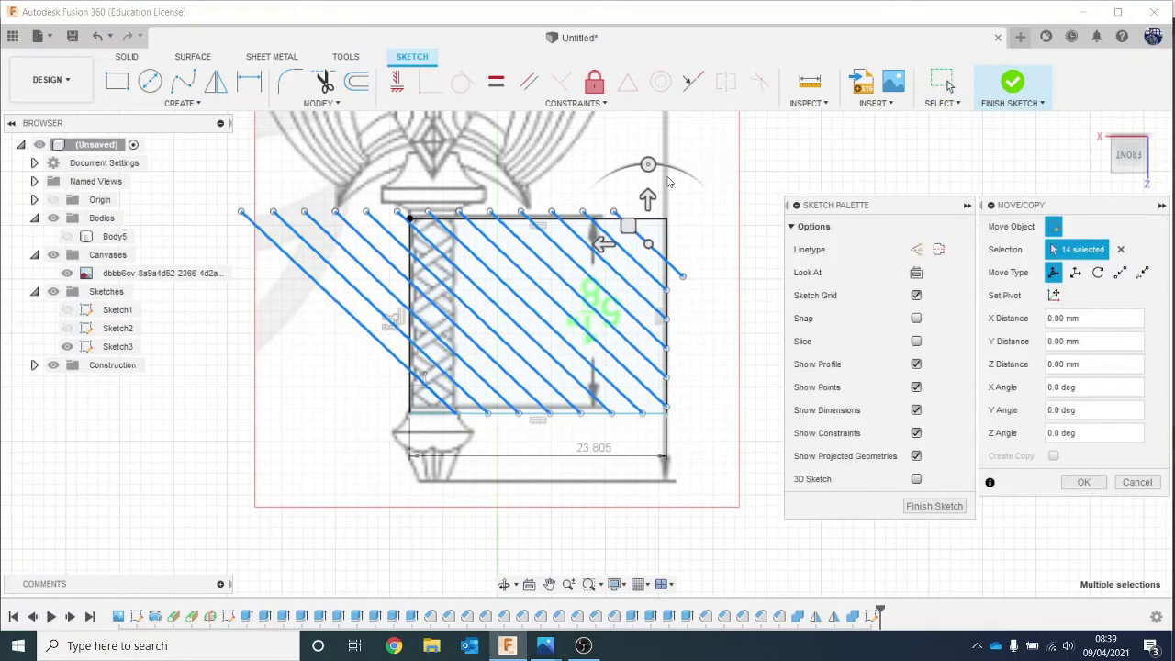
pyautogui.moveTo(648, 165)
pyautogui.mouseDown()
pyautogui.moveTo(673, 168)
pyautogui.moveTo(718, 207)
pyautogui.moveTo(726, 233)
pyautogui.mouseUp()
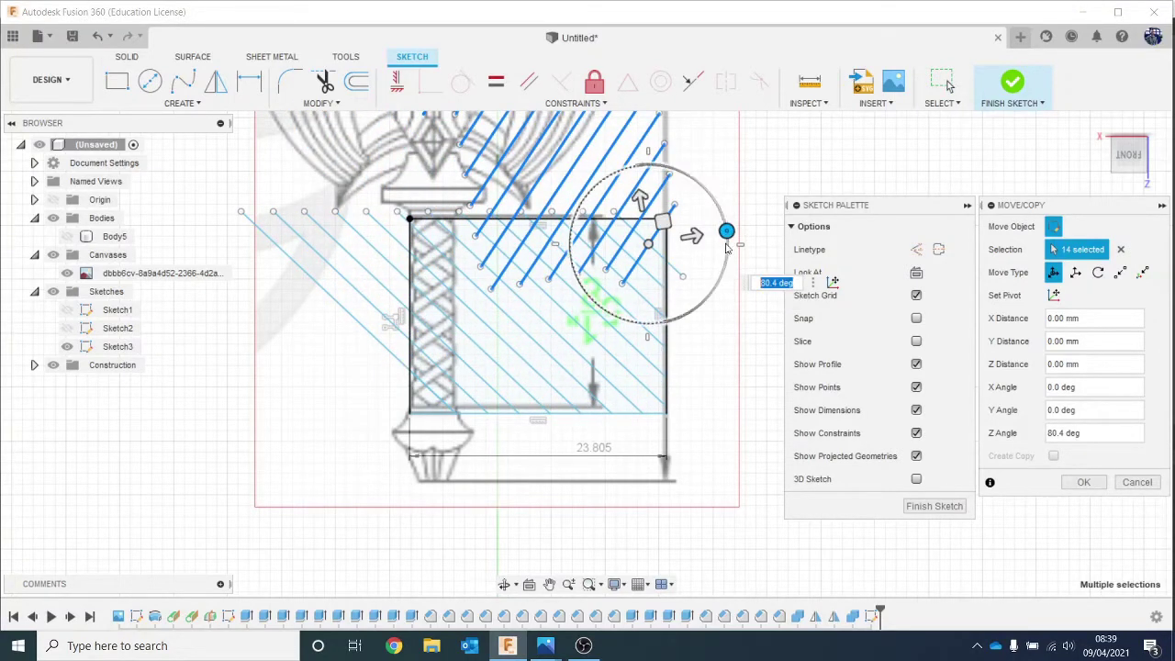
pyautogui.moveTo(725, 244); pyautogui.dragTo(732, 239)
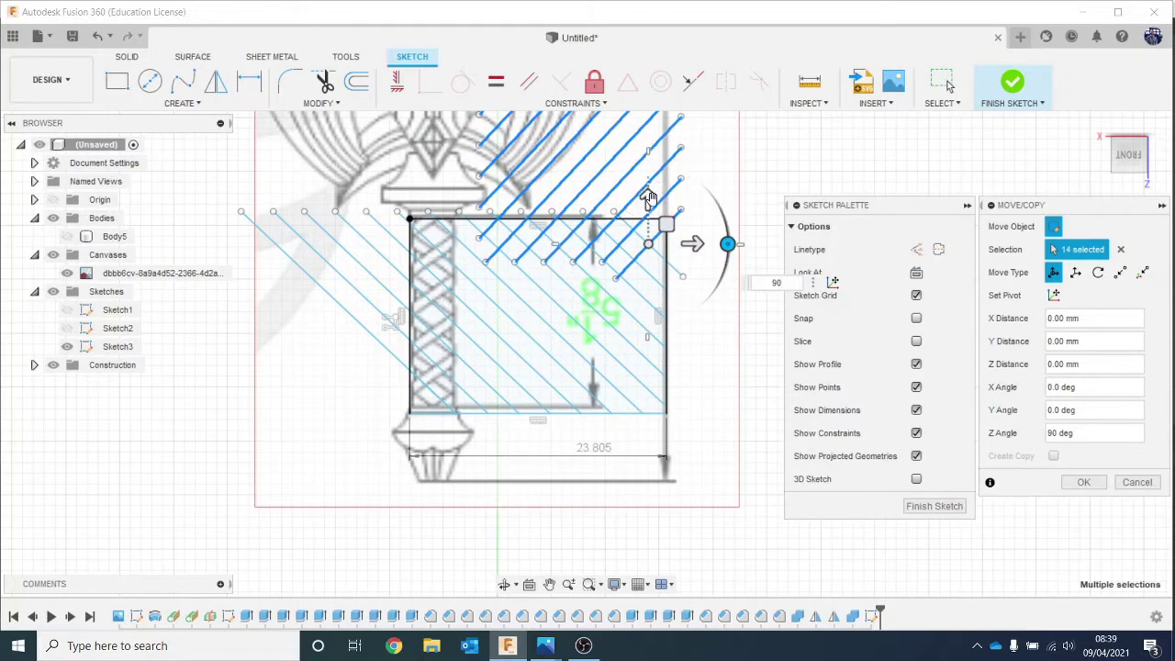
pyautogui.moveTo(648, 199)
pyautogui.mouseDown()
pyautogui.moveTo(647, 395)
pyautogui.moveTo(647, 341)
pyautogui.mouseUp()
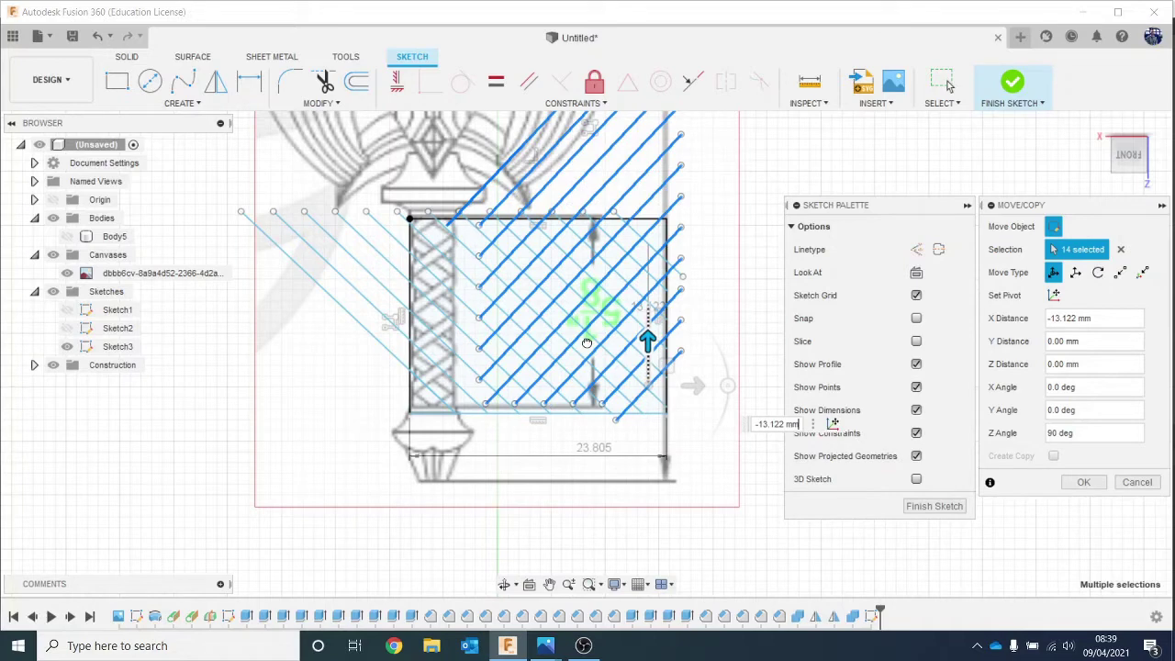
pyautogui.click(1083, 482)
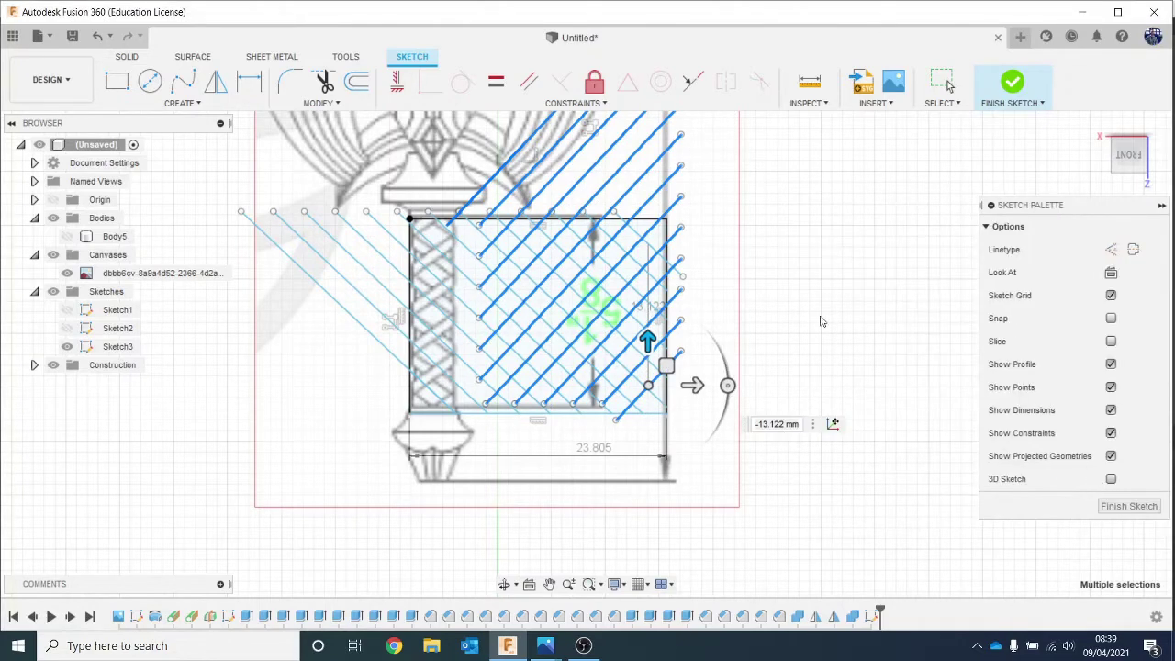
# Extend the rotated line that ends on the grip just inside the rectangle's upper edge to the rectangle's grip side.
pyautogui.scroll(2, 470, 241)
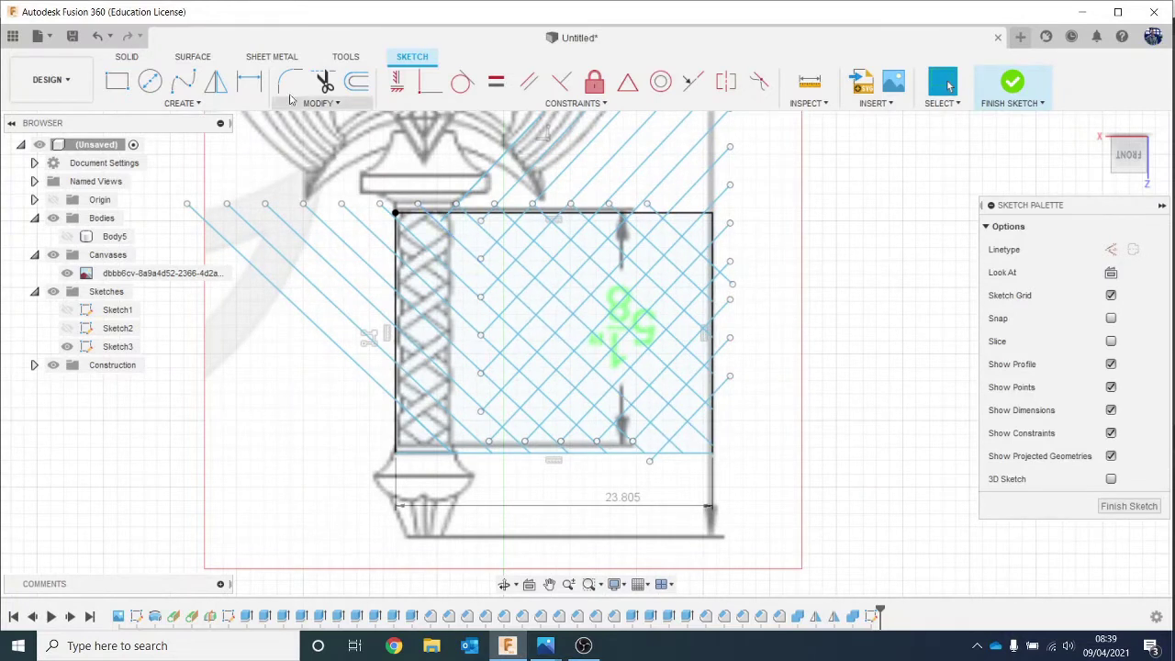
pyautogui.click(321, 102)
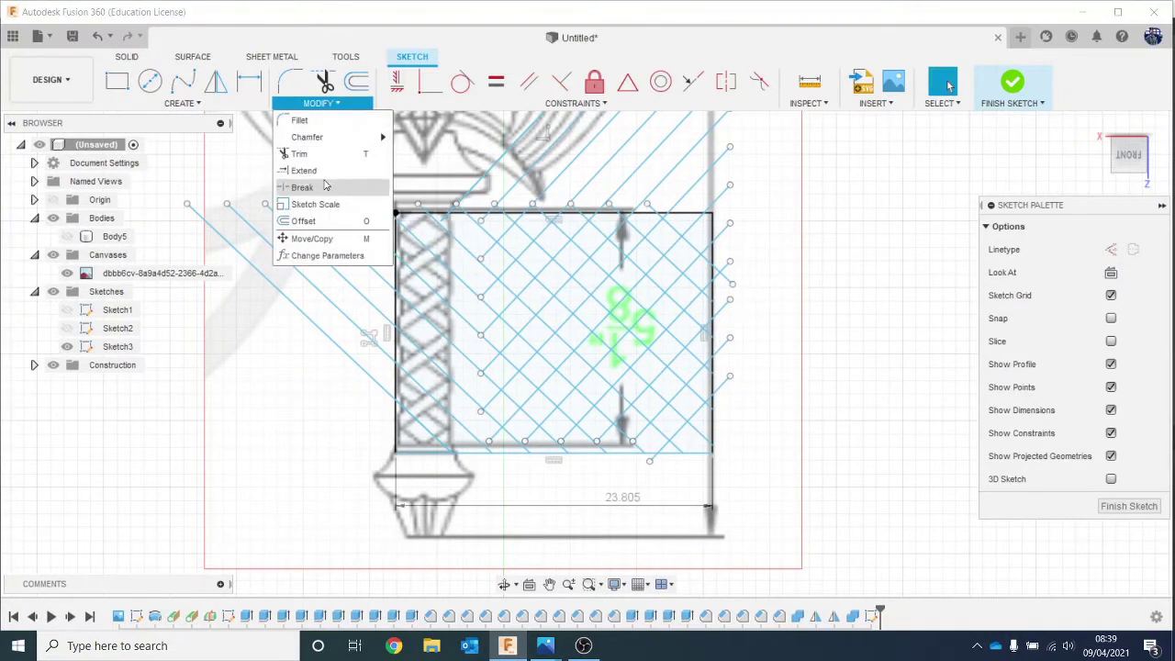
pyautogui.click(385, 187)
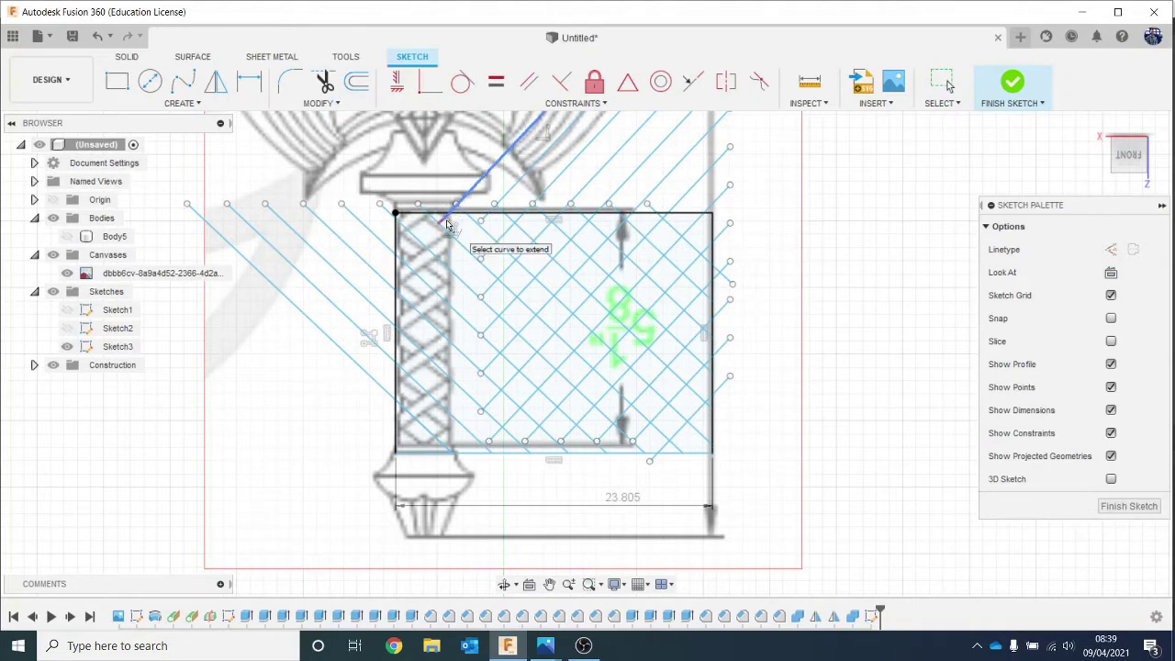
pyautogui.scroll(6, 446, 225)
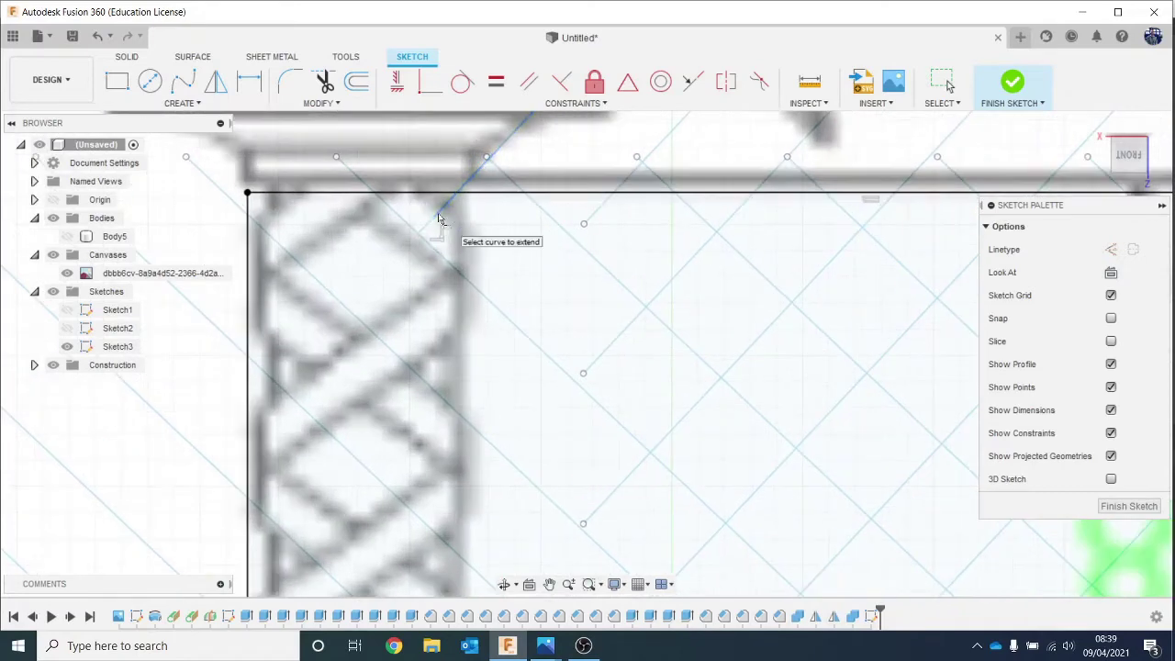
pyautogui.click(425, 233)
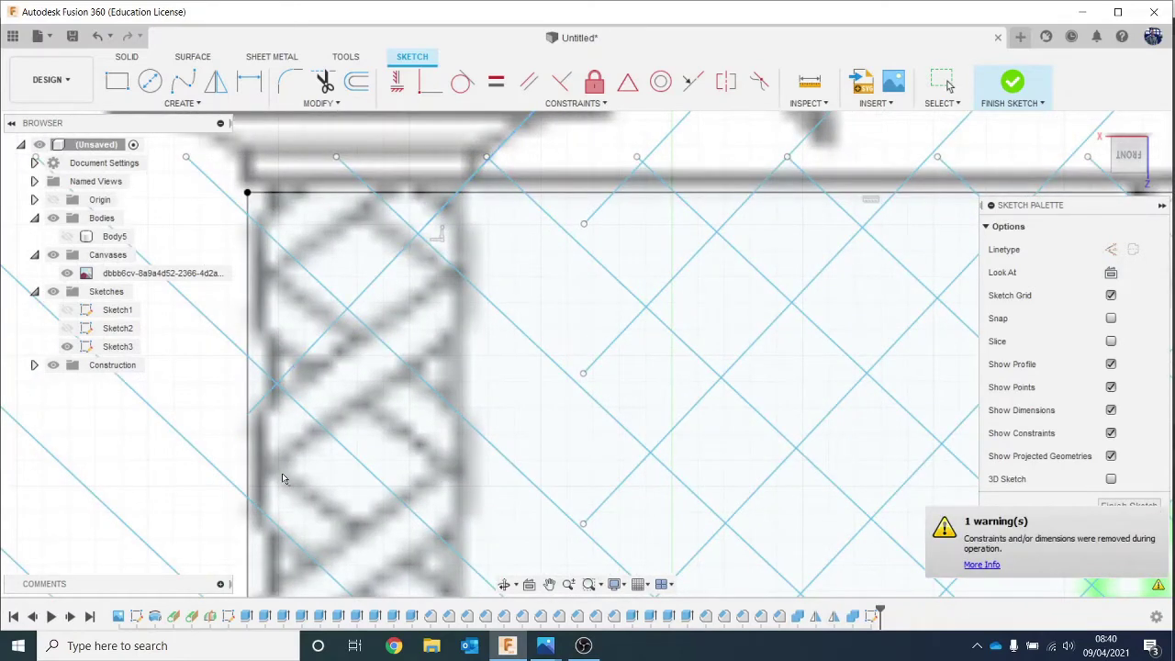
# Extend the uppermost rotated line still ending inside the rectangle across the grip to the rectangle's grip side.
pyautogui.click(597, 222)
pyautogui.click(528, 283)
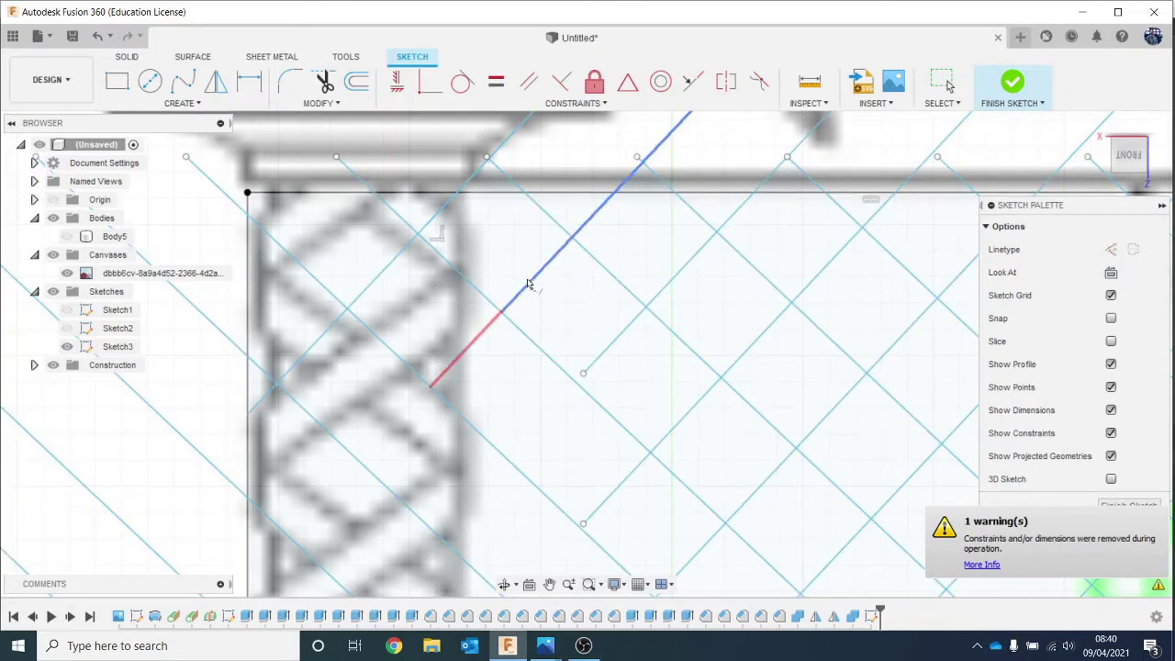
pyautogui.click(470, 356)
pyautogui.click(463, 360)
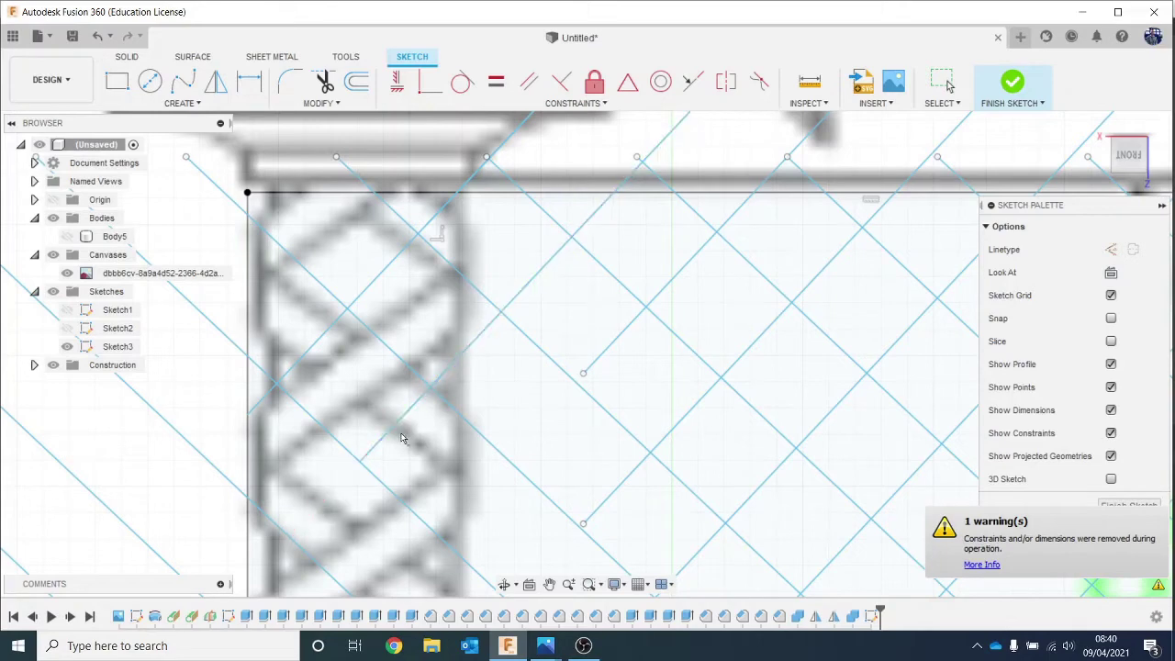
pyautogui.scroll(-3, 404, 481)
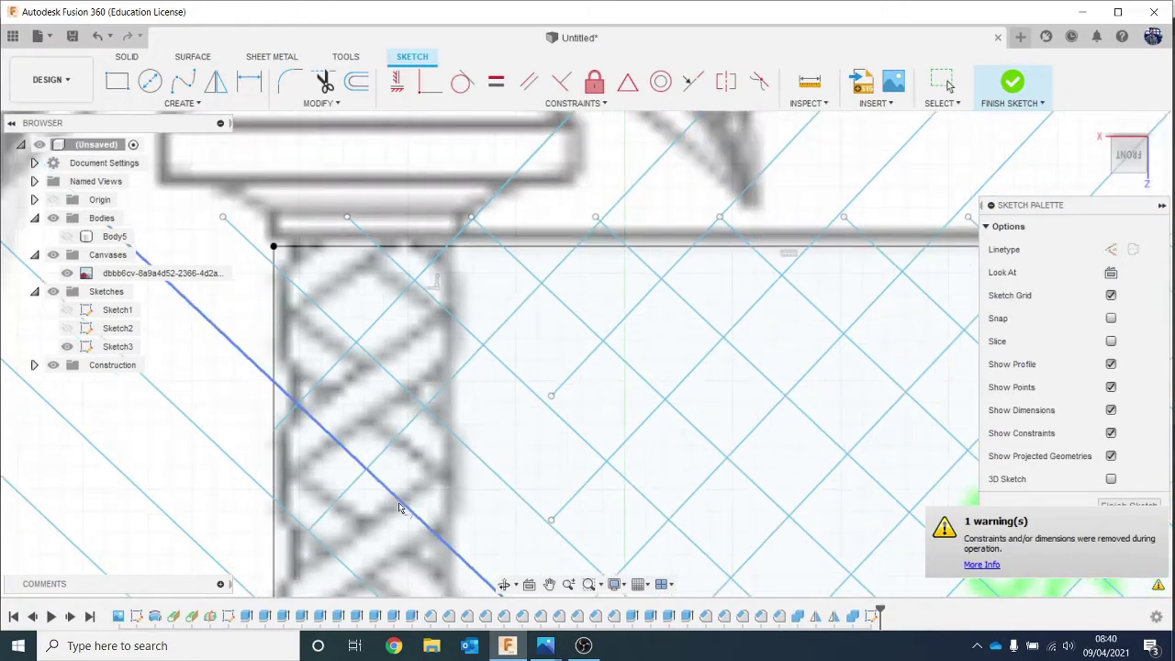
pyautogui.click(352, 496)
pyautogui.scroll(-2, 382, 518)
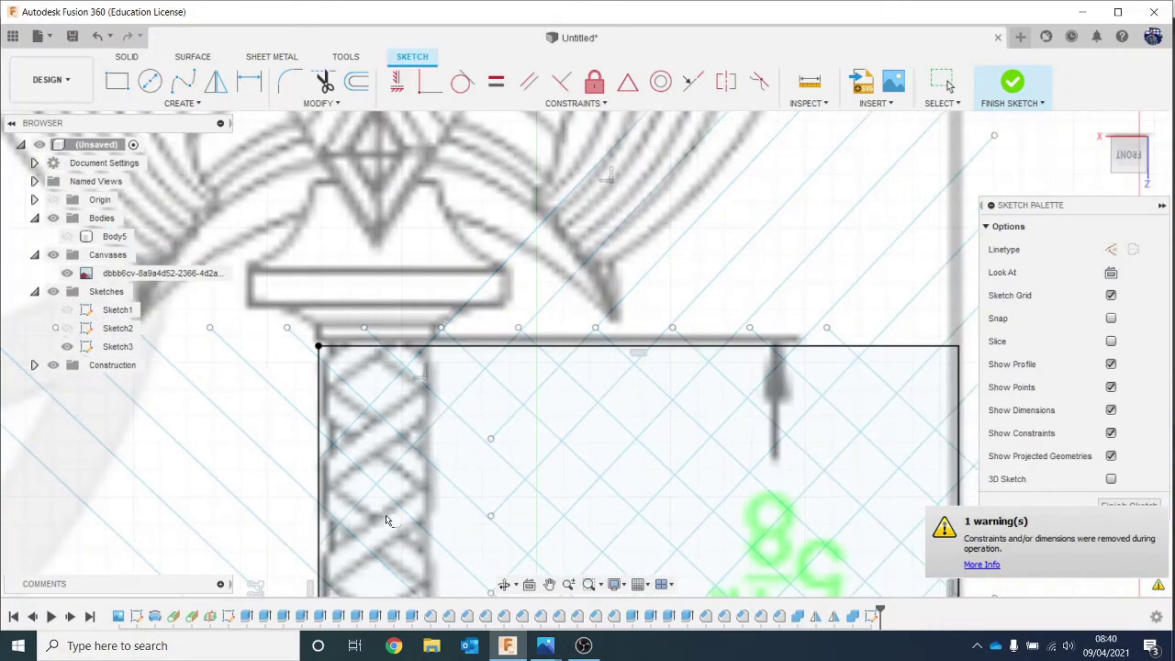
pyautogui.moveTo(386, 519); pyautogui.dragTo(331, 343, button='middle')
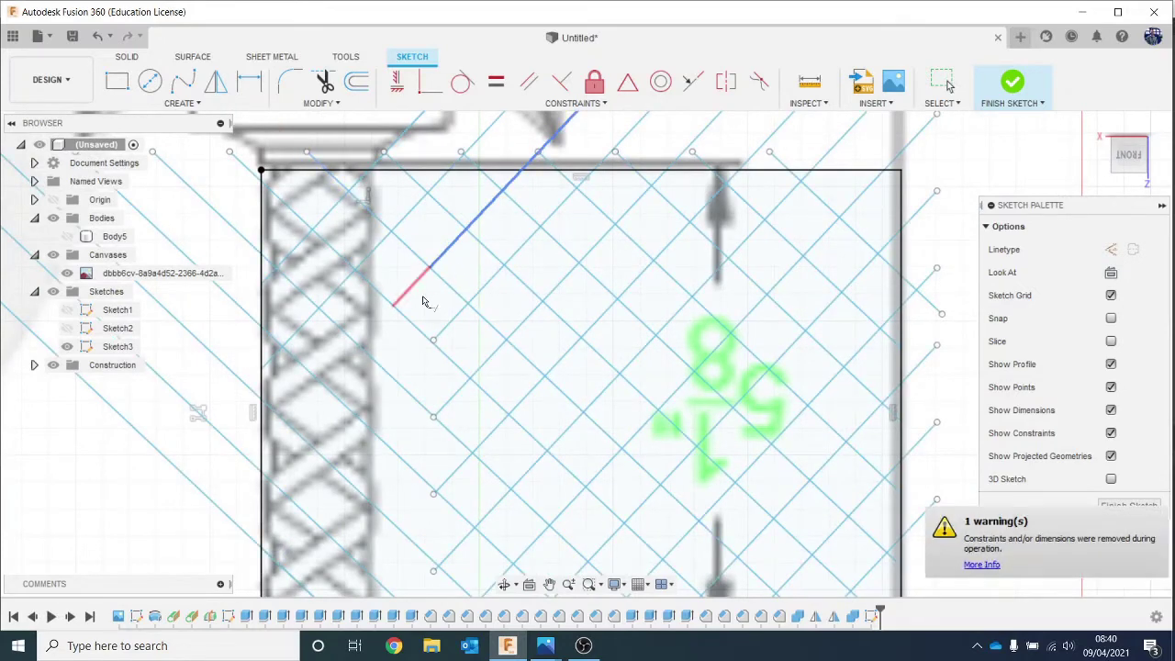
# Extend the next two shortened rotated lines below it across the grip to the rectangle's grip side.
pyautogui.click(423, 302)
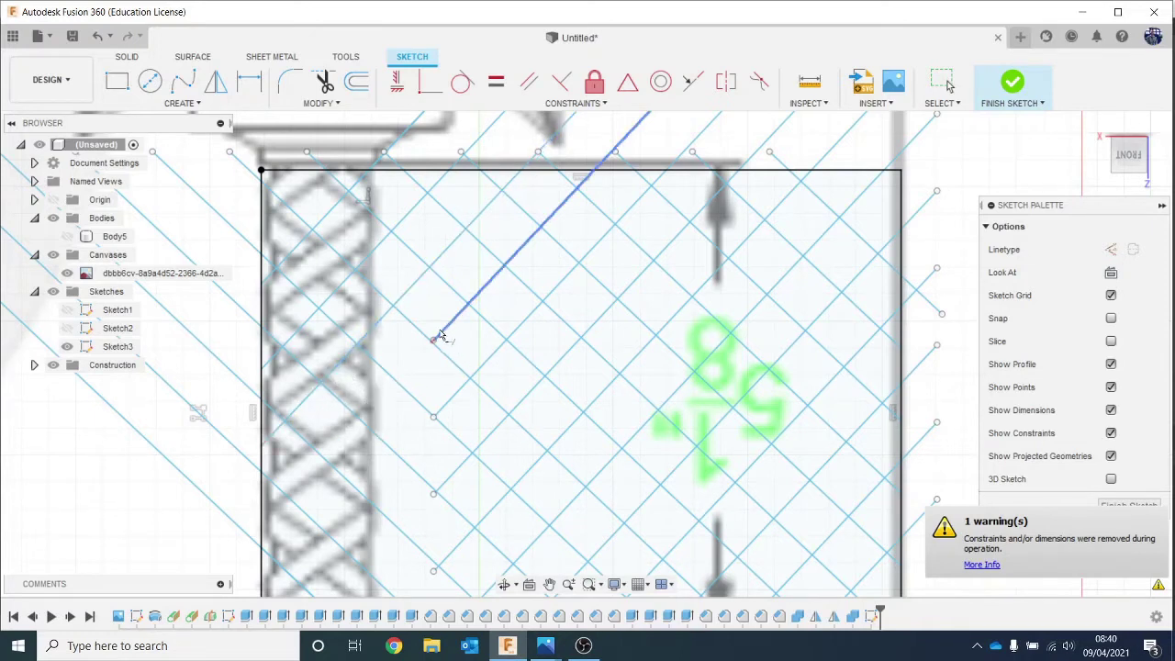
pyautogui.click(431, 371)
pyautogui.click(340, 459)
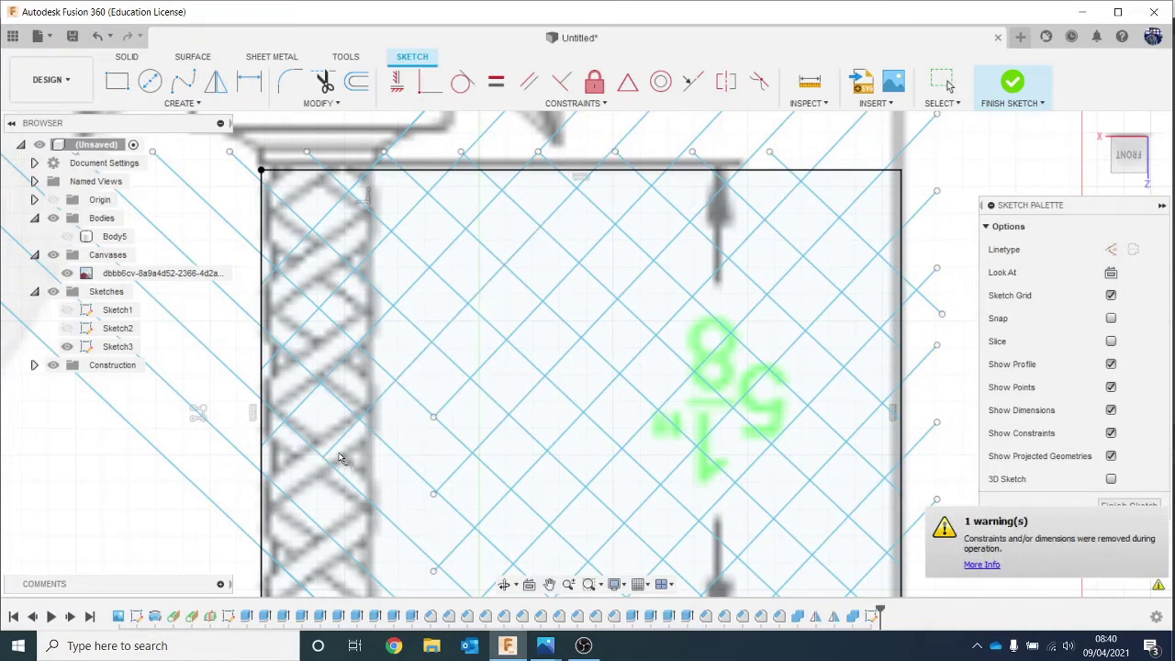
pyautogui.click(341, 437)
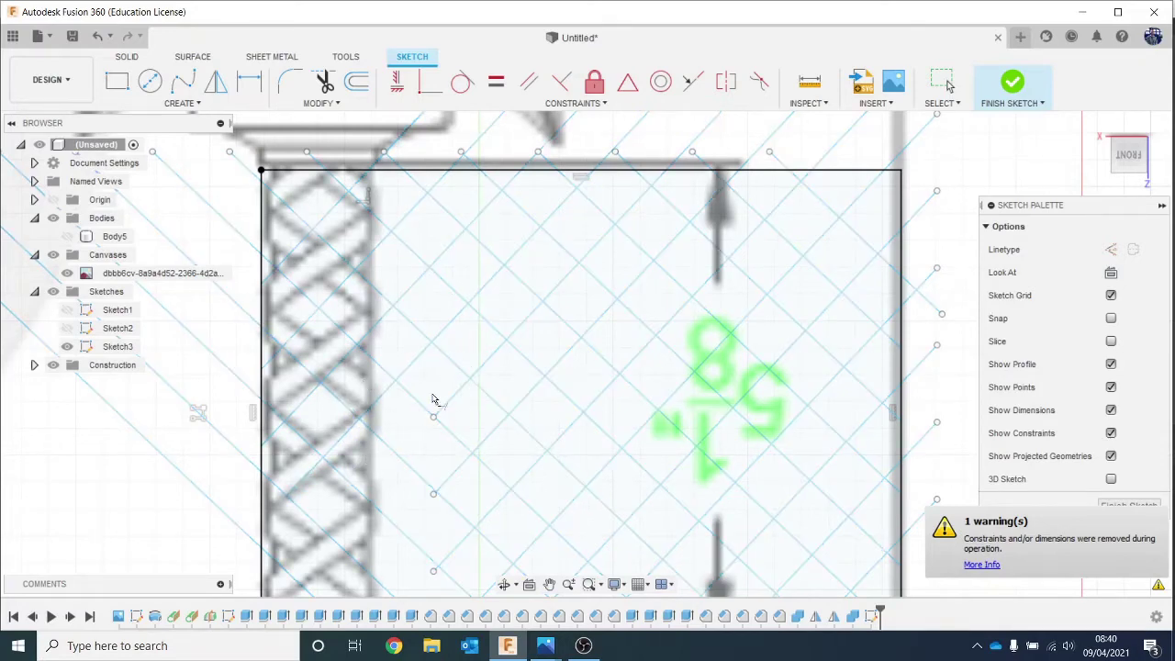
pyautogui.click(308, 483)
# Extend the remaining rotated lines that stop short in the rectangle's lower part to its grip side and lower edge.
pyautogui.scroll(-2, 339, 507)
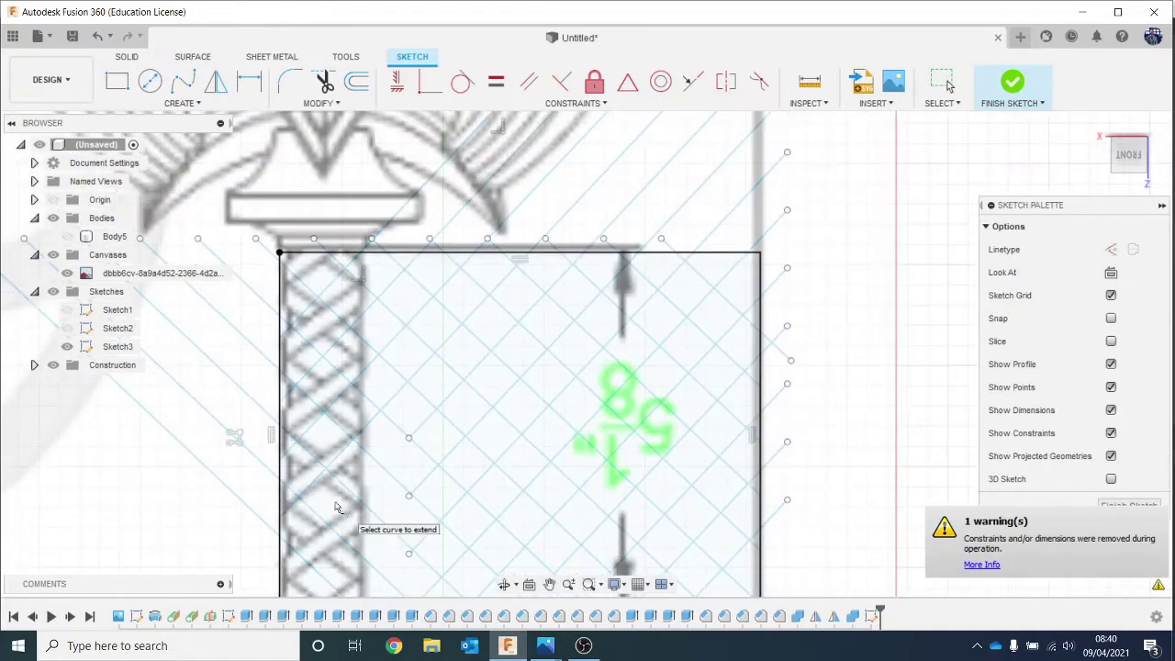
pyautogui.moveTo(338, 508); pyautogui.dragTo(294, 284, button='middle')
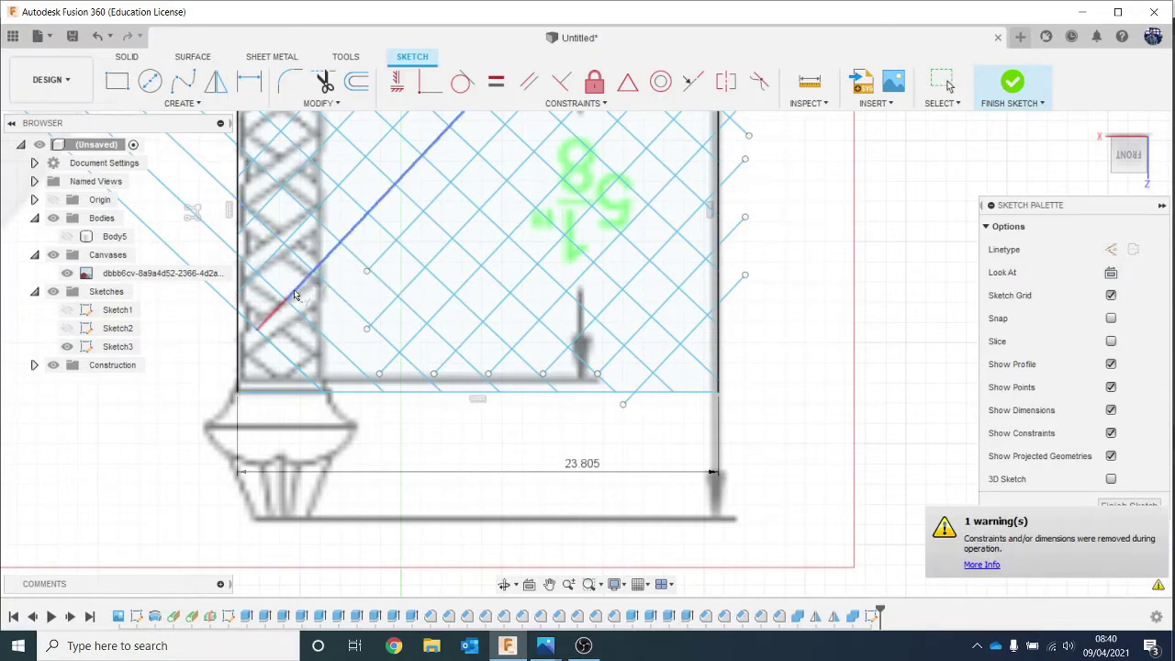
pyautogui.click(272, 323)
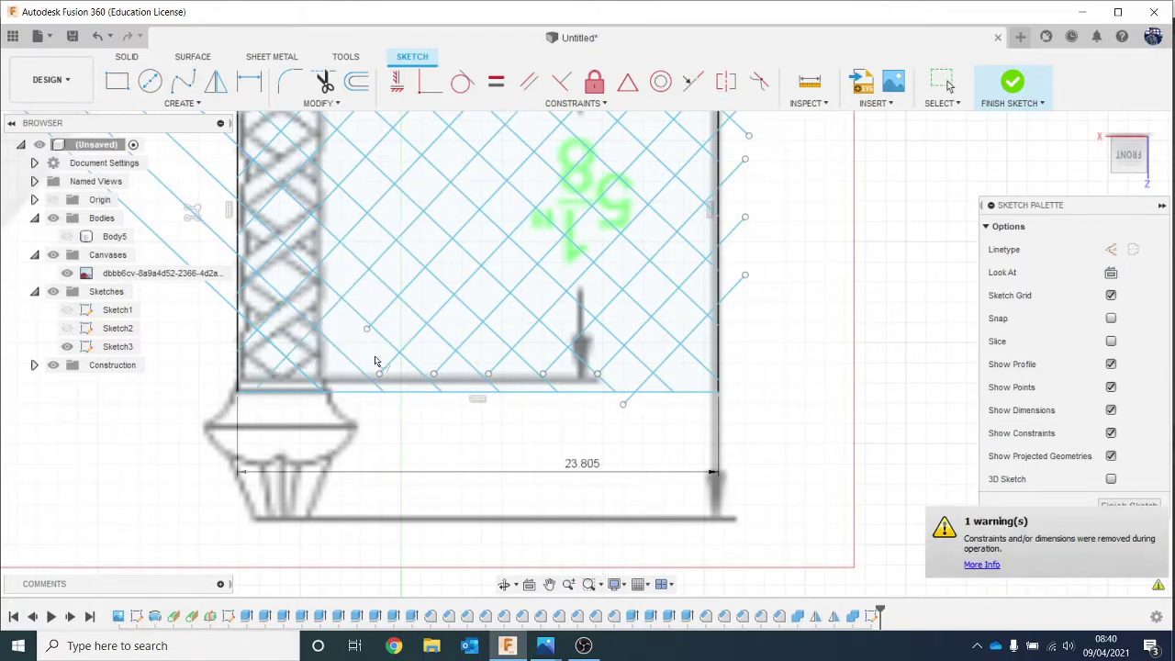
pyautogui.click(378, 323)
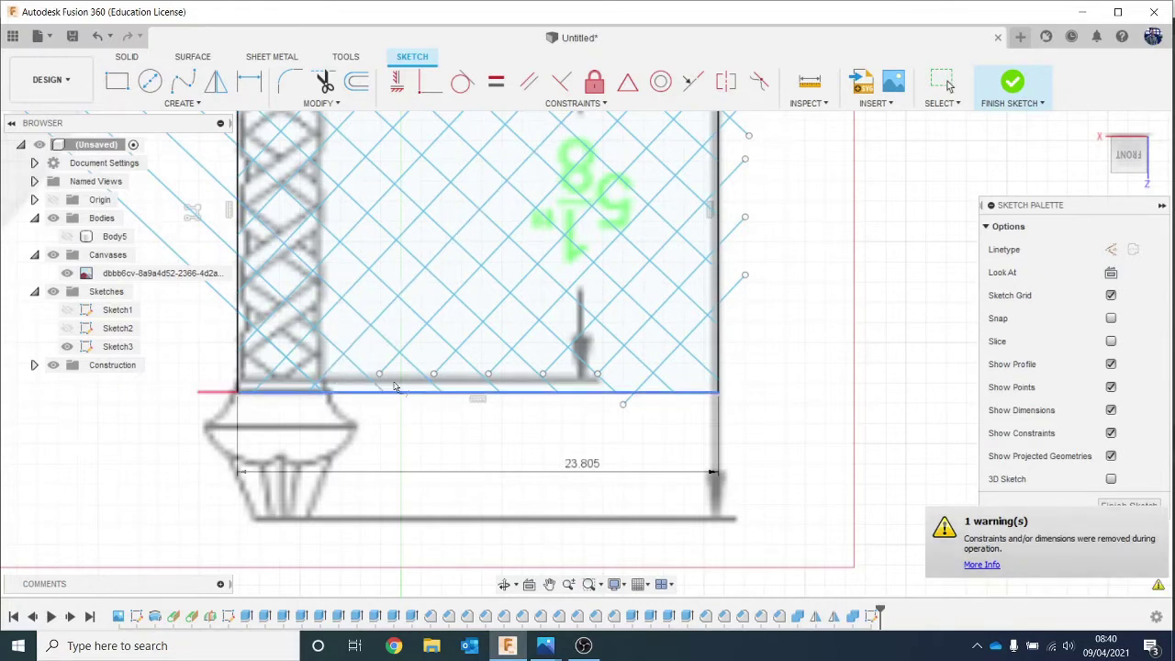
pyautogui.click(392, 380)
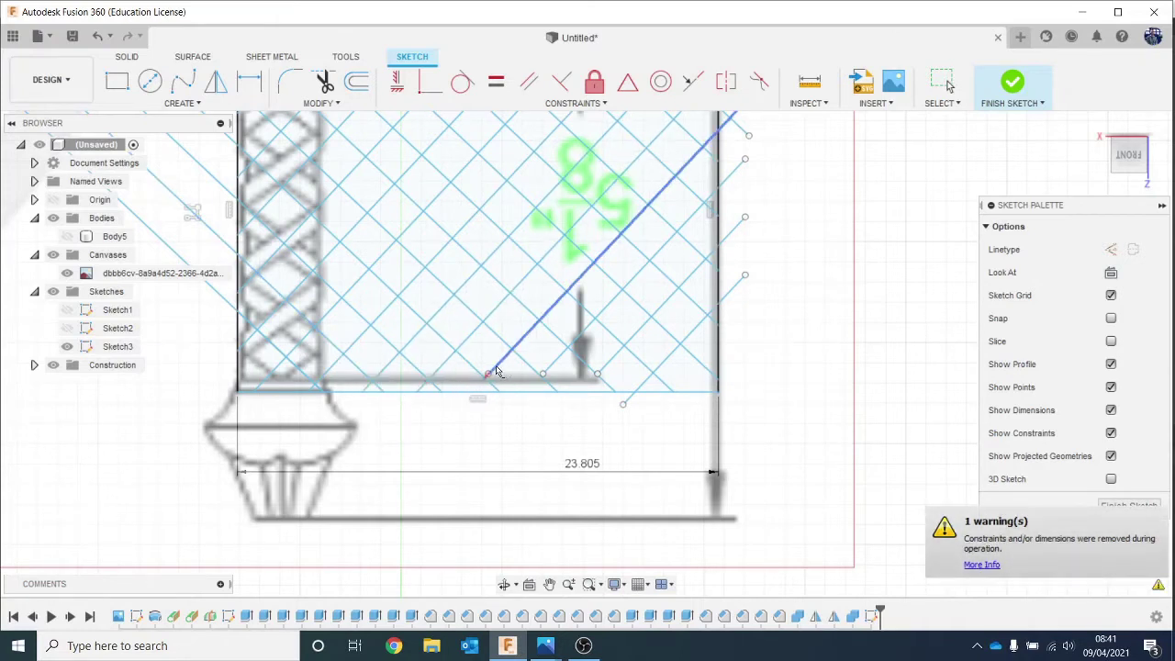
pyautogui.click(506, 375)
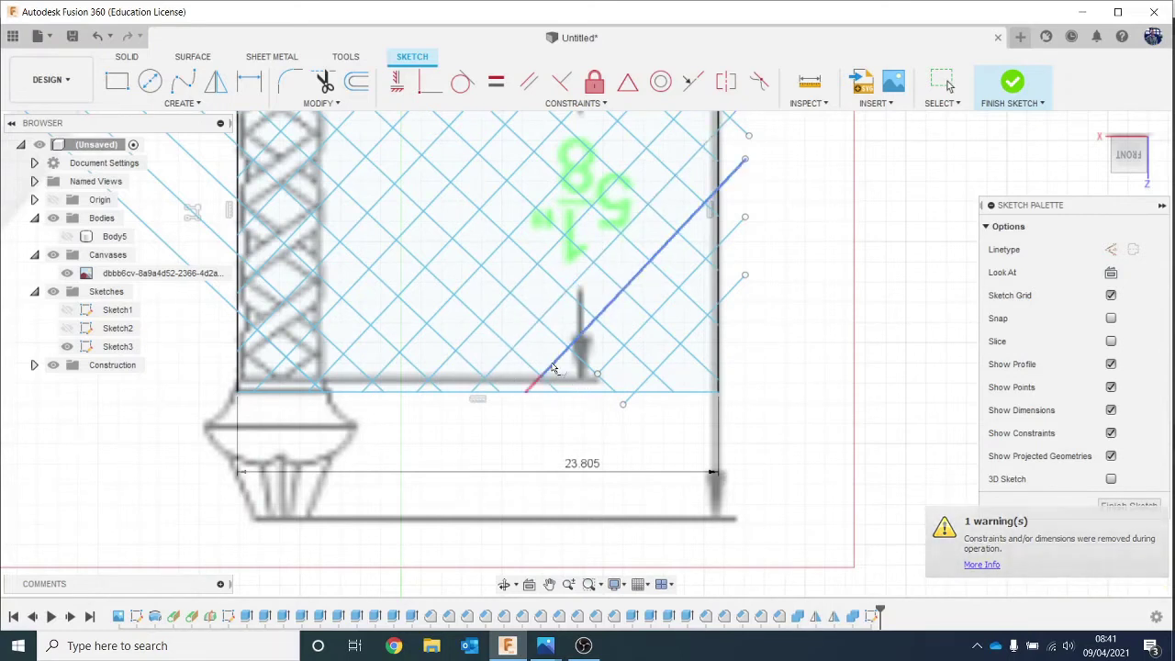
pyautogui.click(572, 382)
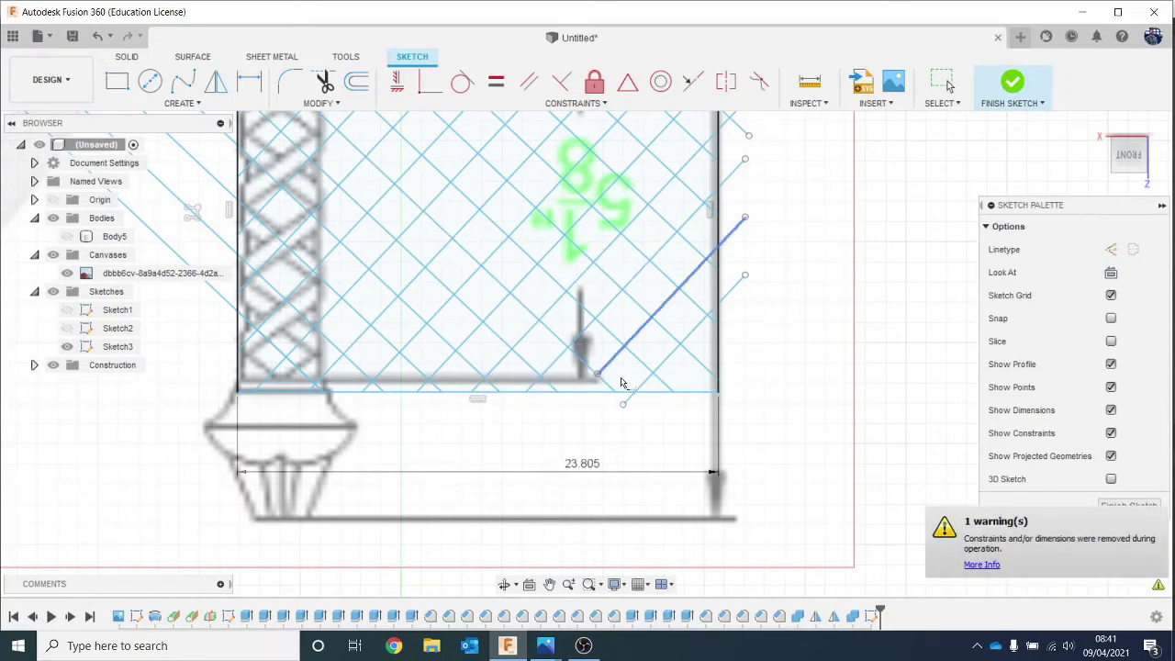
# Trim the rotated diagonal lines where they overshoot the rectangle's upper edge.
pyautogui.scroll(-5, 660, 427)
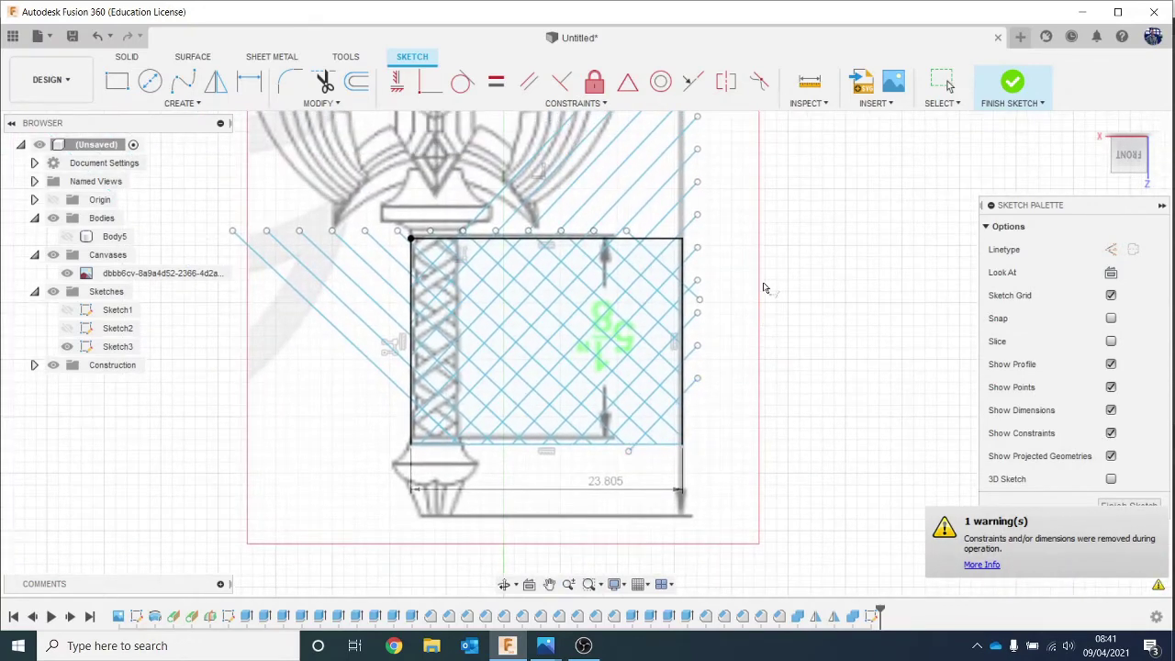
pyautogui.press('t')
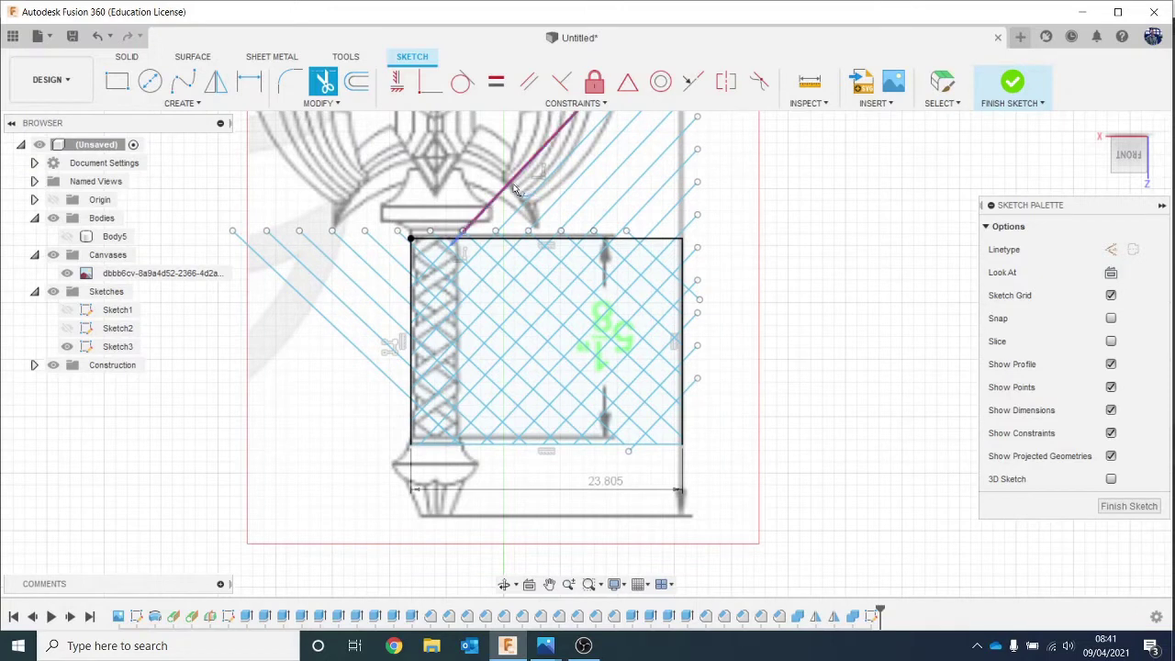
pyautogui.click(550, 213)
pyautogui.click(517, 193)
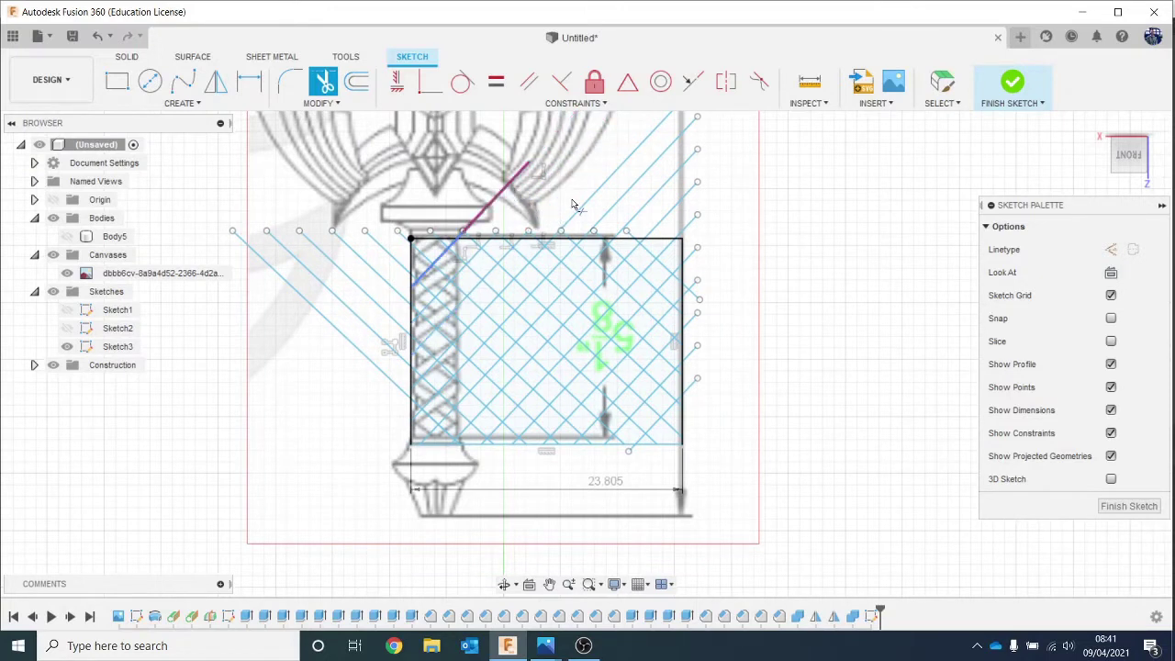
pyautogui.click(641, 220)
pyautogui.click(667, 224)
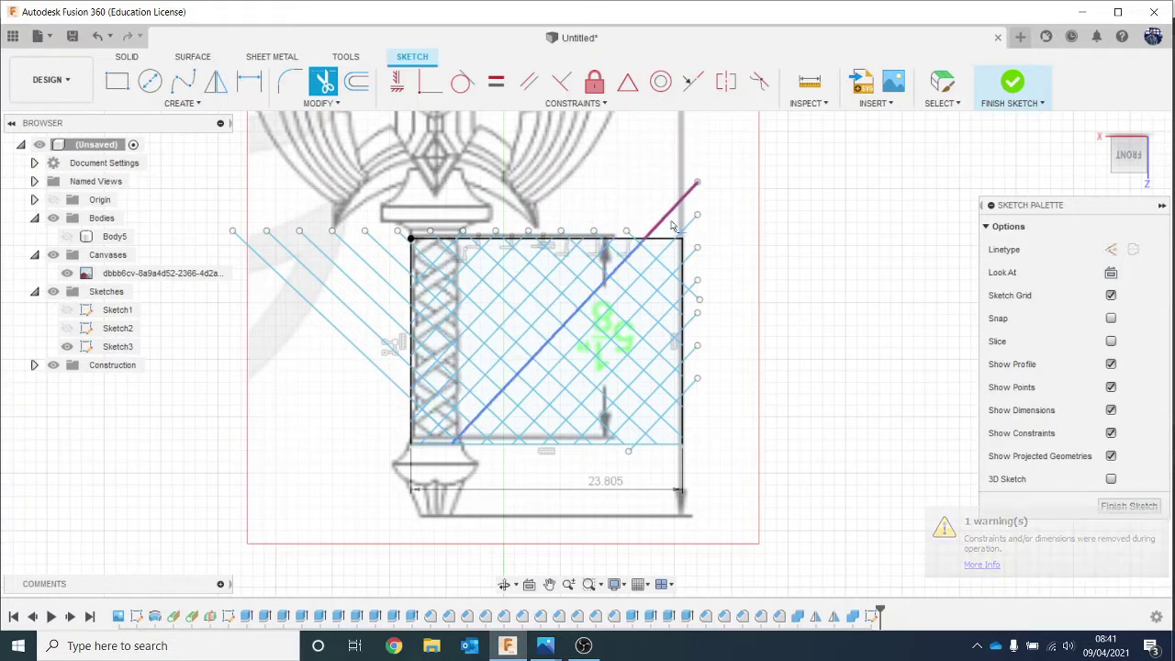
pyautogui.click(695, 230)
# Trim the diagonal line ends that project beyond the rectangle's vertical side opposite the grip.
pyautogui.click(696, 259)
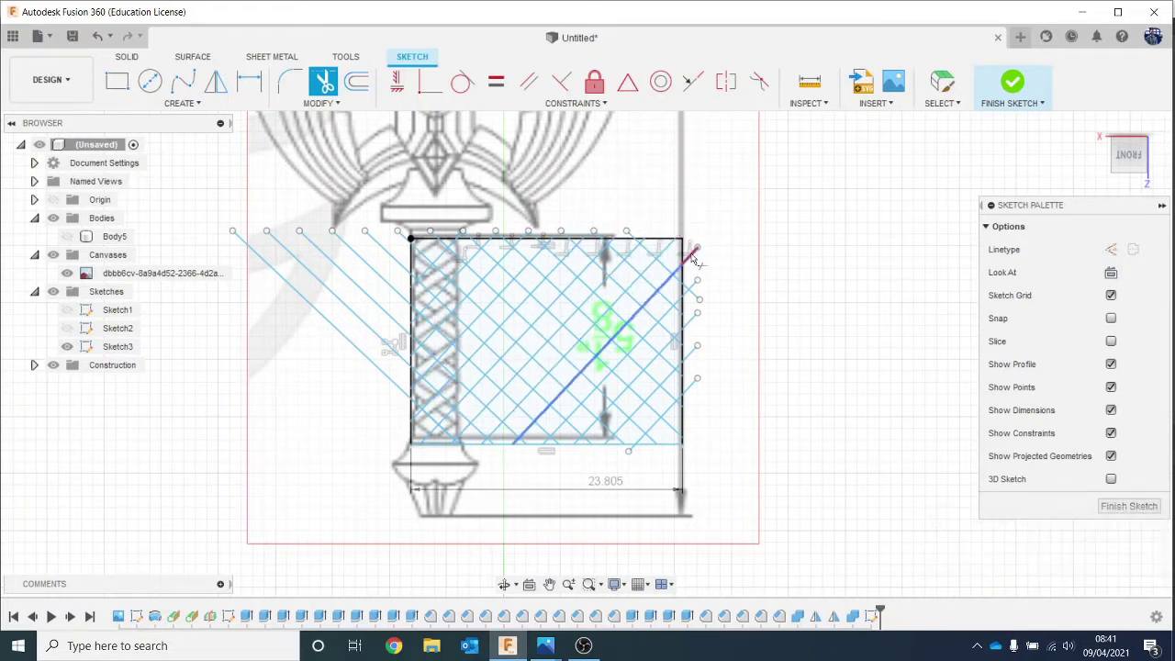
pyautogui.click(696, 287)
pyautogui.click(696, 294)
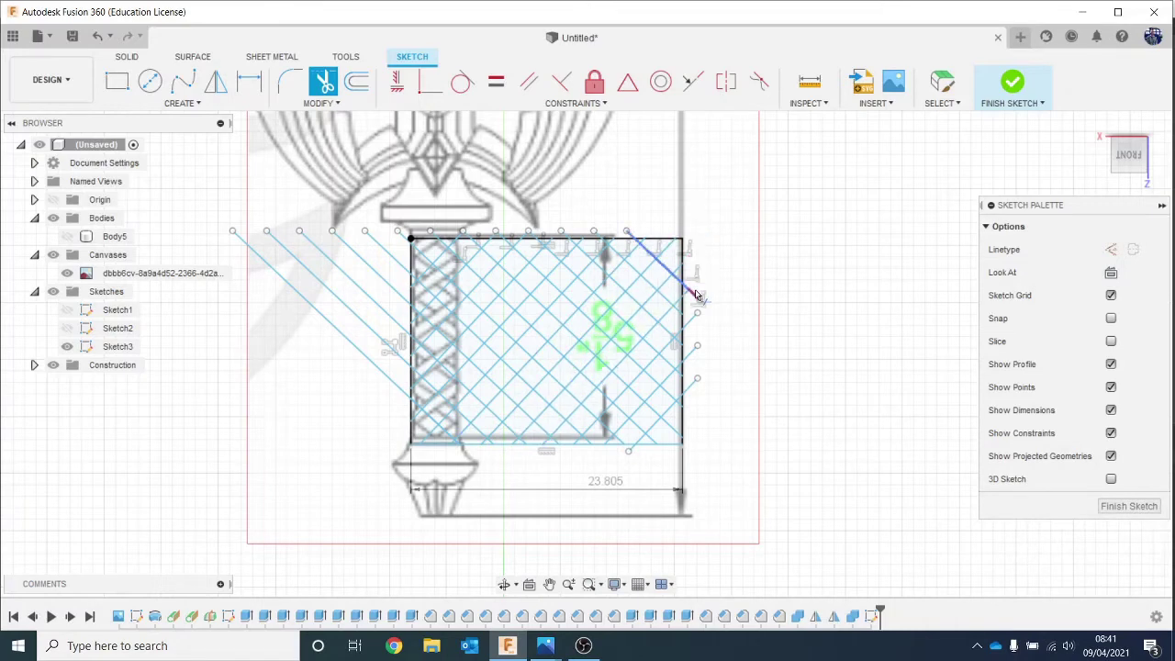
pyautogui.click(696, 297)
pyautogui.scroll(5, 694, 297)
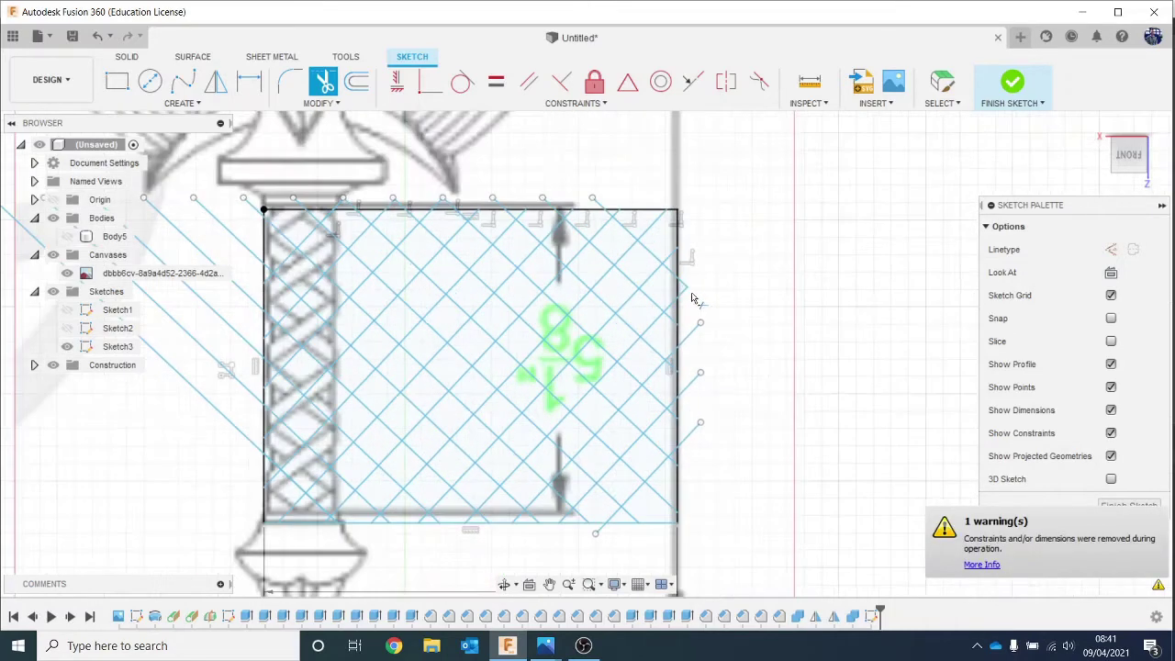
pyautogui.click(677, 288)
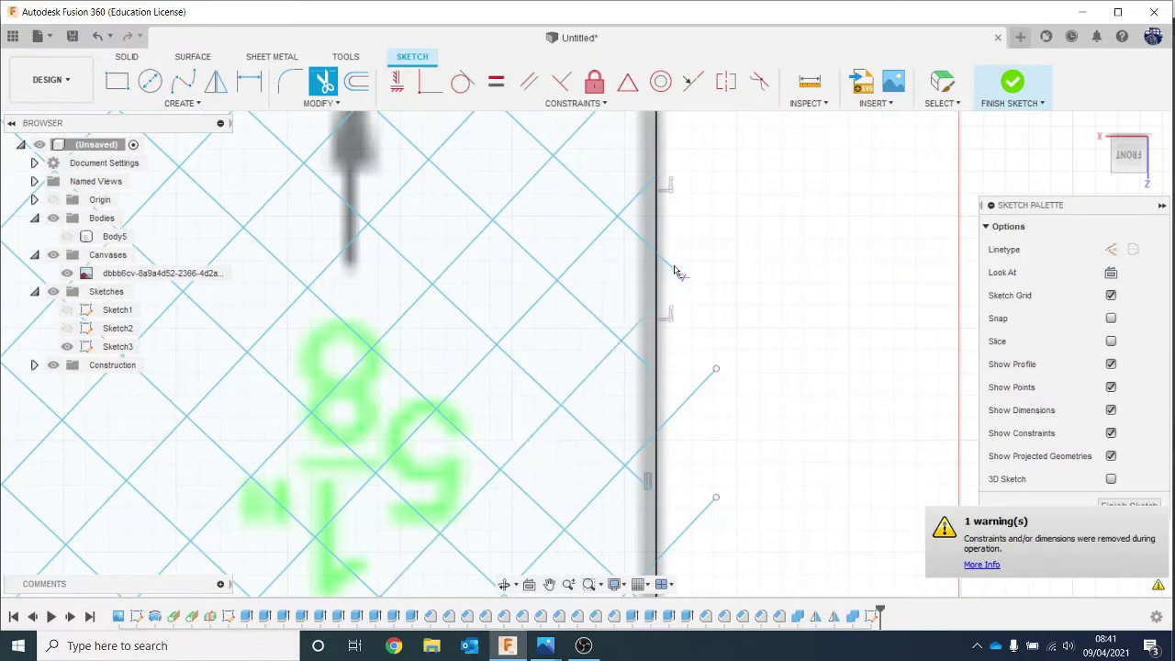
pyautogui.click(734, 498)
pyautogui.moveTo(731, 490); pyautogui.dragTo(723, 390, button='middle')
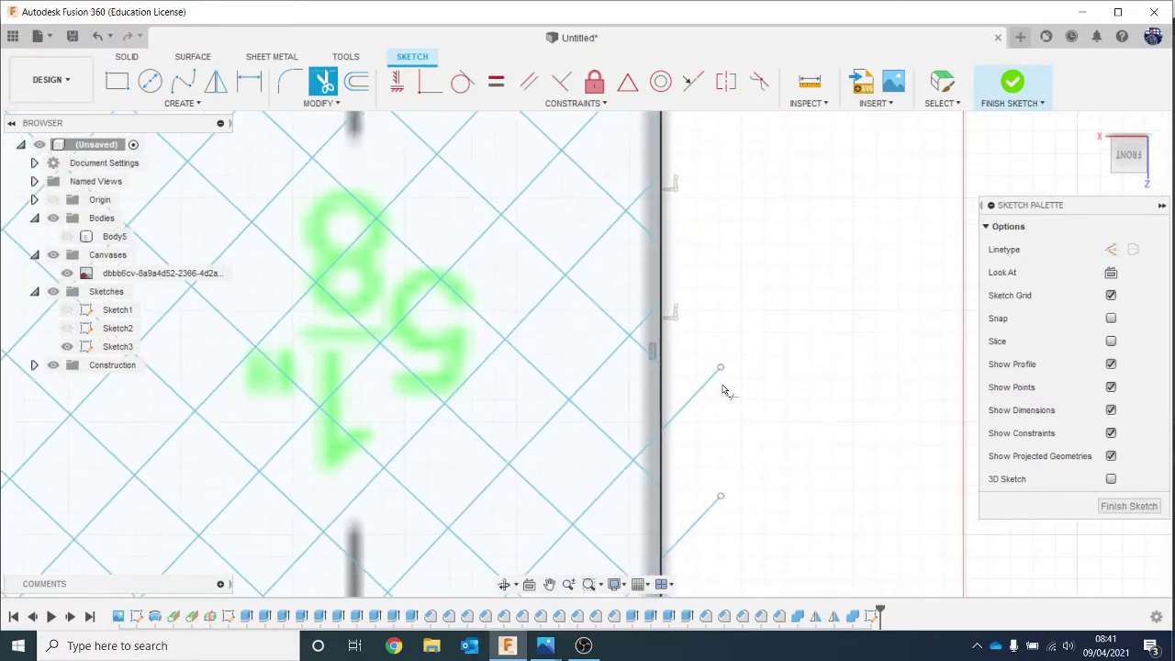
pyautogui.scroll(-3, 718, 468)
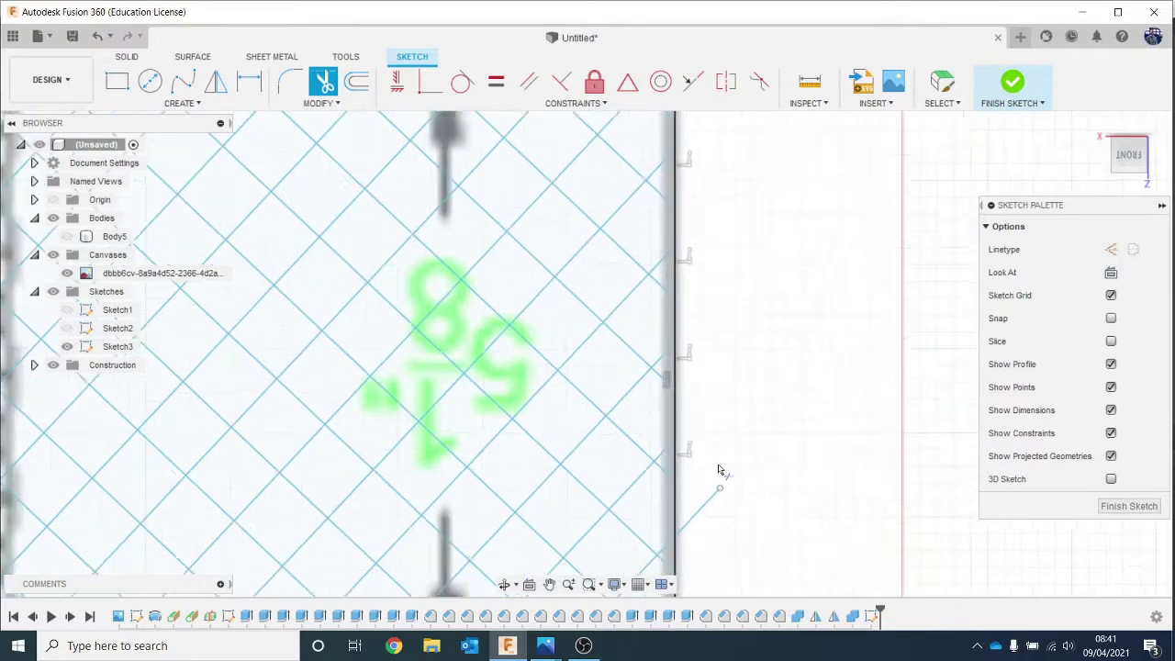
pyautogui.moveTo(719, 469); pyautogui.dragTo(688, 319, button='middle')
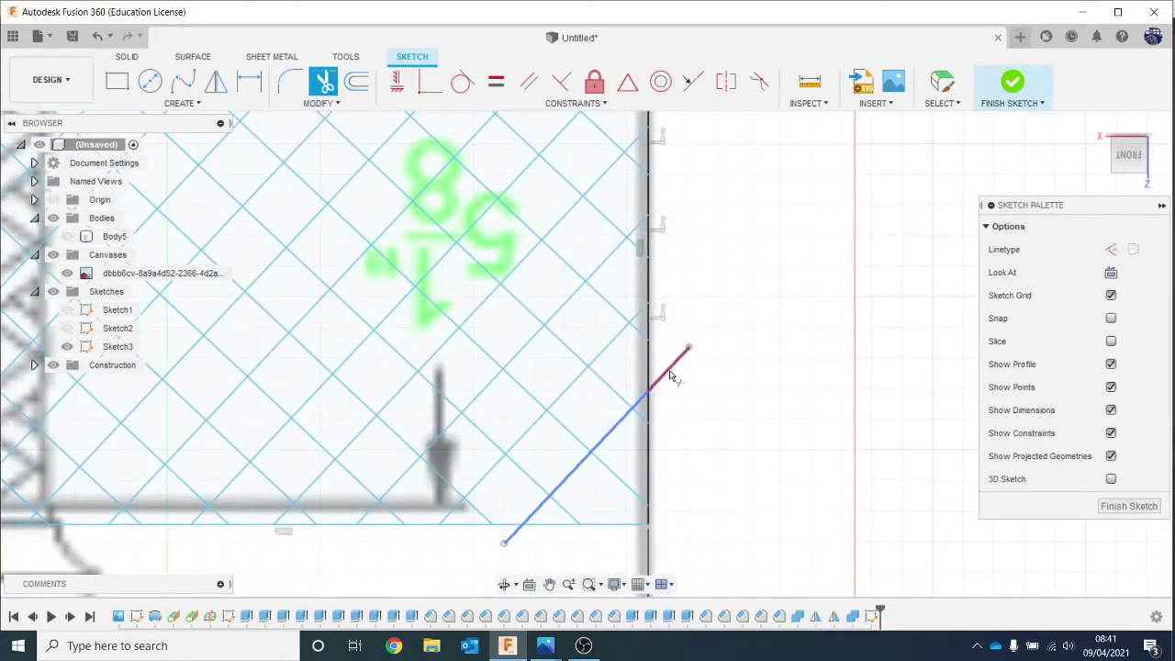
# Trim the diagonal line ends that extend past the right and left edges of the rectangle in the lattice sketch.
pyautogui.click(670, 376)
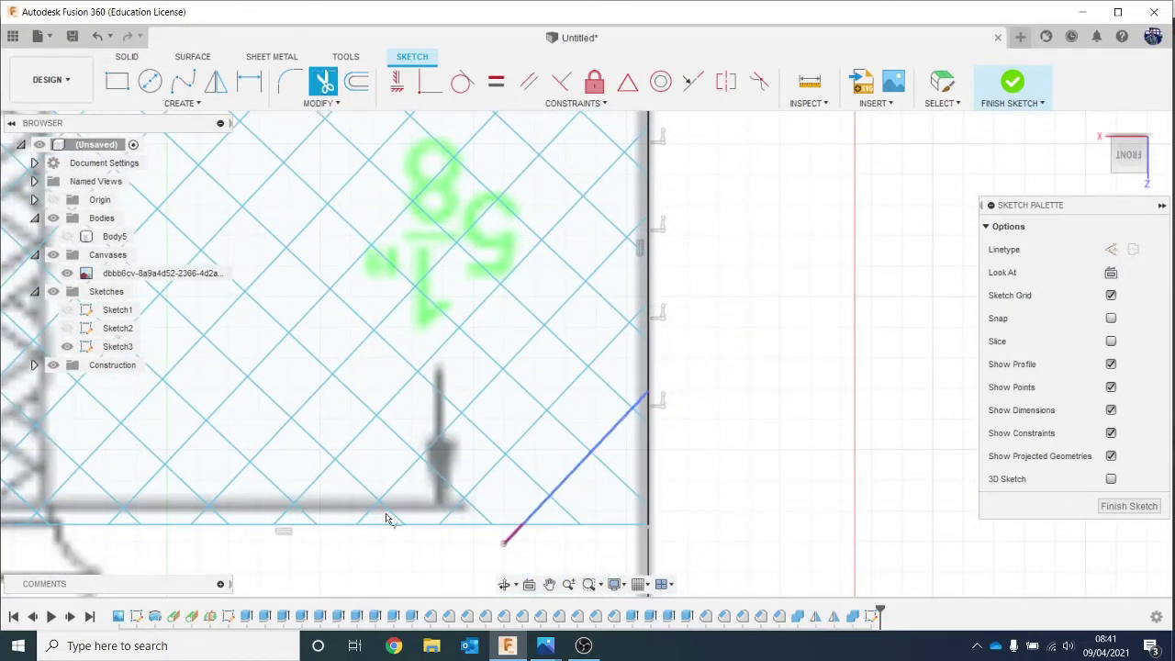
pyautogui.scroll(-4, 381, 469)
pyautogui.moveTo(466, 449)
pyautogui.mouseDown(button='middle')
pyautogui.moveTo(603, 461)
pyautogui.moveTo(761, 438)
pyautogui.mouseUp(button='middle')
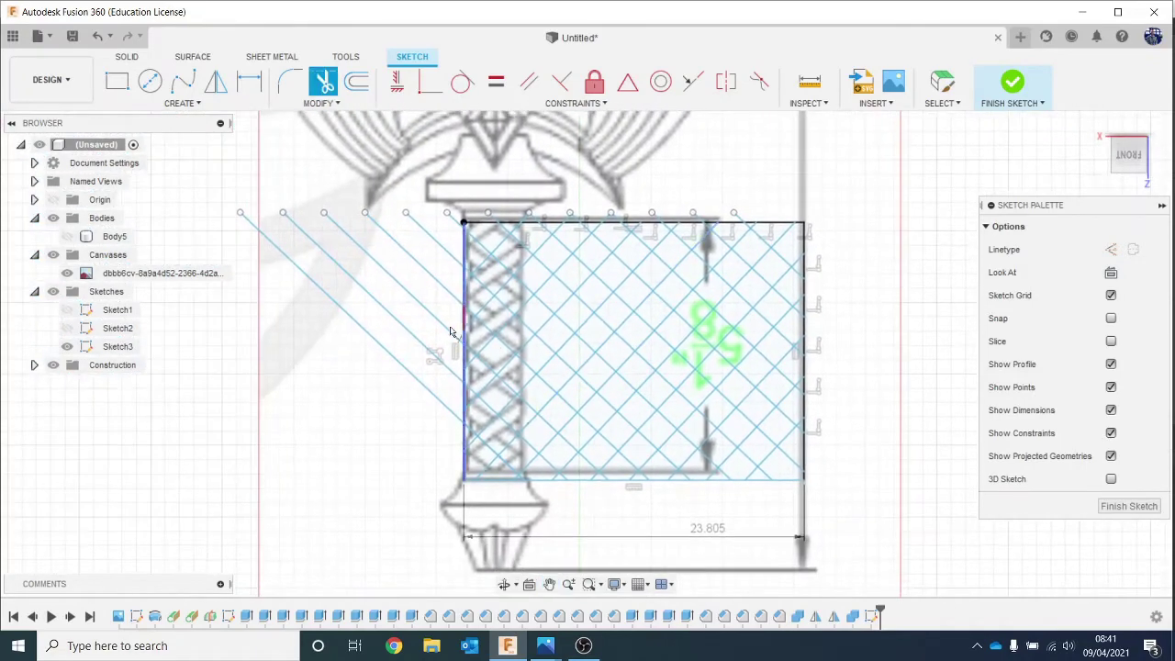
pyautogui.scroll(2, 451, 331)
pyautogui.click(427, 381)
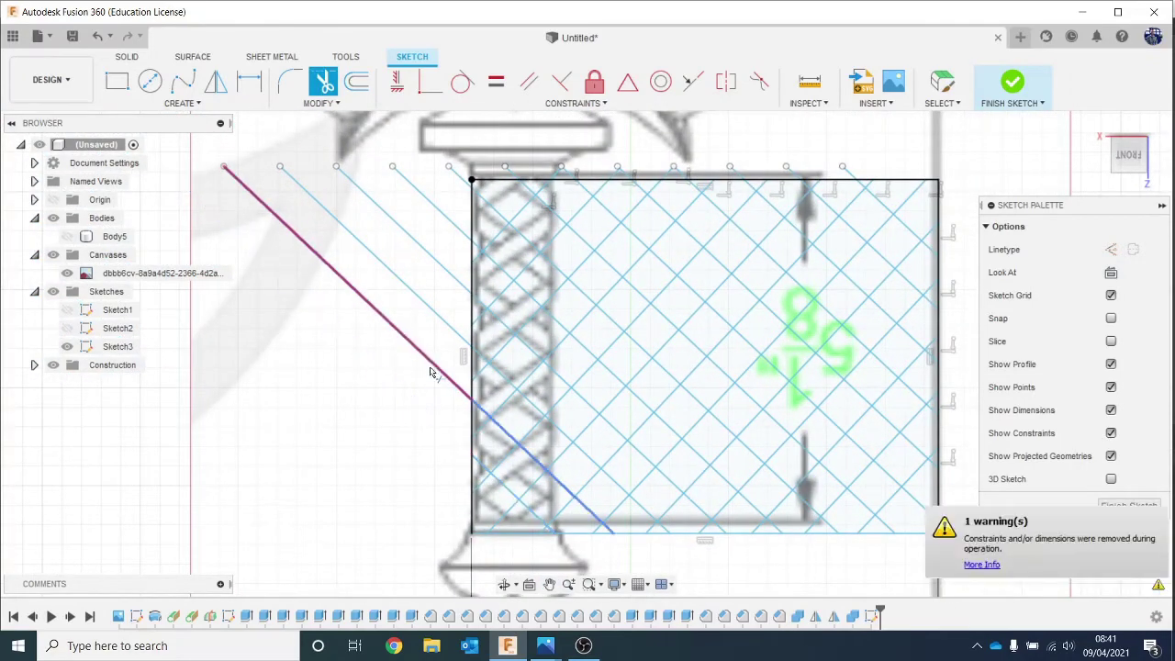
pyautogui.click(431, 323)
pyautogui.click(439, 280)
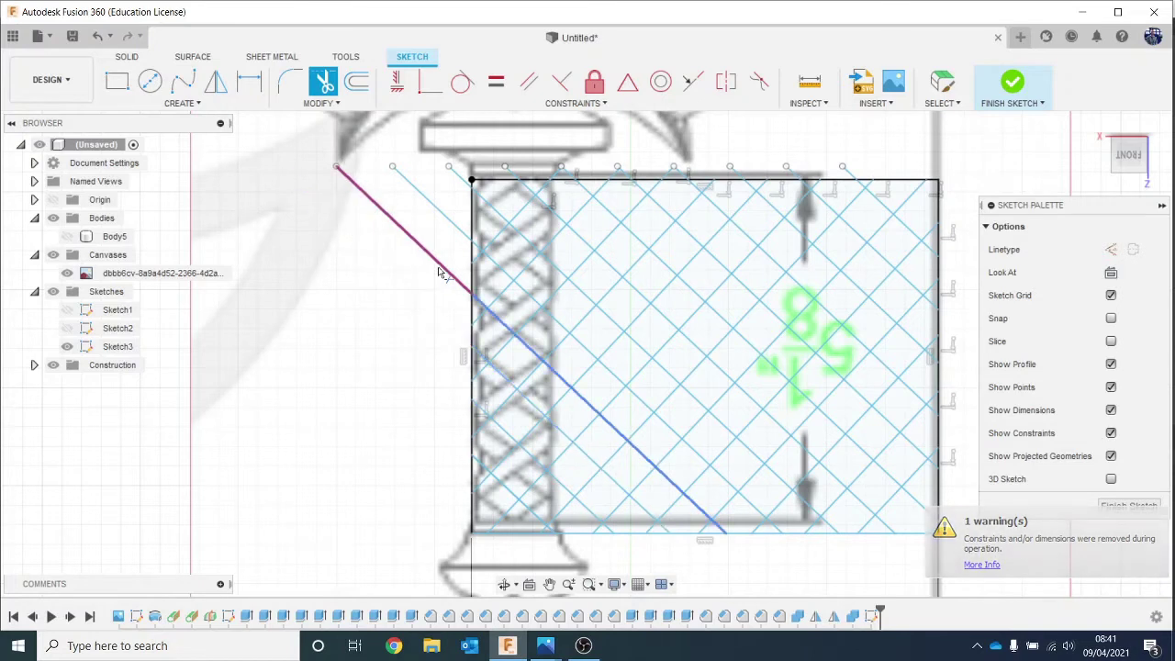
pyautogui.click(451, 236)
pyautogui.click(459, 211)
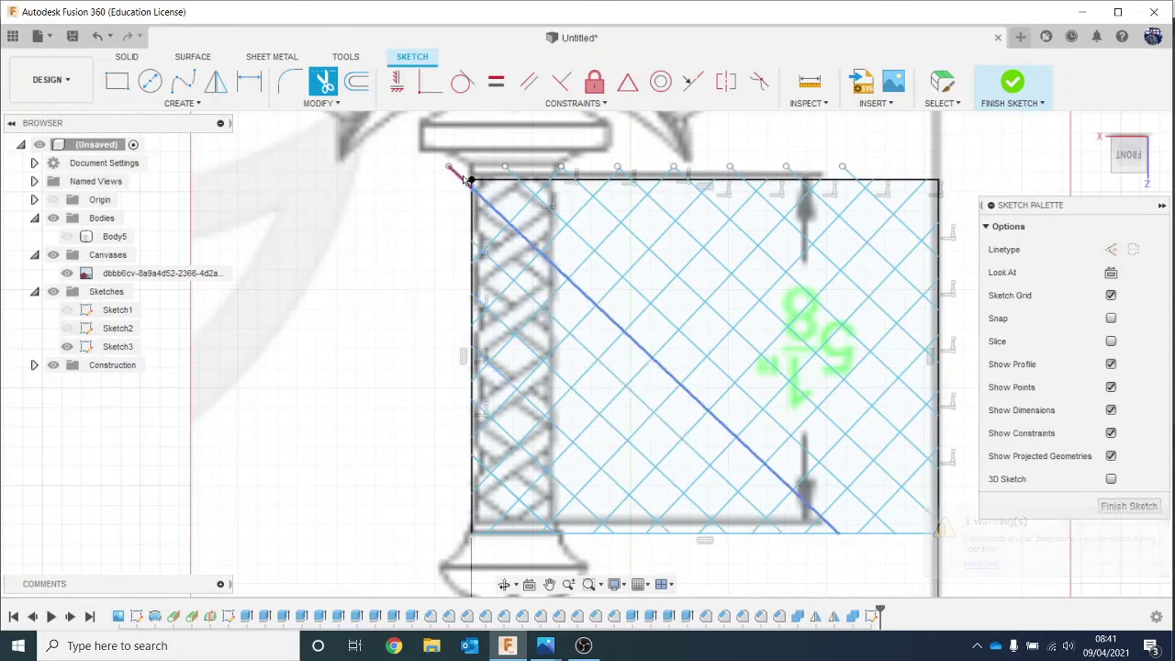
# Trim the diagonal line ends sticking out above the rectangle's top edge and finish the sketch.
pyautogui.click(466, 181)
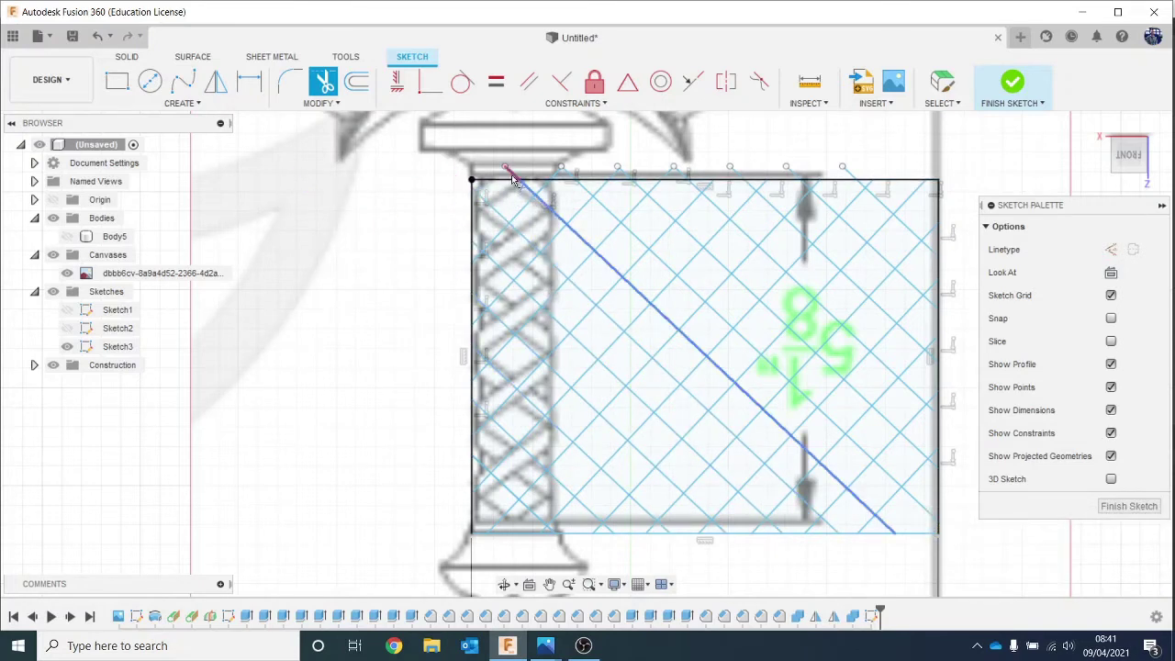
pyautogui.click(547, 180)
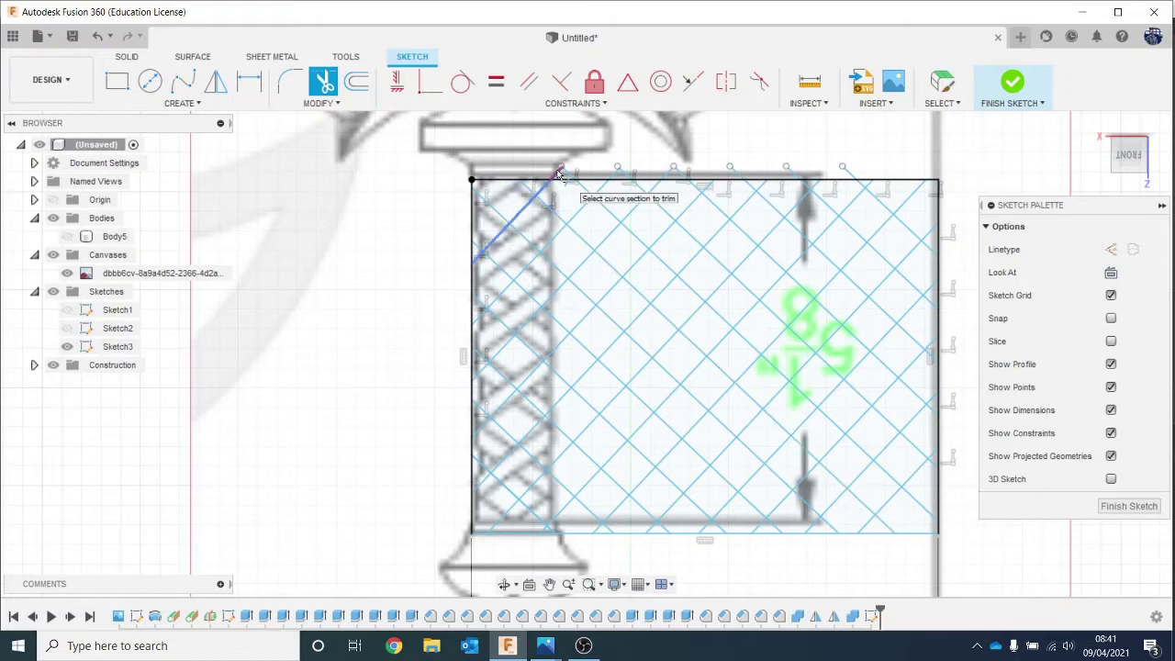
pyautogui.click(560, 176)
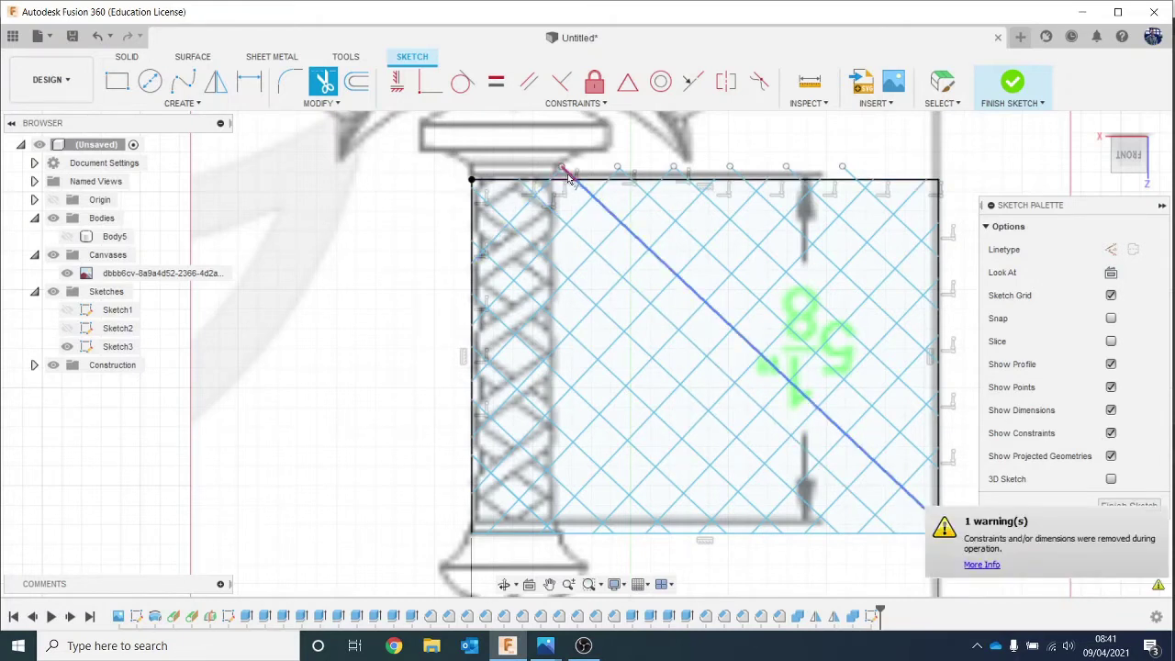
pyautogui.click(568, 176)
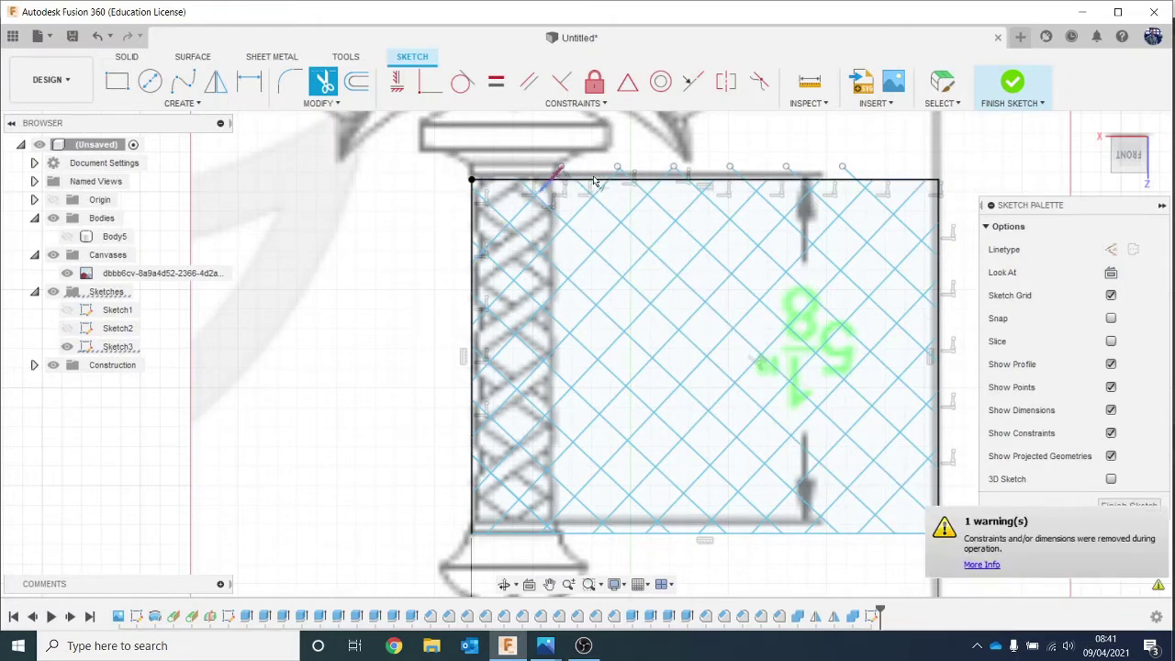
pyautogui.click(636, 177)
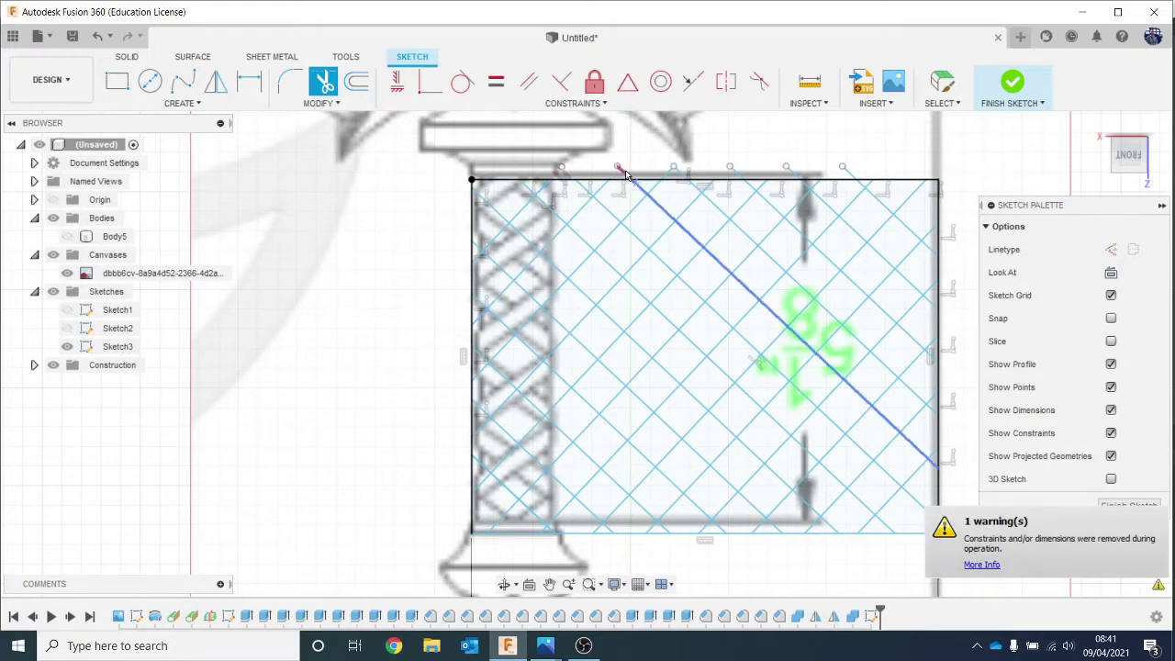
pyautogui.click(563, 177)
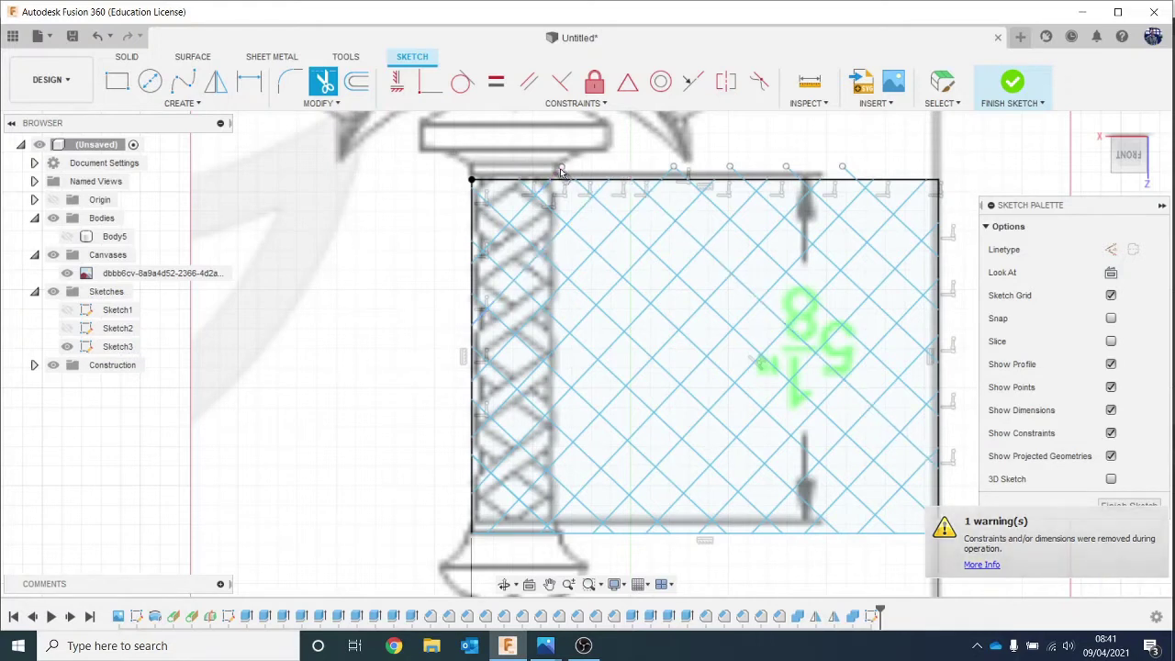
pyautogui.click(669, 173)
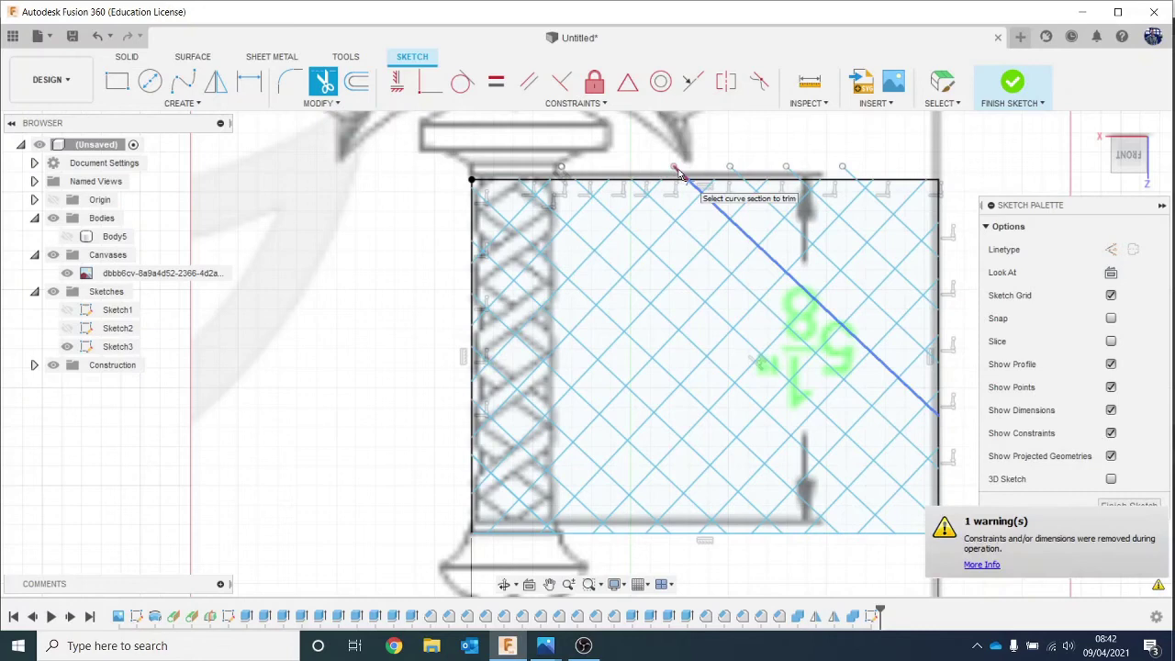
pyautogui.click(806, 177)
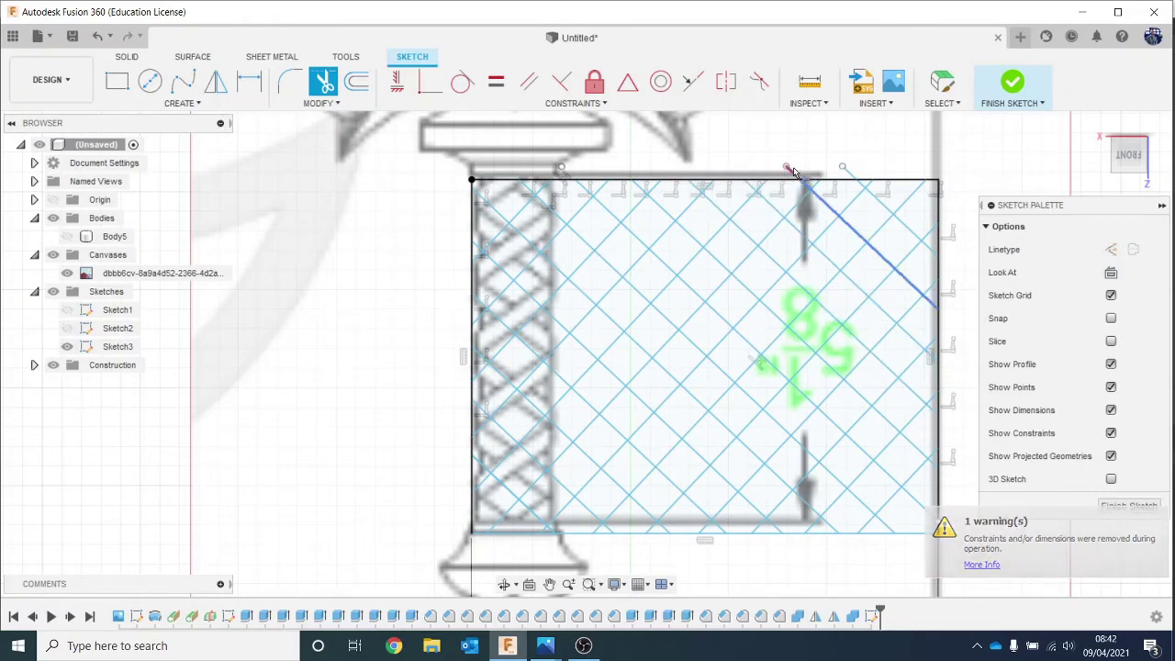
pyautogui.click(854, 175)
pyautogui.click(916, 170)
pyautogui.scroll(-3, 820, 283)
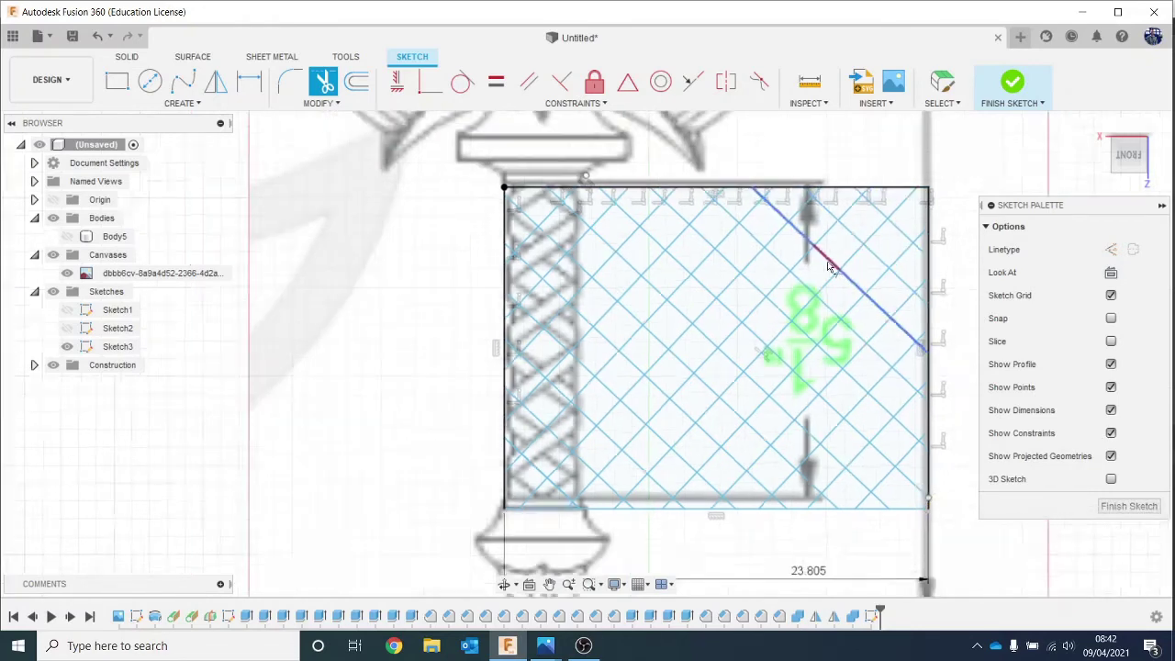
pyautogui.press('Escape')
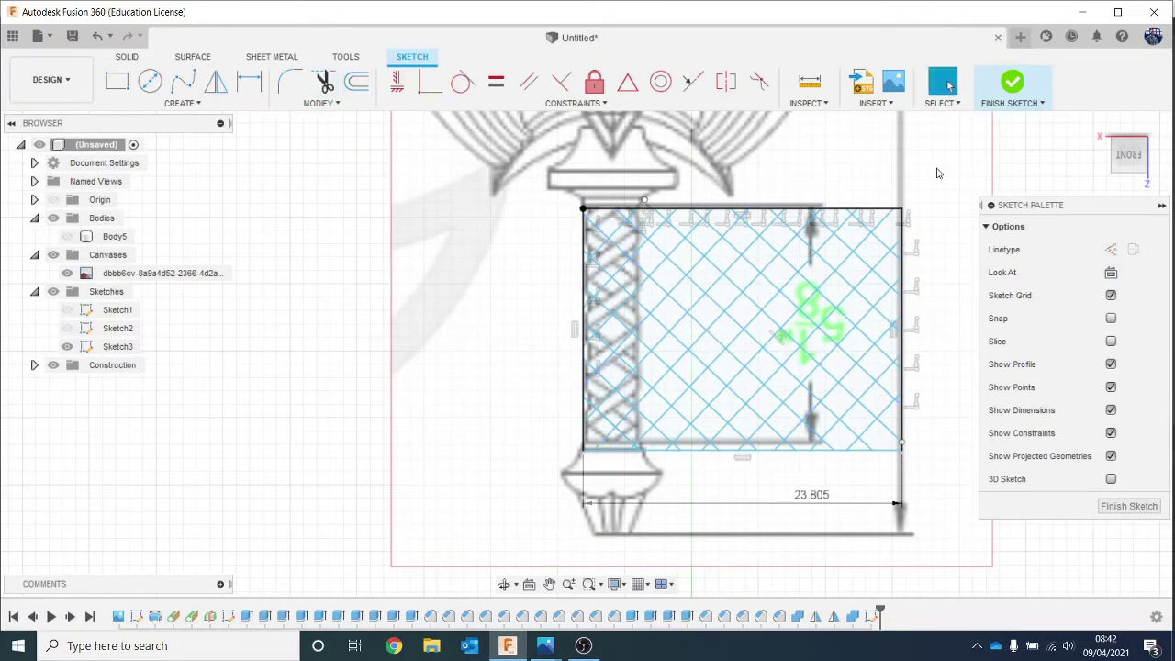
pyautogui.click(1012, 82)
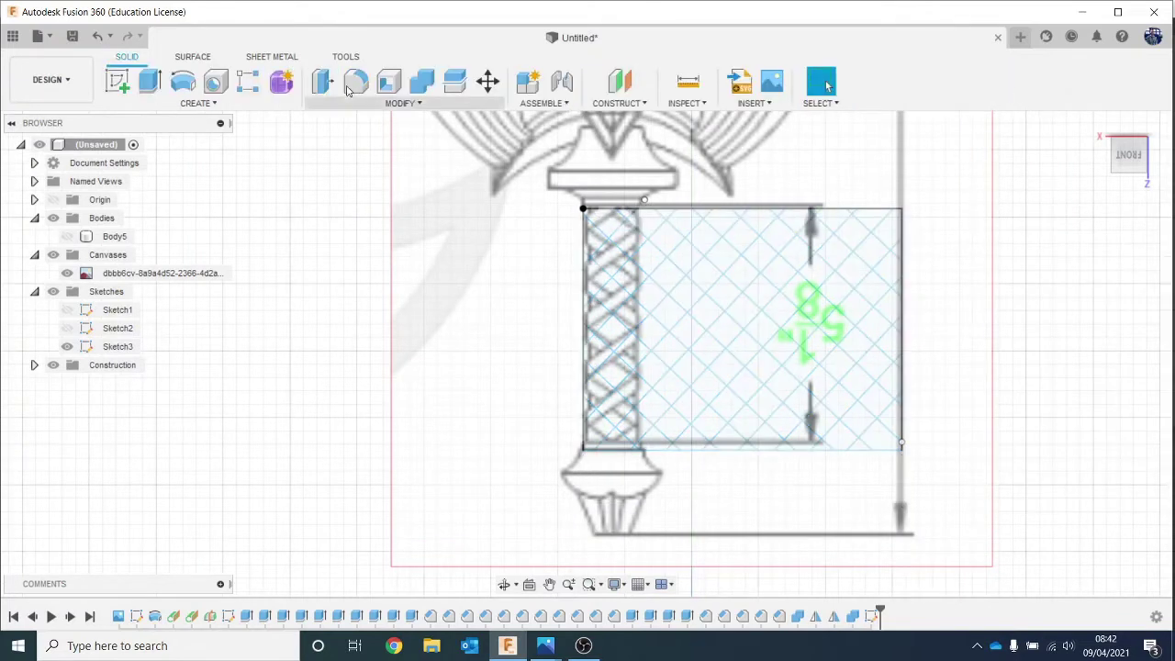
# Start an Emboss and select the profiles of the short diagonal band across the rectangle's upper-right corner.
pyautogui.click(232, 105)
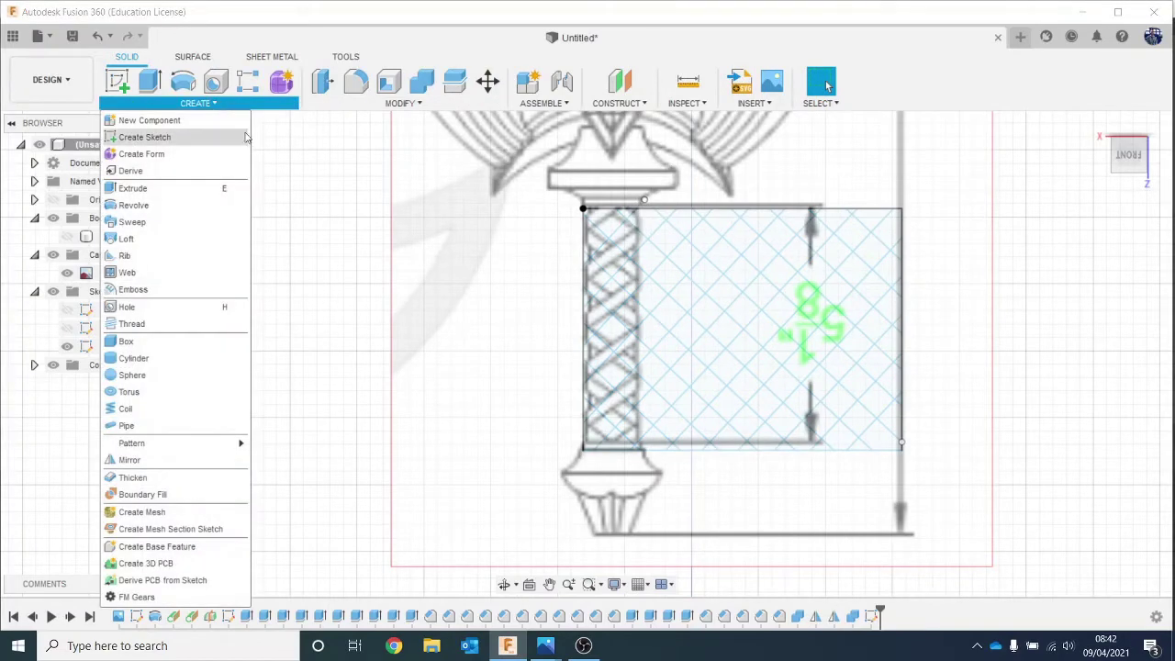
pyautogui.click(204, 292)
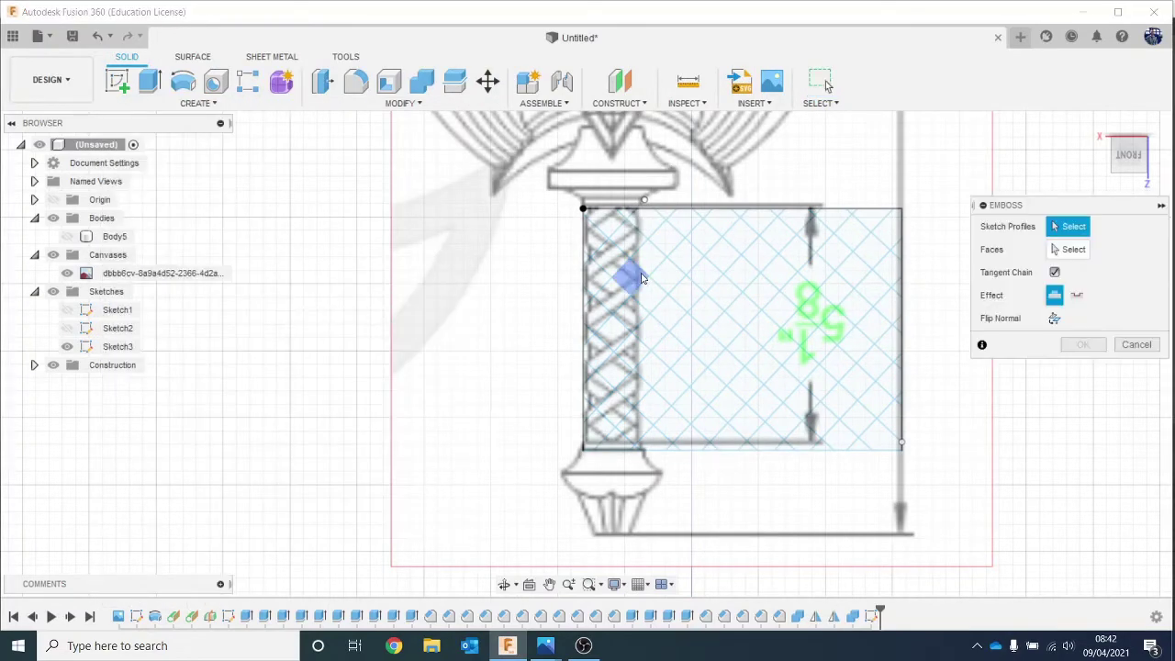
pyautogui.scroll(4, 642, 285)
pyautogui.scroll(-2, 651, 288)
pyautogui.moveTo(876, 350); pyautogui.dragTo(633, 316, button='middle')
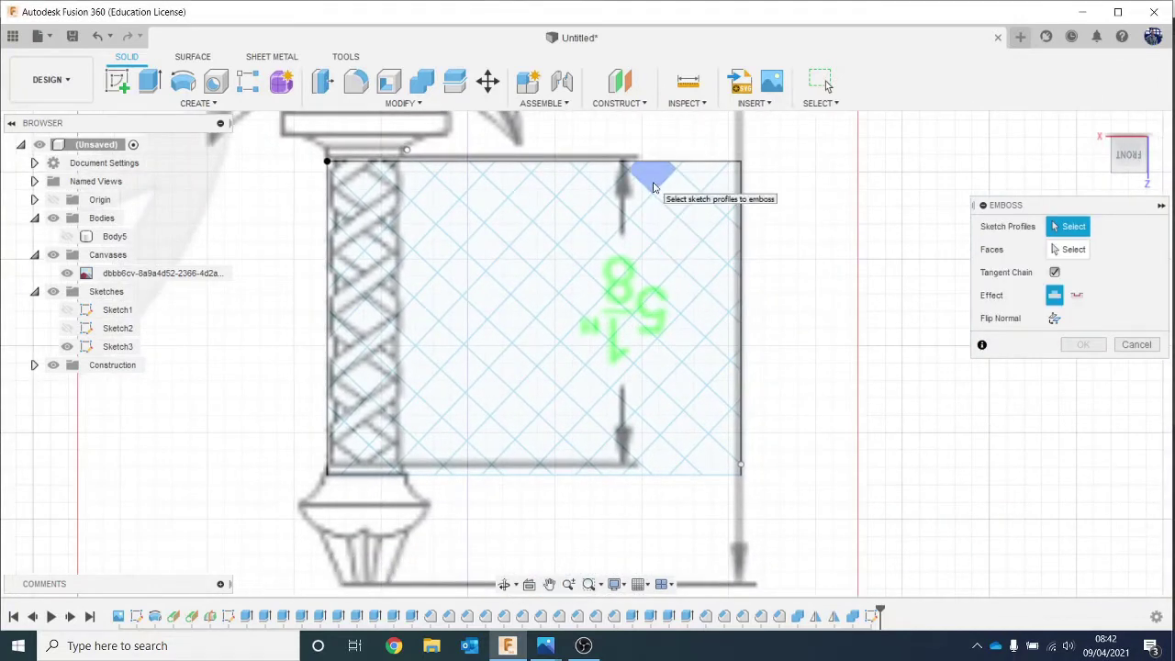
pyautogui.click(642, 172)
pyautogui.click(703, 221)
pyautogui.click(724, 241)
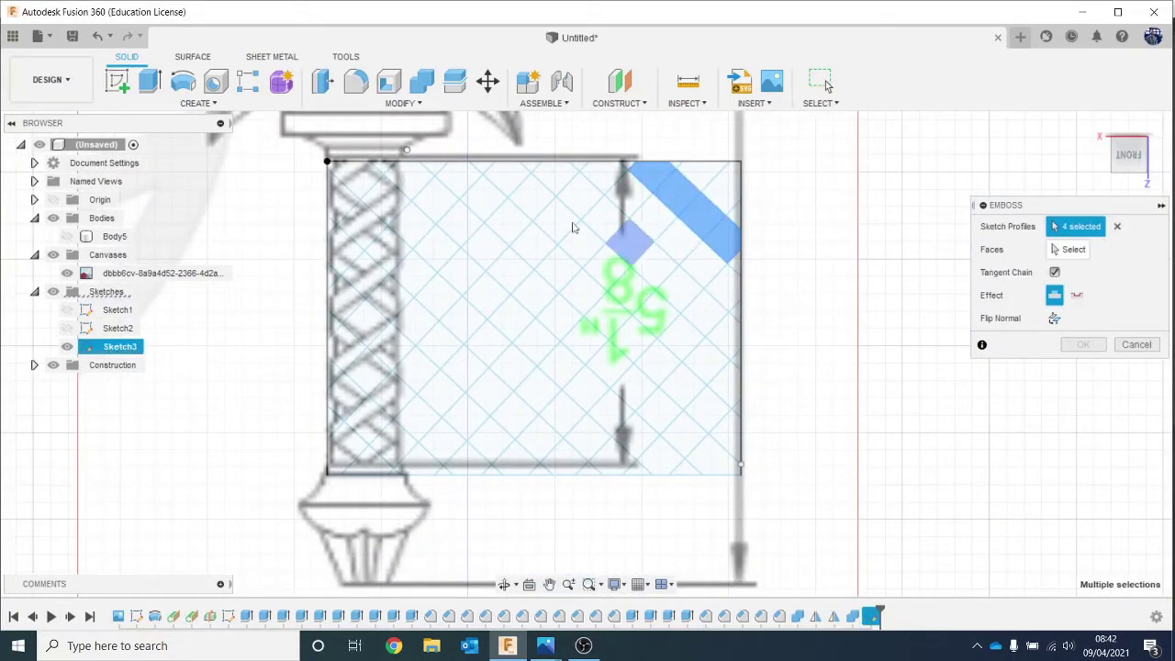
# Add every profile of the second diagonal band, running down to the rectangle's right edge, to the emboss selection.
pyautogui.click(553, 176)
pyautogui.click(601, 207)
pyautogui.click(601, 209)
pyautogui.click(589, 200)
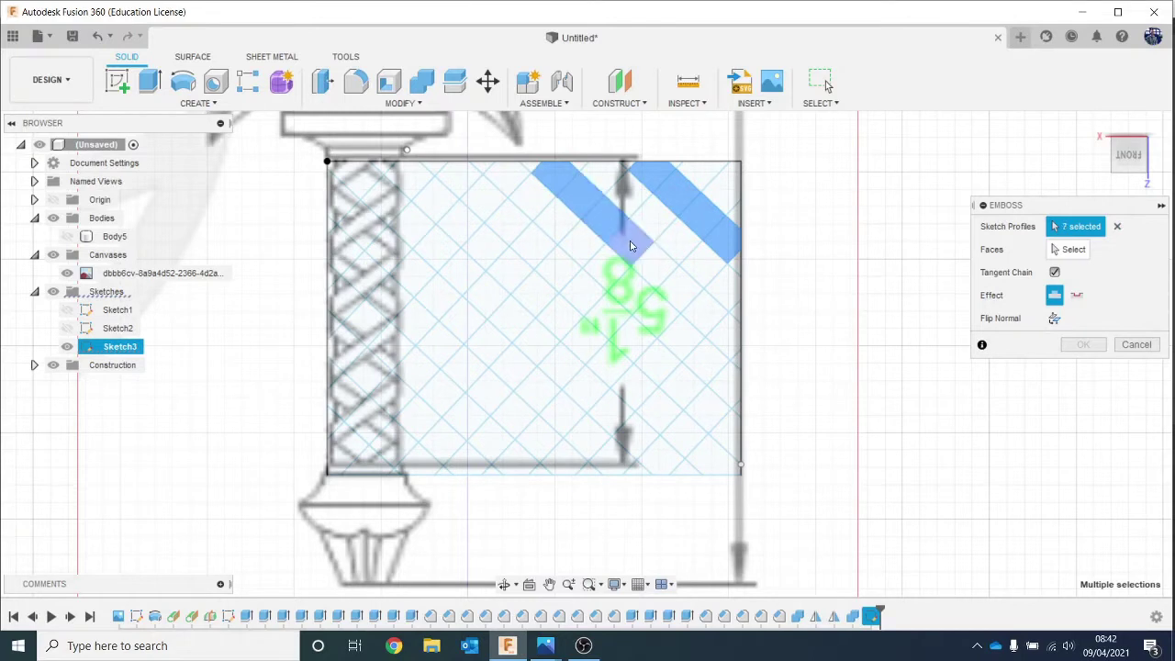
pyautogui.click(630, 245)
pyautogui.click(661, 268)
pyautogui.click(692, 295)
pyautogui.click(714, 317)
pyautogui.click(737, 349)
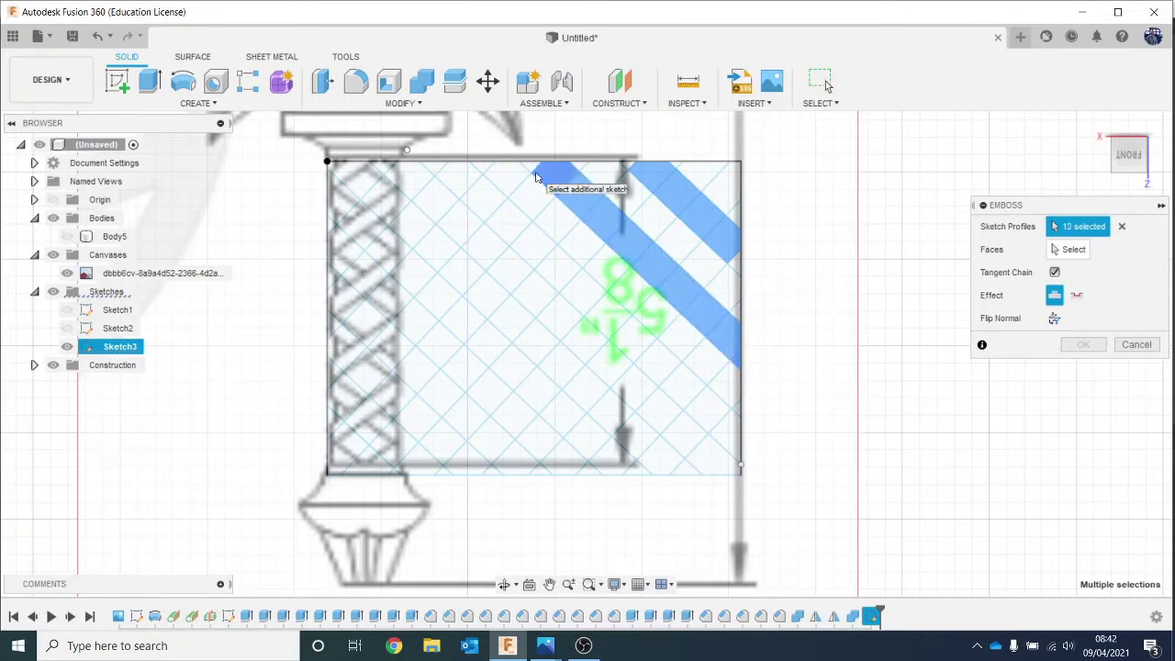
pyautogui.click(527, 167)
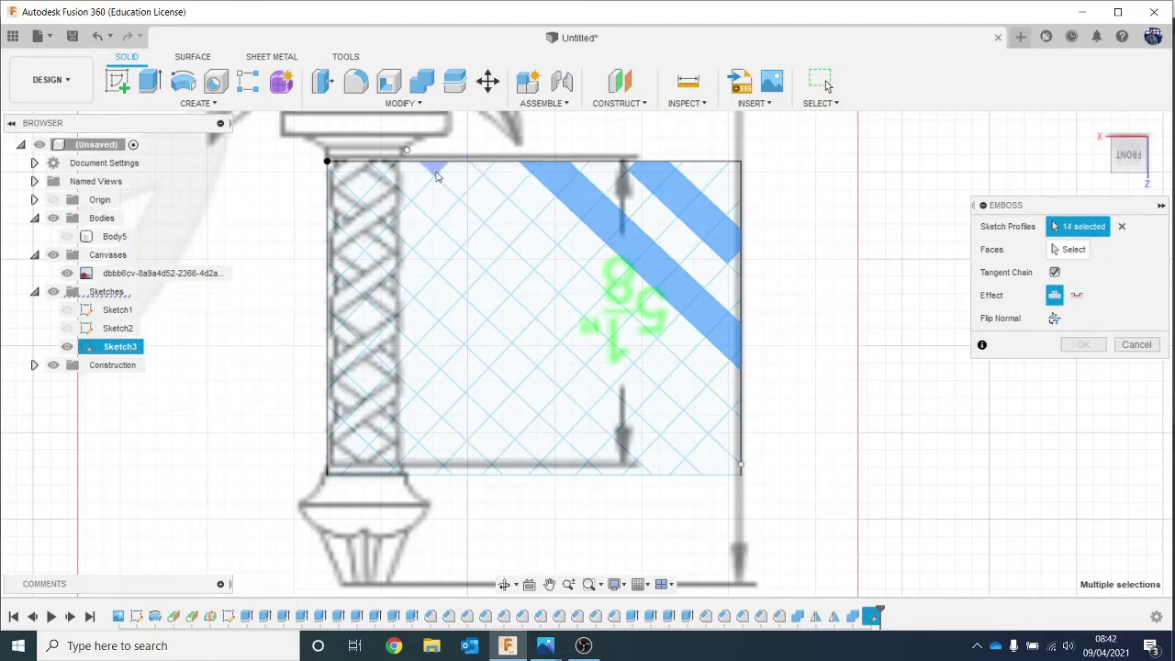
# Add the profiles of the third diagonal band, from the top edge to just above the lower-right corner, to the emboss selection.
pyautogui.click(437, 175)
pyautogui.click(476, 196)
pyautogui.click(506, 218)
pyautogui.click(530, 242)
pyautogui.click(556, 263)
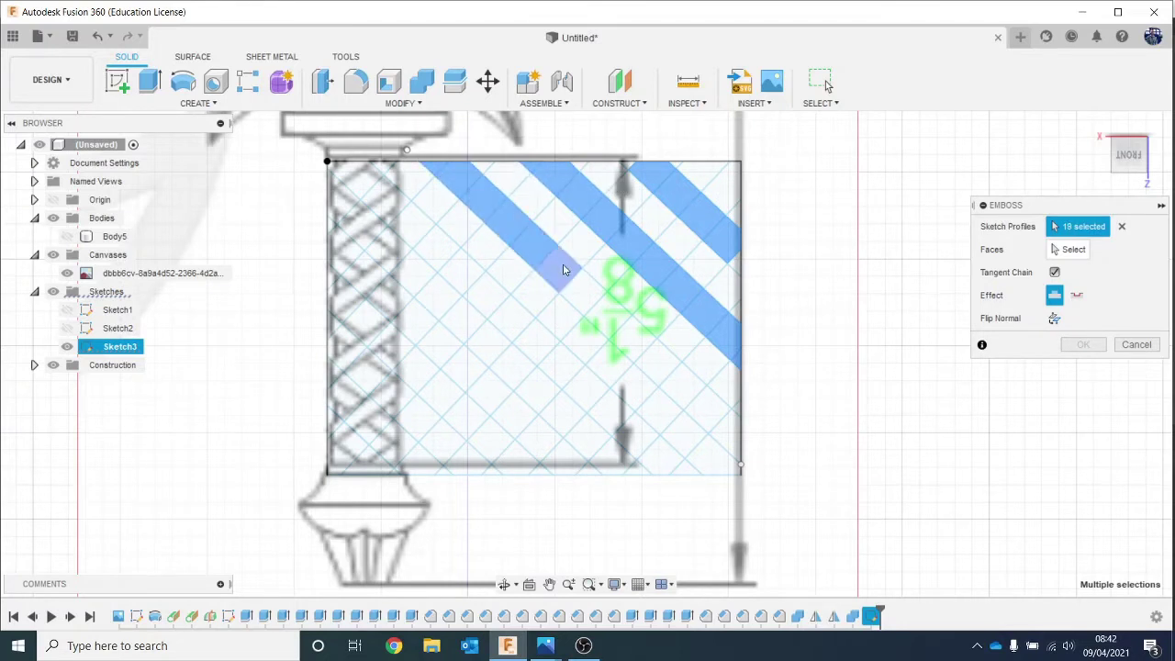
pyautogui.click(580, 287)
pyautogui.click(604, 311)
pyautogui.click(628, 336)
pyautogui.click(653, 360)
pyautogui.click(678, 384)
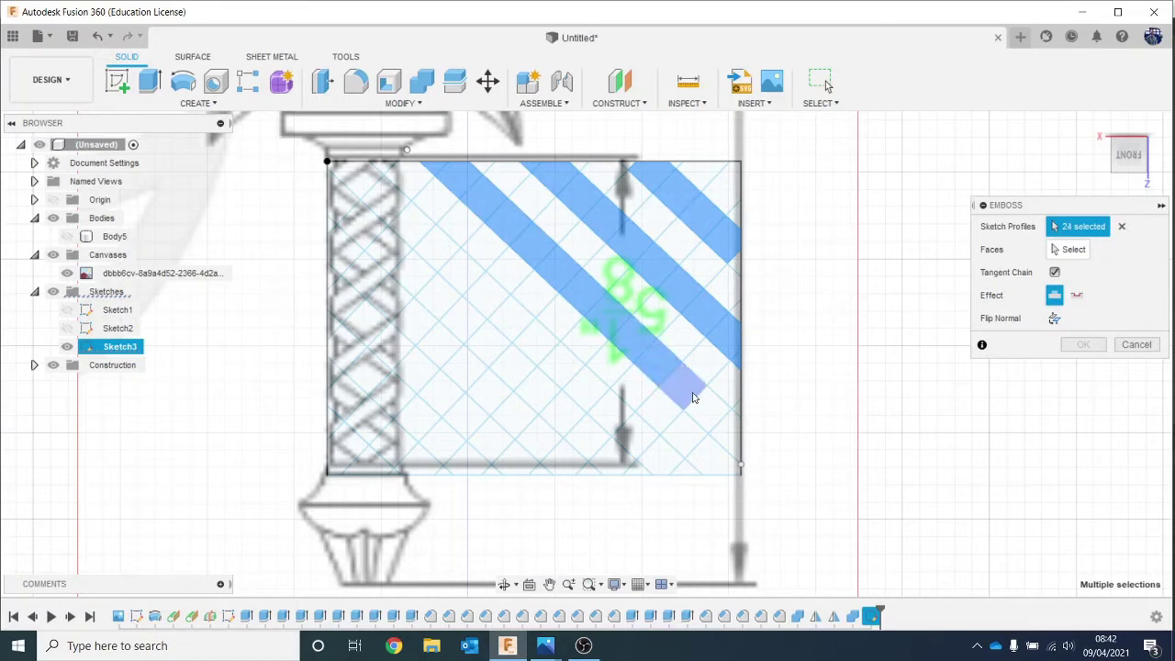
pyautogui.click(693, 397)
pyautogui.click(714, 421)
pyautogui.click(733, 446)
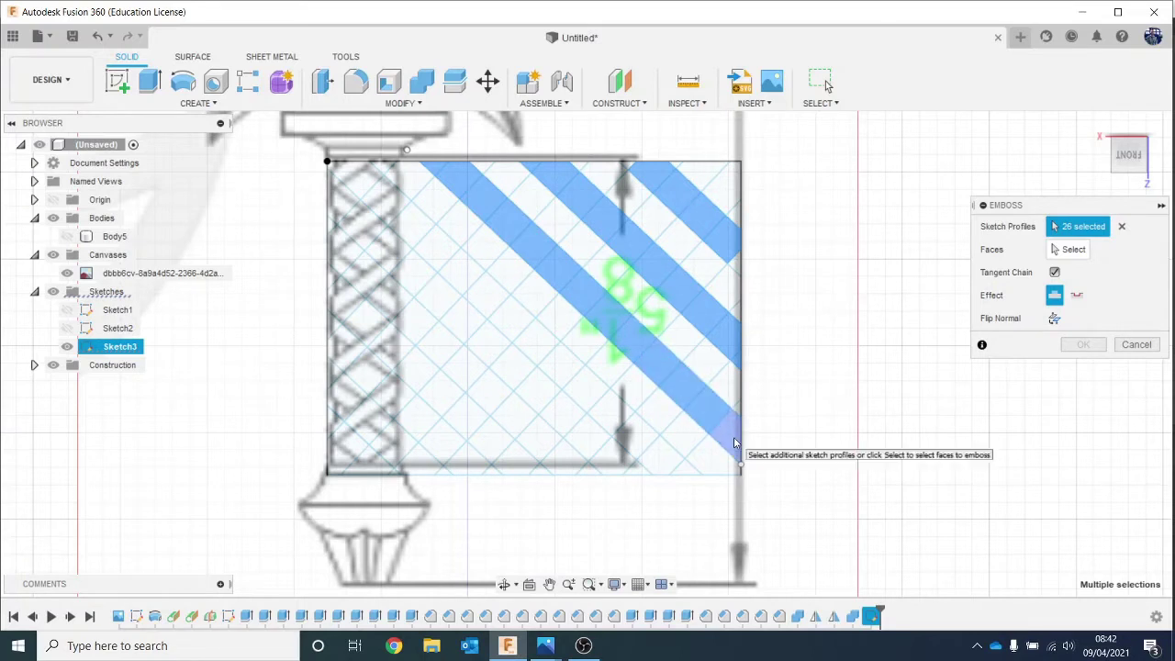
# Add the profiles of the fourth diagonal band, from the upper-left corner to the bottom edge, to the emboss selection.
pyautogui.click(345, 175)
pyautogui.click(380, 199)
pyautogui.click(413, 225)
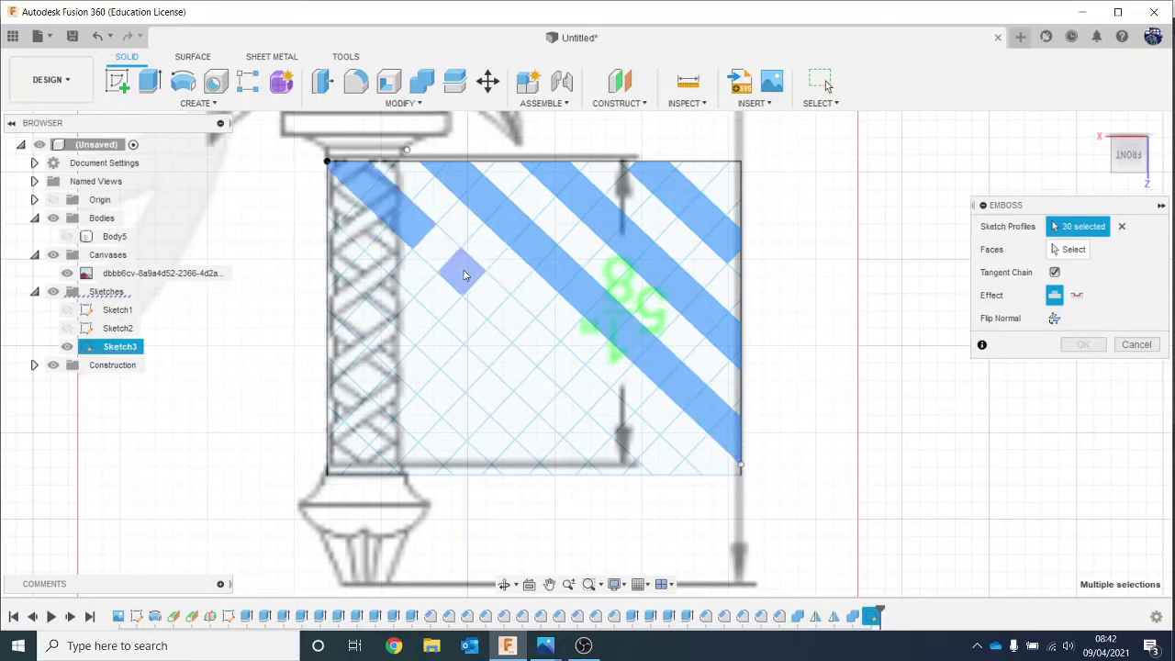
pyautogui.click(463, 273)
pyautogui.click(439, 250)
pyautogui.click(487, 298)
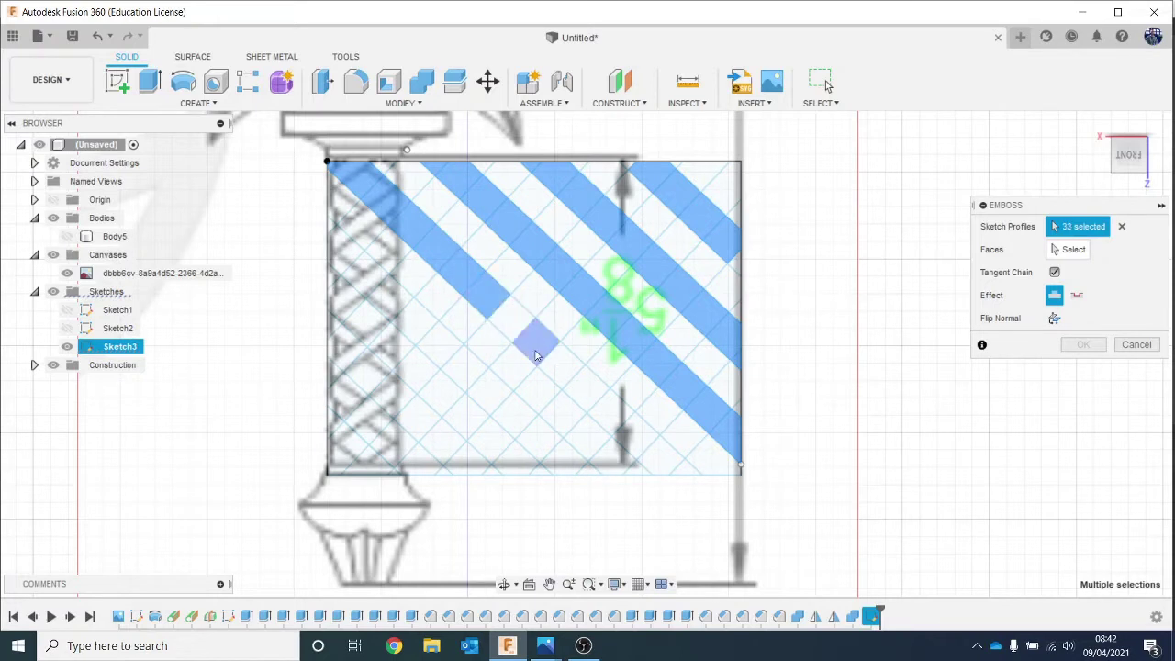
pyautogui.click(510, 321)
pyautogui.click(534, 345)
pyautogui.click(558, 369)
pyautogui.click(582, 393)
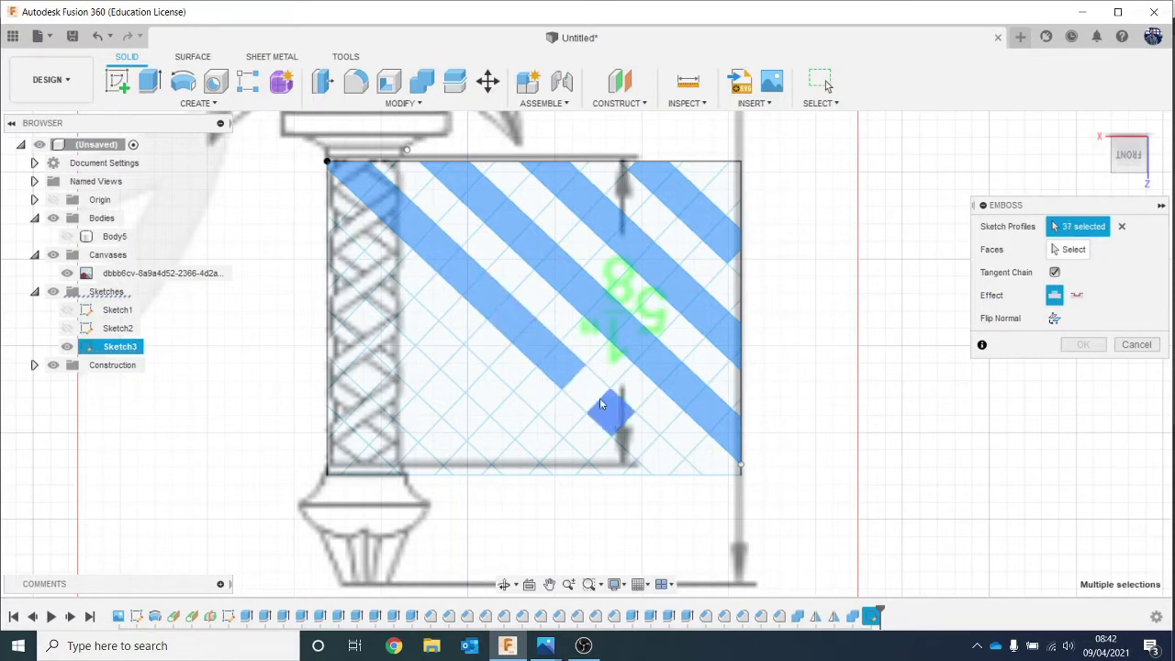
pyautogui.click(606, 417)
pyautogui.click(630, 440)
pyautogui.click(654, 464)
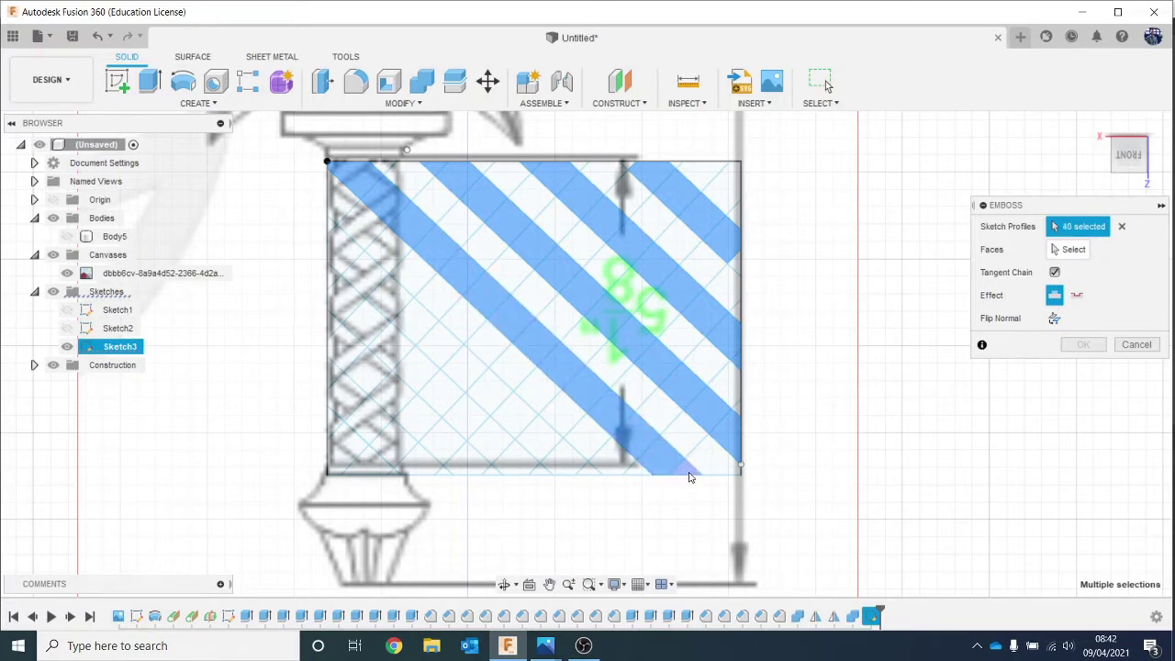
pyautogui.click(684, 468)
# Add the profiles of the fifth diagonal band, from the upper part of the left edge to the bottom edge, to the emboss selection.
pyautogui.click(341, 255)
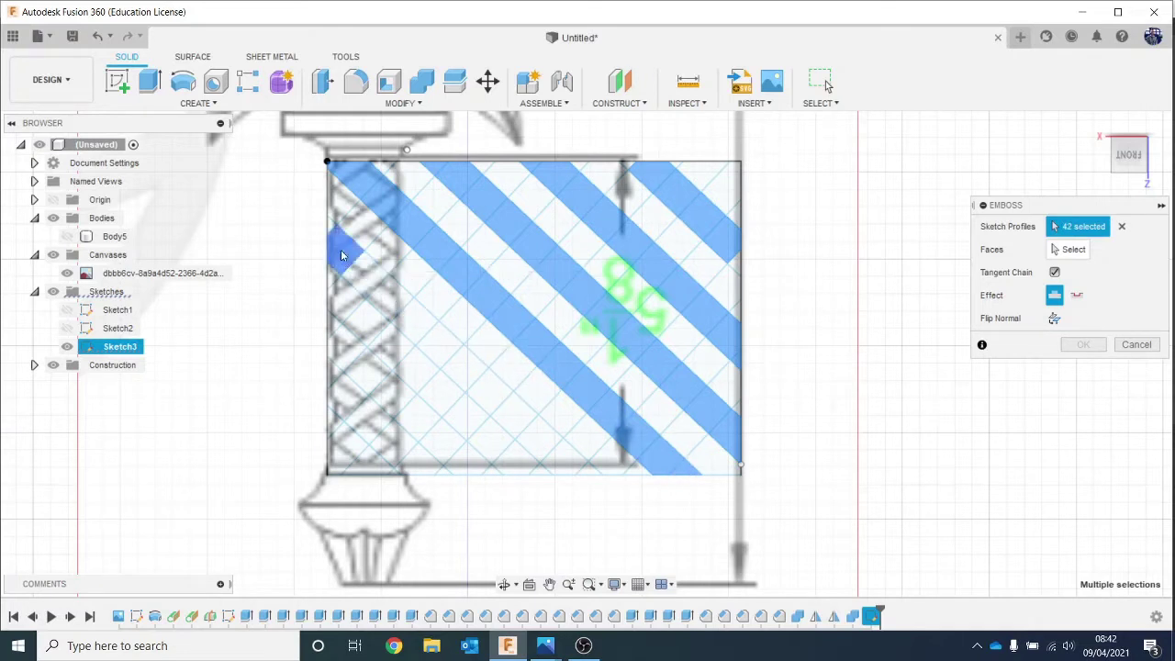
pyautogui.click(363, 270)
pyautogui.click(388, 293)
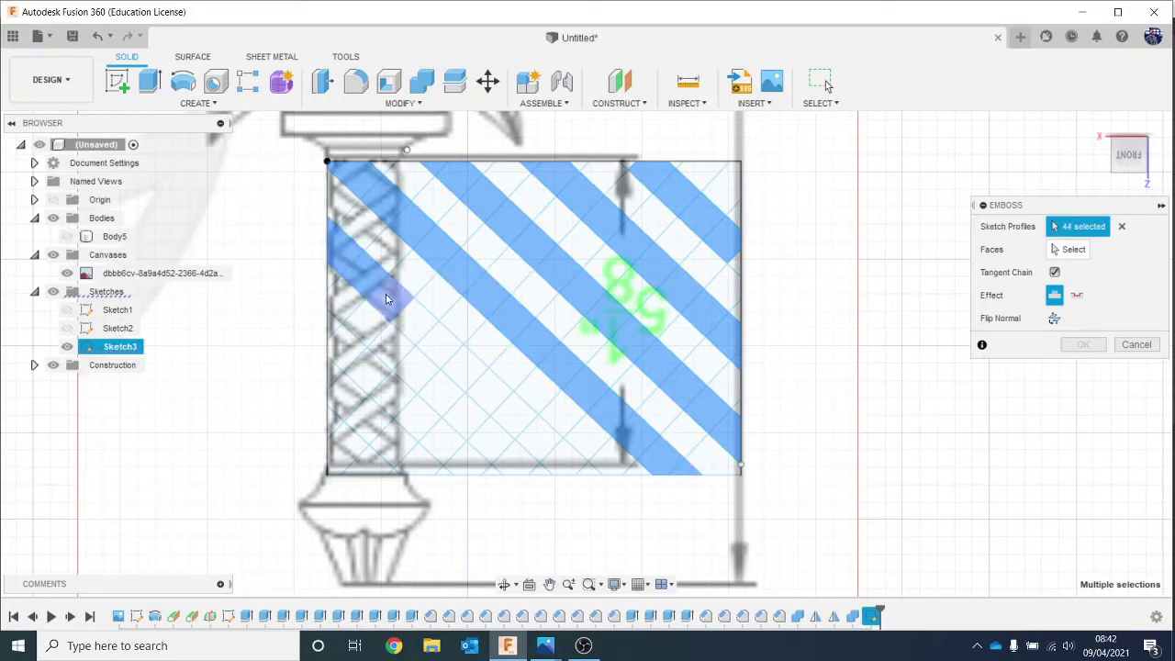
pyautogui.click(417, 322)
pyautogui.click(443, 346)
pyautogui.click(458, 363)
pyautogui.click(480, 380)
pyautogui.click(501, 400)
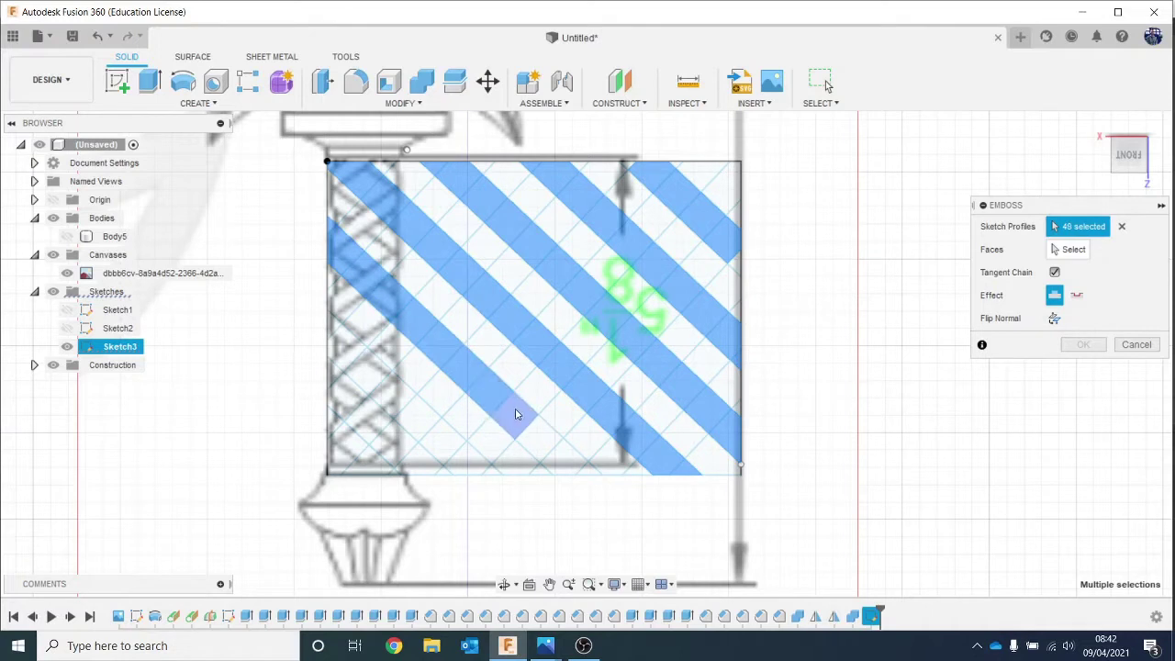
pyautogui.click(517, 414)
pyautogui.click(541, 438)
pyautogui.click(557, 448)
pyautogui.click(569, 459)
pyautogui.click(588, 471)
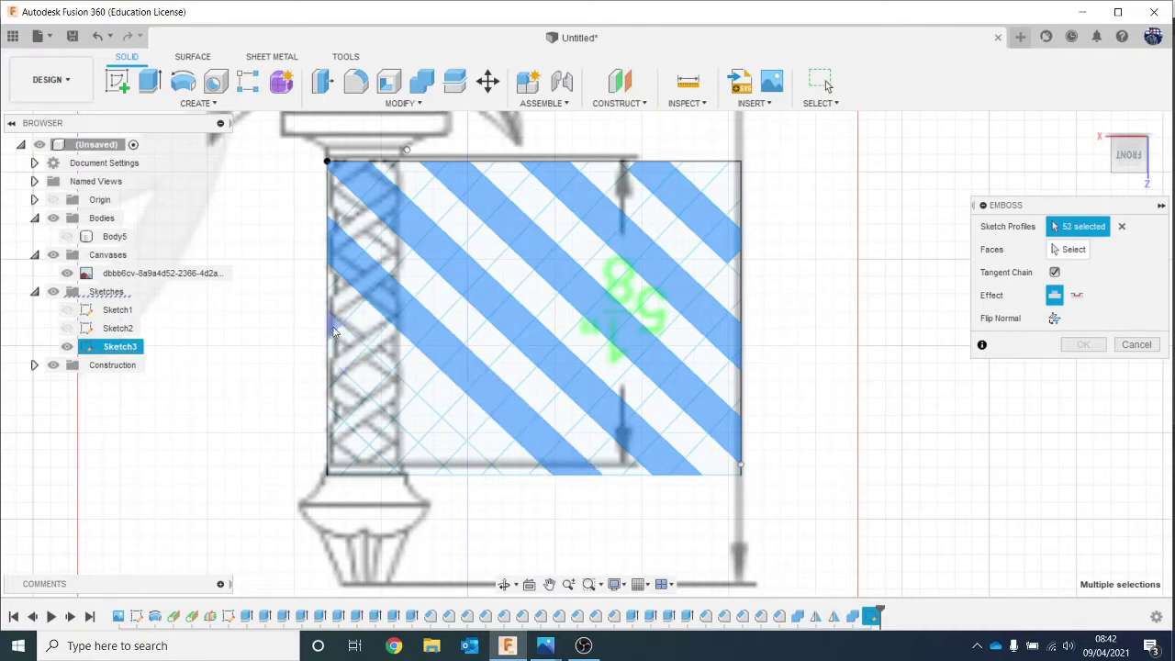
# Add the profiles of the sixth diagonal band, from the middle of the left edge to the bottom edge, to the emboss selection.
pyautogui.click(339, 340)
pyautogui.click(375, 367)
pyautogui.click(391, 389)
pyautogui.click(413, 415)
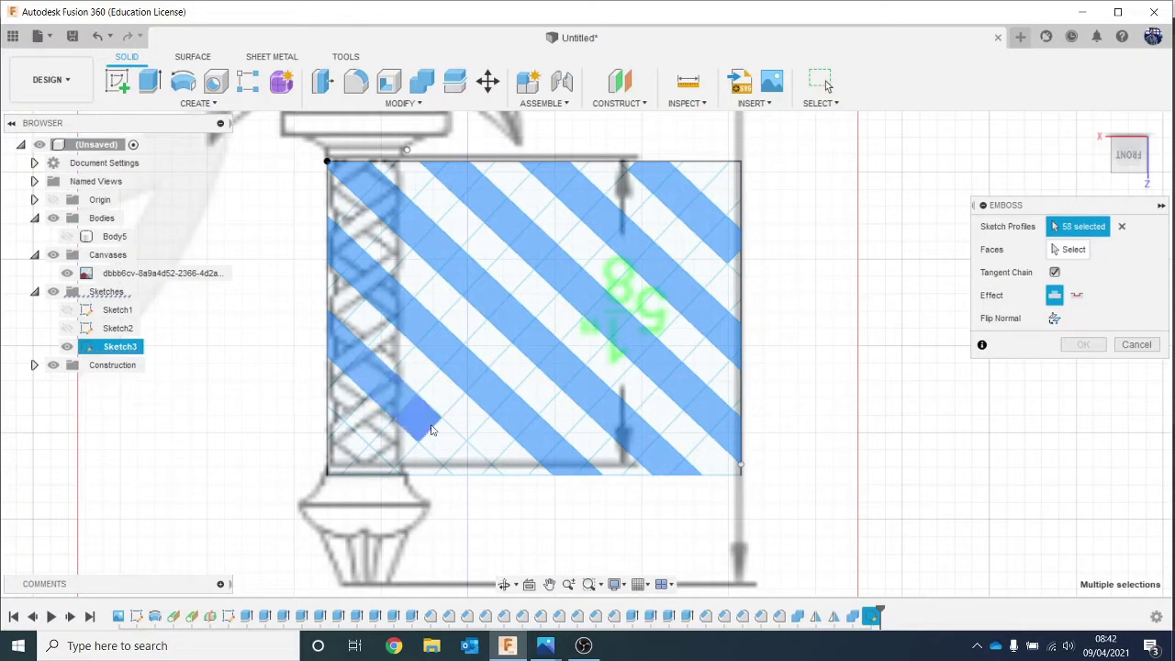
pyautogui.click(435, 437)
pyautogui.click(454, 454)
pyautogui.click(470, 464)
pyautogui.click(490, 472)
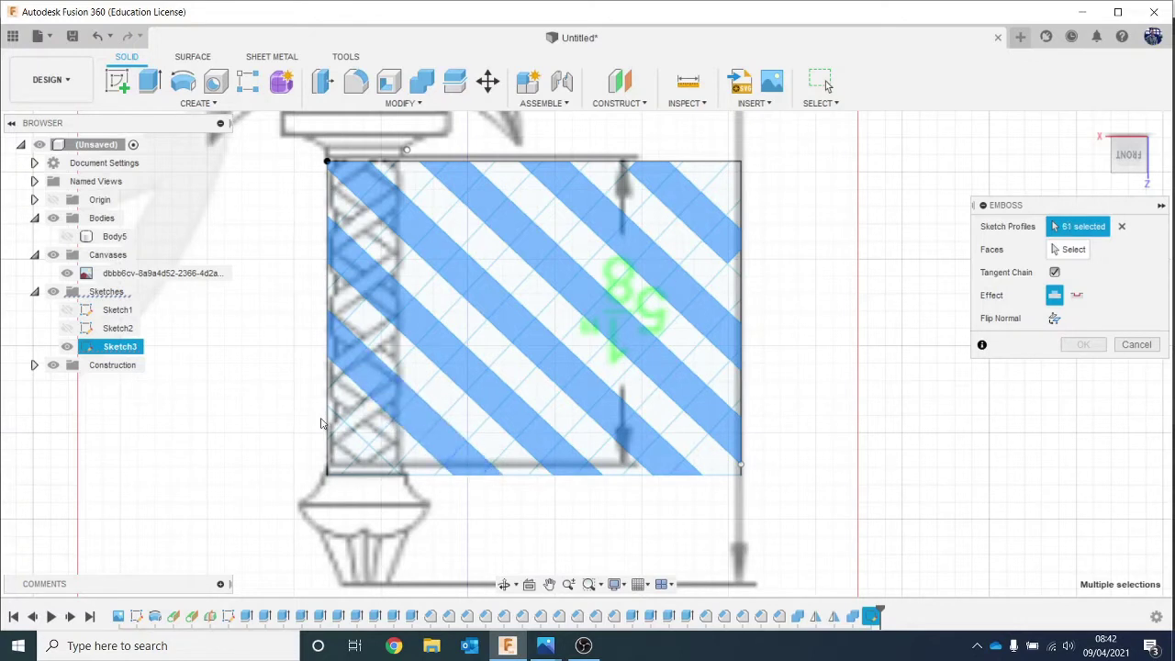
# Add the profiles of the short seventh diagonal band across the lower-left corner to the emboss selection.
pyautogui.click(334, 429)
pyautogui.click(362, 452)
pyautogui.click(392, 472)
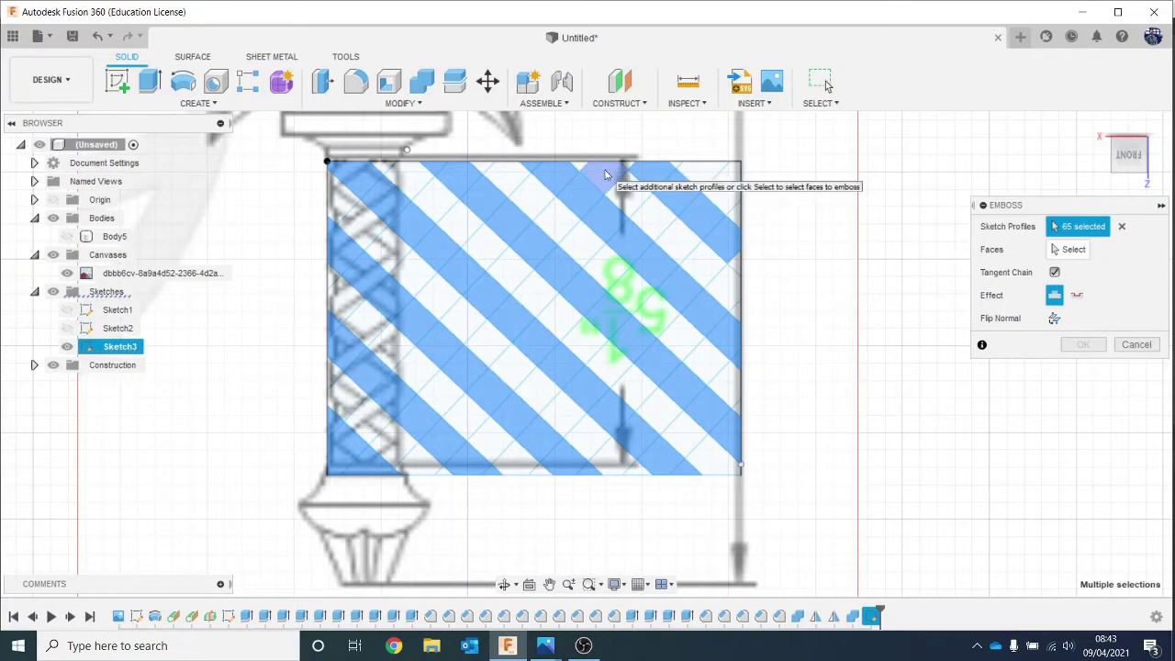
# Add the unselected profiles of the crossing band that runs from the top edge down to the lower-left corner to the emboss selection.
pyautogui.click(556, 191)
pyautogui.click(553, 221)
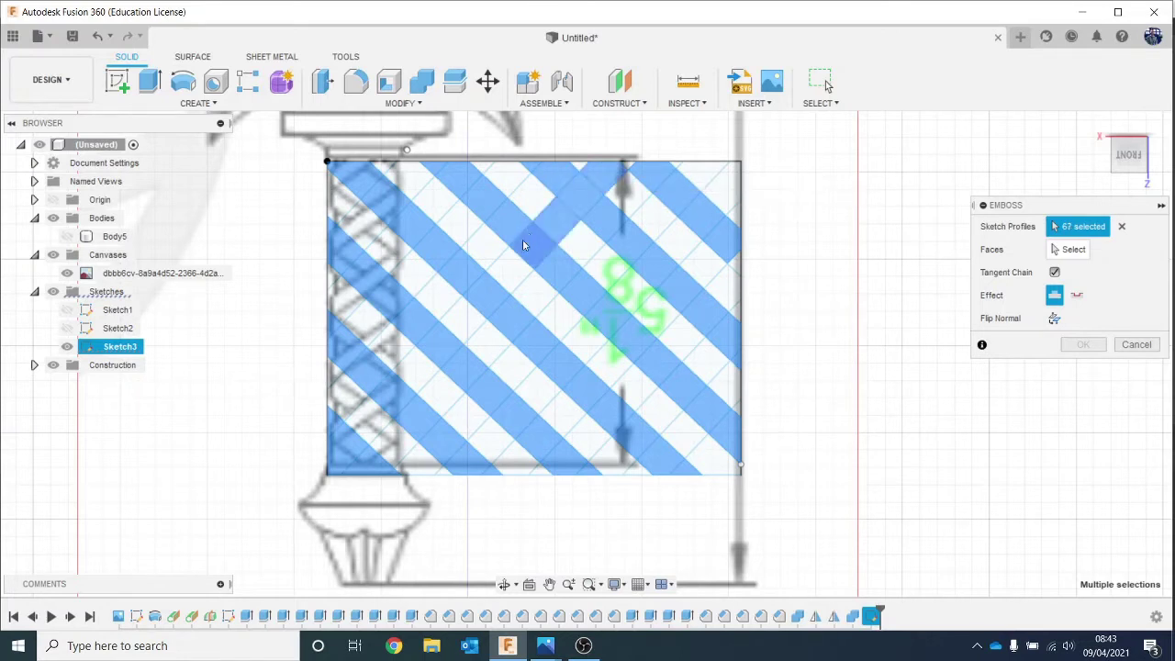
pyautogui.click(515, 269)
pyautogui.click(467, 319)
pyautogui.click(424, 366)
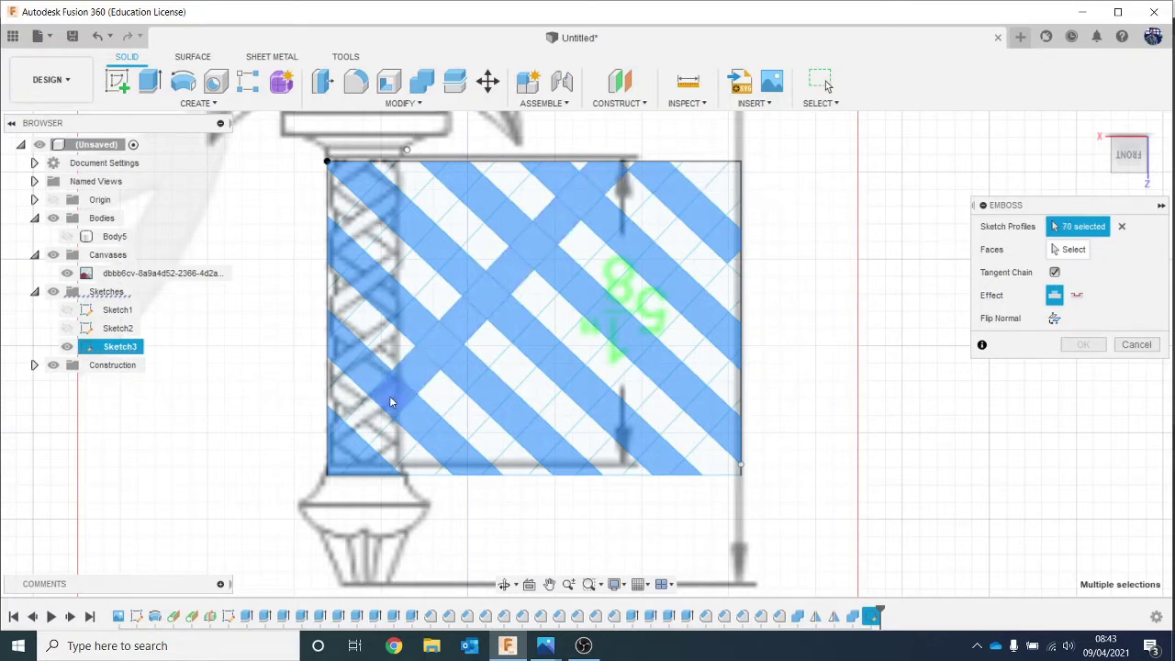
pyautogui.click(370, 417)
# Add the unselected profiles of the next crossing band, from the bottom edge up to near the upper-right corner, to the emboss selection.
pyautogui.click(416, 467)
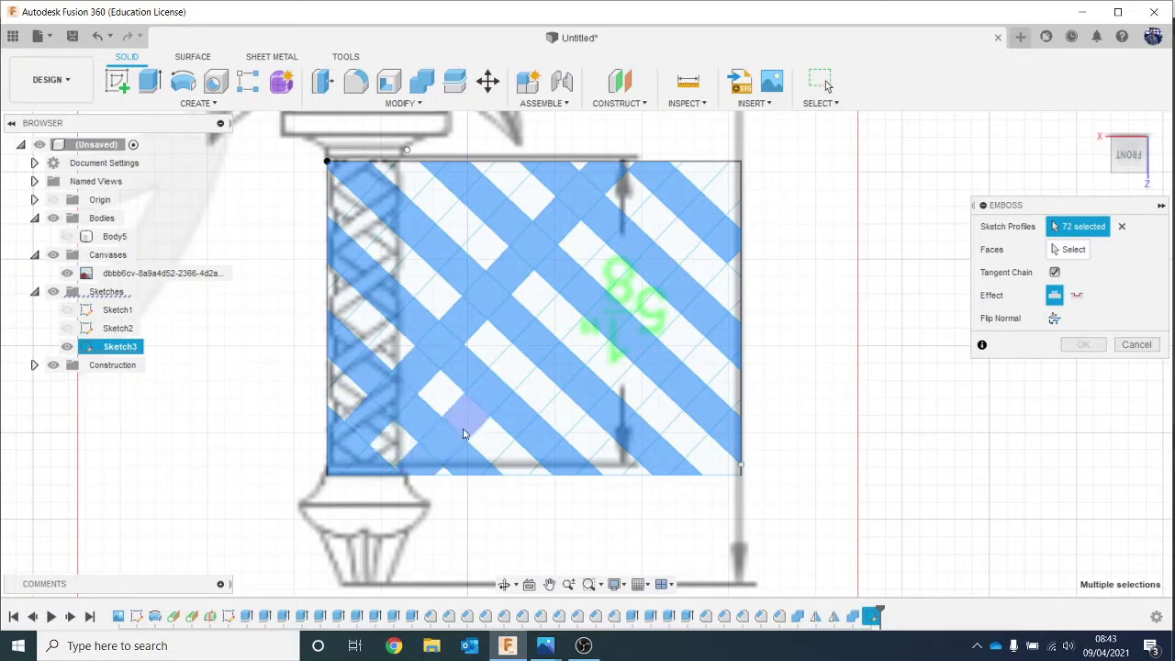
pyautogui.click(473, 420)
pyautogui.click(505, 390)
pyautogui.click(560, 318)
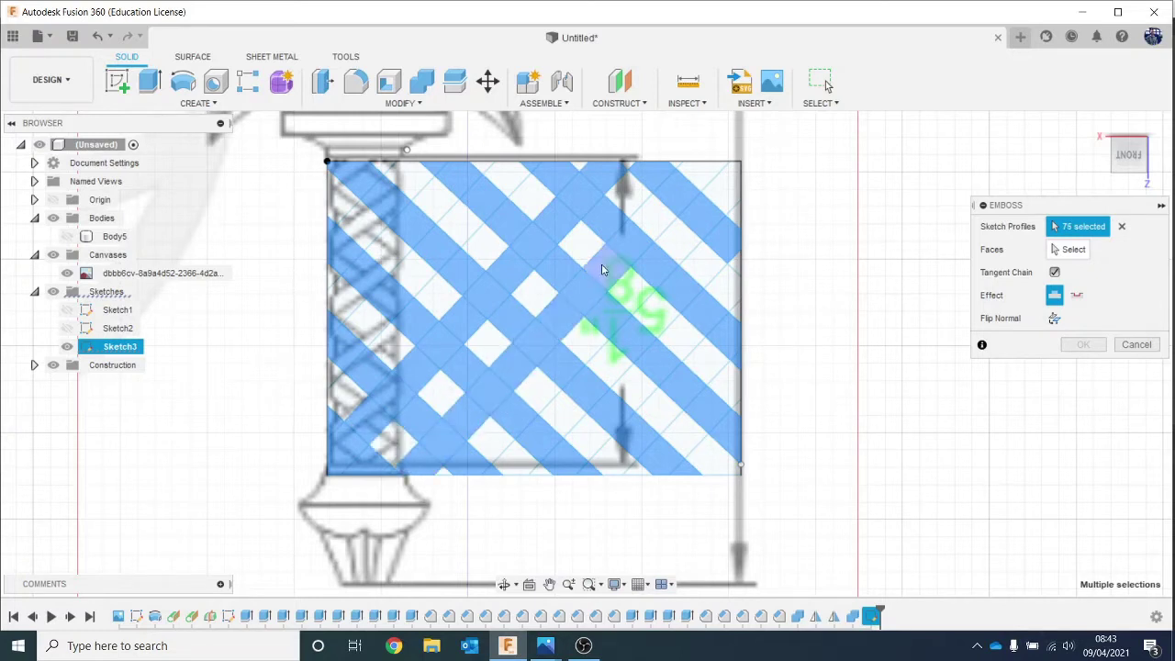
pyautogui.click(607, 266)
pyautogui.click(653, 229)
pyautogui.click(693, 178)
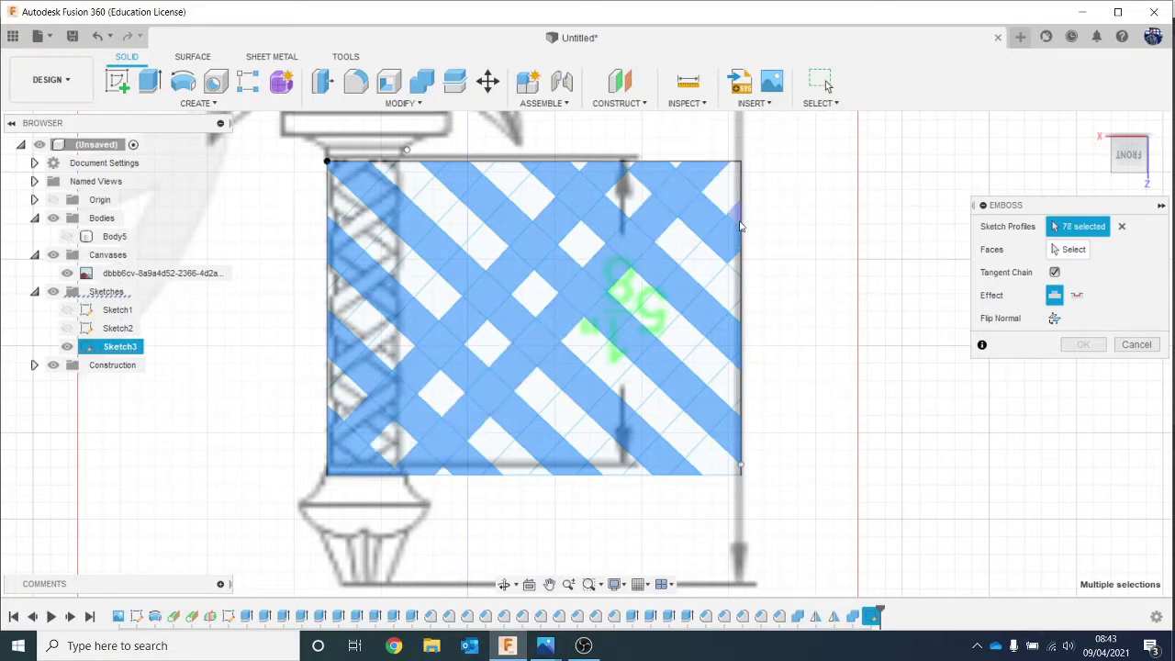
# Add the gaps of the crossing band that runs from the upper right edge down to the bottom edge to the emboss selection.
pyautogui.click(720, 260)
pyautogui.click(642, 307)
pyautogui.click(587, 376)
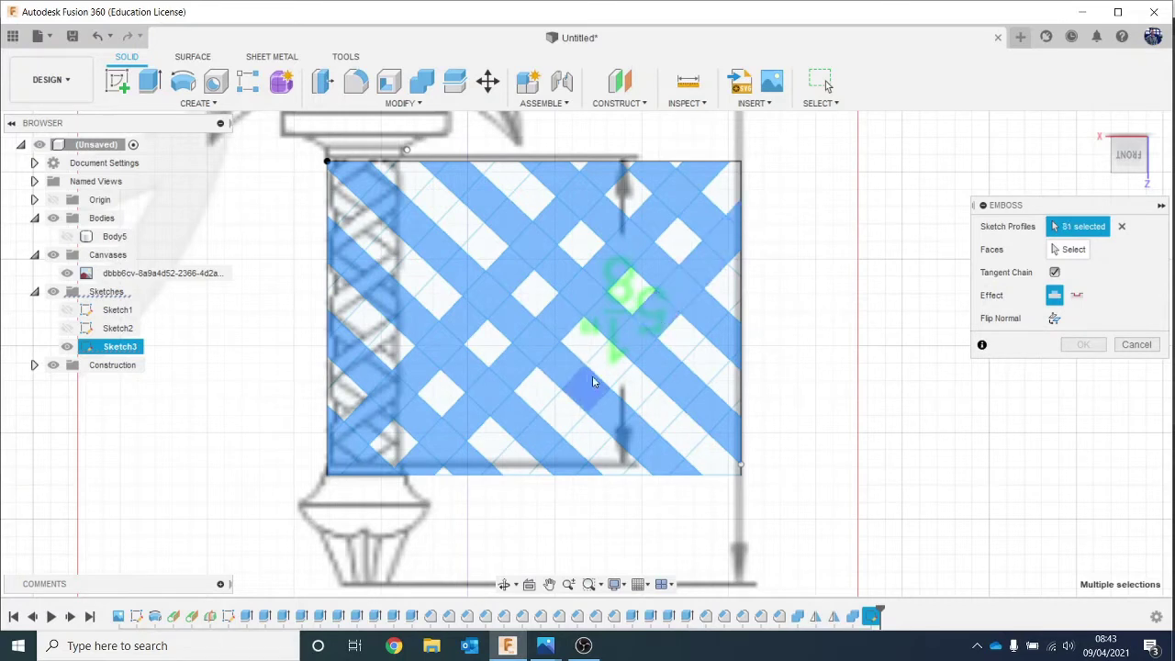
pyautogui.click(573, 412)
pyautogui.click(517, 456)
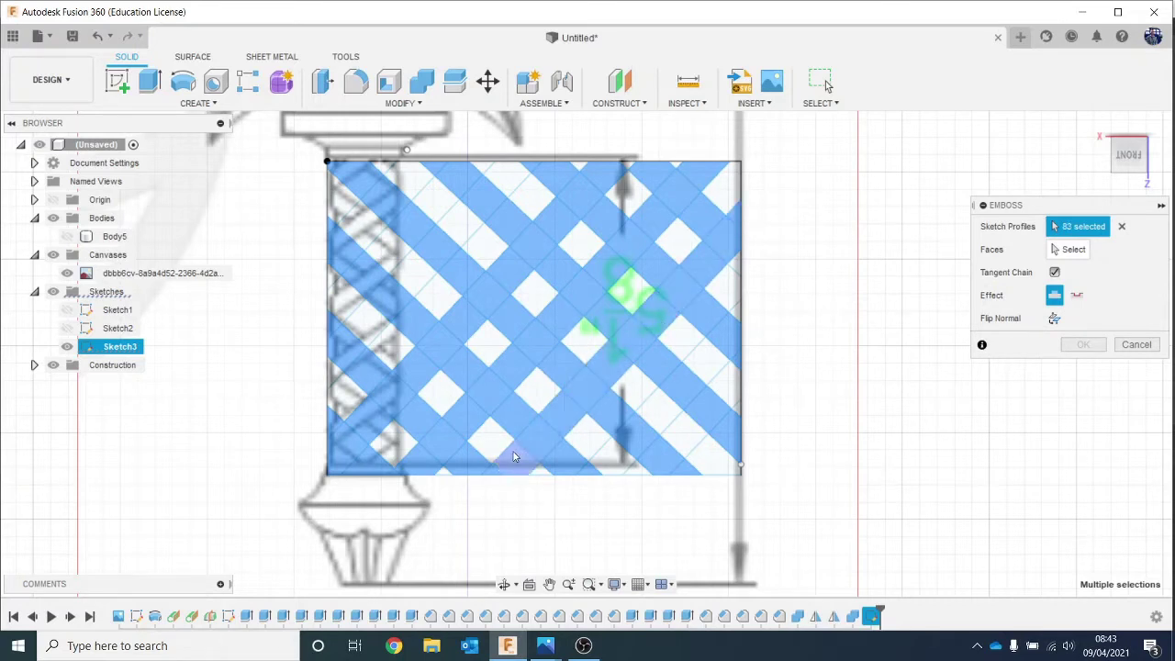
# Add the gaps of the remaining crossing bands toward the lower-right corner to the emboss selection.
pyautogui.click(662, 410)
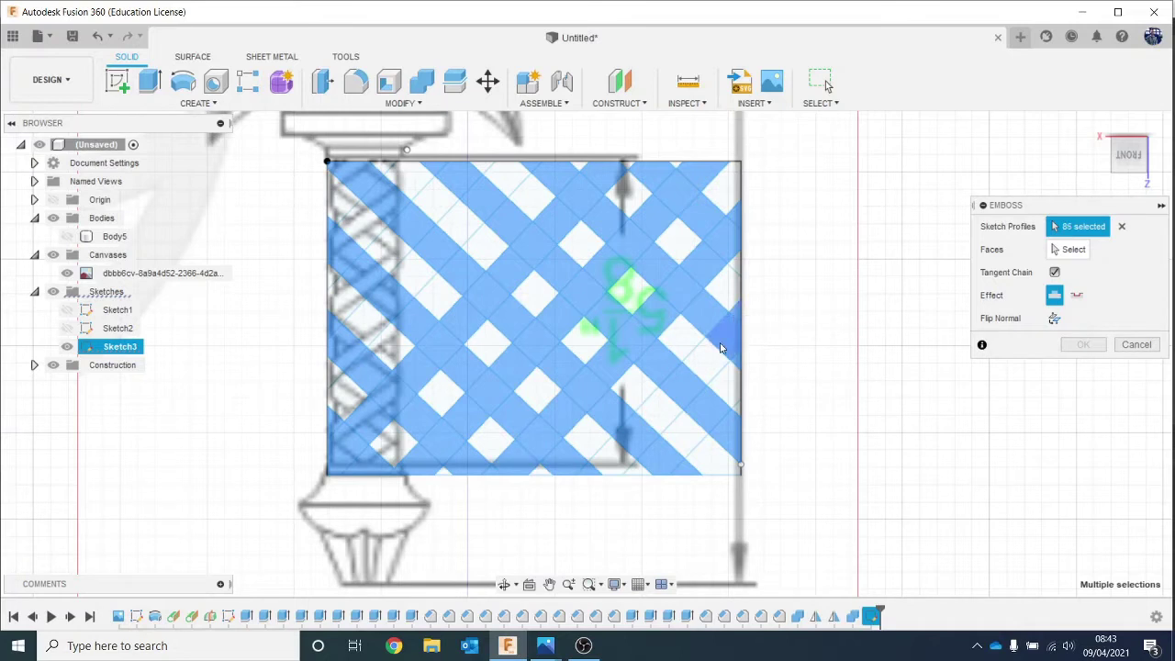
pyautogui.click(694, 372)
pyautogui.click(659, 407)
pyautogui.click(612, 456)
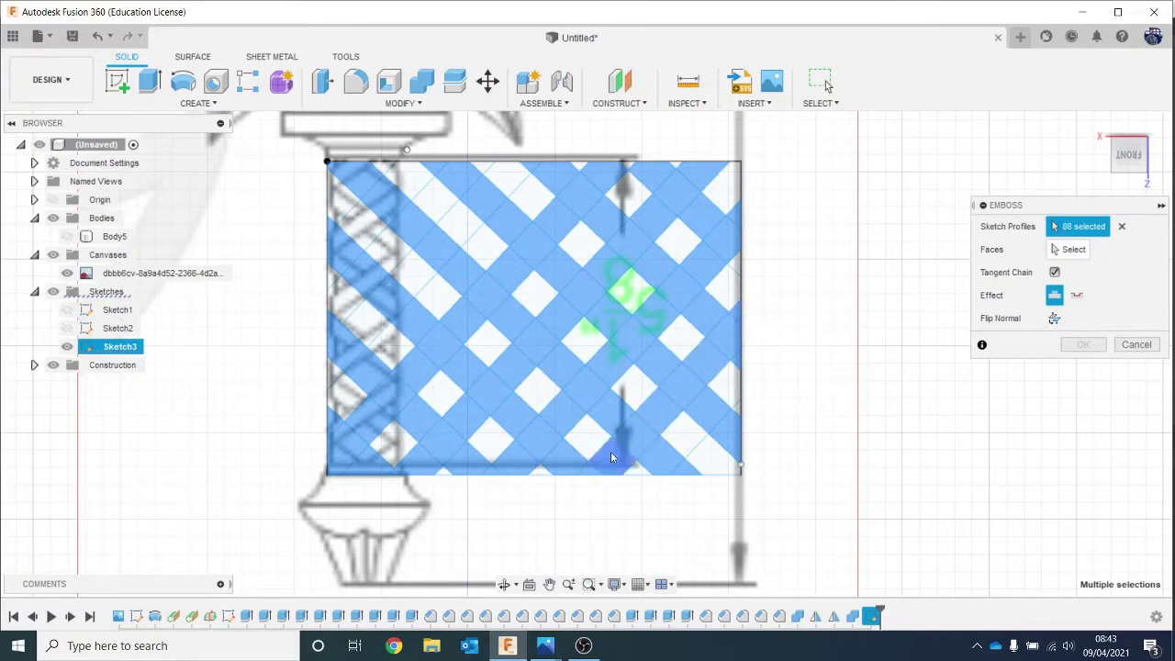
pyautogui.click(736, 416)
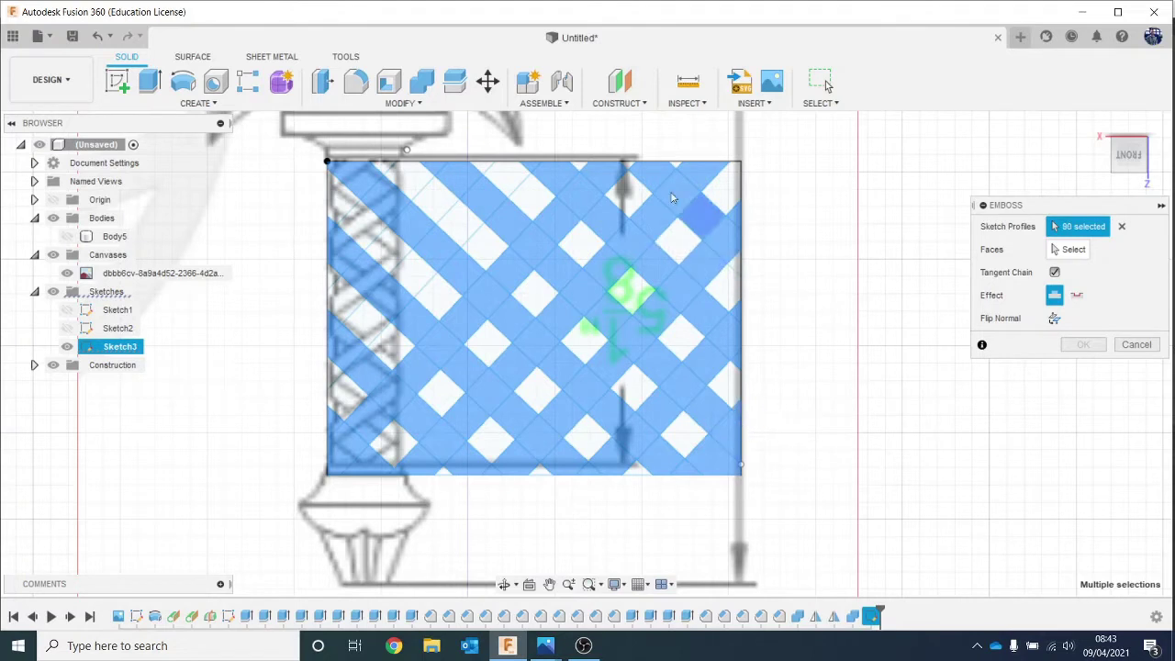
# Add the gaps of the crossing bands in the upper-left part of the lattice to complete the criss-cross emboss selection.
pyautogui.click(459, 228)
pyautogui.click(415, 273)
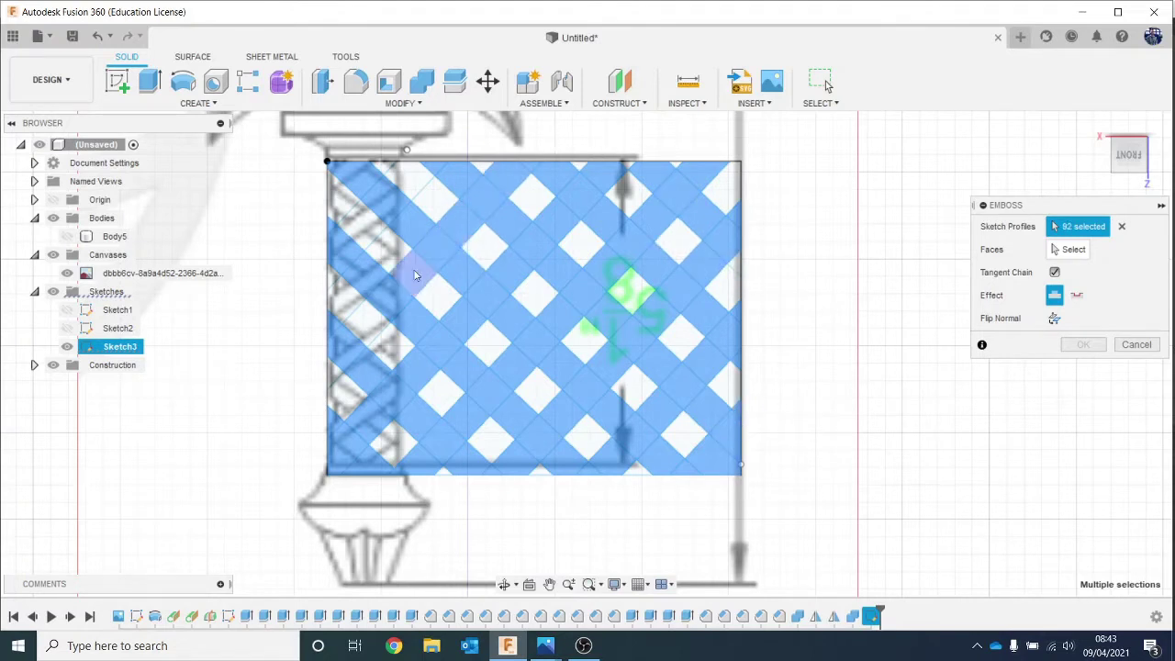
pyautogui.click(372, 320)
pyautogui.click(353, 361)
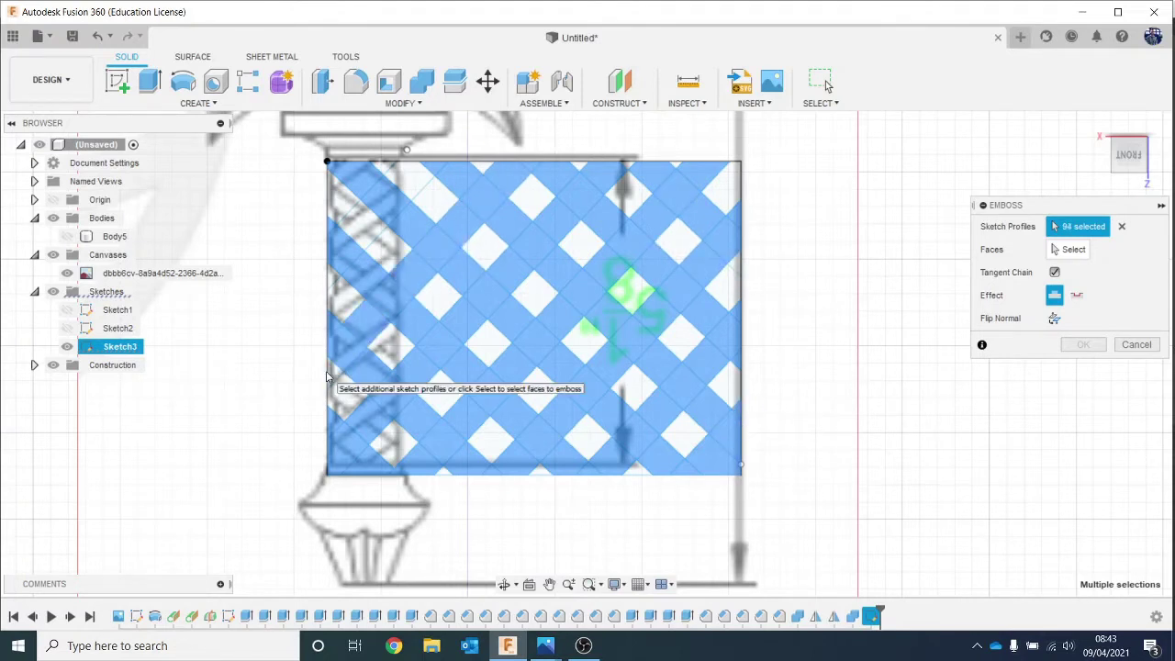
pyautogui.click(420, 178)
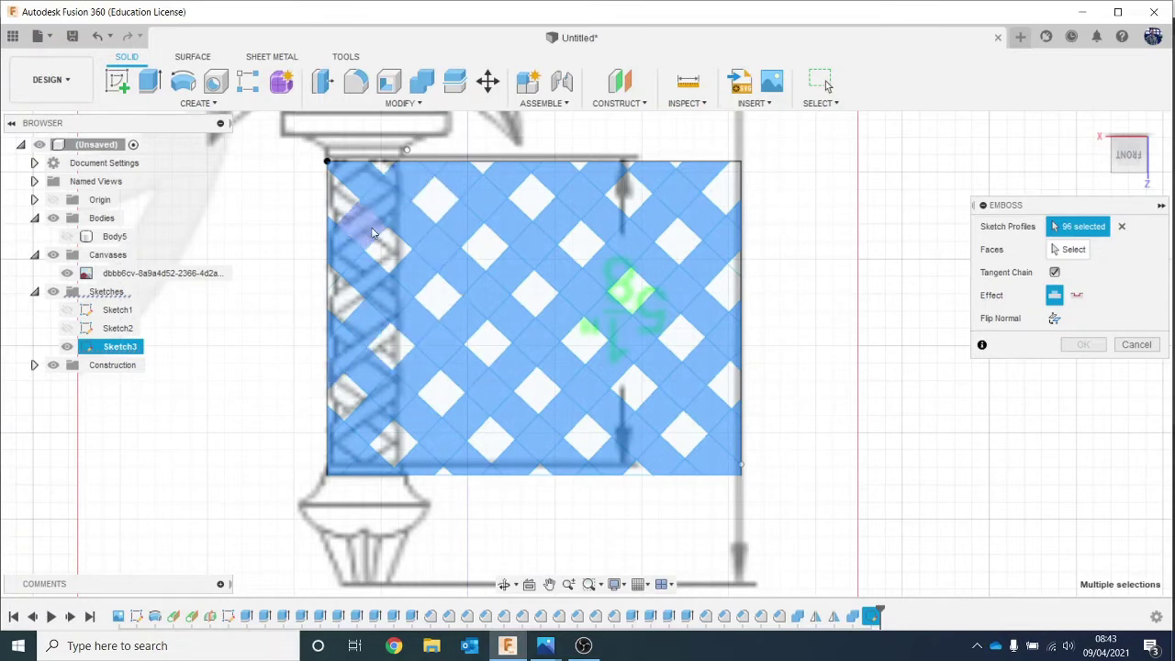
pyautogui.click(336, 287)
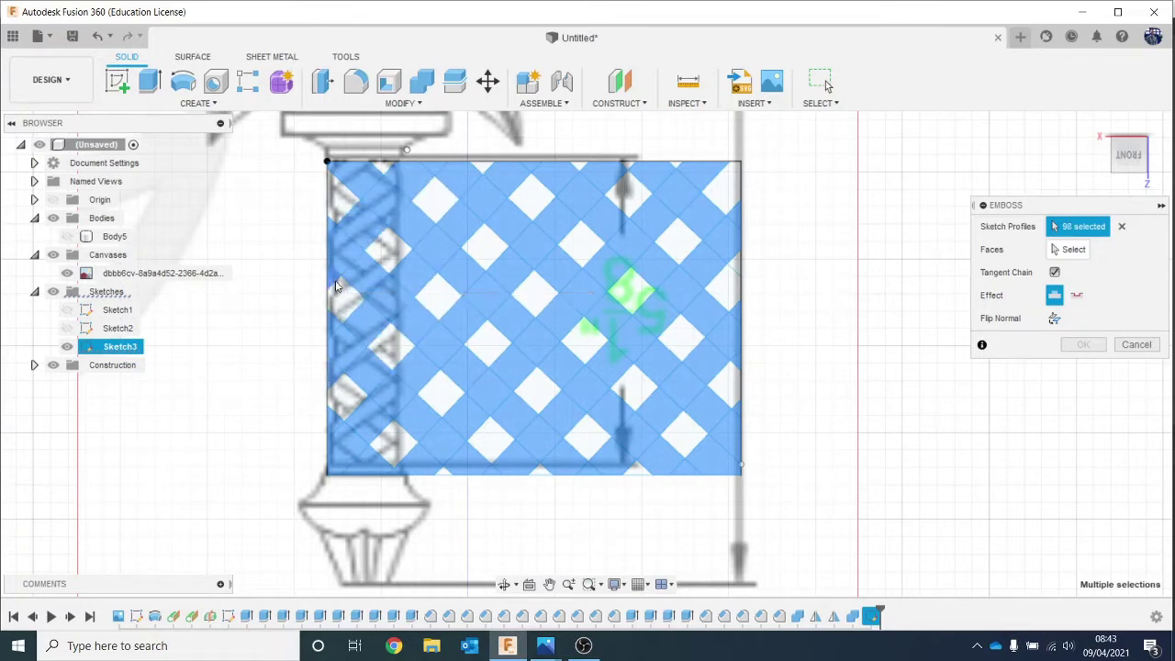
# Try to emboss the selected lattice profiles onto the handle's cylindrical face.
pyautogui.click(1065, 248)
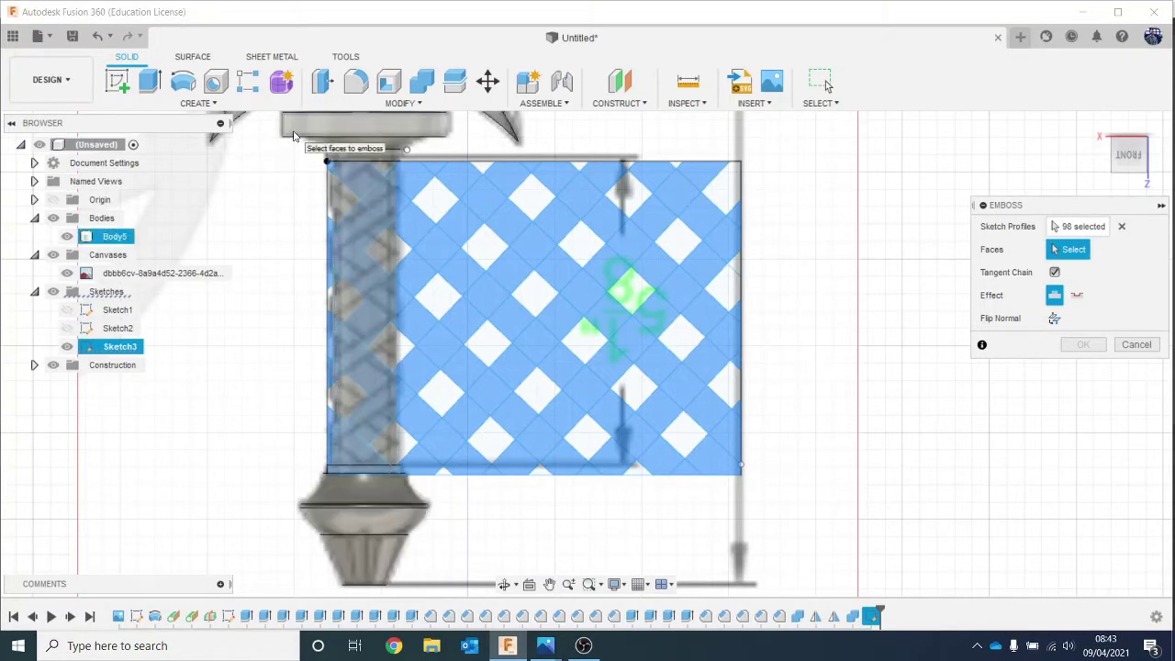
pyautogui.moveTo(1142, 163); pyautogui.dragTo(1157, 130)
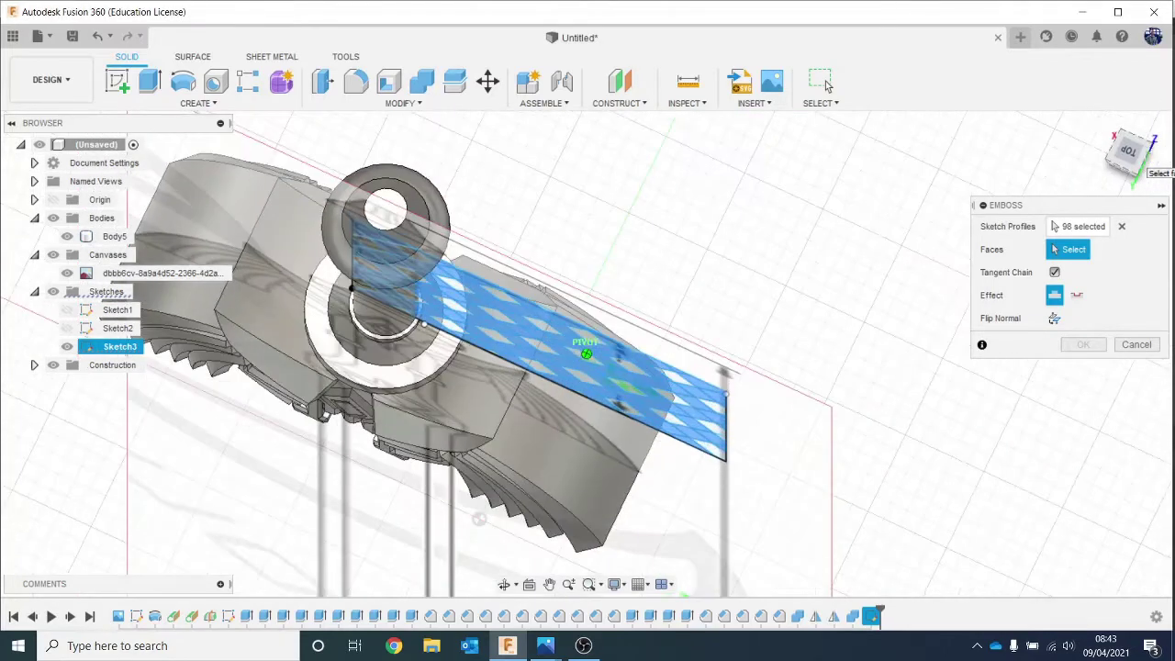
pyautogui.click(384, 321)
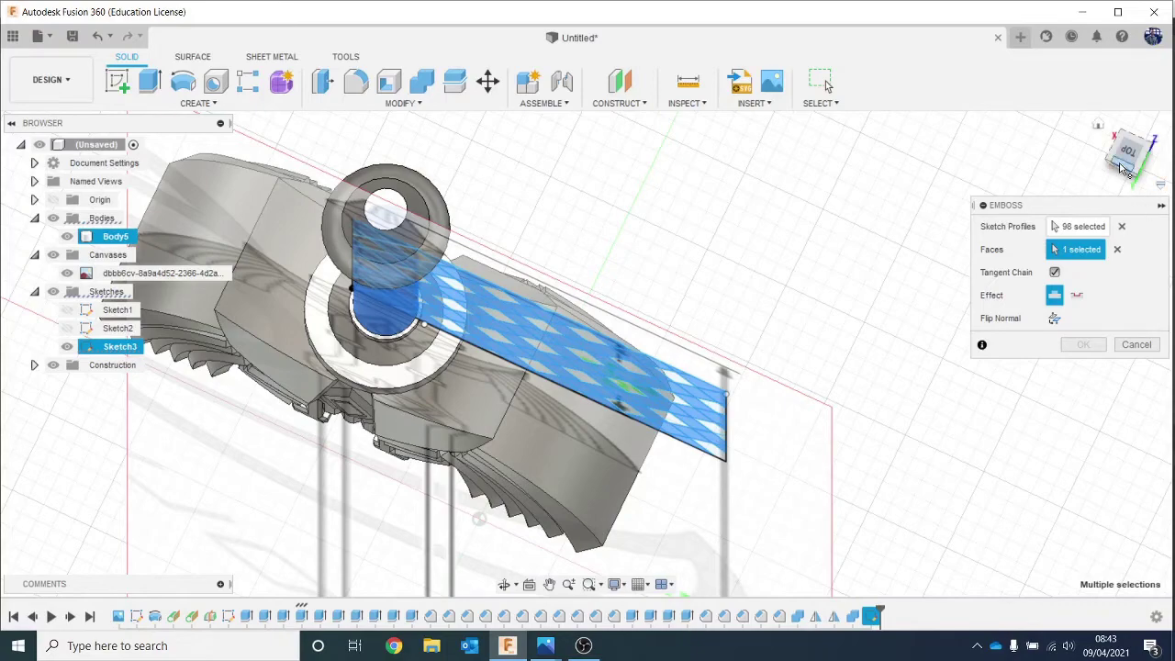
pyautogui.moveTo(1134, 154)
pyautogui.mouseDown()
pyautogui.moveTo(1129, 172)
pyautogui.moveTo(1121, 158)
pyautogui.moveTo(1138, 152)
pyautogui.moveTo(1138, 163)
pyautogui.mouseUp()
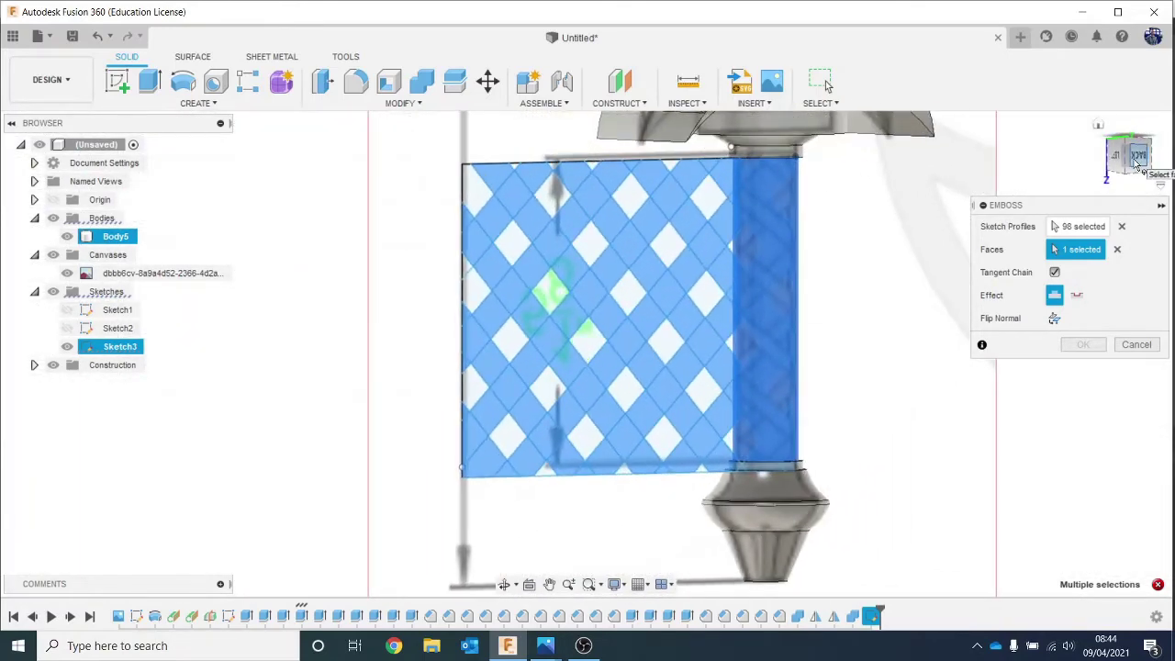
pyautogui.click(1138, 157)
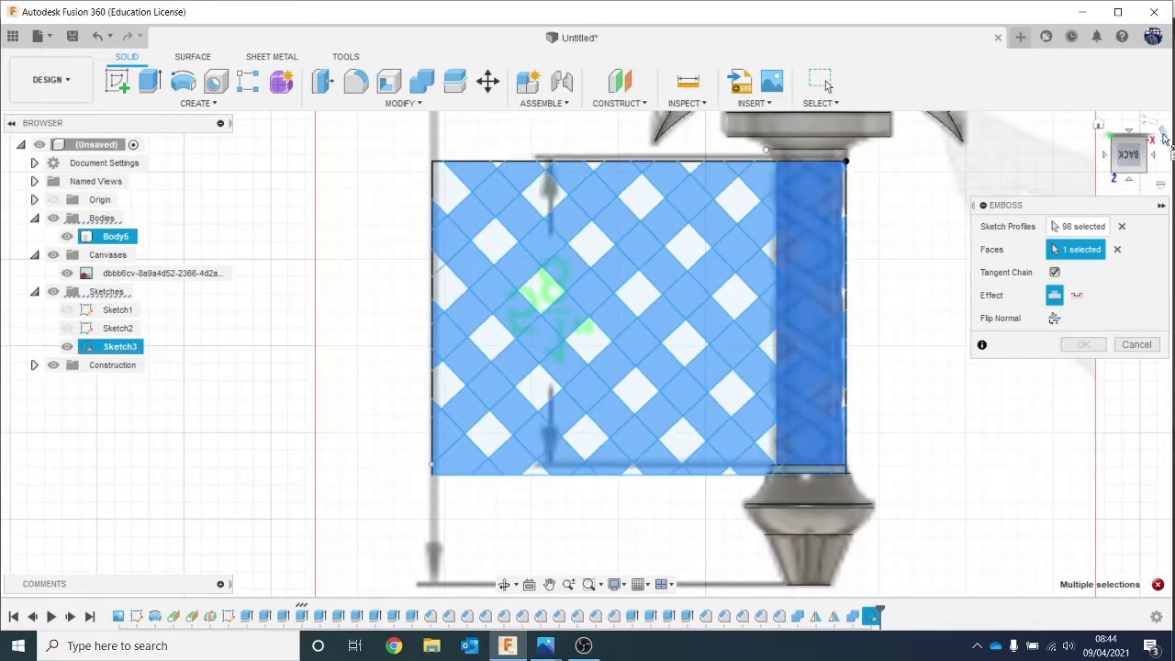
pyautogui.click(1152, 154)
pyautogui.click(1153, 154)
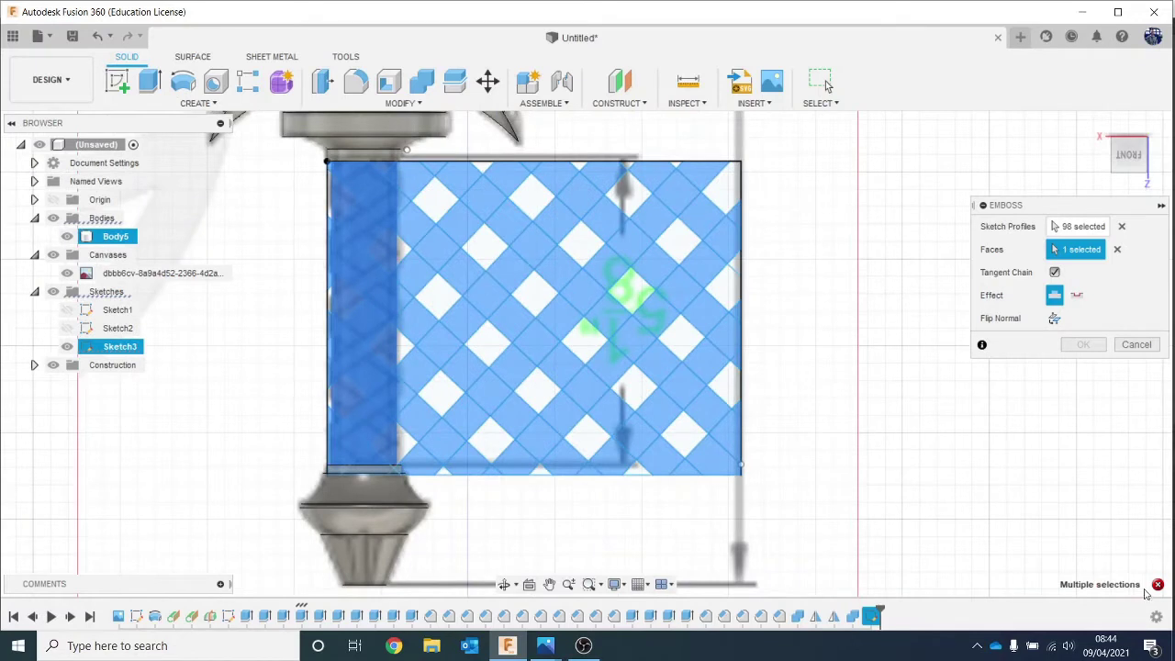
pyautogui.moveTo(1160, 587)
pyautogui.click(1138, 344)
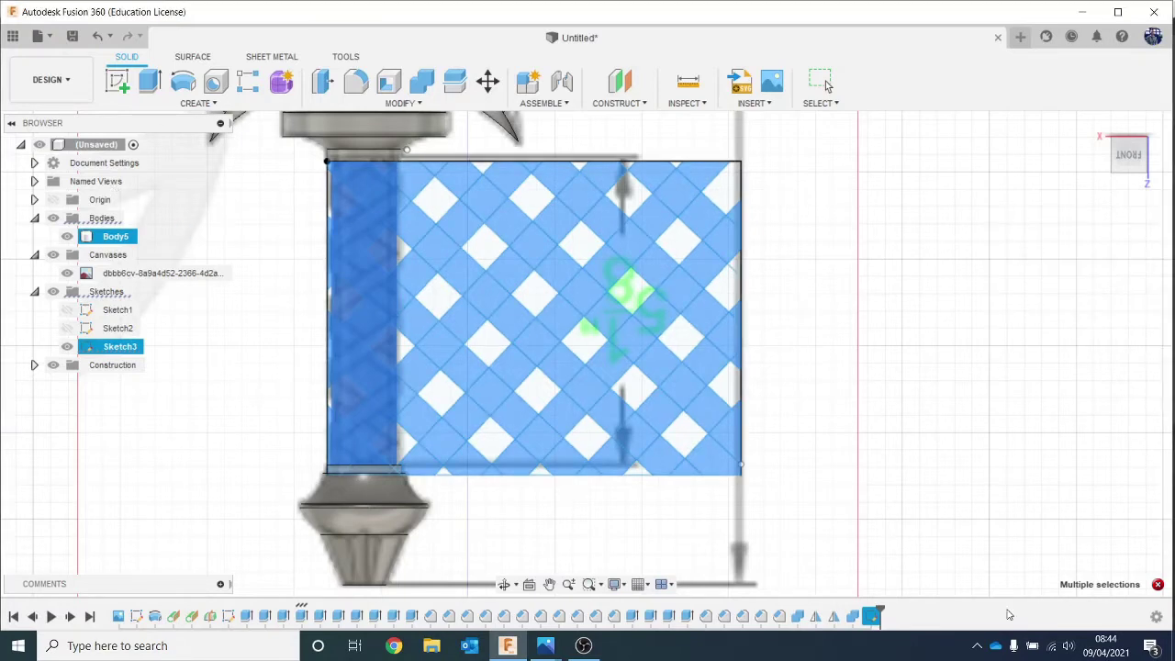
# Edit the lattice sketch, draw a vertical line about 21.5 mm long across the middle of the lattice beyond both edges, and finish the sketch.
pyautogui.click(938, 595)
pyautogui.click(870, 616)
pyautogui.rightClick(870, 615)
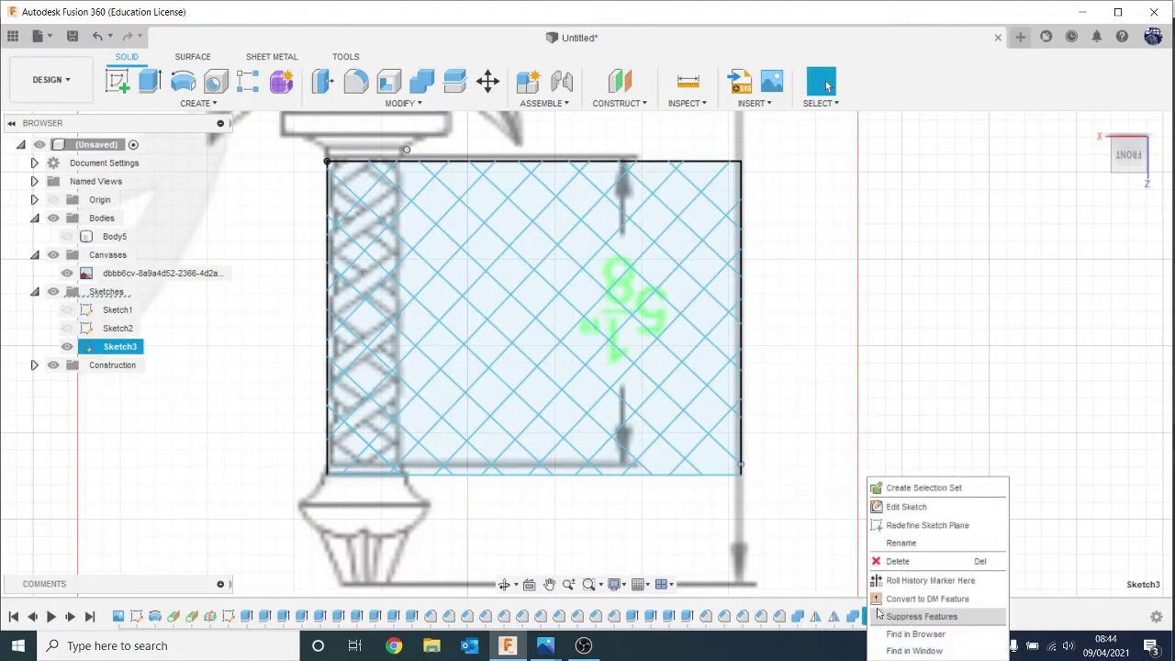
pyautogui.click(979, 507)
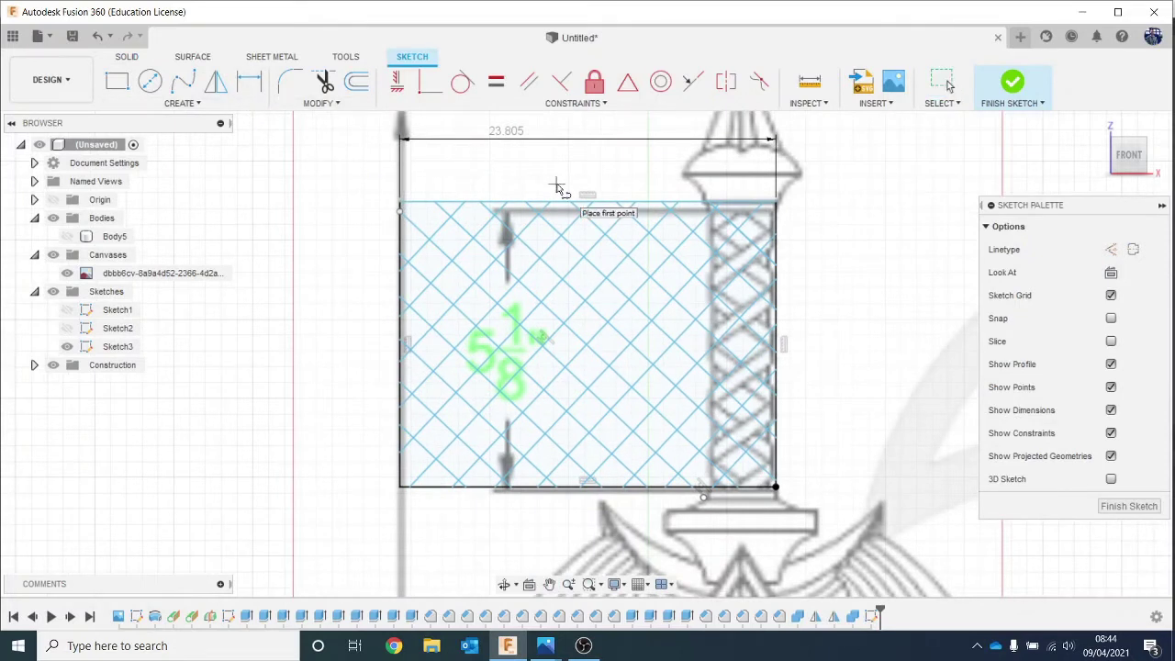
pyautogui.click(568, 181)
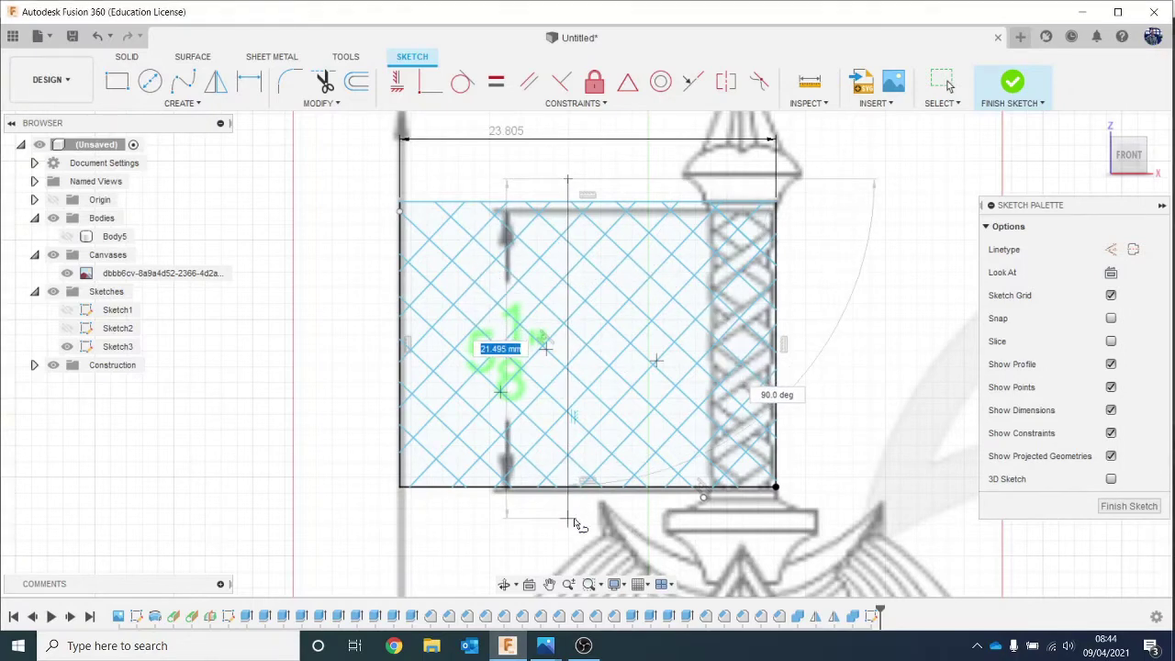
pyautogui.click(569, 518)
pyautogui.click(1012, 85)
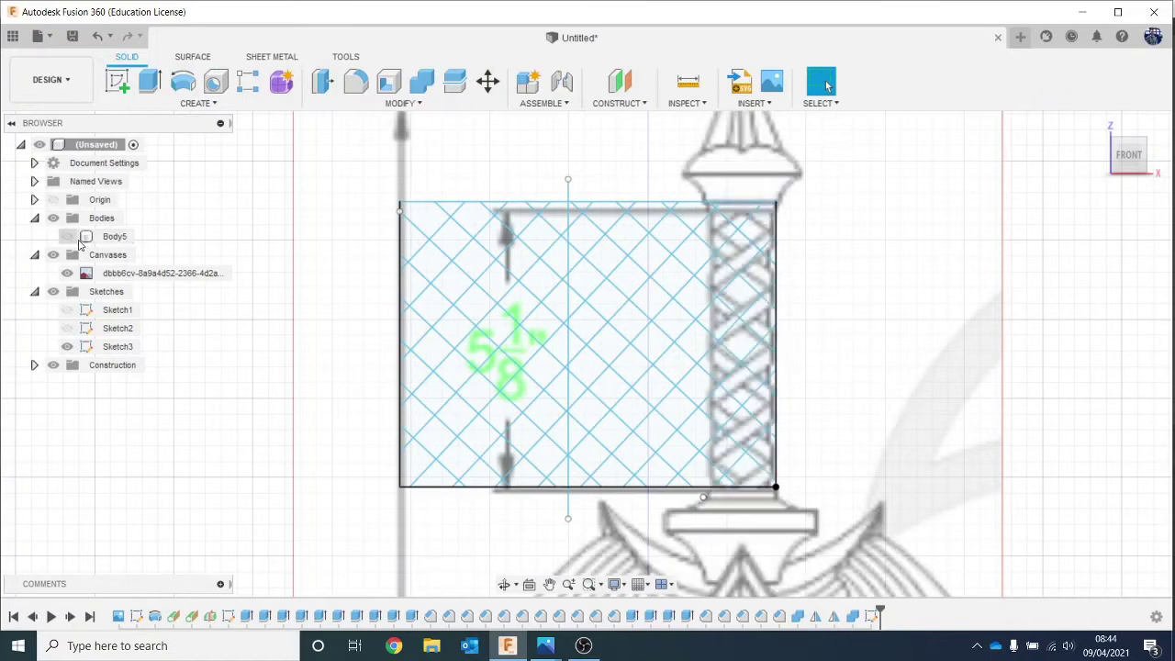
# Start a new Emboss and select the diagonal band's profiles from the top of the vertical line down to the rectangle's right edge.
pyautogui.click(194, 102)
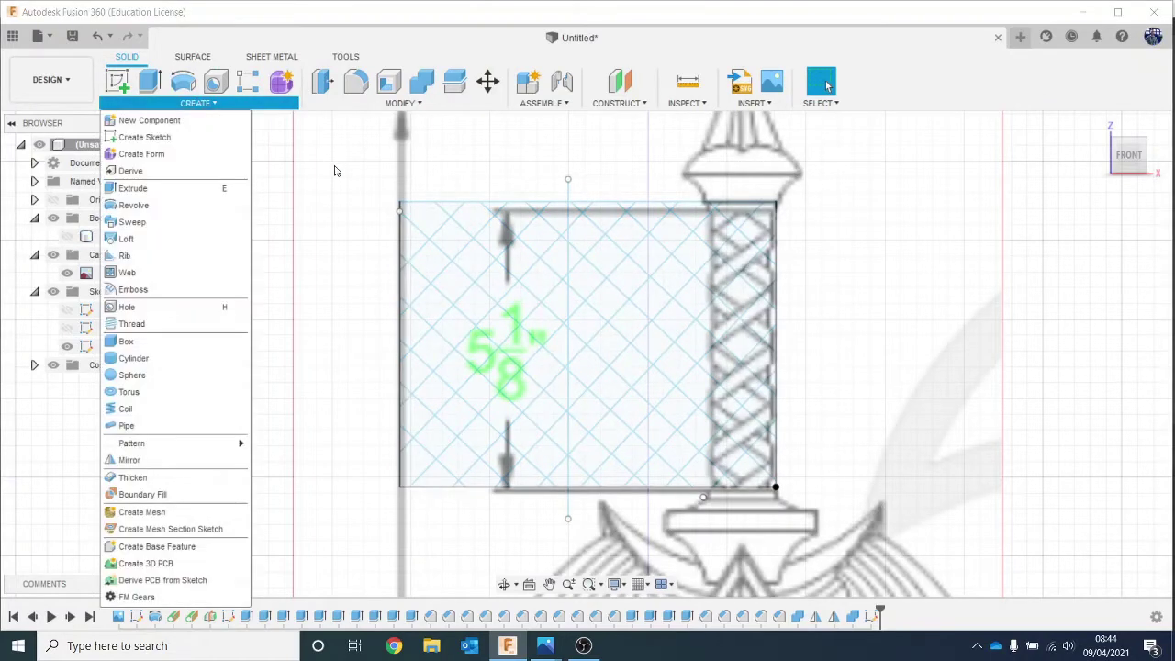
pyautogui.click(198, 292)
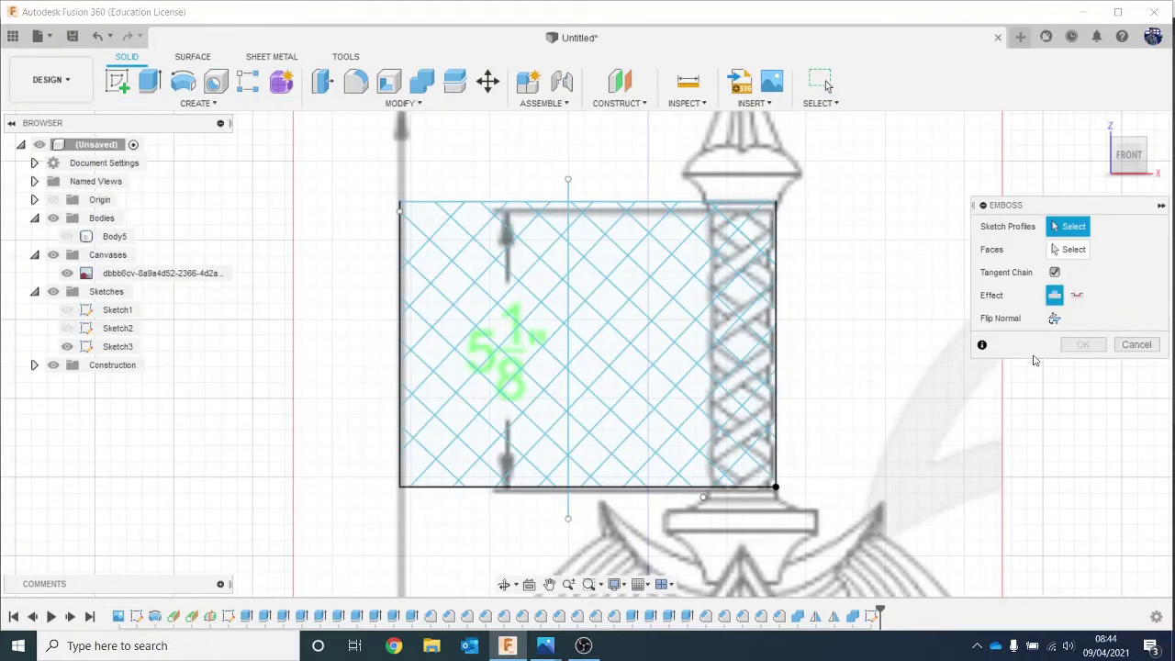
pyautogui.scroll(3, 826, 312)
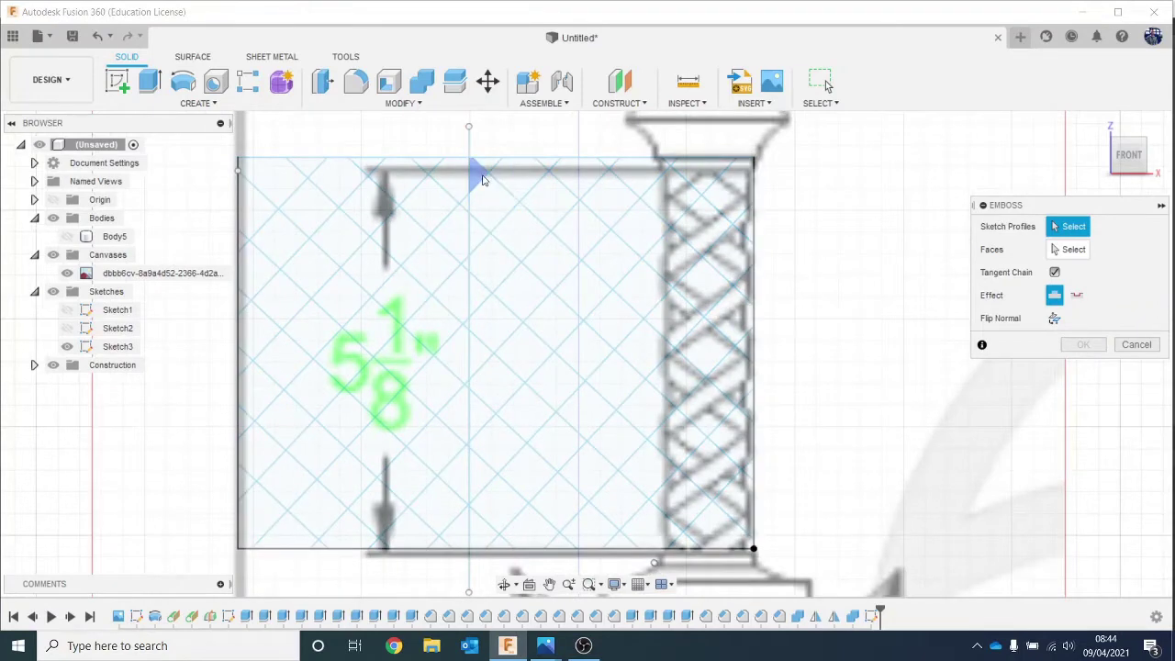
pyautogui.click(482, 174)
pyautogui.click(510, 215)
pyautogui.click(558, 258)
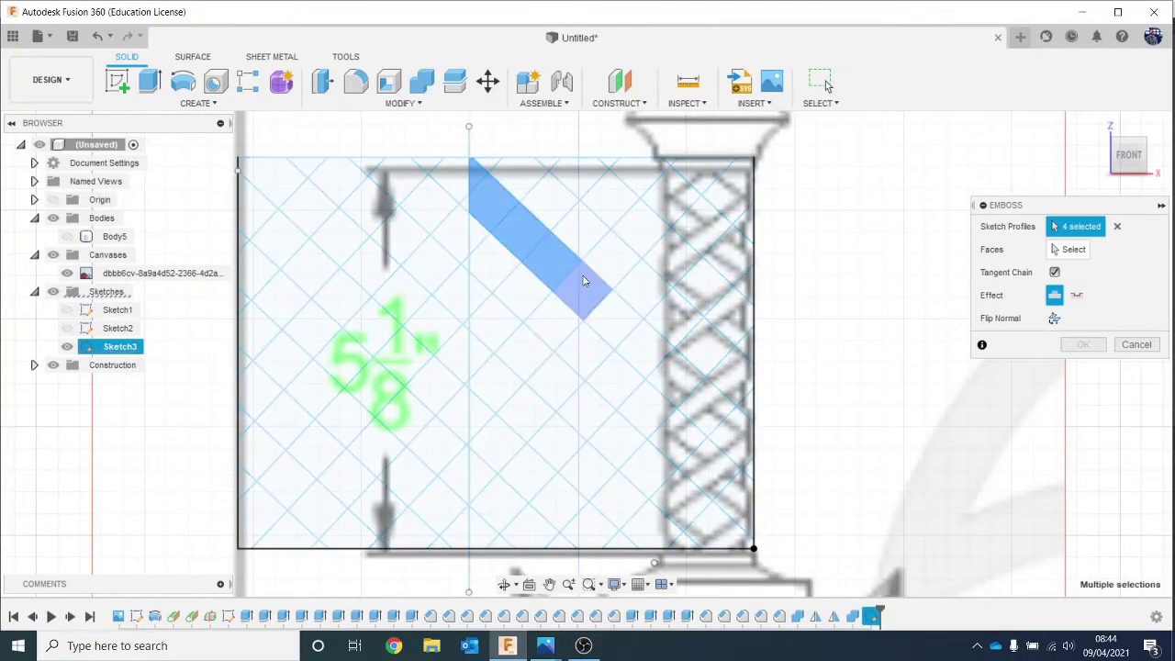
pyautogui.click(574, 271)
pyautogui.click(624, 324)
pyautogui.click(658, 353)
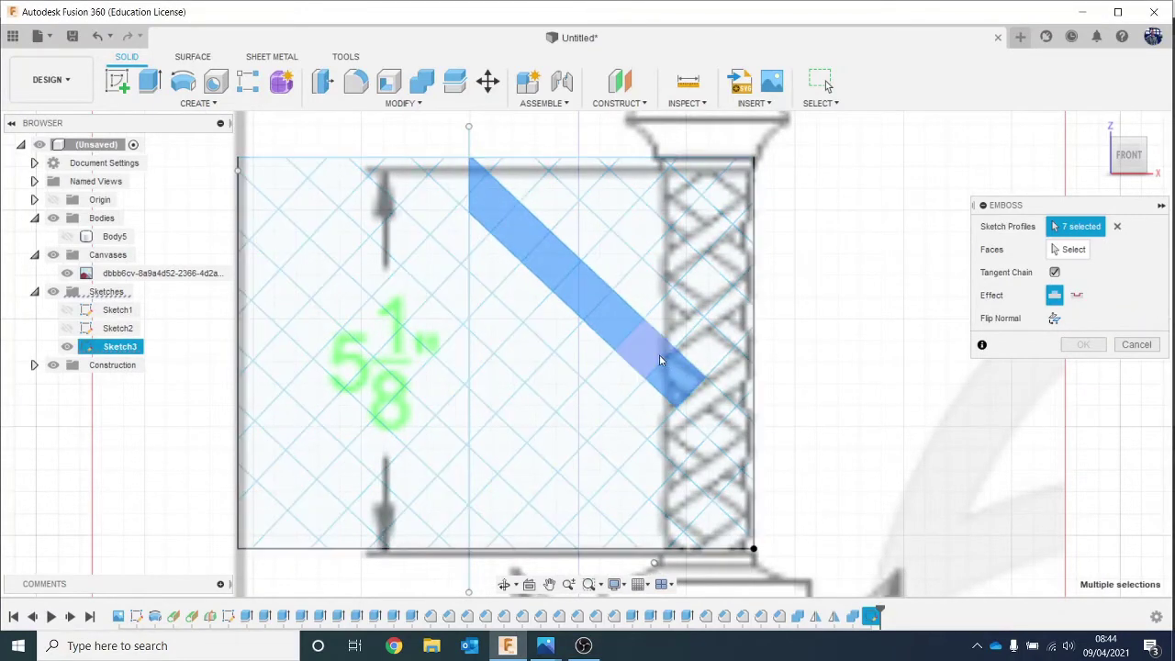
pyautogui.click(708, 400)
pyautogui.click(740, 437)
pyautogui.click(752, 470)
pyautogui.click(752, 473)
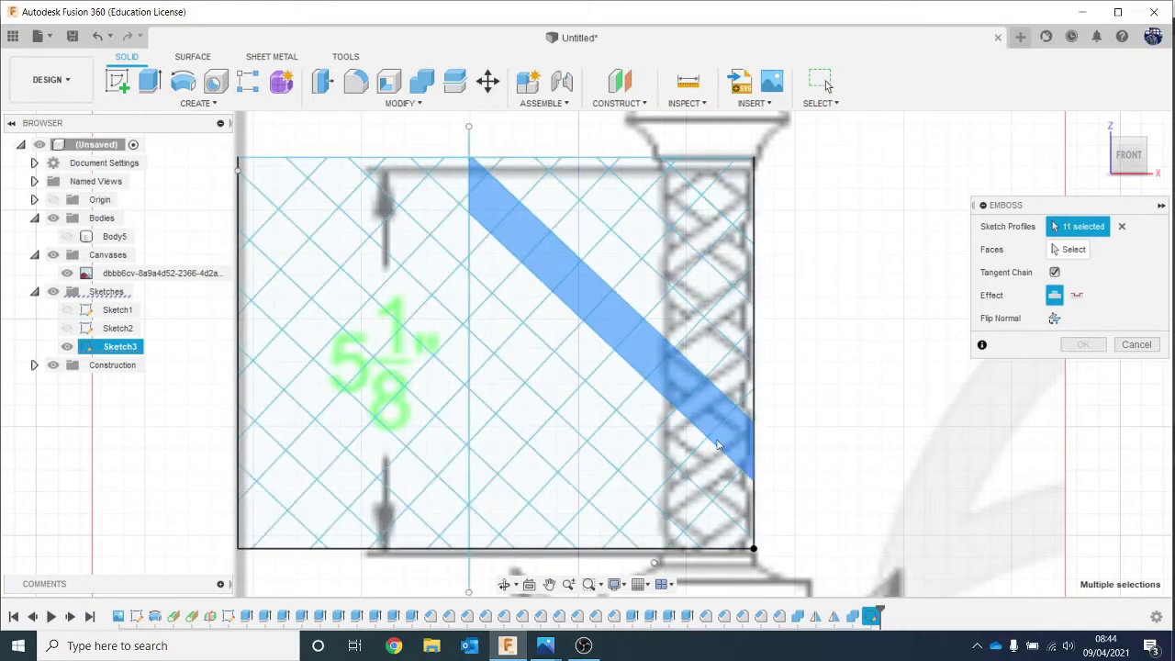
# Add the profiles of the next diagonal band below, from the vertical line down to the rectangle's lower-right corner, to the emboss selection.
pyautogui.click(479, 293)
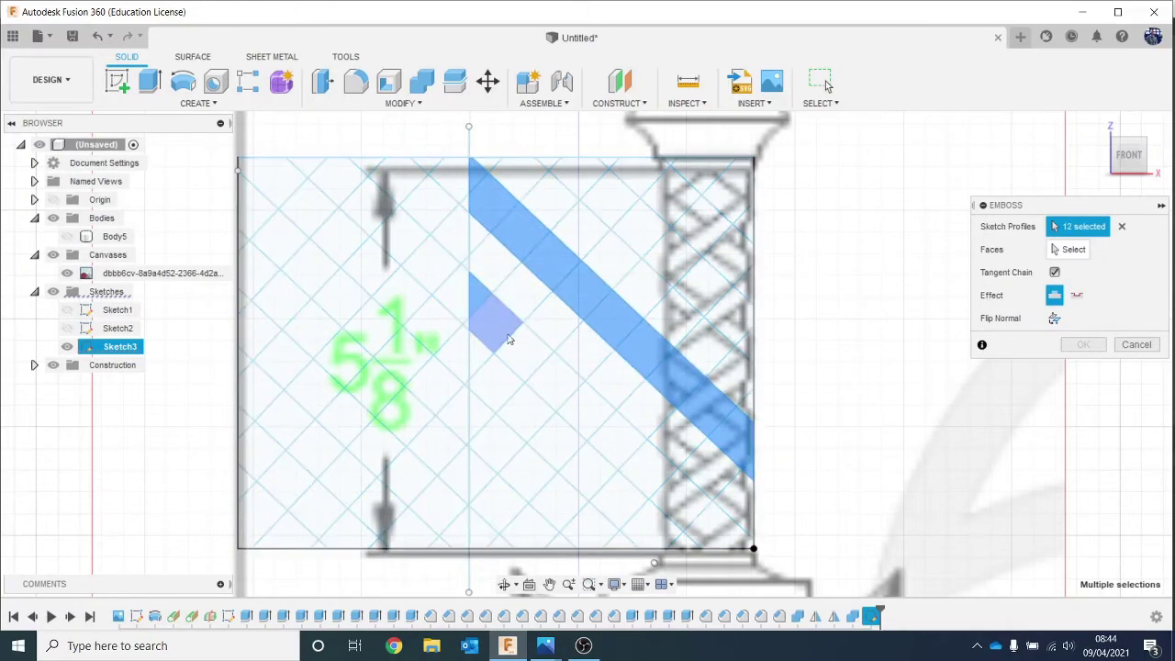
pyautogui.click(510, 338)
pyautogui.click(551, 376)
pyautogui.click(577, 400)
pyautogui.click(601, 422)
pyautogui.click(629, 448)
pyautogui.click(646, 460)
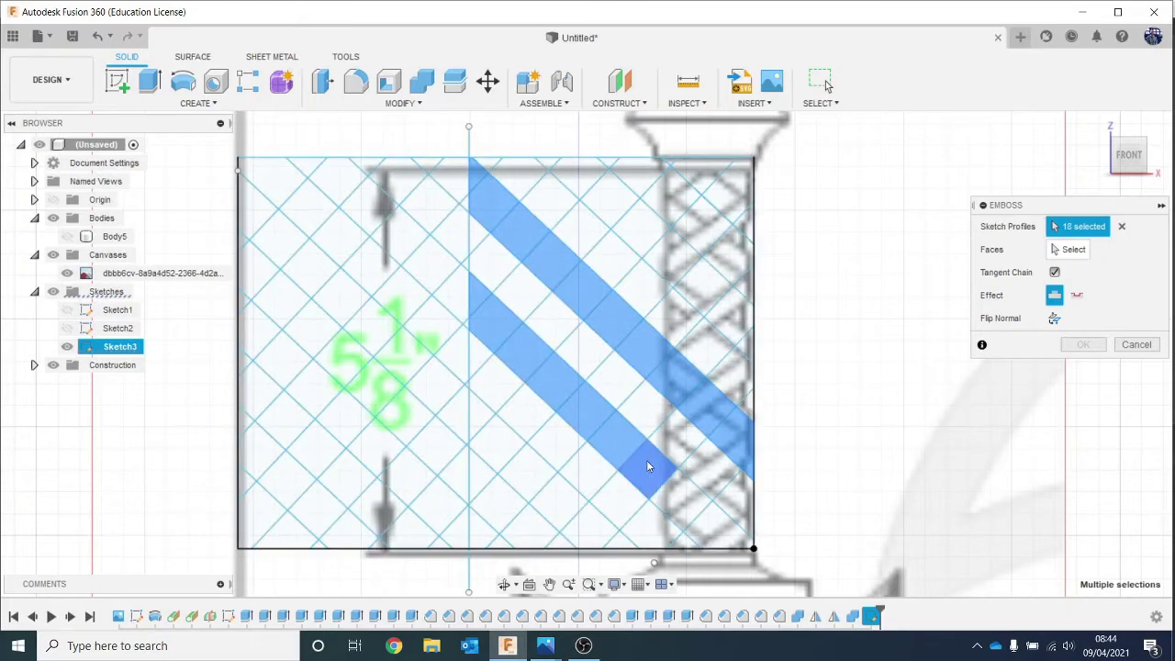
pyautogui.moveTo(647, 460); pyautogui.dragTo(622, 377, button='middle')
pyautogui.click(669, 426)
pyautogui.click(692, 445)
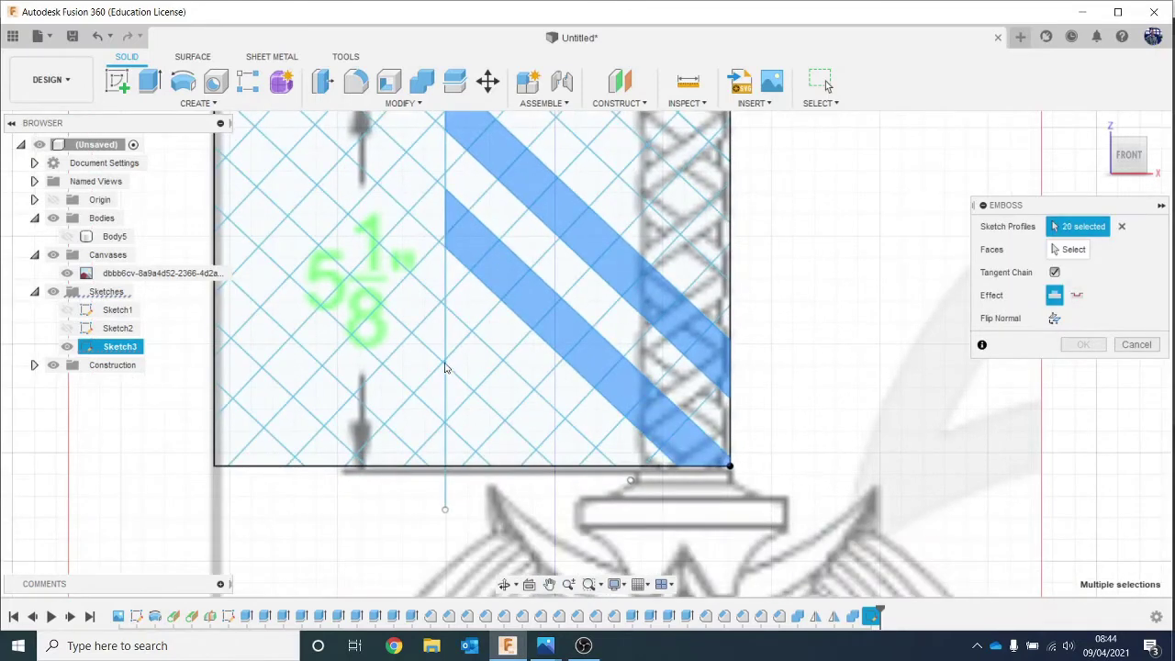
# Add the third diagonal band from the vertical line to the lower edge, plus the small corner profile where the line meets that edge.
pyautogui.click(450, 349)
pyautogui.click(491, 383)
pyautogui.click(536, 413)
pyautogui.click(560, 445)
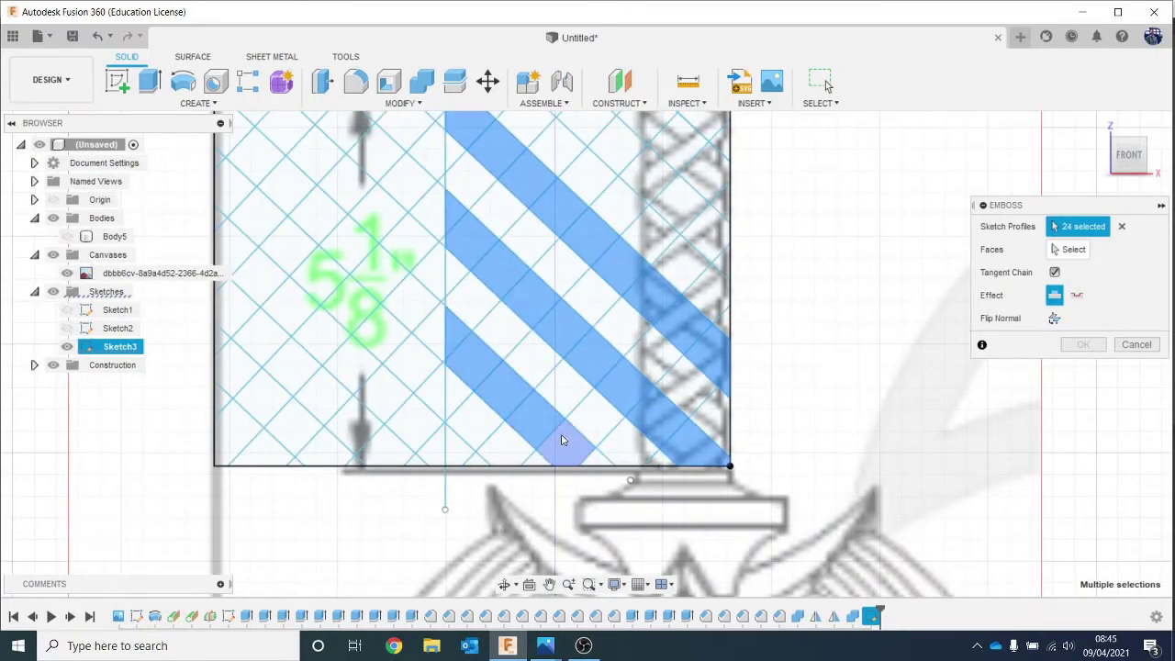
pyautogui.click(595, 464)
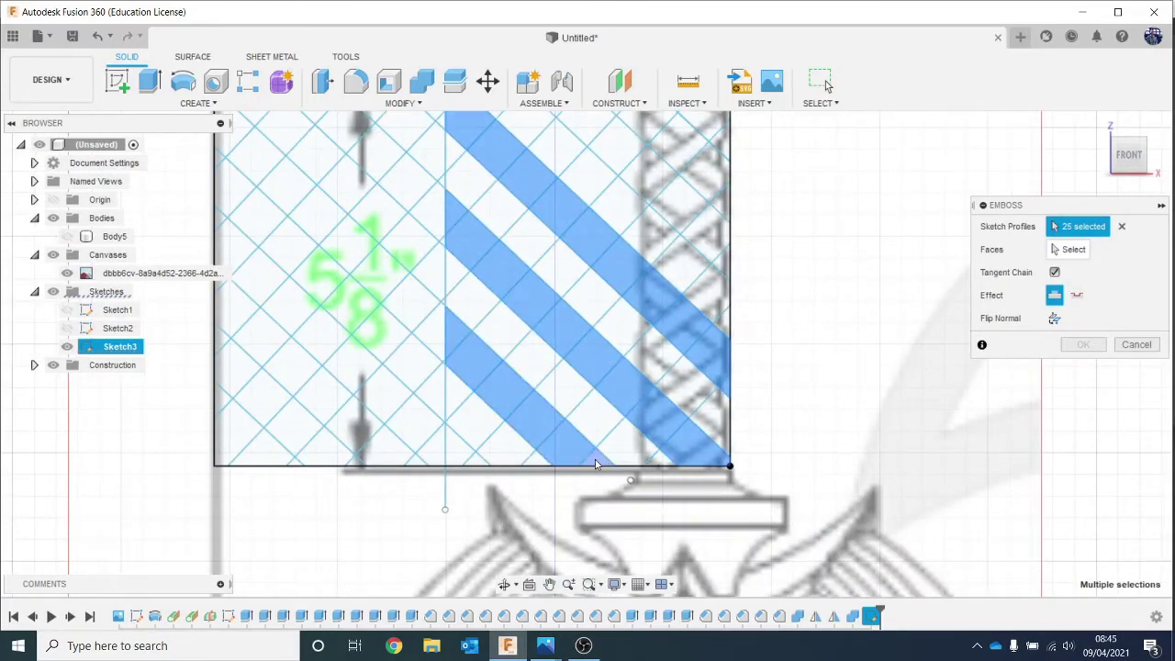
pyautogui.click(478, 464)
# Add the diagonal band above the first one, from the rectangle's upper edge down to its right edge.
pyautogui.moveTo(539, 399); pyautogui.dragTo(506, 490, button='middle')
pyautogui.click(530, 241)
pyautogui.click(518, 177)
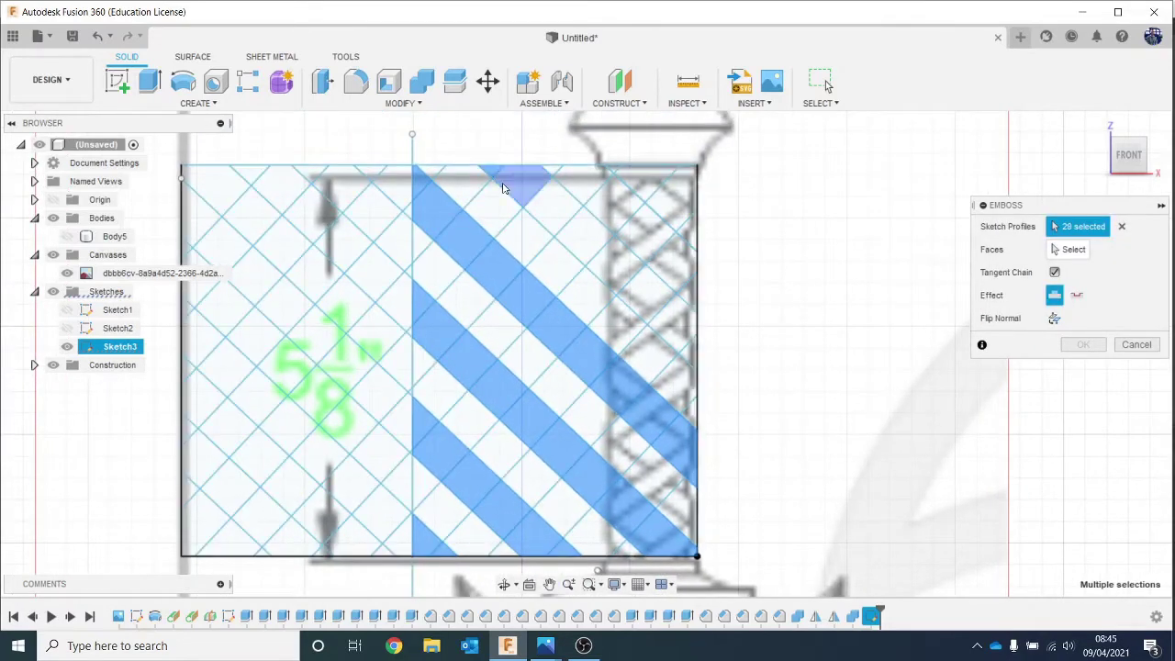
pyautogui.click(551, 220)
pyautogui.click(582, 240)
pyautogui.click(646, 296)
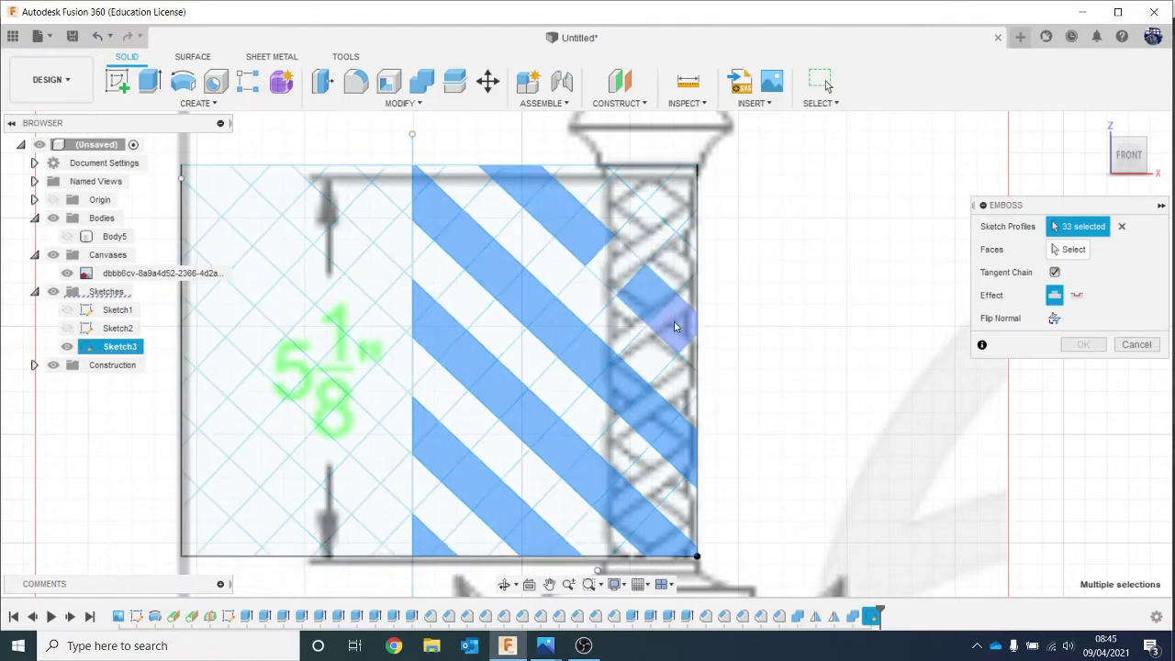
pyautogui.click(677, 325)
pyautogui.click(617, 274)
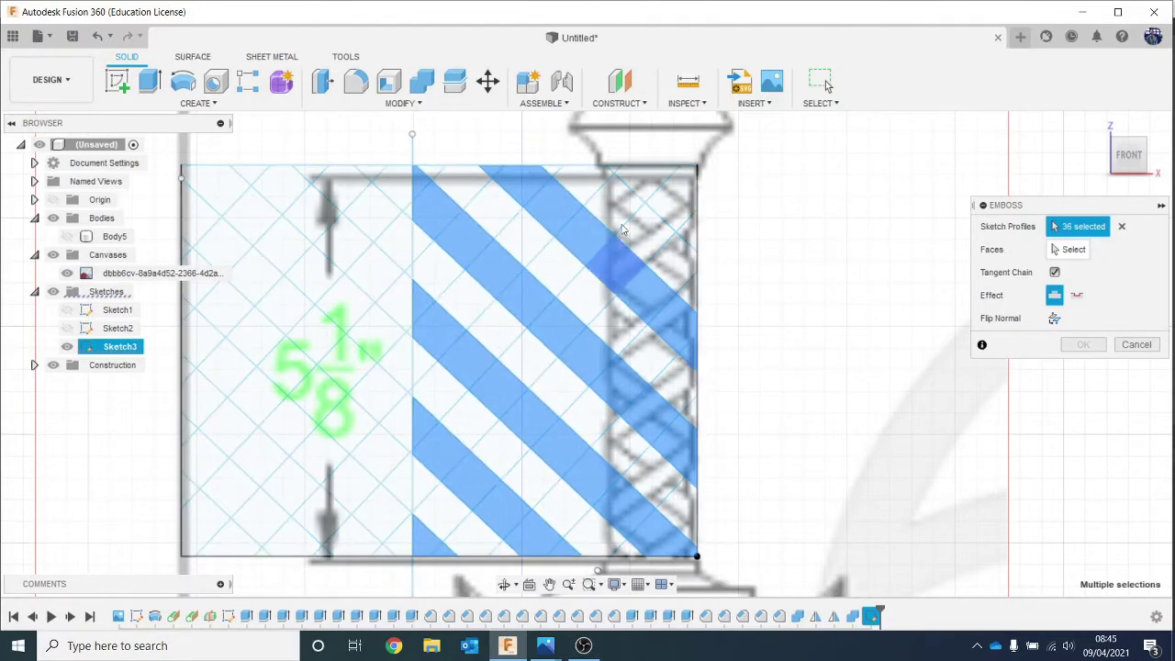
# Add the short diagonal band across the rectangle's upper-right corner to the emboss selection.
pyautogui.click(612, 173)
pyautogui.click(628, 184)
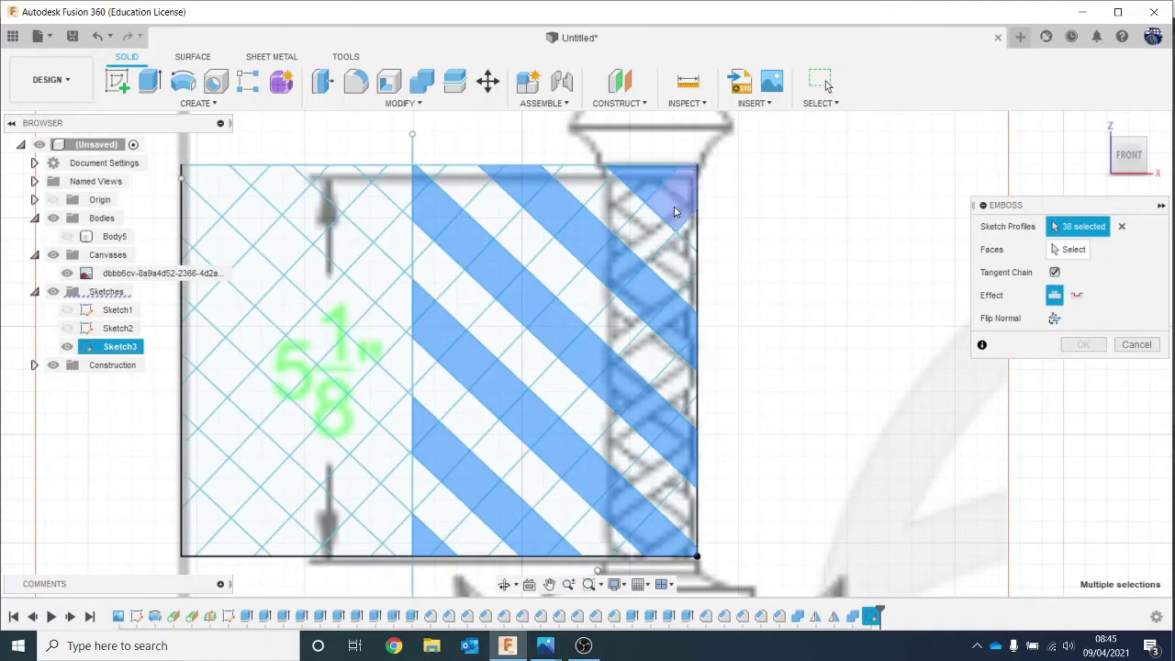
pyautogui.click(677, 215)
pyautogui.click(690, 234)
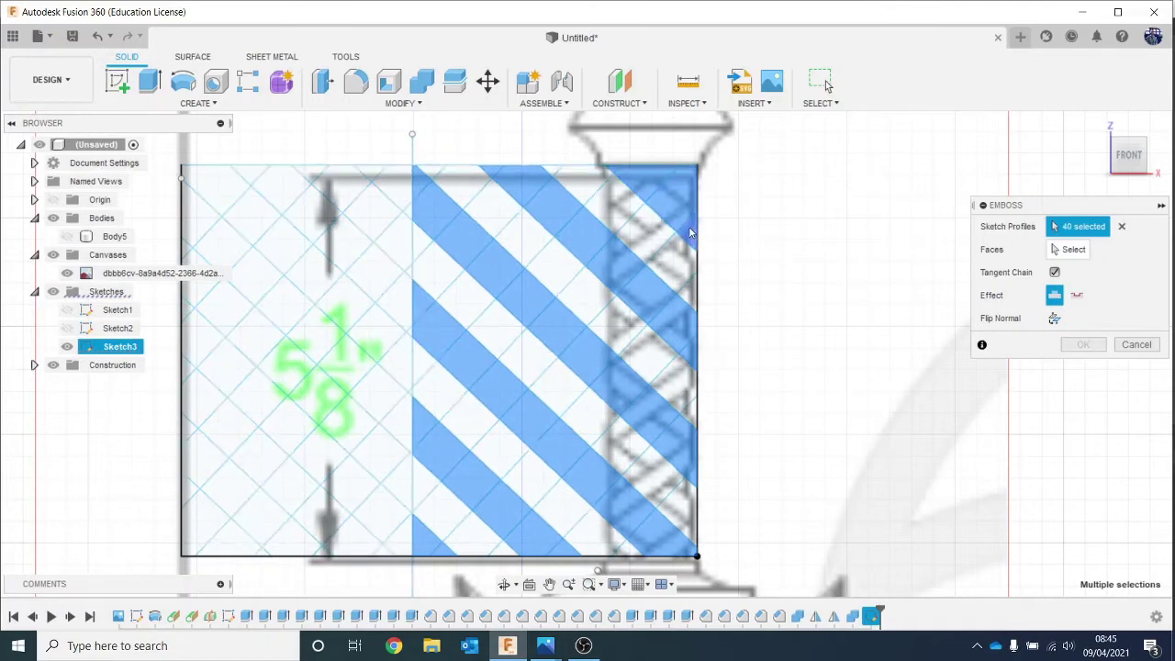
# Fill the gaps of the crossing band running from the upper-right corner area down to the vertical line.
pyautogui.click(603, 197)
pyautogui.click(603, 198)
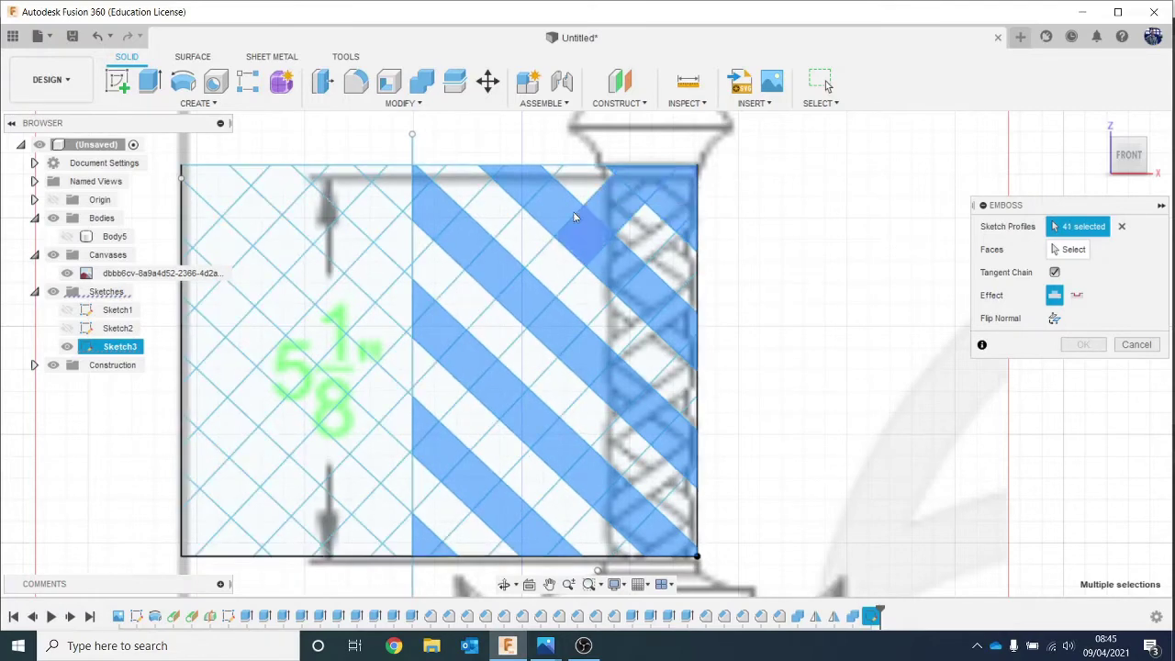
pyautogui.click(555, 257)
pyautogui.click(491, 344)
pyautogui.click(446, 391)
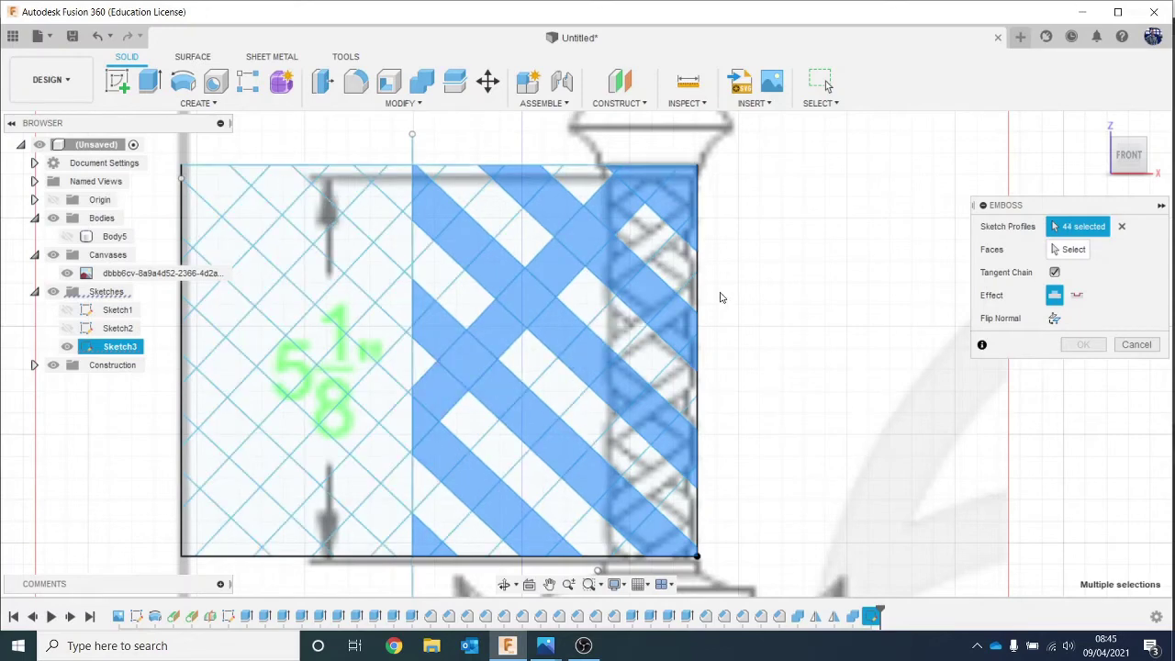
# Fill the gaps of the next crossing band, from the rectangle's right edge down to the vertical line's lower end.
pyautogui.click(679, 265)
pyautogui.click(615, 321)
pyautogui.click(547, 380)
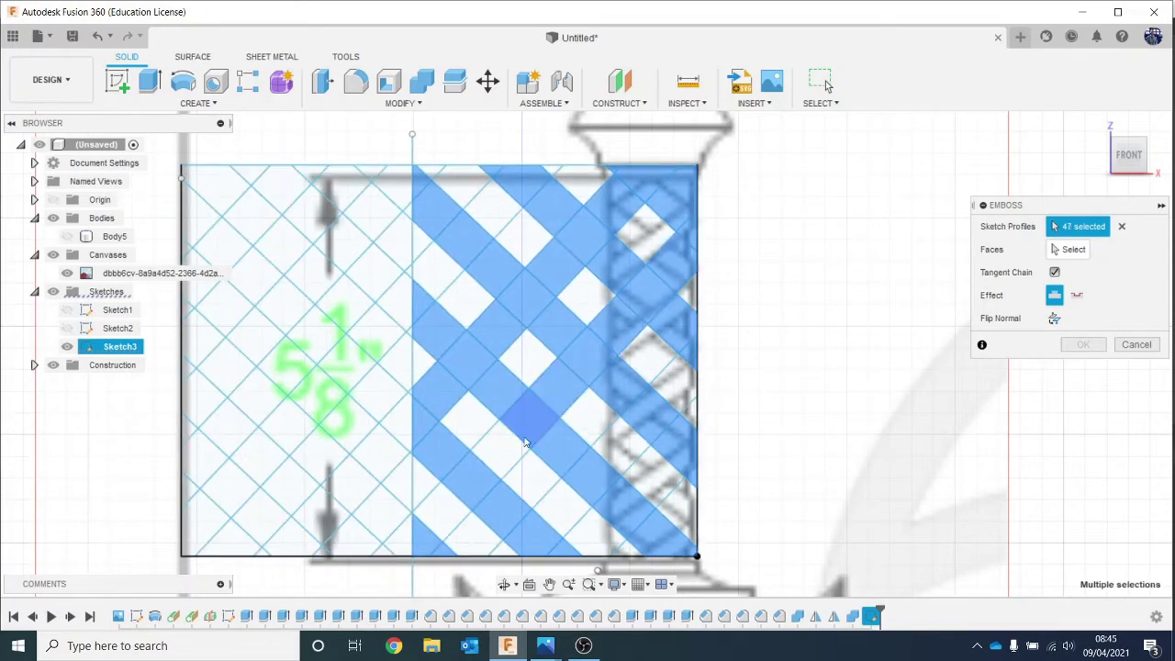
pyautogui.click(490, 469)
pyautogui.click(444, 507)
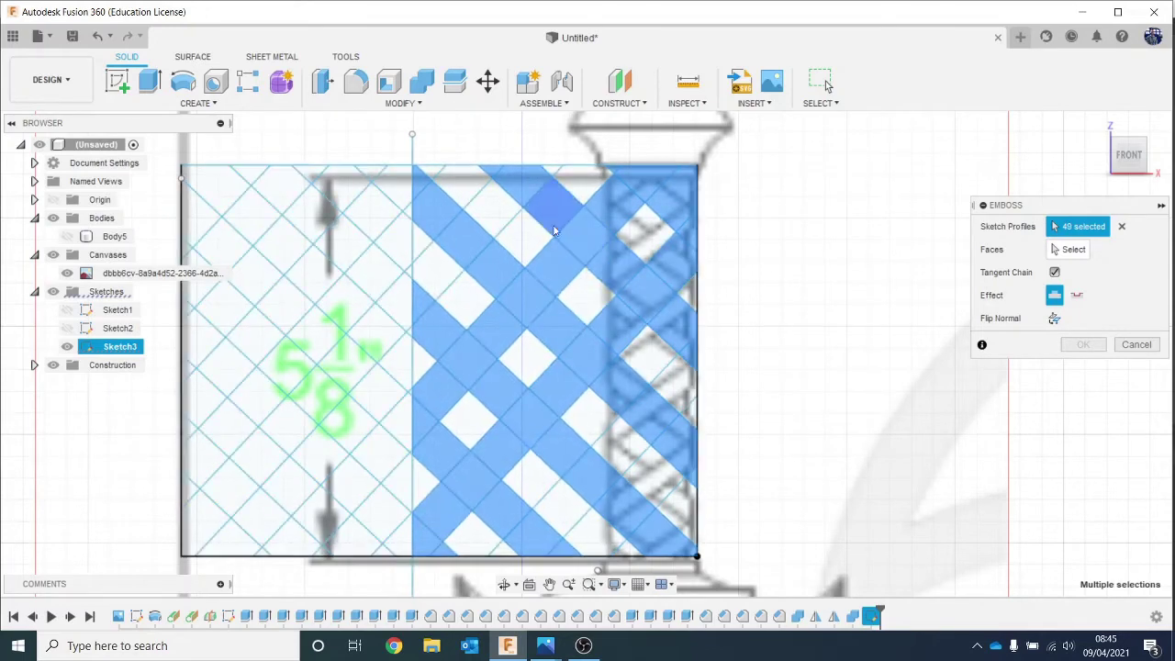
# Fill the crossing-band gaps between the rectangle's upper edge and the vertical line's upper part.
pyautogui.click(551, 170)
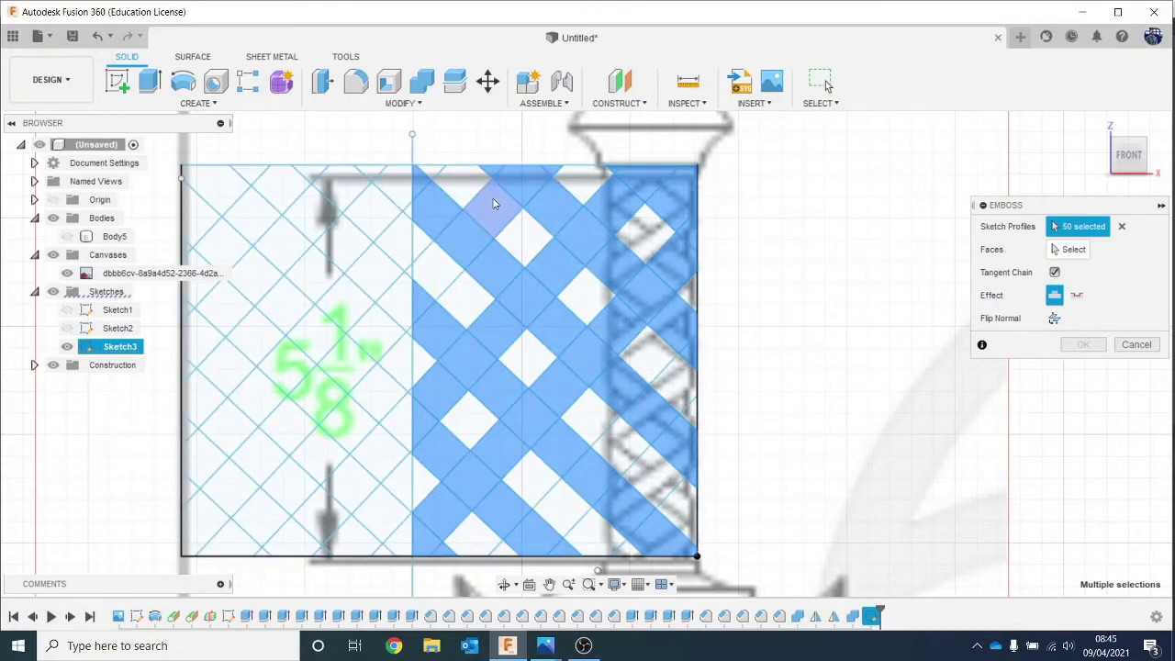
pyautogui.click(494, 203)
pyautogui.click(431, 271)
pyautogui.click(426, 177)
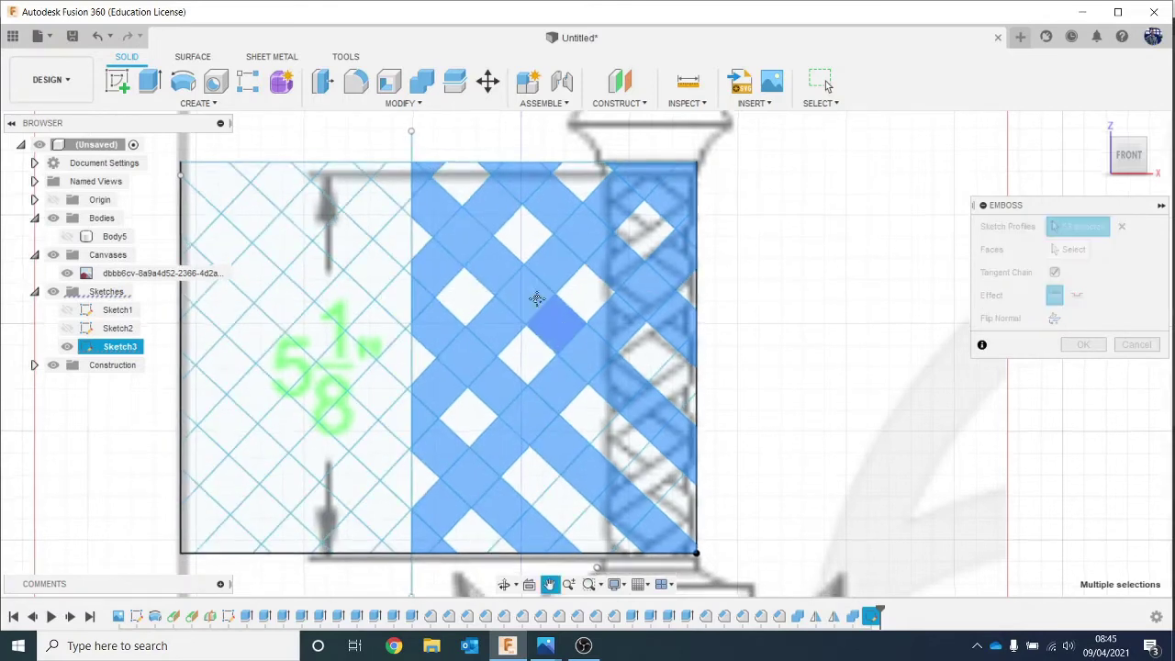
# Fill the remaining crossing-band gaps in the lower-right part of the lattice to complete the half-pattern selection.
pyautogui.moveTo(721, 296); pyautogui.dragTo(659, 211, button='middle')
pyautogui.click(613, 294)
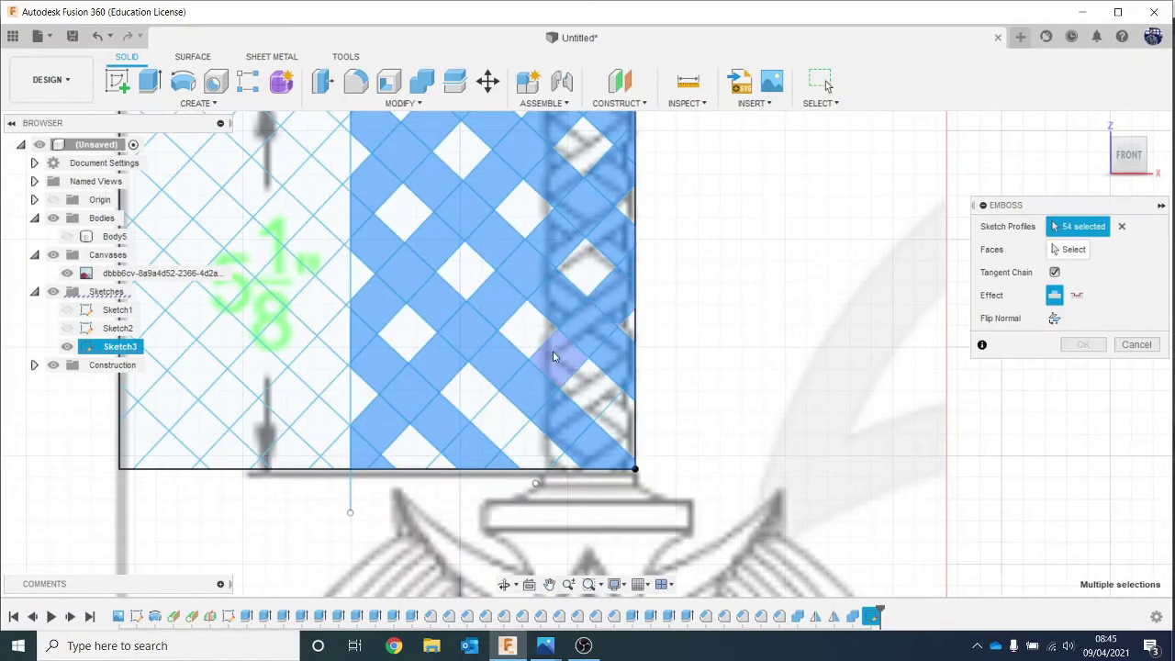
pyautogui.click(556, 356)
pyautogui.click(441, 468)
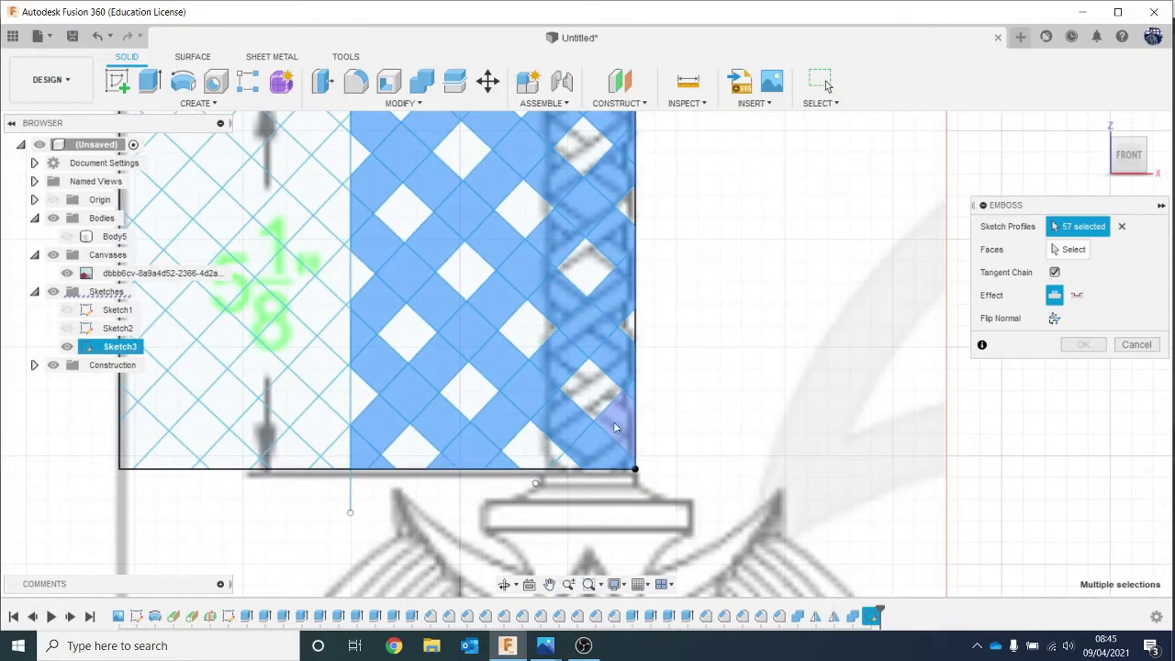
pyautogui.click(613, 422)
# Show the sword body and try to emboss the selected half-lattice onto the handle's cylindrical face.
pyautogui.click(1069, 248)
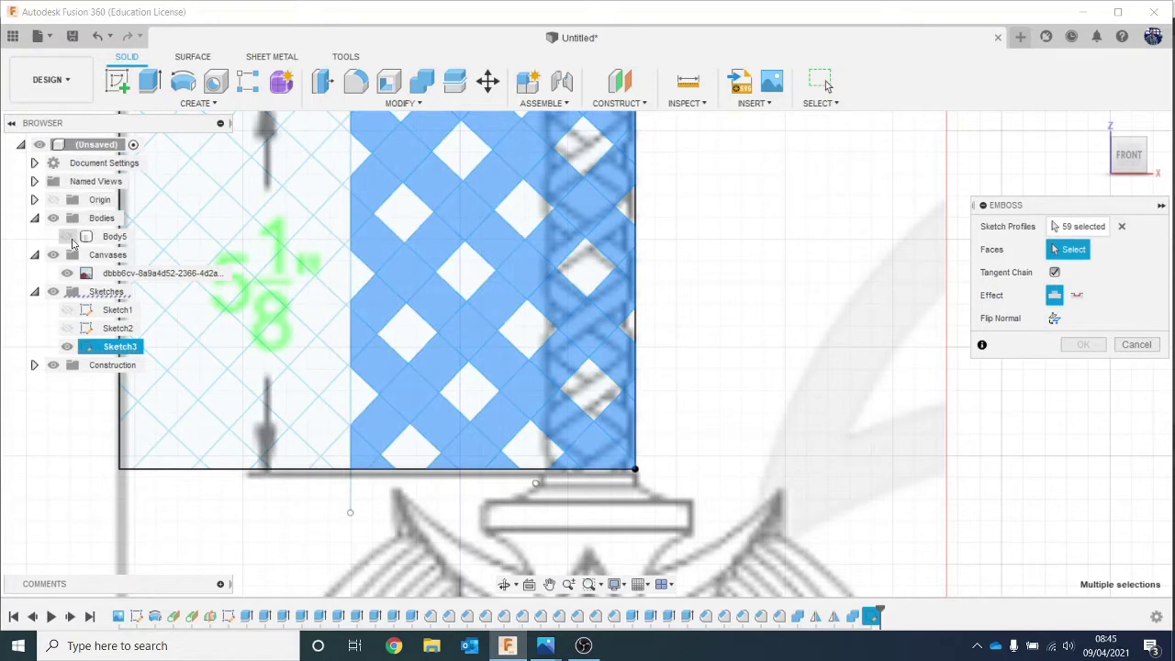
pyautogui.click(578, 297)
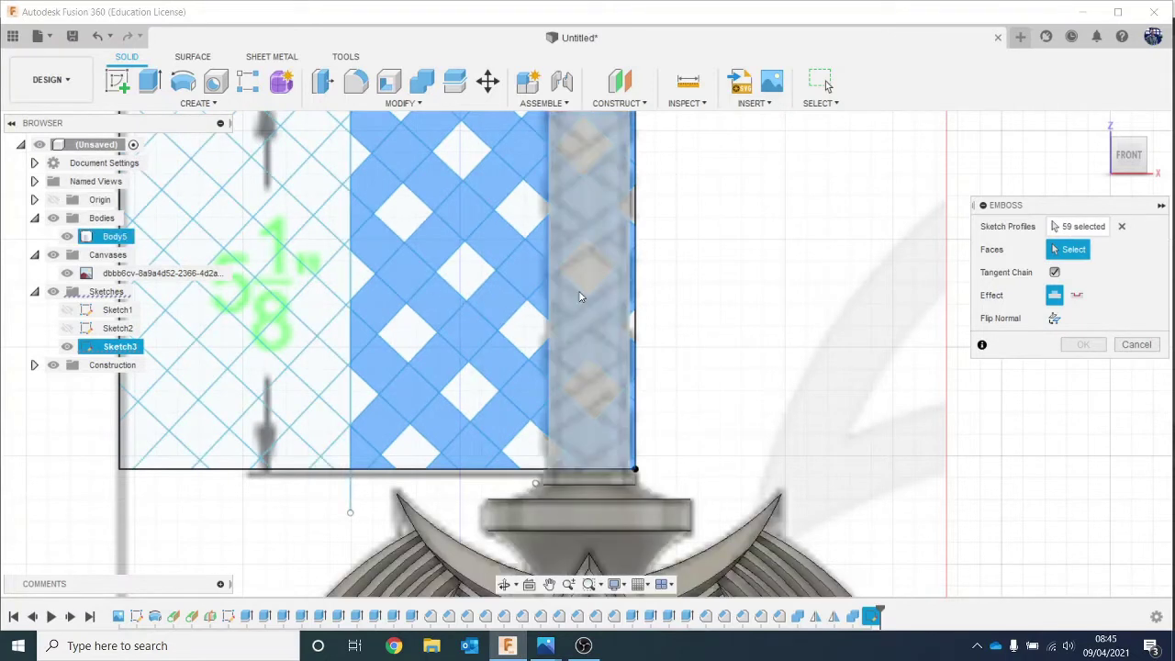
pyautogui.click(582, 276)
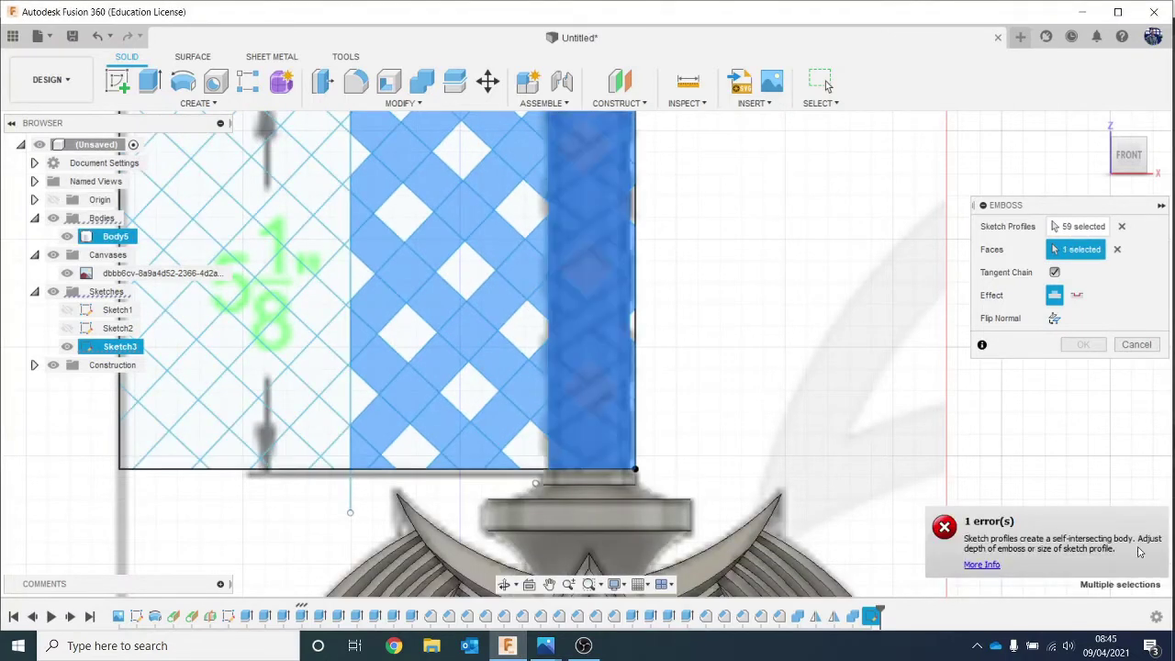
pyautogui.click(1135, 345)
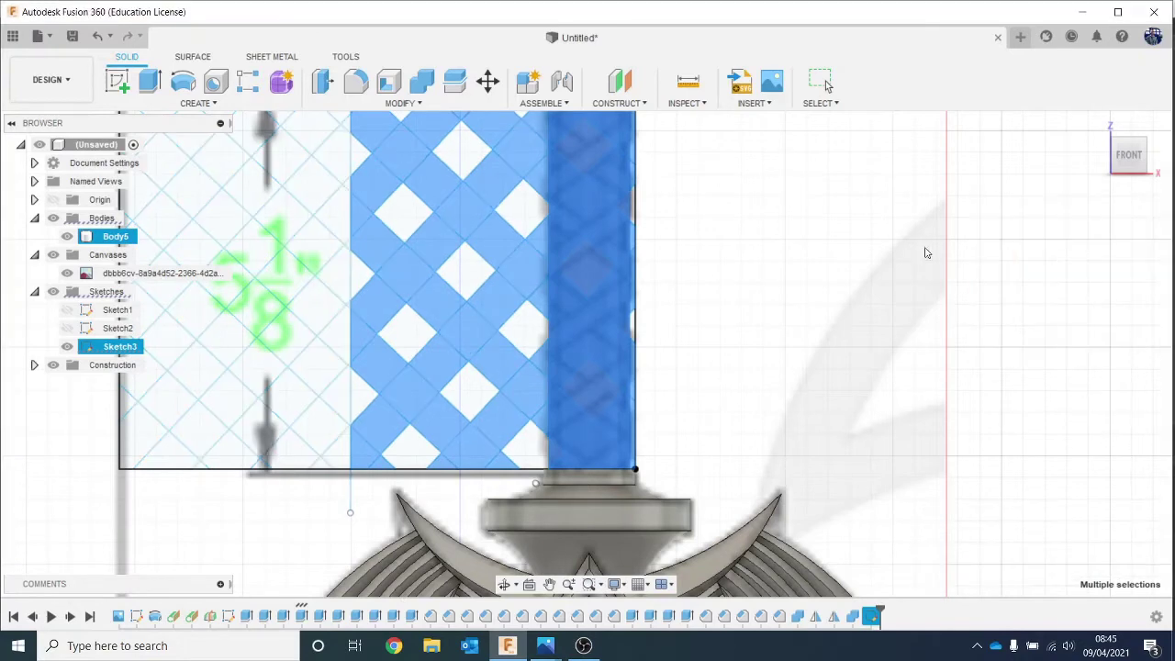
pyautogui.press('Escape')
pyautogui.scroll(-2, 880, 248)
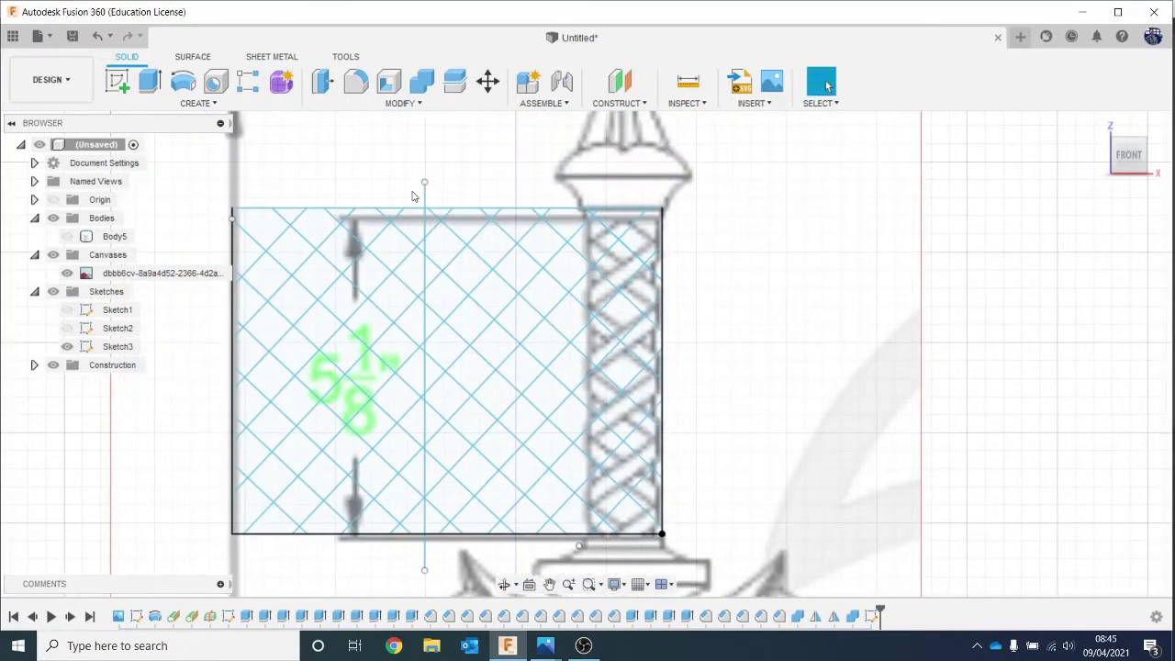
# Move the vertical dividing line horizontally toward the handle, narrowing the part of the lattice beside it.
pyautogui.rightClick(424, 196)
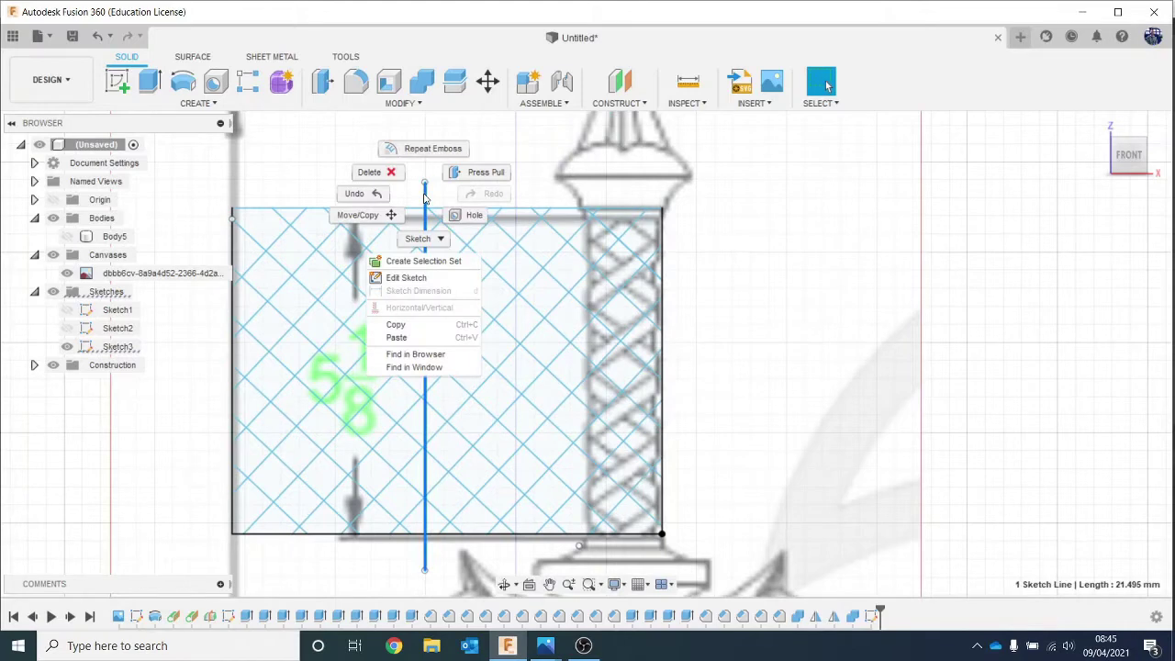
pyautogui.click(363, 214)
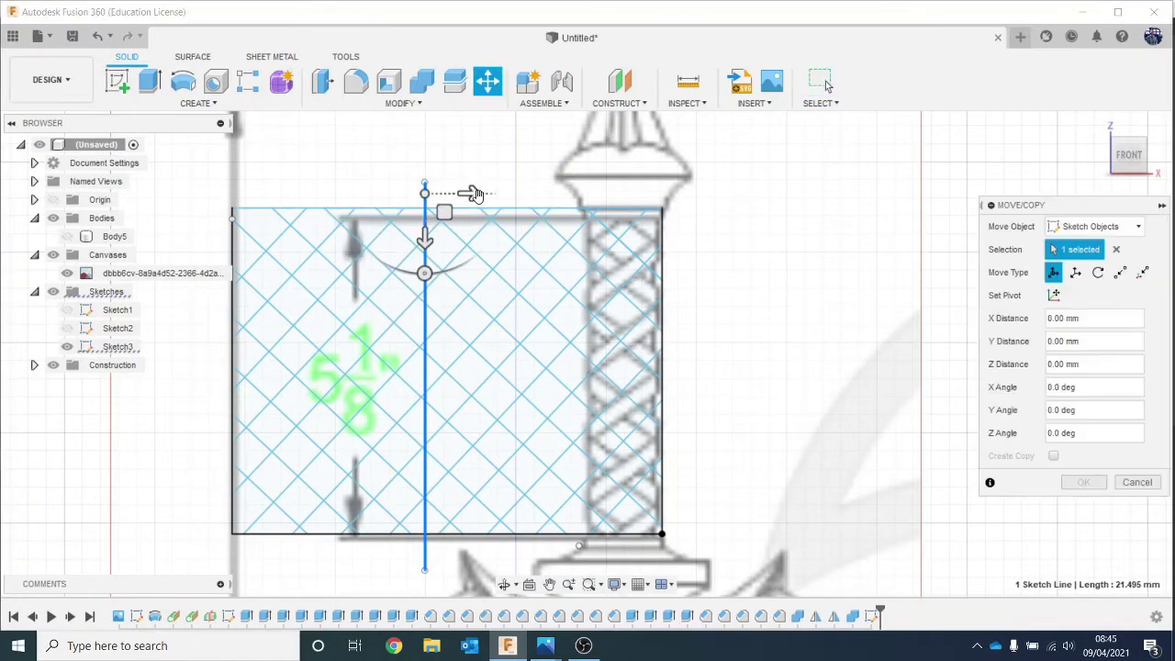
pyautogui.moveTo(474, 195); pyautogui.dragTo(543, 211)
pyautogui.click(1083, 484)
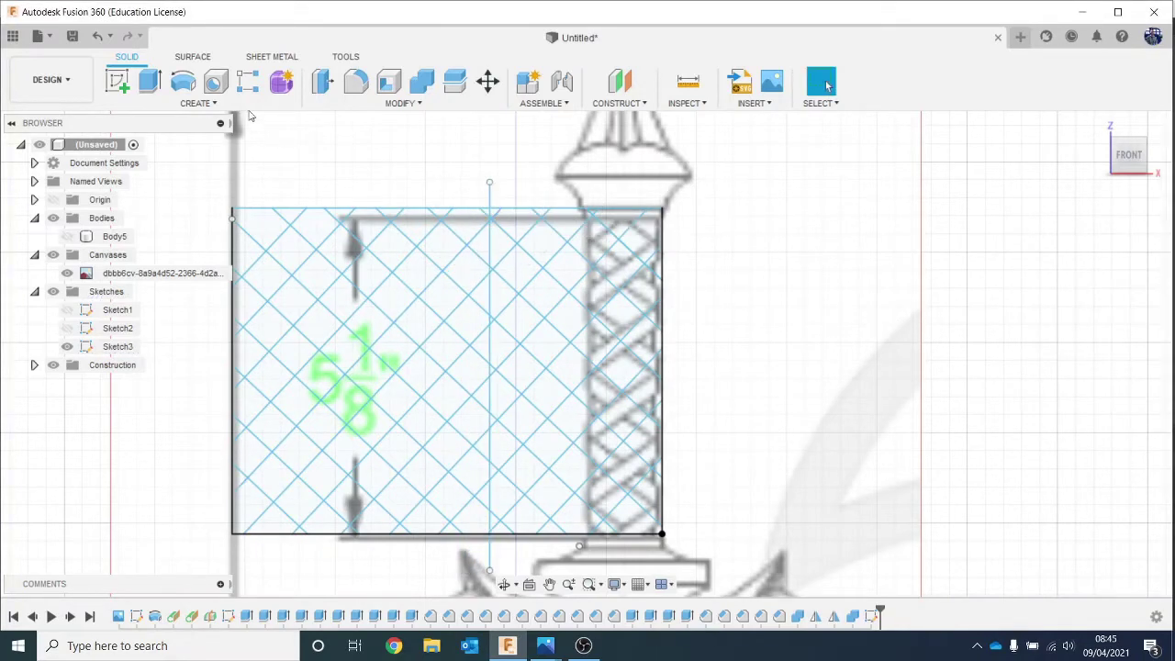
# Start a new Emboss and select the diagonal band from the moved vertical line's upper part down to the rectangle's right edge.
pyautogui.click(264, 107)
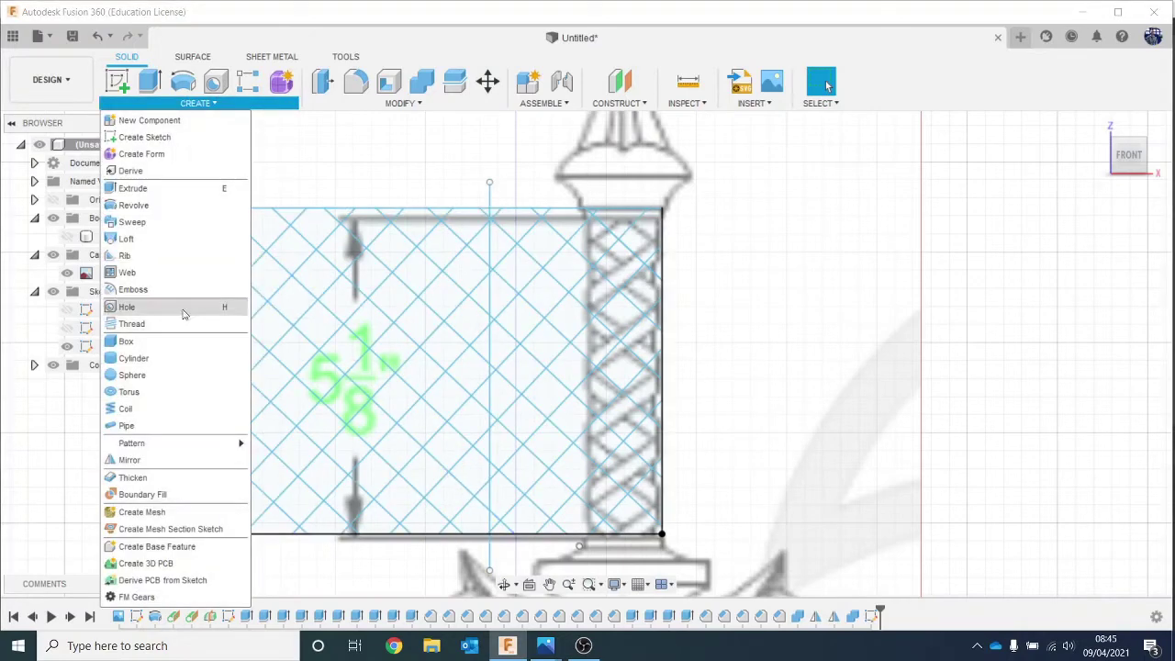
pyautogui.click(161, 289)
pyautogui.scroll(2, 495, 256)
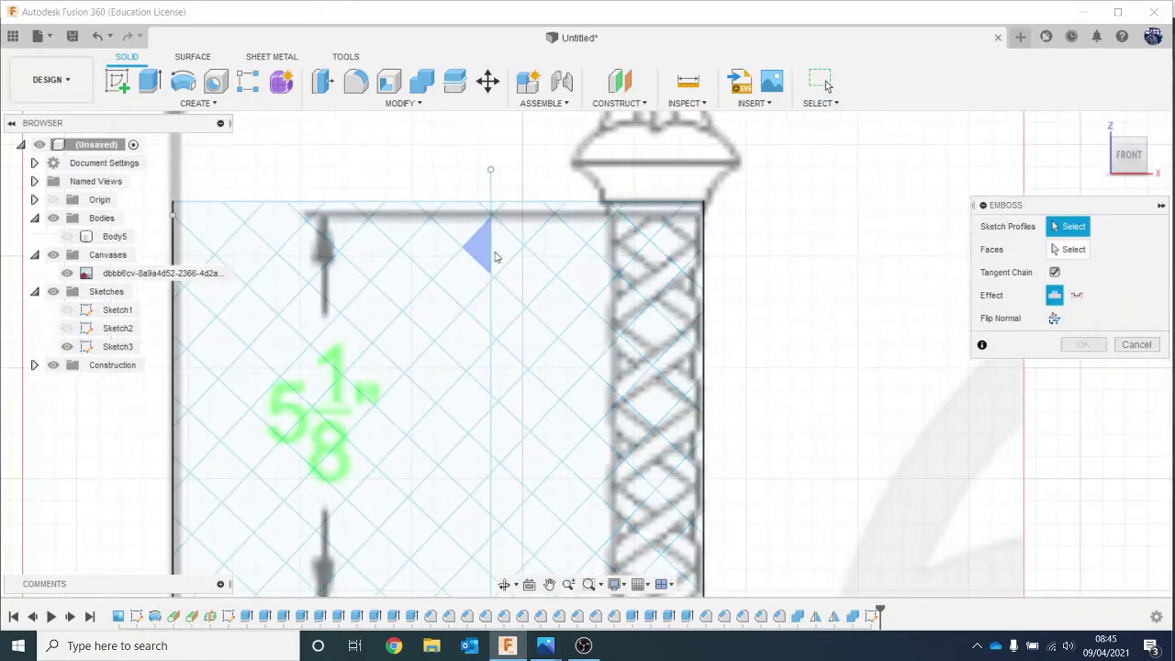
pyautogui.click(495, 257)
pyautogui.click(560, 316)
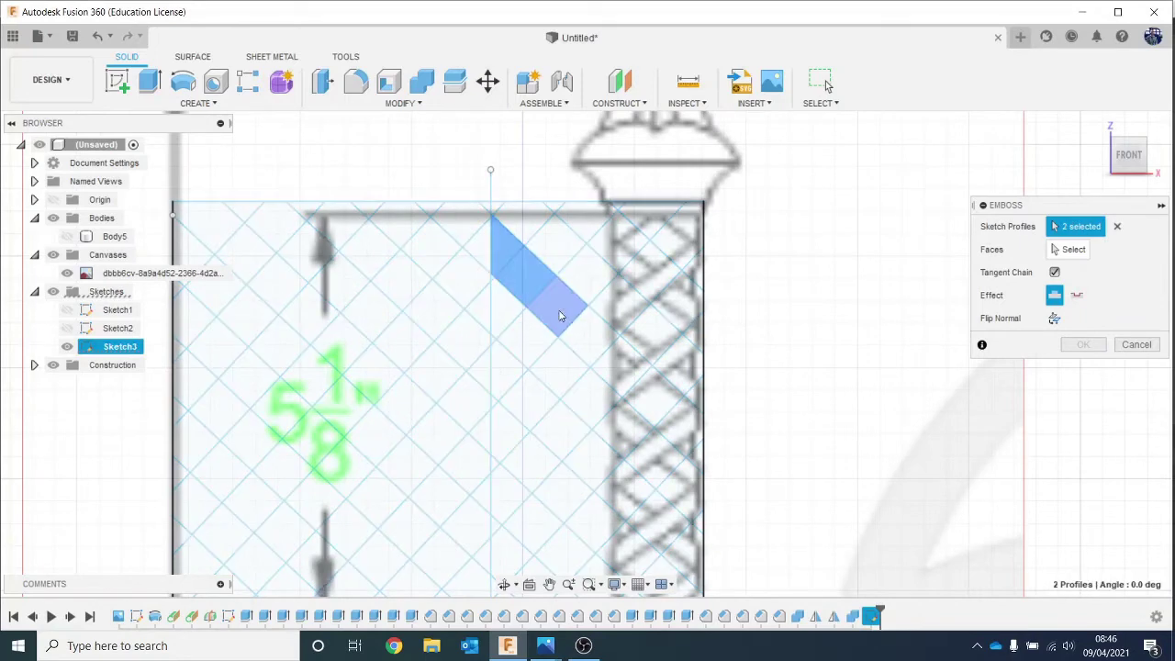
pyautogui.click(587, 341)
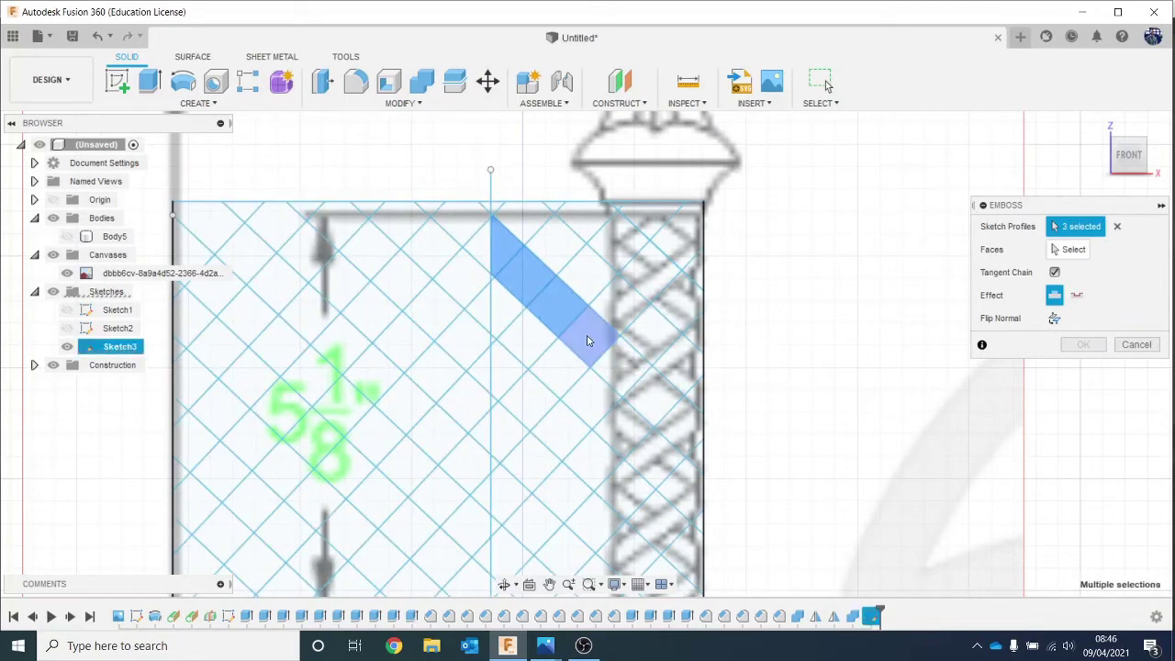
pyautogui.click(620, 360)
pyautogui.click(652, 395)
pyautogui.click(682, 428)
pyautogui.click(697, 463)
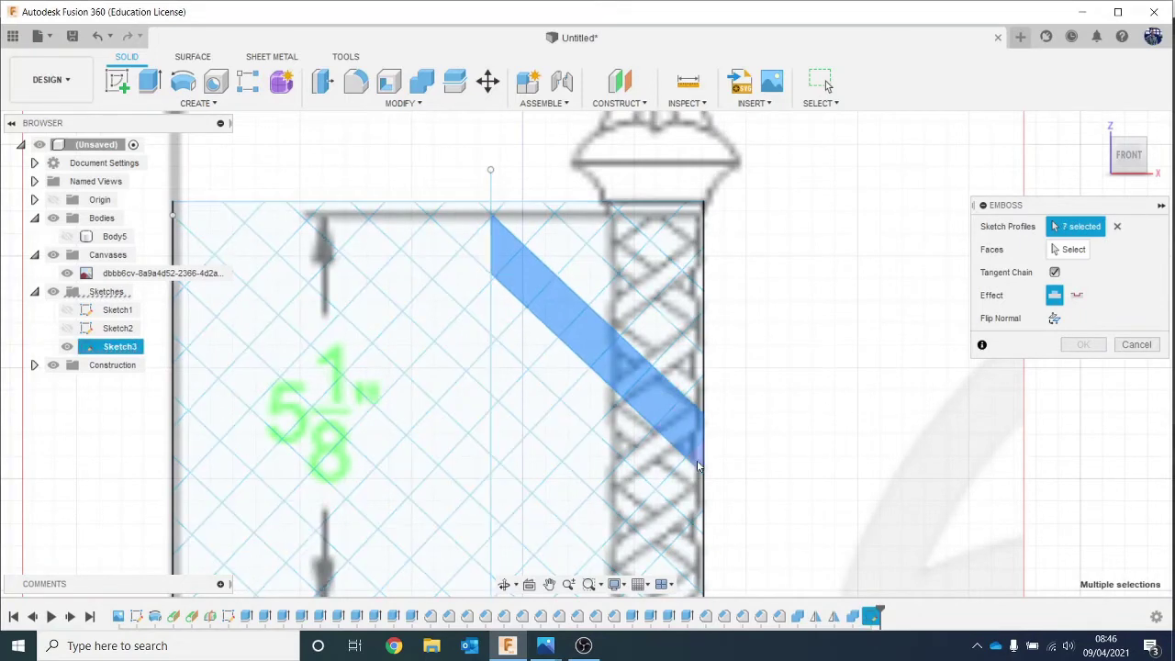
# Add the parallel diagonal band above it, from the rectangle's upper edge down to the right edge, to the emboss selection.
pyautogui.click(552, 207)
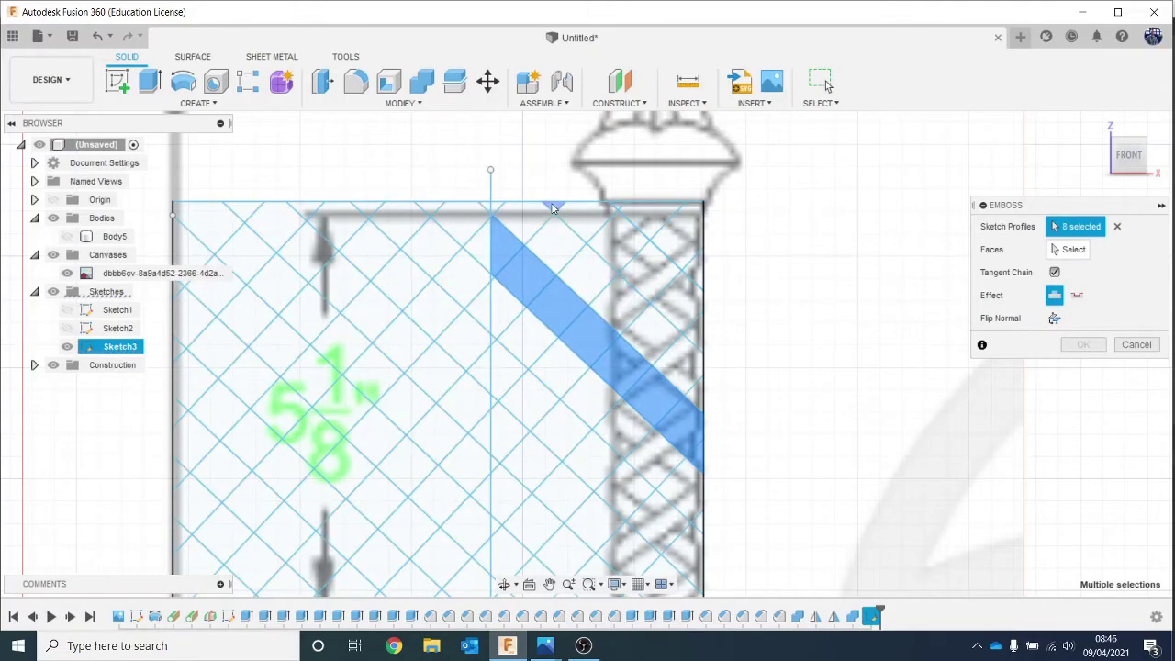
pyautogui.click(580, 222)
pyautogui.click(610, 241)
pyautogui.click(634, 262)
pyautogui.click(663, 284)
pyautogui.click(690, 310)
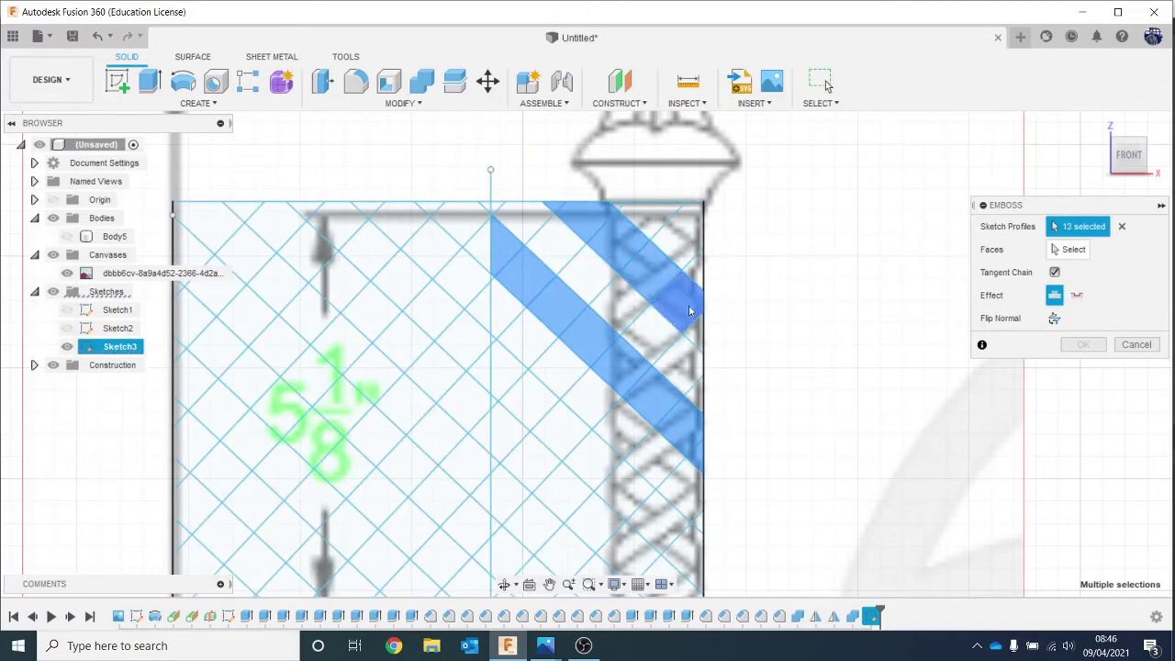
# Add the next lower parallel band, from the vertical line's middle down to the rectangle's right edge, to the emboss selection.
pyautogui.click(511, 372)
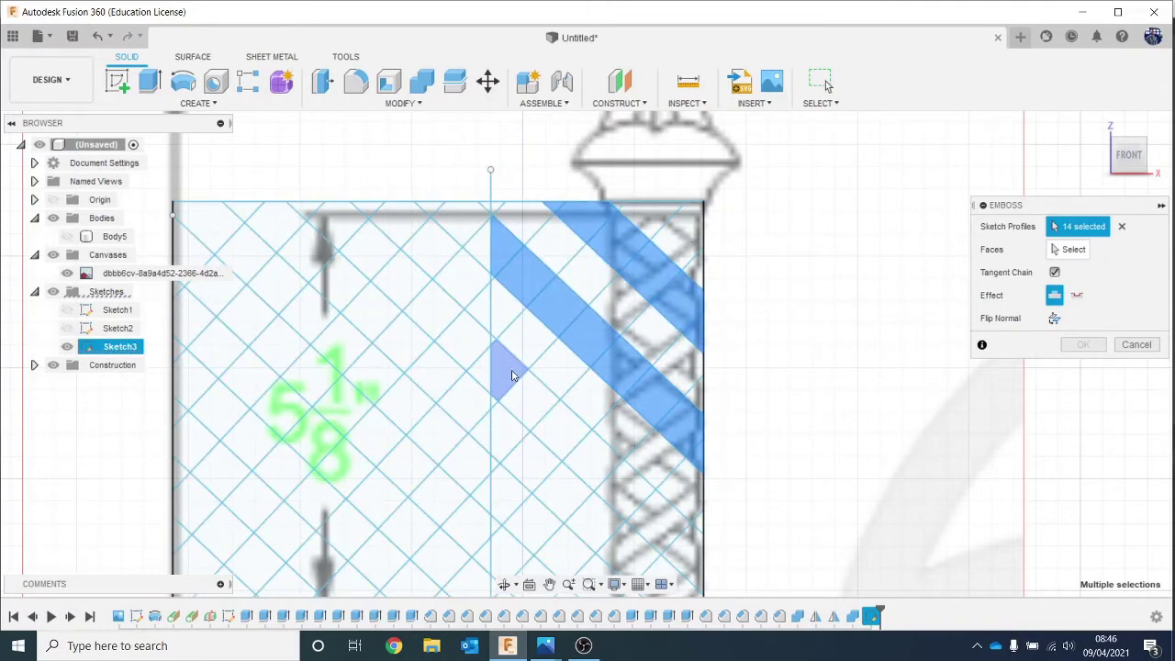
pyautogui.scroll(2, 505, 351)
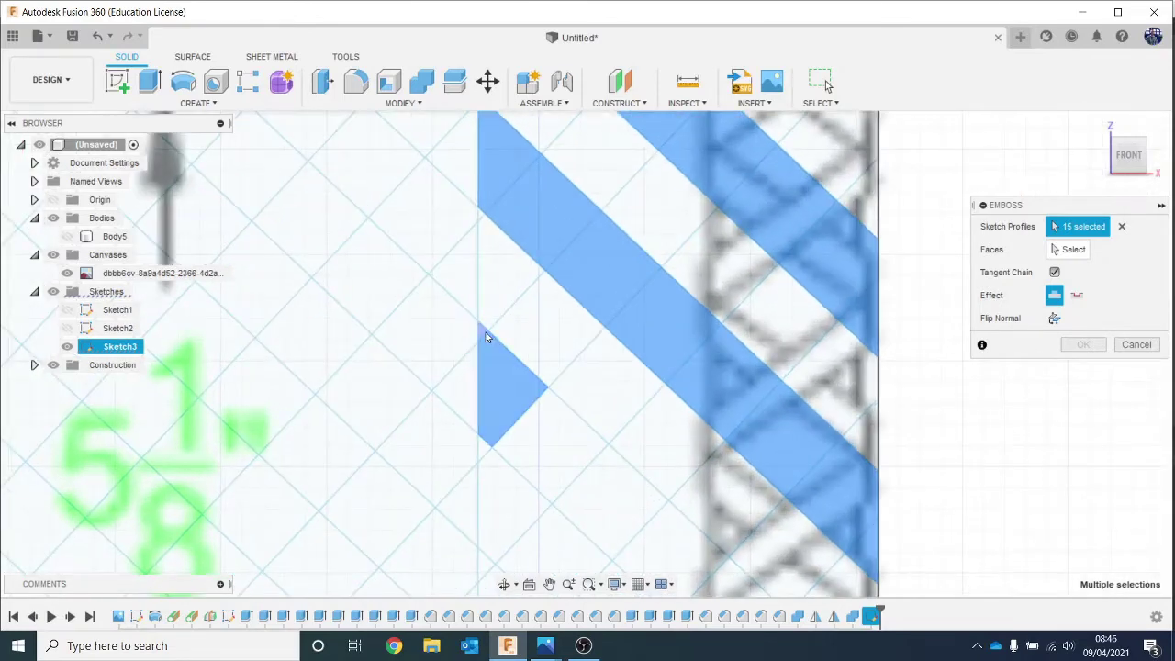
pyautogui.click(483, 332)
pyautogui.click(564, 413)
pyautogui.scroll(-3, 565, 415)
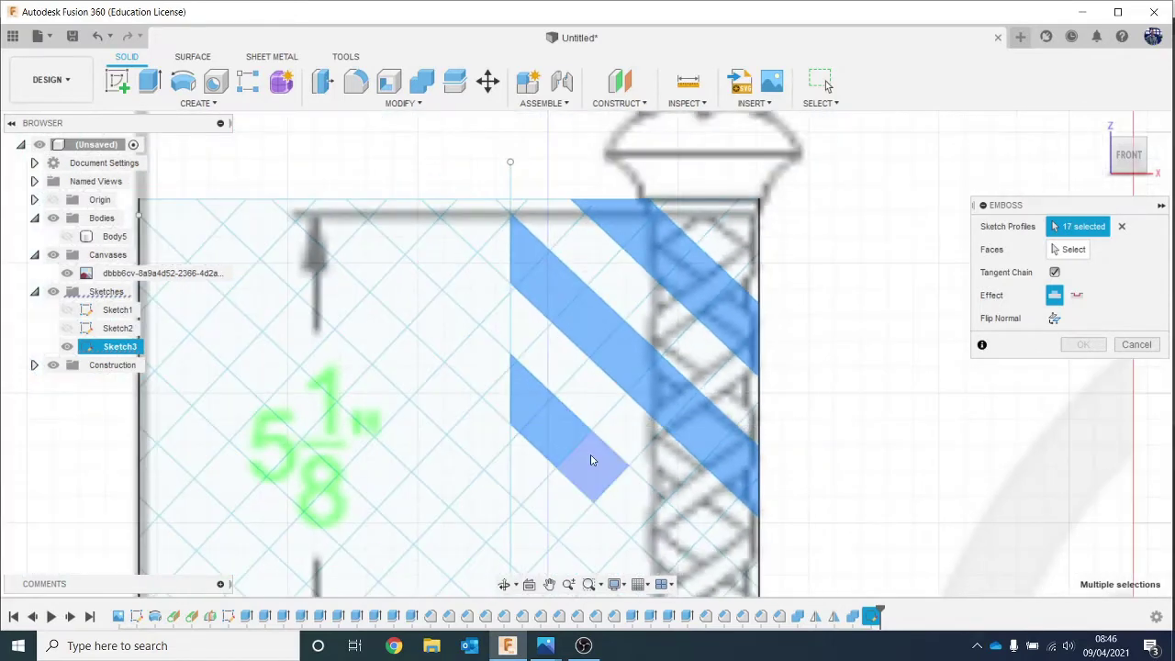
pyautogui.click(644, 499)
pyautogui.moveTo(644, 500); pyautogui.dragTo(609, 389, button='middle')
pyautogui.click(630, 422)
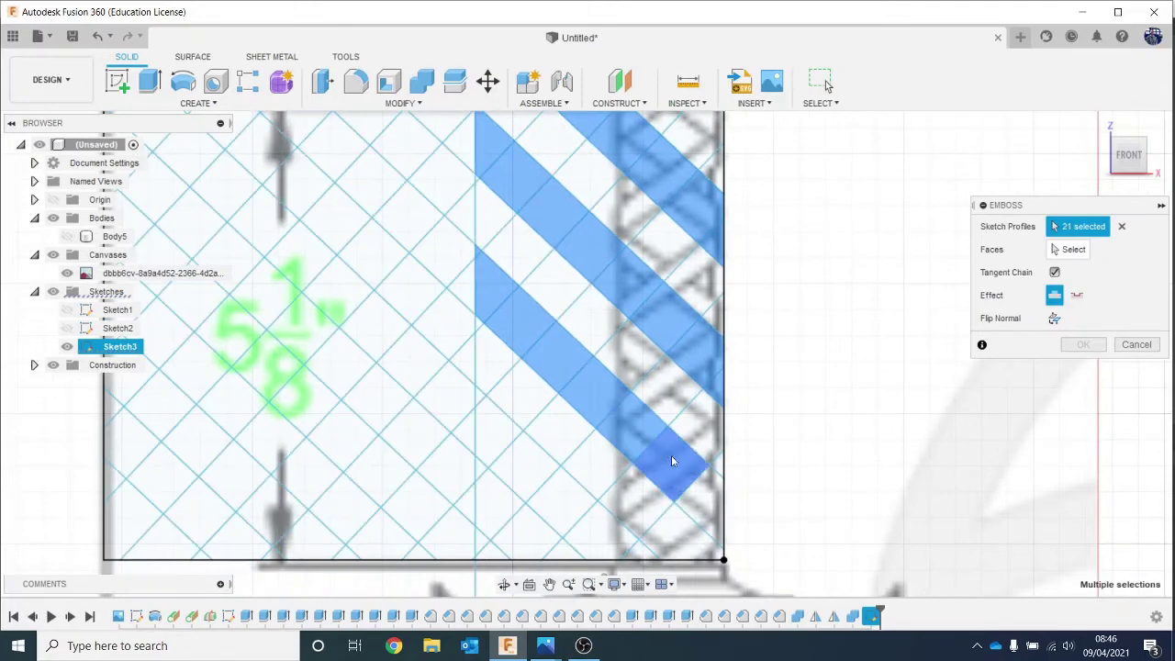
pyautogui.click(671, 462)
pyautogui.click(704, 499)
pyautogui.moveTo(704, 499); pyautogui.dragTo(698, 390, button='middle')
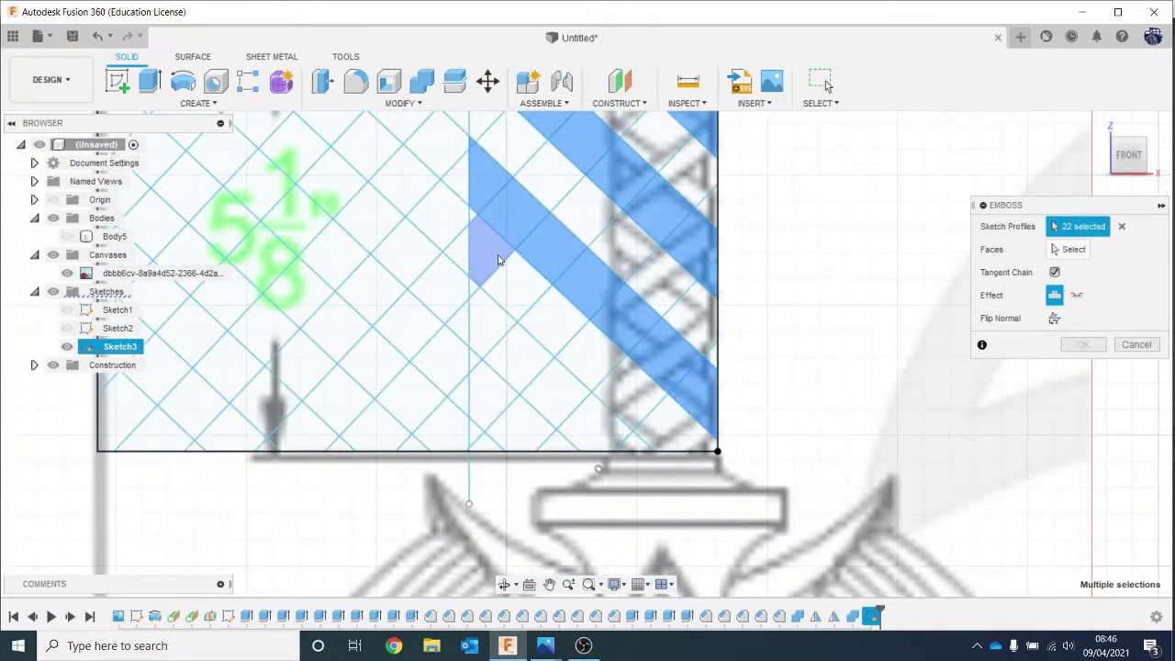
pyautogui.click(498, 257)
pyautogui.scroll(3, 486, 218)
pyautogui.click(463, 214)
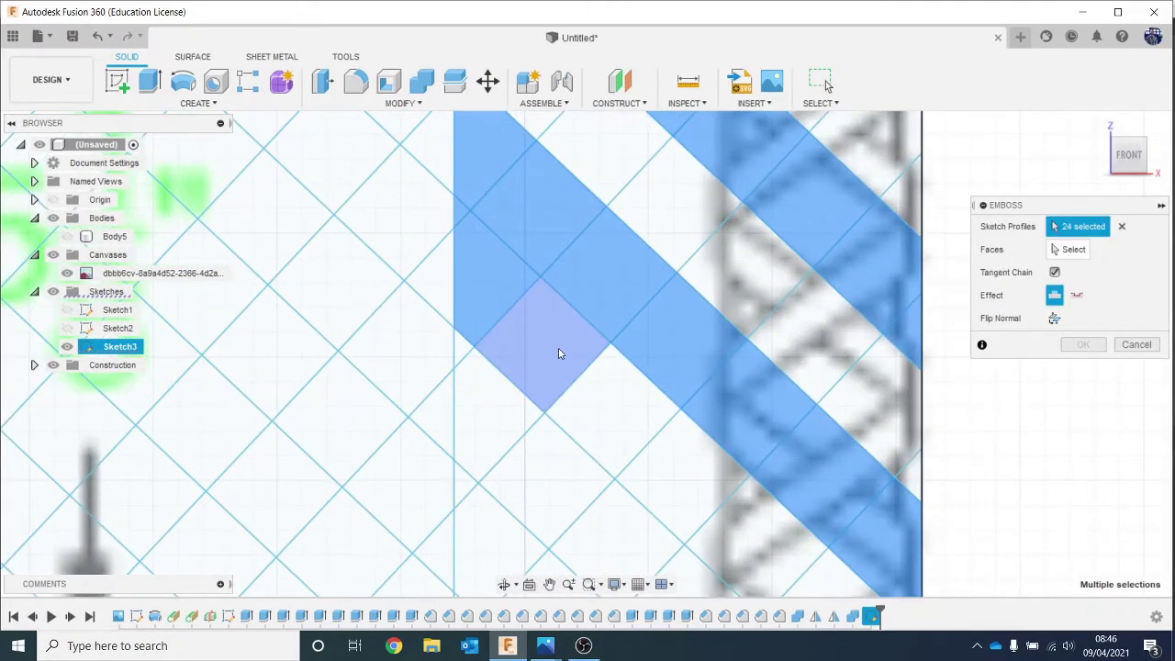
pyautogui.click(558, 348)
pyautogui.click(550, 339)
pyautogui.click(484, 274)
pyautogui.click(460, 217)
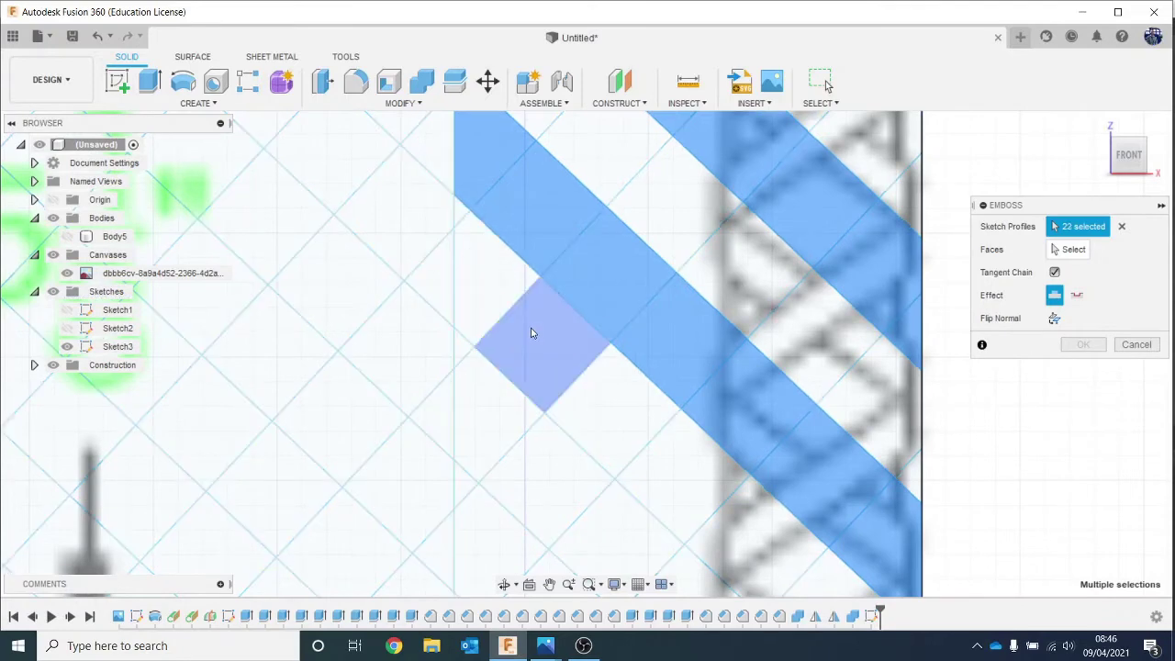
# Add the lowest diagonal band down to the rectangle's lower edge and the small corner piece at the vertical line's foot to the selection.
pyautogui.scroll(-3, 536, 335)
pyautogui.click(514, 383)
pyautogui.click(538, 412)
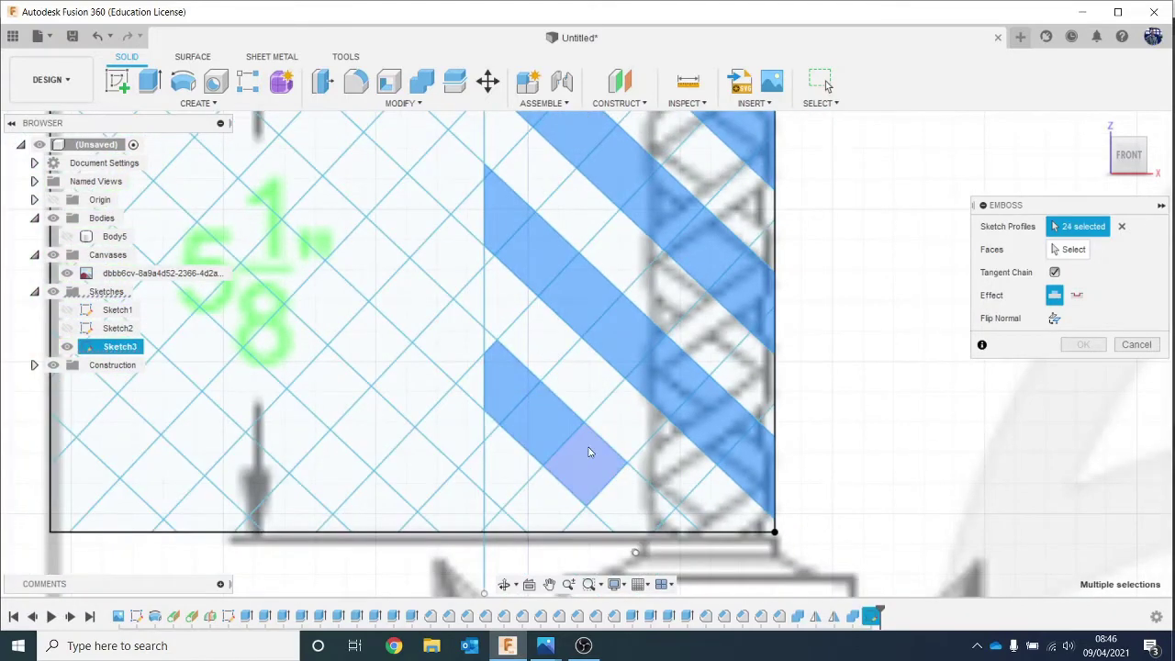
pyautogui.click(590, 451)
pyautogui.moveTo(589, 381); pyautogui.dragTo(561, 224, button='middle')
pyautogui.click(628, 360)
pyautogui.click(643, 367)
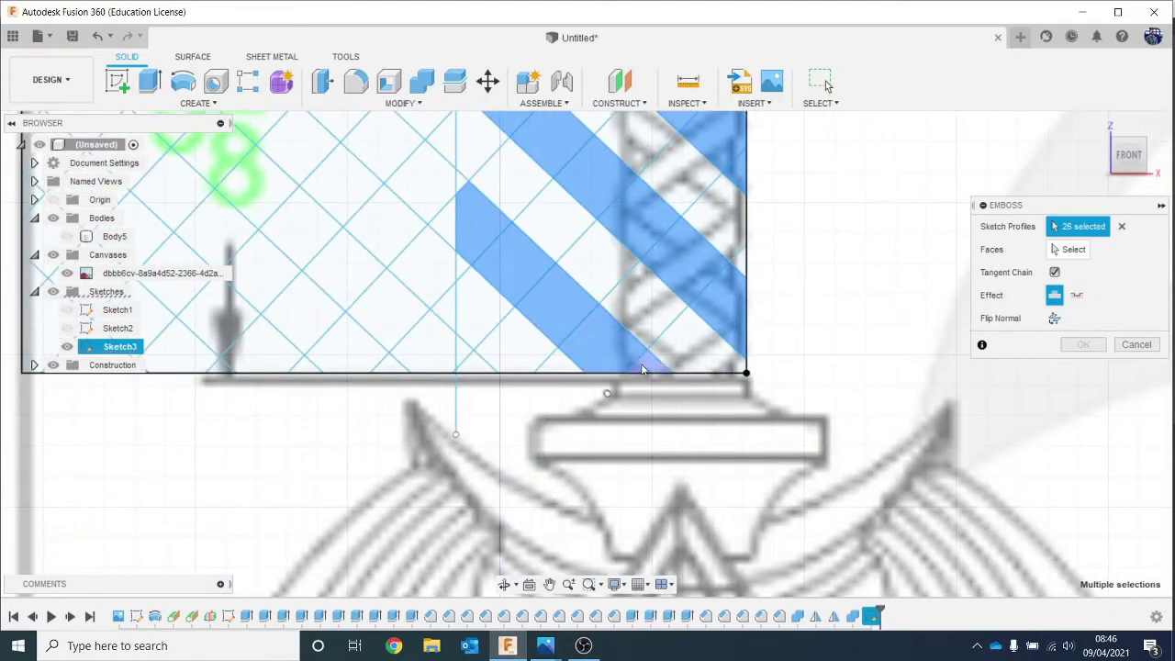
pyautogui.click(489, 370)
# Add the gaps of the upper crossing bands to the emboss selection to form the criss-cross in the lattice's upper part.
pyautogui.scroll(-3, 559, 245)
pyautogui.moveTo(559, 245); pyautogui.dragTo(559, 414, button='middle')
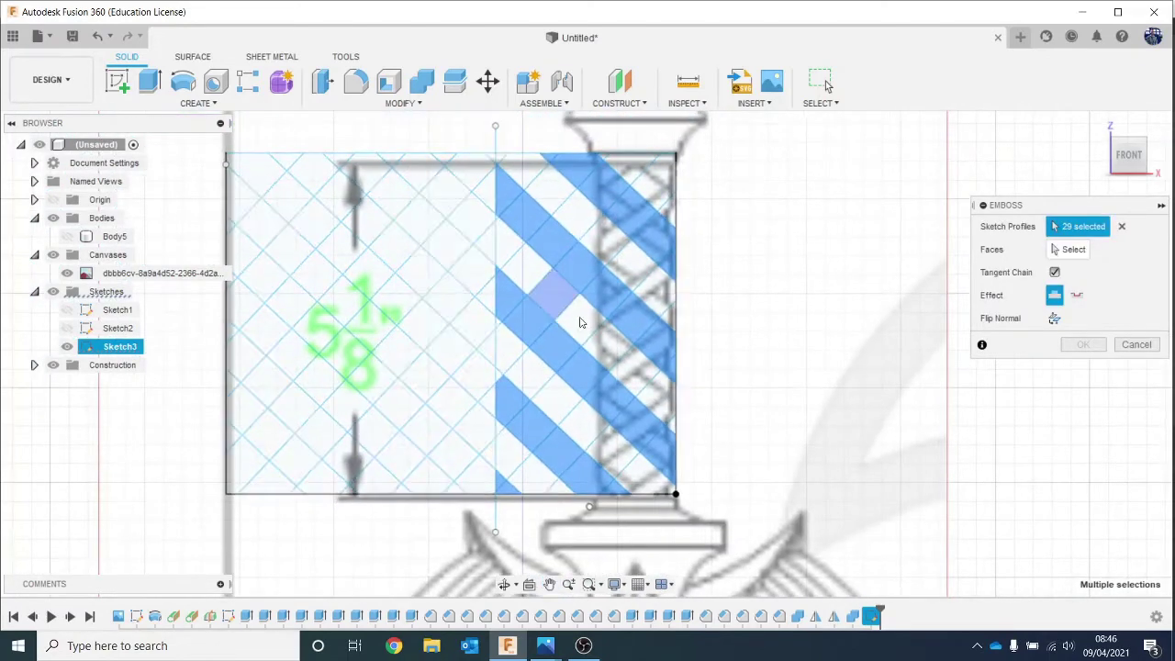
pyautogui.click(554, 190)
pyautogui.click(631, 211)
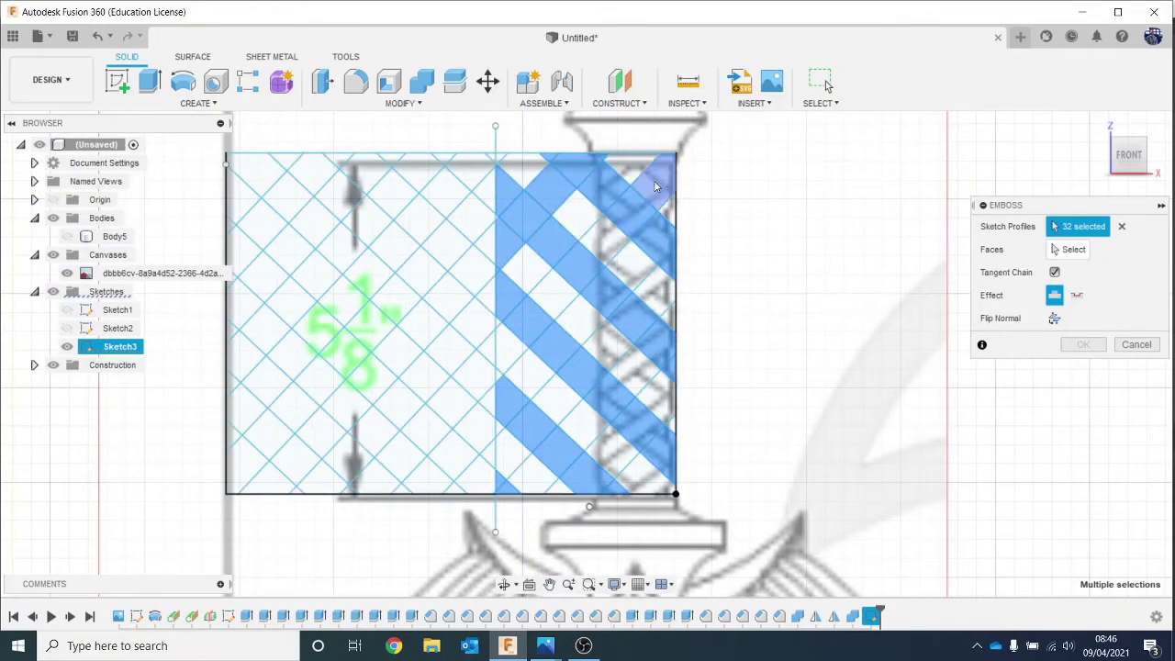
pyautogui.click(655, 186)
pyautogui.click(619, 254)
pyautogui.click(591, 265)
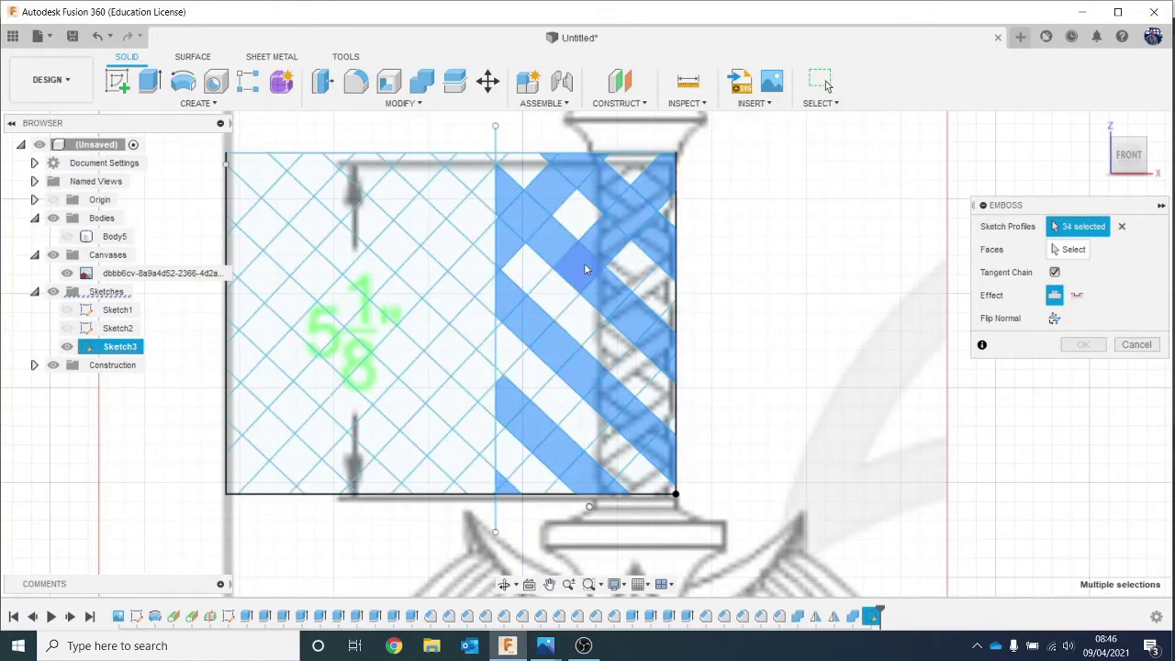
# Complete the criss-cross selection by adding the remaining crossing-band pieces down to the rectangle's lower edge.
pyautogui.click(522, 336)
pyautogui.click(657, 290)
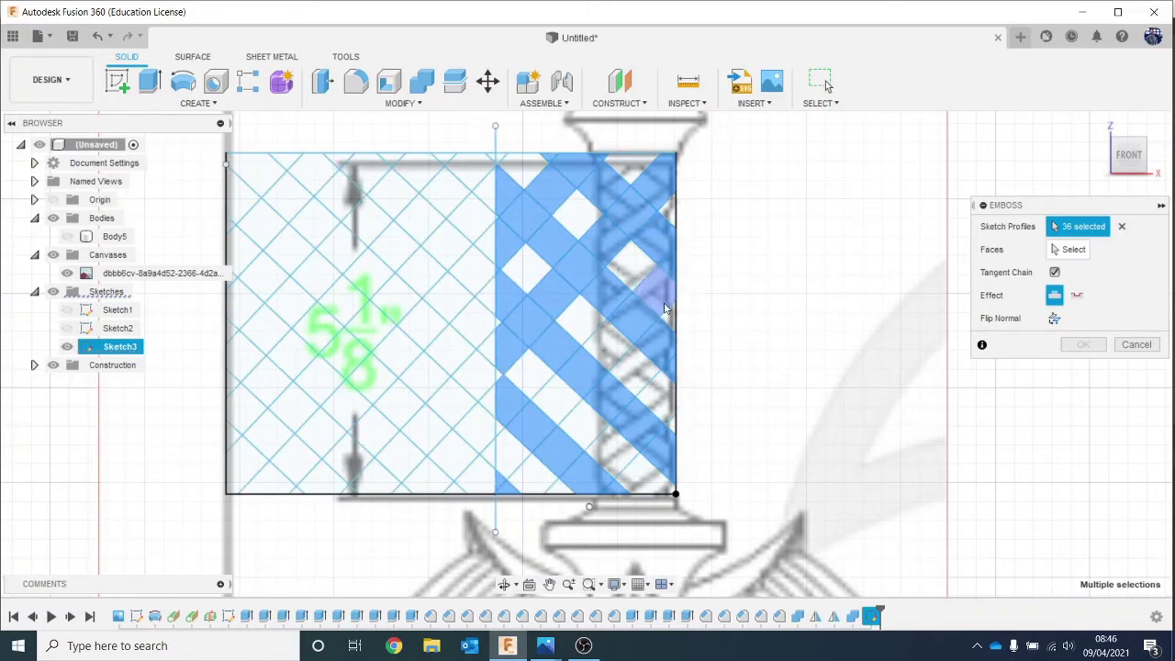
pyautogui.click(510, 449)
pyautogui.click(611, 452)
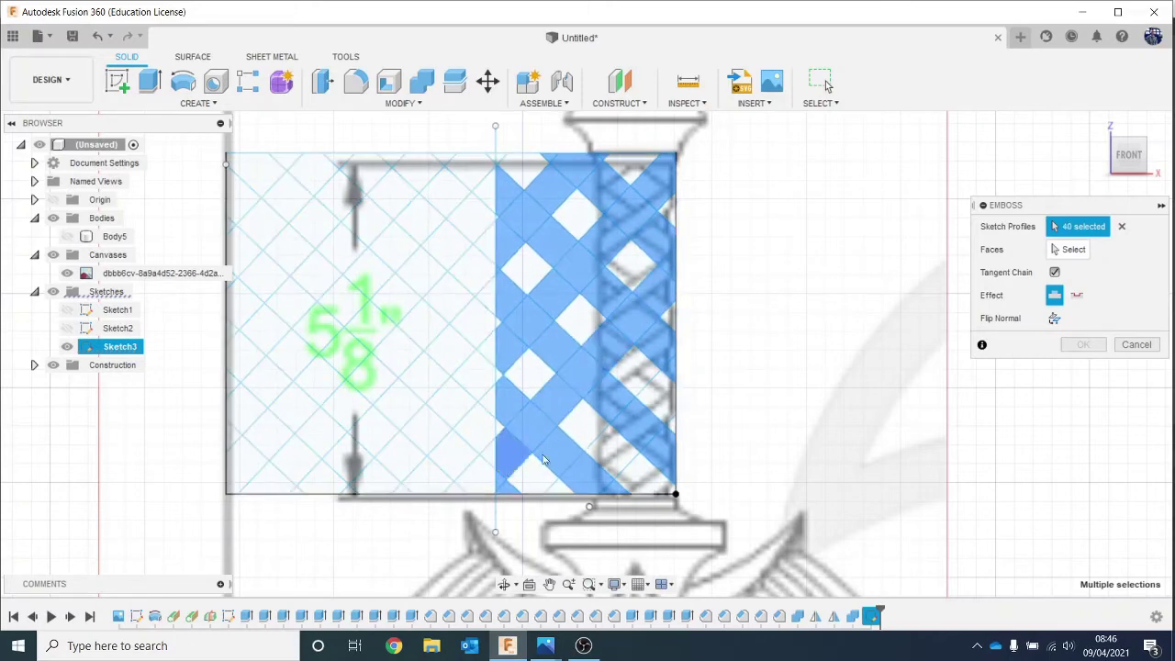
pyautogui.click(664, 405)
pyautogui.click(603, 448)
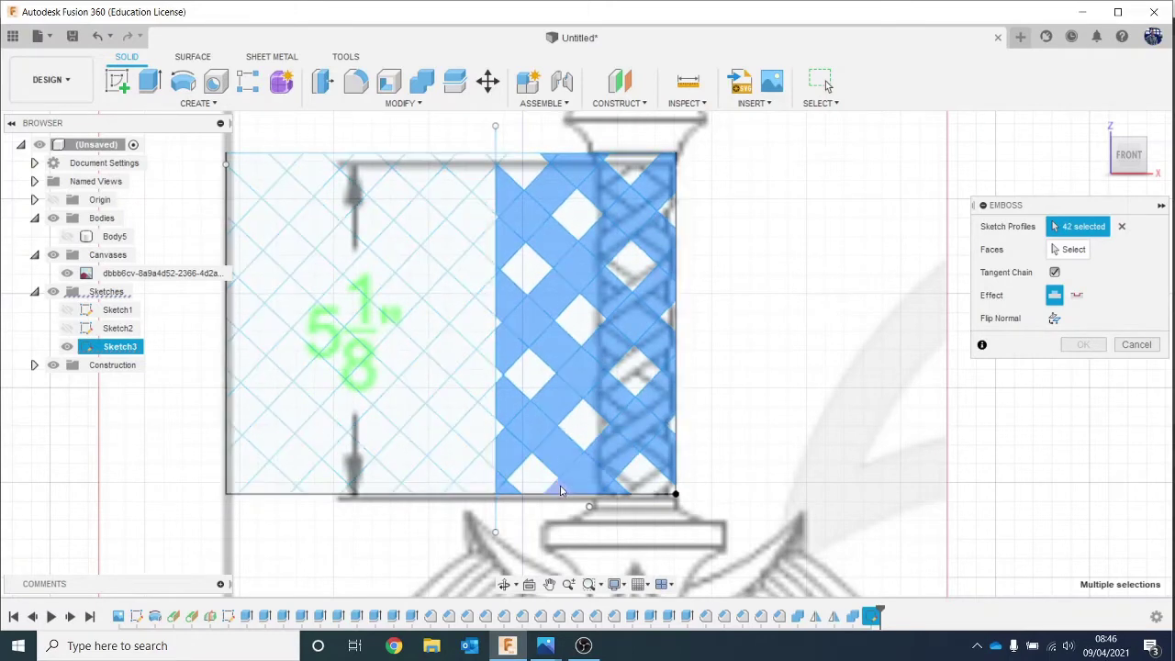
pyautogui.click(562, 488)
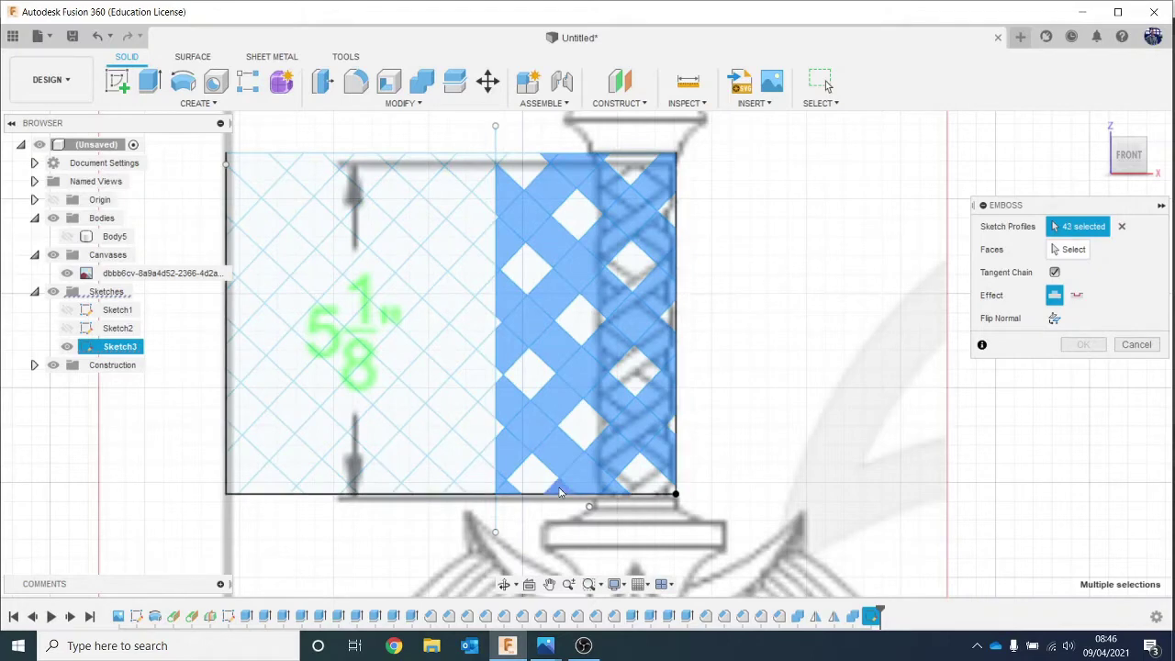
# Show the sword body, choose the handle's cylindrical face for the emboss, and set the depth to 0.5 mm.
pyautogui.click(1060, 253)
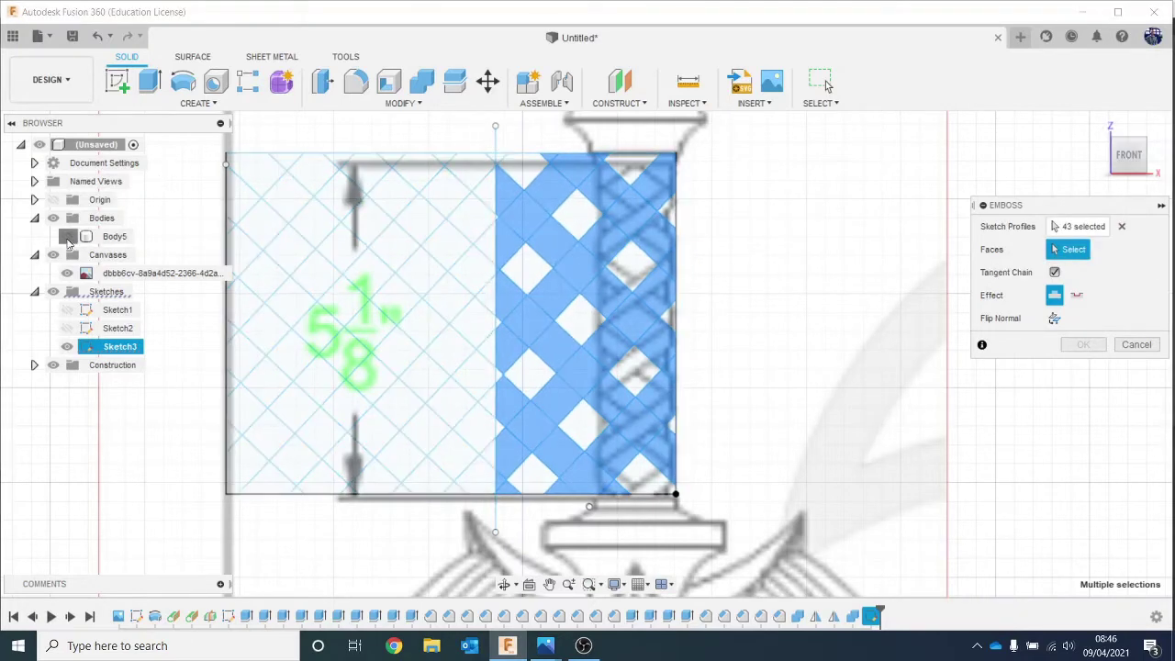
pyautogui.click(623, 262)
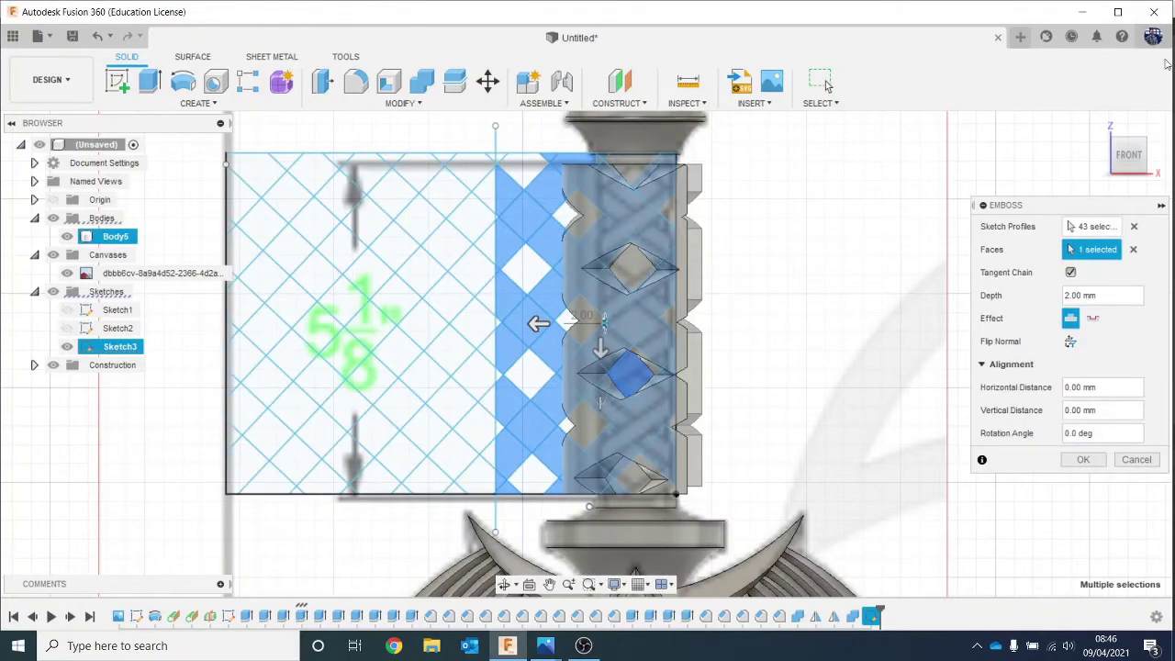
pyautogui.moveTo(1136, 143)
pyautogui.mouseDown()
pyautogui.moveTo(1122, 91)
pyautogui.moveTo(1097, 96)
pyautogui.moveTo(1083, 119)
pyautogui.moveTo(1090, 144)
pyautogui.moveTo(1117, 138)
pyautogui.mouseUp()
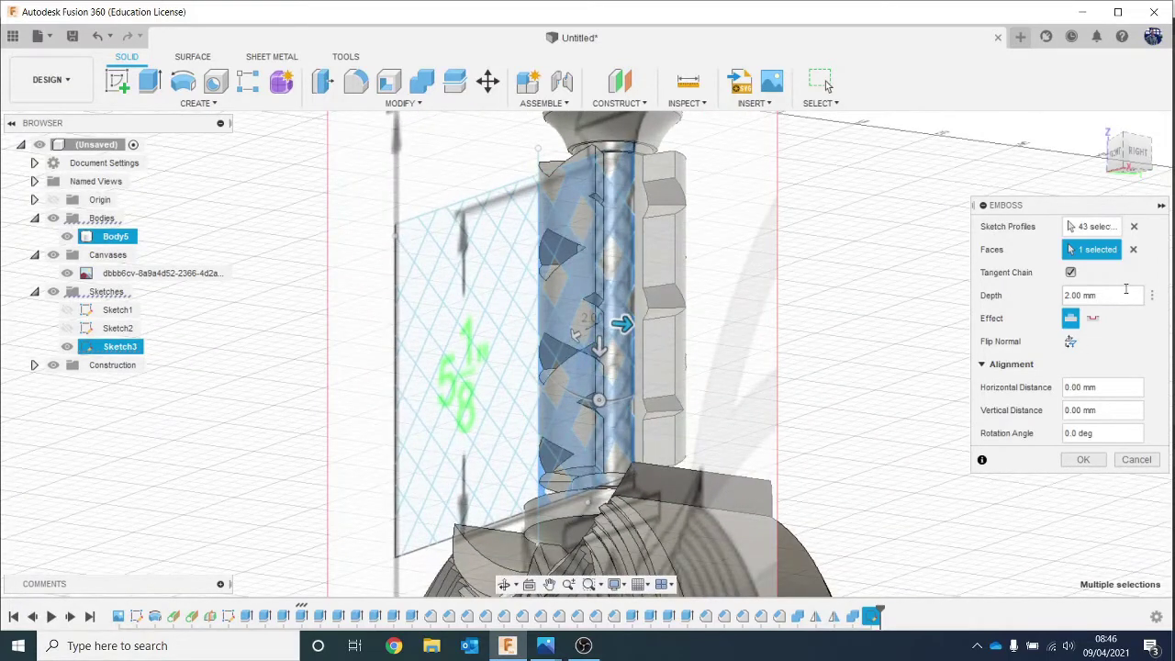
pyautogui.click(1125, 292)
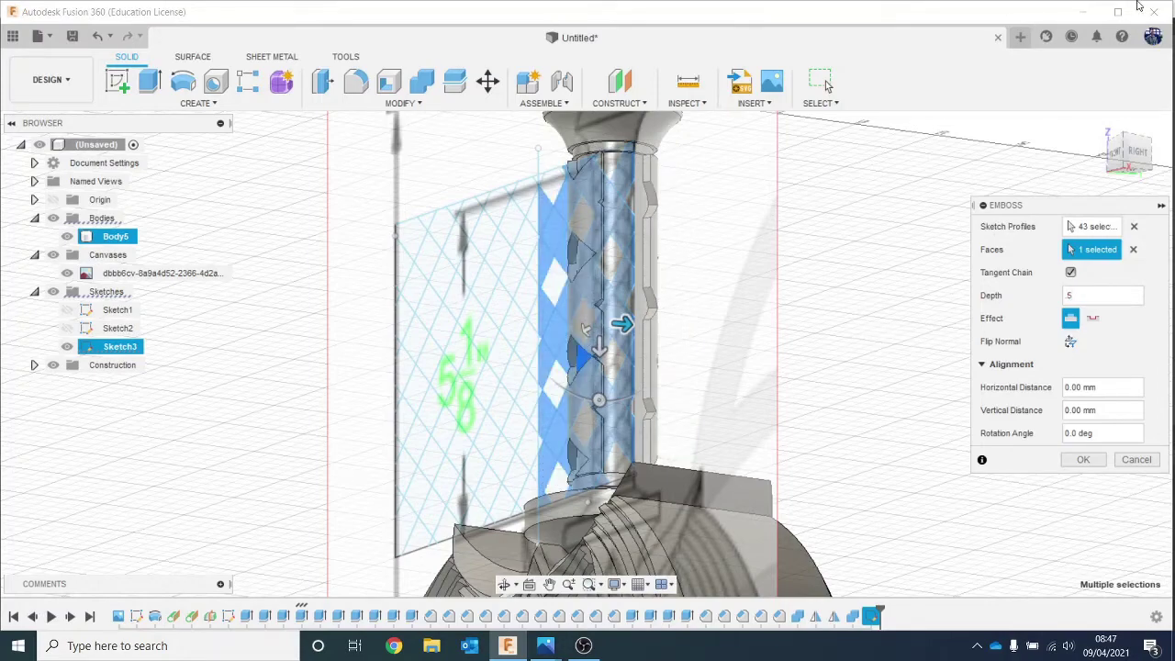
pyautogui.click(1155, 139)
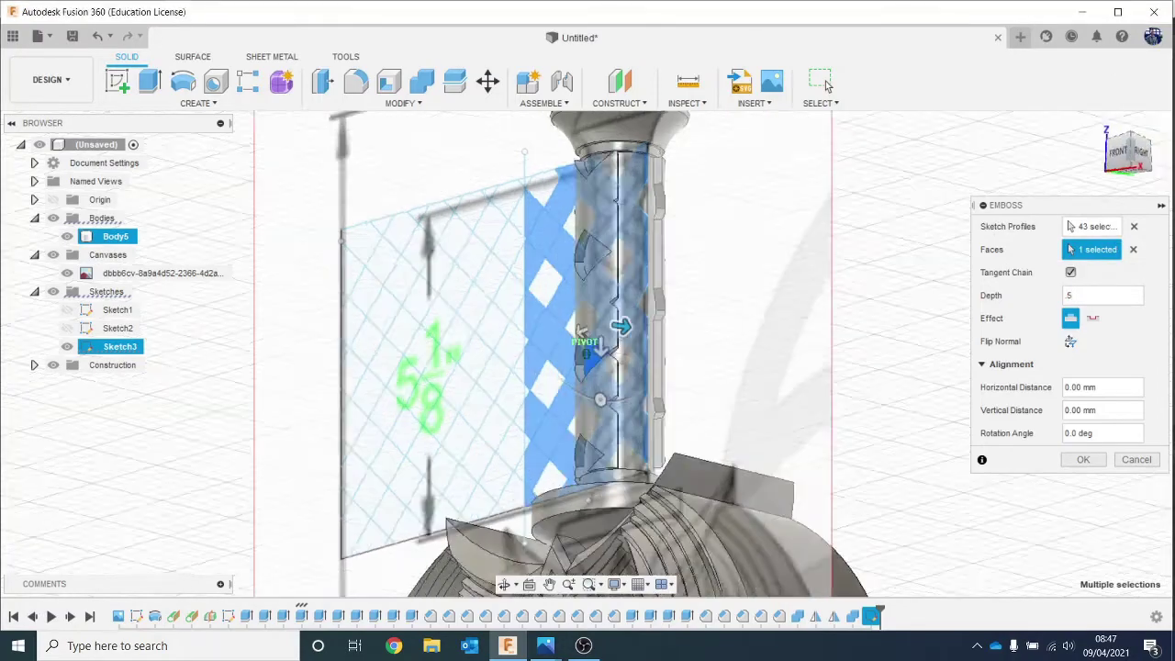
# Try an emboss depth of 0.2 mm, inspect the wrap around the handle, and cancel the emboss.
pyautogui.moveTo(1127, 163)
pyautogui.mouseDown()
pyautogui.moveTo(1154, 140)
pyautogui.moveTo(1128, 174)
pyautogui.mouseUp()
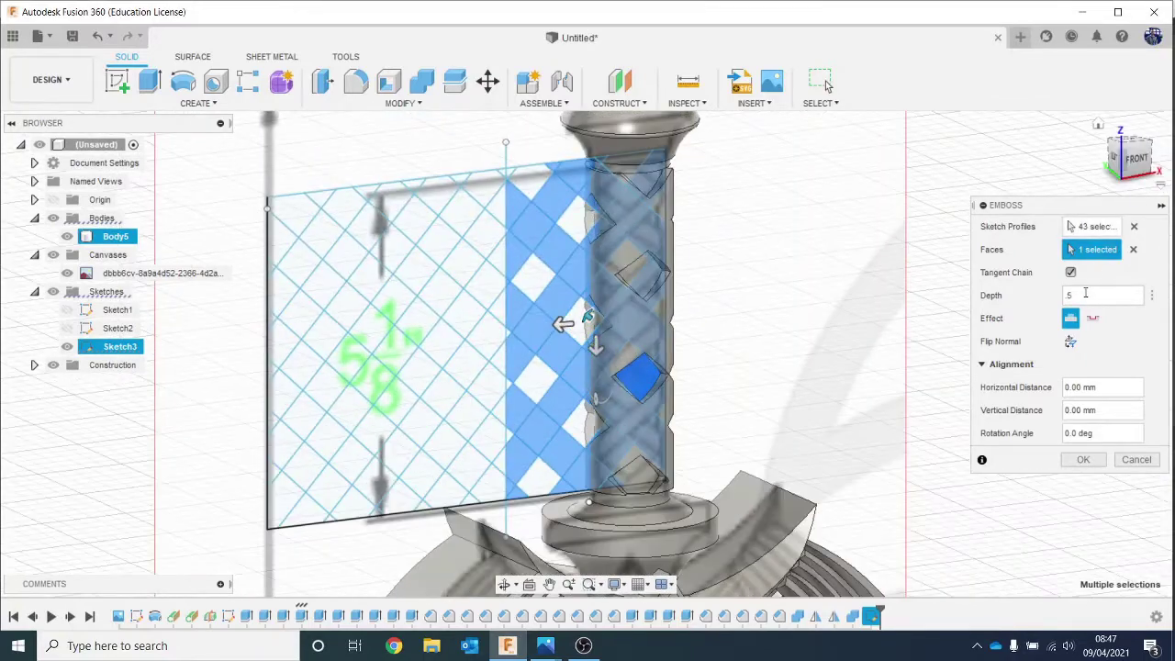
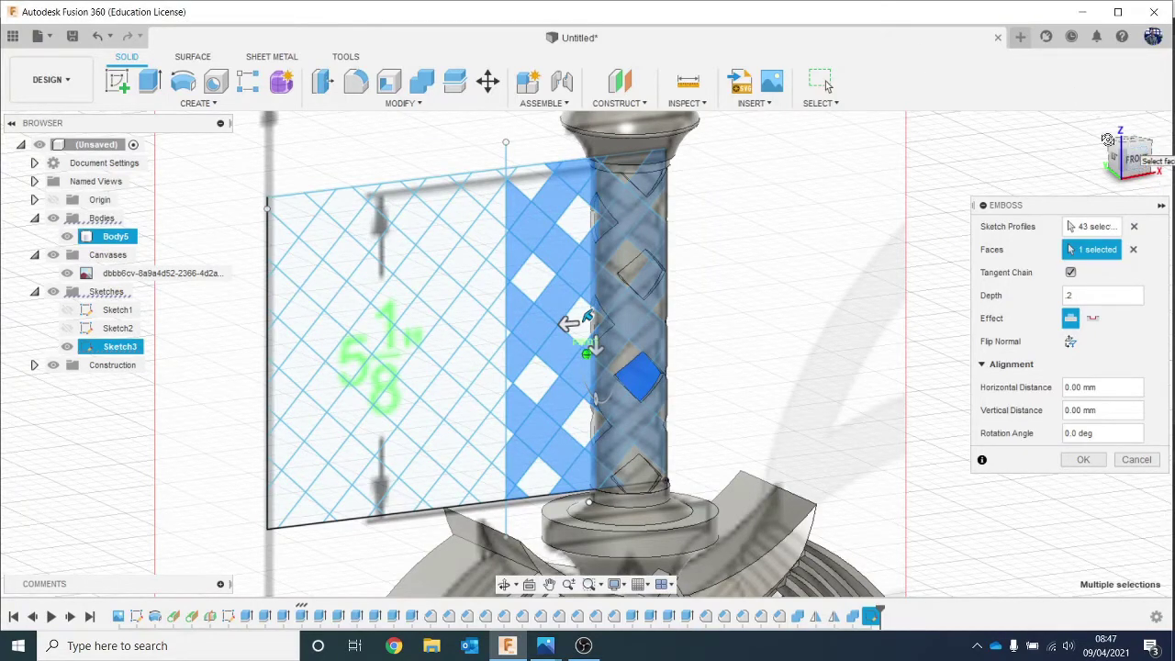
pyautogui.click(1147, 153)
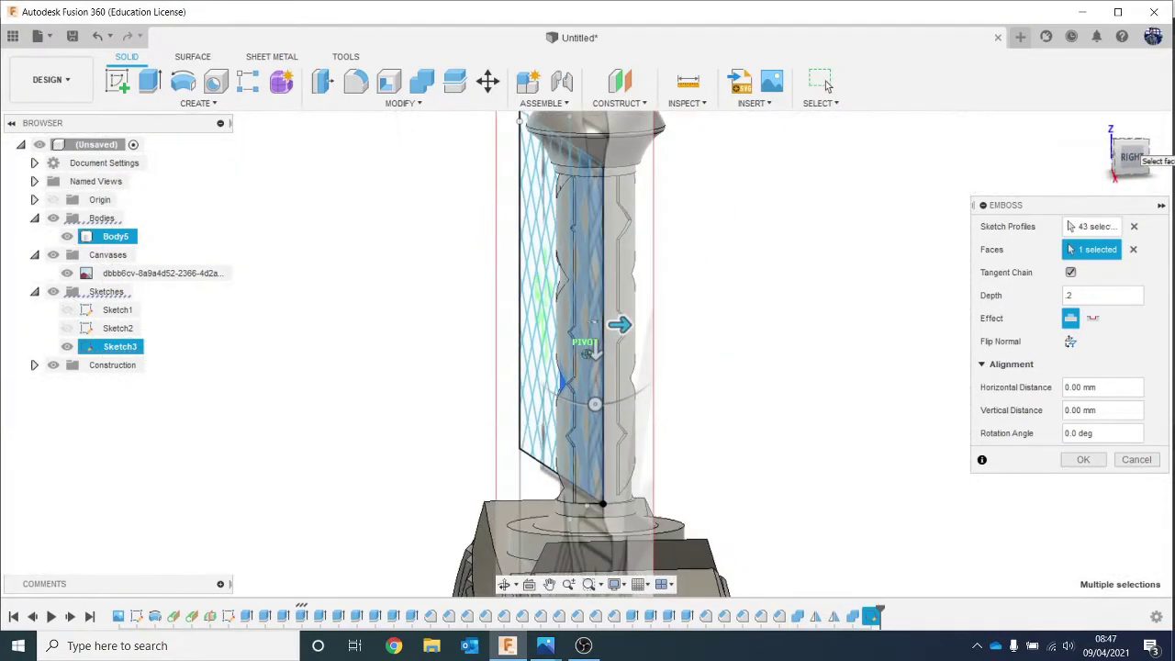
pyautogui.moveTo(1098, 154); pyautogui.dragTo(1134, 155)
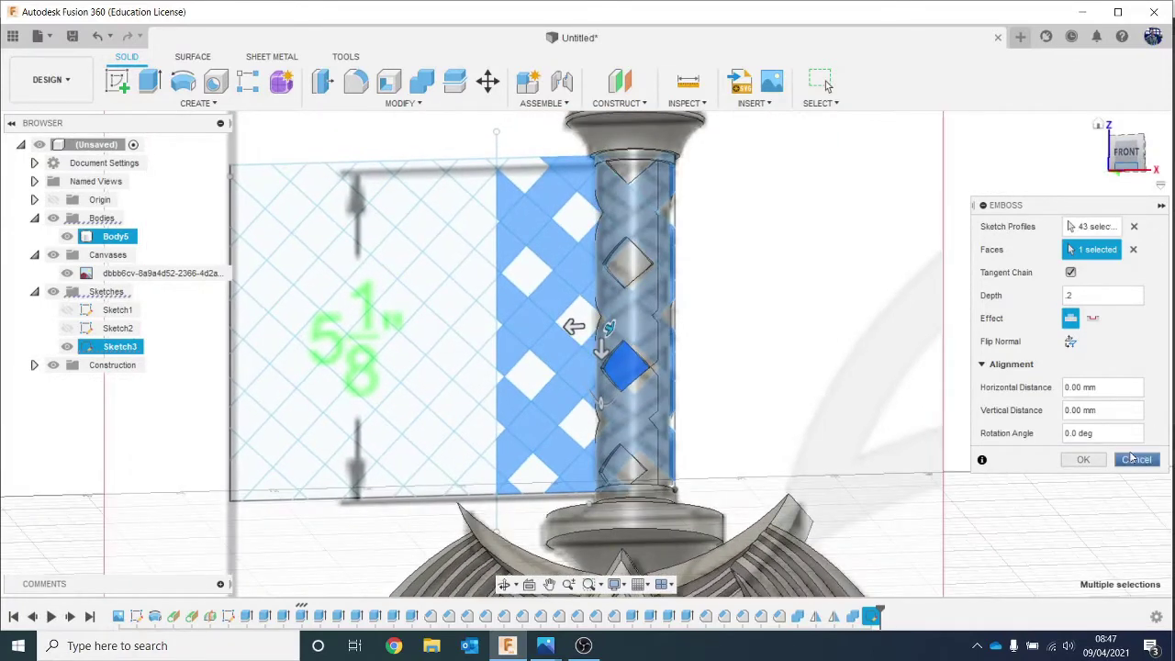
pyautogui.click(1135, 458)
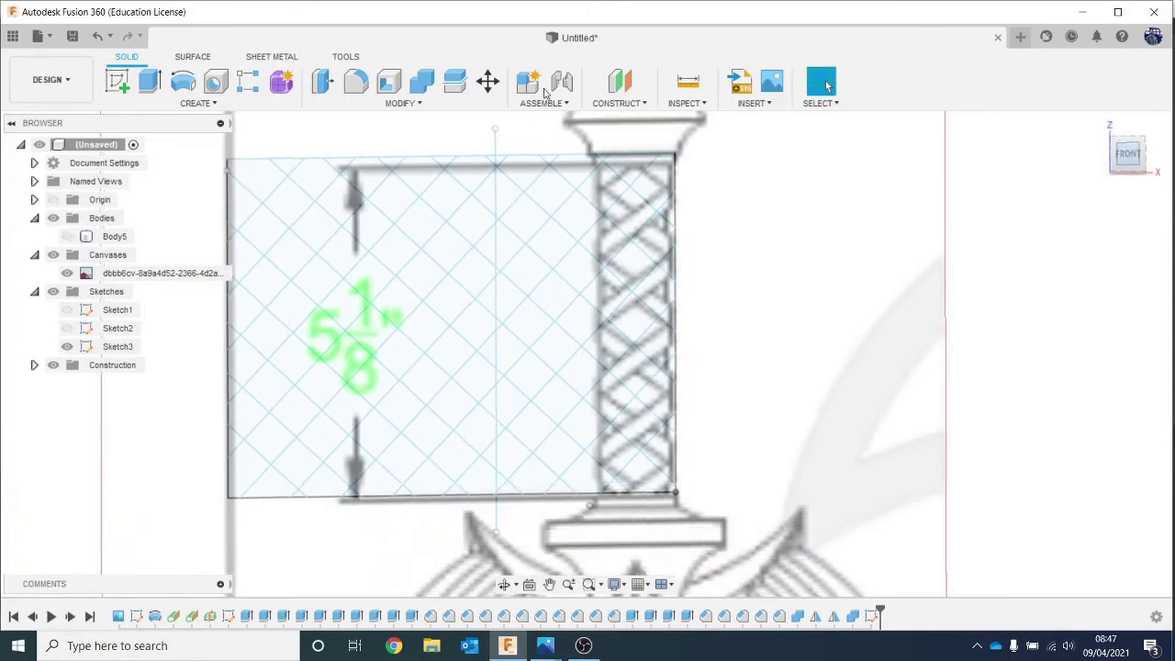
# Move the vertical dividing line about 1.05 mm horizontally away from the handle, widening the lattice part beside it.
pyautogui.click(496, 147)
pyautogui.rightClick(497, 147)
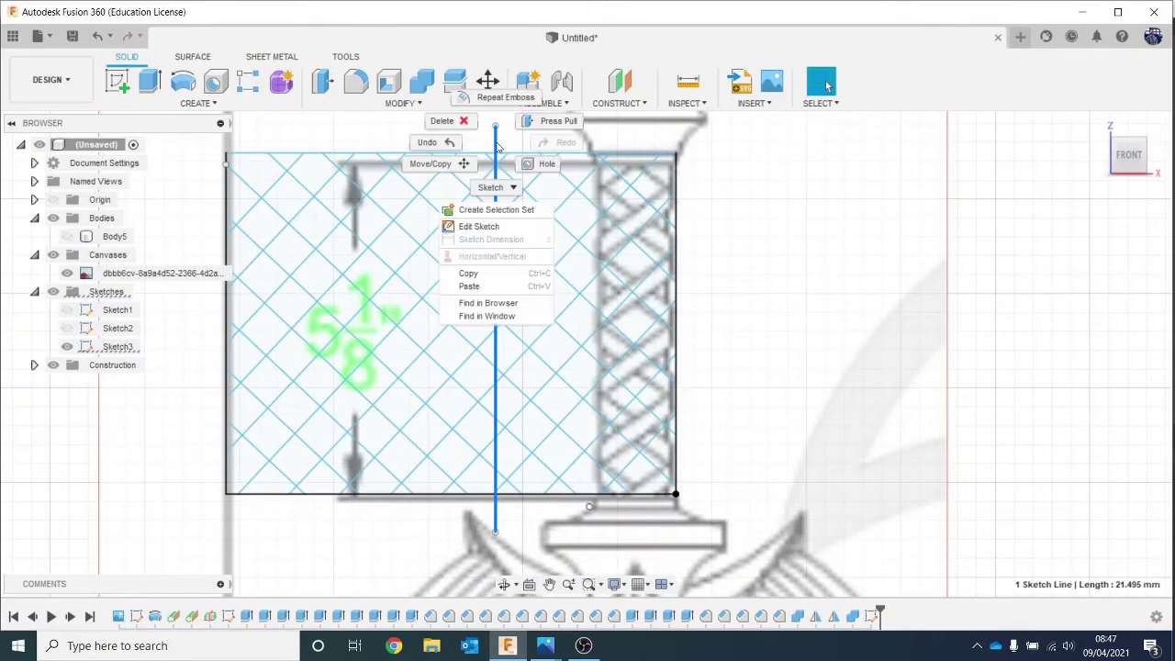
pyautogui.click(439, 163)
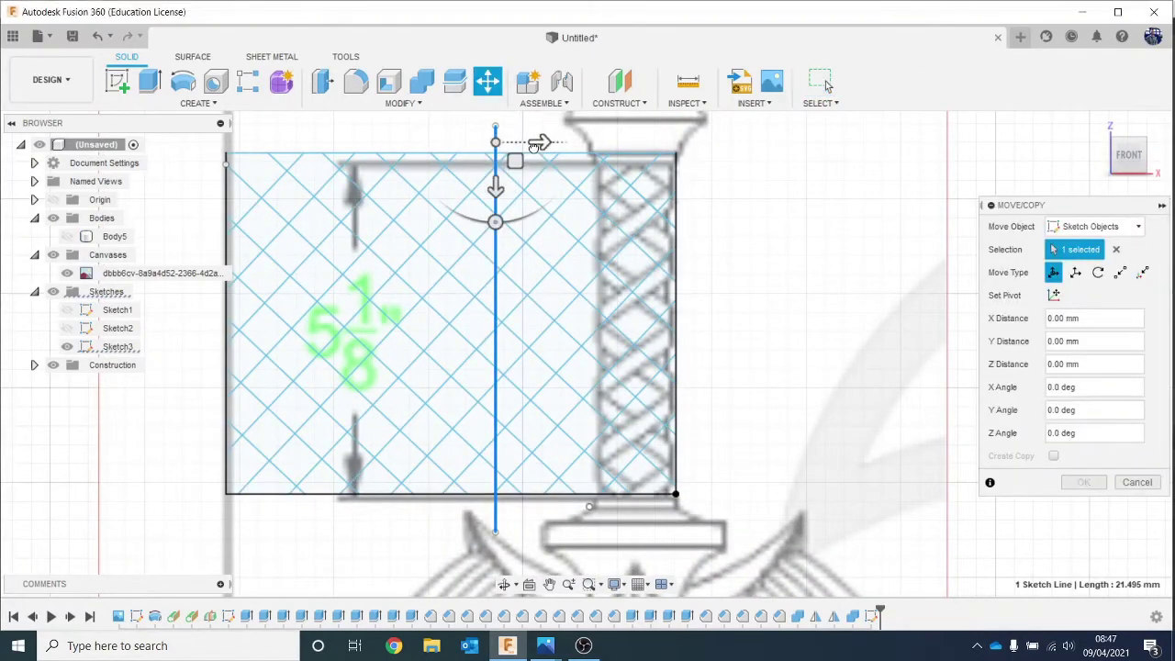
pyautogui.moveTo(534, 147); pyautogui.dragTo(513, 156)
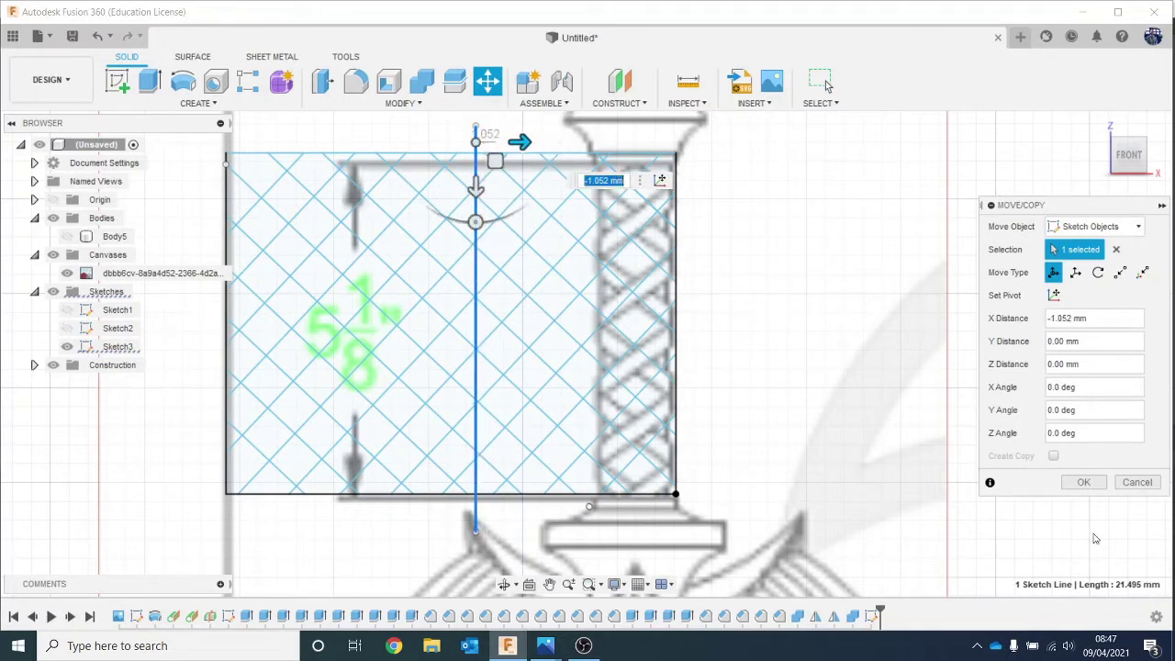
pyautogui.click(1083, 482)
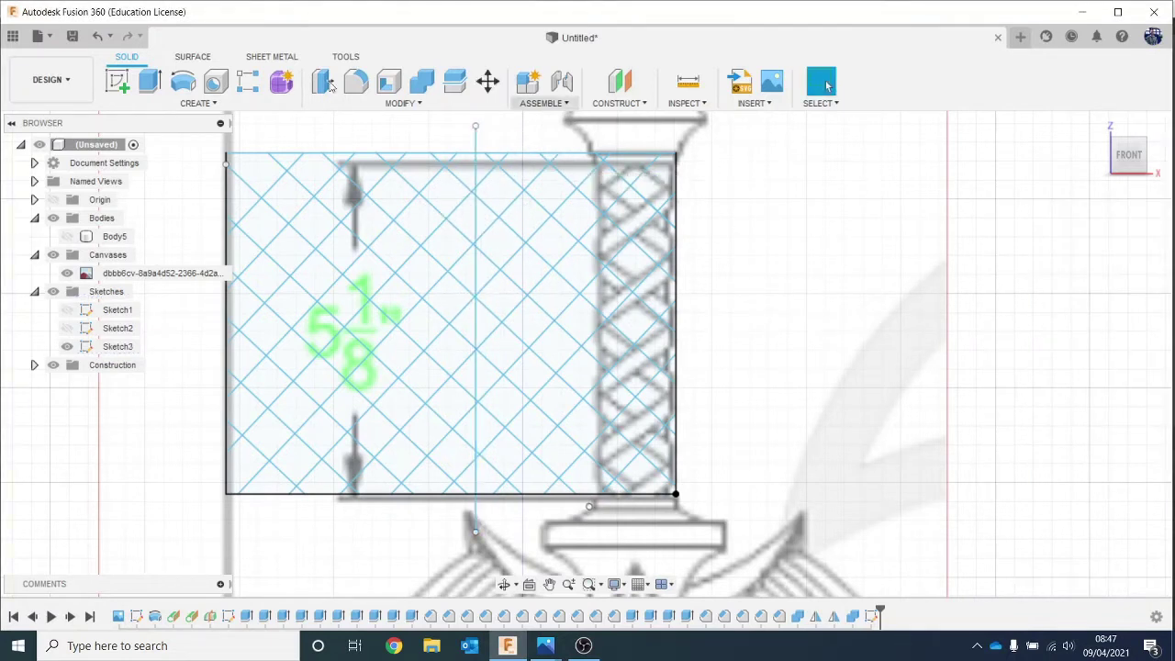
# Start a new Emboss and select the diagonal band from the upper half of the moved line down to the rectangle's lower right corner area.
pyautogui.click(213, 104)
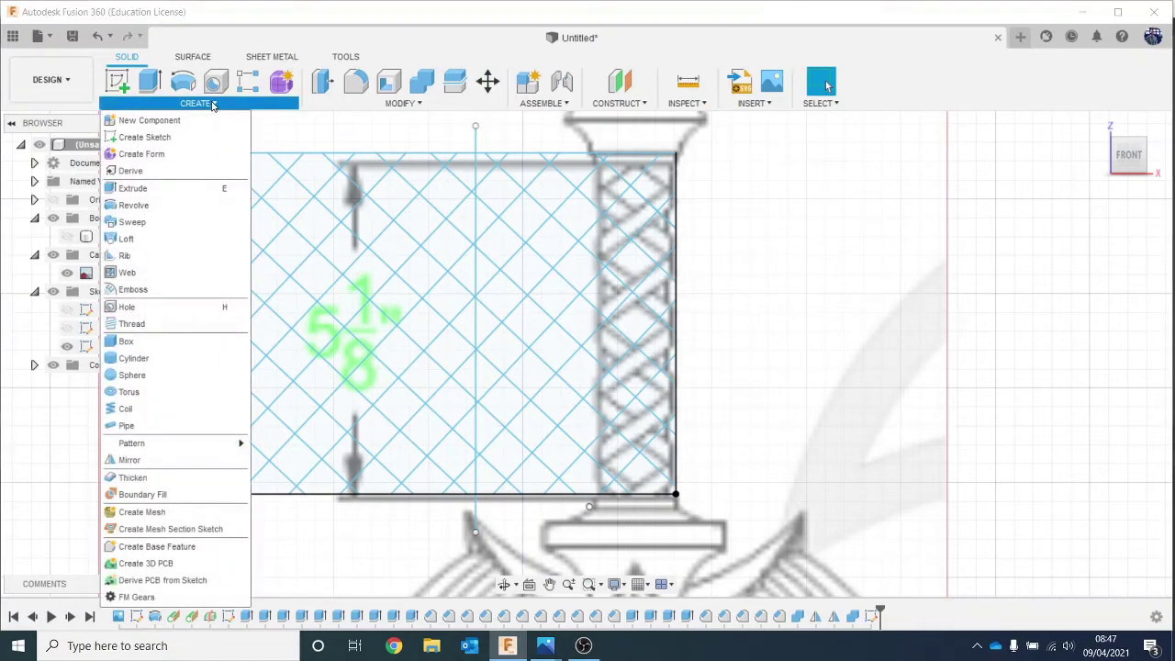
pyautogui.click(211, 292)
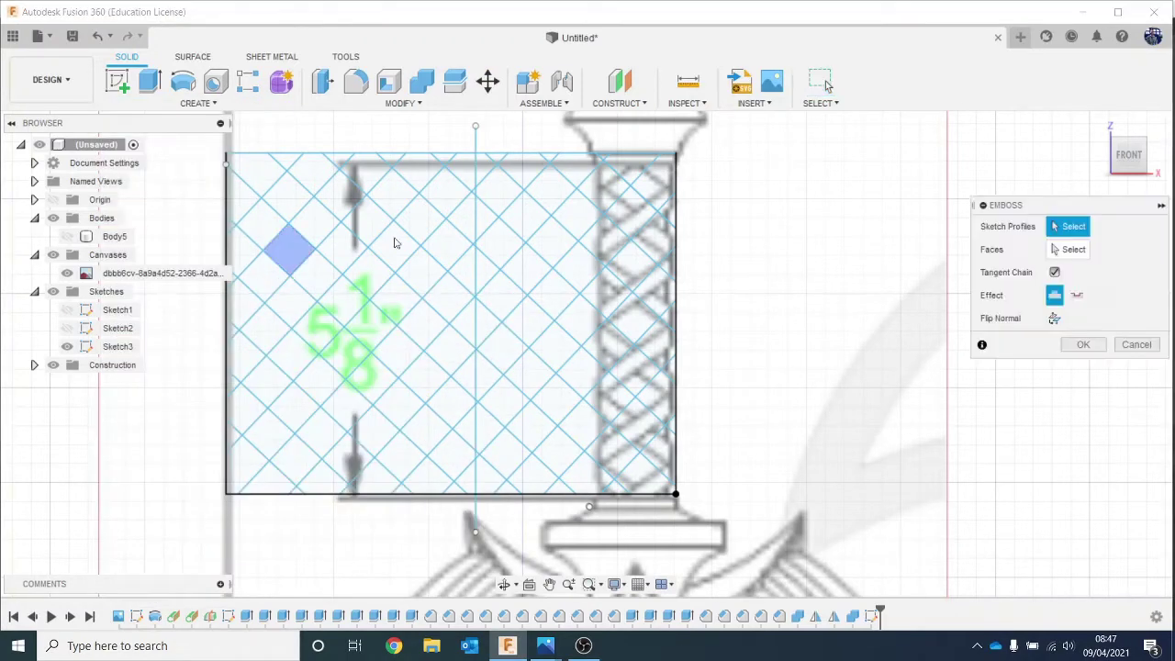
pyautogui.click(491, 275)
pyautogui.click(531, 310)
pyautogui.click(556, 347)
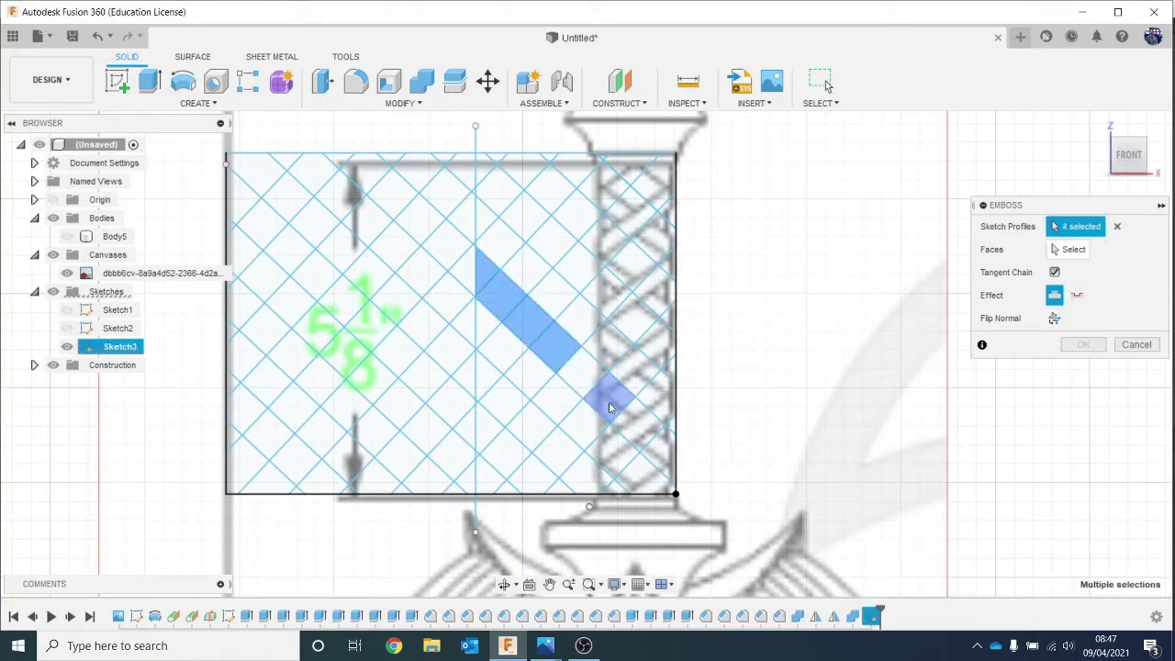
pyautogui.click(606, 394)
pyautogui.click(638, 430)
pyautogui.click(658, 462)
pyautogui.click(588, 380)
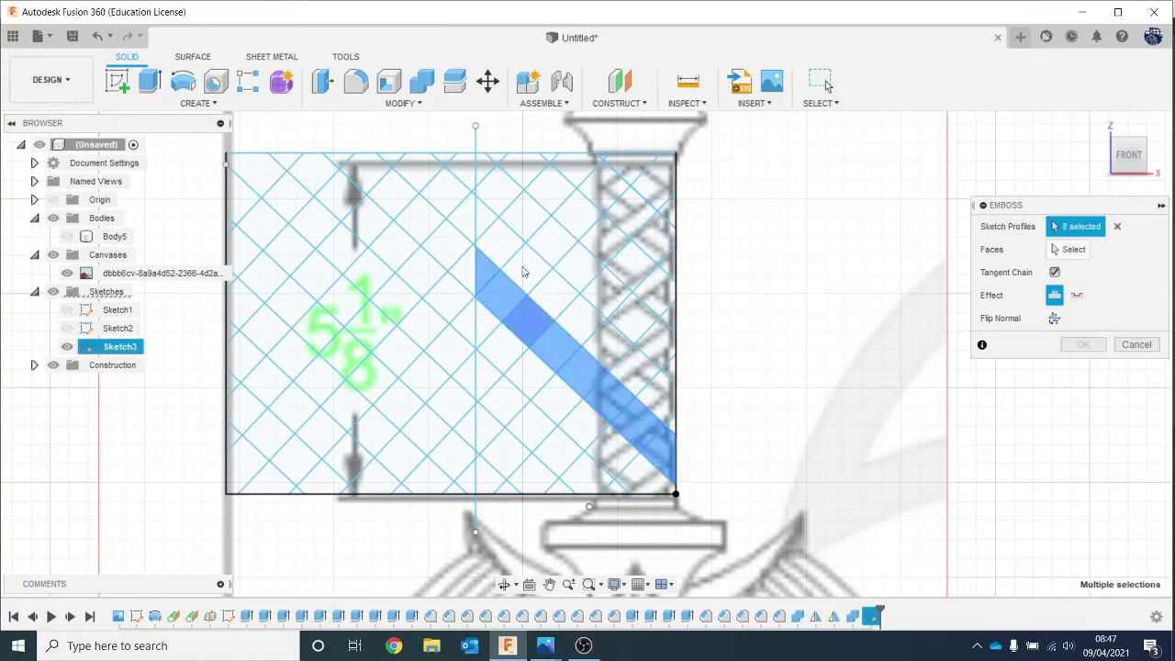
# Add the parallel diagonal band from the dividing line's crossing with the rectangle's top edge down to the right edge.
pyautogui.click(488, 177)
pyautogui.click(524, 215)
pyautogui.click(559, 240)
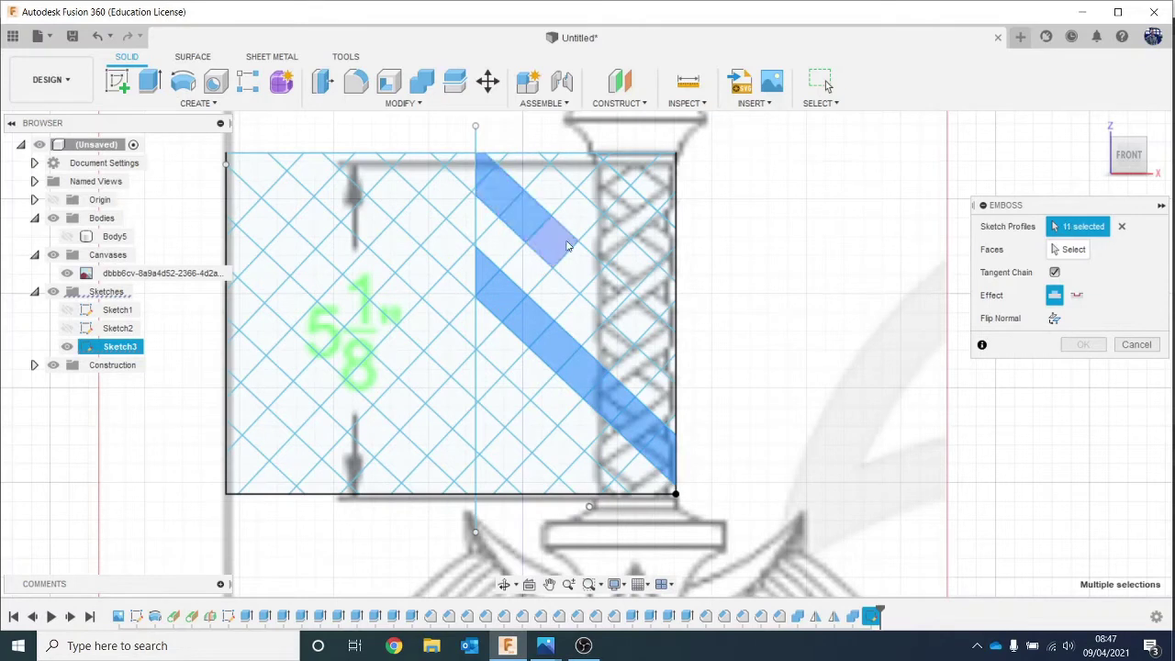
pyautogui.click(574, 257)
pyautogui.click(601, 296)
pyautogui.click(617, 308)
pyautogui.click(647, 333)
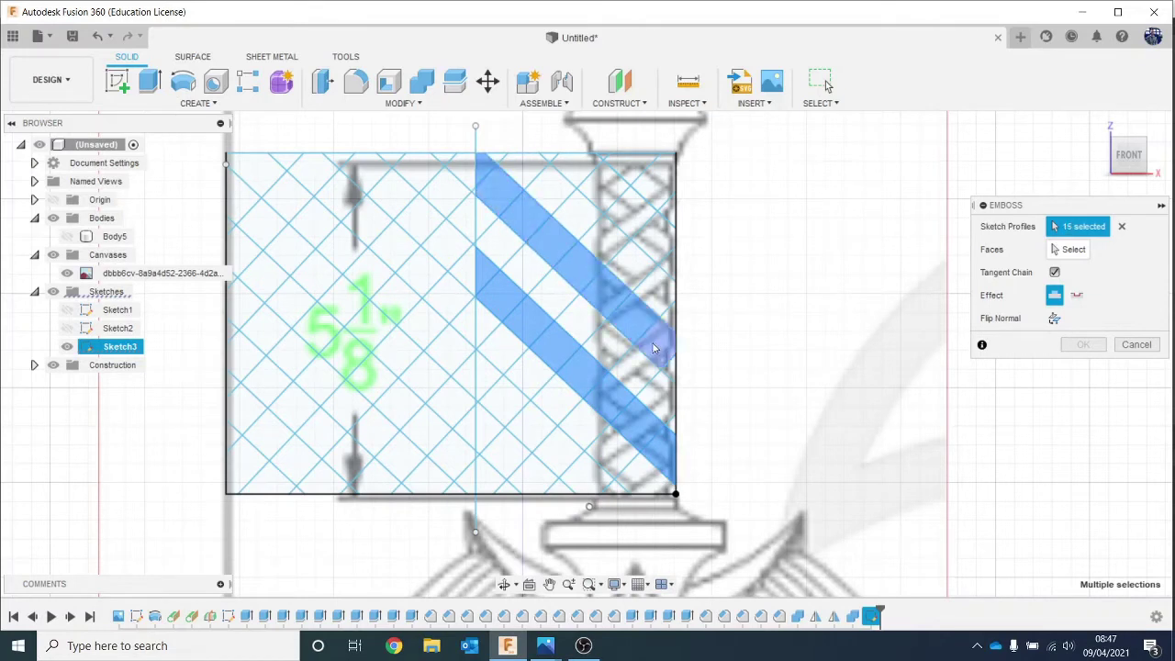
pyautogui.click(663, 353)
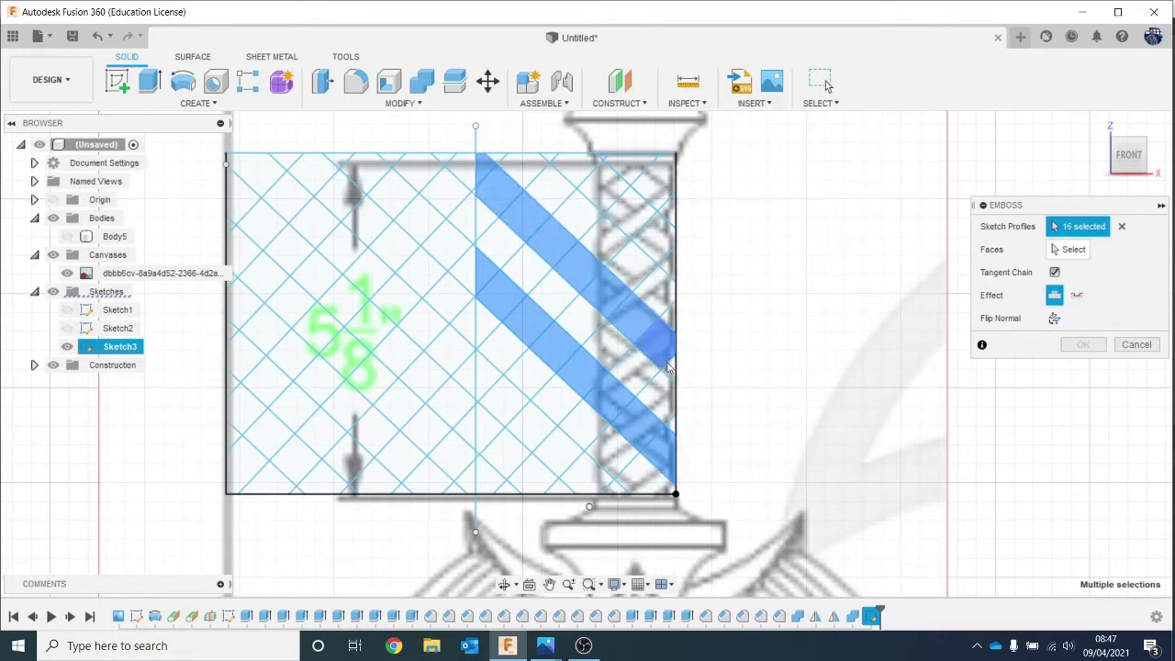
# Add the falling diagonal band that cuts across the rectangle's upper right corner to the emboss profiles.
pyautogui.click(547, 156)
pyautogui.click(555, 161)
pyautogui.click(585, 176)
pyautogui.click(613, 195)
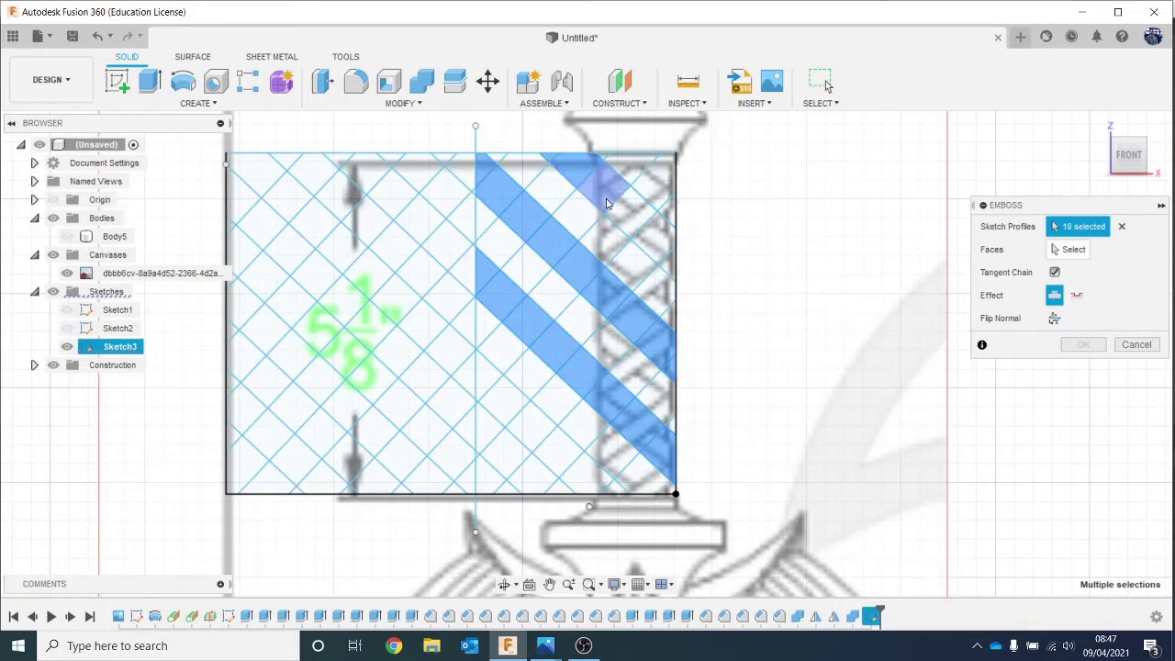
pyautogui.click(635, 217)
pyautogui.click(657, 246)
pyautogui.click(658, 248)
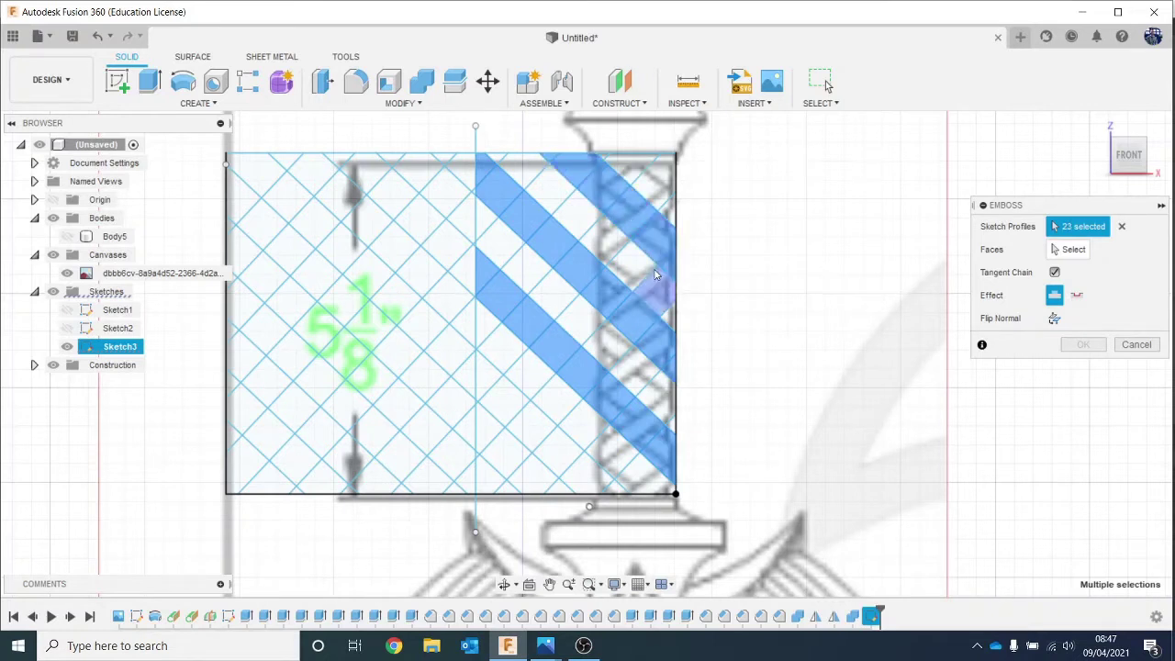
# Add the two falling bands from the dividing line's lower half to the rectangle's bottom edge.
pyautogui.click(490, 374)
pyautogui.click(498, 406)
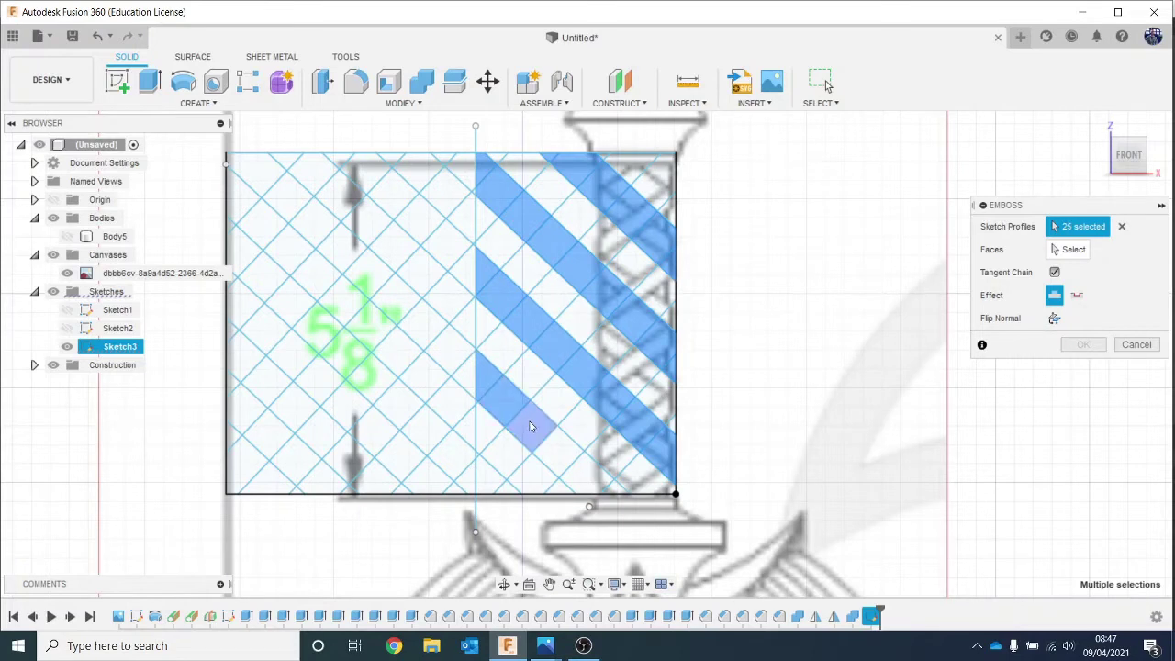
pyautogui.click(533, 427)
pyautogui.click(572, 464)
pyautogui.click(610, 488)
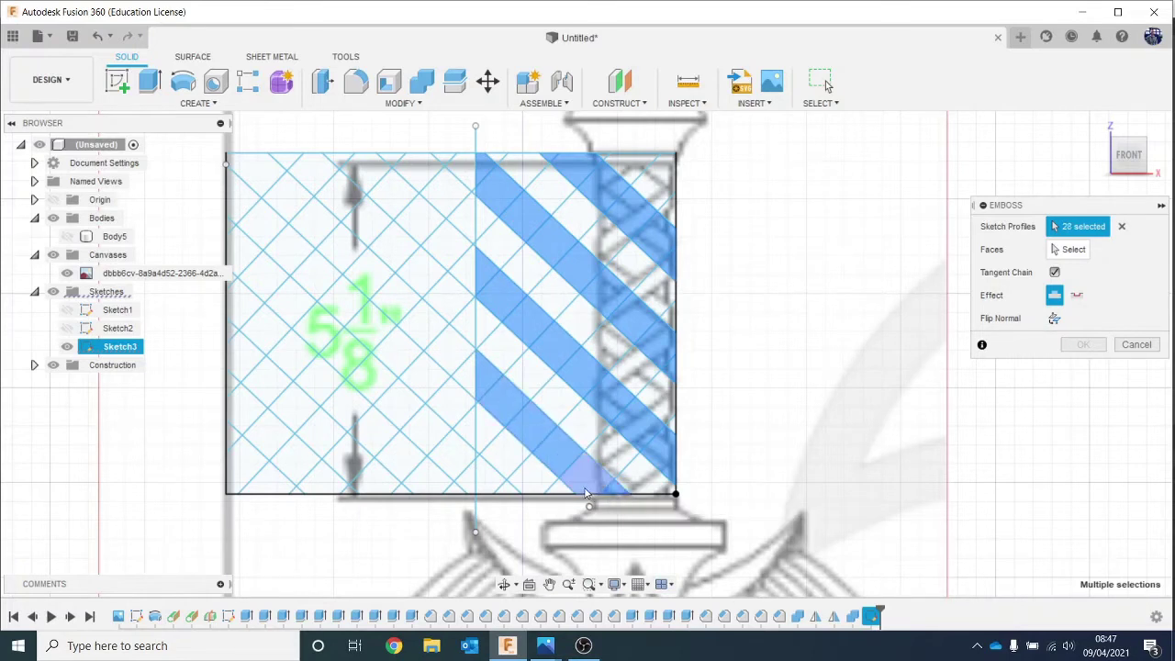
pyautogui.click(488, 480)
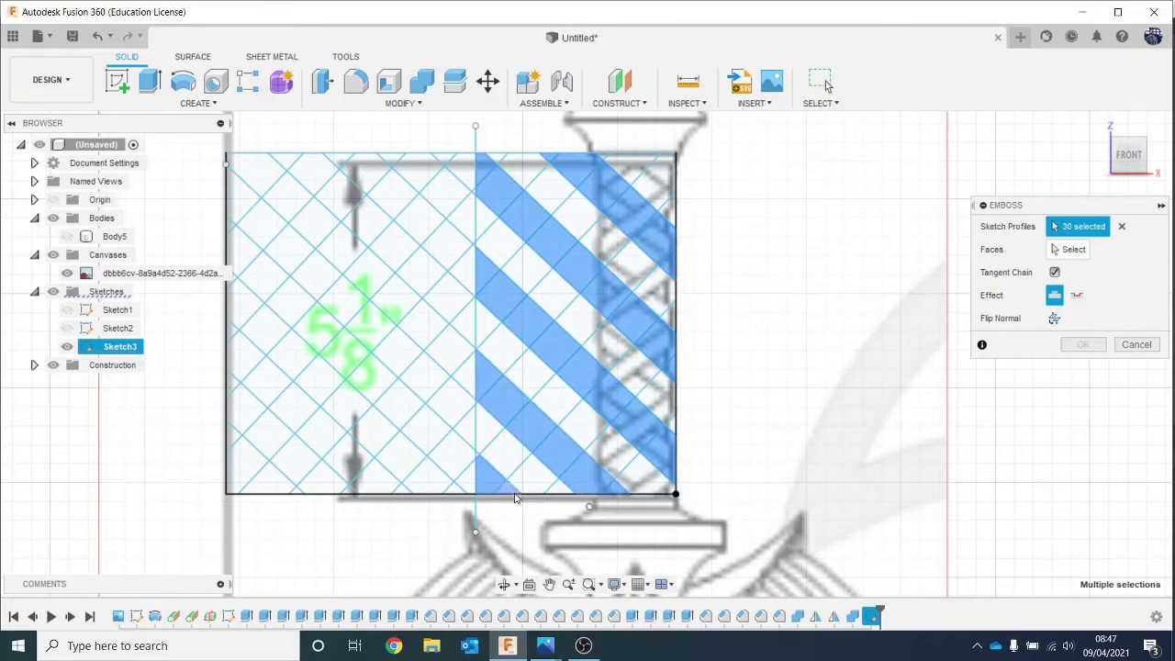
# Add the cells of the rising cross bands in the upper part, from the dividing line to the rectangle's upper right corner.
pyautogui.click(550, 204)
pyautogui.click(542, 194)
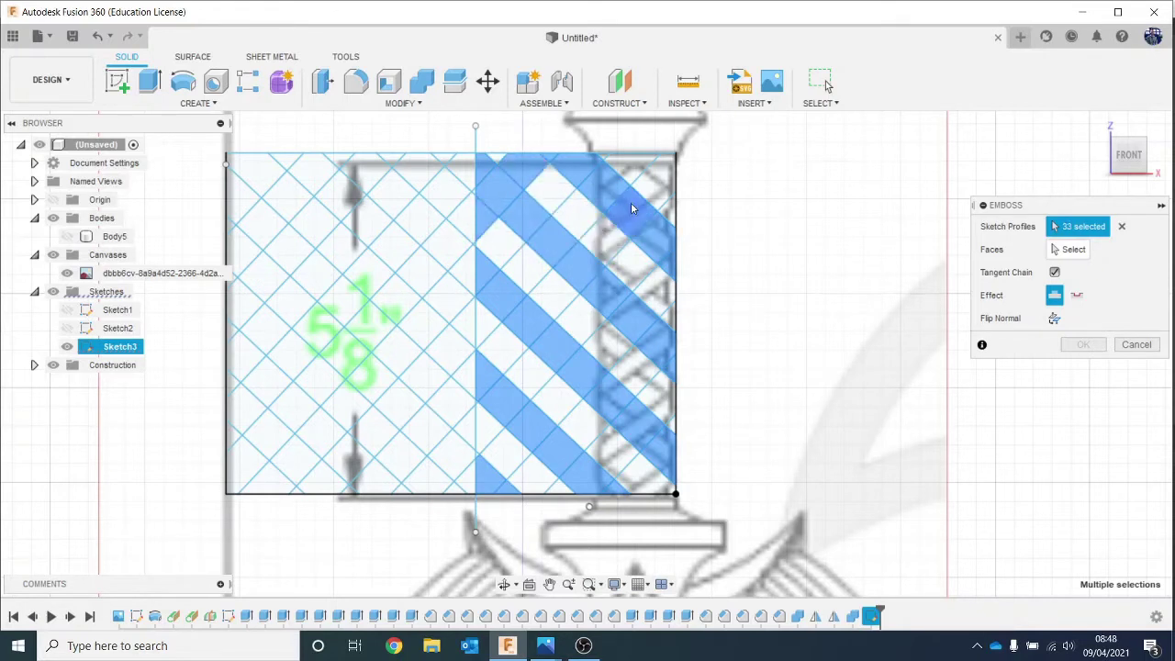
pyautogui.click(624, 180)
pyautogui.click(577, 219)
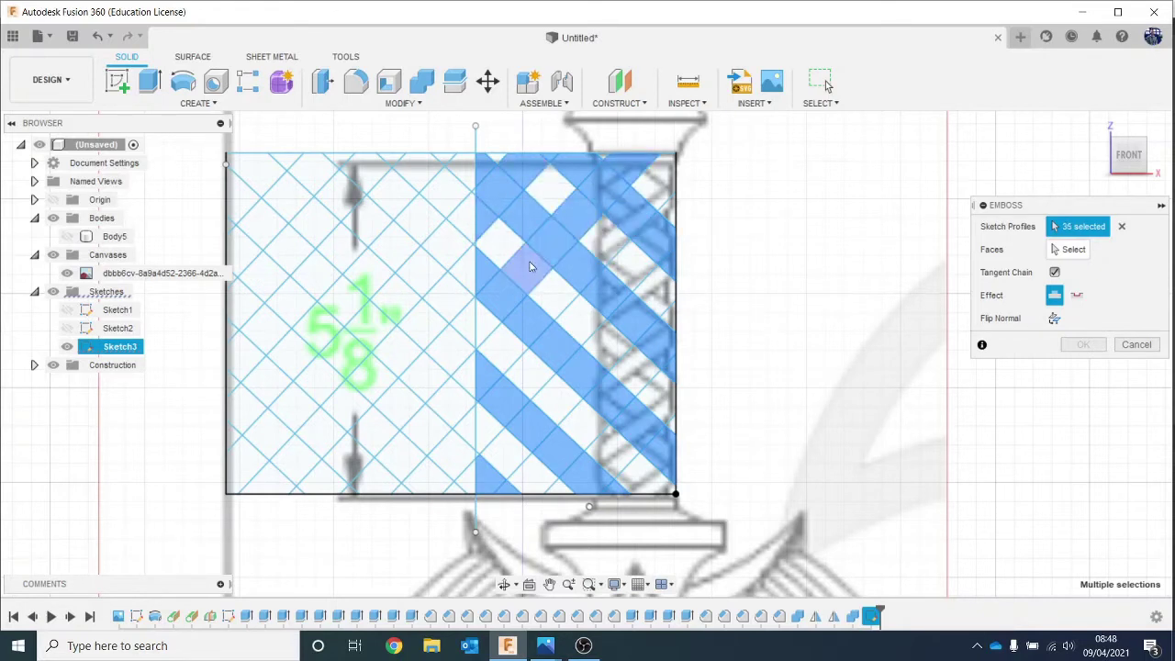
pyautogui.click(486, 328)
# Add the rising cross band from the right edge's upper part down to the lower part of the dividing line.
pyautogui.click(631, 257)
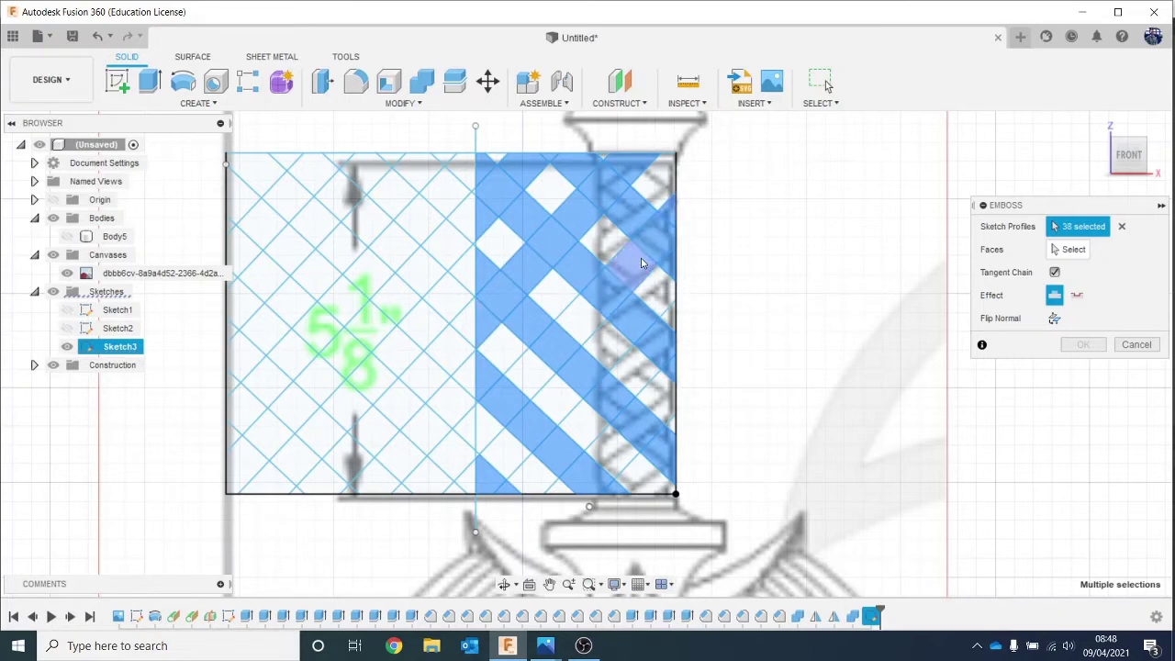
pyautogui.click(606, 292)
pyautogui.click(574, 321)
pyautogui.click(529, 381)
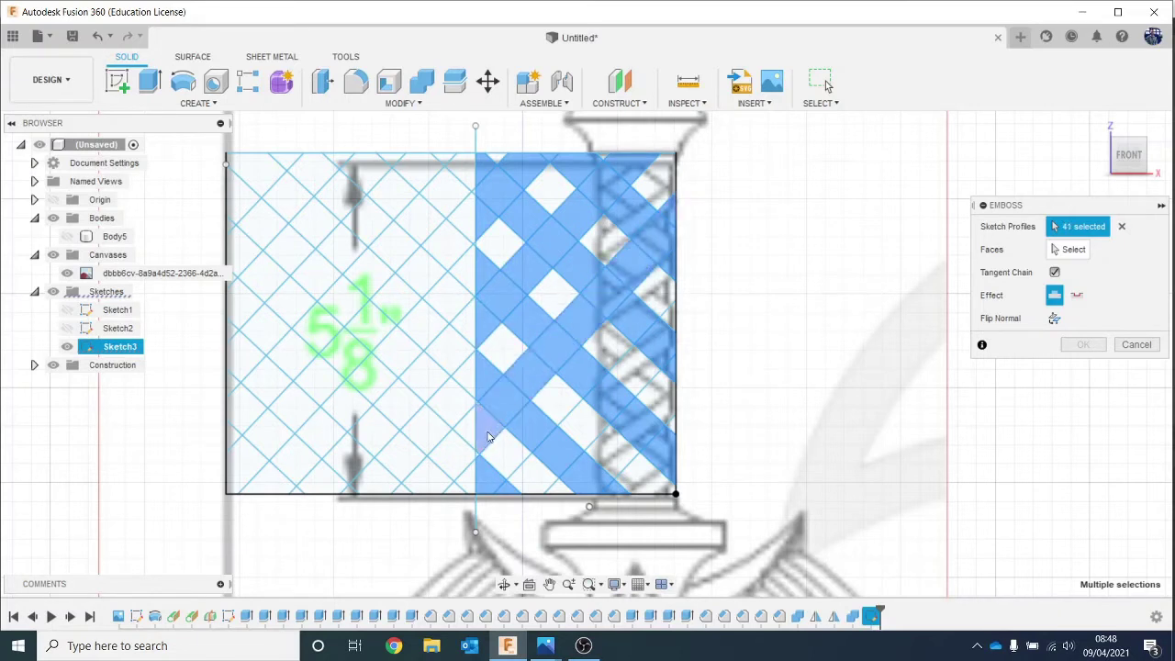
pyautogui.click(491, 424)
# Complete the criss-cross profile selection with the rising bands between the rectangle's bottom edge and right edge.
pyautogui.click(539, 457)
pyautogui.click(588, 426)
pyautogui.click(638, 375)
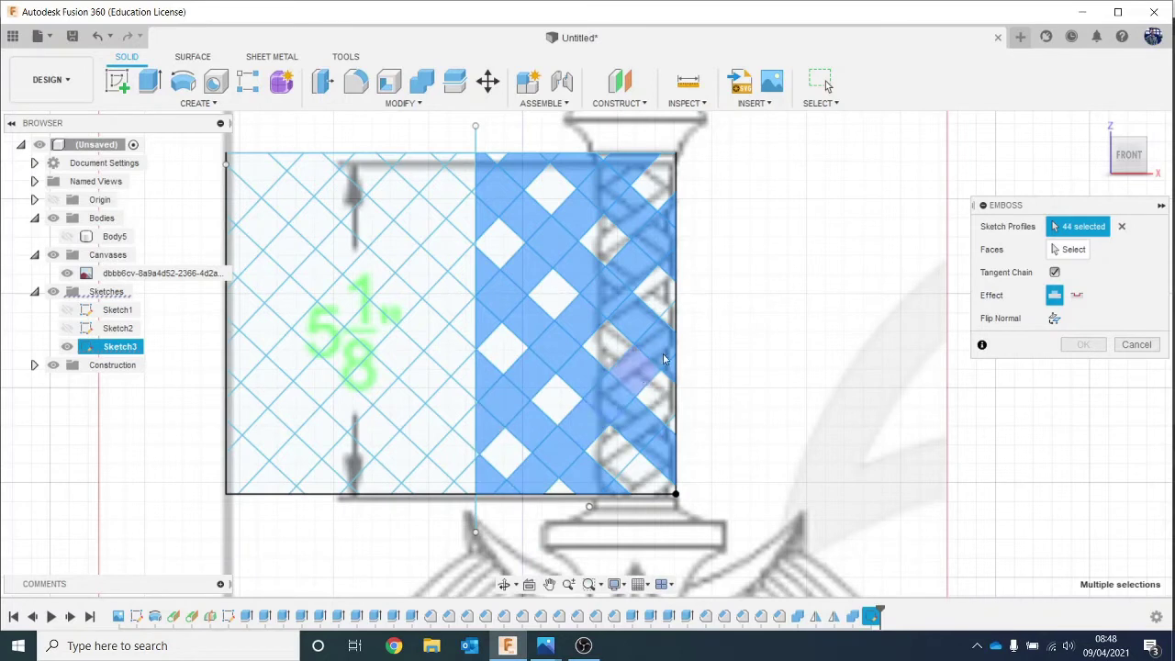
pyautogui.click(670, 315)
pyautogui.click(639, 477)
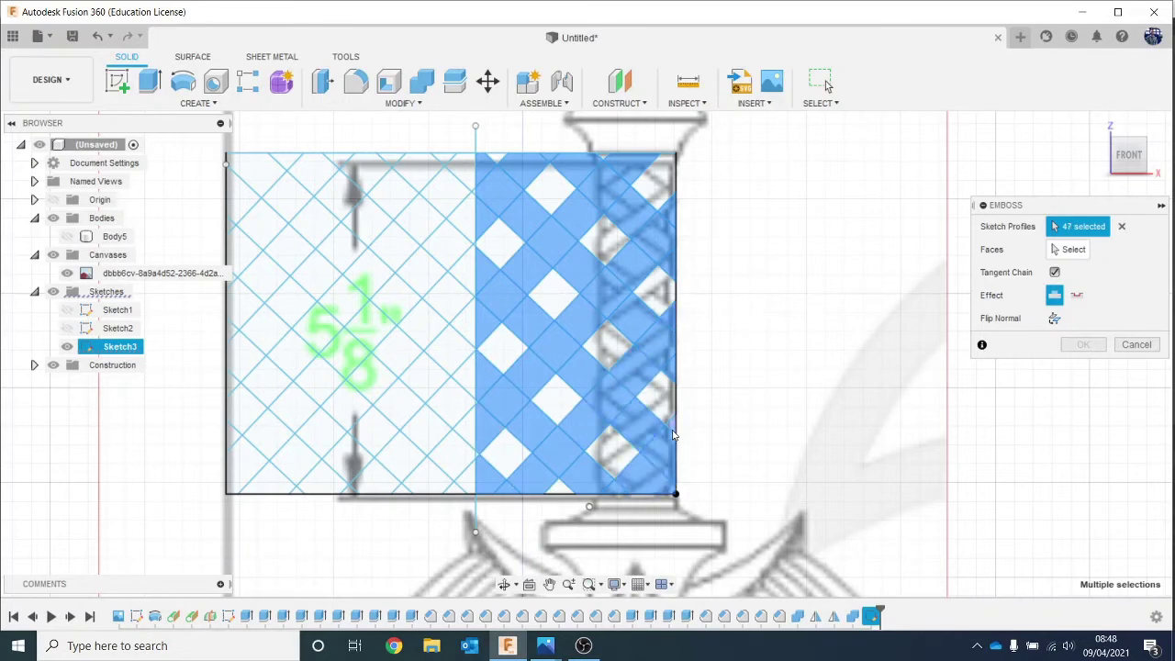
pyautogui.click(670, 436)
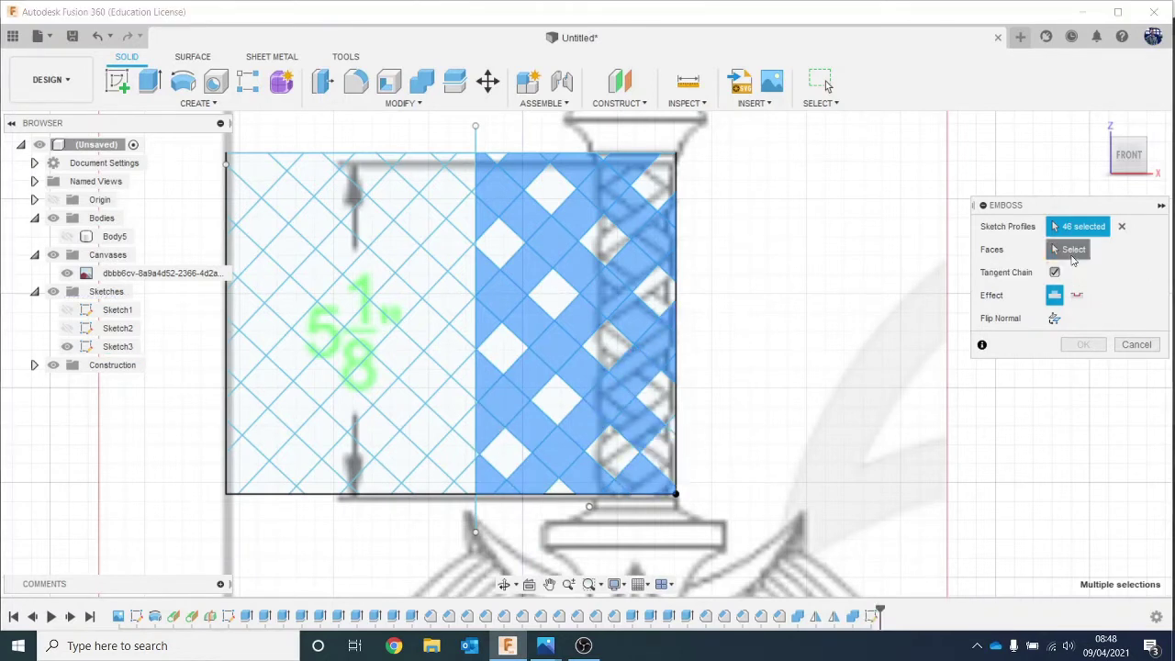
# Show the body, try the emboss on the handle's cylindrical face at 0.2 mm depth, inspect the wrap, and cancel.
pyautogui.click(1070, 249)
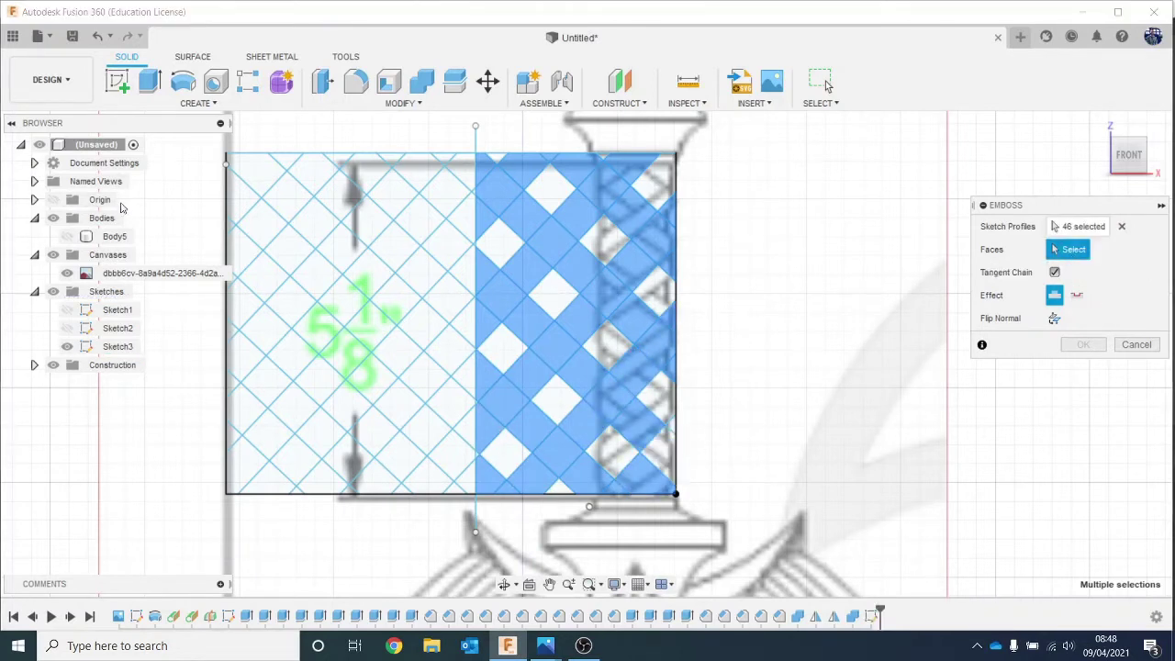
pyautogui.click(660, 312)
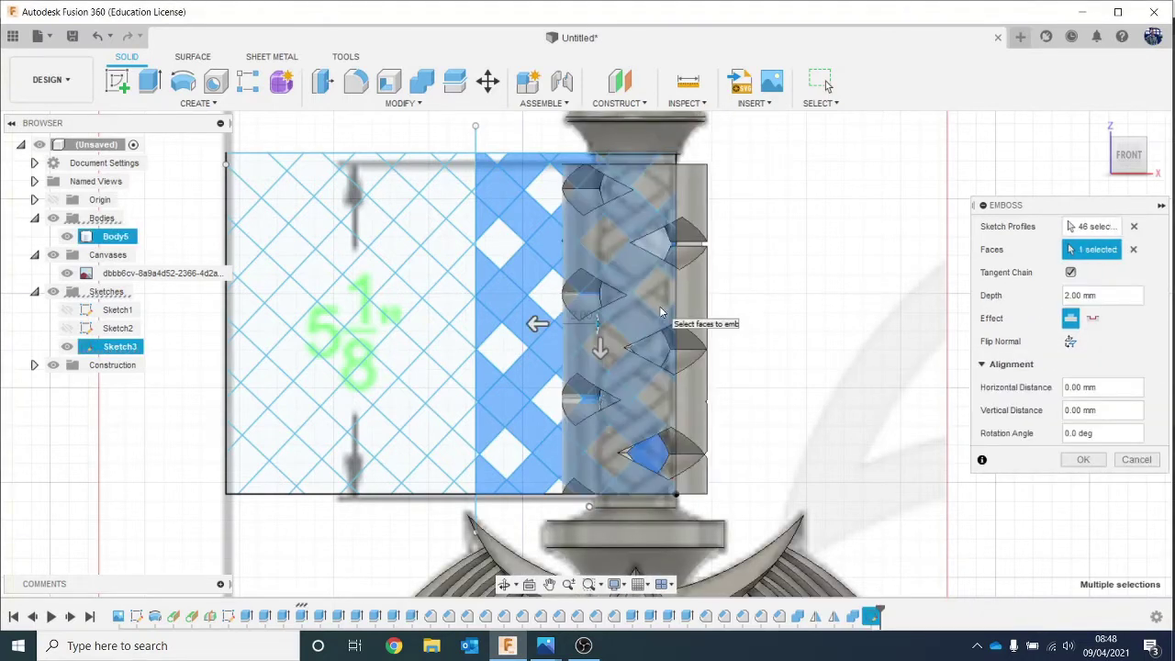
pyautogui.click(1081, 295)
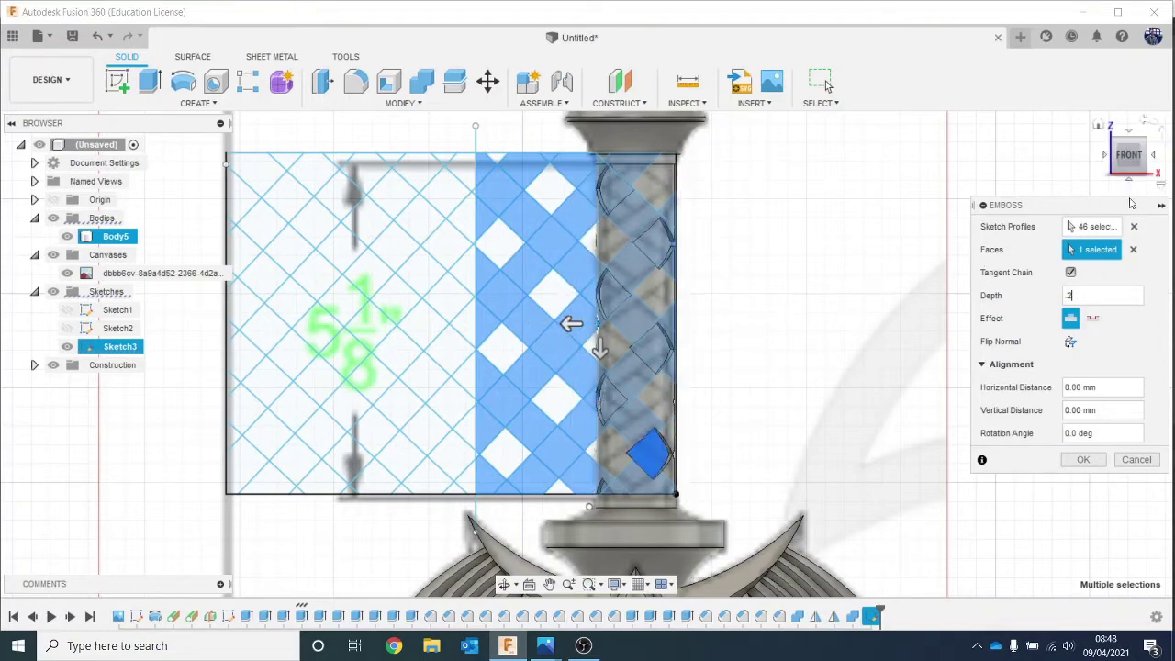
pyautogui.click(1143, 158)
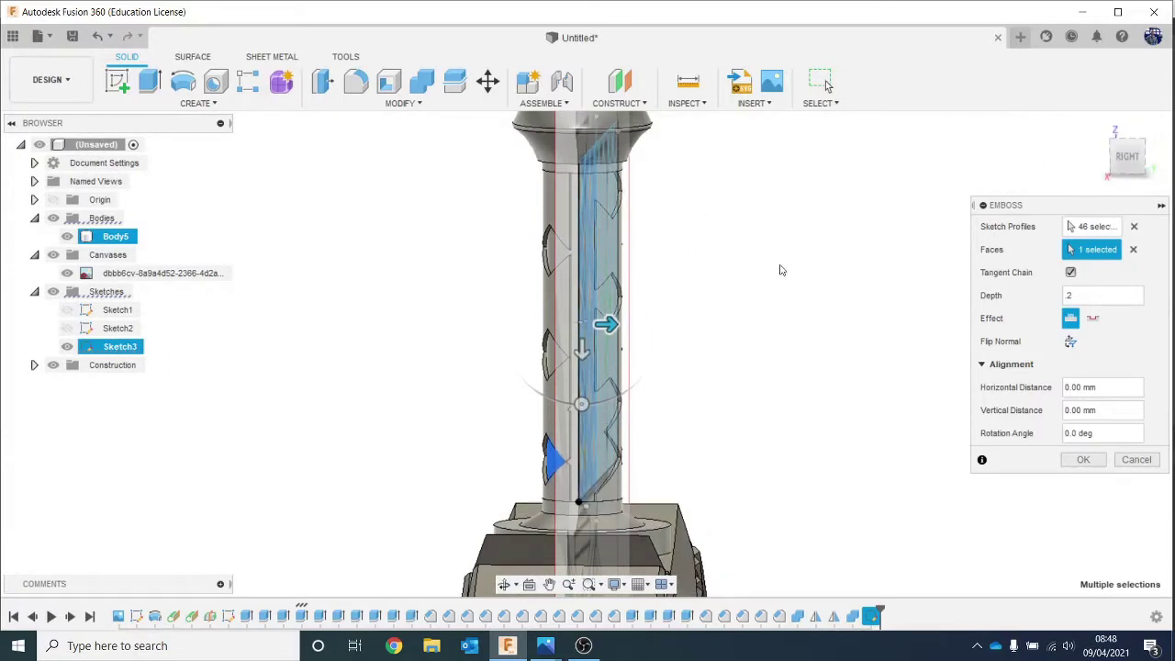
pyautogui.click(1143, 174)
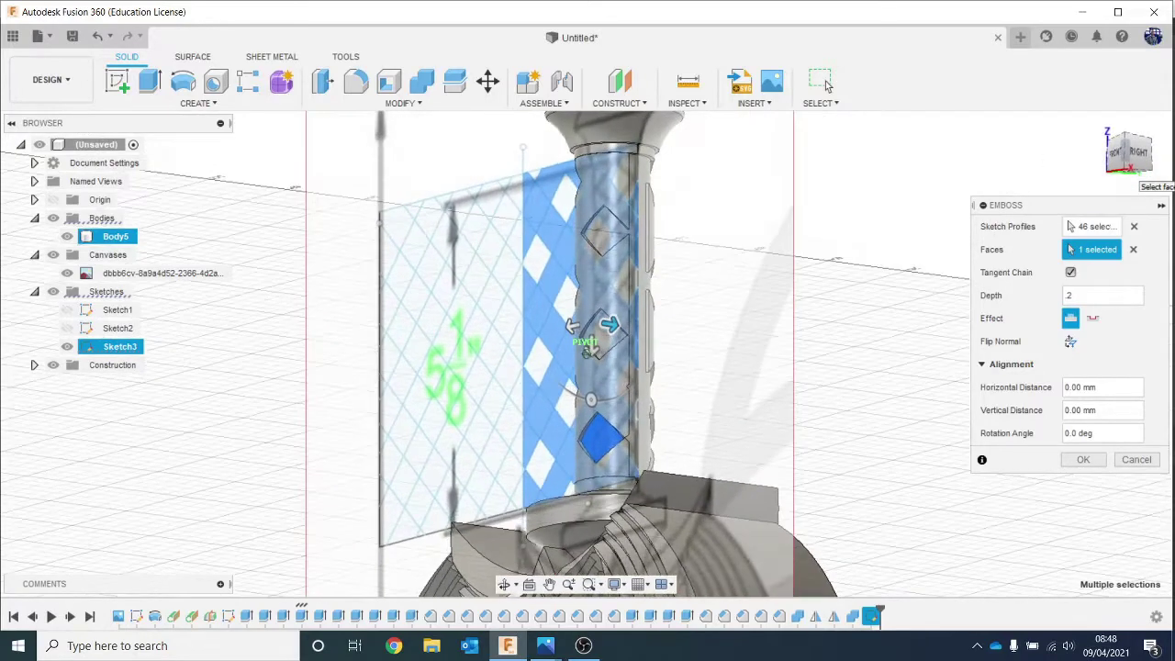
pyautogui.click(1153, 468)
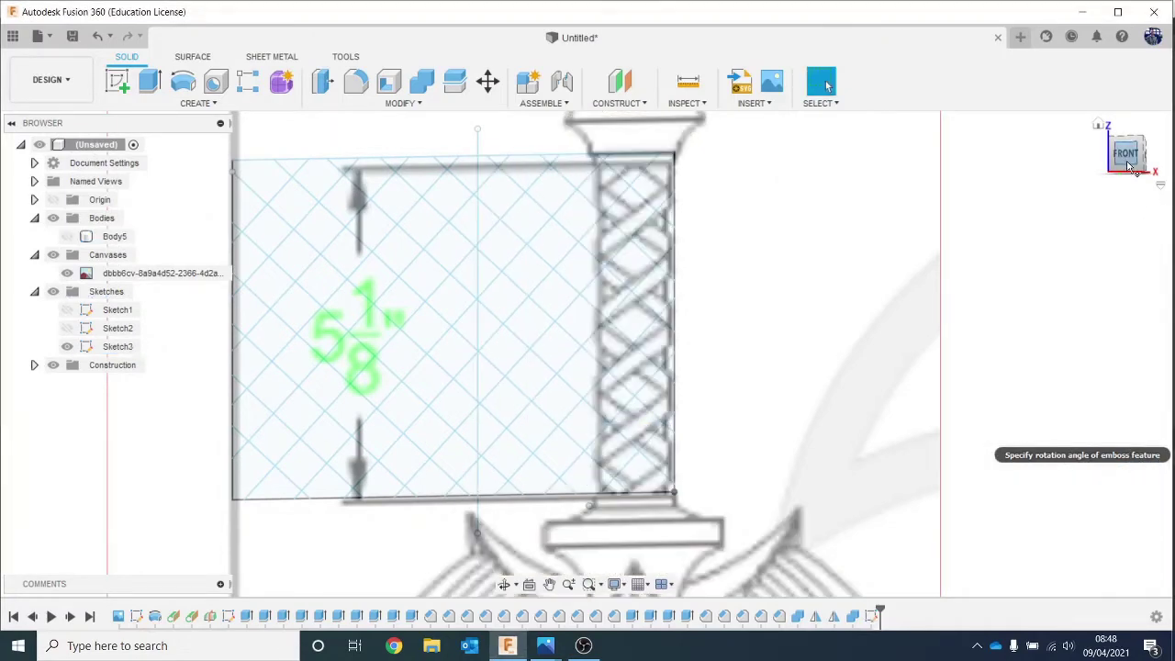
# Move the vertical dividing line about 0.54 mm further away from the handle.
pyautogui.scroll(2, 473, 145)
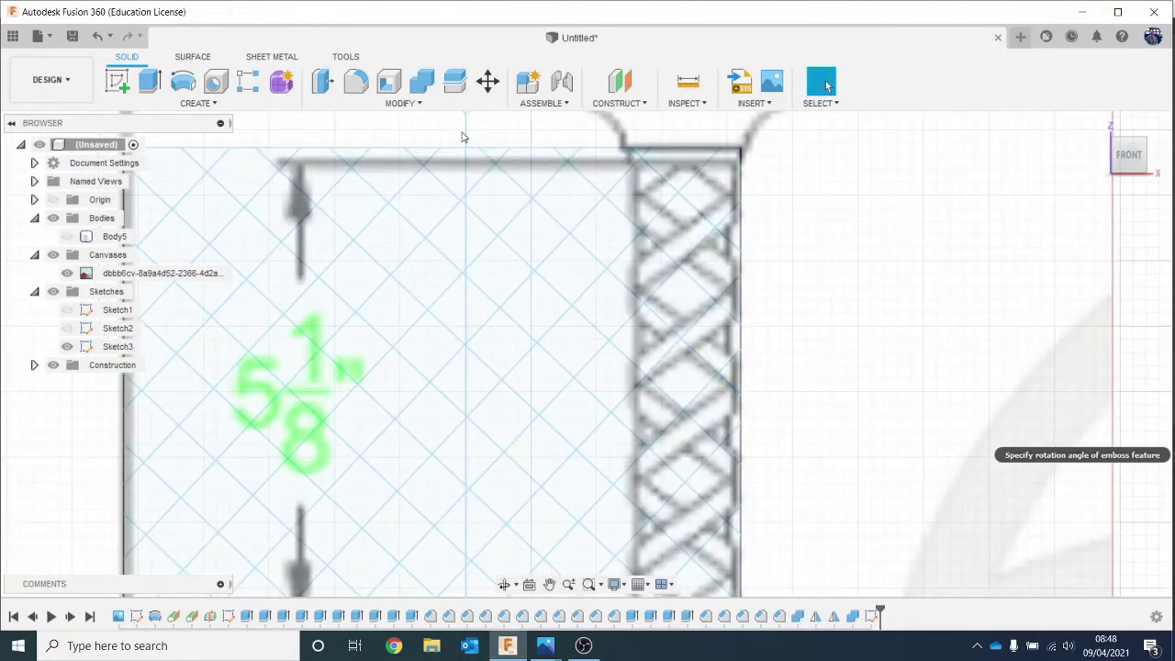
pyautogui.rightClick(466, 137)
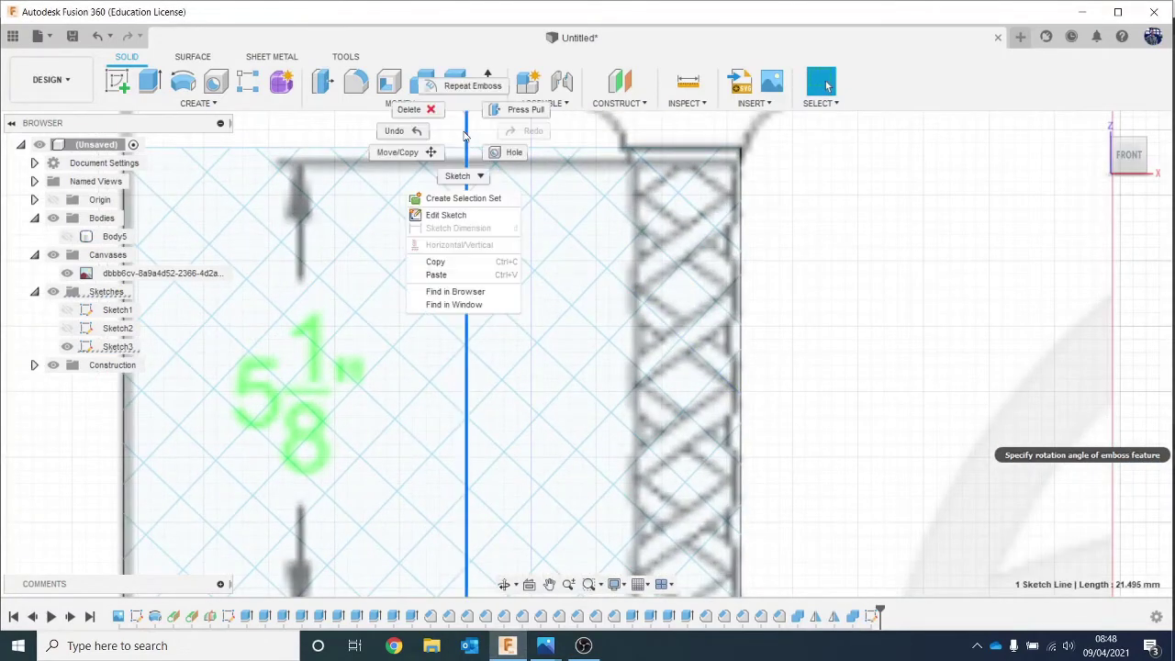
pyautogui.click(413, 153)
pyautogui.scroll(-3, 473, 161)
pyautogui.scroll(2, 507, 166)
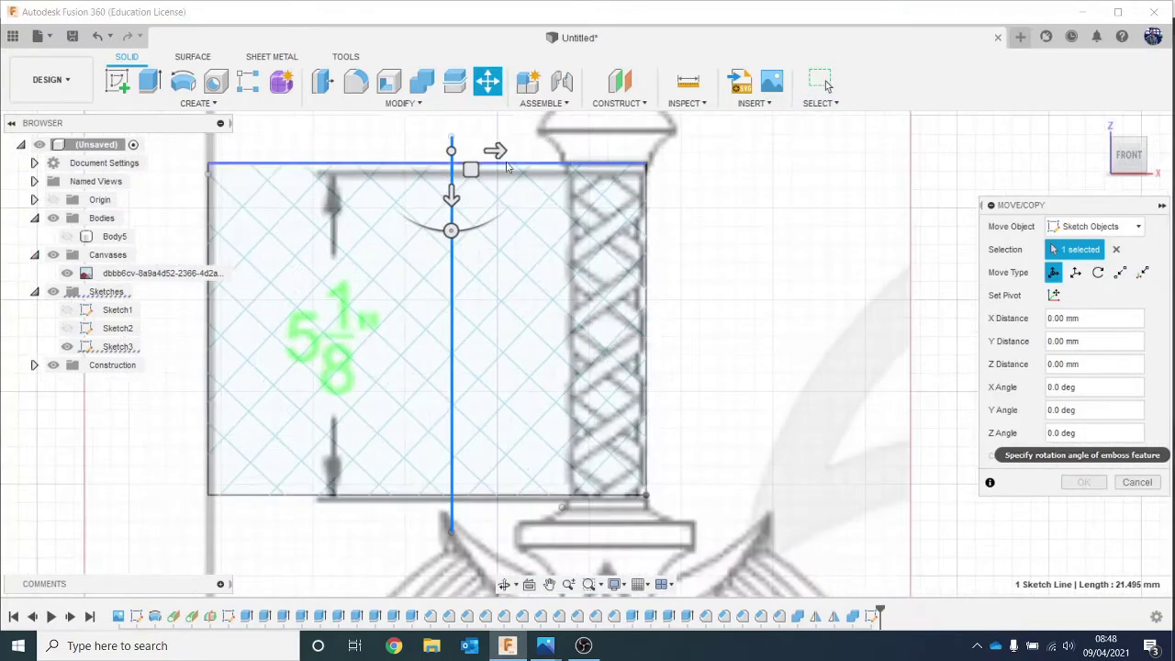
pyautogui.moveTo(502, 152); pyautogui.dragTo(496, 156)
pyautogui.click(1100, 483)
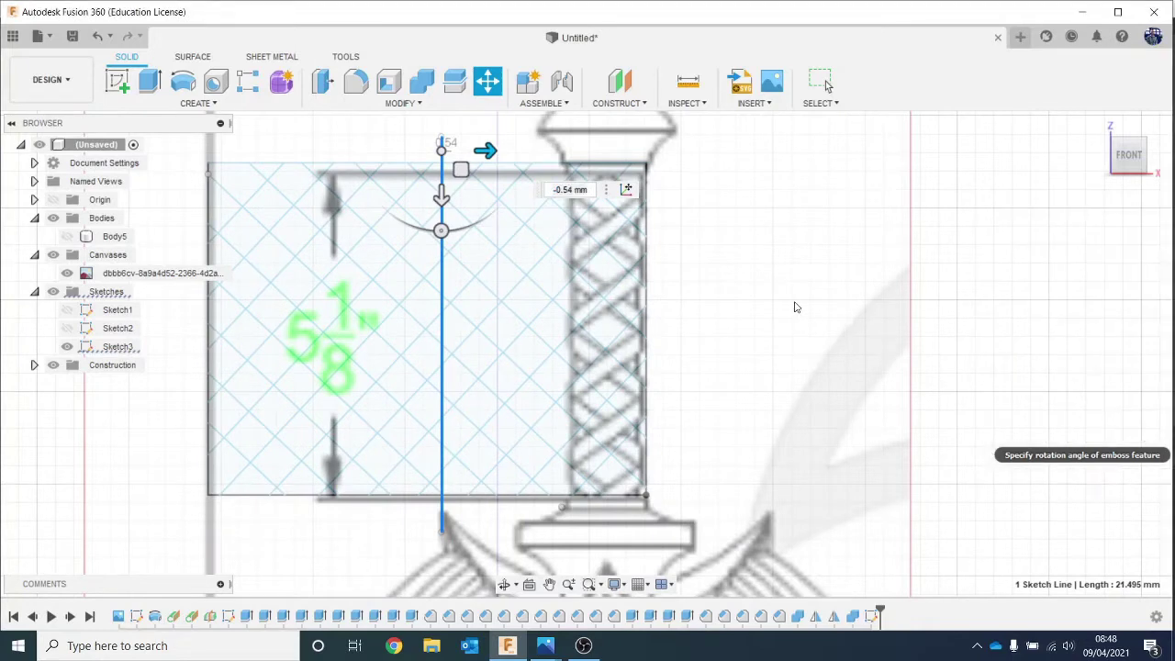
# Start a new Emboss and select the diagonal band from the moved line's crossing with the top edge to the right edge.
pyautogui.scroll(2, 761, 288)
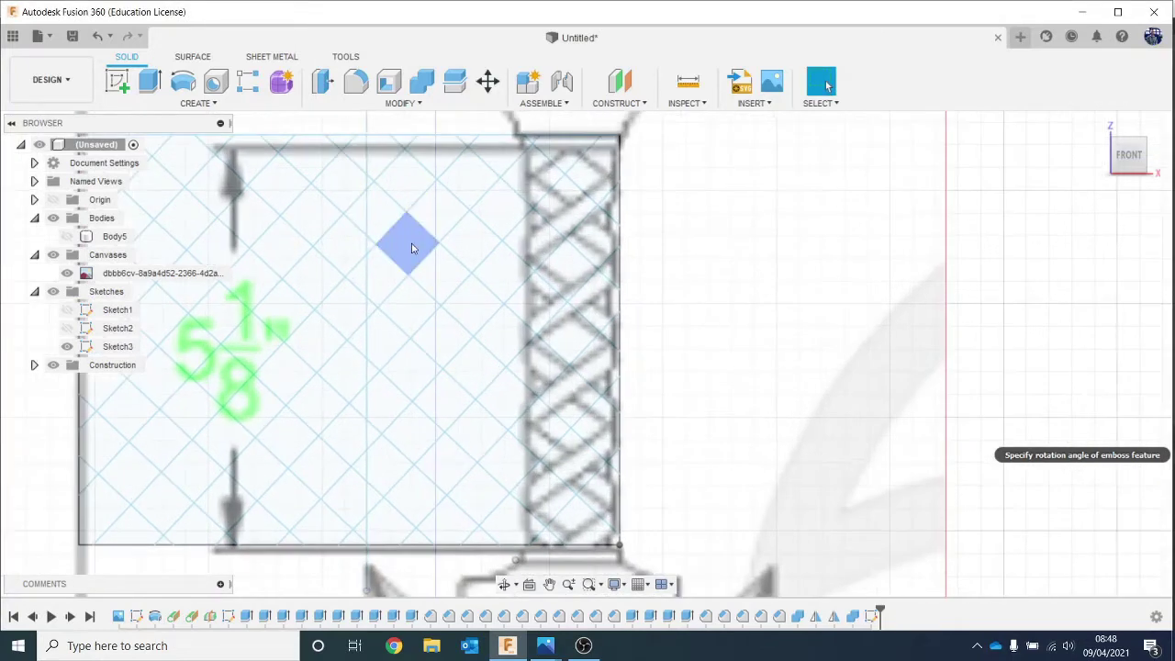
pyautogui.click(211, 102)
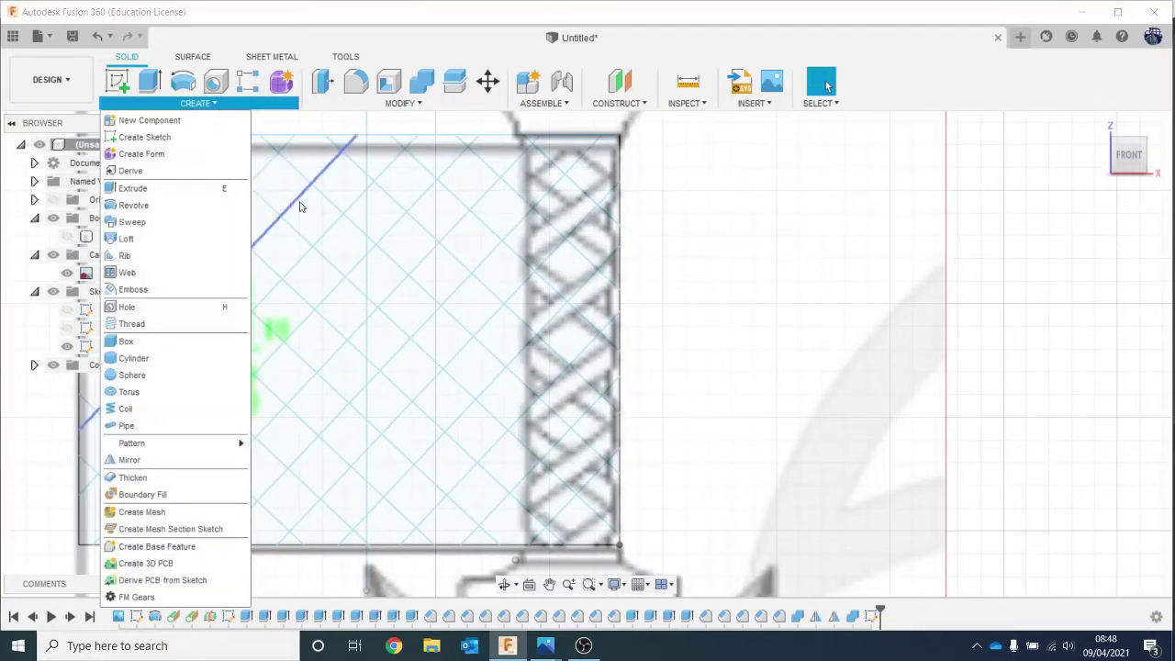
pyautogui.click(209, 287)
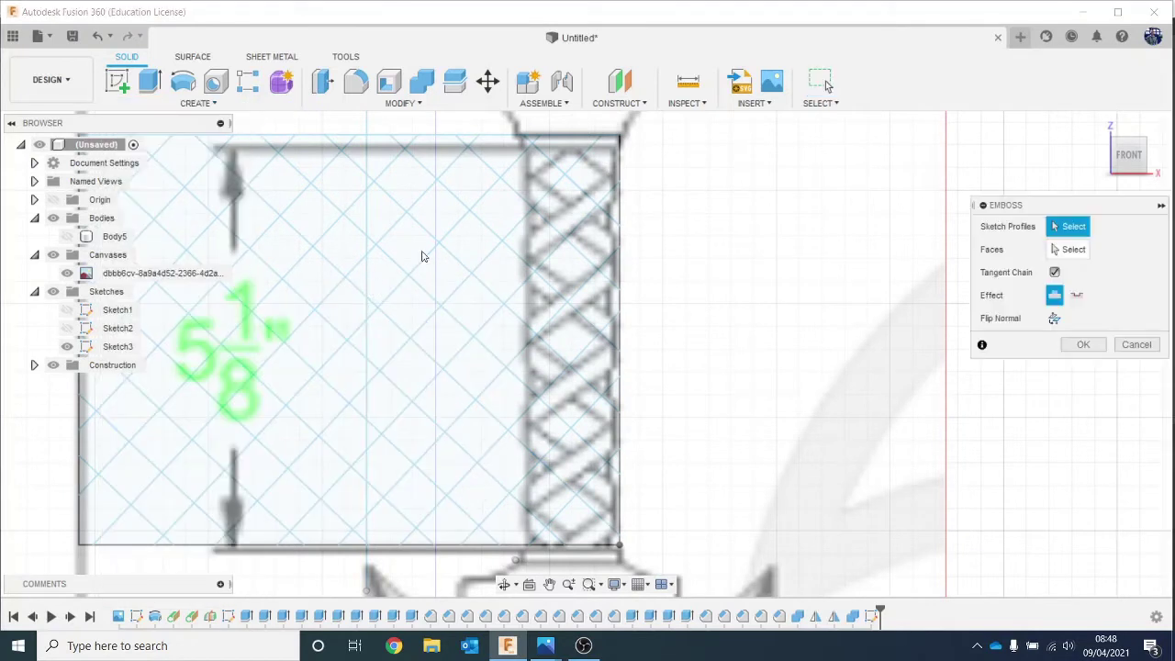
pyautogui.click(390, 168)
pyautogui.click(418, 201)
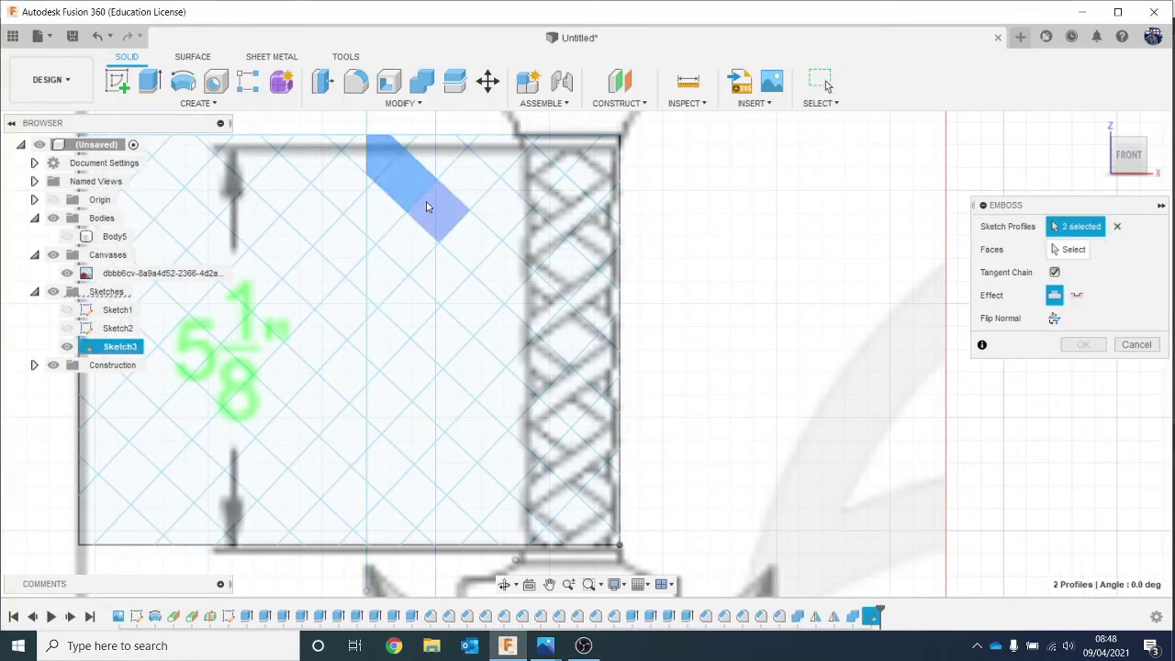
pyautogui.click(472, 241)
pyautogui.click(504, 270)
pyautogui.click(531, 292)
pyautogui.click(553, 310)
pyautogui.click(579, 327)
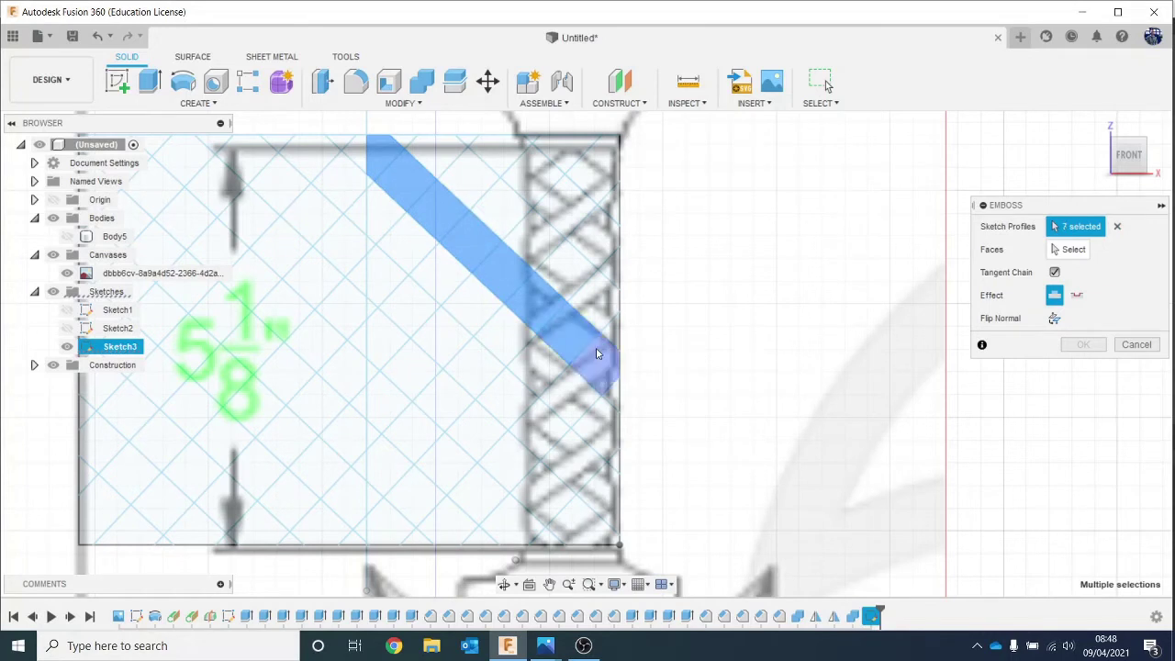
pyautogui.click(599, 358)
# Add the falling band across the rectangle's upper right corner to the new emboss profiles.
pyautogui.click(473, 155)
pyautogui.click(490, 157)
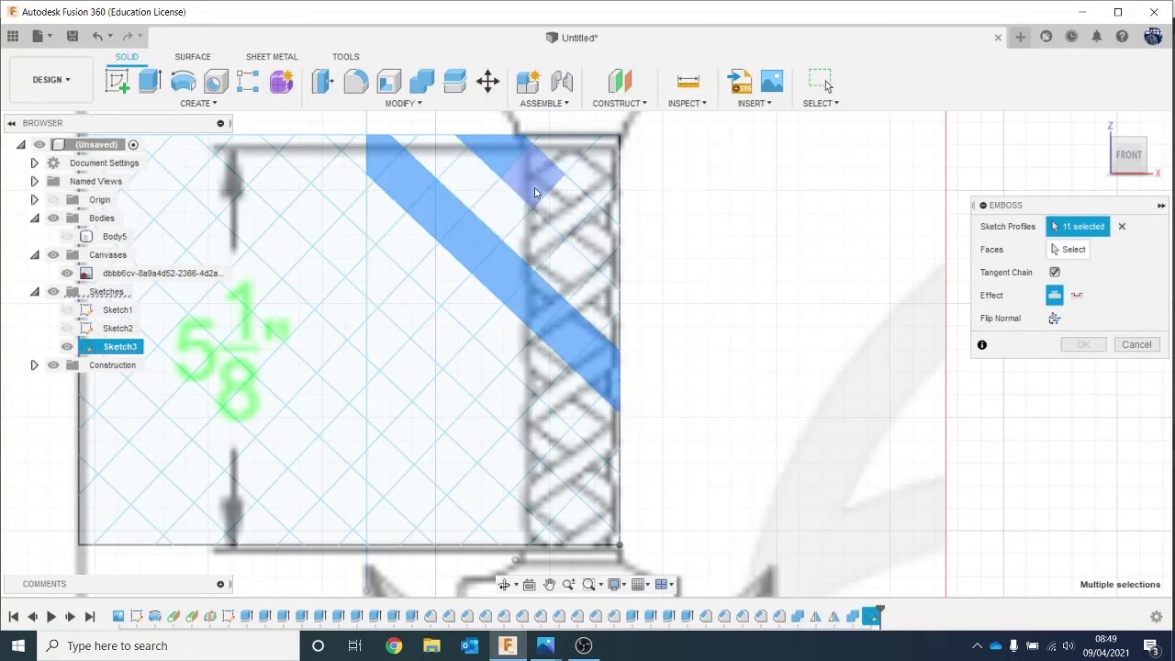
pyautogui.click(528, 174)
pyautogui.click(569, 211)
pyautogui.click(600, 242)
pyautogui.click(613, 279)
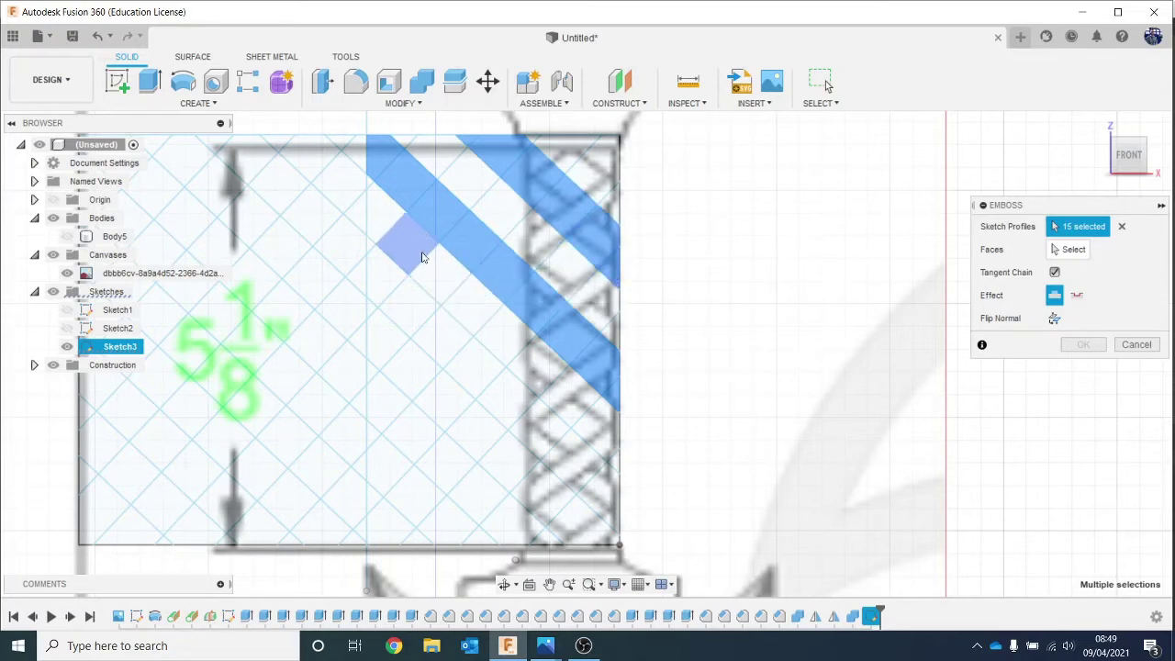
# Add the next falling band, from the upper half of the moved line down to the rectangle's lower right corner area.
pyautogui.click(381, 276)
pyautogui.click(422, 307)
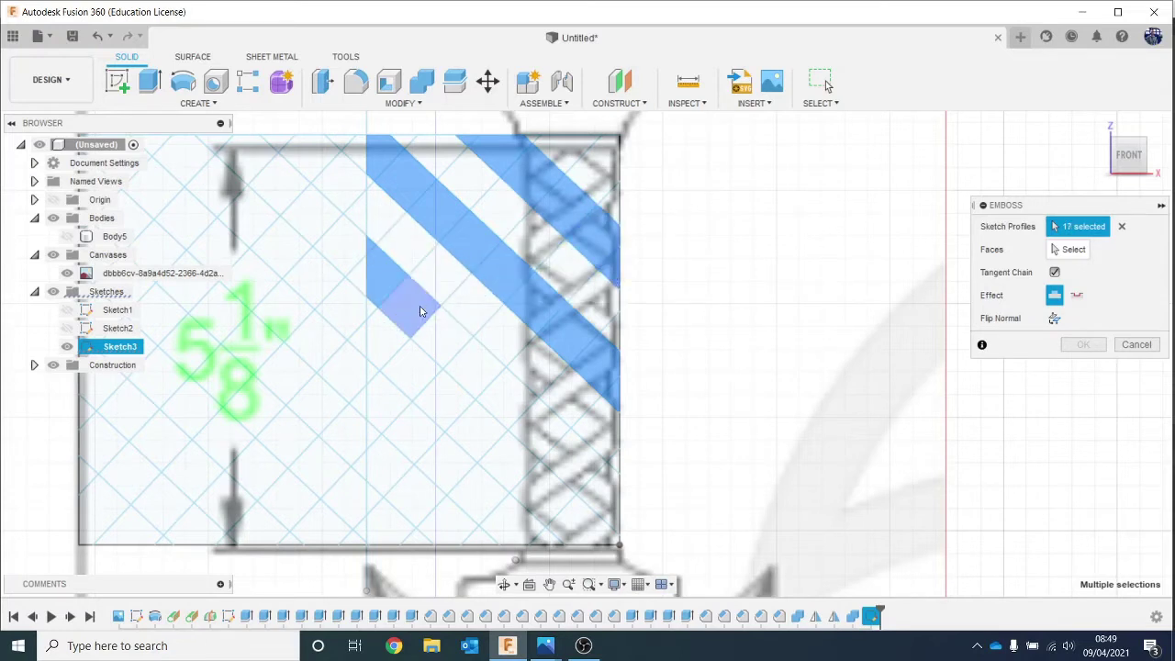
pyautogui.click(454, 336)
pyautogui.click(482, 367)
pyautogui.click(504, 393)
pyautogui.click(536, 430)
pyautogui.click(543, 437)
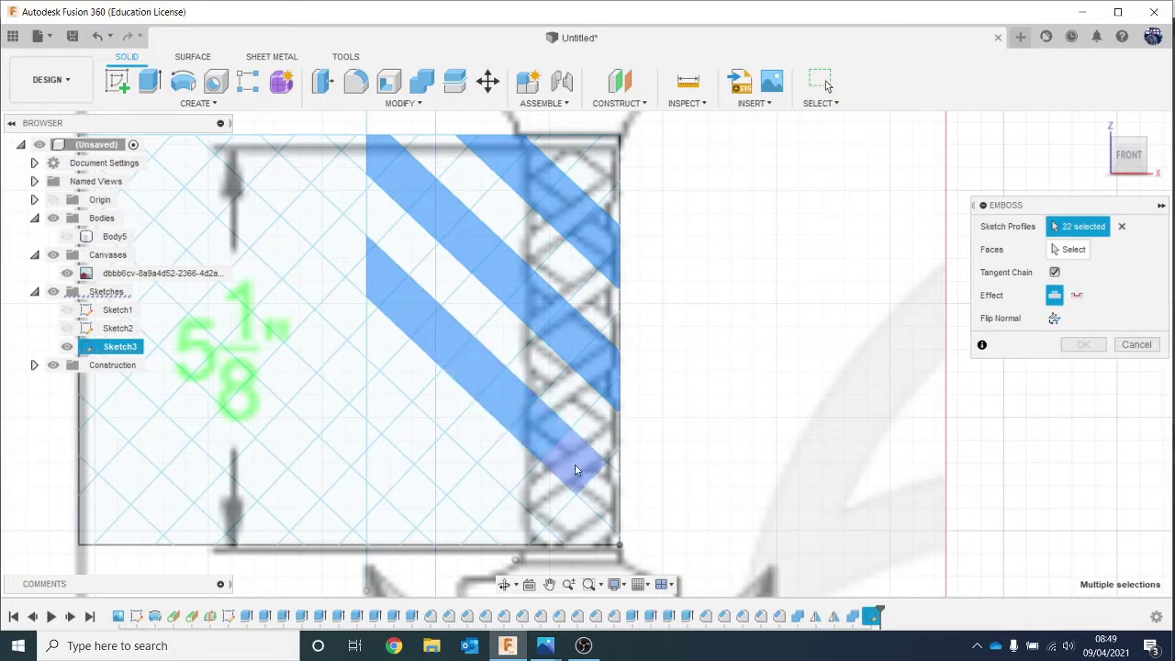
pyautogui.click(610, 501)
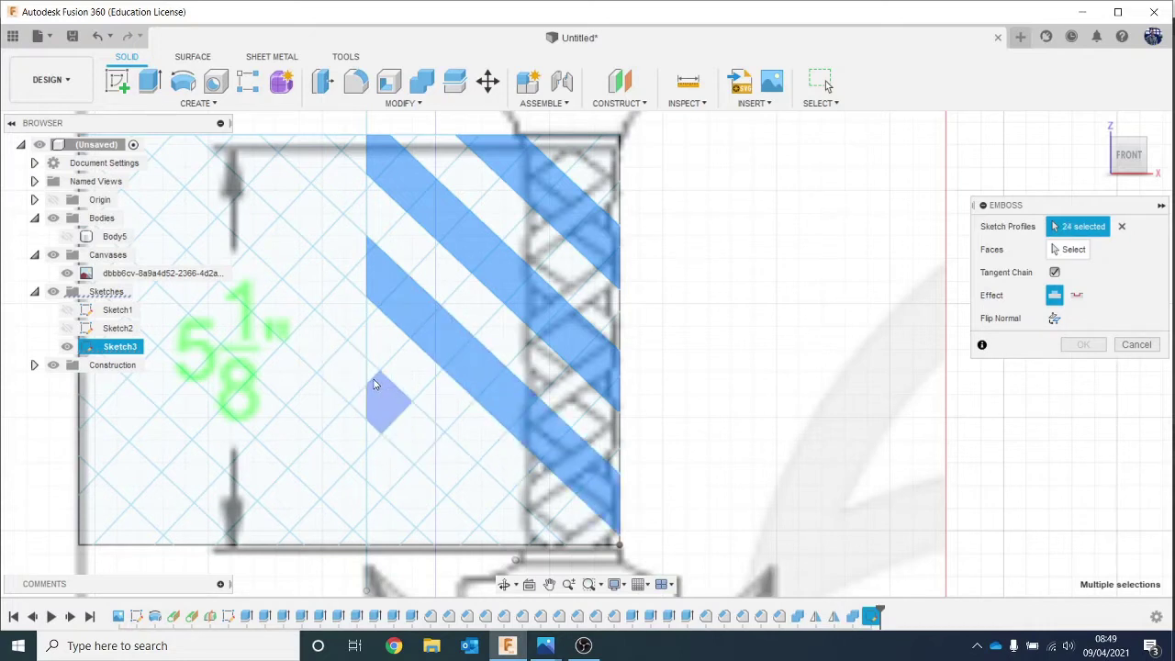
# Add the falling band from the middle of the dividing line towards the rectangle's bottom edge, plus the short falling pieces along that edge.
pyautogui.click(371, 372)
pyautogui.click(391, 403)
pyautogui.click(421, 433)
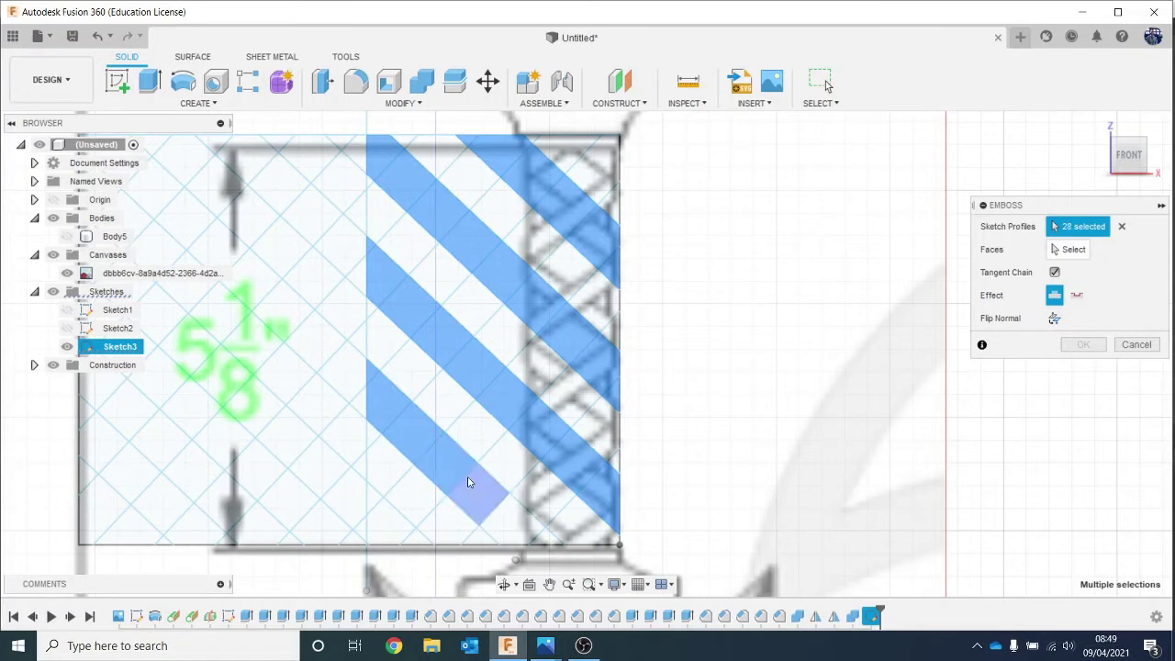
pyautogui.click(468, 482)
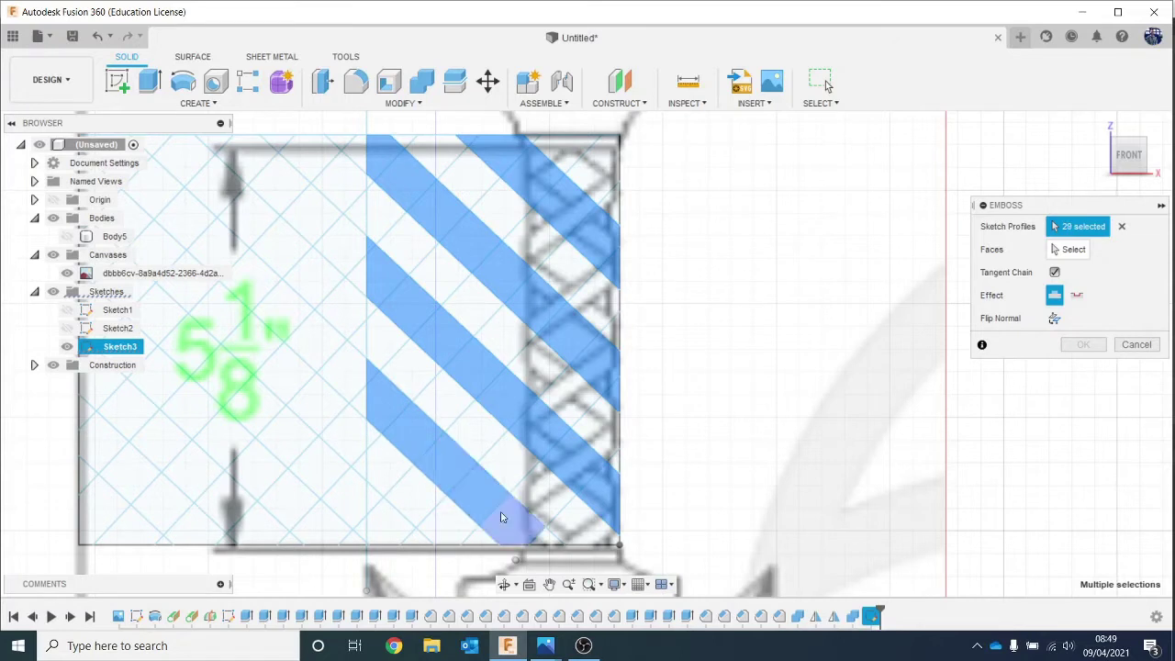
pyautogui.click(546, 543)
pyautogui.click(371, 508)
pyautogui.click(405, 530)
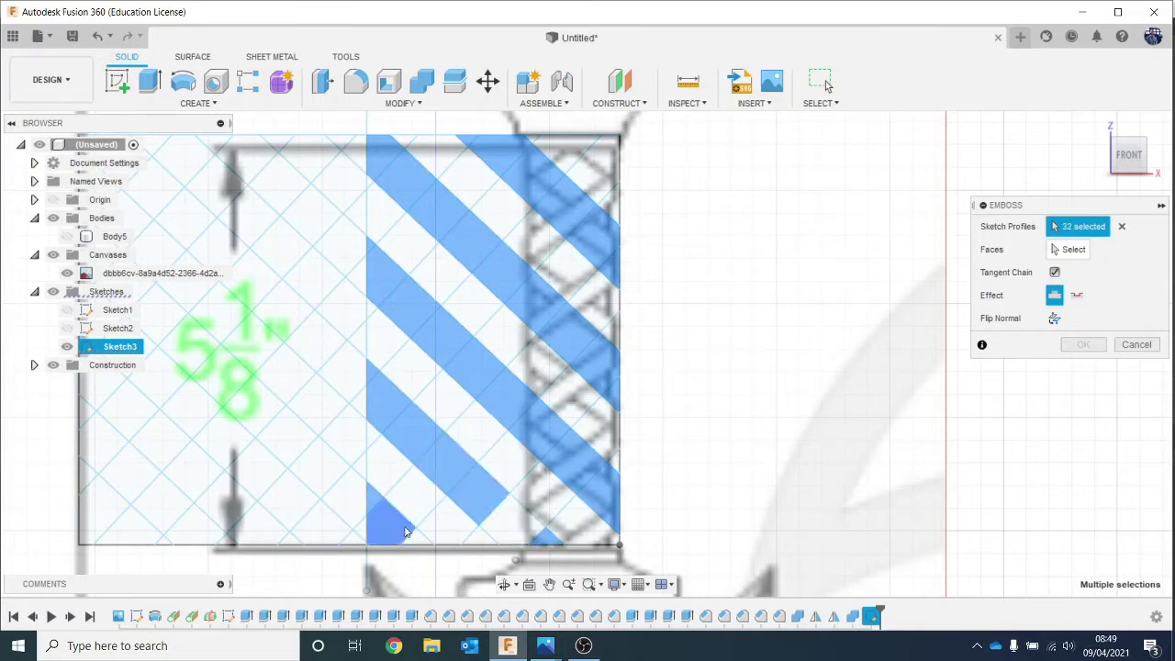
pyautogui.click(409, 533)
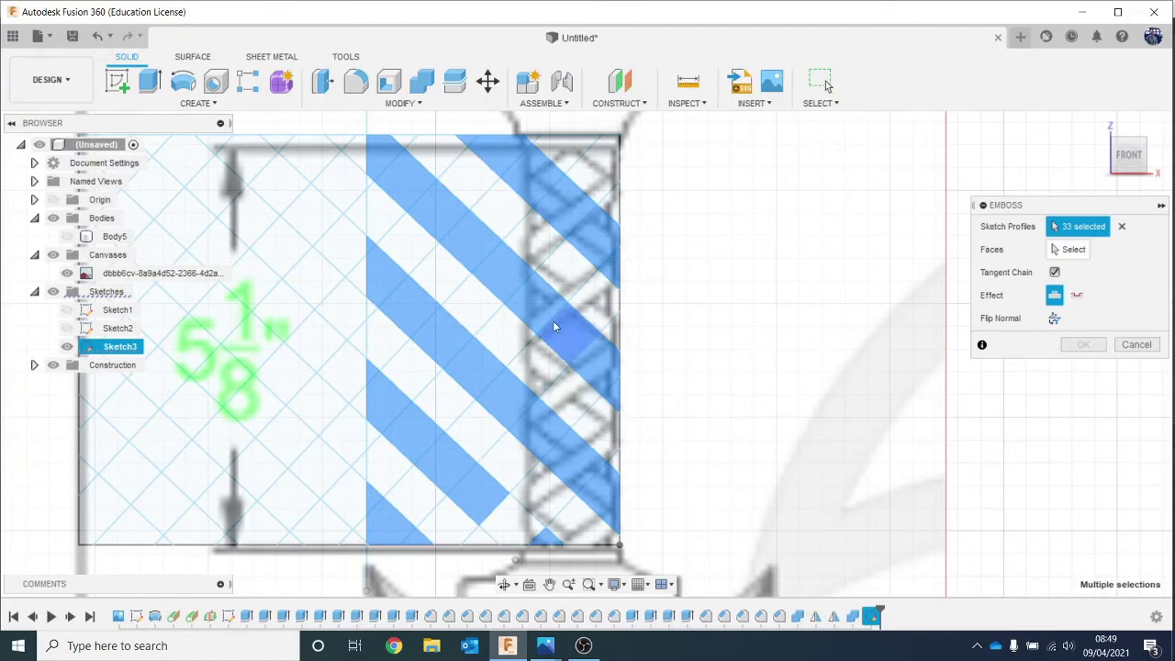
# Add the two uppermost rising bands between the rectangle's top edge and the dividing line to the emboss profiles.
pyautogui.click(438, 161)
pyautogui.click(387, 214)
pyautogui.click(500, 214)
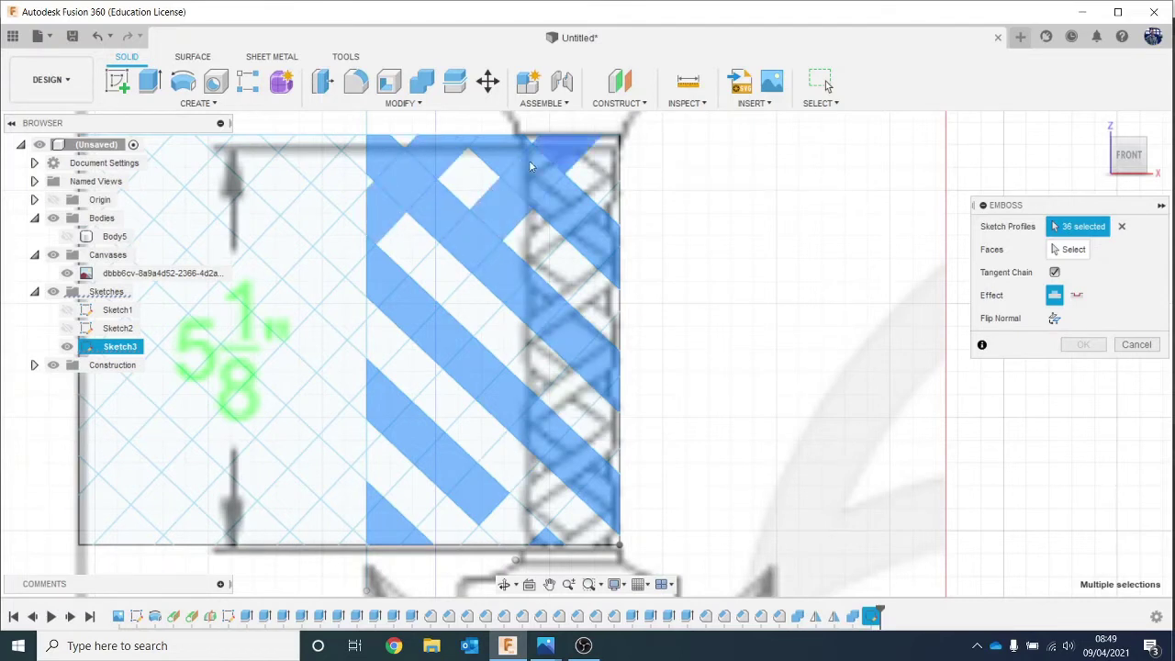
pyautogui.click(448, 257)
pyautogui.click(381, 334)
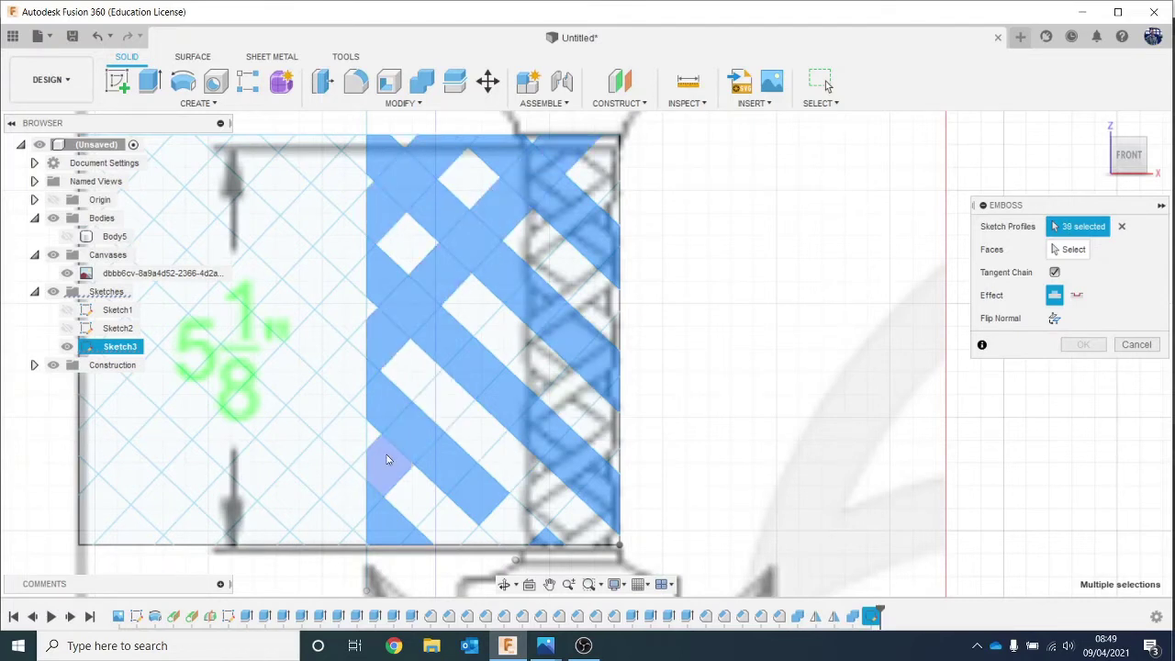
# Add the next rising band, from the lower part of the dividing line up to the rectangle's right edge.
pyautogui.click(386, 459)
pyautogui.click(431, 413)
pyautogui.click(463, 380)
pyautogui.click(496, 335)
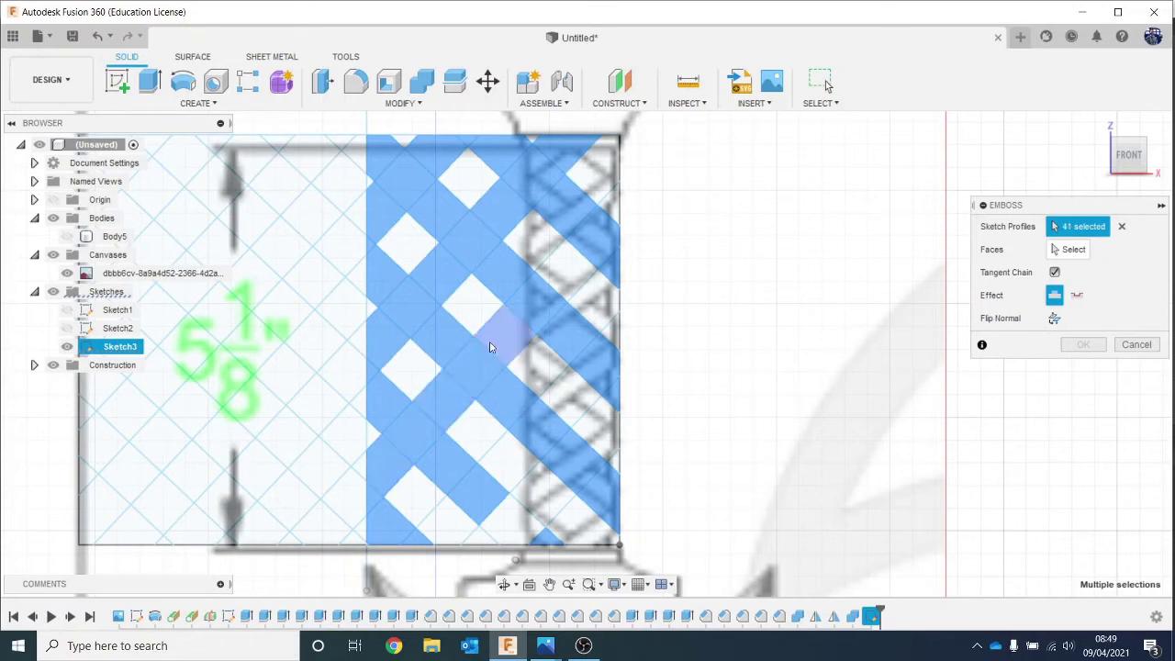
pyautogui.click(616, 208)
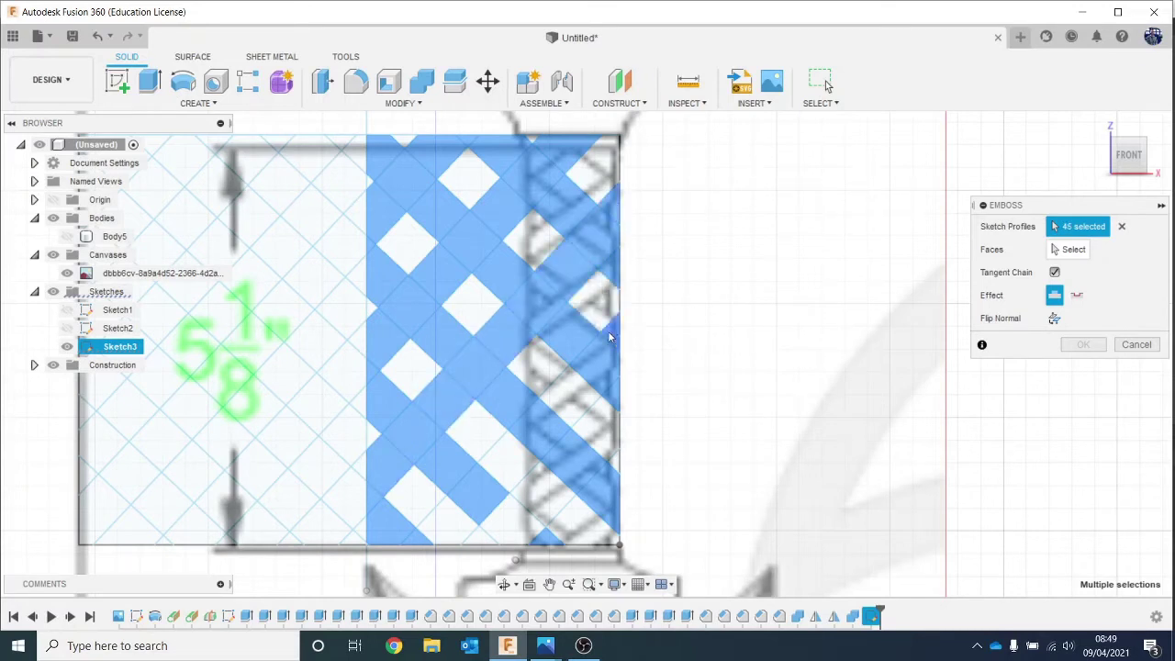
# Add the remaining rising bands across the rectangle's lower right area to complete the criss-cross selection.
pyautogui.click(568, 388)
pyautogui.click(493, 464)
pyautogui.click(463, 497)
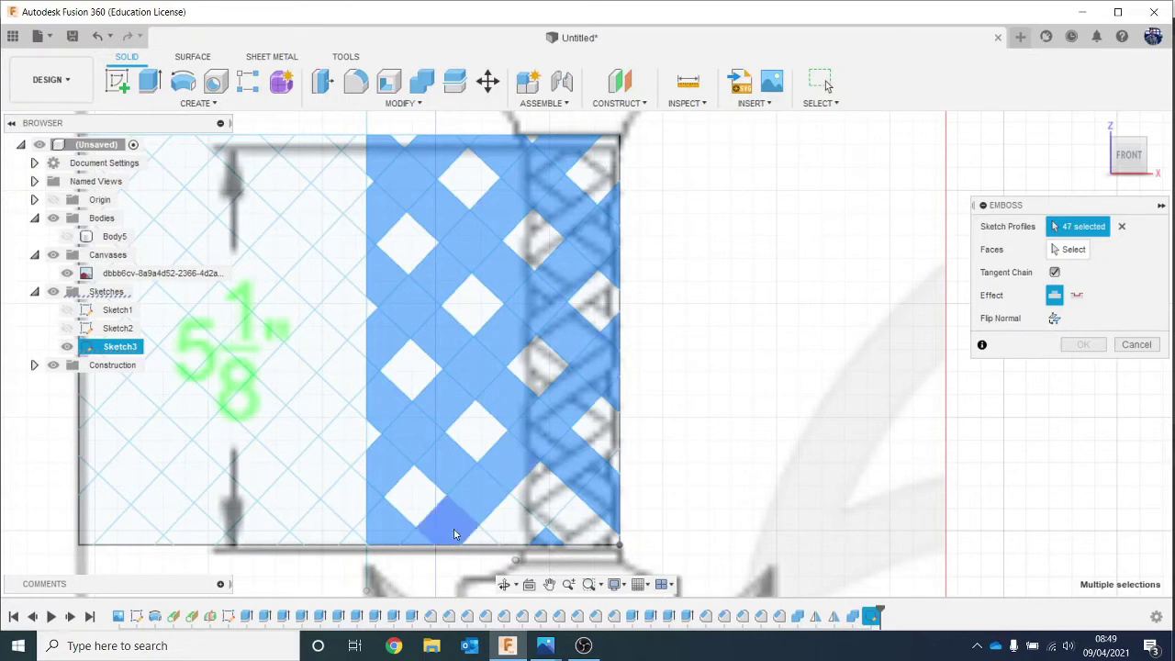
pyautogui.click(500, 524)
pyautogui.click(582, 531)
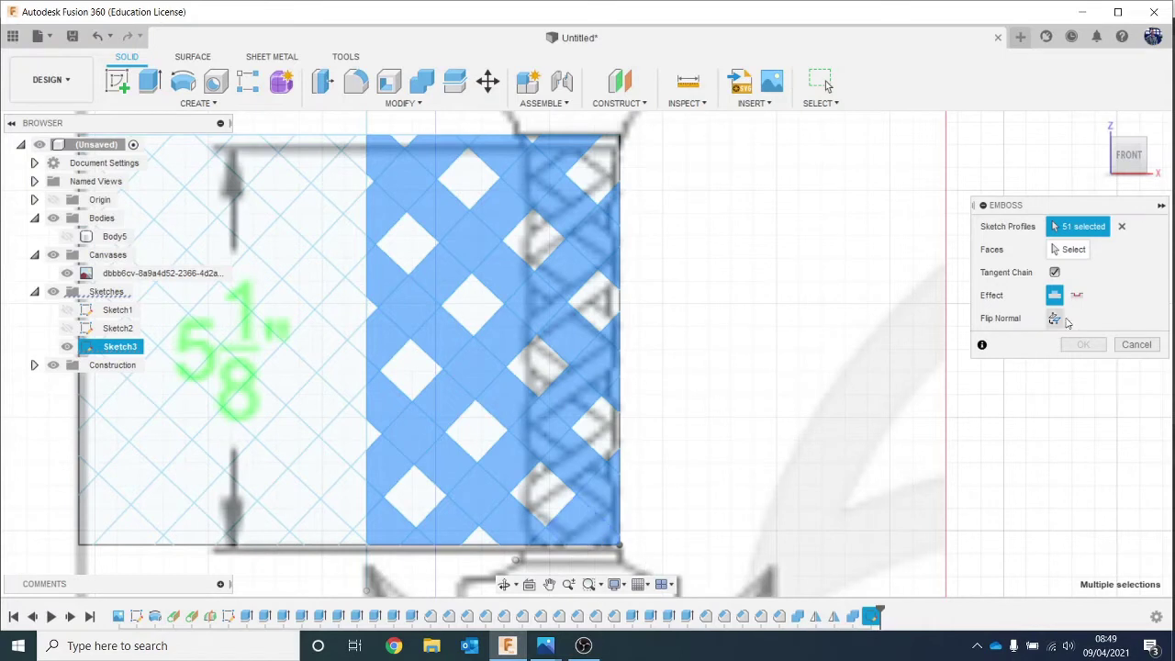
# Emboss the selected profiles onto the cylindrical handle face with a depth of 0.2 mm.
pyautogui.click(1071, 251)
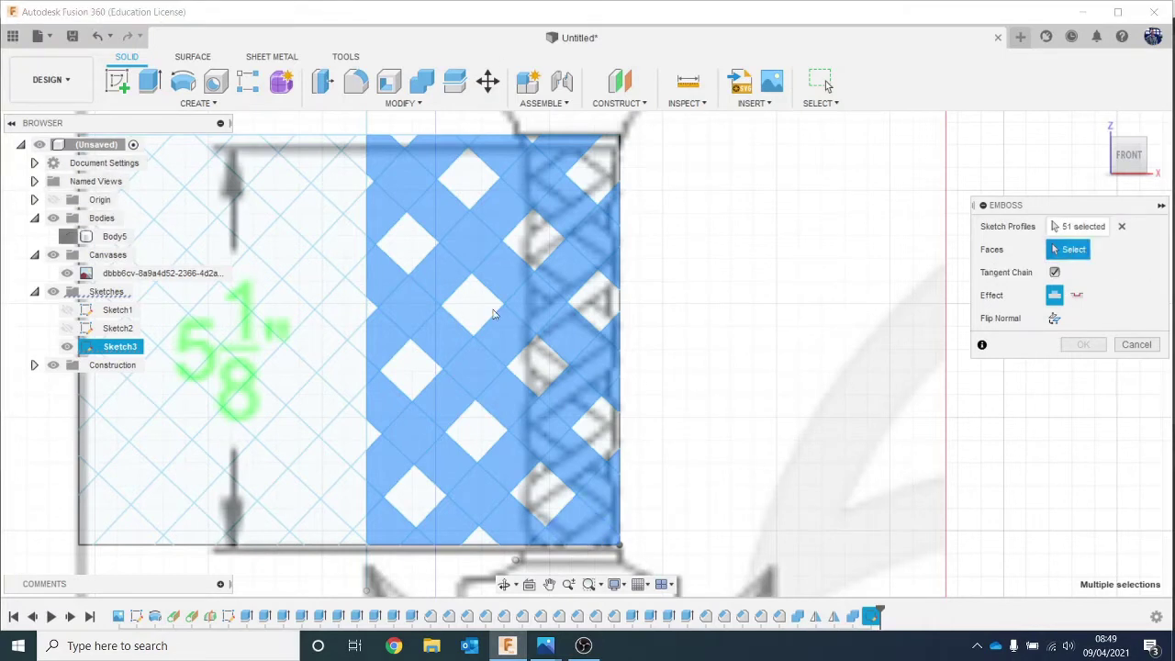
pyautogui.click(596, 307)
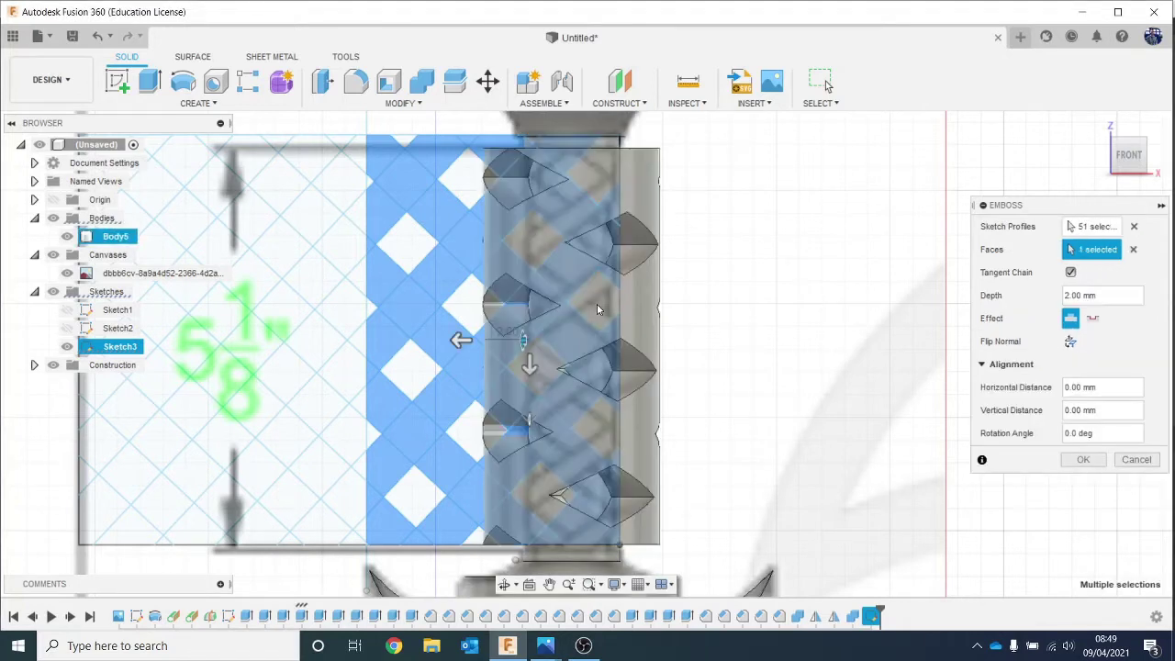
pyautogui.click(1110, 294)
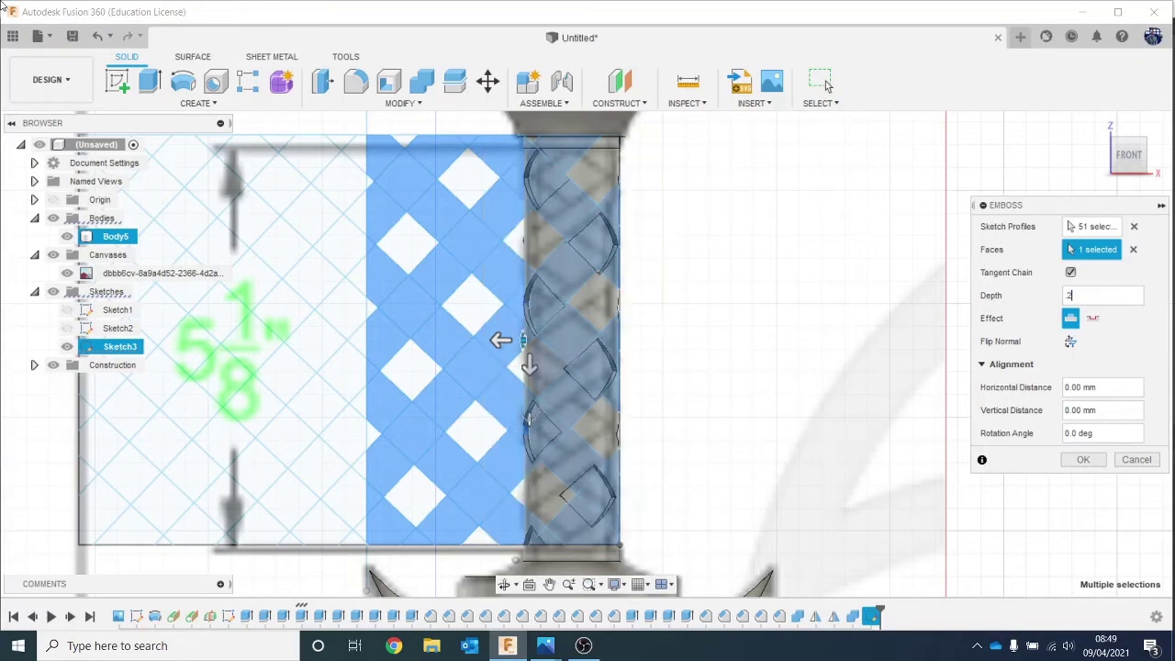
pyautogui.moveTo(1136, 158); pyautogui.dragTo(1112, 167)
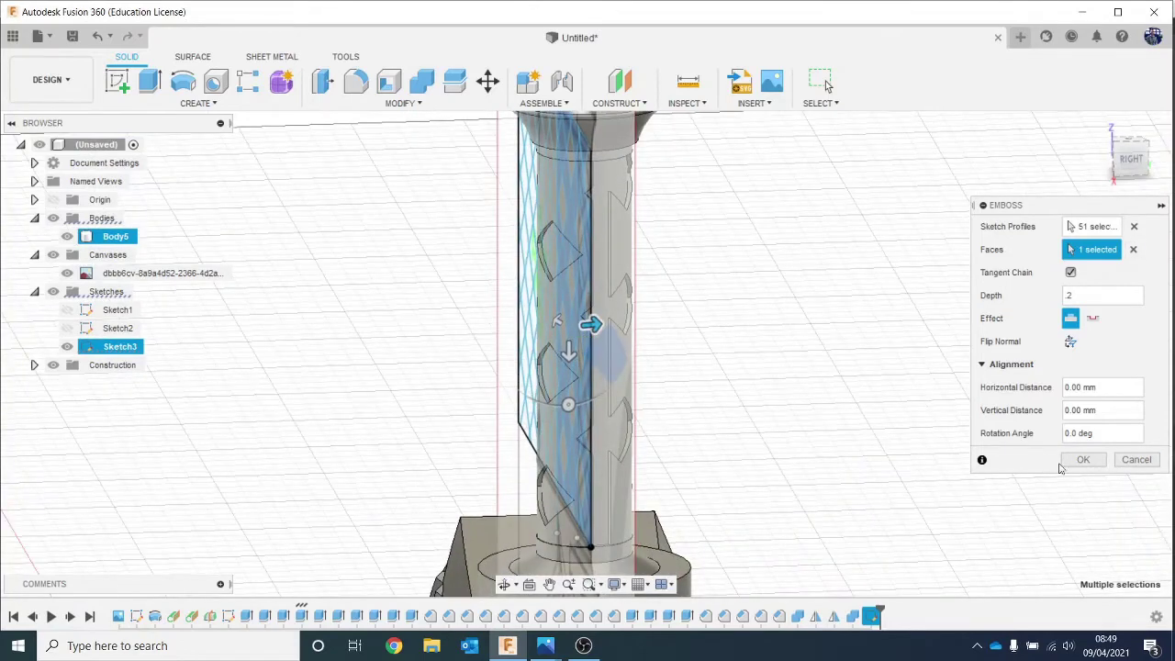
pyautogui.click(1082, 459)
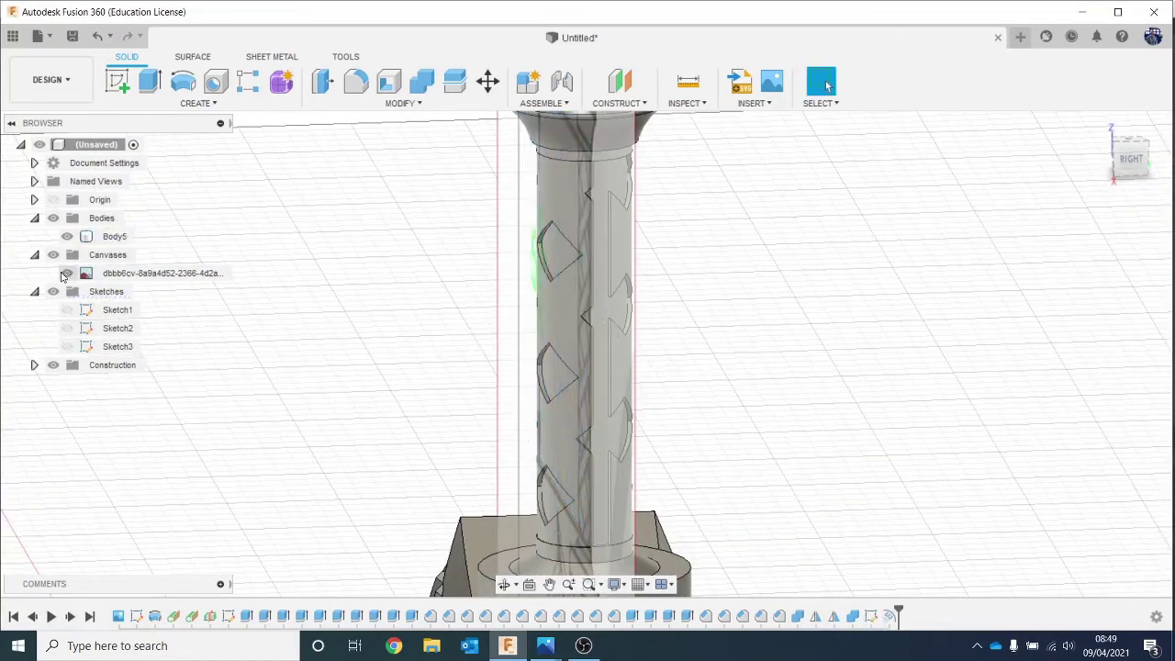
# Hide the reference canvas and inspect the seam where the ends of the embossed pattern meet around the handle.
pyautogui.click(67, 272)
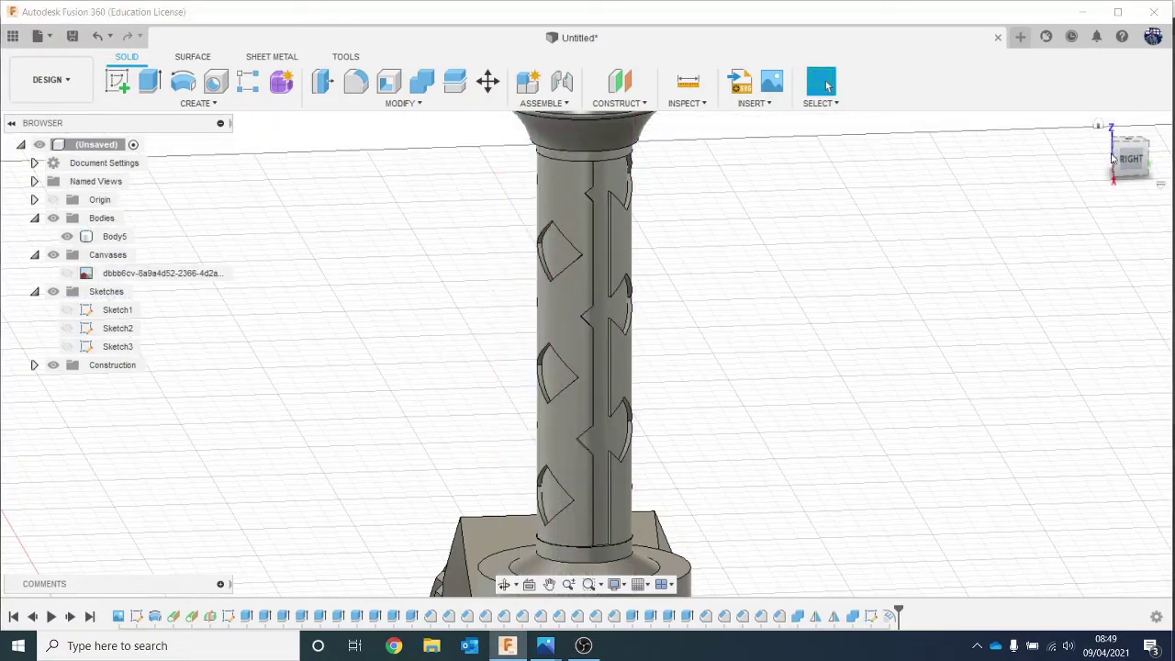
pyautogui.moveTo(1110, 156); pyautogui.dragTo(1012, 127)
pyautogui.moveTo(1133, 160)
pyautogui.mouseDown()
pyautogui.moveTo(1088, 145)
pyautogui.moveTo(1010, 163)
pyautogui.mouseUp()
pyautogui.moveTo(1170, 145); pyautogui.dragTo(1121, 161)
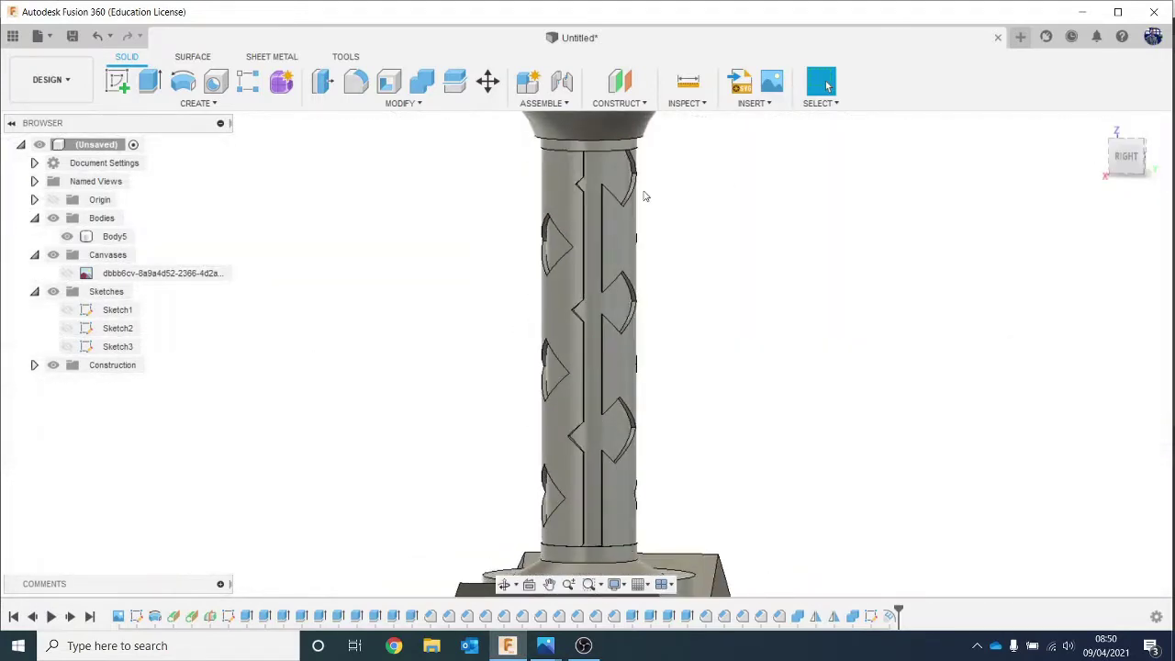
pyautogui.scroll(3, 643, 192)
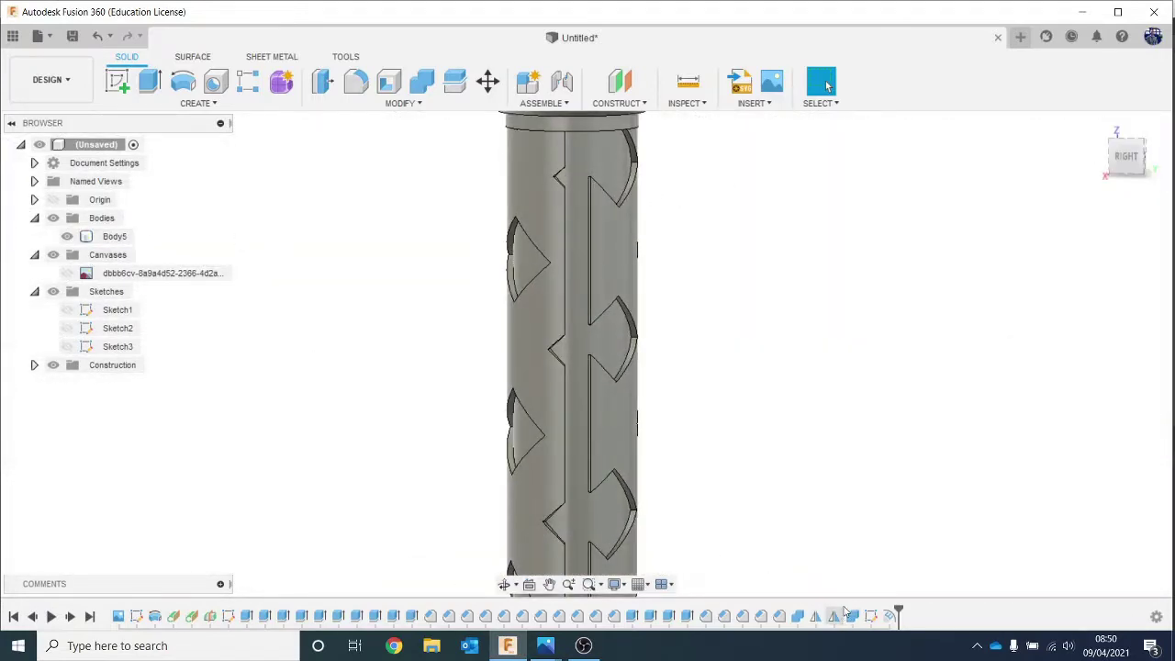
pyautogui.rightClick(895, 615)
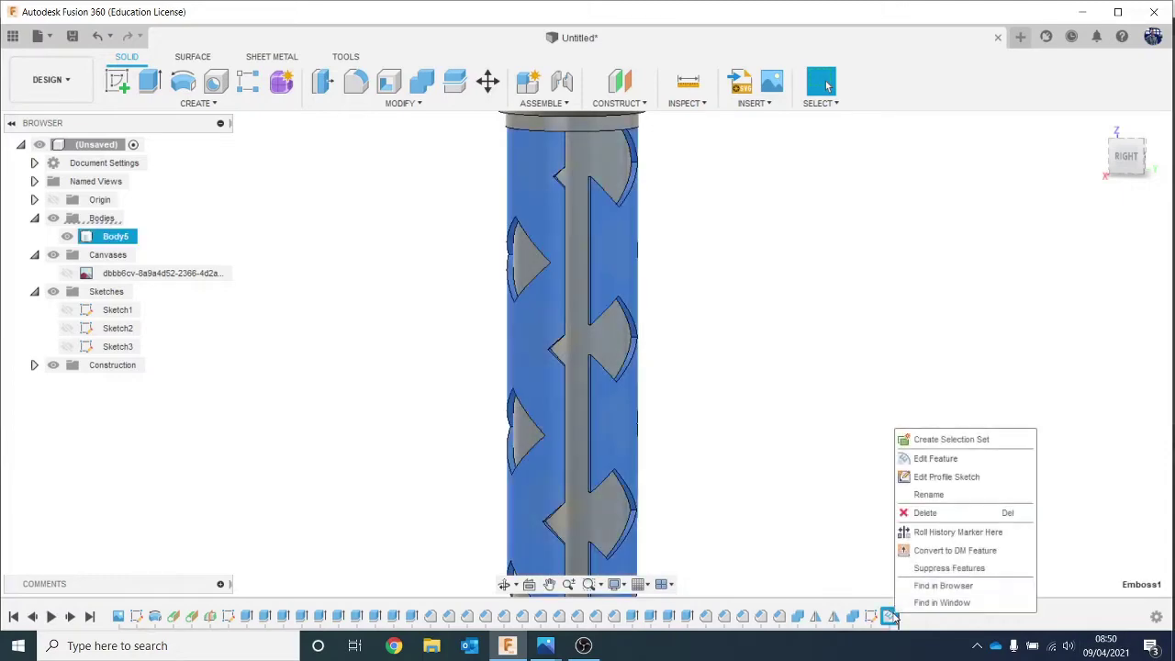
pyautogui.click(933, 458)
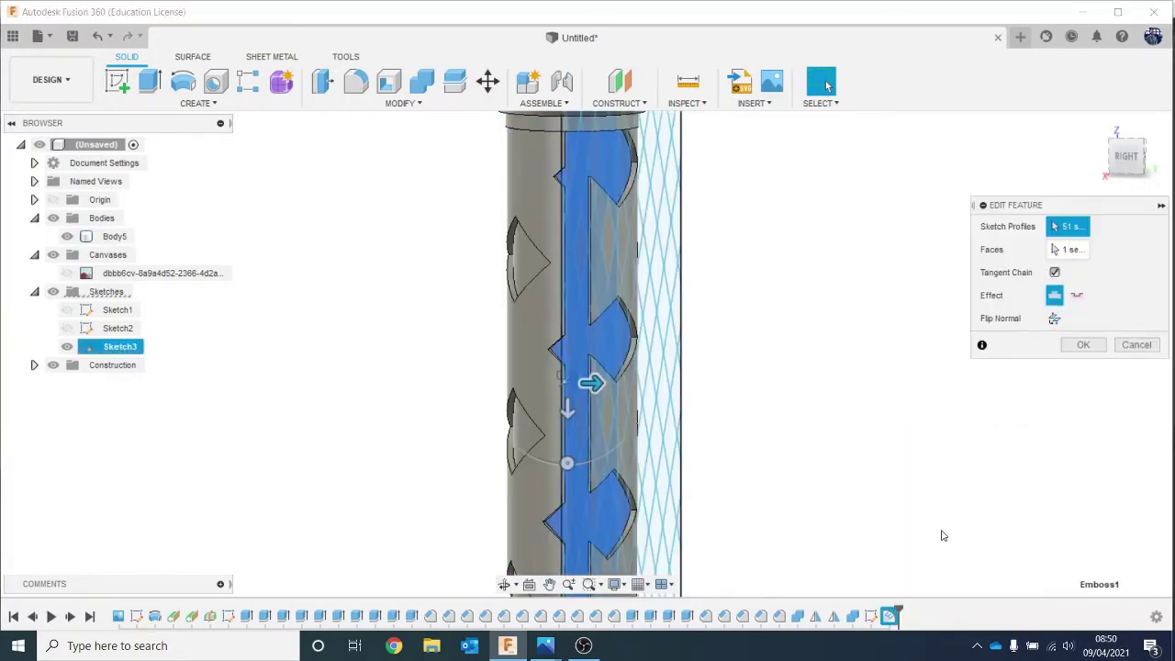
pyautogui.scroll(-2, 903, 389)
pyautogui.moveTo(1128, 166); pyautogui.dragTo(1141, 162)
pyautogui.click(1139, 161)
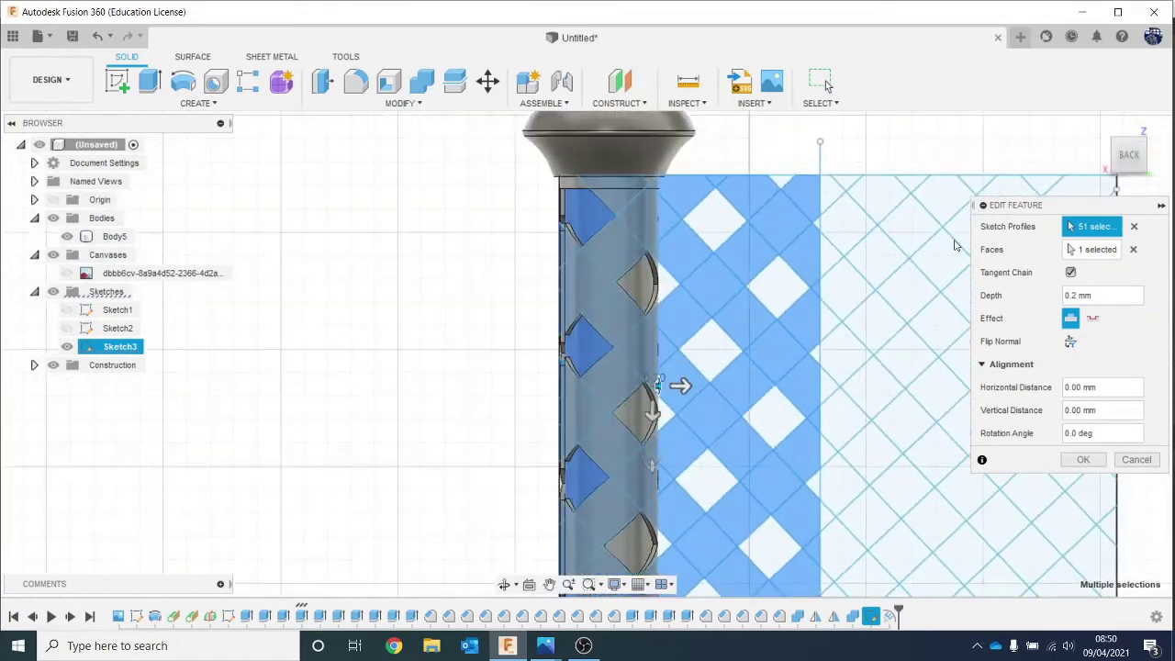
pyautogui.scroll(2, 773, 241)
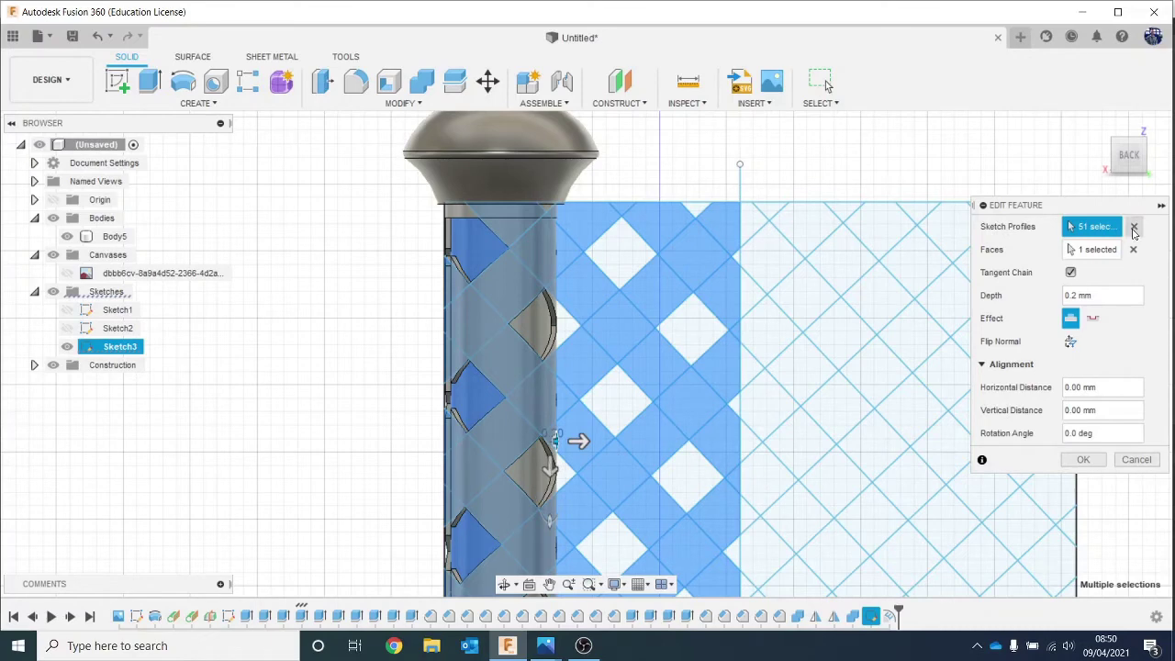
pyautogui.click(1133, 228)
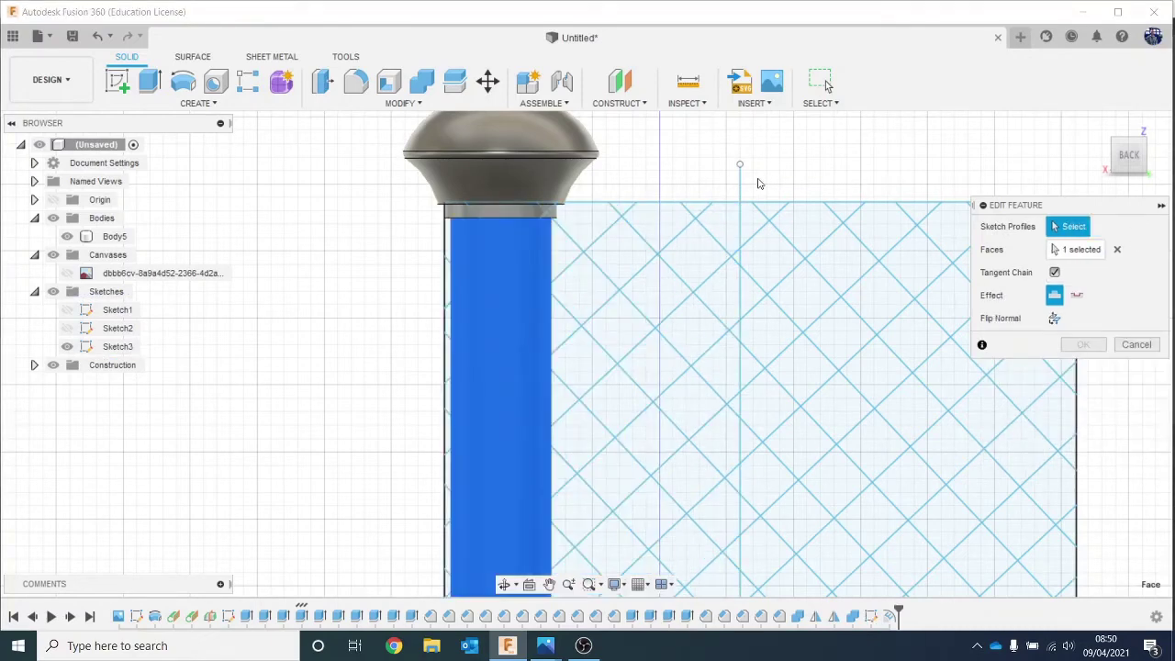
pyautogui.click(1135, 345)
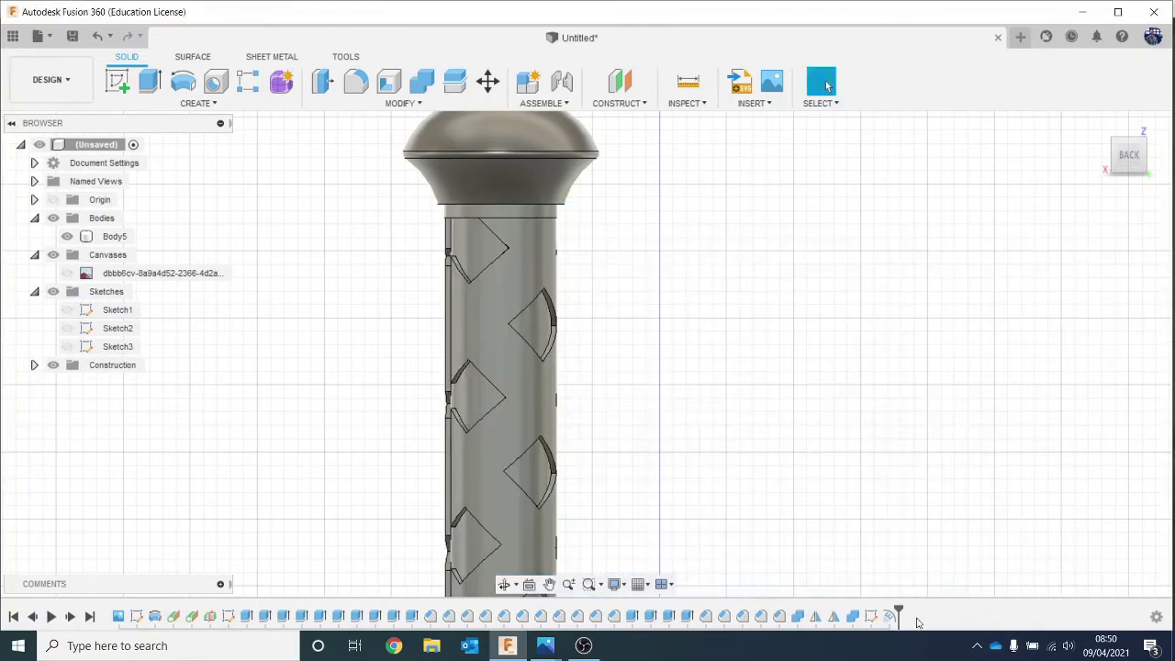
# Delete the emboss feature from the handle and show the lattice sketch, Sketch3, again.
pyautogui.click(889, 616)
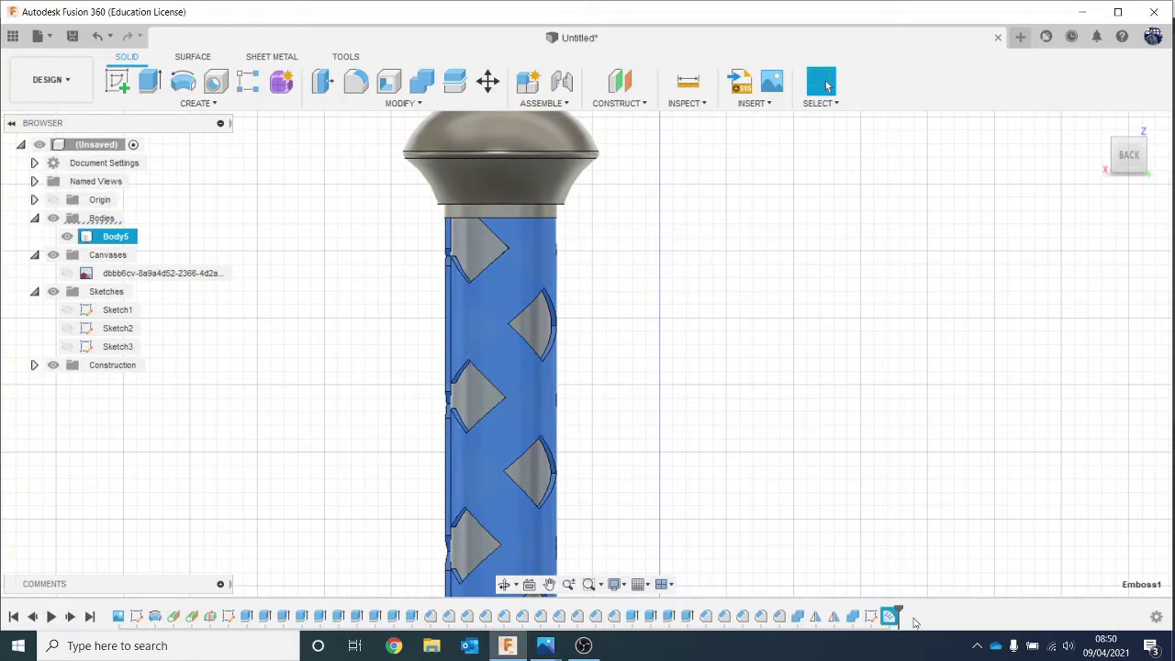
pyautogui.press('Delete')
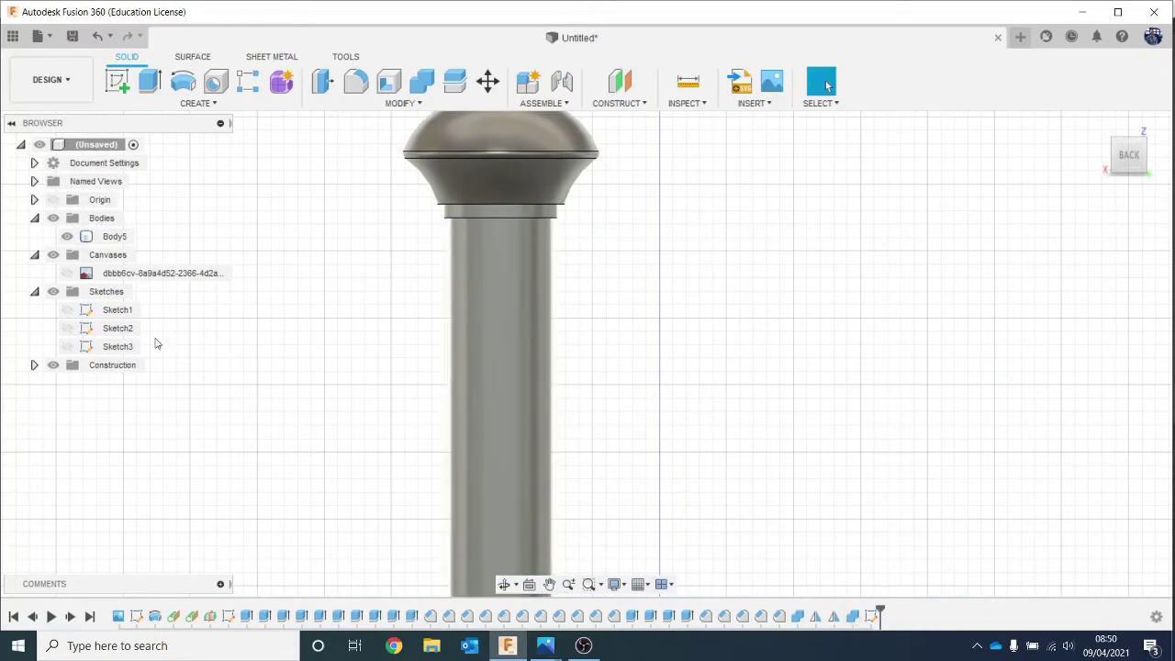
pyautogui.click(64, 347)
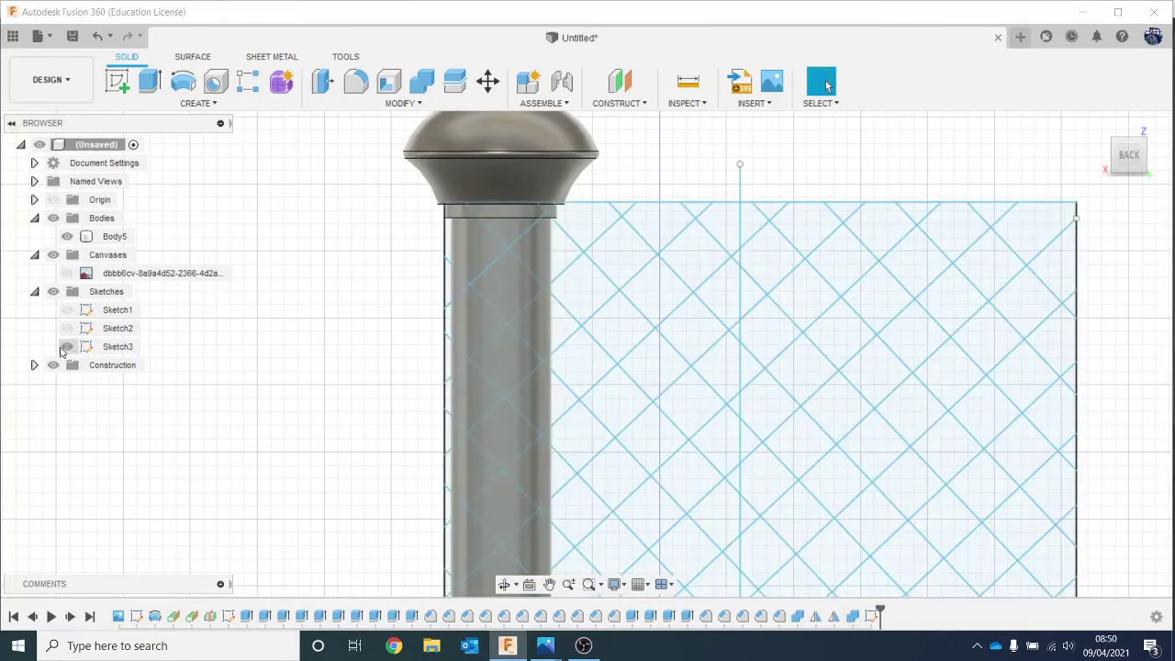
# Move the vertical dividing line of the lattice sketch about 0.4 mm further away from the handle.
pyautogui.click(738, 187)
pyautogui.rightClick(741, 183)
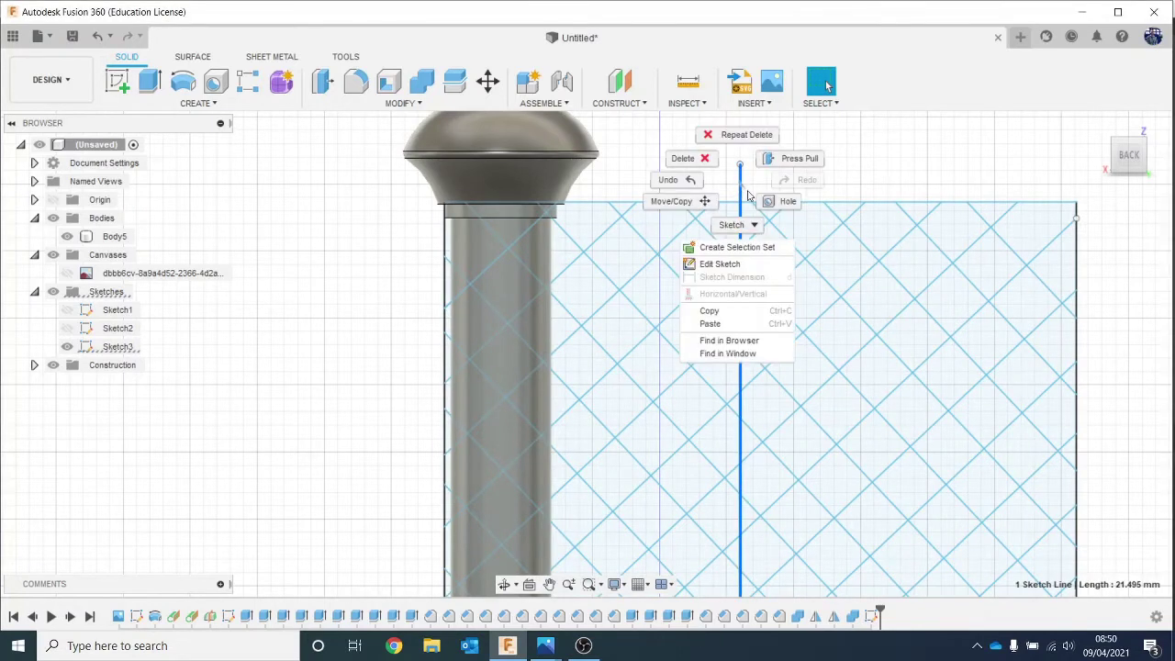
pyautogui.click(701, 210)
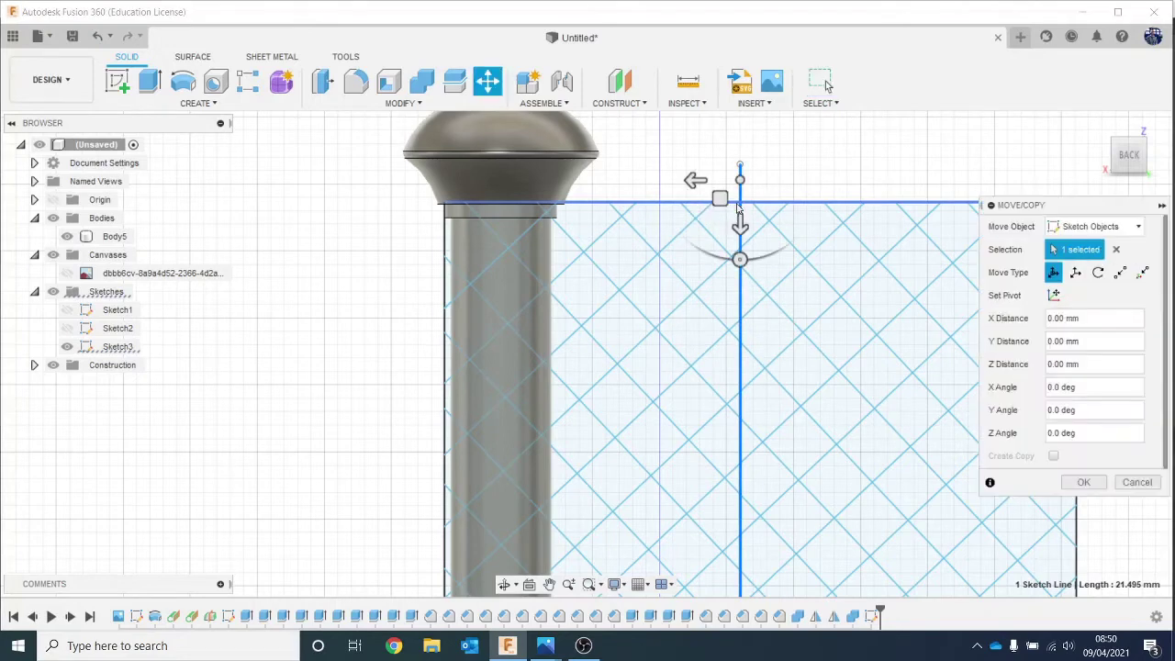
pyautogui.scroll(2, 722, 188)
pyautogui.moveTo(697, 173); pyautogui.dragTo(718, 189)
pyautogui.click(1080, 482)
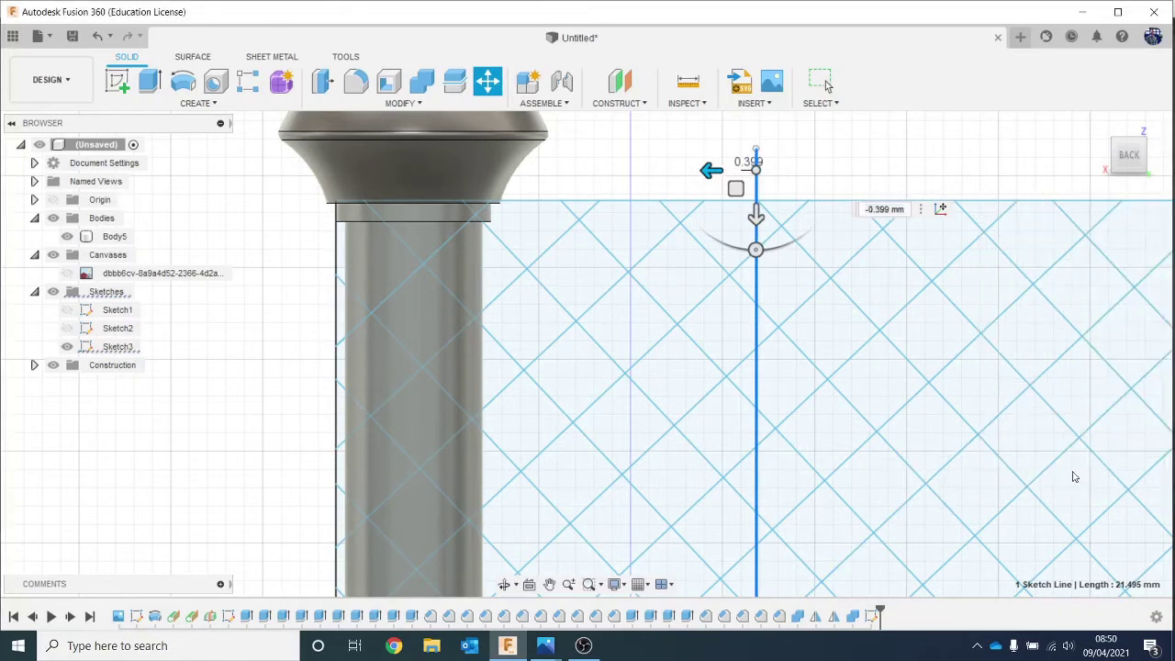
# Start a new Emboss and select the diagonal band running from the rectangle's top edge down to the moved dividing line.
pyautogui.scroll(-3, 1078, 303)
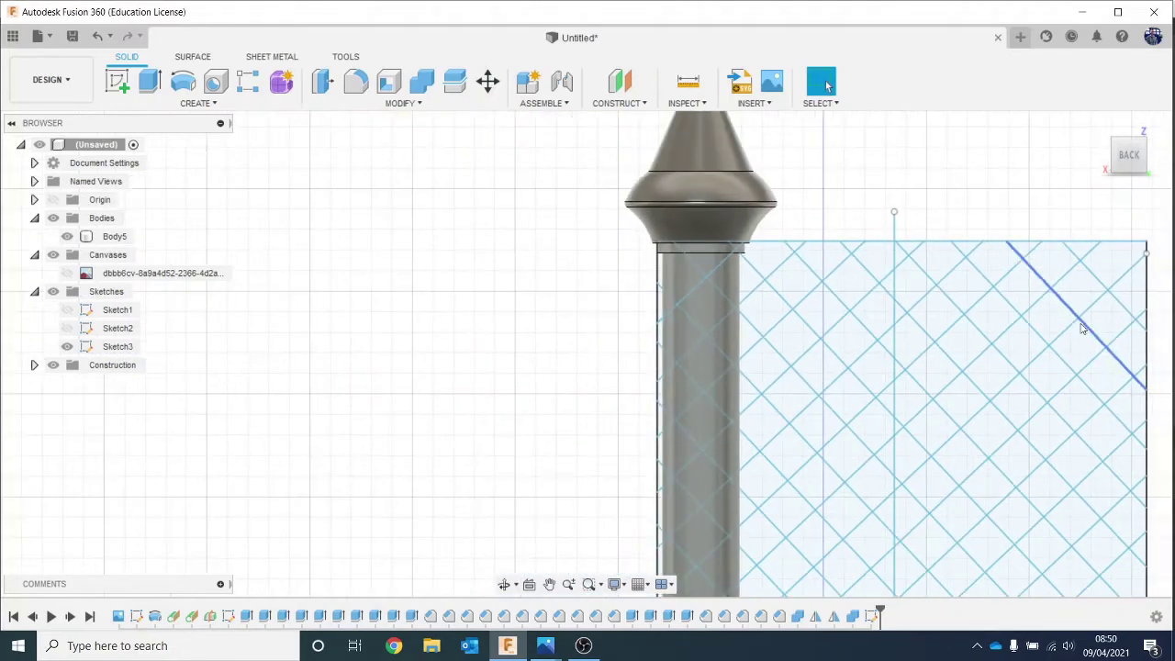
pyautogui.click(181, 105)
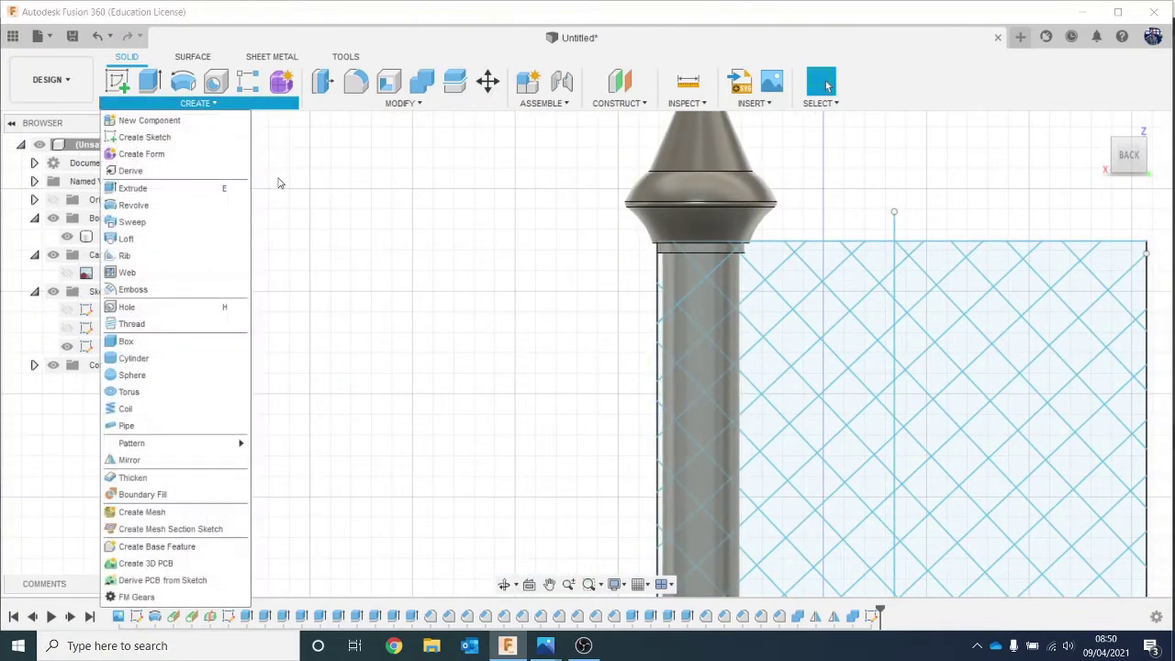
pyautogui.click(241, 289)
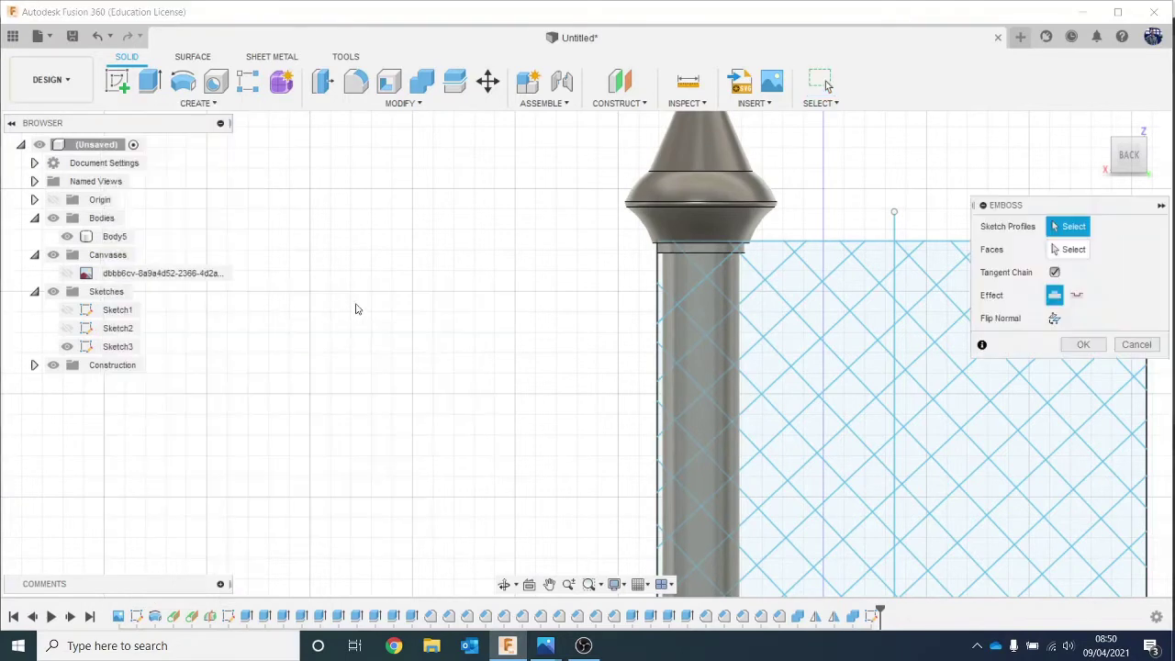
pyautogui.moveTo(357, 310); pyautogui.dragTo(210, 267, button='middle')
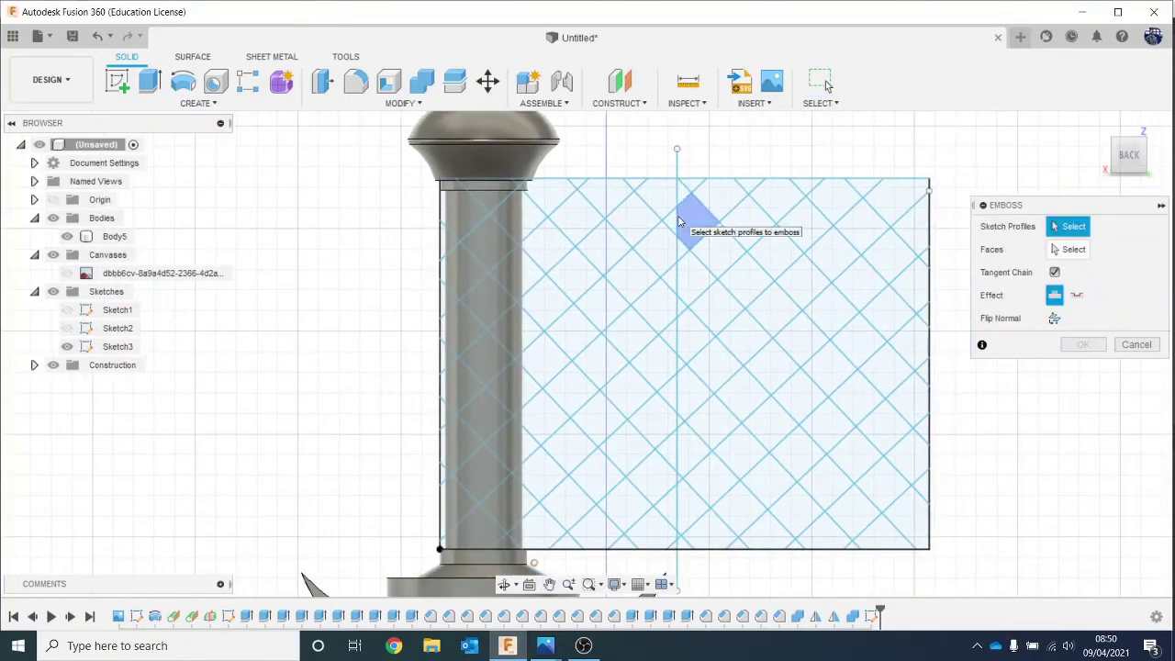
pyautogui.moveTo(581, 184)
pyautogui.mouseDown()
pyautogui.moveTo(642, 236)
pyautogui.moveTo(673, 287)
pyautogui.mouseUp()
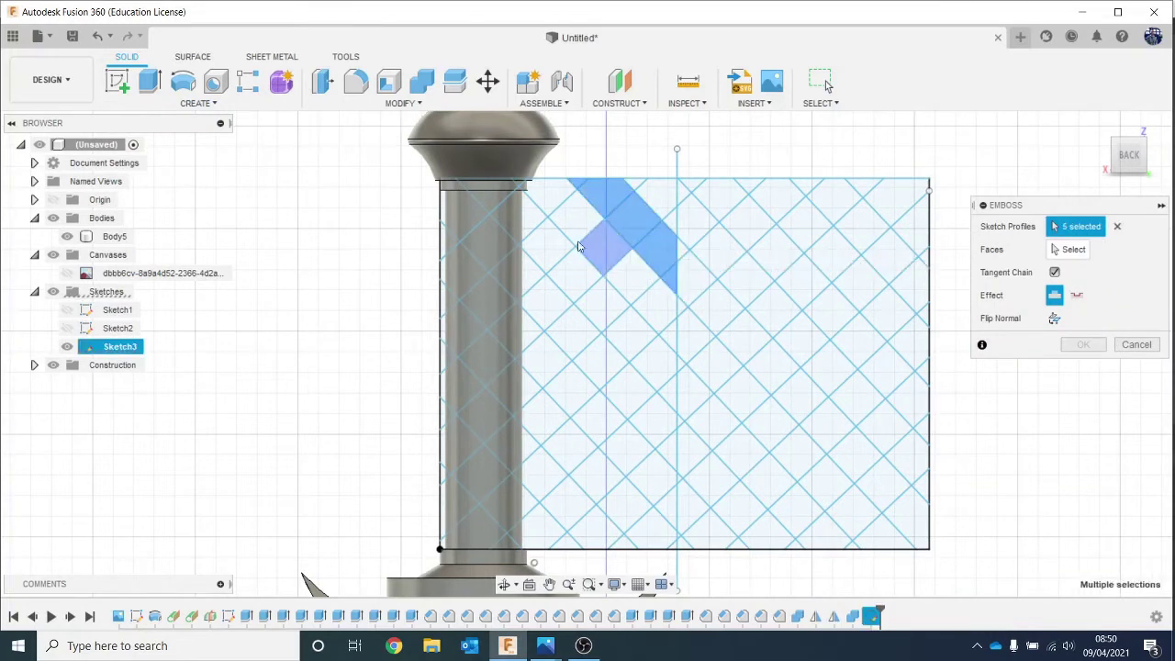
# Add the remaining parallel diagonal bands between the handle and the dividing line to the emboss profiles, down to the rectangle's bottom edge.
pyautogui.moveTo(514, 220)
pyautogui.mouseDown()
pyautogui.moveTo(630, 328)
pyautogui.moveTo(676, 407)
pyautogui.moveTo(645, 370)
pyautogui.mouseUp()
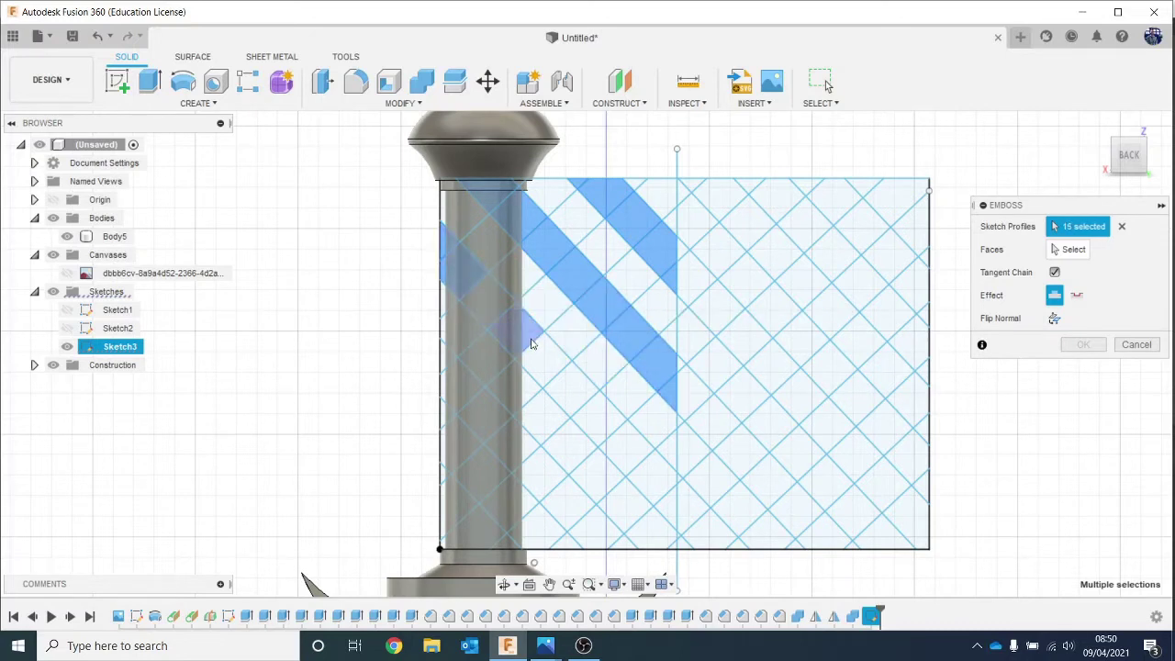
pyautogui.moveTo(501, 315)
pyautogui.mouseDown()
pyautogui.moveTo(581, 388)
pyautogui.moveTo(603, 425)
pyautogui.moveTo(483, 374)
pyautogui.mouseUp()
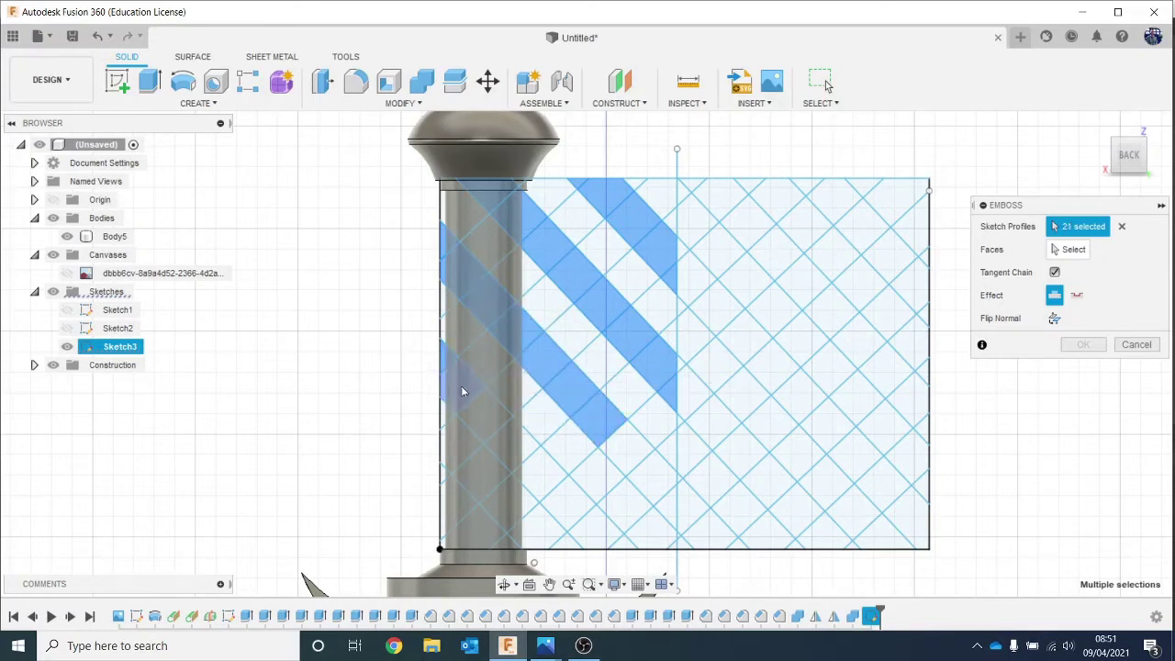
pyautogui.moveTo(528, 456); pyautogui.dragTo(575, 506)
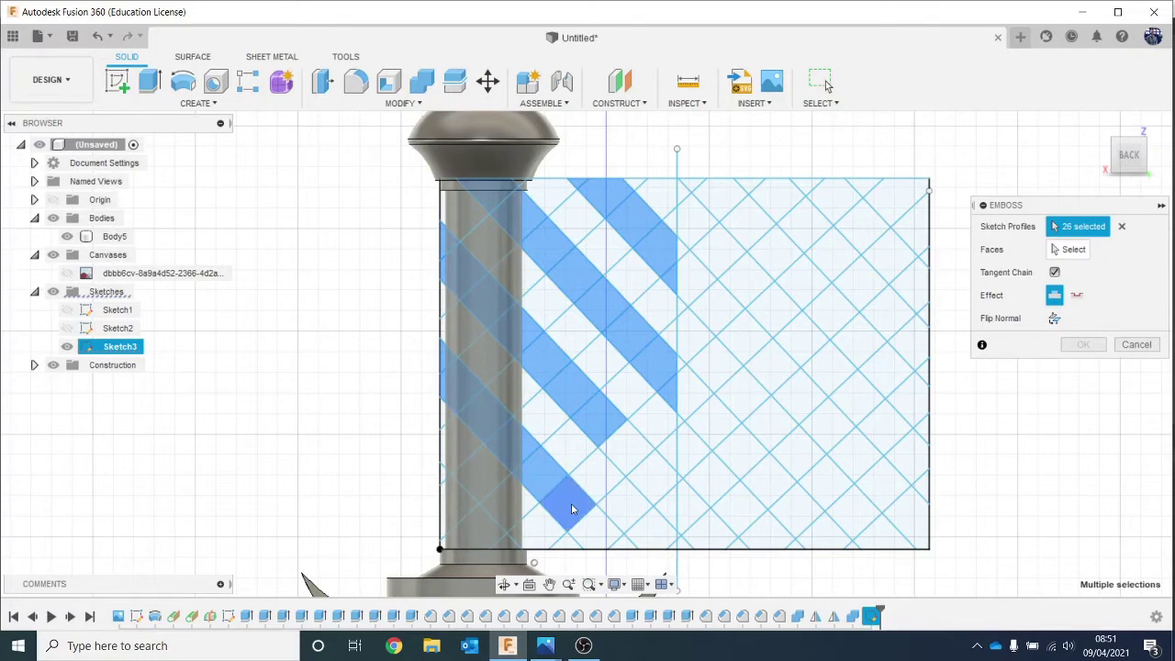
pyautogui.moveTo(575, 506); pyautogui.dragTo(574, 412, button='middle')
pyautogui.click(603, 448)
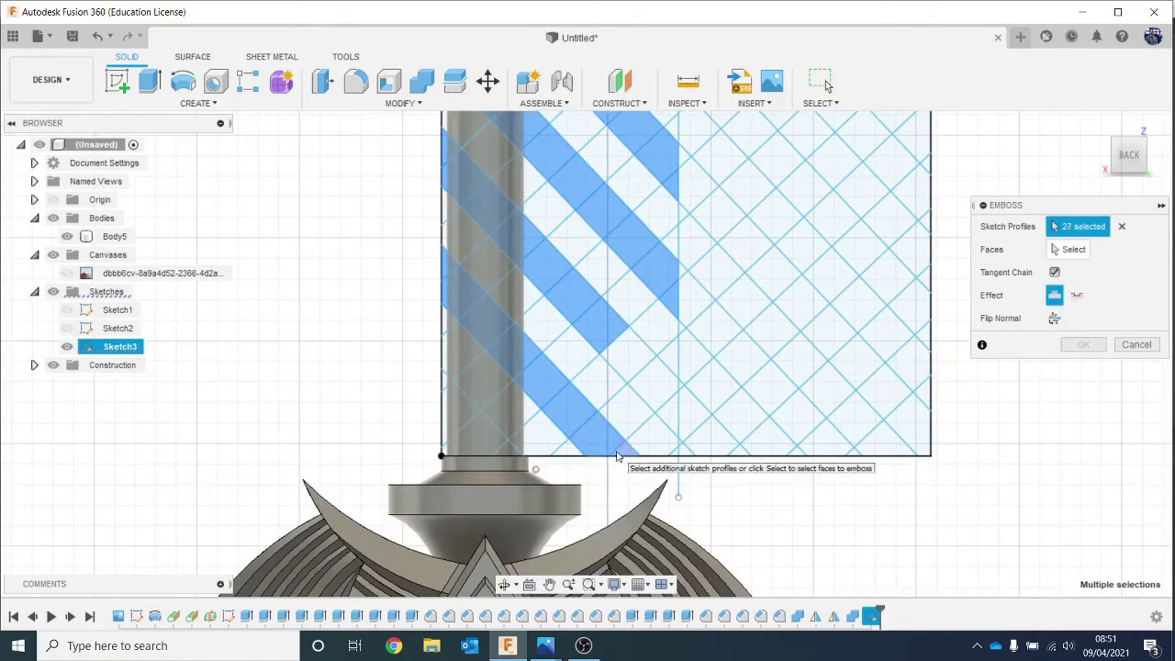
pyautogui.click(618, 453)
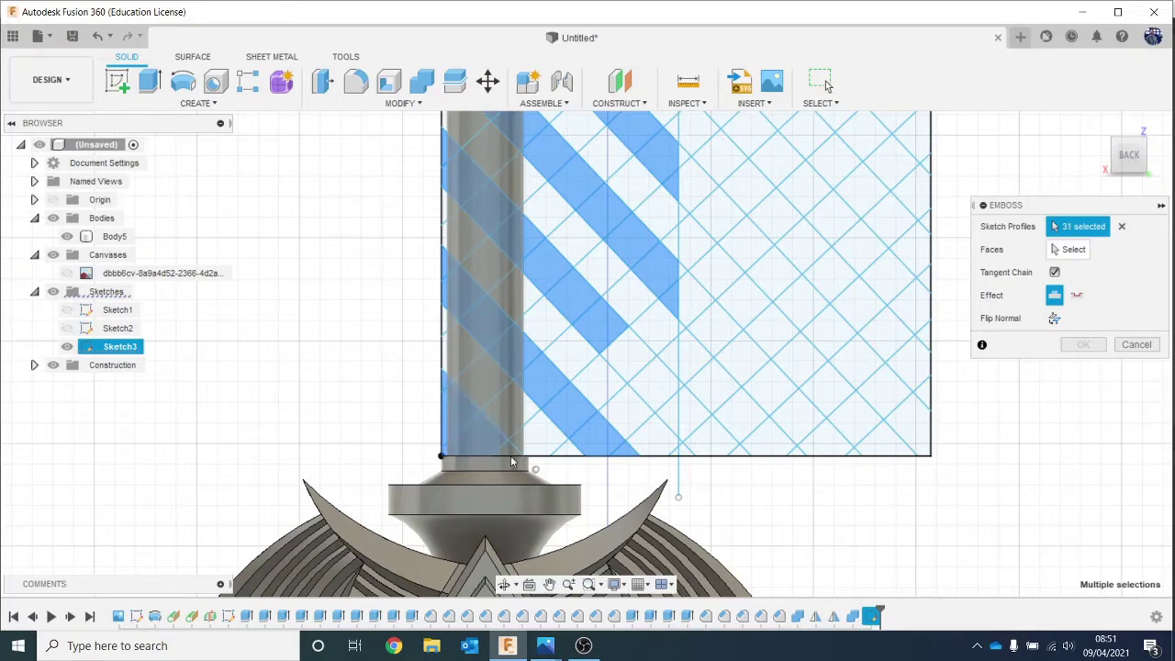
pyautogui.click(630, 350)
pyautogui.moveTo(630, 350); pyautogui.dragTo(608, 404, button='middle')
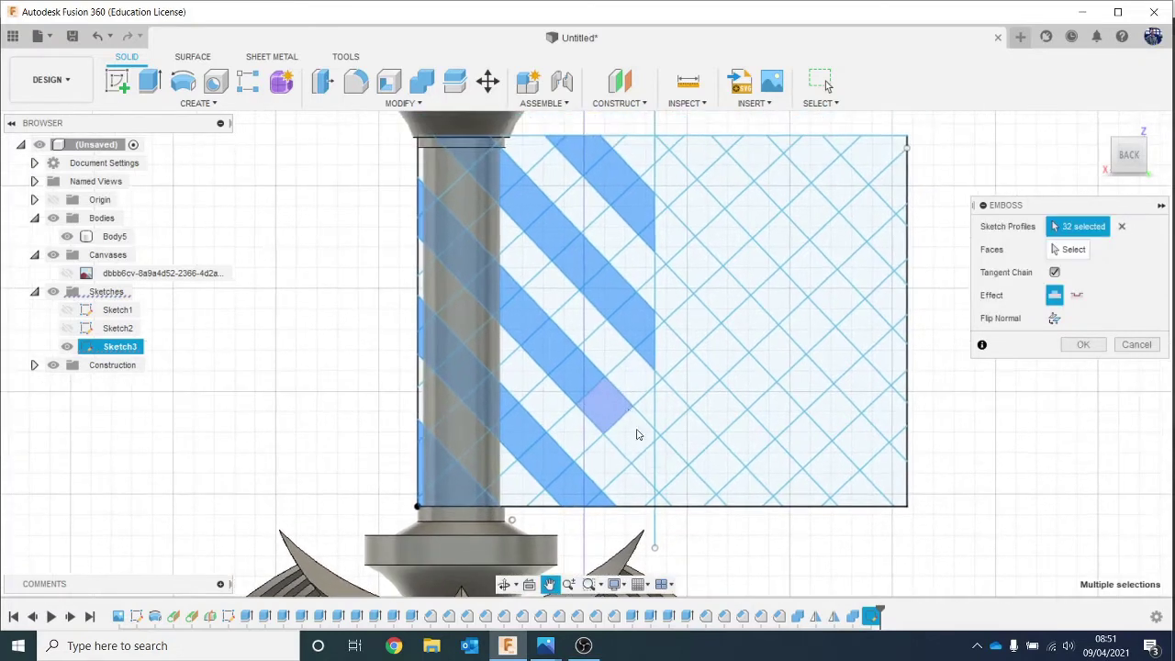
pyautogui.click(630, 434)
pyautogui.click(648, 467)
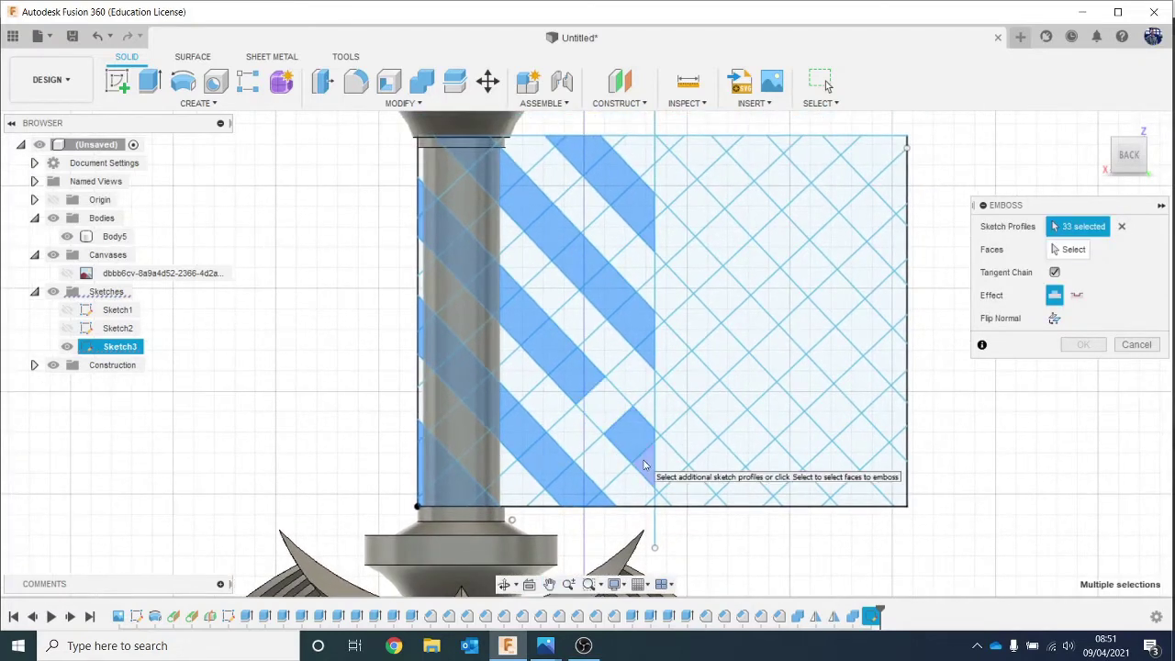
# Add the crossing diagonal bands on the handle side of the dividing line to the emboss profiles, completing the criss-cross selection.
pyautogui.moveTo(623, 302); pyautogui.dragTo(621, 414, button='middle')
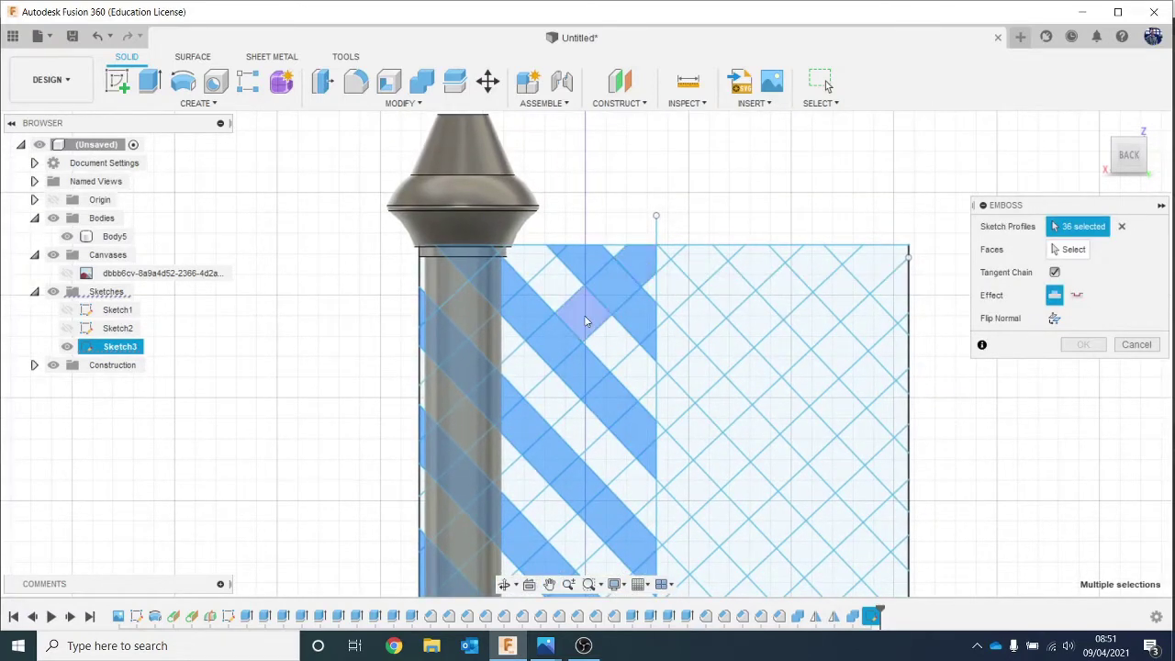
pyautogui.click(526, 372)
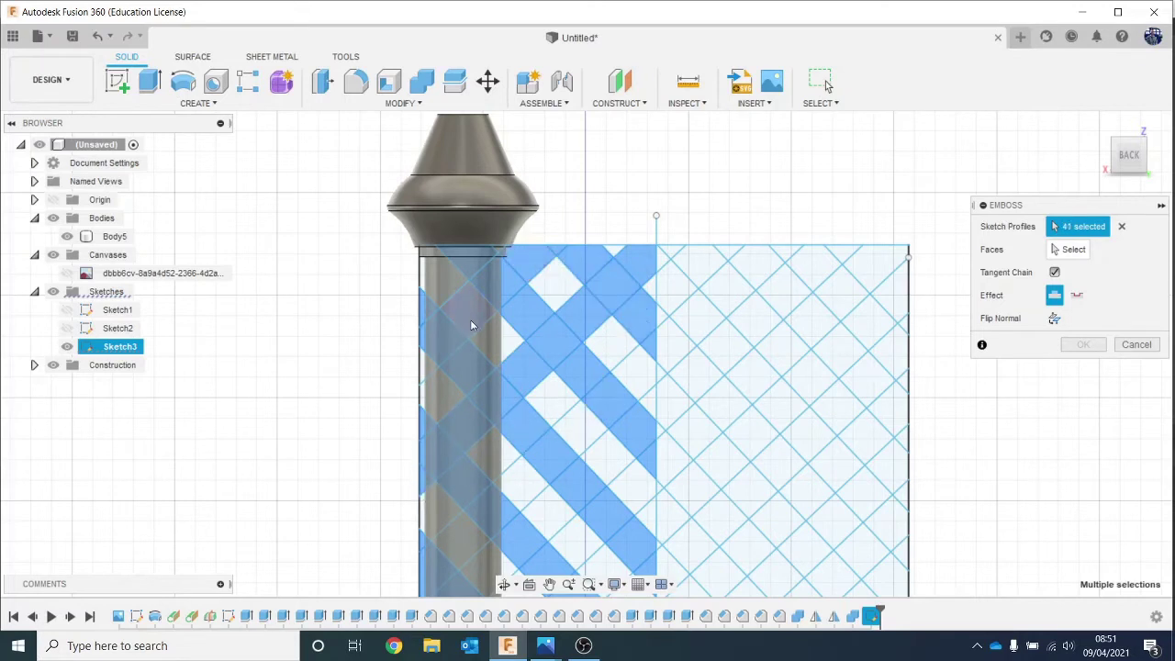
pyautogui.click(436, 374)
pyautogui.click(624, 419)
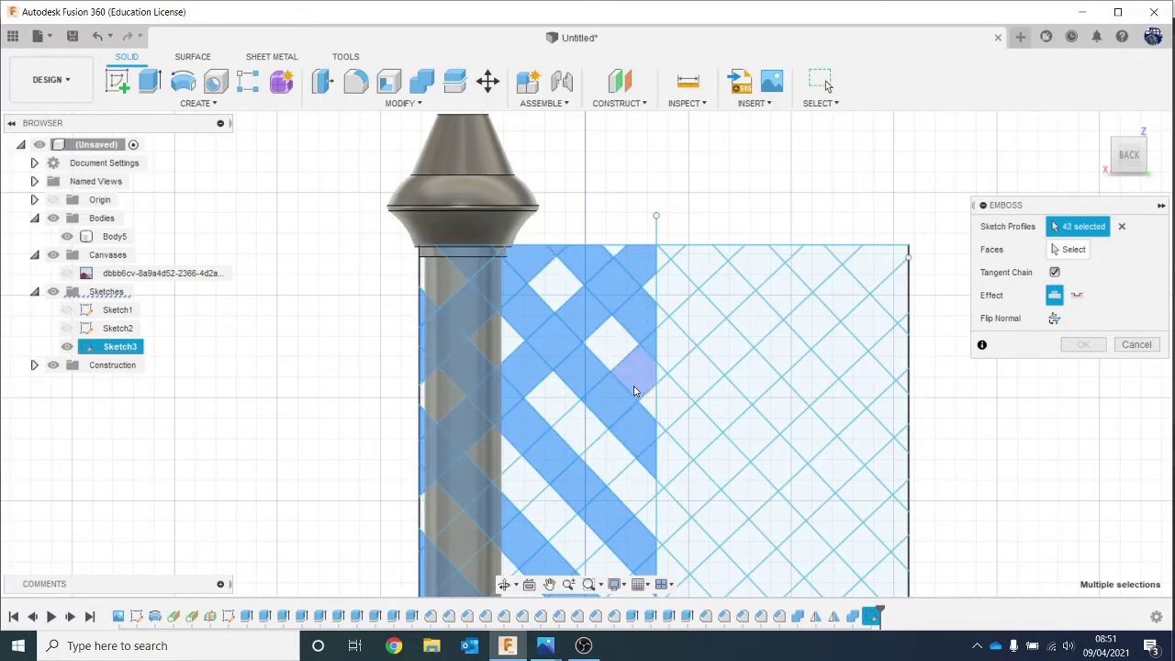
pyautogui.click(589, 427)
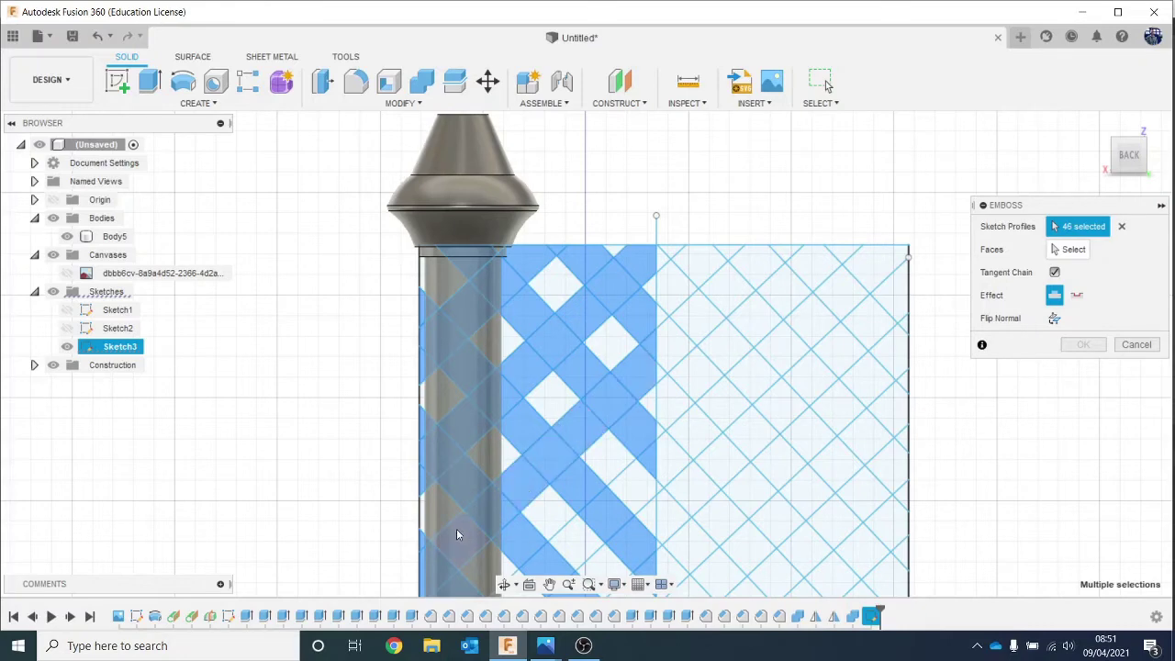
pyautogui.click(457, 534)
pyautogui.moveTo(490, 578); pyautogui.dragTo(474, 424, button='middle')
pyautogui.click(494, 456)
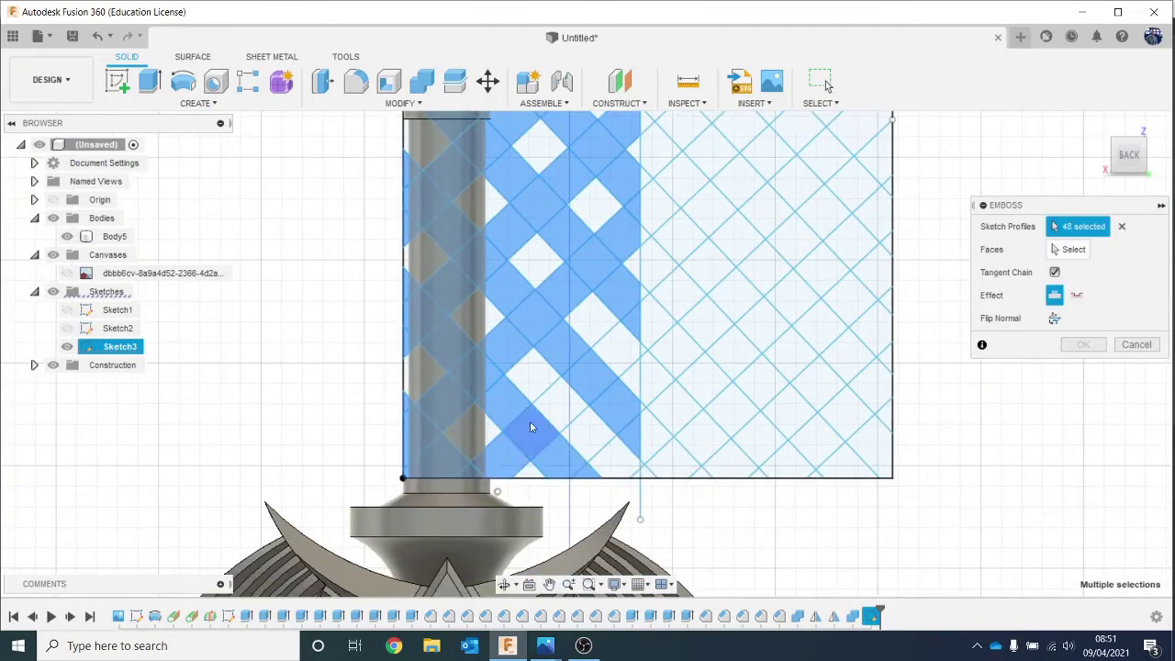
pyautogui.click(634, 349)
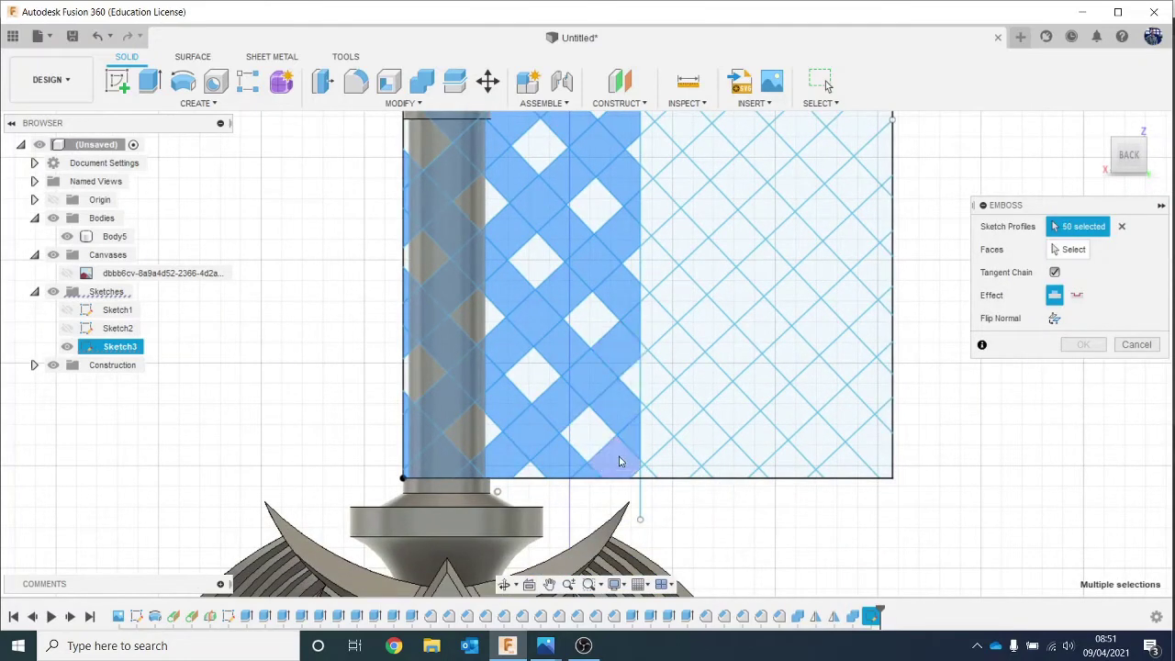
pyautogui.click(618, 457)
# Preview the 0.20 mm emboss on the handle's cylindrical face, inspect the pattern, and cancel the command.
pyautogui.click(1070, 249)
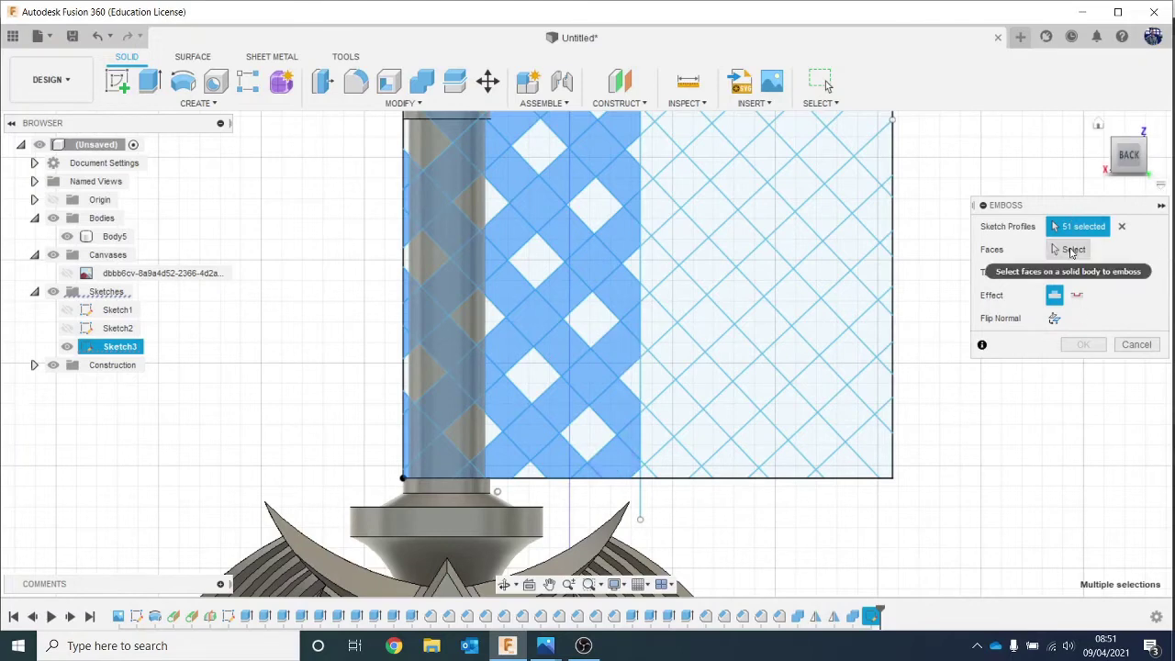
pyautogui.moveTo(811, 250); pyautogui.dragTo(818, 320, button='middle')
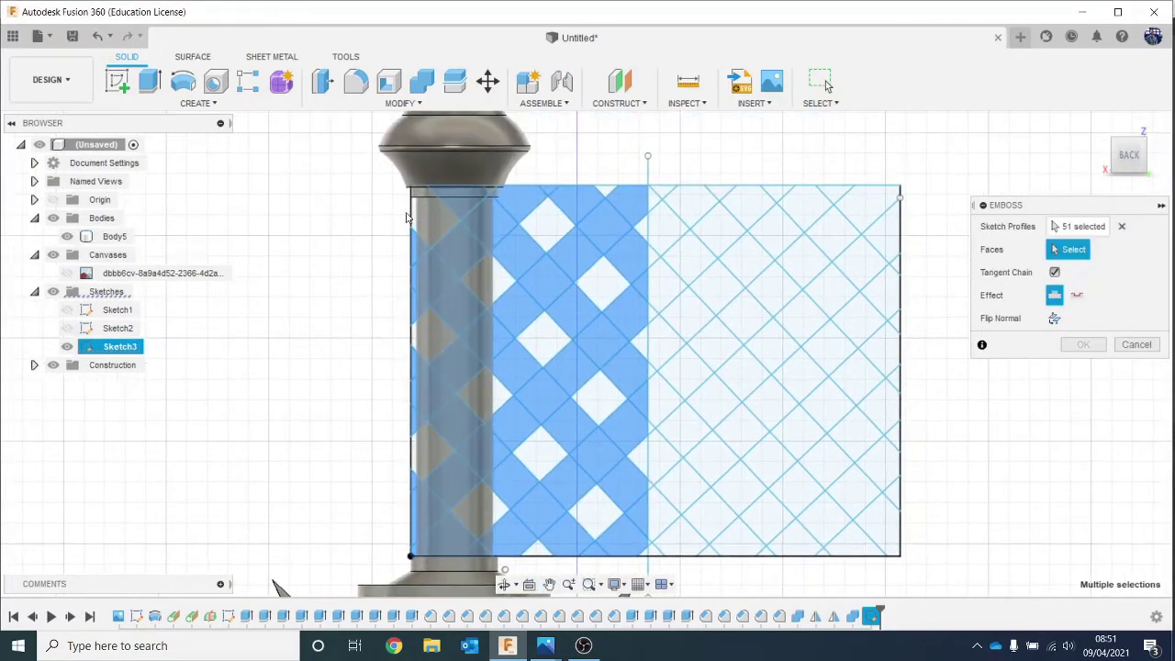
pyautogui.click(434, 223)
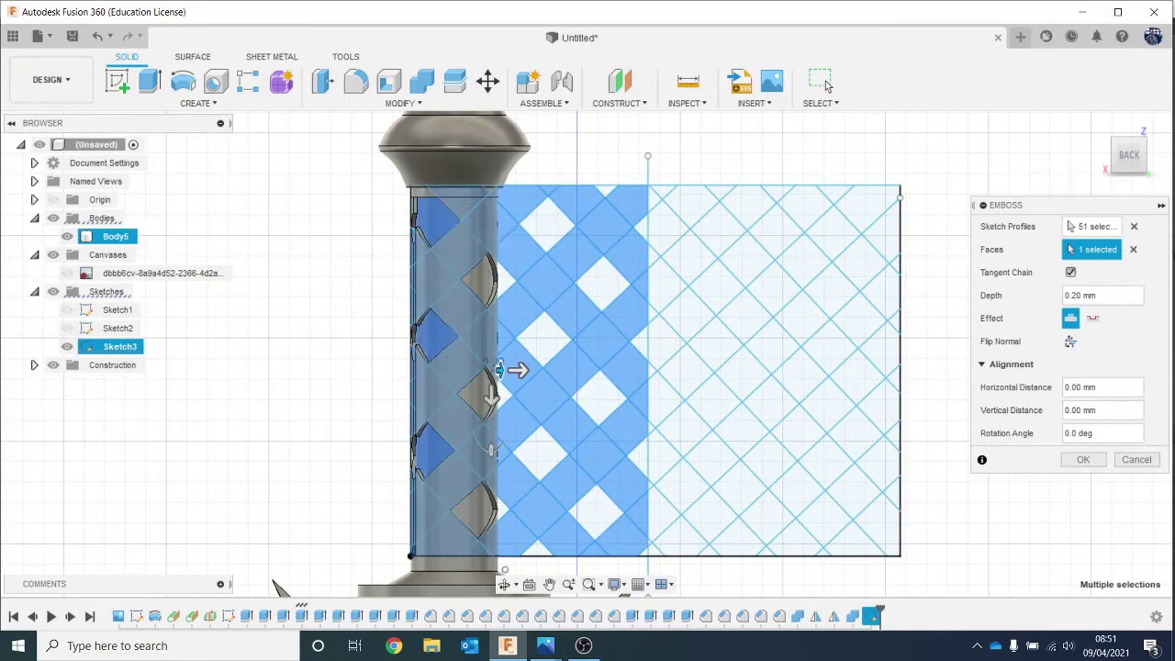
pyautogui.keyDown('shift'); pyautogui.moveTo(1163, 139); pyautogui.dragTo(1129, 158, button='middle'); pyautogui.keyUp('shift')
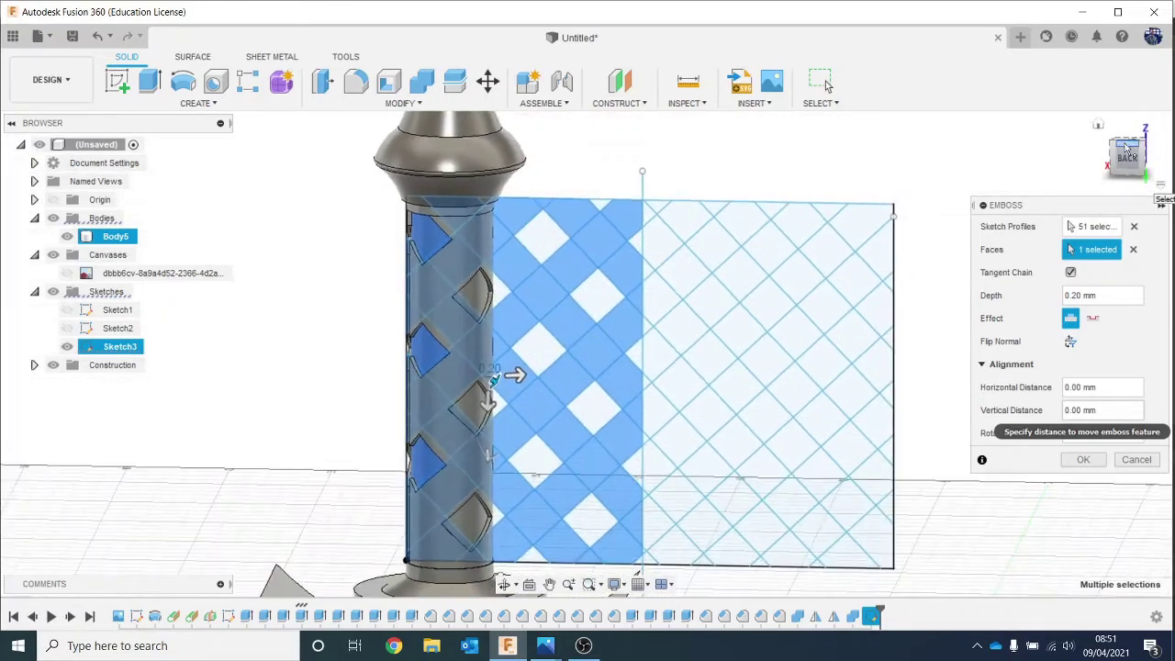
pyautogui.click(1141, 458)
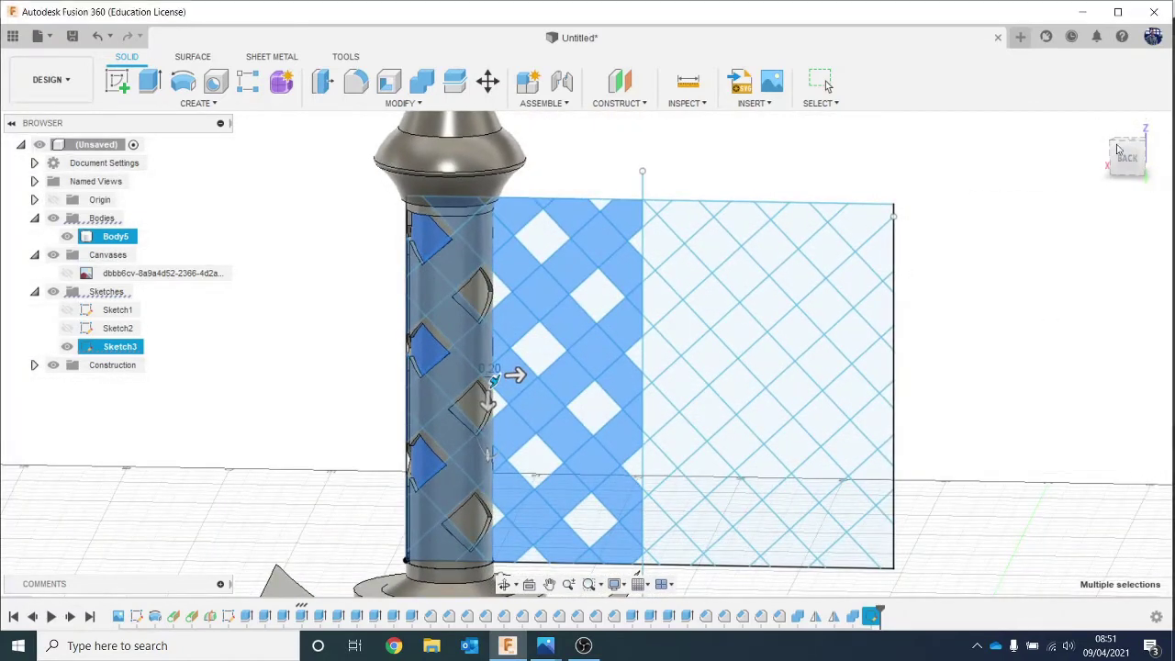
# Move the lattice sketch's vertical dividing line about 0.16 mm further away from the handle.
pyautogui.scroll(5, 682, 160)
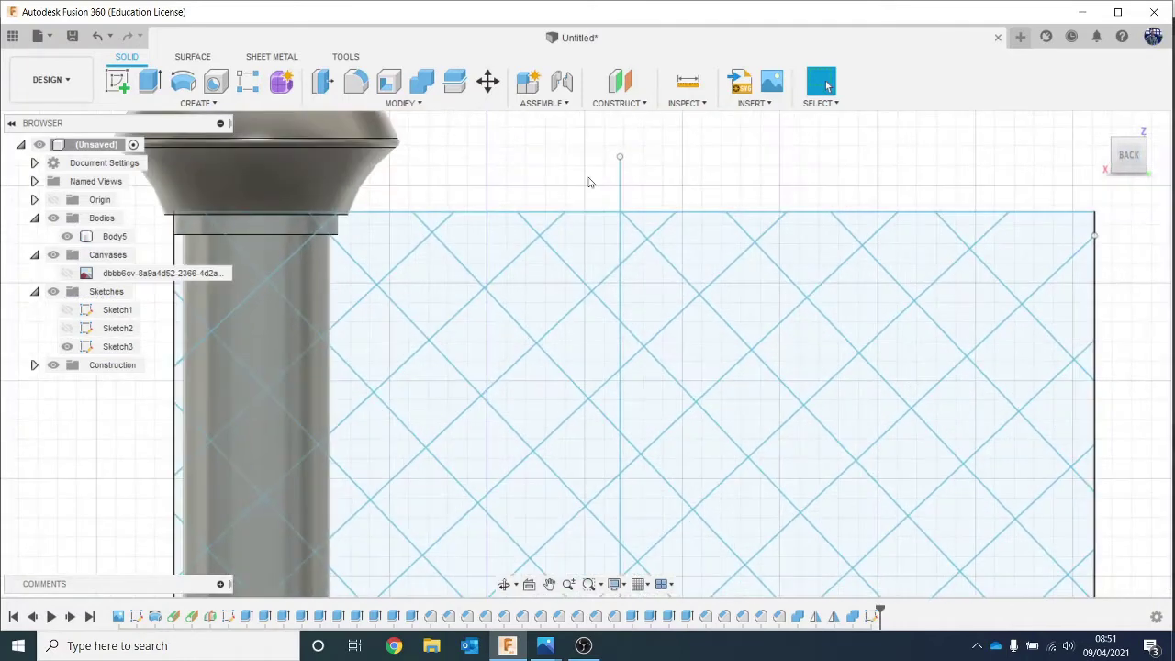
pyautogui.rightClick(623, 197)
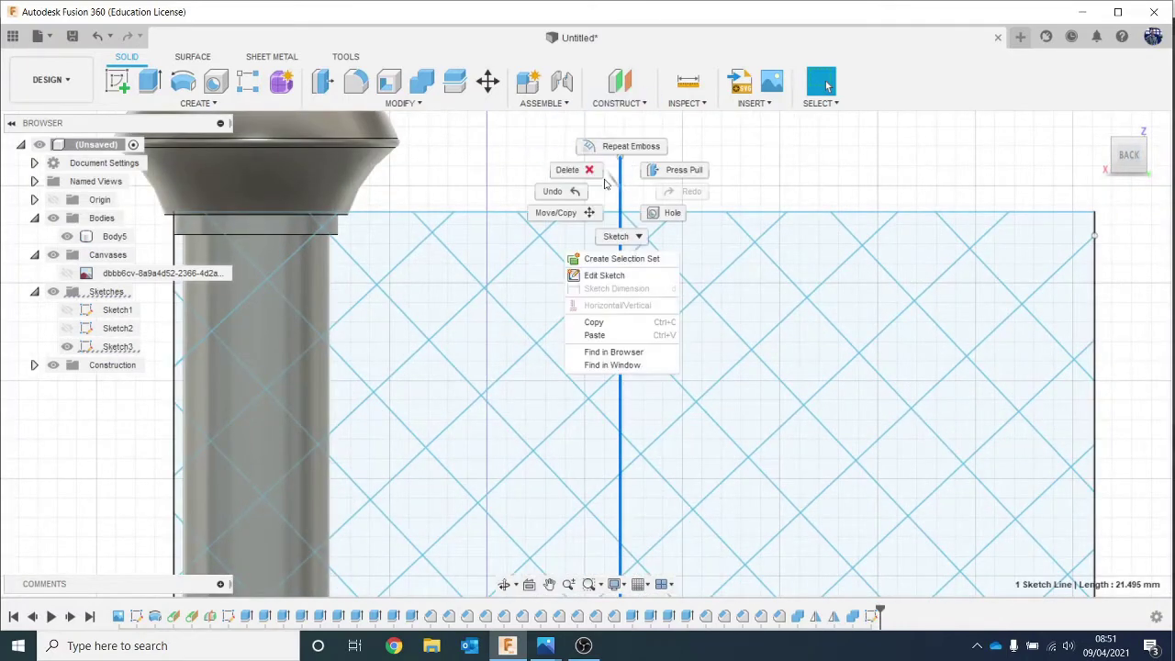
pyautogui.click(556, 212)
pyautogui.moveTo(574, 191); pyautogui.dragTo(580, 191)
pyautogui.click(1083, 482)
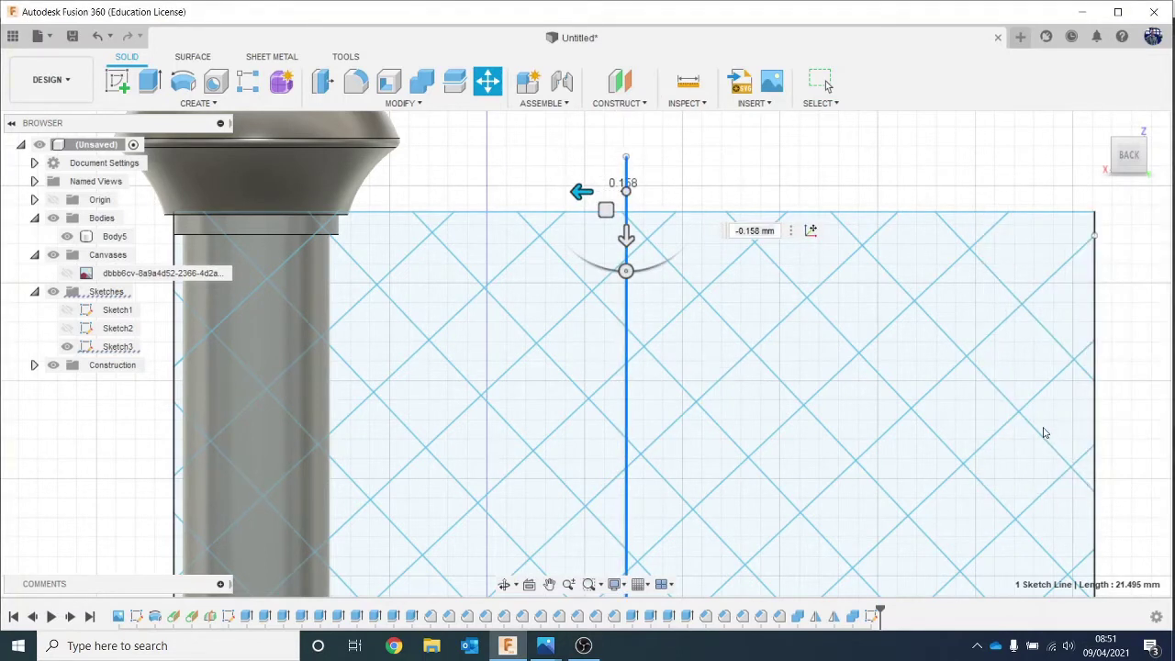
# Start a new Emboss and select the two diagonal bands running from the rectangle's top edge down to the moved dividing line.
pyautogui.scroll(-5, 789, 373)
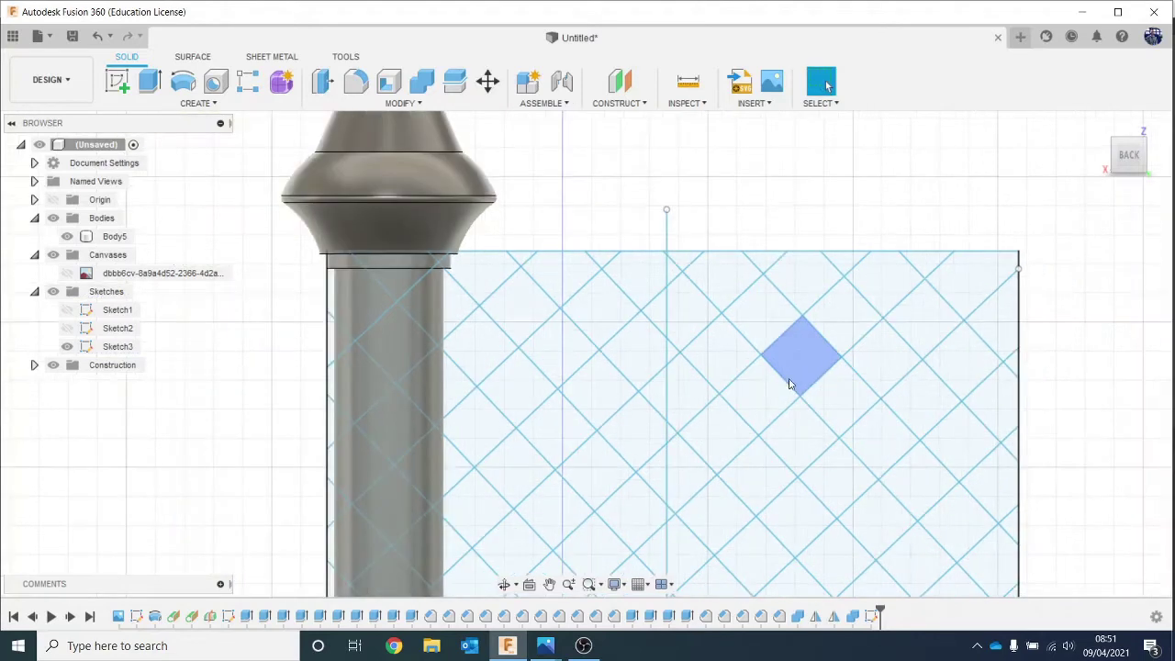
pyautogui.click(196, 103)
pyautogui.click(132, 289)
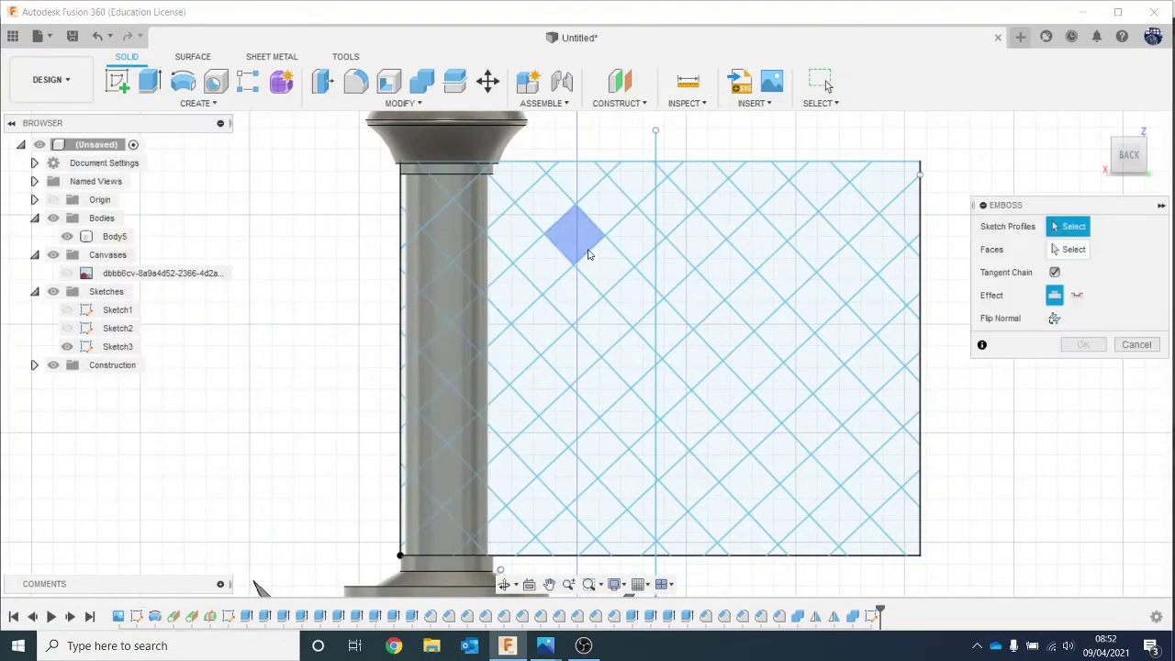
pyautogui.moveTo(446, 169)
pyautogui.mouseDown()
pyautogui.moveTo(616, 334)
pyautogui.moveTo(645, 387)
pyautogui.mouseUp()
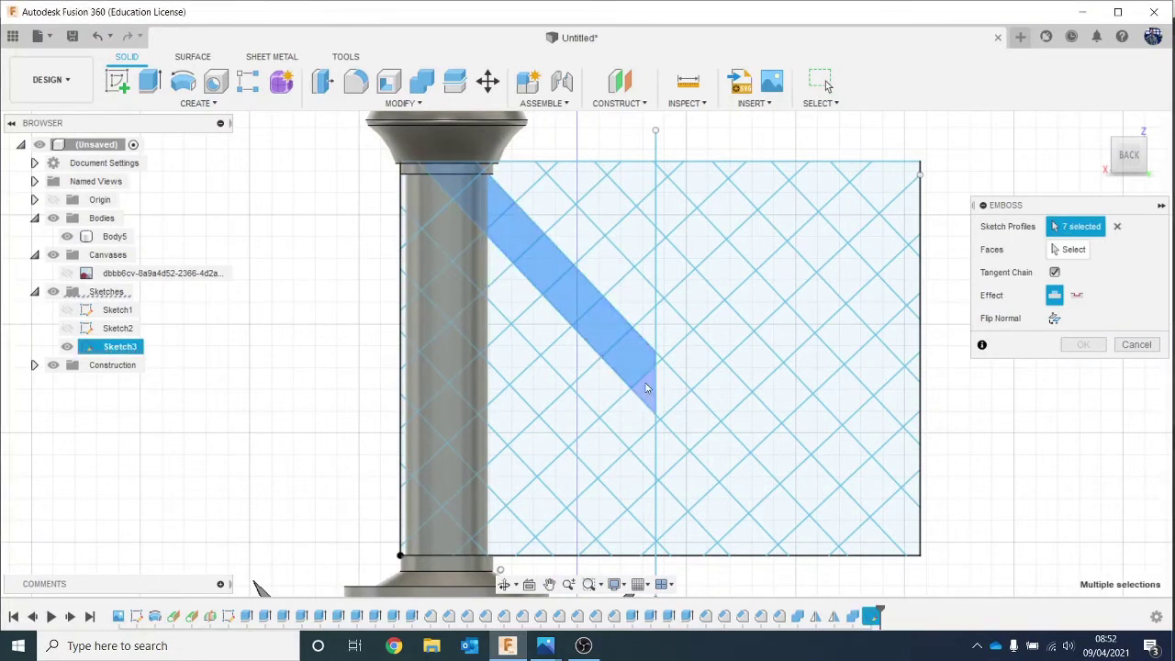
pyautogui.moveTo(546, 165); pyautogui.dragTo(650, 265)
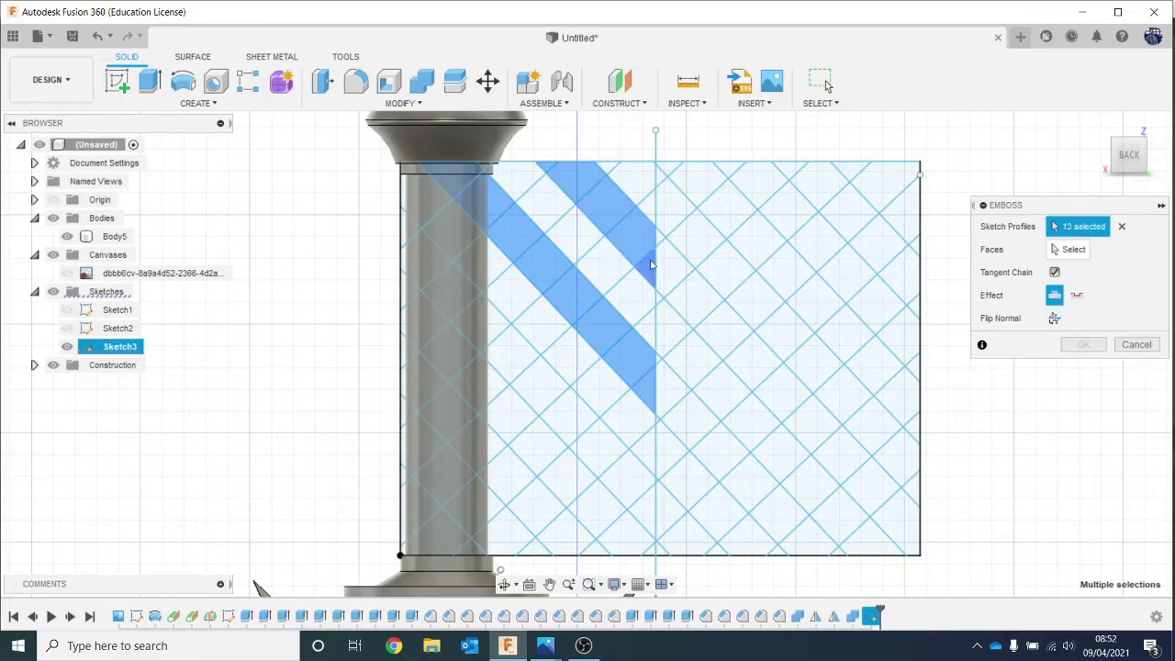
pyautogui.scroll(10, 670, 177)
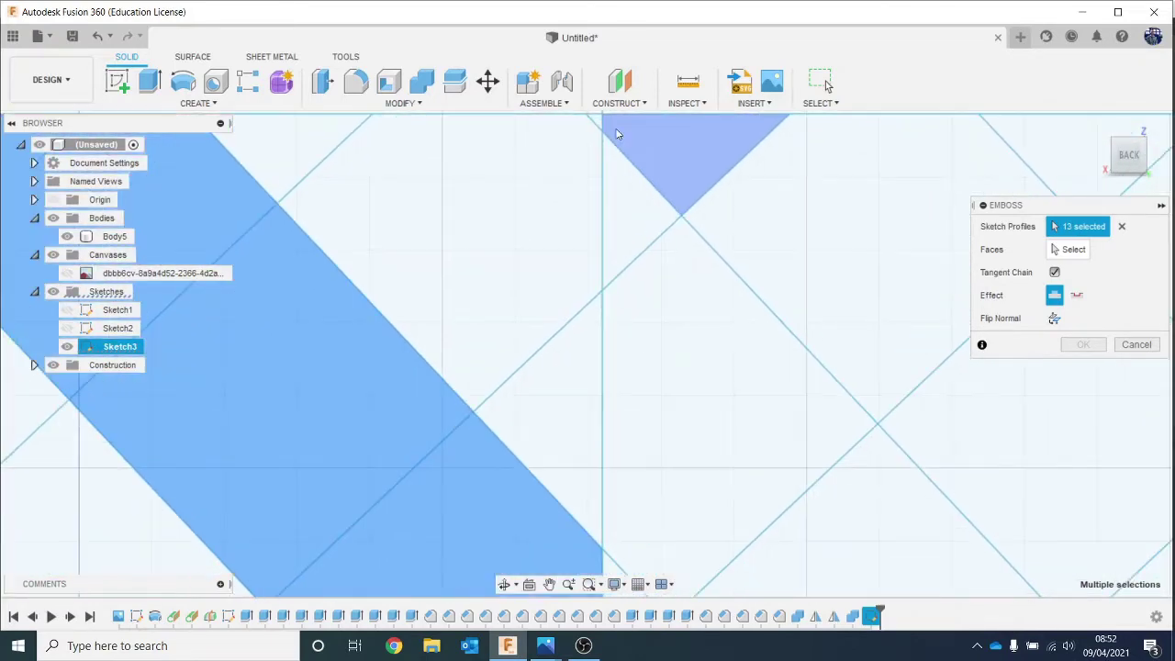
pyautogui.scroll(-10, 587, 225)
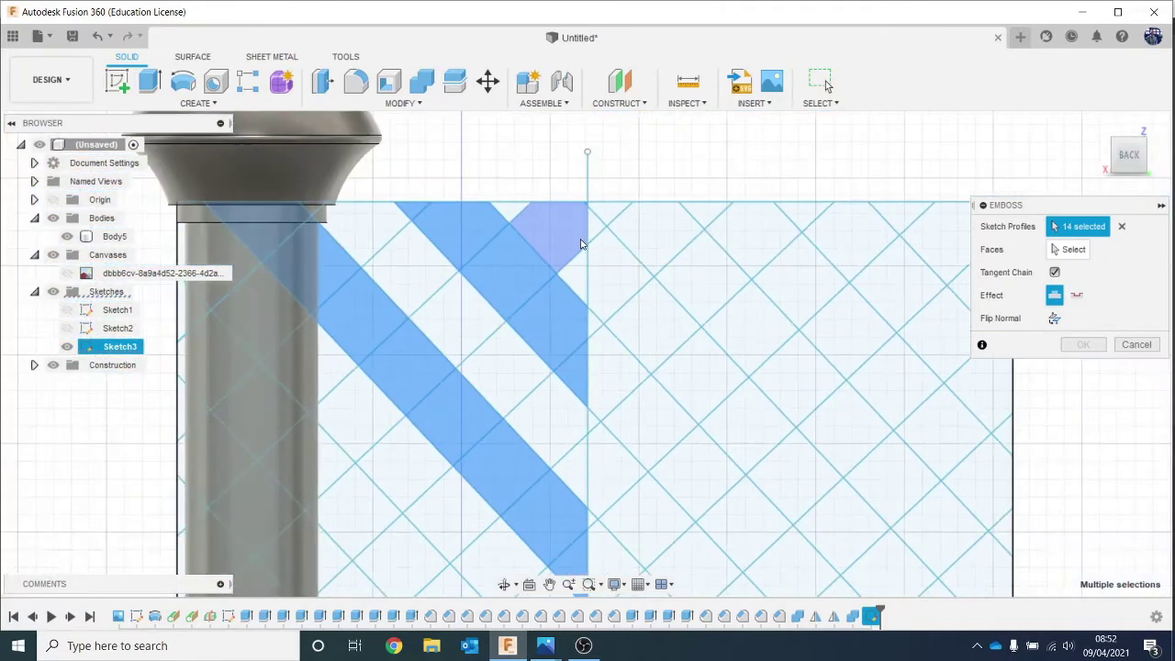
pyautogui.moveTo(582, 247)
pyautogui.mouseDown(button='middle')
pyautogui.moveTo(618, 276)
pyautogui.moveTo(752, 190)
pyautogui.mouseUp(button='middle')
pyautogui.scroll(-2, 753, 190)
# Add the next parallel diagonal band, from the rectangle's handle-side edge down to the dividing line, to the emboss profiles.
pyautogui.click(432, 222)
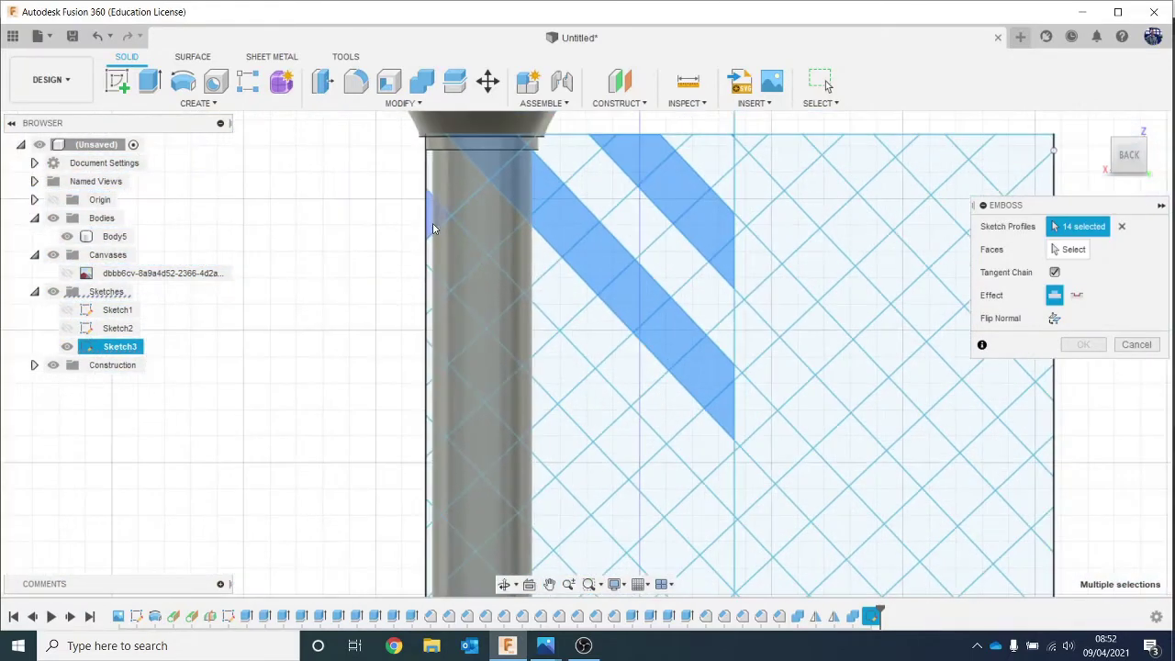
pyautogui.click(463, 262)
pyautogui.click(526, 323)
pyautogui.click(566, 375)
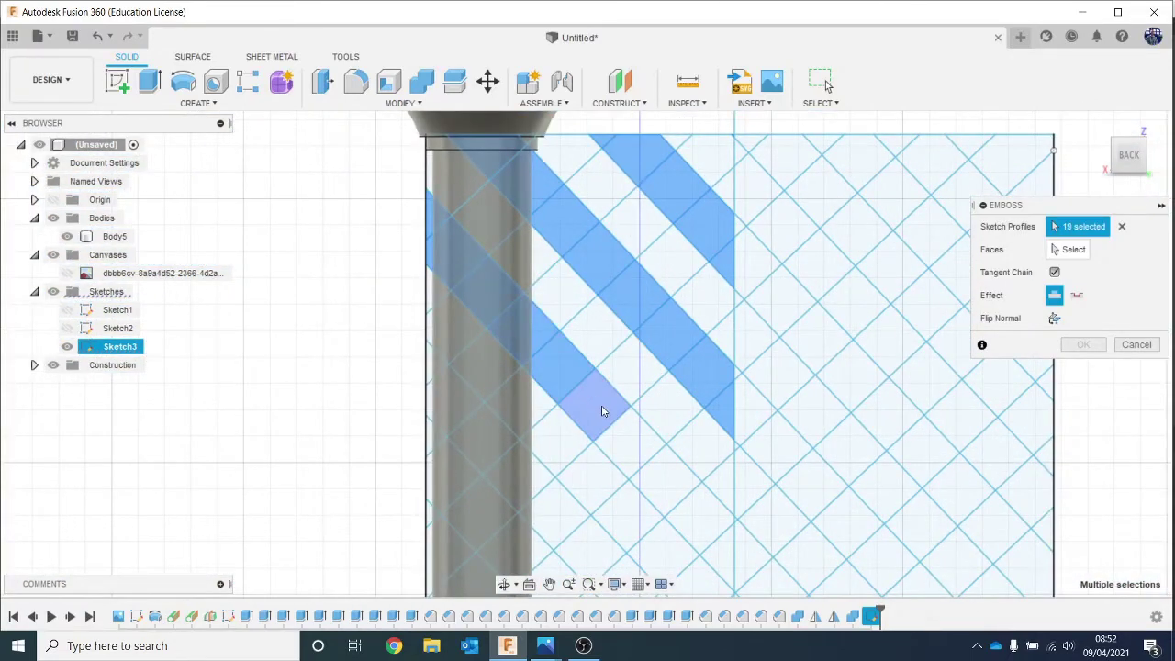
pyautogui.click(601, 407)
pyautogui.click(633, 447)
pyautogui.click(666, 487)
pyautogui.click(724, 567)
pyautogui.click(743, 496)
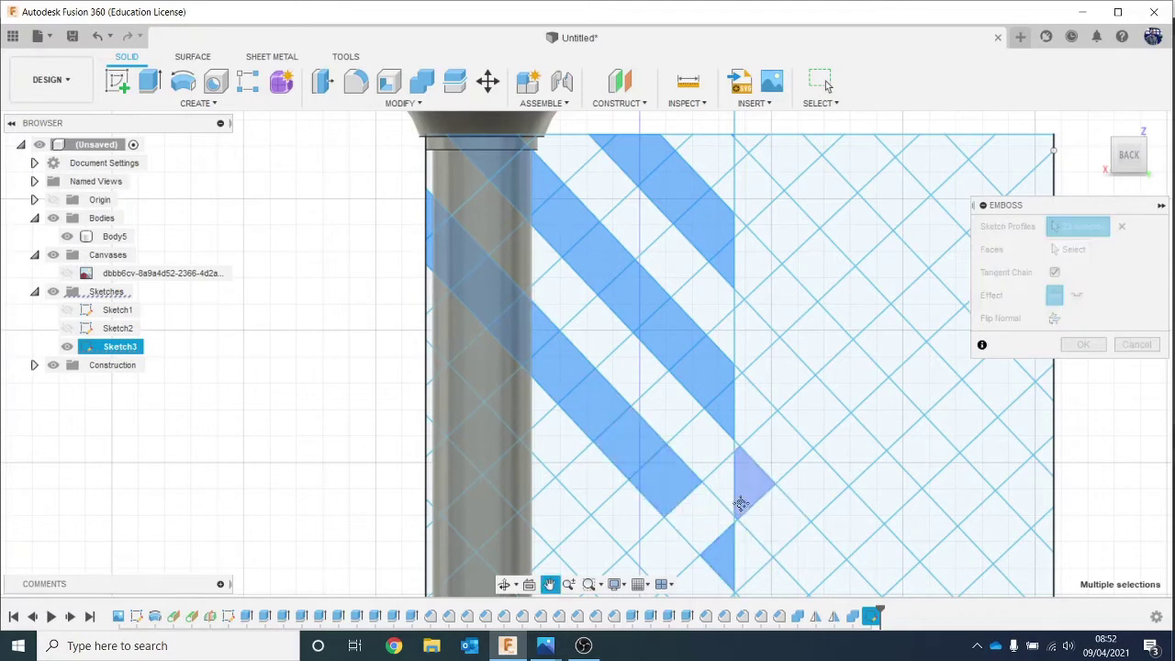
# Add the lowest parallel band and the bottom corner regions beside the handle to the emboss profiles.
pyautogui.moveTo(741, 503); pyautogui.dragTo(761, 364, button='middle')
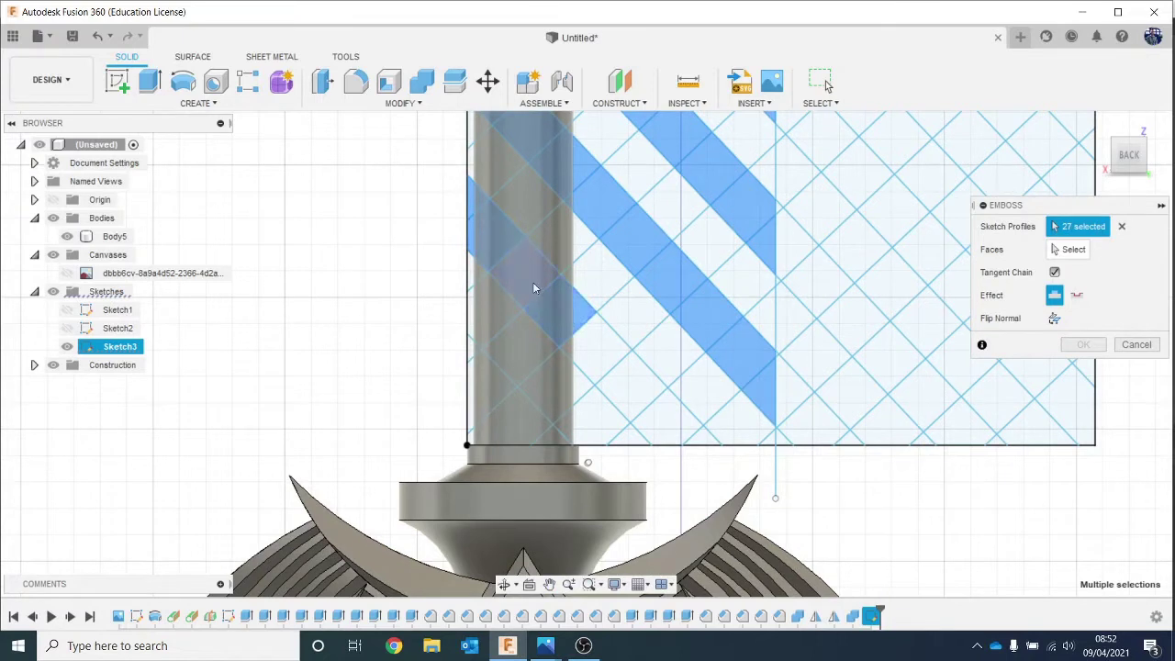
pyautogui.click(595, 332)
pyautogui.click(627, 376)
pyautogui.click(657, 405)
pyautogui.click(677, 428)
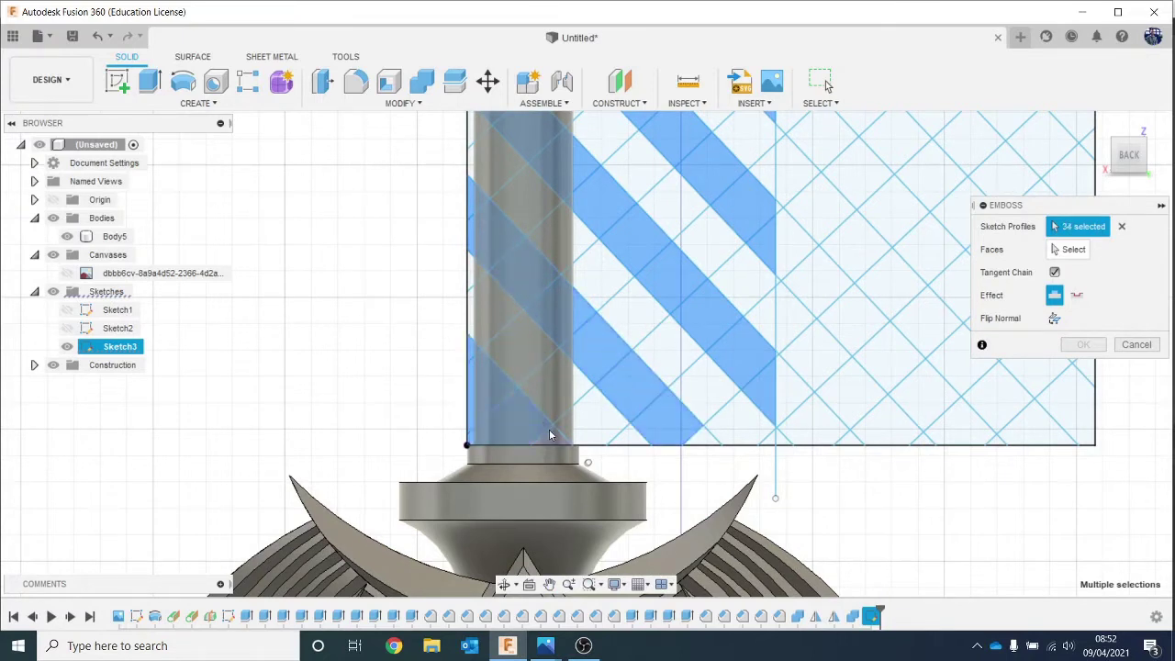
pyautogui.click(552, 434)
# Add the upper bands running along the opposite diagonal, between the handle-side edge and the dividing line, to the emboss profiles.
pyautogui.scroll(-3, 663, 240)
pyautogui.moveTo(667, 220); pyautogui.dragTo(643, 340, button='middle')
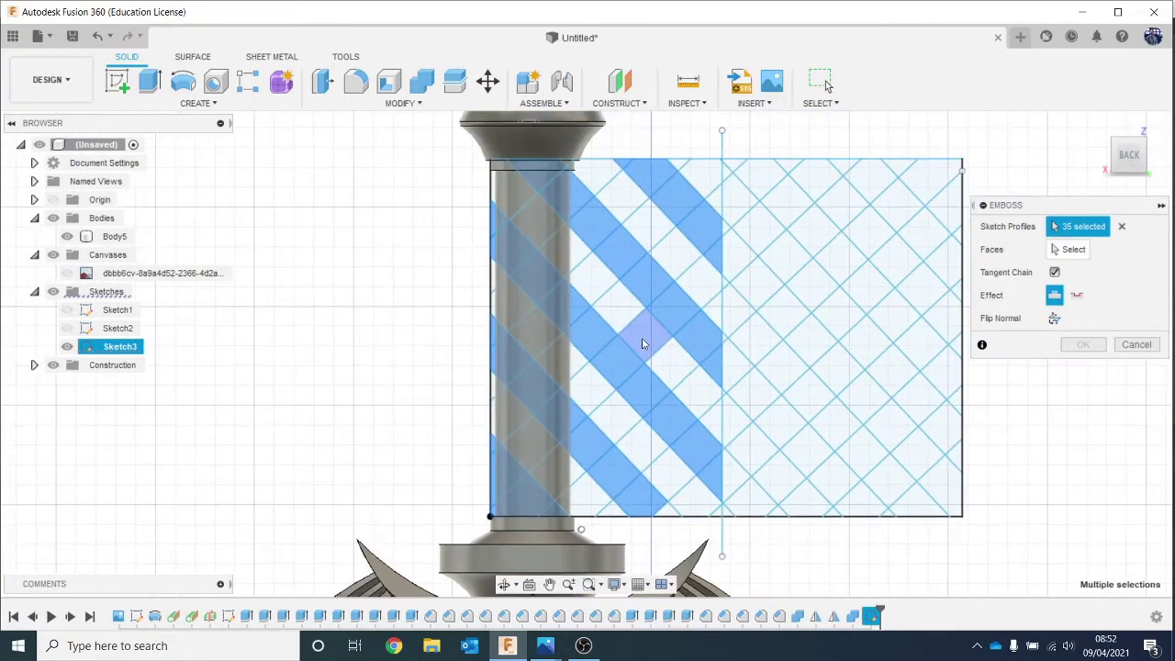
pyautogui.scroll(-1, 642, 339)
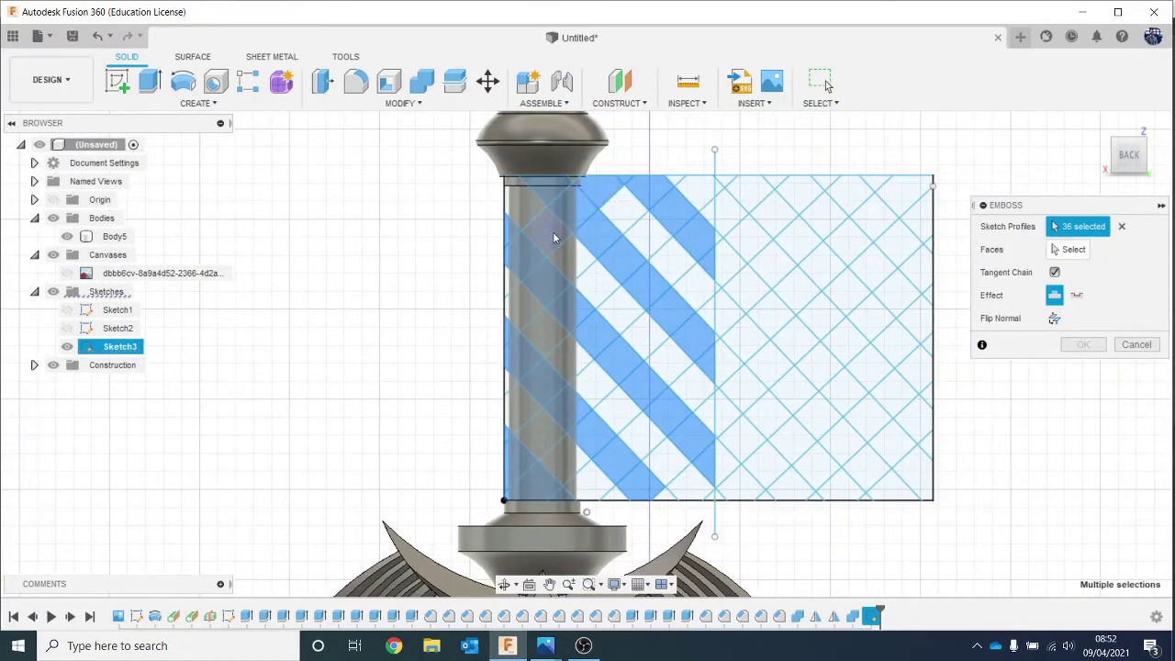
pyautogui.click(696, 234)
pyautogui.click(697, 197)
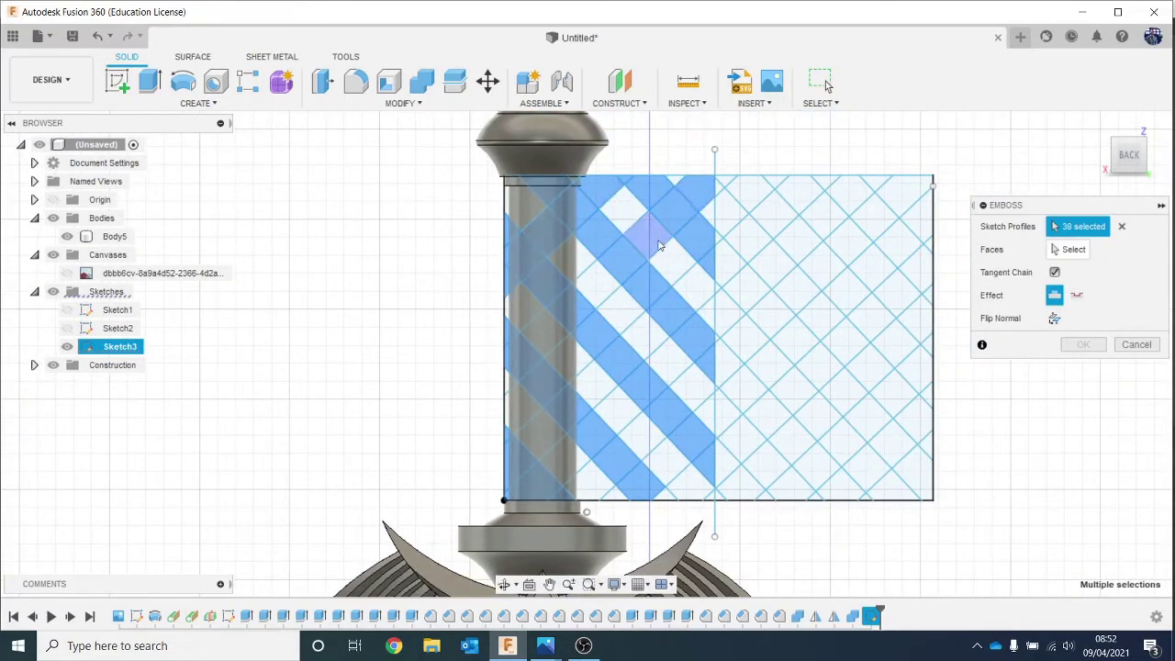
pyautogui.click(655, 236)
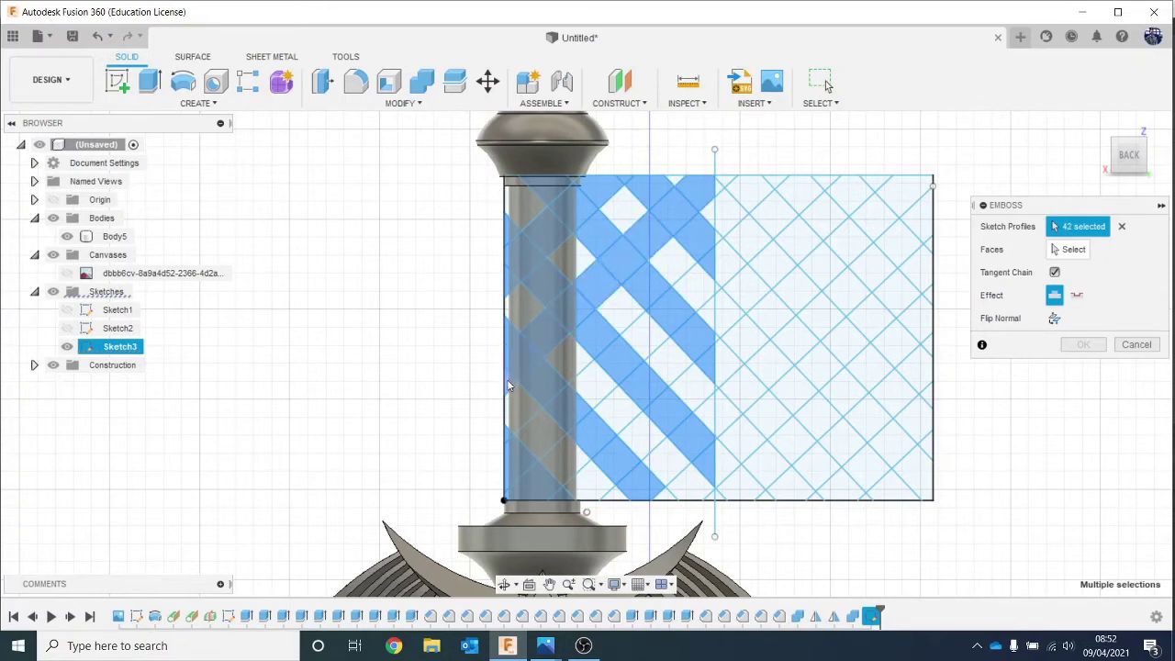
# Complete the criss-cross profile selection with the lower opposite-diagonal bands and the remaining pieces along the rectangle's bottom edge.
pyautogui.click(590, 389)
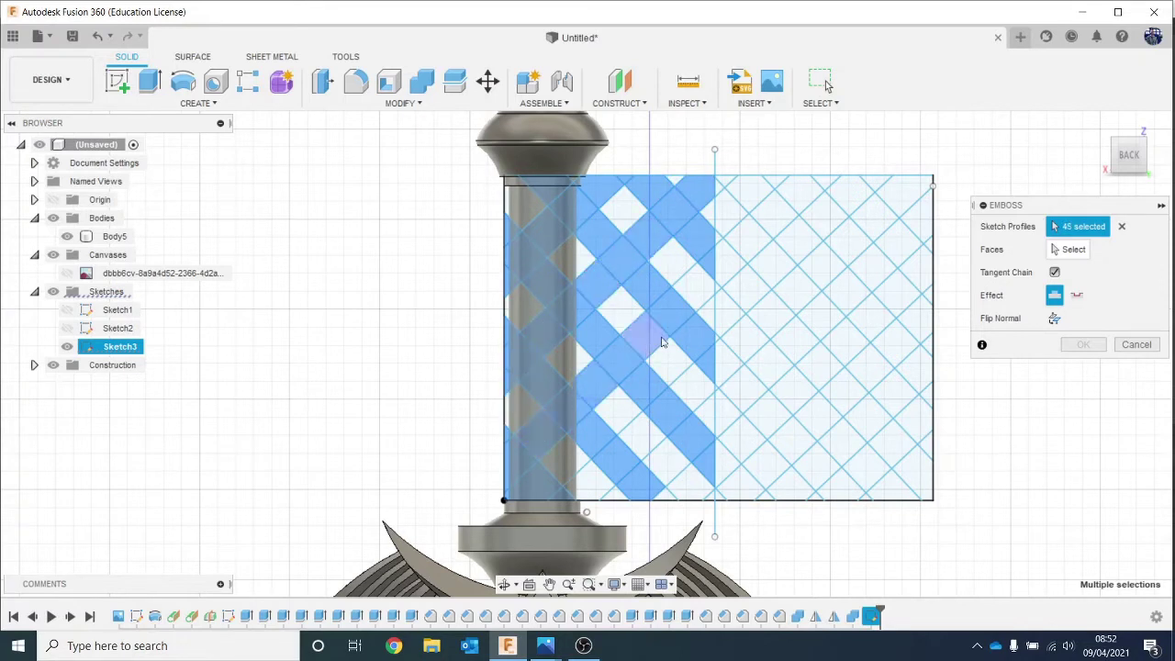
pyautogui.click(647, 334)
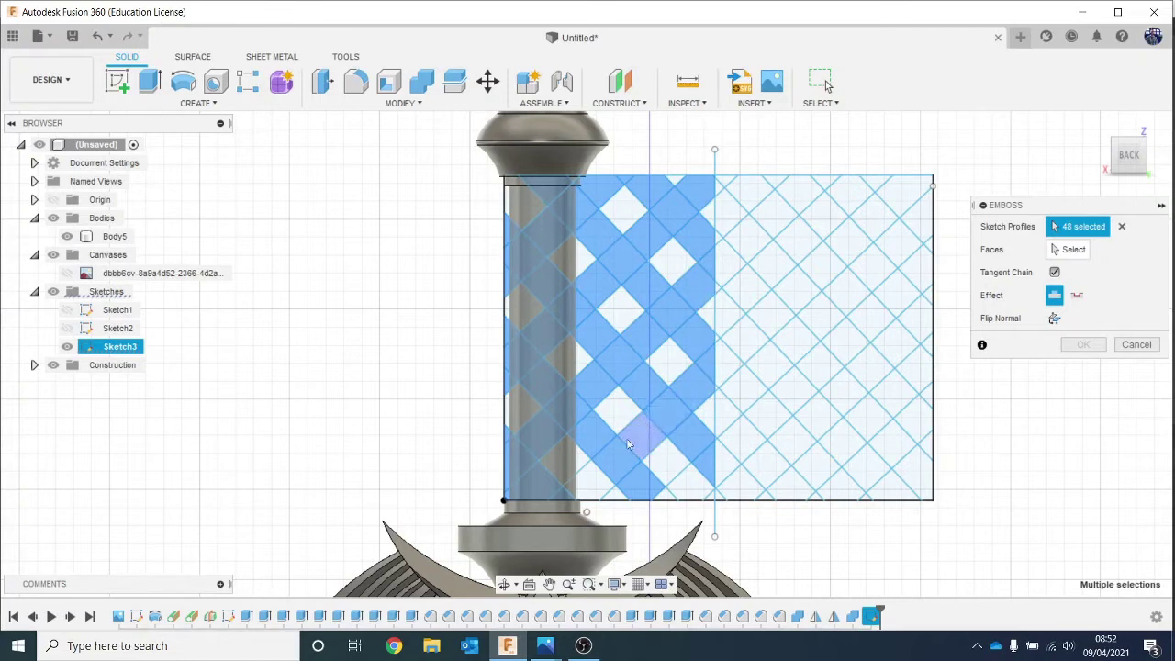
pyautogui.click(695, 487)
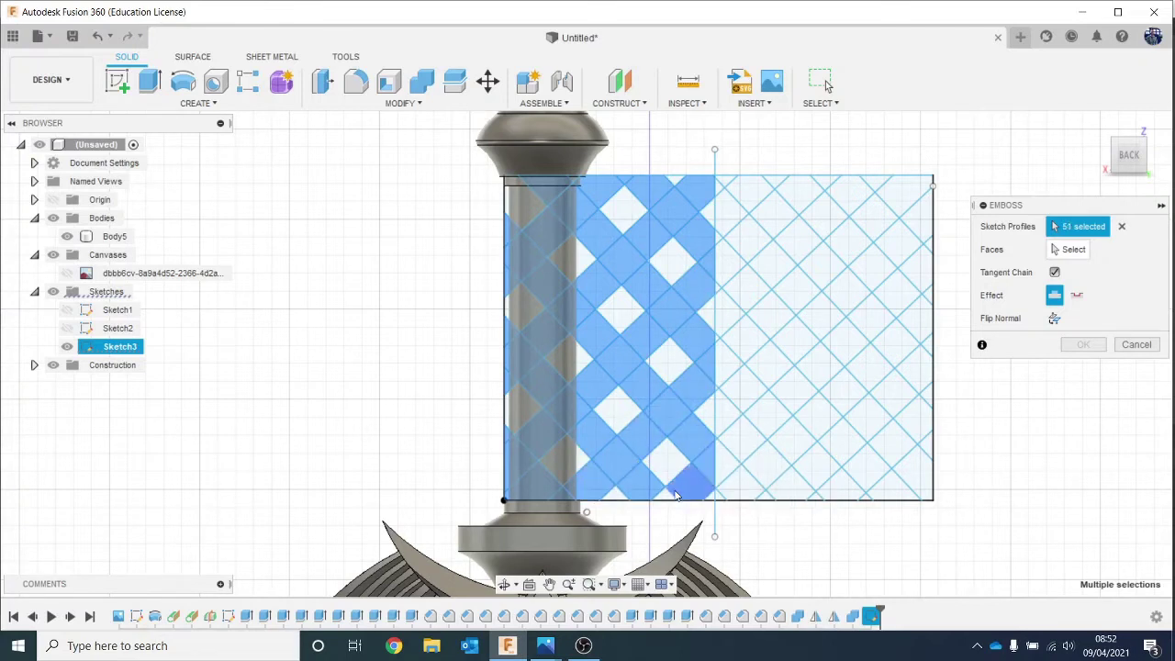
pyautogui.click(667, 499)
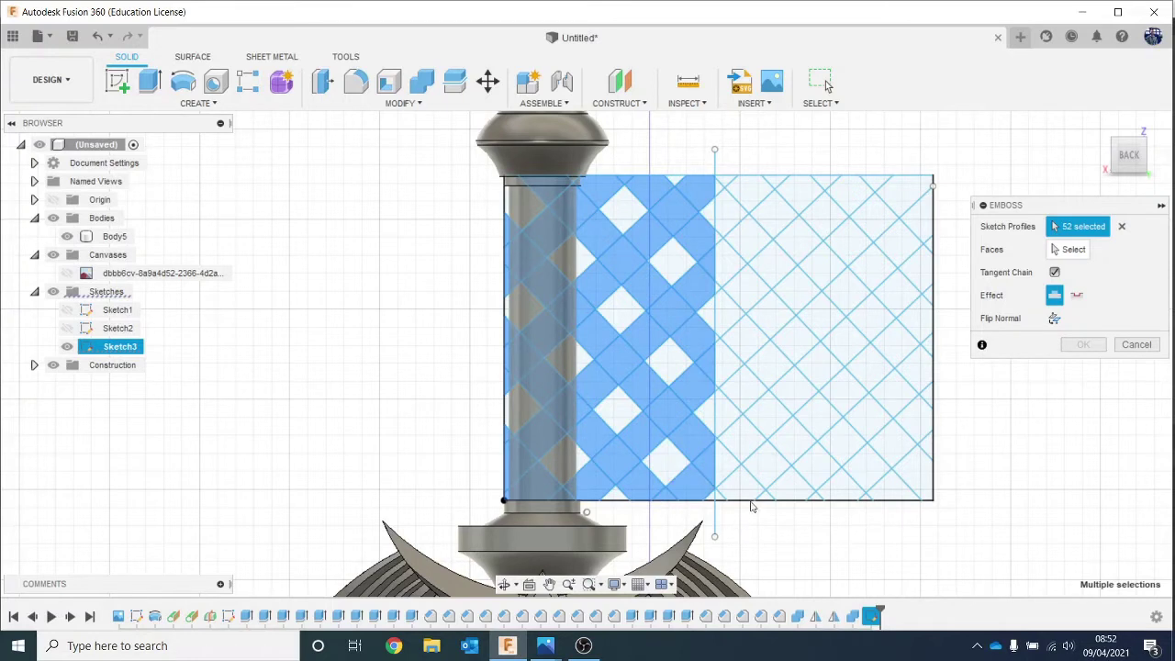
# Emboss the selected lattice profiles onto the handle's cylindrical face at 0.20 mm depth and hide the lattice sketch.
pyautogui.click(1071, 252)
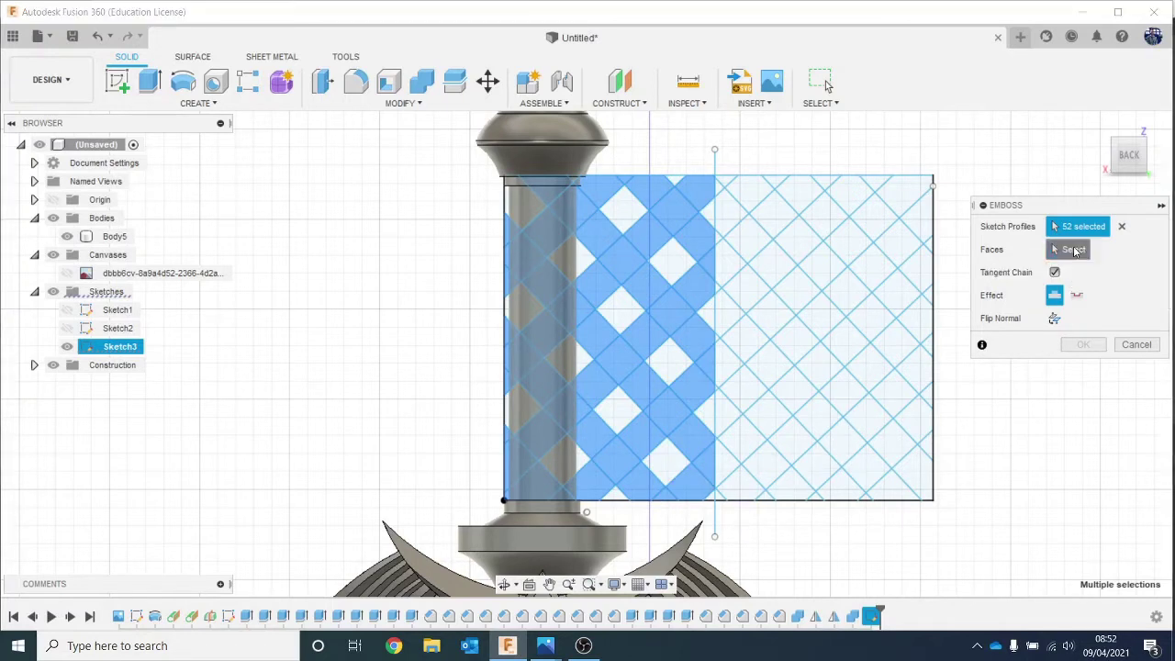
pyautogui.click(578, 260)
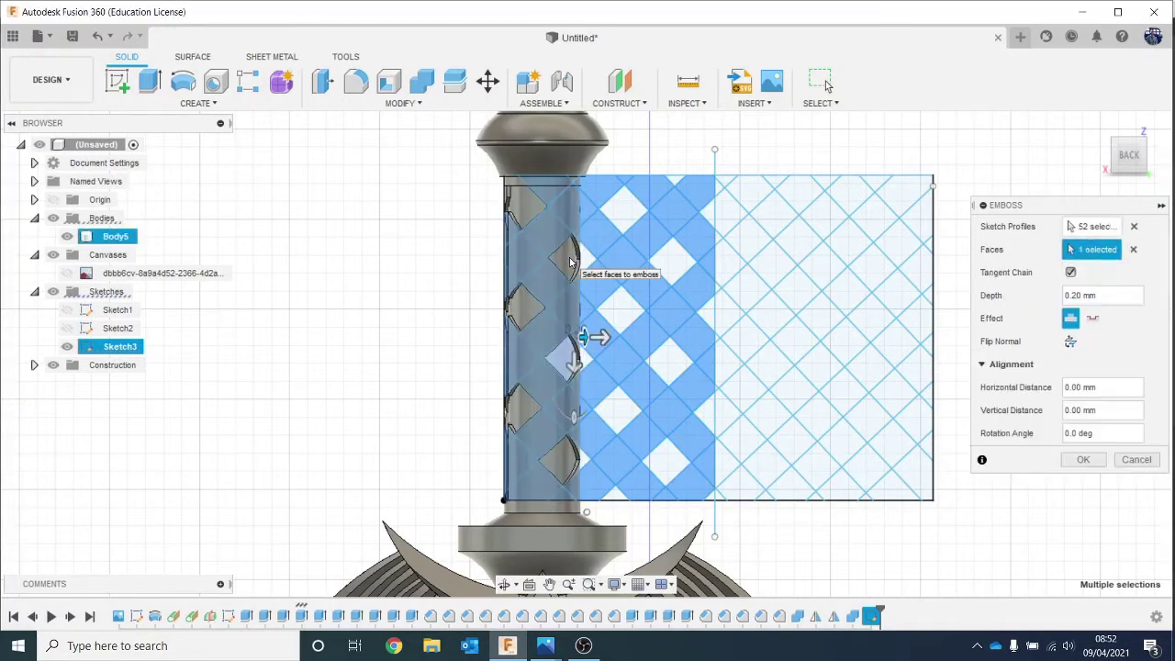
pyautogui.click(1080, 461)
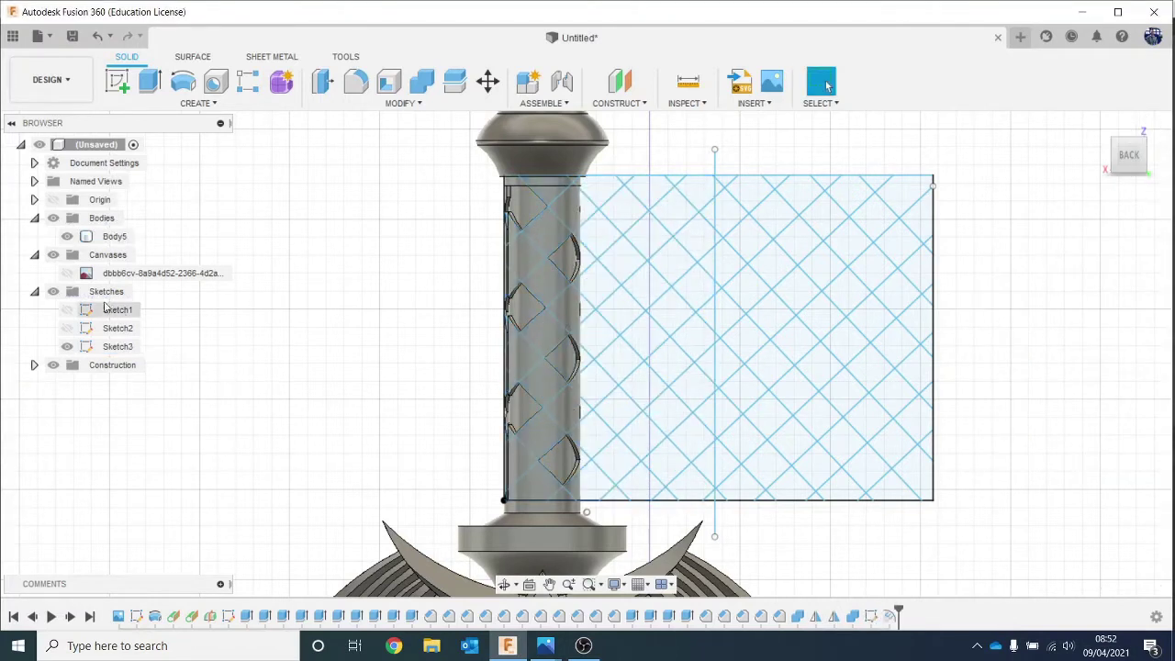
pyautogui.click(68, 347)
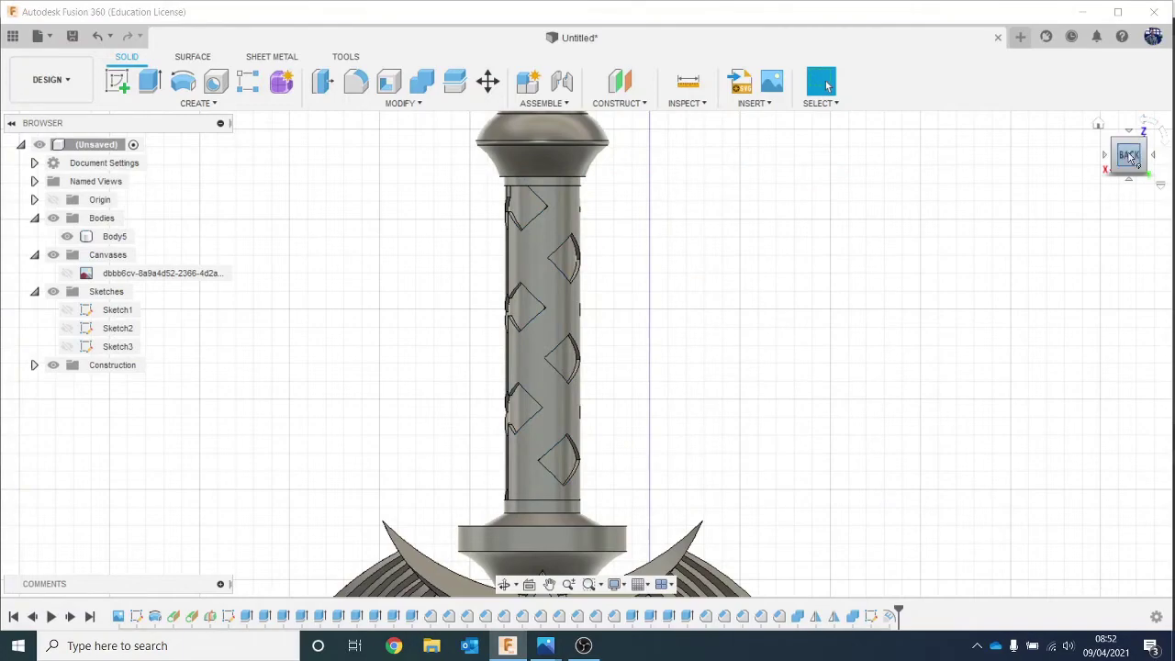
# Examine the seam where the embossed pattern's ends meet and inspect the lattice around the whole handle.
pyautogui.moveTo(1132, 159); pyautogui.dragTo(817, 173)
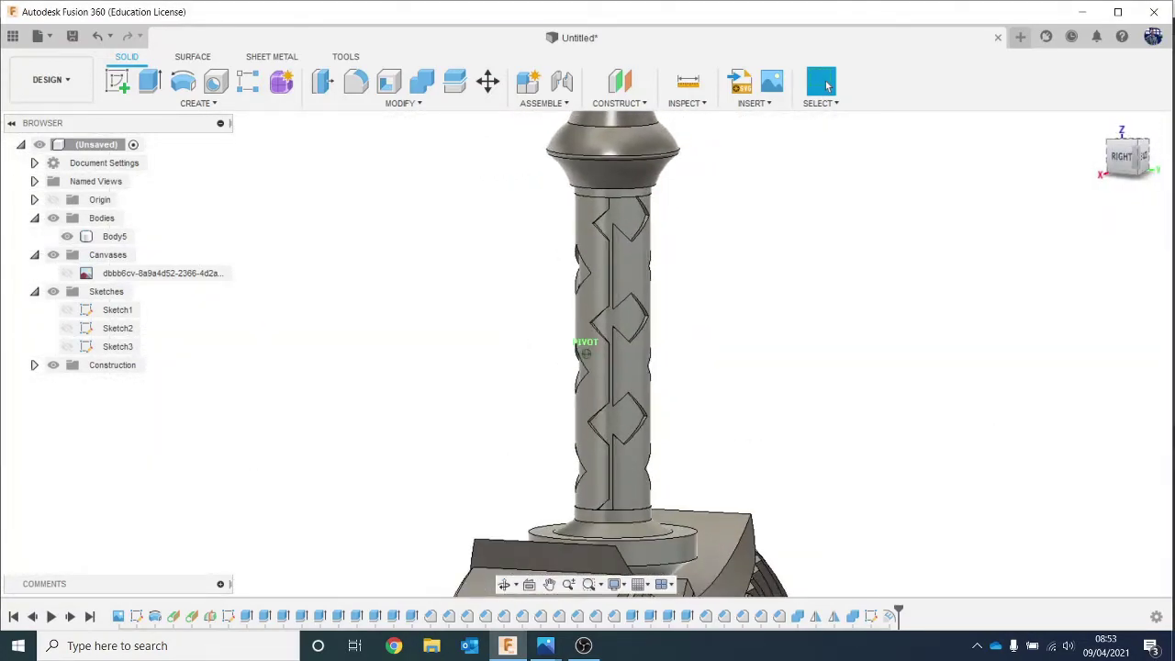
pyautogui.moveTo(758, 248)
pyautogui.mouseDown()
pyautogui.moveTo(767, 191)
pyautogui.moveTo(761, 248)
pyautogui.mouseUp()
pyautogui.scroll(10, 499, 328)
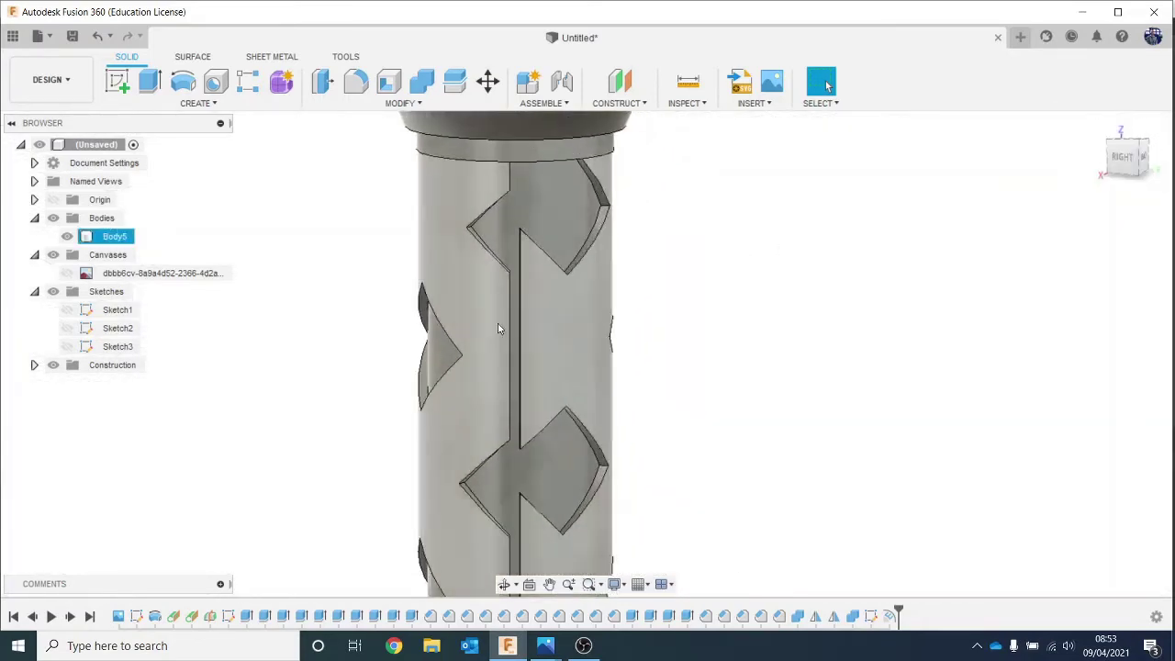
pyautogui.scroll(-10, 559, 272)
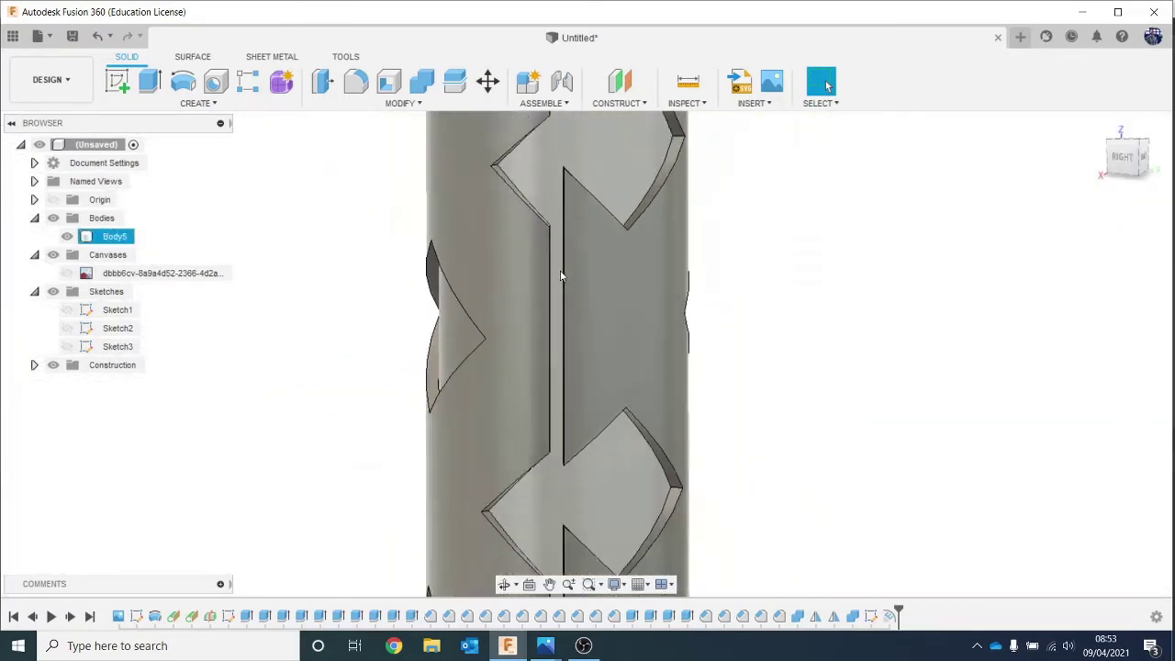
pyautogui.scroll(-3, 561, 276)
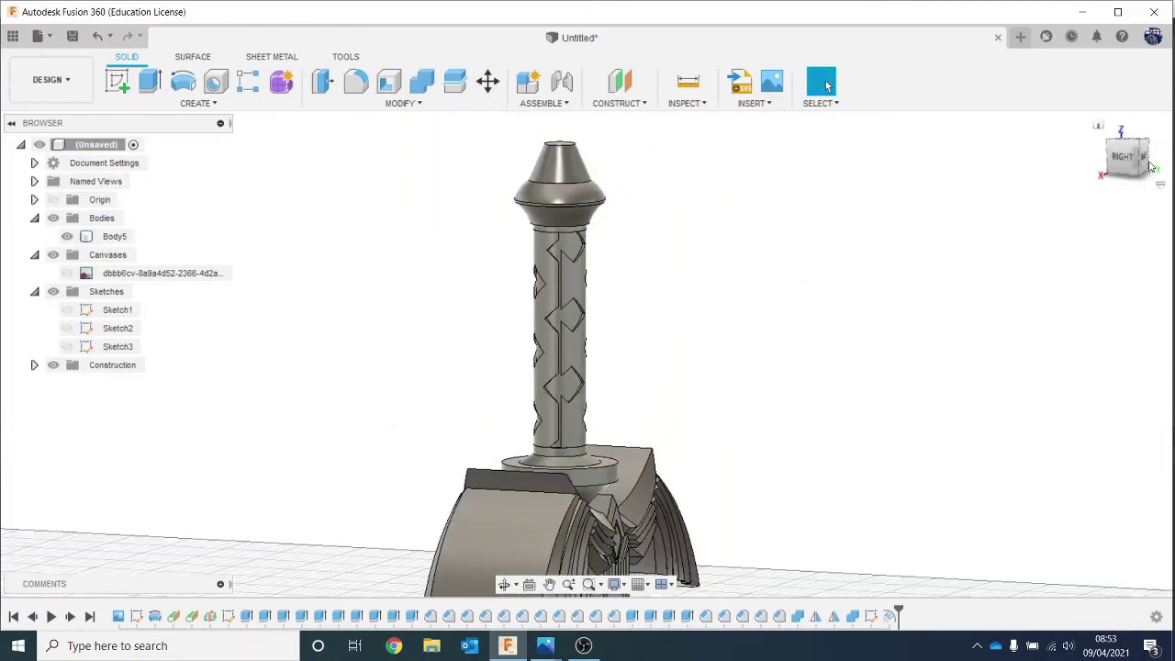
pyautogui.moveTo(1147, 165)
pyautogui.mouseDown()
pyautogui.moveTo(1092, 55)
pyautogui.moveTo(1082, 78)
pyautogui.moveTo(1056, 46)
pyautogui.moveTo(982, 46)
pyautogui.moveTo(1042, 87)
pyautogui.moveTo(1115, 91)
pyautogui.mouseUp()
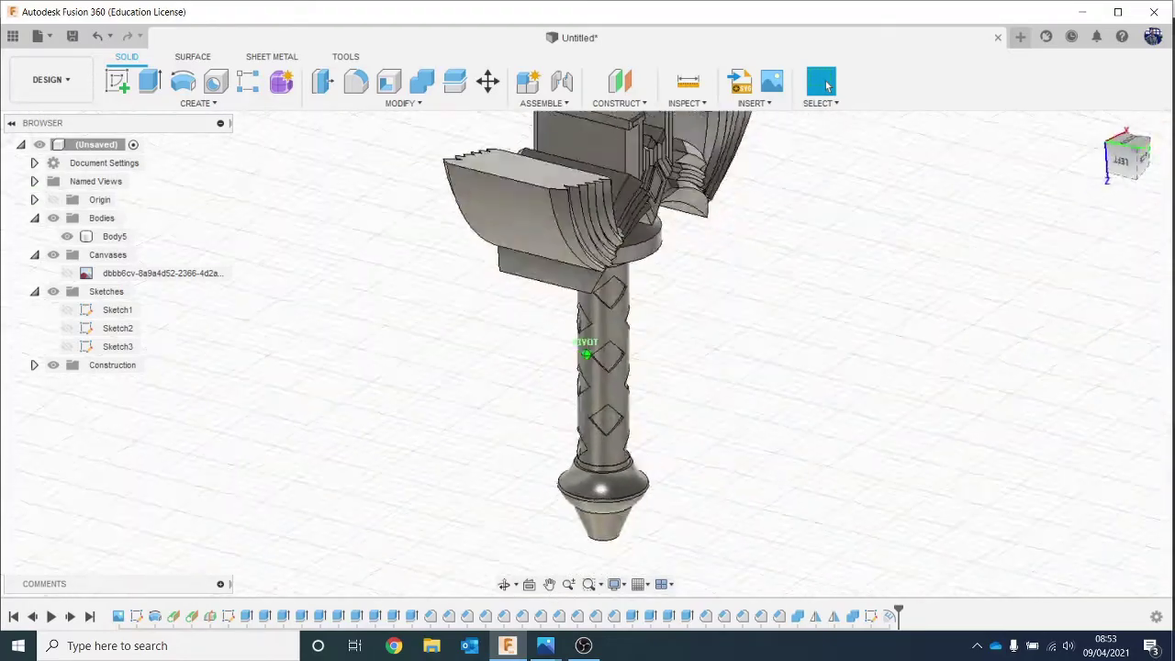
pyautogui.keyDown('shift'); pyautogui.moveTo(853, 280); pyautogui.dragTo(927, 288, button='middle'); pyautogui.keyUp('shift')
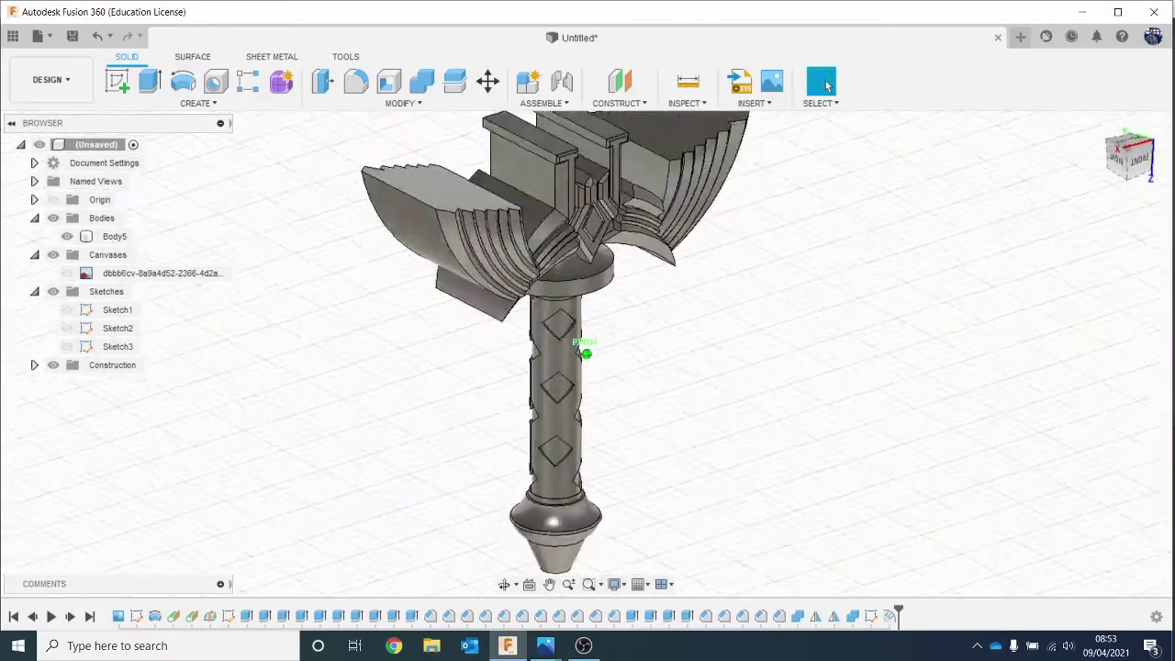
pyautogui.keyDown('shift'); pyautogui.moveTo(827, 86); pyautogui.dragTo(827, 85, button='middle'); pyautogui.keyUp('shift')
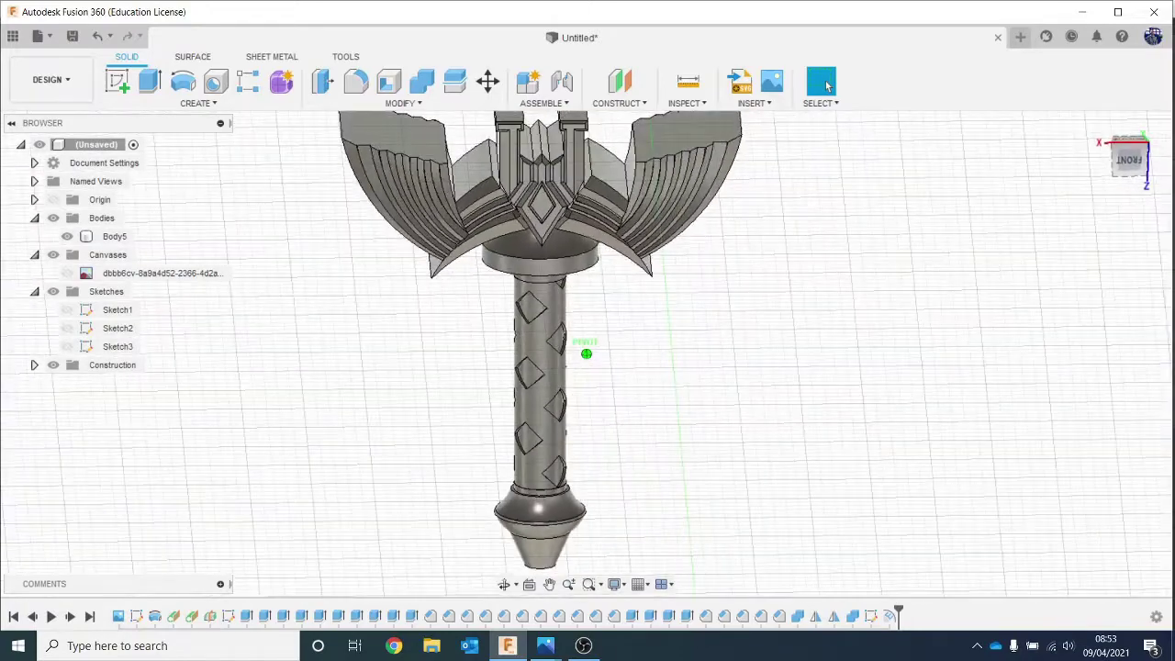
pyautogui.scroll(-3, 1028, 352)
pyautogui.moveTo(992, 379); pyautogui.dragTo(960, 400)
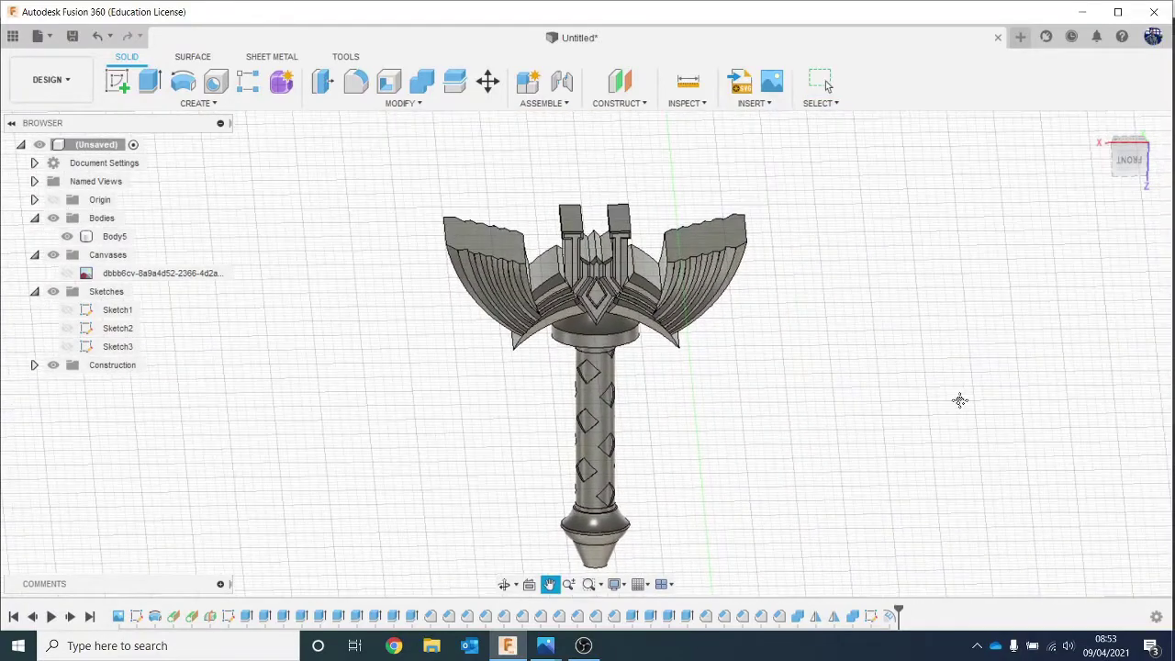
pyautogui.moveTo(1140, 159); pyautogui.dragTo(1130, 125)
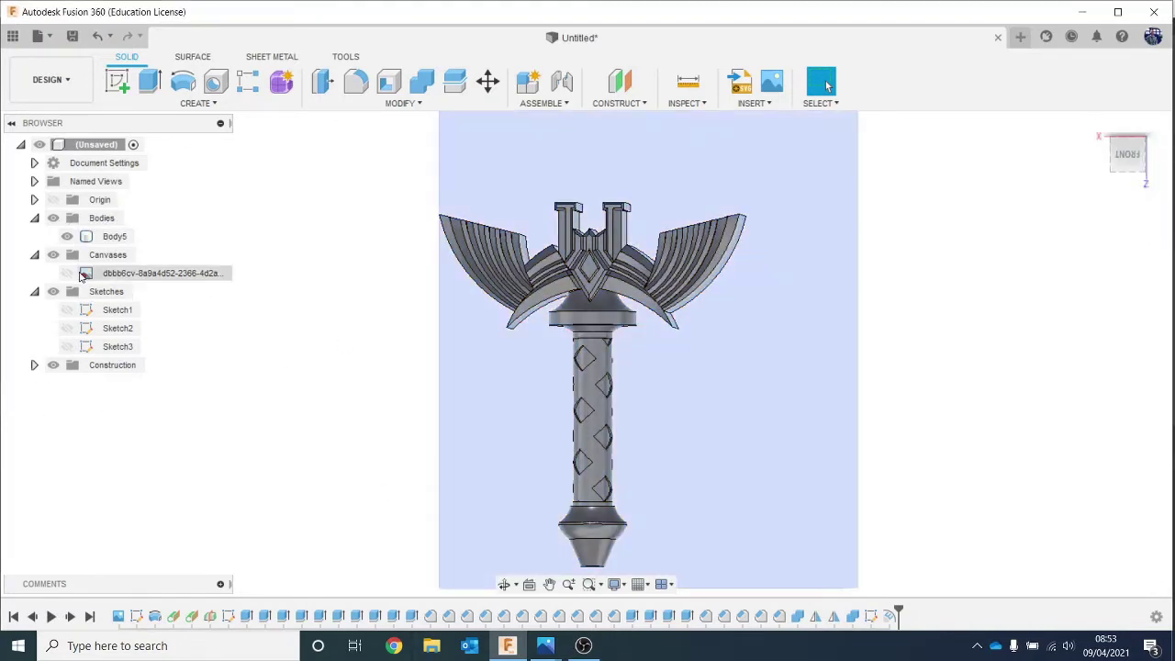
# Show the sword reference canvas to compare the drawing with the modelled hilt and handle, and hide it again.
pyautogui.click(62, 276)
pyautogui.click(64, 275)
pyautogui.scroll(-3, 310, 422)
pyautogui.moveTo(310, 421); pyautogui.dragTo(349, 595, button='middle')
pyautogui.scroll(-4, 358, 587)
pyautogui.scroll(-1, 361, 576)
pyautogui.scroll(3, 435, 505)
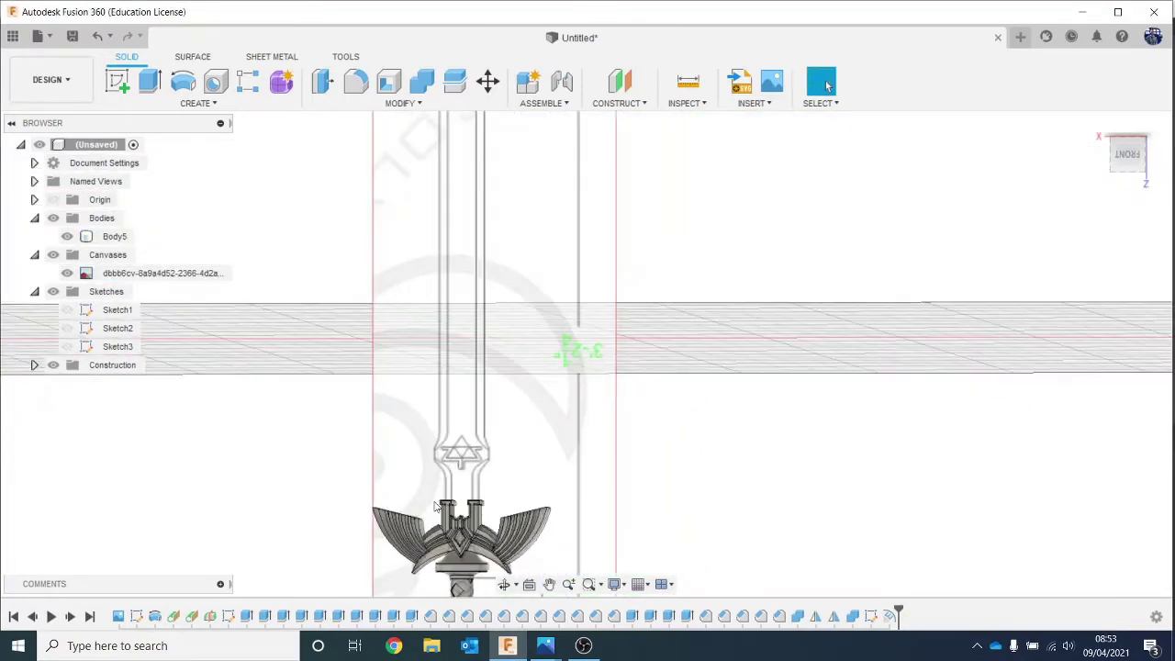
pyautogui.scroll(-3, 436, 506)
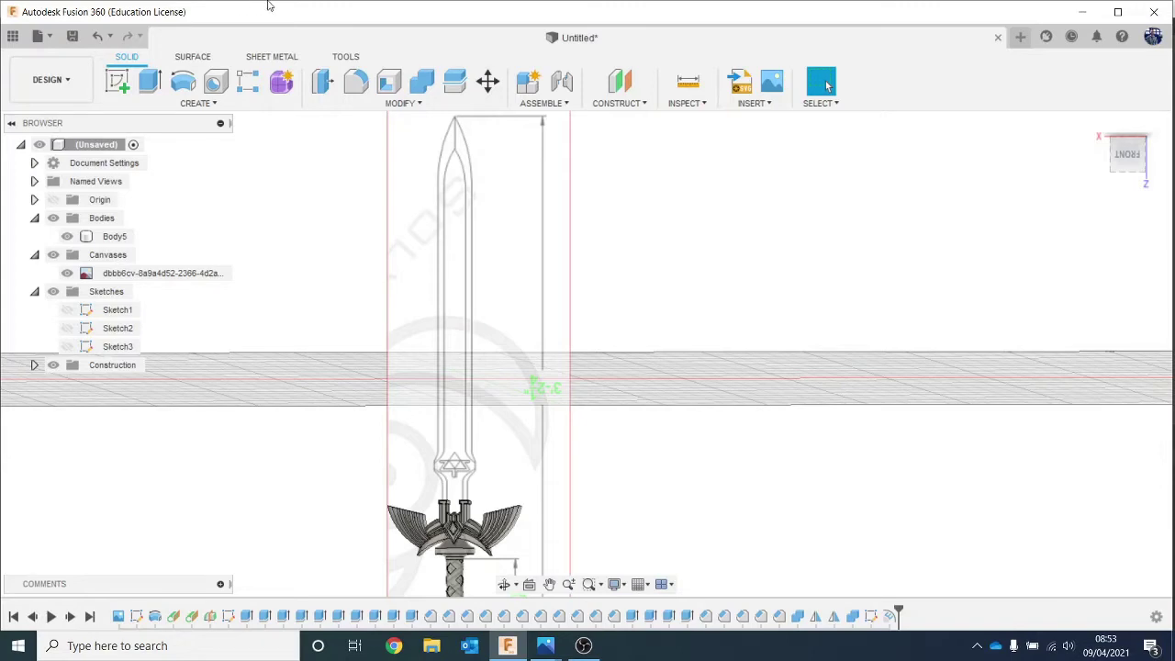
pyautogui.scroll(2, 577, 472)
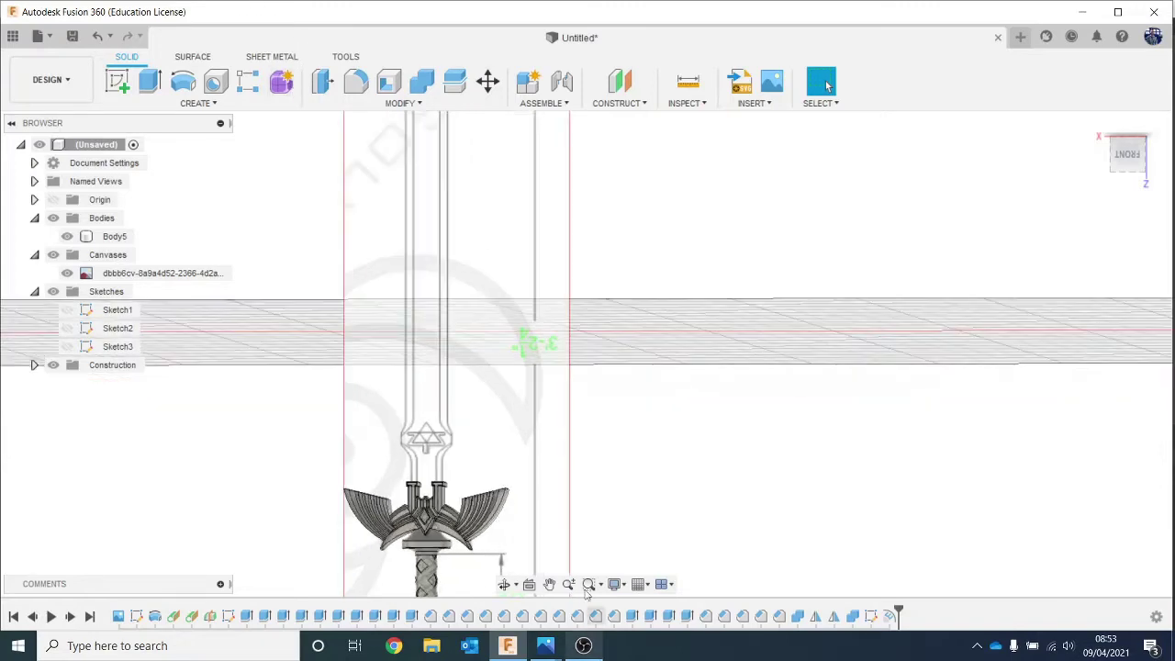
pyautogui.moveTo(528, 531); pyautogui.dragTo(697, 382, button='middle')
pyautogui.scroll(3, 655, 516)
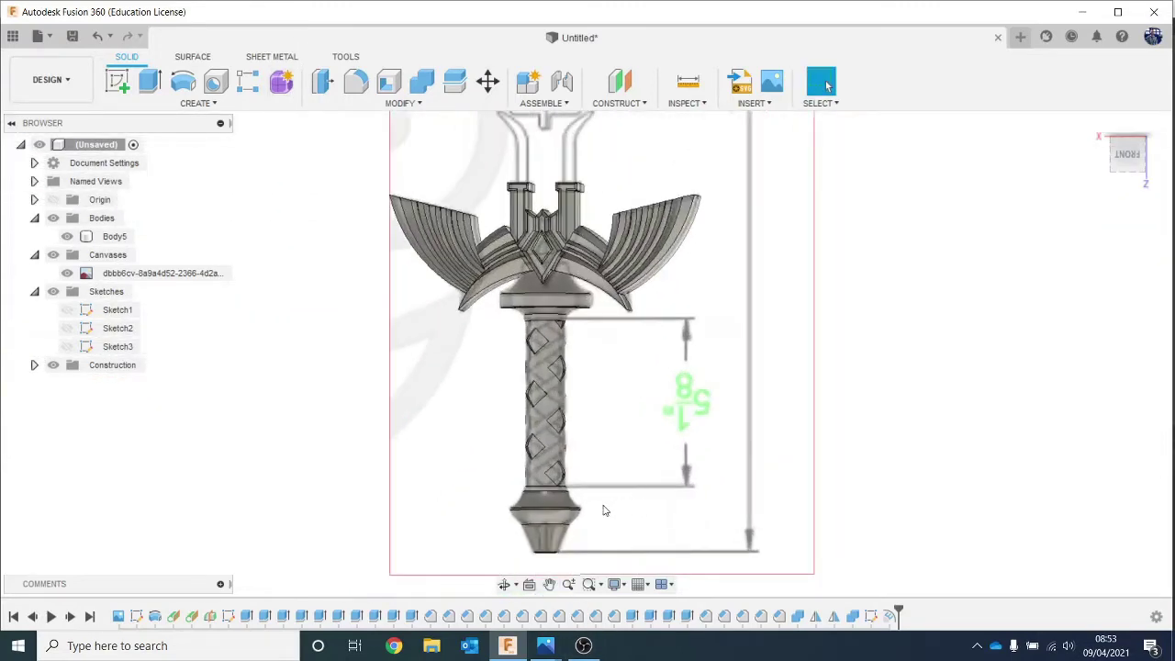
pyautogui.scroll(-1, 596, 418)
pyautogui.moveTo(595, 418); pyautogui.dragTo(719, 382, button='middle')
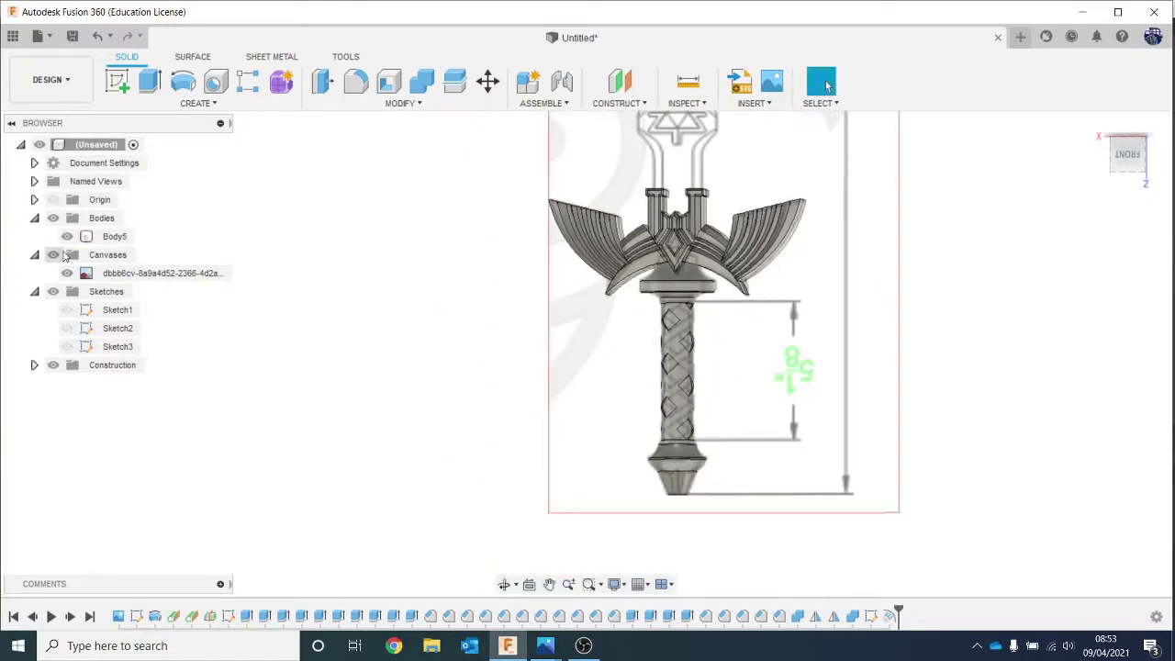
pyautogui.click(80, 274)
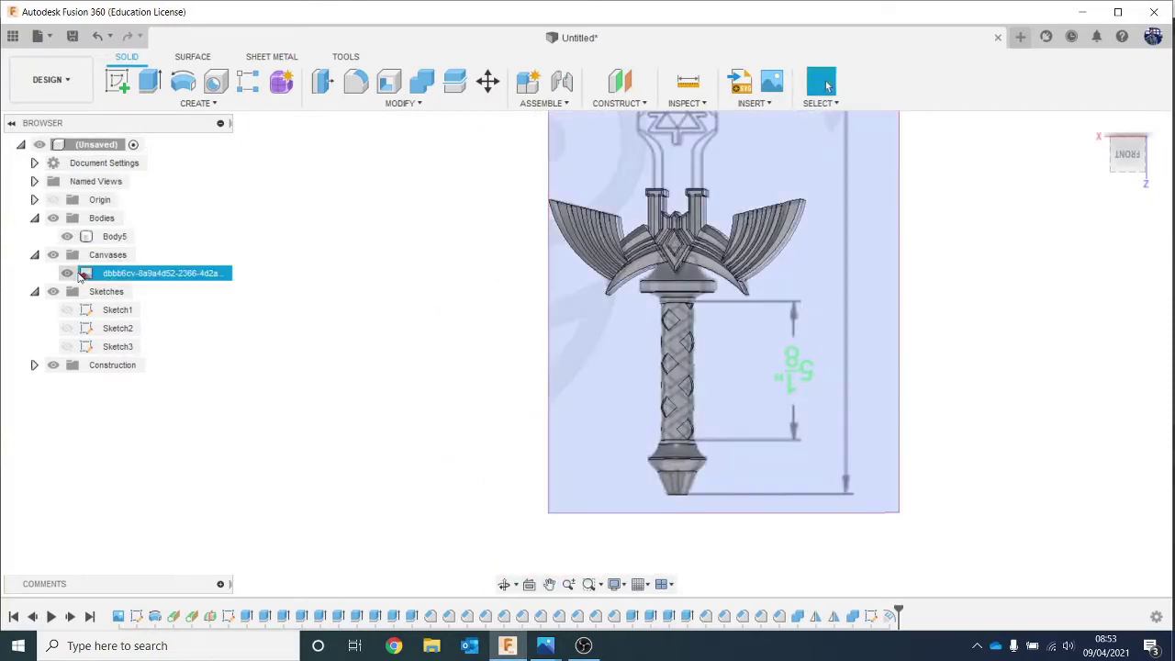
pyautogui.press('v')
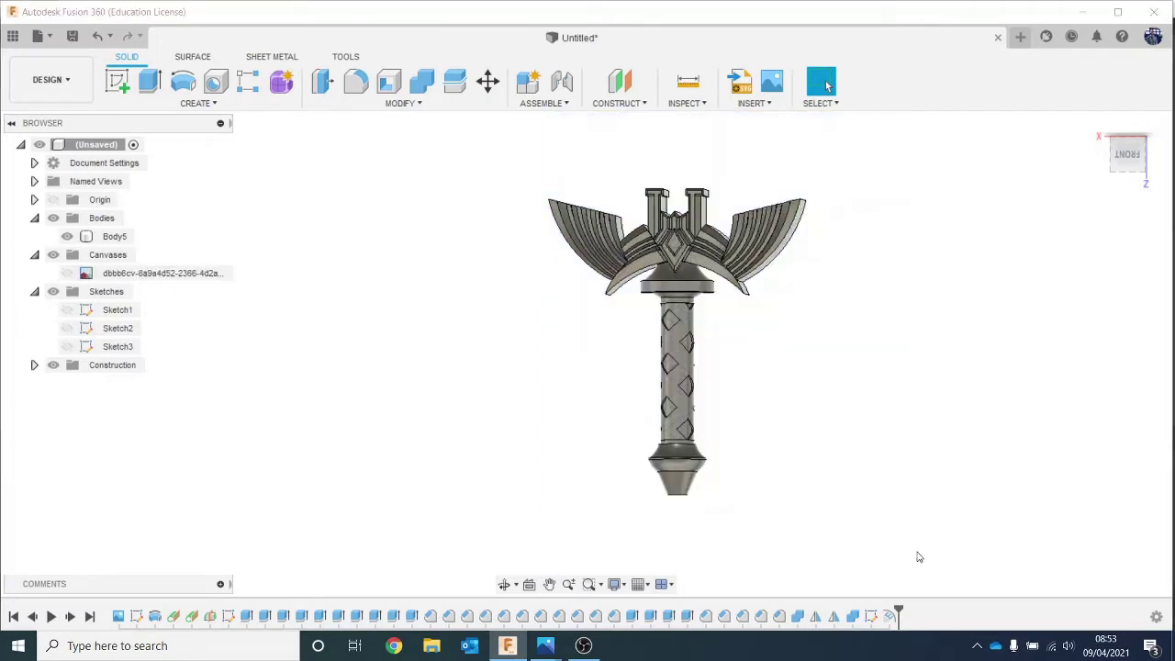
# Edit the lattice sketch to move its vertical dividing line about 0.1 mm further away from the handle, and finish the sketch.
pyautogui.rightClick(872, 617)
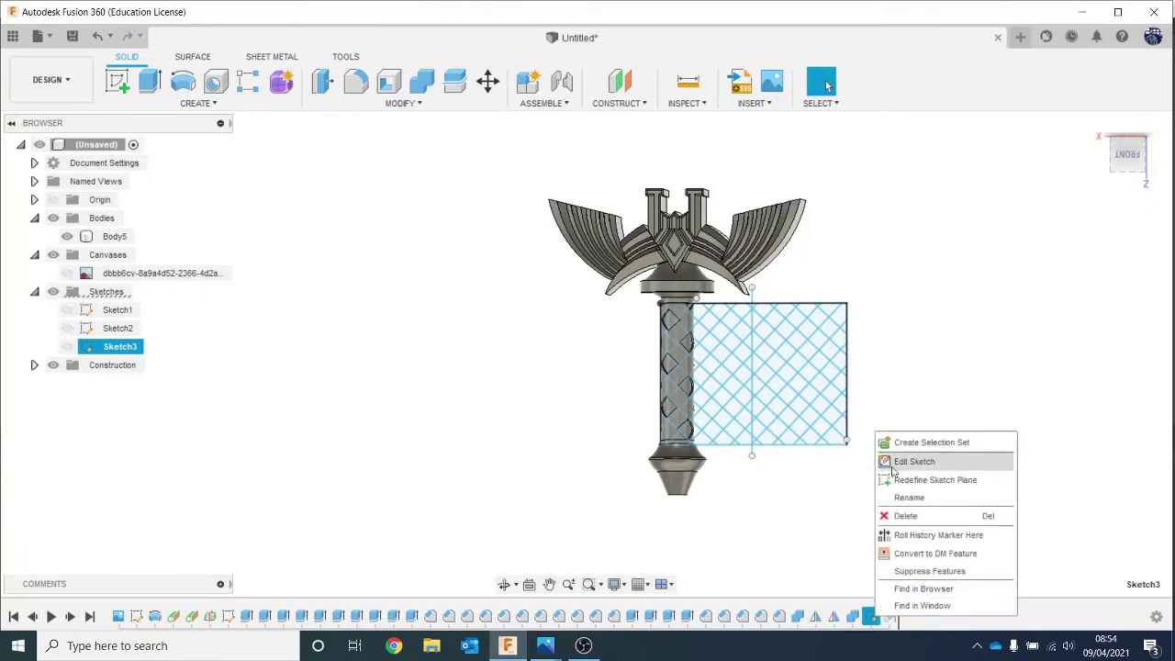
pyautogui.click(908, 461)
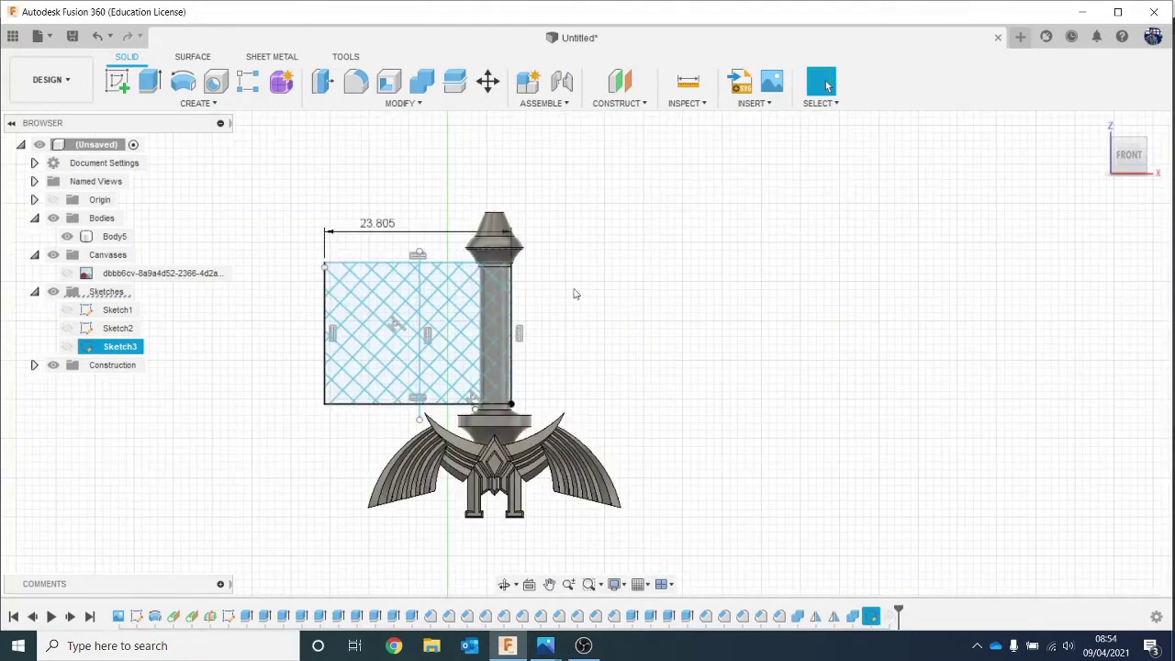
pyautogui.scroll(5, 422, 271)
pyautogui.scroll(2, 425, 280)
pyautogui.click(400, 276)
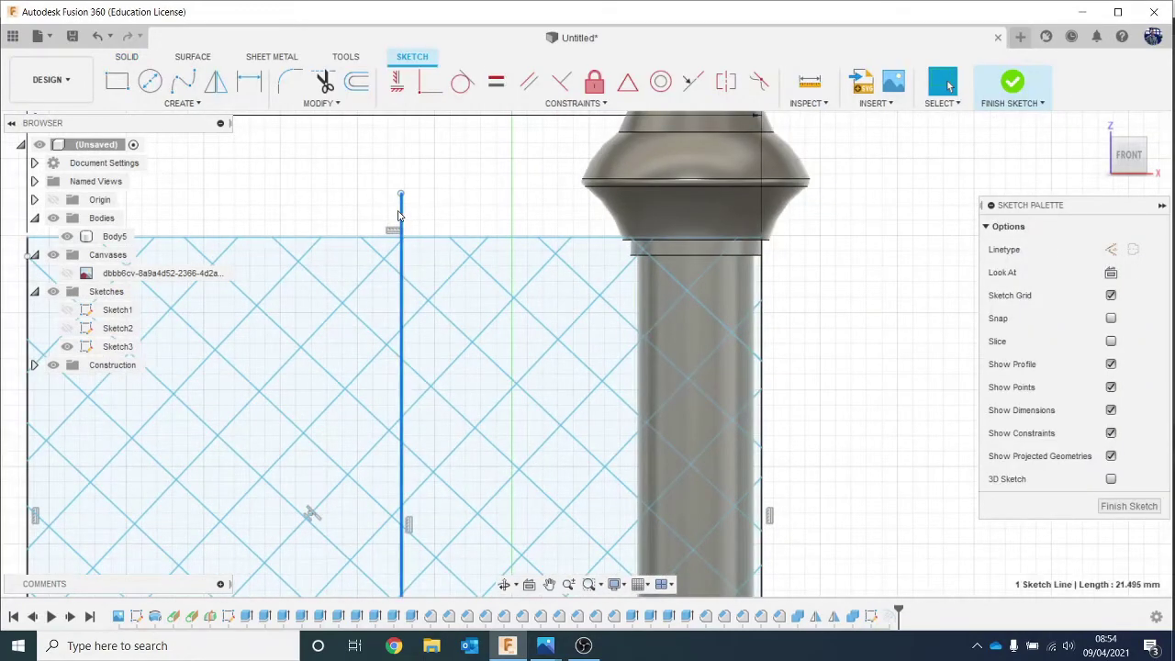
pyautogui.rightClick(425, 280)
pyautogui.click(331, 231)
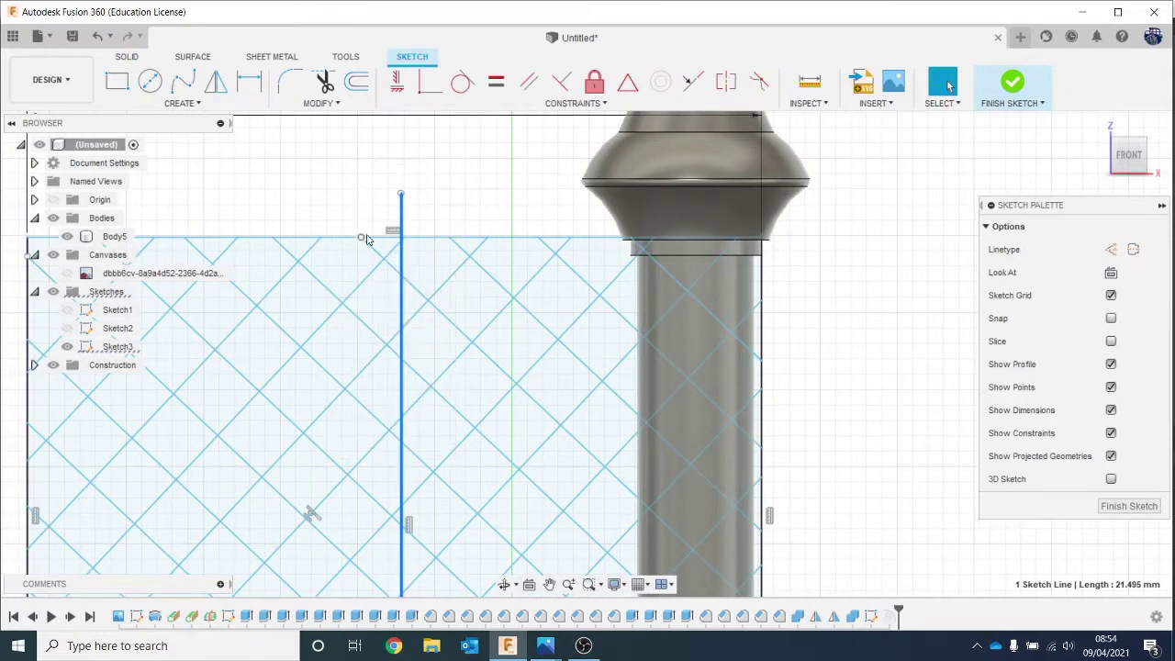
pyautogui.moveTo(453, 207); pyautogui.dragTo(445, 210)
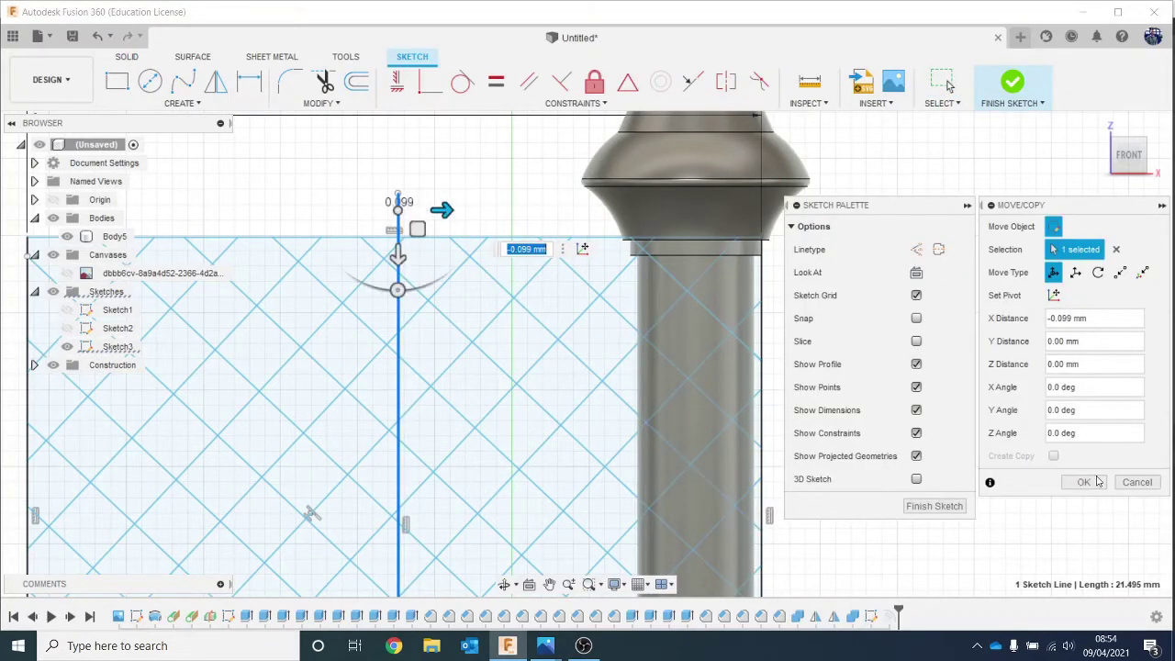
pyautogui.click(1087, 483)
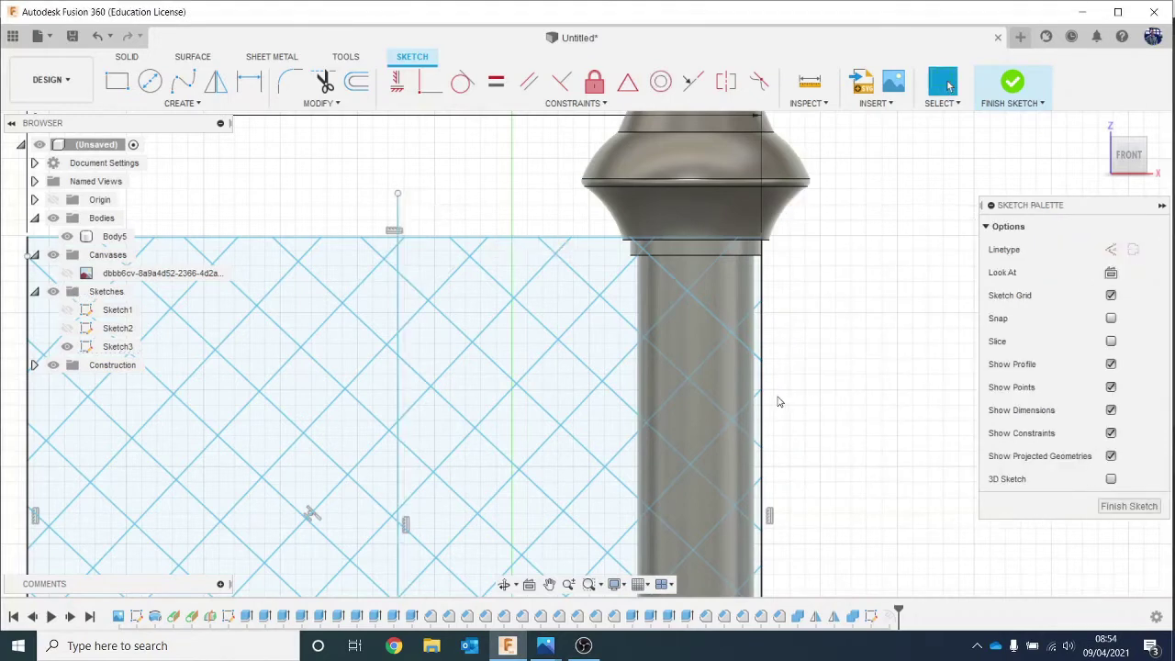
pyautogui.click(1015, 81)
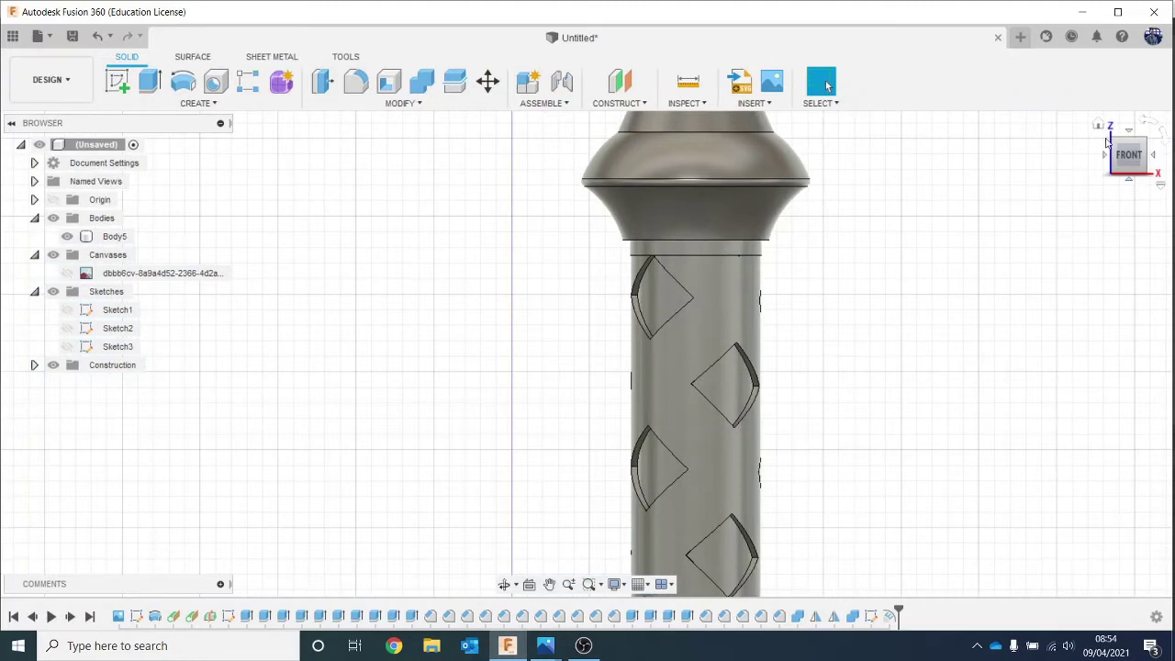
# Check the pattern's seam, edit the lattice sketch to move its vertical dividing line about 0.08 mm further away from the handle, and finish the sketch.
pyautogui.moveTo(1132, 156)
pyautogui.mouseDown()
pyautogui.moveTo(1037, 169)
pyautogui.moveTo(1064, 159)
pyautogui.mouseUp()
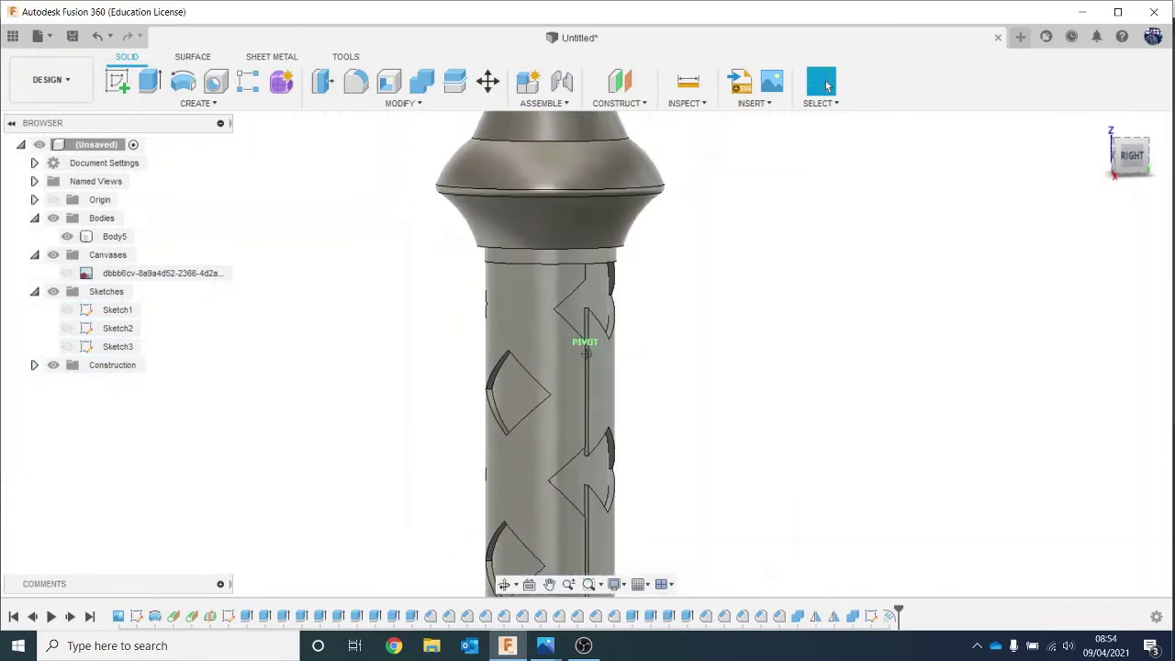
pyautogui.keyDown('shift'); pyautogui.moveTo(551, 356); pyautogui.dragTo(495, 354, button='middle'); pyautogui.keyUp('shift')
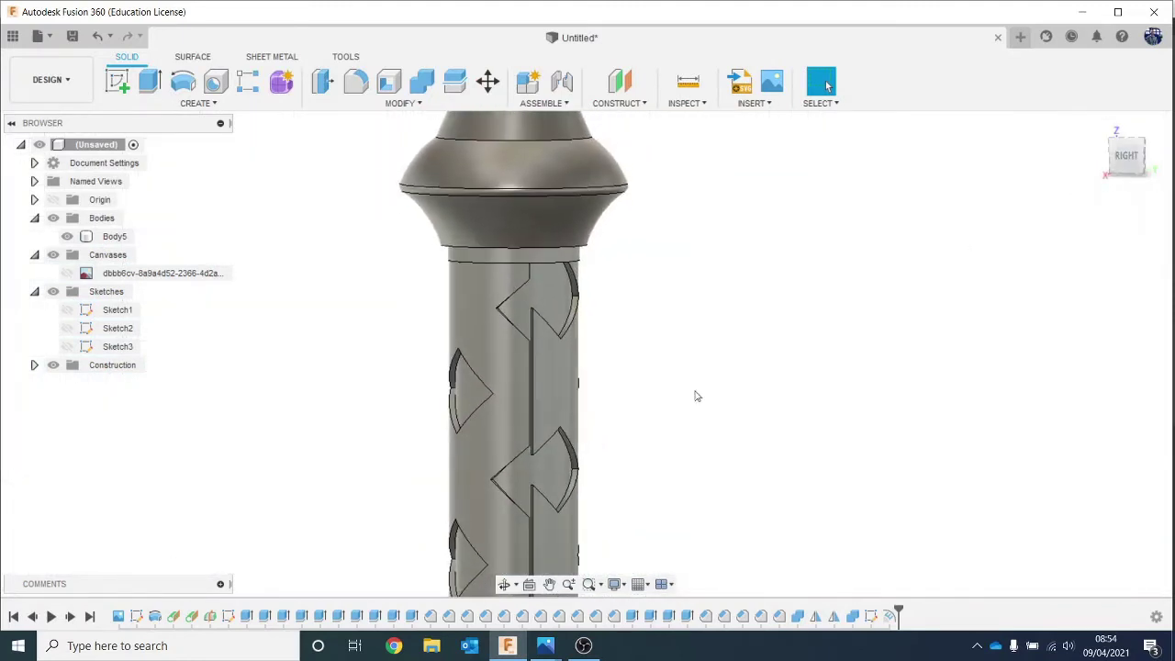
pyautogui.scroll(5, 499, 401)
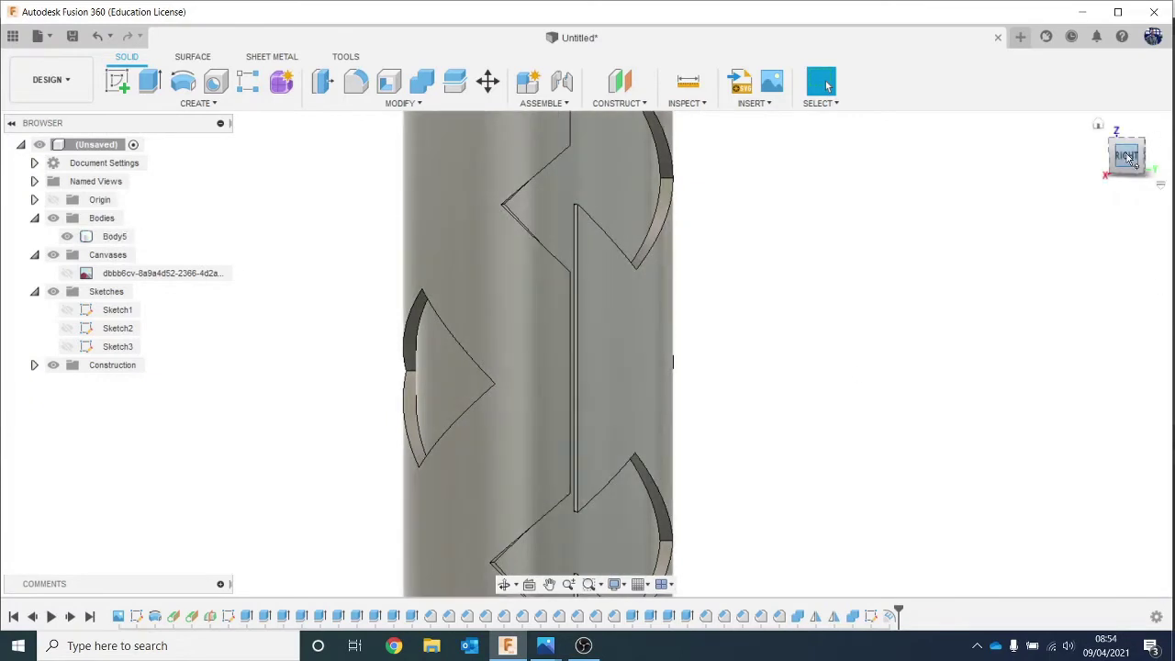
pyautogui.moveTo(1127, 156); pyautogui.dragTo(1113, 159)
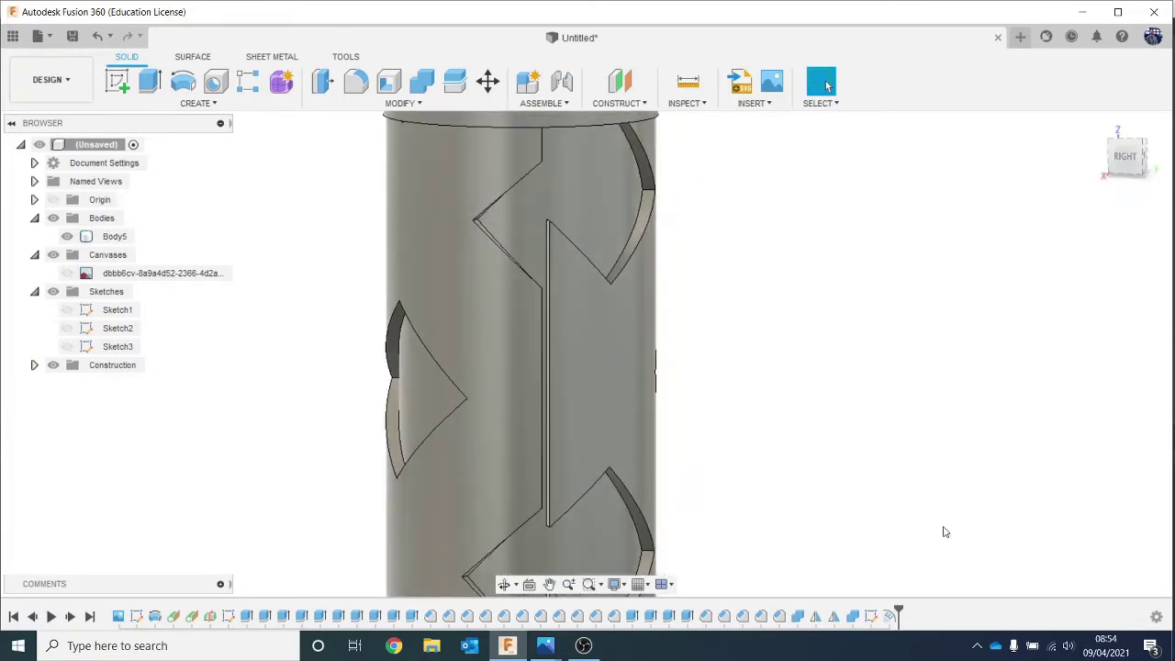
pyautogui.rightClick(872, 614)
pyautogui.click(904, 456)
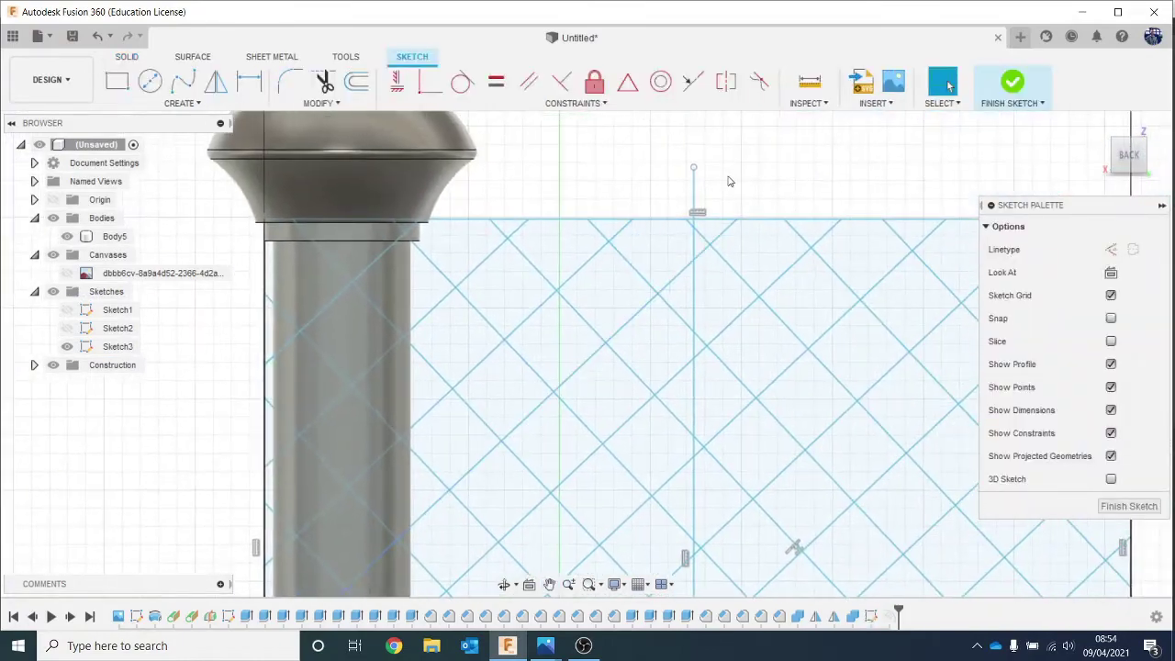
pyautogui.click(694, 195)
pyautogui.rightClick(694, 197)
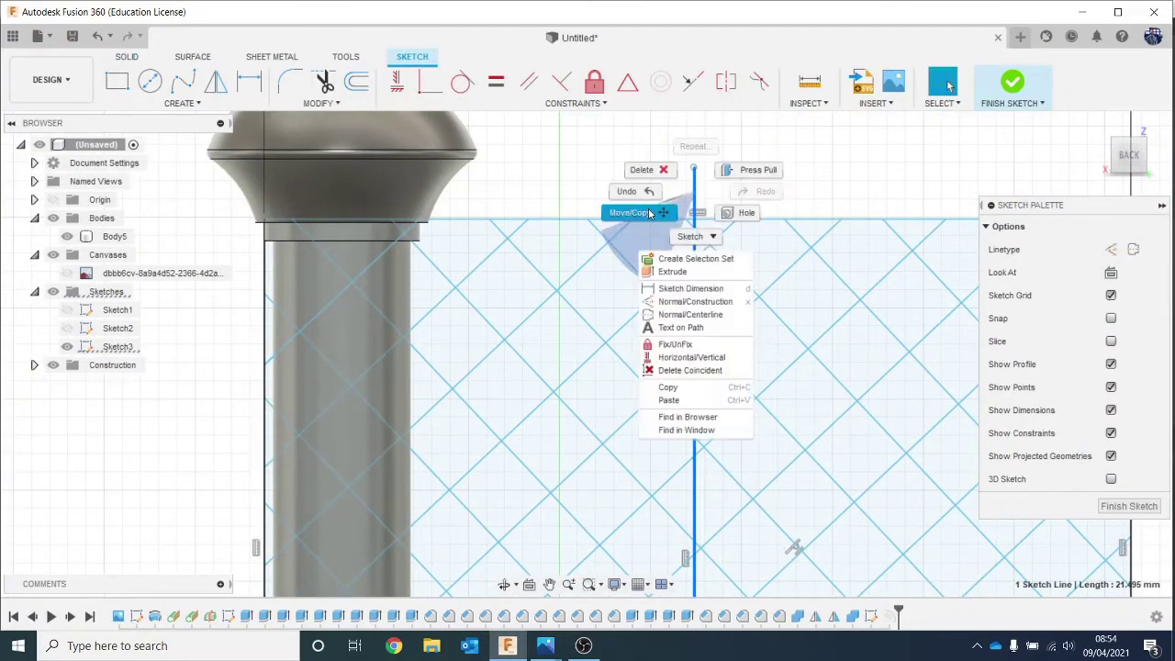
pyautogui.click(687, 200)
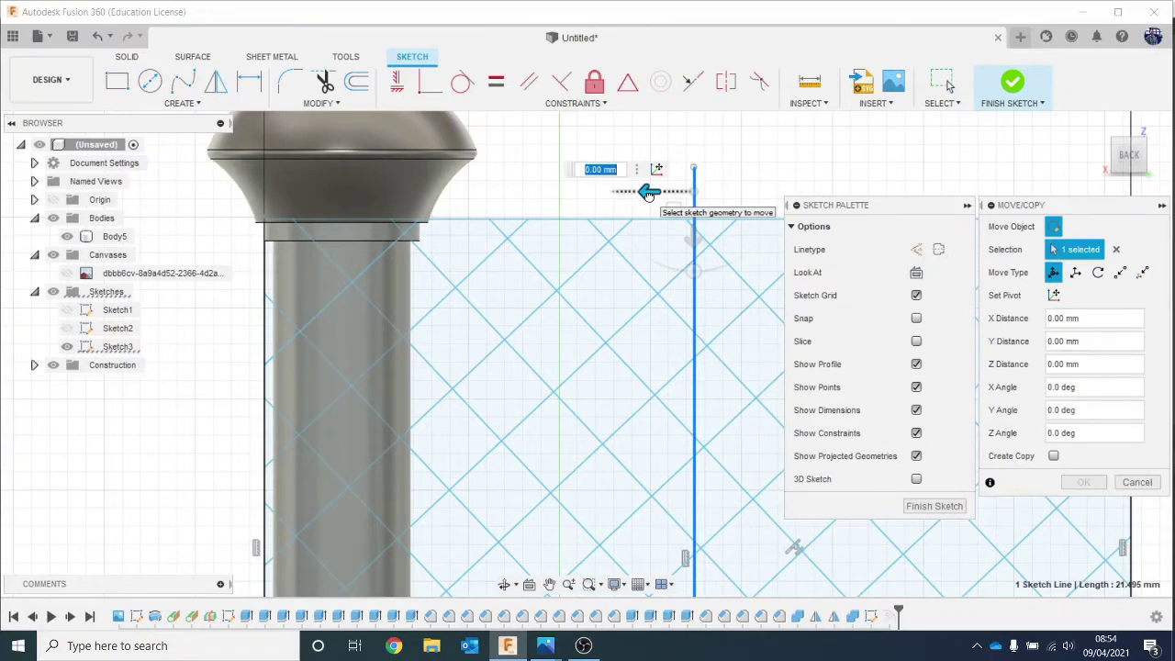
pyautogui.moveTo(648, 191); pyautogui.dragTo(647, 192)
pyautogui.click(1074, 482)
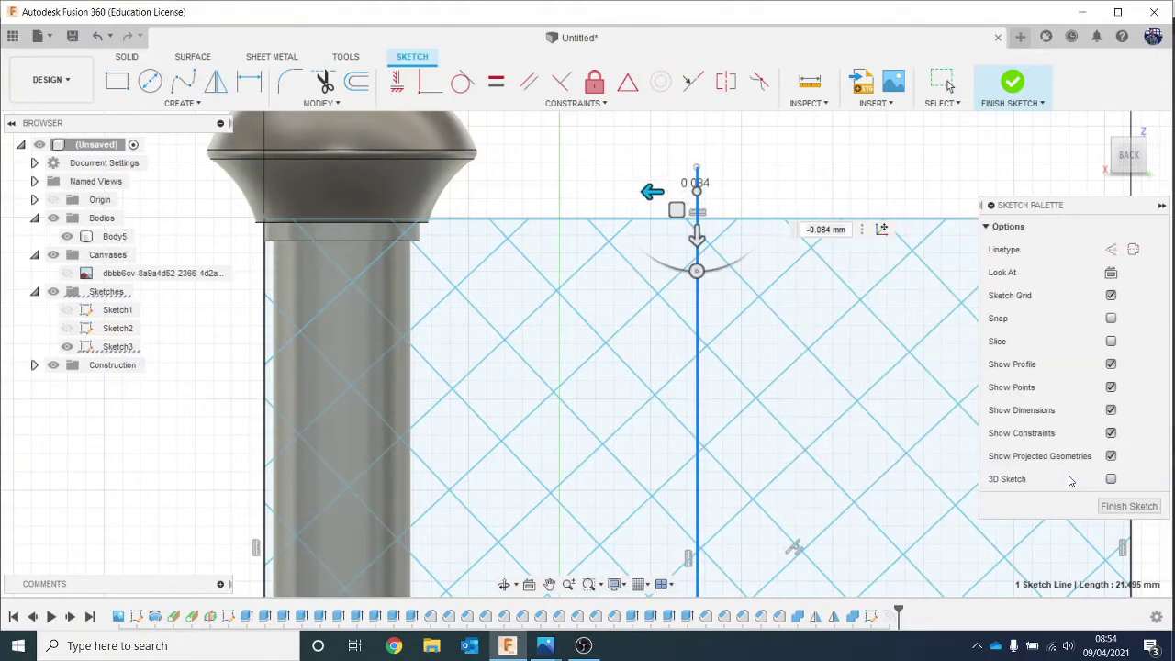
pyautogui.click(1013, 83)
# Examine the seam of the embossed lattice along the handle from the side.
pyautogui.scroll(-2, 922, 355)
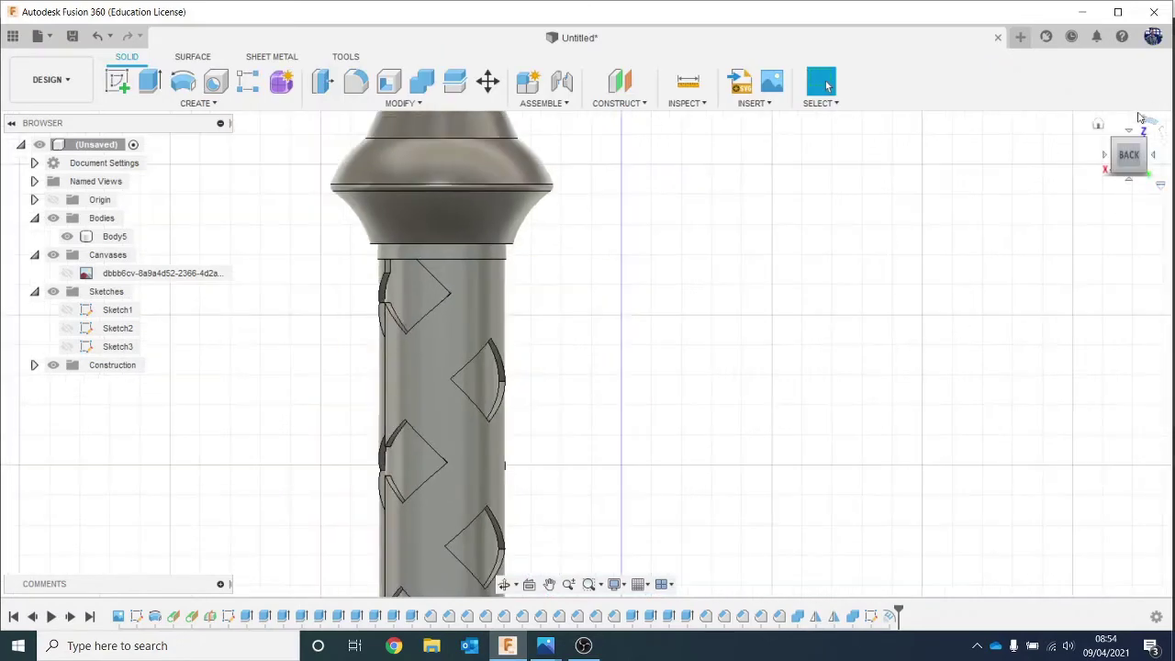
pyautogui.moveTo(1133, 158); pyautogui.dragTo(1165, 160)
pyautogui.scroll(3, 477, 354)
pyautogui.scroll(-3, 557, 357)
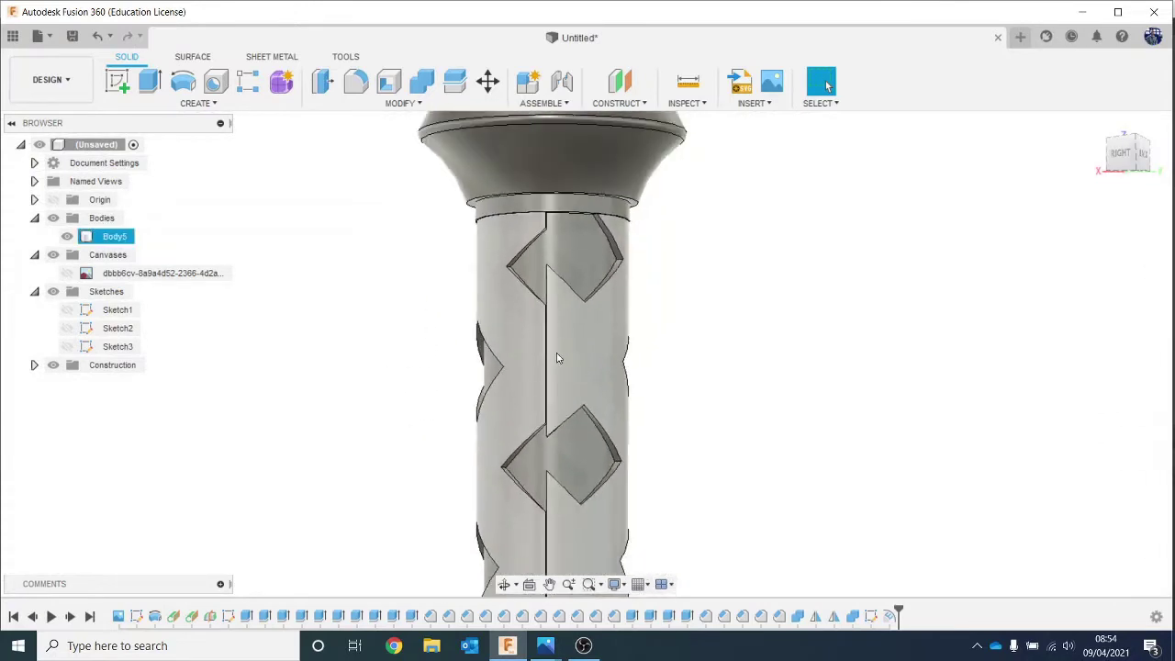
pyautogui.scroll(-1, 1131, 252)
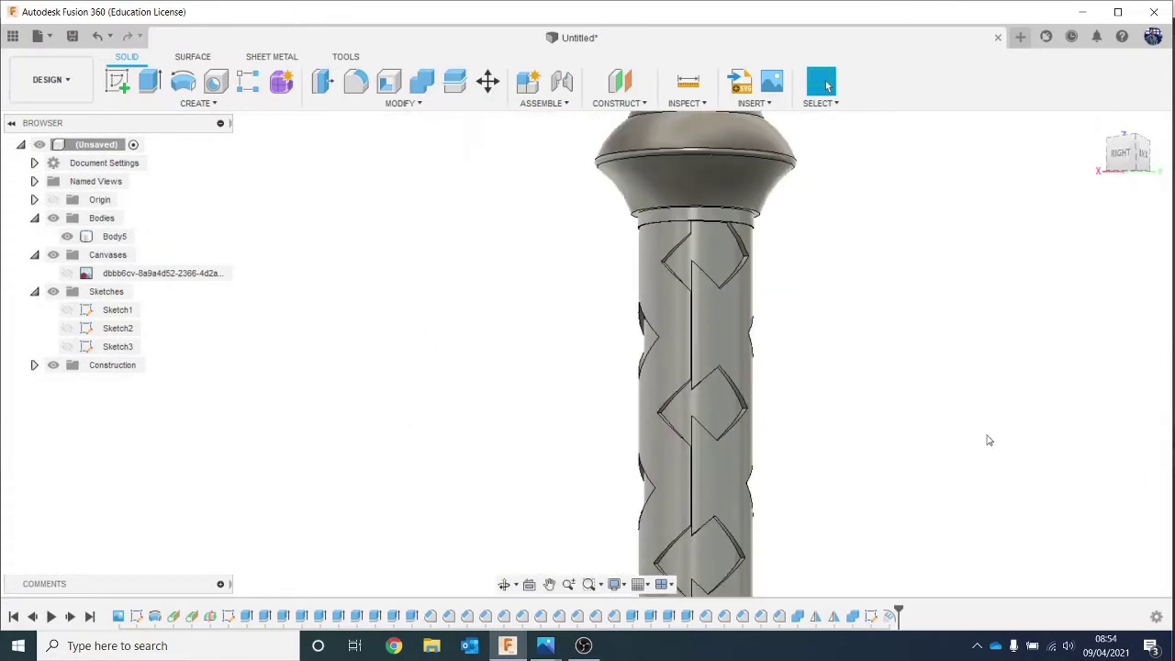
# Reopen the lattice sketch, move the vertical dividing line about 0.06 mm further away from the handle, and finish the sketch.
pyautogui.rightClick(873, 619)
pyautogui.click(814, 322)
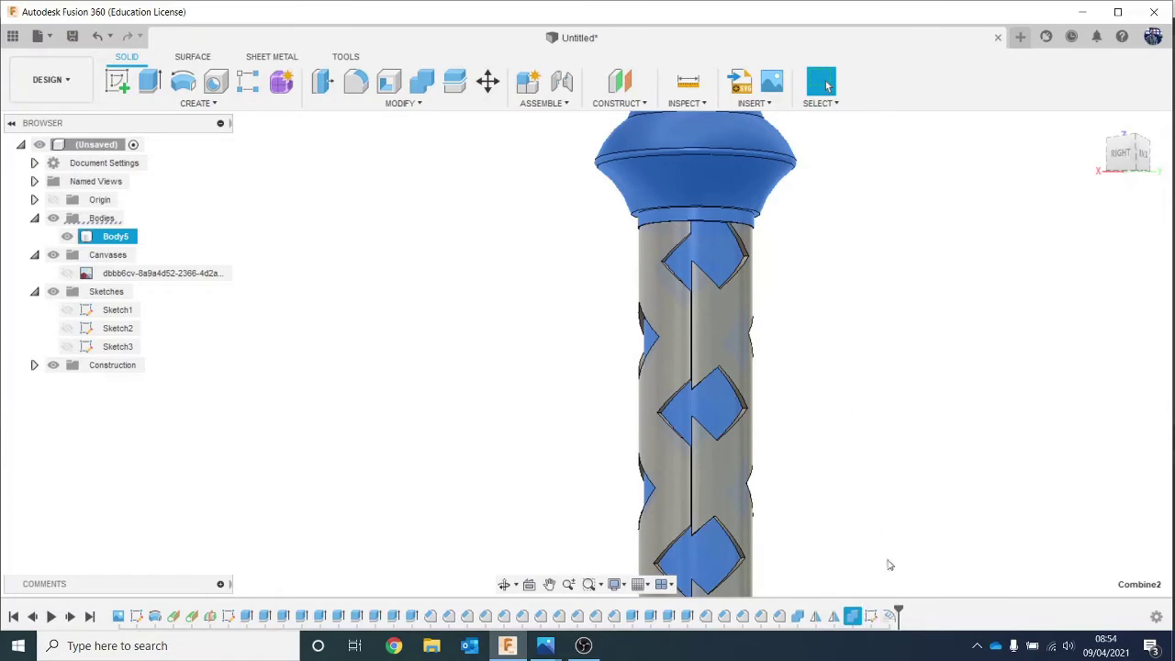
pyautogui.click(870, 615)
pyautogui.rightClick(870, 616)
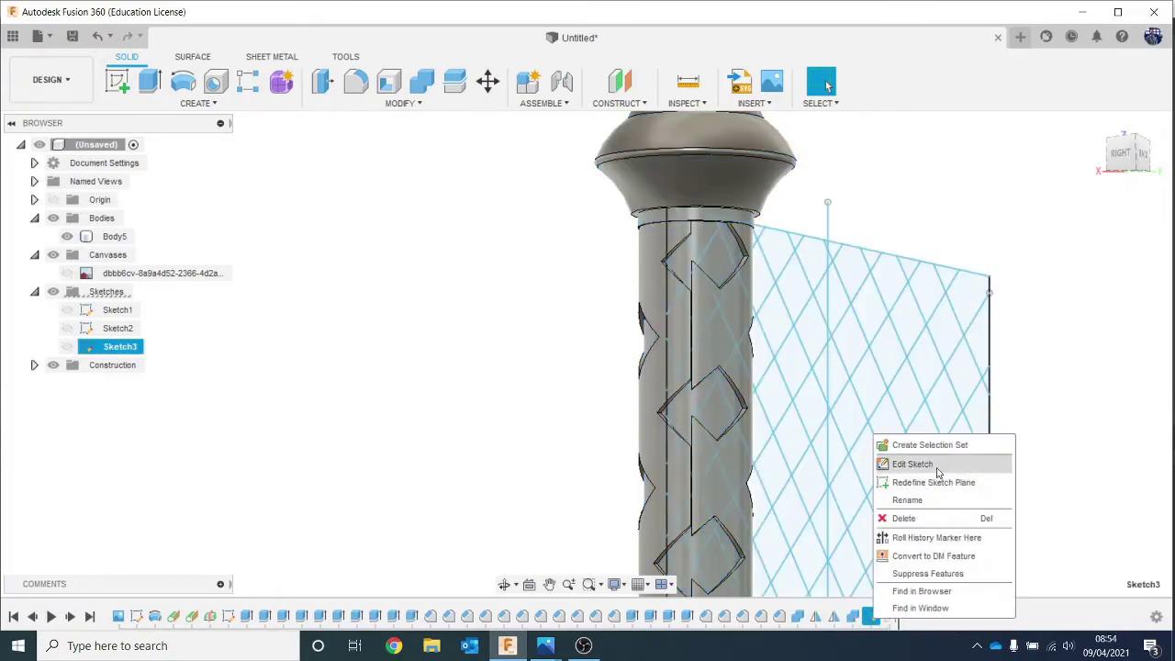
pyautogui.click(904, 462)
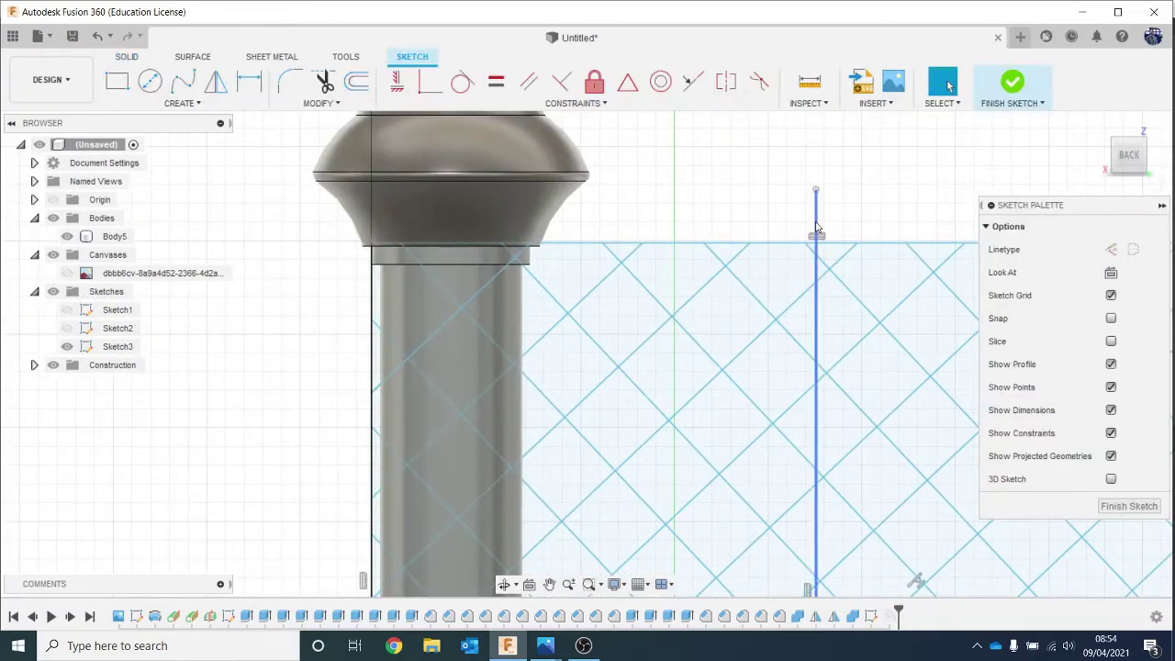
pyautogui.click(816, 228)
pyautogui.rightClick(816, 228)
pyautogui.click(758, 241)
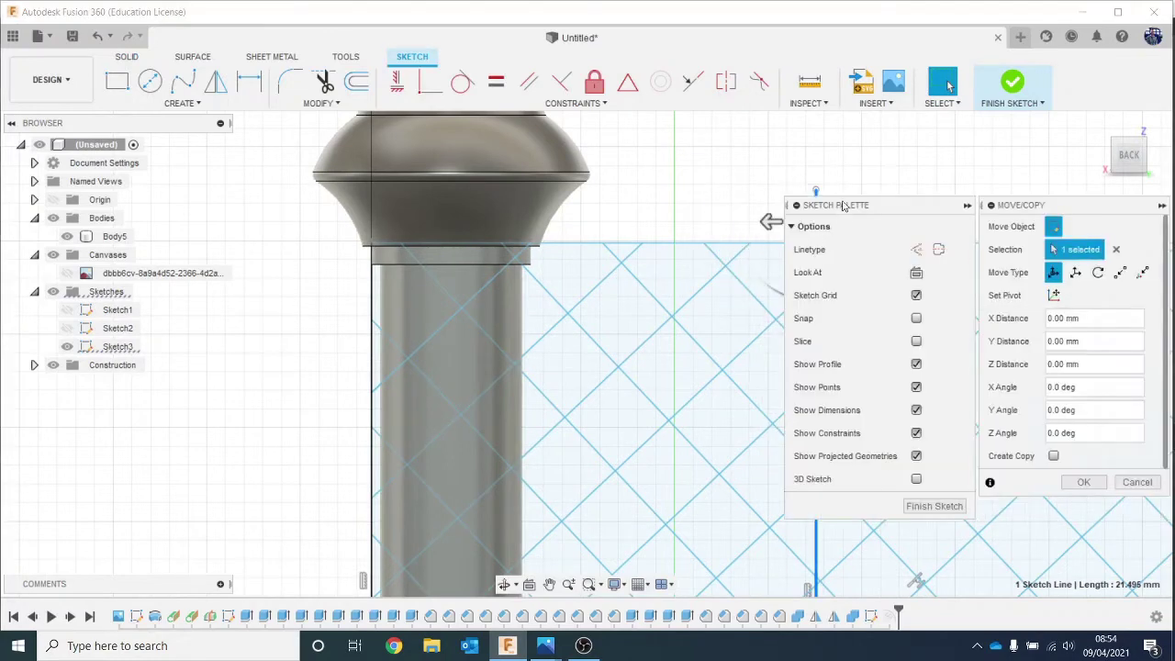
pyautogui.moveTo(841, 171); pyautogui.dragTo(671, 159, button='middle')
pyautogui.moveTo(598, 213); pyautogui.dragTo(600, 213)
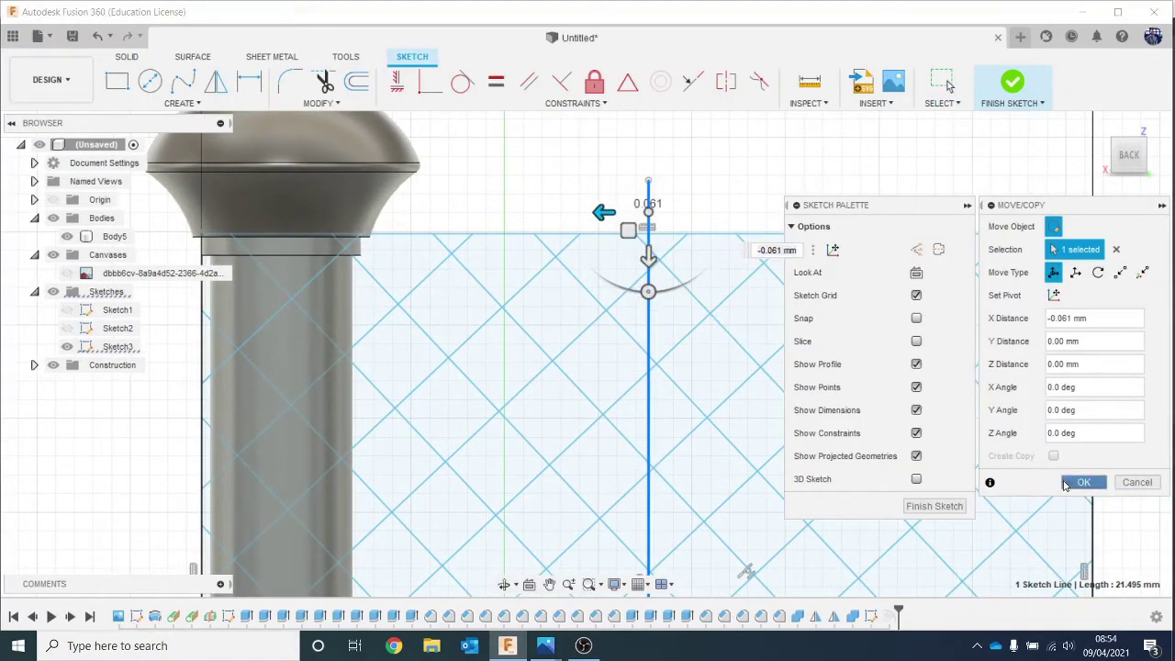
pyautogui.click(1079, 482)
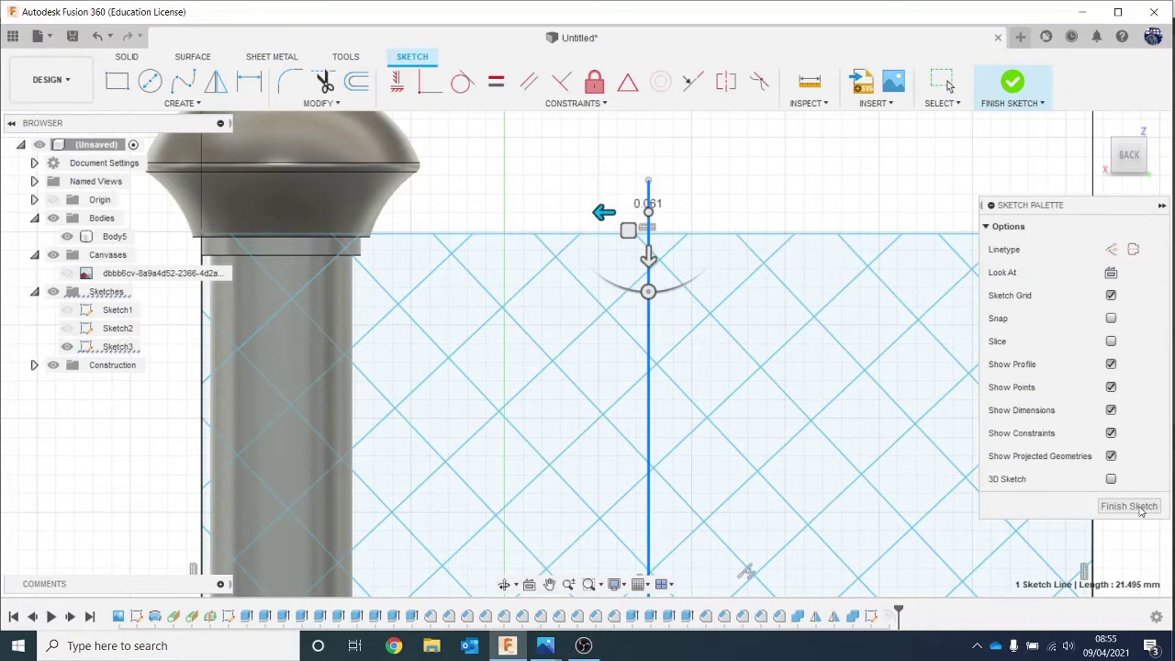
pyautogui.click(1012, 90)
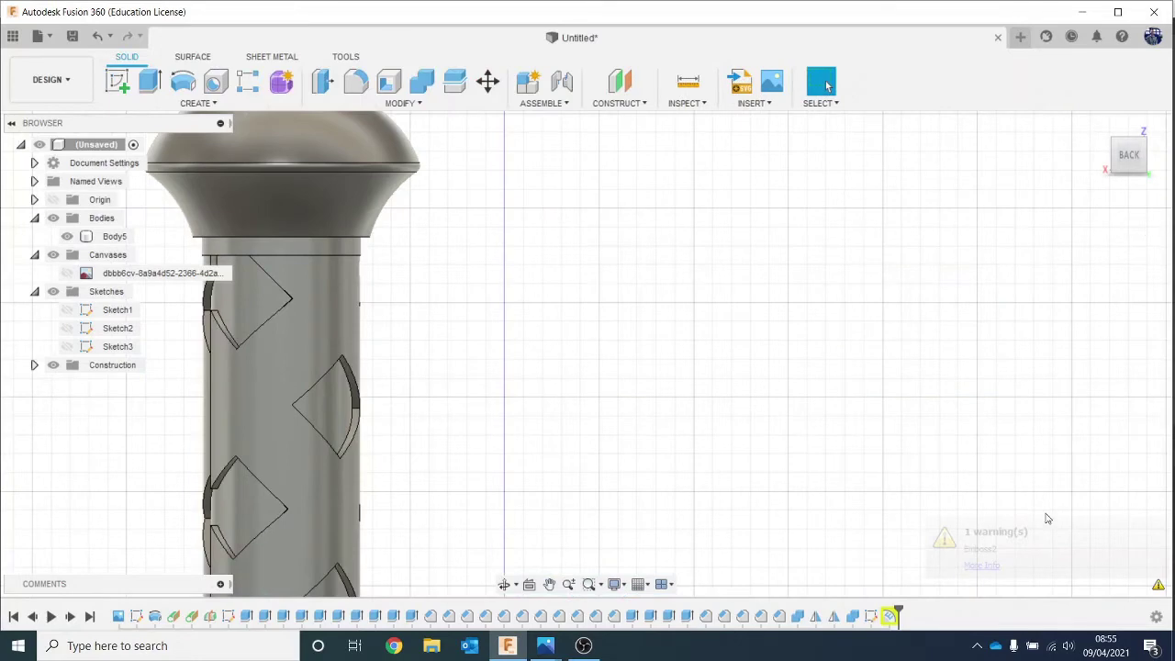
# Read the warning details of the handle's emboss feature, open the feature's settings for review, and cancel the edit.
pyautogui.scroll(-1, 954, 431)
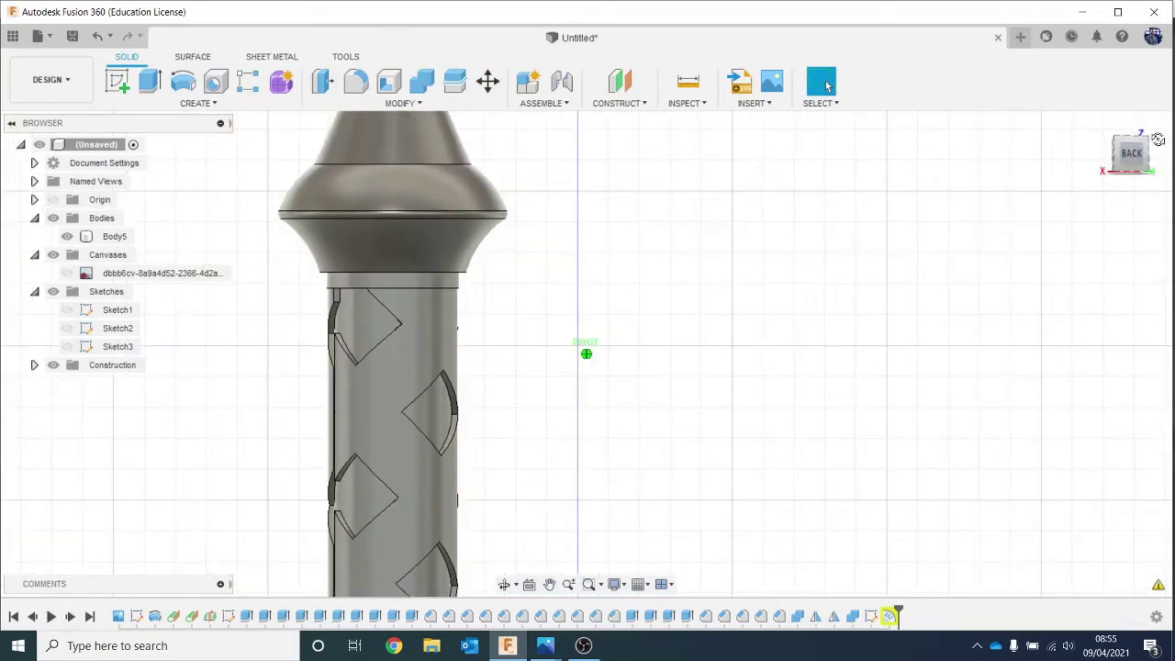
pyautogui.moveTo(1158, 140); pyautogui.dragTo(1166, 145)
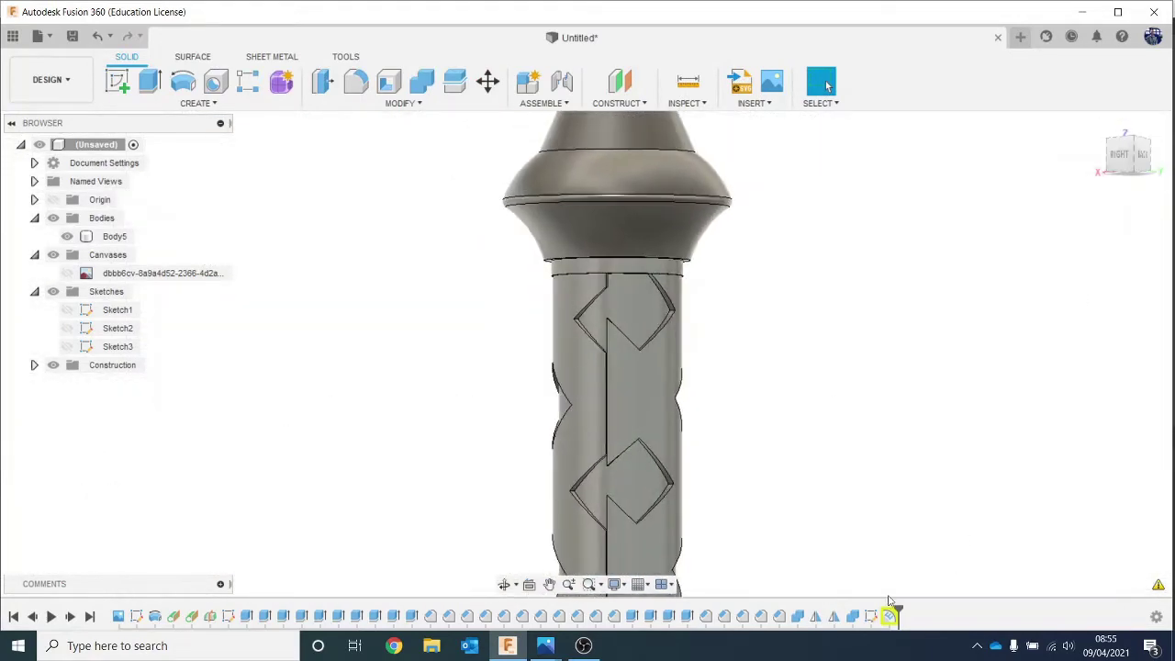
pyautogui.click(1158, 586)
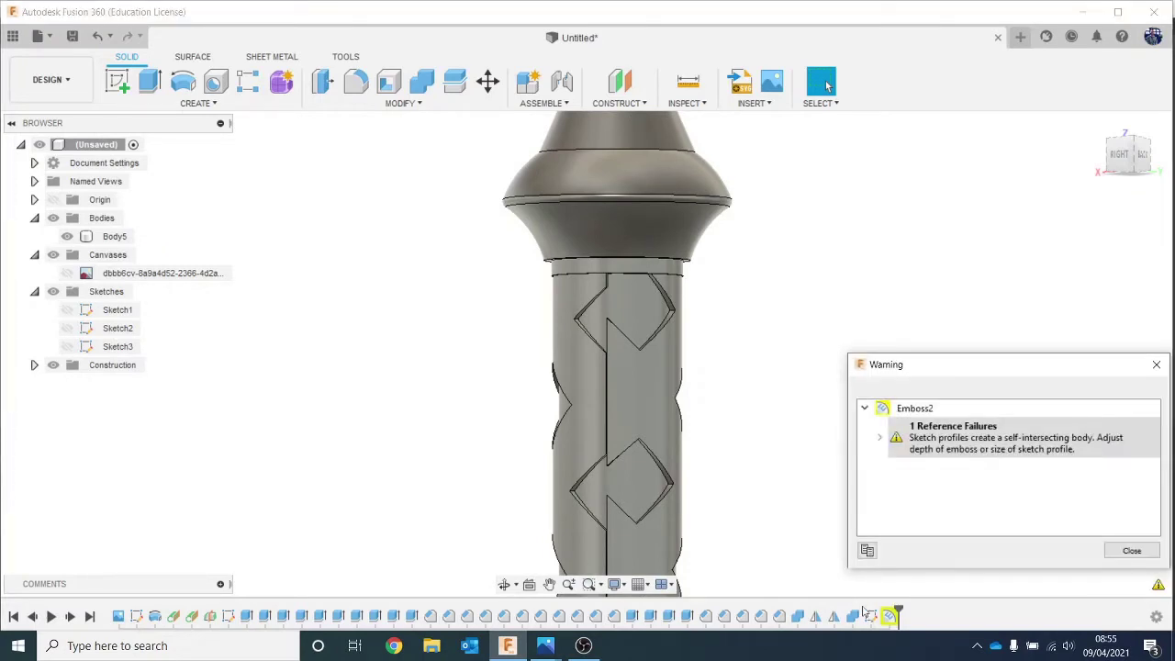
pyautogui.click(890, 616)
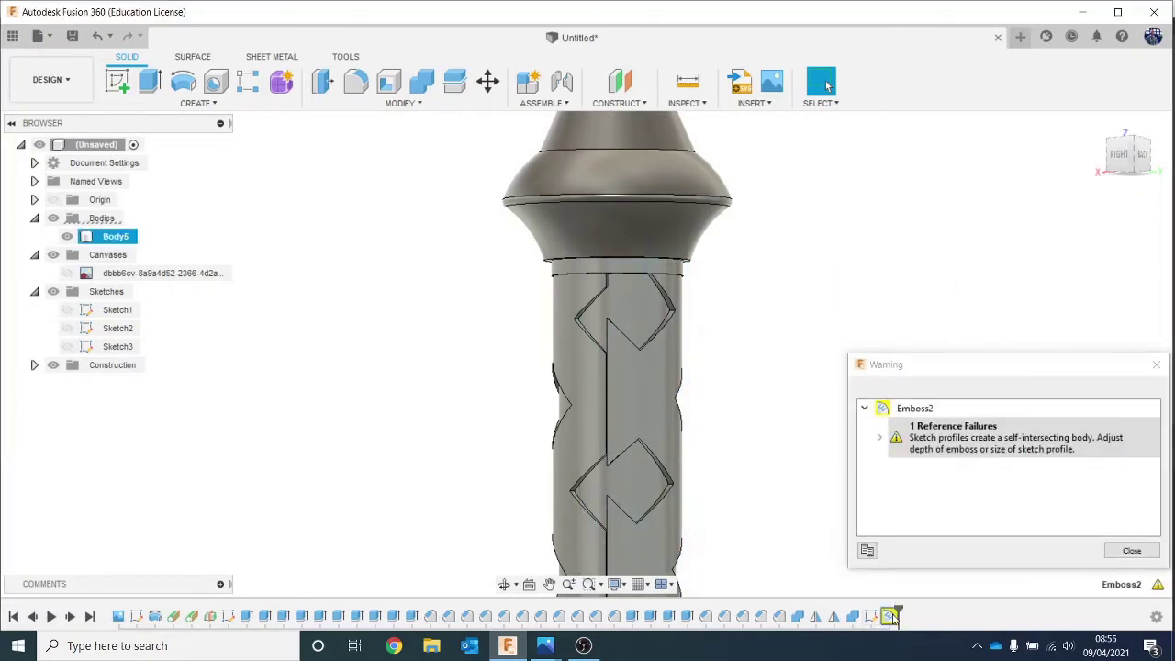
pyautogui.rightClick(890, 616)
pyautogui.click(938, 444)
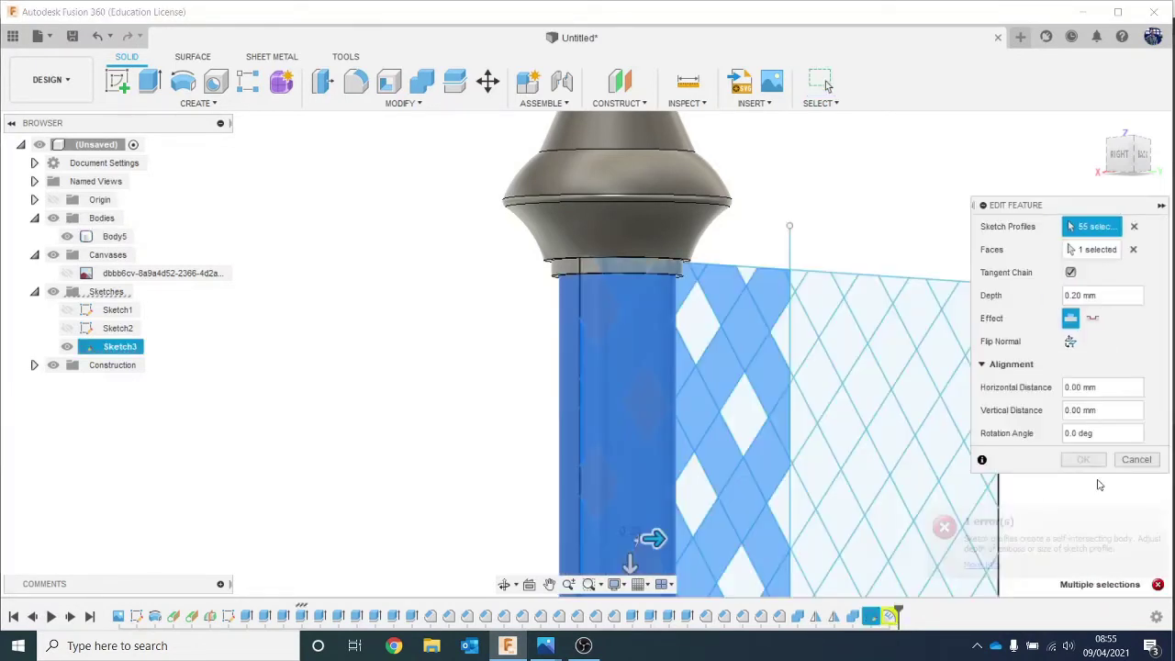
pyautogui.click(1143, 467)
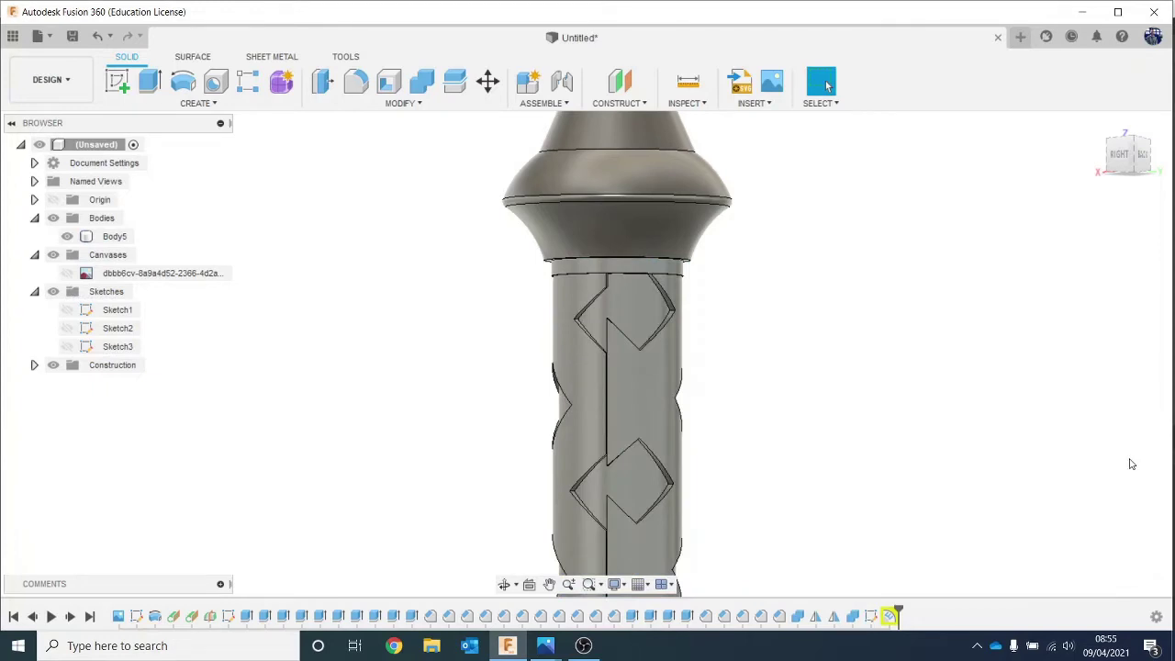
# Edit the lattice sketch to move its vertical dividing line about 0.07 mm back towards the handle, and finish the sketch.
pyautogui.click(890, 616)
pyautogui.rightClick(865, 446)
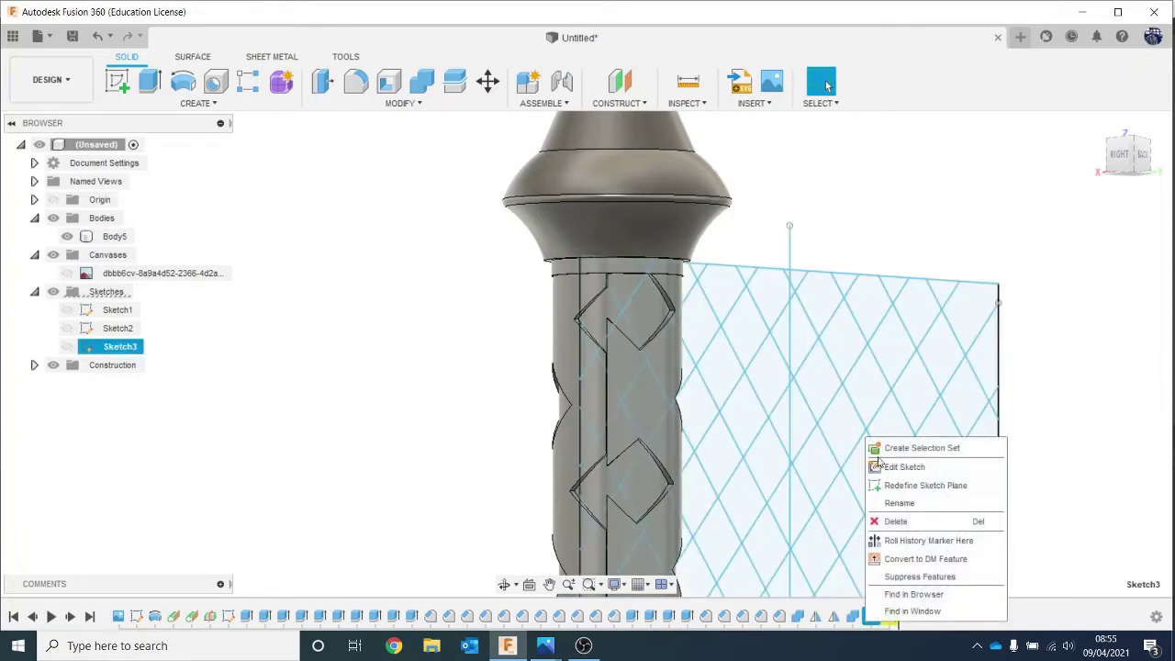
pyautogui.click(885, 465)
pyautogui.click(695, 275)
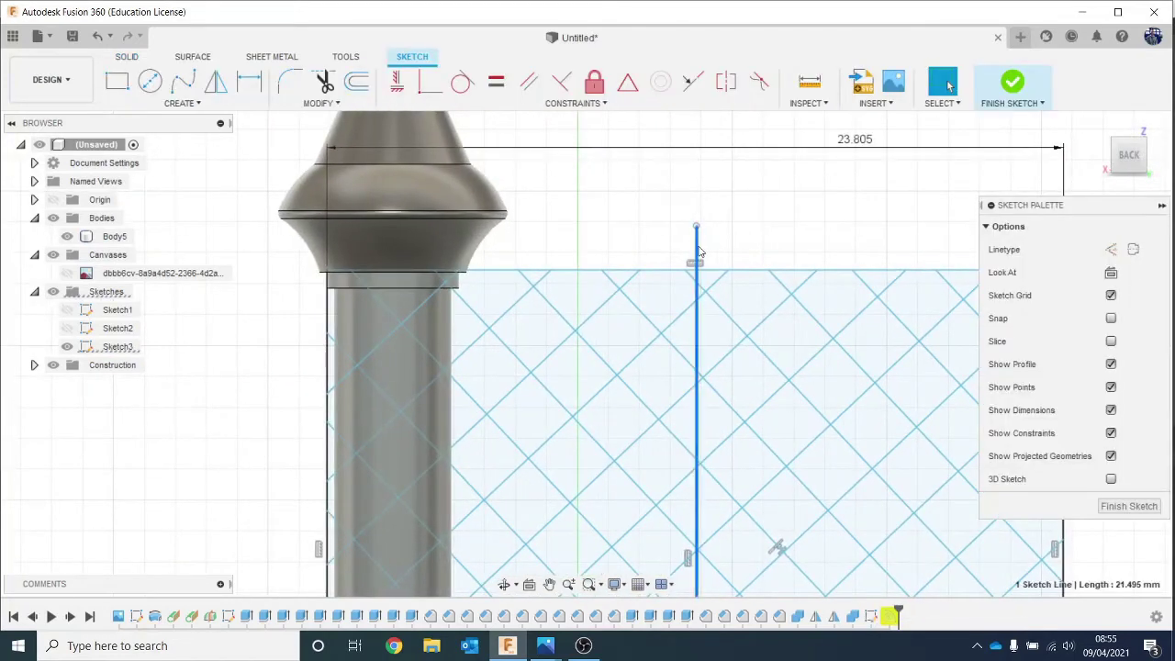
pyautogui.rightClick(695, 246)
pyautogui.click(659, 275)
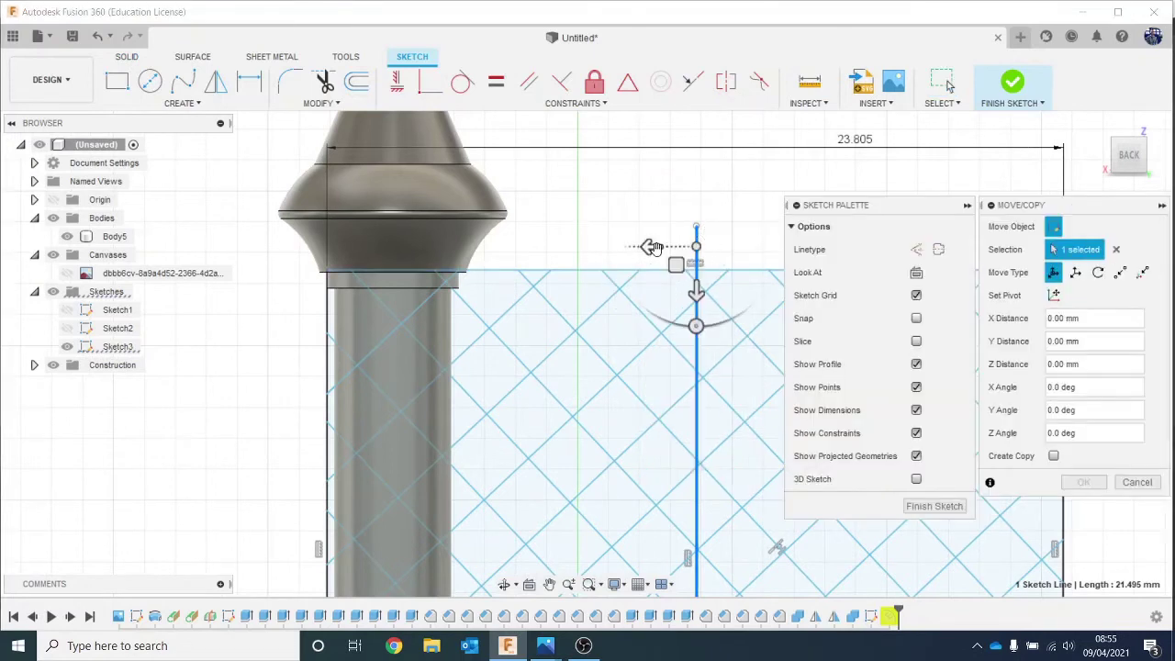
pyautogui.moveTo(651, 246); pyautogui.dragTo(653, 248)
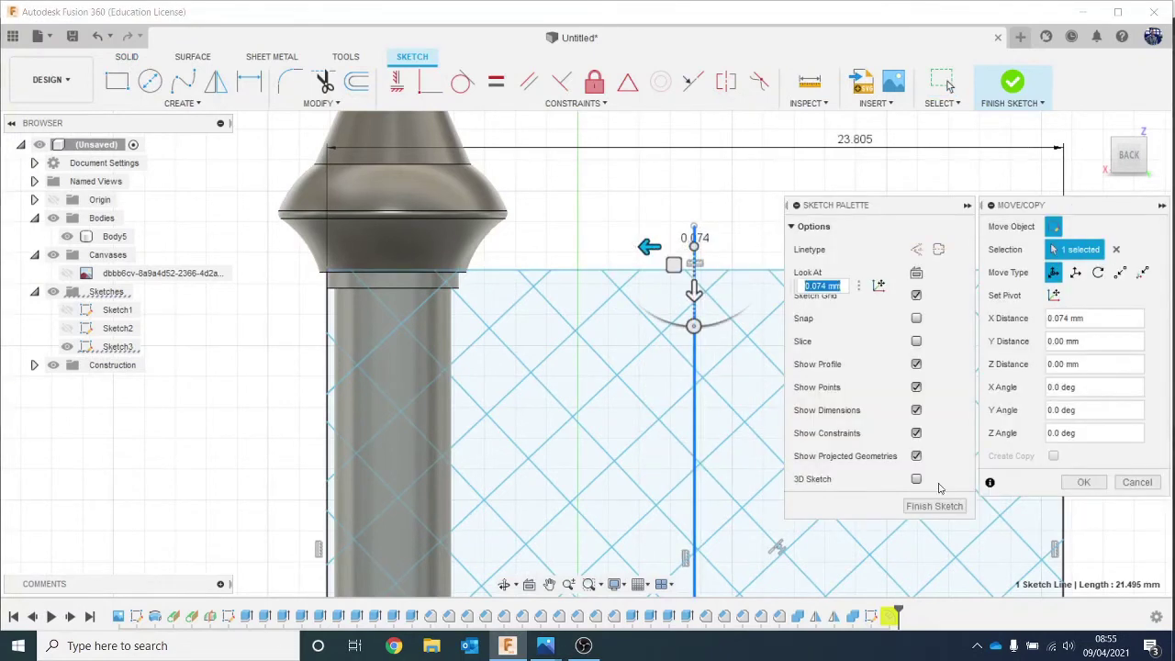
pyautogui.click(1082, 482)
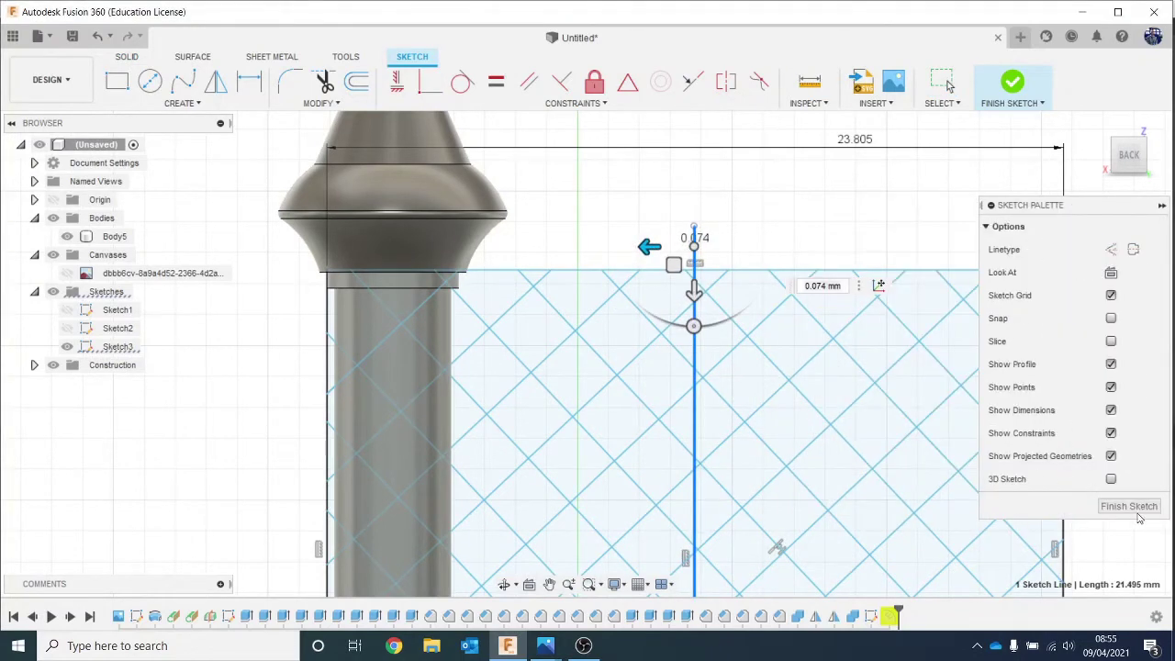
pyautogui.click(1136, 507)
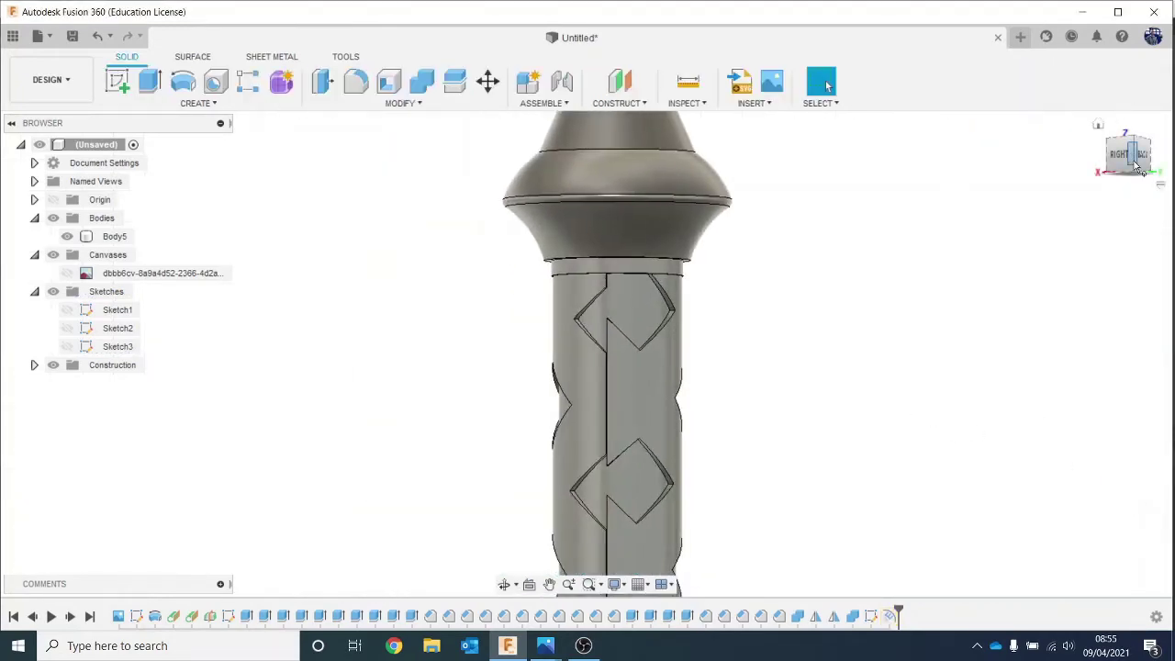
# Inspect the embossed handle and whole hilt from several sides, and show the sword reference canvas for comparison.
pyautogui.moveTo(1136, 166)
pyautogui.mouseDown()
pyautogui.moveTo(1115, 82)
pyautogui.moveTo(1092, 60)
pyautogui.moveTo(1051, 50)
pyautogui.moveTo(1017, 83)
pyautogui.mouseUp()
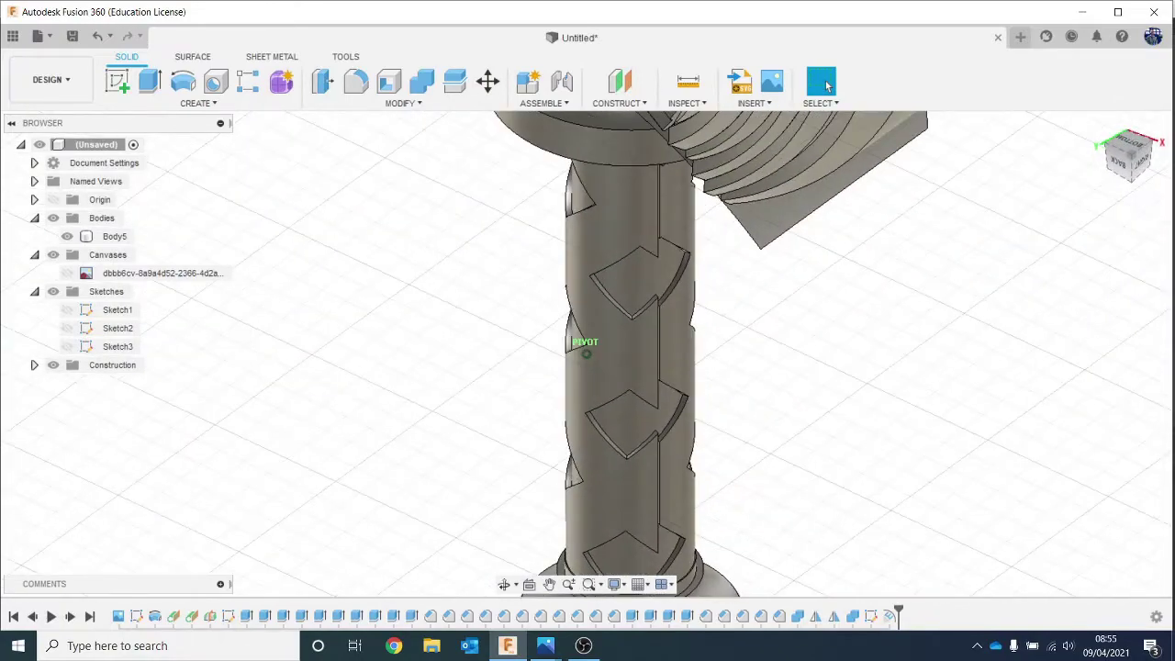
pyautogui.keyDown('shift'); pyautogui.moveTo(826, 229); pyautogui.dragTo(1096, 184, button='middle'); pyautogui.keyUp('shift')
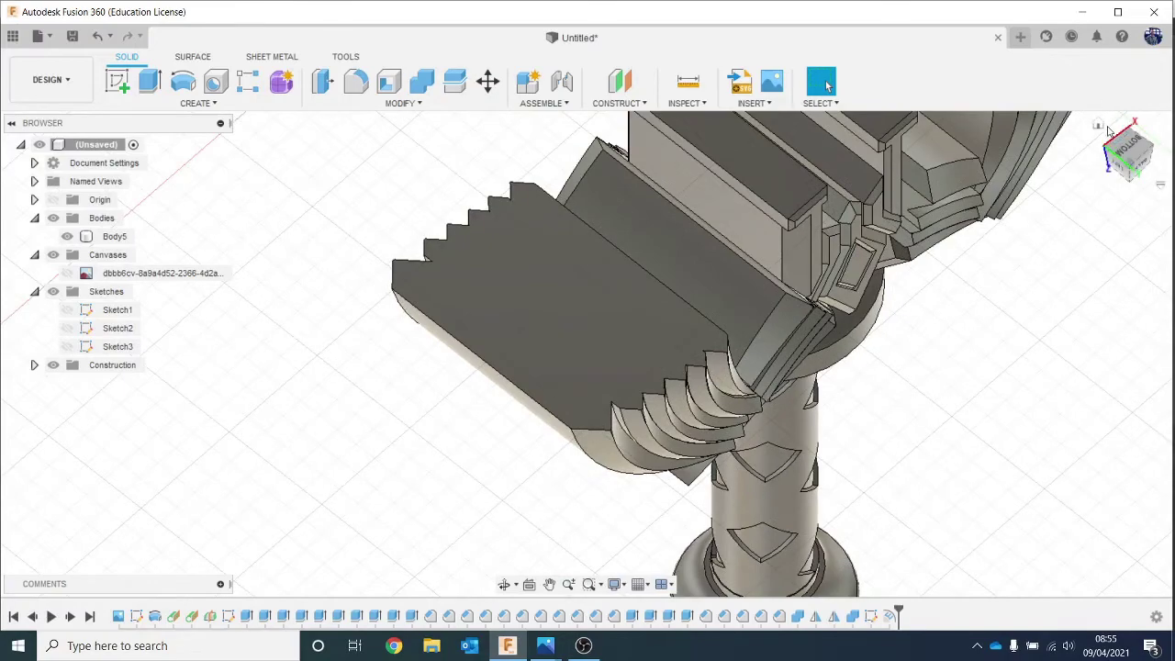
pyautogui.click(1104, 128)
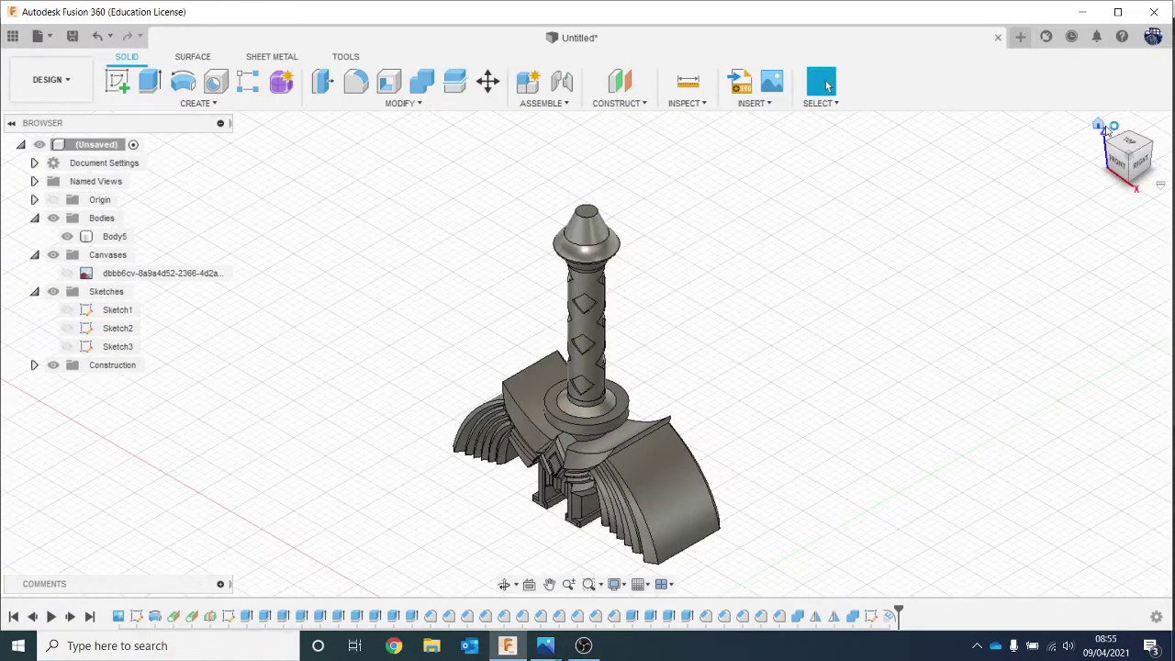
pyautogui.keyDown('shift'); pyautogui.moveTo(1155, 148); pyautogui.dragTo(1173, 9, button='middle'); pyautogui.keyUp('shift')
pyautogui.moveTo(1173, 9); pyautogui.dragTo(1138, 111)
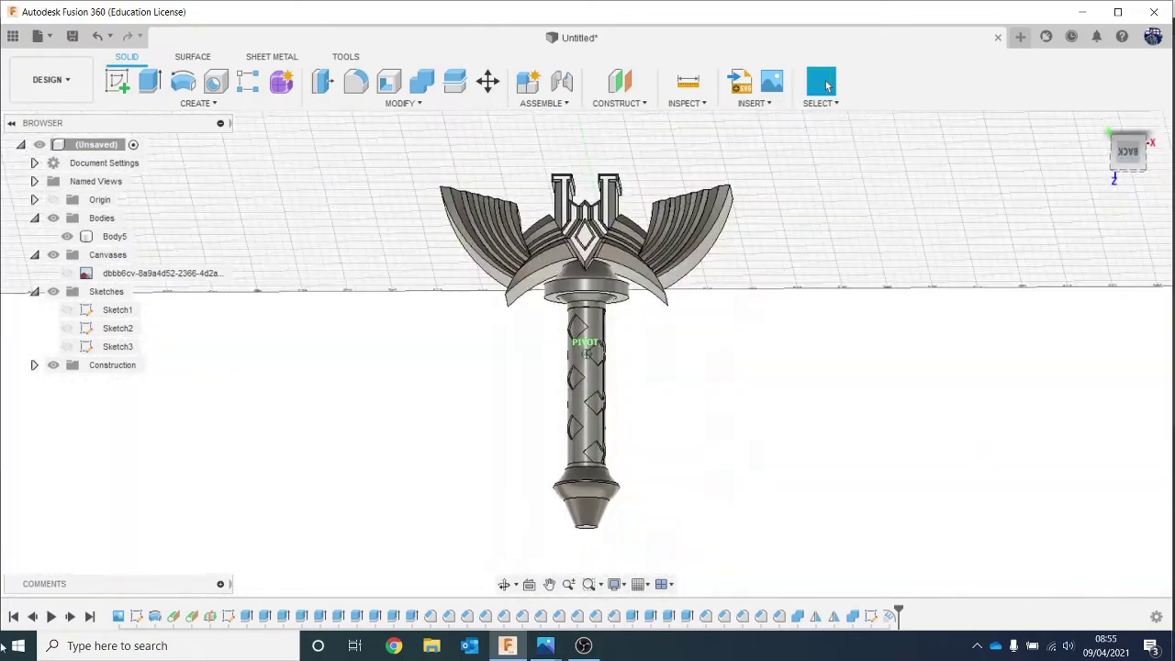
pyautogui.hotkey('ctrl', 'a')
pyautogui.click(67, 273)
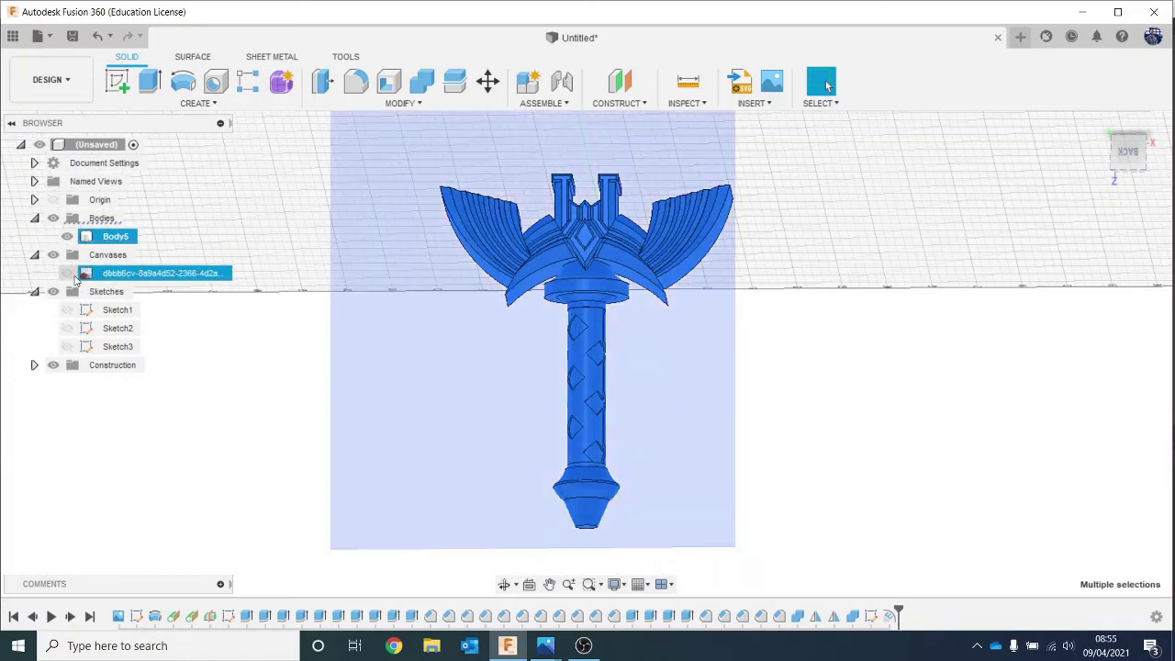
# View the model straight from the back with the blade and hilt of the reference canvas in sight.
pyautogui.moveTo(1154, 263); pyautogui.dragTo(1139, 365, button='middle')
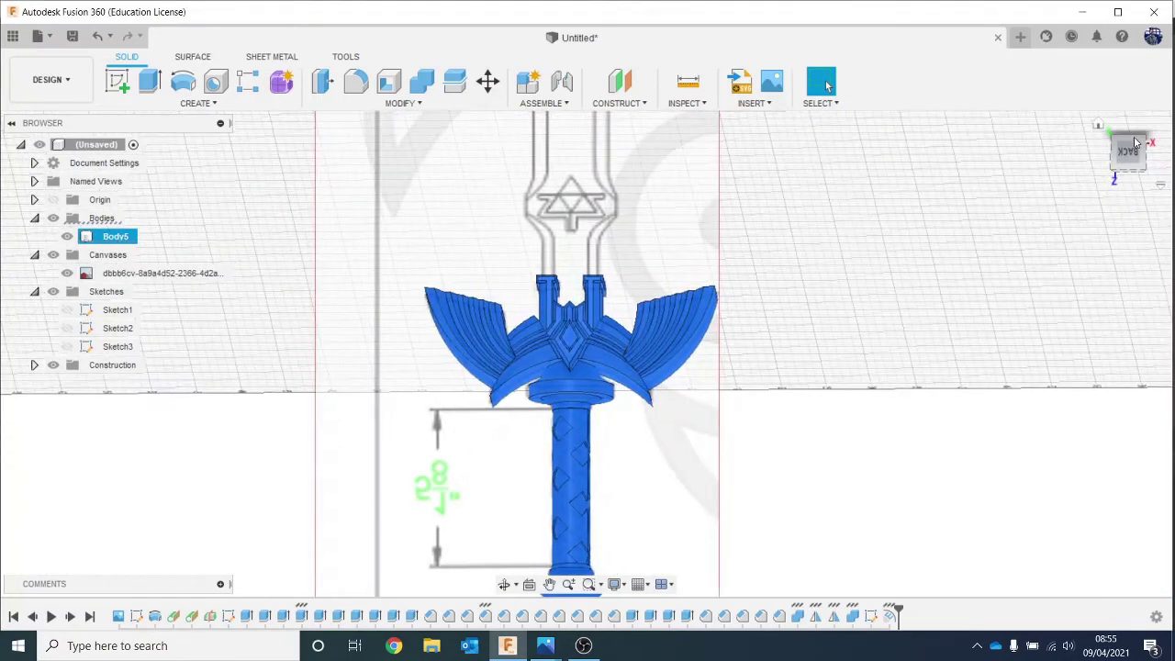
pyautogui.click(1134, 152)
pyautogui.moveTo(853, 307); pyautogui.dragTo(851, 448, button='middle')
pyautogui.scroll(-2, 852, 397)
pyautogui.scroll(-1, 851, 447)
pyautogui.scroll(-1, 853, 453)
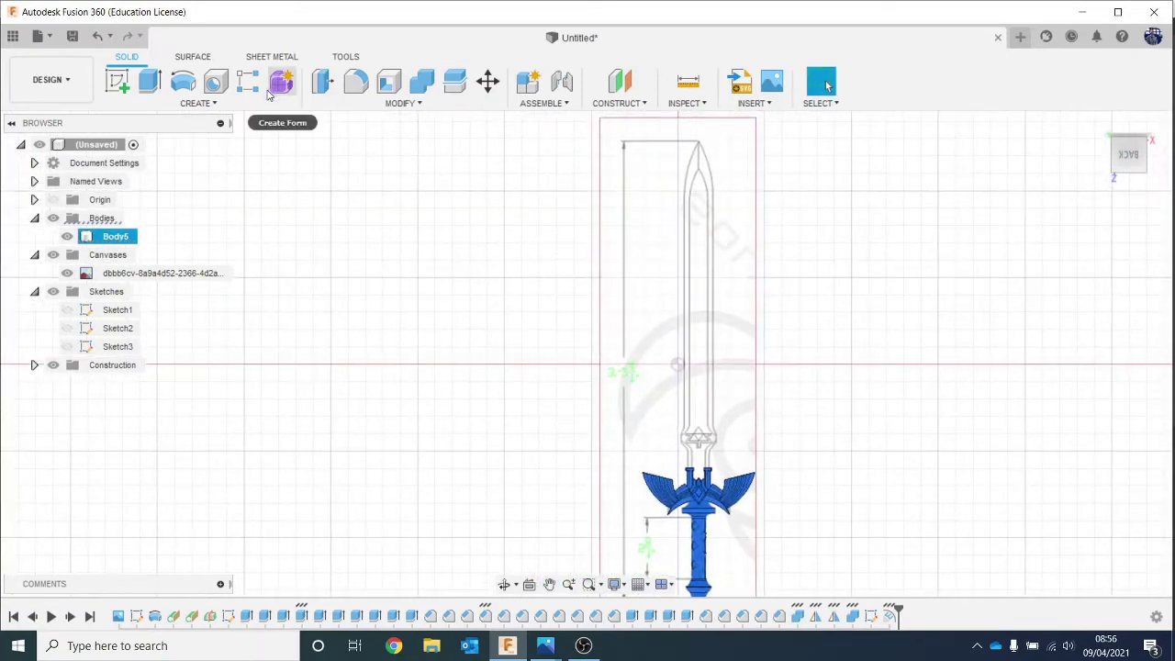
pyautogui.click(117, 83)
pyautogui.click(466, 264)
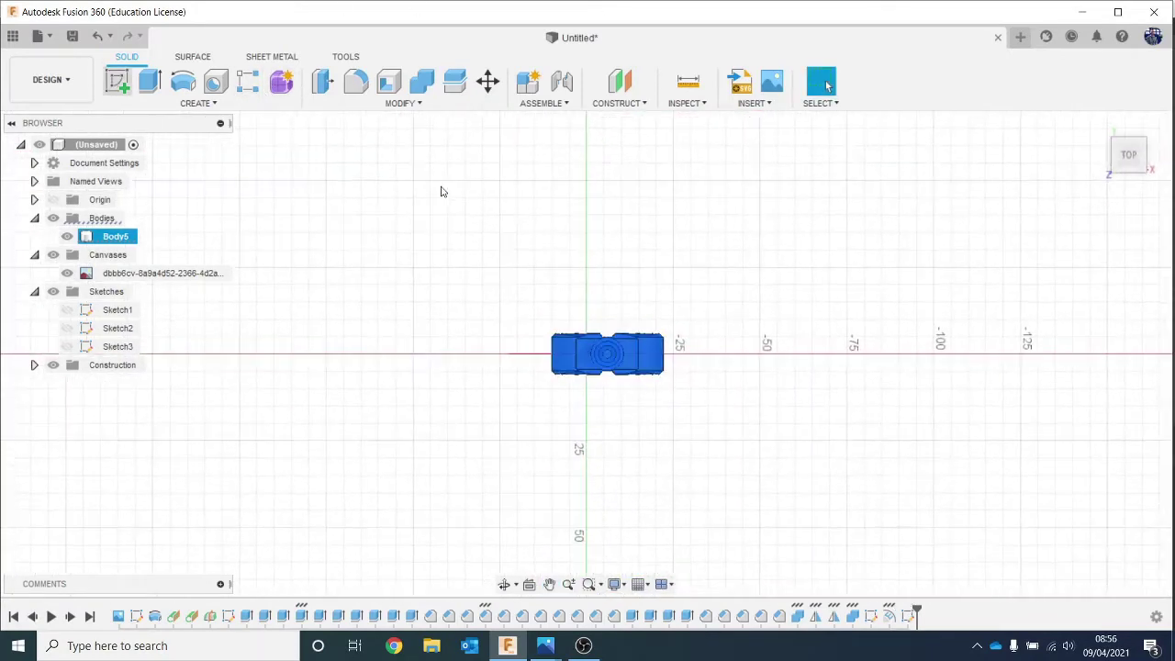
pyautogui.click(1012, 83)
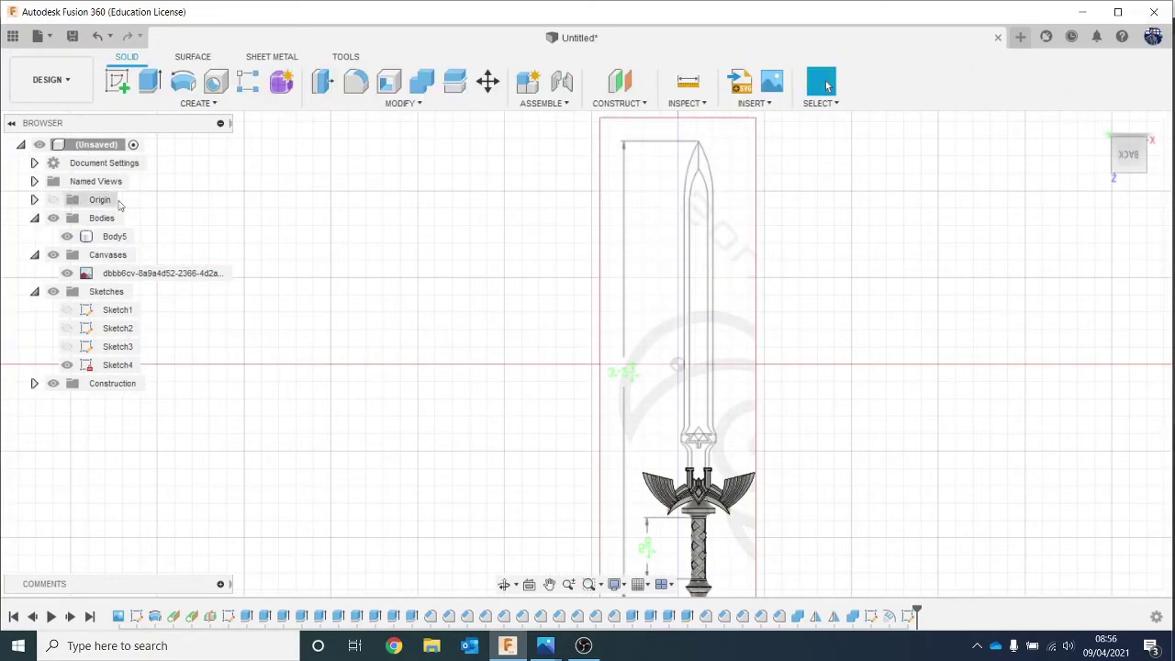
# Start a new sketch on the plane of the sword canvas and turn the view so the blade tip points up.
pyautogui.click(118, 83)
pyautogui.click(731, 413)
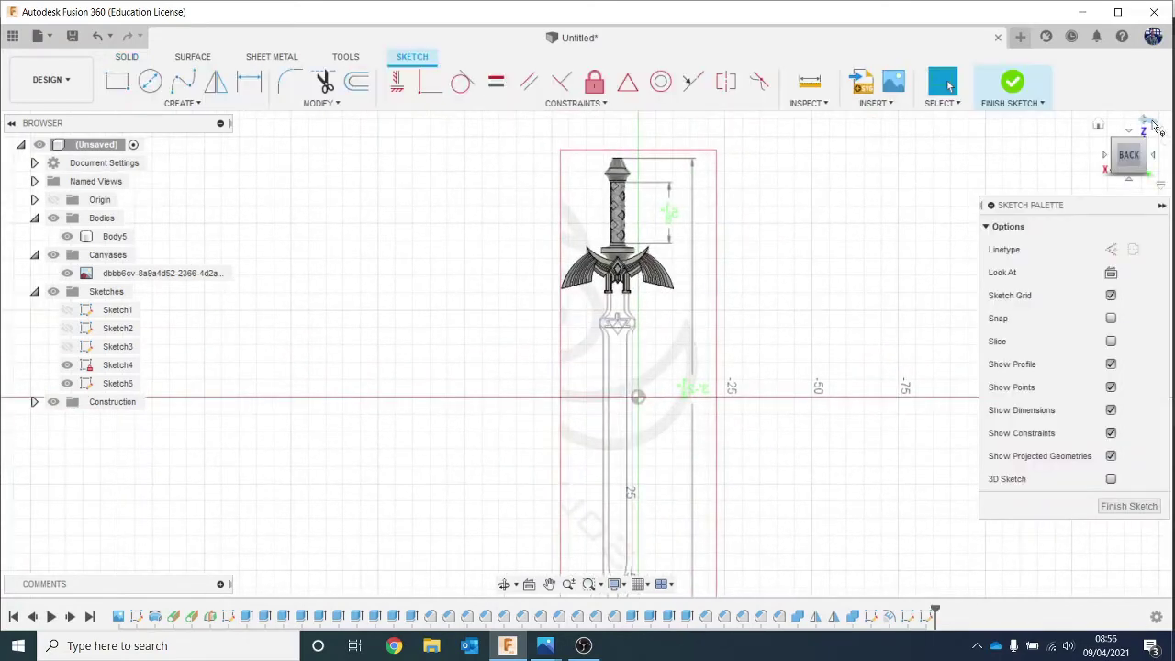
pyautogui.click(1156, 127)
pyautogui.click(1155, 128)
pyautogui.moveTo(718, 310); pyautogui.dragTo(714, 317, button='middle')
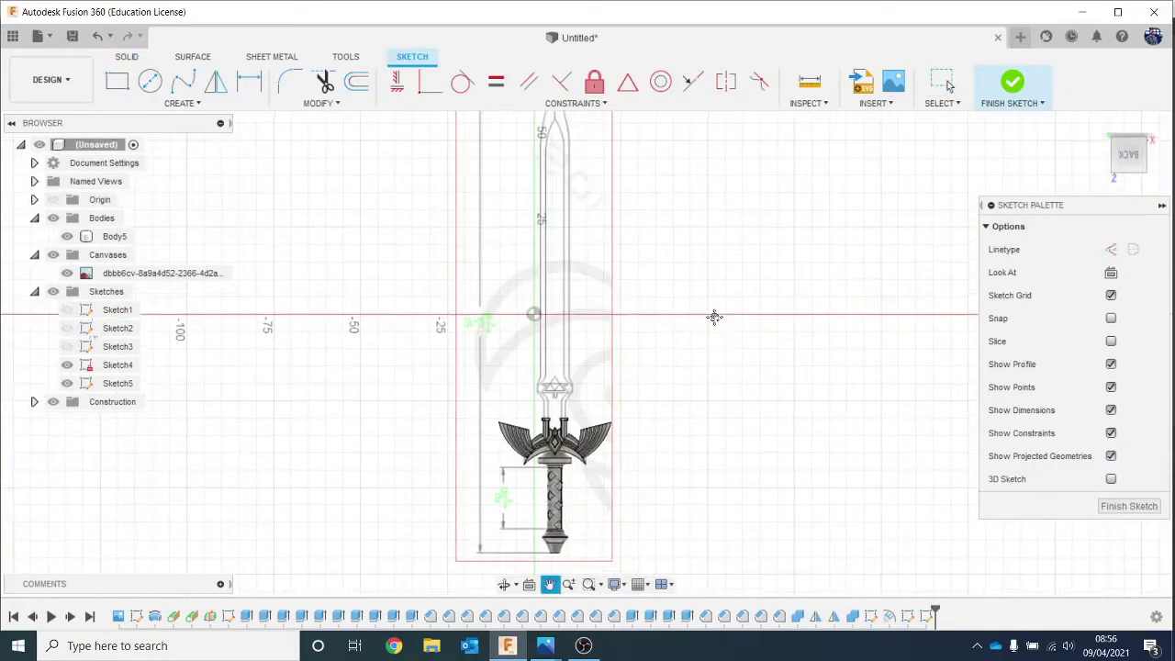
pyautogui.moveTo(687, 270); pyautogui.dragTo(692, 334)
pyautogui.press('Escape')
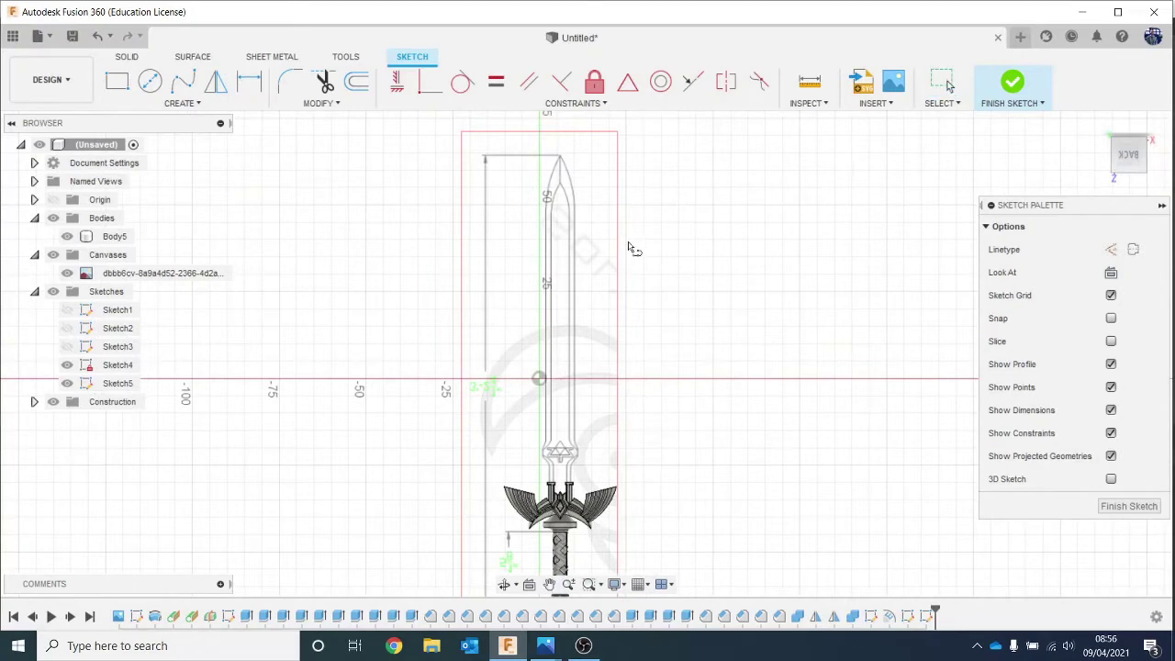
# Draw a vertical centre line about 100 mm long from the blade tip on the canvas to the hilt's central diamond.
pyautogui.scroll(5, 632, 248)
pyautogui.scroll(2, 585, 240)
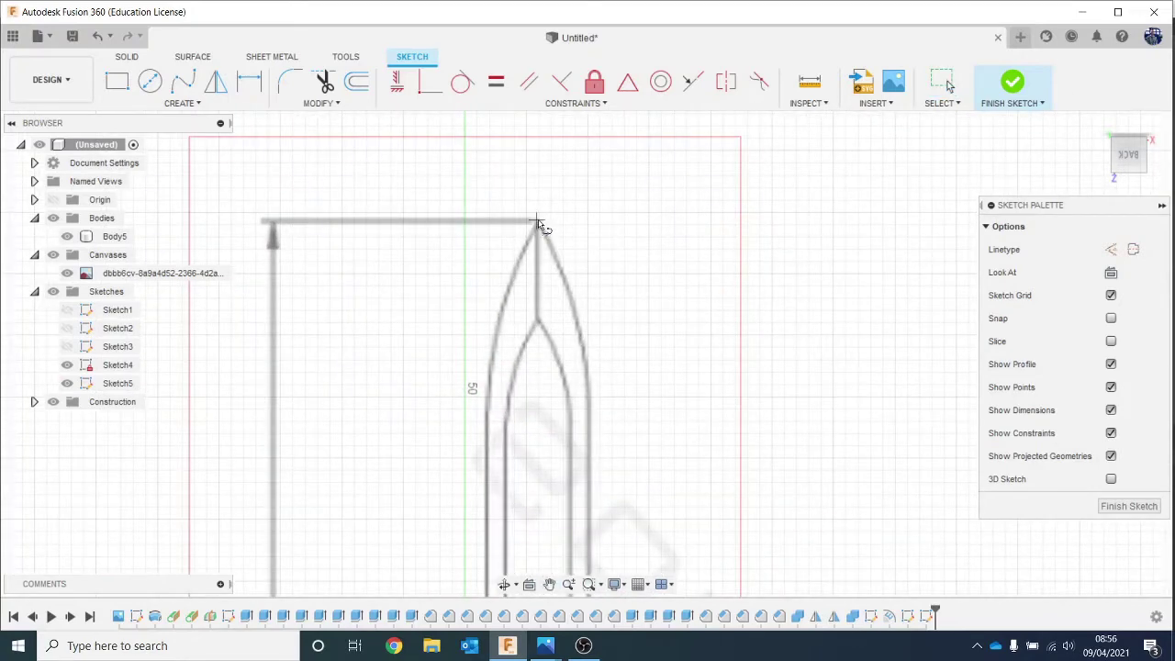
pyautogui.click(537, 223)
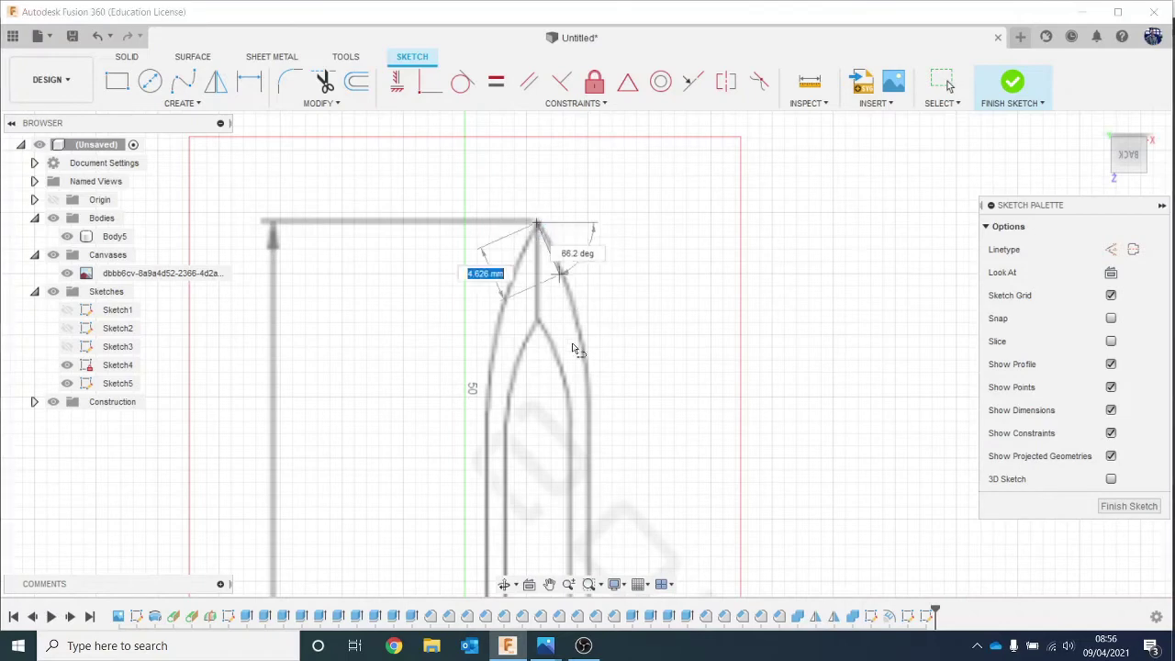
pyautogui.scroll(-6, 585, 399)
pyautogui.moveTo(573, 383); pyautogui.dragTo(513, 151, button='middle')
pyautogui.scroll(-3, 553, 284)
pyautogui.scroll(8, 542, 275)
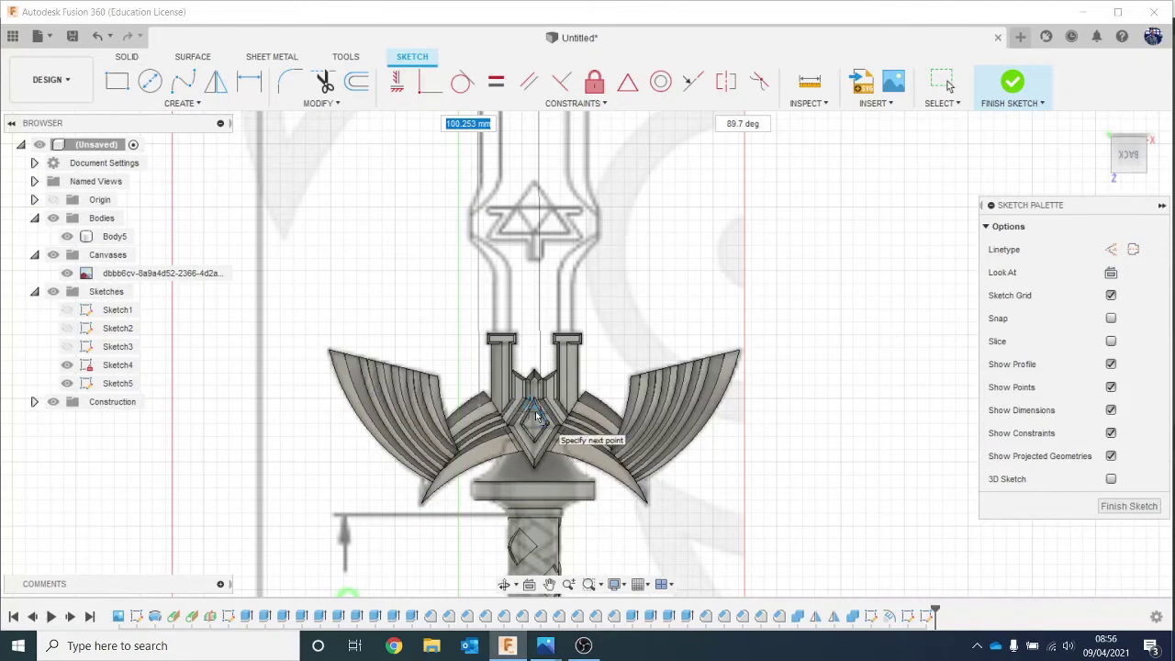
pyautogui.scroll(-1, 541, 408)
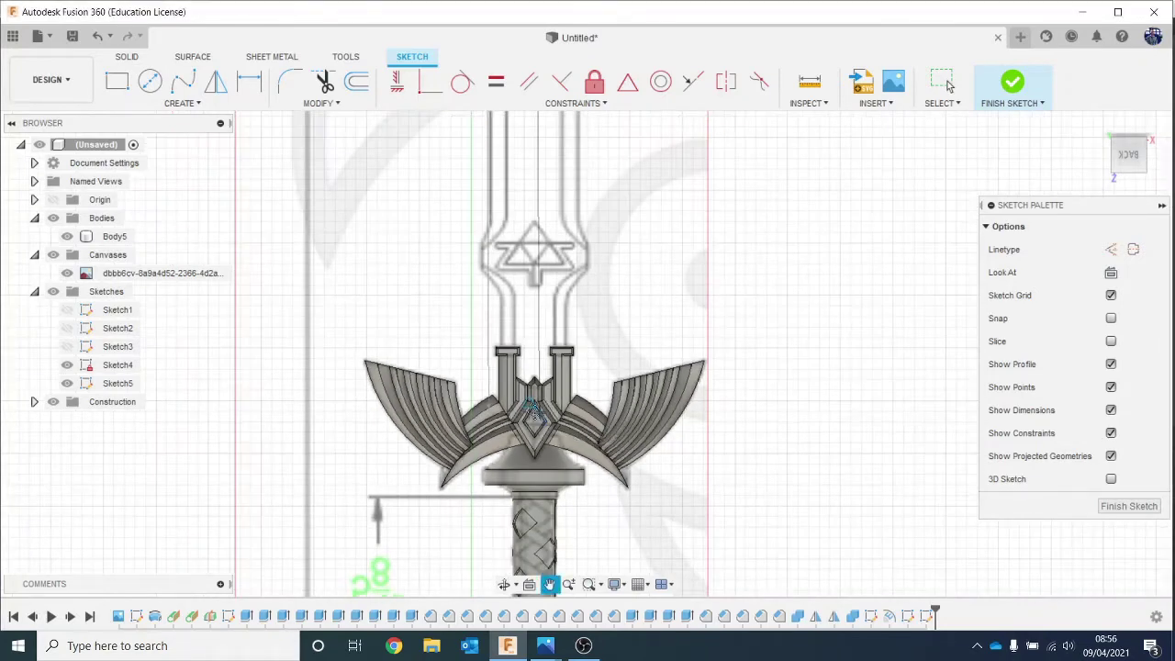
pyautogui.moveTo(540, 404); pyautogui.dragTo(545, 496, button='middle')
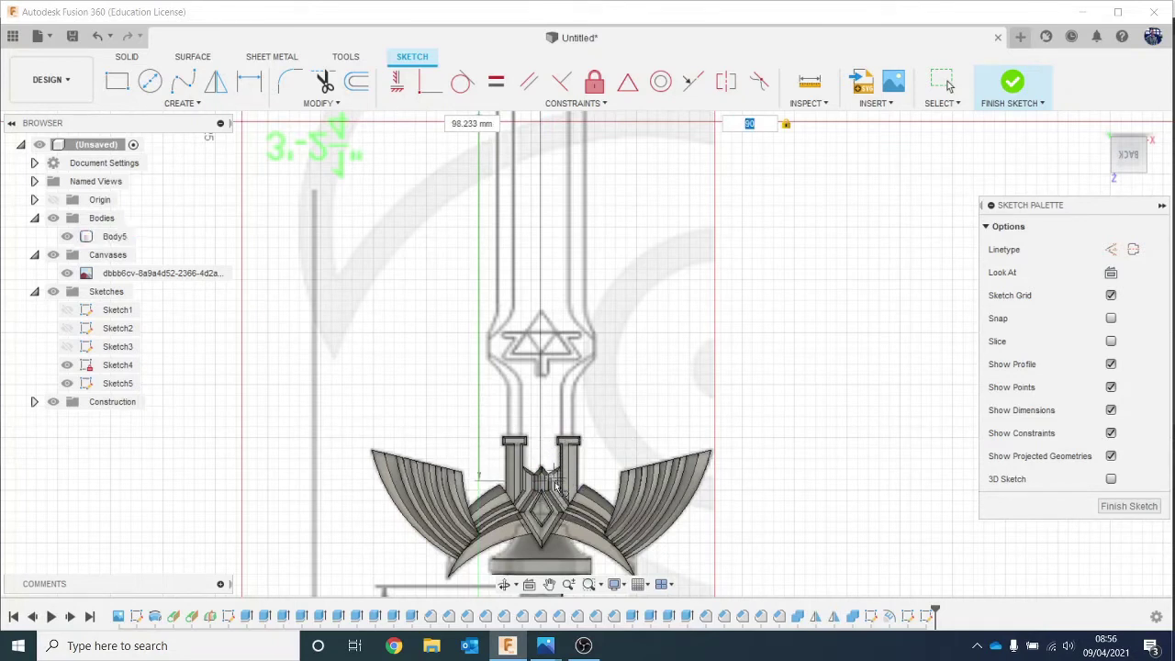
pyautogui.click(551, 509)
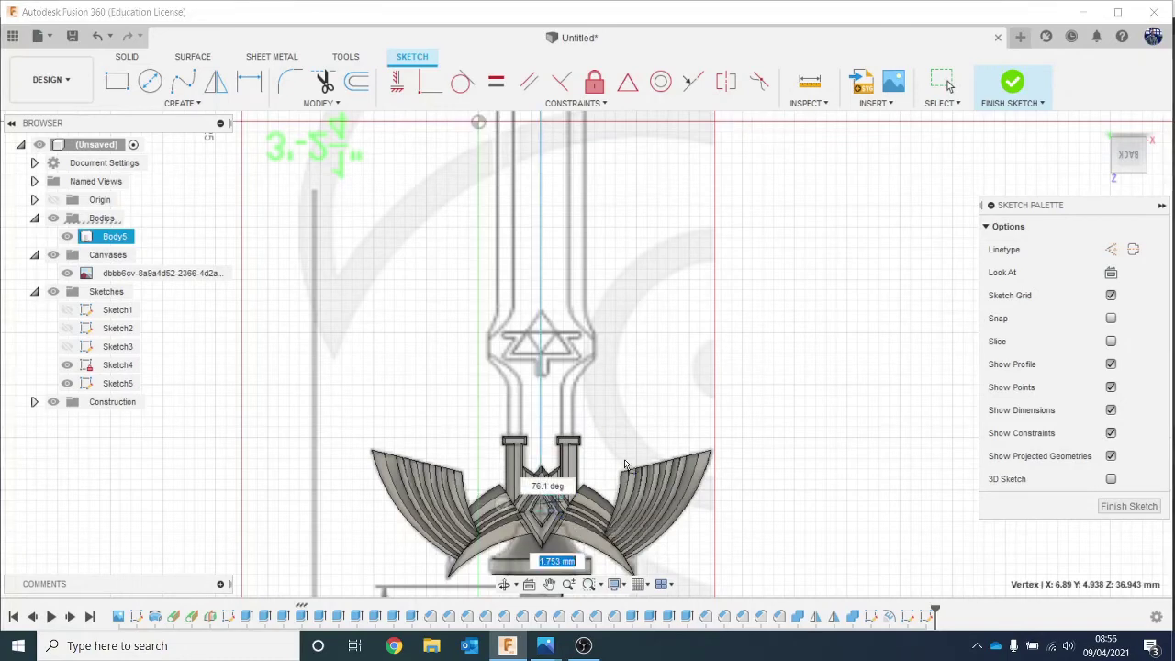
pyautogui.press('Escape')
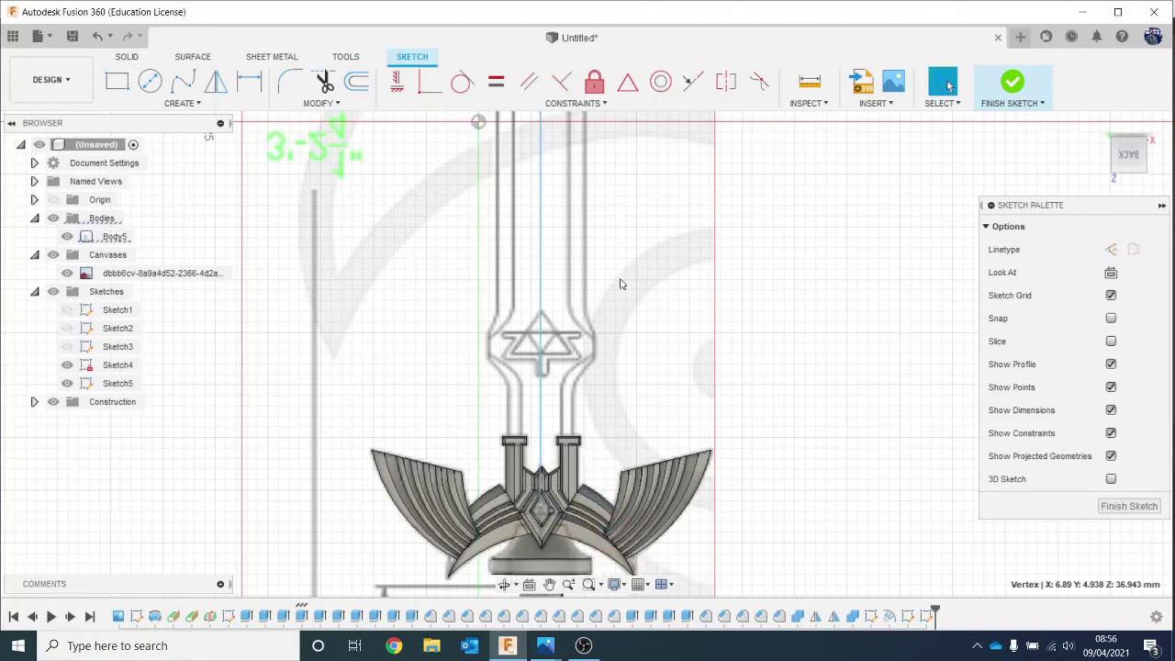
# Trace the left curve of the blade tip with a 3-point arc spanning about 16 mm from the centre line's upper end.
pyautogui.scroll(-3, 599, 320)
pyautogui.moveTo(600, 174); pyautogui.dragTo(622, 457, button='middle')
pyautogui.scroll(4, 640, 212)
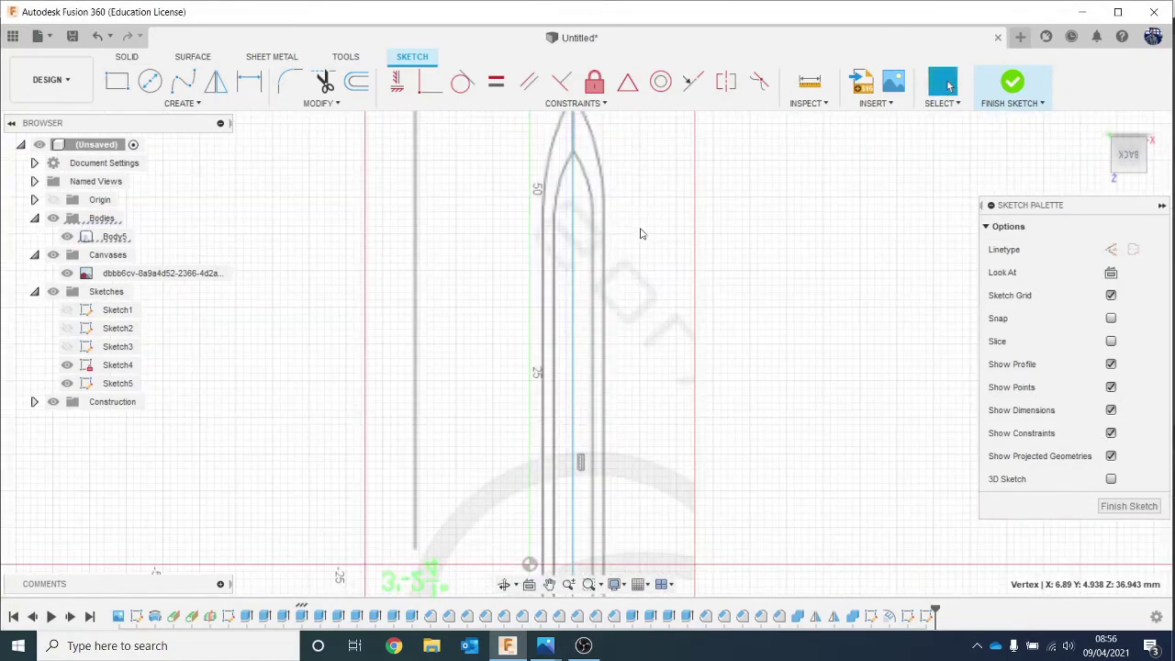
pyautogui.click(186, 114)
pyautogui.moveTo(209, 172)
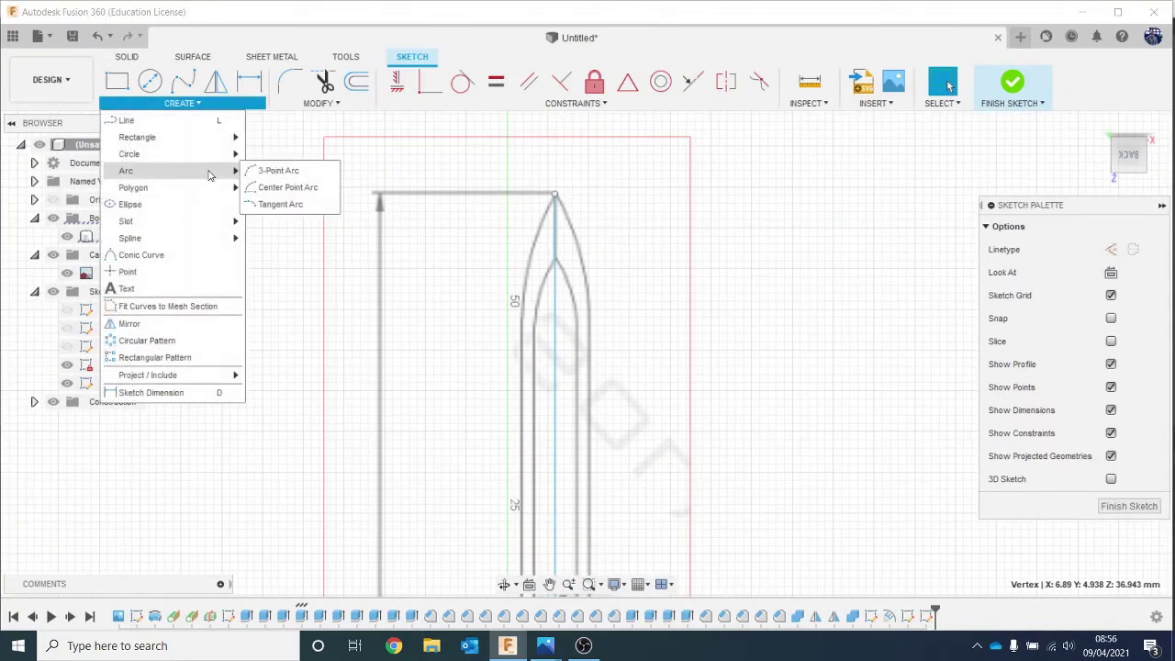
pyautogui.click(280, 170)
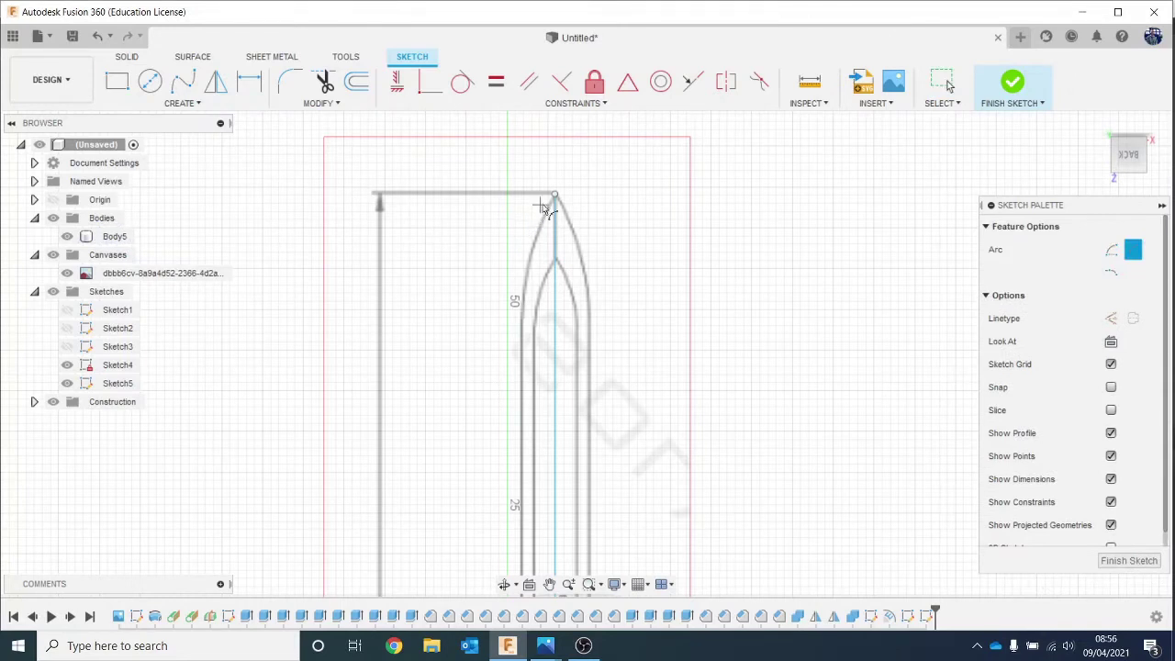
pyautogui.click(554, 196)
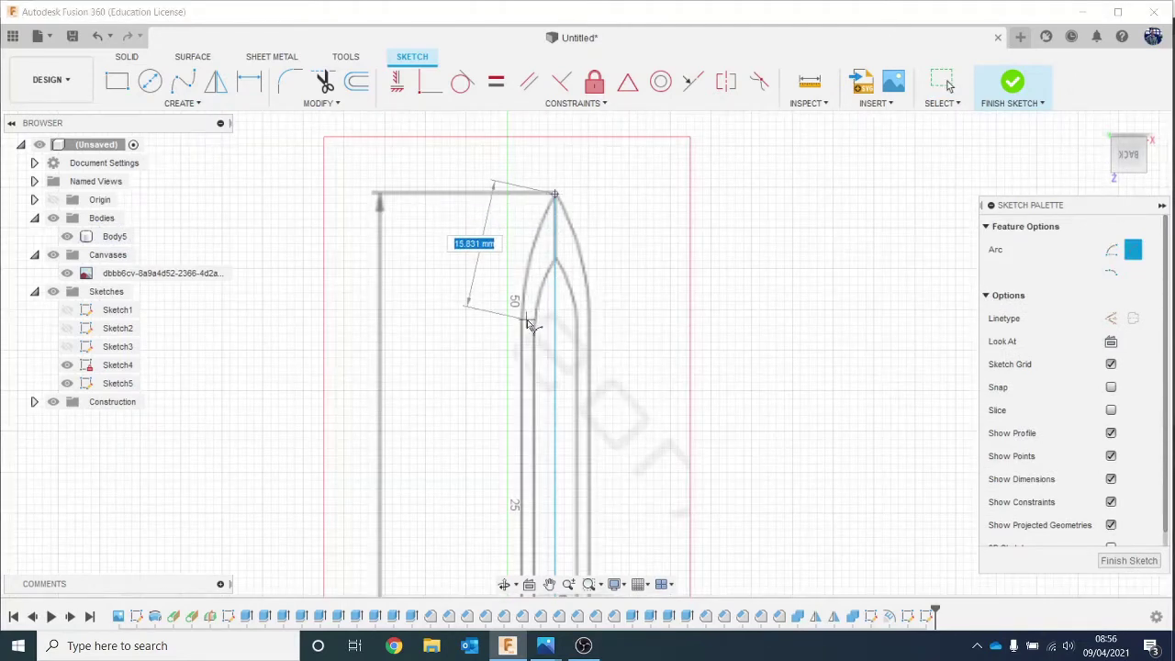
pyautogui.click(522, 320)
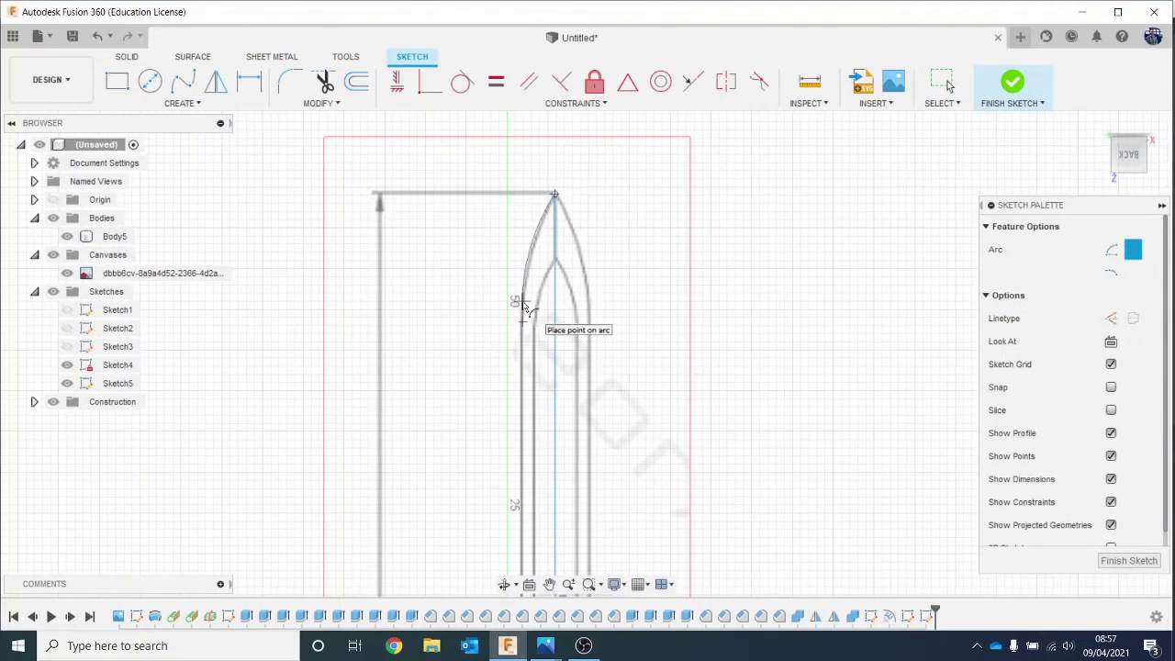
pyautogui.scroll(-1, 579, 441)
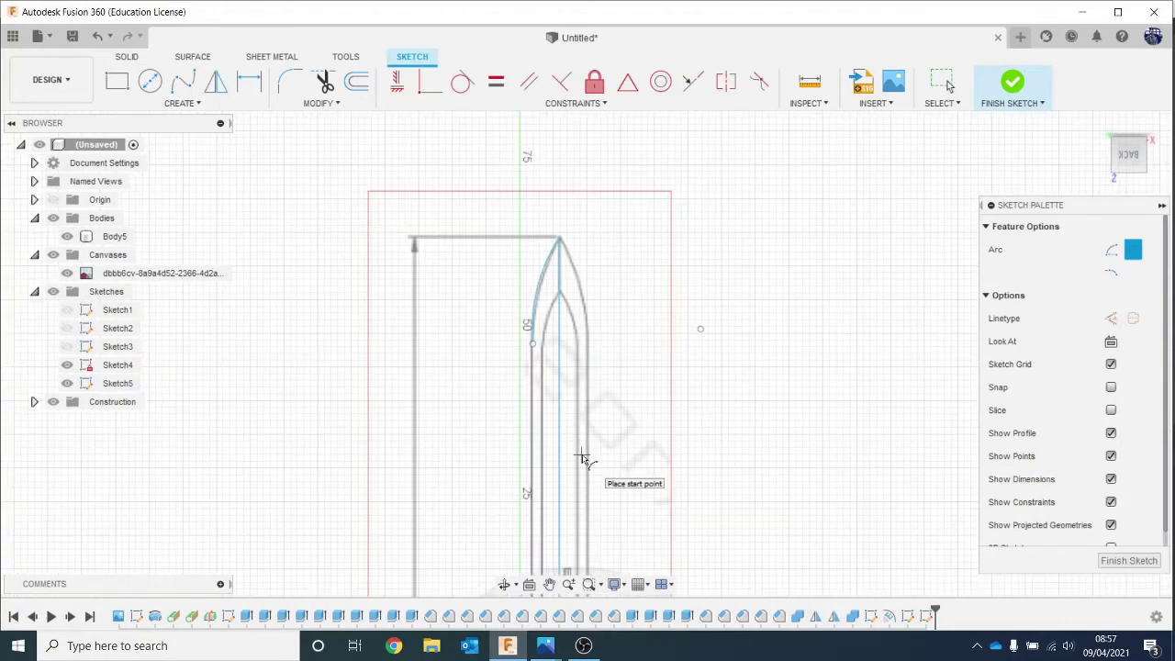
pyautogui.press('Escape')
# Draw a vertical line about 65 mm long from the arc's lower end down the blade's left edge to the emblem shoulder.
pyautogui.moveTo(556, 384); pyautogui.dragTo(532, 244, button='middle')
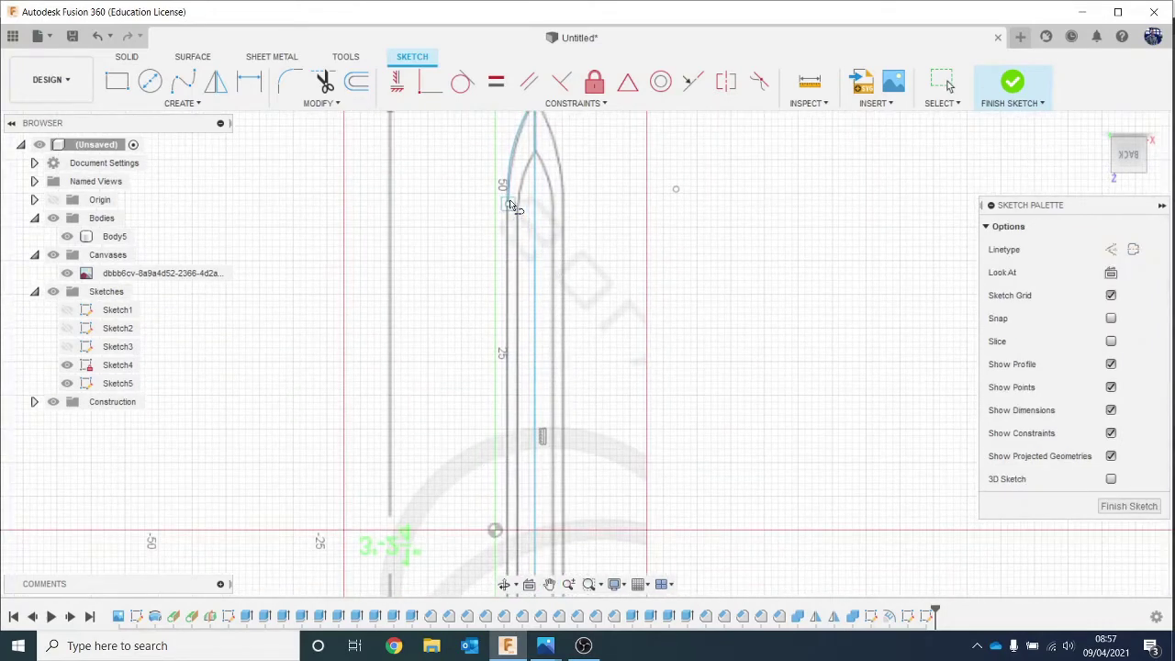
pyautogui.moveTo(534, 449); pyautogui.dragTo(492, 273, button='middle')
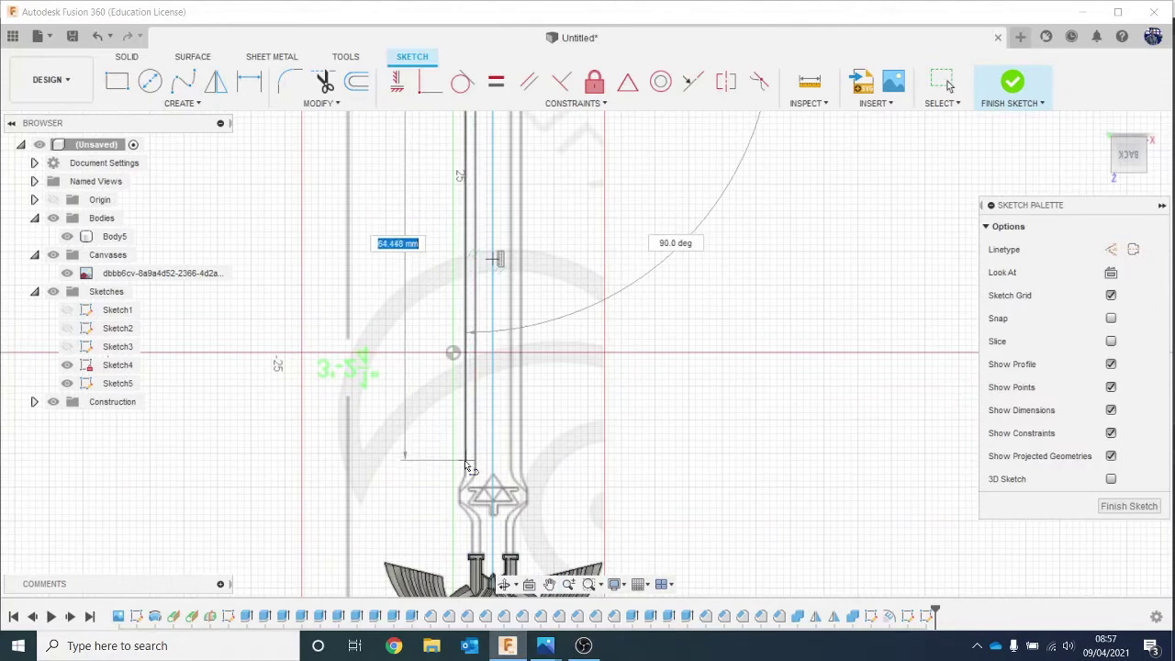
pyautogui.scroll(3, 466, 479)
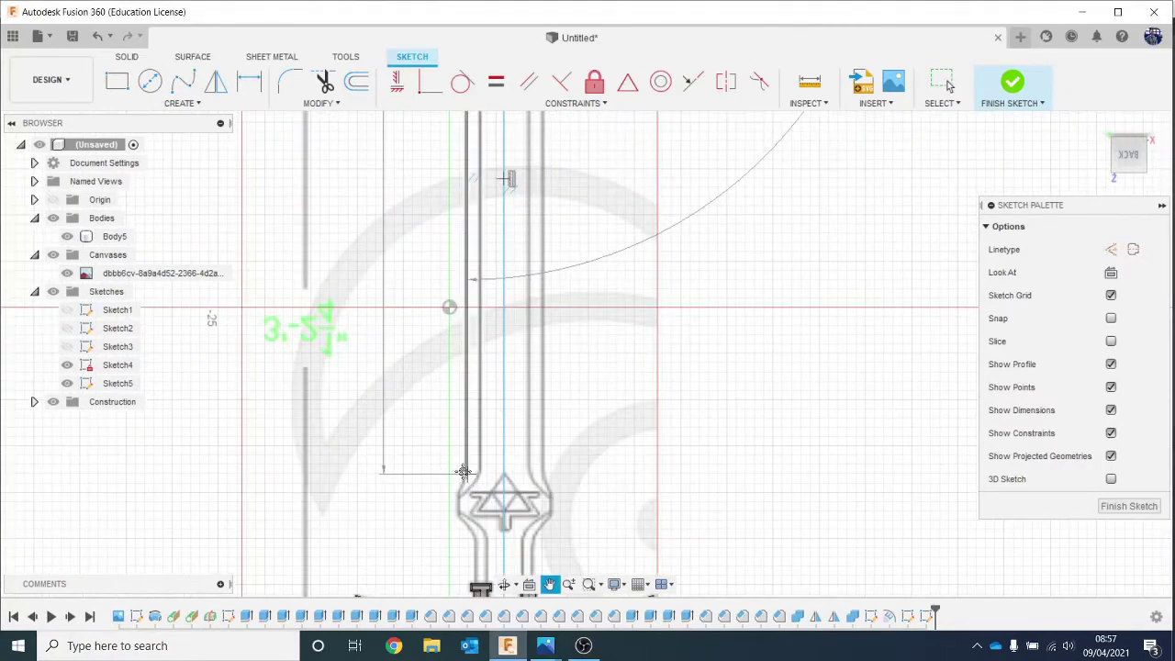
pyautogui.moveTo(465, 472); pyautogui.dragTo(462, 386, button='middle')
pyautogui.press('Tab')
pyautogui.click(461, 386)
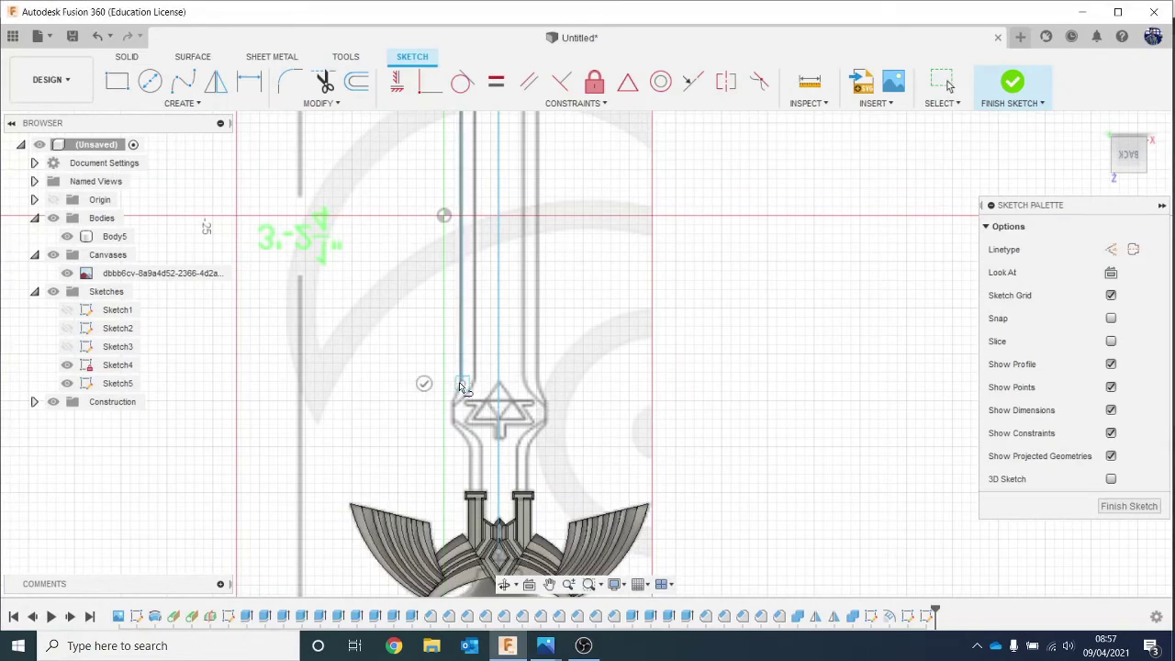
# Trace the shoulder beside the triangle emblem with a slanted line outward, a short vertical line and a line about 2.8 mm slanting inward.
pyautogui.scroll(5, 461, 395)
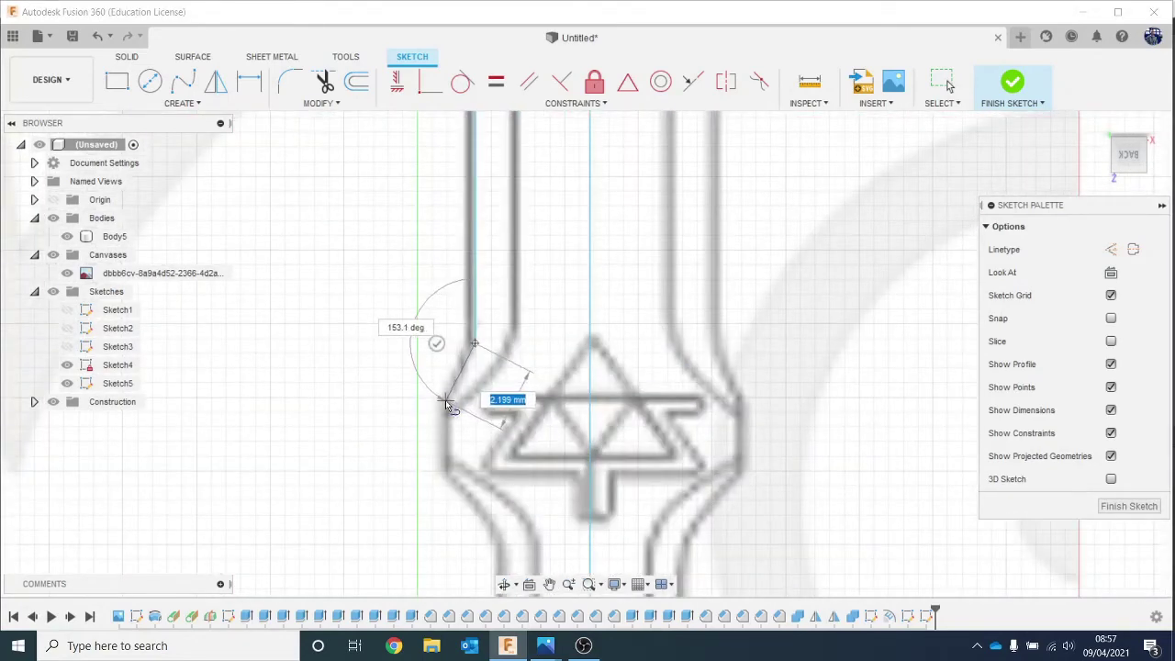
pyautogui.click(446, 404)
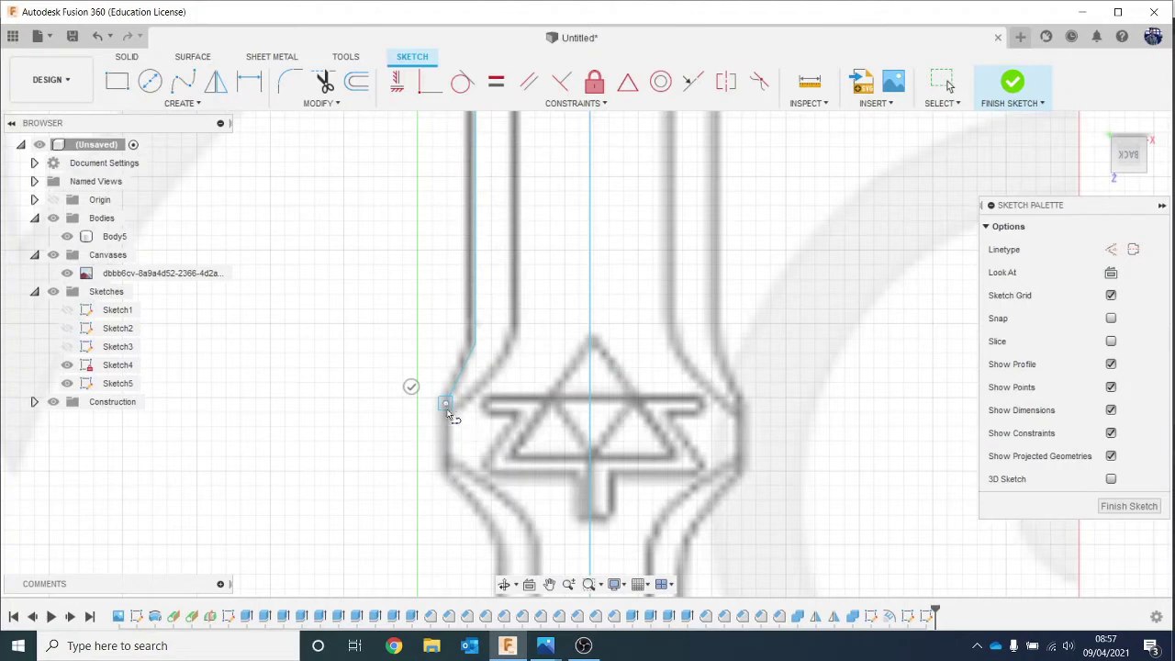
pyautogui.click(448, 471)
pyautogui.moveTo(449, 471); pyautogui.dragTo(423, 366, button='middle')
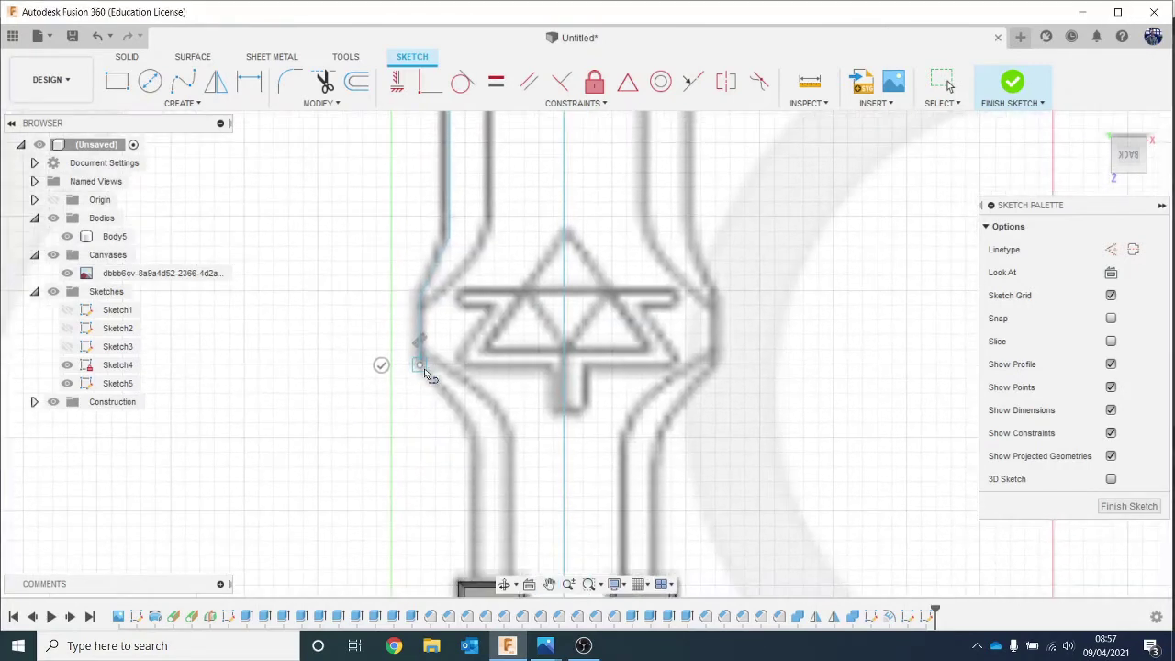
pyautogui.moveTo(462, 464); pyautogui.dragTo(448, 403, button='middle')
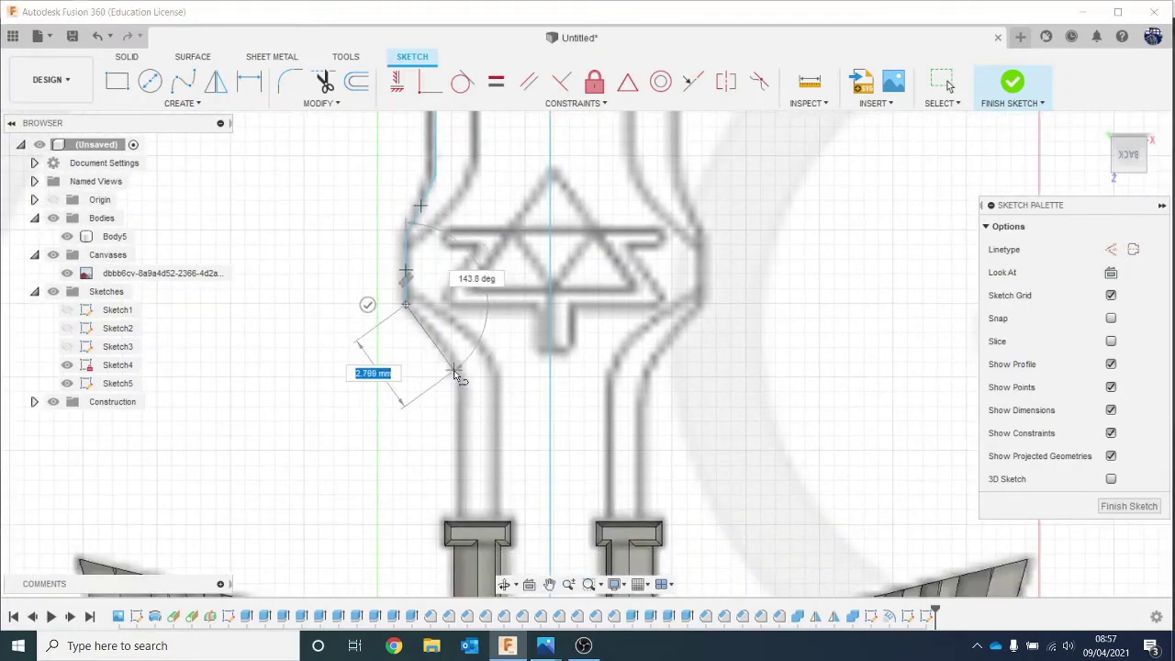
pyautogui.click(455, 370)
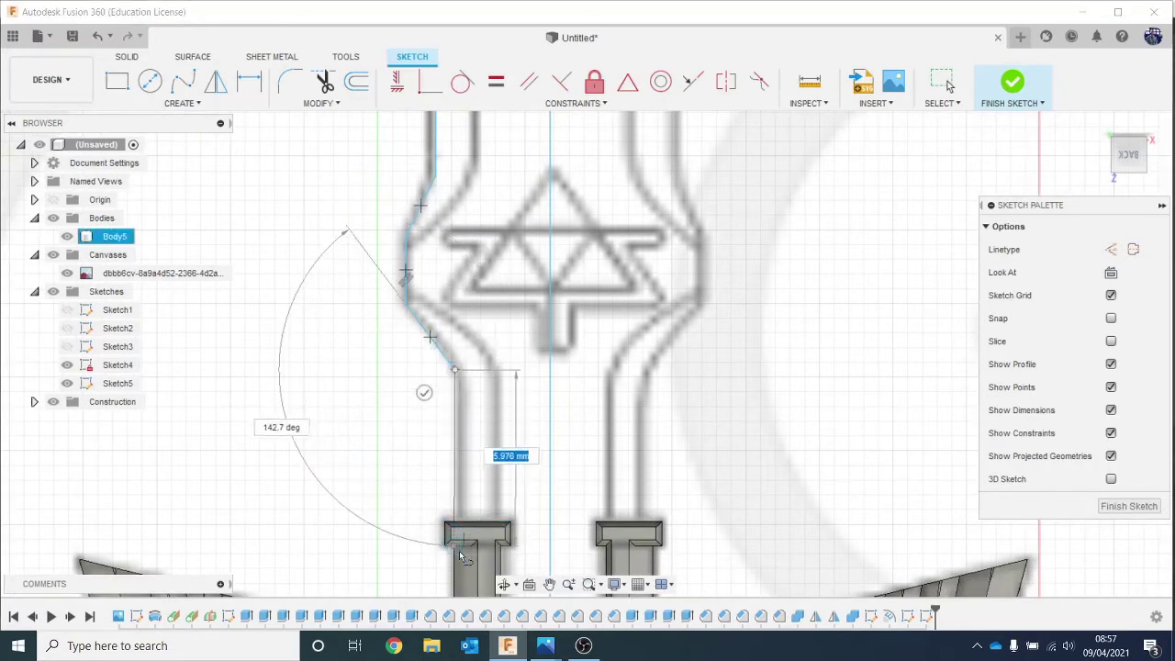
# Extend the inward slanted line by about 0.2 mm and continue it with a vertical line about 6 mm long into the hilt's left prong.
pyautogui.scroll(5, 482, 393)
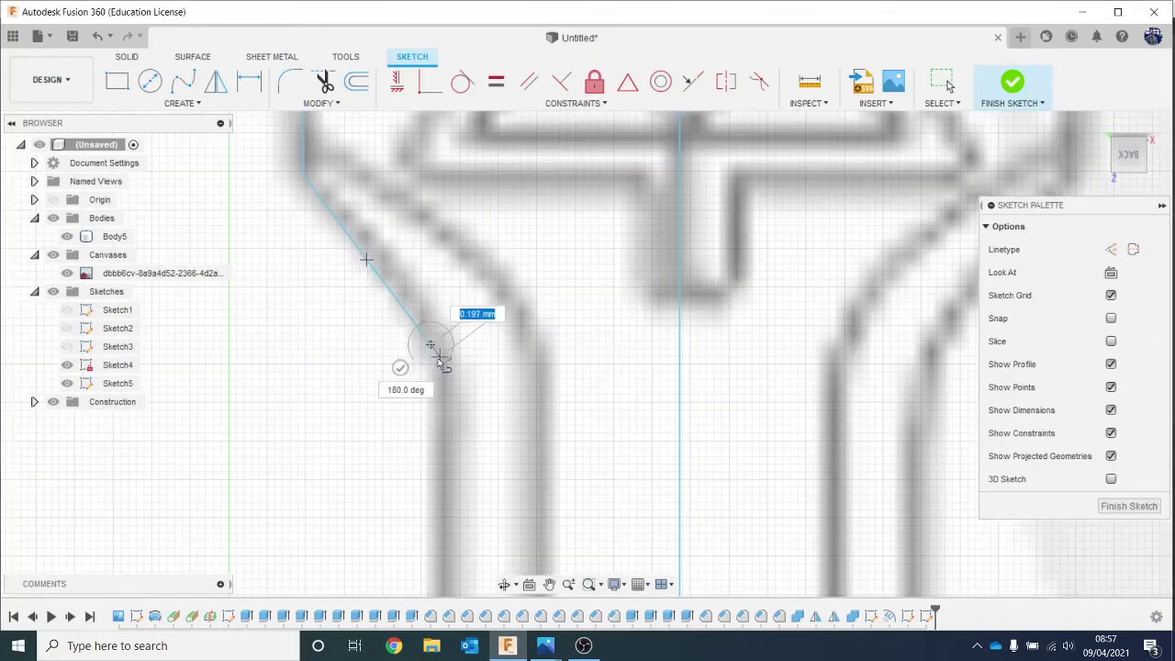
pyautogui.click(439, 360)
pyautogui.scroll(-3, 470, 496)
pyautogui.moveTo(469, 496); pyautogui.dragTo(476, 351, button='middle')
pyautogui.moveTo(475, 351); pyautogui.dragTo(466, 565)
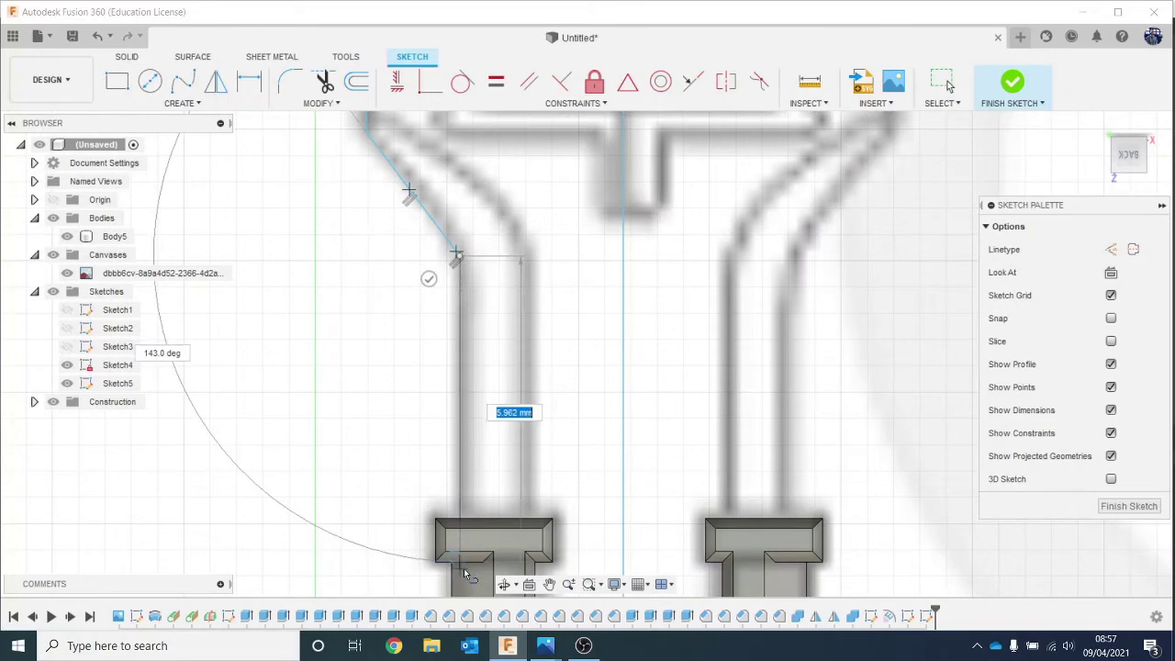
pyautogui.click(464, 569)
# Continue the blade outline with a slightly slanted line down through the left prong to the ridge near its lower end.
pyautogui.scroll(-3, 469, 570)
pyautogui.scroll(-1, 469, 573)
pyautogui.moveTo(469, 573); pyautogui.dragTo(478, 346, button='middle')
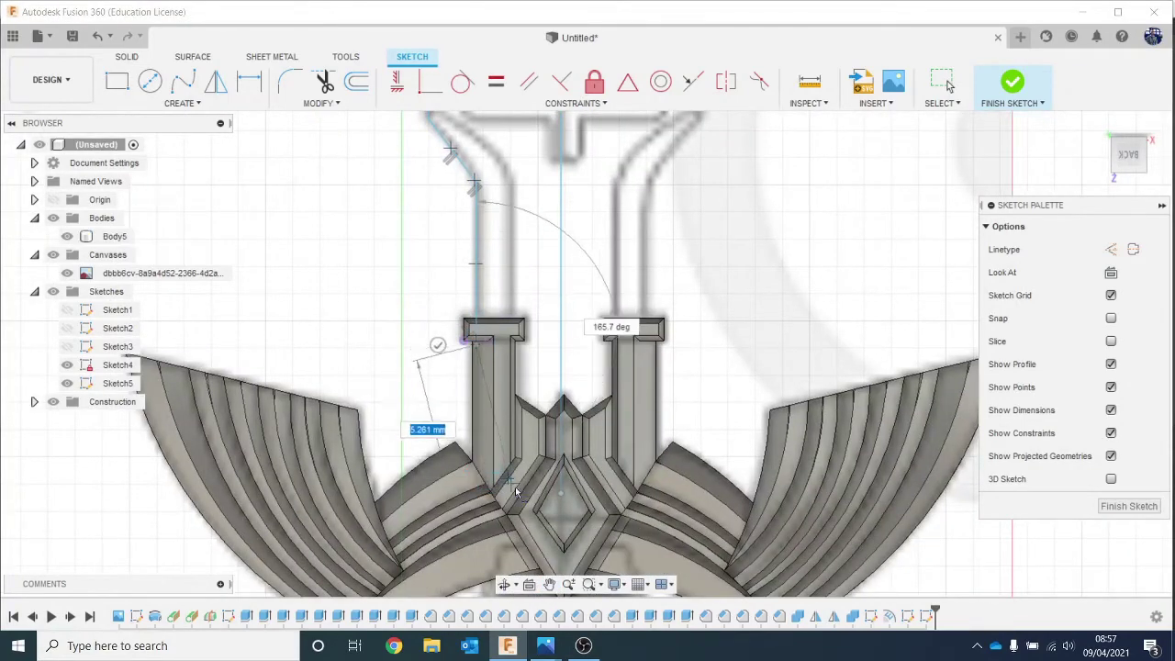
pyautogui.press('Escape')
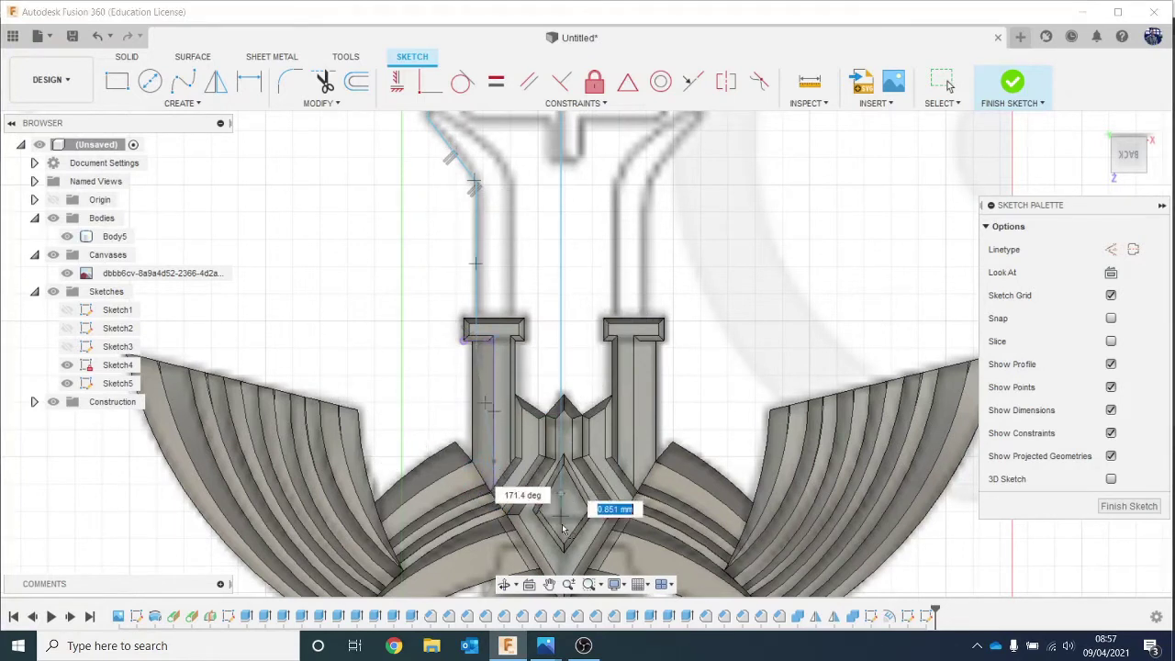
pyautogui.press('Escape')
# Close the half-blade outline with a slanted line from the prong's ridge to the lower end of the centre line.
pyautogui.scroll(2, 555, 525)
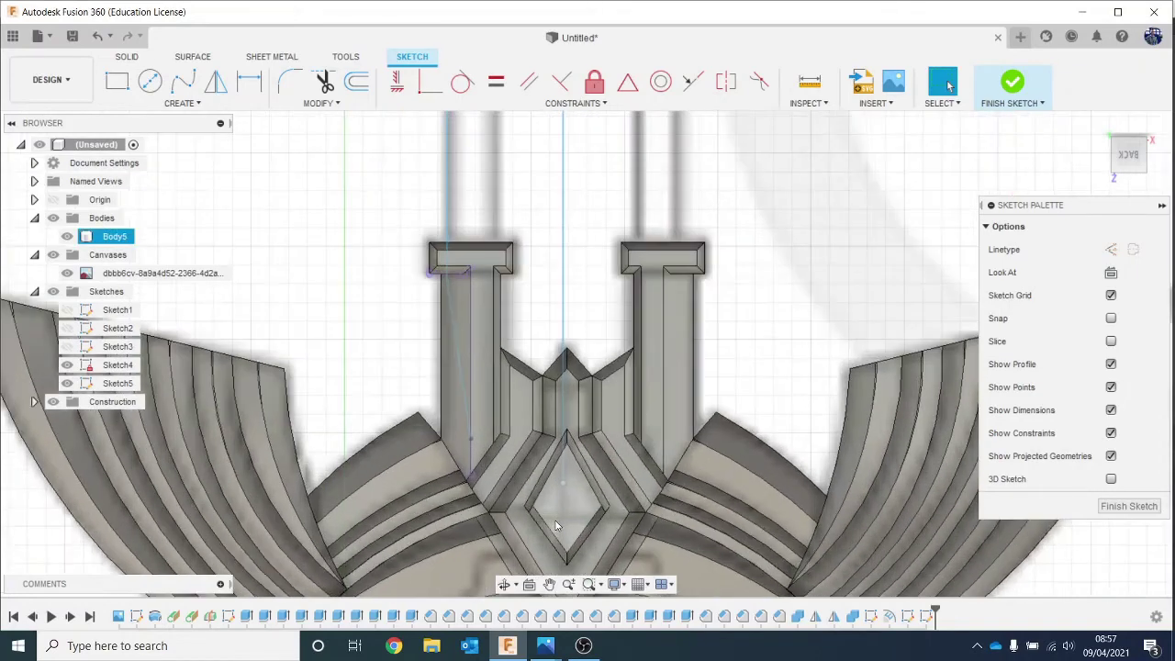
pyautogui.scroll(2, 534, 455)
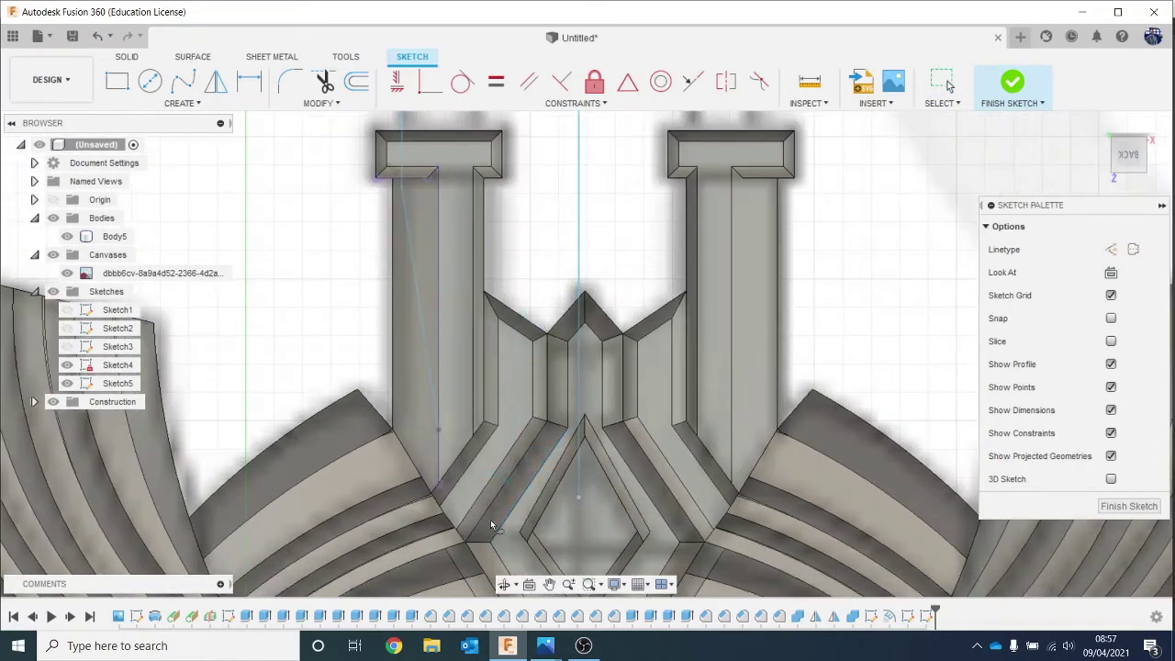
pyautogui.click(579, 497)
pyautogui.press('Escape')
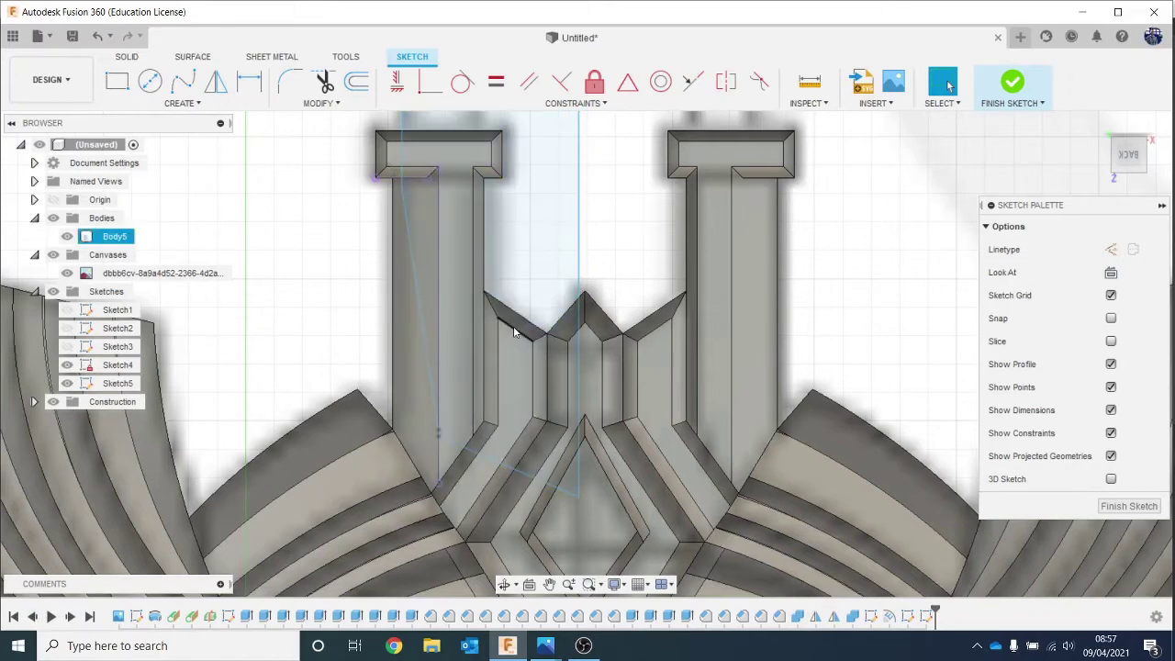
# Check the closed half-blade profile along its whole length and finish the sketch.
pyautogui.scroll(-5, 514, 332)
pyautogui.scroll(10, 489, 389)
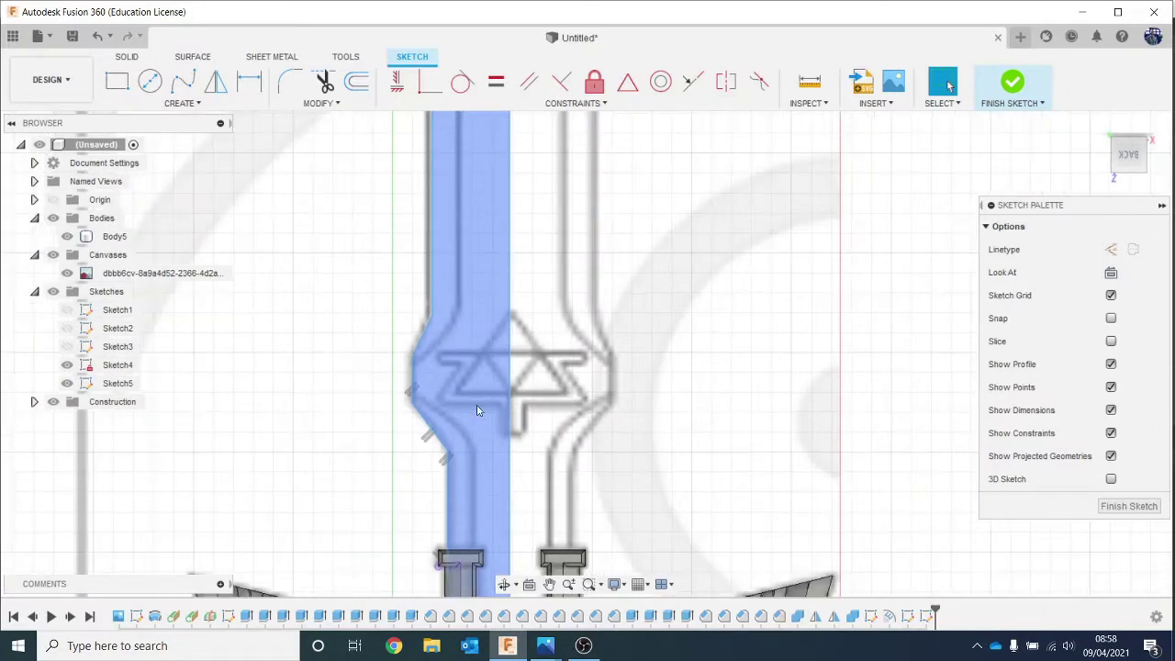
pyautogui.scroll(-5, 514, 431)
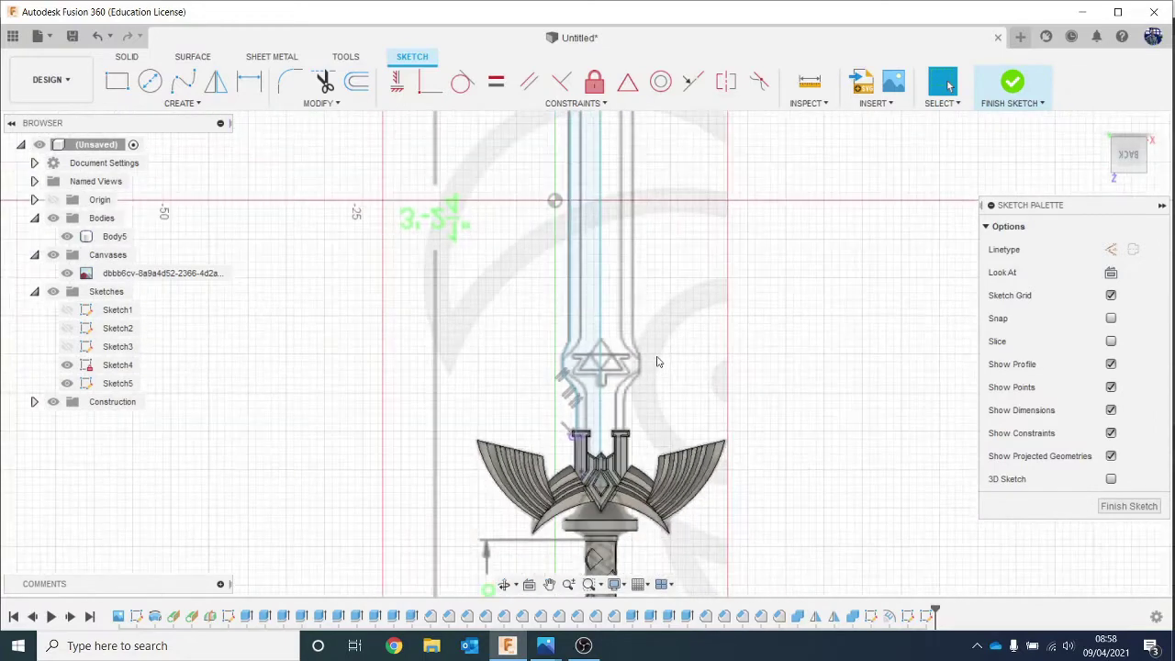
pyautogui.scroll(5, 624, 574)
pyautogui.scroll(-2, 626, 541)
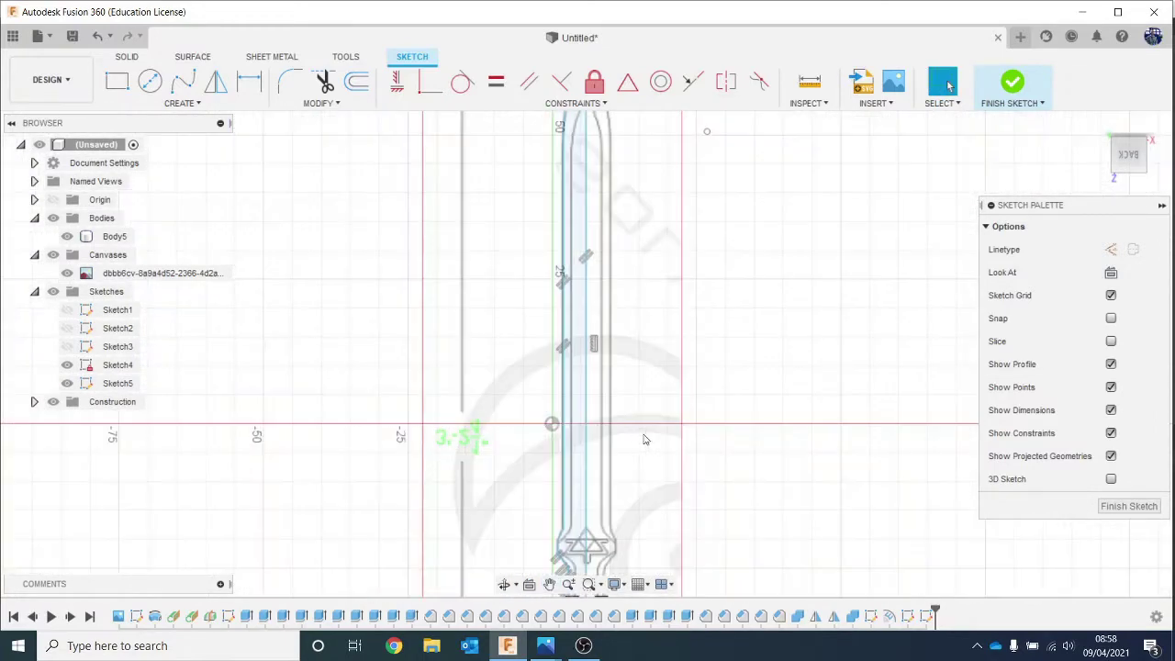
pyautogui.click(1013, 81)
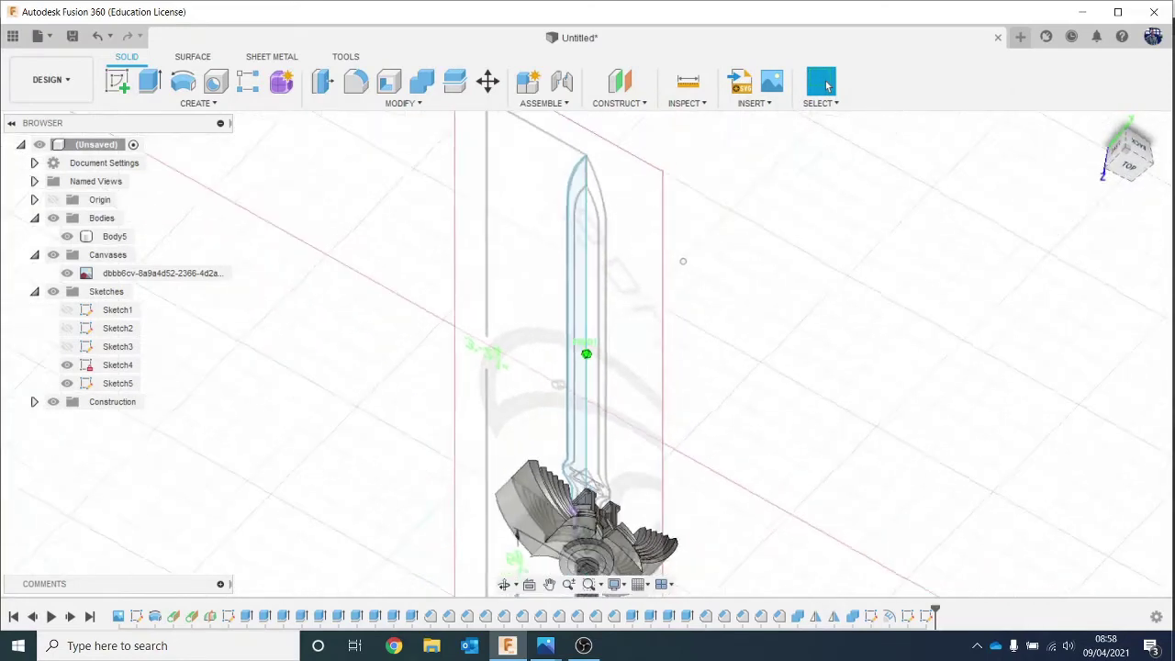
# Extrude the half-blade profile about 3.18 mm to one side of the sketch plane and open the choice of operation.
pyautogui.moveTo(1137, 145); pyautogui.dragTo(1140, 163)
pyautogui.press('e')
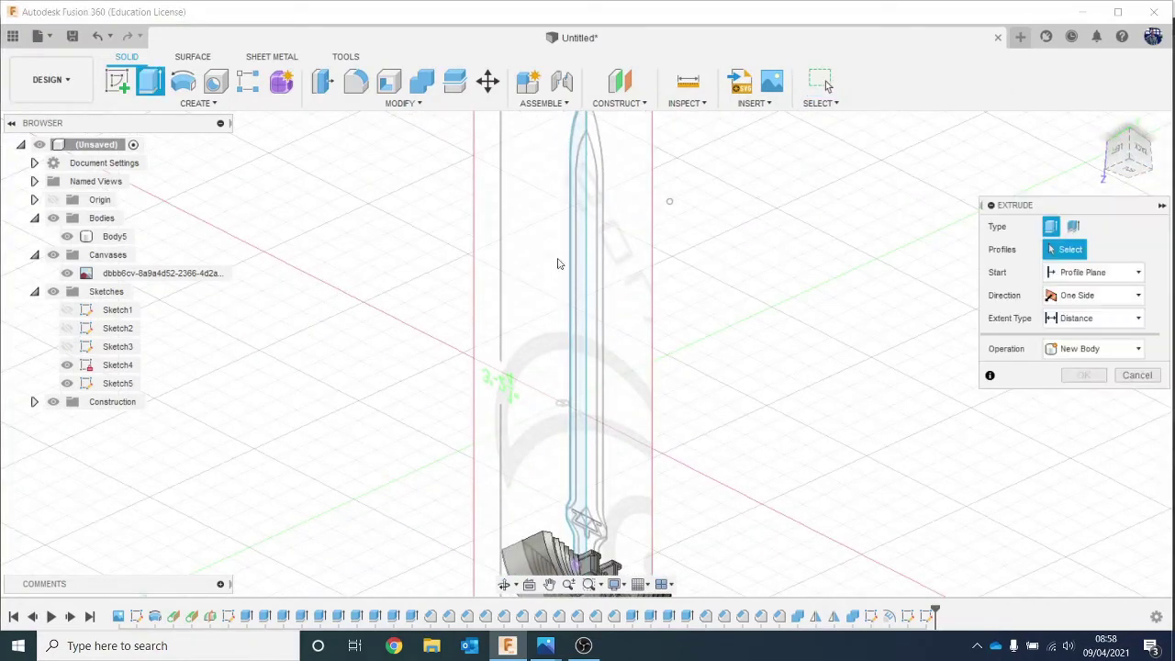
pyautogui.click(578, 243)
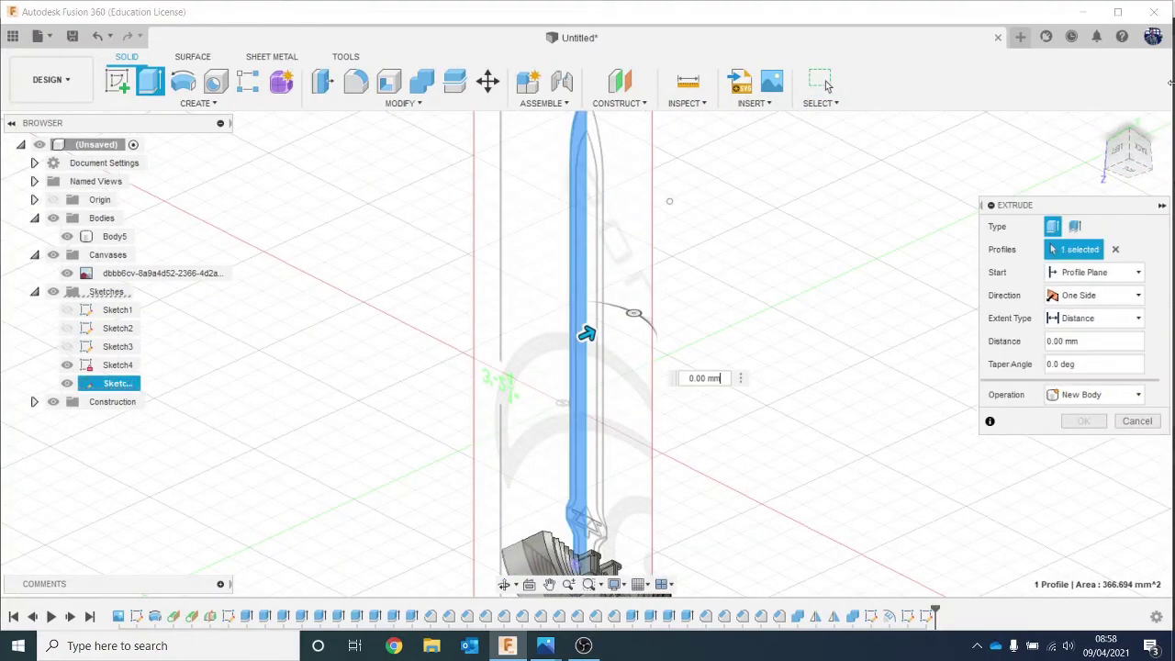
pyautogui.click(1138, 142)
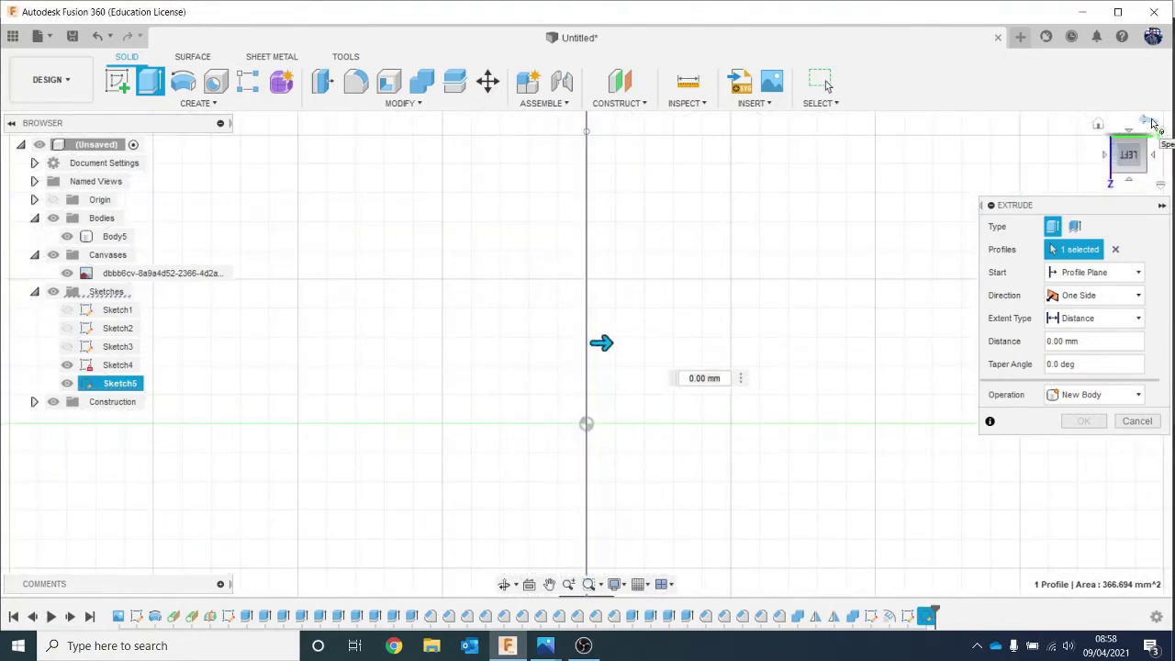
pyautogui.click(1154, 123)
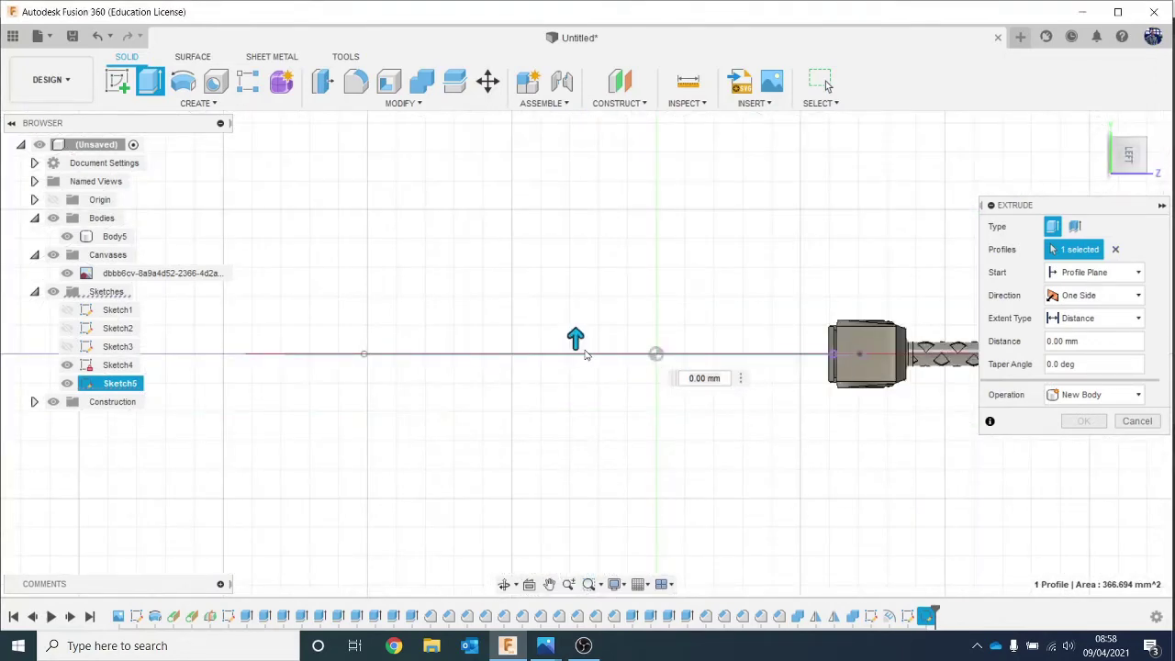
pyautogui.moveTo(576, 335); pyautogui.dragTo(576, 317)
pyautogui.click(1119, 395)
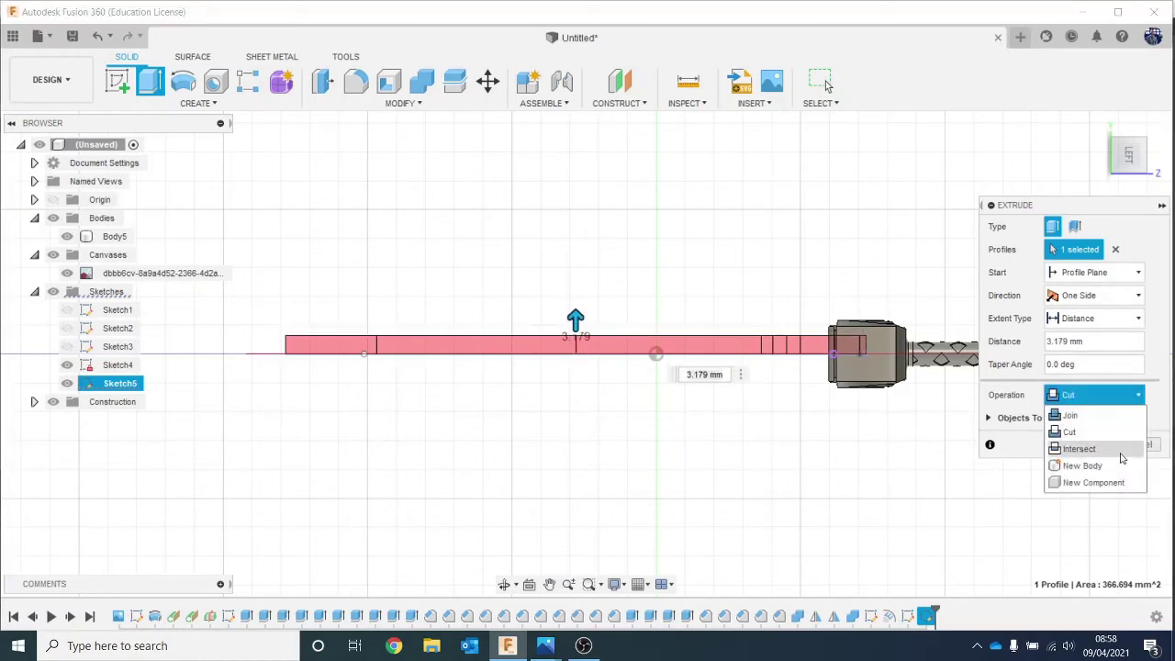
# Extrude the half-blade profile 3.179 mm as a new body, separate from the sword's hilt.
pyautogui.click(1121, 463)
pyautogui.click(1083, 422)
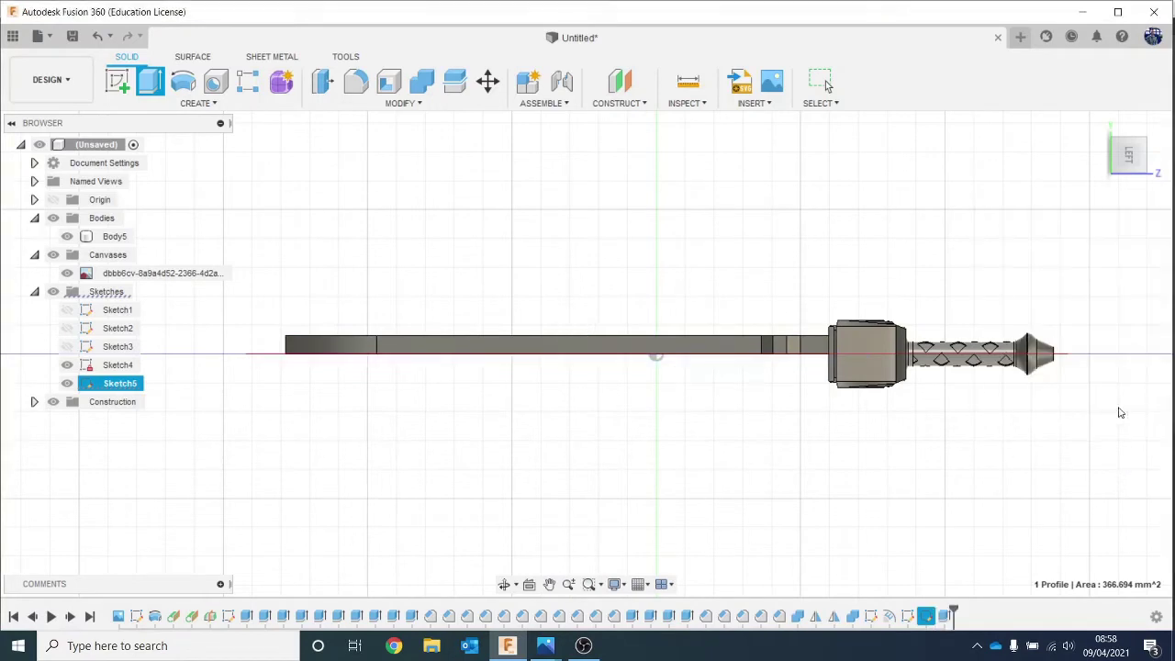
pyautogui.moveTo(1128, 160); pyautogui.dragTo(1129, 128)
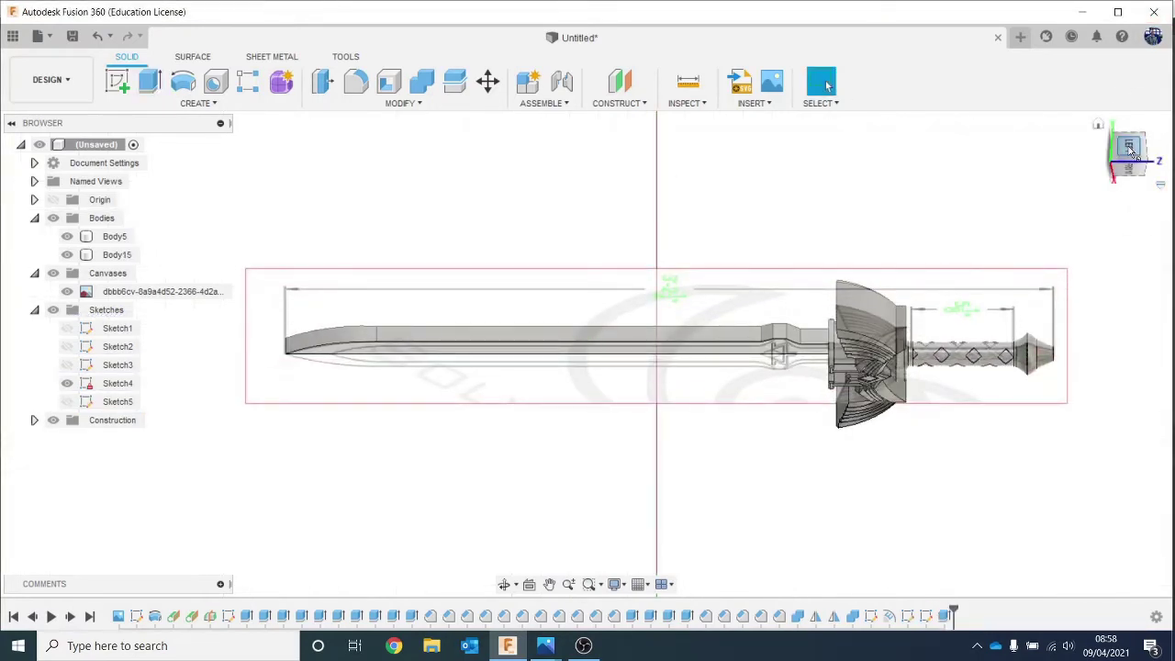
pyautogui.click(1129, 148)
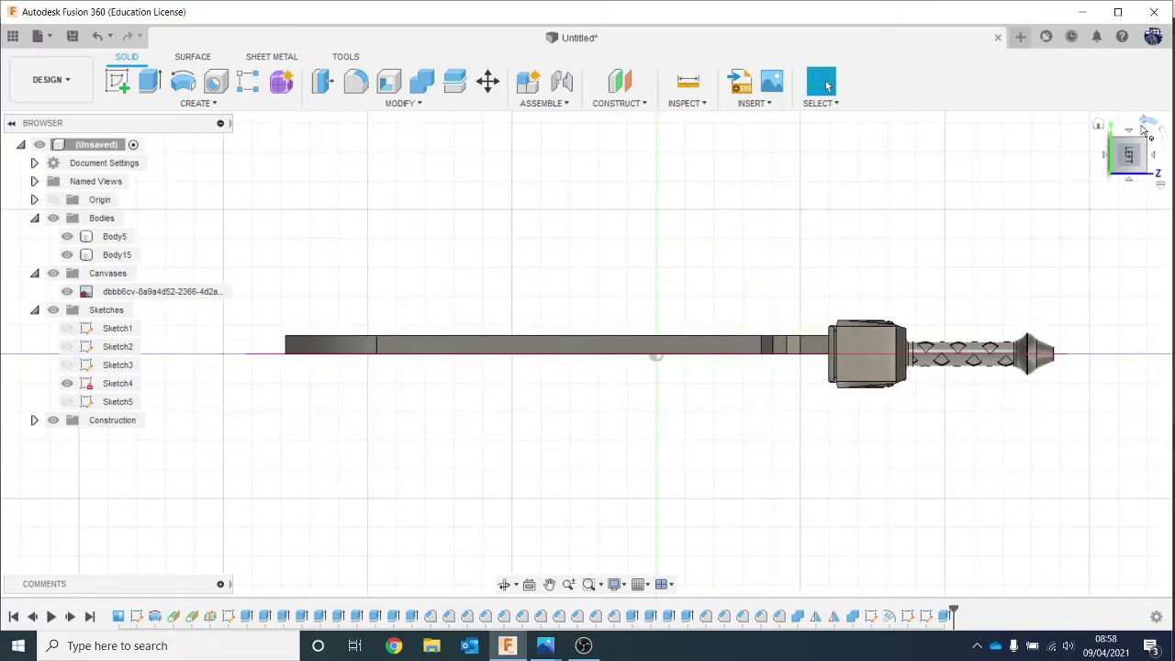
pyautogui.click(1135, 135)
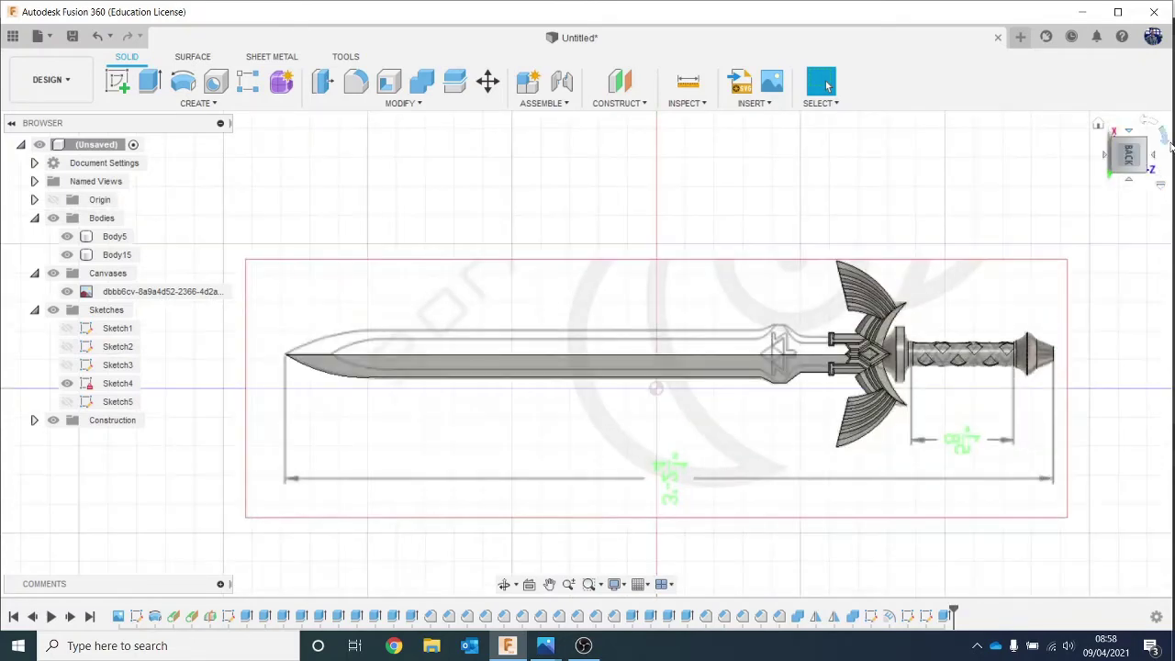
pyautogui.click(1165, 135)
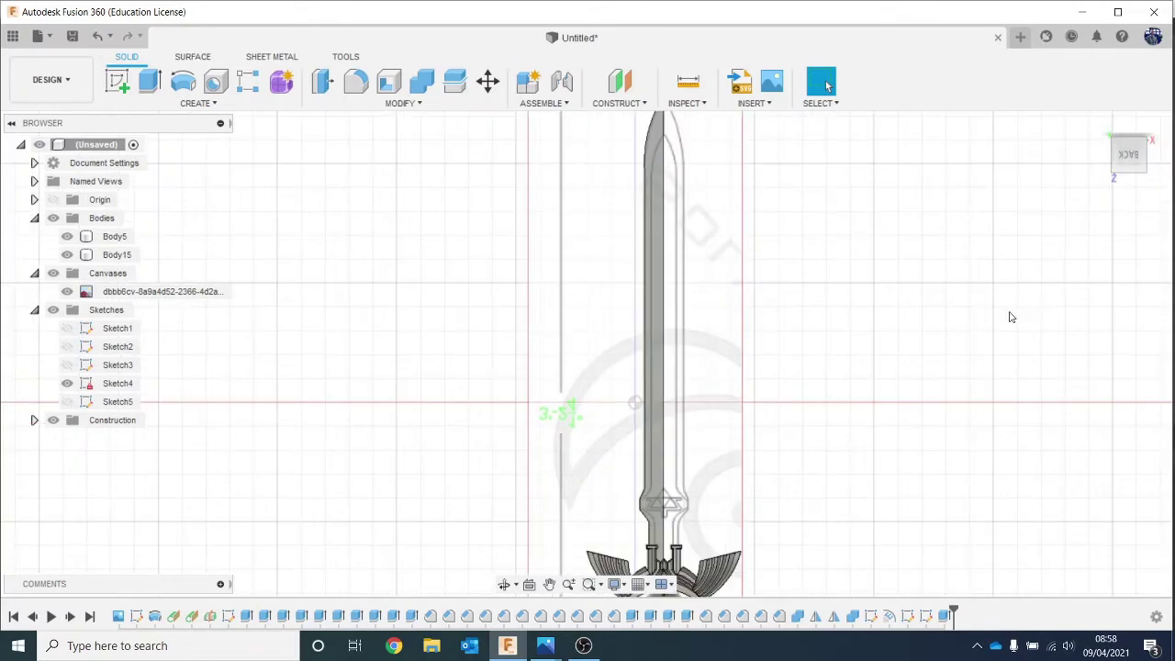
pyautogui.scroll(3, 780, 248)
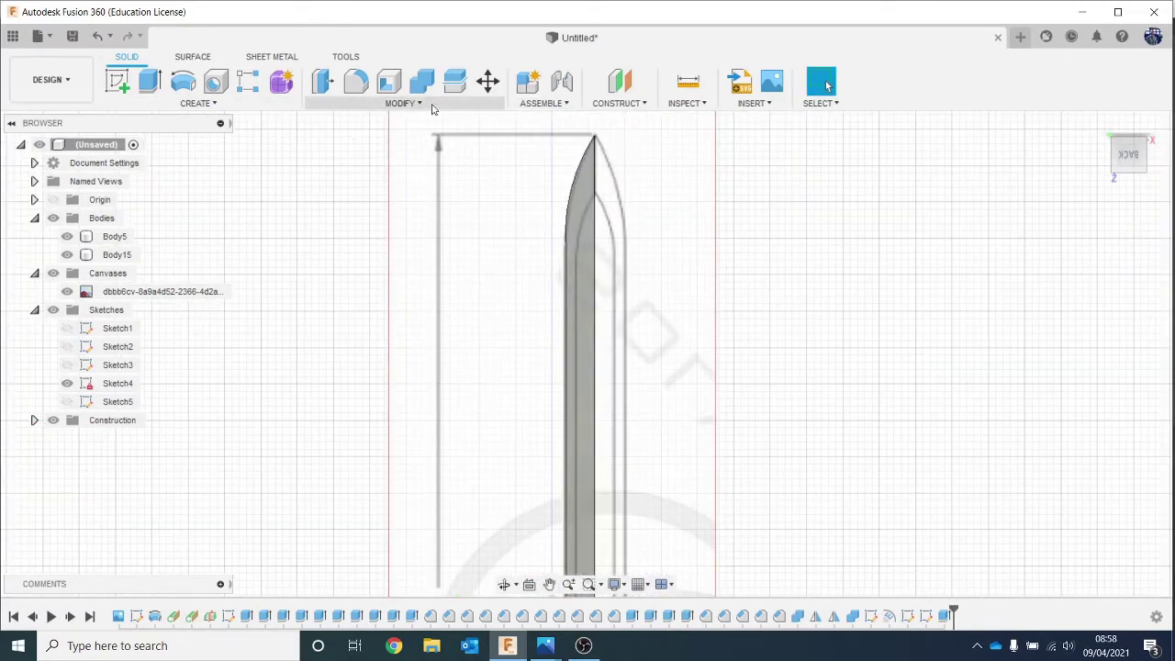
pyautogui.click(404, 103)
pyautogui.click(404, 154)
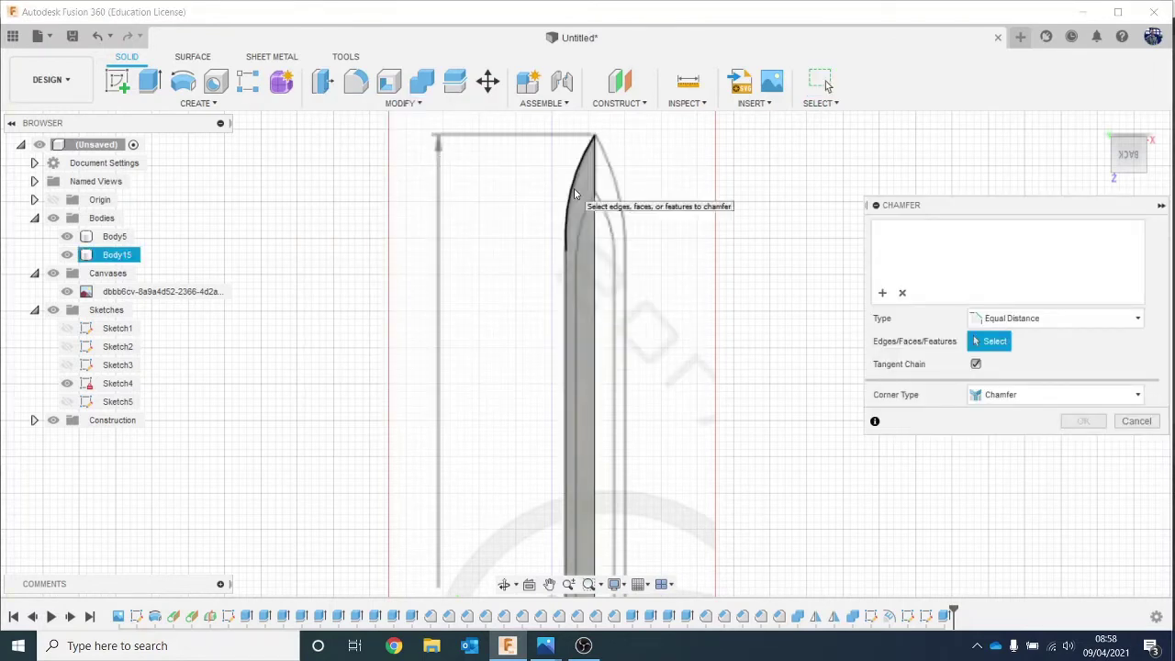
pyautogui.click(578, 194)
pyautogui.moveTo(562, 187); pyautogui.dragTo(569, 190)
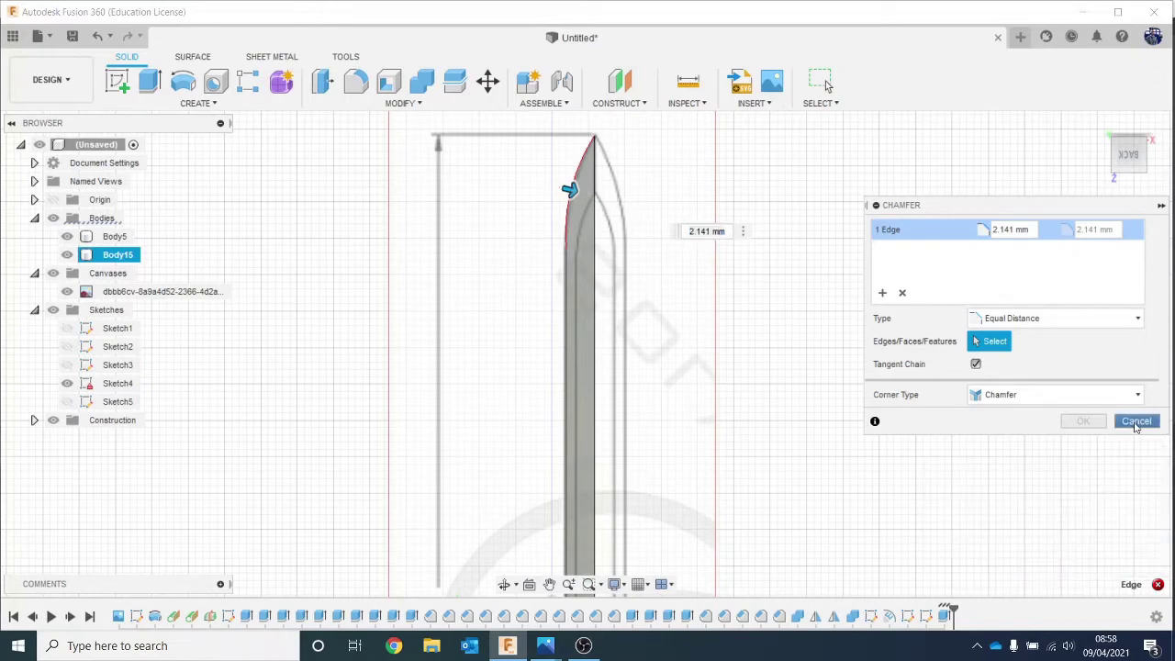
pyautogui.click(1134, 420)
# Start a circular pipe cut on the half-blade, using the curved tip edge and the long straight outer edge as its path.
pyautogui.scroll(1, 696, 382)
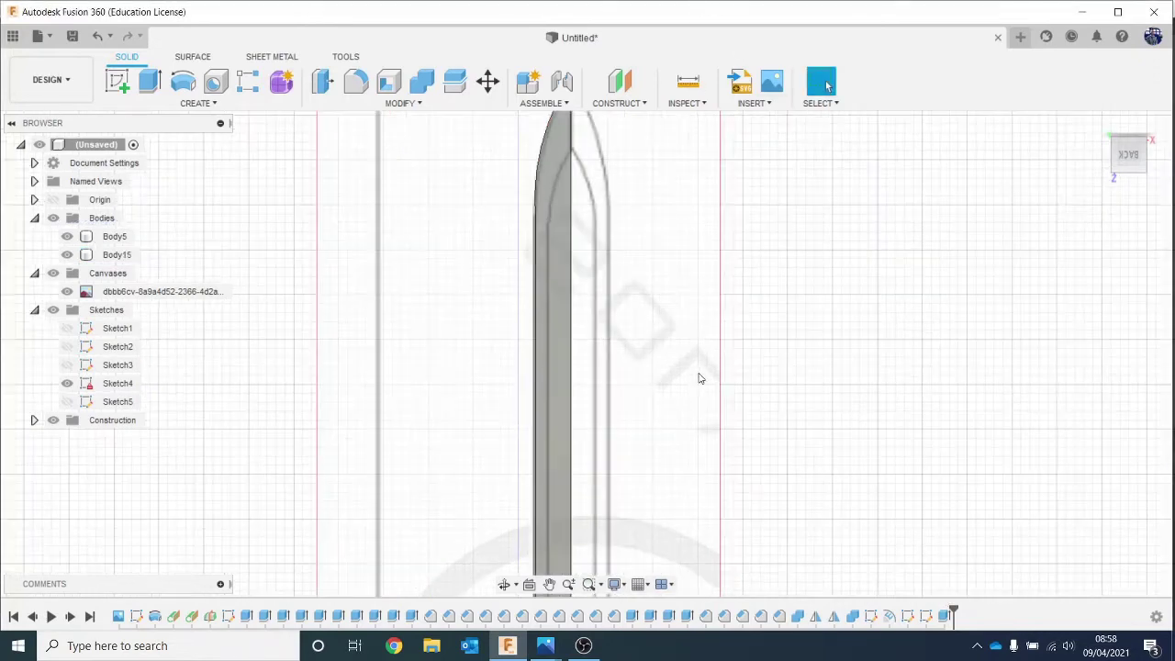
pyautogui.scroll(-2, 698, 369)
pyautogui.moveTo(700, 368); pyautogui.dragTo(680, 283, button='middle')
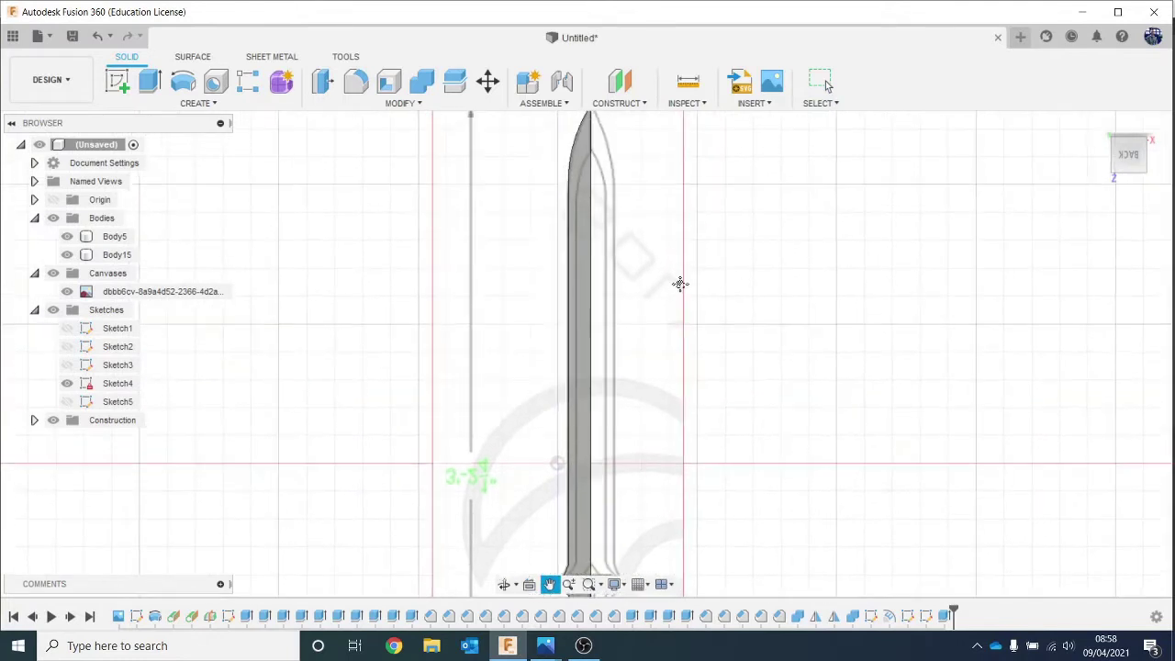
pyautogui.click(197, 105)
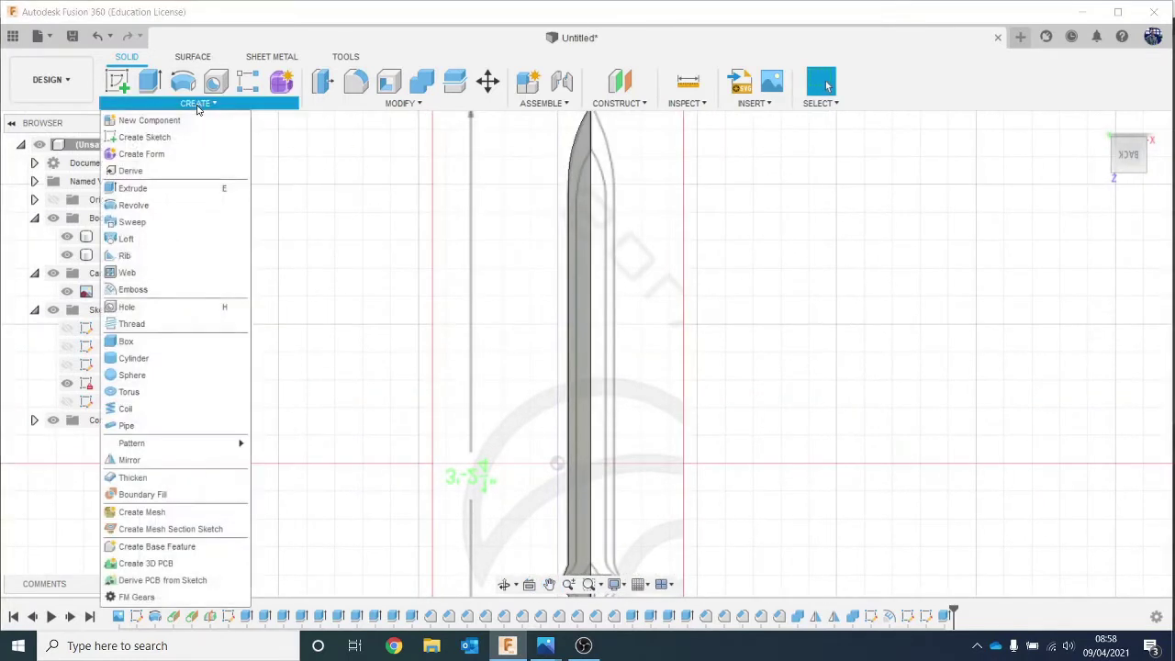
pyautogui.click(229, 426)
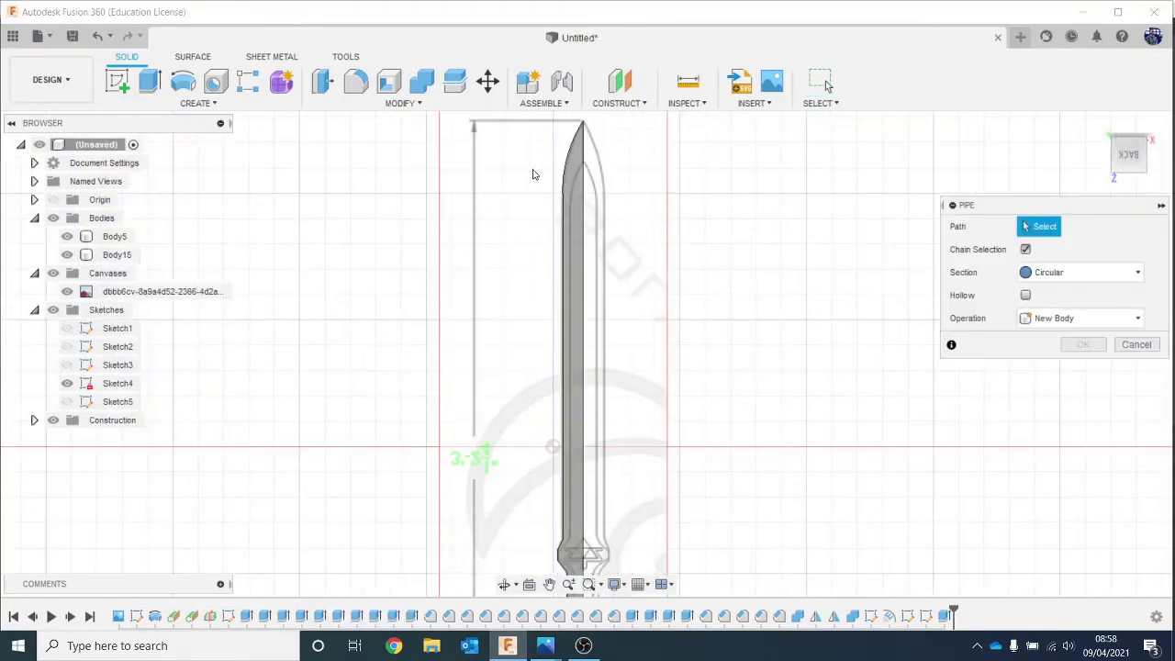
pyautogui.click(572, 168)
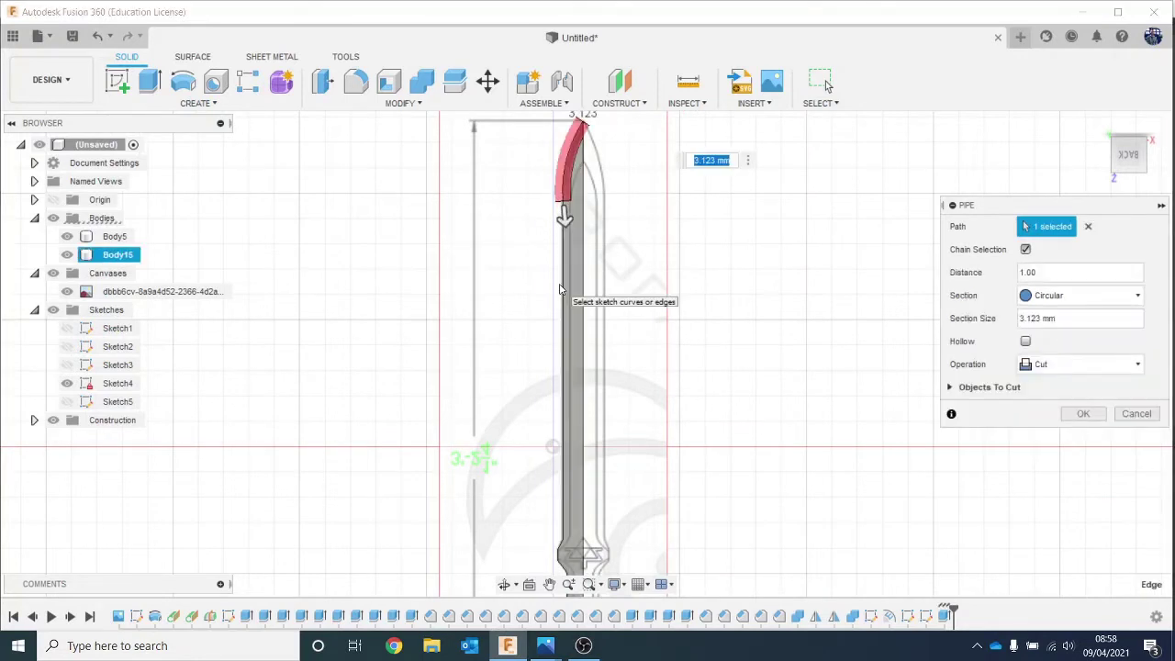
pyautogui.click(560, 289)
# Extend the pipe path along the outer edges of the blade's flared section down to the guard.
pyautogui.moveTo(638, 485); pyautogui.dragTo(661, 367, button='middle')
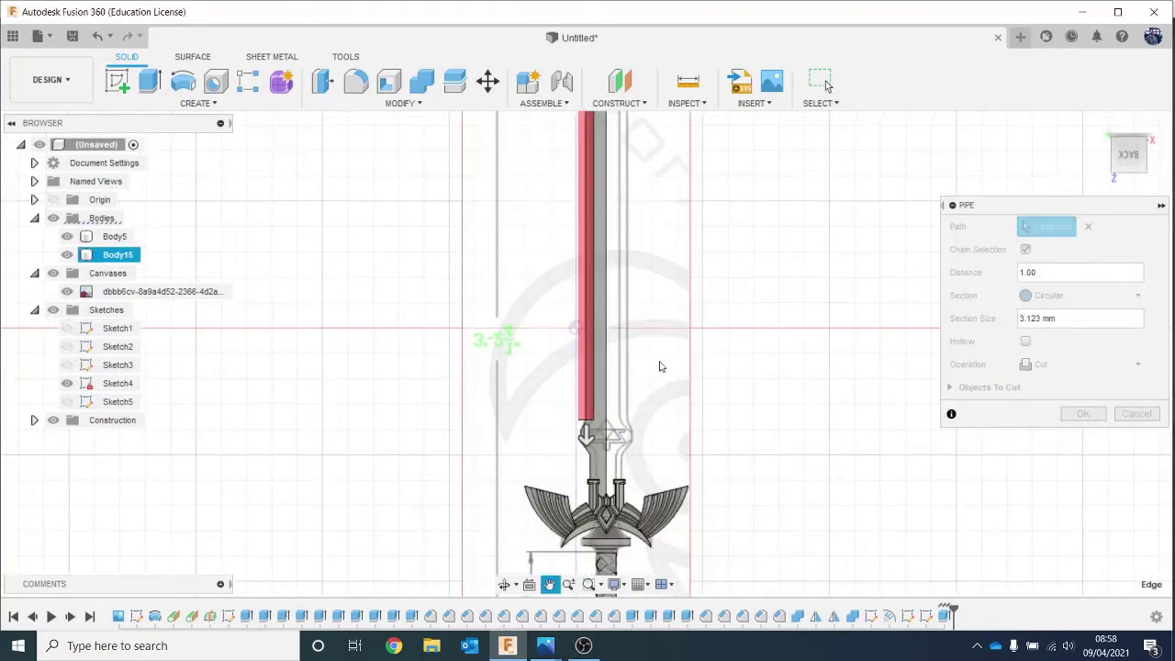
pyautogui.scroll(5, 659, 367)
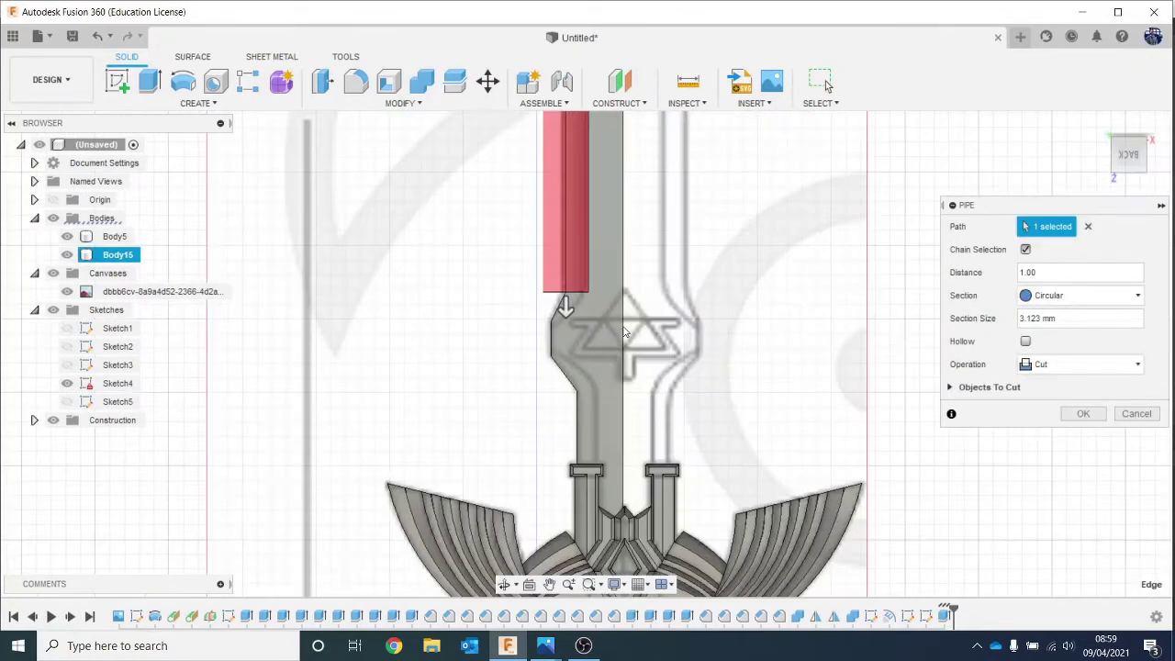
pyautogui.scroll(2, 624, 331)
pyautogui.click(542, 316)
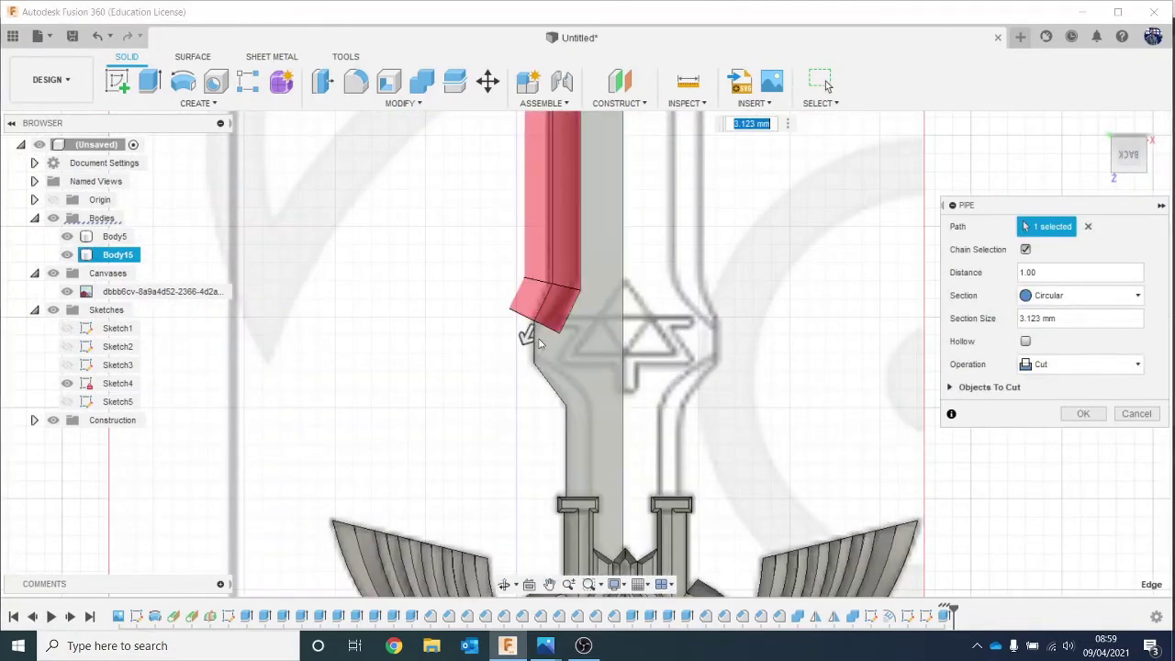
pyautogui.click(536, 340)
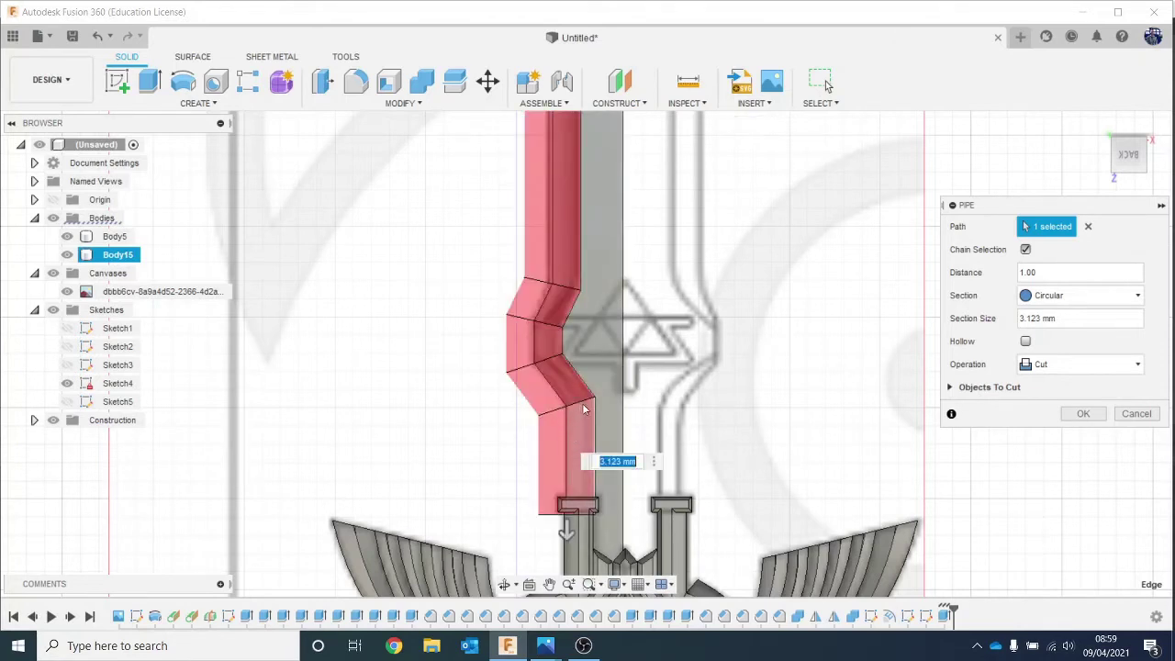
# Hide the hilt body and add the slanted outer edge at the blade's base to the pipe path.
pyautogui.moveTo(786, 400); pyautogui.dragTo(780, 347, button='middle')
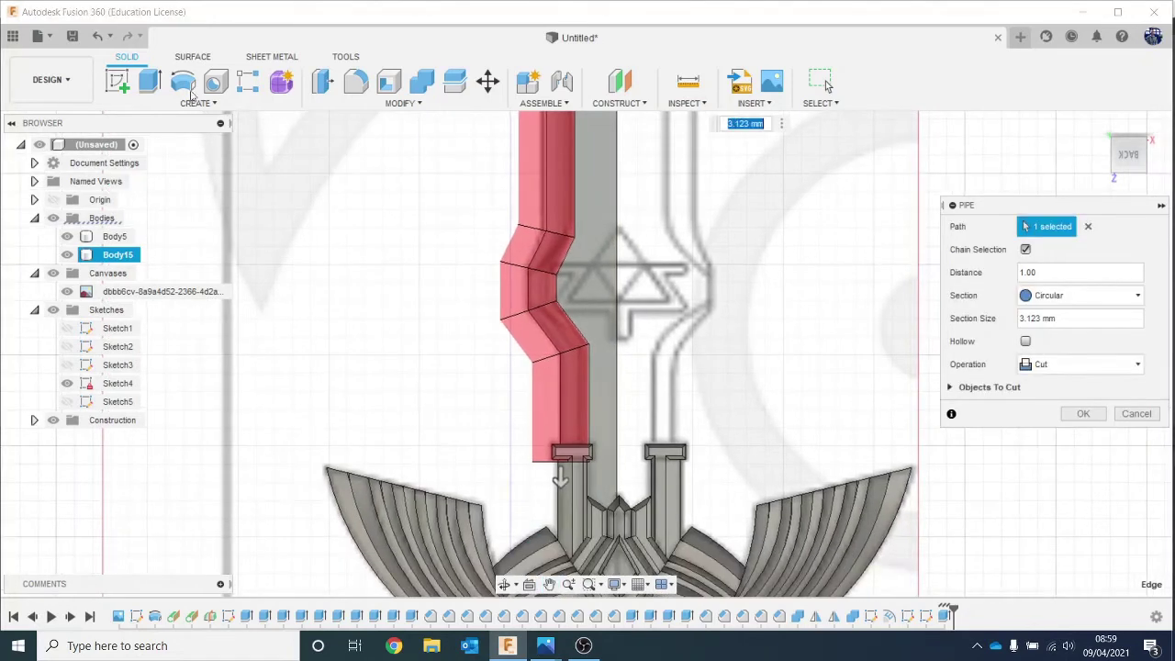
pyautogui.click(67, 237)
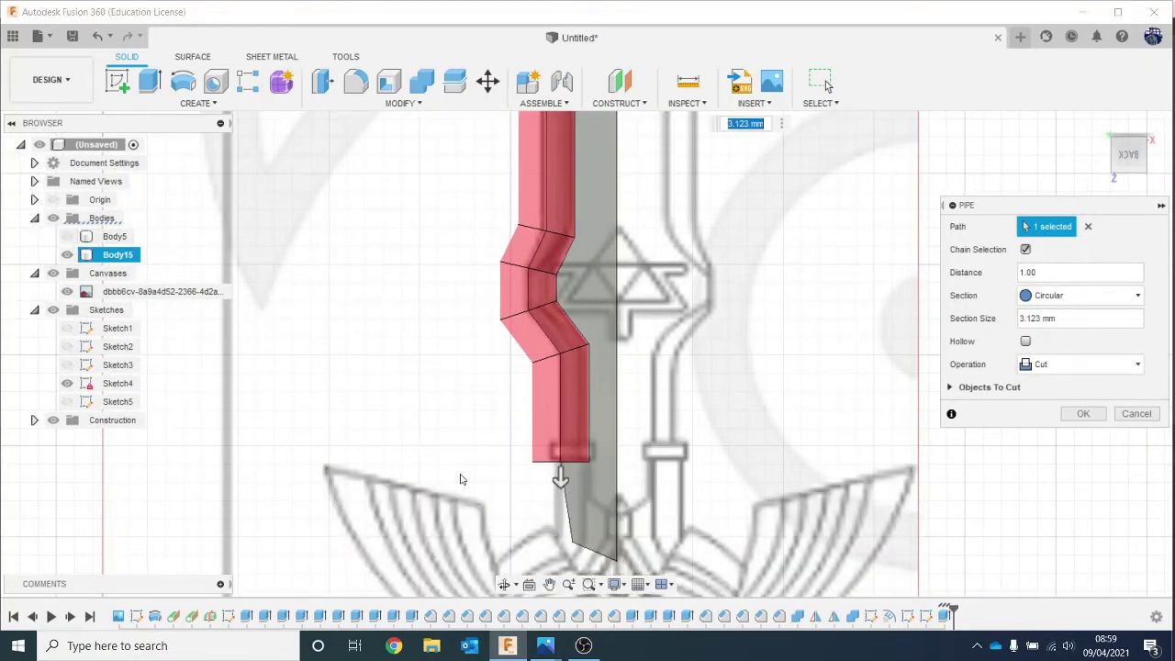
pyautogui.click(564, 512)
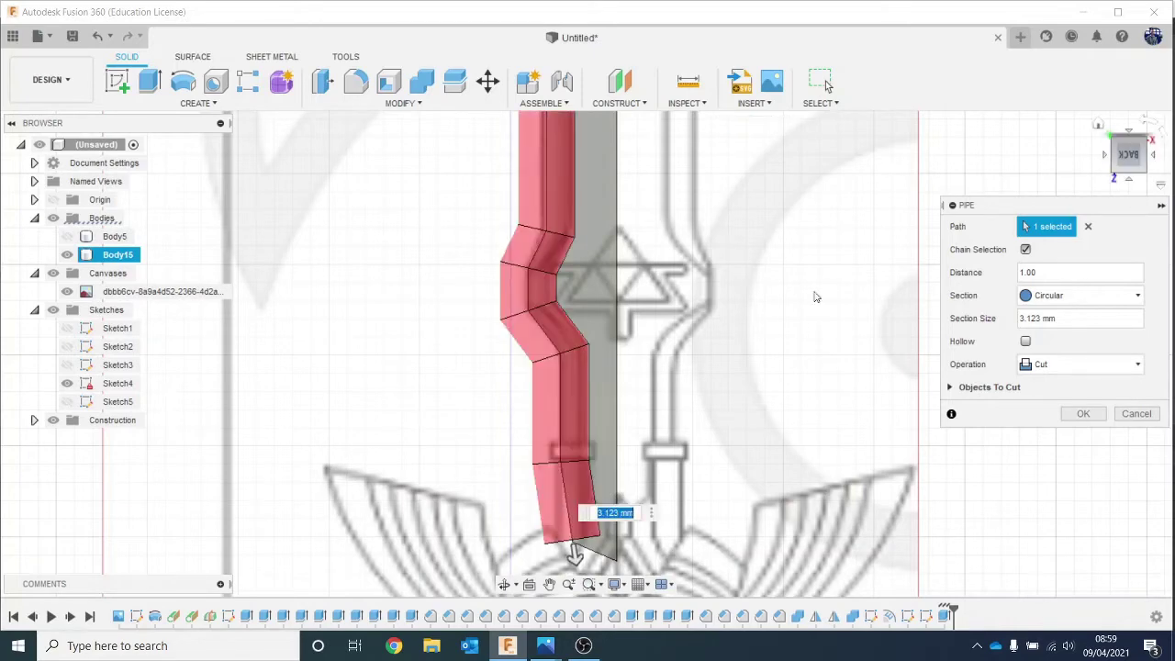
# Enlarge the pipe's circular section to about 6.328 mm so the cut spans the blade's thickness.
pyautogui.scroll(-2, 709, 308)
pyautogui.moveTo(712, 310); pyautogui.dragTo(703, 472, button='middle')
pyautogui.scroll(-4, 706, 443)
pyautogui.scroll(-3, 707, 413)
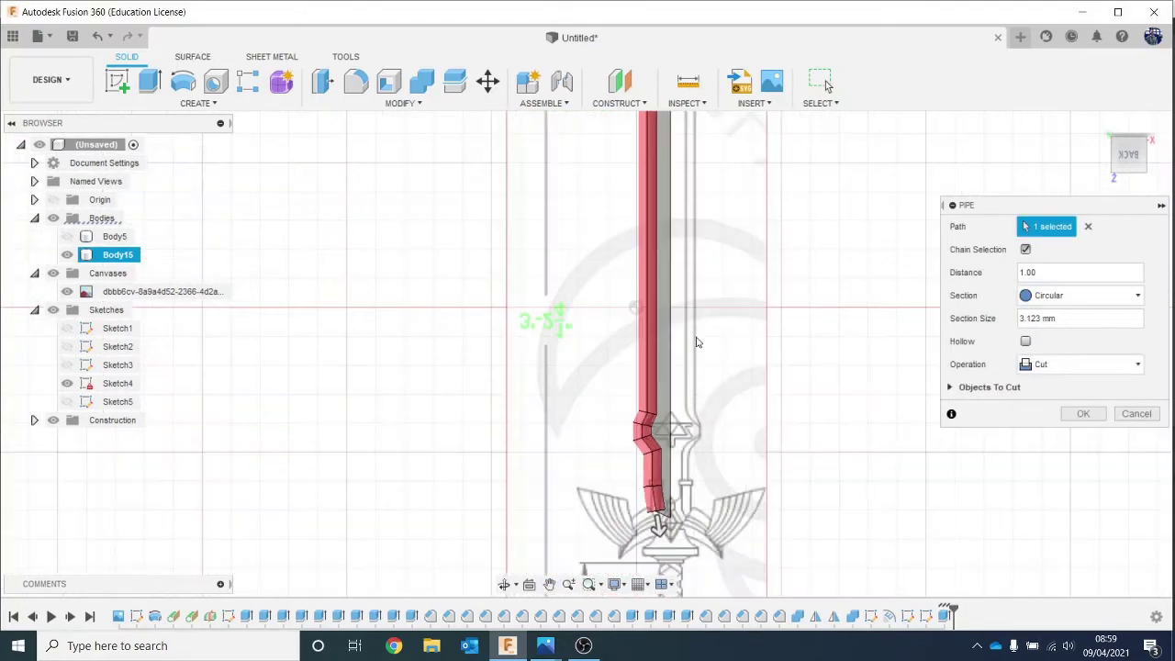
pyautogui.moveTo(697, 341); pyautogui.dragTo(678, 450, button='middle')
pyautogui.click(1134, 167)
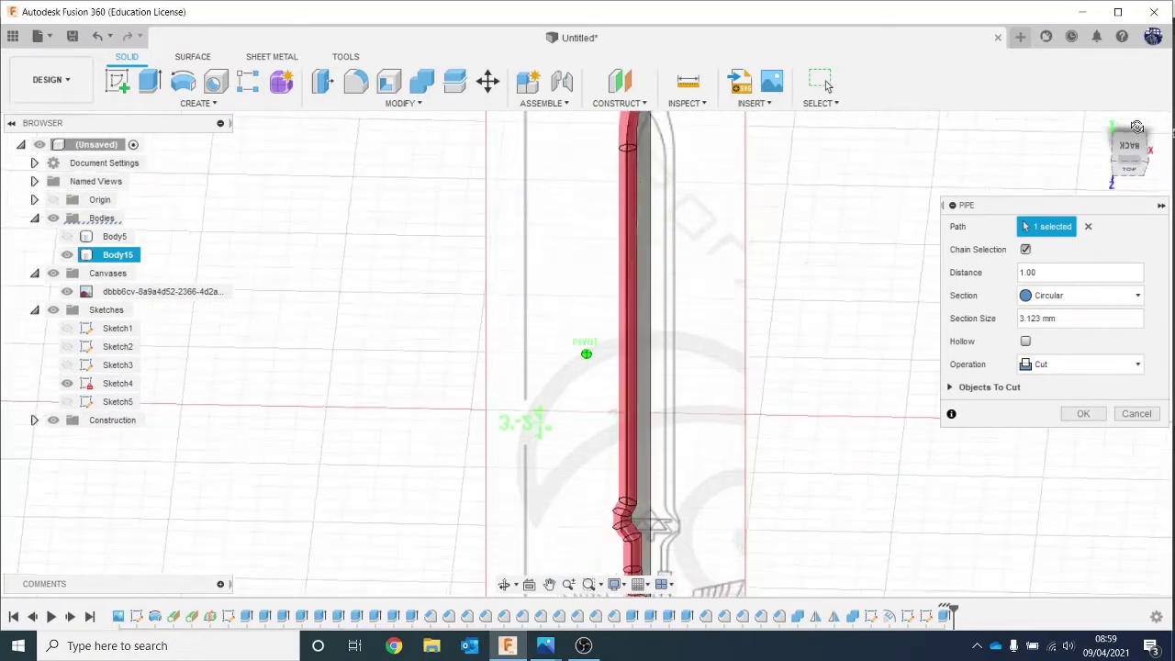
pyautogui.moveTo(1136, 147); pyautogui.dragTo(1146, 176)
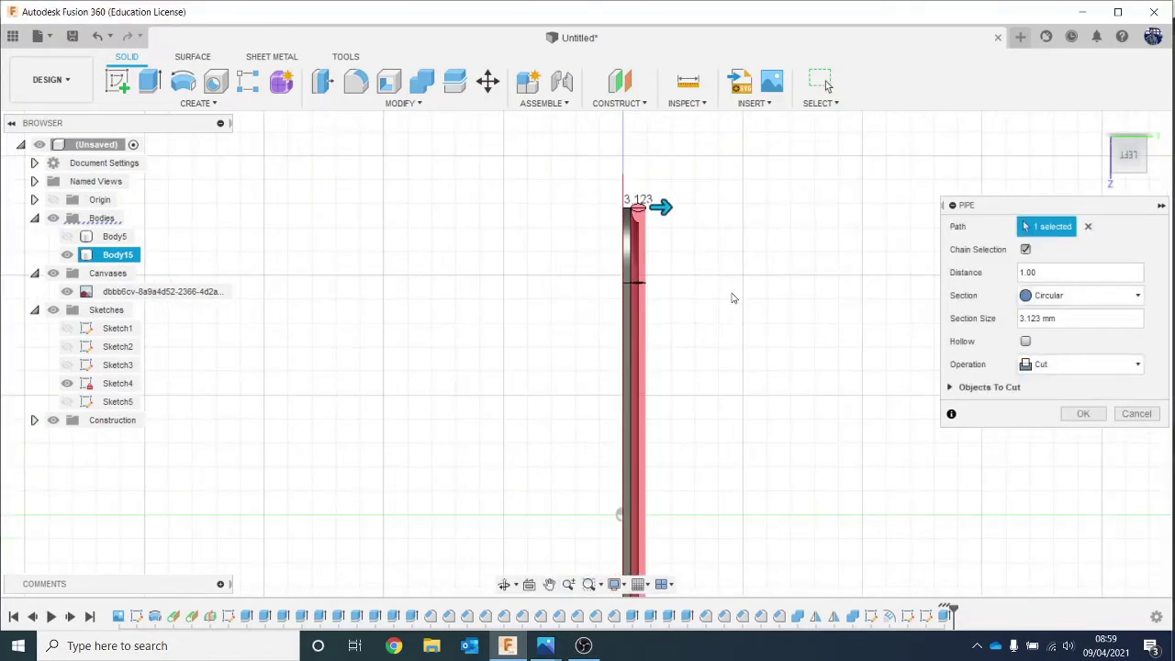
pyautogui.moveTo(663, 207); pyautogui.dragTo(676, 206)
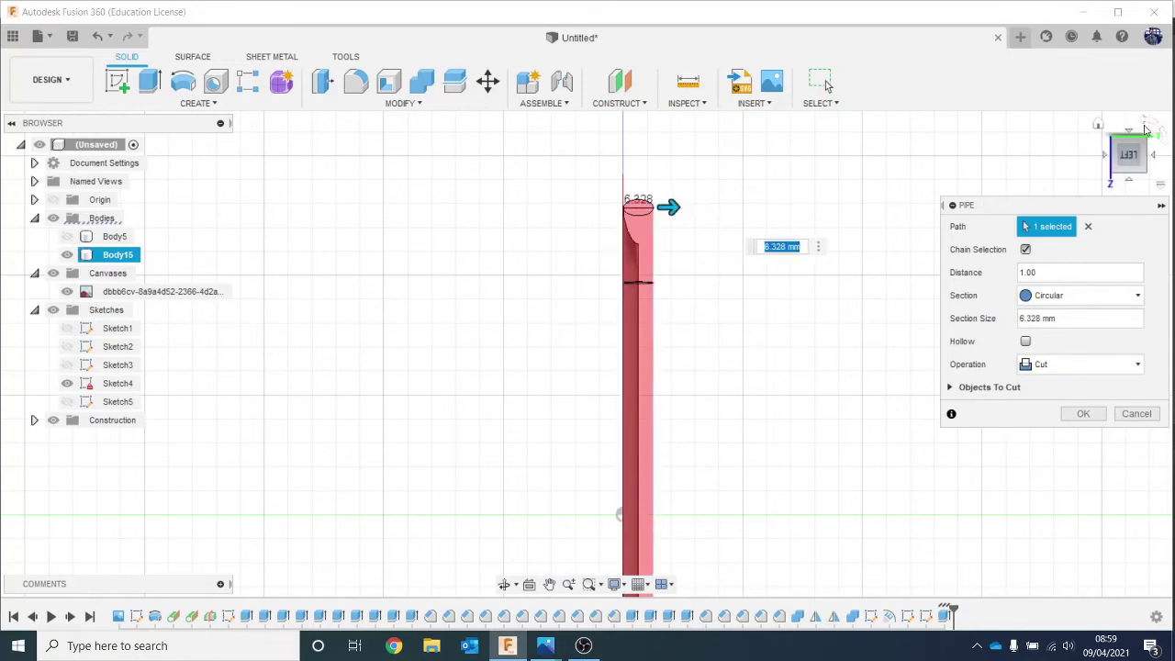
# Check the pipe from several sides, apply it as a cut along the blade edge, and hide the reference canvas.
pyautogui.click(1145, 129)
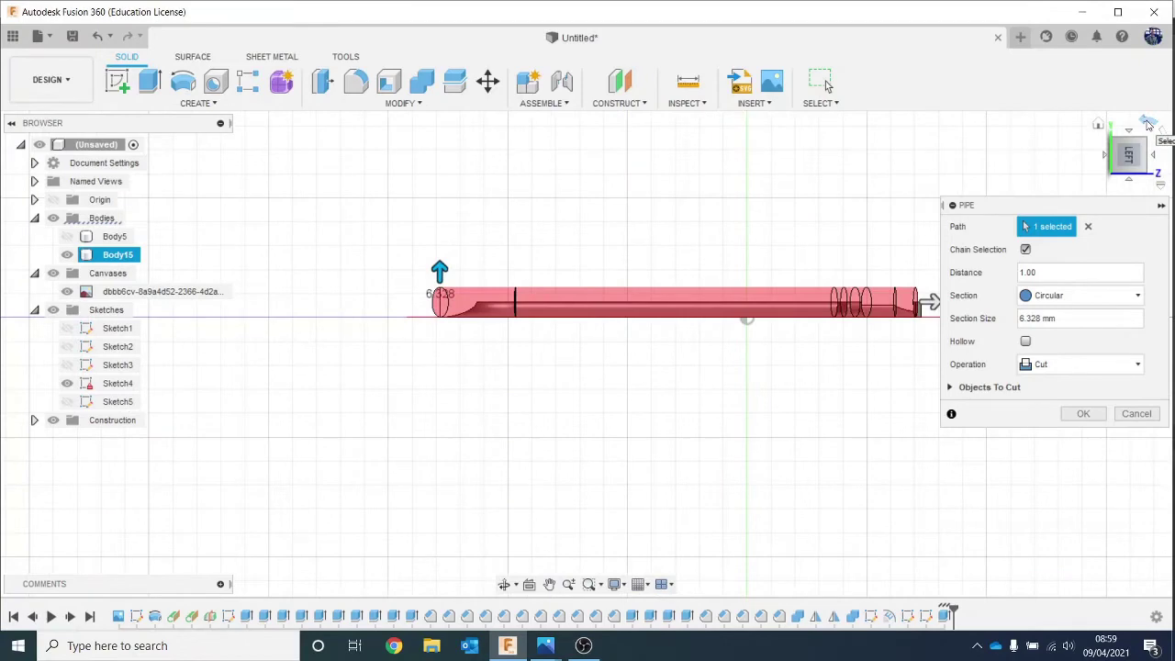
pyautogui.click(1161, 133)
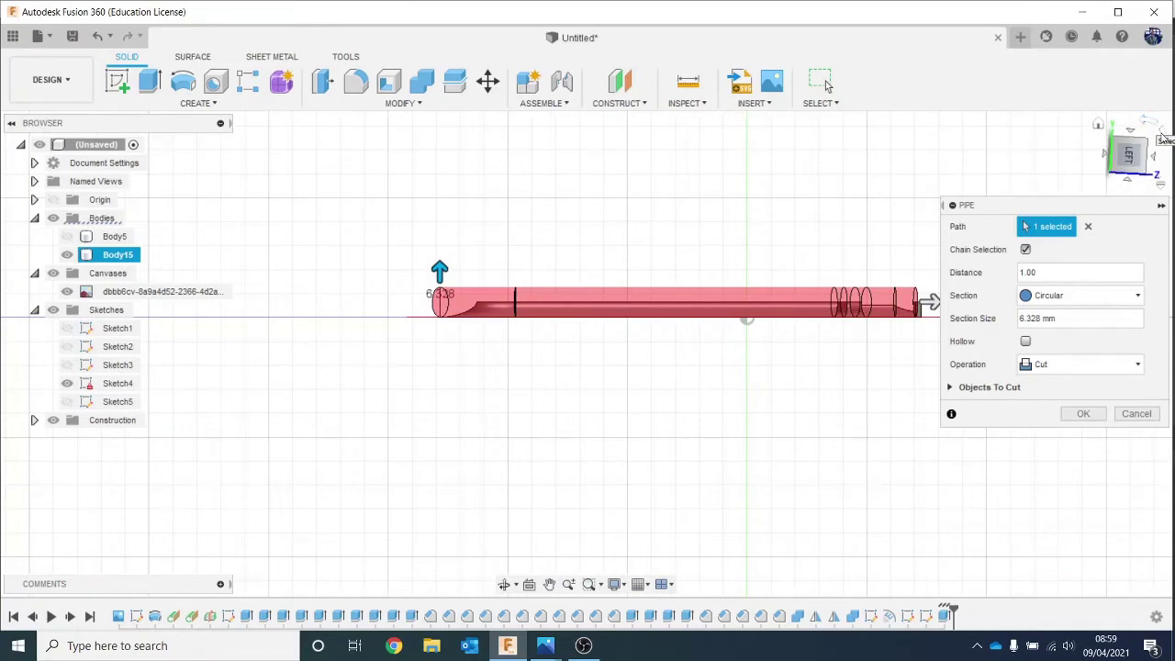
pyautogui.click(1108, 159)
pyautogui.moveTo(867, 290); pyautogui.dragTo(879, 216, button='middle')
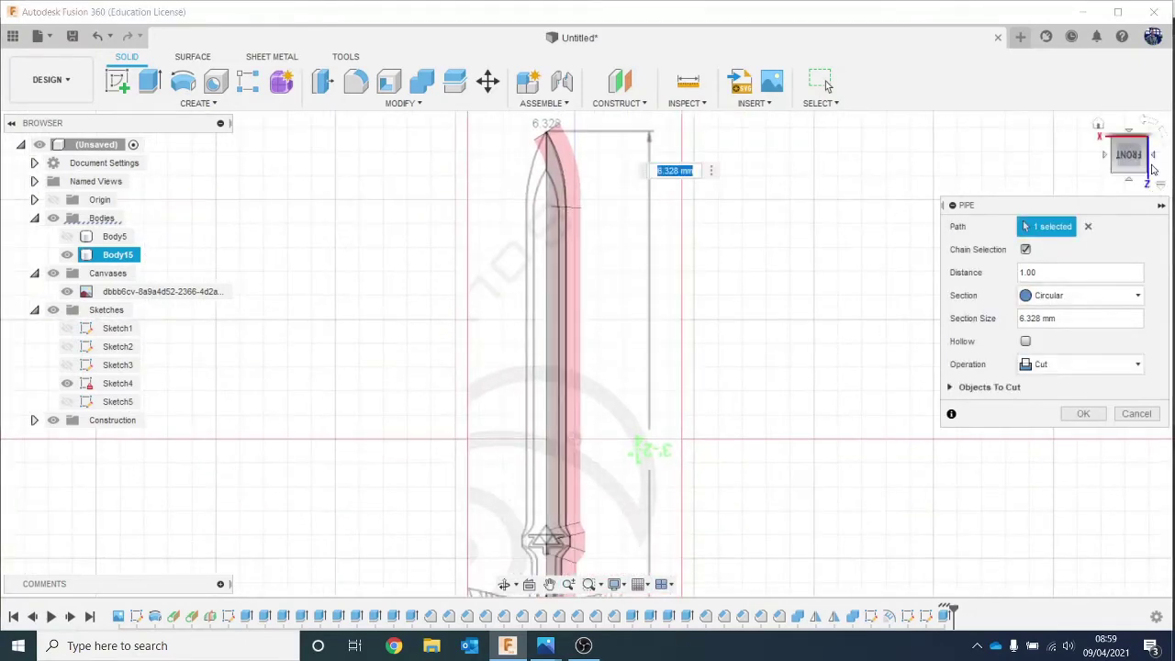
pyautogui.click(1155, 158)
pyautogui.click(1157, 159)
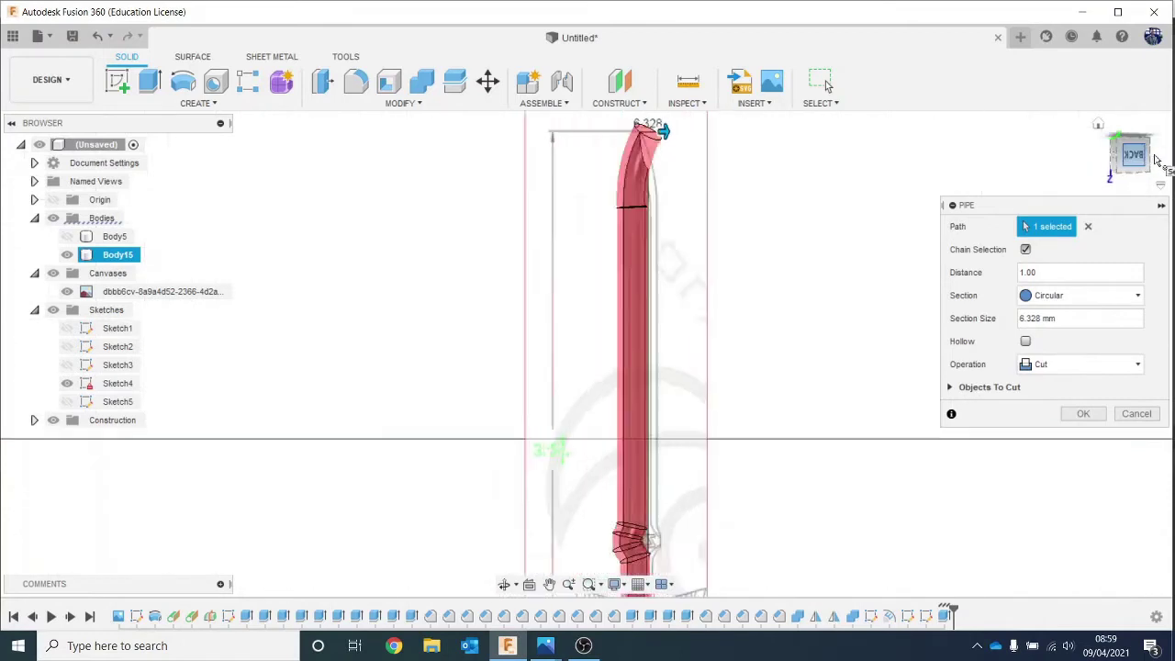
pyautogui.moveTo(669, 306); pyautogui.dragTo(682, 215, button='middle')
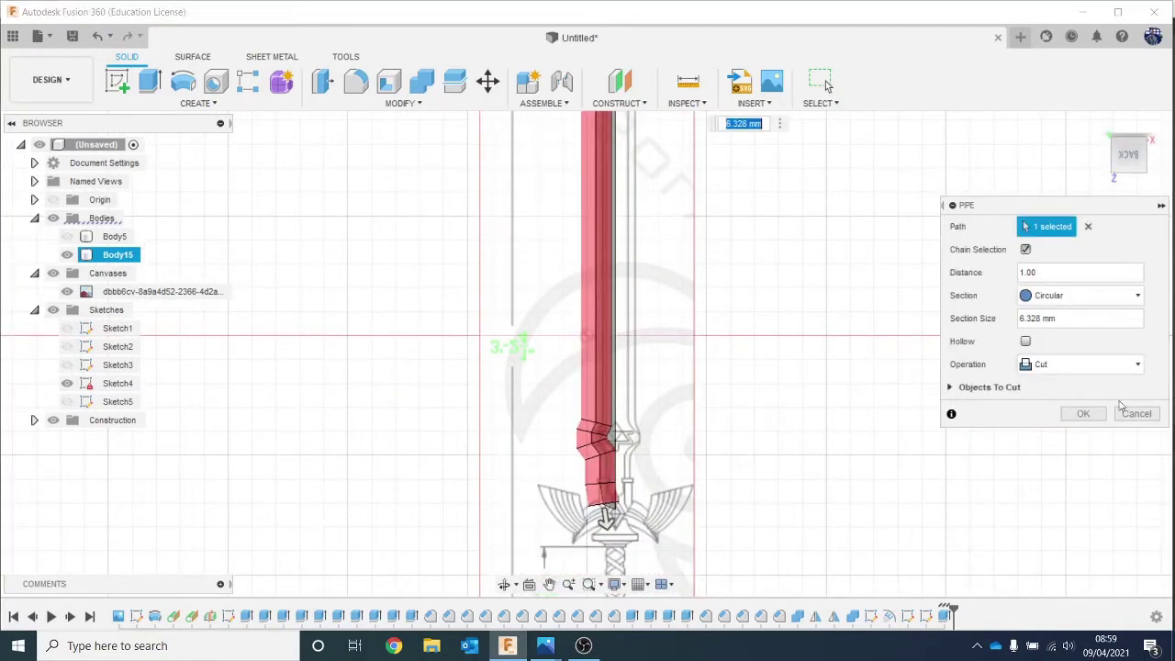
pyautogui.click(1084, 413)
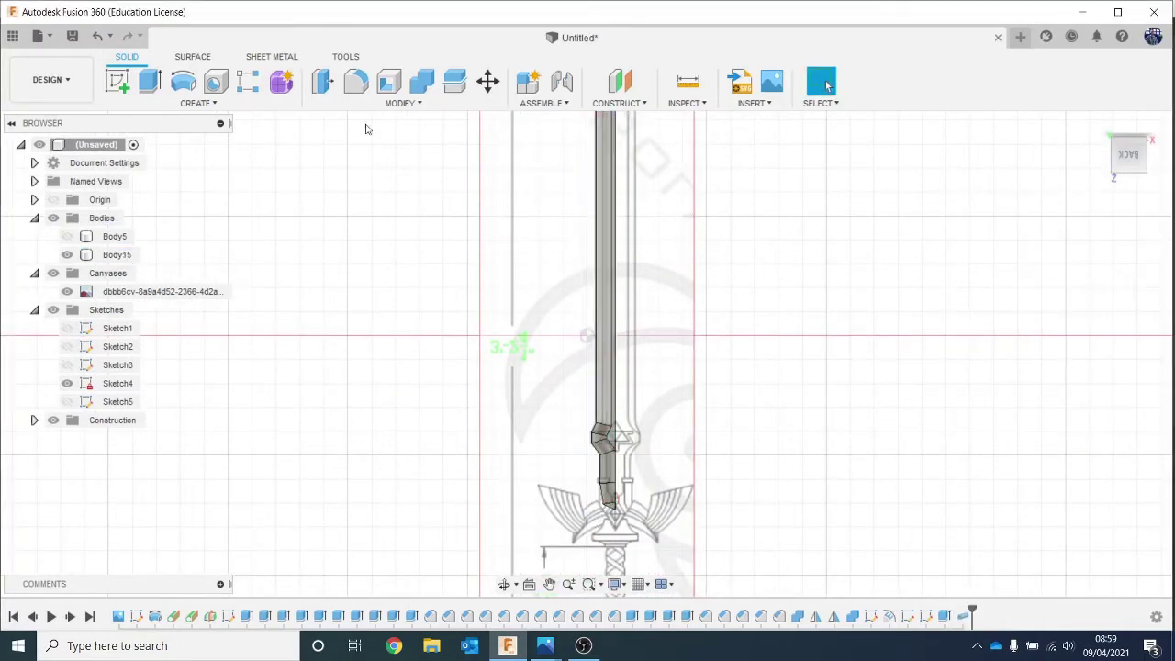
pyautogui.click(68, 292)
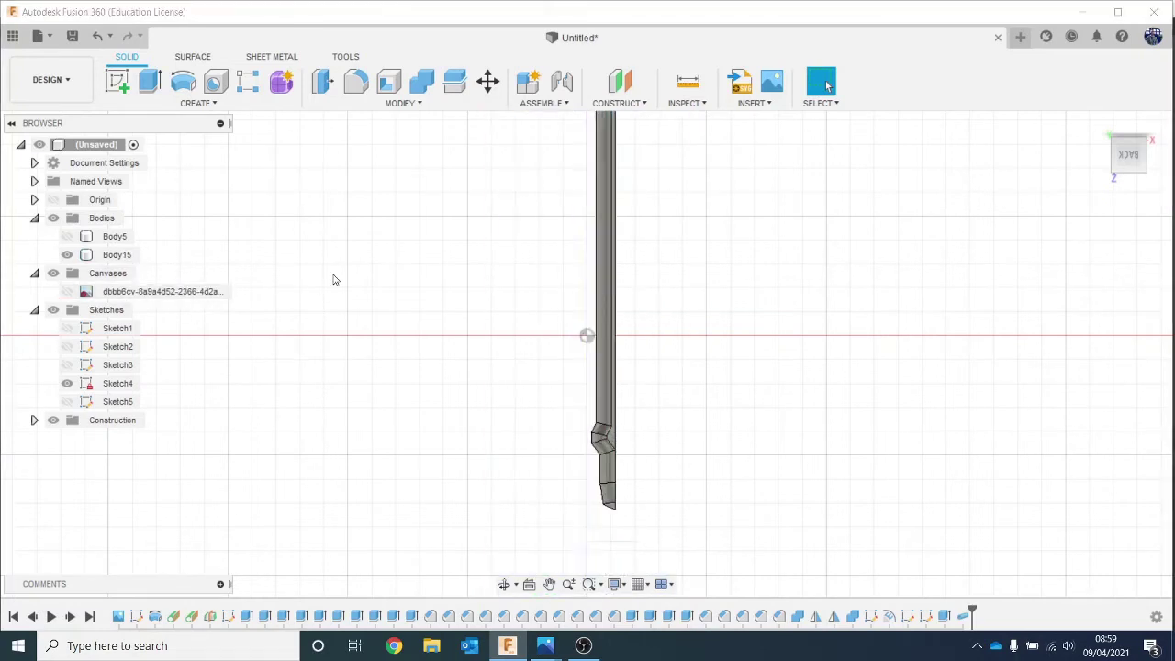
# Mirror the half blade across its flat lengthwise centre face with the Join operation to form the full blade width.
pyautogui.moveTo(365, 284); pyautogui.dragTo(351, 386, button='middle')
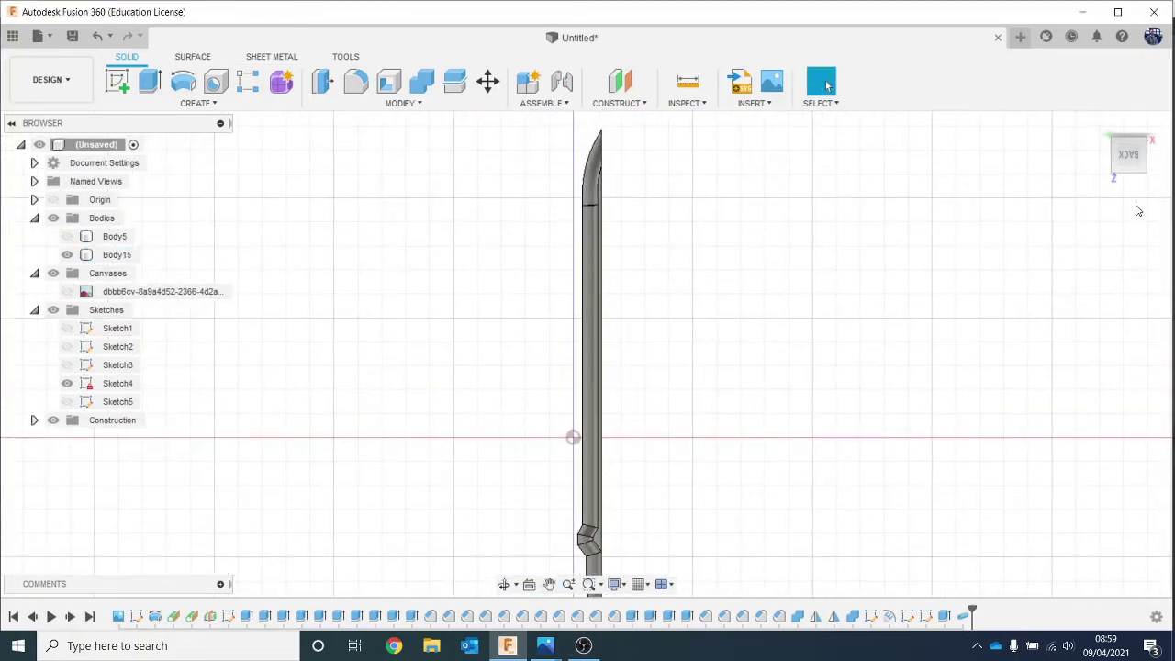
pyautogui.click(1128, 140)
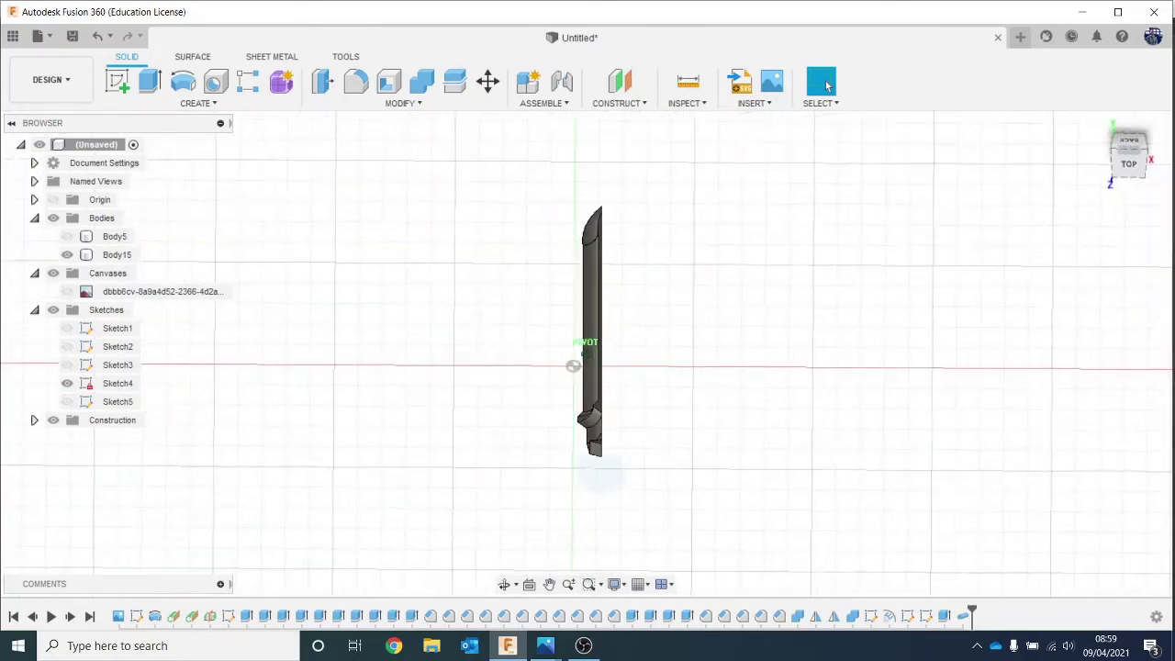
pyautogui.keyDown('shift'); pyautogui.moveTo(602, 474); pyautogui.dragTo(592, 608, button='middle'); pyautogui.keyUp('shift')
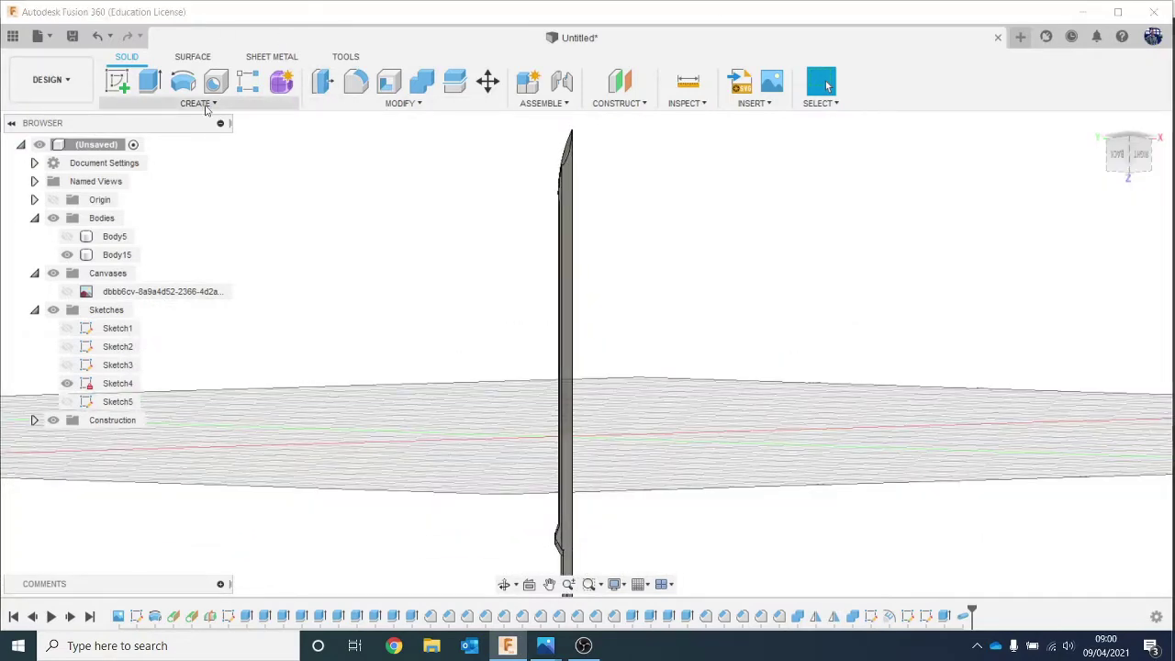
pyautogui.click(205, 105)
pyautogui.click(207, 461)
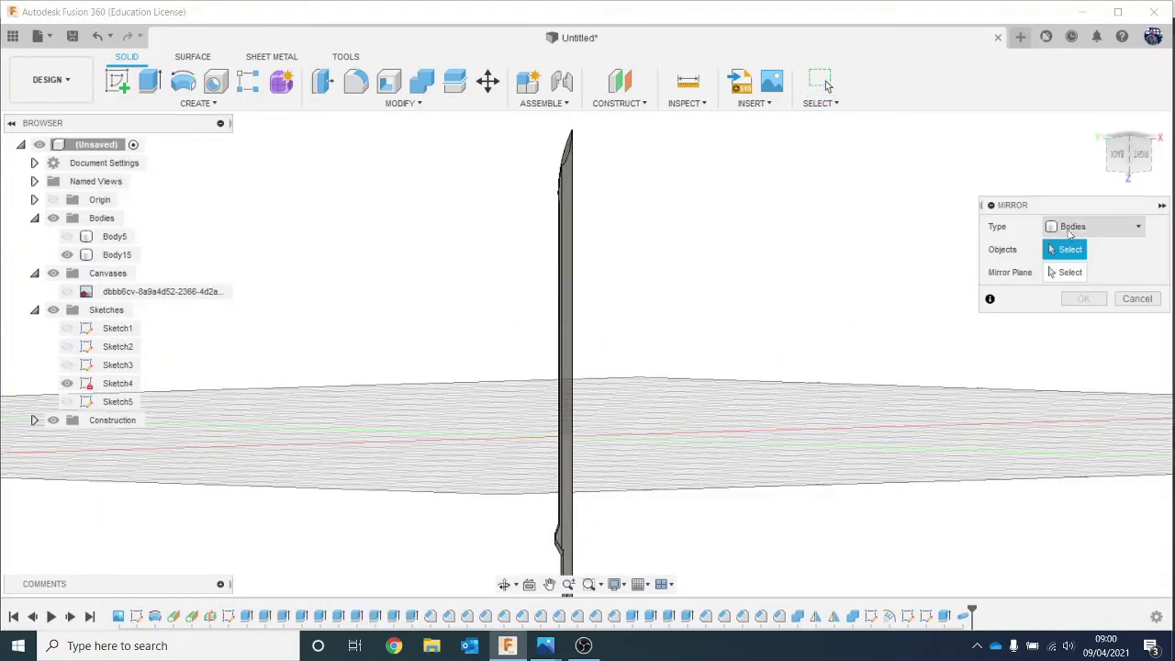
pyautogui.click(565, 342)
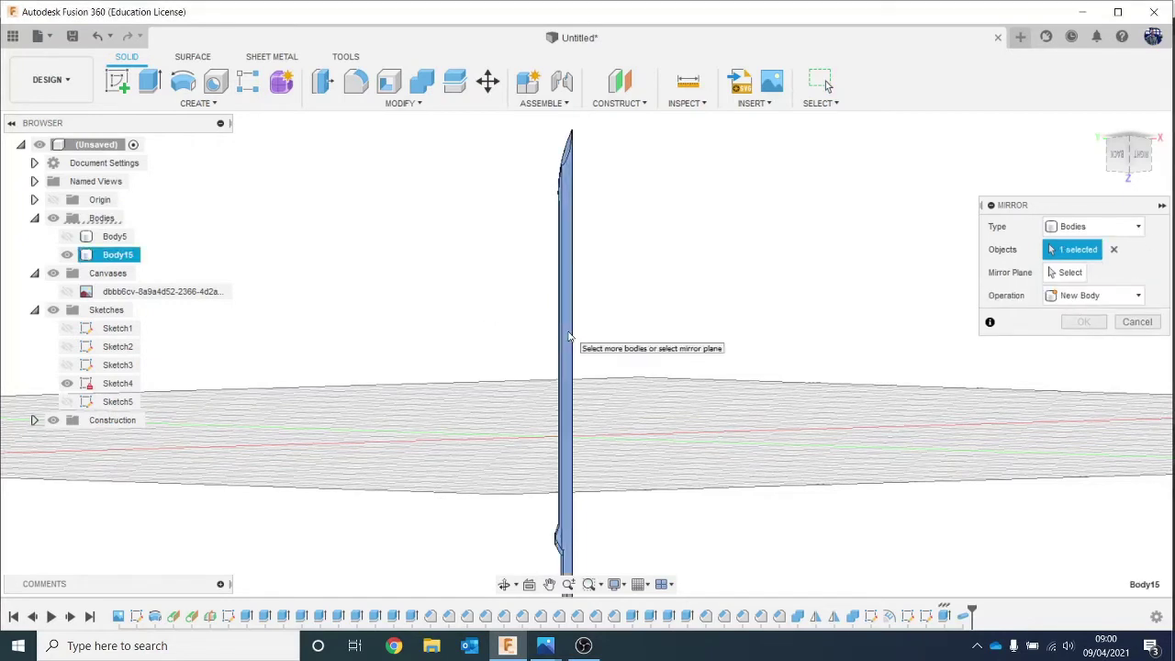
pyautogui.scroll(3, 582, 233)
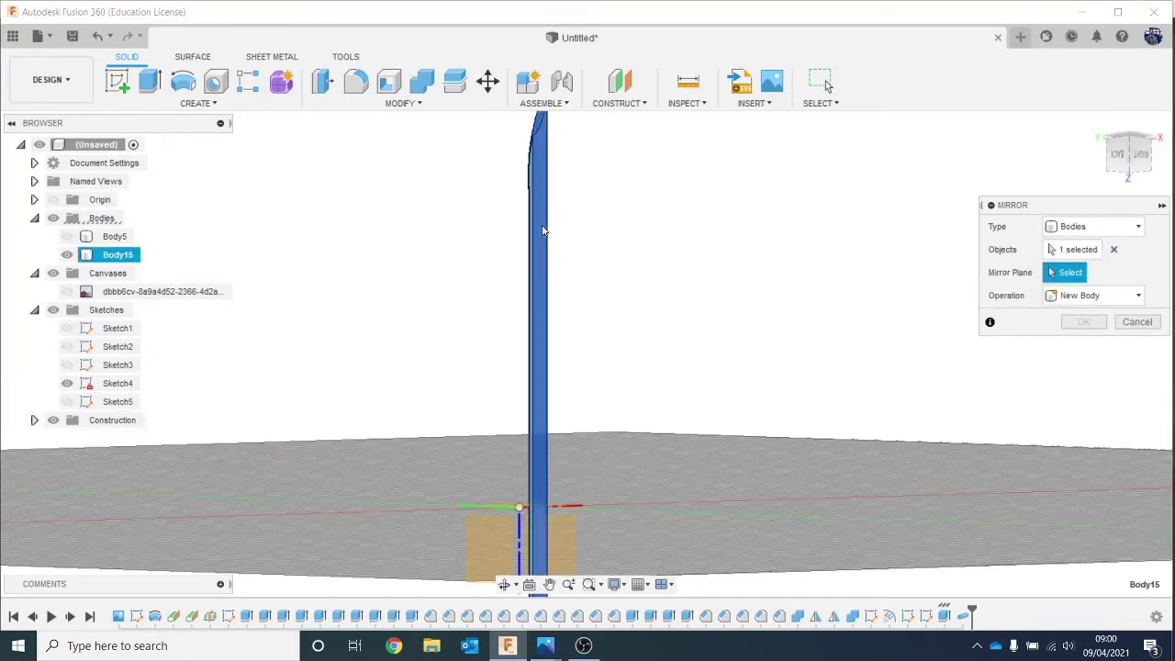
pyautogui.click(558, 244)
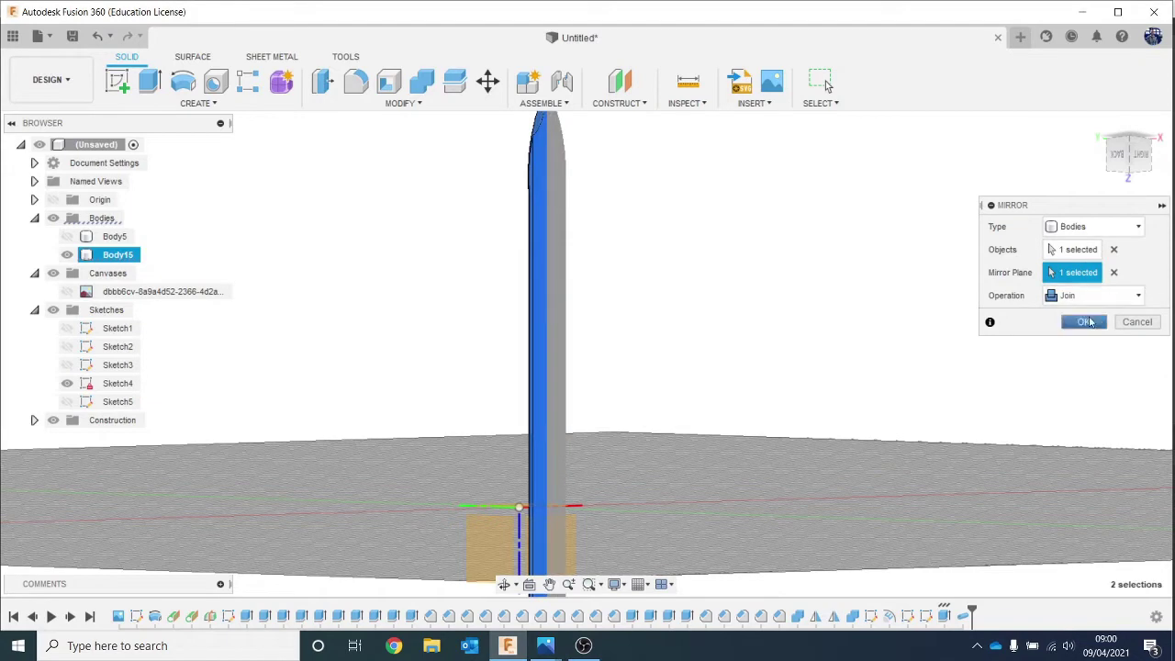
pyautogui.click(1083, 321)
pyautogui.scroll(-2, 937, 292)
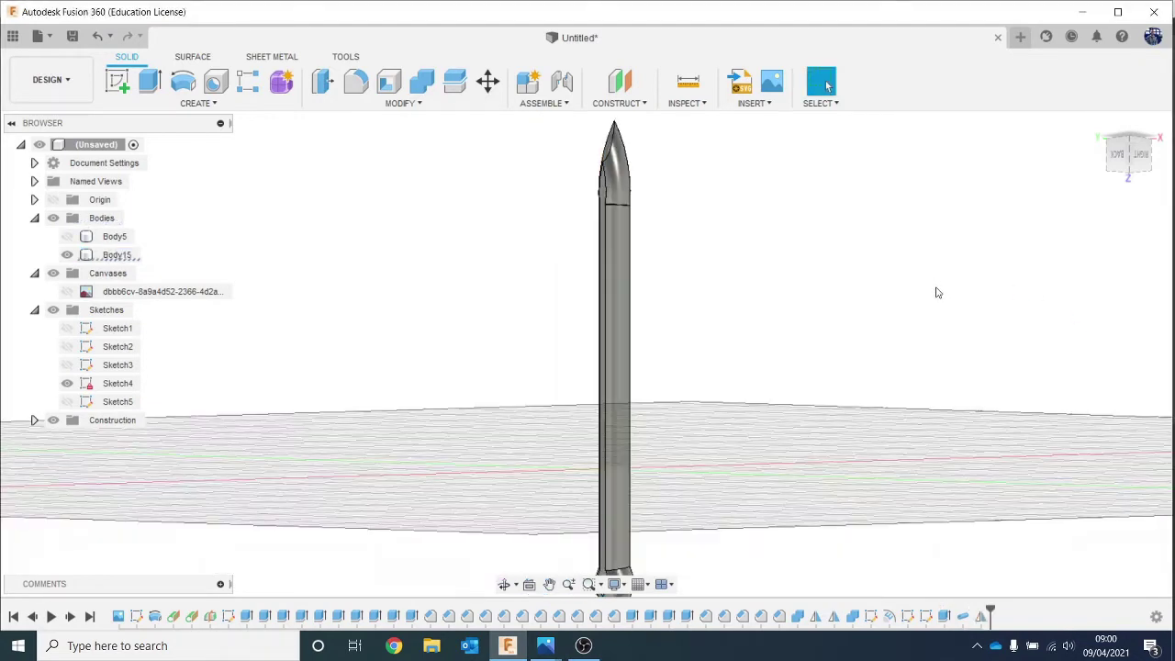
# Check the mirrored blade from several sides and edit the pipe cut to reduce its circular section to about 3.671 mm.
pyautogui.click(1117, 157)
pyautogui.scroll(-1, 1028, 284)
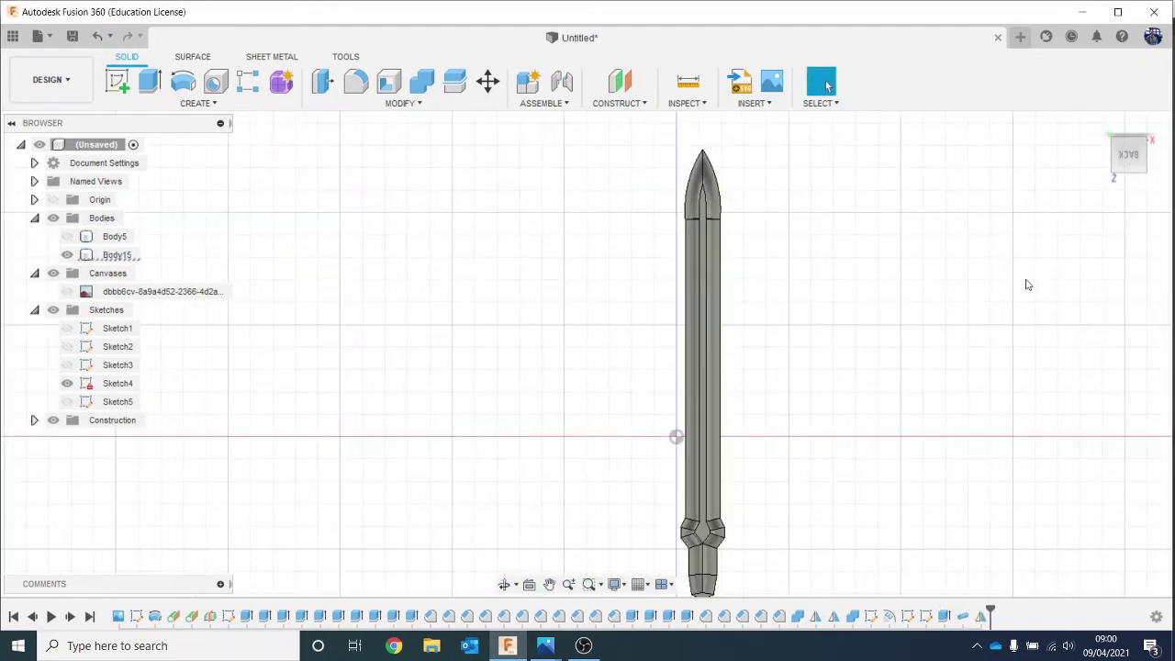
pyautogui.moveTo(1028, 283); pyautogui.dragTo(981, 235, button='middle')
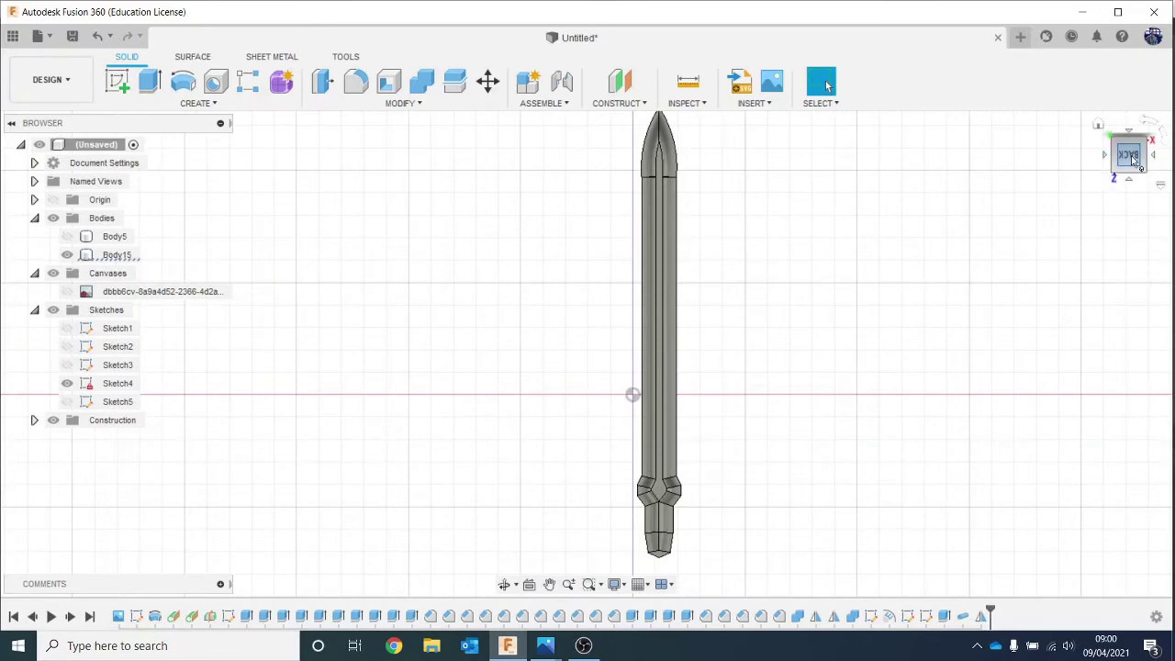
pyautogui.moveTo(1132, 161)
pyautogui.mouseDown()
pyautogui.moveTo(1130, 106)
pyautogui.moveTo(1147, 141)
pyautogui.moveTo(1169, 149)
pyautogui.moveTo(1104, 132)
pyautogui.moveTo(1149, 136)
pyautogui.mouseUp()
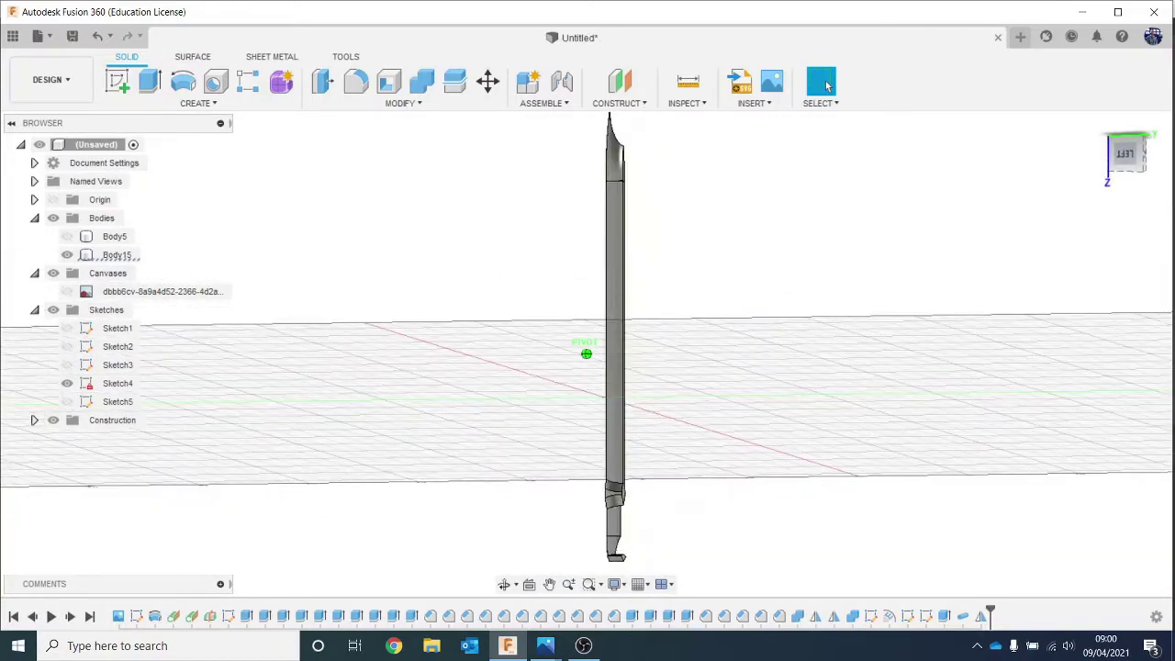
pyautogui.moveTo(1005, 505)
pyautogui.keyDown('shift'); pyautogui.mouseDown(button='middle')
pyautogui.moveTo(998, 494)
pyautogui.moveTo(893, 517)
pyautogui.mouseUp(button='middle'); pyautogui.keyUp('shift')
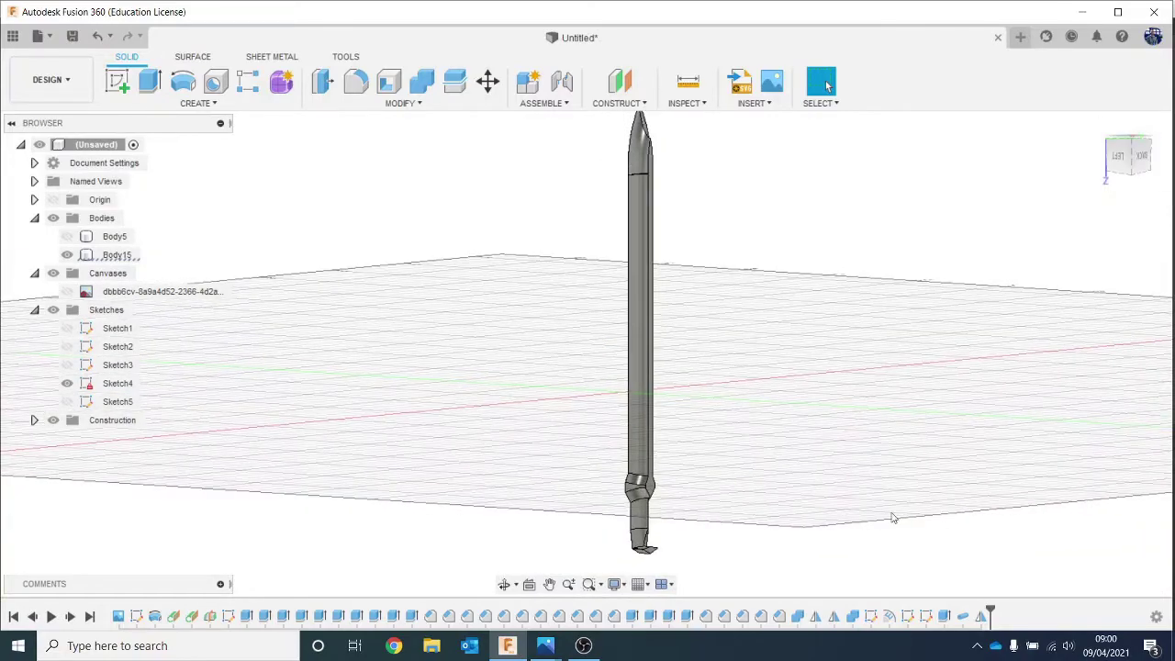
pyautogui.rightClick(961, 616)
pyautogui.click(1004, 476)
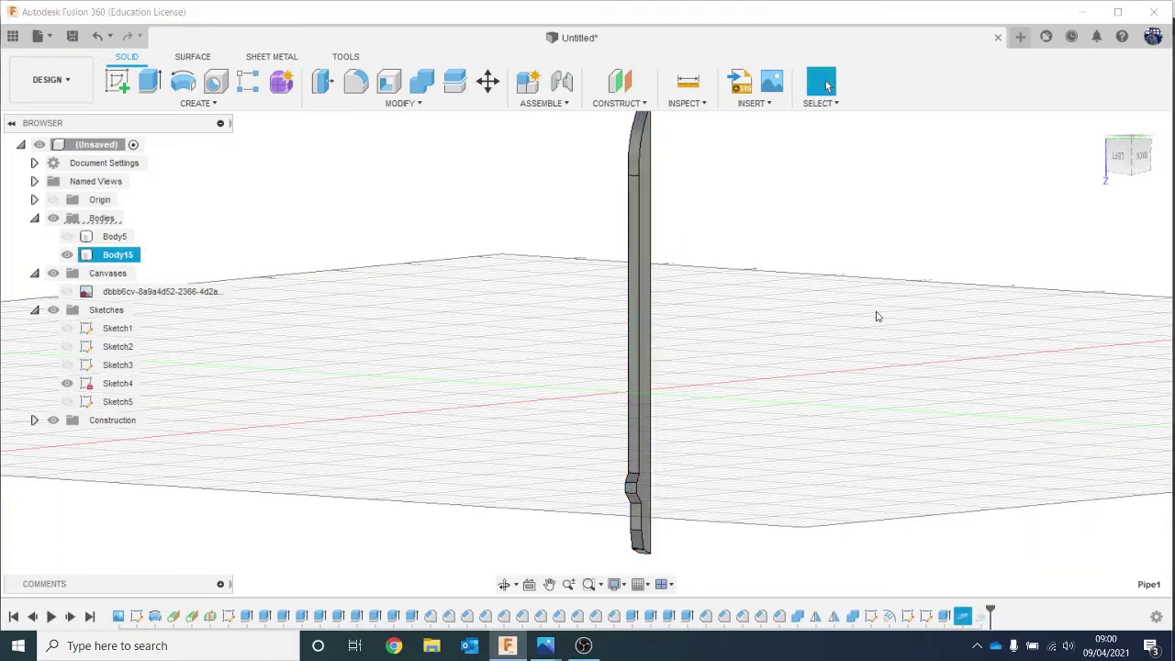
pyautogui.moveTo(870, 294); pyautogui.dragTo(866, 399, button='middle')
pyautogui.scroll(4, 667, 164)
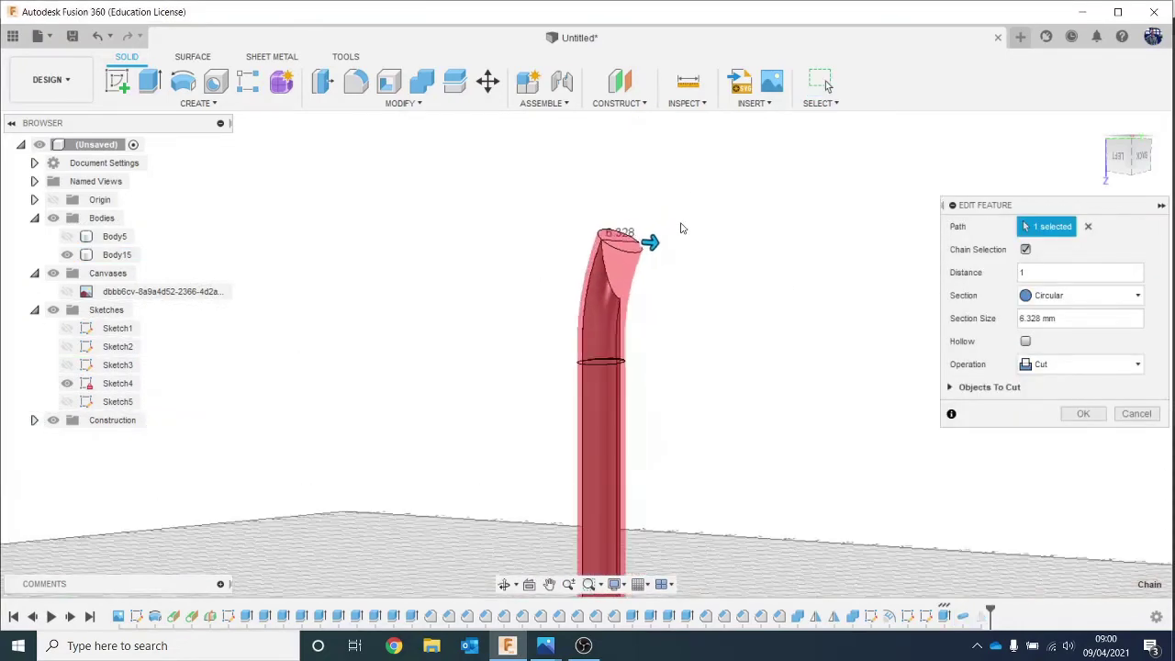
pyautogui.moveTo(648, 246); pyautogui.dragTo(639, 250)
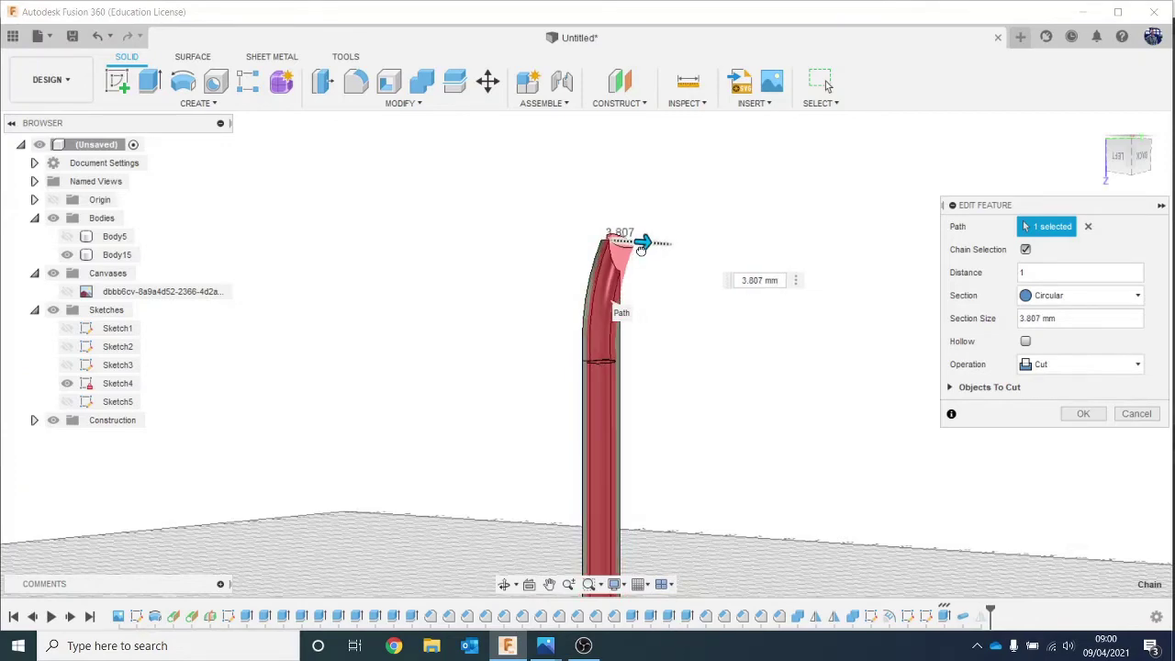
pyautogui.click(1082, 413)
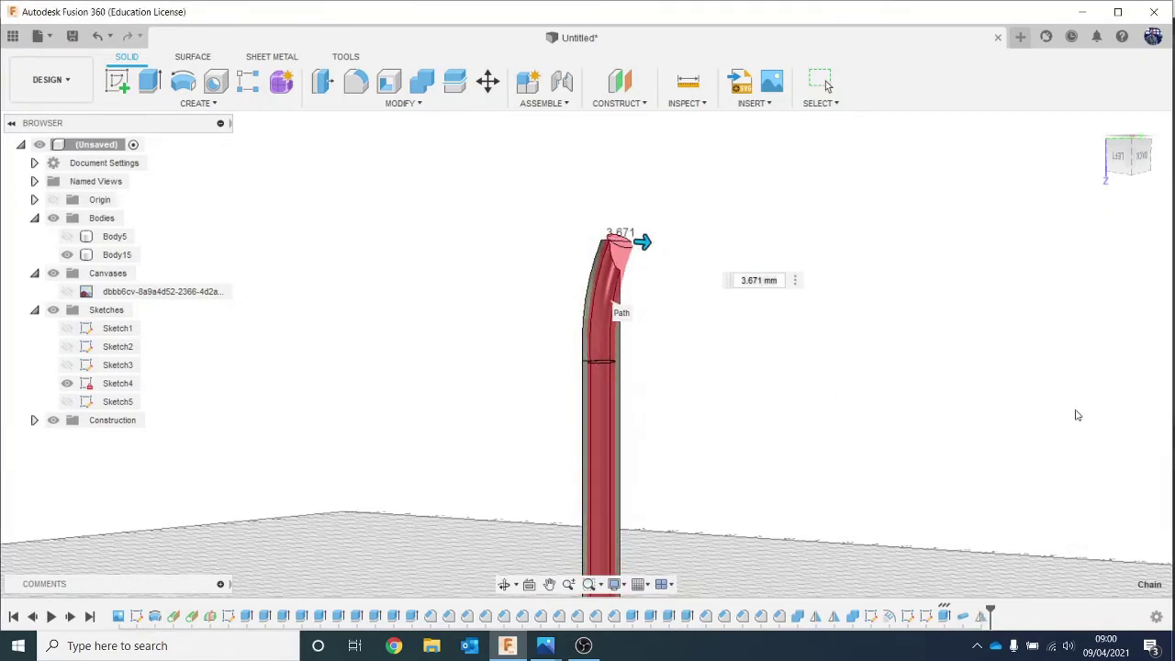
pyautogui.scroll(-3, 1026, 398)
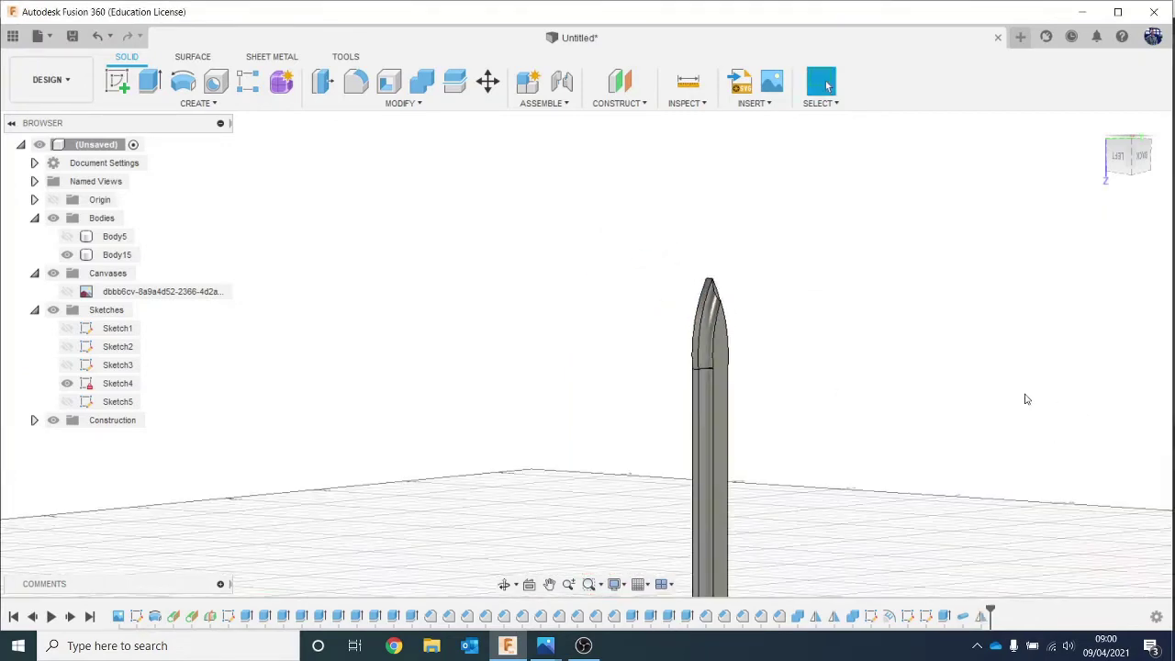
# Mirror the blade body across its broad flat back face with the Join operation to complete its thickness.
pyautogui.click(1140, 159)
pyautogui.moveTo(1044, 236); pyautogui.dragTo(873, 364, button='middle')
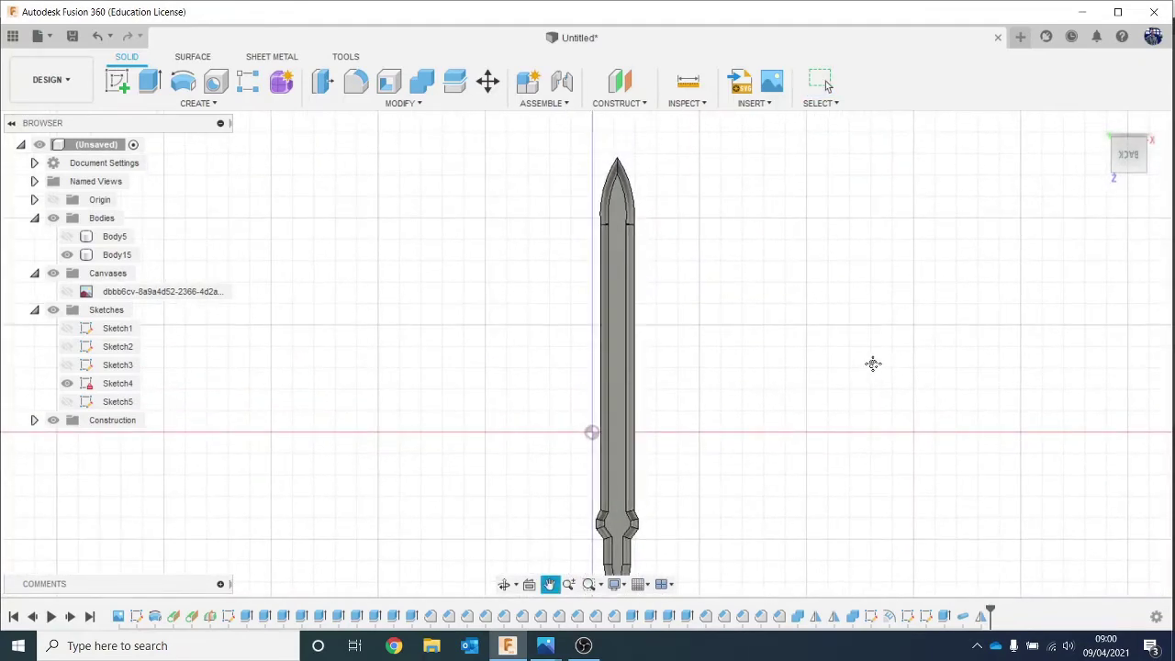
pyautogui.scroll(-1, 1098, 136)
pyautogui.moveTo(1126, 157); pyautogui.dragTo(1161, 173)
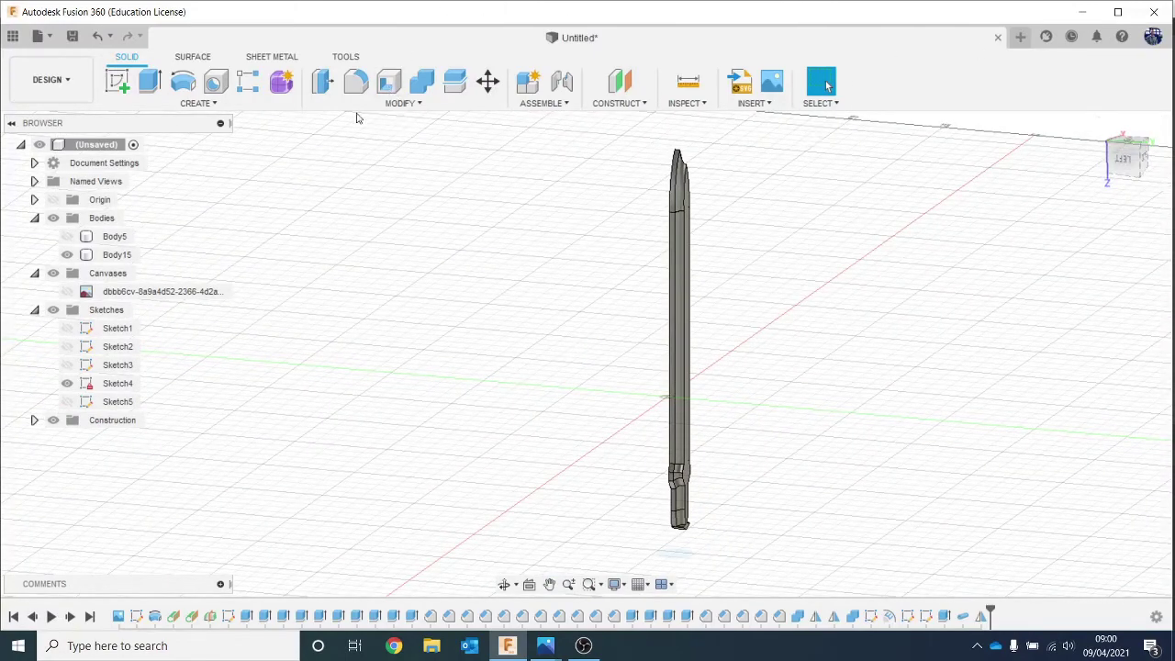
pyautogui.click(204, 102)
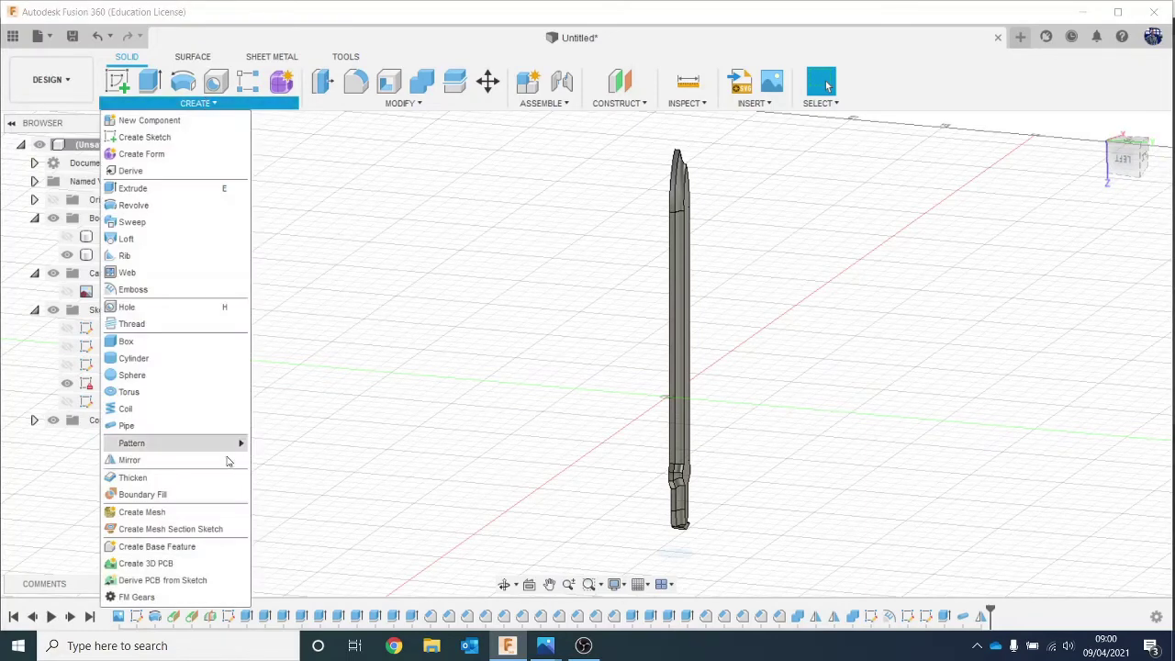
pyautogui.click(129, 459)
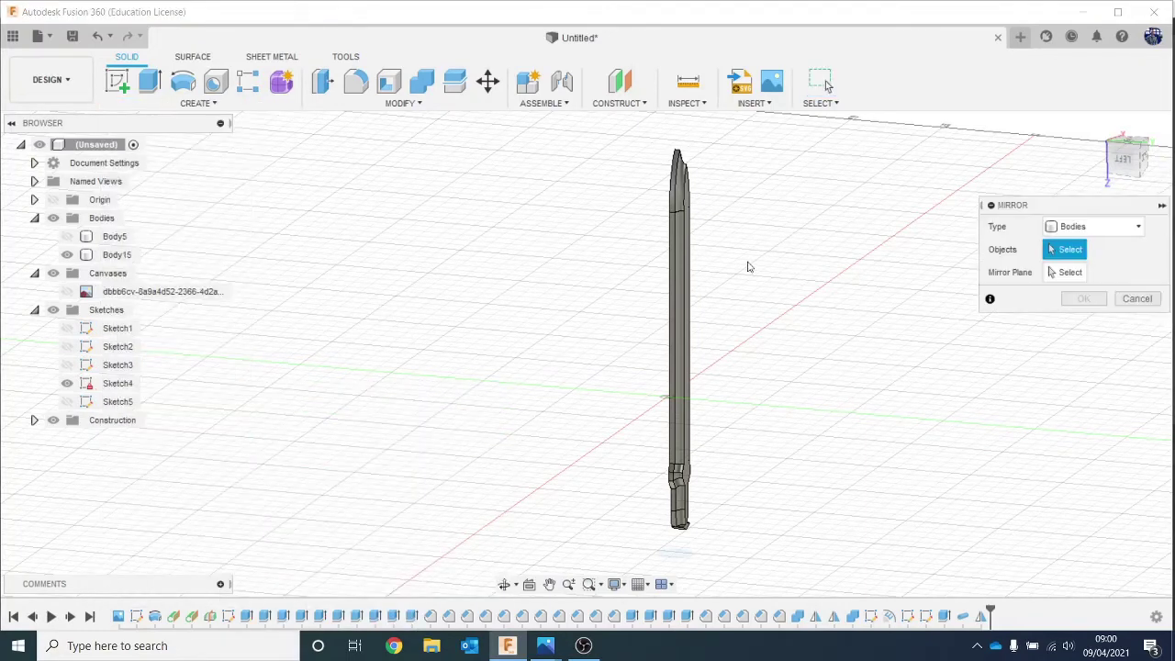
pyautogui.click(681, 276)
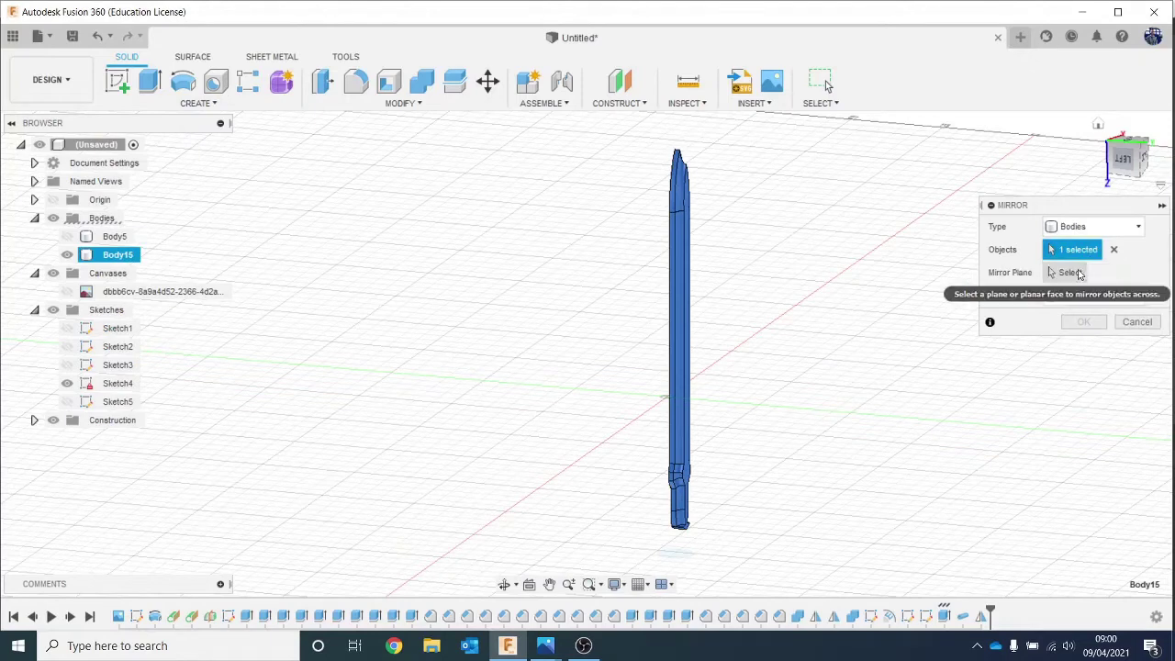
pyautogui.click(1080, 274)
pyautogui.moveTo(1126, 159); pyautogui.dragTo(1157, 143)
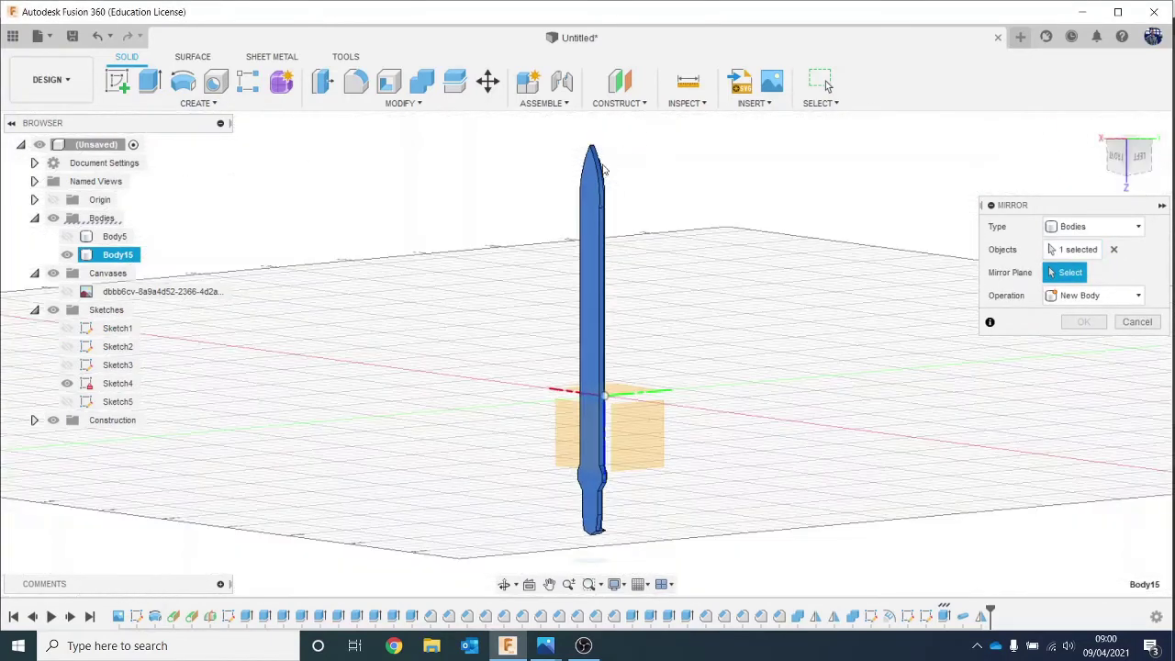
pyautogui.click(584, 200)
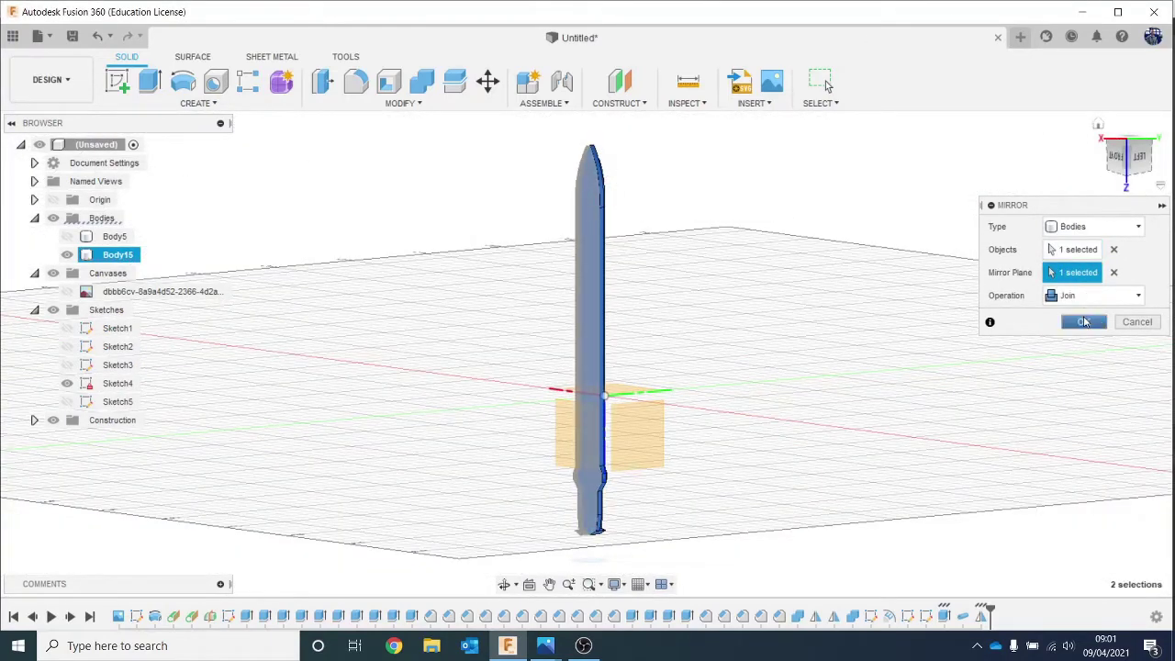
pyautogui.click(1083, 321)
# Inspect the completed blade and show the hidden hilt body together with it.
pyautogui.moveTo(1131, 162)
pyautogui.mouseDown()
pyautogui.moveTo(1153, 169)
pyautogui.moveTo(1149, 158)
pyautogui.moveTo(1116, 162)
pyautogui.mouseUp()
pyautogui.keyDown('shift'); pyautogui.moveTo(587, 353); pyautogui.dragTo(496, 357, button='middle'); pyautogui.keyUp('shift')
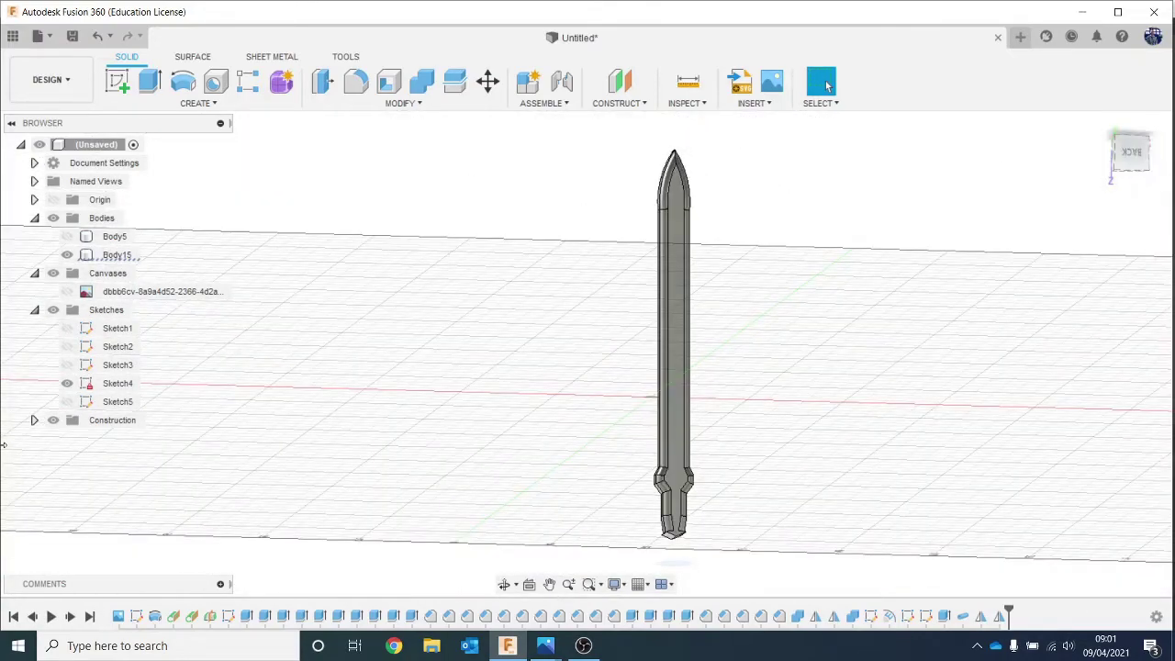
pyautogui.click(67, 253)
pyautogui.keyDown('shift'); pyautogui.moveTo(492, 418); pyautogui.dragTo(467, 330, button='middle'); pyautogui.keyUp('shift')
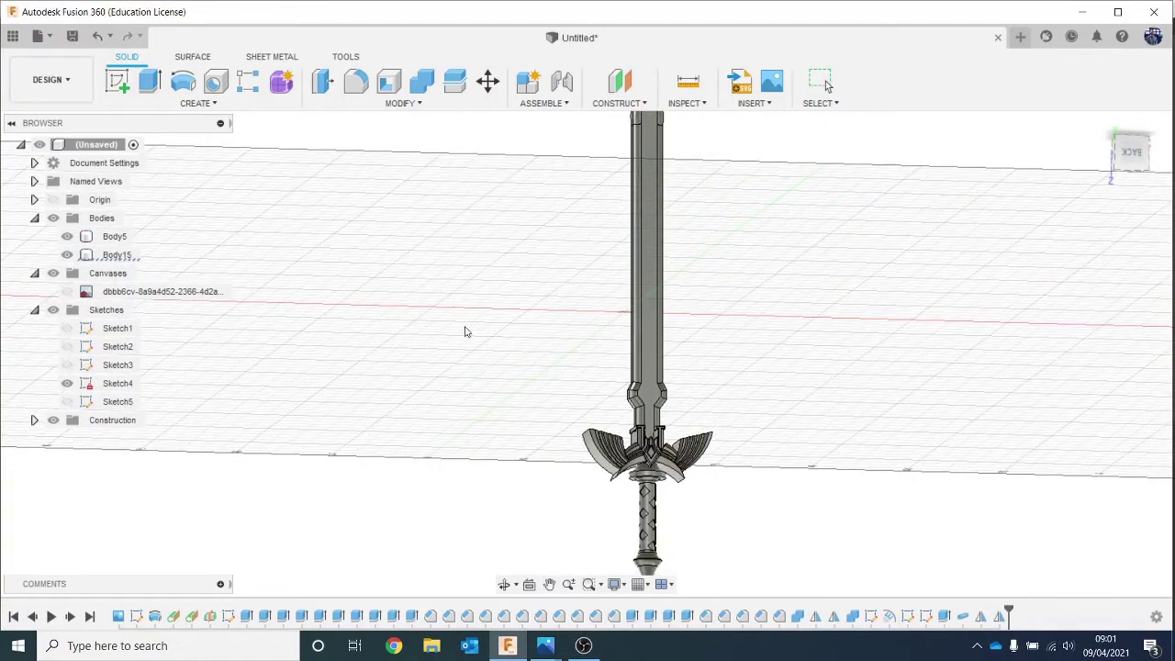
pyautogui.keyDown('shift'); pyautogui.moveTo(1142, 160); pyautogui.dragTo(1108, 156, button='middle'); pyautogui.keyUp('shift')
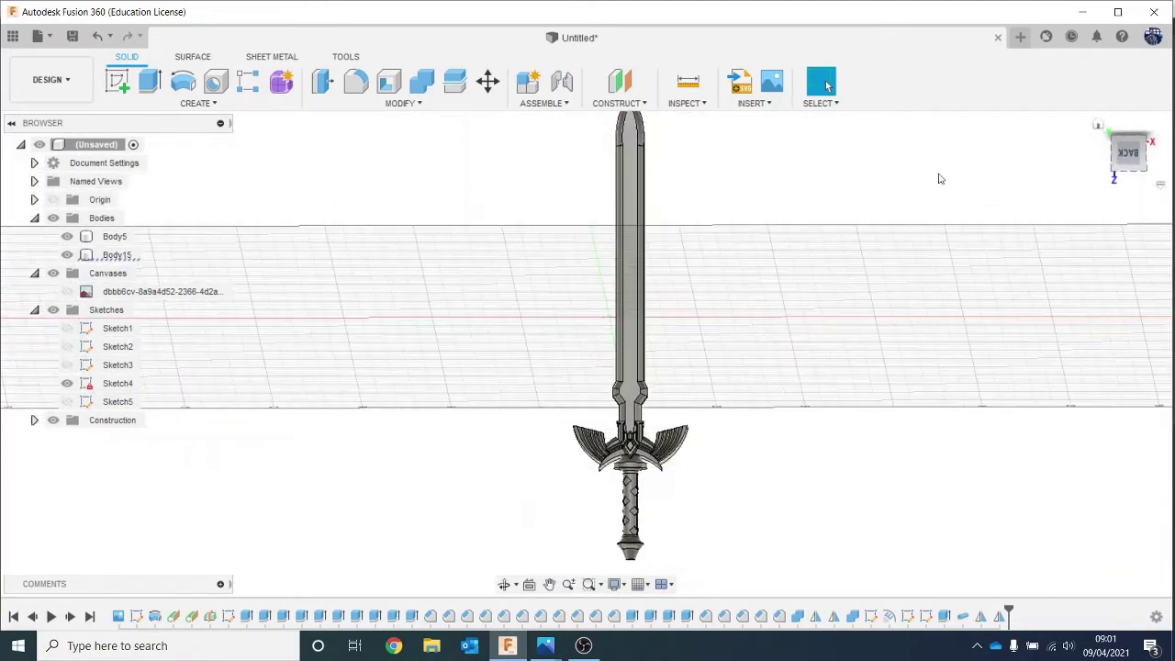
# Combine the hilt body as target with the blade body as tool, using the Join operation.
pyautogui.click(421, 81)
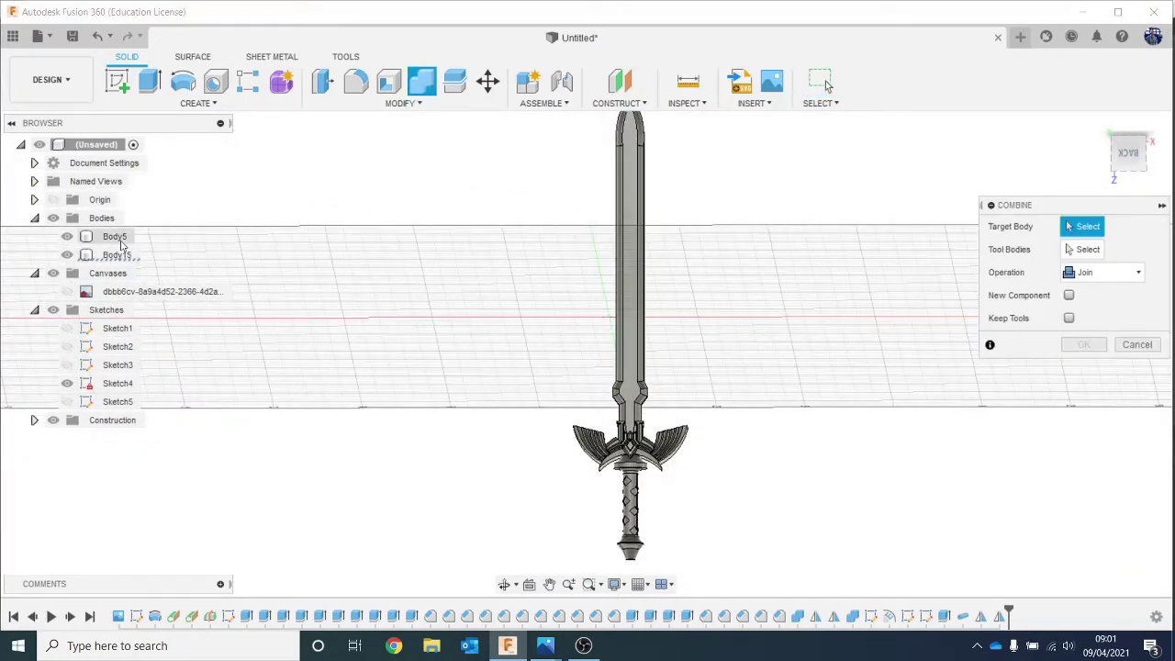
pyautogui.click(120, 239)
pyautogui.click(122, 257)
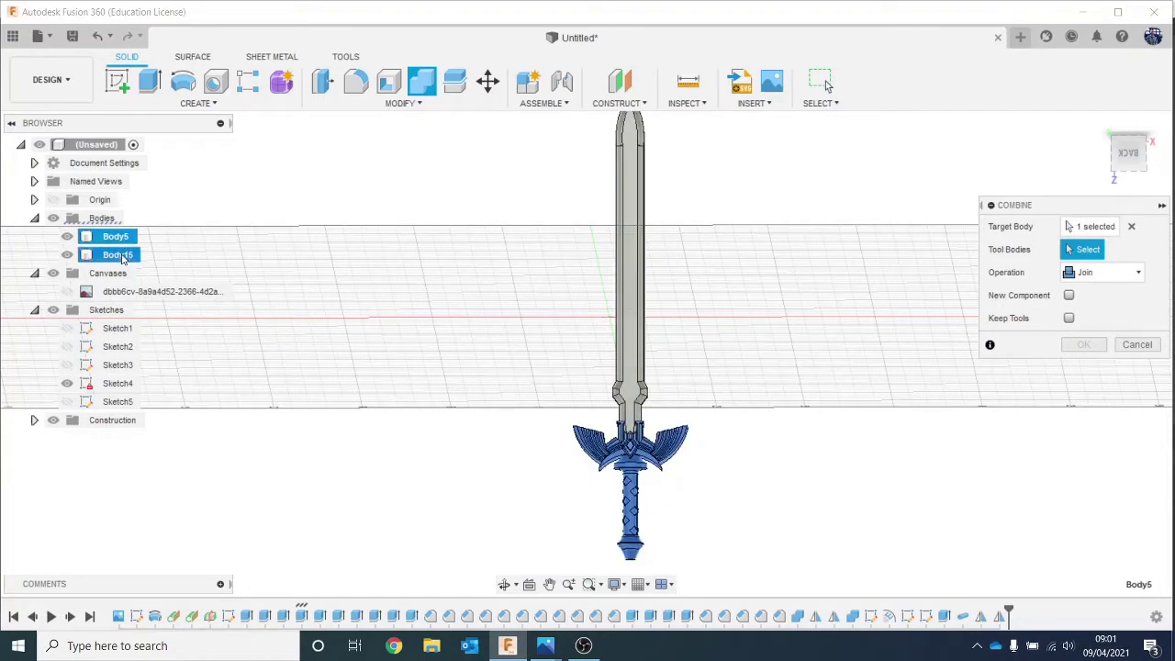
pyautogui.click(1081, 344)
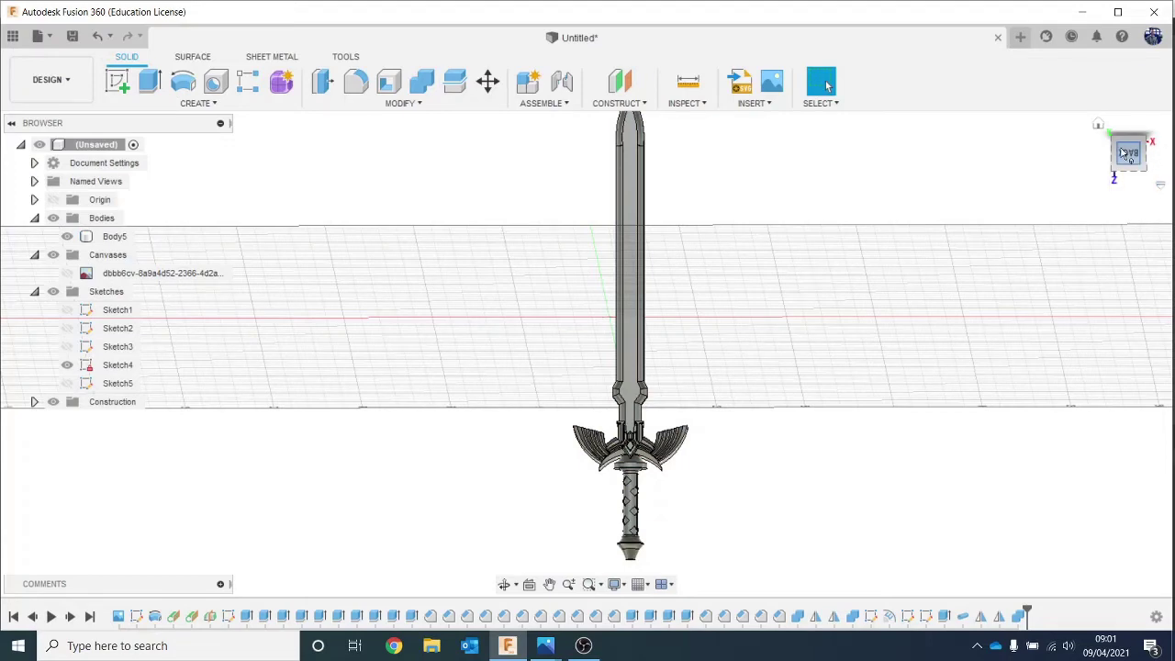
pyautogui.moveTo(1126, 156); pyautogui.dragTo(1125, 162)
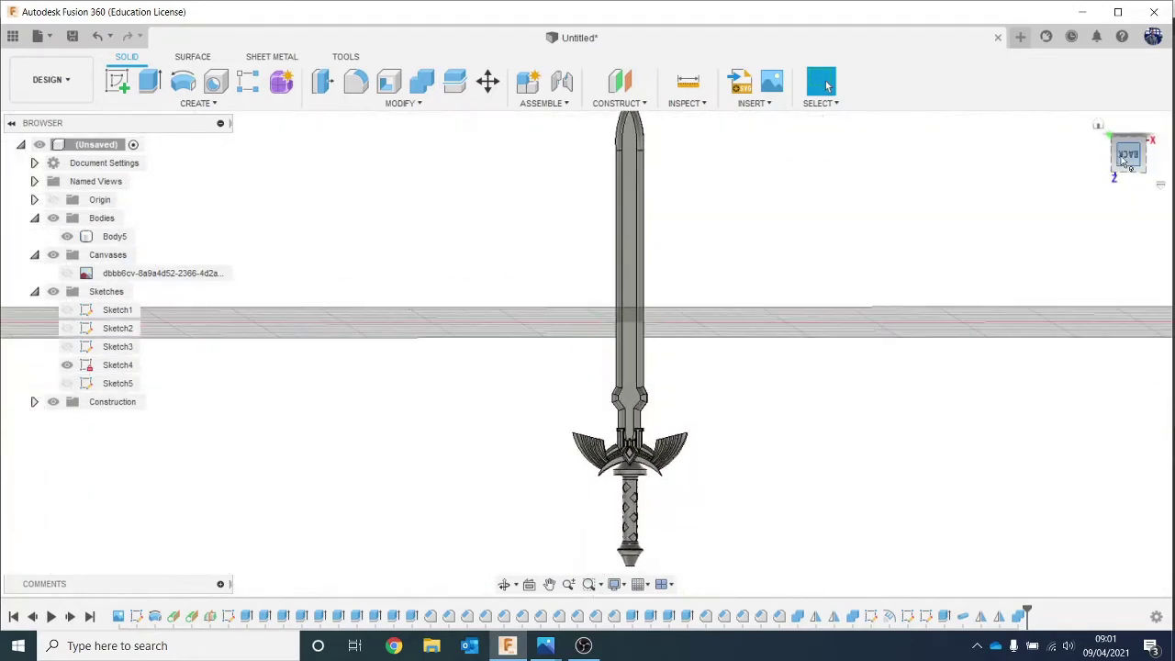
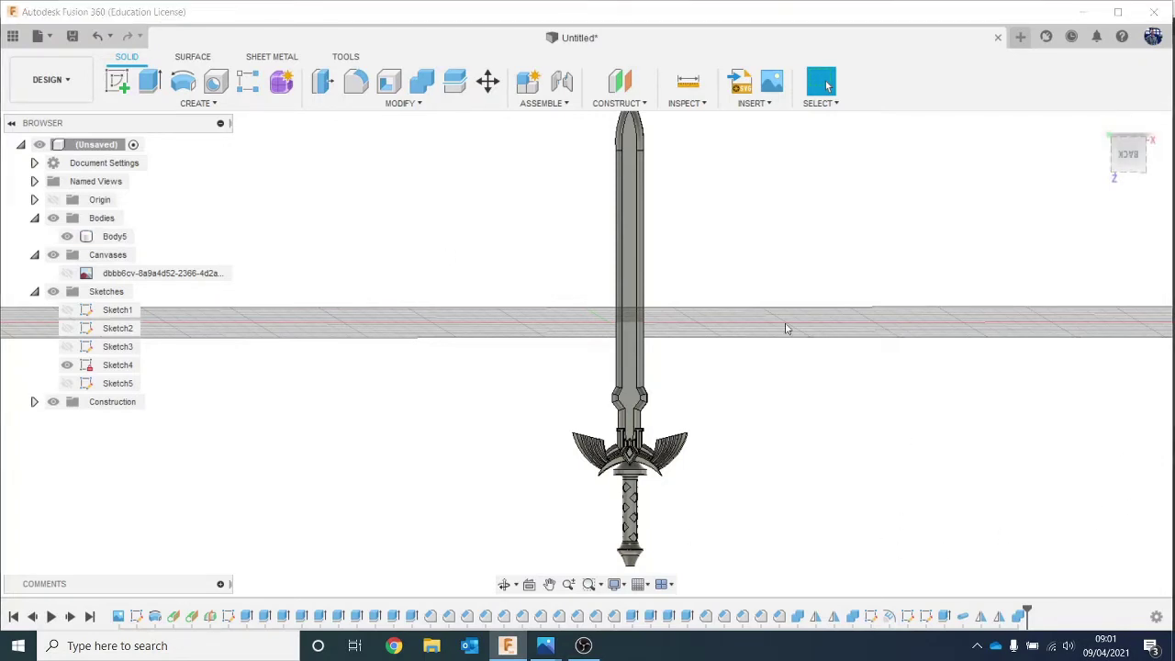
# Open the Appearance settings and reposition the dialog so the full appearance library fits on screen.
pyautogui.press('a')
pyautogui.moveTo(934, 202); pyautogui.dragTo(913, 128)
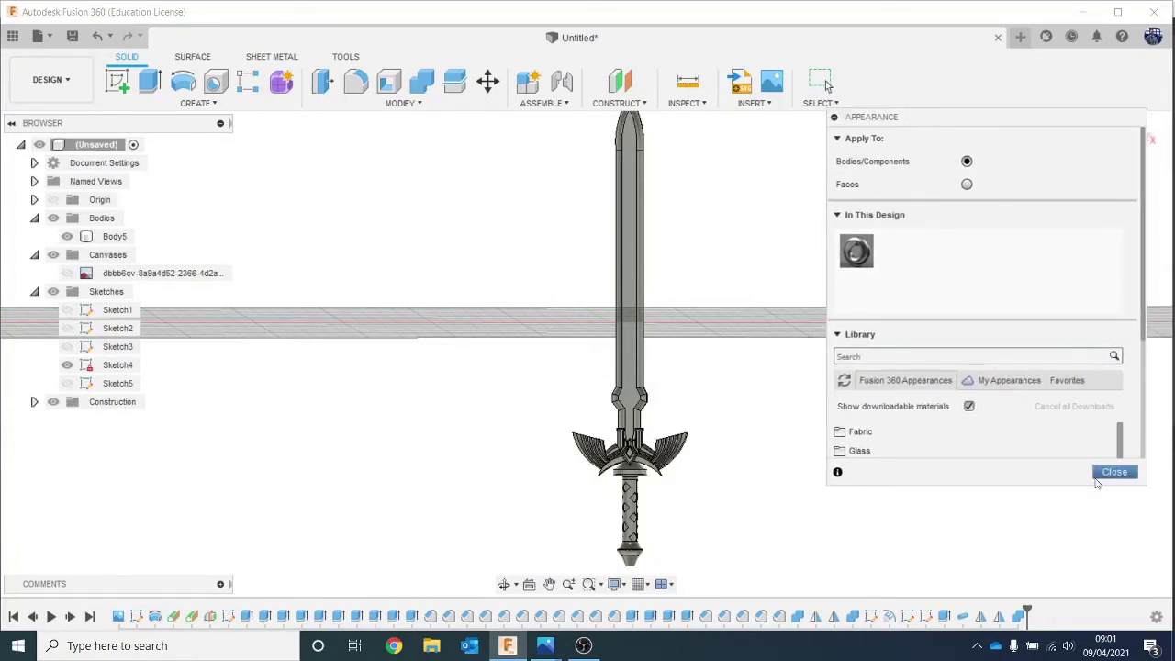
pyautogui.click(1117, 489)
pyautogui.click(400, 104)
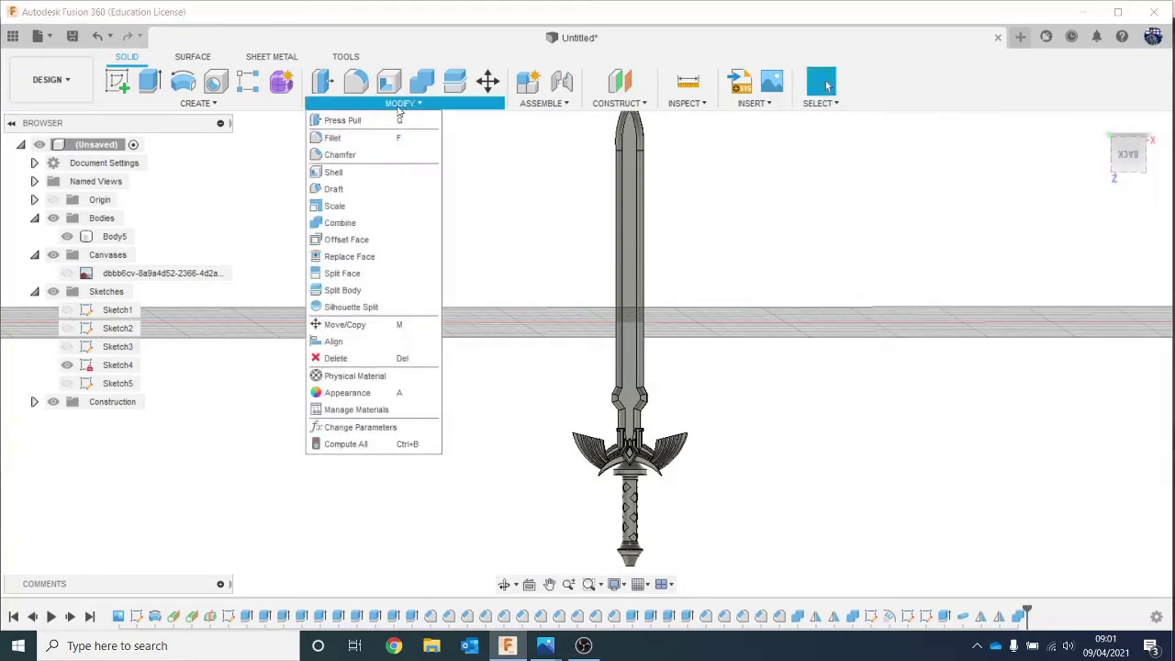
pyautogui.click(366, 394)
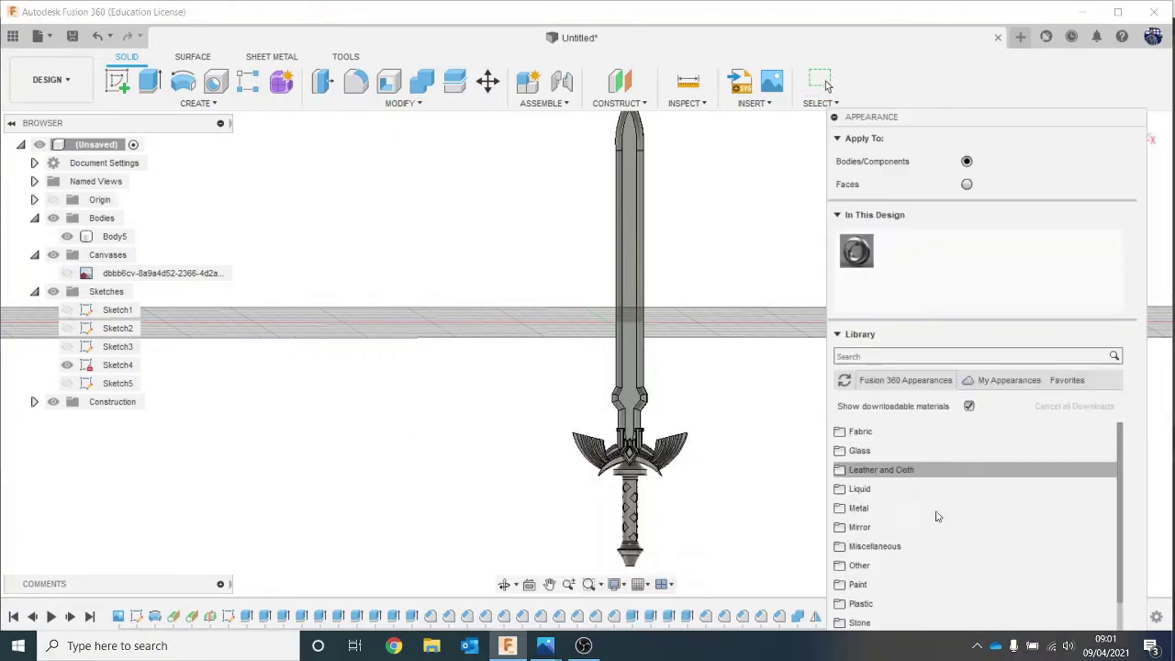
pyautogui.moveTo(942, 122); pyautogui.dragTo(915, 21)
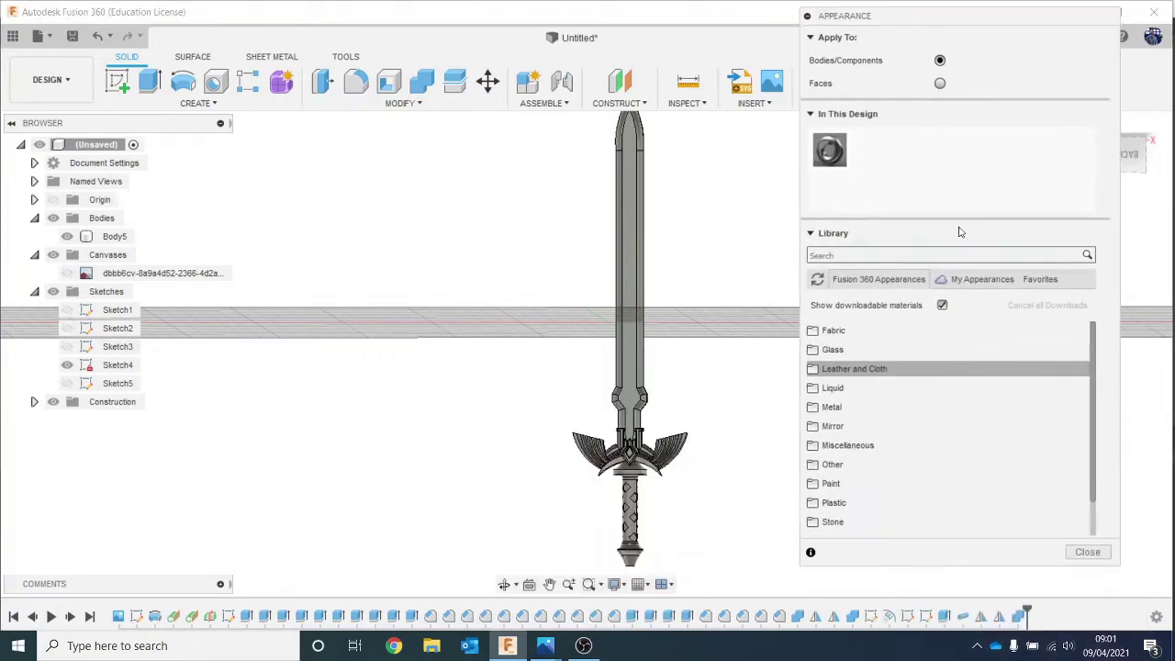
# Examine the metal categories and the metallic and powder coat paints in the appearance library.
pyautogui.click(906, 413)
pyautogui.scroll(-3, 906, 411)
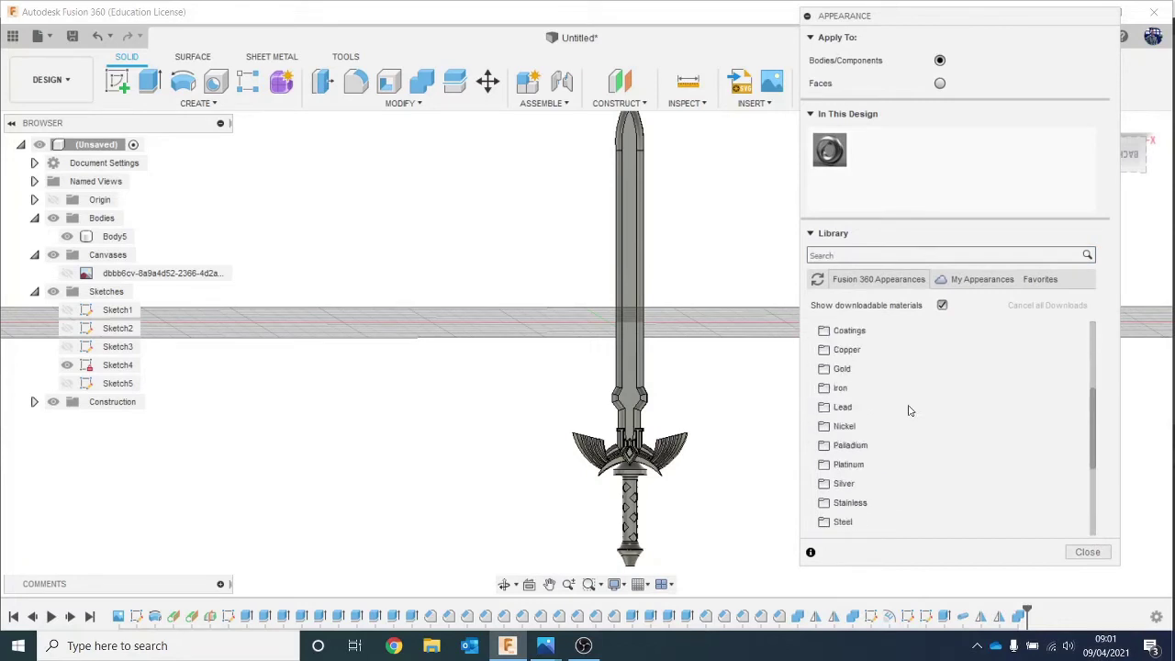
pyautogui.scroll(-1, 908, 410)
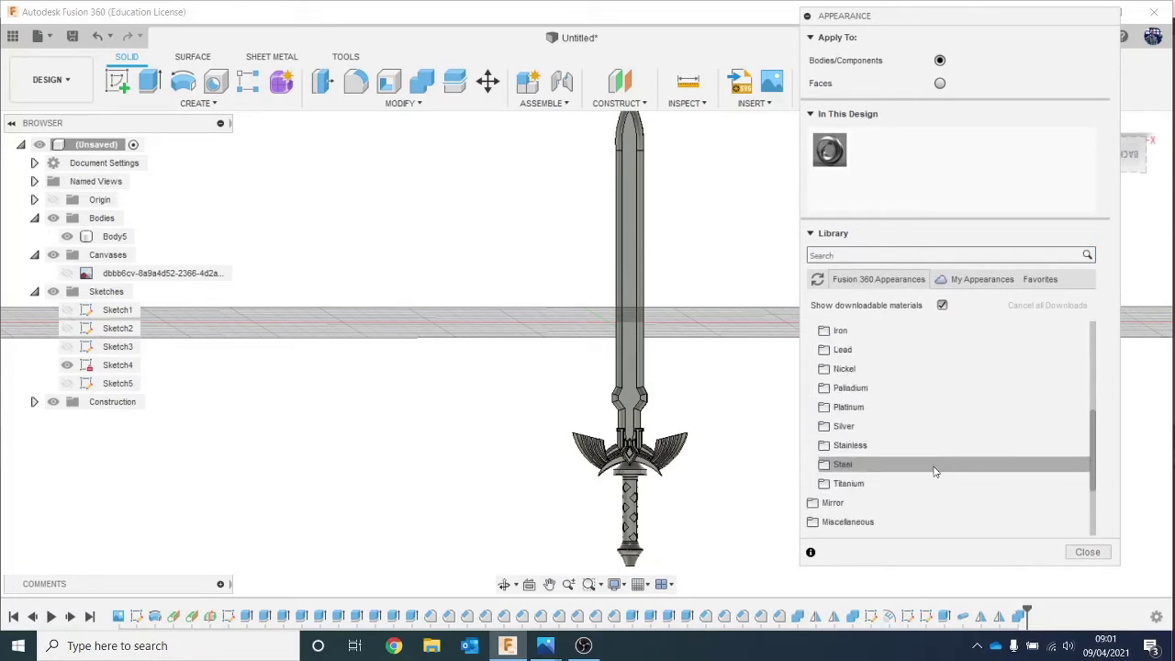
pyautogui.scroll(5, 932, 472)
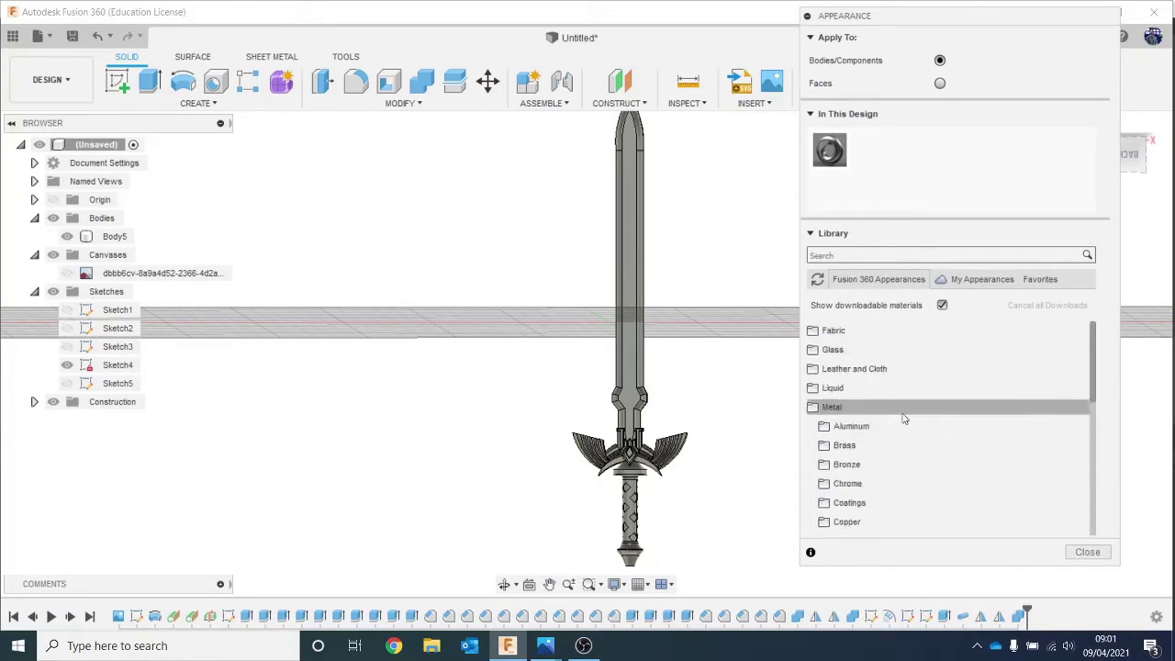
pyautogui.click(900, 415)
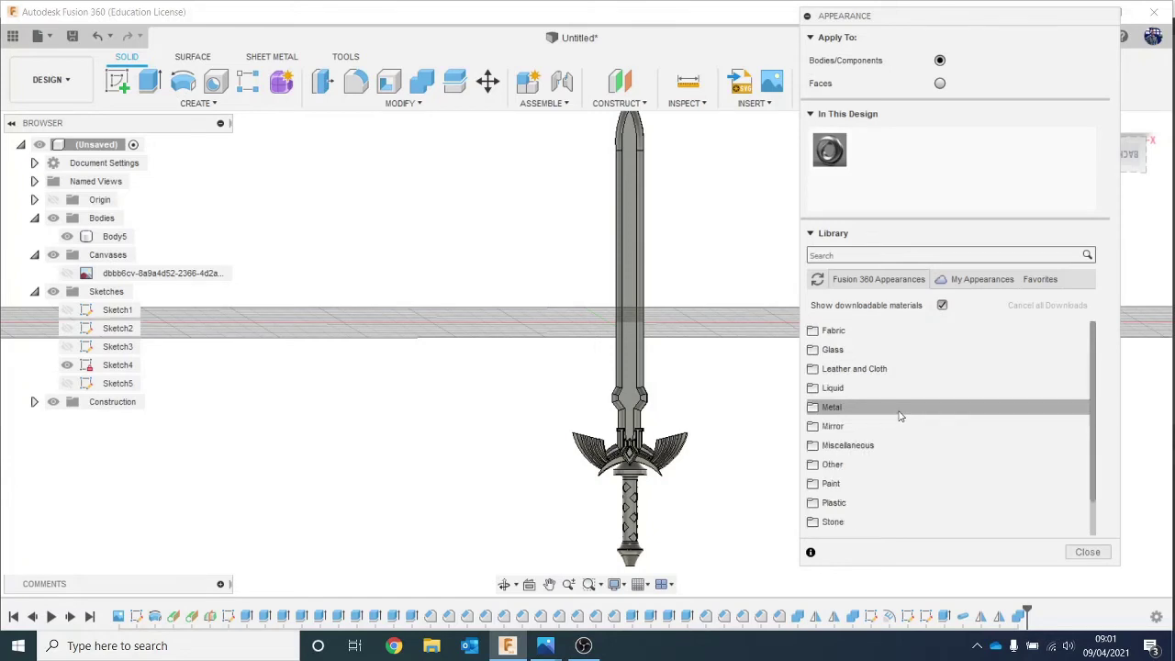
pyautogui.click(912, 484)
pyautogui.scroll(-2, 922, 404)
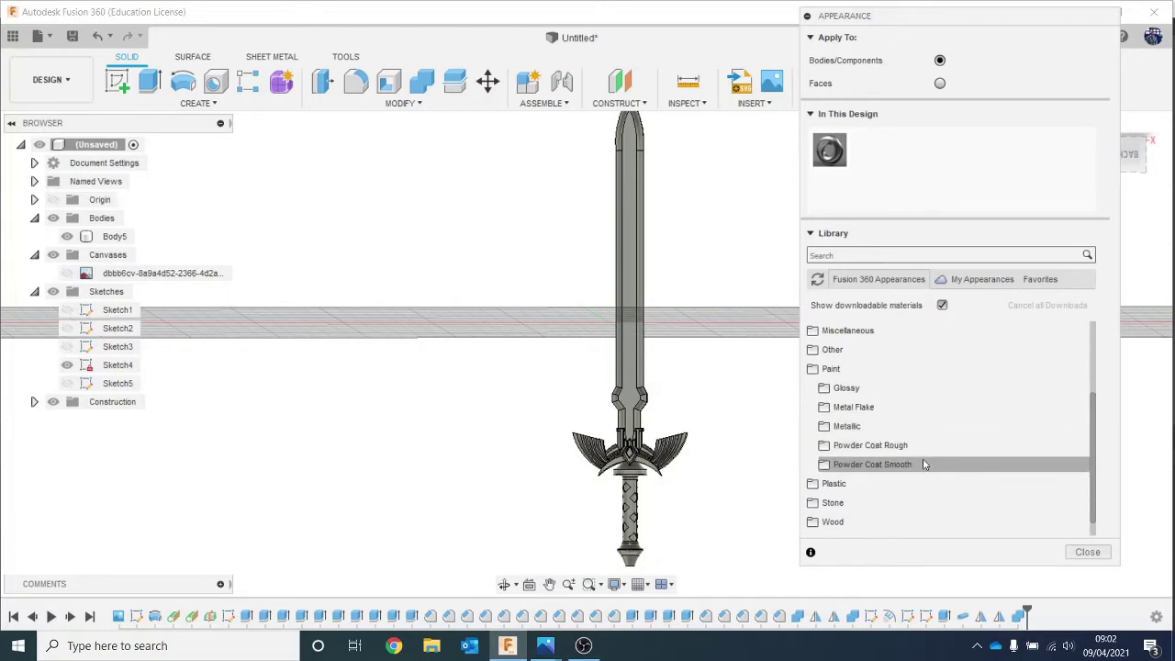
pyautogui.click(901, 425)
pyautogui.scroll(-5, 946, 474)
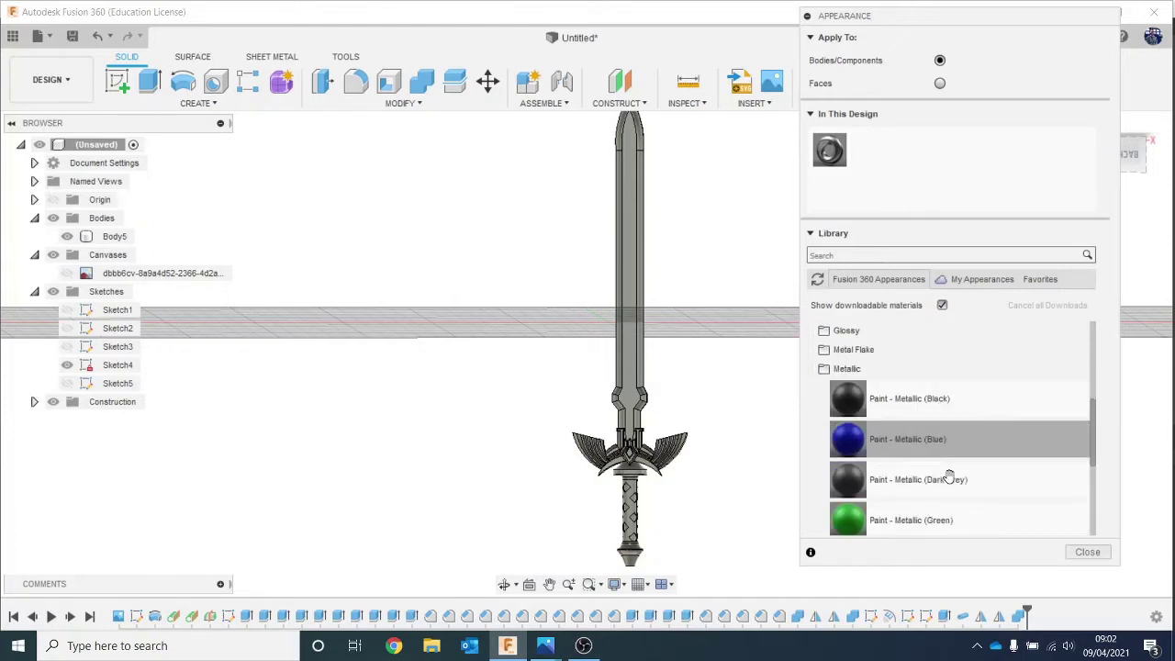
pyautogui.scroll(3, 948, 476)
pyautogui.scroll(1, 948, 476)
pyautogui.click(873, 371)
pyautogui.click(907, 428)
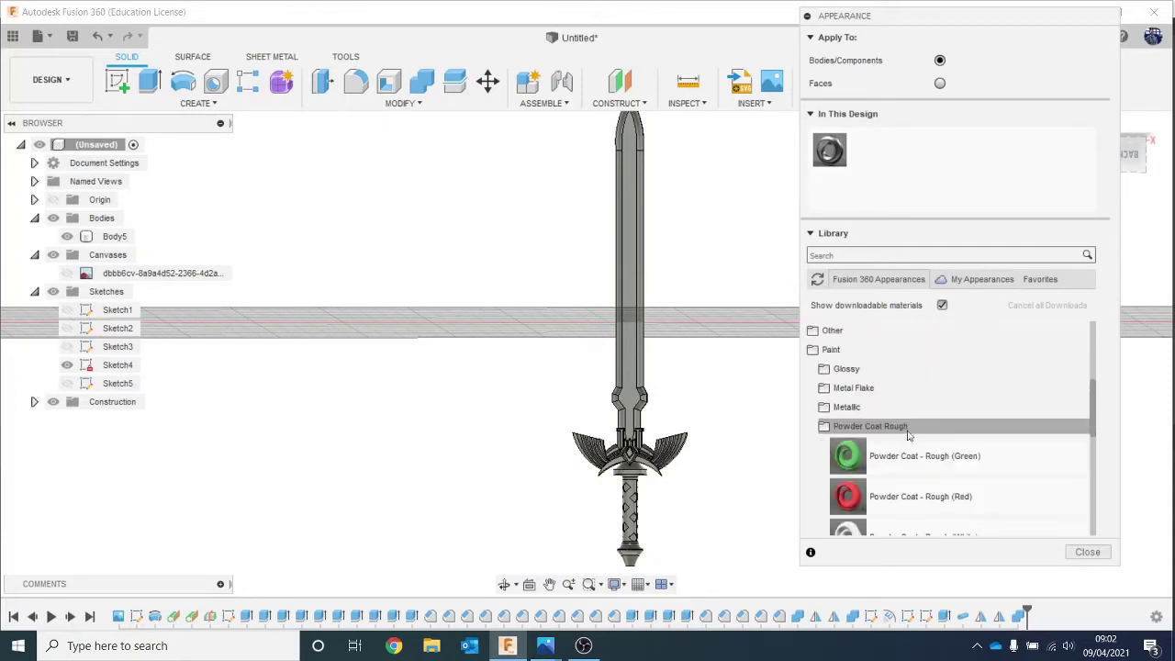
pyautogui.scroll(-7, 907, 435)
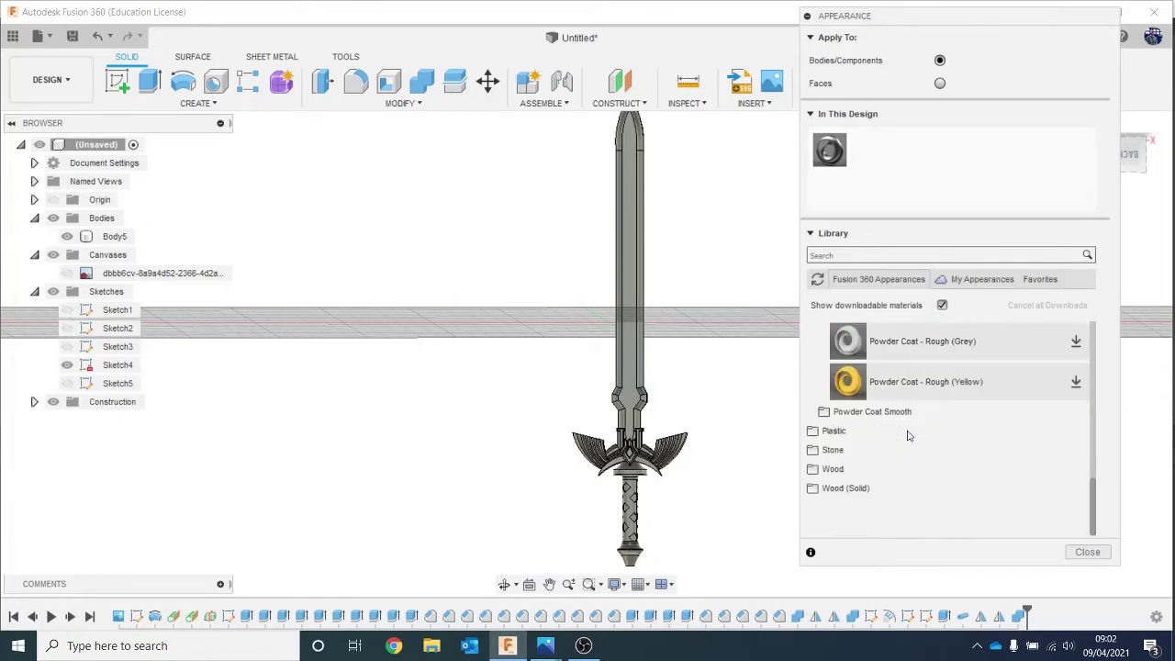
pyautogui.scroll(7, 907, 435)
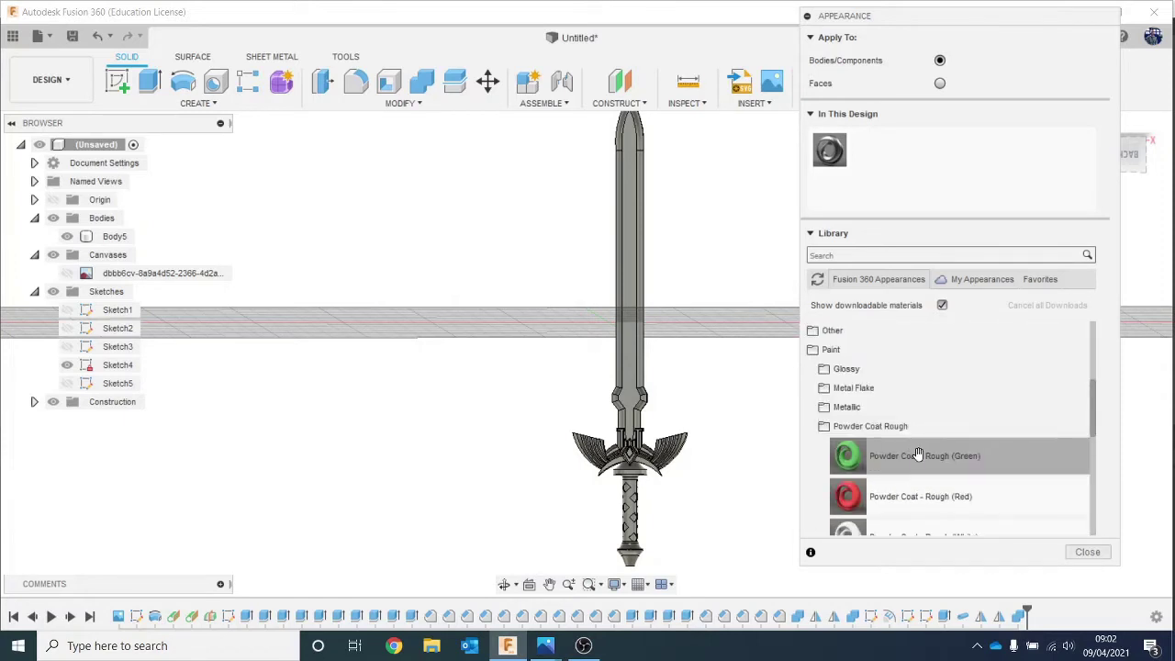
pyautogui.click(907, 427)
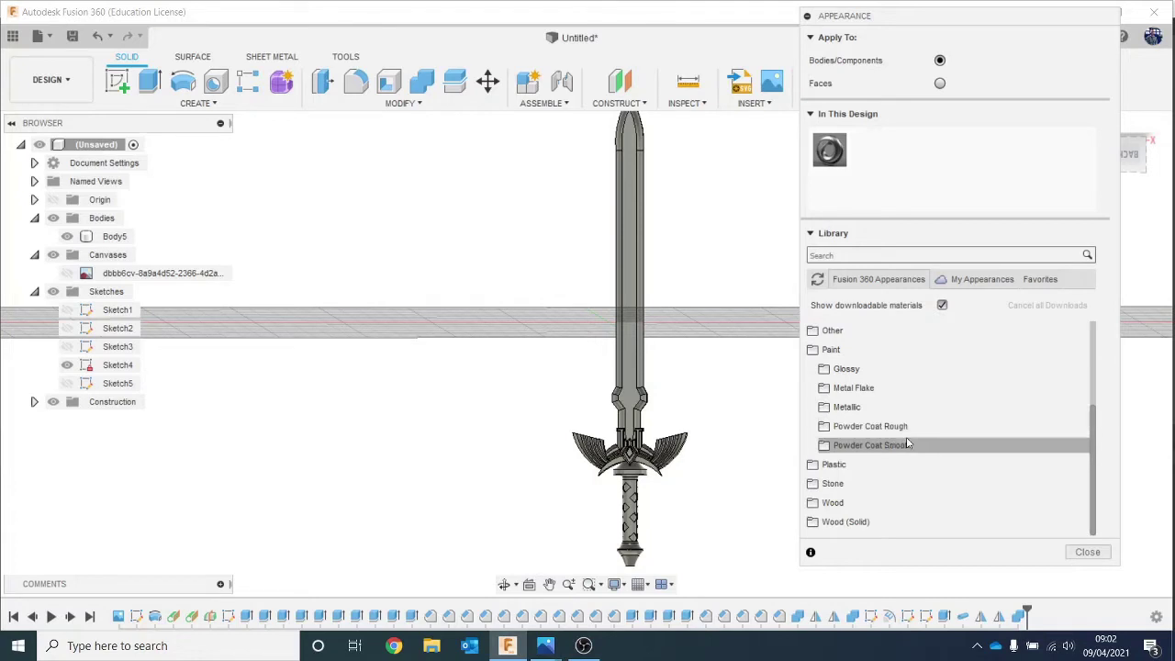
pyautogui.click(907, 444)
pyautogui.click(907, 444)
pyautogui.click(867, 350)
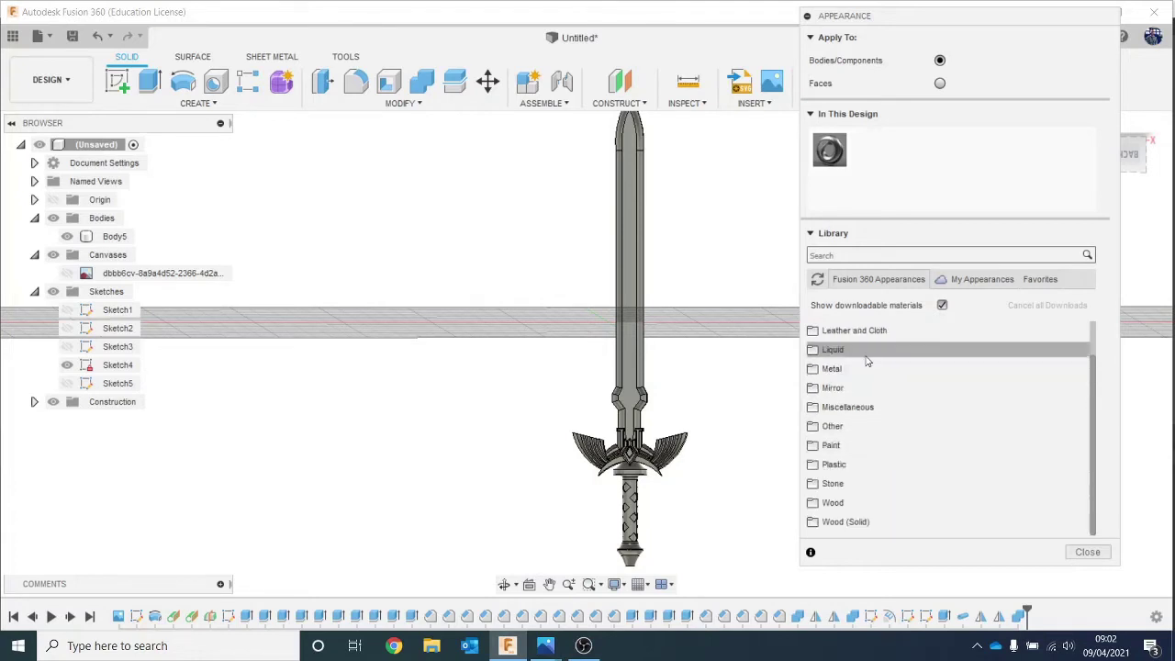
# Review the metal subcategories again and look through the metallic paint colours for a suitable base finish.
pyautogui.click(870, 370)
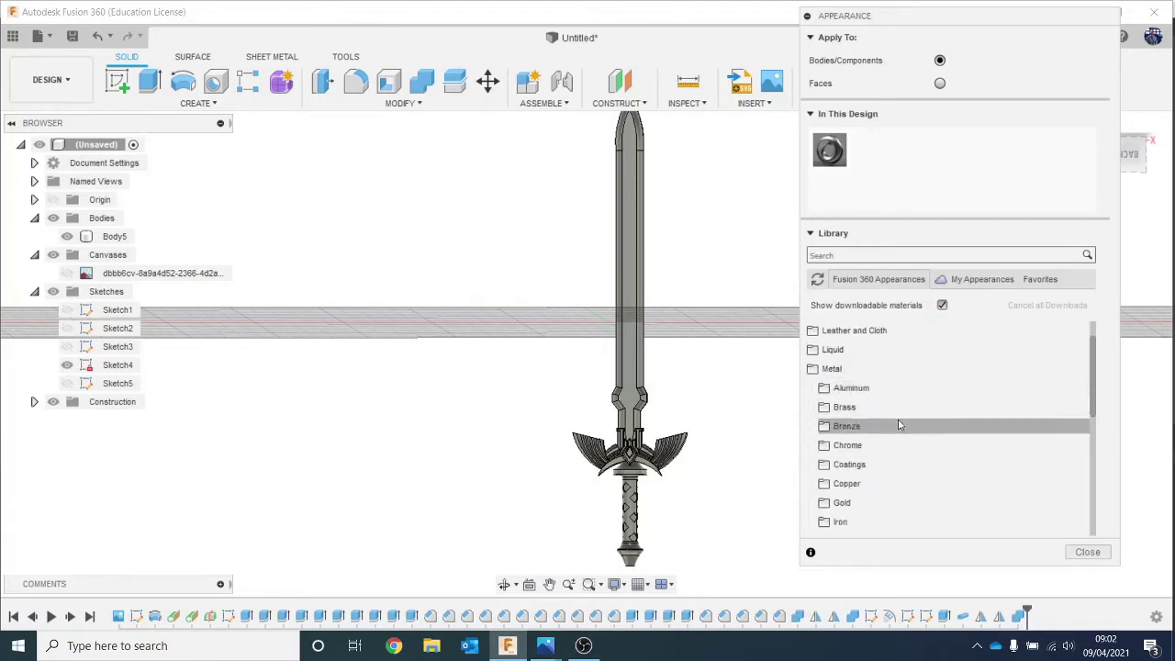
pyautogui.click(904, 444)
pyautogui.click(905, 444)
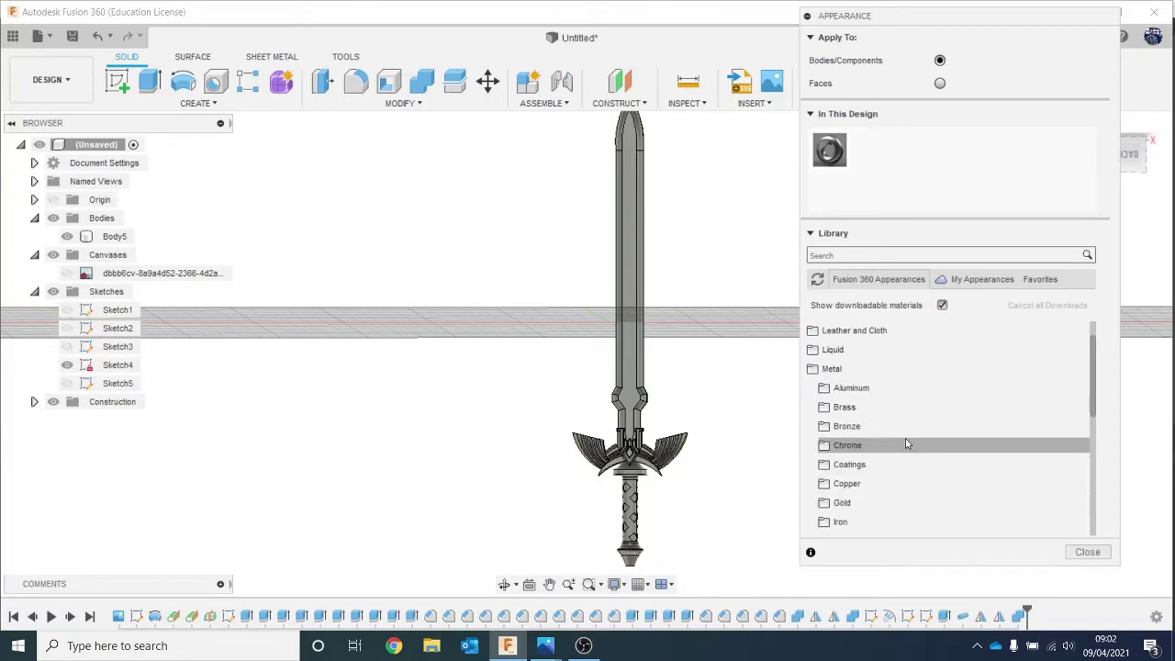
pyautogui.scroll(-3, 905, 442)
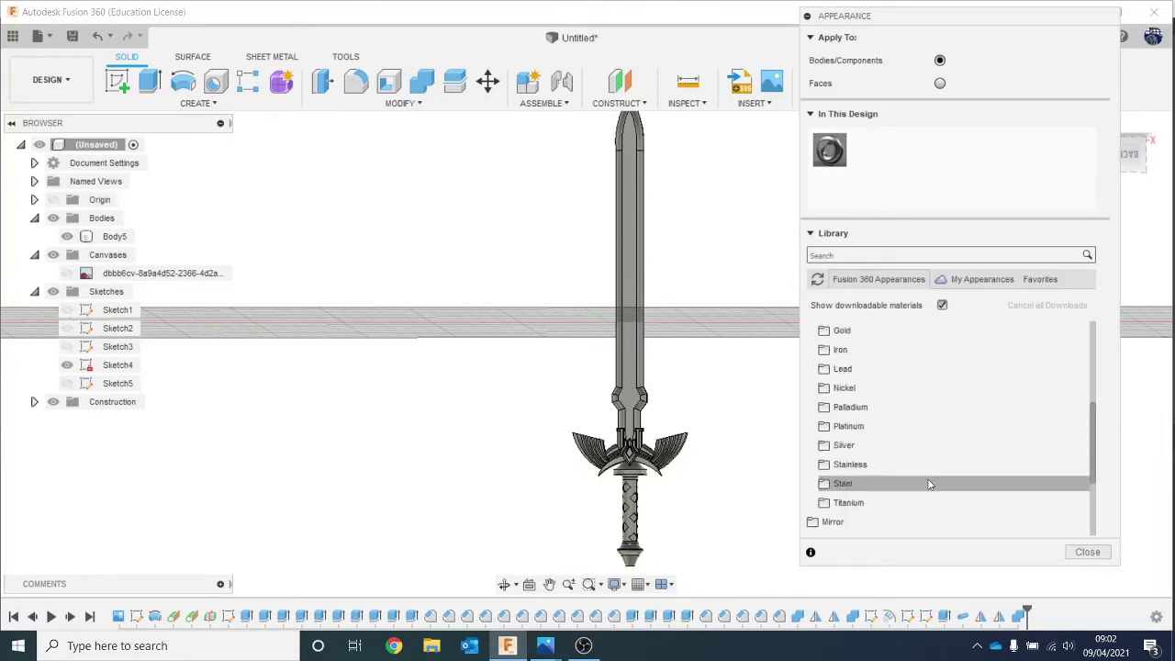
pyautogui.scroll(3, 903, 442)
pyautogui.scroll(2, 902, 440)
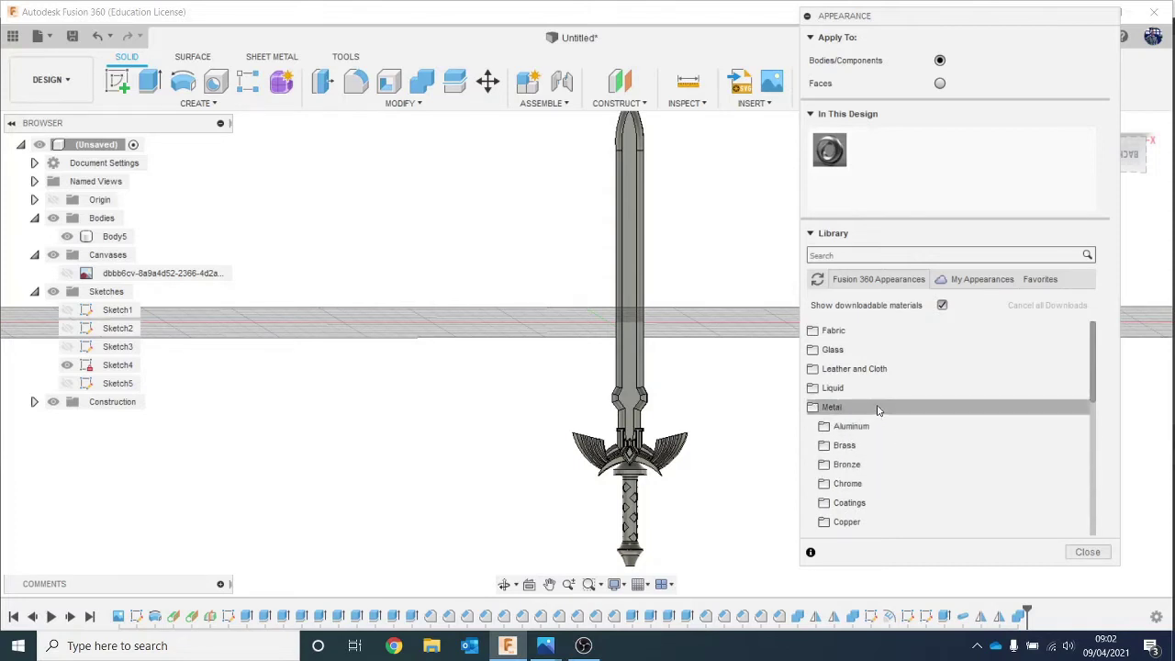
pyautogui.click(878, 407)
pyautogui.click(899, 493)
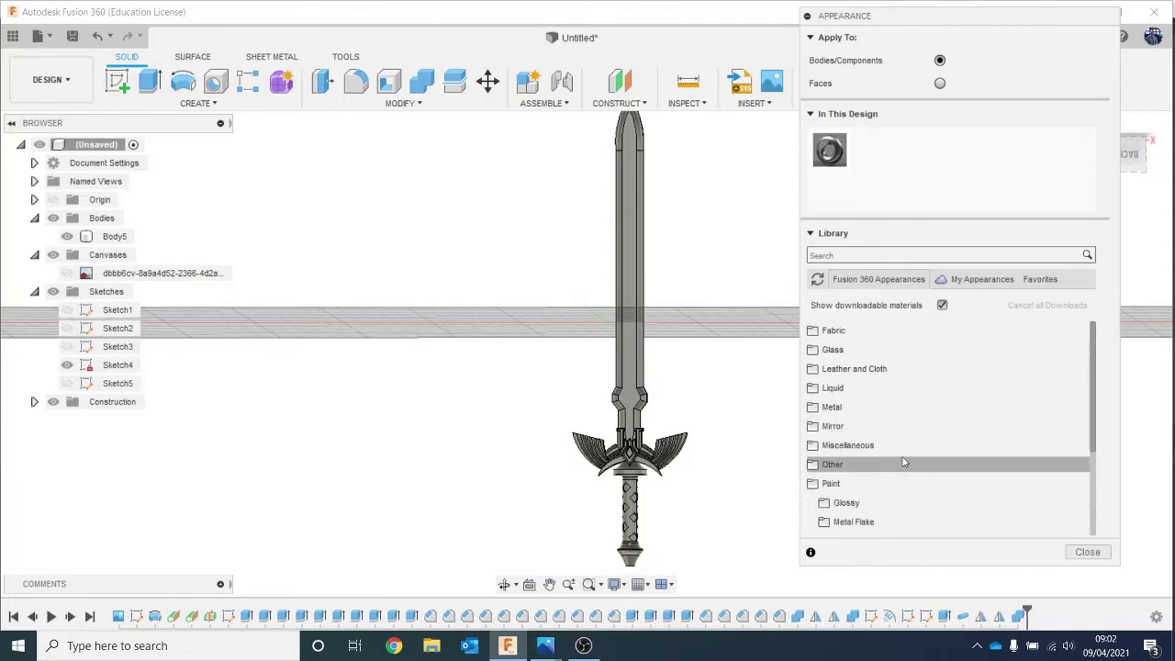
pyautogui.scroll(-2, 904, 463)
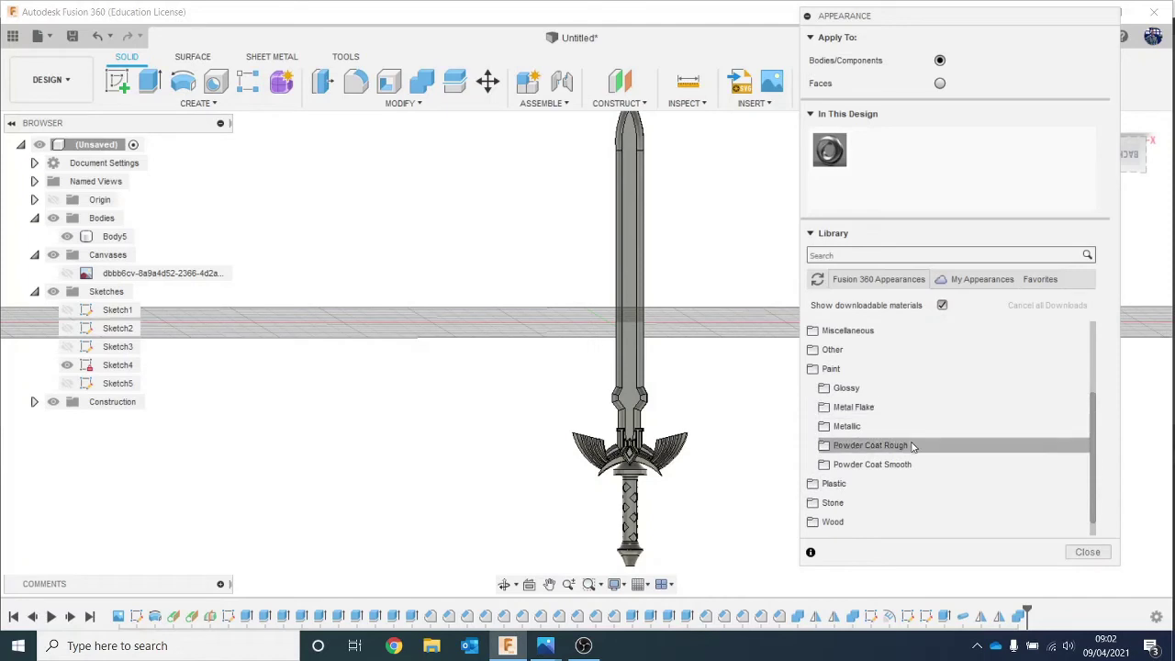
pyautogui.click(898, 427)
pyautogui.click(899, 427)
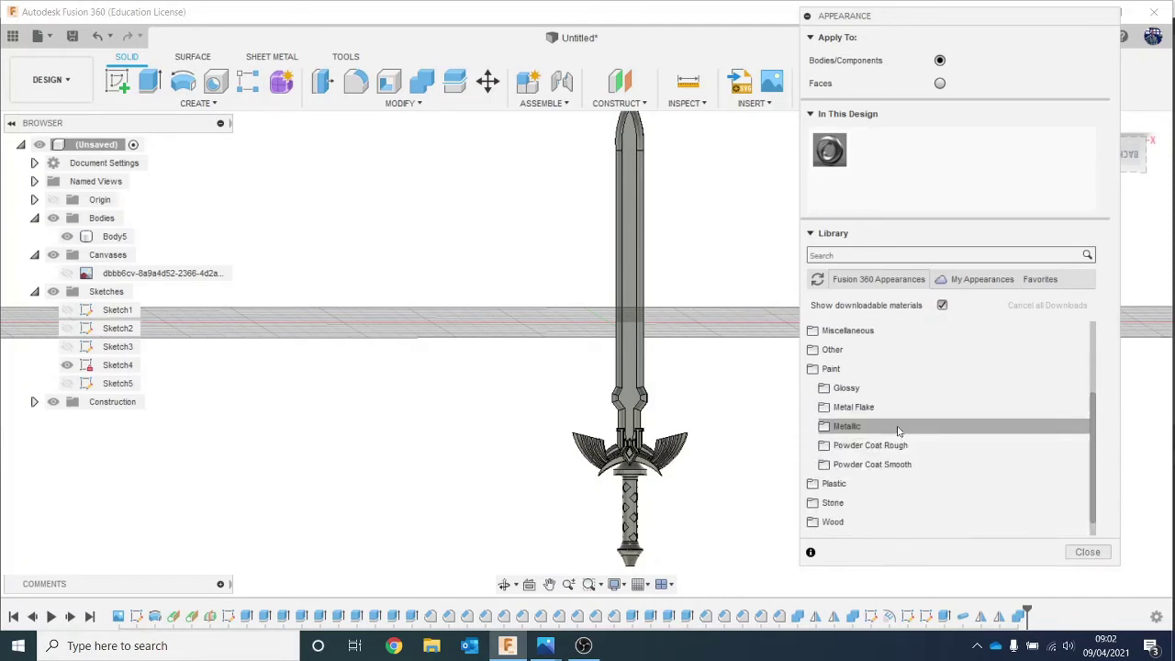
pyautogui.click(900, 427)
pyautogui.scroll(-5, 900, 430)
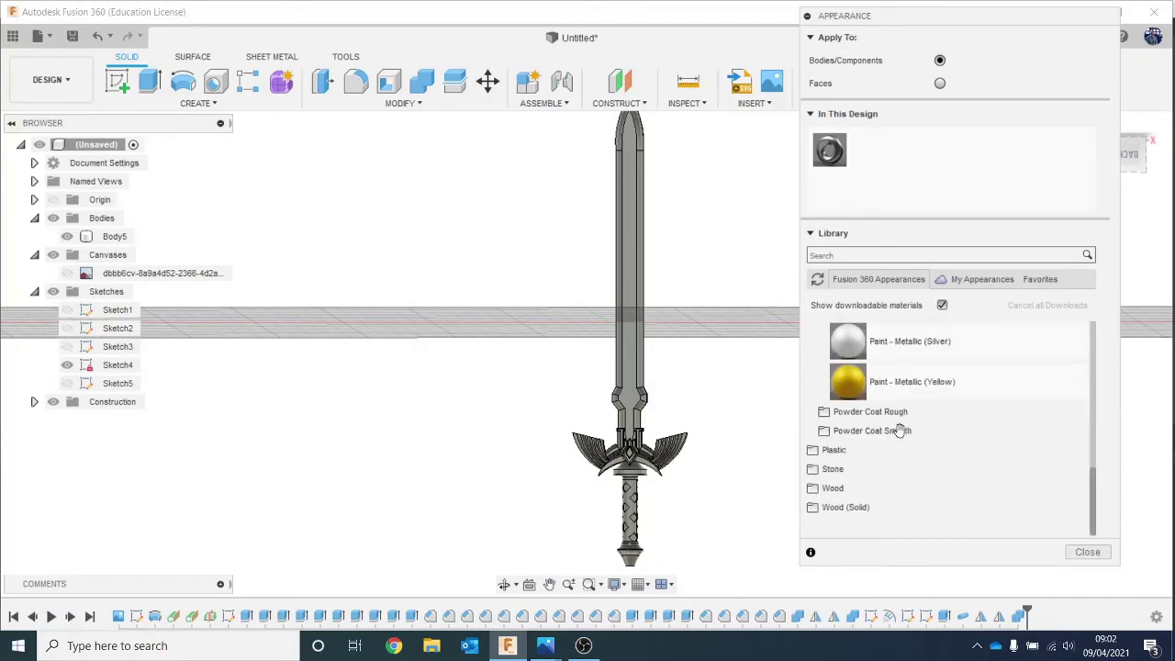
# Check the colours of the guard and hilt in the sword's close-up reference photo, and return to the model.
pyautogui.scroll(10, 642, 474)
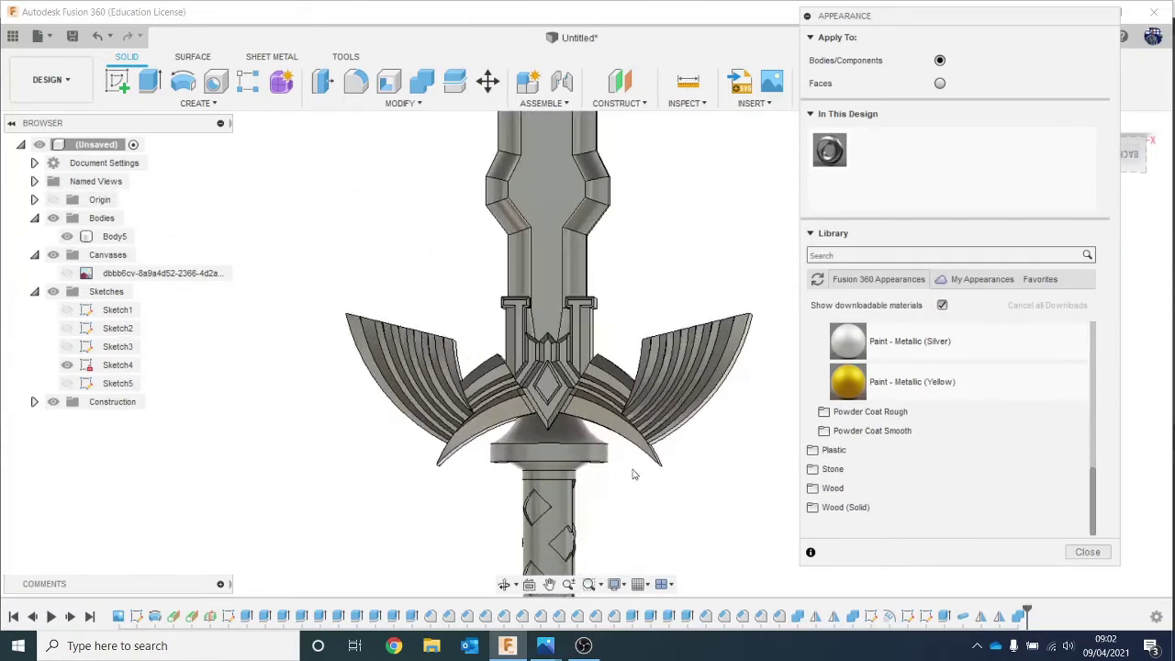
pyautogui.moveTo(545, 646)
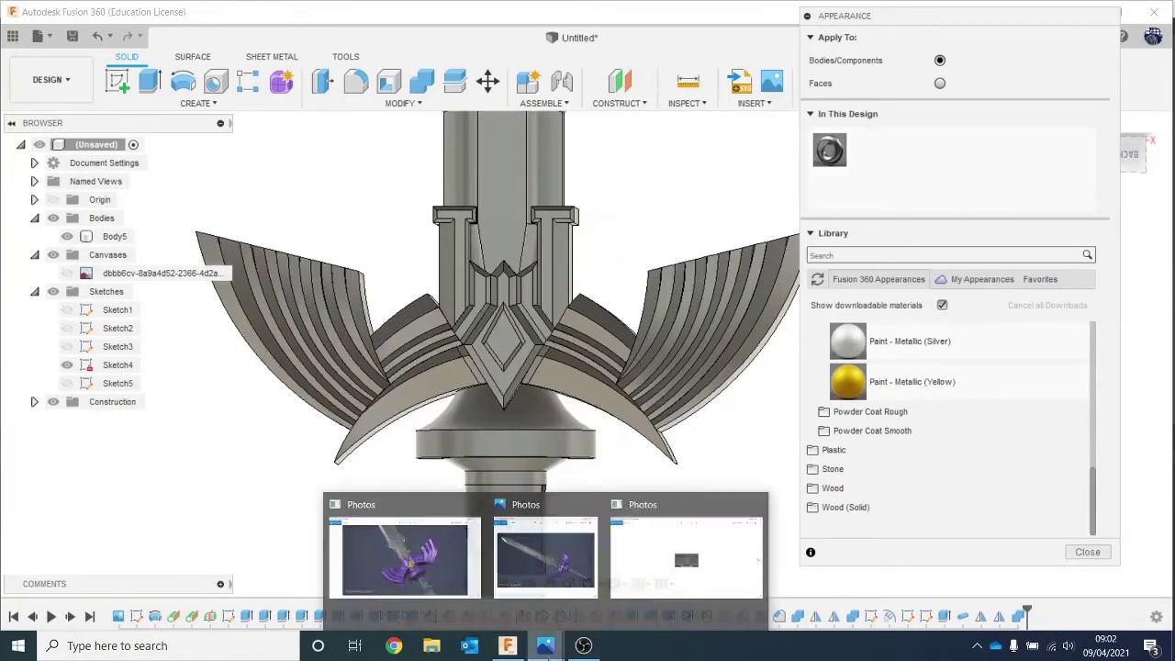
pyautogui.click(430, 565)
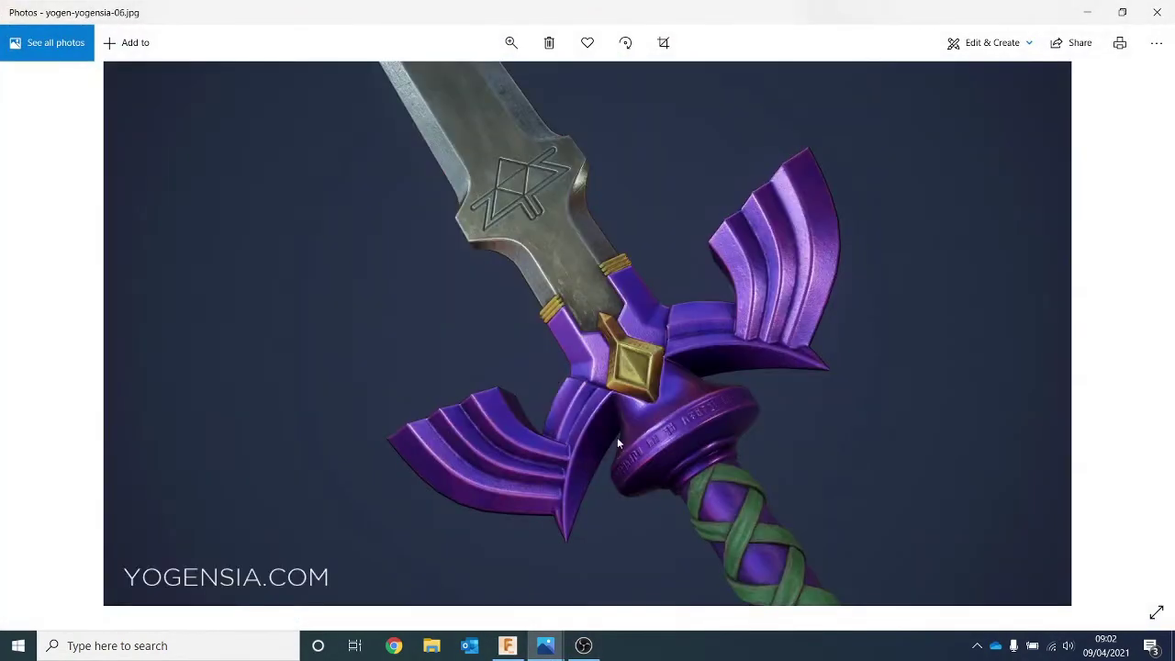
pyautogui.click(1088, 11)
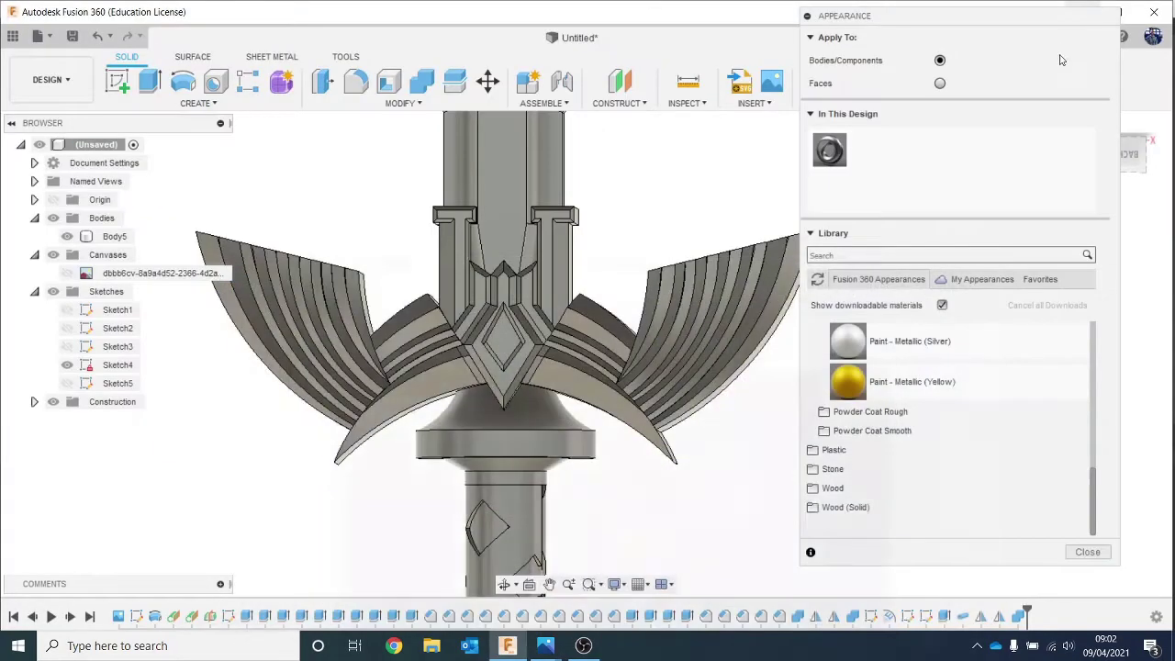
# Add the Paint - Metallic (Black) appearance to the design.
pyautogui.scroll(3, 889, 374)
pyautogui.scroll(4, 949, 498)
pyautogui.scroll(-3, 936, 485)
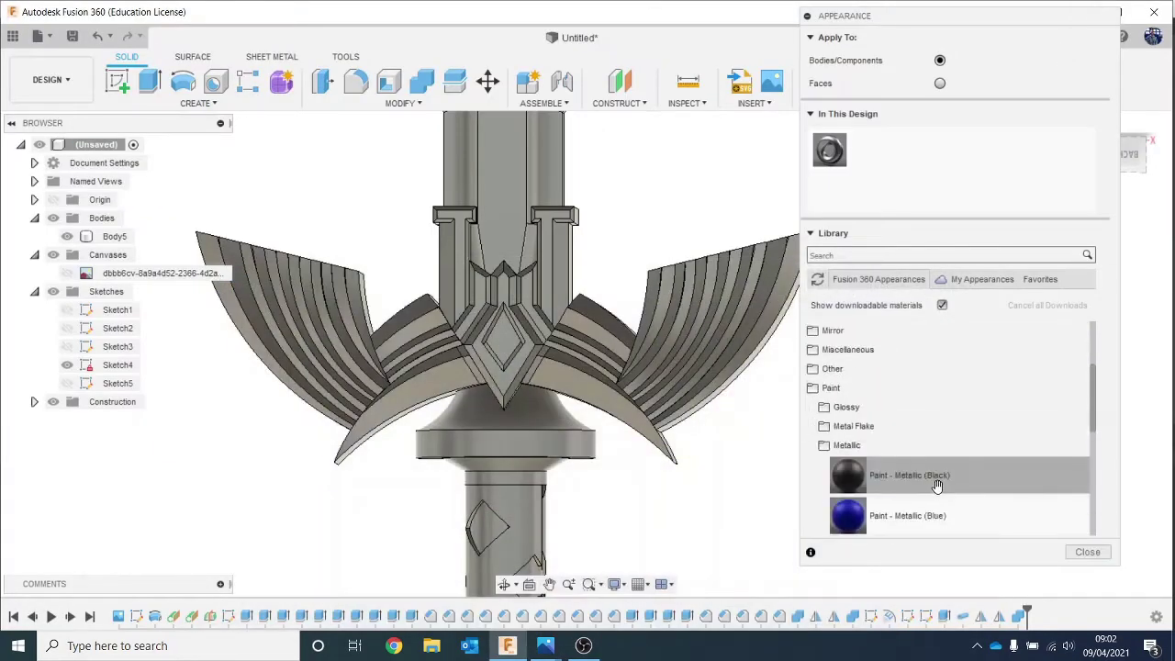
pyautogui.moveTo(936, 484)
pyautogui.mouseDown()
pyautogui.moveTo(924, 231)
pyautogui.moveTo(869, 150)
pyautogui.mouseUp()
# Recolour the added Paint - Metallic (Black) appearance to purple with RGB values 136, 3, 203.
pyautogui.doubleClick(869, 151)
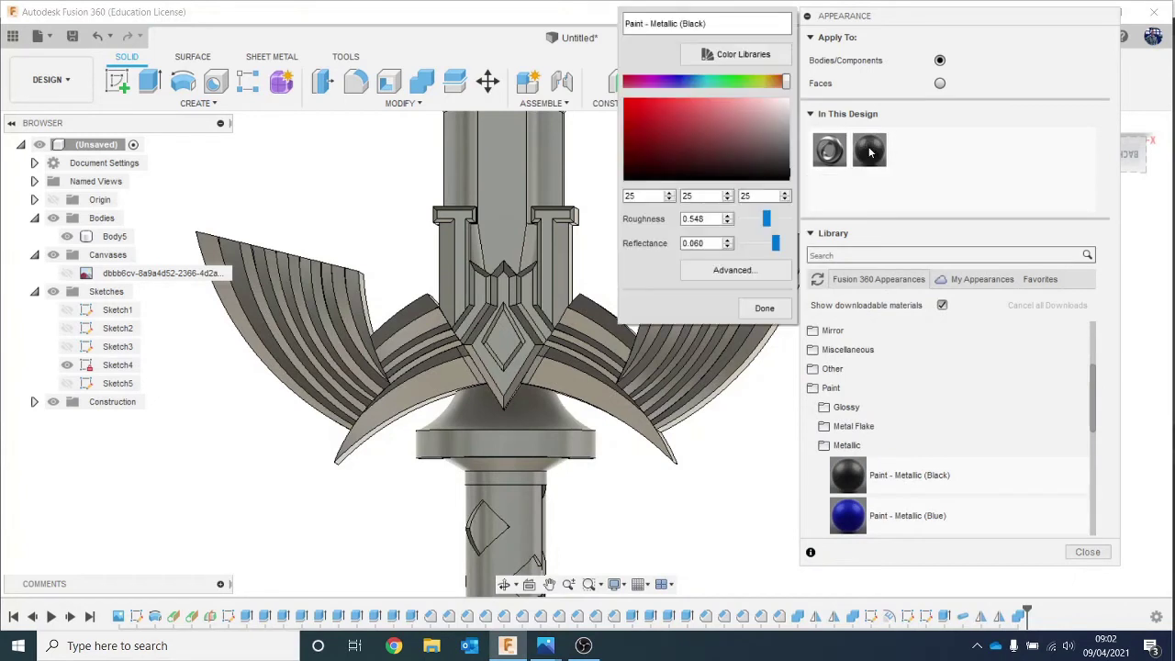
pyautogui.click(662, 86)
pyautogui.click(663, 86)
pyautogui.click(662, 85)
pyautogui.click(661, 85)
pyautogui.click(662, 85)
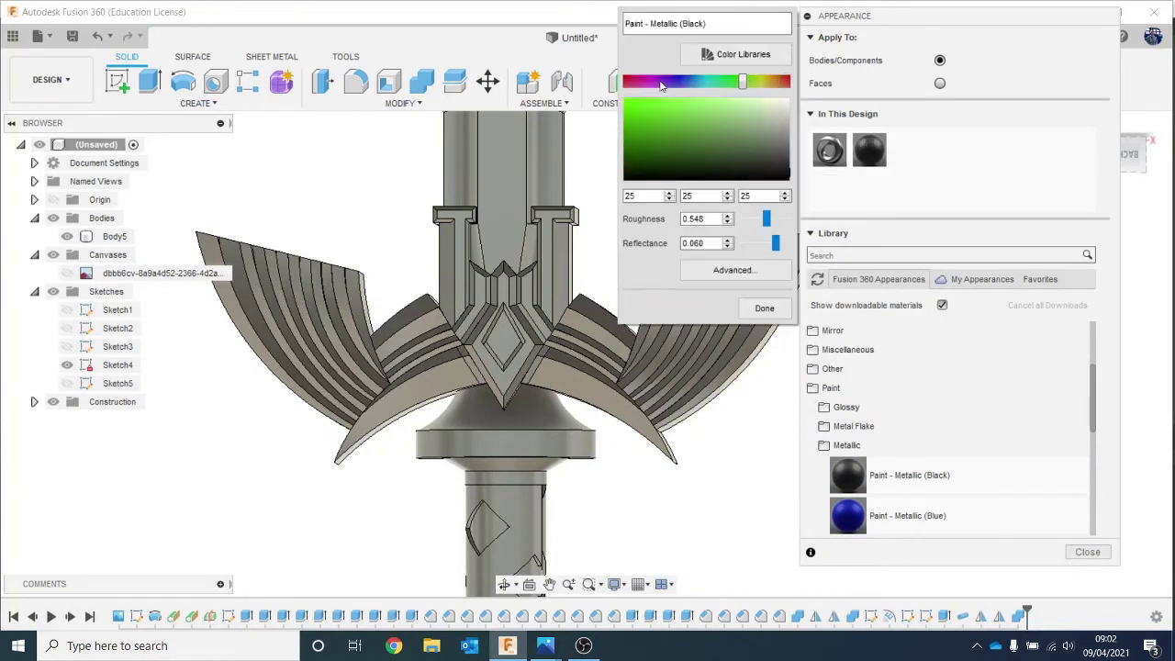
pyautogui.click(662, 85)
pyautogui.click(661, 85)
pyautogui.moveTo(661, 84); pyautogui.dragTo(653, 84)
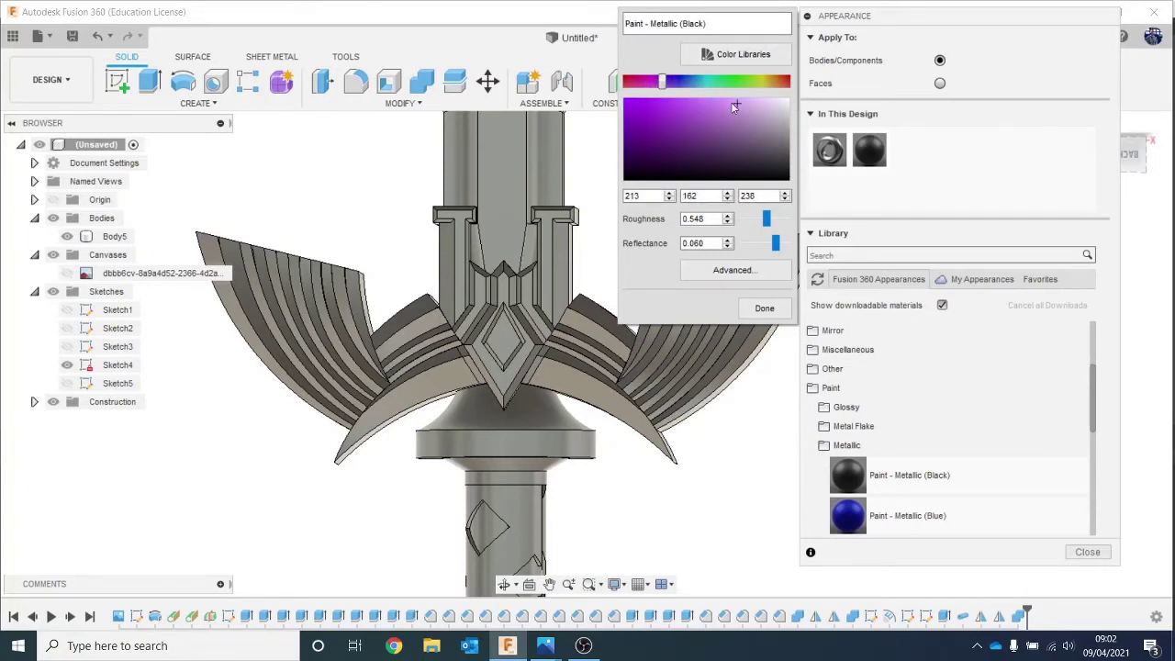
pyautogui.moveTo(672, 103); pyautogui.dragTo(626, 116)
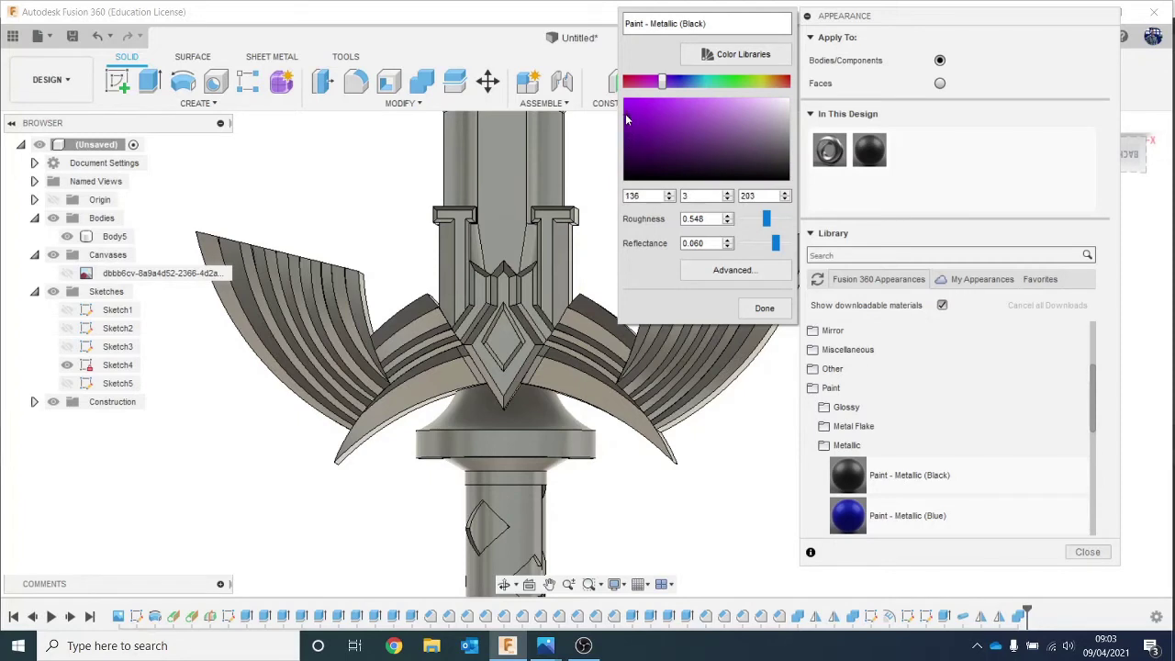
pyautogui.click(761, 308)
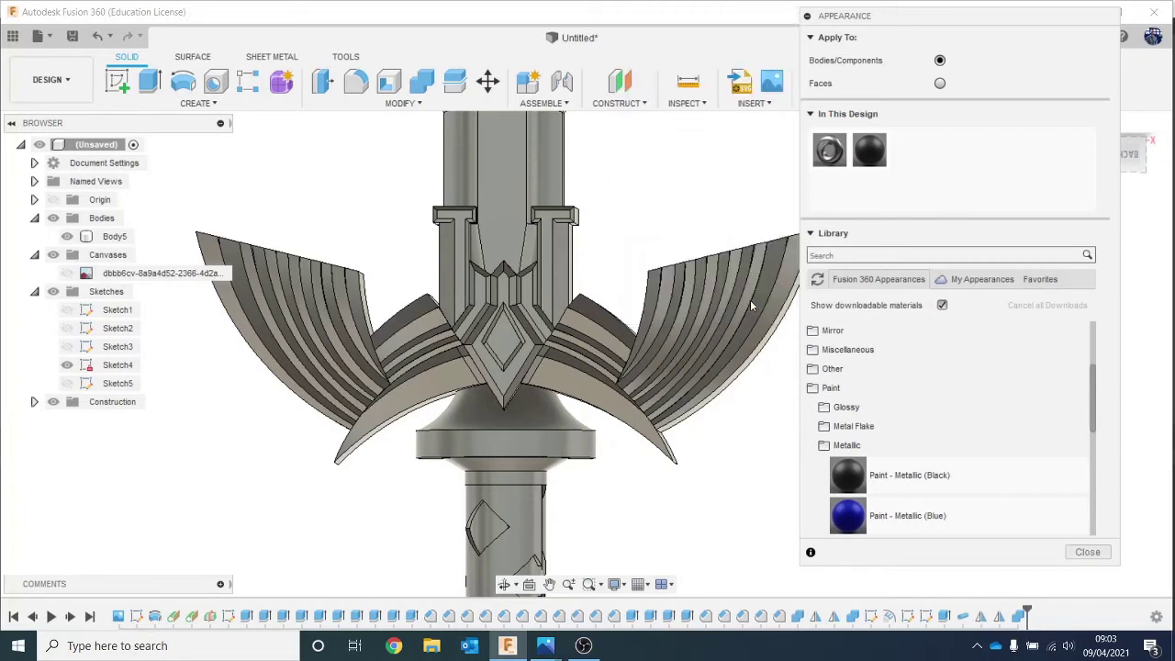
# Apply the recoloured purple metallic paint to the entire sword body.
pyautogui.moveTo(869, 150); pyautogui.dragTo(784, 475)
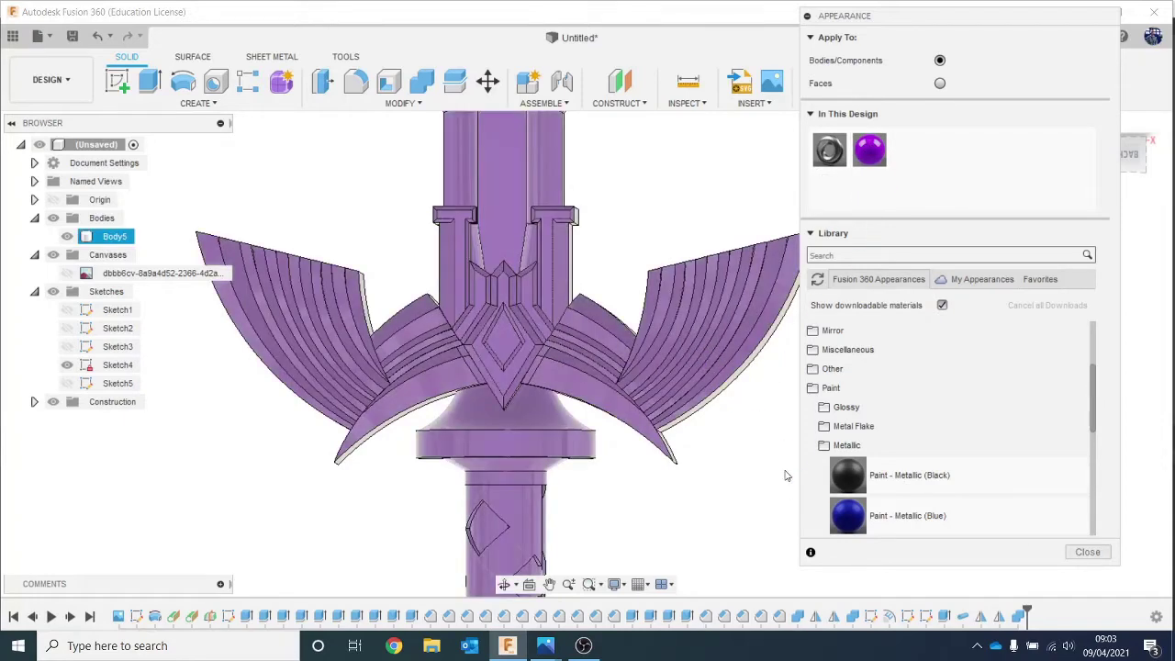
pyautogui.click(700, 478)
pyautogui.scroll(-3, 631, 487)
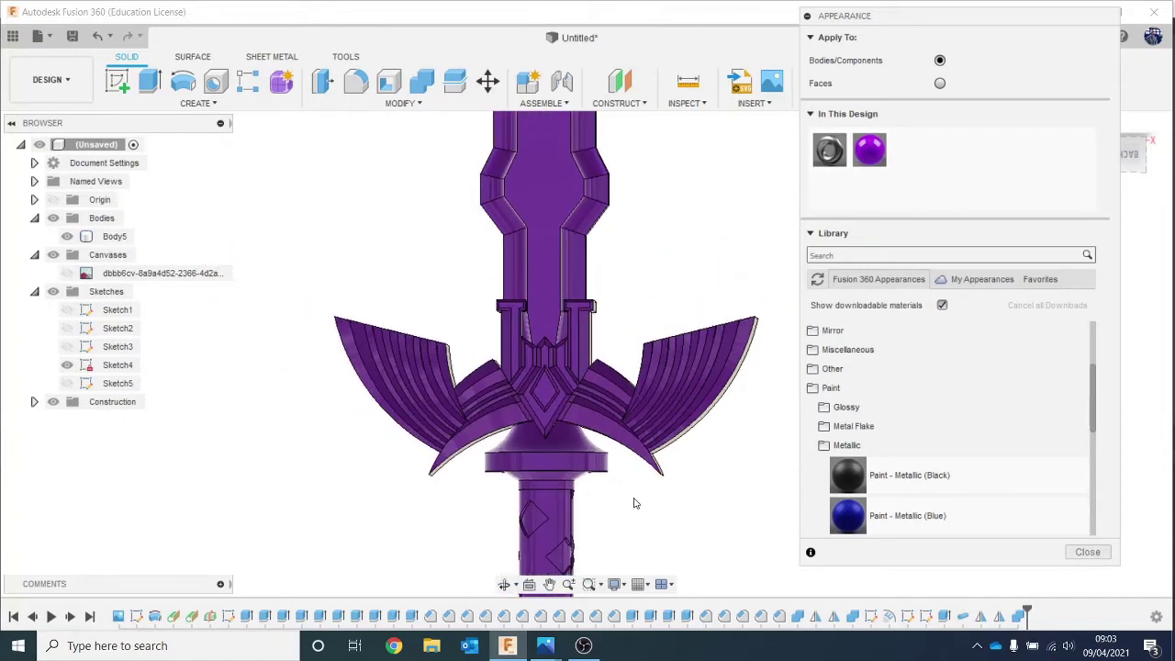
# Compare the sword's purple guard and hilt with the close-up reference photo, and return to the model.
pyautogui.moveTo(545, 642)
pyautogui.click(407, 574)
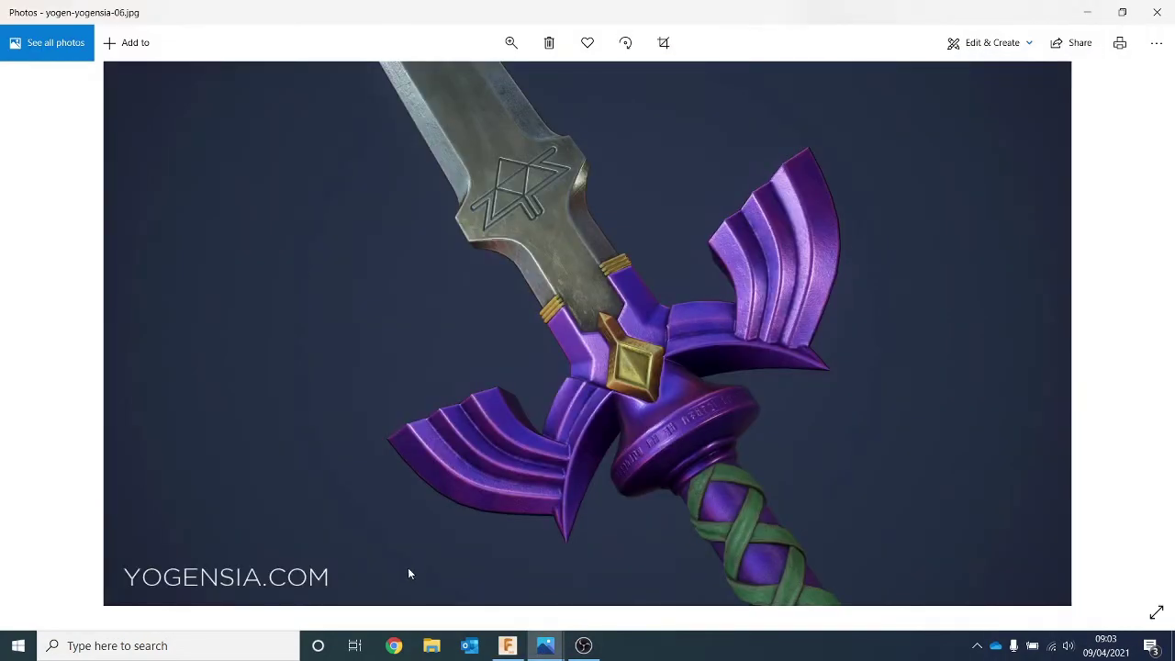
pyautogui.click(1090, 9)
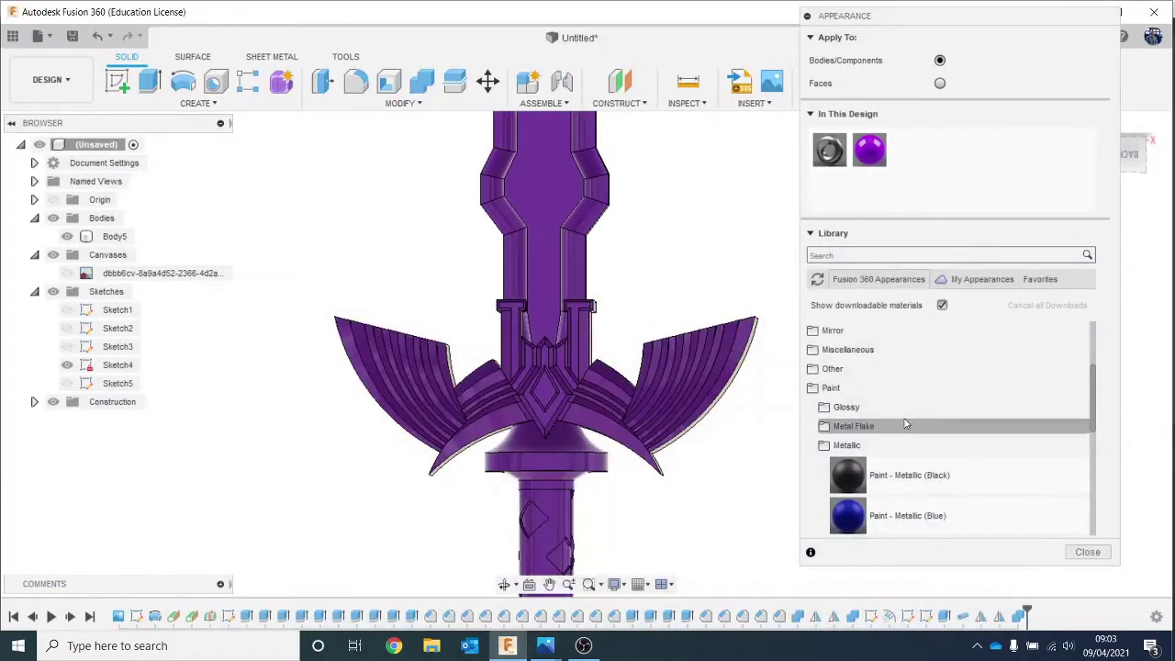
pyautogui.click(679, 398)
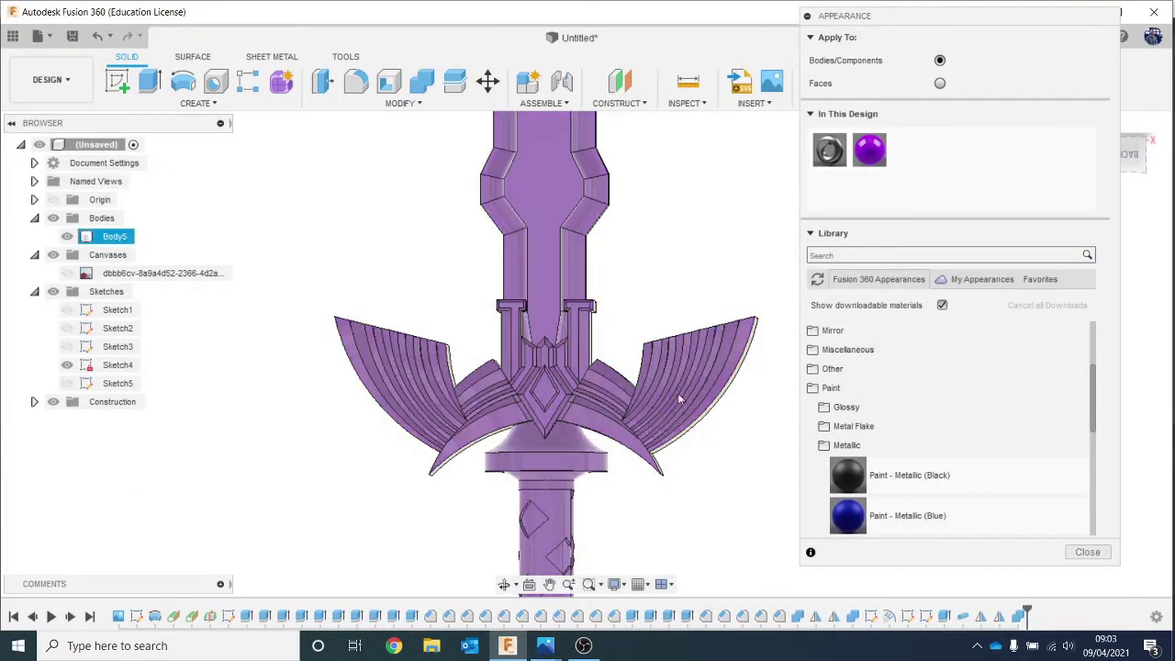
pyautogui.click(595, 528)
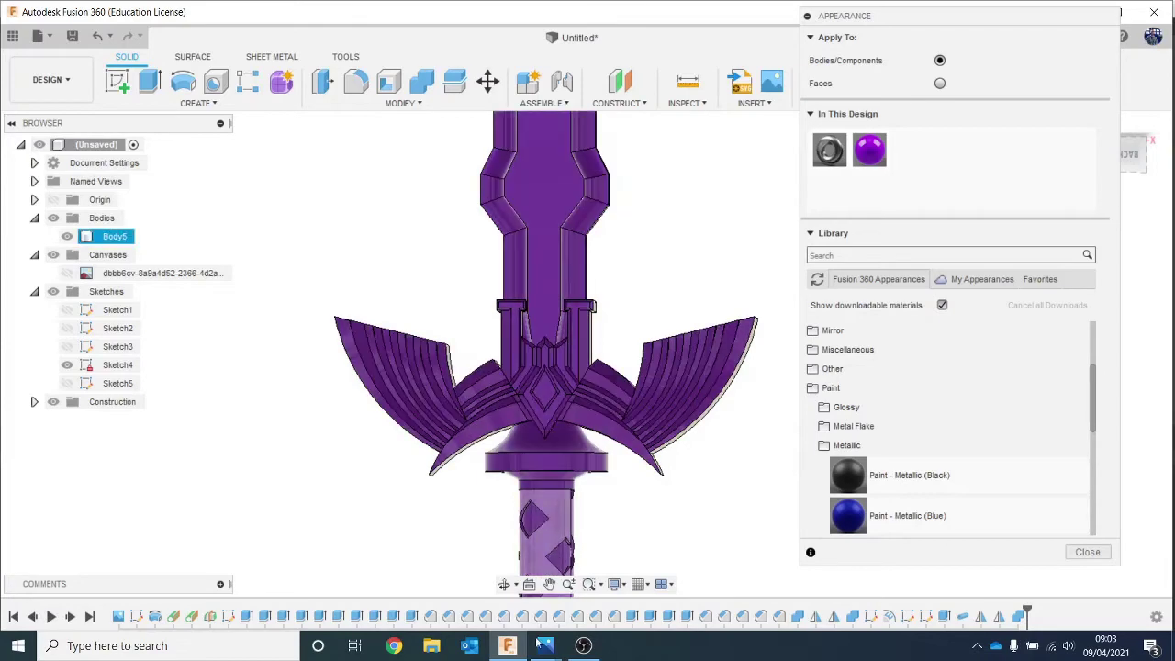
pyautogui.moveTo(550, 651)
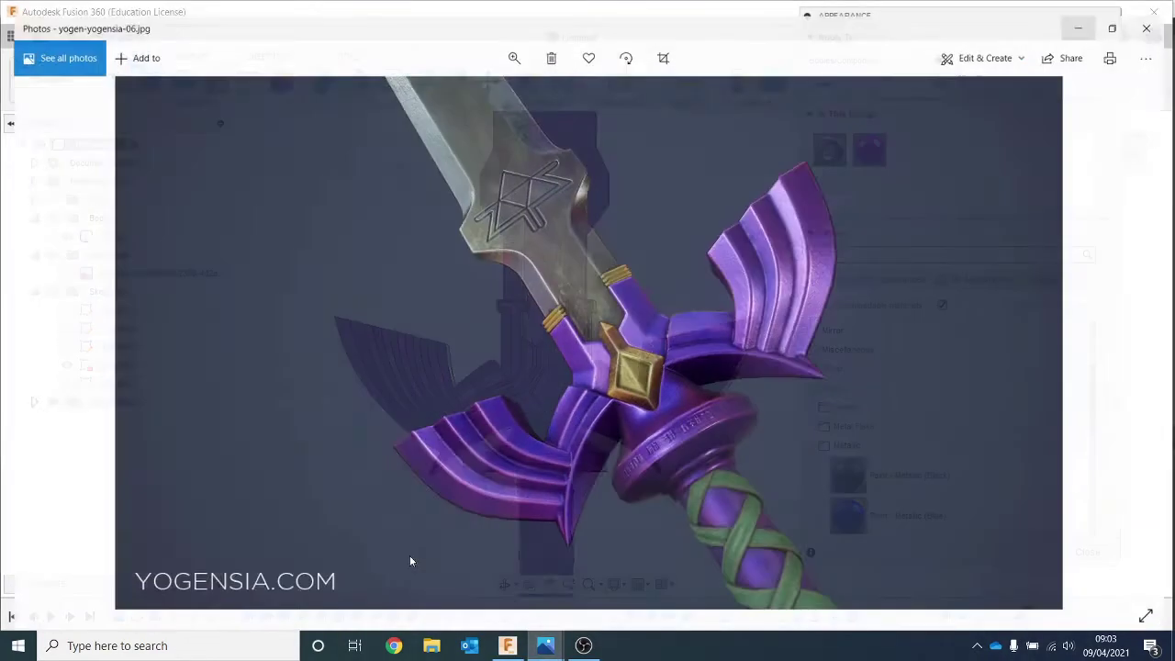
pyautogui.click(409, 555)
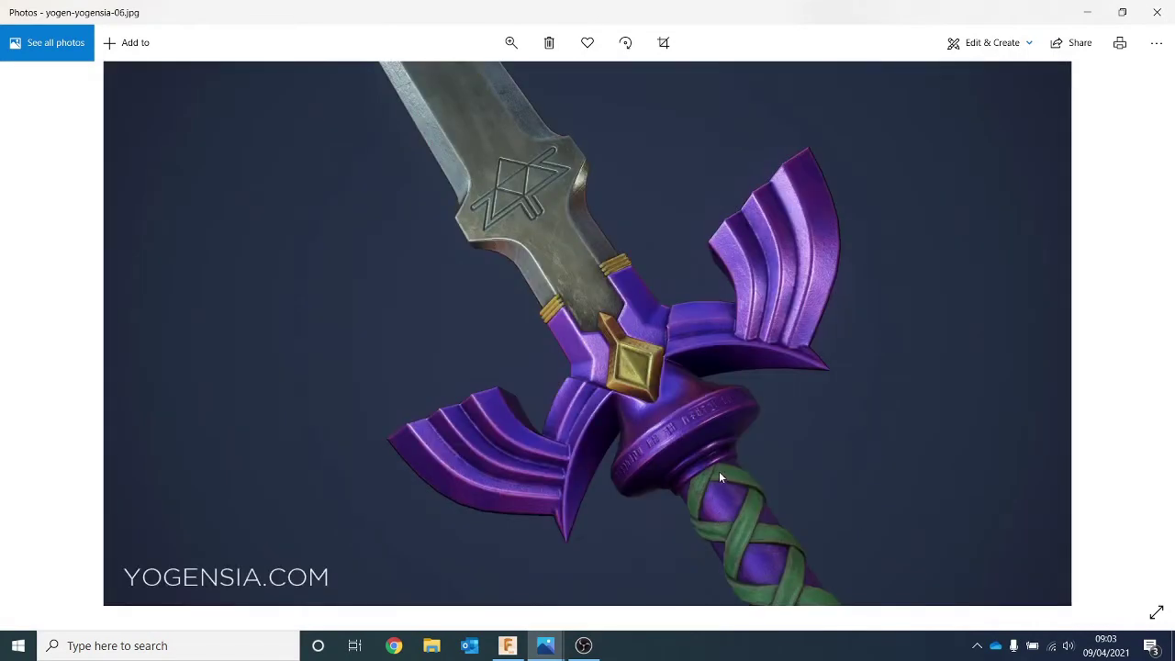
pyautogui.click(1087, 8)
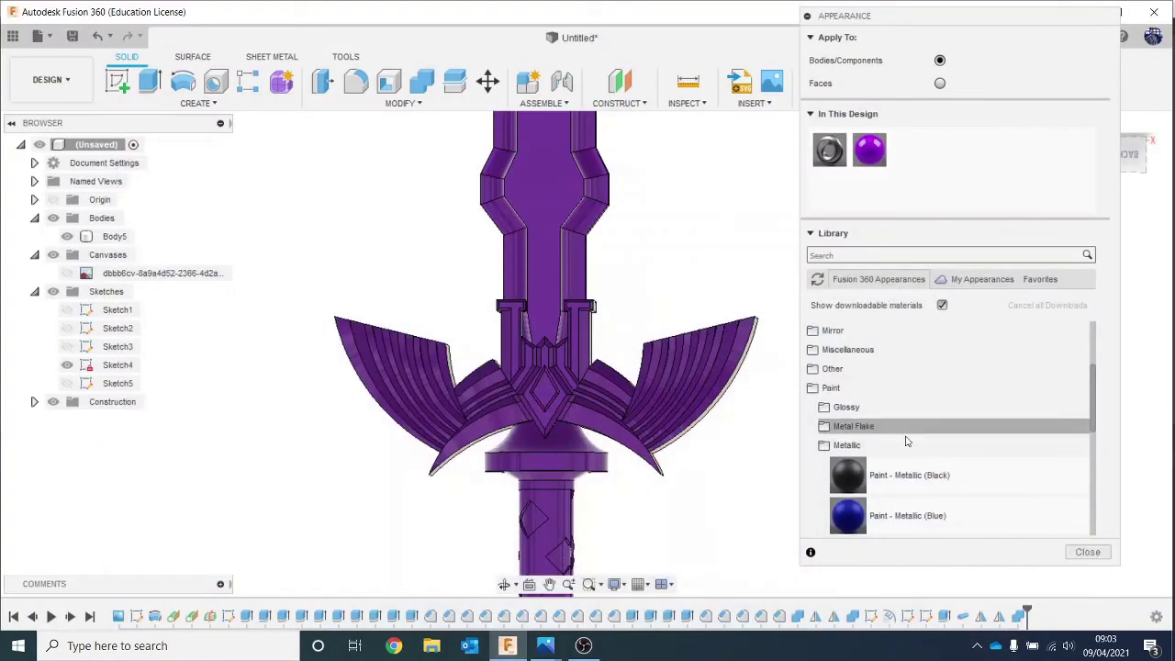
# Add the Paint - Metallic (Yellow) appearance to the design.
pyautogui.scroll(-1, 910, 442)
pyautogui.scroll(-3, 912, 445)
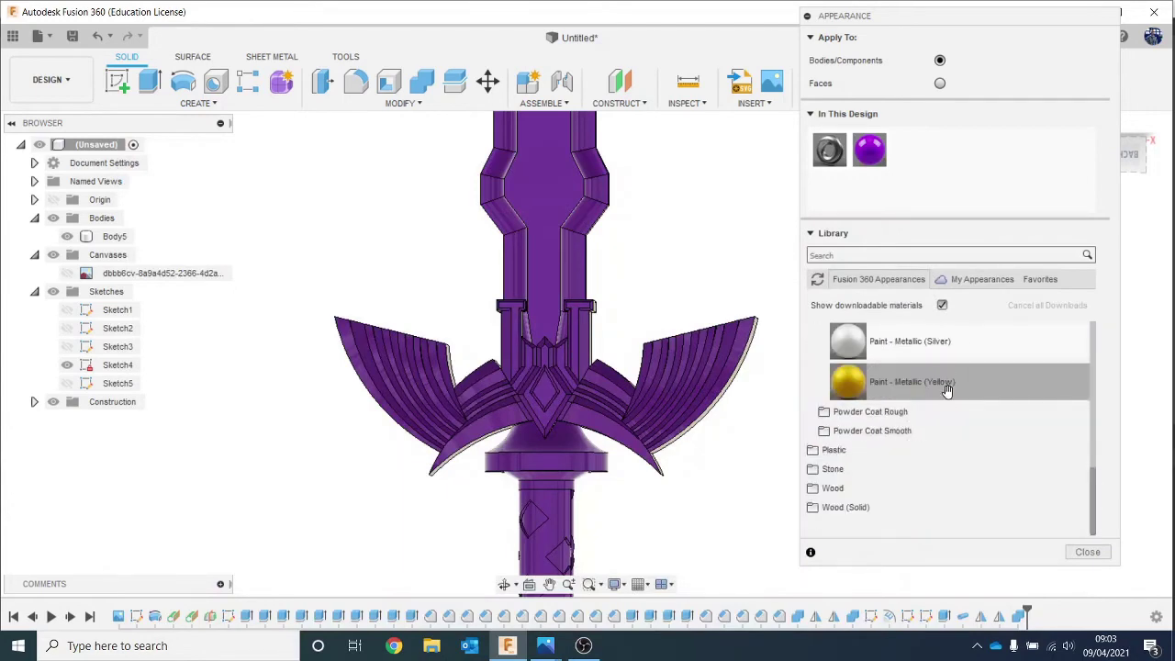
pyautogui.moveTo(947, 390); pyautogui.dragTo(946, 185)
# Apply the yellow metallic paint by face to the guard emblem's central diamond, its surrounding flat frame and the stem above.
pyautogui.scroll(5, 550, 396)
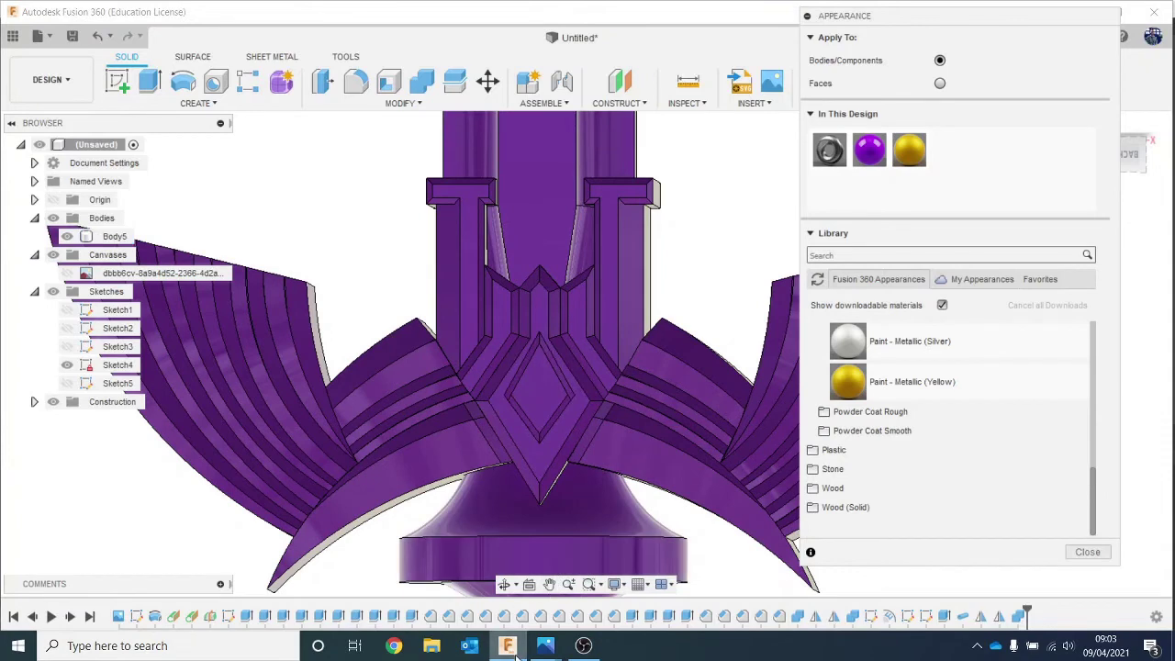
pyautogui.moveTo(545, 647)
pyautogui.click(547, 585)
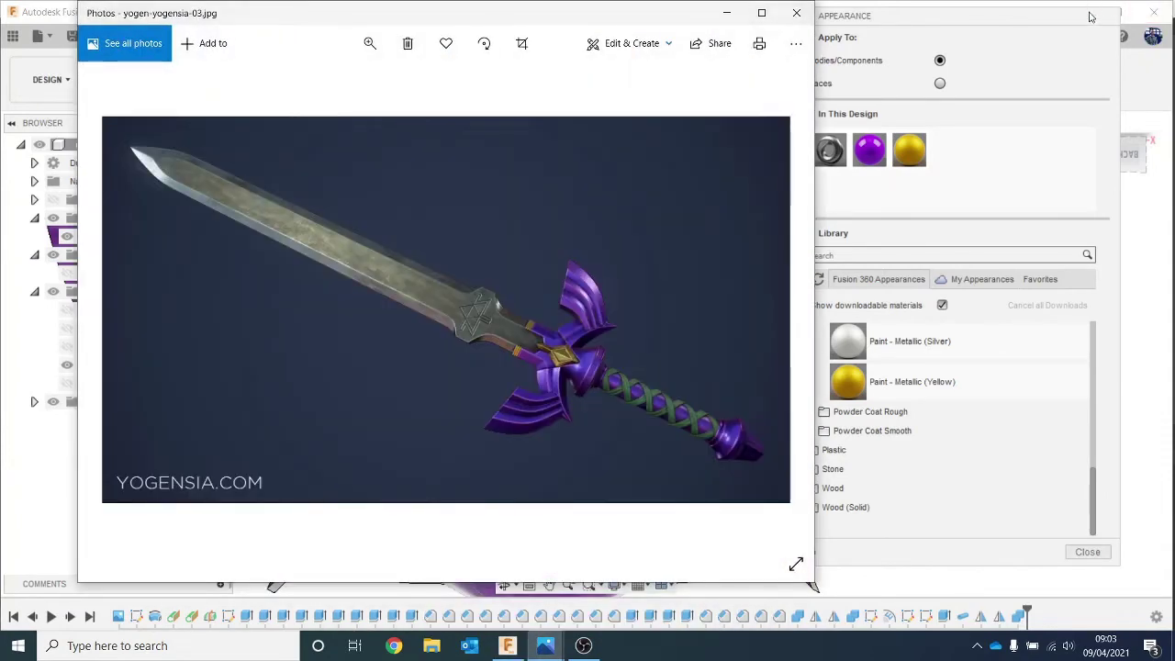
pyautogui.click(507, 645)
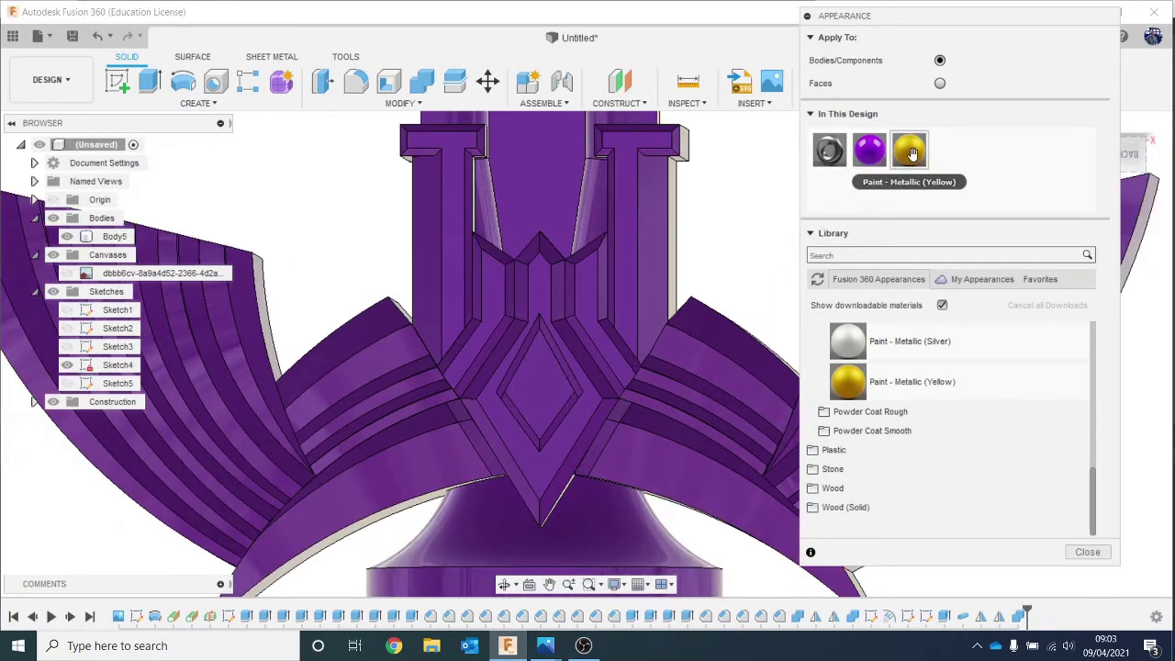
pyautogui.moveTo(910, 152); pyautogui.dragTo(549, 385)
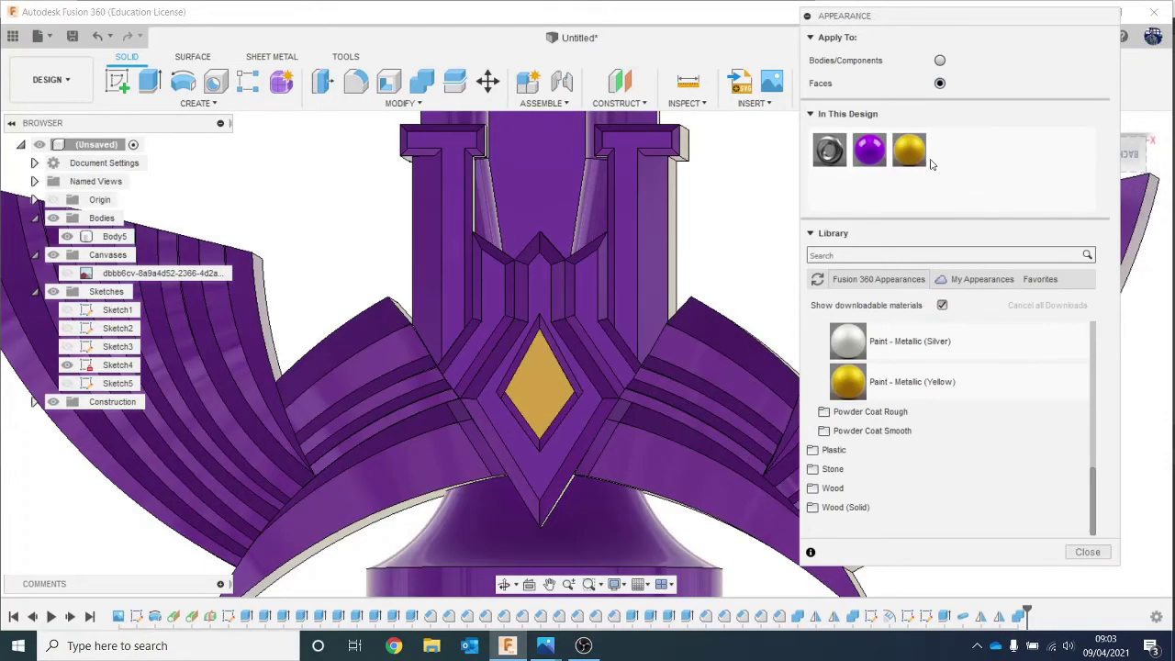
pyautogui.moveTo(557, 285); pyautogui.dragTo(538, 283)
pyautogui.moveTo(688, 303); pyautogui.dragTo(514, 376)
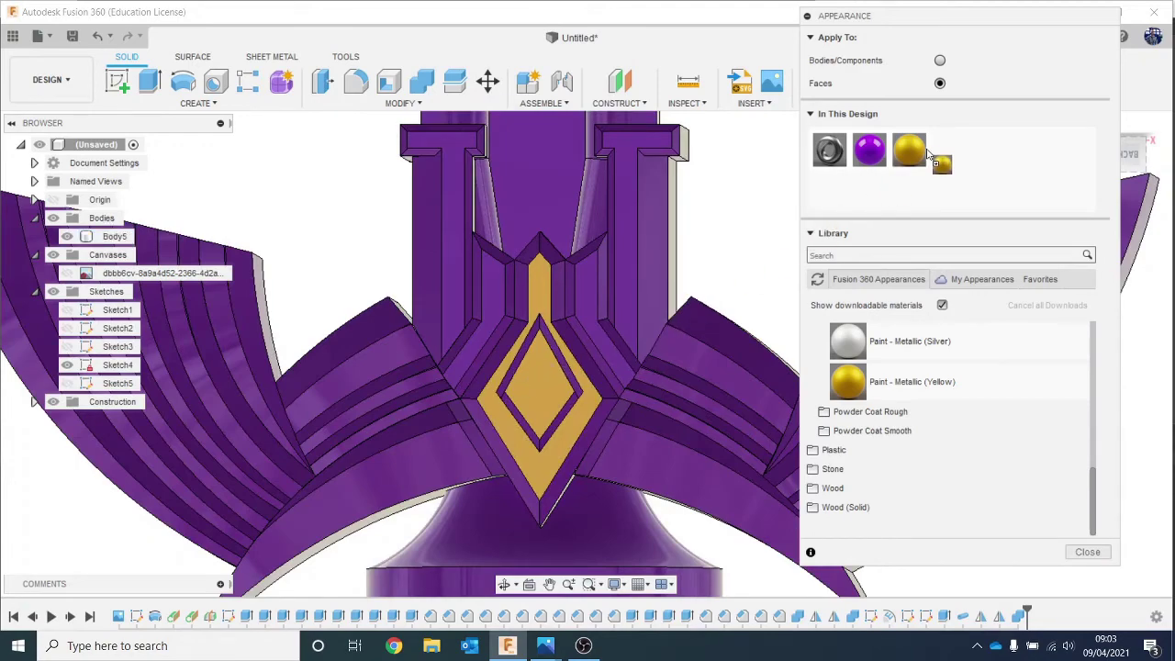
pyautogui.moveTo(928, 153); pyautogui.dragTo(497, 177)
# Apply the yellow metallic paint to the bevelled faces around the emblem stem's pointed tip and along both of its sides.
pyautogui.moveTo(511, 231); pyautogui.dragTo(534, 220, button='middle')
pyautogui.scroll(2, 549, 407)
pyautogui.moveTo(545, 645)
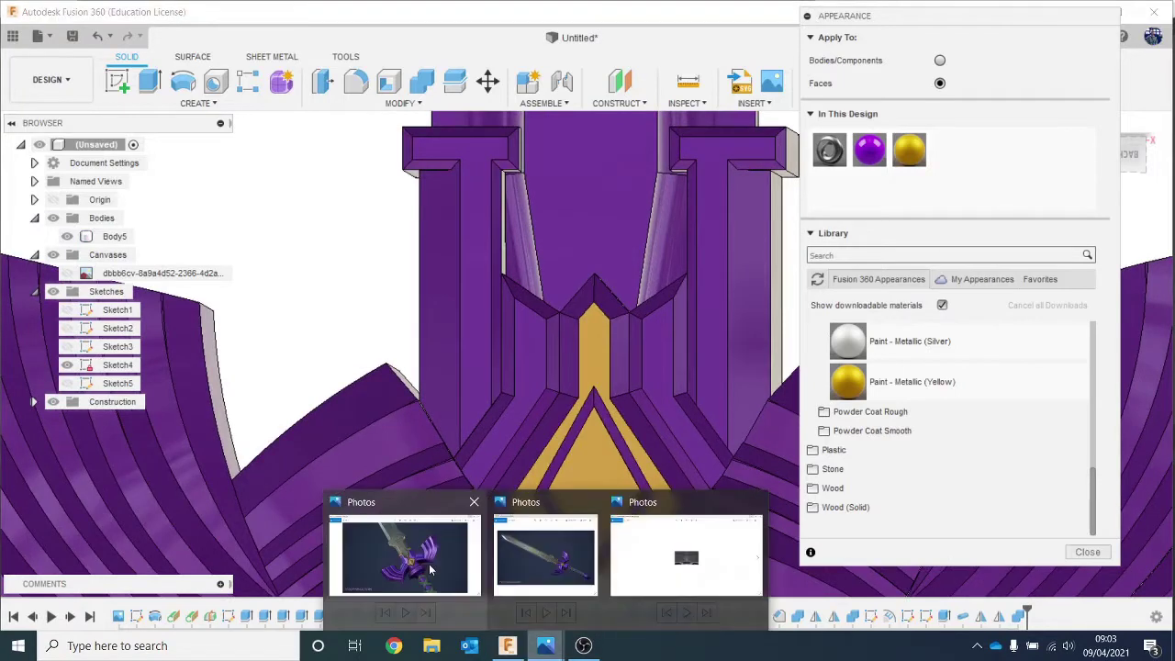
pyautogui.moveTo(430, 569)
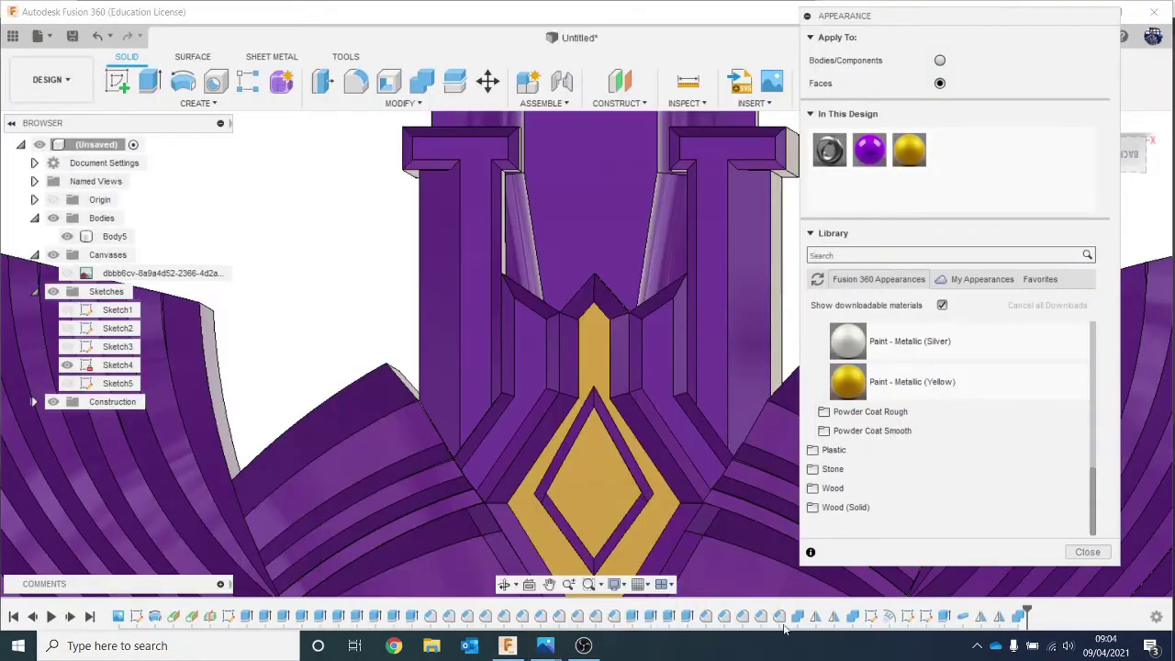
pyautogui.moveTo(904, 152); pyautogui.dragTo(584, 307)
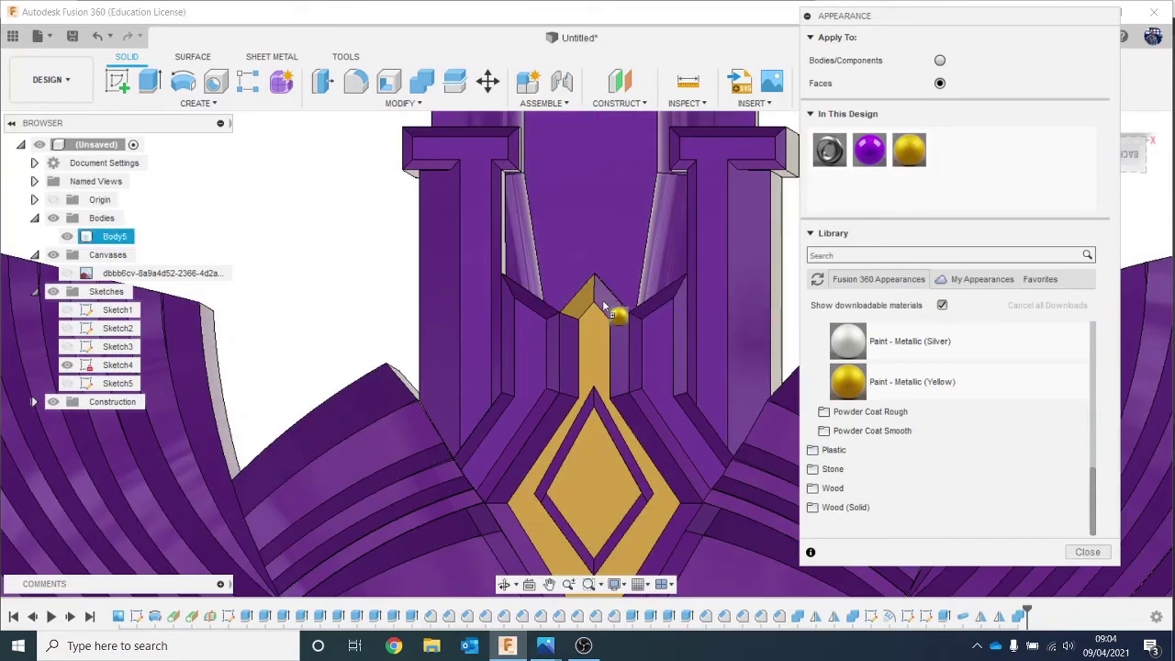
pyautogui.scroll(3, 629, 361)
pyautogui.moveTo(658, 372); pyautogui.dragTo(628, 327)
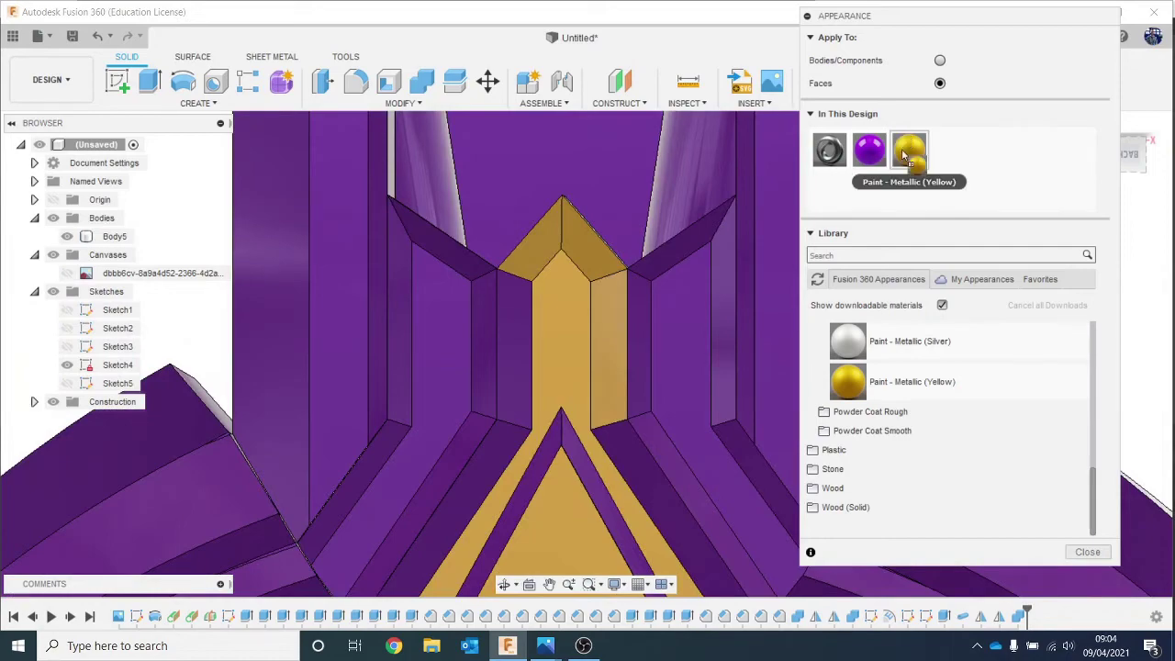
pyautogui.moveTo(904, 156); pyautogui.dragTo(523, 338)
pyautogui.scroll(3, 547, 399)
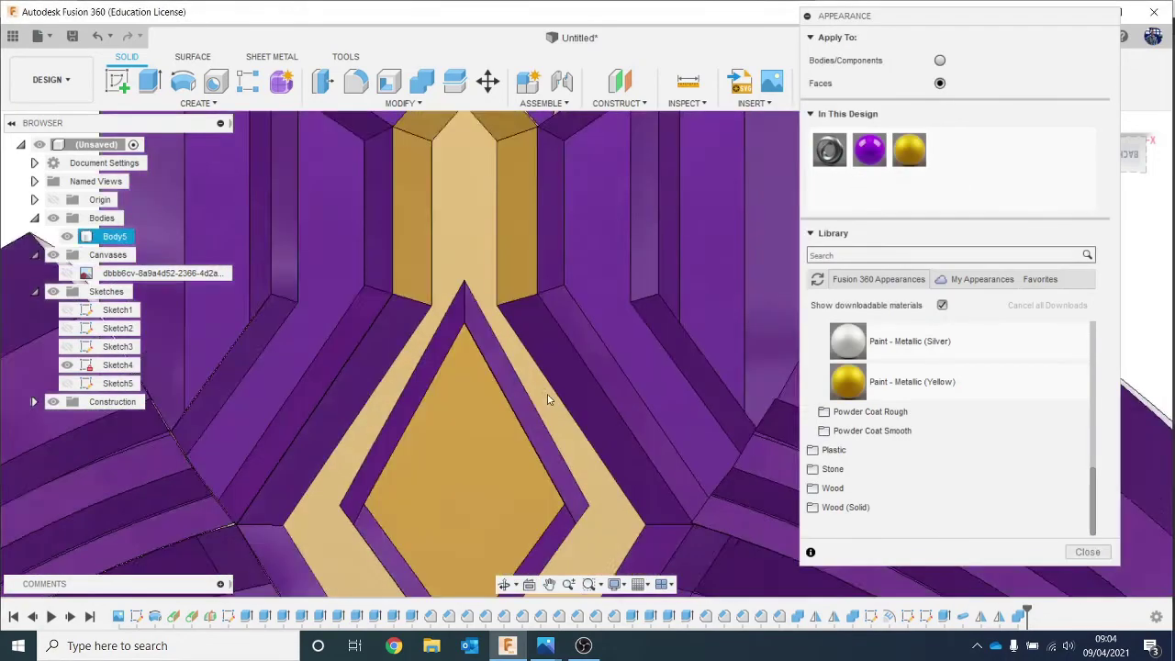
# Apply the yellow metallic paint to the two upper outer bevels of the emblem's diamond frame.
pyautogui.scroll(2, 548, 399)
pyautogui.moveTo(908, 150); pyautogui.dragTo(578, 392)
pyautogui.moveTo(735, 189); pyautogui.dragTo(361, 349)
pyautogui.scroll(-2, 428, 340)
# Apply the yellow metallic paint to the four recessed walls around the emblem's inner diamond.
pyautogui.moveTo(467, 365); pyautogui.dragTo(467, 365)
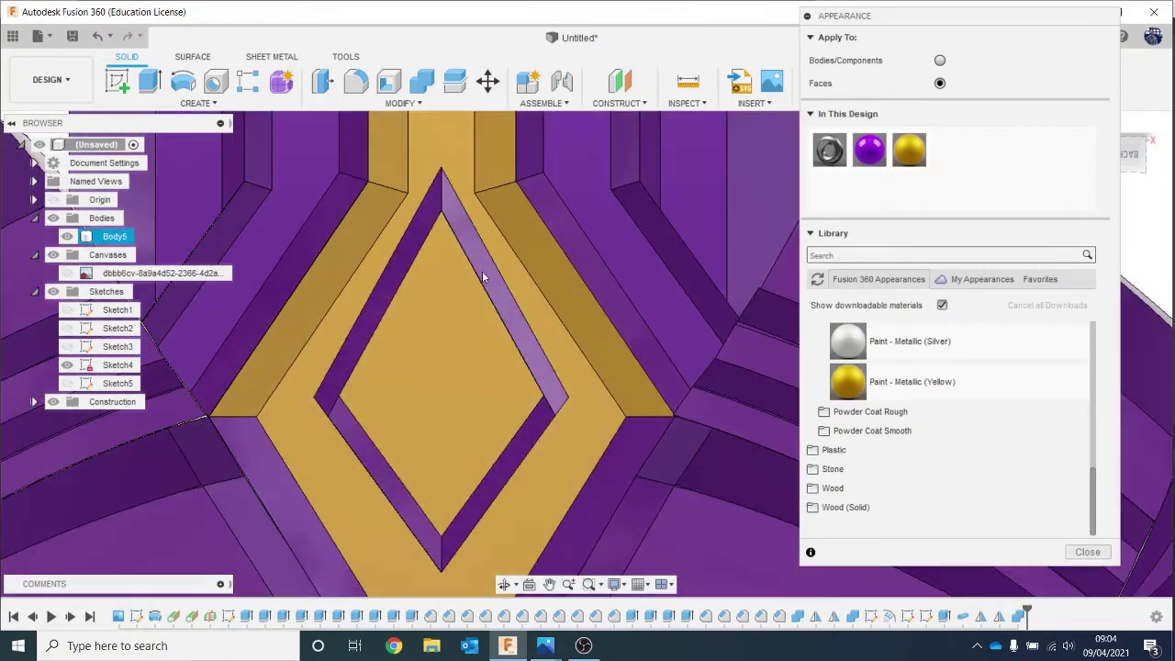
pyautogui.moveTo(903, 140); pyautogui.dragTo(511, 310)
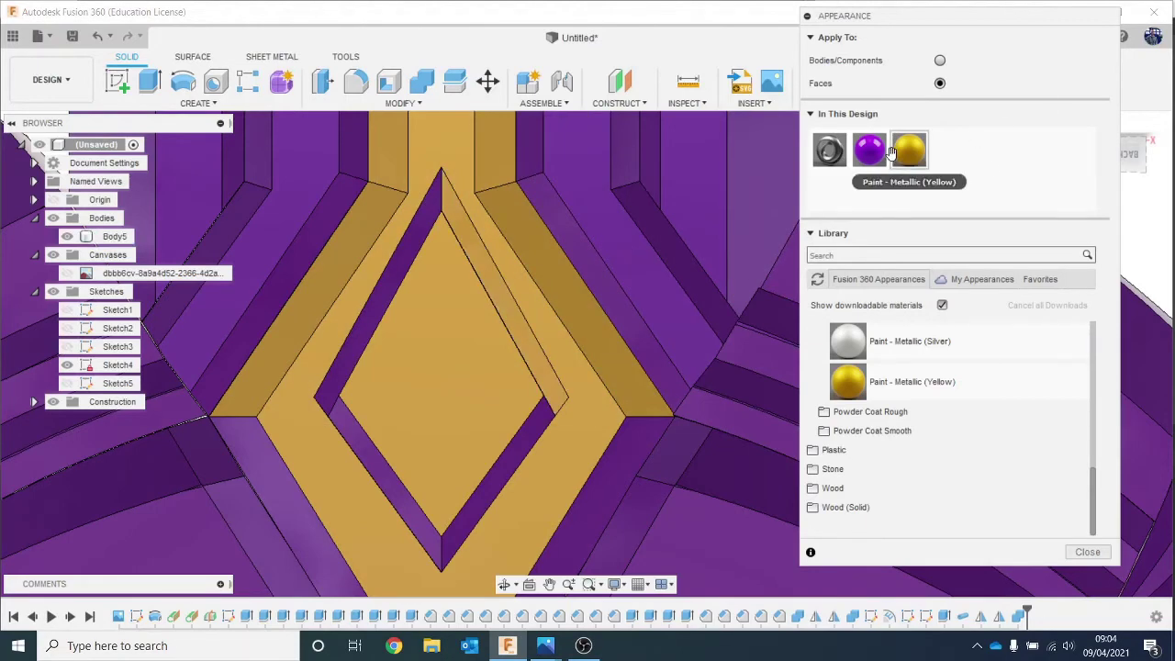
pyautogui.moveTo(890, 151); pyautogui.dragTo(425, 227)
pyautogui.moveTo(540, 348); pyautogui.dragTo(541, 283, button='middle')
pyautogui.scroll(2, 568, 418)
pyautogui.moveTo(568, 419); pyautogui.dragTo(572, 375, button='middle')
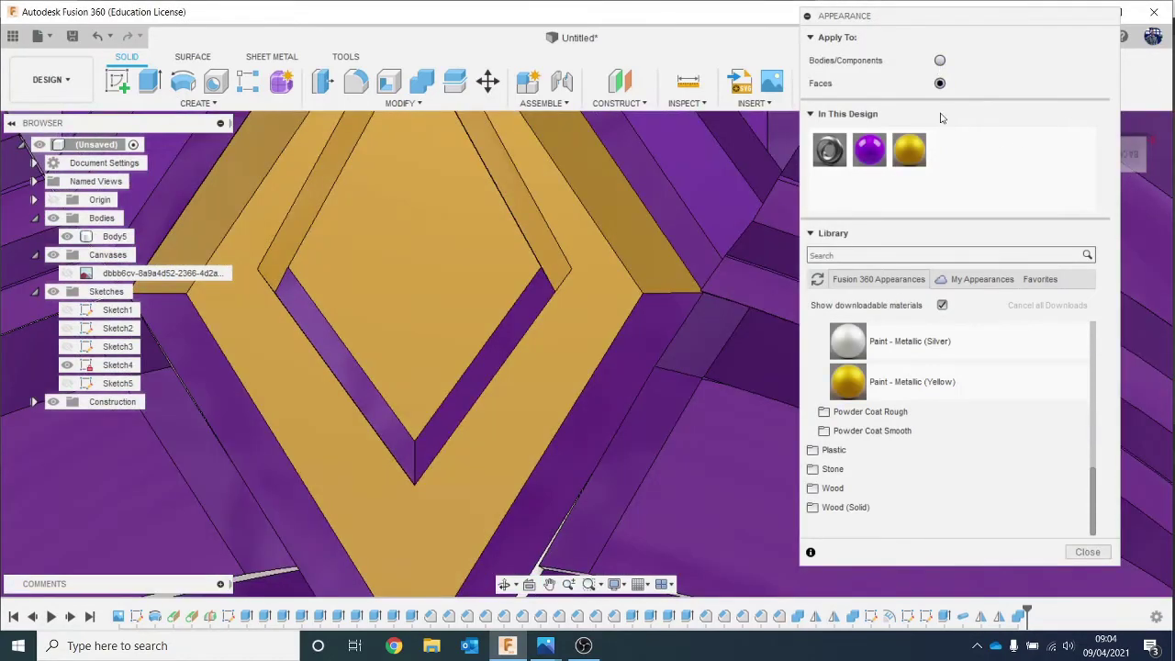
pyautogui.moveTo(920, 166); pyautogui.dragTo(491, 367)
pyautogui.moveTo(610, 426); pyautogui.dragTo(815, 379, button='middle')
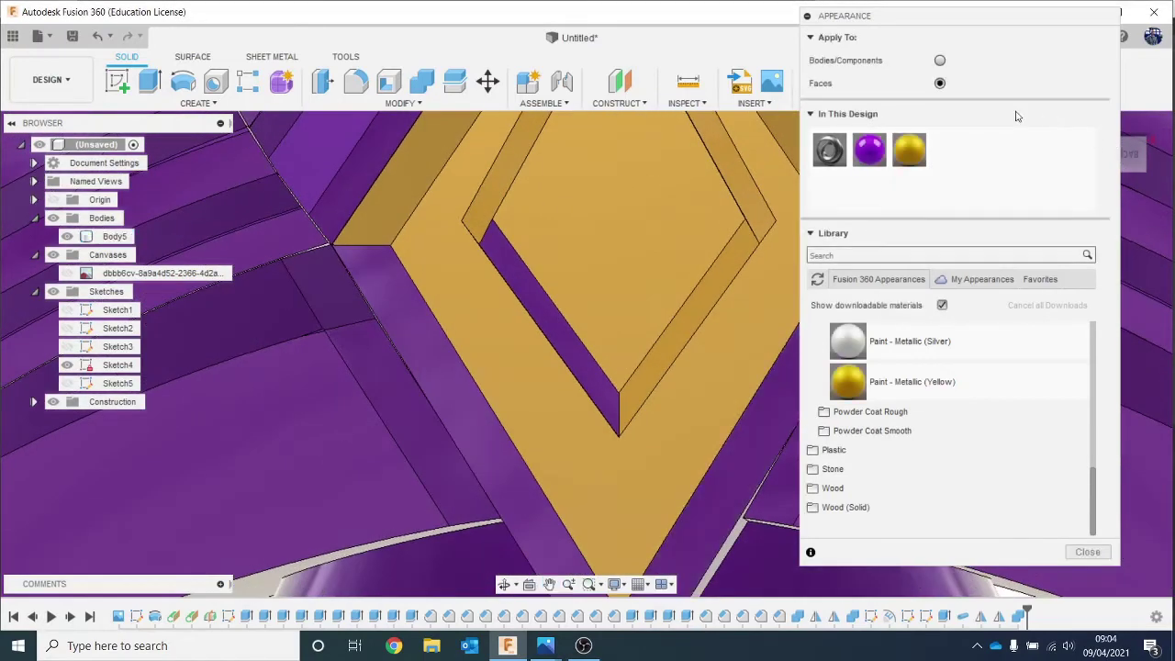
pyautogui.moveTo(917, 151); pyautogui.dragTo(562, 338)
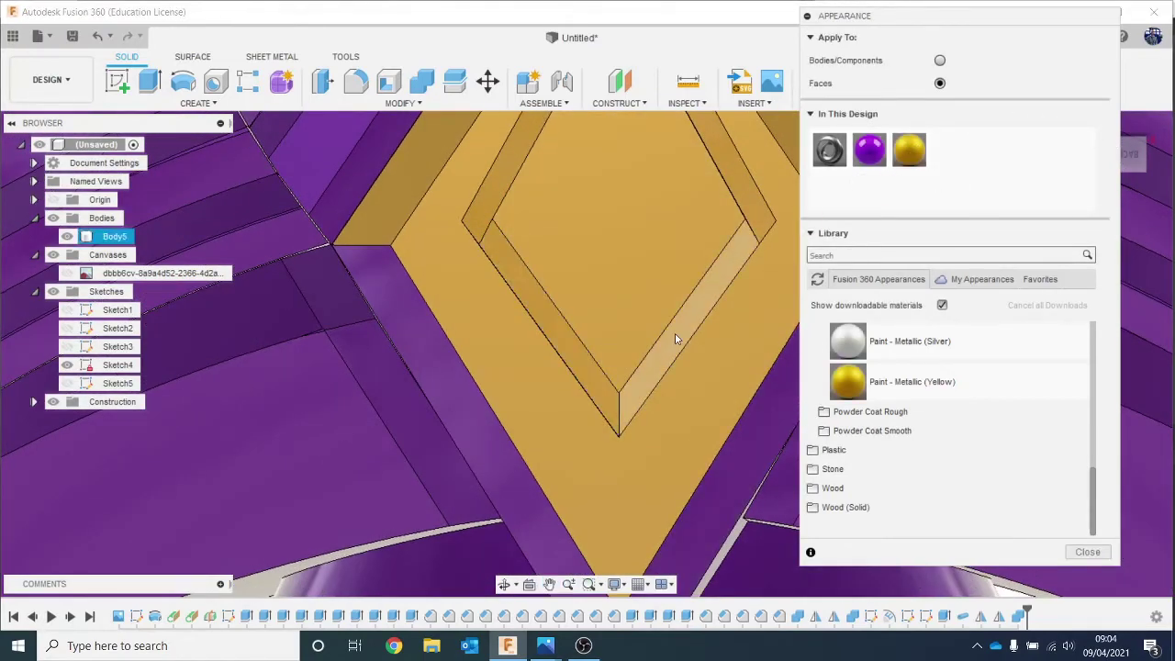
# Apply the yellow metallic paint to the two lower outer bevels of the emblem's diamond frame.
pyautogui.keyDown('shift'); pyautogui.moveTo(656, 340); pyautogui.dragTo(569, 358, button='middle'); pyautogui.keyUp('shift')
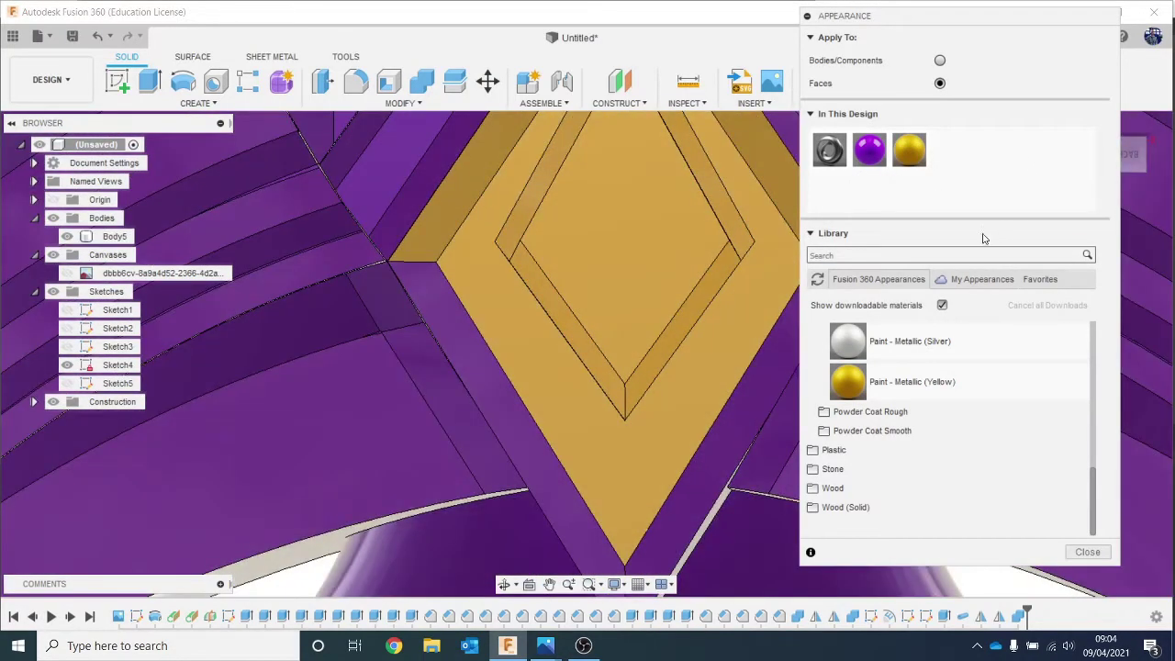
pyautogui.moveTo(902, 152); pyautogui.dragTo(484, 352)
pyautogui.keyDown('shift'); pyautogui.moveTo(592, 406); pyautogui.dragTo(574, 404, button='middle'); pyautogui.keyUp('shift')
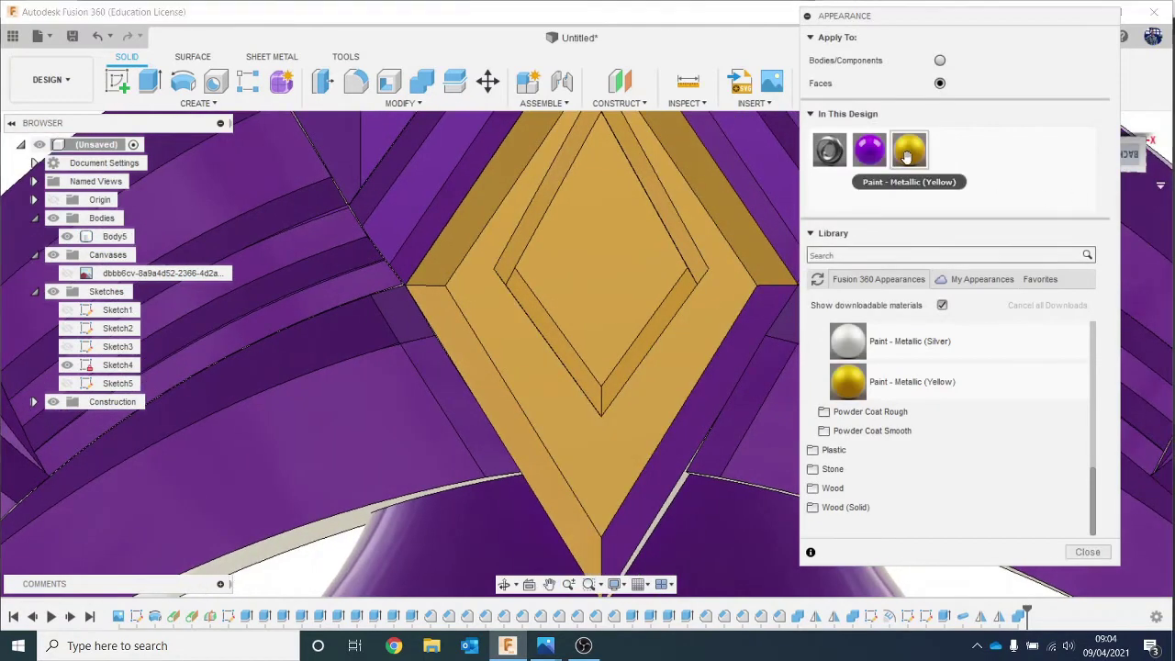
pyautogui.moveTo(906, 150); pyautogui.dragTo(716, 448)
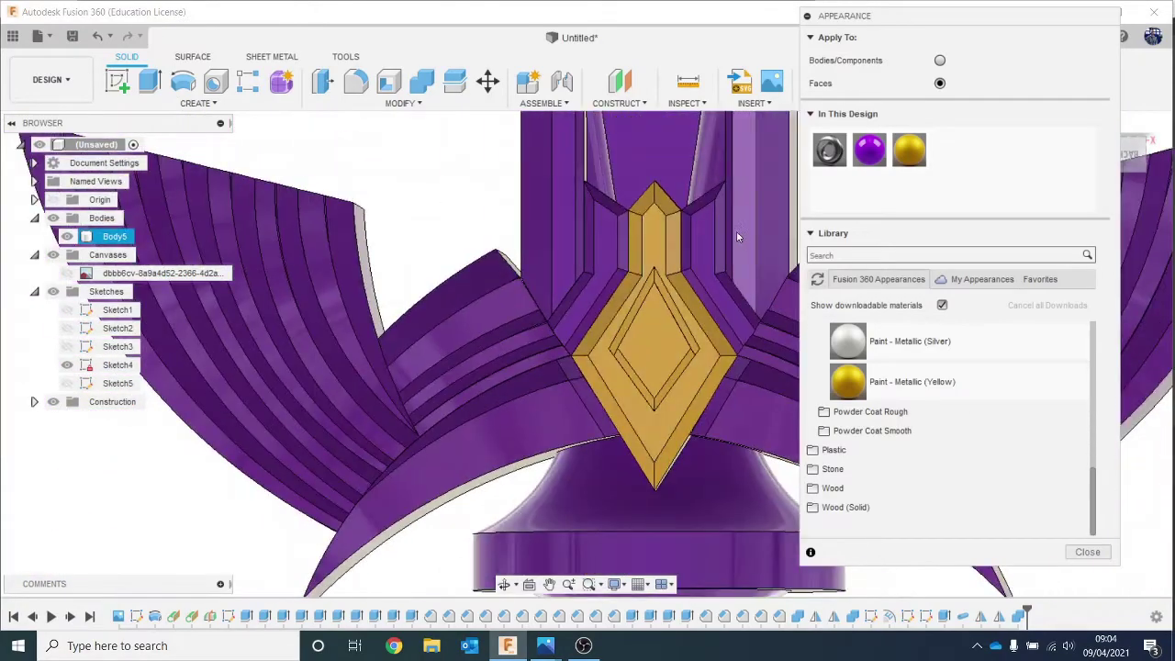
# Apply the yellow metallic paint to both sloped end faces behind the emblem's pointed tip.
pyautogui.moveTo(694, 259); pyautogui.dragTo(458, 377, button='middle')
pyautogui.scroll(-5, 646, 397)
pyautogui.scroll(-3, 613, 346)
pyautogui.keyDown('shift'); pyautogui.moveTo(584, 353); pyautogui.dragTo(591, 400, button='middle'); pyautogui.keyUp('shift')
pyautogui.scroll(6, 510, 491)
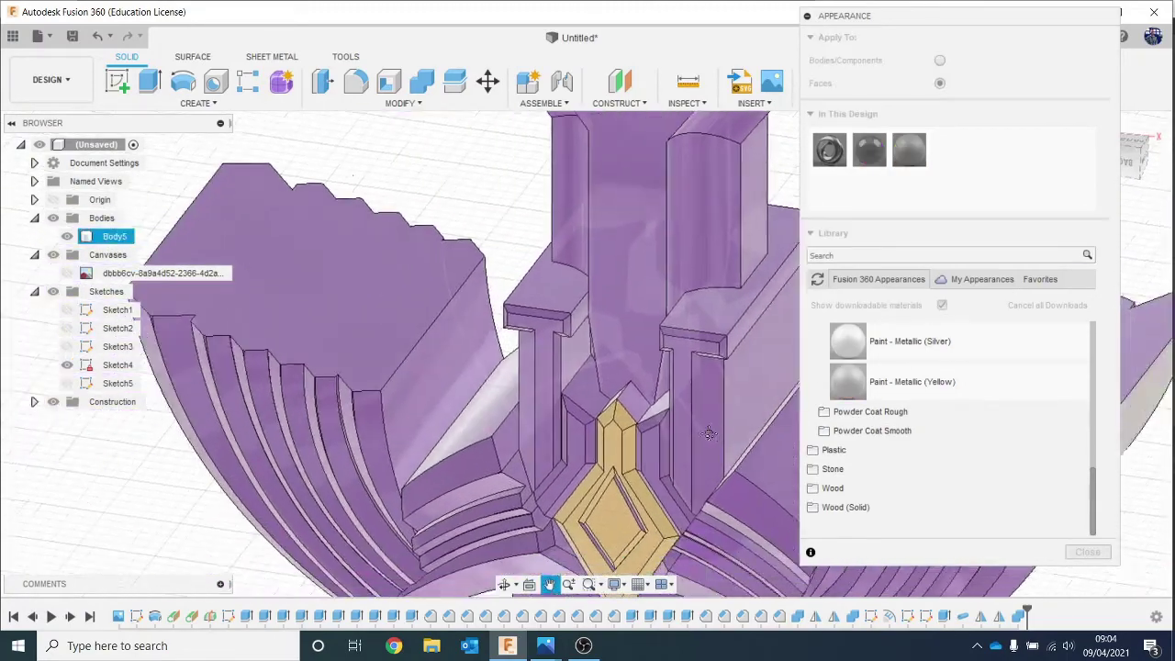
pyautogui.scroll(8, 759, 428)
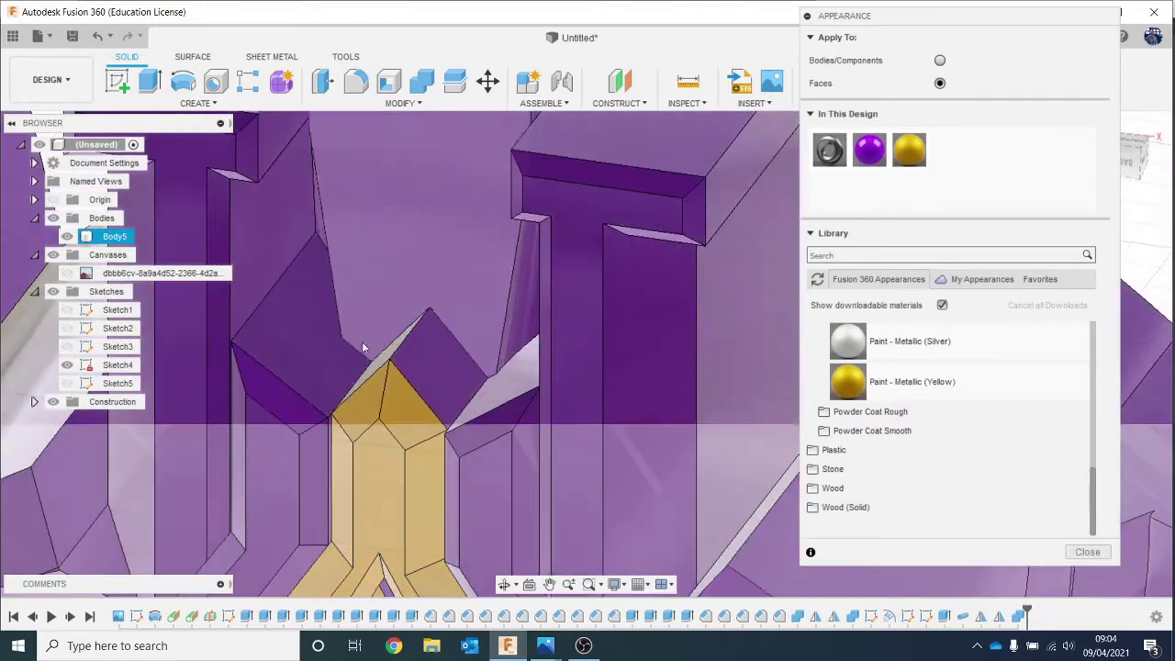
pyautogui.scroll(2, 361, 347)
pyautogui.moveTo(923, 162); pyautogui.dragTo(439, 379)
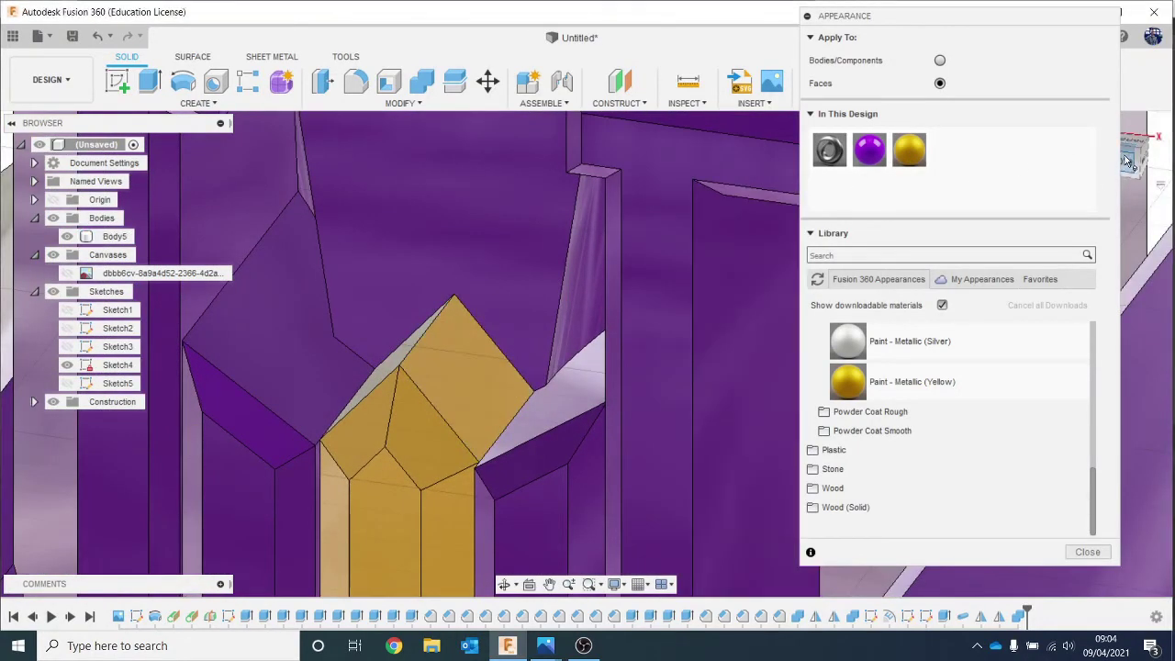
pyautogui.moveTo(1126, 161); pyautogui.dragTo(1064, 167)
pyautogui.moveTo(569, 342); pyautogui.dragTo(34, 180, button='middle')
pyautogui.moveTo(578, 321); pyautogui.dragTo(413, 353, button='middle')
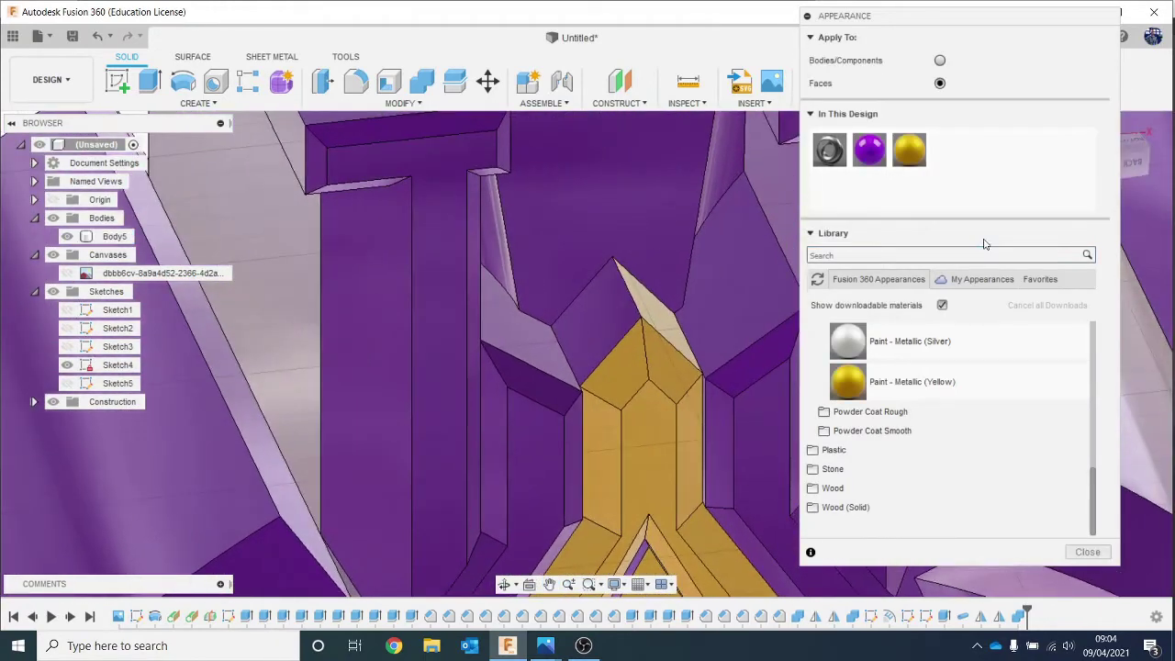
pyautogui.moveTo(923, 162); pyautogui.dragTo(621, 295)
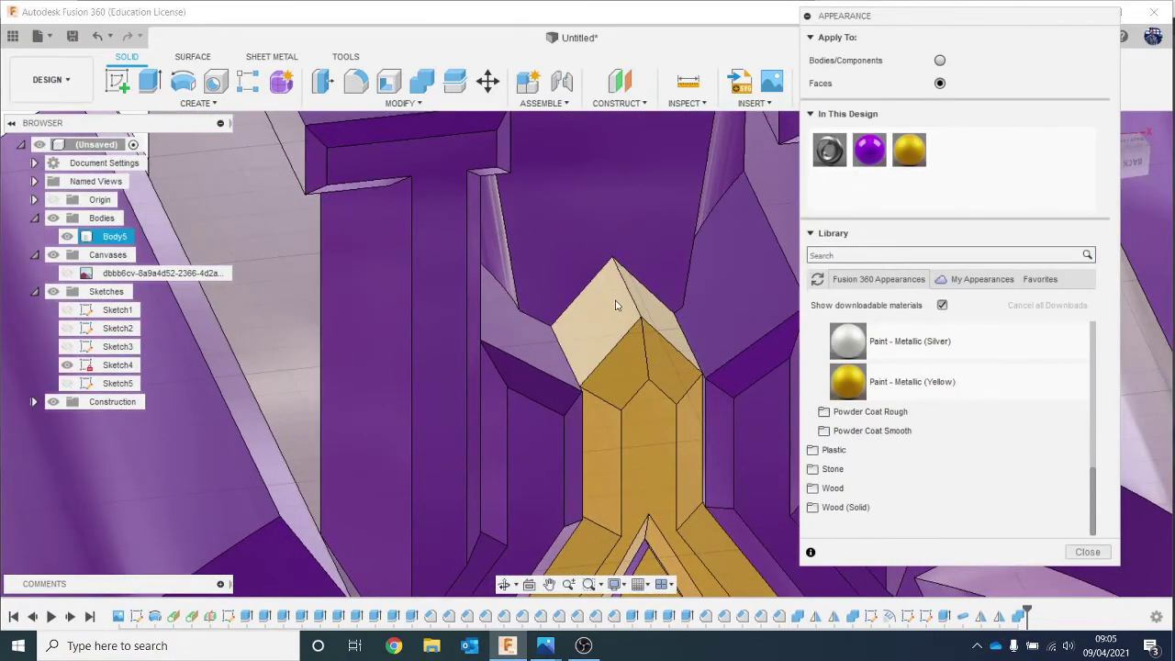
# Compare the yellow guard emblem with the close-up reference photo.
pyautogui.scroll(-5, 616, 295)
pyautogui.keyDown('shift'); pyautogui.moveTo(615, 295); pyautogui.dragTo(576, 637, button='middle'); pyautogui.keyUp('shift')
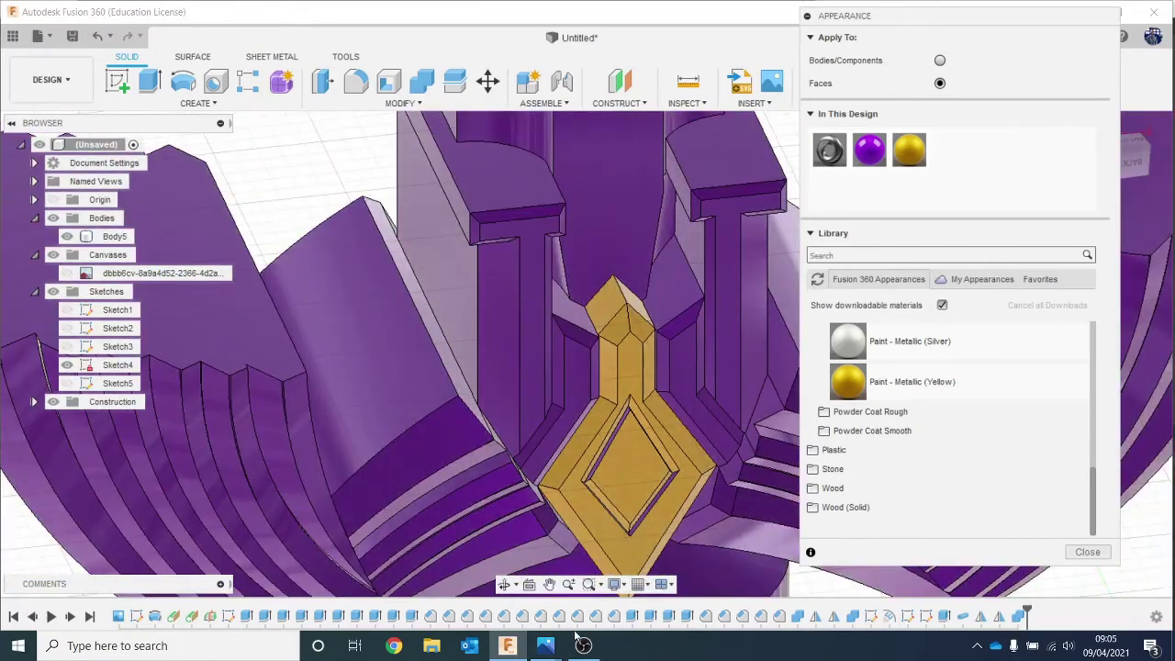
pyautogui.moveTo(555, 651)
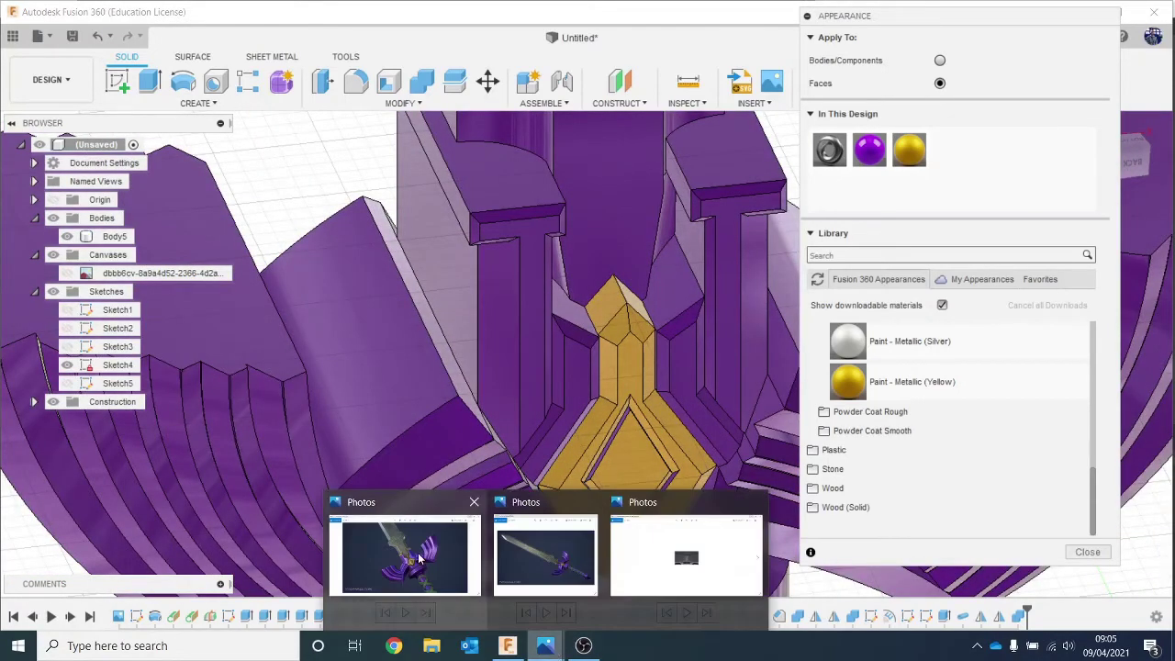
pyautogui.moveTo(419, 558)
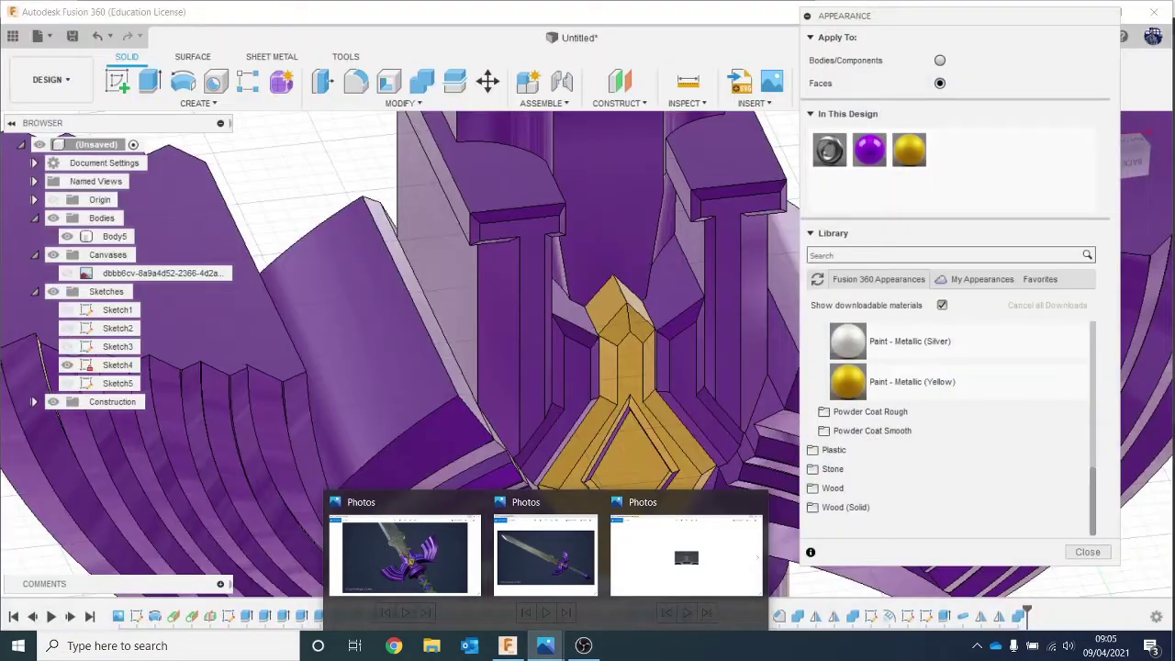
pyautogui.scroll(-4, 734, 289)
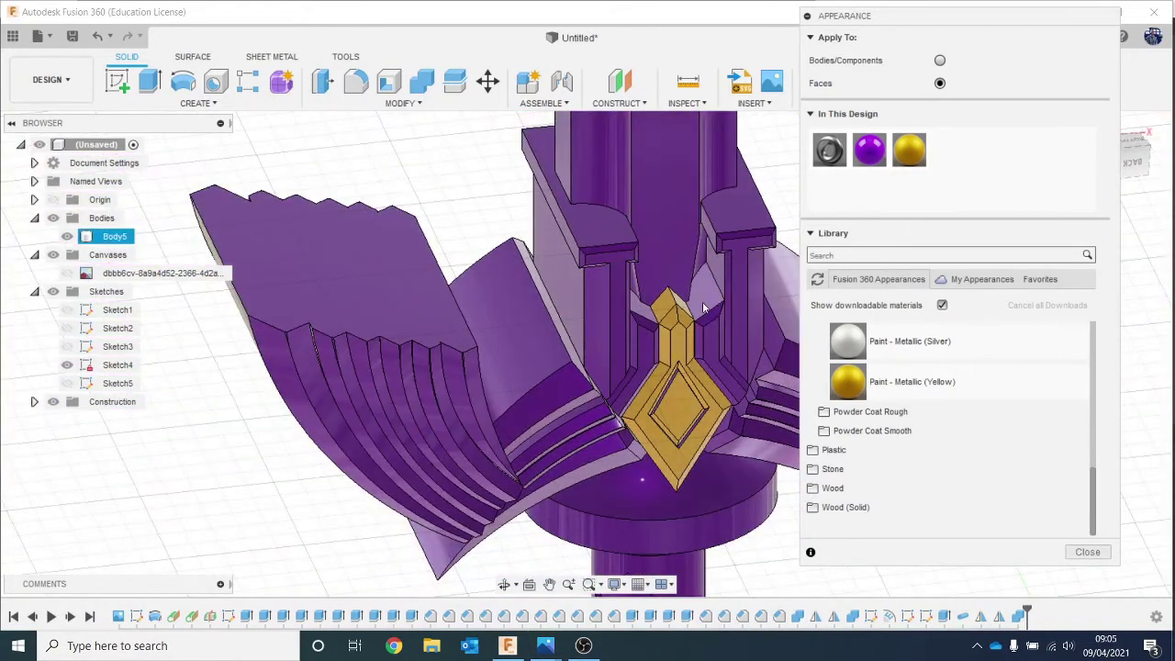
# Apply the yellow metallic paint to the top faces of both T-shaped post caps beside the blade.
pyautogui.moveTo(714, 360); pyautogui.dragTo(608, 350, button='middle')
pyautogui.scroll(-2, 608, 350)
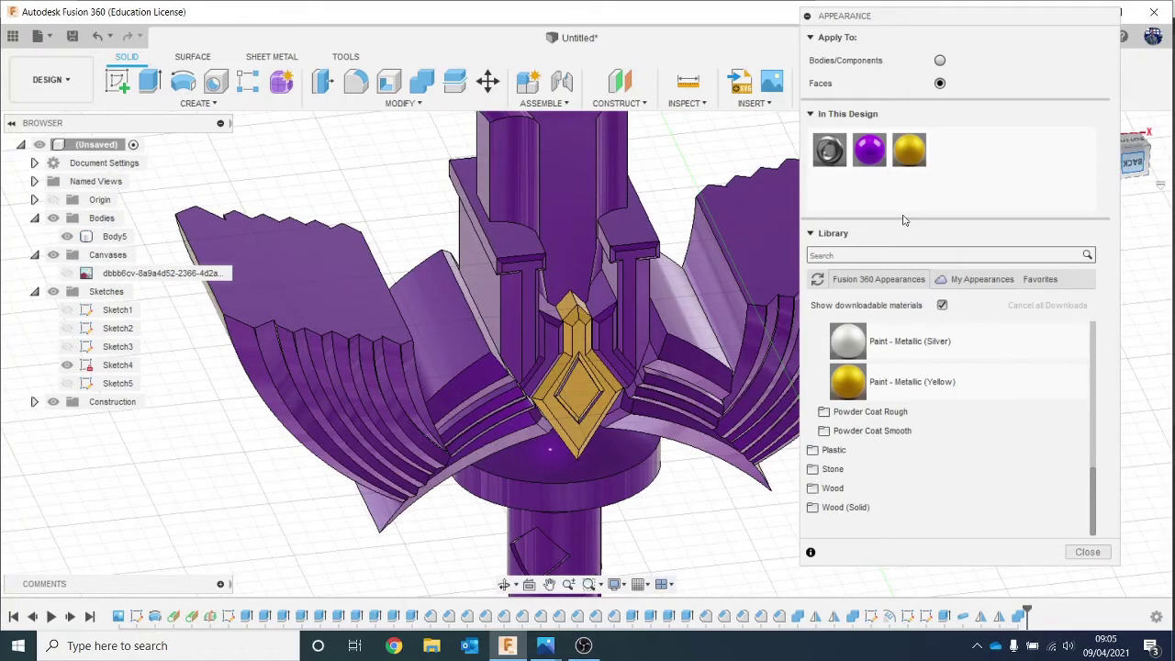
pyautogui.moveTo(903, 144); pyautogui.dragTo(519, 235)
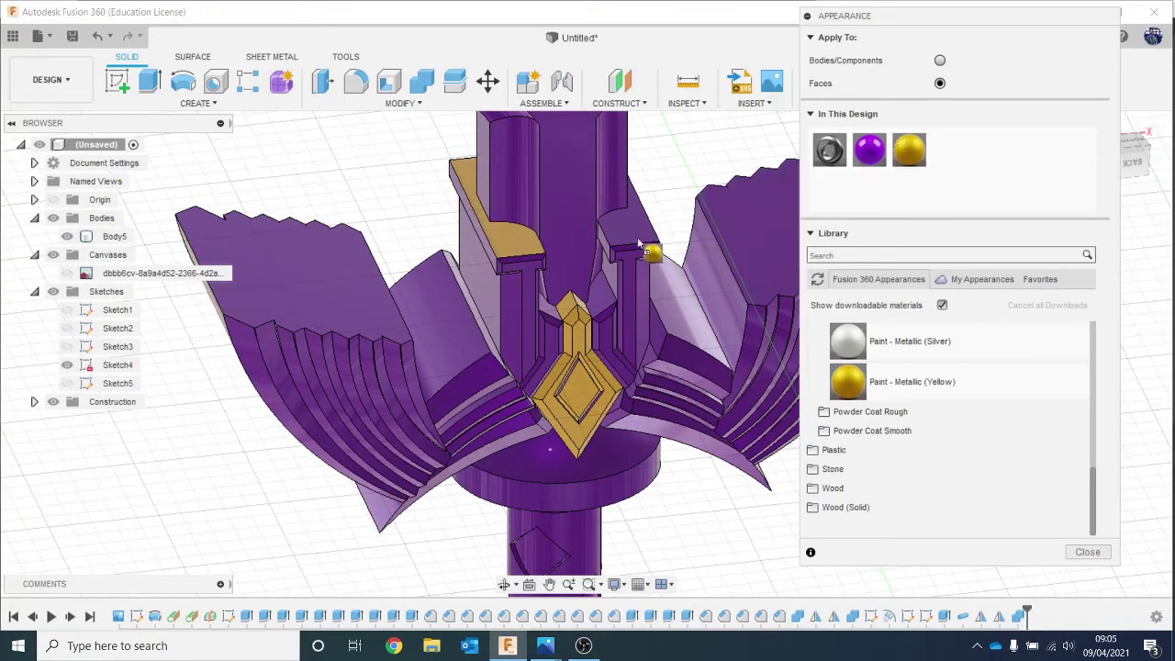
pyautogui.moveTo(1134, 181); pyautogui.dragTo(1153, 156)
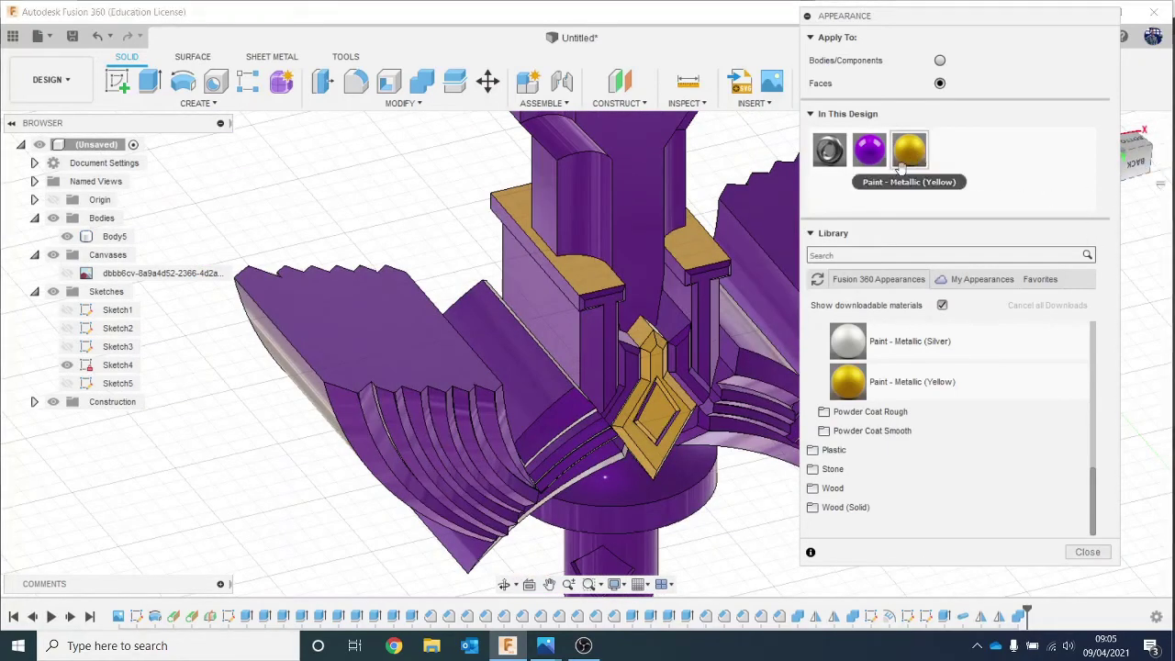
# Apply the yellow metallic paint to the left post cap's outer side face, long upper front bevel and outer end bevel.
pyautogui.moveTo(908, 149)
pyautogui.mouseDown()
pyautogui.moveTo(608, 305)
pyautogui.moveTo(1048, 245)
pyautogui.moveTo(900, 161)
pyautogui.mouseUp()
pyautogui.scroll(5, 602, 295)
pyautogui.scroll(2, 602, 295)
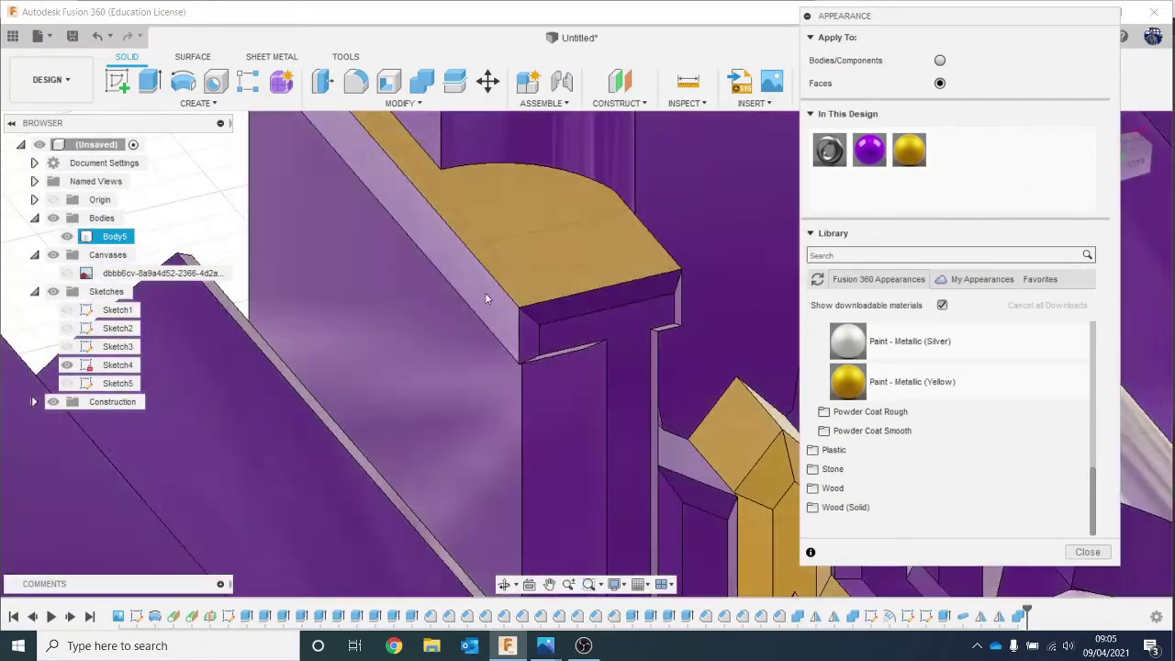
pyautogui.moveTo(924, 158); pyautogui.dragTo(542, 326)
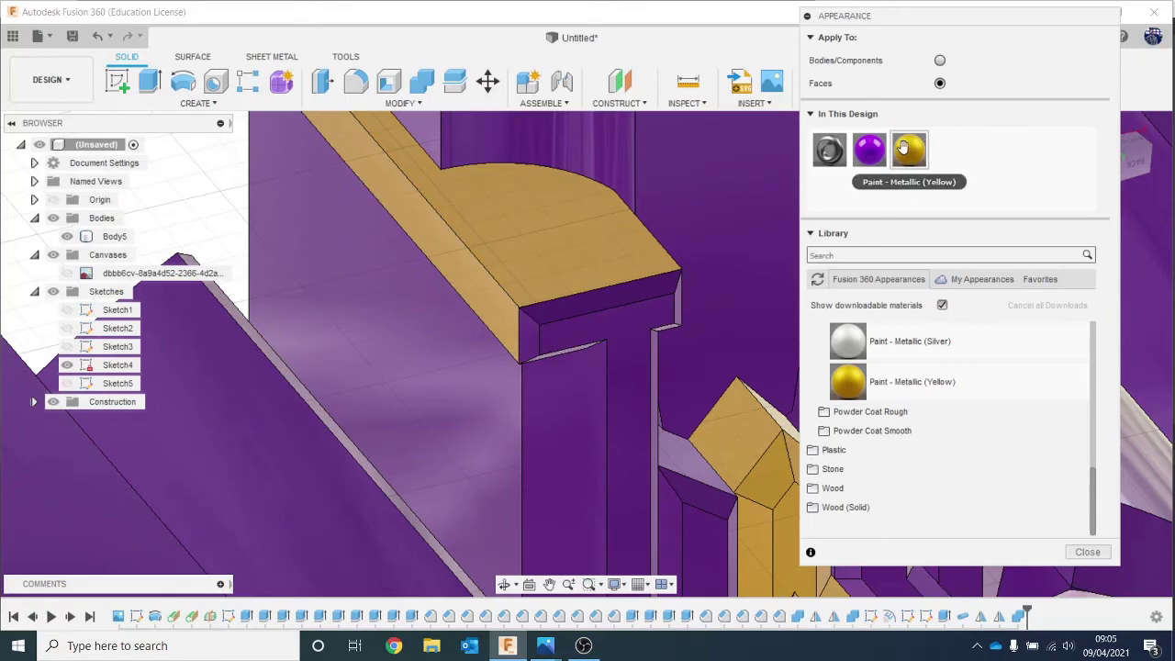
pyautogui.moveTo(904, 148); pyautogui.dragTo(615, 306)
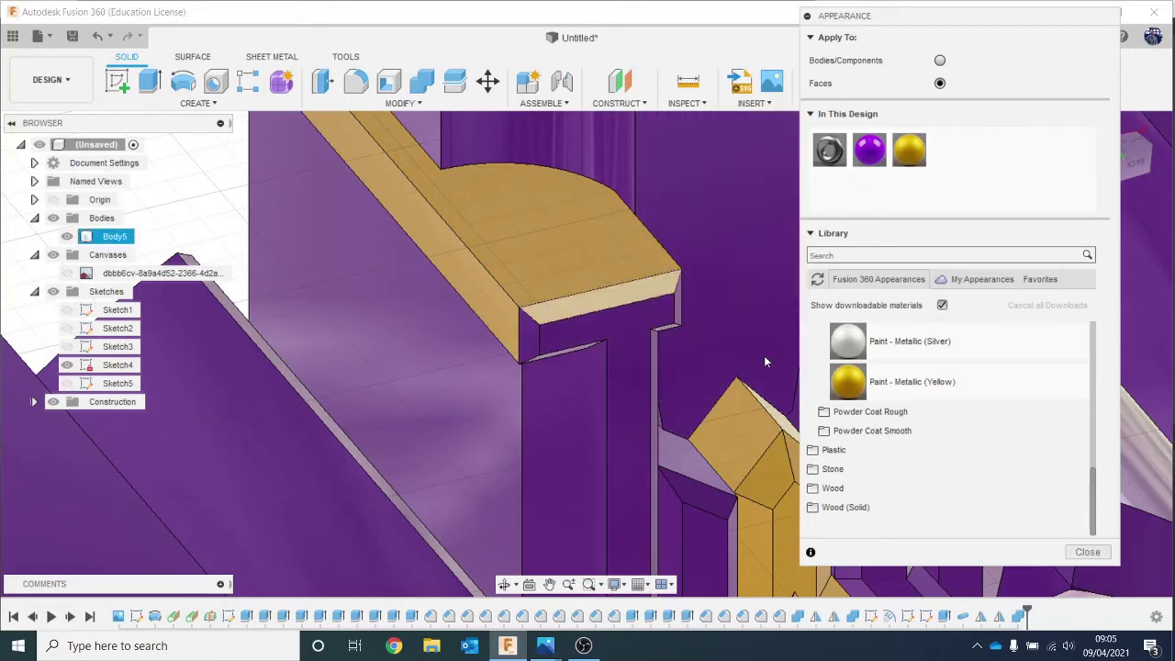
pyautogui.moveTo(898, 174); pyautogui.dragTo(535, 340)
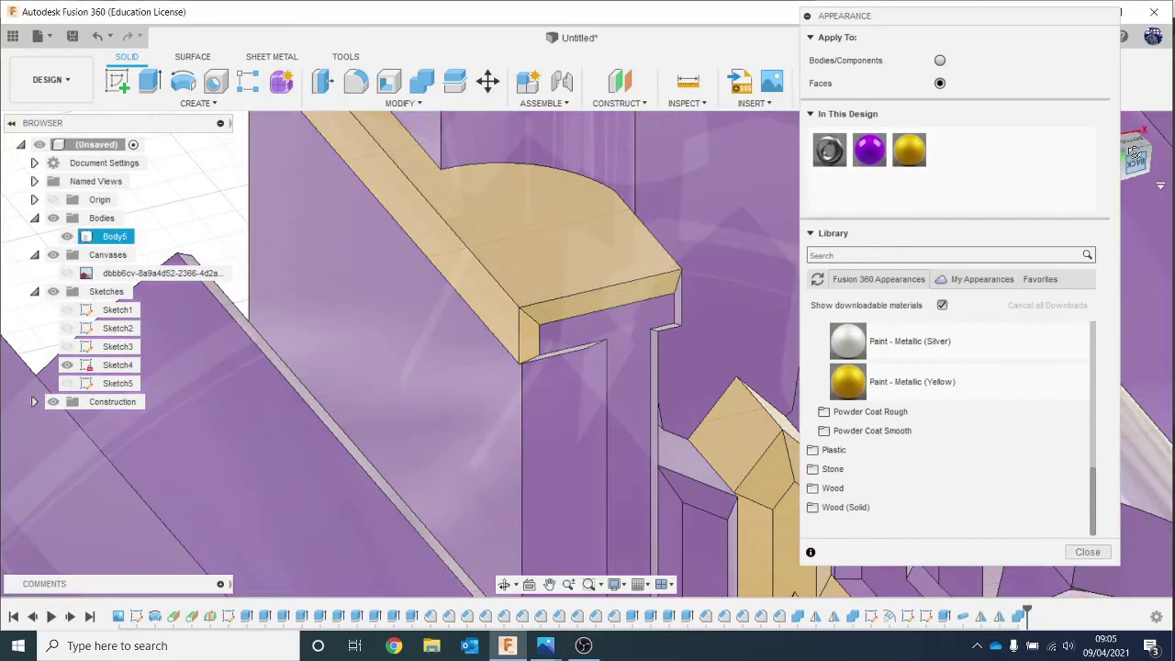
# Apply the yellow metallic paint to the left post cap's two underside bevels and inner end bevel.
pyautogui.moveTo(1137, 158); pyautogui.dragTo(1126, 147)
pyautogui.moveTo(743, 236); pyautogui.dragTo(701, 379, button='middle')
pyautogui.moveTo(630, 211)
pyautogui.mouseDown(button='middle')
pyautogui.moveTo(616, 217)
pyautogui.moveTo(642, 313)
pyautogui.mouseUp(button='middle')
pyautogui.scroll(1, 457, 207)
pyautogui.moveTo(909, 157); pyautogui.dragTo(442, 283)
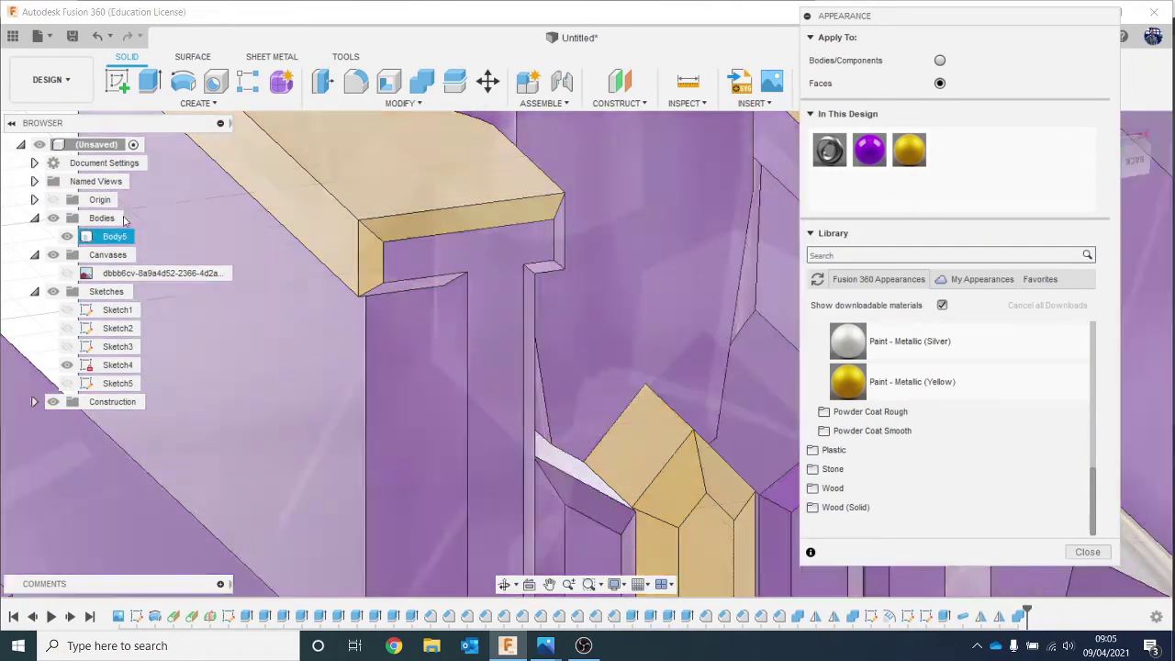
pyautogui.scroll(-2, 474, 304)
pyautogui.scroll(-4, 486, 299)
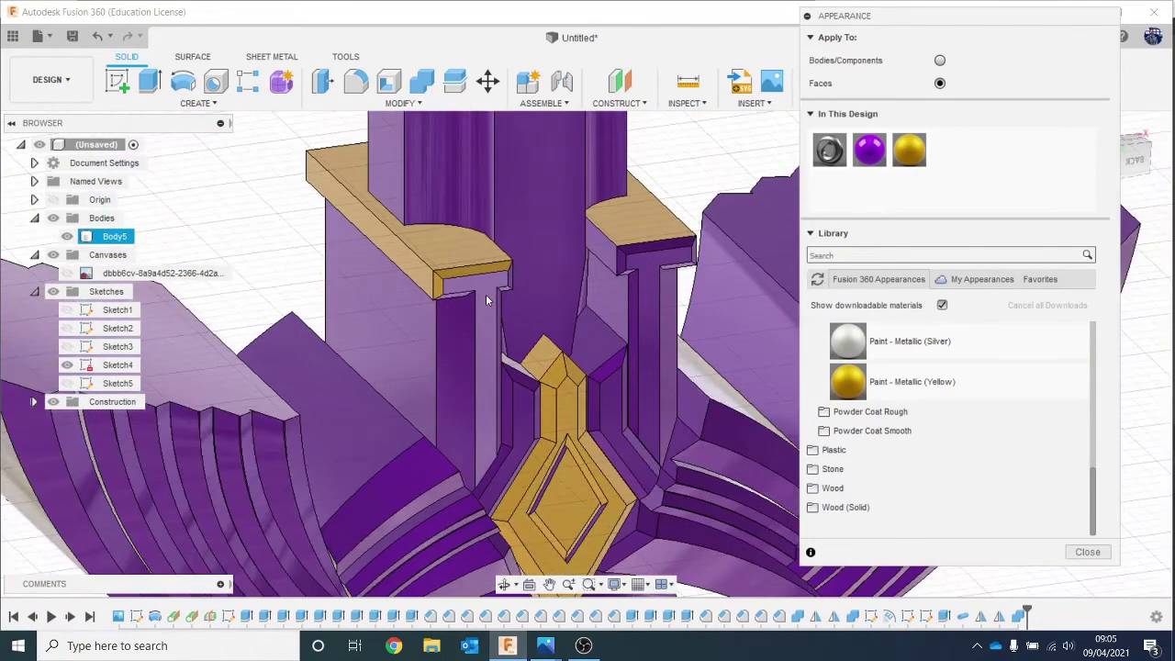
pyautogui.scroll(5, 492, 289)
pyautogui.scroll(5, 408, 328)
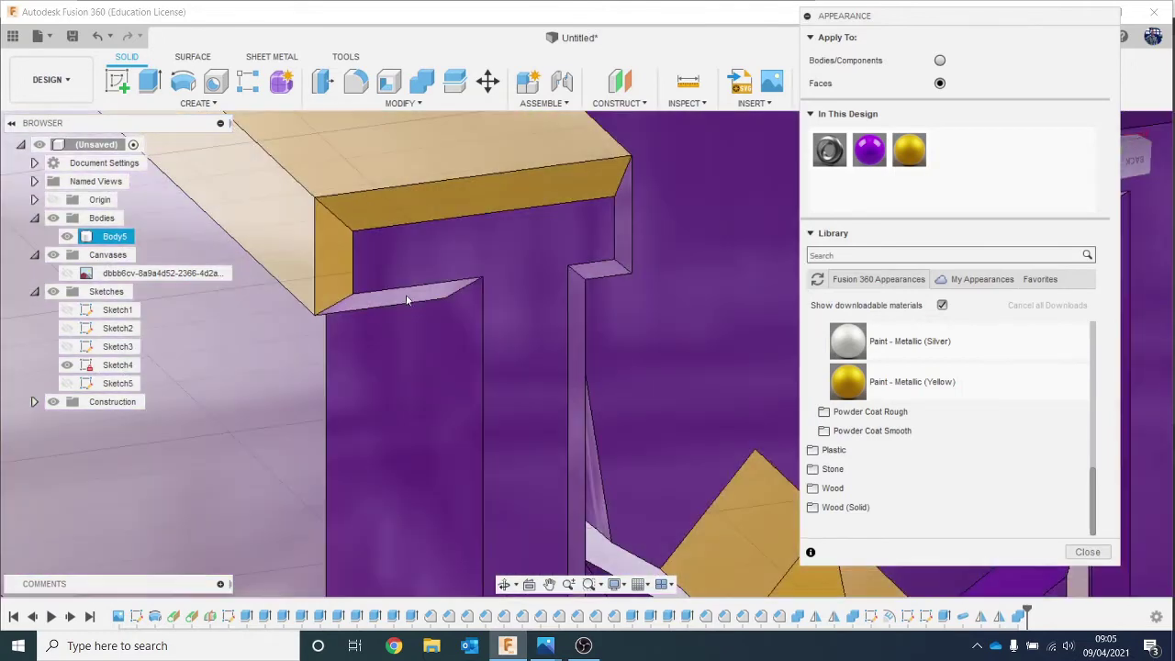
pyautogui.moveTo(908, 158); pyautogui.dragTo(414, 317)
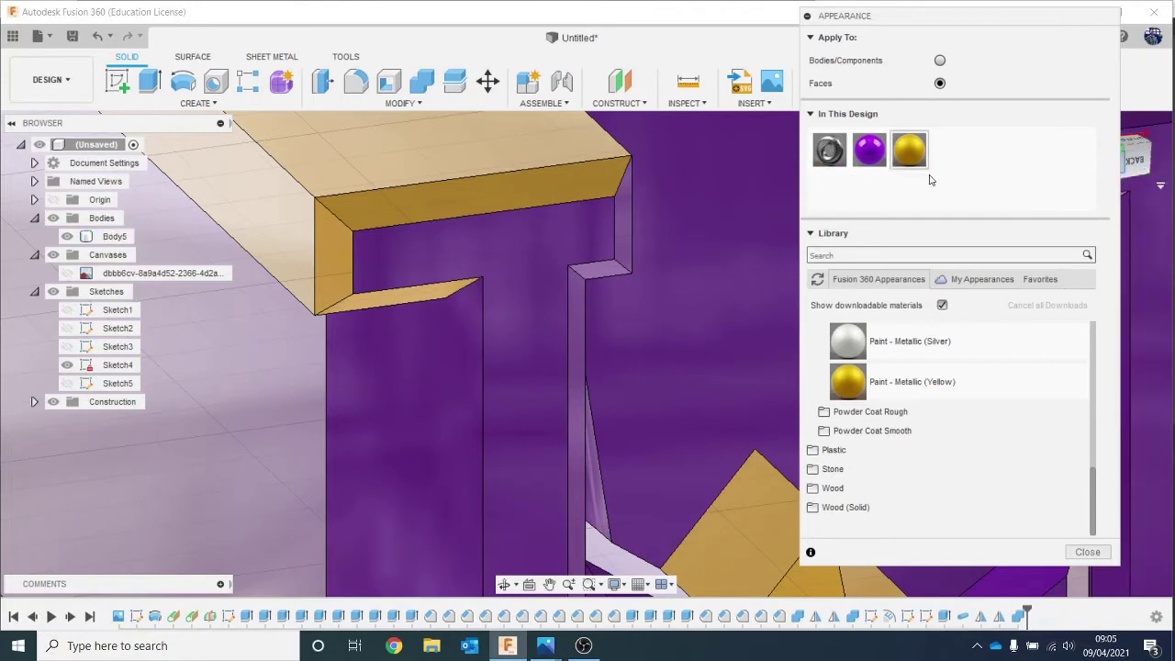
pyautogui.moveTo(908, 154); pyautogui.dragTo(597, 276)
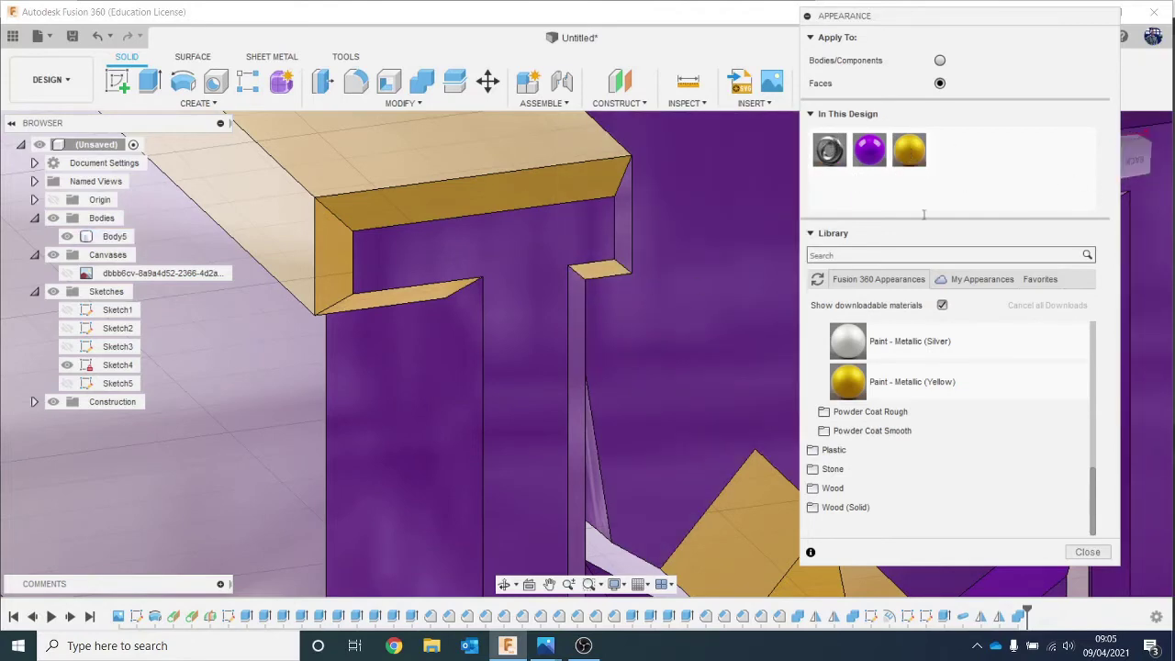
pyautogui.moveTo(795, 191); pyautogui.dragTo(626, 221)
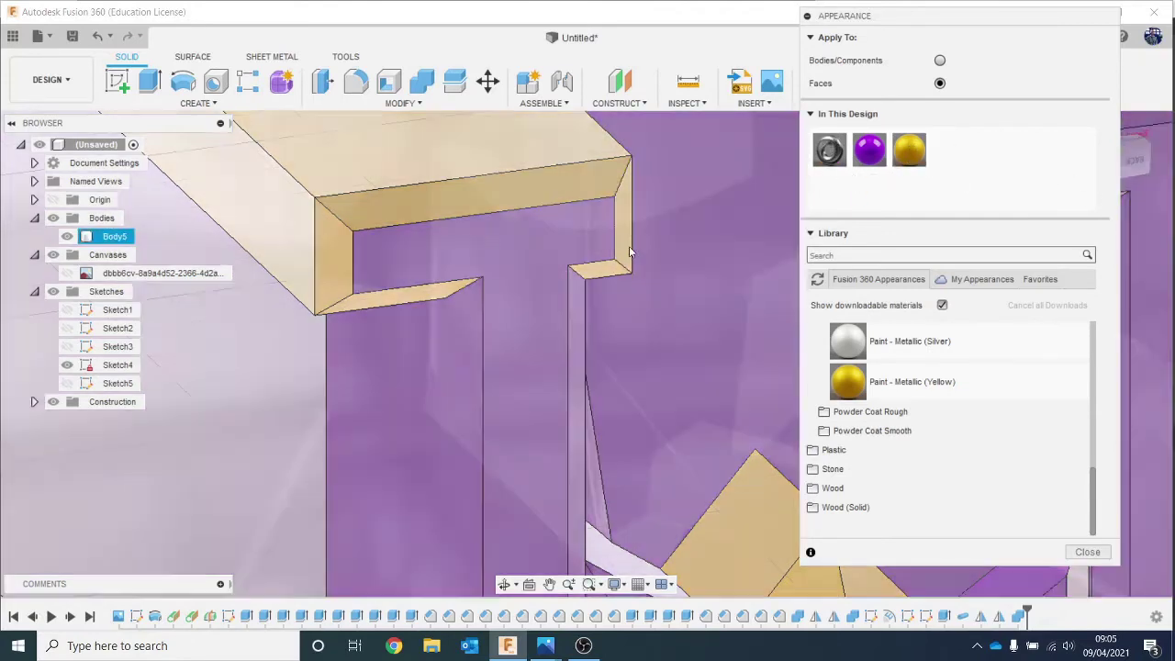
# Examine the T-shaped front faces of both posts straight on from the back and close the appearance settings.
pyautogui.scroll(-5, 628, 251)
pyautogui.scroll(-2, 629, 252)
pyautogui.moveTo(629, 251); pyautogui.dragTo(418, 269, button='middle')
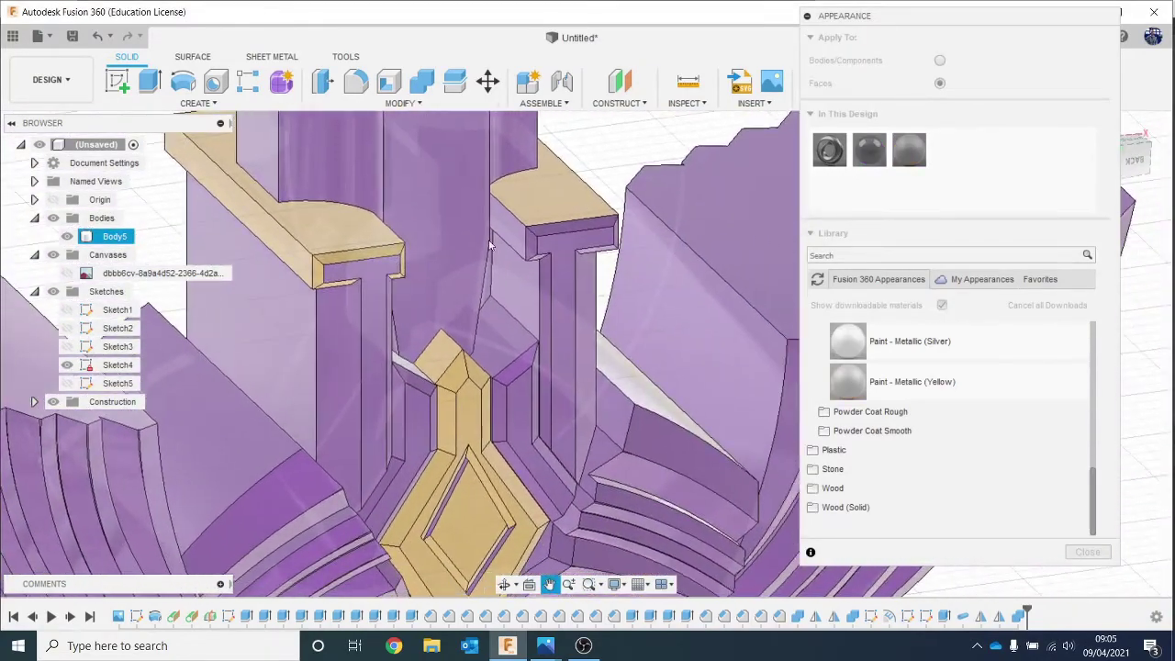
pyautogui.scroll(3, 579, 205)
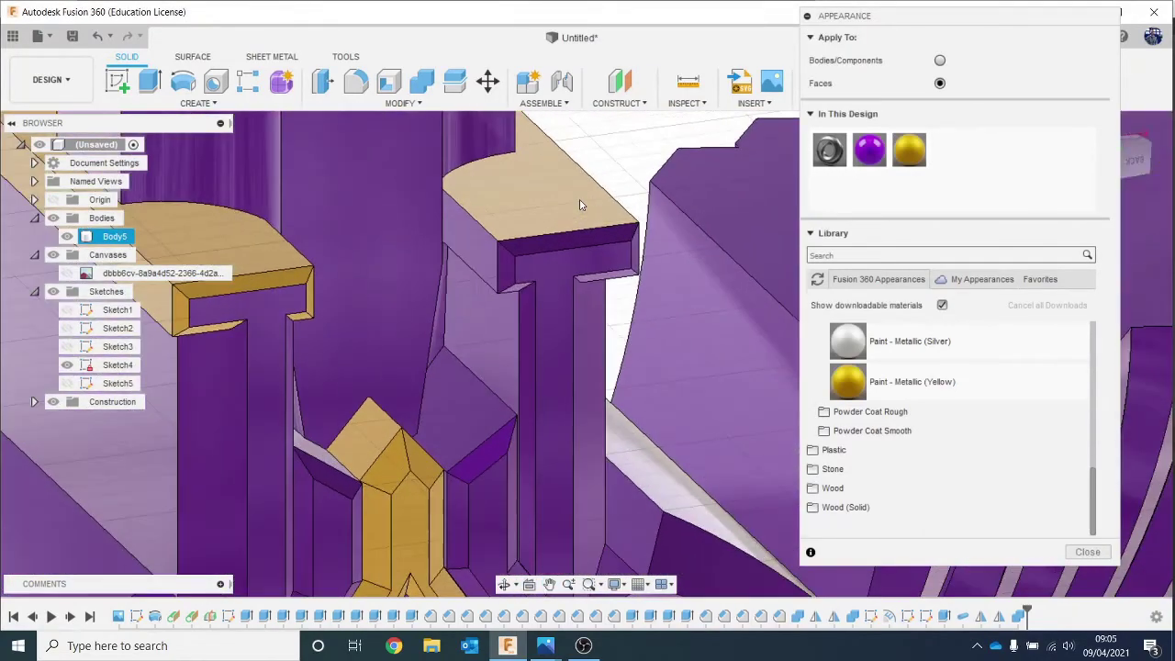
pyautogui.click(1141, 162)
pyautogui.scroll(-5, 745, 178)
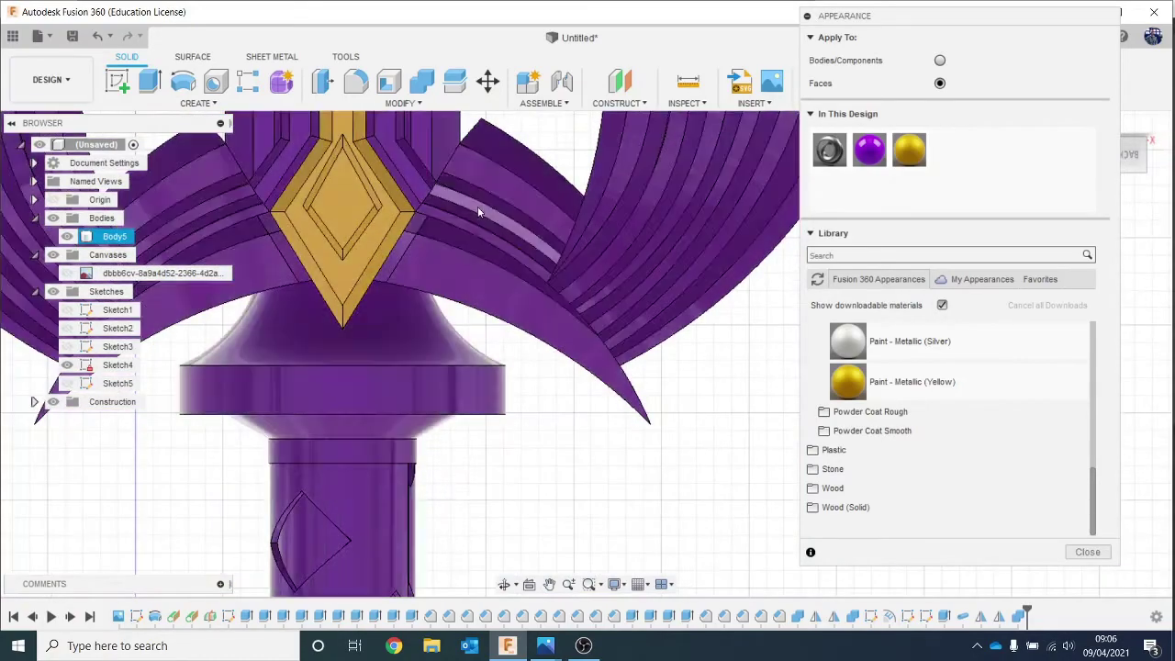
pyautogui.moveTo(480, 156); pyautogui.dragTo(561, 293, button='middle')
pyautogui.scroll(5, 367, 201)
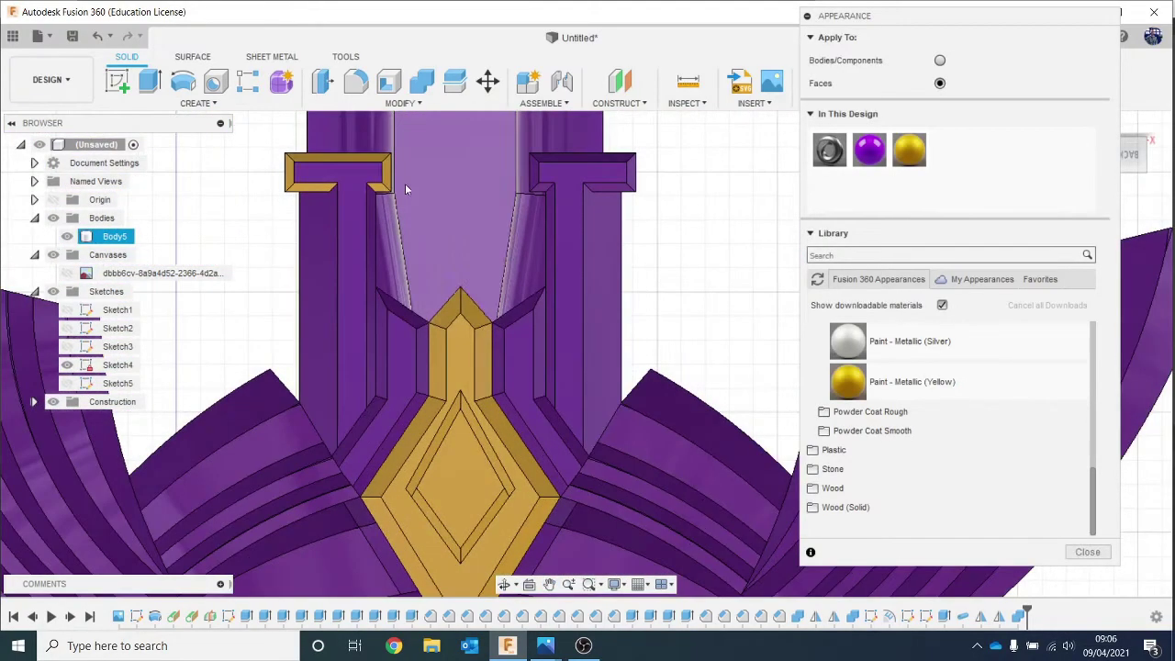
pyautogui.click(1086, 551)
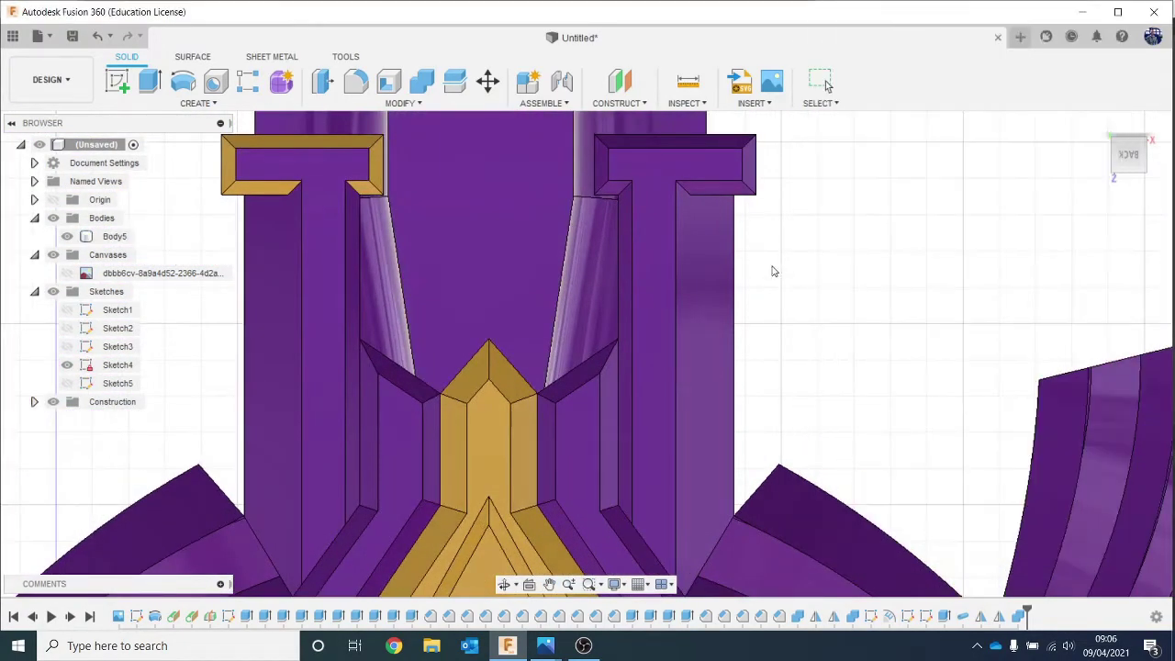
# Sketch a horizontal line about 8 mm long on the left post's front face, crossing both posts where the caps meet the stems.
pyautogui.click(118, 82)
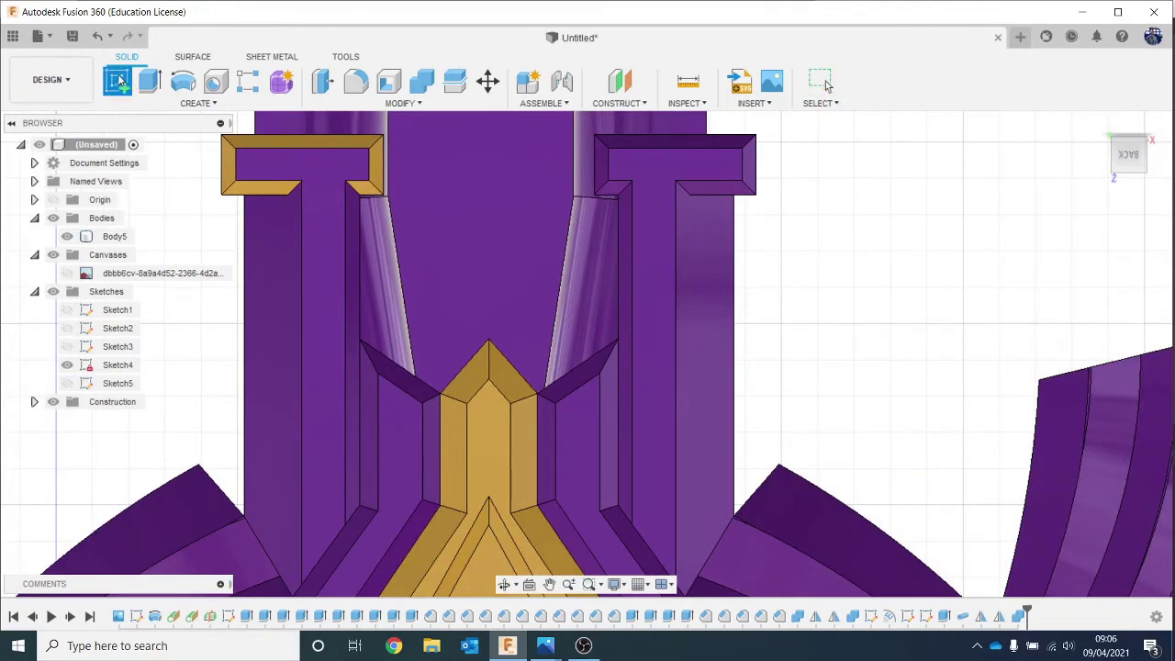
pyautogui.click(312, 175)
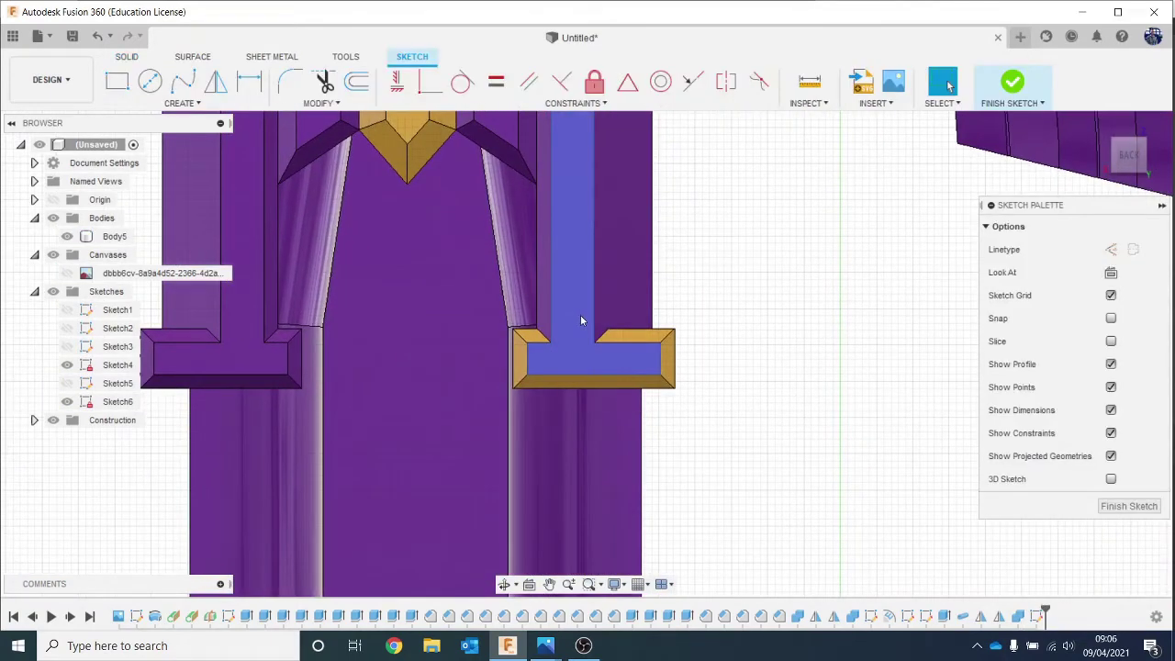
pyautogui.scroll(2, 610, 330)
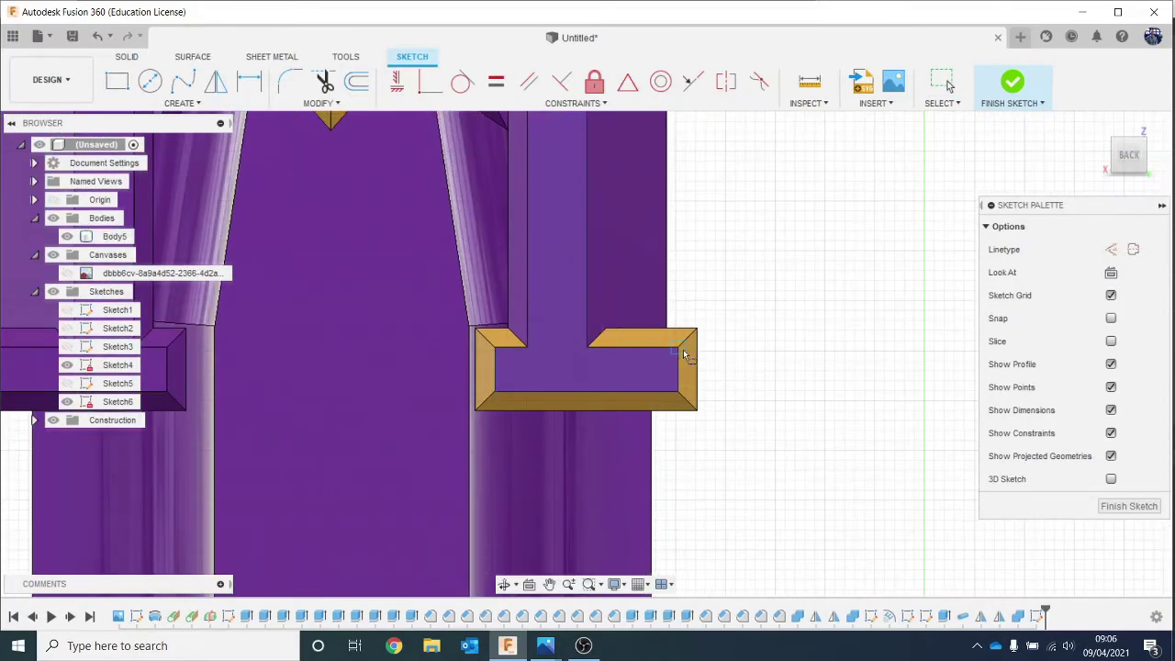
pyautogui.click(684, 356)
pyautogui.scroll(-3, 684, 355)
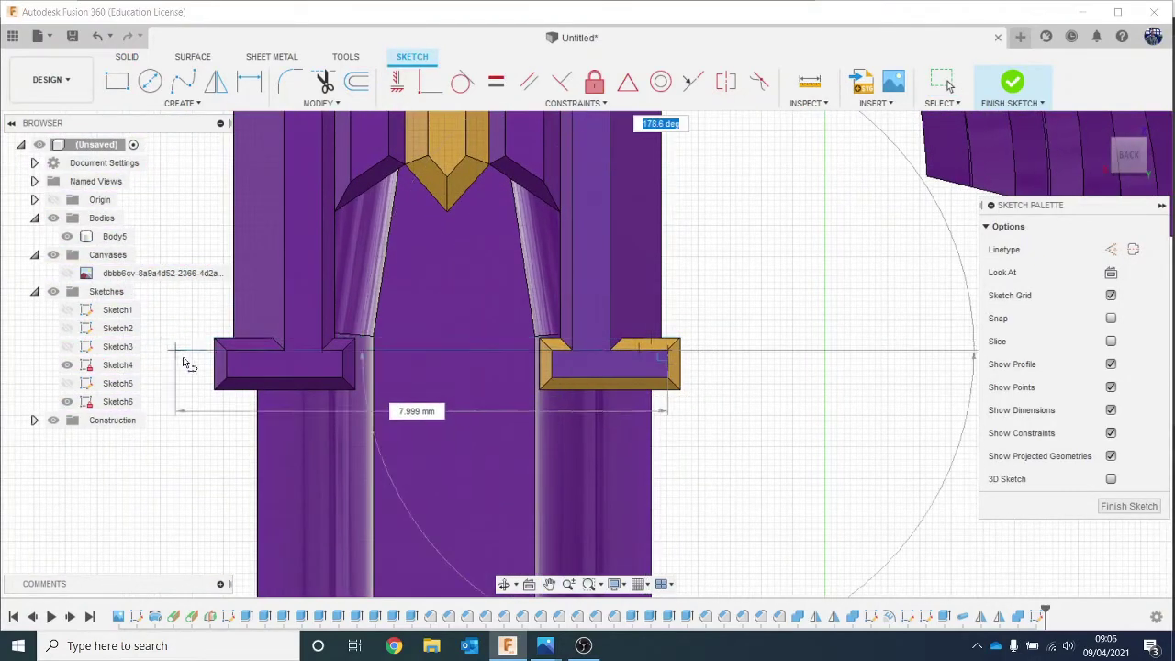
pyautogui.click(178, 348)
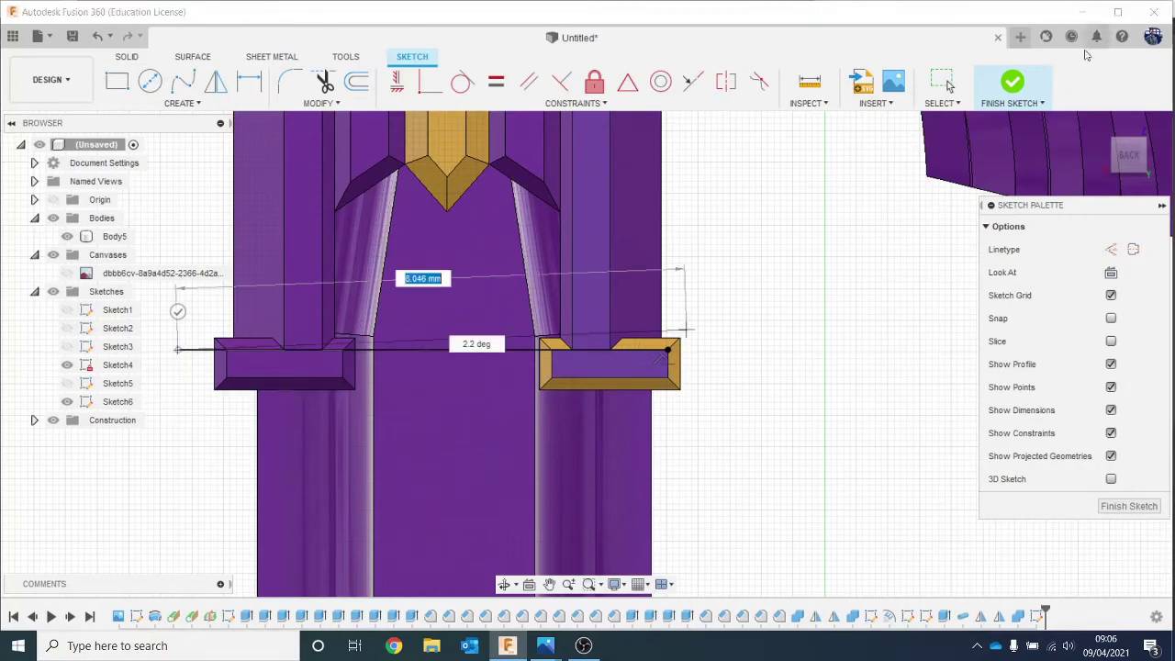
pyautogui.click(1014, 82)
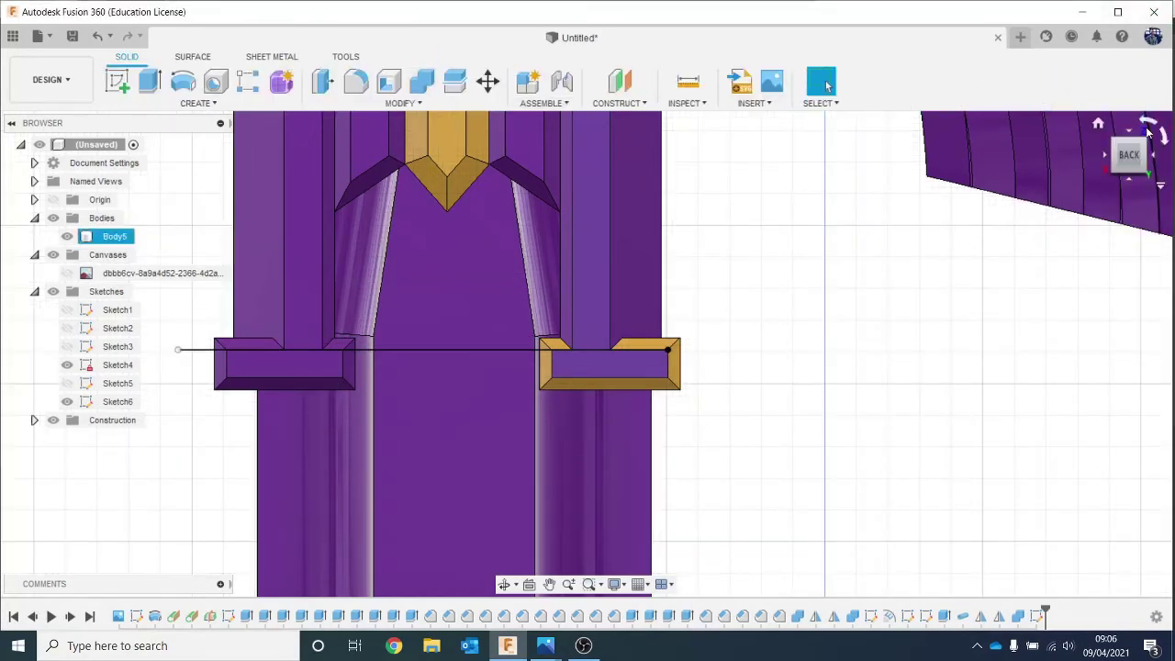
# Split the T-shaped front faces of both posts with the horizontal sketch line, separating the caps from the stems.
pyautogui.click(1146, 132)
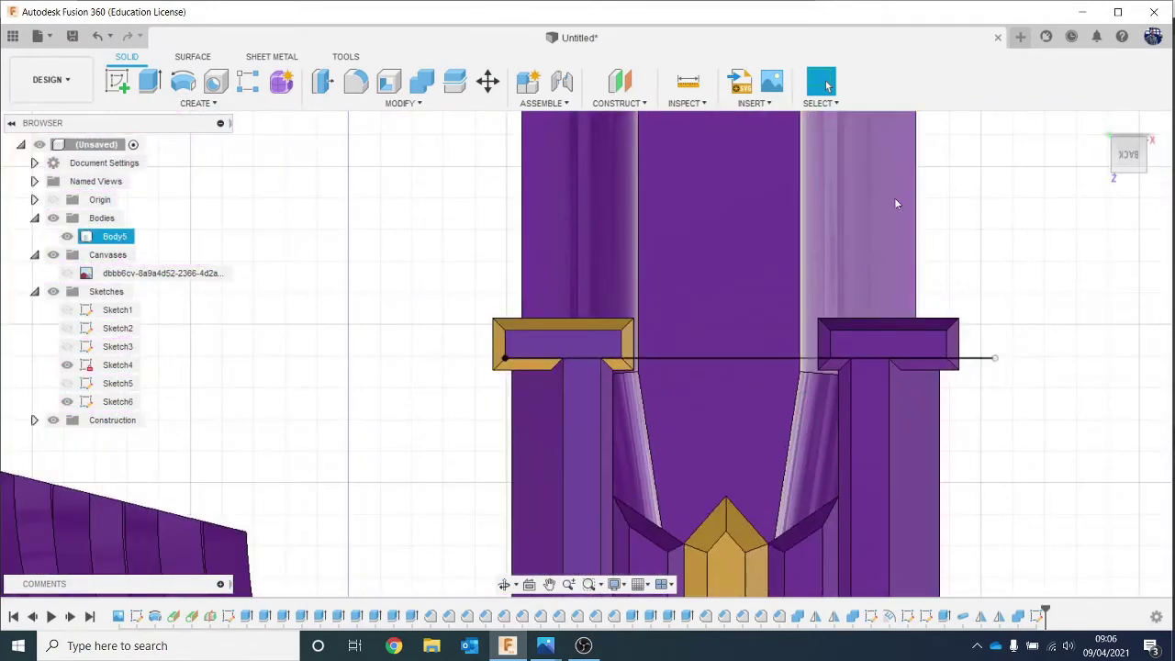
pyautogui.click(402, 105)
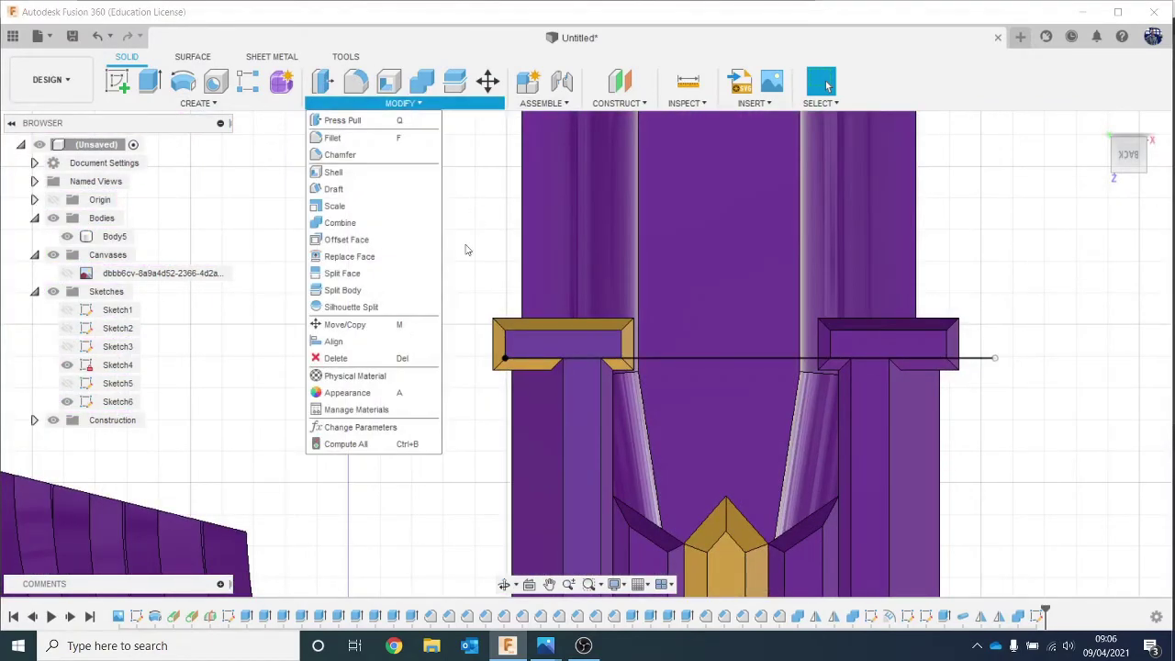
pyautogui.press('Escape')
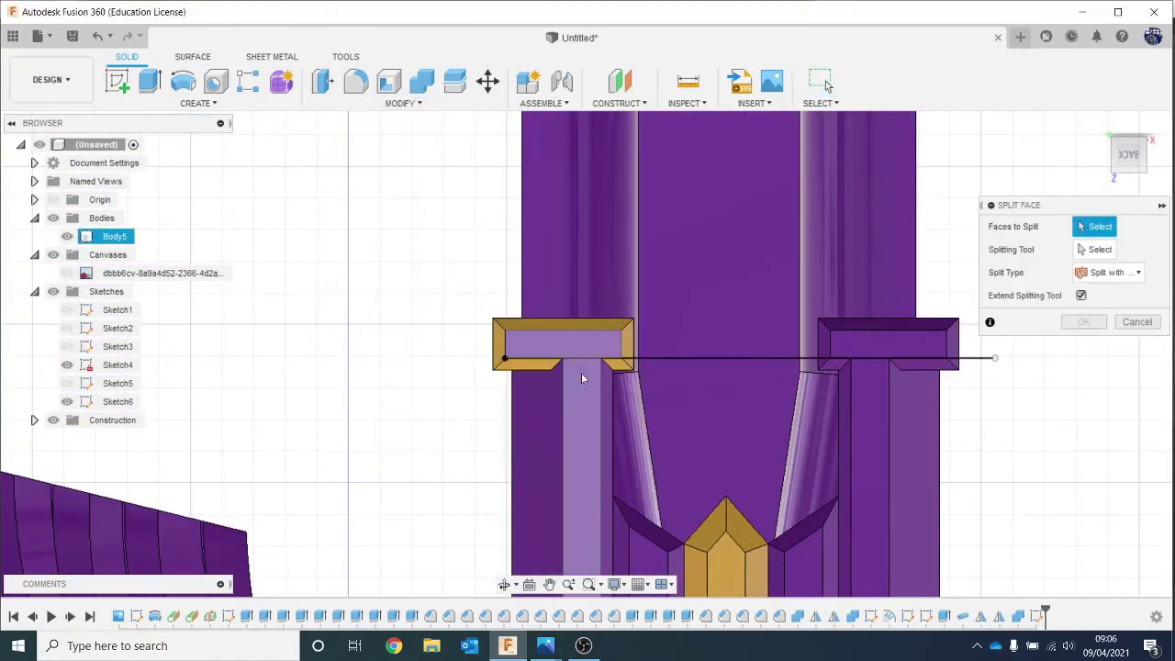
pyautogui.click(582, 374)
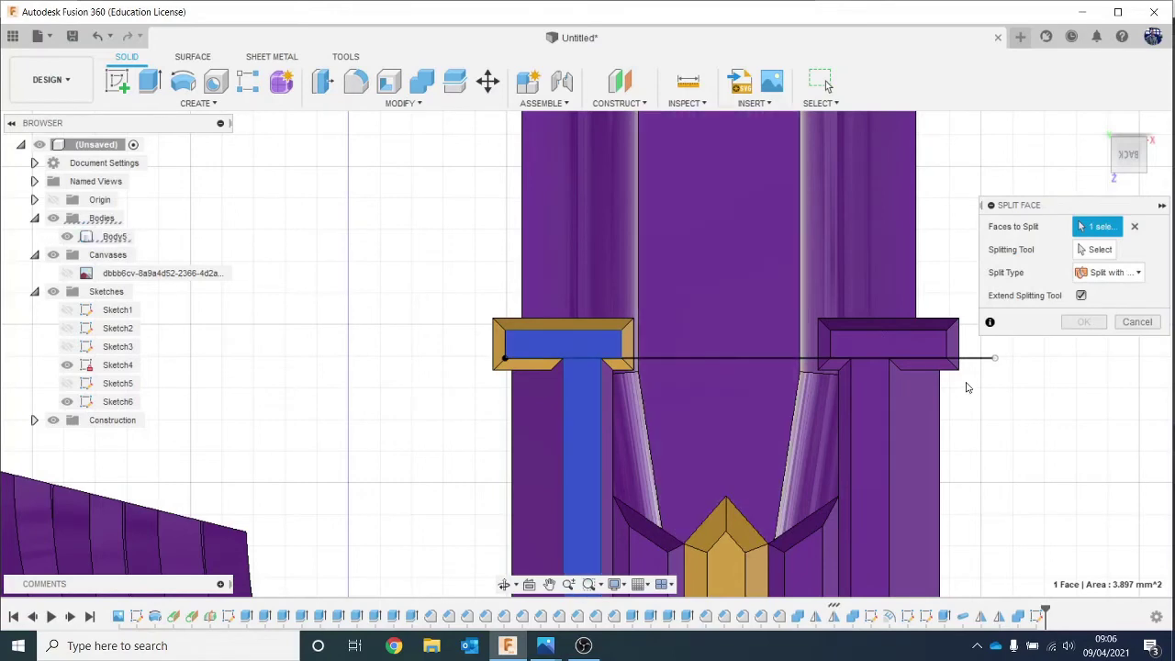
pyautogui.click(878, 401)
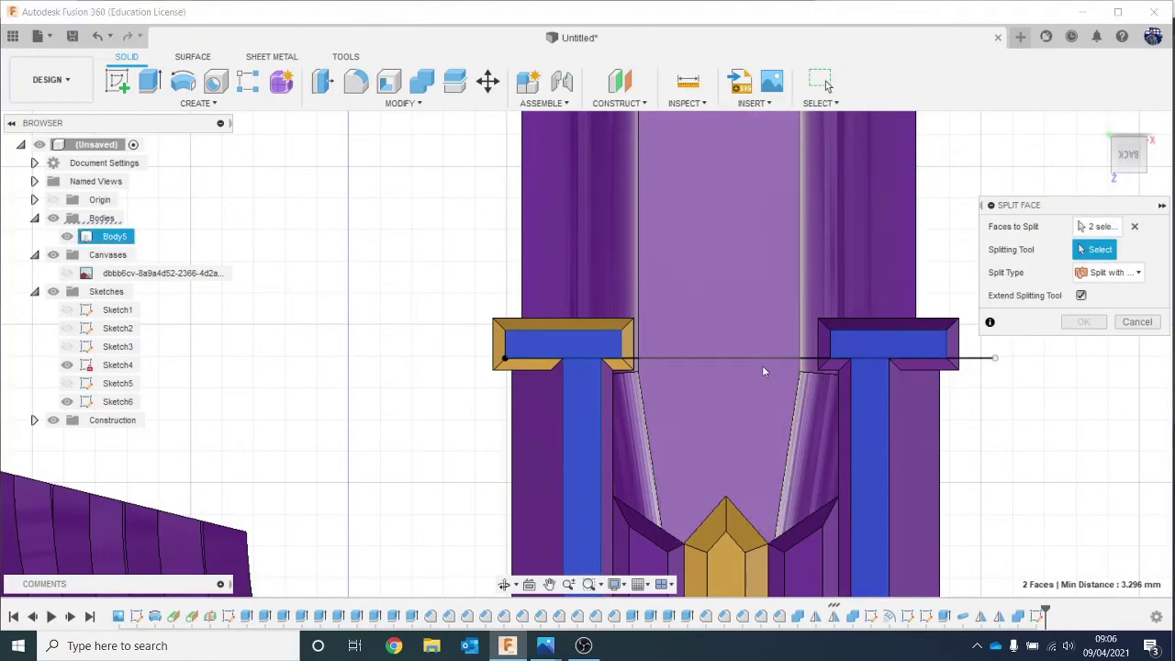
pyautogui.click(764, 360)
pyautogui.click(1084, 325)
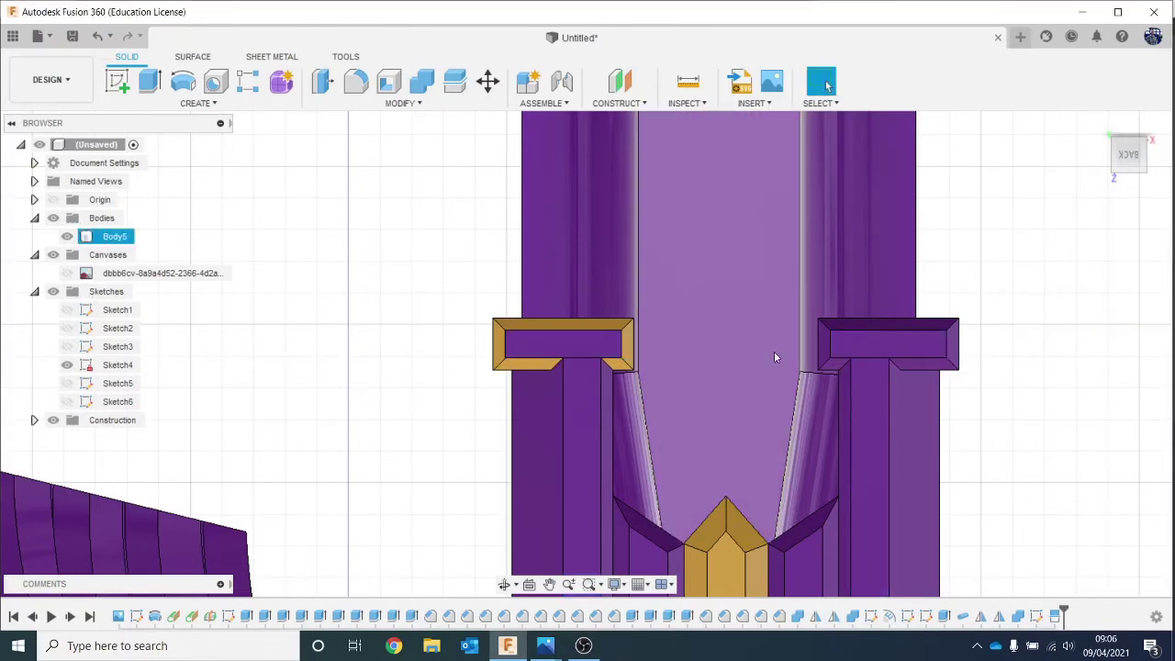
# Set the appearance to apply to faces and paint the left cap's split-off front face with the yellow metallic paint.
pyautogui.moveTo(773, 351); pyautogui.dragTo(648, 269, button='middle')
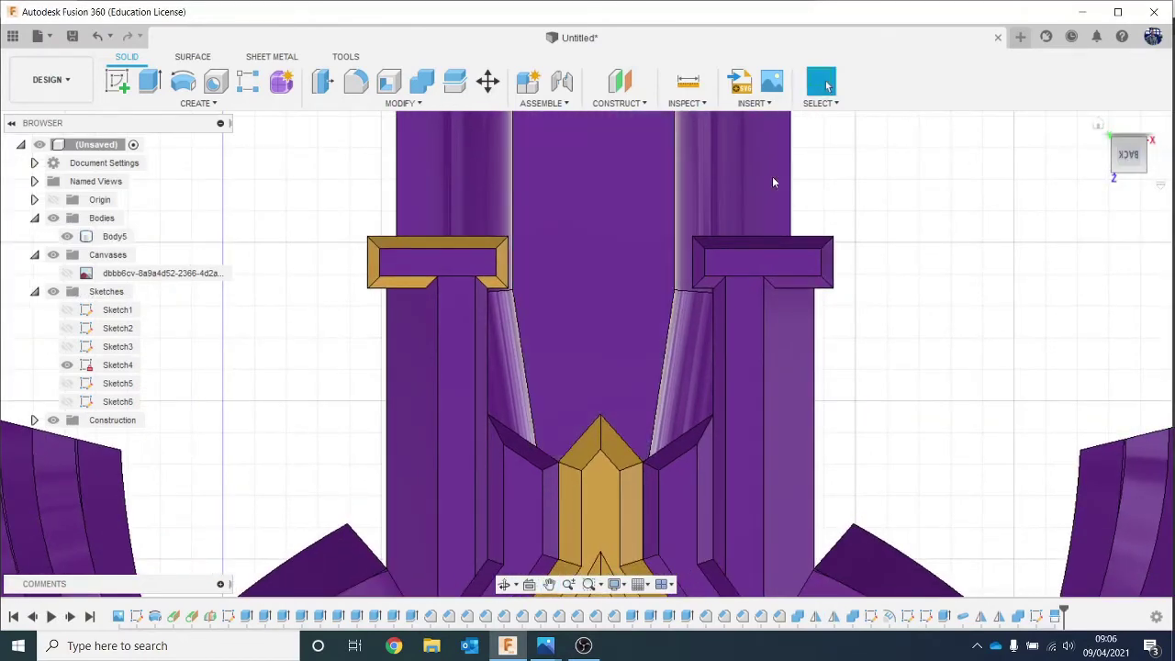
pyautogui.press('a')
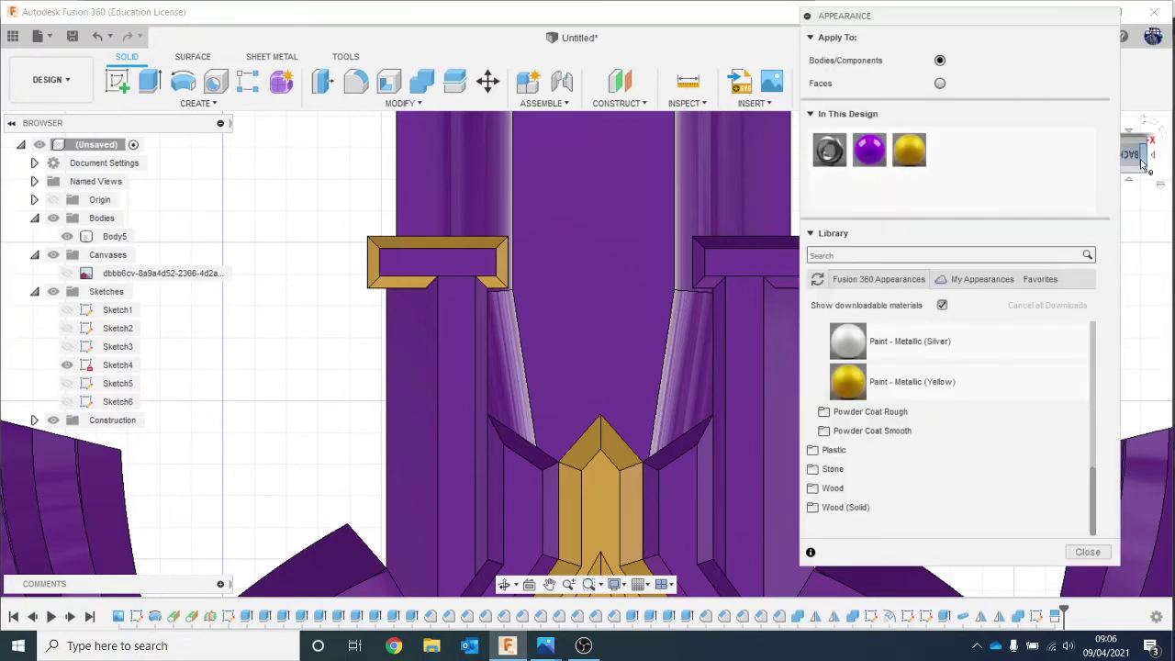
pyautogui.keyDown('shift'); pyautogui.moveTo(1142, 163); pyautogui.dragTo(1154, 173, button='middle'); pyautogui.keyUp('shift')
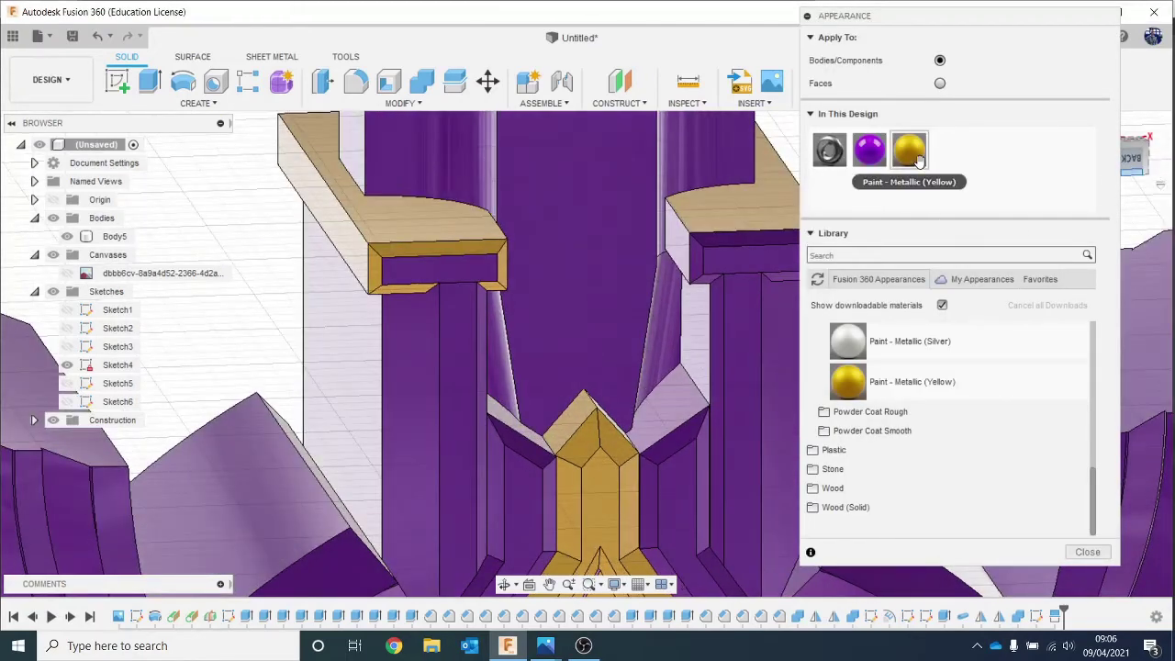
pyautogui.moveTo(918, 160); pyautogui.dragTo(477, 258)
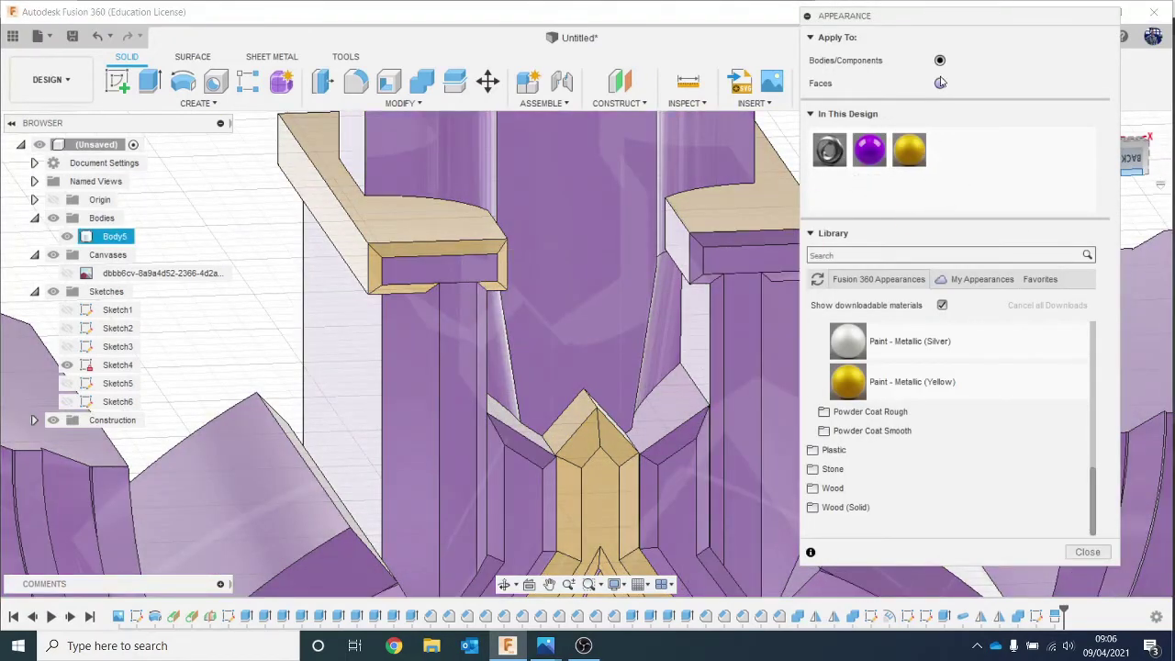
pyautogui.moveTo(902, 158); pyautogui.dragTo(469, 273)
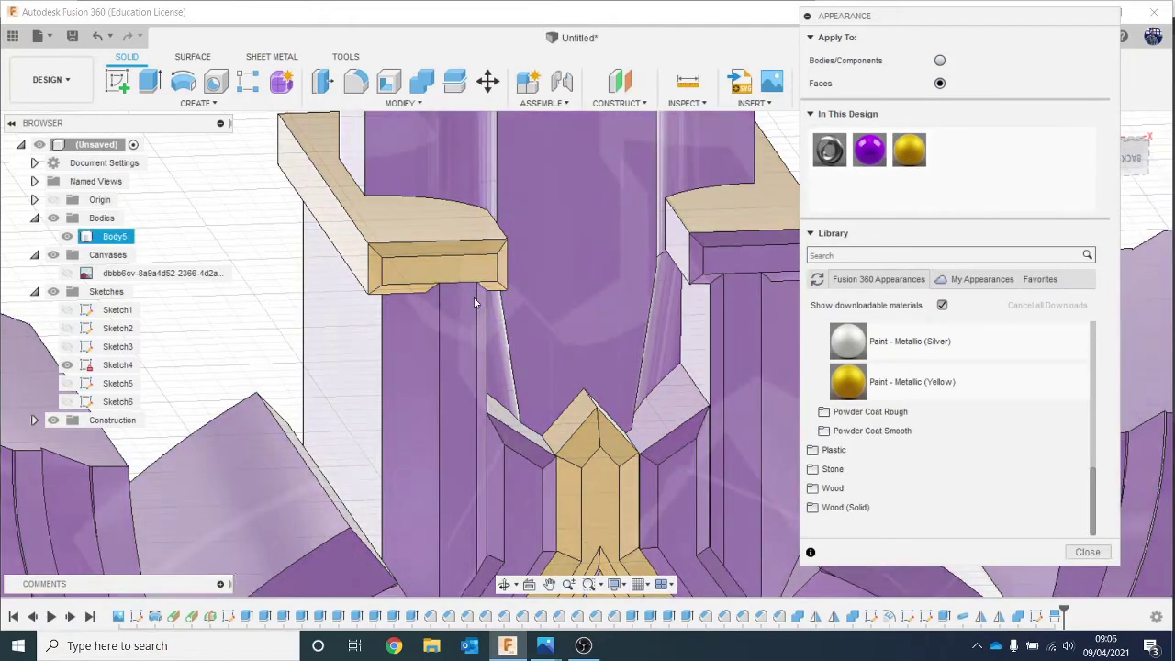
# Paint the right cap's split-off end face and its surrounding bevels, seen from the back, with Paint - Metallic (Yellow).
pyautogui.moveTo(477, 297); pyautogui.dragTo(350, 294, button='middle')
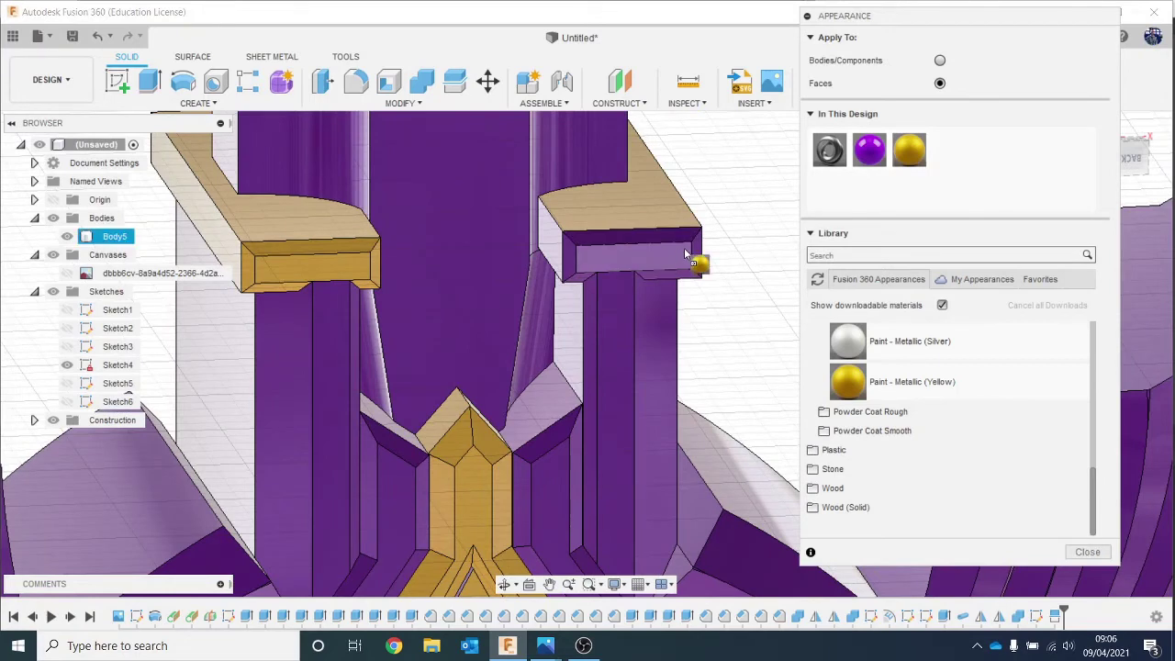
pyautogui.moveTo(684, 254); pyautogui.dragTo(680, 255)
pyautogui.scroll(4, 680, 255)
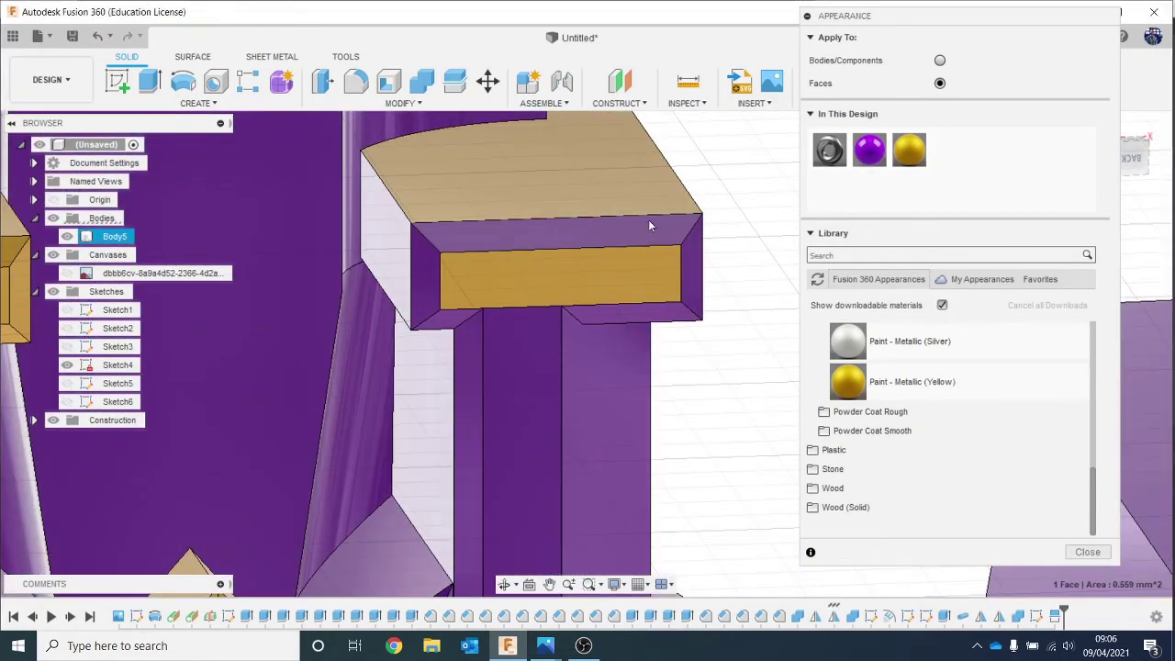
pyautogui.moveTo(908, 150); pyautogui.dragTo(622, 229)
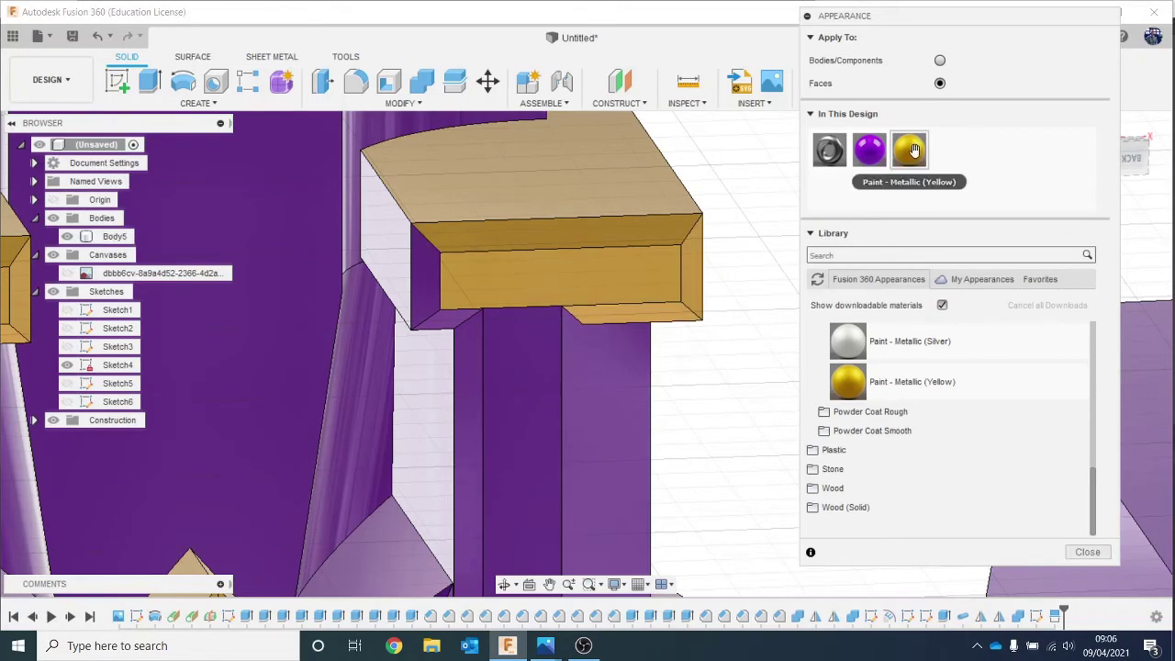
pyautogui.moveTo(914, 150); pyautogui.dragTo(432, 272)
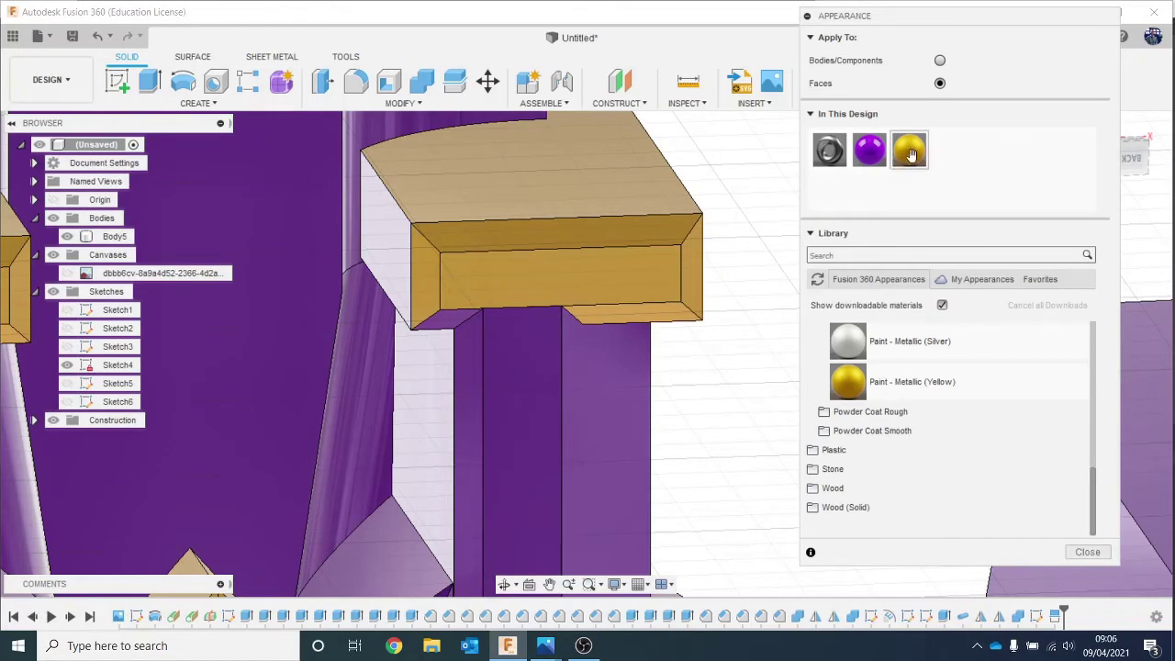
pyautogui.moveTo(445, 321); pyautogui.dragTo(446, 321)
pyautogui.scroll(-5, 532, 287)
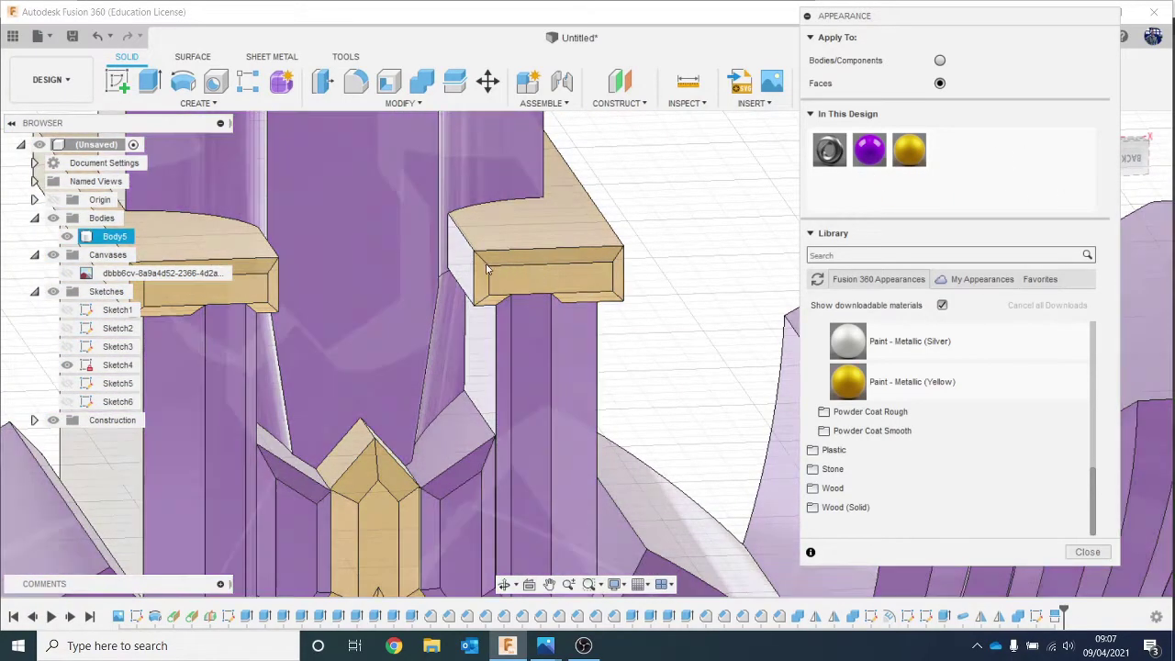
# Apply the yellow metallic paint to the inner and outer side faces of the right cap on the back side.
pyautogui.click(452, 263)
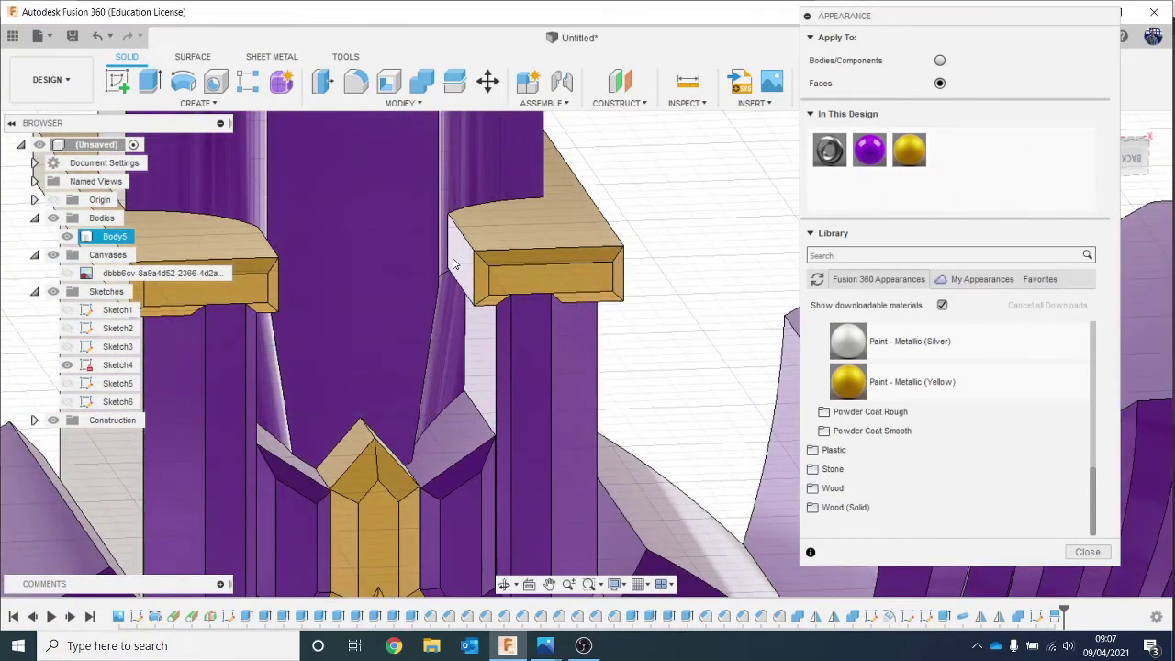
pyautogui.keyDown('shift'); pyautogui.moveTo(586, 354); pyautogui.dragTo(580, 312, button='middle'); pyautogui.keyUp('shift')
pyautogui.scroll(5, 449, 271)
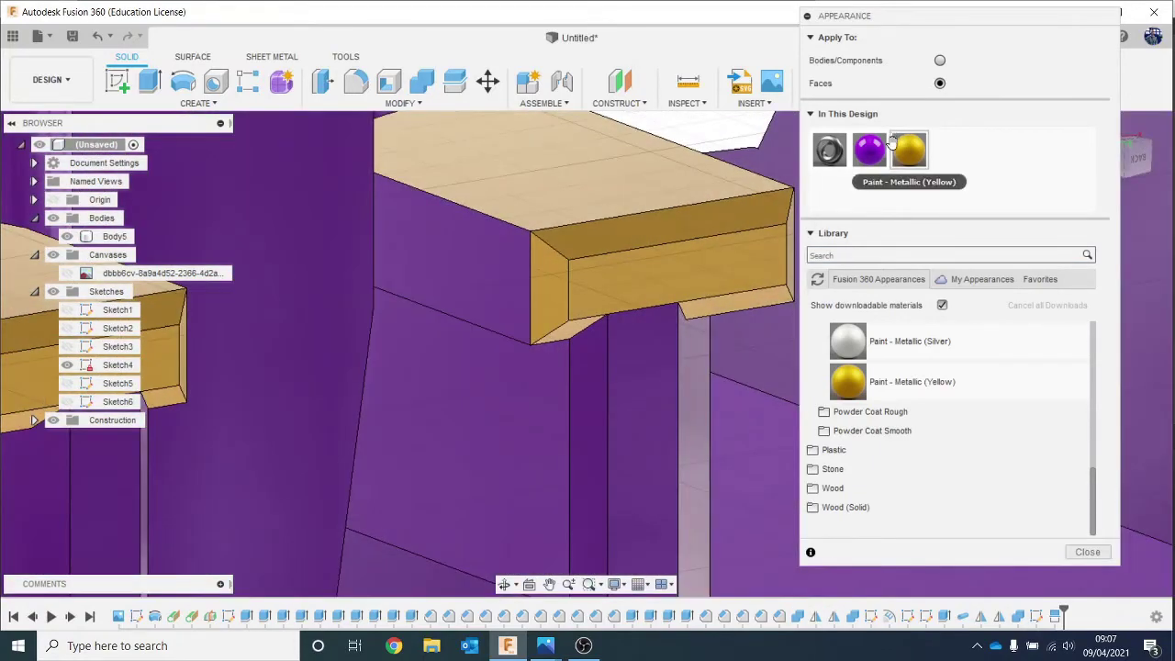
pyautogui.moveTo(913, 156); pyautogui.dragTo(437, 268)
pyautogui.scroll(-5, 569, 294)
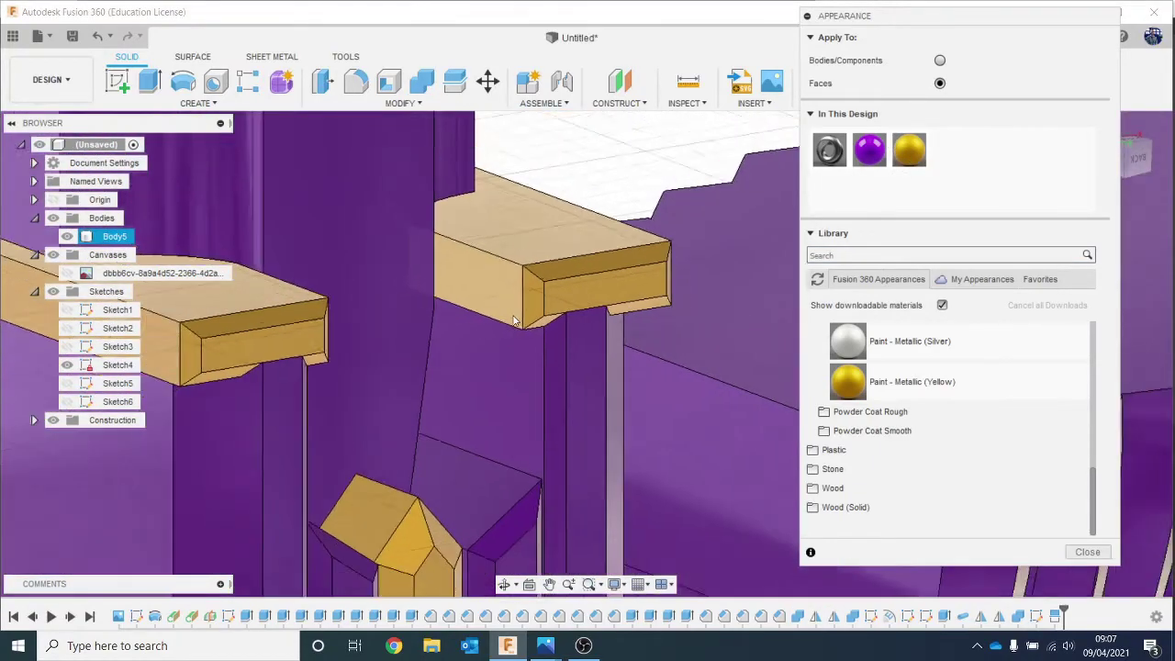
pyautogui.scroll(-1, 514, 322)
pyautogui.moveTo(1149, 165)
pyautogui.mouseDown()
pyautogui.moveTo(1094, 218)
pyautogui.moveTo(1055, 204)
pyautogui.moveTo(1004, 240)
pyautogui.mouseUp()
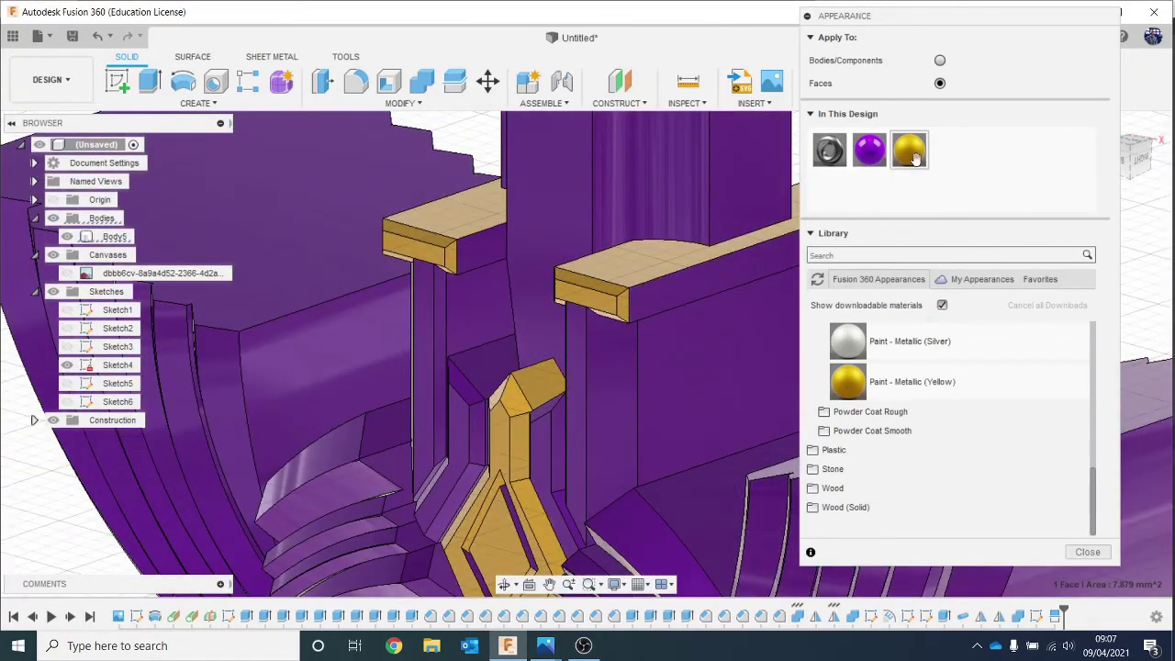
pyautogui.moveTo(909, 149); pyautogui.dragTo(757, 268)
pyautogui.scroll(-4, 612, 283)
pyautogui.moveTo(587, 275); pyautogui.dragTo(376, 254, button='middle')
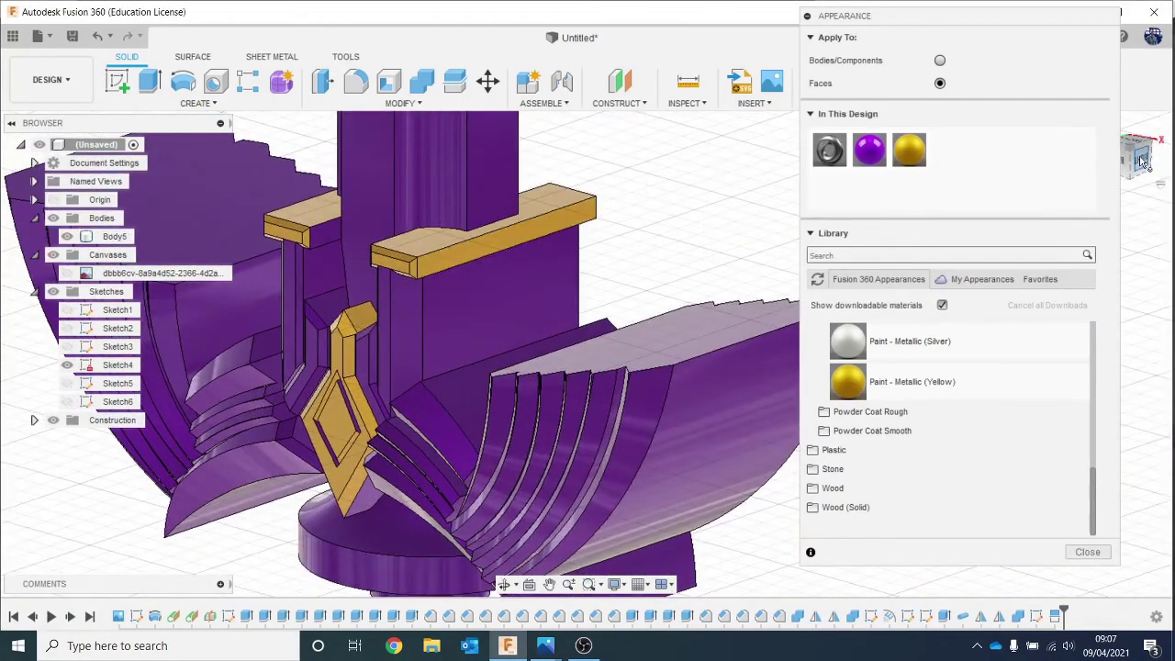
# Split the T-shaped faces of both posts on the guard's front side with the Sketch6 line, and hide the visible sketches.
pyautogui.moveTo(1141, 160)
pyautogui.keyDown('shift'); pyautogui.mouseDown(button='middle')
pyautogui.moveTo(801, 229)
pyautogui.moveTo(325, 176)
pyautogui.moveTo(410, 204)
pyautogui.mouseUp(button='middle'); pyautogui.keyUp('shift')
pyautogui.scroll(3, 444, 278)
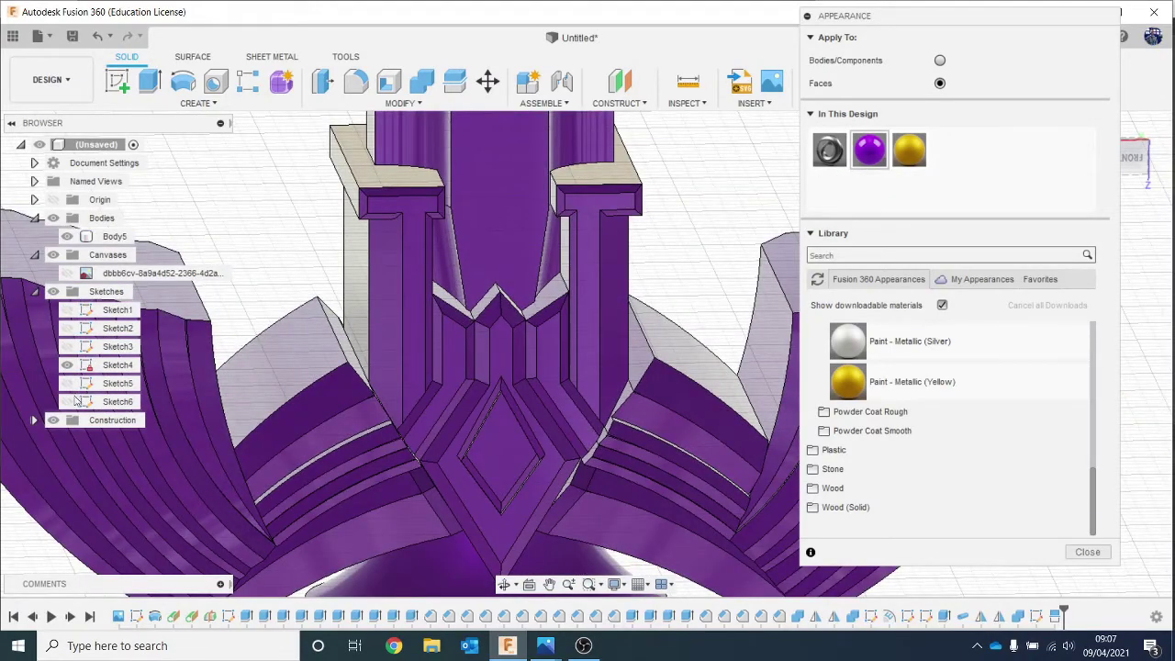
pyautogui.click(70, 402)
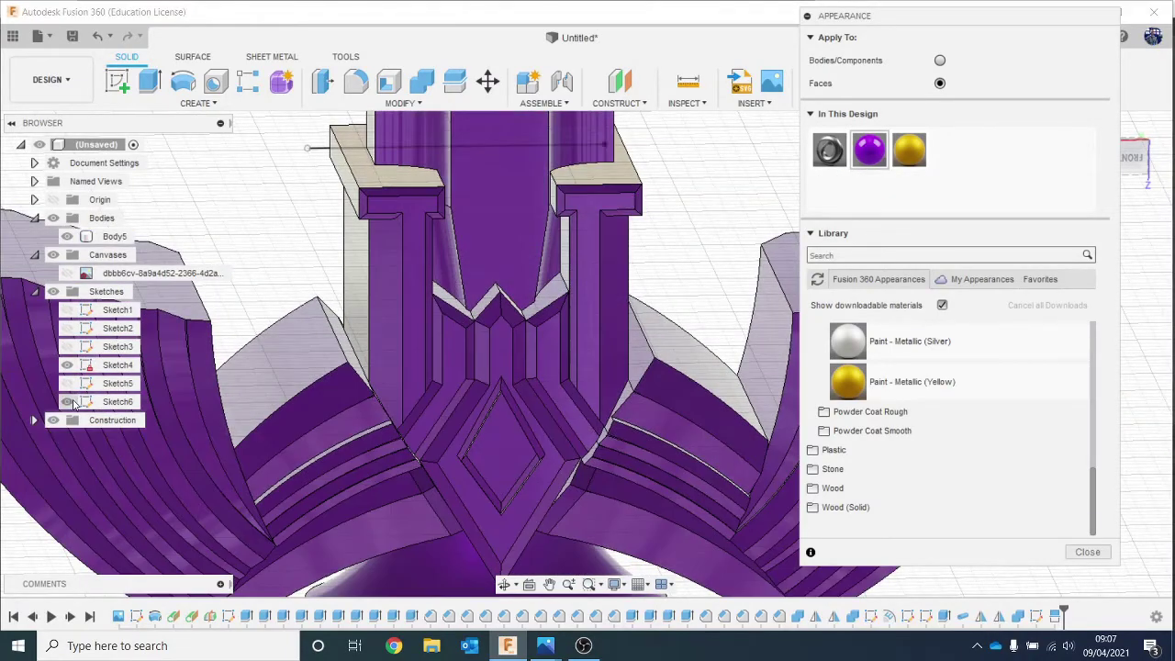
pyautogui.click(418, 105)
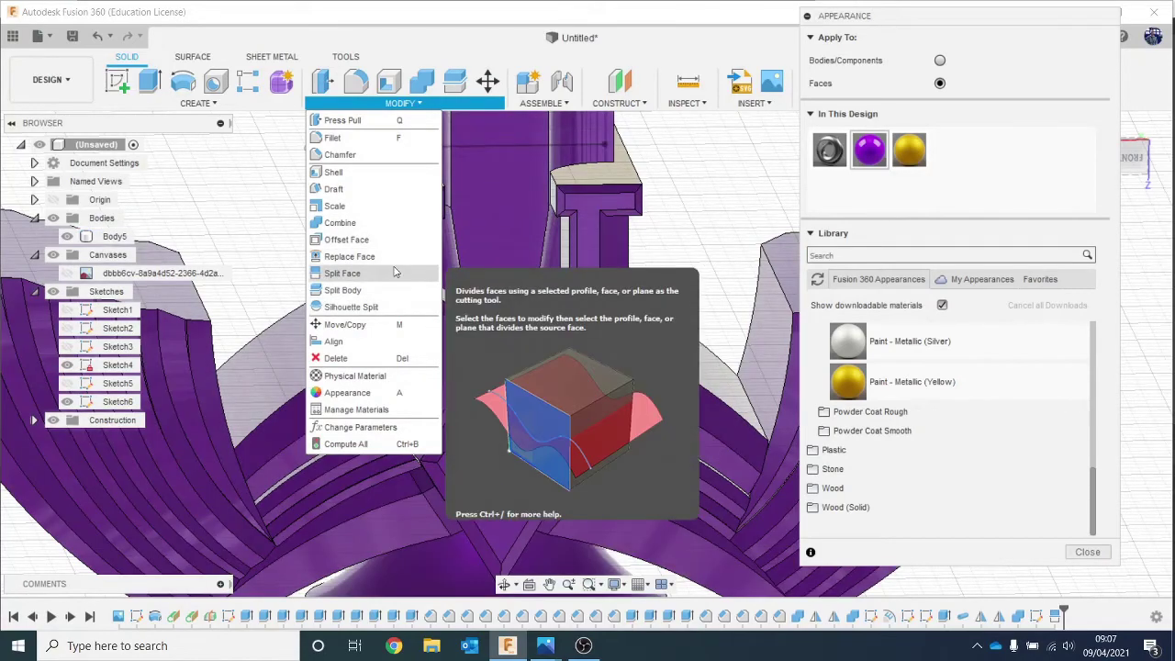
pyautogui.click(395, 273)
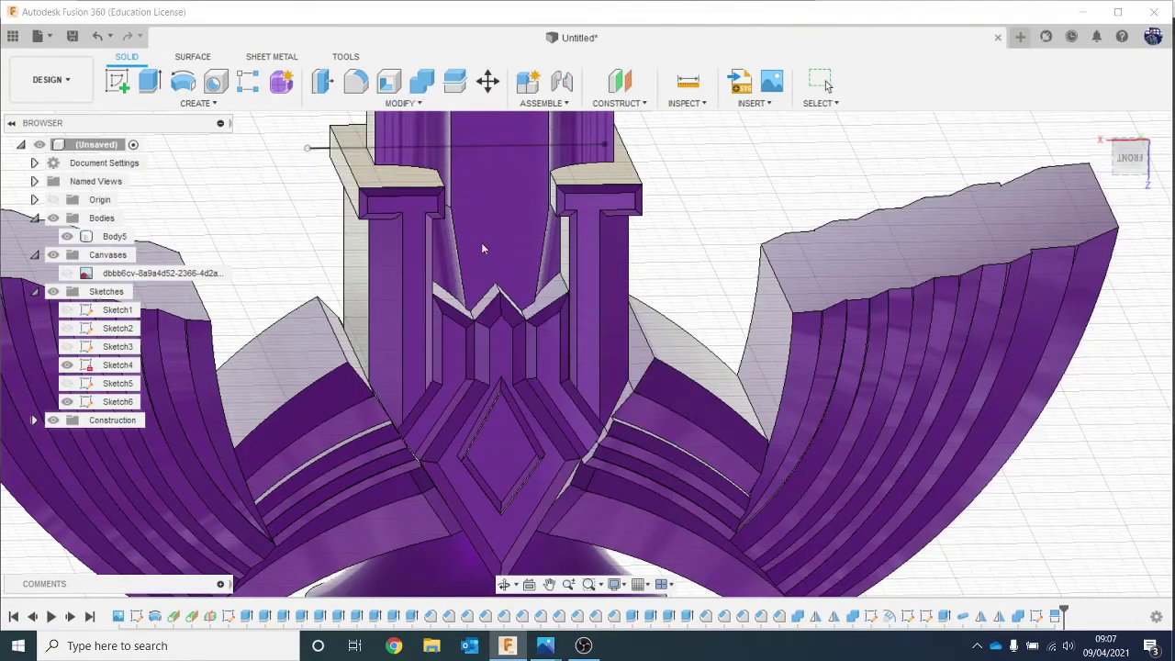
pyautogui.click(413, 276)
pyautogui.click(592, 200)
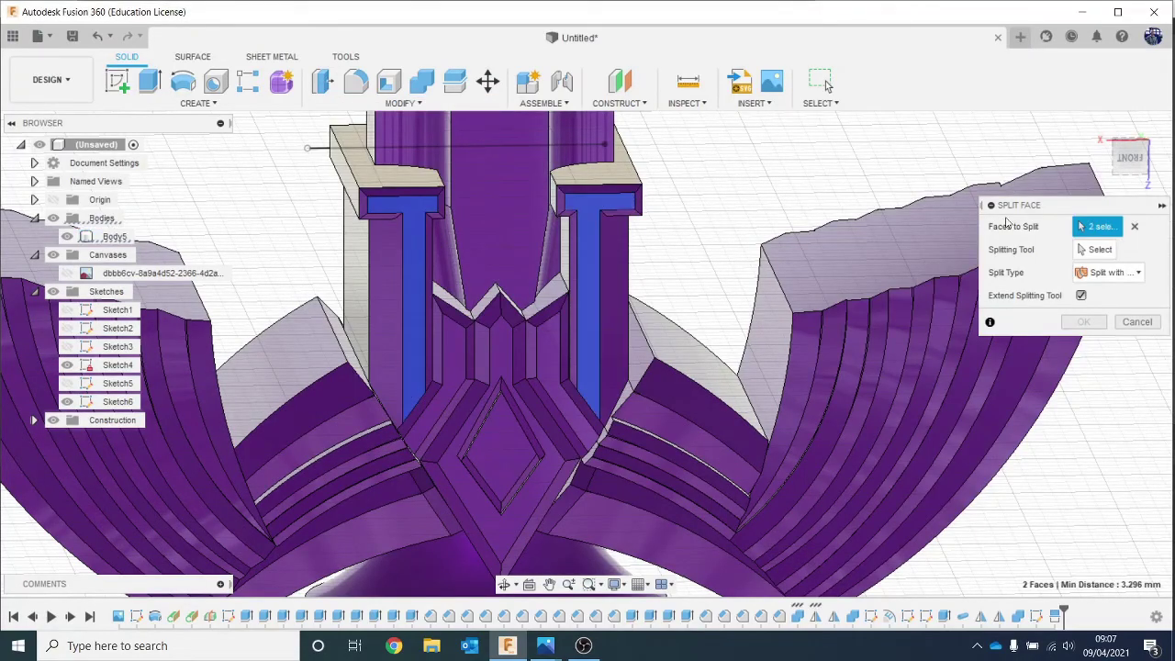
pyautogui.click(1096, 249)
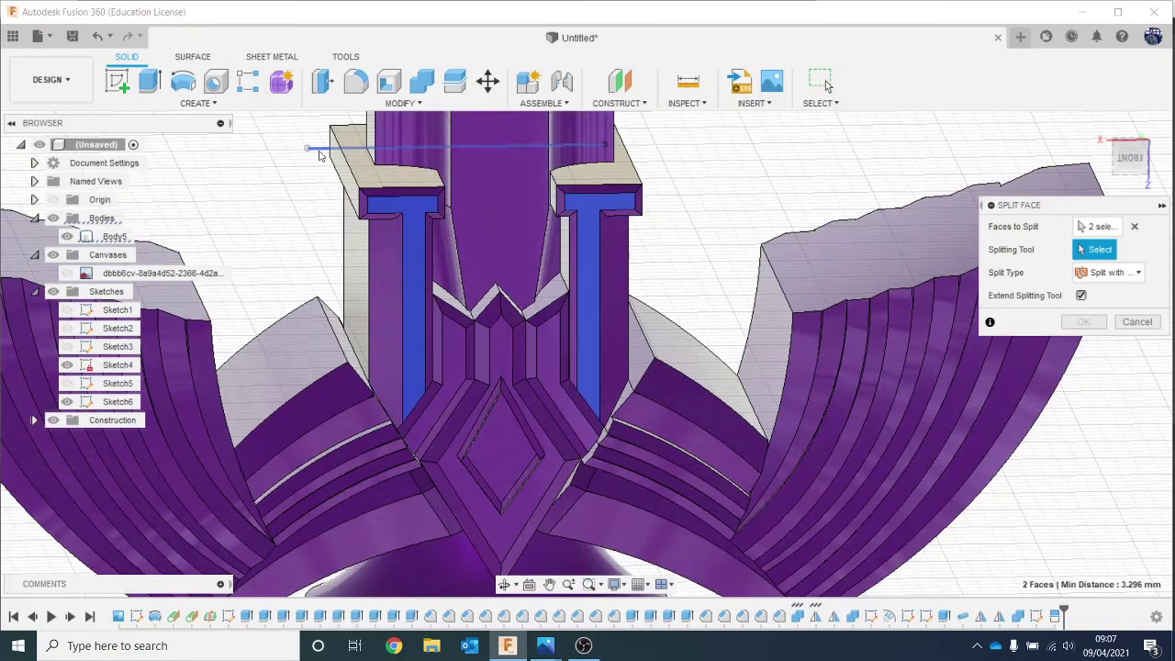
pyautogui.click(319, 152)
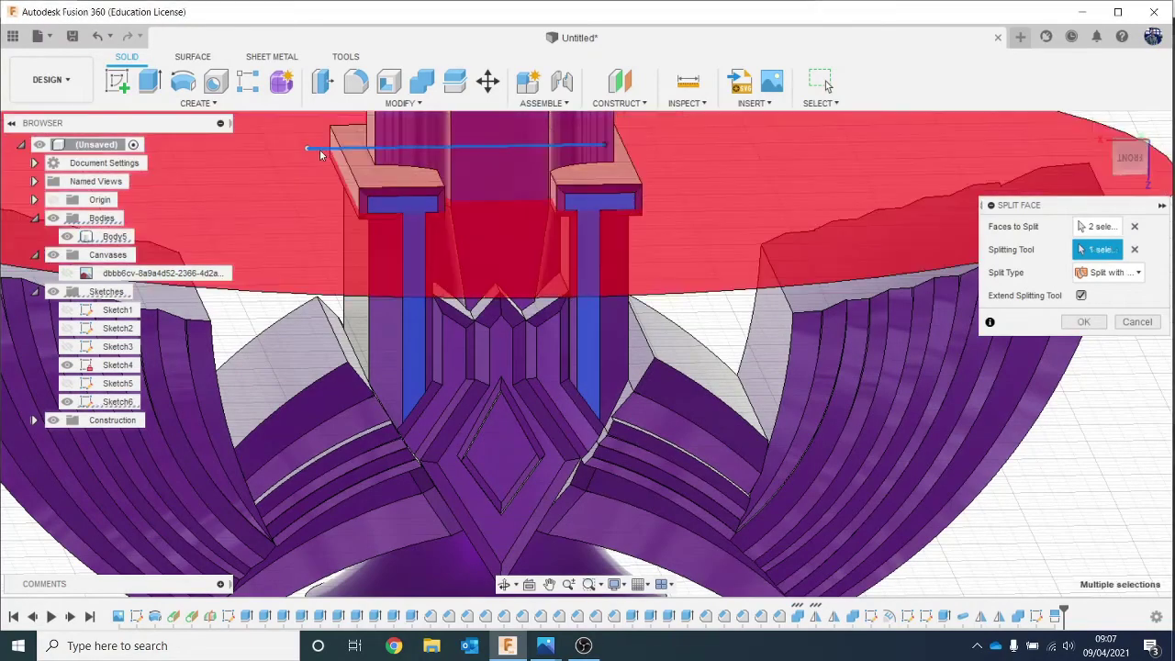
pyautogui.click(1083, 321)
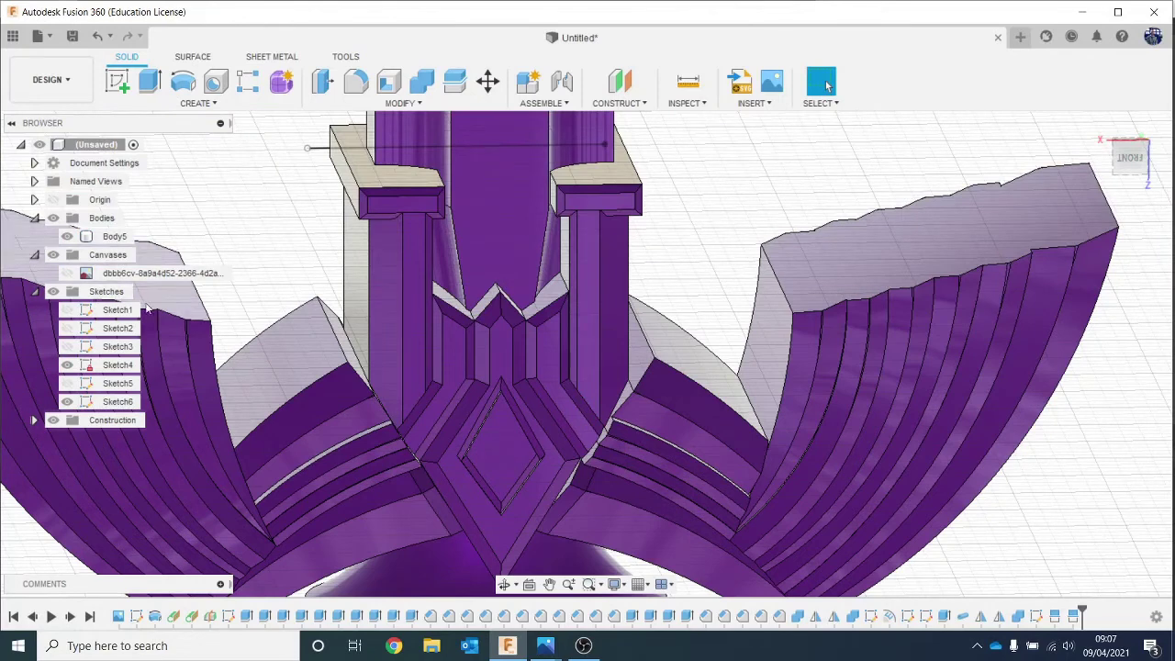
pyautogui.click(67, 364)
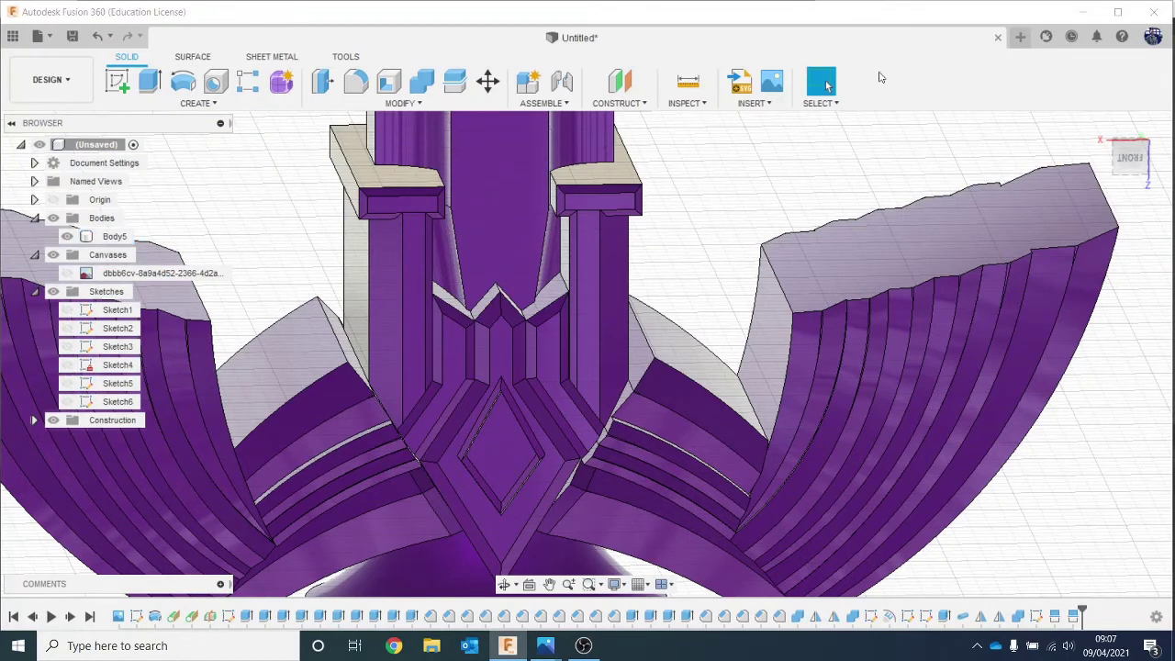
# Set the appearance to apply to faces and paint the left cap's end face and bevels on the front side yellow metallic.
pyautogui.press('a')
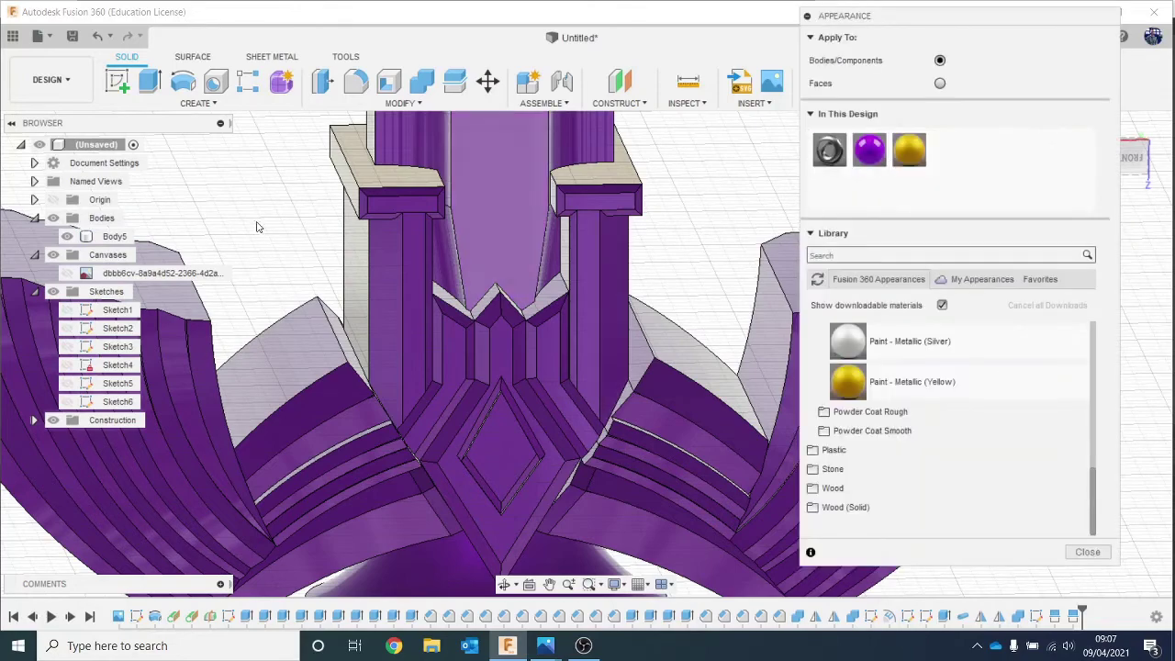
pyautogui.scroll(5, 412, 199)
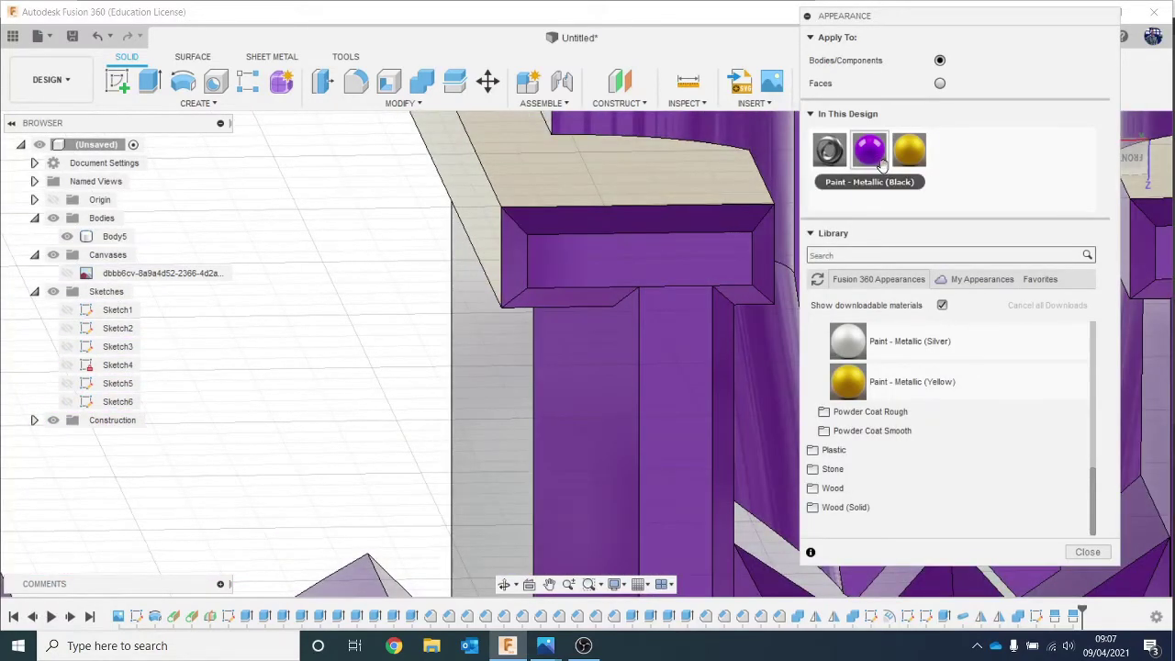
pyautogui.moveTo(858, 197); pyautogui.dragTo(695, 258)
pyautogui.moveTo(912, 149); pyautogui.dragTo(928, 93)
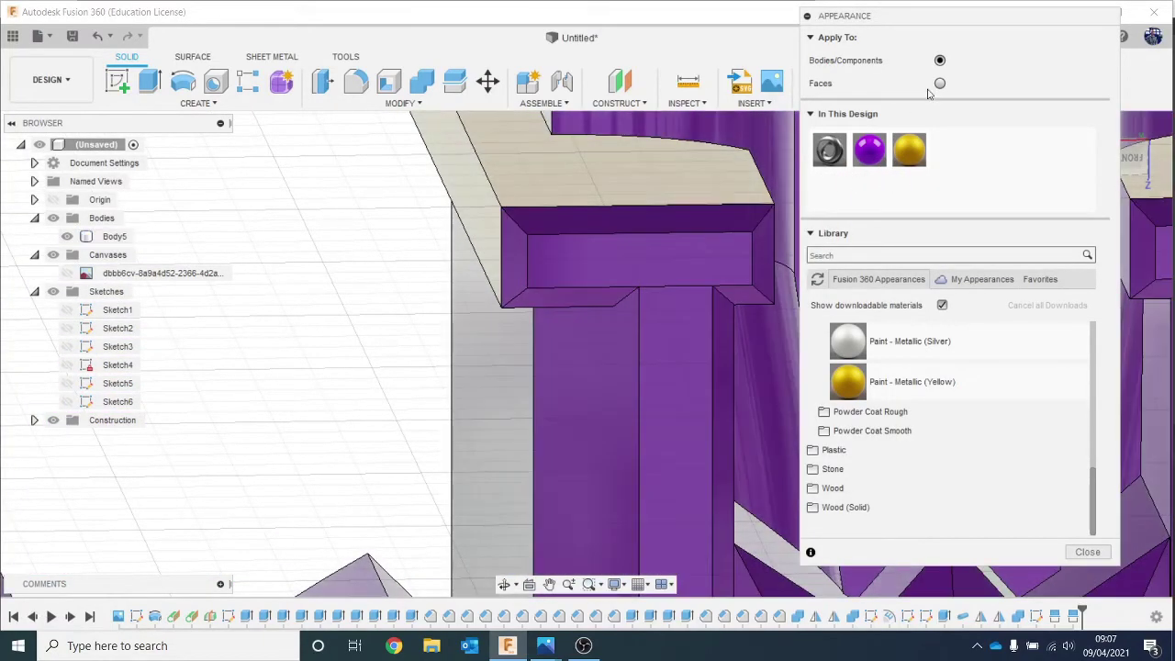
pyautogui.moveTo(921, 137)
pyautogui.mouseDown()
pyautogui.moveTo(664, 236)
pyautogui.moveTo(661, 225)
pyautogui.mouseUp()
pyautogui.moveTo(886, 165)
pyautogui.mouseDown()
pyautogui.moveTo(621, 273)
pyautogui.moveTo(516, 270)
pyautogui.mouseUp()
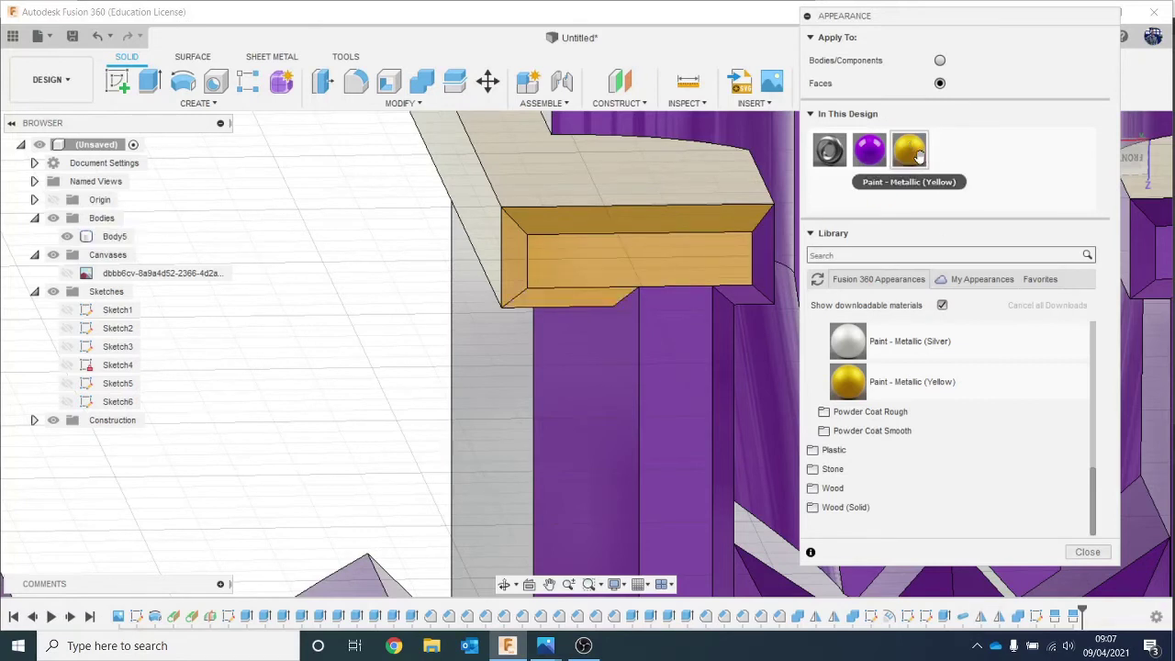
pyautogui.moveTo(745, 299); pyautogui.dragTo(746, 300)
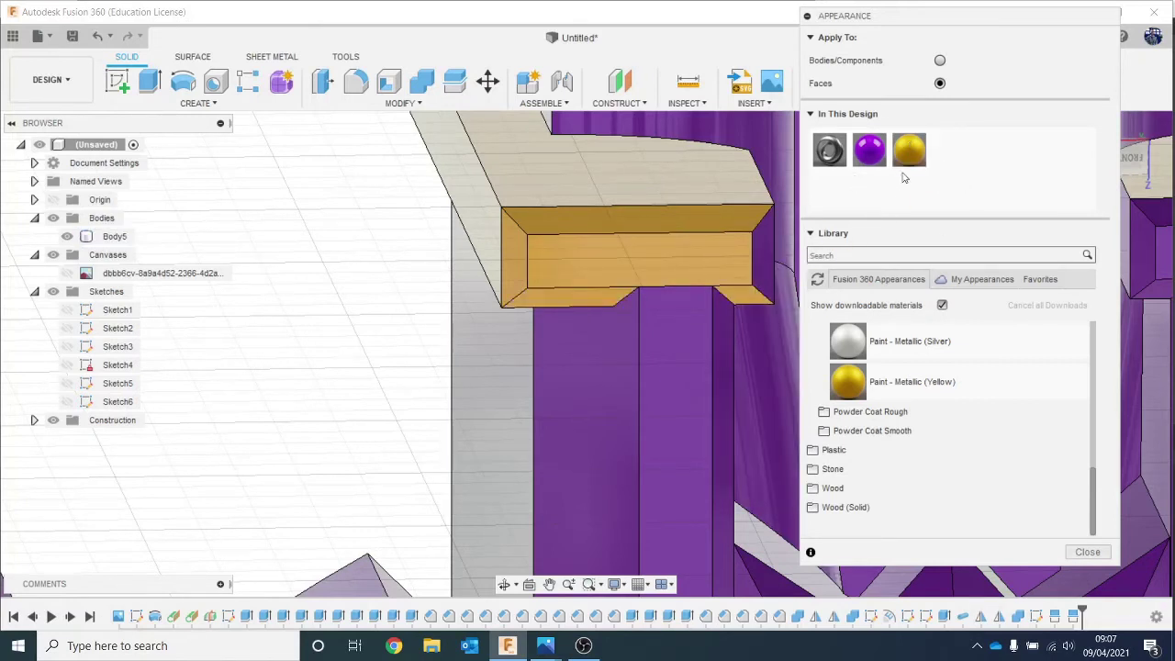
pyautogui.moveTo(762, 251); pyautogui.dragTo(762, 253)
pyautogui.scroll(-5, 758, 255)
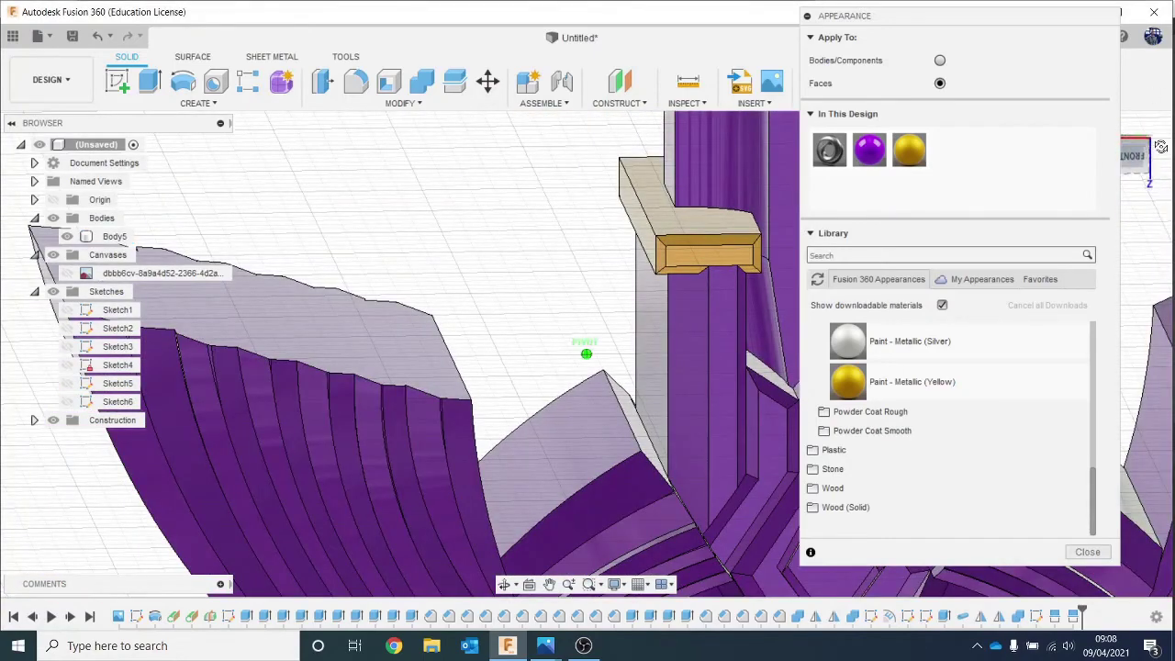
# Paint the inner side face of the left cap on the front side with the yellow metallic paint.
pyautogui.moveTo(585, 353)
pyautogui.keyDown('shift'); pyautogui.mouseDown(button='middle')
pyautogui.moveTo(663, 298)
pyautogui.moveTo(675, 317)
pyautogui.moveTo(605, 362)
pyautogui.moveTo(542, 335)
pyautogui.moveTo(904, 255)
pyautogui.mouseUp(button='middle'); pyautogui.keyUp('shift')
pyautogui.scroll(5, 535, 276)
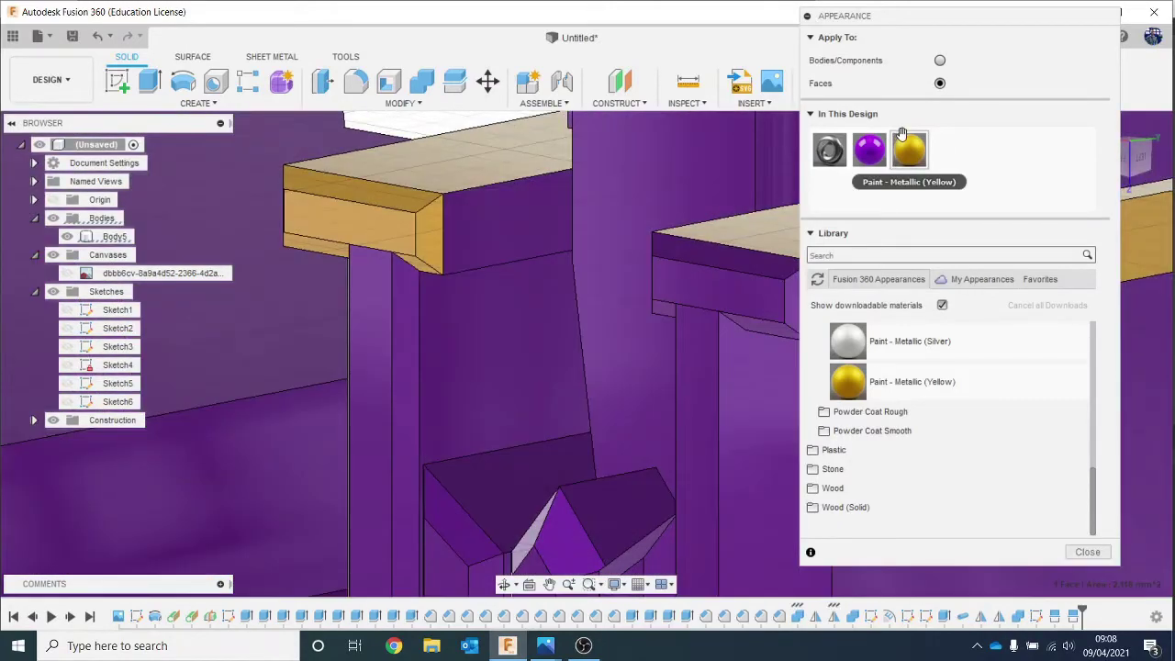
pyautogui.moveTo(908, 149); pyautogui.dragTo(541, 215)
# Paint the right cap's end face and surrounding bevels on the front side, including the small lower piece, with yellow metallic paint.
pyautogui.scroll(-2, 598, 242)
pyautogui.scroll(3, 599, 241)
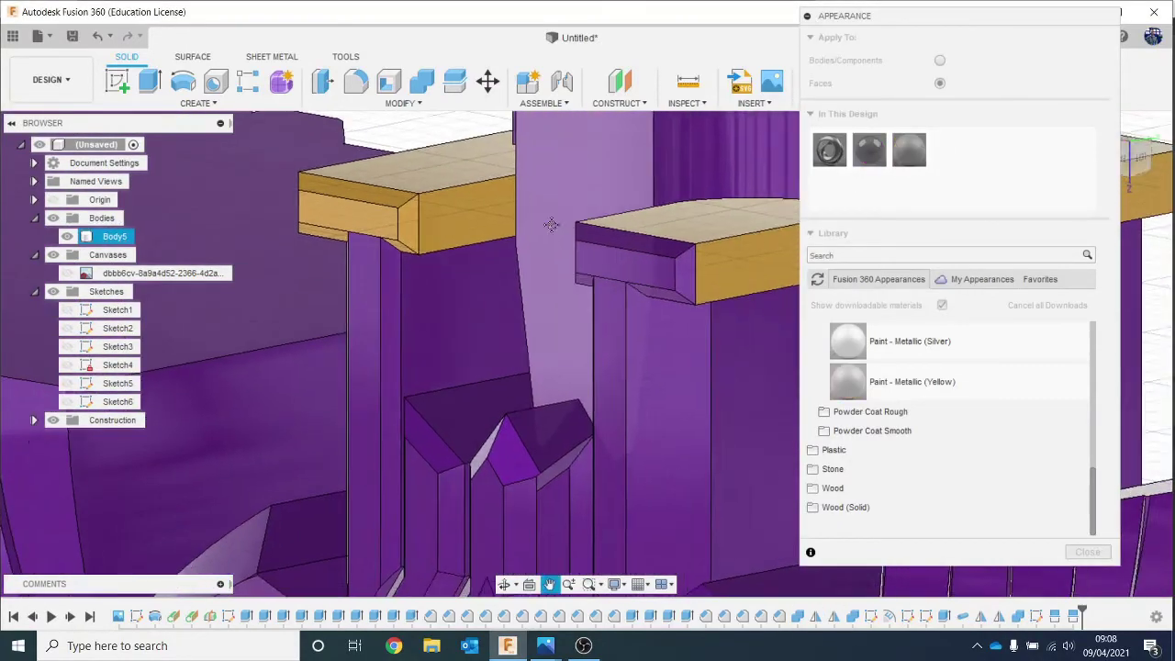
pyautogui.scroll(3, 725, 267)
pyautogui.moveTo(900, 152); pyautogui.dragTo(653, 264)
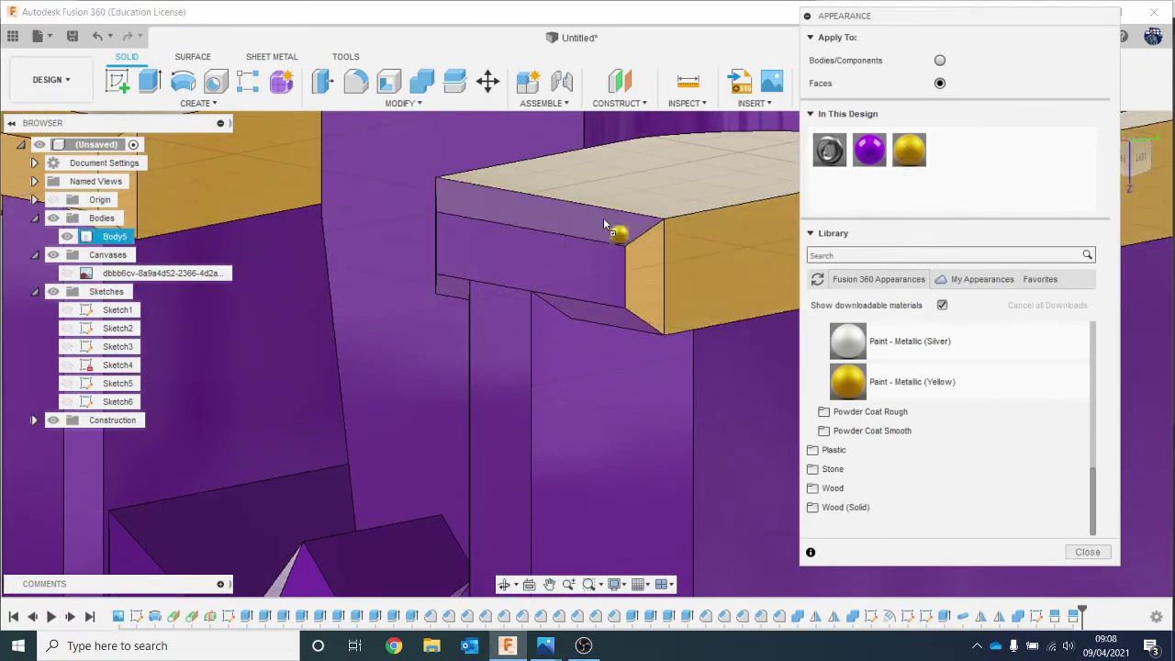
pyautogui.moveTo(909, 148); pyautogui.dragTo(615, 266)
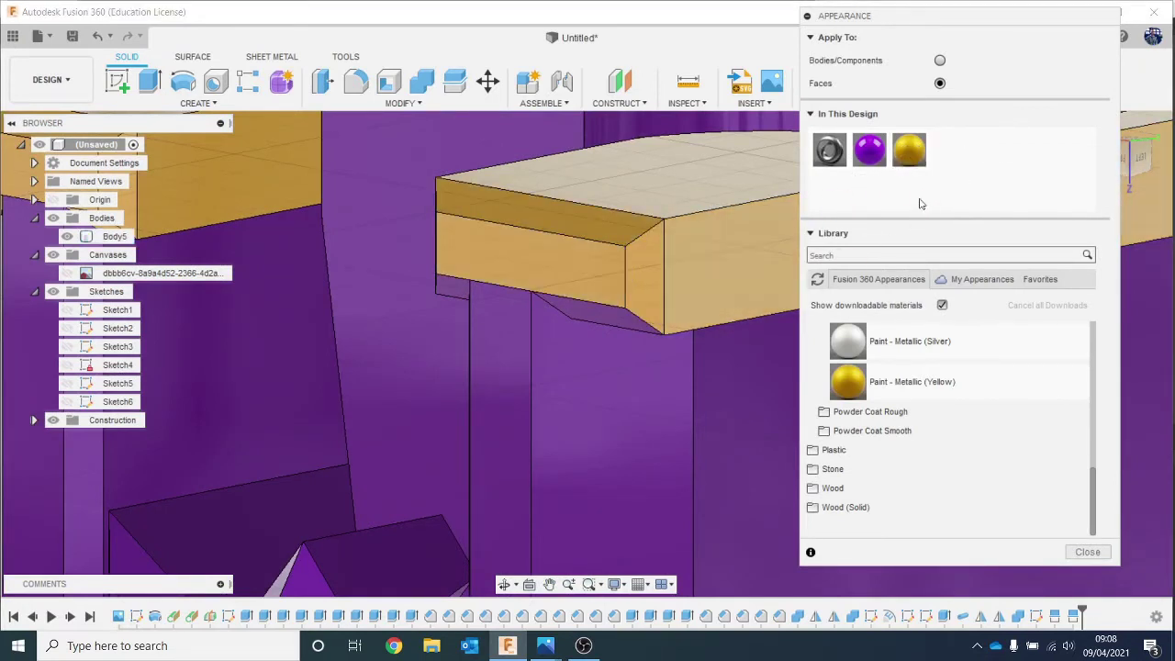
pyautogui.moveTo(614, 319); pyautogui.dragTo(613, 321)
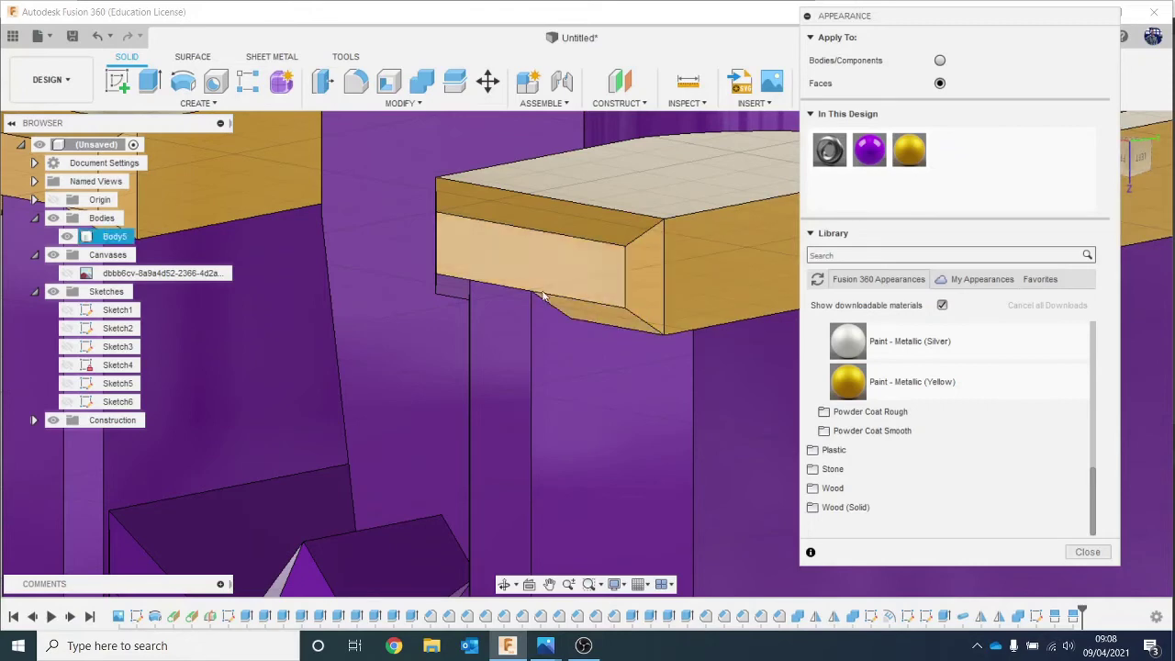
pyautogui.scroll(5, 467, 294)
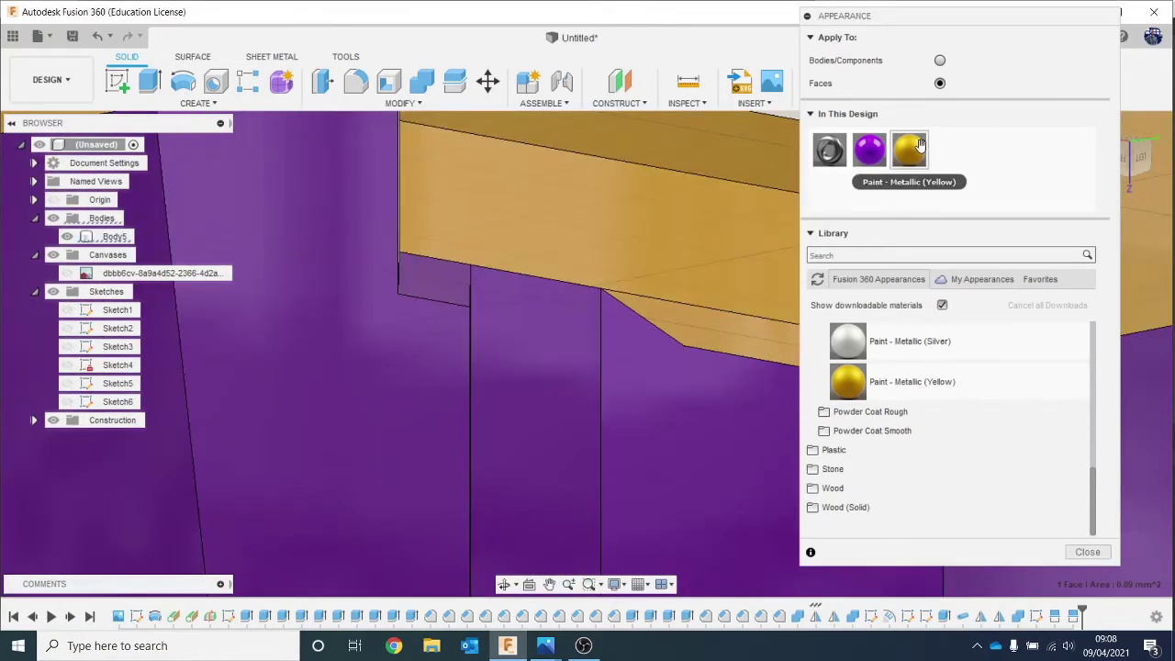
pyautogui.moveTo(919, 147); pyautogui.dragTo(467, 271)
pyautogui.scroll(-5, 558, 289)
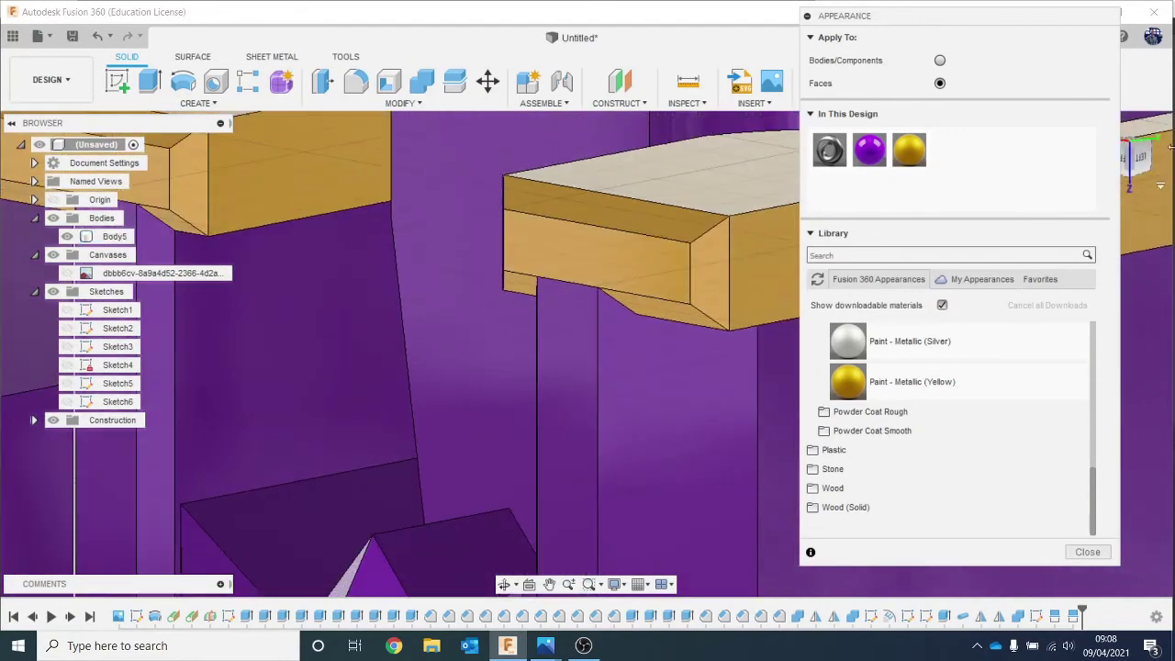
# Paint the right cap's inner side face and its adjoining corner bevel on the guard's front side with yellow metallic paint.
pyautogui.moveTo(1148, 157)
pyautogui.mouseDown()
pyautogui.moveTo(1170, 156)
pyautogui.moveTo(1129, 171)
pyautogui.mouseUp()
pyautogui.scroll(-3, 643, 254)
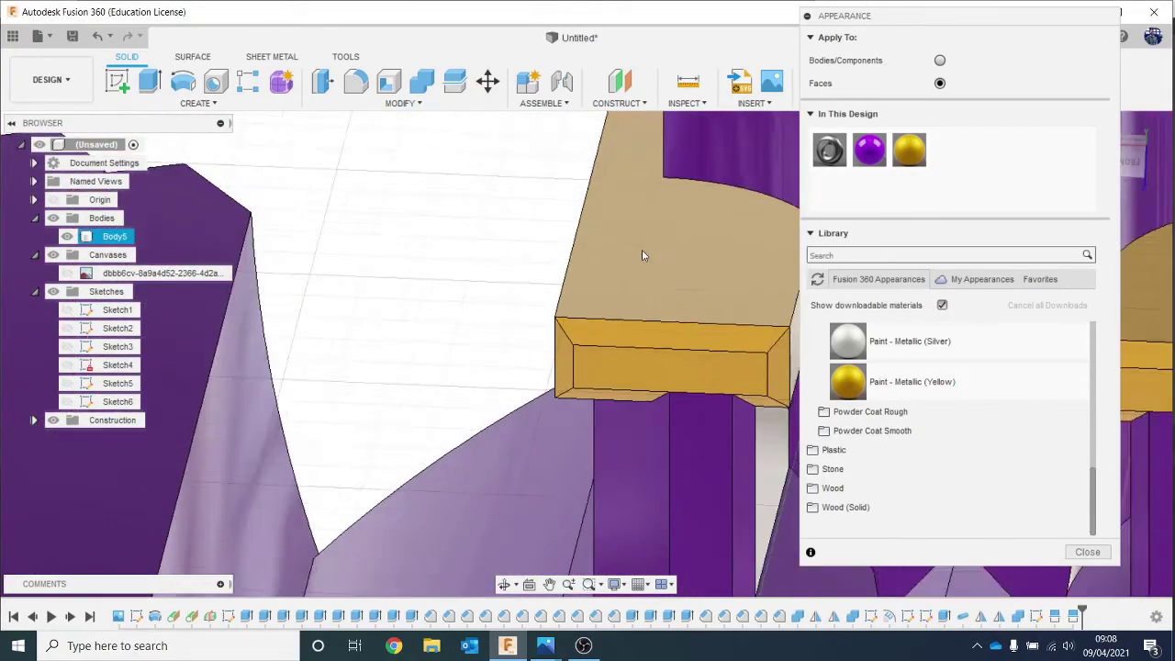
pyautogui.moveTo(470, 257); pyautogui.dragTo(166, 268, button='middle')
pyautogui.keyDown('shift'); pyautogui.moveTo(688, 187); pyautogui.dragTo(1064, 144, button='middle'); pyautogui.keyUp('shift')
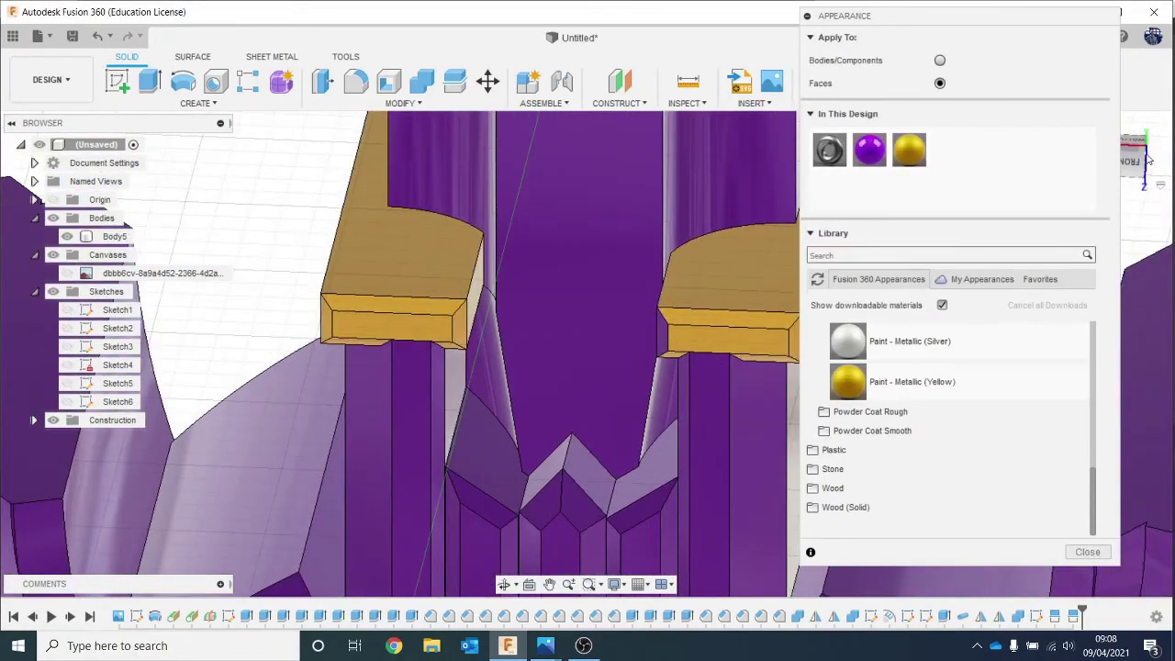
pyautogui.moveTo(1147, 159); pyautogui.dragTo(1170, 163)
pyautogui.moveTo(591, 229); pyautogui.dragTo(307, 201, button='middle')
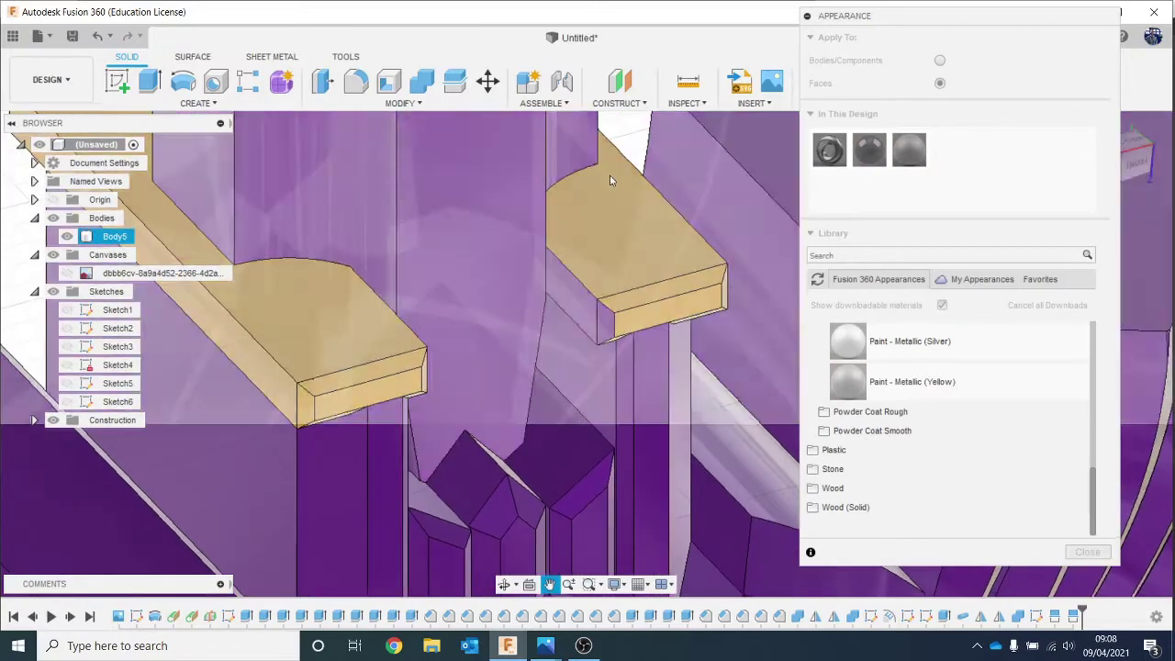
pyautogui.keyDown('shift'); pyautogui.moveTo(611, 180); pyautogui.dragTo(603, 270, button='middle'); pyautogui.keyUp('shift')
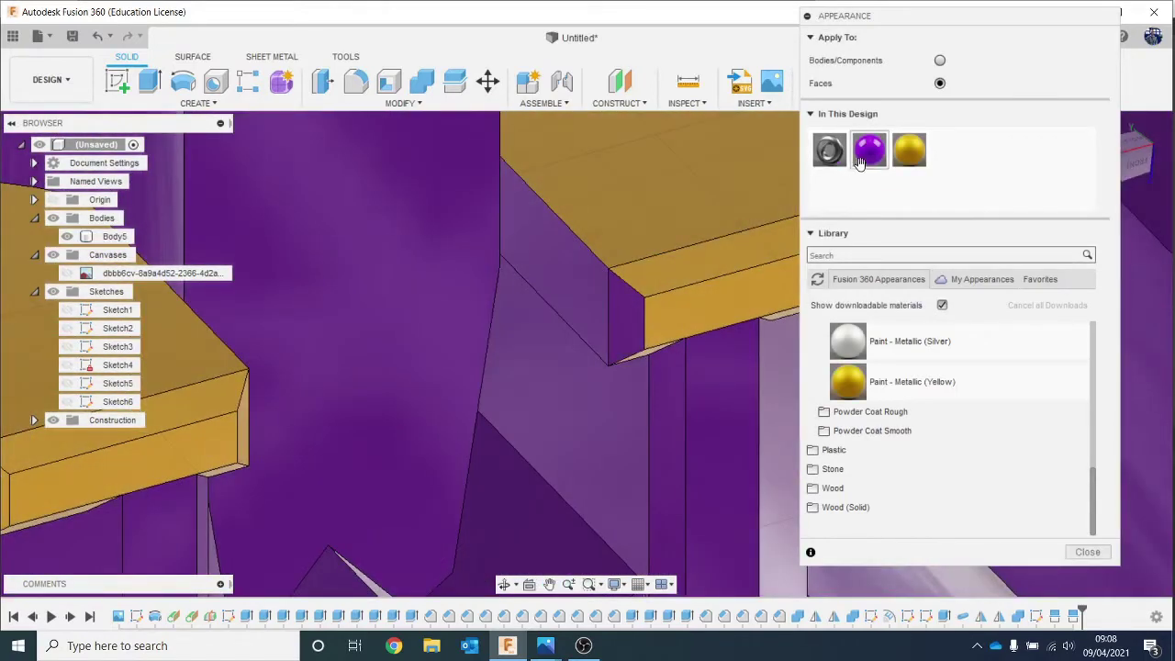
pyautogui.moveTo(908, 150); pyautogui.dragTo(578, 266)
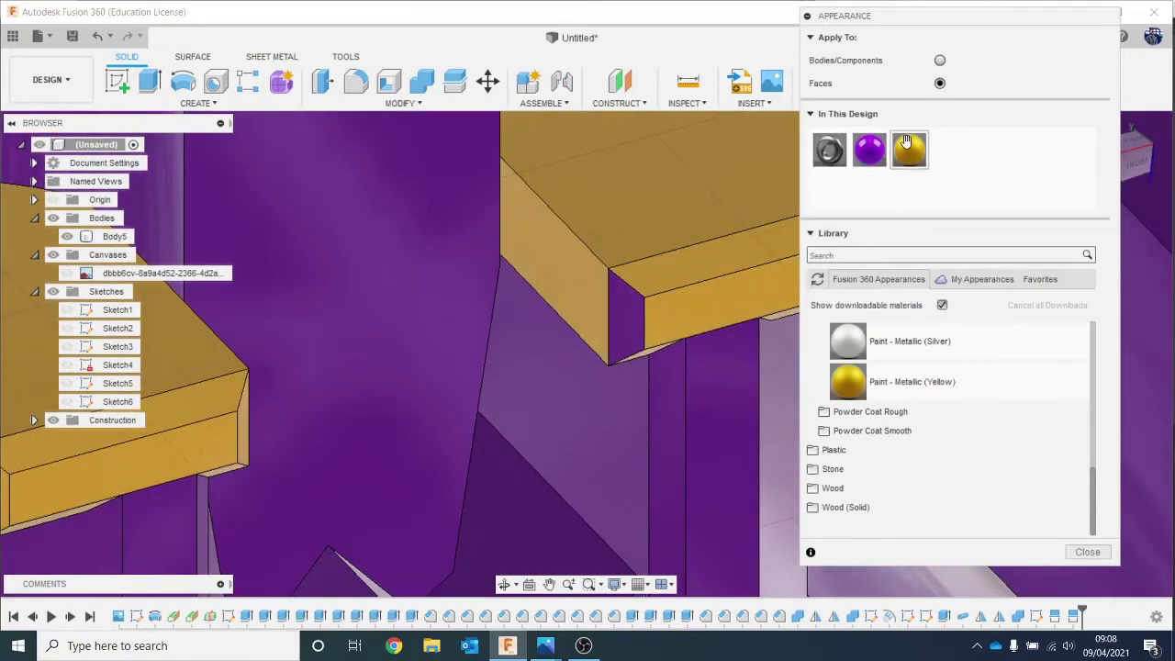
pyautogui.moveTo(907, 142); pyautogui.dragTo(638, 317)
pyautogui.scroll(-2, 640, 315)
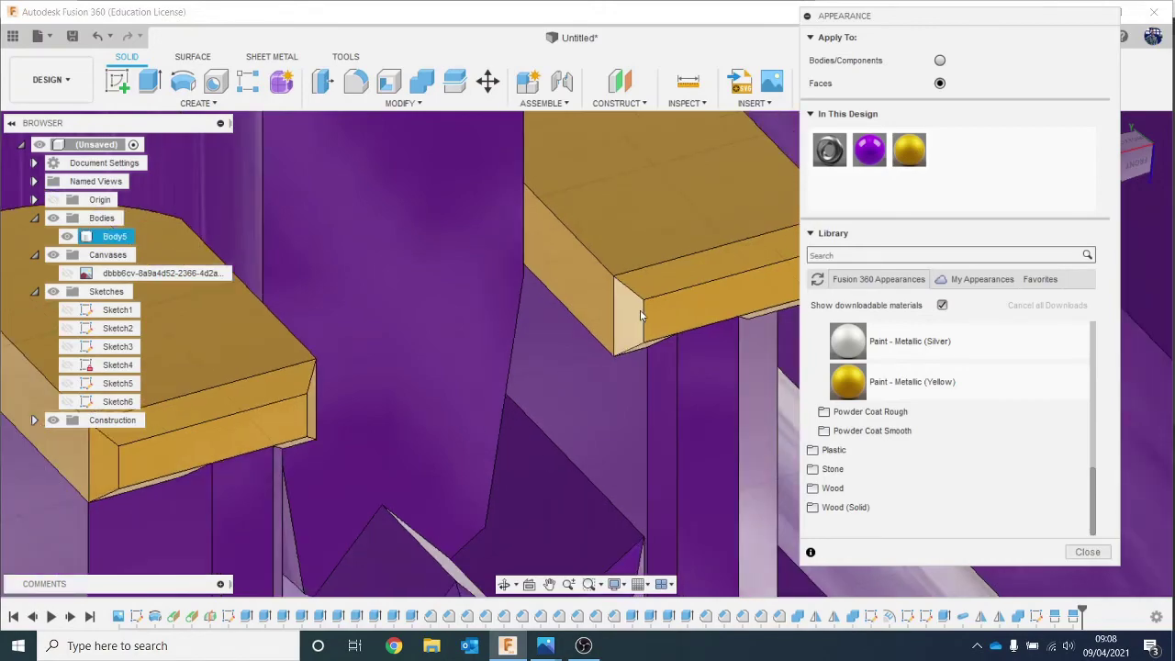
# Paint the inner underside faces of both the right and left caps on the front side yellow metallic.
pyautogui.moveTo(1144, 156); pyautogui.dragTo(1131, 124)
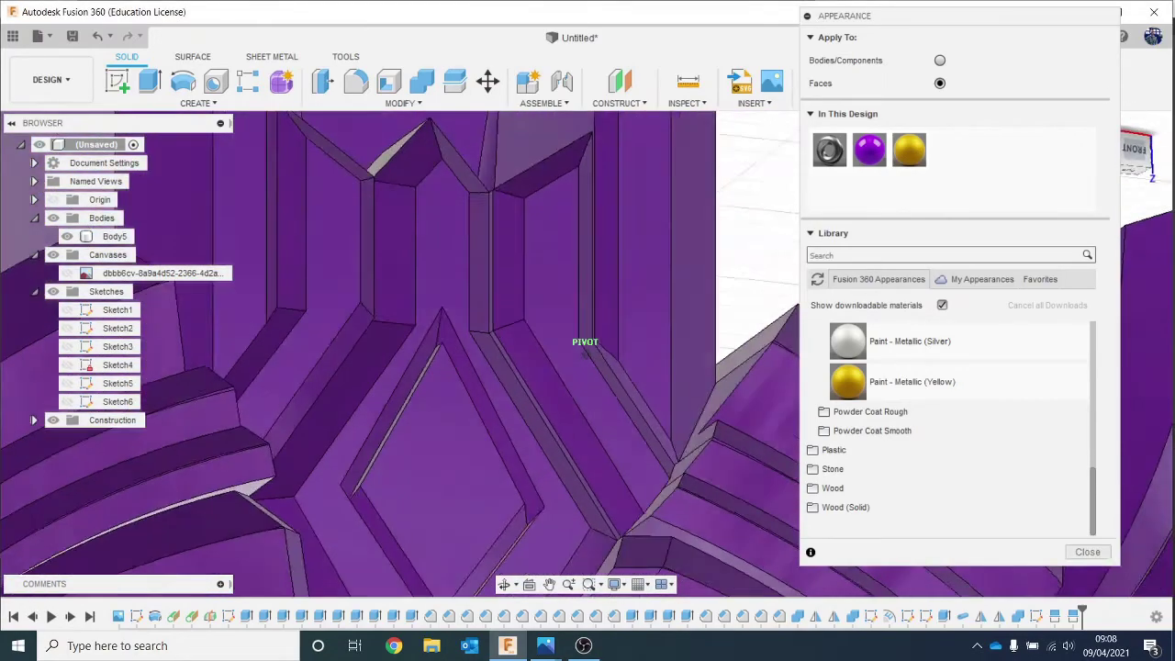
pyautogui.moveTo(591, 297); pyautogui.dragTo(611, 473, button='middle')
pyautogui.moveTo(449, 172); pyautogui.dragTo(480, 361, button='middle')
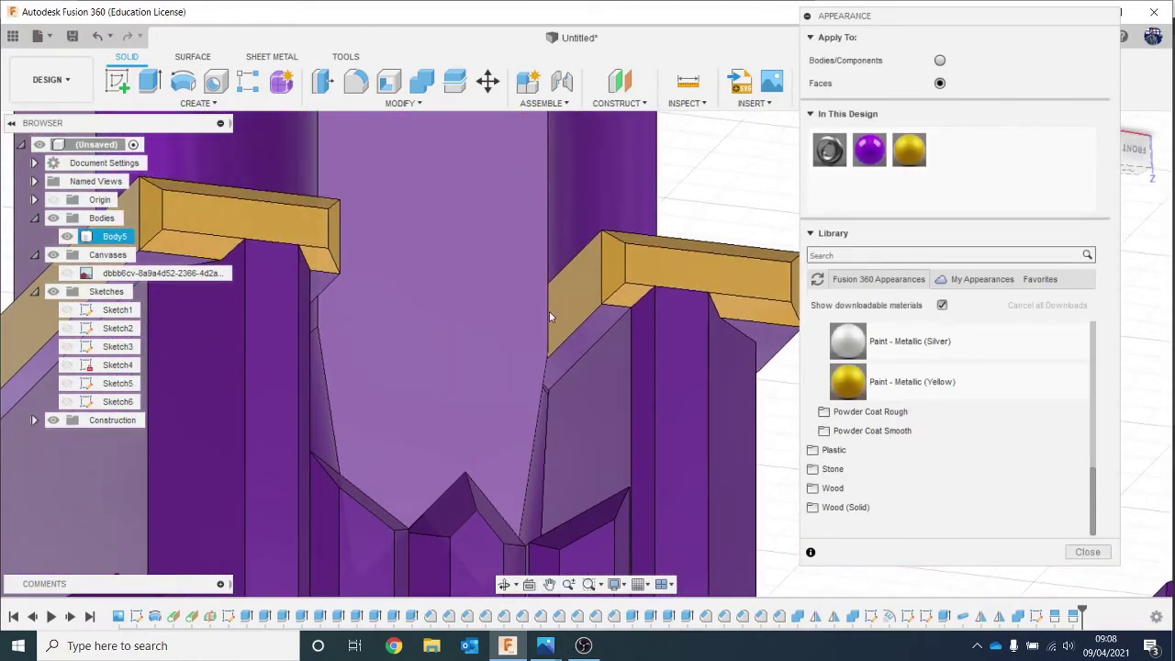
pyautogui.scroll(2, 555, 308)
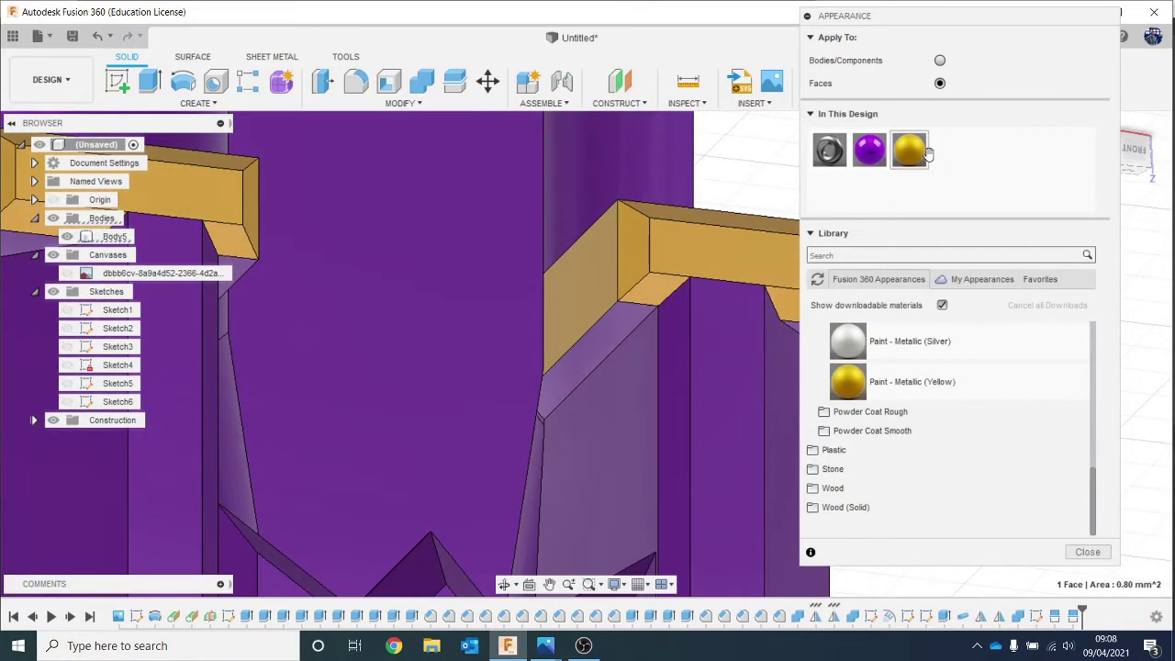
pyautogui.moveTo(908, 148); pyautogui.dragTo(601, 329)
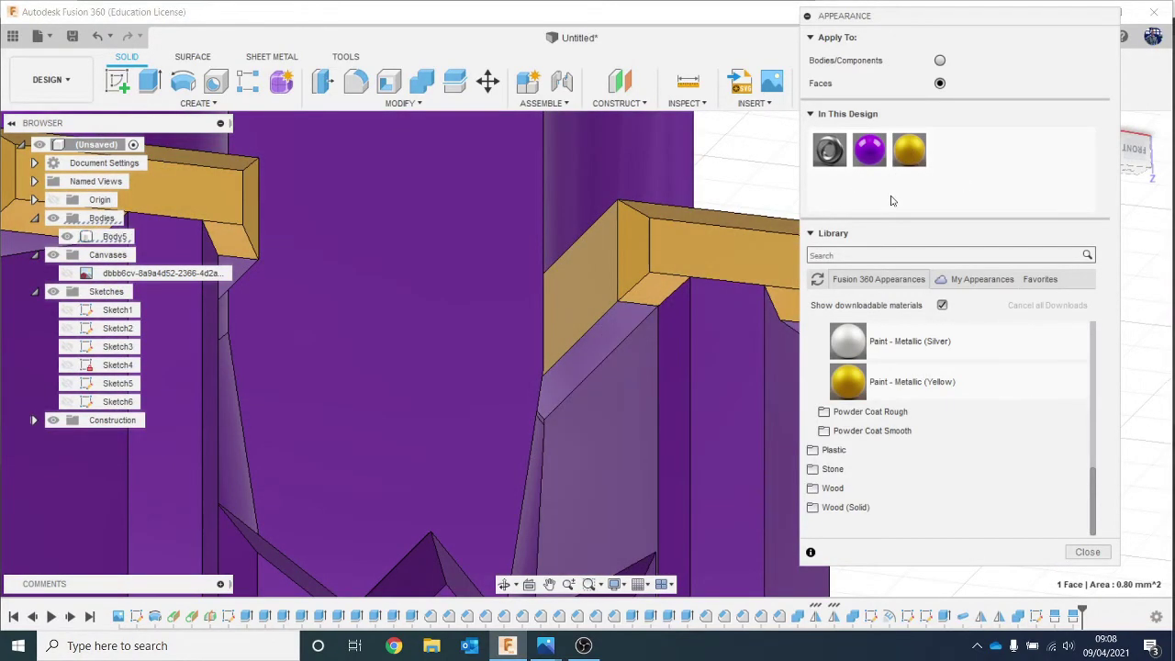
pyautogui.moveTo(914, 156); pyautogui.dragTo(632, 322)
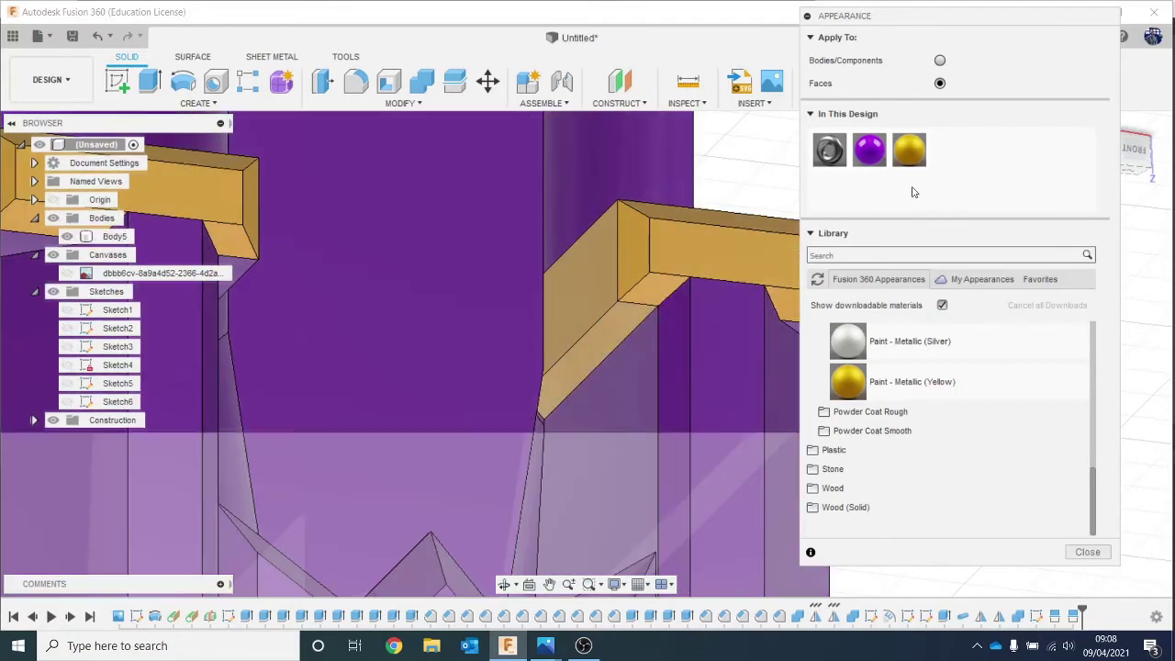
pyautogui.moveTo(915, 159); pyautogui.dragTo(244, 268)
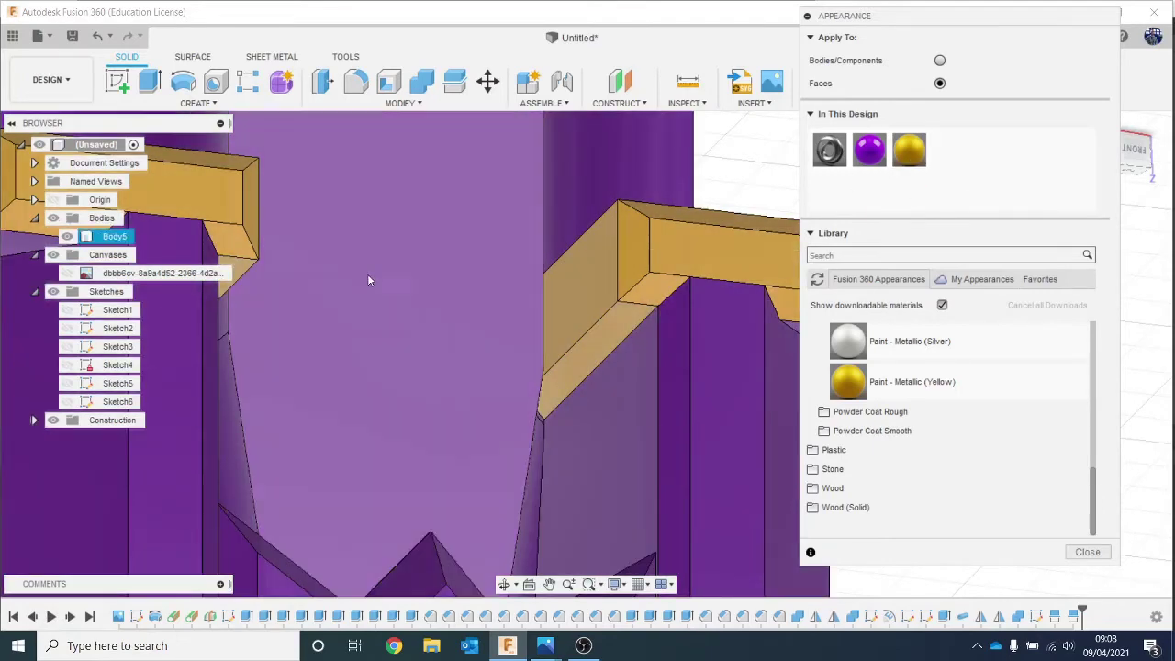
# Paint the outer underside faces of the left and right caps on the front side with the yellow metallic paint.
pyautogui.scroll(-3, 394, 278)
pyautogui.moveTo(402, 275); pyautogui.dragTo(654, 281, button='middle')
pyautogui.scroll(3, 363, 281)
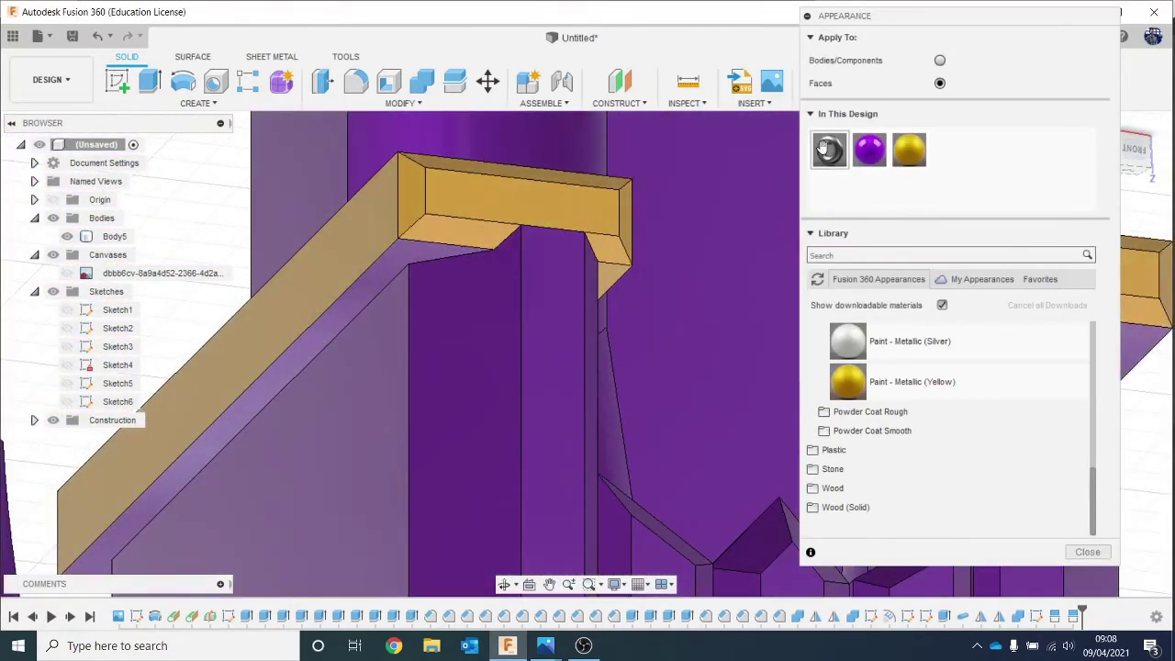
pyautogui.moveTo(897, 163); pyautogui.dragTo(423, 257)
pyautogui.scroll(-3, 577, 317)
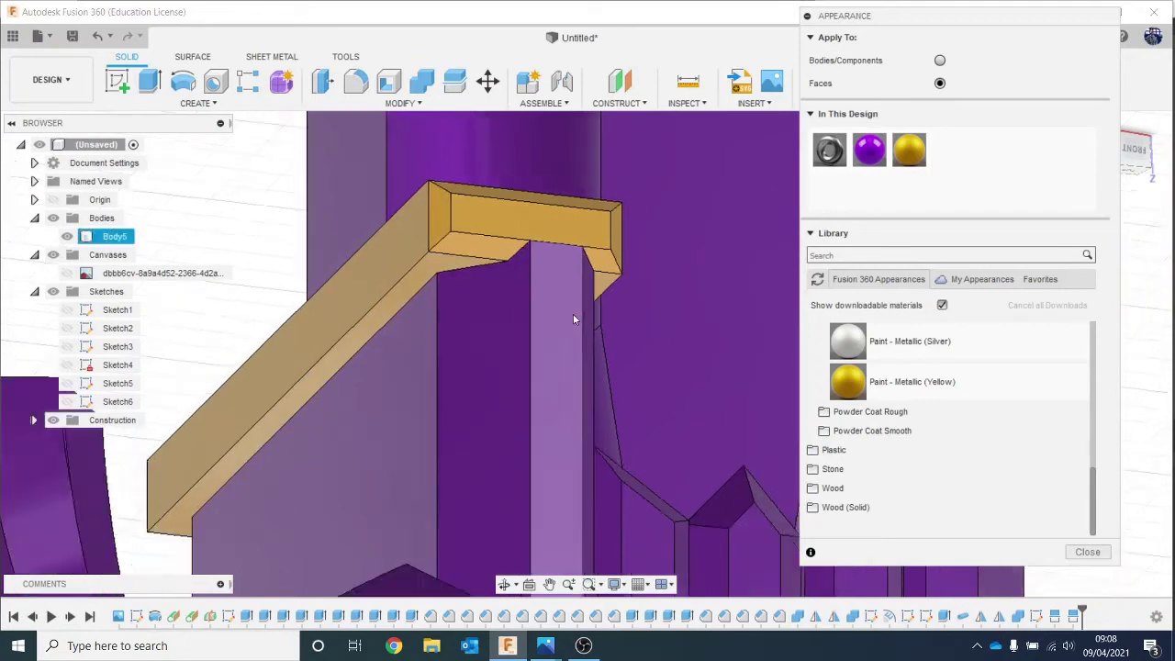
pyautogui.moveTo(582, 317); pyautogui.dragTo(615, 313, button='middle')
pyautogui.scroll(5, 613, 313)
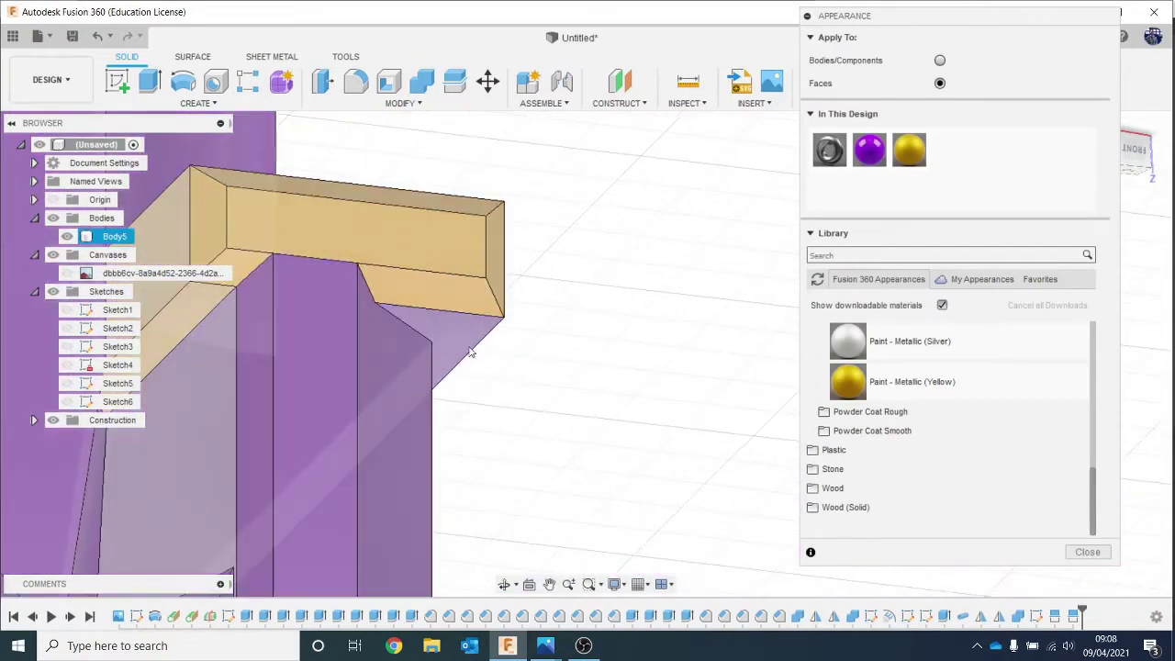
pyautogui.moveTo(909, 149); pyautogui.dragTo(472, 341)
pyautogui.scroll(-2, 557, 367)
pyautogui.scroll(-4, 557, 367)
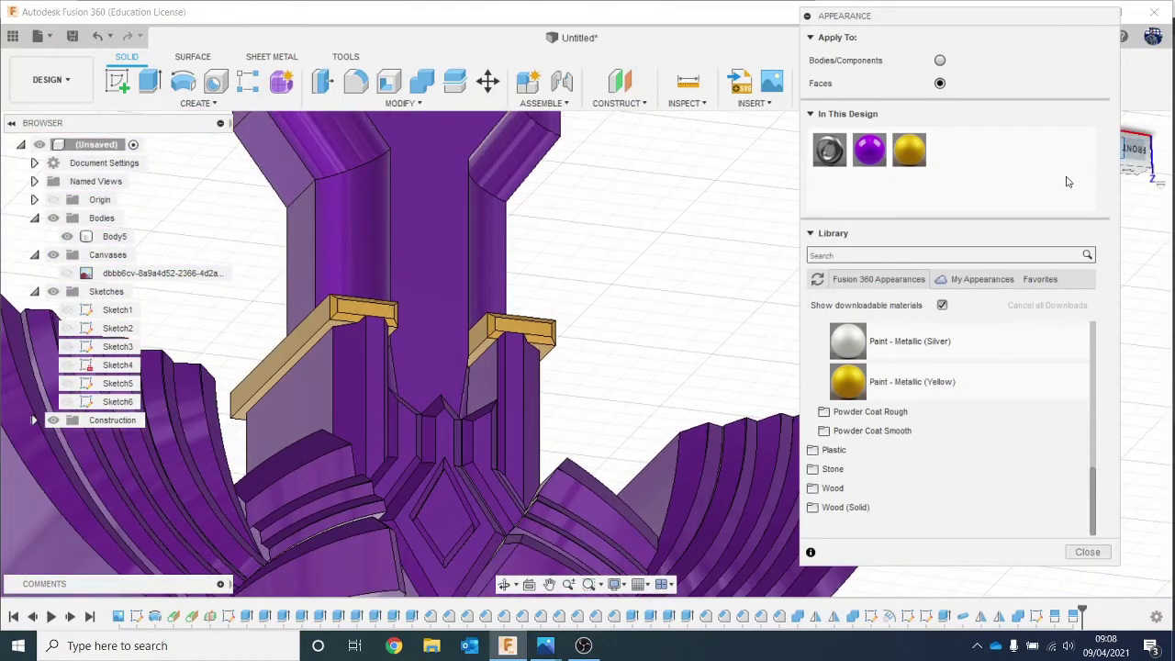
# Paint the left cap's inner side face and the underside below it on the guard's back side yellow metallic.
pyautogui.moveTo(587, 352)
pyautogui.keyDown('shift'); pyautogui.mouseDown(button='middle')
pyautogui.moveTo(546, 358)
pyautogui.moveTo(585, 352)
pyautogui.moveTo(583, 341)
pyautogui.mouseUp(button='middle'); pyautogui.keyUp('shift')
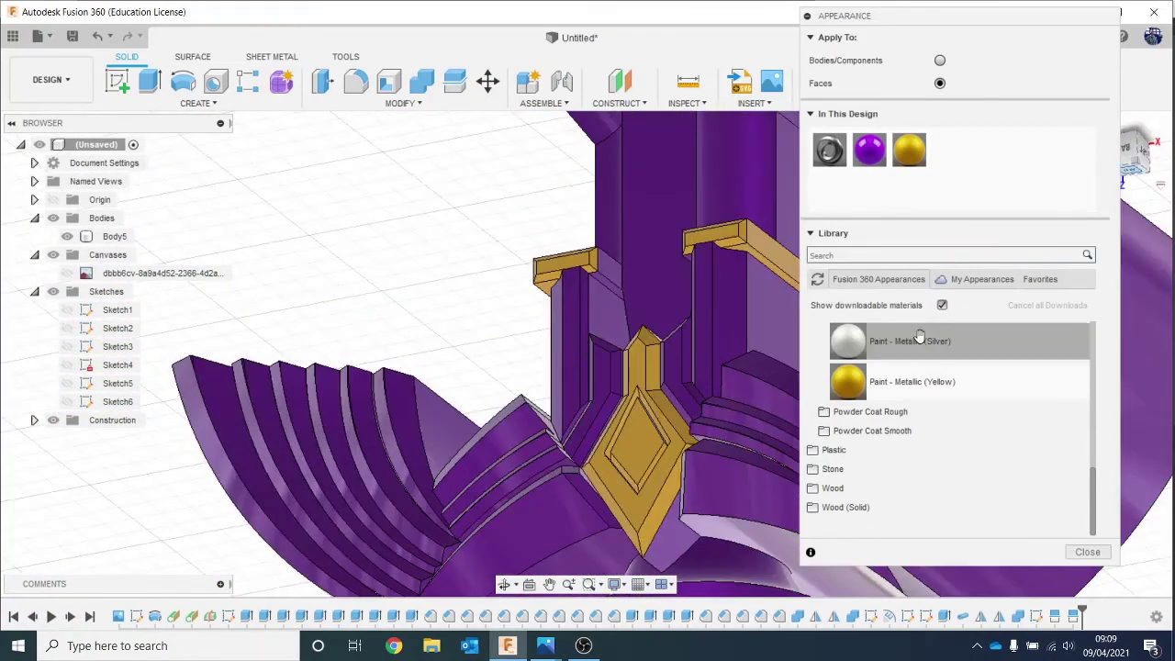
pyautogui.scroll(5, 652, 239)
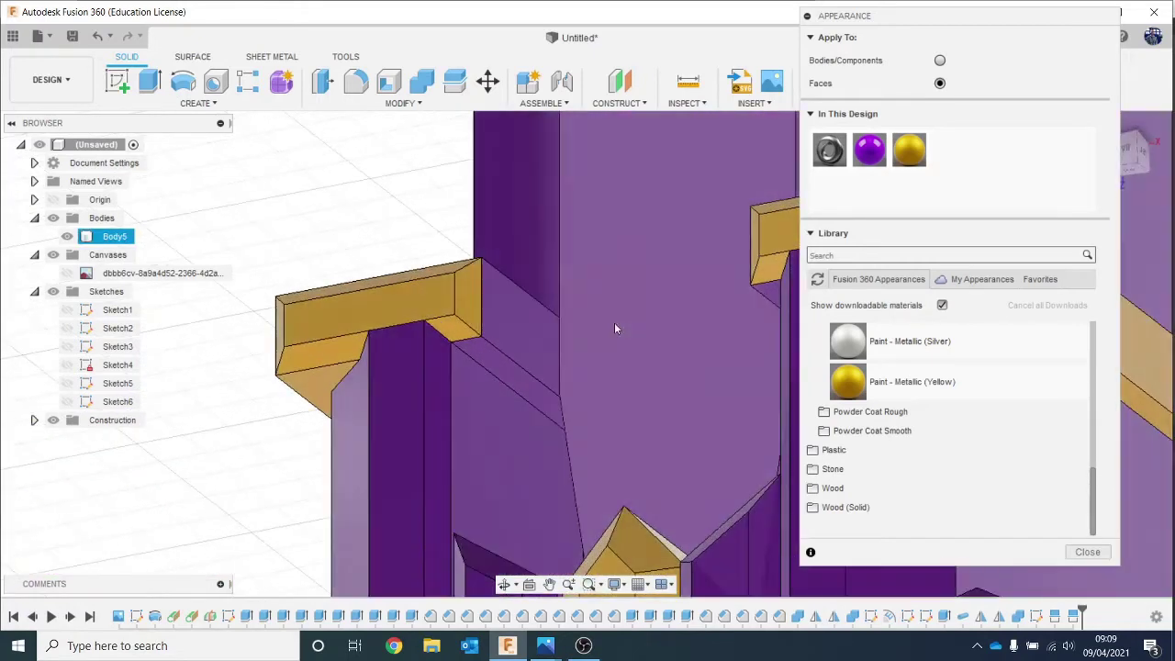
pyautogui.moveTo(909, 158); pyautogui.dragTo(519, 323)
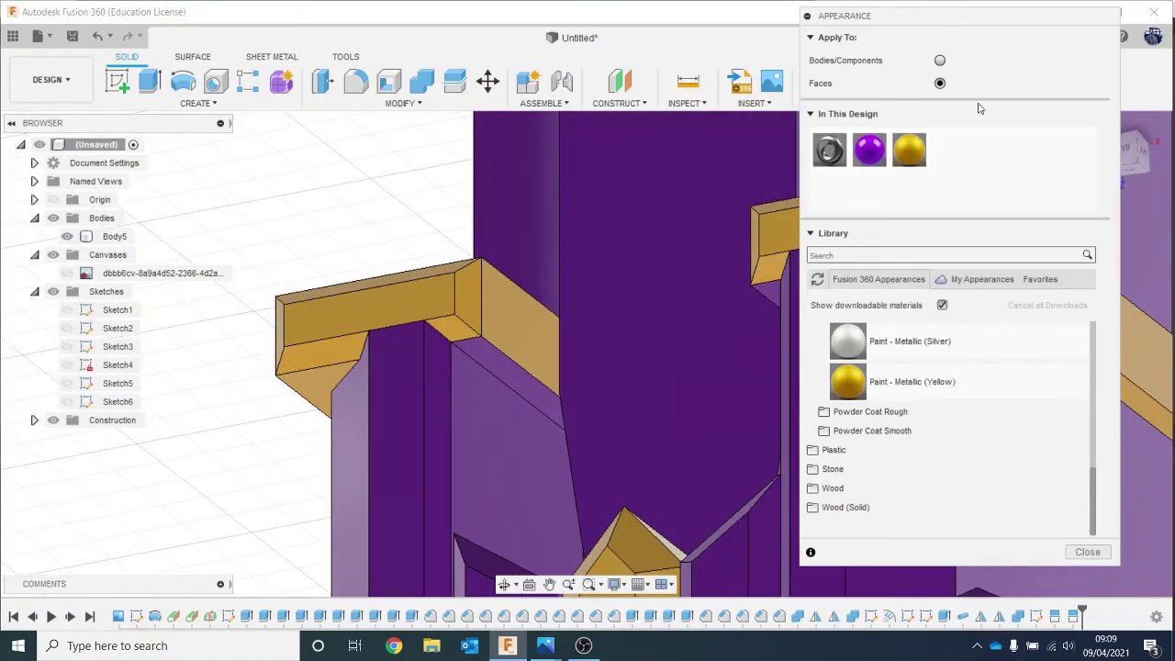
pyautogui.moveTo(904, 158); pyautogui.dragTo(598, 347)
pyautogui.scroll(-1, 597, 347)
pyautogui.moveTo(597, 347); pyautogui.dragTo(454, 320, button='middle')
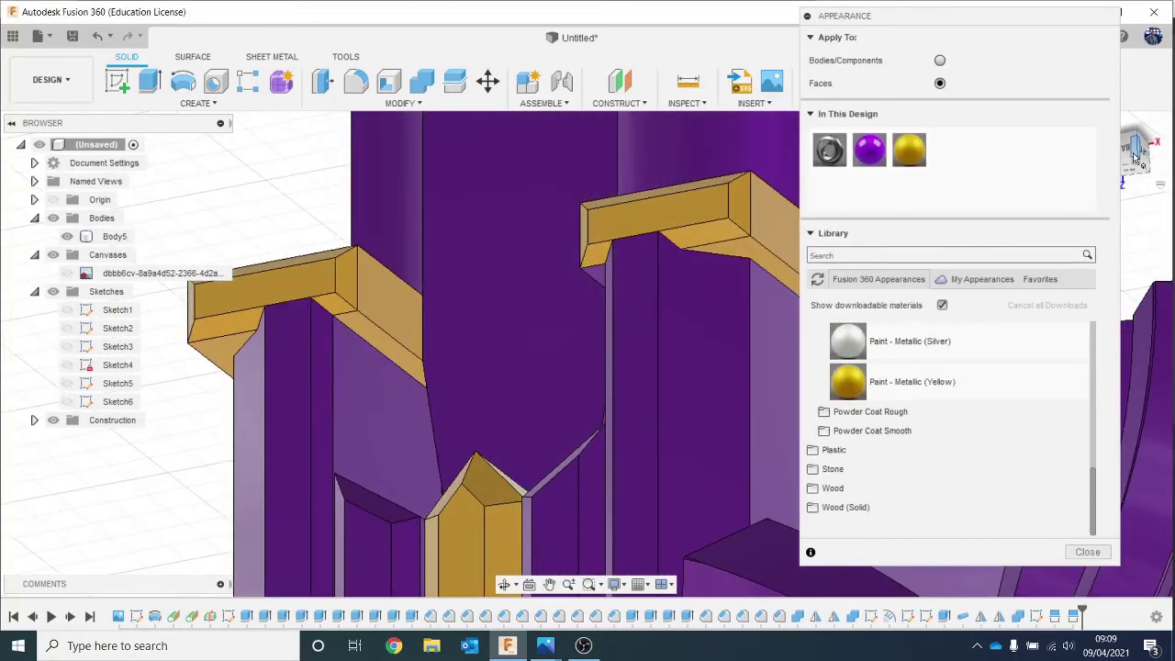
# Paint the inner underside face of the right cap on the back side with the yellow metallic paint.
pyautogui.moveTo(1135, 156)
pyautogui.mouseDown()
pyautogui.moveTo(1171, 143)
pyautogui.moveTo(1164, 163)
pyautogui.moveTo(1169, 147)
pyautogui.moveTo(1132, 160)
pyautogui.mouseUp()
pyautogui.scroll(-5, 564, 325)
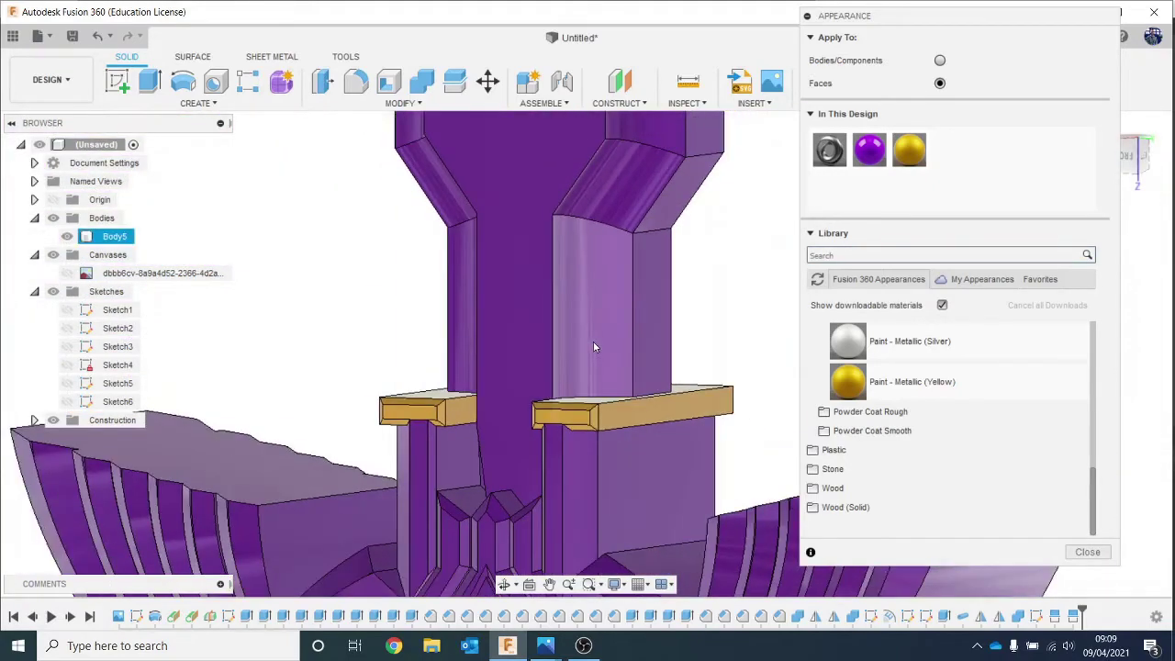
pyautogui.moveTo(593, 342); pyautogui.dragTo(557, 225, button='middle')
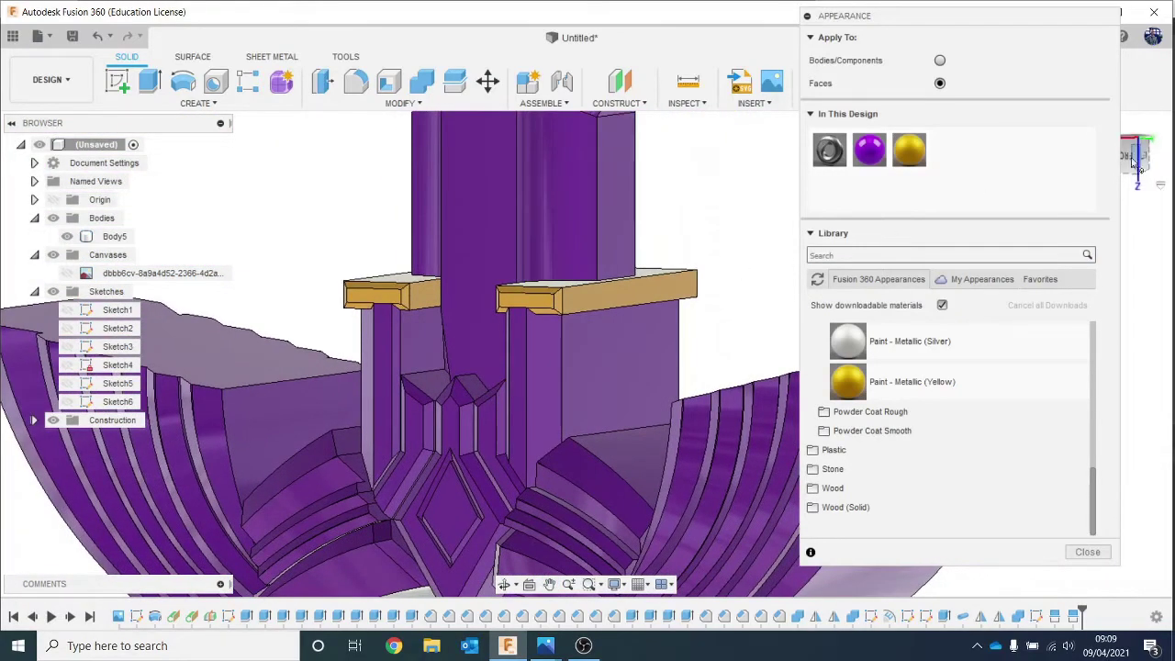
pyautogui.moveTo(1134, 165); pyautogui.dragTo(1171, 149)
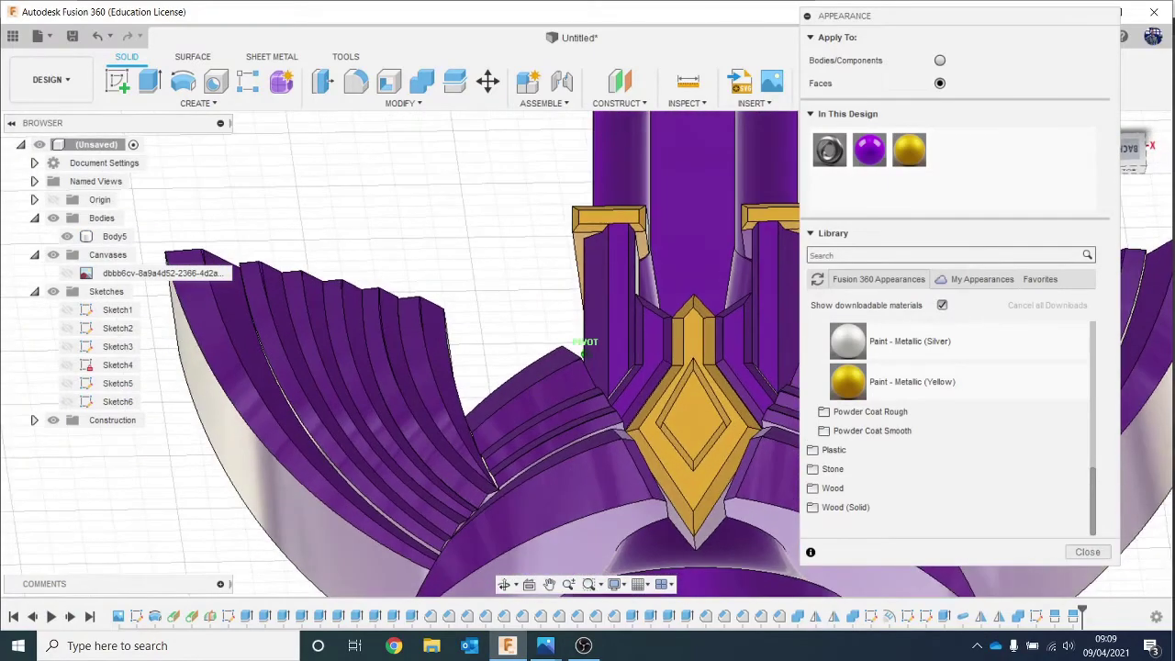
pyautogui.scroll(10, 637, 243)
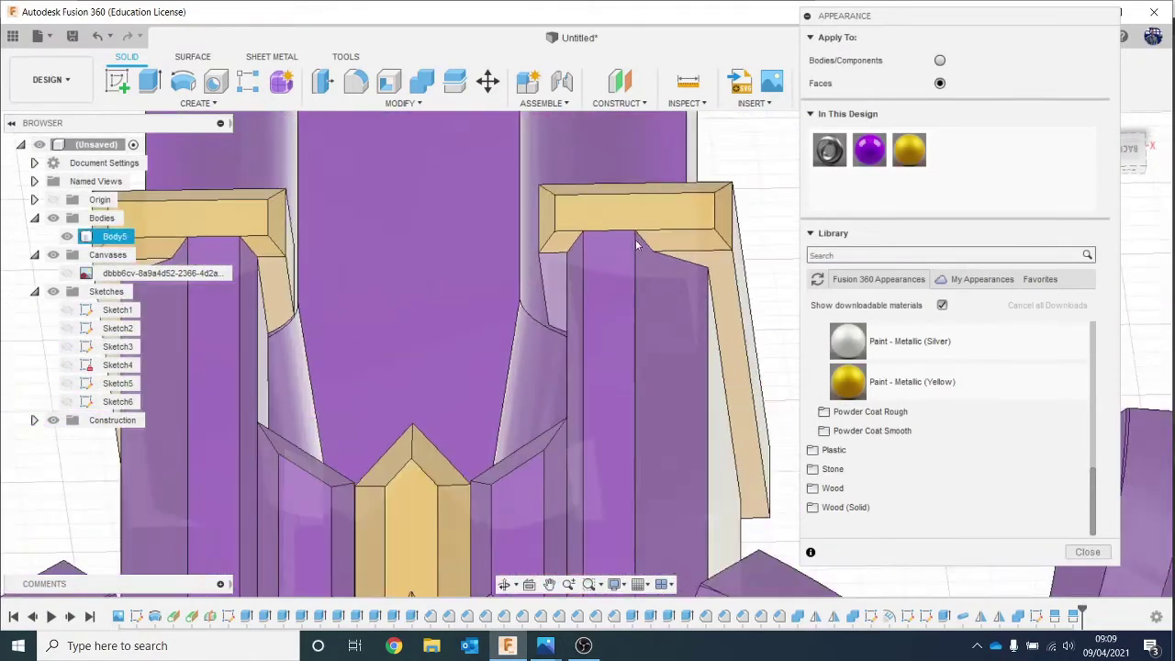
pyautogui.scroll(3, 637, 243)
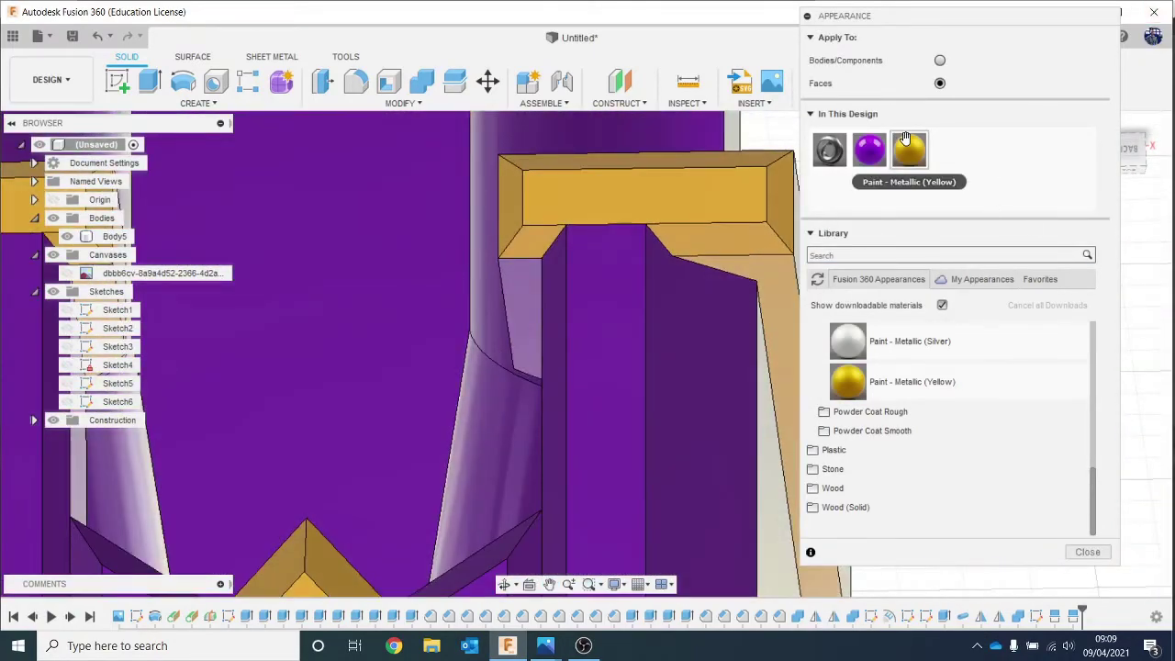
pyautogui.moveTo(904, 138); pyautogui.dragTo(520, 298)
pyautogui.scroll(-5, 543, 321)
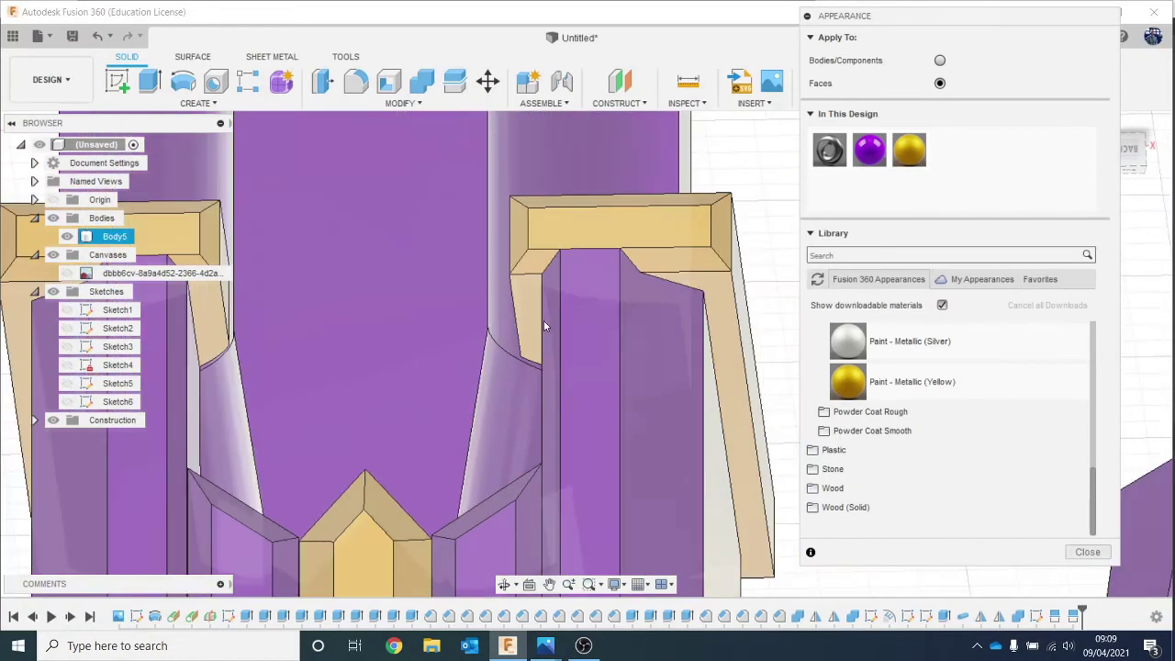
# Paint the emblem's inner diamond and the flat face surrounding it on the front side yellow metallic.
pyautogui.moveTo(1145, 152)
pyautogui.mouseDown()
pyautogui.moveTo(1171, 144)
pyautogui.moveTo(1092, 145)
pyautogui.moveTo(303, 367)
pyautogui.moveTo(43, 455)
pyautogui.mouseUp()
pyautogui.scroll(-5, 455, 347)
pyautogui.scroll(-2, 458, 351)
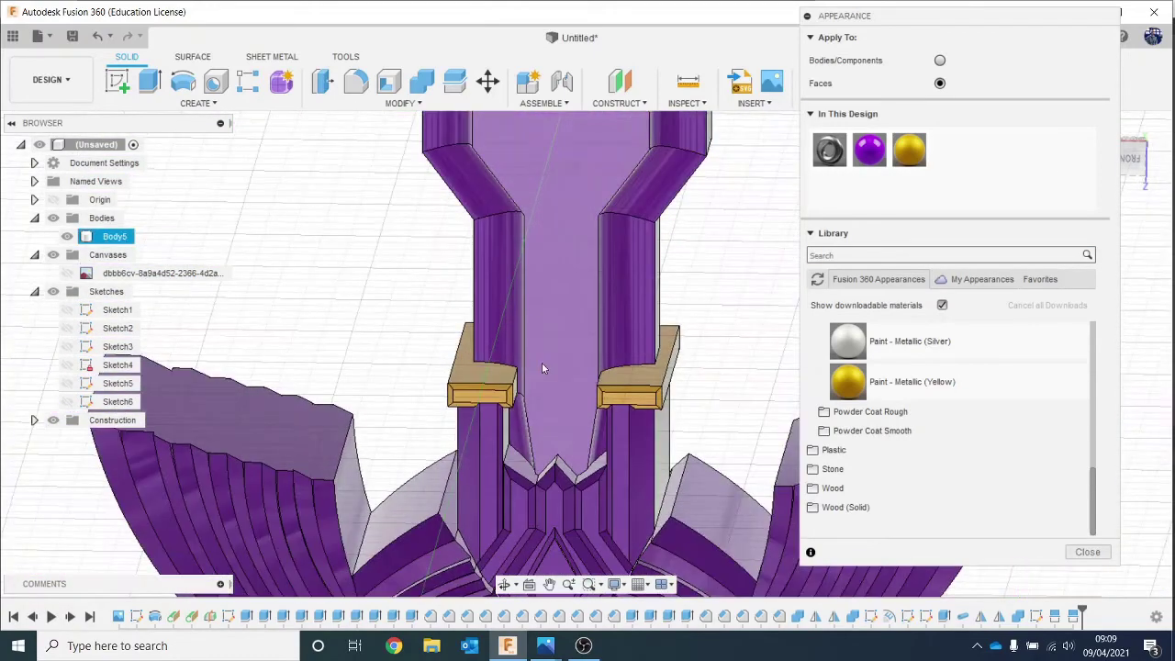
pyautogui.moveTo(544, 364); pyautogui.dragTo(556, 183, button='middle')
pyautogui.scroll(5, 558, 330)
pyautogui.moveTo(602, 338); pyautogui.dragTo(607, 294, button='middle')
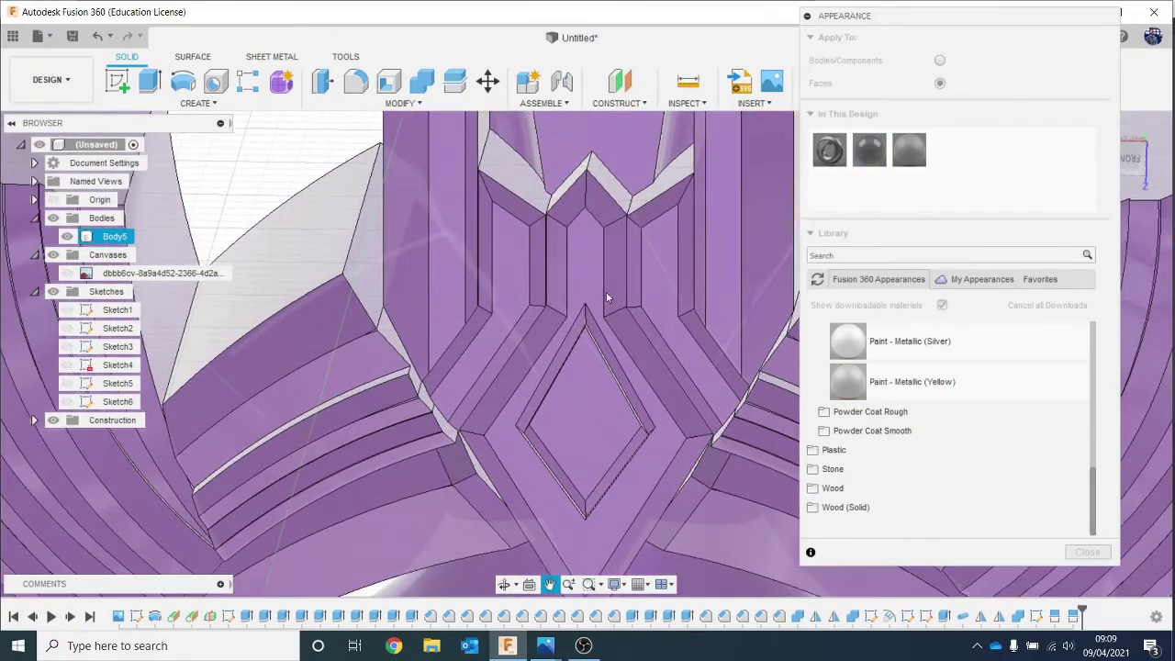
pyautogui.scroll(-2, 607, 292)
pyautogui.moveTo(682, 364); pyautogui.dragTo(603, 400)
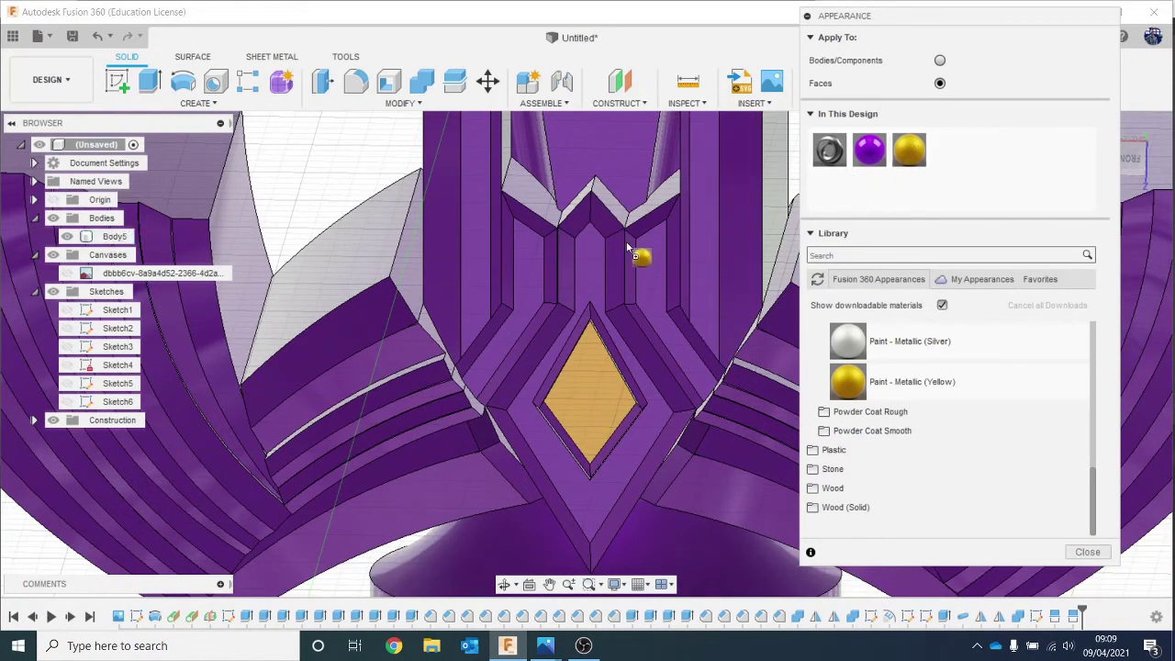
pyautogui.moveTo(628, 248); pyautogui.dragTo(602, 261)
# Paint the bevels and top edge of the front emblem's upper pointed tip with yellow metallic paint.
pyautogui.scroll(4, 587, 206)
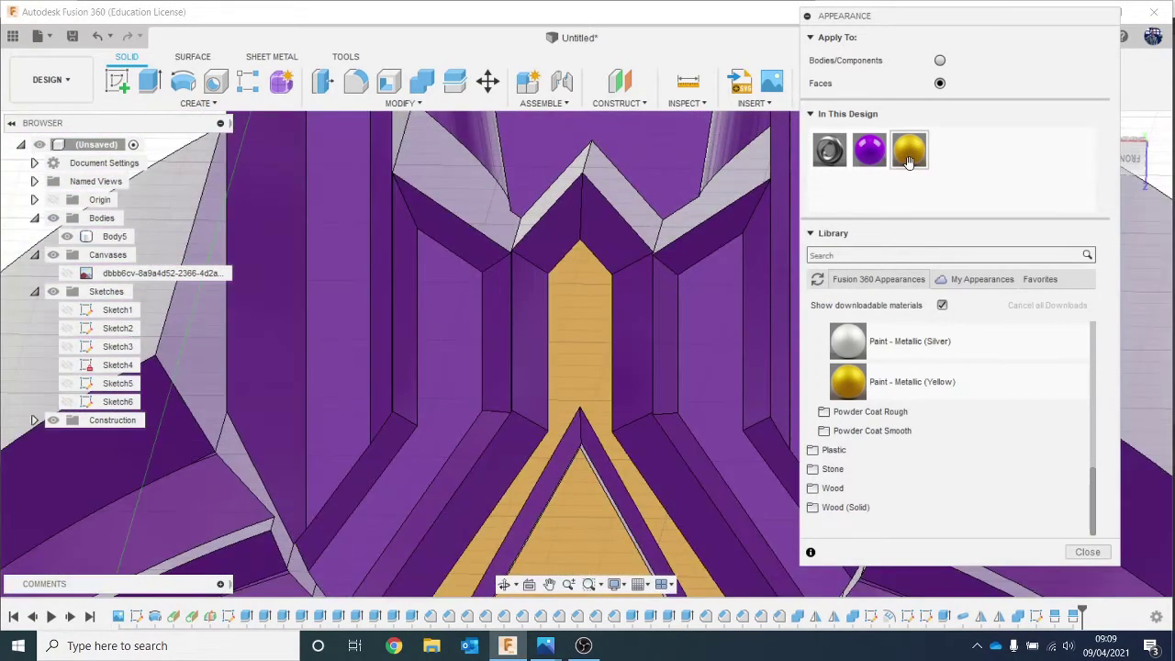
pyautogui.moveTo(908, 161); pyautogui.dragTo(603, 238)
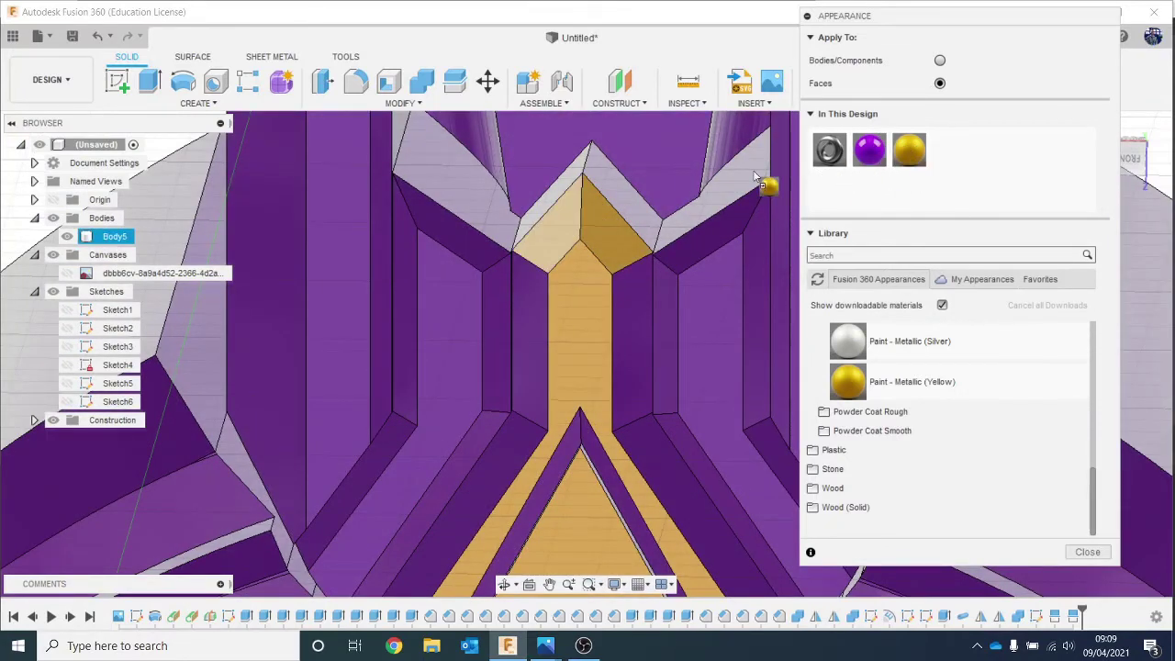
pyautogui.moveTo(754, 175); pyautogui.dragTo(631, 200)
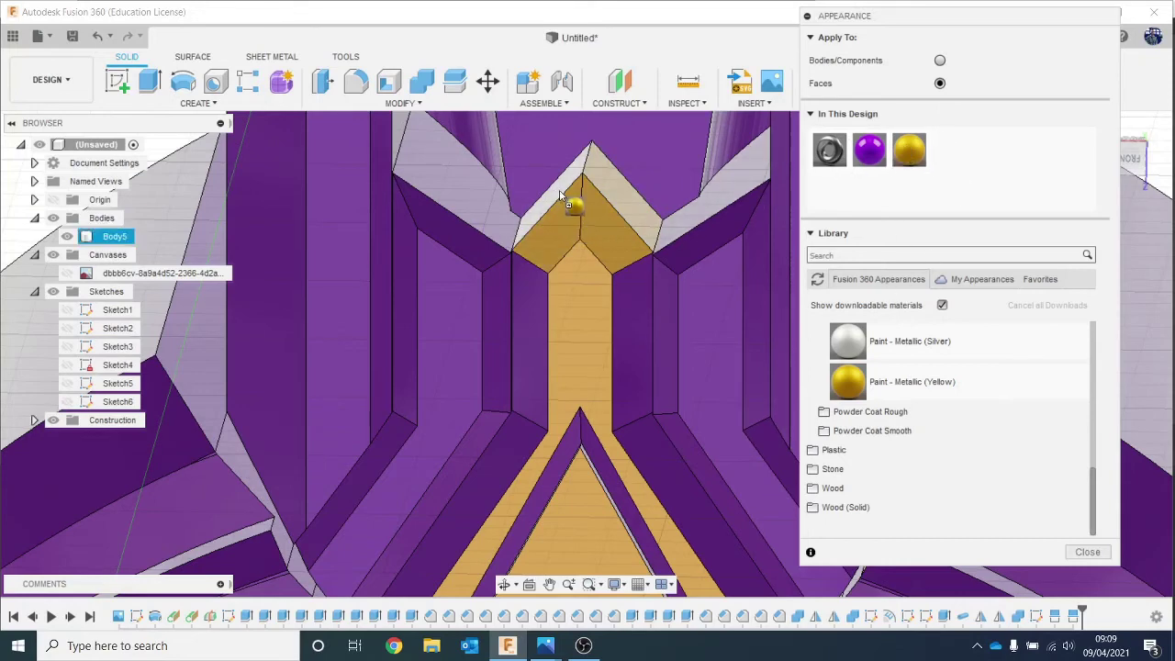
# Paint the vertical side bevels of the front emblem's stem and the sloping bevels beneath them yellow metallic.
pyautogui.moveTo(606, 269); pyautogui.dragTo(605, 269)
pyautogui.moveTo(907, 145); pyautogui.dragTo(536, 336)
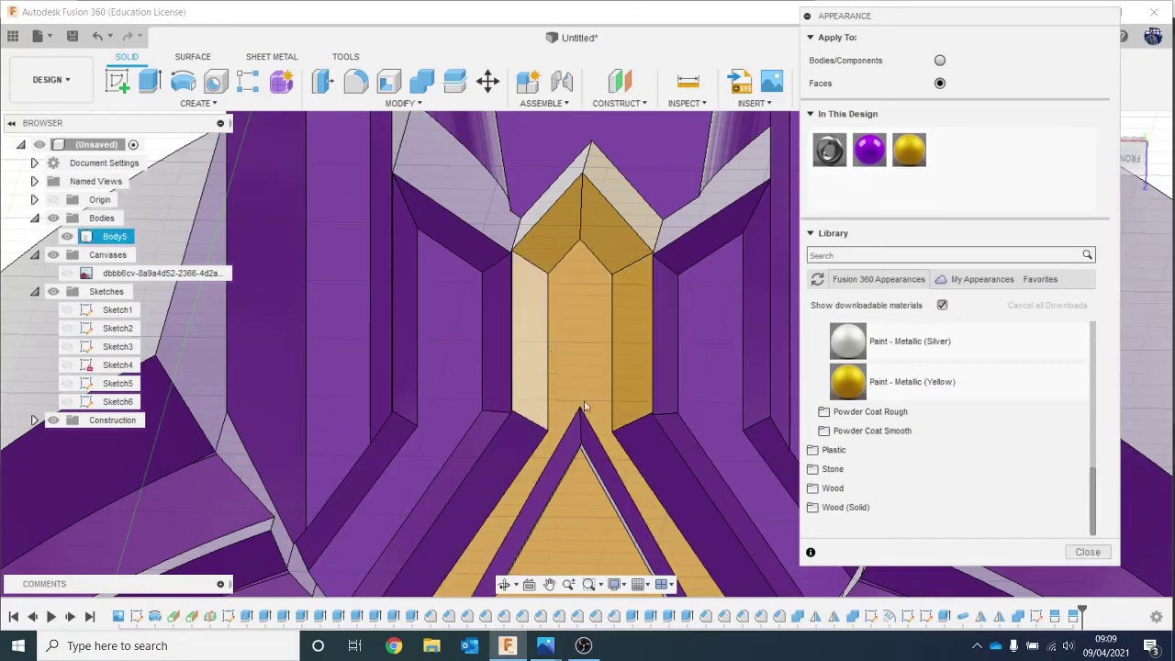
pyautogui.moveTo(614, 370); pyautogui.dragTo(637, 216, button='middle')
pyautogui.scroll(2, 709, 338)
pyautogui.moveTo(902, 142); pyautogui.dragTo(647, 277)
pyautogui.moveTo(549, 293); pyautogui.dragTo(502, 297)
# Paint the two sloping bevels along the lower tip of the front emblem's large diamond yellow metallic.
pyautogui.scroll(-5, 562, 408)
pyautogui.moveTo(563, 422); pyautogui.dragTo(578, 299, button='middle')
pyautogui.moveTo(576, 298); pyautogui.dragTo(577, 297)
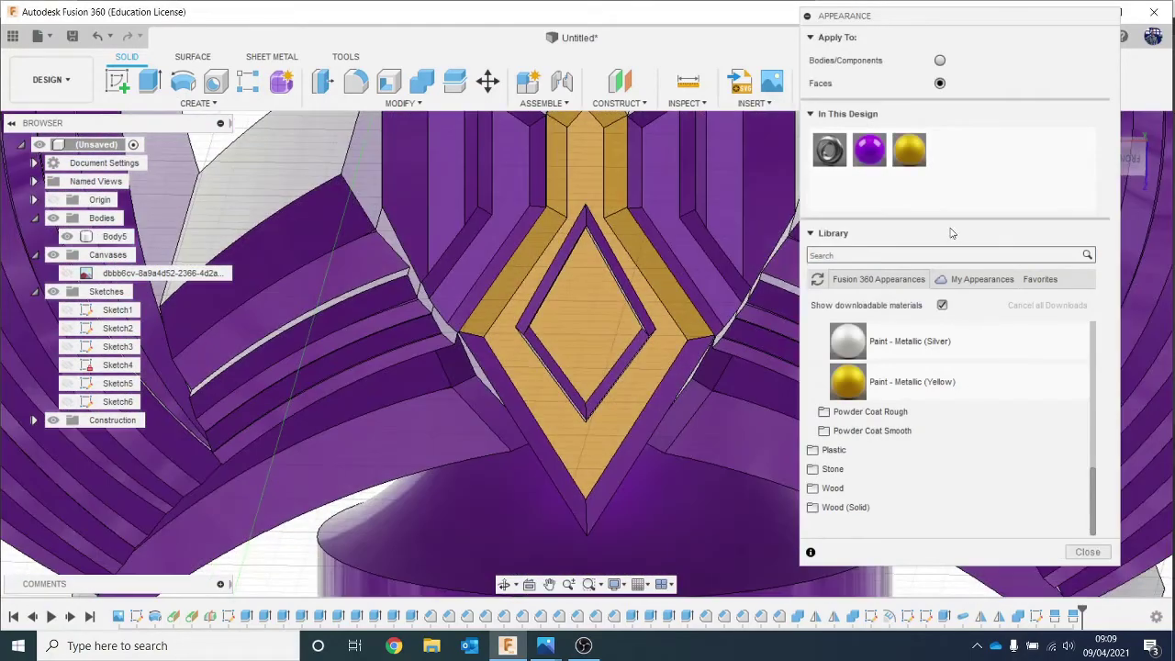
pyautogui.moveTo(906, 147); pyautogui.dragTo(674, 414)
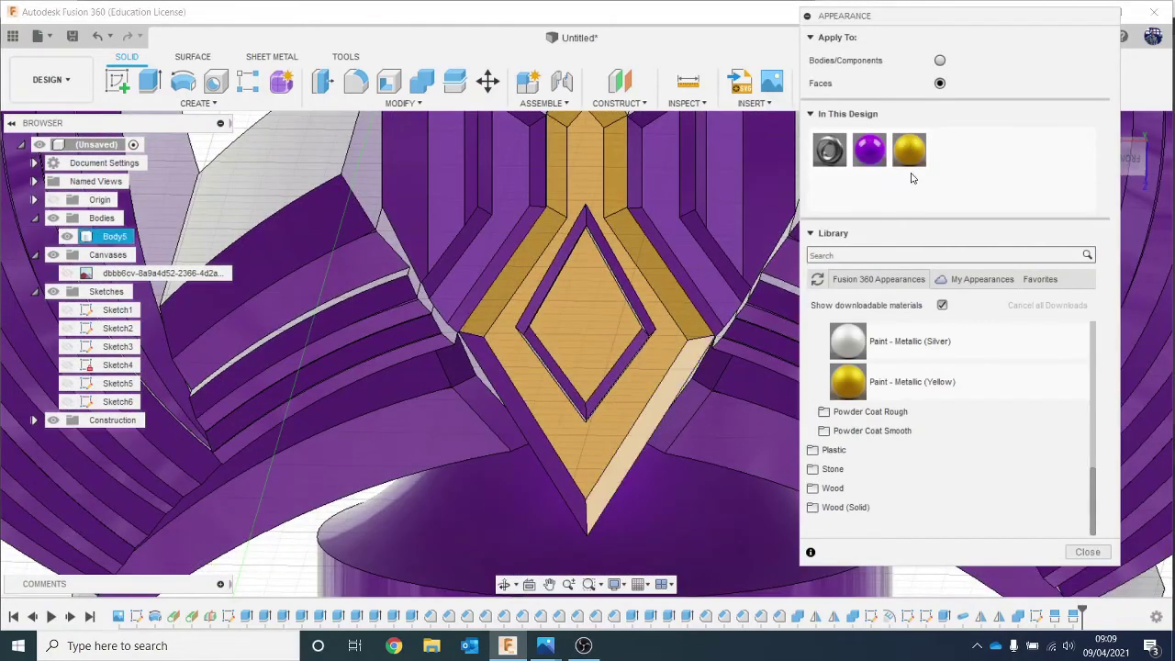
pyautogui.moveTo(909, 150); pyautogui.dragTo(666, 340)
pyautogui.moveTo(555, 457); pyautogui.dragTo(556, 458)
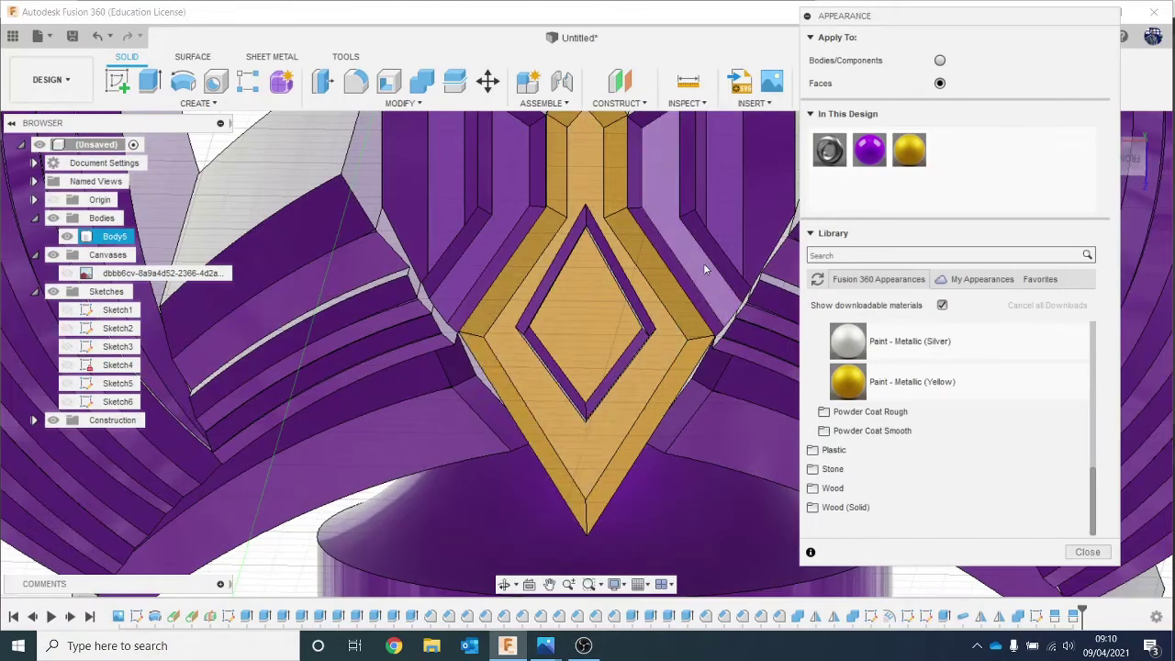
# Try to paint the purple lower-right border face around the front emblem's inner diamond yellow metallic.
pyautogui.scroll(2, 703, 263)
pyautogui.moveTo(909, 145); pyautogui.dragTo(614, 392)
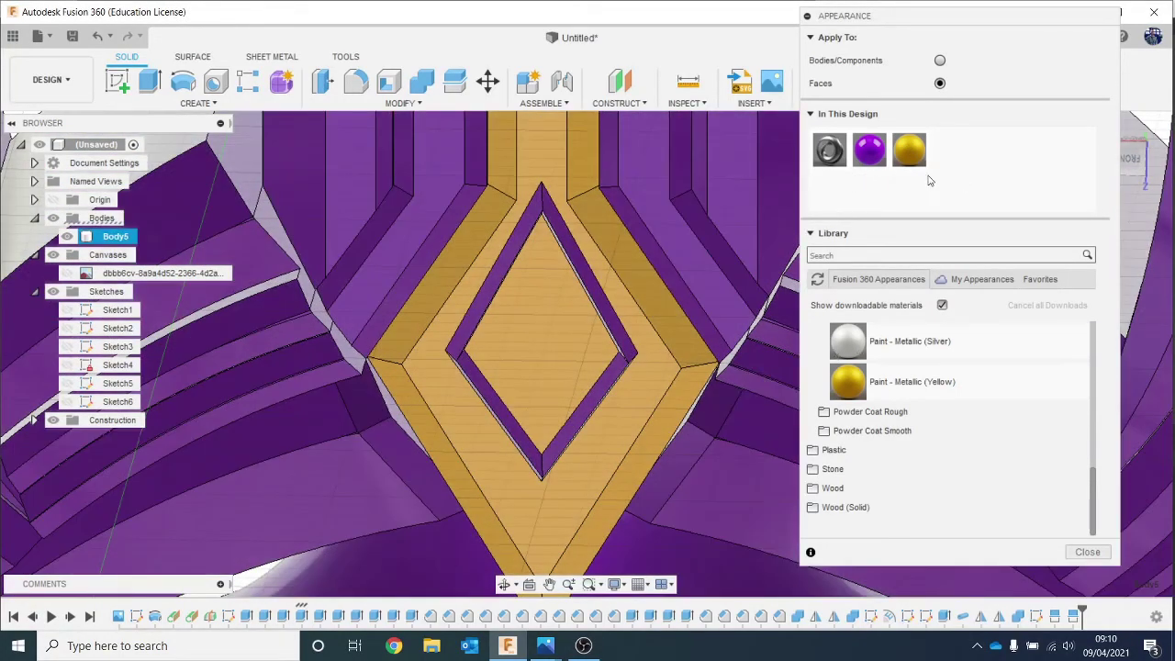
pyautogui.moveTo(909, 149); pyautogui.dragTo(627, 378)
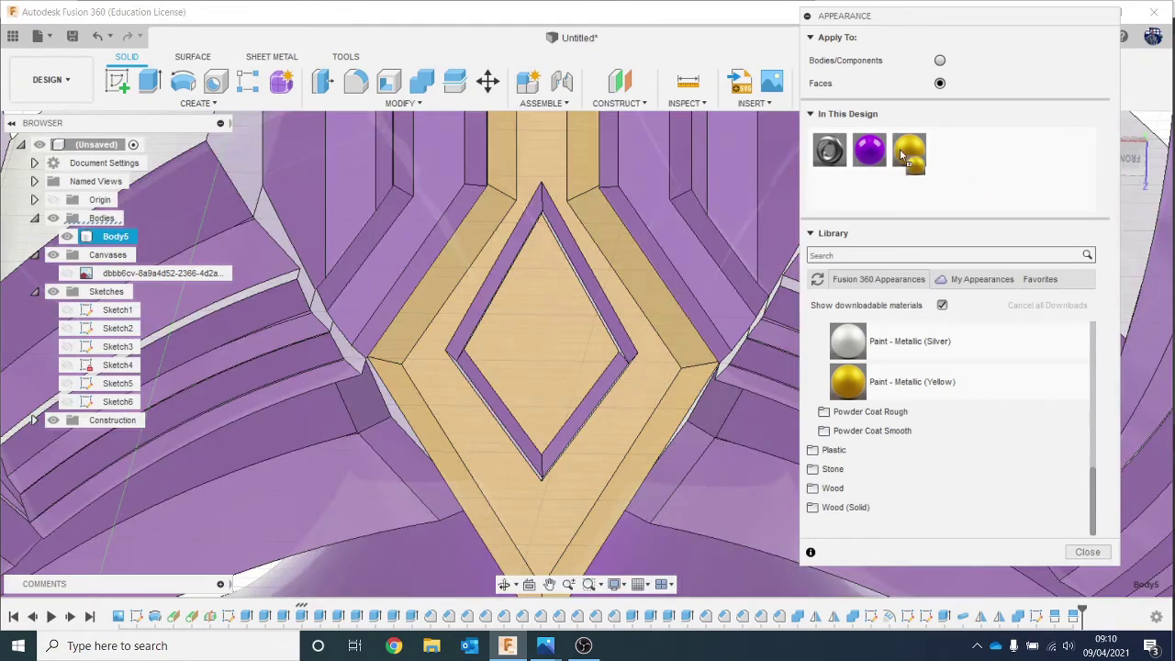
pyautogui.moveTo(901, 154); pyautogui.dragTo(675, 410)
pyautogui.scroll(2, 675, 410)
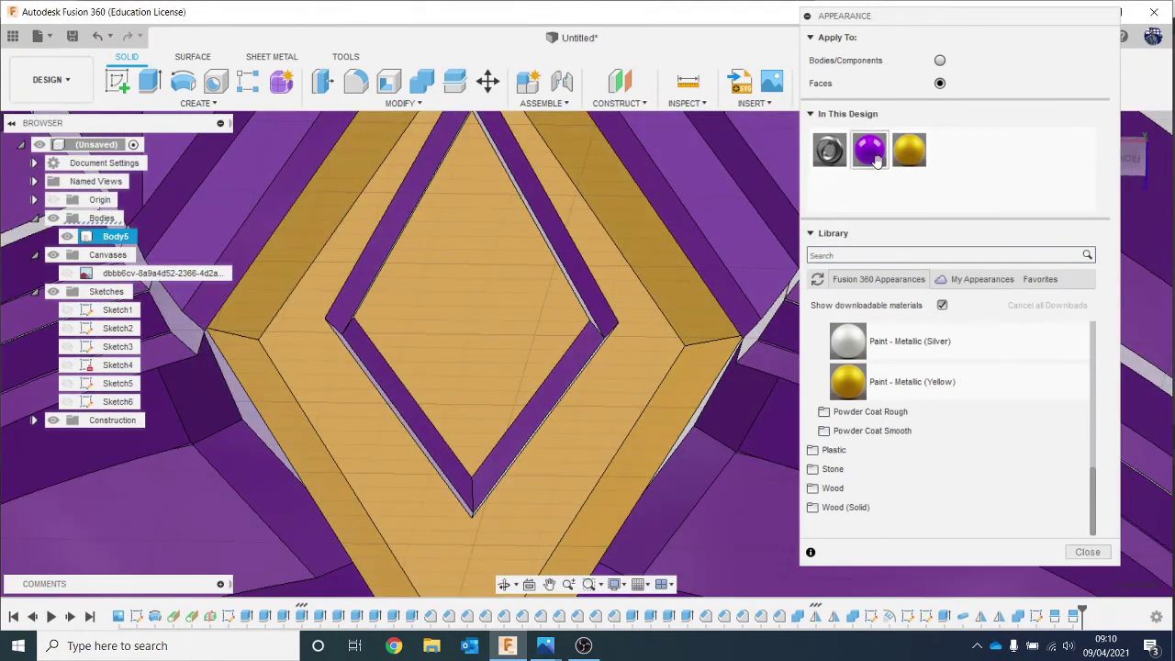
pyautogui.moveTo(908, 149); pyautogui.dragTo(568, 350)
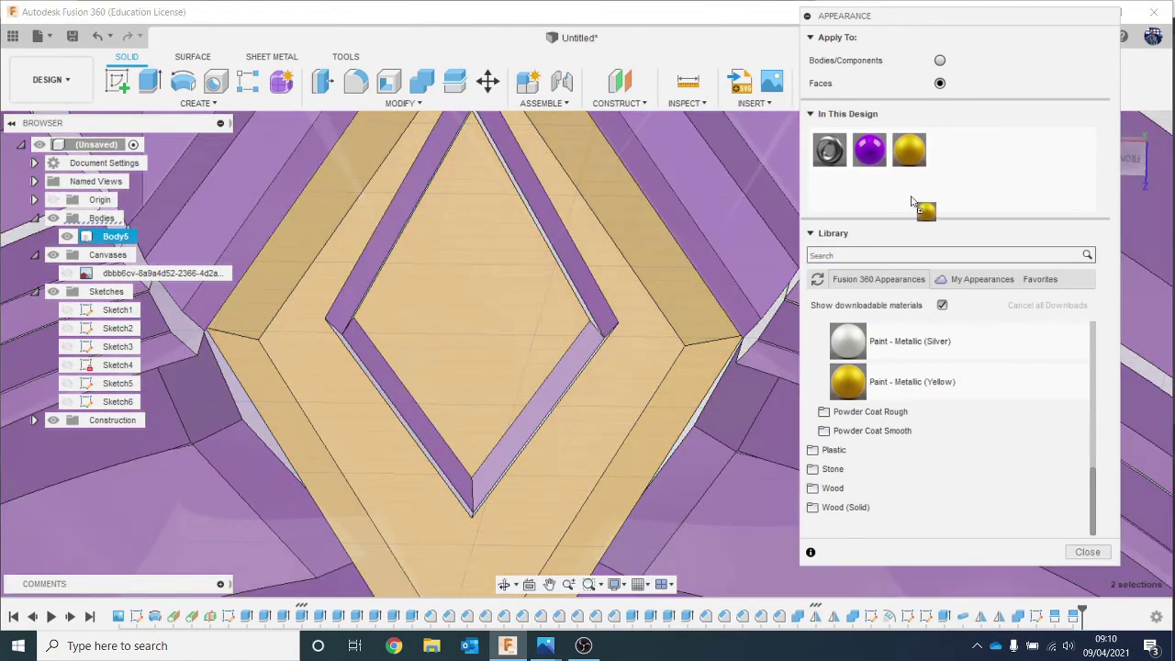
pyautogui.scroll(5, 597, 325)
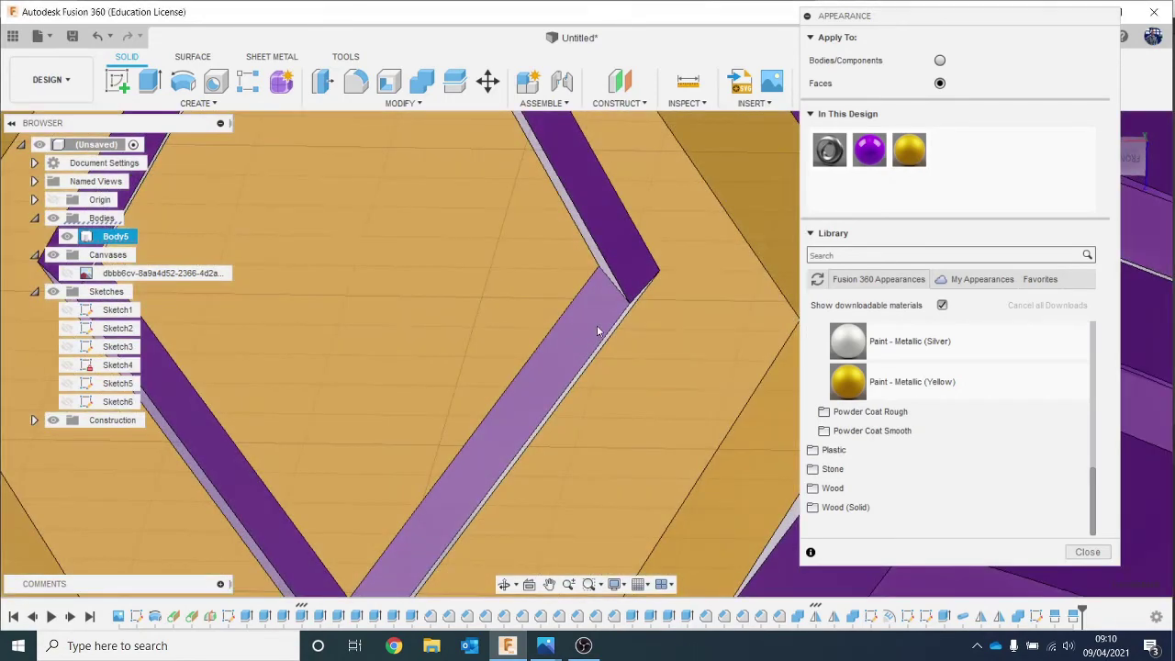
pyautogui.moveTo(896, 153); pyautogui.dragTo(595, 305)
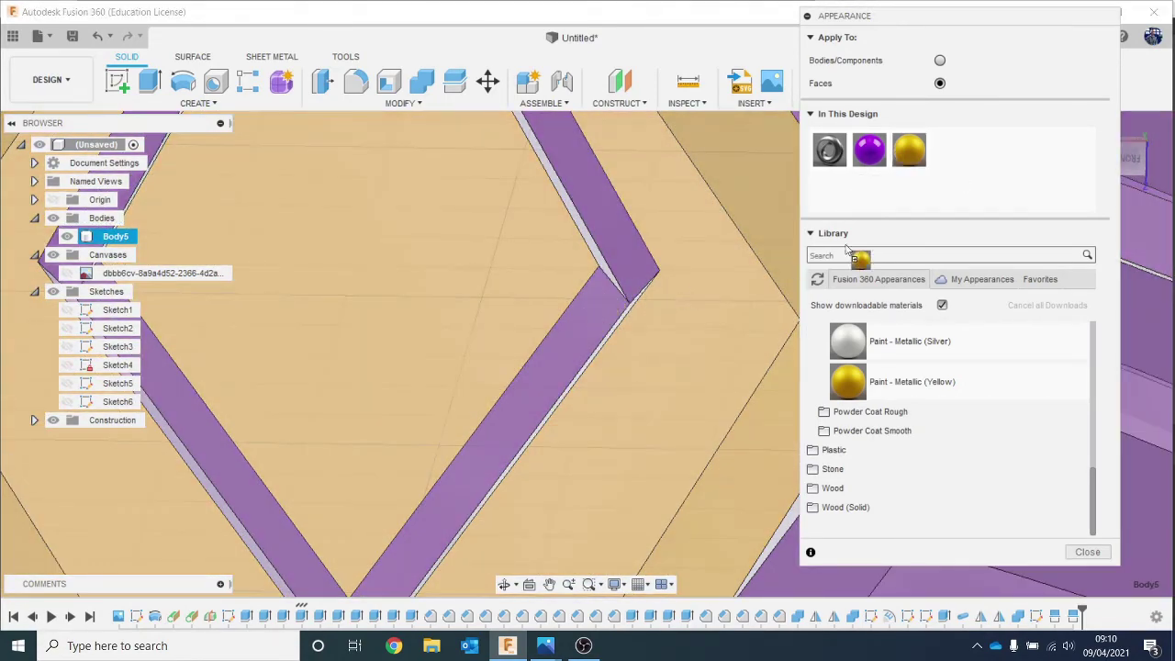
pyautogui.scroll(-10, 525, 352)
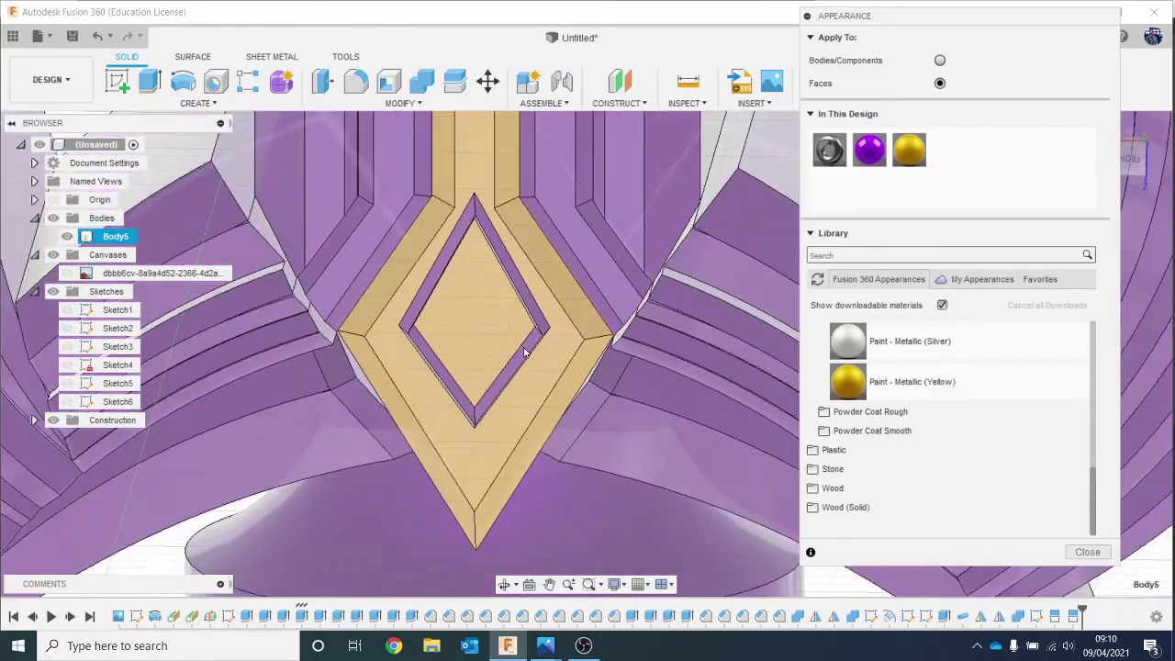
pyautogui.scroll(-3, 525, 352)
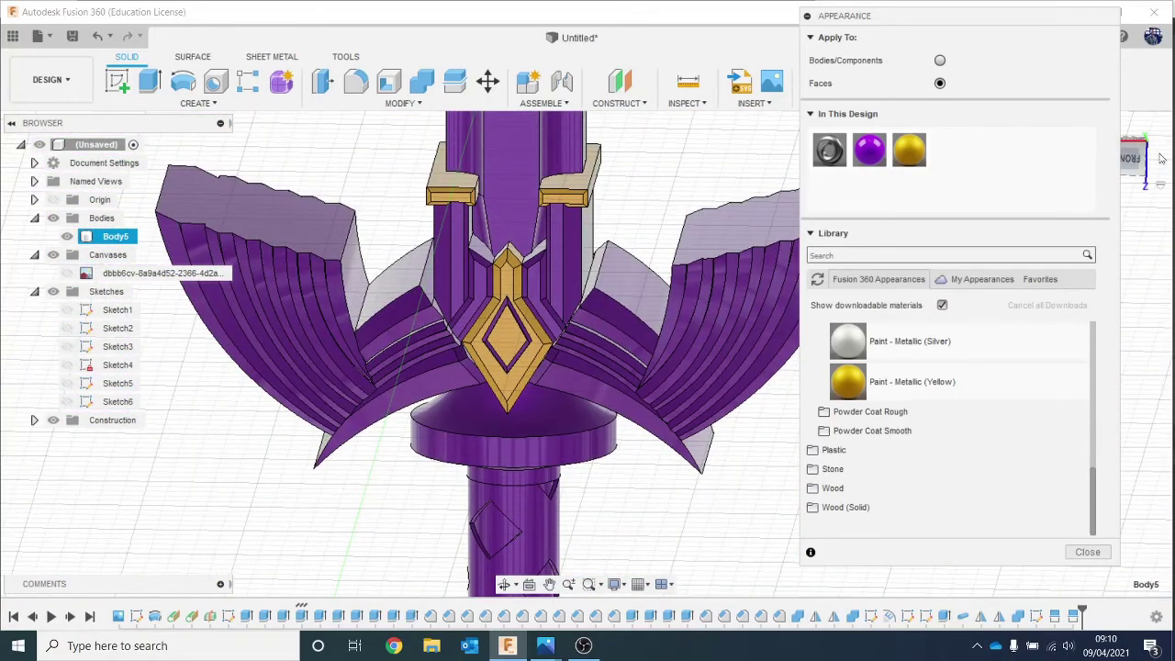
pyautogui.scroll(10, 503, 342)
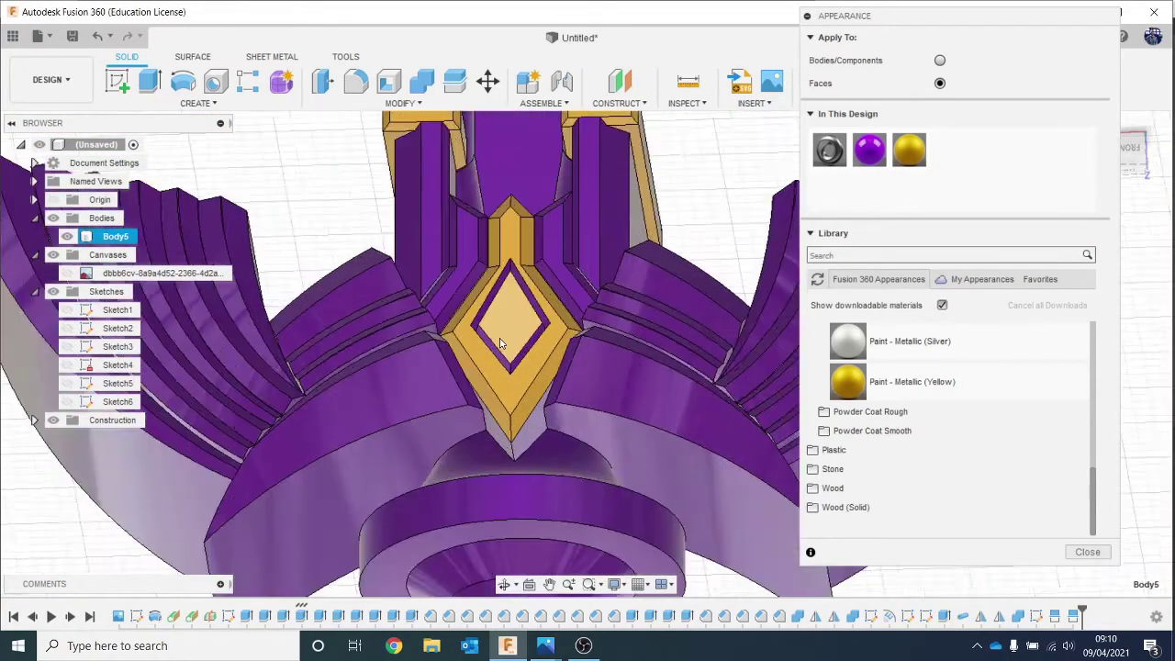
pyautogui.scroll(5, 500, 343)
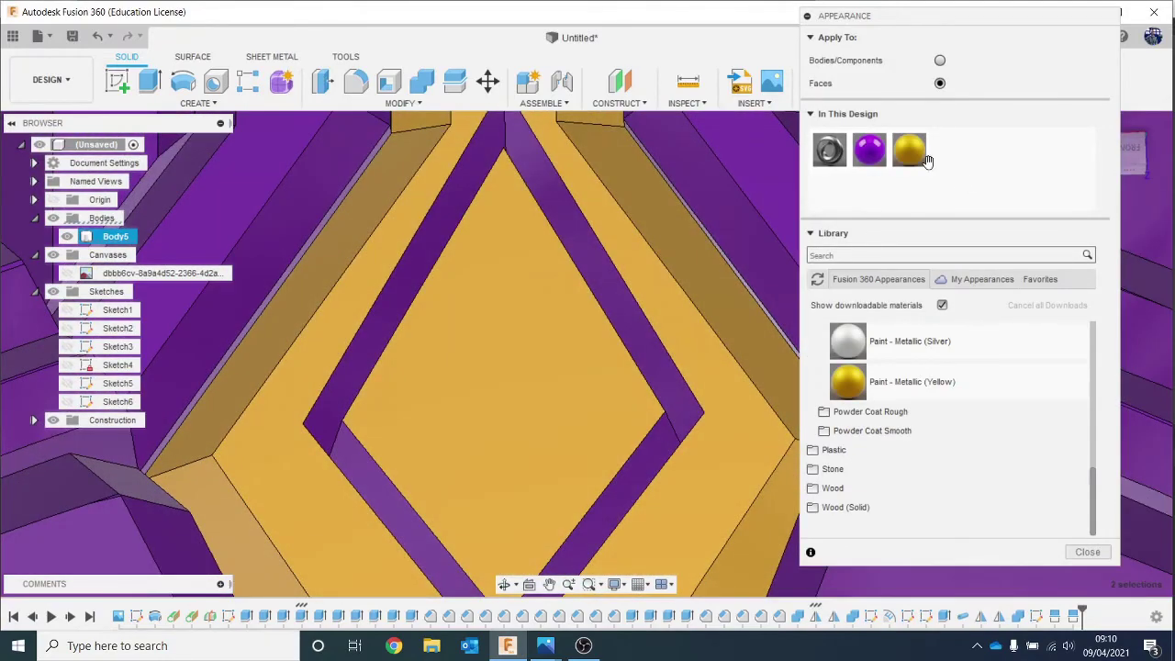
pyautogui.moveTo(923, 157); pyautogui.dragTo(701, 440)
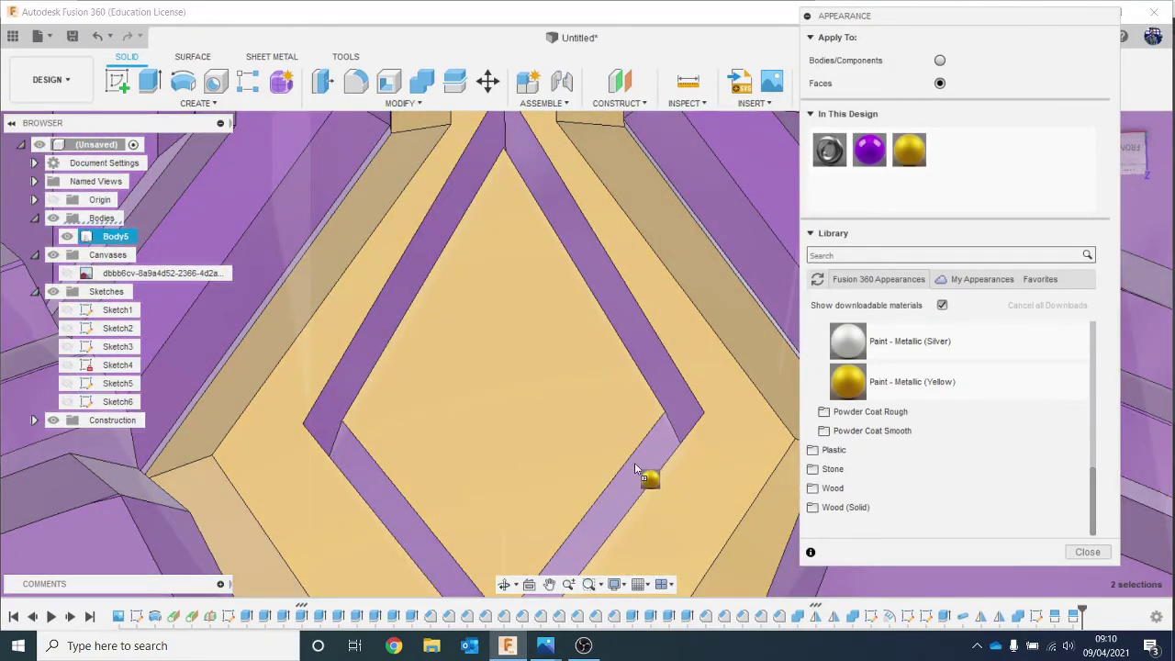
pyautogui.scroll(4, 551, 473)
pyautogui.moveTo(553, 468); pyautogui.dragTo(466, 294, button='middle')
pyautogui.scroll(2, 647, 258)
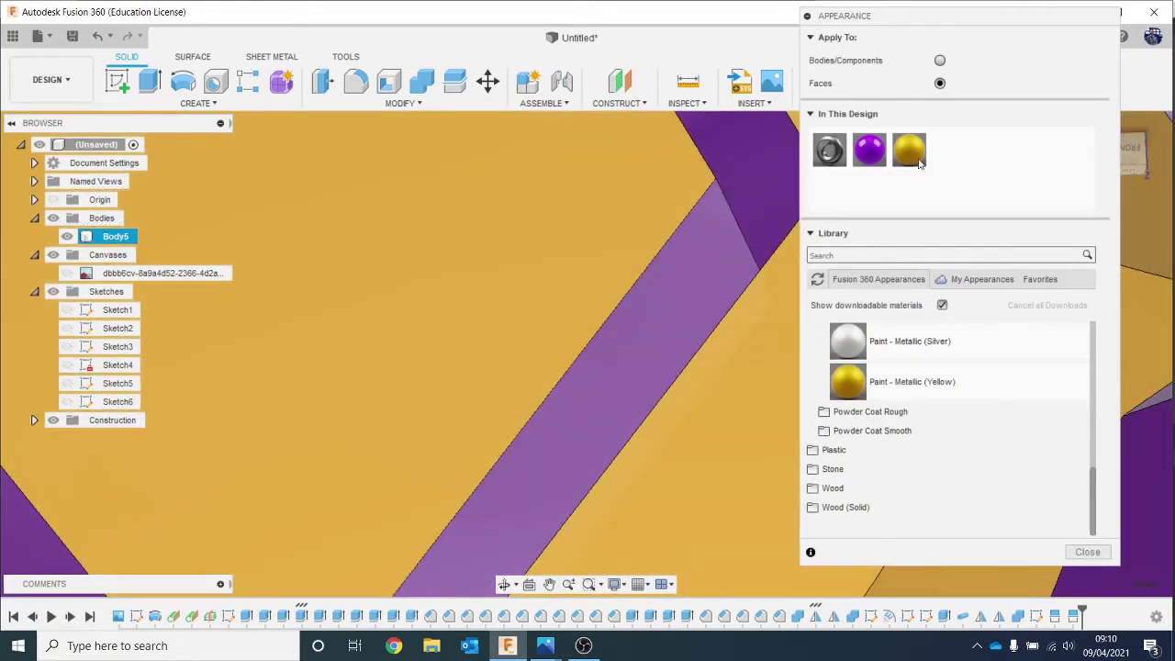
pyautogui.moveTo(925, 140); pyautogui.dragTo(738, 237)
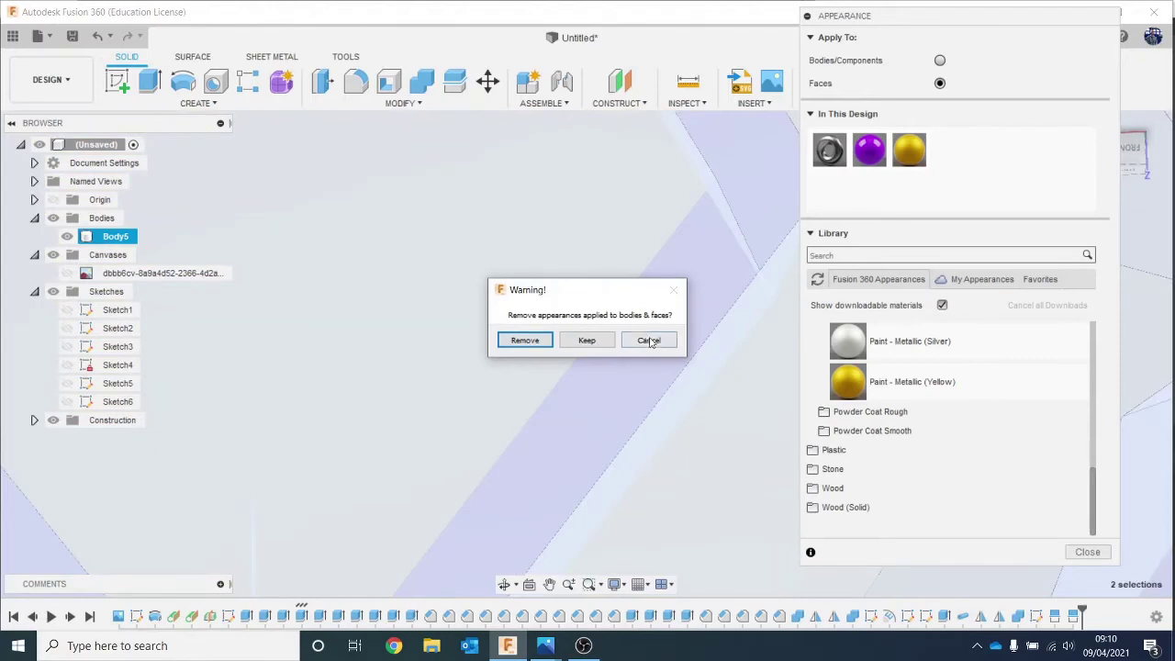
pyautogui.click(649, 340)
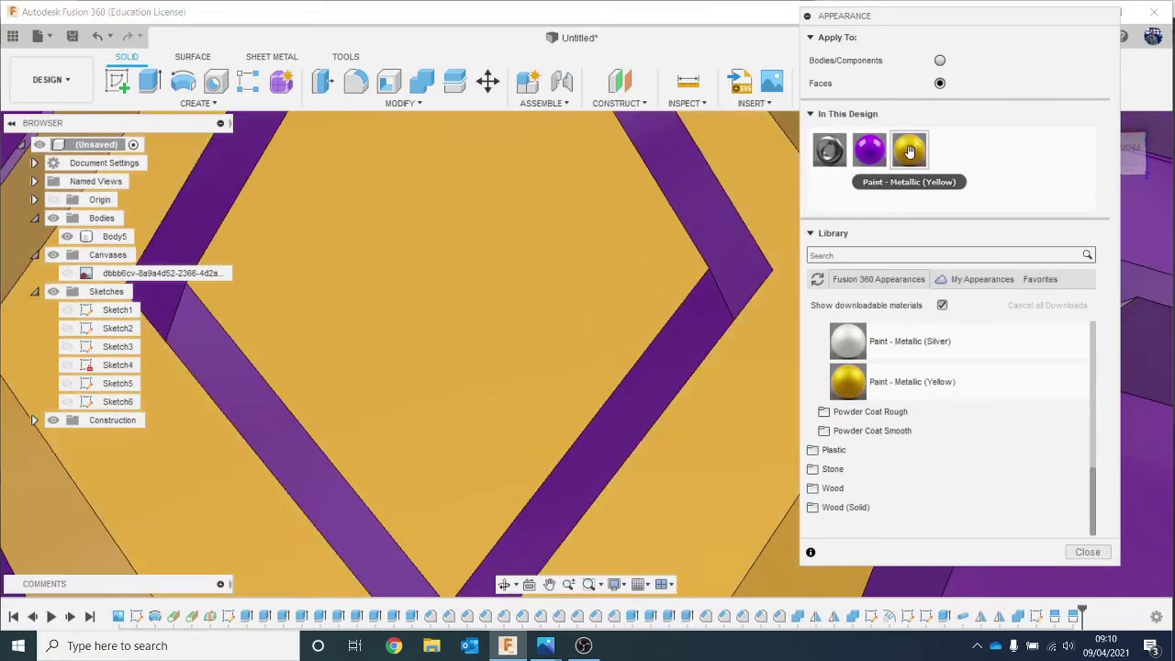
# Paint the four border faces around the front emblem's inner diamond with yellow metallic paint, working from below.
pyautogui.moveTo(667, 336); pyautogui.dragTo(675, 333)
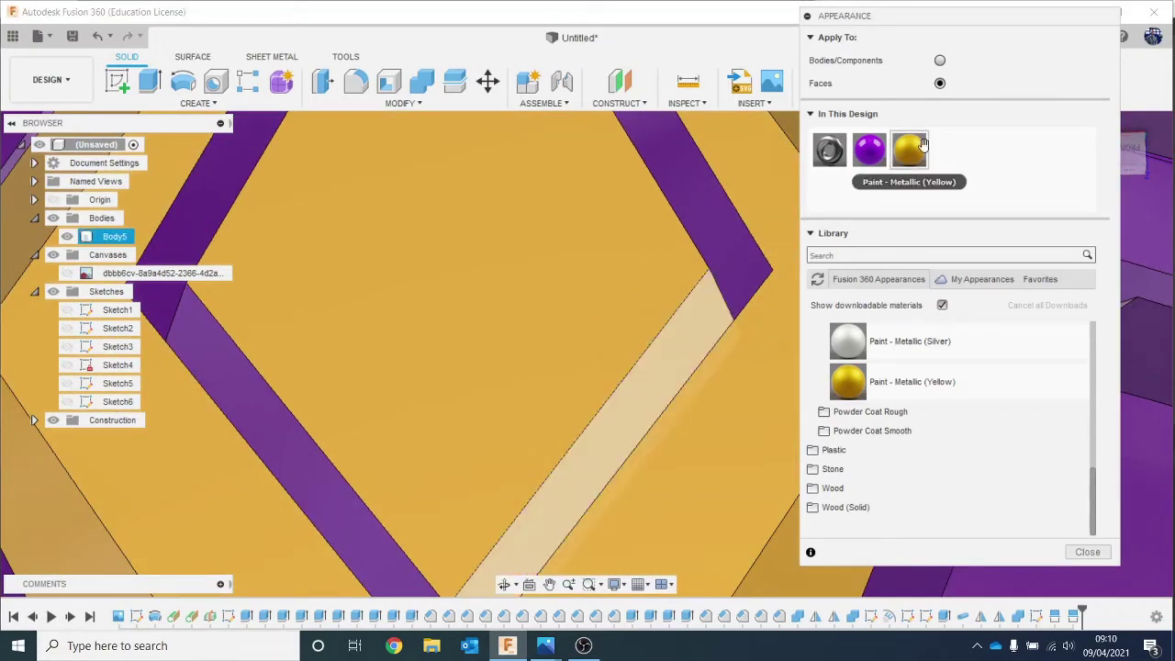
pyautogui.moveTo(922, 144); pyautogui.dragTo(729, 230)
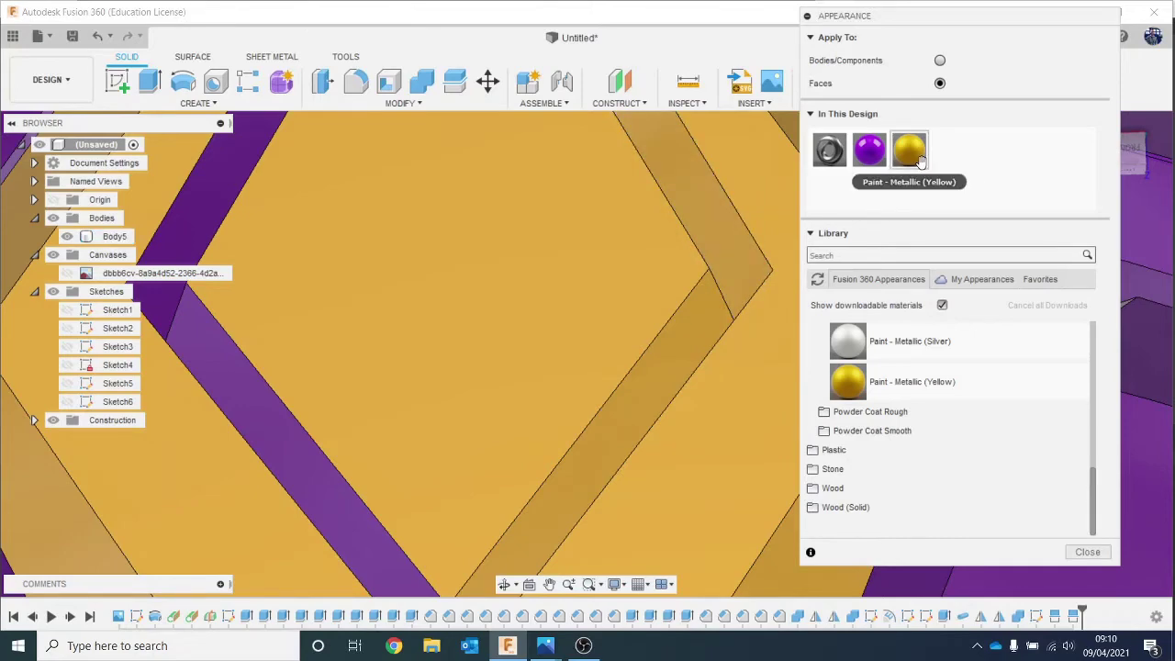
pyautogui.moveTo(920, 161); pyautogui.dragTo(265, 404)
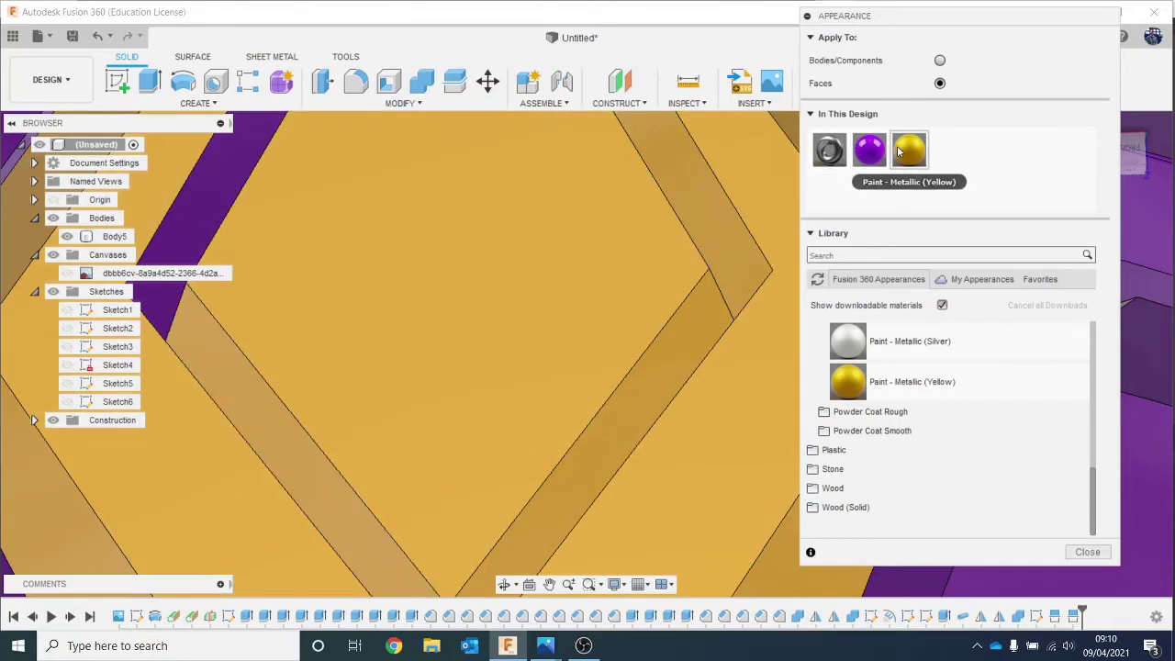
pyautogui.moveTo(921, 157); pyautogui.dragTo(217, 167)
pyautogui.scroll(-3, 371, 248)
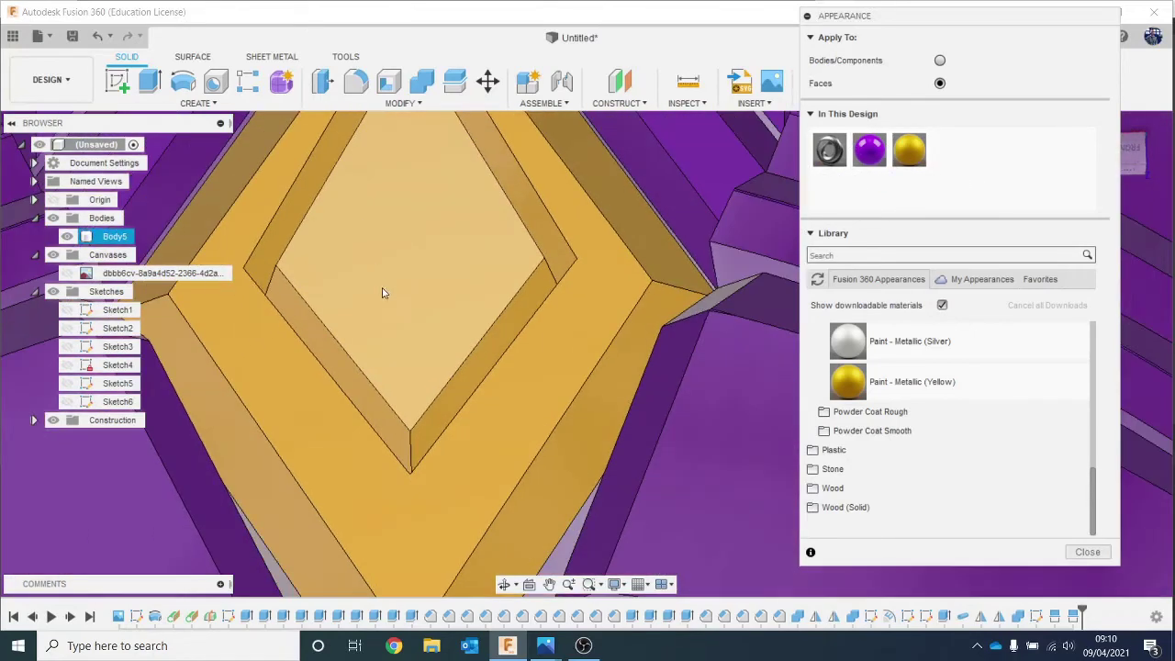
# Paint the two underside faces beneath the front emblem's lower tip yellow metallic.
pyautogui.scroll(-10, 384, 293)
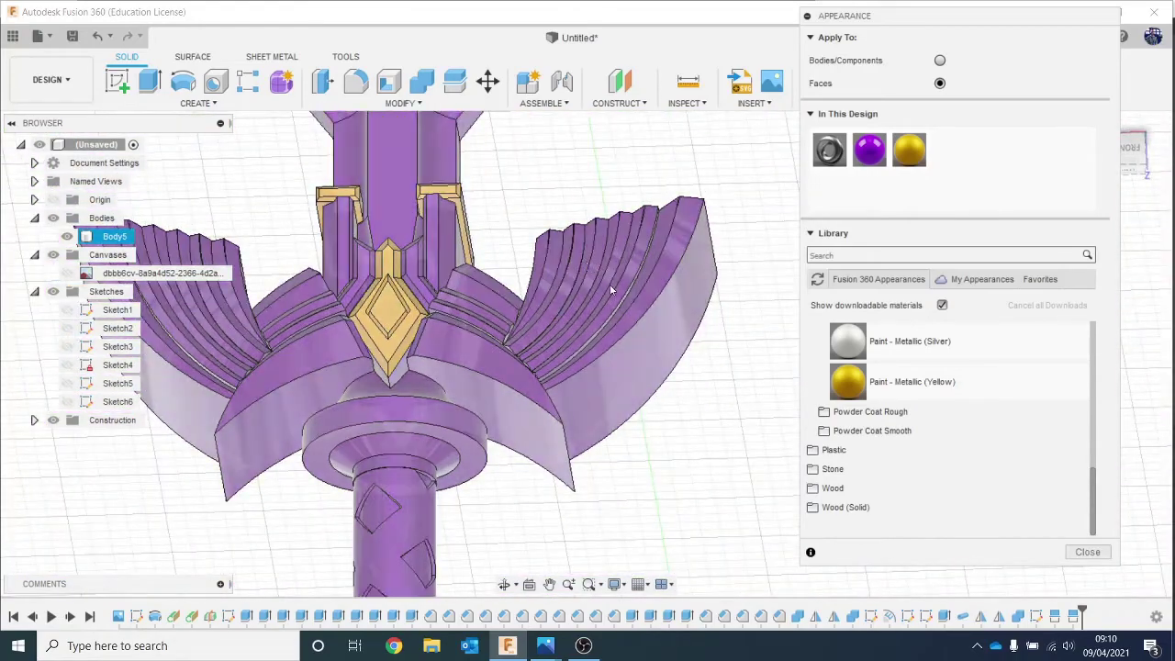
pyautogui.scroll(5, 463, 360)
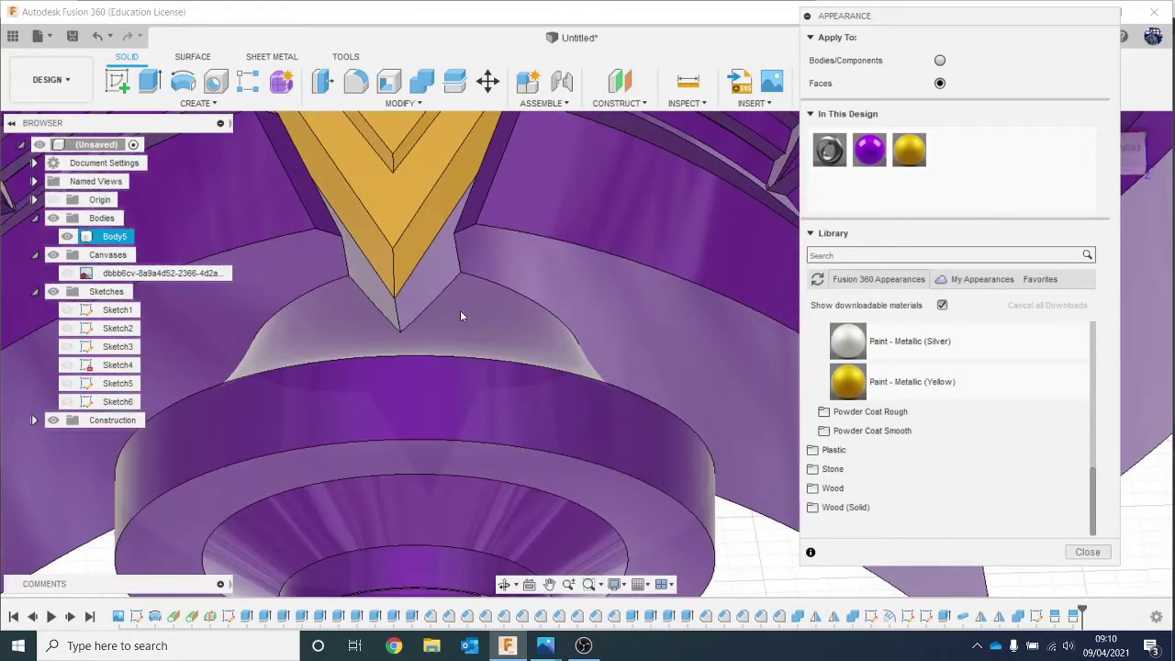
pyautogui.scroll(2, 460, 316)
pyautogui.moveTo(908, 154); pyautogui.dragTo(425, 273)
pyautogui.moveTo(837, 184); pyautogui.dragTo(334, 251)
pyautogui.scroll(-1, 431, 264)
pyautogui.scroll(-5, 436, 284)
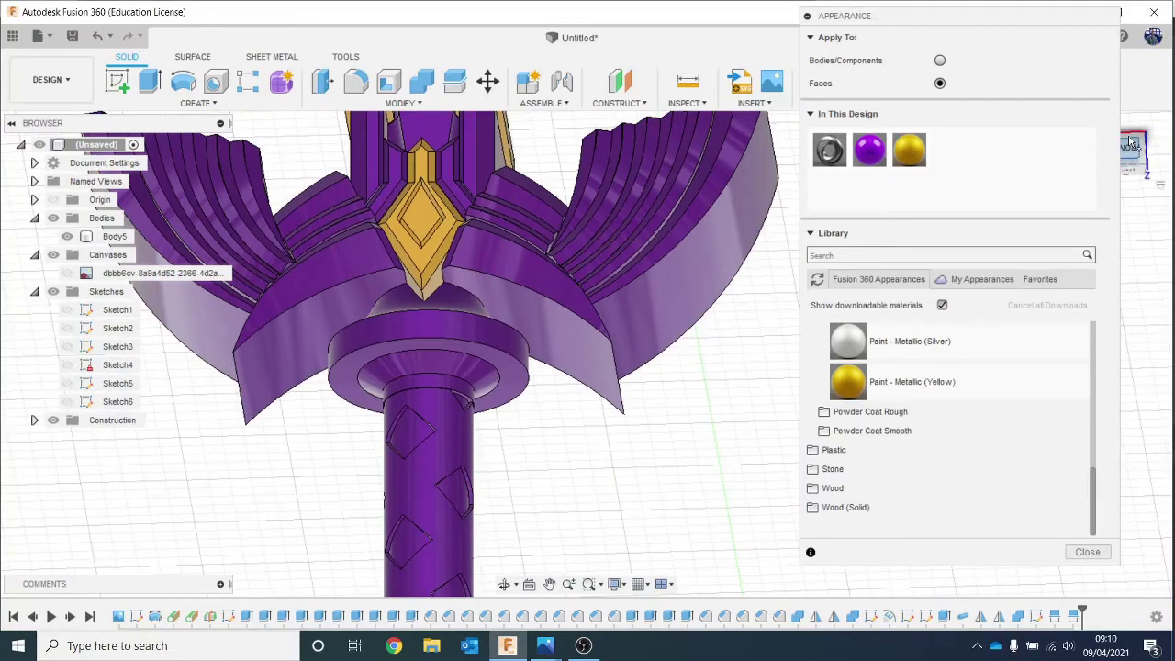
# Paint the sloping top face behind the front emblem's upper pointed tip yellow metallic.
pyautogui.moveTo(1138, 151)
pyautogui.mouseDown()
pyautogui.moveTo(1125, 190)
pyautogui.moveTo(1072, 226)
pyautogui.mouseUp()
pyautogui.click(551, 342)
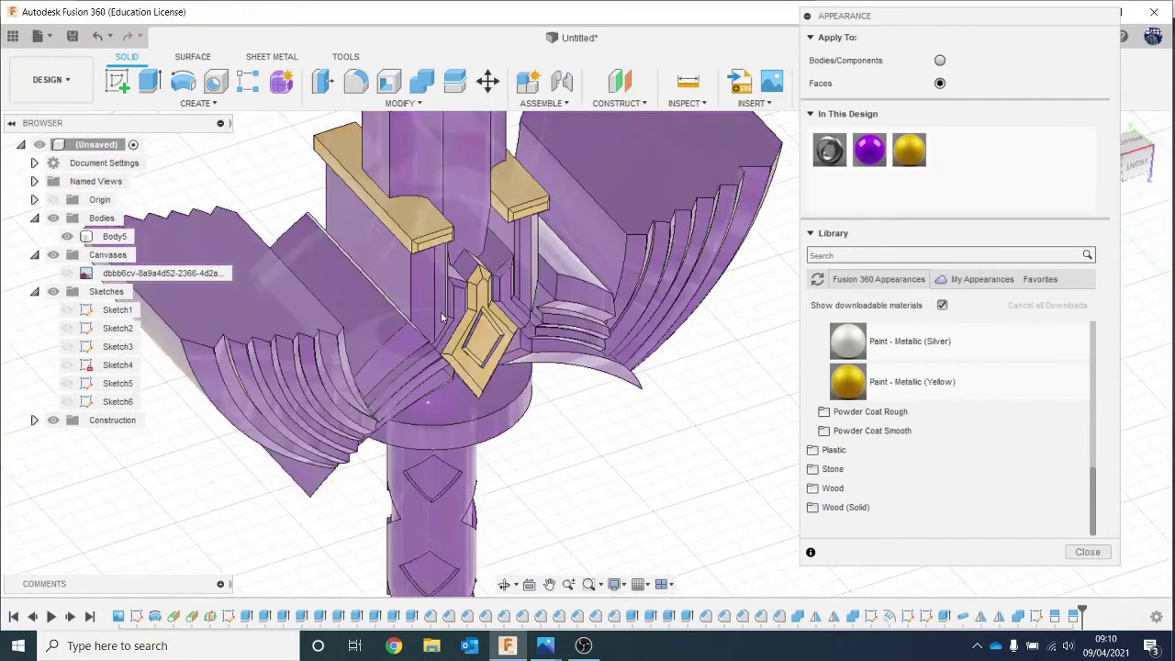
pyautogui.scroll(10, 493, 284)
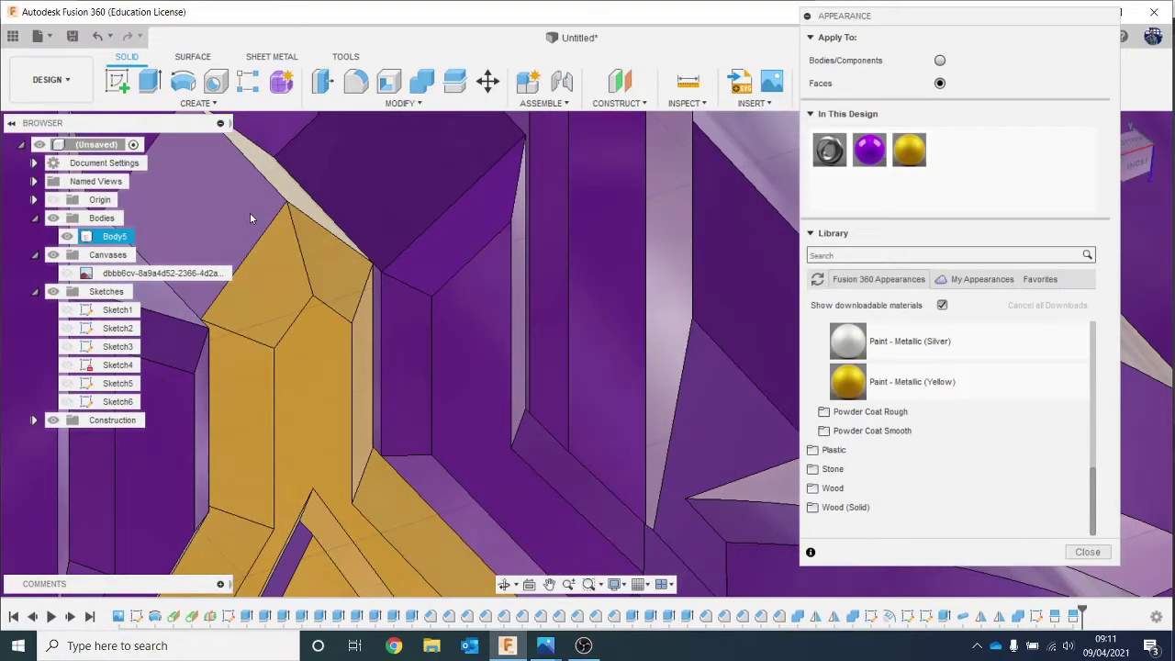
pyautogui.moveTo(297, 230); pyautogui.dragTo(491, 306, button='middle')
pyautogui.click(494, 306)
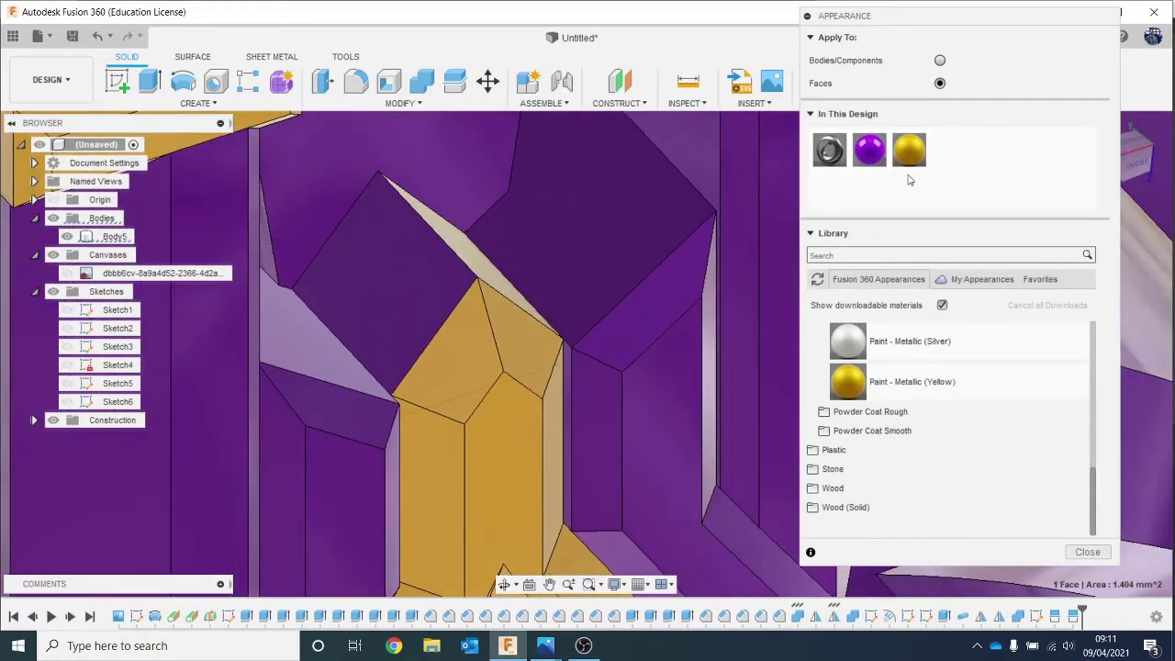
pyautogui.moveTo(909, 149); pyautogui.dragTo(561, 336)
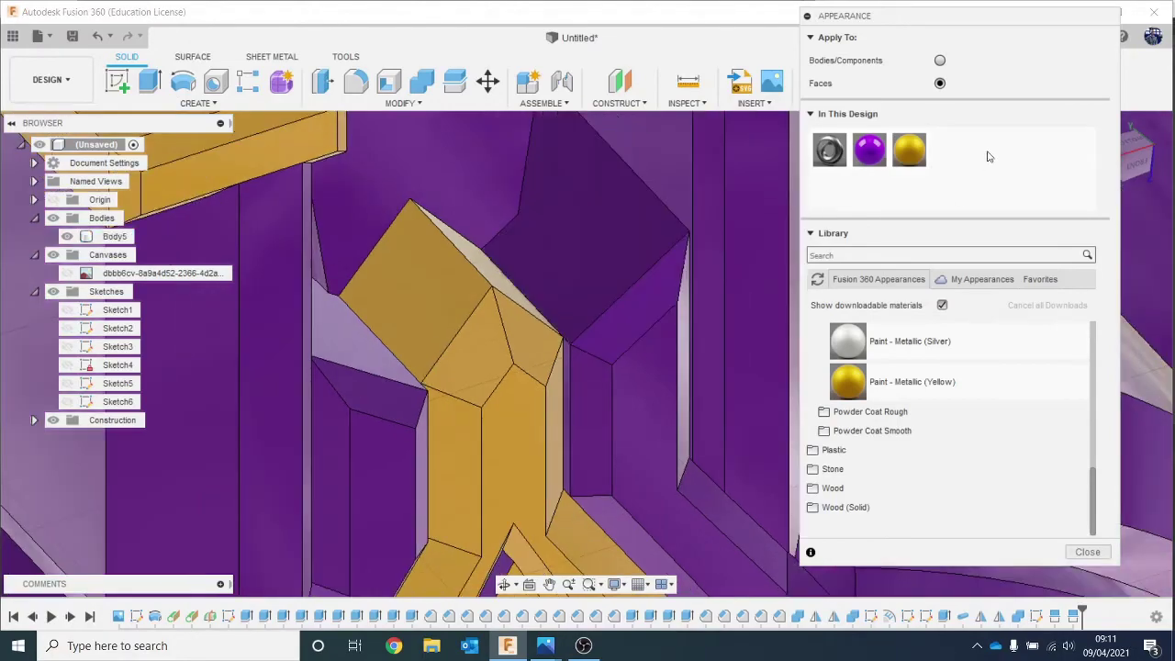
# Paint the remaining purple wall along the upper-right side of the front emblem's inner diamond yellow metallic.
pyautogui.moveTo(1138, 156); pyautogui.dragTo(1074, 165)
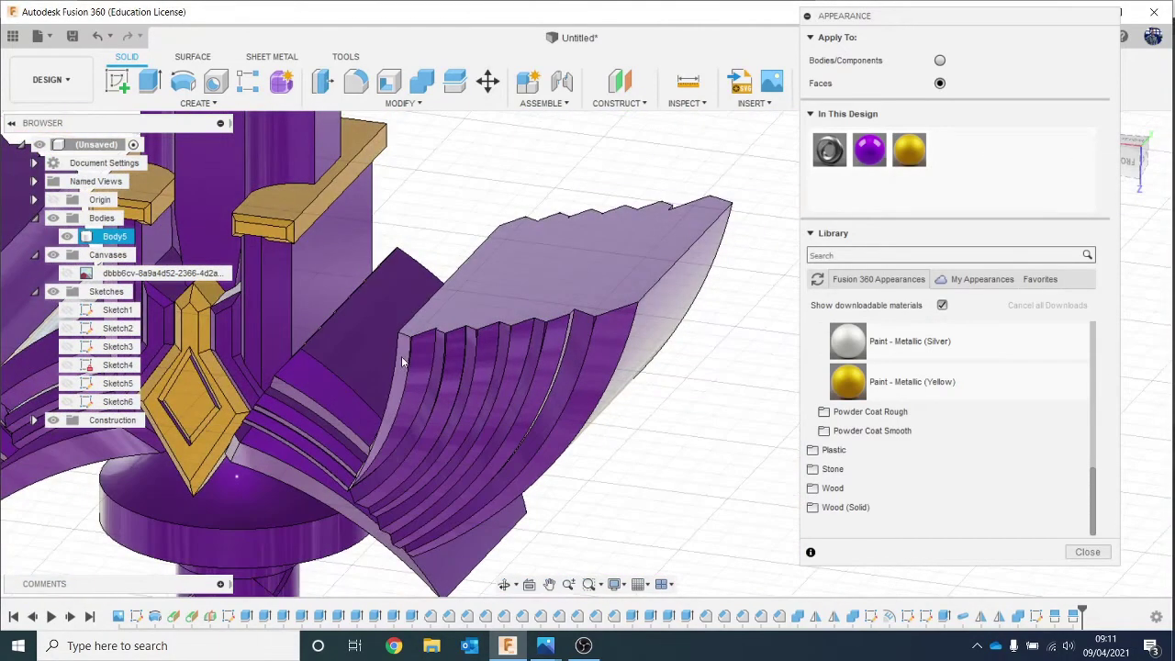
pyautogui.scroll(7, 138, 465)
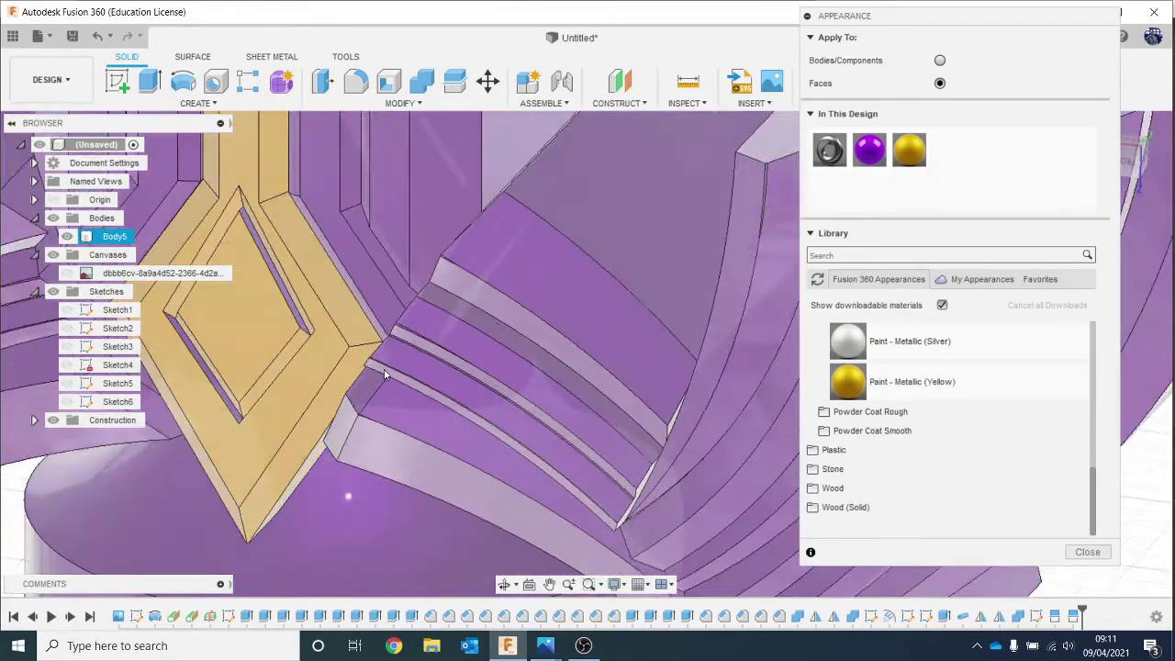
pyautogui.moveTo(229, 321); pyautogui.dragTo(396, 360, button='middle')
pyautogui.scroll(5, 386, 353)
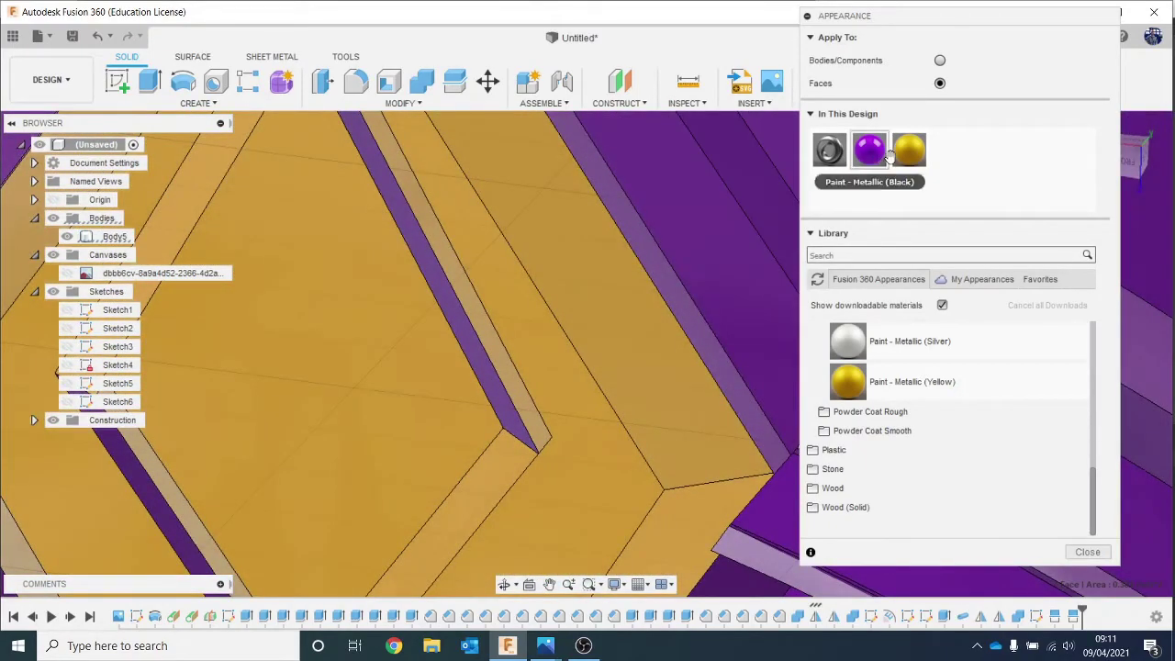
pyautogui.moveTo(909, 150)
pyautogui.mouseDown()
pyautogui.moveTo(514, 343)
pyautogui.moveTo(477, 370)
pyautogui.moveTo(502, 417)
pyautogui.mouseUp()
pyautogui.scroll(-4, 503, 421)
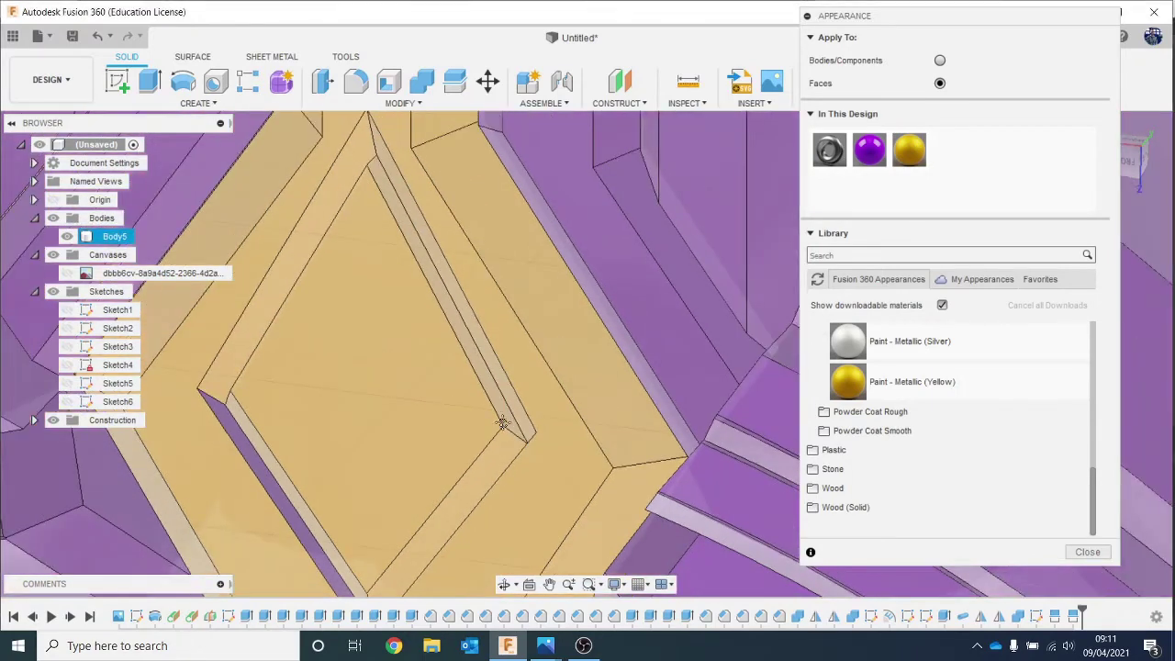
# Paint the remaining purple wall along the lower-left side of the front emblem's inner diamond yellow metallic.
pyautogui.moveTo(220, 532); pyautogui.dragTo(441, 448, button='middle')
pyautogui.scroll(4, 468, 425)
pyautogui.scroll(2, 469, 425)
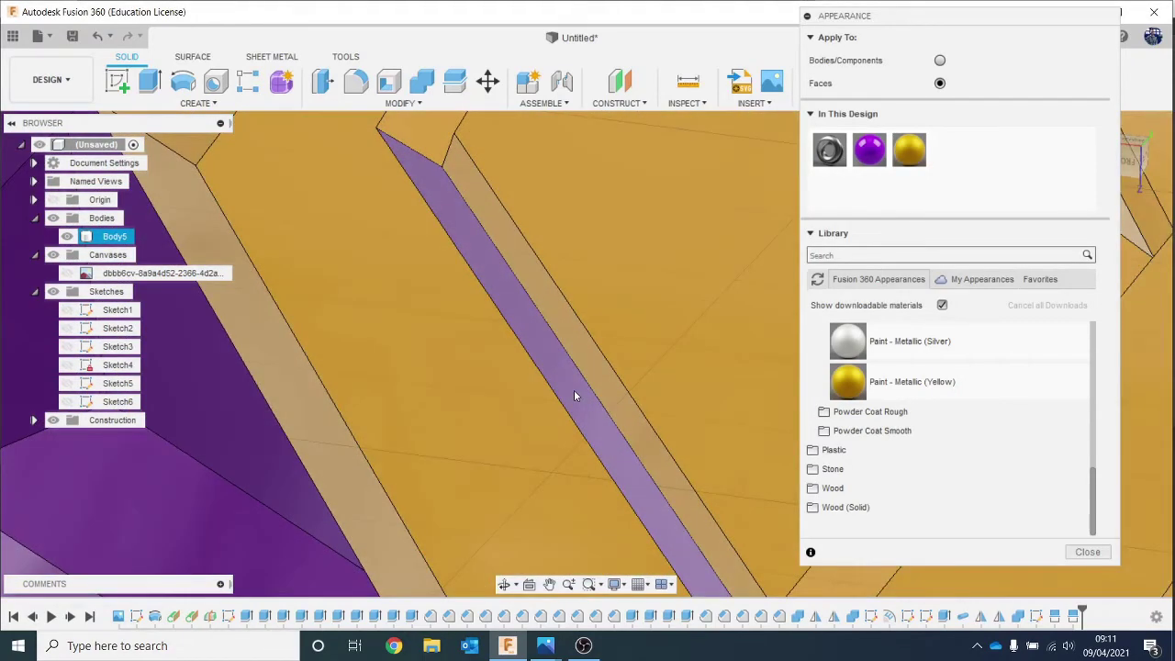
pyautogui.click(573, 391)
pyautogui.moveTo(908, 150); pyautogui.dragTo(559, 368)
pyautogui.scroll(-4, 641, 361)
pyautogui.scroll(-8, 639, 361)
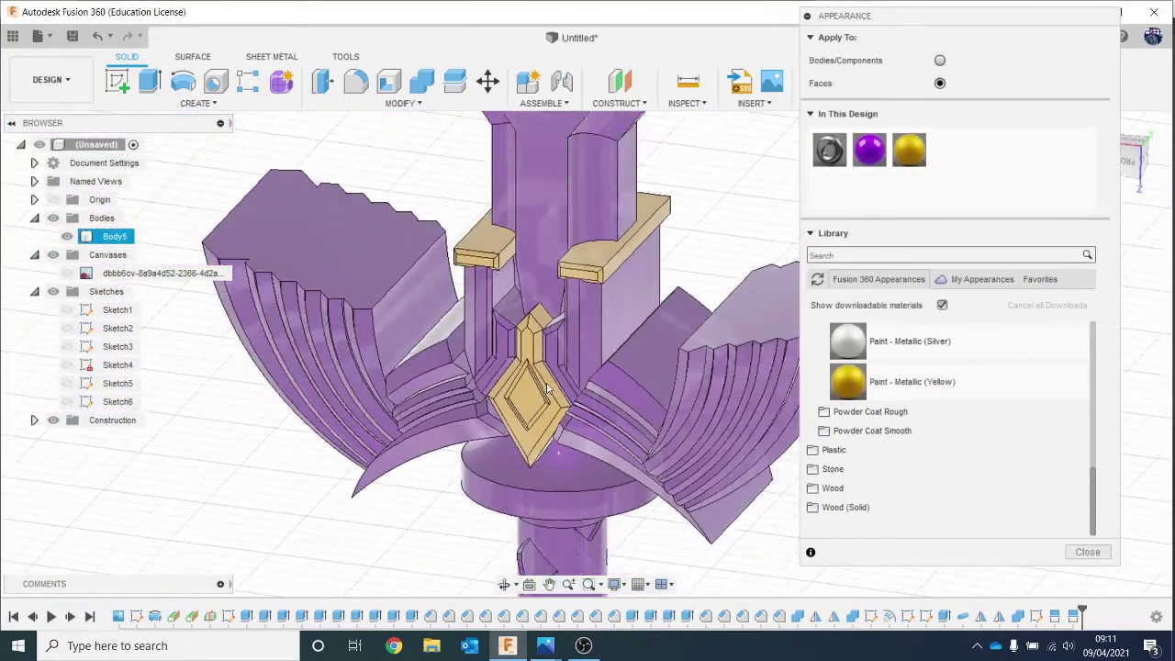
pyautogui.moveTo(548, 390); pyautogui.dragTo(521, 388, button='middle')
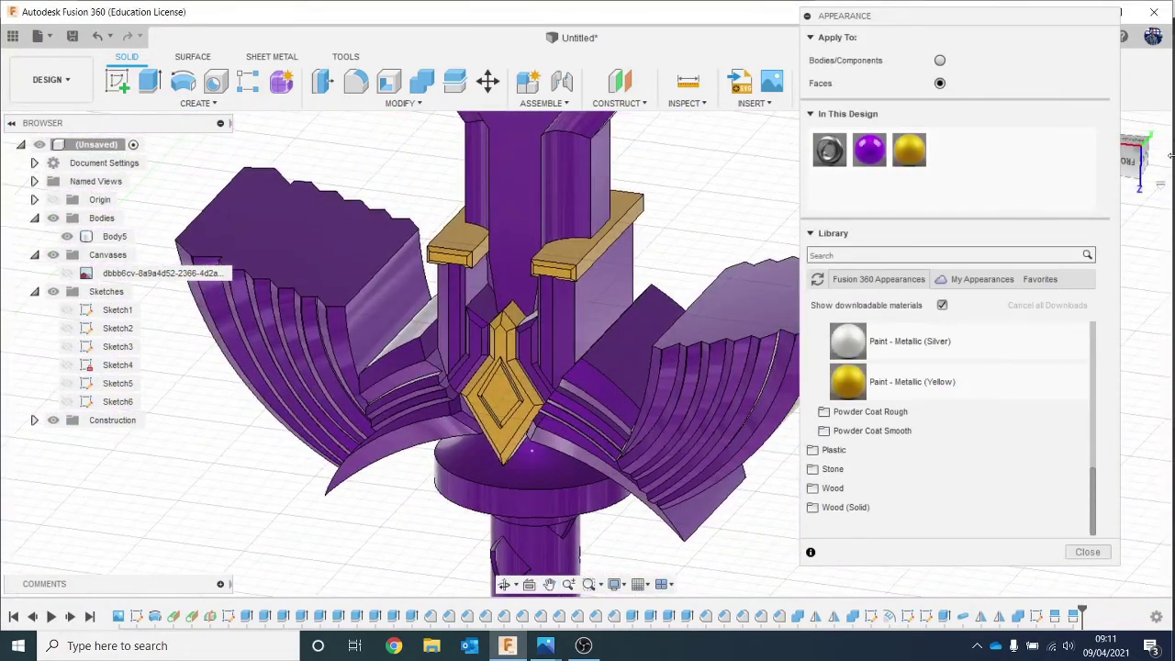
# Paint the two remaining purple walls of the back emblem's inner diamond yellow metallic.
pyautogui.moveTo(1086, 149)
pyautogui.keyDown('shift'); pyautogui.mouseDown(button='middle')
pyautogui.moveTo(752, 174)
pyautogui.moveTo(633, 138)
pyautogui.moveTo(587, 165)
pyautogui.moveTo(629, 206)
pyautogui.moveTo(693, 216)
pyautogui.moveTo(675, 137)
pyautogui.moveTo(619, 96)
pyautogui.mouseUp(button='middle'); pyautogui.keyUp('shift')
pyautogui.keyDown('shift'); pyautogui.moveTo(1028, 128); pyautogui.dragTo(1009, 160, button='middle'); pyautogui.keyUp('shift')
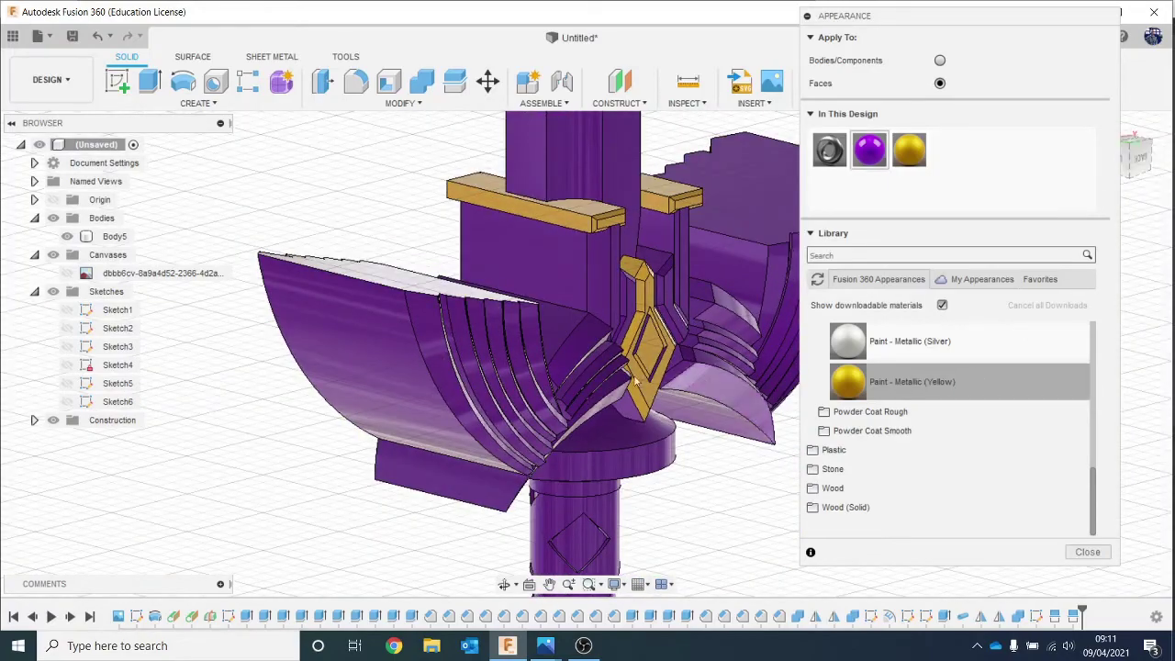
pyautogui.scroll(6, 705, 342)
pyautogui.scroll(5, 679, 335)
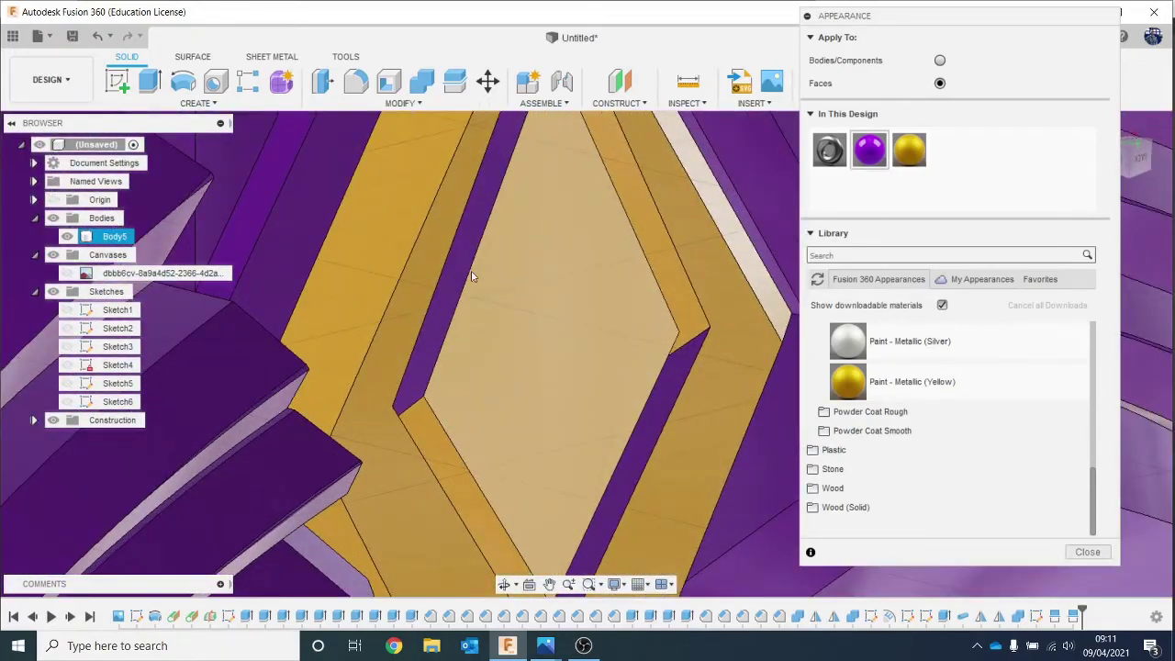
pyautogui.click(477, 270)
pyautogui.moveTo(900, 136); pyautogui.dragTo(433, 321)
pyautogui.click(652, 411)
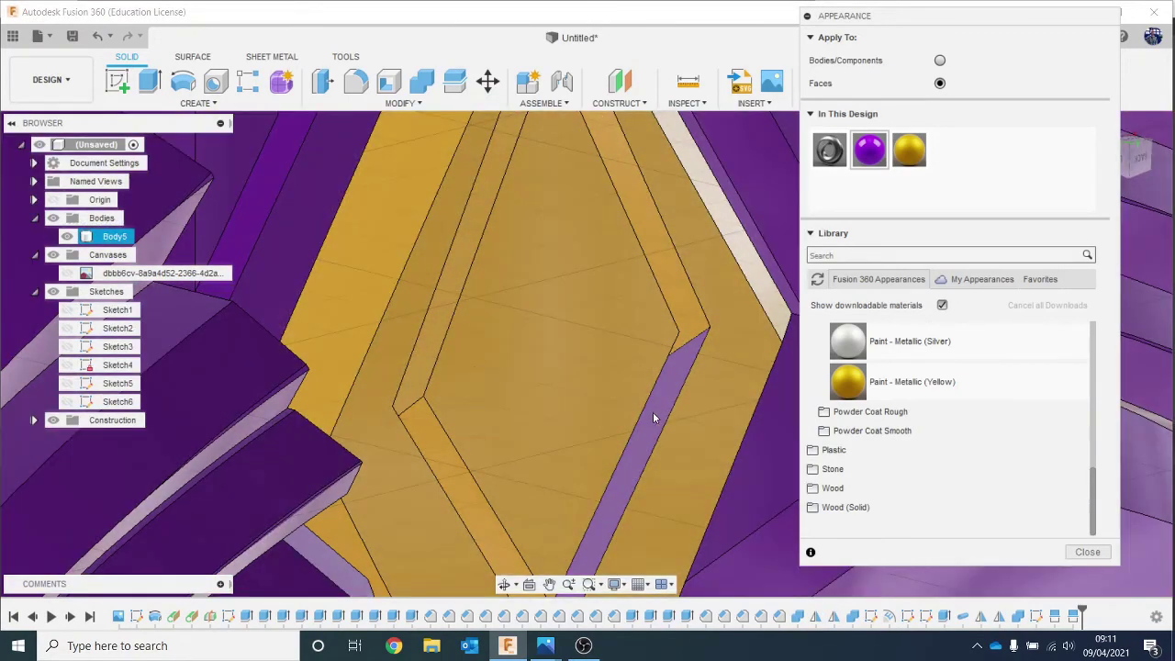
pyautogui.moveTo(904, 151); pyautogui.dragTo(665, 388)
pyautogui.scroll(-5, 664, 393)
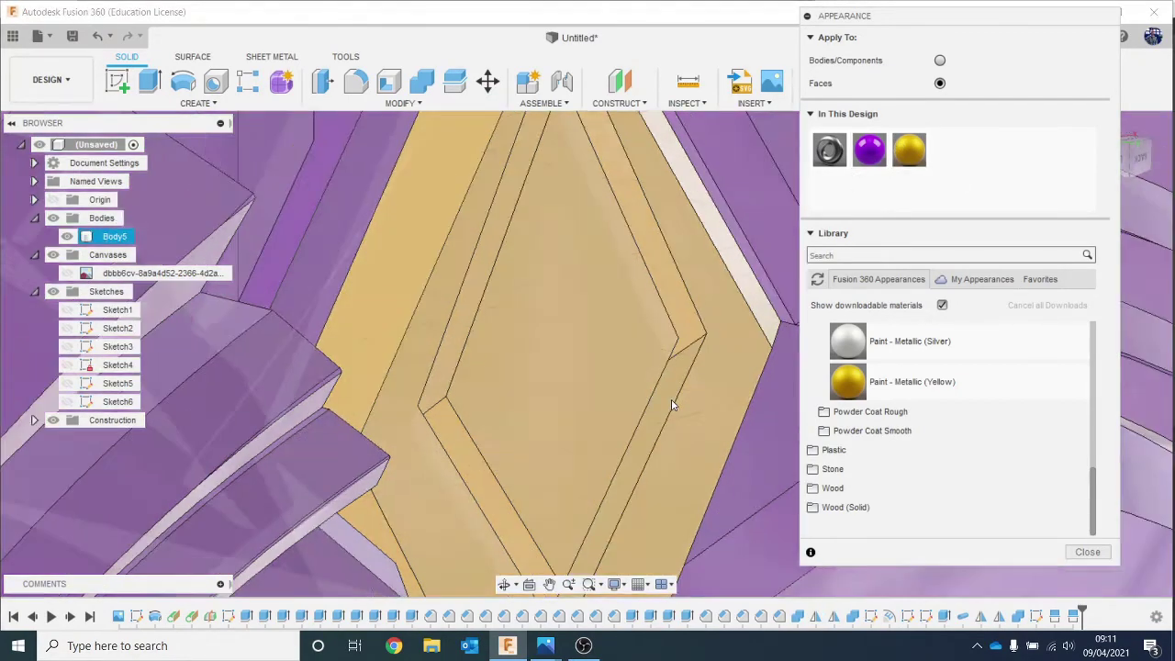
pyautogui.scroll(-5, 666, 397)
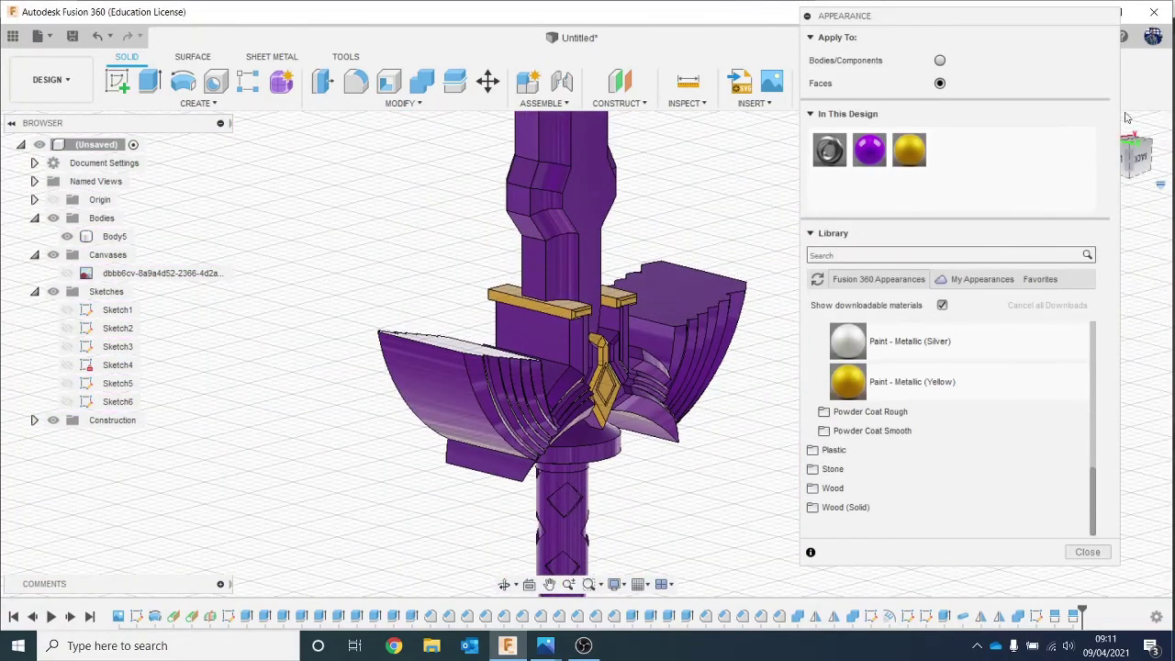
# Paint the purple underside faces beneath the back emblem's lower tip yellow metallic.
pyautogui.moveTo(1131, 171)
pyautogui.mouseDown()
pyautogui.moveTo(1089, 161)
pyautogui.moveTo(1082, 120)
pyautogui.mouseUp()
pyautogui.scroll(10, 620, 395)
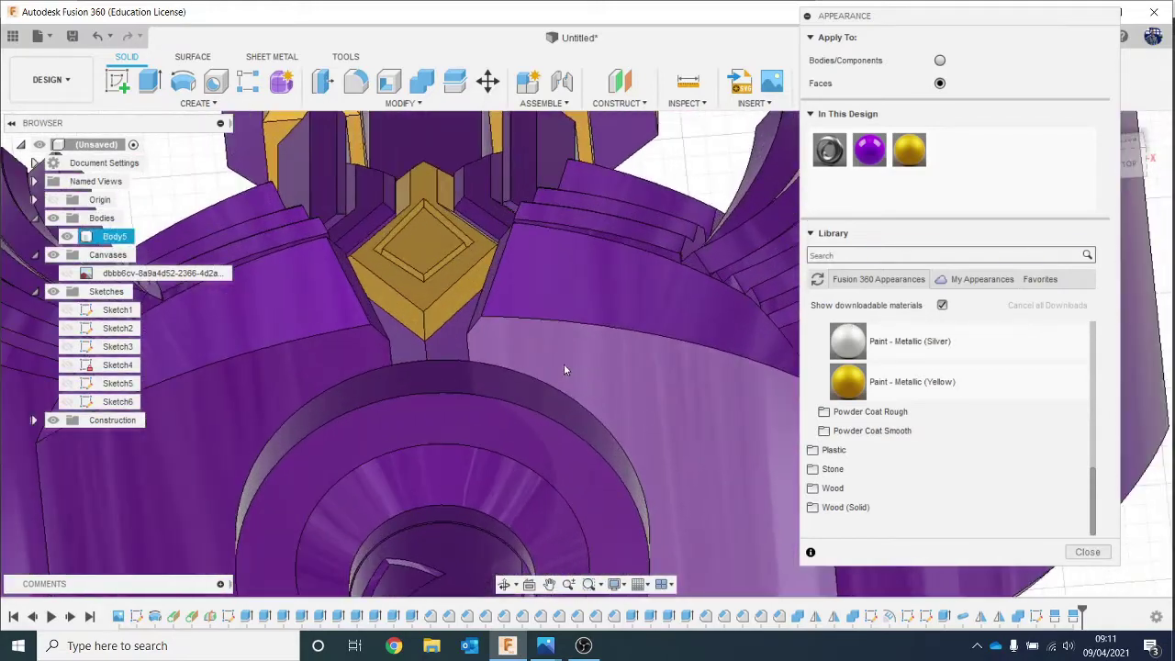
pyautogui.moveTo(907, 151); pyautogui.dragTo(404, 335)
pyautogui.moveTo(922, 151); pyautogui.dragTo(332, 349)
pyautogui.scroll(-10, 386, 409)
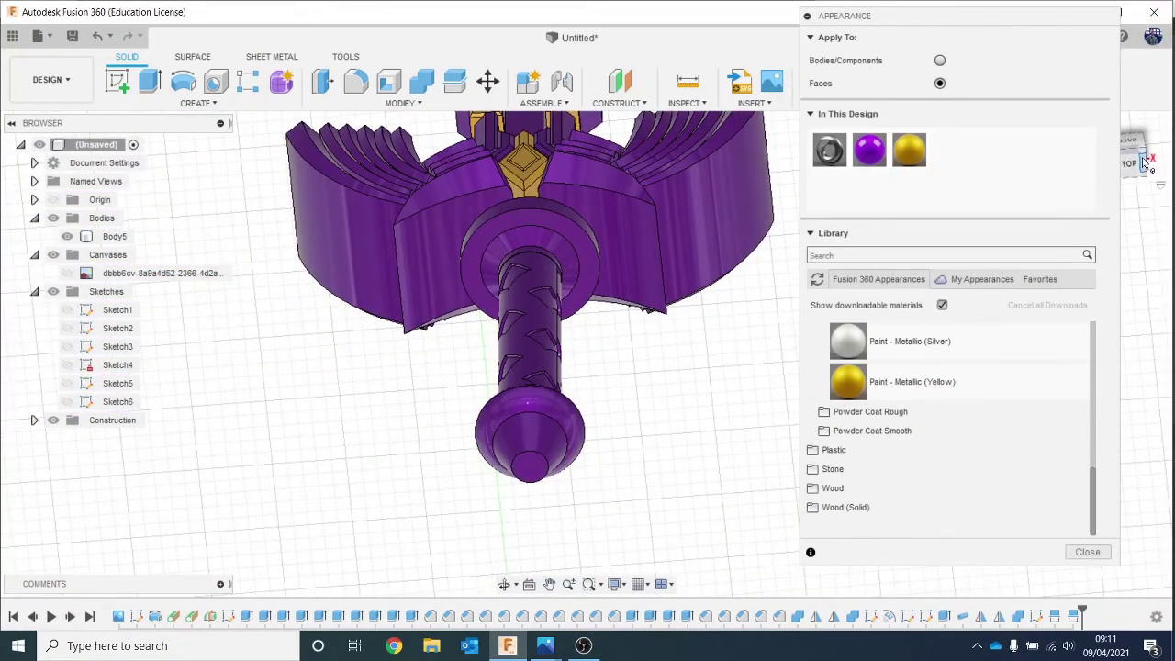
# Find Leather - Matte (Green) among the leather appearances in the library and download it.
pyautogui.moveTo(1143, 162); pyautogui.dragTo(1145, 195)
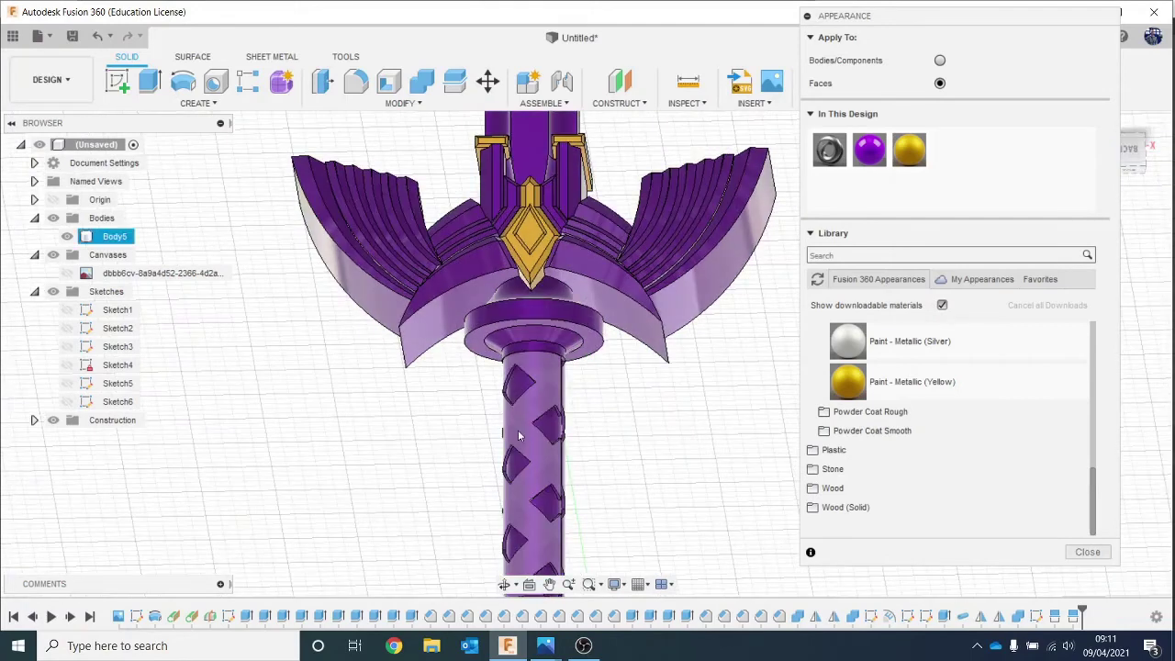
pyautogui.scroll(-3, 518, 430)
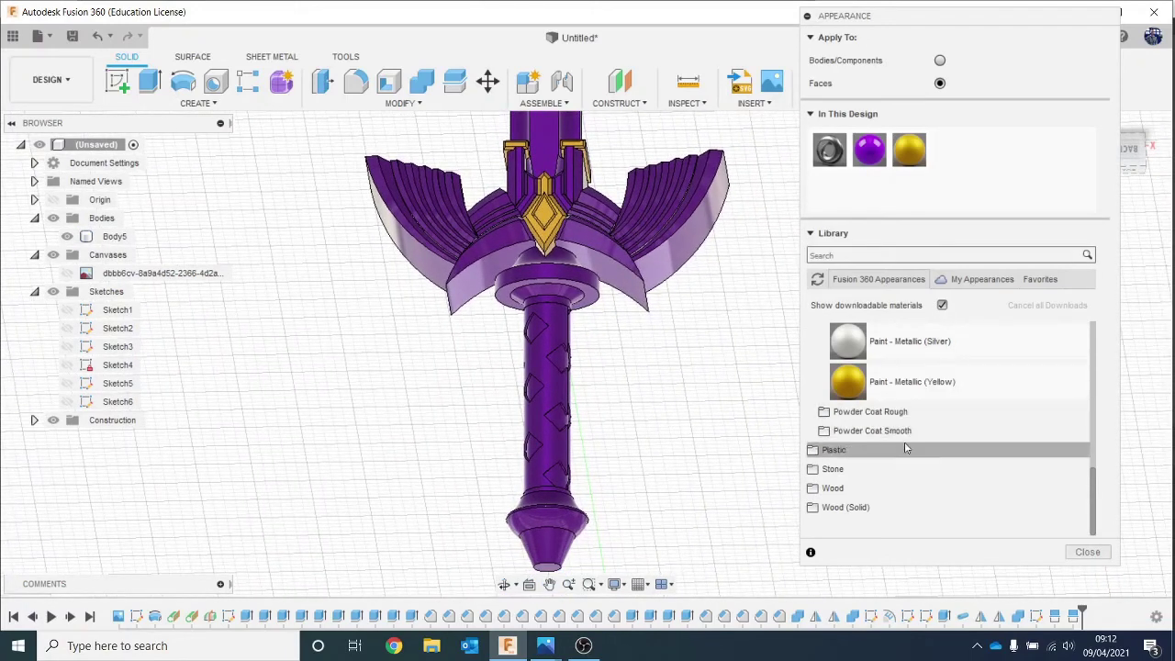
pyautogui.scroll(3, 899, 411)
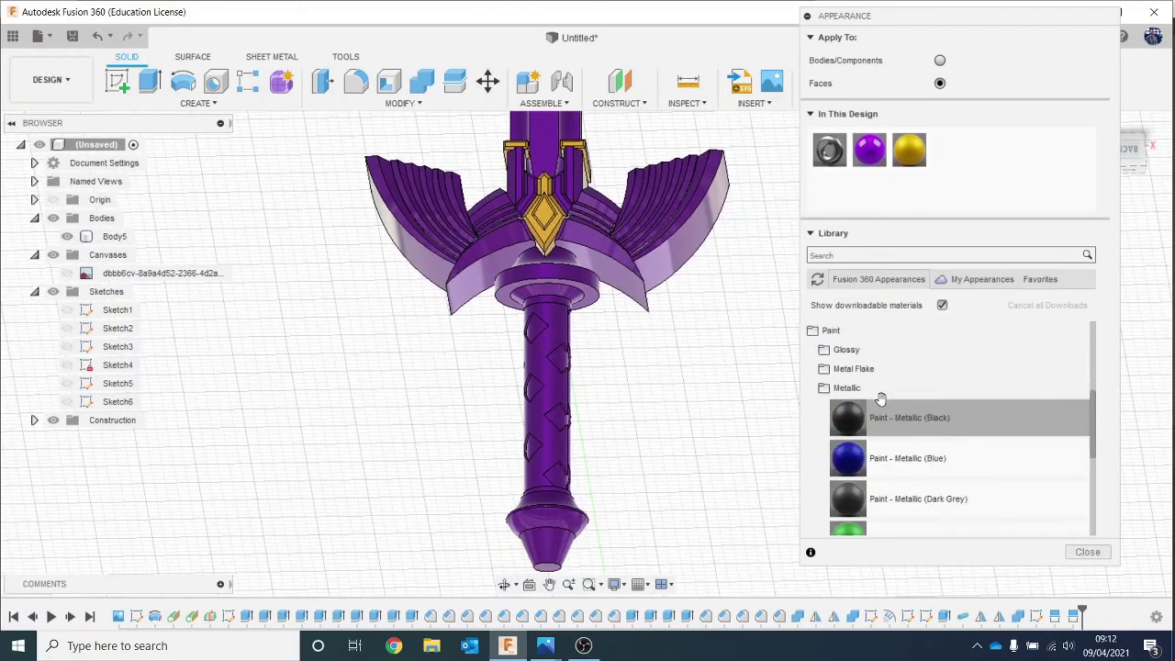
pyautogui.click(872, 388)
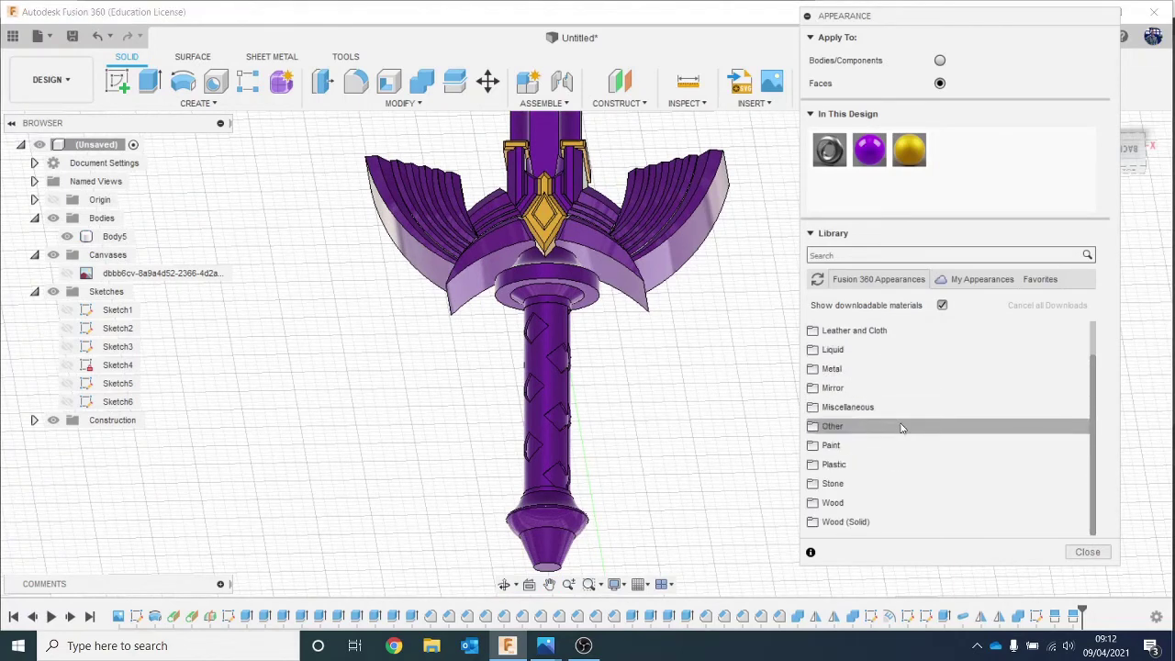
pyautogui.scroll(1, 902, 441)
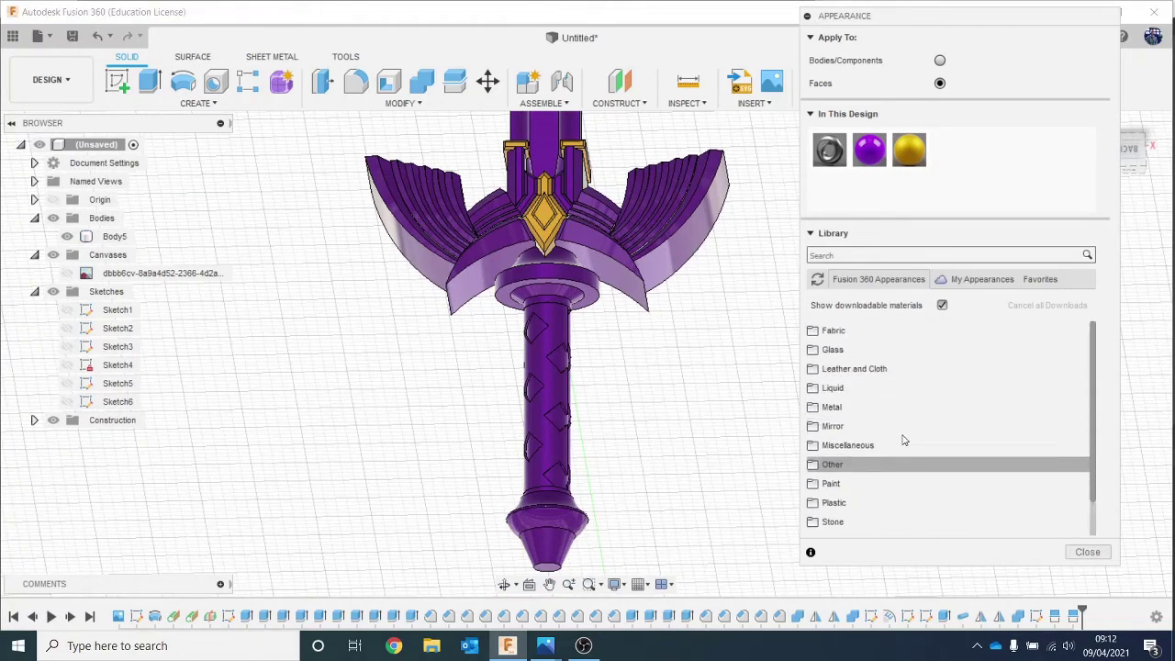
pyautogui.click(891, 407)
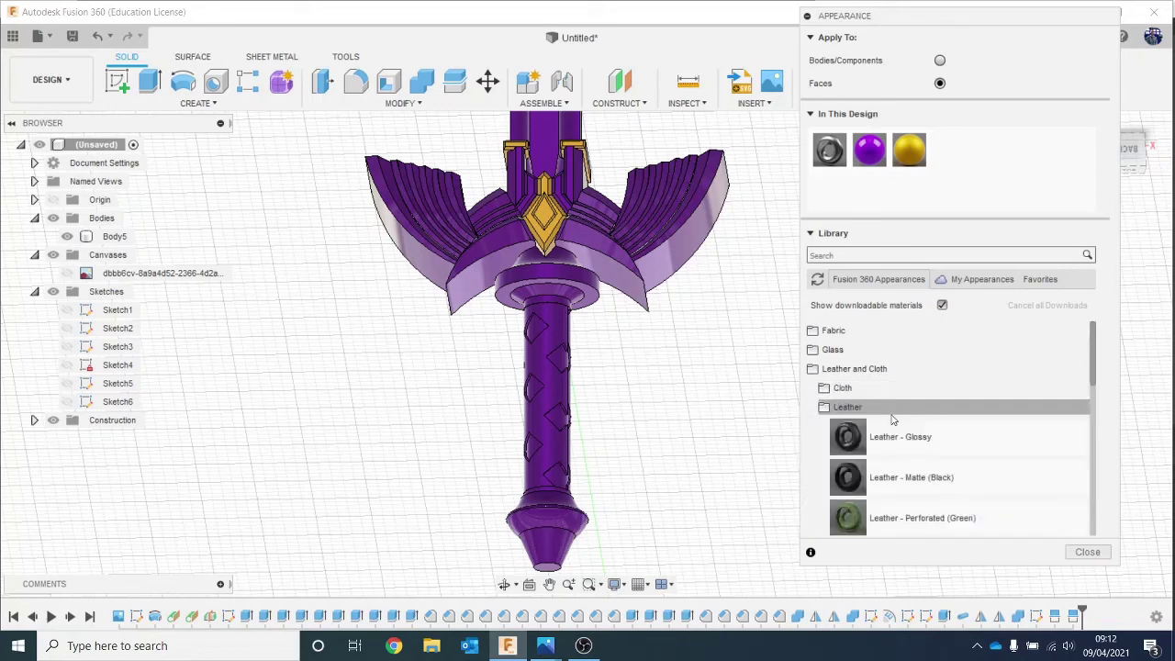
pyautogui.scroll(-3, 972, 356)
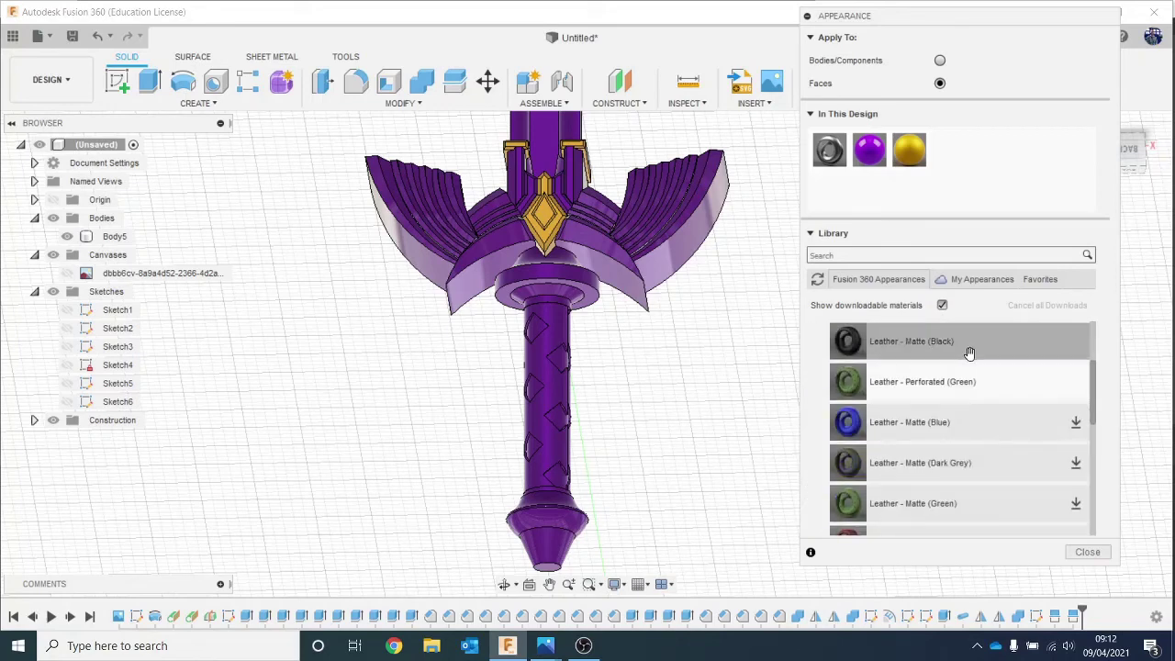
pyautogui.scroll(-3, 969, 356)
pyautogui.scroll(3, 984, 415)
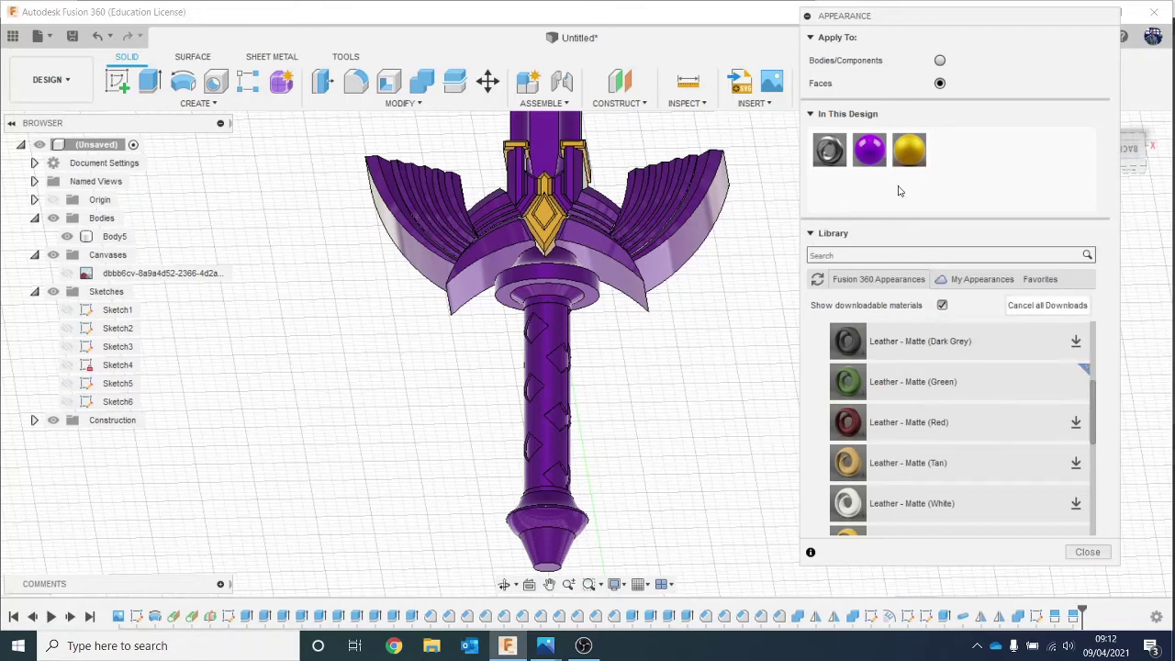
# Apply Leather - Matte (Green) to the grip's cylindrical face around the purple diamonds.
pyautogui.click(569, 361)
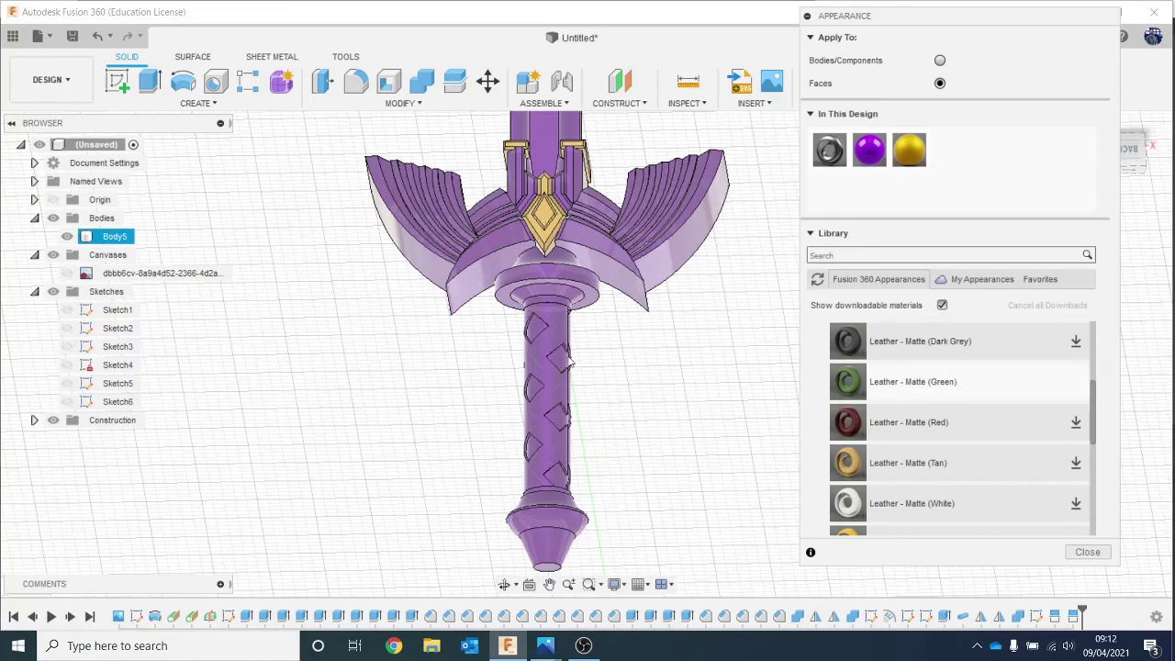
pyautogui.scroll(5, 569, 360)
pyautogui.moveTo(905, 376); pyautogui.dragTo(526, 333)
pyautogui.moveTo(683, 379); pyautogui.dragTo(688, 395)
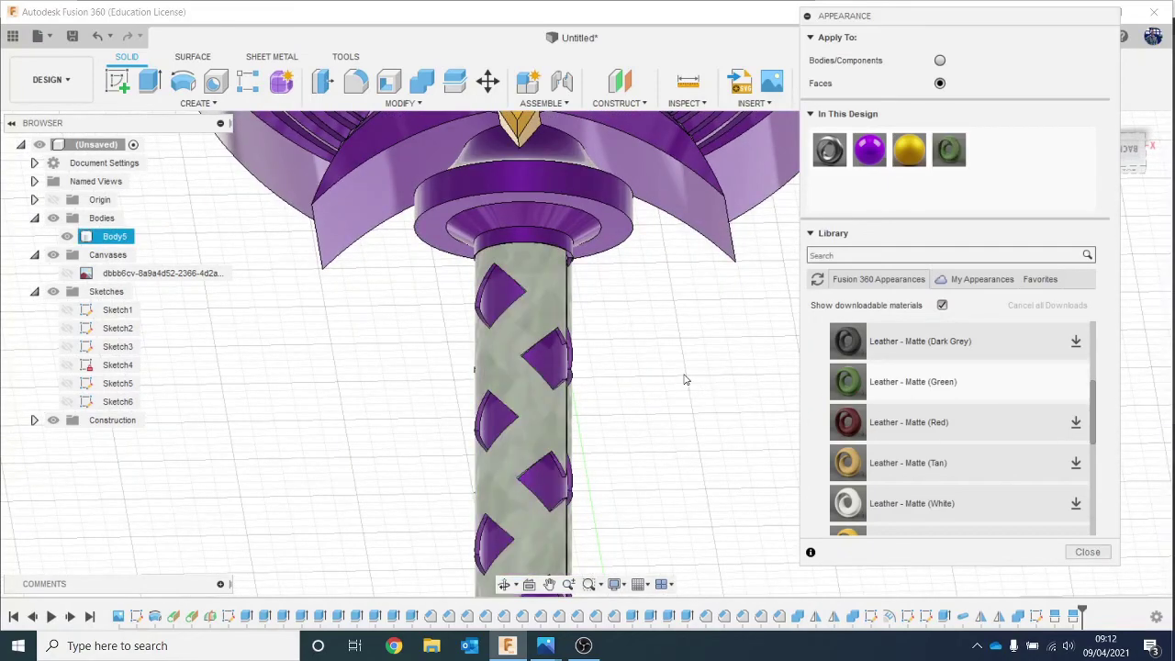
pyautogui.scroll(-3, 689, 398)
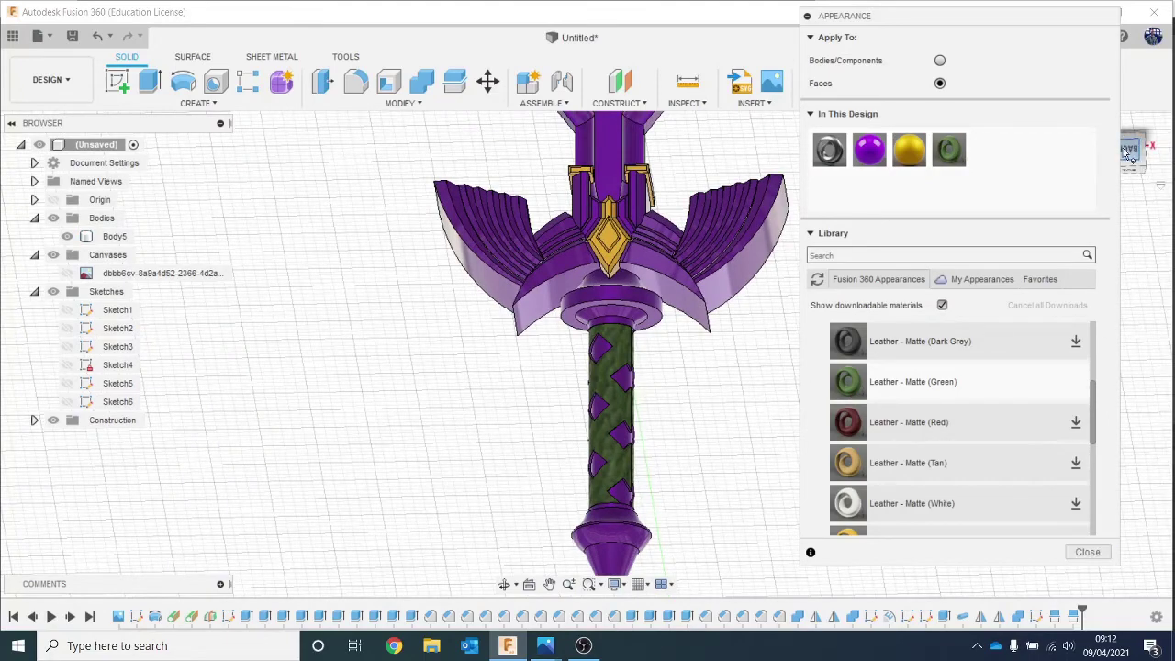
# Return to the sword's front side and browse the library's metal appearances for a steel finish for the blade.
pyautogui.moveTo(1136, 145)
pyautogui.mouseDown()
pyautogui.moveTo(1097, 156)
pyautogui.moveTo(1139, 158)
pyautogui.moveTo(1158, 175)
pyautogui.mouseUp()
pyautogui.moveTo(551, 349)
pyautogui.keyDown('shift'); pyautogui.mouseDown(button='middle')
pyautogui.moveTo(610, 353)
pyautogui.moveTo(597, 330)
pyautogui.moveTo(587, 344)
pyautogui.mouseUp(button='middle'); pyautogui.keyUp('shift')
pyautogui.moveTo(1137, 130); pyautogui.dragTo(1135, 154)
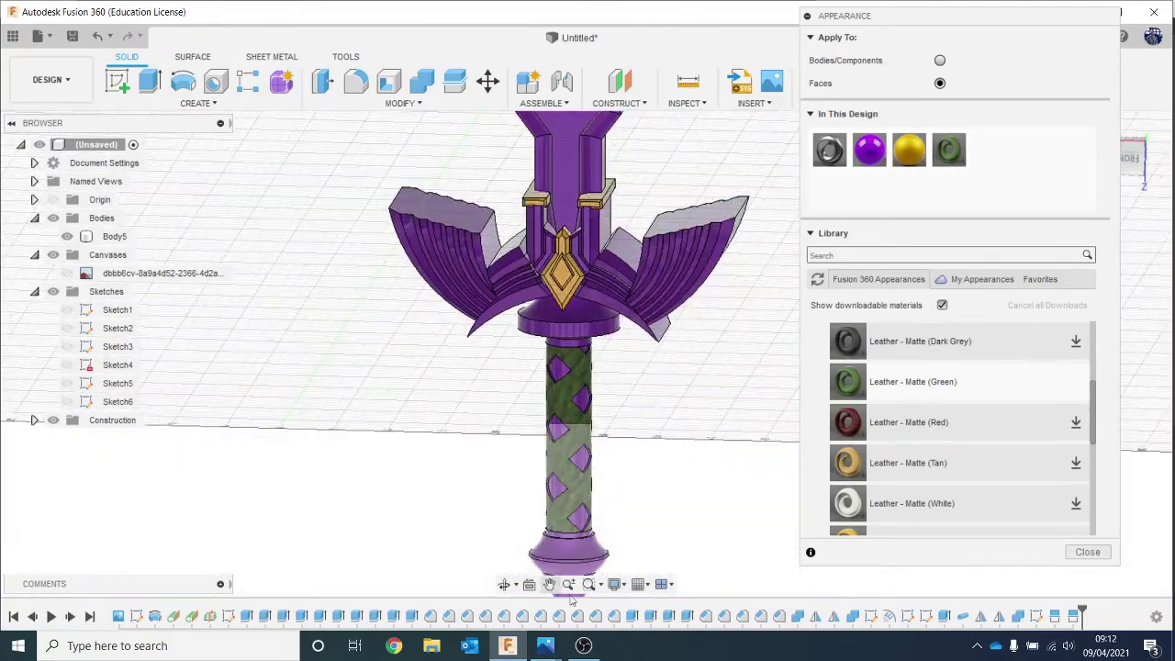
pyautogui.scroll(3, 951, 387)
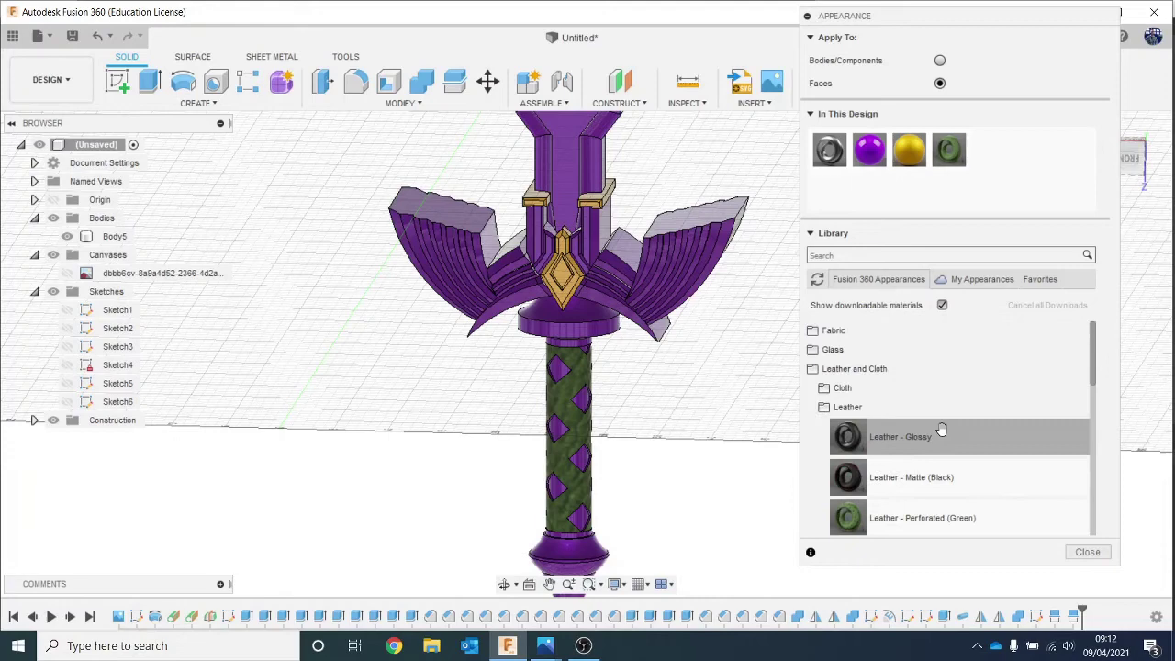
pyautogui.click(886, 407)
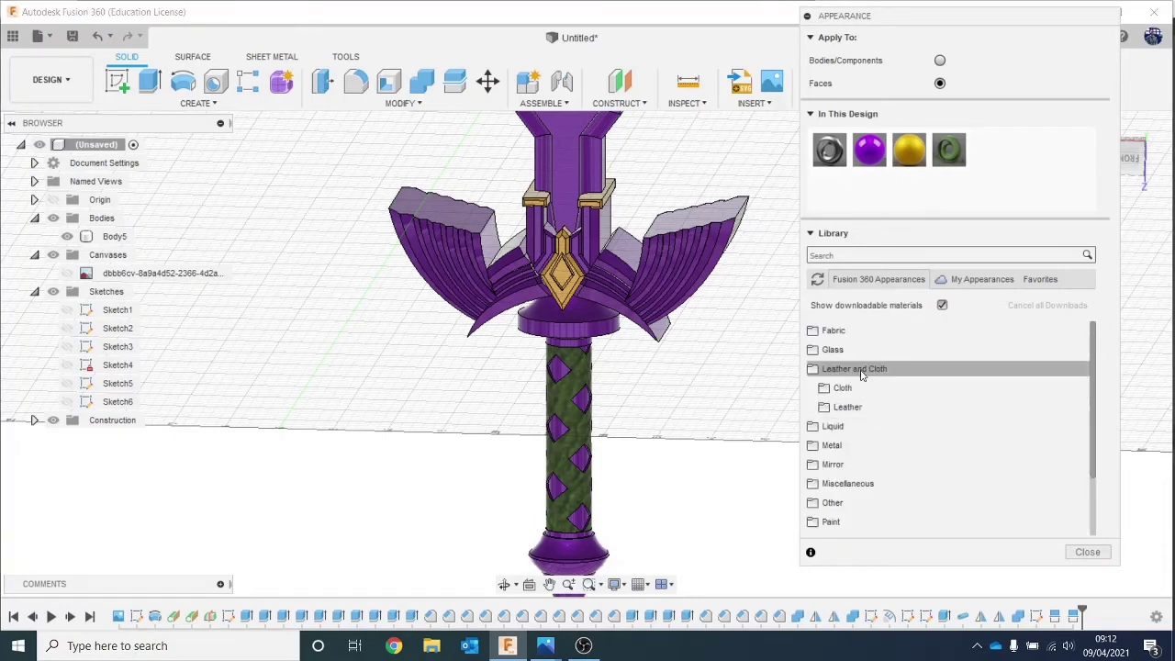
pyautogui.click(905, 446)
pyautogui.scroll(-3, 959, 367)
pyautogui.scroll(-3, 959, 386)
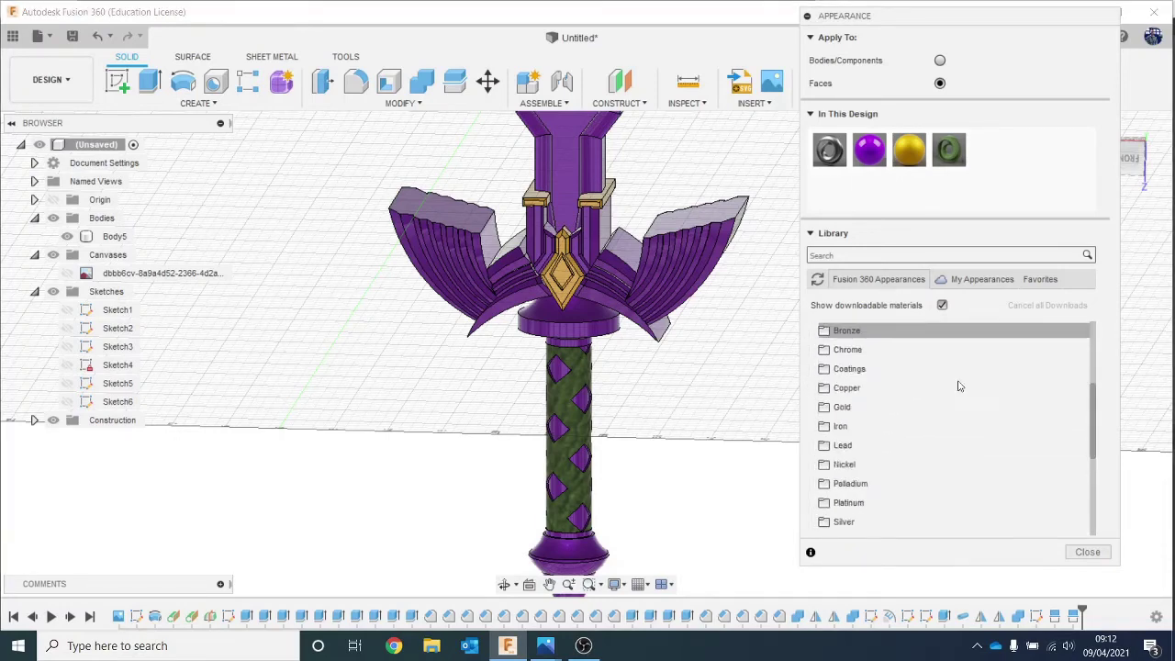
pyautogui.scroll(-3, 932, 441)
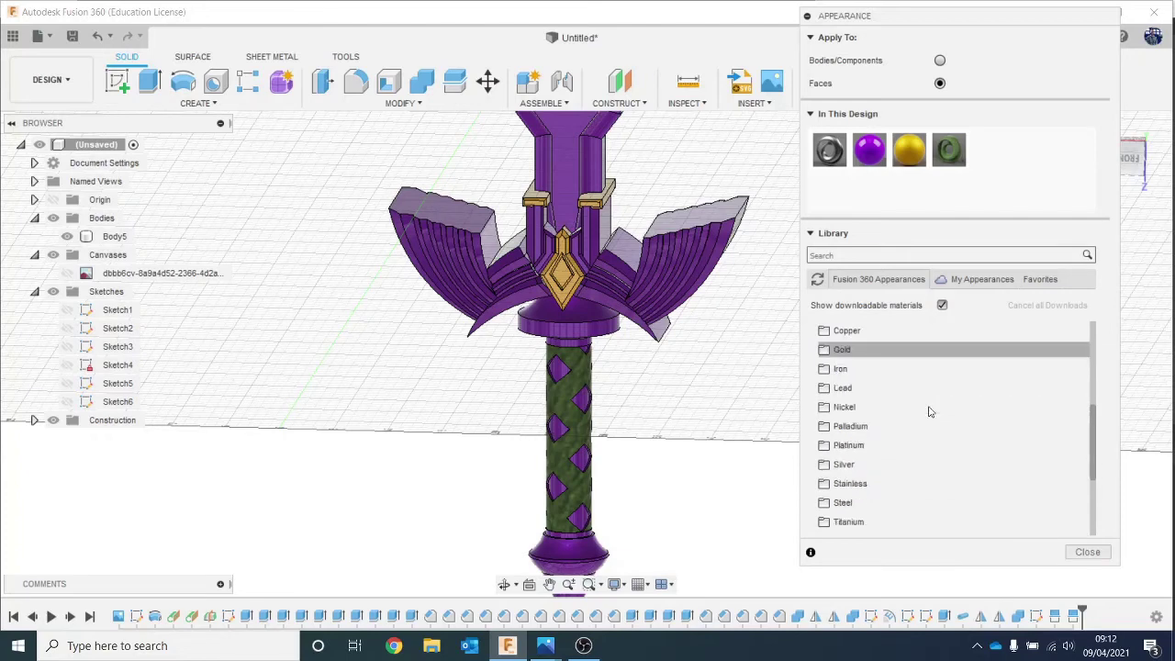
pyautogui.click(909, 499)
pyautogui.scroll(-6, 933, 402)
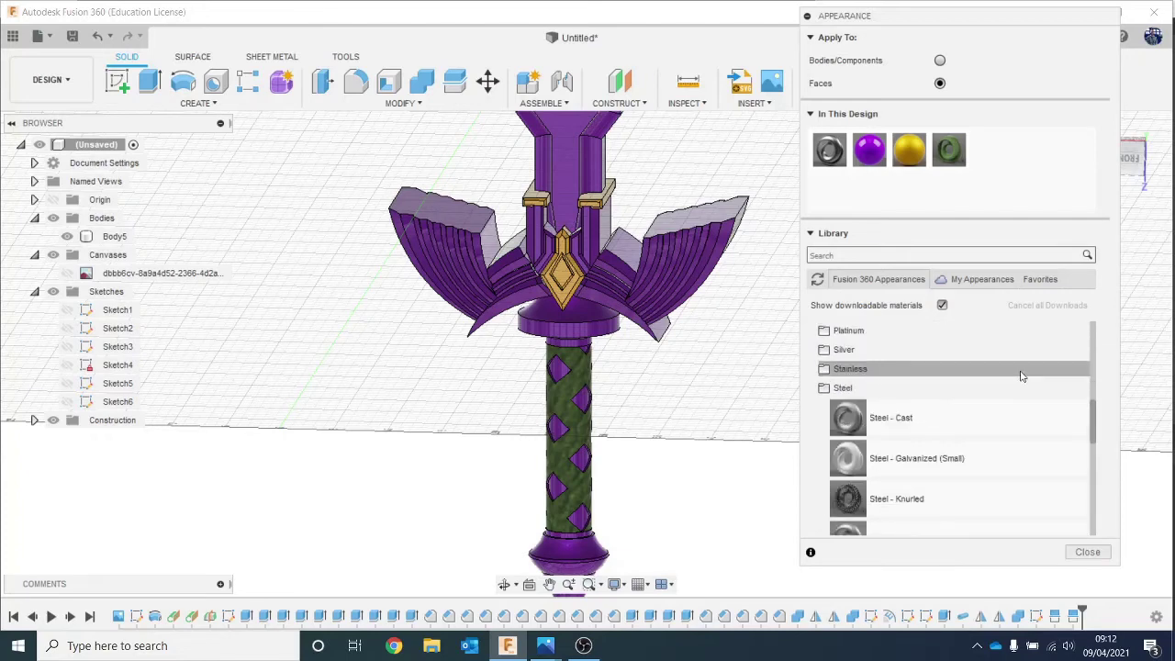
pyautogui.scroll(-1, 1022, 375)
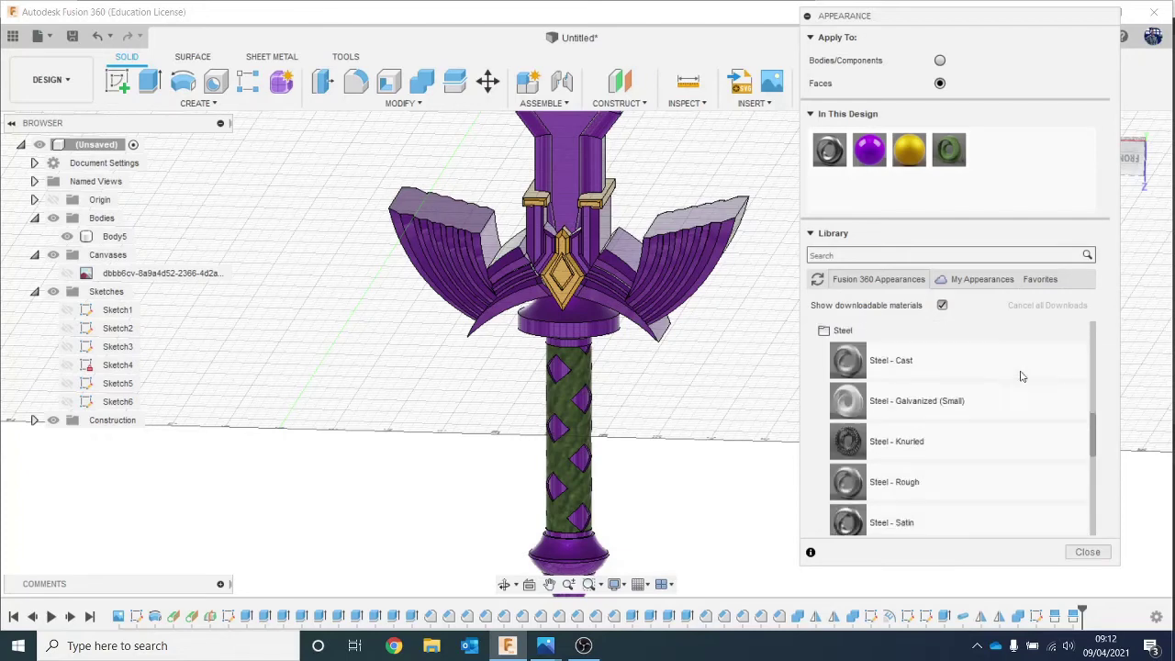
pyautogui.scroll(-1, 1021, 375)
pyautogui.scroll(-1, 1021, 375)
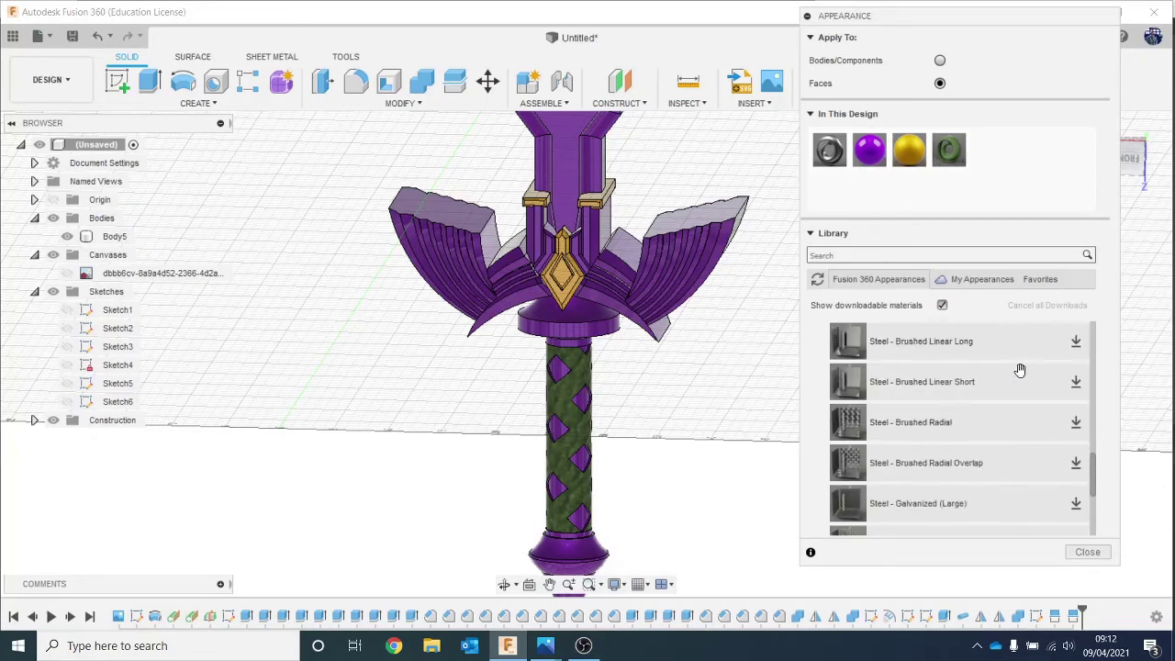
pyautogui.scroll(-2, 1021, 391)
pyautogui.scroll(5, 1022, 448)
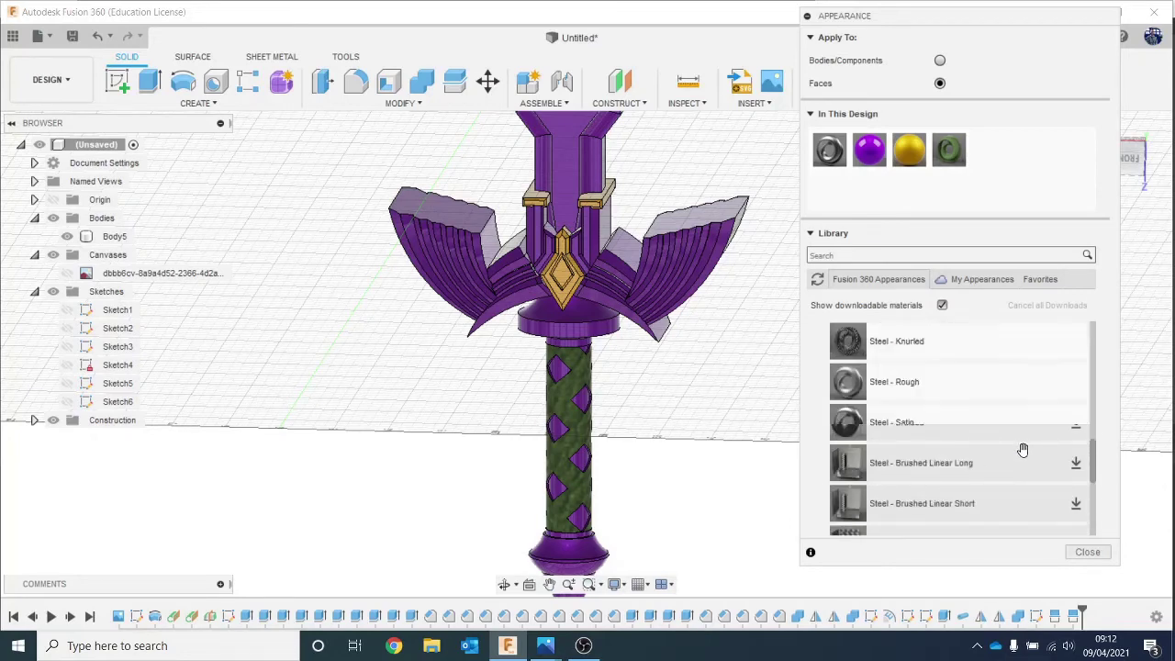
pyautogui.scroll(-1, 1022, 448)
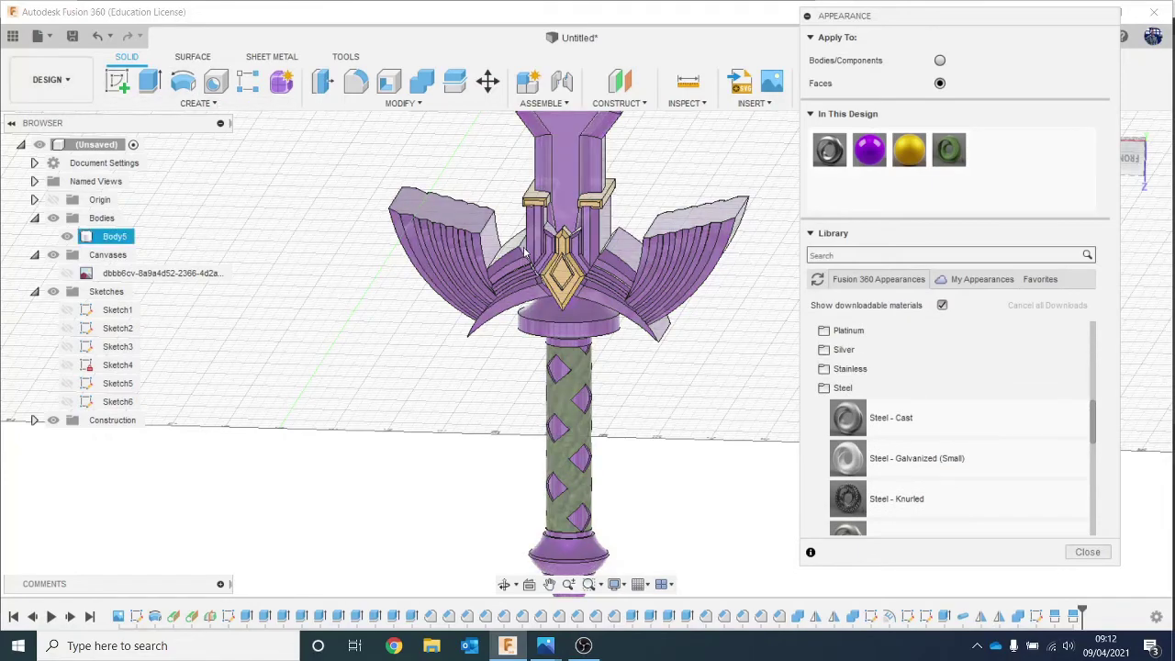
# Apply Steel - Cast to the flat central face on the front of the blade.
pyautogui.moveTo(525, 251); pyautogui.dragTo(529, 518, button='middle')
pyautogui.click(581, 261)
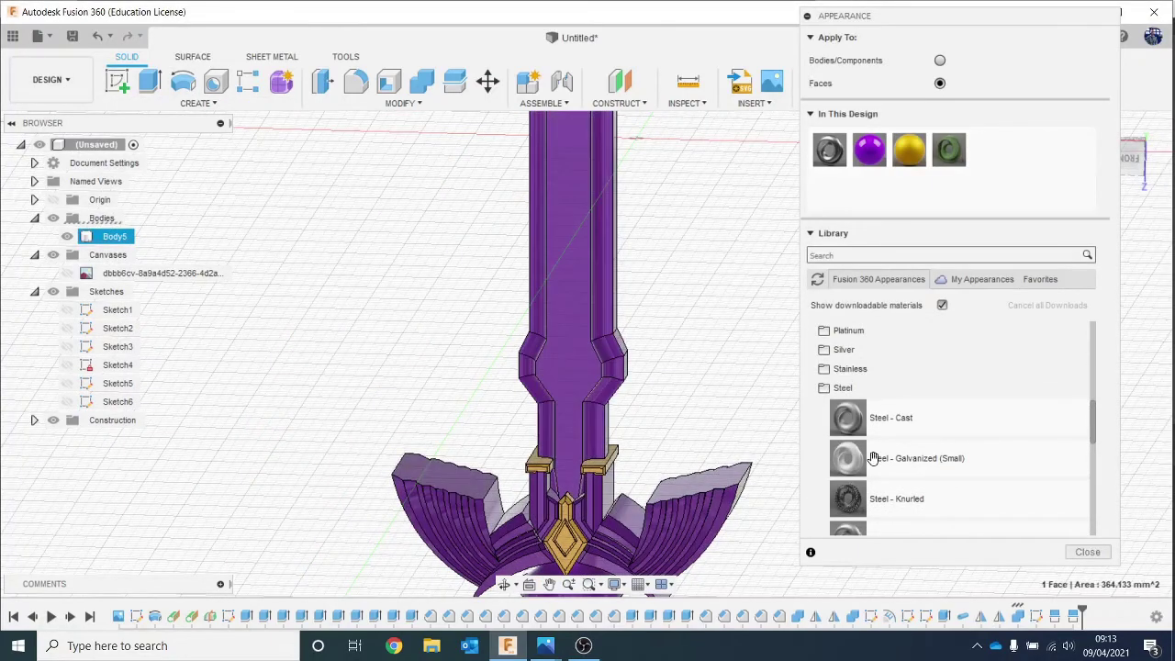
pyautogui.moveTo(968, 416); pyautogui.dragTo(766, 292)
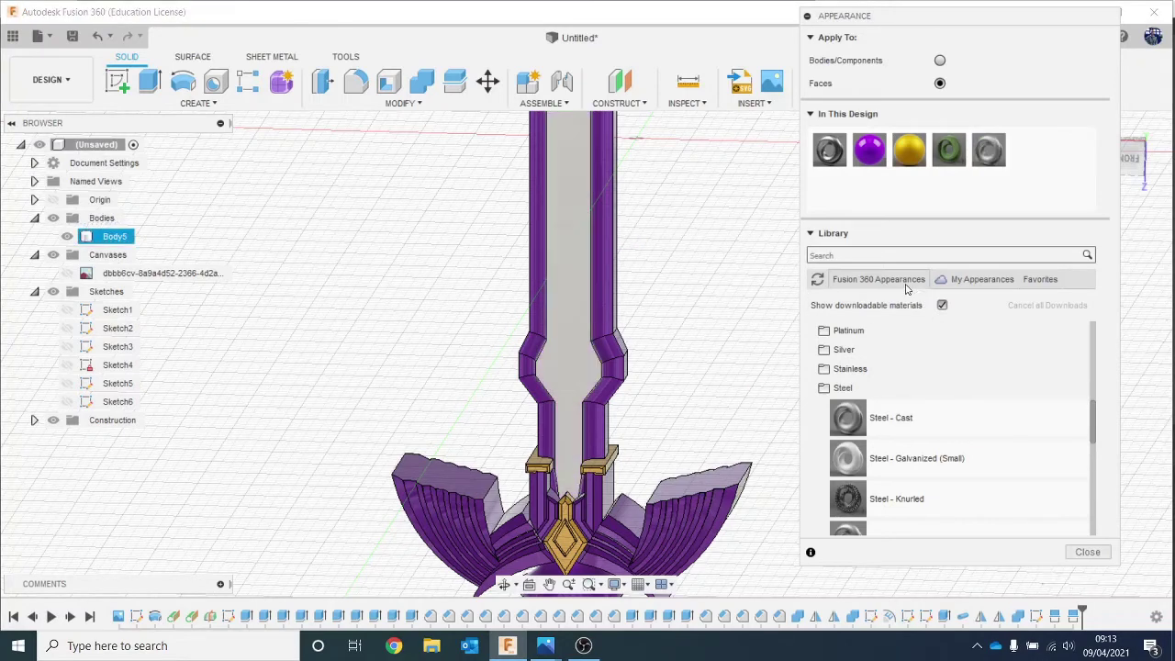
# Apply Steel - Cast to the two lowest front bevel faces of the blade, just above the posts' T-shaped caps.
pyautogui.moveTo(960, 425); pyautogui.dragTo(738, 388)
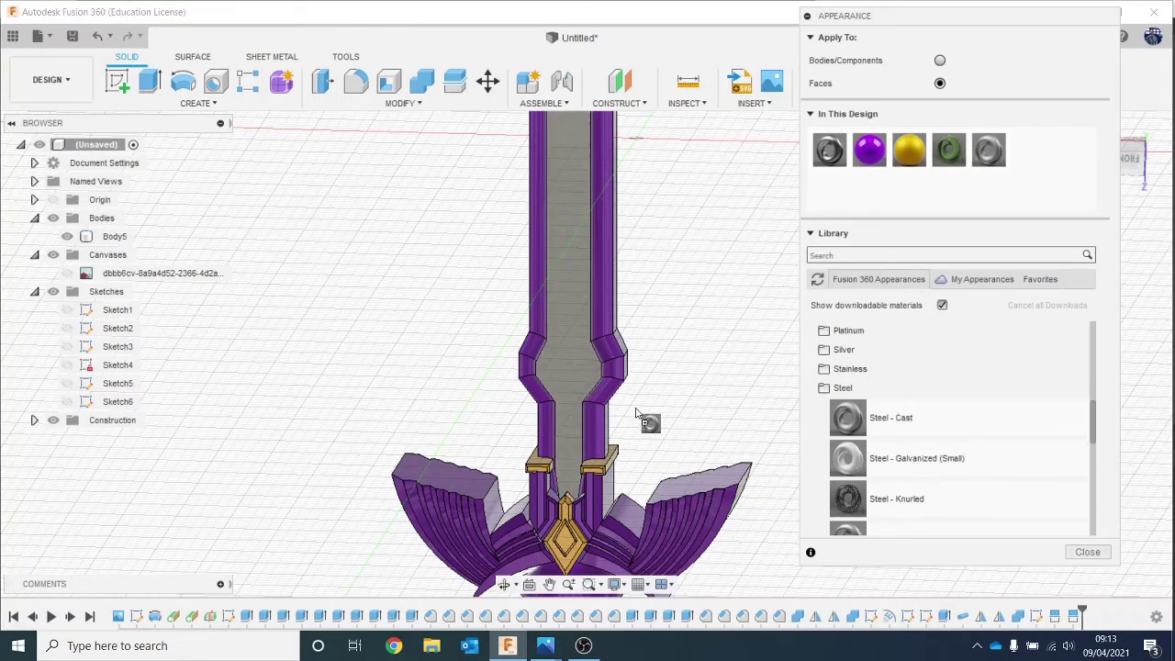
pyautogui.moveTo(595, 433); pyautogui.dragTo(594, 435)
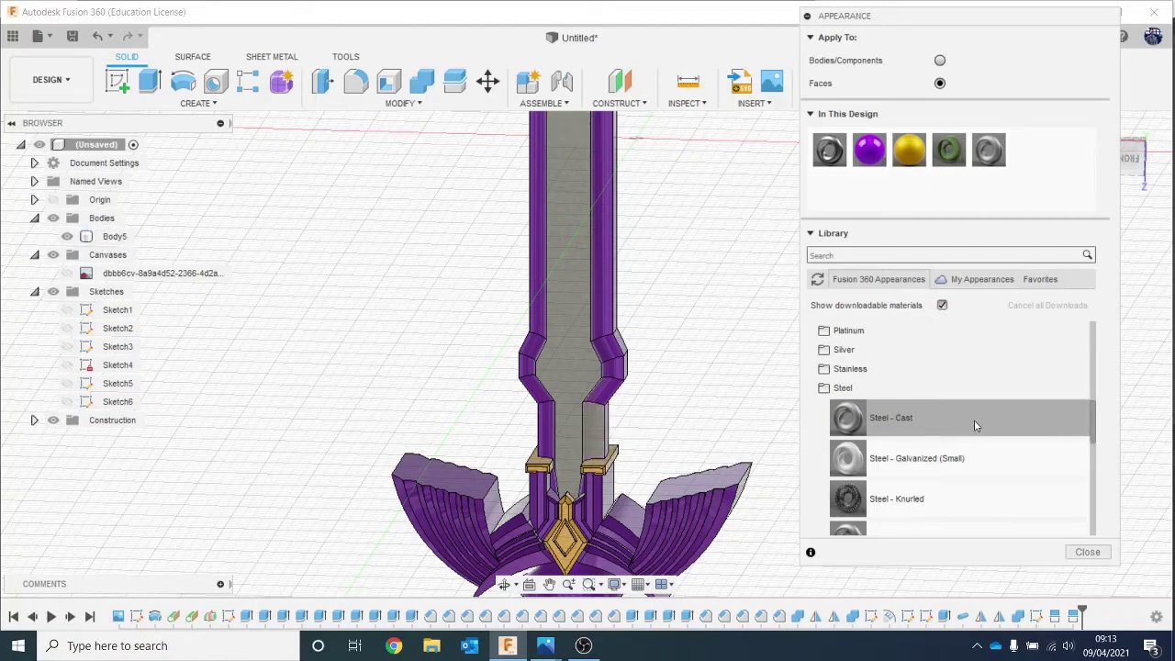
pyautogui.moveTo(974, 419); pyautogui.dragTo(673, 415)
pyautogui.moveTo(554, 427); pyautogui.dragTo(548, 423)
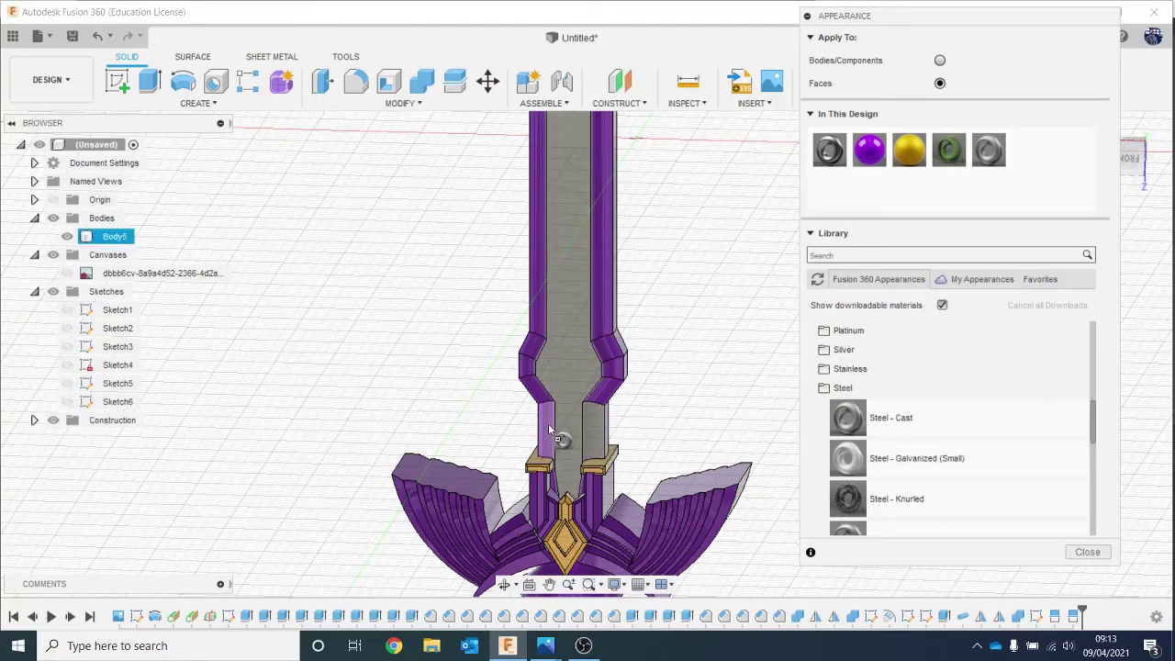
pyautogui.scroll(5, 606, 500)
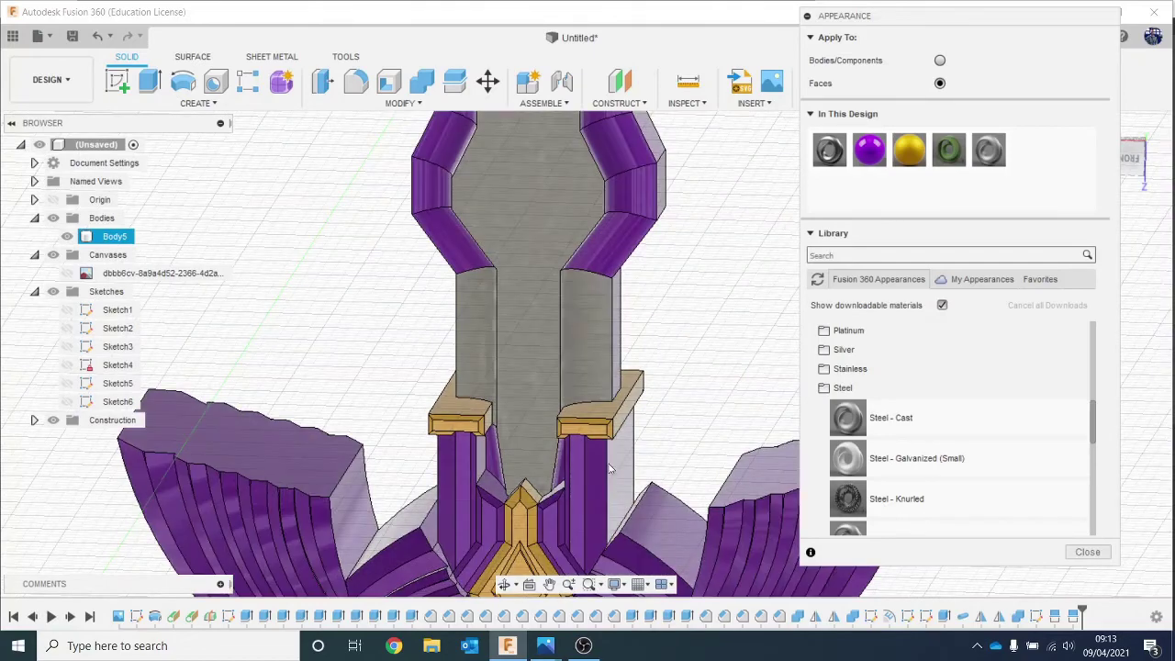
pyautogui.scroll(4, 514, 509)
pyautogui.scroll(3, 509, 505)
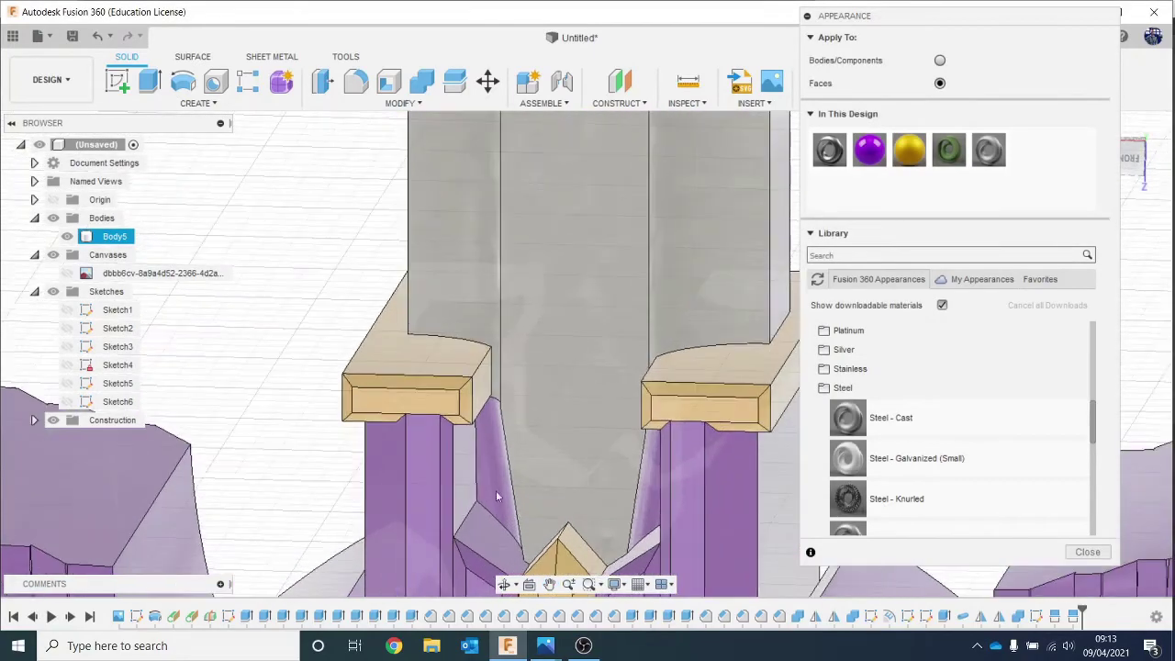
# Apply Steel - Cast to the two narrow curved bevel faces tapering down between the posts' T-shaped caps at the blade's base.
pyautogui.moveTo(894, 425); pyautogui.dragTo(480, 468)
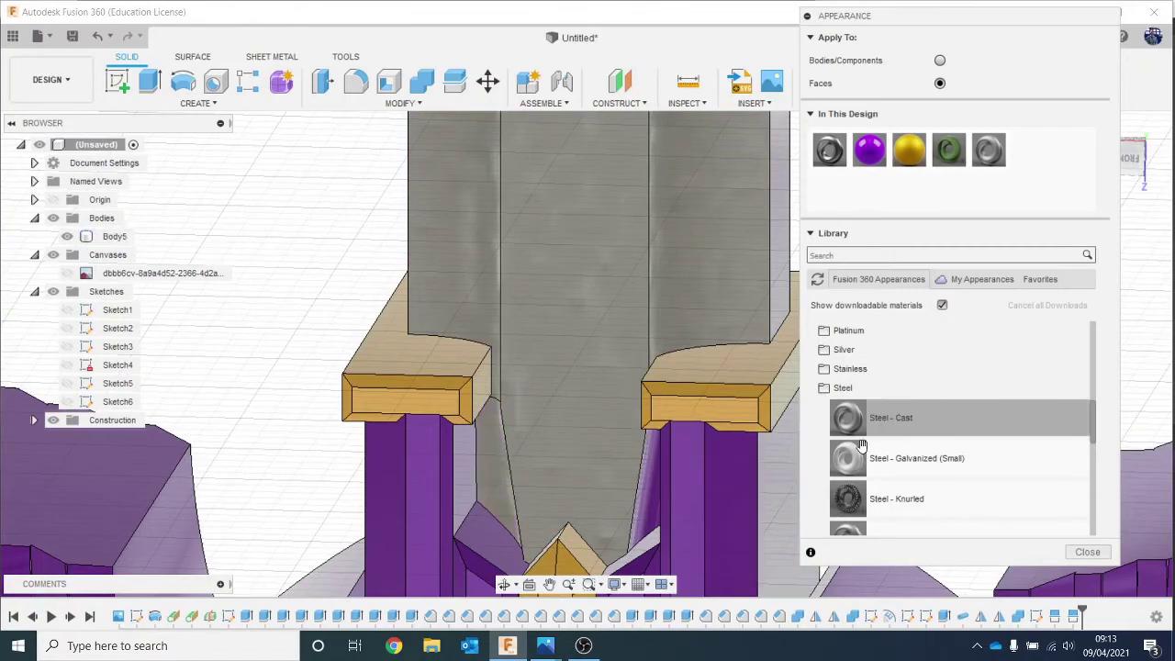
pyautogui.moveTo(903, 418); pyautogui.dragTo(654, 479)
pyautogui.moveTo(750, 495); pyautogui.dragTo(648, 486)
# Apply Steel - Cast to the right front bevel faces around and above the blade's bulge, plus the bulge's upper side face.
pyautogui.scroll(-5, 483, 353)
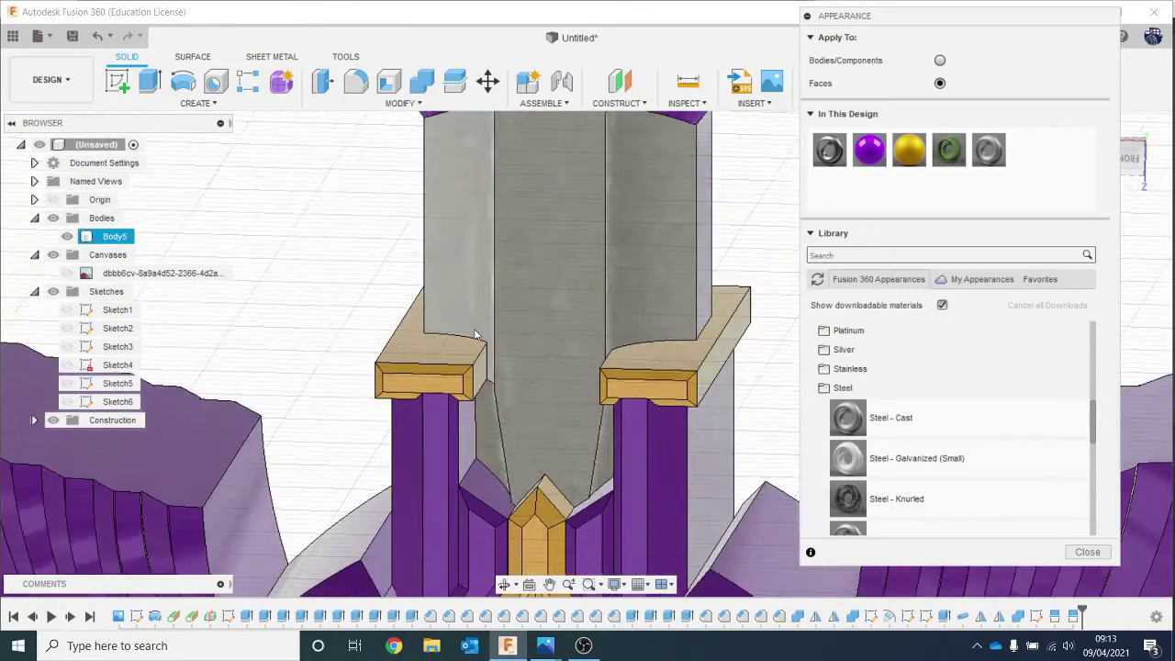
pyautogui.moveTo(554, 249); pyautogui.dragTo(507, 440, button='middle')
pyautogui.scroll(3, 611, 355)
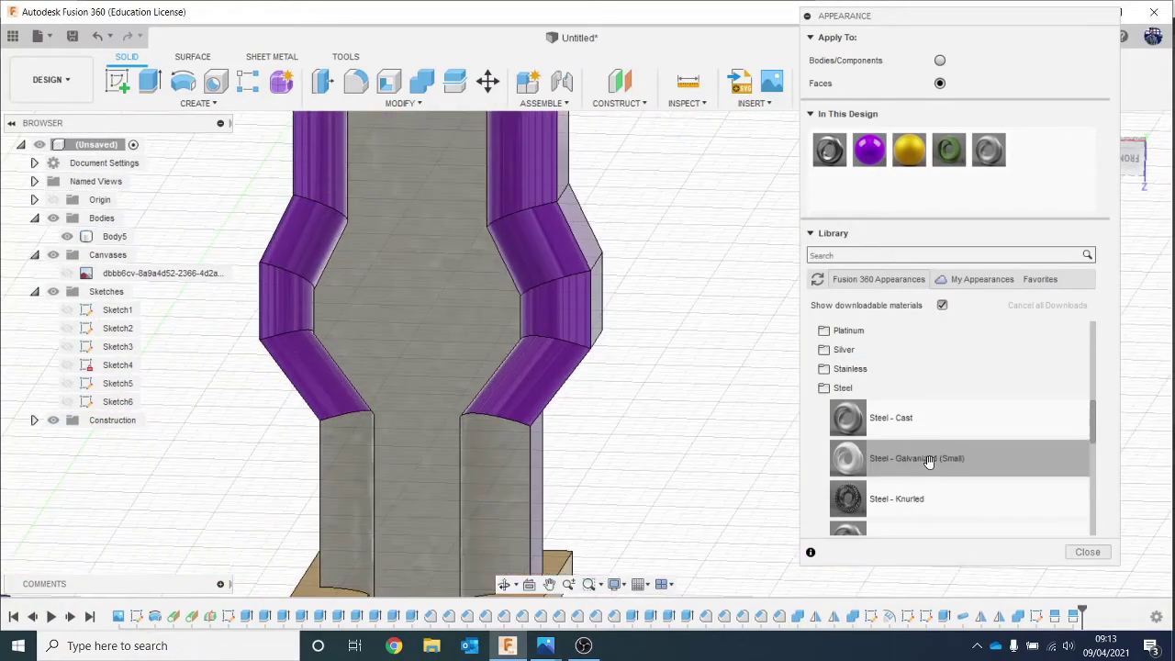
pyautogui.moveTo(881, 418); pyautogui.dragTo(533, 397)
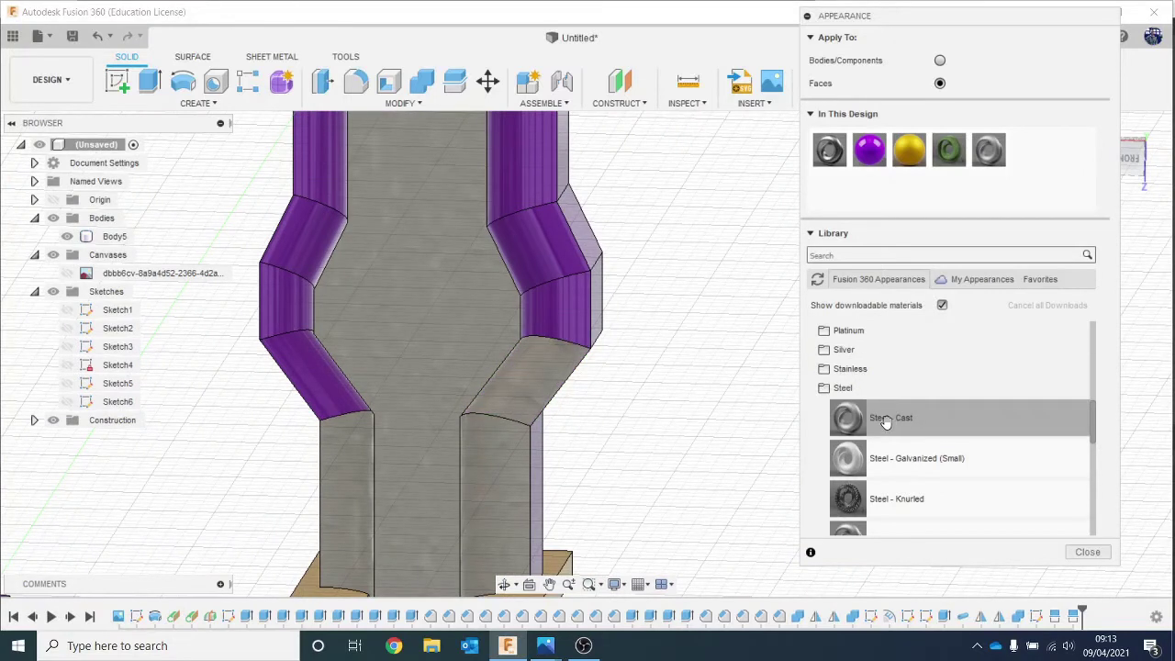
pyautogui.moveTo(580, 317); pyautogui.dragTo(580, 317)
pyautogui.moveTo(783, 372); pyautogui.dragTo(530, 249)
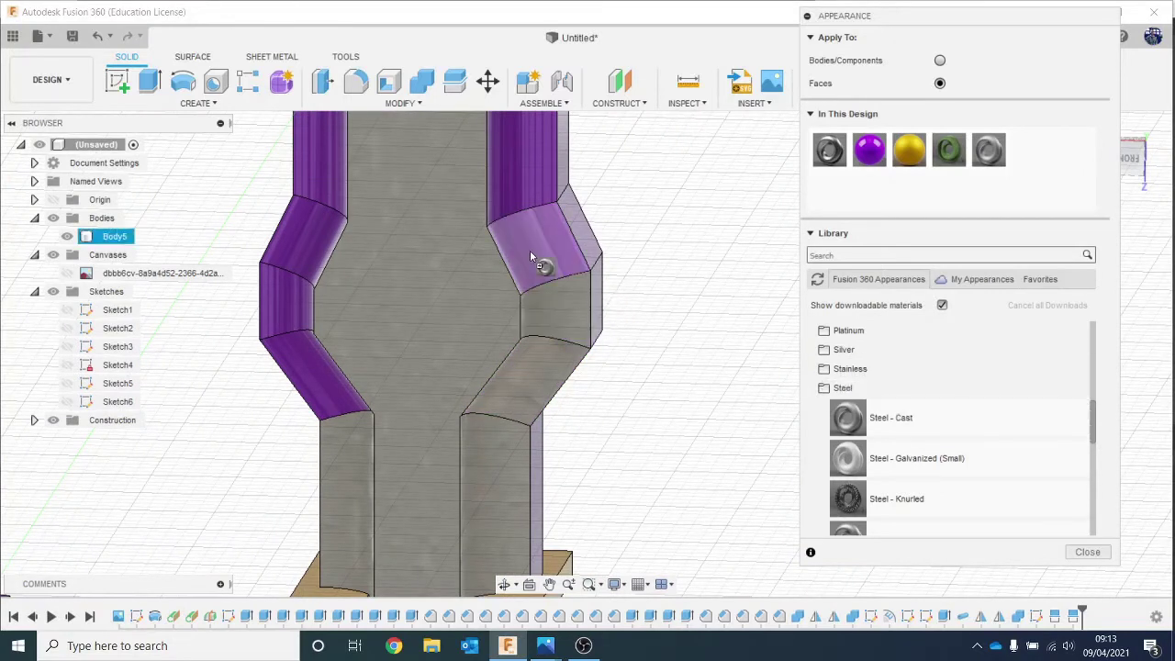
pyautogui.moveTo(624, 214); pyautogui.dragTo(482, 160)
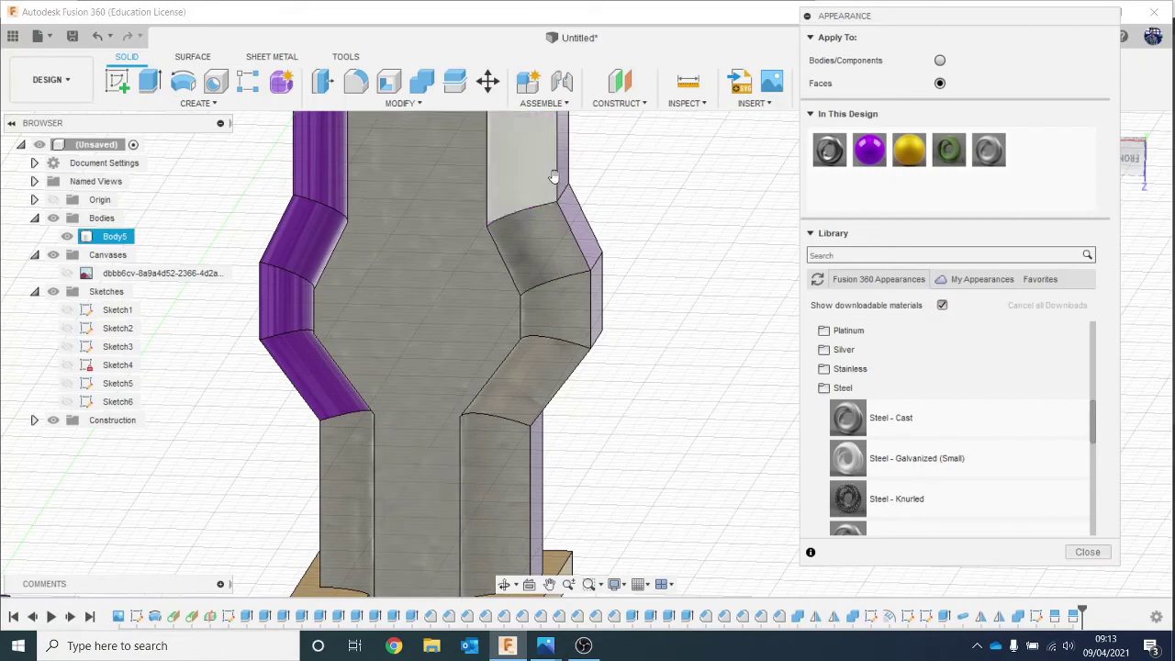
pyautogui.moveTo(594, 252); pyautogui.dragTo(594, 252)
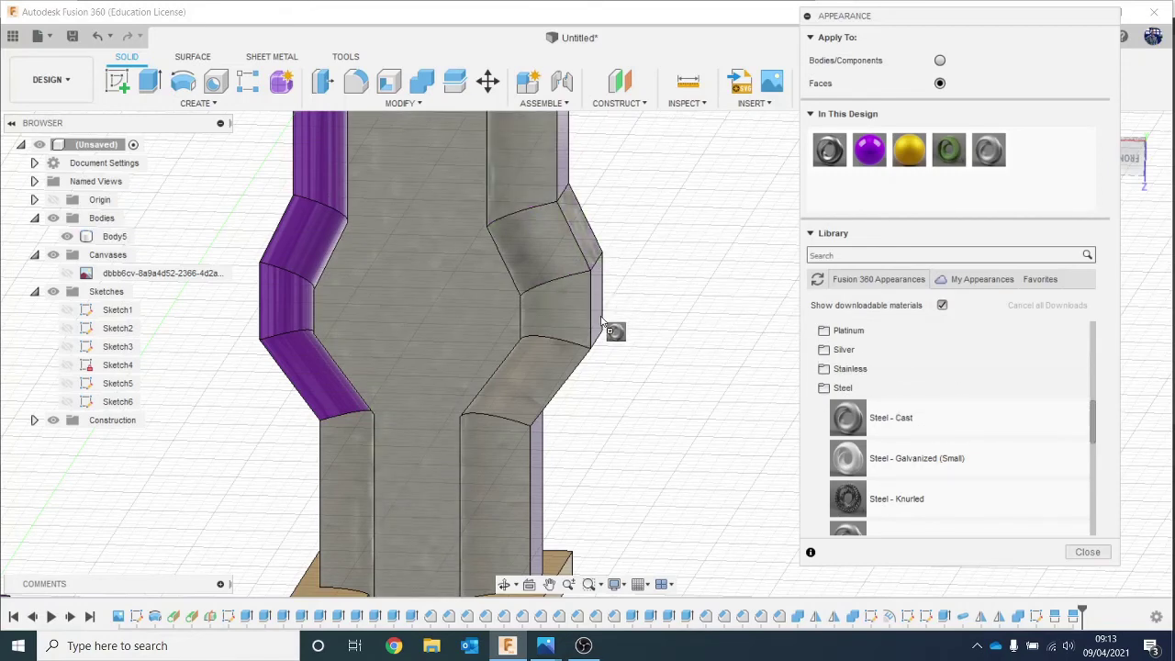
# Apply Steel - Cast to the left front bevel faces around the blade's bulge and the long bevel above it.
pyautogui.moveTo(500, 410); pyautogui.dragTo(660, 416, button='middle')
pyautogui.scroll(3, 388, 354)
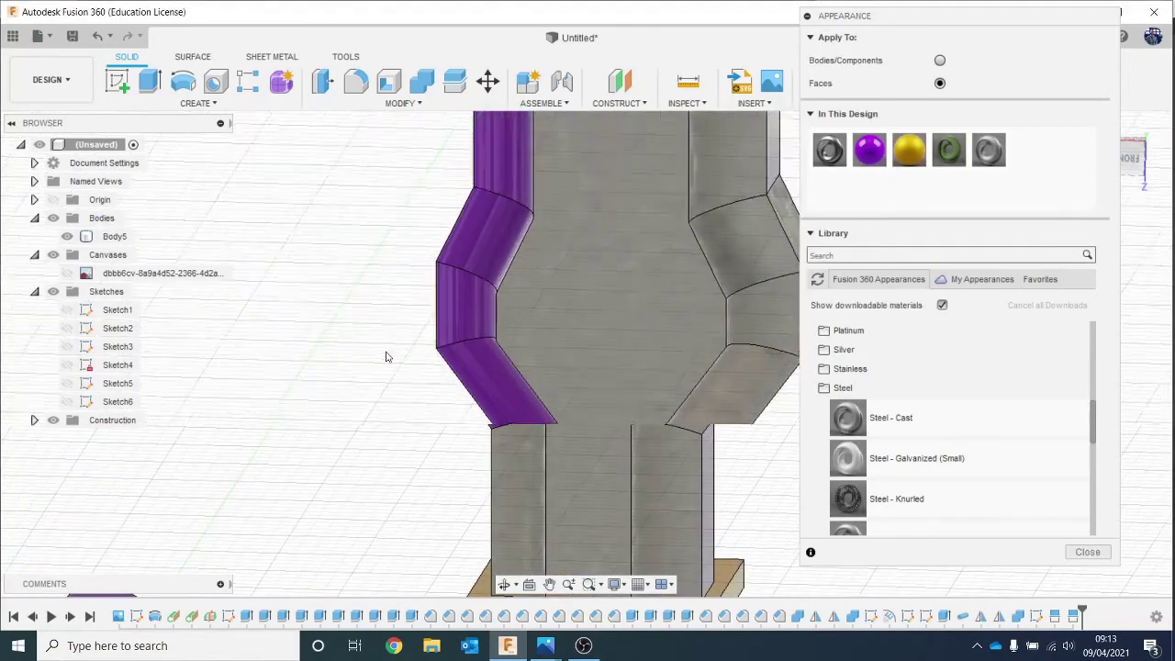
pyautogui.moveTo(1023, 424); pyautogui.dragTo(524, 388)
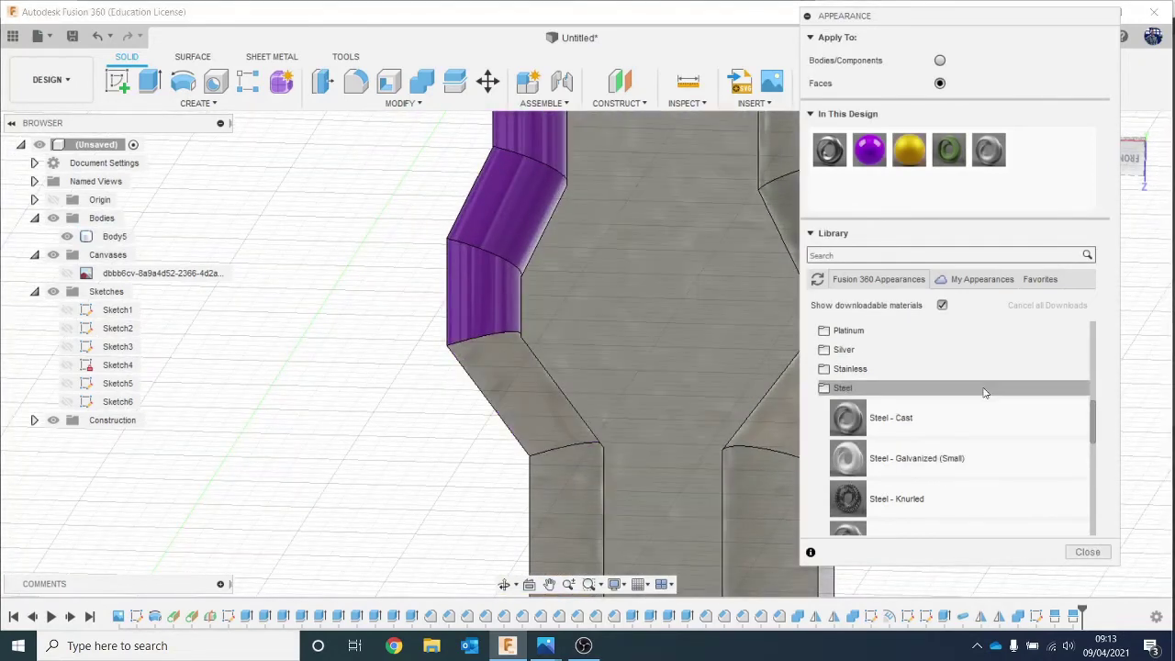
pyautogui.moveTo(983, 409); pyautogui.dragTo(457, 294)
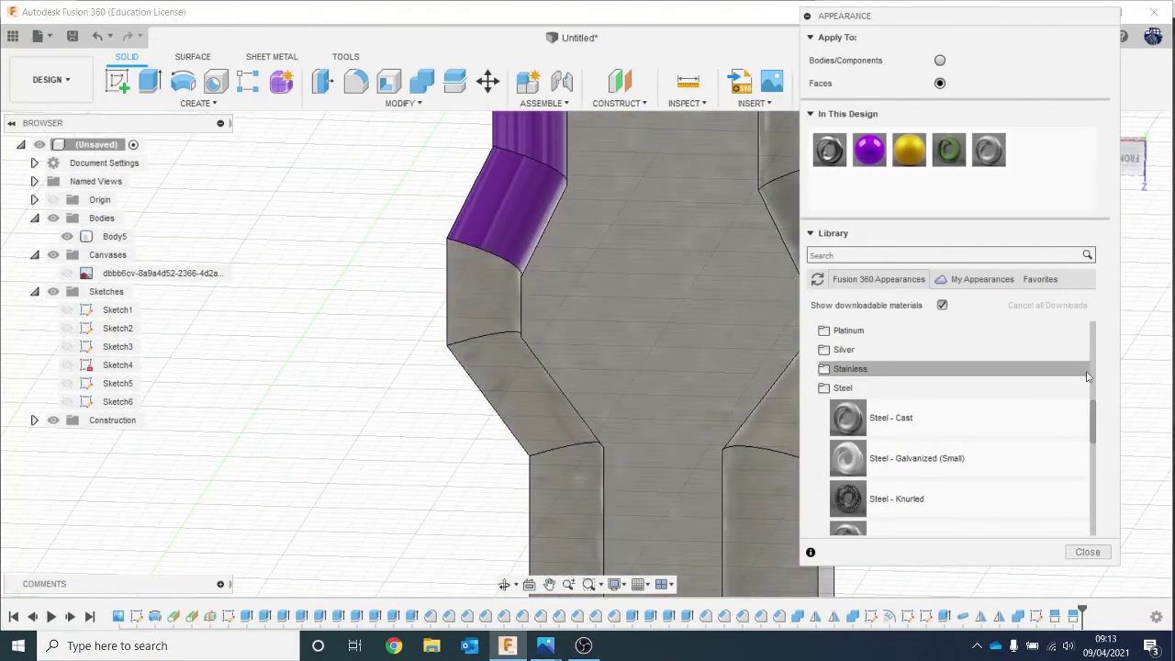
pyautogui.moveTo(508, 198); pyautogui.dragTo(507, 200)
pyautogui.moveTo(645, 245); pyautogui.dragTo(652, 550, button='middle')
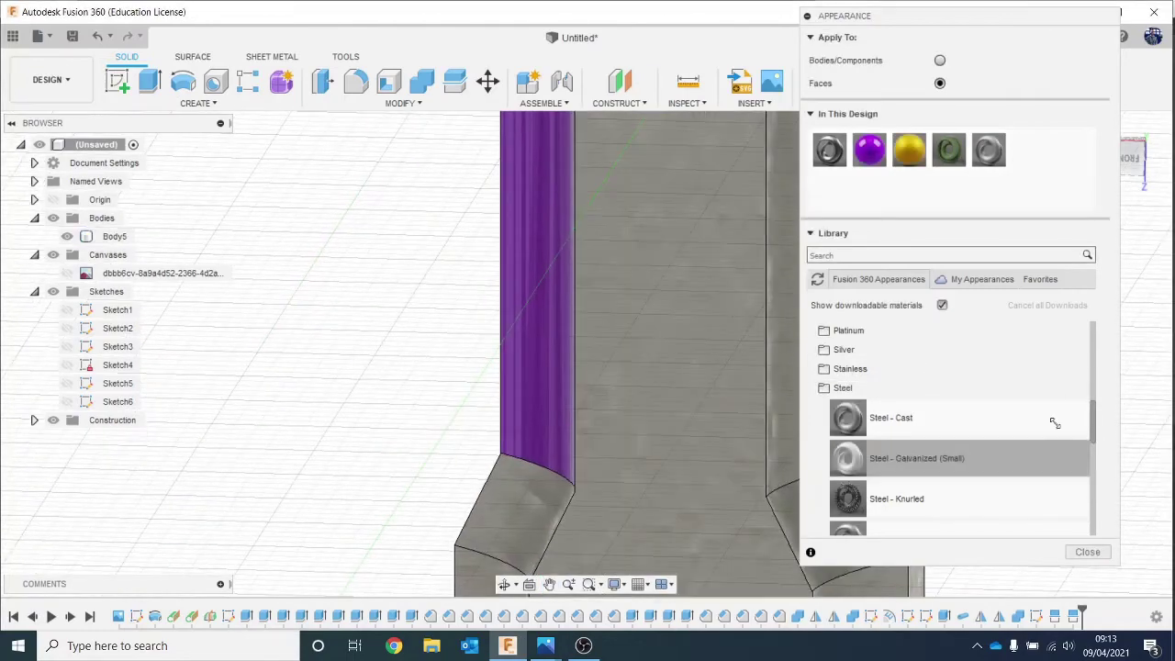
pyautogui.moveTo(500, 312); pyautogui.dragTo(518, 317)
# Apply Steel - Cast to the two curved front bevel faces at the blade's pointed tip.
pyautogui.scroll(-5, 652, 359)
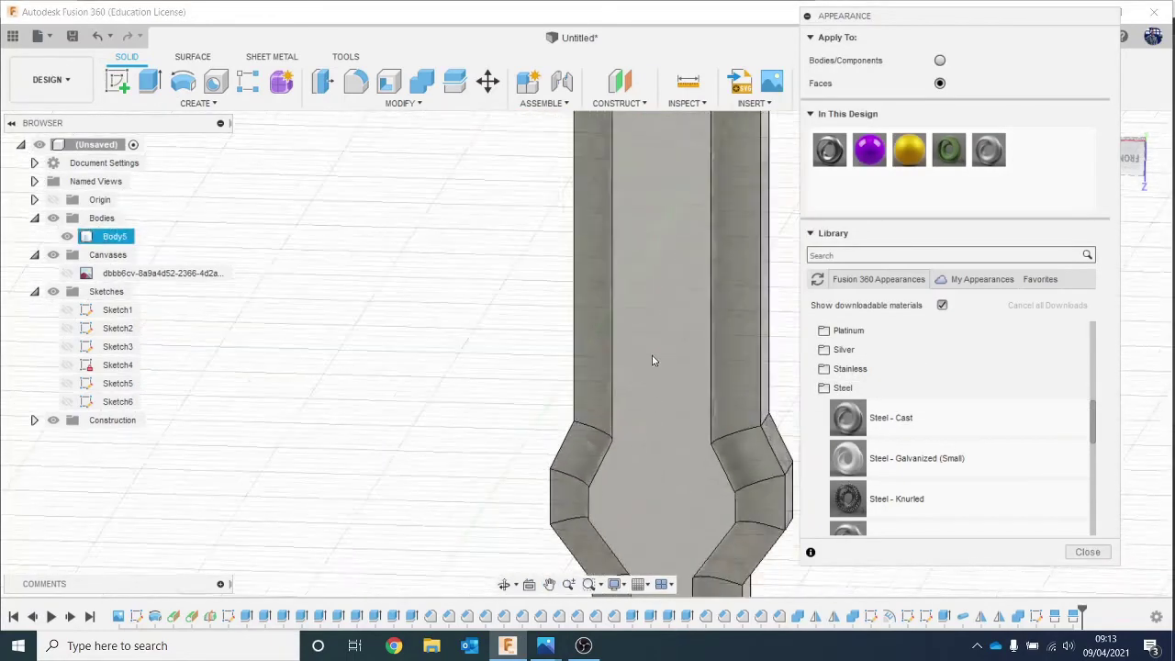
pyautogui.moveTo(655, 336); pyautogui.dragTo(605, 642, button='middle')
pyautogui.moveTo(602, 281); pyautogui.dragTo(603, 650, button='middle')
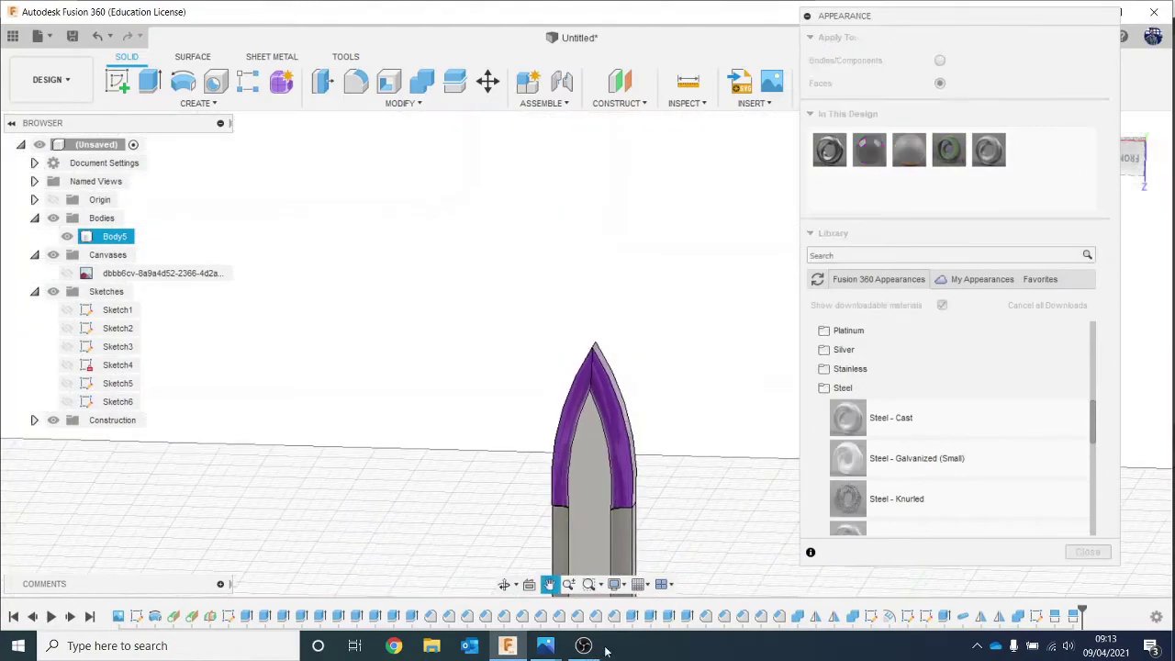
pyautogui.scroll(5, 629, 464)
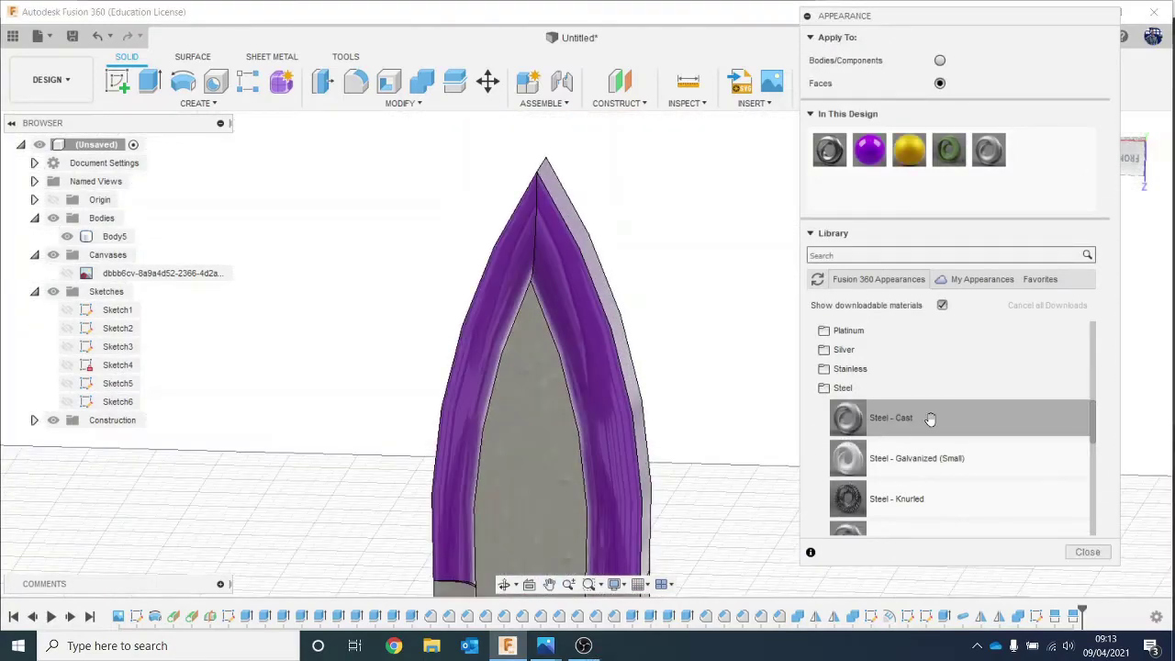
pyautogui.moveTo(930, 414); pyautogui.dragTo(615, 400)
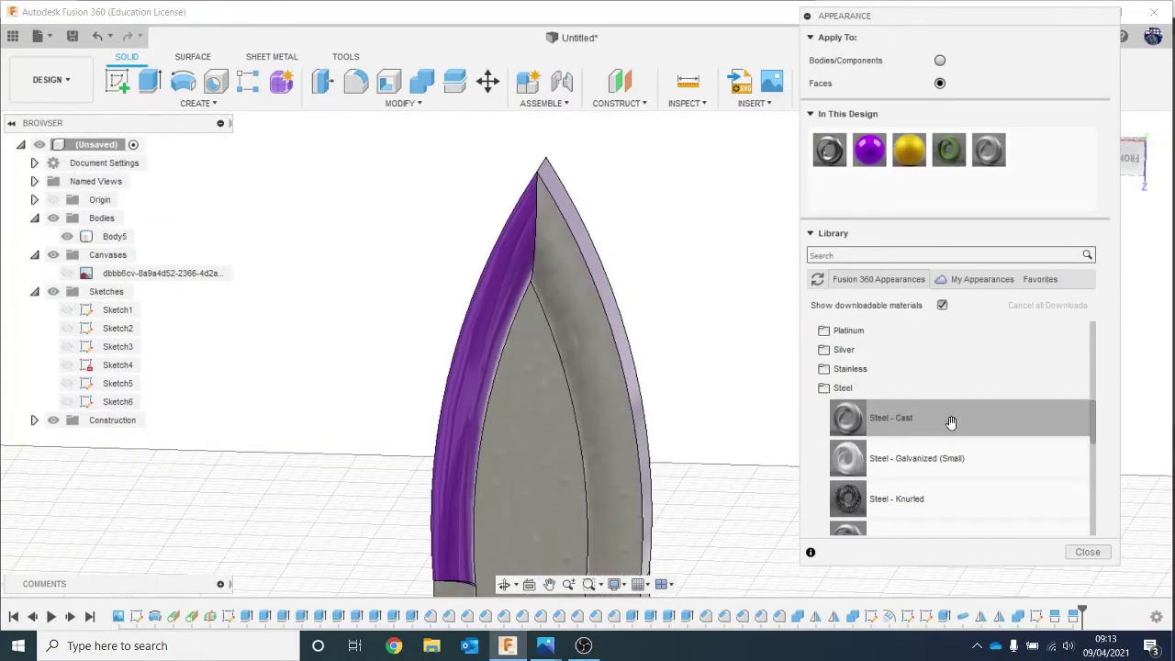
pyautogui.moveTo(951, 421); pyautogui.dragTo(496, 354)
# Apply Steel - Cast to the two thin sliver faces where the tip's front bevels meet the straight bevels.
pyautogui.scroll(5, 554, 449)
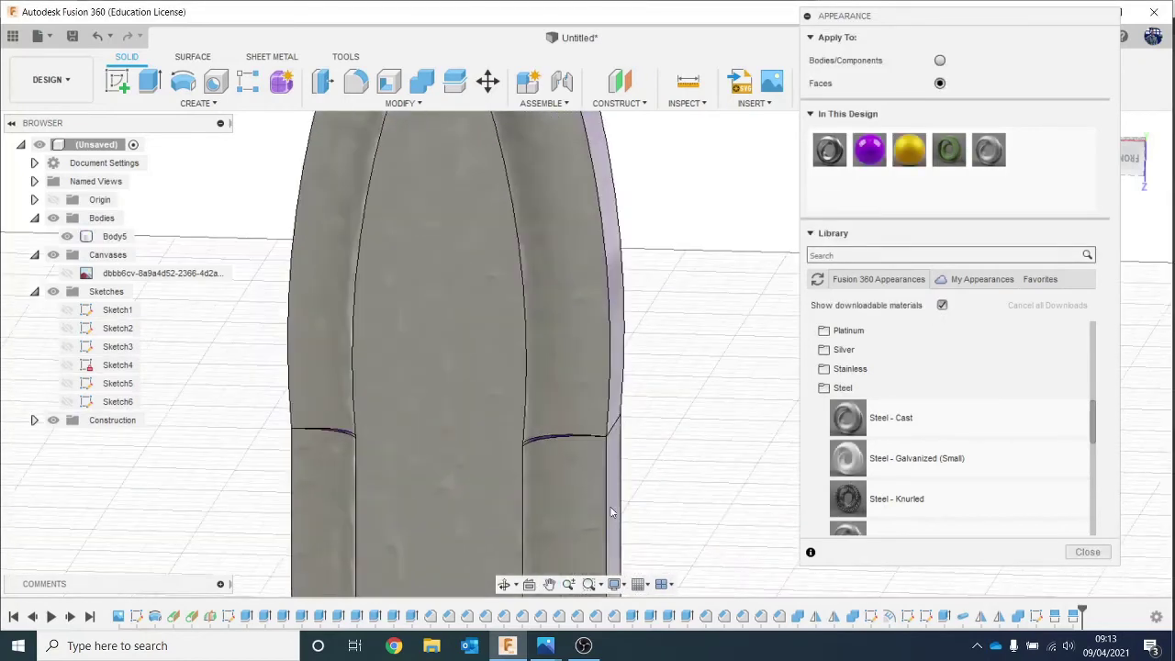
pyautogui.scroll(6, 556, 439)
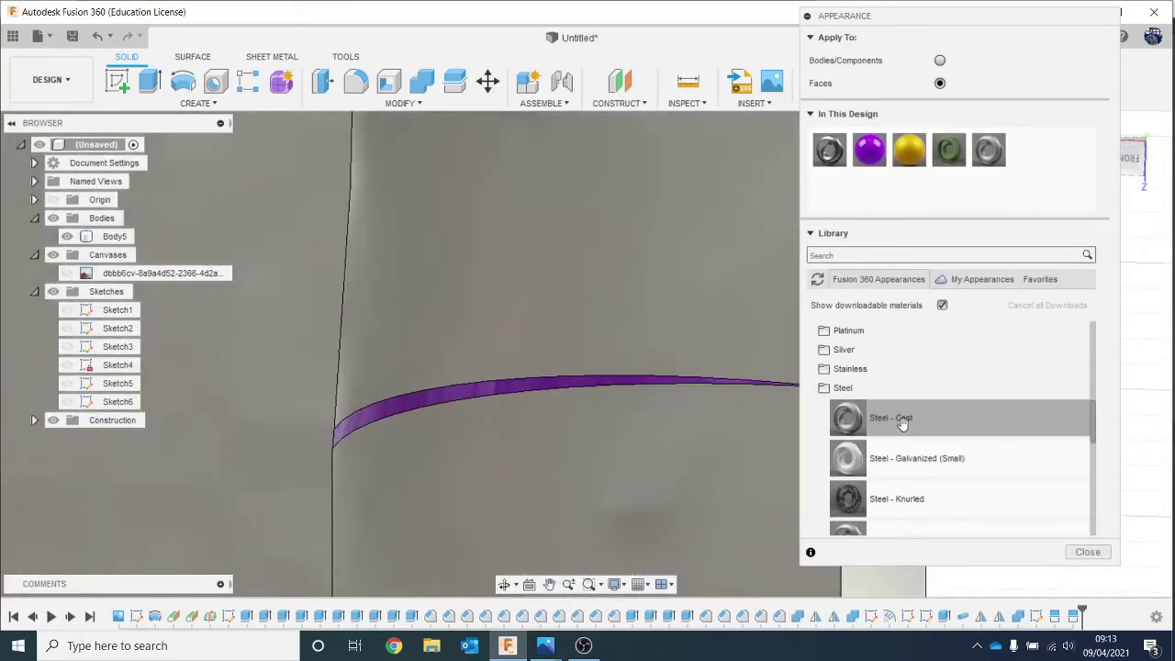
pyautogui.moveTo(902, 421); pyautogui.dragTo(483, 389)
pyautogui.scroll(-5, 494, 432)
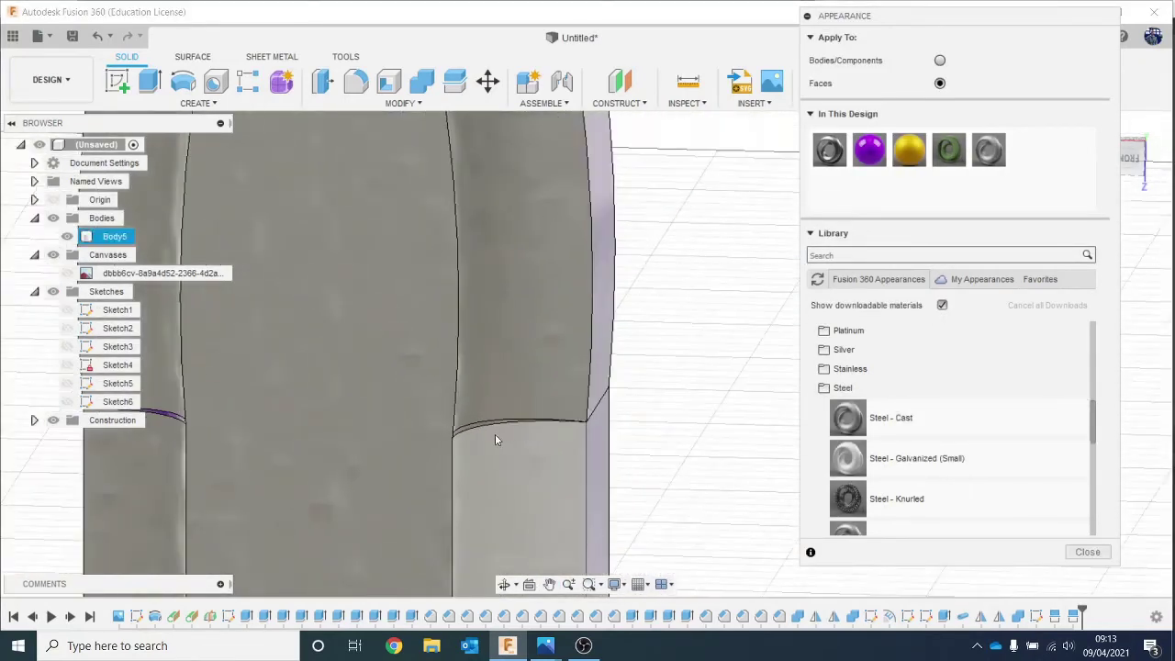
pyautogui.scroll(-2, 494, 434)
pyautogui.moveTo(231, 439); pyautogui.dragTo(451, 461, button='middle')
pyautogui.scroll(7, 451, 461)
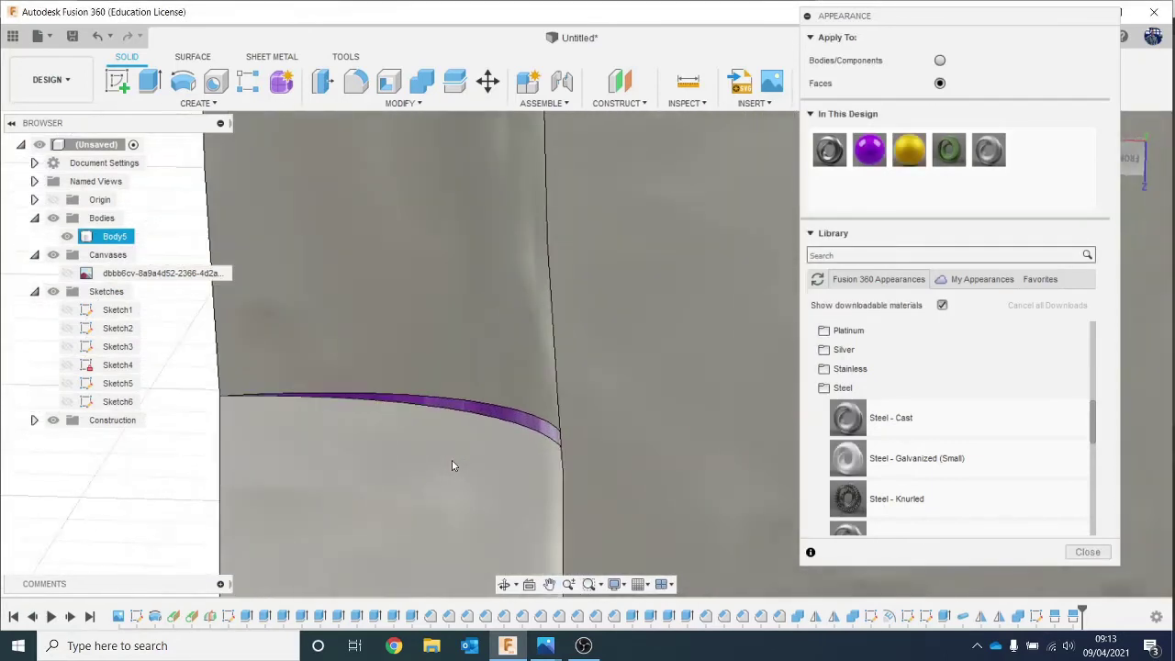
pyautogui.scroll(2, 452, 466)
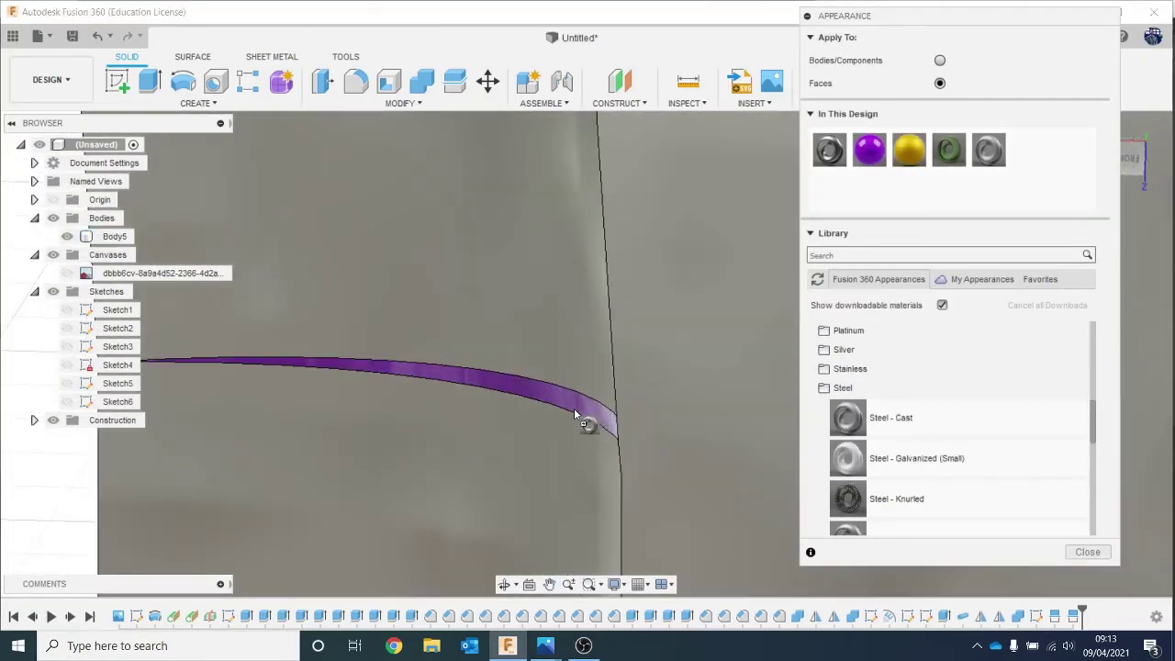
pyautogui.moveTo(574, 409); pyautogui.dragTo(573, 397)
pyautogui.moveTo(992, 413); pyautogui.dragTo(582, 409)
# Apply Steel - Cast to the blade's left narrow edge and adjoining rear bevel faces along the tip and straight section.
pyautogui.scroll(-5, 609, 439)
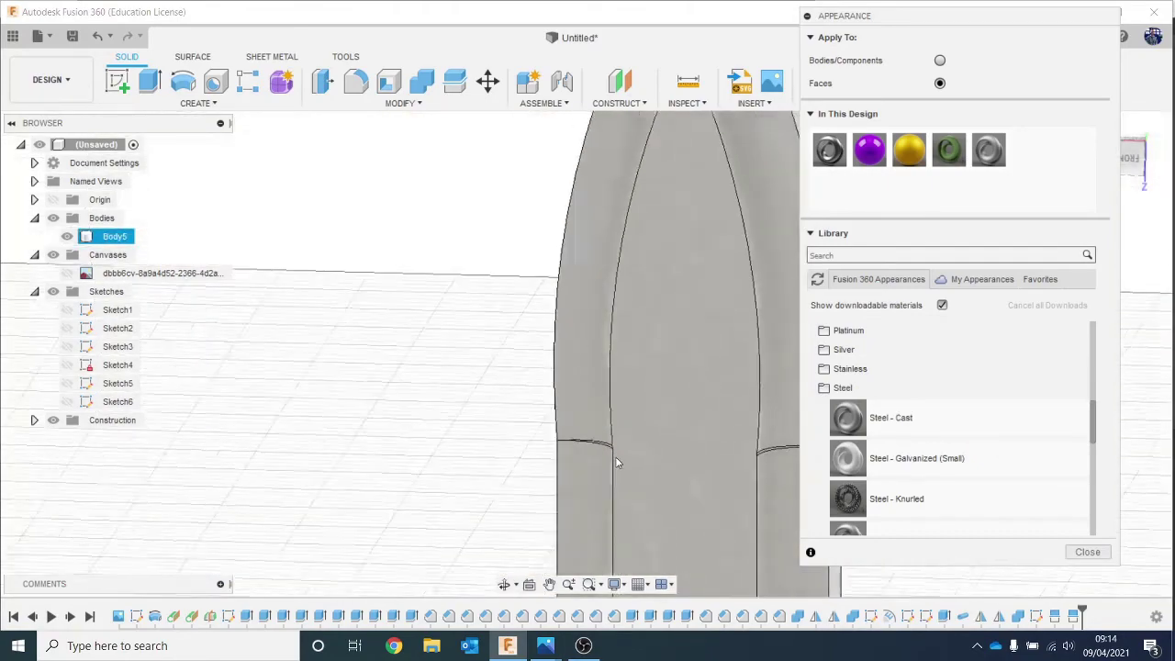
pyautogui.scroll(-5, 615, 456)
pyautogui.scroll(6, 643, 432)
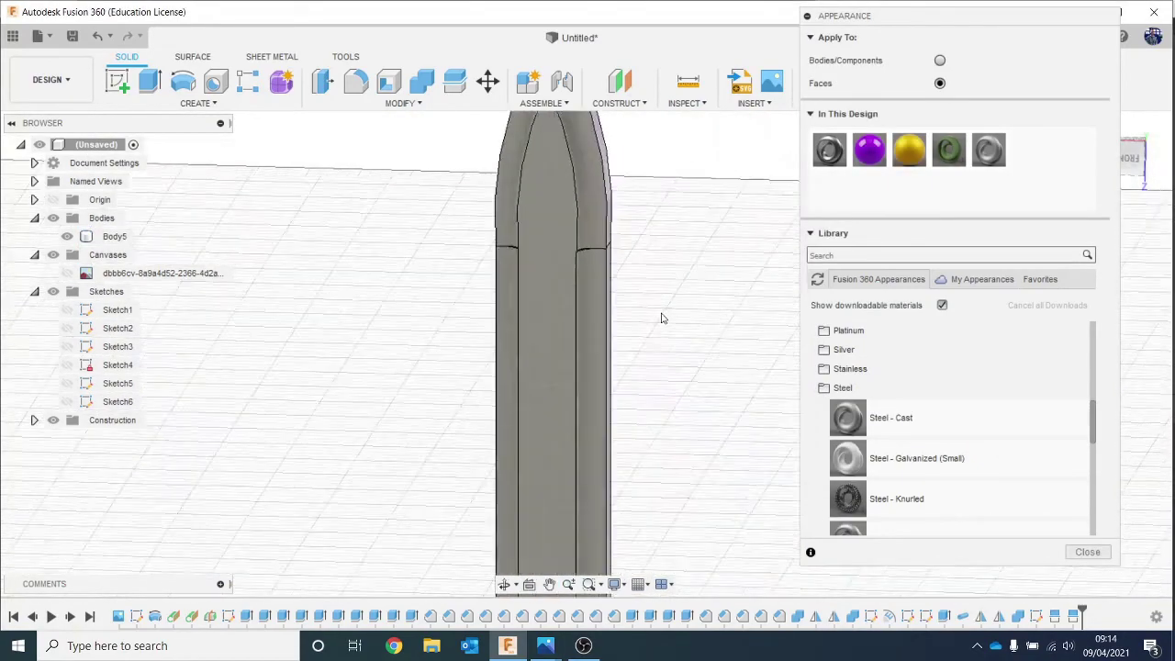
pyautogui.scroll(4, 622, 235)
pyautogui.scroll(-4, 572, 380)
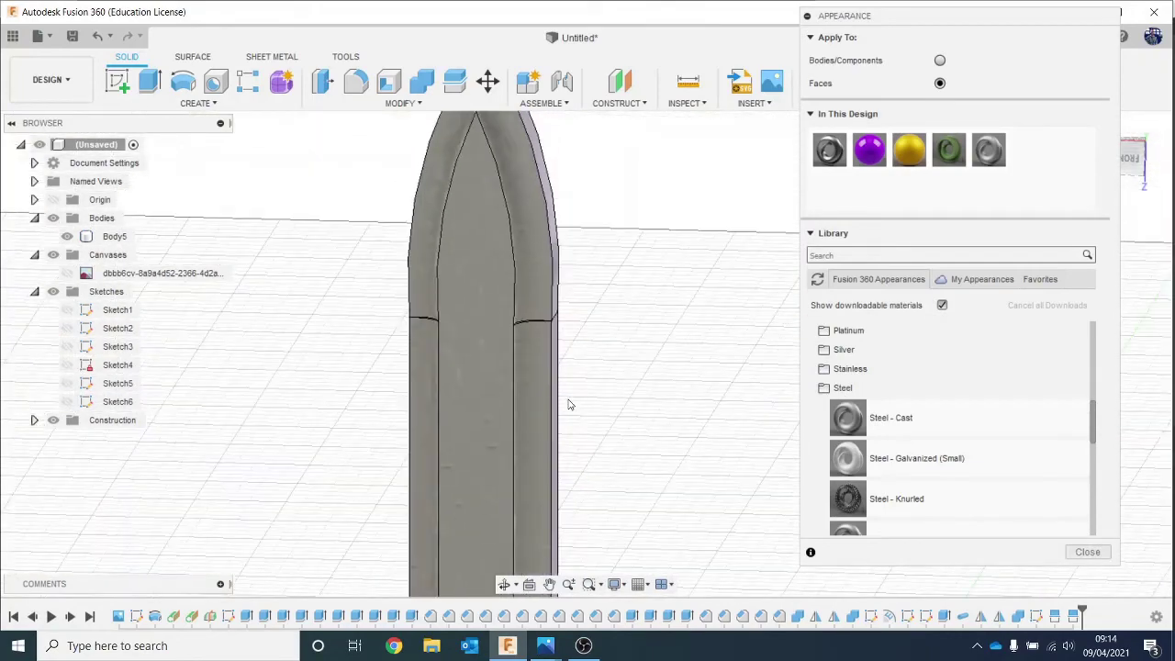
pyautogui.scroll(-6, 569, 405)
pyautogui.moveTo(567, 419); pyautogui.dragTo(497, 377, button='middle')
pyautogui.moveTo(1140, 160); pyautogui.dragTo(987, 165)
pyautogui.moveTo(1090, 165); pyautogui.dragTo(1072, 161)
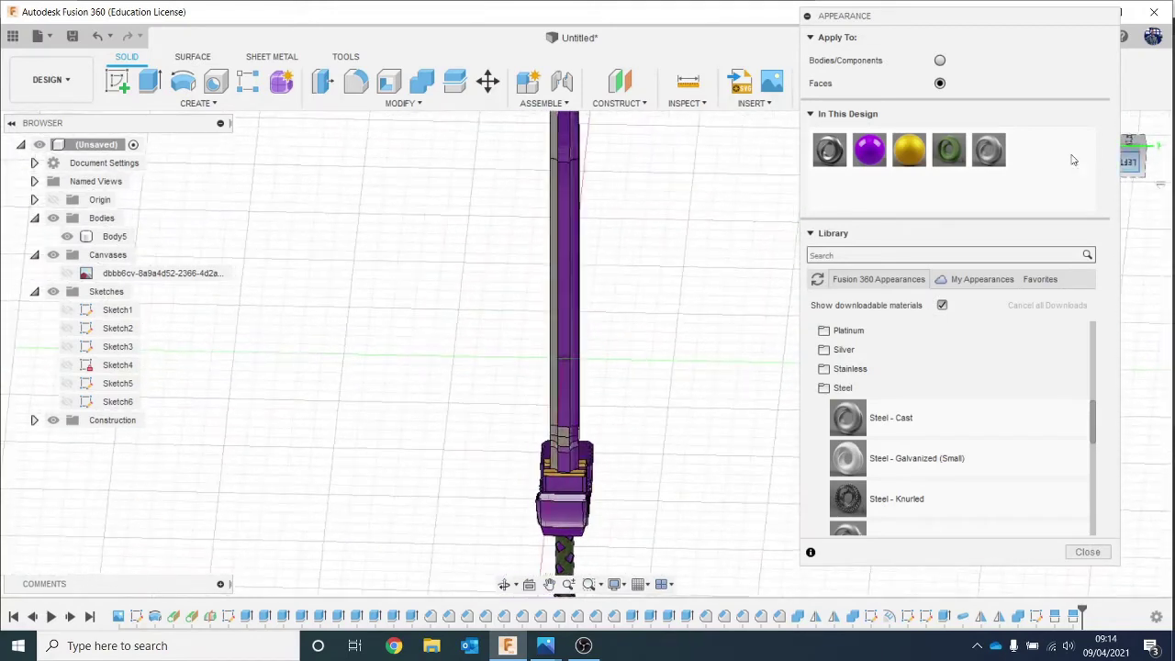
pyautogui.moveTo(682, 233); pyautogui.dragTo(674, 309, button='middle')
pyautogui.scroll(3, 635, 239)
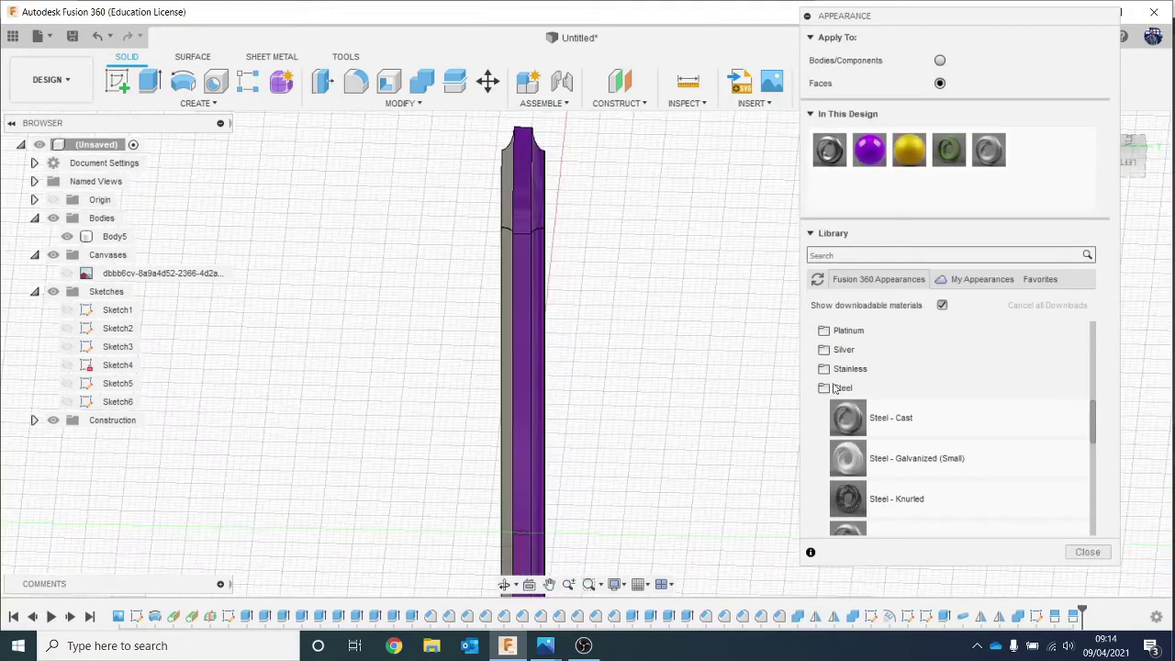
pyautogui.moveTo(877, 414); pyautogui.dragTo(539, 223)
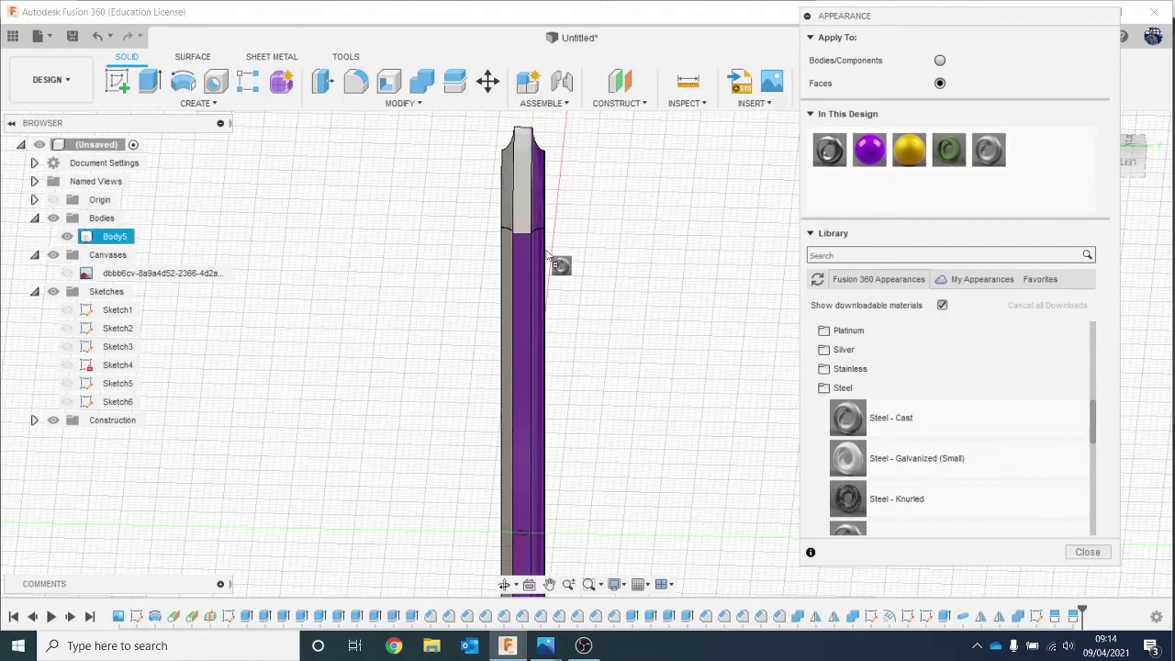
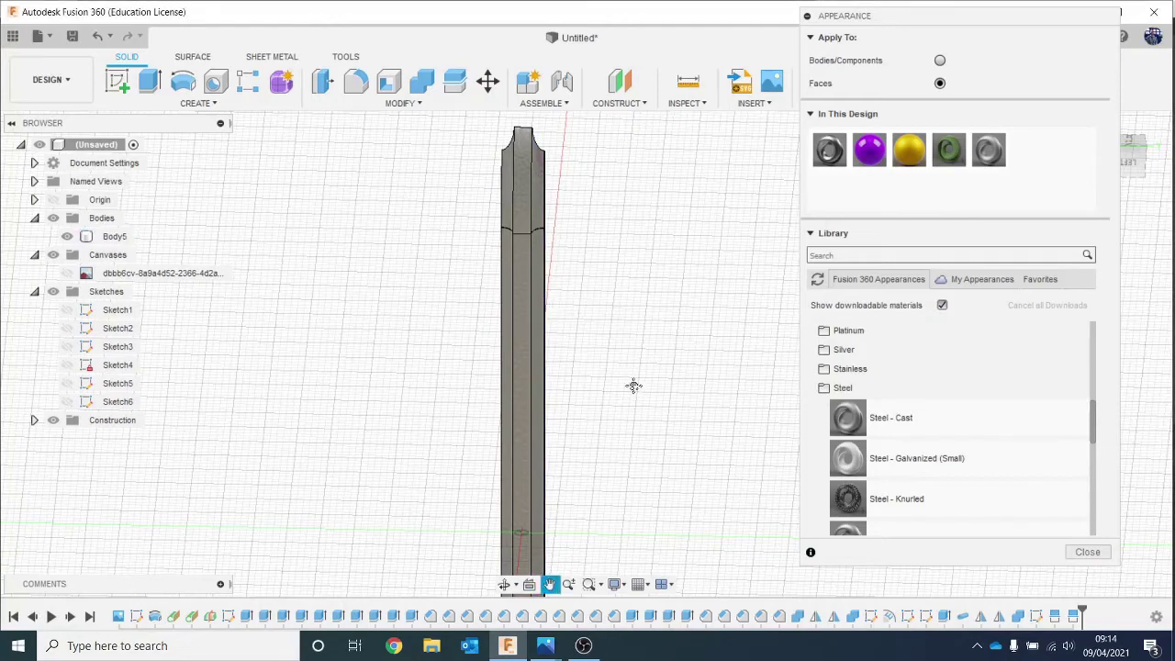
# Apply Steel - Cast to the remaining left edge faces down to the guard's cap and the bulge's adjoining upper rear bevels.
pyautogui.moveTo(634, 386); pyautogui.dragTo(628, 147, button='middle')
pyautogui.scroll(4, 597, 462)
pyautogui.moveTo(588, 496); pyautogui.dragTo(604, 459, button='middle')
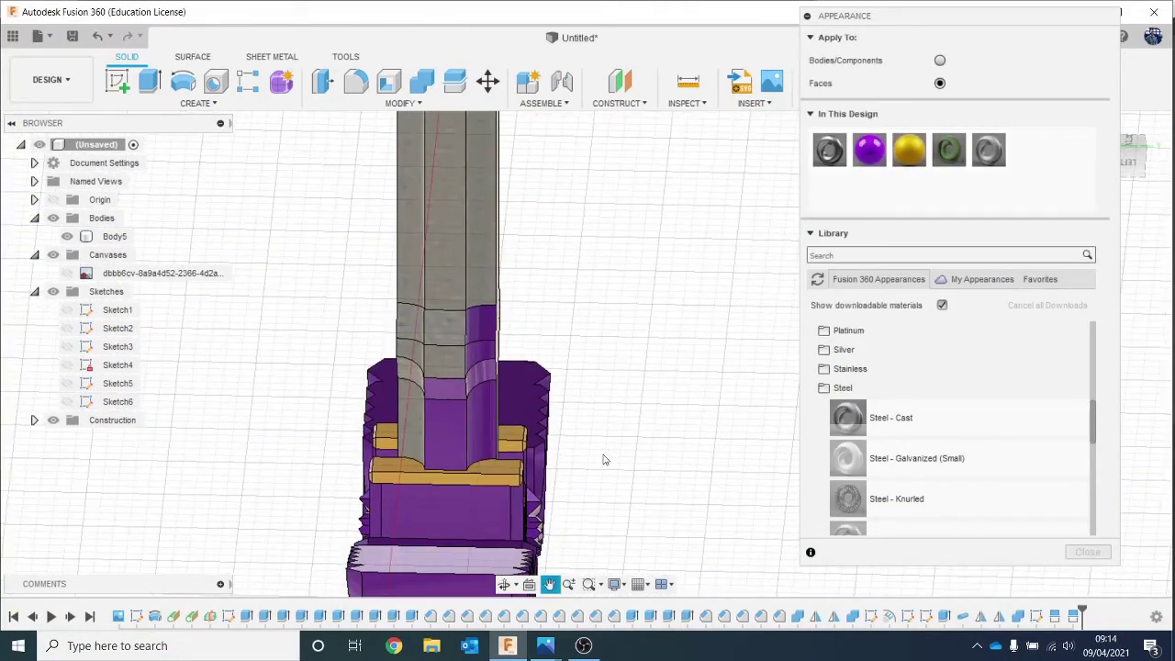
pyautogui.press('Escape')
pyautogui.moveTo(437, 421); pyautogui.dragTo(439, 422)
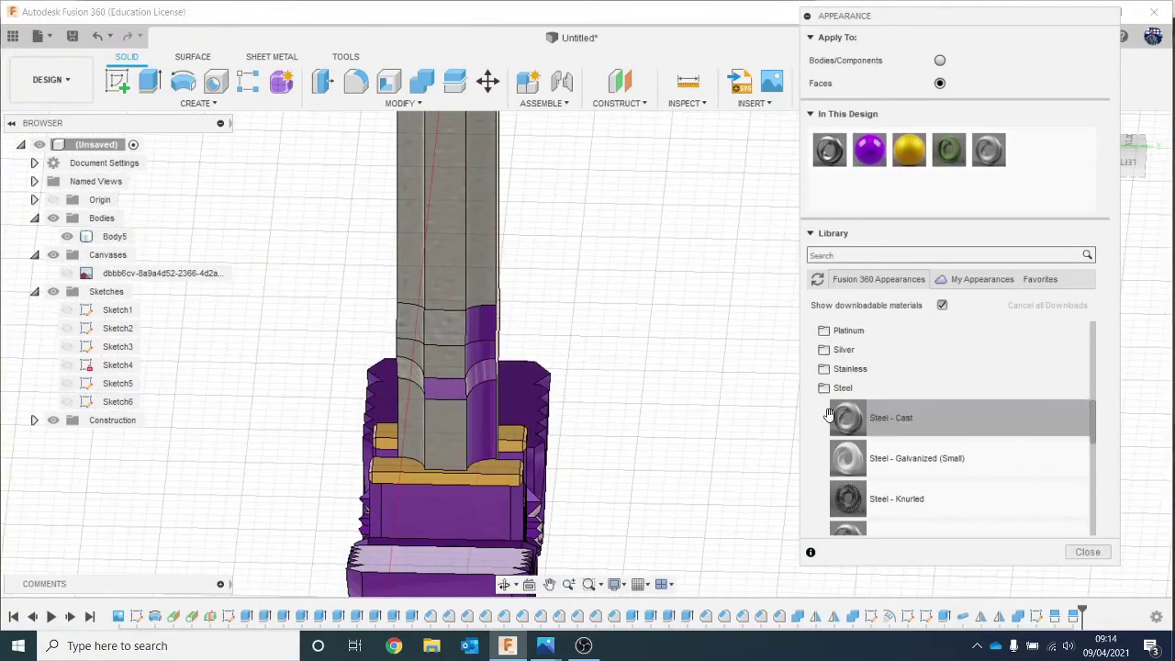
pyautogui.moveTo(877, 429); pyautogui.dragTo(459, 392)
pyautogui.moveTo(877, 419); pyautogui.dragTo(879, 417)
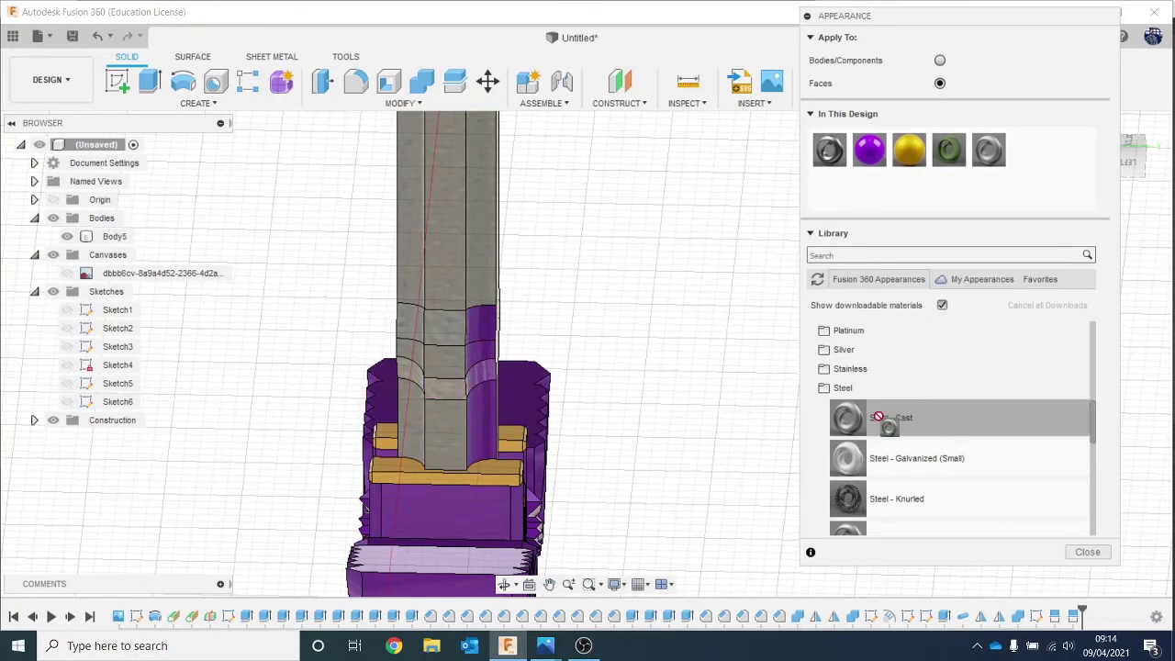
pyautogui.moveTo(474, 331); pyautogui.dragTo(475, 333)
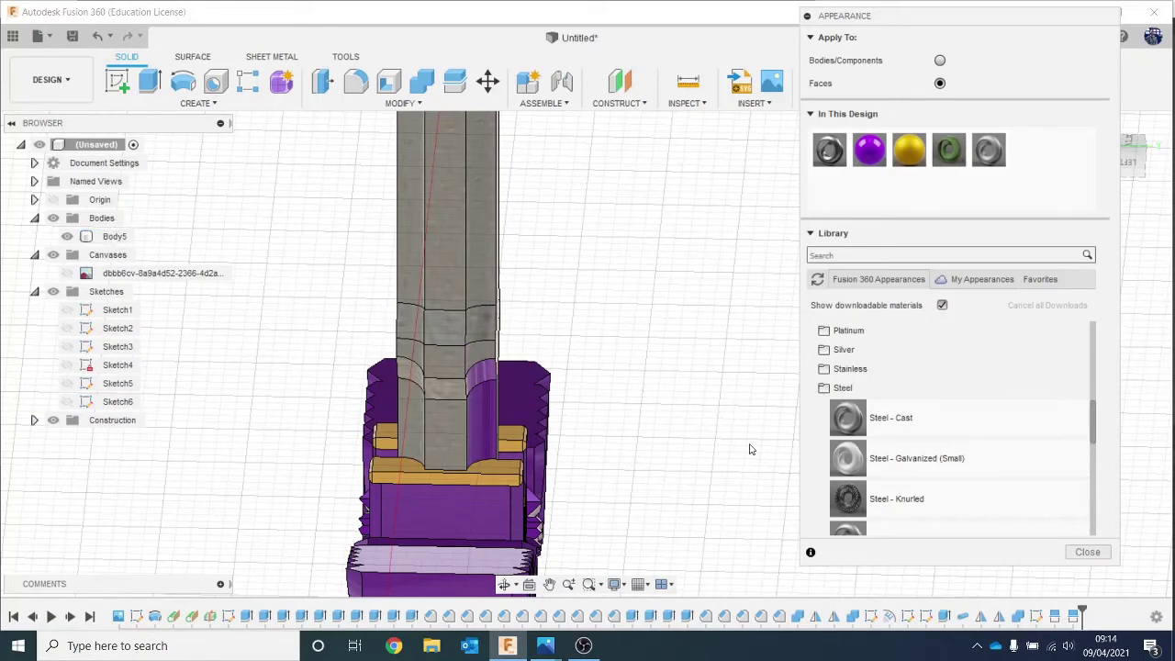
# Apply Steel - Cast to the last two rear bevel faces on the blade's left edge, just above the guard's cap.
pyautogui.scroll(8, 414, 396)
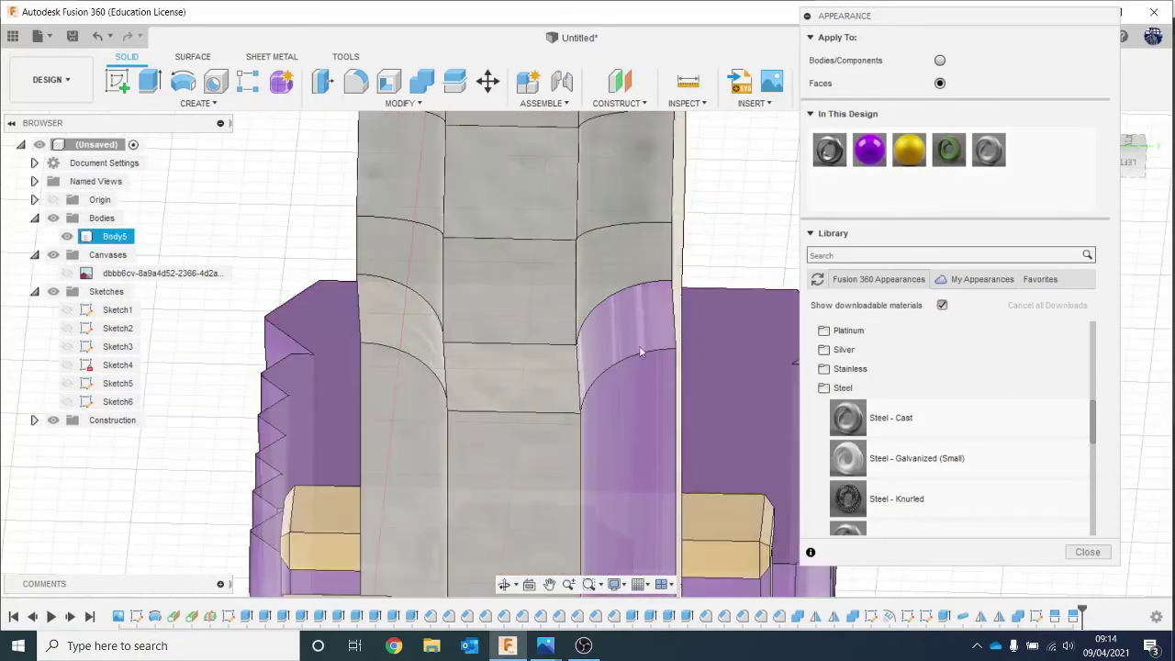
pyautogui.moveTo(907, 423); pyautogui.dragTo(629, 312)
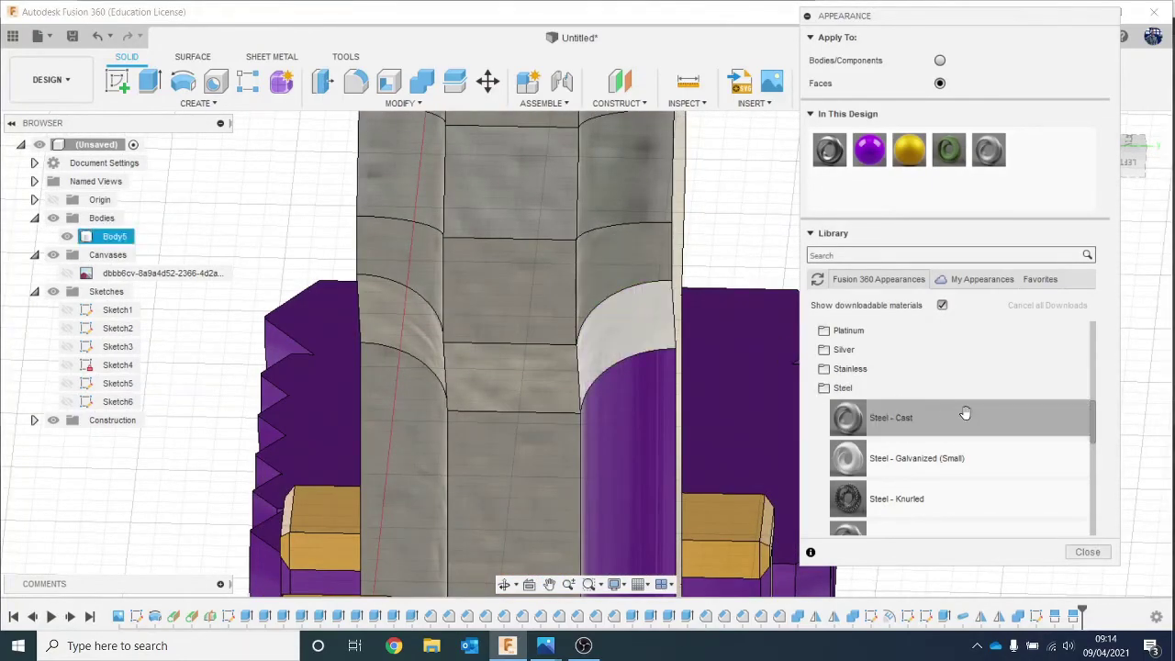
pyautogui.scroll(-6, 705, 470)
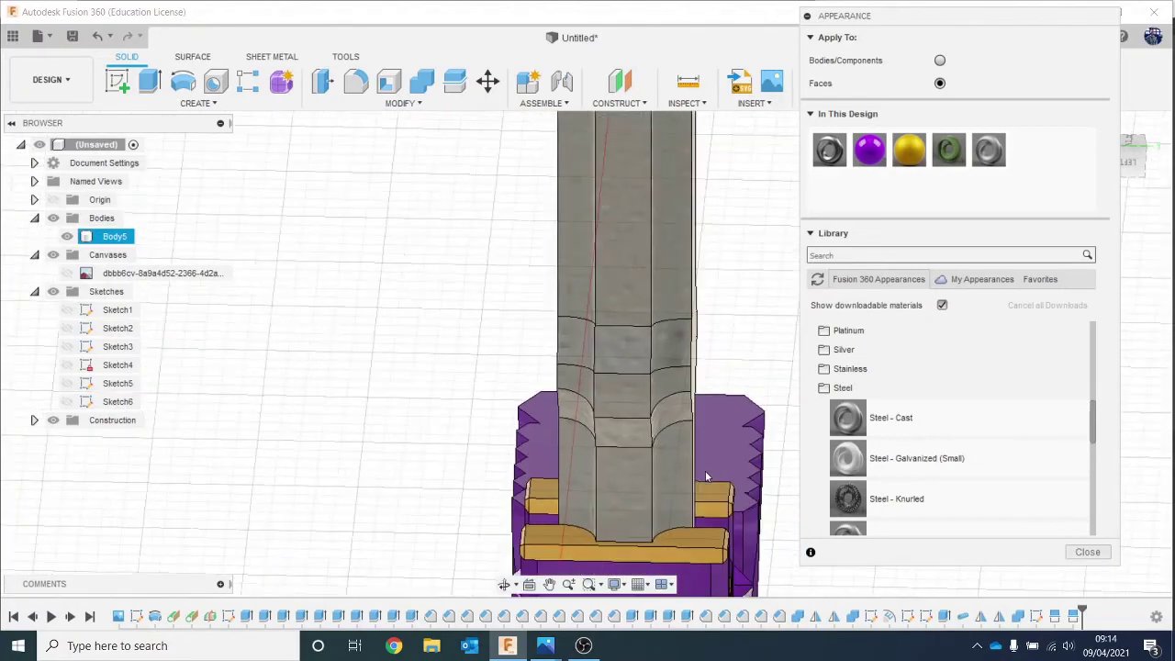
# Turn the sword to its back side and examine which blade faces still lack the steel finish.
pyautogui.scroll(-1, 707, 477)
pyautogui.moveTo(707, 476); pyautogui.dragTo(601, 452, button='middle')
pyautogui.moveTo(1138, 163); pyautogui.dragTo(1014, 176)
pyautogui.moveTo(757, 283); pyautogui.dragTo(165, 221, button='middle')
pyautogui.scroll(-1, 697, 255)
pyautogui.keyDown('shift'); pyautogui.moveTo(697, 255); pyautogui.dragTo(818, 416, button='middle'); pyautogui.keyUp('shift')
pyautogui.moveTo(1138, 162); pyautogui.dragTo(1090, 134)
pyautogui.moveTo(725, 378); pyautogui.dragTo(629, 201, button='middle')
pyautogui.scroll(3, 618, 423)
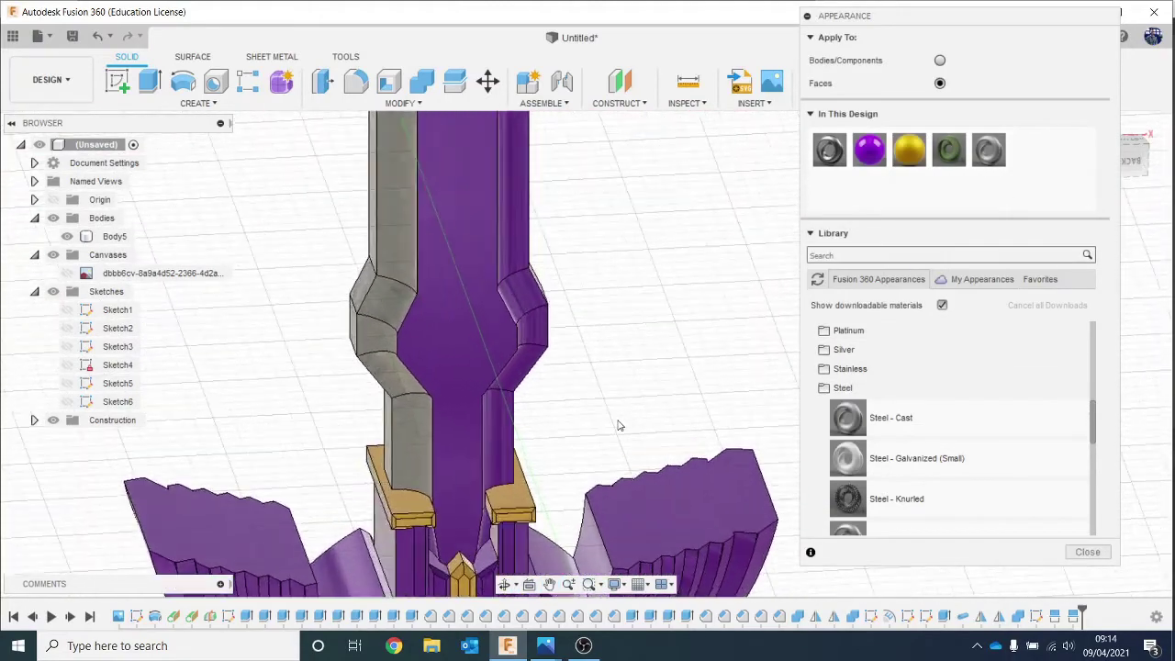
# Apply Steel - Cast to the blade's broad back face, the small side faces between the guard's caps, and the right bevel just above them.
pyautogui.moveTo(529, 450); pyautogui.dragTo(477, 455)
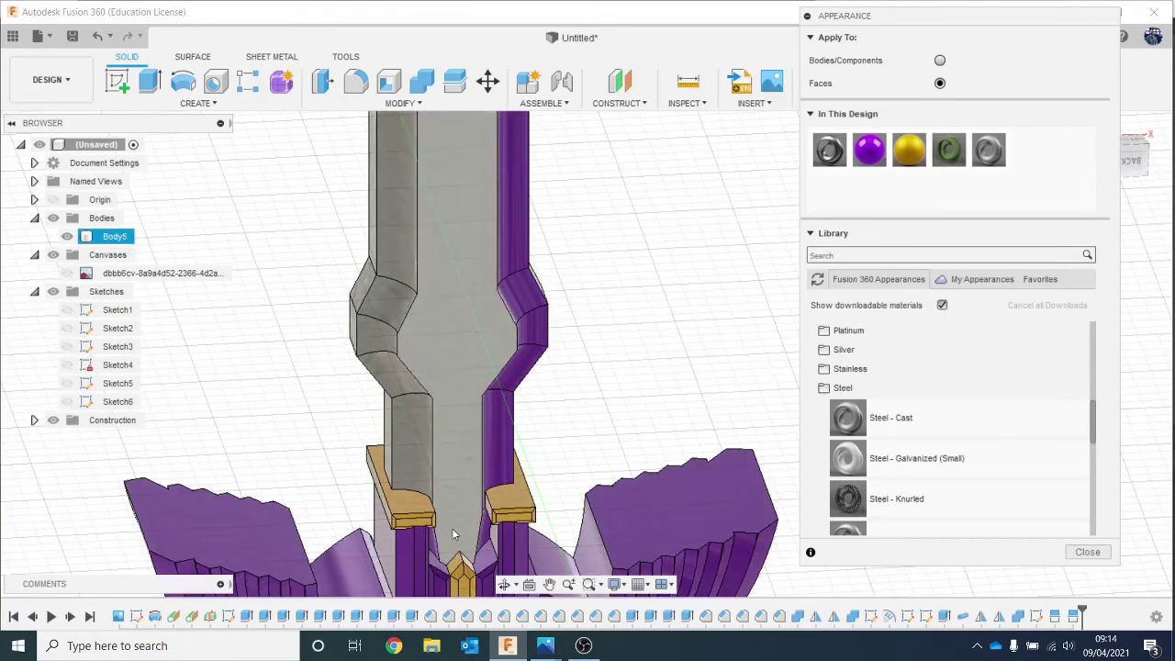
pyautogui.scroll(4, 533, 436)
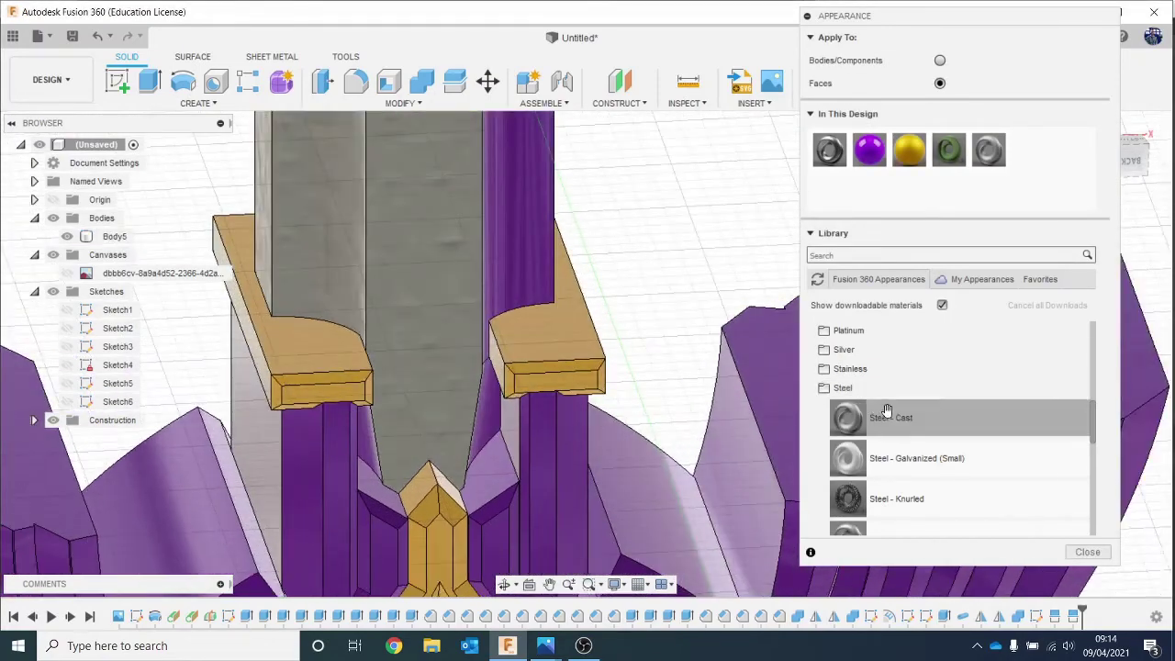
pyautogui.moveTo(858, 418); pyautogui.dragTo(495, 421)
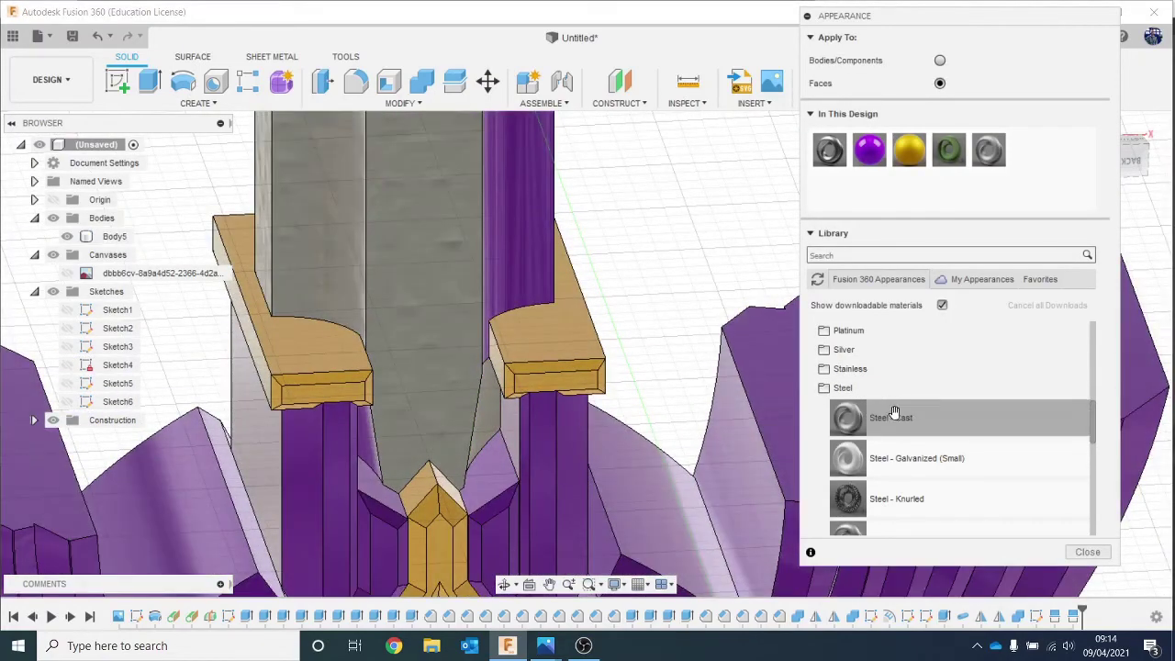
pyautogui.moveTo(889, 411); pyautogui.dragTo(374, 441)
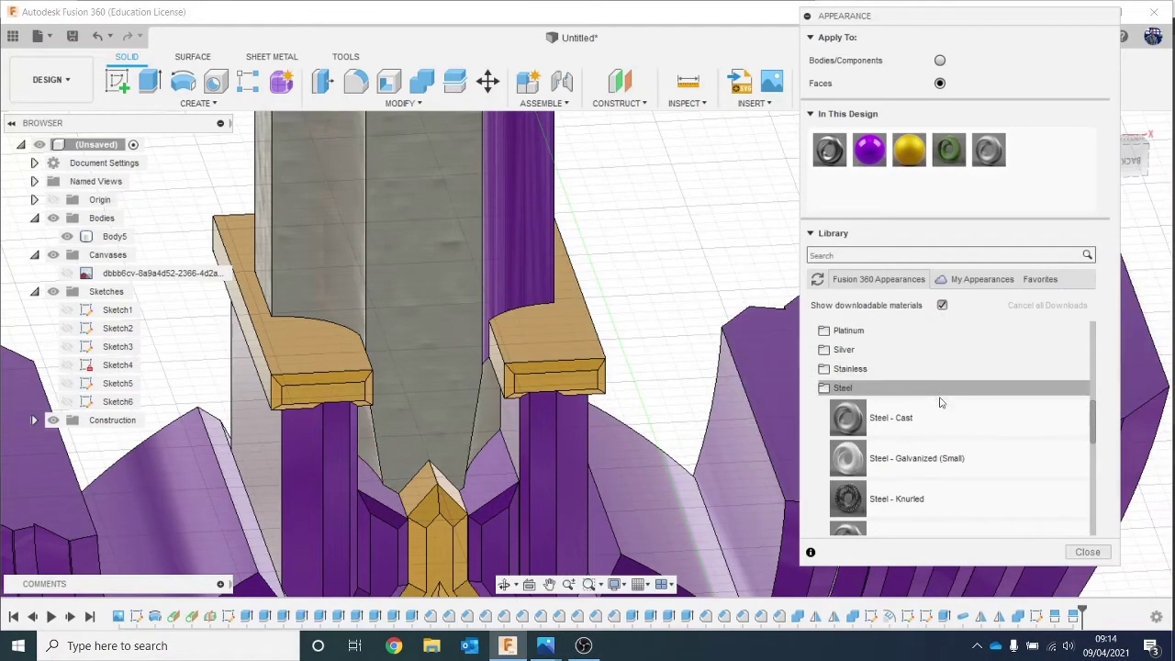
pyautogui.moveTo(867, 415); pyautogui.dragTo(519, 245)
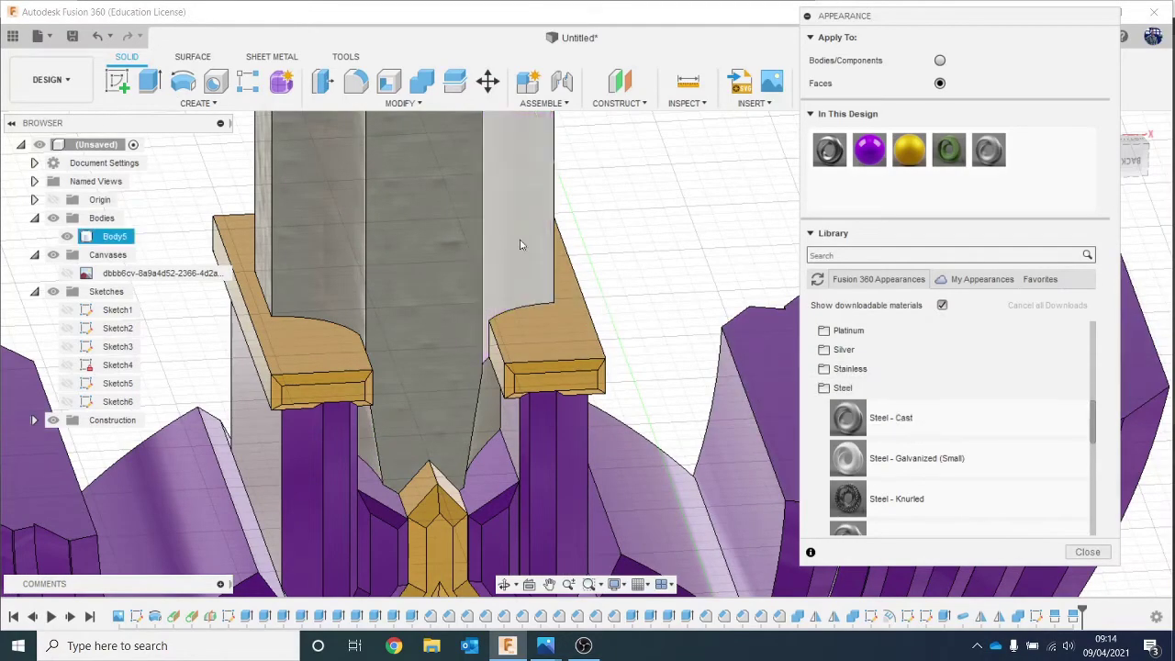
# Apply Steel - Cast to the bevel faces along the right side of the blade's bulge.
pyautogui.scroll(-5, 600, 248)
pyautogui.moveTo(600, 249); pyautogui.dragTo(503, 477, button='middle')
pyautogui.scroll(5, 490, 414)
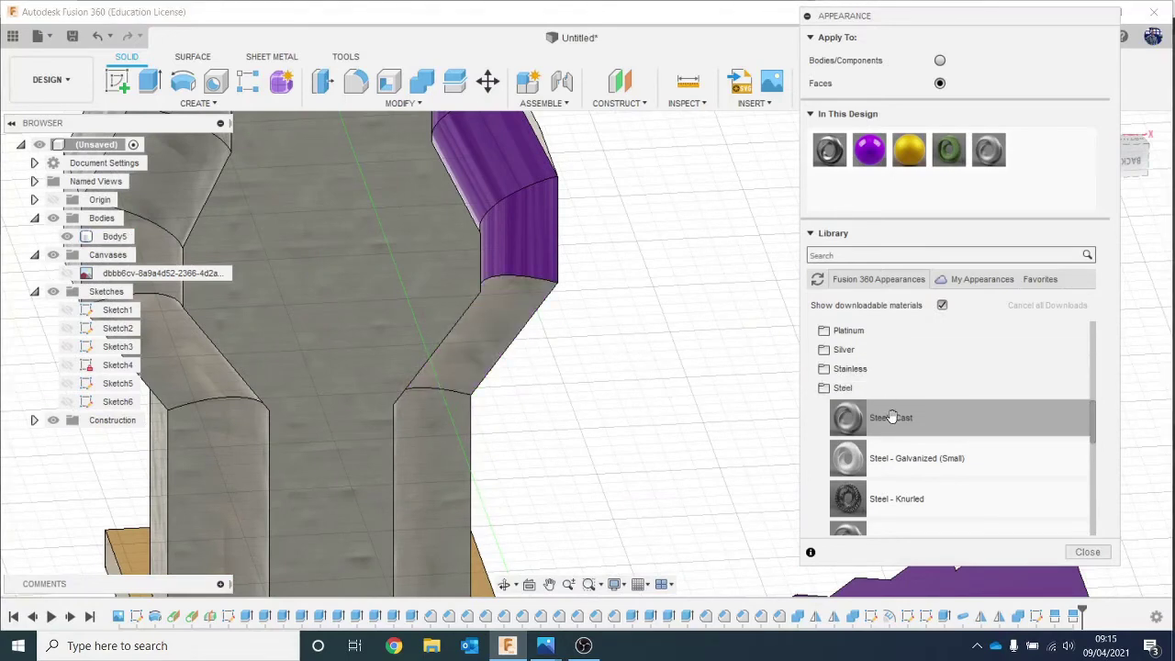
pyautogui.click(722, 352)
pyautogui.moveTo(895, 417); pyautogui.dragTo(911, 419)
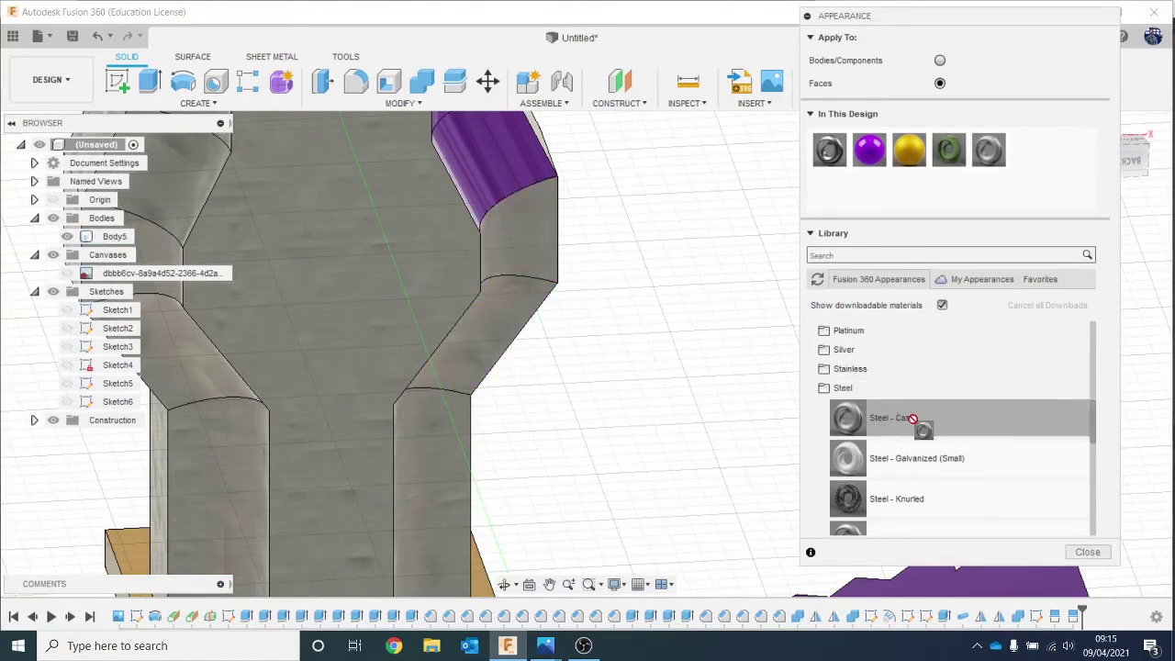
pyautogui.moveTo(514, 175); pyautogui.dragTo(514, 173)
# Apply Steel - Cast to the long straight bevel on the blade's right edge above the bulge.
pyautogui.moveTo(563, 240); pyautogui.dragTo(521, 495, button='middle')
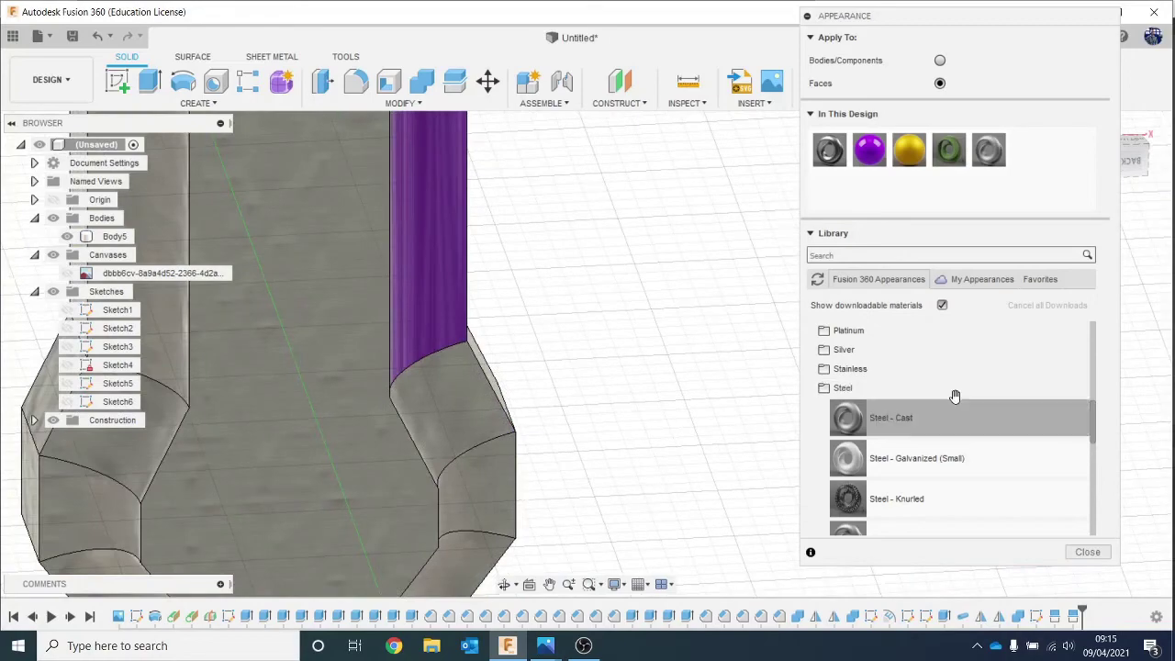
pyautogui.moveTo(954, 396); pyautogui.dragTo(431, 276)
pyautogui.scroll(-5, 504, 304)
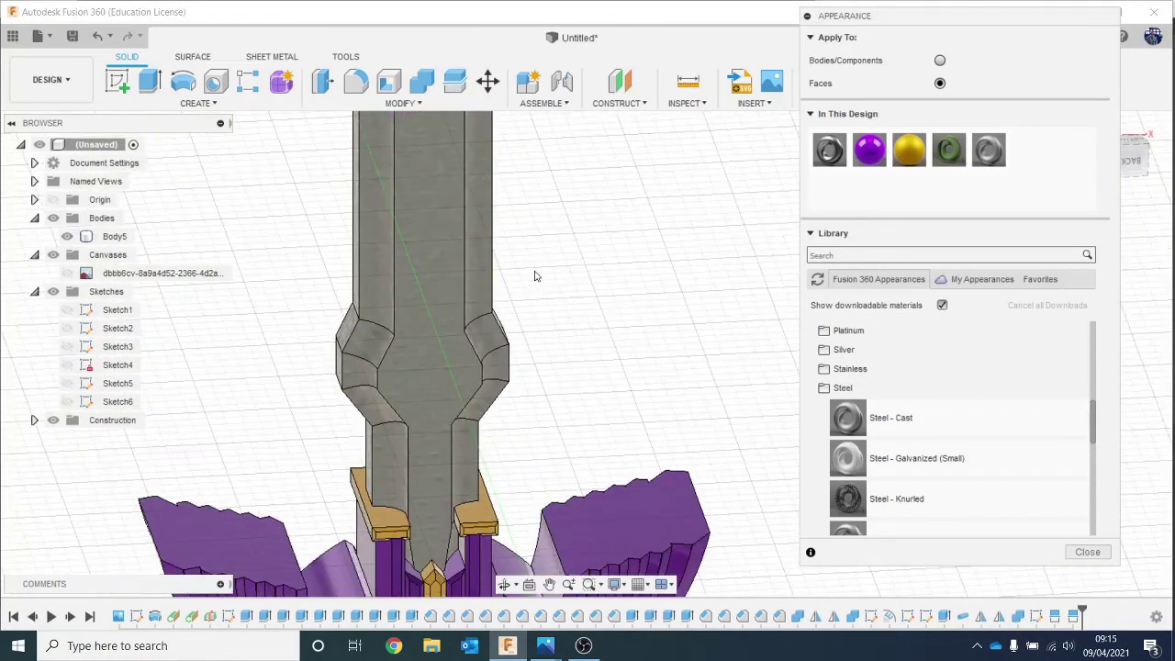
# Apply Steel - Cast to the curved bevel on the right side of the blade's tip.
pyautogui.scroll(-10, 535, 275)
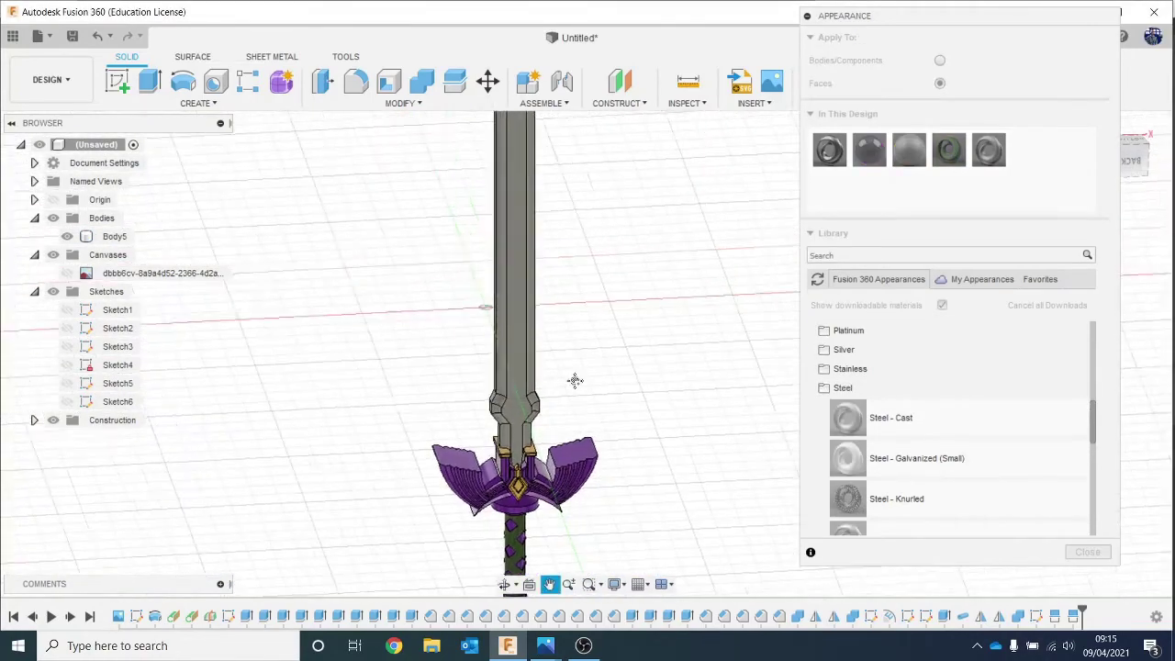
pyautogui.moveTo(574, 380); pyautogui.dragTo(542, 576, button='middle')
pyautogui.scroll(6, 543, 321)
pyautogui.moveTo(543, 275); pyautogui.dragTo(637, 452, button='middle')
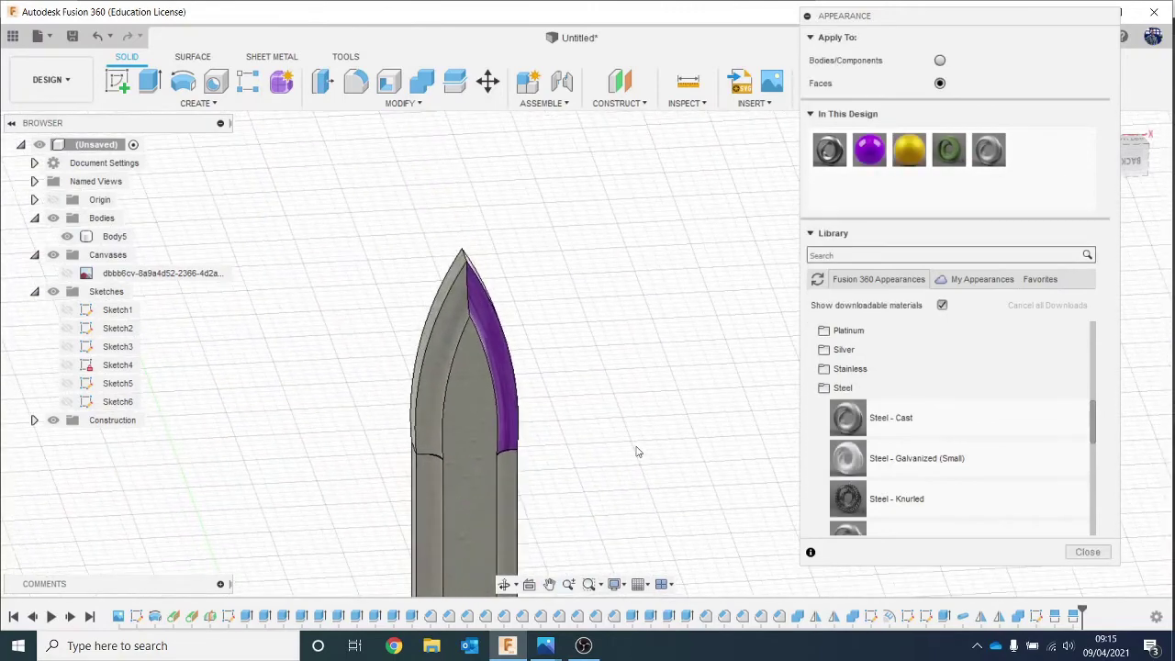
pyautogui.scroll(1, 638, 452)
pyautogui.moveTo(598, 396); pyautogui.dragTo(477, 378)
pyautogui.scroll(-5, 538, 423)
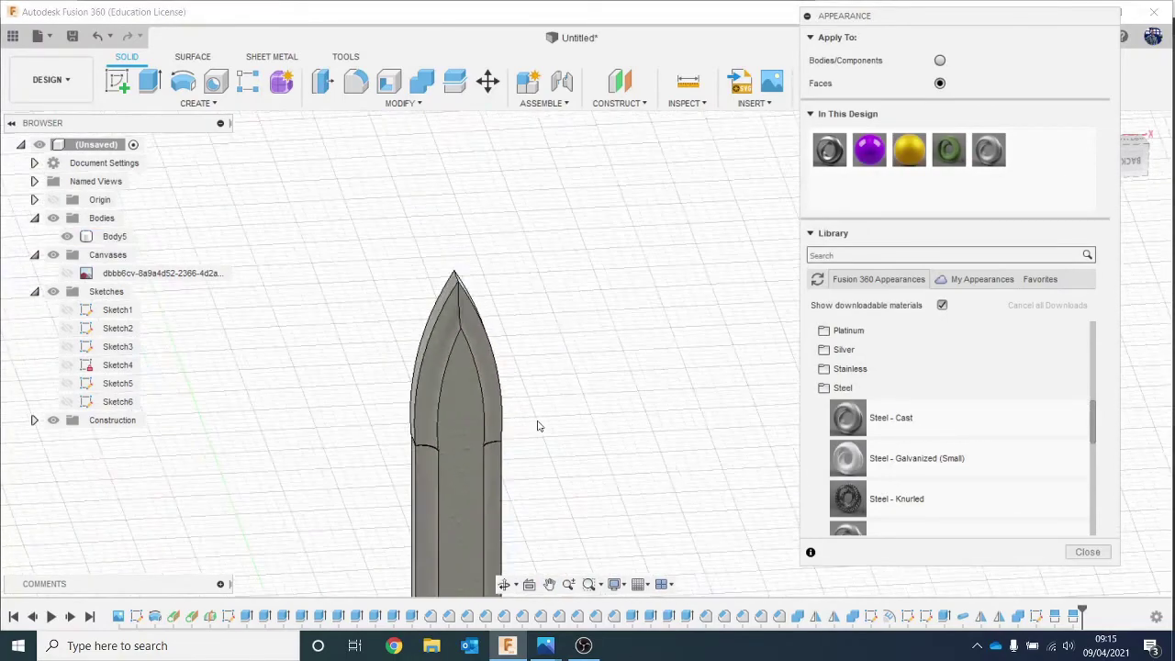
pyautogui.moveTo(608, 449); pyautogui.dragTo(524, 219, button='middle')
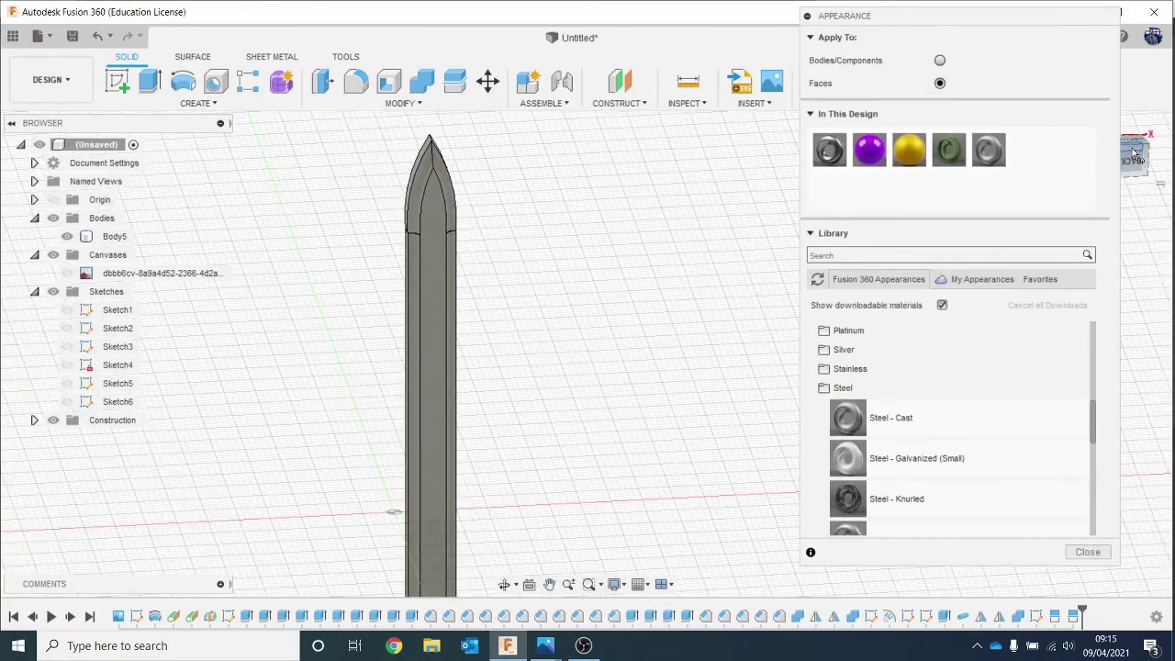
# Apply the Steel - Cast appearance to the purple side faces along the blade's edge and near its tip.
pyautogui.moveTo(1135, 156); pyautogui.dragTo(1083, 186)
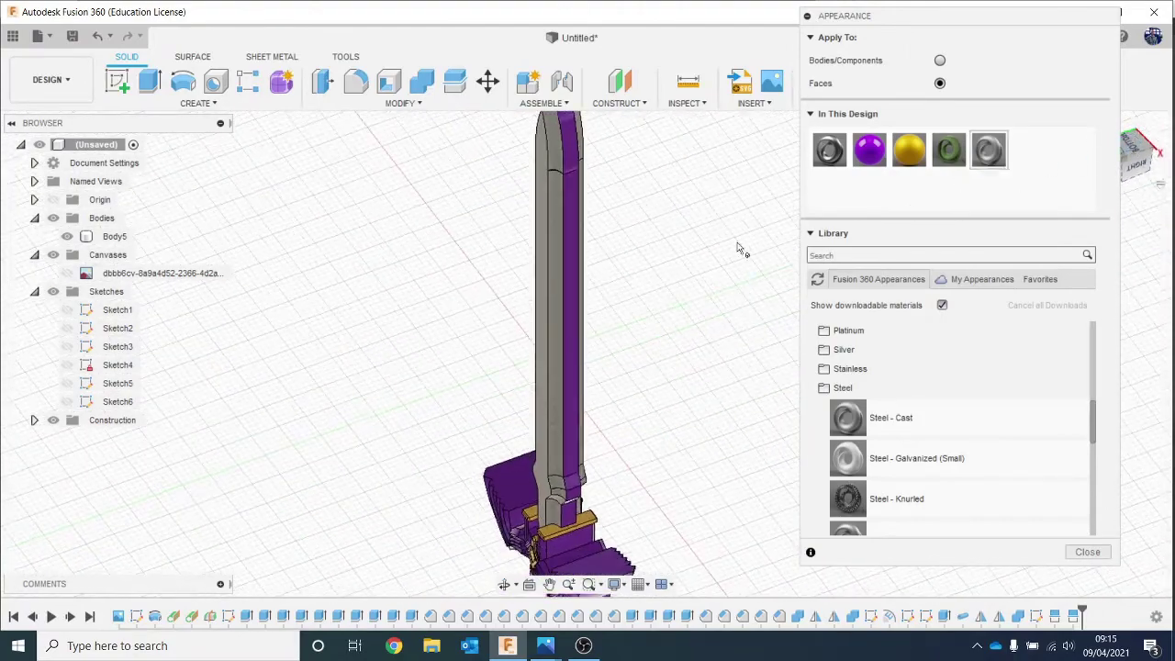
pyautogui.moveTo(616, 301); pyautogui.dragTo(623, 425, button='middle')
pyautogui.moveTo(958, 434); pyautogui.dragTo(751, 306)
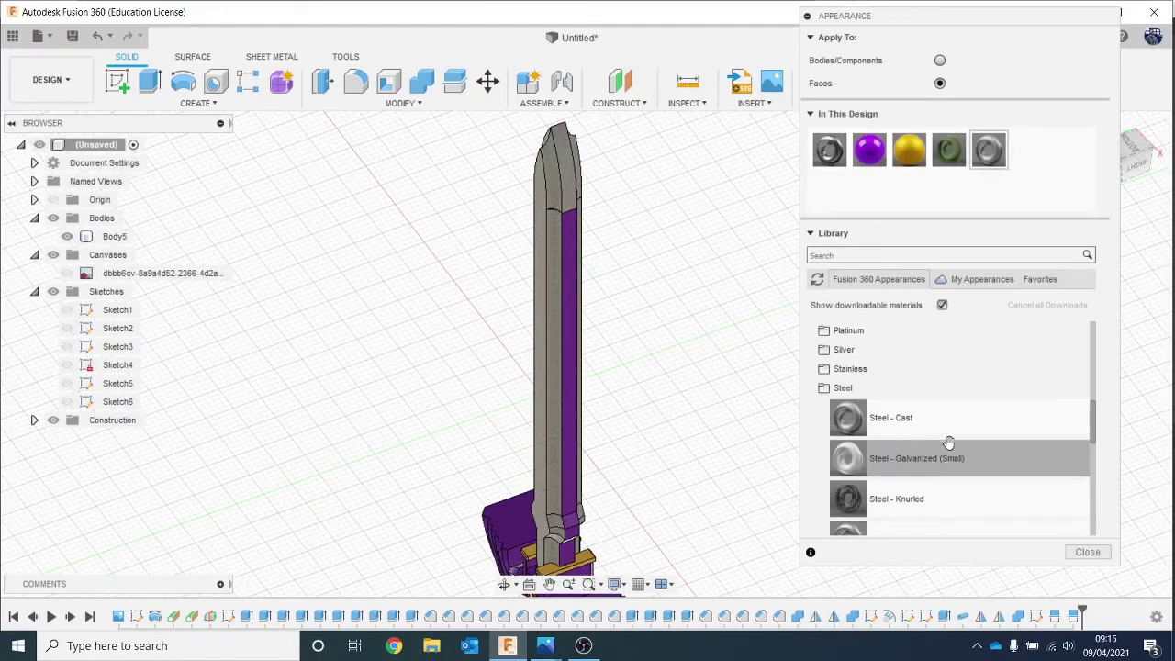
pyautogui.moveTo(946, 427); pyautogui.dragTo(584, 257)
pyautogui.moveTo(599, 316); pyautogui.dragTo(576, 316)
# Apply the Steel - Cast appearance to the remaining purple side faces at the blade's base, just above the gold guard trim.
pyautogui.moveTo(648, 341); pyautogui.dragTo(624, 191, button='middle')
pyautogui.scroll(6, 637, 370)
pyautogui.scroll(2, 471, 360)
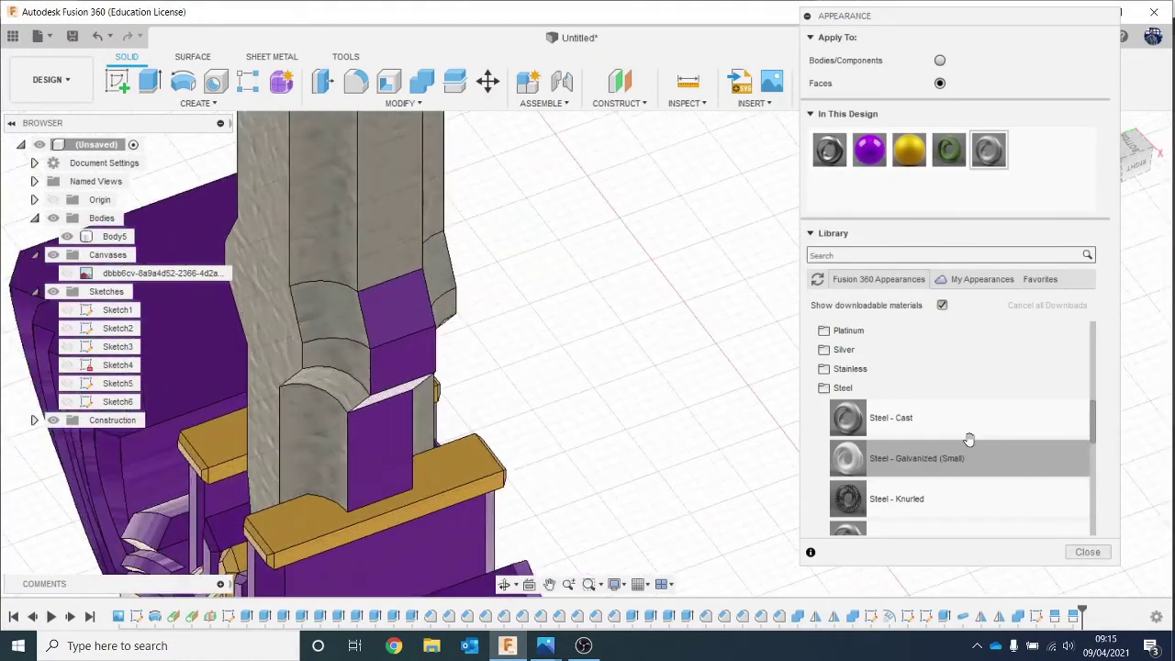
pyautogui.moveTo(941, 436); pyautogui.dragTo(548, 348)
pyautogui.moveTo(409, 302); pyautogui.dragTo(411, 305)
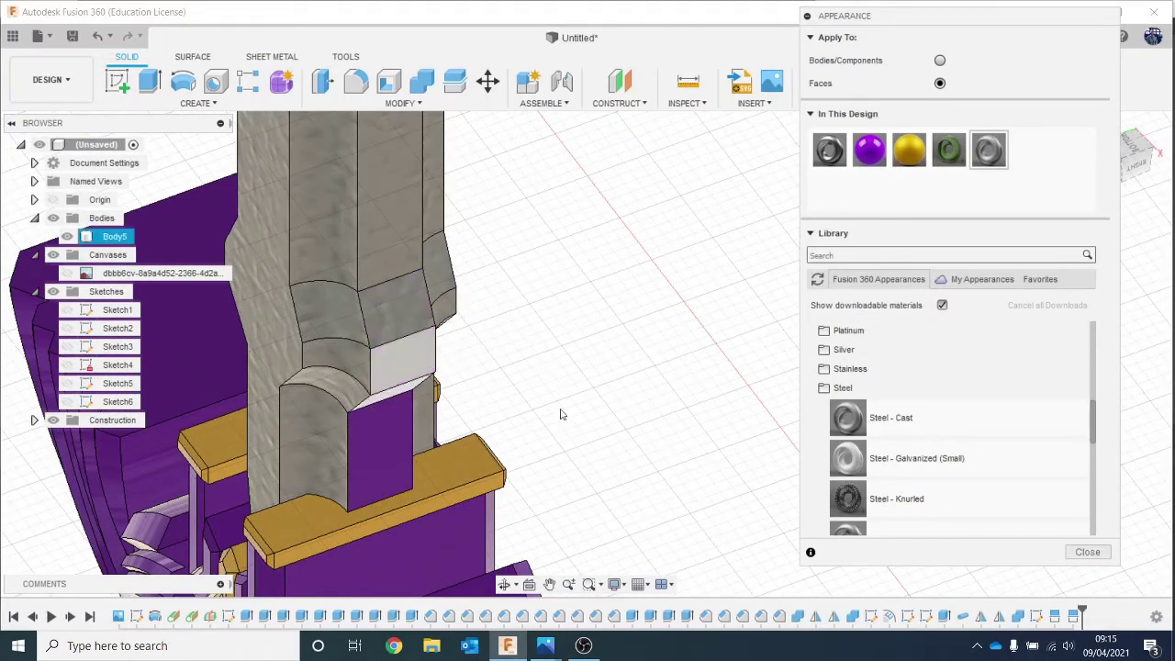
pyautogui.moveTo(946, 435); pyautogui.dragTo(530, 427)
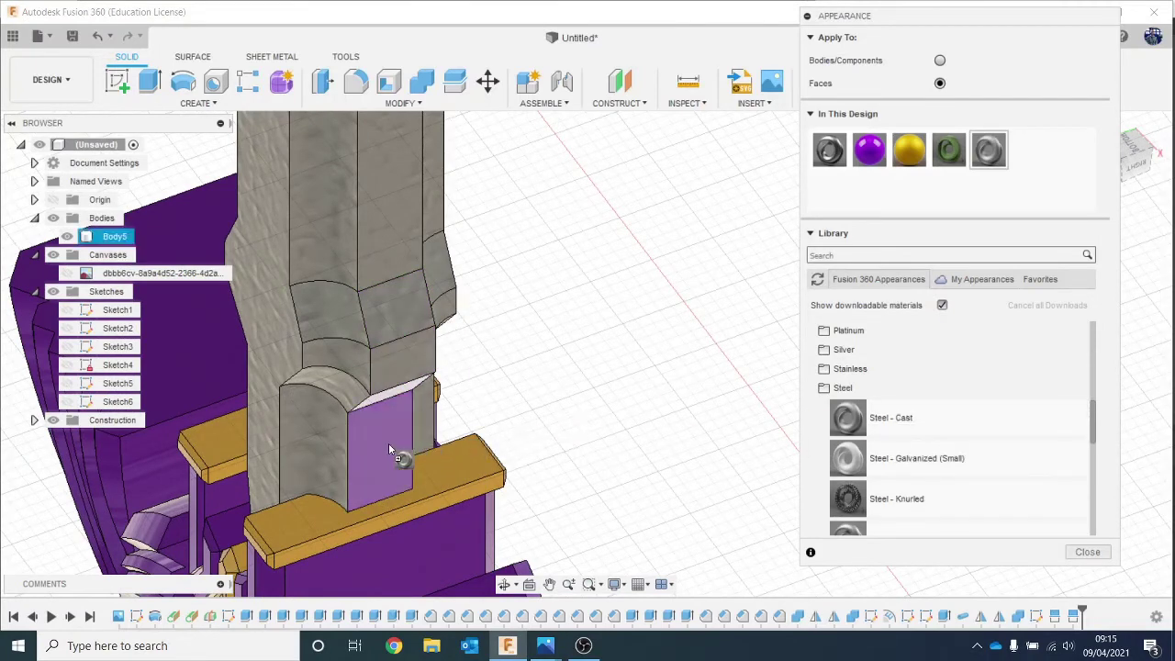
pyautogui.moveTo(389, 448); pyautogui.dragTo(390, 449)
# Apply Steel - Cast to the last purple sloped face at the blade's base and close the appearance settings.
pyautogui.moveTo(1136, 170); pyautogui.dragTo(1127, 156)
pyautogui.scroll(-6, 592, 395)
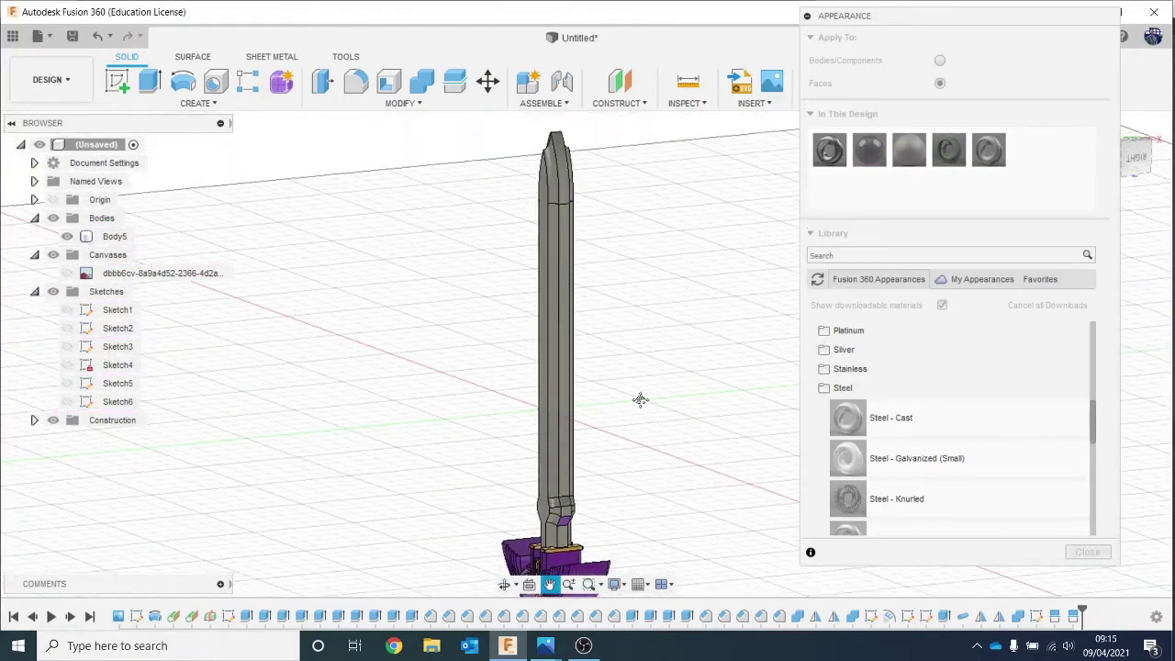
pyautogui.scroll(5, 606, 431)
pyautogui.scroll(2, 580, 478)
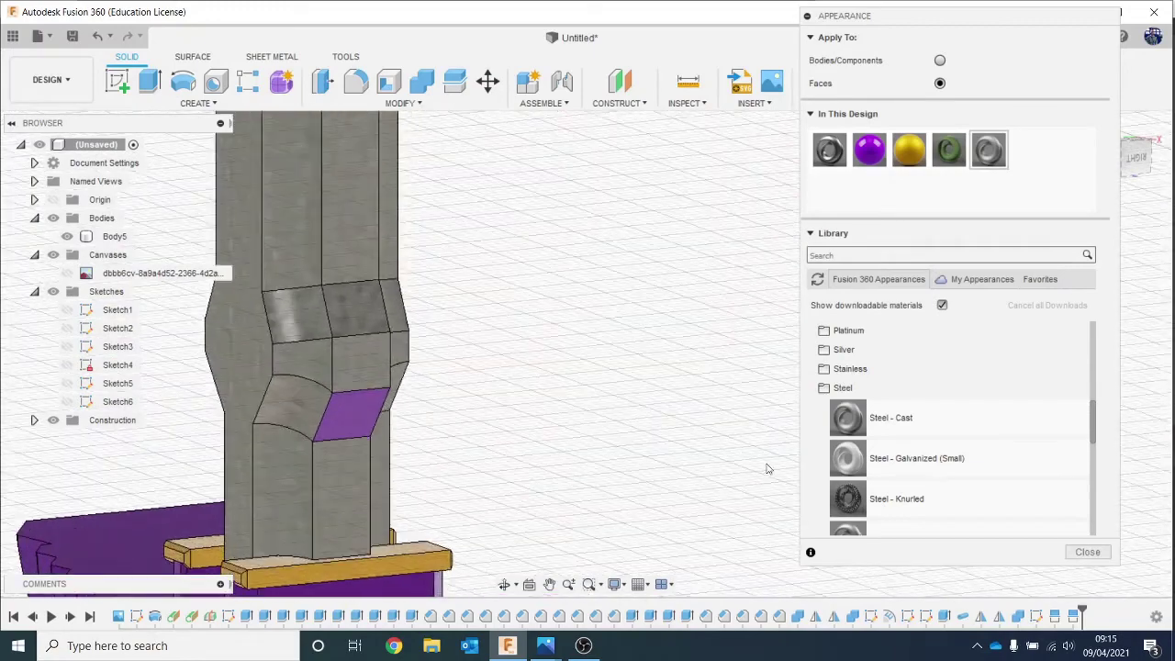
pyautogui.scroll(-6, 533, 335)
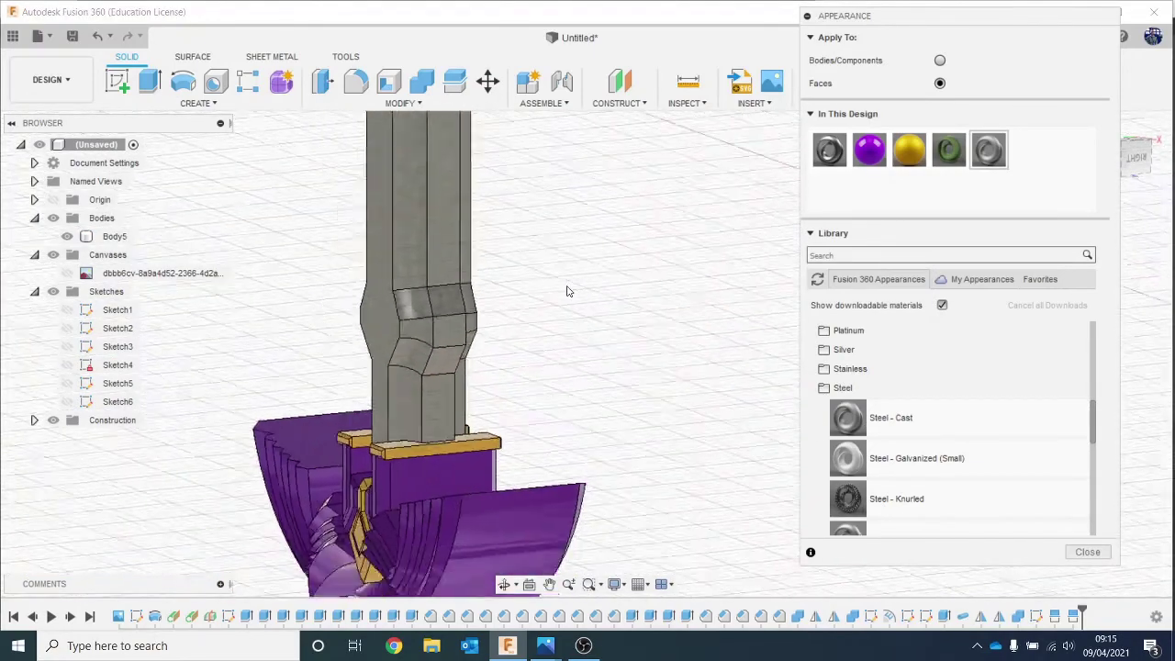
pyautogui.scroll(-2, 543, 388)
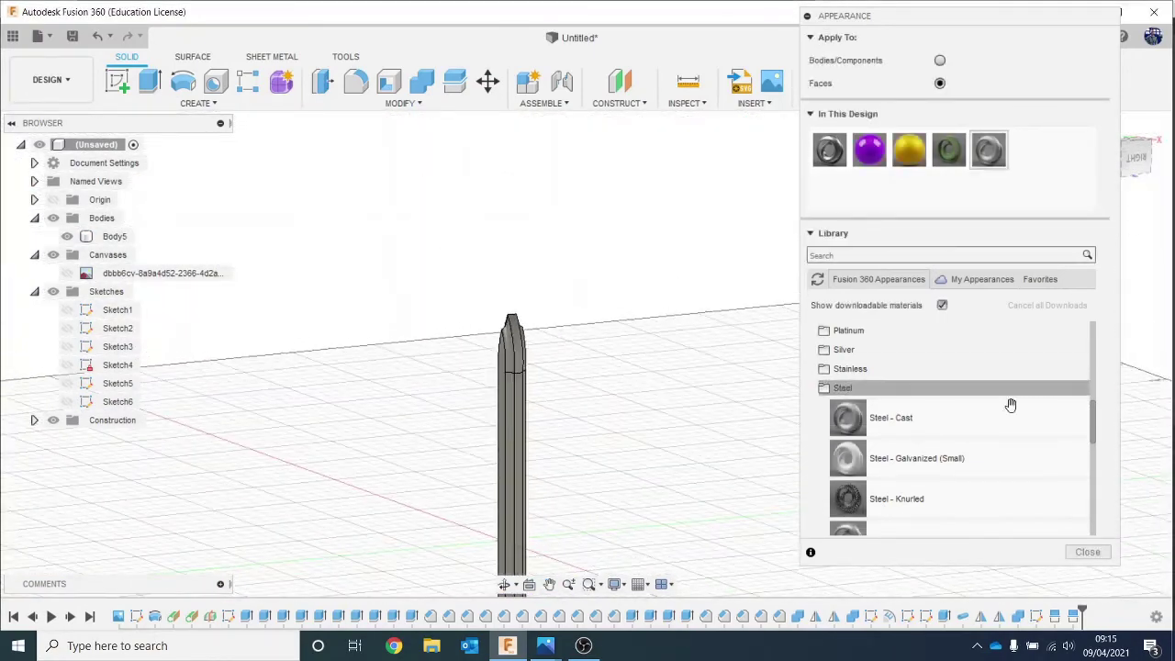
pyautogui.click(1088, 552)
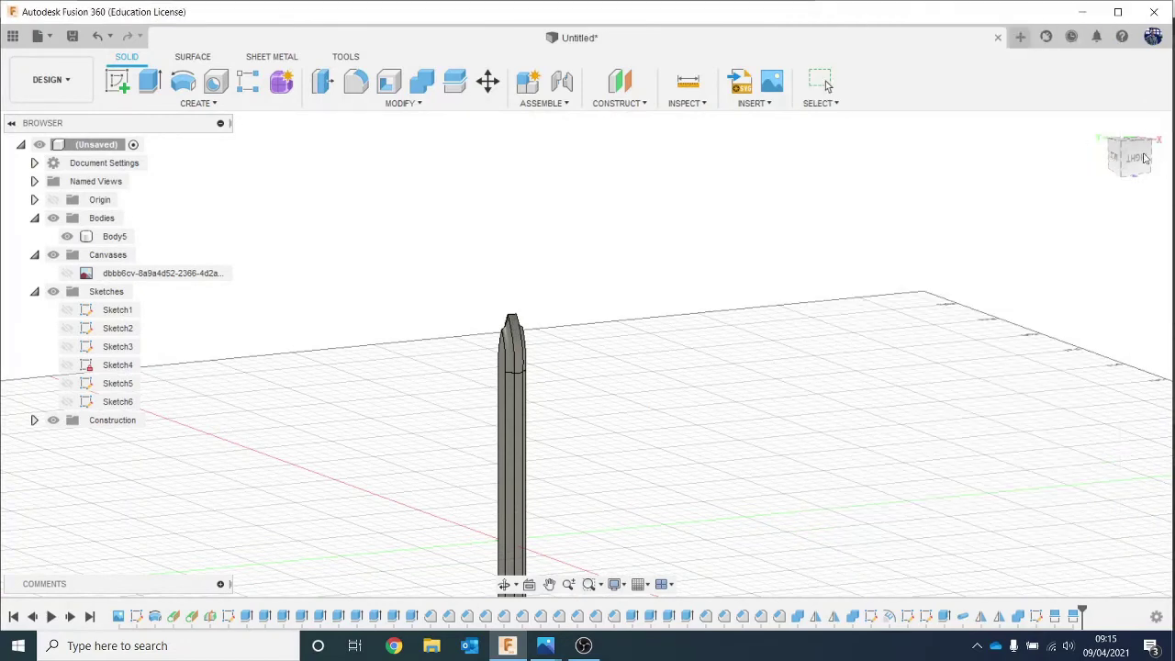
# Switch to the Render workspace and examine the whole sword with its applied appearances.
pyautogui.moveTo(1089, 405); pyautogui.dragTo(926, 238, button='middle')
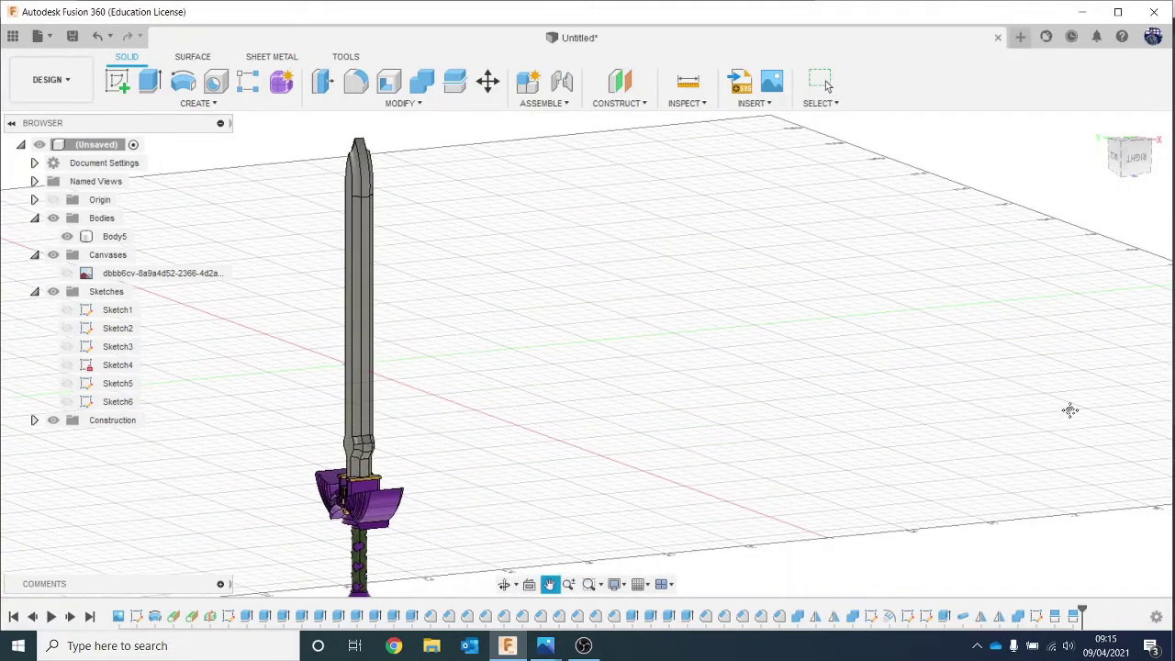
pyautogui.moveTo(1070, 409); pyautogui.dragTo(1081, 384, button='middle')
pyautogui.moveTo(1145, 168); pyautogui.dragTo(632, 66)
pyautogui.click(25, 87)
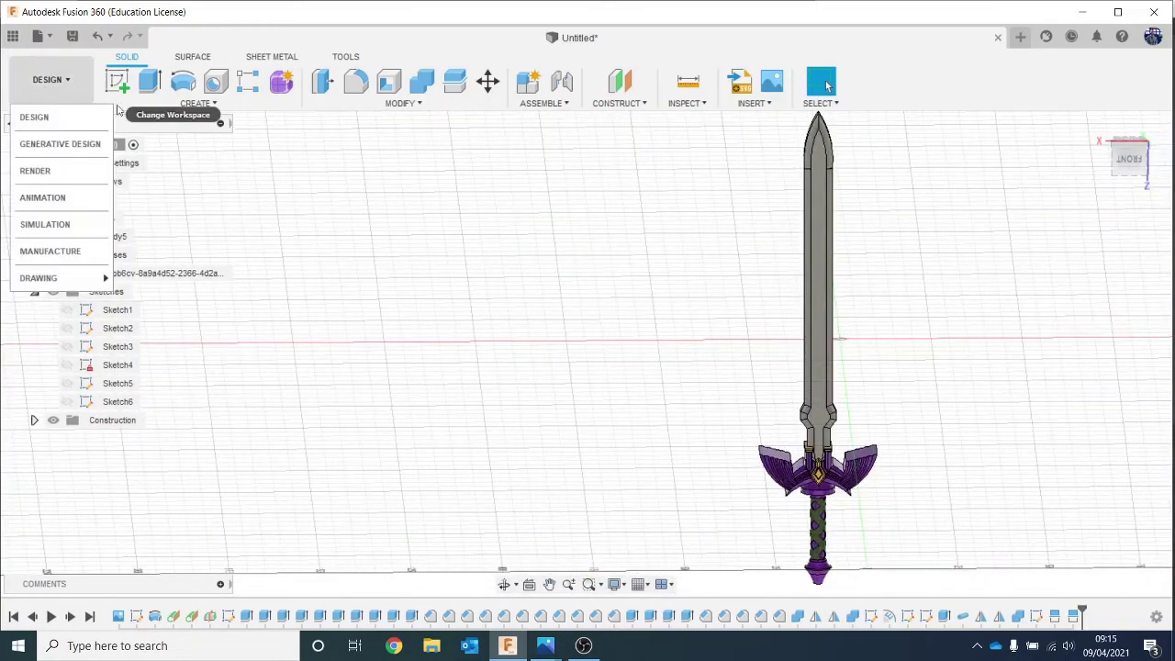
pyautogui.click(96, 168)
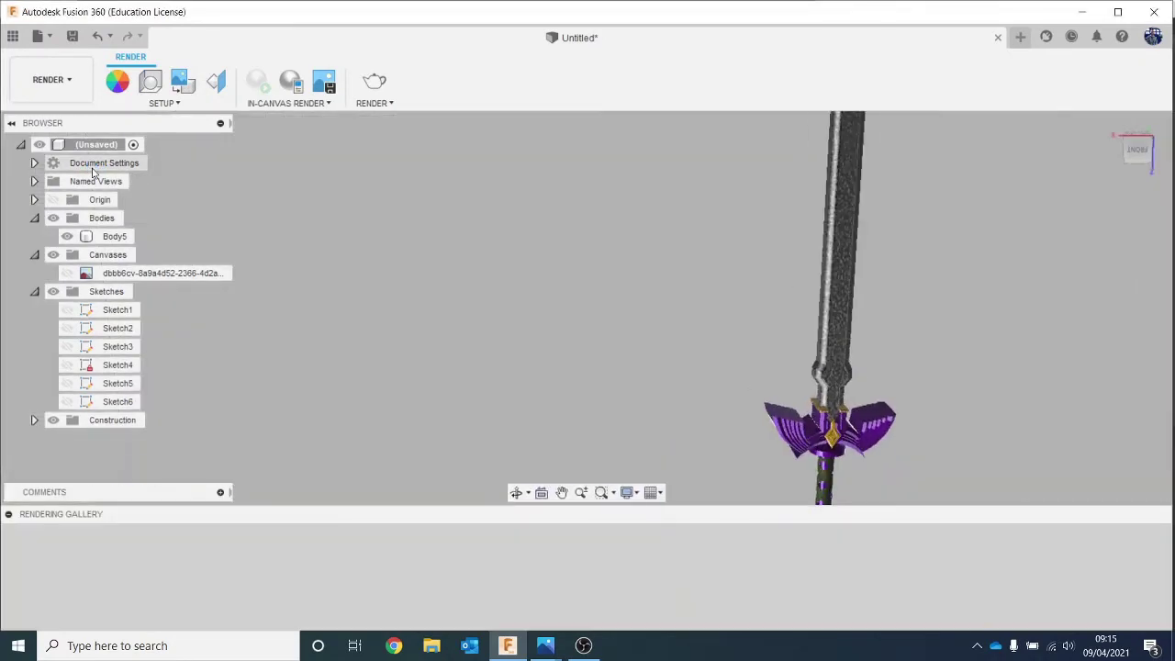
pyautogui.scroll(-3, 962, 292)
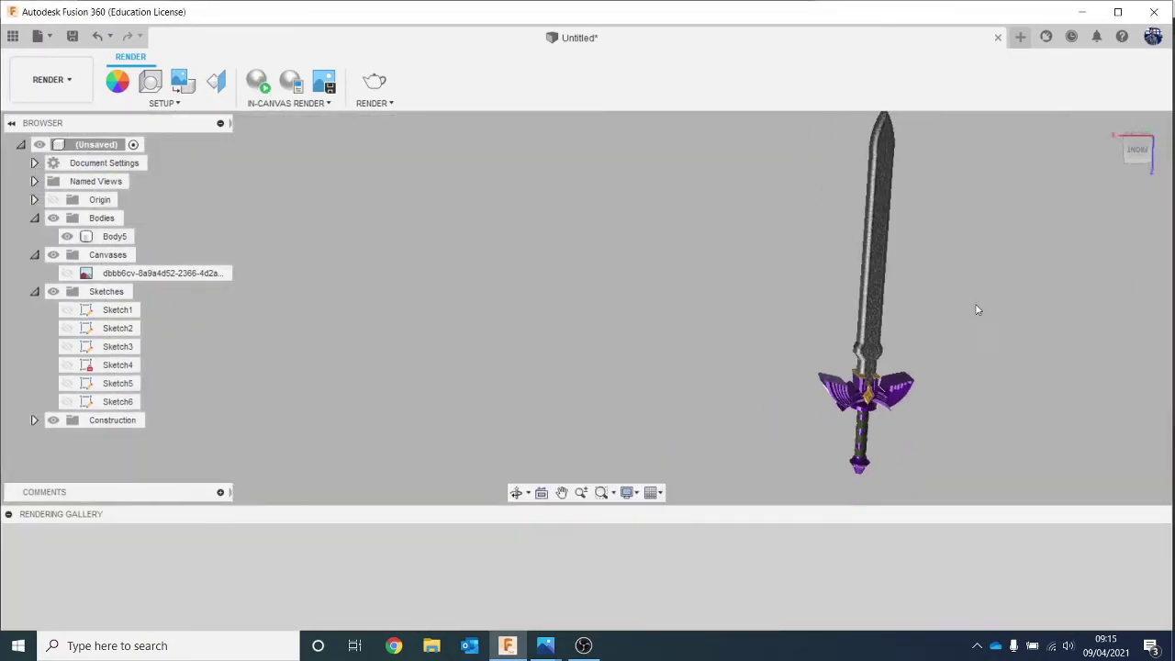
pyautogui.moveTo(953, 312); pyautogui.dragTo(891, 330, button='middle')
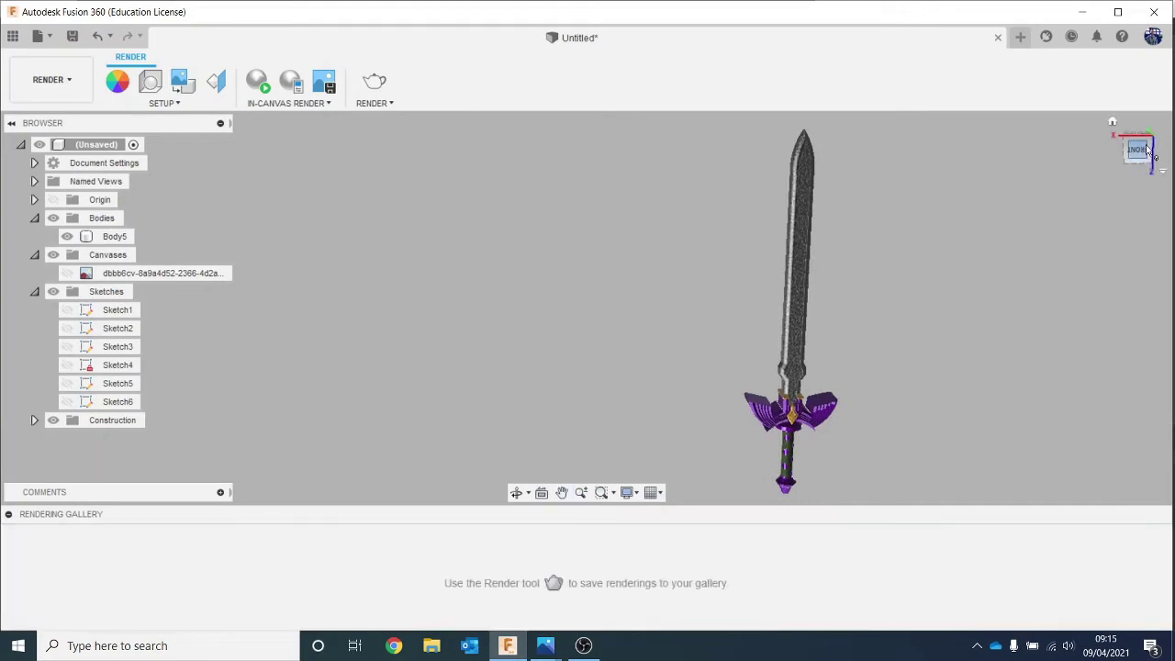
pyautogui.moveTo(1147, 150); pyautogui.dragTo(822, 153)
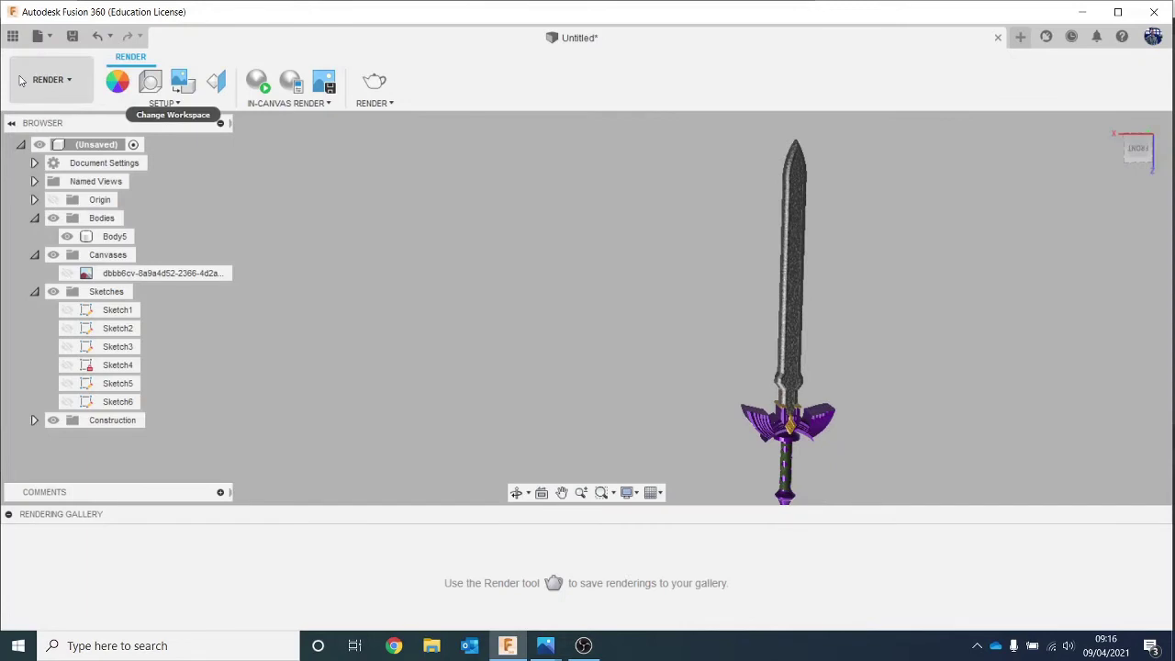
# Return to the Design workspace and examine the full sword, with the blade pointing down, from several sides.
pyautogui.click(47, 80)
pyautogui.click(41, 171)
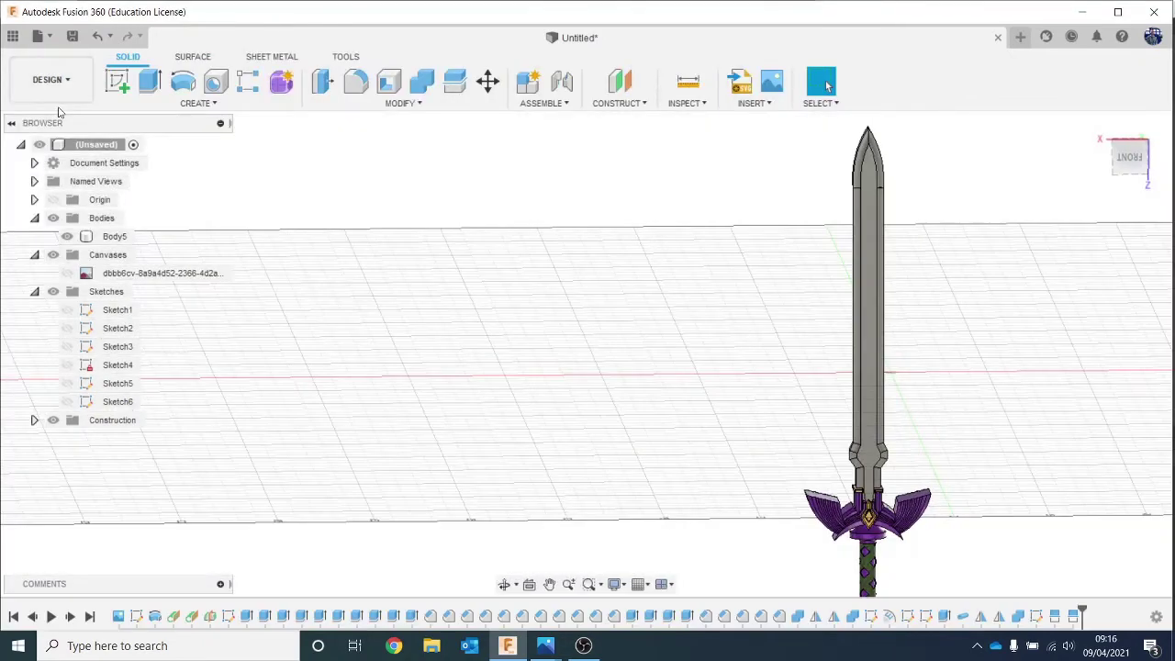
pyautogui.moveTo(816, 395); pyautogui.dragTo(632, 359, button='middle')
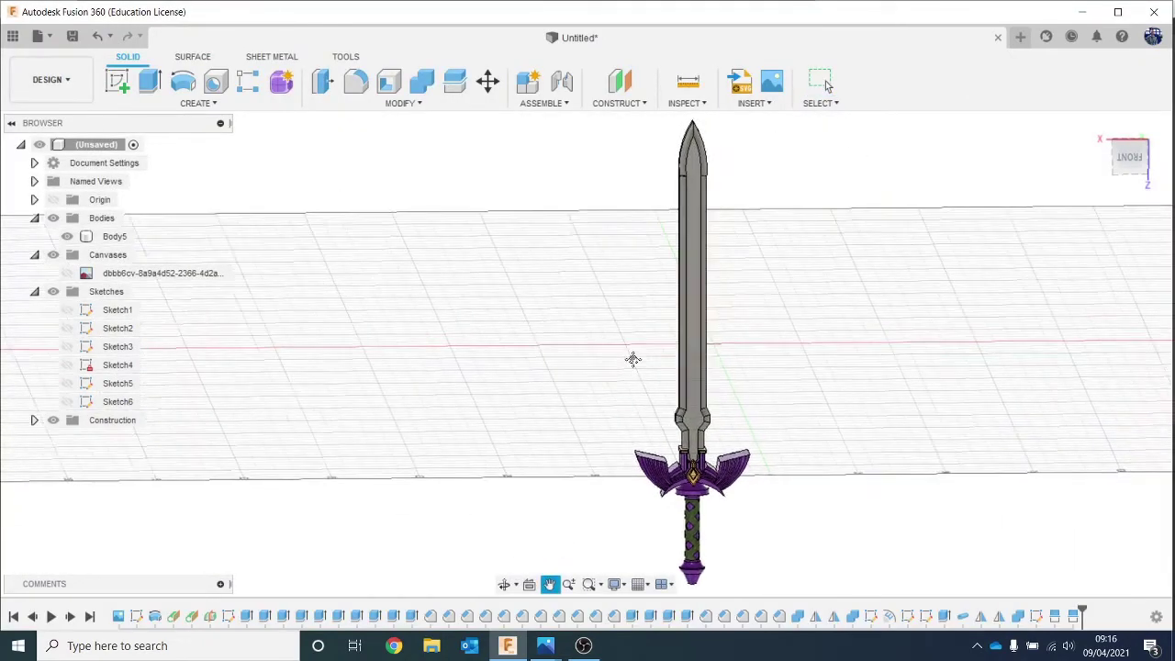
pyautogui.click(1098, 126)
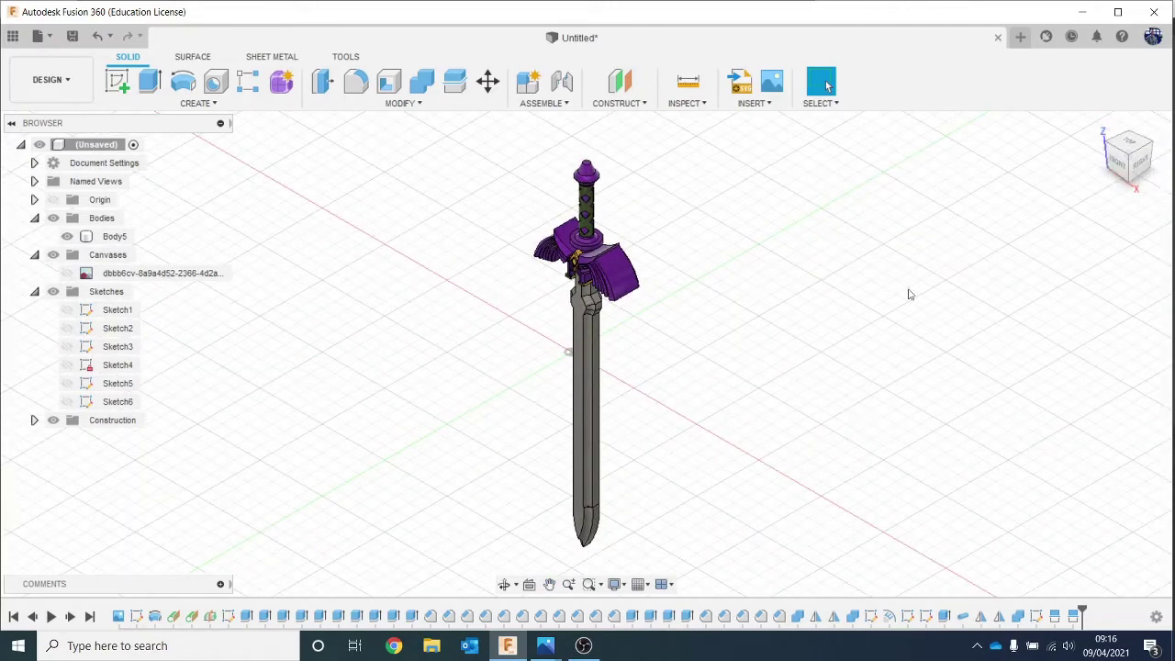
pyautogui.click(1119, 170)
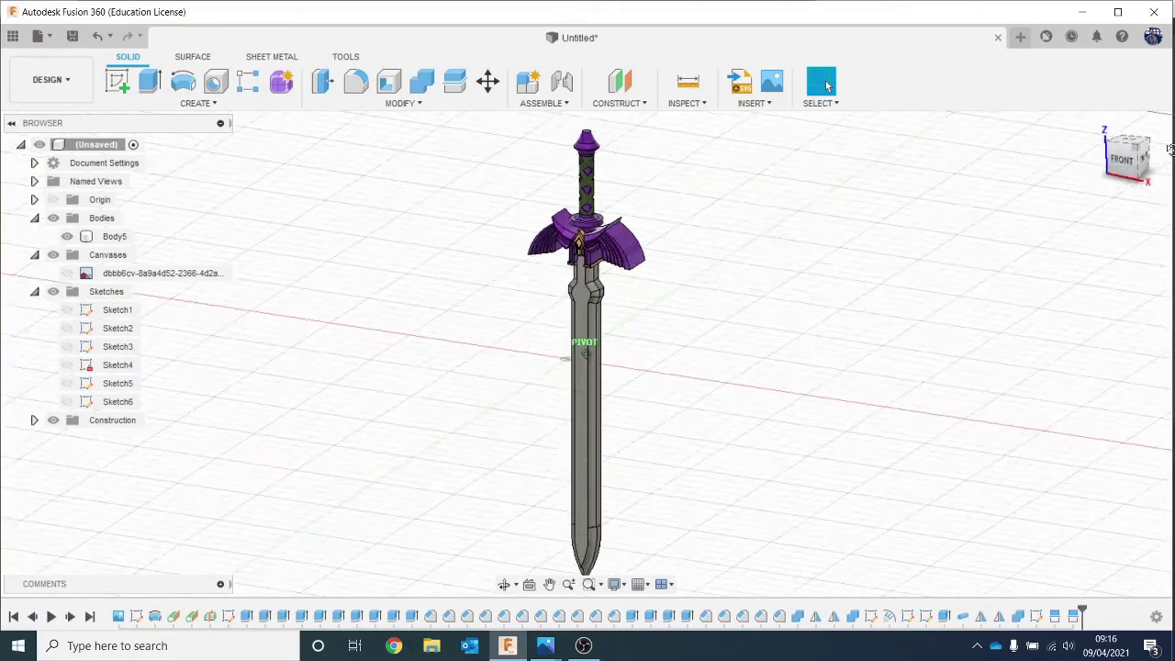
pyautogui.moveTo(1120, 170)
pyautogui.mouseDown()
pyautogui.moveTo(1123, 74)
pyautogui.moveTo(1124, 191)
pyautogui.moveTo(1168, 189)
pyautogui.mouseUp()
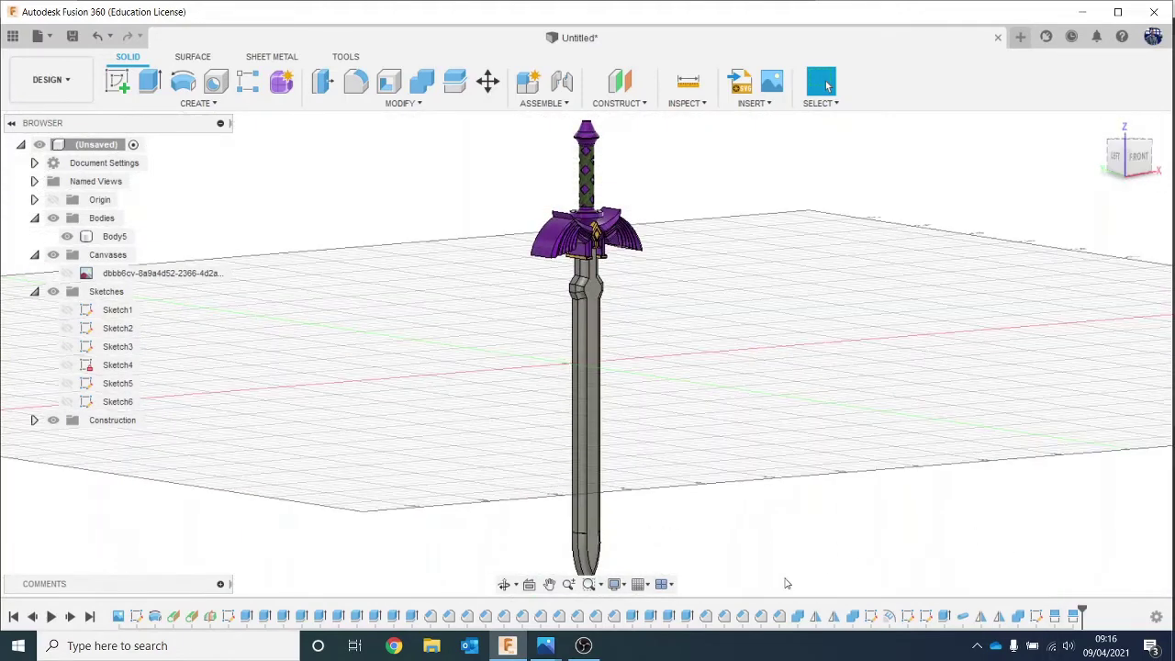
# Switch to Photos to examine the reference image of the sword standing in its pedestal, and return to Fusion 360.
pyautogui.moveTo(547, 650)
pyautogui.click(688, 574)
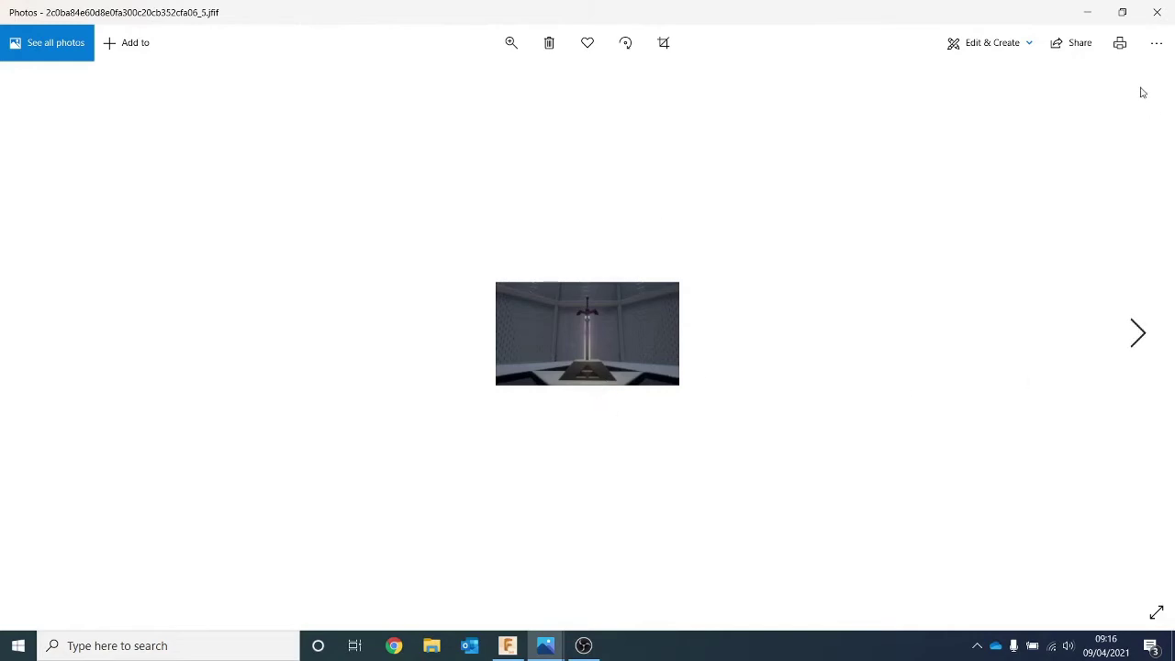
pyautogui.click(1092, 13)
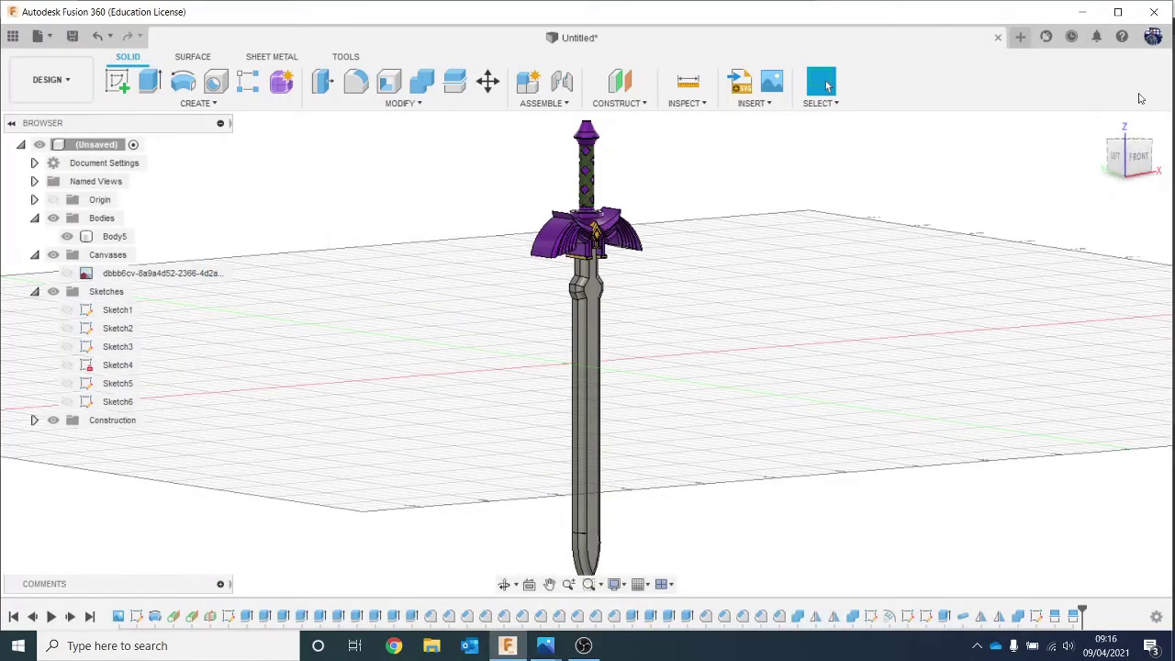
# Create a construction plane offset -73.714 mm from the XY plane, below the sword's tip.
pyautogui.click(1099, 126)
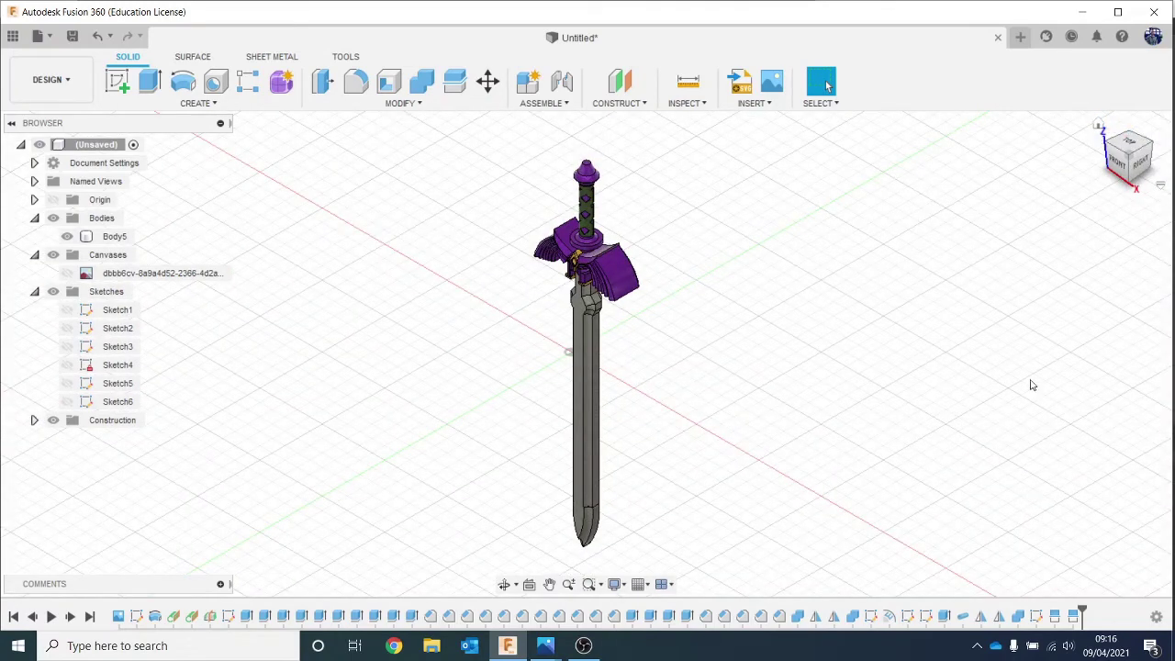
pyautogui.moveTo(919, 473); pyautogui.dragTo(917, 423, button='middle')
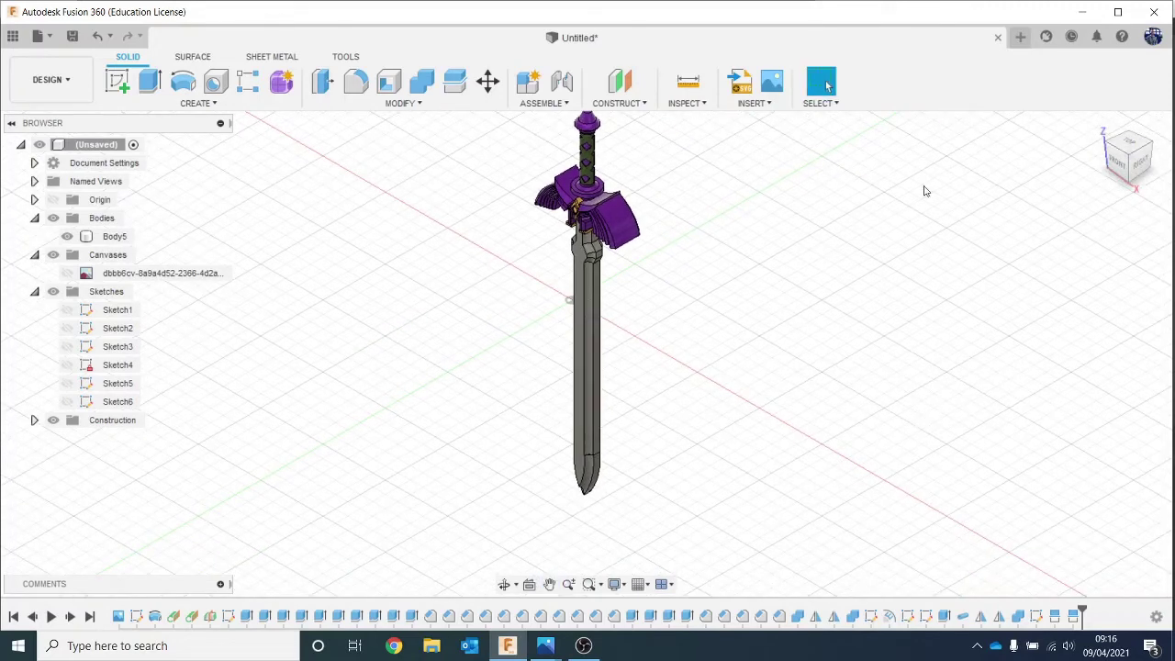
pyautogui.click(122, 88)
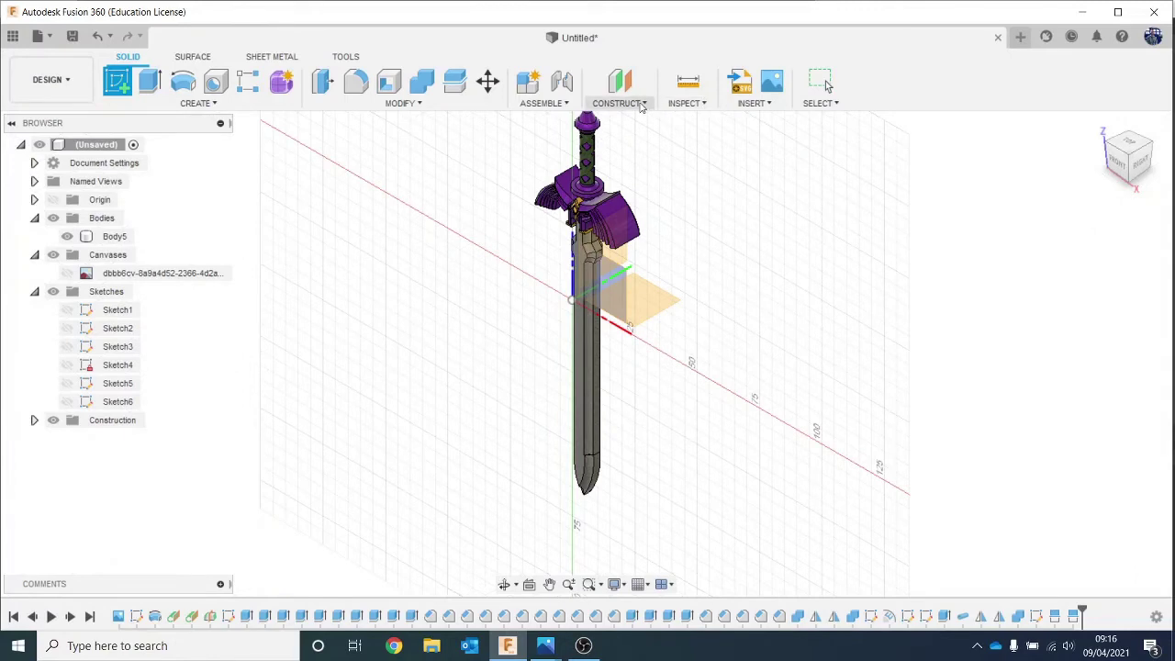
pyautogui.click(641, 104)
pyautogui.click(643, 119)
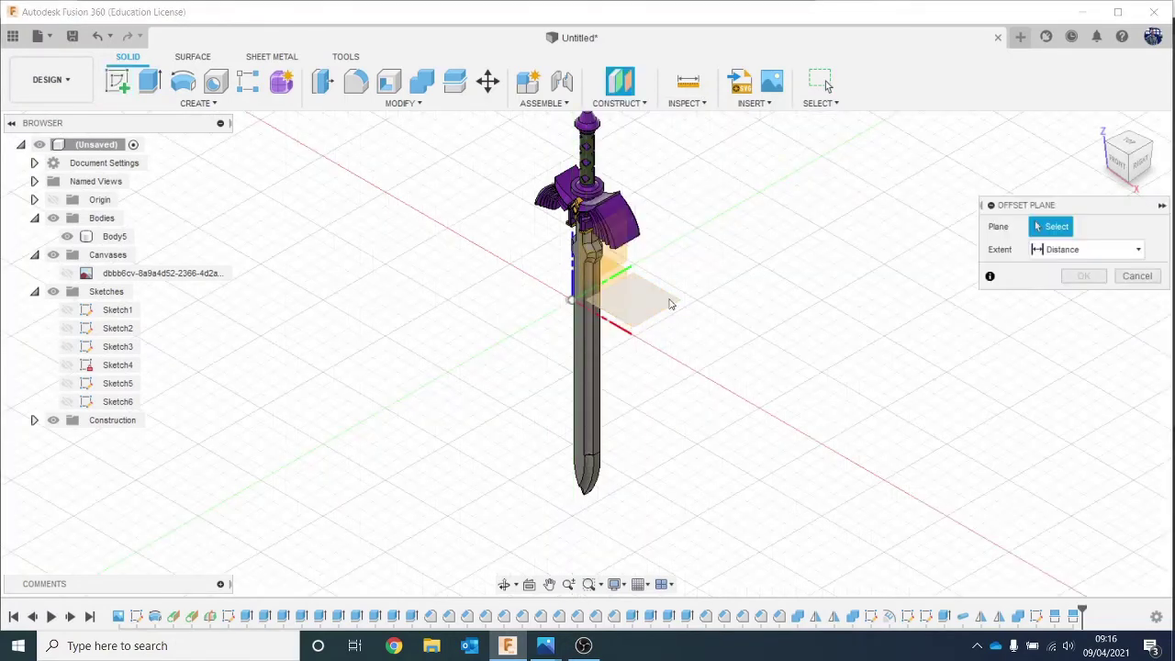
pyautogui.click(671, 305)
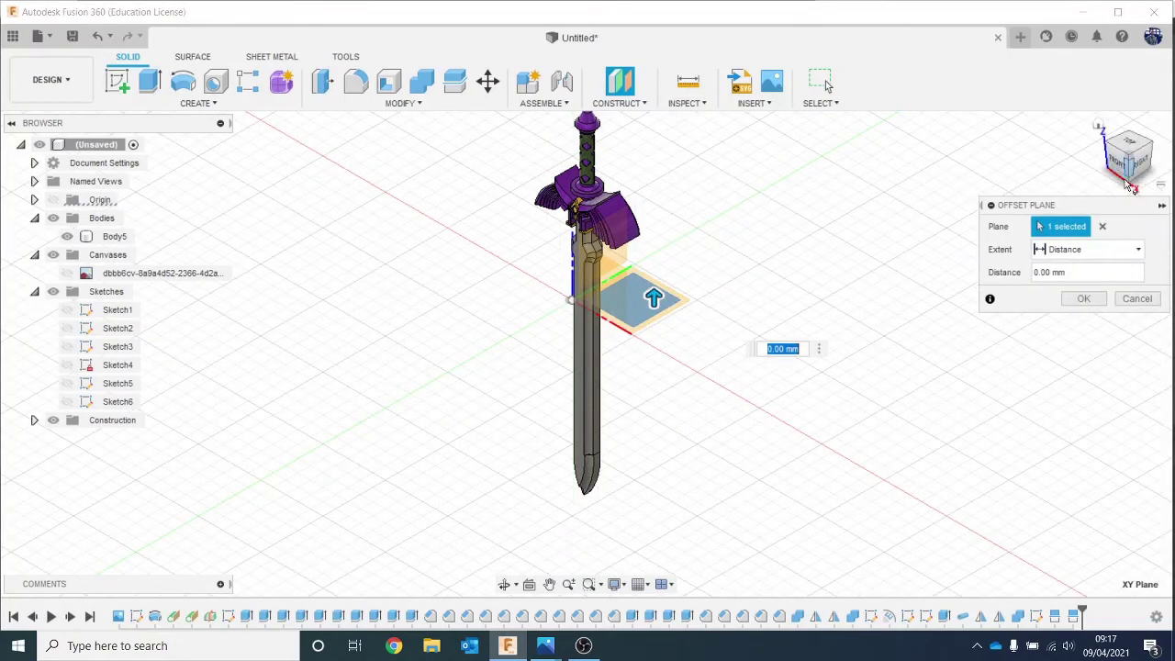
pyautogui.click(1120, 176)
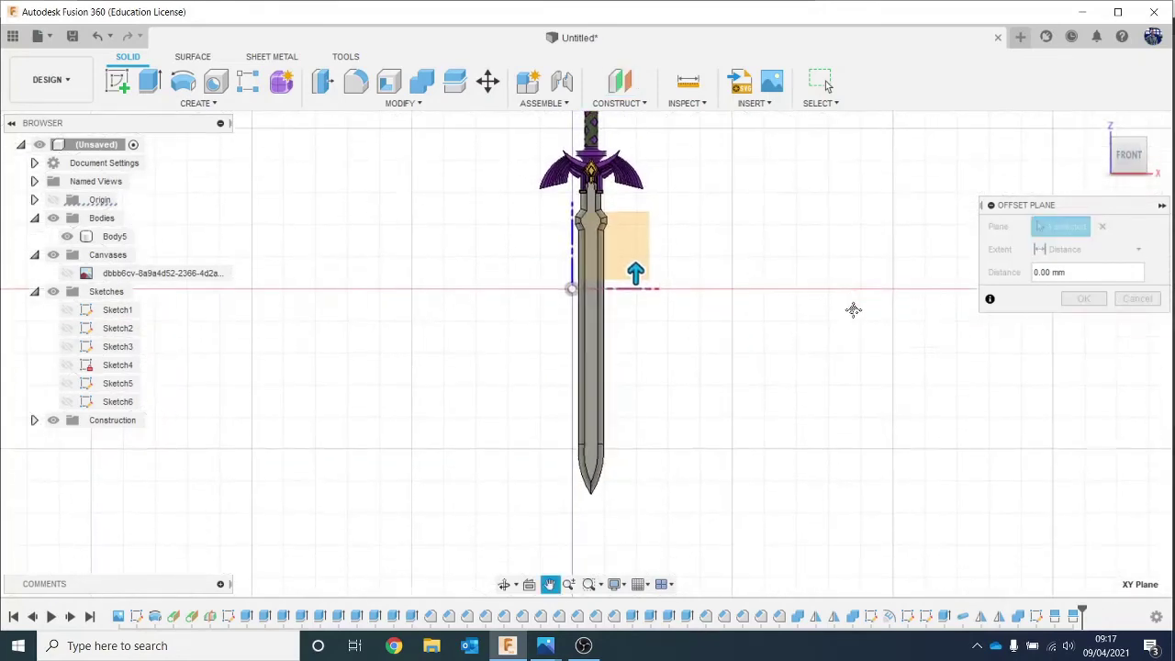
pyautogui.moveTo(641, 261); pyautogui.dragTo(653, 496)
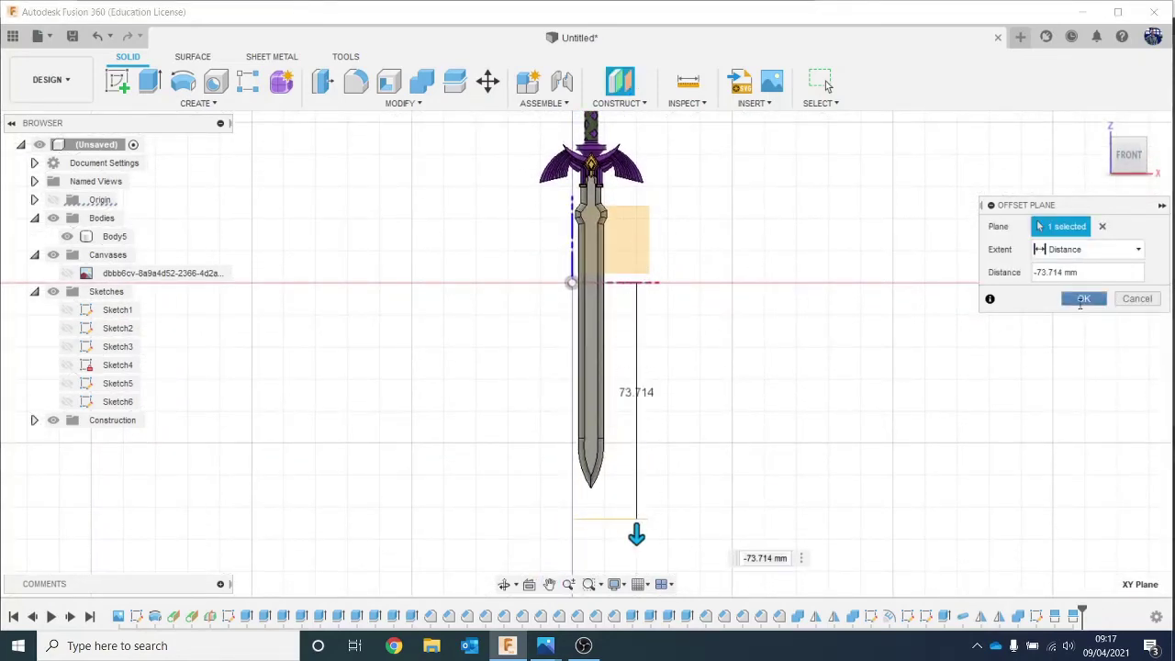
pyautogui.click(1080, 301)
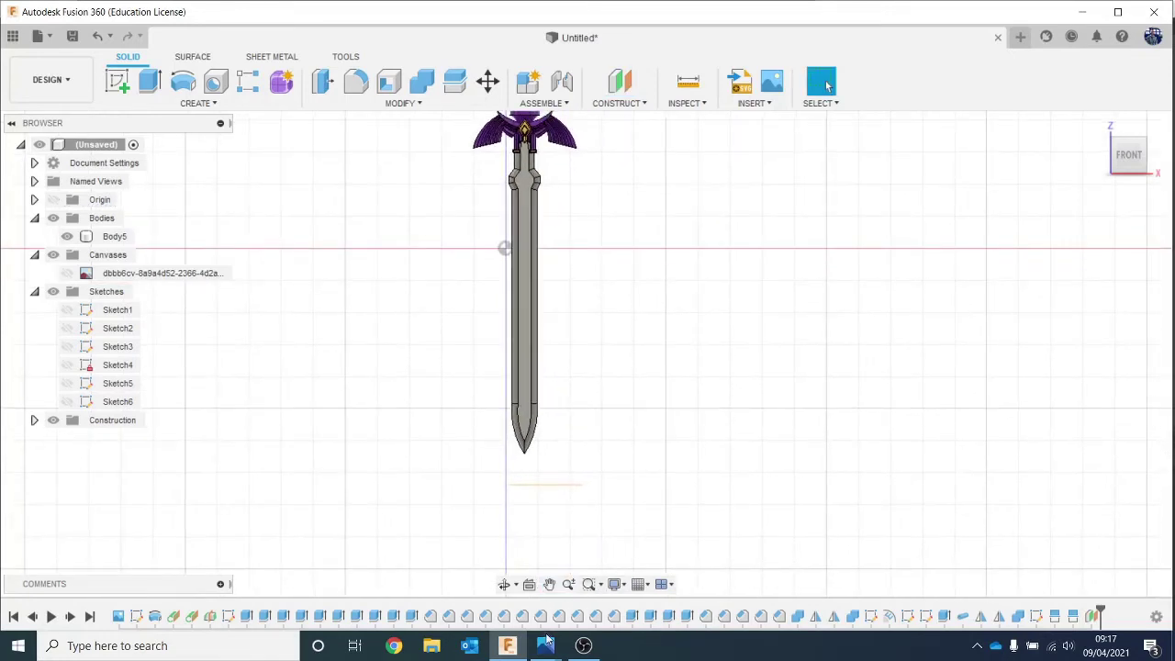
# Check the pedestal's shape in the Photos reference image again and return to Fusion 360.
pyautogui.moveTo(545, 643)
pyautogui.click(694, 564)
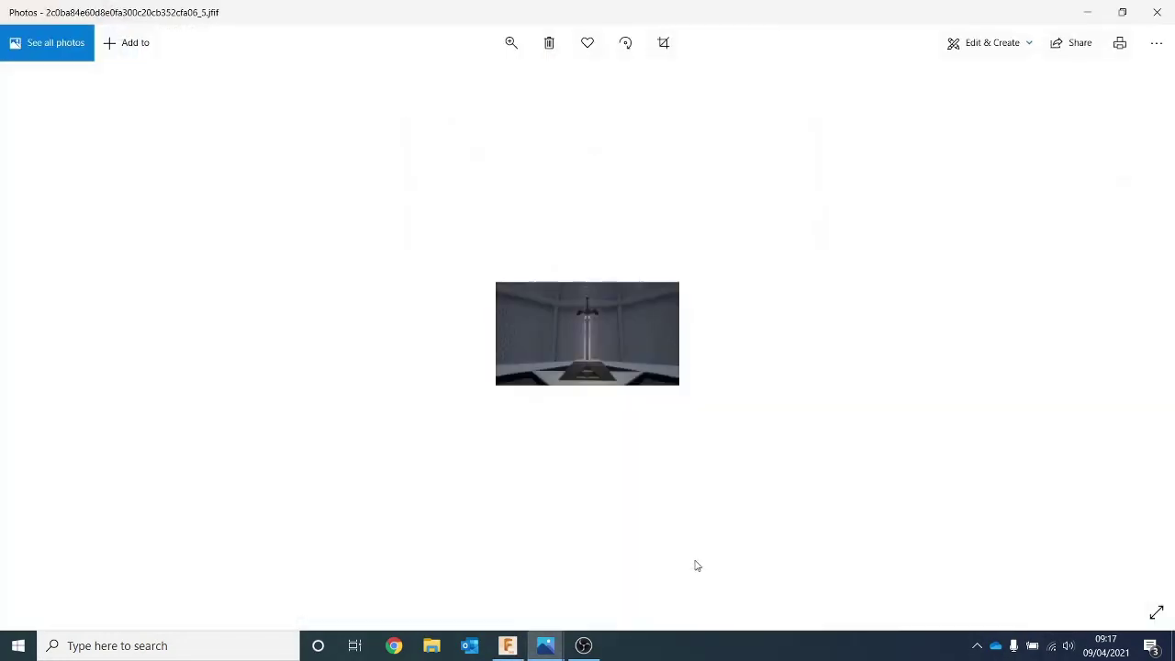
pyautogui.click(1087, 12)
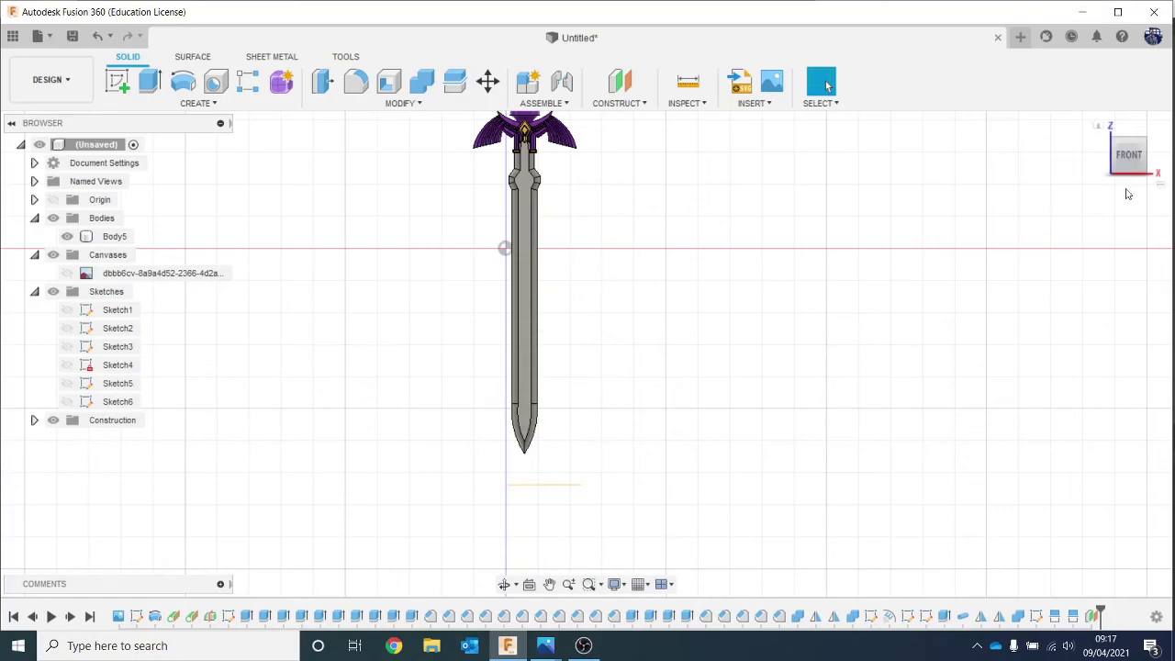
# Start a new sketch on the offset plane below the blade's tip.
pyautogui.click(1127, 158)
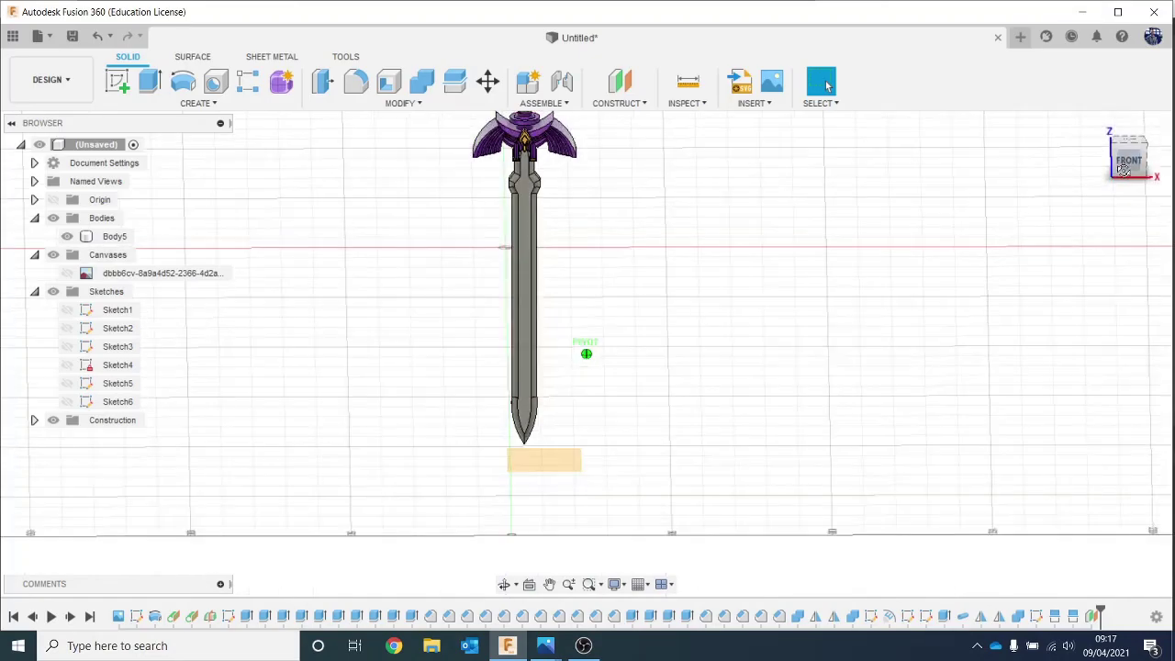
pyautogui.click(117, 80)
pyautogui.click(551, 466)
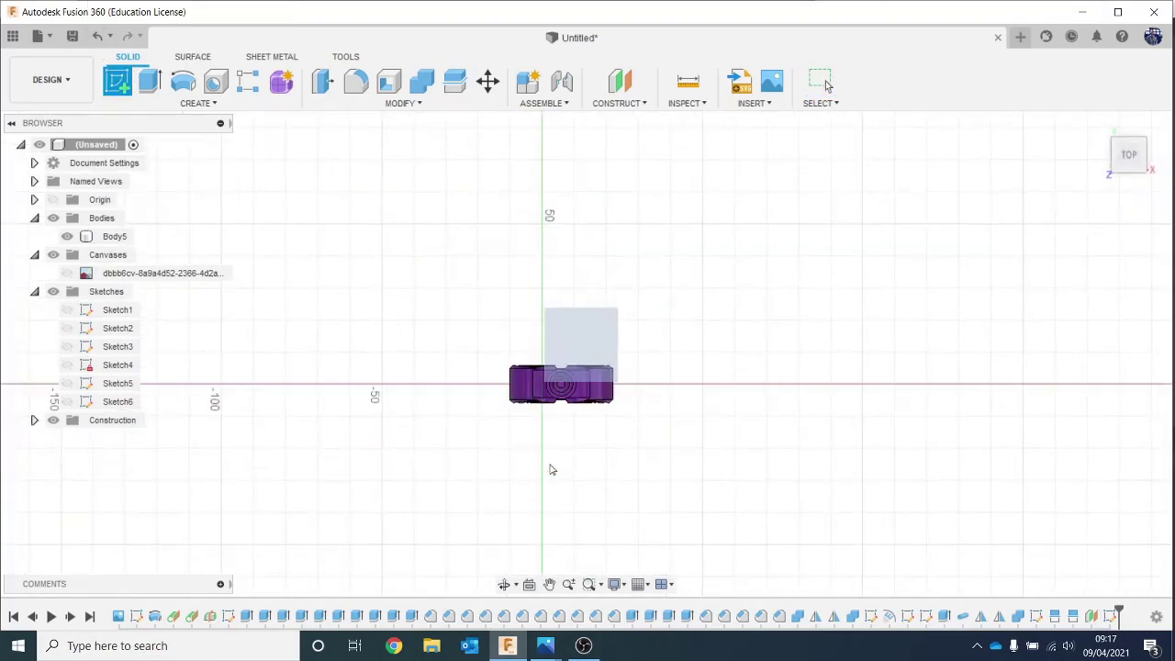
# Sketch a center rectangle about 82 by 39 mm centred on the sword's axis and finish the sketch.
pyautogui.click(118, 82)
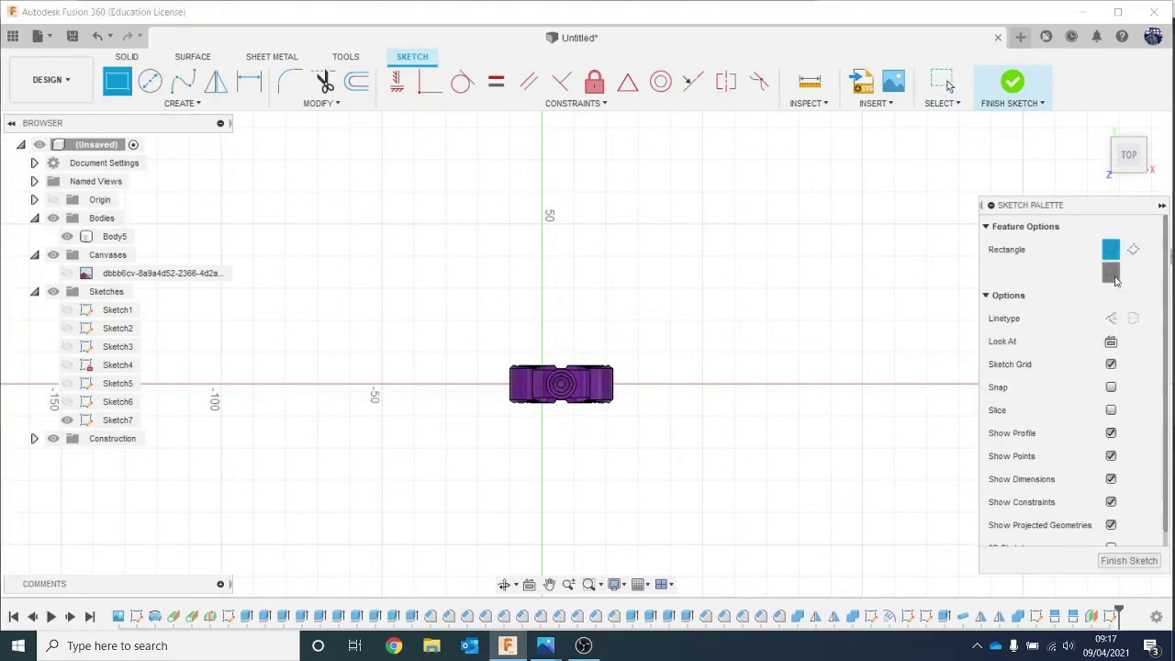
pyautogui.click(1109, 273)
pyautogui.scroll(4, 740, 414)
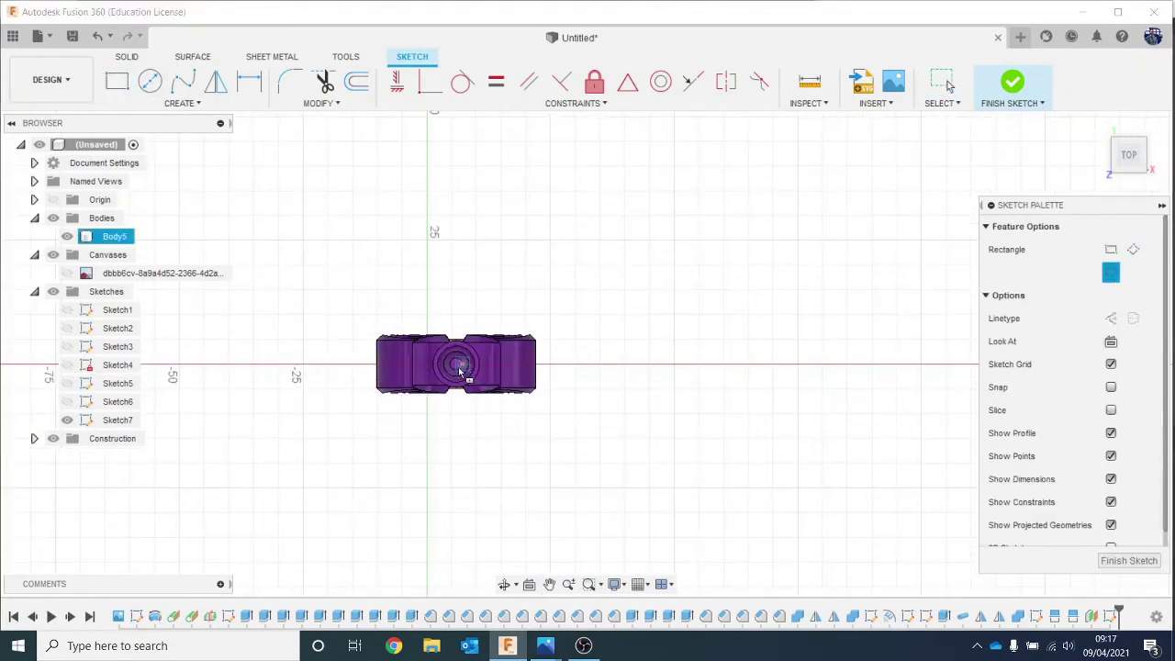
pyautogui.scroll(6, 456, 372)
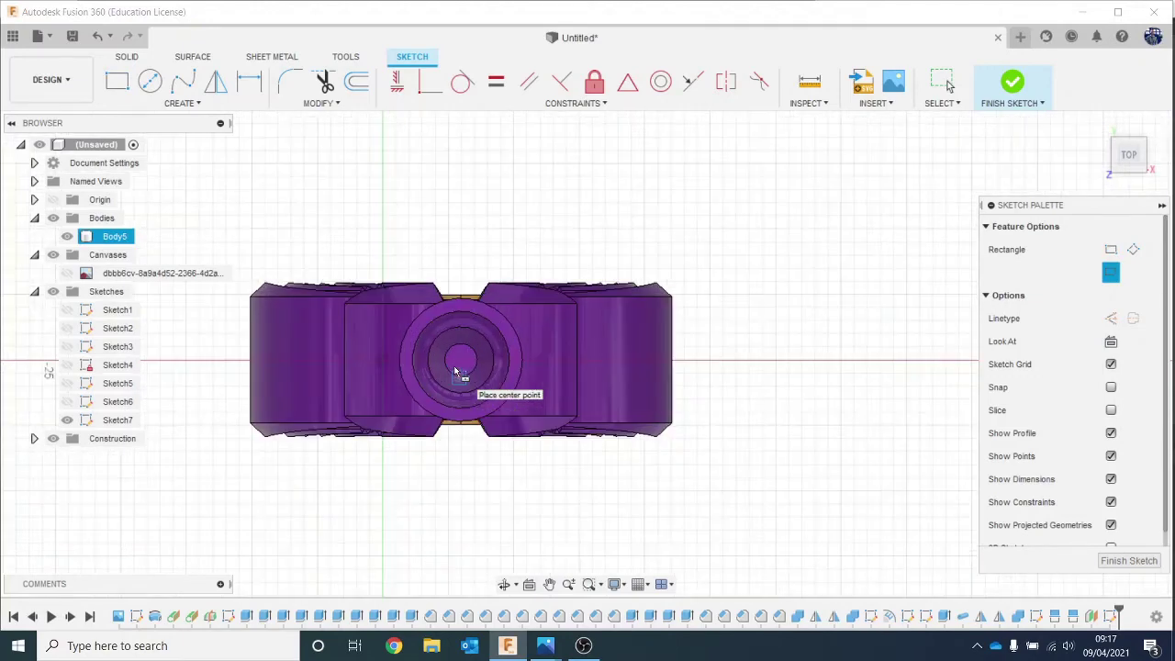
pyautogui.click(462, 358)
pyautogui.scroll(-4, 708, 341)
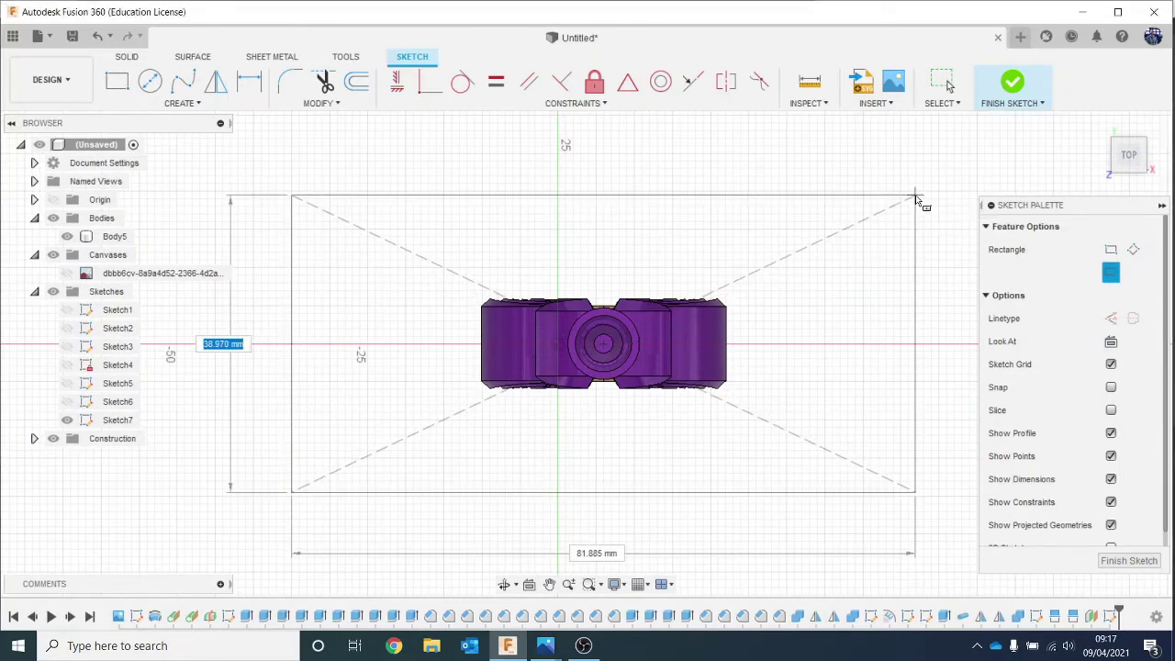
pyautogui.click(915, 196)
pyautogui.click(1012, 83)
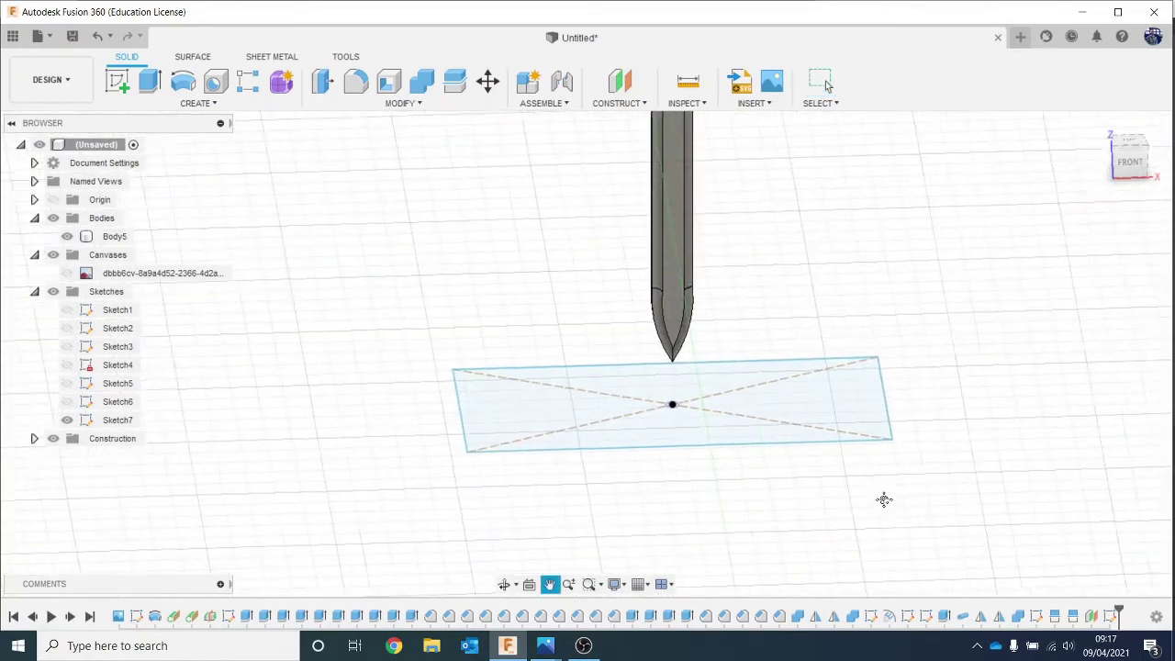
# Extrude the rectangle upward about 24 mm with a taper angle of about -25.7 degrees.
pyautogui.press('e')
pyautogui.click(721, 428)
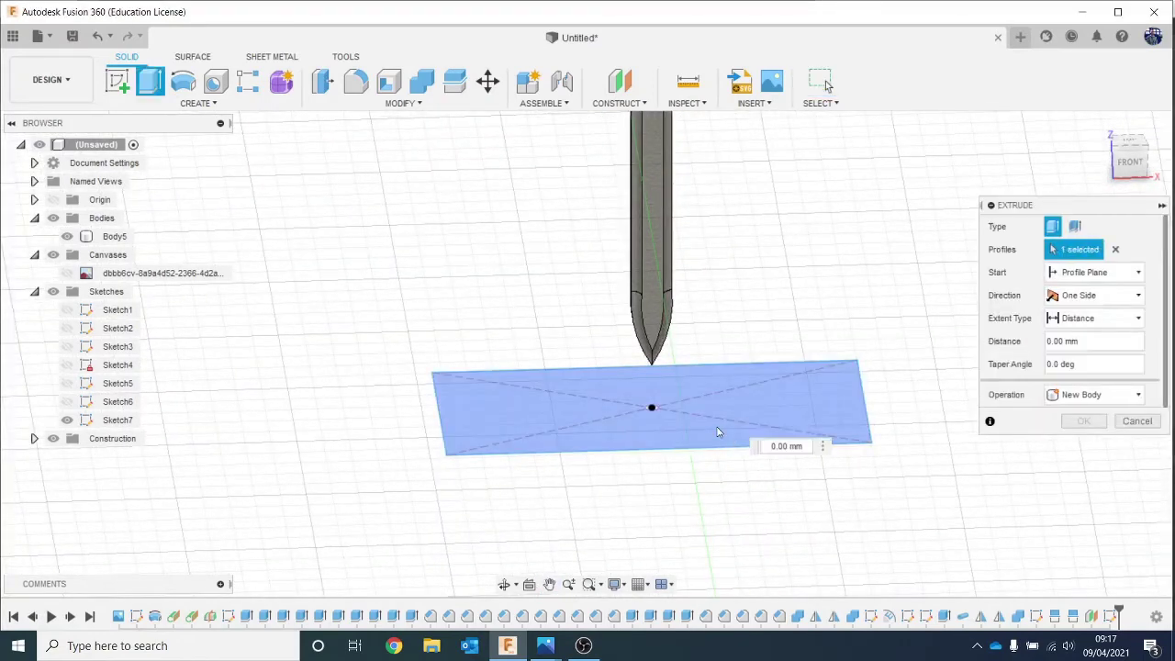
pyautogui.moveTo(658, 384); pyautogui.dragTo(659, 277)
pyautogui.moveTo(669, 221); pyautogui.dragTo(709, 226)
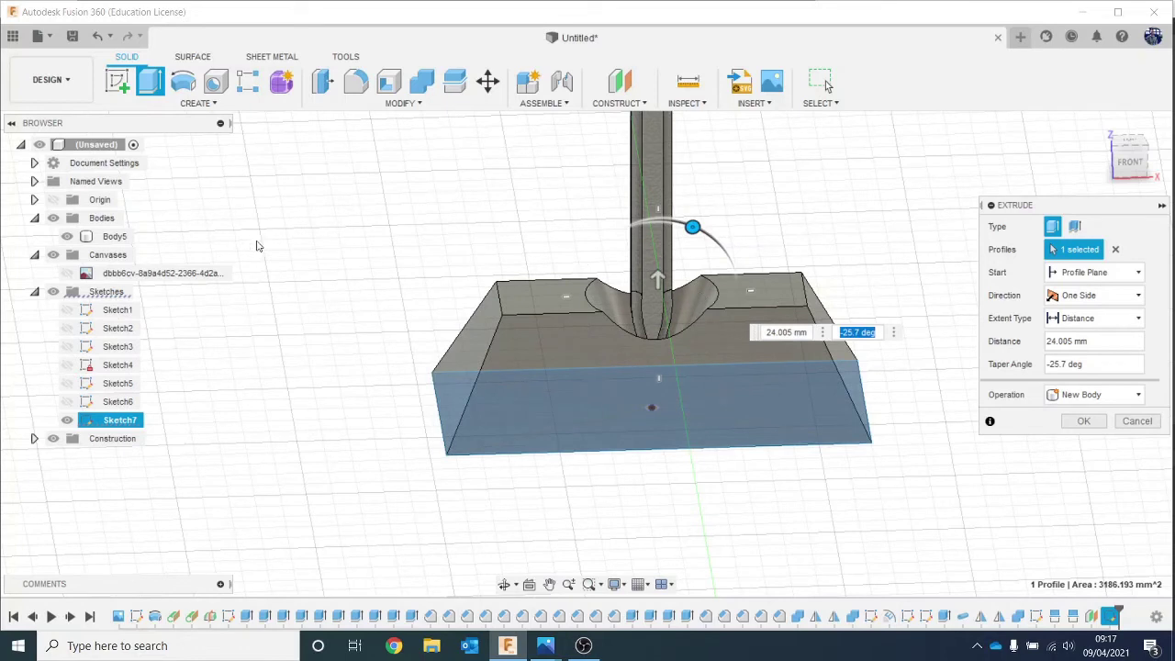
# With the sword body hidden, lower the extrusion to about 10.6 mm and add the small circle at the rectangle's centre to its profiles.
pyautogui.click(67, 237)
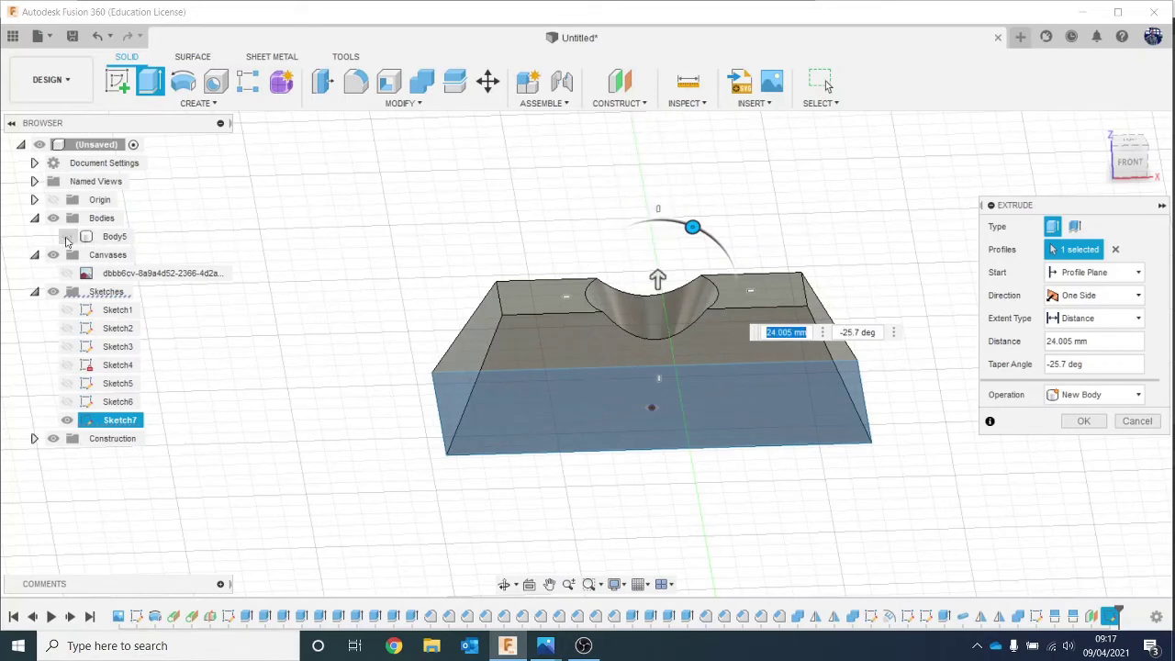
pyautogui.moveTo(658, 280)
pyautogui.mouseDown()
pyautogui.moveTo(654, 377)
pyautogui.moveTo(660, 344)
pyautogui.mouseUp()
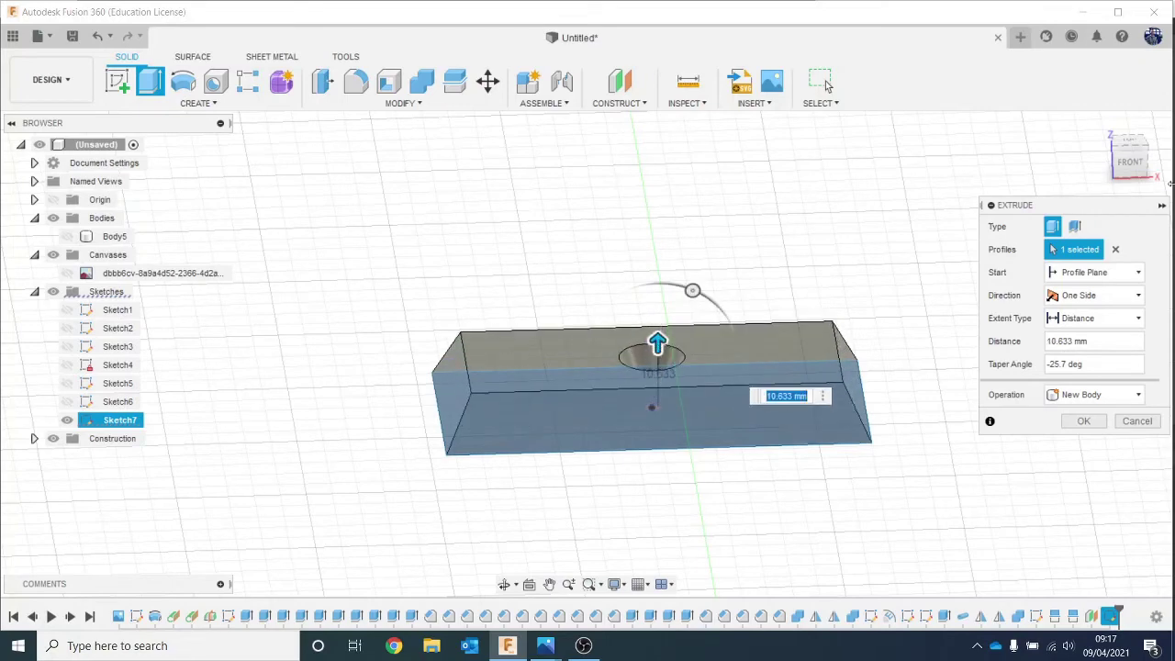
pyautogui.moveTo(1132, 166); pyautogui.dragTo(1129, 126)
pyautogui.scroll(8, 577, 409)
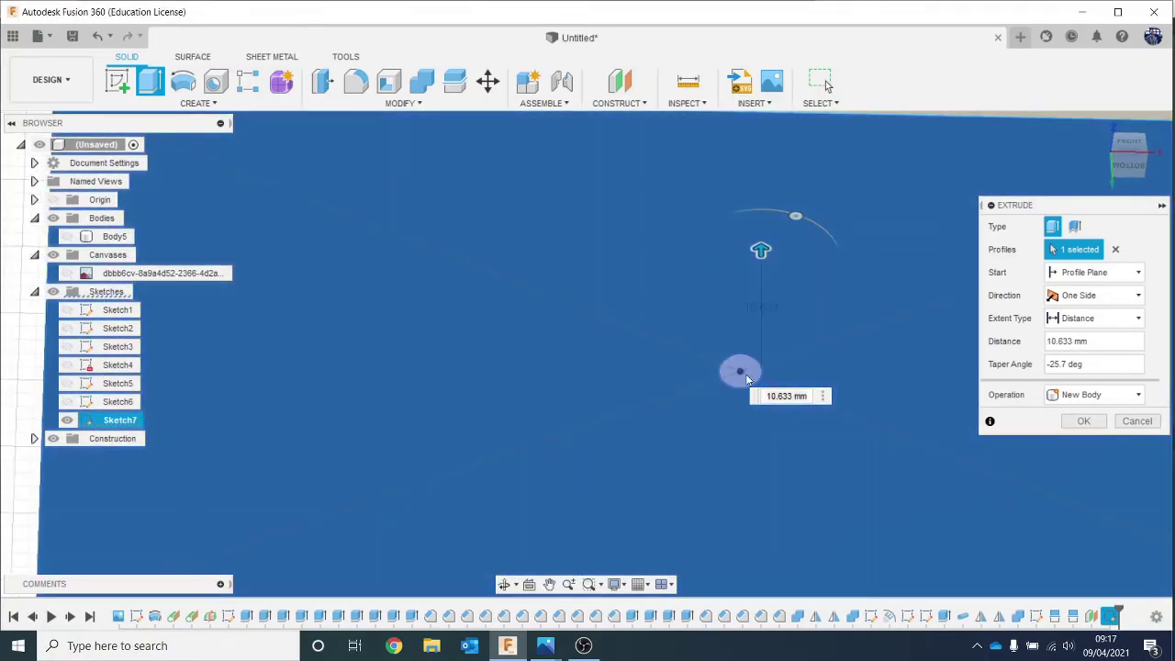
pyautogui.click(740, 372)
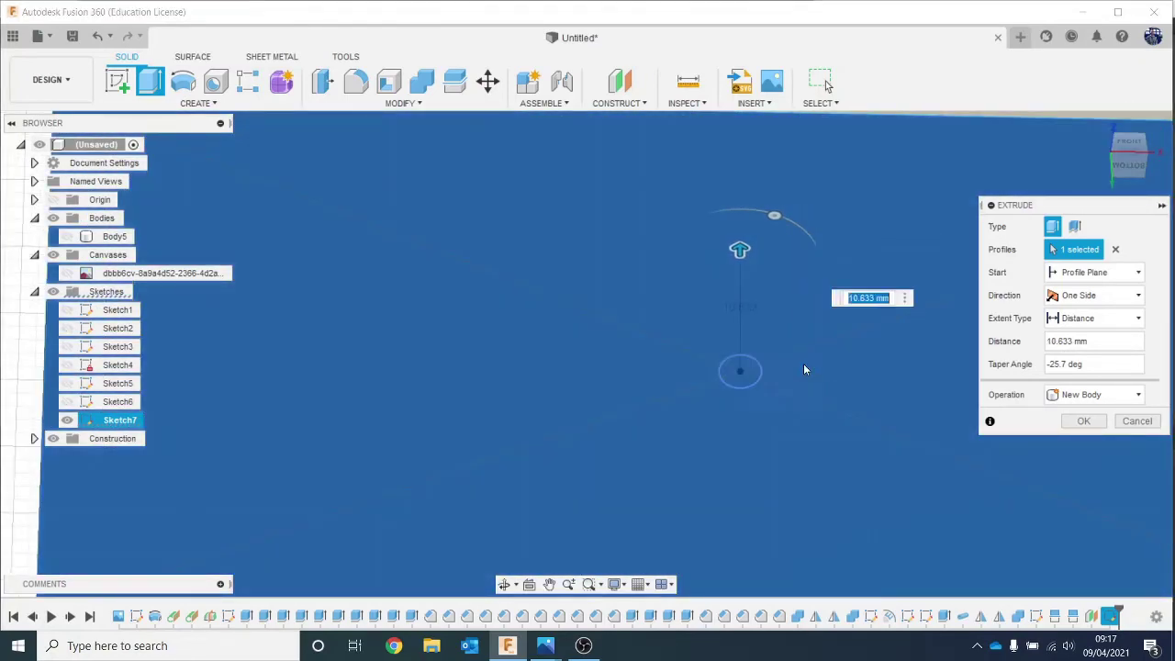
pyautogui.scroll(-5, 805, 367)
pyautogui.click(1135, 144)
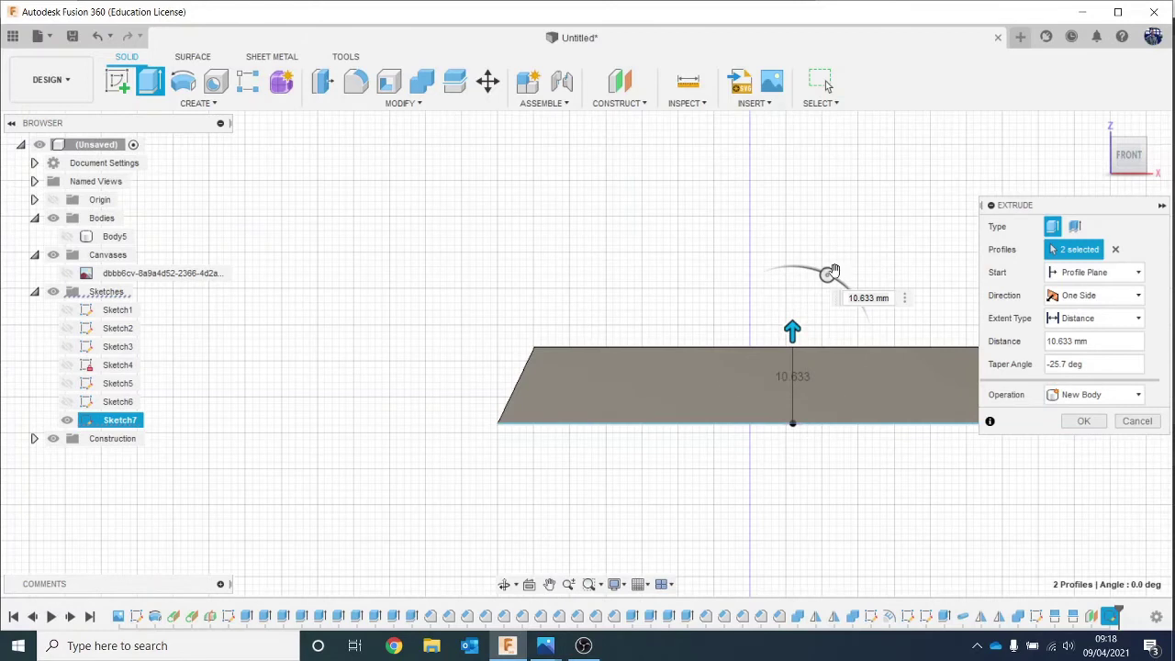
# Adjust the pedestal extrusion to about 20 mm high with a -32.8 degree taper and create it as a new body.
pyautogui.moveTo(832, 272)
pyautogui.mouseDown()
pyautogui.moveTo(854, 244)
pyautogui.moveTo(815, 266)
pyautogui.moveTo(850, 291)
pyautogui.moveTo(837, 279)
pyautogui.mouseUp()
pyautogui.moveTo(793, 333); pyautogui.dragTo(783, 246)
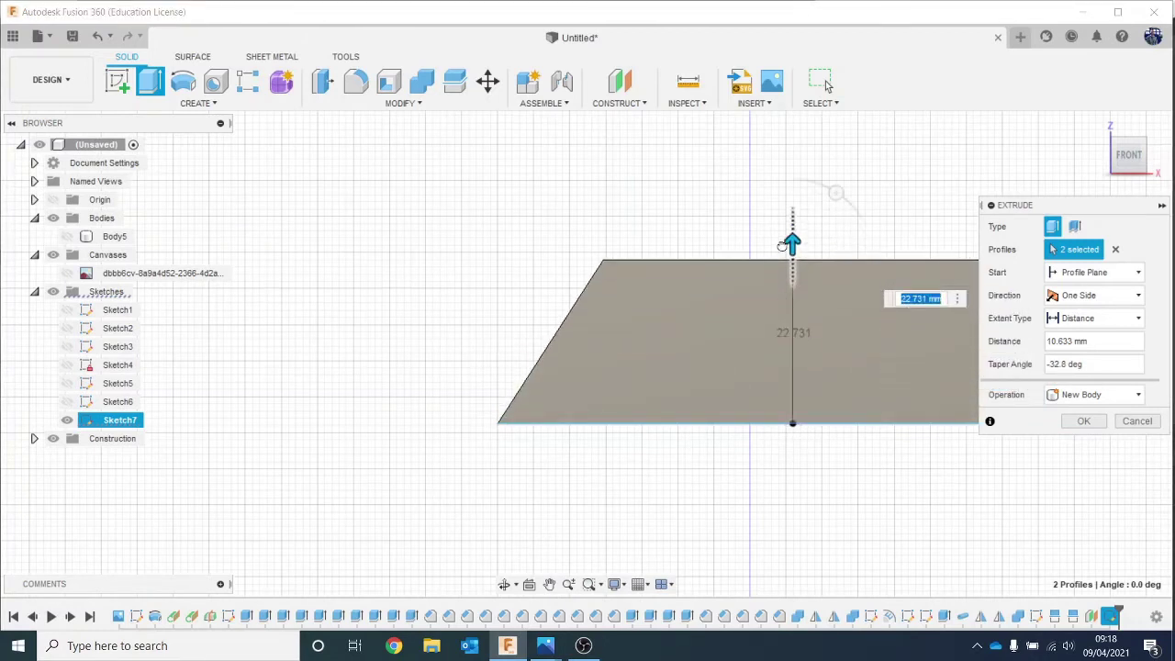
pyautogui.scroll(-3, 819, 440)
pyautogui.moveTo(821, 465); pyautogui.dragTo(688, 454, button='middle')
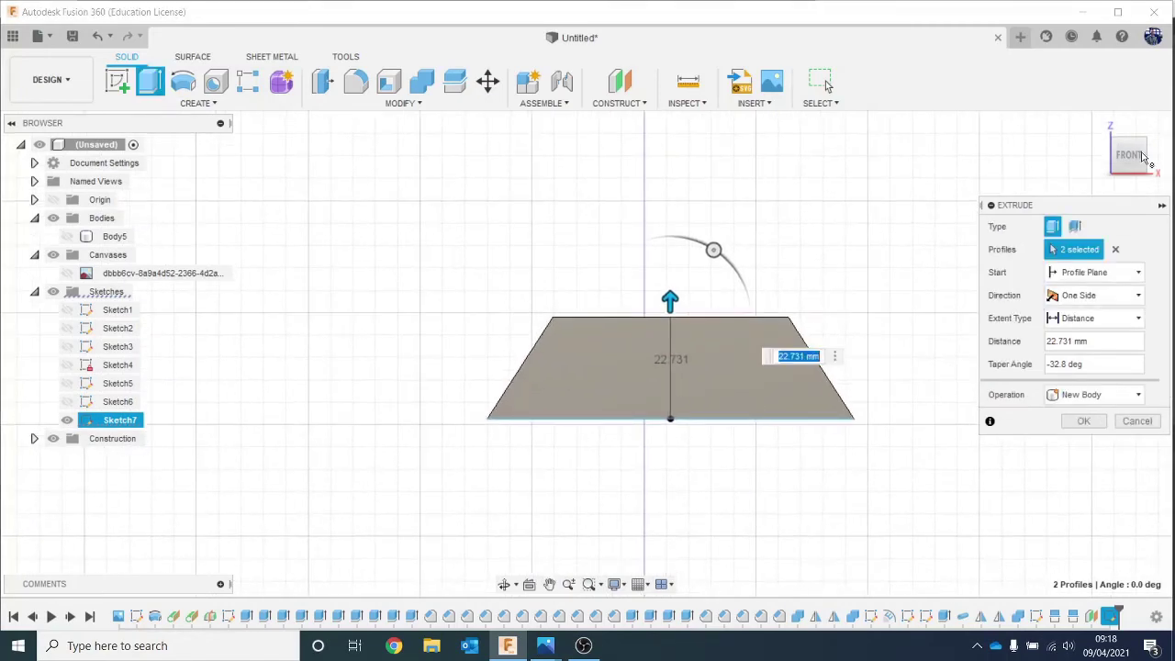
pyautogui.moveTo(1130, 158); pyautogui.dragTo(1131, 194)
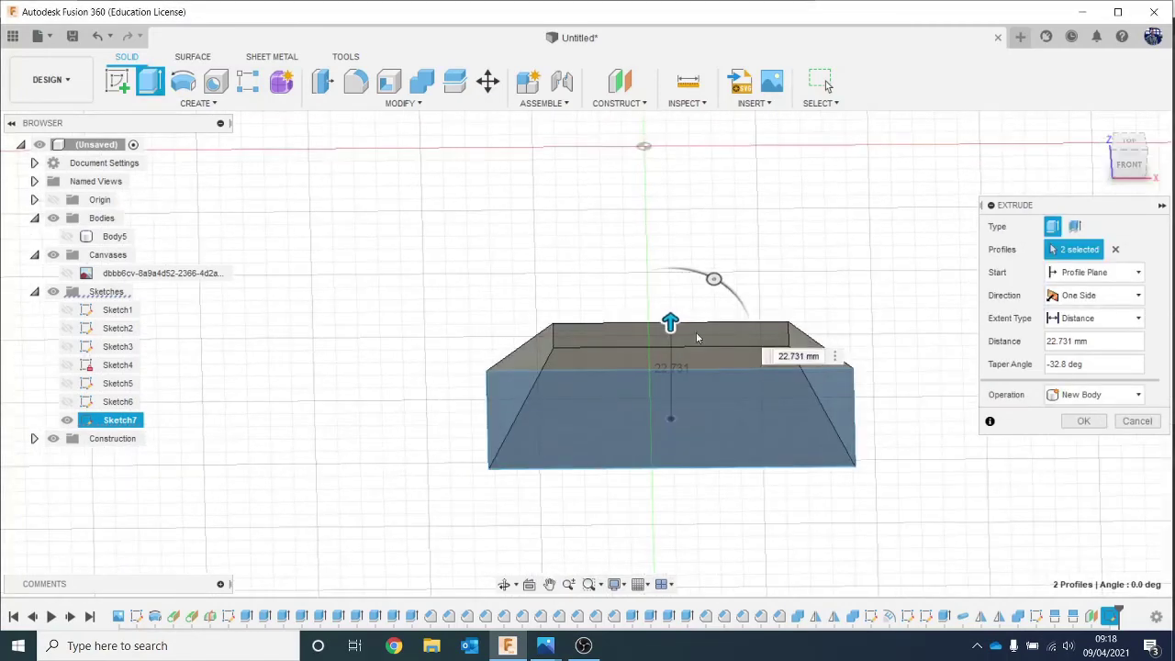
pyautogui.moveTo(670, 326); pyautogui.dragTo(670, 338)
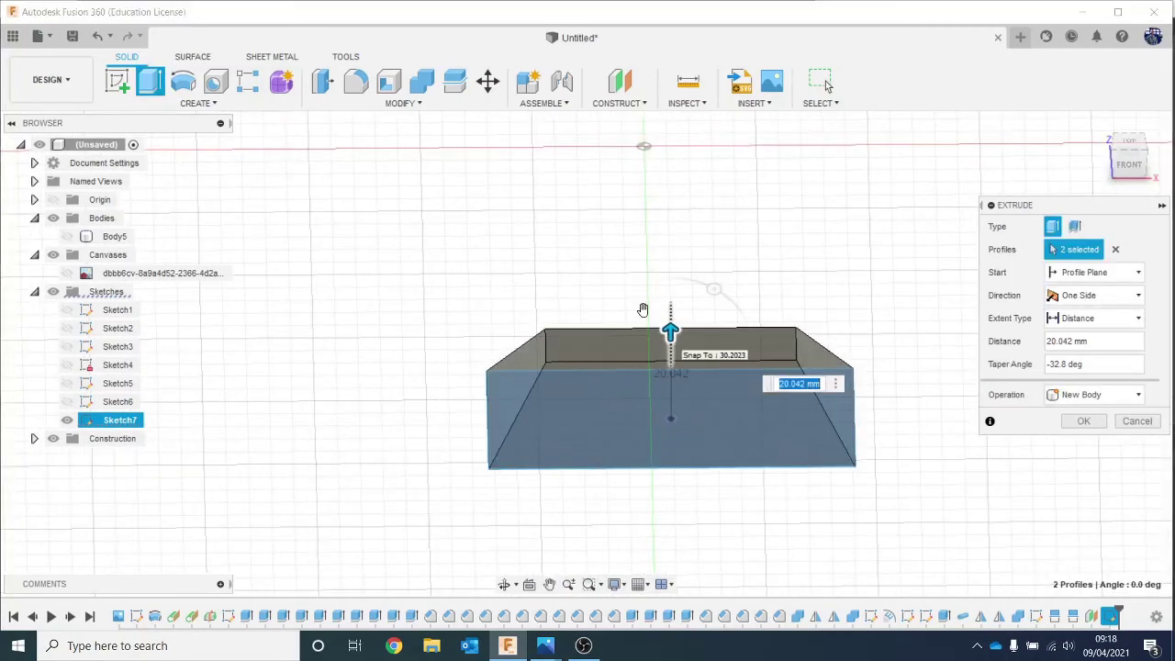
pyautogui.click(69, 240)
pyautogui.click(67, 236)
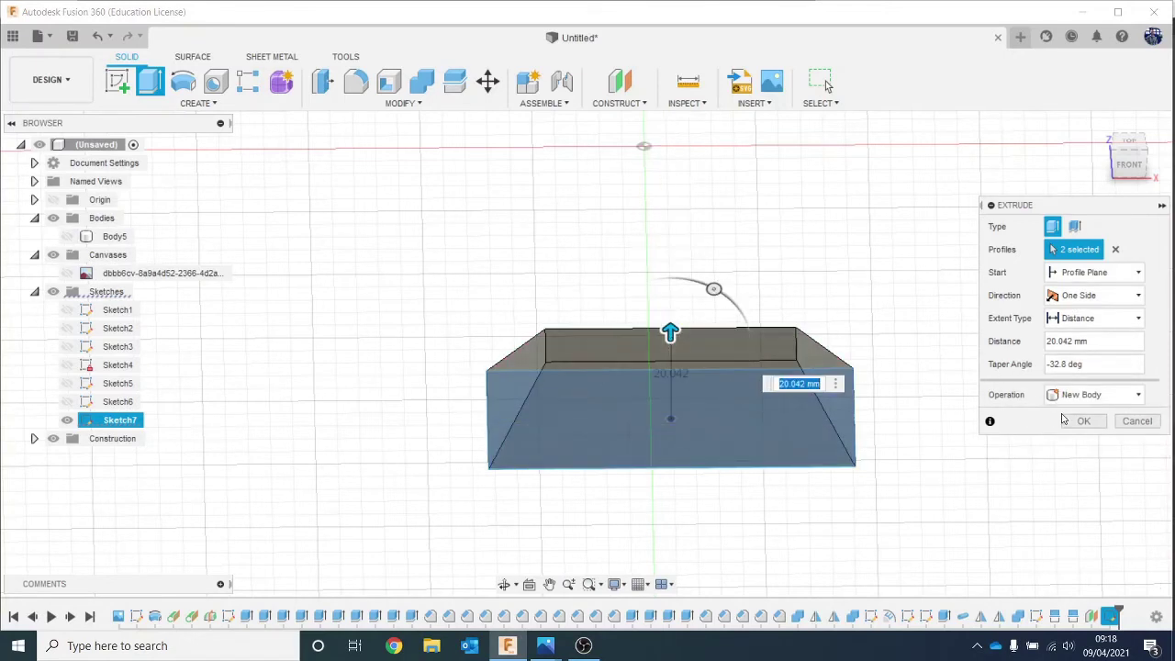
pyautogui.click(1081, 421)
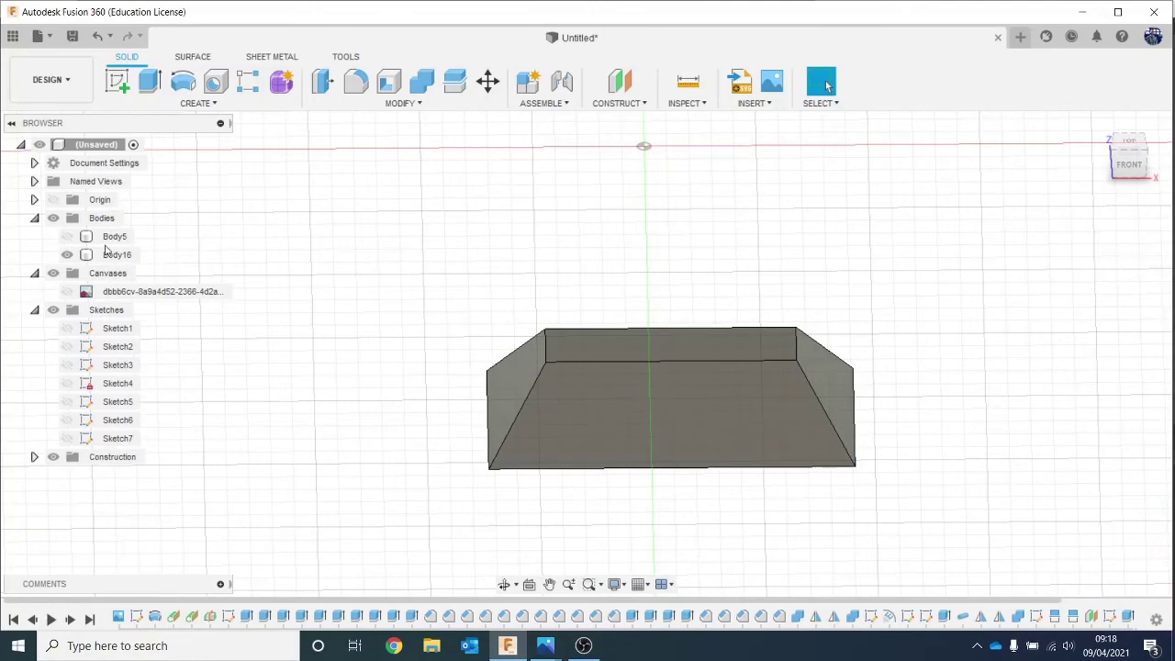
# Show the sword body again and view it together with the pedestal.
pyautogui.click(67, 237)
pyautogui.scroll(-3, 1126, 275)
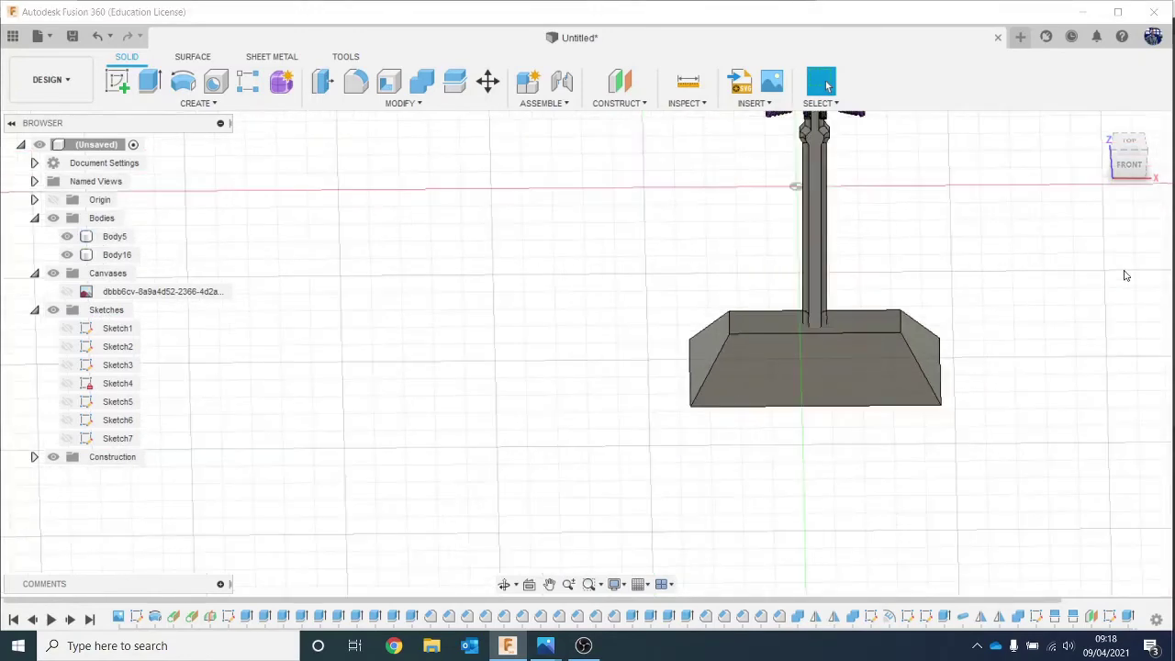
pyautogui.moveTo(1088, 293); pyautogui.dragTo(1003, 355, button='middle')
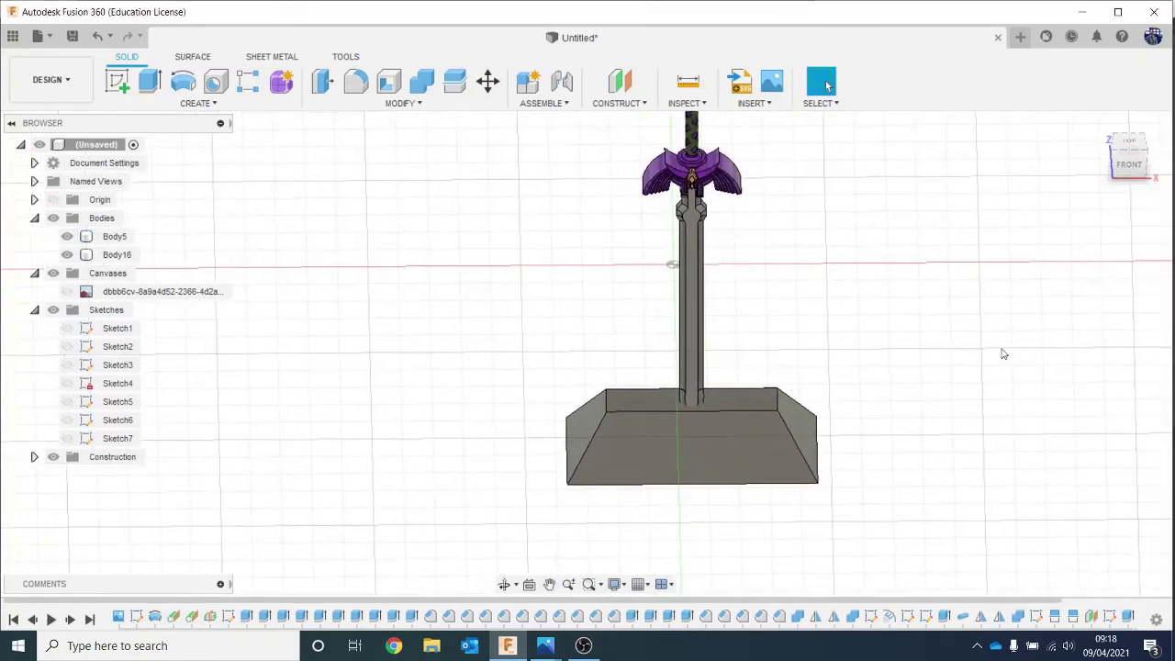
pyautogui.click(1135, 170)
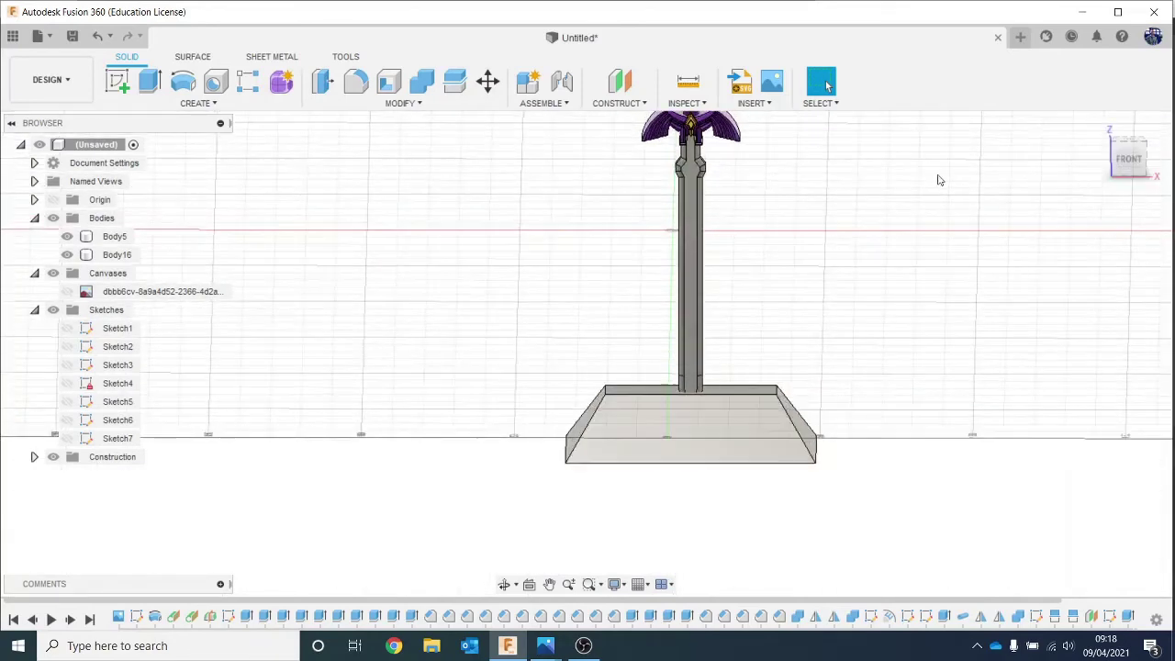
# Move the sword body about -7.66 mm along Z, deeper into the pedestal.
pyautogui.click(118, 236)
pyautogui.rightClick(124, 236)
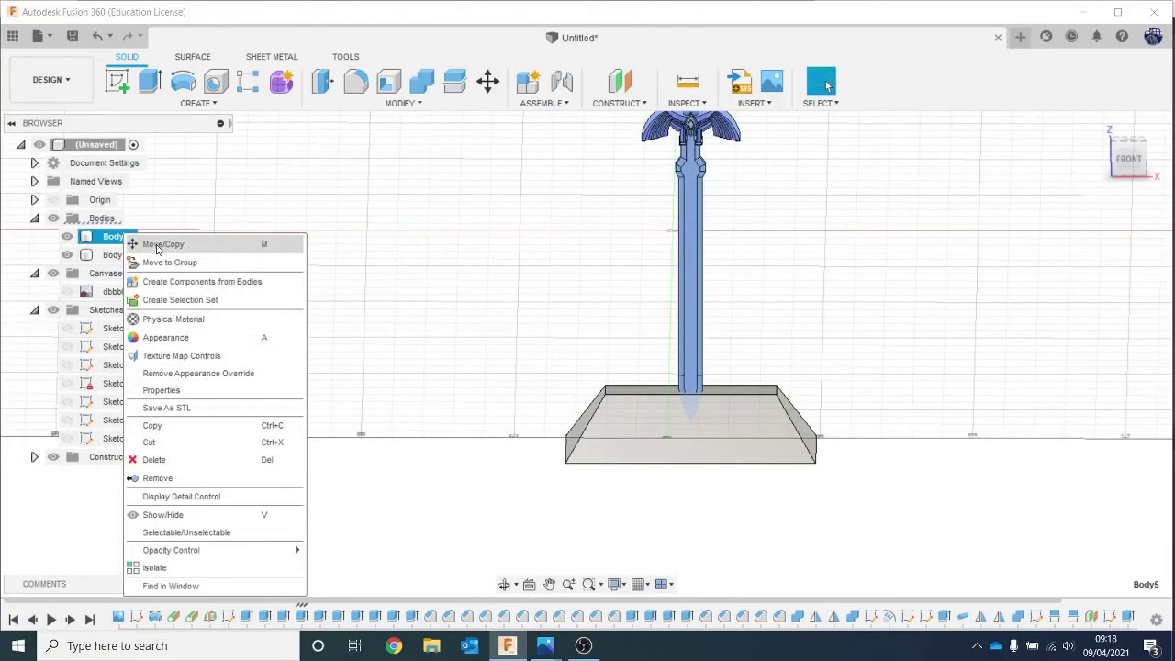
pyautogui.click(157, 241)
pyautogui.click(1115, 158)
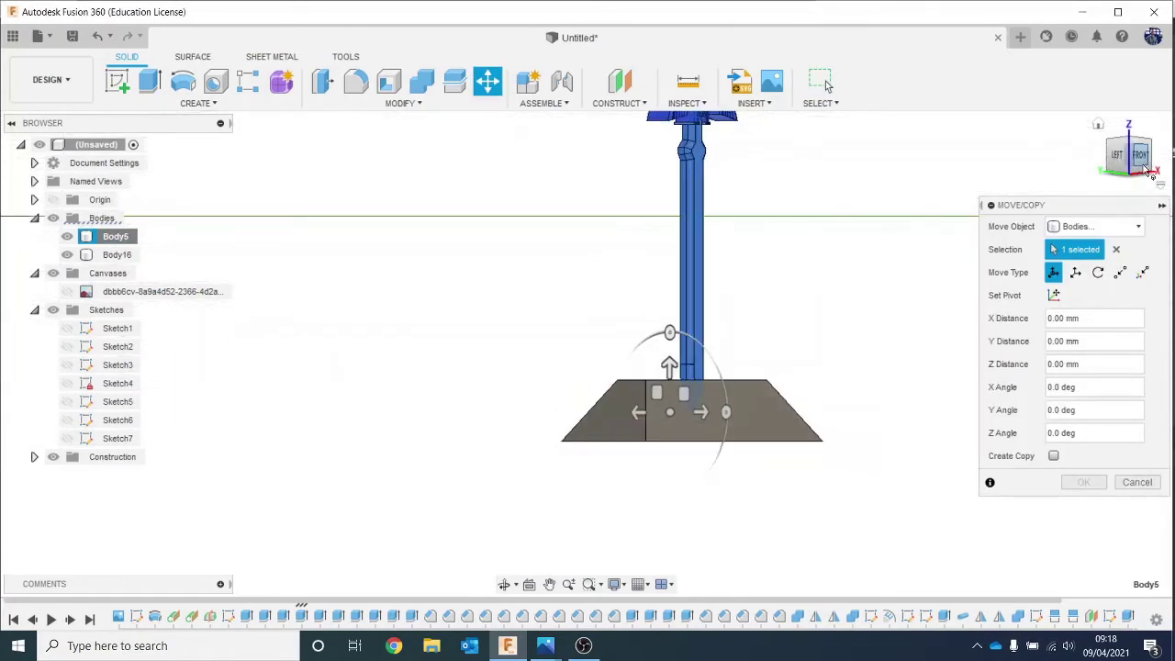
pyautogui.click(1144, 167)
pyautogui.scroll(2, 673, 358)
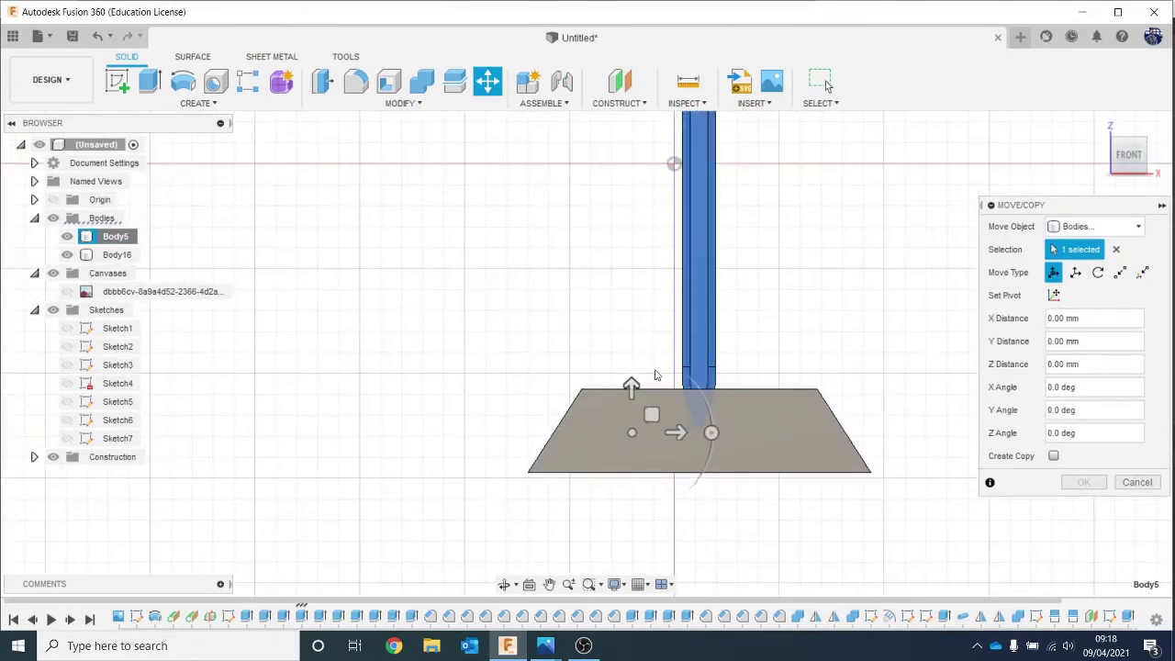
pyautogui.moveTo(625, 382); pyautogui.dragTo(631, 421)
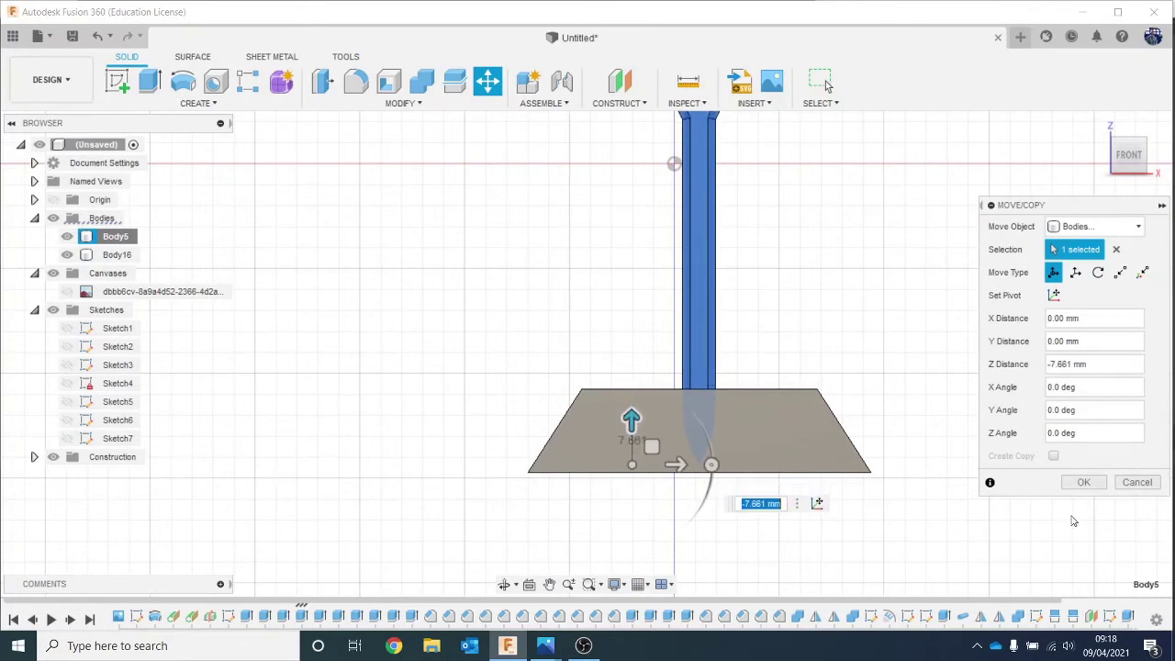
pyautogui.click(1083, 481)
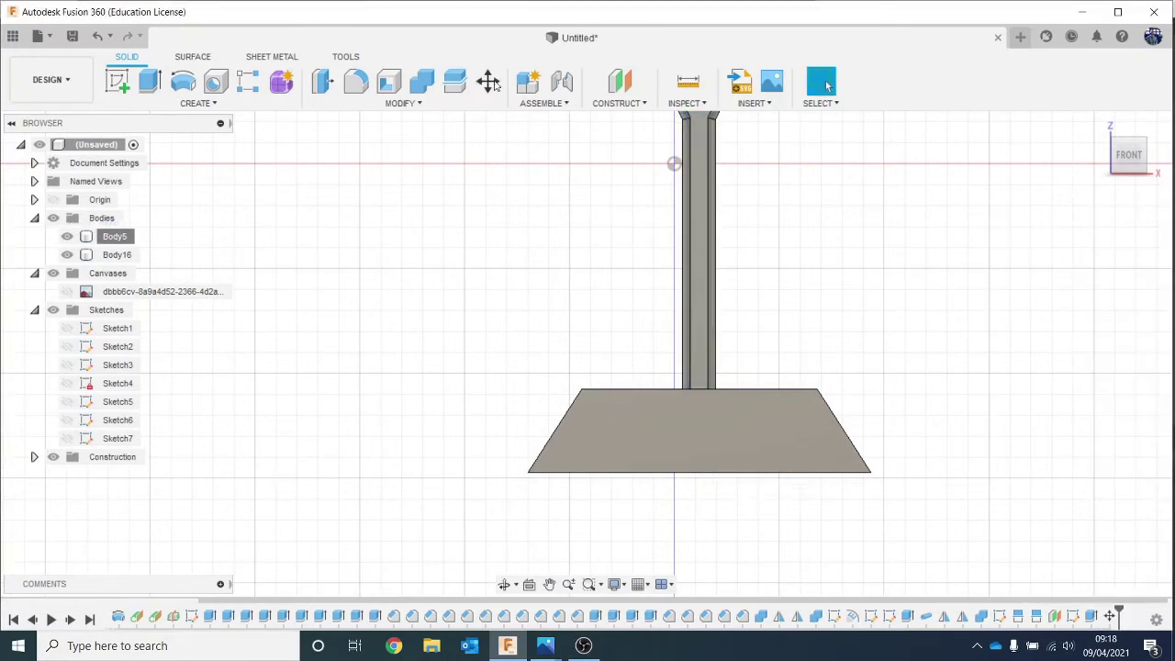
# Cut the sword's shape out of the pedestal body with Combine, keeping the sword as a tool body.
pyautogui.click(421, 82)
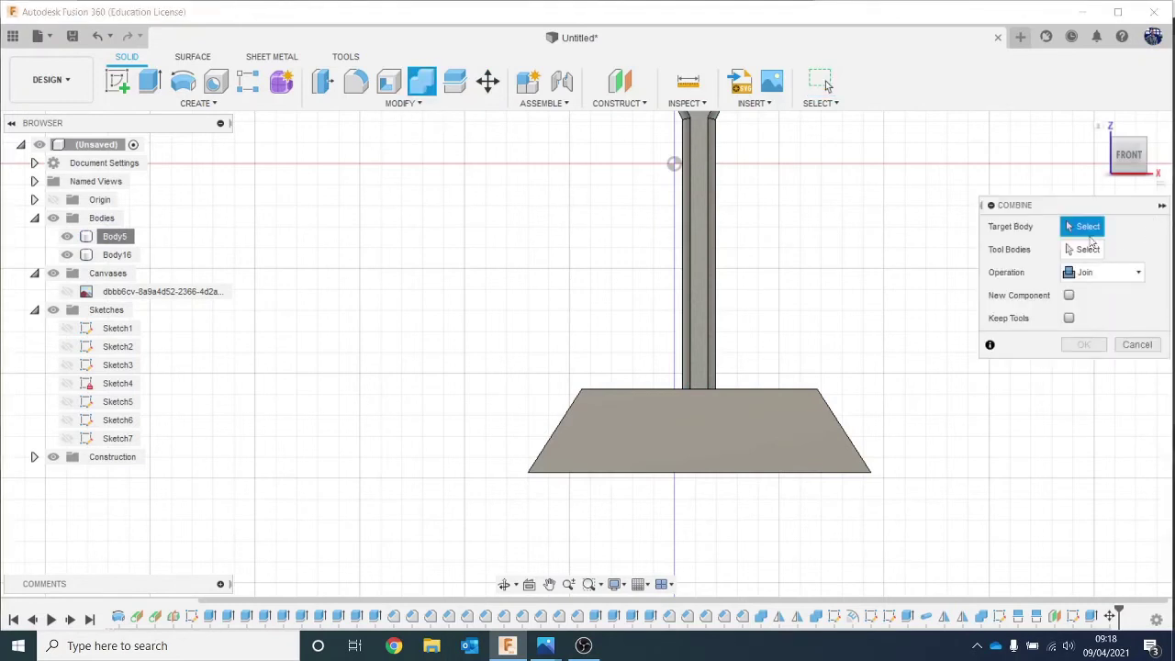
pyautogui.click(742, 441)
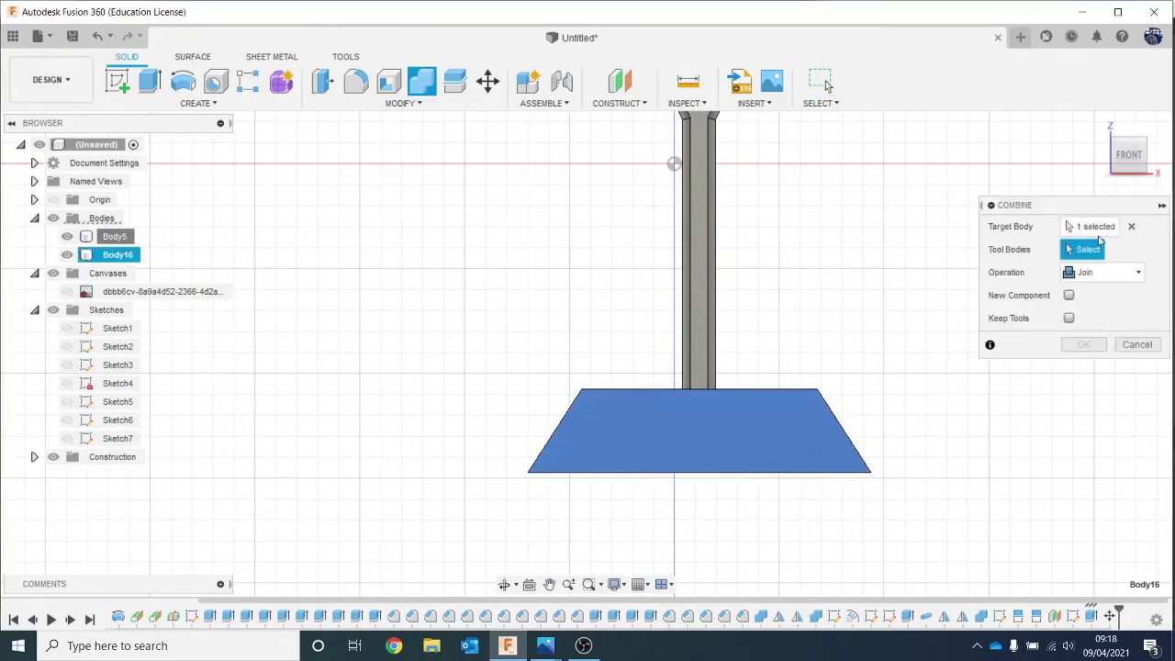
pyautogui.click(702, 267)
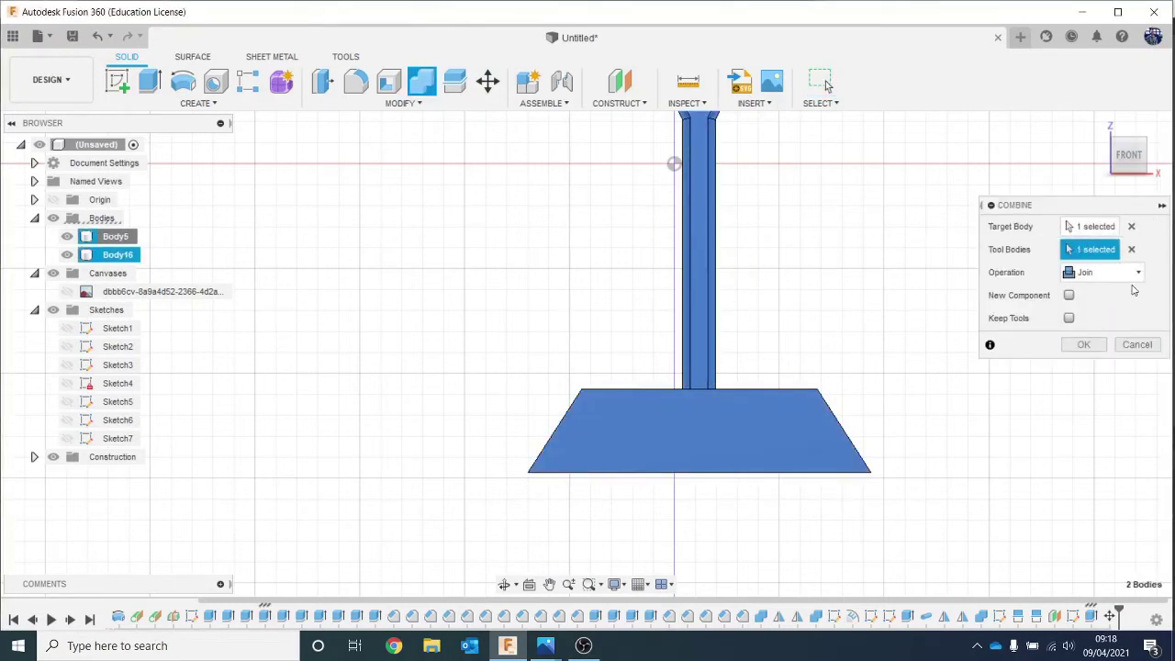
pyautogui.click(1127, 278)
pyautogui.click(1096, 316)
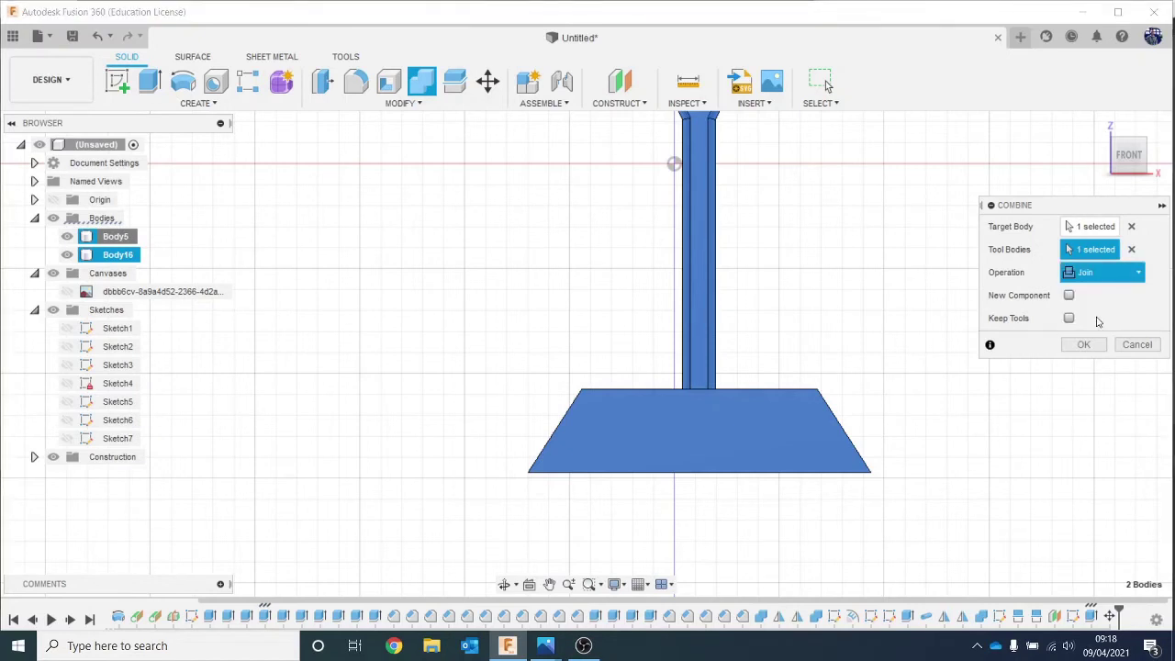
pyautogui.press('Down')
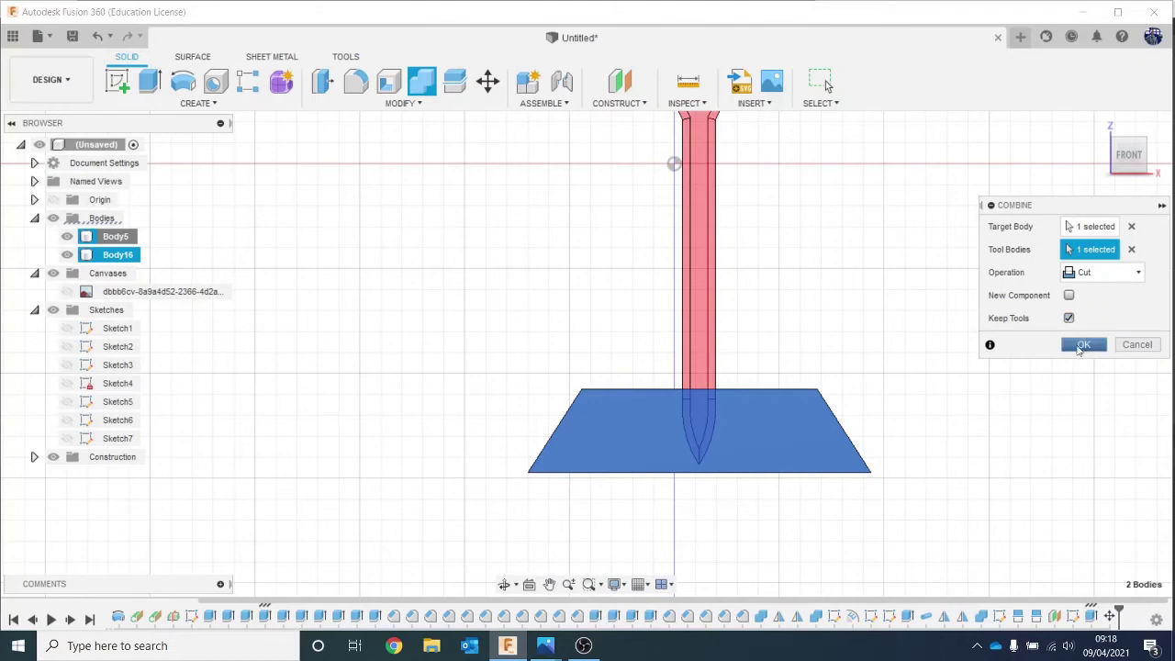
pyautogui.click(1080, 349)
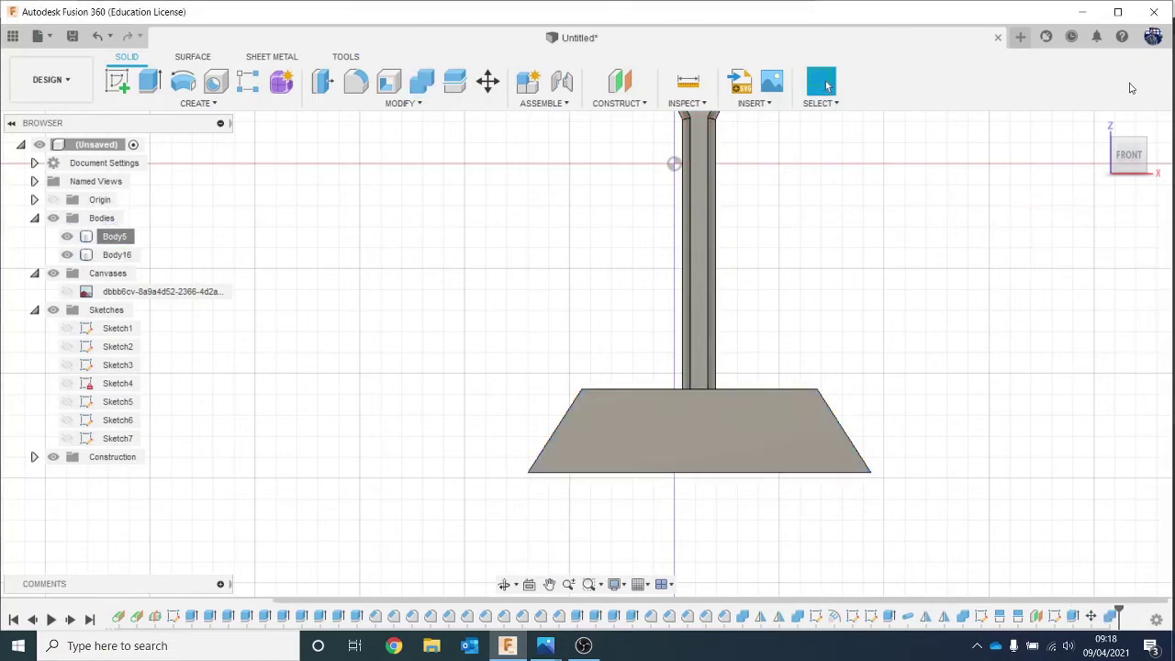
# Hide the sword body and examine the slot cut into the pedestal's upper face.
pyautogui.click(1129, 133)
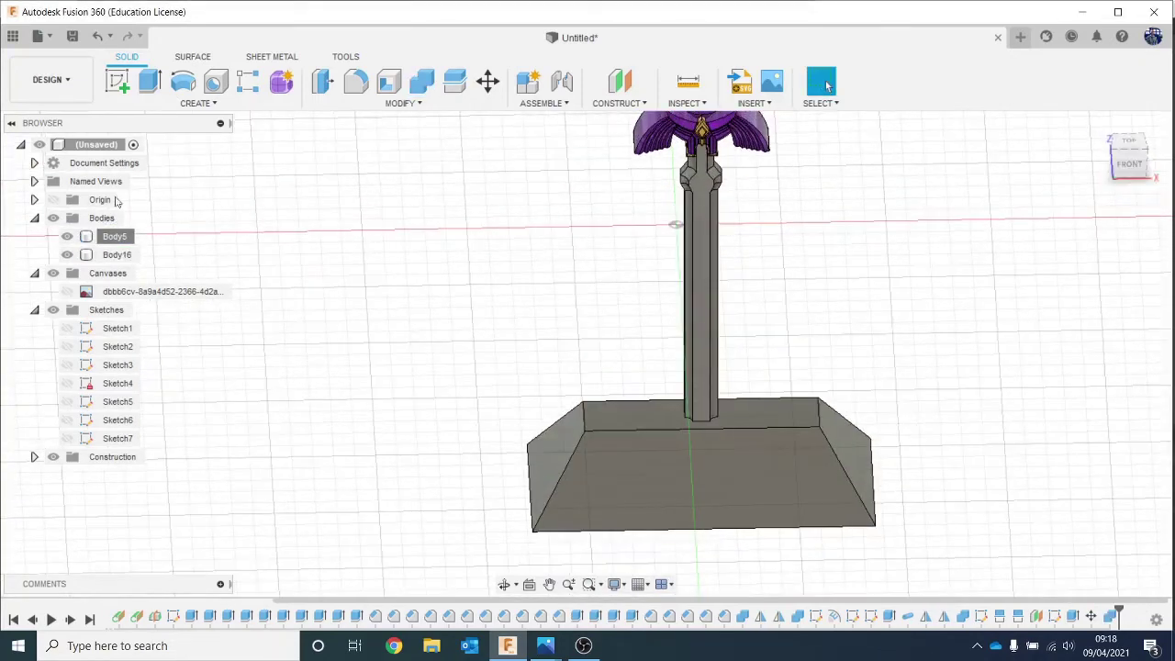
pyautogui.click(67, 237)
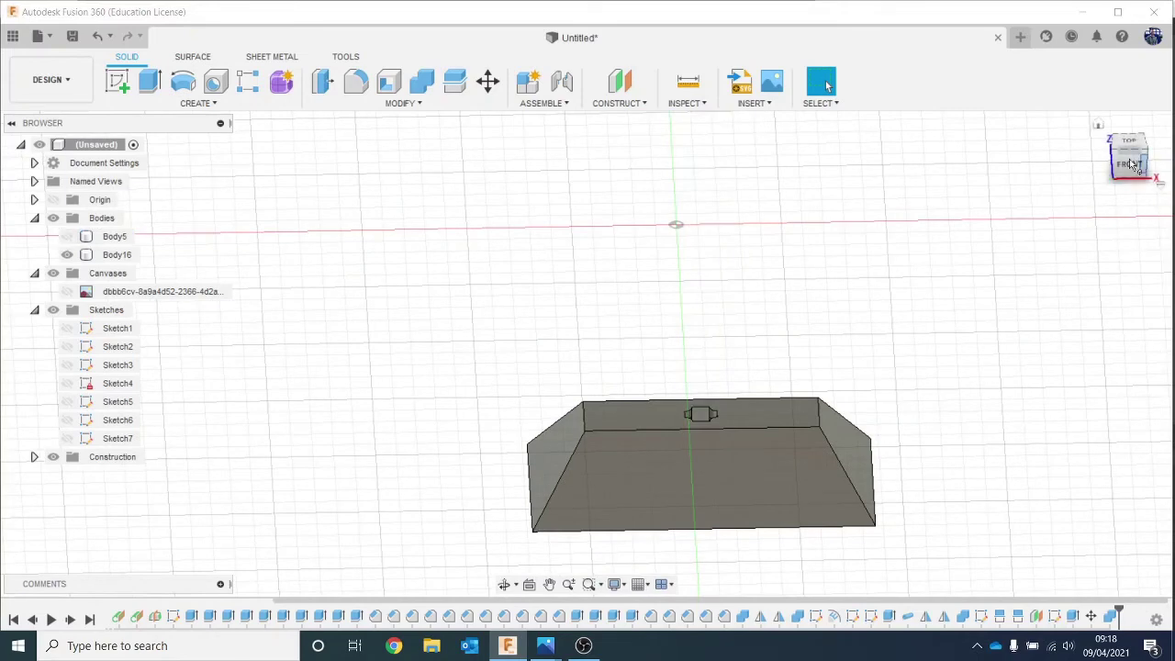
pyautogui.moveTo(1131, 162)
pyautogui.mouseDown()
pyautogui.moveTo(1118, 225)
pyautogui.moveTo(1118, 179)
pyautogui.mouseUp()
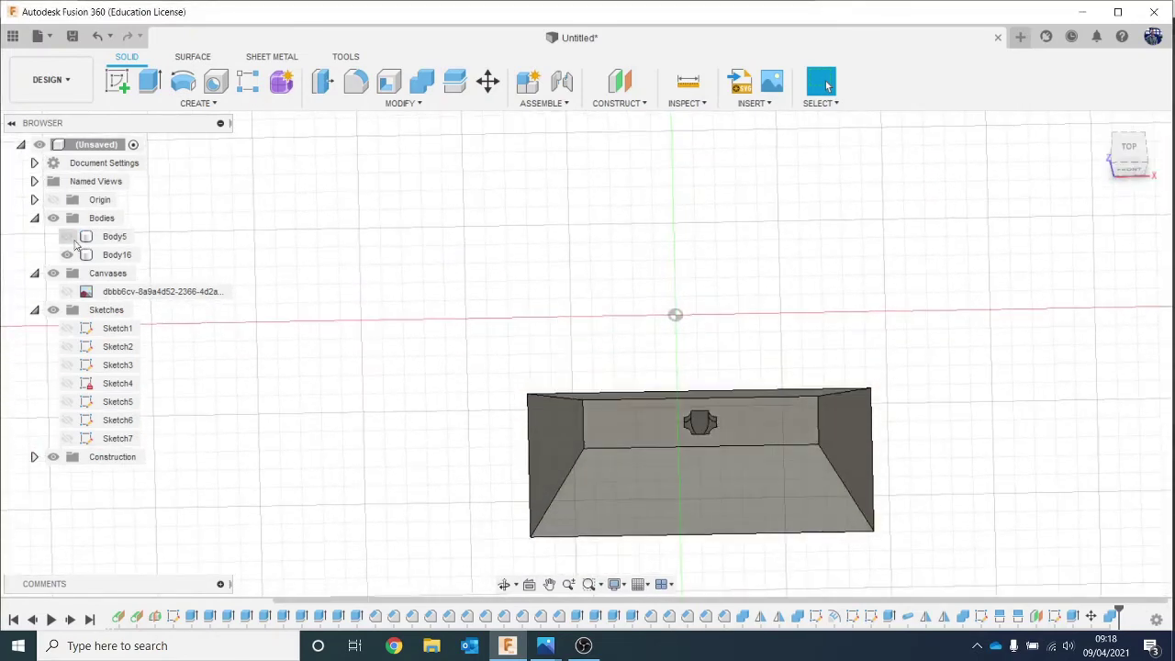
# Show the sword body again and compare the front view of sword and pedestal with the pedestal reference photo.
pyautogui.click(66, 237)
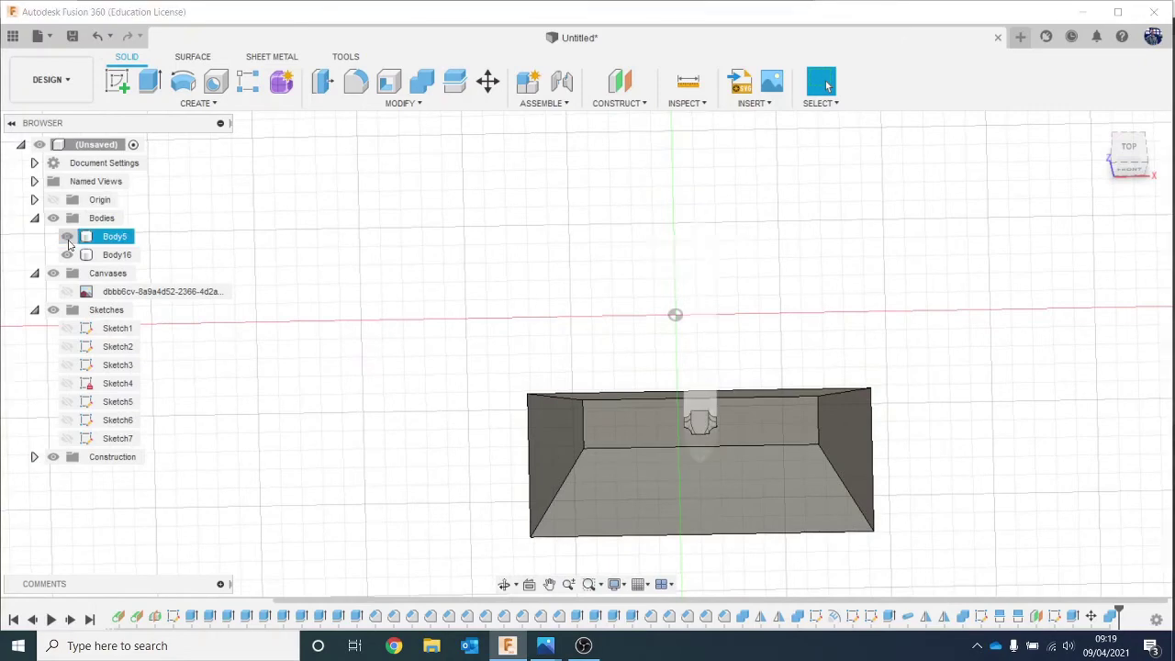
pyautogui.click(1127, 171)
pyautogui.scroll(-4, 1089, 361)
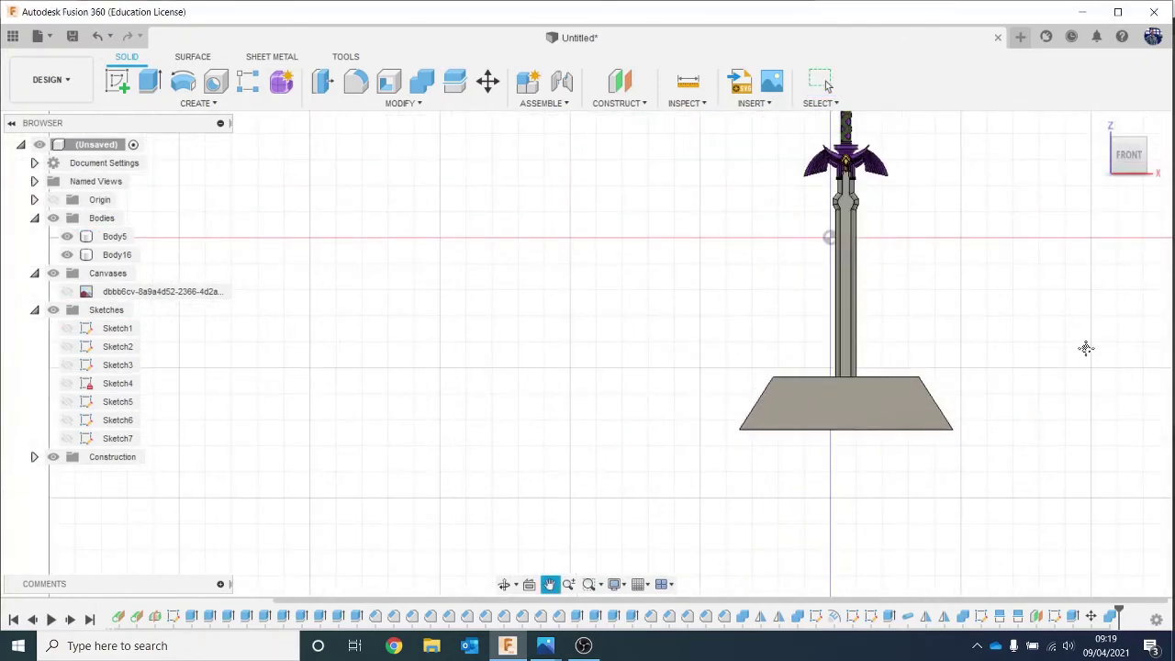
pyautogui.moveTo(1086, 349); pyautogui.dragTo(926, 401, button='middle')
pyautogui.scroll(-1, 927, 402)
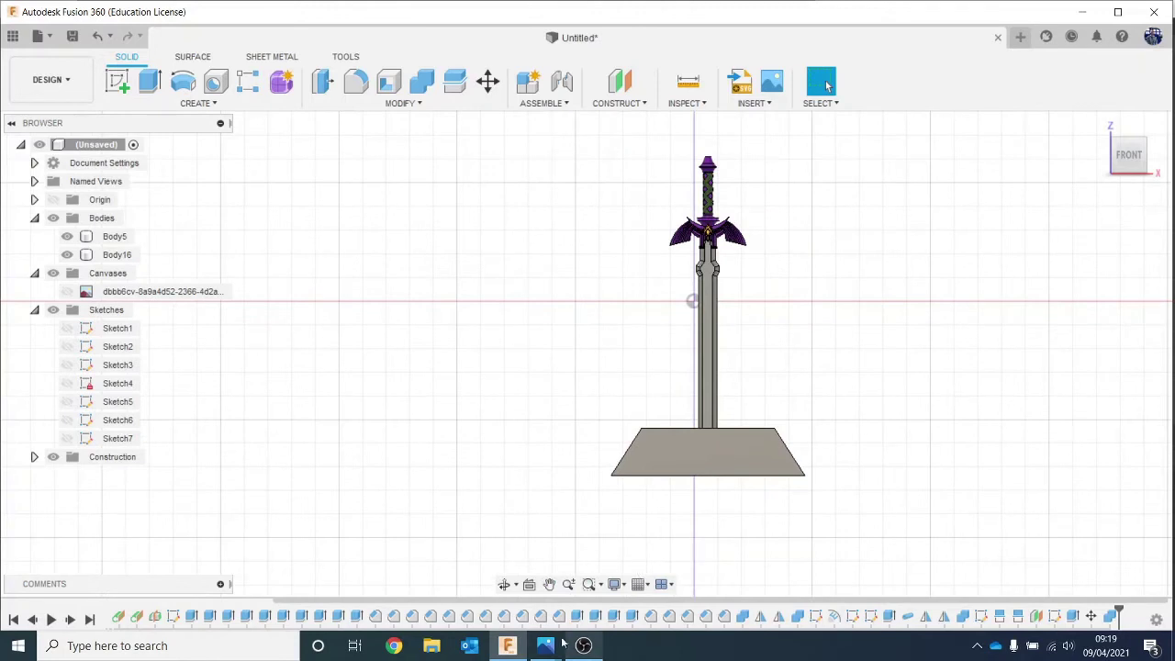
pyautogui.moveTo(562, 643)
pyautogui.click(698, 574)
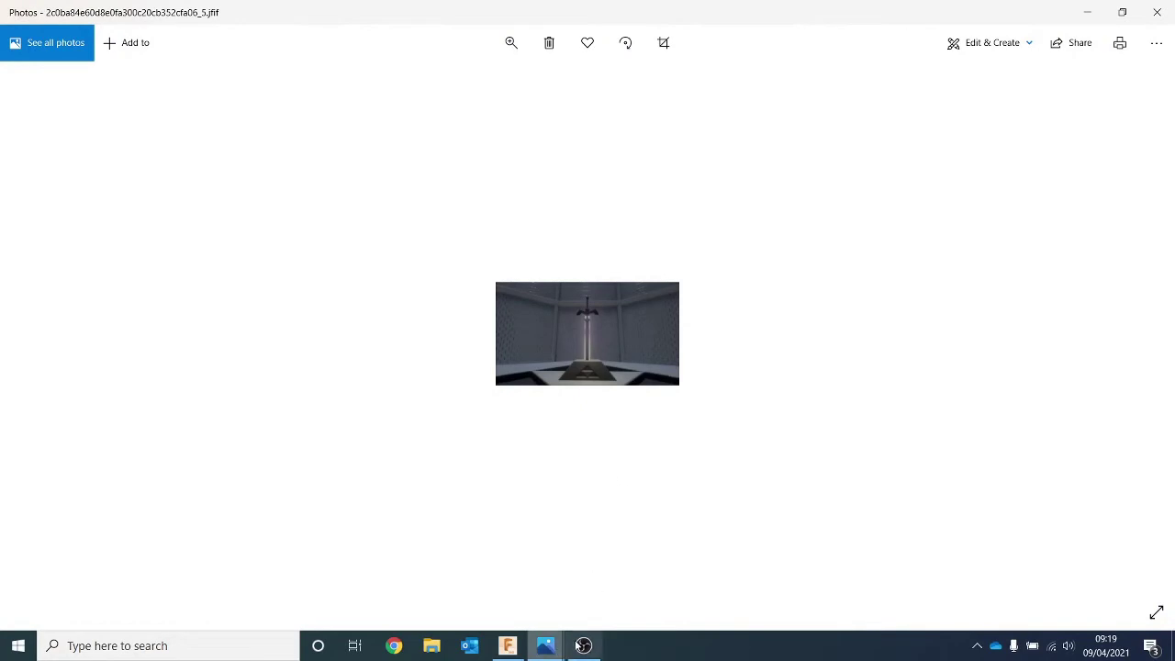
pyautogui.click(504, 648)
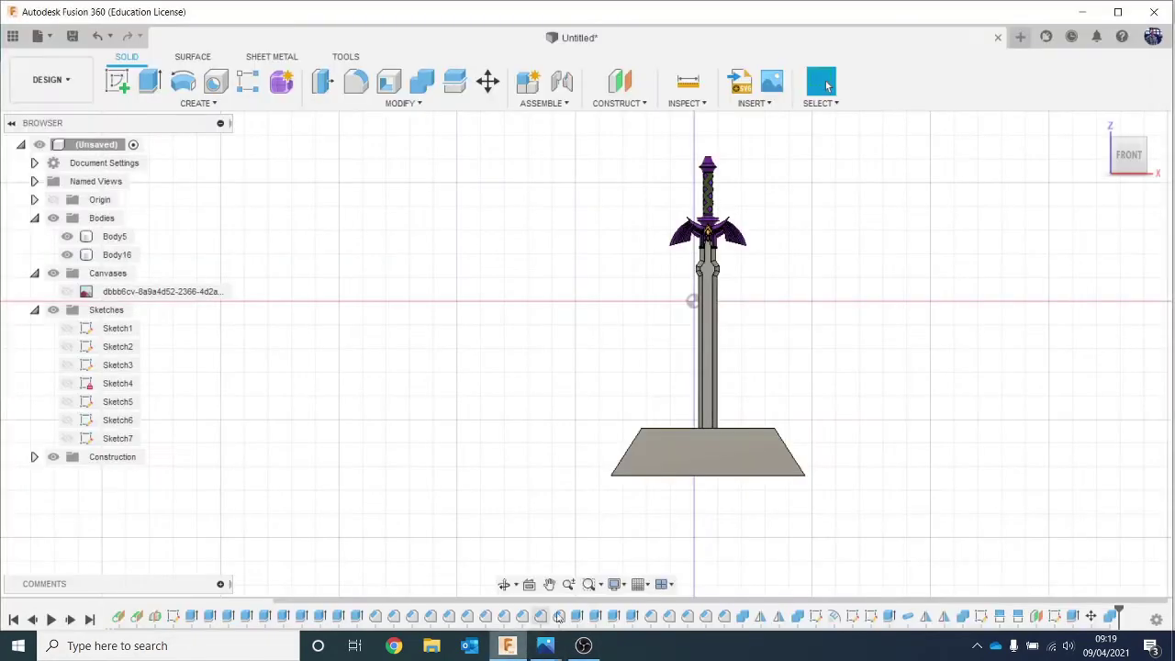
# Start a new sketch on the underside of the pedestal.
pyautogui.click(1123, 173)
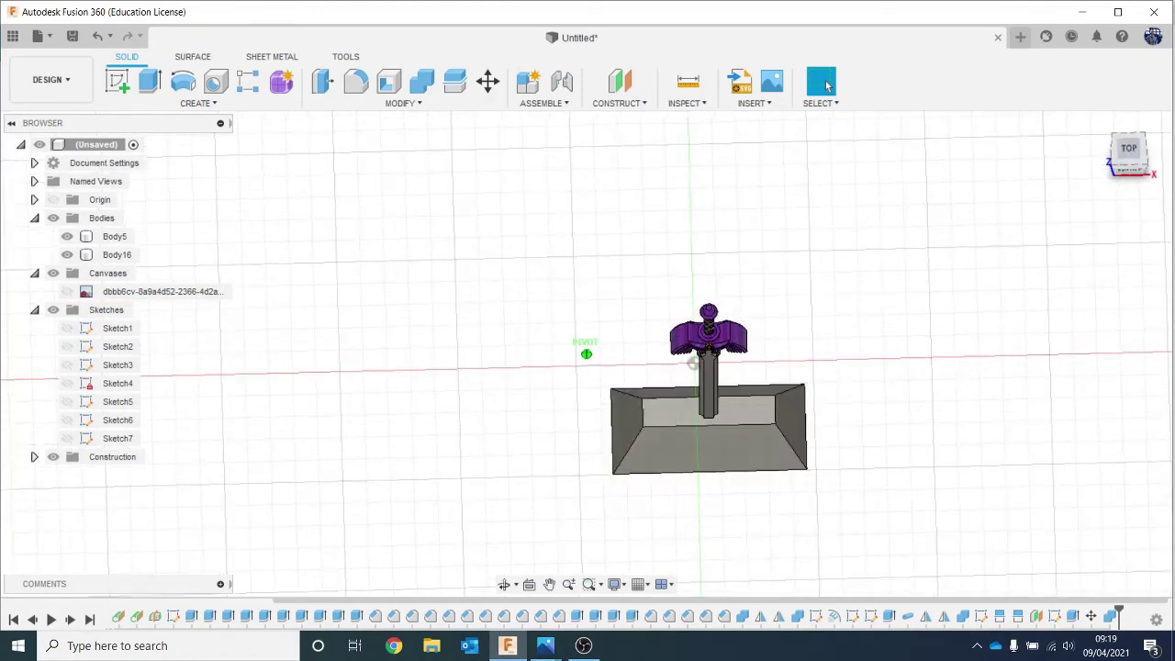
pyautogui.click(117, 82)
pyautogui.click(1127, 173)
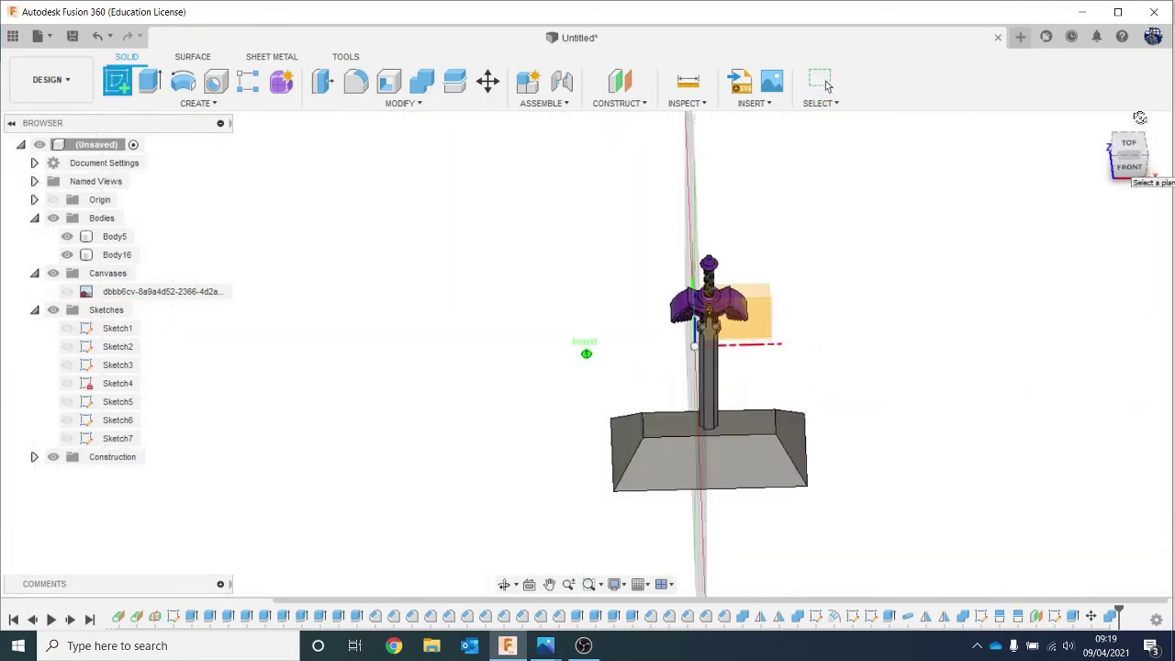
pyautogui.click(799, 413)
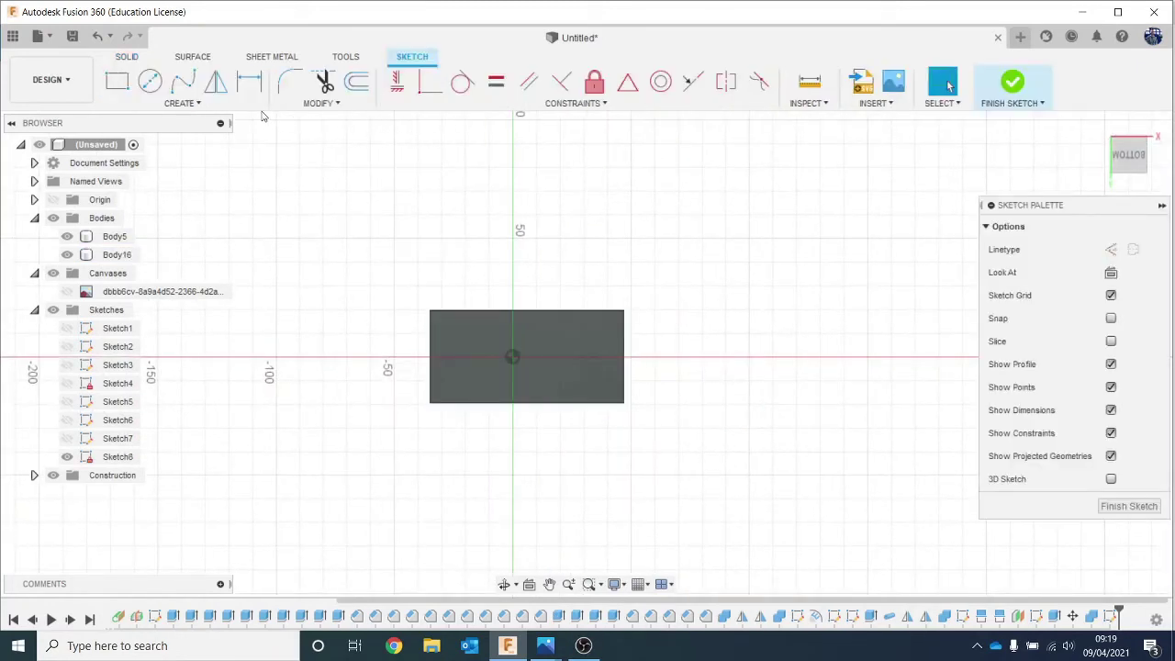
pyautogui.click(179, 103)
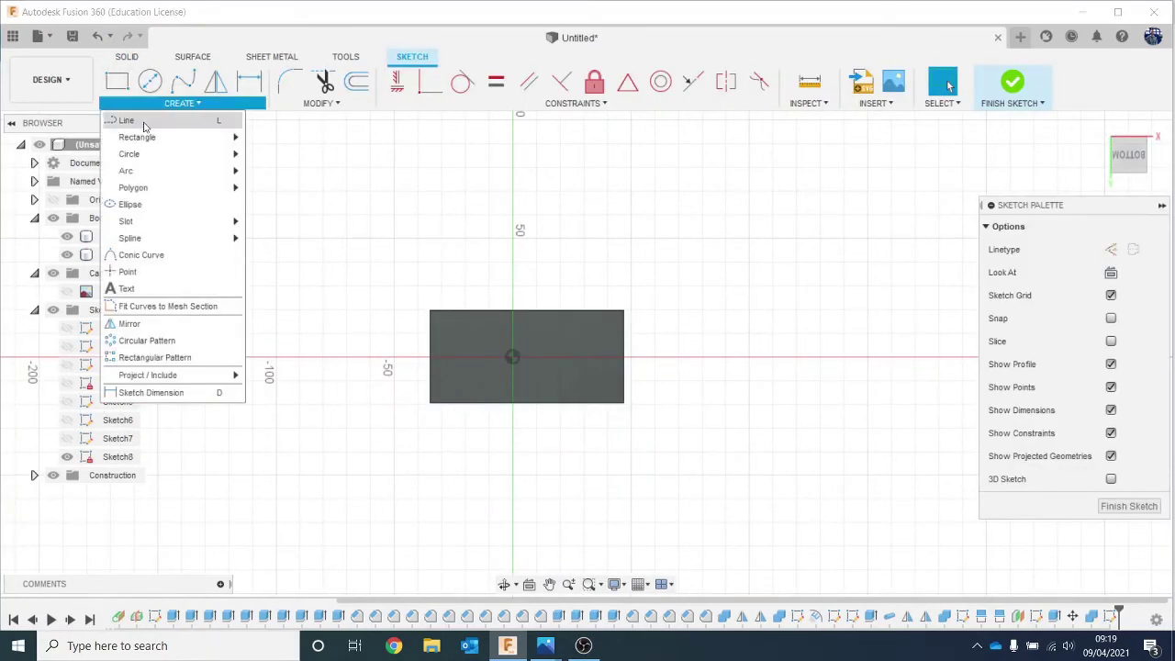
pyautogui.moveTo(178, 187)
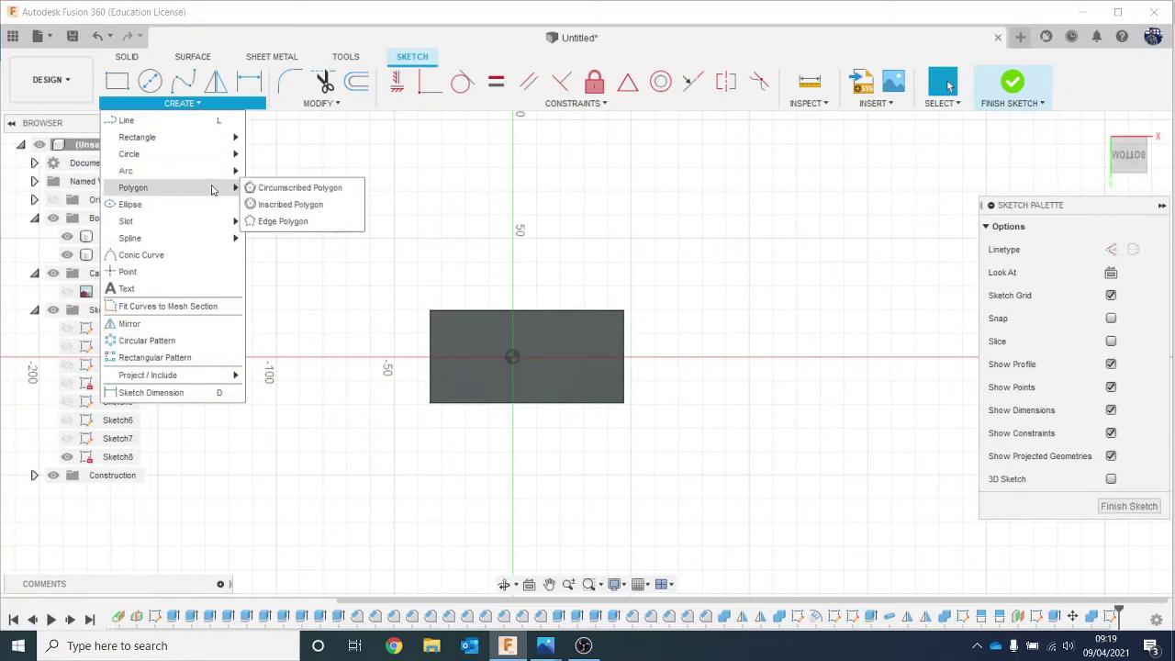
pyautogui.click(262, 187)
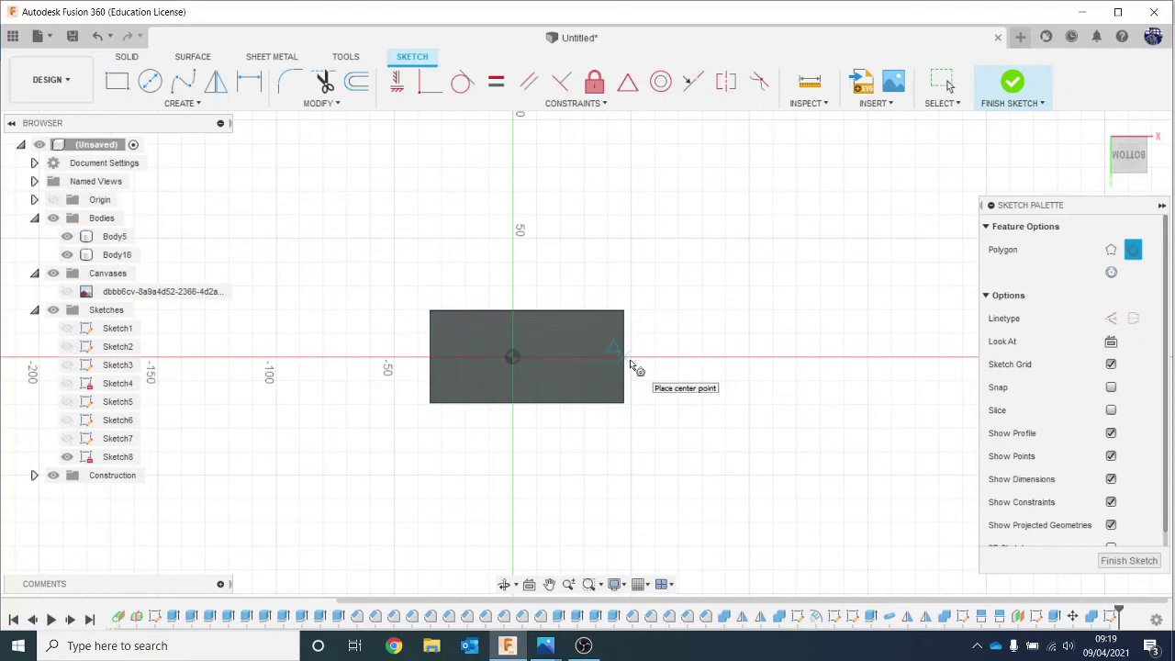
pyautogui.press('Escape')
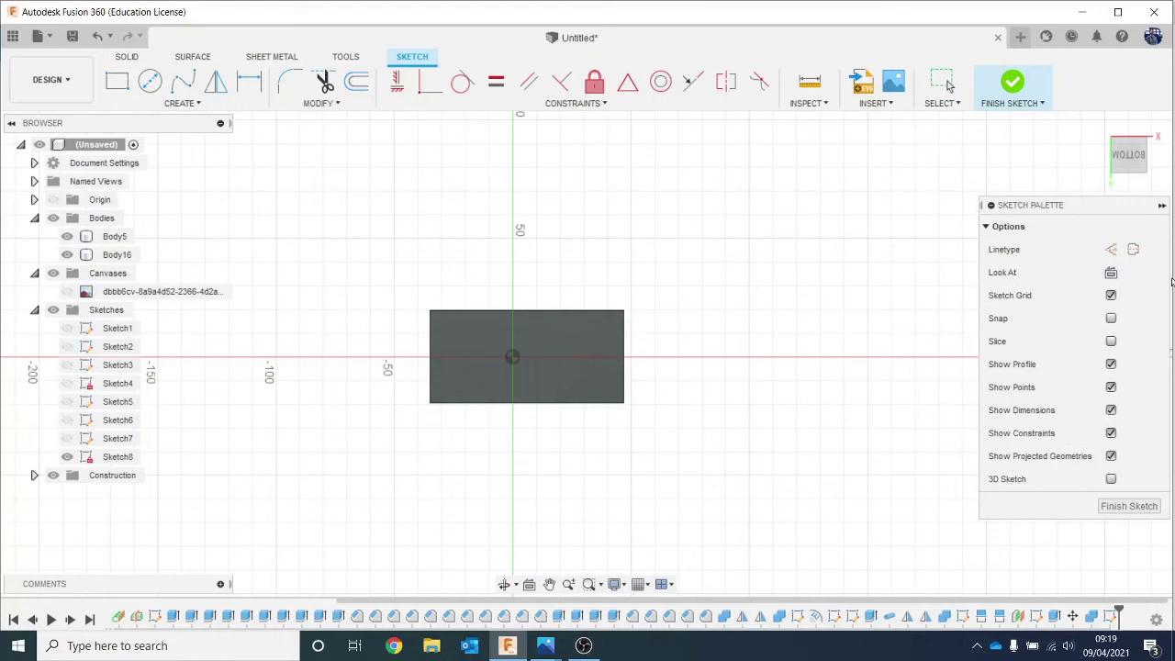
# Draw two crossing construction lines between the midpoints of opposite edges of the pedestal's underside, then turn construction linetype off.
pyautogui.click(1117, 255)
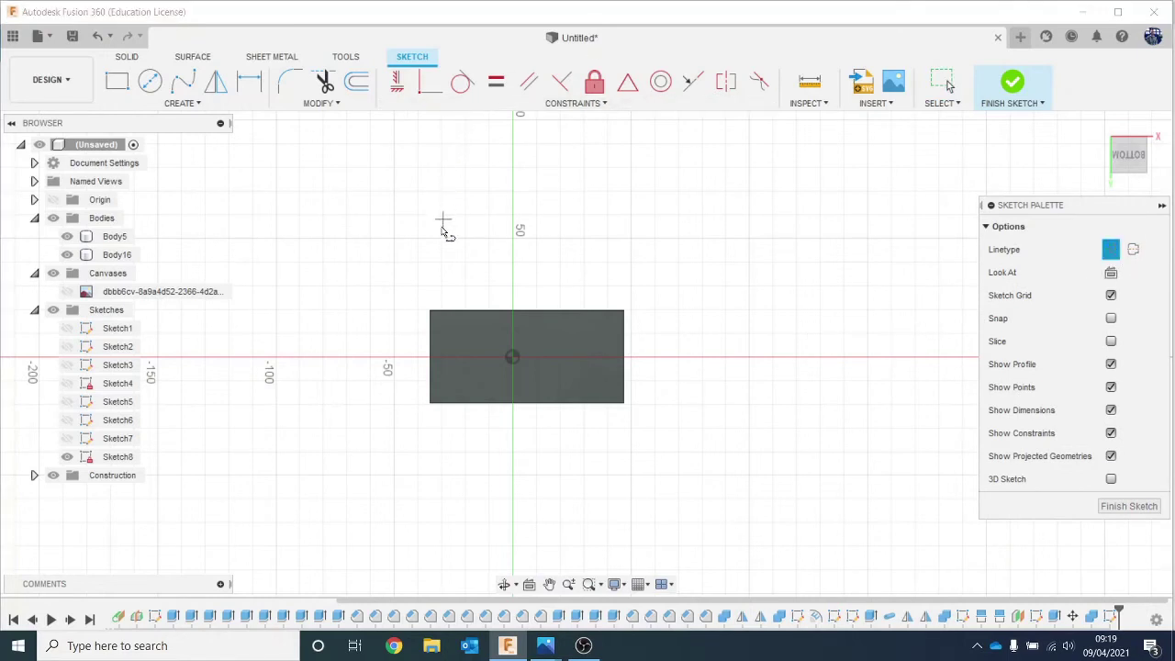
pyautogui.scroll(2, 555, 315)
pyautogui.click(522, 311)
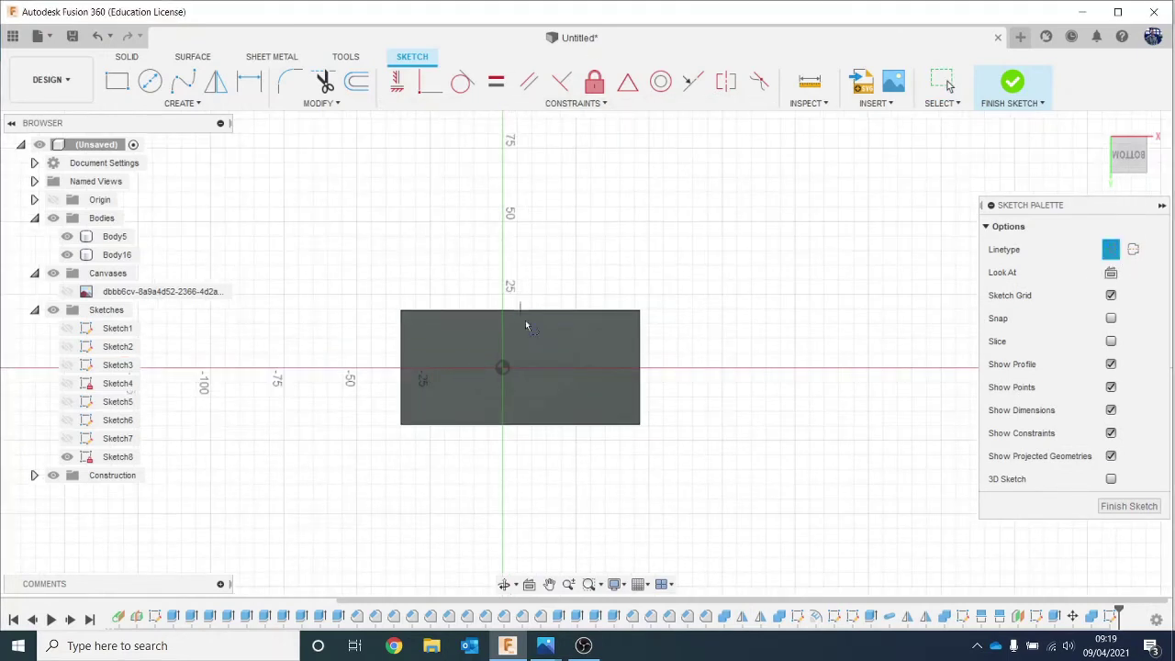
pyautogui.click(521, 424)
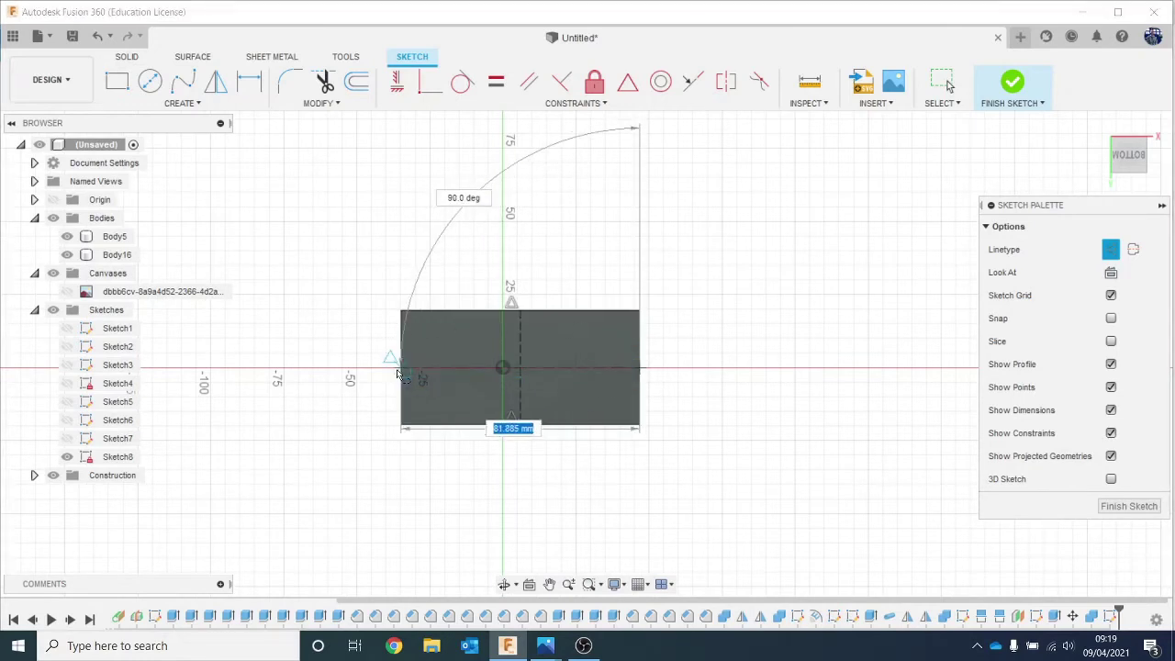
pyautogui.click(398, 369)
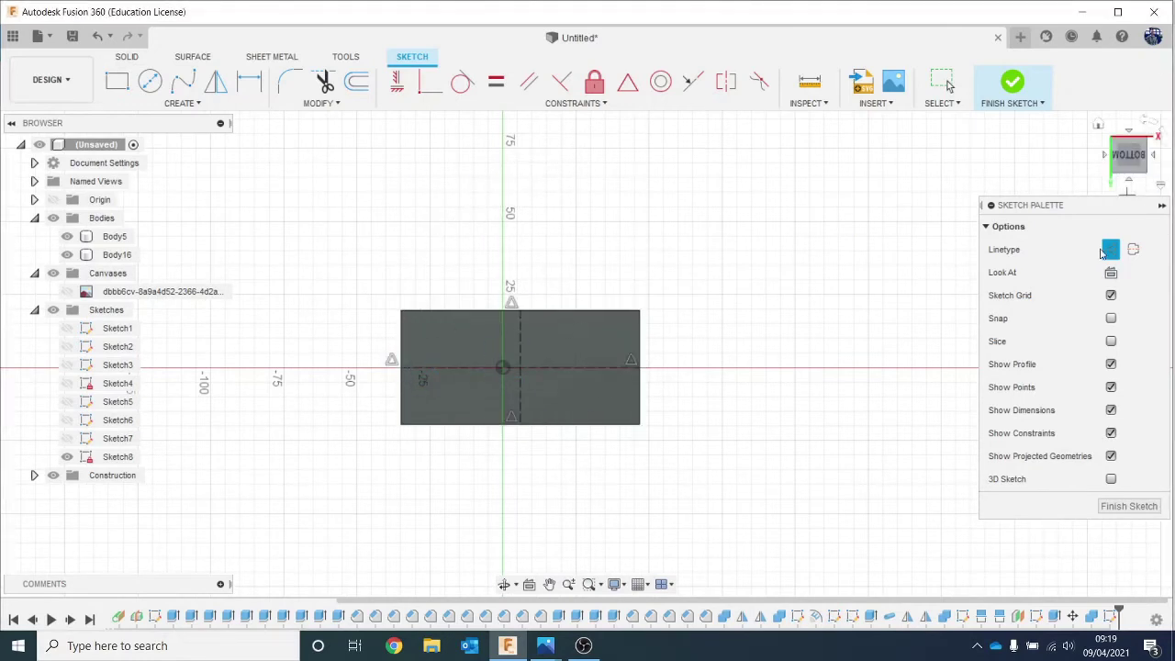
pyautogui.click(1110, 248)
# Draw a circumscribed six-sided polygon centred on the construction lines' crossing, about 132.6 mm from the centre to each side's midpoint.
pyautogui.click(171, 105)
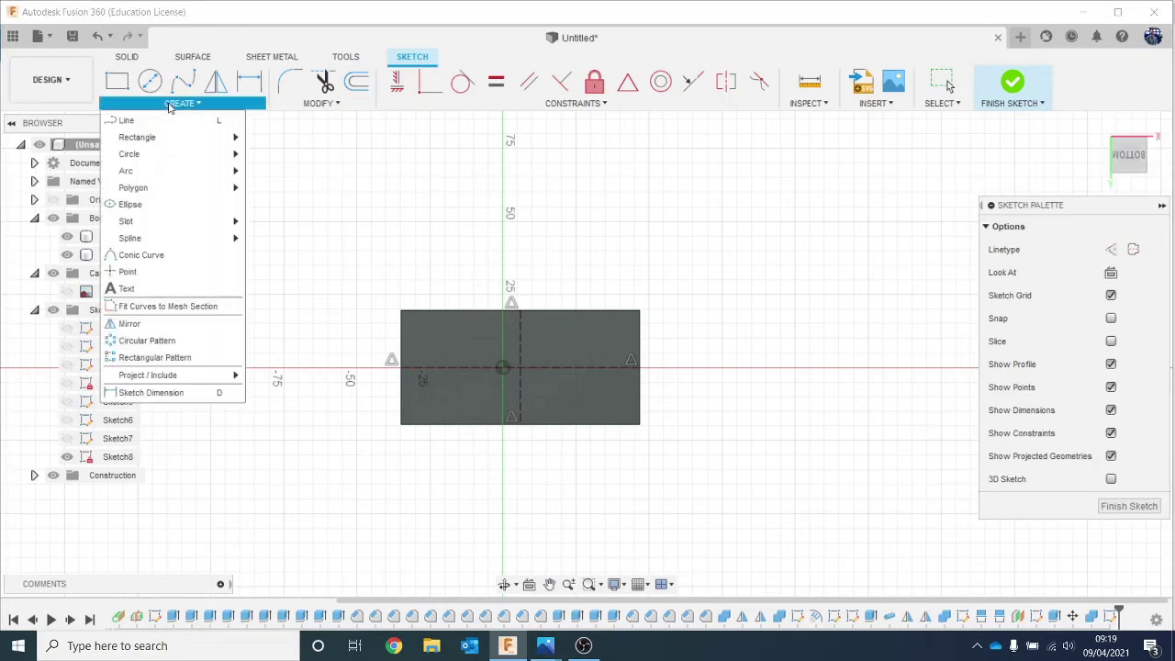
pyautogui.moveTo(211, 188)
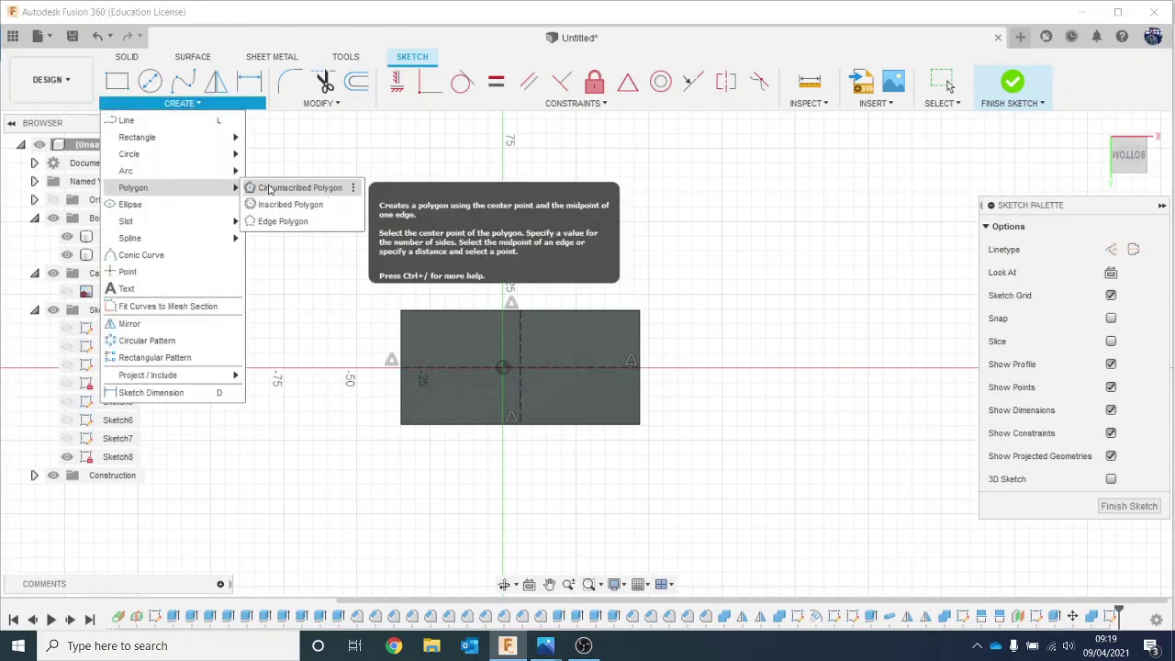
pyautogui.click(269, 189)
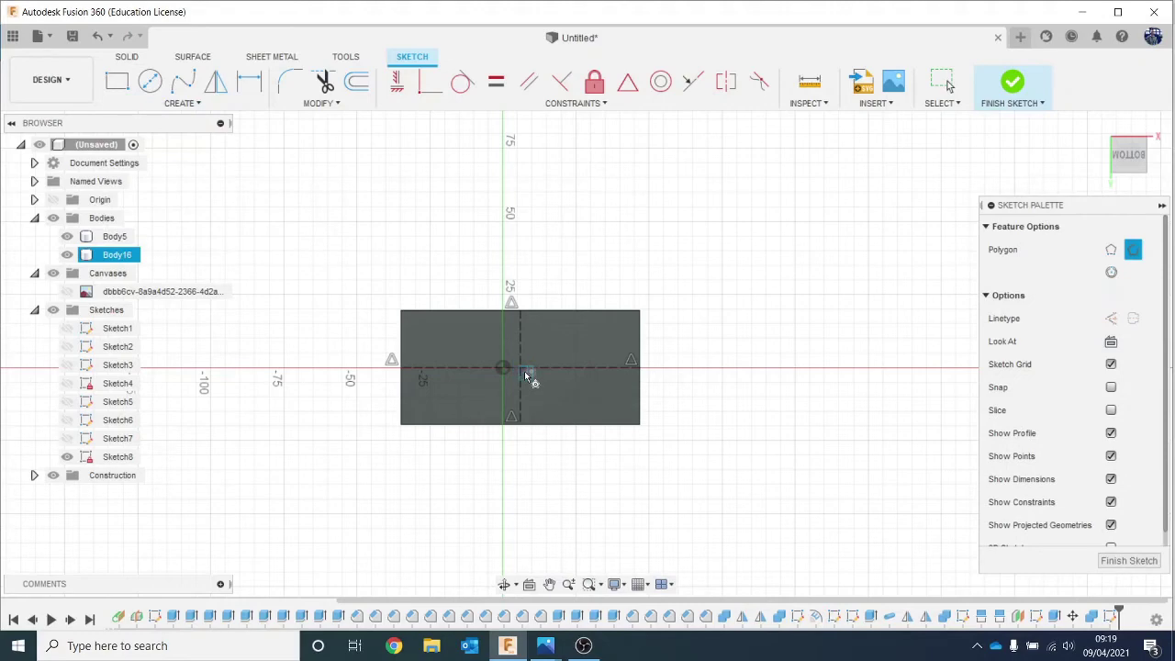
pyautogui.scroll(6, 525, 377)
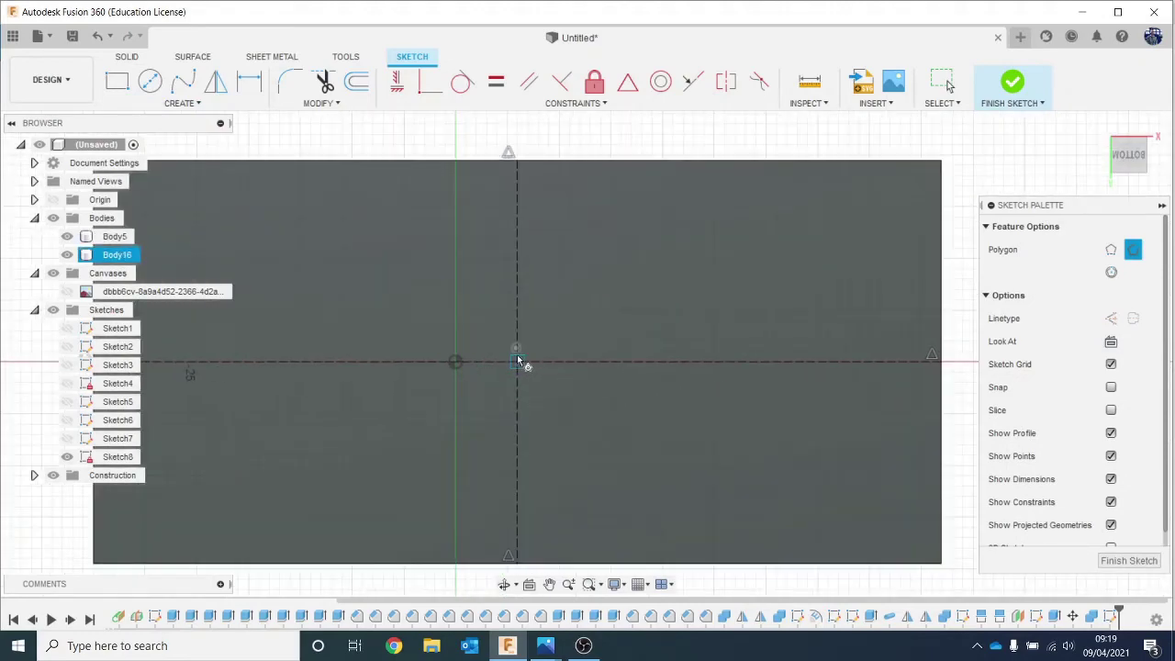
pyautogui.click(518, 361)
pyautogui.scroll(-6, 564, 396)
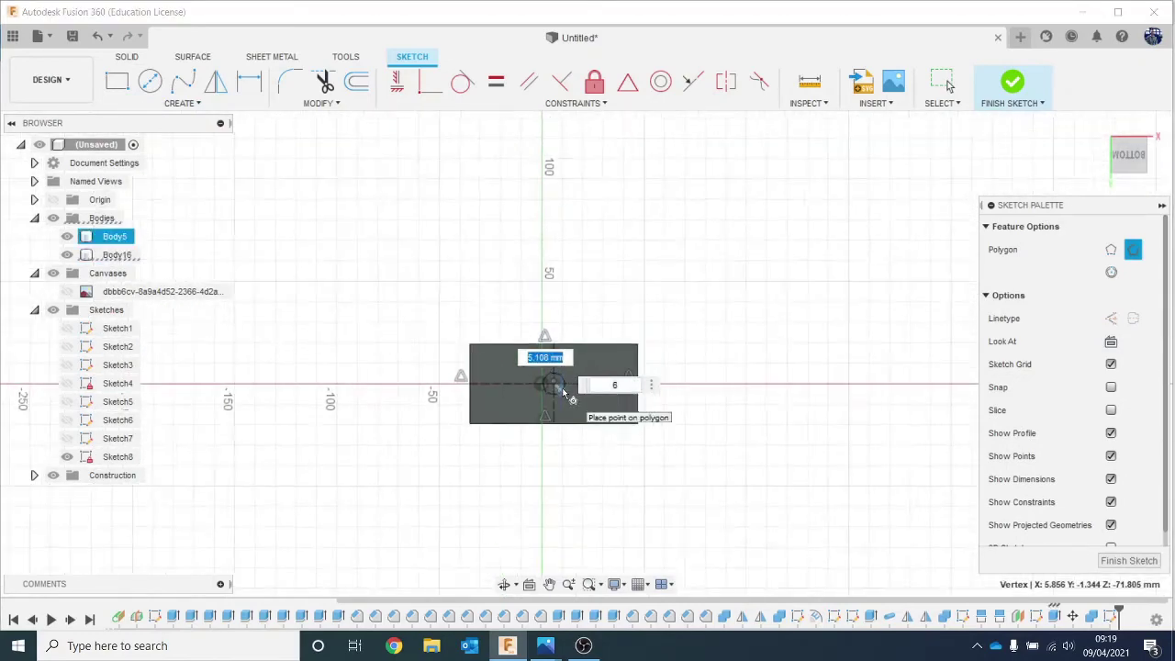
pyautogui.scroll(-2, 564, 393)
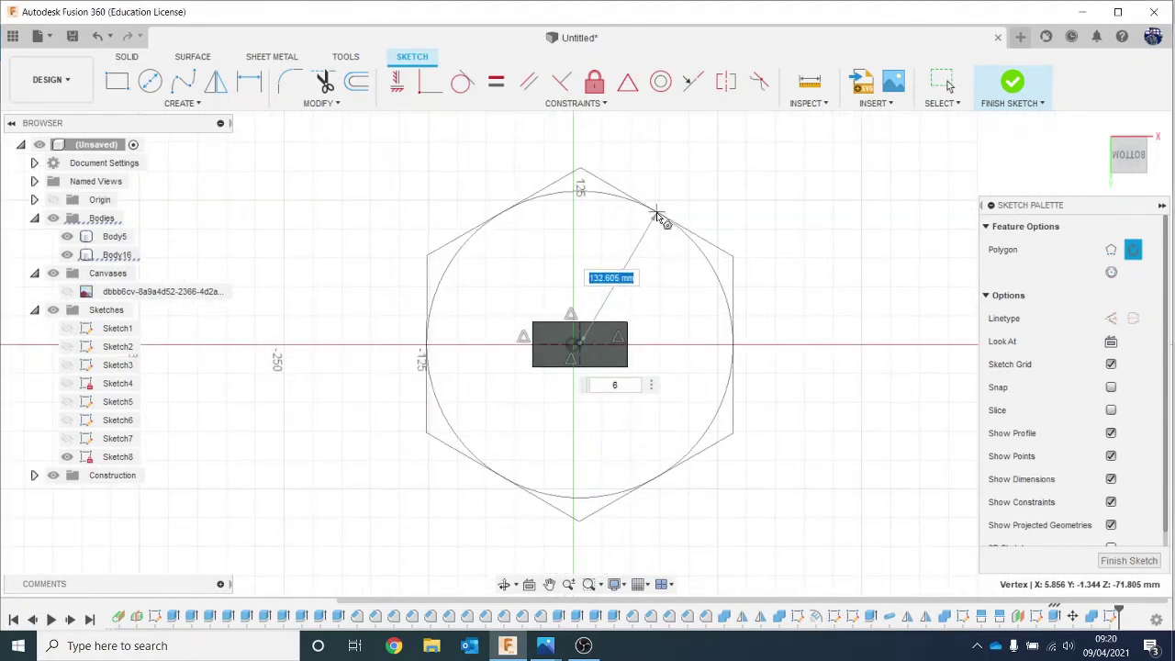
pyautogui.click(659, 217)
pyautogui.press('Escape')
# Extrude the hexagon, including the area under the pedestal, about 8.19 mm downward and join it to the pedestal.
pyautogui.moveTo(1132, 158)
pyautogui.mouseDown()
pyautogui.moveTo(1136, 282)
pyautogui.moveTo(1142, 275)
pyautogui.mouseUp()
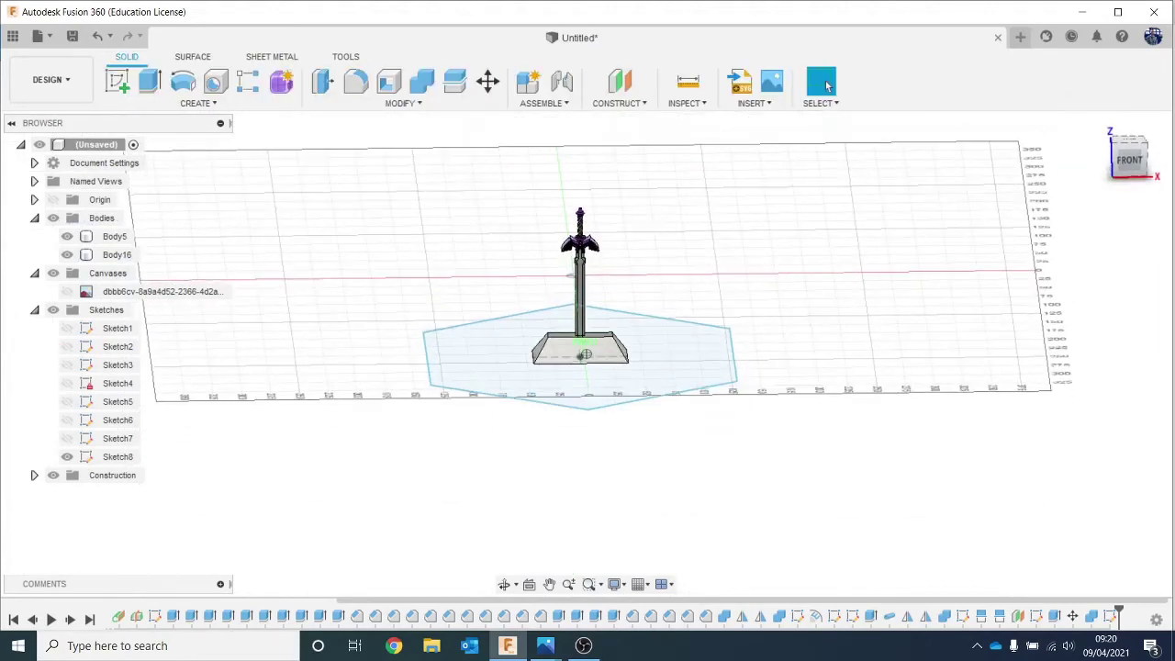
pyautogui.press('e')
pyautogui.click(556, 387)
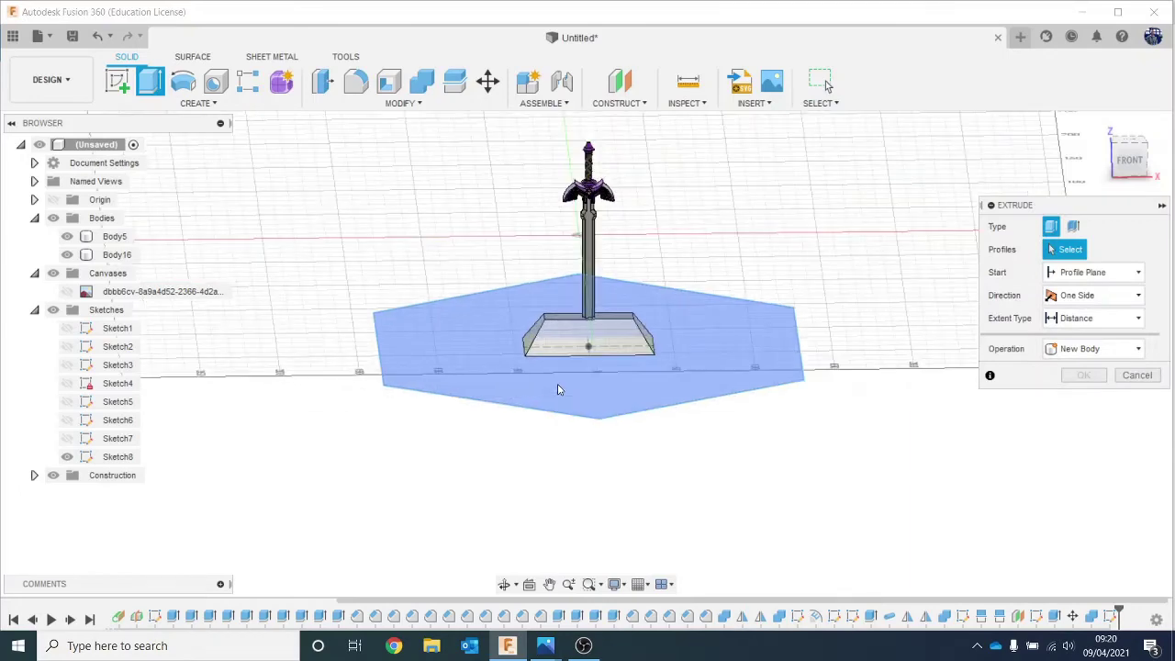
pyautogui.moveTo(1125, 147); pyautogui.dragTo(1121, 102)
pyautogui.click(628, 345)
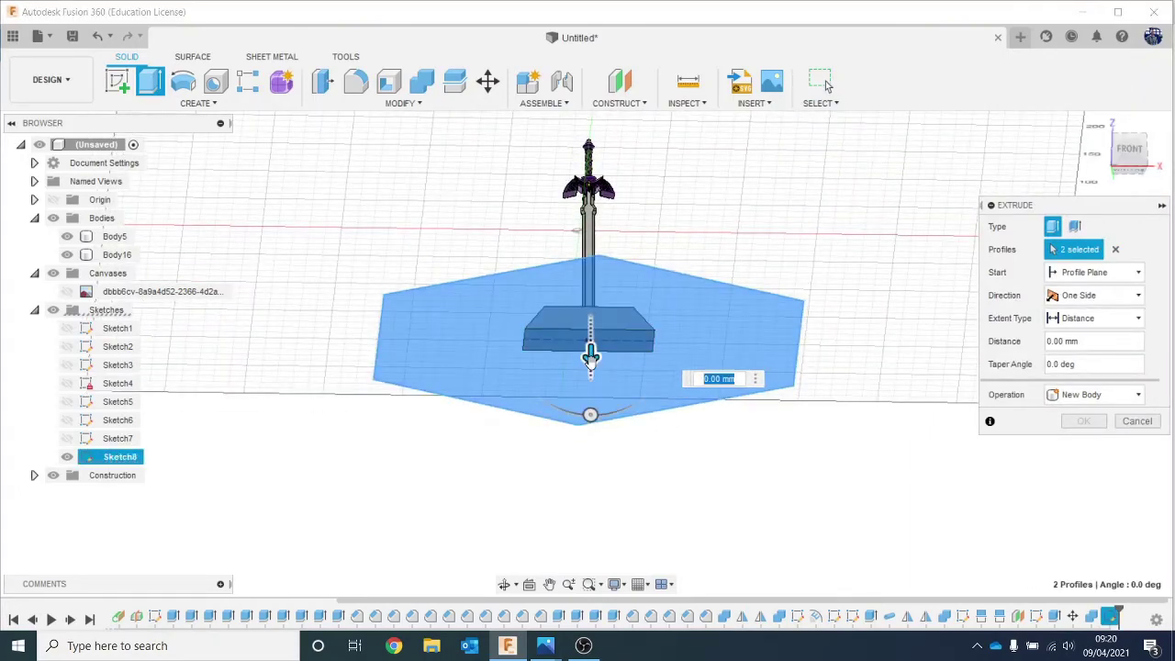
pyautogui.moveTo(590, 356); pyautogui.dragTo(590, 365)
pyautogui.moveTo(1120, 158)
pyautogui.mouseDown()
pyautogui.moveTo(1124, 182)
pyautogui.moveTo(1121, 158)
pyautogui.mouseUp()
pyautogui.moveTo(590, 372); pyautogui.dragTo(590, 379)
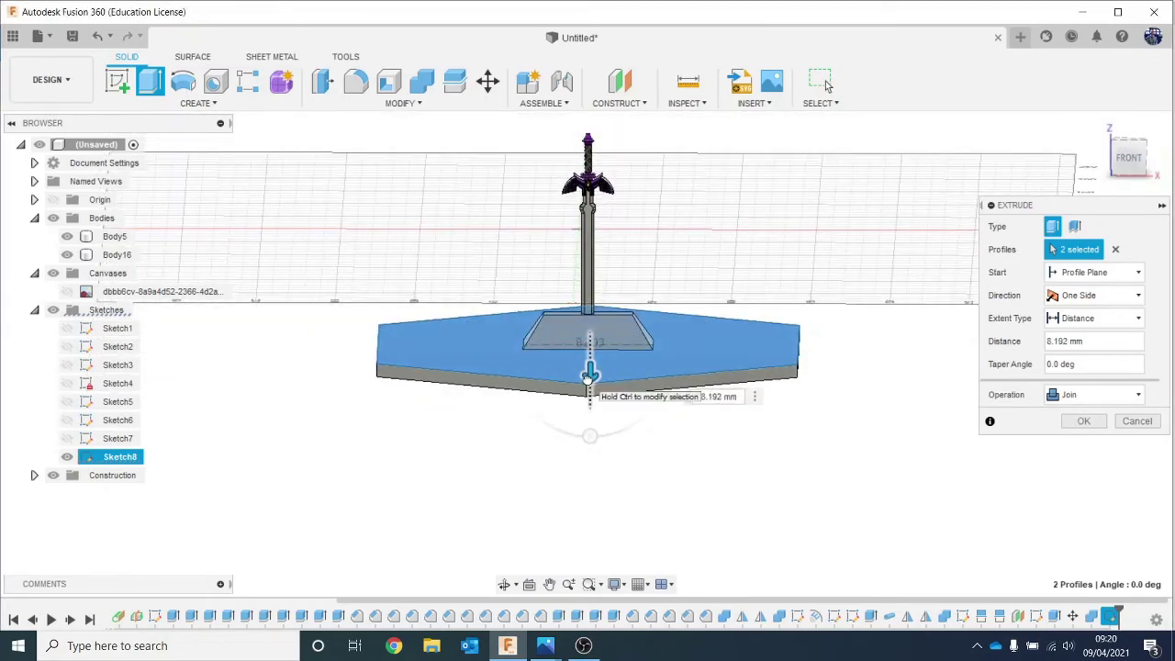
pyautogui.click(1083, 421)
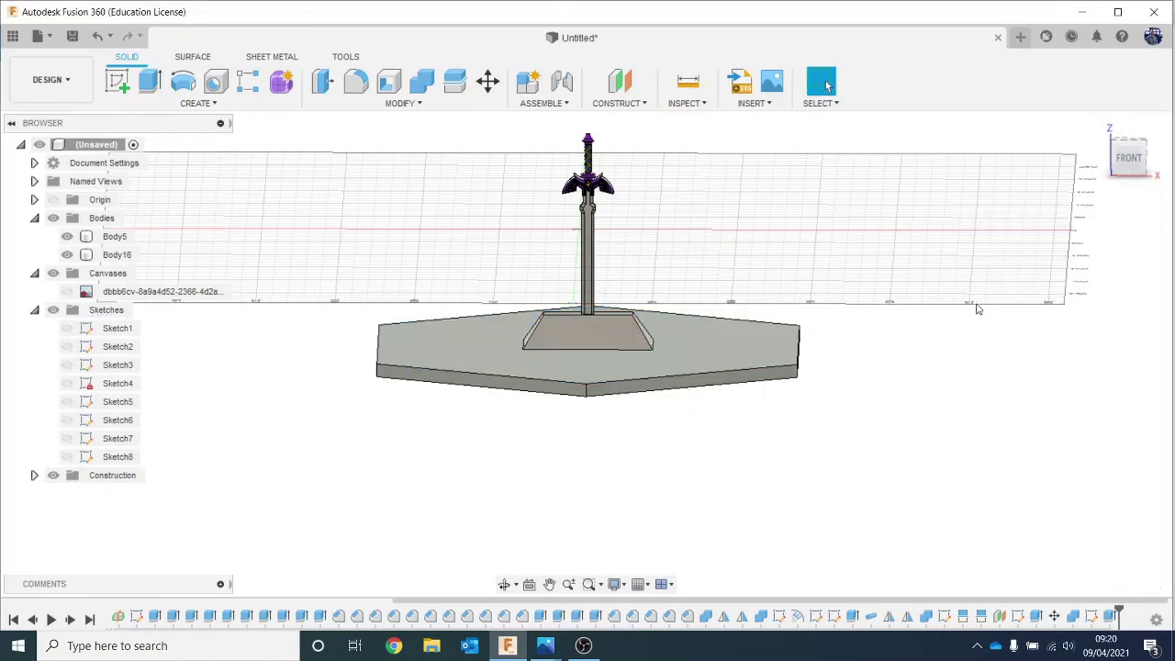
# Compare the pedestal and its hexagonal base with the reference photo of the sword in its pedestal.
pyautogui.scroll(1, 995, 337)
pyautogui.scroll(-1, 995, 337)
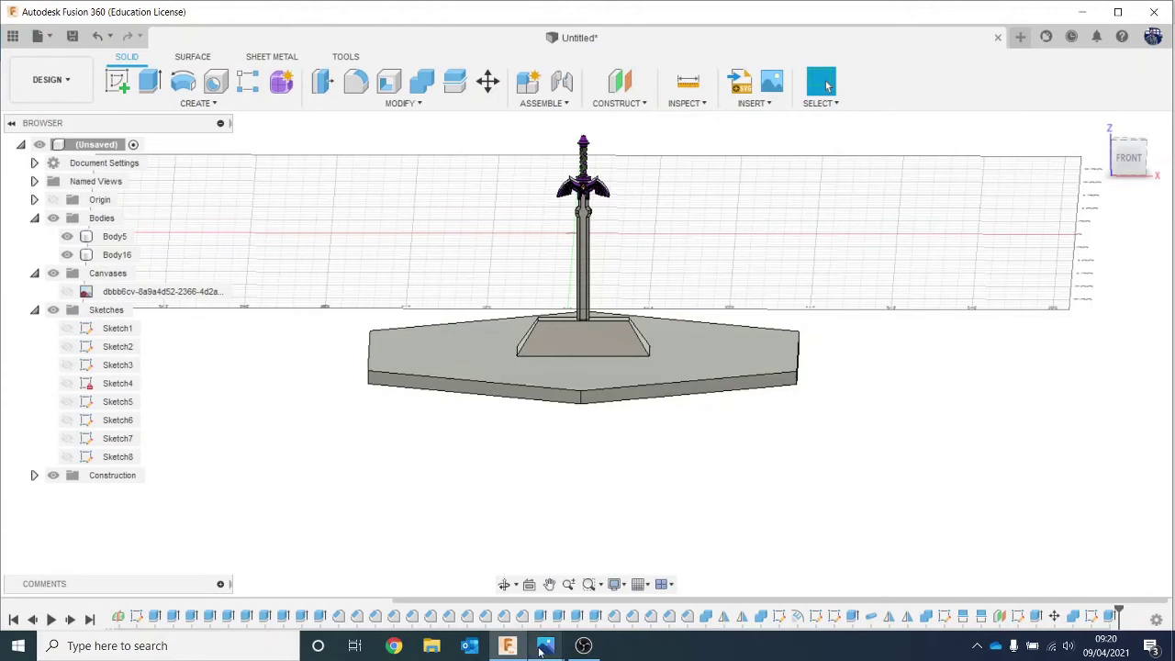
pyautogui.moveTo(541, 650)
pyautogui.click(663, 569)
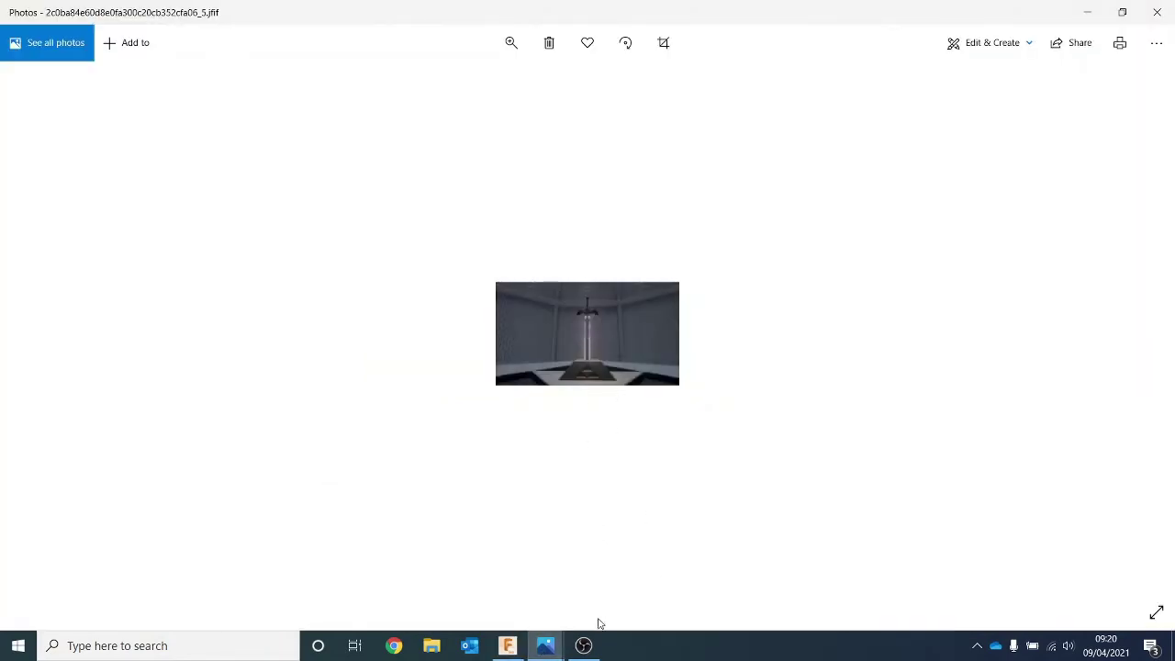
pyautogui.click(587, 647)
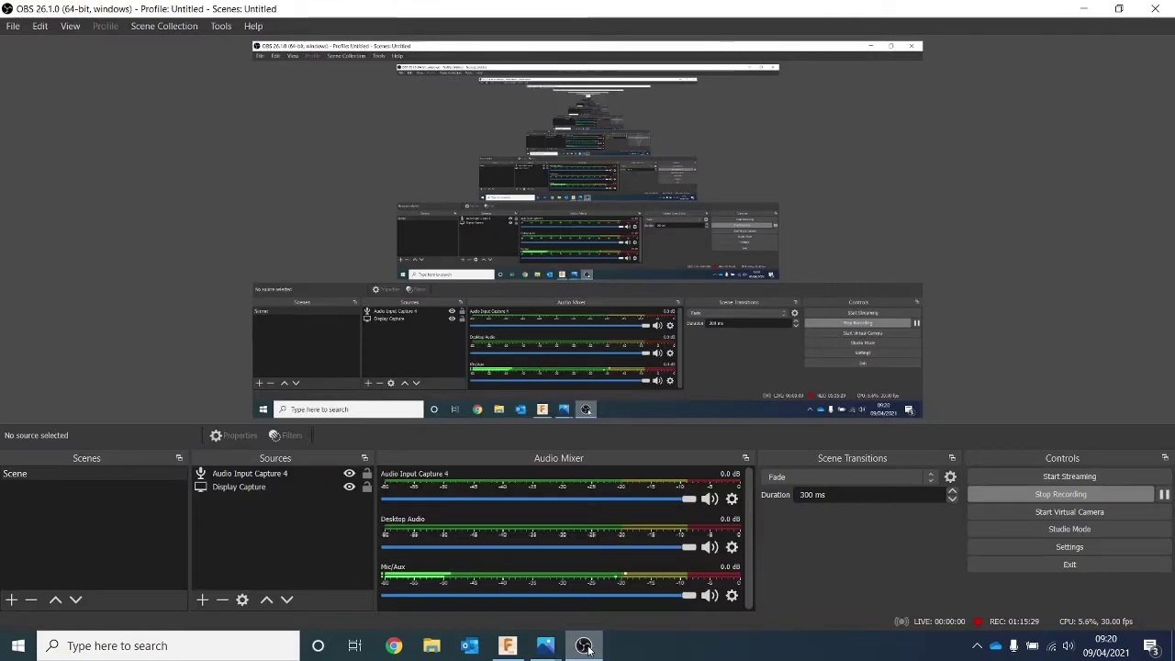
pyautogui.click(519, 647)
pyautogui.moveTo(549, 652)
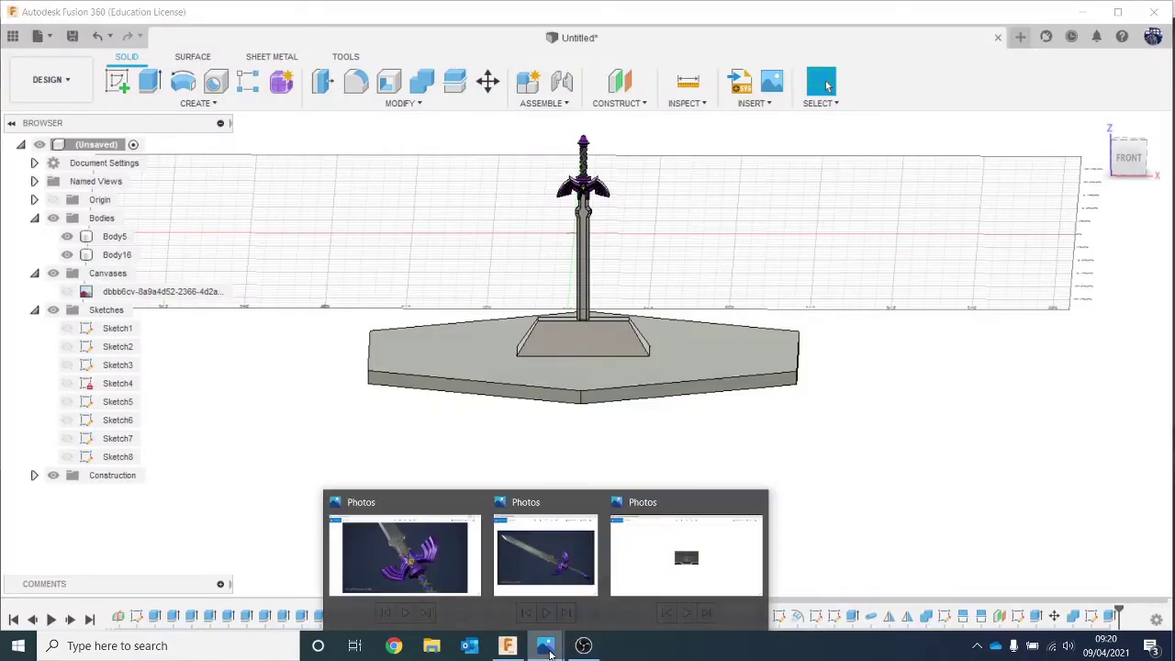
pyautogui.click(667, 578)
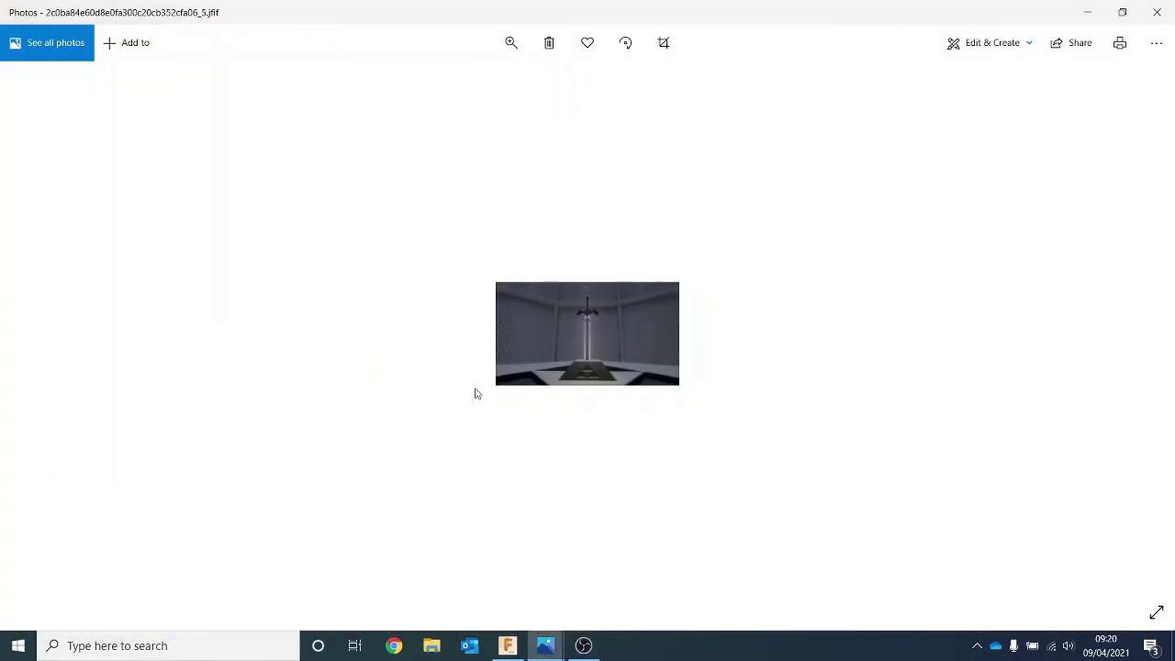
pyautogui.click(1091, 11)
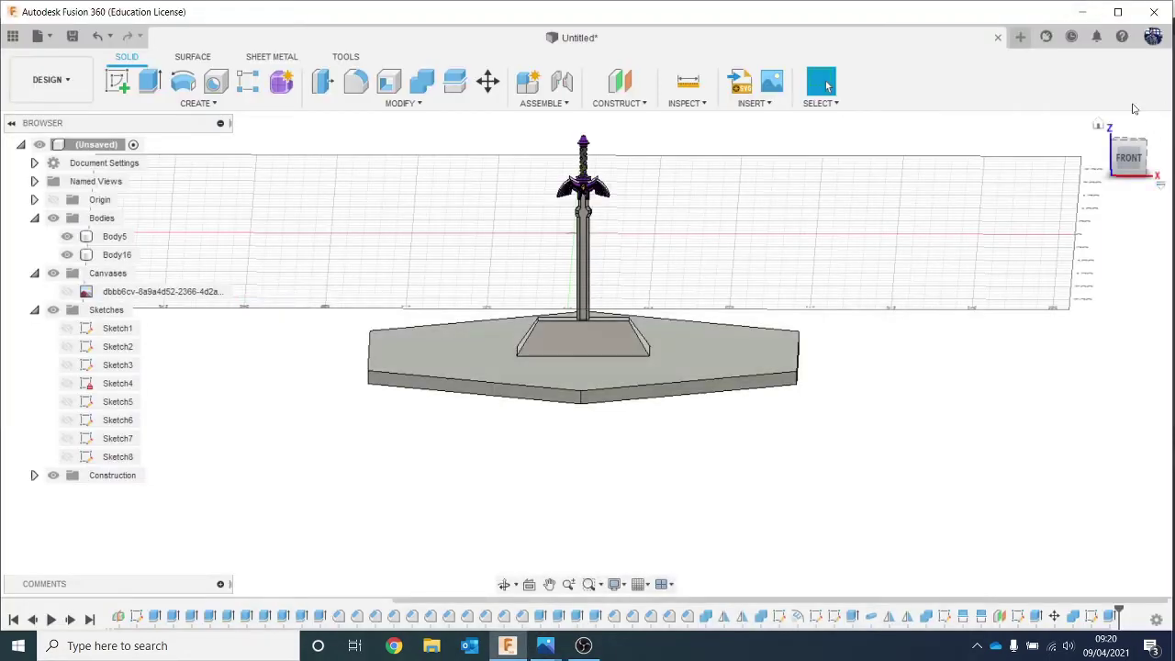
# Start a sketch on the underside of the hexagonal base and project that face's outline into it.
pyautogui.moveTo(1126, 157); pyautogui.dragTo(1122, 120)
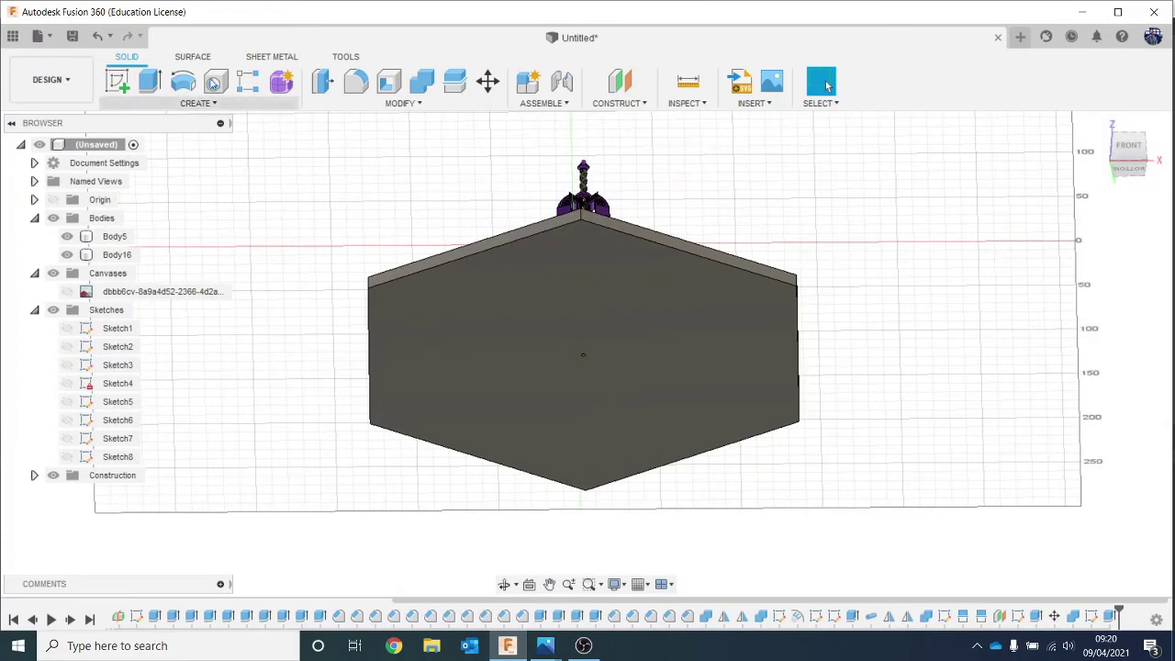
pyautogui.click(116, 81)
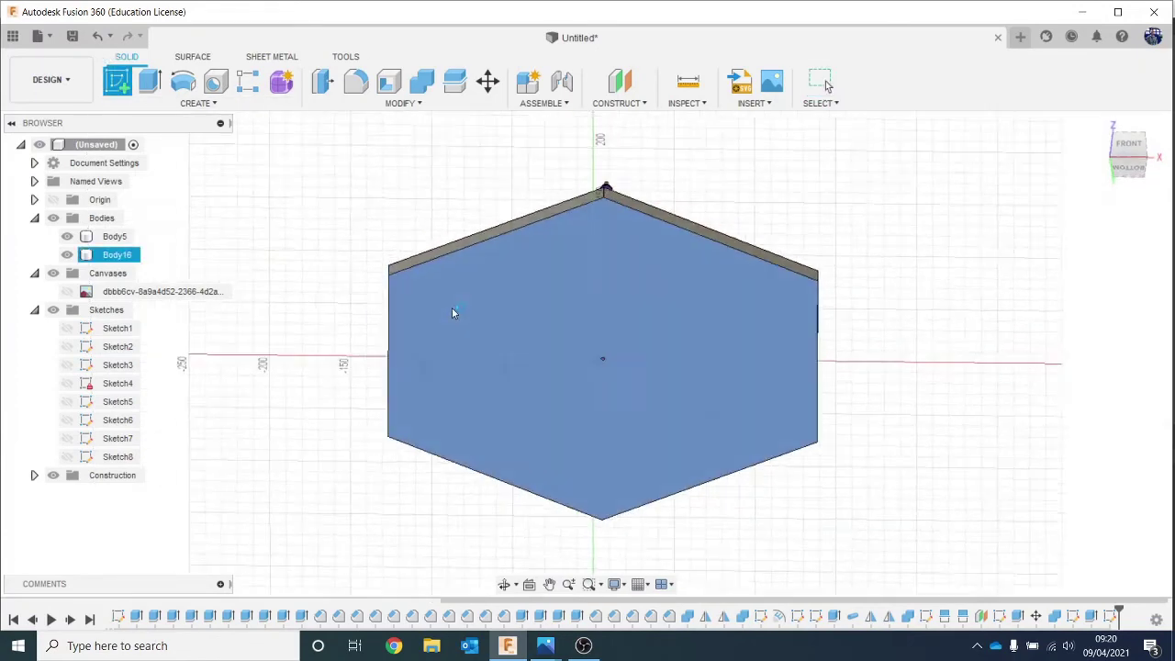
pyautogui.click(453, 309)
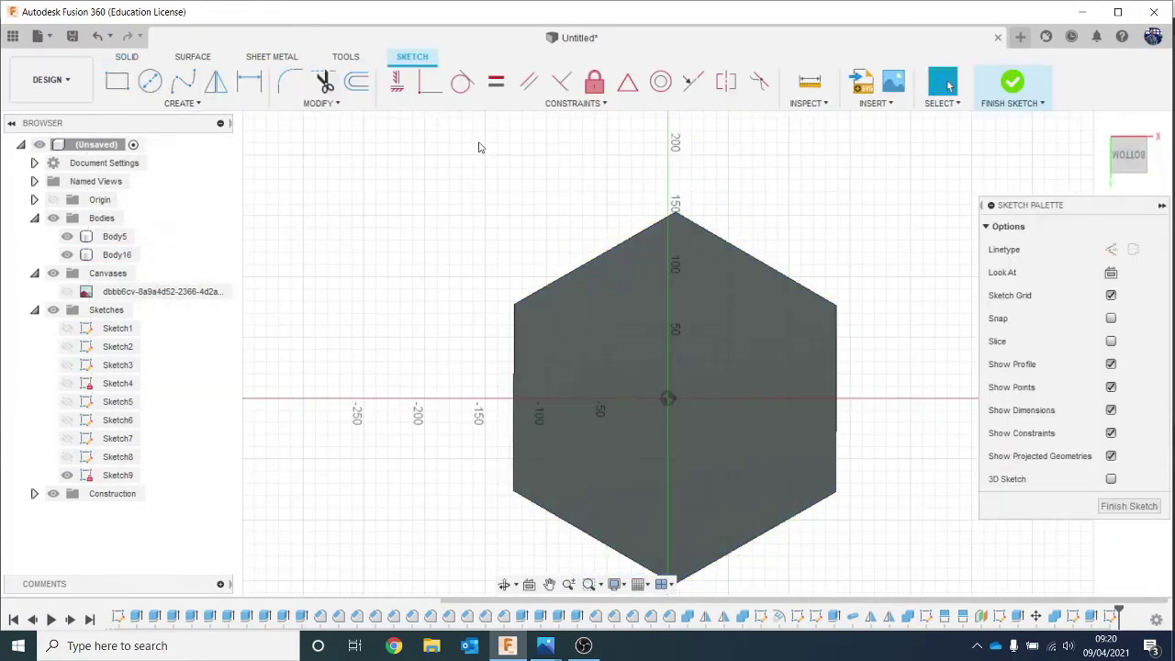
pyautogui.press('p')
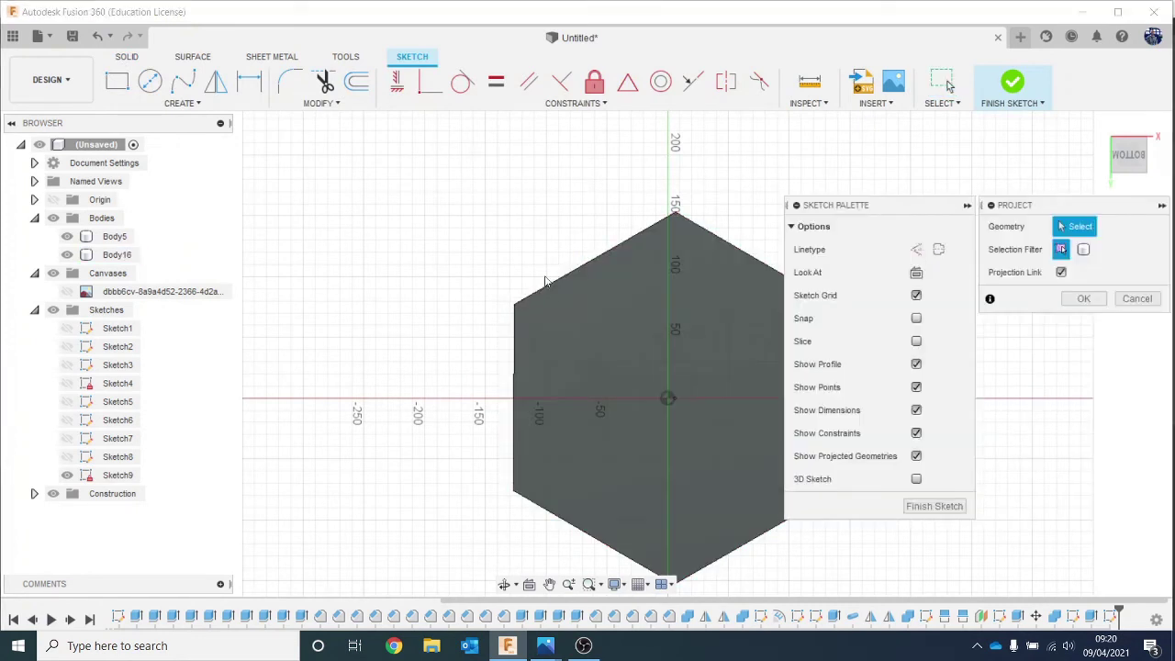
pyautogui.click(598, 354)
pyautogui.moveTo(1034, 370); pyautogui.dragTo(837, 346, button='middle')
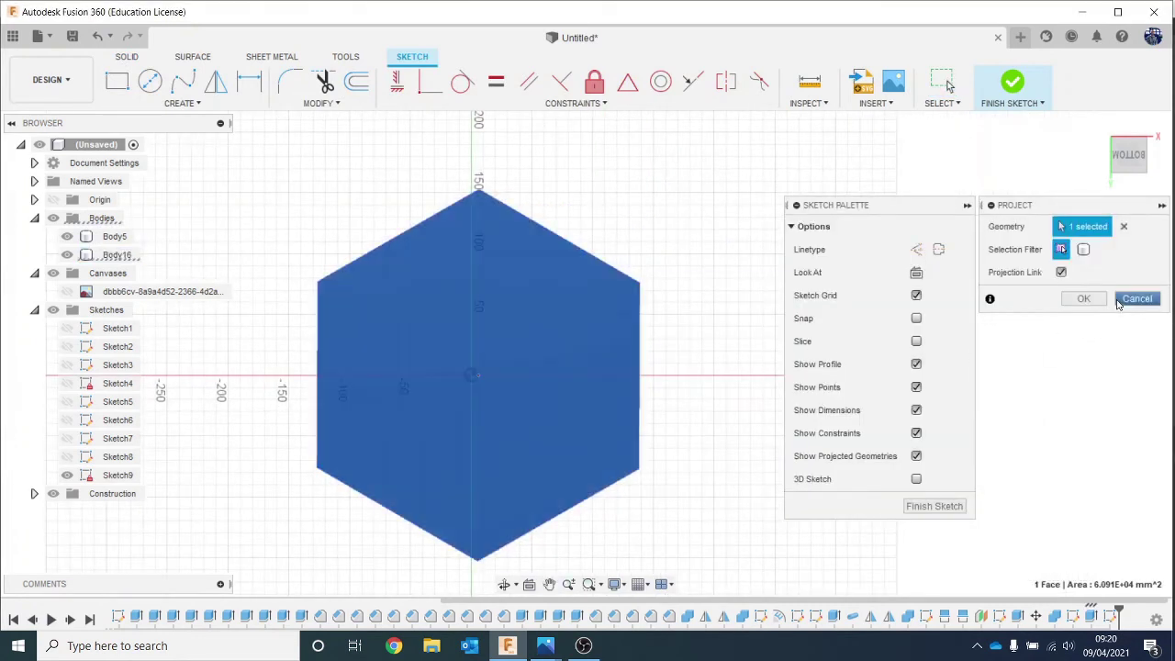
pyautogui.click(1101, 302)
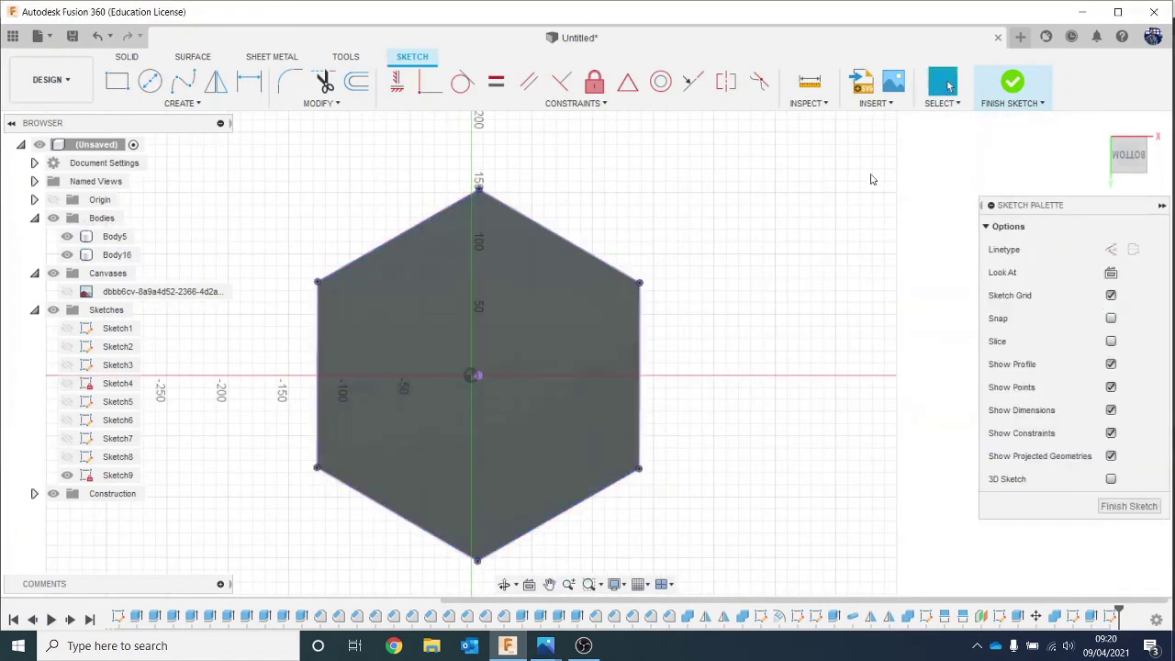
# Offset the projected hexagon outward by about 120.24 mm.
pyautogui.click(356, 82)
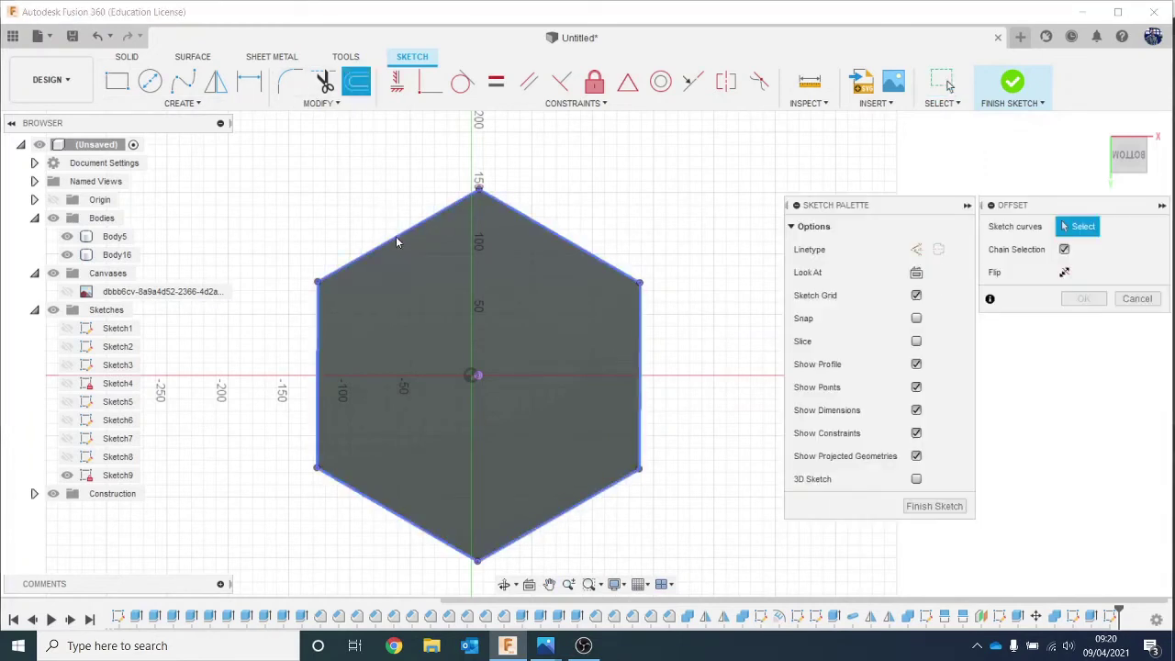
pyautogui.click(397, 236)
pyautogui.scroll(-2, 409, 254)
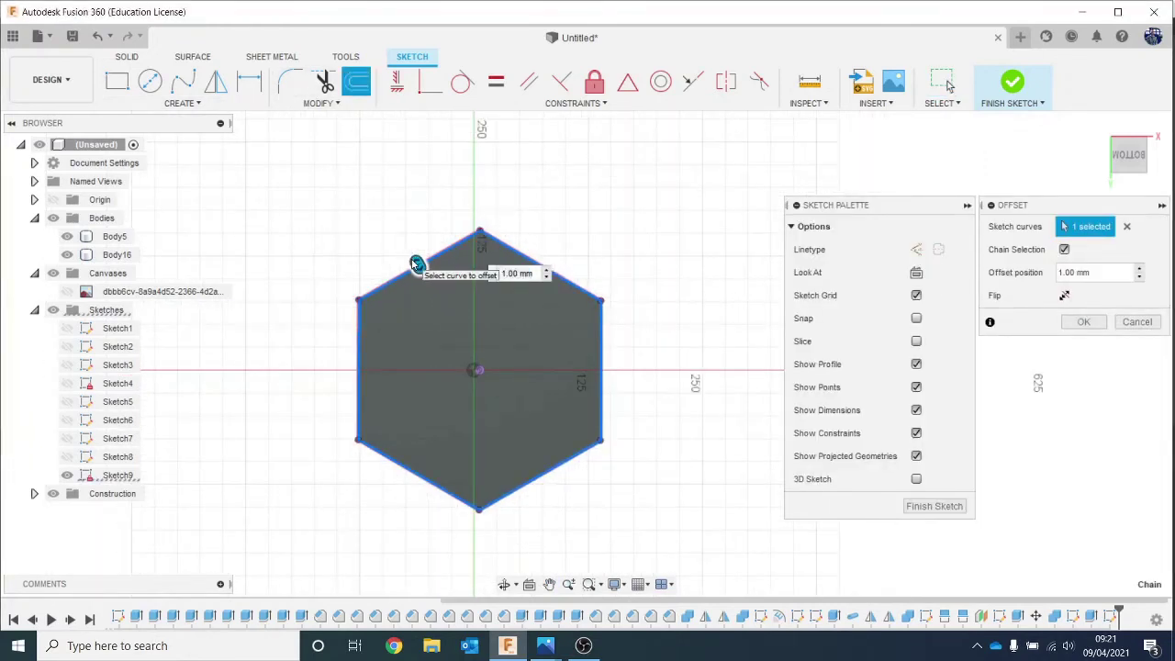
pyautogui.moveTo(415, 263); pyautogui.dragTo(324, 187)
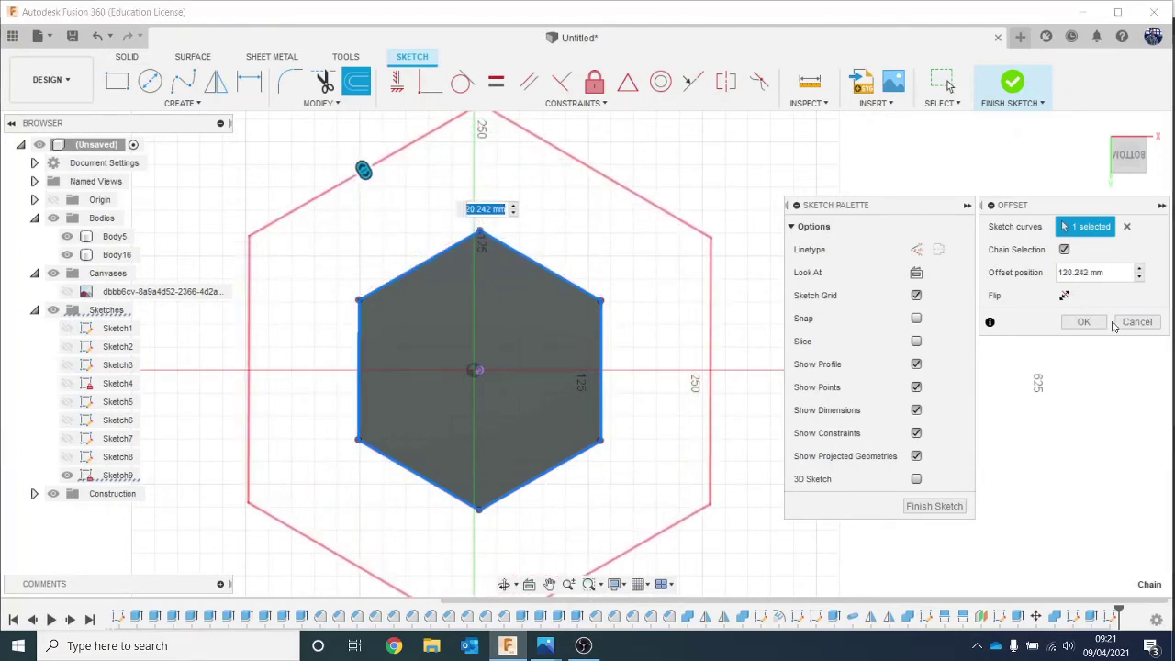
pyautogui.click(1083, 321)
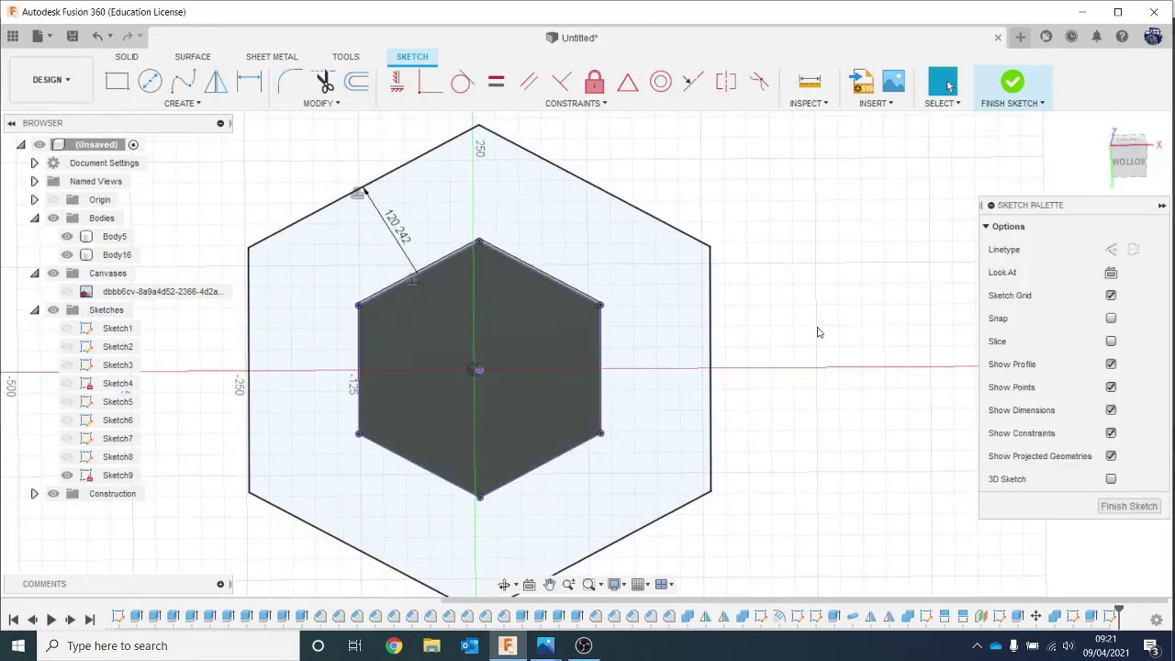
# Extrude the offset ring and the inner hexagon about 12.81 mm downward, joining them to the base as a wider lower step.
pyautogui.press('e')
pyautogui.click(550, 292)
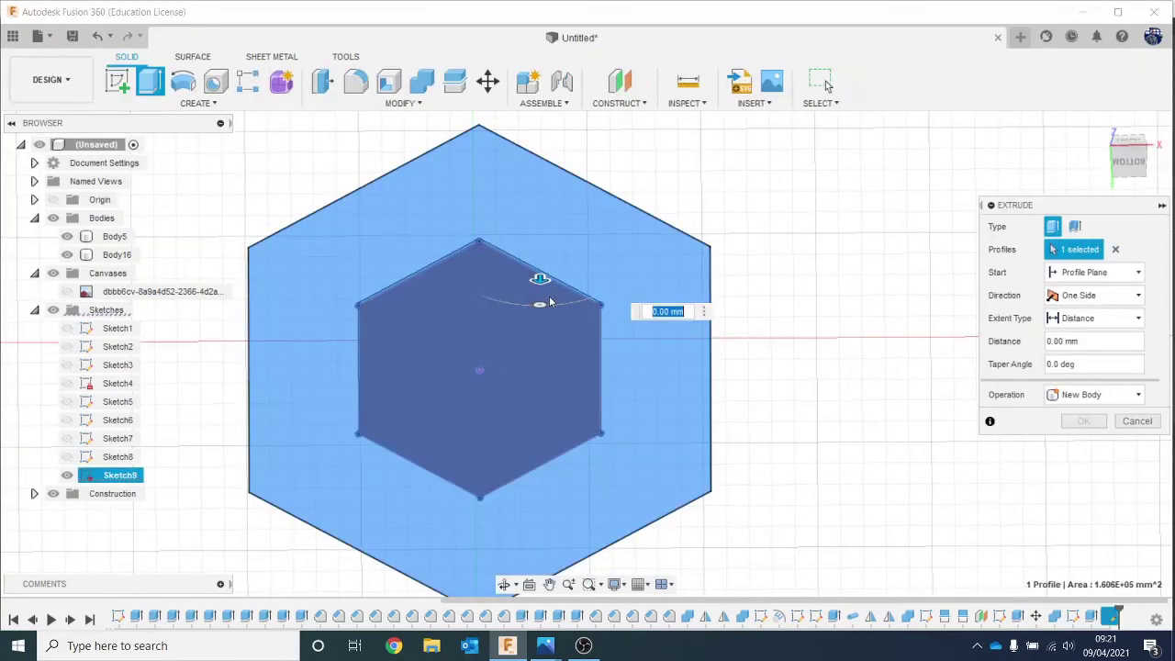
pyautogui.click(601, 362)
pyautogui.click(1142, 161)
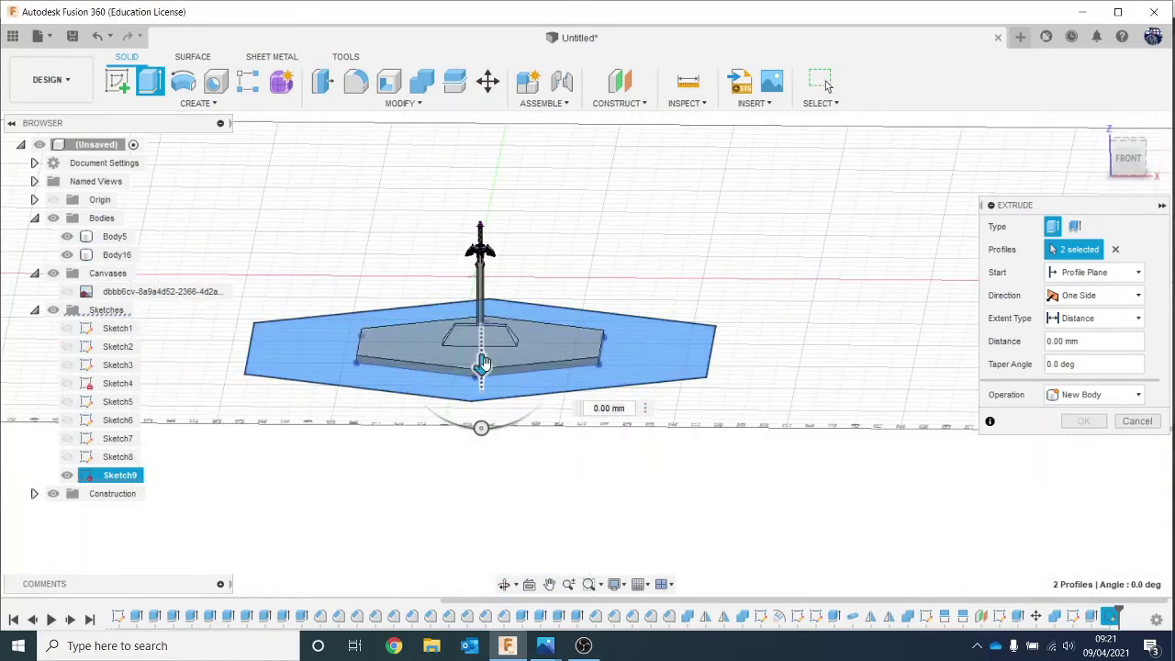
pyautogui.moveTo(482, 367); pyautogui.dragTo(482, 379)
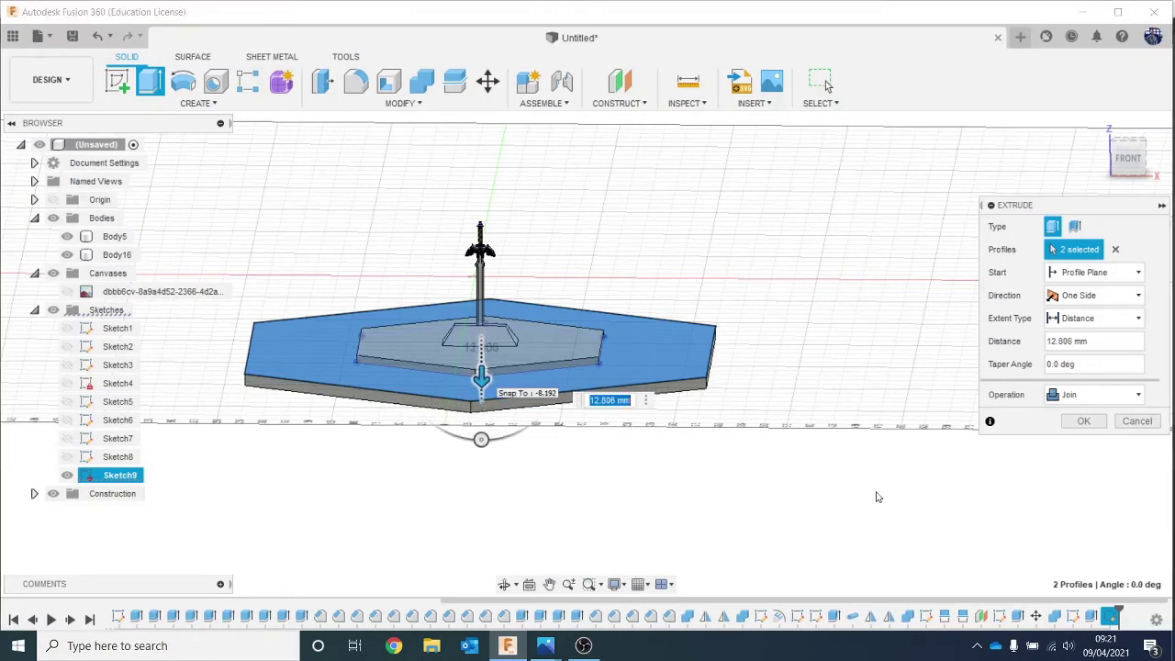
pyautogui.click(1085, 421)
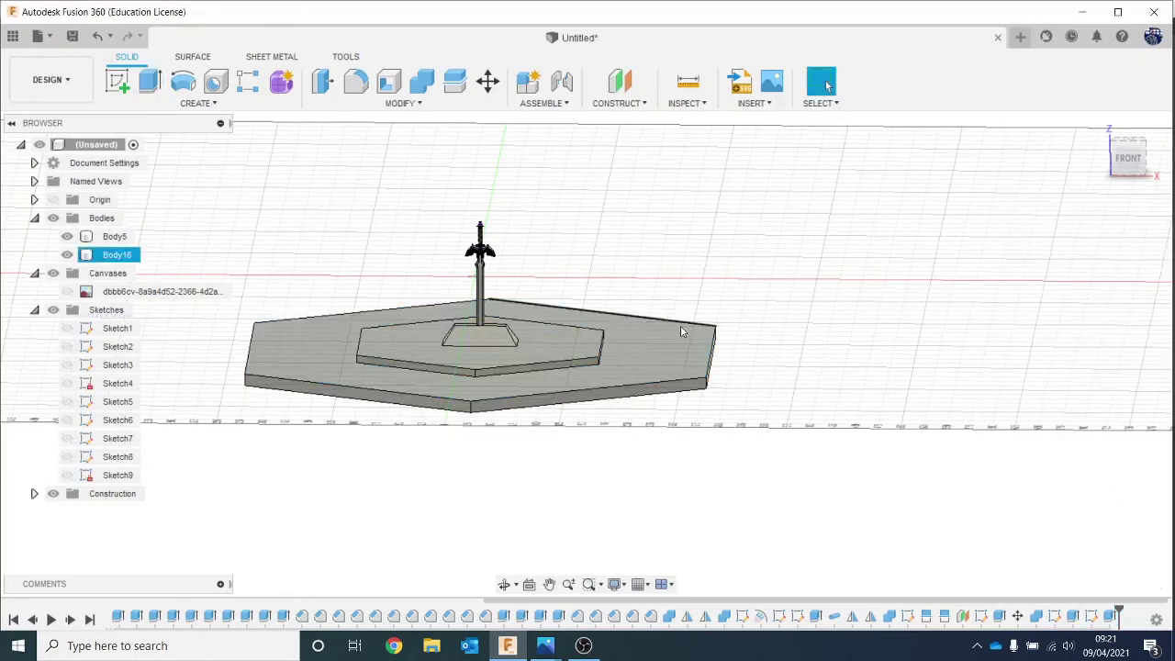
# Sketch a wall rectangle on one side face of the lower hexagonal step, across the face's full width and about 365 mm tall from its bottom edge.
pyautogui.scroll(3, 813, 370)
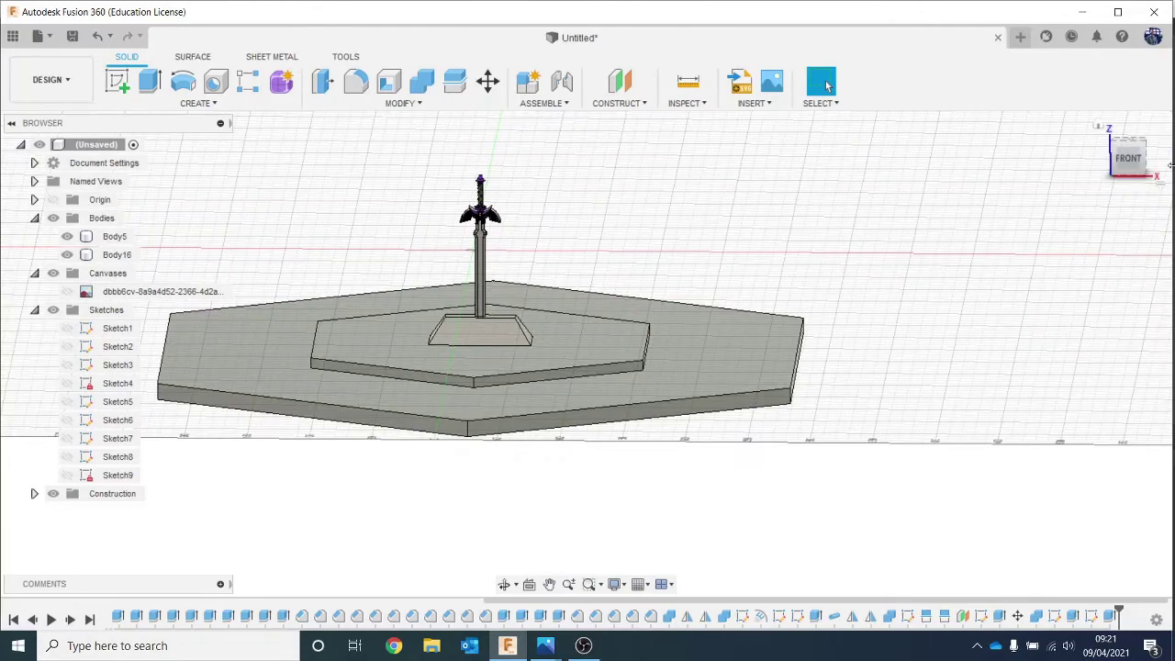
pyautogui.moveTo(1126, 150)
pyautogui.mouseDown()
pyautogui.moveTo(1114, 169)
pyautogui.moveTo(1110, 138)
pyautogui.moveTo(1125, 156)
pyautogui.mouseUp()
pyautogui.click(117, 82)
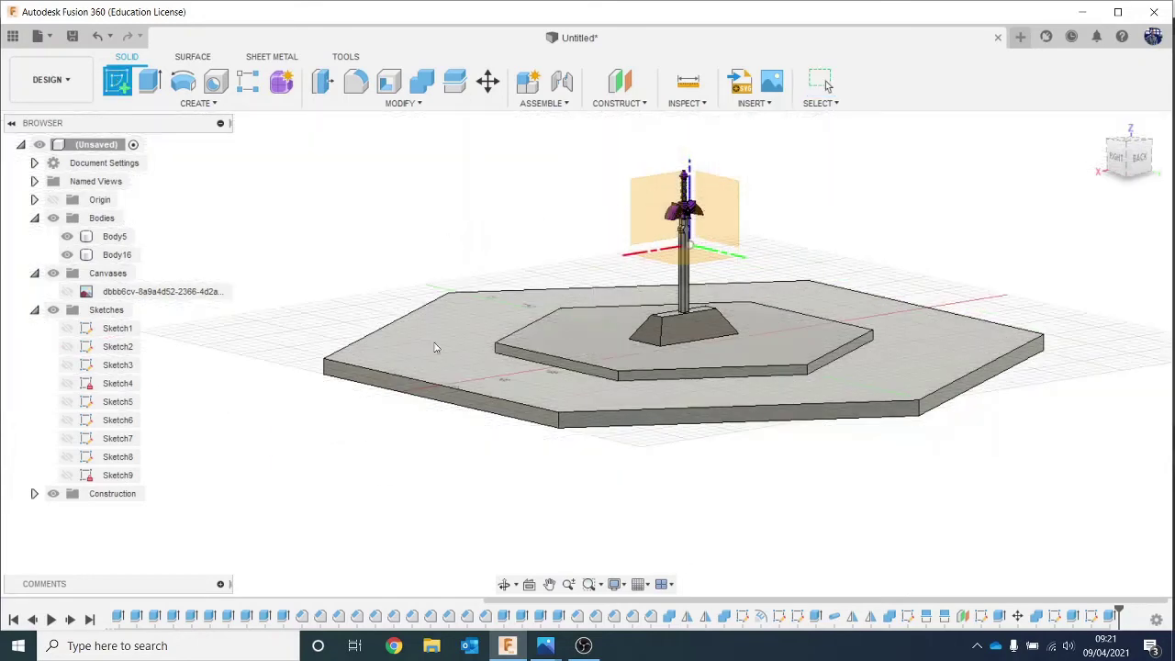
pyautogui.click(619, 414)
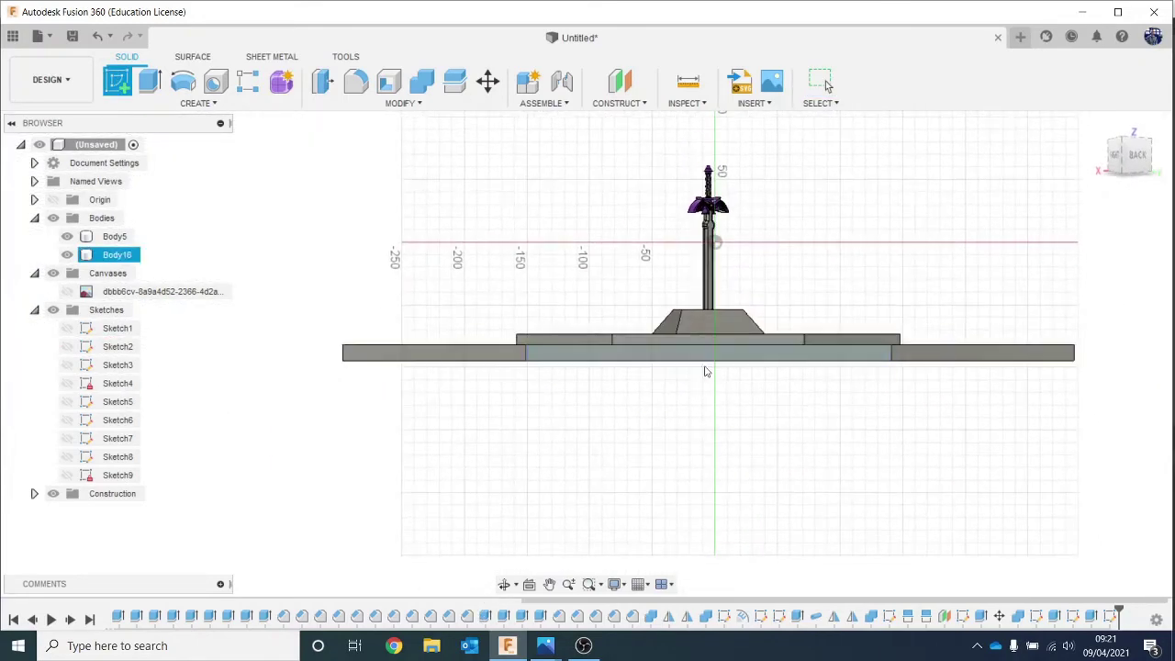
pyautogui.click(117, 82)
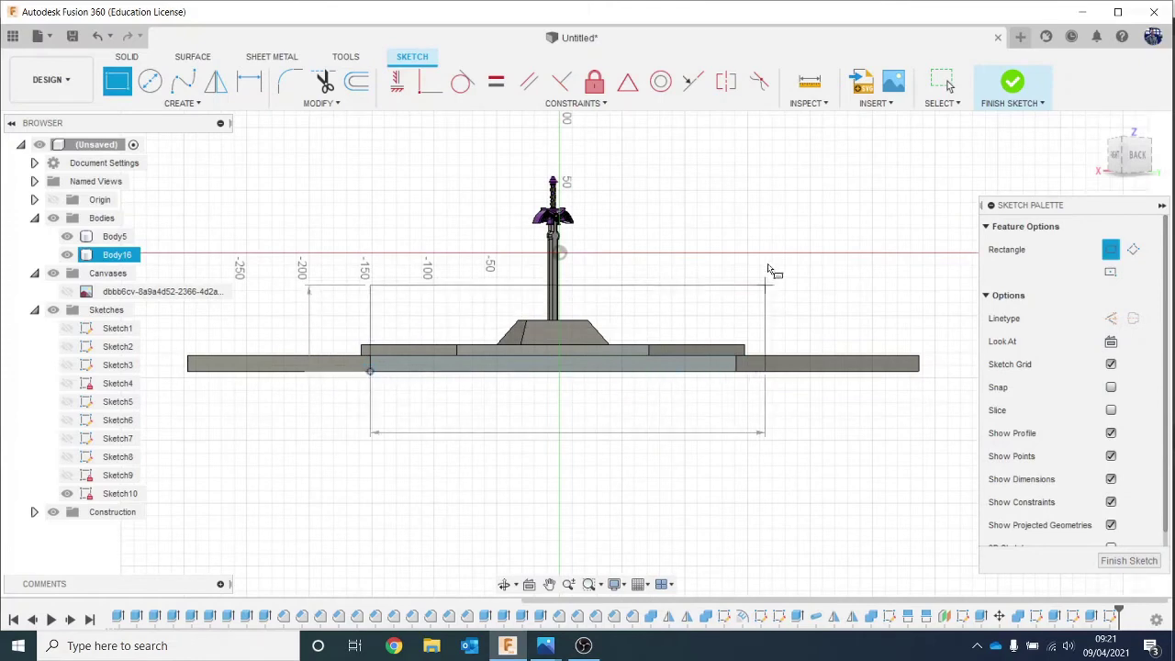
pyautogui.moveTo(747, 181); pyautogui.dragTo(706, 306, button='middle')
pyautogui.scroll(-1, 705, 305)
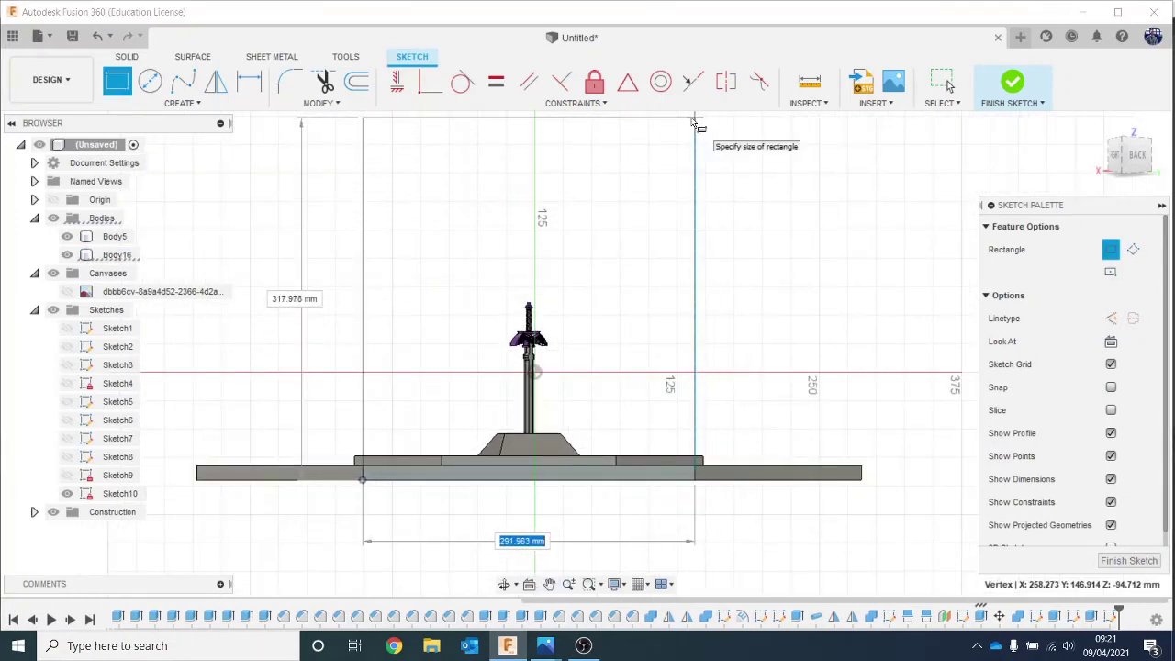
pyautogui.moveTo(692, 116); pyautogui.dragTo(692, 189, button='middle')
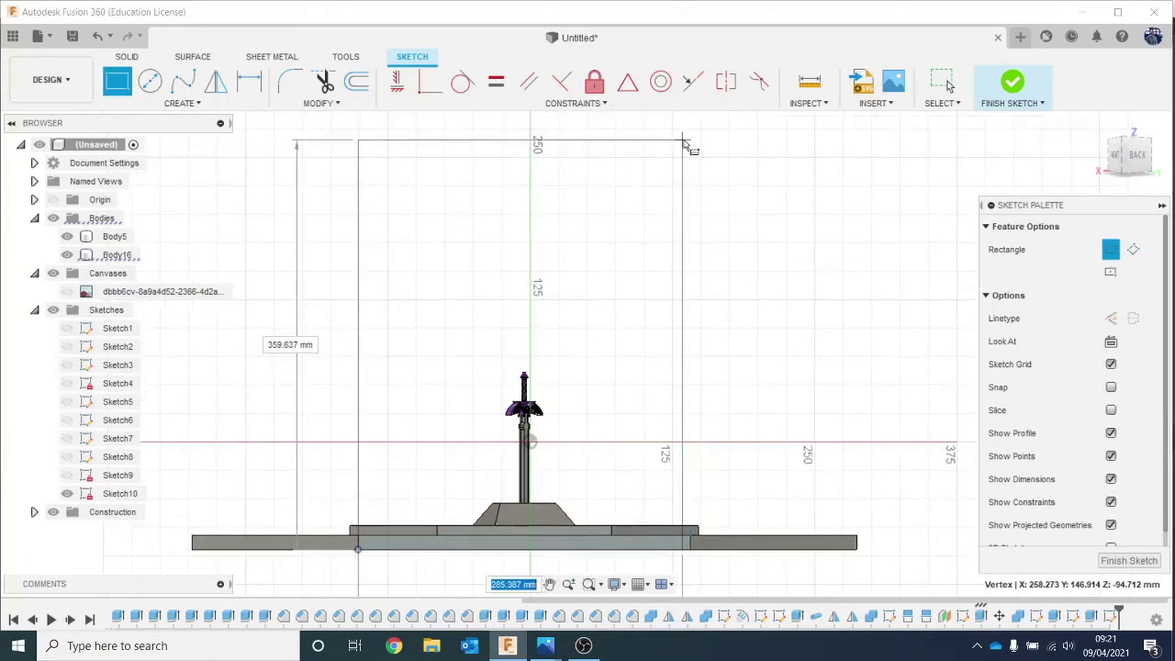
pyautogui.click(689, 137)
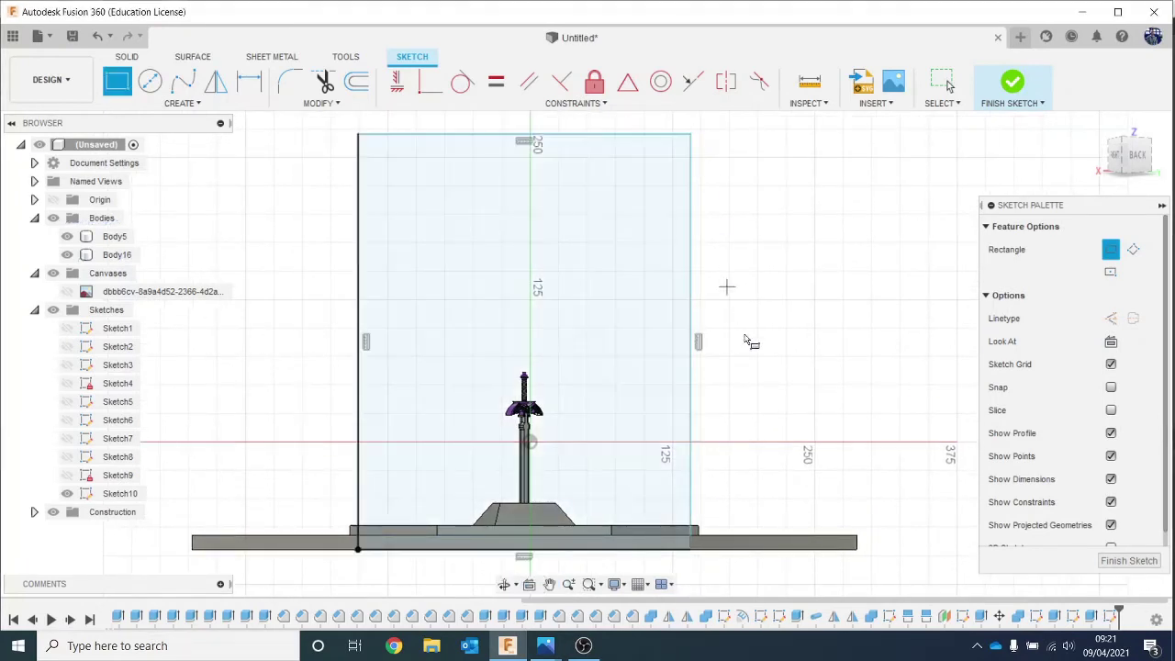
pyautogui.moveTo(771, 496); pyautogui.dragTo(667, 445, button='middle')
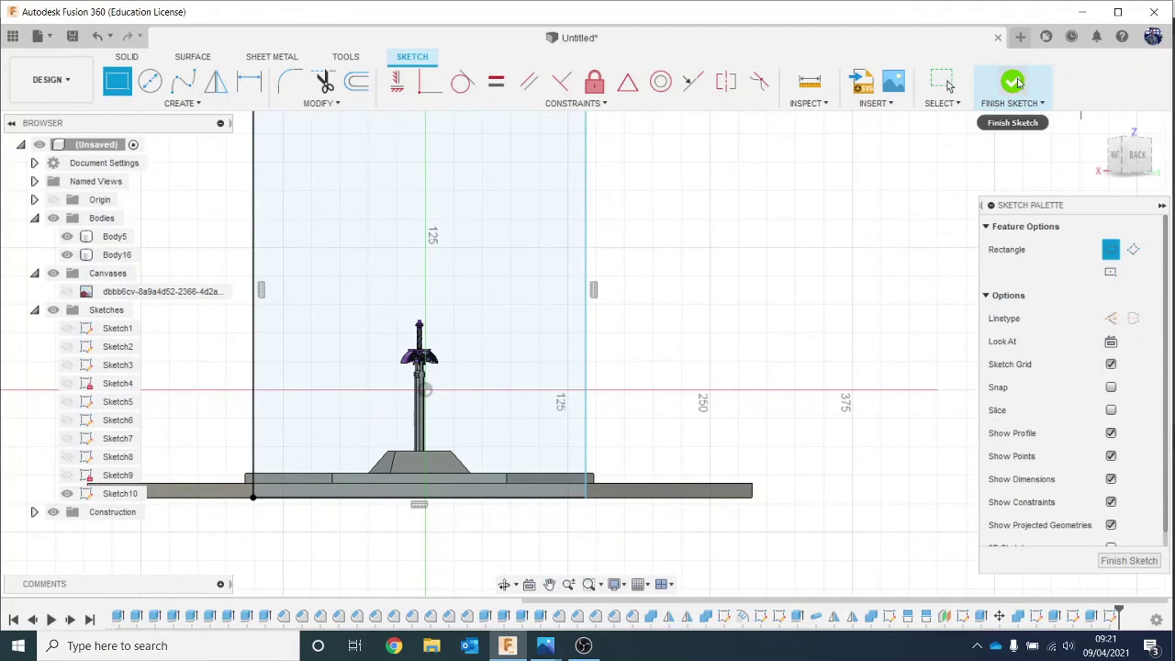
pyautogui.click(1017, 83)
# Extrude the wall profile above the lower hexagonal step by 5 mm as a new body.
pyautogui.press('e')
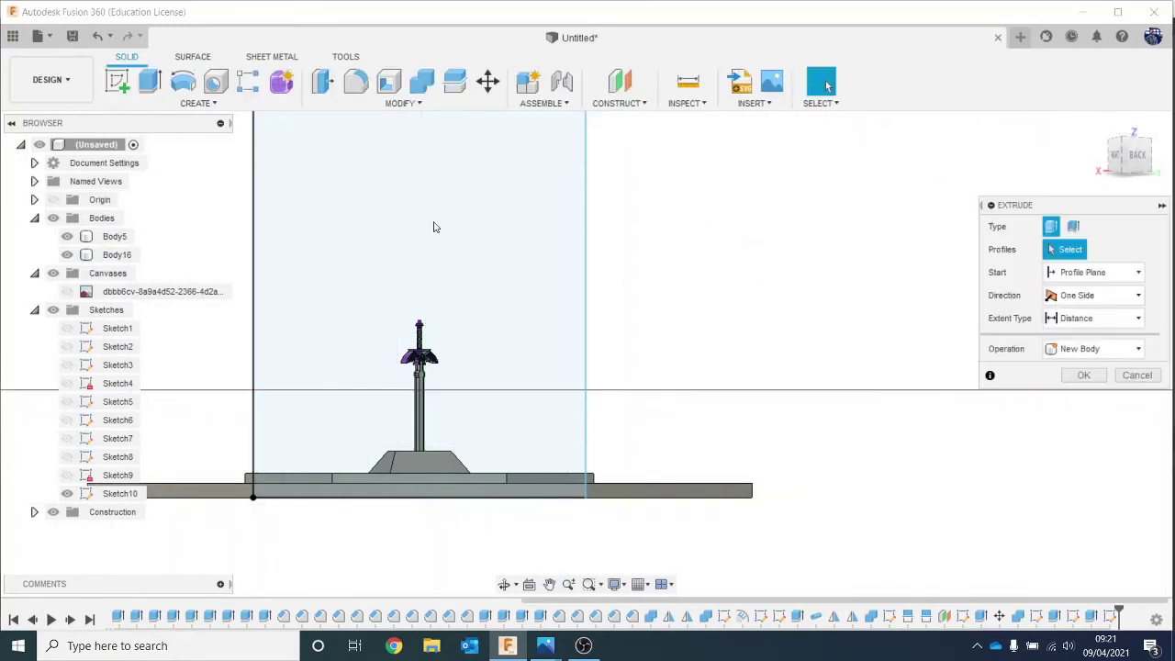
pyautogui.click(569, 218)
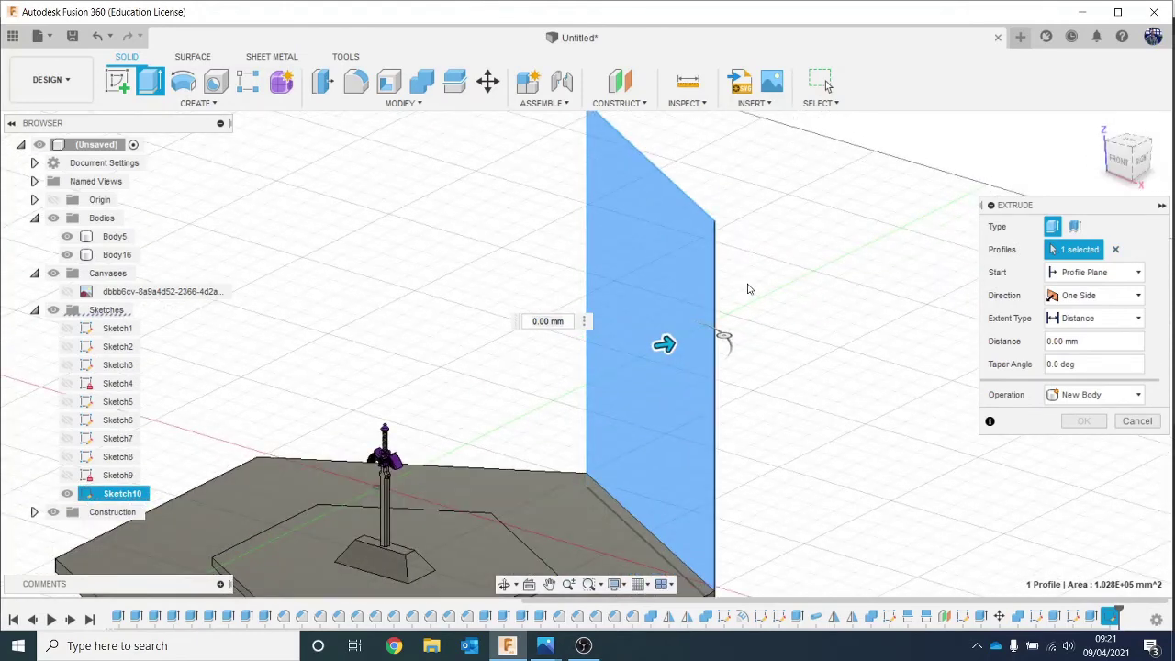
pyautogui.click(547, 322)
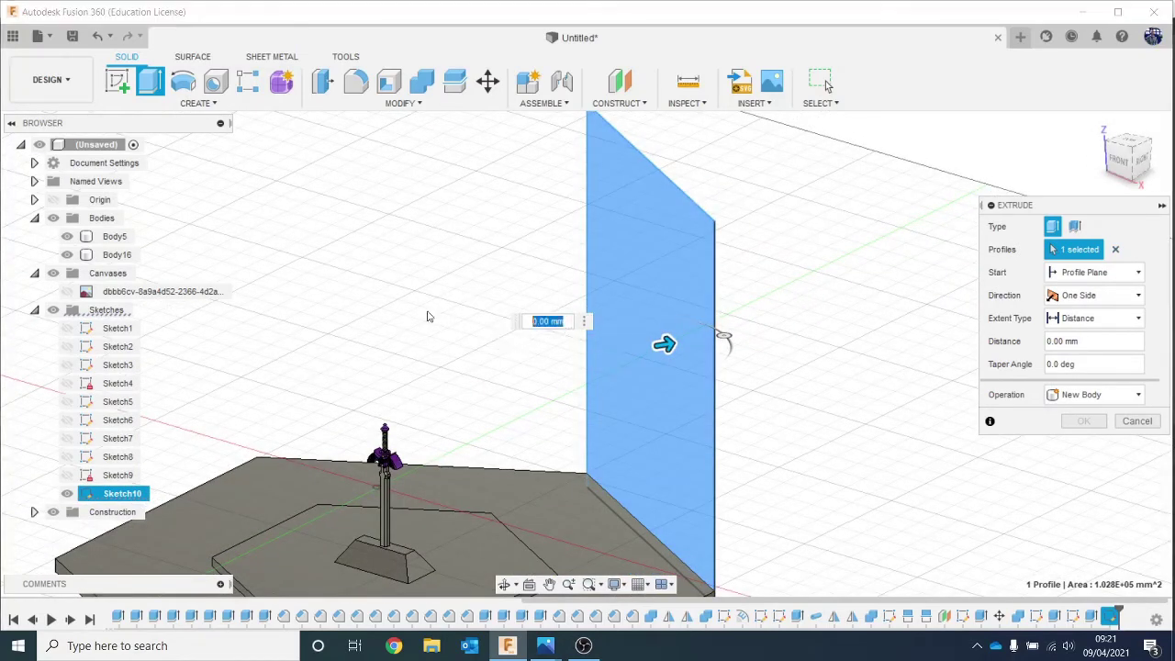
pyautogui.write('5')
pyautogui.press('Return')
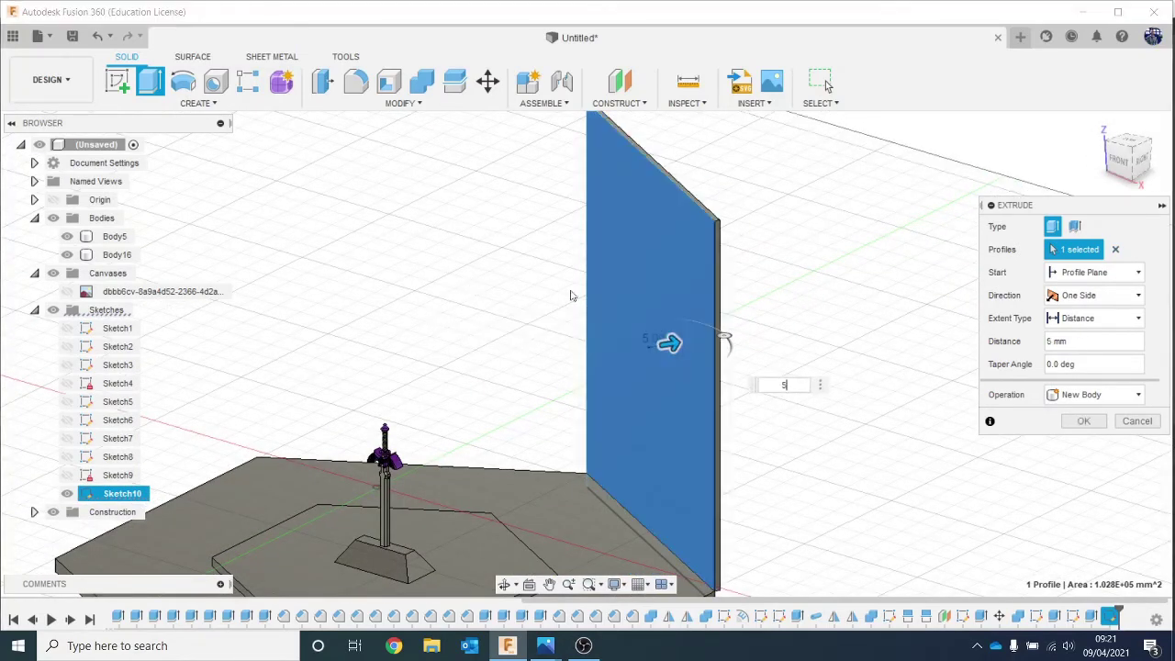
pyautogui.click(1080, 428)
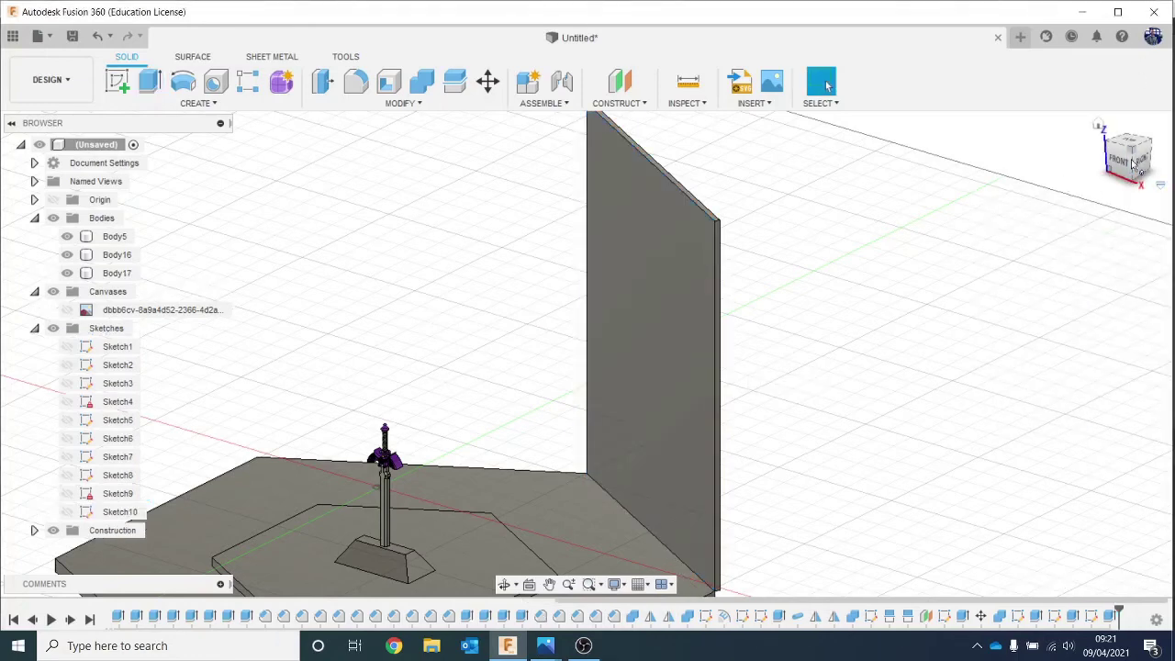
# Sketch a second wall rectangle, about 292 by 365 mm, on the adjacent side face, reaching the existing wall's top corner.
pyautogui.moveTo(1143, 164)
pyautogui.mouseDown()
pyautogui.moveTo(959, 145)
pyautogui.moveTo(904, 155)
pyautogui.mouseUp()
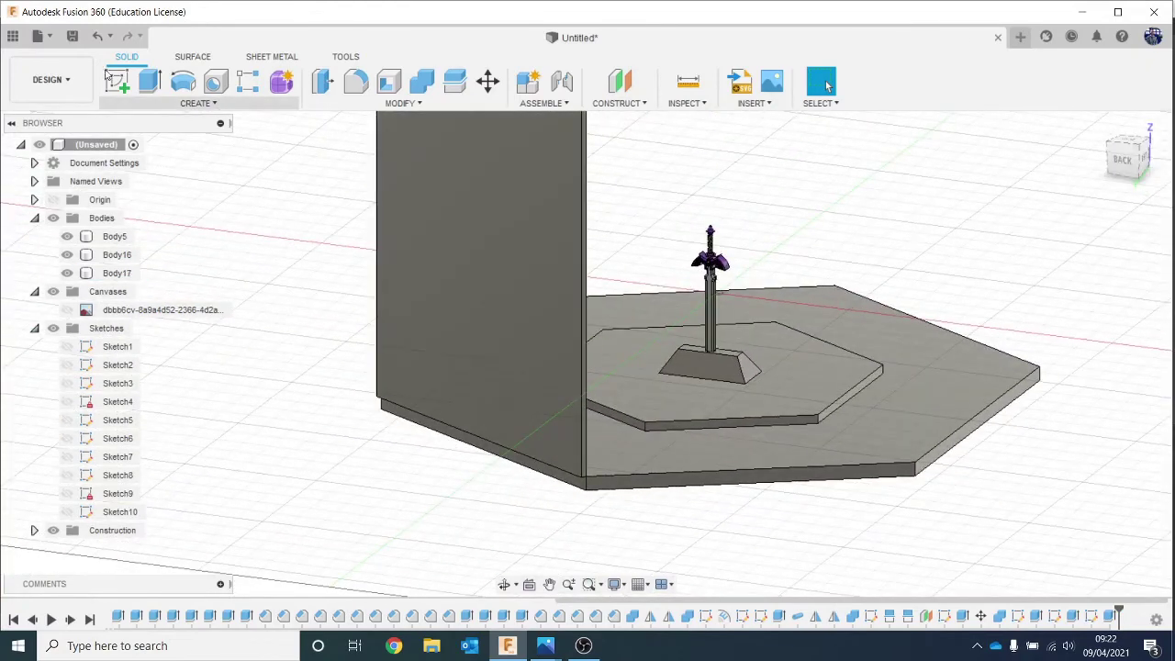
pyautogui.click(110, 81)
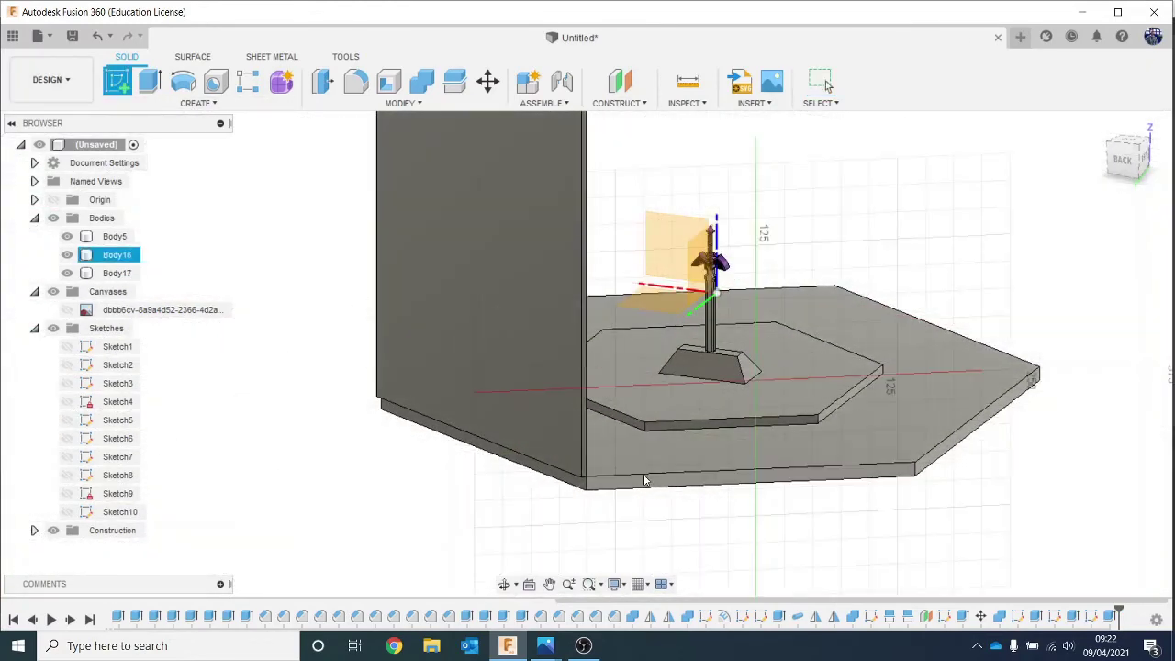
pyautogui.click(644, 479)
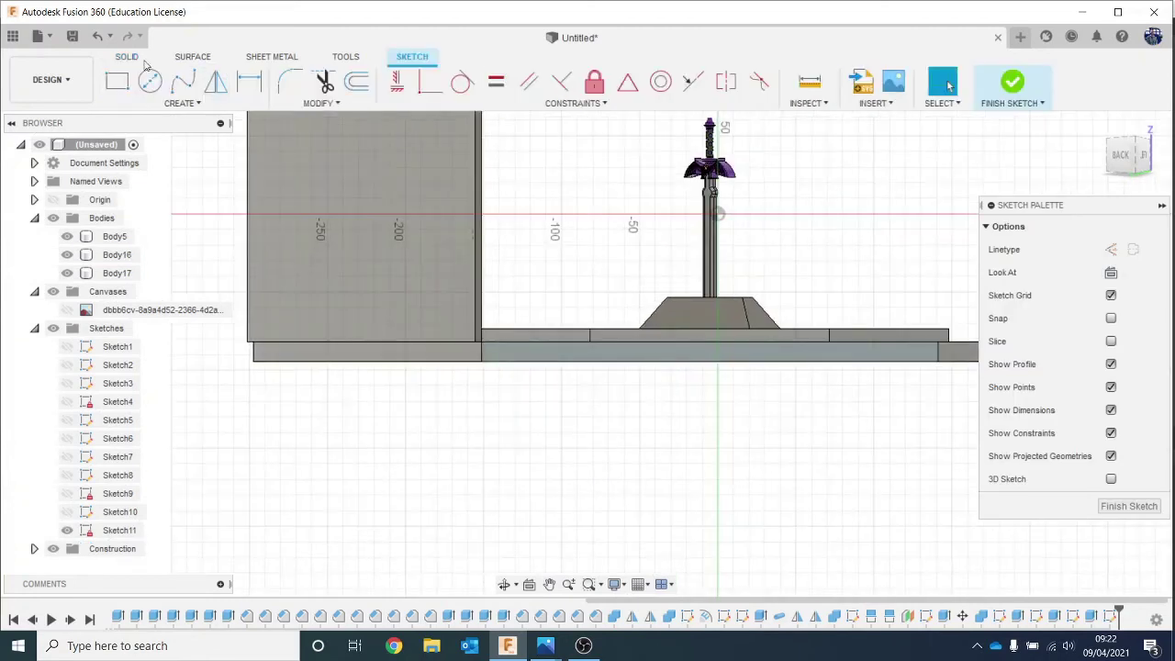
pyautogui.click(118, 84)
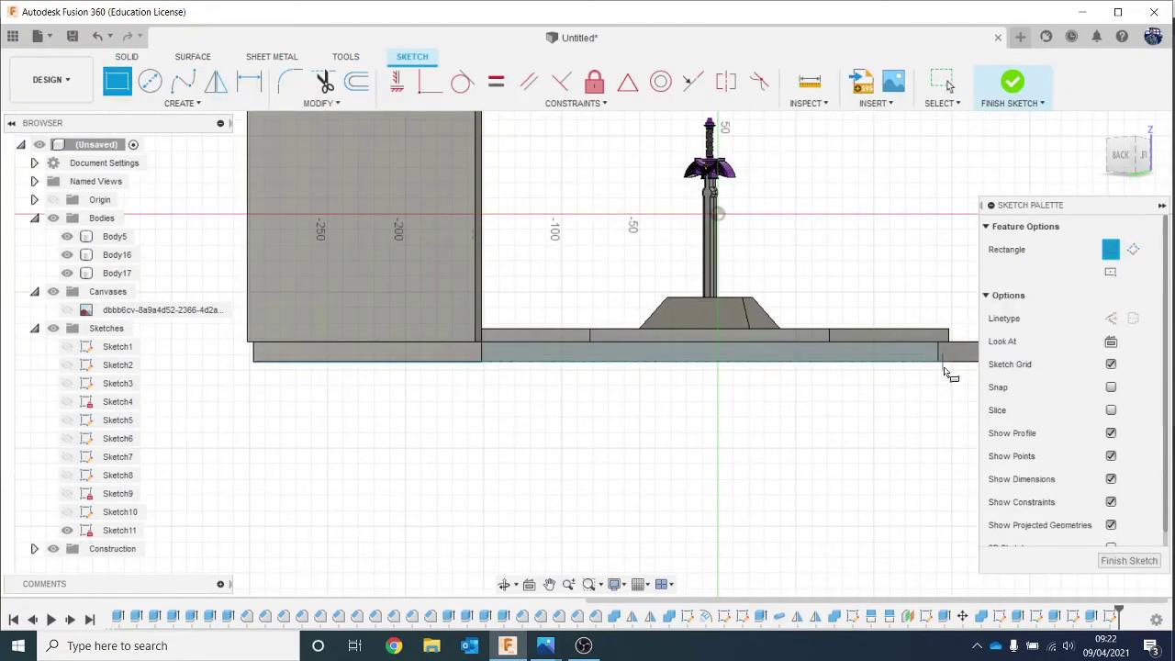
pyautogui.moveTo(863, 319); pyautogui.dragTo(904, 542, button='middle')
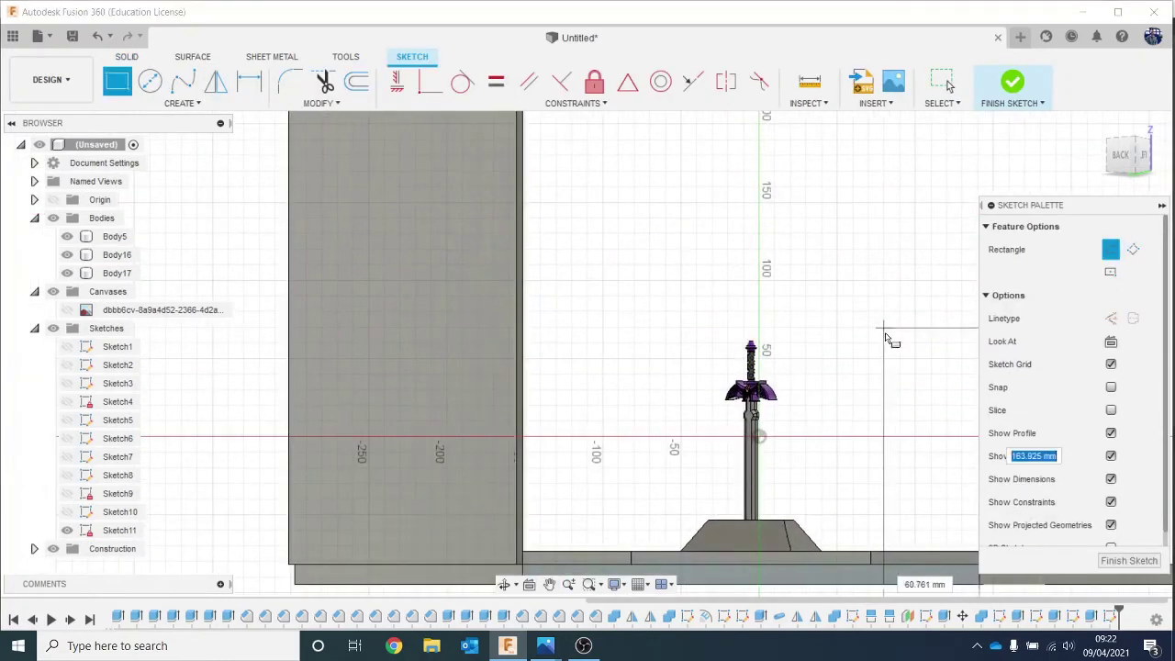
pyautogui.moveTo(884, 331); pyautogui.dragTo(926, 523, button='middle')
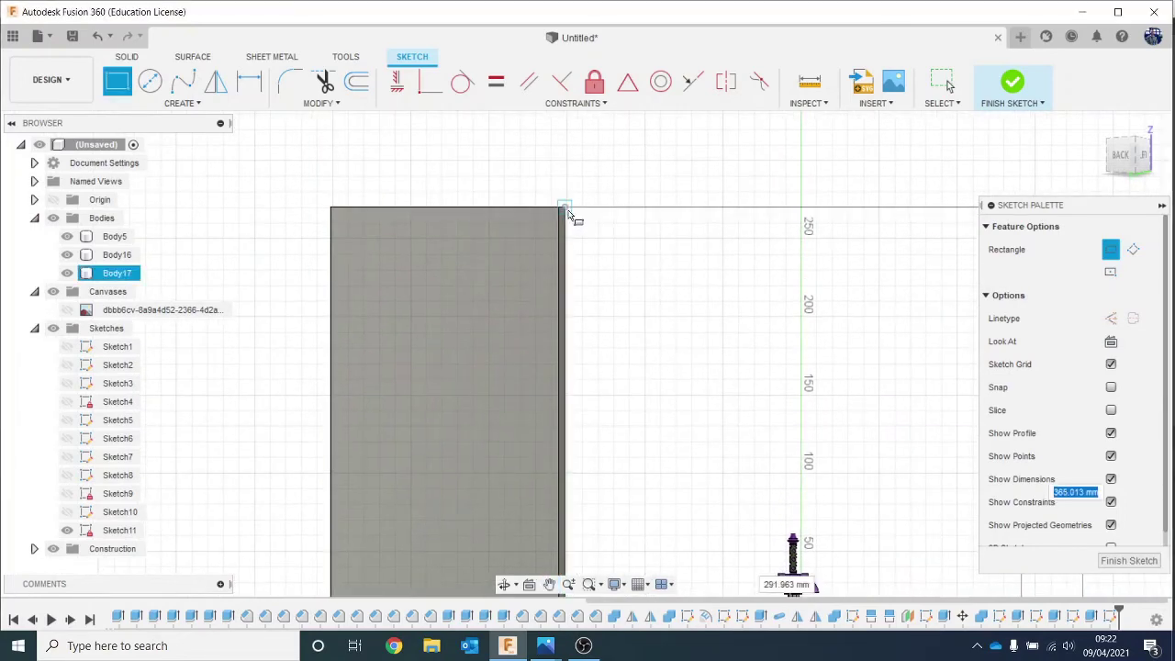
pyautogui.click(566, 209)
pyautogui.click(1012, 81)
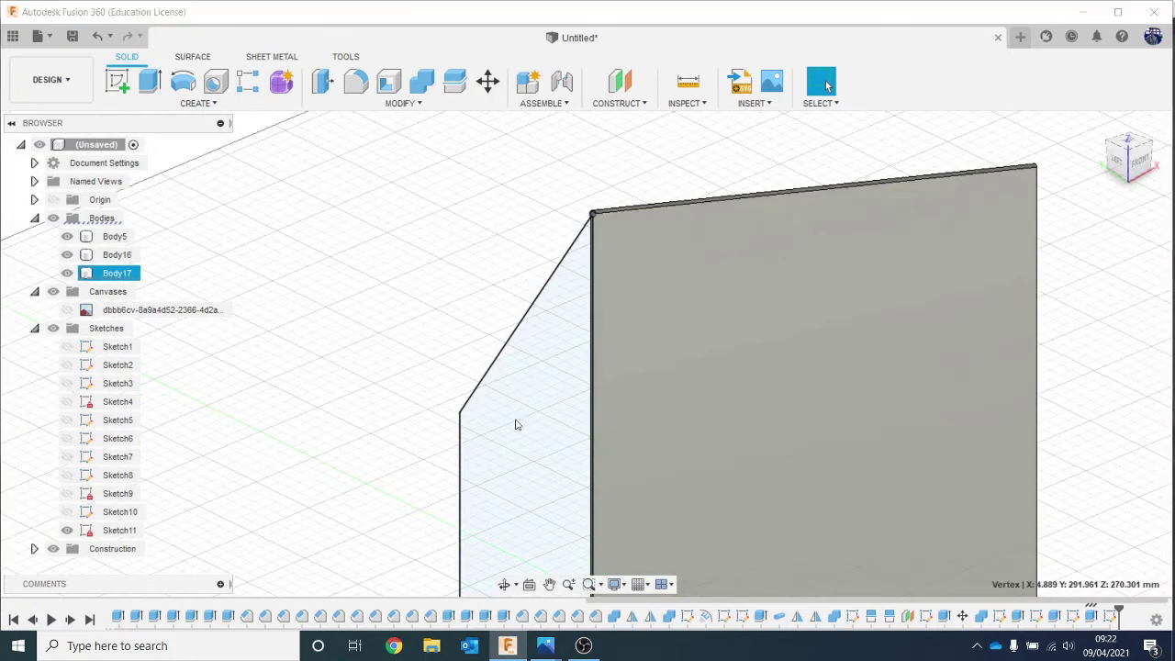
# Extrude the second wall rectangle by 5 mm as a new body.
pyautogui.press('e')
pyautogui.moveTo(787, 424); pyautogui.dragTo(823, 246, button='middle')
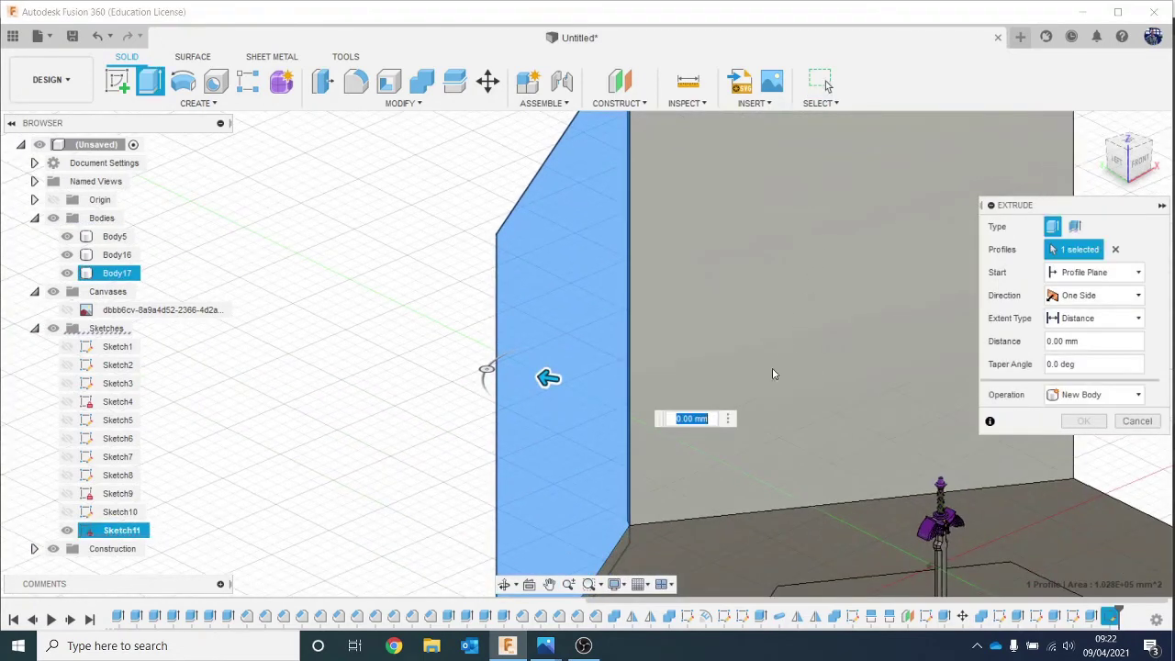
pyautogui.write('5')
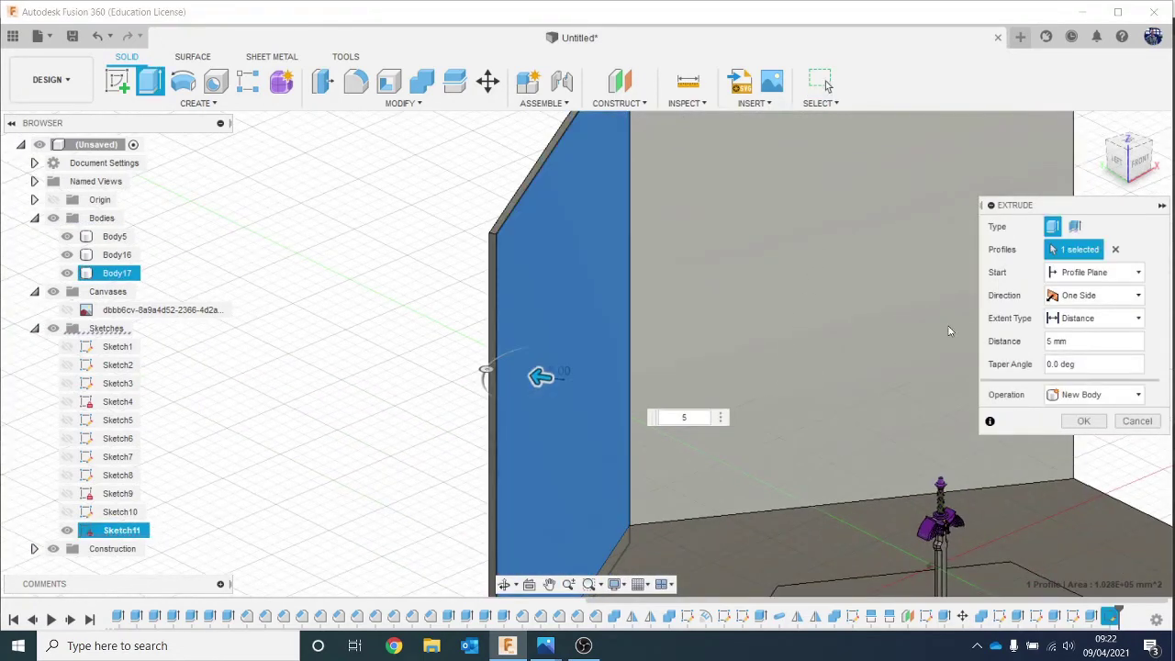
pyautogui.click(1084, 424)
pyautogui.scroll(-4, 1035, 422)
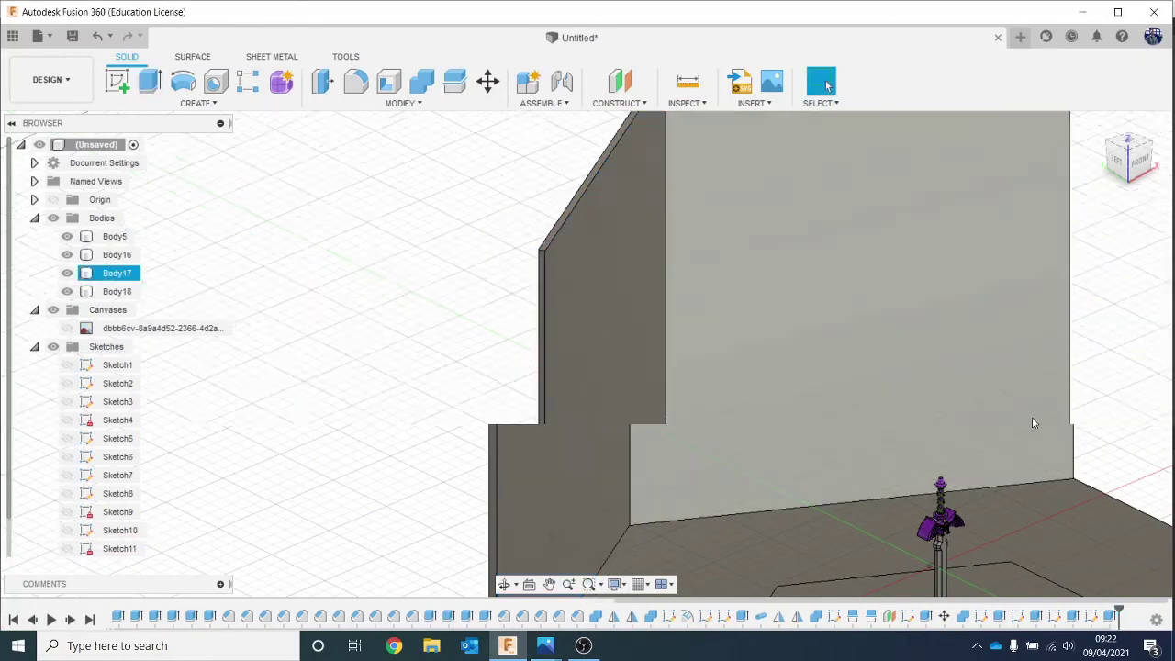
# Sketch a third wall rectangle, about 292 by 365 mm, on the next free side face of the lower step, reaching the adjoining wall's top corner.
pyautogui.moveTo(1034, 422); pyautogui.dragTo(923, 315, button='middle')
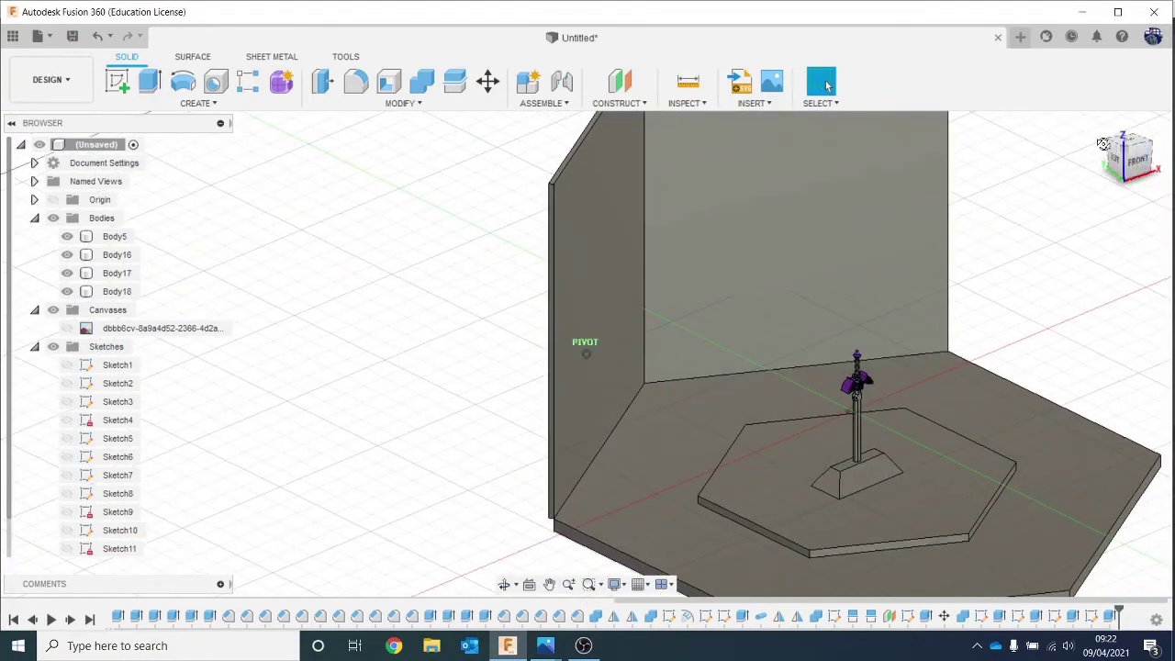
pyautogui.click(1136, 161)
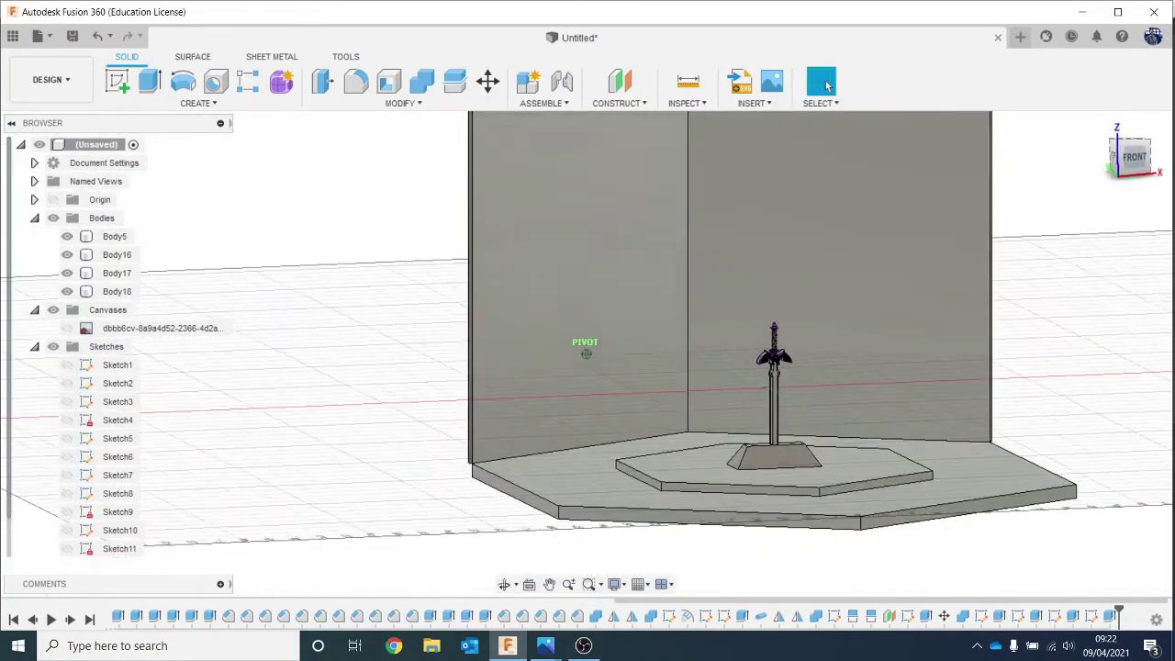
pyautogui.moveTo(771, 388)
pyautogui.keyDown('shift'); pyautogui.mouseDown(button='middle')
pyautogui.moveTo(791, 413)
pyautogui.moveTo(863, 409)
pyautogui.moveTo(936, 344)
pyautogui.moveTo(852, 395)
pyautogui.moveTo(775, 378)
pyautogui.moveTo(826, 321)
pyautogui.moveTo(895, 381)
pyautogui.mouseUp(button='middle'); pyautogui.keyUp('shift')
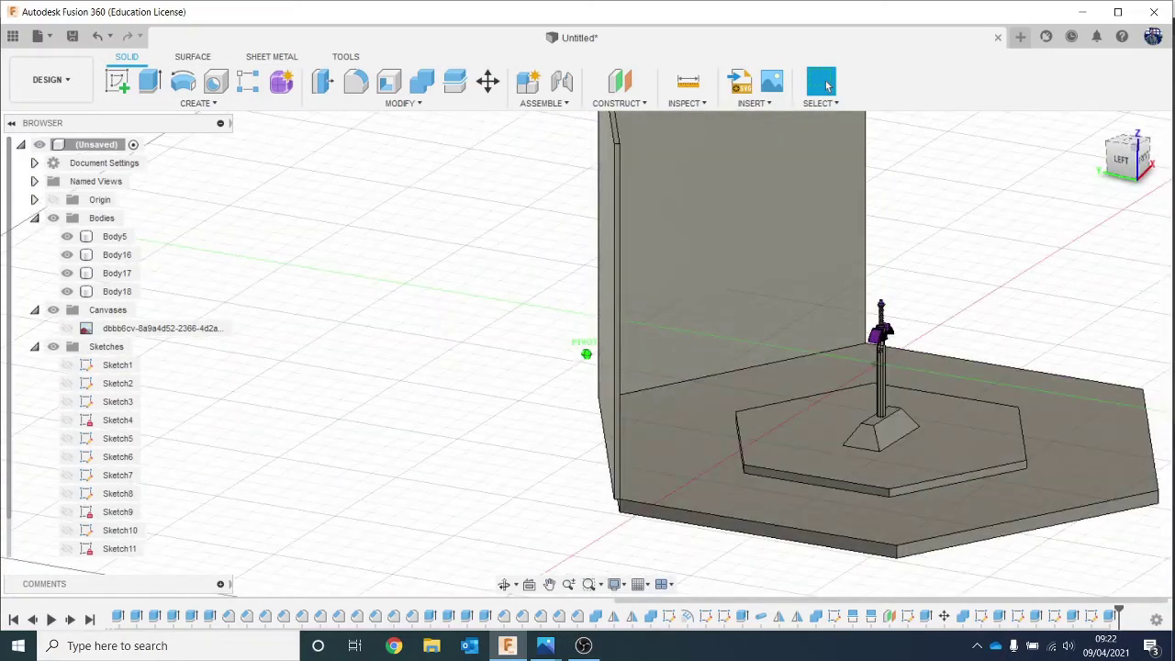
pyautogui.moveTo(960, 342); pyautogui.dragTo(781, 272, button='middle')
pyautogui.click(119, 80)
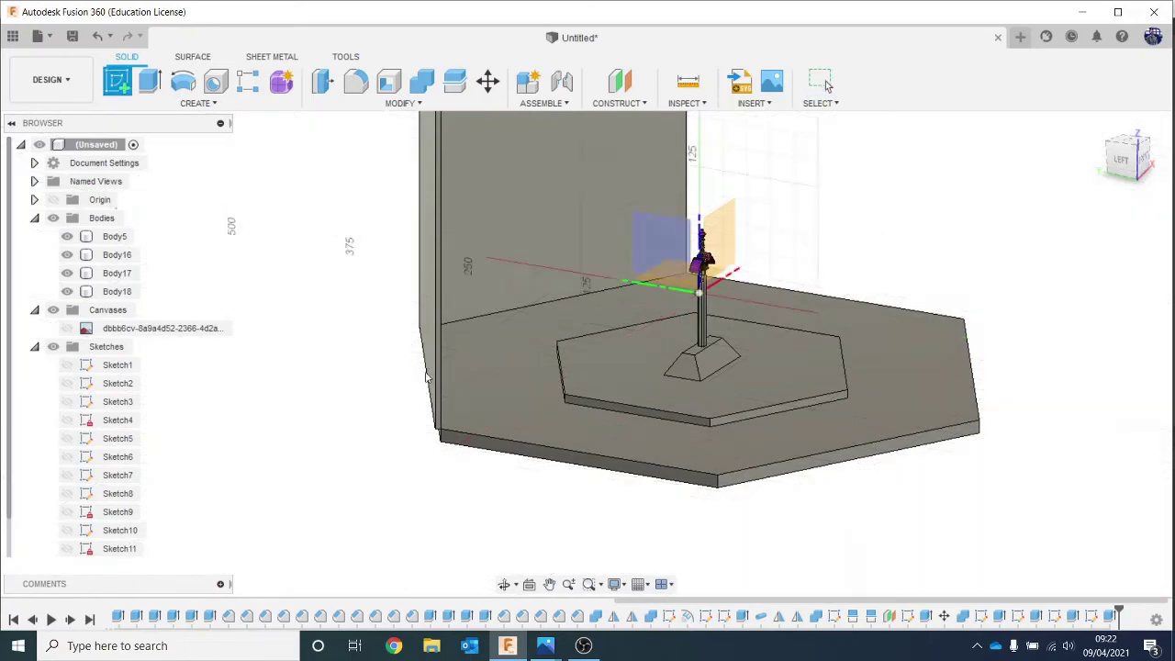
pyautogui.click(821, 452)
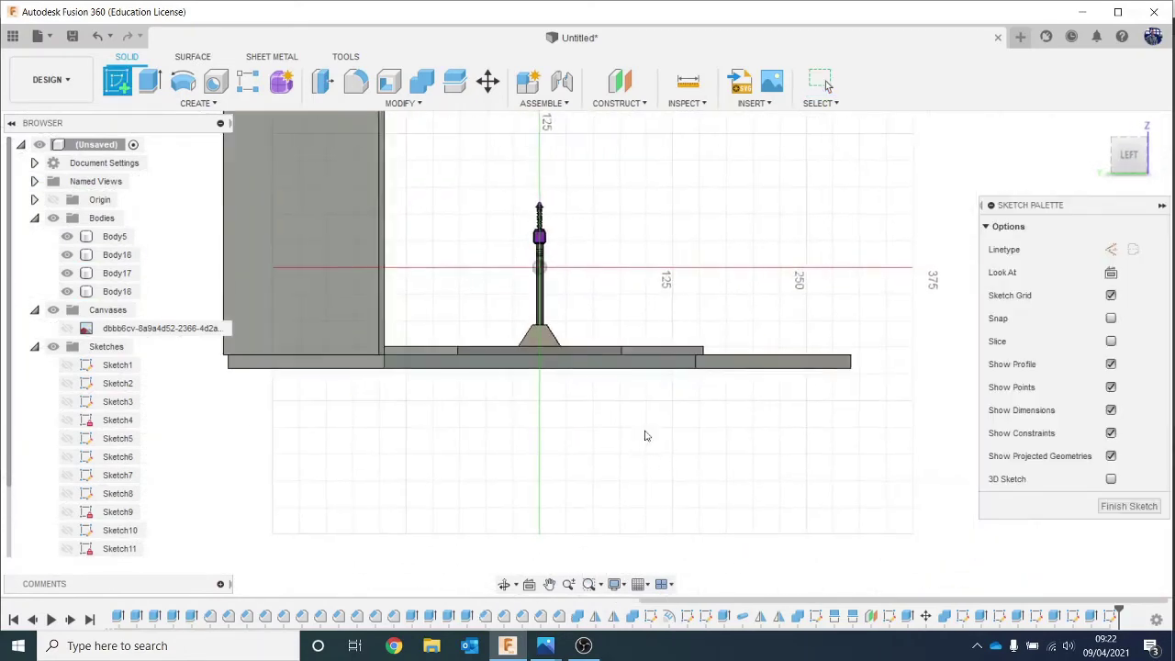
pyautogui.press('r')
pyautogui.scroll(2, 482, 321)
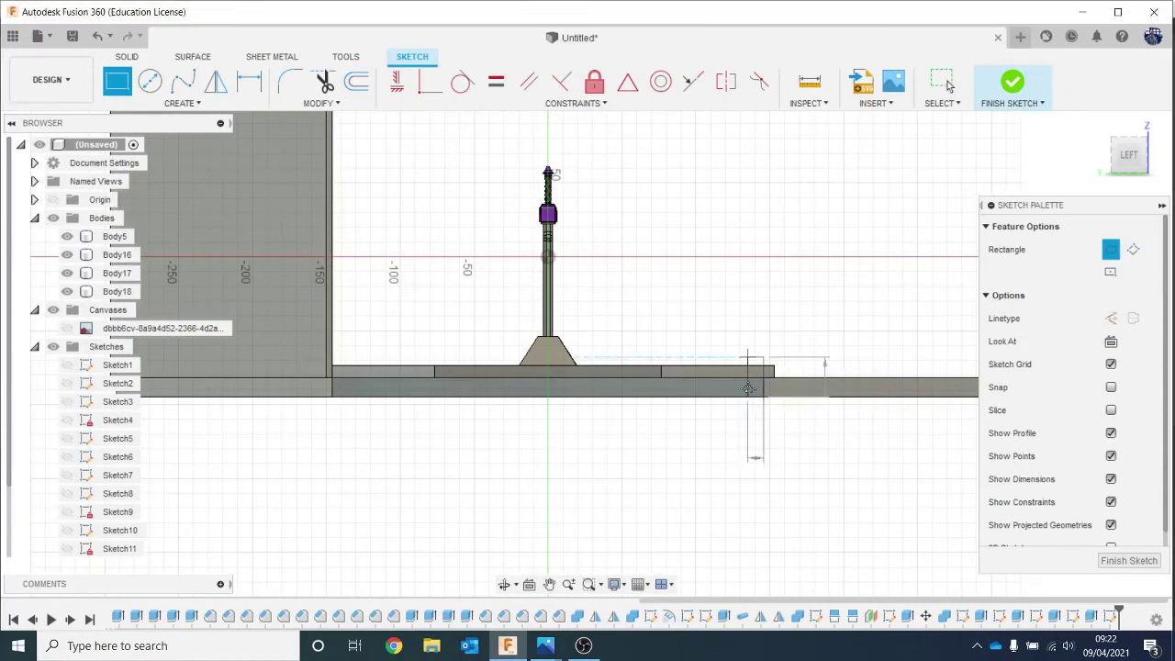
pyautogui.moveTo(748, 387); pyautogui.dragTo(793, 516, button='middle')
pyautogui.moveTo(686, 295); pyautogui.dragTo(774, 475, button='middle')
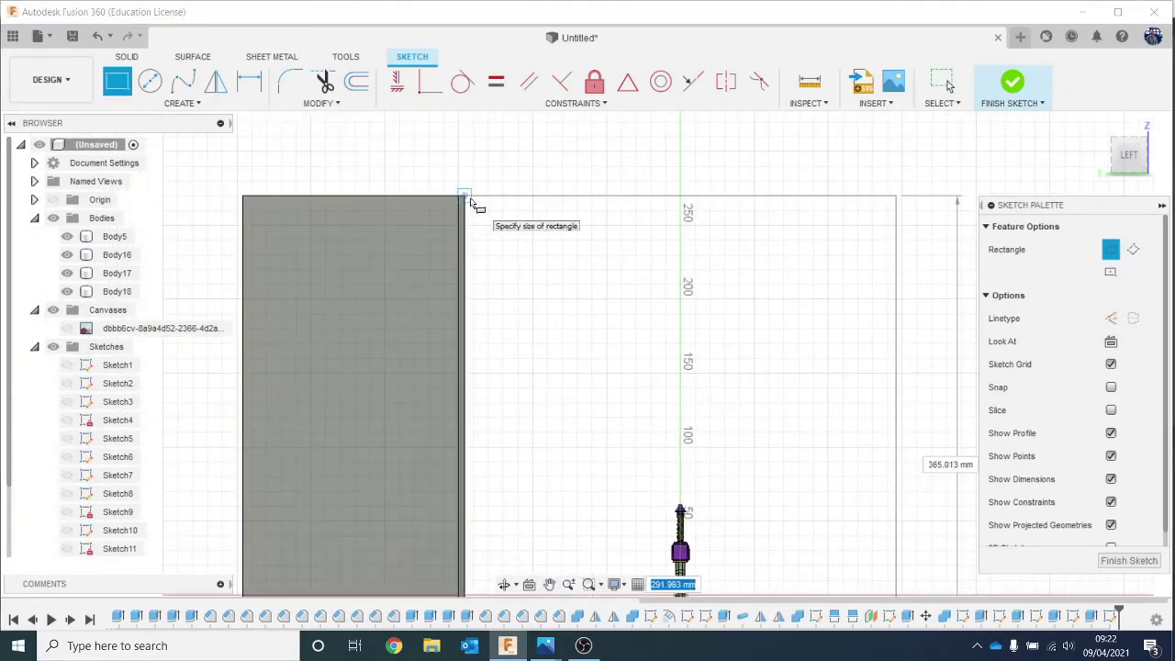
pyautogui.click(468, 201)
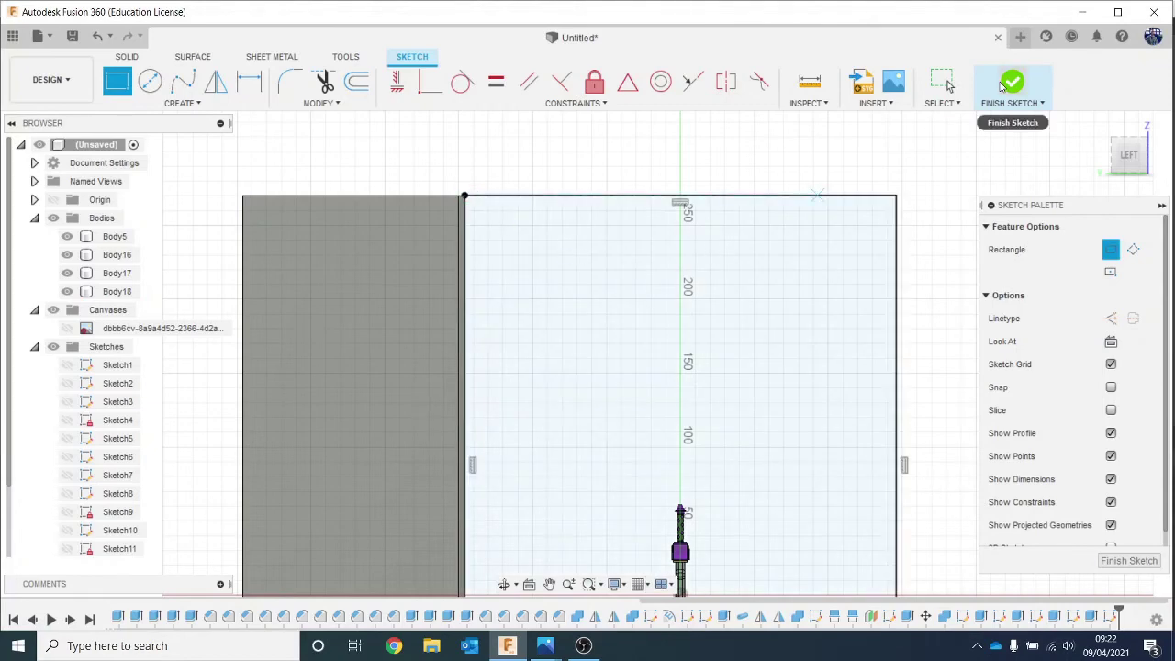
pyautogui.click(1003, 84)
# Extrude the third wall rectangle by 5 mm as a new body.
pyautogui.press('e')
pyautogui.moveTo(1127, 165); pyautogui.dragTo(858, 206)
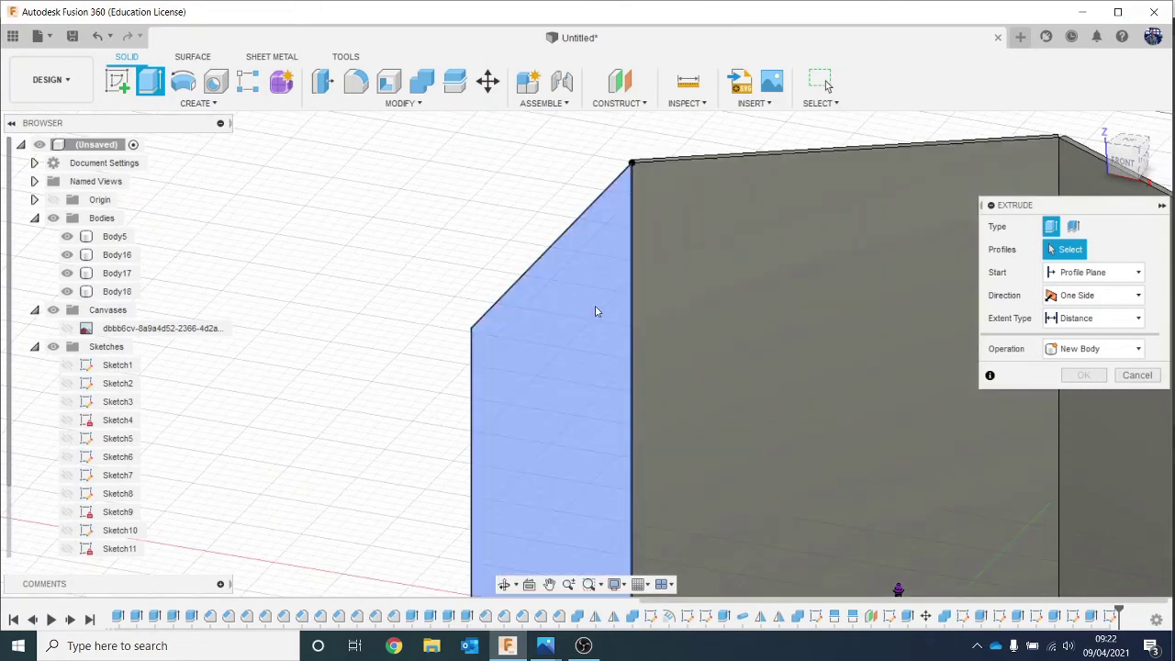
pyautogui.click(597, 309)
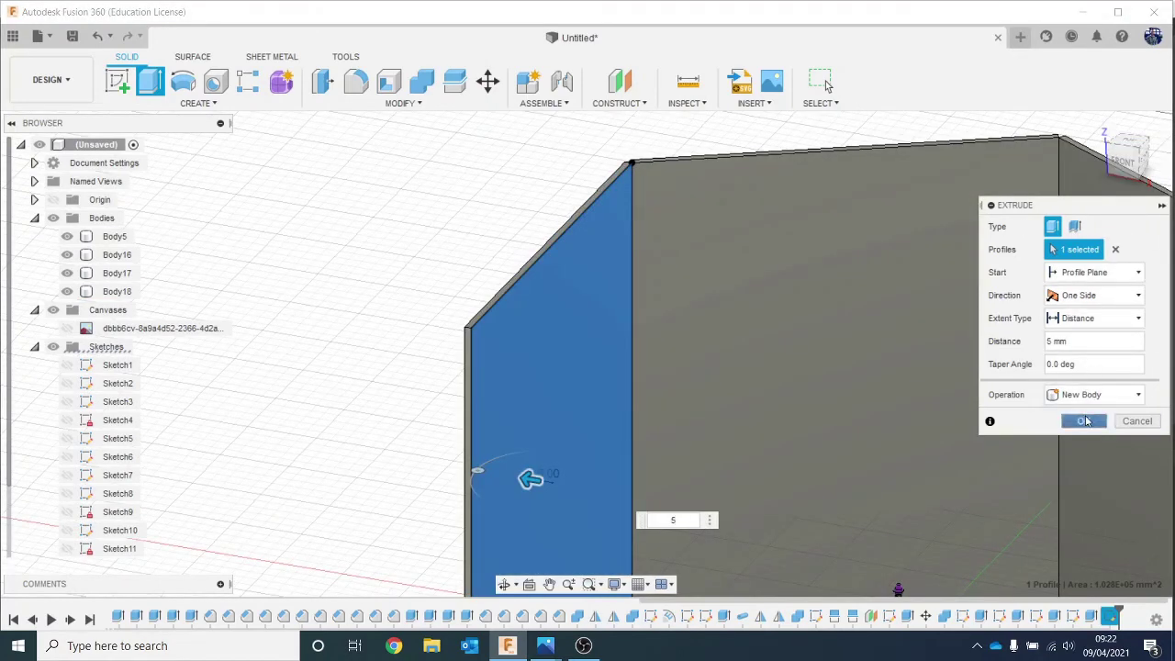
pyautogui.click(1083, 420)
# Sketch a fourth wall rectangle across a free side face of the lower step, reaching the adjoining wall's top corner.
pyautogui.scroll(-6, 929, 429)
pyautogui.moveTo(929, 396); pyautogui.dragTo(742, 210, button='middle')
pyautogui.scroll(2, 1000, 354)
pyautogui.moveTo(1132, 163); pyautogui.dragTo(1109, 158)
pyautogui.keyDown('shift'); pyautogui.moveTo(469, 106); pyautogui.dragTo(406, 33, button='middle'); pyautogui.keyUp('shift')
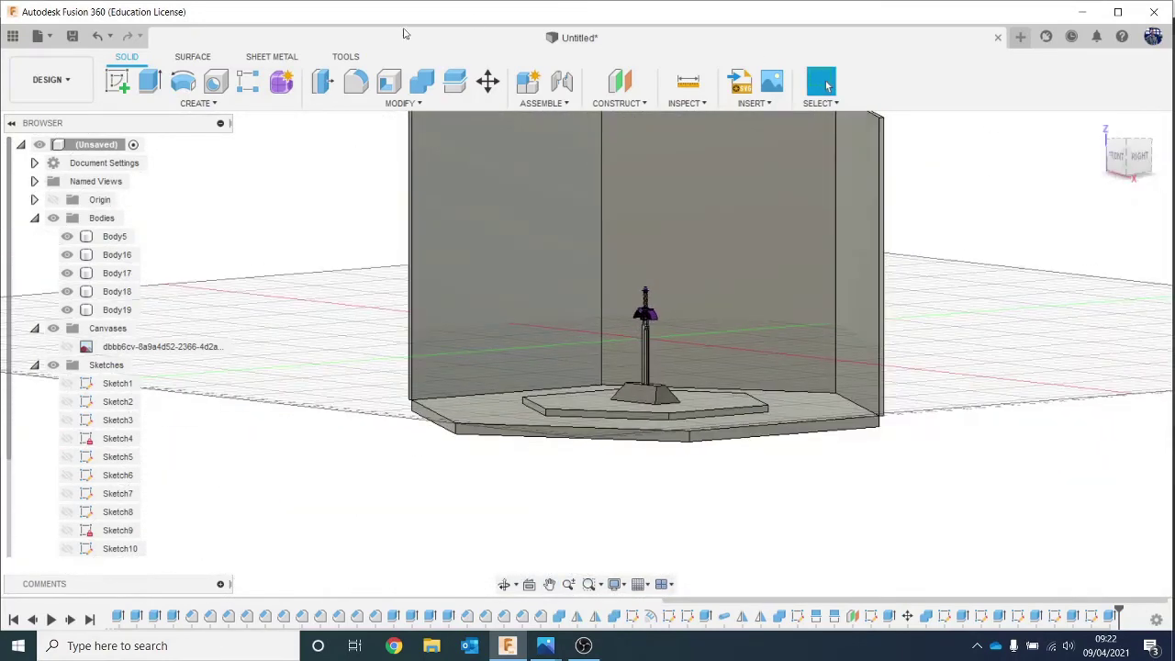
pyautogui.click(117, 82)
pyautogui.scroll(2, 687, 404)
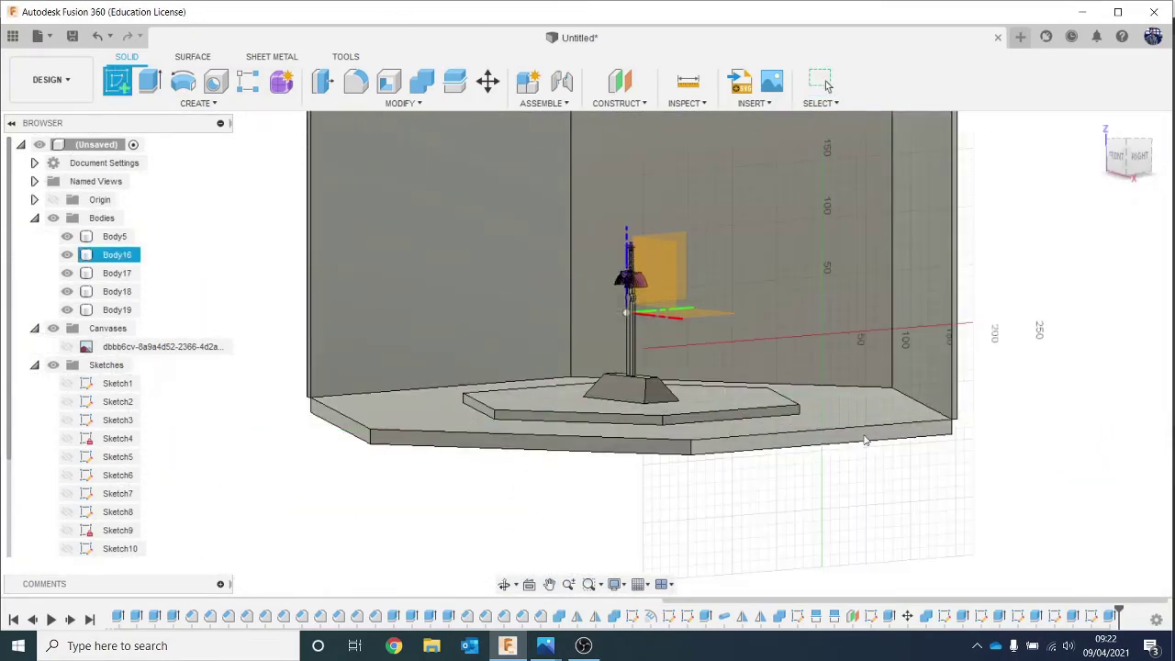
pyautogui.click(865, 441)
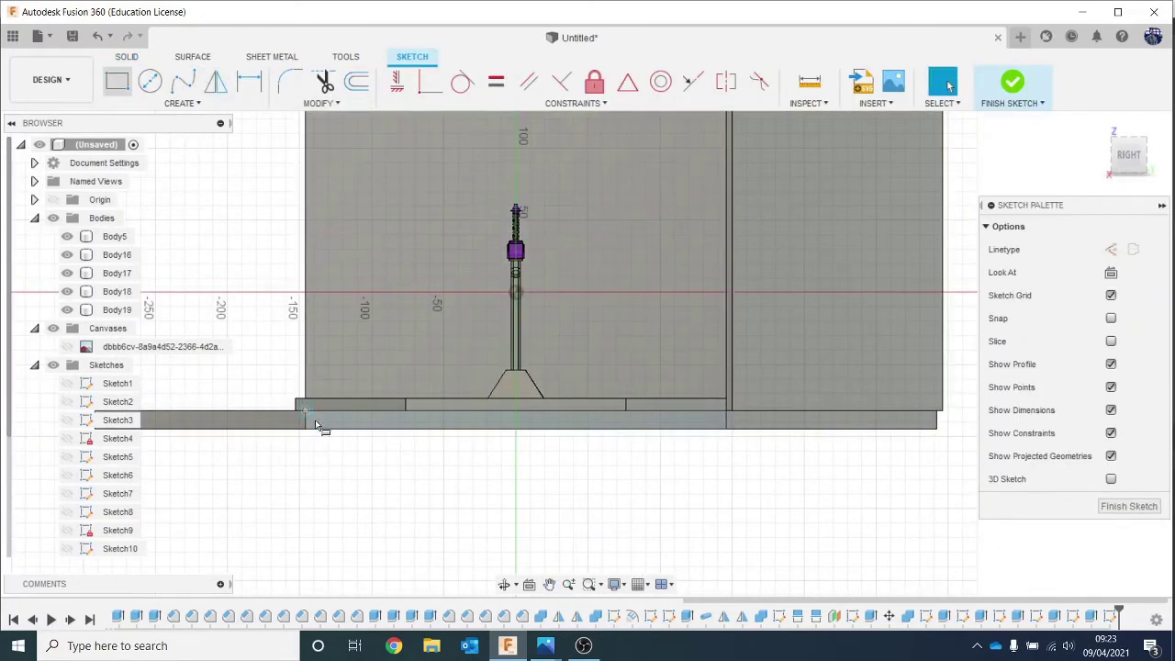
pyautogui.moveTo(610, 391); pyautogui.dragTo(640, 657, button='middle')
pyautogui.click(762, 178)
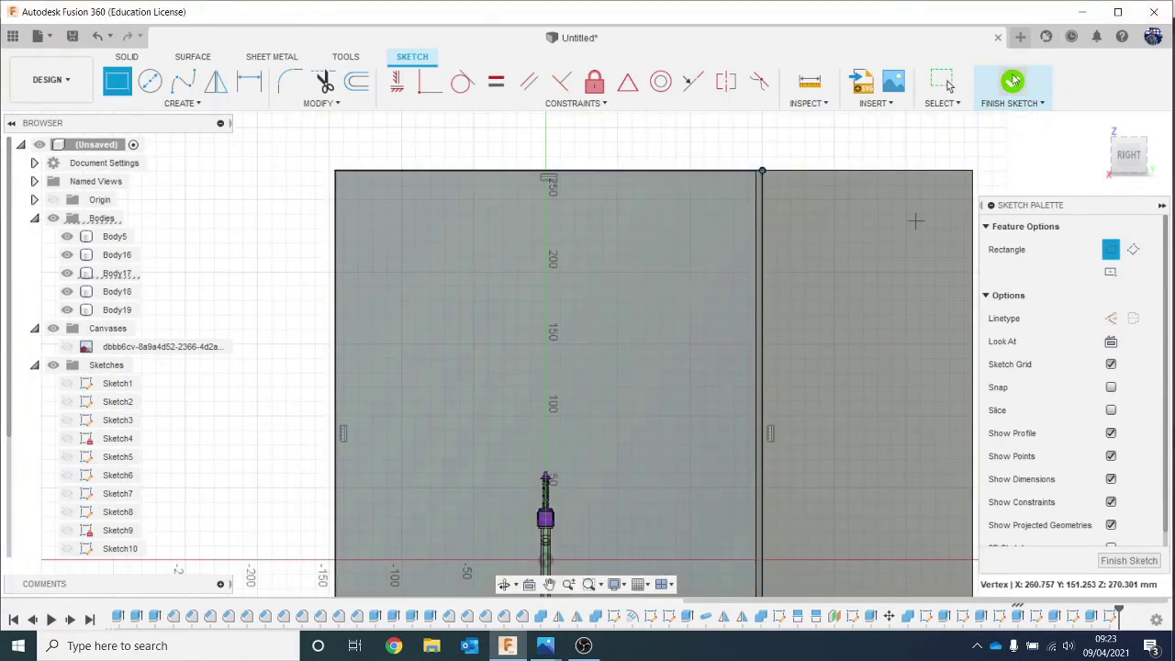
pyautogui.click(1012, 81)
# Extrude the fourth wall rectangle by 5 mm, with the operation set to New Body instead of Cut.
pyautogui.press('e')
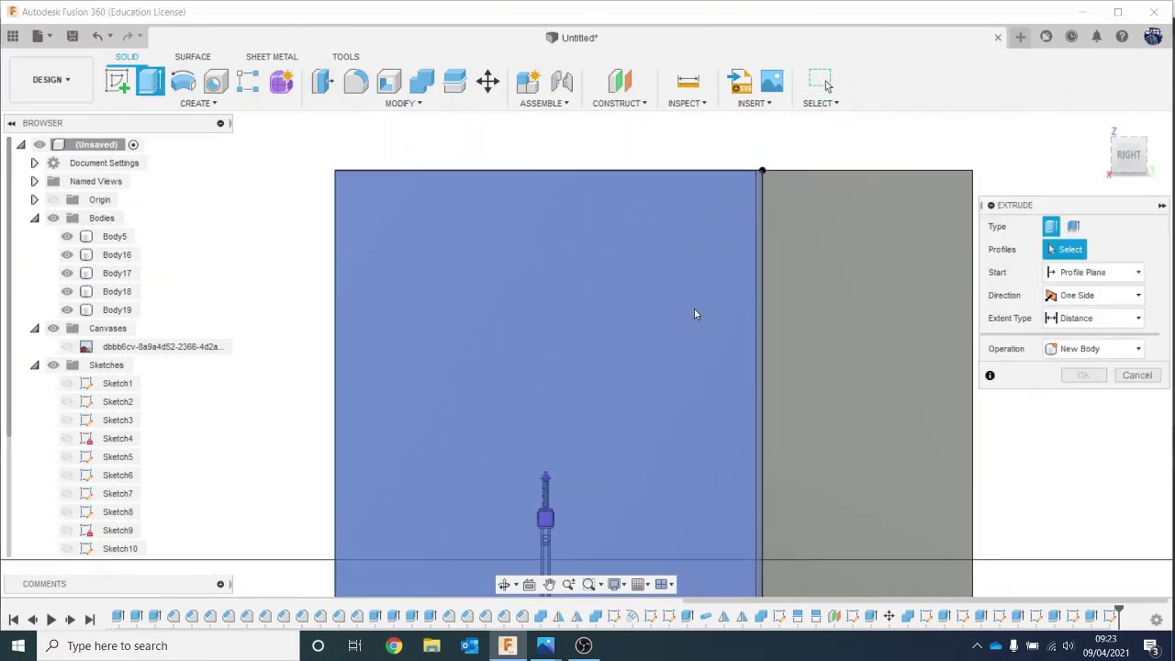
pyautogui.click(695, 314)
pyautogui.click(1123, 159)
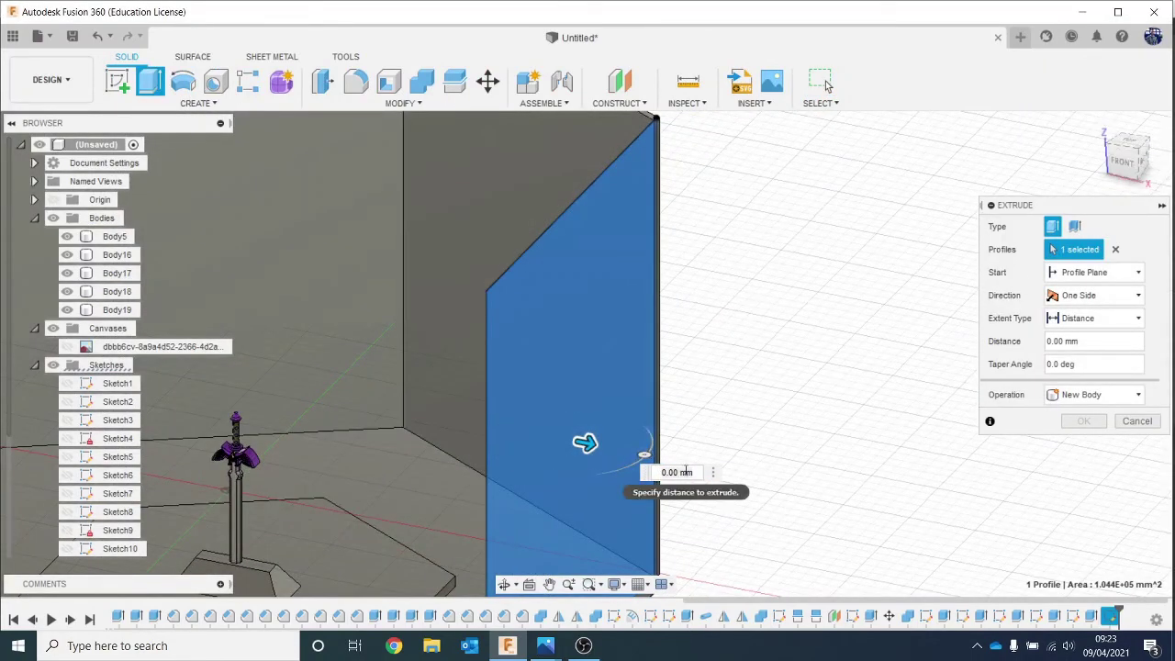
pyautogui.write('5')
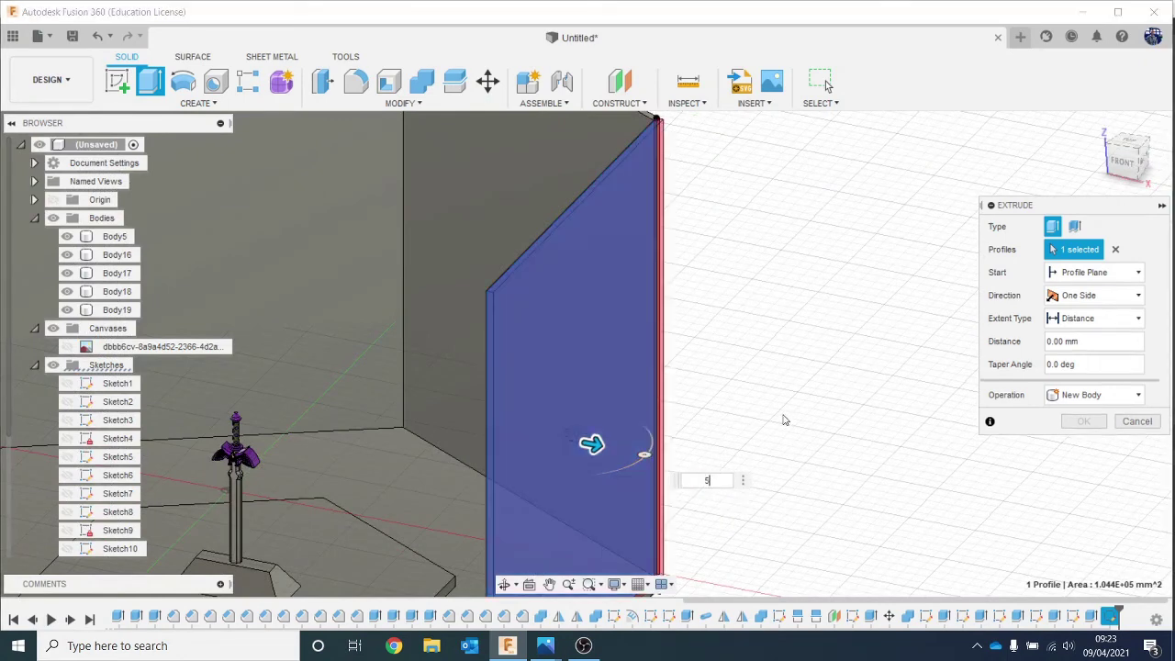
pyautogui.click(1102, 395)
pyautogui.click(1094, 462)
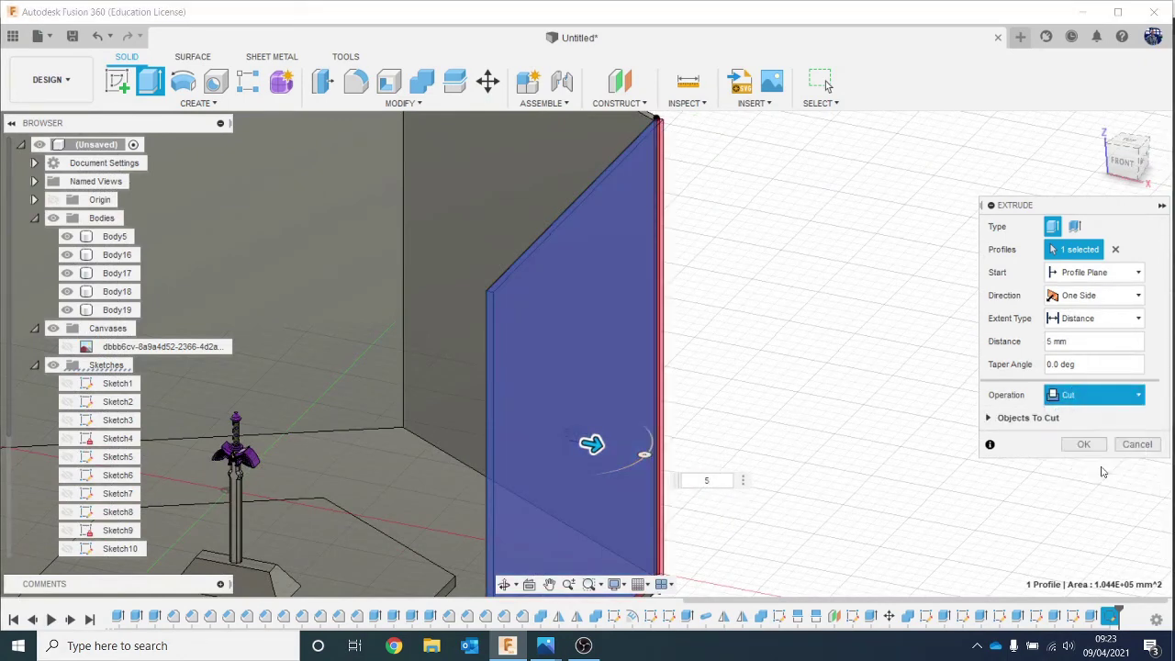
# Examine the four walls and the sword pedestal from the front, both as a whole and close up.
pyautogui.scroll(-5, 1088, 413)
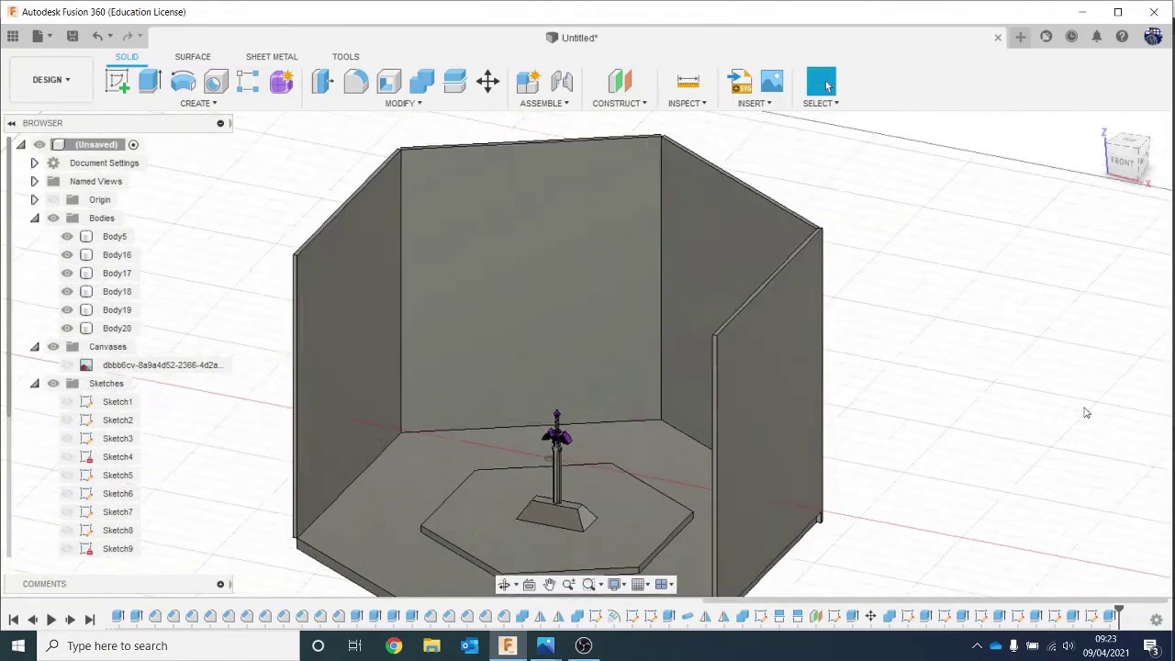
pyautogui.moveTo(1126, 161); pyautogui.dragTo(1170, 137)
pyautogui.scroll(6, 697, 449)
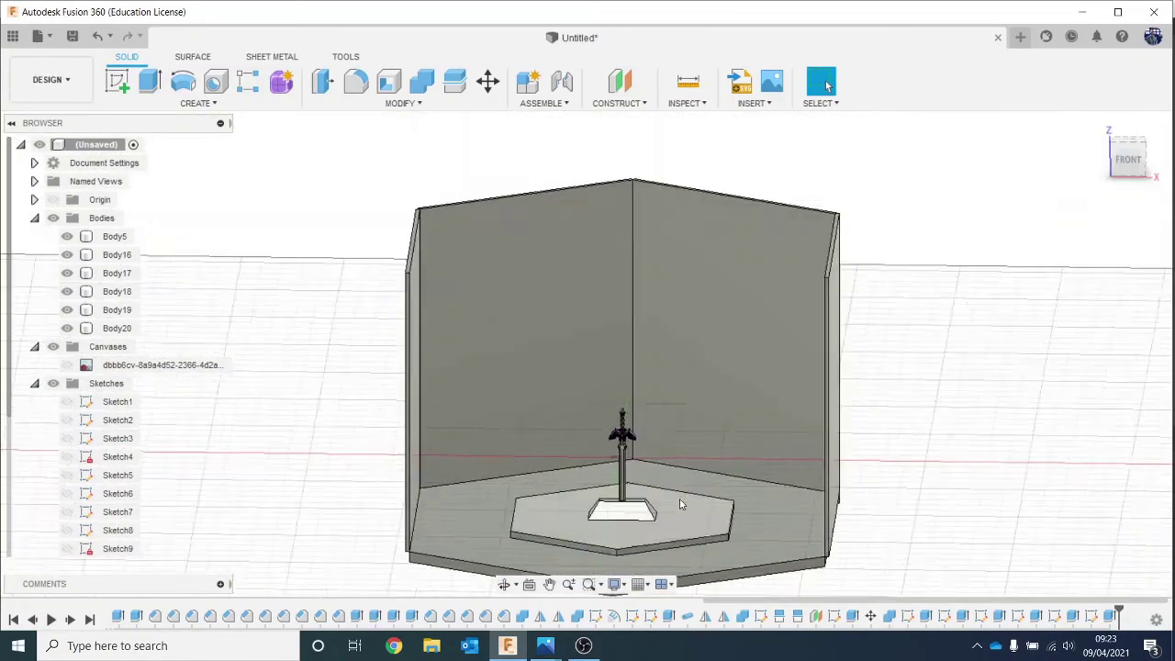
pyautogui.scroll(2, 761, 426)
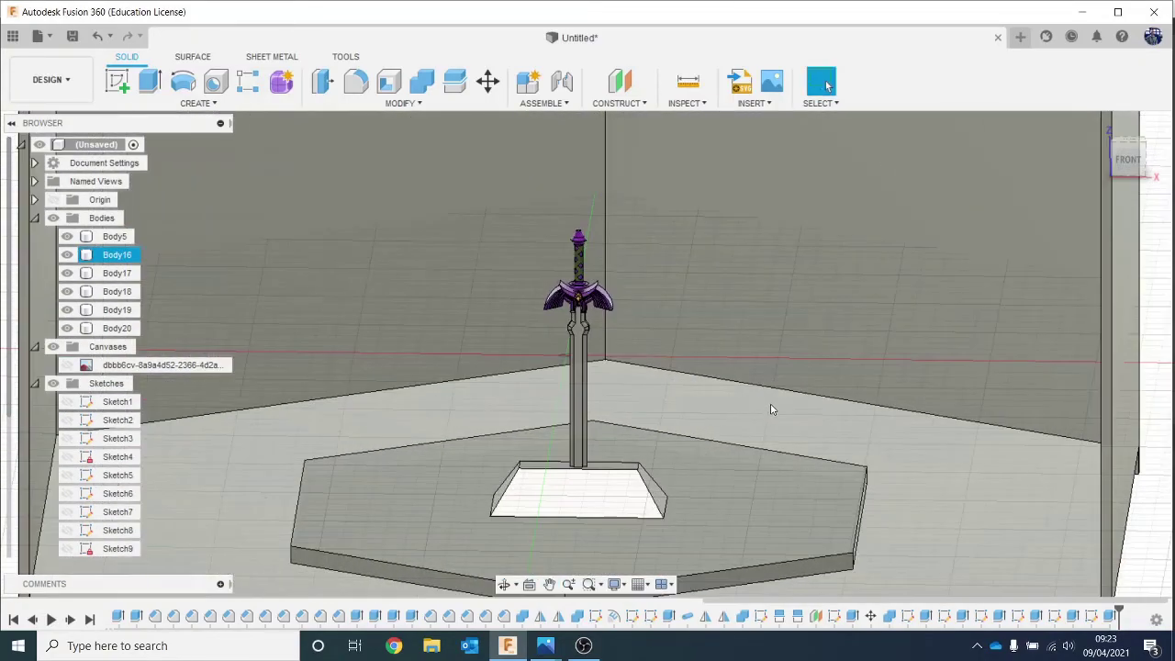
pyautogui.moveTo(774, 409); pyautogui.dragTo(887, 406, button='middle')
pyautogui.scroll(1, 887, 404)
pyautogui.scroll(-5, 886, 390)
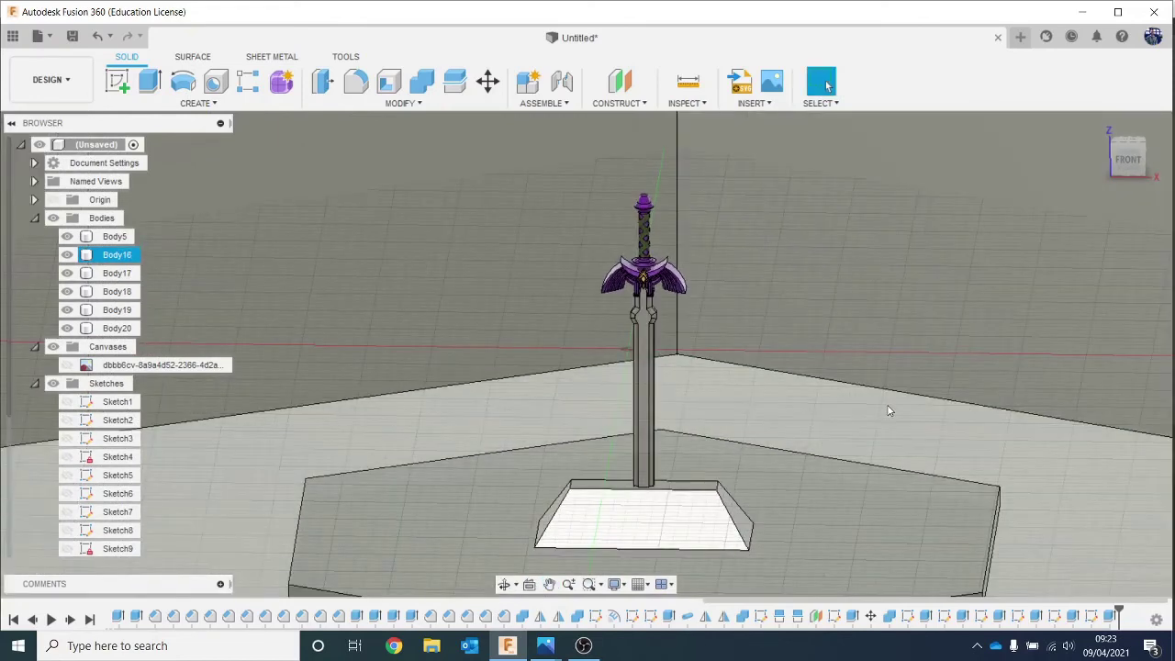
pyautogui.scroll(2, 867, 323)
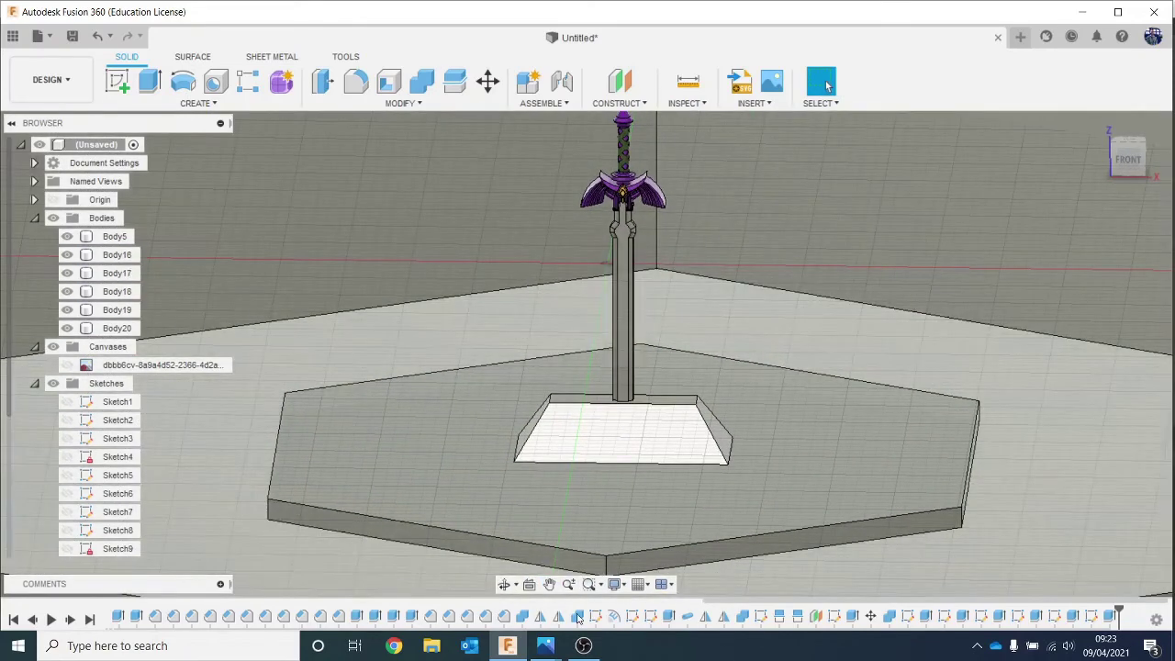
# Switch to Photos to check the sword chamber reference image, and return to the Fusion 360 model.
pyautogui.click(584, 645)
pyautogui.click(584, 645)
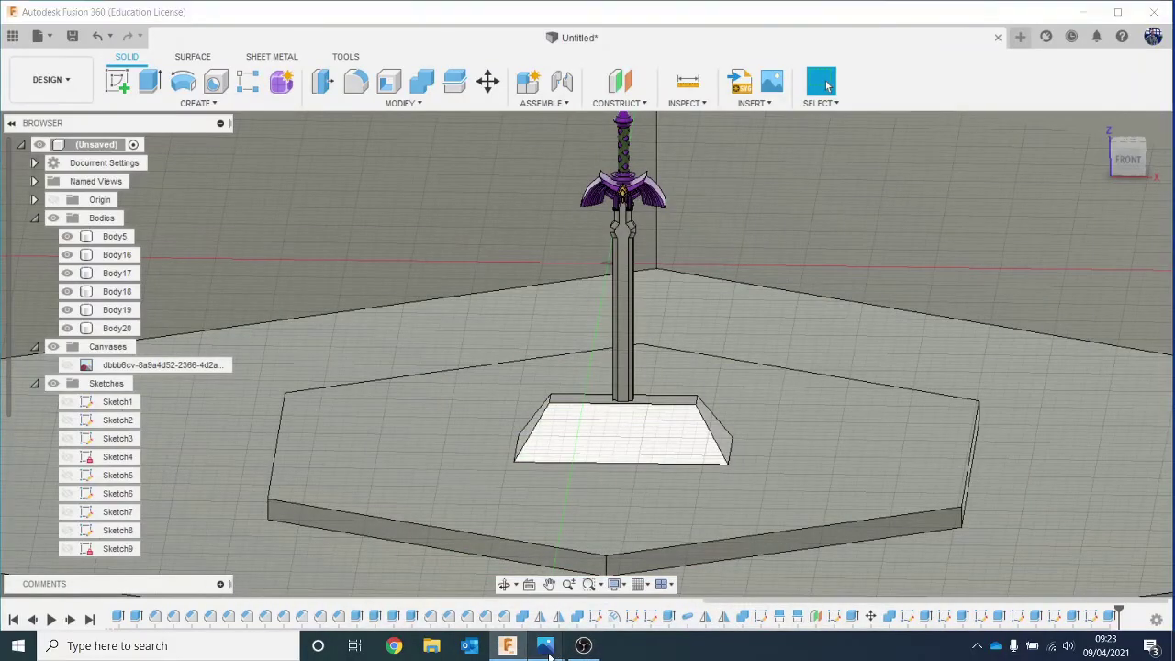
pyautogui.click(545, 645)
pyautogui.click(642, 541)
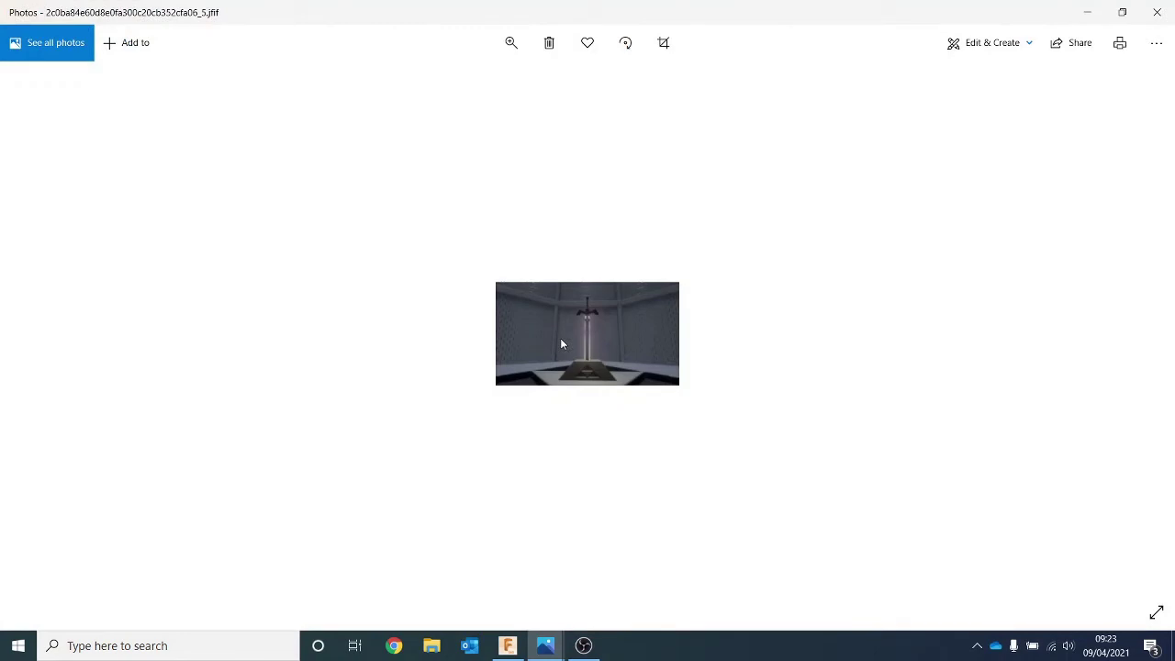
pyautogui.click(1086, 11)
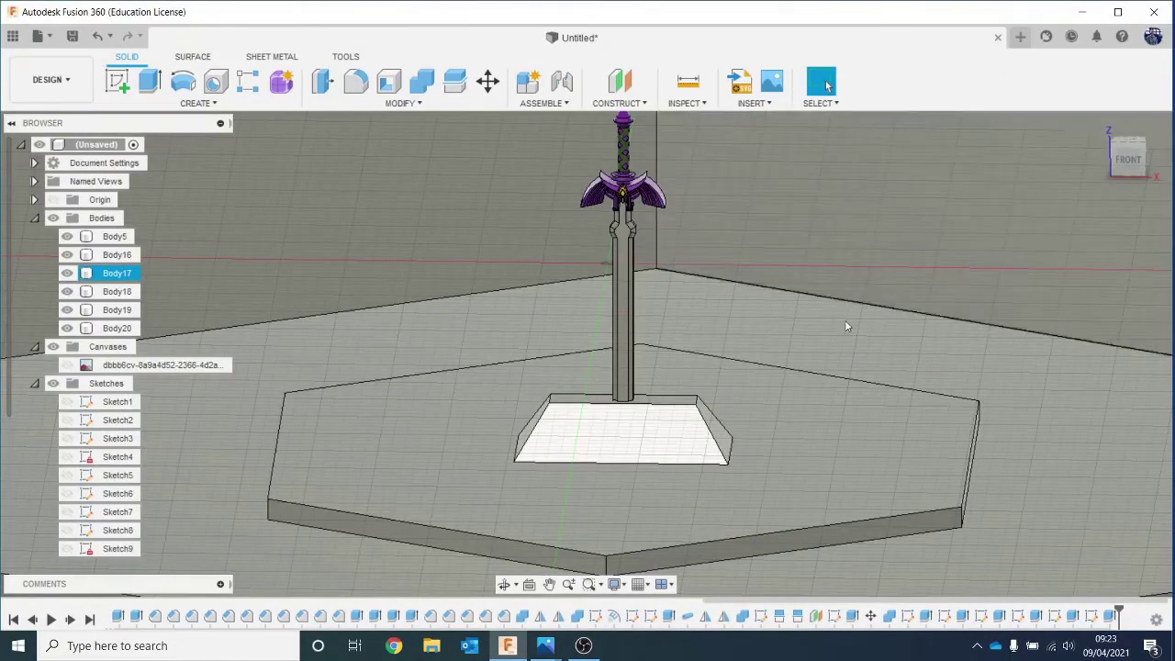
# Sketch a 10 mm wide, full-height rectangle on the inner face of the back-left wall, along its outer vertical edge.
pyautogui.scroll(-2, 838, 336)
pyautogui.moveTo(844, 351); pyautogui.dragTo(872, 440, button='middle')
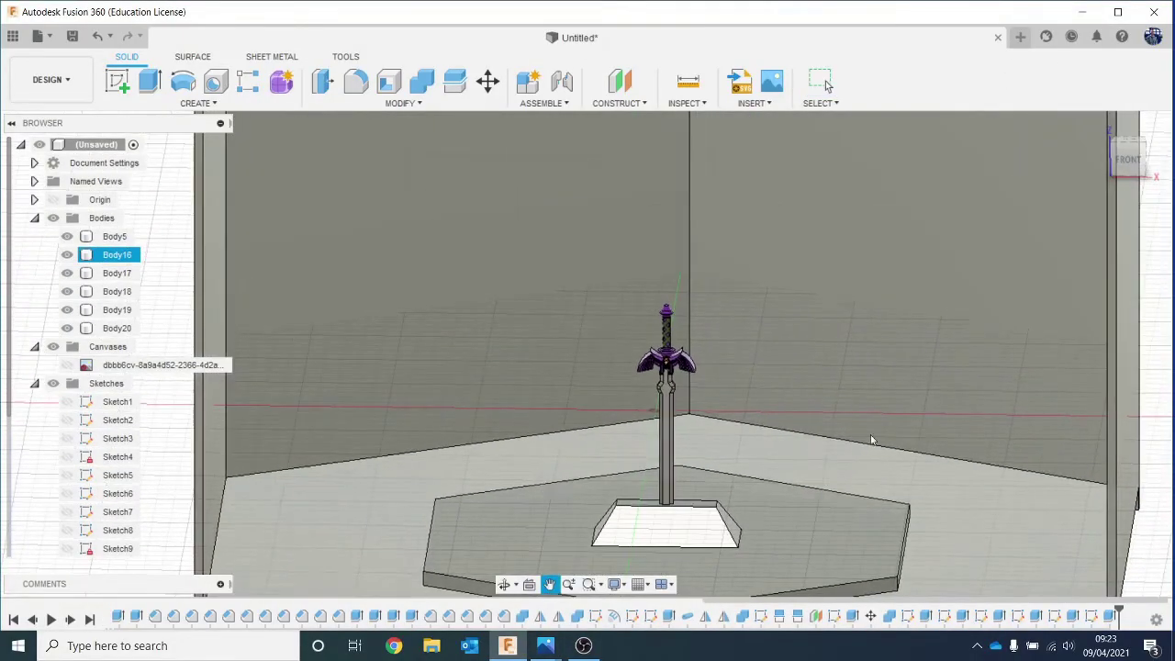
pyautogui.click(116, 81)
pyautogui.click(506, 223)
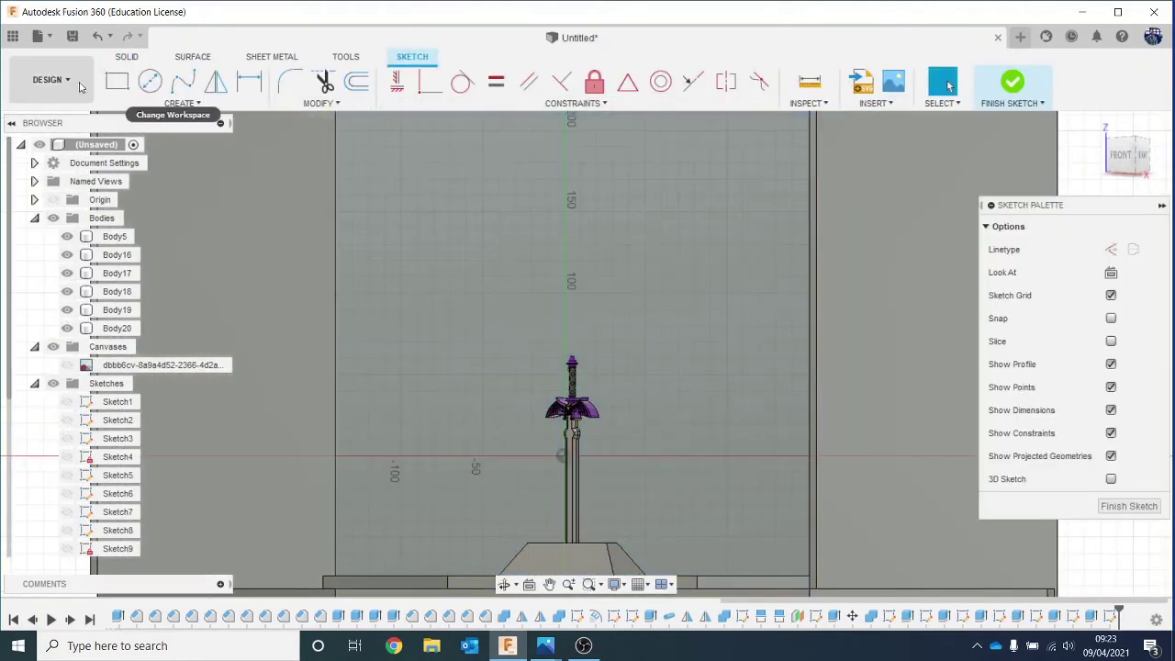
pyautogui.press('r')
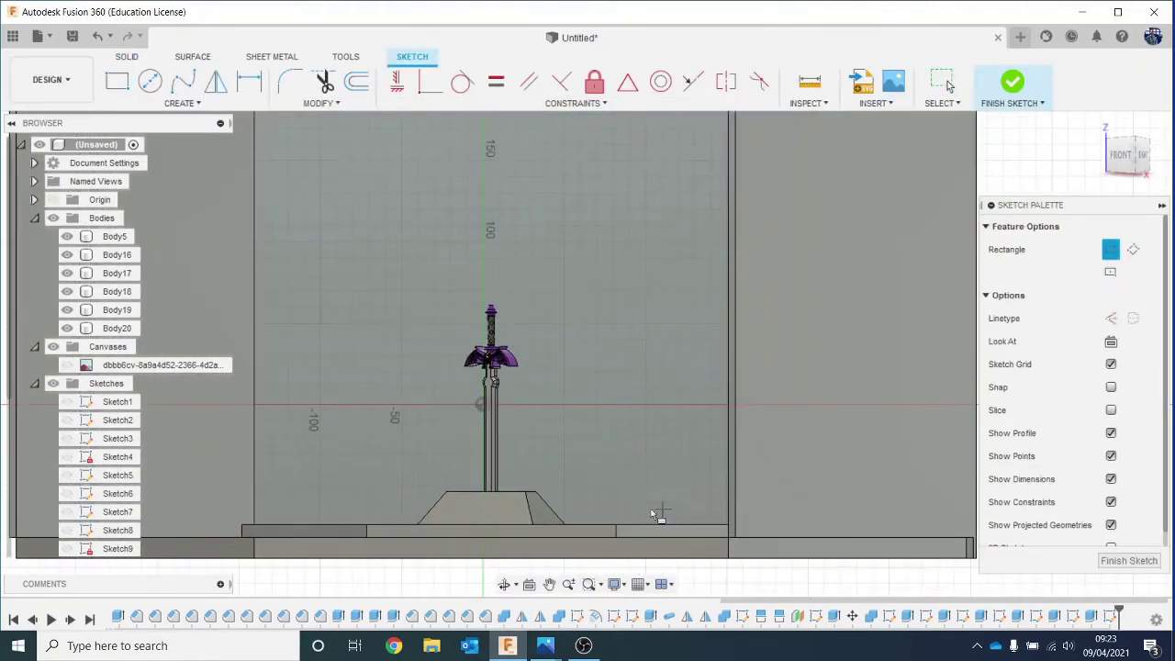
pyautogui.scroll(2, 261, 489)
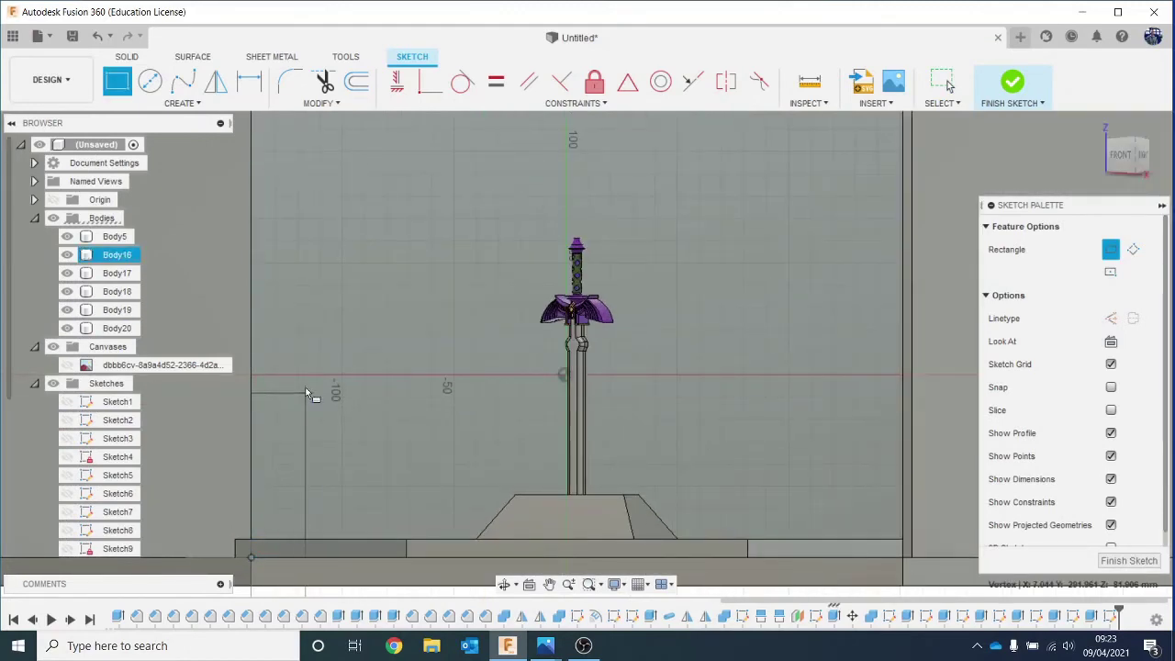
pyautogui.moveTo(306, 392); pyautogui.dragTo(328, 581, button='middle')
pyautogui.scroll(-5, 340, 288)
pyautogui.moveTo(339, 264); pyautogui.dragTo(345, 321, button='middle')
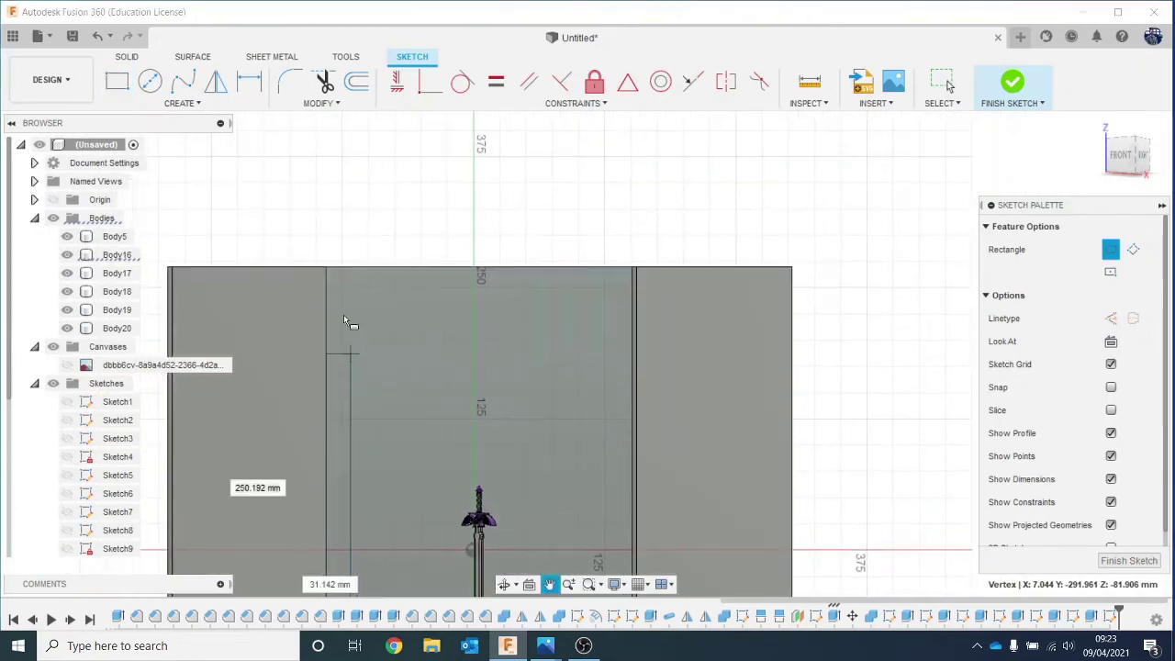
pyautogui.scroll(4, 344, 322)
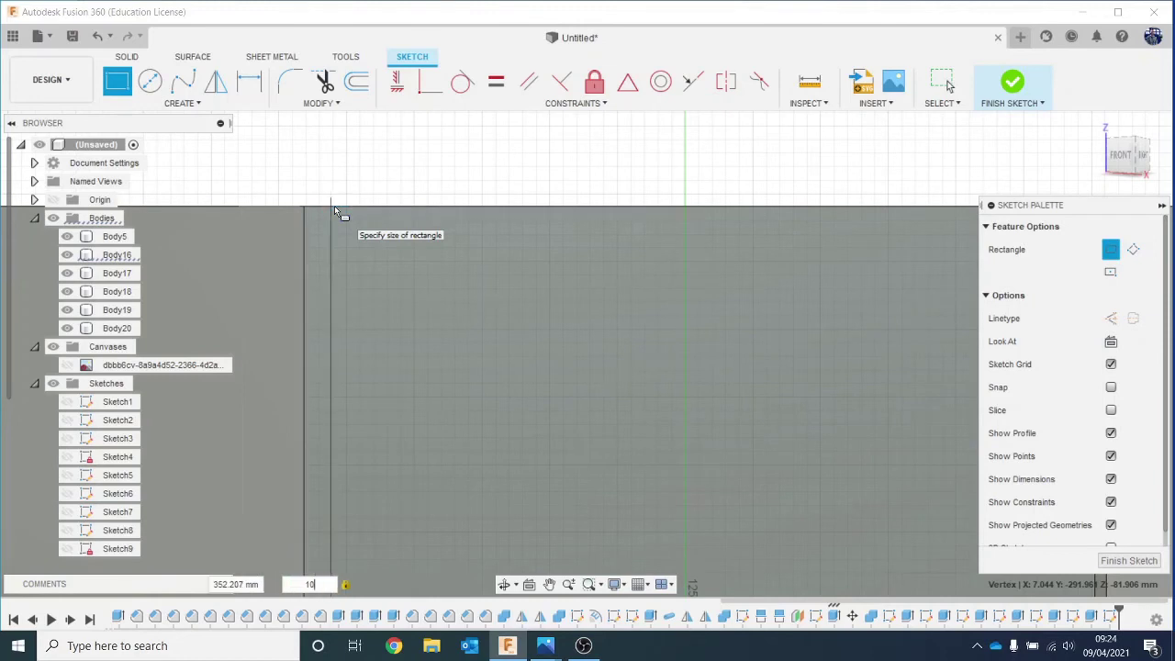
pyautogui.press('Return')
# Sketch a second 10 mm wide, full-height rectangle along the opposite vertical edge of the same wall, where the two back walls meet.
pyautogui.scroll(-3, 431, 395)
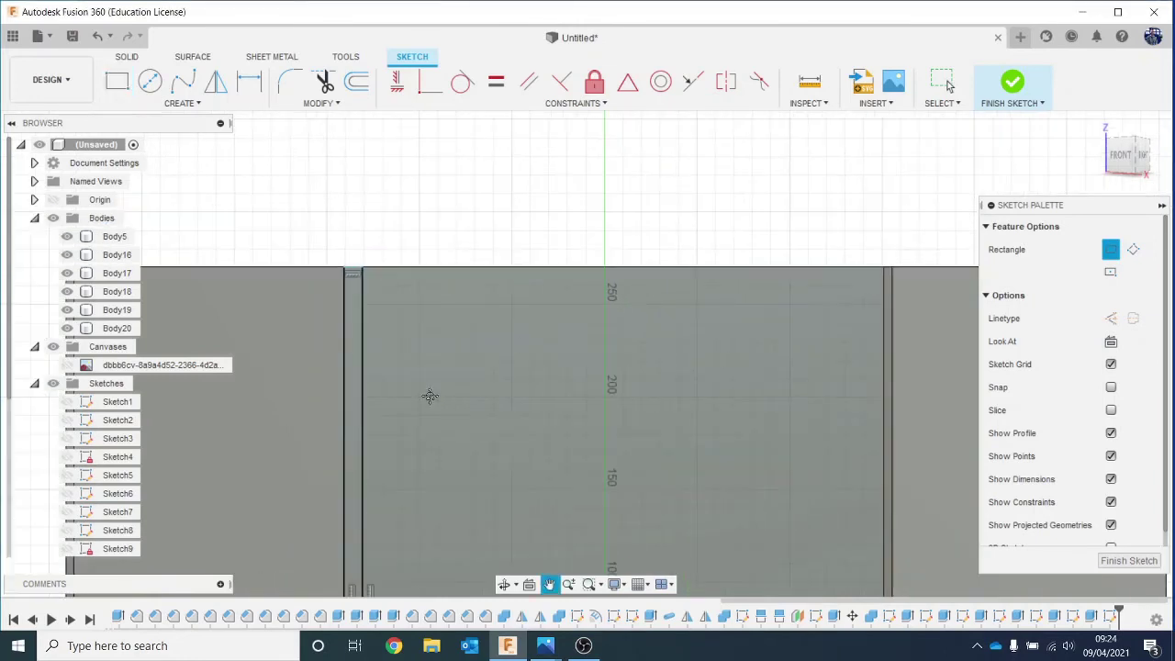
pyautogui.moveTo(430, 395); pyautogui.dragTo(314, 294, button='middle')
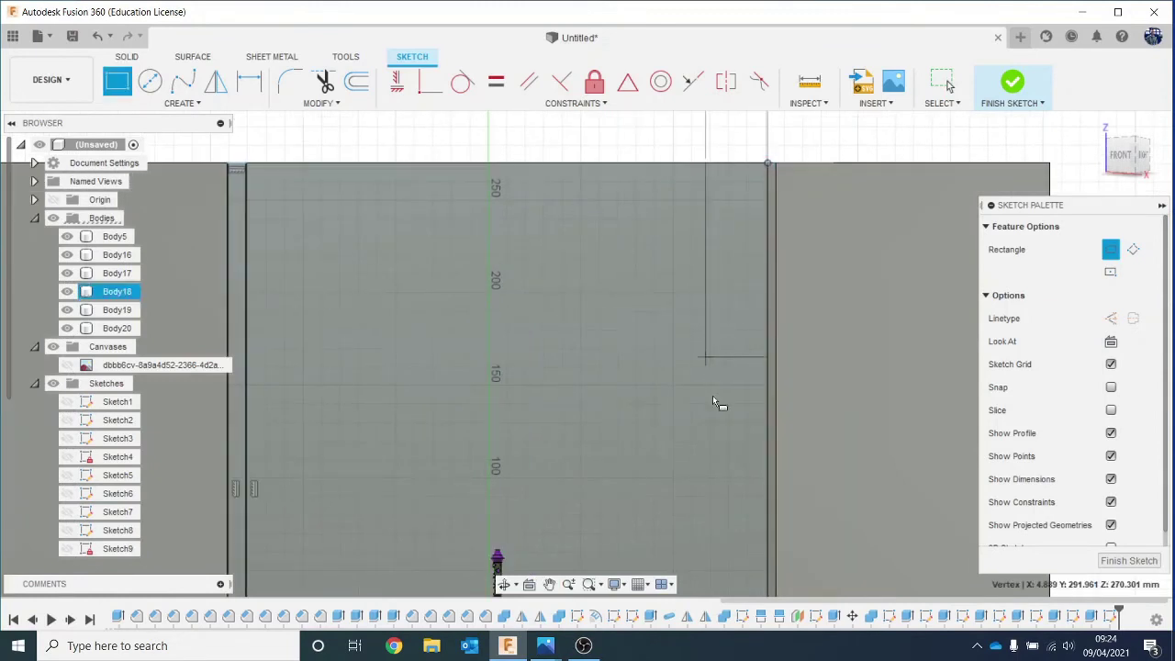
pyautogui.moveTo(742, 466)
pyautogui.mouseDown(button='middle')
pyautogui.moveTo(673, 272)
pyautogui.moveTo(671, 58)
pyautogui.mouseUp(button='middle')
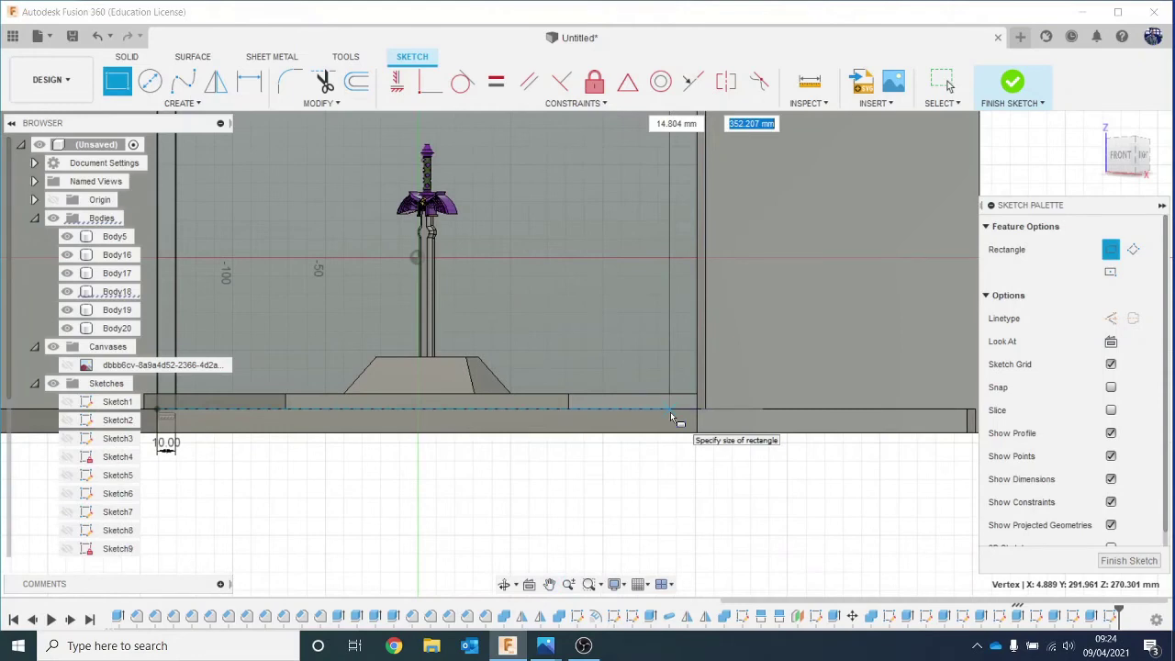
pyautogui.write('10')
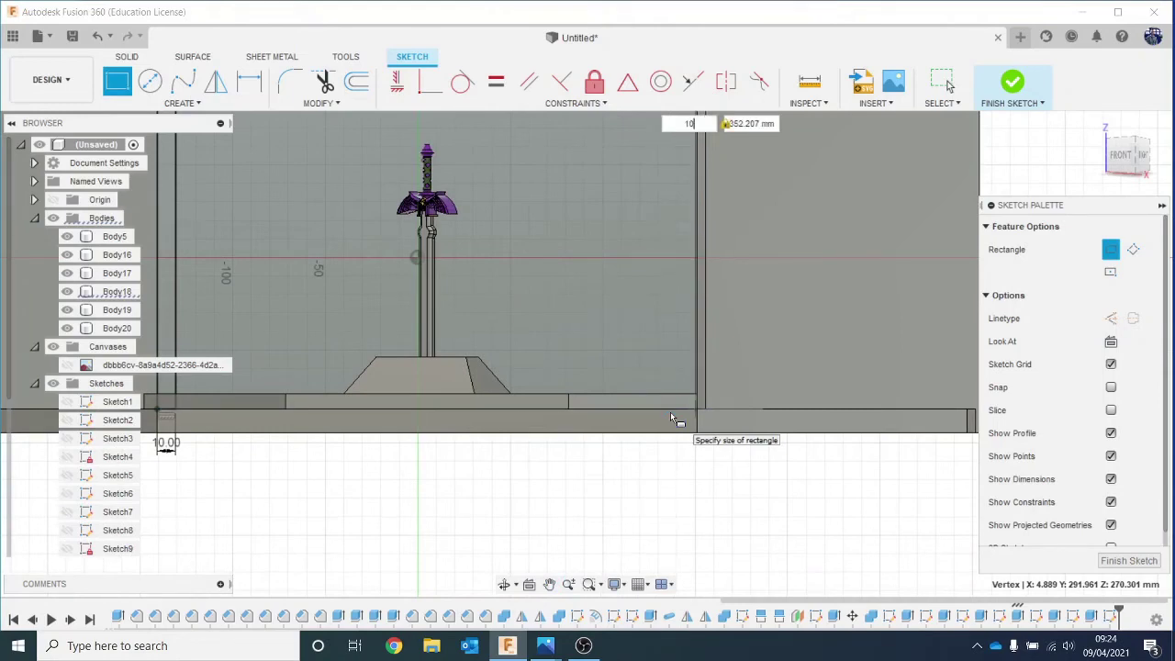
pyautogui.press('Return')
# Extrude both narrow rectangles 10 mm into the chamber, joining them to the walls.
pyautogui.scroll(-4, 611, 335)
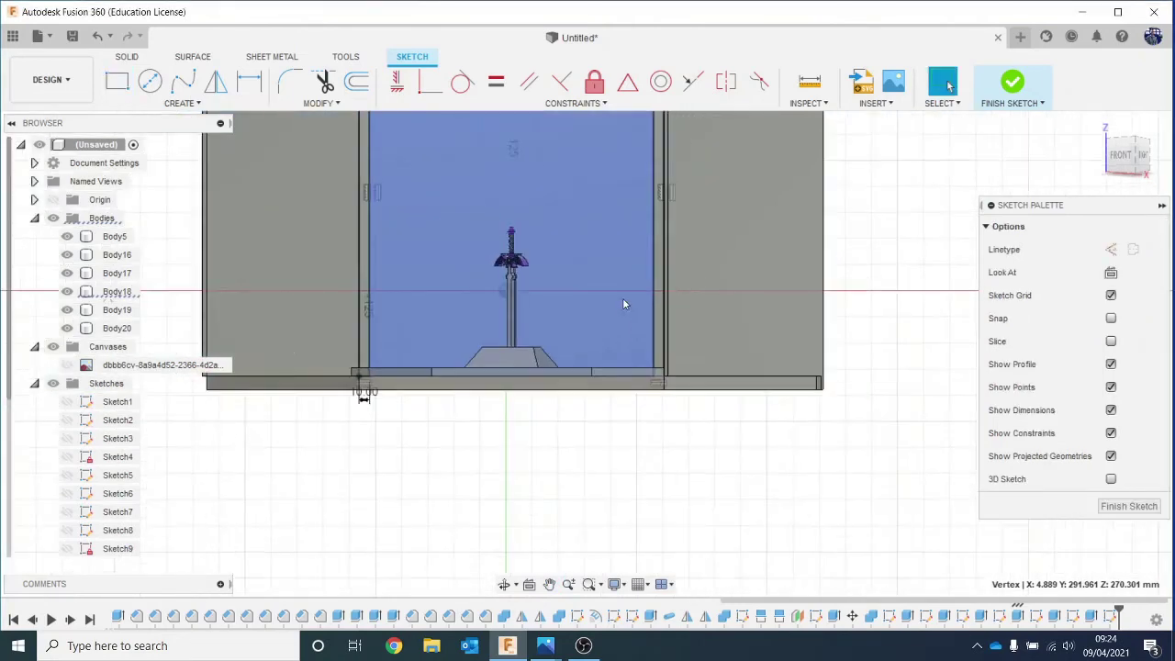
pyautogui.moveTo(622, 297); pyautogui.dragTo(674, 505, button='middle')
pyautogui.scroll(2, 542, 303)
pyautogui.press('e')
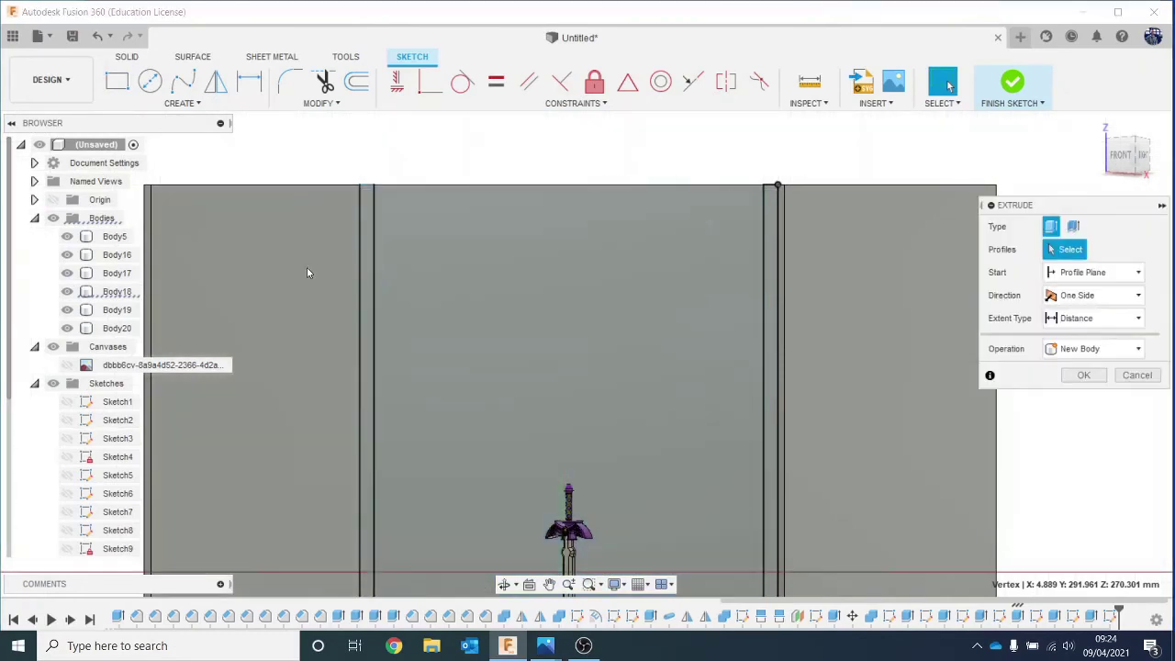
pyautogui.click(366, 276)
pyautogui.click(771, 432)
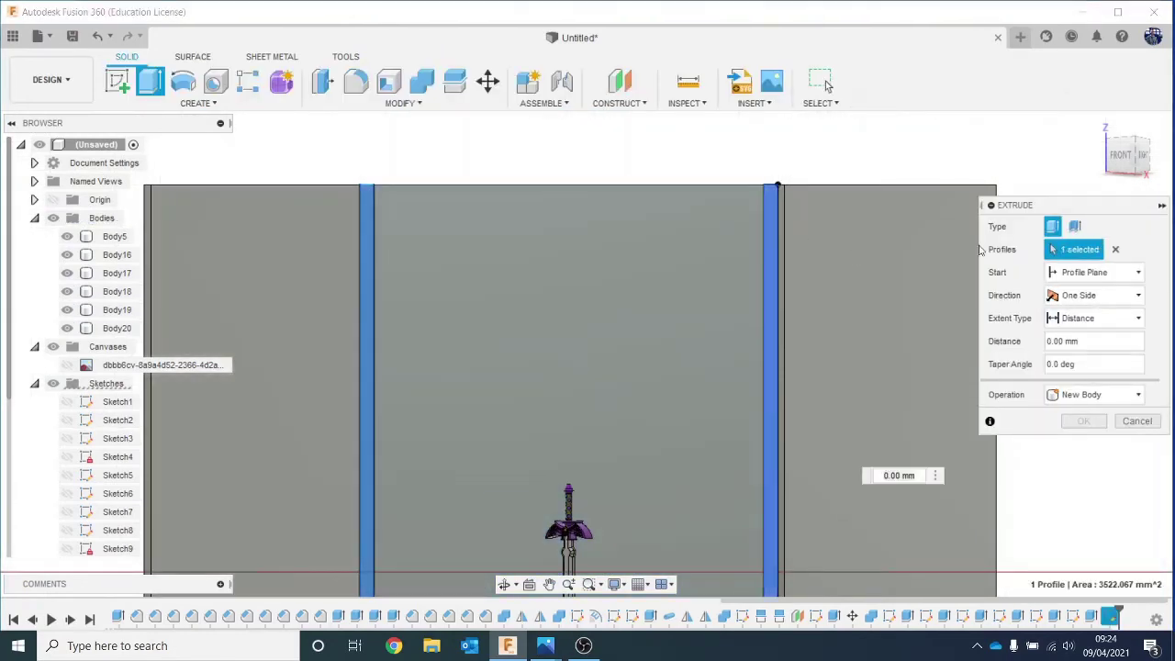
pyautogui.keyDown('shift'); pyautogui.moveTo(770, 431); pyautogui.dragTo(771, 433, button='middle'); pyautogui.keyUp('shift')
pyautogui.moveTo(1148, 172); pyautogui.dragTo(1136, 183)
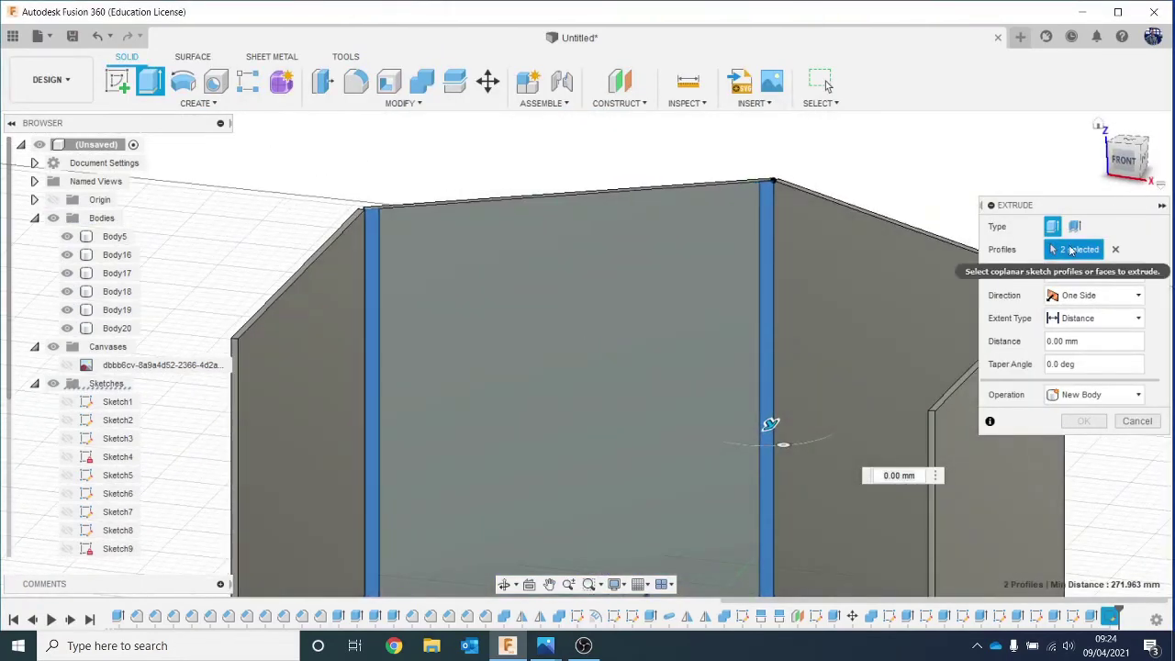
pyautogui.click(917, 475)
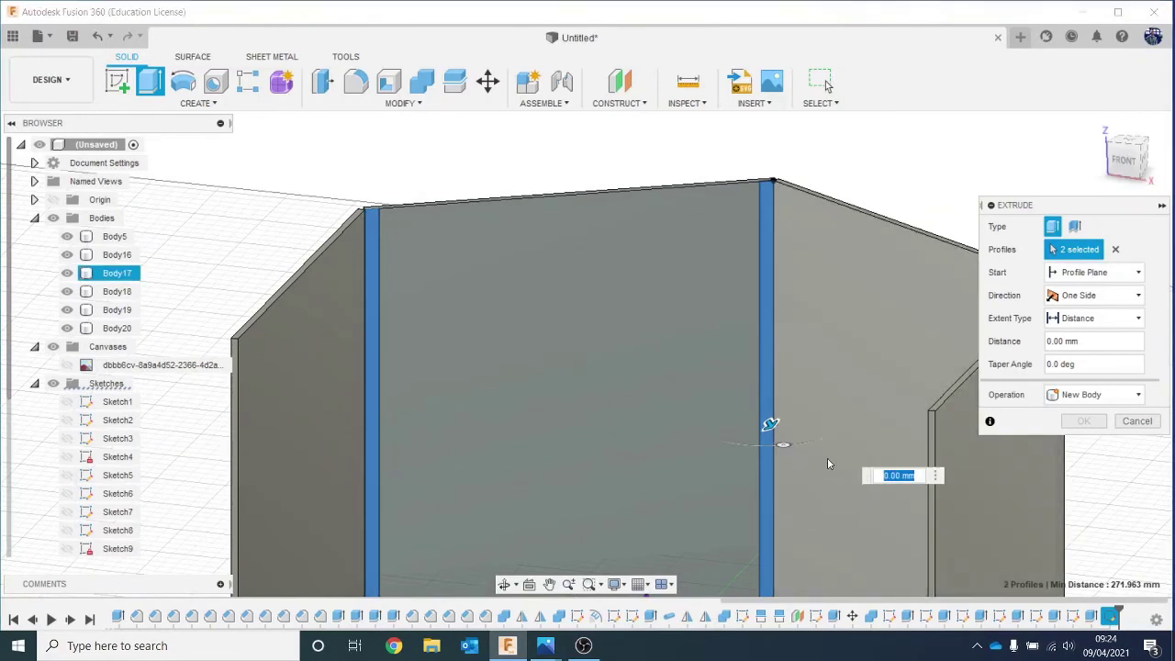
pyautogui.write('10')
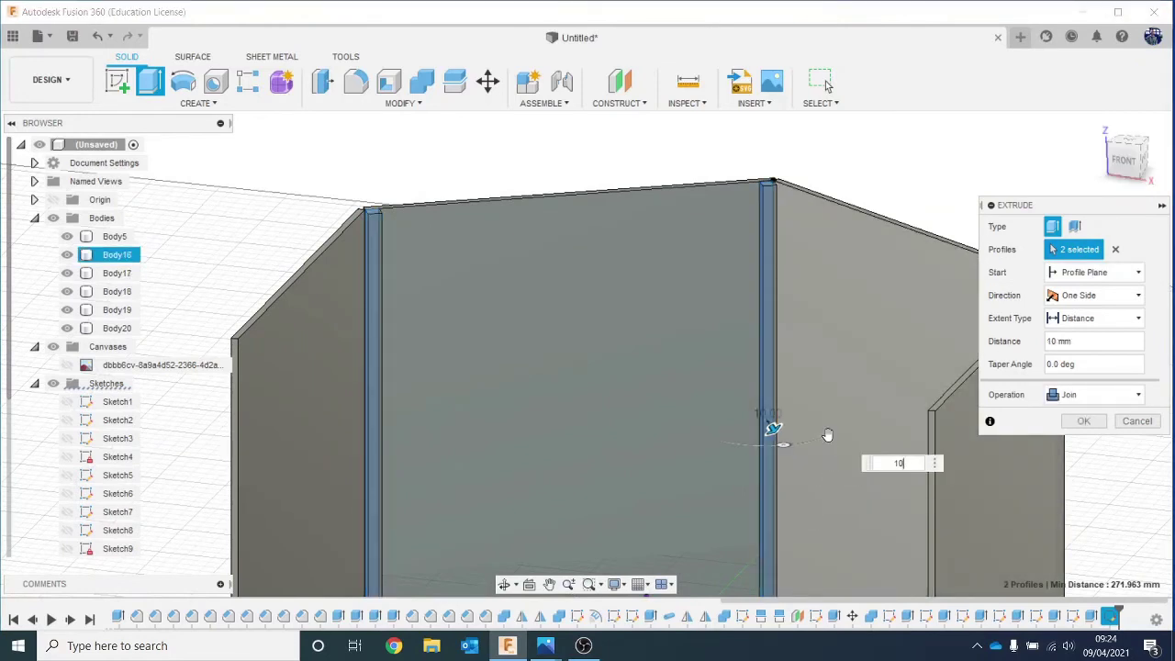
pyautogui.click(1094, 421)
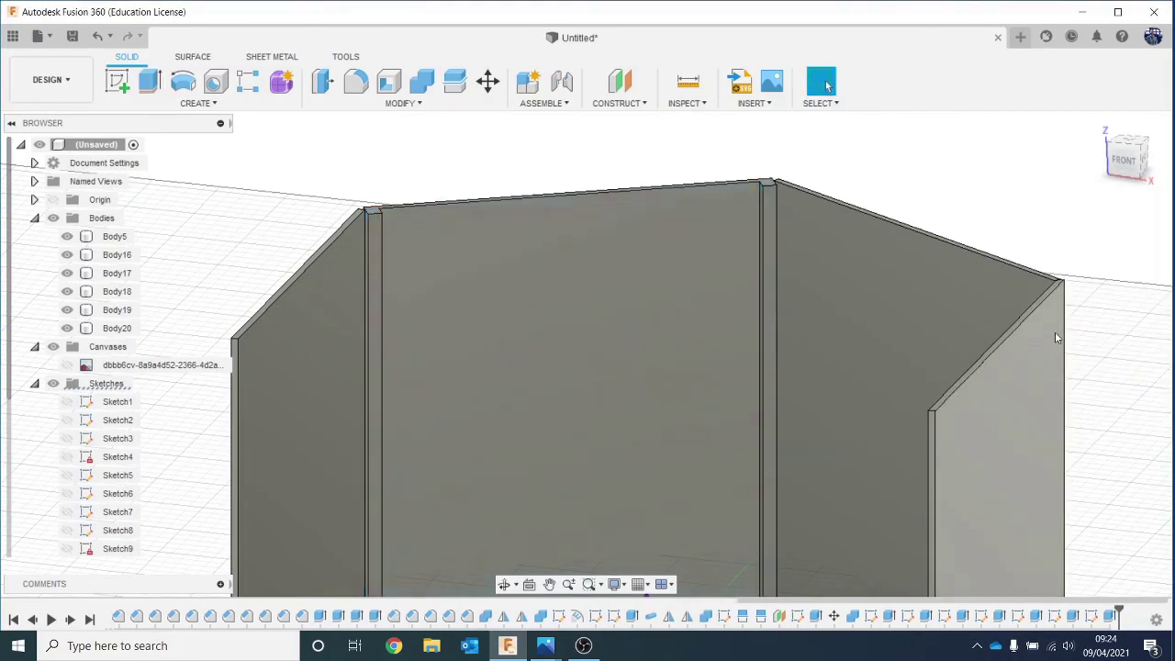
# Start a sketch on the inner face of the back-right wall and try a rectangle from its upper outer corner.
pyautogui.scroll(-2, 1052, 339)
pyautogui.moveTo(1052, 345); pyautogui.dragTo(980, 257, button='middle')
pyautogui.press('Escape')
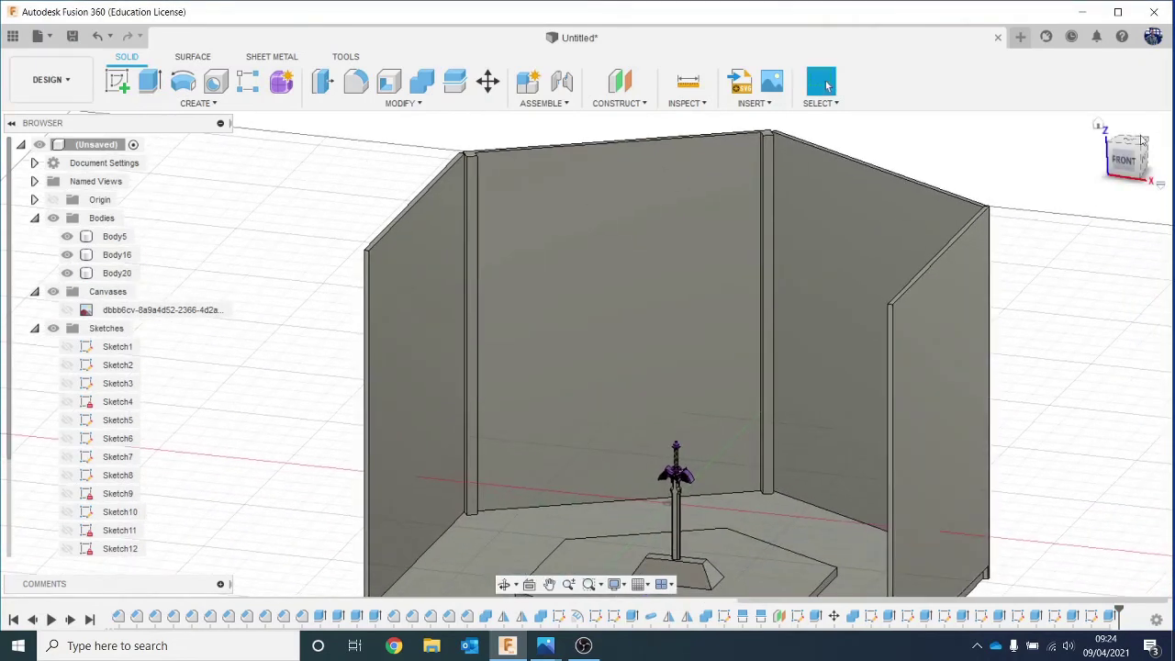
pyautogui.keyDown('shift'); pyautogui.moveTo(585, 352); pyautogui.dragTo(675, 349, button='middle'); pyautogui.keyUp('shift')
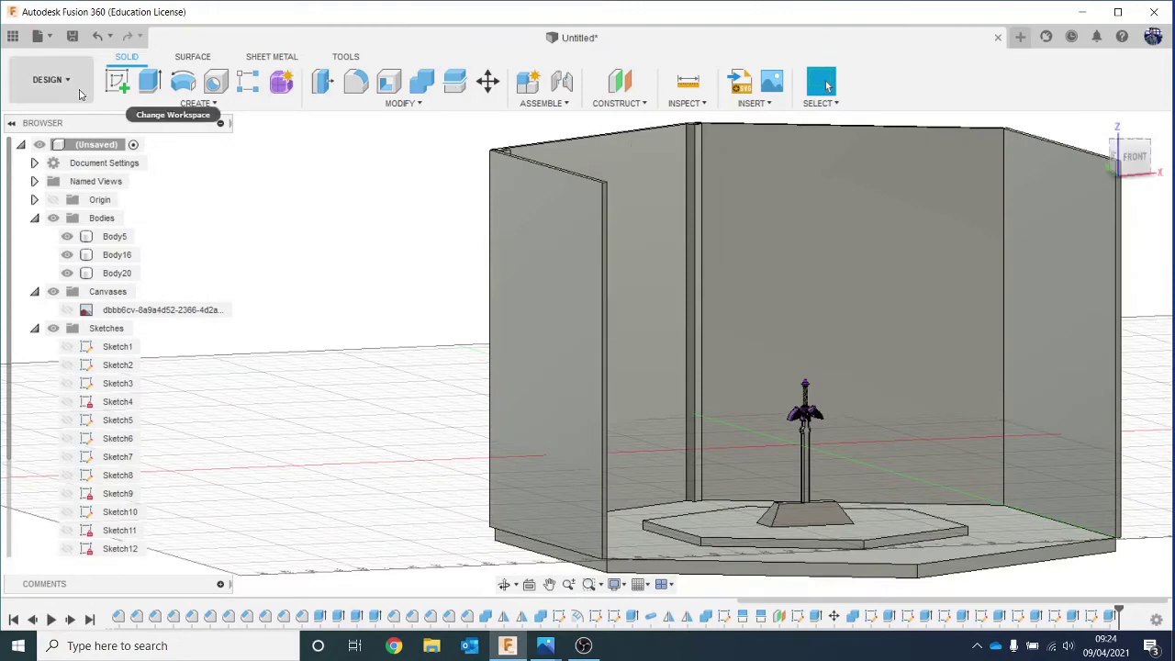
pyautogui.click(106, 83)
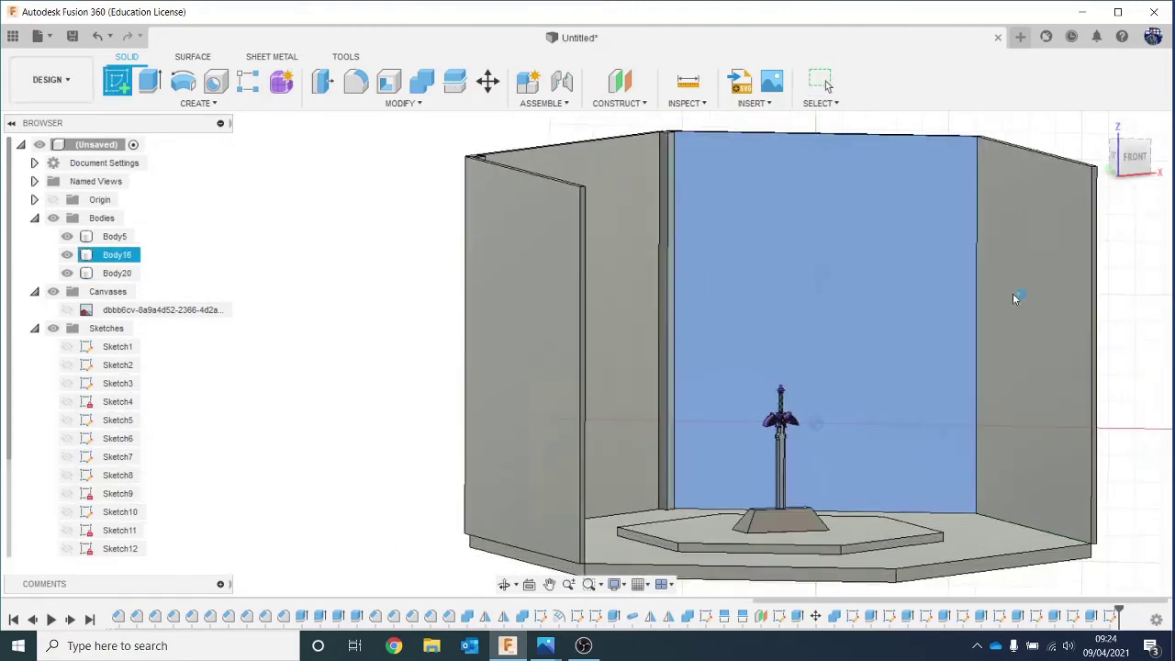
pyautogui.click(1015, 298)
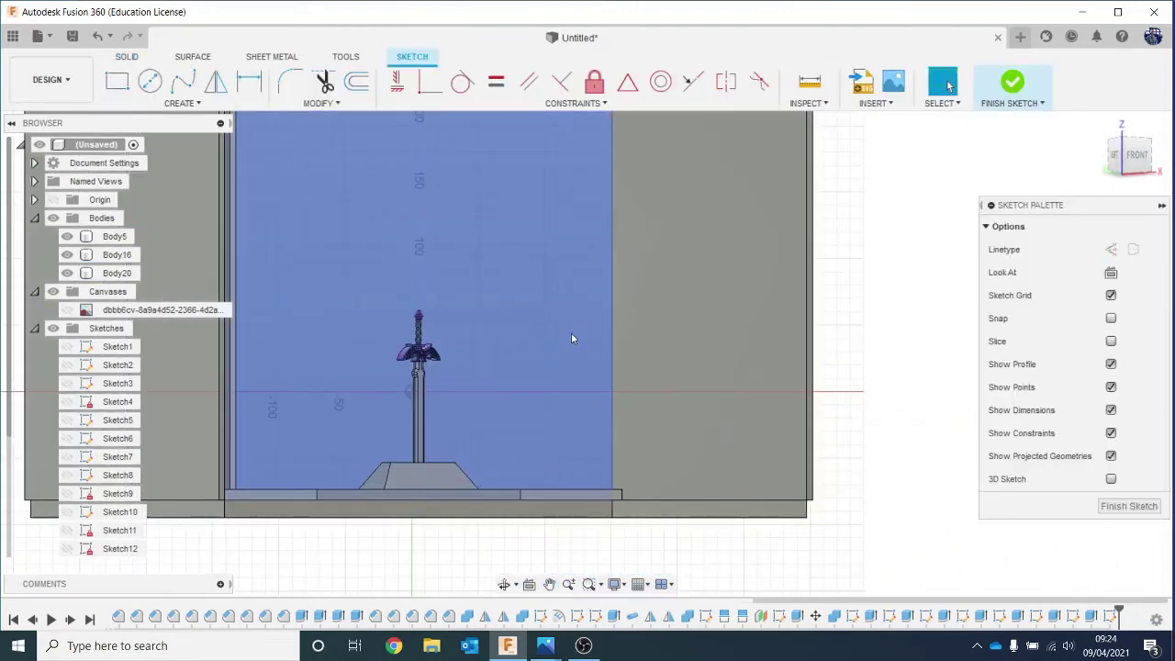
pyautogui.click(117, 80)
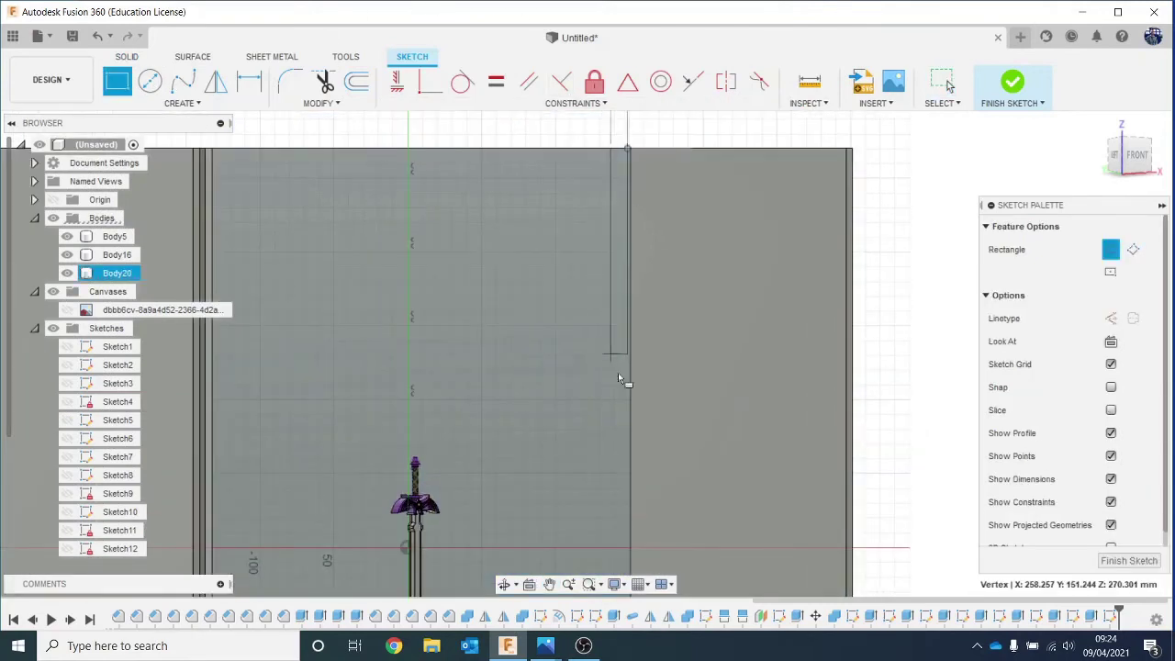
pyautogui.press('Escape')
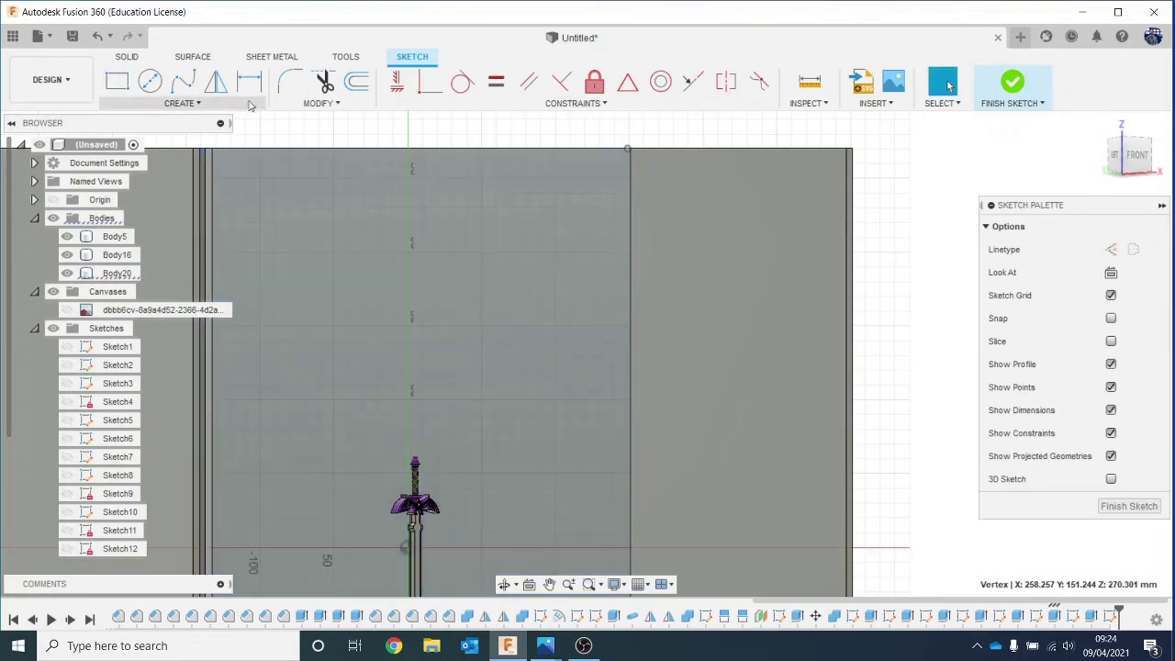
pyautogui.moveTo(117, 83); pyautogui.dragTo(152, 85)
# Sketch a 10 mm wide rectangle down the outer vertical edge of the back-right wall, from its upper corner to the floor.
pyautogui.scroll(4, 745, 145)
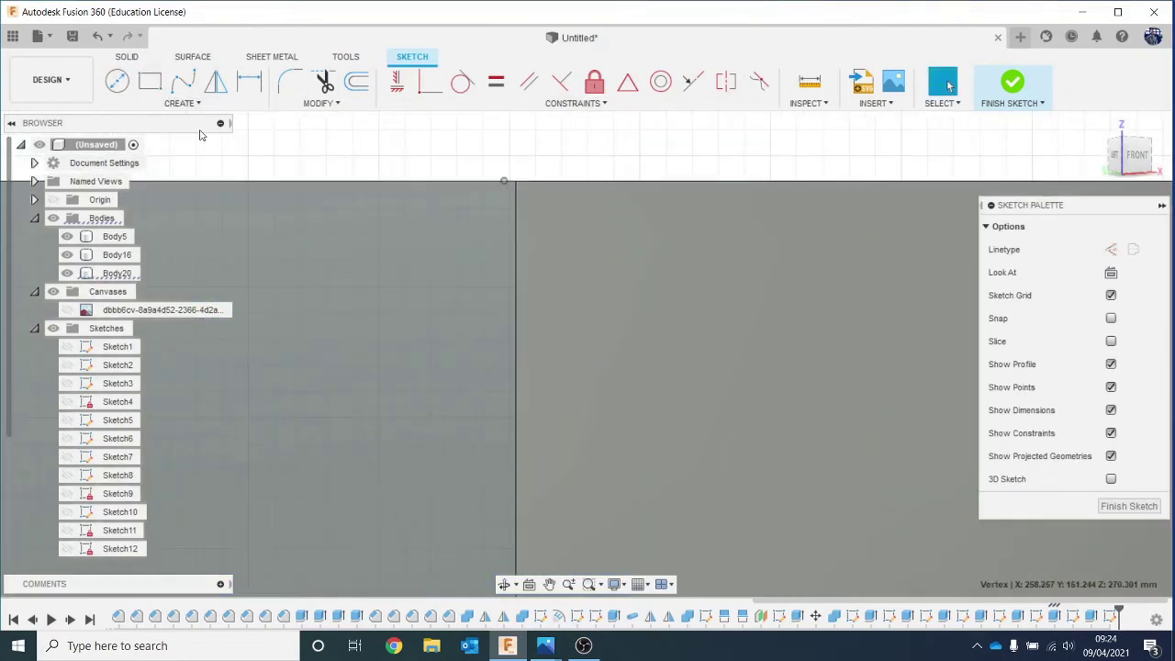
pyautogui.click(149, 81)
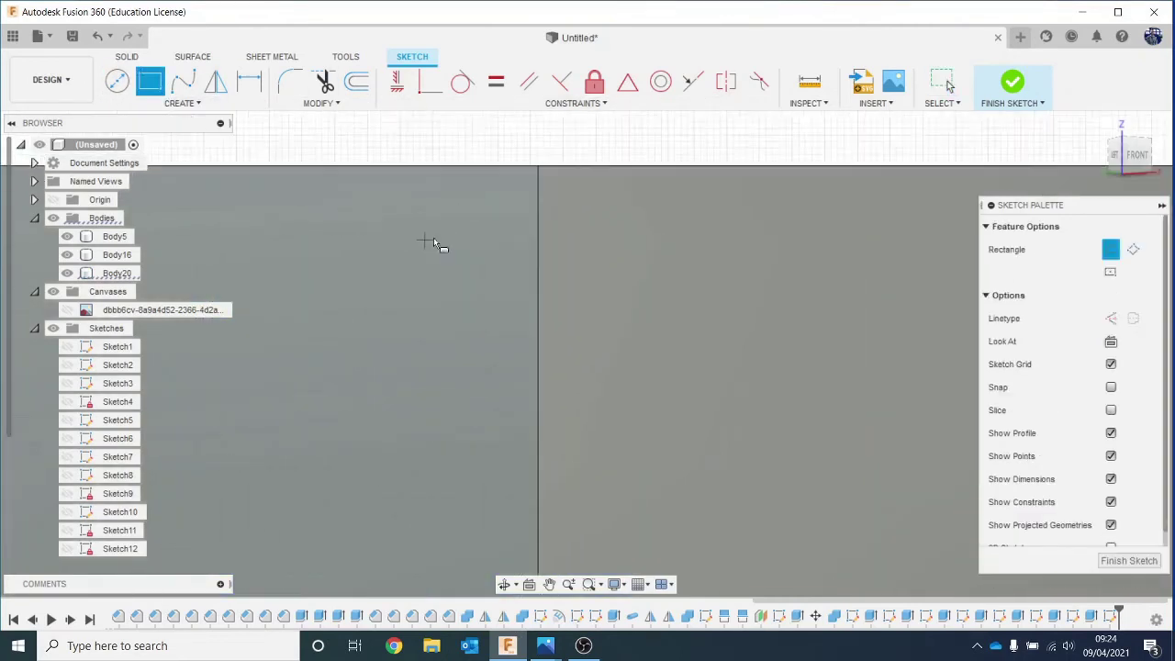
pyautogui.click(549, 164)
pyautogui.scroll(-6, 540, 400)
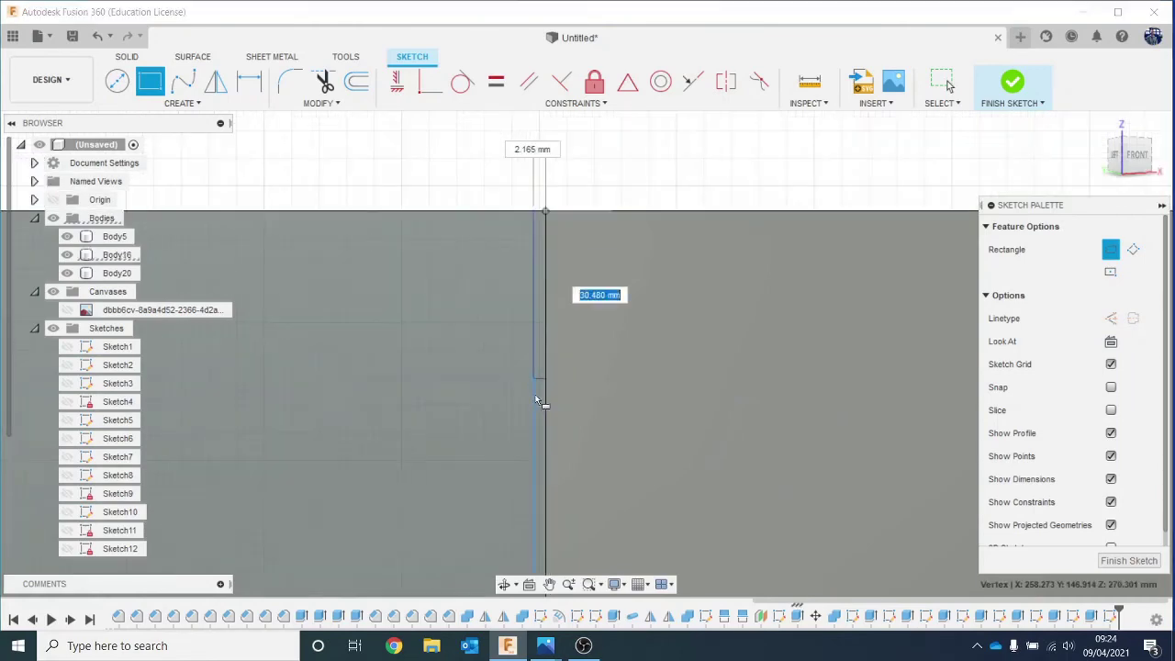
pyautogui.moveTo(541, 403); pyautogui.dragTo(592, 5, button='middle')
pyautogui.moveTo(592, 469); pyautogui.dragTo(584, 145, button='middle')
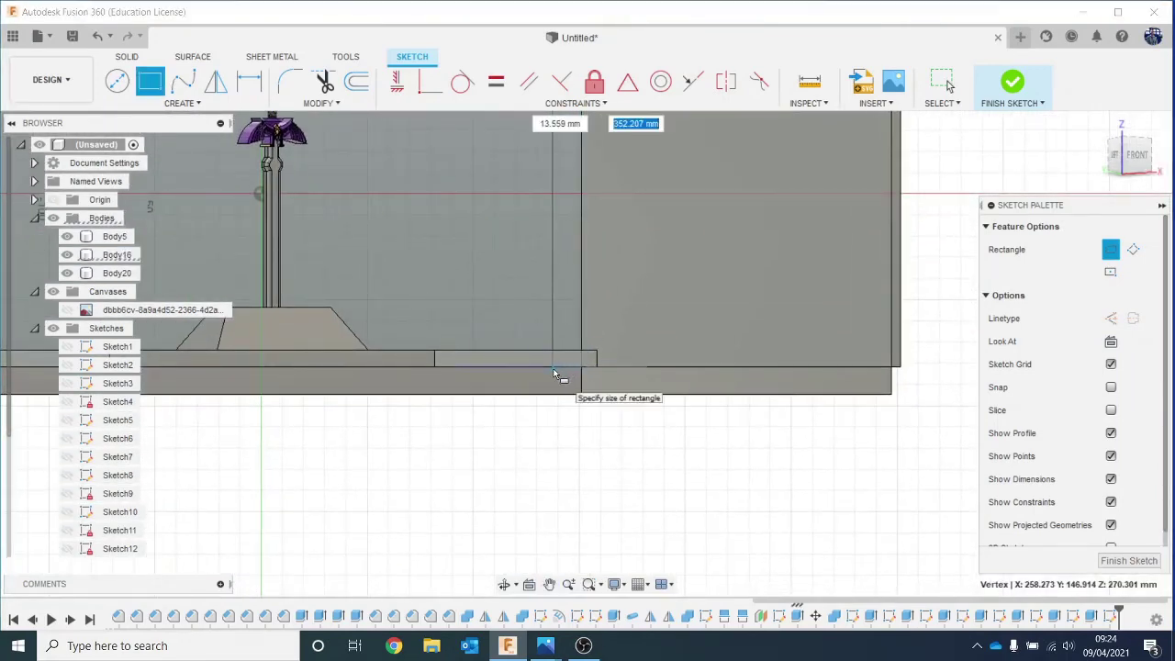
pyautogui.write('1')
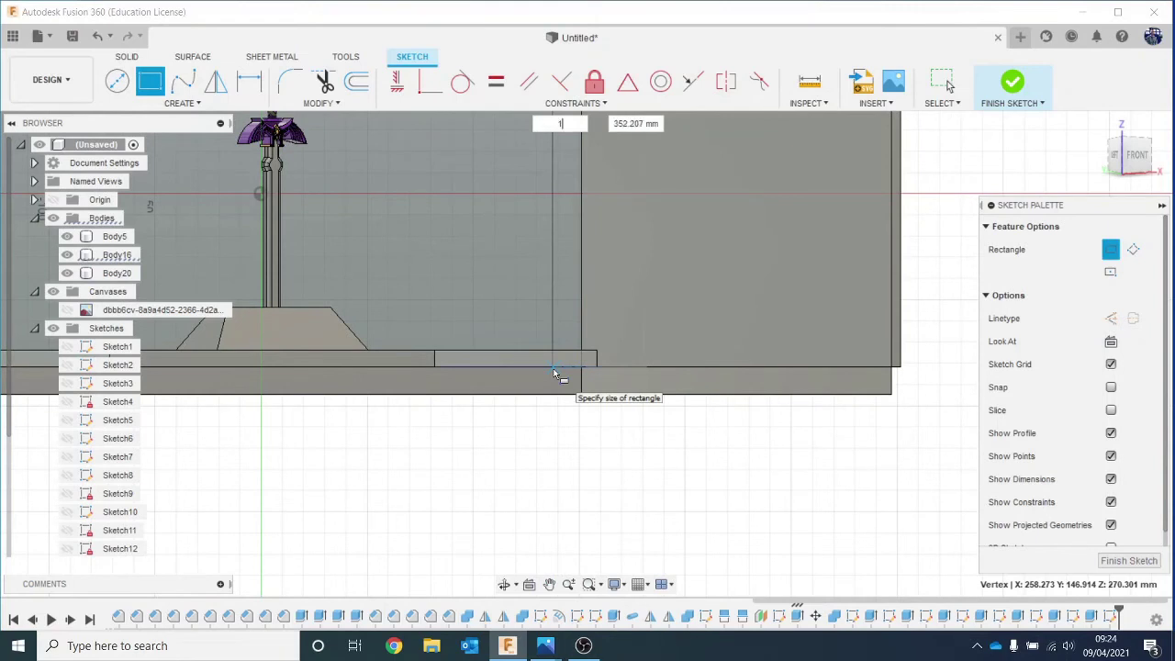
pyautogui.write('0')
pyautogui.press('Return')
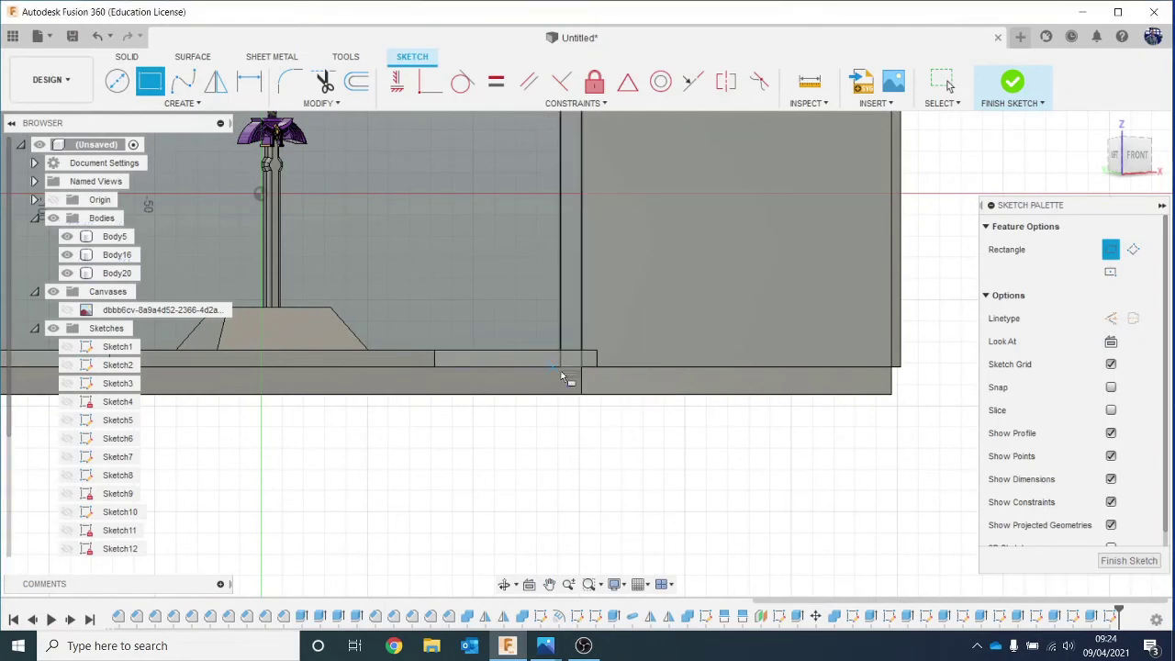
# Finish the sketch and extrude the narrow rectangle 10 mm into the chamber as a new body.
pyautogui.click(1012, 83)
pyautogui.moveTo(1136, 154); pyautogui.dragTo(1127, 176)
pyautogui.press('e')
pyautogui.click(581, 249)
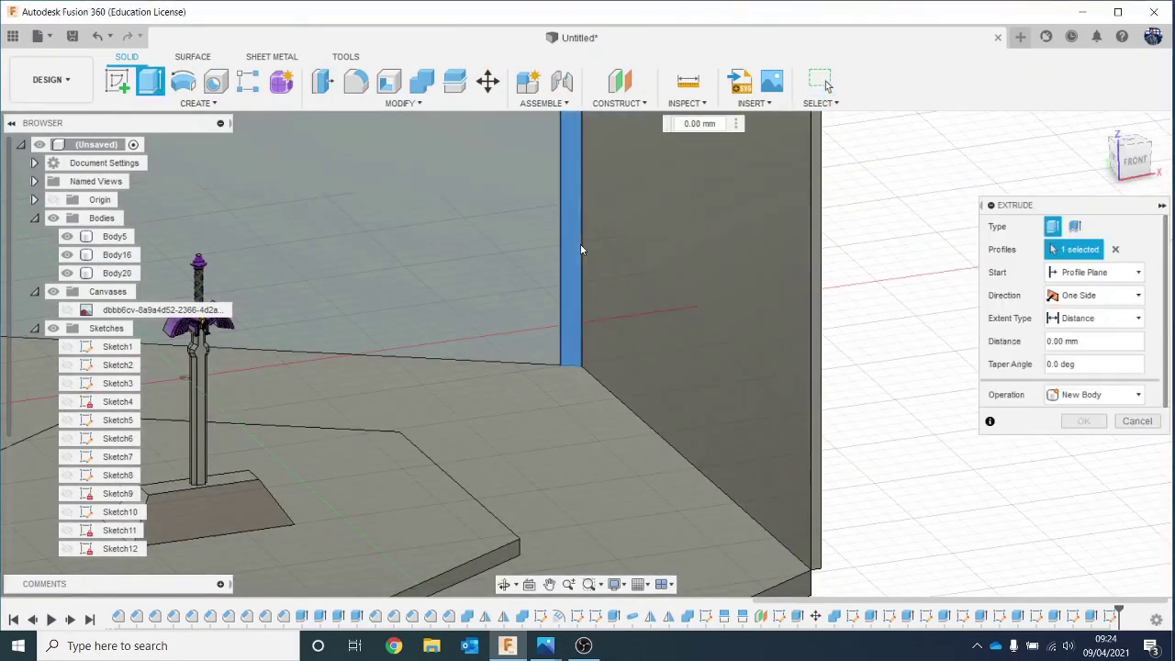
pyautogui.write('10')
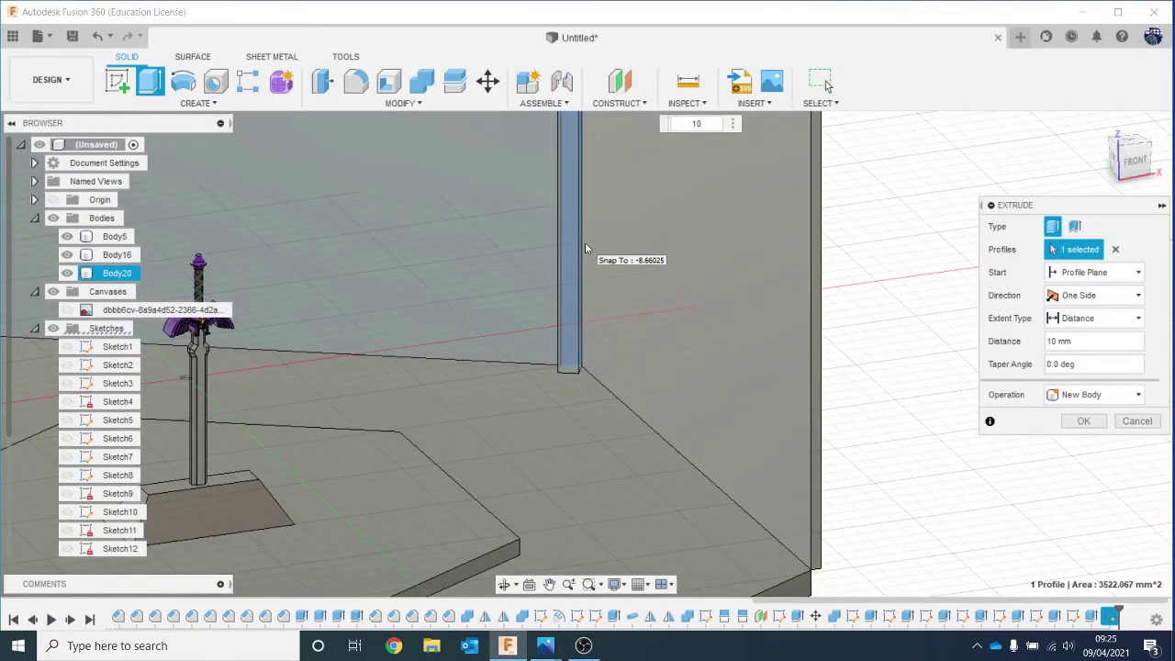
pyautogui.press('Return')
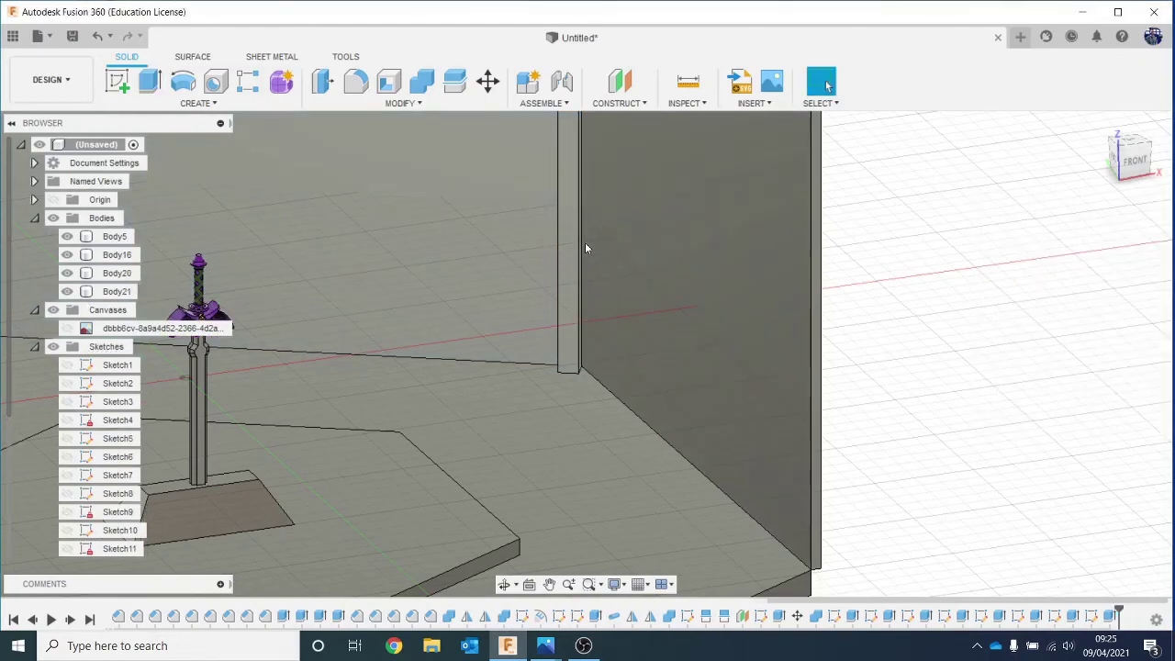
# Examine the corner strips, walls and sword pedestal from the front.
pyautogui.scroll(-8, 585, 246)
pyautogui.click(1136, 161)
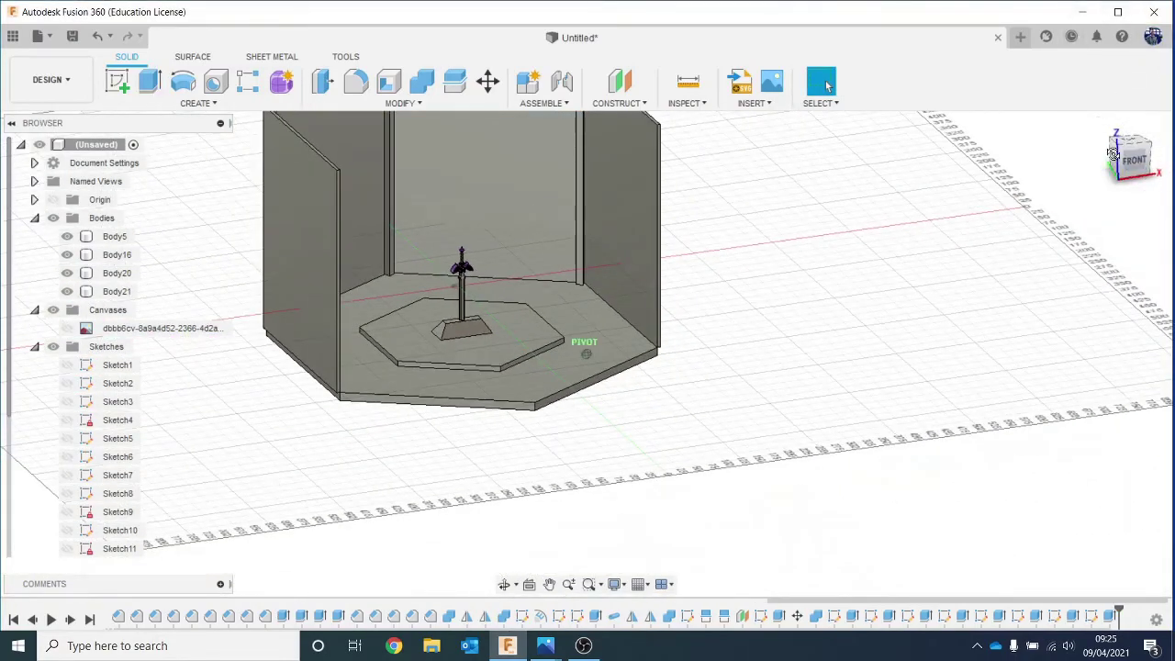
pyautogui.moveTo(914, 233); pyautogui.dragTo(996, 391, button='middle')
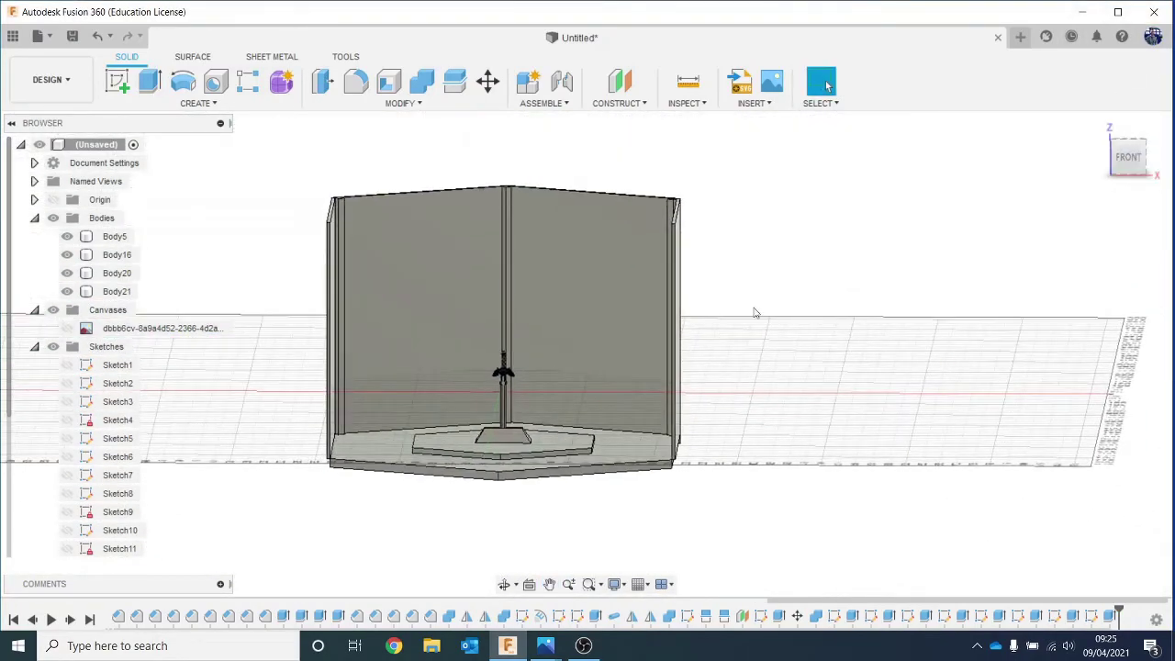
pyautogui.scroll(4, 615, 322)
pyautogui.scroll(-2, 618, 352)
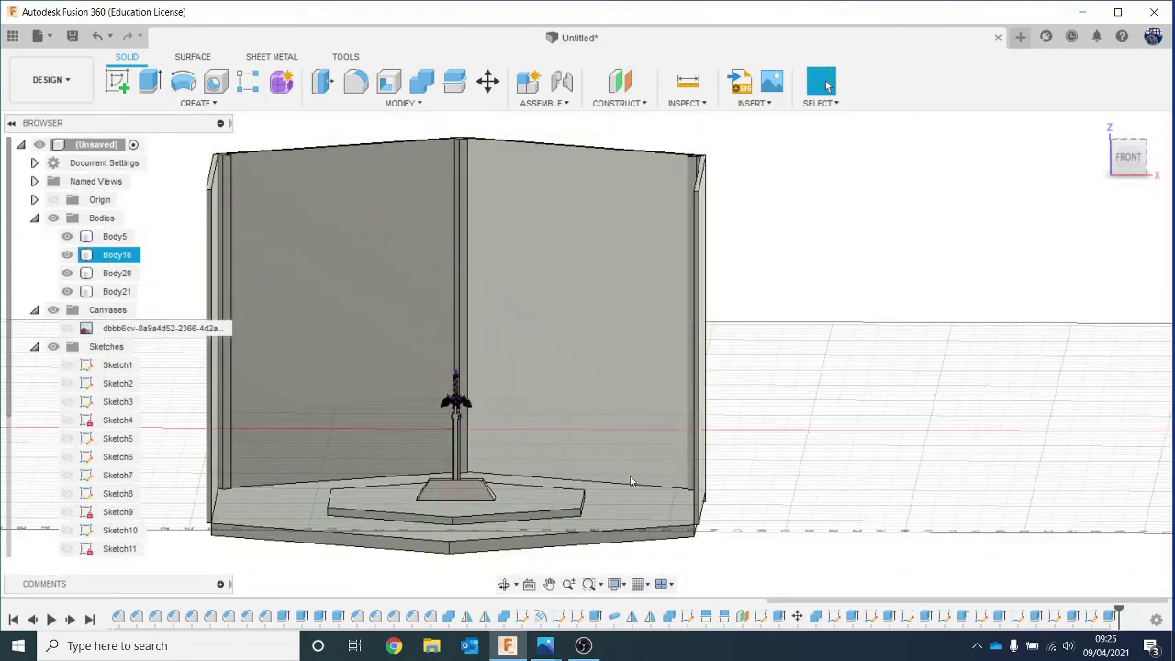
# Switch to Photos to check the wall details in the reference image of the sword chamber.
pyautogui.moveTo(545, 645)
pyautogui.click(685, 576)
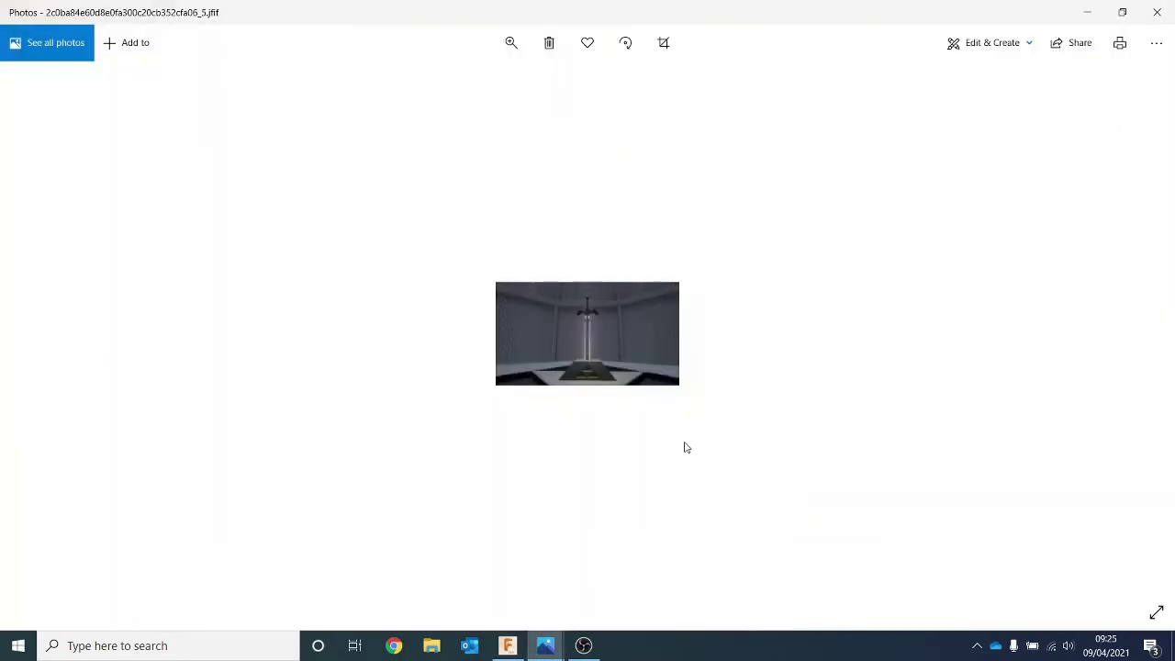
pyautogui.click(1081, 9)
# Sketch a 10 mm high, about 272 mm long horizontal rectangle between the corner strips on the back-left wall's inner face.
pyautogui.click(1131, 152)
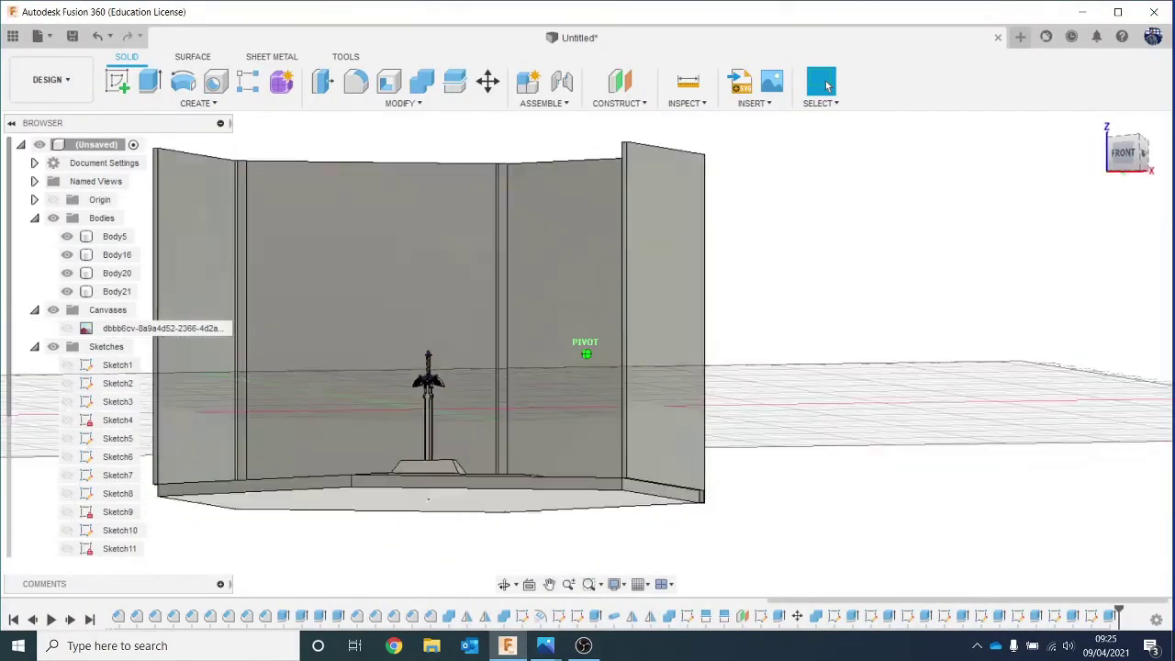
pyautogui.click(114, 75)
pyautogui.click(349, 238)
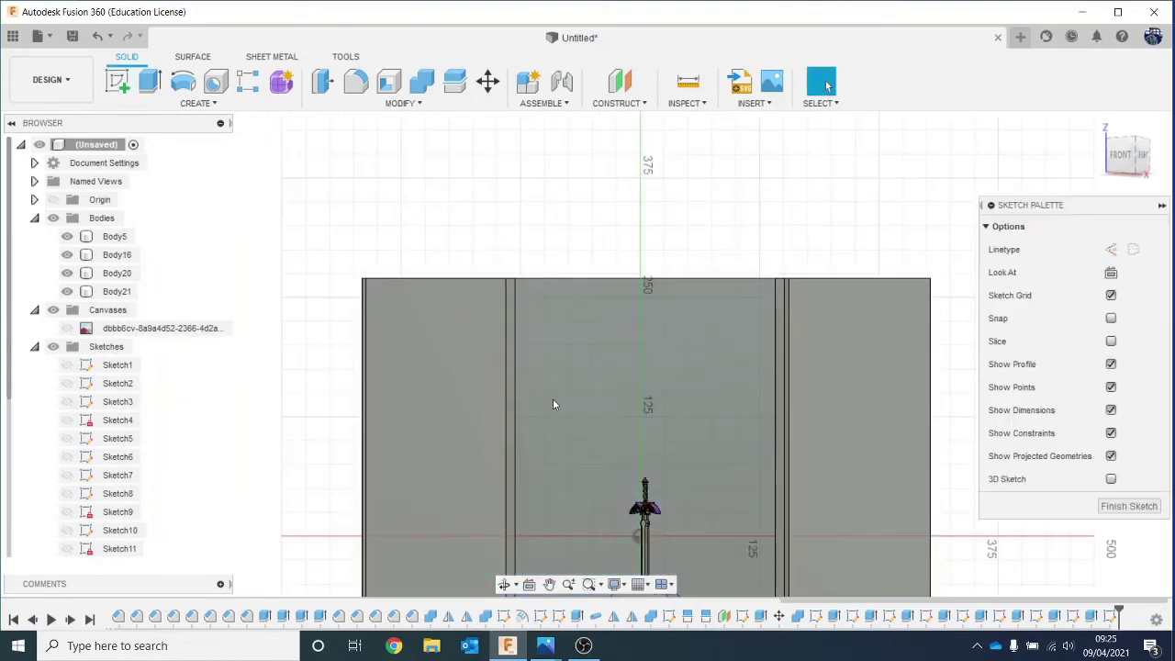
pyautogui.moveTo(552, 398); pyautogui.dragTo(455, 322, button='middle')
pyautogui.scroll(3, 456, 323)
pyautogui.click(157, 91)
pyautogui.scroll(3, 287, 204)
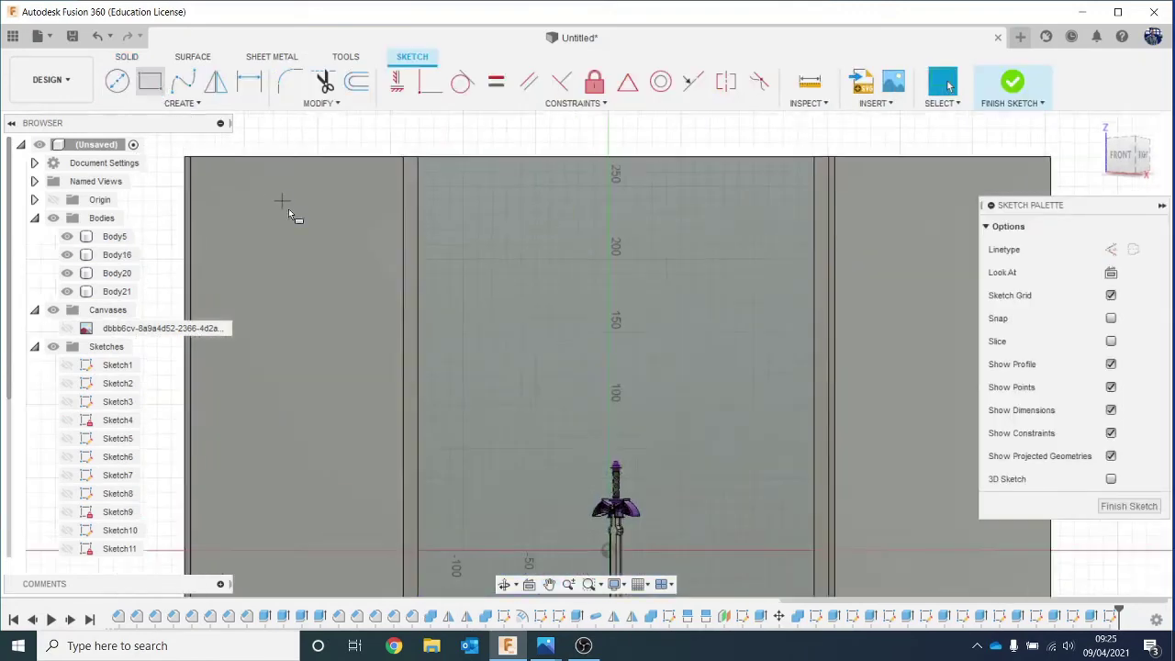
pyautogui.press('r')
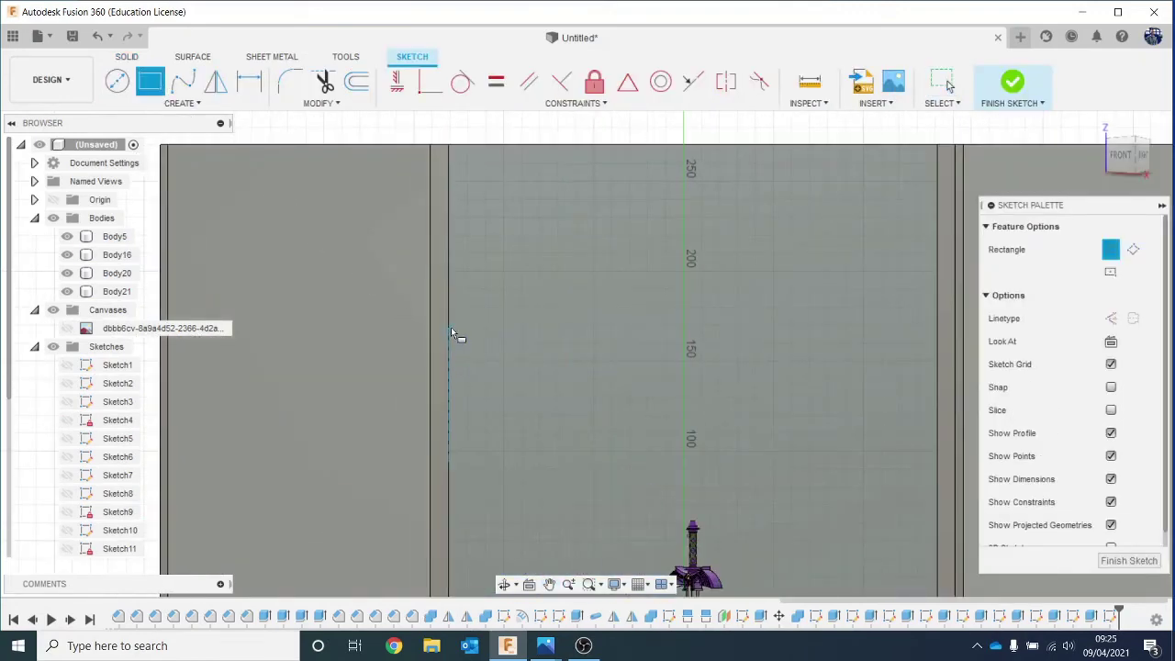
pyautogui.click(450, 328)
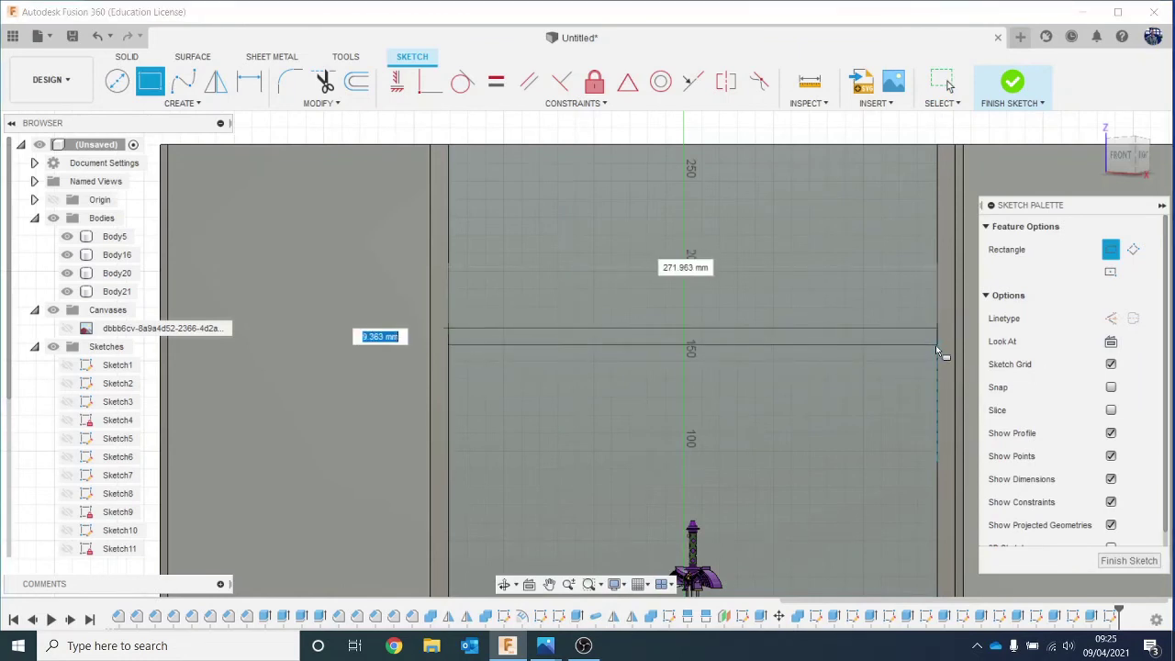
pyautogui.write('10')
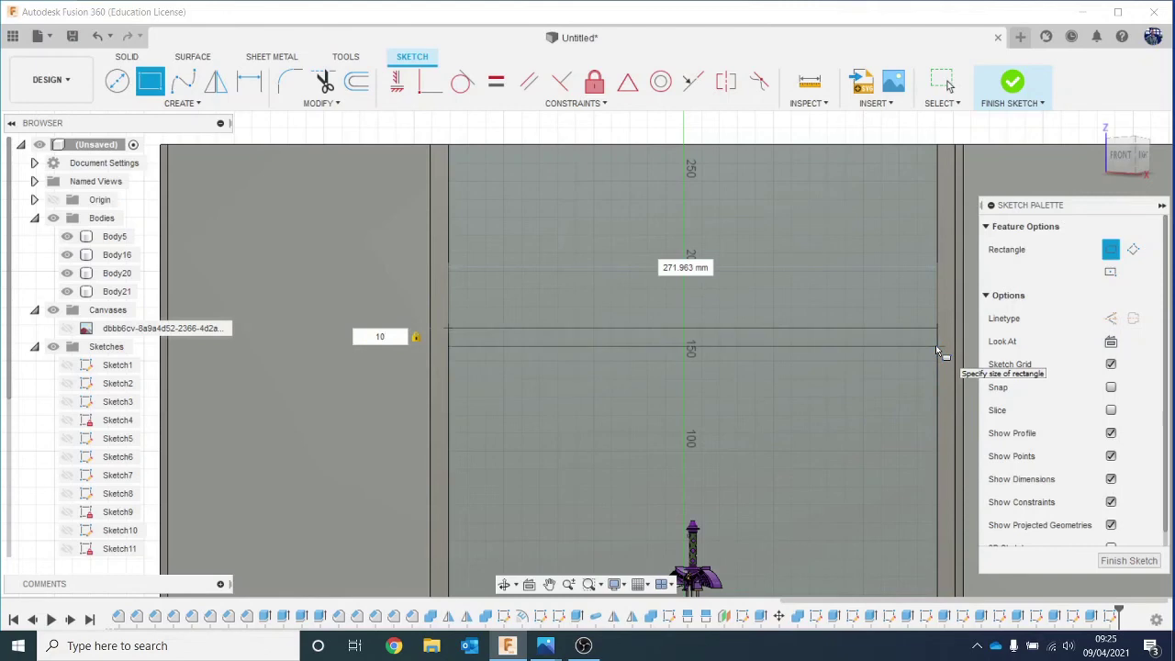
pyautogui.press('Return')
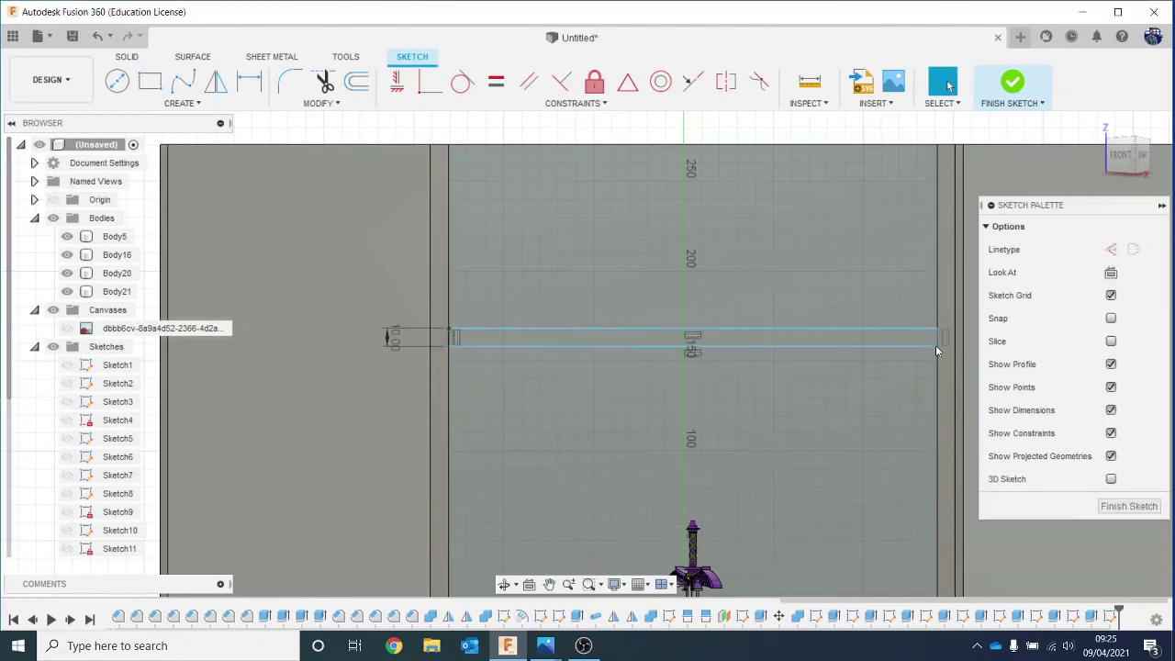
# Extrude the horizontal rectangle on the back-left wall 10 mm into the chamber as a new body.
pyautogui.moveTo(1131, 156); pyautogui.dragTo(1156, 158)
pyautogui.press('e')
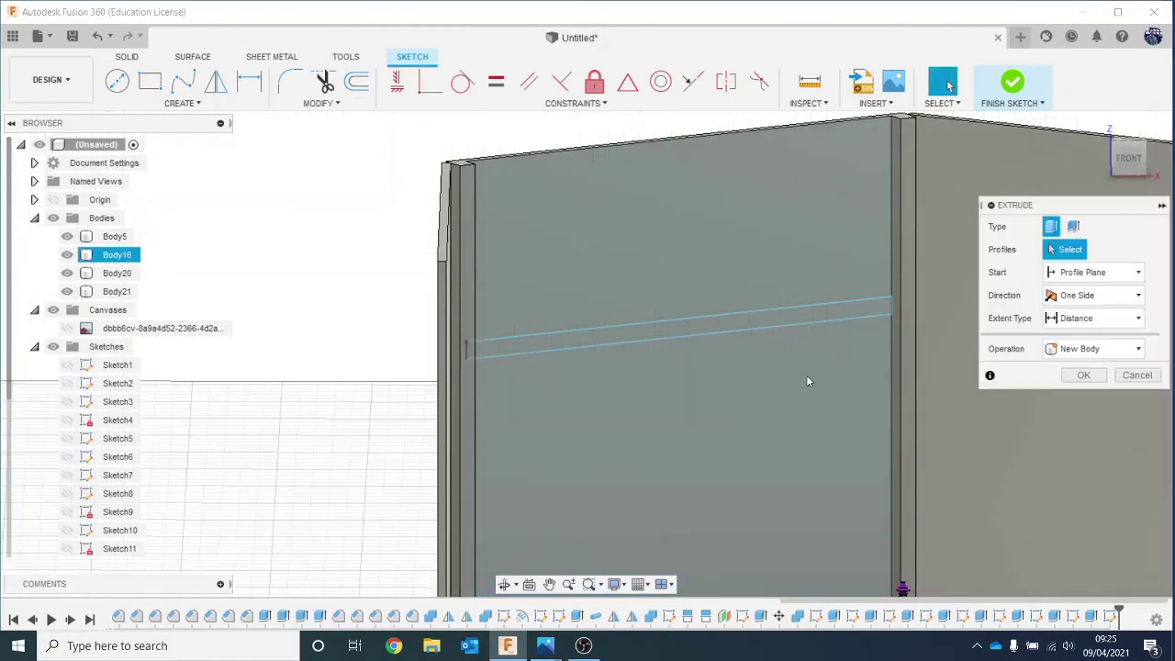
pyautogui.click(817, 312)
pyautogui.write('10')
pyautogui.press('Return')
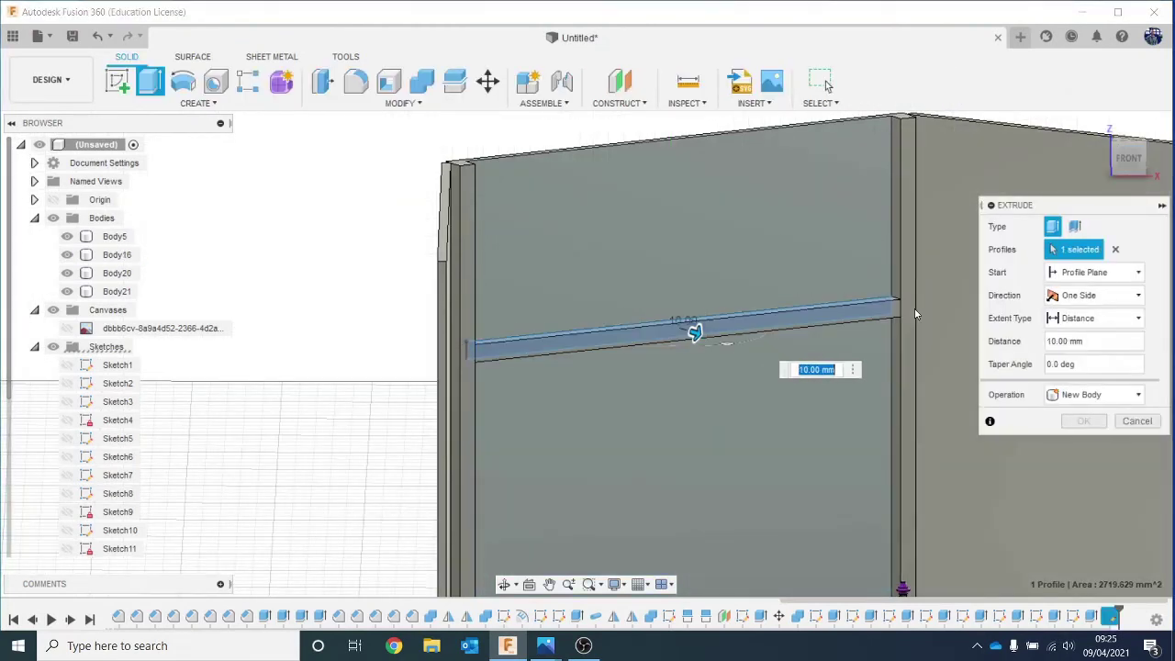
pyautogui.click(1067, 421)
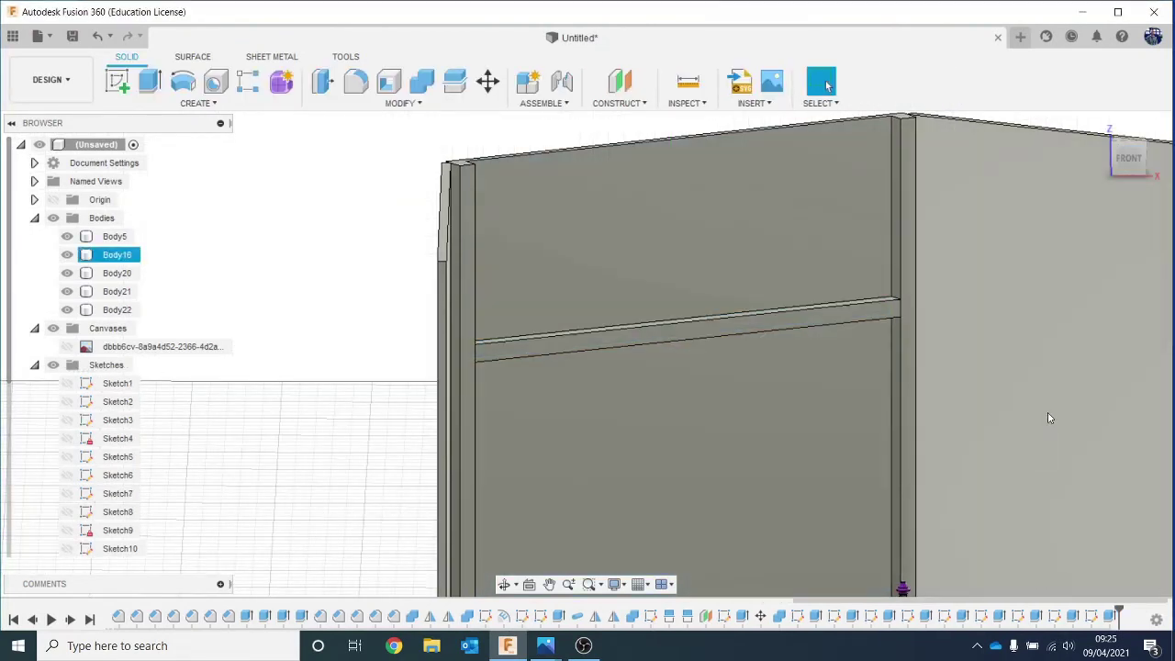
# Sketch a 10 mm high, about 273 mm long rectangle across the back-right wall's inner face, level with the back-left wall's rail.
pyautogui.moveTo(949, 371); pyautogui.dragTo(726, 271, button='middle')
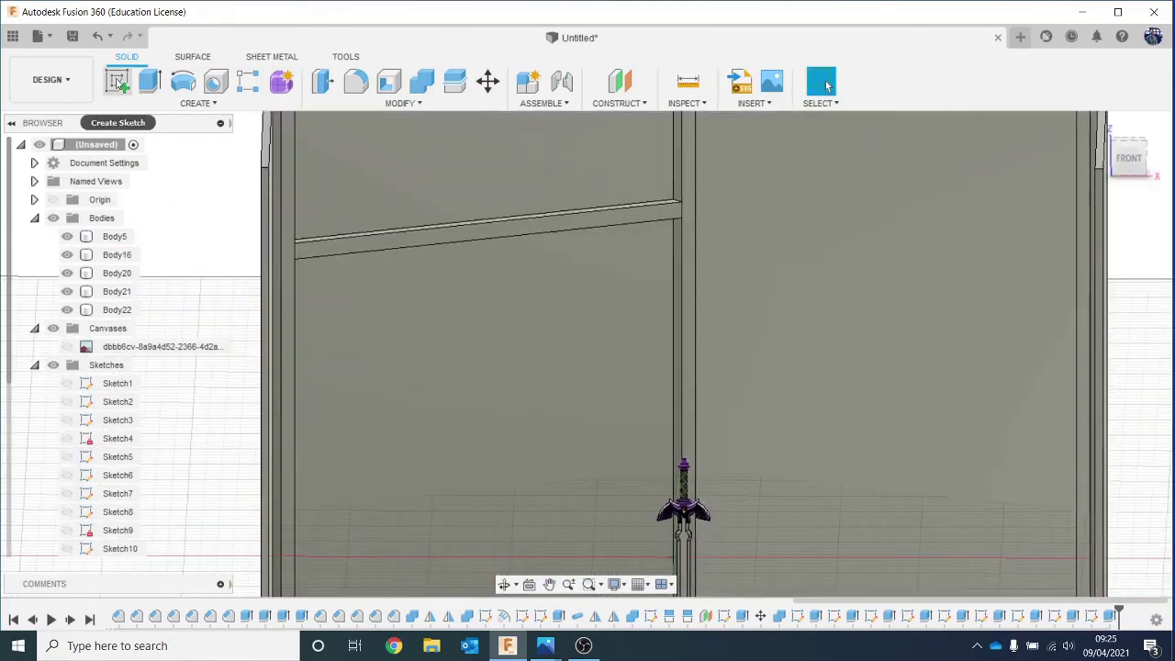
pyautogui.click(118, 81)
pyautogui.click(730, 224)
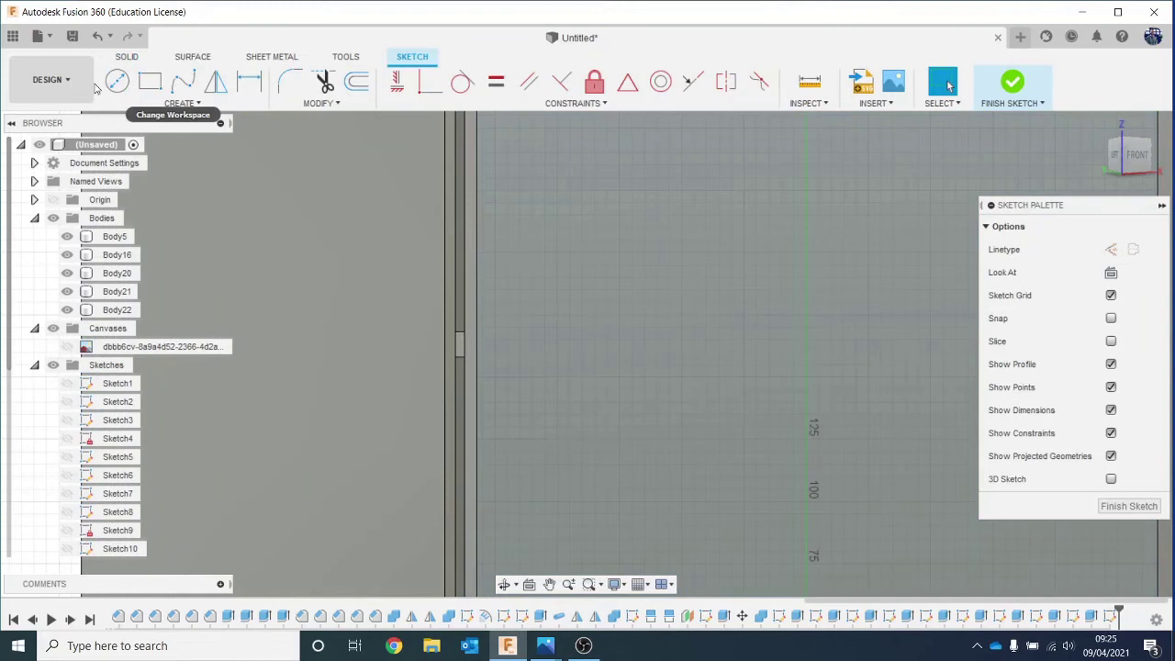
pyautogui.click(149, 81)
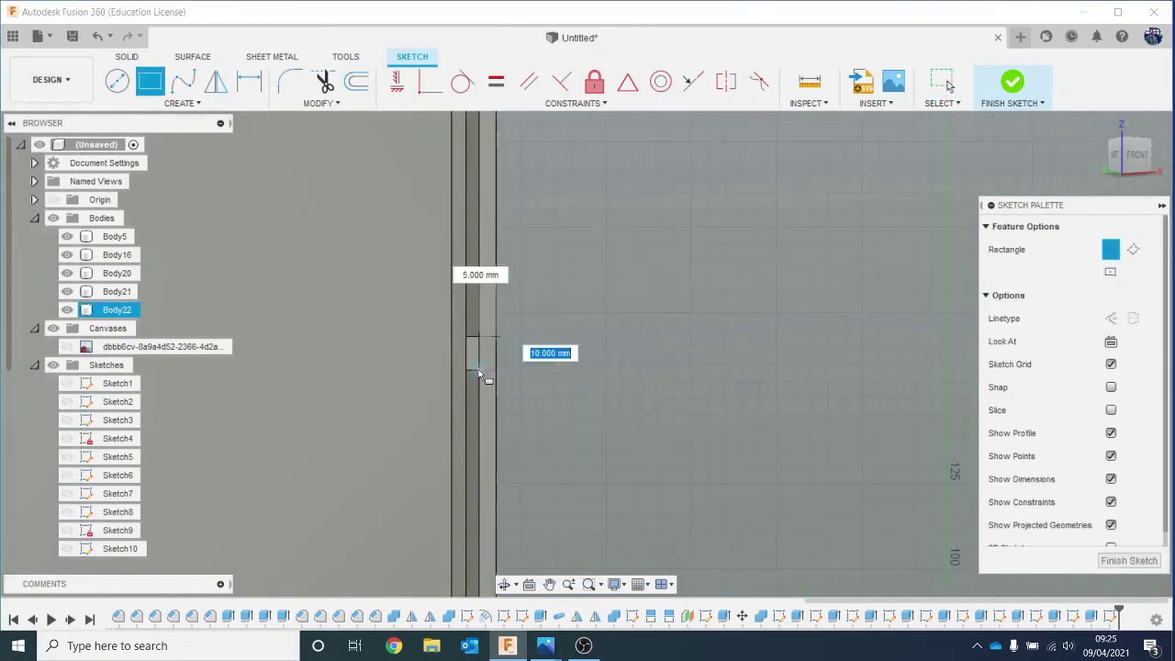
pyautogui.scroll(-1, 809, 397)
pyautogui.scroll(-2, 814, 394)
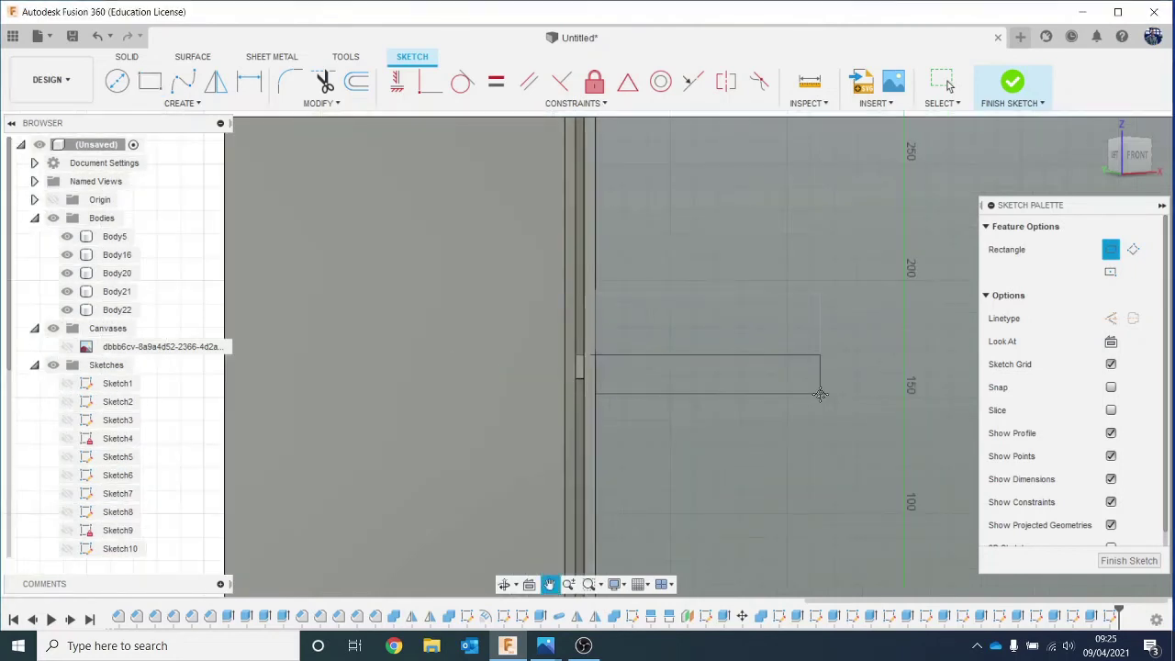
pyautogui.moveTo(816, 391); pyautogui.dragTo(432, 364, button='middle')
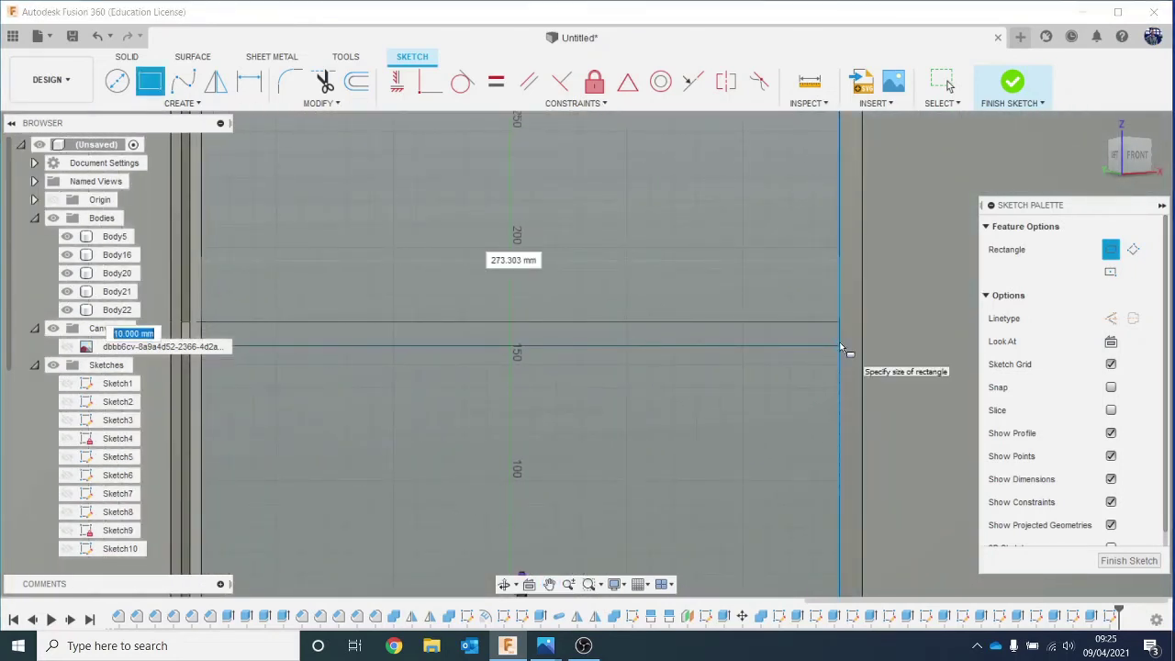
pyautogui.click(840, 347)
# Extrude the rectangle on the back-right wall 10 mm into the chamber, joining it to the existing bodies.
pyautogui.press('e')
pyautogui.click(721, 337)
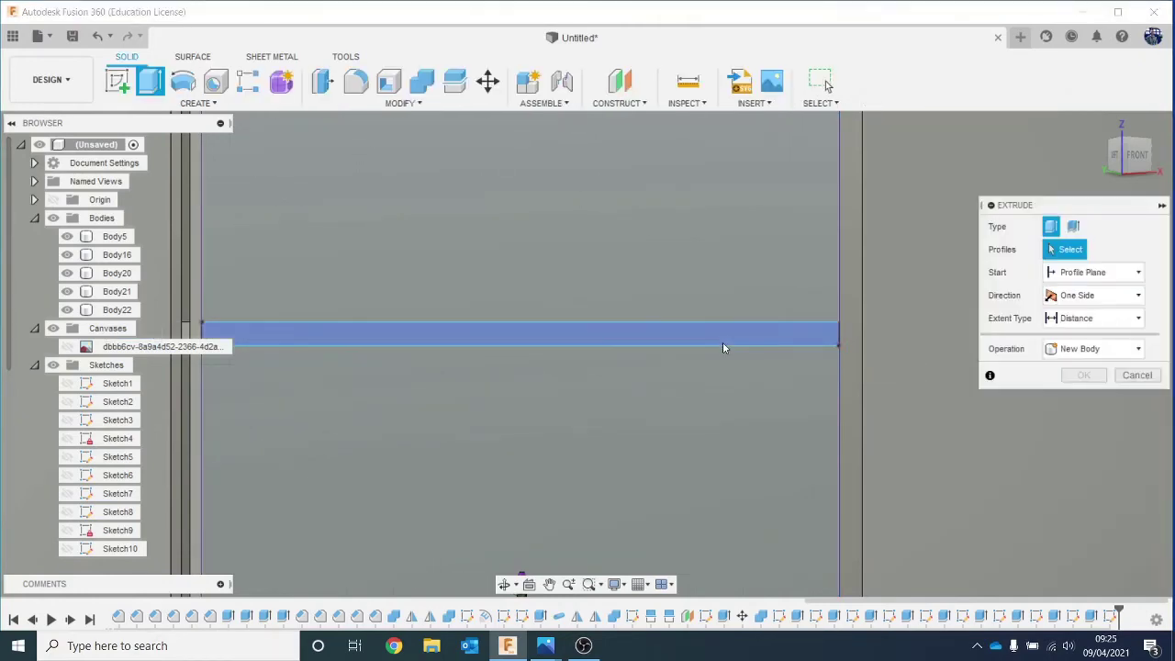
pyautogui.write('10')
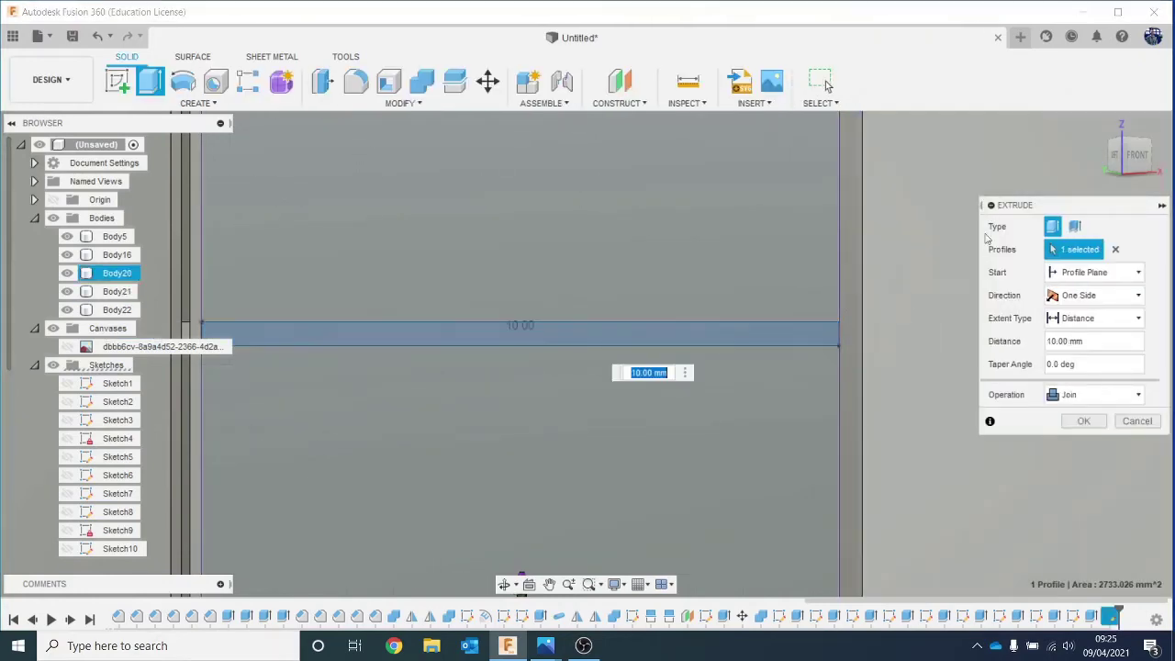
pyautogui.click(1116, 165)
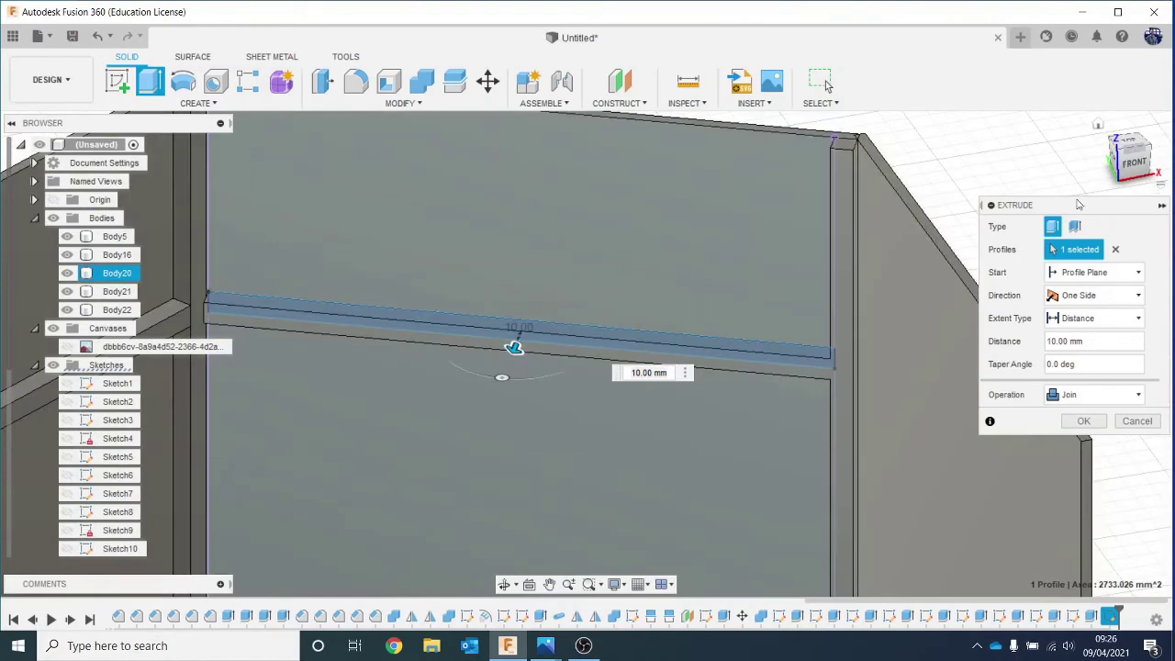
pyautogui.click(1083, 421)
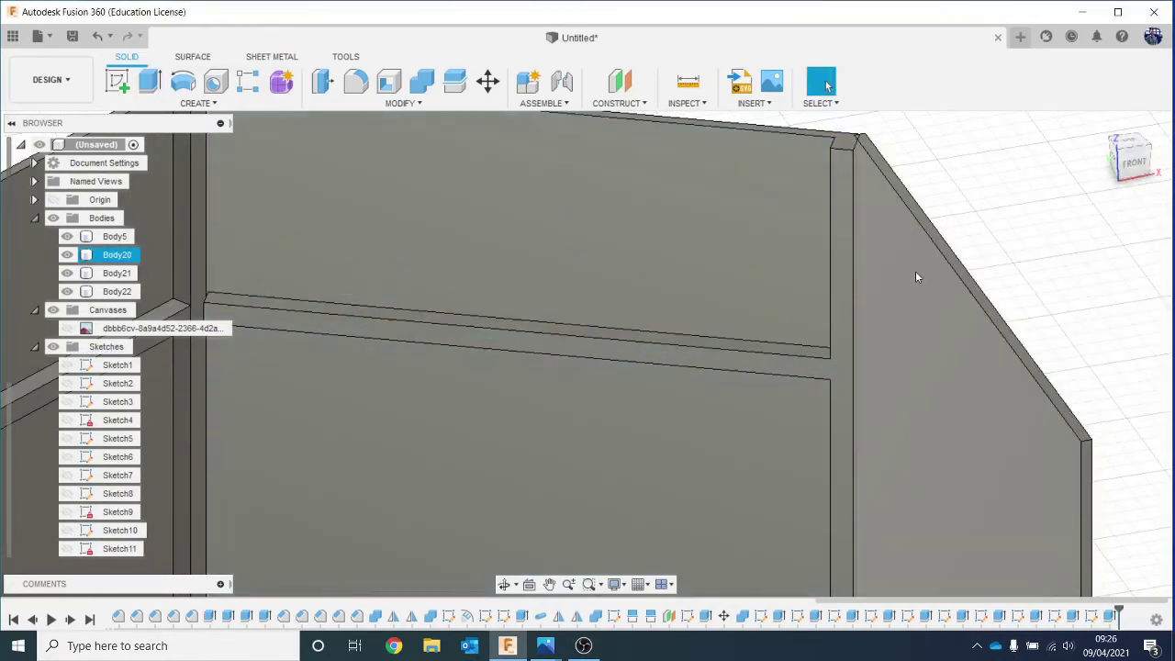
# Start a sketch on the inner face of the left side wall and activate the Rectangle tool.
pyautogui.scroll(-3, 915, 270)
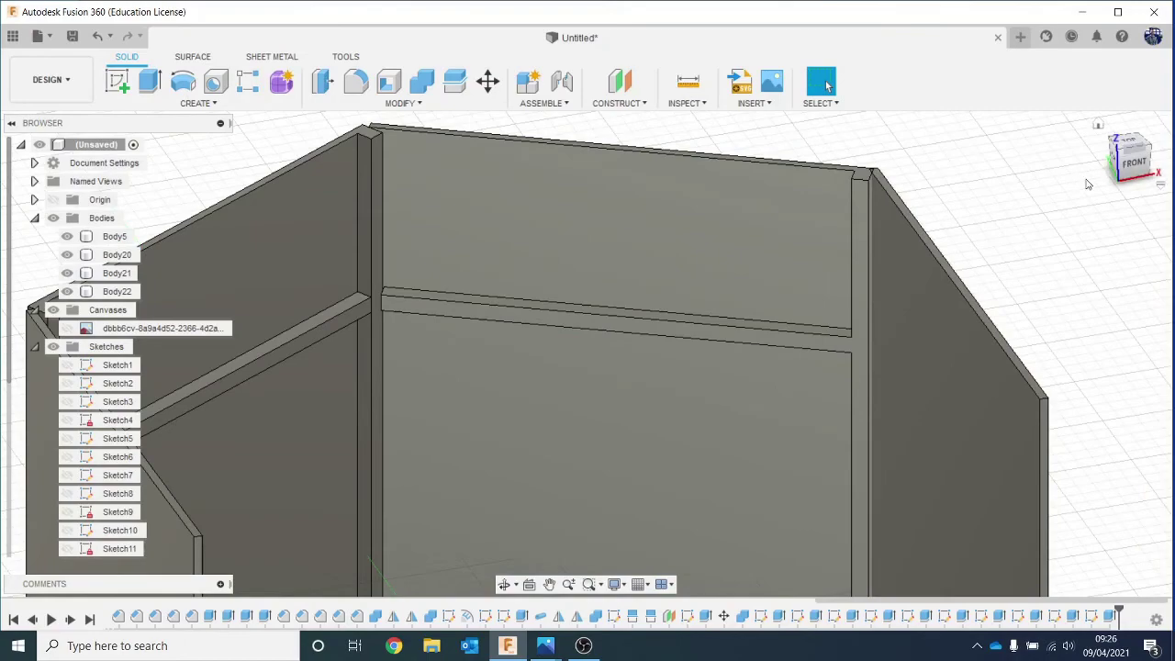
pyautogui.moveTo(1127, 171); pyautogui.dragTo(1026, 176)
pyautogui.moveTo(1090, 305); pyautogui.dragTo(1171, 496, button='middle')
pyautogui.moveTo(317, 212)
pyautogui.mouseDown(button='middle')
pyautogui.moveTo(406, 226)
pyautogui.moveTo(645, 190)
pyautogui.mouseUp(button='middle')
pyautogui.click(117, 83)
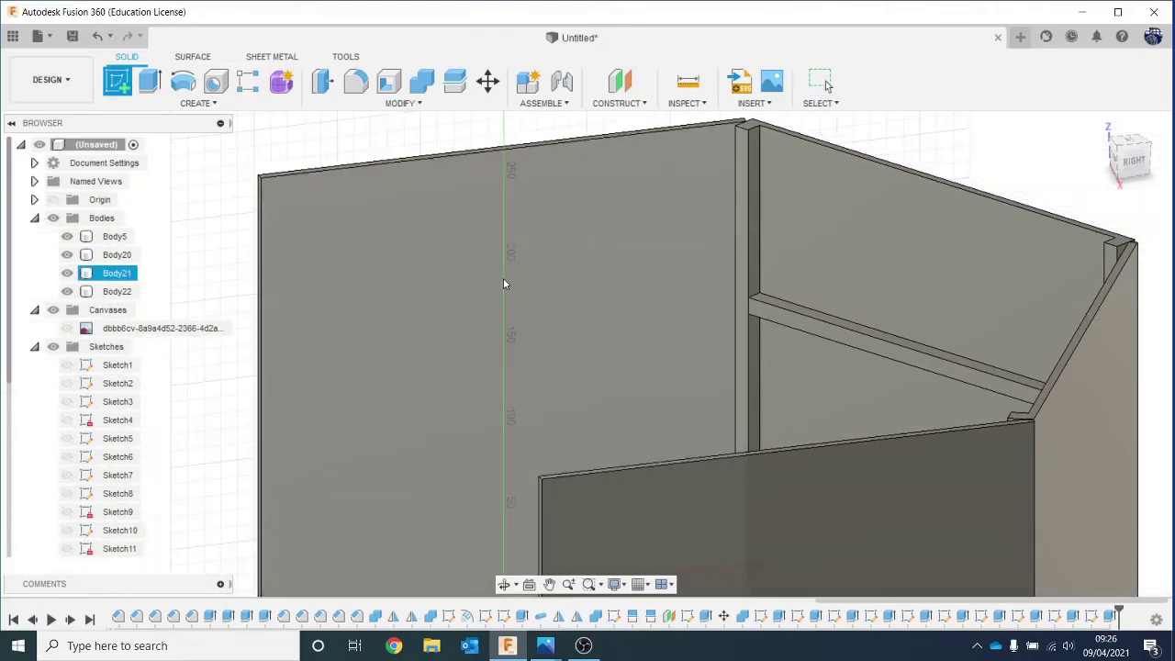
pyautogui.click(503, 278)
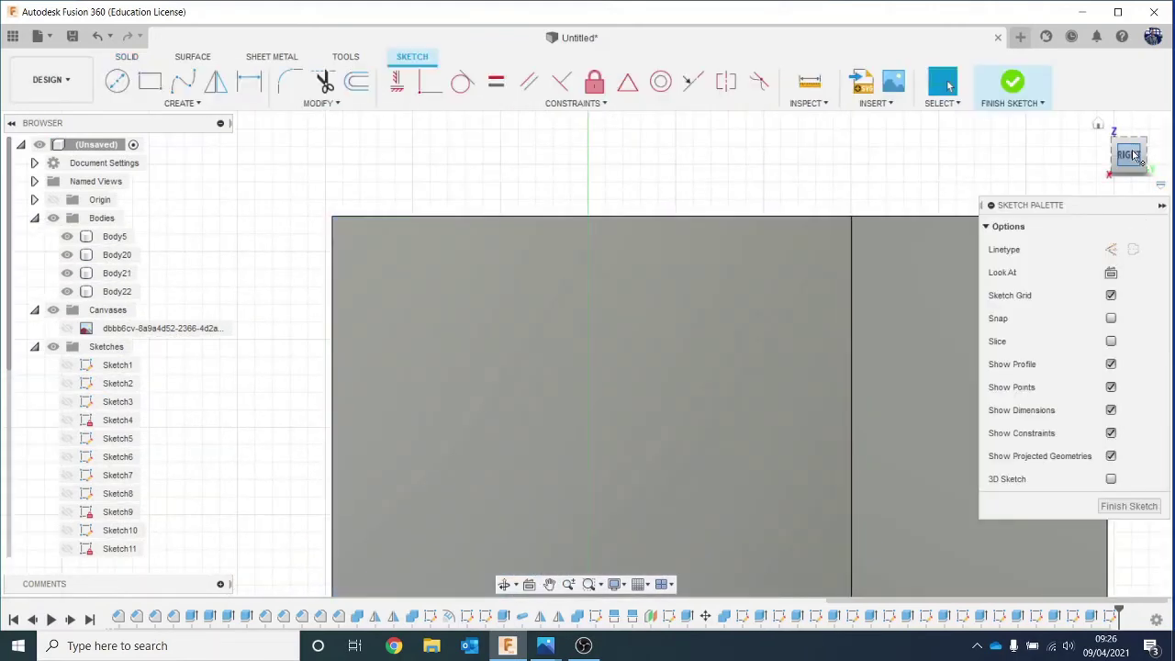
pyautogui.click(1136, 158)
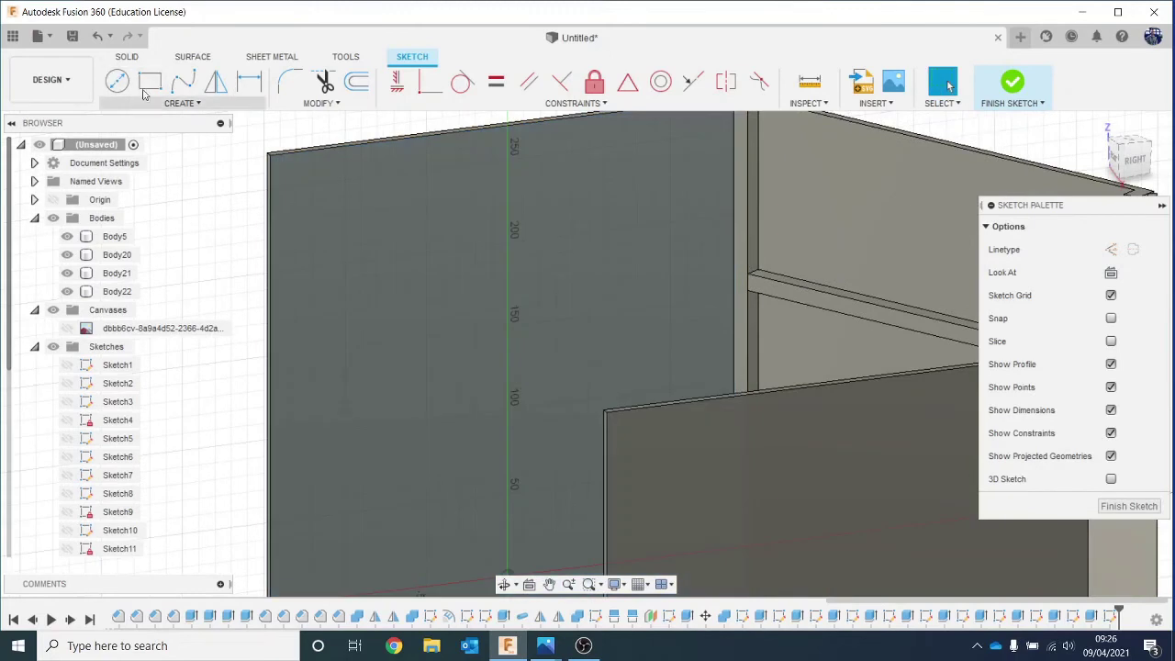
pyautogui.click(150, 83)
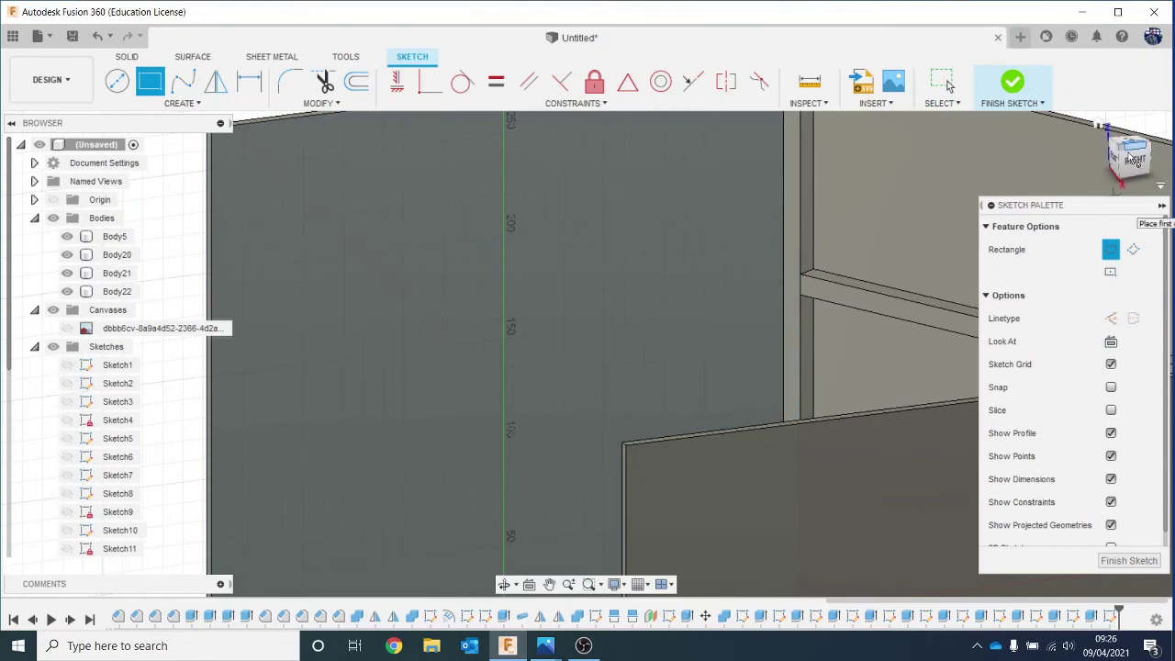
# Sketch a narrow horizontal rectangle across the left side wall, from its corner strip to the outer edge, level with the adjoining rail.
pyautogui.moveTo(1129, 156); pyautogui.dragTo(1143, 145)
pyautogui.keyDown('shift'); pyautogui.moveTo(606, 354); pyautogui.dragTo(624, 355, button='middle'); pyautogui.keyUp('shift')
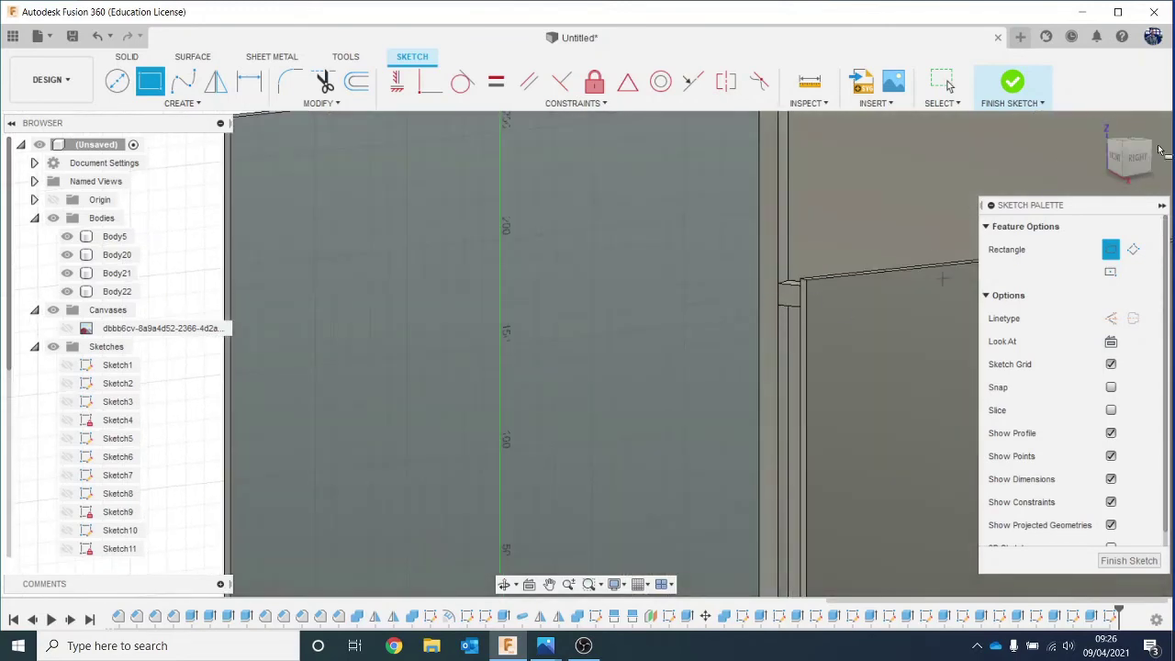
pyautogui.moveTo(1119, 162); pyautogui.dragTo(1143, 144)
pyautogui.keyDown('shift'); pyautogui.moveTo(1144, 144); pyautogui.dragTo(1147, 142, button='middle'); pyautogui.keyUp('shift')
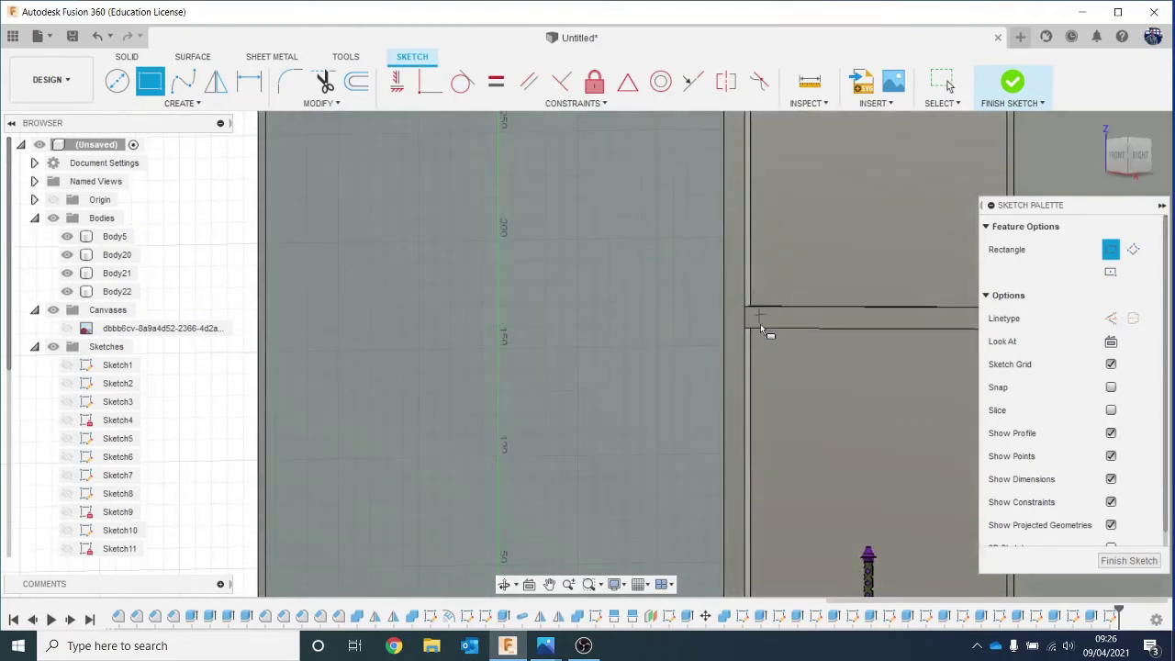
pyautogui.scroll(3, 761, 331)
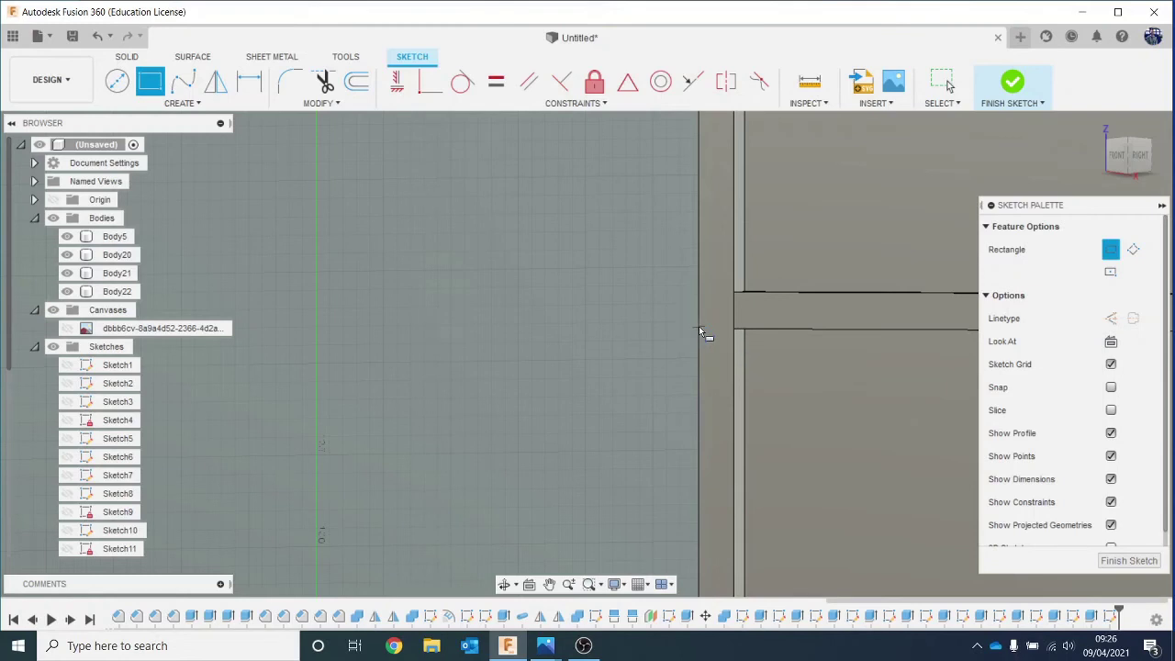
pyautogui.scroll(-2, 567, 321)
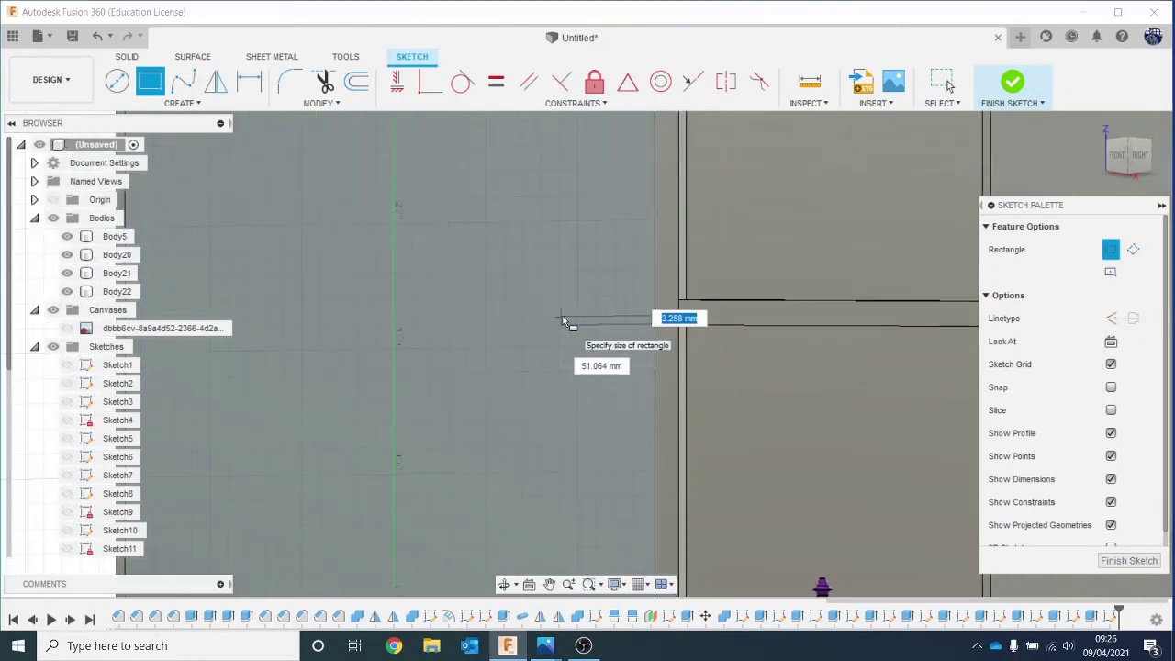
pyautogui.moveTo(393, 315); pyautogui.dragTo(440, 319, button='middle')
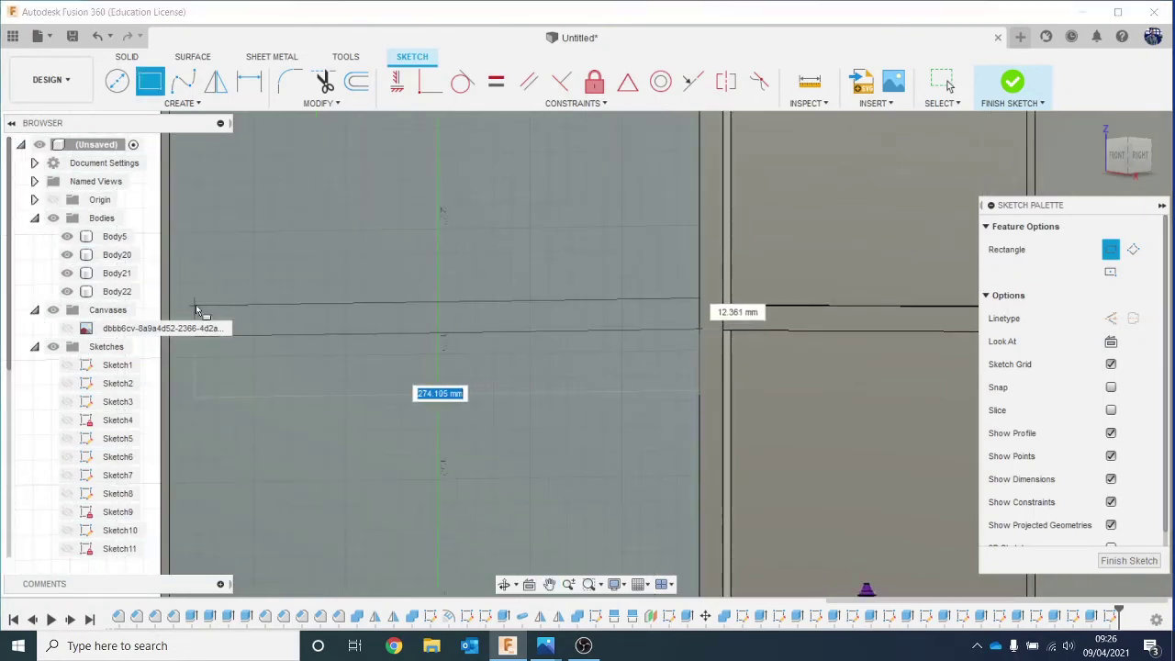
pyautogui.moveTo(190, 307); pyautogui.dragTo(234, 306, button='middle')
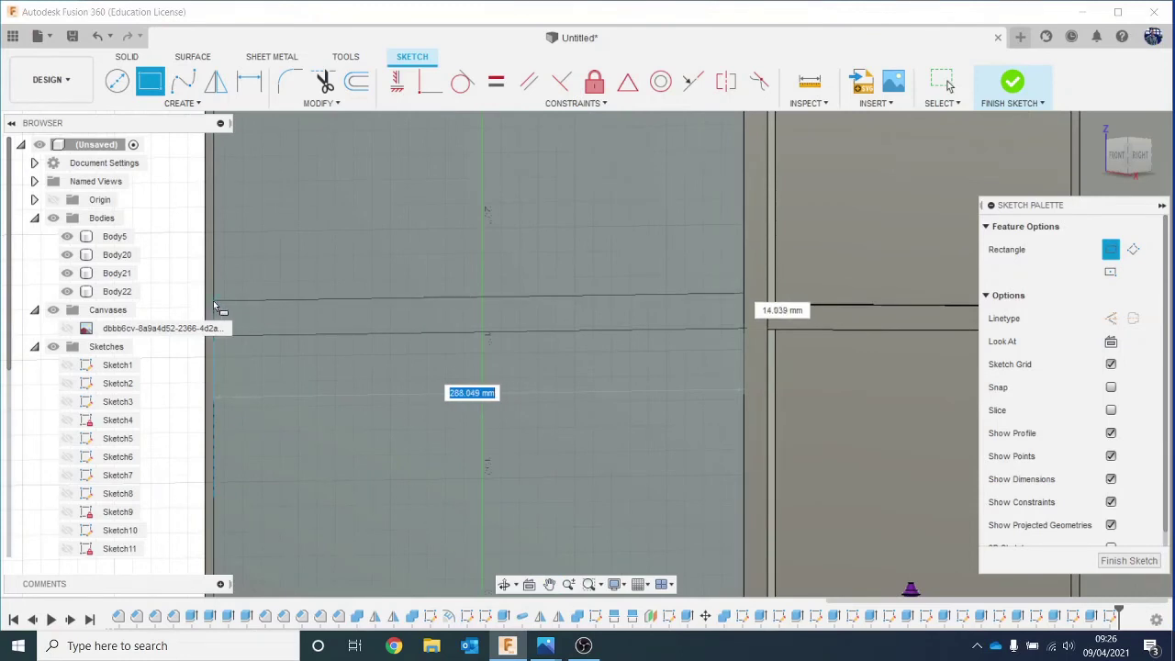
pyautogui.press('Tab')
pyautogui.write('1')
pyautogui.rightClick(214, 305)
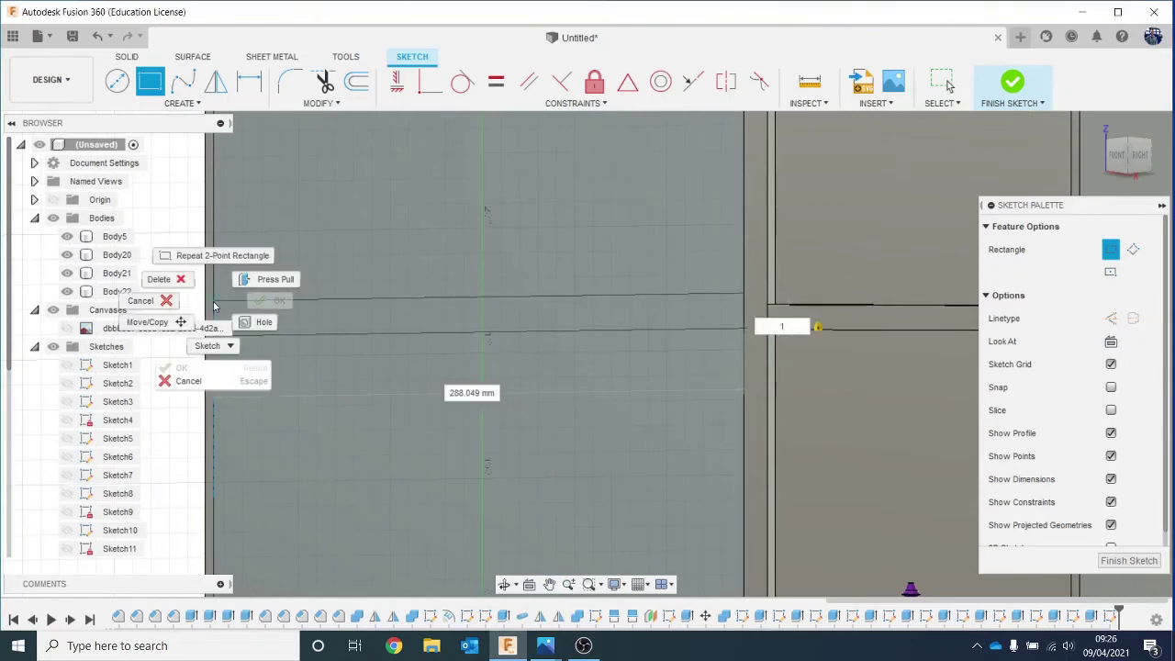
pyautogui.click(795, 336)
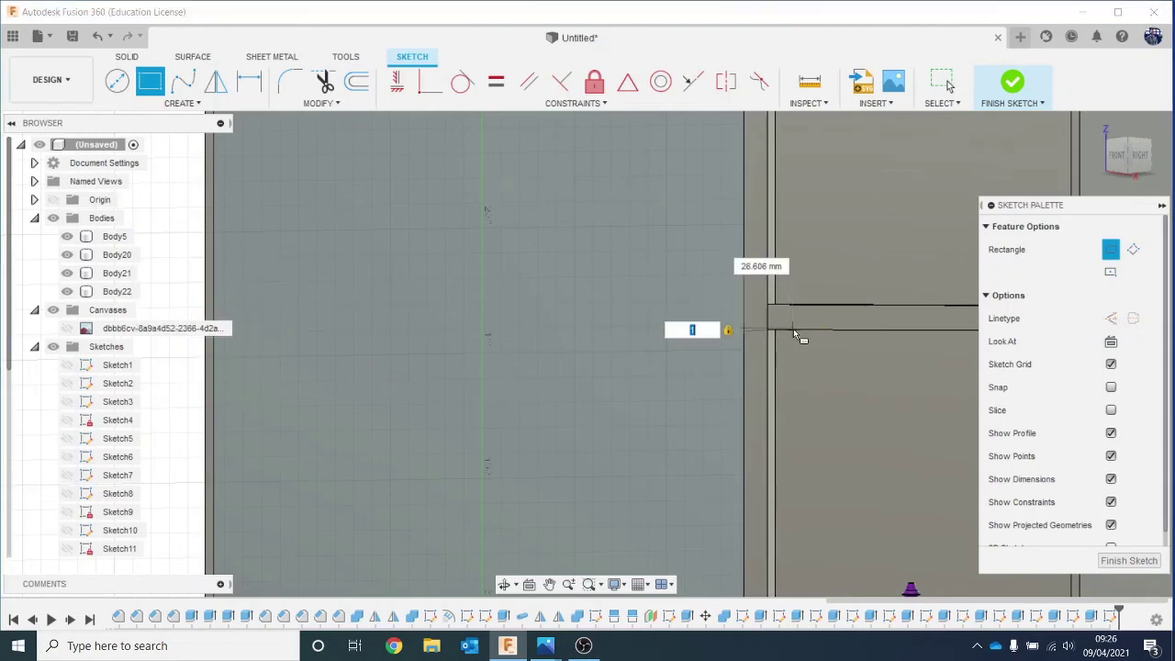
pyautogui.click(217, 294)
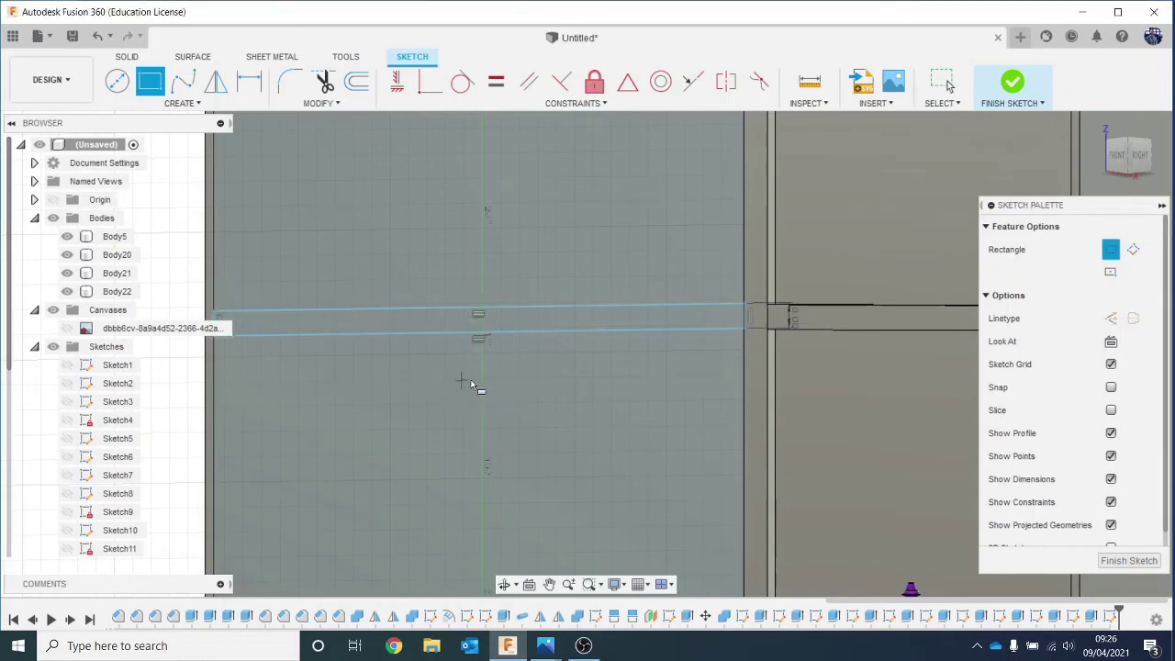
# Extrude the rectangle on the left side wall 10 mm into the chamber as a new body.
pyautogui.press('e')
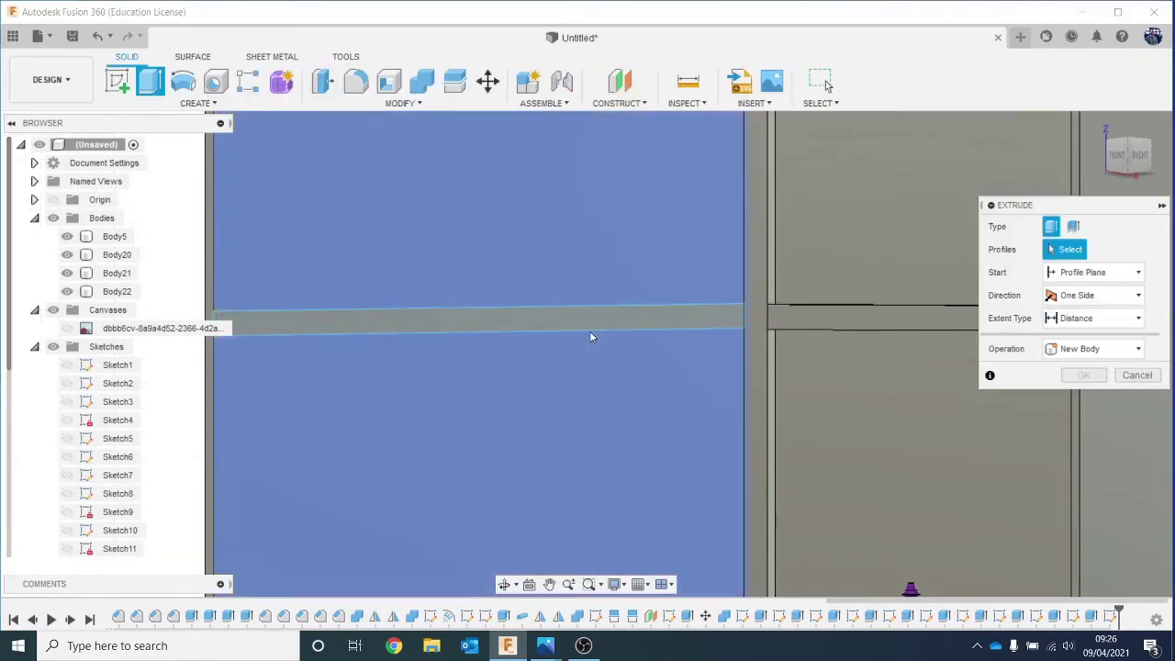
pyautogui.click(590, 320)
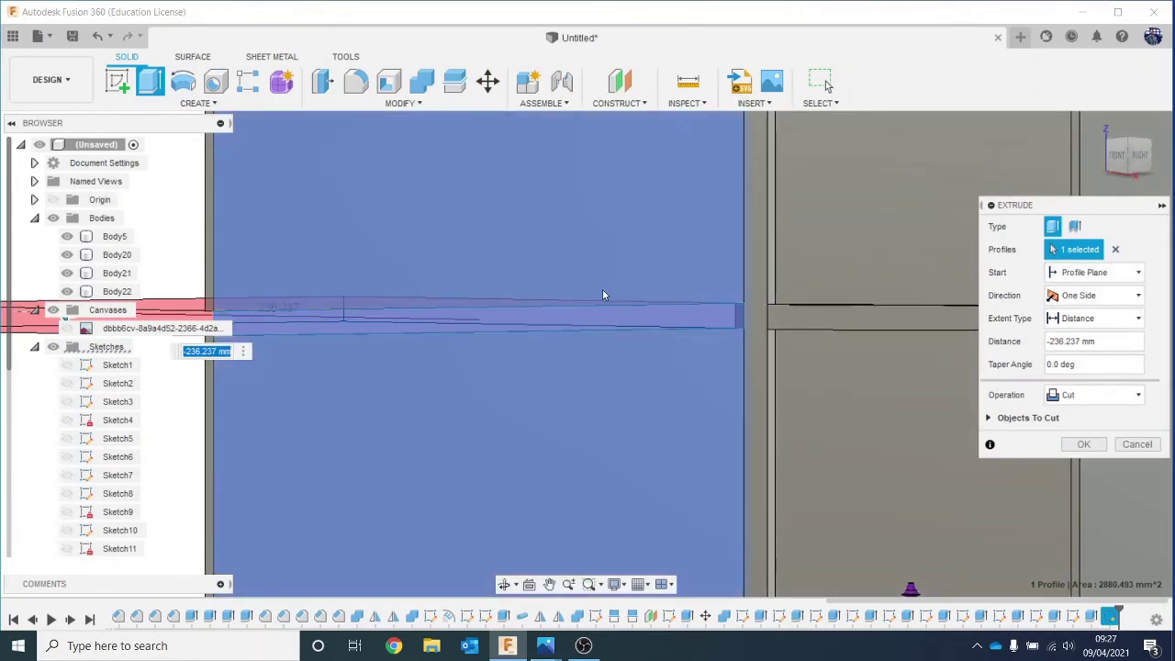
pyautogui.moveTo(1135, 169); pyautogui.dragTo(1152, 178)
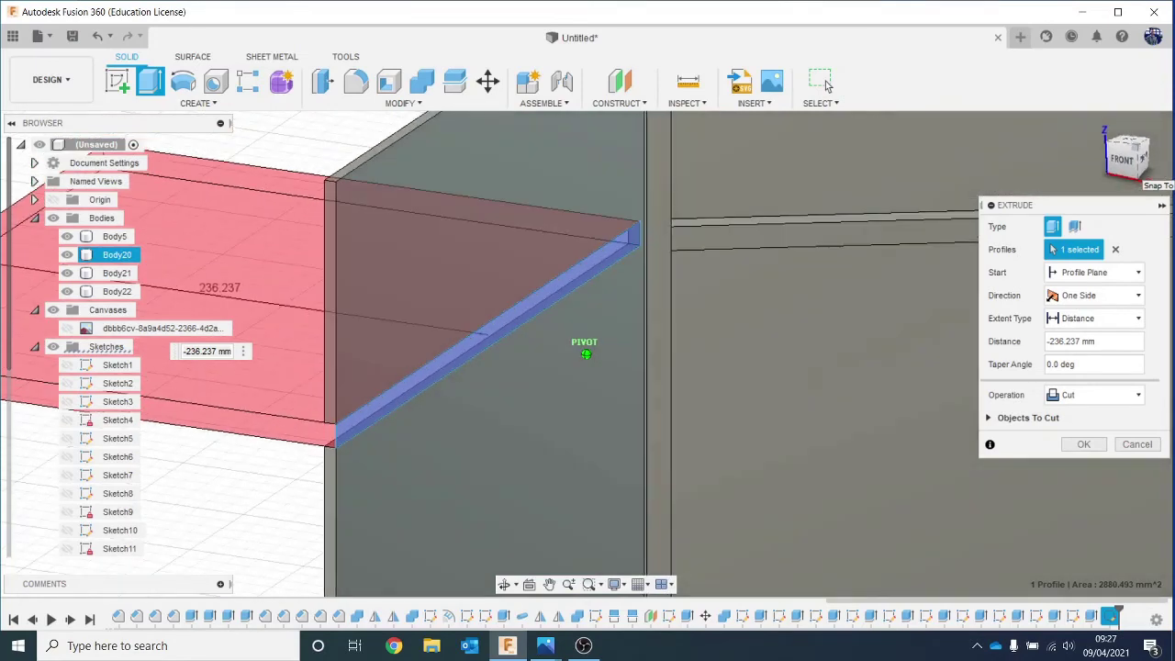
pyautogui.click(657, 244)
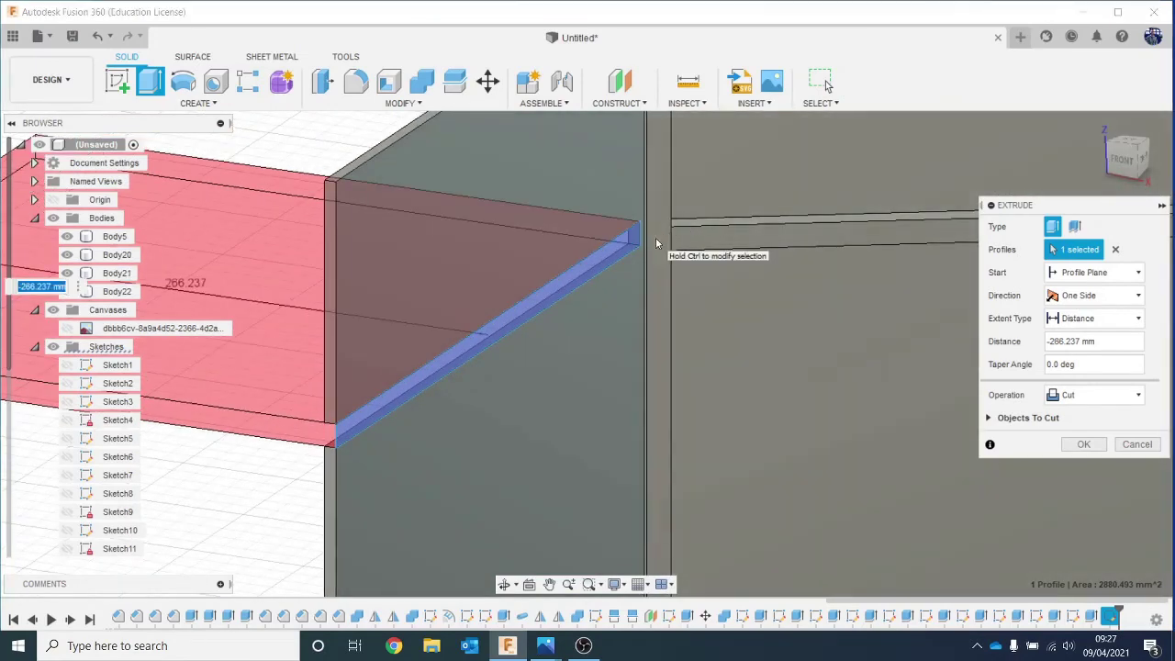
pyautogui.scroll(-3, 657, 246)
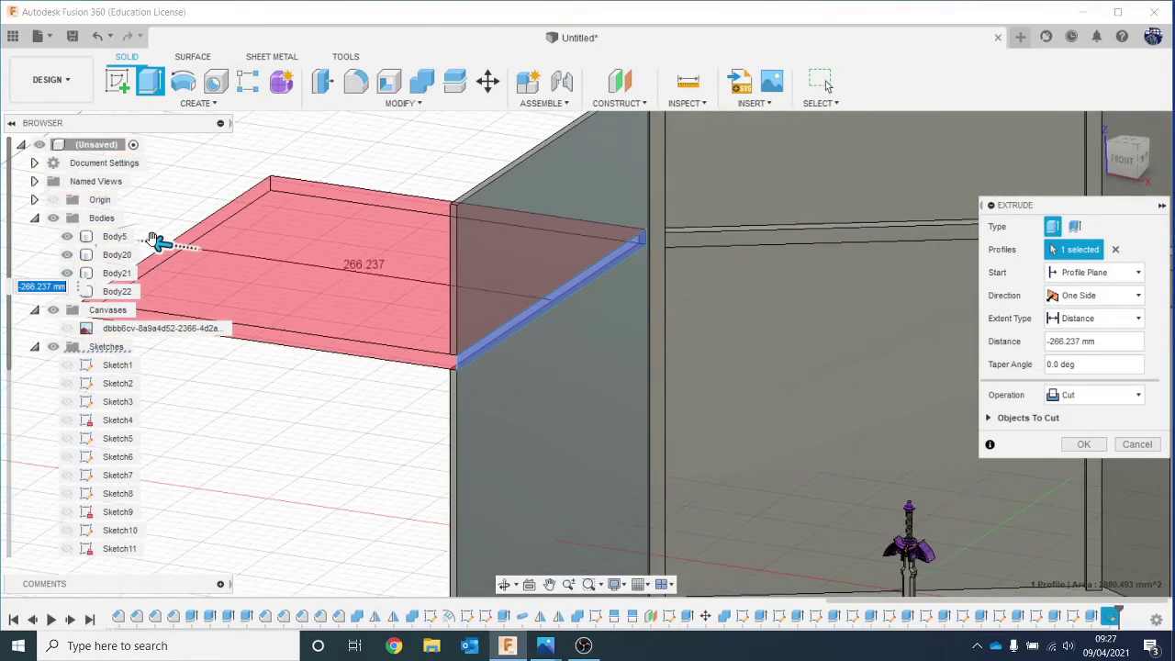
pyautogui.moveTo(154, 263); pyautogui.dragTo(643, 313)
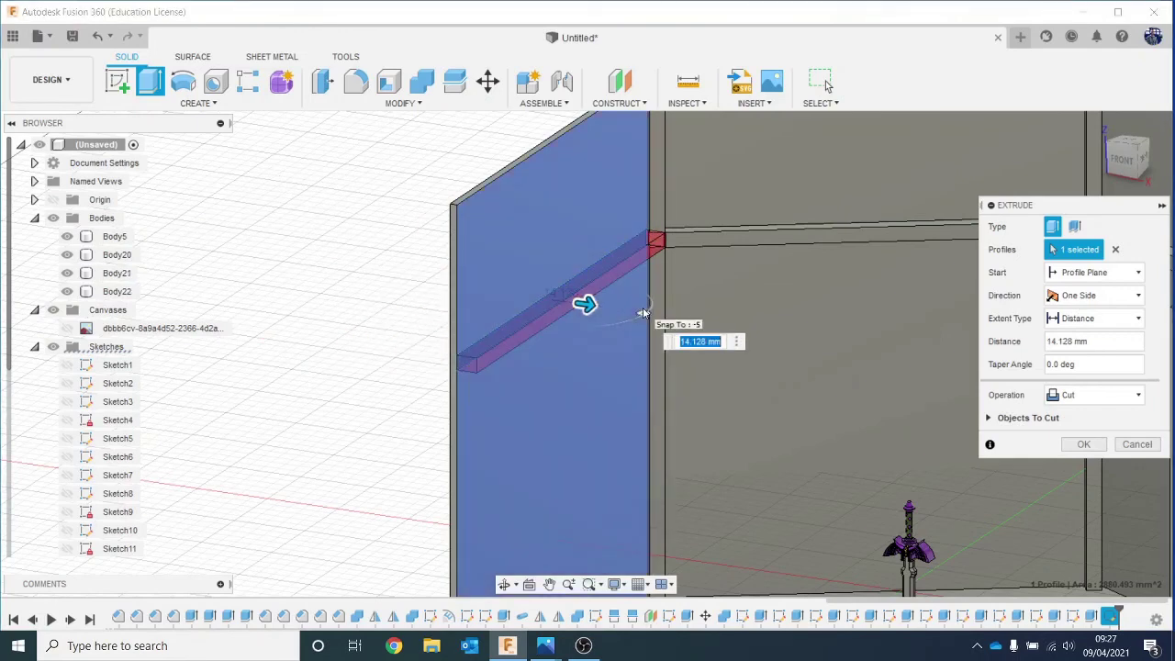
pyautogui.write('10')
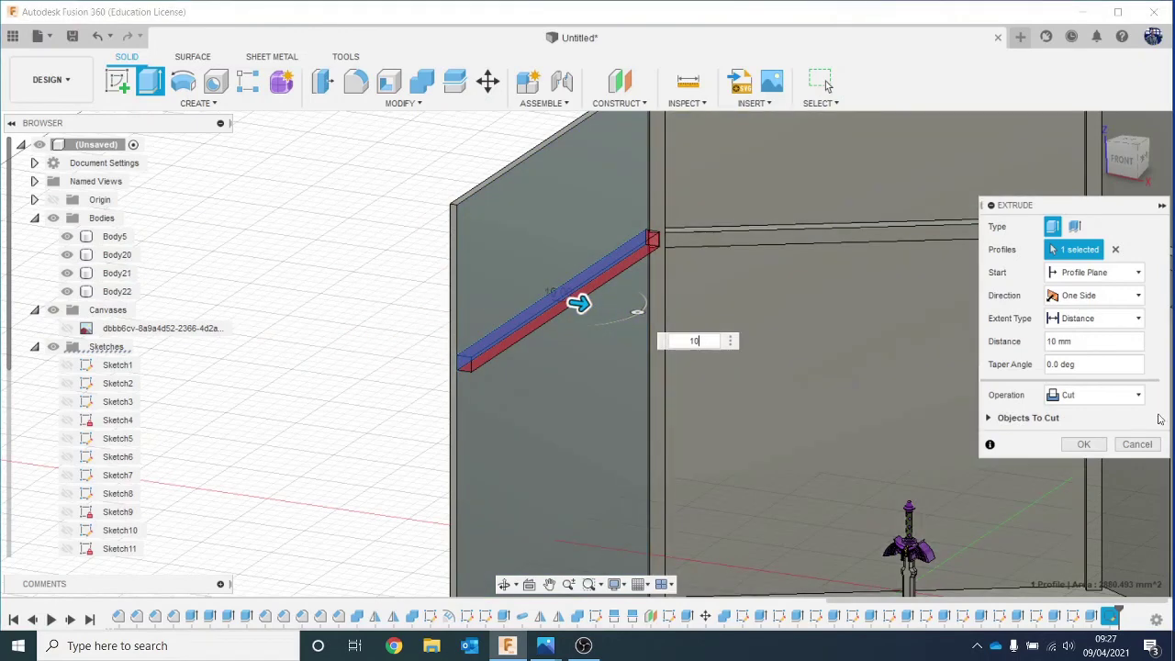
pyautogui.click(1083, 396)
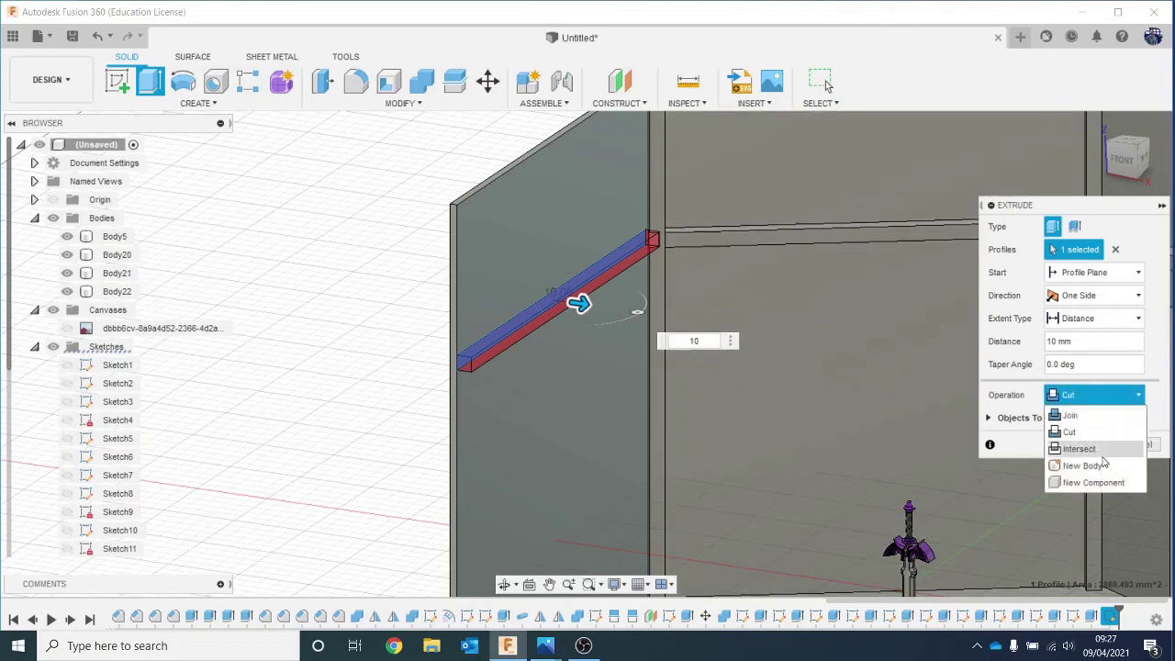
pyautogui.click(1085, 465)
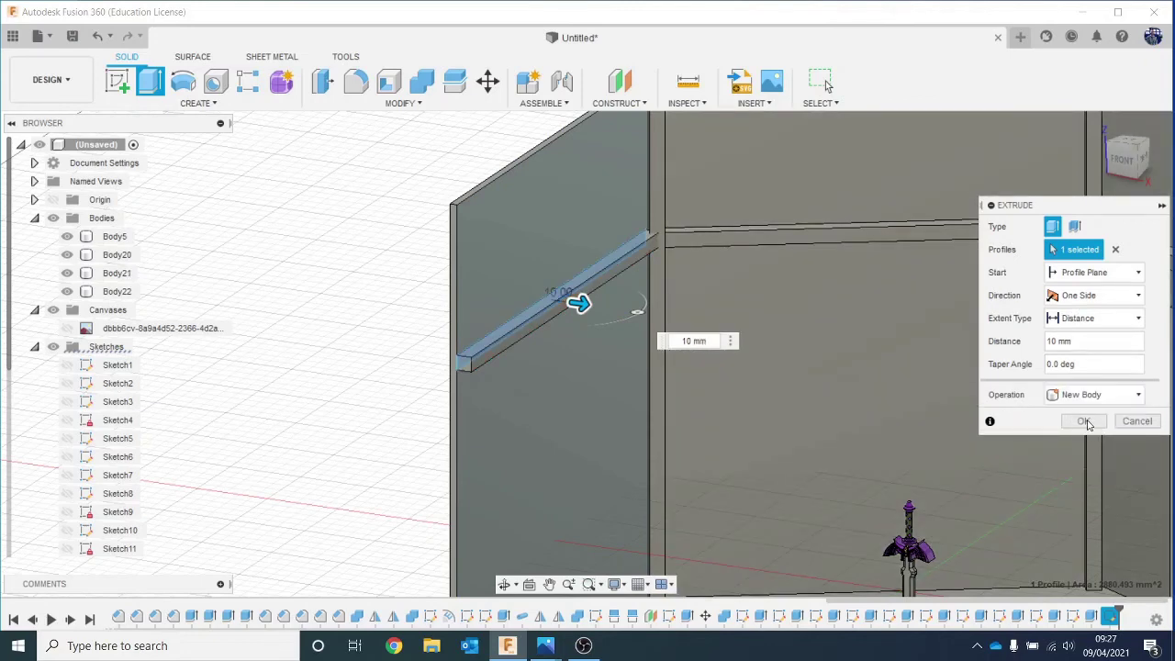
pyautogui.click(1089, 424)
# Open the appearance library, collapse the Steel category and expand Granite under Stone.
pyautogui.scroll(-2, 1041, 401)
pyautogui.moveTo(1040, 403); pyautogui.dragTo(737, 337, button='middle')
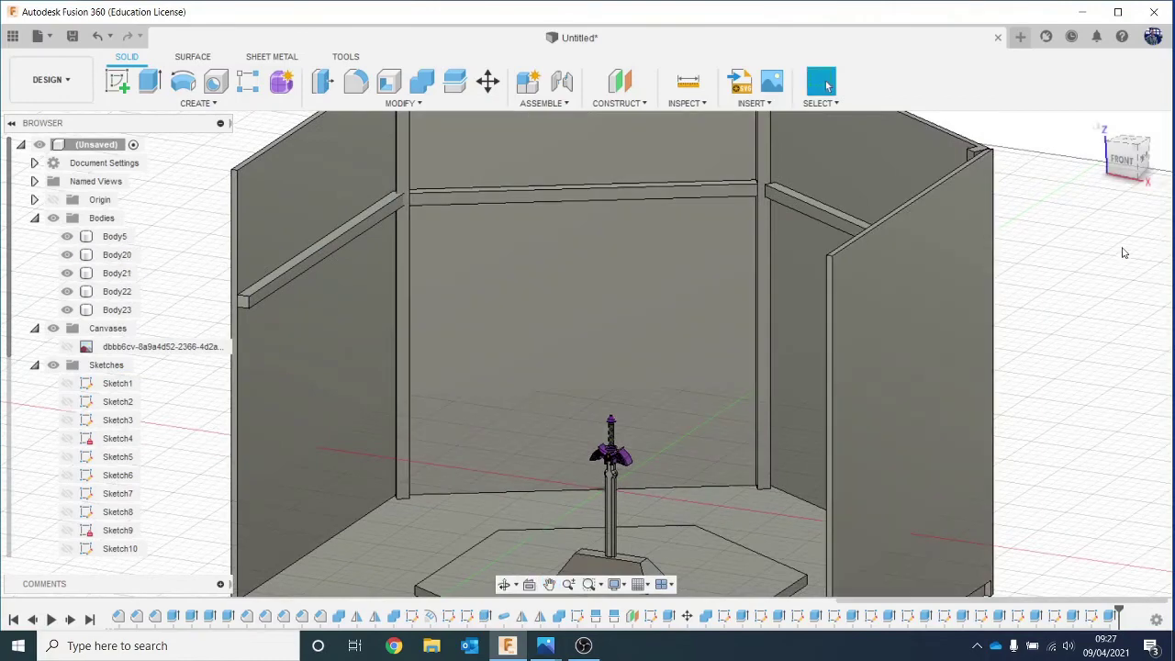
pyautogui.moveTo(588, 432)
pyautogui.keyDown('shift'); pyautogui.mouseDown(button='middle')
pyautogui.moveTo(677, 379)
pyautogui.moveTo(659, 493)
pyautogui.mouseUp(button='middle'); pyautogui.keyUp('shift')
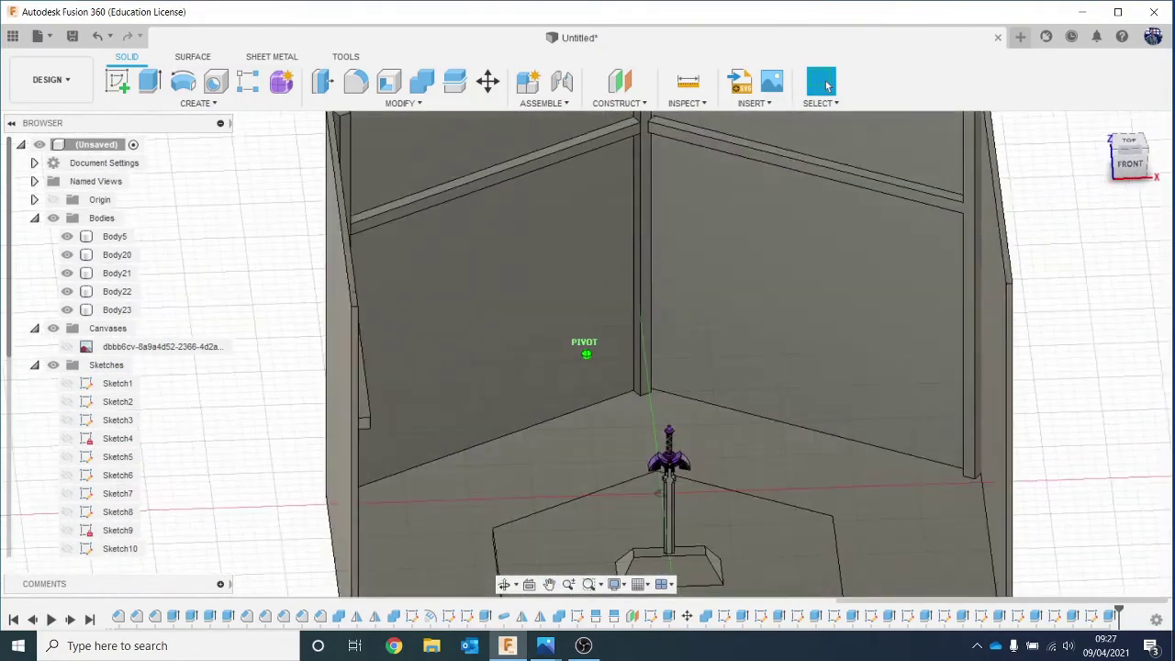
pyautogui.keyDown('shift'); pyautogui.moveTo(972, 312); pyautogui.dragTo(1051, 299, button='middle'); pyautogui.keyUp('shift')
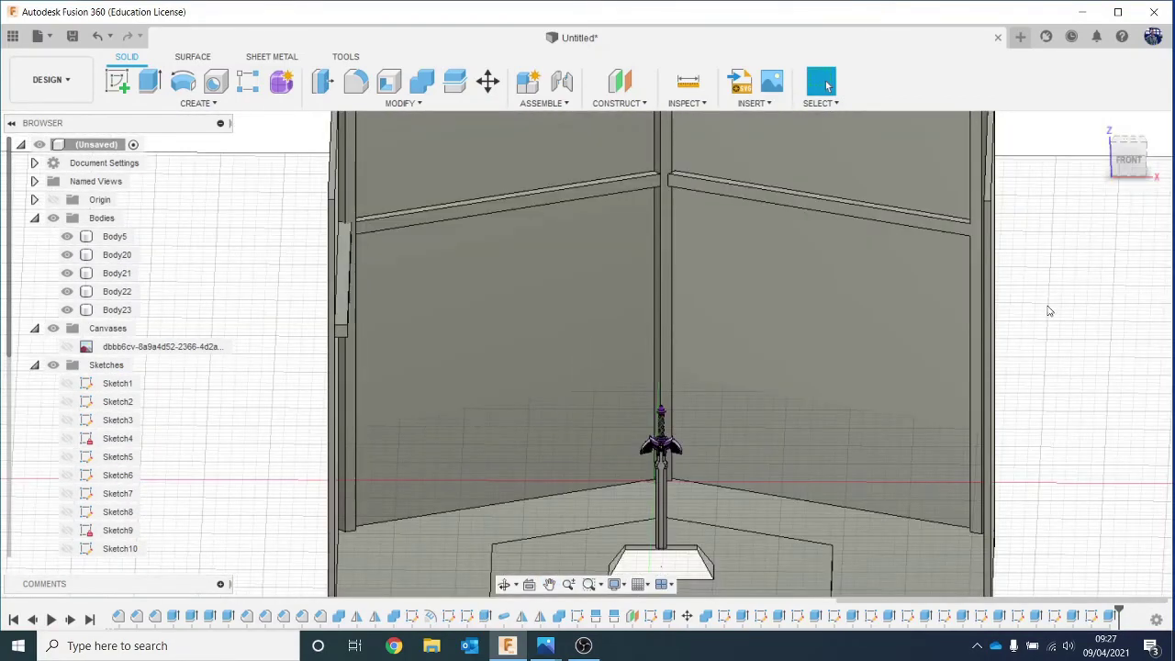
pyautogui.press('a')
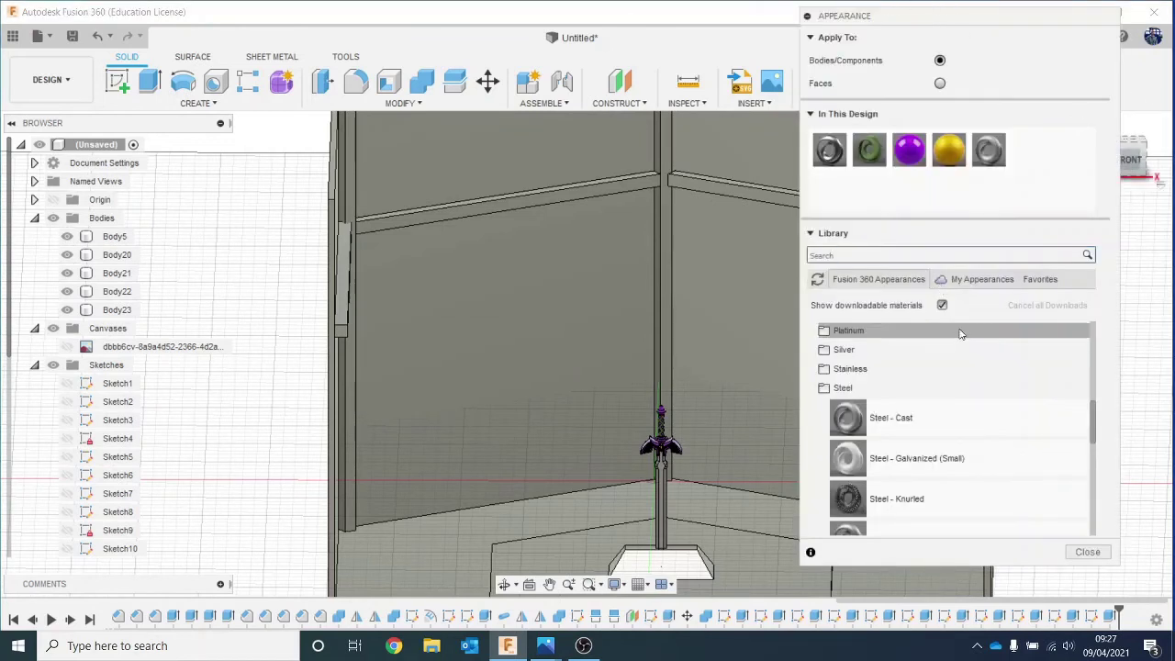
pyautogui.click(921, 385)
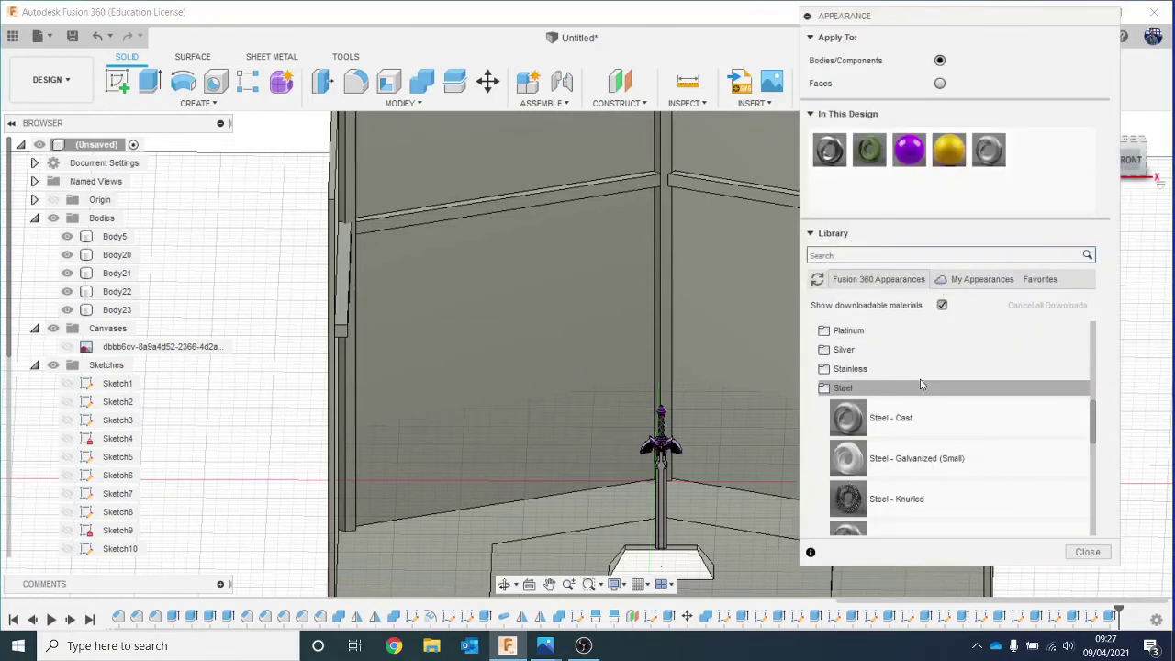
pyautogui.scroll(-1, 921, 384)
pyautogui.click(904, 487)
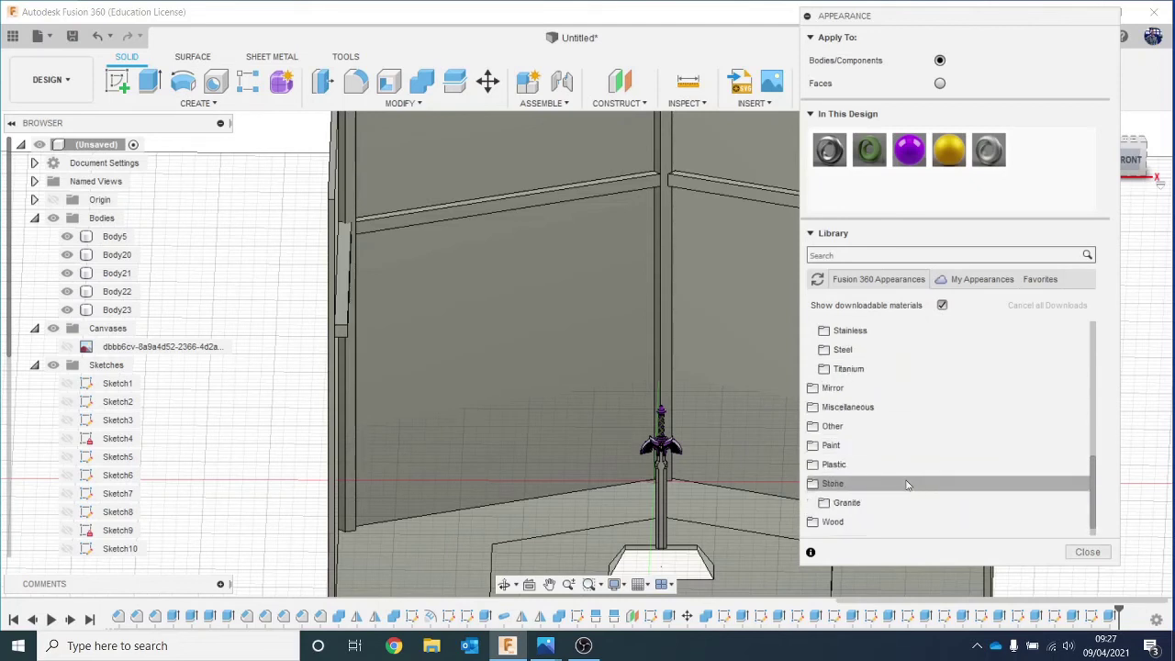
pyautogui.click(905, 503)
pyautogui.scroll(-2, 905, 493)
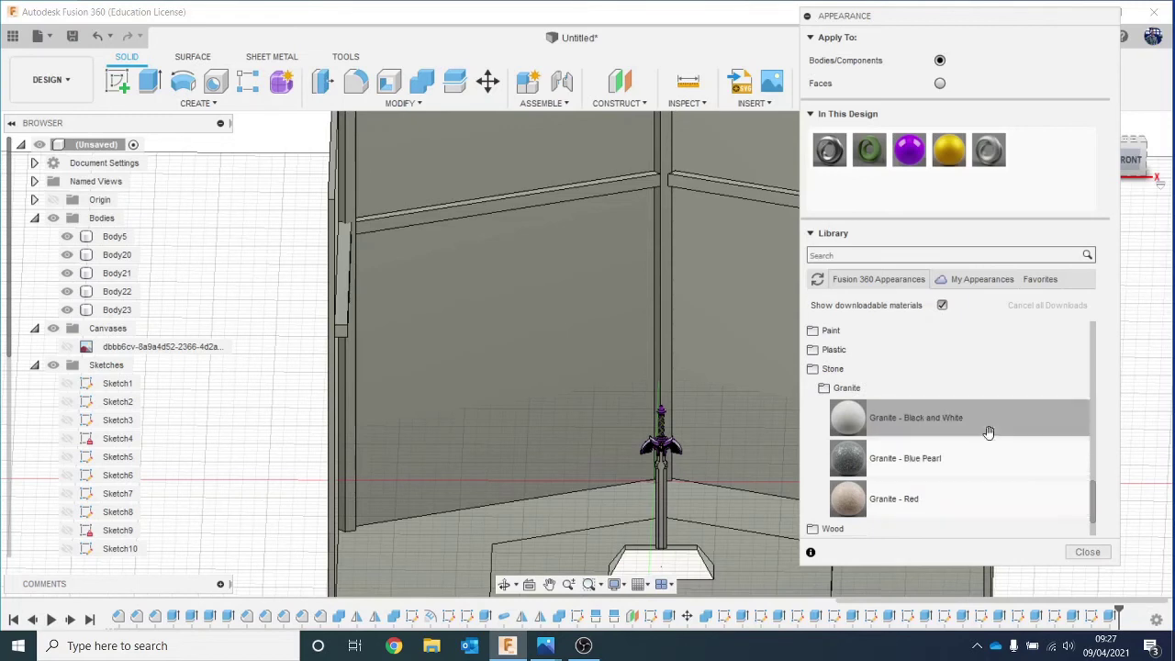
# Apply the Granite - Black and White appearance to the chamber body, keeping the appearances already assigned to faces.
pyautogui.moveTo(984, 427); pyautogui.dragTo(514, 312)
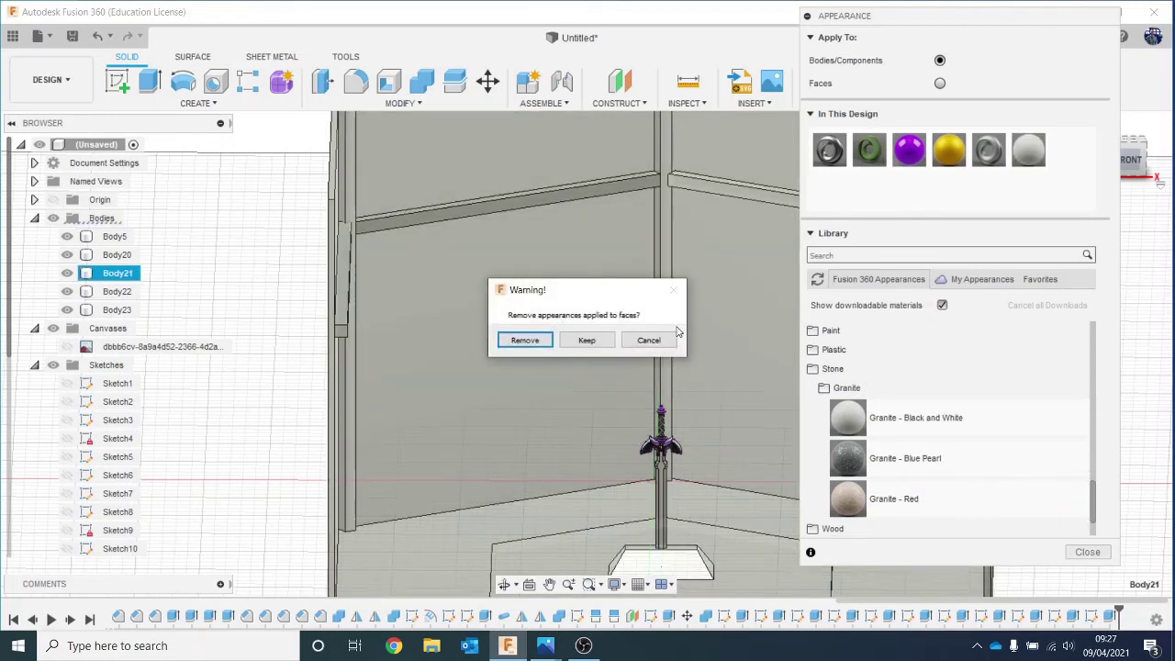
pyautogui.click(588, 340)
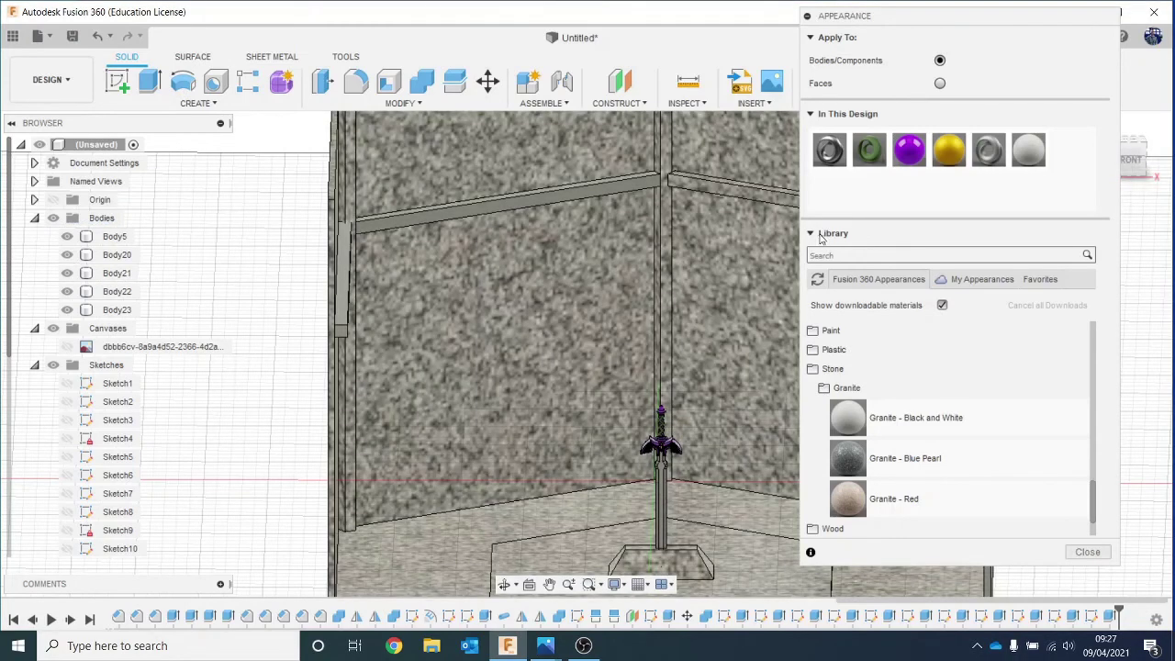
pyautogui.scroll(-2, 699, 377)
pyautogui.moveTo(712, 439); pyautogui.dragTo(510, 409, button='middle')
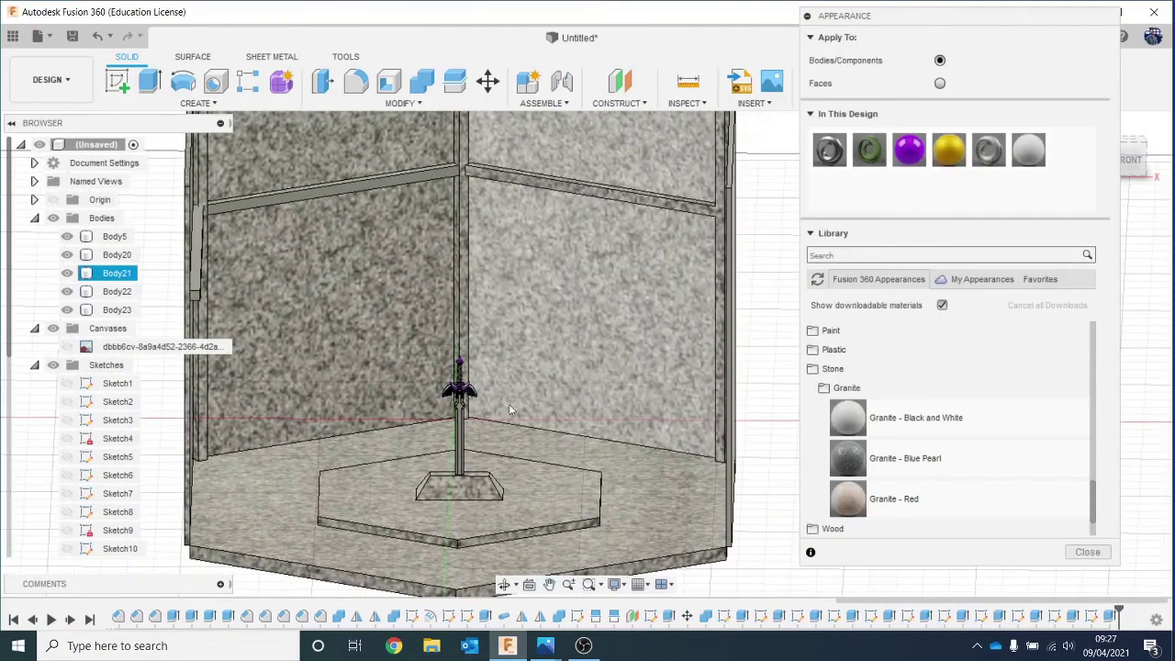
pyautogui.scroll(2, 519, 450)
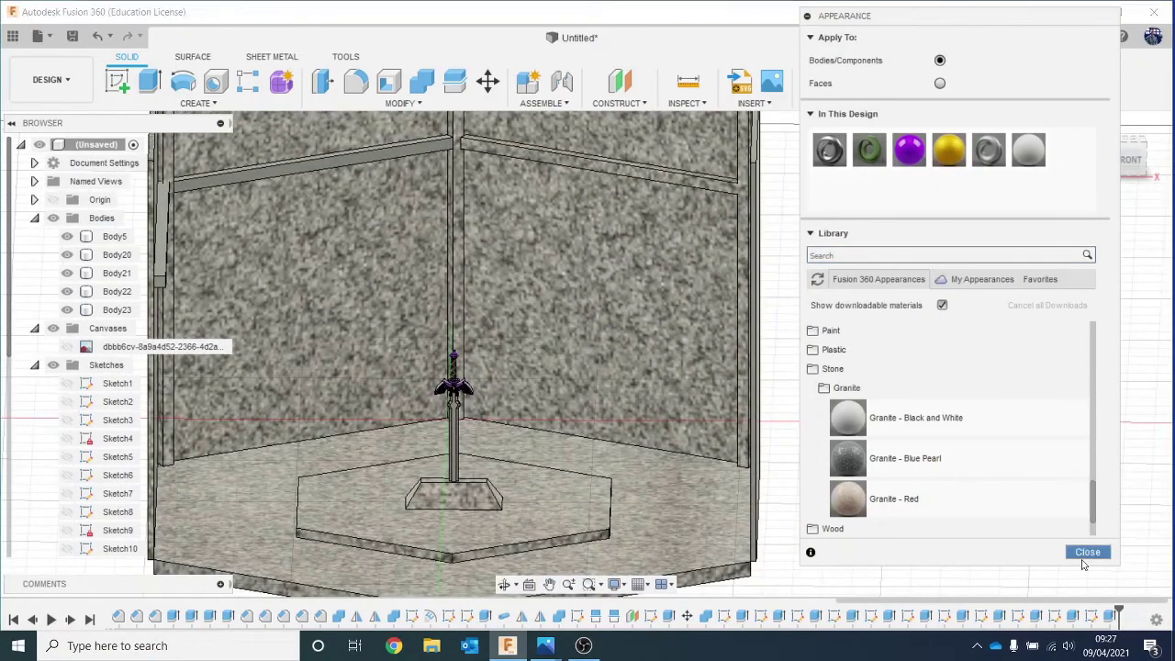
pyautogui.click(1086, 551)
# Switch to the Render workspace, frame the sword on its pedestal from the front and collapse the rendering gallery.
pyautogui.scroll(3, 909, 450)
pyautogui.scroll(1, 863, 450)
pyautogui.moveTo(862, 449); pyautogui.dragTo(1123, 381, button='middle')
pyautogui.scroll(2, 1023, 389)
pyautogui.scroll(2, 1022, 390)
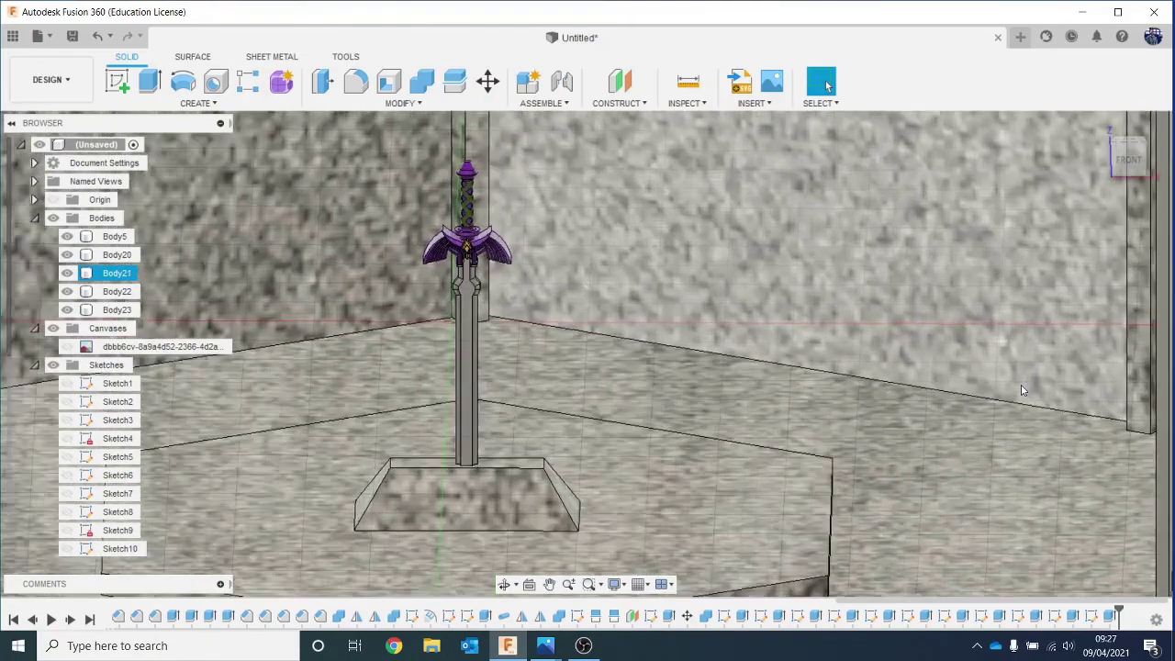
pyautogui.moveTo(1022, 390); pyautogui.dragTo(1146, 351, button='middle')
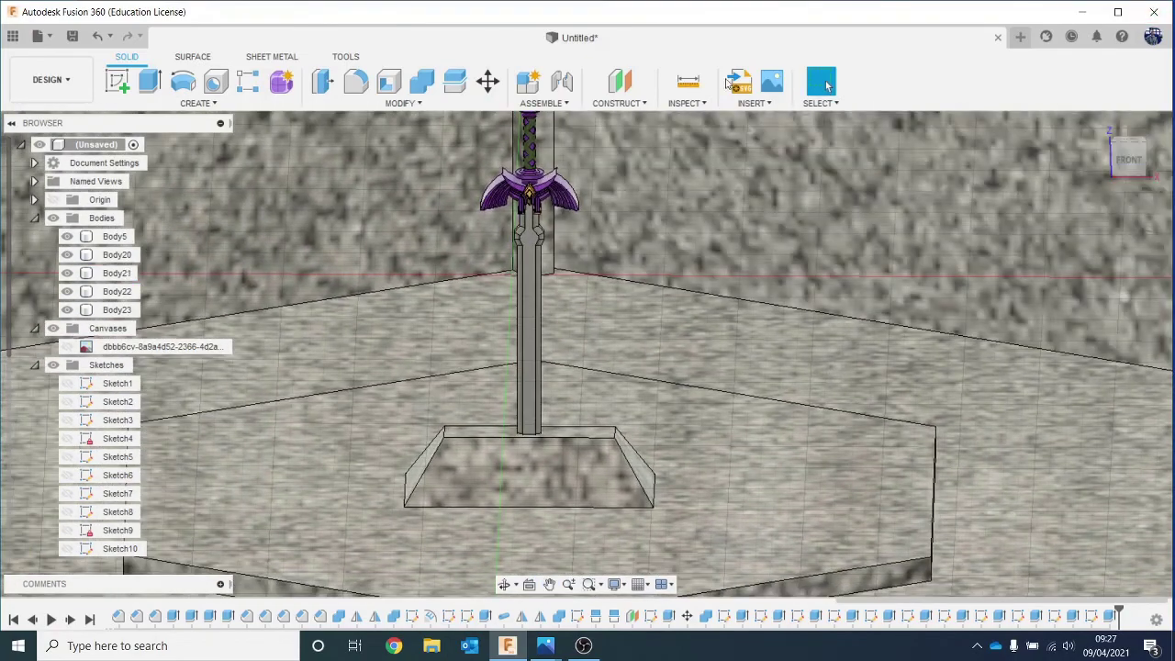
pyautogui.click(55, 80)
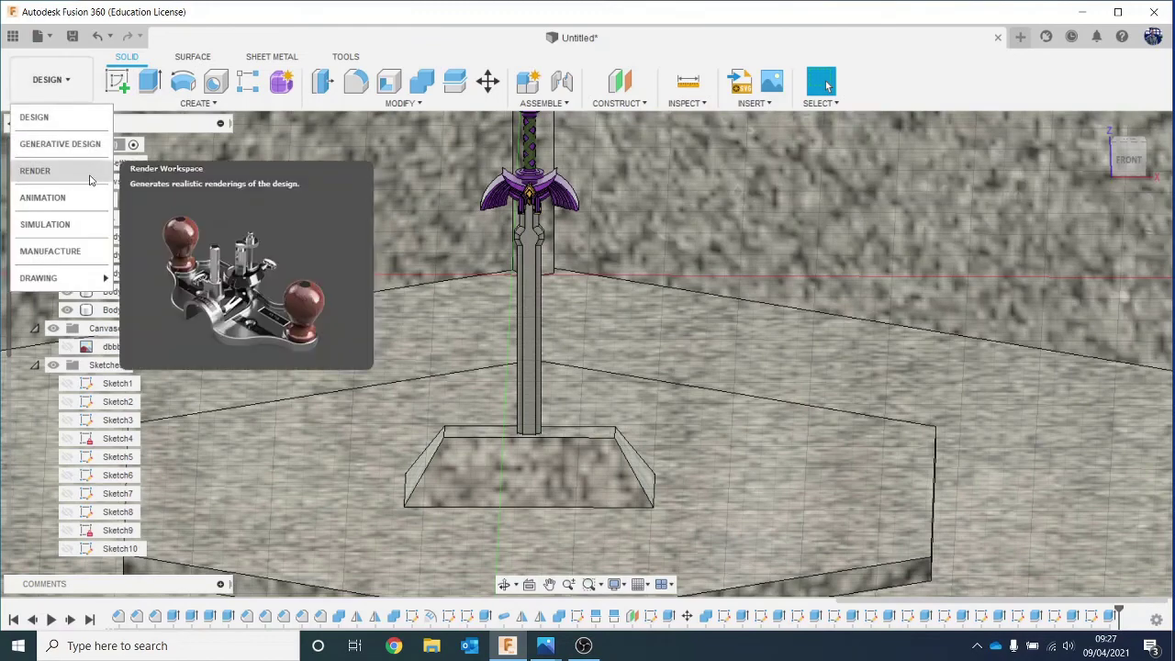
pyautogui.click(37, 170)
pyautogui.scroll(-4, 603, 396)
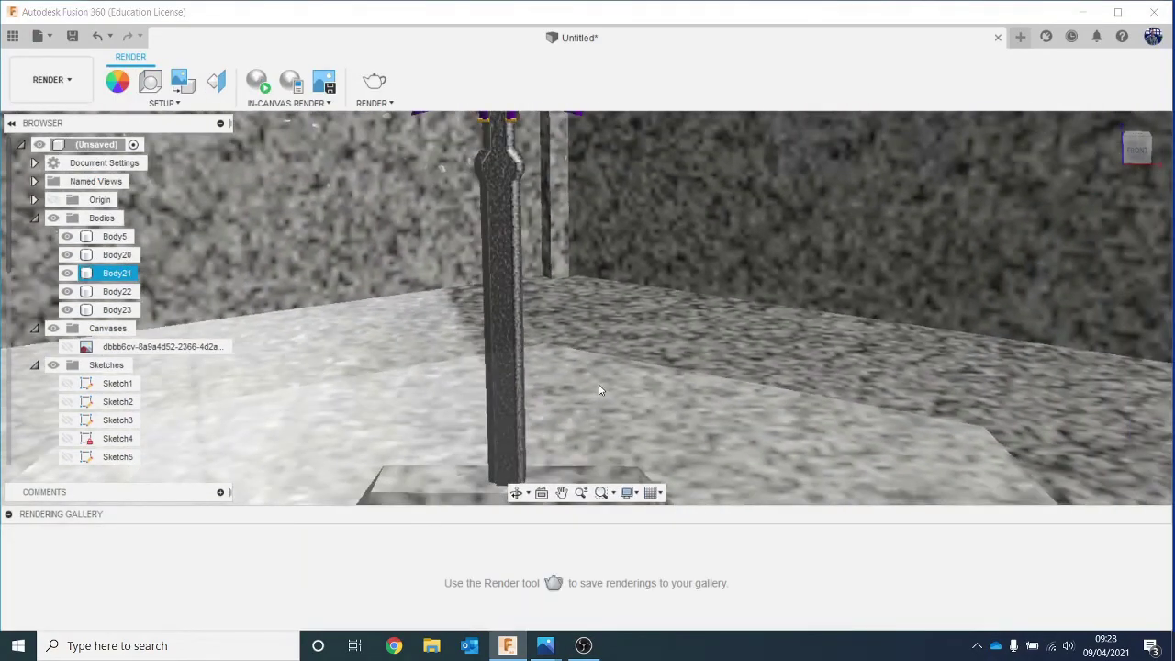
pyautogui.moveTo(601, 388); pyautogui.dragTo(618, 404, button='middle')
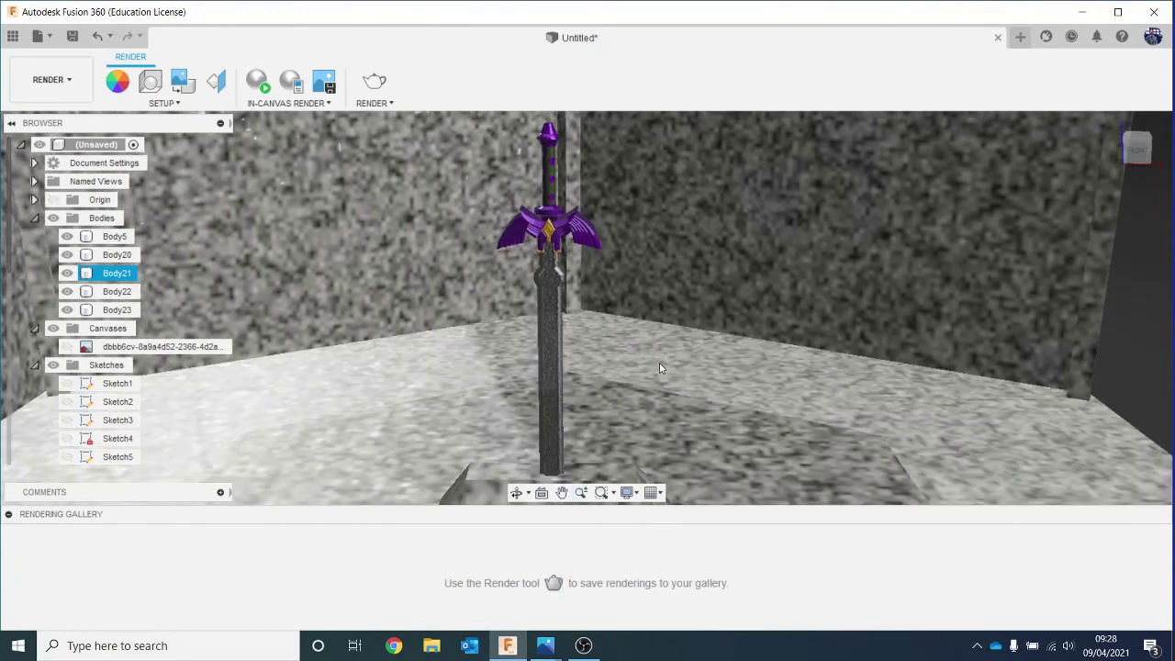
pyautogui.scroll(-1, 658, 363)
pyautogui.moveTo(1138, 154); pyautogui.dragTo(1132, 145)
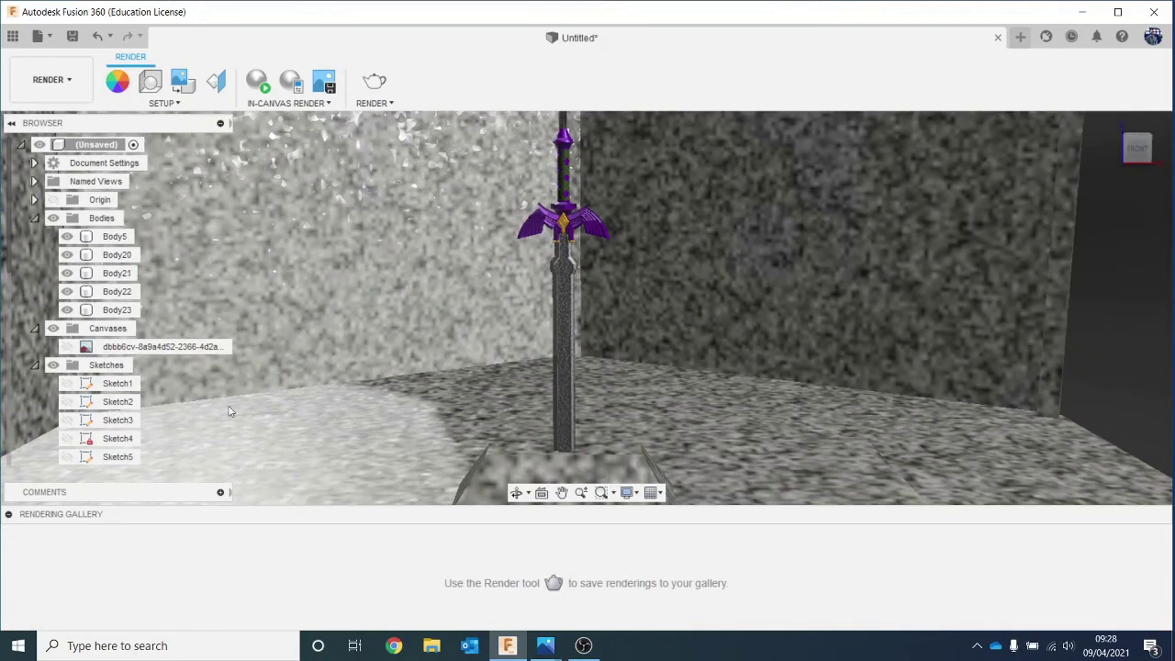
pyautogui.click(8, 515)
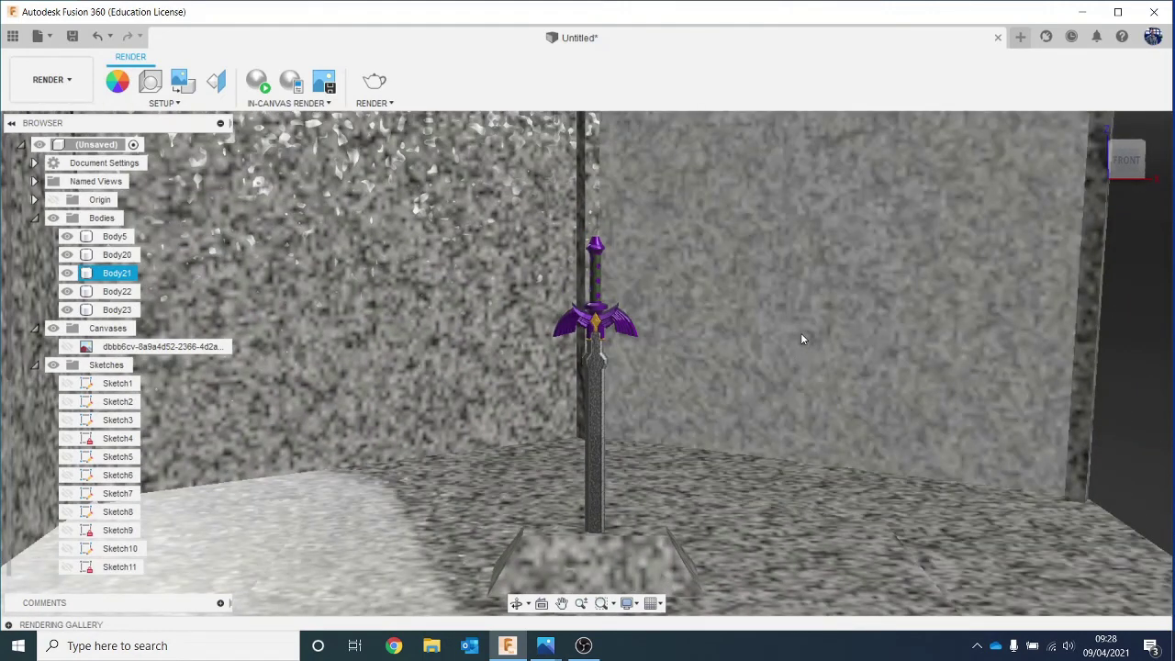
# Edit the Granite - Black and White appearance, setting its reflectance to 0.014 and its scale to 14.
pyautogui.press('a')
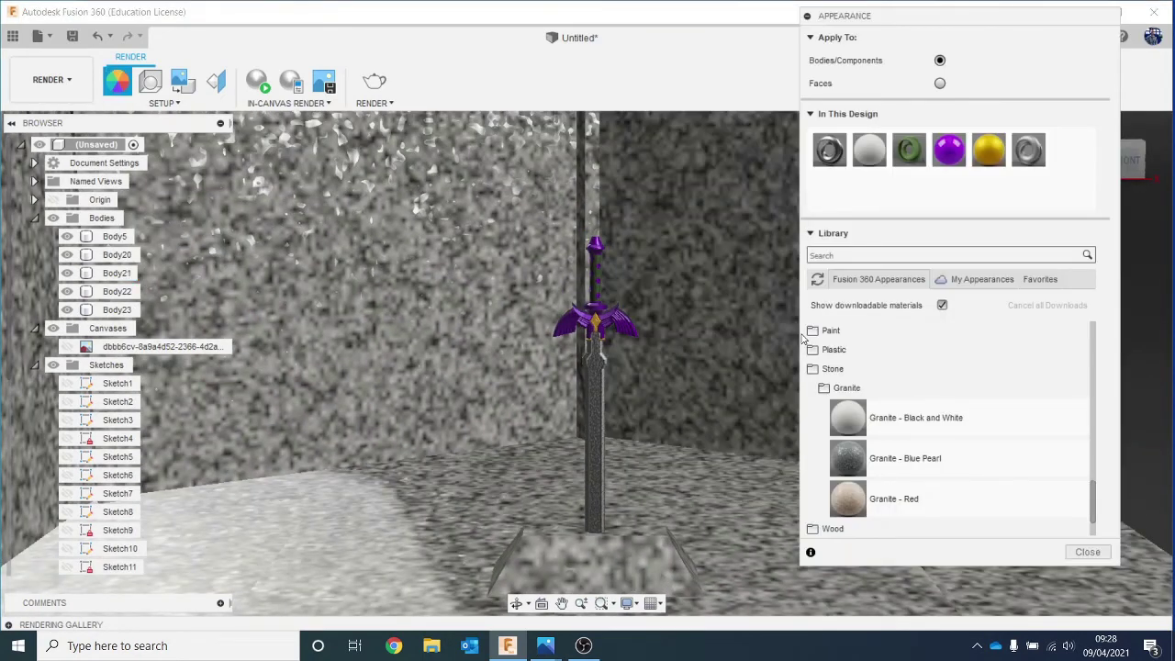
pyautogui.doubleClick(878, 158)
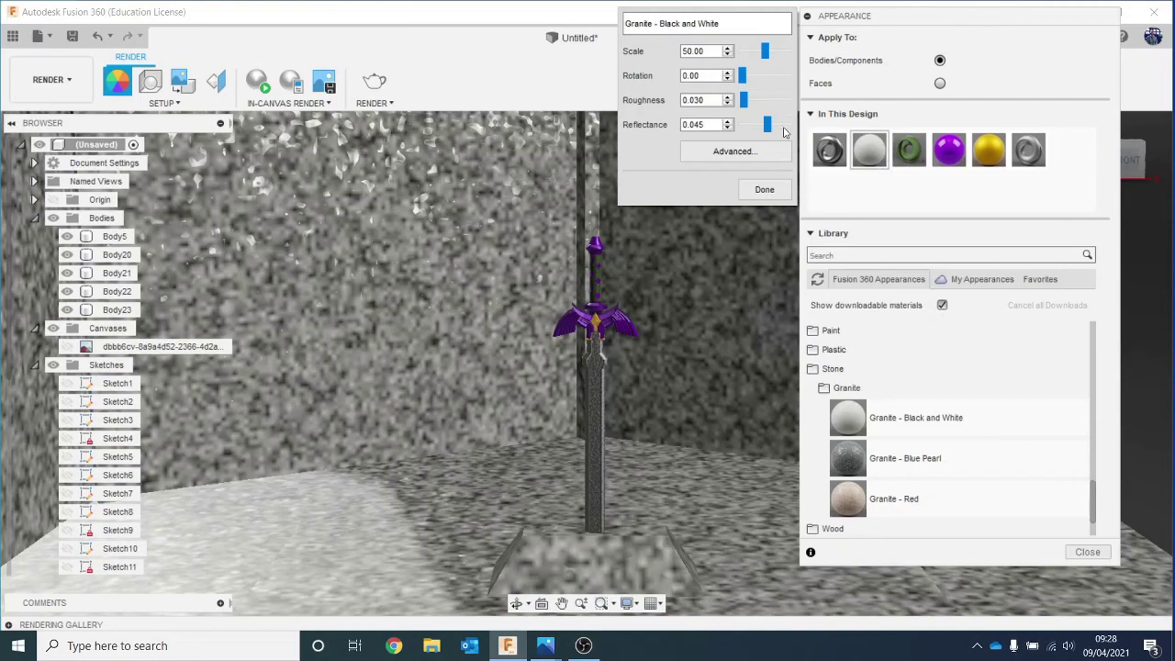
pyautogui.moveTo(766, 127); pyautogui.dragTo(748, 132)
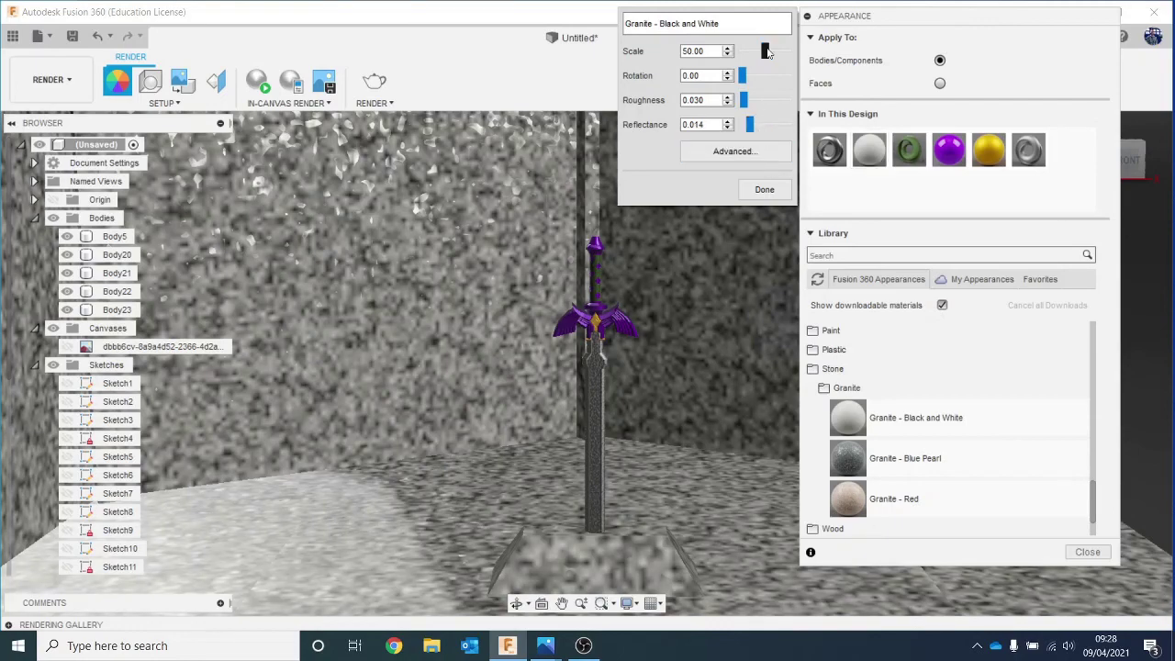
pyautogui.moveTo(766, 52); pyautogui.dragTo(750, 52)
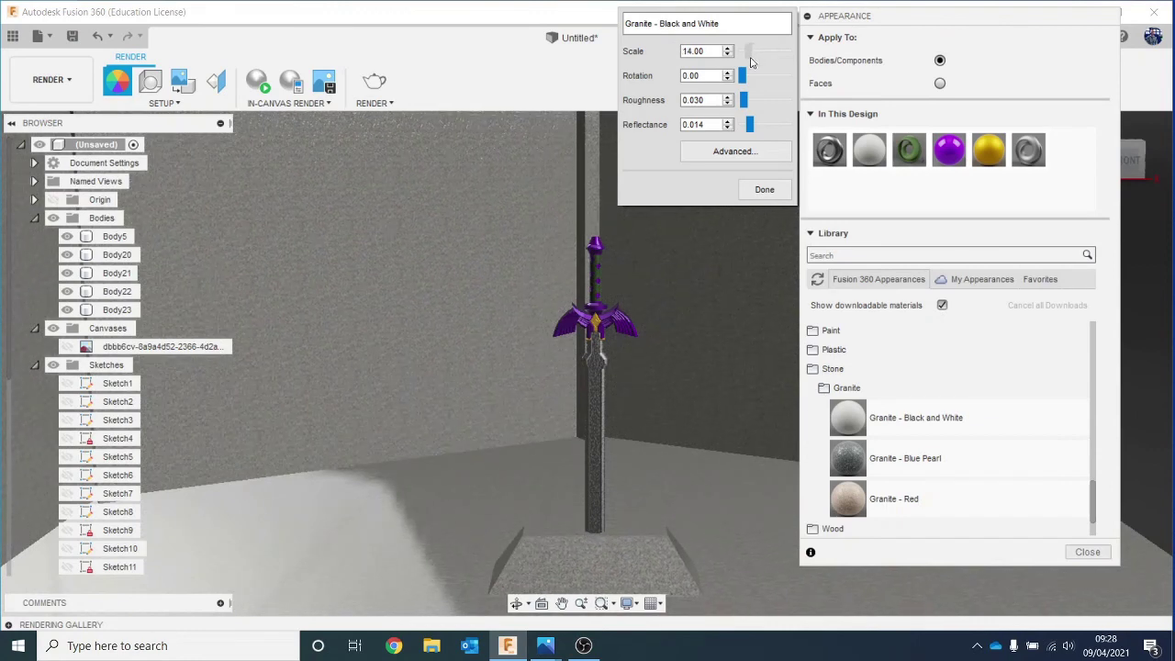
pyautogui.click(767, 189)
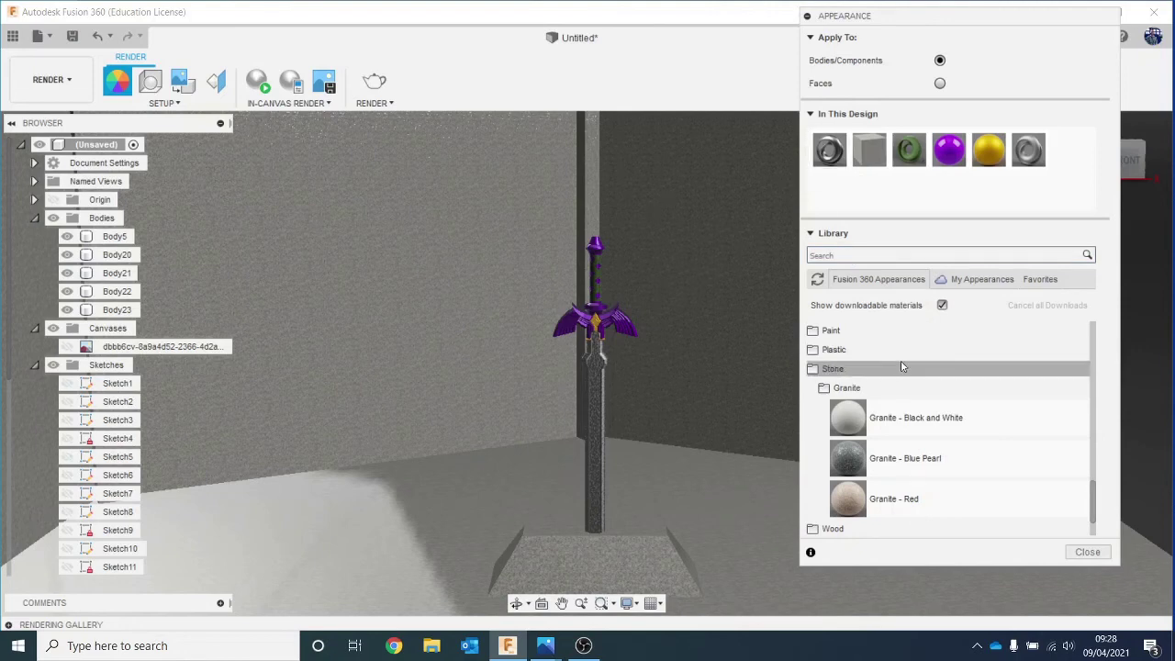
# Collapse the Stone category in the appearance library and expand the Stainless category under Metal.
pyautogui.click(895, 368)
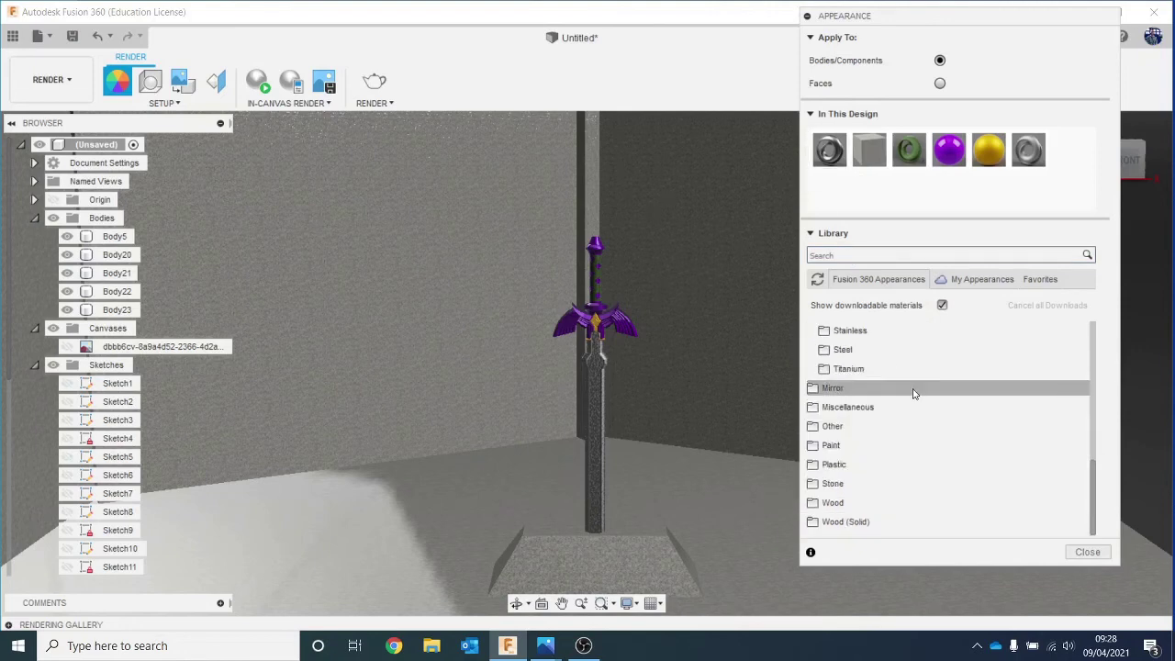
pyautogui.scroll(4, 925, 443)
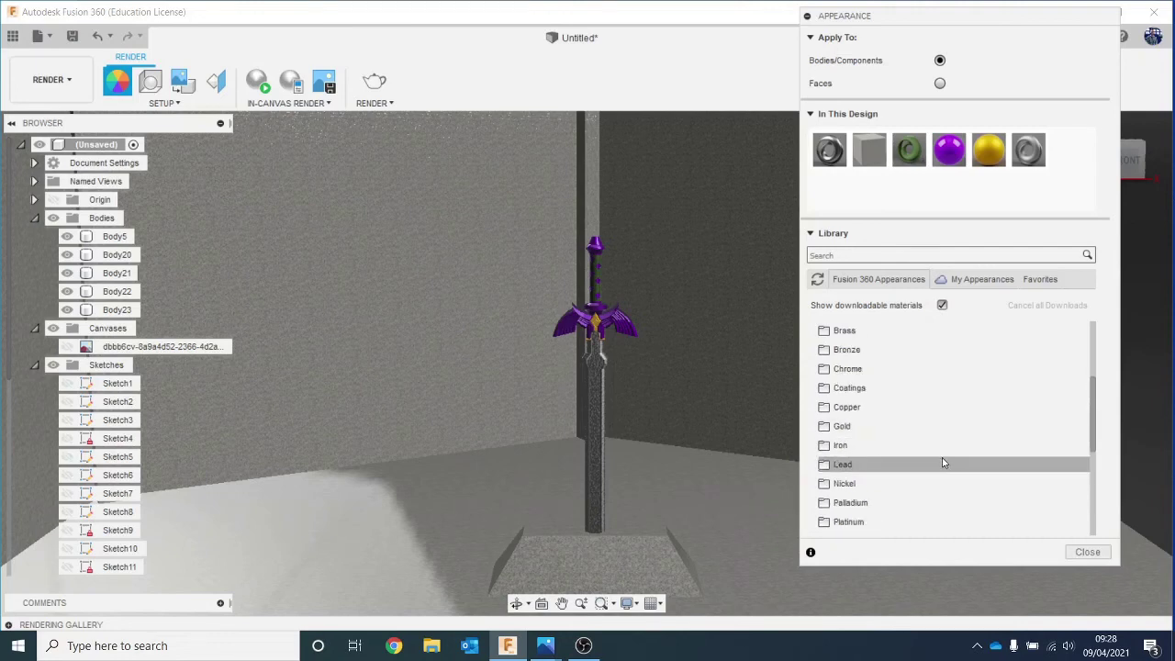
pyautogui.click(901, 388)
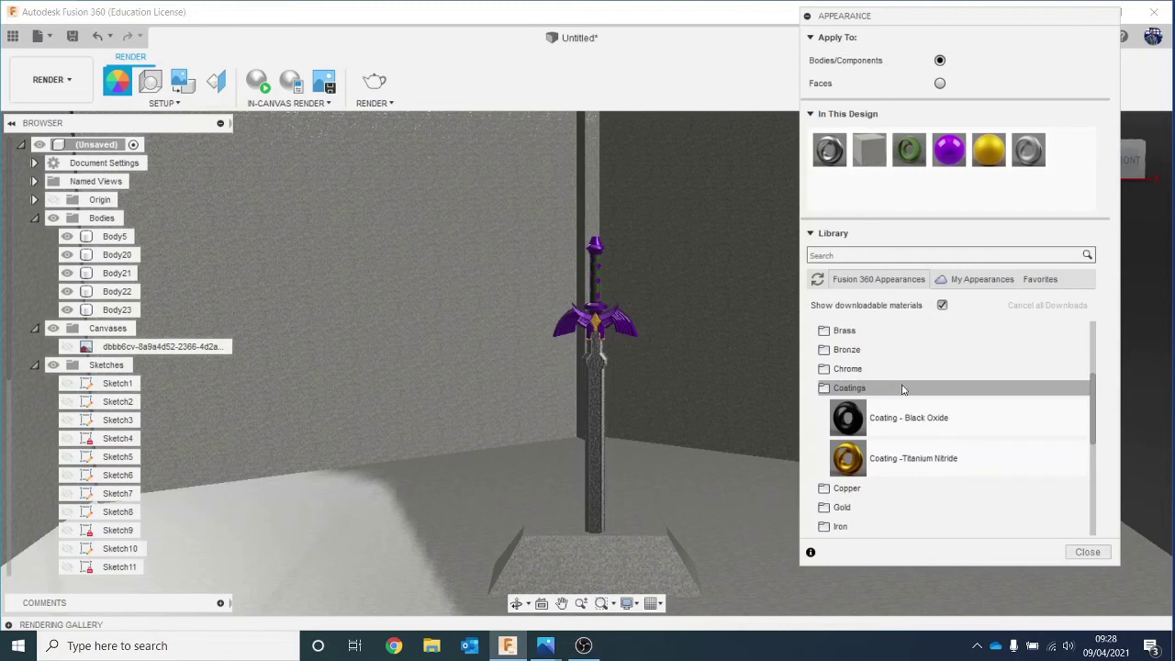
pyautogui.click(901, 389)
pyautogui.scroll(-1, 916, 411)
pyautogui.scroll(-1, 922, 417)
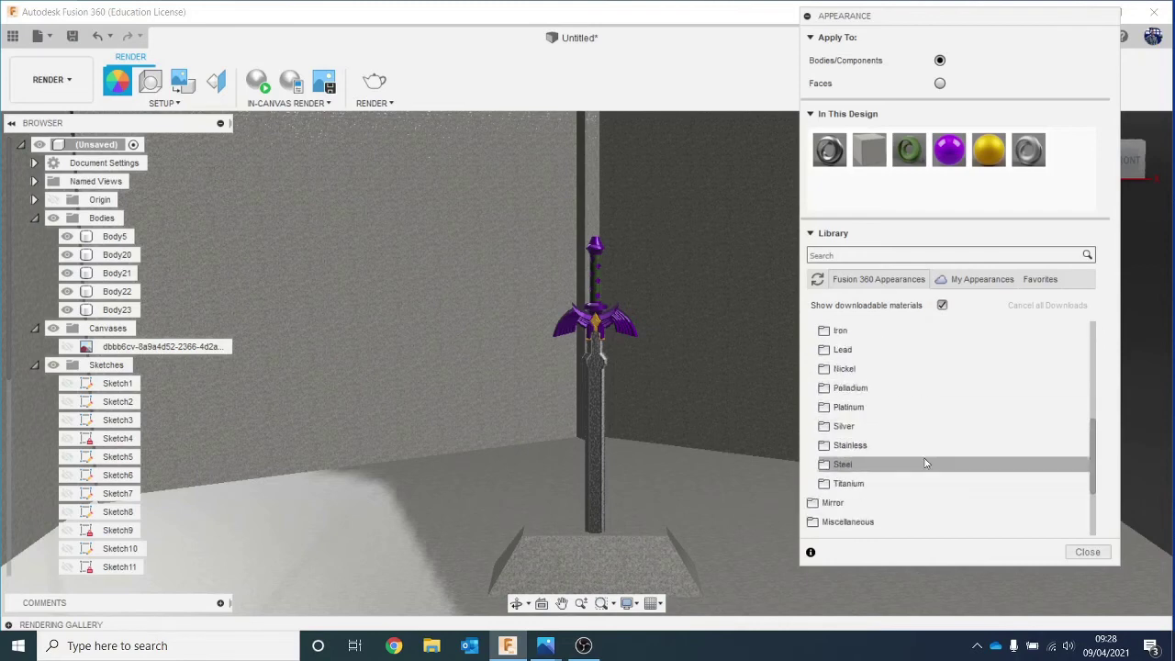
pyautogui.click(922, 446)
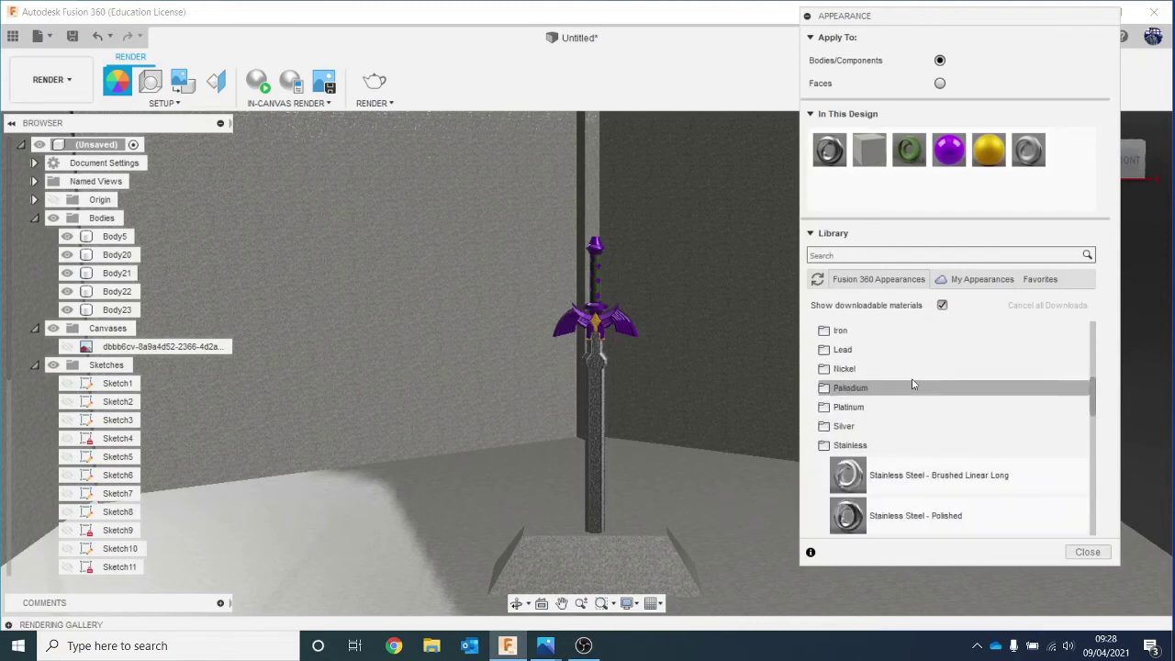
pyautogui.scroll(-1, 913, 384)
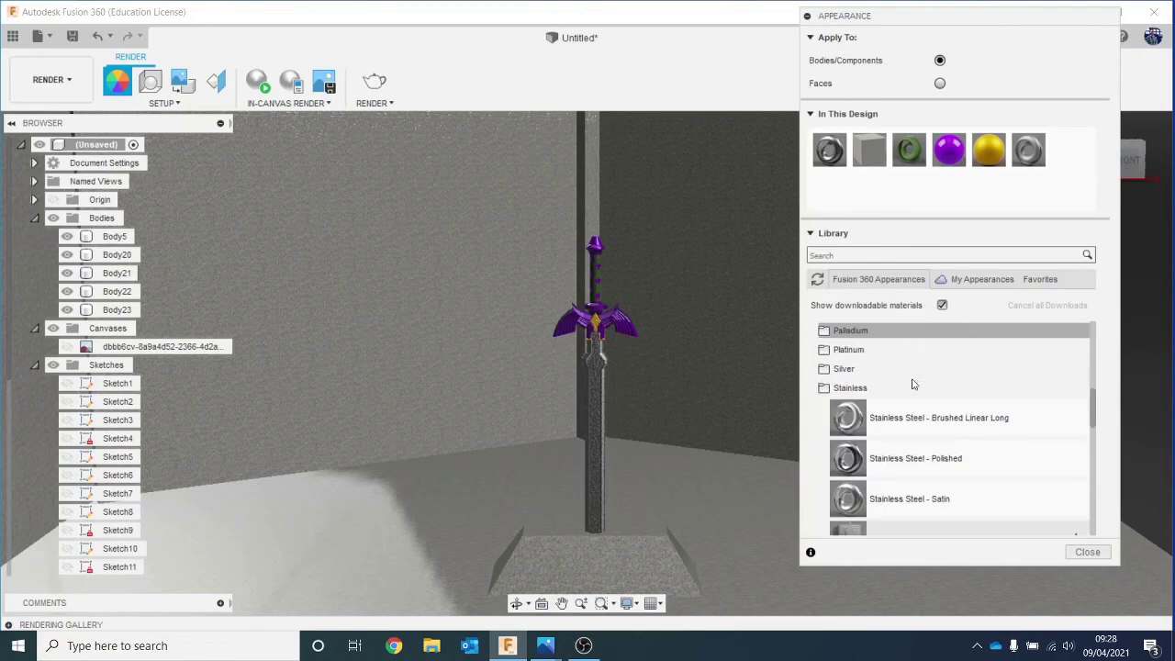
pyautogui.scroll(1, 913, 384)
# Apply the Stainless Steel - Brushed Linear Long appearance to the front face of the sword blade only, using face-level assignment.
pyautogui.moveTo(881, 482)
pyautogui.mouseDown()
pyautogui.moveTo(900, 412)
pyautogui.moveTo(826, 151)
pyautogui.mouseUp()
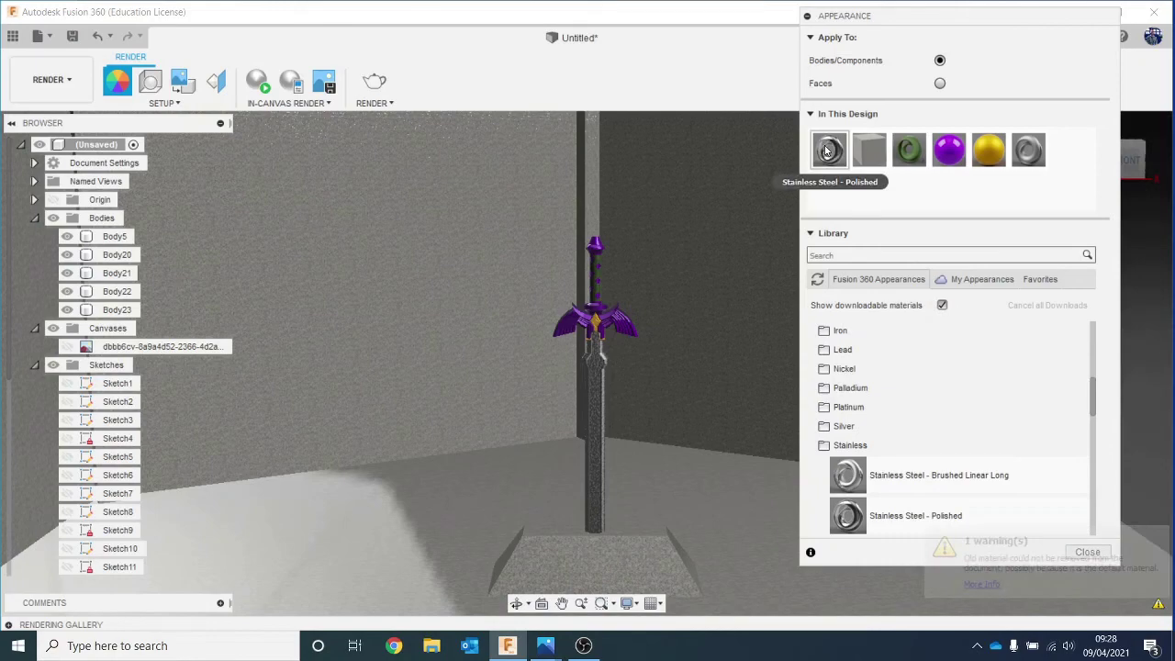
pyautogui.scroll(3, 601, 409)
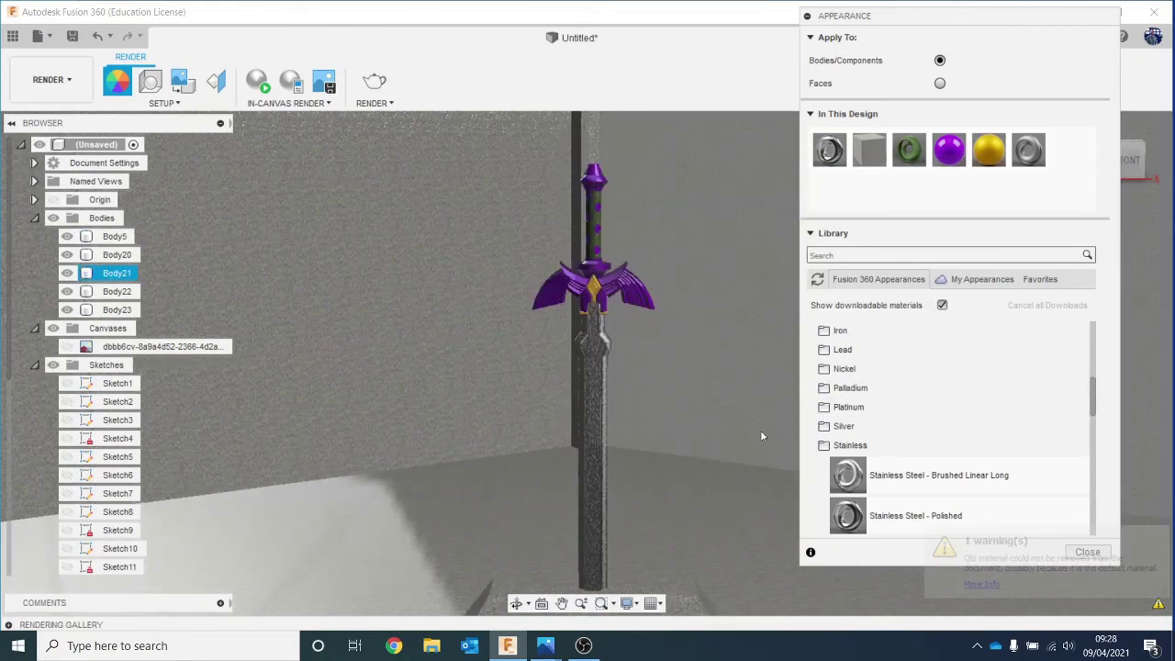
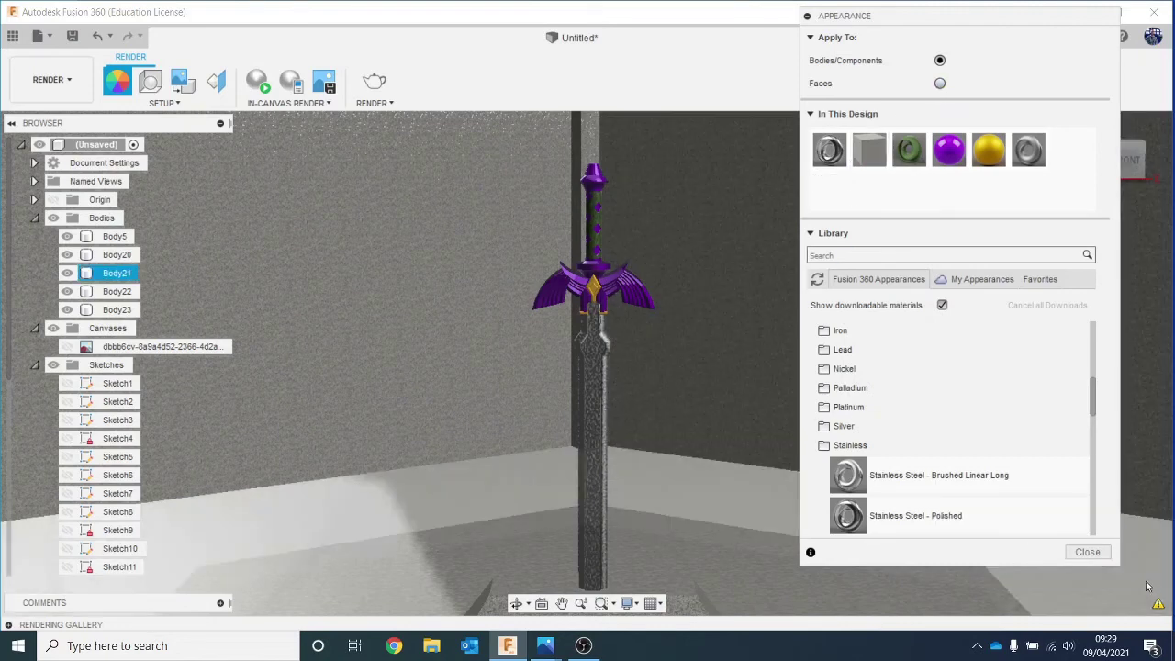
pyautogui.moveTo(1158, 604)
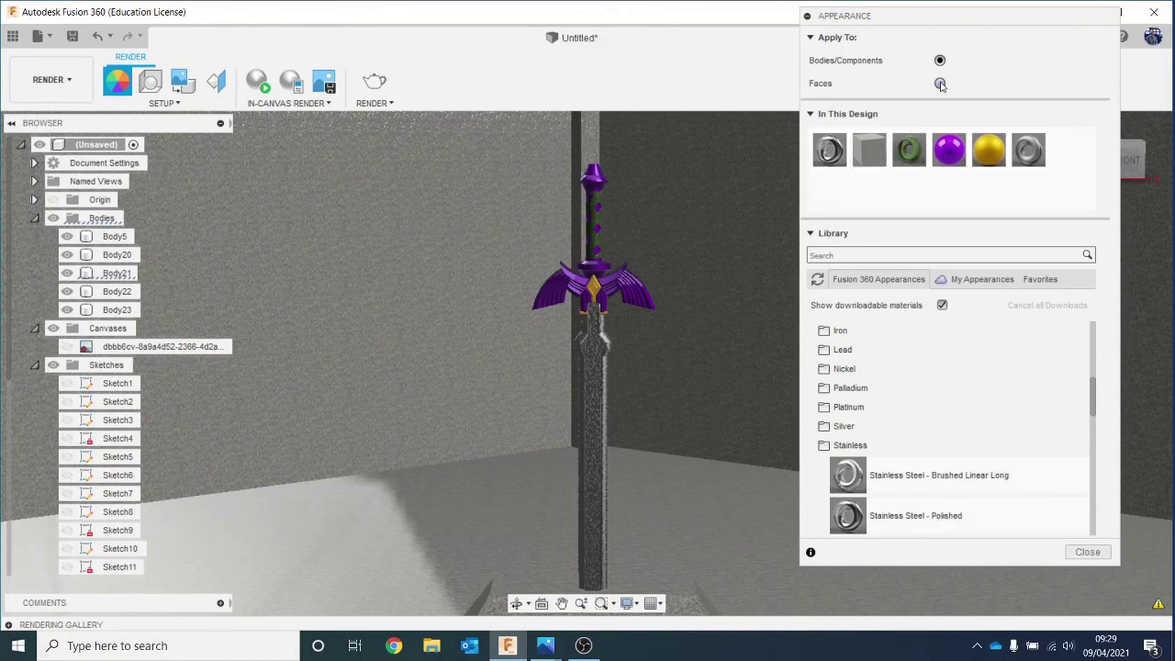
pyautogui.click(940, 84)
pyautogui.moveTo(904, 475)
pyautogui.mouseDown()
pyautogui.moveTo(579, 363)
pyautogui.moveTo(600, 369)
pyautogui.mouseUp()
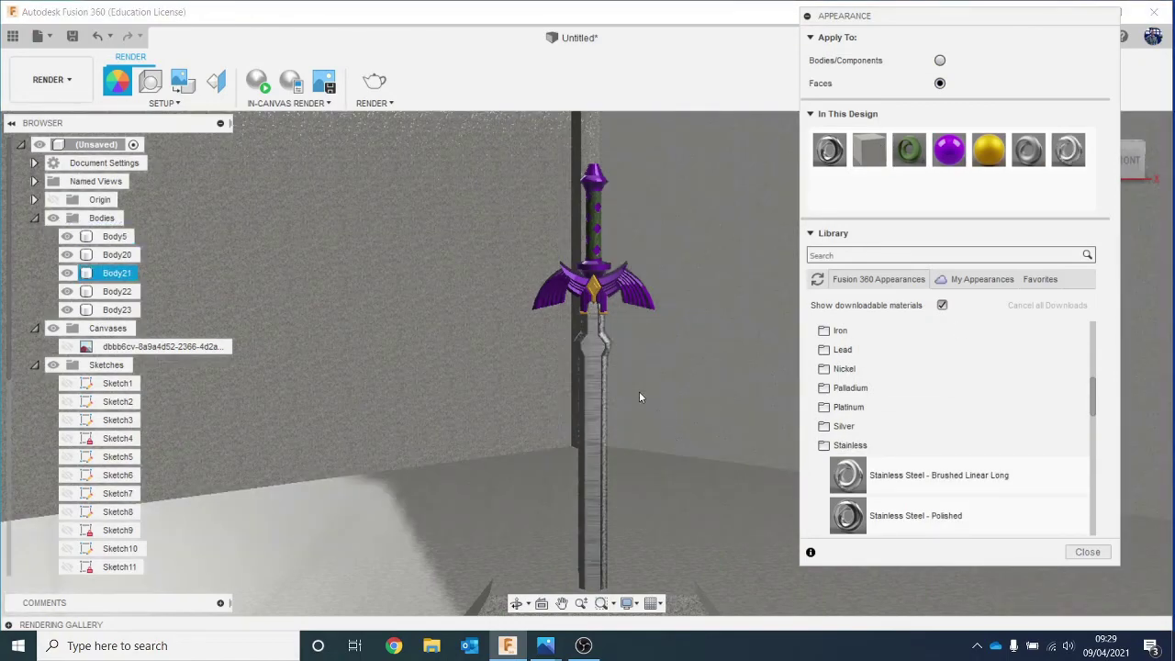
pyautogui.scroll(2, 642, 408)
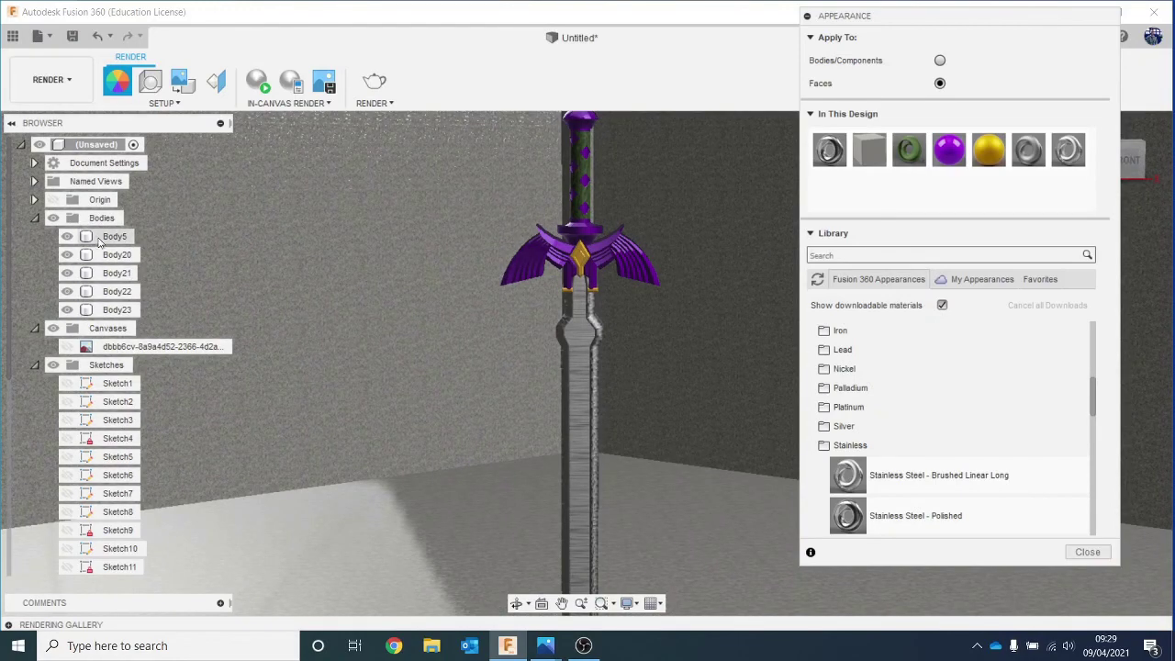
# Close the appearance settings and isolate the sword body, Body5.
pyautogui.click(101, 240)
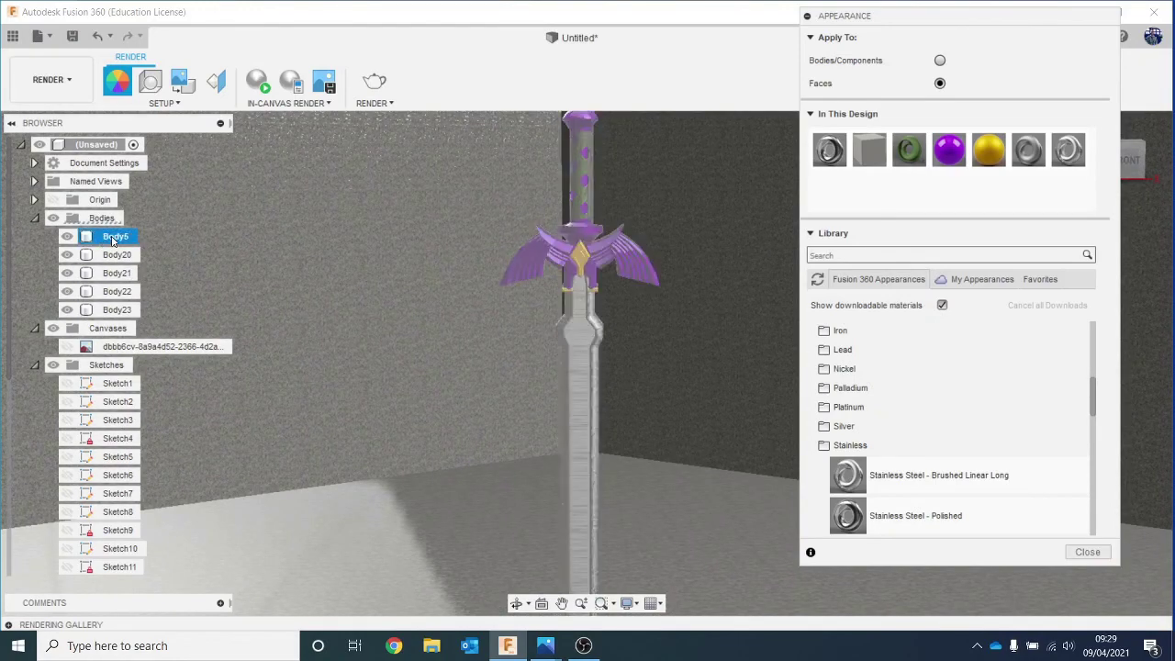
pyautogui.click(1087, 551)
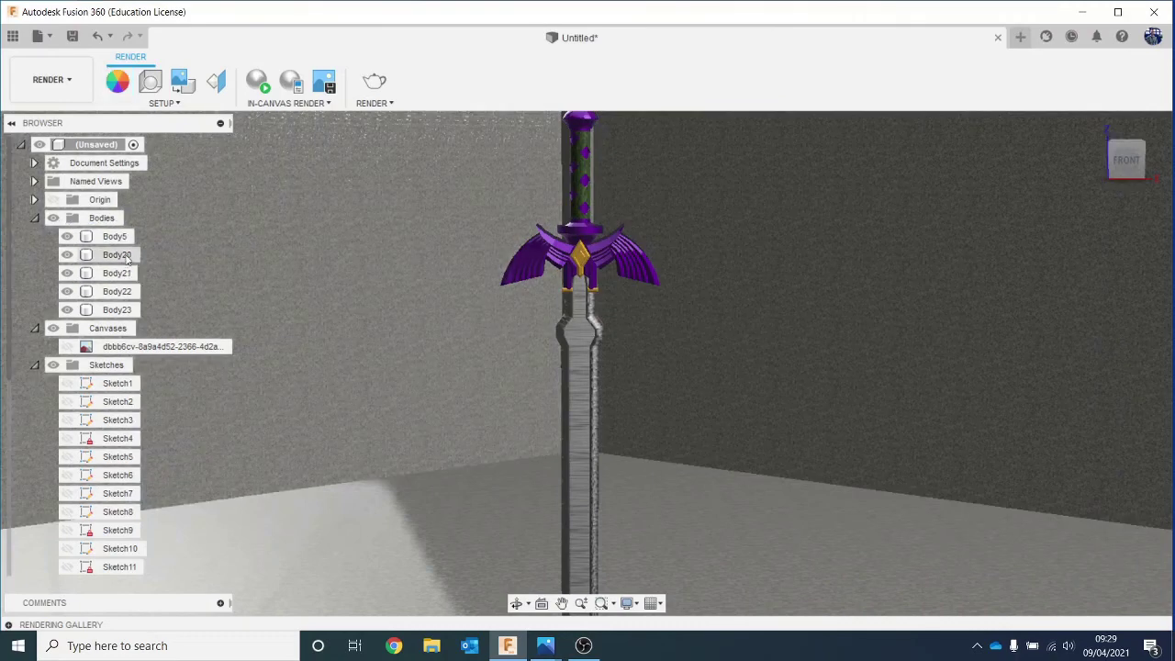
pyautogui.rightClick(119, 240)
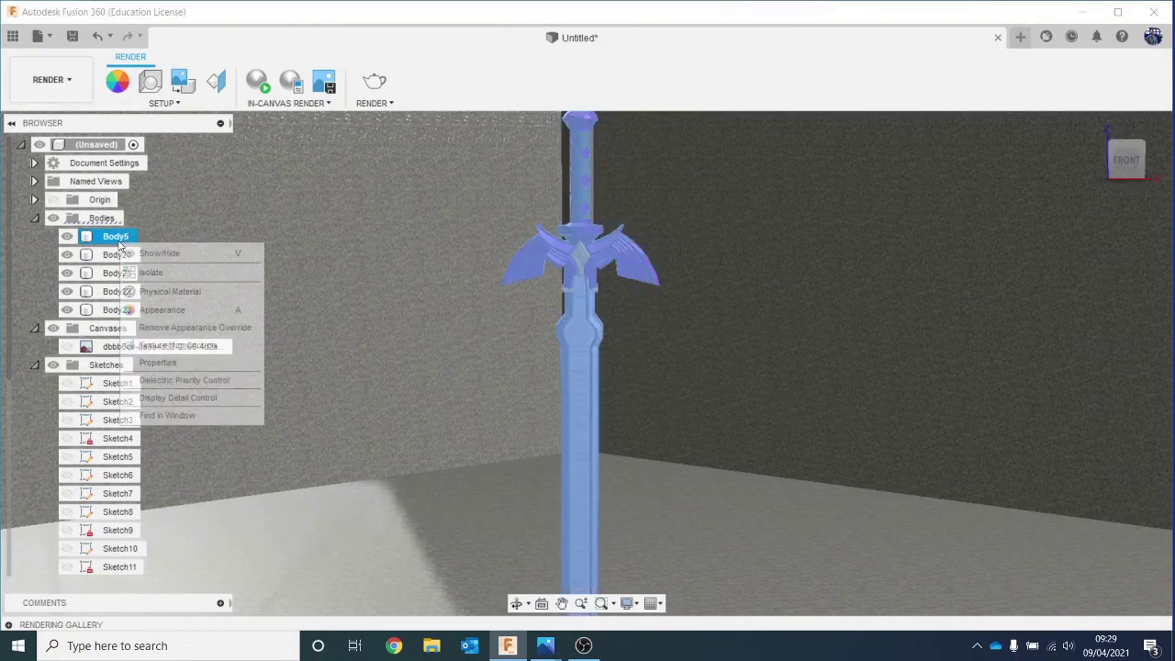
pyautogui.click(222, 279)
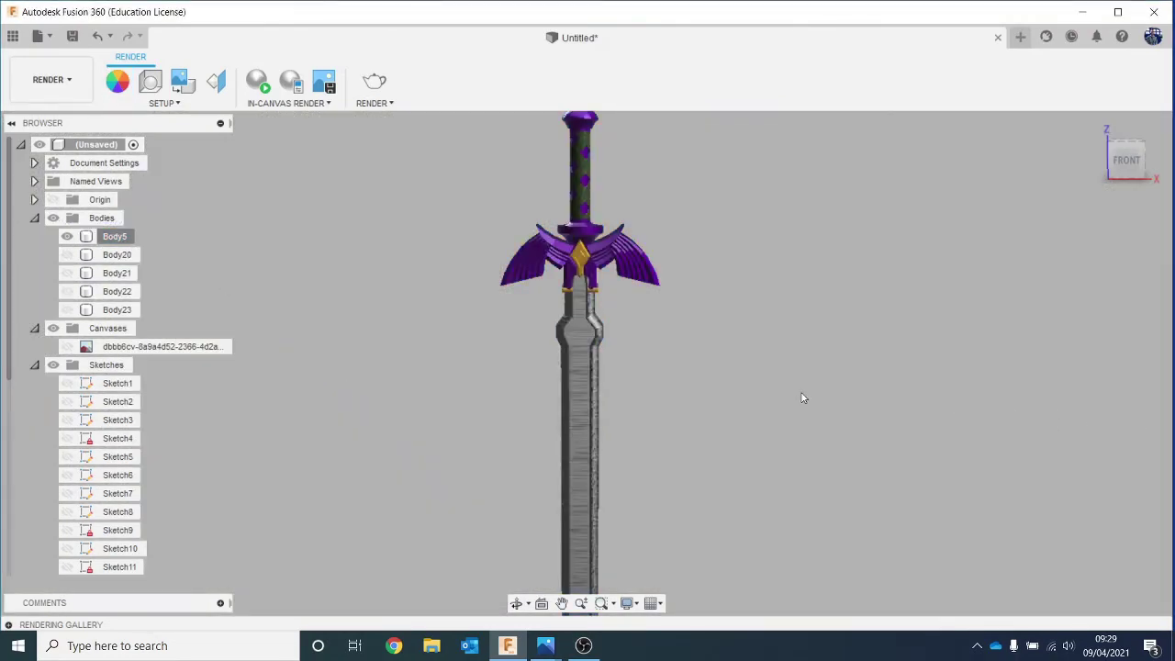
# Apply the Stainless Steel - Polished appearance to the front bevel faces at the blade's tip and along both long edges.
pyautogui.press('a')
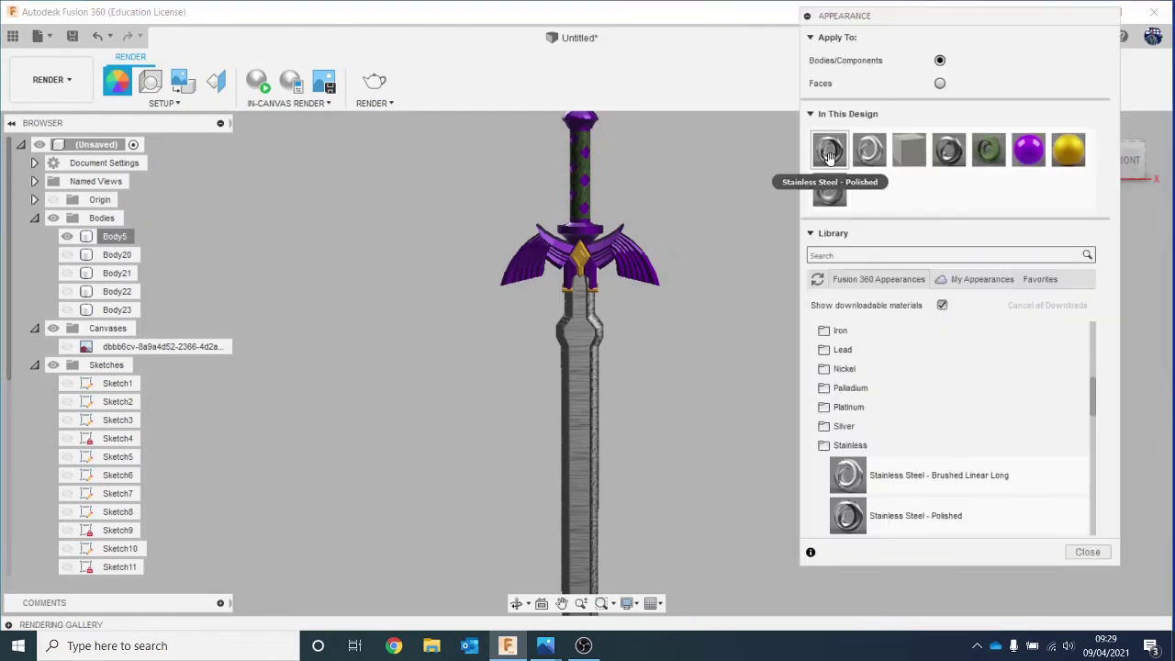
pyautogui.scroll(3, 592, 358)
pyautogui.moveTo(615, 389); pyautogui.dragTo(592, 174, button='middle')
pyautogui.moveTo(660, 514); pyautogui.dragTo(635, 443, button='middle')
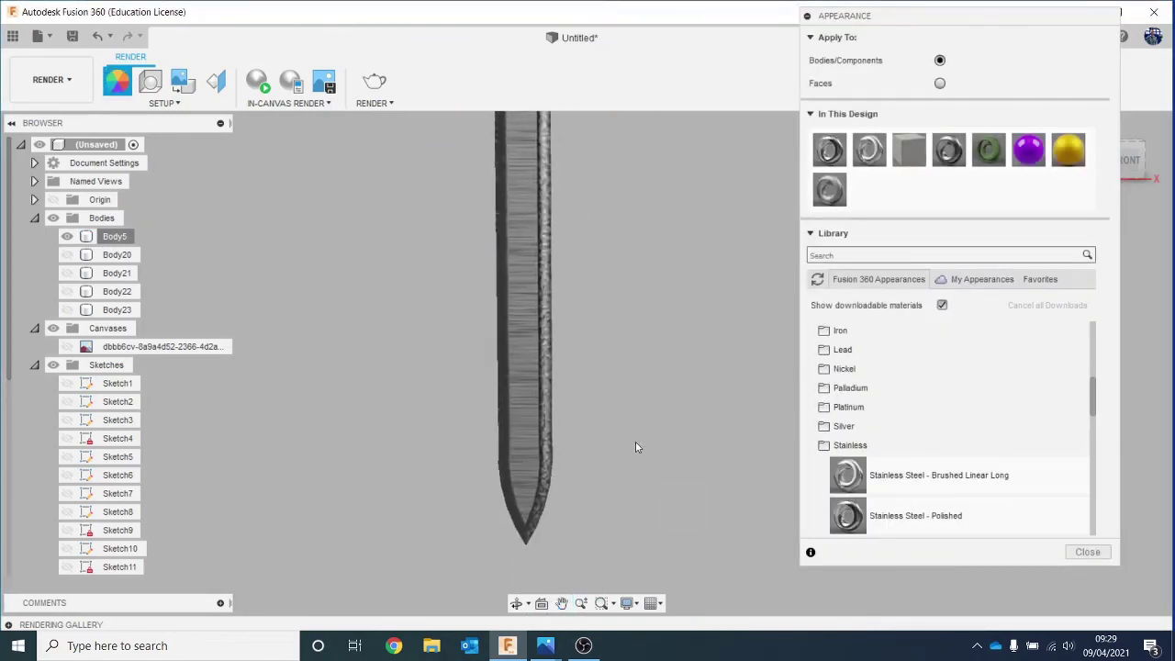
pyautogui.scroll(2, 636, 447)
pyautogui.click(940, 84)
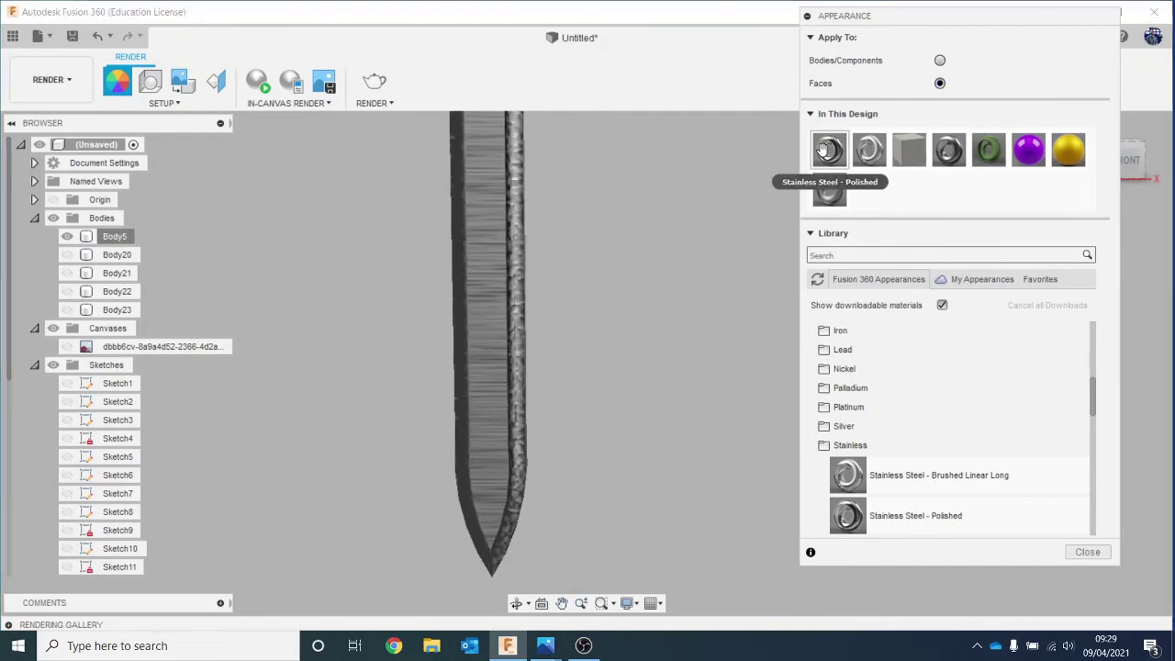
pyautogui.moveTo(828, 150); pyautogui.dragTo(514, 495)
pyautogui.moveTo(822, 156); pyautogui.dragTo(473, 519)
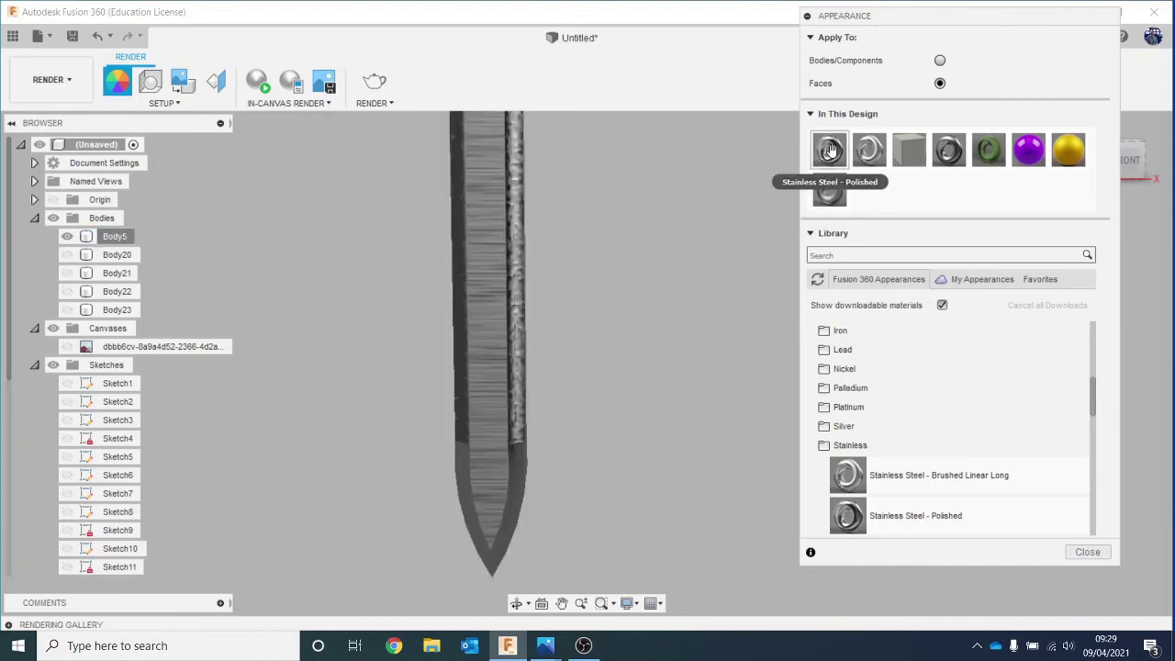
pyautogui.moveTo(828, 152); pyautogui.dragTo(520, 358)
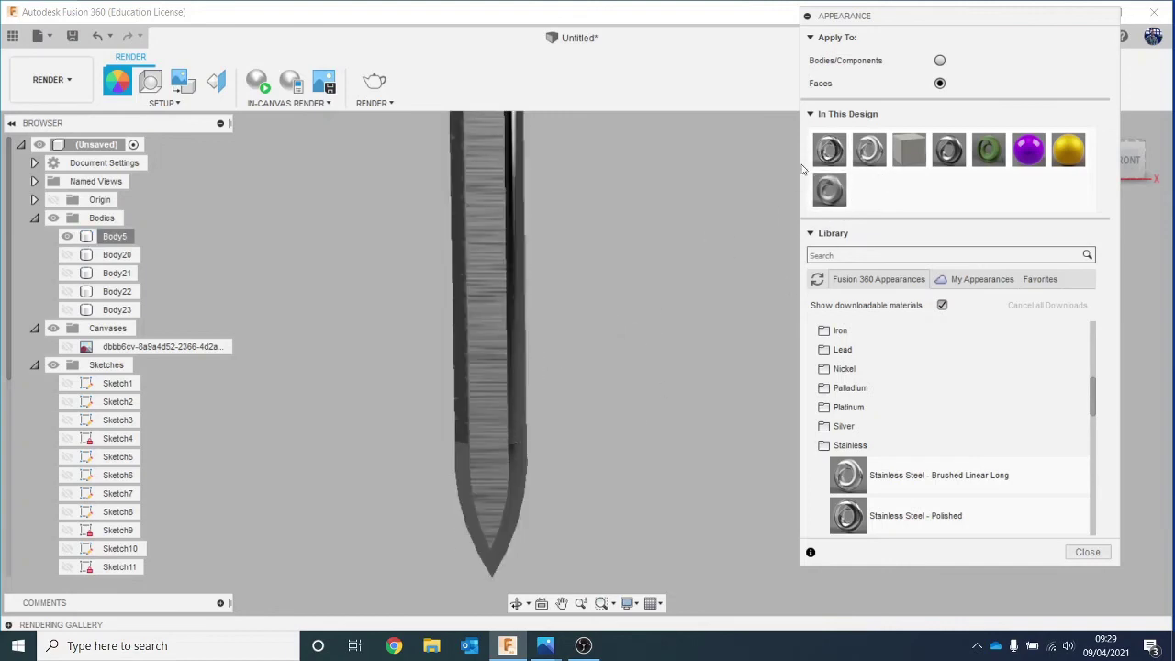
pyautogui.moveTo(828, 152); pyautogui.dragTo(472, 304)
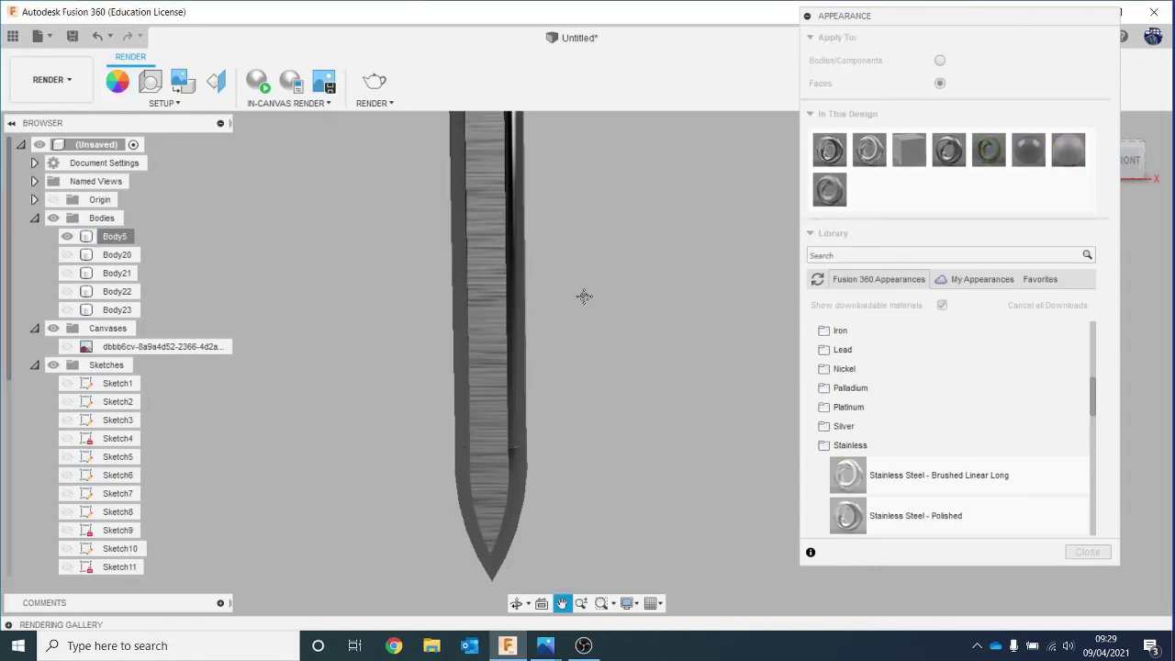
# Apply Stainless Steel - Polished to the right-hand front bevel faces of the blade's widened section and the neck above it.
pyautogui.moveTo(583, 296); pyautogui.dragTo(613, 523, button='middle')
pyautogui.moveTo(619, 210); pyautogui.dragTo(592, 413, button='middle')
pyautogui.scroll(5, 564, 335)
pyautogui.moveTo(516, 450); pyautogui.dragTo(543, 424, button='middle')
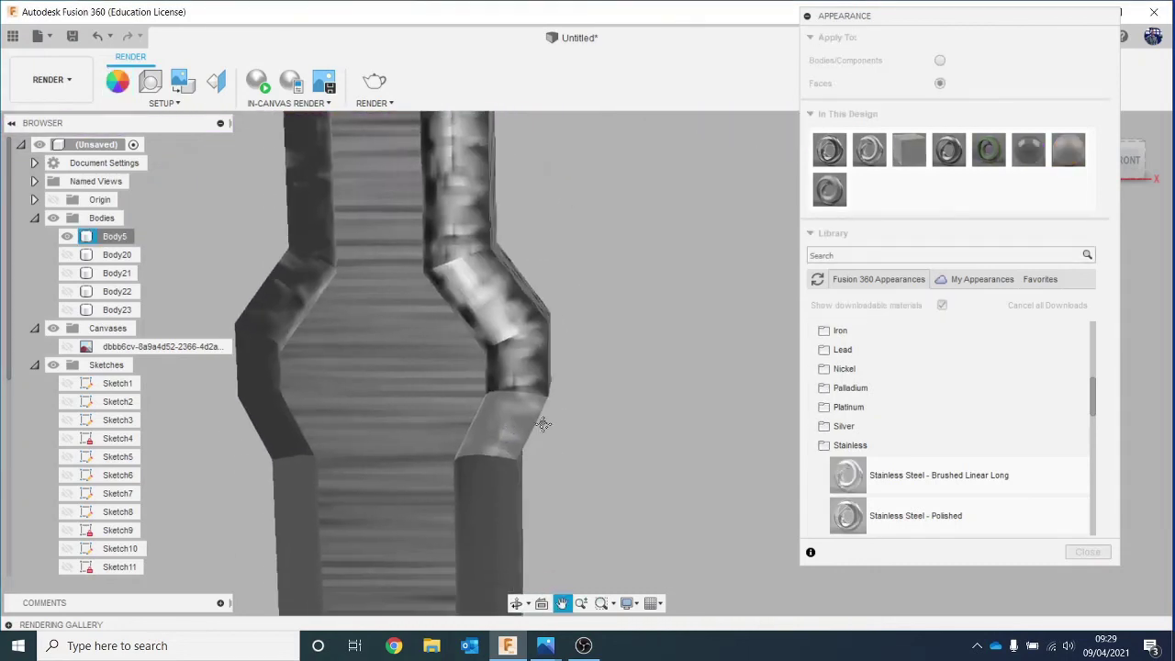
pyautogui.moveTo(829, 152); pyautogui.dragTo(559, 349)
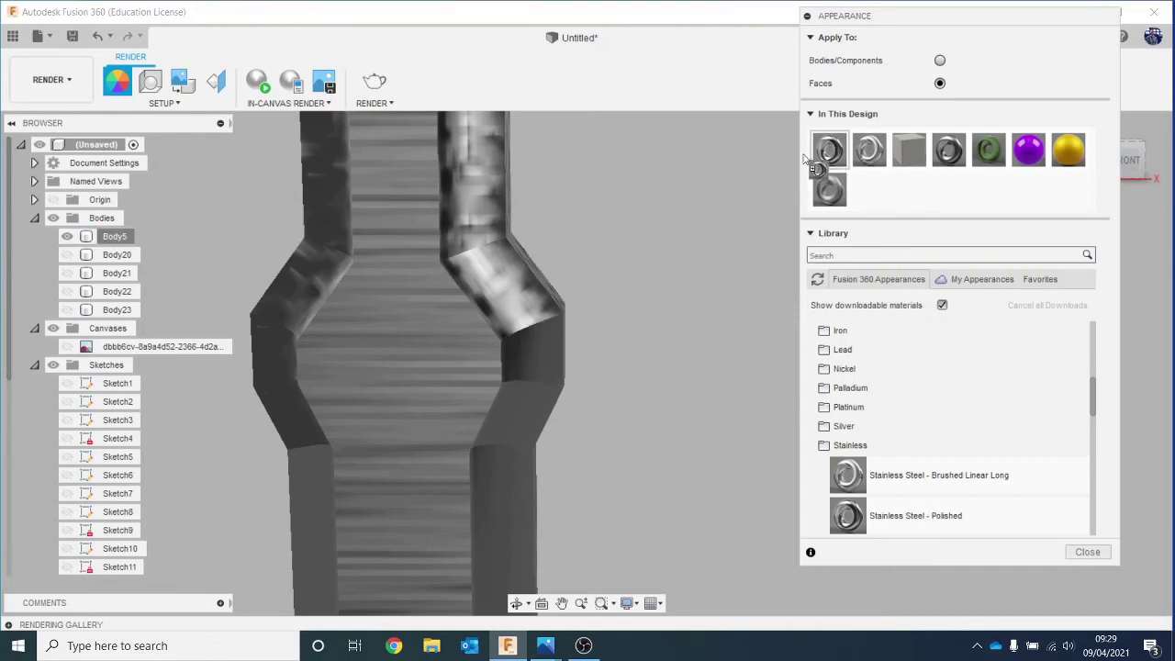
pyautogui.moveTo(805, 160); pyautogui.dragTo(528, 292)
pyautogui.moveTo(829, 156); pyautogui.dragTo(496, 174)
# Apply Stainless Steel - Polished to the left-hand front bevel faces of the blade's neck and widened section.
pyautogui.scroll(-2, 558, 227)
pyautogui.moveTo(672, 242); pyautogui.dragTo(919, 145, button='middle')
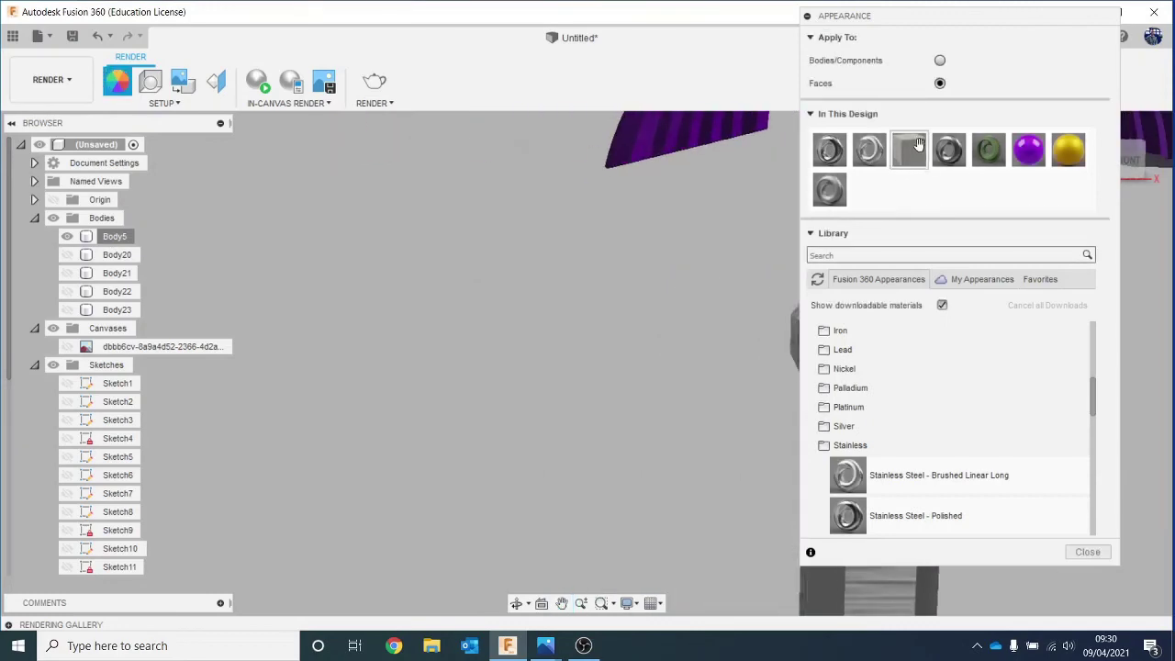
pyautogui.moveTo(643, 123); pyautogui.dragTo(321, 392, button='middle')
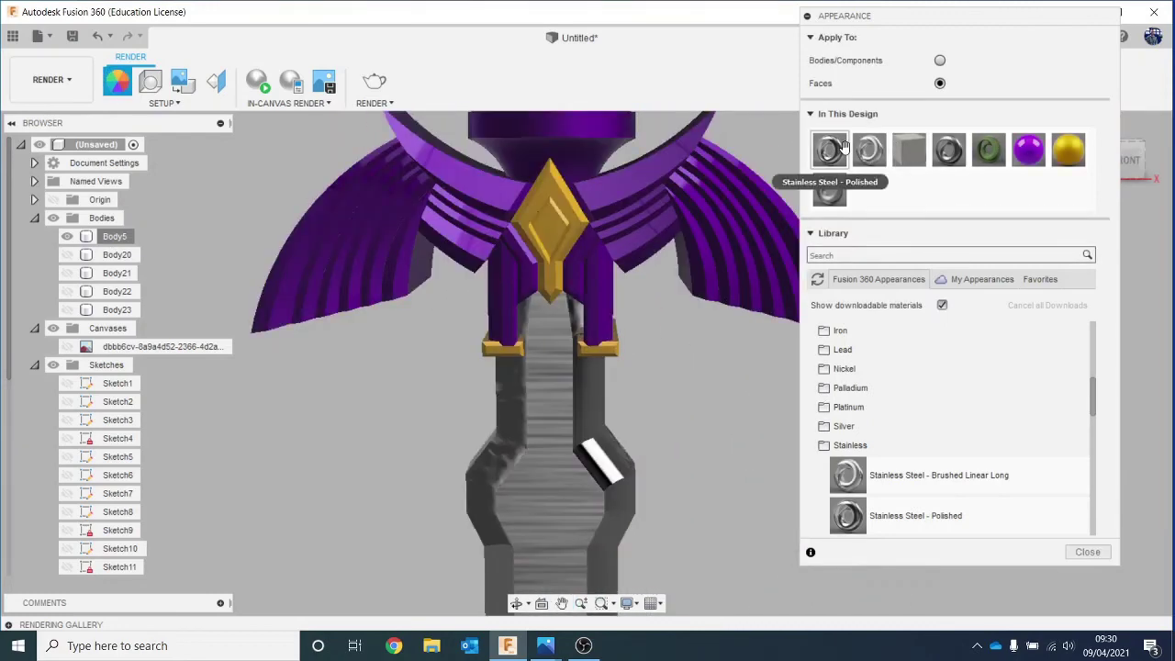
pyautogui.moveTo(828, 149); pyautogui.dragTo(521, 404)
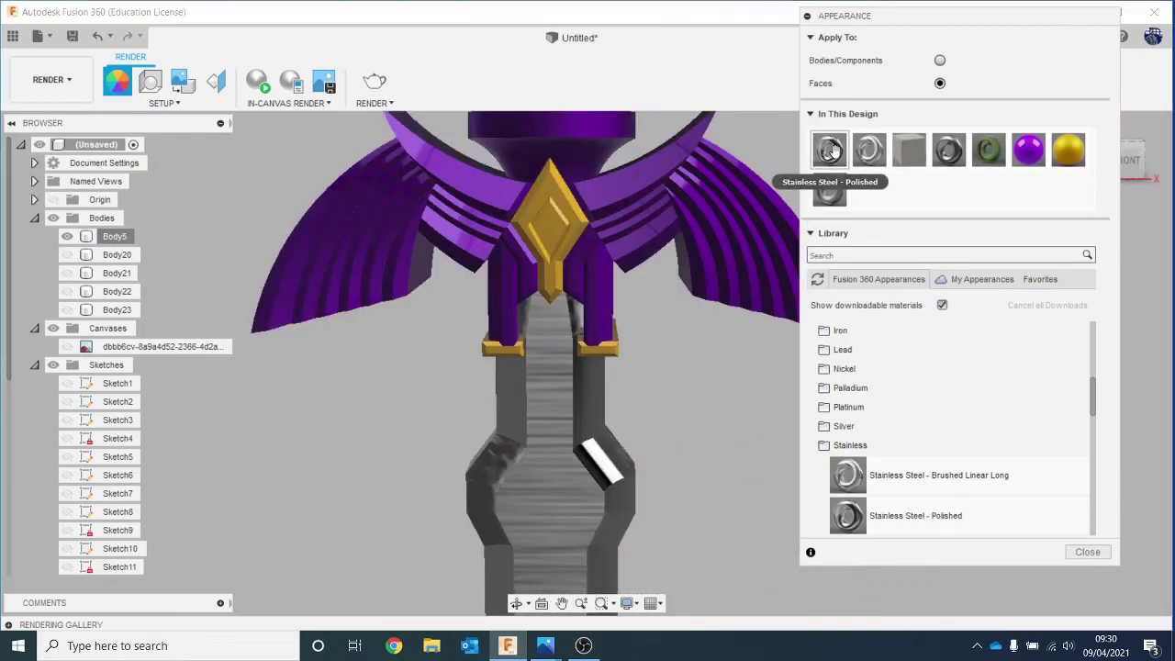
pyautogui.moveTo(830, 190); pyautogui.dragTo(499, 470)
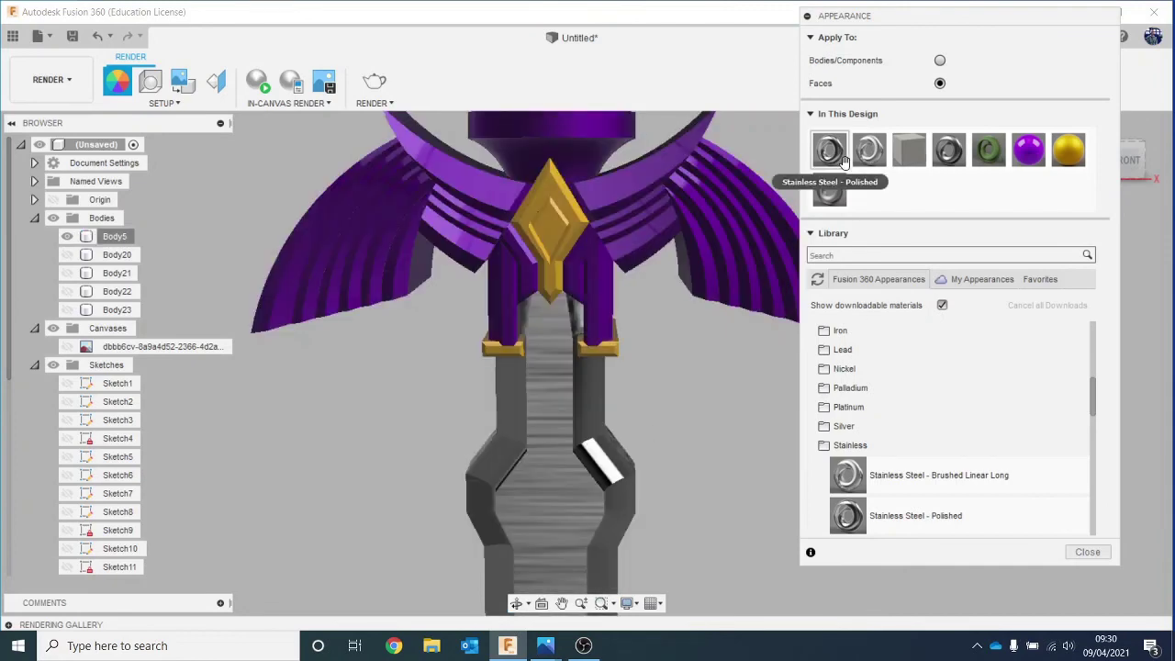
pyautogui.moveTo(829, 152); pyautogui.dragTo(525, 426)
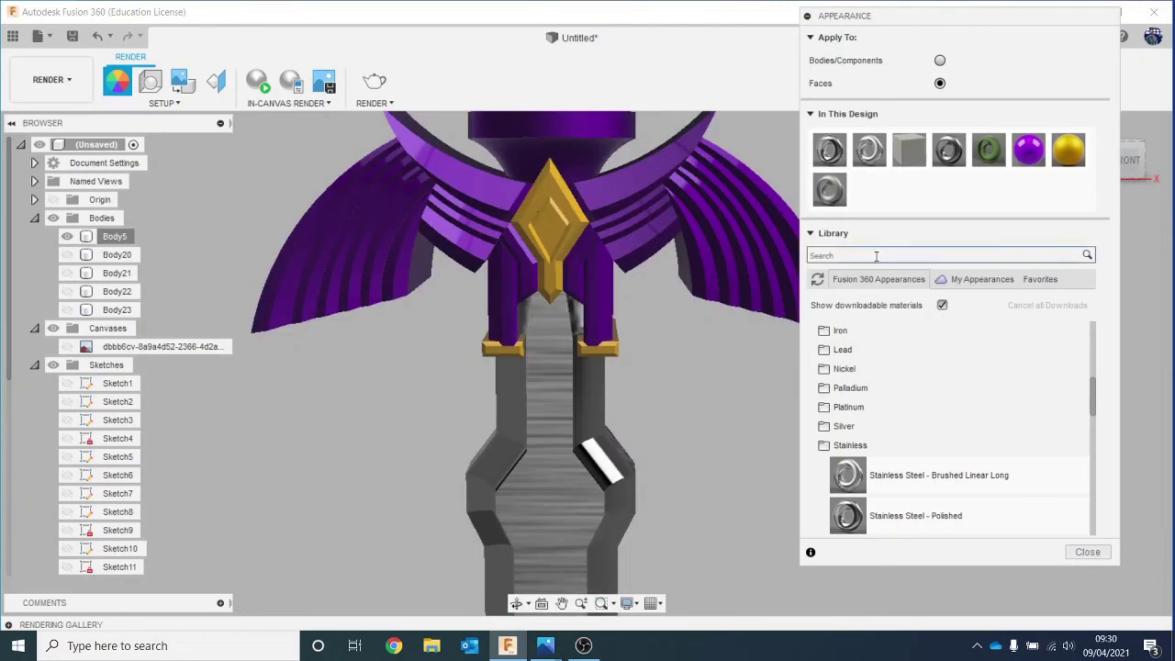
pyautogui.moveTo(829, 150); pyautogui.dragTo(486, 528)
pyautogui.moveTo(846, 151); pyautogui.dragTo(688, 410)
pyautogui.moveTo(591, 467); pyautogui.dragTo(592, 466)
# Apply Stainless Steel - Polished to the small blade bevels between the guard's prongs on both sides.
pyautogui.scroll(6, 576, 372)
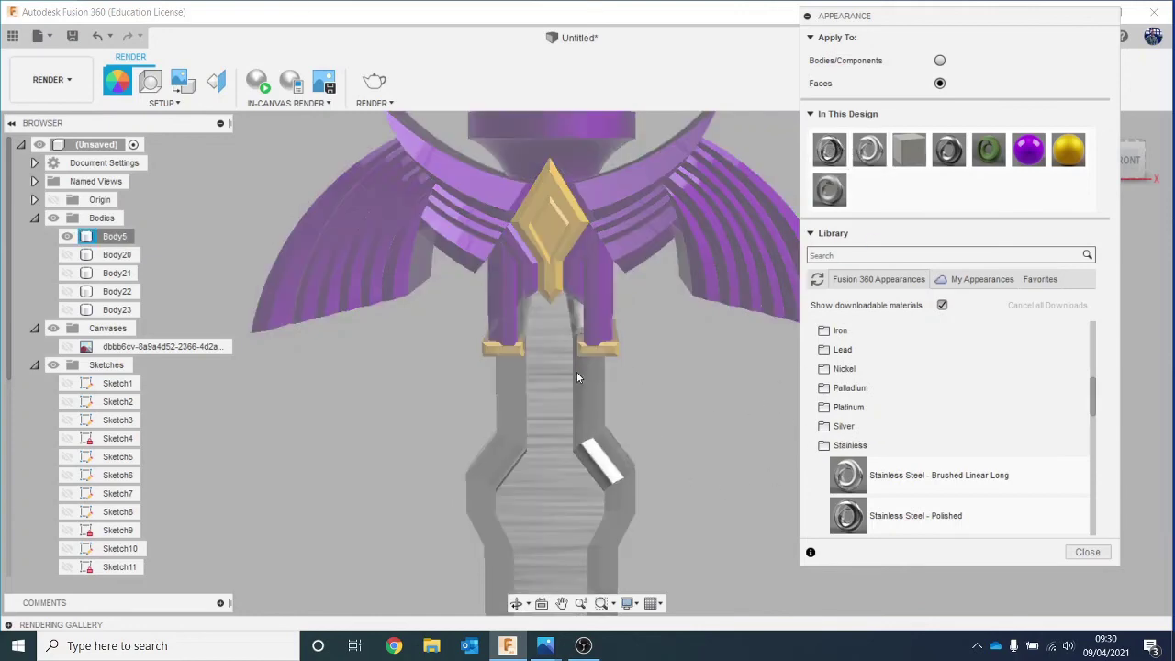
pyautogui.scroll(-3, 740, 178)
pyautogui.scroll(-3, 689, 229)
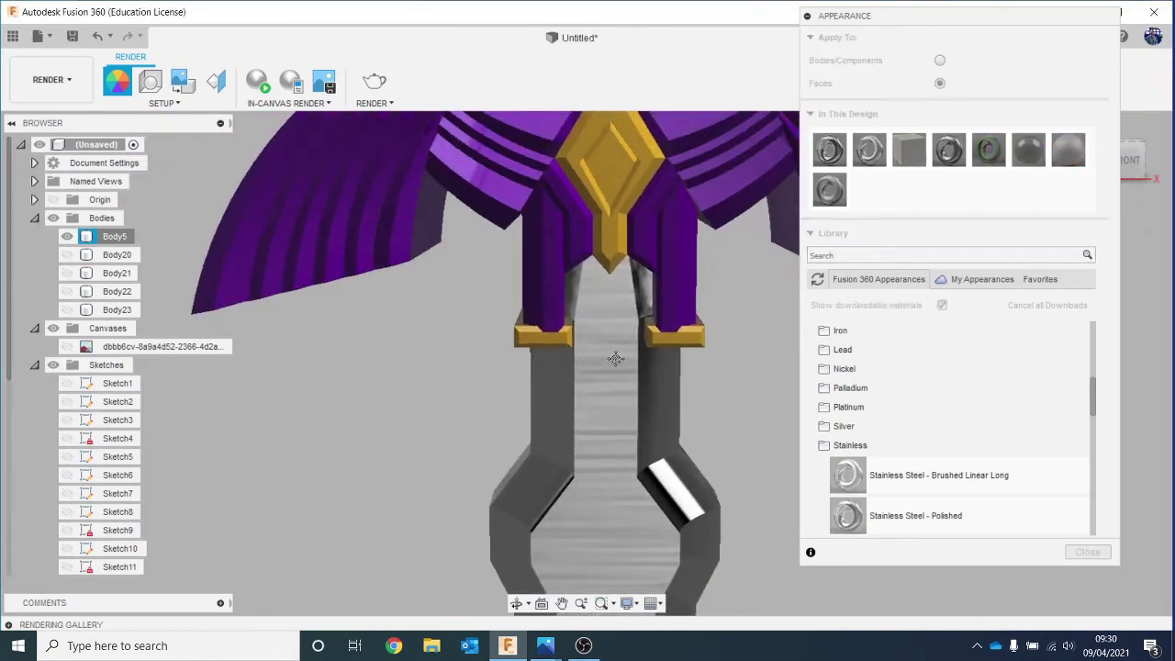
pyautogui.scroll(2, 642, 293)
pyautogui.moveTo(829, 189); pyautogui.dragTo(633, 273)
pyautogui.moveTo(828, 152); pyautogui.dragTo(541, 270)
# Apply Stainless Steel - Polished to the right side faces of the blade's neck and widened section.
pyautogui.scroll(-5, 601, 394)
pyautogui.scroll(-1, 597, 425)
pyautogui.moveTo(597, 425); pyautogui.dragTo(546, 176, button='middle')
pyautogui.moveTo(1144, 159); pyautogui.dragTo(1081, 161)
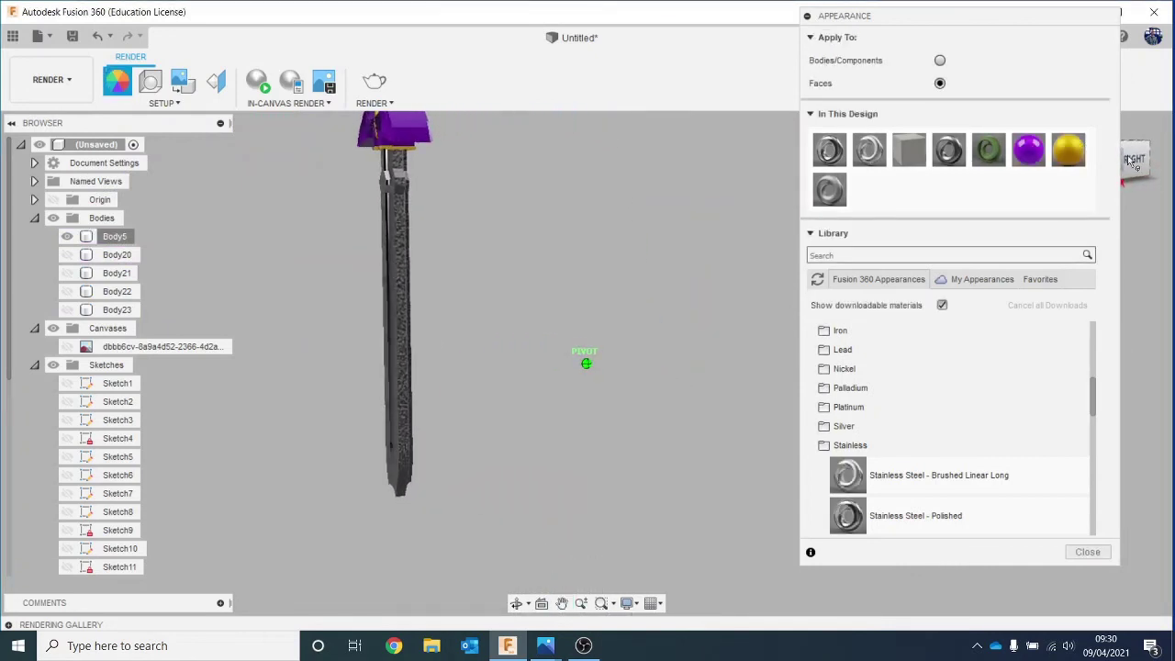
pyautogui.scroll(3, 483, 213)
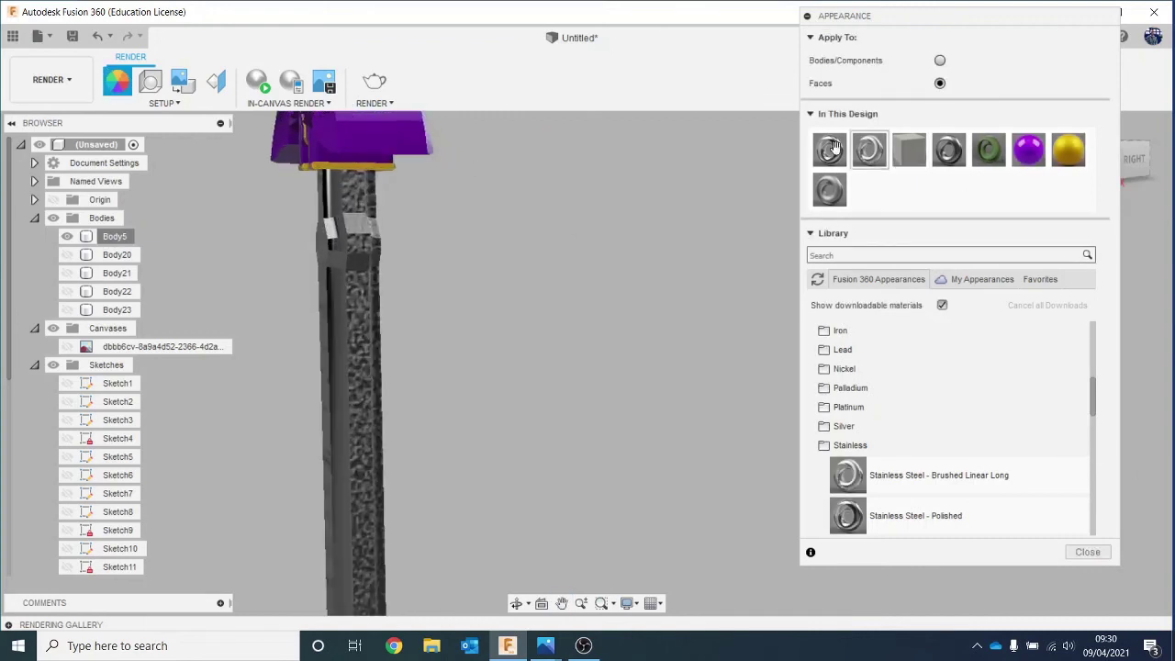
pyautogui.moveTo(831, 149); pyautogui.dragTo(383, 169)
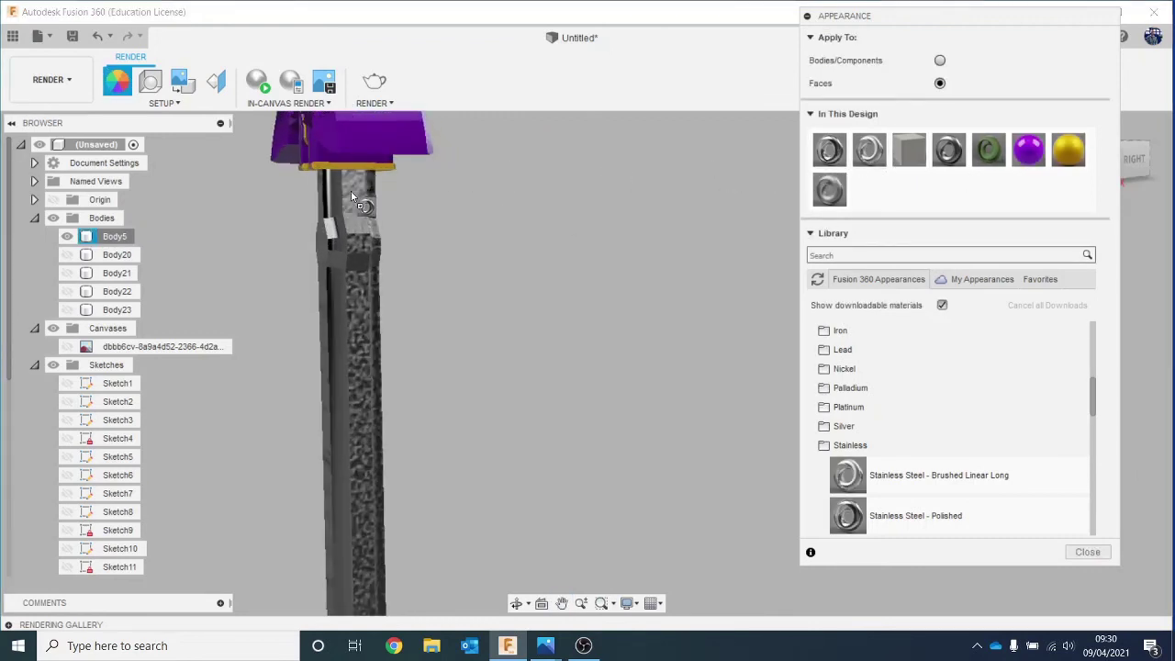
pyautogui.moveTo(829, 149); pyautogui.dragTo(351, 203)
pyautogui.moveTo(828, 148); pyautogui.dragTo(382, 263)
pyautogui.moveTo(828, 148); pyautogui.dragTo(739, 182)
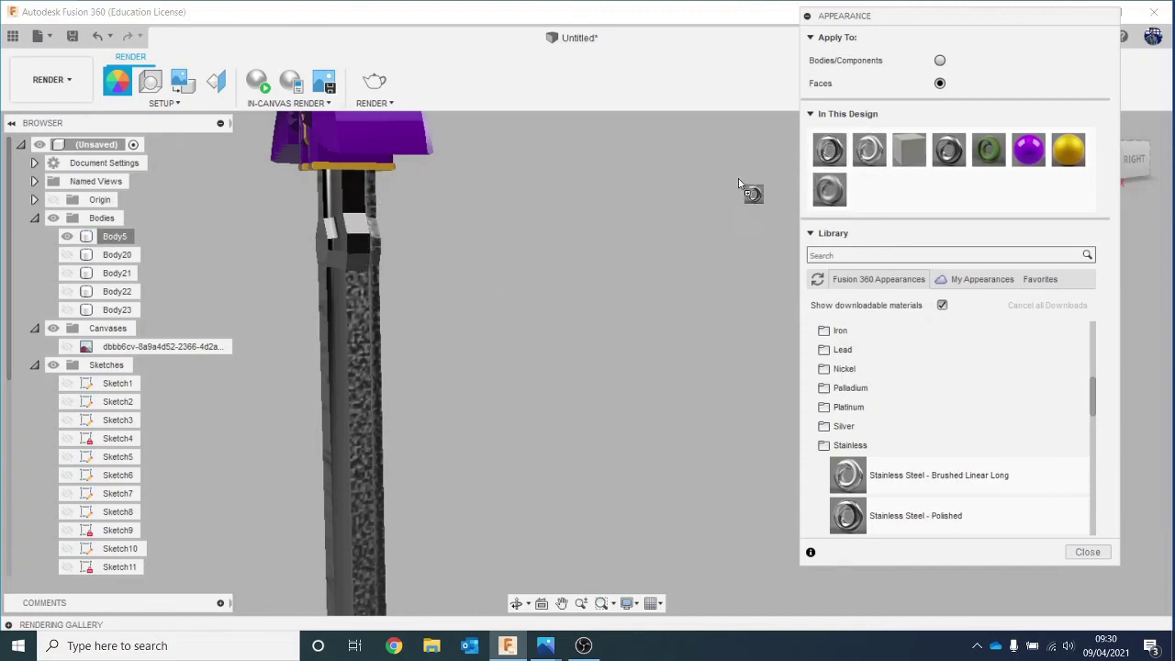
pyautogui.moveTo(395, 272); pyautogui.dragTo(355, 268)
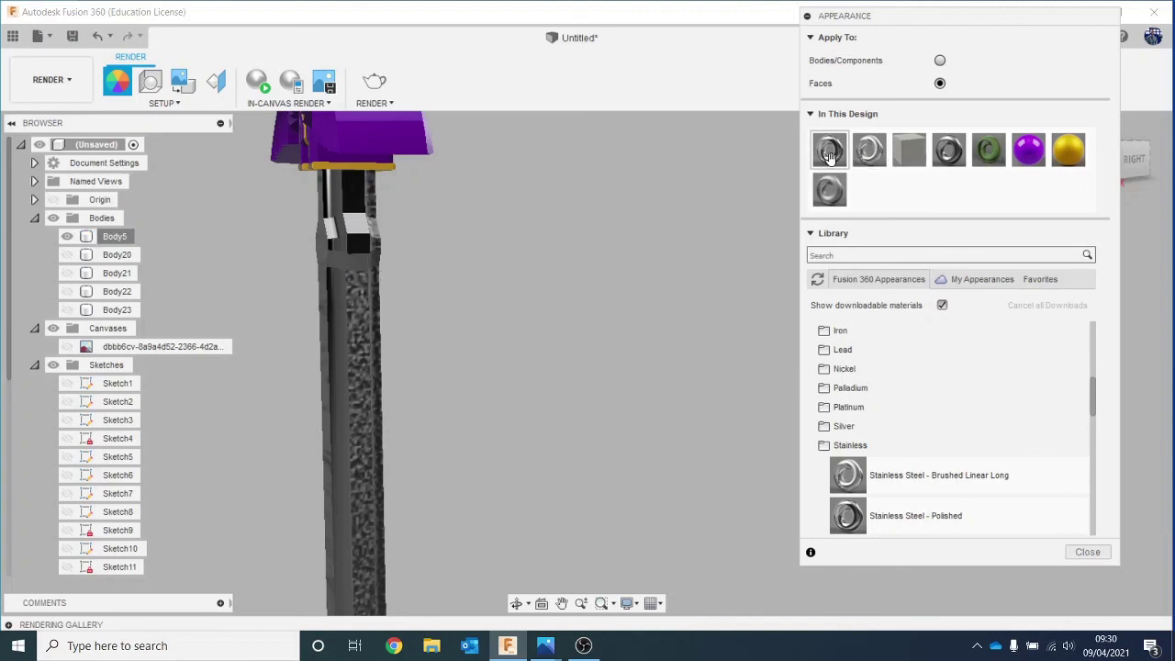
# Apply Stainless Steel - Polished to the right side faces along the blade's long edge and its tip.
pyautogui.moveTo(829, 158); pyautogui.dragTo(362, 296)
pyautogui.scroll(-4, 428, 369)
pyautogui.moveTo(425, 397); pyautogui.dragTo(418, 229, button='middle')
pyautogui.scroll(8, 407, 373)
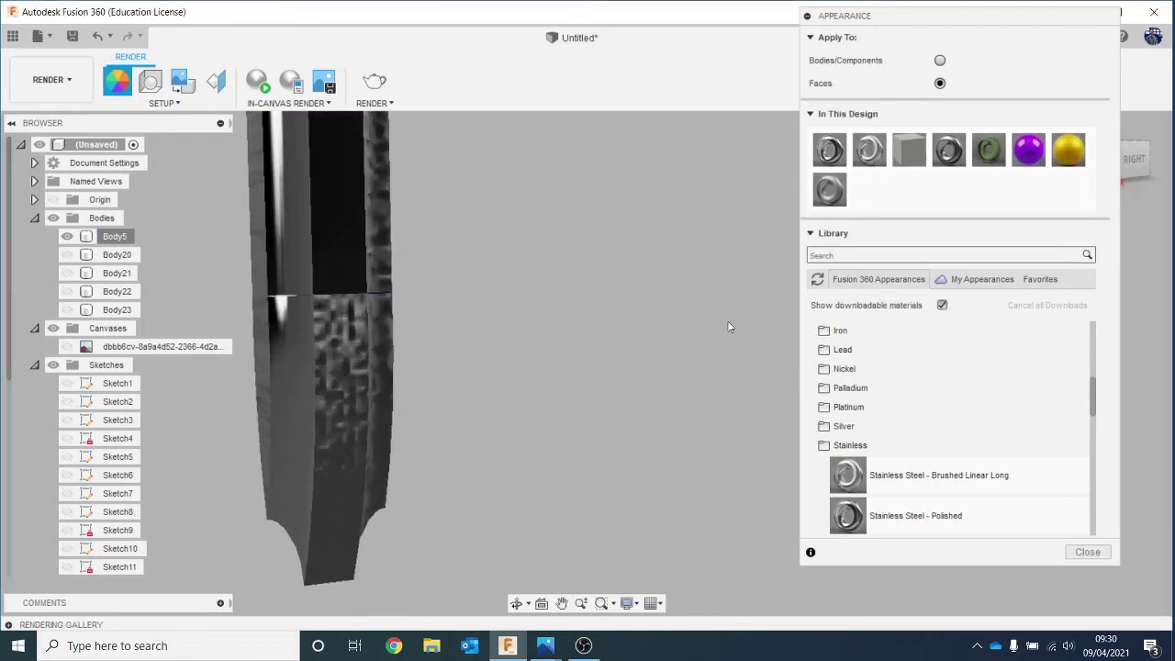
pyautogui.moveTo(829, 190); pyautogui.dragTo(348, 334)
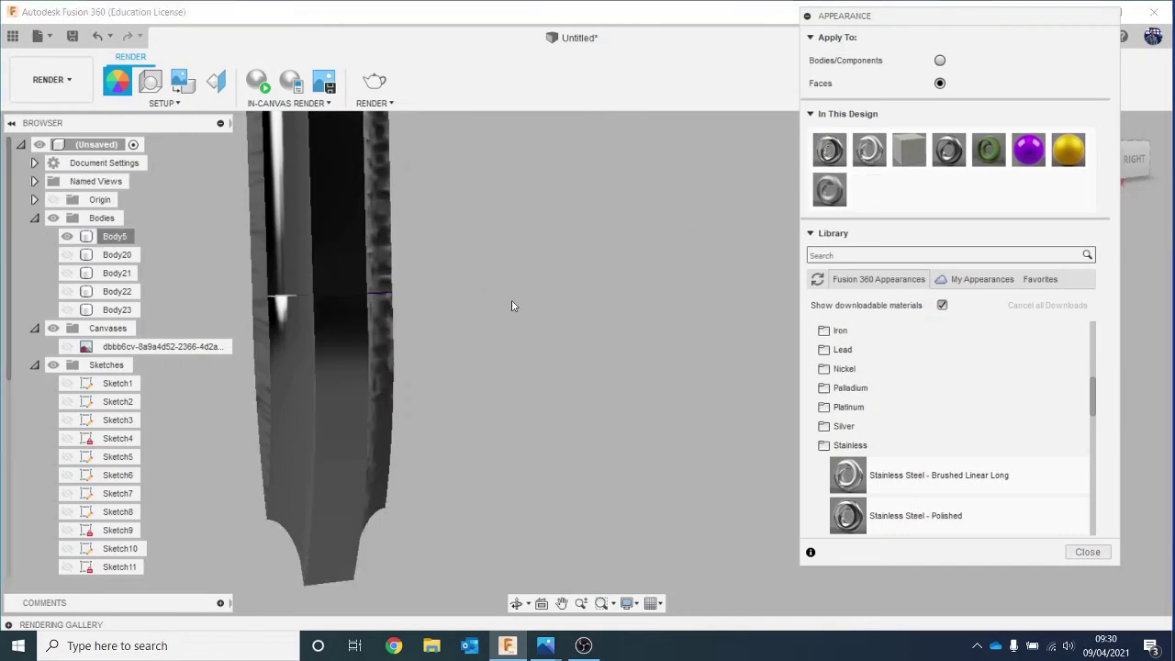
# Apply Stainless Steel - Polished to the flat back face of the blade.
pyautogui.keyDown('shift'); pyautogui.moveTo(513, 306); pyautogui.dragTo(570, 413, button='middle'); pyautogui.keyUp('shift')
pyautogui.scroll(-2, 604, 346)
pyautogui.moveTo(1144, 154); pyautogui.dragTo(1079, 154)
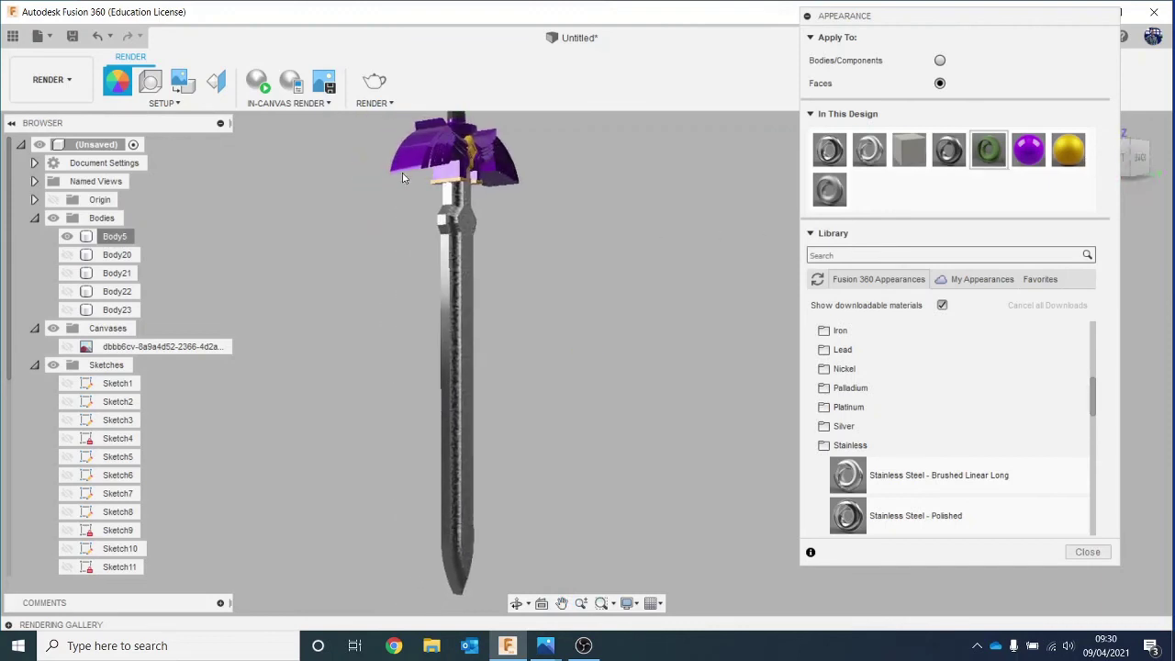
pyautogui.scroll(5, 518, 195)
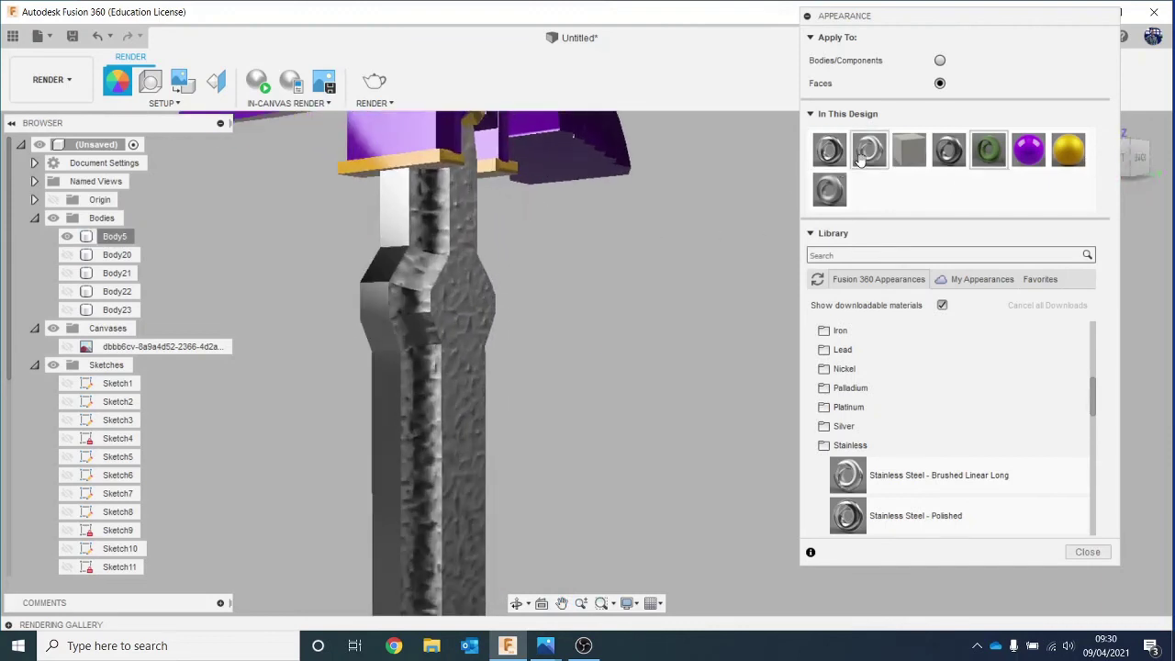
pyautogui.moveTo(860, 159); pyautogui.dragTo(462, 196)
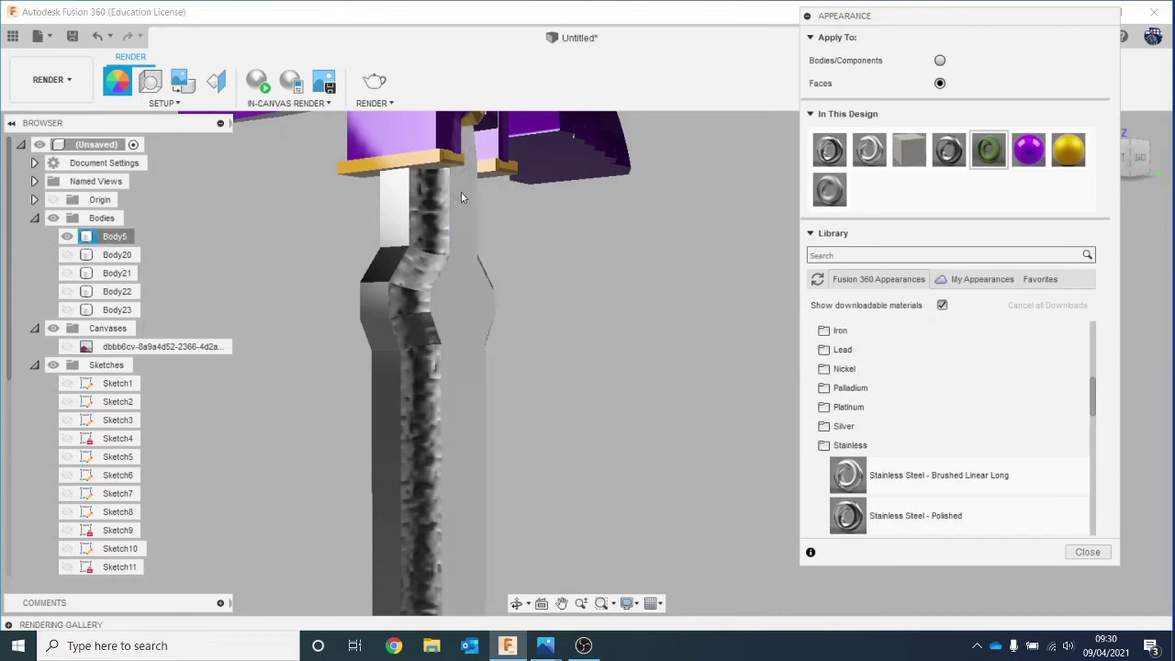
# Apply Stainless Steel - Polished to the right-hand back bevel faces of the blade's neck and widened section.
pyautogui.moveTo(830, 152); pyautogui.dragTo(435, 213)
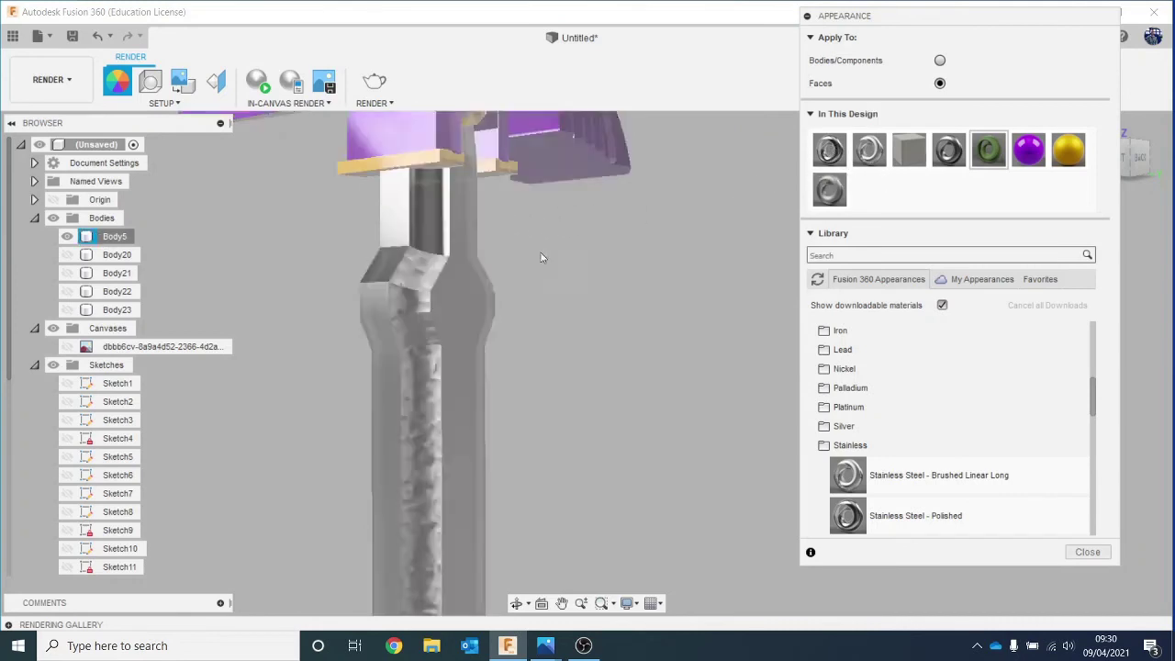
pyautogui.moveTo(871, 147); pyautogui.dragTo(428, 275)
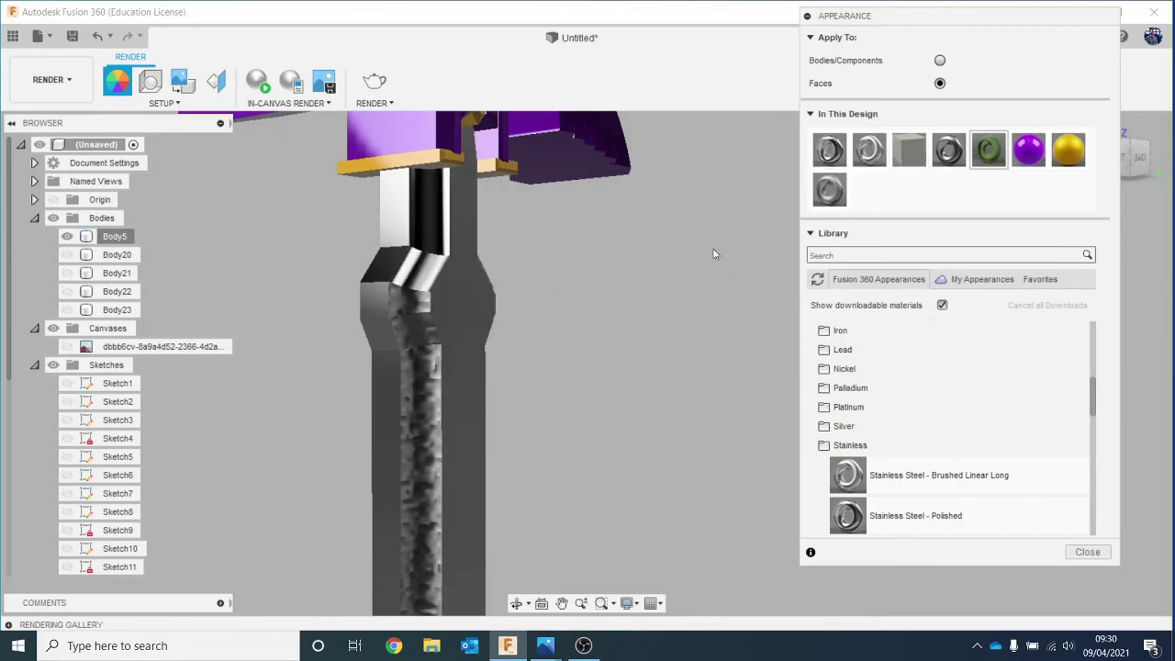
pyautogui.moveTo(851, 156); pyautogui.dragTo(396, 303)
pyautogui.moveTo(829, 150); pyautogui.dragTo(498, 306)
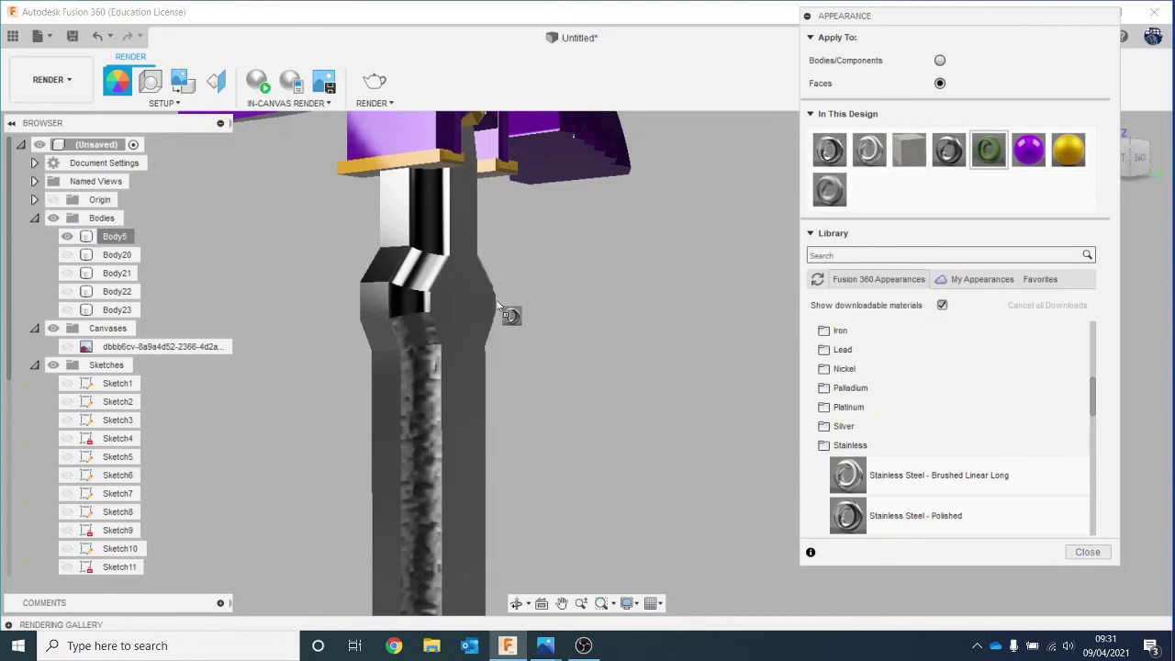
pyautogui.moveTo(416, 329); pyautogui.dragTo(416, 330)
# Apply Stainless Steel - Polished to the right-hand back bevels along the blade's long edge and tip.
pyautogui.moveTo(828, 151); pyautogui.dragTo(426, 376)
pyautogui.scroll(-5, 481, 398)
pyautogui.moveTo(514, 404); pyautogui.dragTo(483, 48, button='middle')
pyautogui.moveTo(570, 340); pyautogui.dragTo(570, 337, button='middle')
pyautogui.press('Escape')
pyautogui.scroll(5, 422, 419)
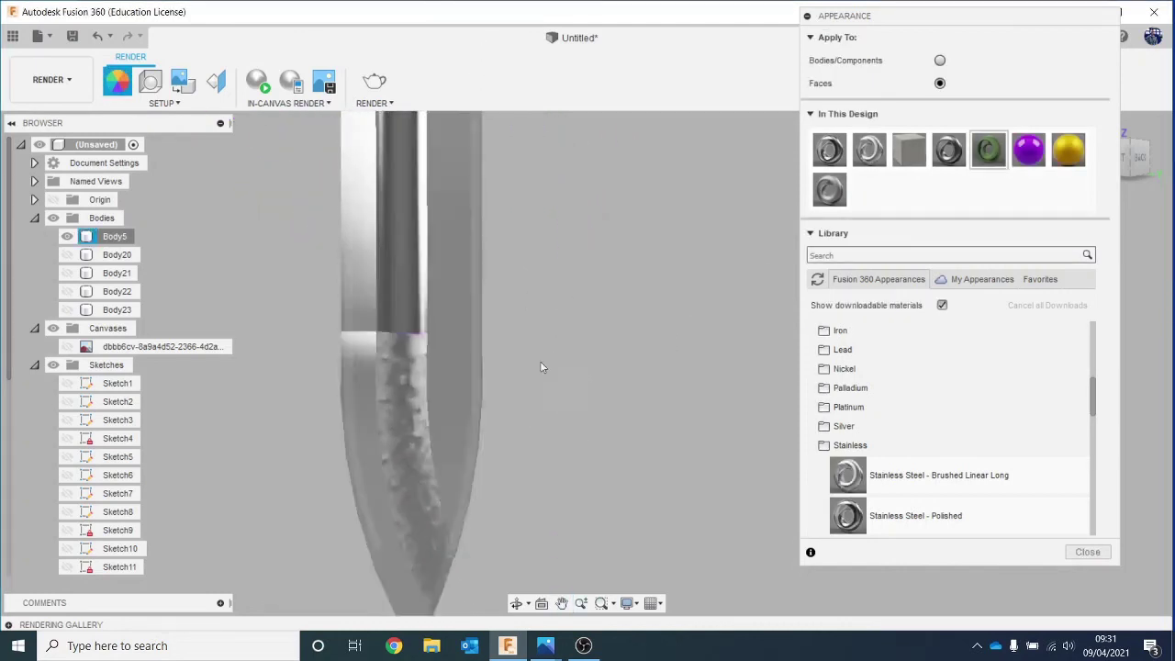
pyautogui.moveTo(829, 150); pyautogui.dragTo(446, 375)
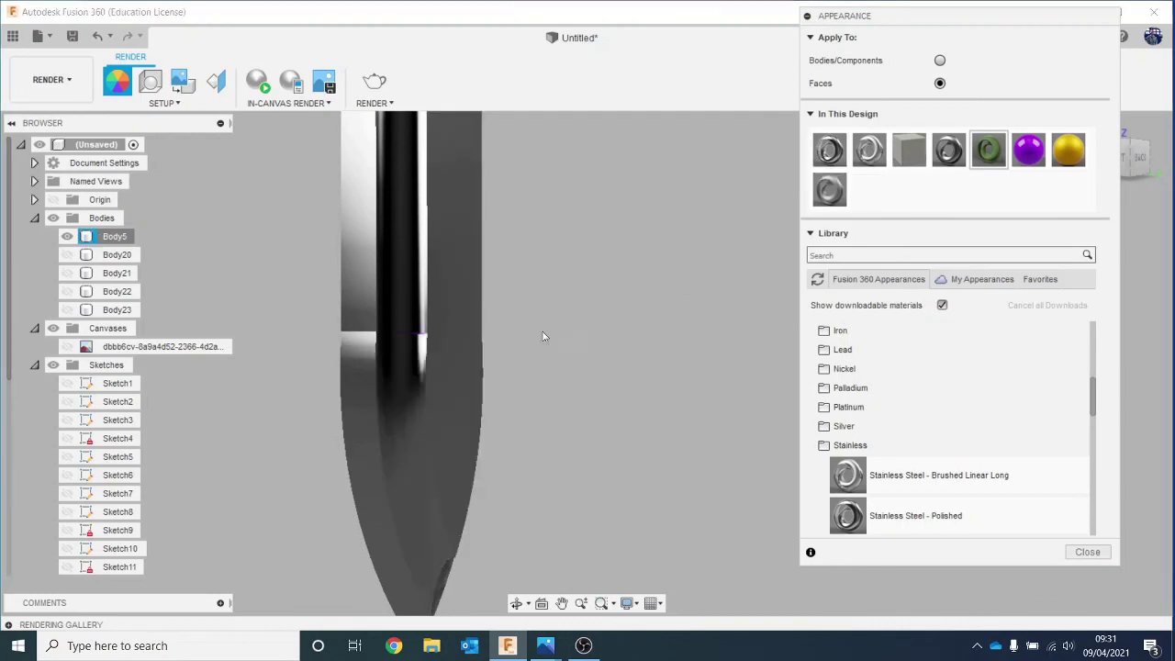
# Apply Stainless Steel - Polished to the left side faces and left-hand back bevels of the blade's neck and the slope below it.
pyautogui.scroll(-2, 545, 337)
pyautogui.scroll(-4, 545, 337)
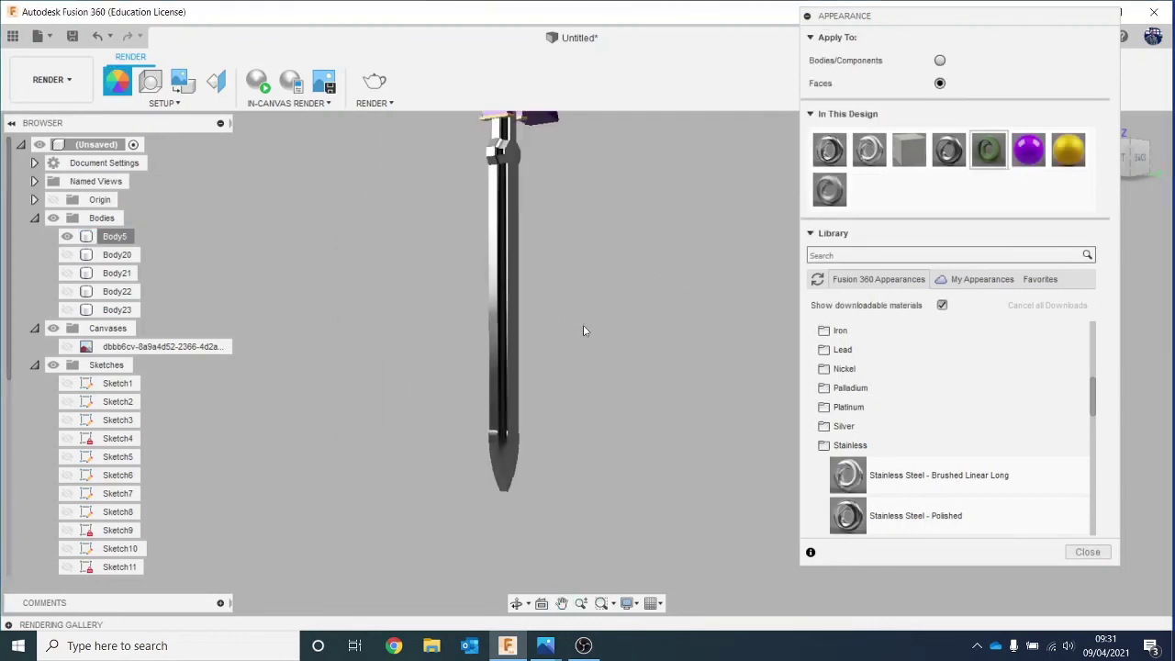
pyautogui.moveTo(583, 325); pyautogui.dragTo(589, 390, button='middle')
pyautogui.moveTo(1125, 158); pyautogui.dragTo(1074, 161)
pyautogui.moveTo(745, 340); pyautogui.dragTo(573, 317, button='middle')
pyautogui.scroll(4, 573, 315)
pyautogui.moveTo(554, 256); pyautogui.dragTo(594, 365, button='middle')
pyautogui.scroll(3, 594, 366)
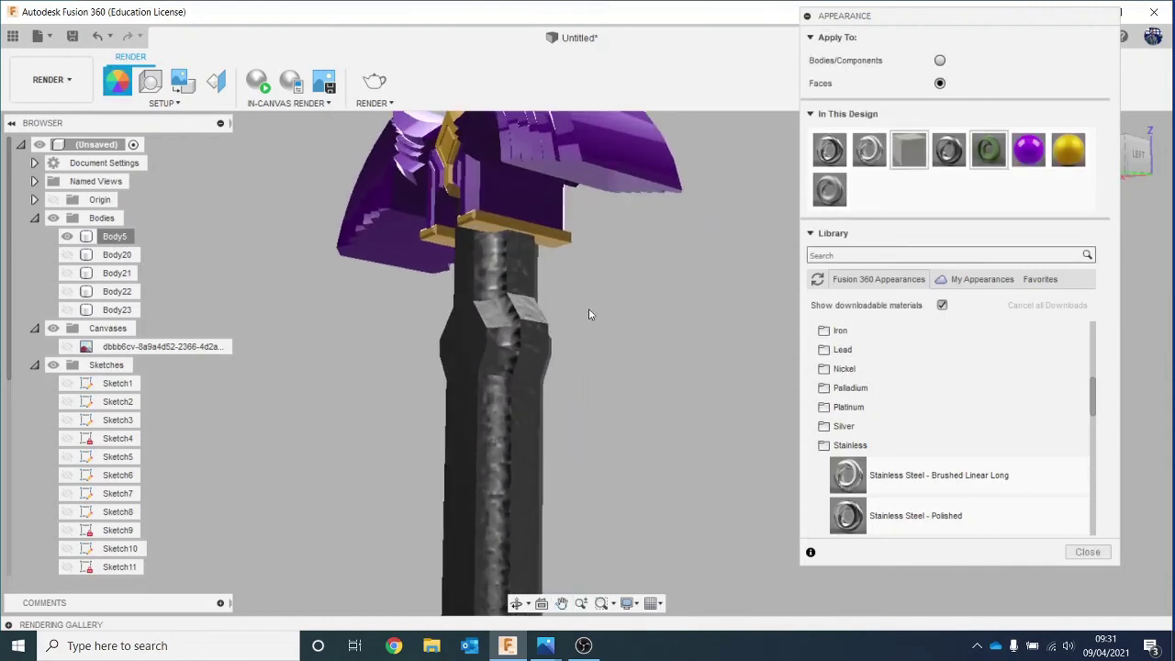
pyautogui.moveTo(552, 234); pyautogui.dragTo(468, 242)
pyautogui.moveTo(834, 149); pyautogui.dragTo(526, 249)
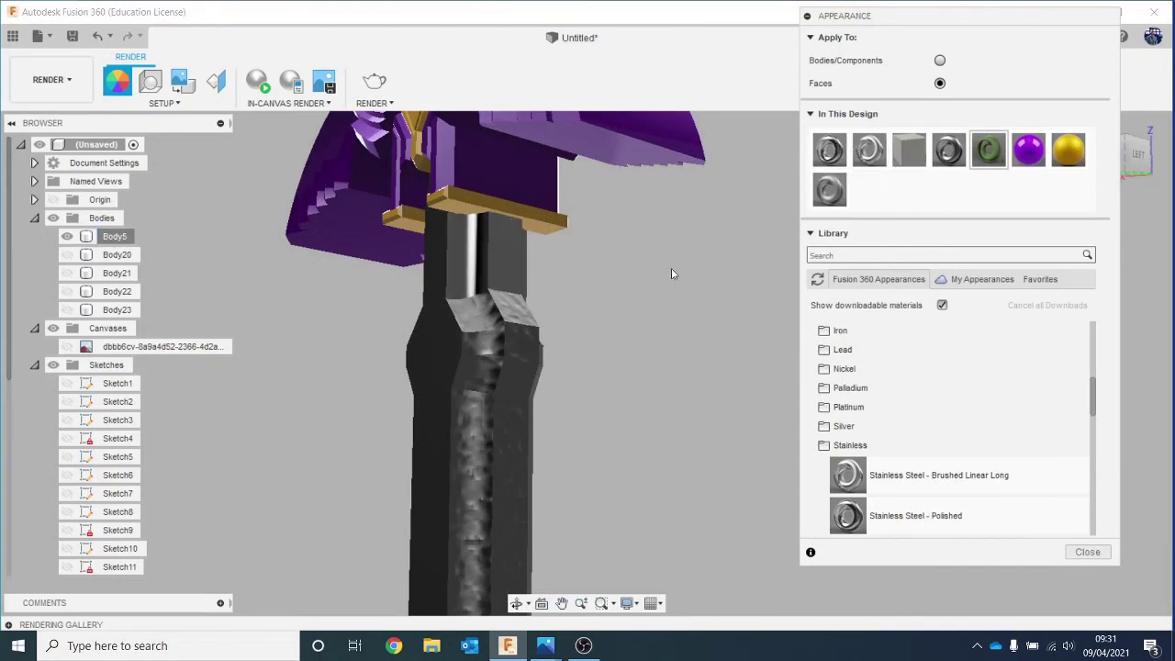
pyautogui.moveTo(830, 154); pyautogui.dragTo(619, 316)
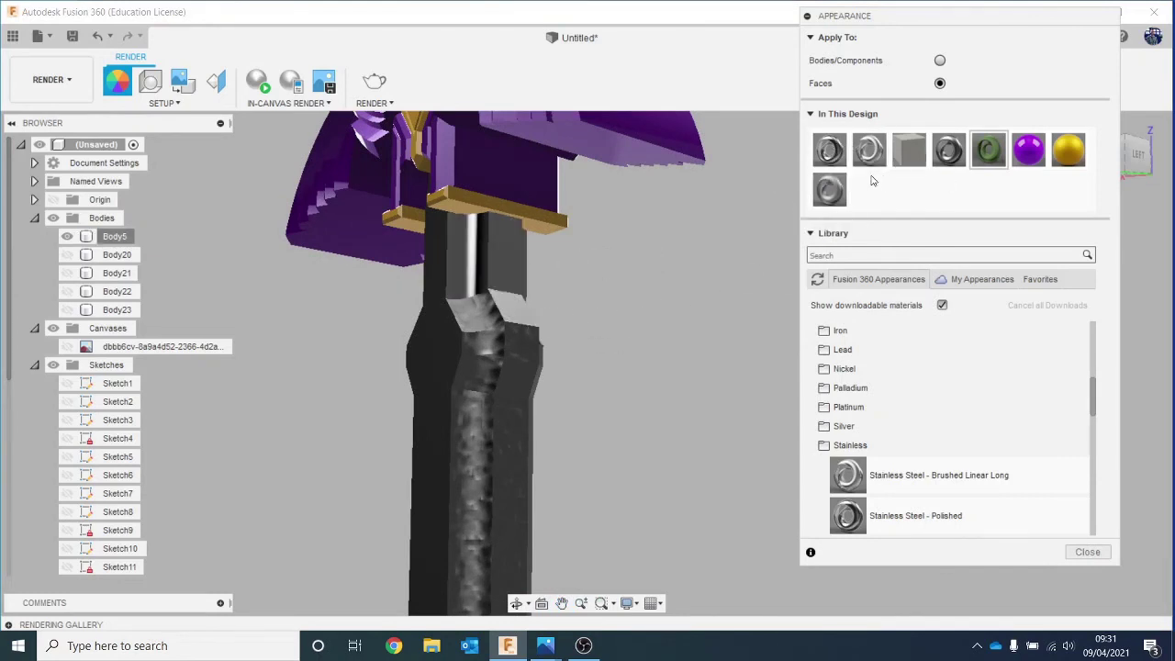
pyautogui.moveTo(834, 157); pyautogui.dragTo(472, 318)
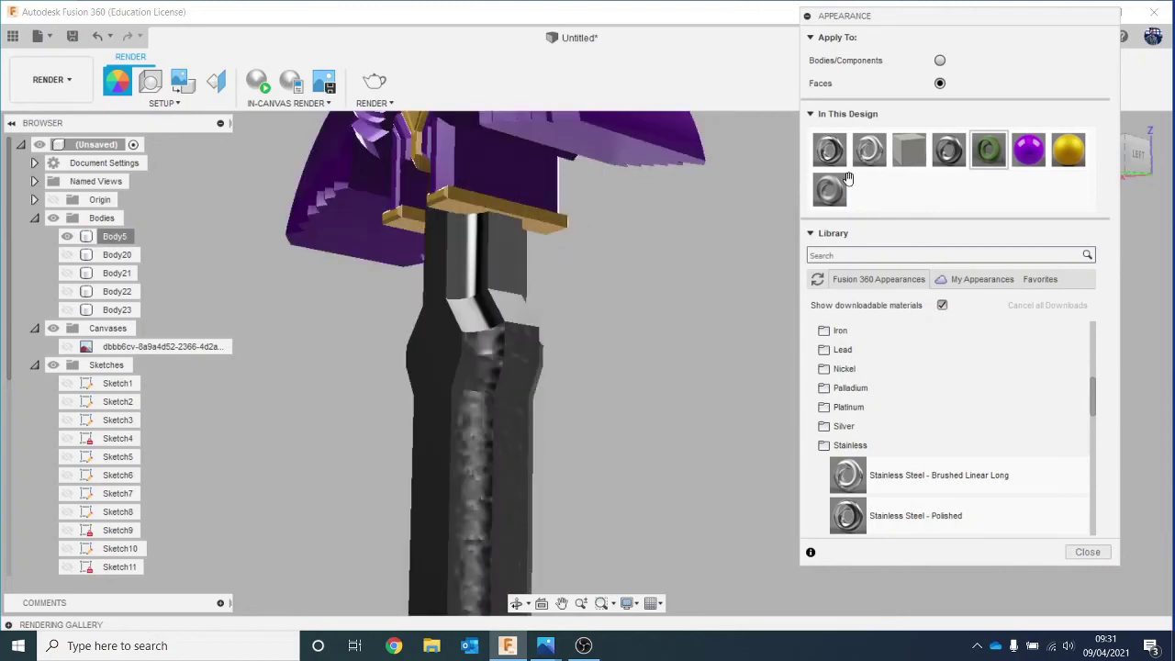
# Apply Stainless Steel - Polished to the left side faces and left-hand back bevels of the blade's widened section and its lower slope.
pyautogui.moveTo(829, 152); pyautogui.dragTo(515, 348)
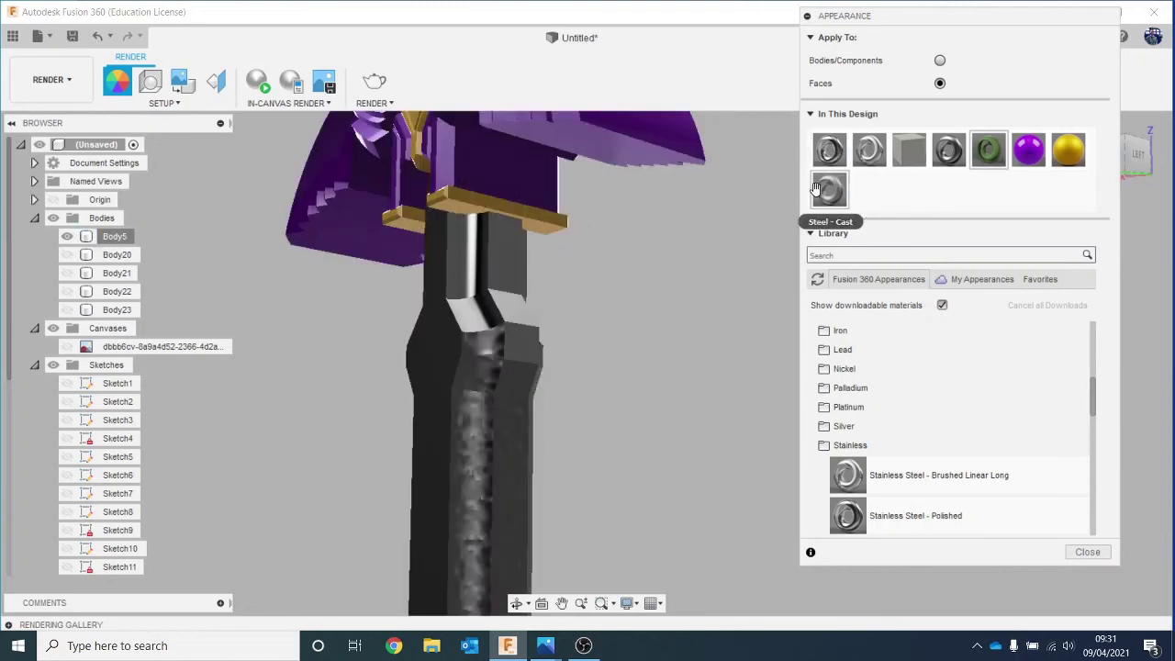
pyautogui.moveTo(829, 156); pyautogui.dragTo(480, 333)
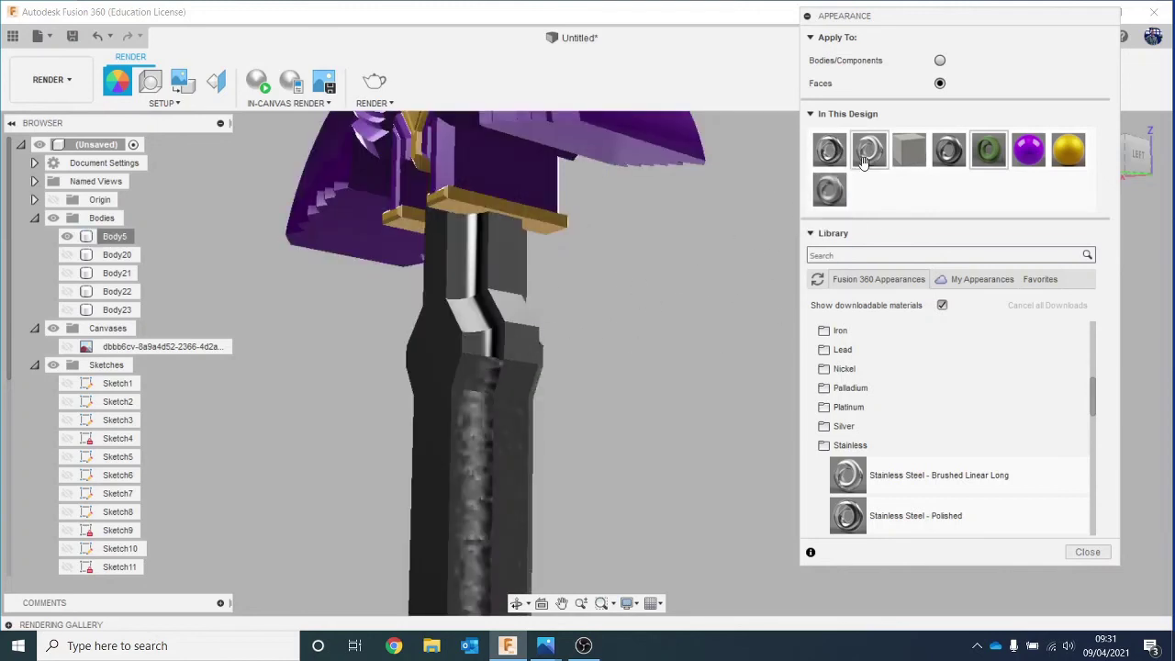
pyautogui.moveTo(863, 160); pyautogui.dragTo(481, 391)
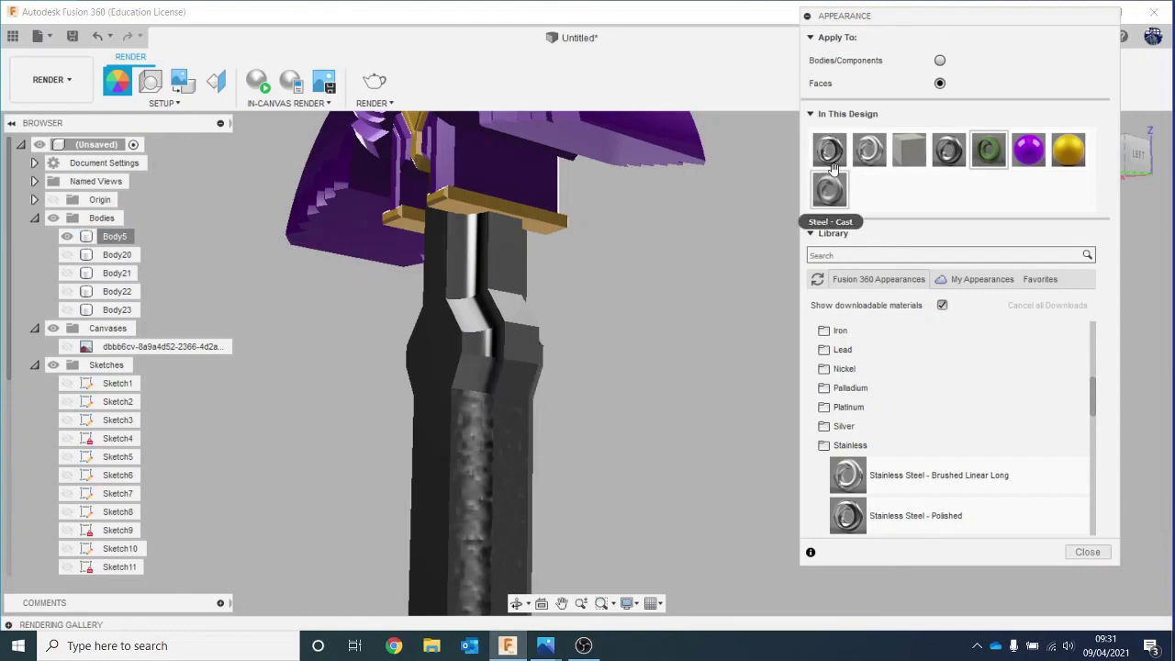
pyautogui.moveTo(830, 191); pyautogui.dragTo(637, 341)
pyautogui.moveTo(515, 385); pyautogui.dragTo(516, 386)
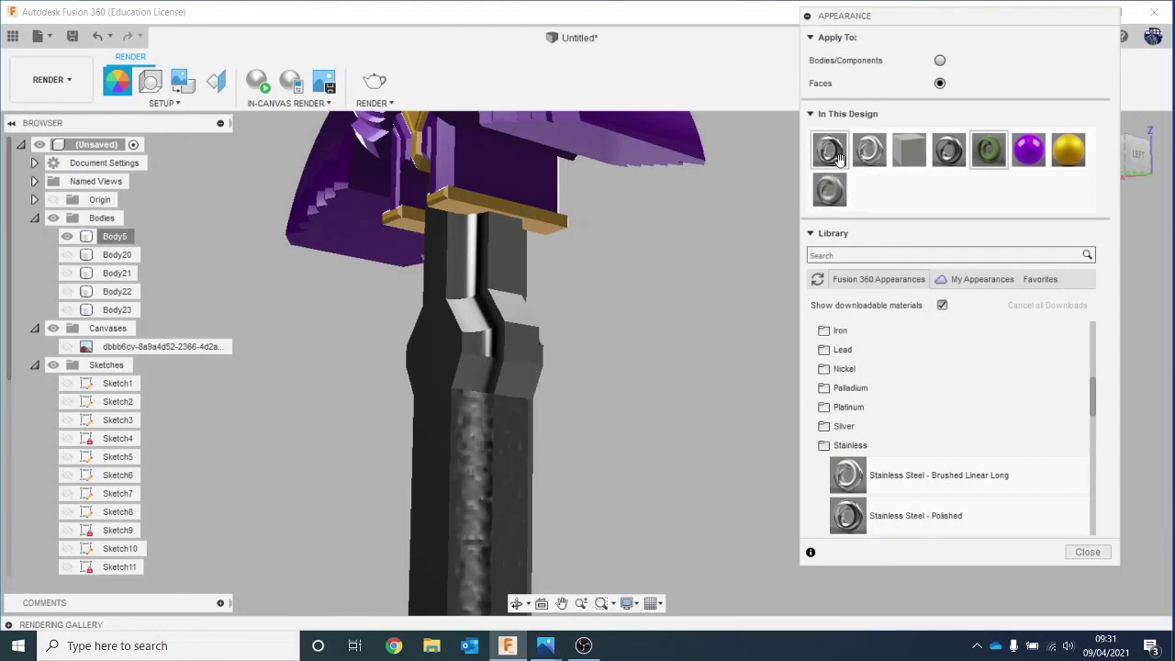
# Apply Stainless Steel - Polished to the left side faces and left-hand back bevels of the long edge and tip, and close the appearance settings.
pyautogui.moveTo(838, 158); pyautogui.dragTo(479, 424)
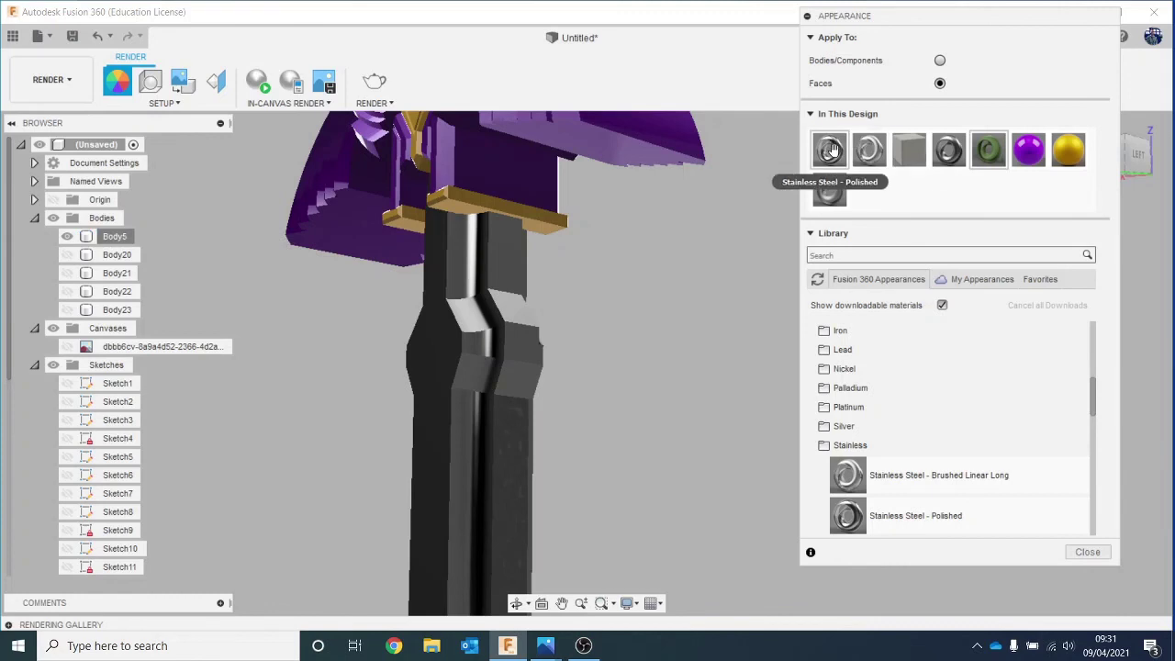
pyautogui.moveTo(832, 150); pyautogui.dragTo(517, 442)
pyautogui.scroll(-3, 586, 463)
pyautogui.moveTo(587, 459); pyautogui.dragTo(551, 58, button='middle')
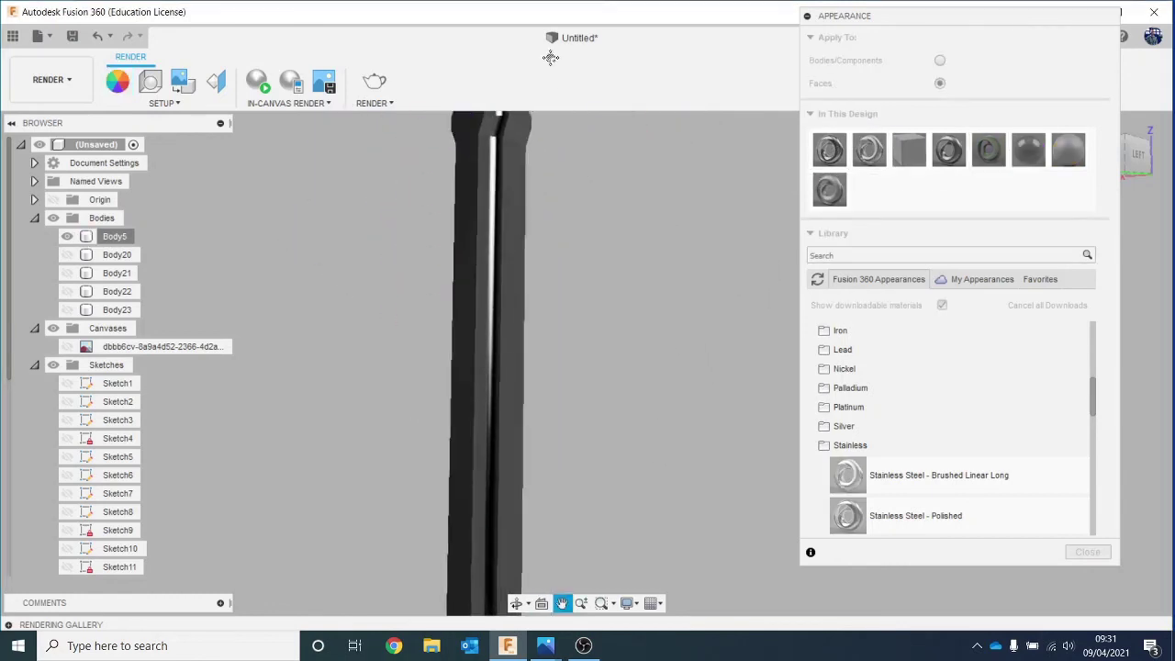
pyautogui.moveTo(662, 505); pyautogui.dragTo(642, 202, button='middle')
pyautogui.scroll(4, 490, 464)
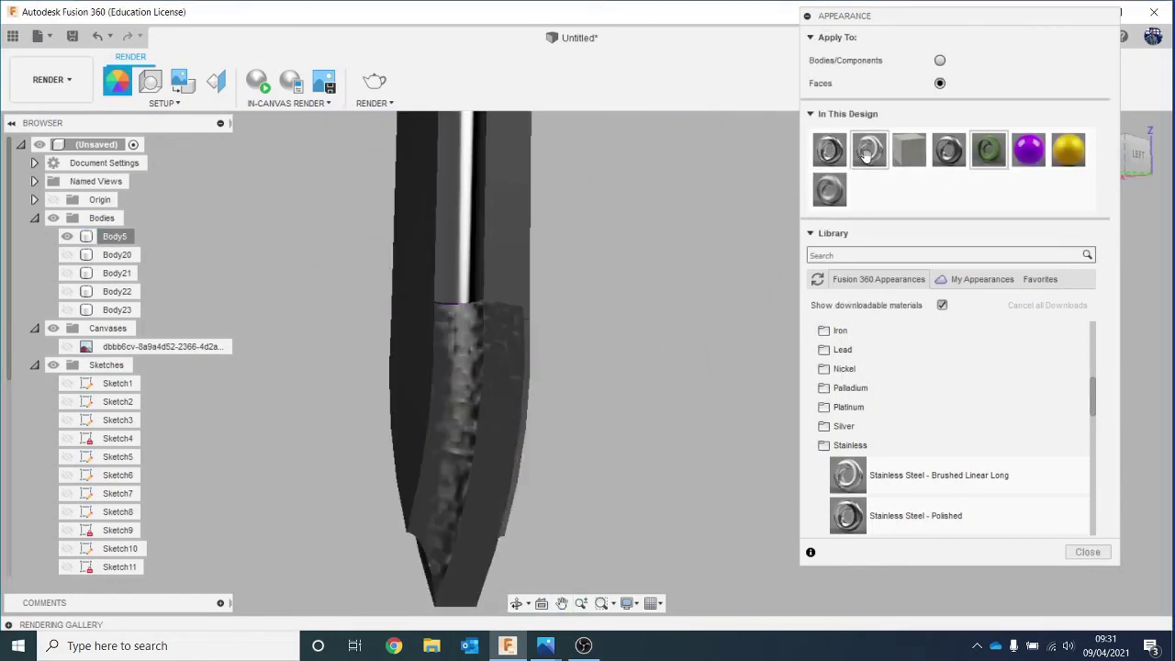
pyautogui.moveTo(829, 150); pyautogui.dragTo(477, 368)
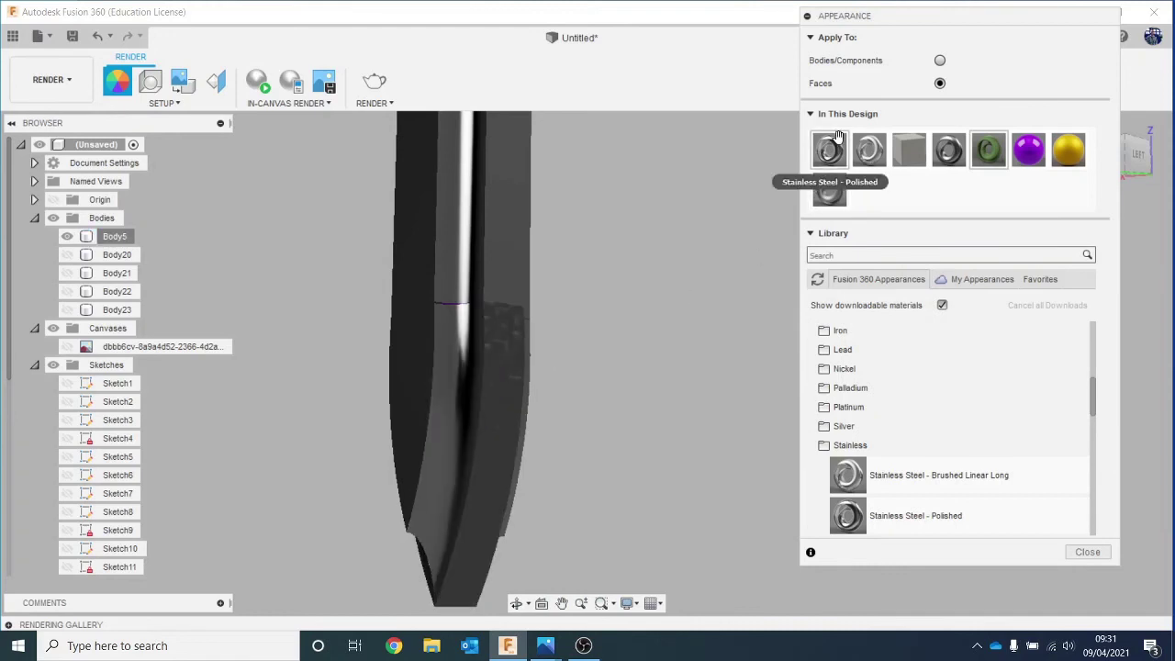
pyautogui.moveTo(837, 138); pyautogui.dragTo(505, 316)
pyautogui.scroll(-3, 613, 374)
pyautogui.moveTo(613, 373); pyautogui.dragTo(578, 456, button='middle')
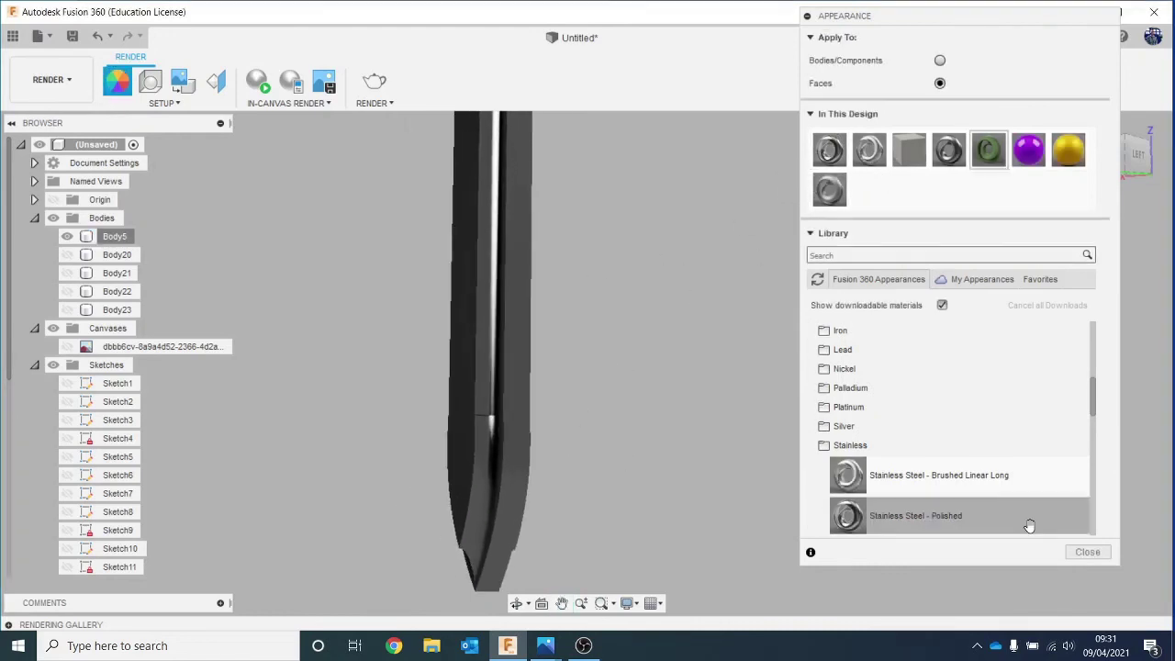
pyautogui.click(1088, 551)
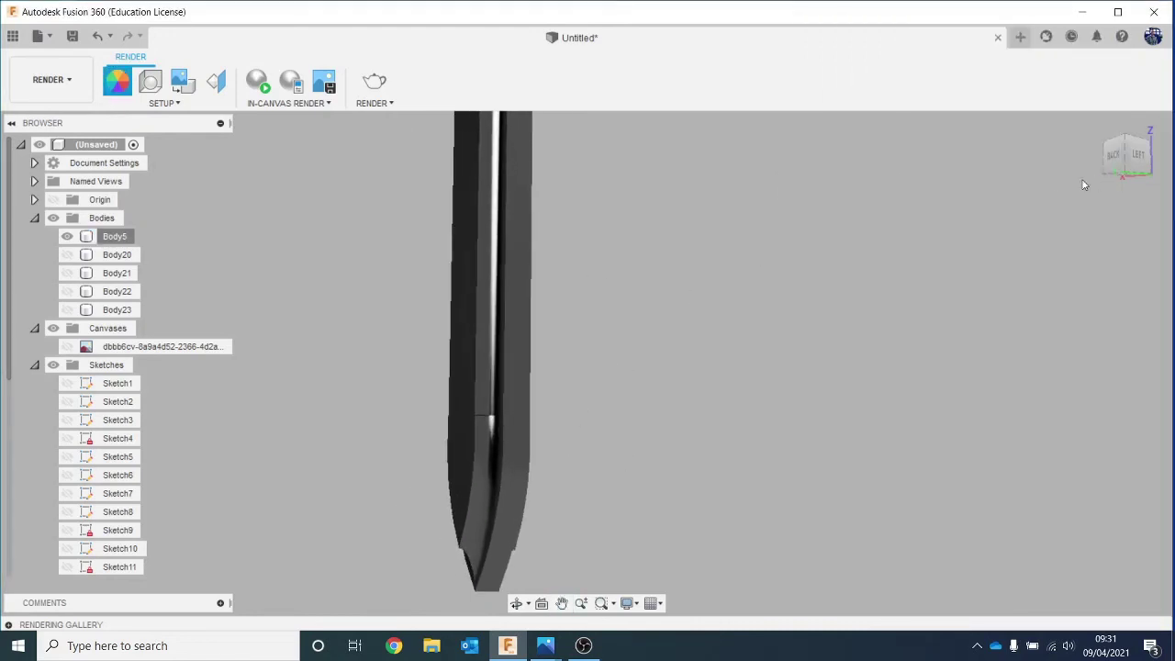
# Apply Stainless Steel - Polished to the flat central face on the front of the blade and close the appearance settings.
pyautogui.moveTo(1138, 158)
pyautogui.mouseDown()
pyautogui.moveTo(1058, 167)
pyautogui.moveTo(1120, 165)
pyautogui.moveTo(1159, 180)
pyautogui.mouseUp()
pyautogui.moveTo(909, 299)
pyautogui.mouseDown(button='middle')
pyautogui.moveTo(887, 355)
pyautogui.moveTo(817, 427)
pyautogui.mouseUp(button='middle')
pyautogui.scroll(-5, 771, 392)
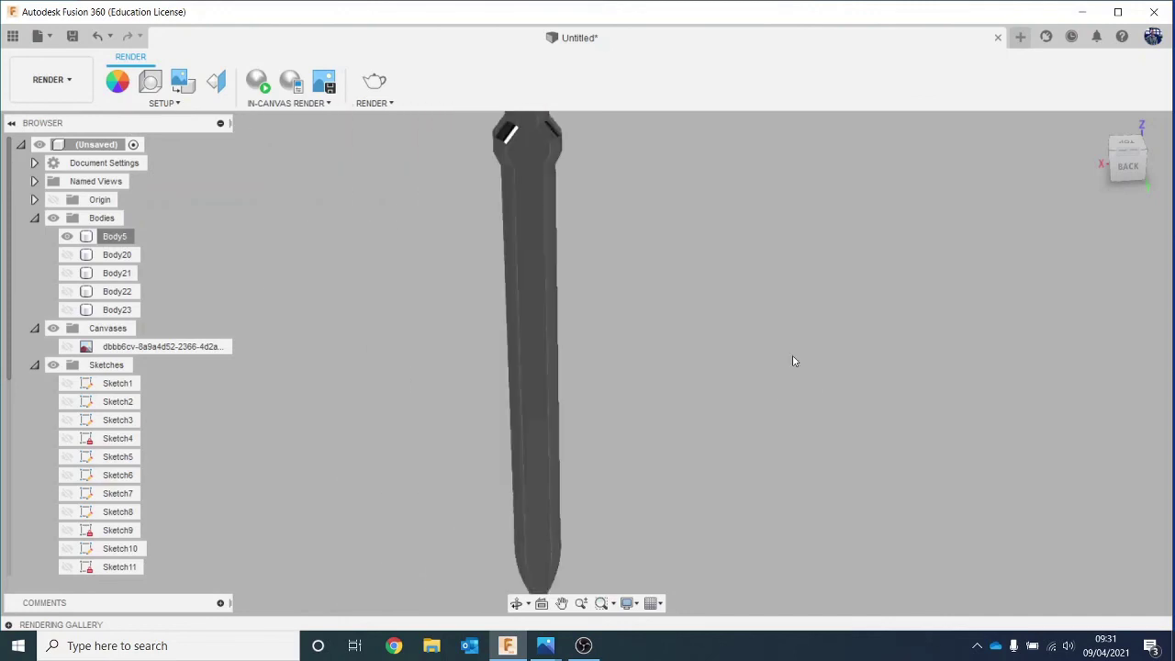
pyautogui.moveTo(887, 280); pyautogui.dragTo(865, 391, button='middle')
pyautogui.moveTo(1130, 160)
pyautogui.mouseDown()
pyautogui.moveTo(1020, 149)
pyautogui.moveTo(1125, 165)
pyautogui.mouseUp()
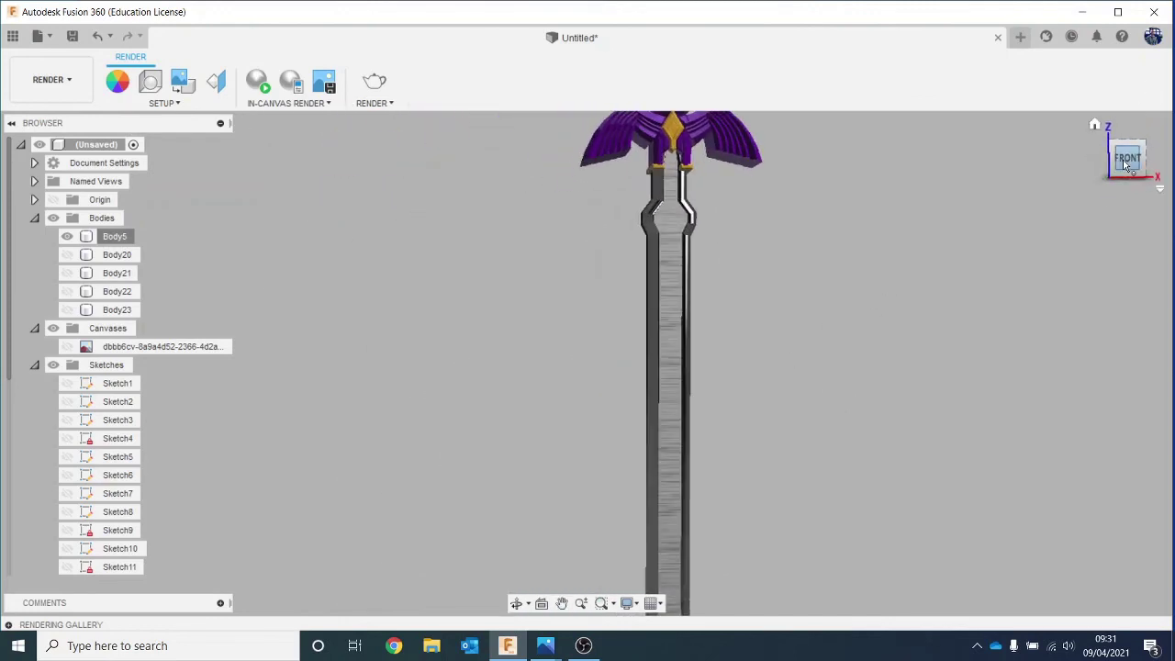
pyautogui.press('a')
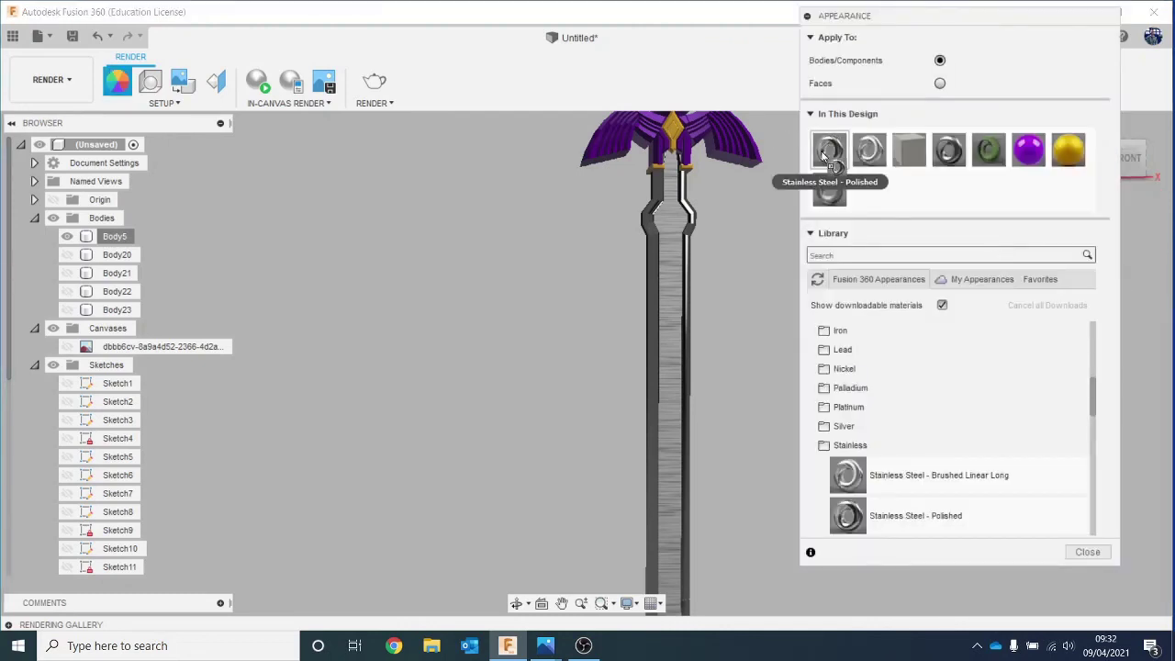
pyautogui.moveTo(823, 156); pyautogui.dragTo(670, 240)
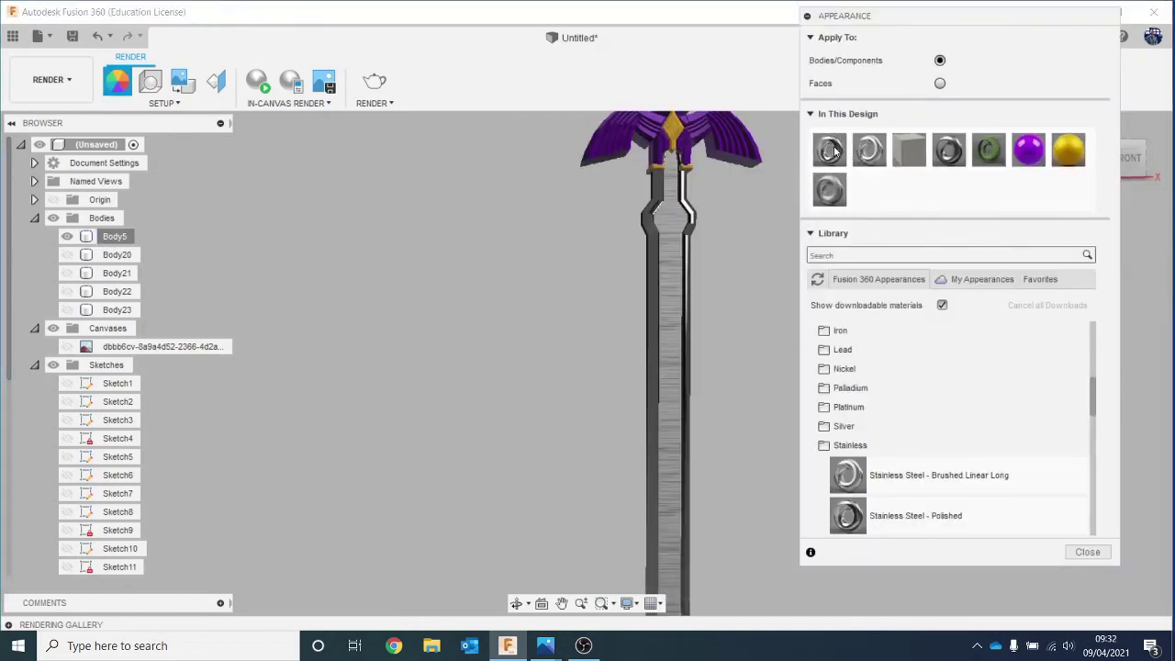
pyautogui.click(940, 84)
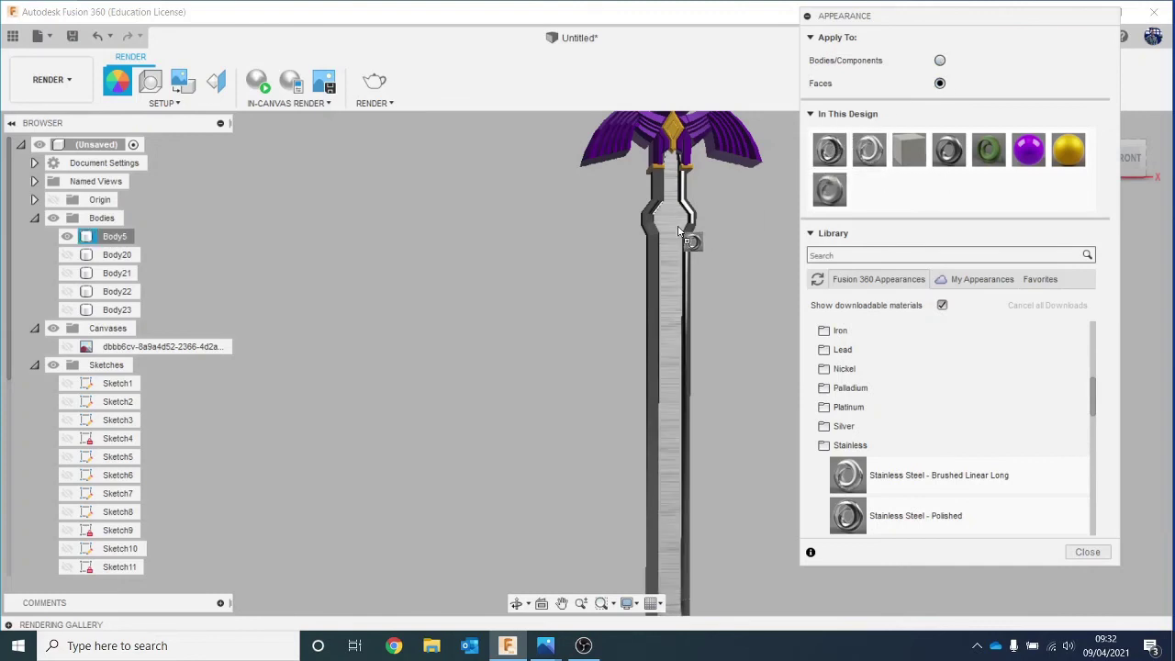
pyautogui.scroll(-4, 795, 281)
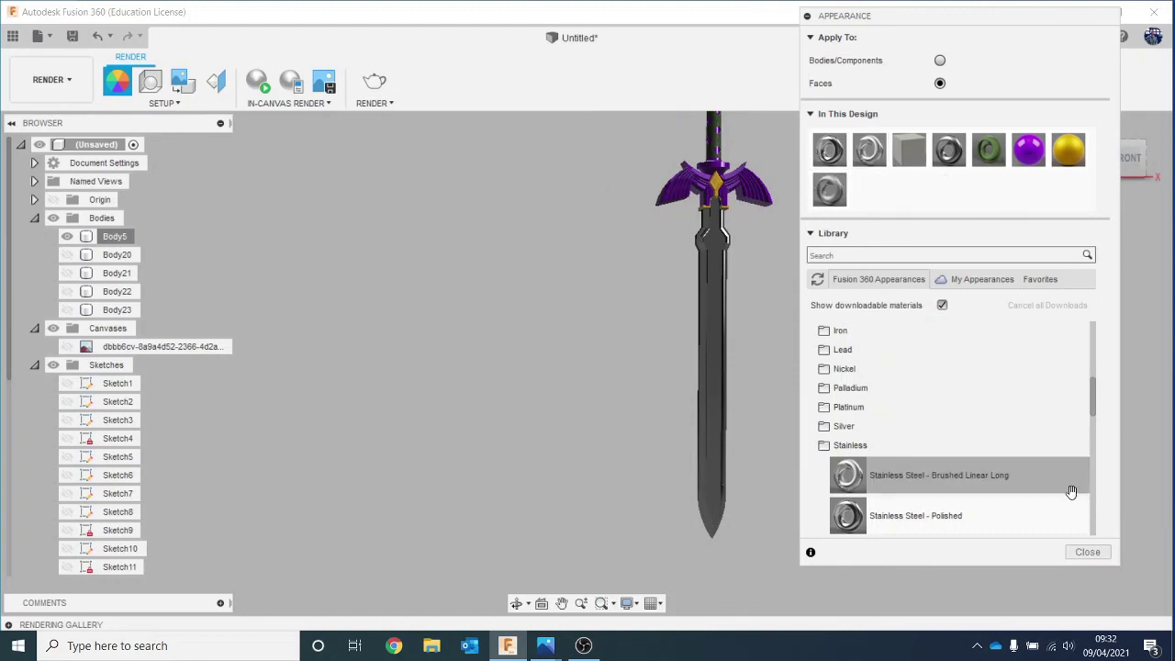
pyautogui.click(1086, 551)
# Unisolate the sword body to bring back the pedestal, floor and chamber walls.
pyautogui.moveTo(1133, 370); pyautogui.dragTo(972, 394, button='middle')
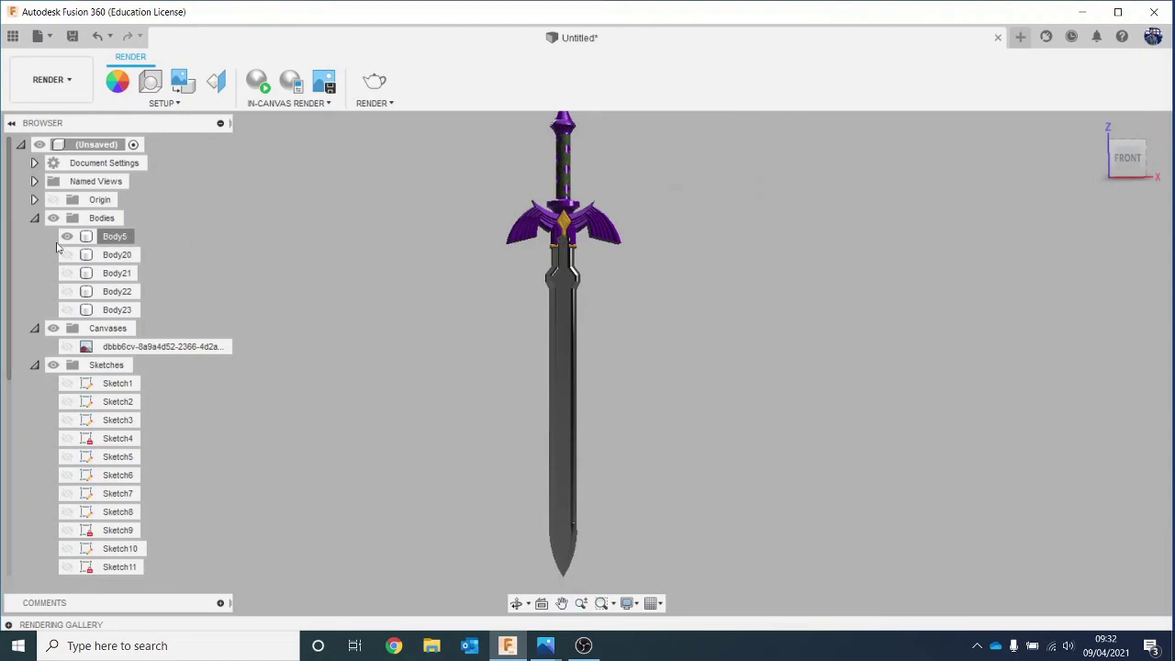
pyautogui.rightClick(118, 241)
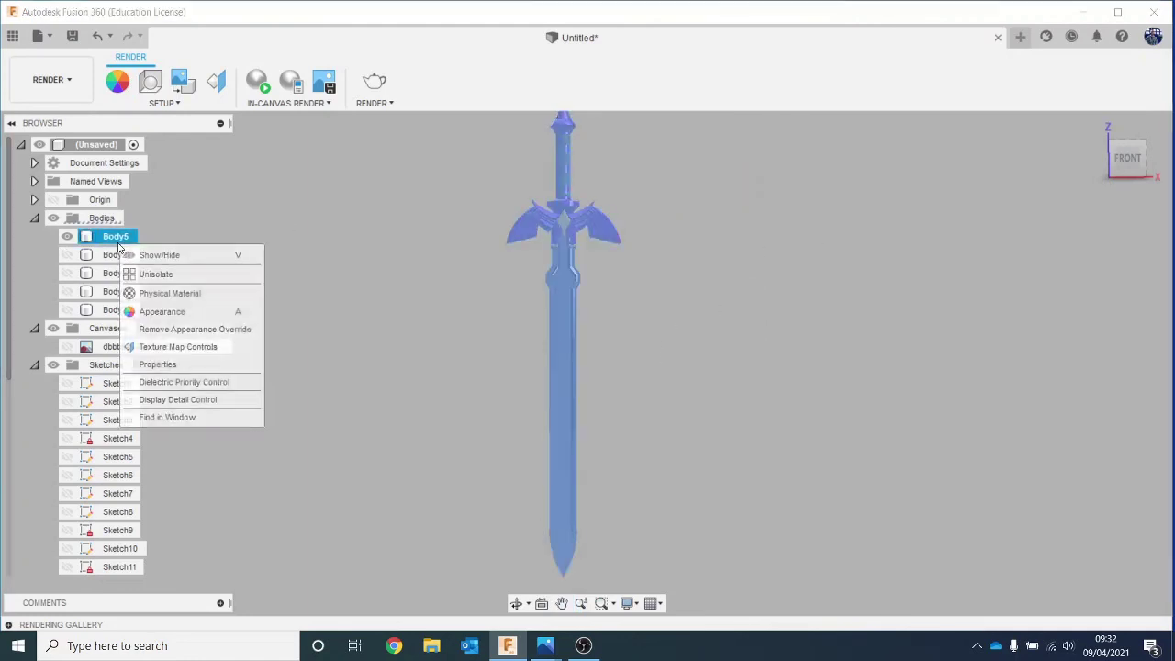
pyautogui.click(217, 274)
pyautogui.click(808, 524)
pyautogui.scroll(-4, 935, 428)
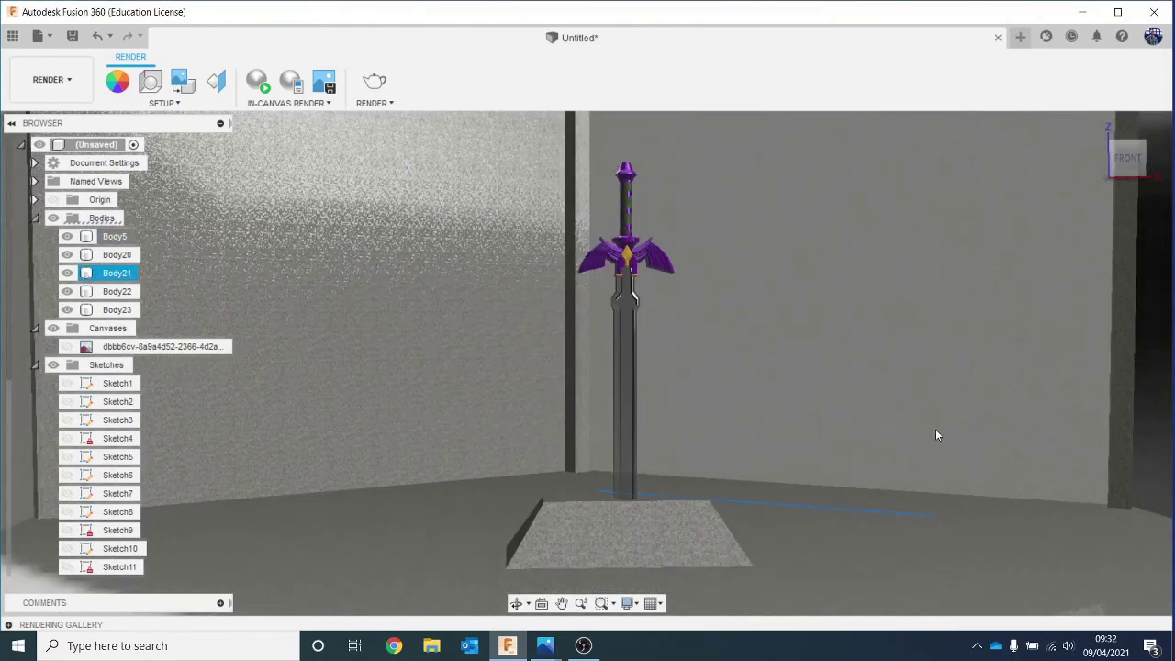
# Frame the sword and pedestal centrally in a slightly raised front view with the chamber walls behind, ready for rendering.
pyautogui.moveTo(1087, 338); pyautogui.dragTo(964, 376, button='middle')
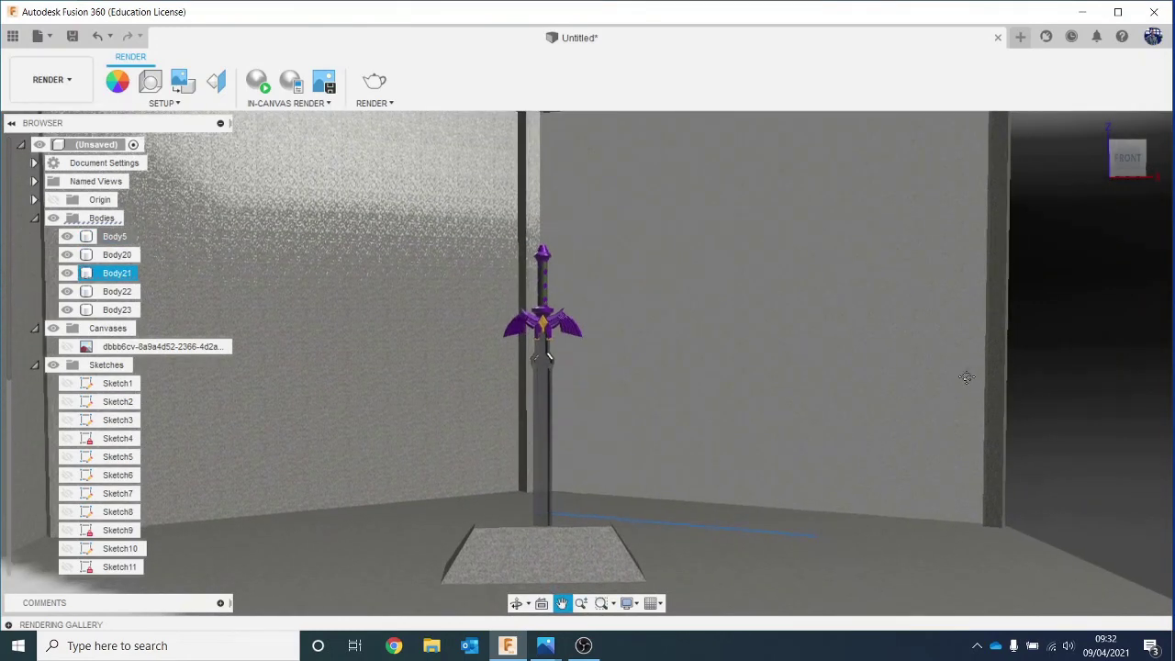
pyautogui.moveTo(1127, 161); pyautogui.dragTo(1111, 166)
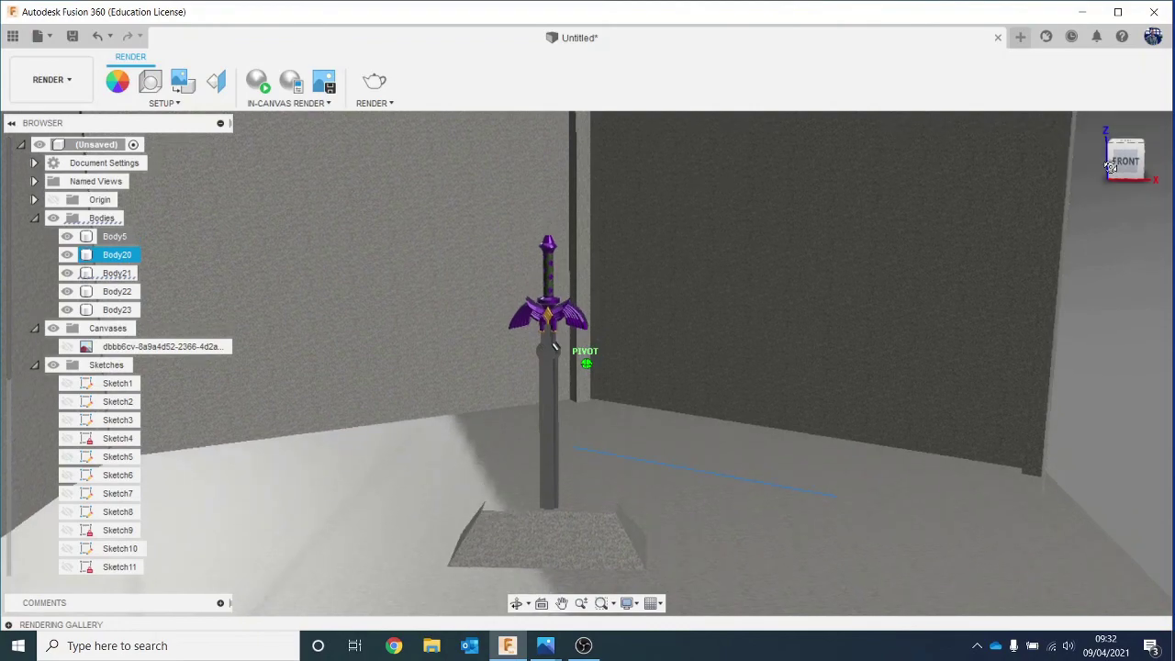
pyautogui.press('Escape')
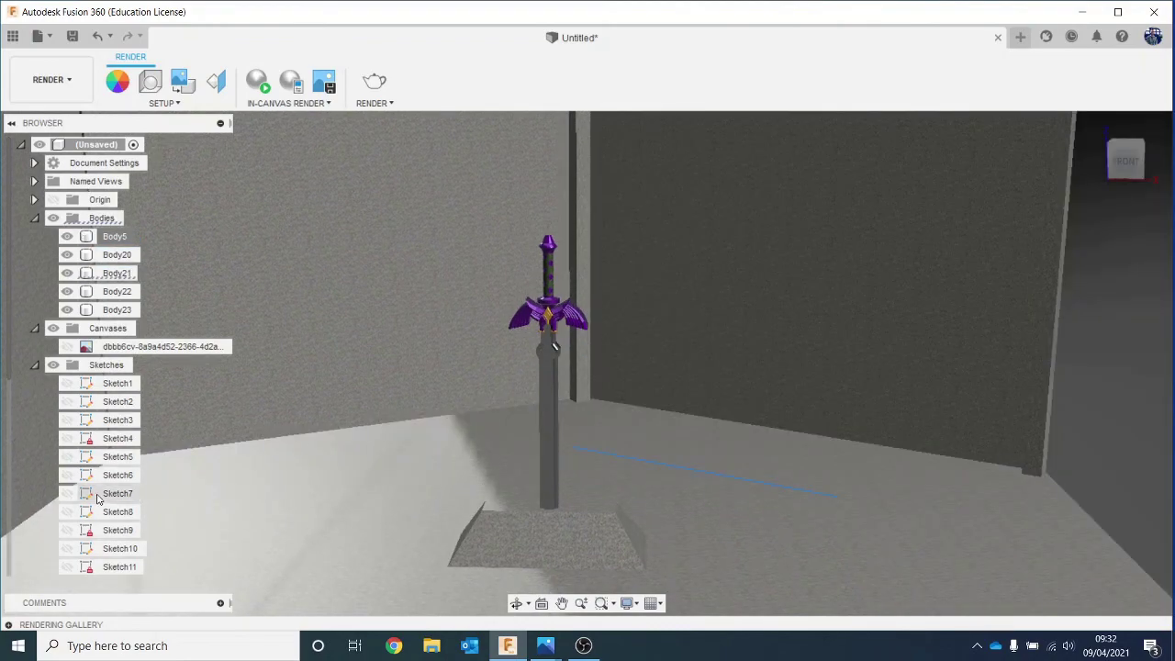
pyautogui.scroll(-3, 101, 500)
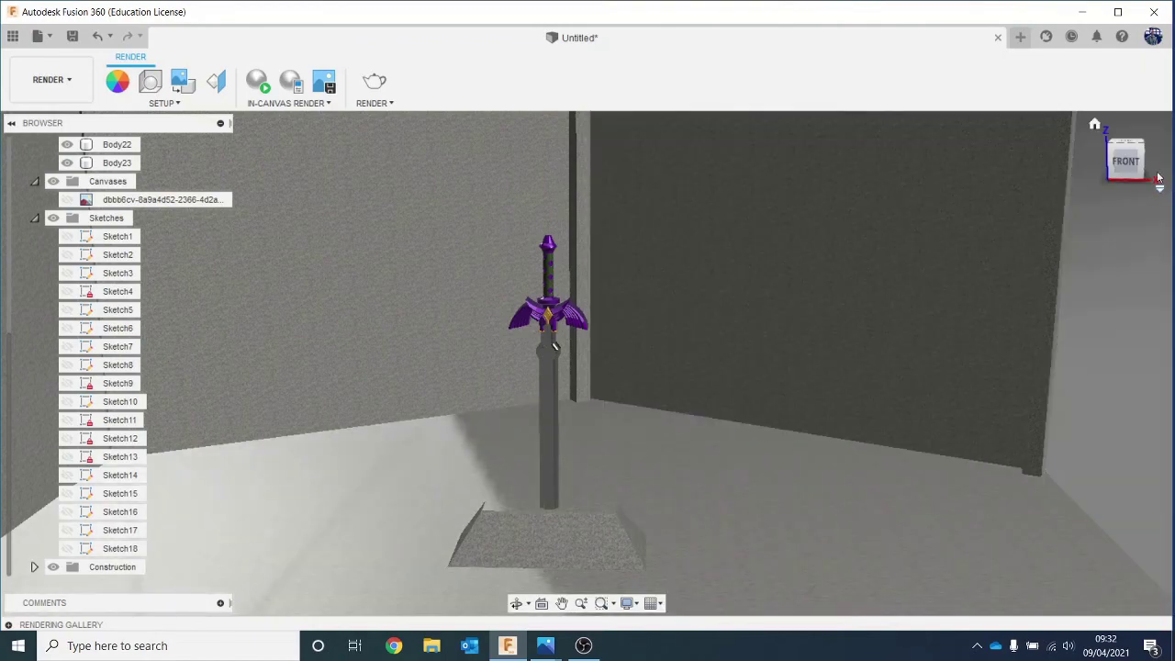
pyautogui.click(1139, 148)
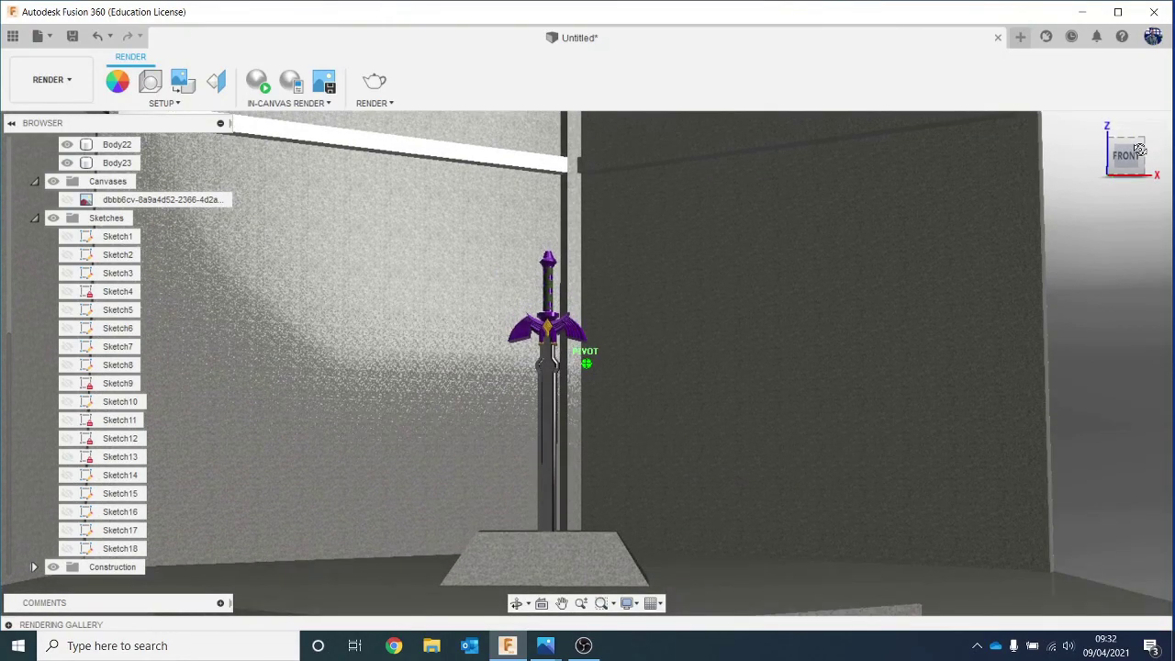
pyautogui.moveTo(1139, 149); pyautogui.dragTo(1148, 163)
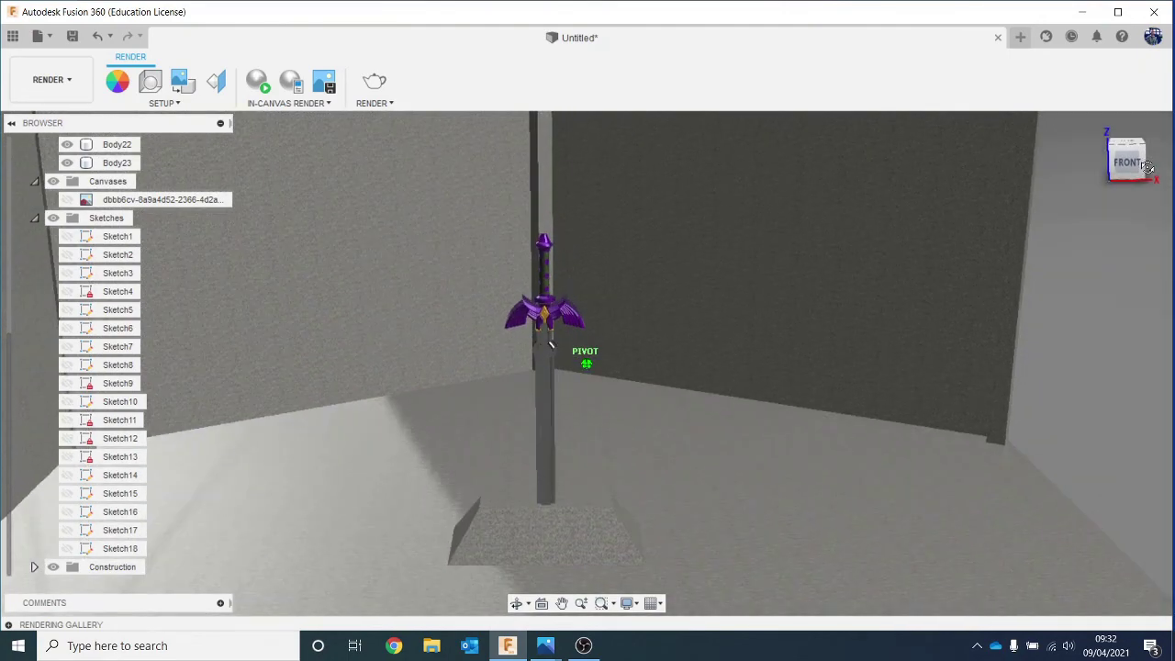
pyautogui.moveTo(1032, 415)
pyautogui.mouseDown(button='middle')
pyautogui.moveTo(1030, 378)
pyautogui.moveTo(973, 338)
pyautogui.moveTo(1001, 389)
pyautogui.mouseUp(button='middle')
pyautogui.scroll(2, 886, 462)
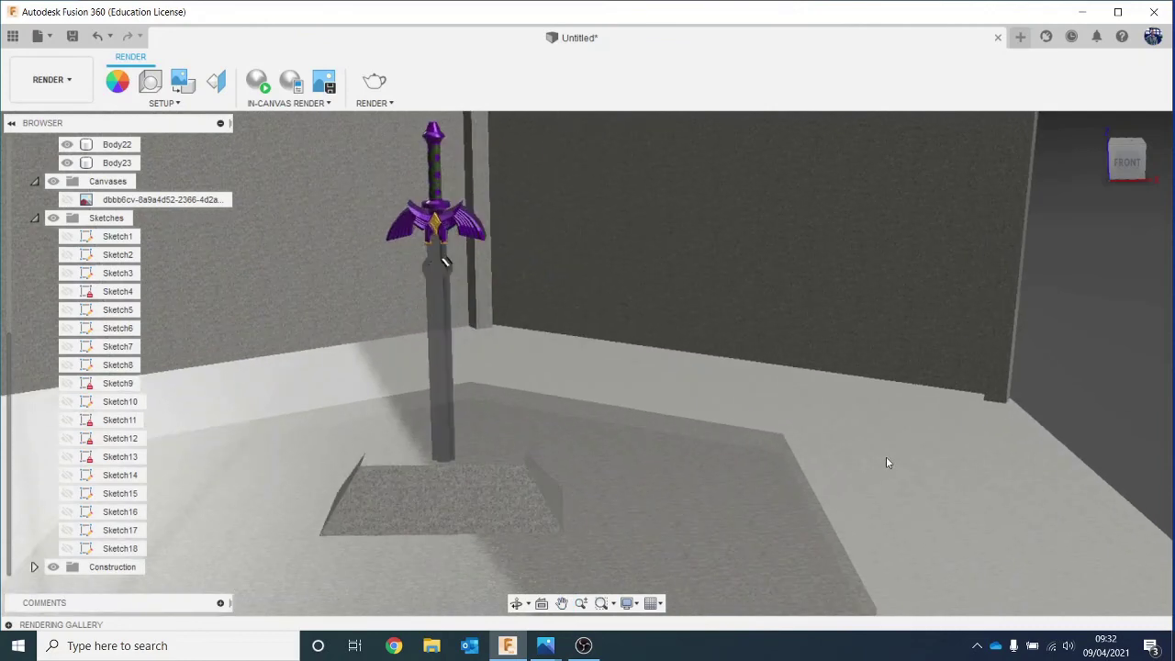
pyautogui.moveTo(886, 462); pyautogui.dragTo(1009, 493, button='middle')
pyautogui.scroll(1, 1018, 475)
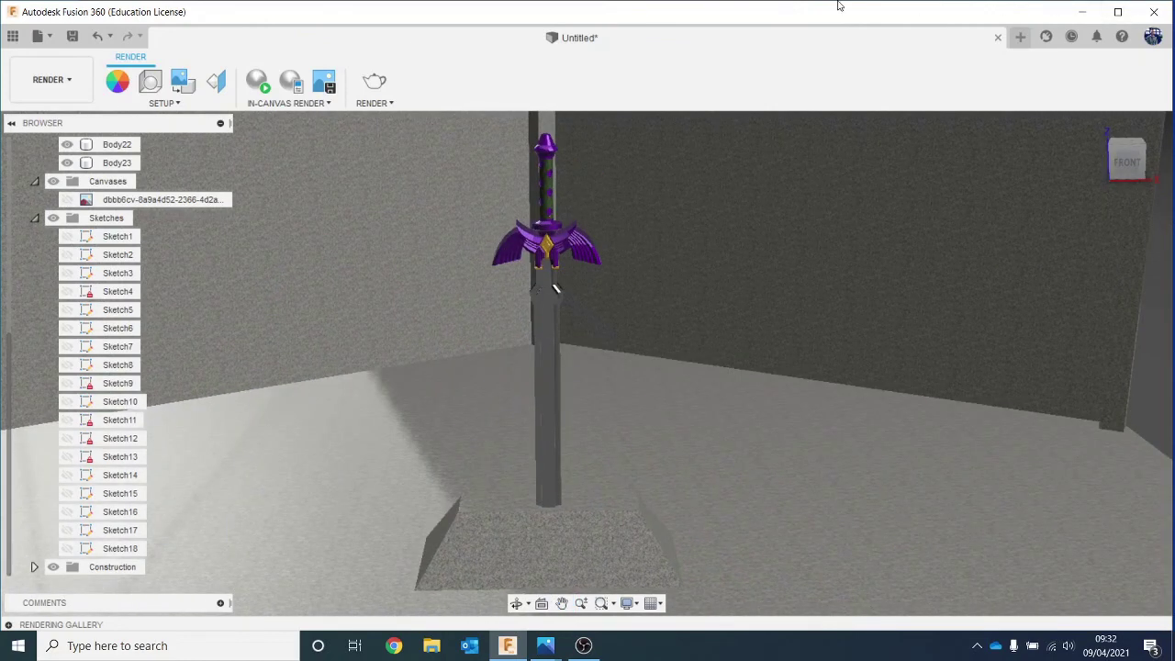
# Save the design as SWORD VIDEO TUTORIAL in the Intro to Fusion lessons 2020 Collyers project so it can be rendered.
pyautogui.click(376, 81)
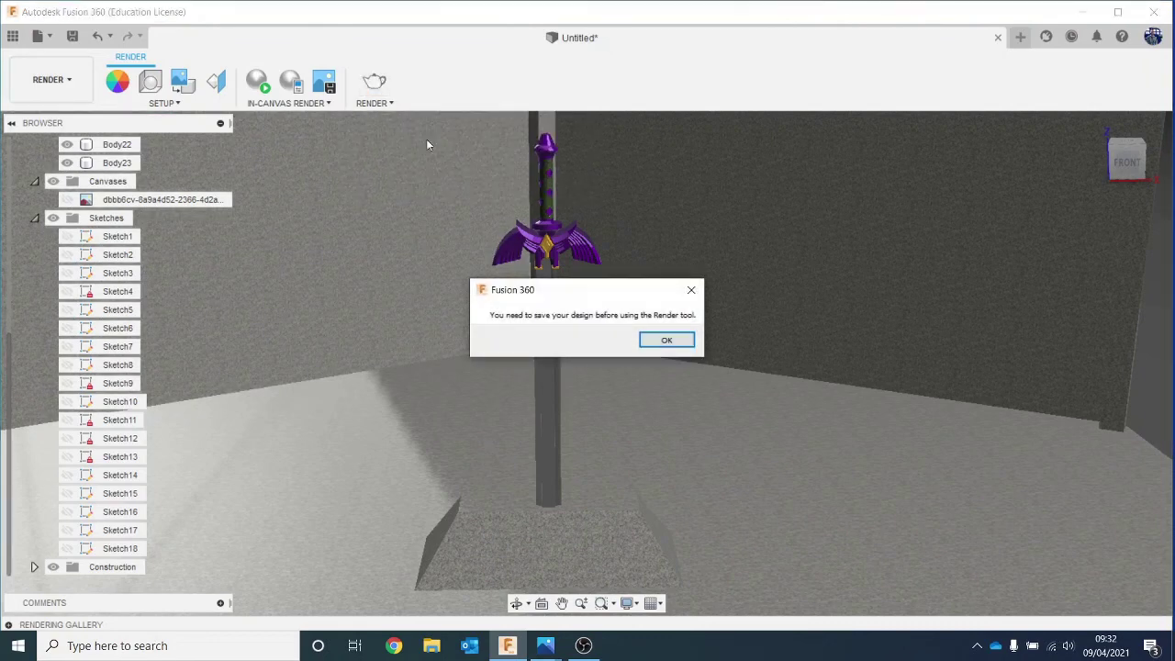
pyautogui.click(667, 340)
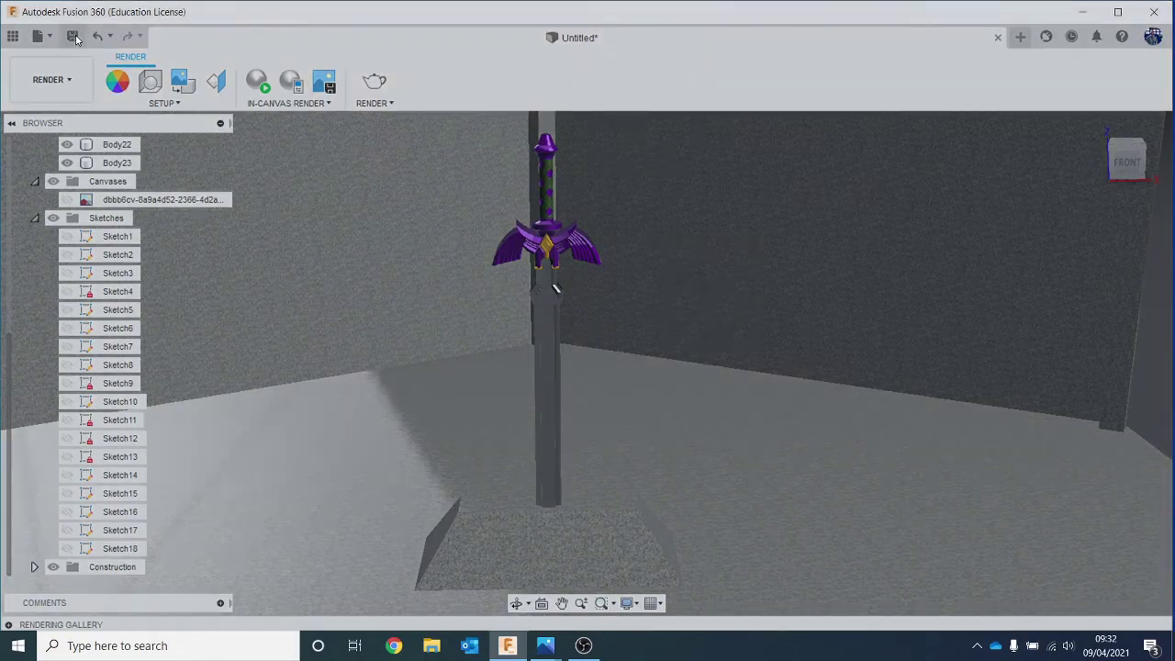
pyautogui.click(73, 36)
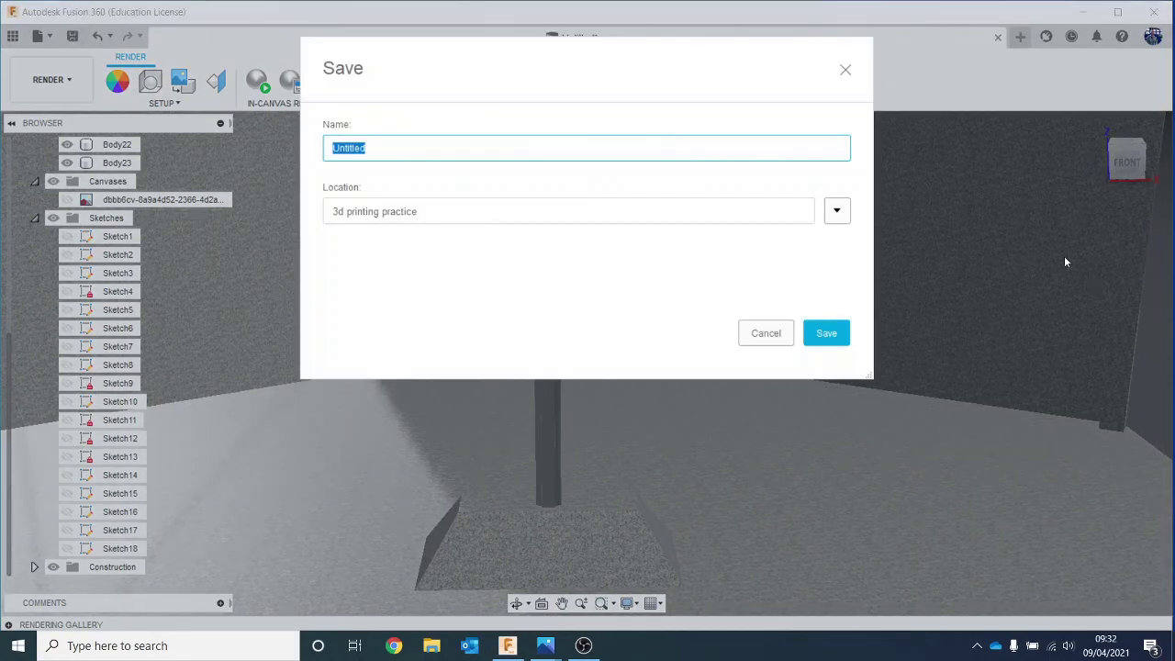
pyautogui.click(837, 211)
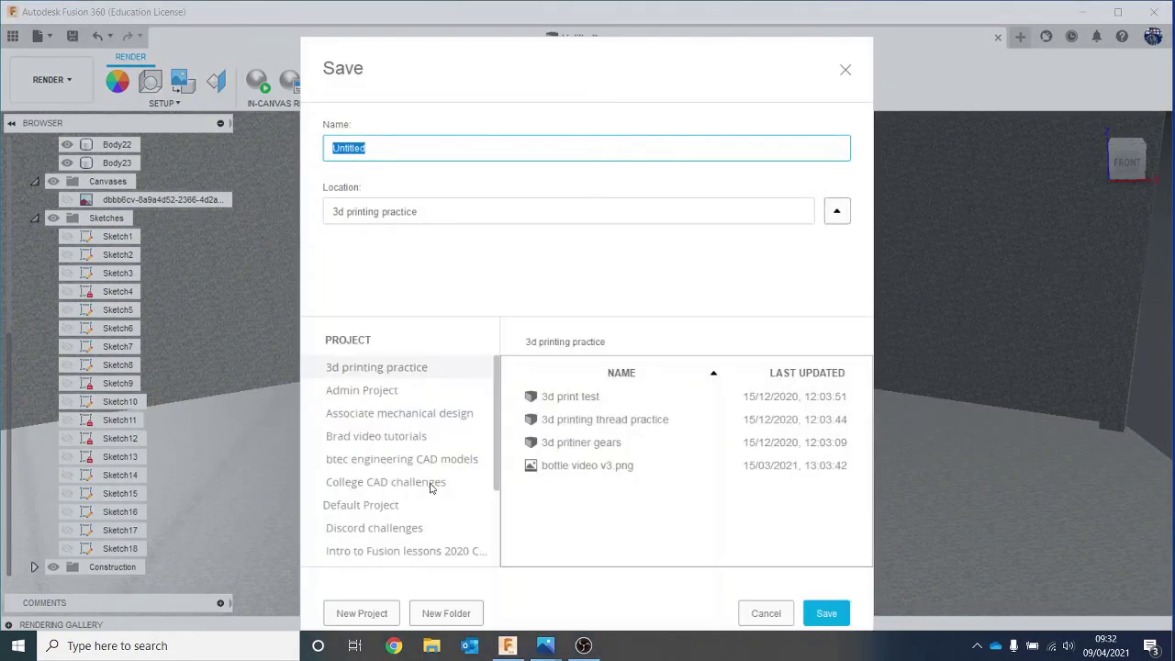
pyautogui.scroll(-2, 431, 487)
pyautogui.click(425, 443)
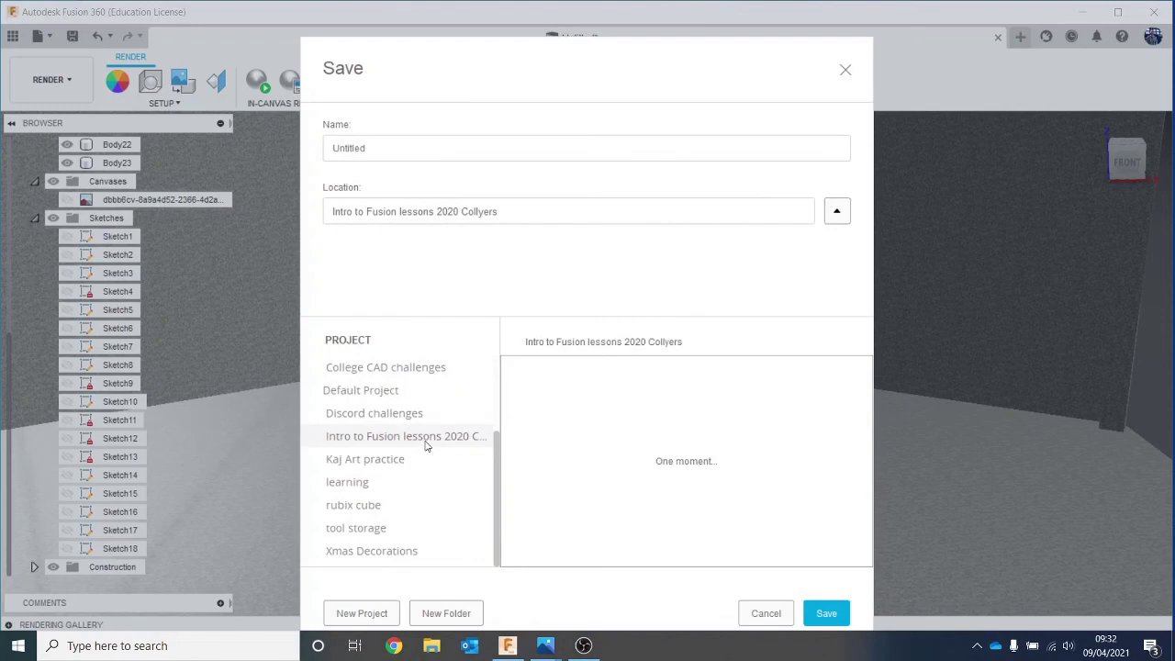
pyautogui.doubleClick(401, 151)
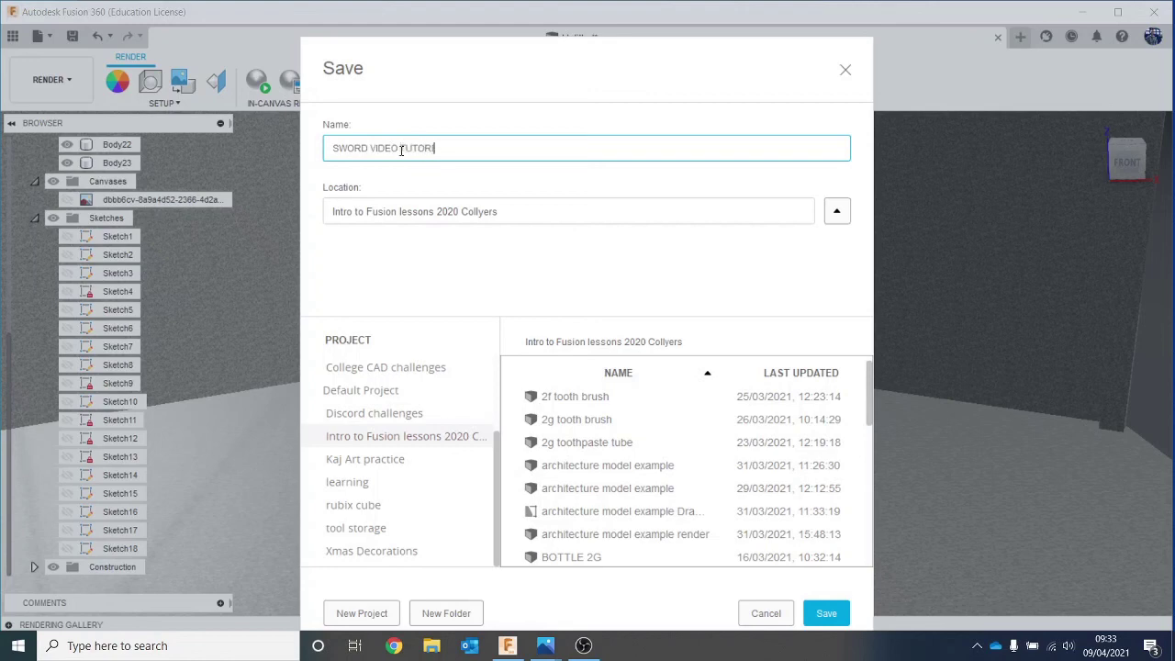
pyautogui.write('SWORD VIDEO TUTORIAL')
pyautogui.press('Return')
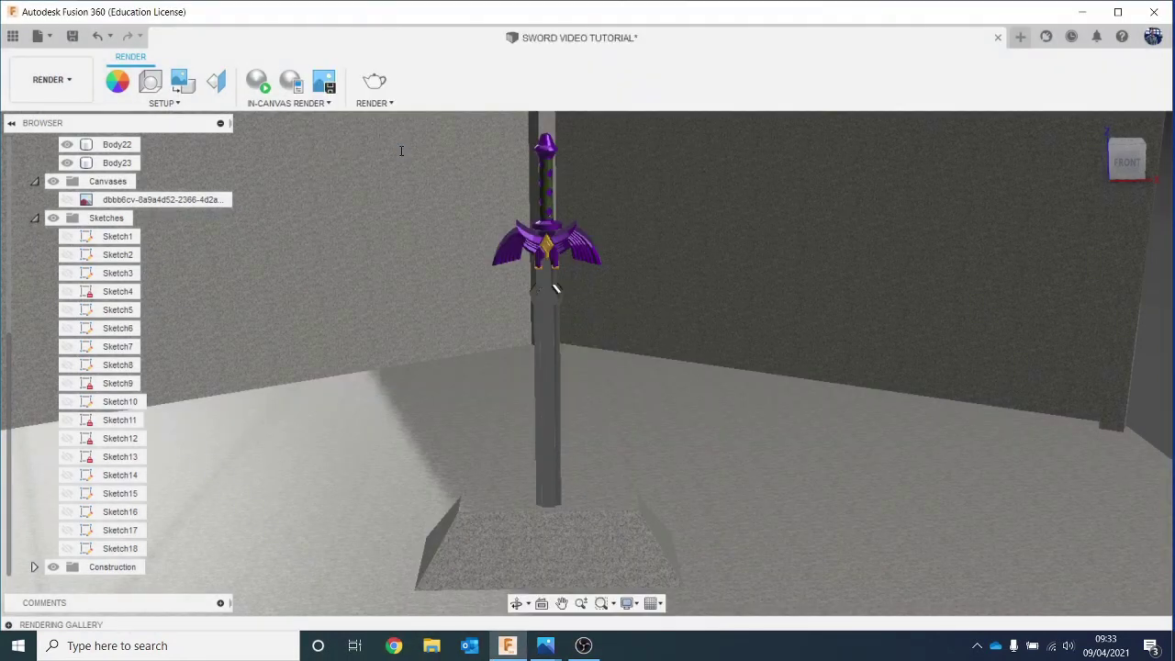